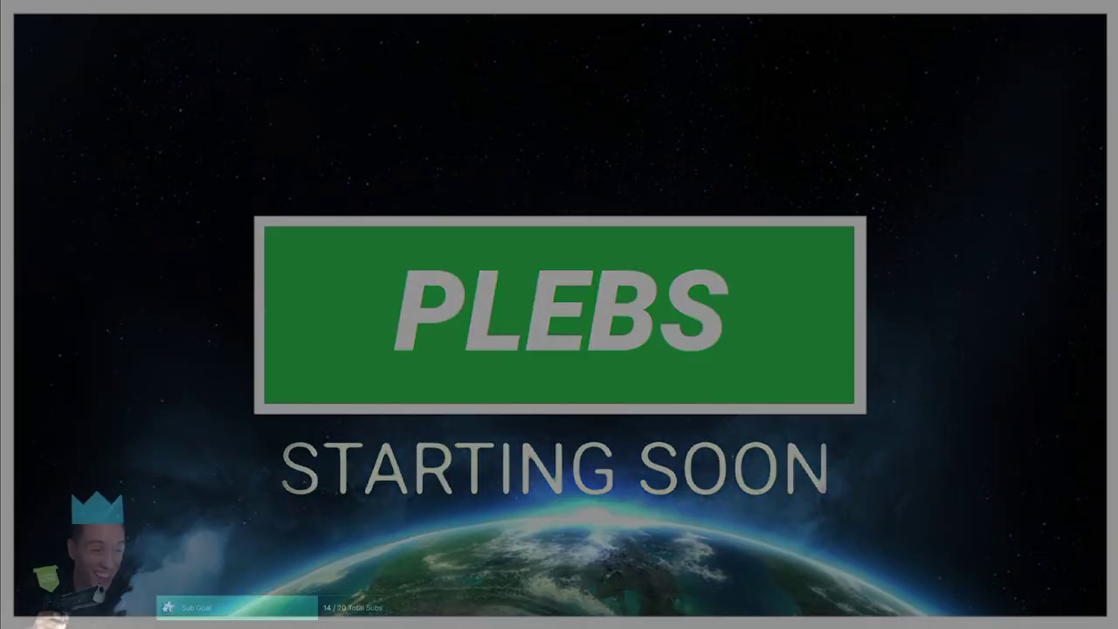
Step: Start playback of the '27 nov chomp cat part 34.mp4' stream footage on Timeline 1
key("space")
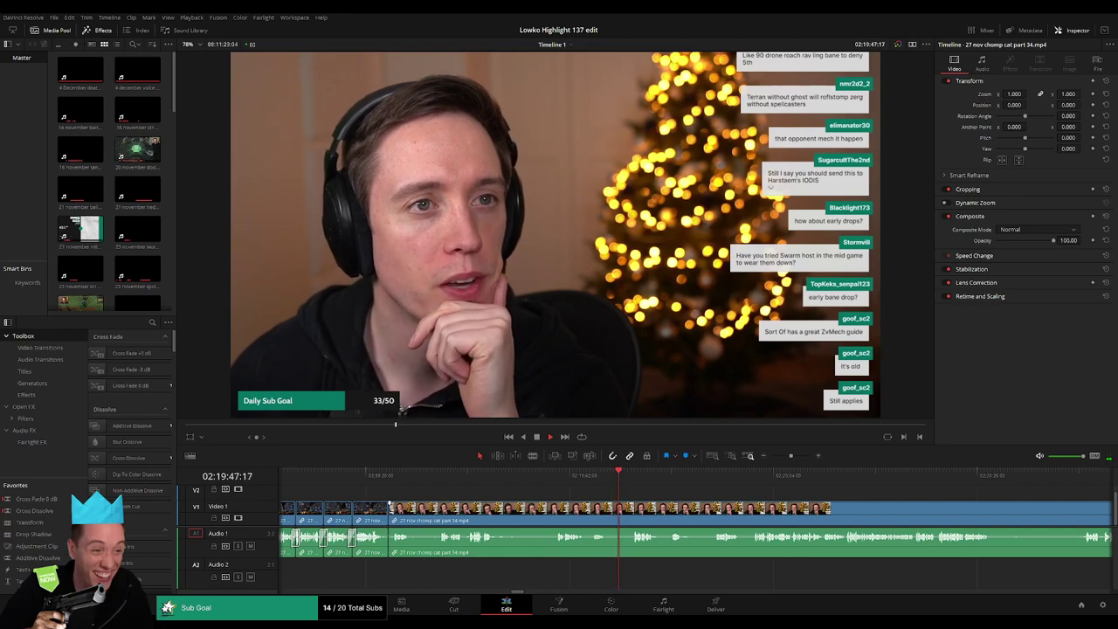
Step: Skim ahead through the long webcam stretch, zooming out to around 02:22:25
scroll(415, 500, "right", 5)
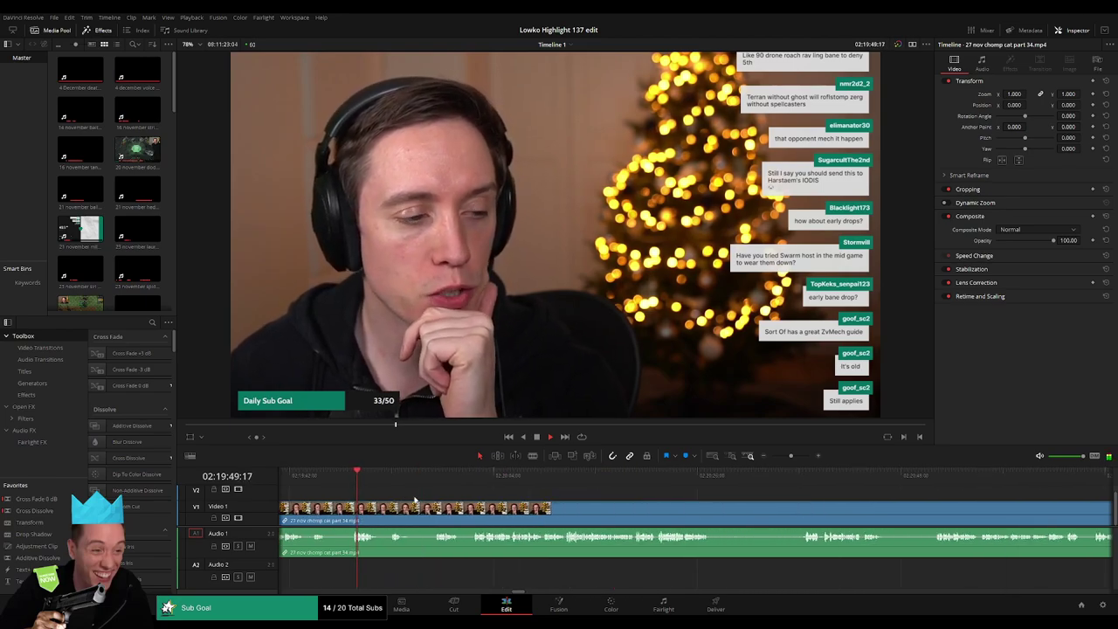
left_click(470, 478)
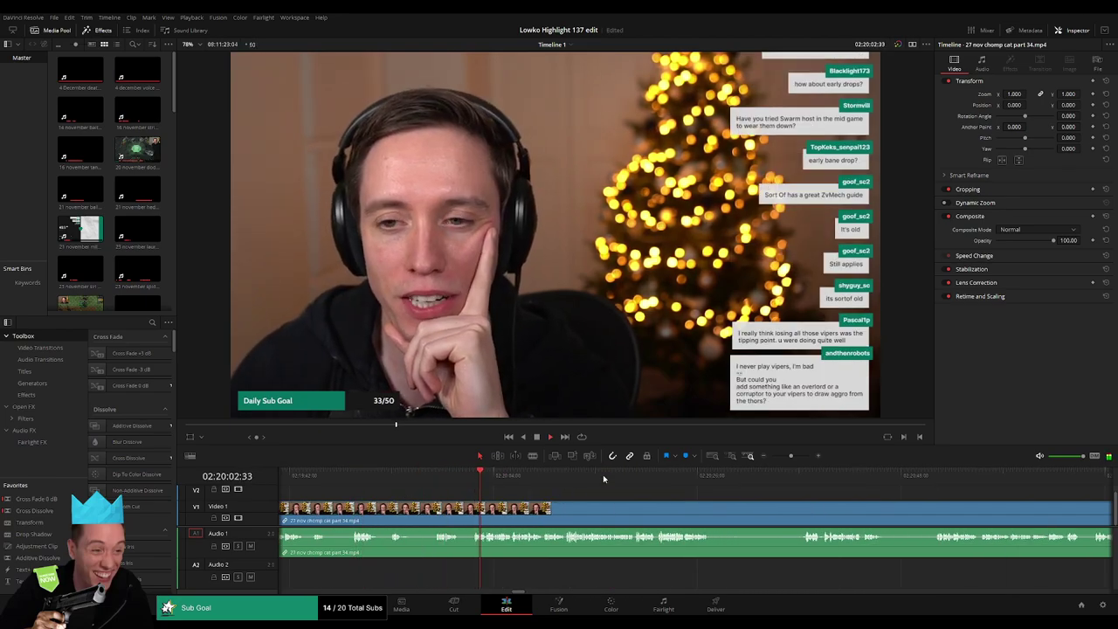
left_click(818, 475)
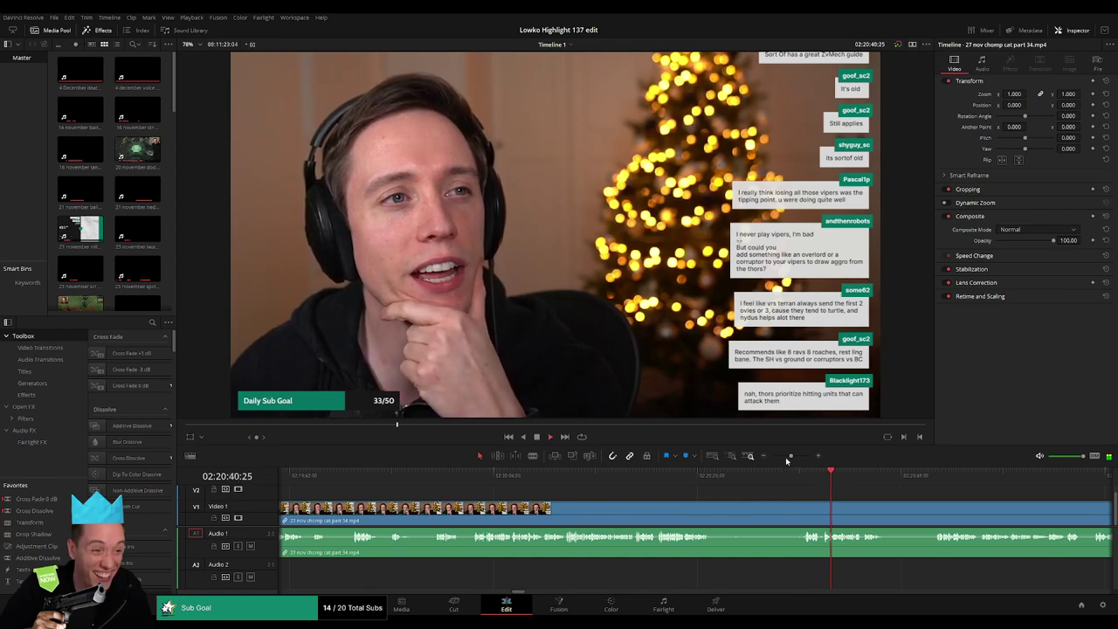
left_click_drag(786, 461, 784, 457)
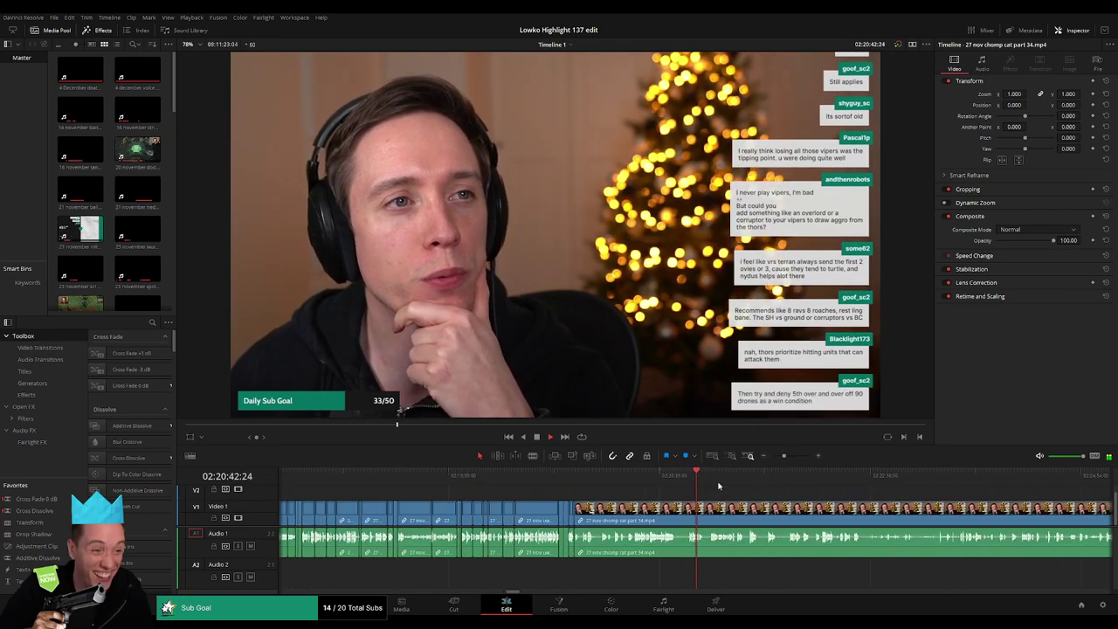
left_click(769, 477)
left_click(649, 479)
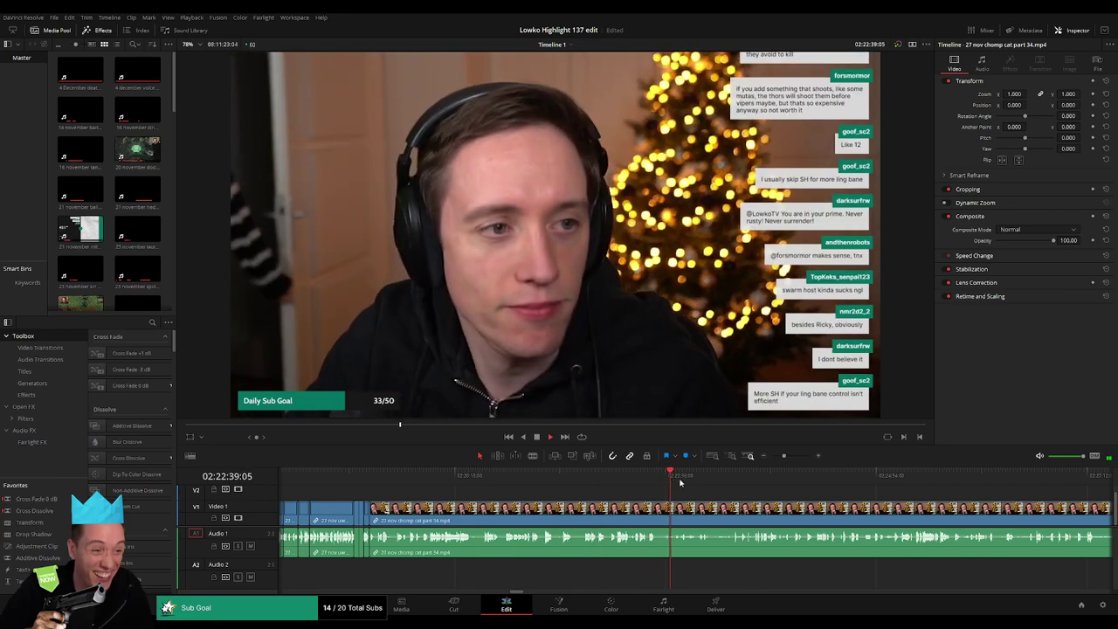
left_click(687, 479)
left_click(706, 479)
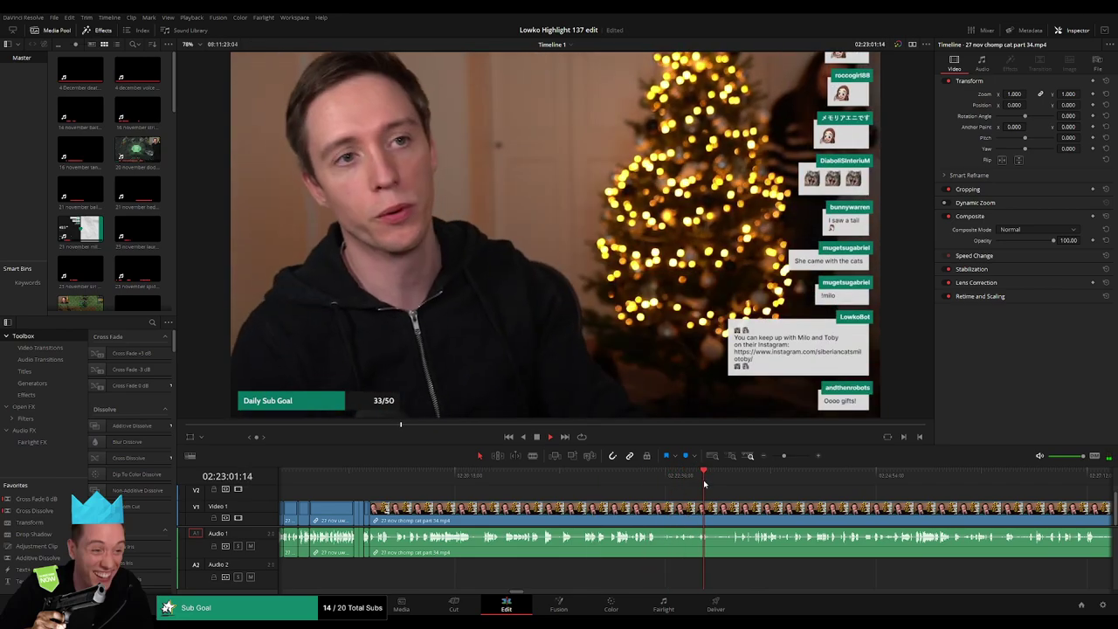
Step: Zoom in near 02:23:11, split the clip there and ripple delete the earlier webcam portion
left_click(791, 455)
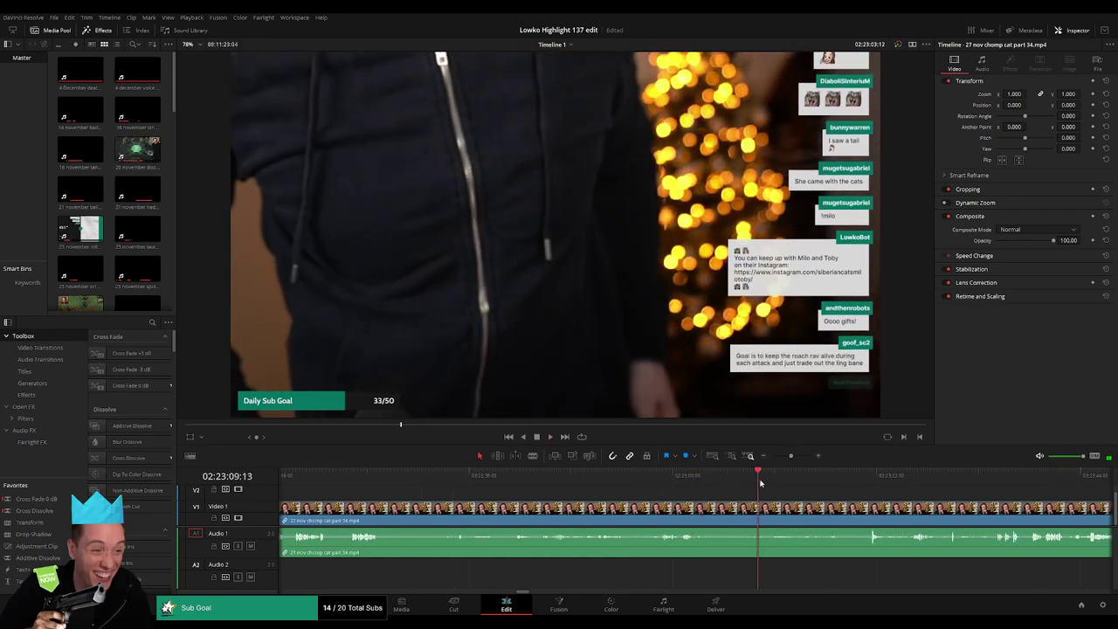
left_click(781, 480)
left_click(652, 479)
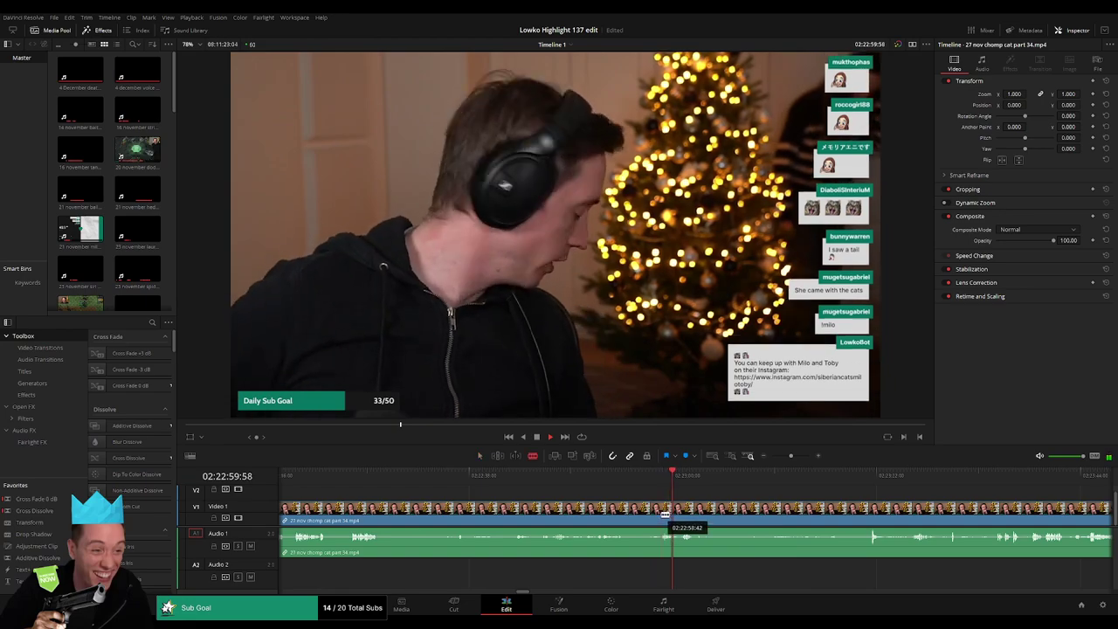
key("ctrl+b")
key("Delete")
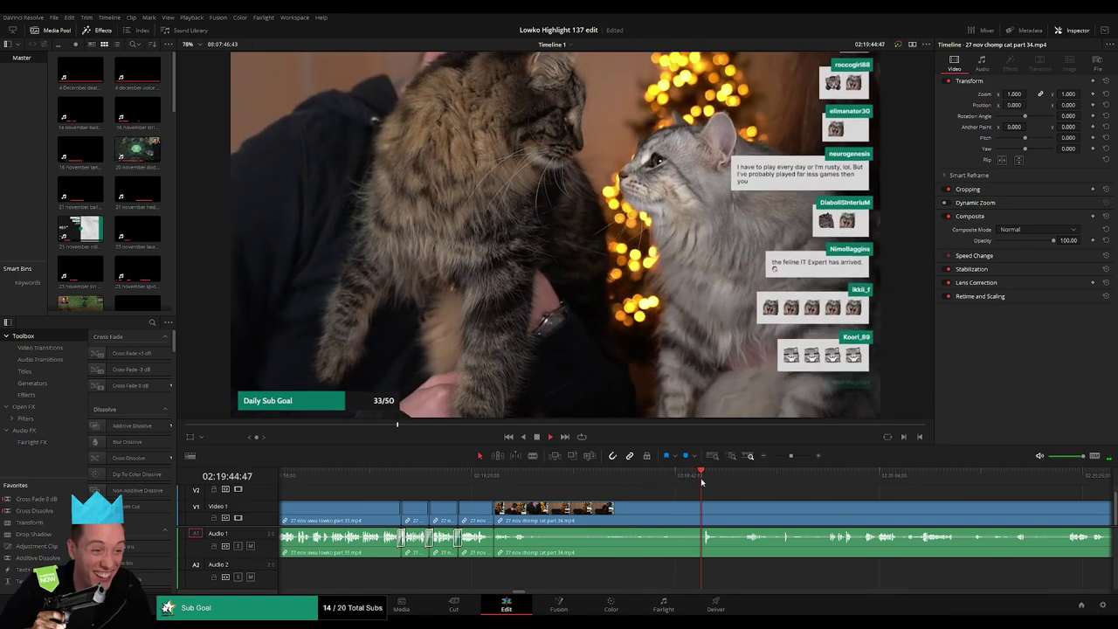
Step: Review the new join and the two-cats scene with a slightly enlarged preview, skimming ahead through the footage
left_click(569, 480)
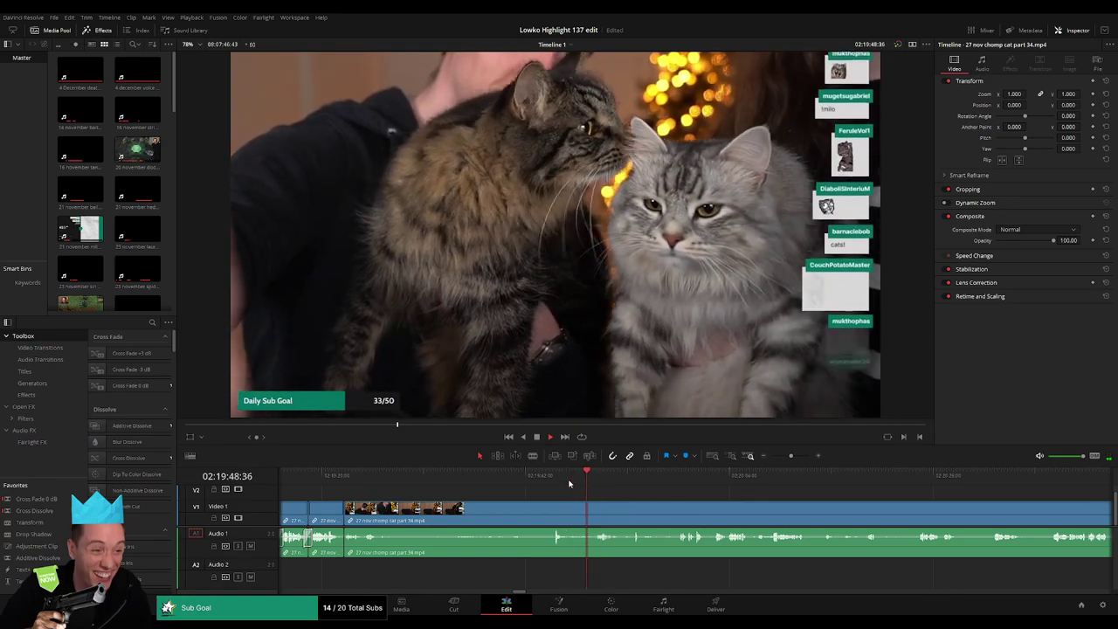
key("space")
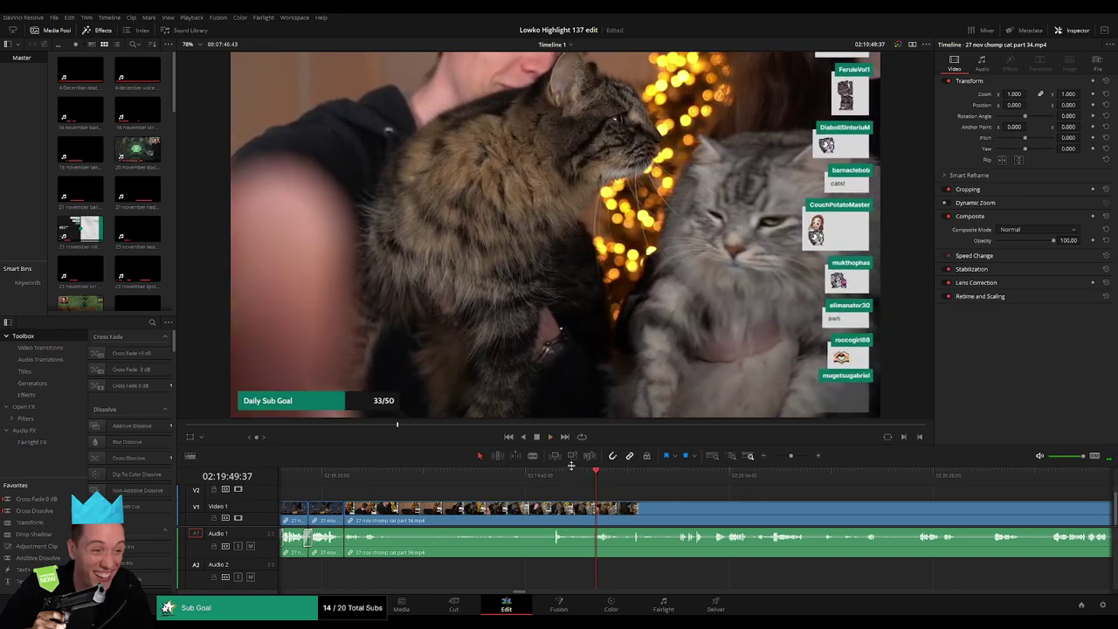
left_click_drag(571, 466, 570, 480)
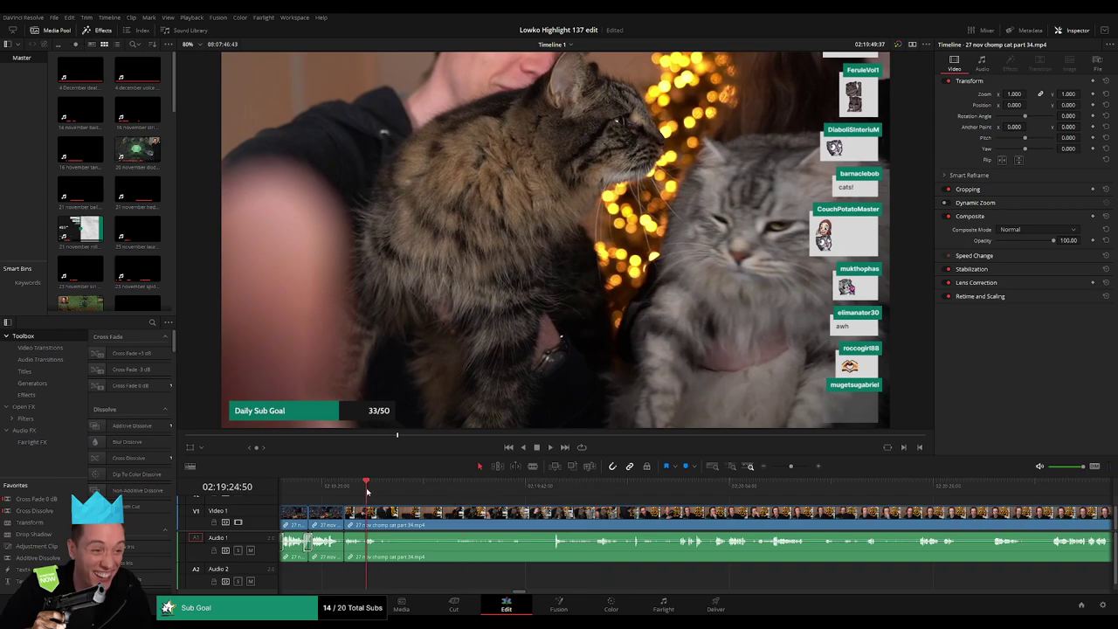
key("space")
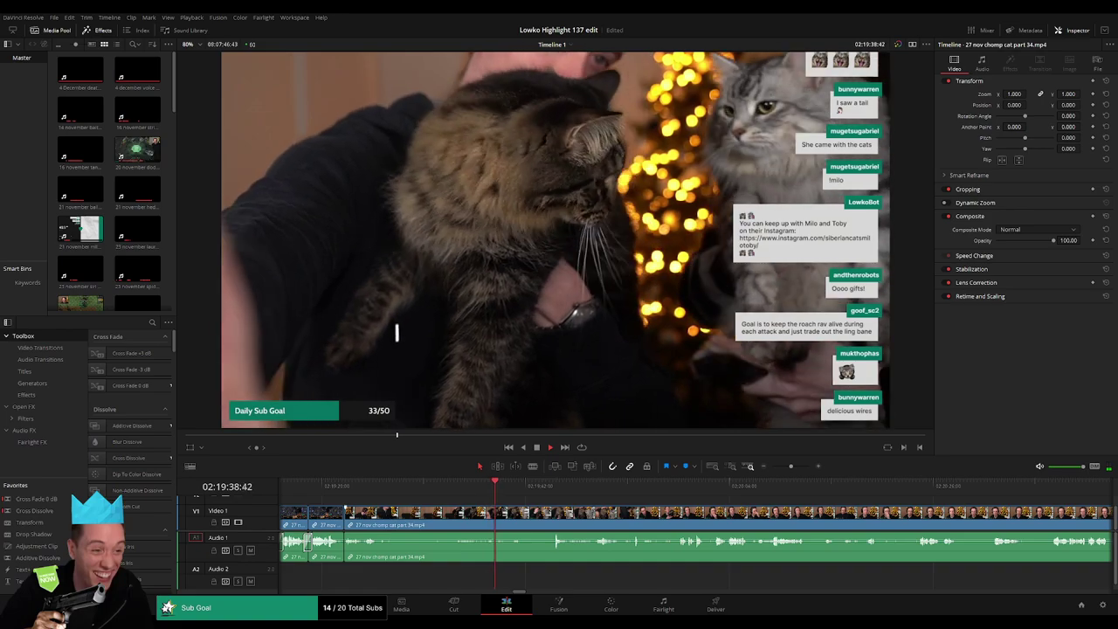
left_click_drag(531, 483, 547, 483)
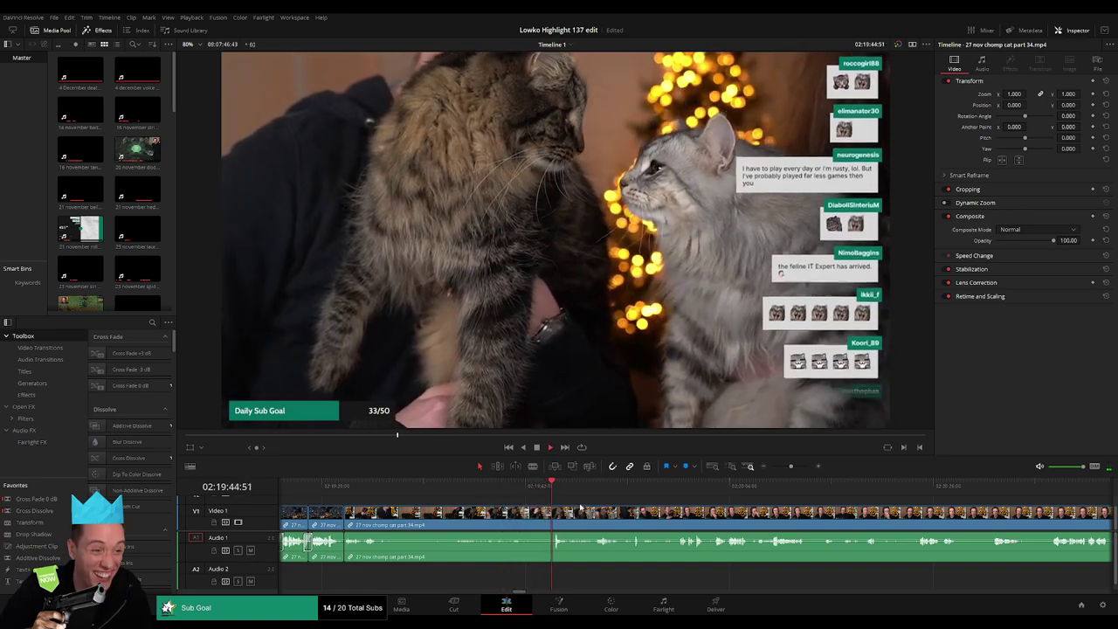
scroll(445, 492, "right", 3)
left_click_drag(445, 492, 445, 489)
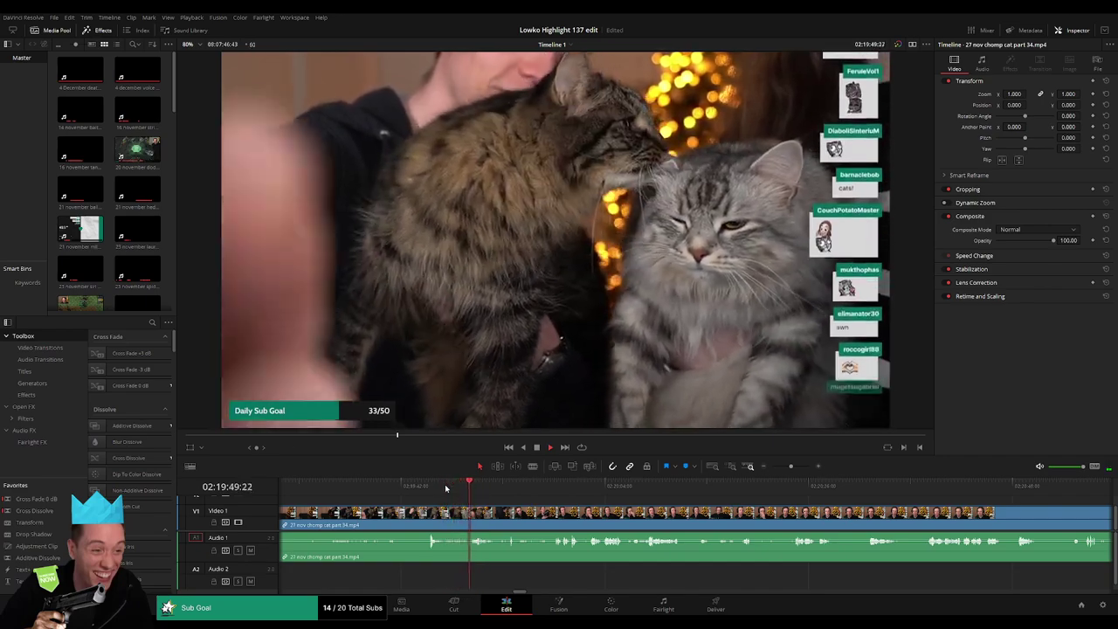
left_click(499, 487)
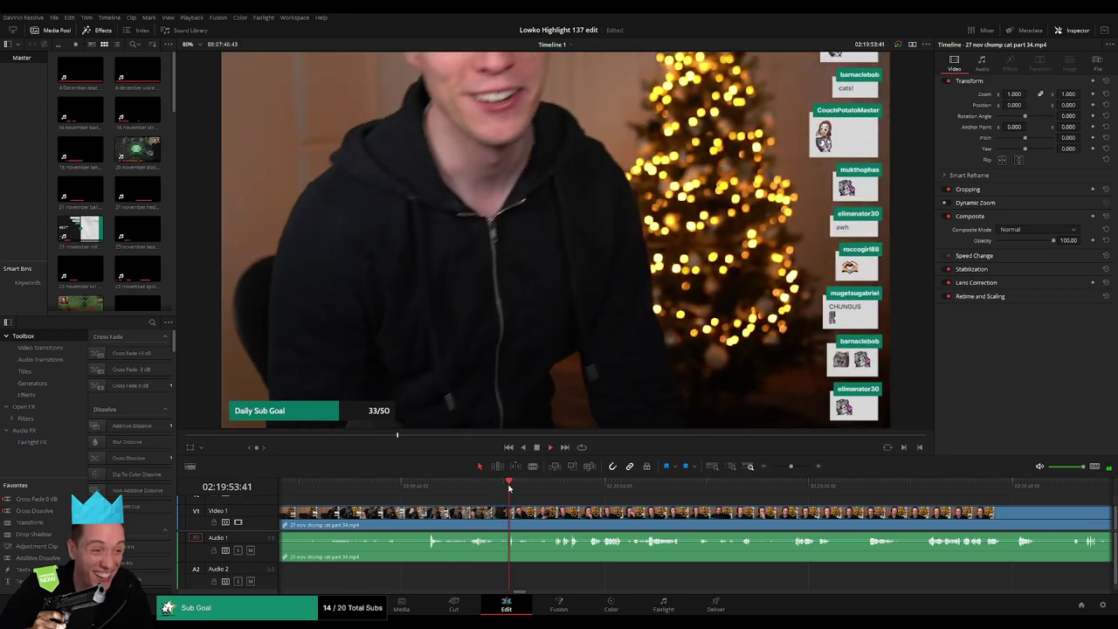
left_click(545, 494)
Step: Blade out an unwanted webcam chat piece and ripple delete it
key("b")
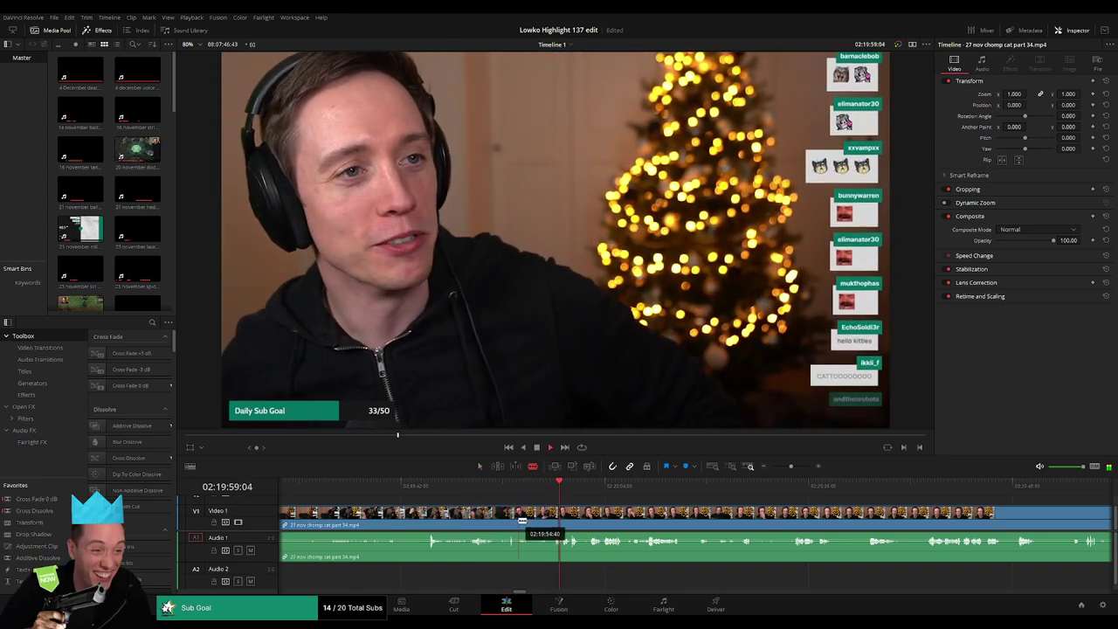
left_click(516, 516)
left_click(553, 515)
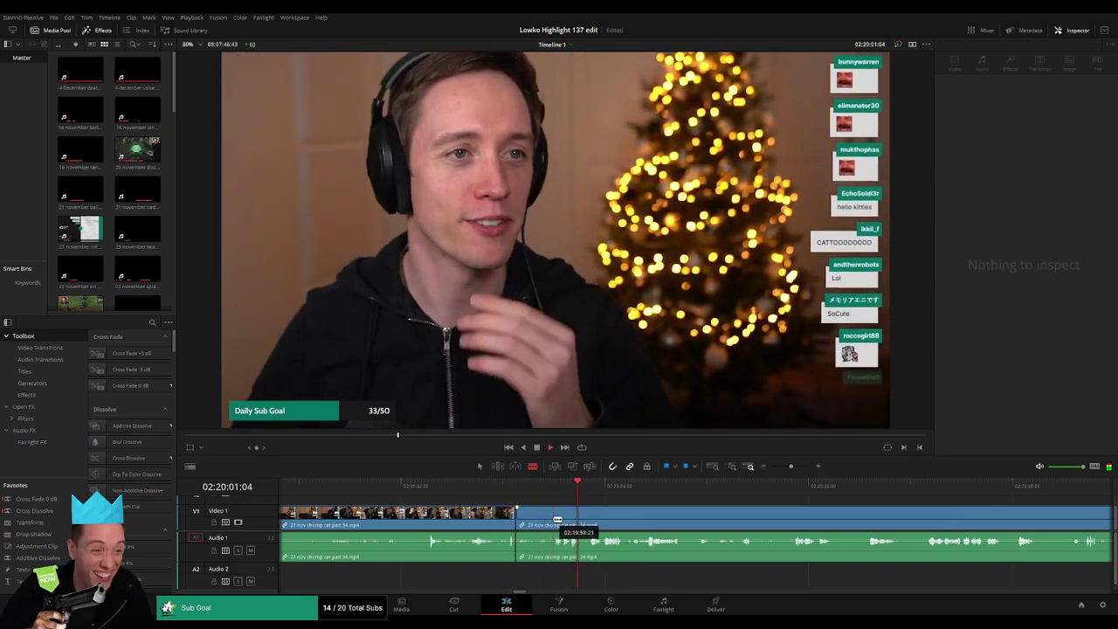
key("a")
left_click(541, 524)
key("Delete")
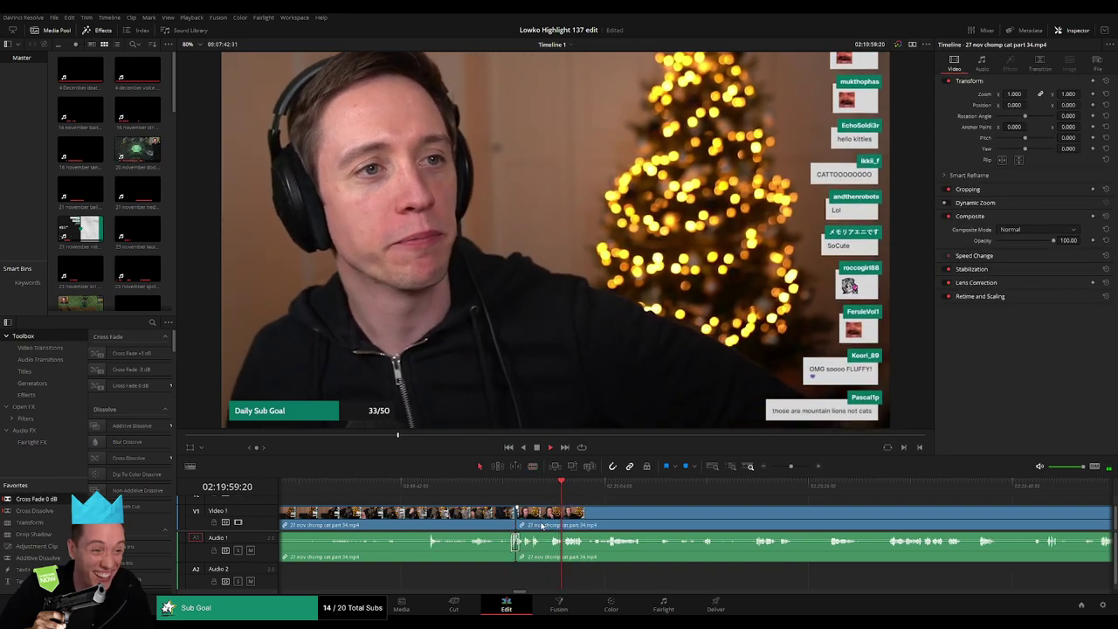
Step: Add two more blade cuts at later moments in the webcam chat footage
key("b")
left_click(544, 517)
key("a")
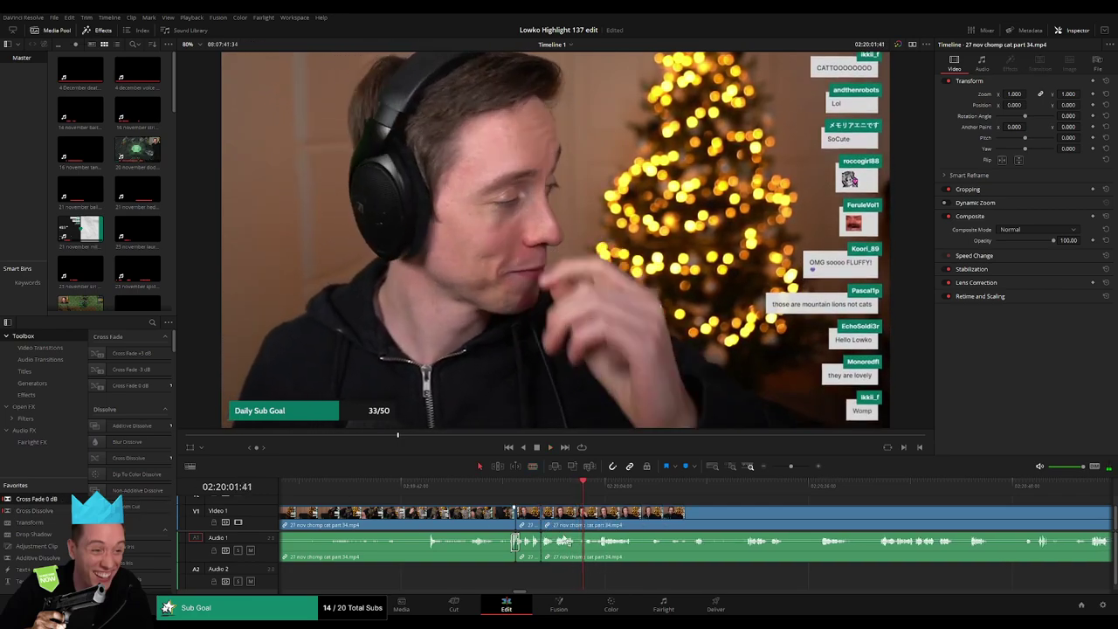
key("b")
left_click(583, 524)
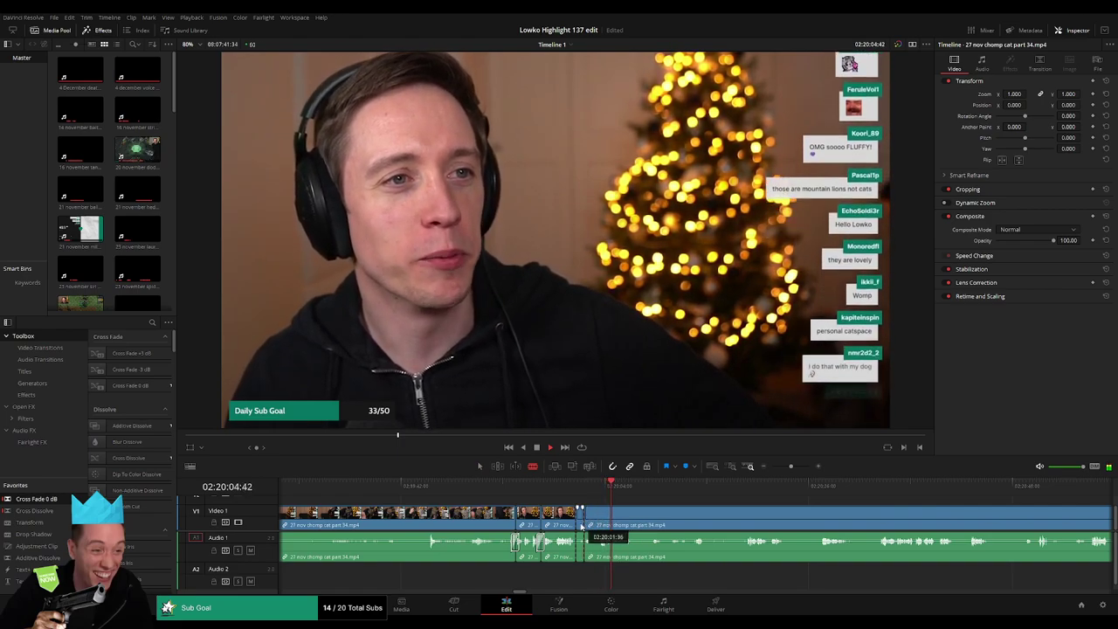
key("a")
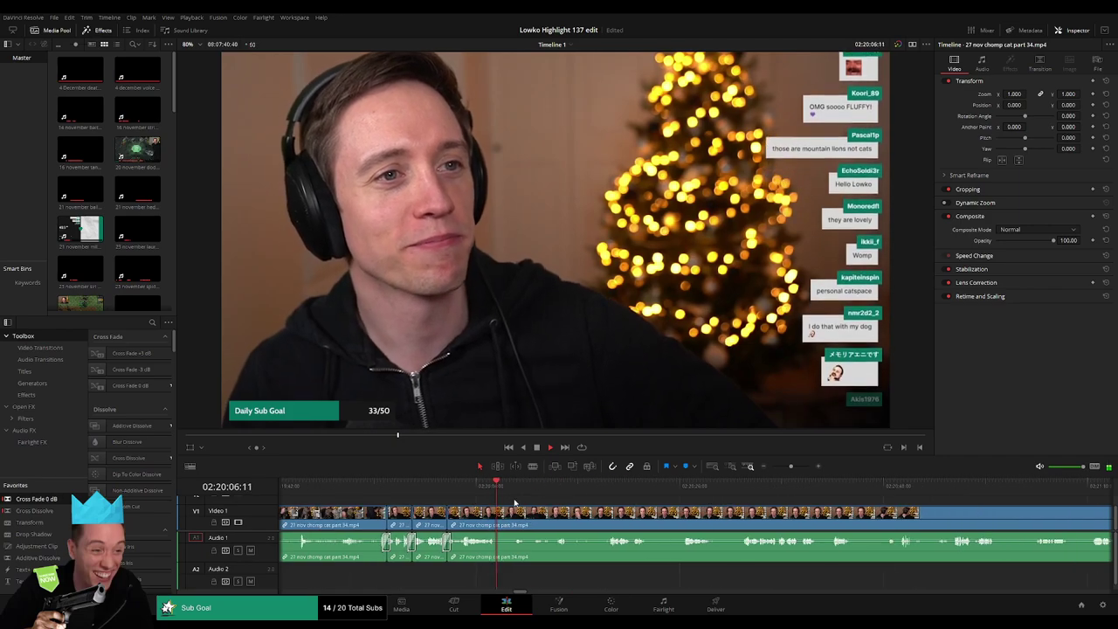
Step: Split the chat clip at two further points, pausing playback for the second cut
key("b")
left_click(495, 516)
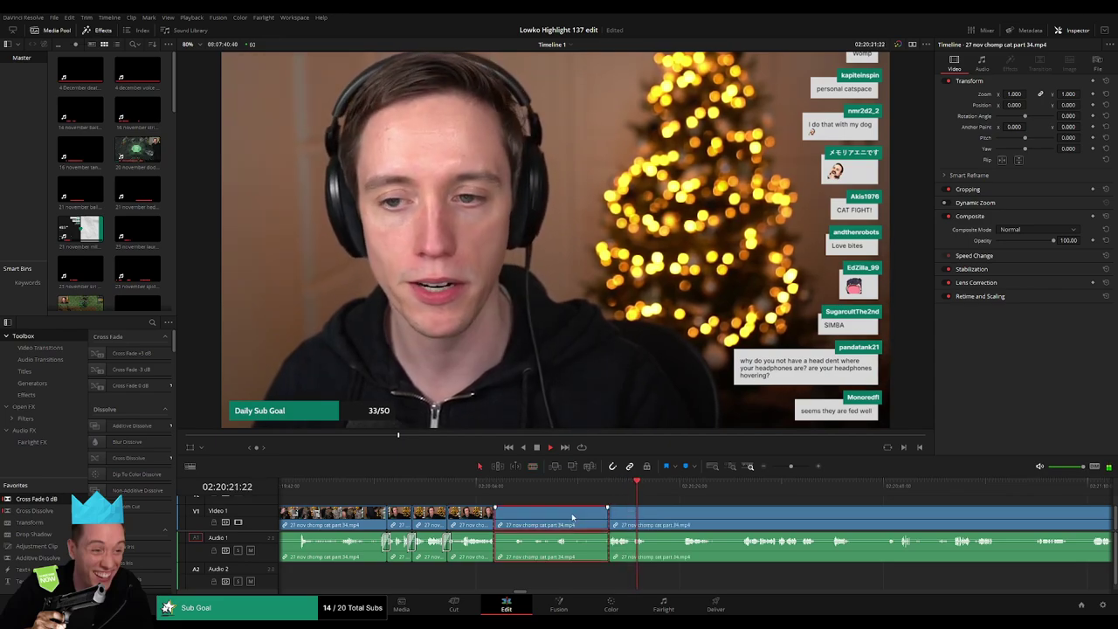
key("a")
key("space")
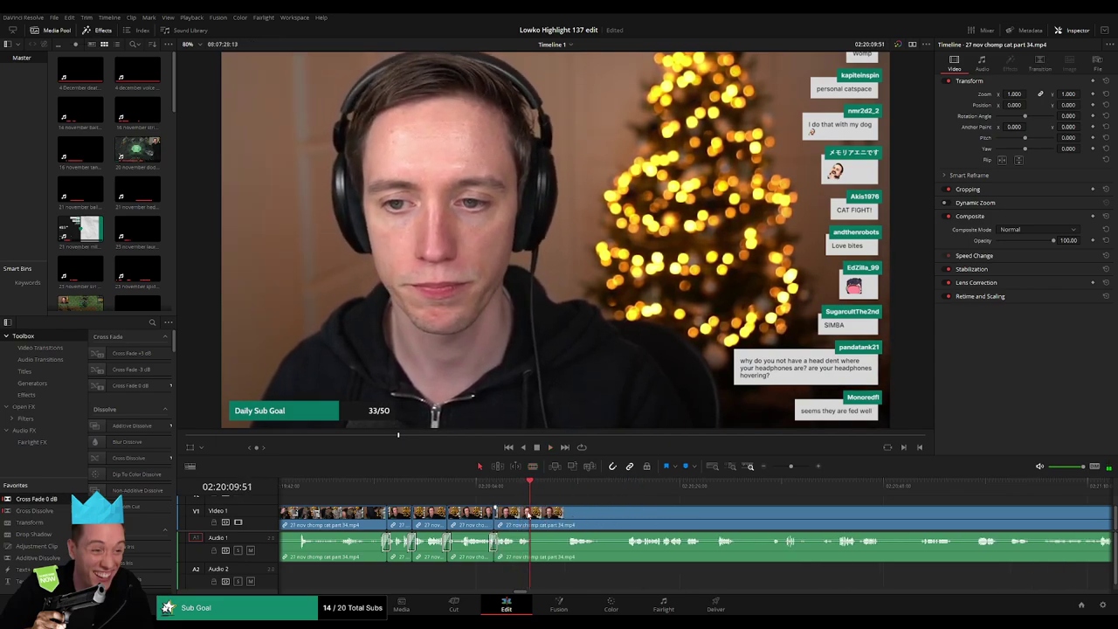
key("b")
left_click(531, 516)
key("space")
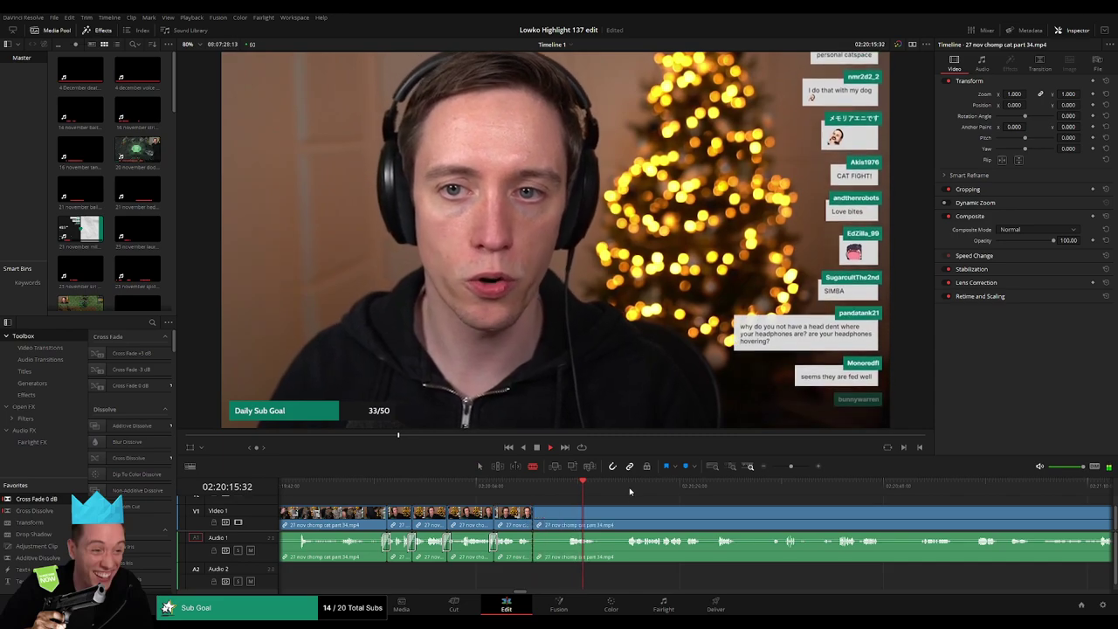
scroll(612, 507, "right", 5)
Step: Scrub back and ripple delete the YouTube-browsing piece of the part 34 clip
left_click(875, 485)
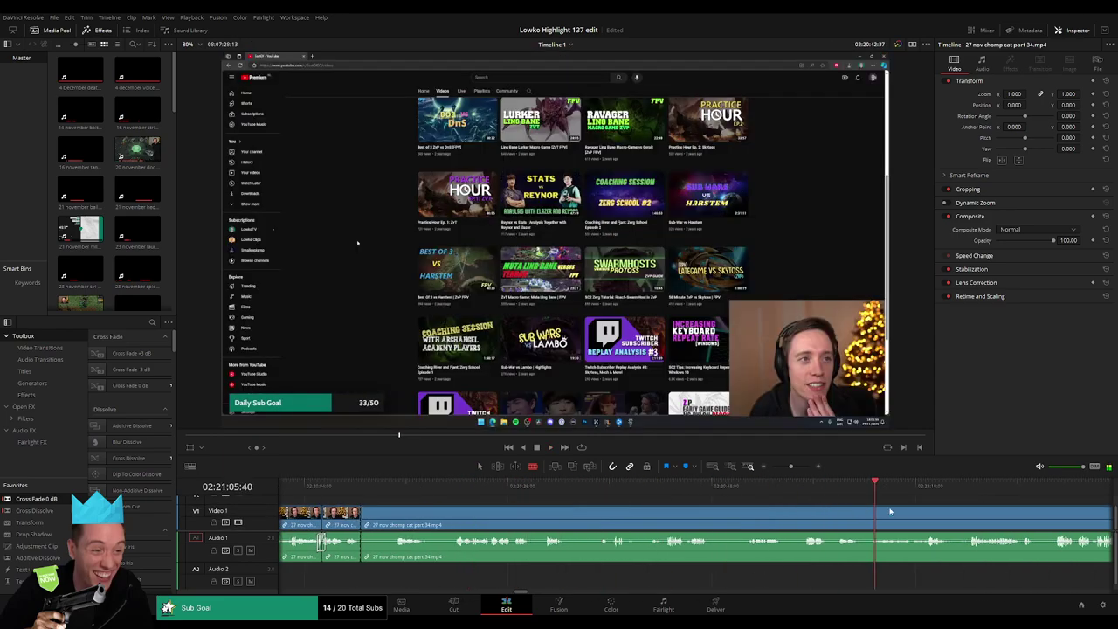
mouse_move(874, 486)
left_mouse_down()
mouse_move(587, 486)
mouse_move(651, 487)
left_mouse_up()
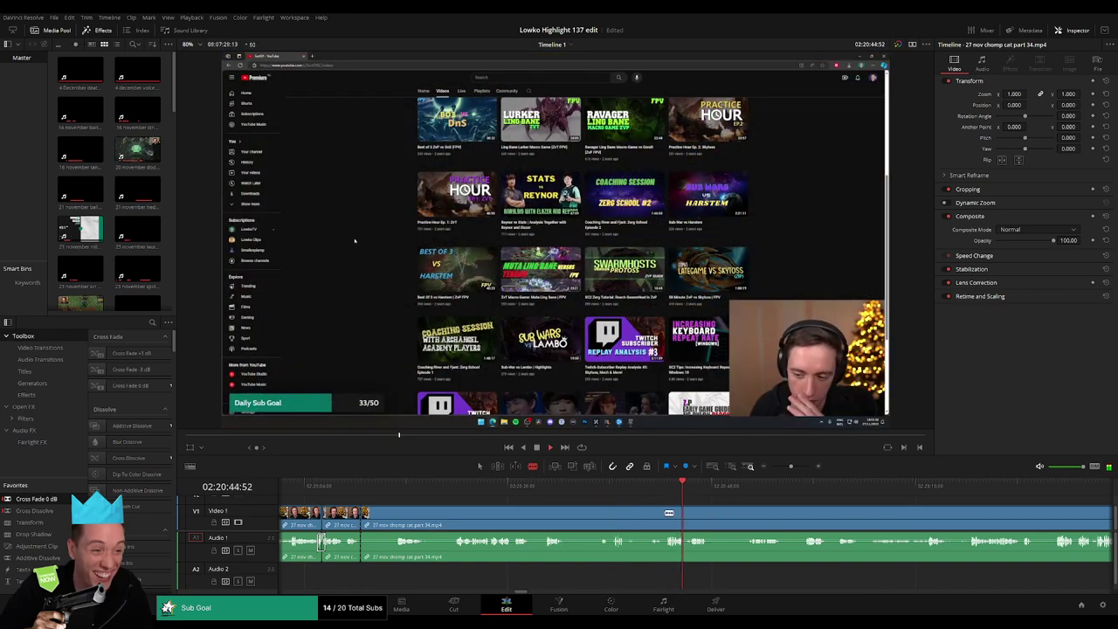
left_click(626, 520)
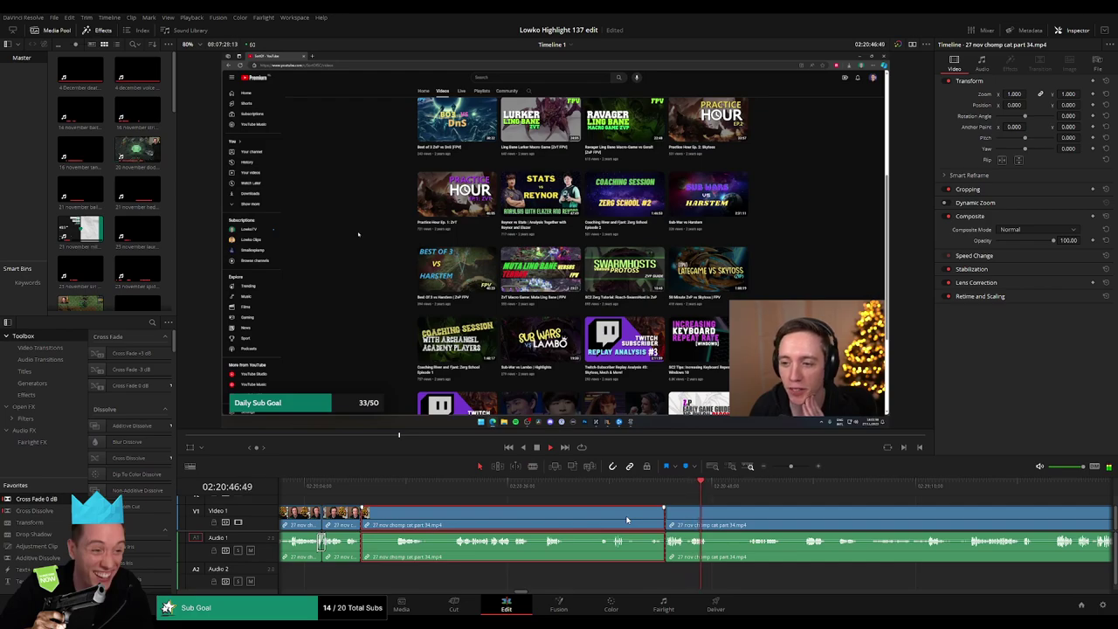
key("Delete")
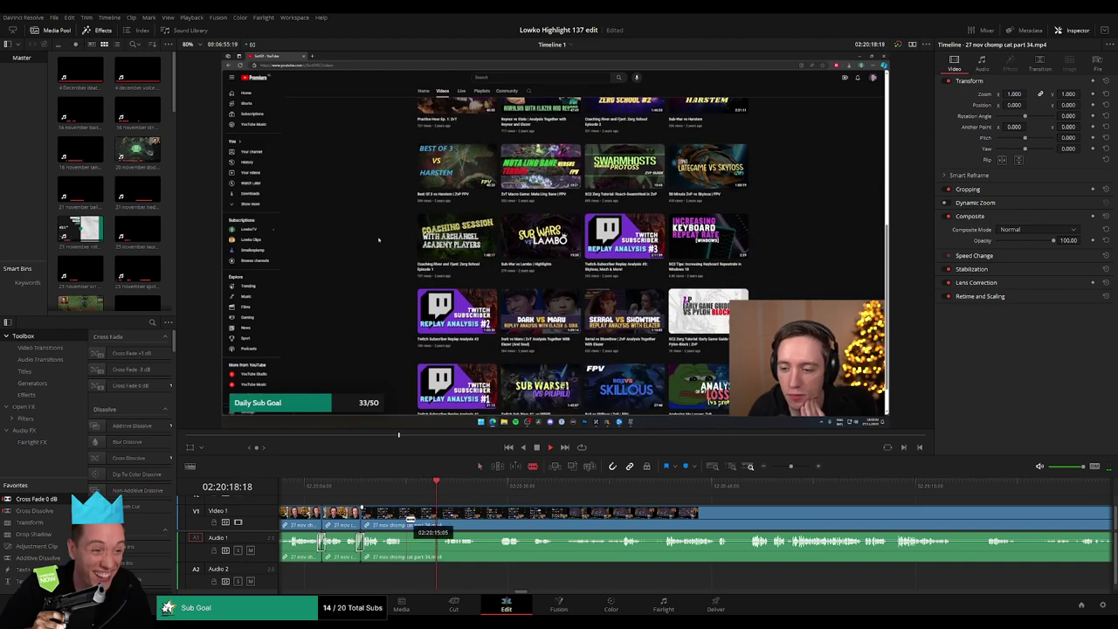
Step: Trim the short part 34 clip's edge tighter and preview the footage after the cut
left_click_drag(408, 518, 404, 518)
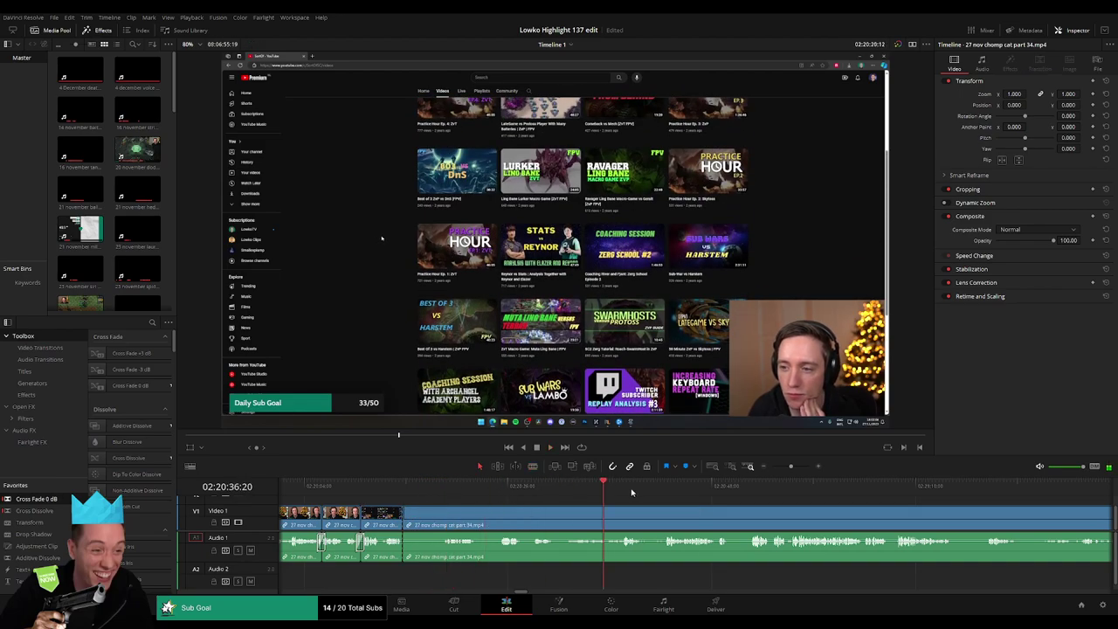
left_click(961, 489)
left_click(831, 491)
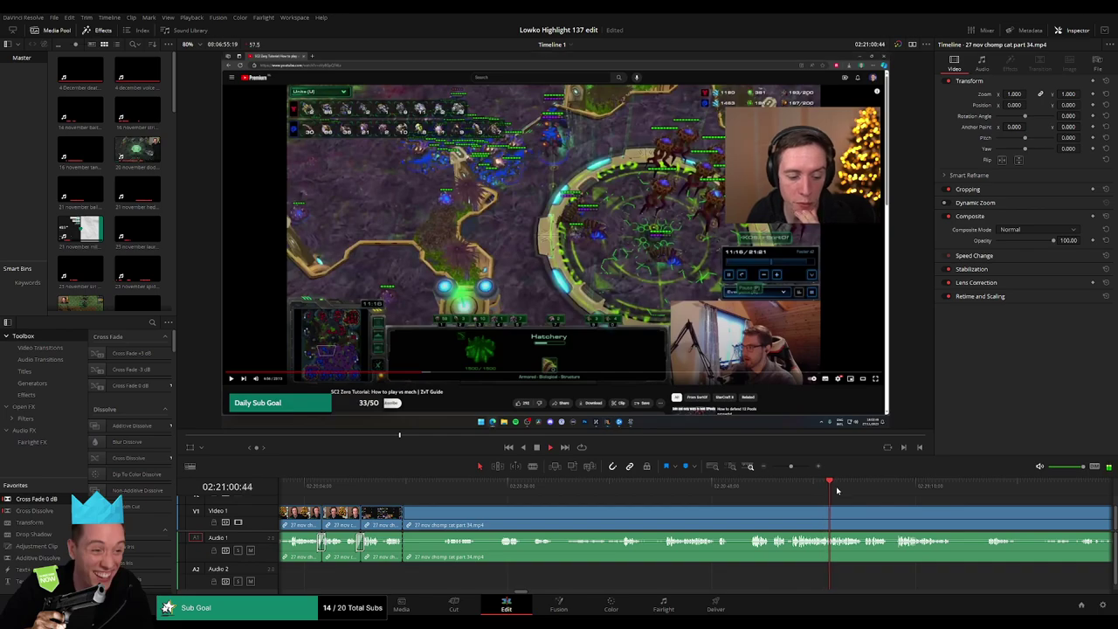
left_click(751, 487)
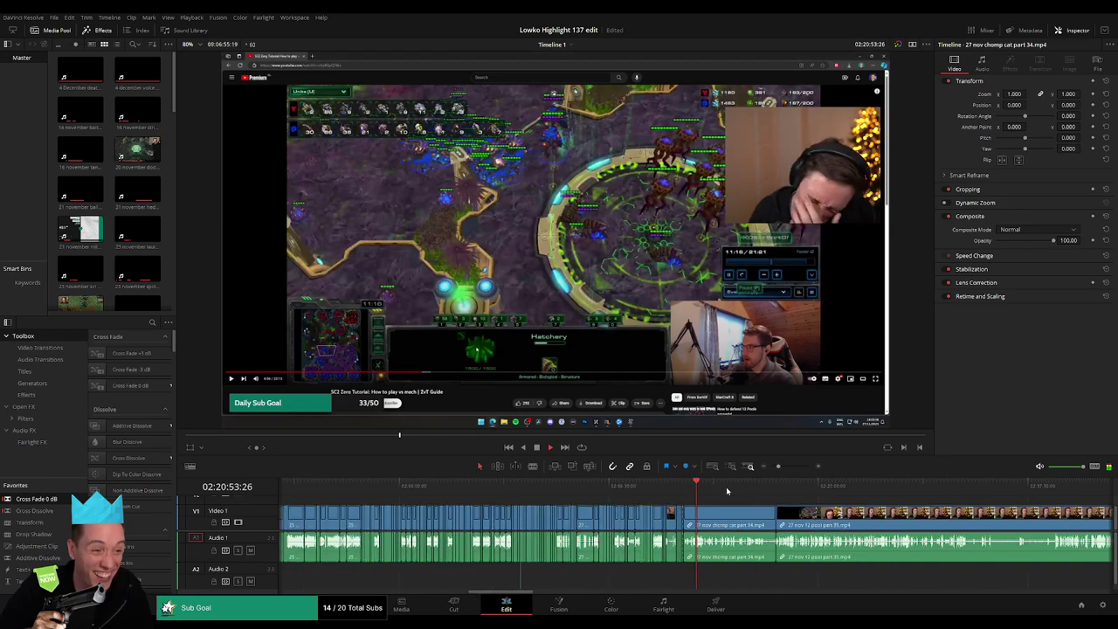
Step: Ripple delete the leftover chomp cat part 34 section
left_click(727, 489)
left_click(743, 521)
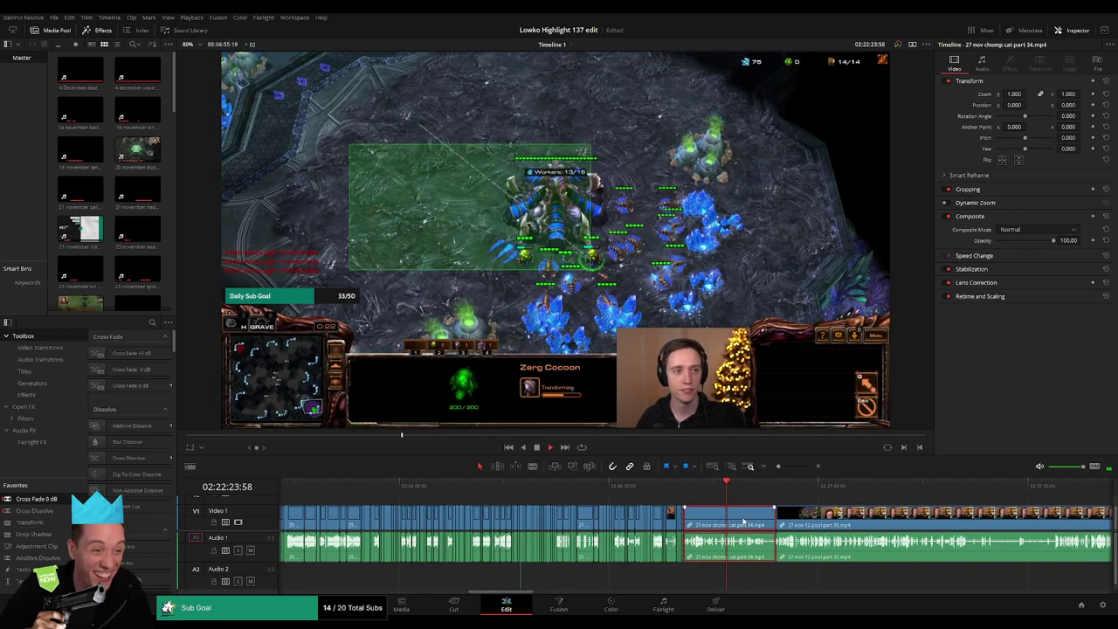
key("Delete")
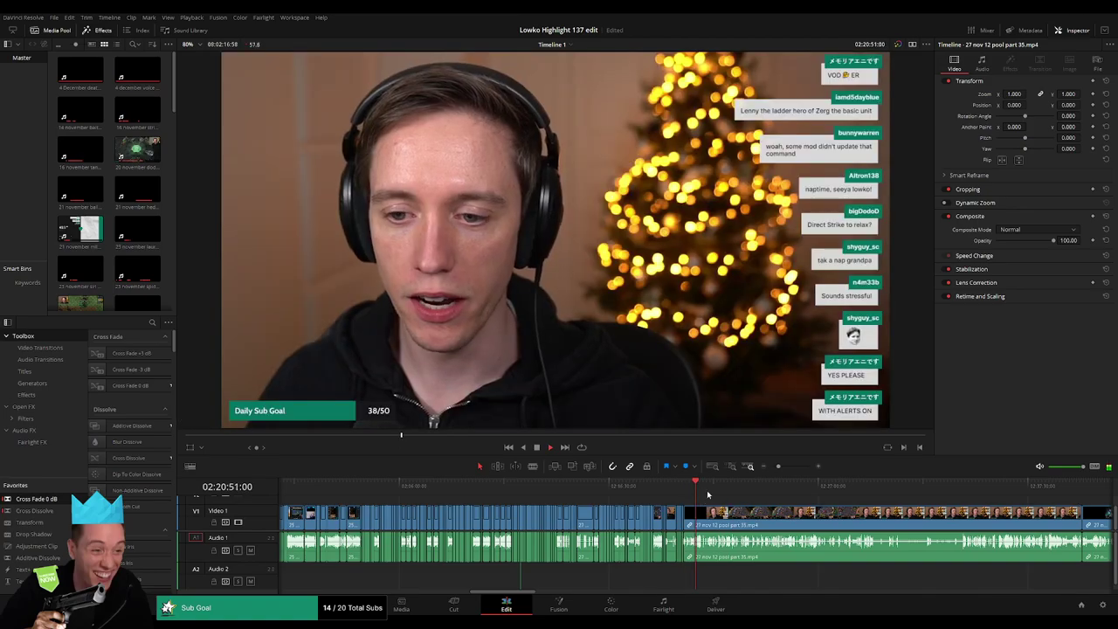
Step: Preview the '27 nov 12 pool part 35.mp4' footage now following directly
left_click(719, 487)
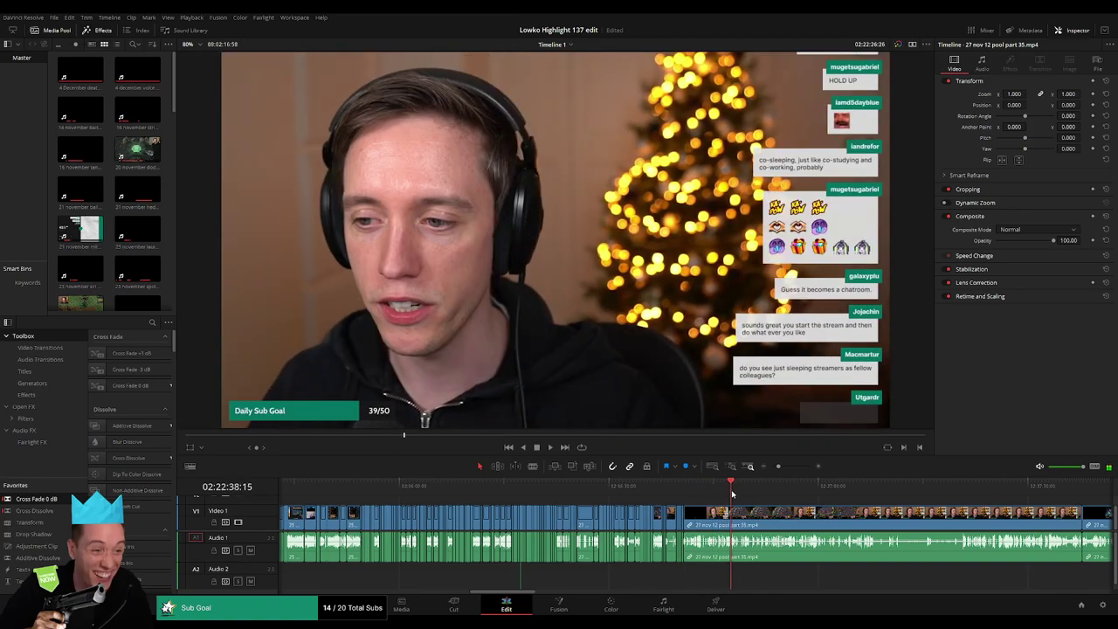
left_click_drag(724, 495, 739, 491)
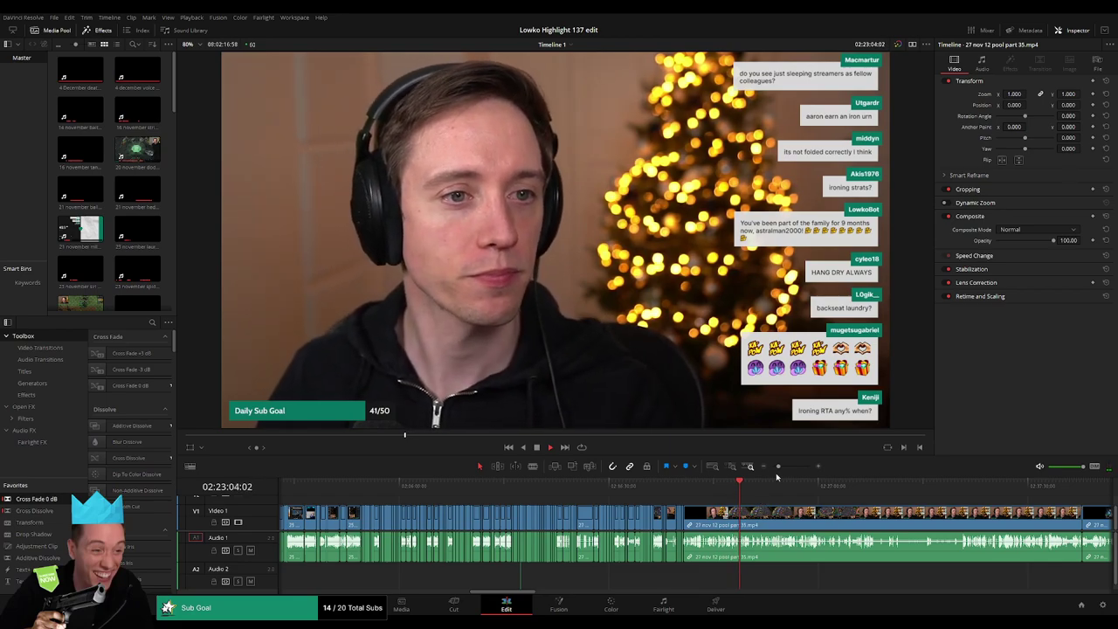
scroll(830, 502, "up", 3)
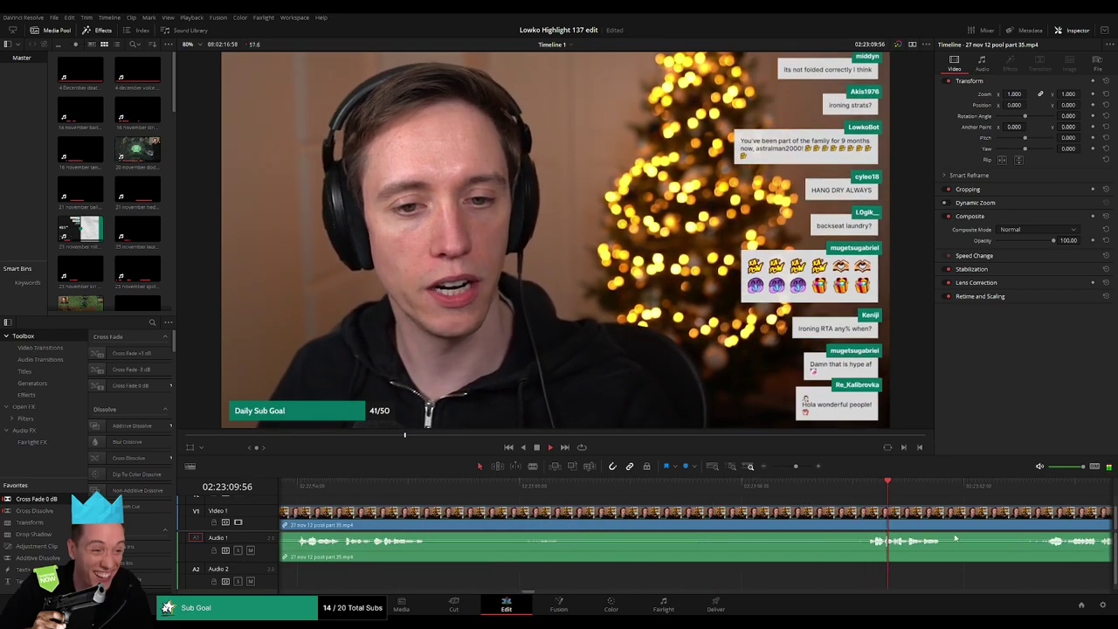
scroll(765, 489, "down", 5)
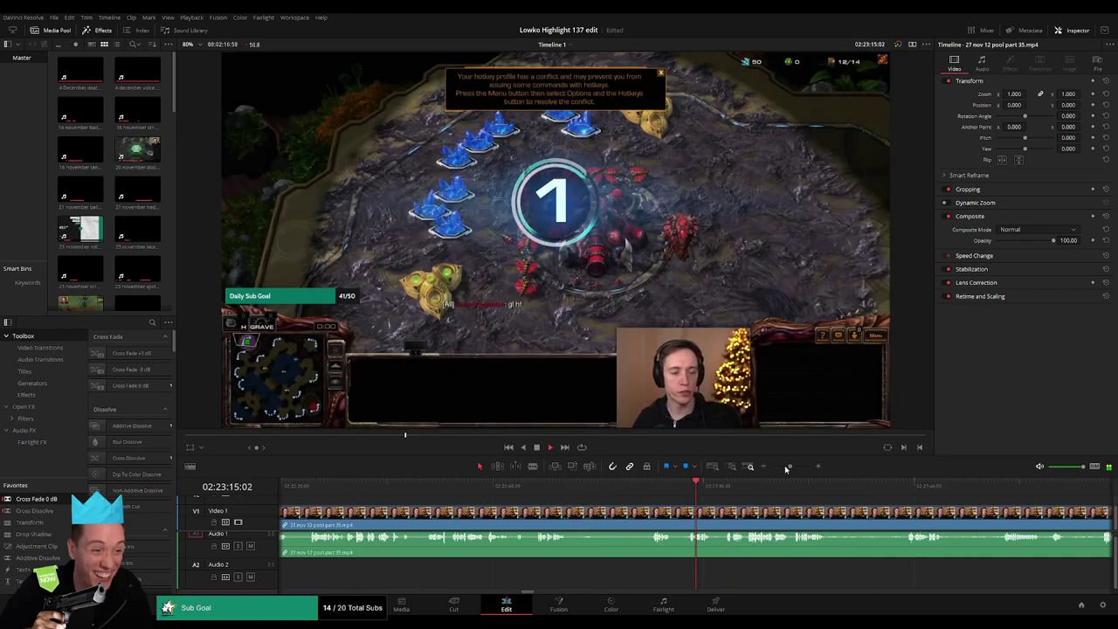
scroll(548, 561, "right", 5)
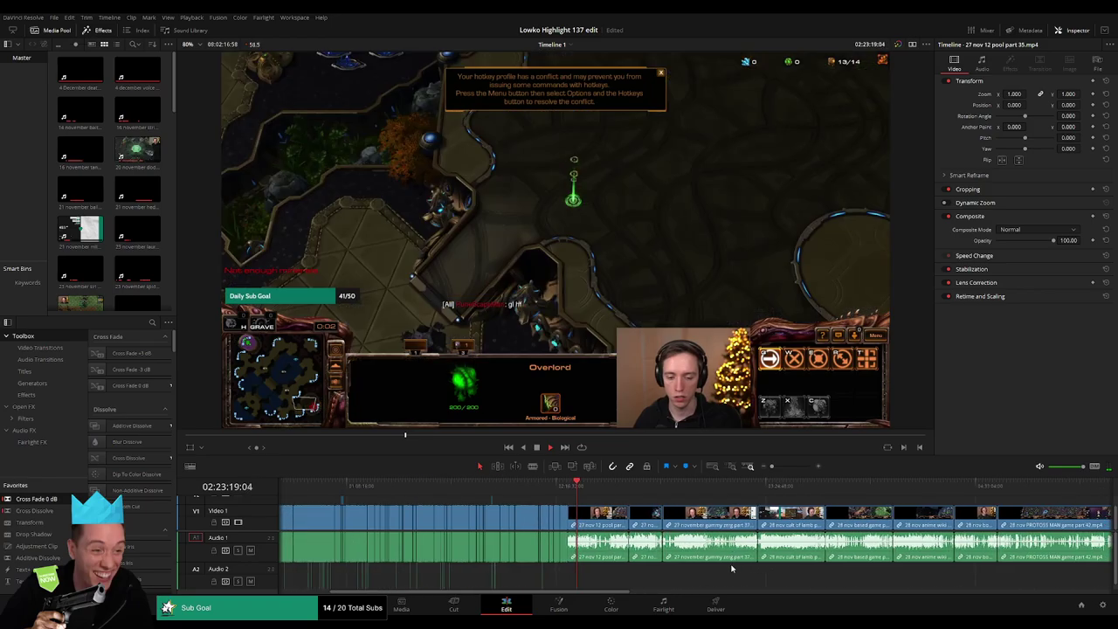
Step: Split the pool part 35 clip where the game begins and ripple delete the webcam chat before it
left_click_drag(771, 466, 788, 469)
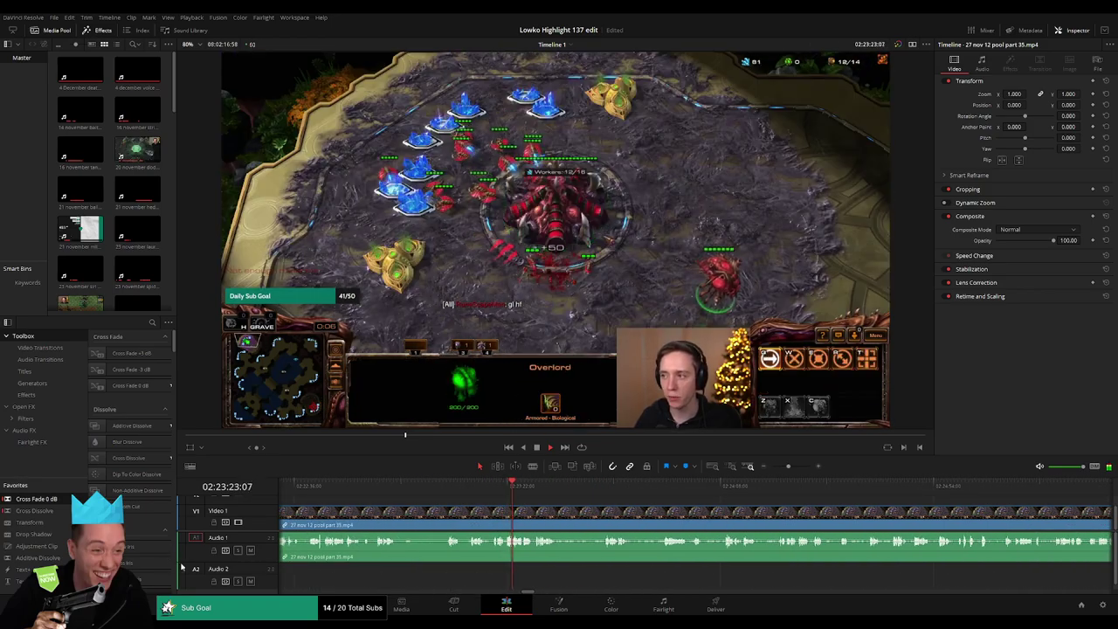
scroll(611, 511, "up", 1)
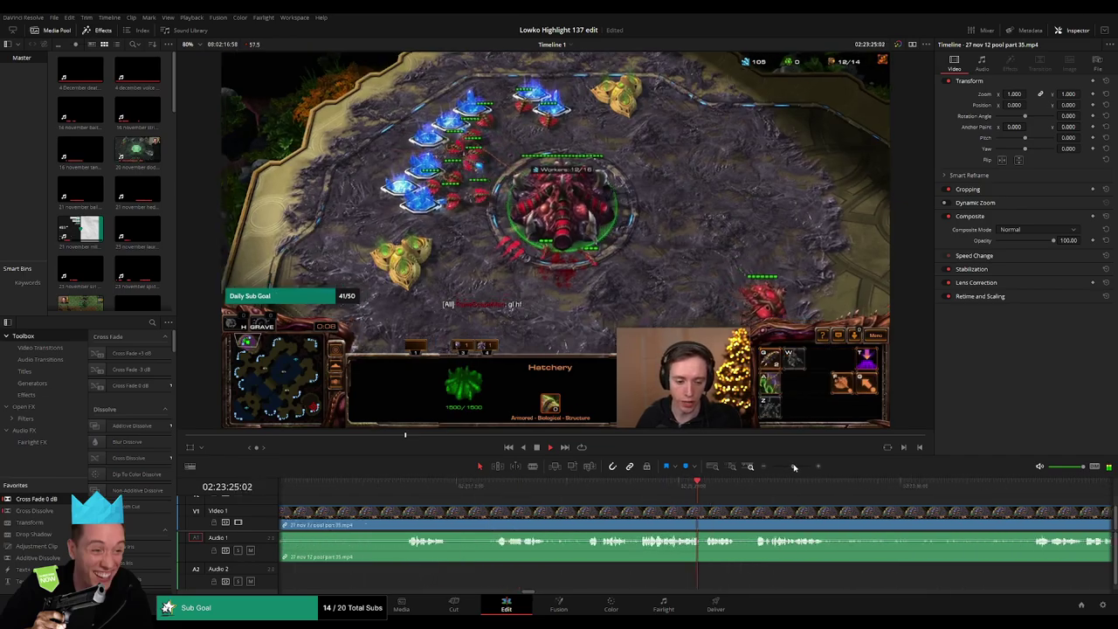
left_click(590, 515)
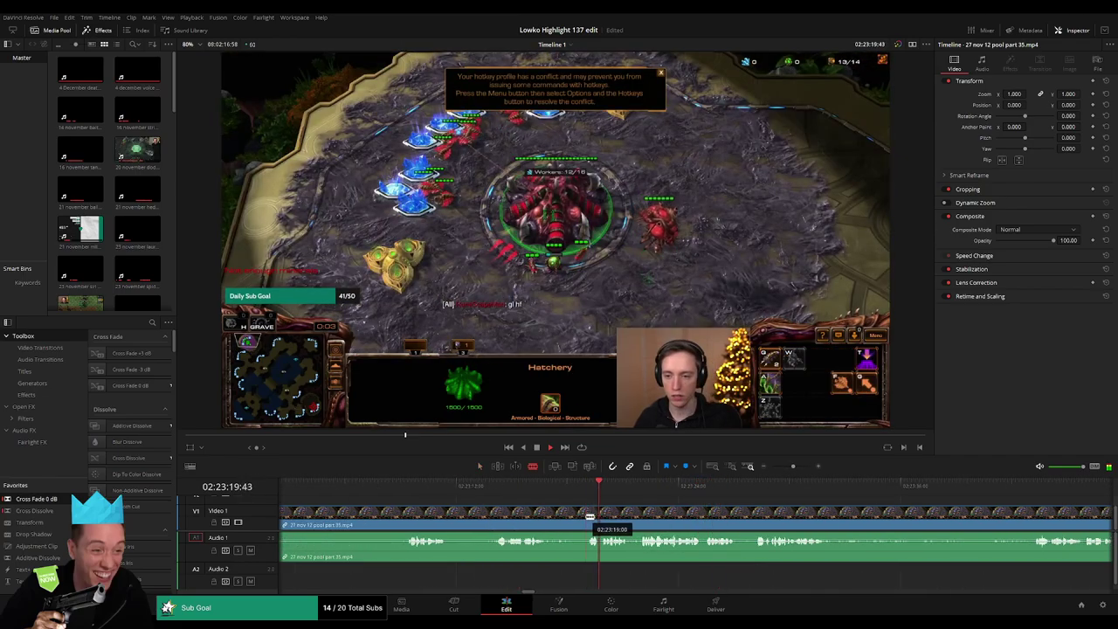
left_click(500, 494)
left_click(406, 493)
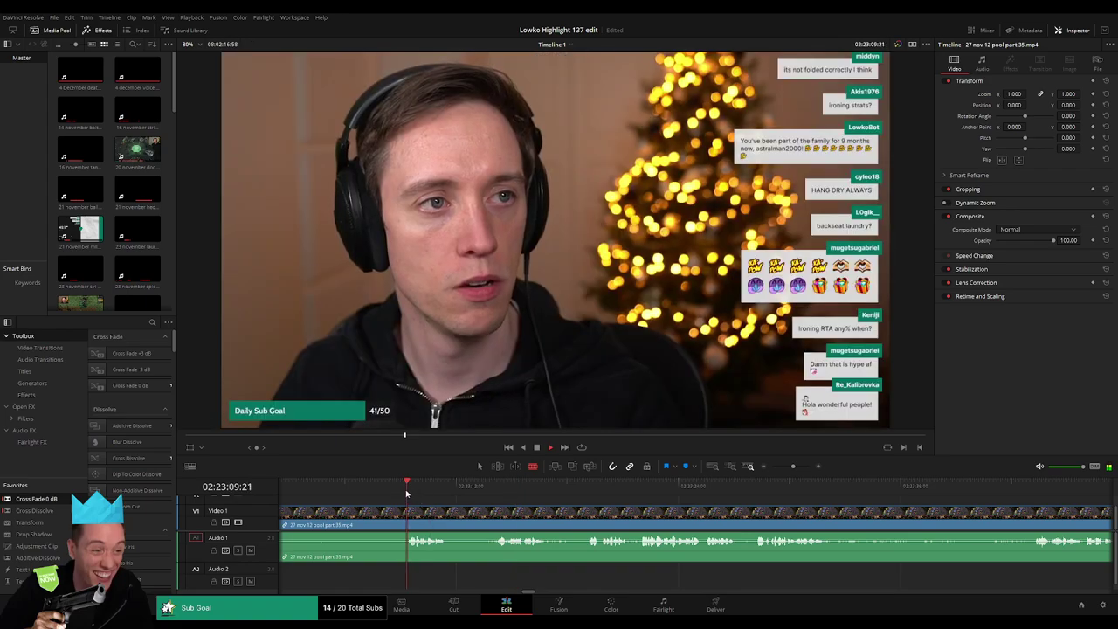
left_click(480, 494)
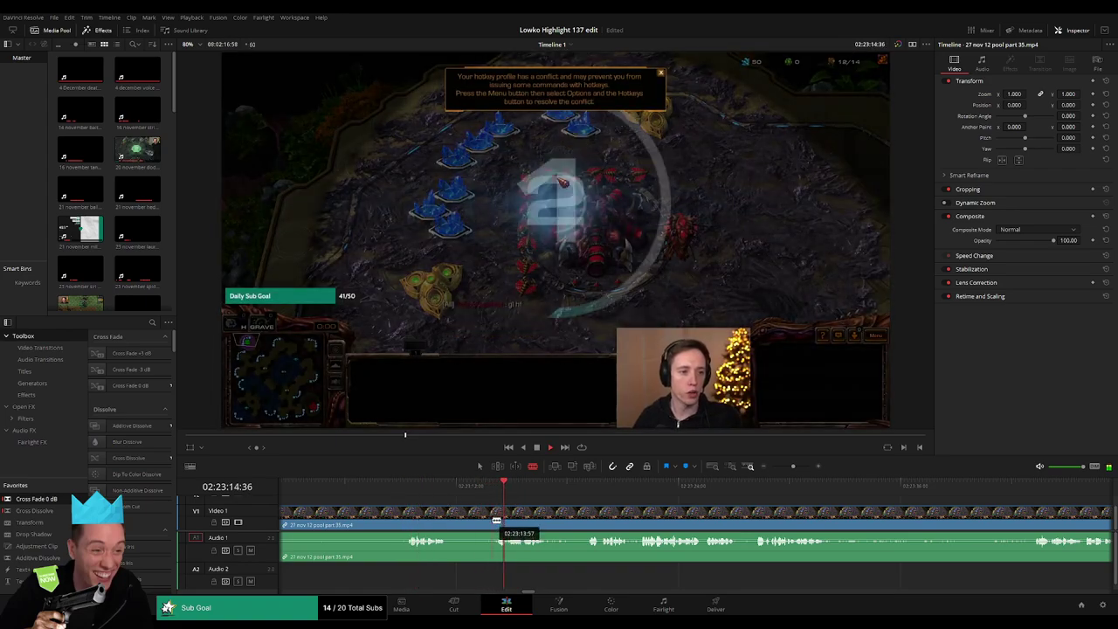
left_click(496, 521)
key("a")
key("Delete")
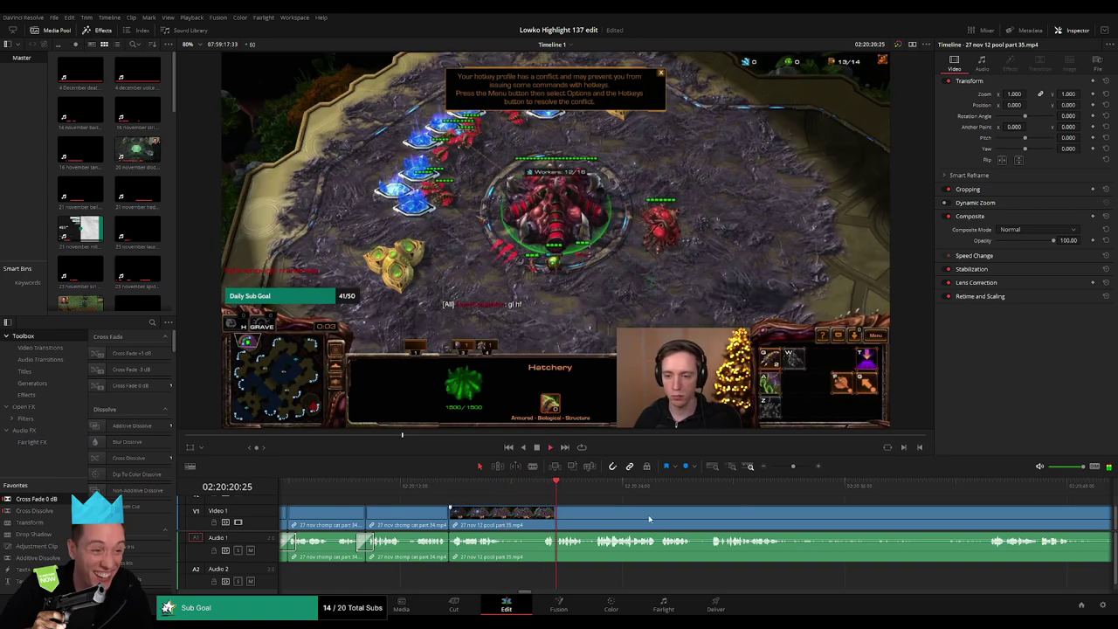
Step: Scroll along the timeline and briefly select the clip to inspect its settings
scroll(648, 514, "right", 3)
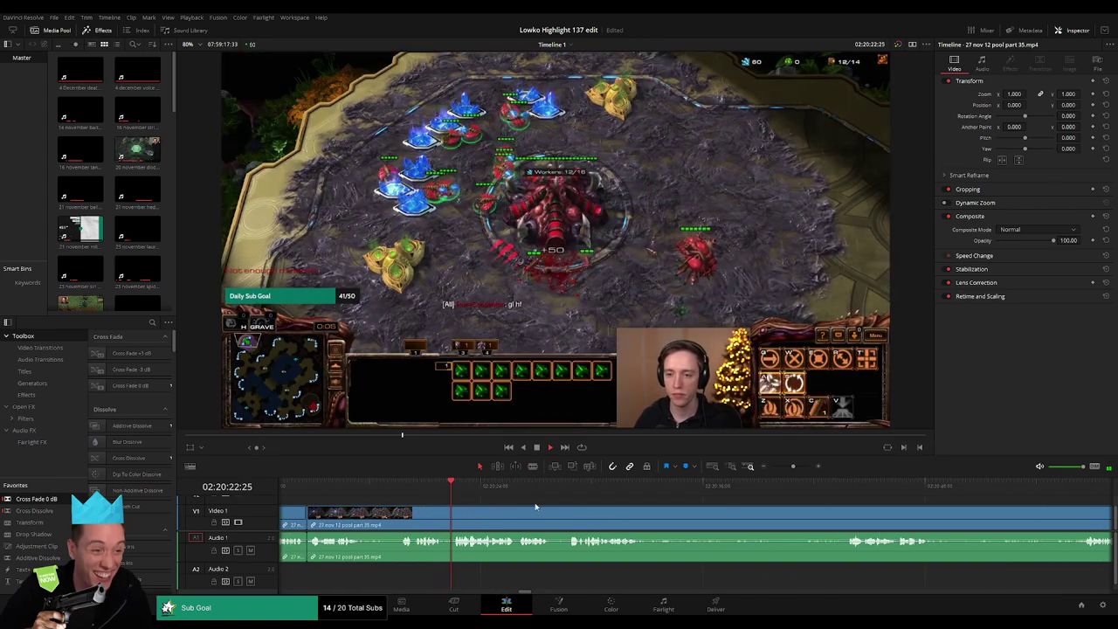
scroll(561, 515, "right", 1)
scroll(562, 511, "right", 1)
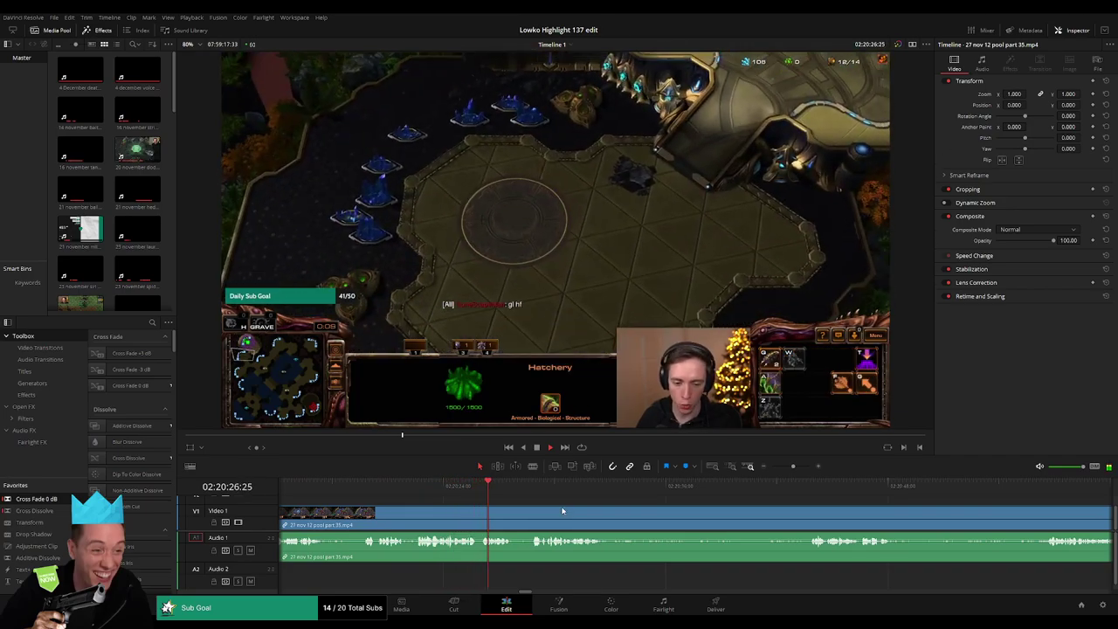
scroll(562, 511, "right", 2)
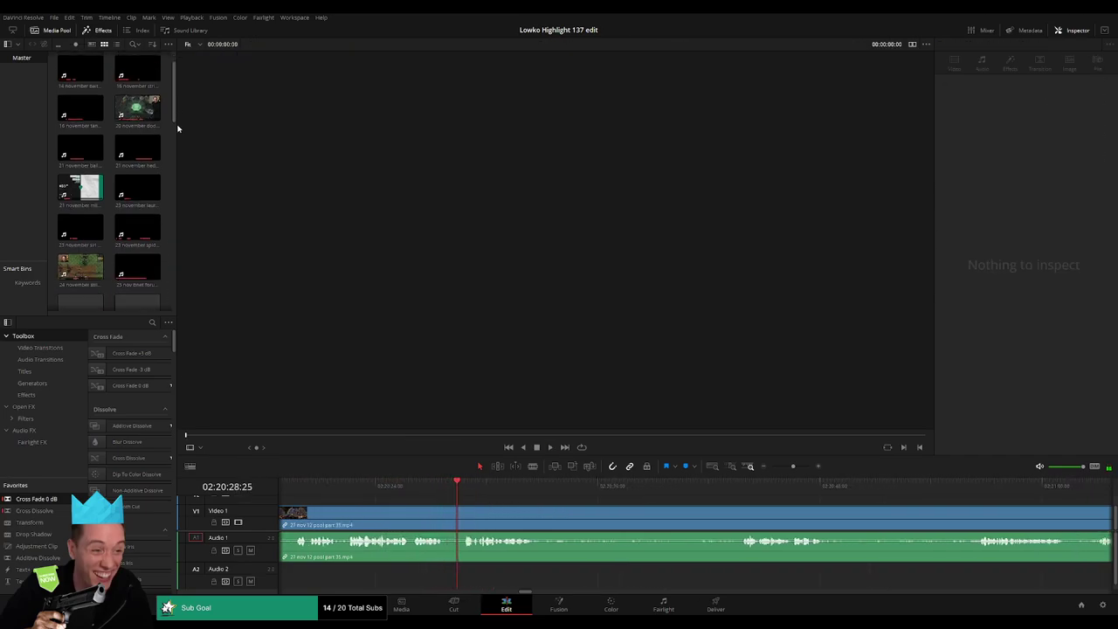
scroll(173, 131, "down", 5)
left_click(529, 509)
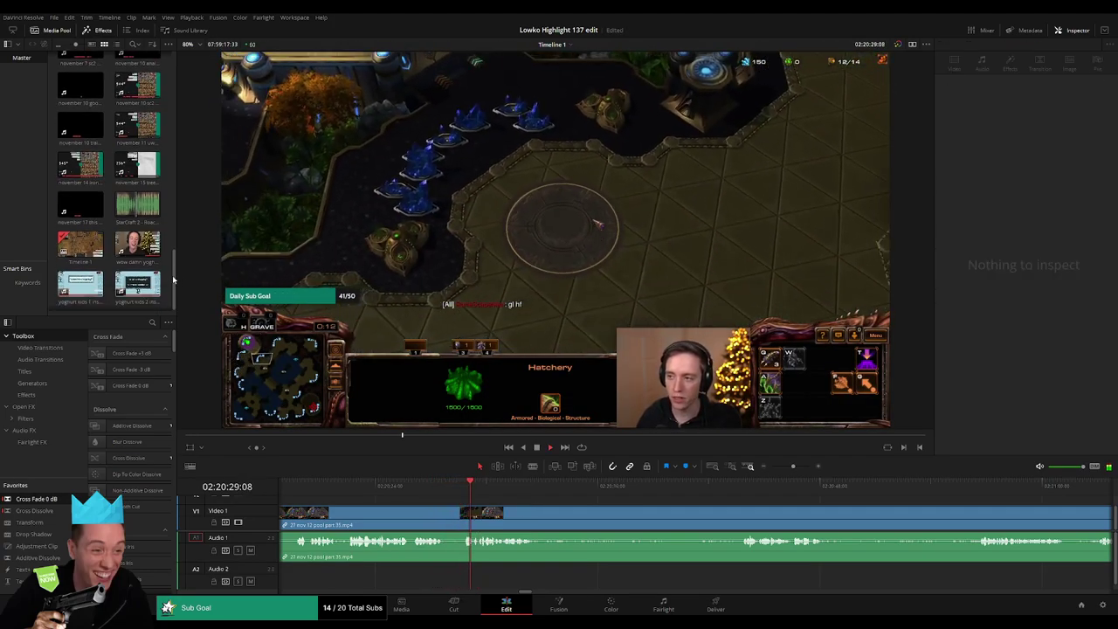
left_click(540, 502)
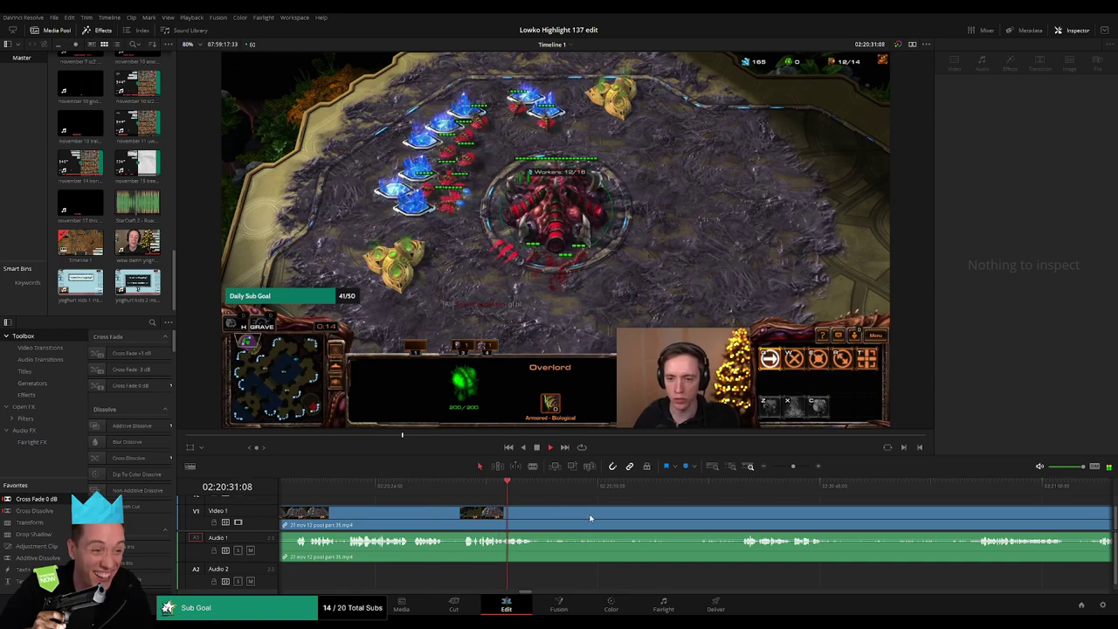
Step: Scrub through the Zerg match opening to find the next cut point
left_click(524, 496)
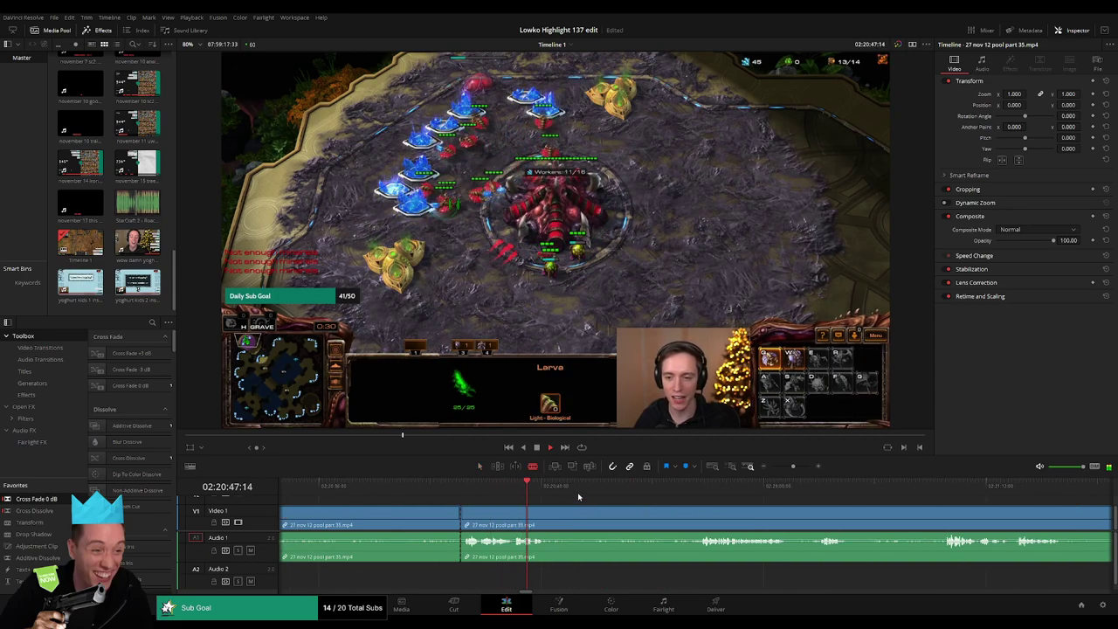
left_click_drag(577, 496, 637, 492)
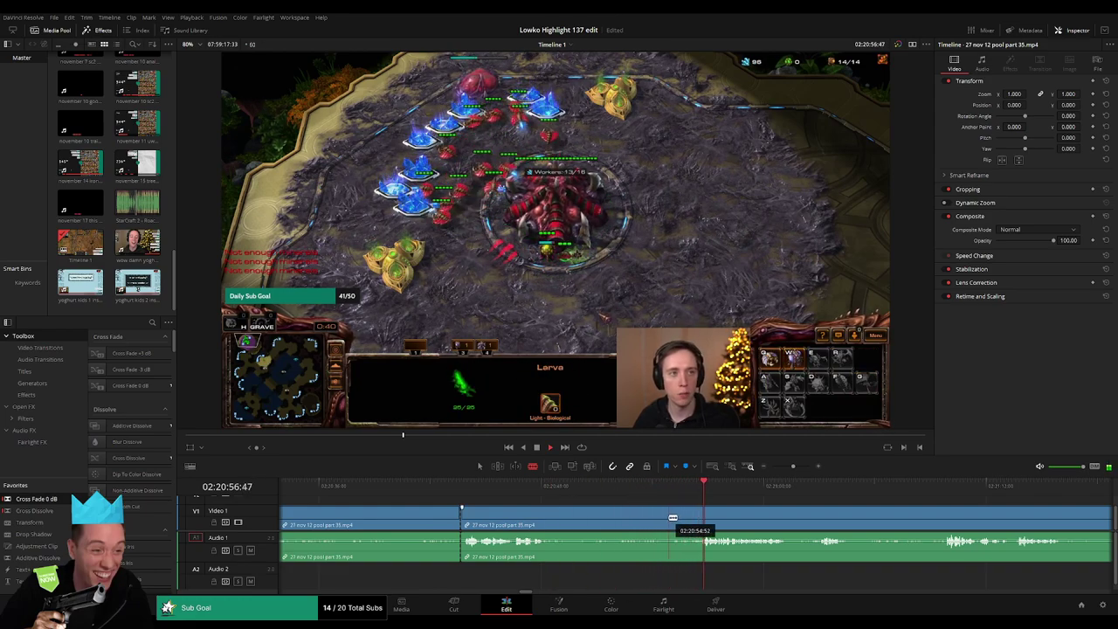
left_click_drag(793, 495, 938, 496)
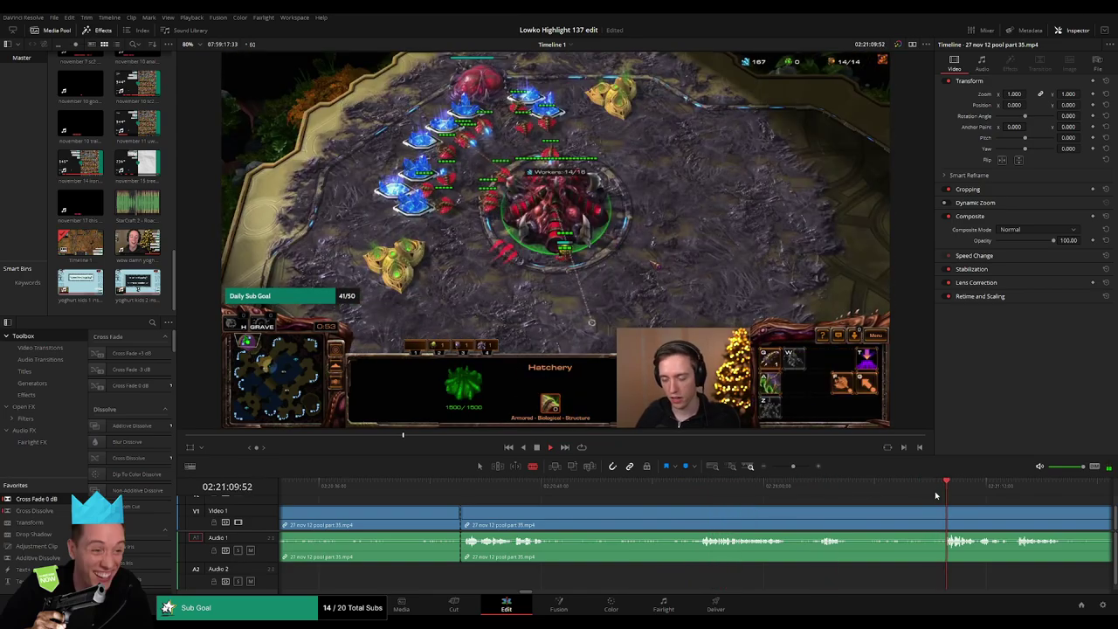
scroll(739, 495, "right", 3)
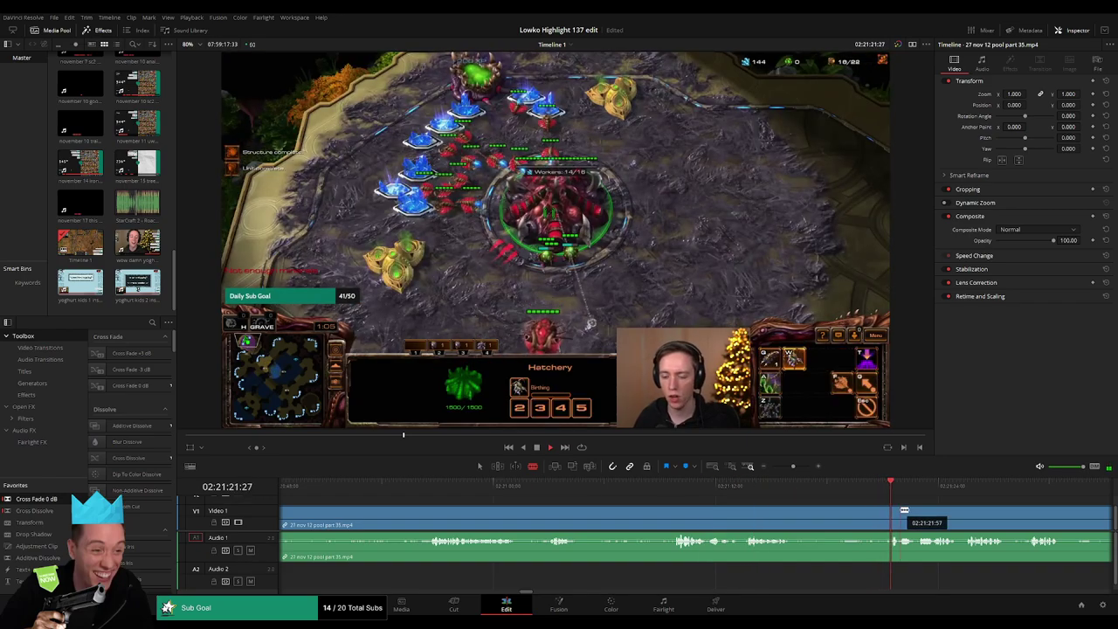
Step: Cut the game clip at an earlier moment and ripple delete the section before the cut
left_click(806, 501)
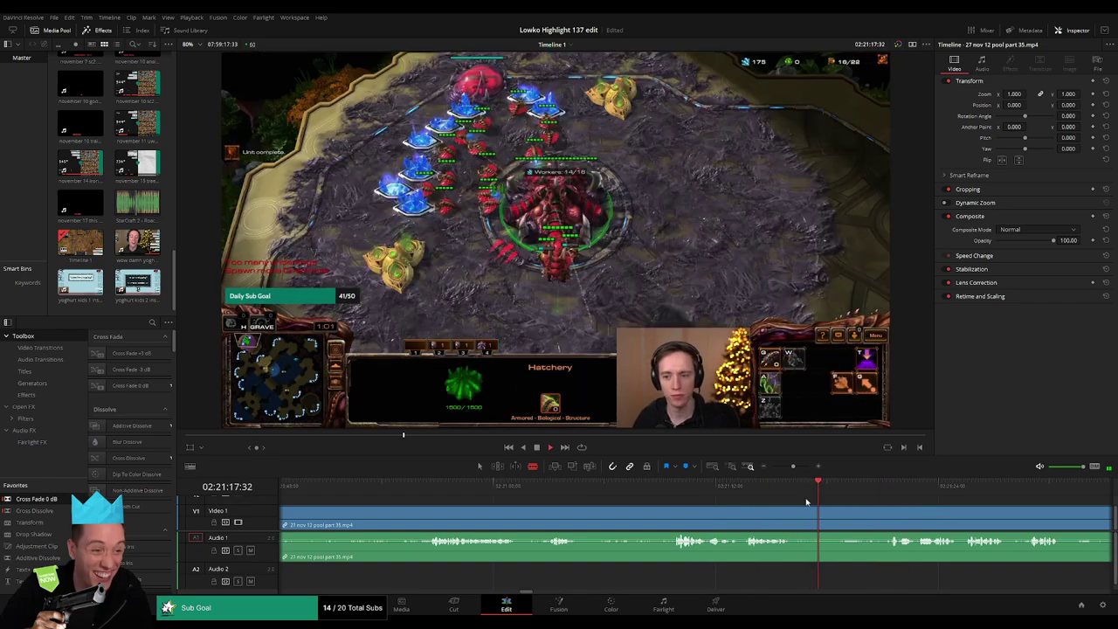
left_click(816, 517)
key("a")
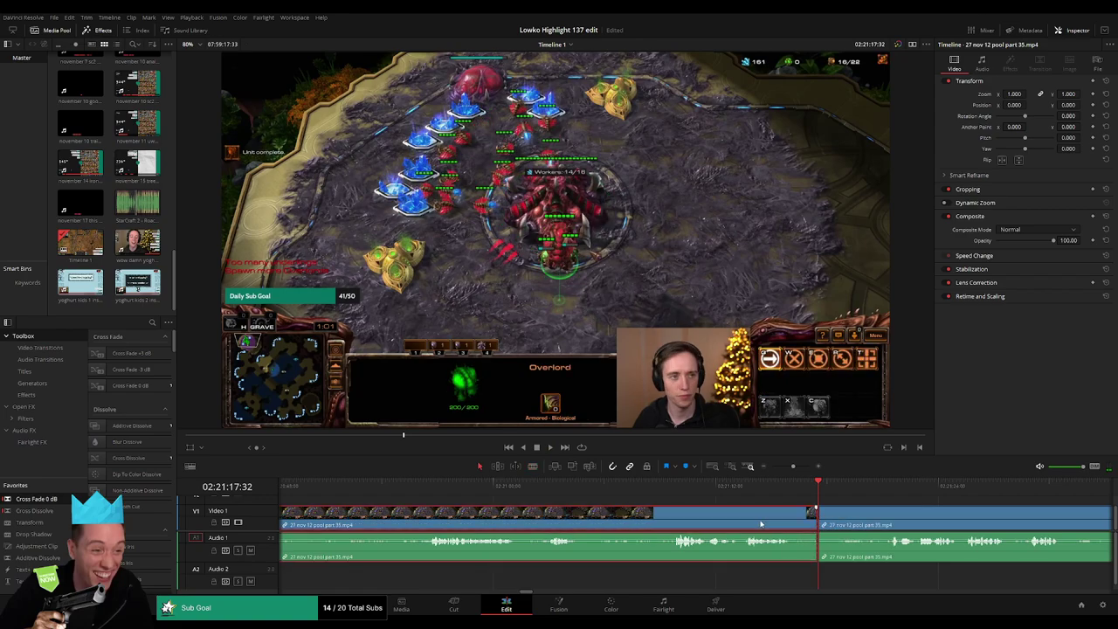
key("Delete")
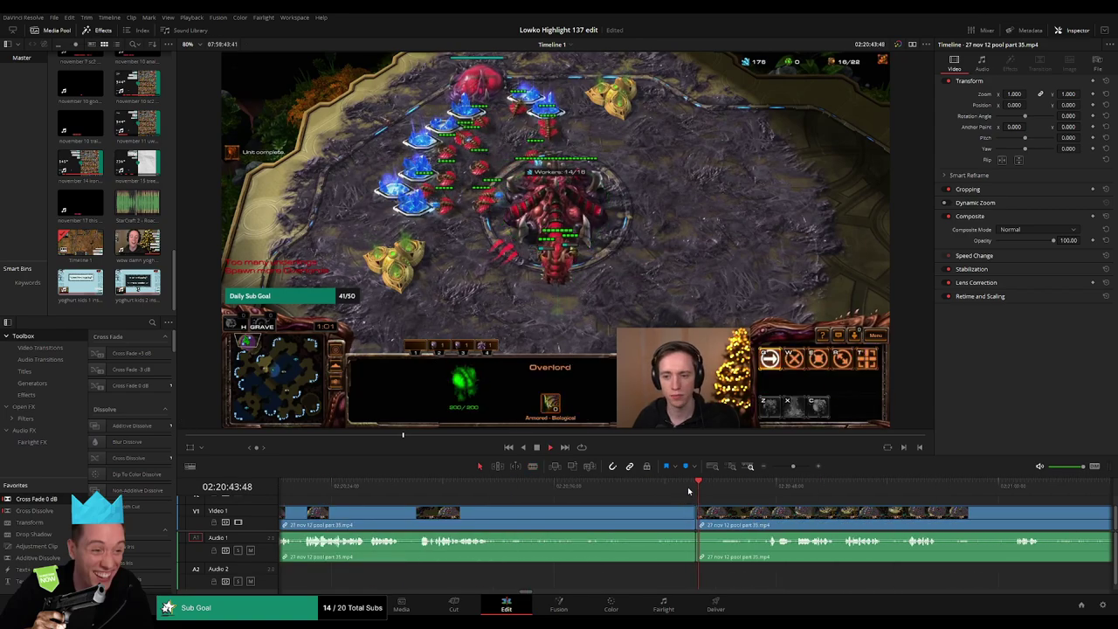
Step: Review the join, cut out another marked section and scrub forward toward the 1:18 mark
left_click(664, 494)
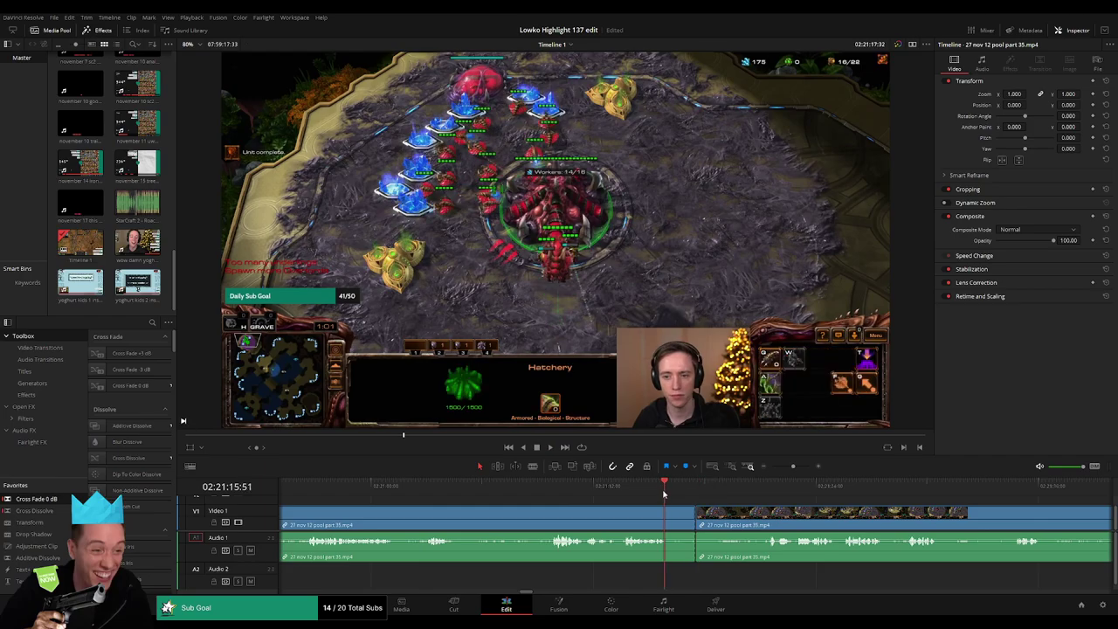
left_click_drag(551, 495, 610, 511)
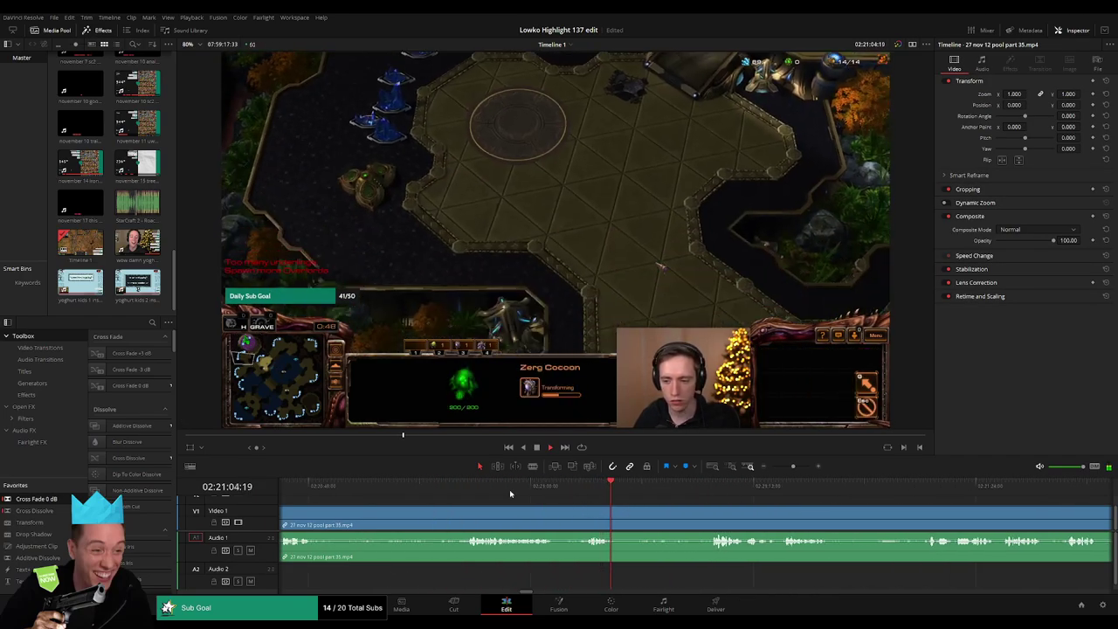
left_click(509, 489)
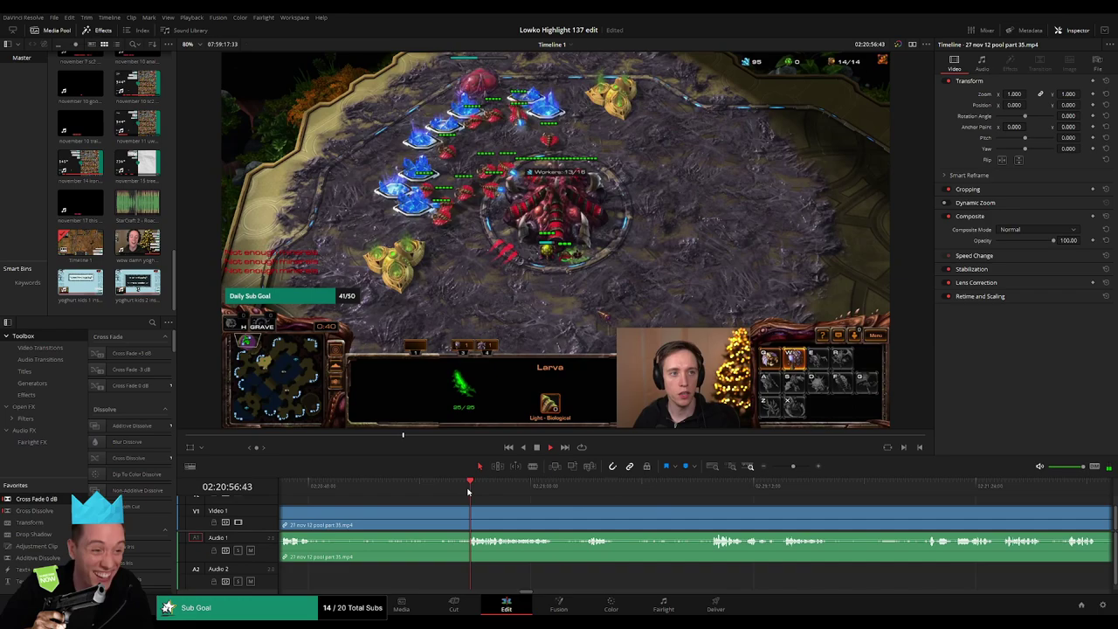
left_click(591, 524)
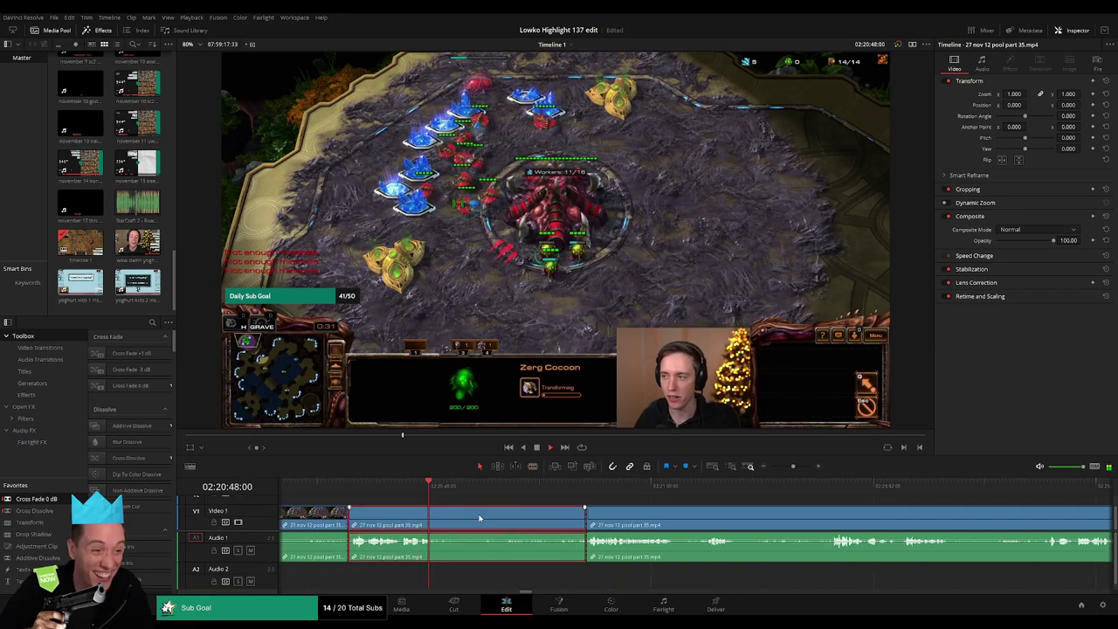
key("Delete")
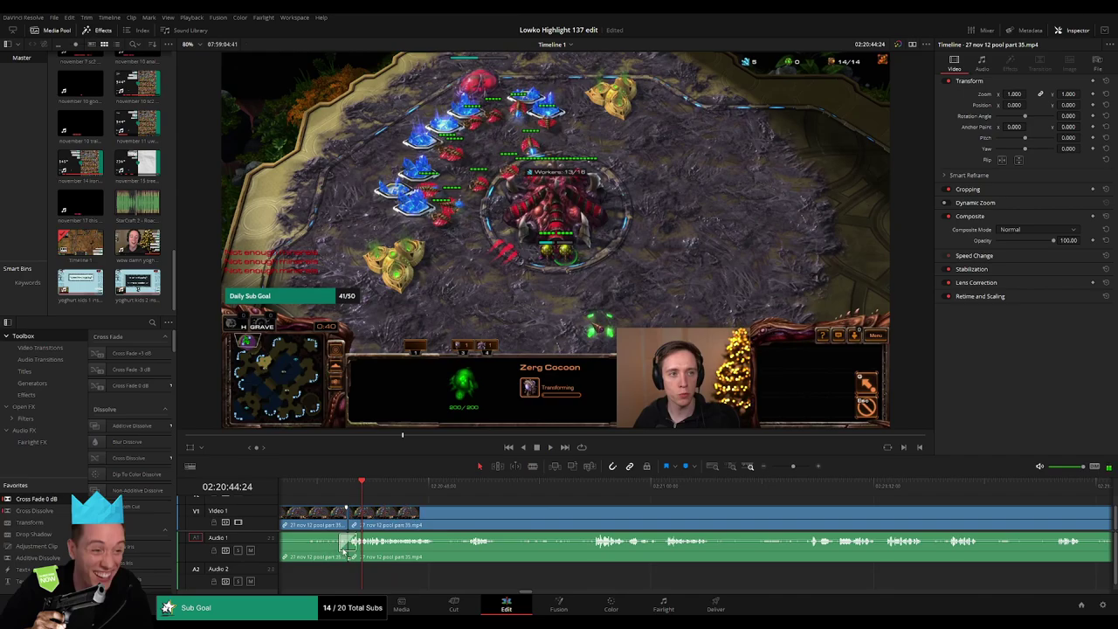
mouse_move(390, 495)
left_mouse_down()
mouse_move(548, 486)
mouse_move(683, 496)
left_mouse_up()
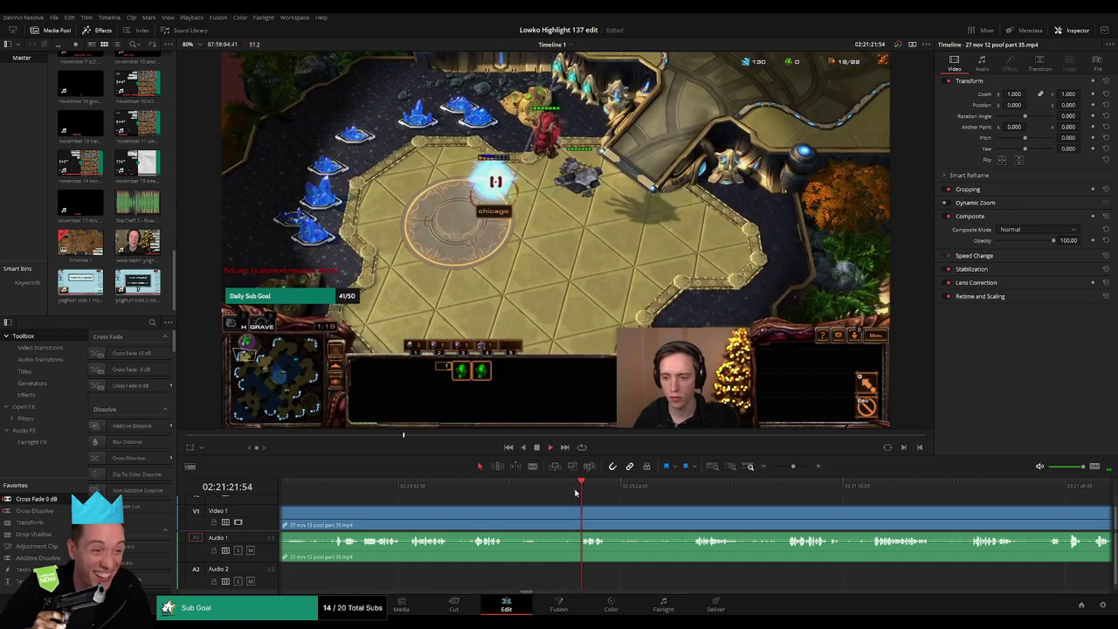
Step: Blade out a dull stretch of the pool part 35 clip and ripple delete it
left_click(505, 518)
left_click(576, 518)
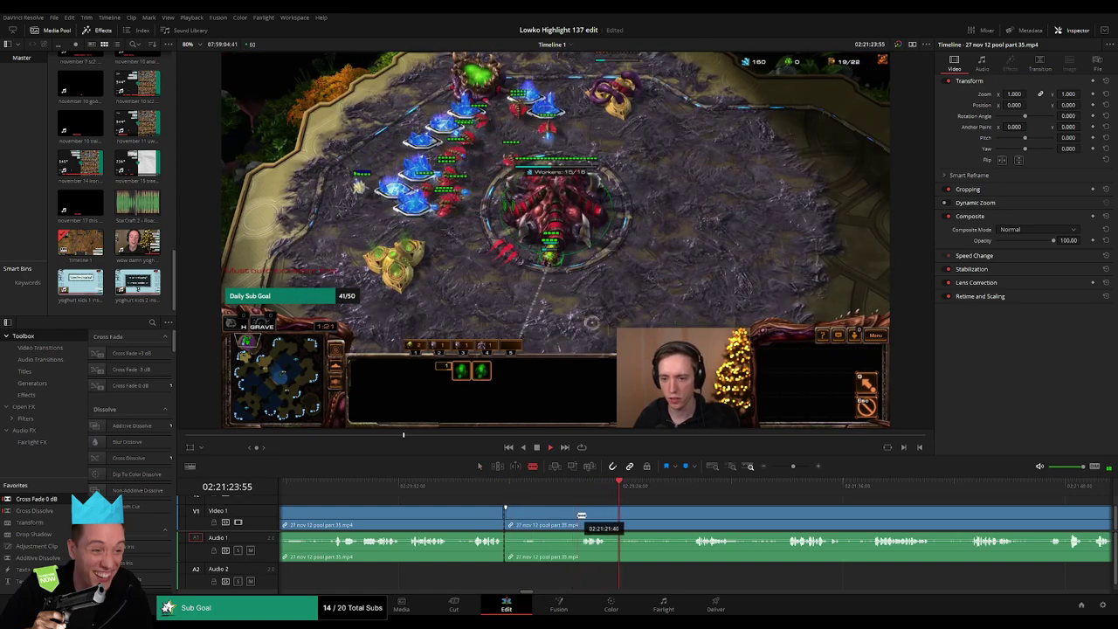
key("a")
left_click(568, 520)
key("Delete")
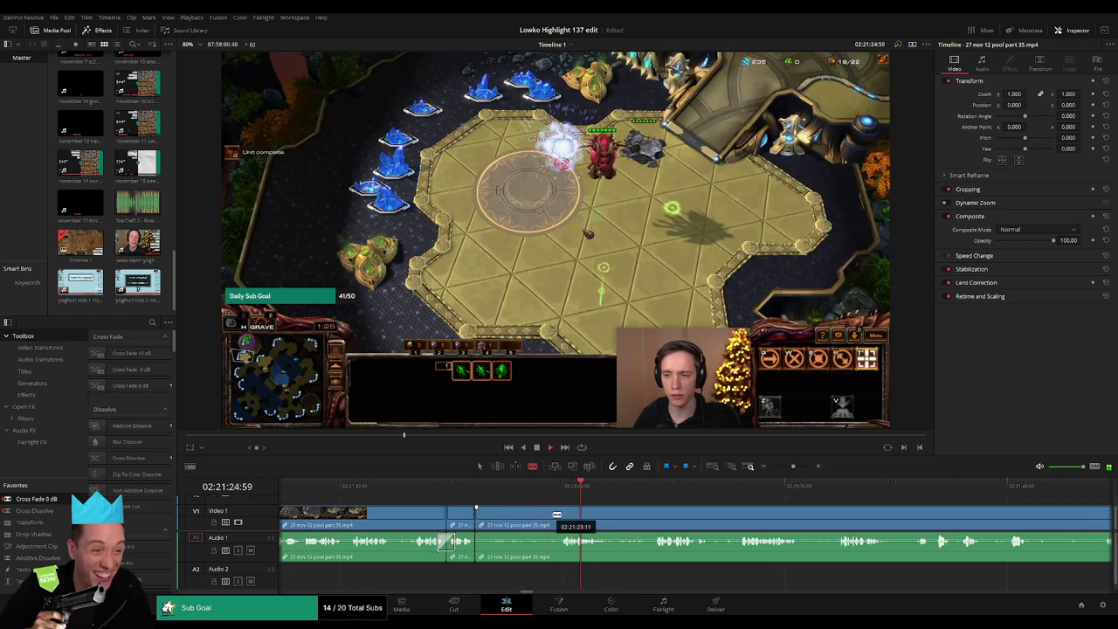
Step: Split at the next edit point and add a crossfade there with Ctrl+T
left_click(557, 516)
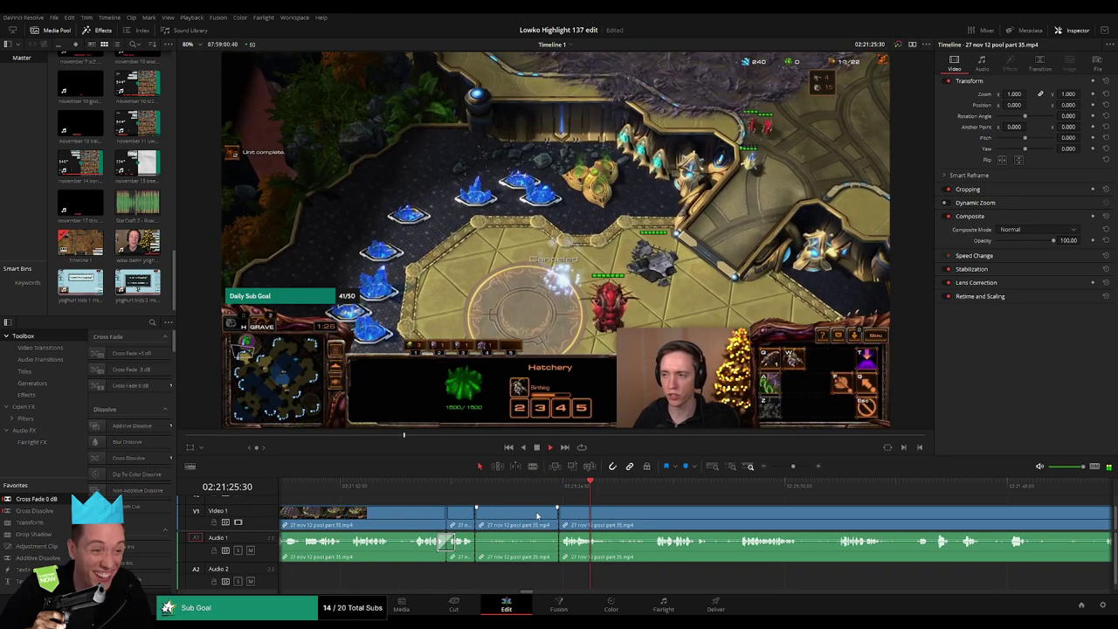
key("a")
left_click(537, 515)
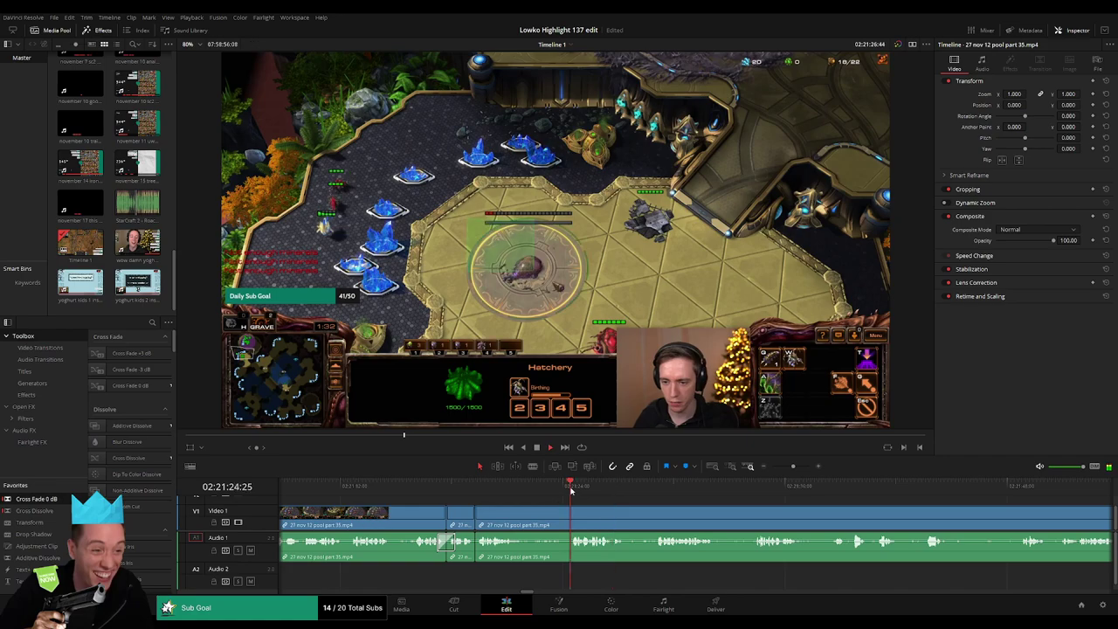
key("ctrl+t")
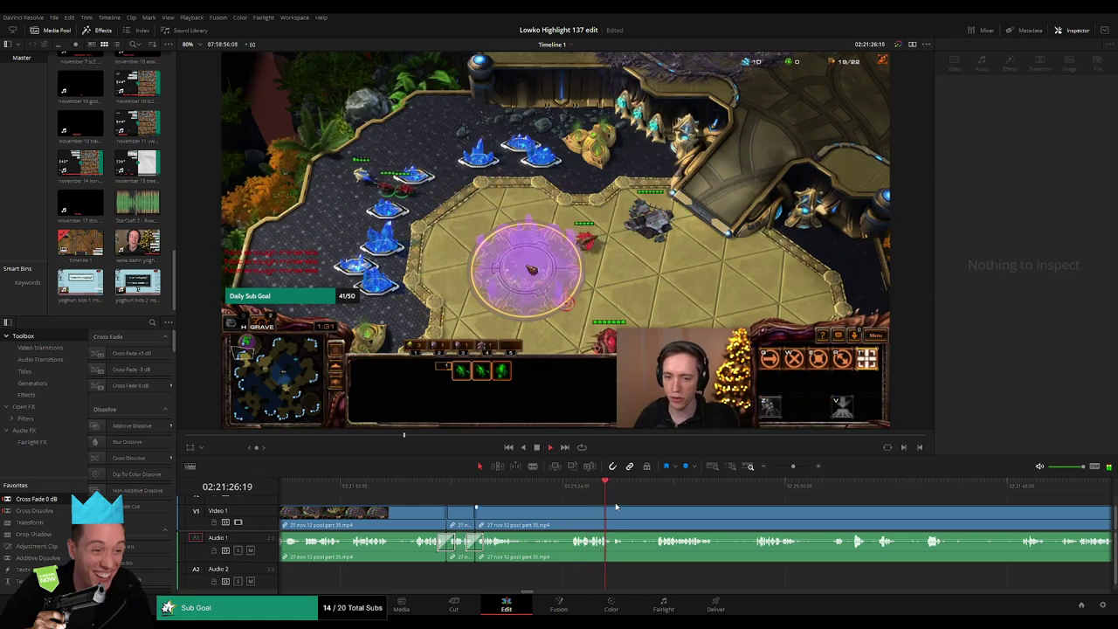
scroll(540, 500, "right", 2)
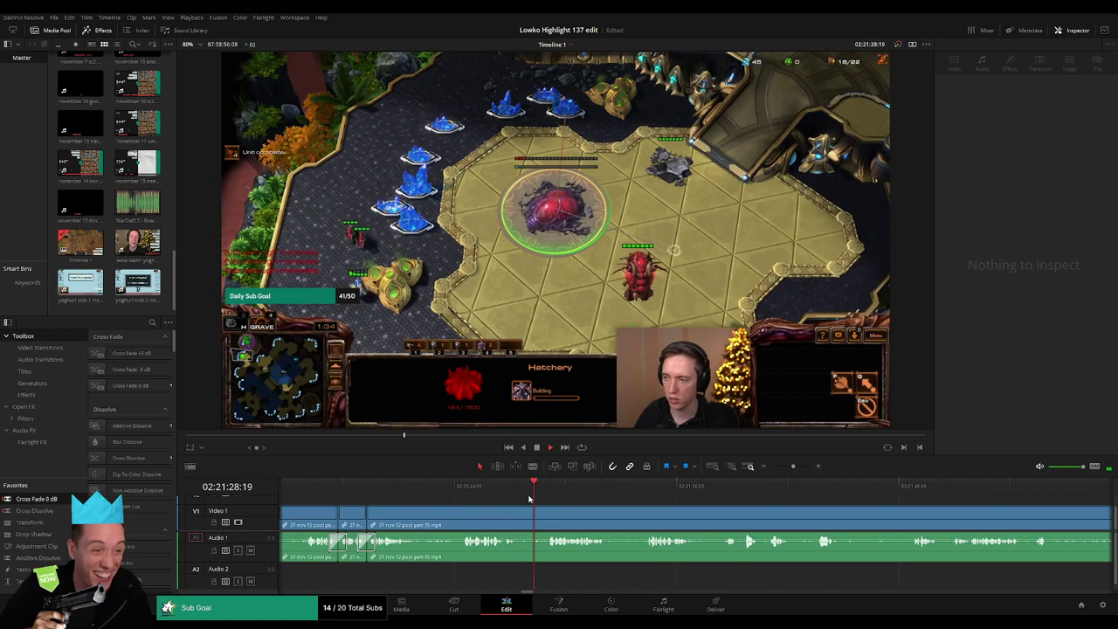
scroll(543, 508, "right", 2)
scroll(559, 506, "right", 1)
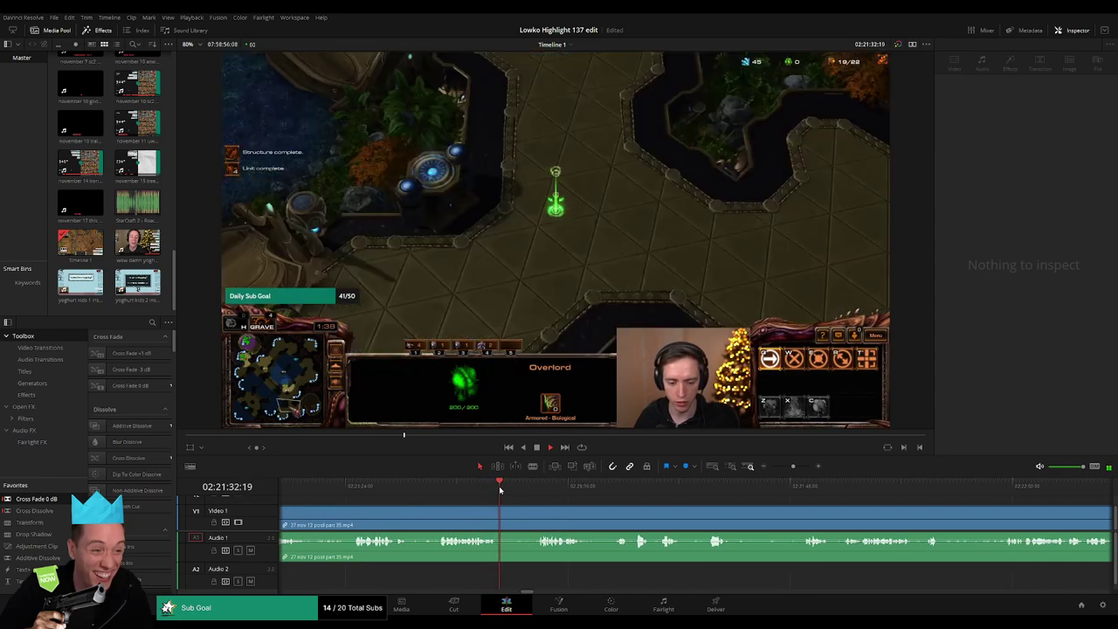
Step: Cut out another short unwanted piece and close the gap
left_click(540, 490)
left_click(497, 523)
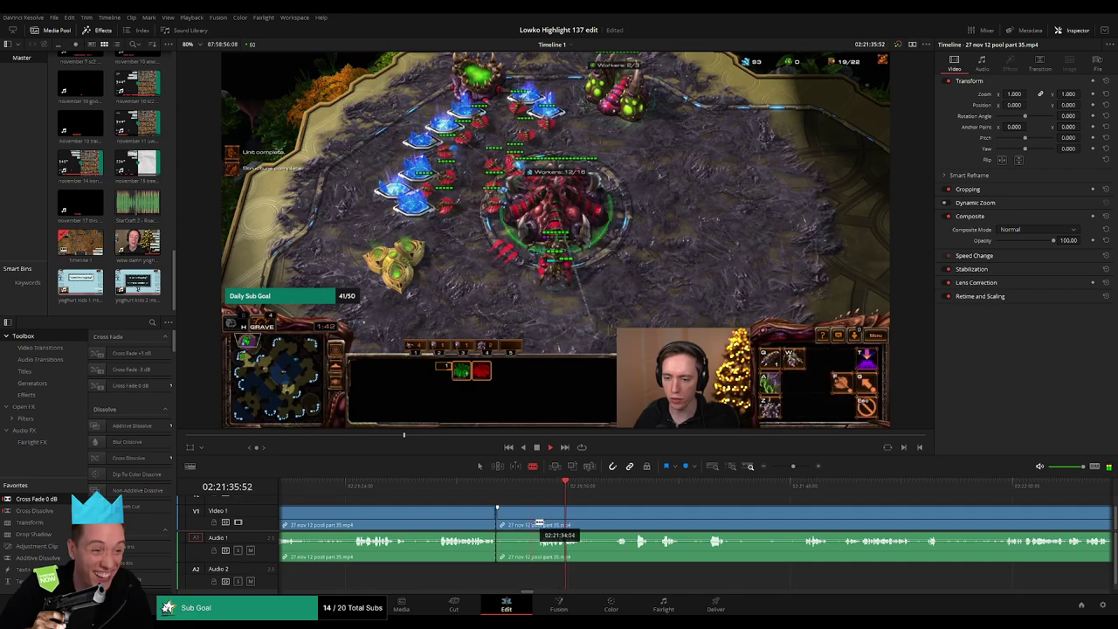
left_click(537, 524)
left_click(521, 525)
key("BackSpace")
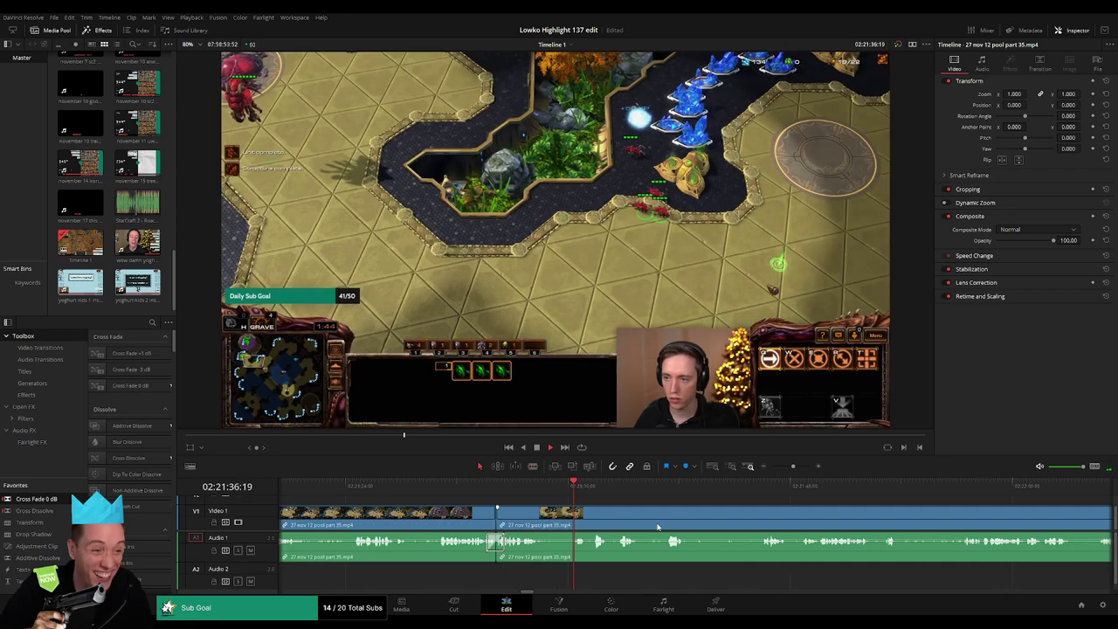
scroll(657, 526, "right", 3)
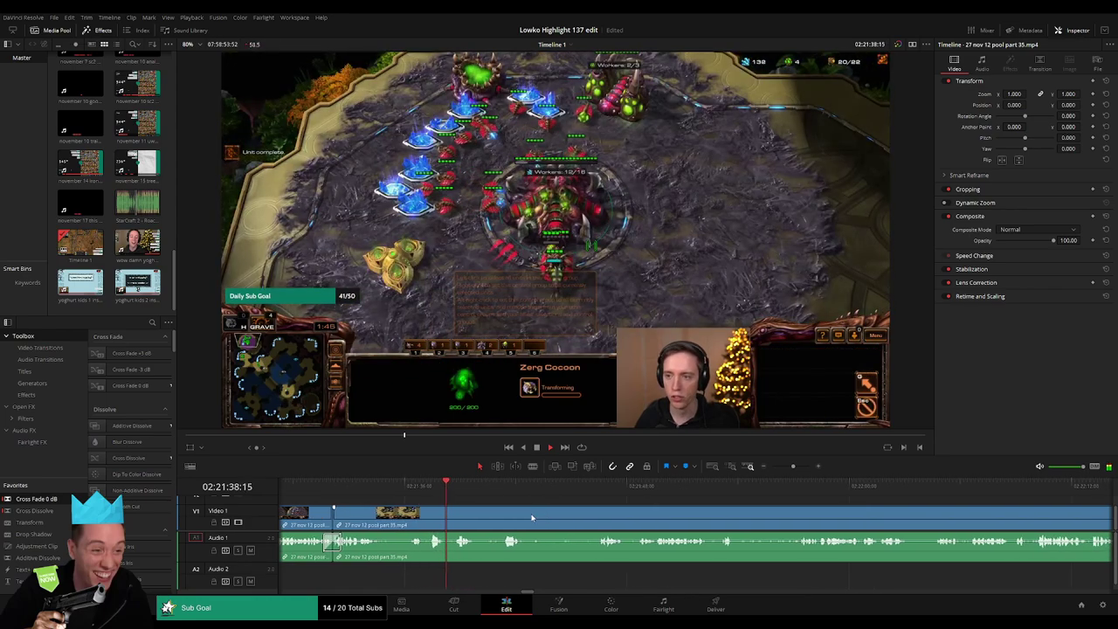
Step: Trim and remove one more unwanted section, reaching the 2:00 game mark
left_click(501, 494)
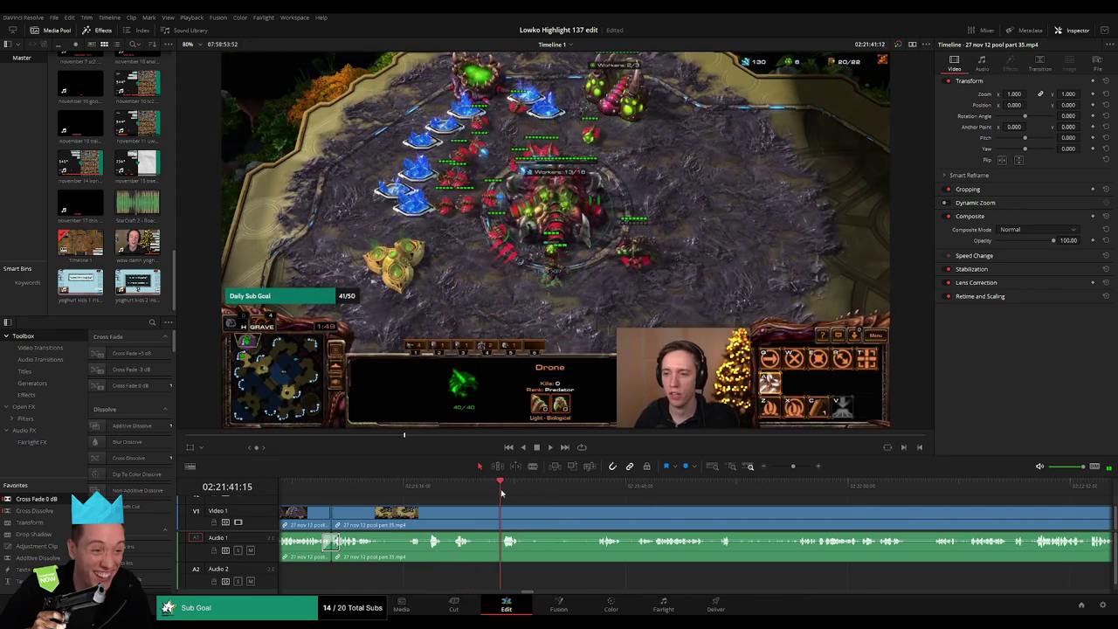
left_click_drag(476, 519, 478, 521)
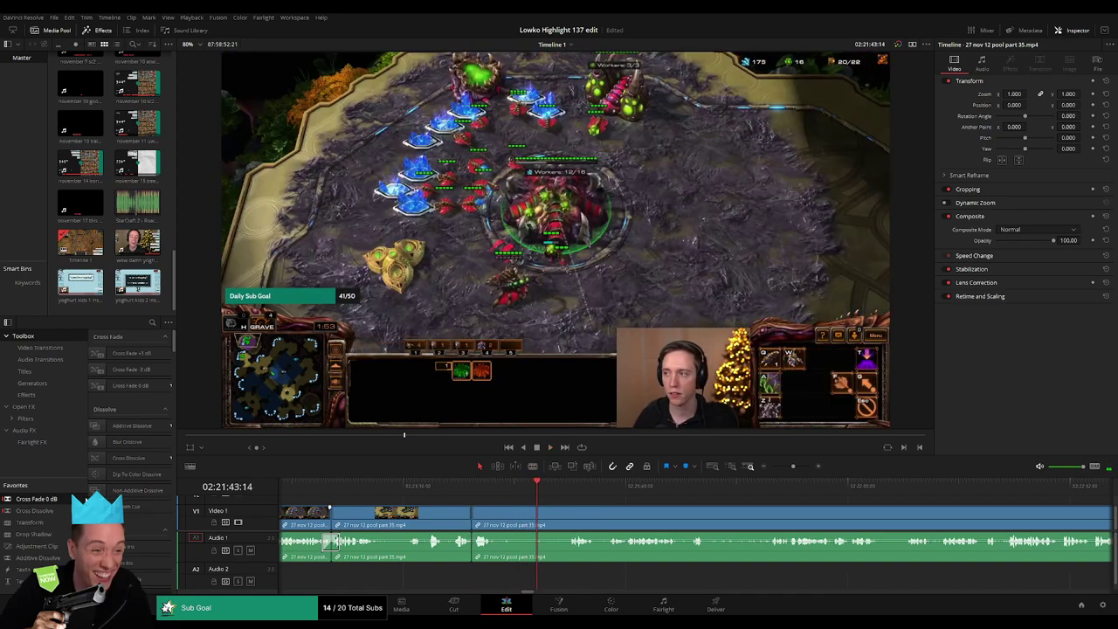
left_click(563, 490)
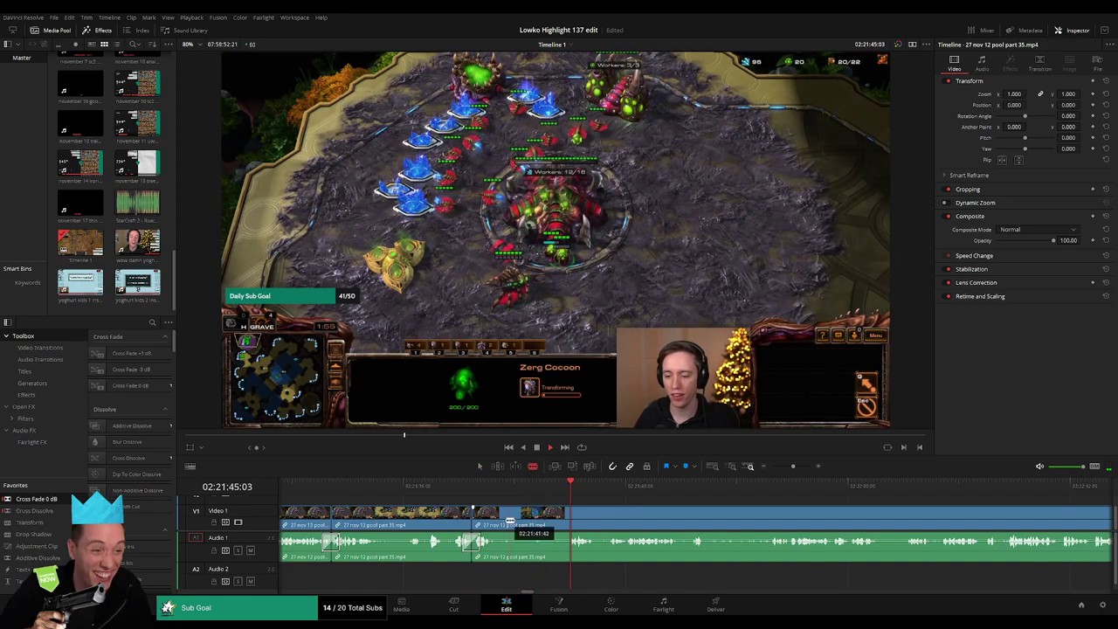
left_click_drag(510, 521, 564, 517)
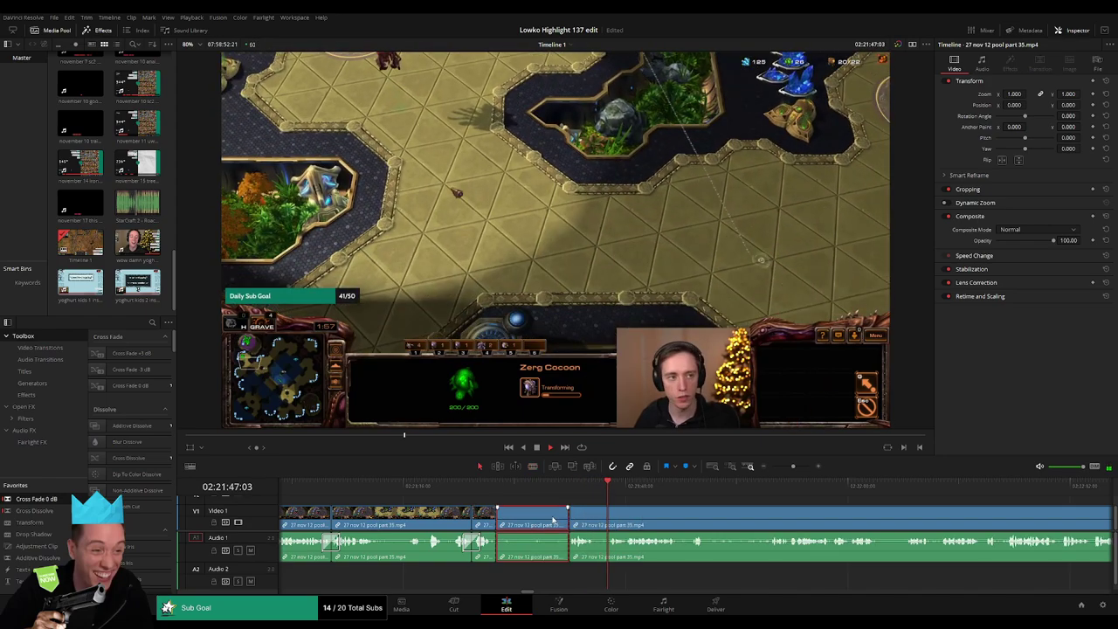
key("BackSpace")
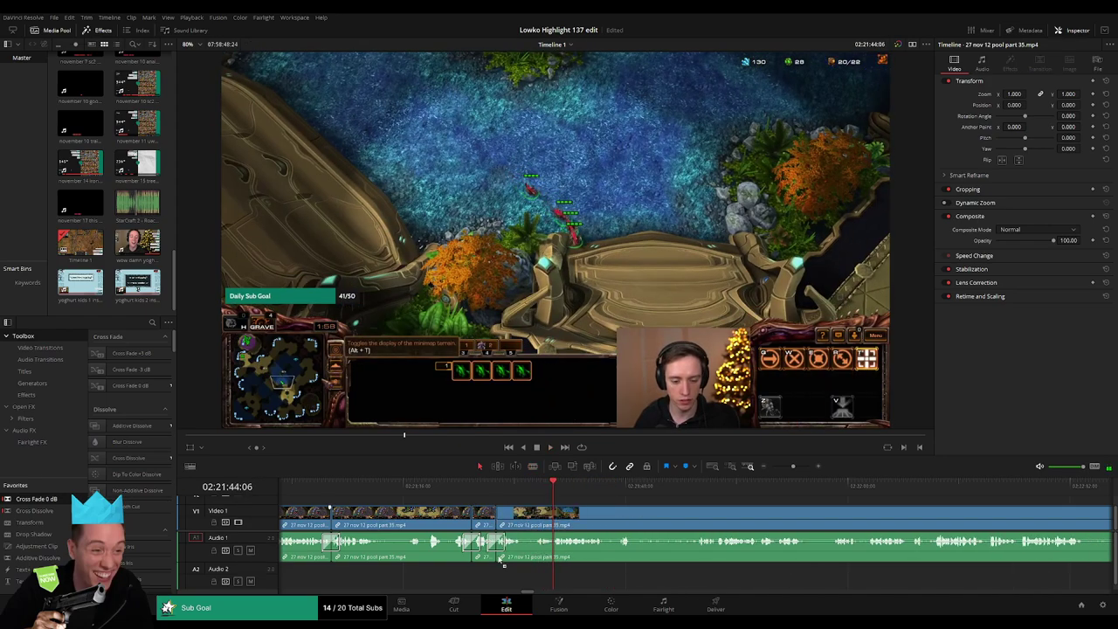
scroll(686, 528, "right", 3)
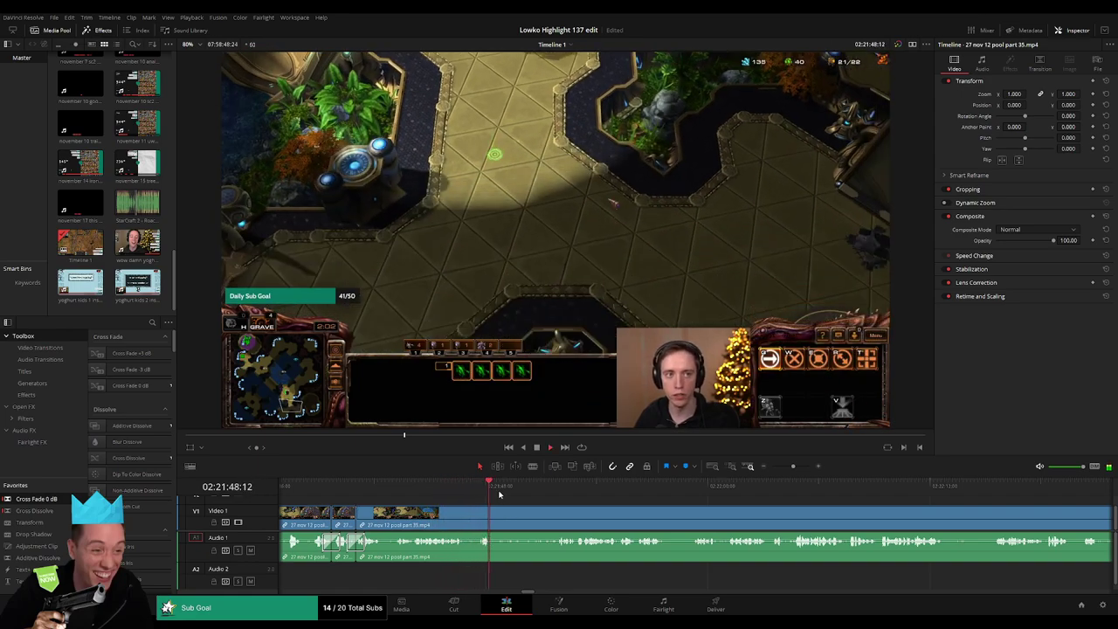
Step: Cut a short unwanted piece out of the pool part 35 stream clip and close the gap
left_click(542, 498)
left_click(494, 515)
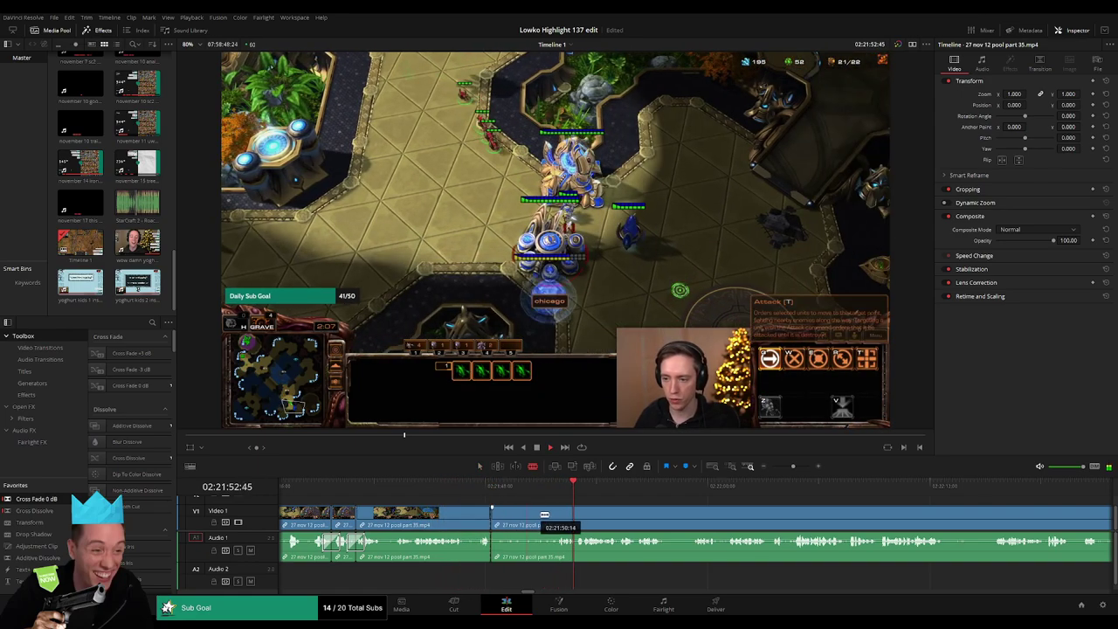
left_click(556, 516)
key("a")
left_click(543, 520)
key("Delete")
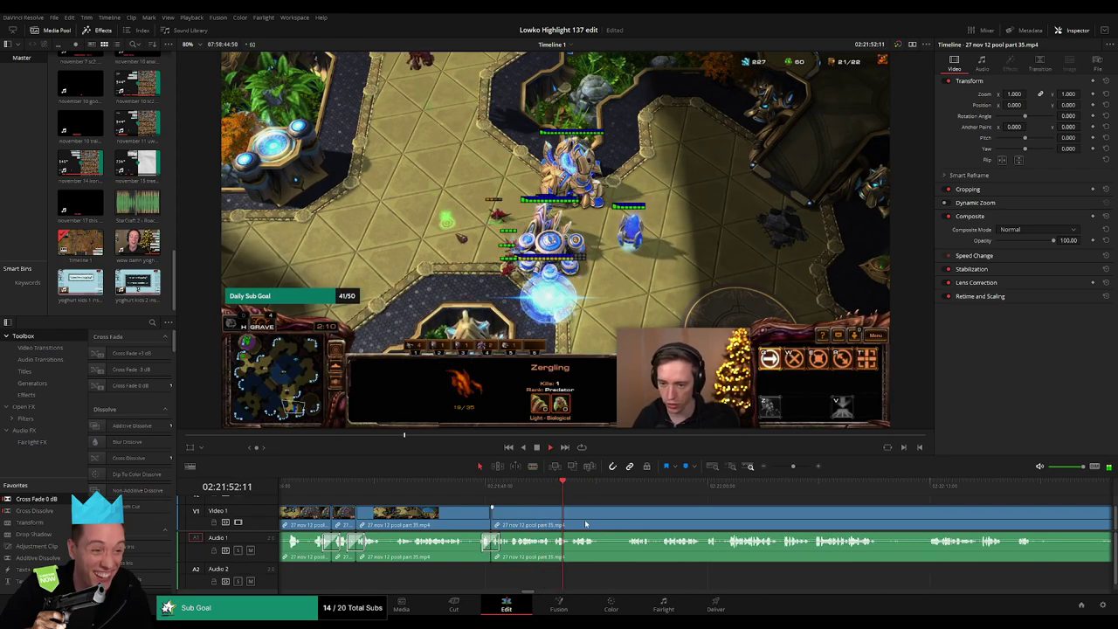
Step: Split the stream clip further along and delete the section ending at the new cut
scroll(559, 522, "right", 3)
key("b")
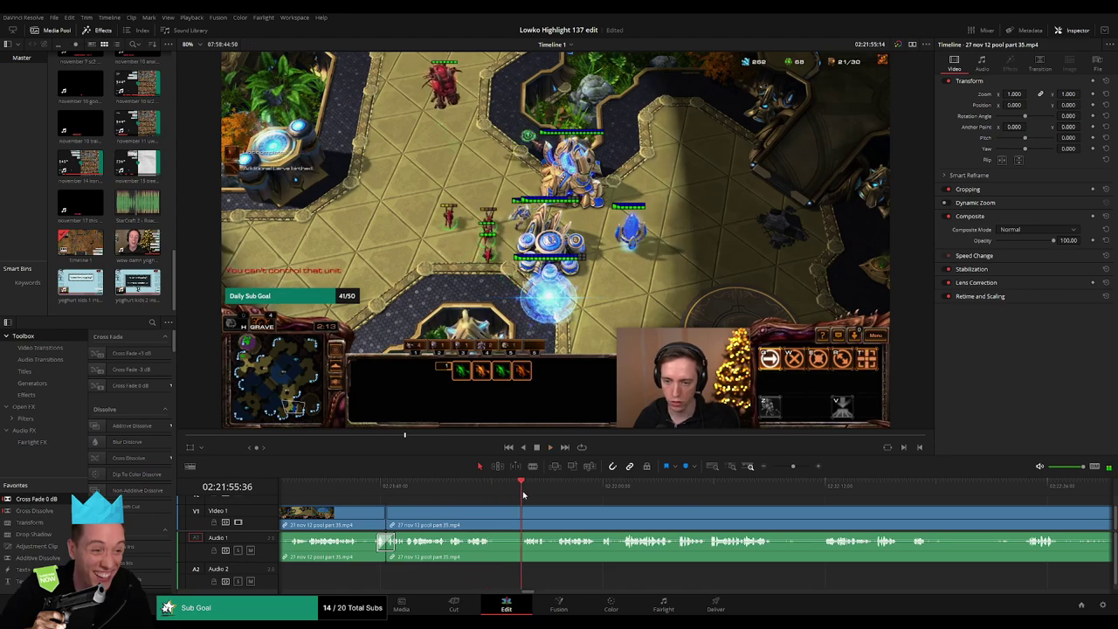
left_click(495, 517)
key("Delete")
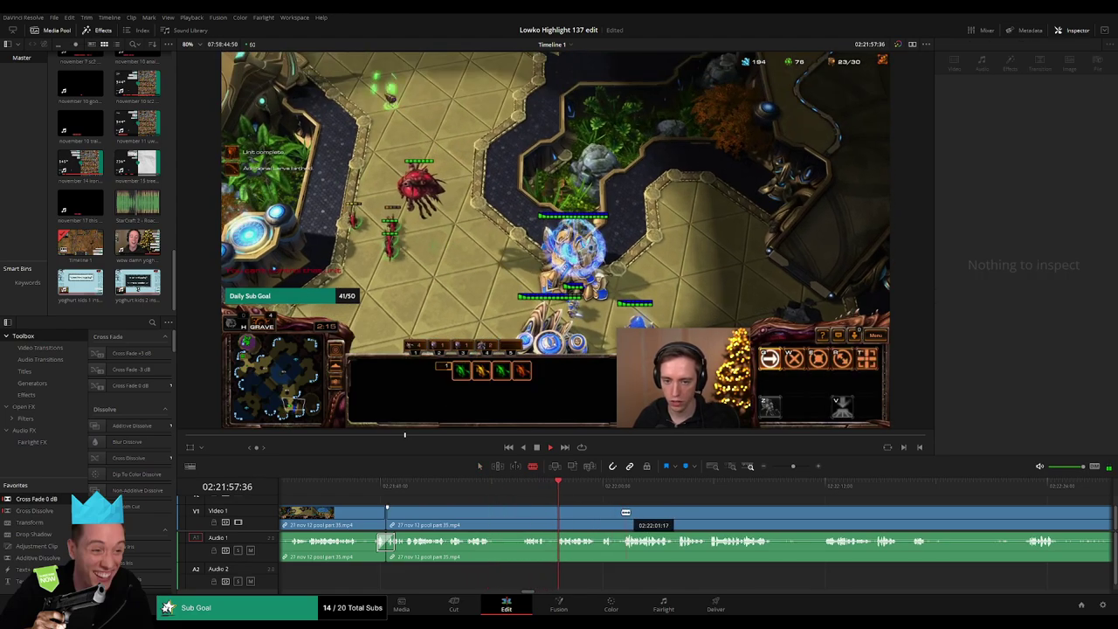
Step: Split the clip later on and ripple-delete the section before the cut
scroll(524, 507, "right", 3)
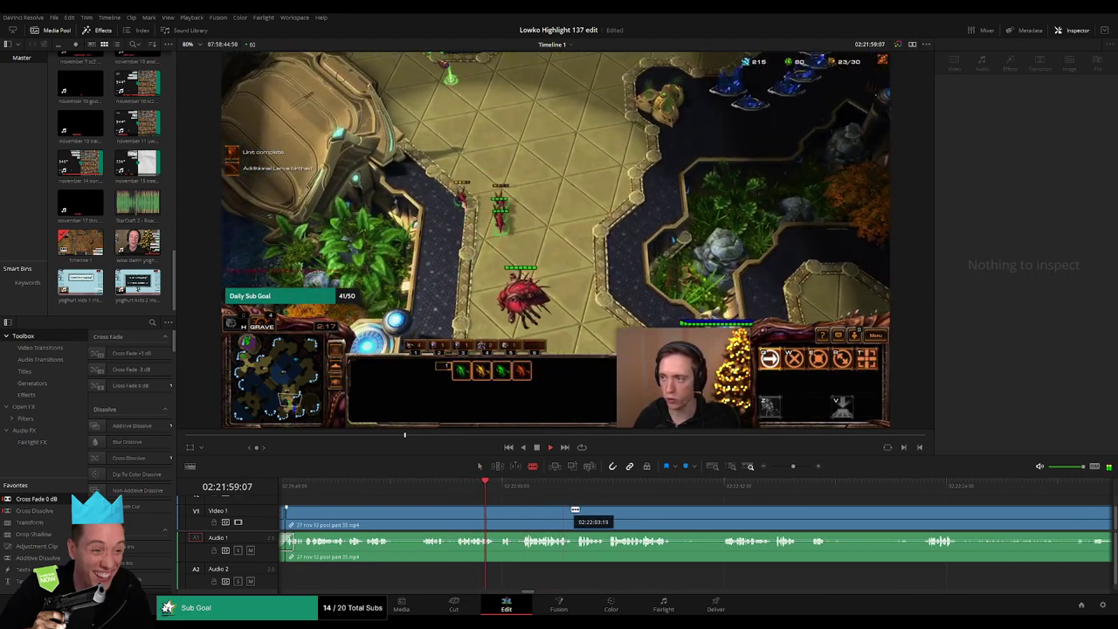
scroll(576, 511, "right", 2)
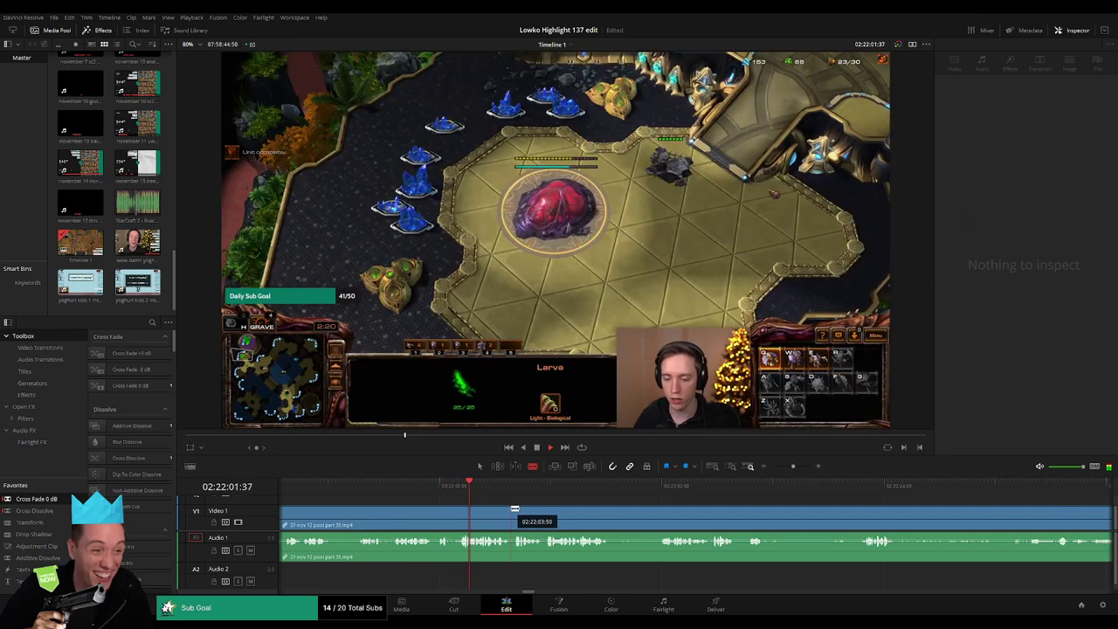
scroll(560, 513, "right", 2)
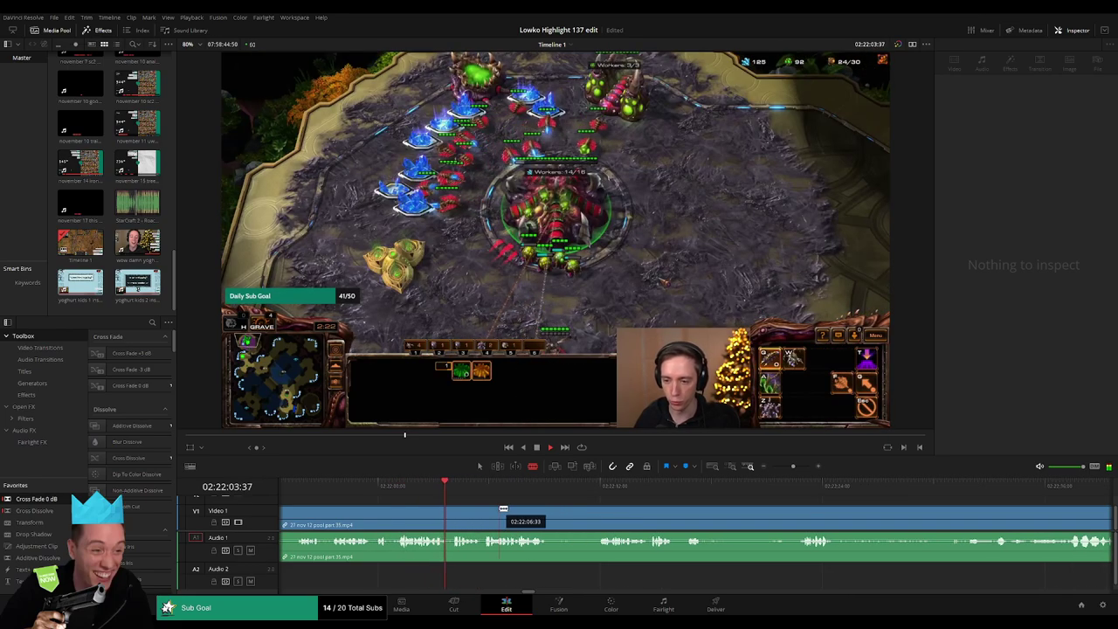
left_click(548, 513)
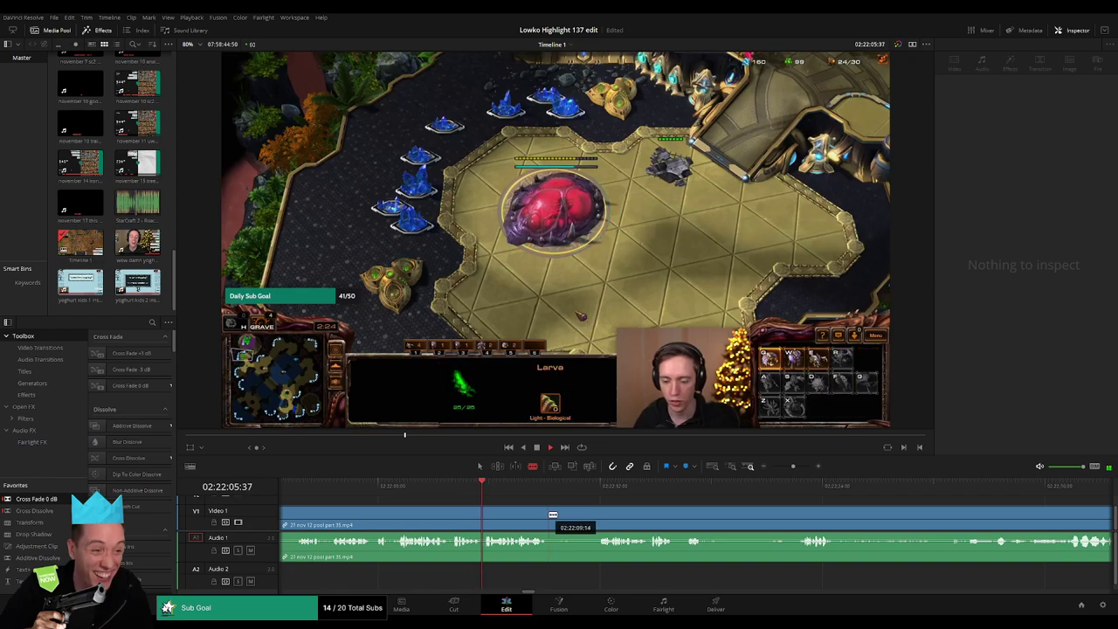
left_click(602, 514)
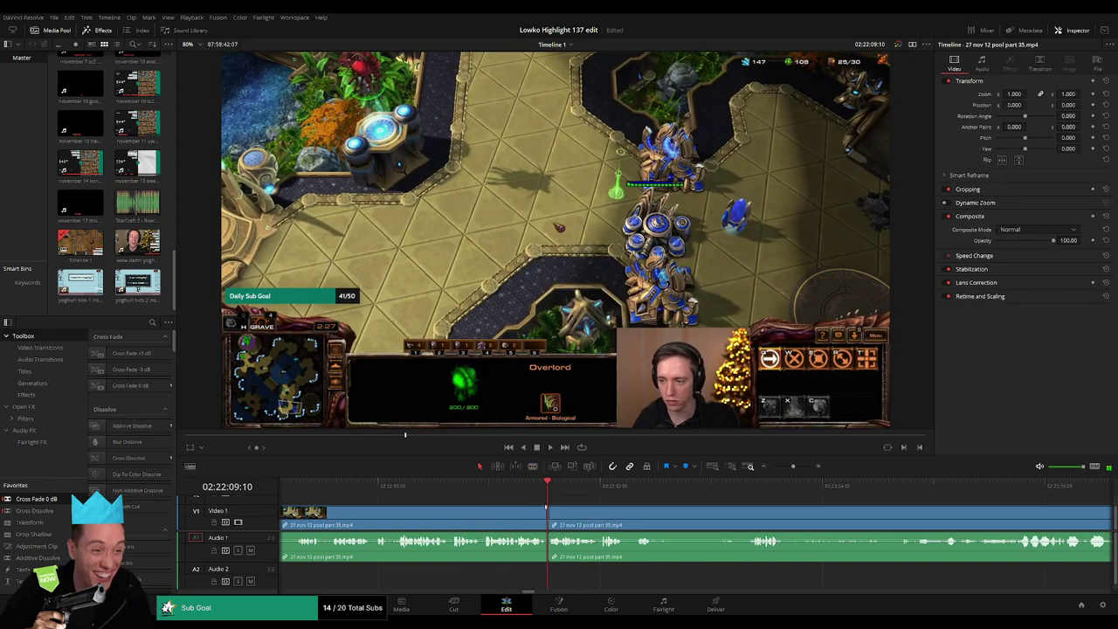
key("ctrl+shift+[")
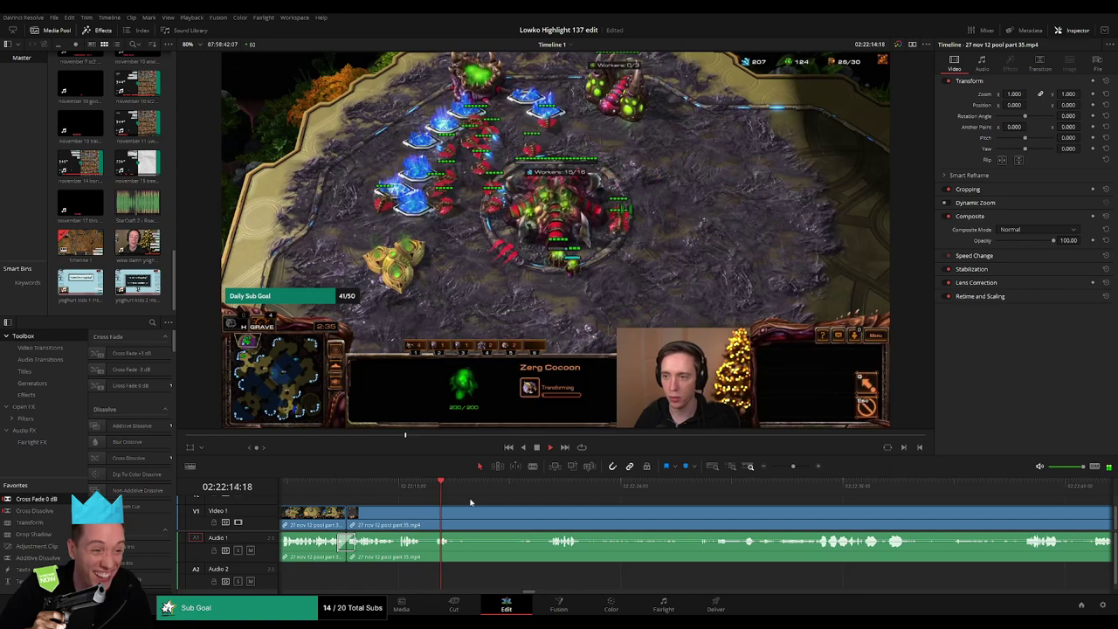
Step: Scrub ahead, cut and remove the next unwanted piece, then replay the tightened cut
mouse_move(500, 497)
left_mouse_down()
mouse_move(563, 540)
mouse_move(821, 489)
mouse_move(731, 486)
left_mouse_up()
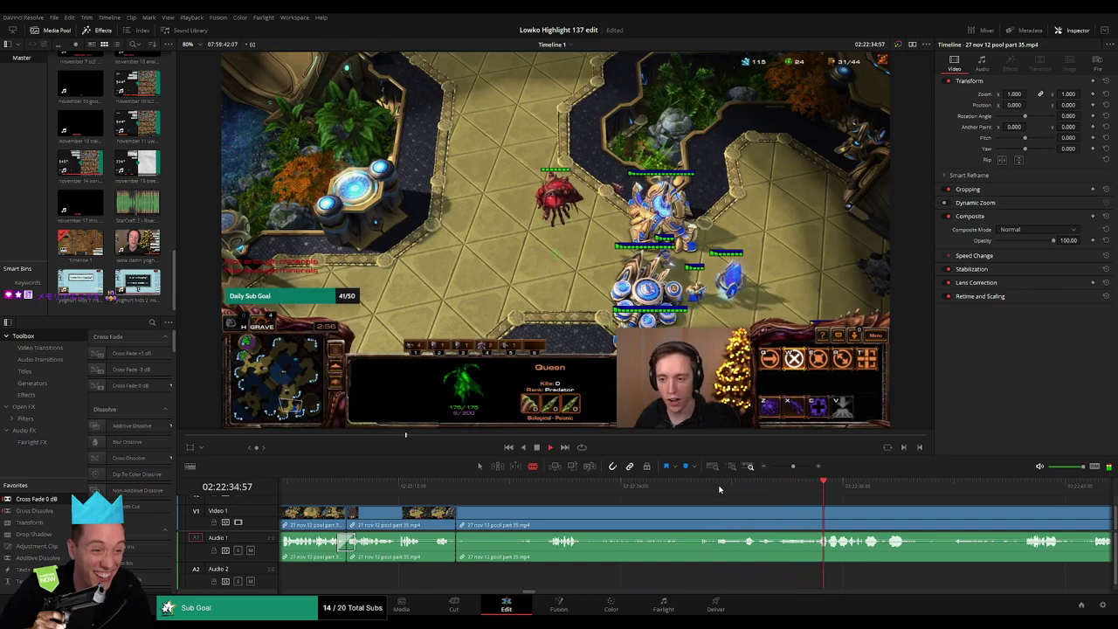
key("ctrl+b")
left_click(648, 520)
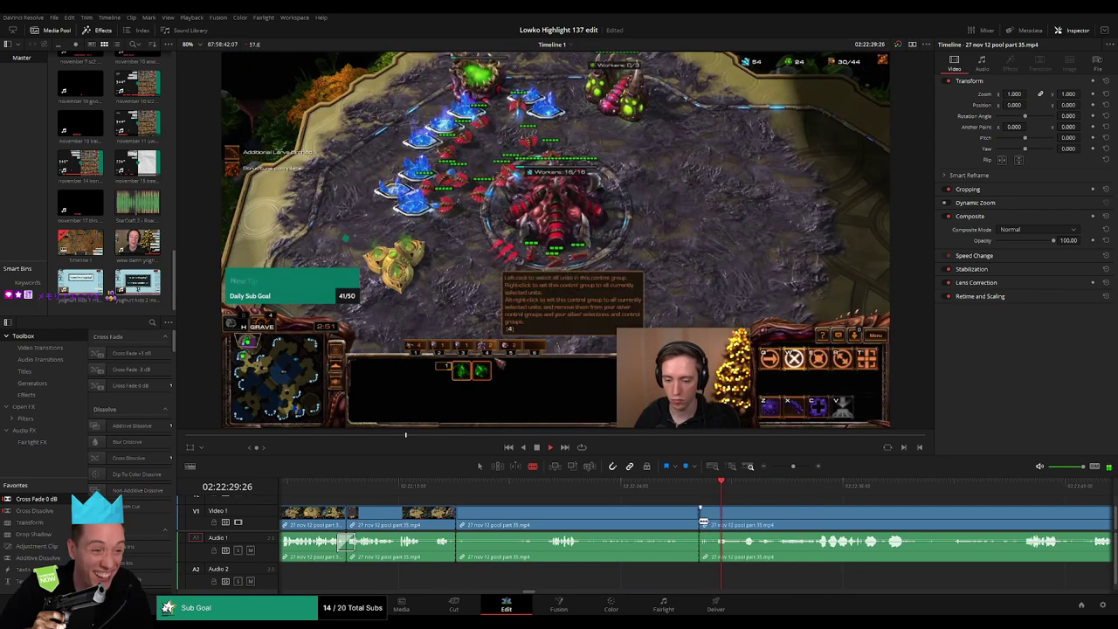
key("Delete")
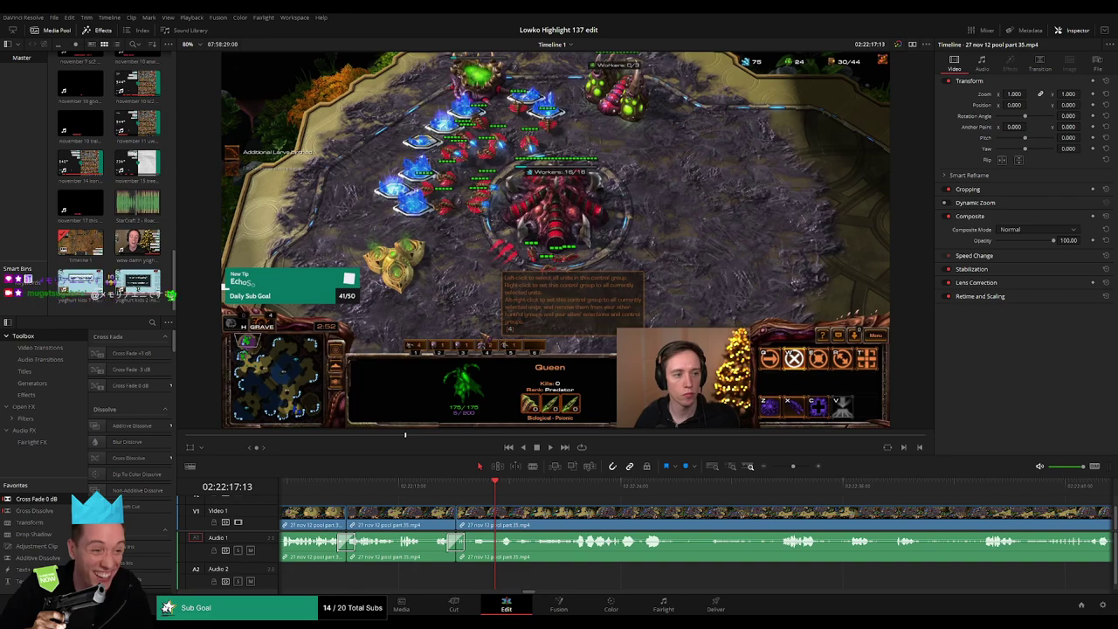
key("space")
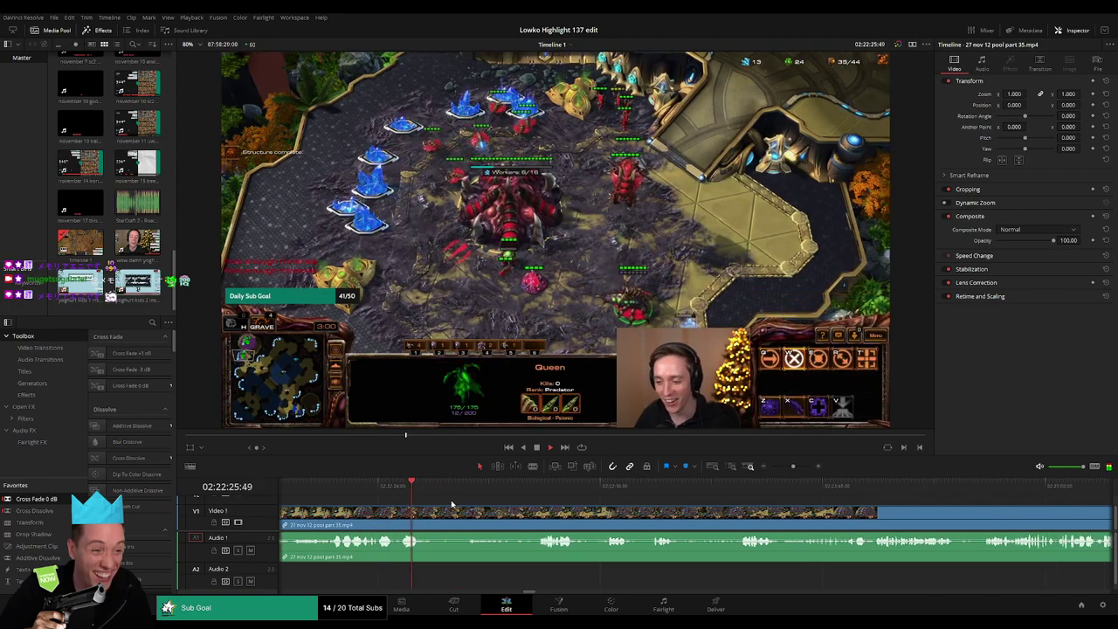
Step: Cut out a dull stretch between two splits, removing both video and audio
left_click(448, 483)
key("ctrl+b")
key("space")
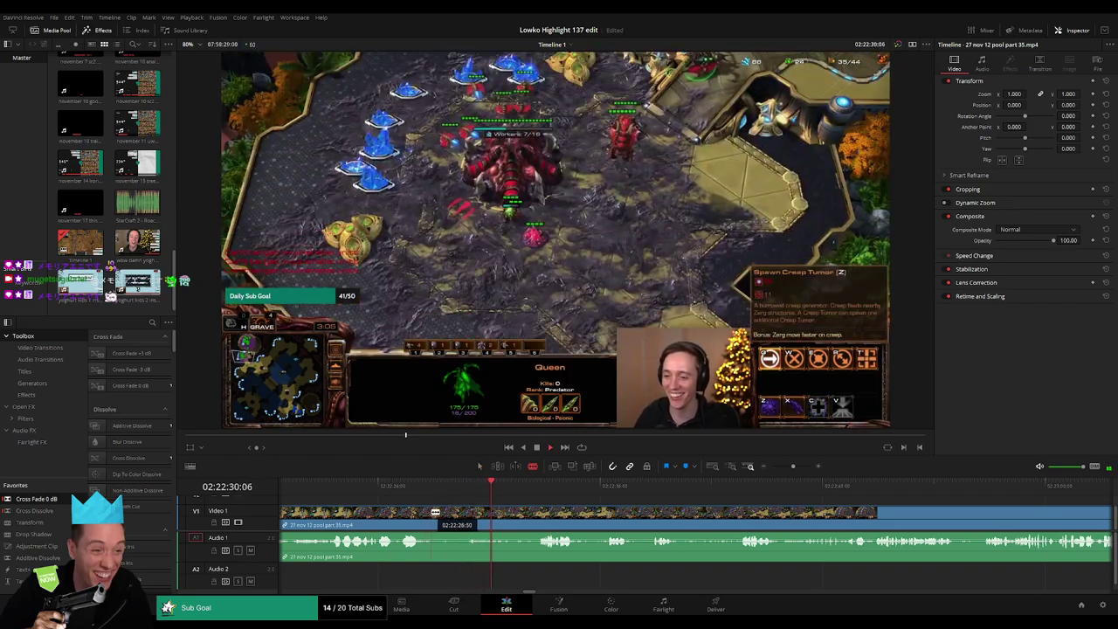
left_click(500, 523)
key("ctrl+b")
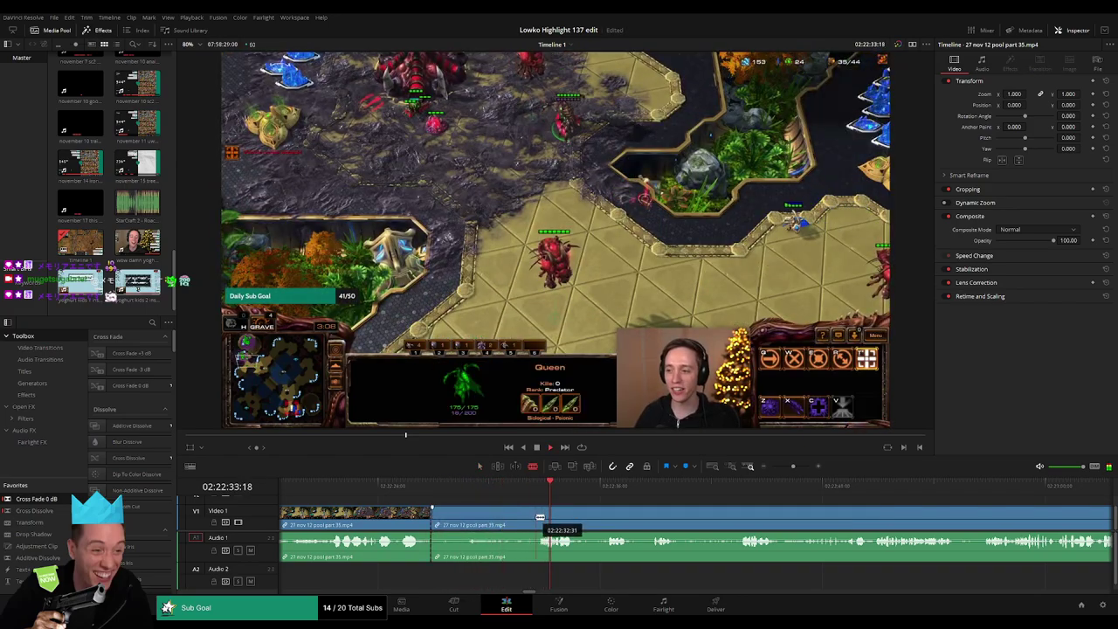
key("Delete")
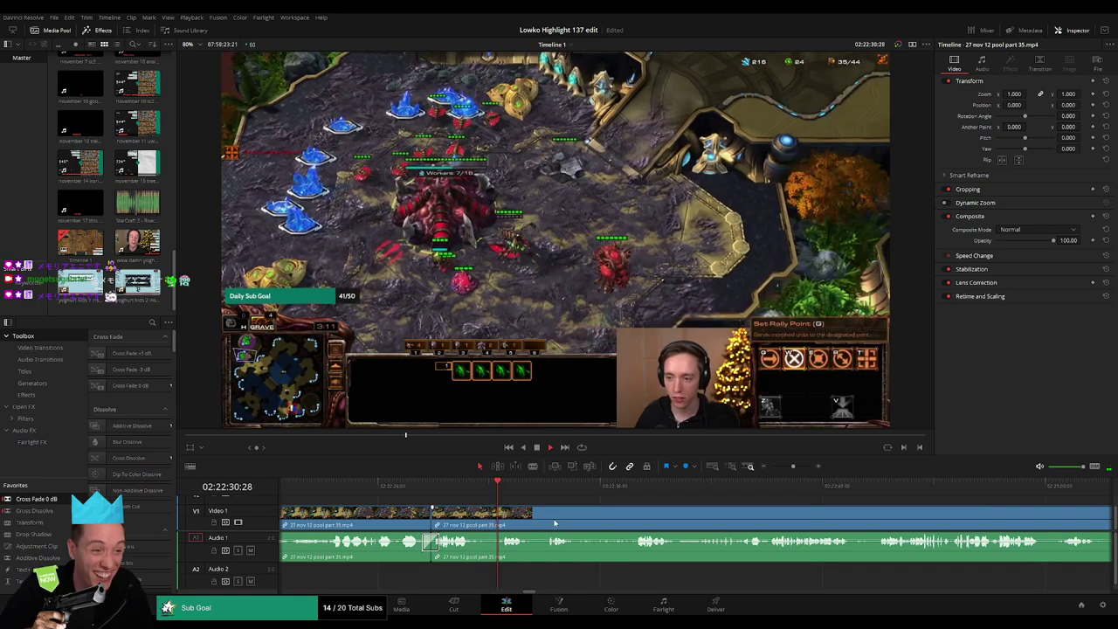
Step: Split around the next dull part and delete the piece between the cuts, closing the gap
scroll(480, 510, "right", 2)
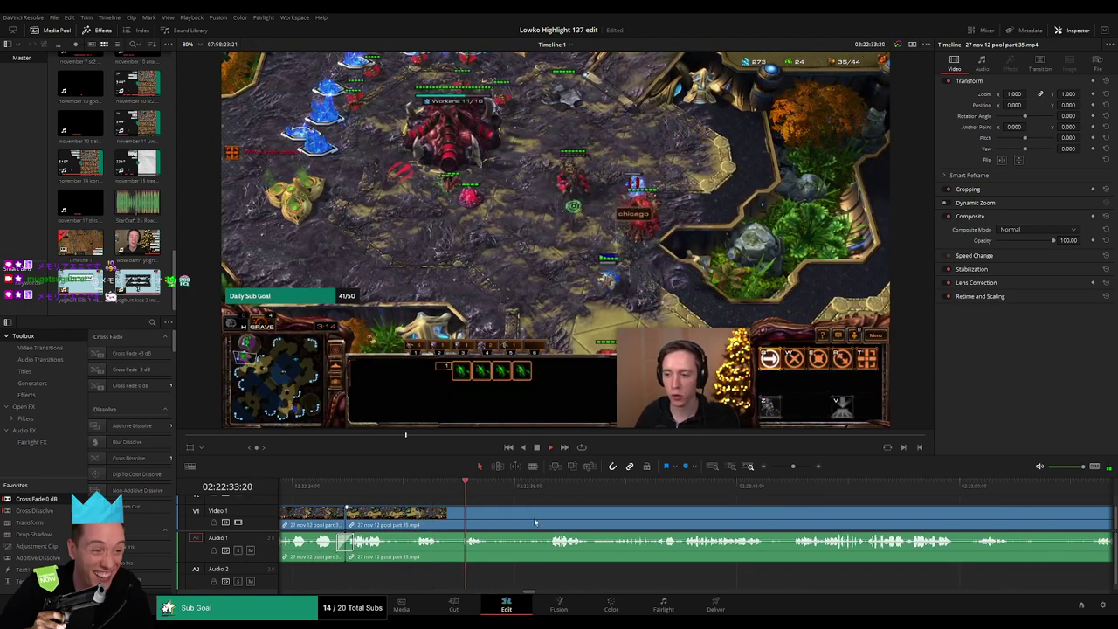
scroll(437, 509, "right", 2)
left_click(439, 494)
key("b")
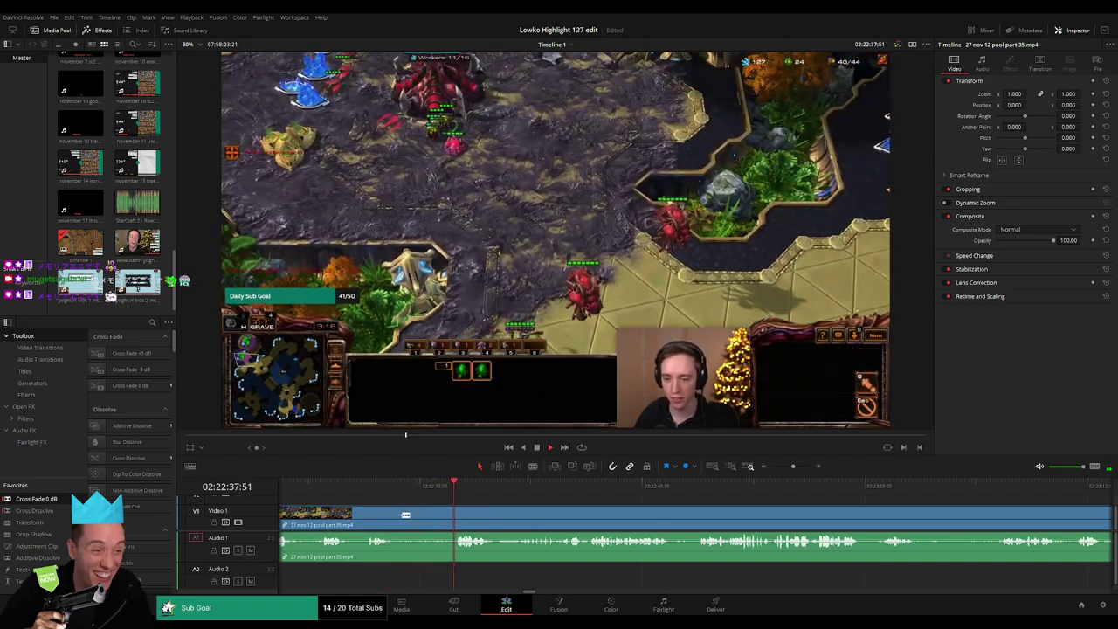
left_click(392, 517)
left_click(452, 517)
key("a")
left_click(435, 523)
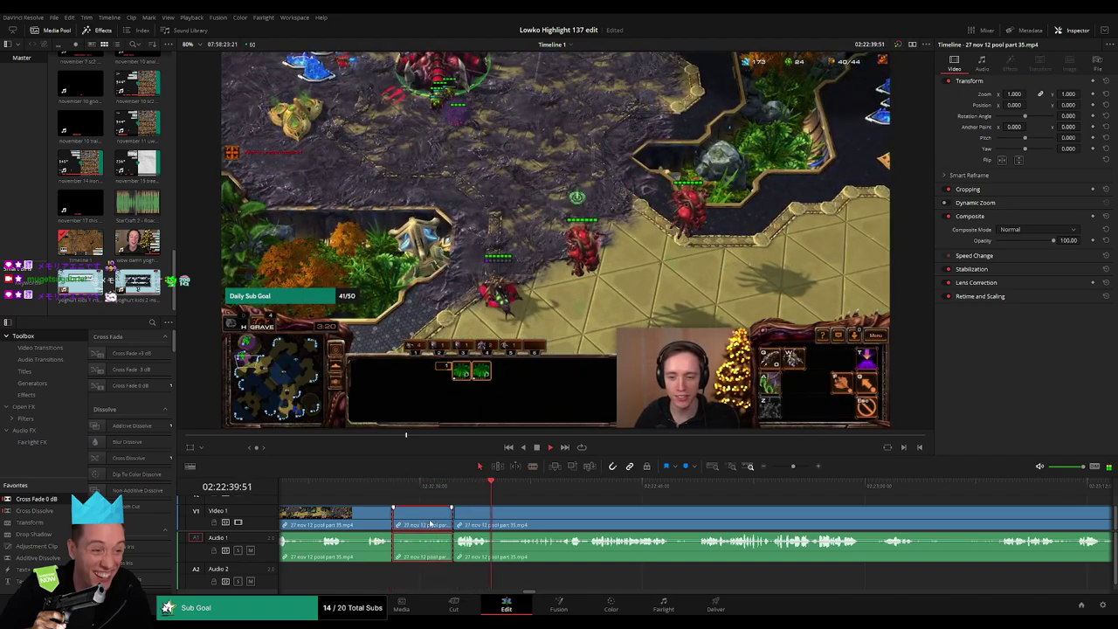
key("Delete")
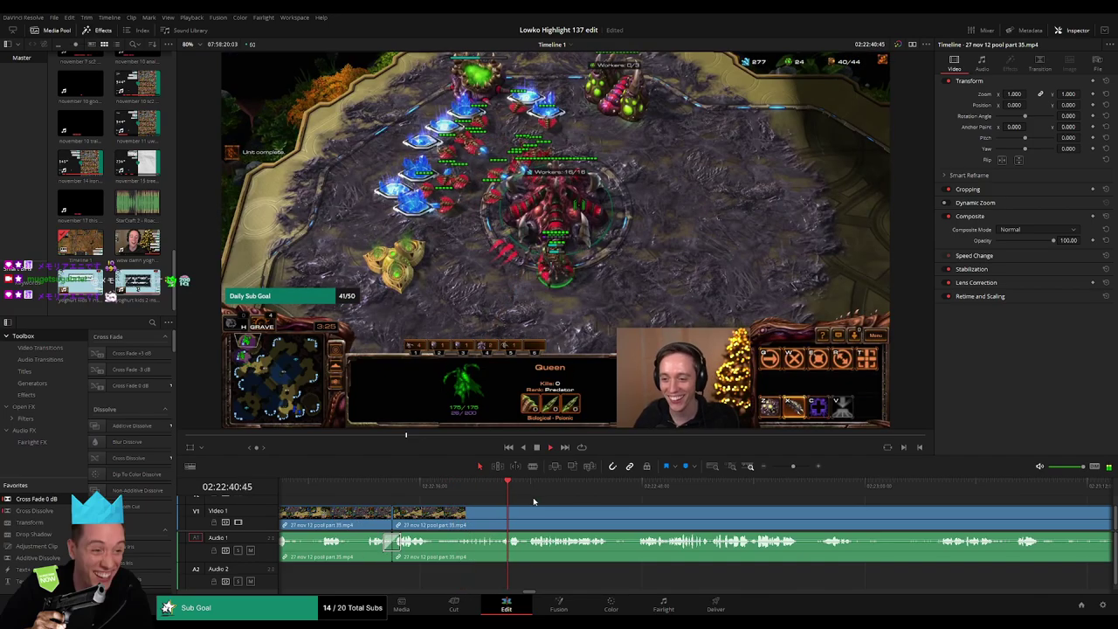
Step: Place another cut in the stream clip further along
scroll(533, 501, "right", 3)
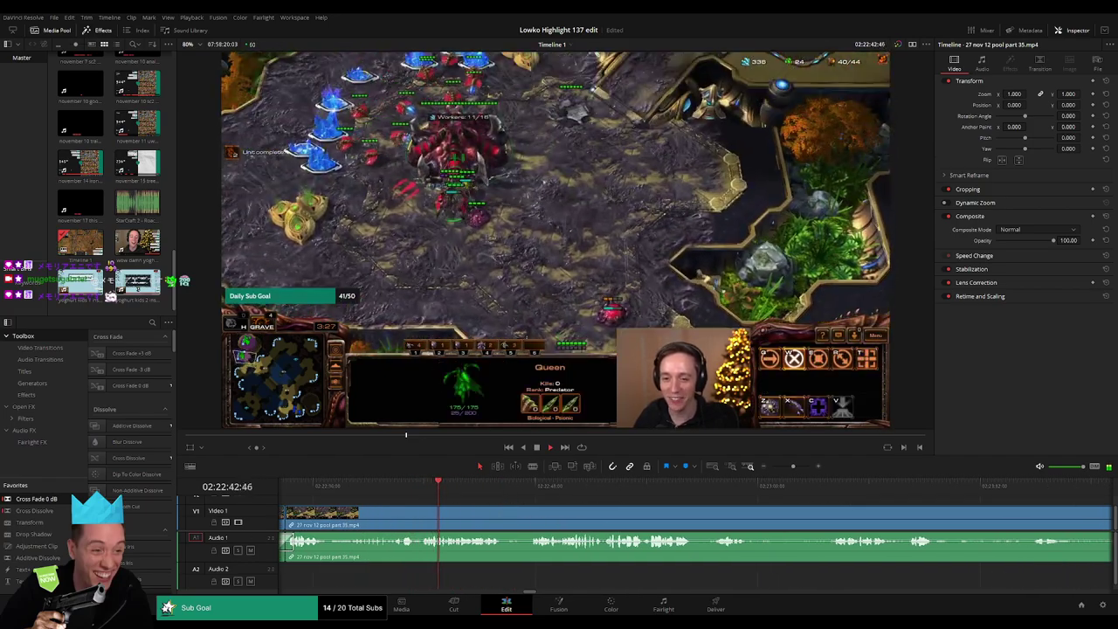
scroll(471, 519, "right", 2)
key("b")
left_click(440, 517)
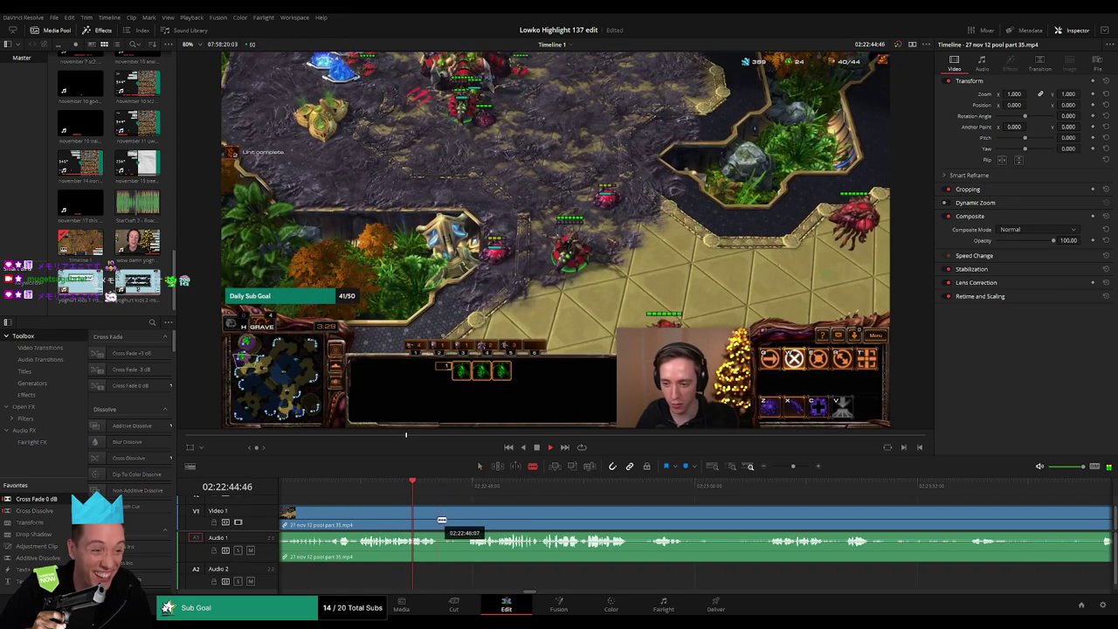
key("a")
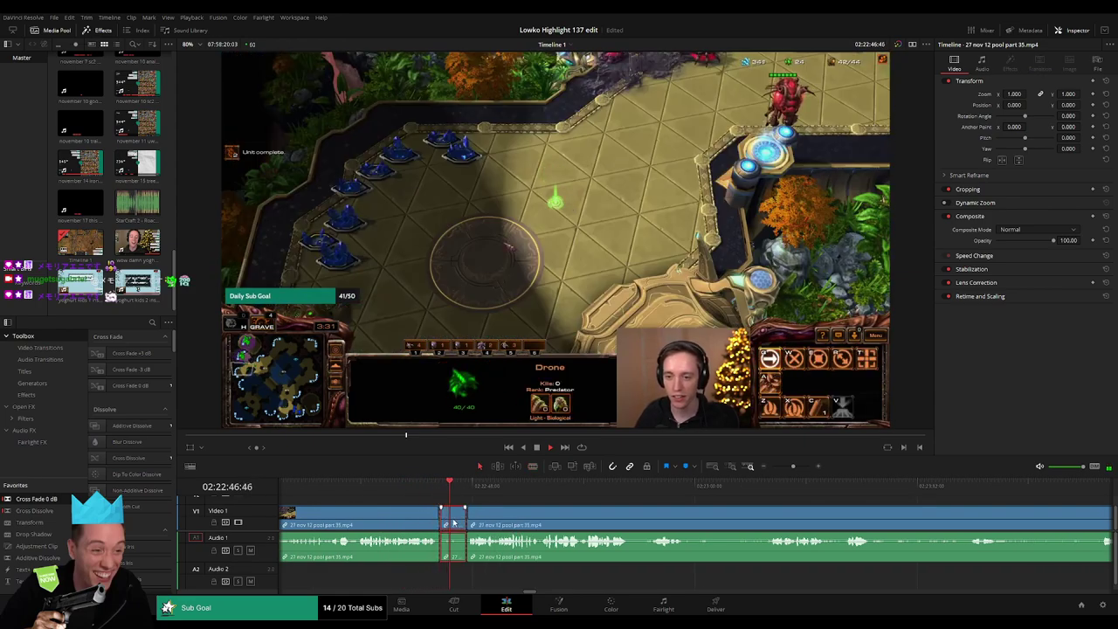
key("space")
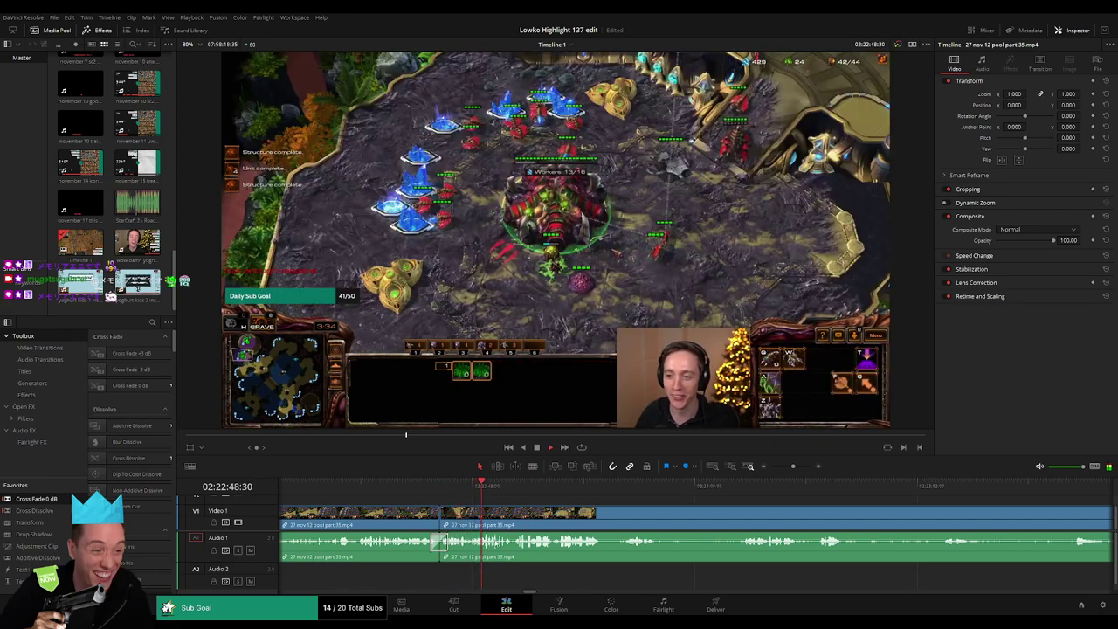
Step: Try a cut where a boring part begins, then undo it to rejoin the clips
scroll(504, 536, "right", 2)
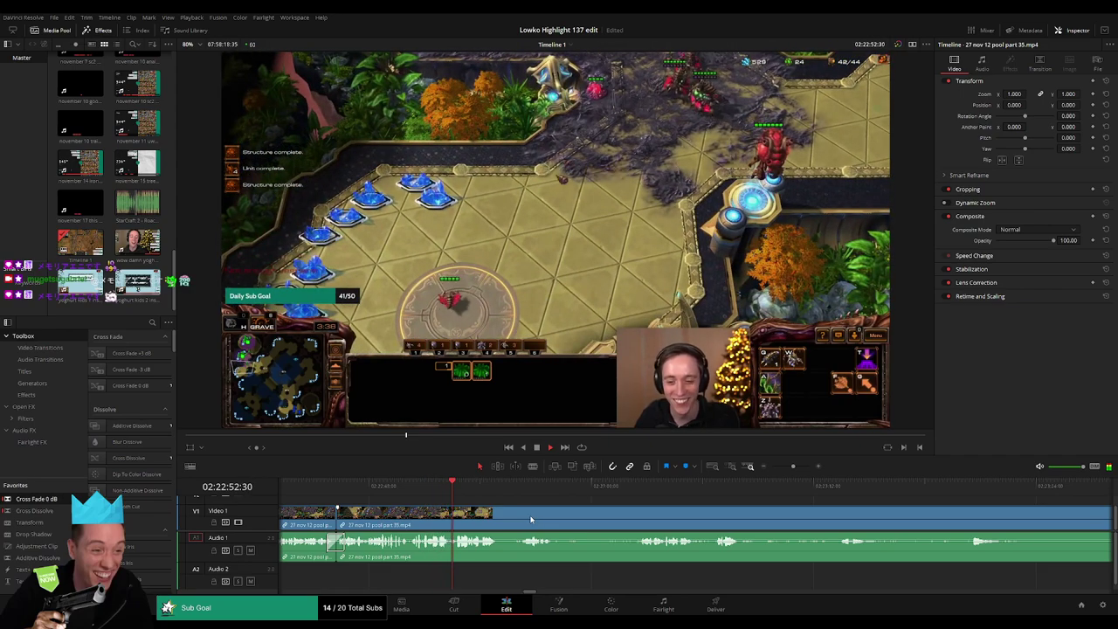
key("b")
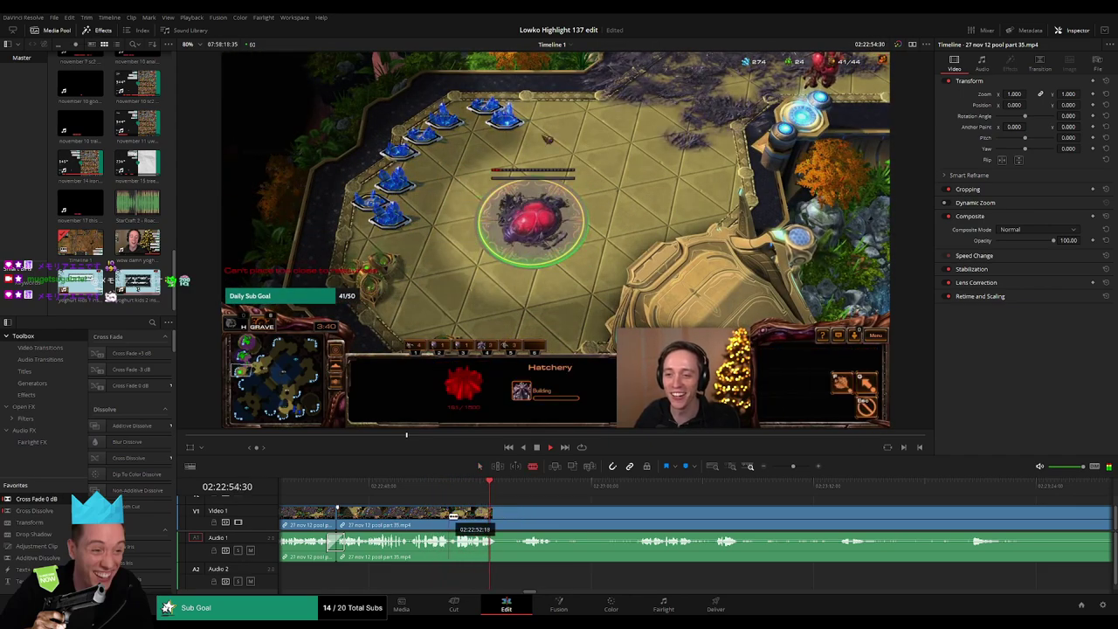
left_click(454, 515)
key("a")
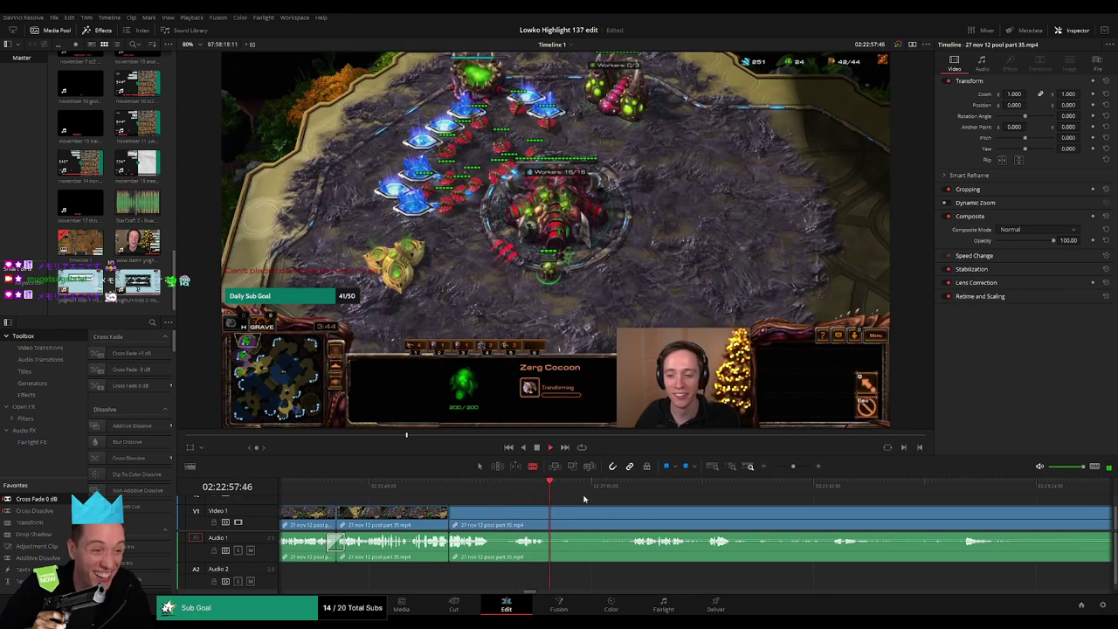
key("shift+Right")
key("shift+Right")
key("shift+Right")
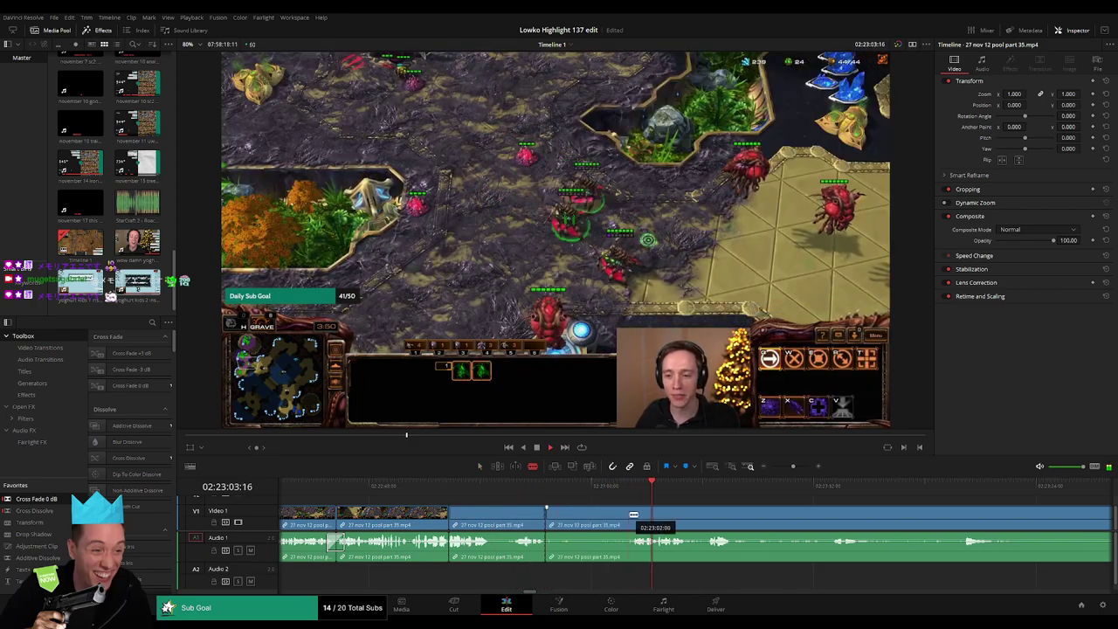
key("ctrl+z")
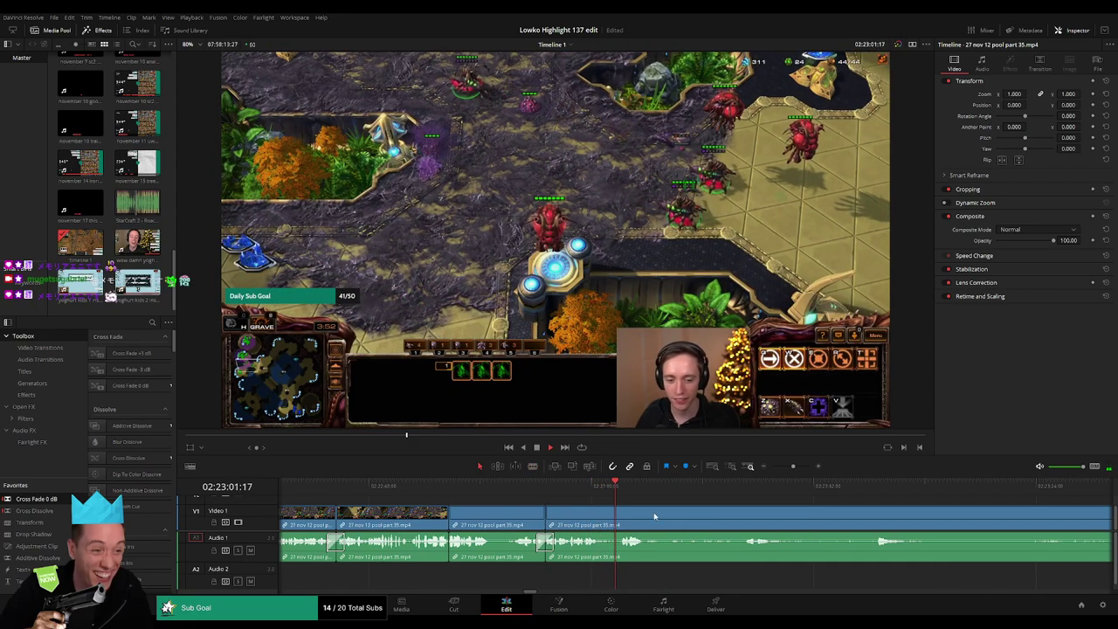
Step: Split the next clip piece and scrub ahead to 02:23:36:10
scroll(527, 522, "right", 3)
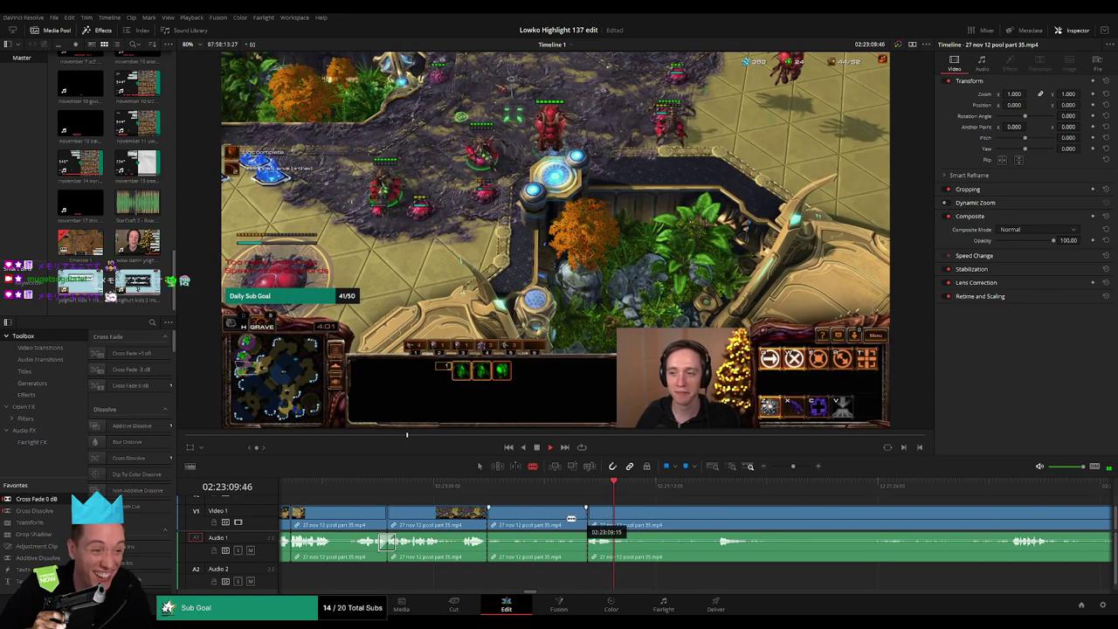
left_click(563, 521)
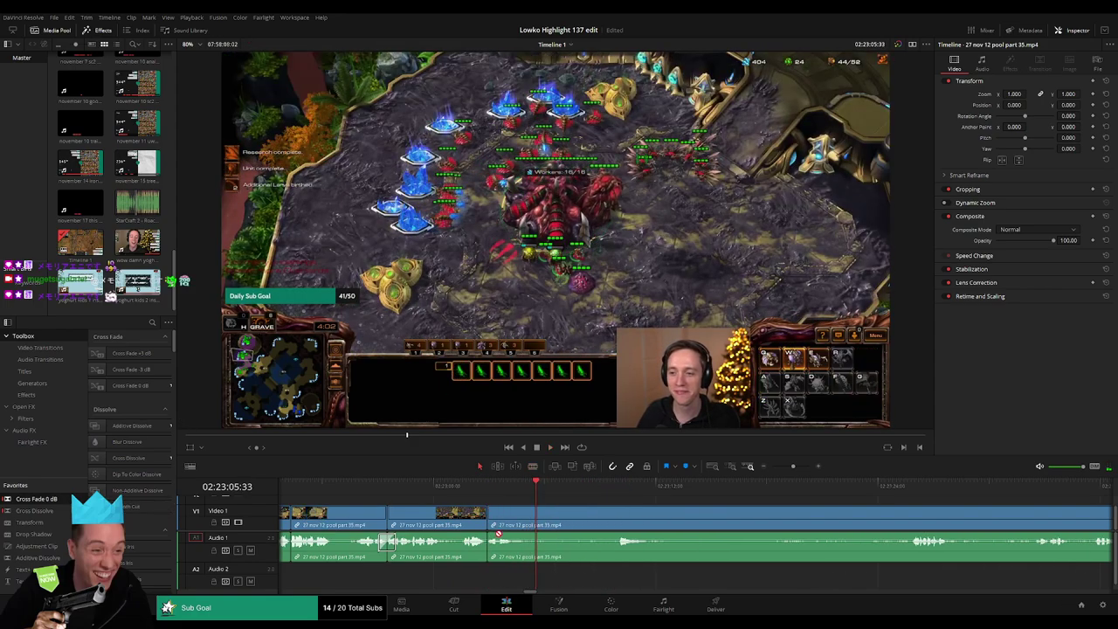
key("b")
left_click(527, 524)
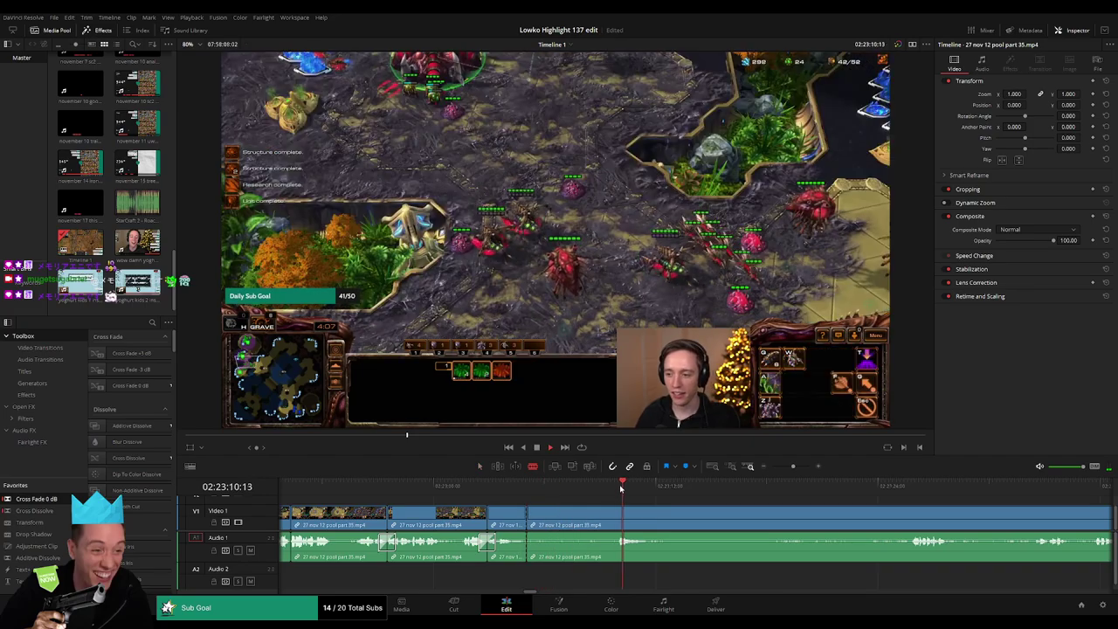
left_click_drag(830, 487, 874, 488)
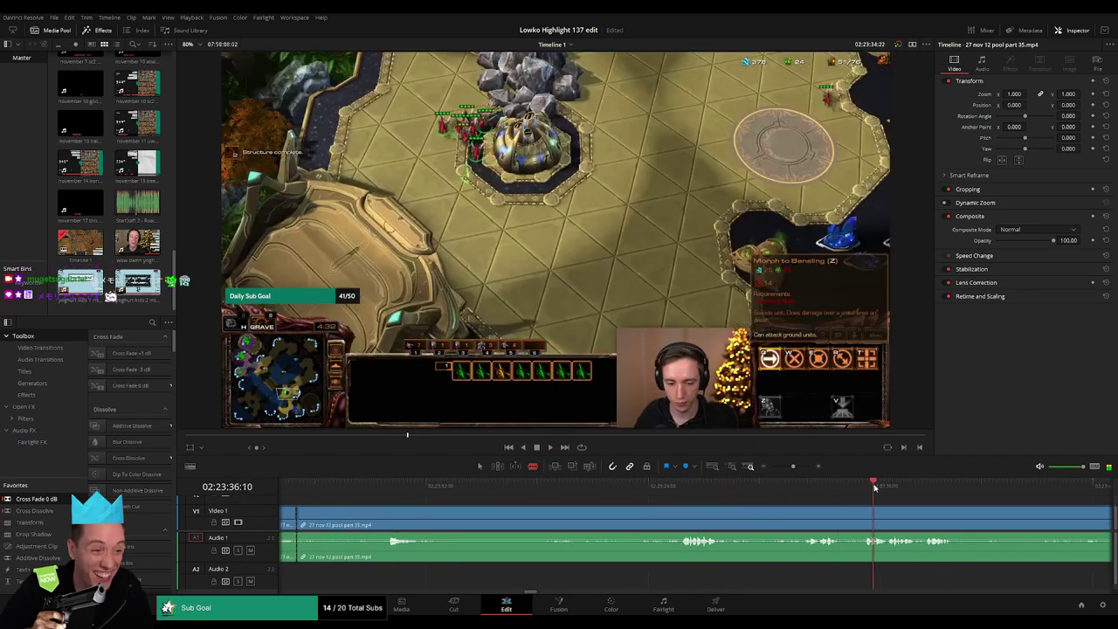
key("space")
scroll(776, 484, "down", 3)
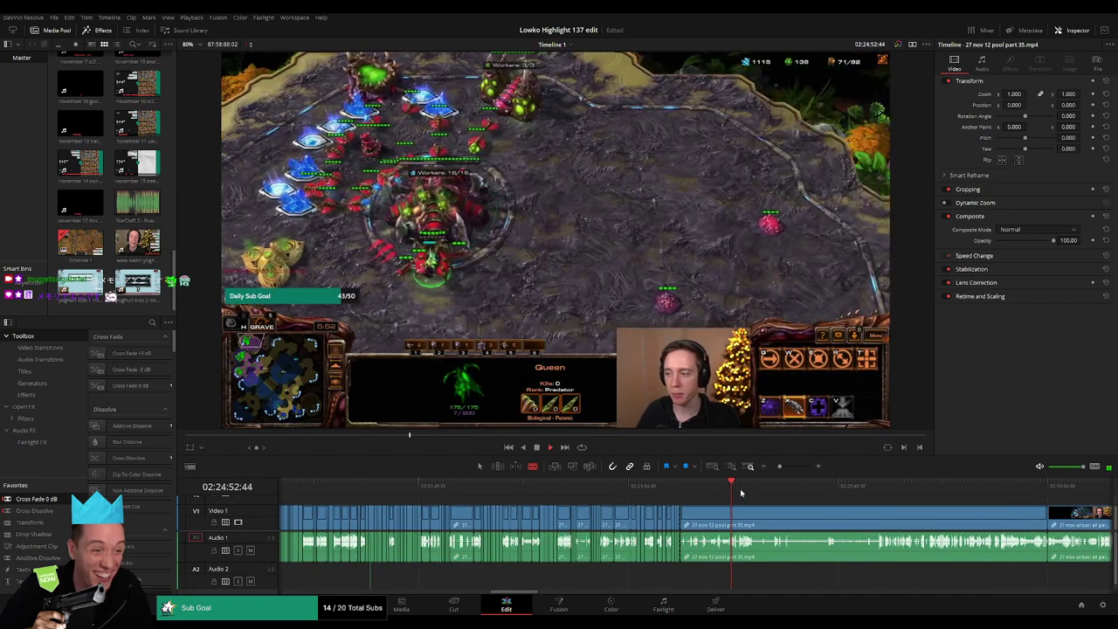
left_click(738, 487)
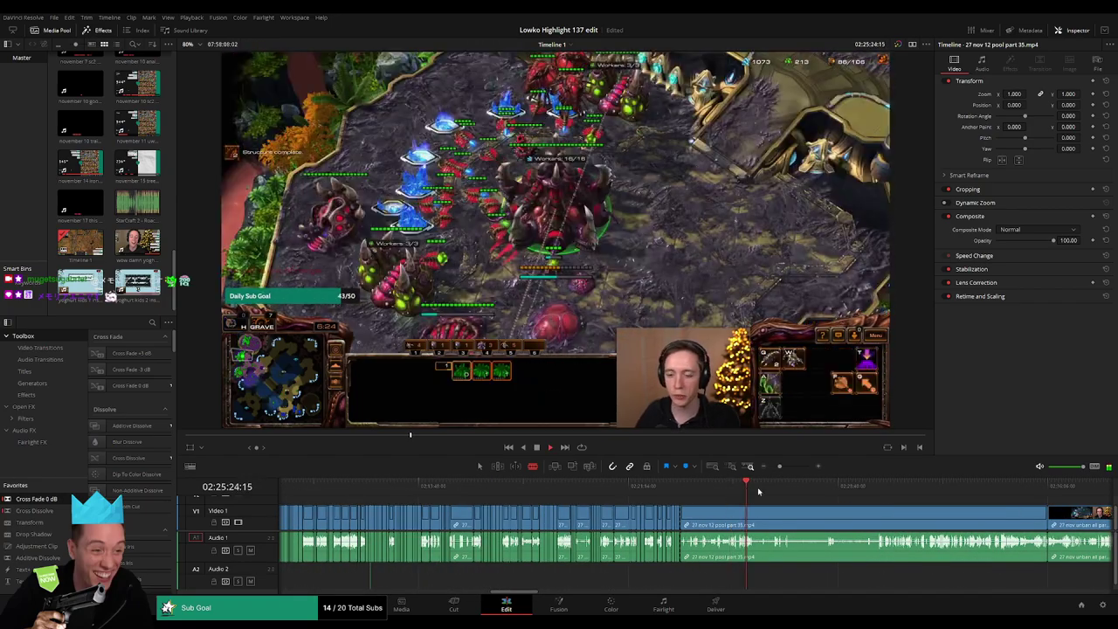
left_click(746, 487)
left_click_drag(779, 466, 785, 468)
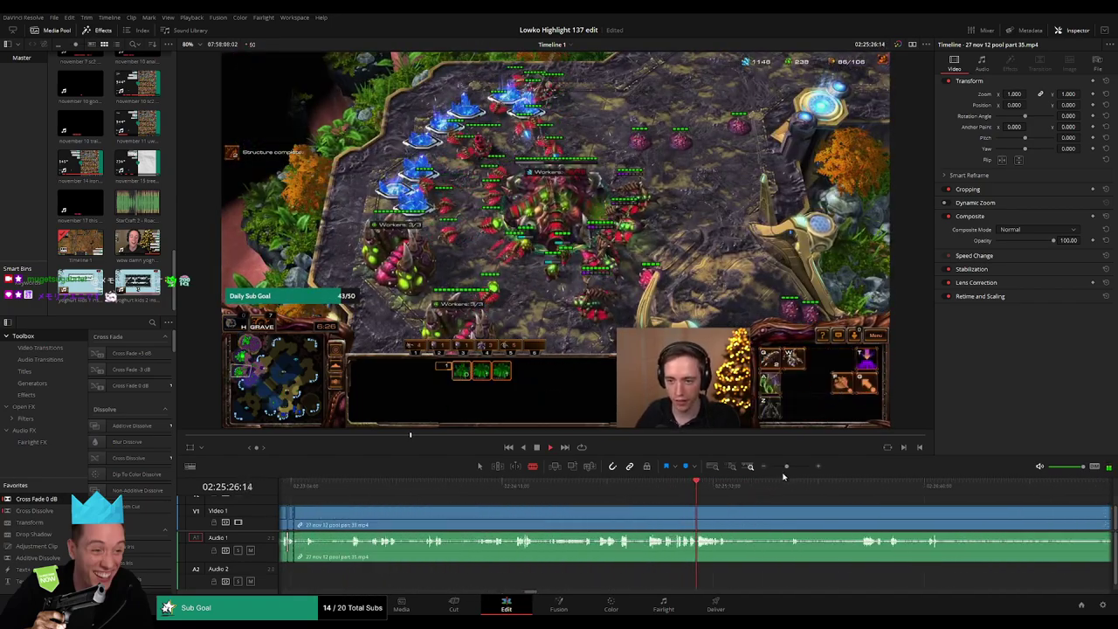
left_click(917, 486)
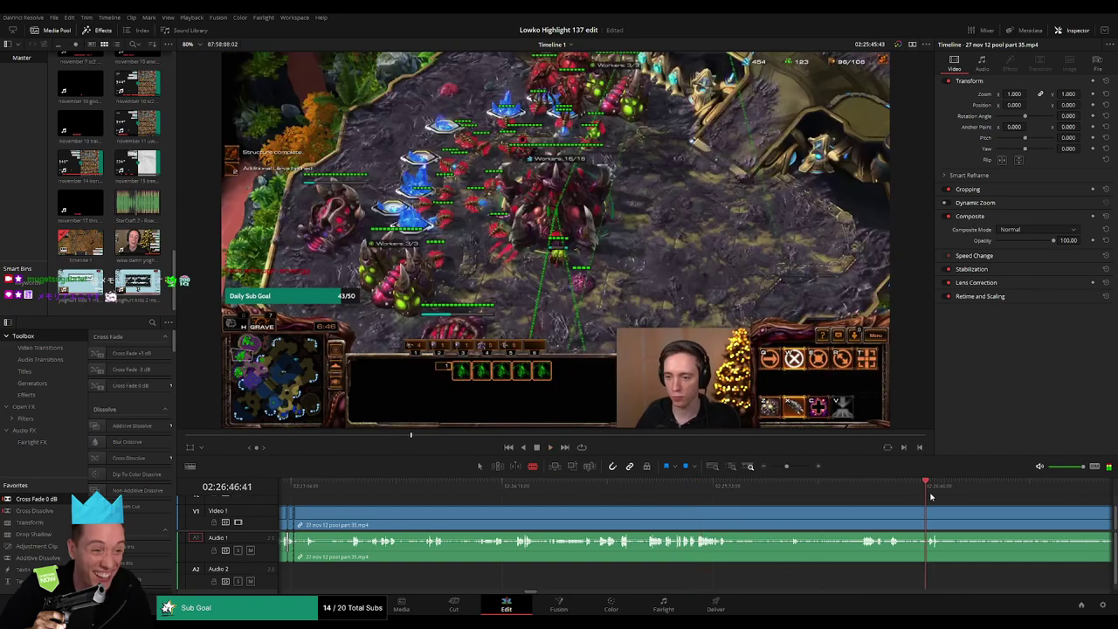
left_click_drag(785, 467, 781, 467)
left_click(843, 486)
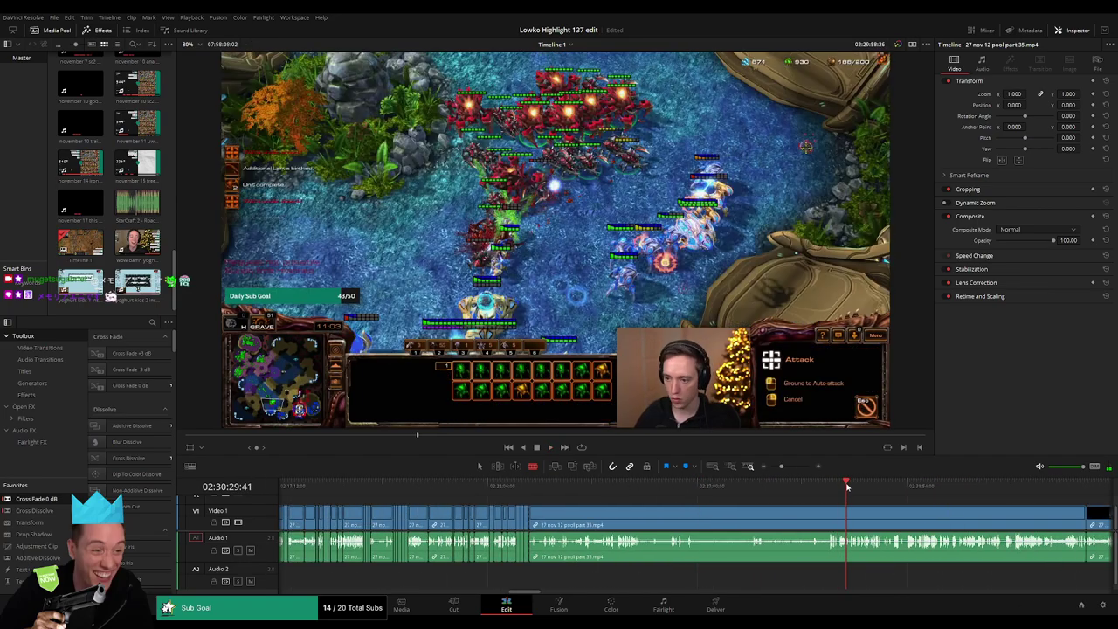
left_click(816, 487)
left_click(731, 486)
left_click(690, 486)
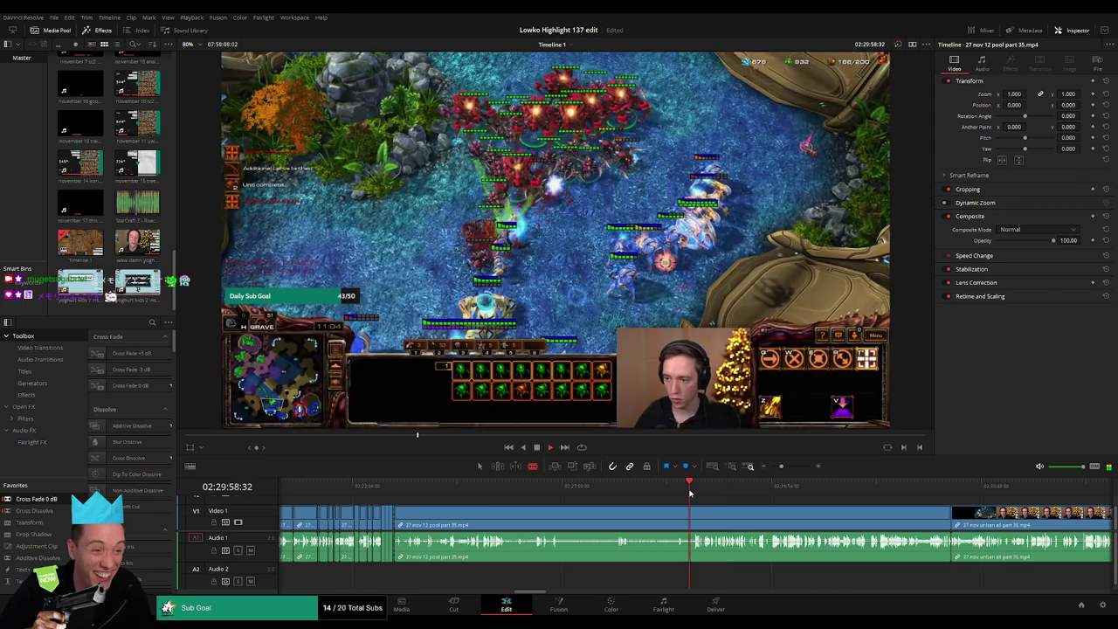
left_click(801, 486)
left_click(812, 487)
Step: Check the rest of the pool part 35 clip, then ripple-delete it entirely
left_click(869, 487)
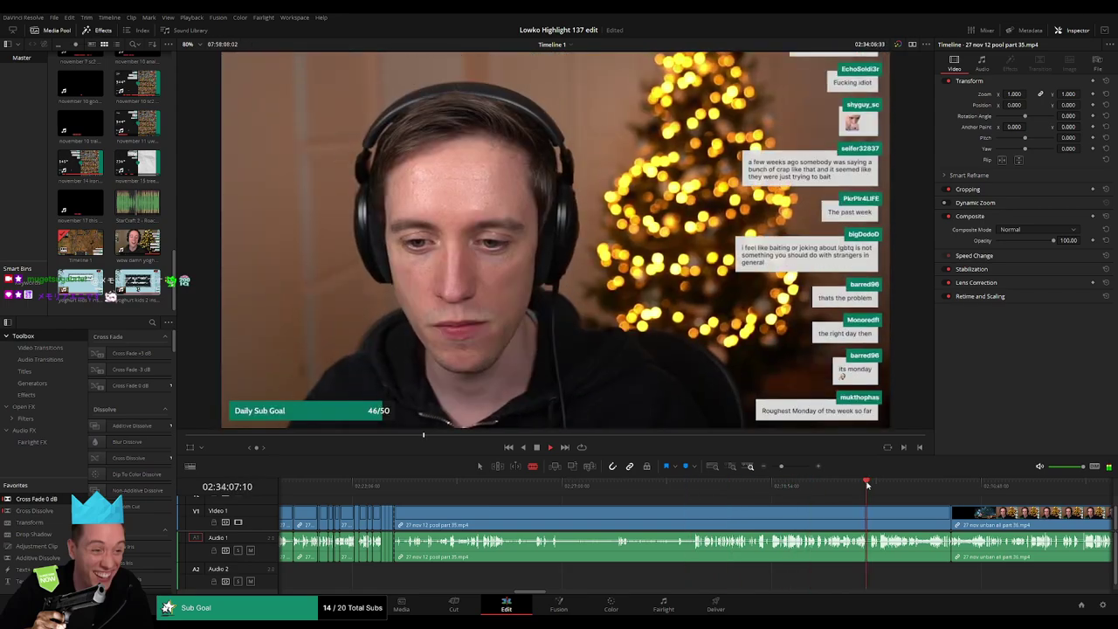
left_click(891, 486)
left_click(910, 485)
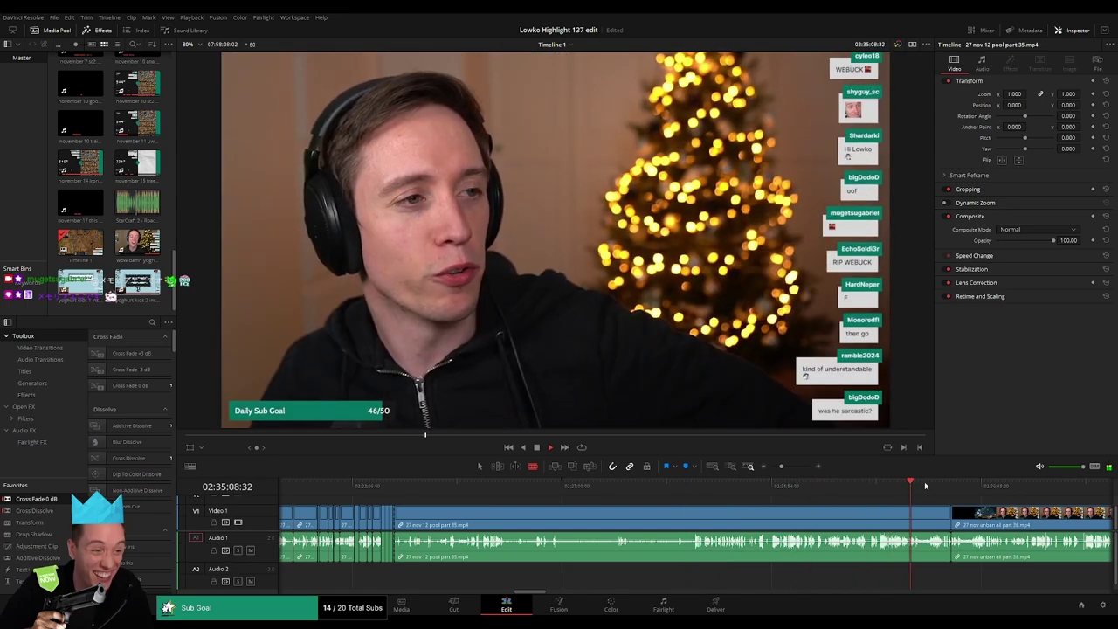
left_click(925, 485)
left_click(783, 524)
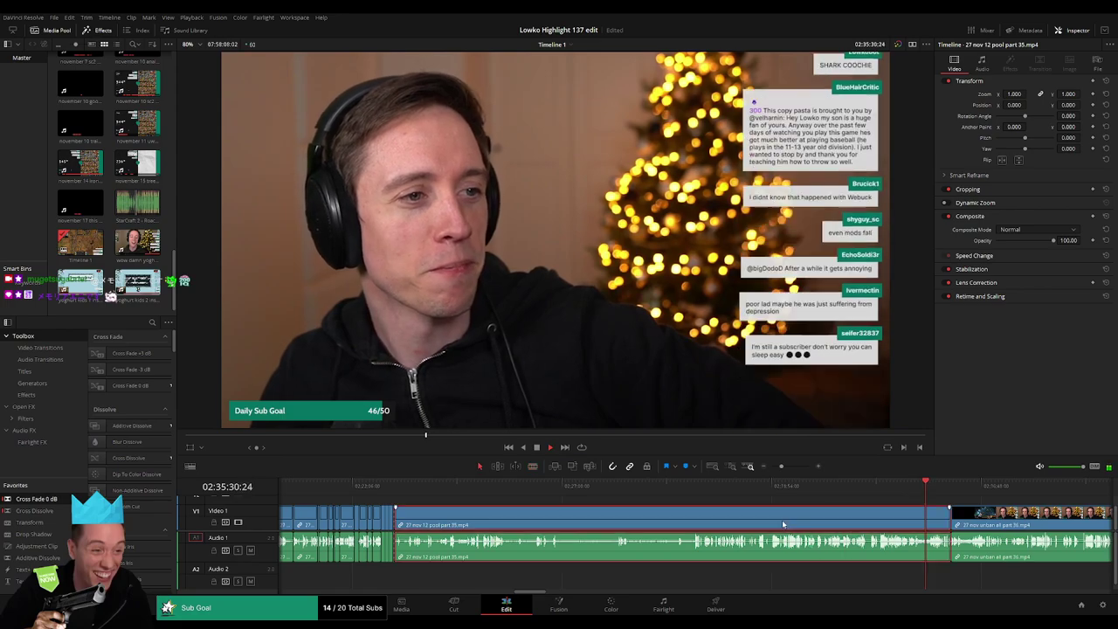
key("Delete")
Step: Zoom the timeline in and locate the start of the urban part 36 clip
left_click(416, 497)
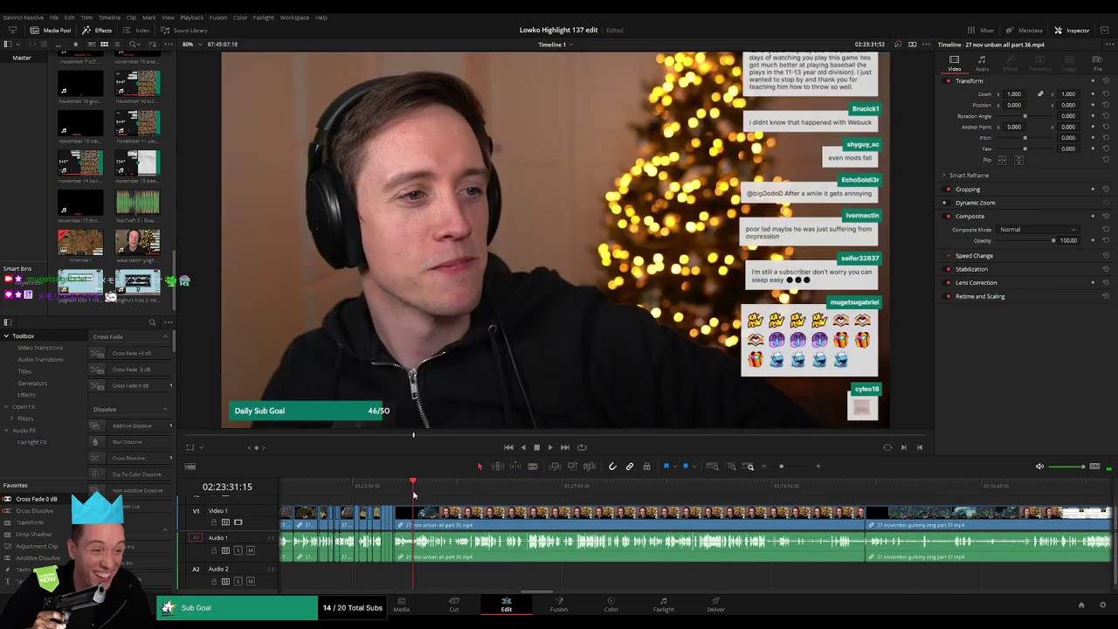
left_click(476, 495)
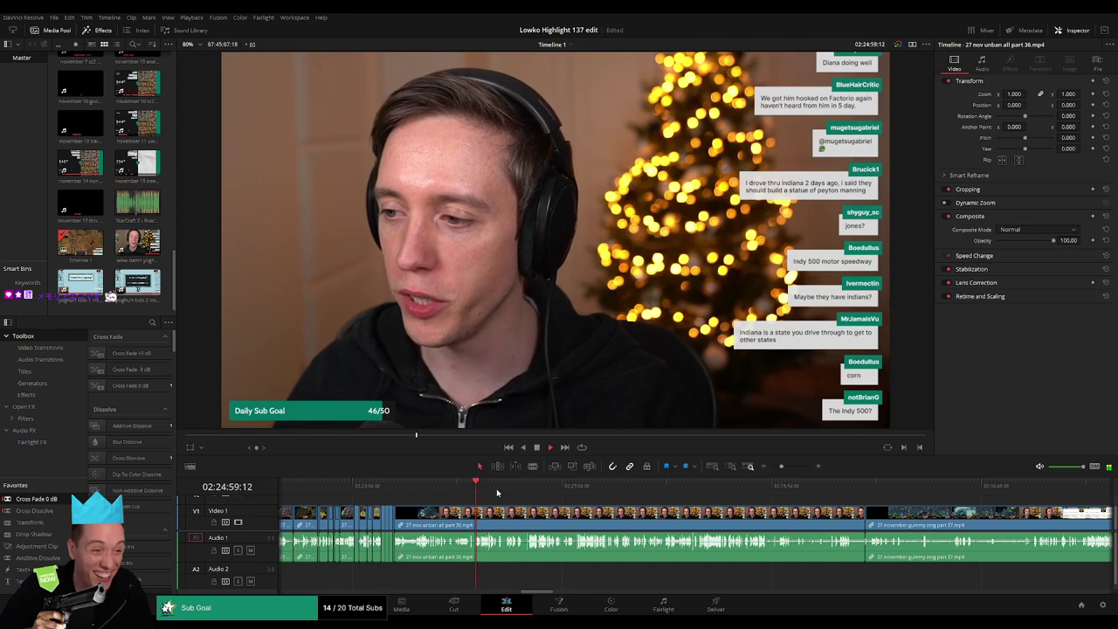
left_click_drag(781, 465, 788, 466)
left_click(570, 486)
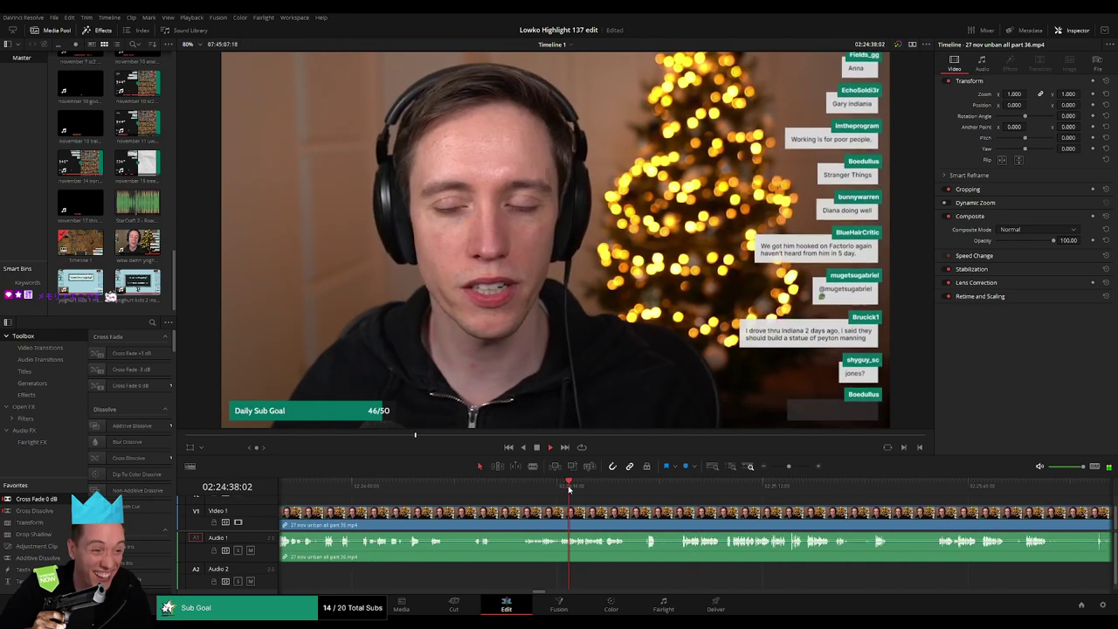
left_click(523, 487)
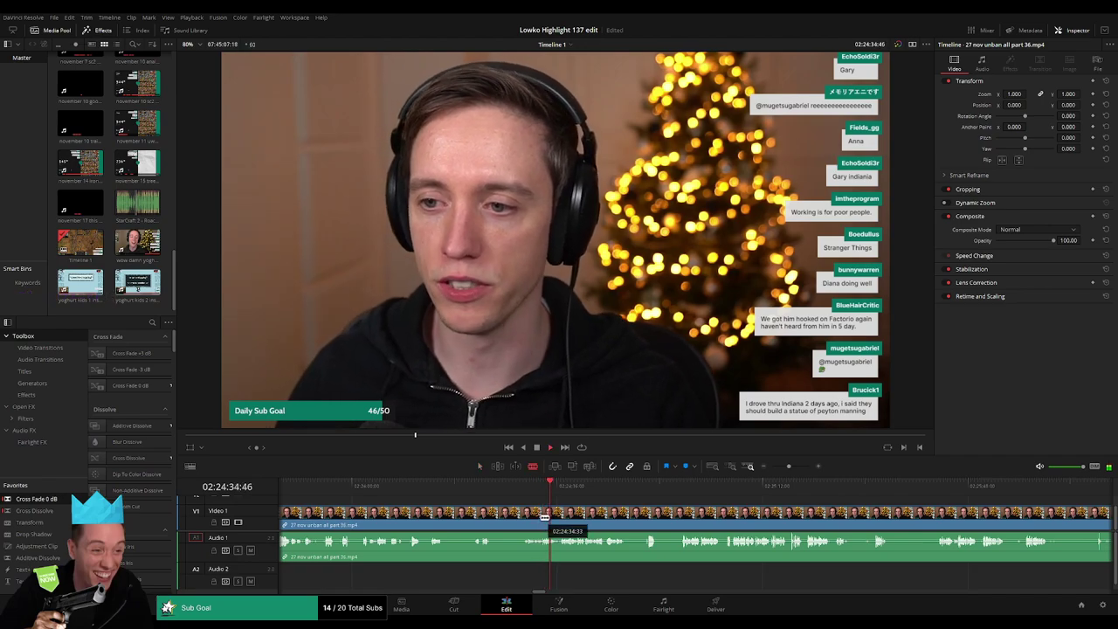
left_click(408, 488)
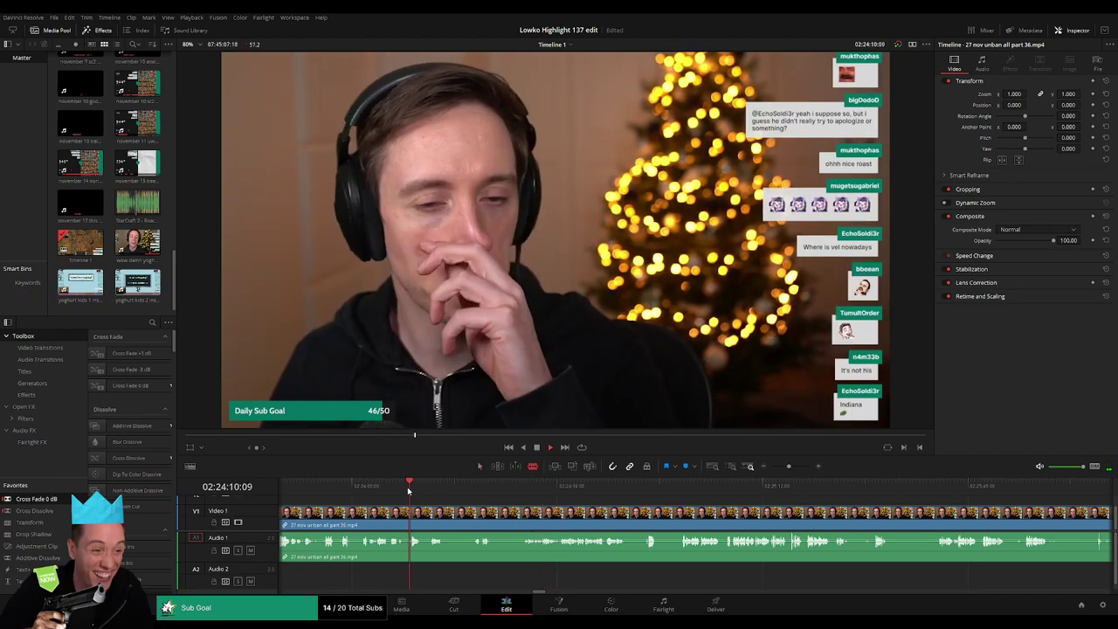
scroll(408, 490, "left", 3)
left_click(411, 489)
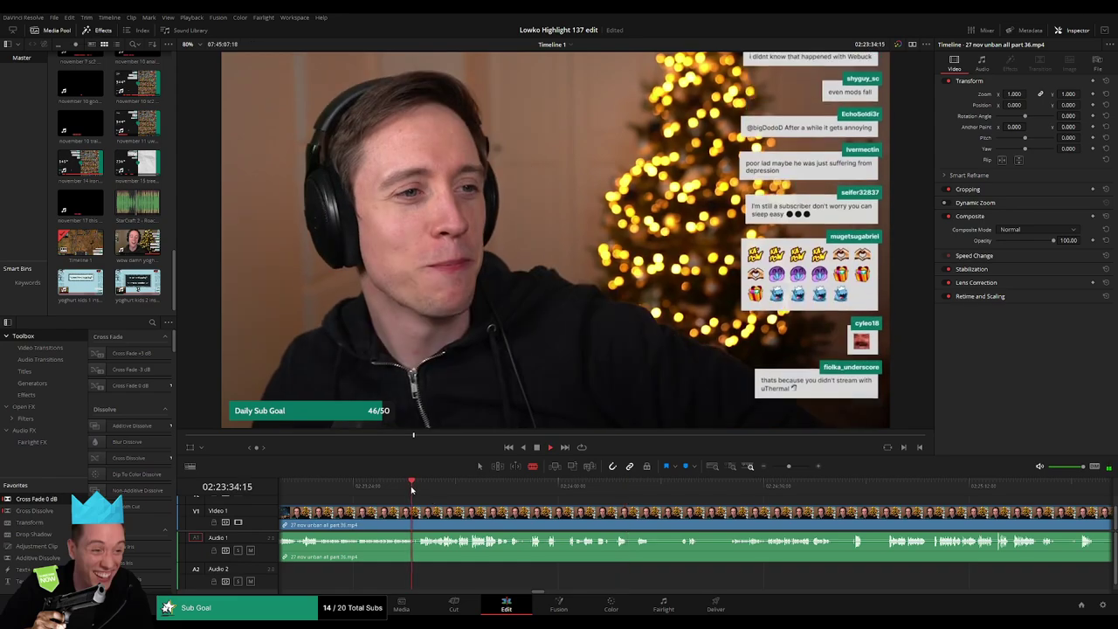
scroll(412, 490, "left", 3)
left_click(488, 491)
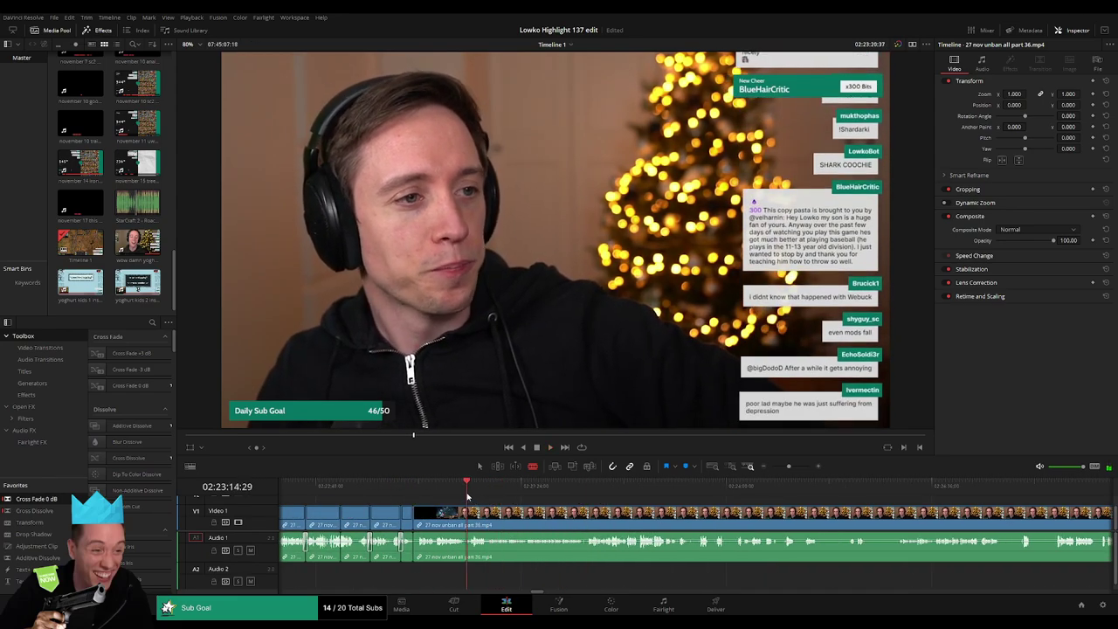
Step: Cut the webcam-chat piece from the start of part 36, close the gap, and replay
key("space")
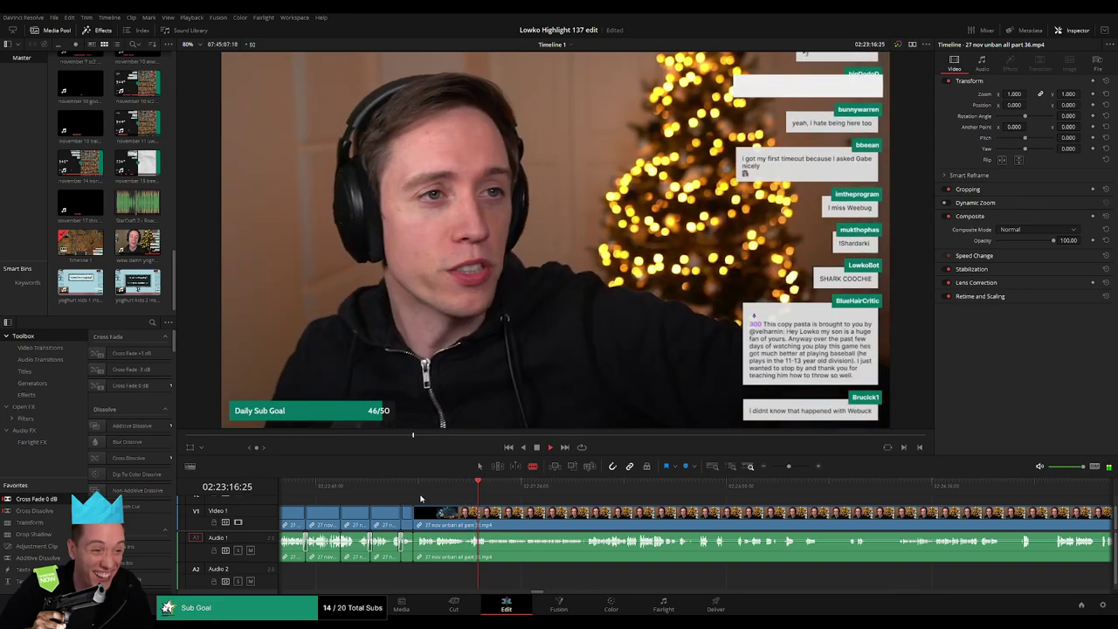
left_click(422, 492)
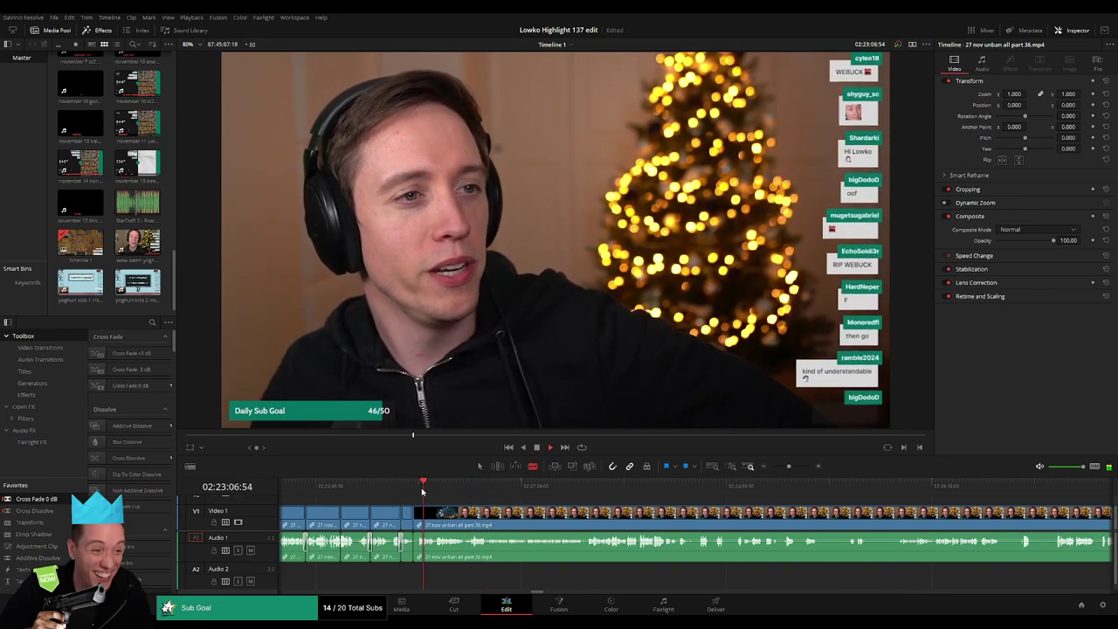
left_click(517, 490)
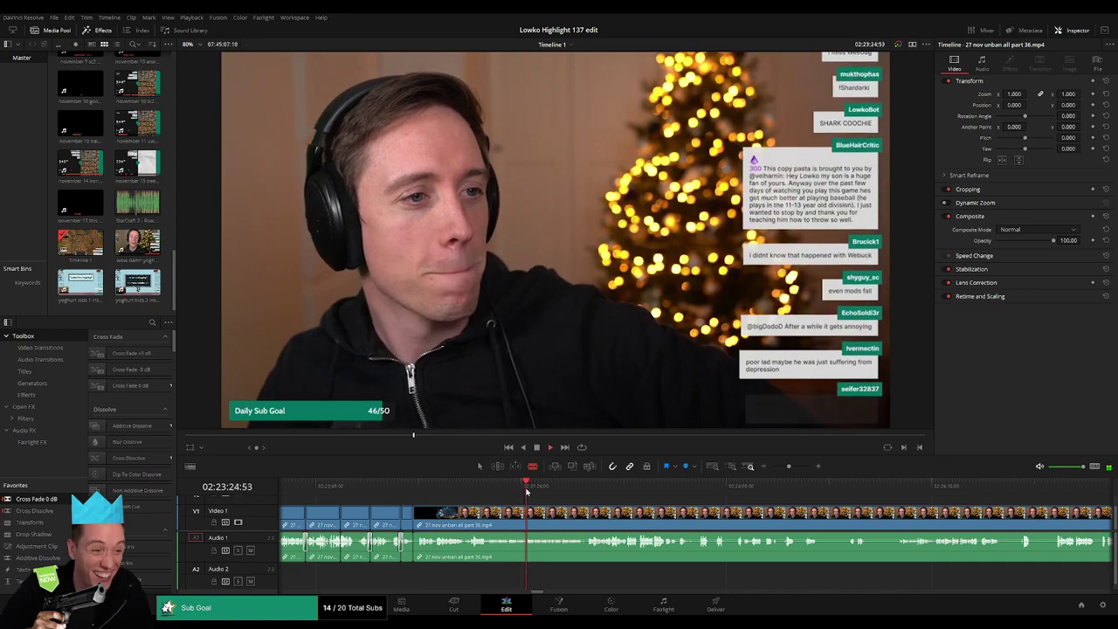
left_click(486, 490)
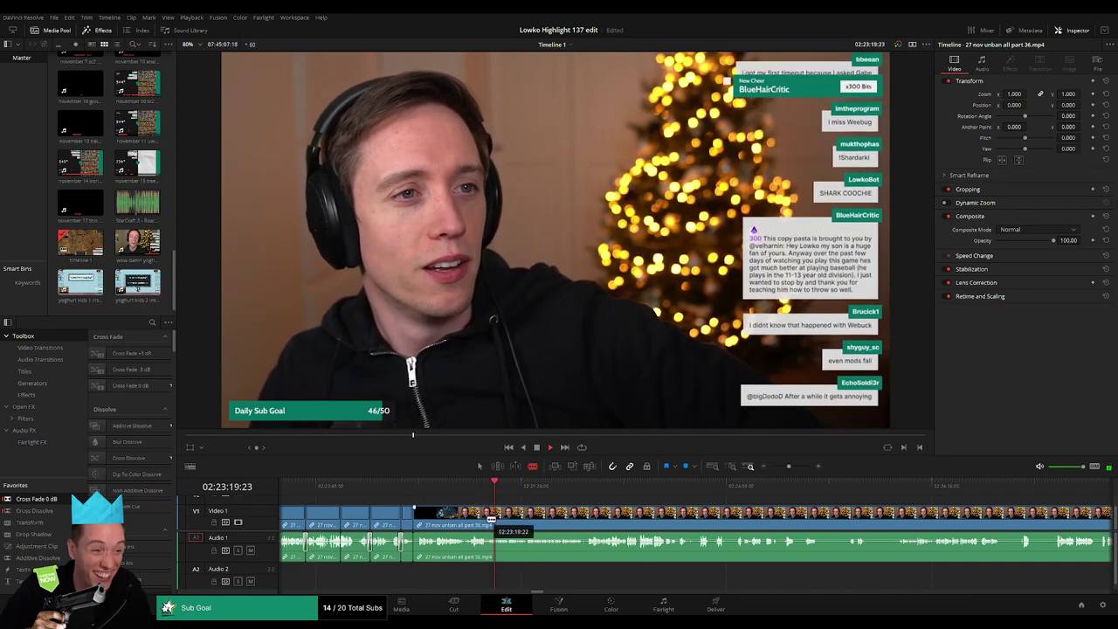
left_click(487, 522)
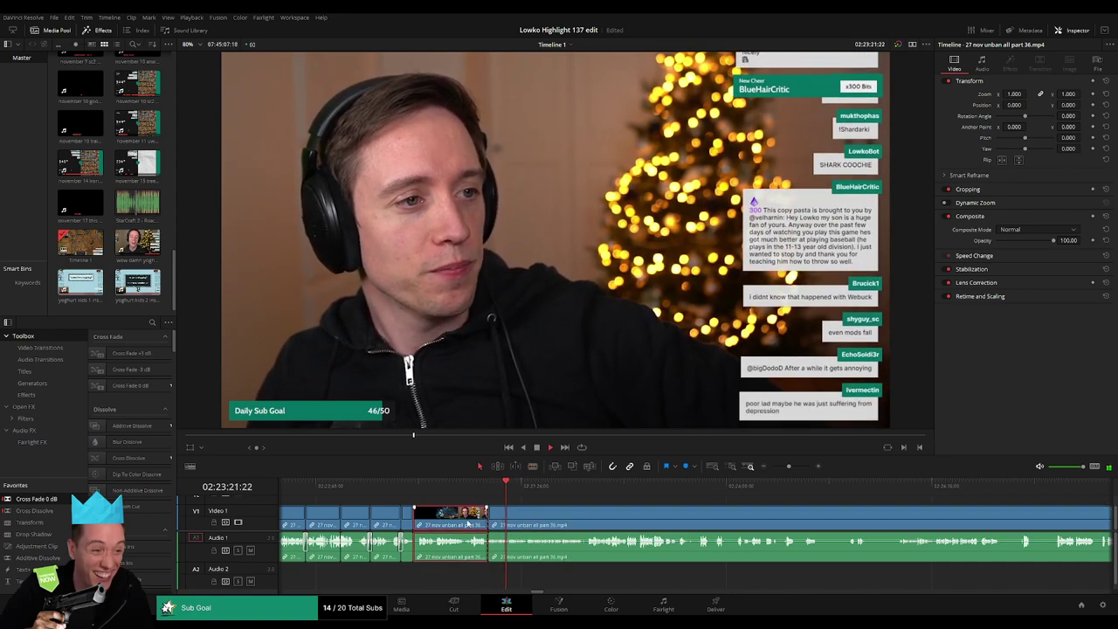
key("Delete")
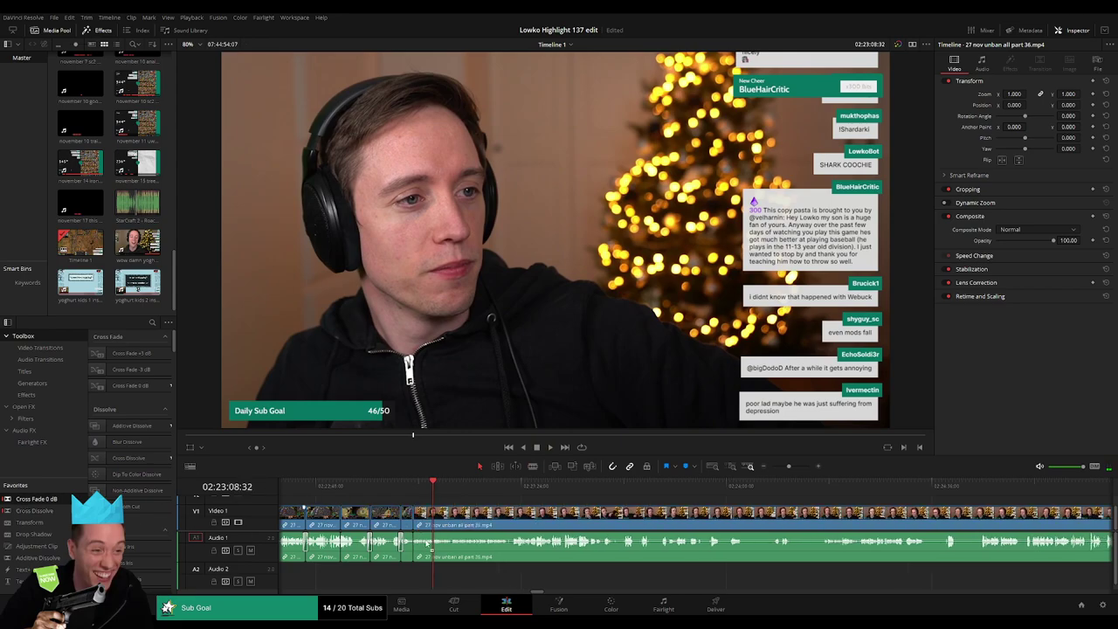
key("space")
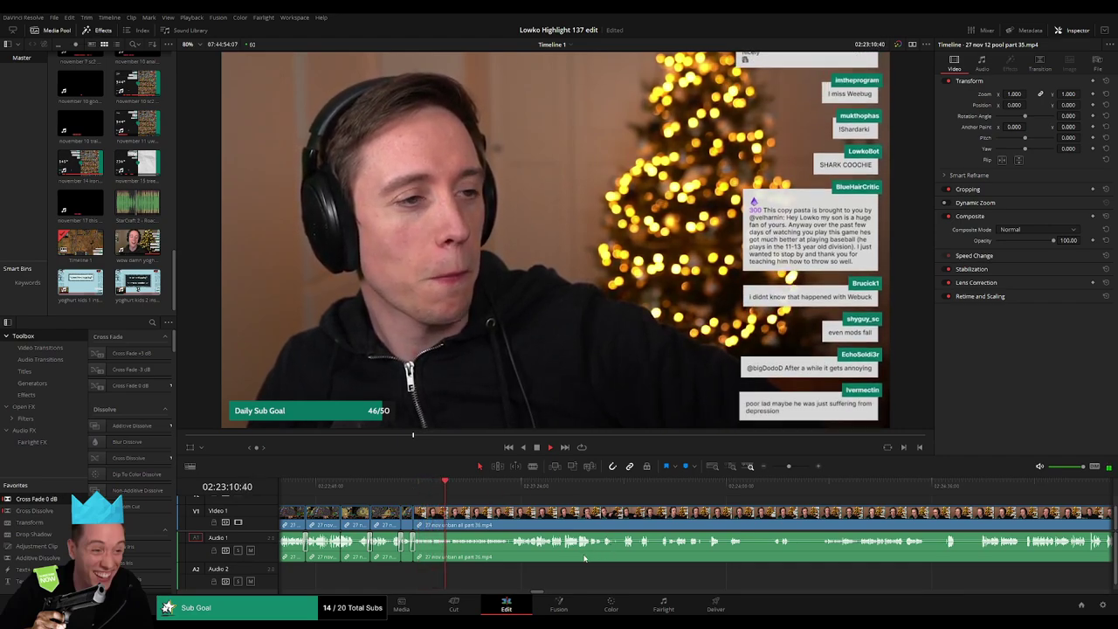
Step: Split part 36 where a webcam-chat stretch begins and find where it ends
scroll(584, 557, "right", 2)
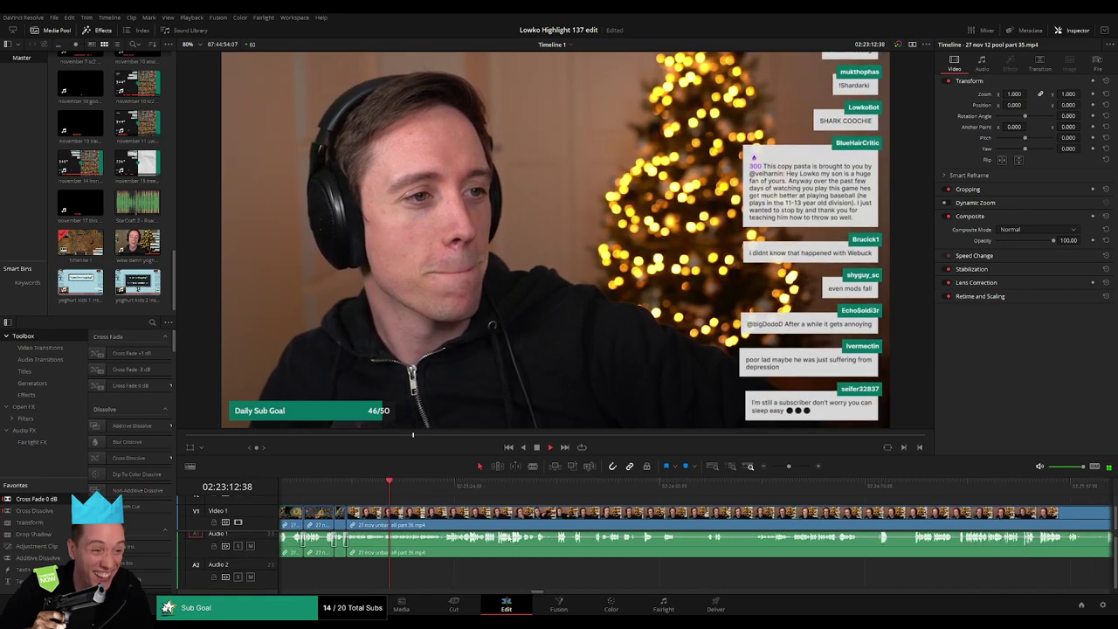
scroll(471, 573, "right", 3)
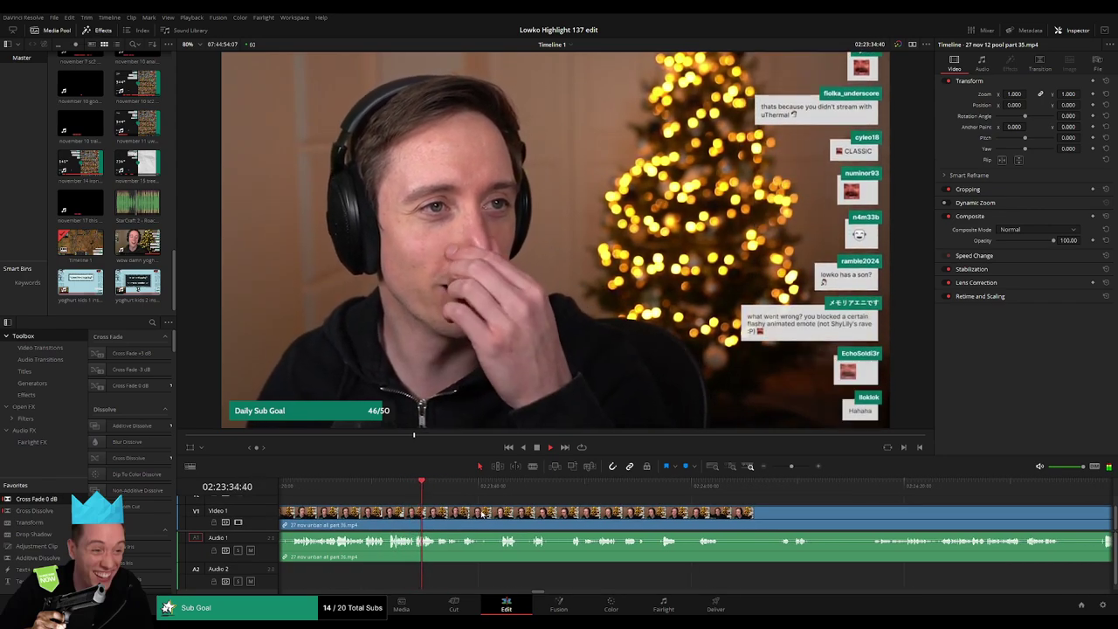
left_click(432, 522)
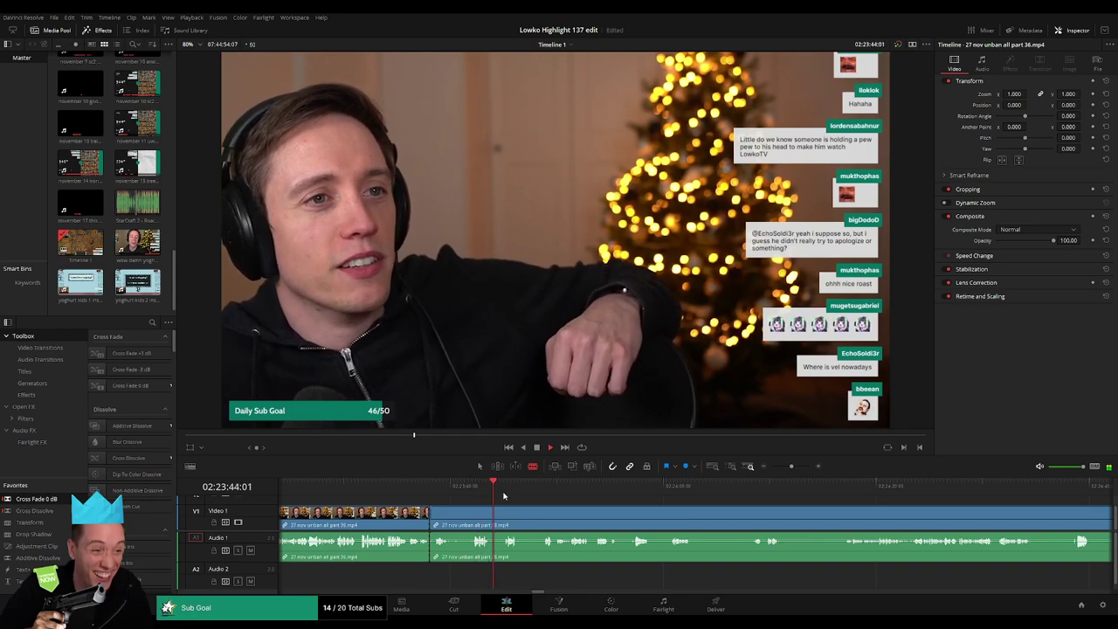
left_click(539, 493)
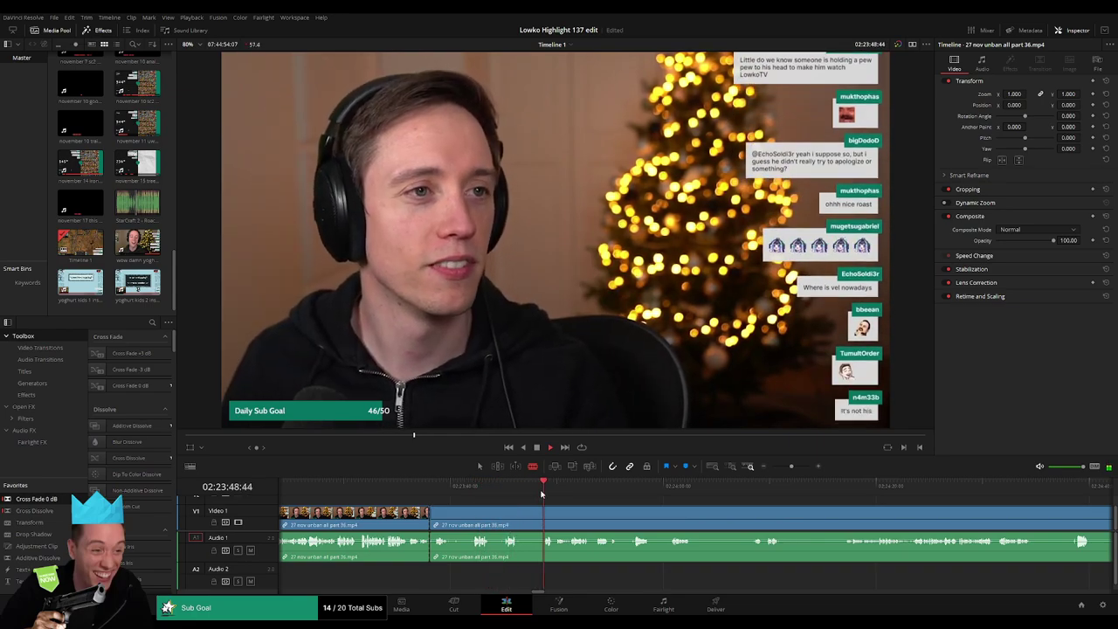
left_click(595, 489)
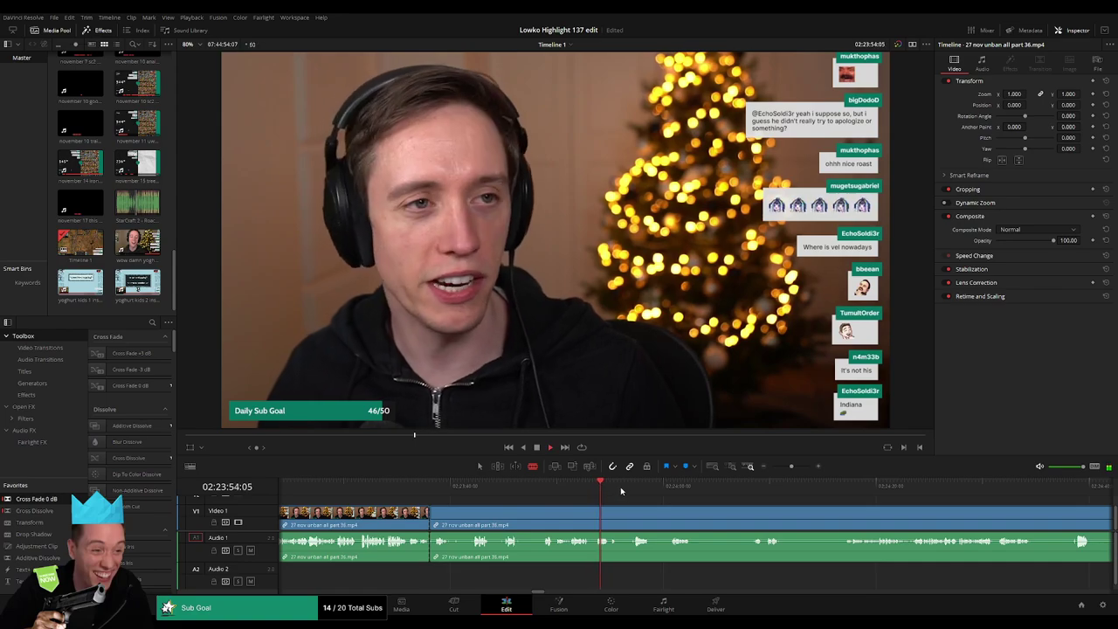
left_click(673, 487)
left_click(757, 486)
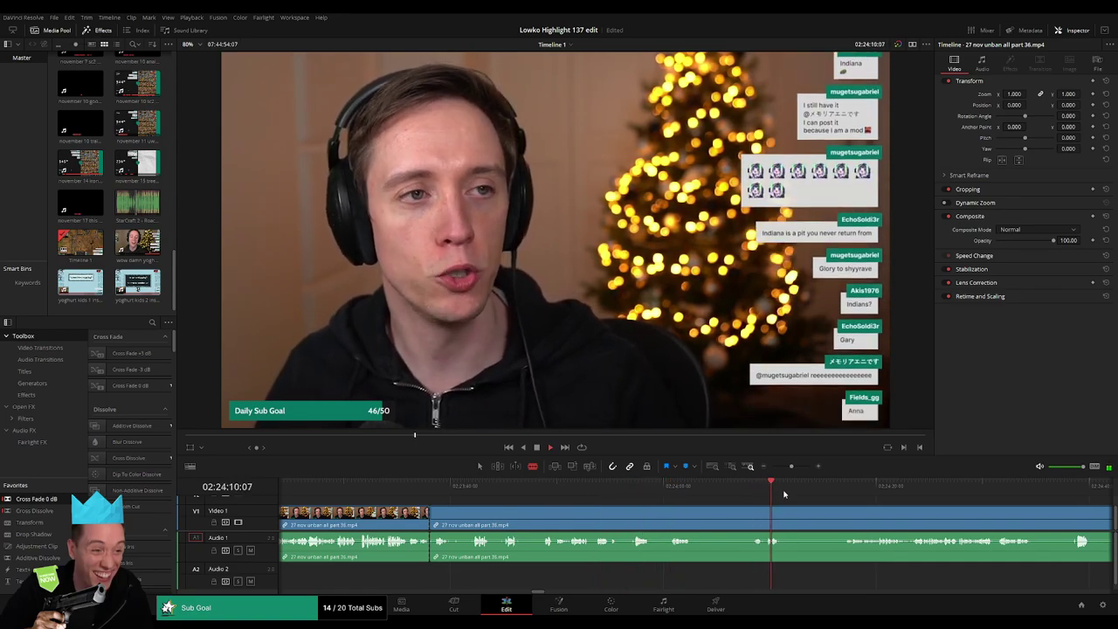
left_click(848, 488)
left_click(878, 487)
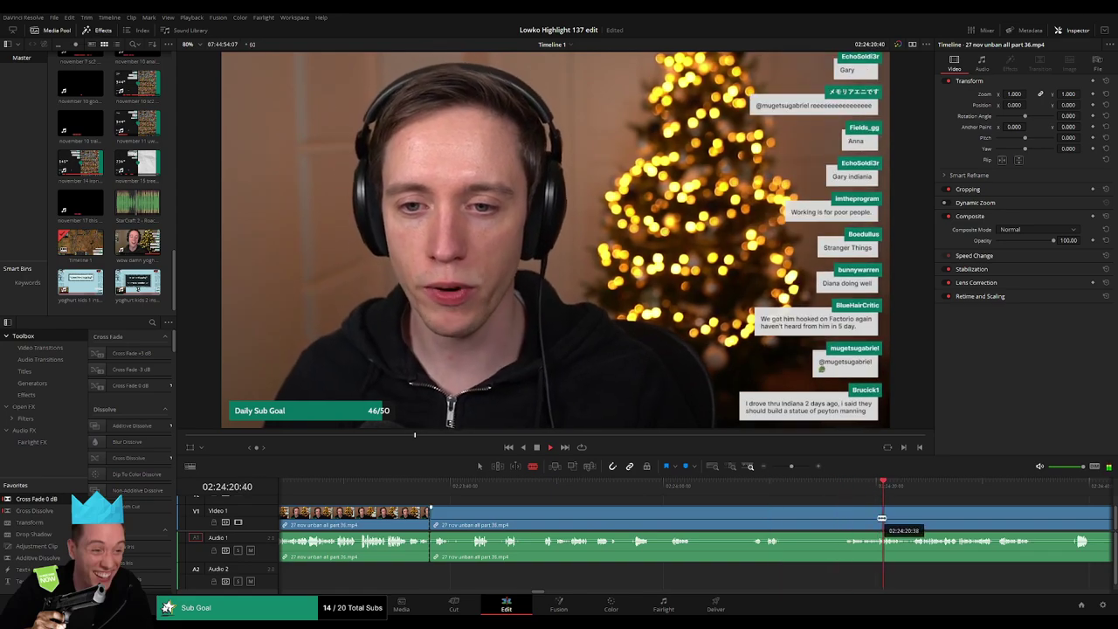
Step: Split at the stretch's end, delete it and other short sections, closing the gaps
left_click(882, 519)
key("a")
left_click(803, 510)
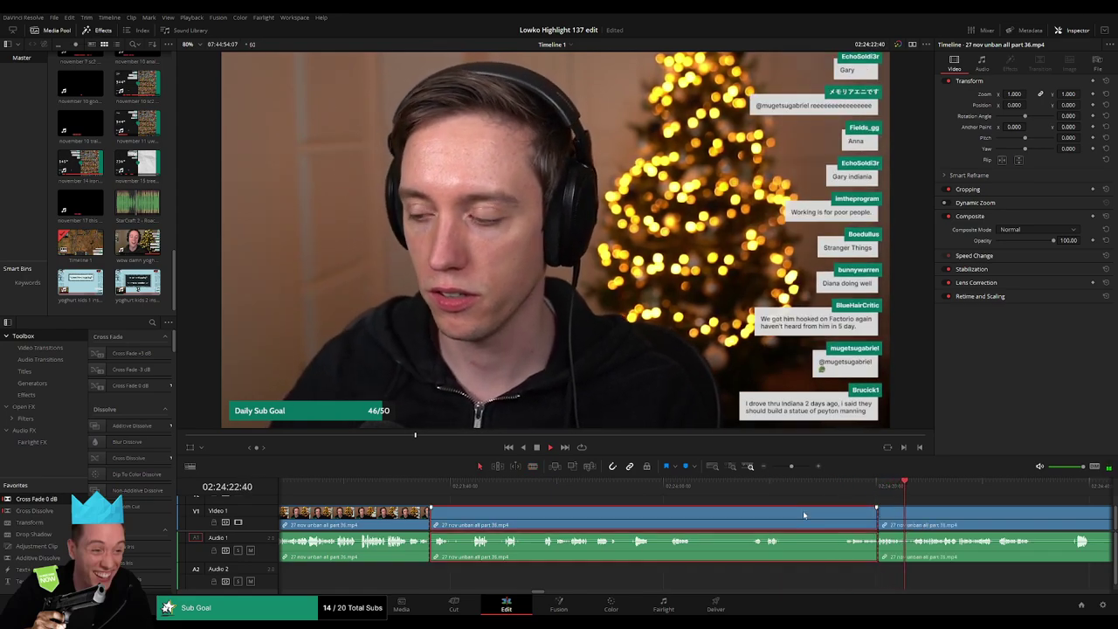
key("Delete")
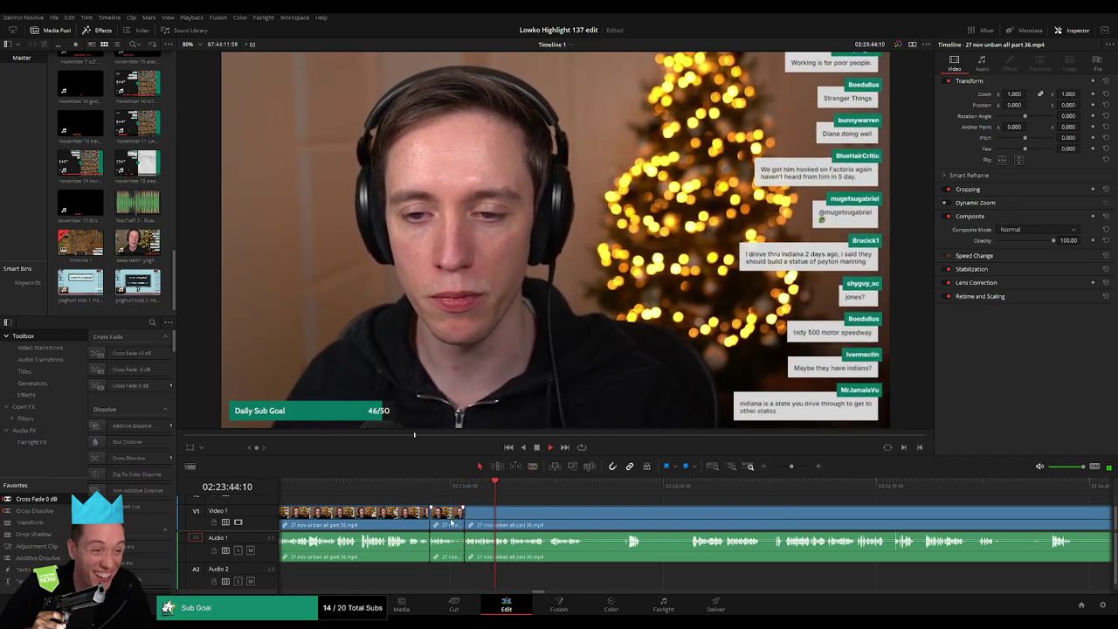
key("Delete")
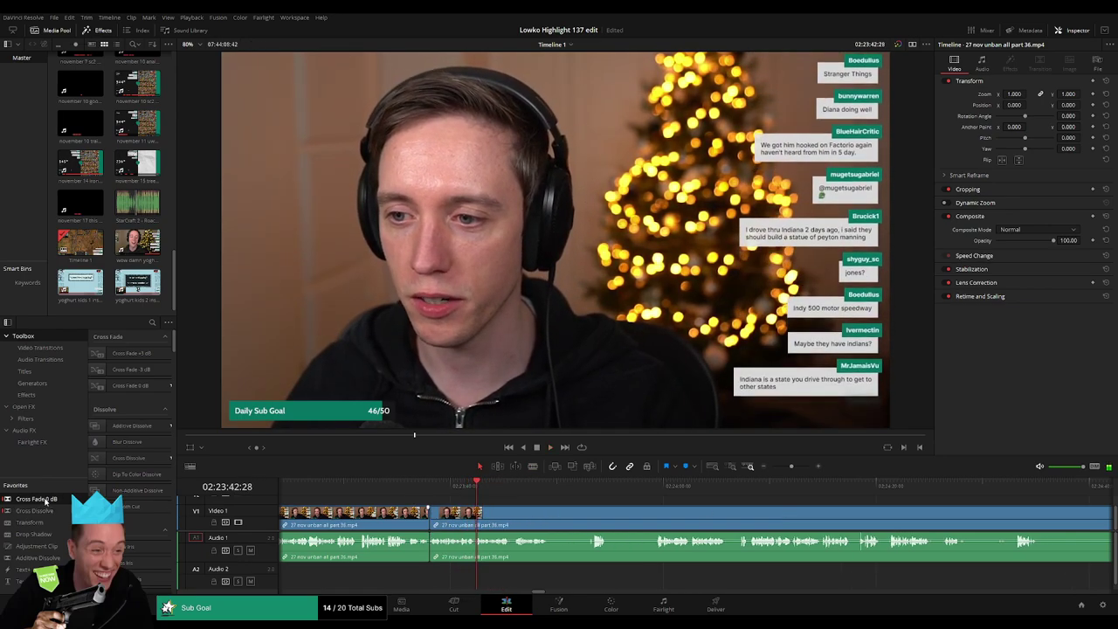
key("space")
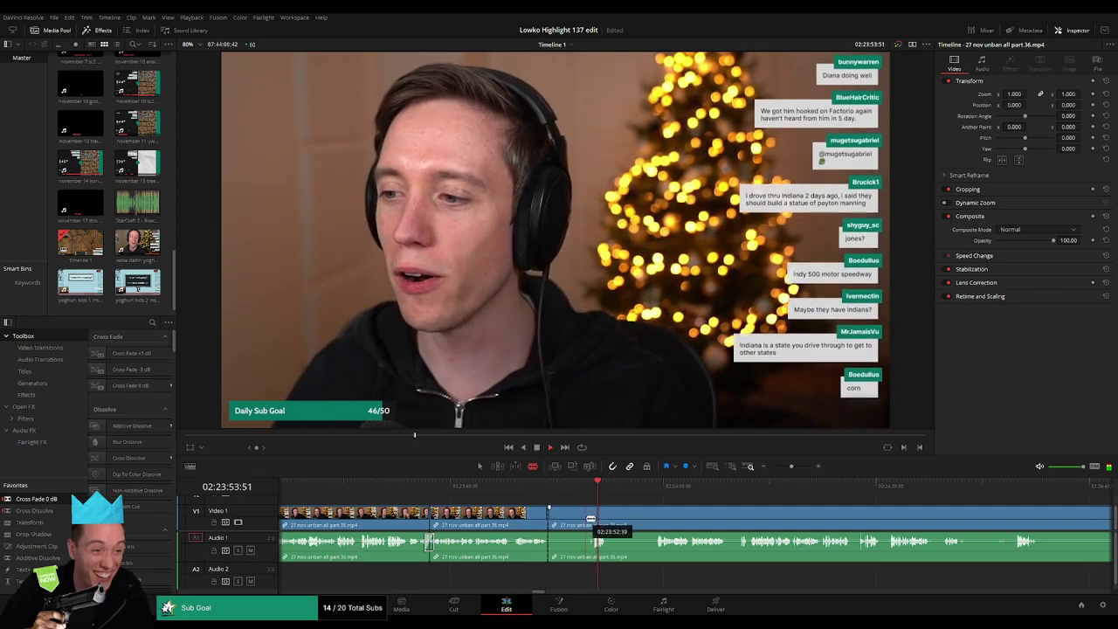
key("Delete")
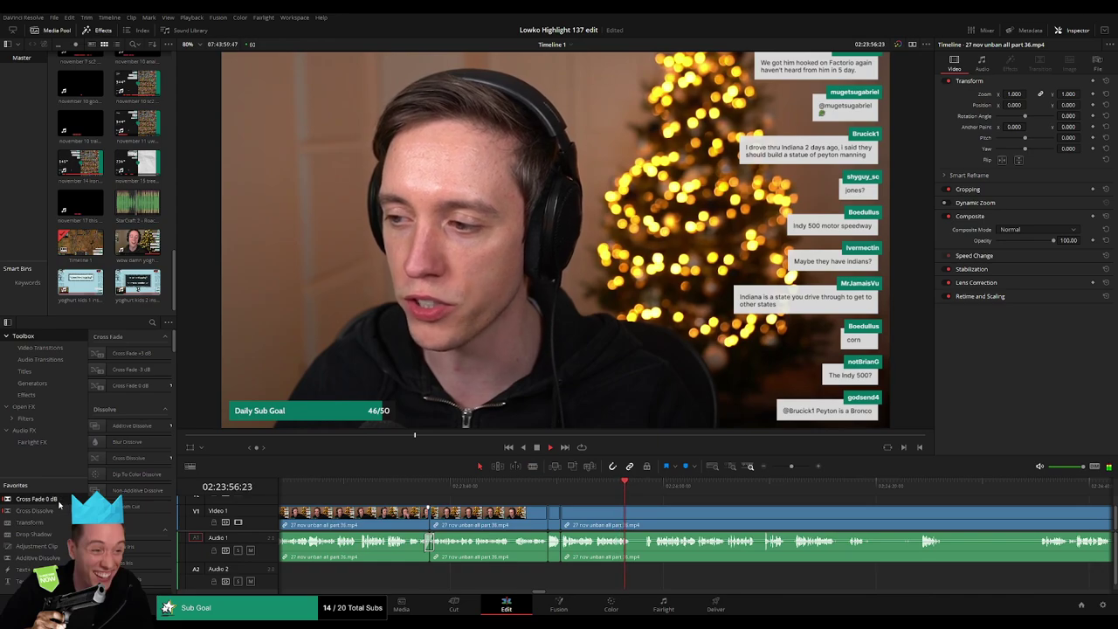
Step: Move the short webcam clip's edit points earlier
scroll(541, 541, "right", 3)
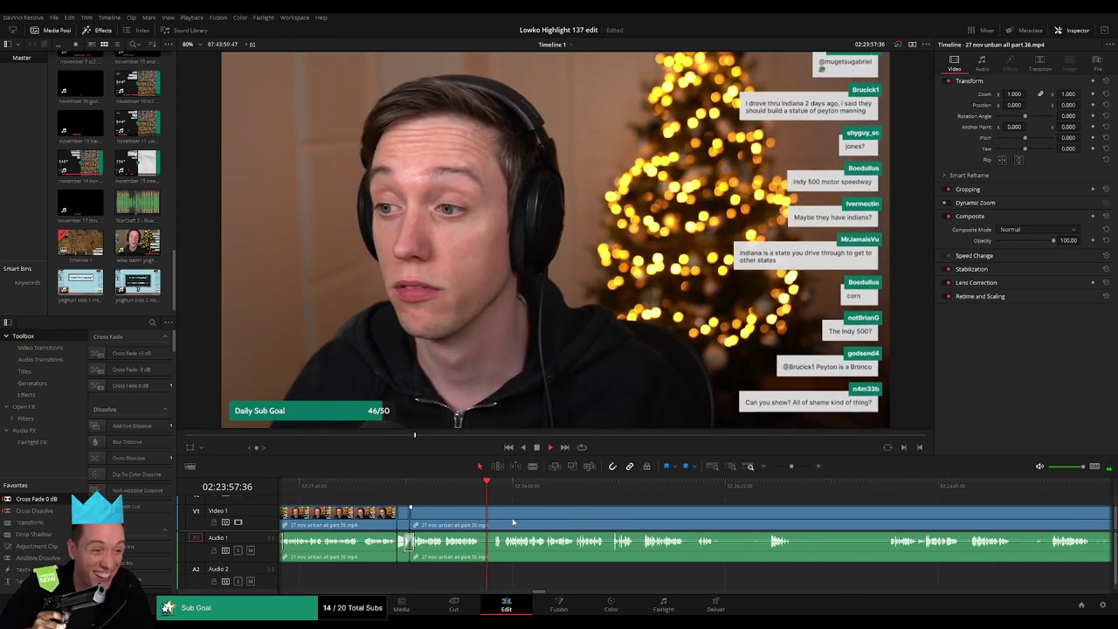
scroll(575, 526, "right", 2)
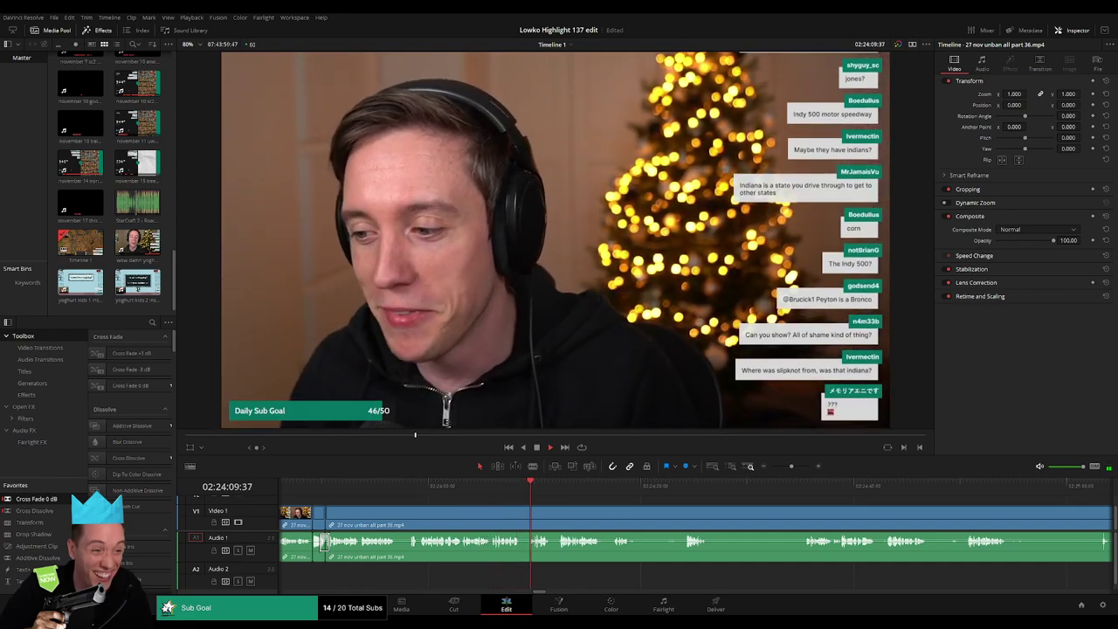
scroll(586, 504, "right", 2)
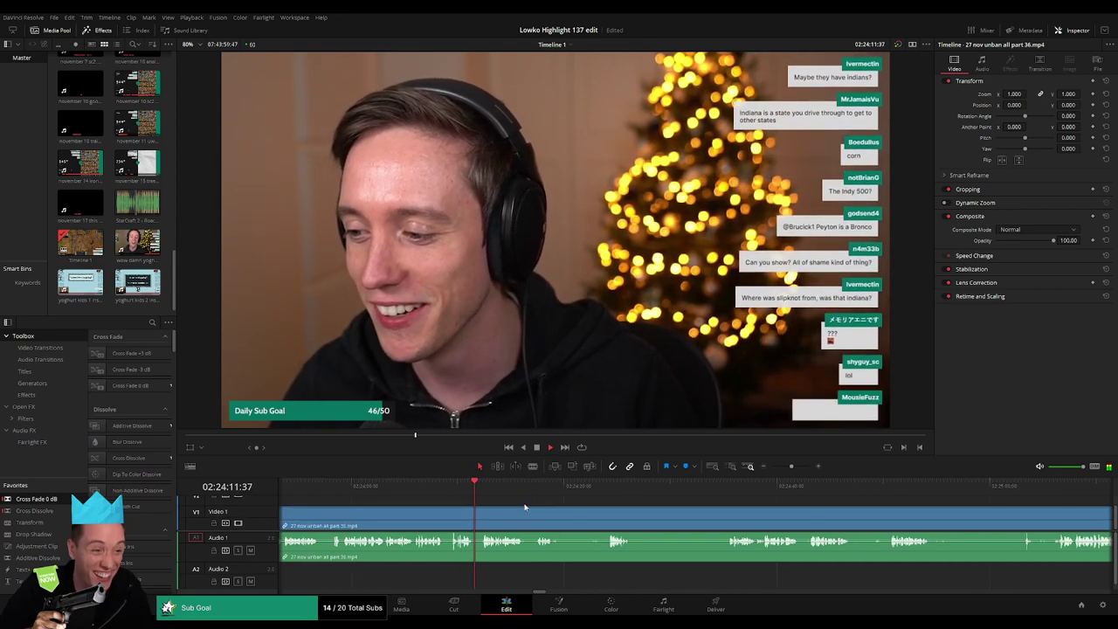
scroll(536, 513, "right", 2)
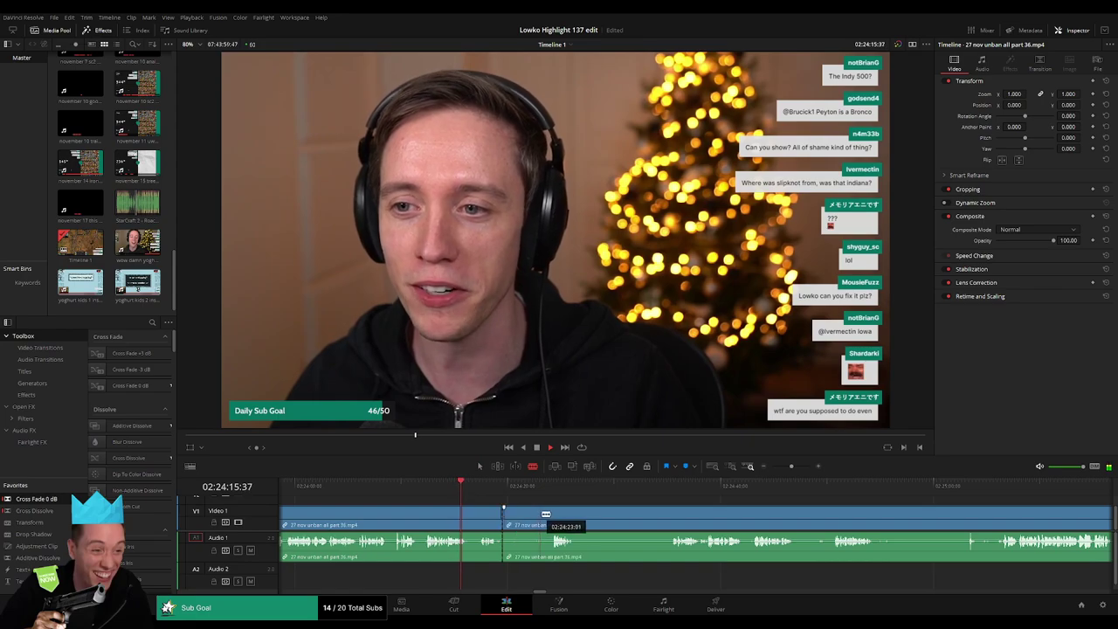
left_click_drag(527, 520, 482, 512)
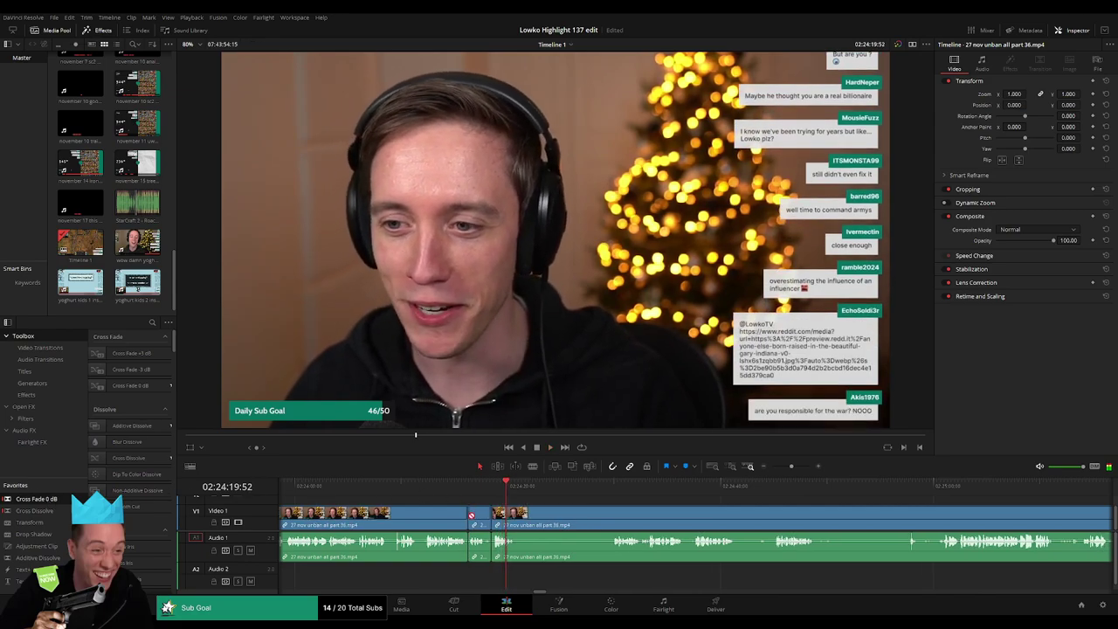
left_click_drag(469, 543, 522, 522)
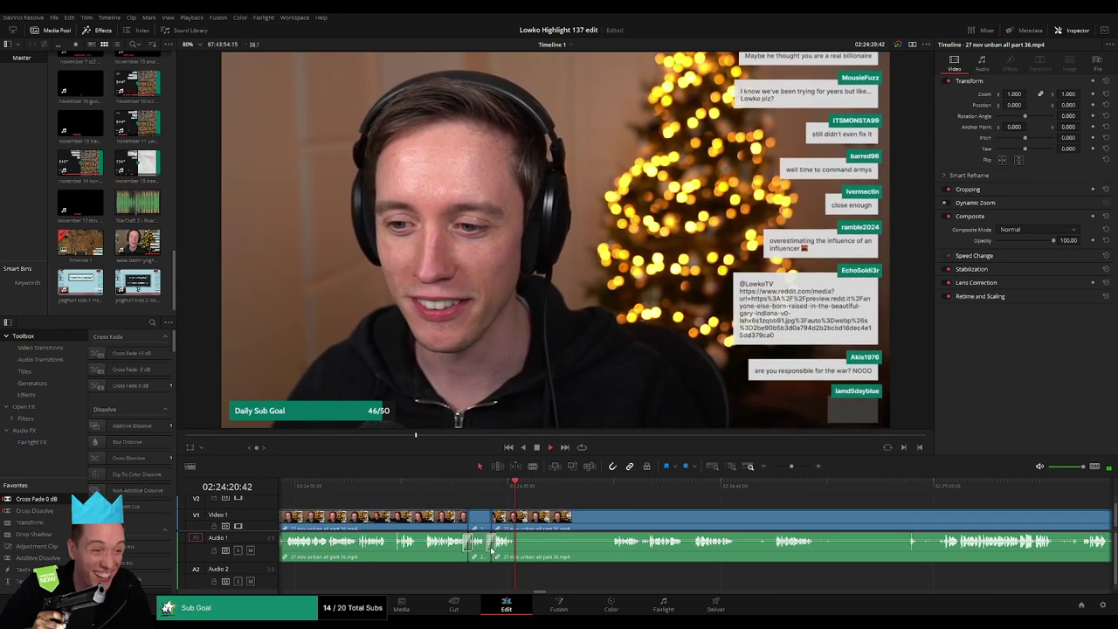
Step: Split the clip at its start and remove the dead stretch between two cuts
left_click(617, 517)
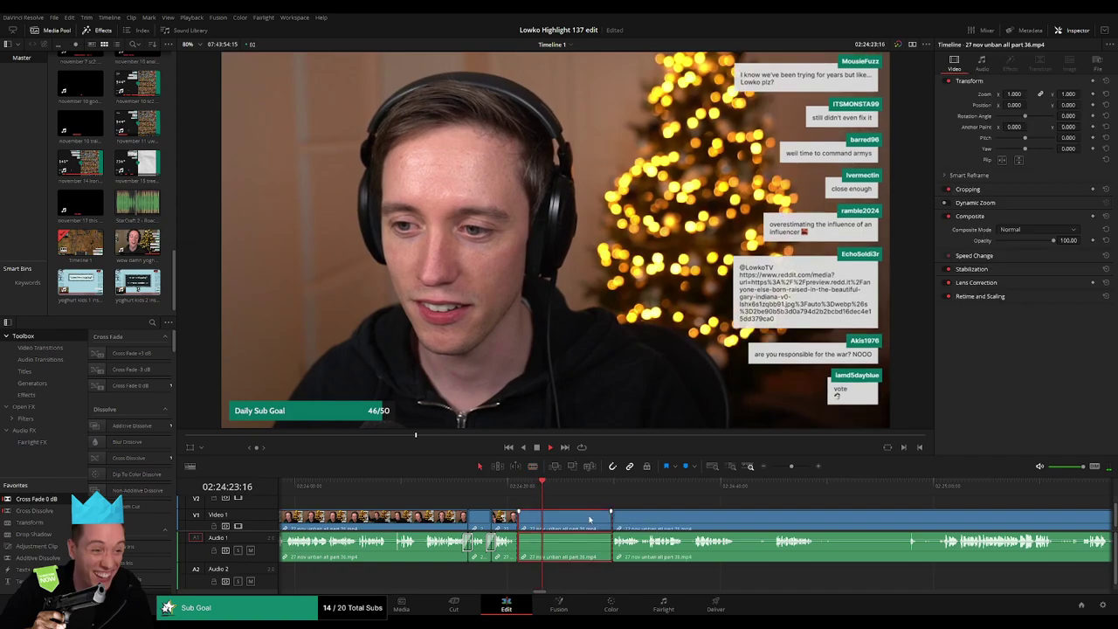
key("Up")
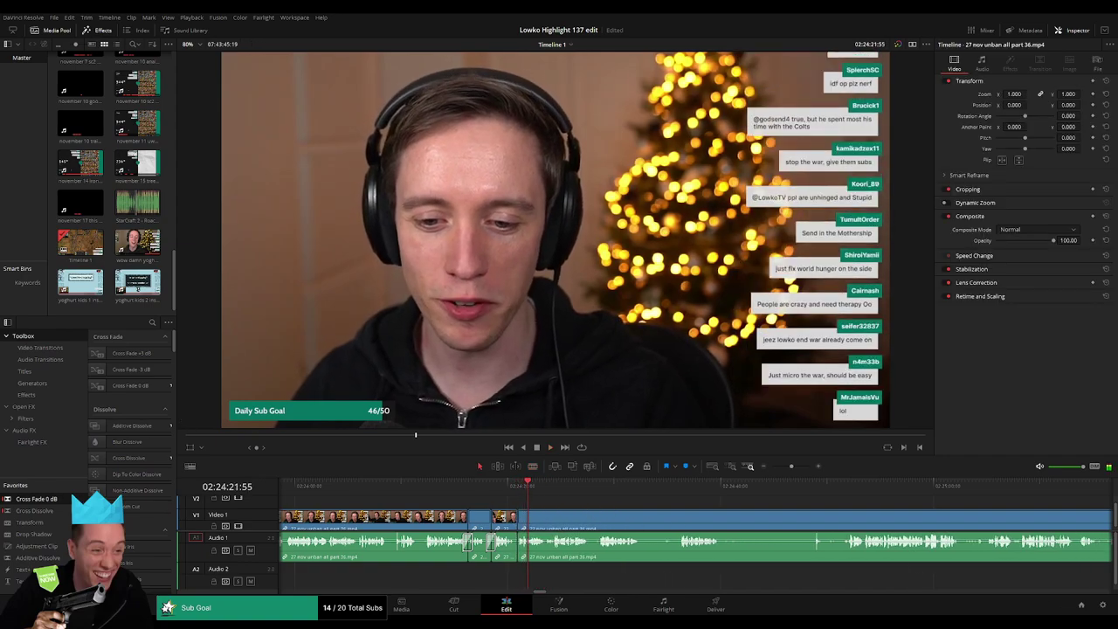
key("ctrl+b")
left_click(642, 521)
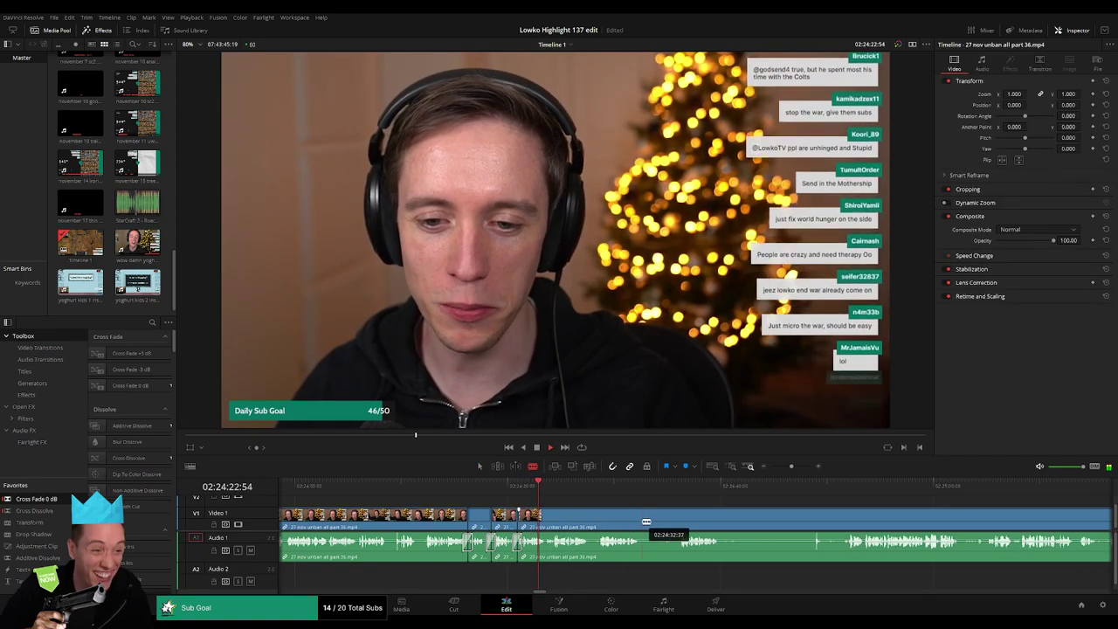
left_click(677, 520)
key("a")
left_click(664, 522)
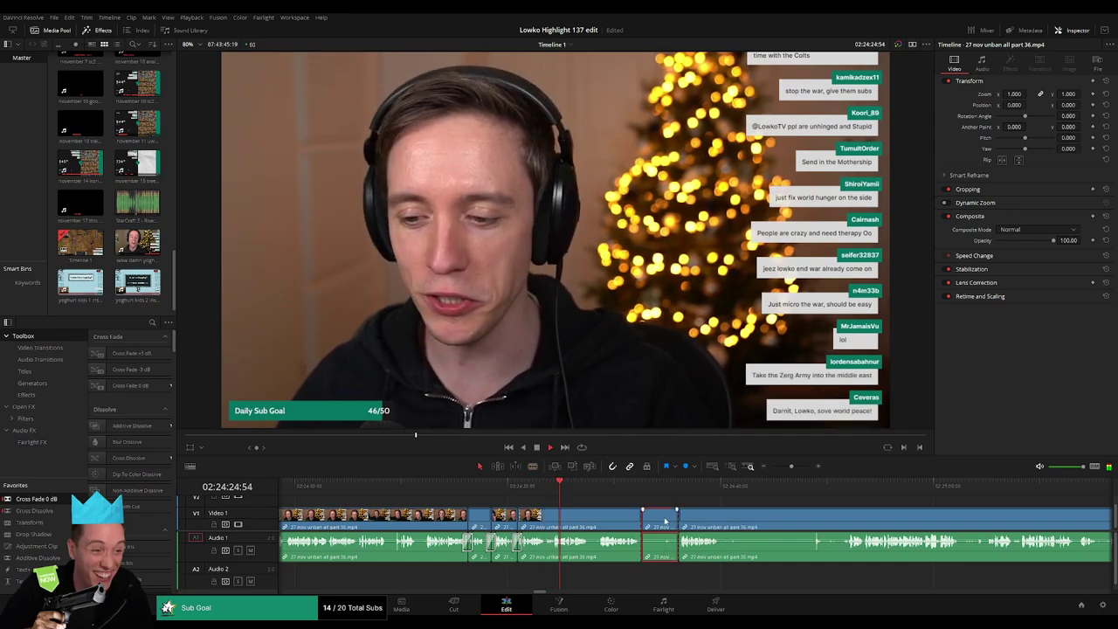
key("Delete")
Step: Cut the chat footage at the next pause and where the next remark starts
key("b")
left_click(591, 520)
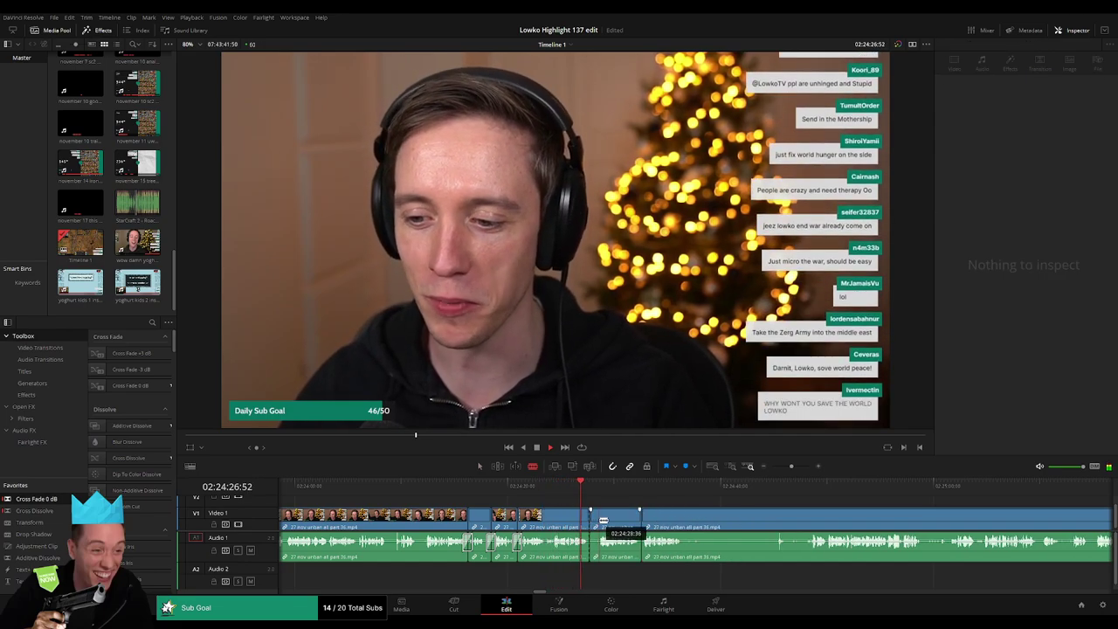
key("a")
left_click(616, 521)
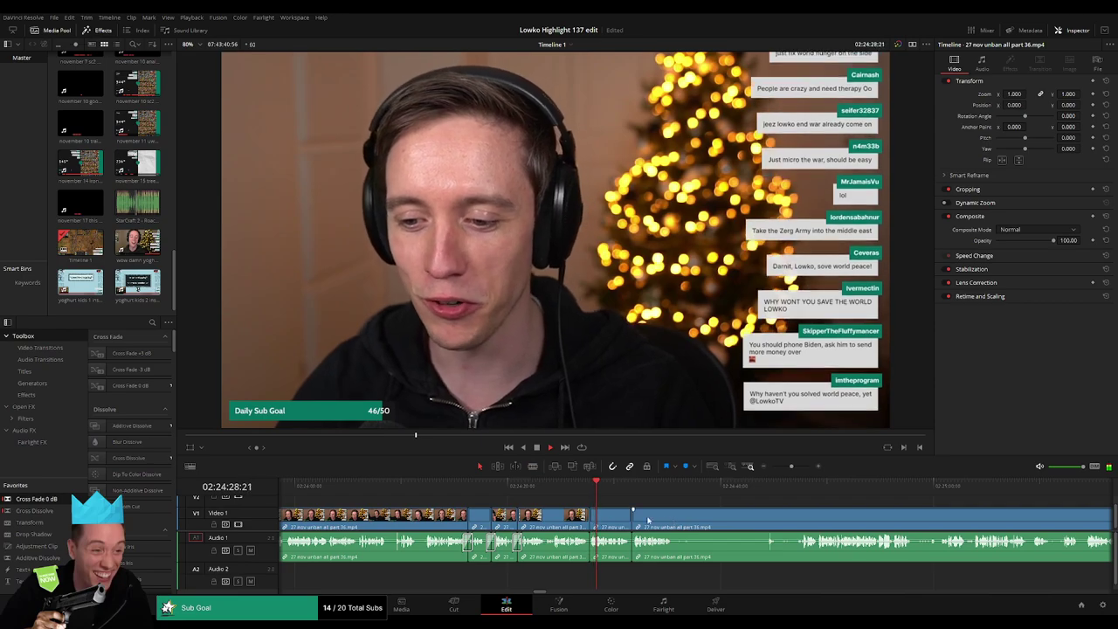
scroll(647, 520, "right", 3)
key("b")
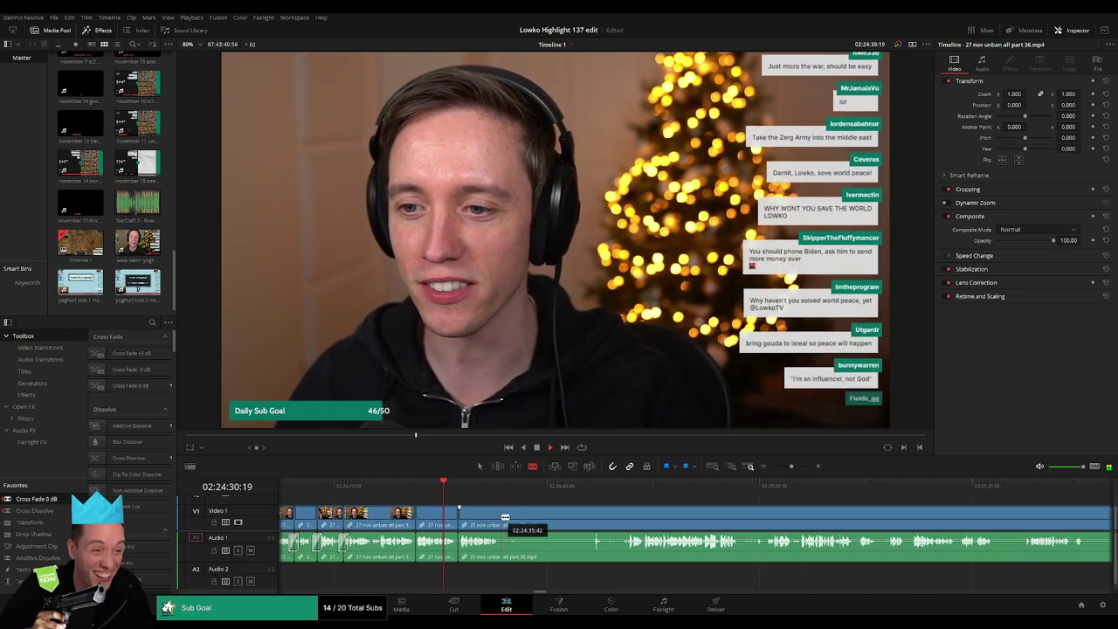
left_click(505, 521)
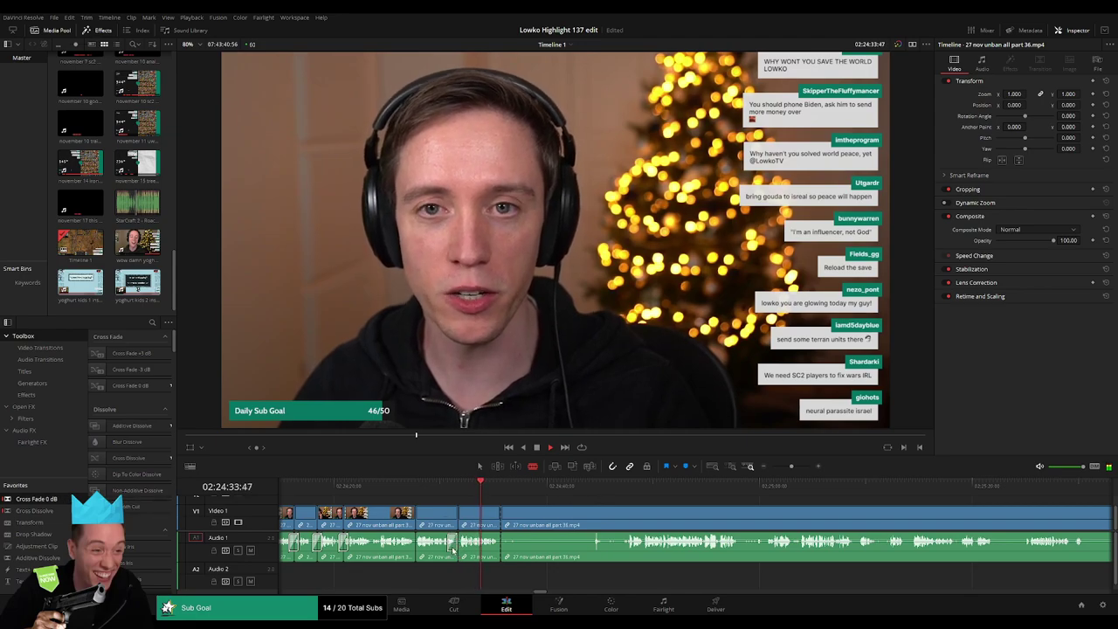
Step: Replay the chat footage and move the playhead ahead to 02:24:47
left_click(438, 574)
scroll(439, 574, "left", 1)
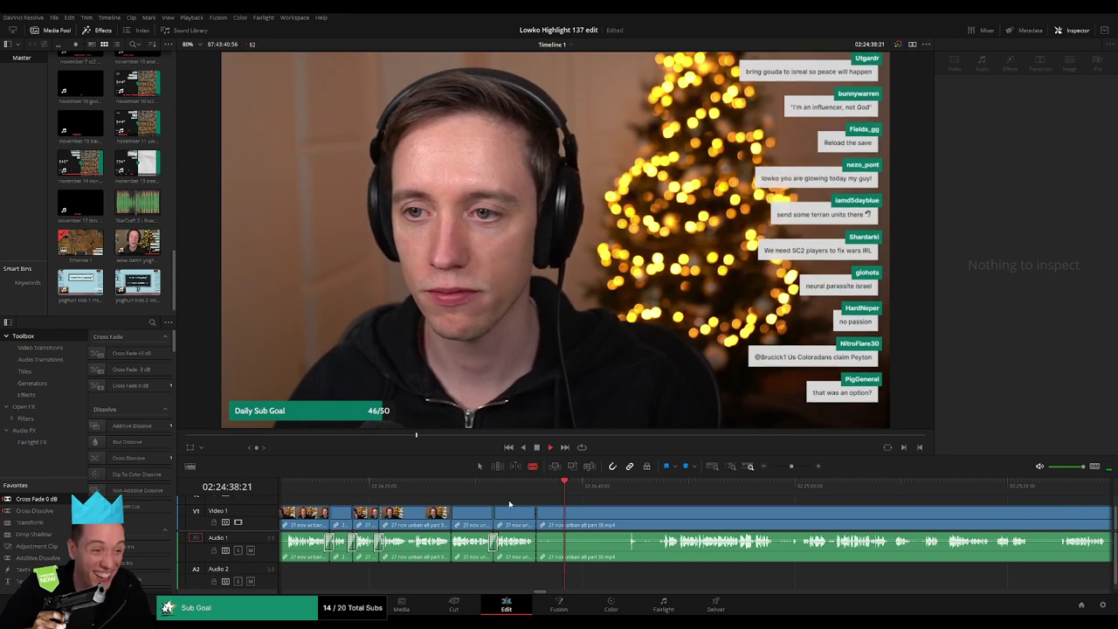
left_click(509, 487)
left_click_drag(520, 494, 651, 497)
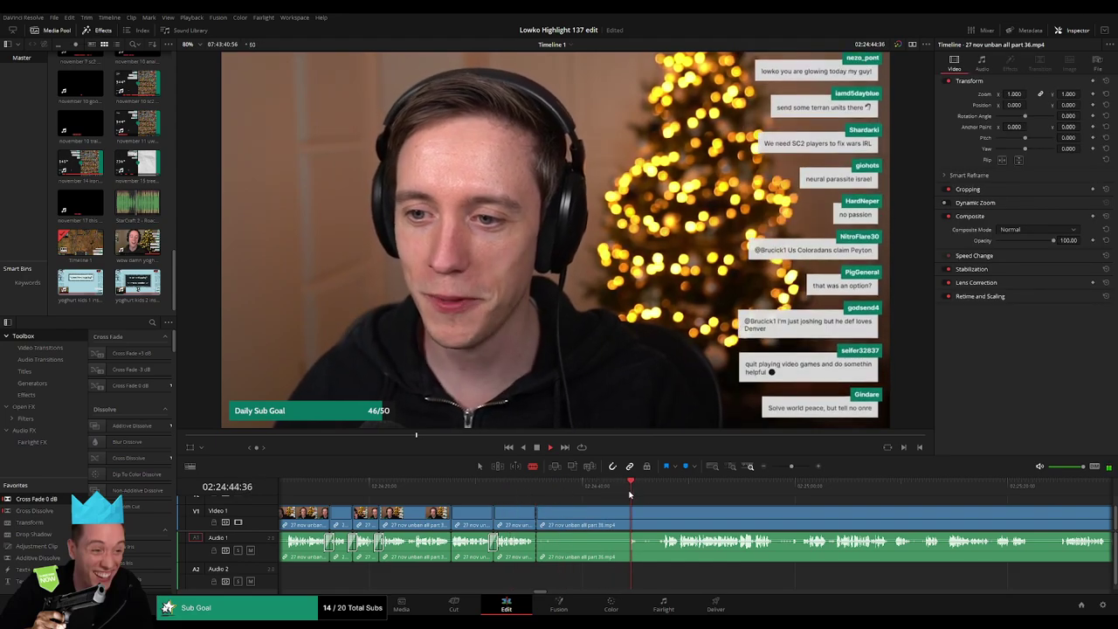
left_click(662, 496)
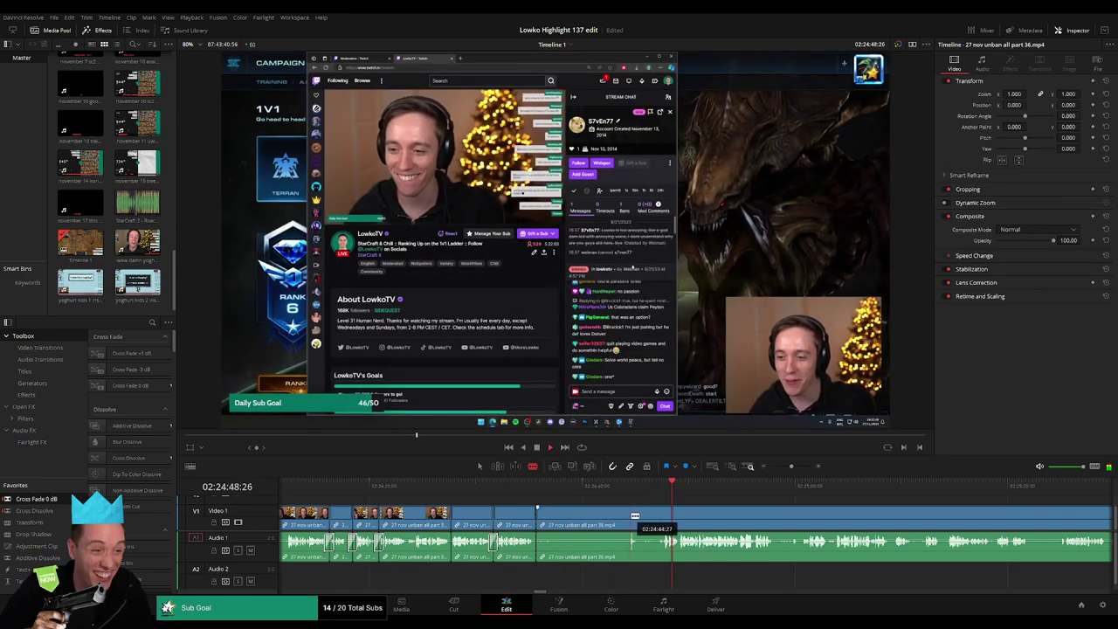
Step: Ripple-delete the dull stretch near the start of the stream clip
left_click(632, 516)
key("a")
left_click(581, 524)
key("Delete")
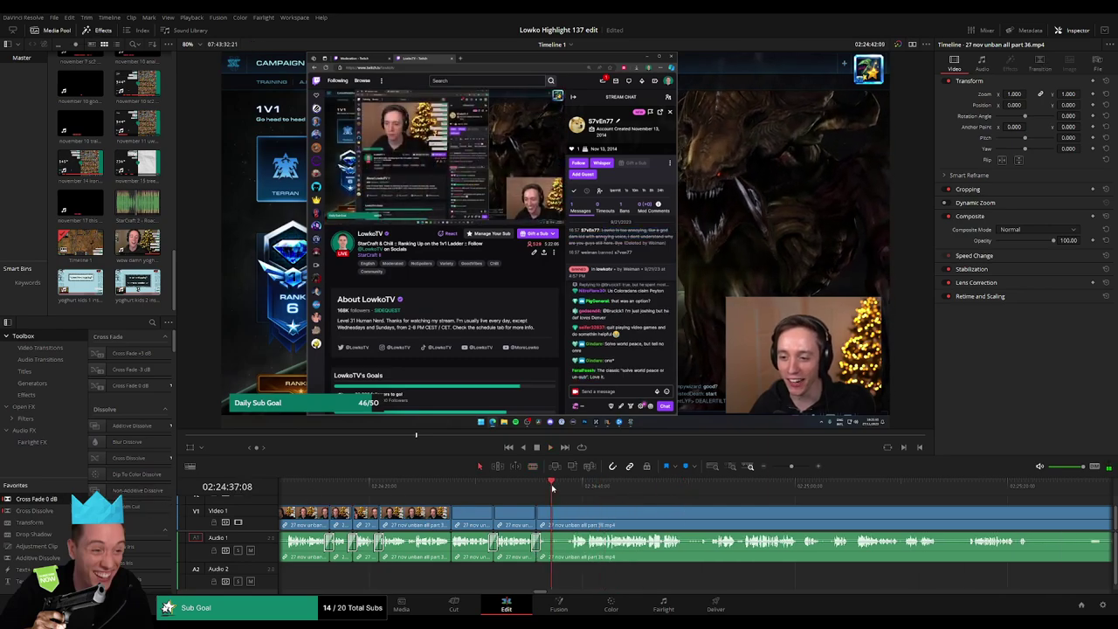
left_click_drag(553, 489, 565, 490)
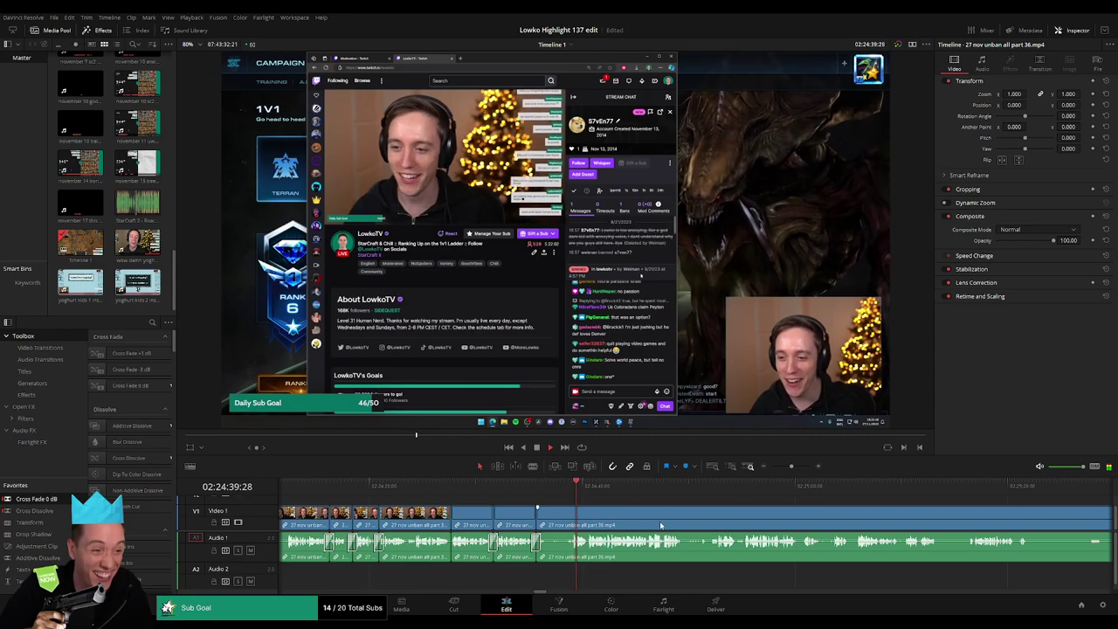
scroll(524, 519, "right", 3)
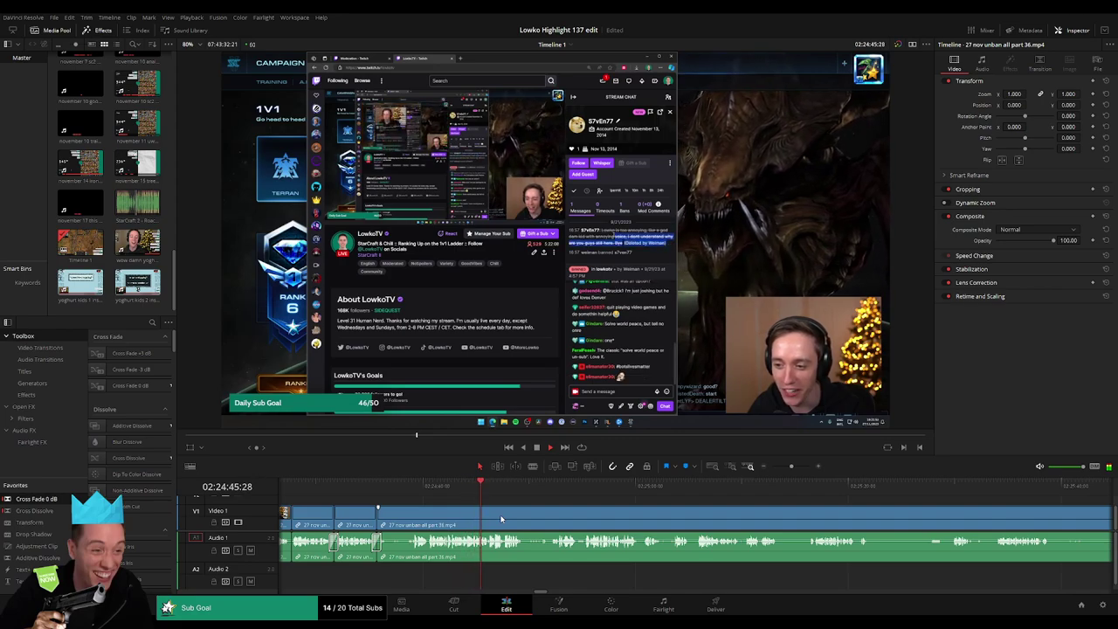
scroll(543, 524, "right", 3)
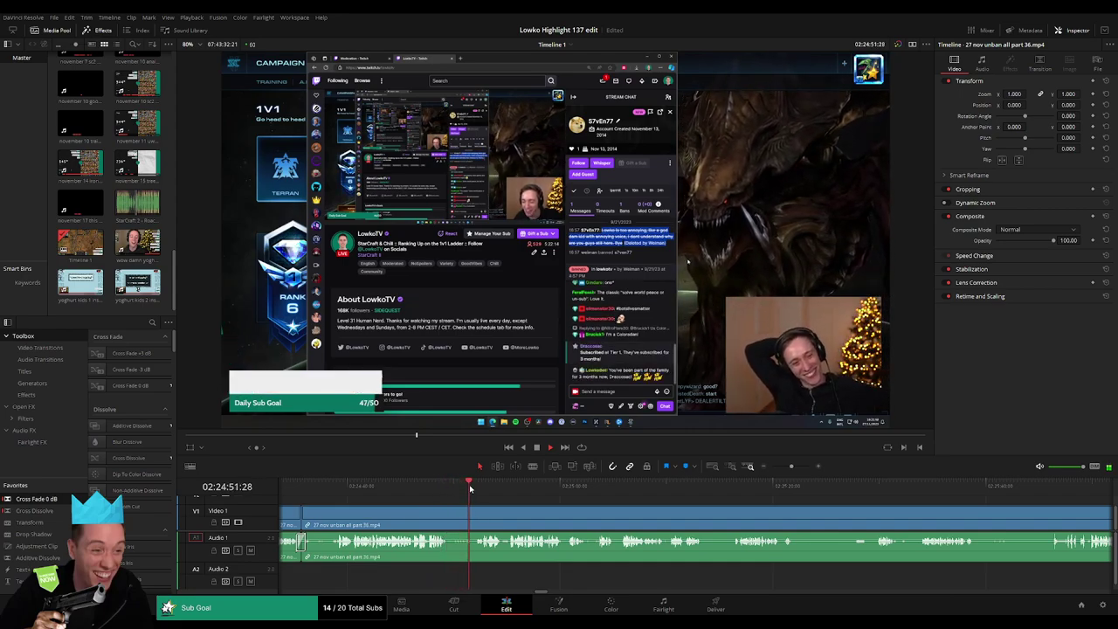
scroll(508, 512, "right", 3)
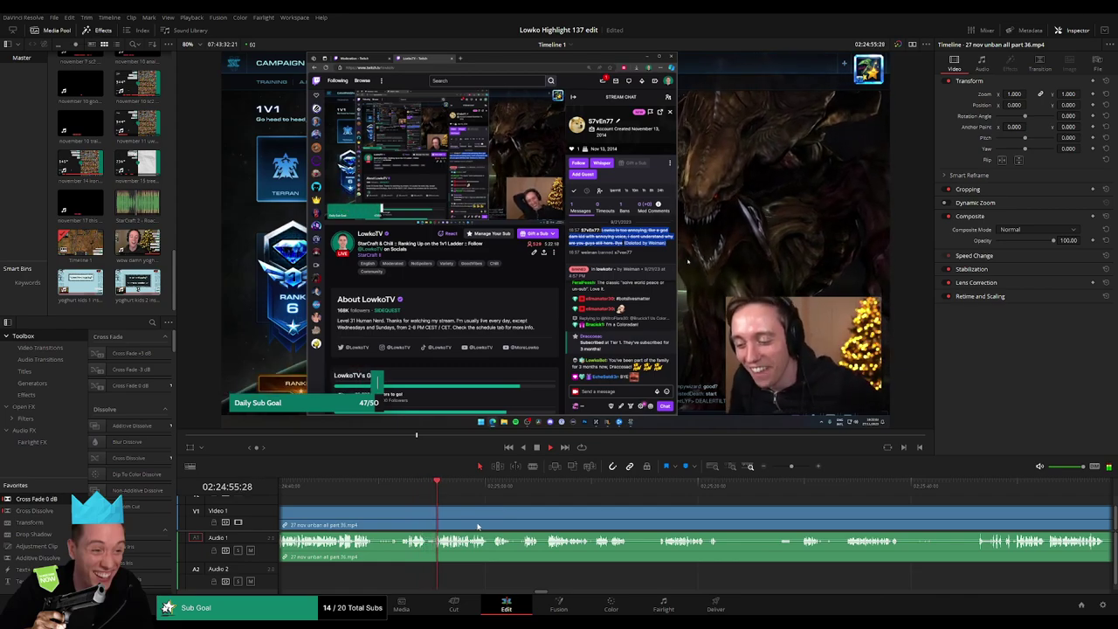
Step: Blade the clip twice, just before and at about 02:25:00
key("b")
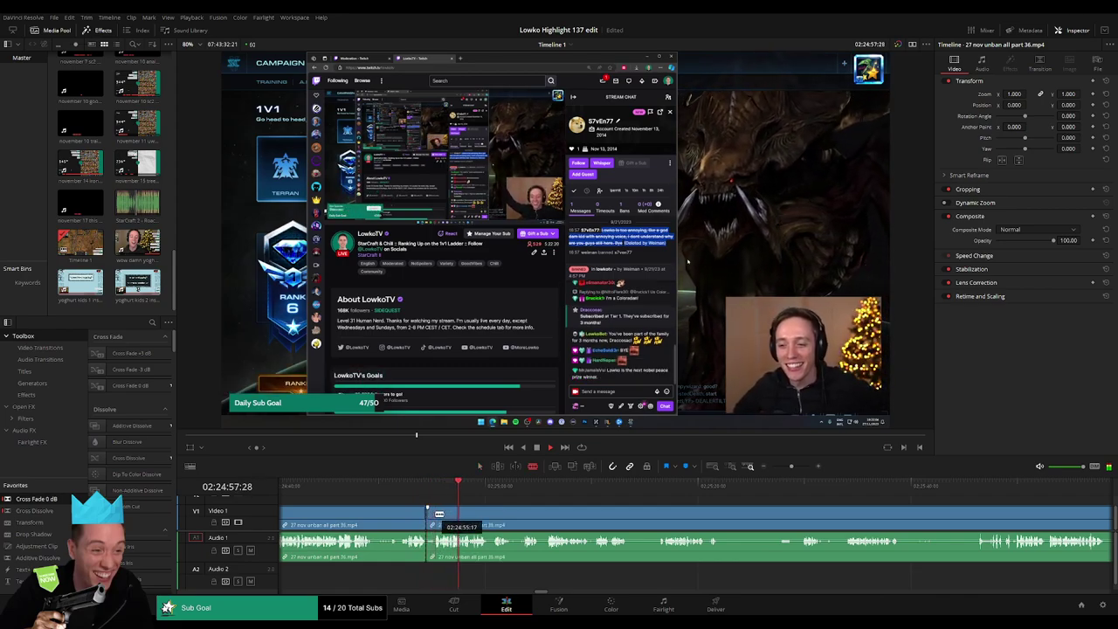
left_click(437, 513)
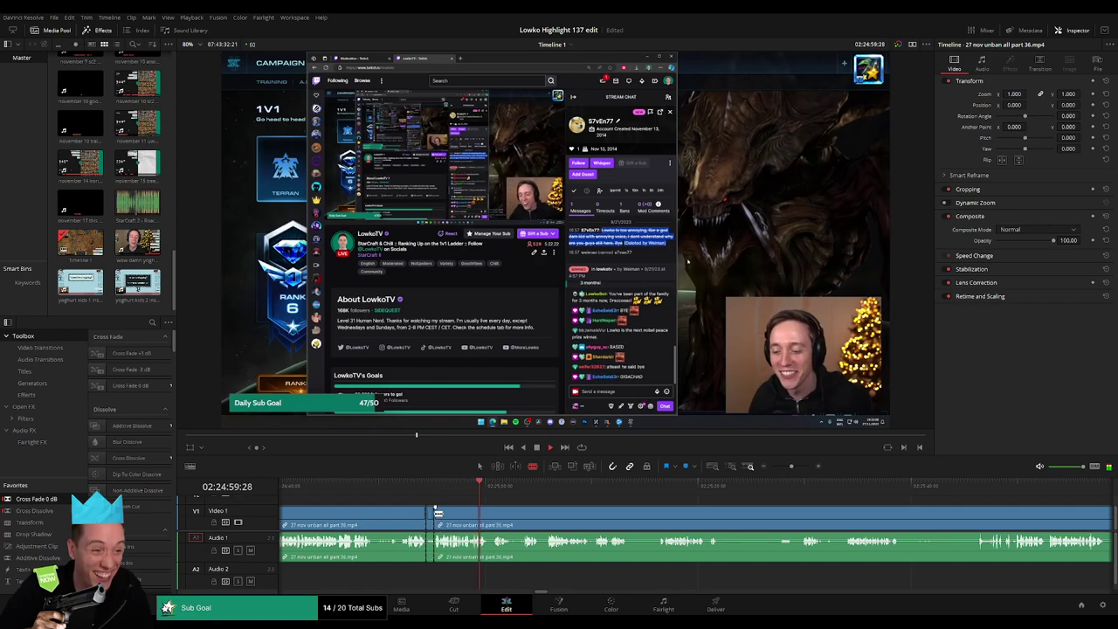
left_click(490, 514)
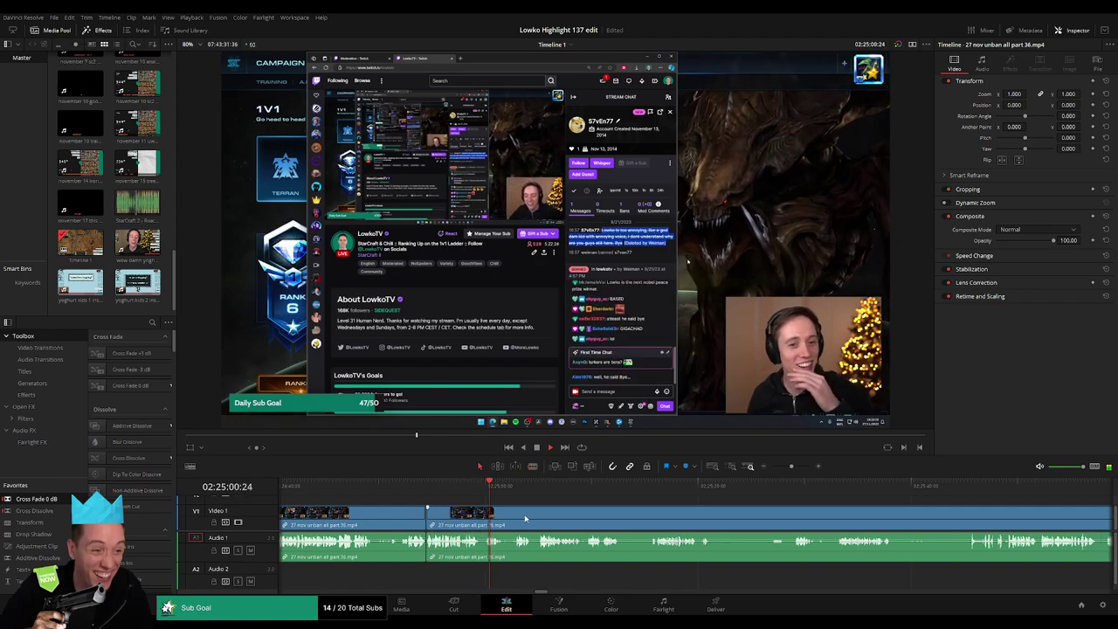
scroll(473, 516, "right", 2)
scroll(473, 516, "right", 2)
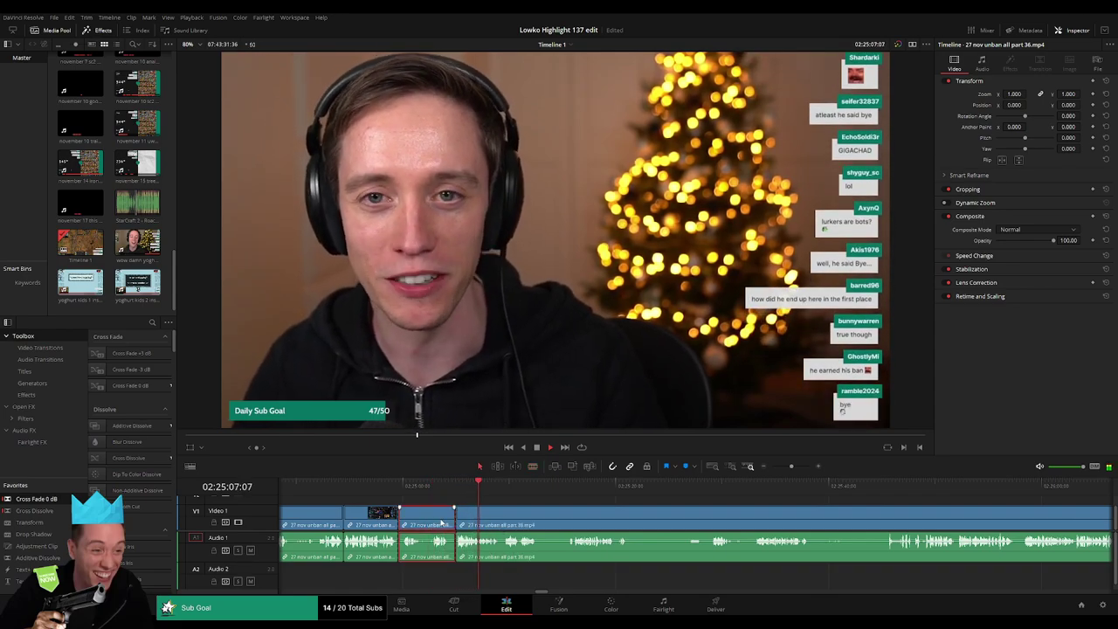
Step: Close the gap at the previous cut, then split off and remove the short piece after the remark
key("a")
left_click_drag(481, 521, 429, 521)
key("space")
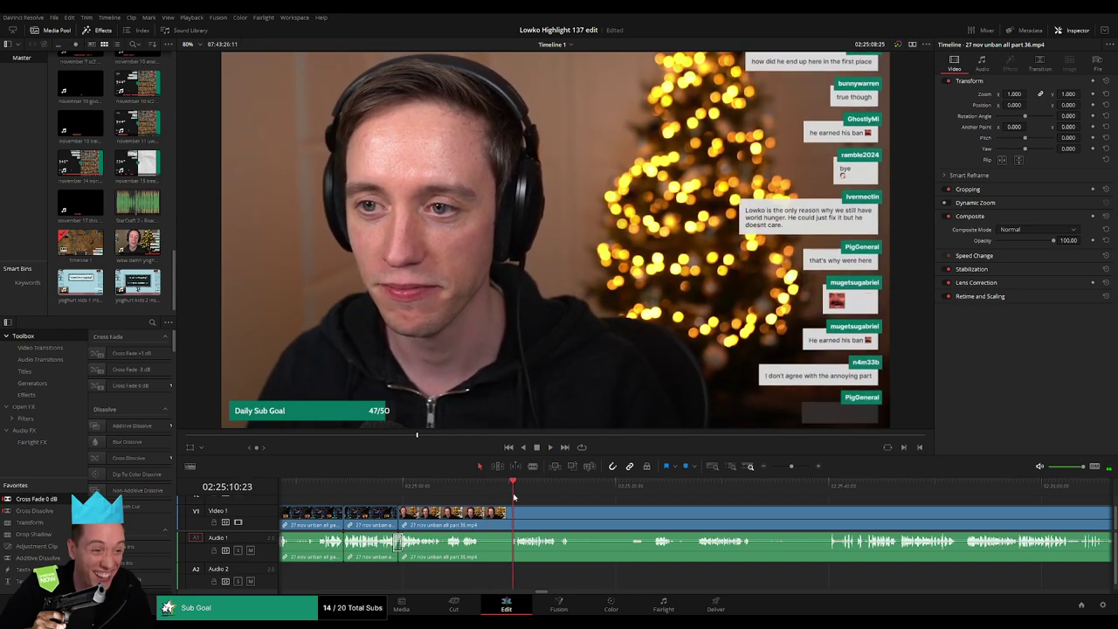
key("b")
left_click(480, 518)
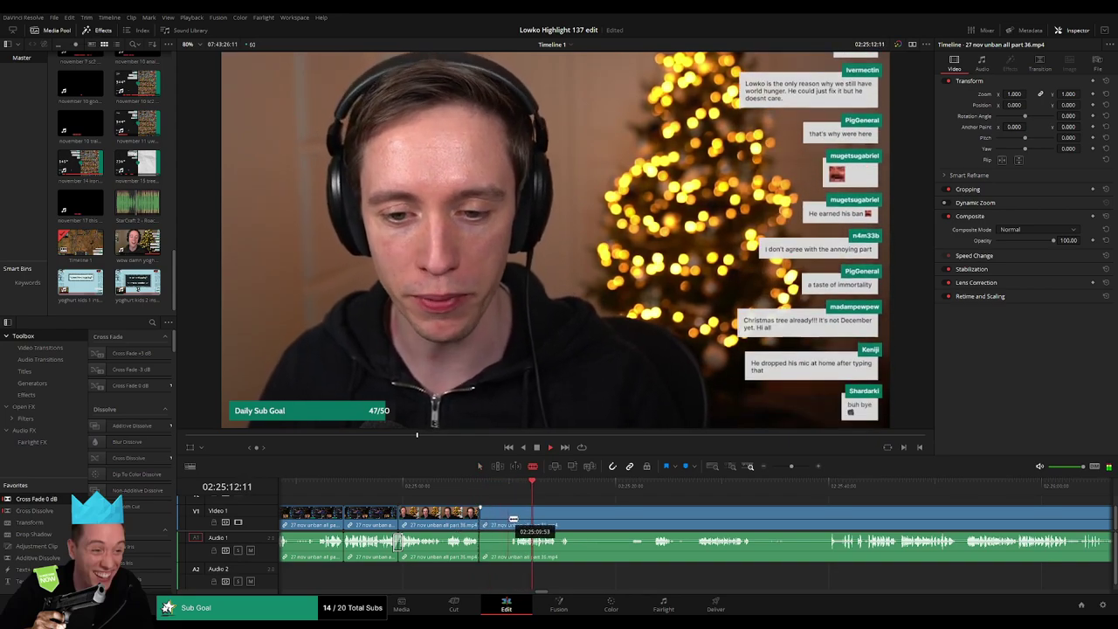
left_click(513, 519)
key("a")
left_click(499, 521)
key("Delete")
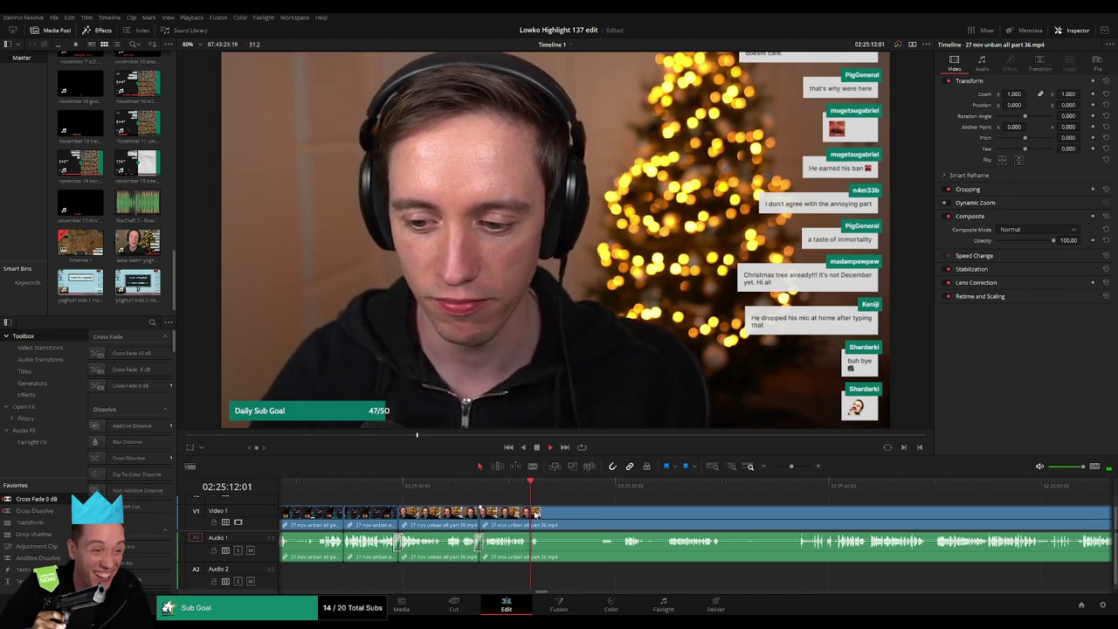
Step: At 02:25:19, trim the video clip's end and ripple-delete the unwanted section and the short piece
left_click(605, 485)
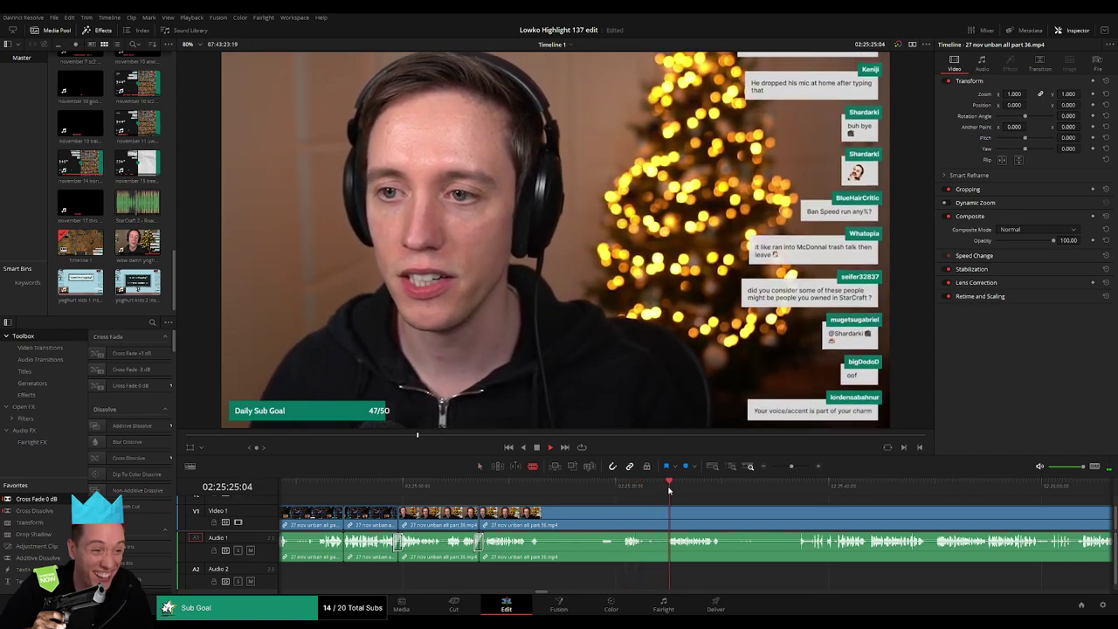
scroll(669, 490, "right", 3)
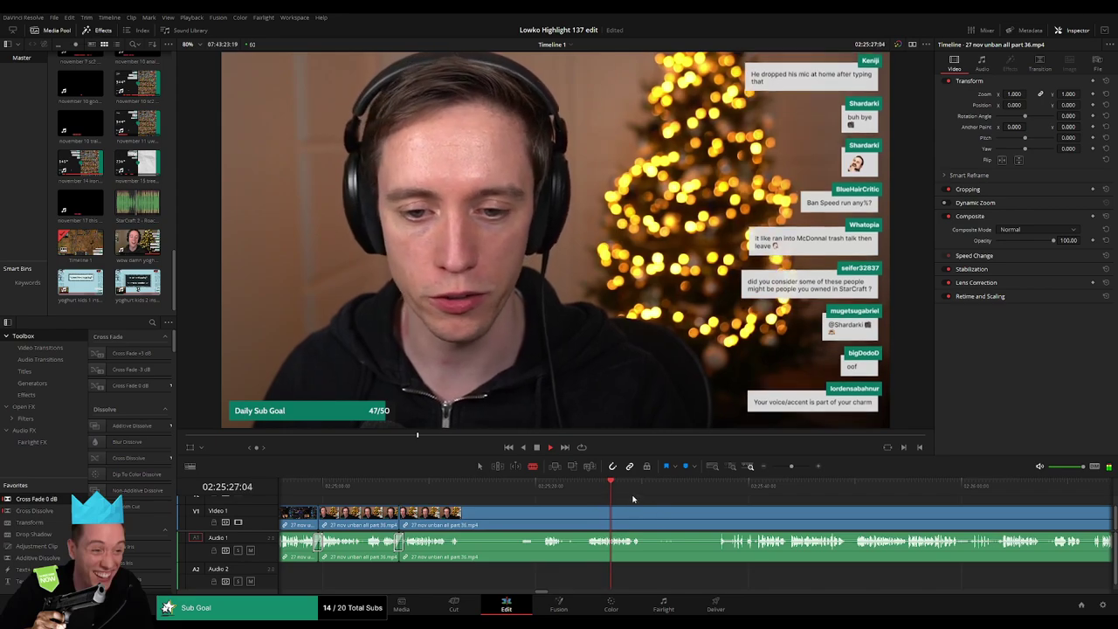
mouse_move(620, 504)
left_mouse_down()
mouse_move(465, 522)
mouse_move(546, 517)
mouse_move(474, 556)
mouse_move(563, 525)
left_mouse_up()
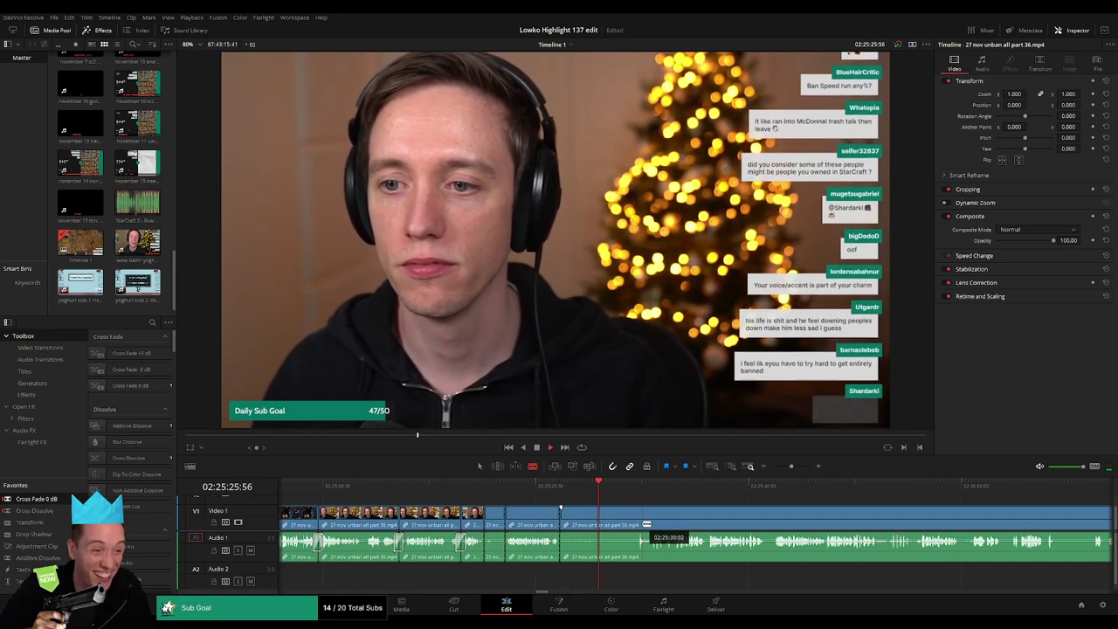
left_click(611, 524)
key("Delete")
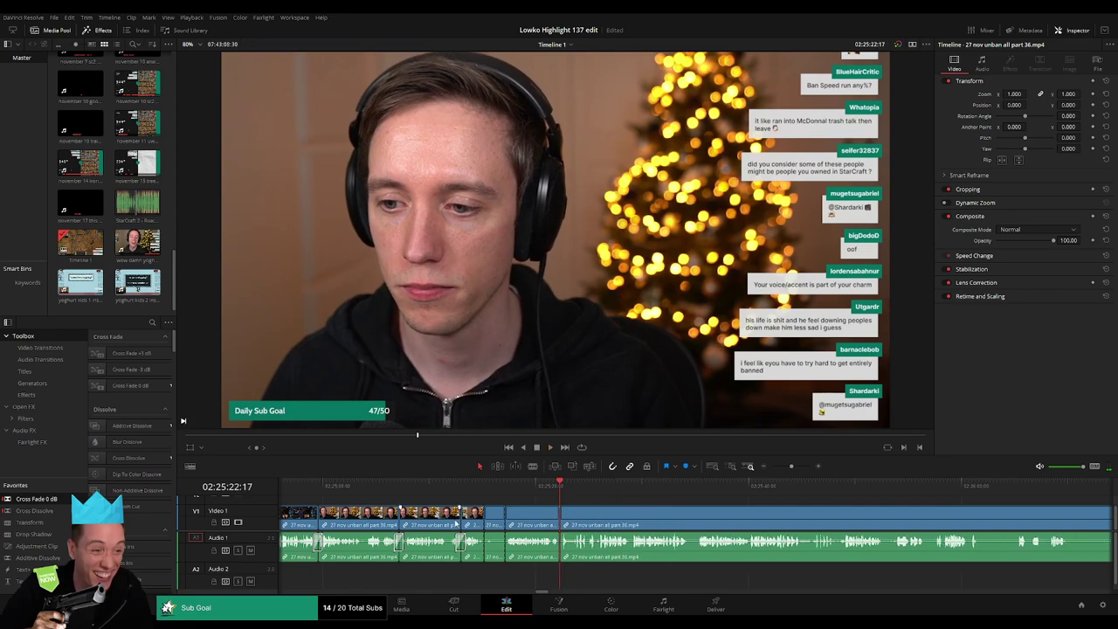
key("Delete")
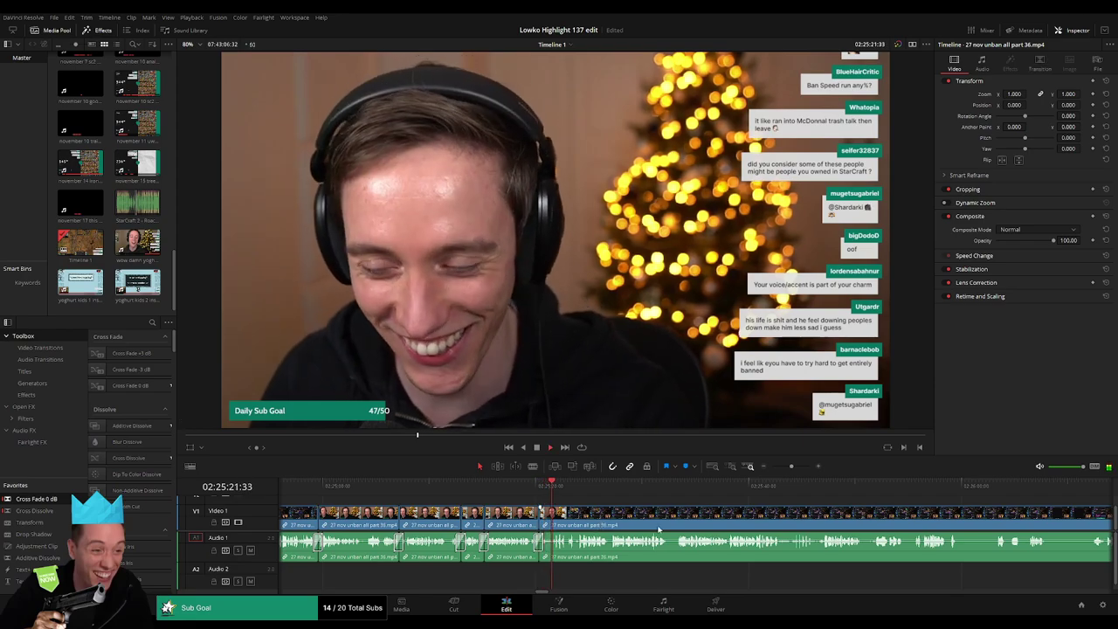
scroll(485, 515, "down", 3)
scroll(485, 516, "down", 1)
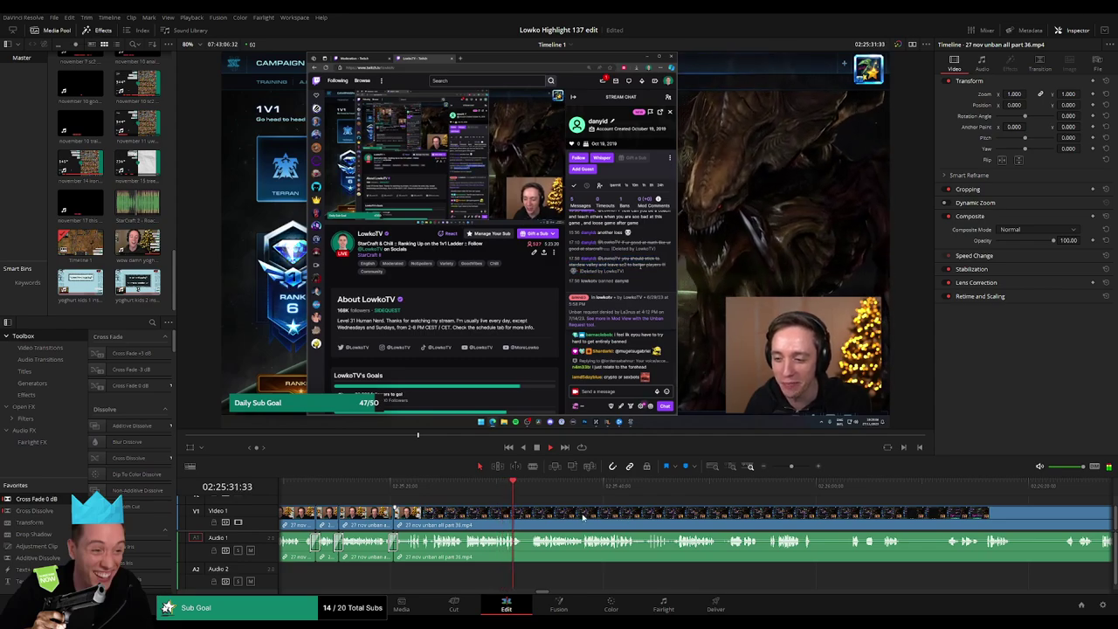
Step: Split the stream clip and ripple-delete the short piece it leaves
scroll(625, 517, "down", 2)
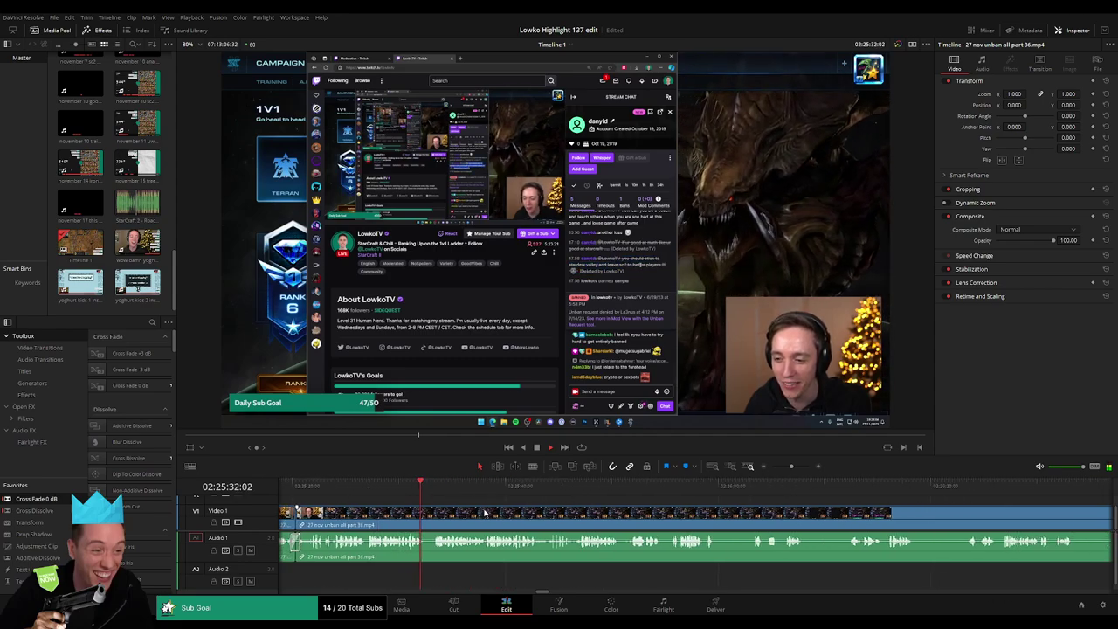
left_click(428, 514)
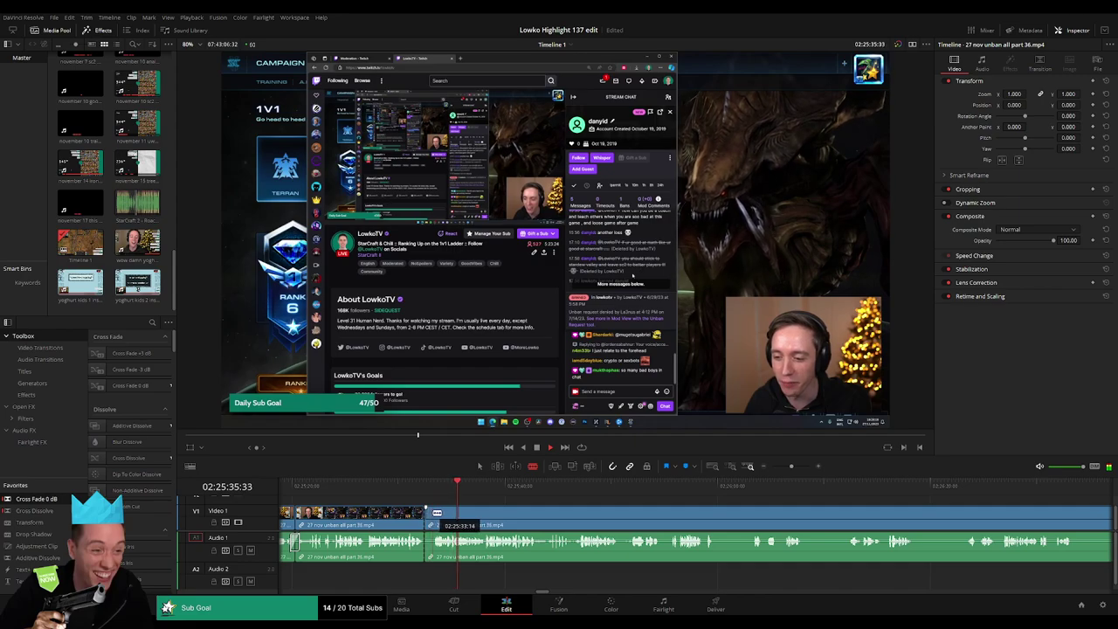
key("Delete")
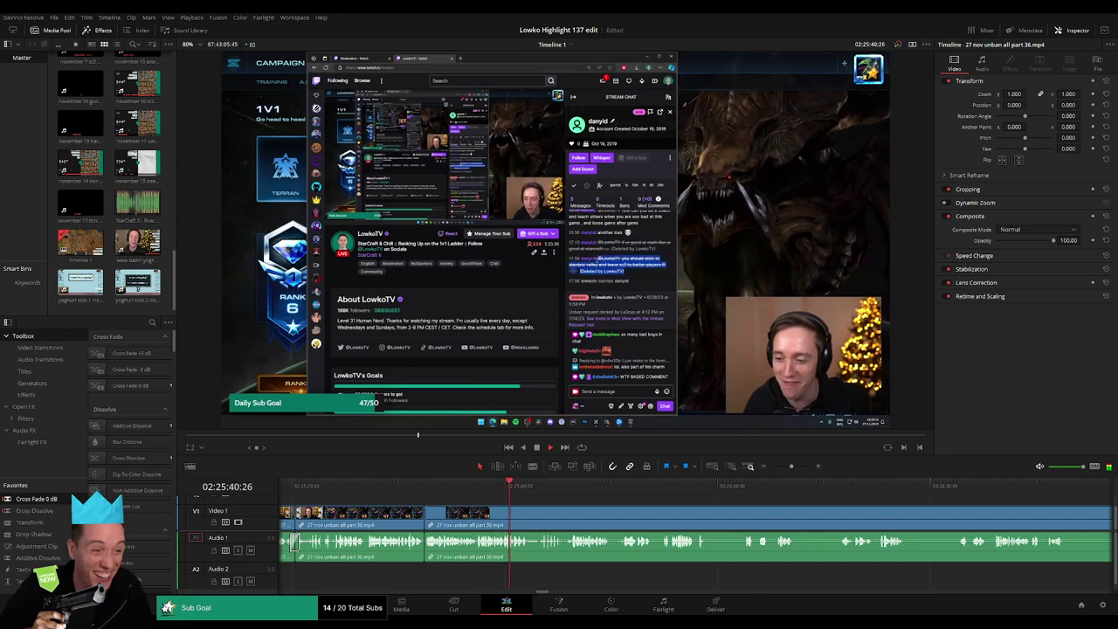
Step: Review the edit, zoom in, and blade the part 36 clip at two points near 02:25:40
key("space")
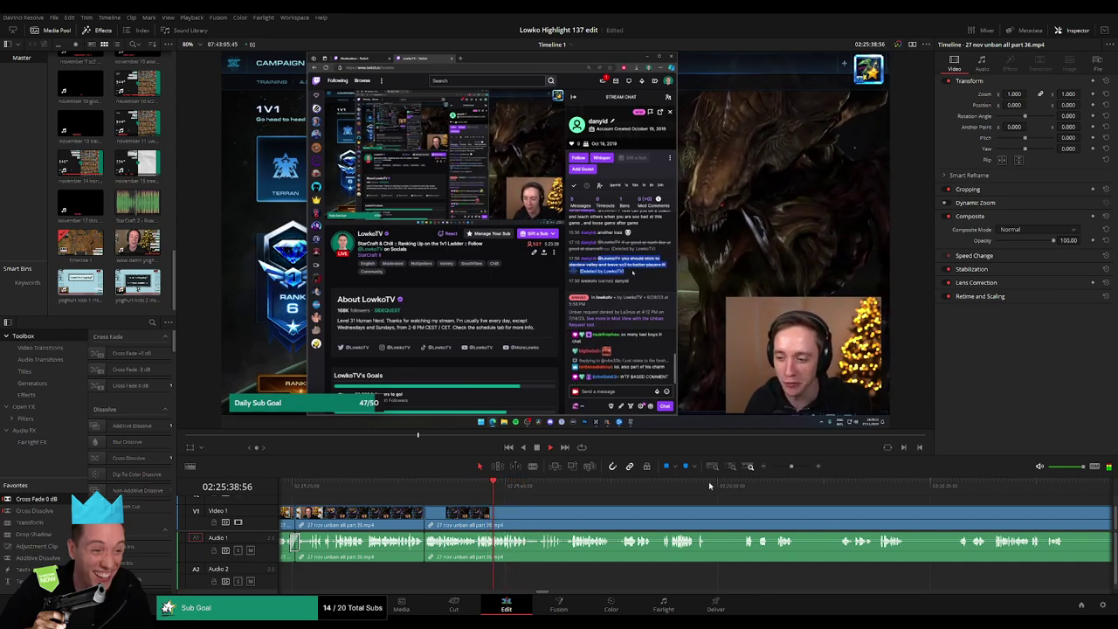
left_click(797, 469)
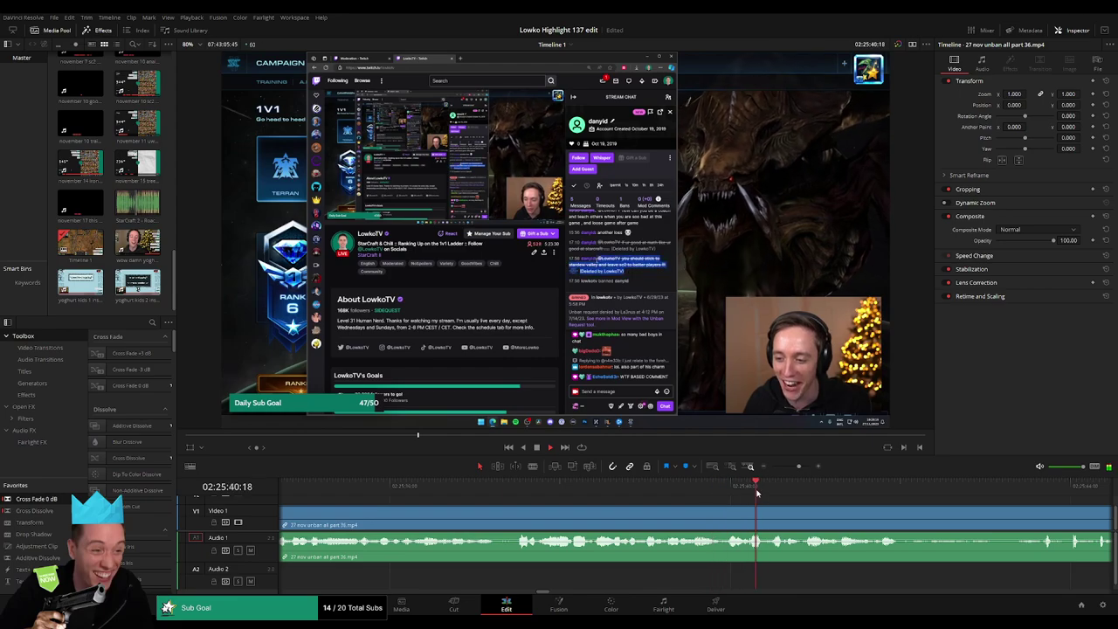
key("b")
left_click(768, 512)
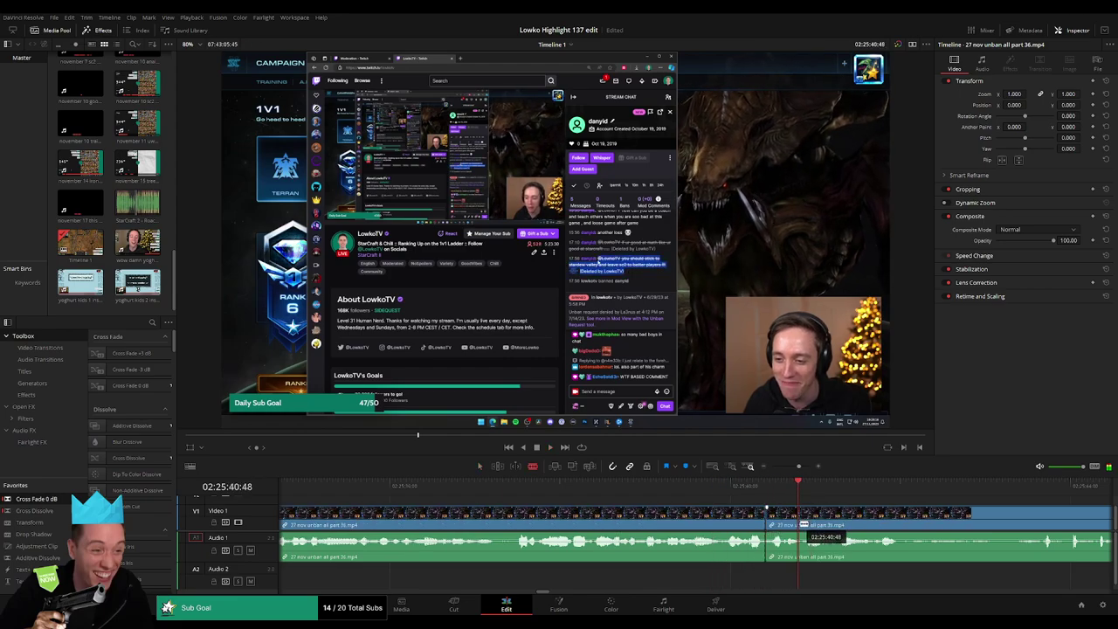
left_click(798, 525)
Step: Place 'StarCraft 2 - Roach Quotes.mp3' on Audio 2 between the new cuts and play it in context
double_click(138, 208)
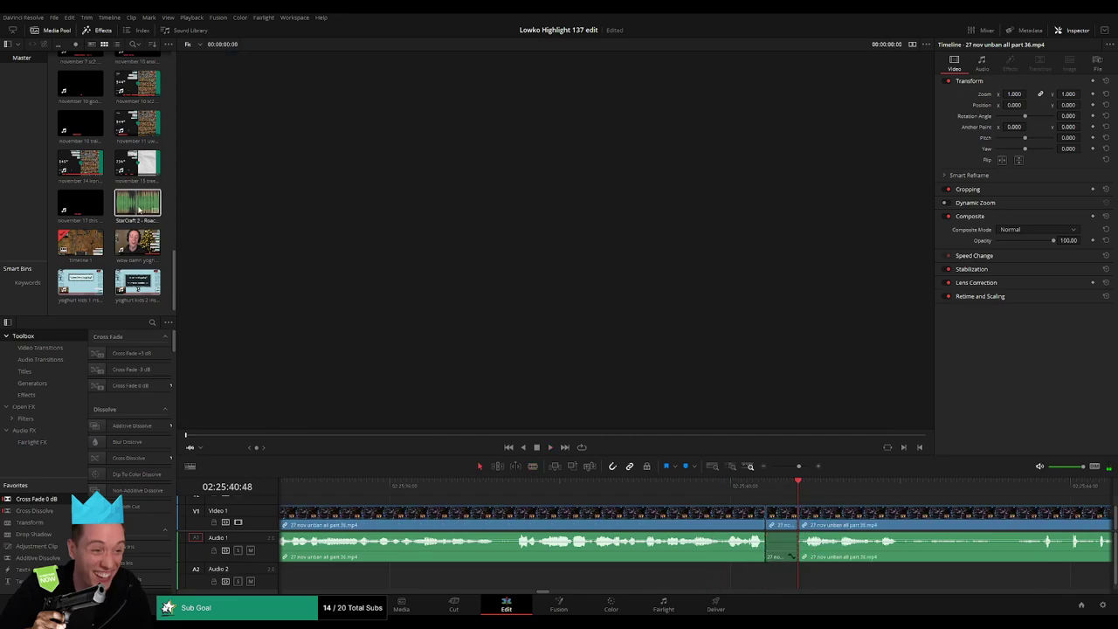
left_click_drag(753, 574, 793, 576)
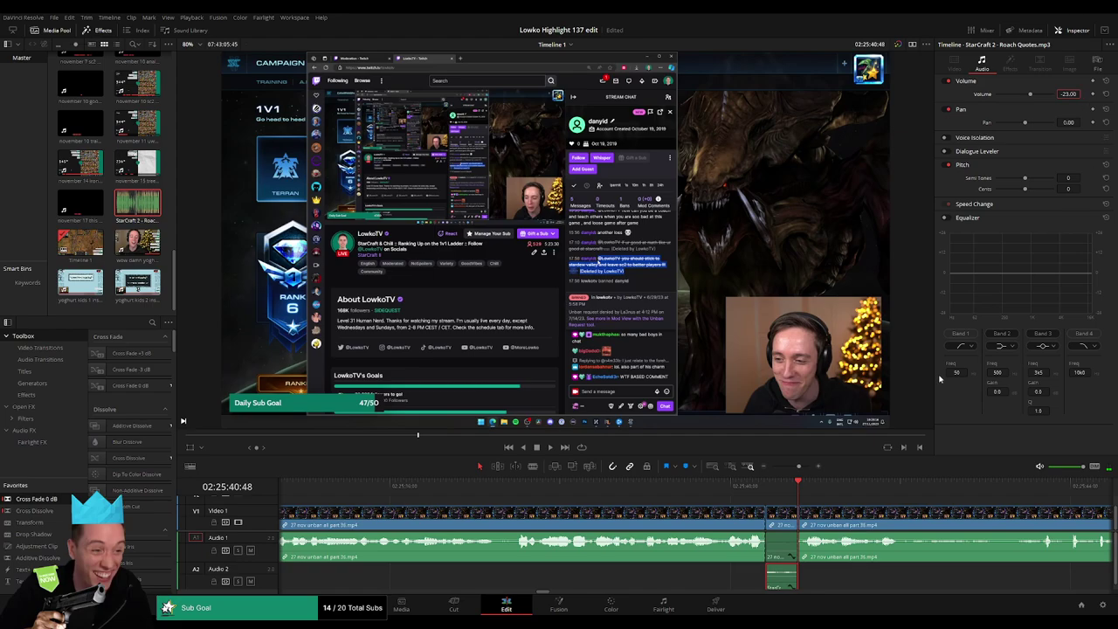
left_click(753, 504)
key("space")
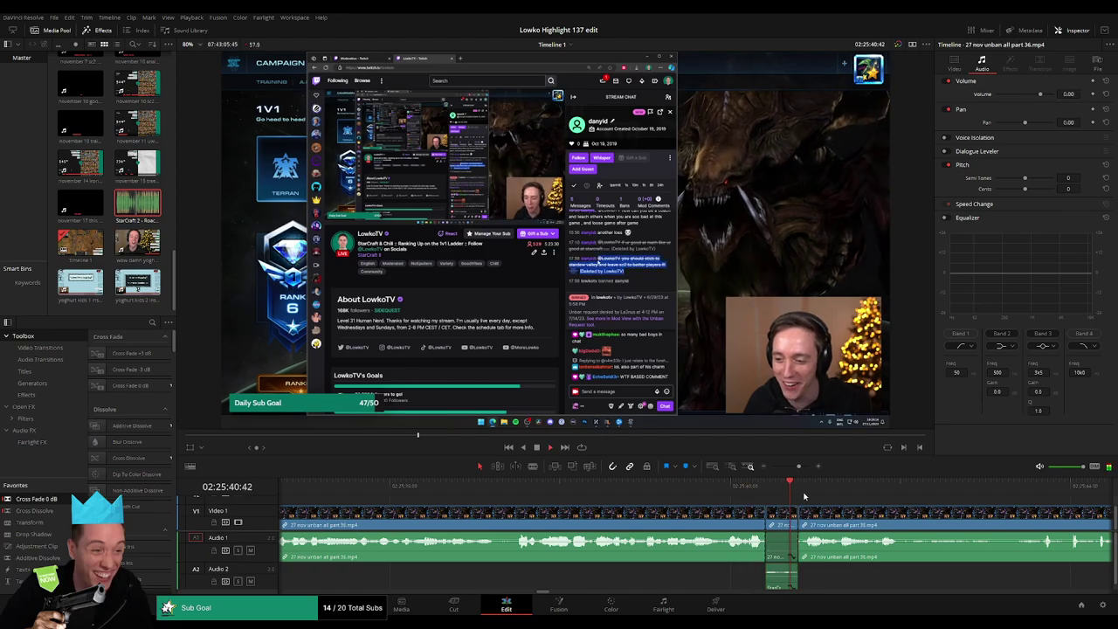
Step: Split the part 36 clip near 02:26, trim the next clip's head later, and delete the gap
scroll(734, 498, "up", 3)
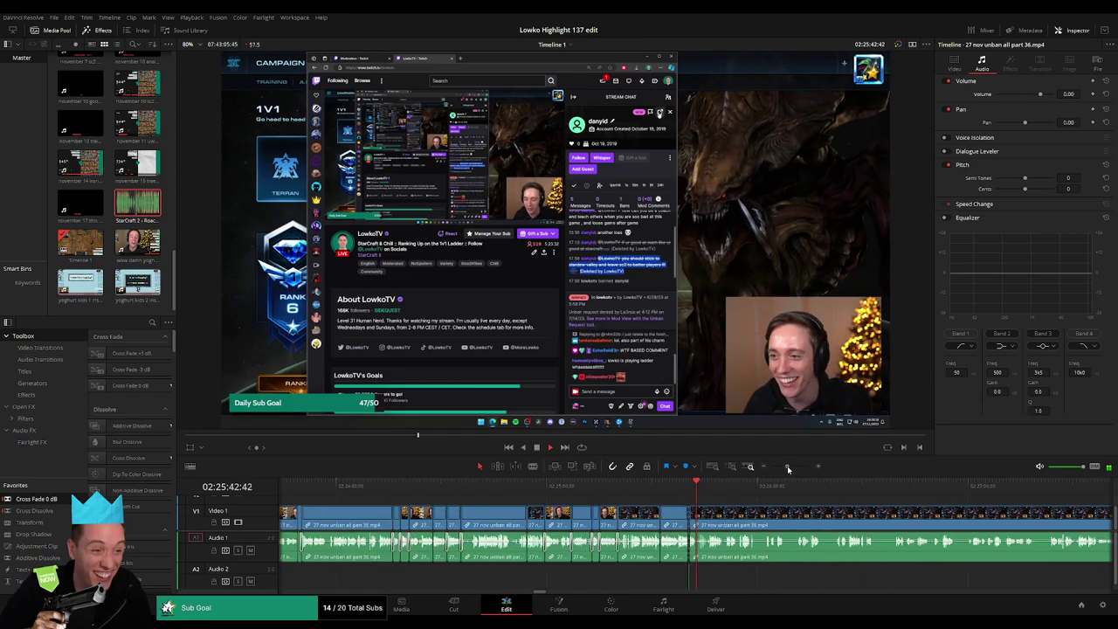
scroll(728, 502, "up", 3)
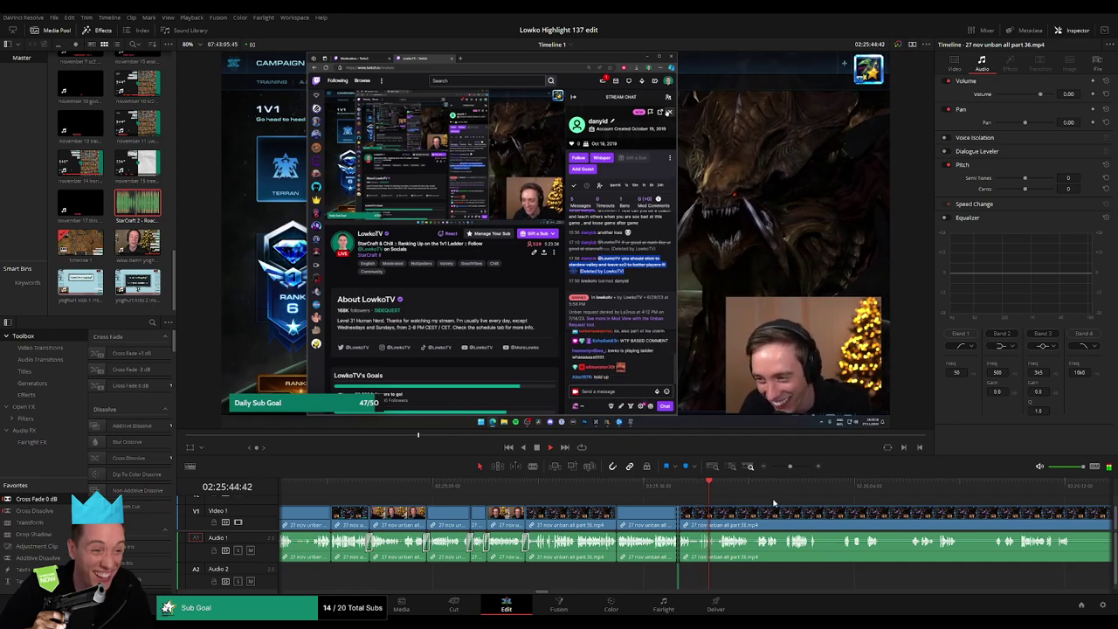
scroll(670, 504, "right", 2)
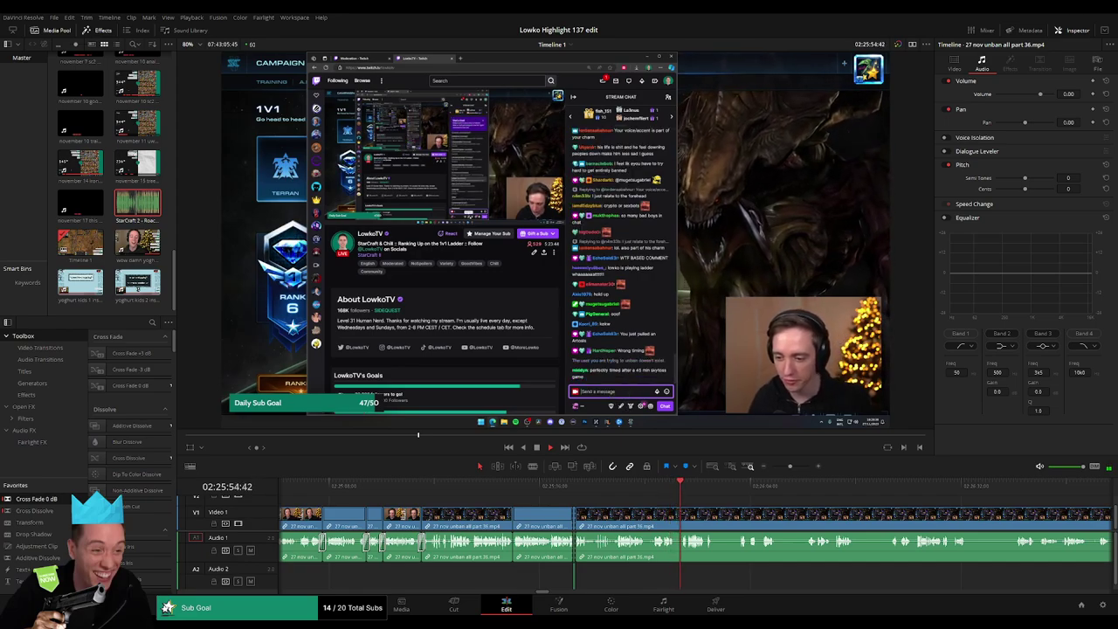
scroll(549, 519, "right", 5)
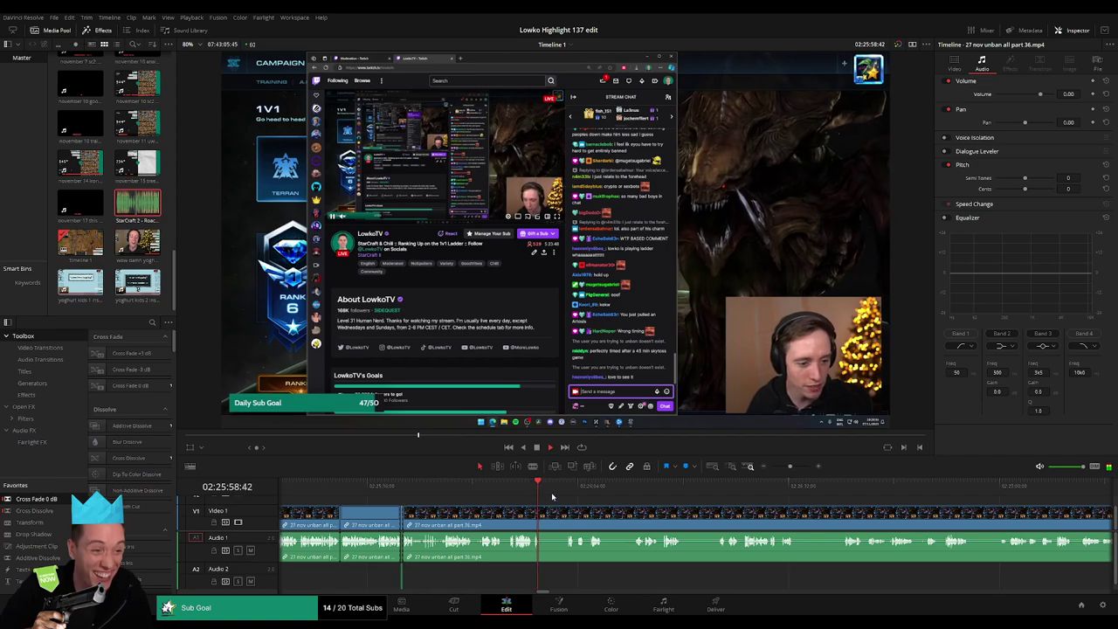
key("ctrl+b")
left_click_drag(542, 513, 570, 510)
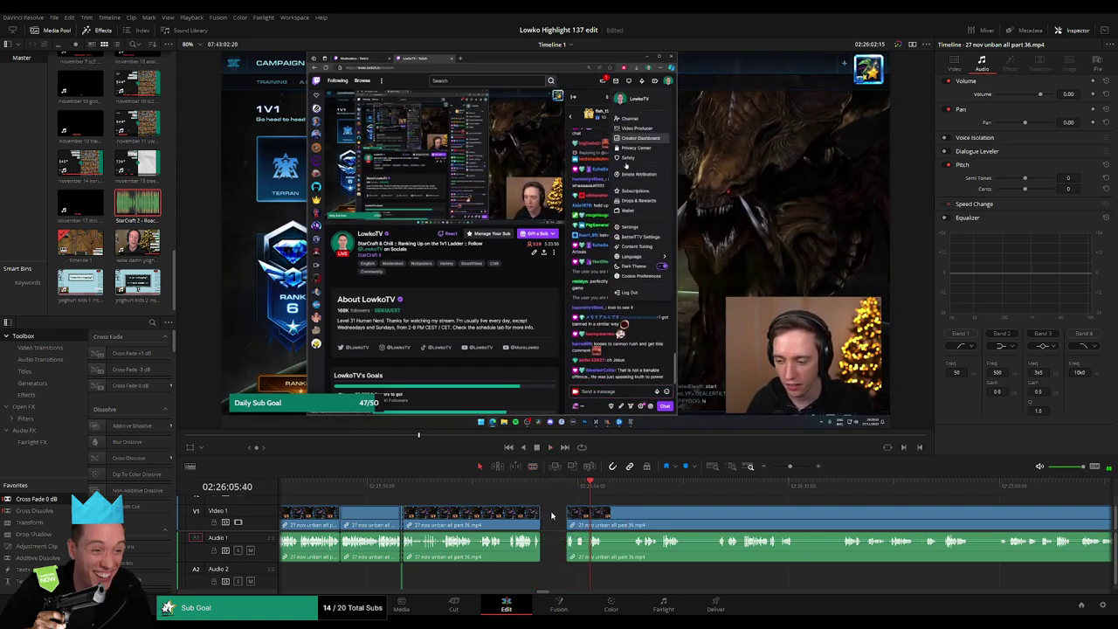
left_click(551, 516)
key("Delete")
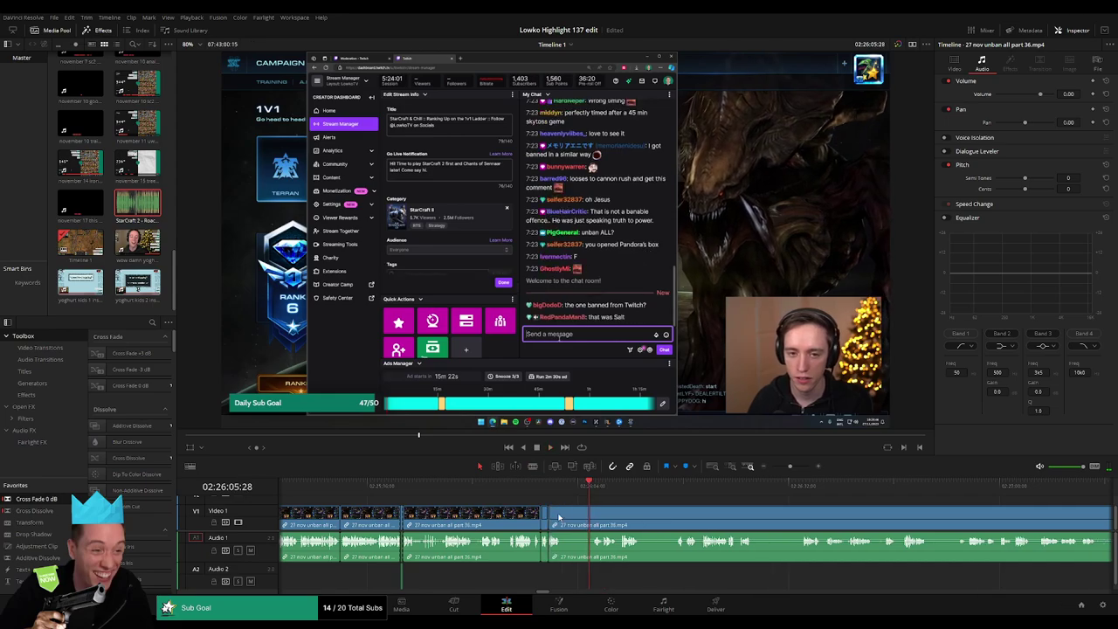
Step: Trim dead time near 02:26:10 and ripple-delete the unwanted clip piece
mouse_move(559, 517)
left_mouse_down()
mouse_move(600, 516)
mouse_move(580, 522)
left_mouse_up()
key("space")
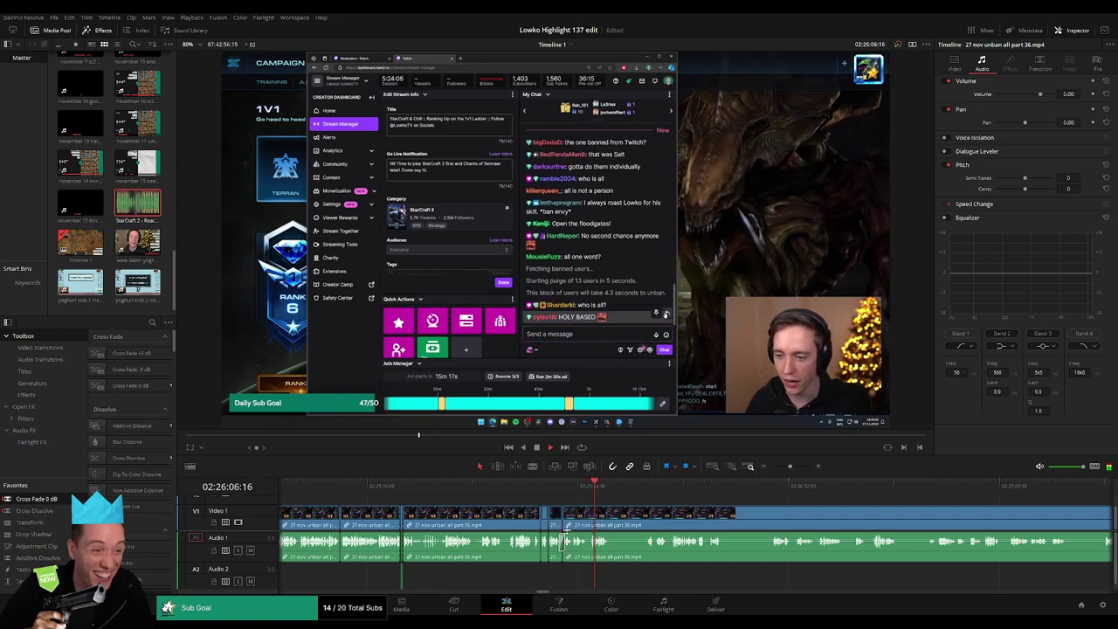
left_click_drag(563, 545, 505, 519)
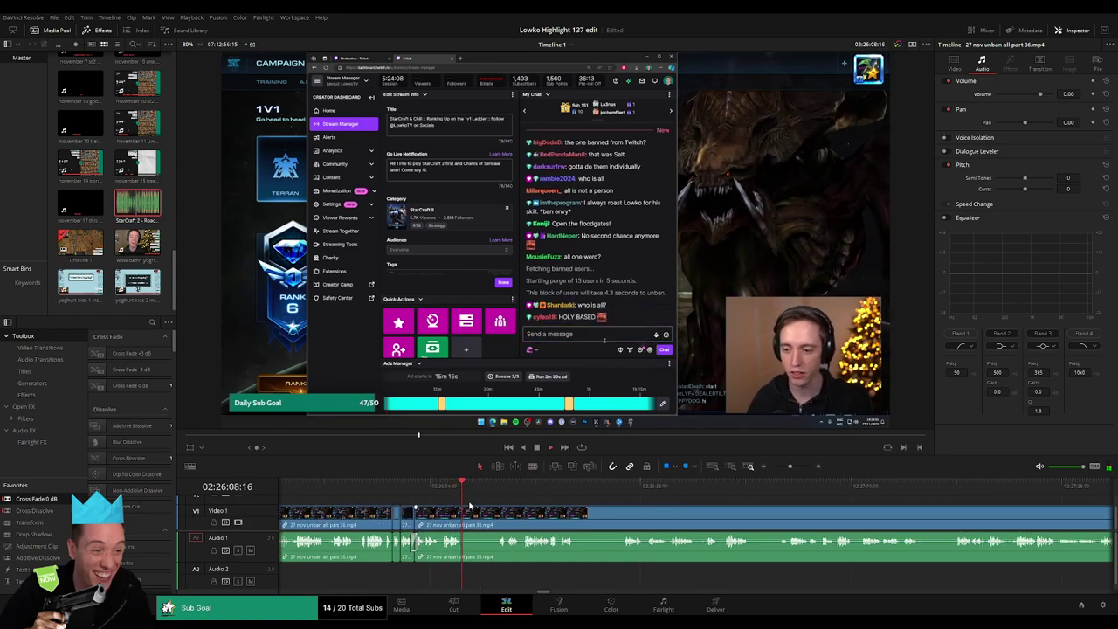
left_click(489, 491)
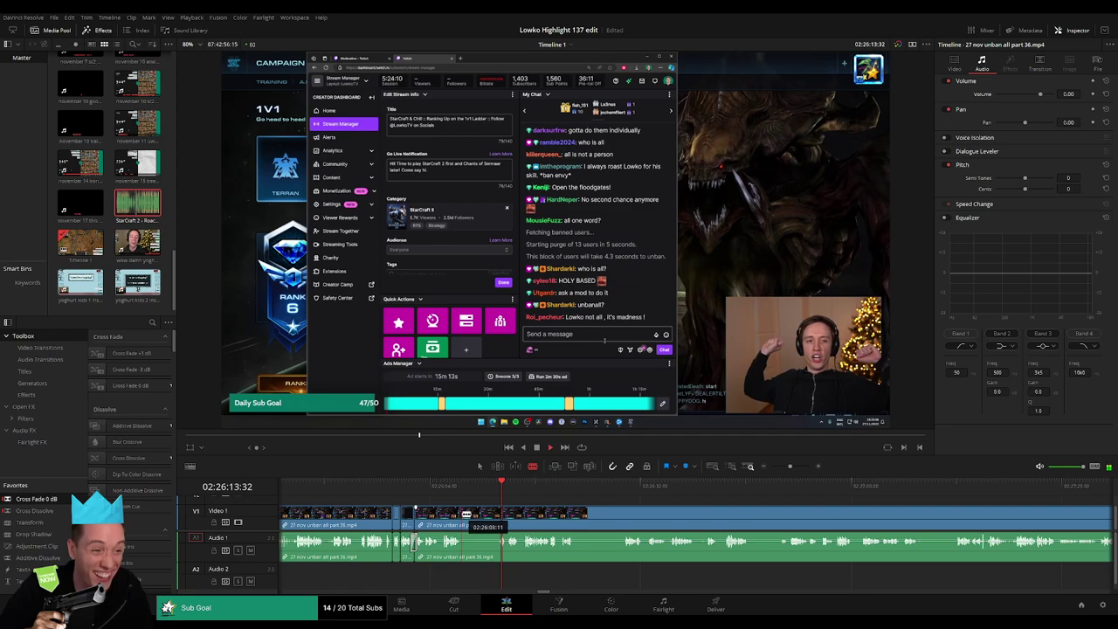
left_click_drag(467, 514, 483, 514)
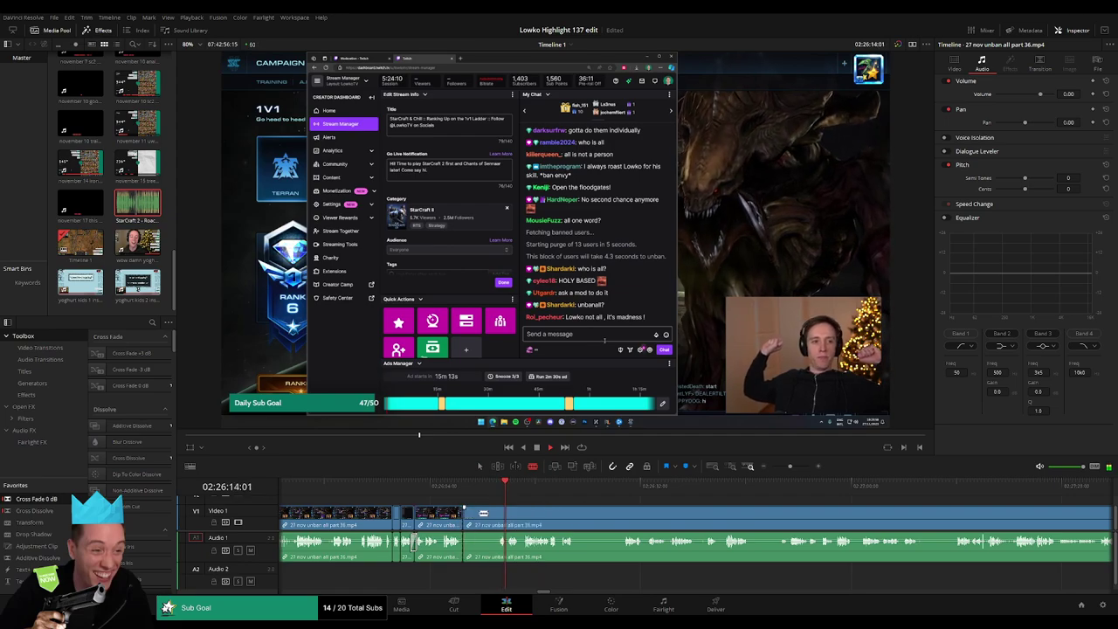
key("Delete")
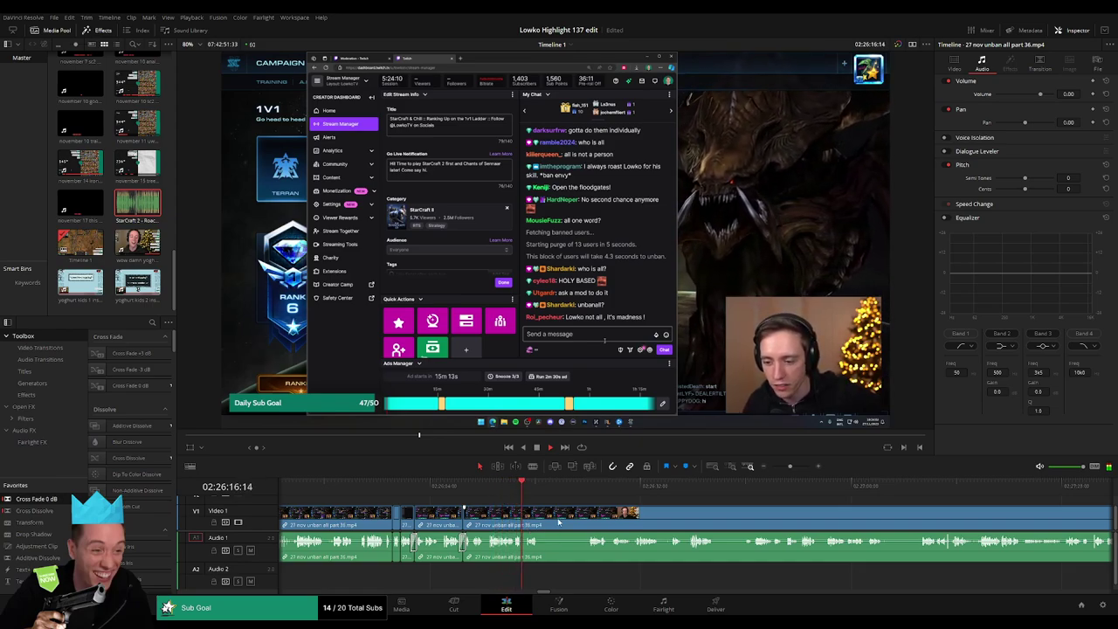
Step: Trim the following clip's start later and delete the leftover gap before the webcam close-up
scroll(529, 520, "down", 2)
scroll(494, 518, "down", 2)
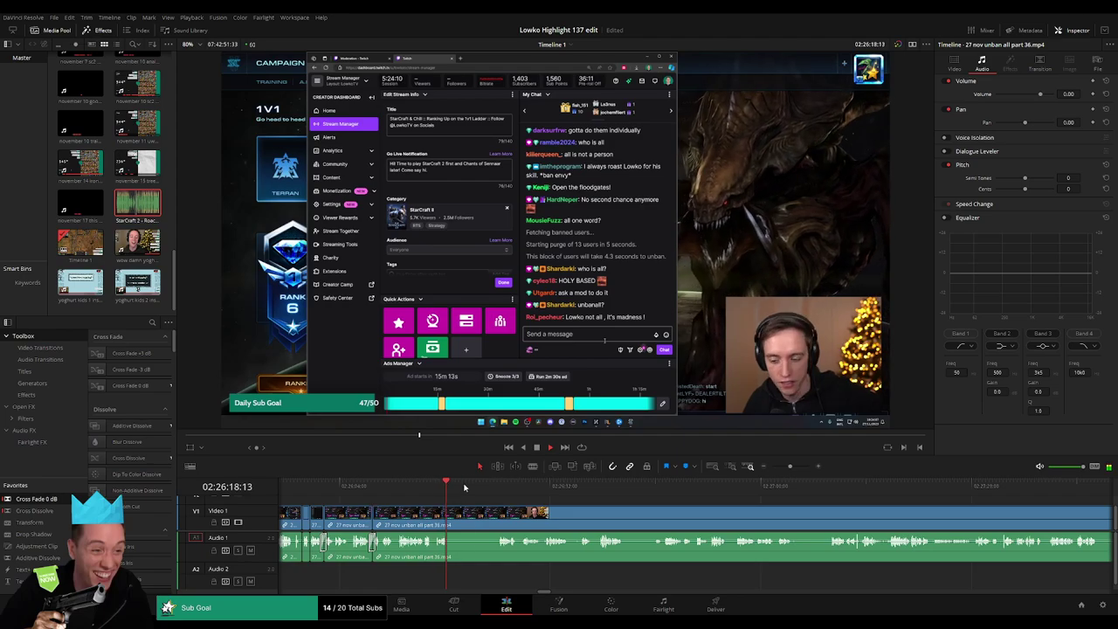
left_click_drag(453, 519, 502, 514)
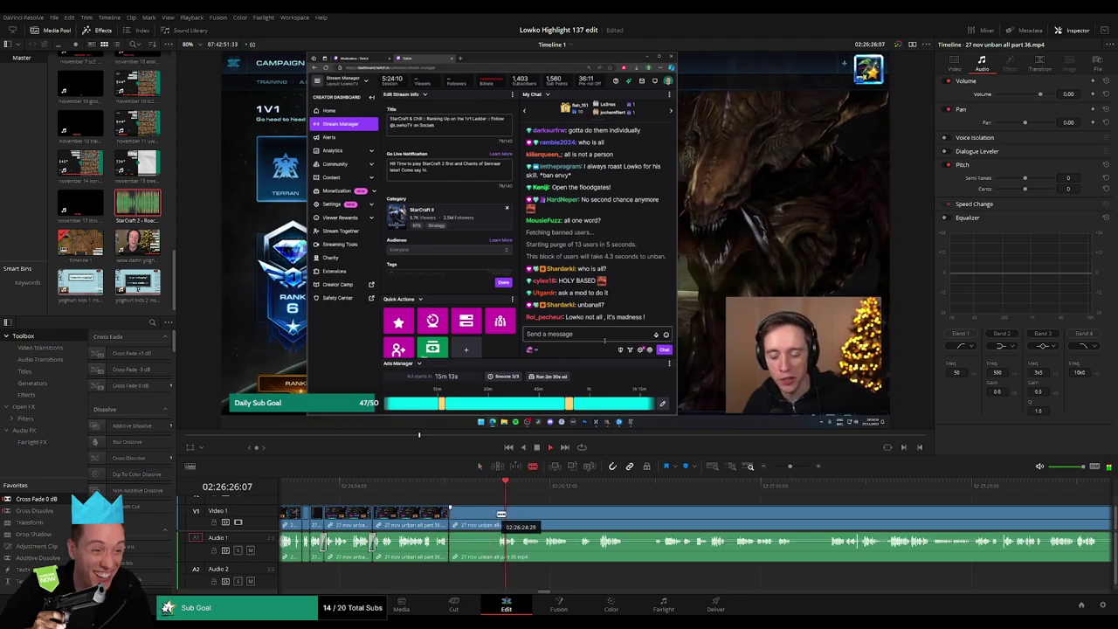
key("Delete")
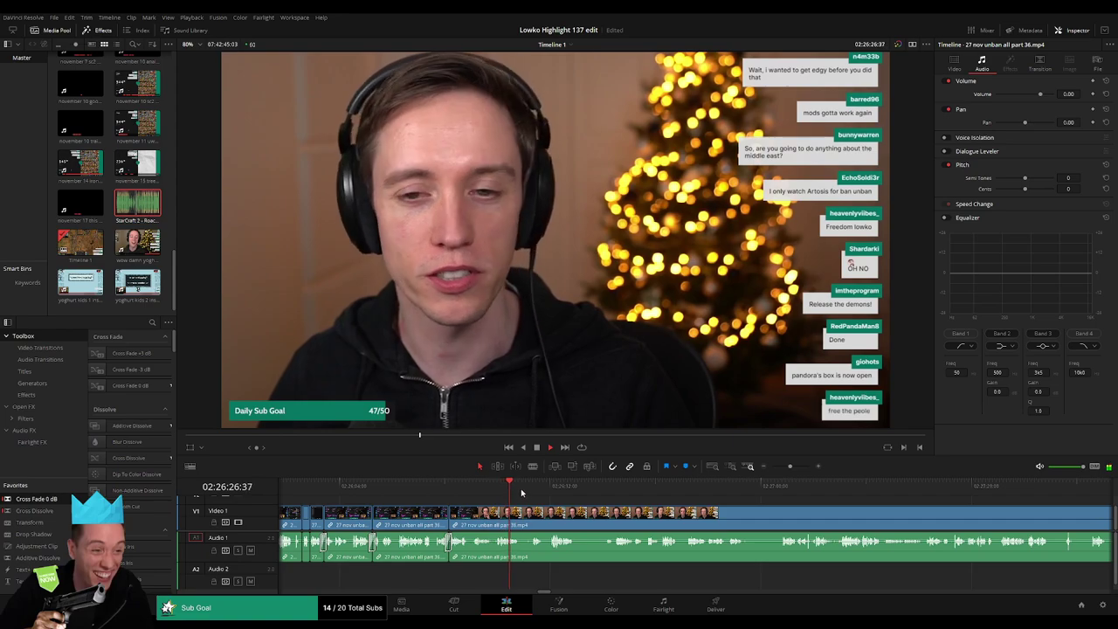
Step: Blade out a short piece near 02:26:30, add a Non-Additive Dissolve, and adjust the cut's edge
key("b")
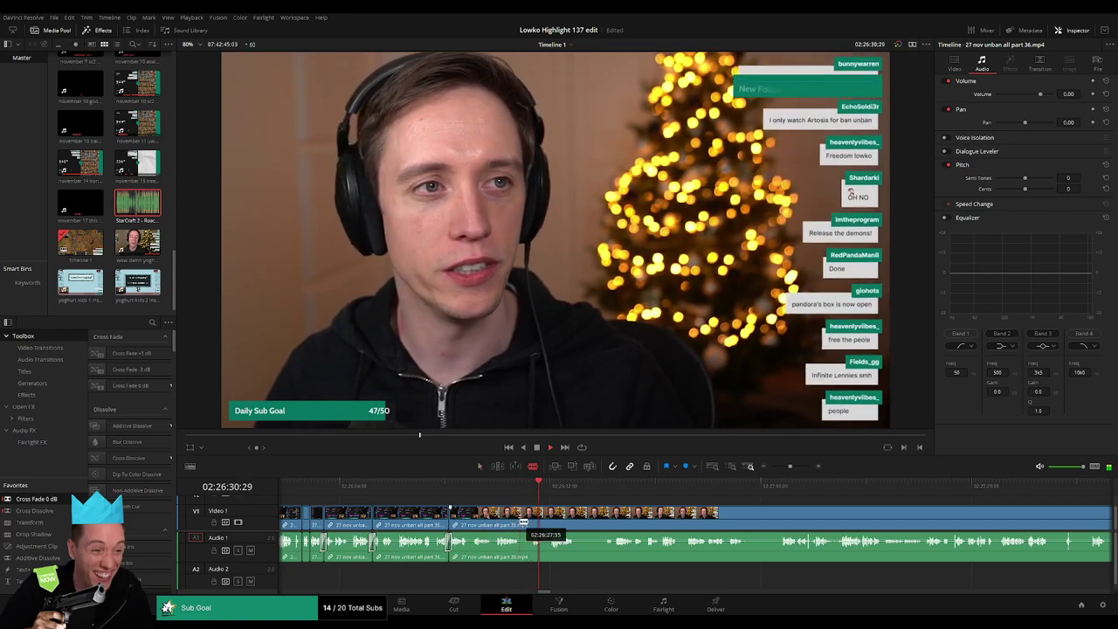
left_click(523, 521)
key("a")
key("Delete")
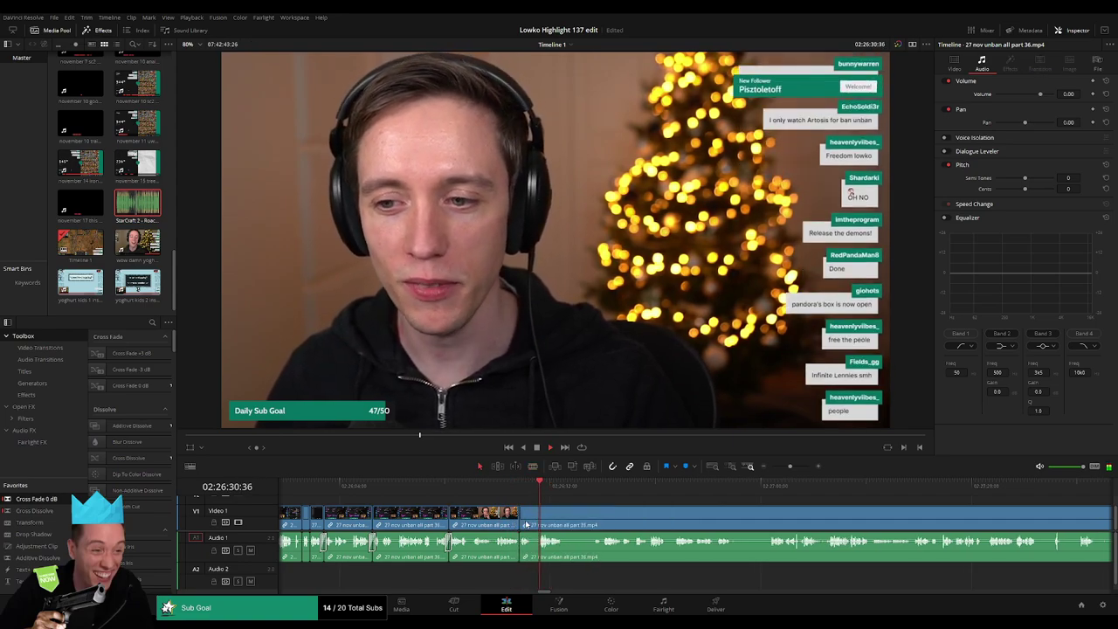
left_click_drag(122, 492, 520, 525)
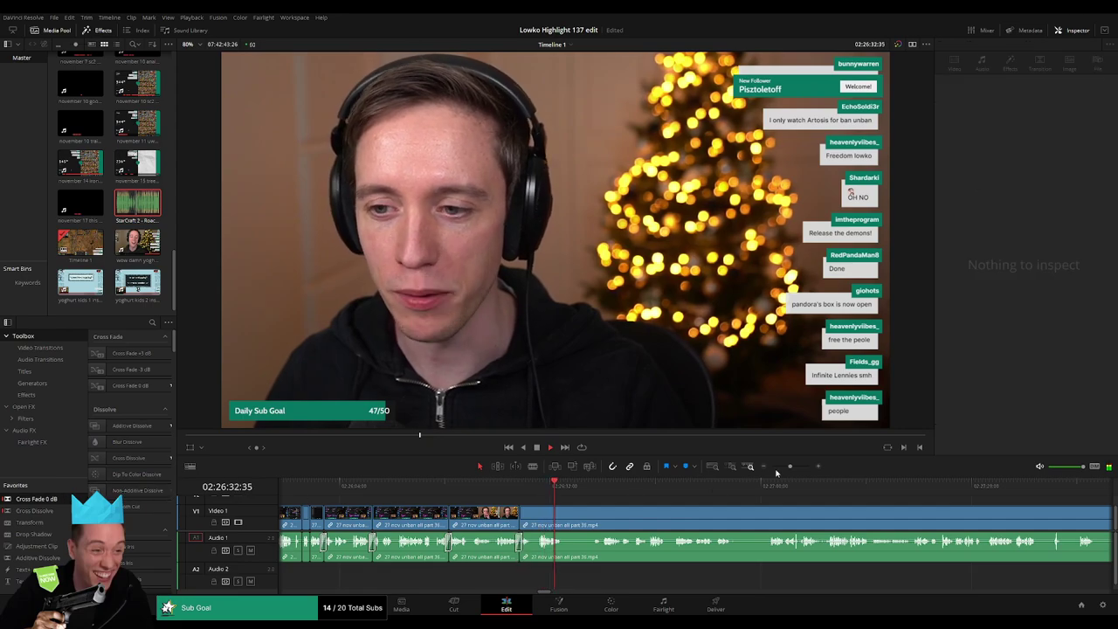
left_click_drag(524, 563, 649, 515)
left_click(651, 515)
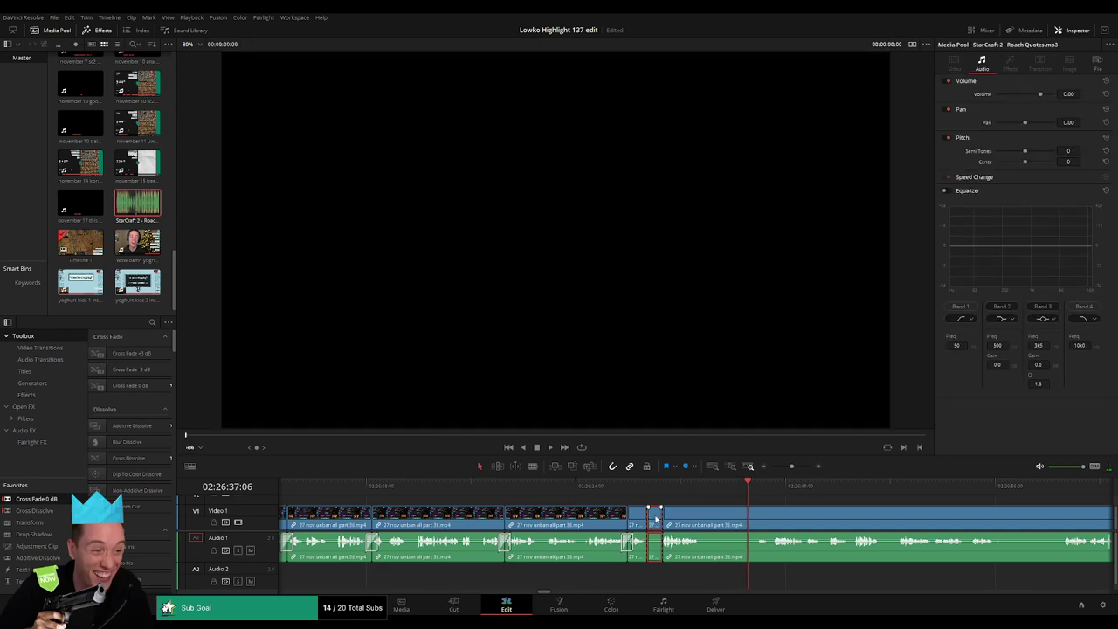
Step: Show Timeline 1 in the viewer and replay the trimmed section from an earlier point
left_click(656, 519)
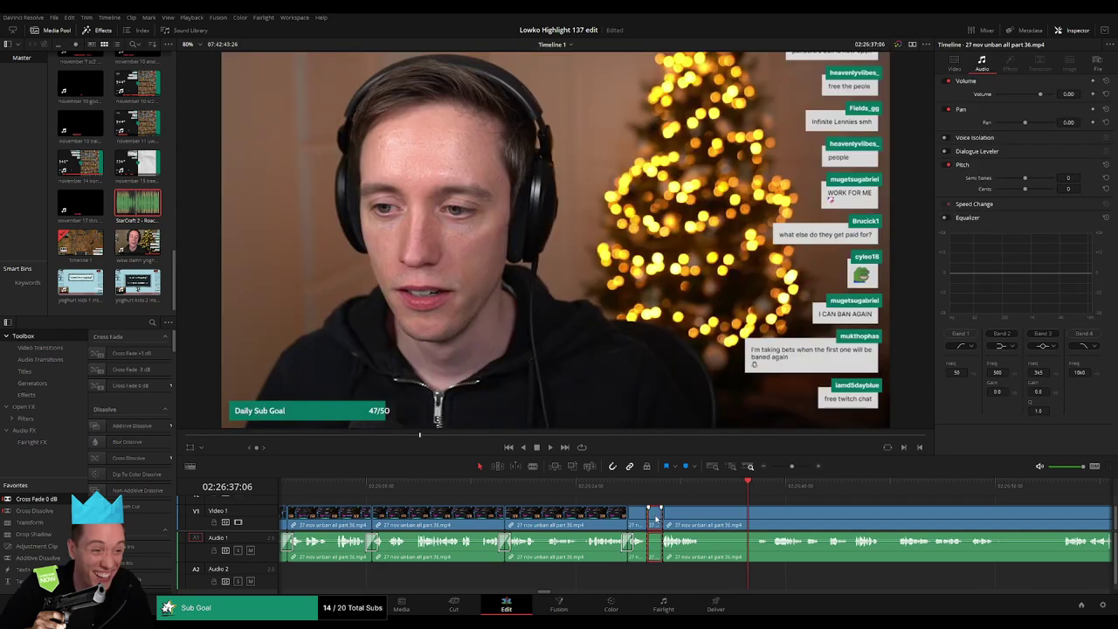
left_click(79, 243)
left_click(609, 486)
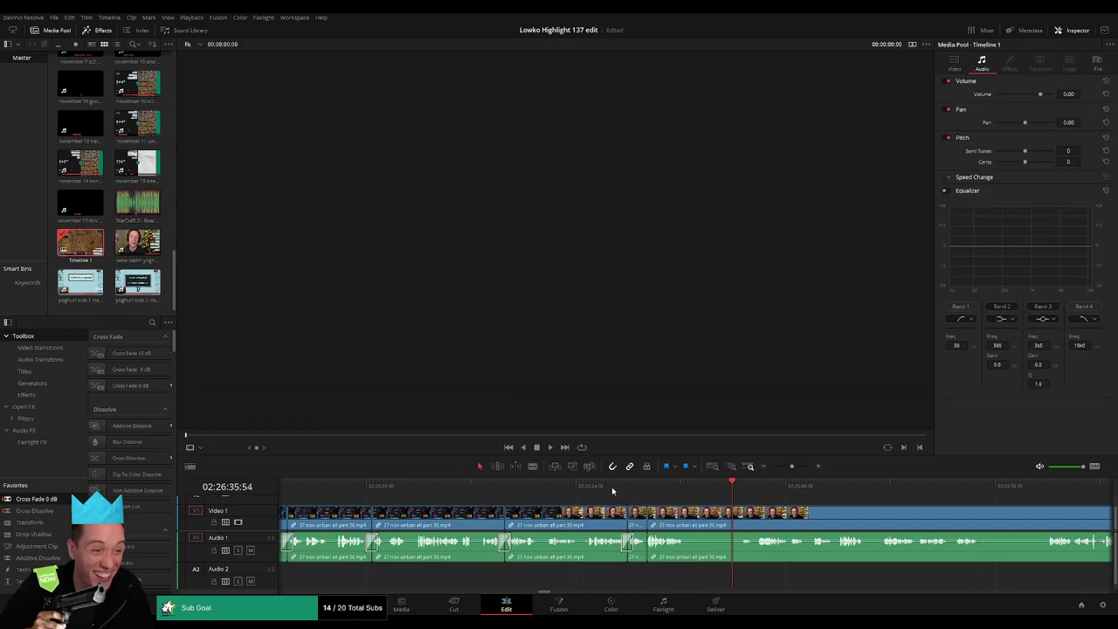
key("space")
scroll(664, 520, "right", 3)
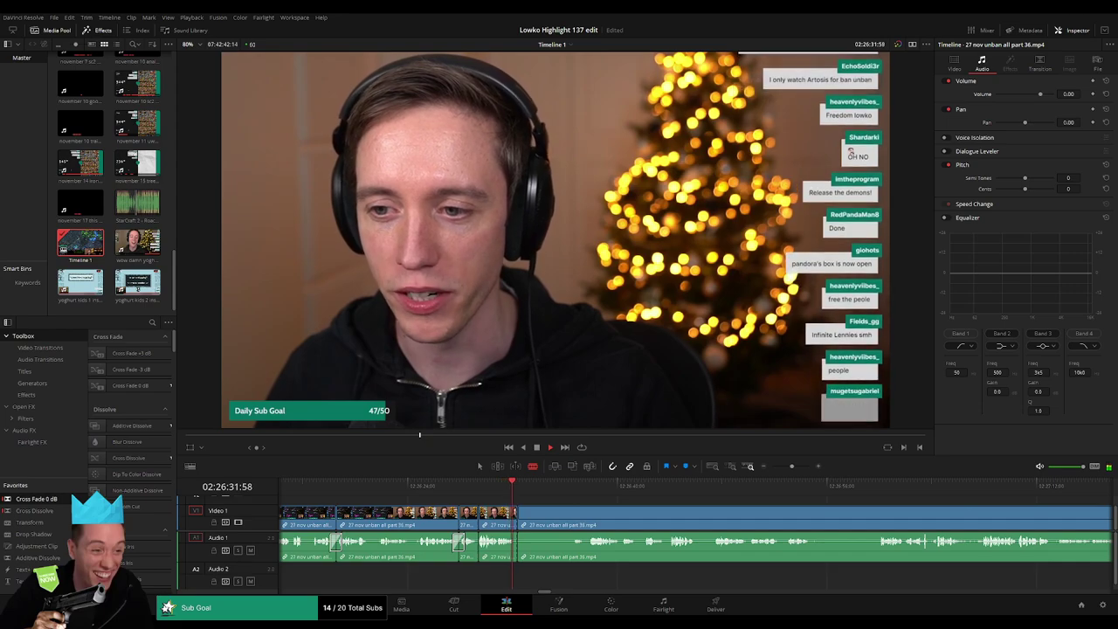
Step: Scrub the stream footage, cut at the chosen moment, and ripple-delete the short piece
left_click(588, 489)
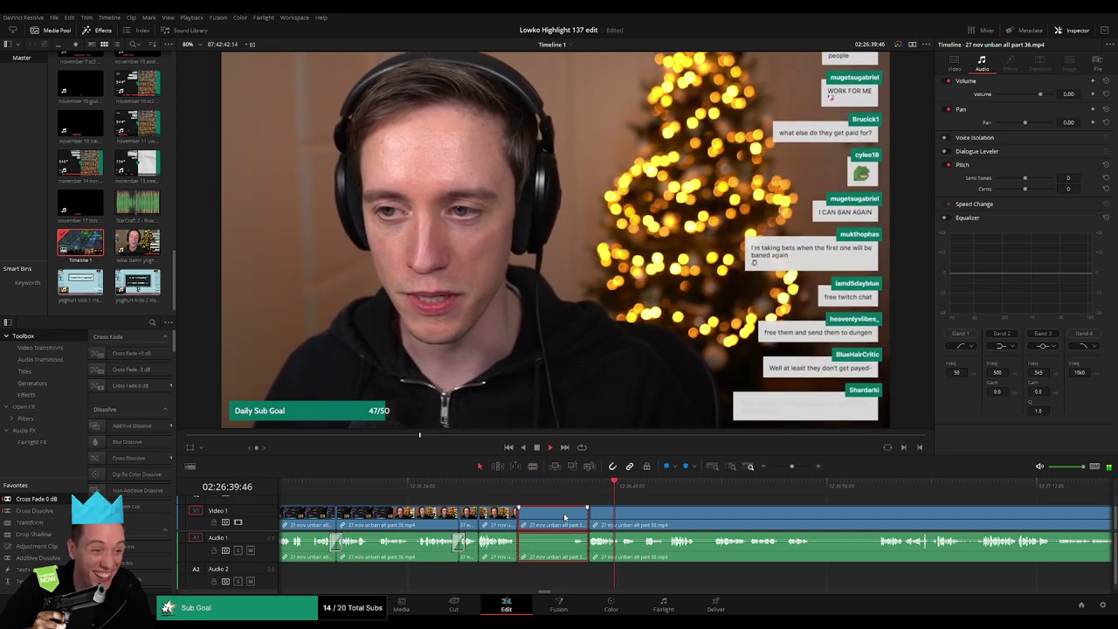
left_click(548, 489)
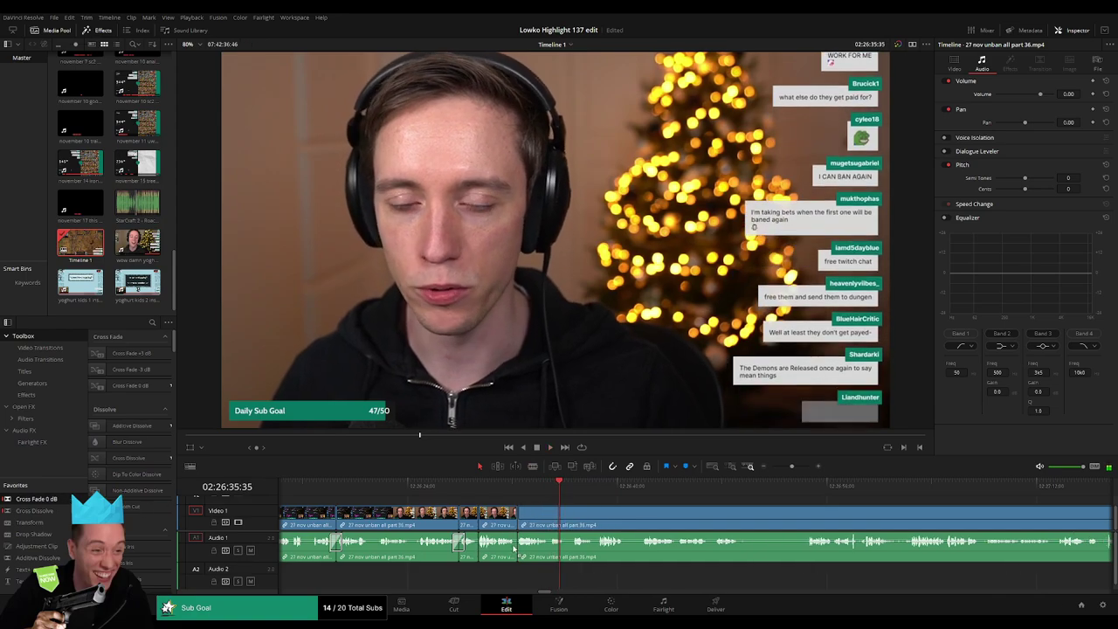
left_click(559, 489)
scroll(515, 508, "right", 3)
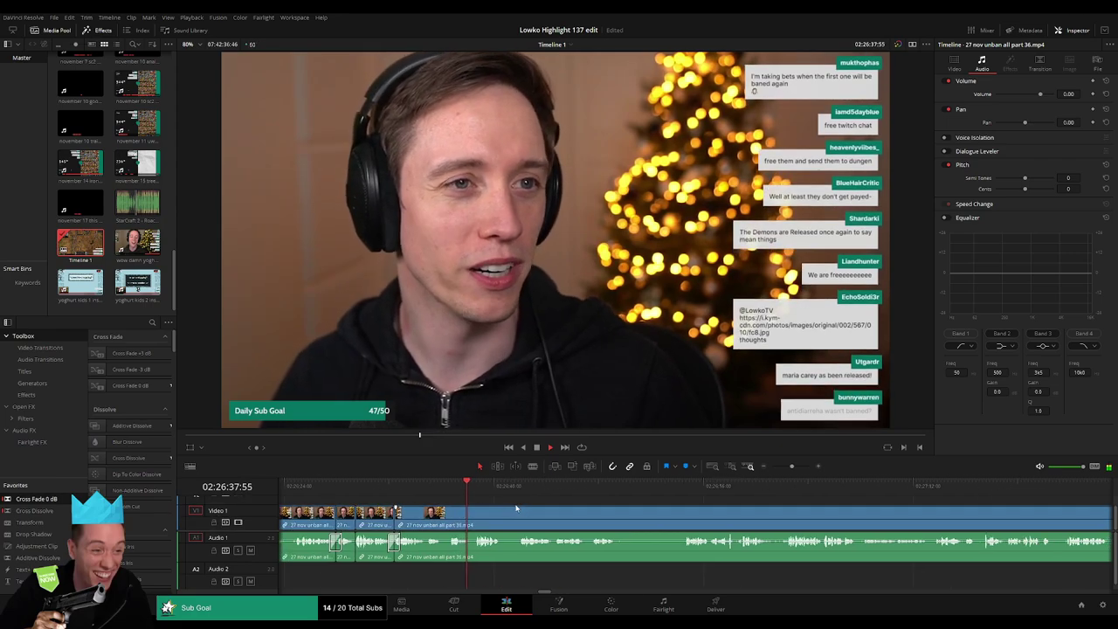
scroll(516, 508, "right", 2)
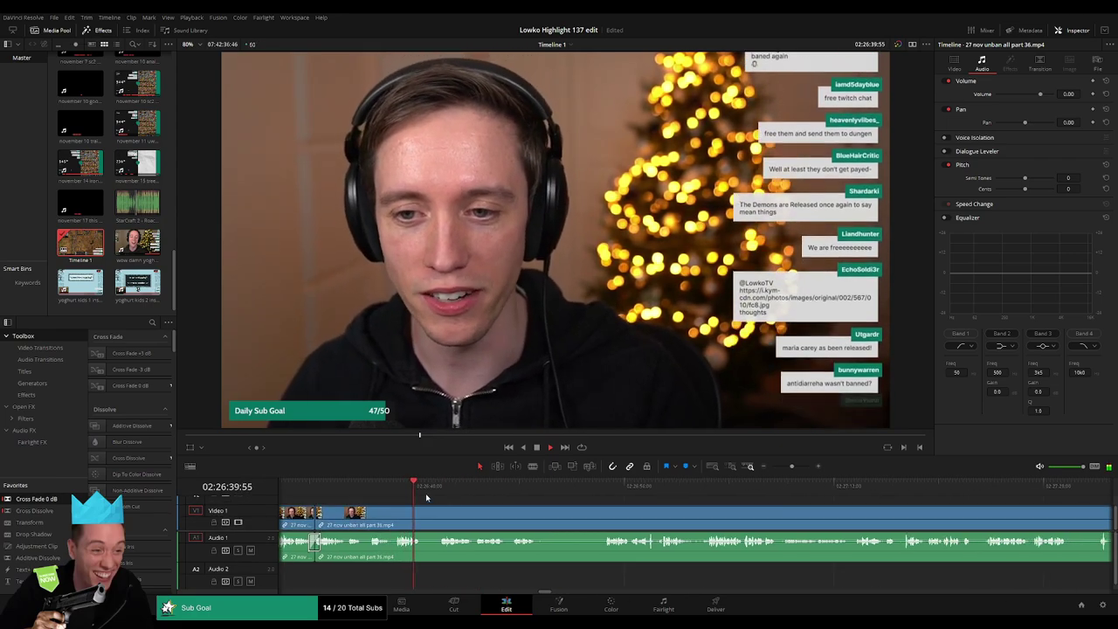
left_click(438, 492)
key("ctrl+b")
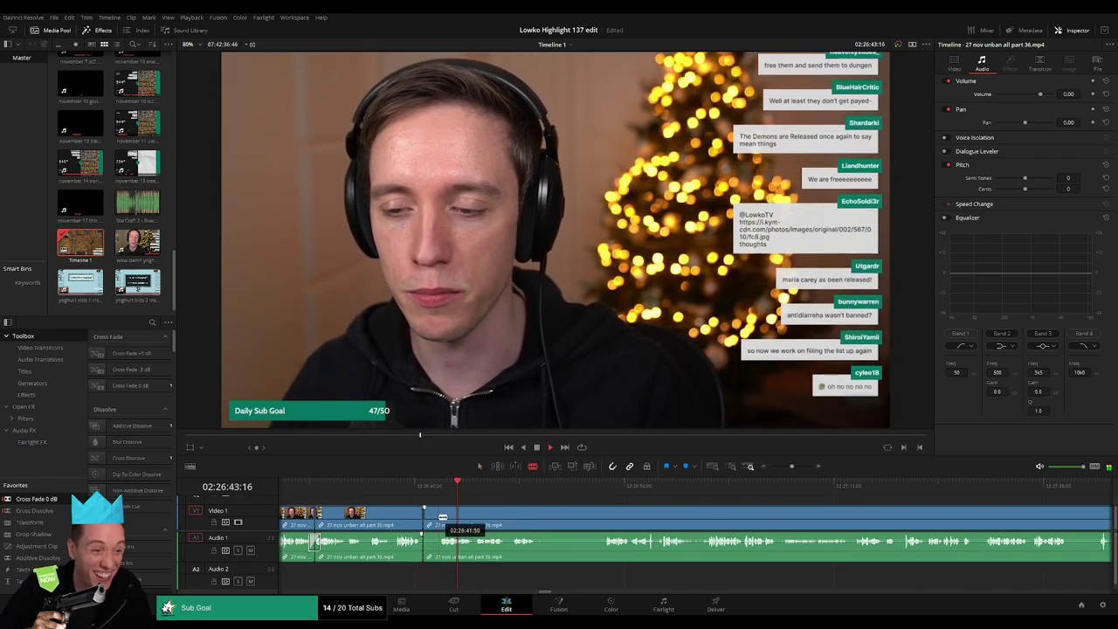
left_click(430, 521)
key("Delete")
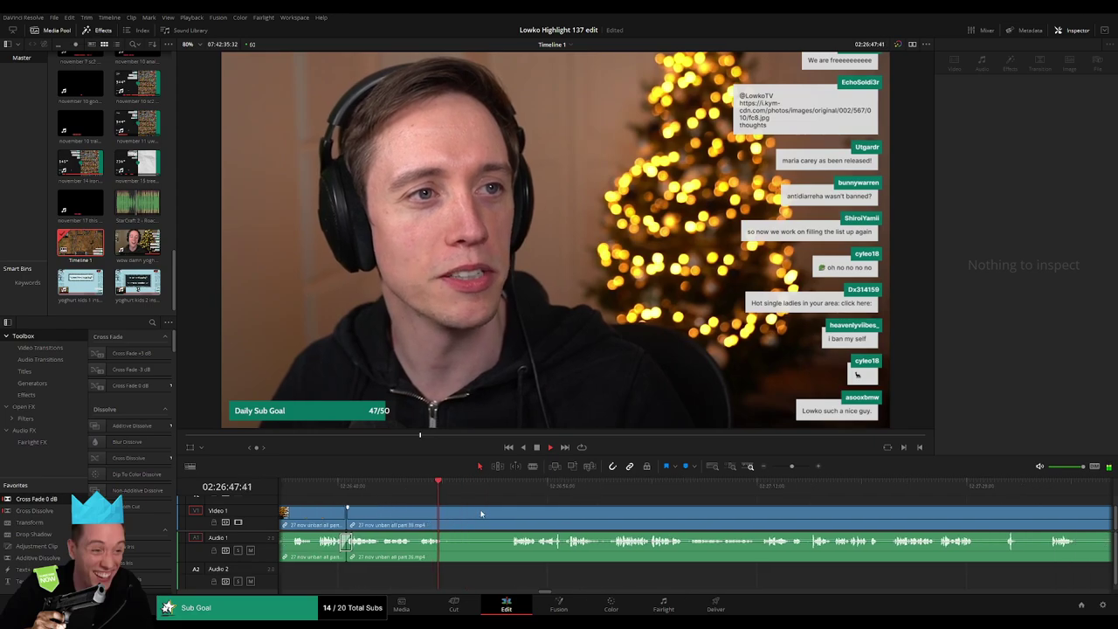
Step: Split where the slow part begins, remove that segment, and play back to check
key("b")
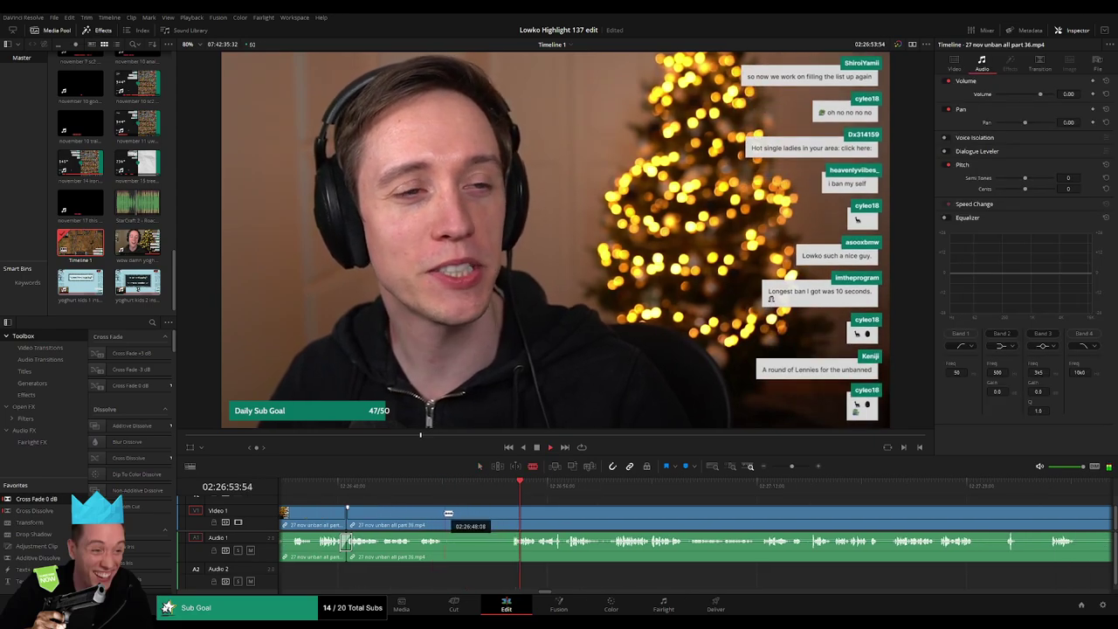
left_click(521, 512)
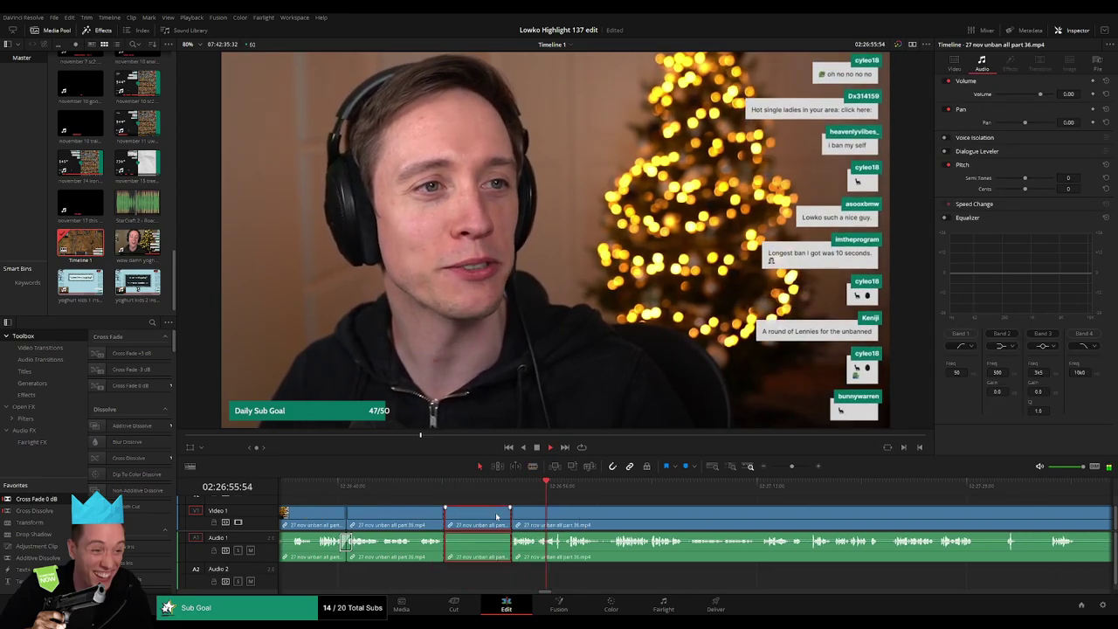
key("a")
left_click(496, 516)
key("Delete")
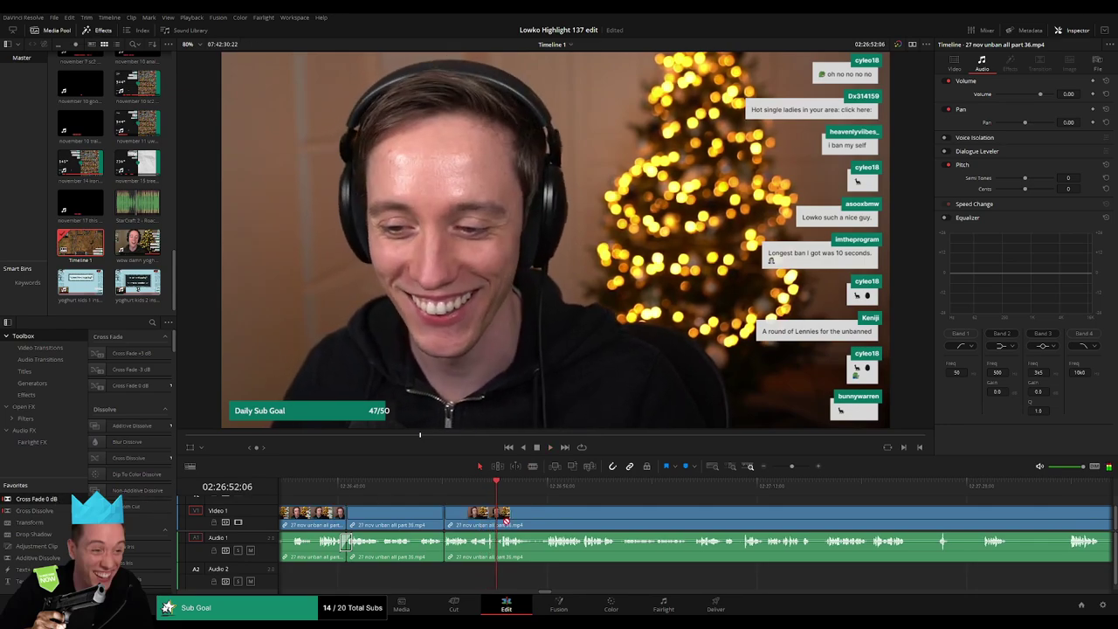
key("space")
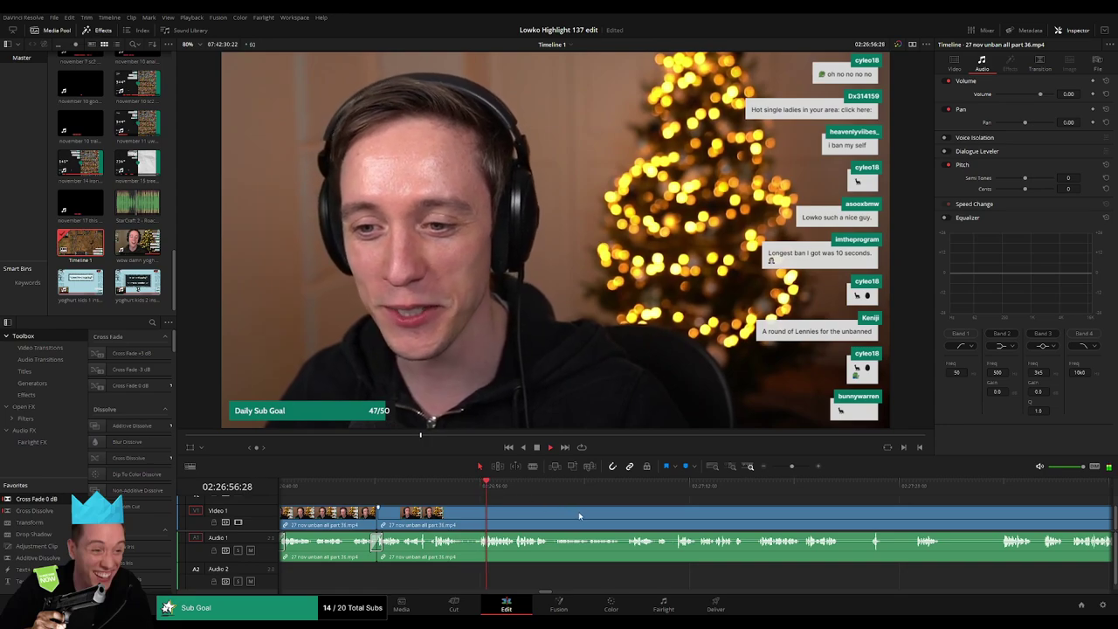
Step: Remove the slow webcam close-up stretch near 02:27:01 and trim footage up to the playhead
left_click(443, 492)
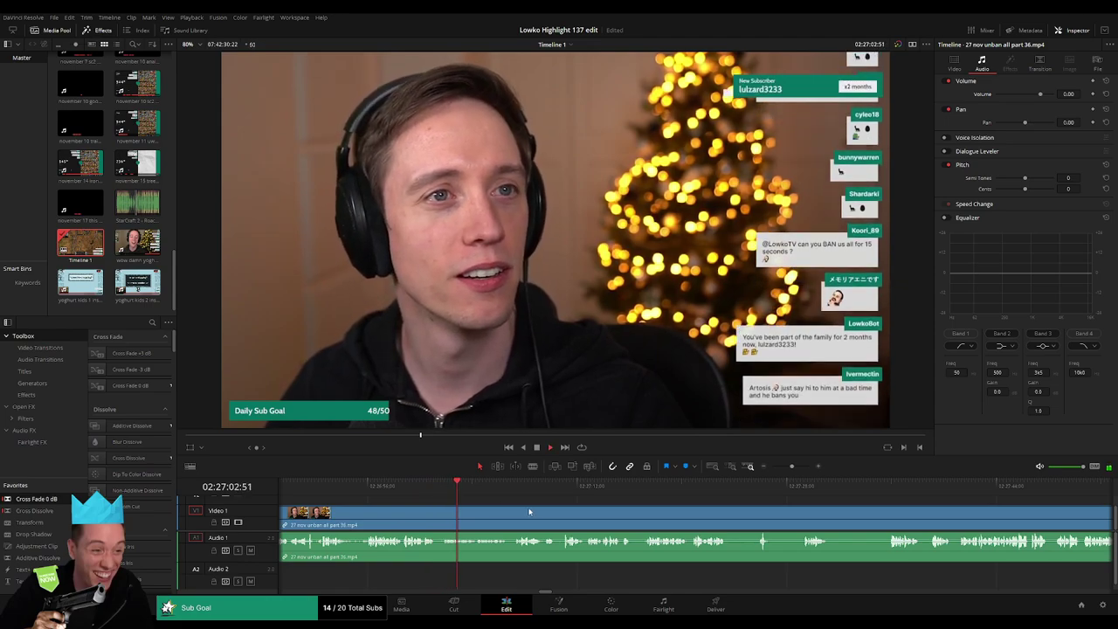
left_click(449, 493)
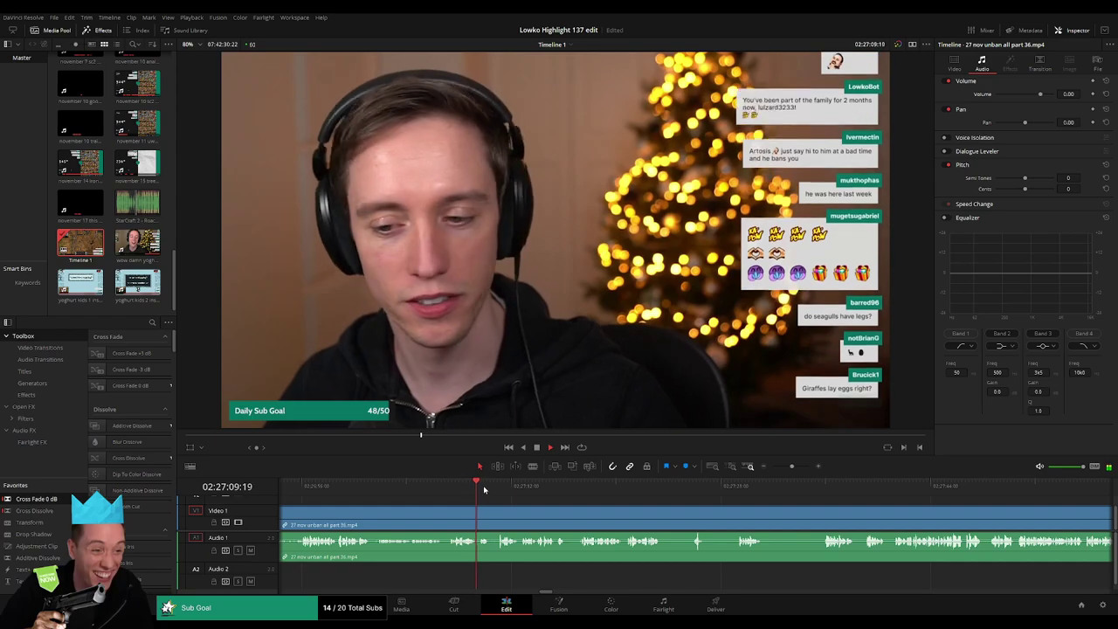
left_click(497, 486)
left_click(367, 497)
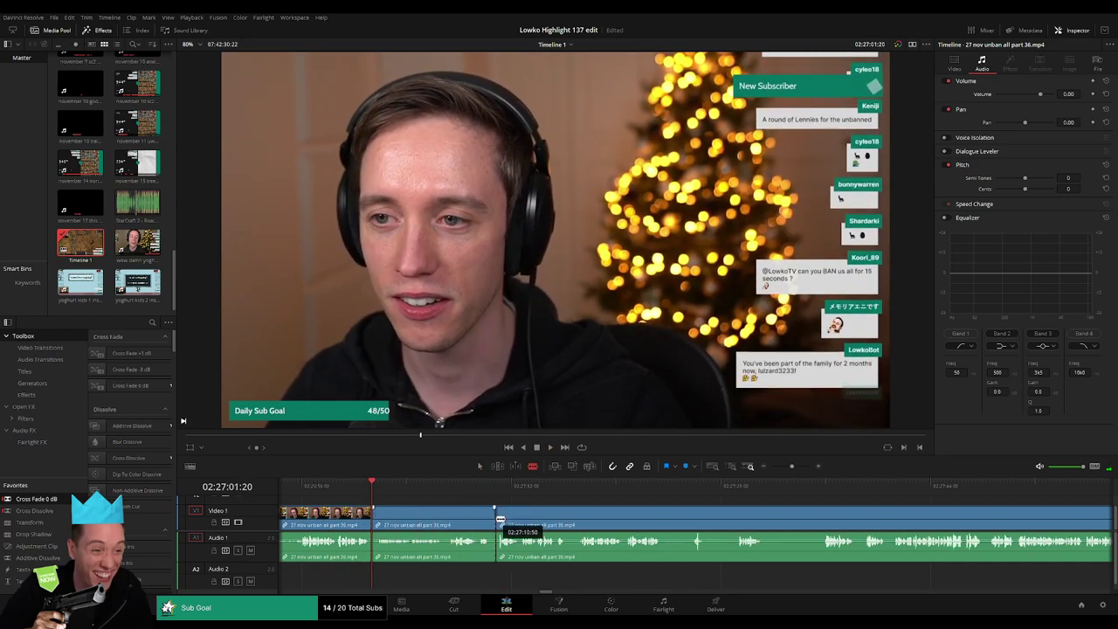
key("BackSpace")
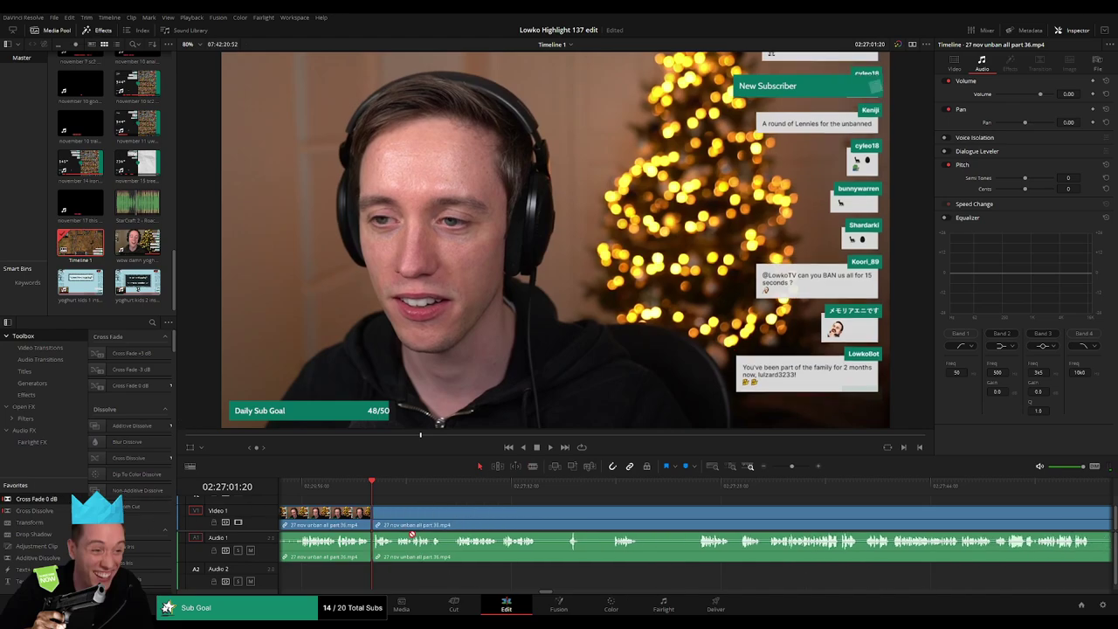
key("space")
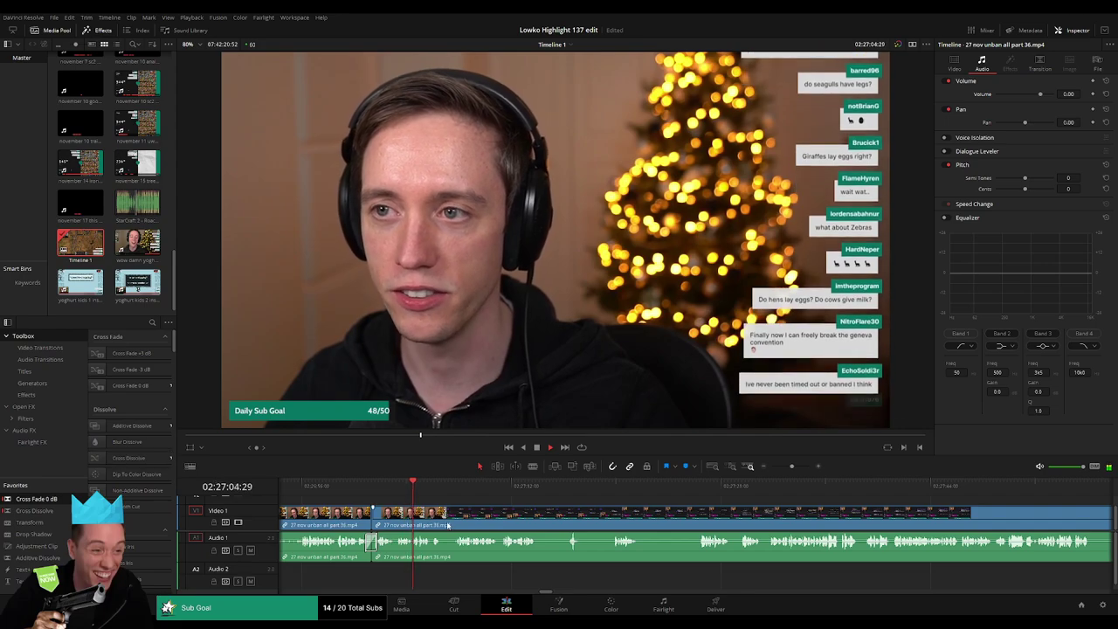
key("BackSpace")
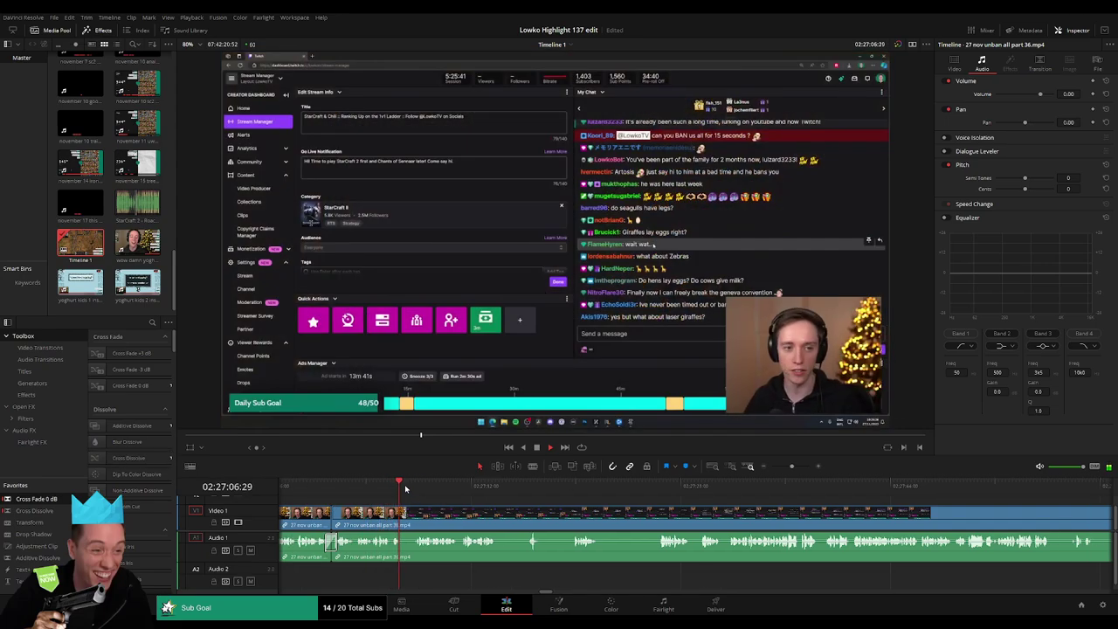
Step: Trim the clip edges and ripple-delete the Twitch-page stretch near 02:27:16
key("space")
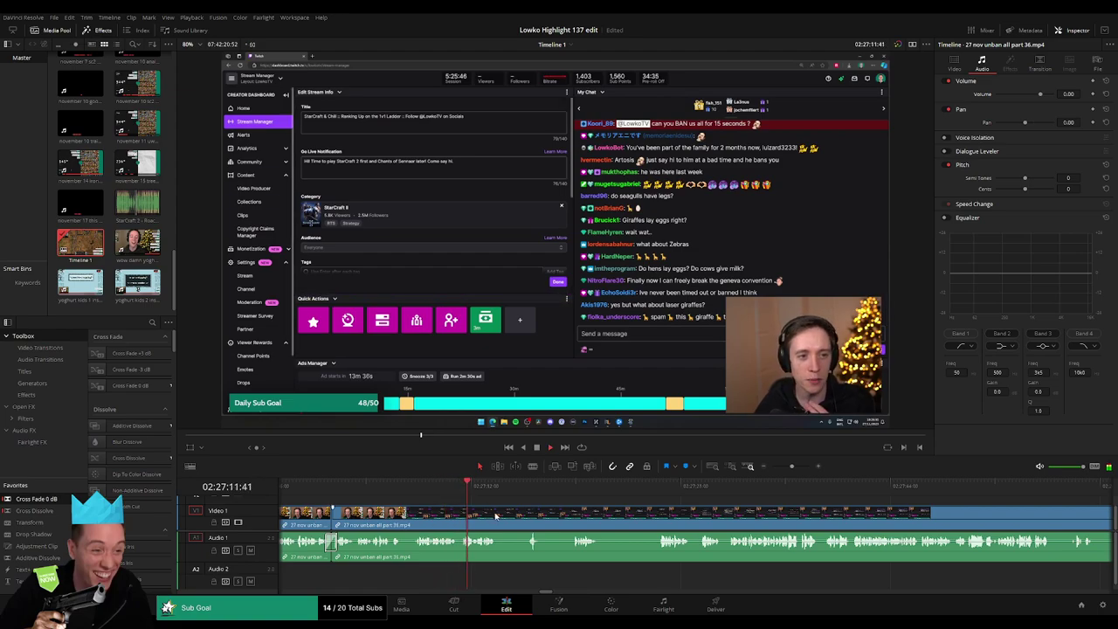
left_click_drag(491, 512, 498, 511)
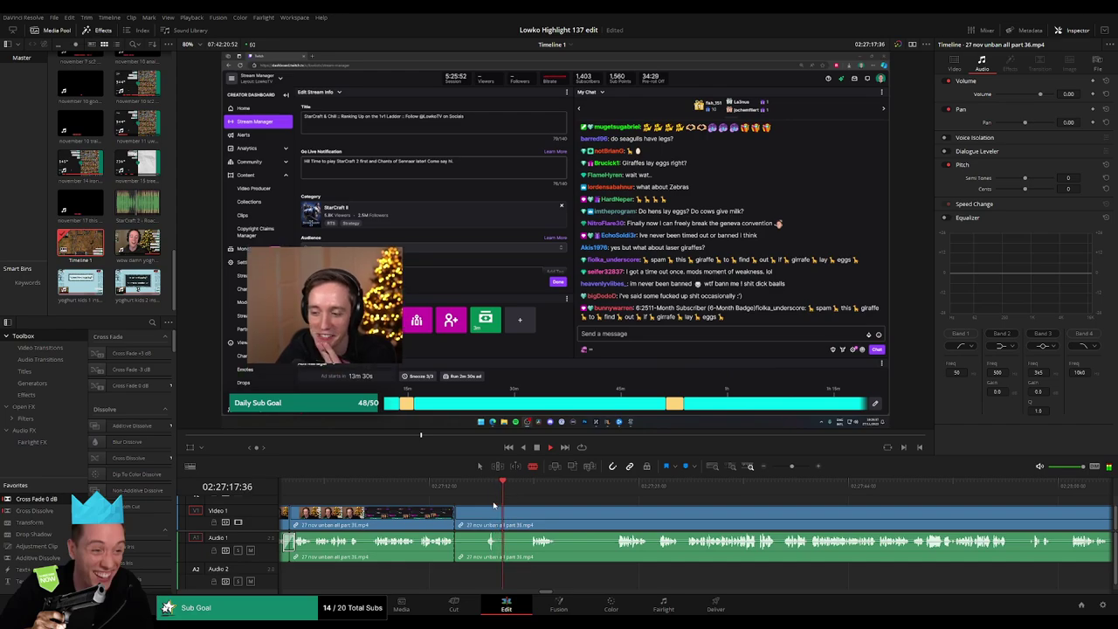
left_click_drag(534, 514, 529, 514)
left_click(483, 485)
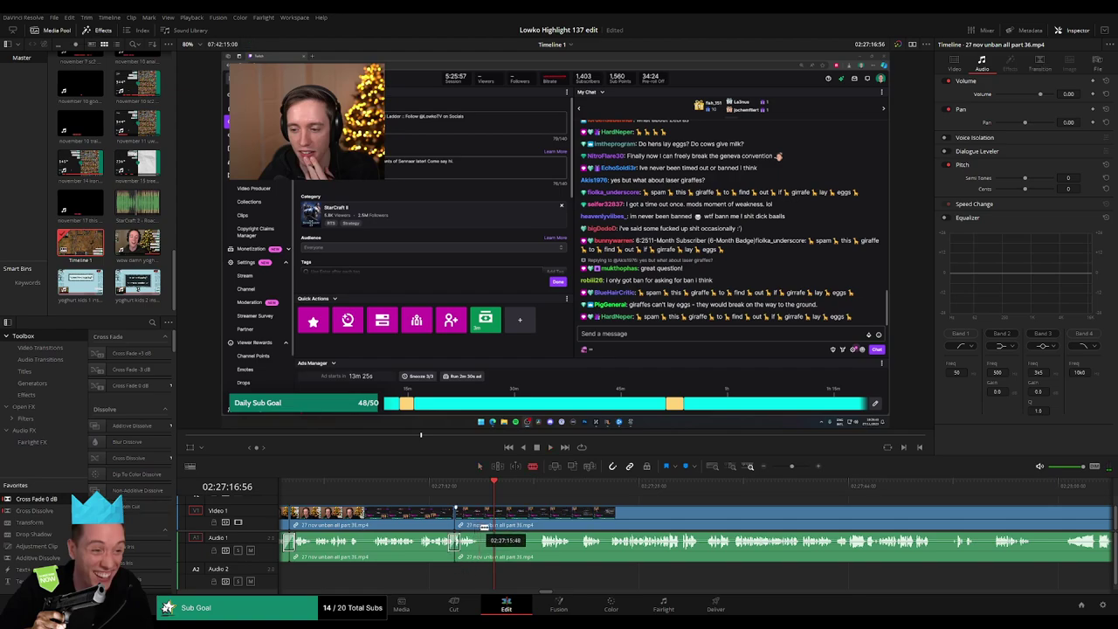
left_click_drag(484, 528, 535, 521)
key("Delete")
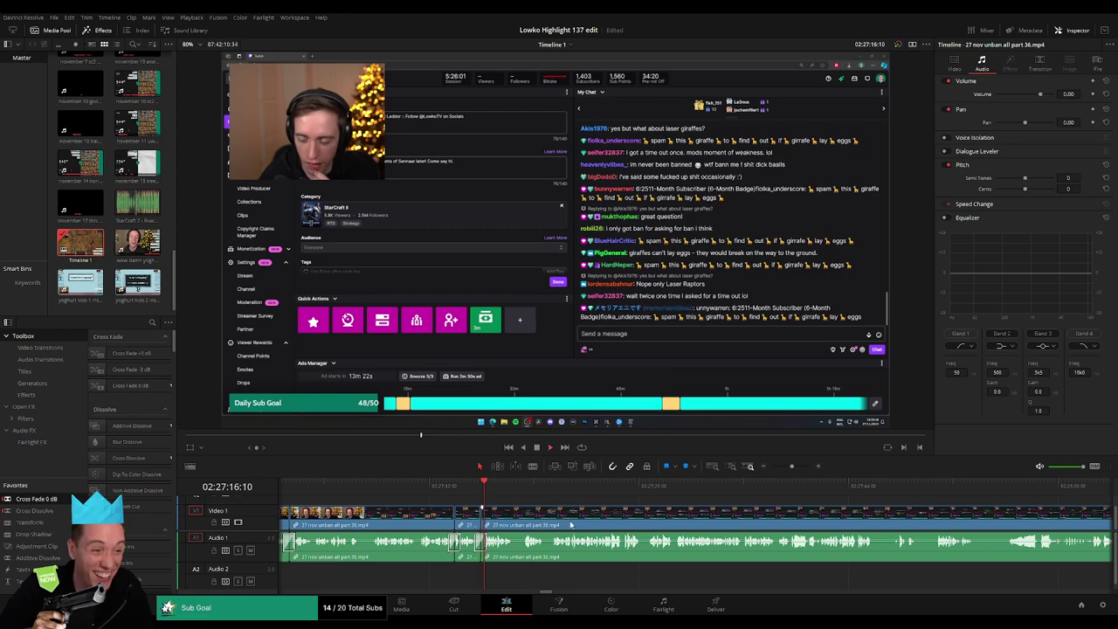
scroll(617, 531, "right", 3)
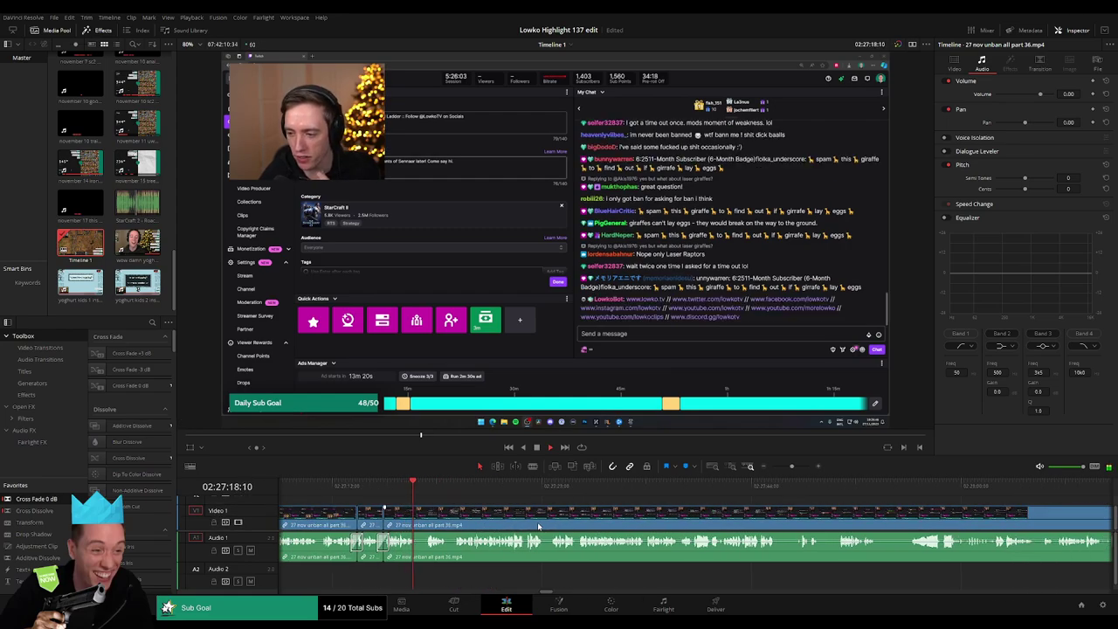
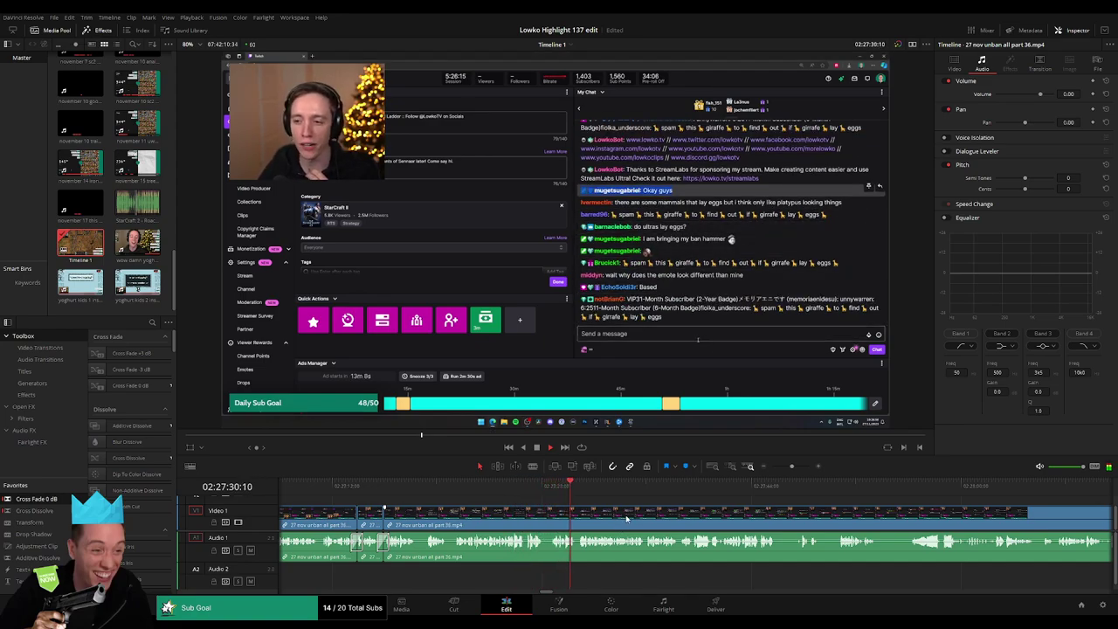
Step: Blade the part 36 clip at the playhead and ripple-delete the short dashboard-and-chat piece
scroll(629, 515, "right", 3)
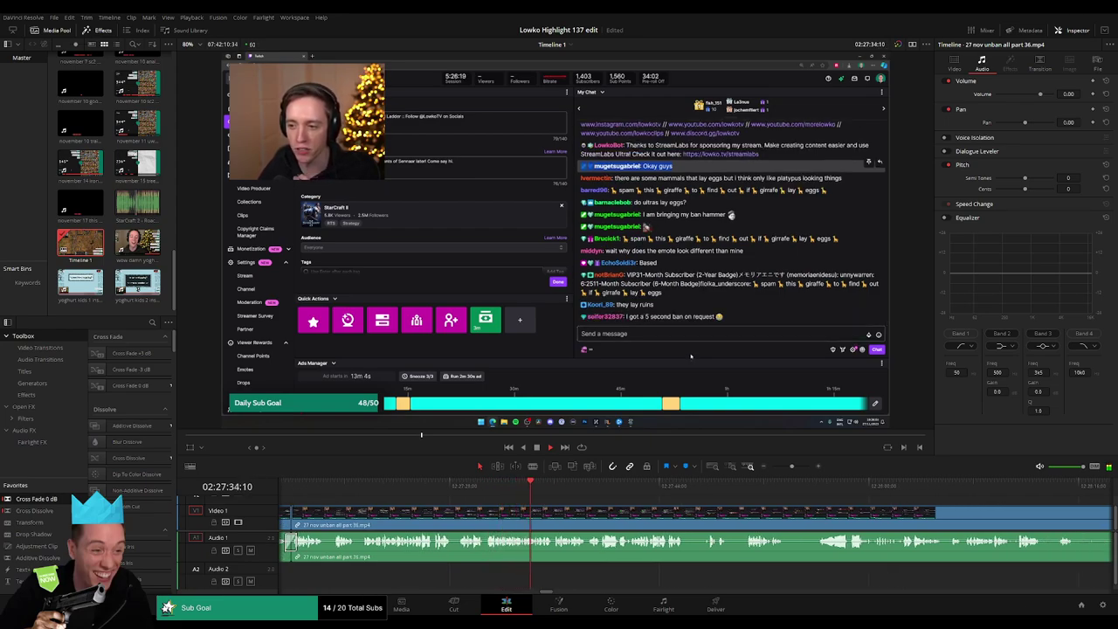
scroll(569, 512, "right", 2)
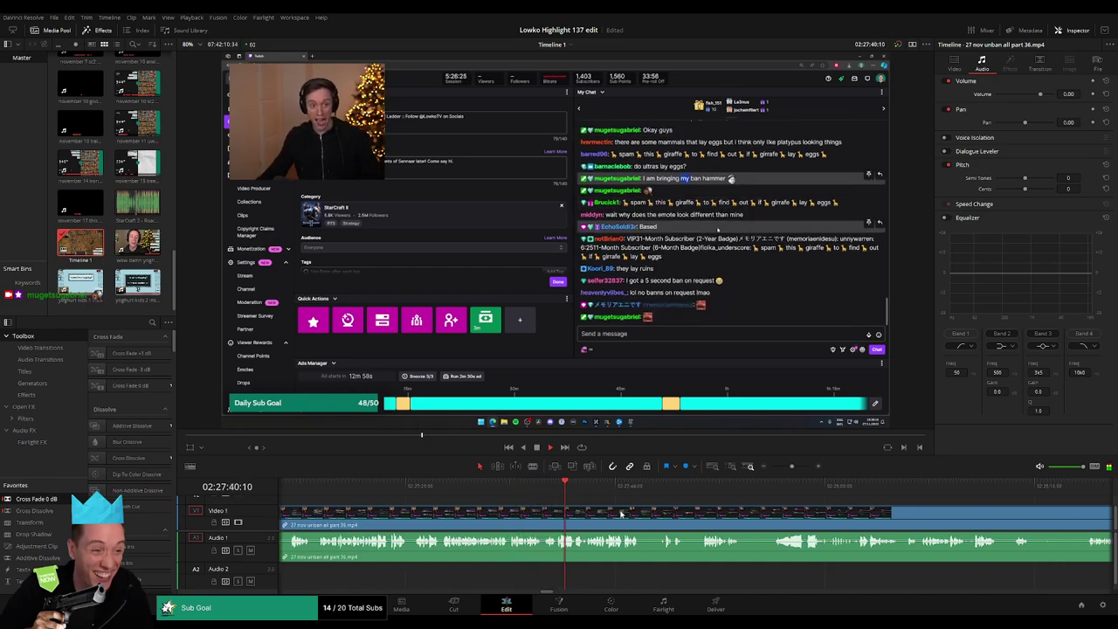
scroll(651, 516, "right", 3)
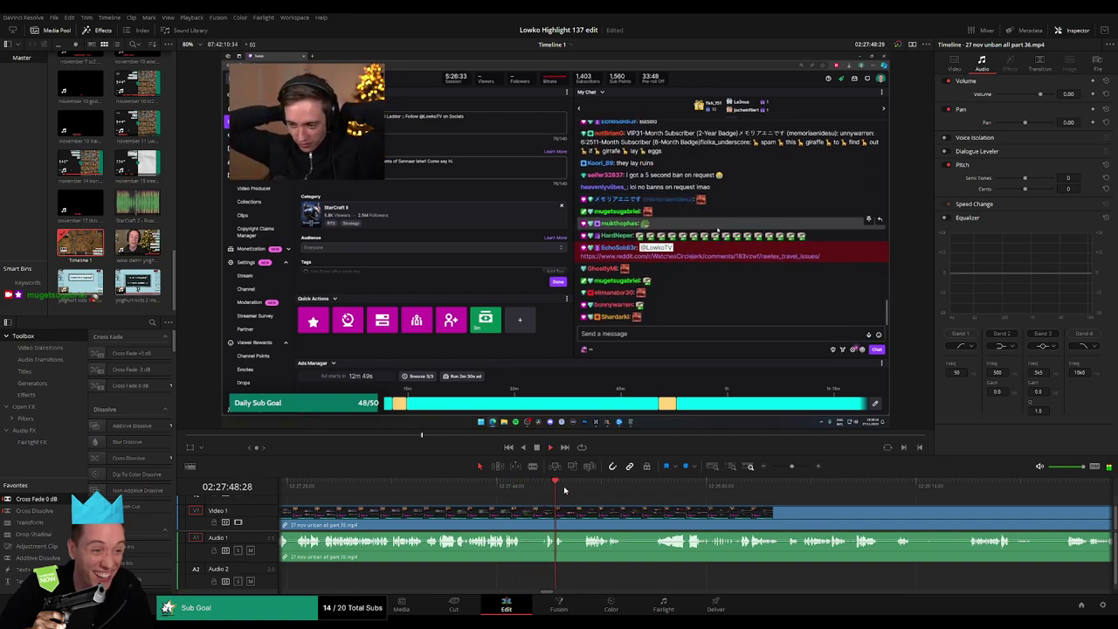
left_click(583, 488)
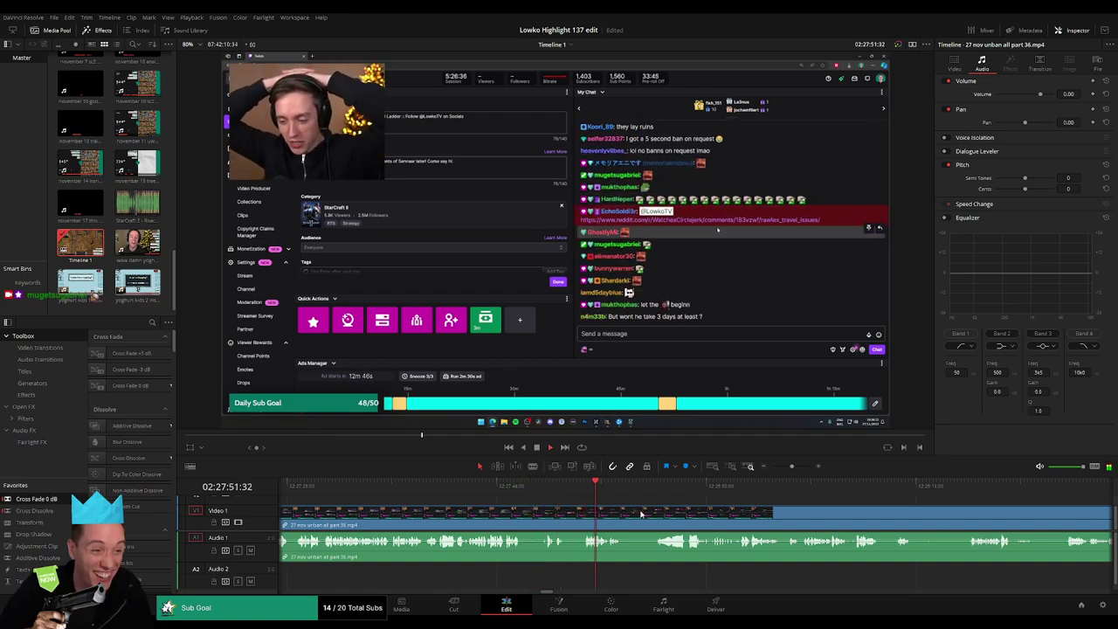
scroll(533, 506, "right", 2)
left_click(532, 515)
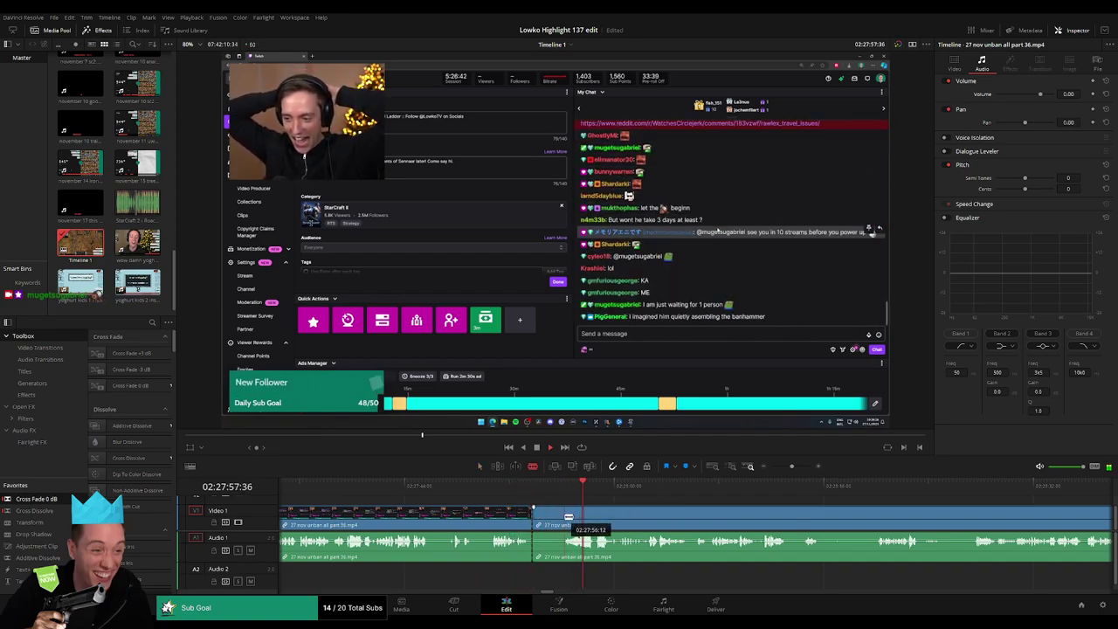
key("Delete")
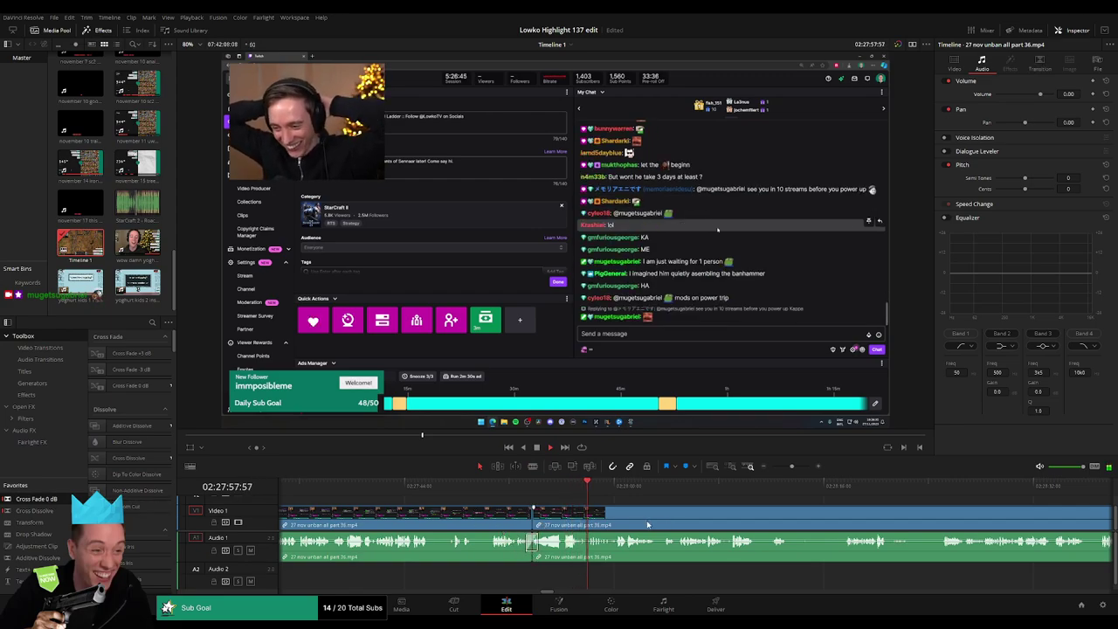
scroll(648, 524, "right", 3)
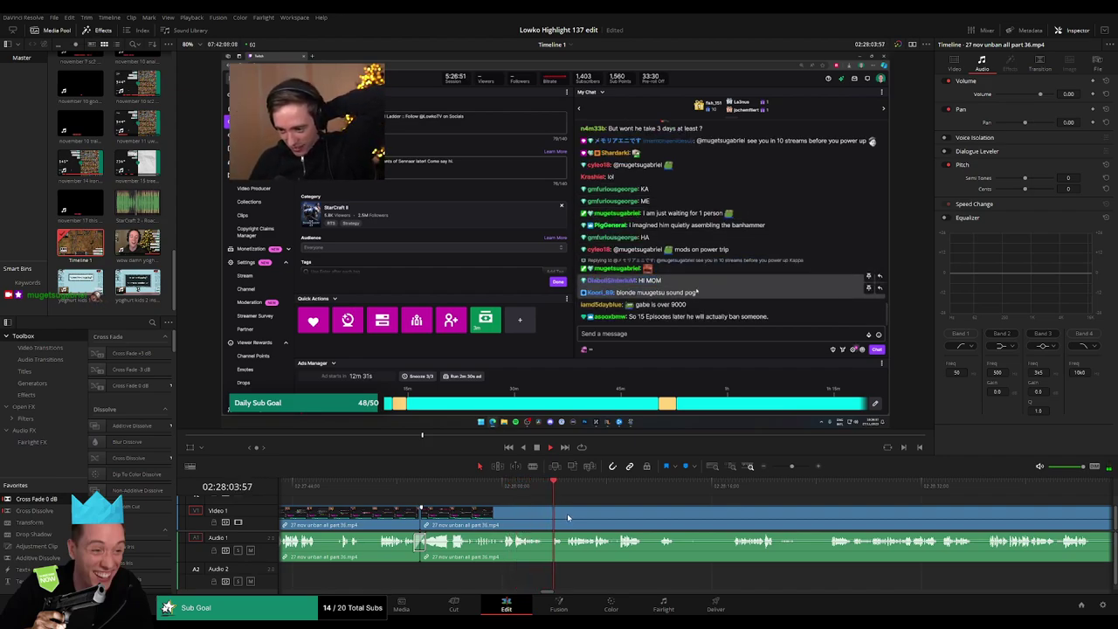
scroll(635, 522, "right", 3)
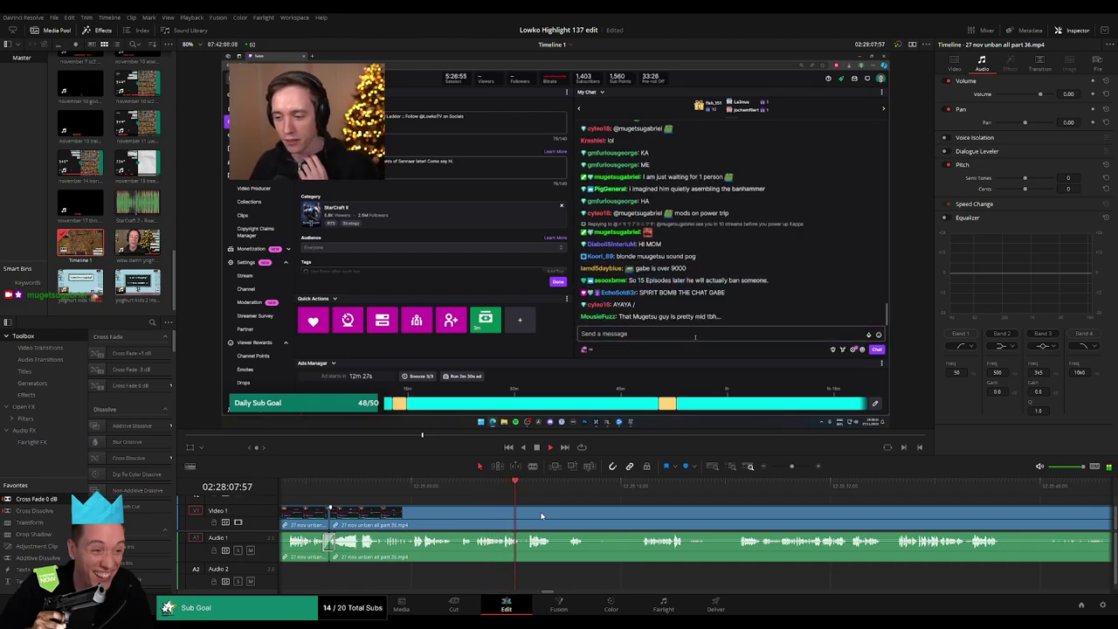
scroll(578, 513, "right", 2)
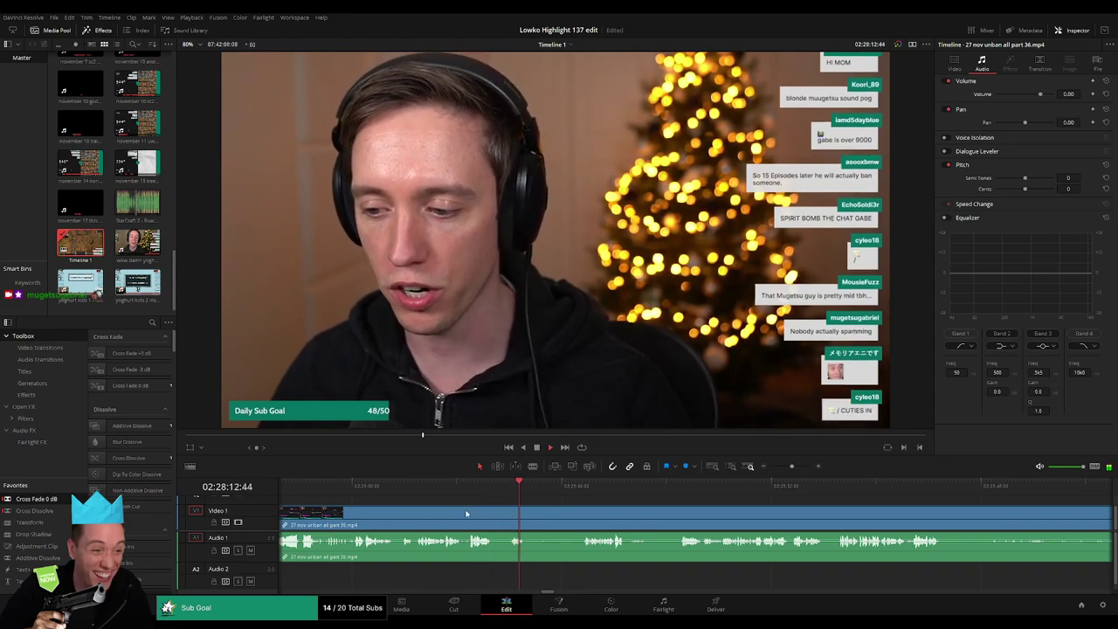
Step: Blade both edges of the first webcam-talk stretch and ripple-delete it
key("b")
left_click(462, 522)
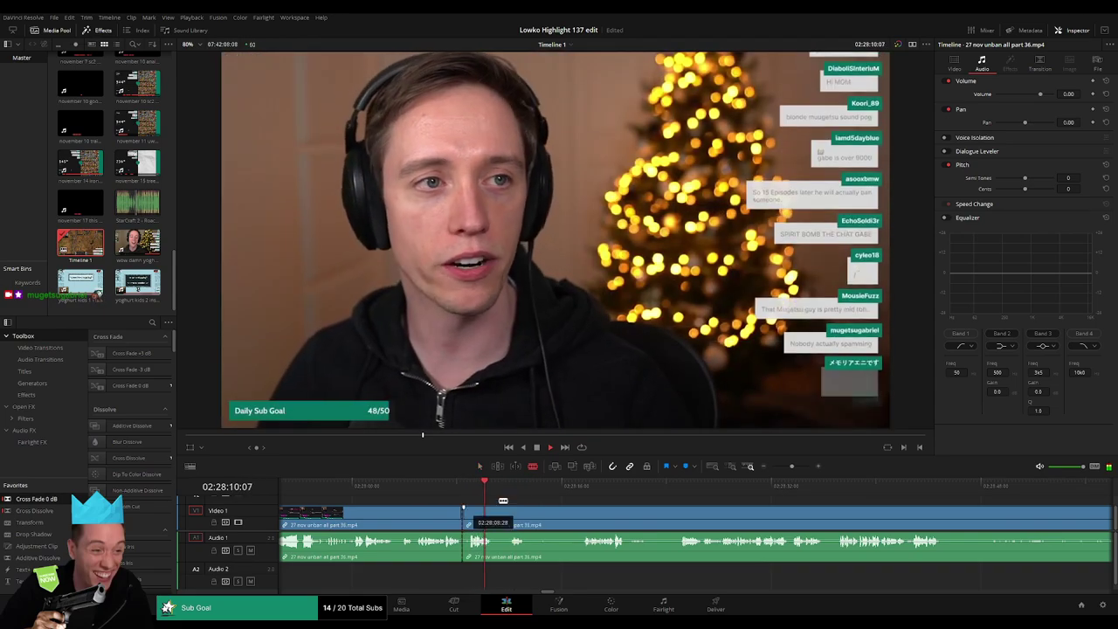
left_click(589, 518)
key("a")
left_click(524, 516)
key("BackSpace")
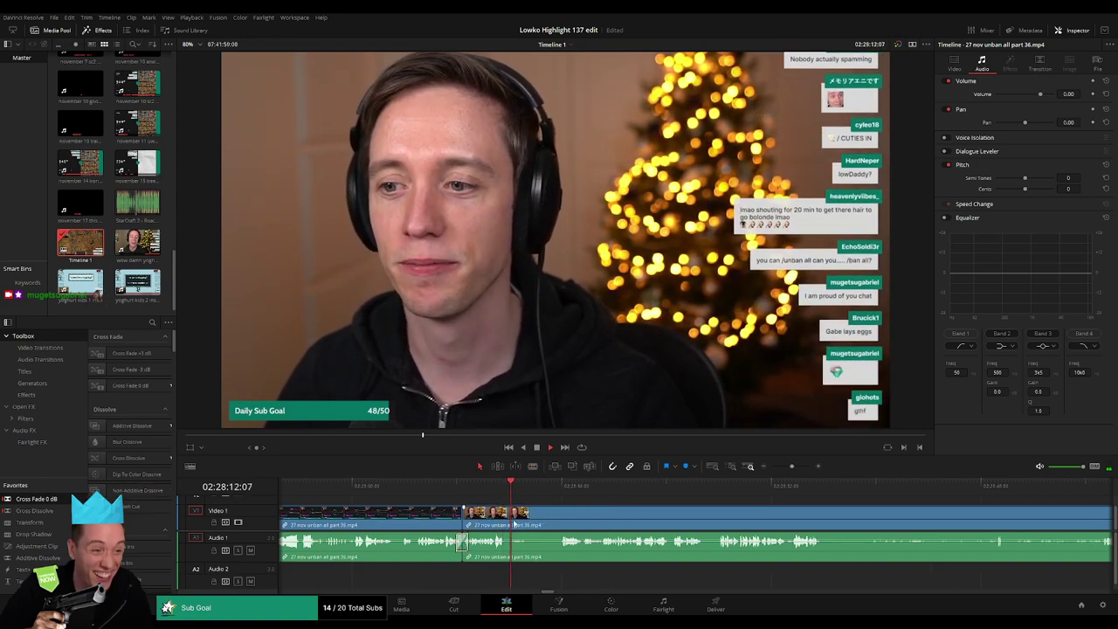
Step: Cut out the second talking stretch, then delete the leftover gap so the clips join
key("b")
left_click(511, 521)
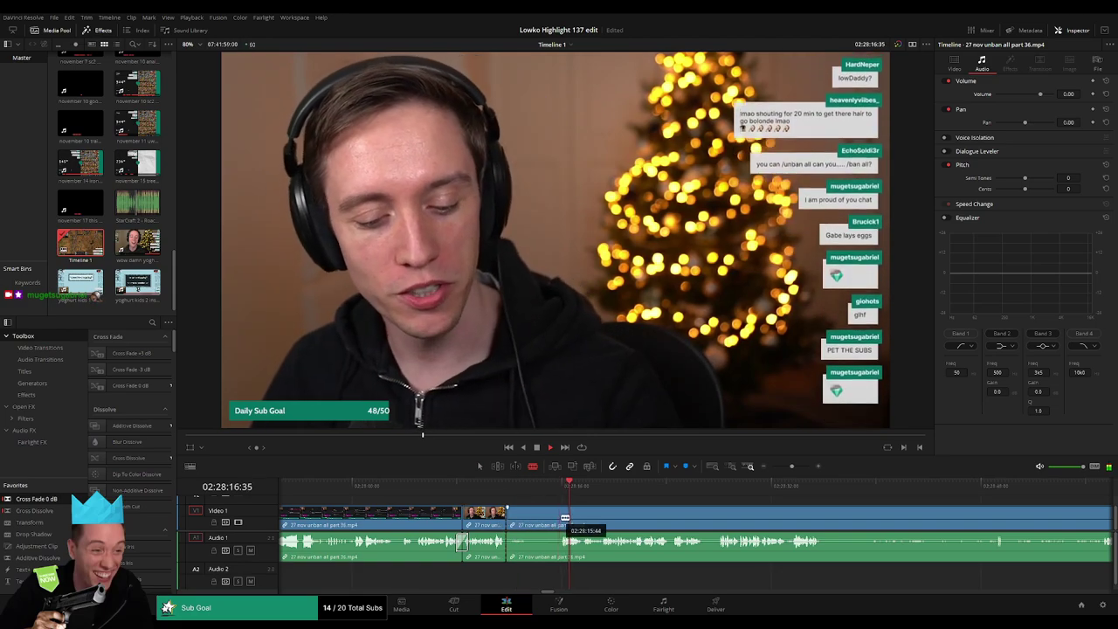
left_click(566, 518)
key("a")
left_click(537, 518)
key("BackSpace")
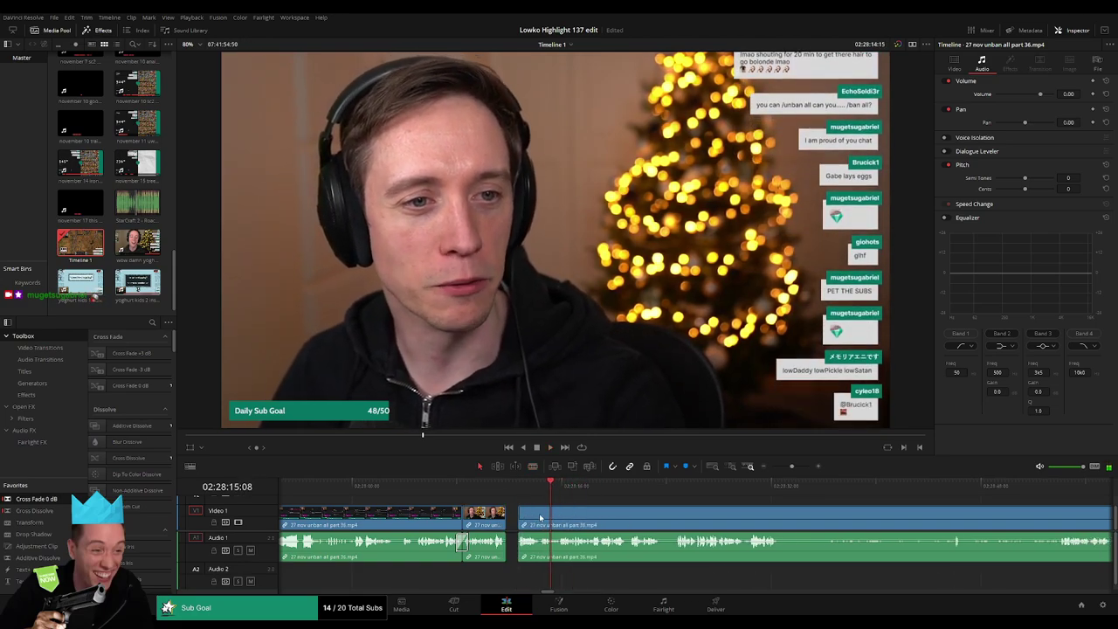
left_click(512, 518)
key("BackSpace")
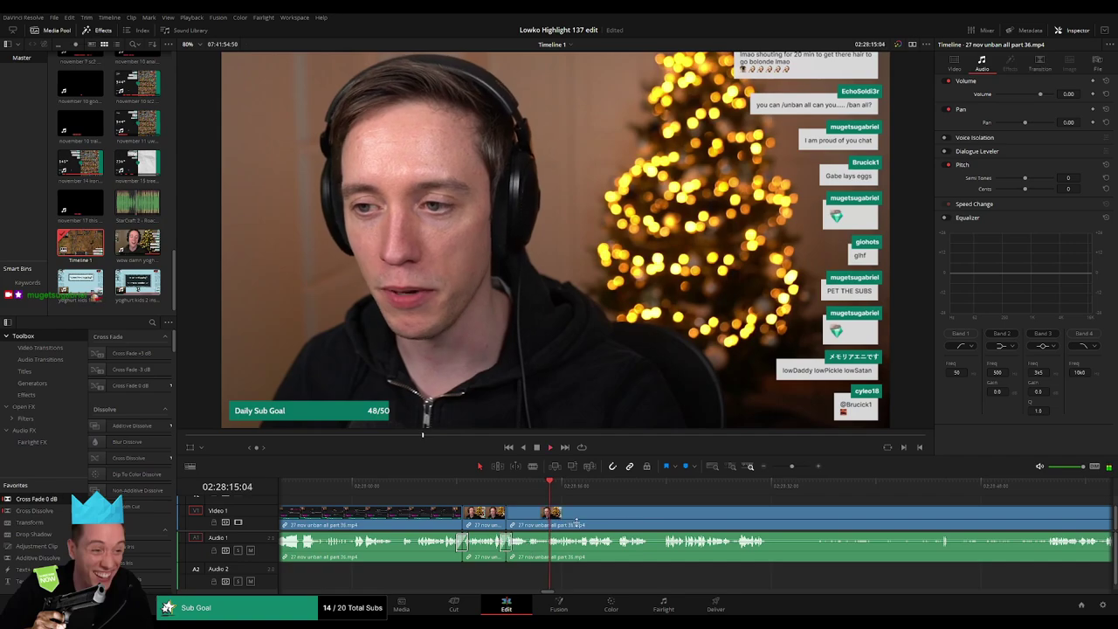
scroll(514, 513, "right", 3)
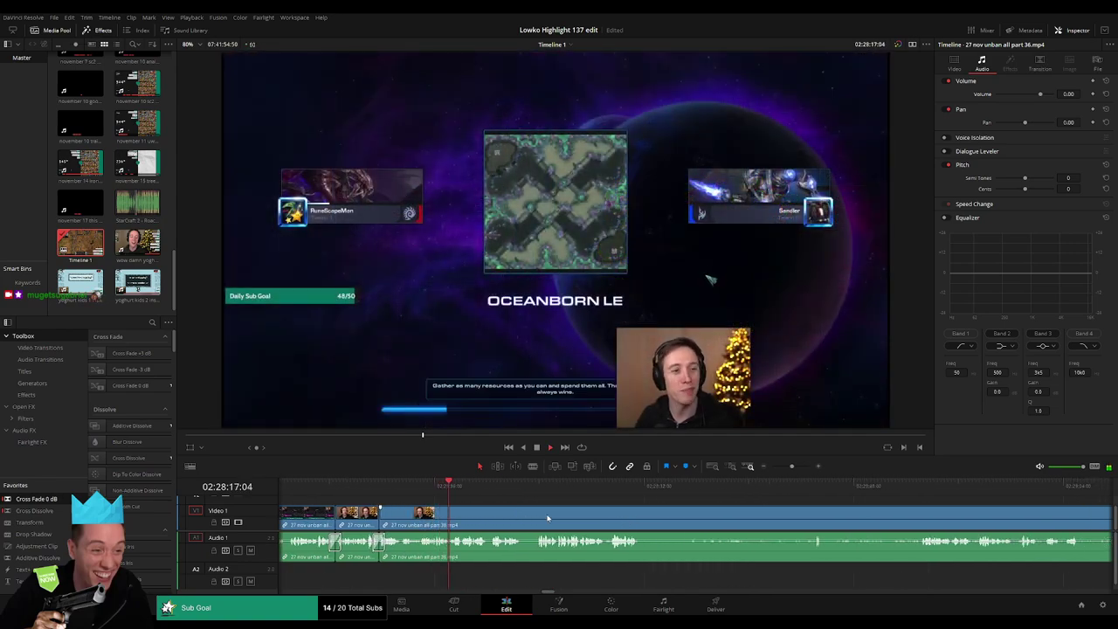
Step: Delete the tiny leftover clip, then cut away the pre-action stretch before the game begins
scroll(513, 515, "right", 1)
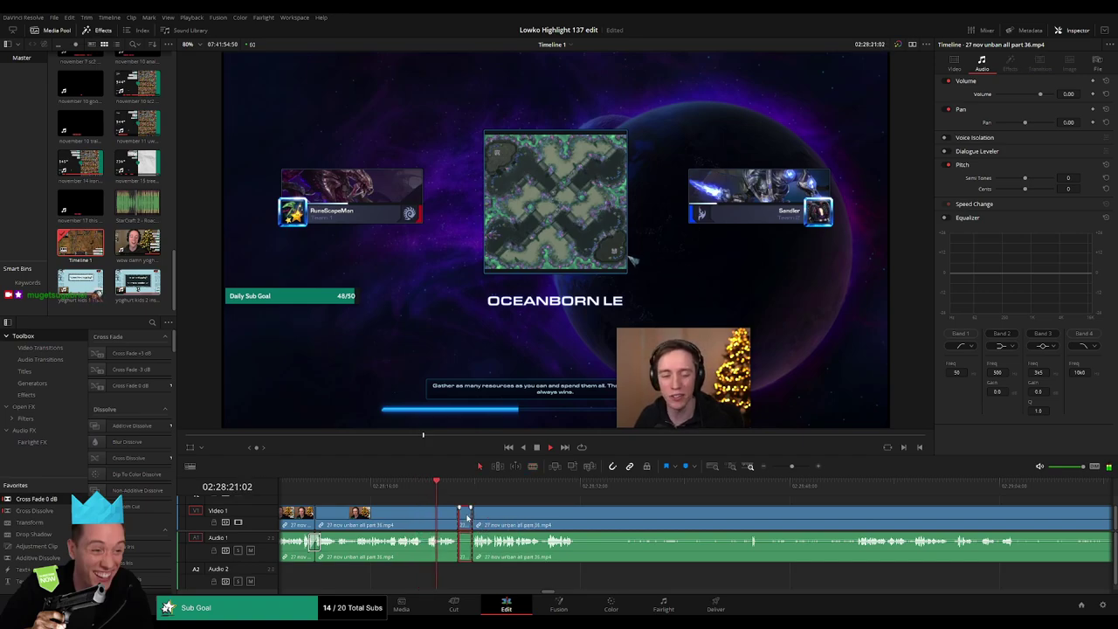
key("BackSpace")
left_click(465, 522)
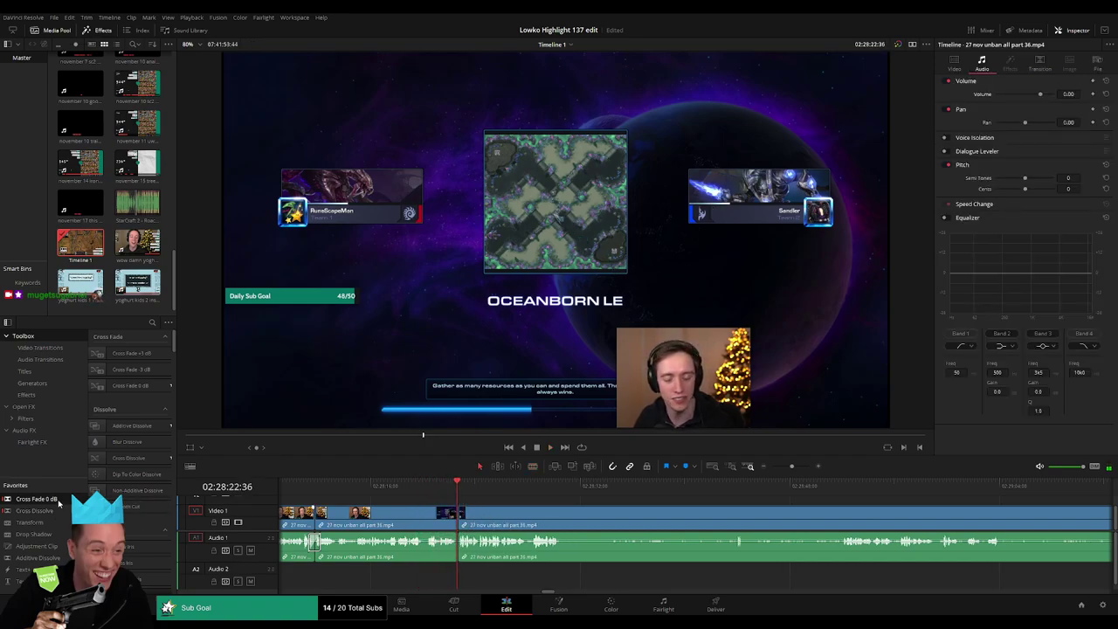
scroll(608, 528, "down", 2)
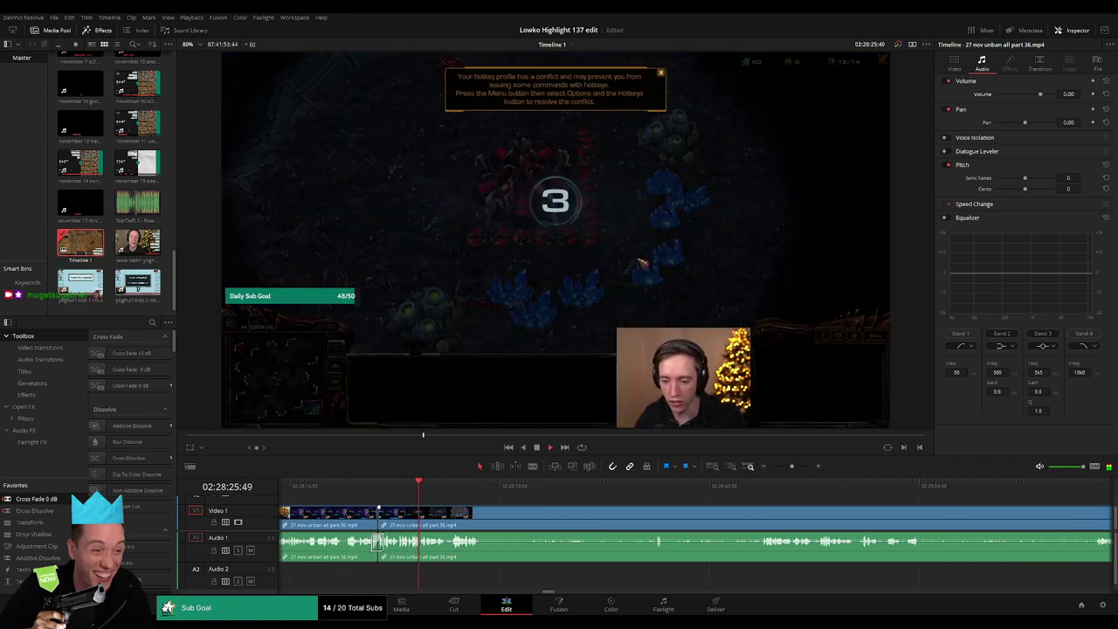
scroll(489, 535, "down", 1)
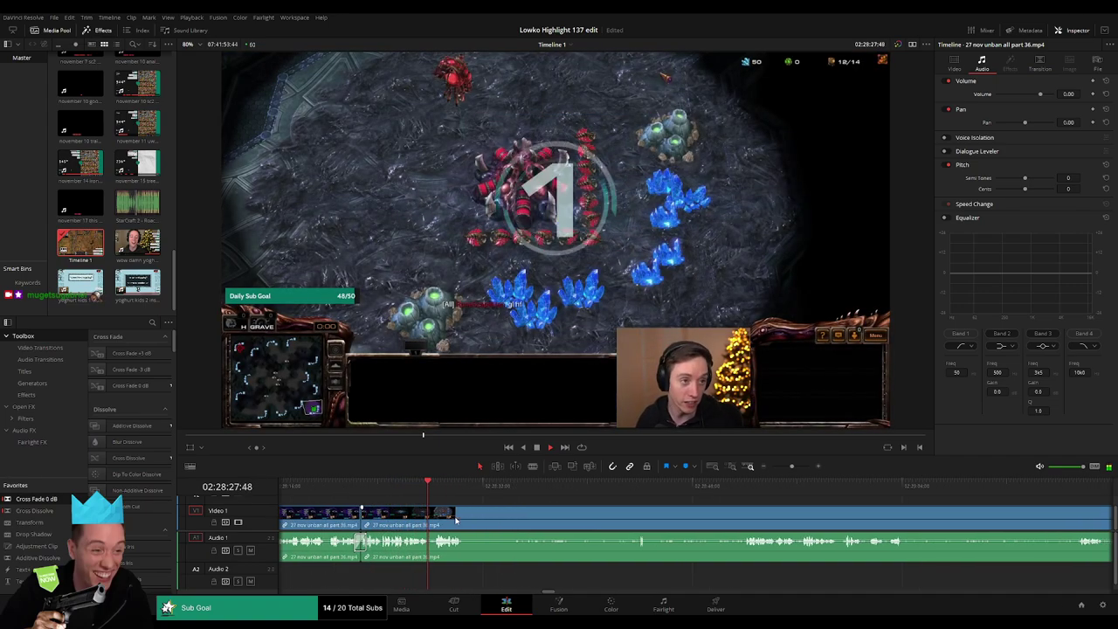
scroll(442, 519, "down", 1)
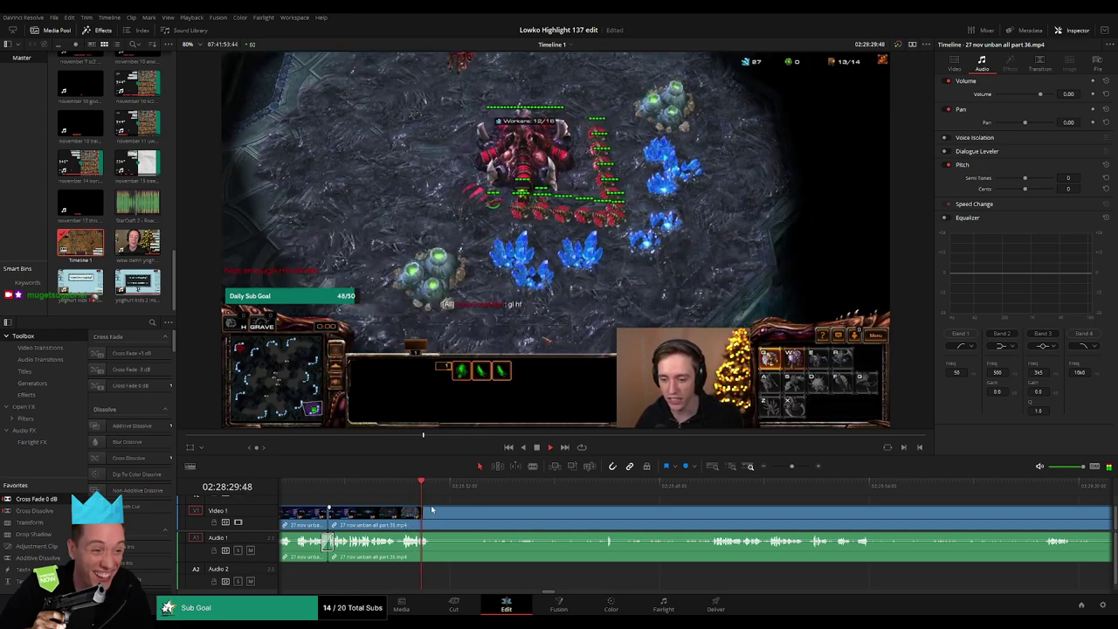
left_click(474, 494)
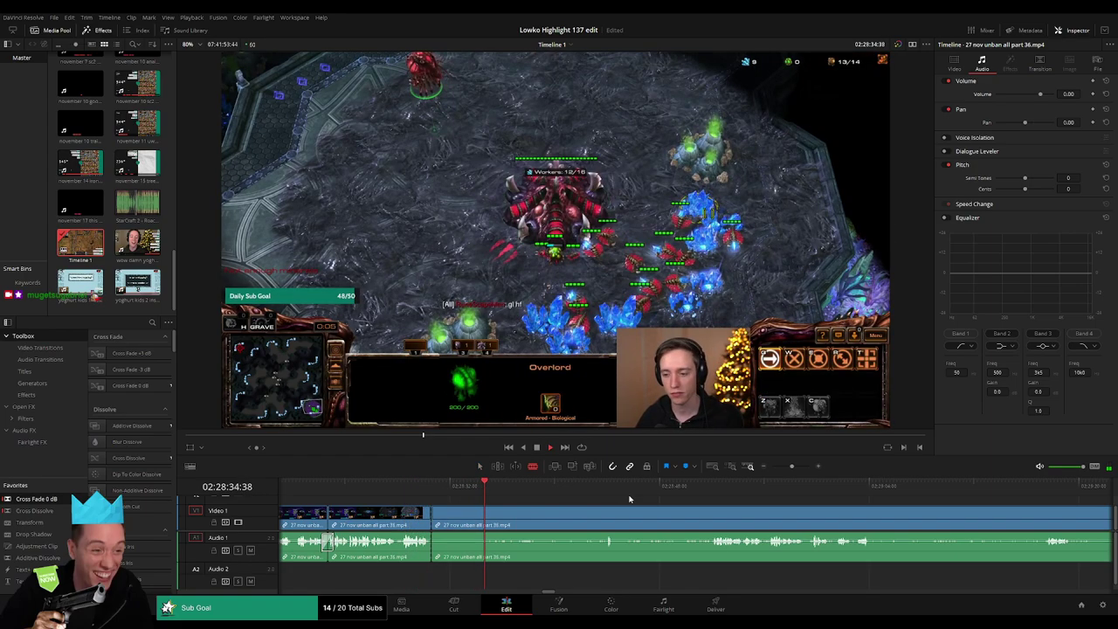
left_click(709, 491)
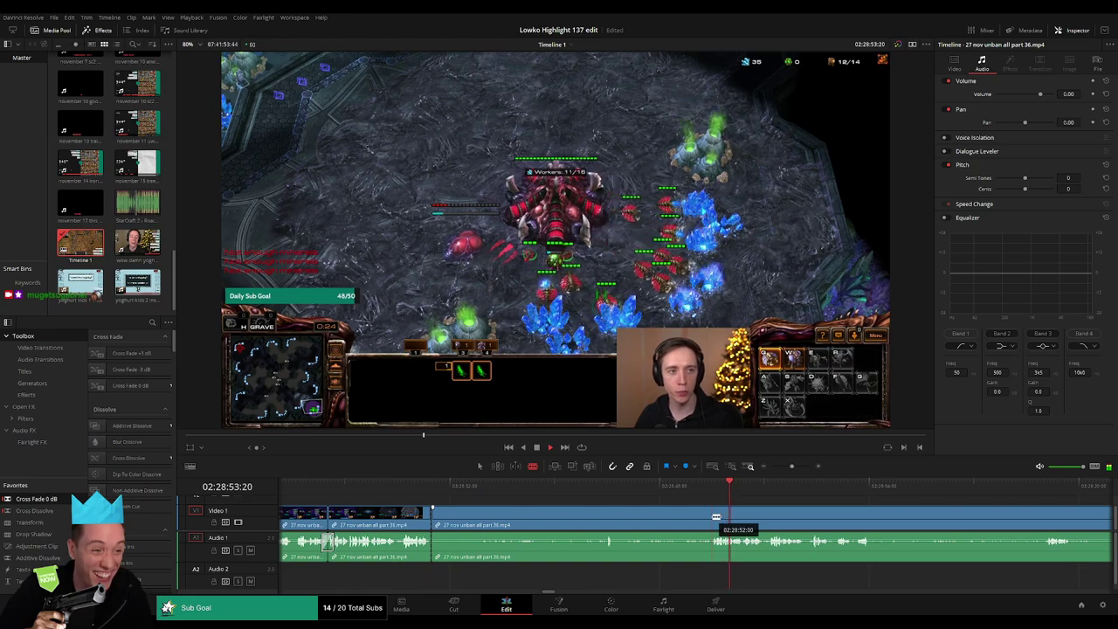
left_click(713, 517)
key("a")
left_click(677, 518)
key("Delete")
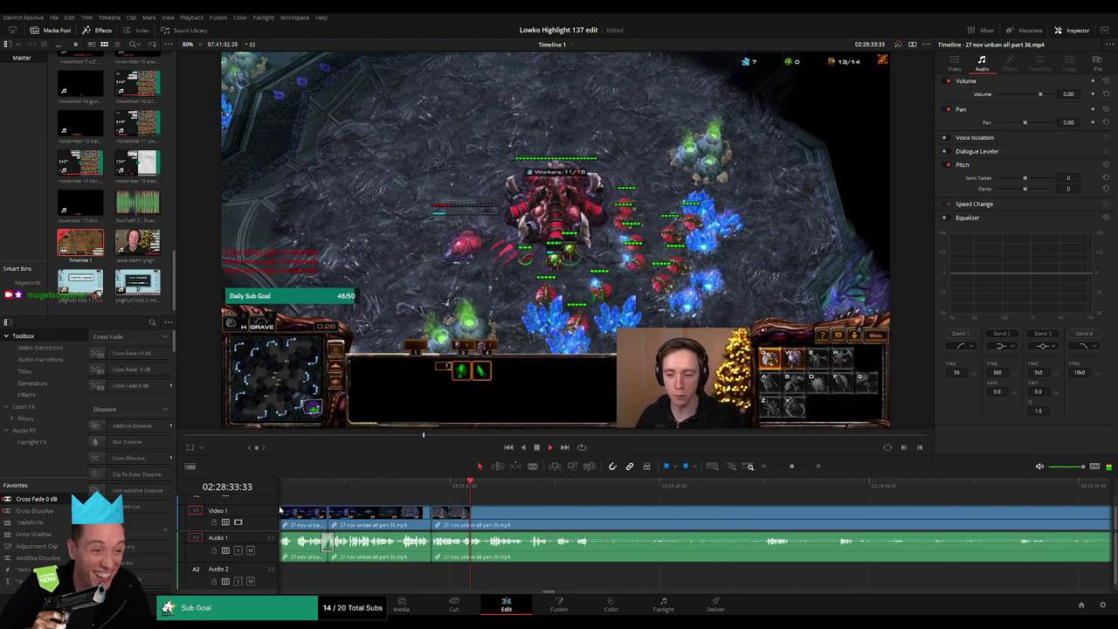
Step: Review playback and ripple-delete the slow stretch between two blade cuts
key("space")
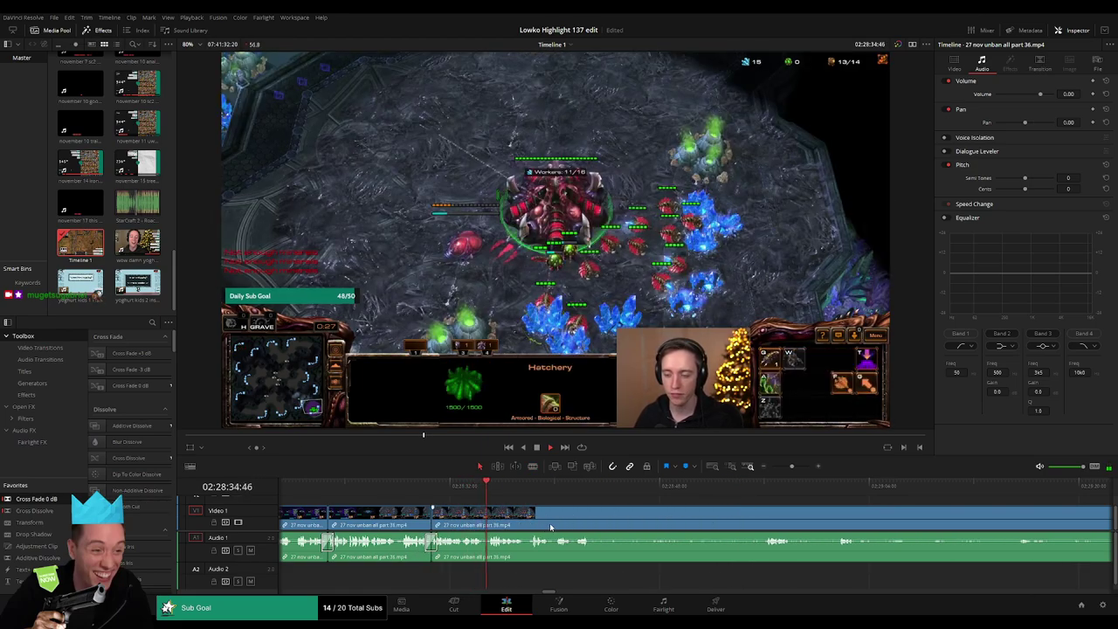
key("space")
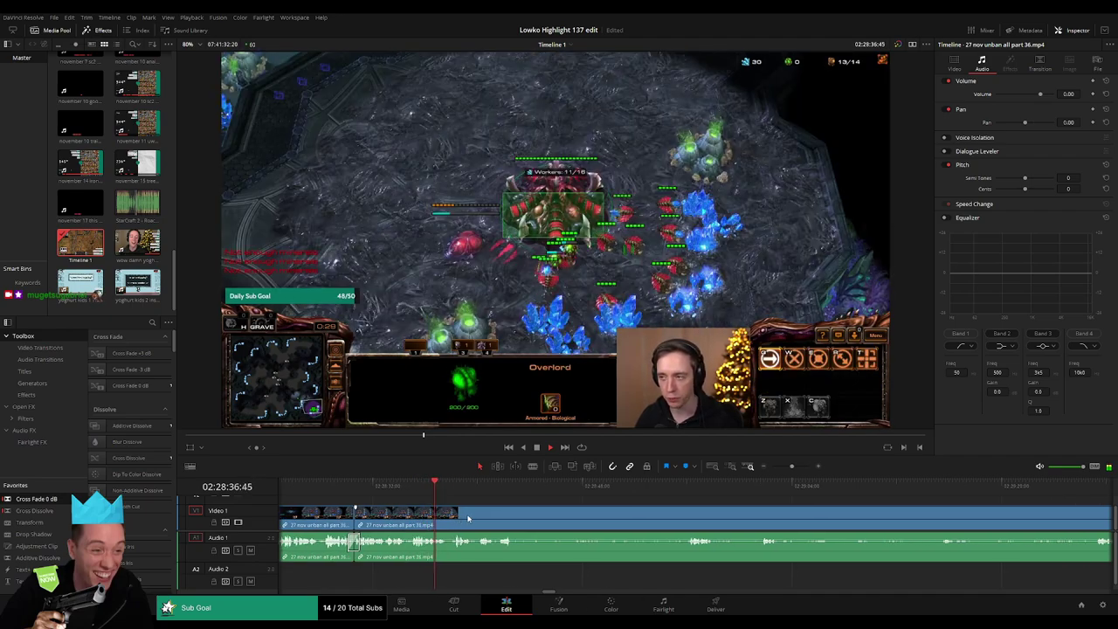
left_click(443, 520)
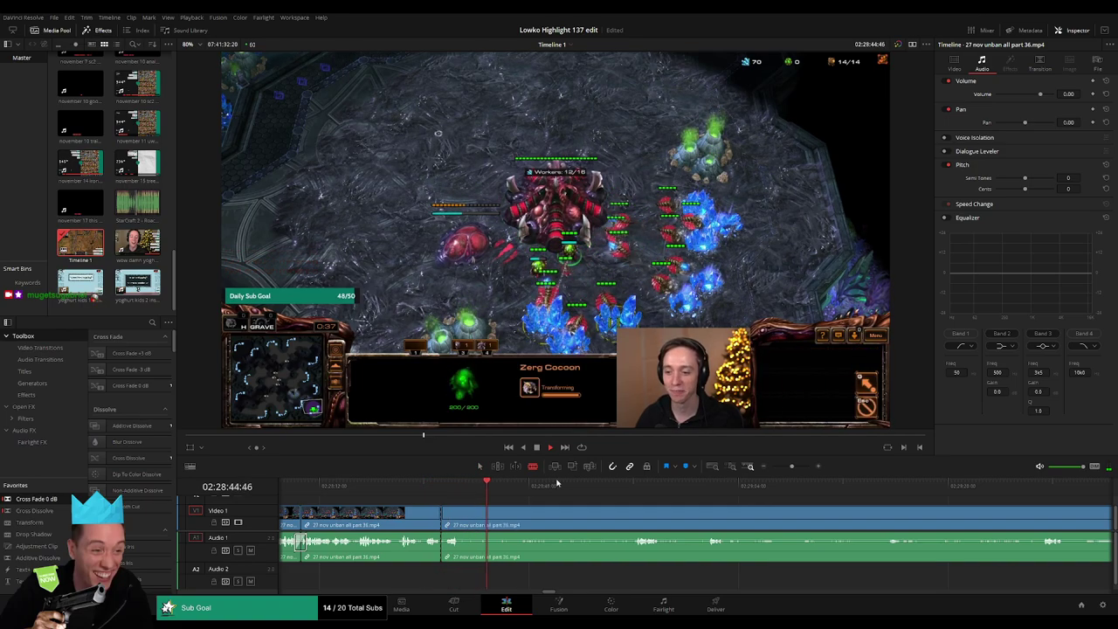
left_click(632, 515)
left_click(660, 516)
key("a")
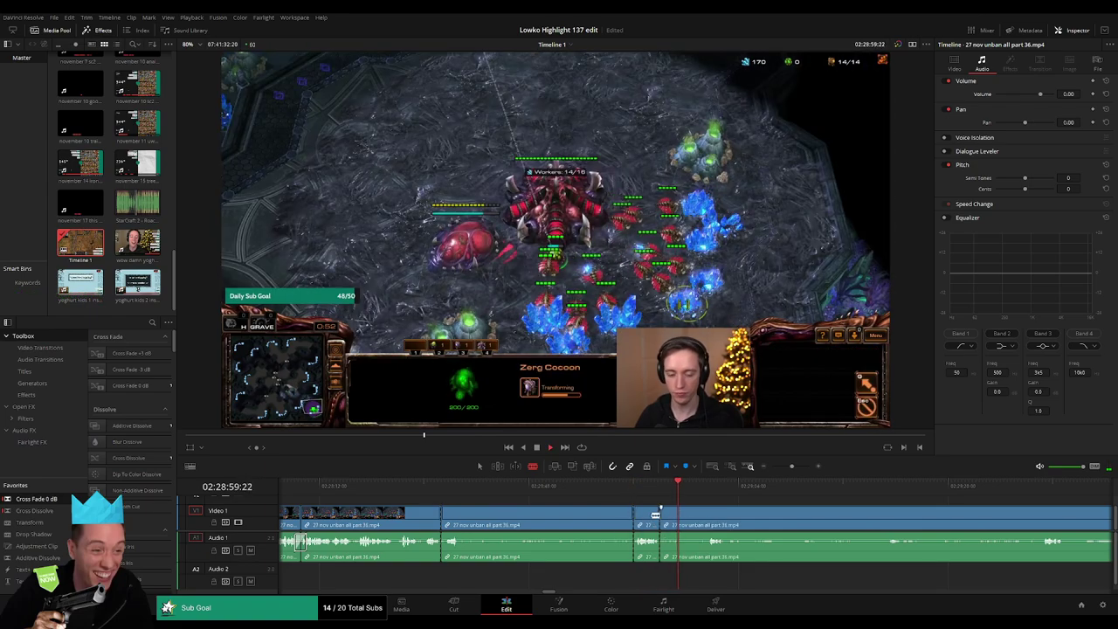
left_click(588, 517)
key("Delete")
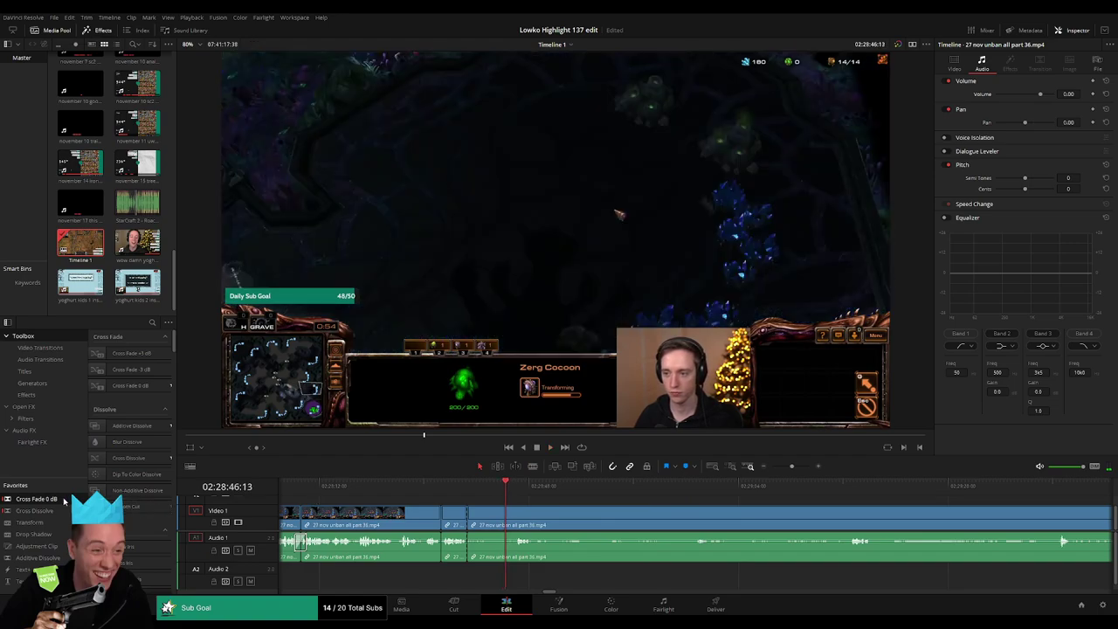
Step: Blade the part 36 clip where the next unwanted stretch begins and delete that section
key("space")
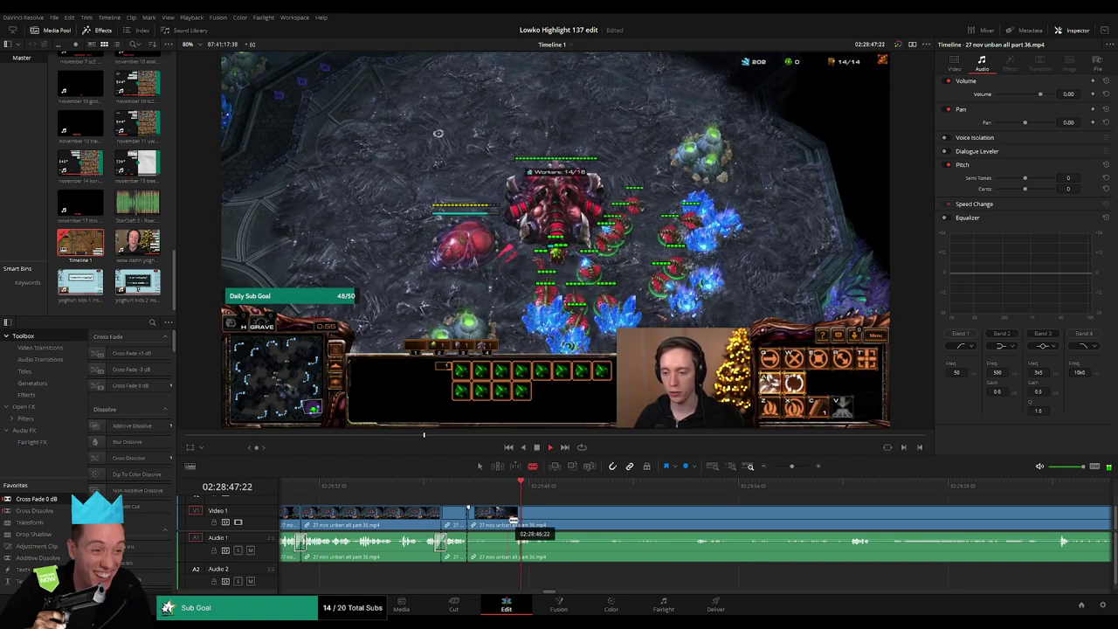
key("b")
left_click(518, 522)
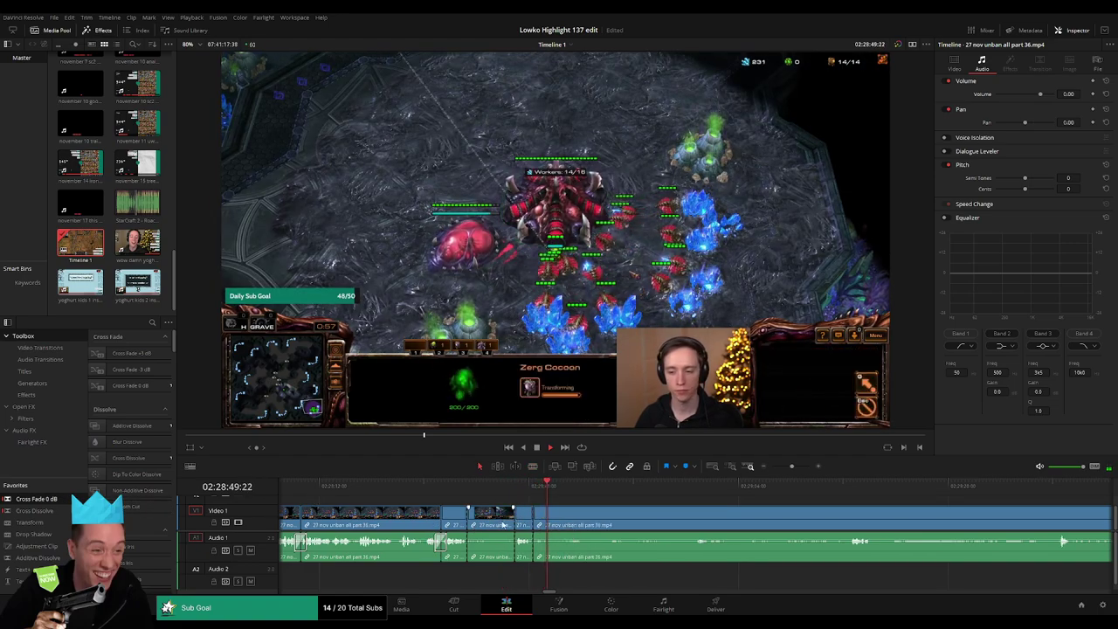
key("Delete")
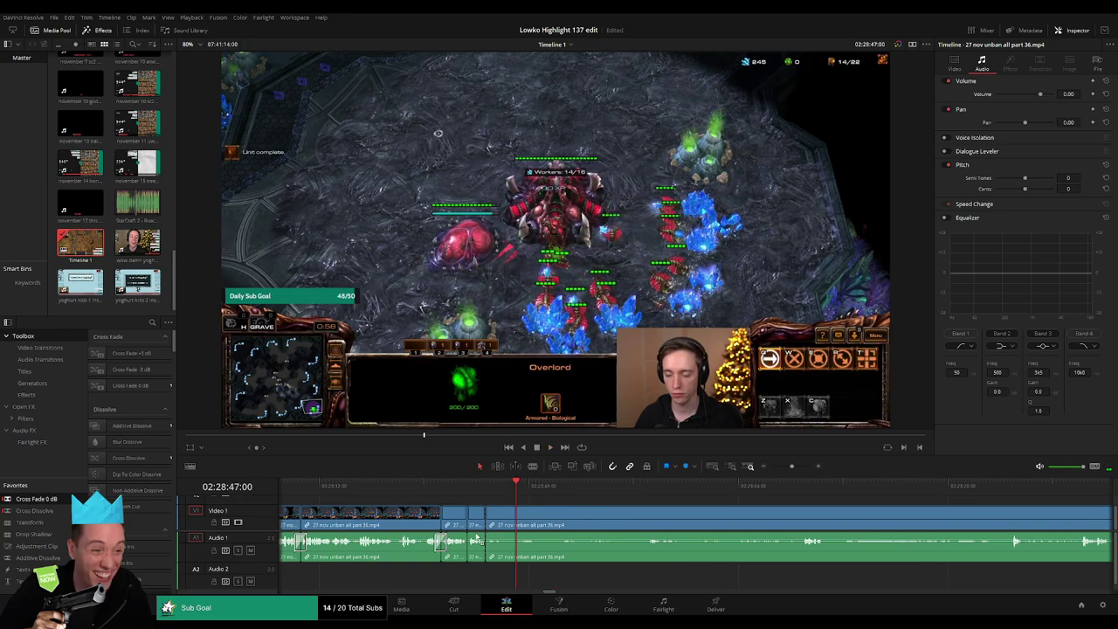
key("l")
key("l")
key("l")
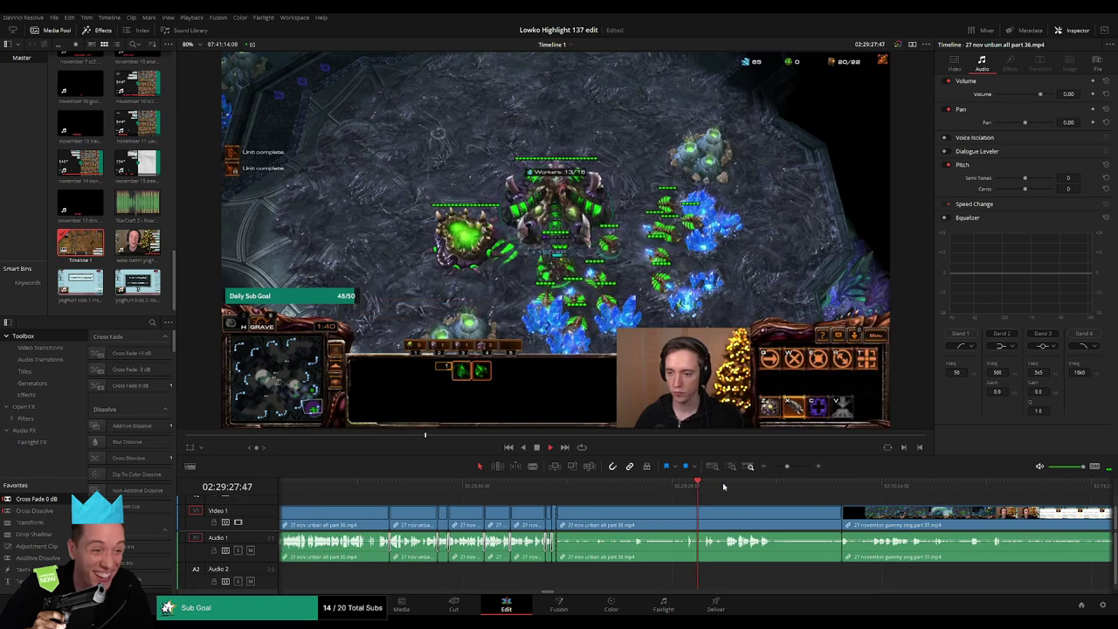
Step: Ripple-delete the leftover part 36 clip and scrub through part 37's facecam chat section
left_click(740, 523)
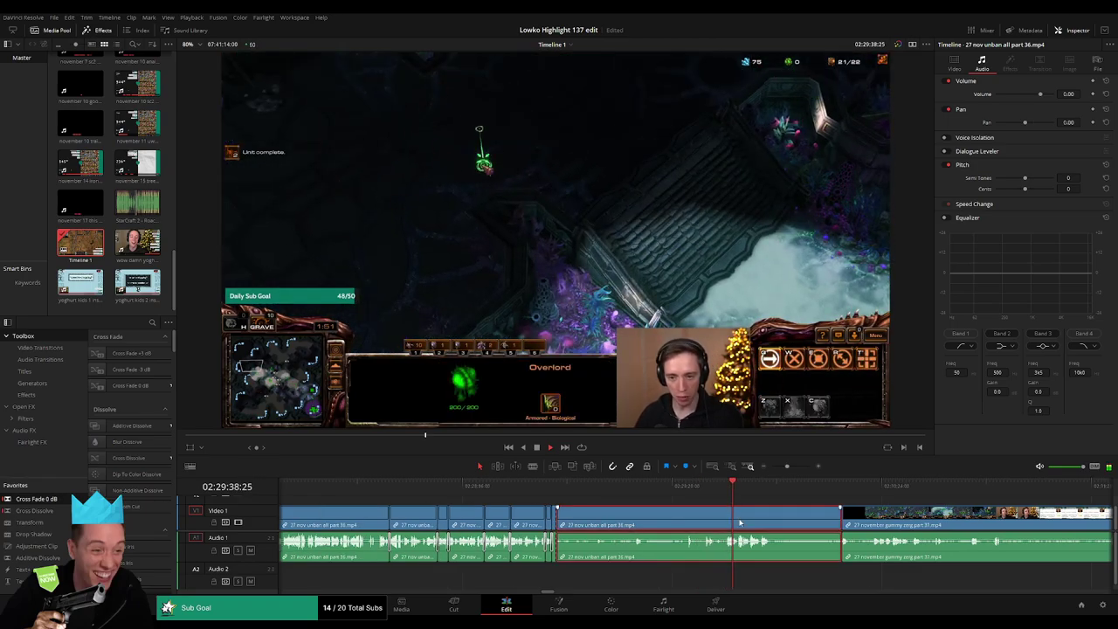
key("Delete")
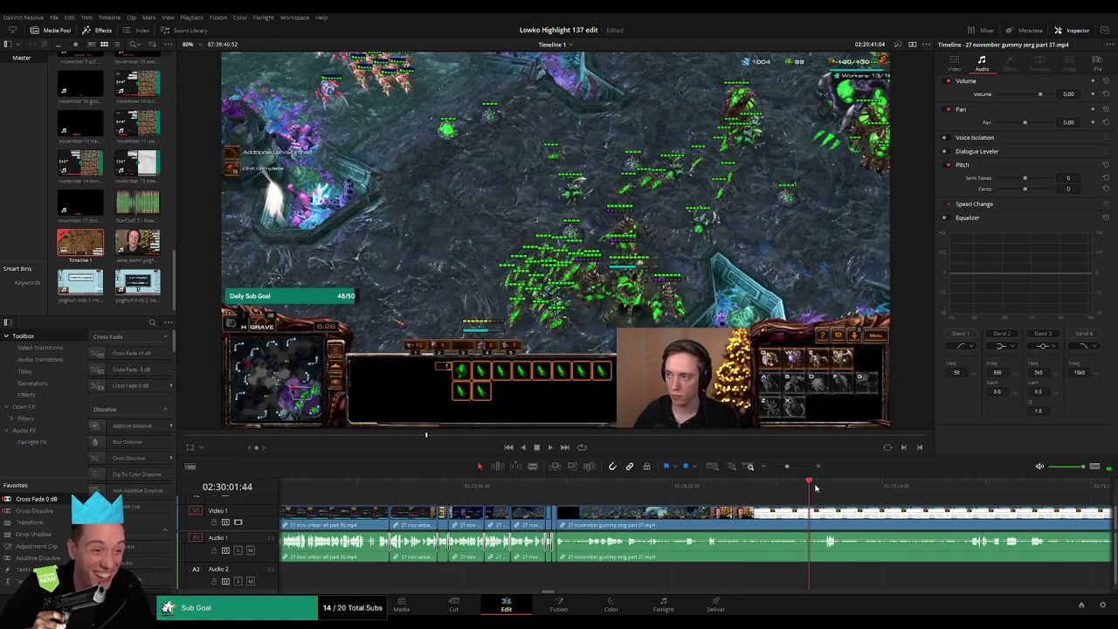
scroll(715, 491, "right", 3)
left_click(696, 487)
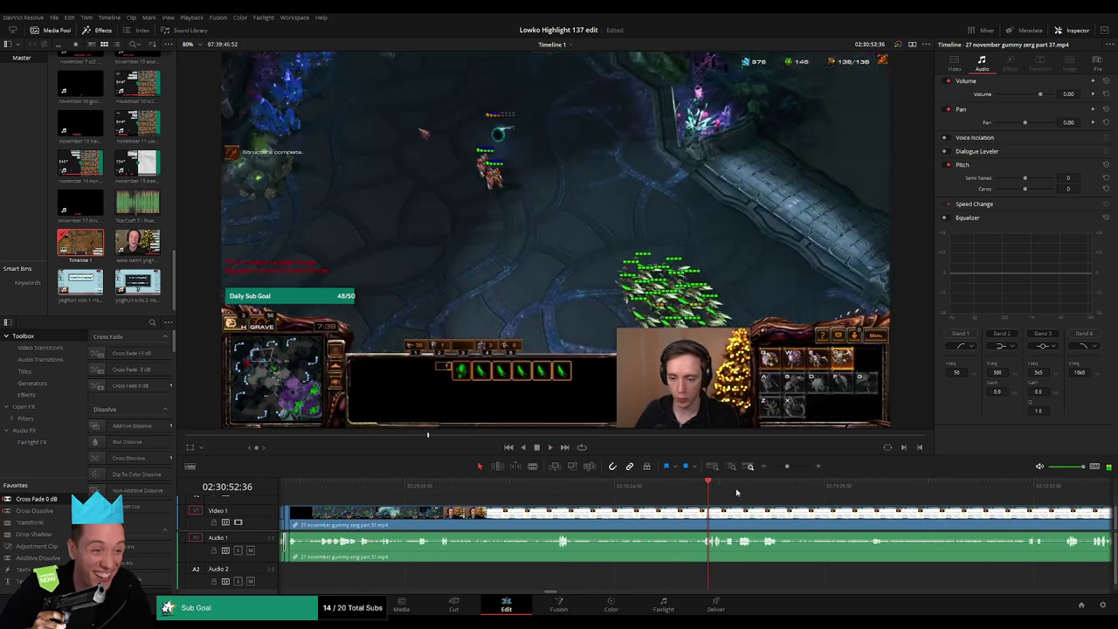
left_click_drag(738, 491, 1066, 487)
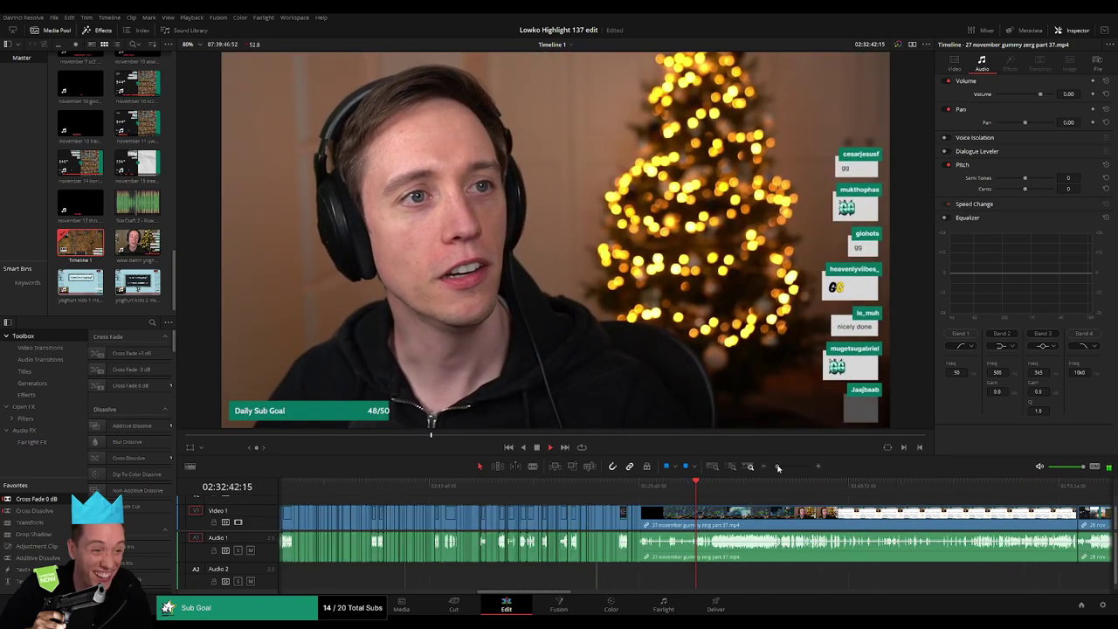
left_click(796, 487)
key("space")
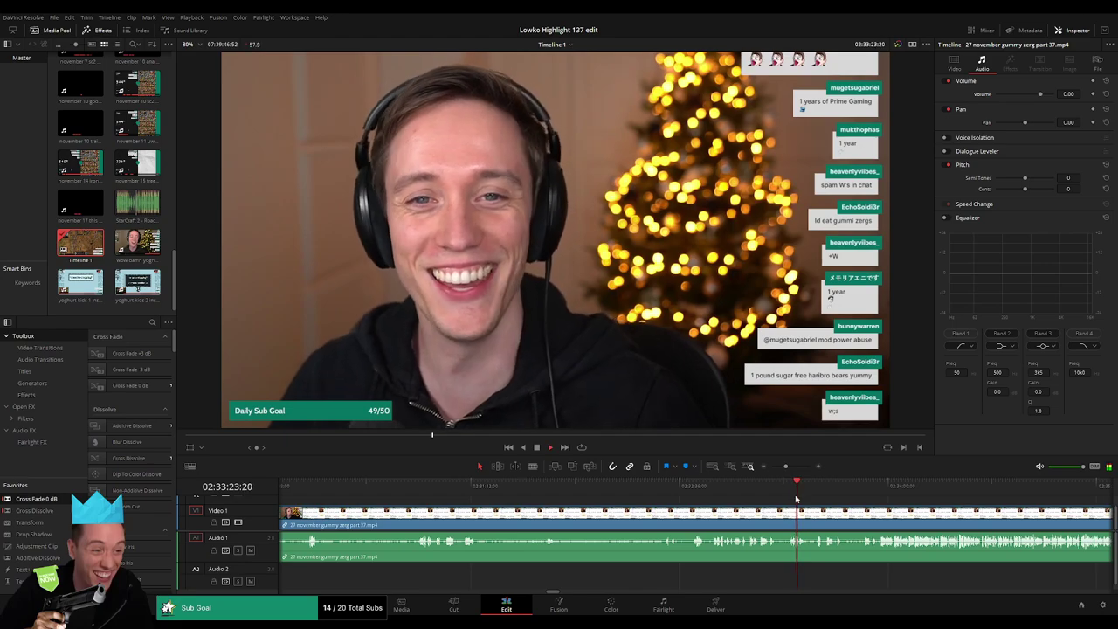
left_click(698, 487)
left_click(715, 489)
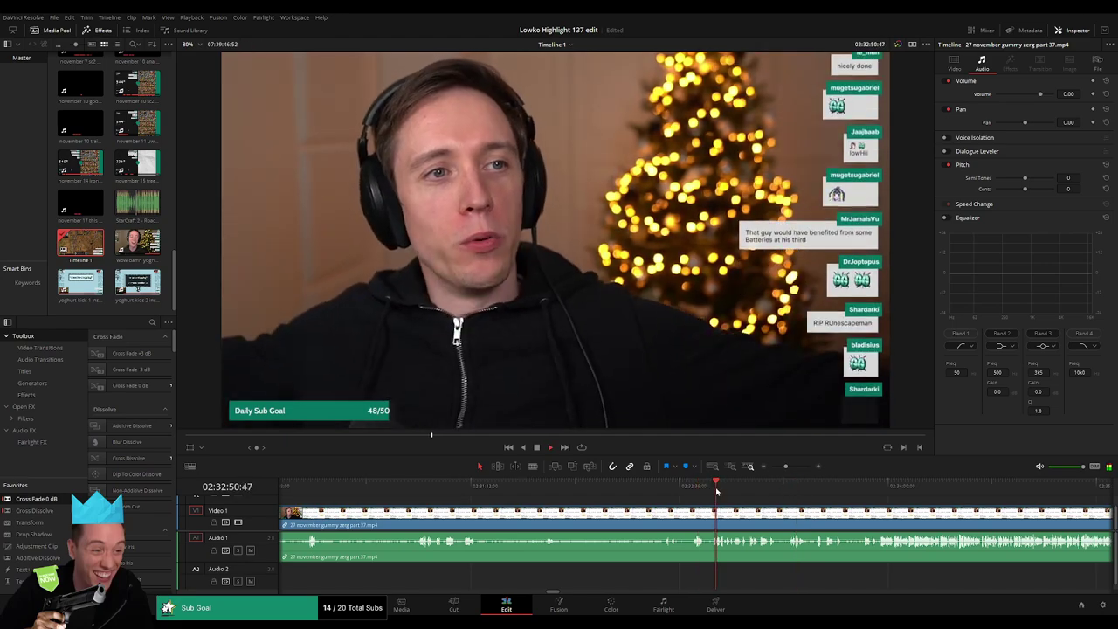
left_click(742, 489)
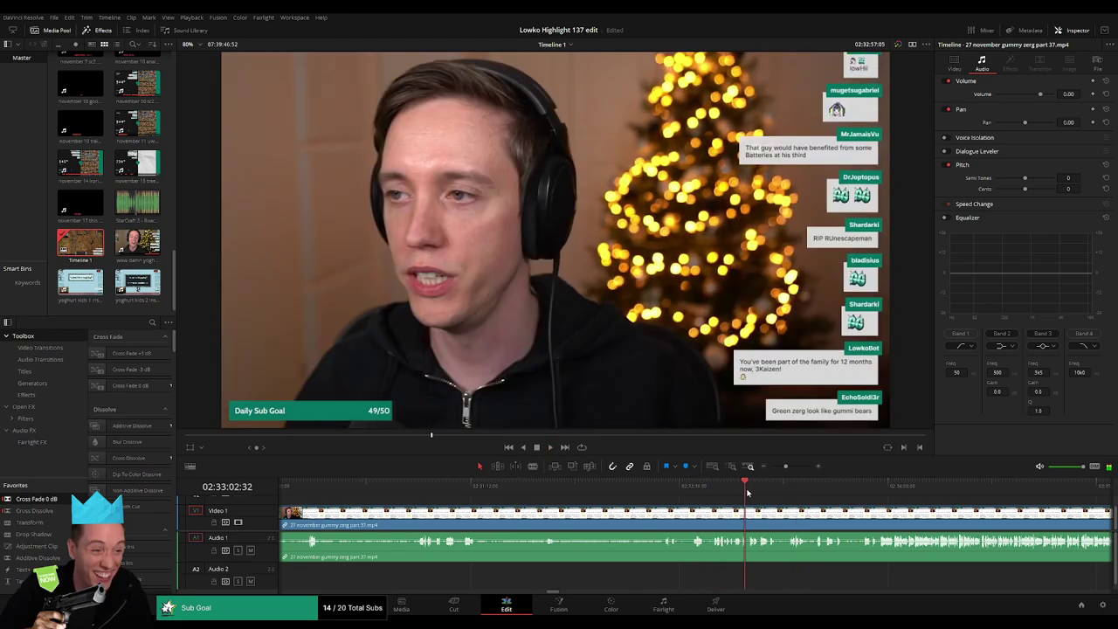
left_click(786, 489)
left_click(789, 494)
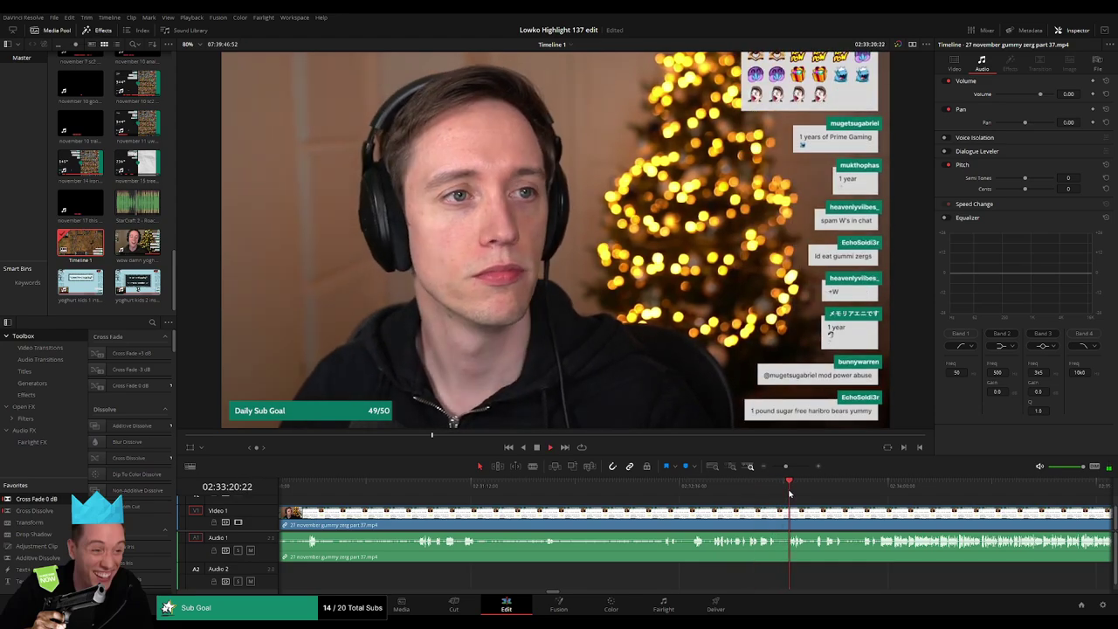
Step: Trim the gummy zerg part 37 clip's start to the end of the gameplay and delete the gap
left_click_drag(788, 466, 790, 468)
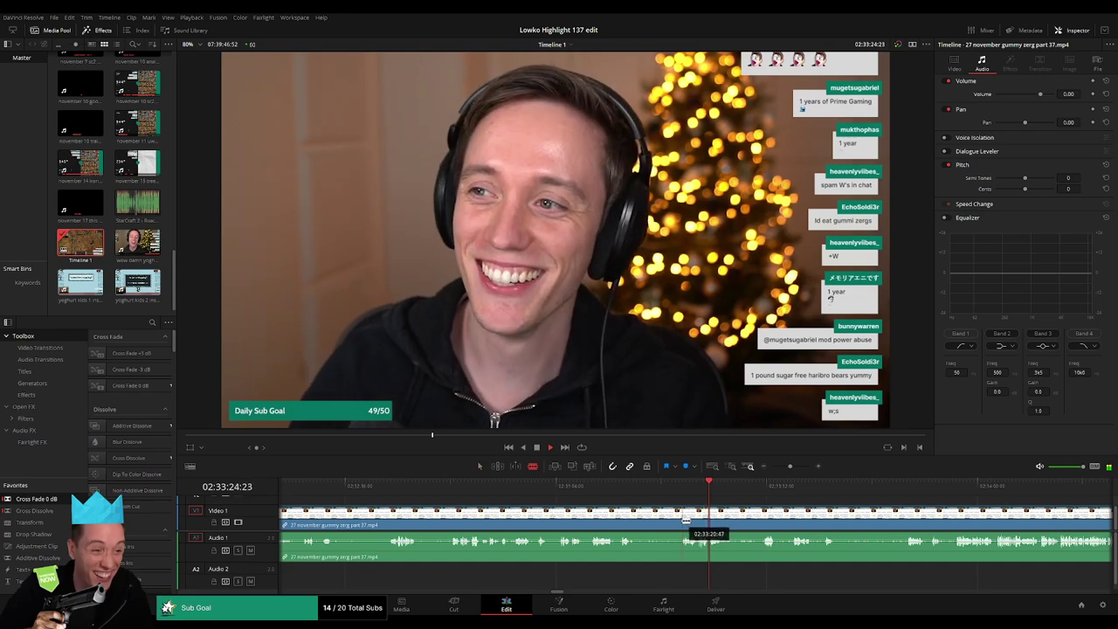
left_click(766, 492)
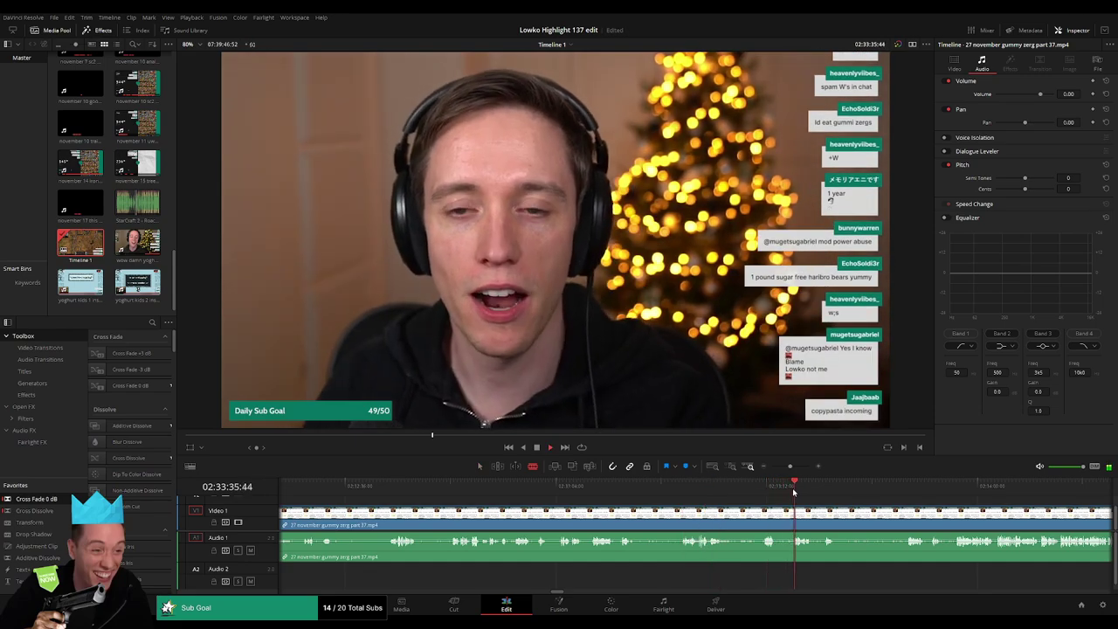
scroll(693, 503, "right", 2)
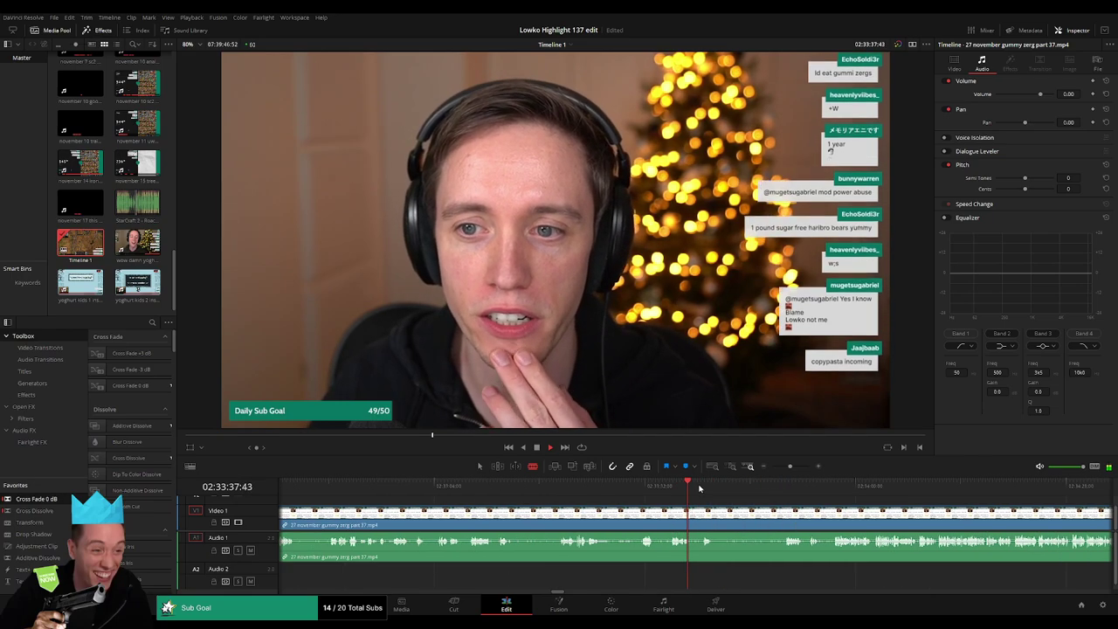
left_click(703, 487)
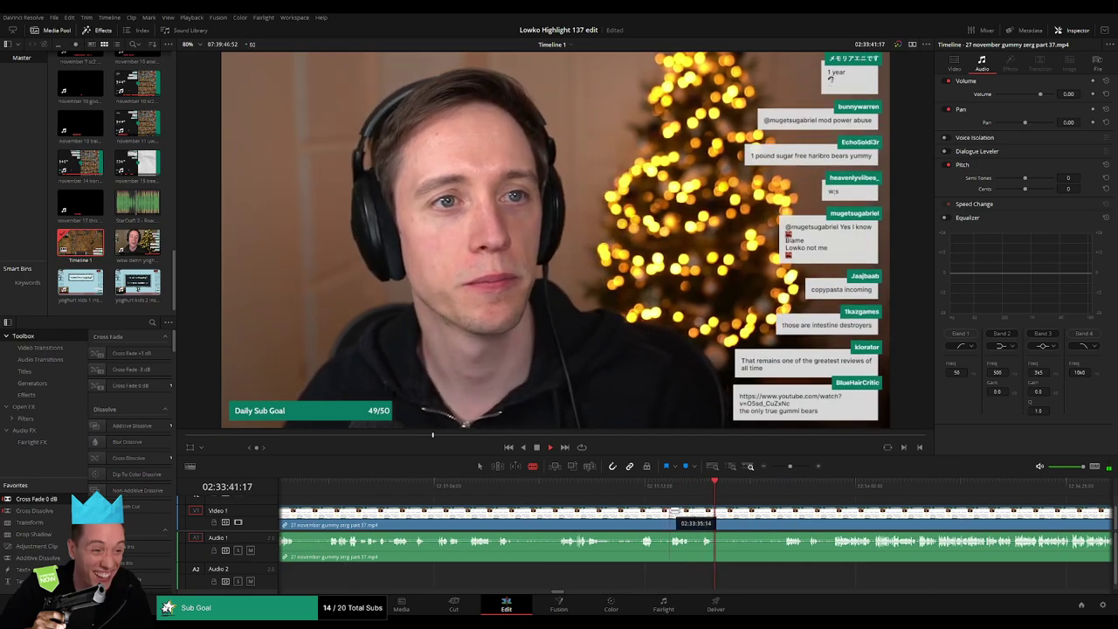
left_click(332, 489)
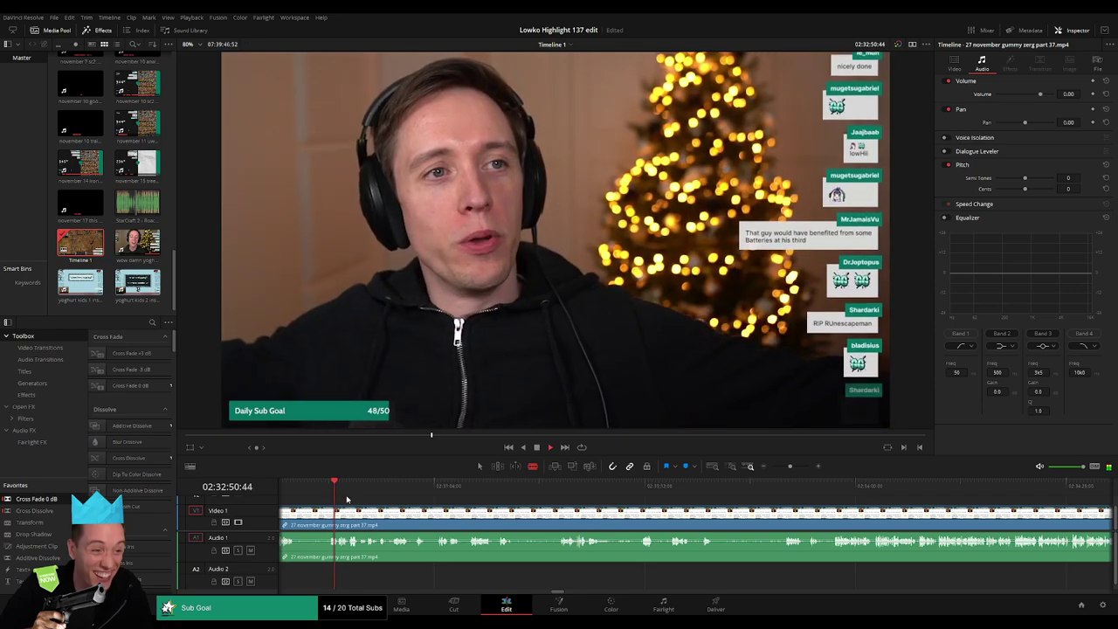
scroll(420, 499, "left", 2)
scroll(511, 500, "left", 3)
left_click(499, 489)
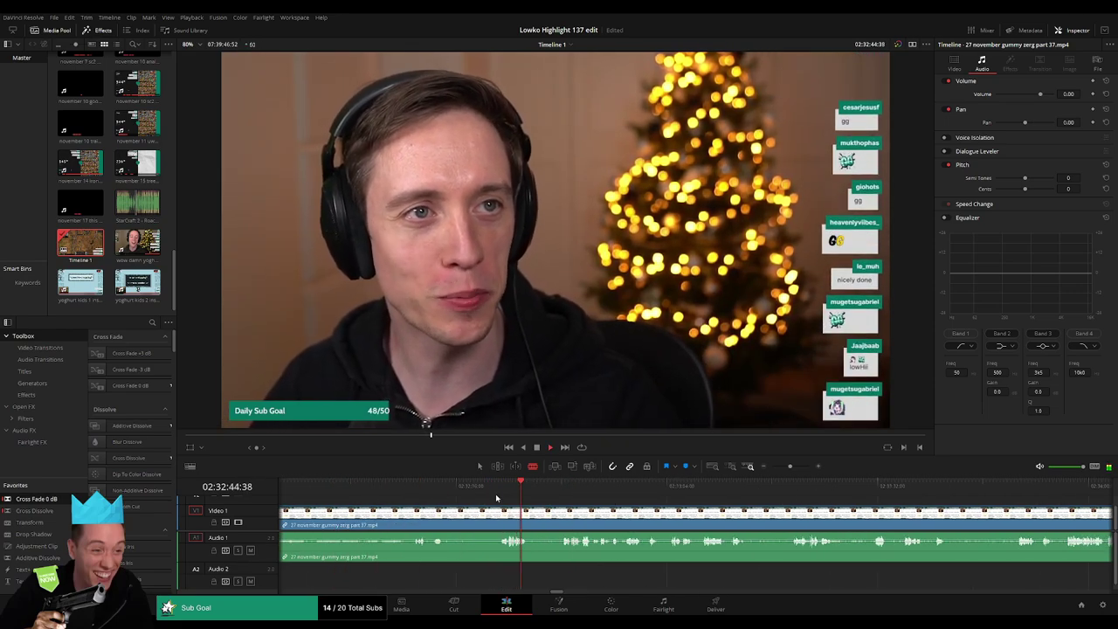
left_click(364, 489)
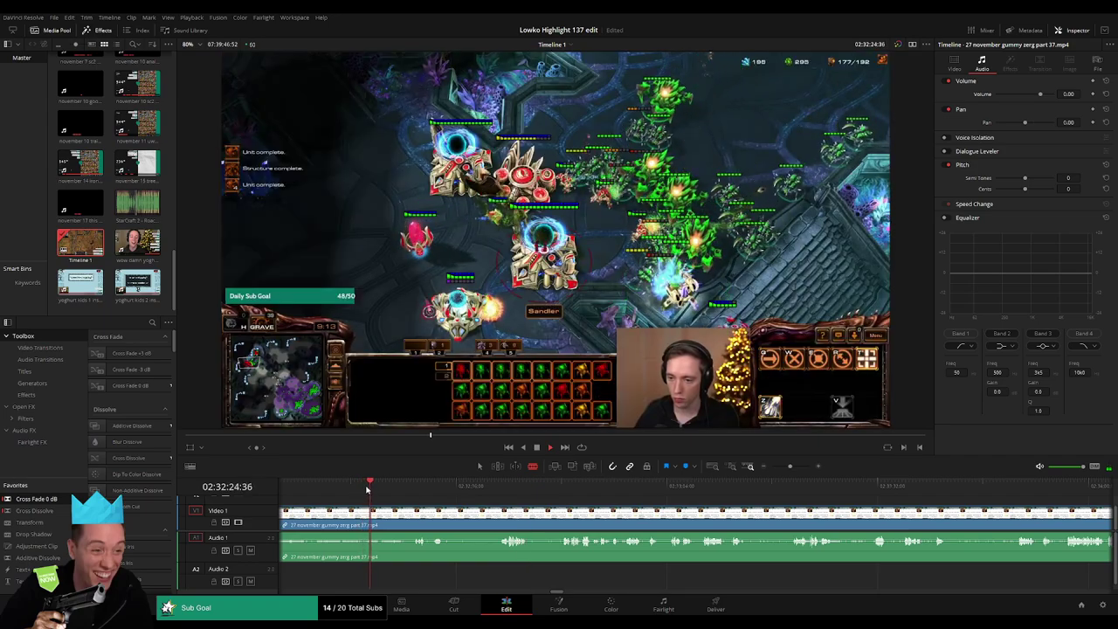
key("shift+bracketleft")
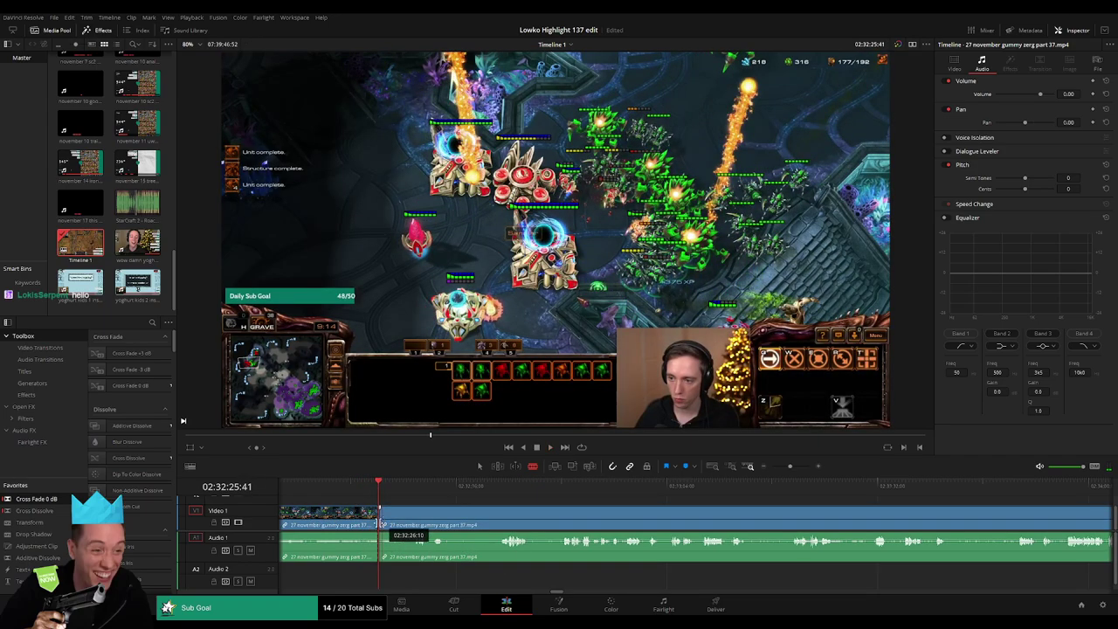
left_click(360, 524)
key("Delete")
key("space")
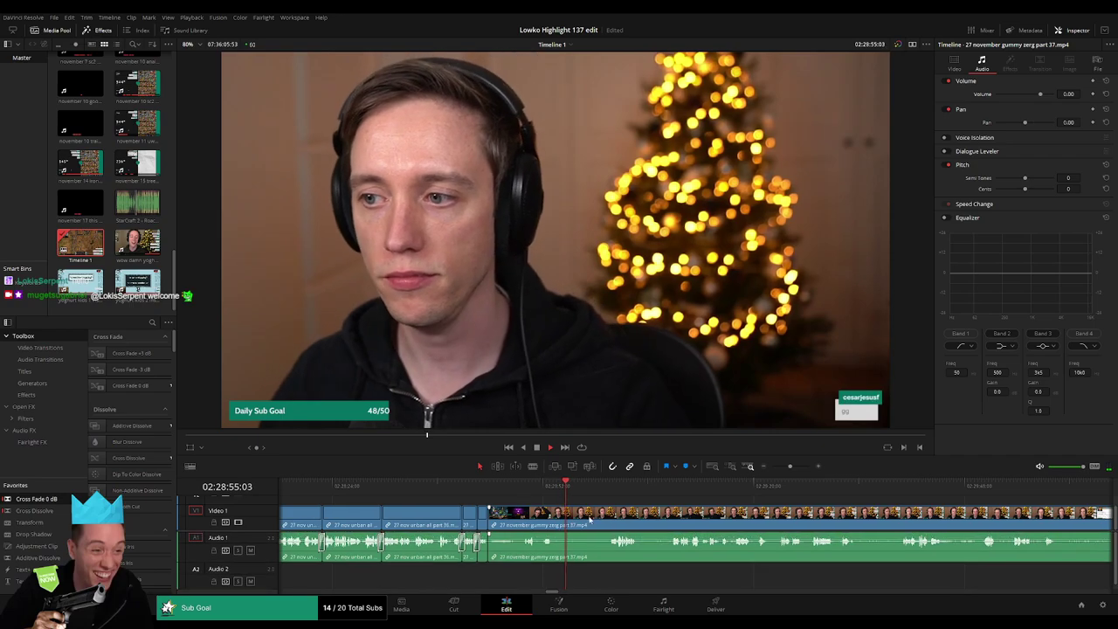
Step: Blade out the first short dull stretch of webcam chatter and close the gap
key("b")
left_click(553, 516)
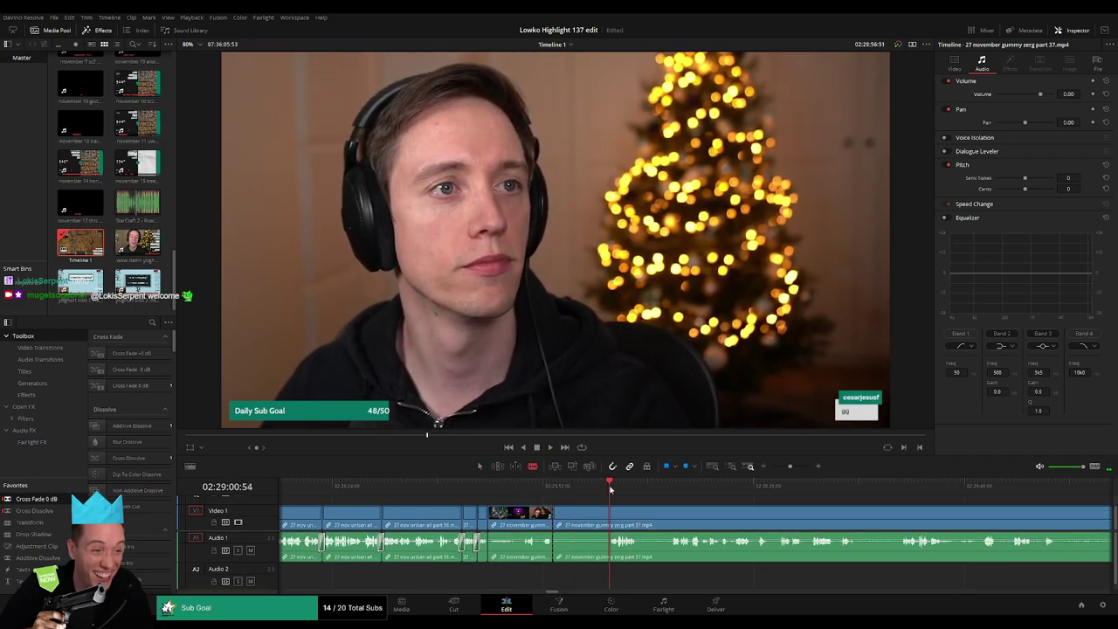
left_click(608, 515)
key("a")
left_click(599, 521)
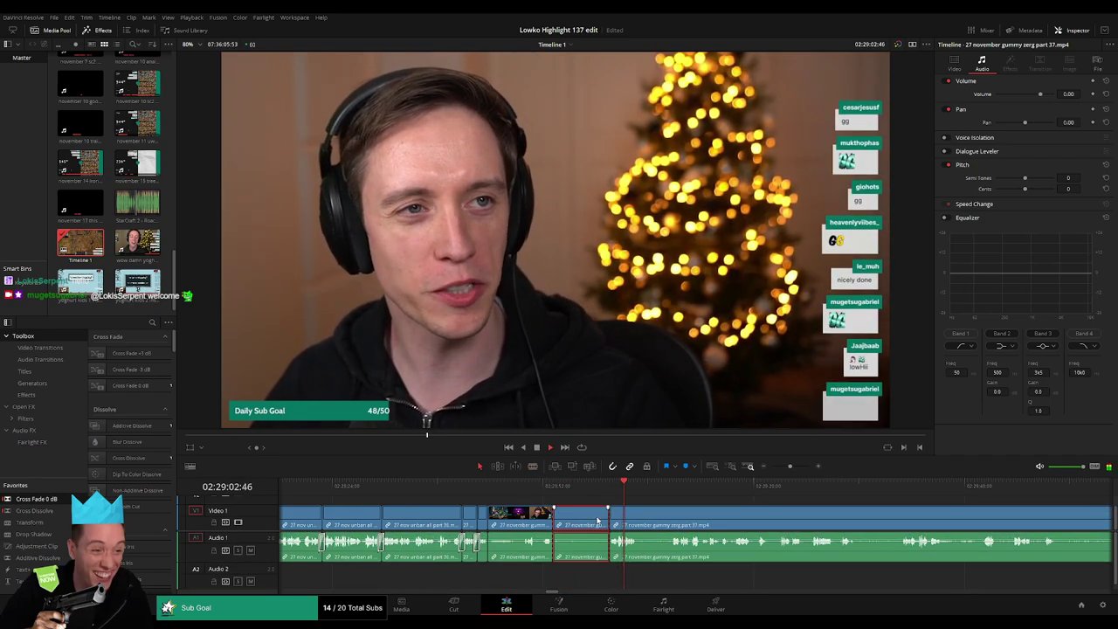
key("Delete")
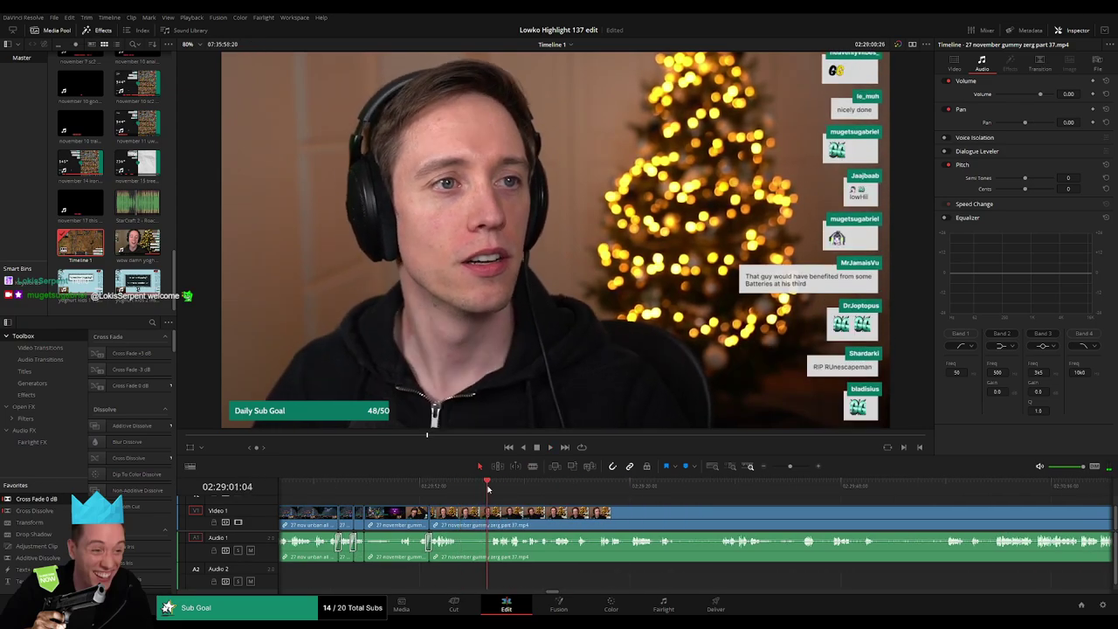
Step: Split off and delete two more short chatter pieces, closing each gap
key("b")
left_click(459, 518)
key("a")
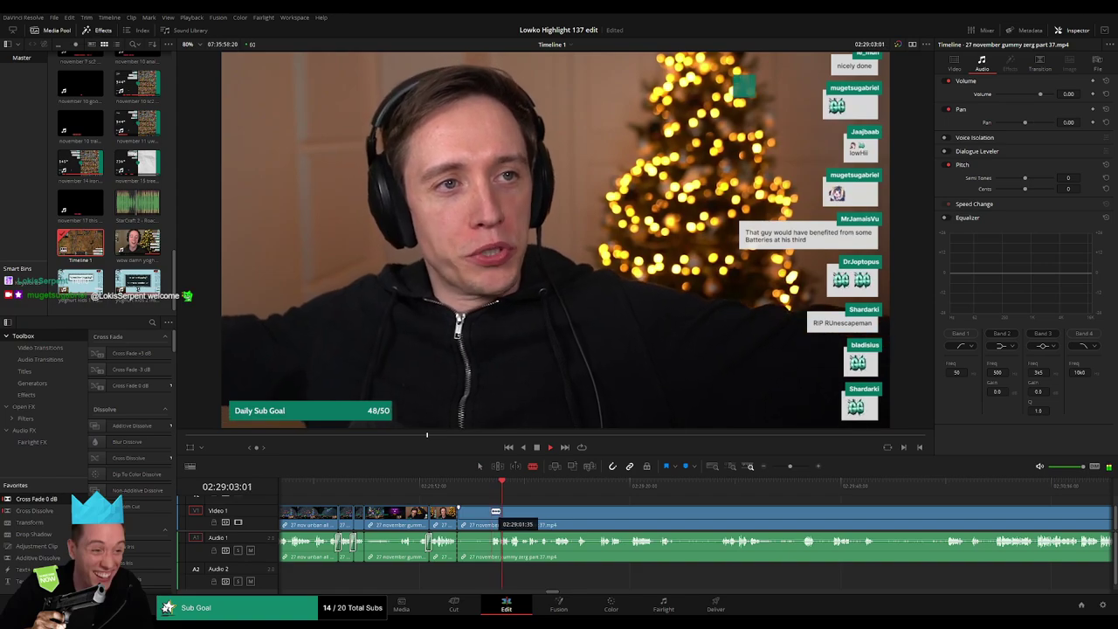
left_click(478, 520)
key("Delete")
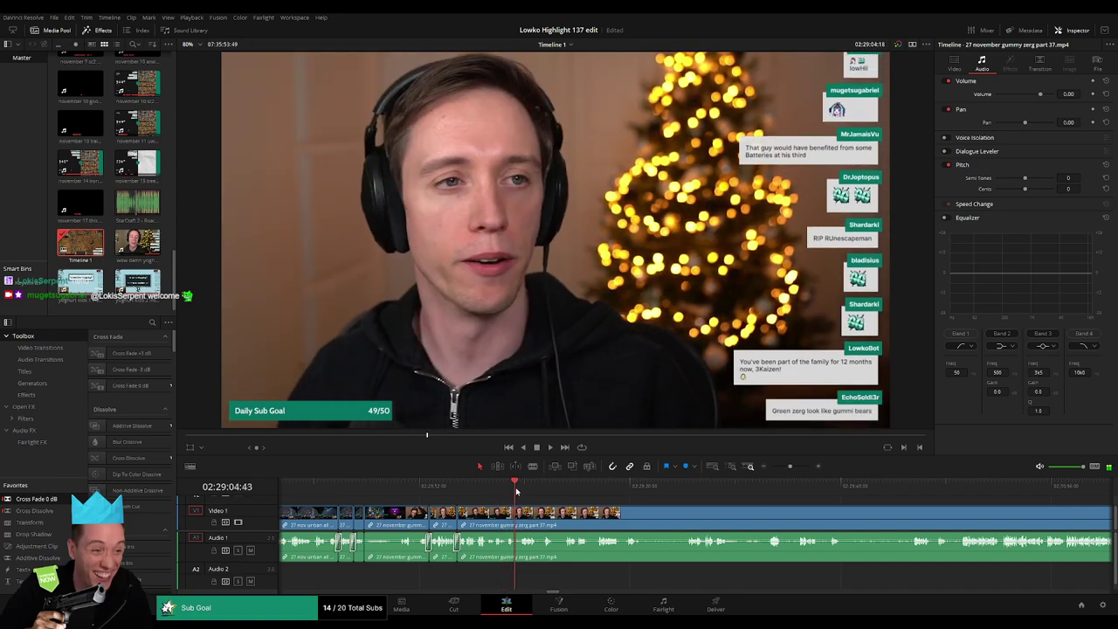
scroll(409, 492, "down", 2)
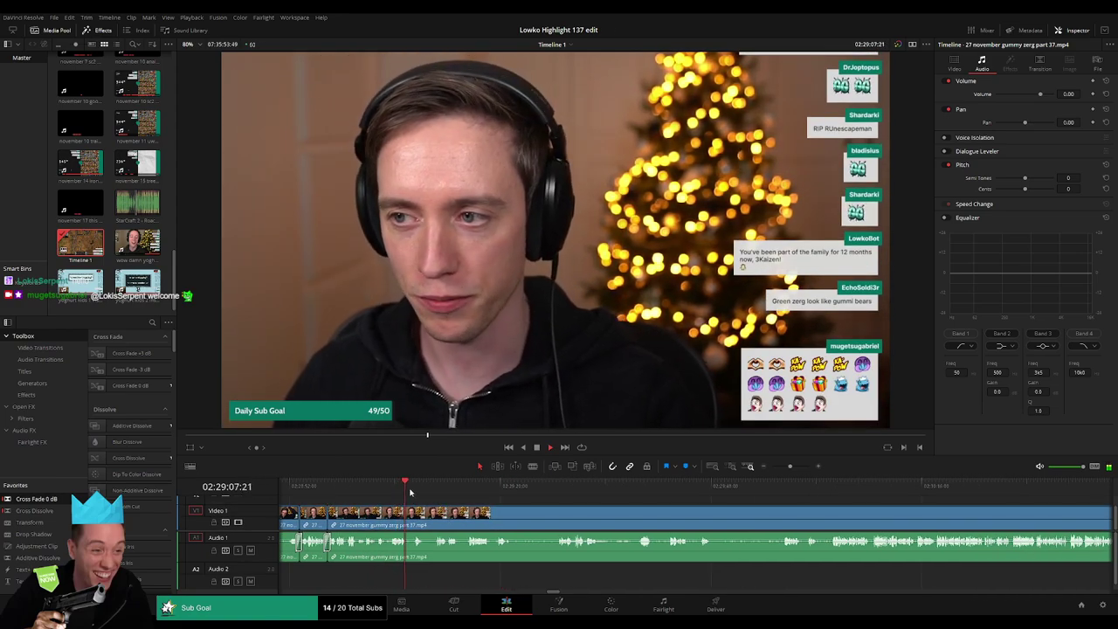
key("b")
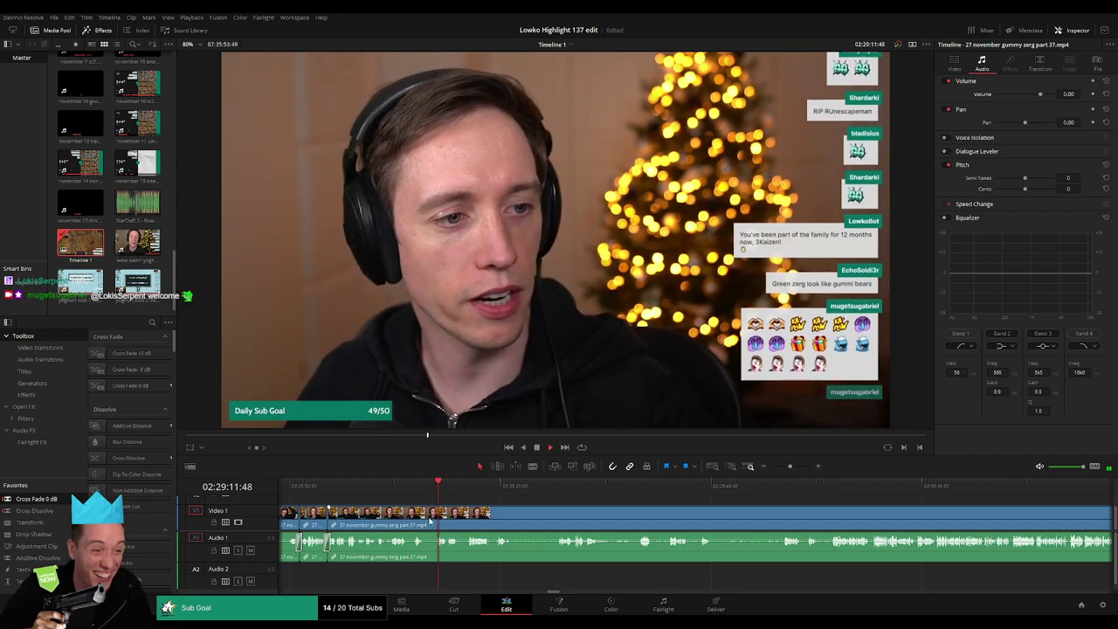
left_click(428, 524)
key("a")
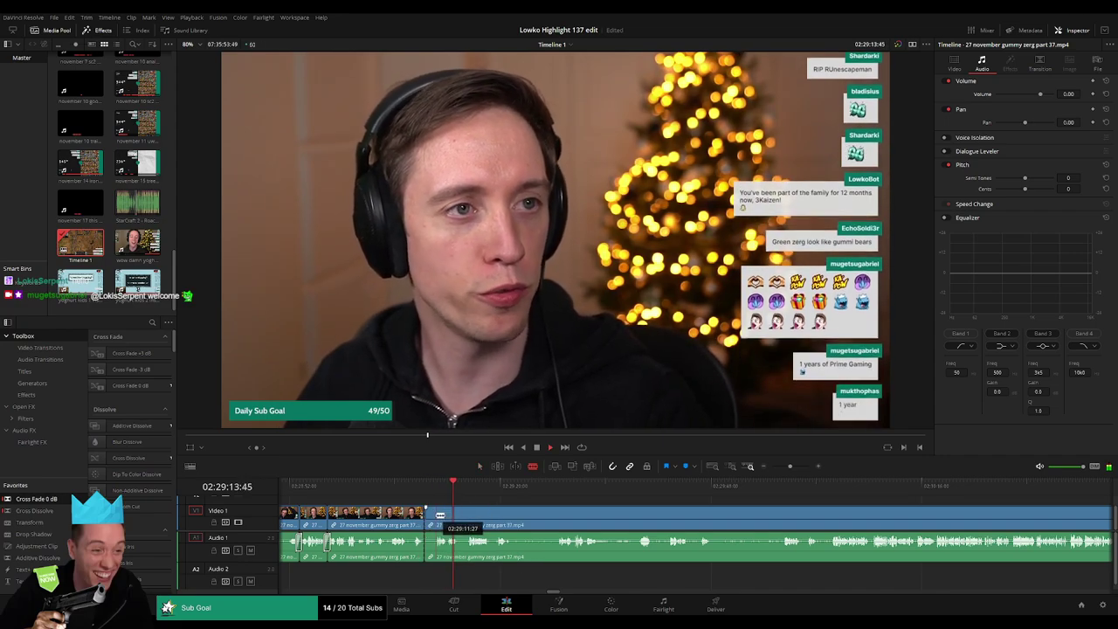
left_click(432, 517)
key("BackSpace")
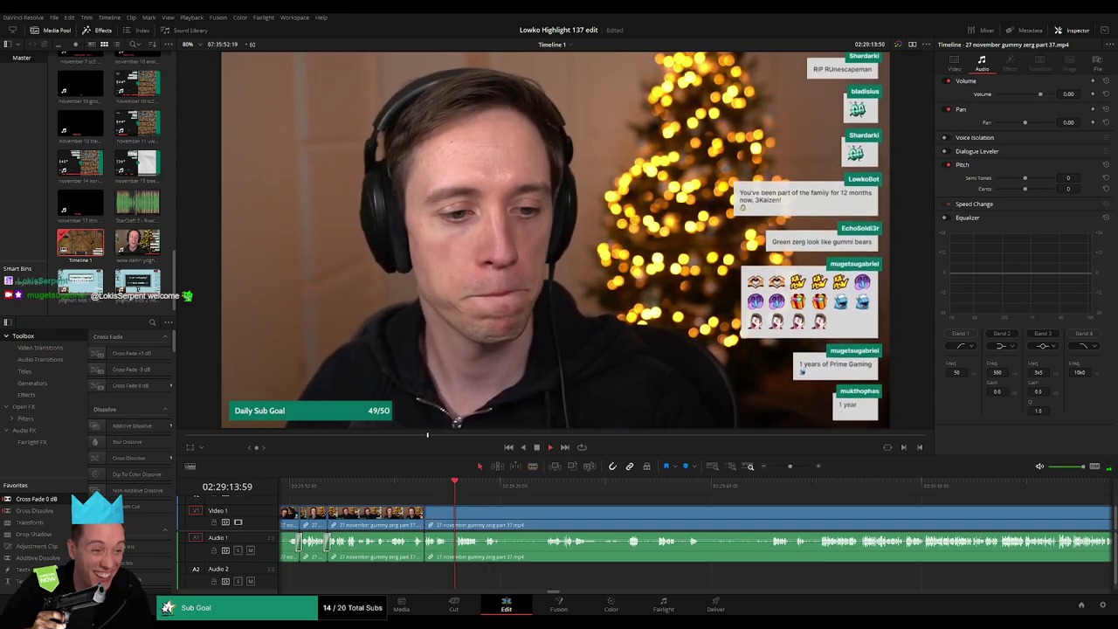
Step: Cut three more webcam-talk pieces with Ctrl+B, ripple-delete them, and replay from the new cut
key("ctrl+b")
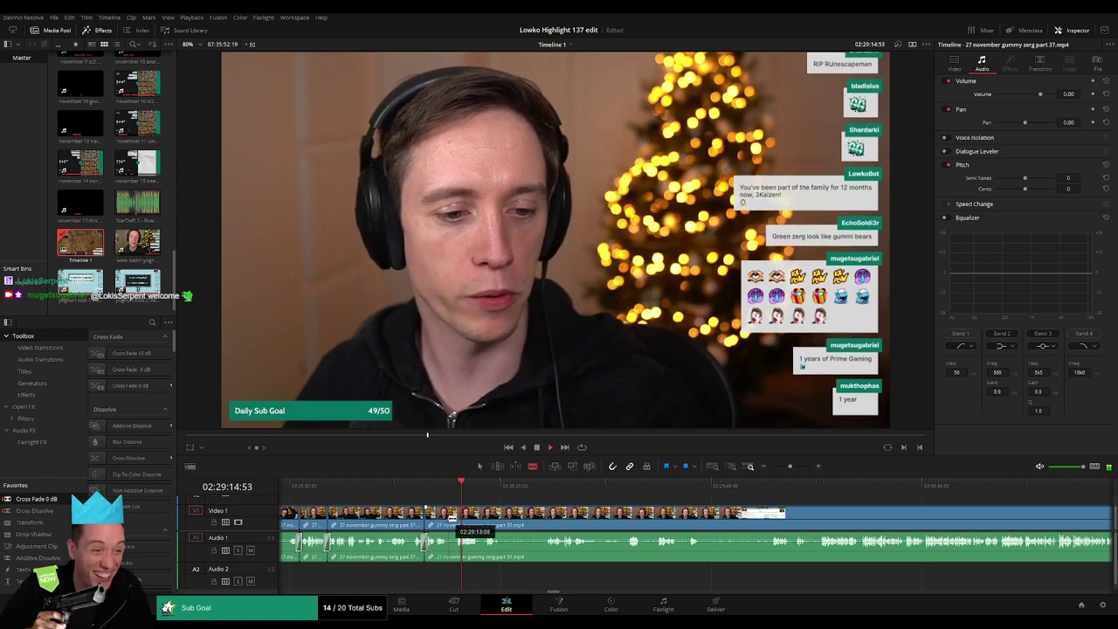
left_click(452, 517)
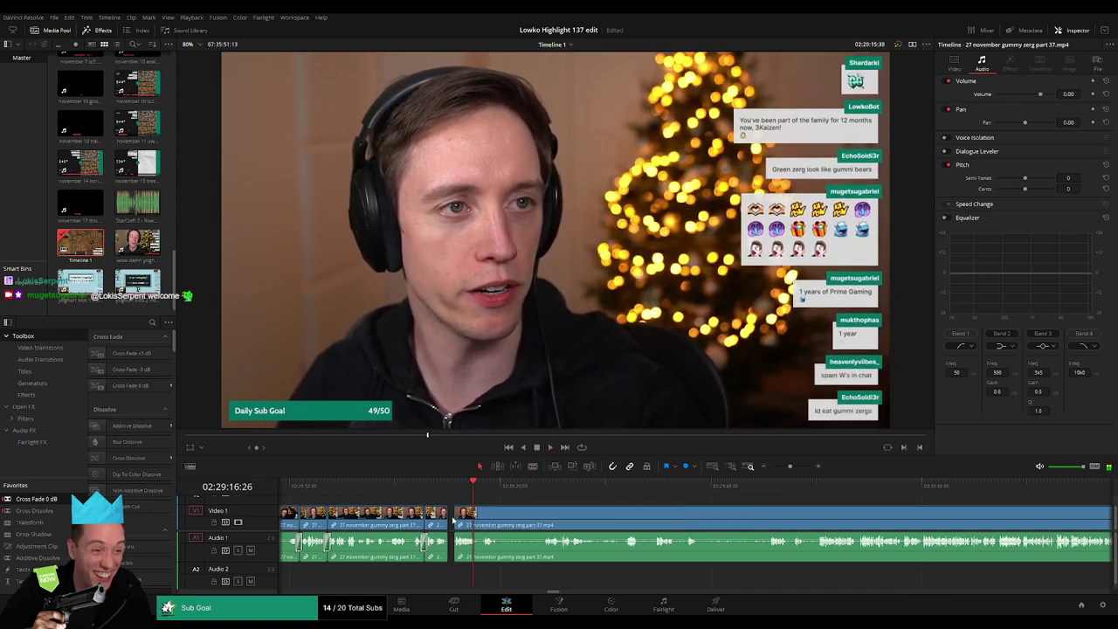
key("BackSpace")
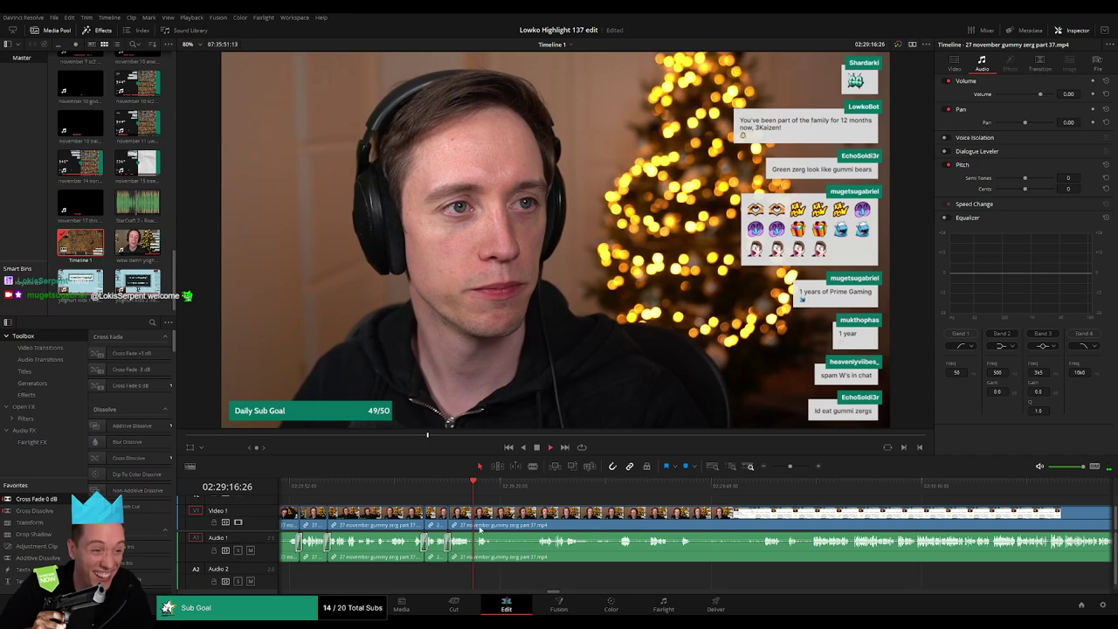
key("ctrl+b")
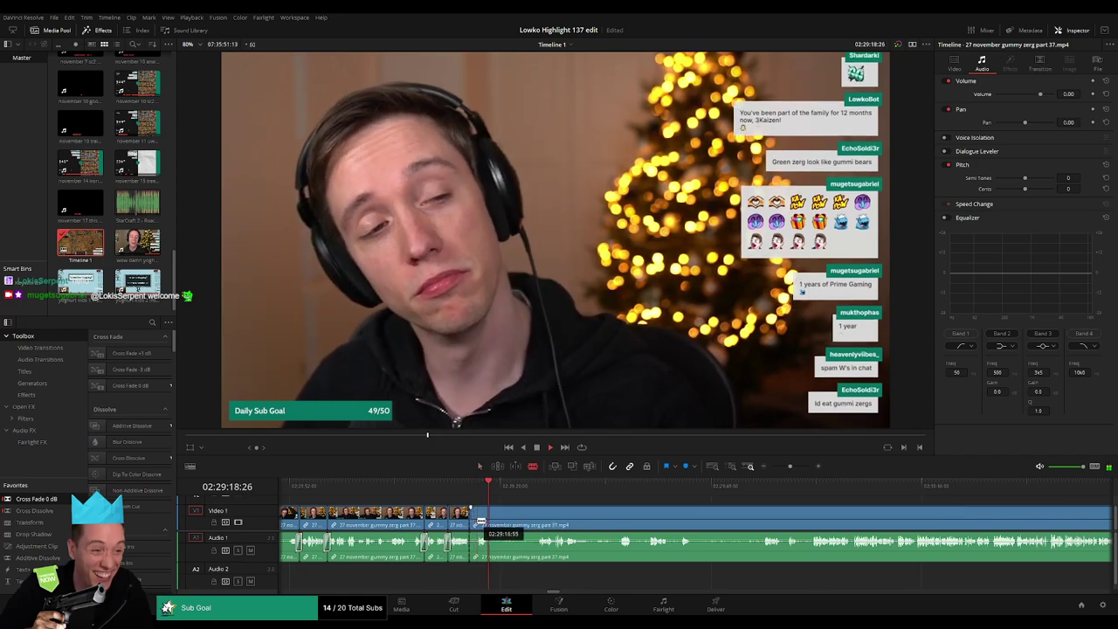
left_click(474, 524)
key("BackSpace")
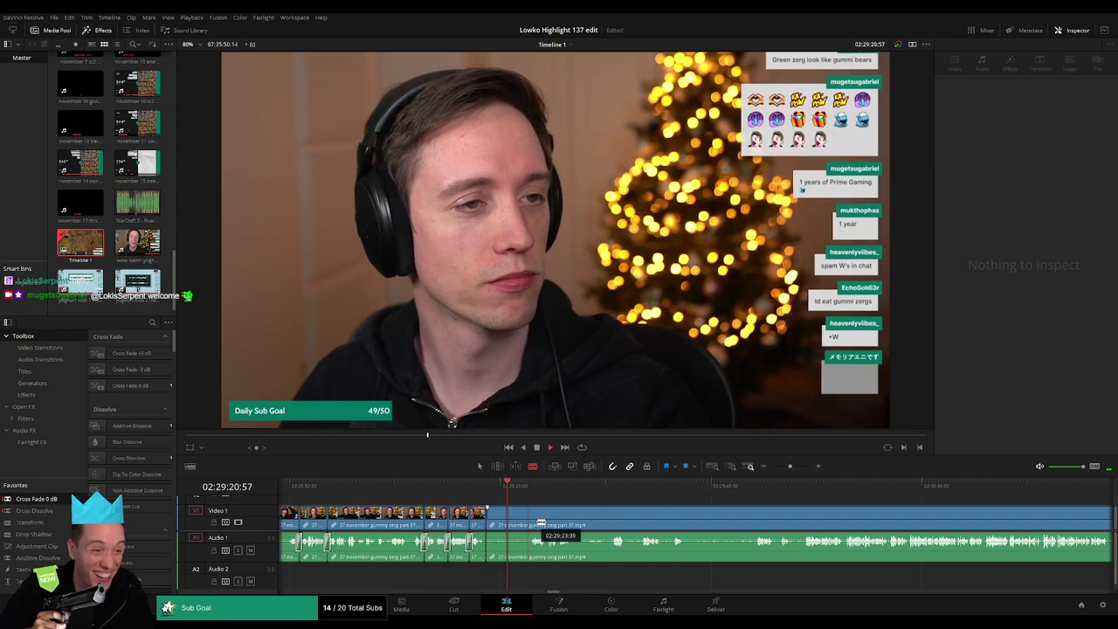
left_click(518, 521)
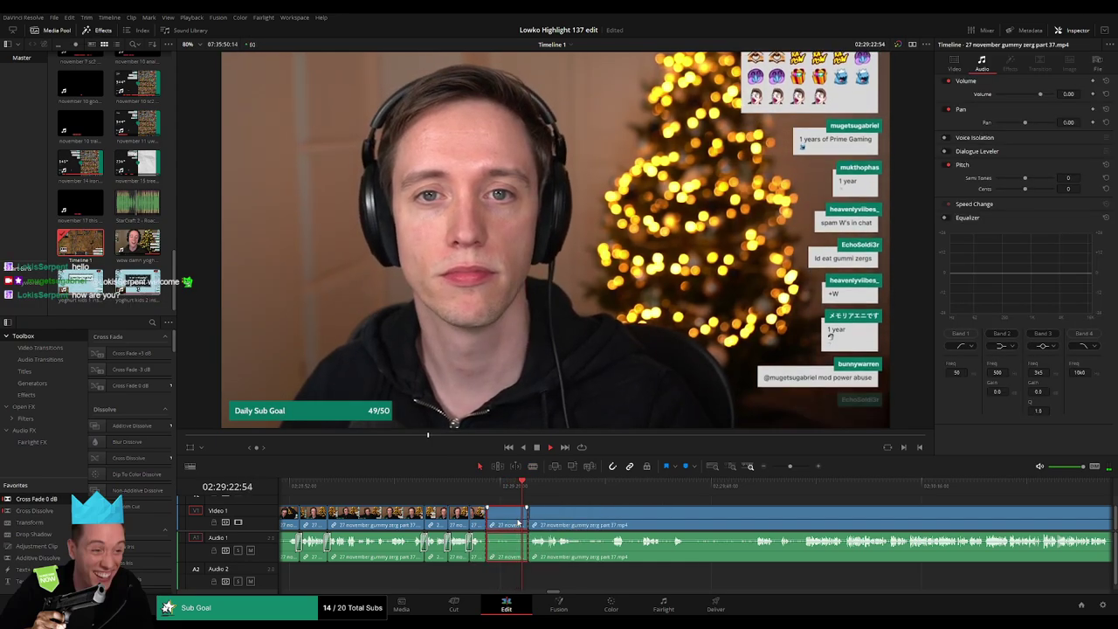
key("BackSpace")
left_click(487, 490)
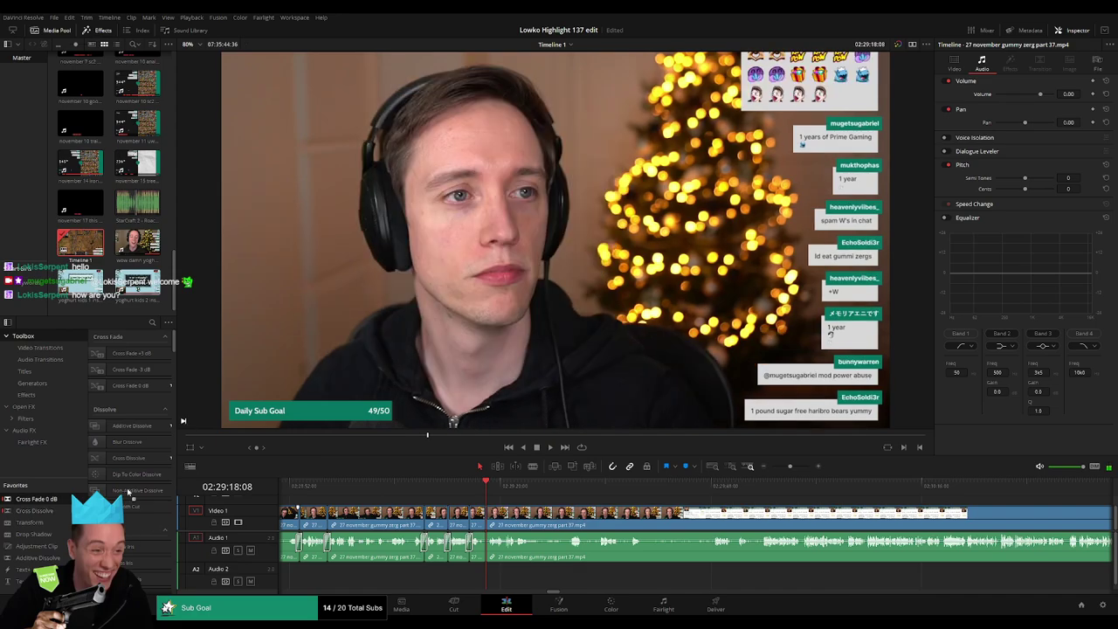
key("space")
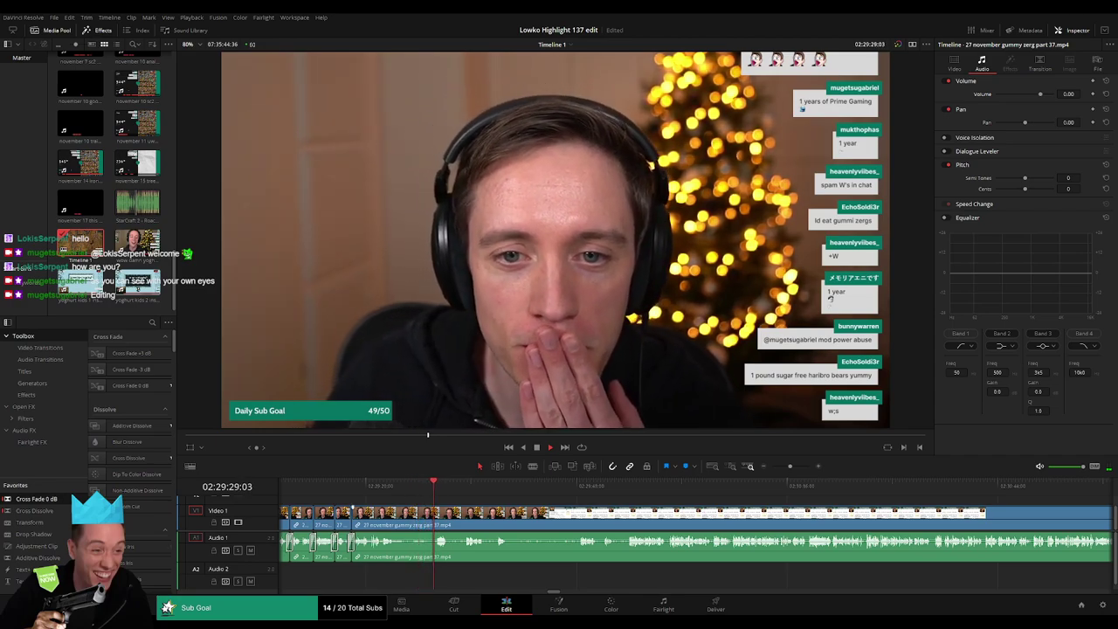
Step: Blade both ends of another webcam-talk piece and ripple-delete it
key("b")
left_click(397, 517)
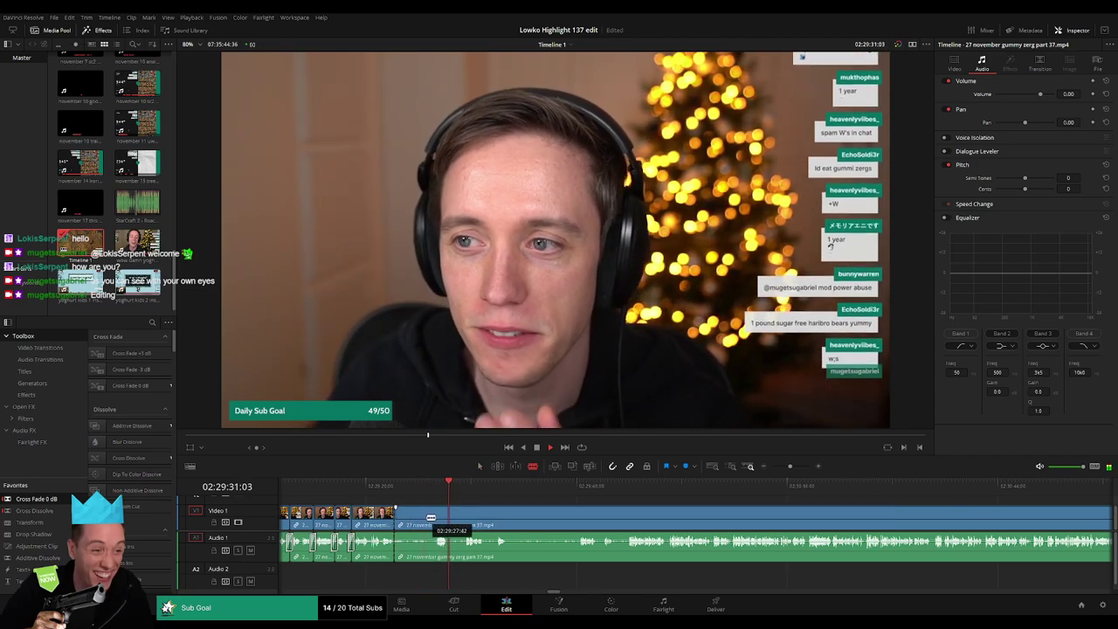
left_click(438, 518)
key("a")
left_click(417, 518)
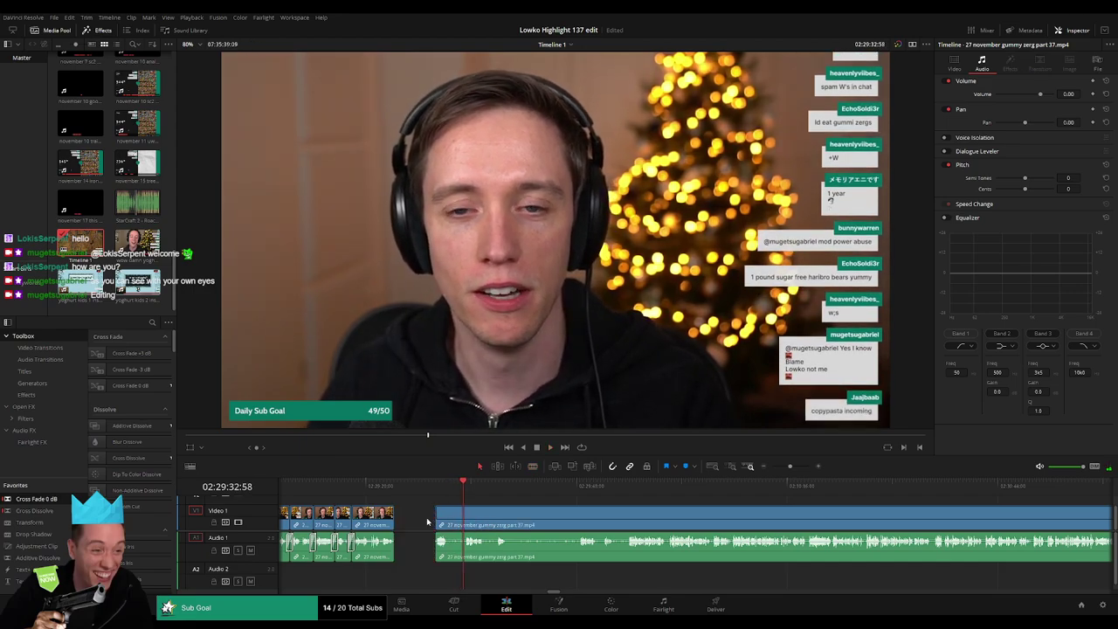
key("Delete")
Step: Drag the following clip's start further right to tighten it, then replay to check
key("space")
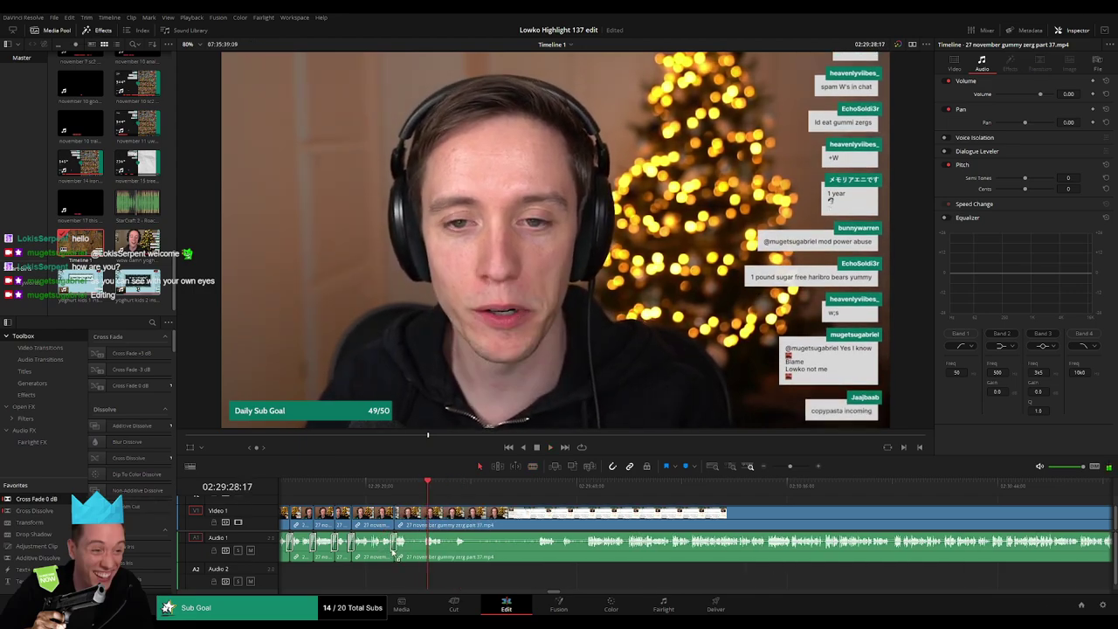
key("space")
left_click_drag(399, 522, 412, 522)
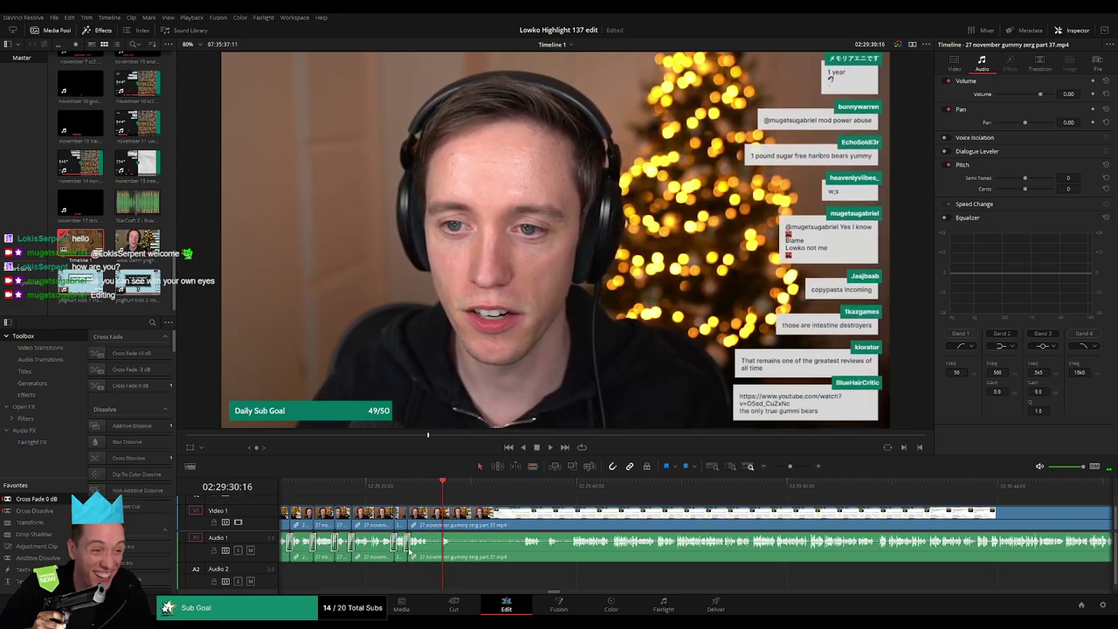
left_click_drag(407, 524, 442, 521)
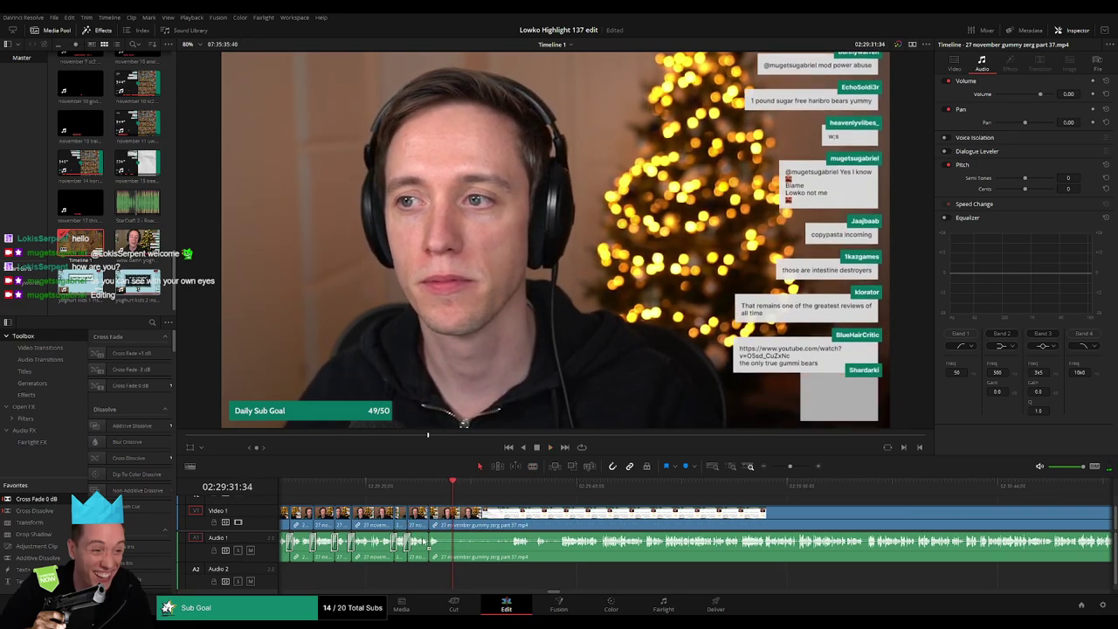
key("space")
Step: Ripple-delete the last chatter piece before the Amazon gummy bear review section
left_click(510, 494)
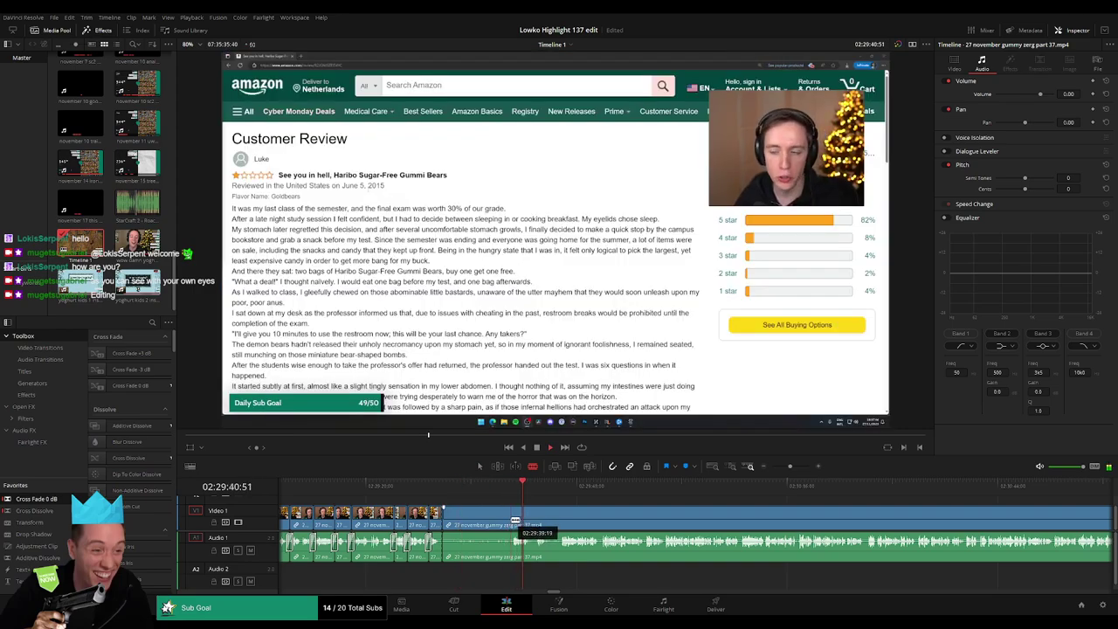
key("Delete")
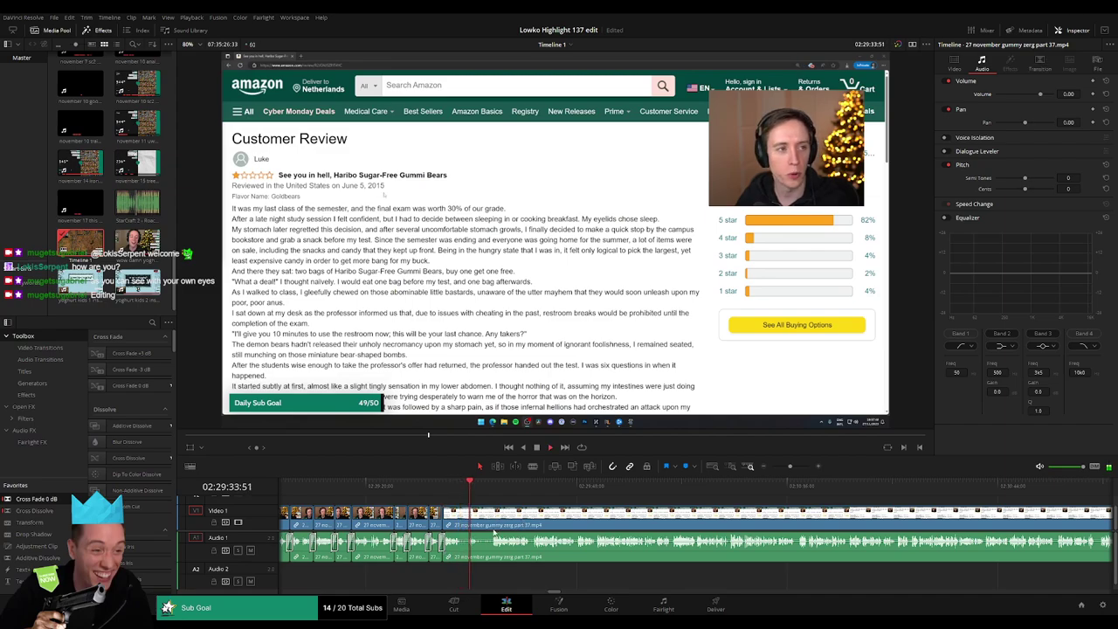
scroll(494, 530, "right", 3)
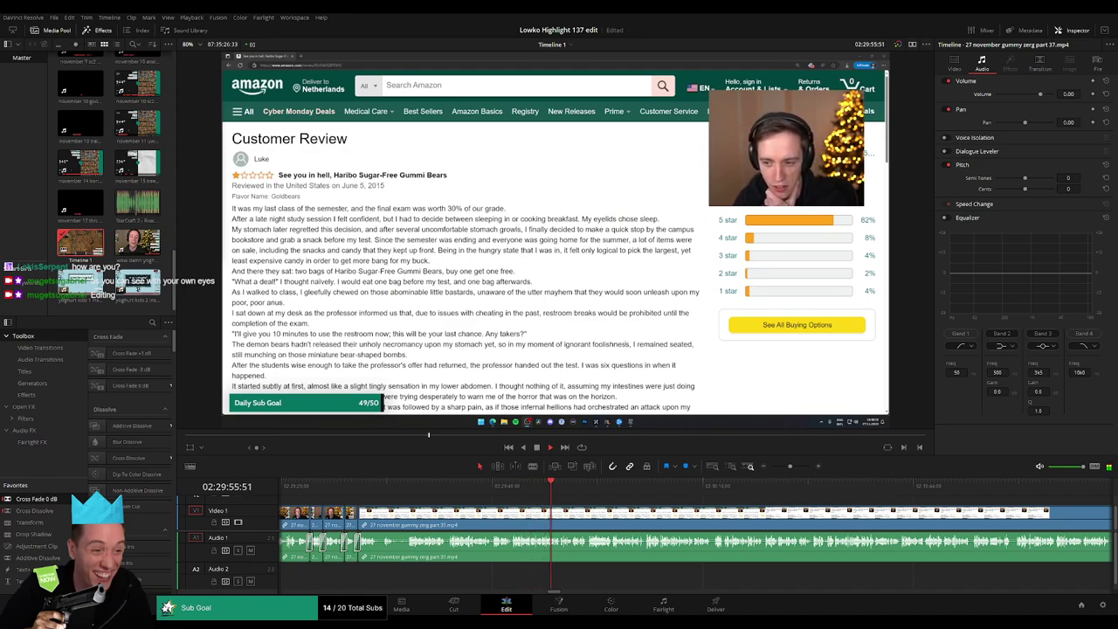
scroll(623, 525, "down", 2)
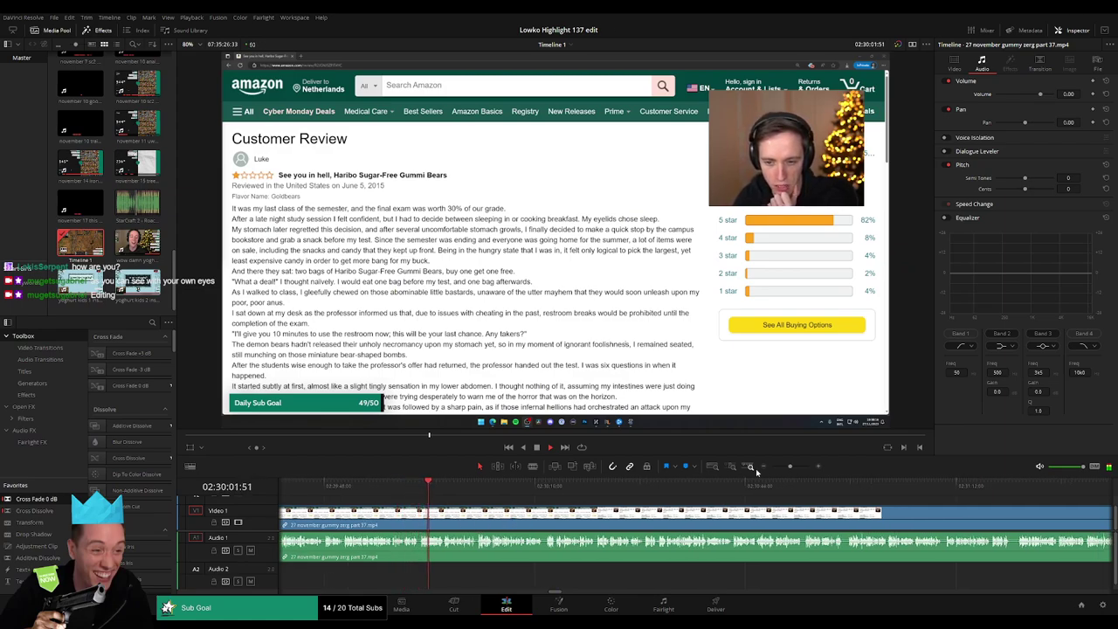
left_click_drag(790, 467, 775, 468)
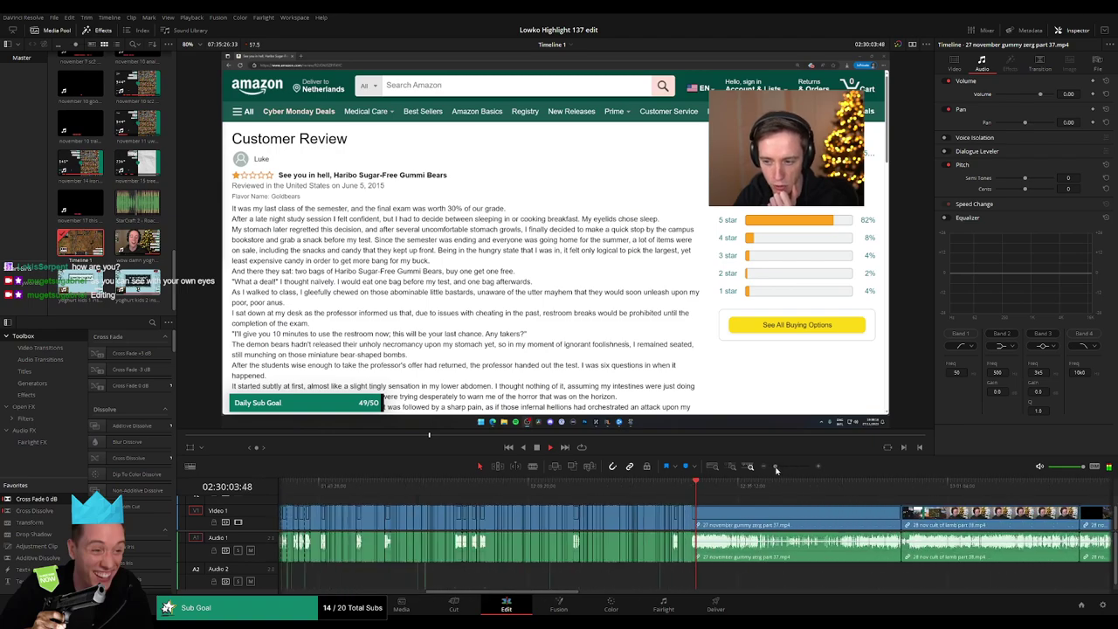
left_click_drag(775, 469, 771, 467)
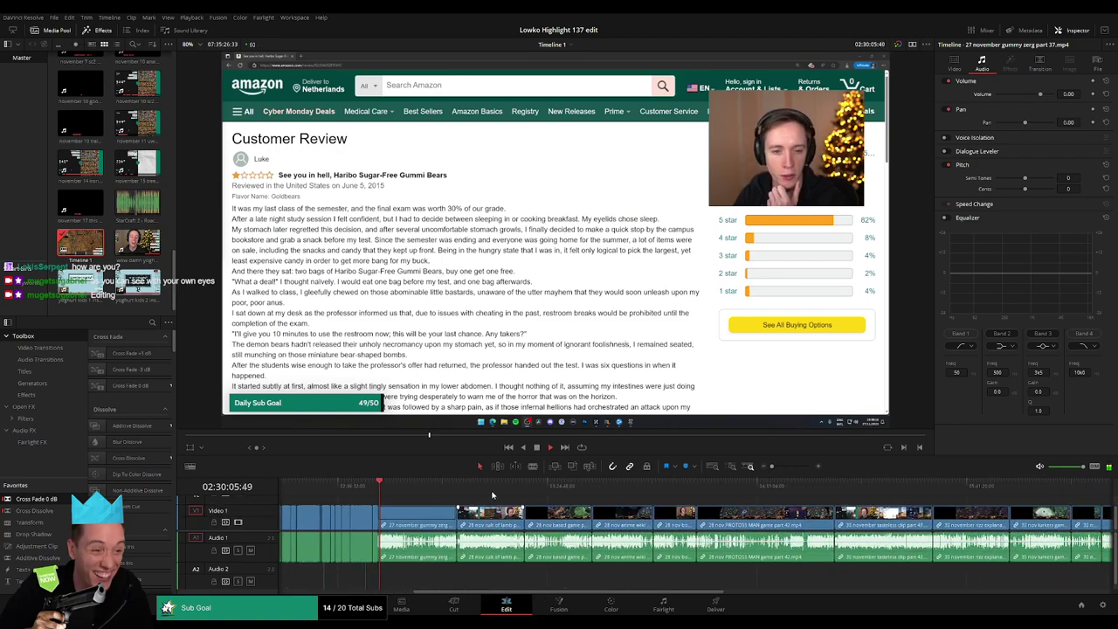
scroll(503, 507, "left", 3)
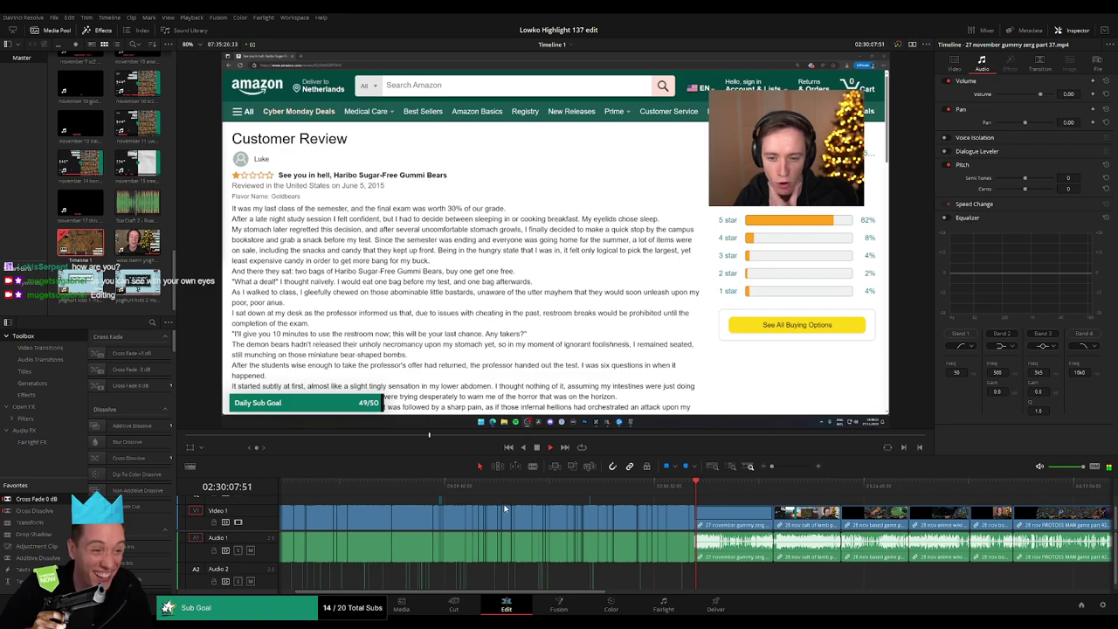
scroll(495, 507, "right", 3)
left_click_drag(772, 467, 790, 469)
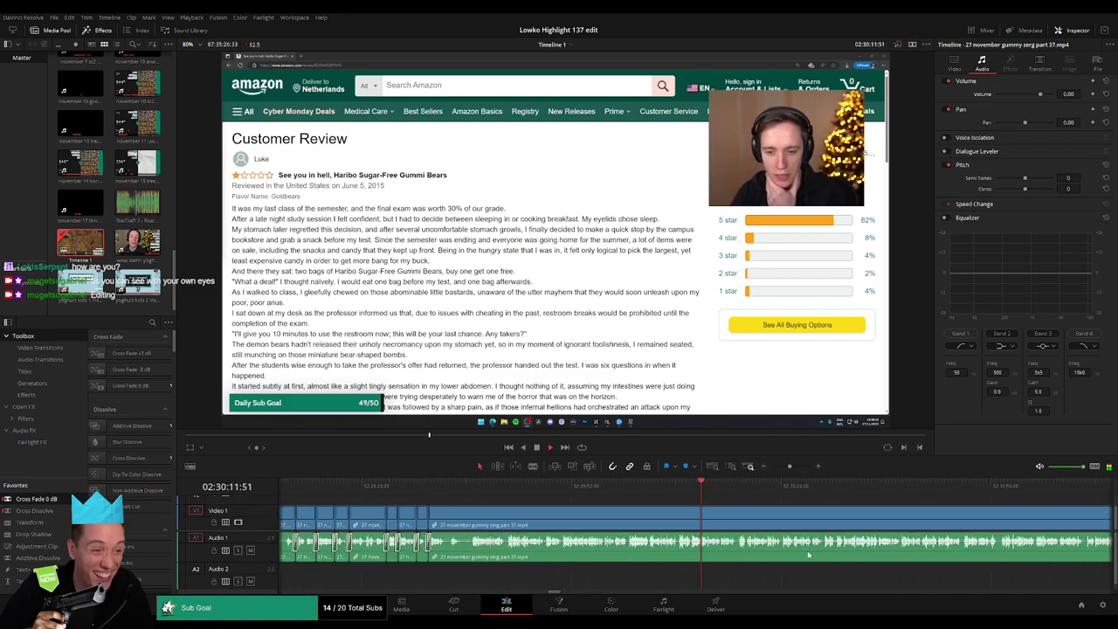
scroll(519, 525, "right", 3)
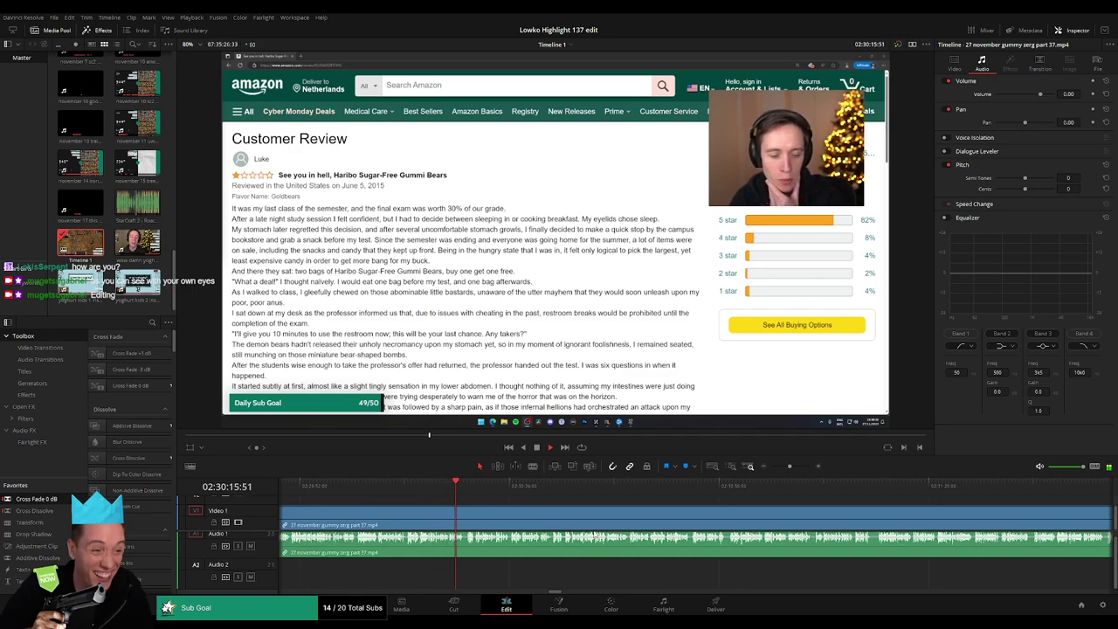
scroll(520, 526, "right", 1)
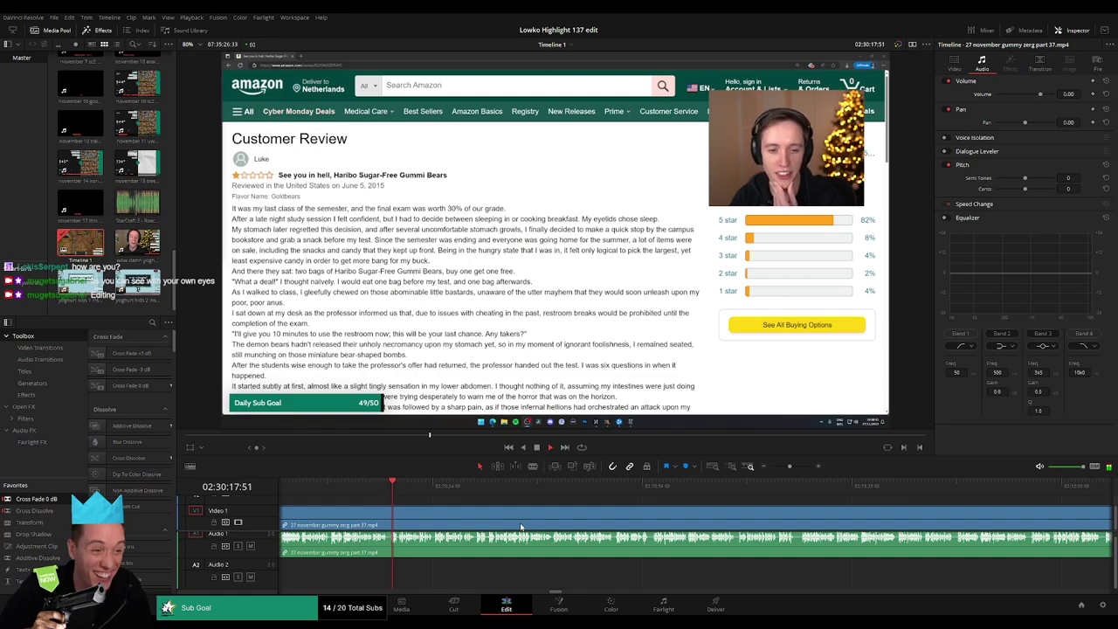
scroll(524, 526, "right", 1)
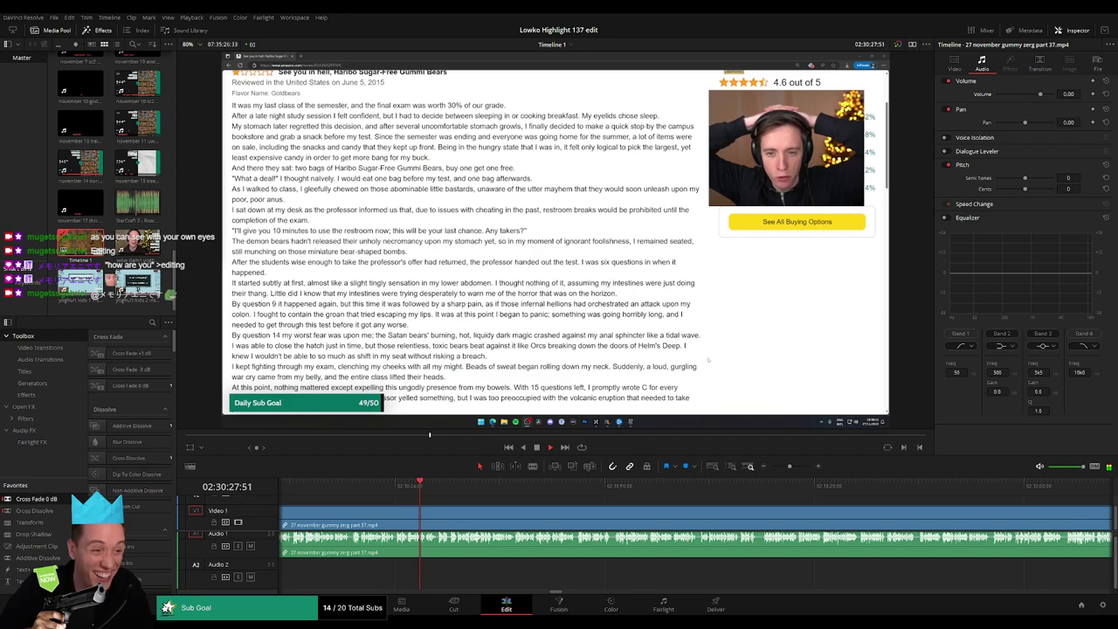
scroll(486, 525, "up", 1)
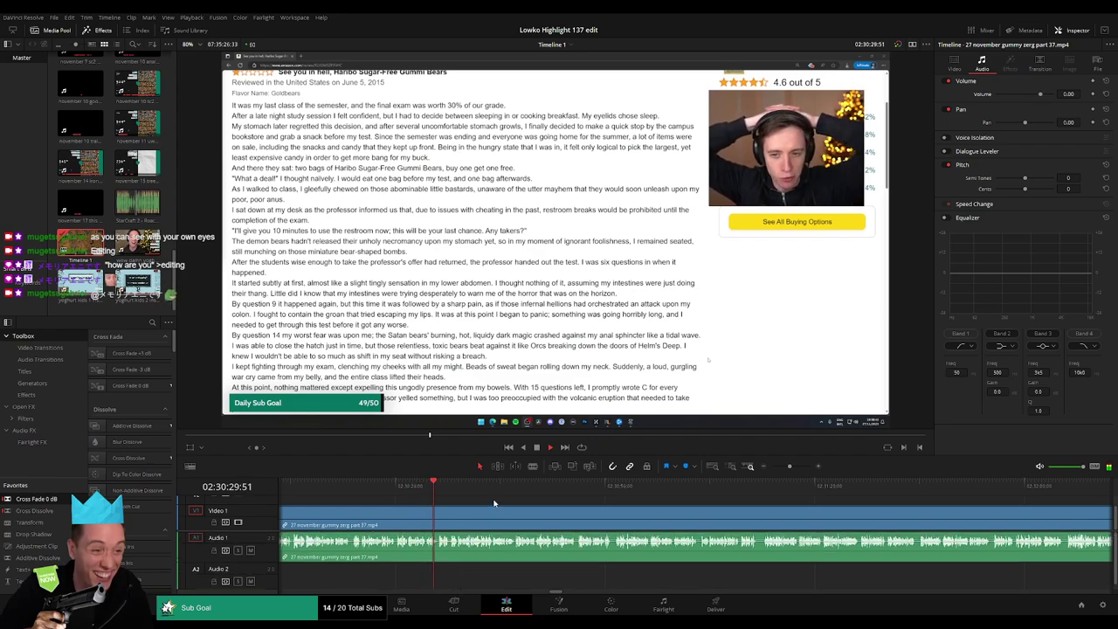
scroll(408, 519, "right", 2)
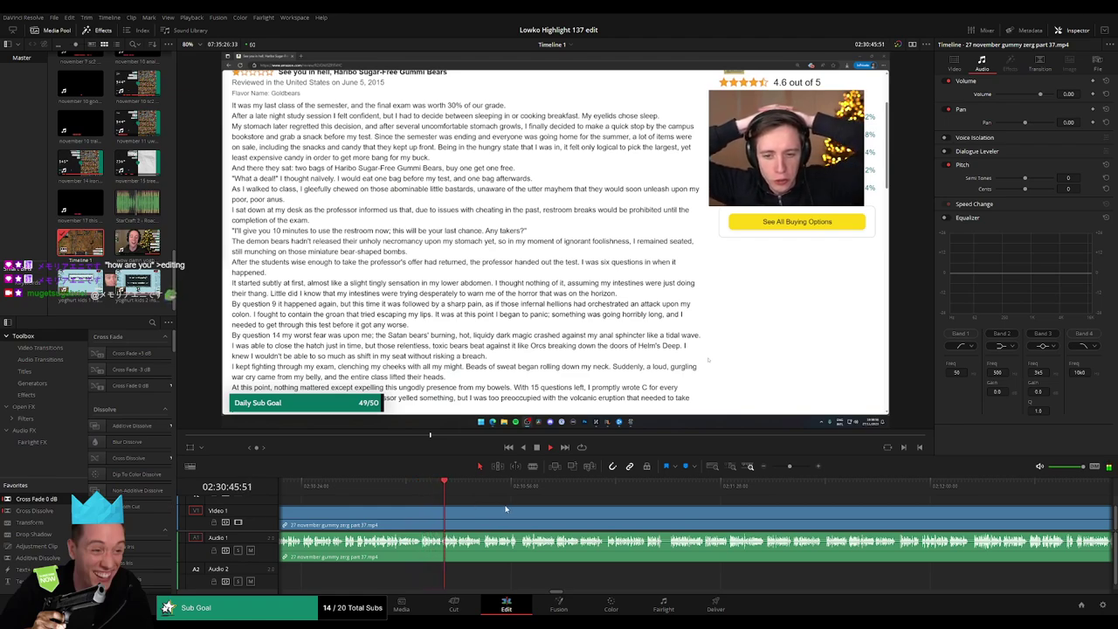
scroll(490, 511, "right", 2)
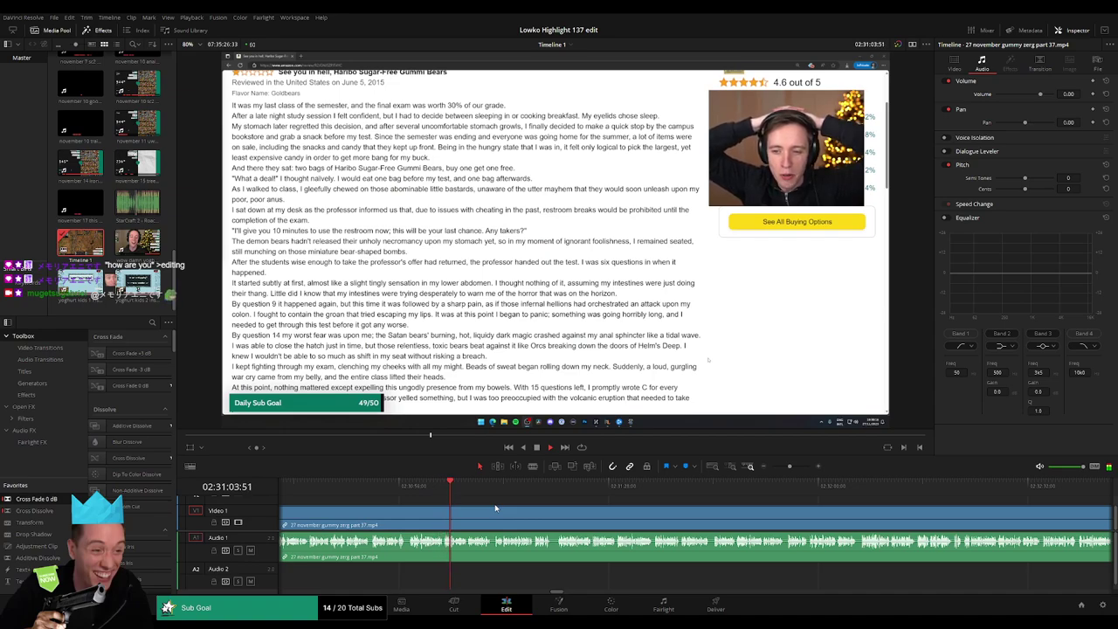
scroll(509, 516, "down", 3)
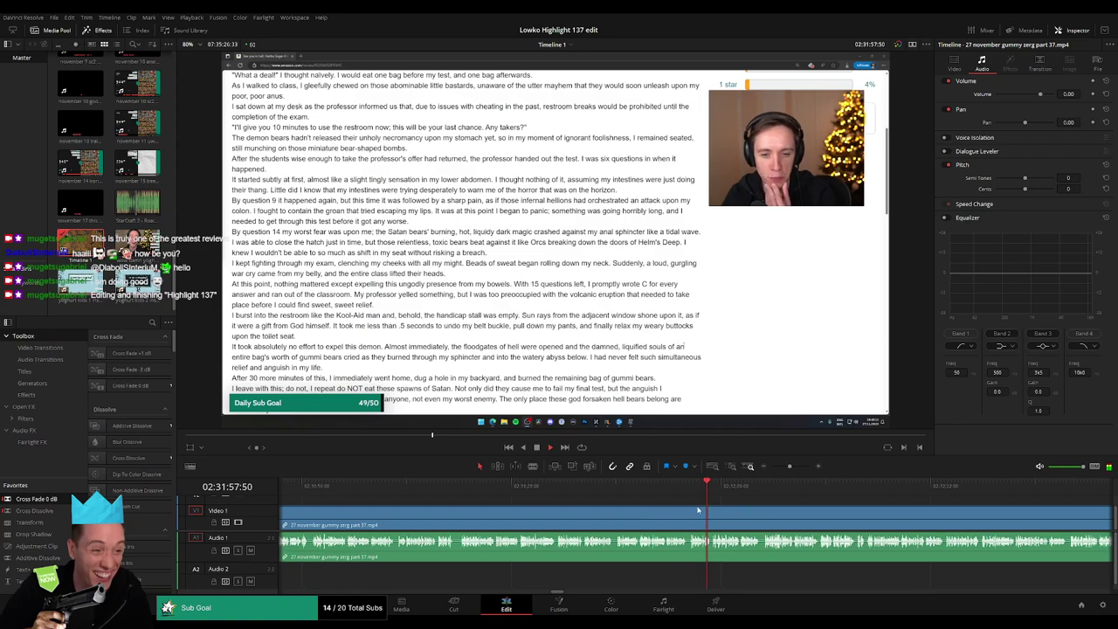
scroll(548, 504, "down", 3)
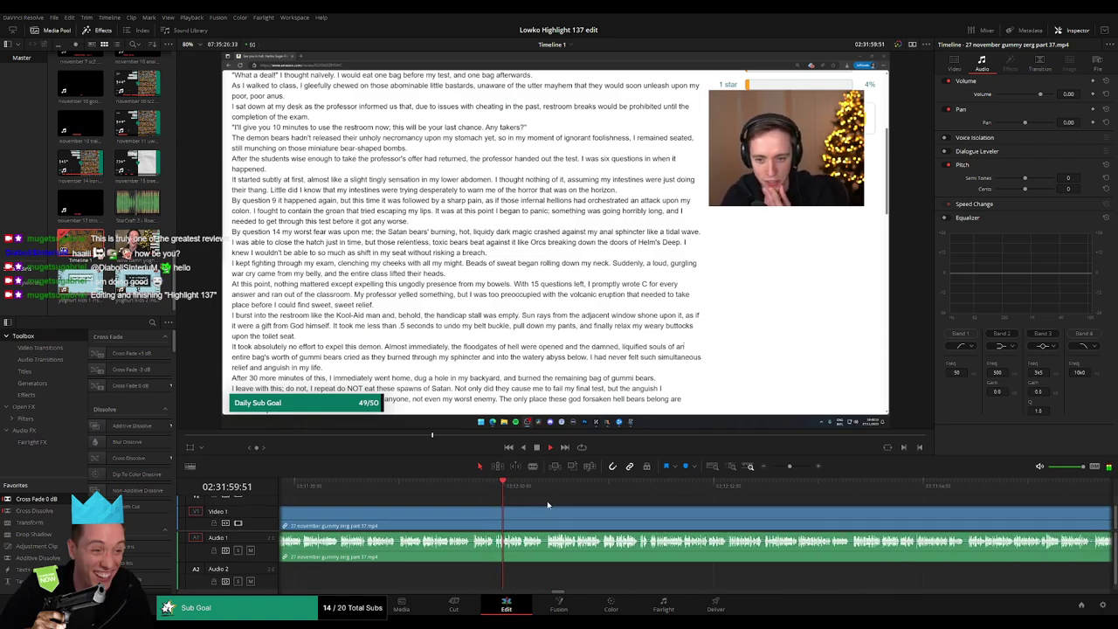
scroll(508, 509, "down", 1)
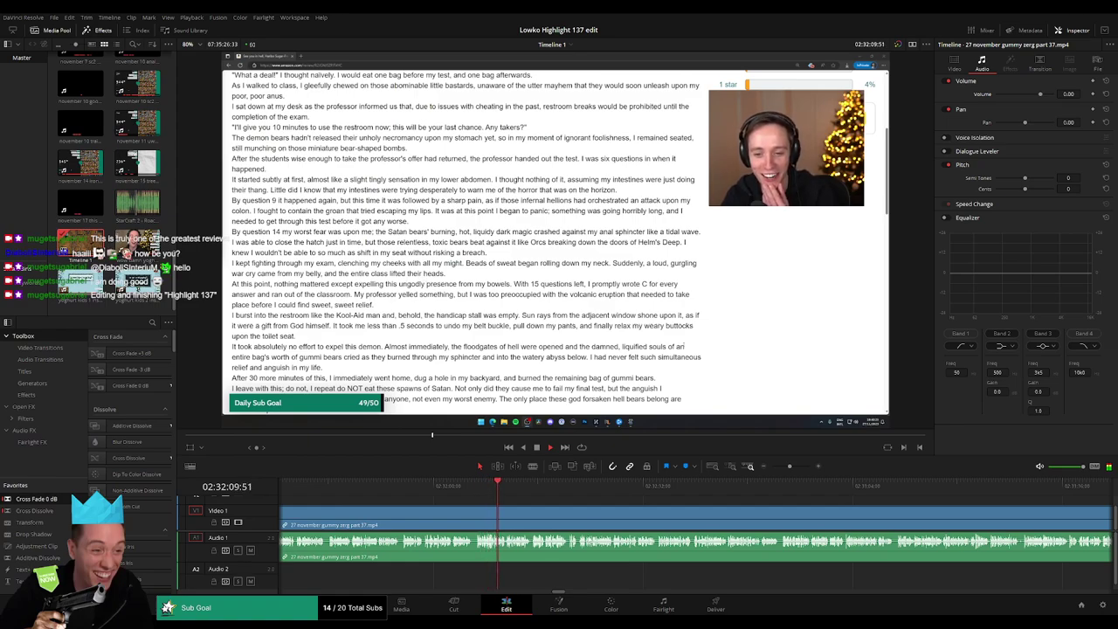
scroll(519, 513, "right", 2)
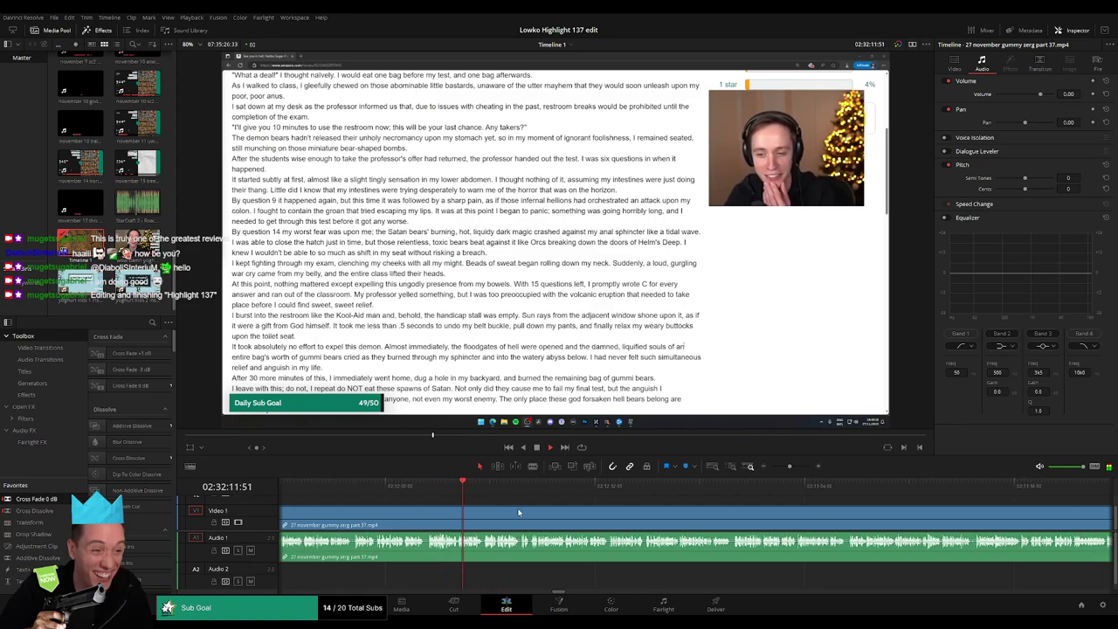
scroll(502, 507, "right", 2)
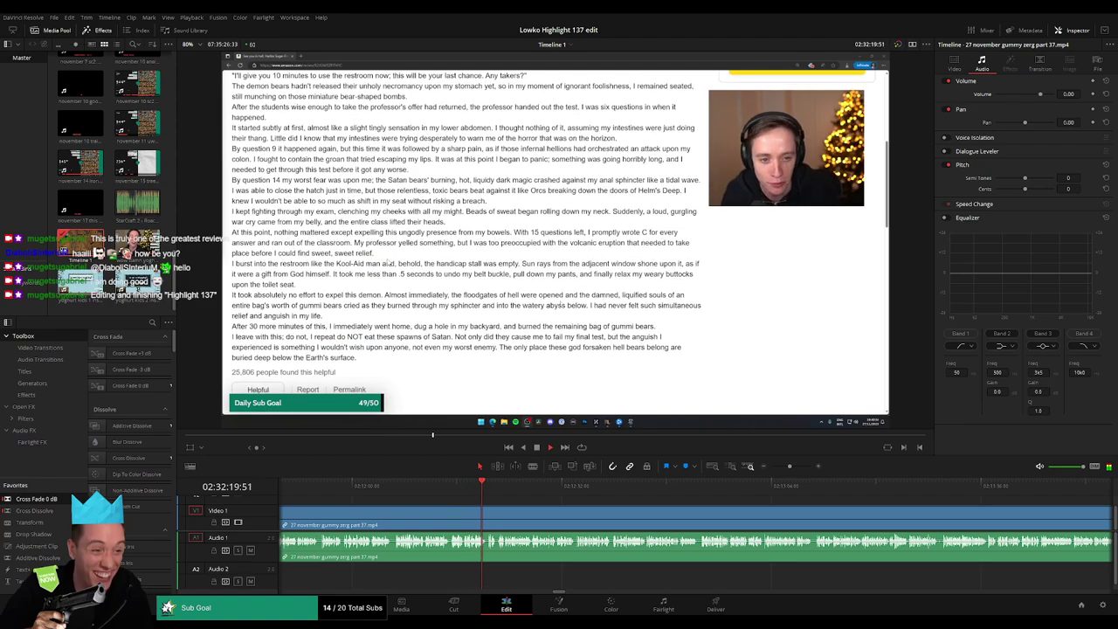
scroll(475, 497, "right", 2)
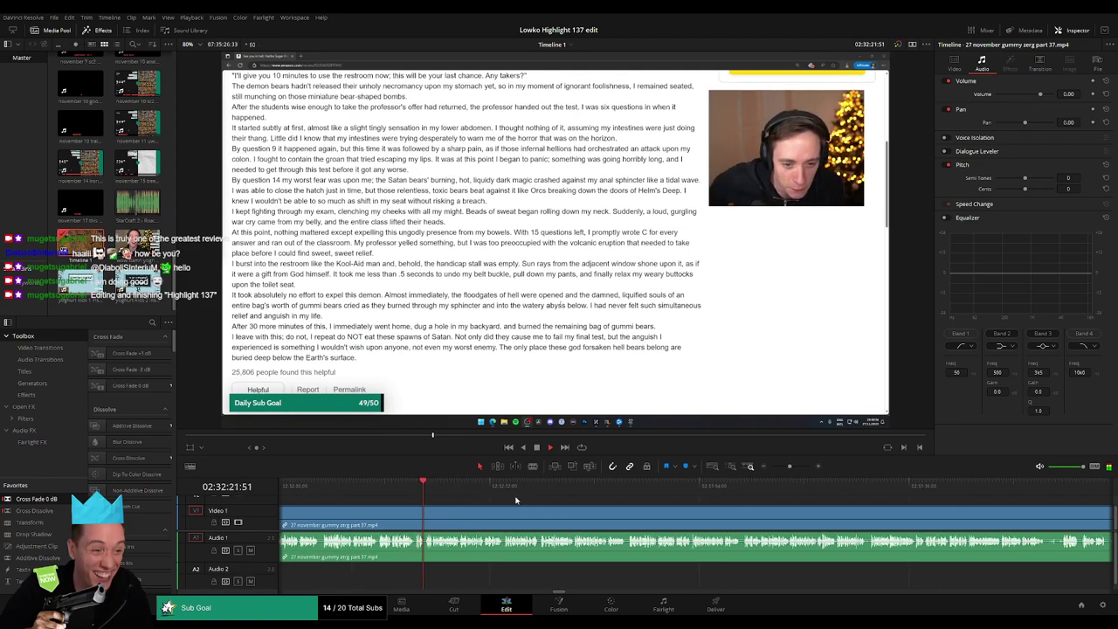
scroll(484, 500, "right", 2)
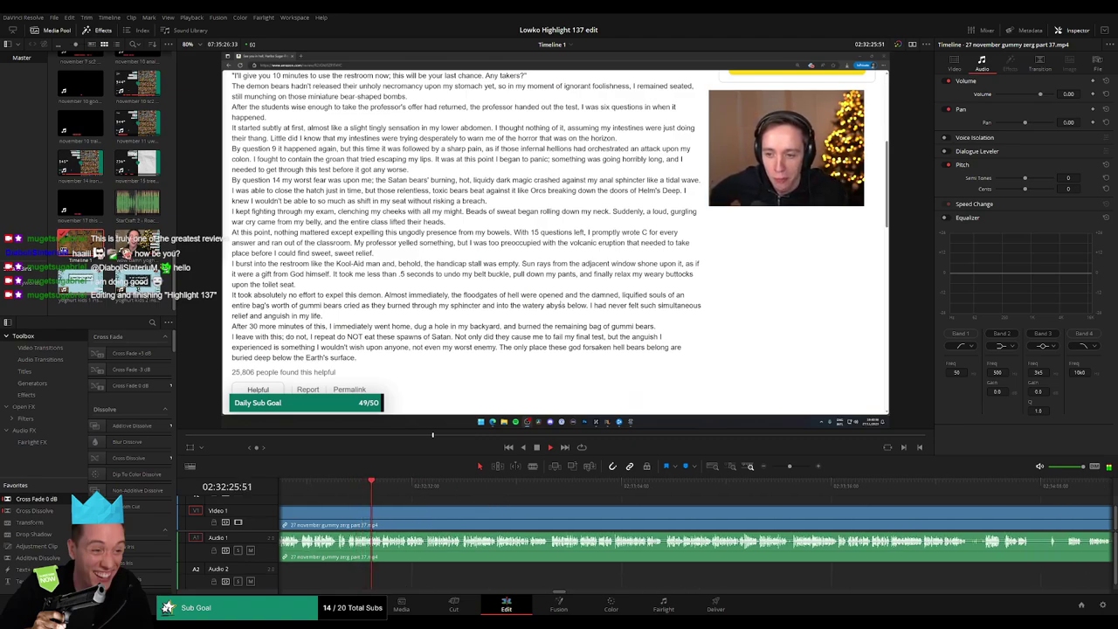
scroll(450, 508, "right", 1)
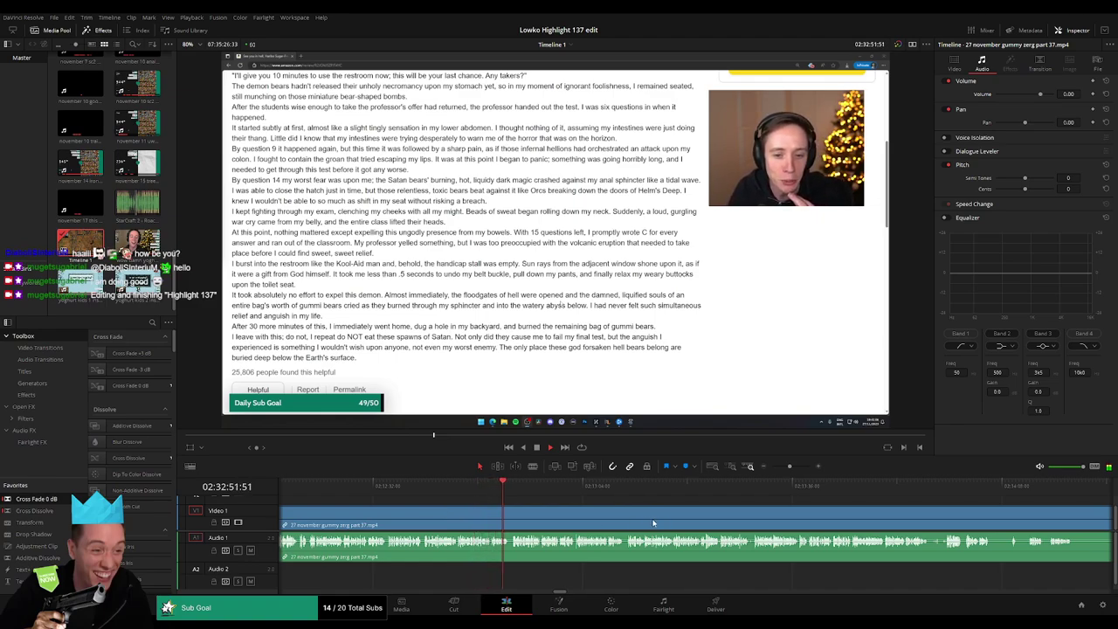
scroll(558, 515, "right", 3)
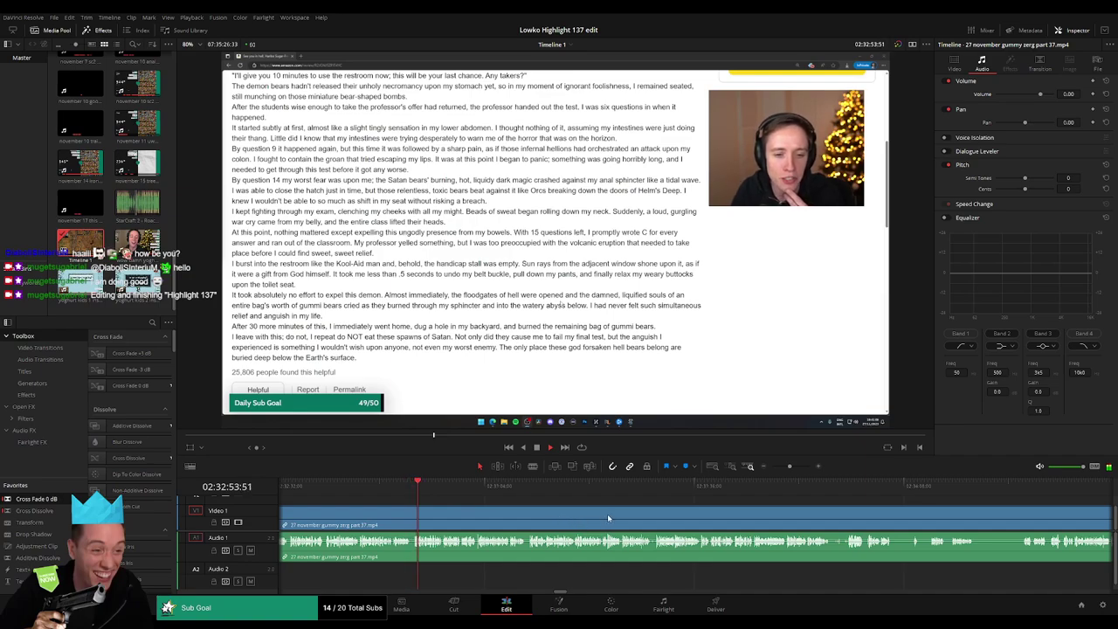
scroll(594, 517, "right", 2)
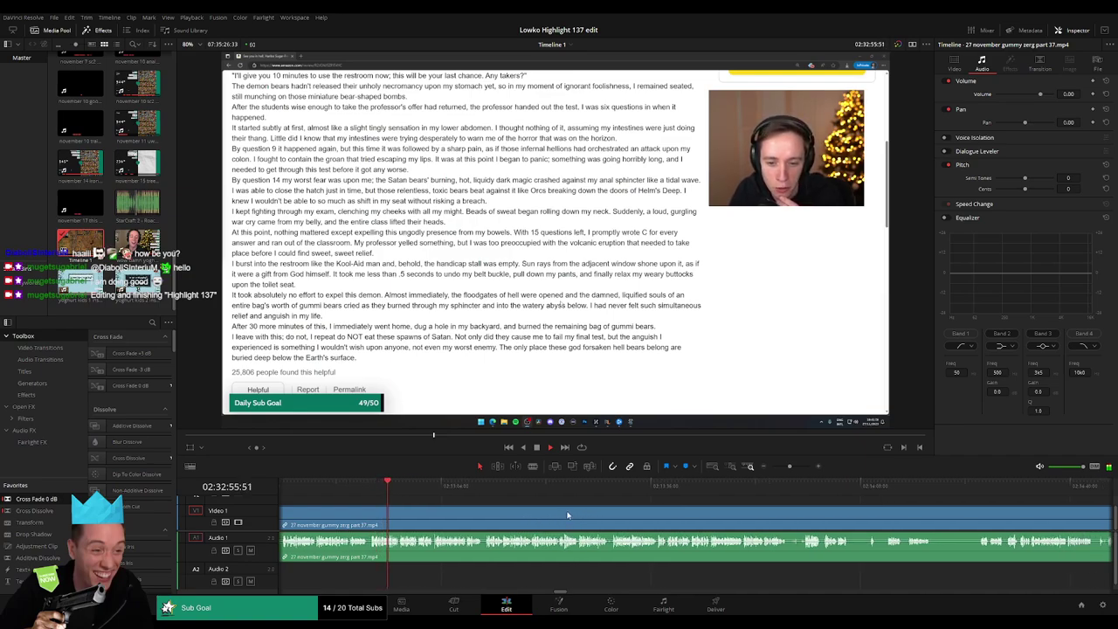
scroll(572, 516, "right", 1)
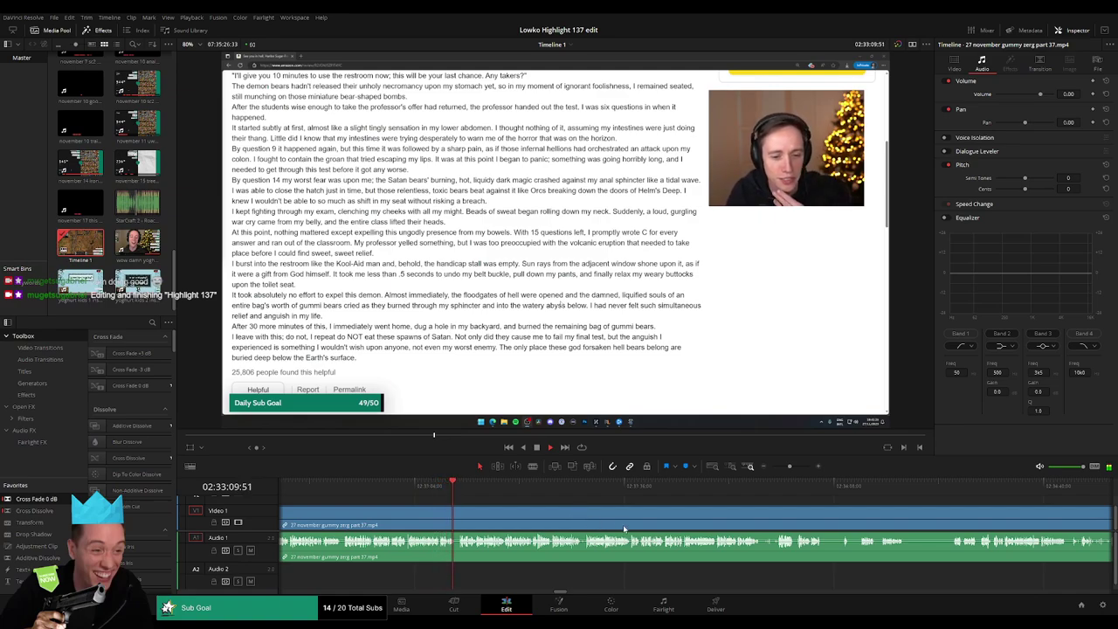
scroll(623, 524, "right", 1)
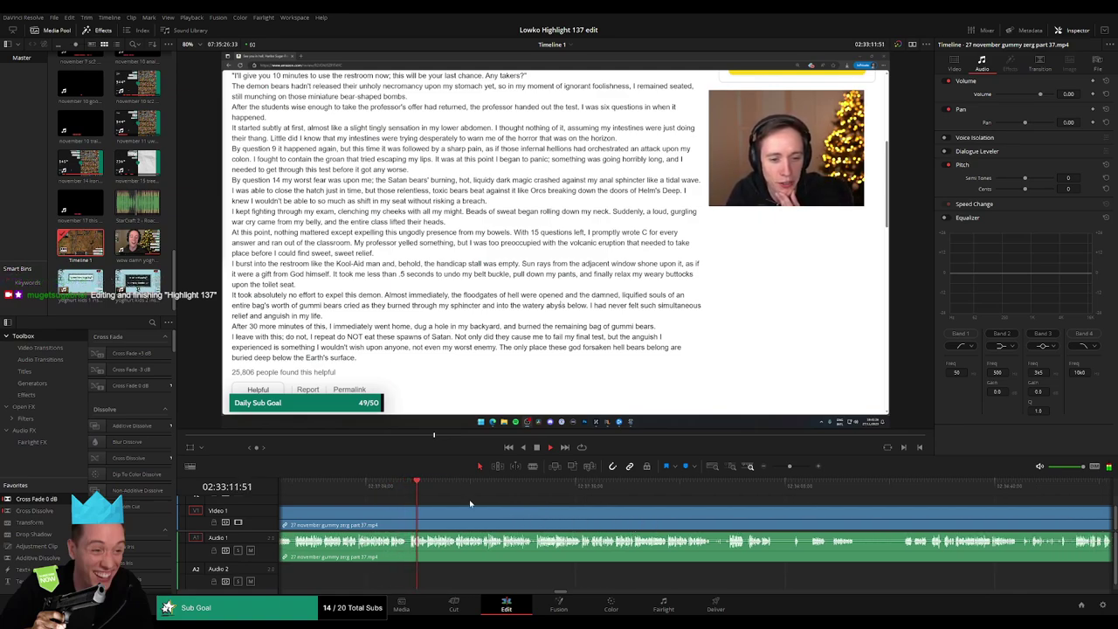
Step: Split the part 37 clip midway through the review reading and move the playhead further ahead
left_click(407, 513)
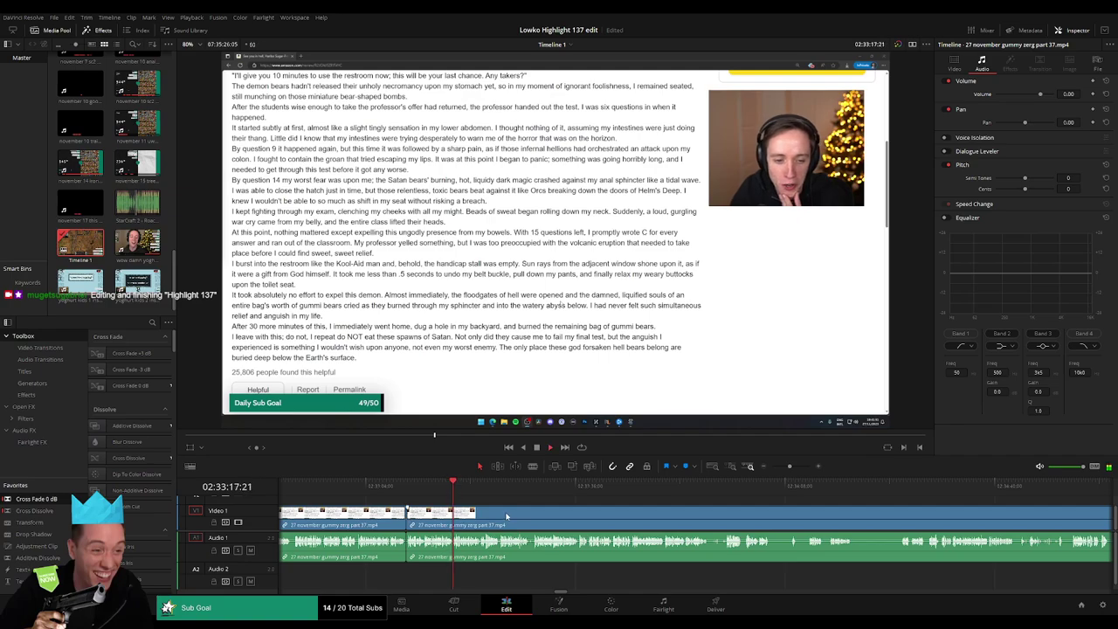
scroll(524, 515, "right", 3)
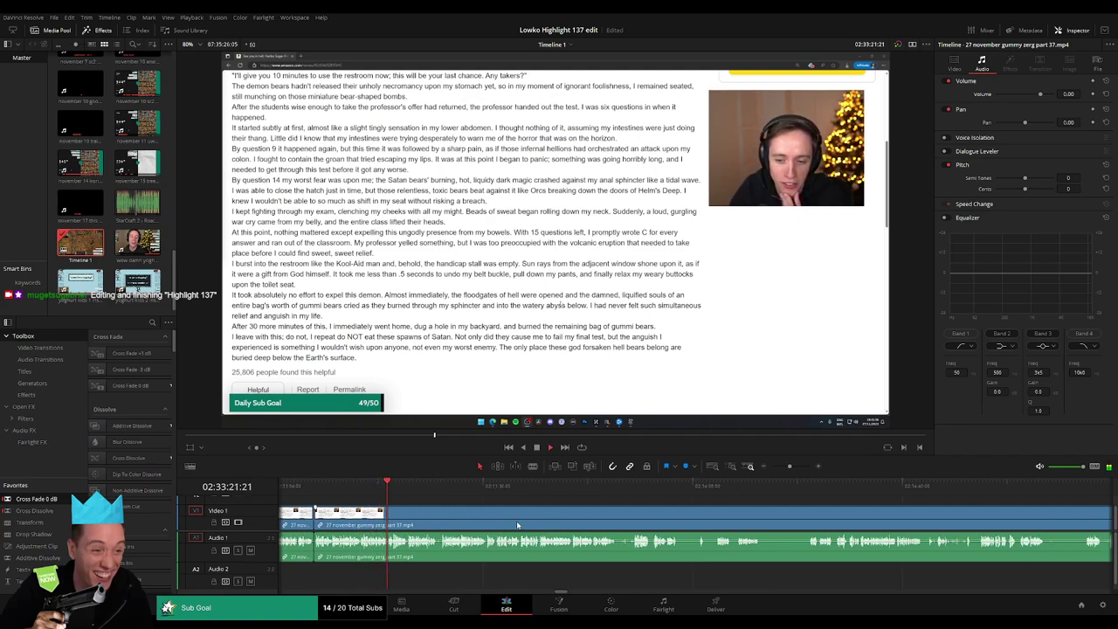
scroll(493, 517, "right", 1)
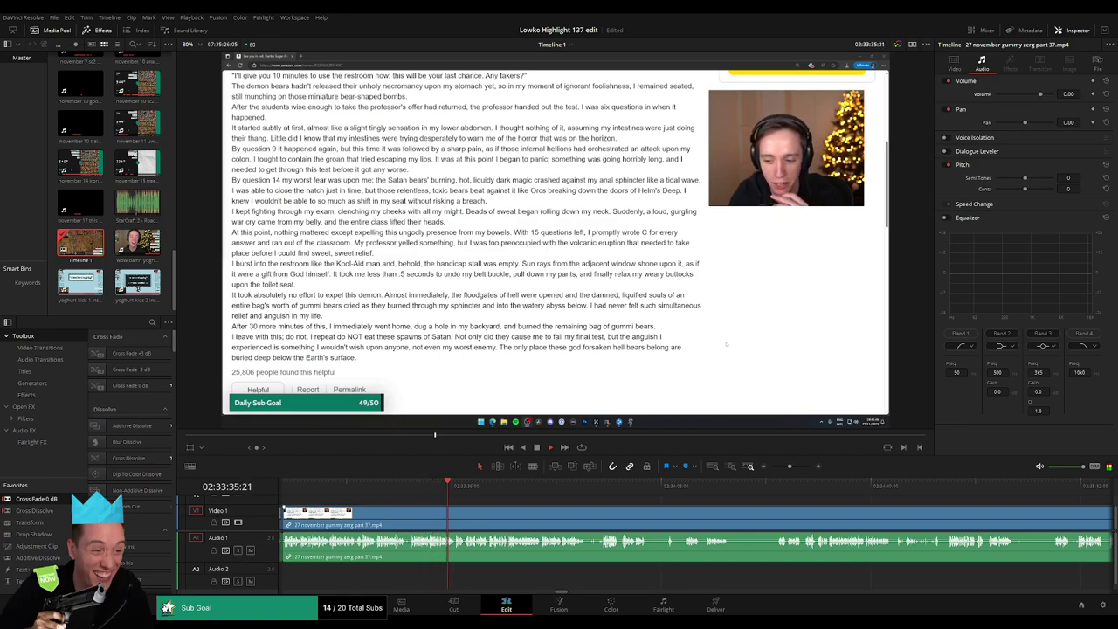
scroll(465, 511, "down", 2)
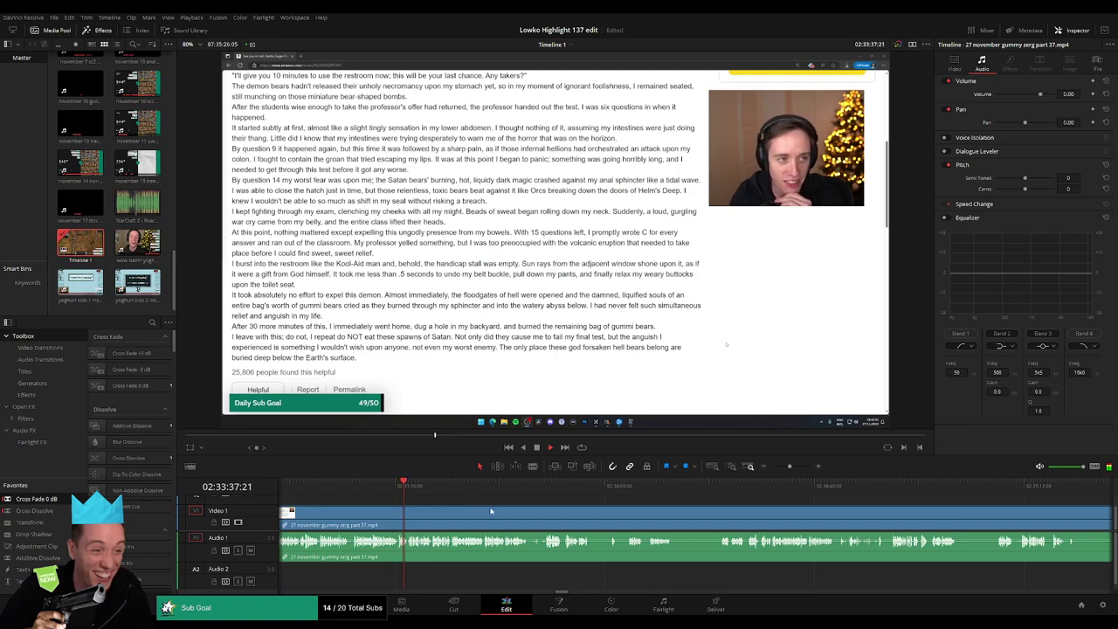
scroll(443, 506, "down", 1)
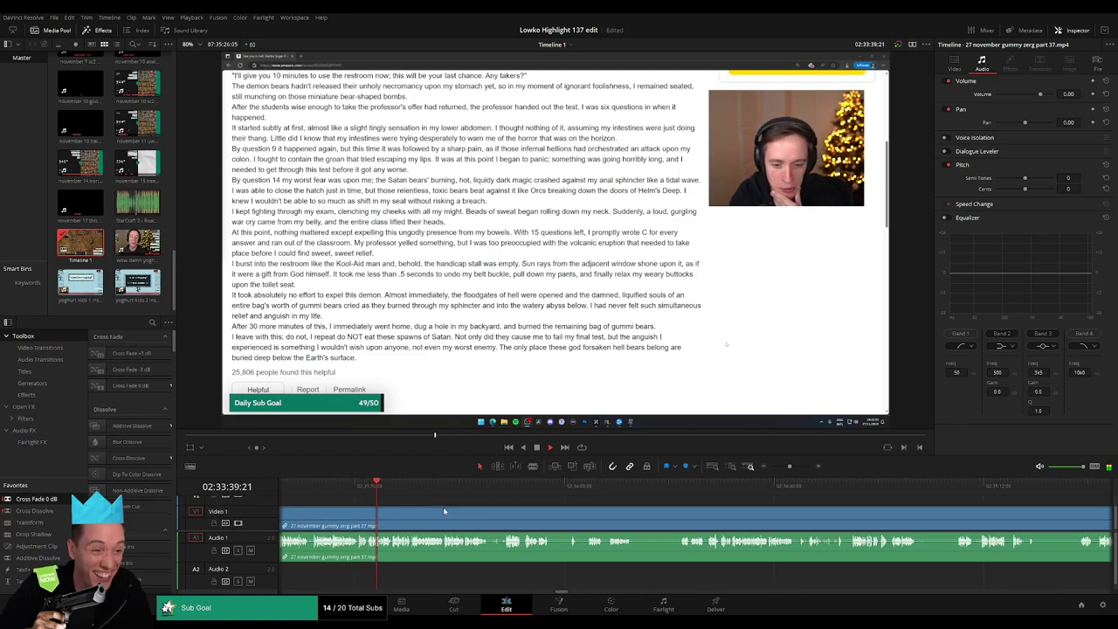
scroll(485, 519, "down", 1)
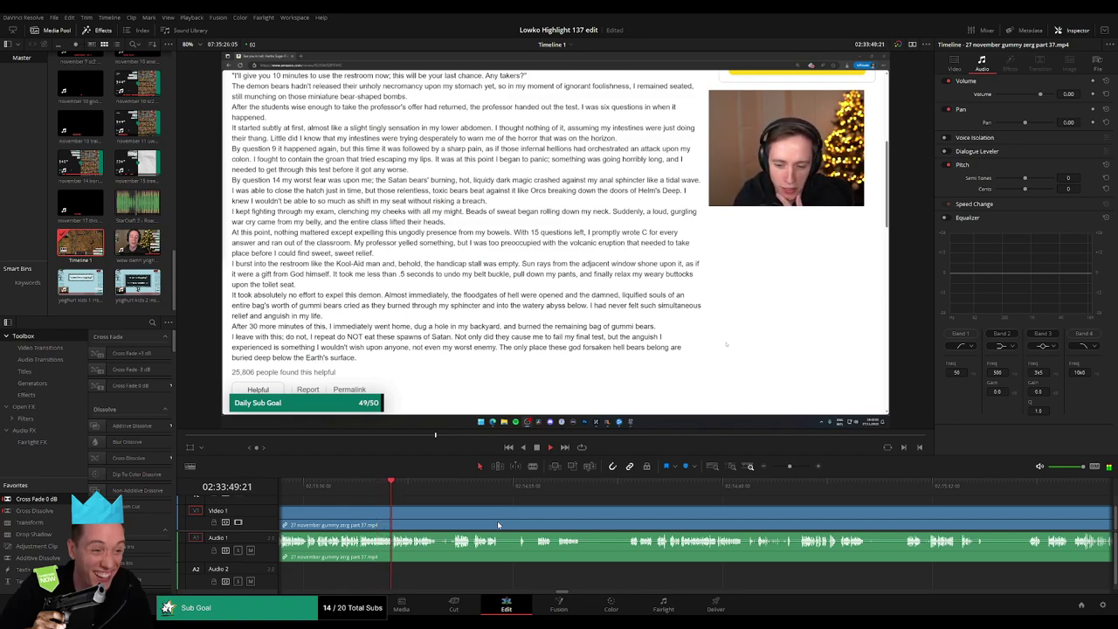
left_click_drag(790, 469, 792, 466)
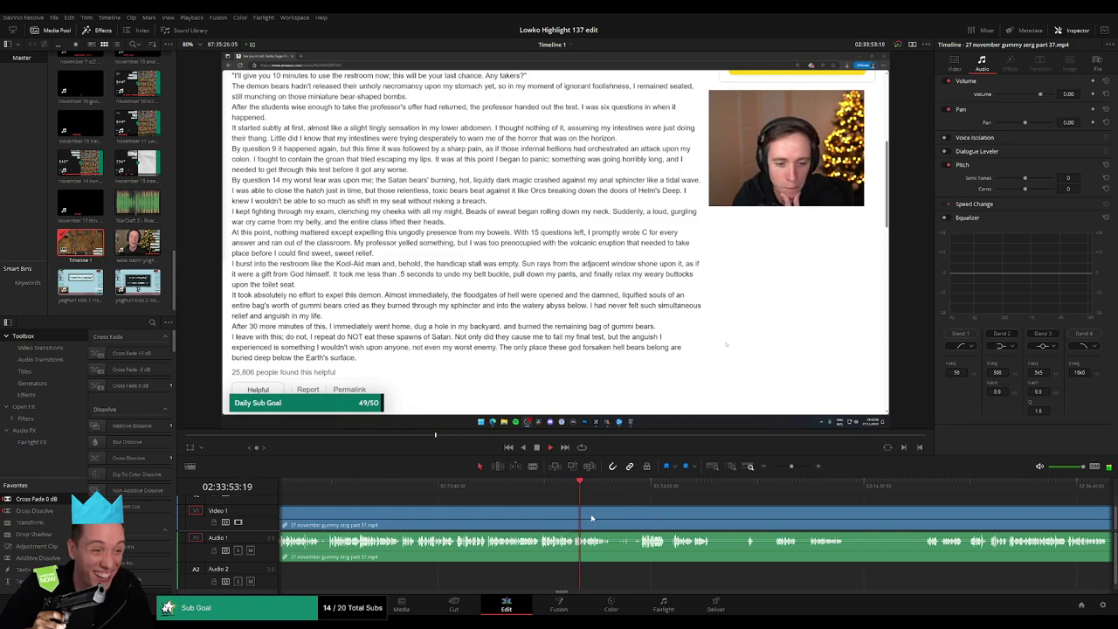
scroll(540, 514, "right", 2)
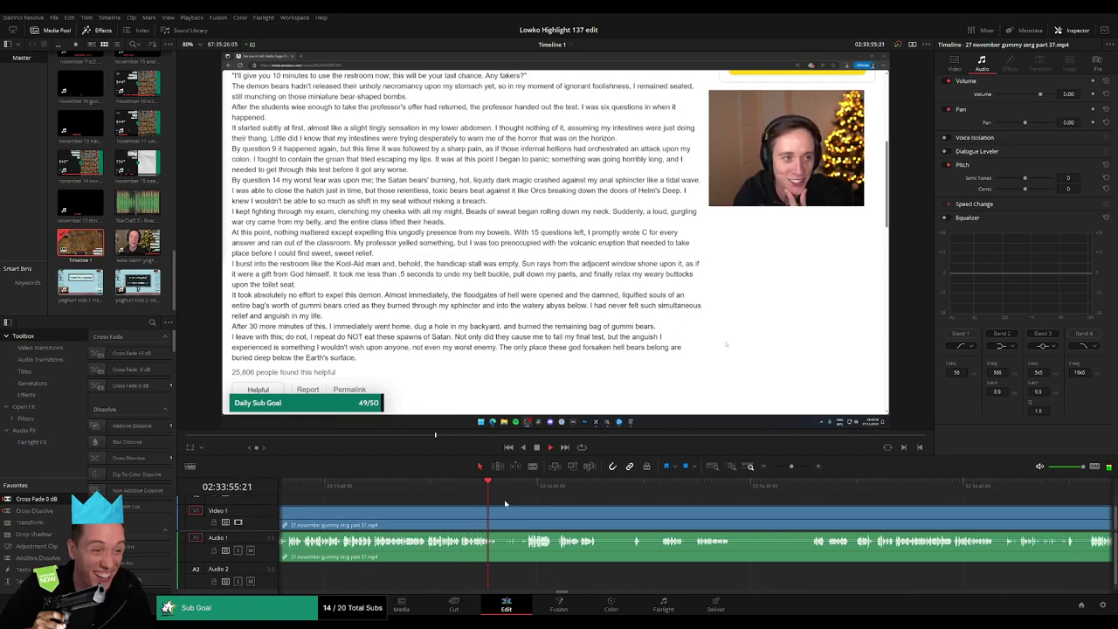
left_click(507, 485)
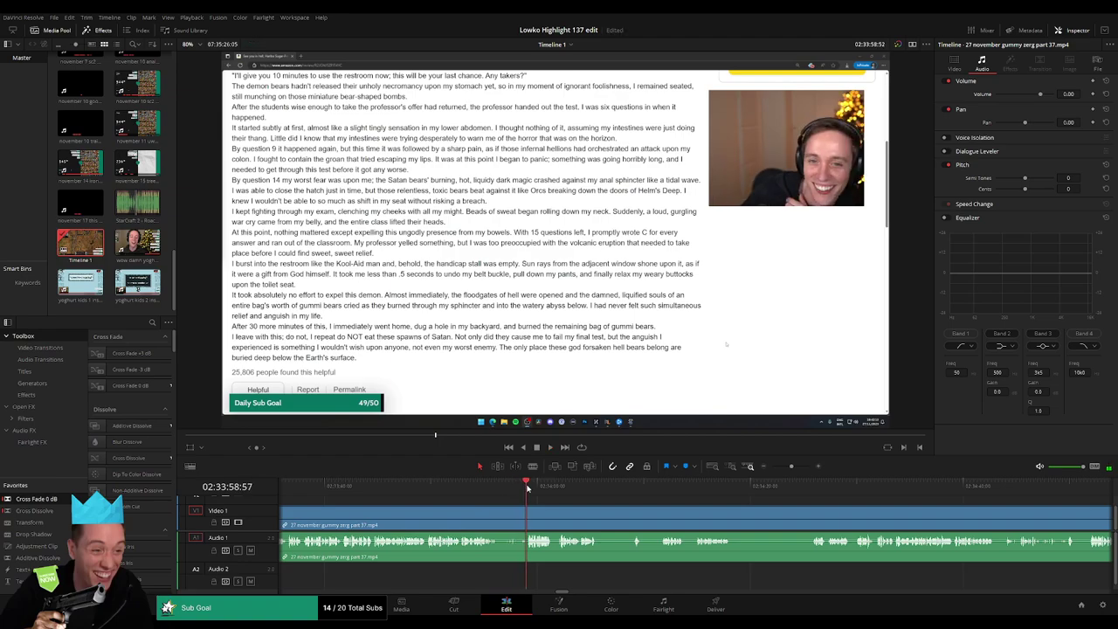
scroll(494, 507, "right", 2)
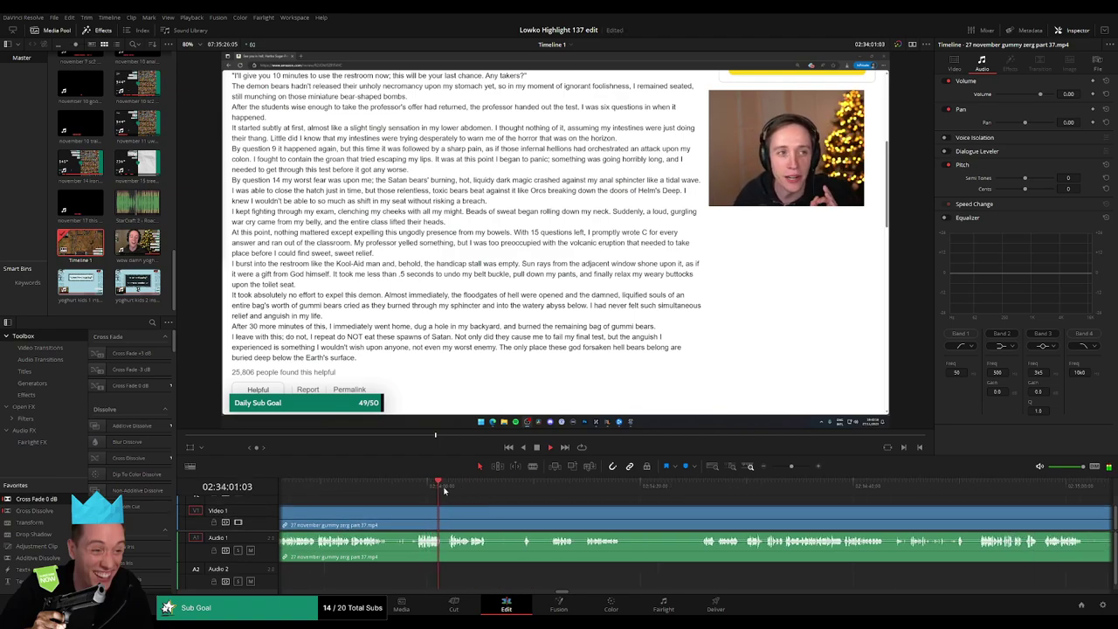
Step: Add two Ctrl+B cuts in the review reading, trim out the section between them, and replay
key("ctrl+b")
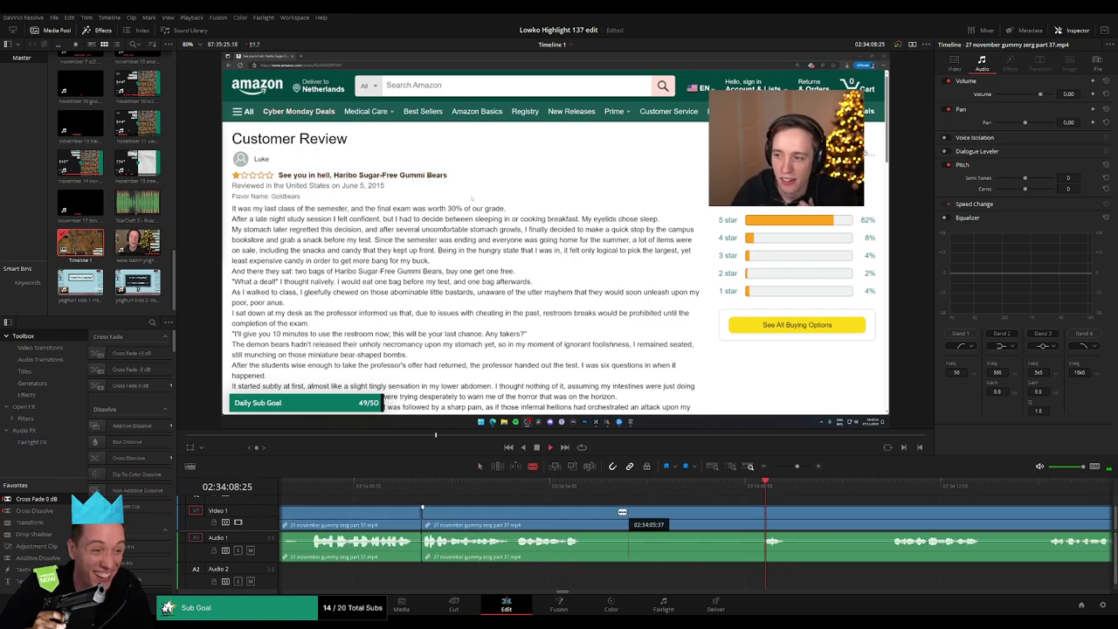
key("ctrl+b")
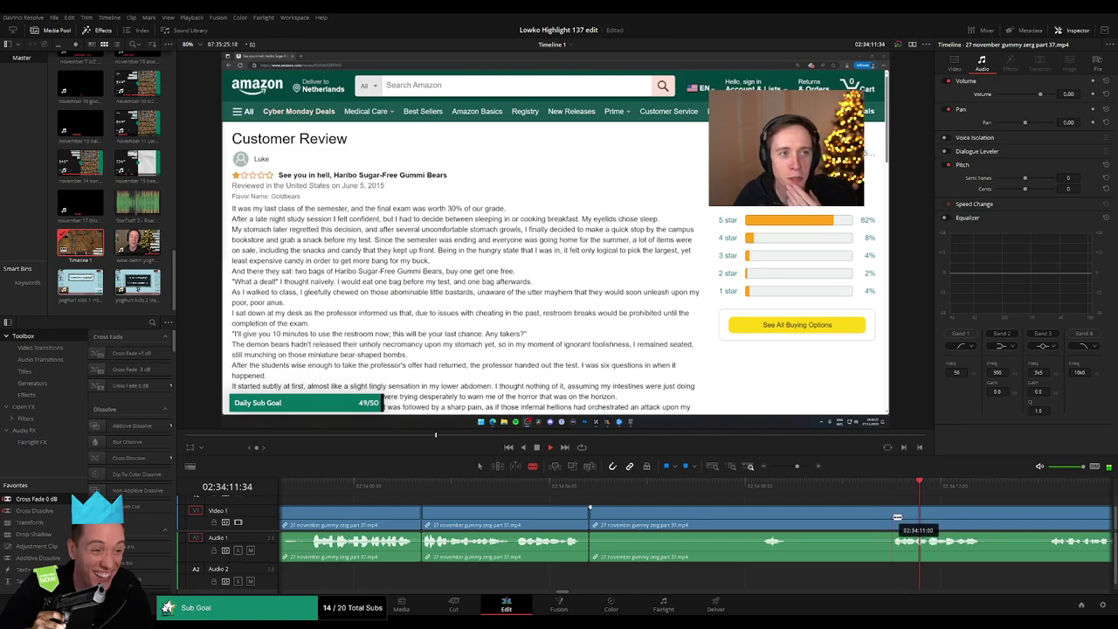
left_click_drag(883, 515, 822, 517)
key("space")
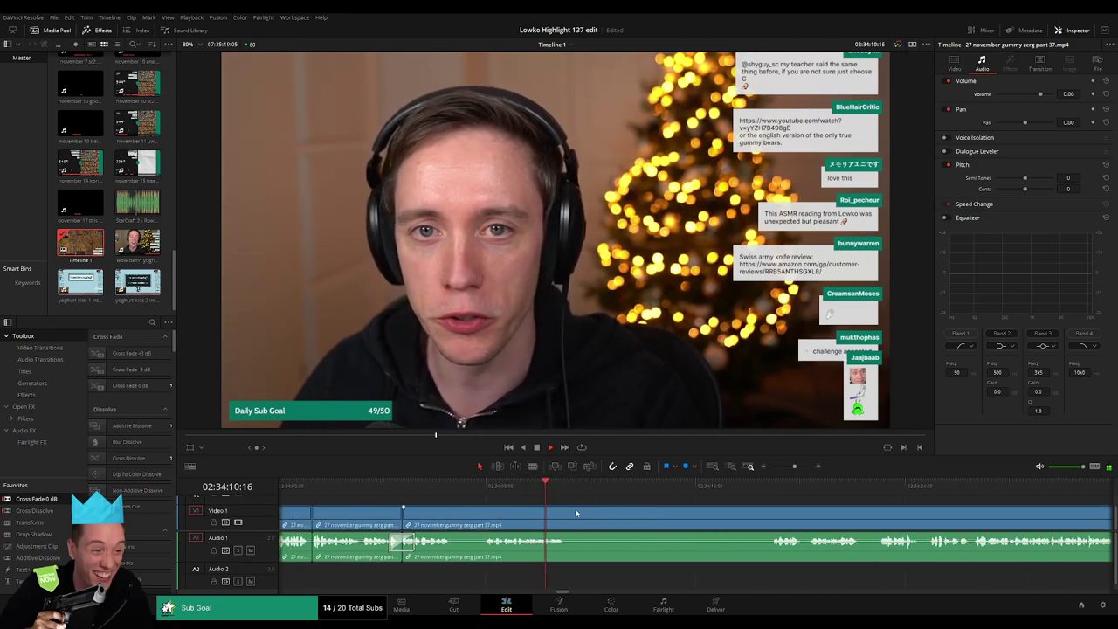
key("space")
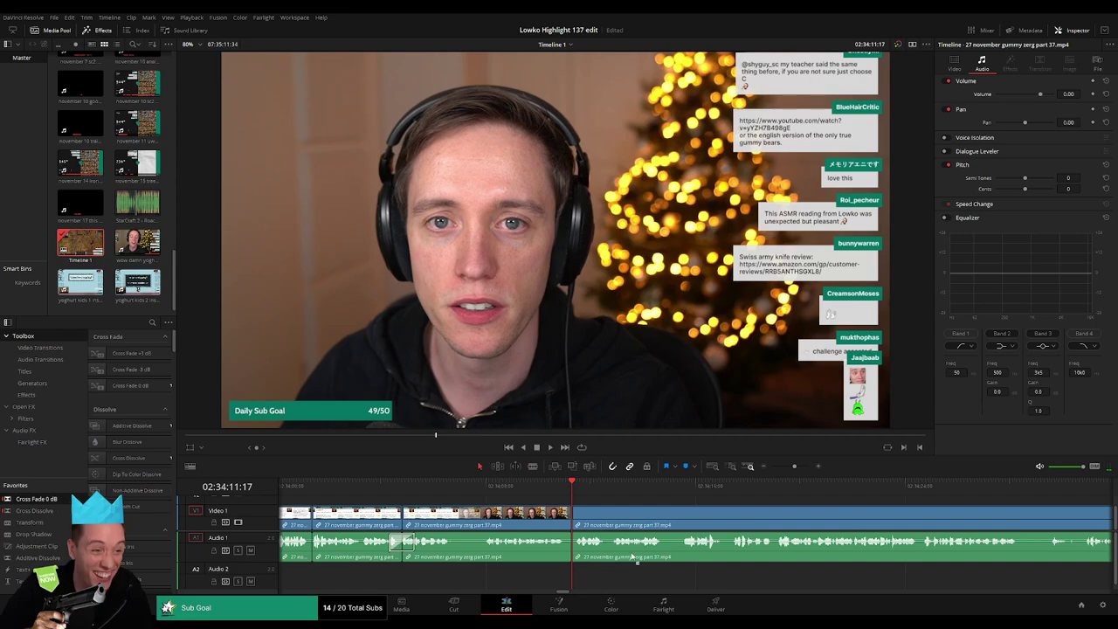
key("space")
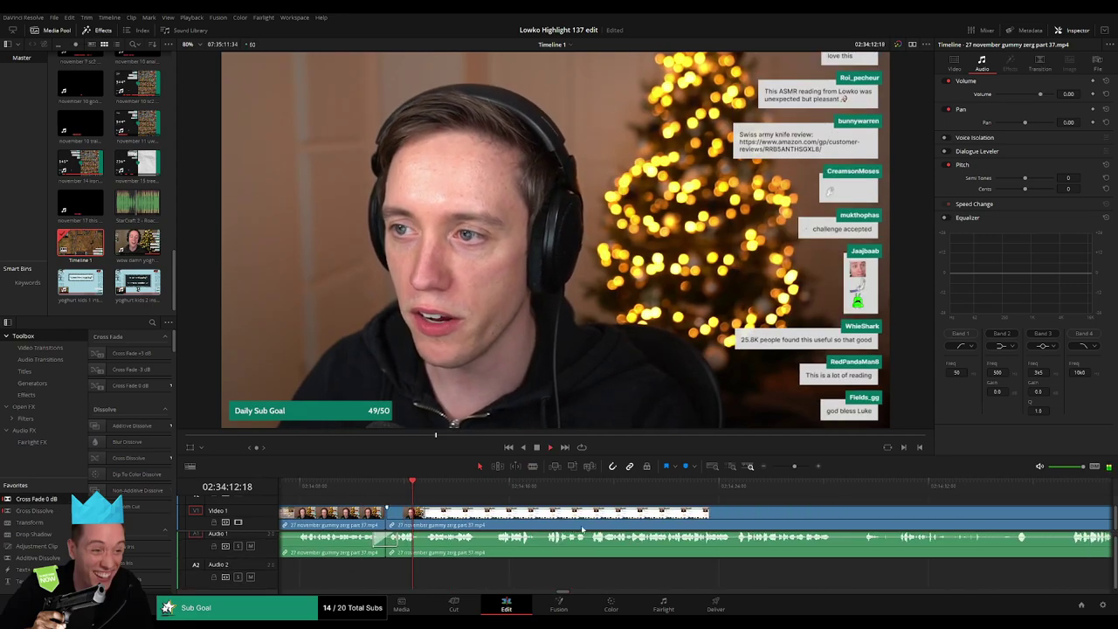
left_click_drag(583, 529, 587, 533)
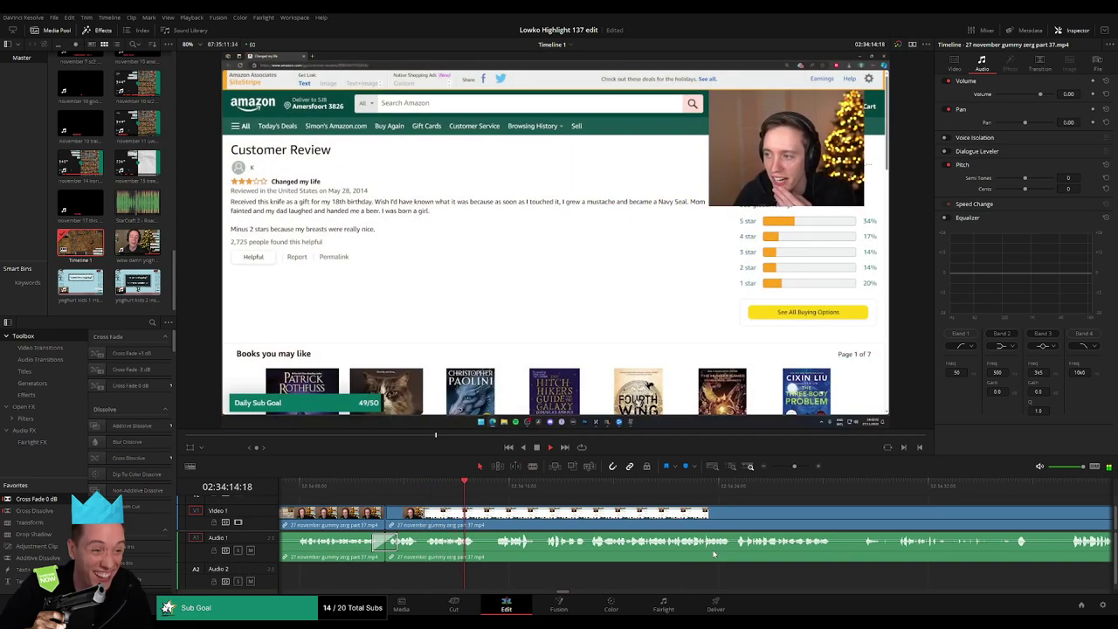
Step: Extend the stream clip's end to 02:34:29:18 and jump back to review it
scroll(784, 558, "down", 2)
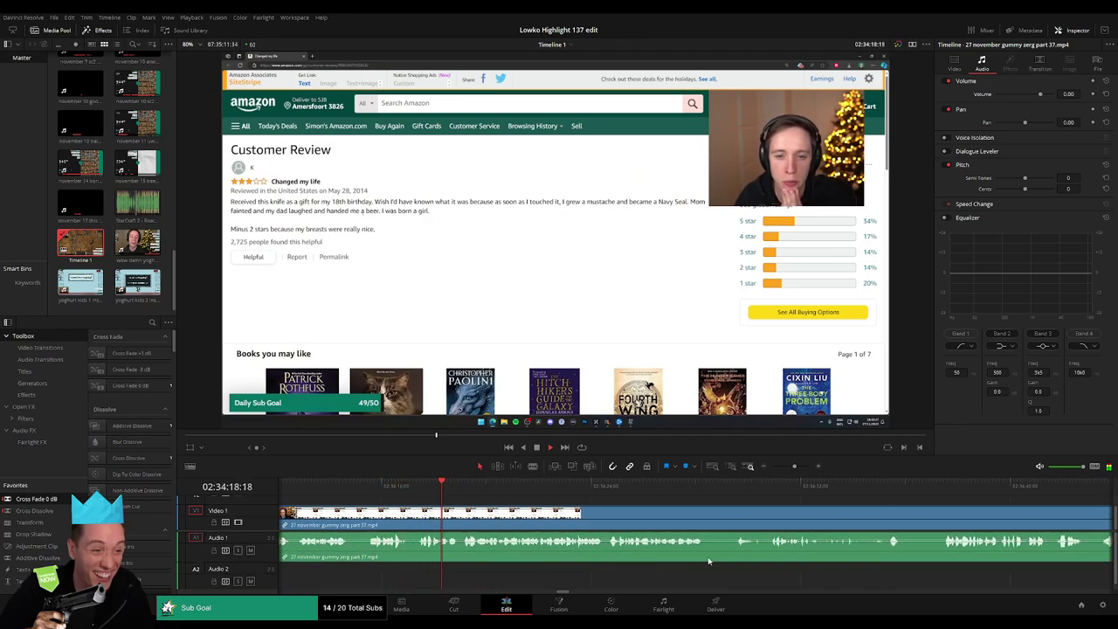
scroll(593, 557, "right", 3)
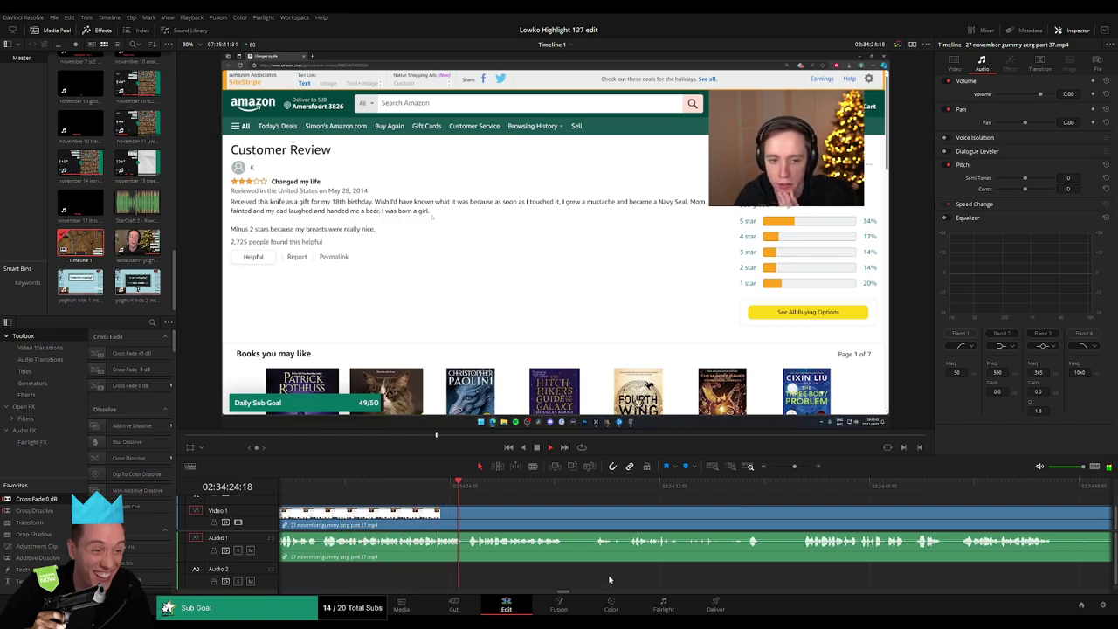
scroll(612, 567, "right", 3)
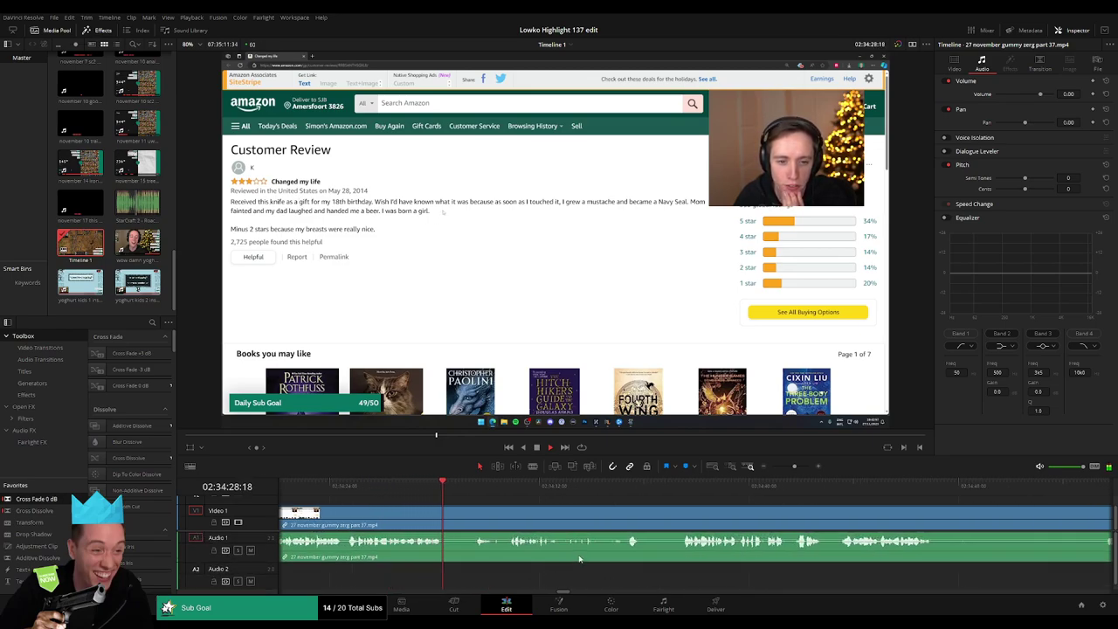
scroll(507, 564, "right", 2)
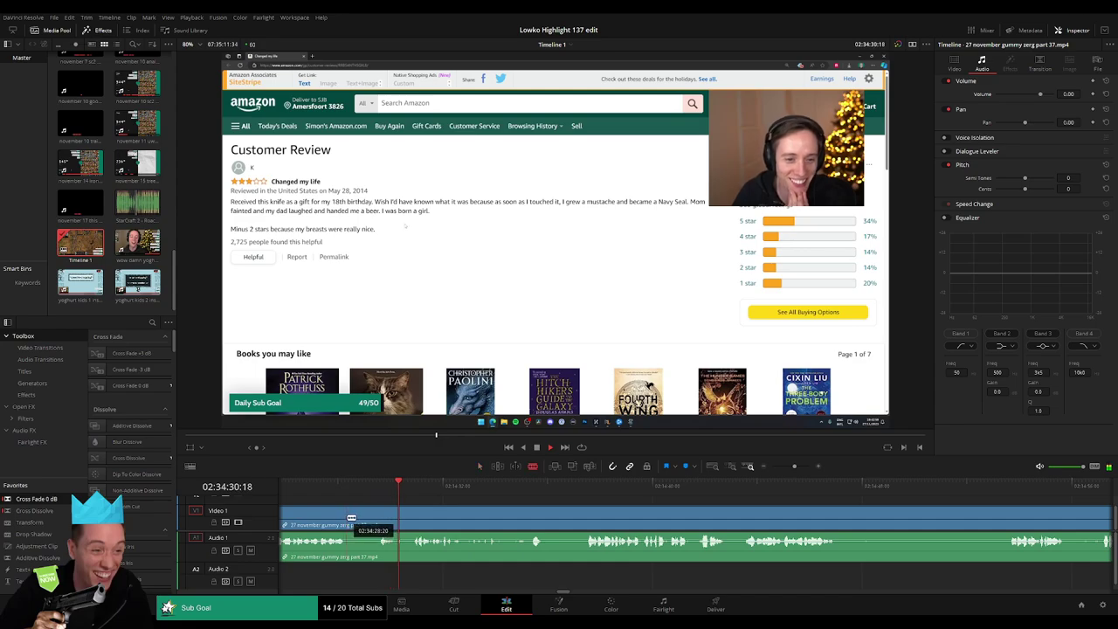
left_click_drag(351, 518, 431, 521)
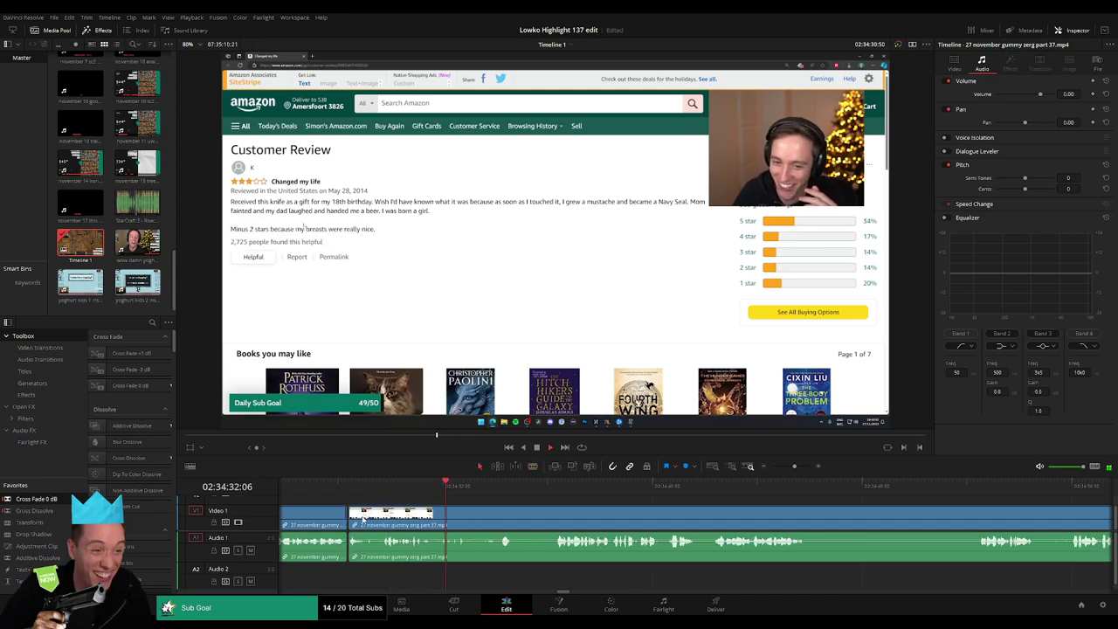
left_click(382, 486)
Step: Blade both ends of the chatter stretch, ripple-delete the middle piece, and play back the join
scroll(387, 517, "right", 2)
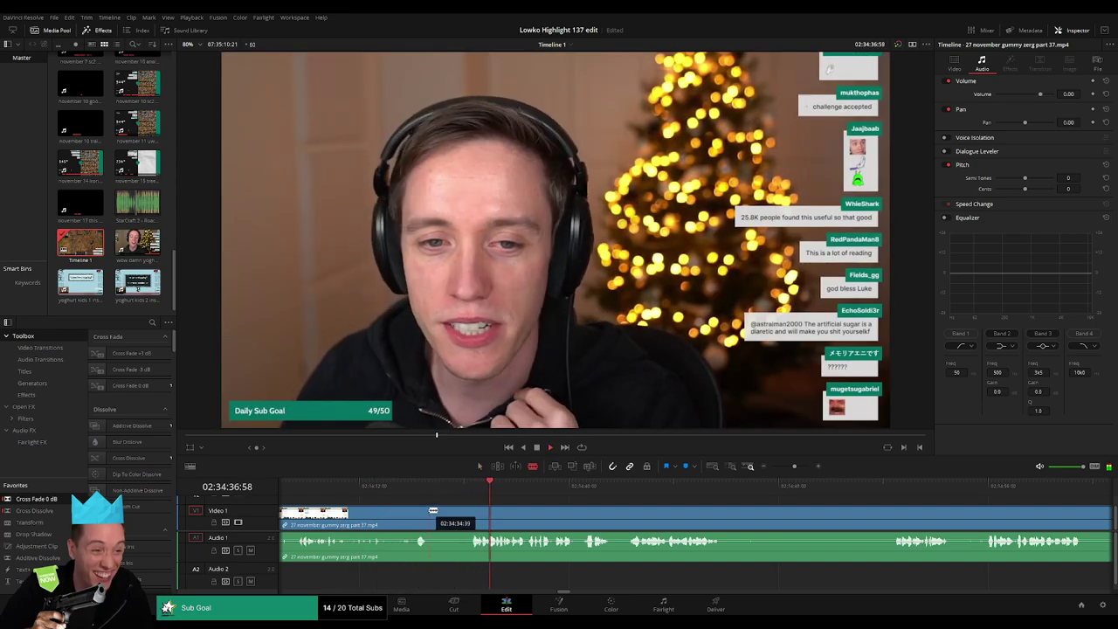
left_click(429, 510)
left_click(472, 510)
key("a")
left_click(463, 512)
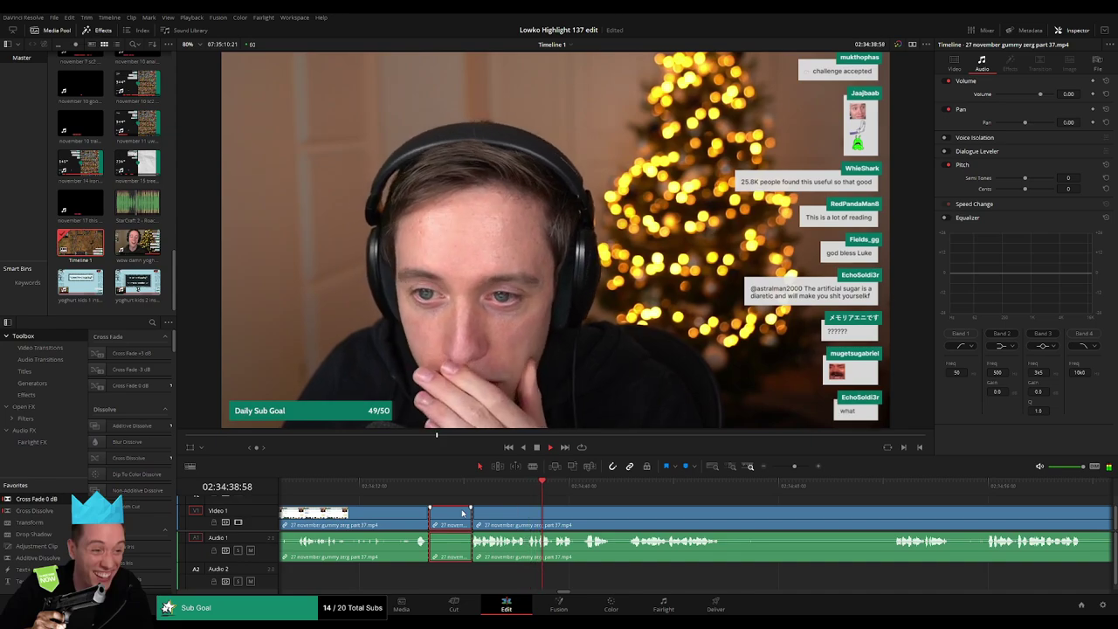
key("Delete")
key("space")
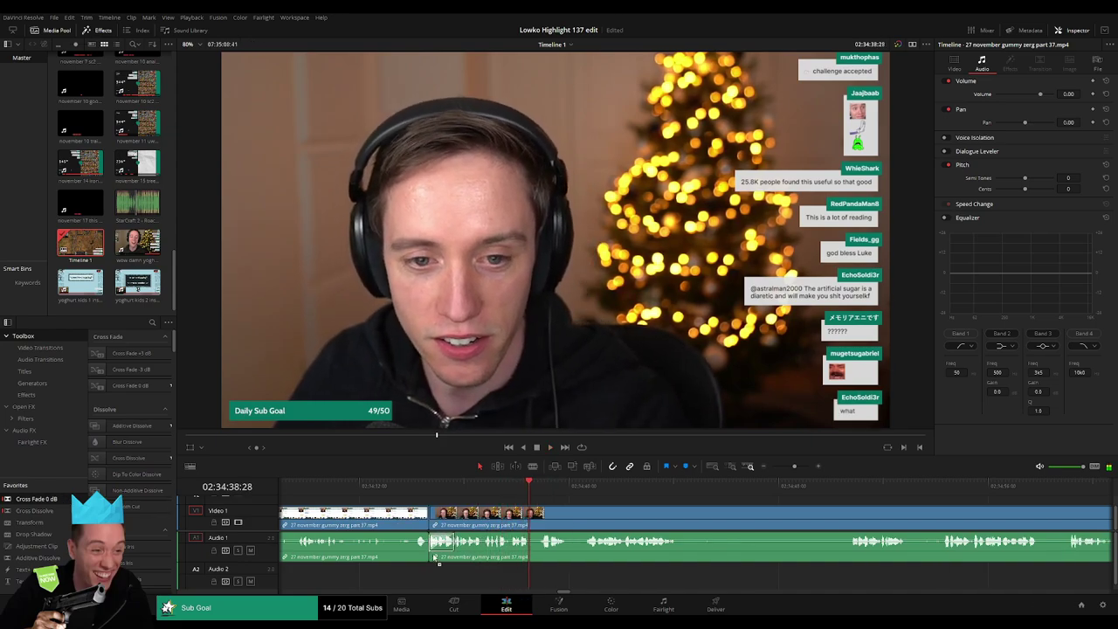
key("space")
scroll(538, 525, "right", 3)
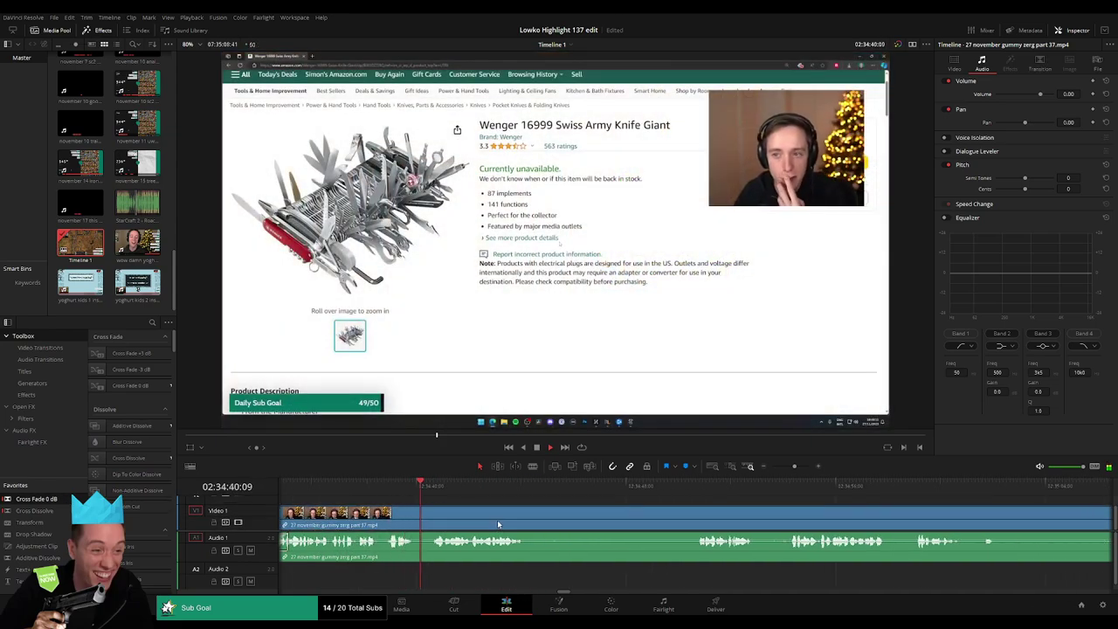
Step: Blade out the first pause on V1/A1 and ripple-delete it
scroll(502, 524, "right", 2)
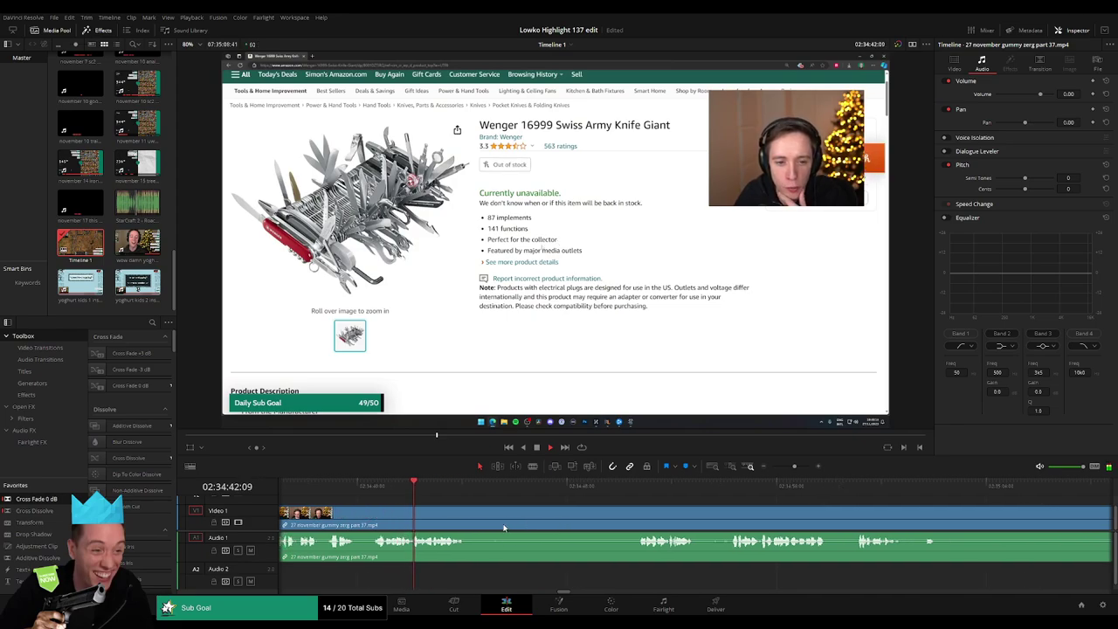
key("b")
left_click(486, 524)
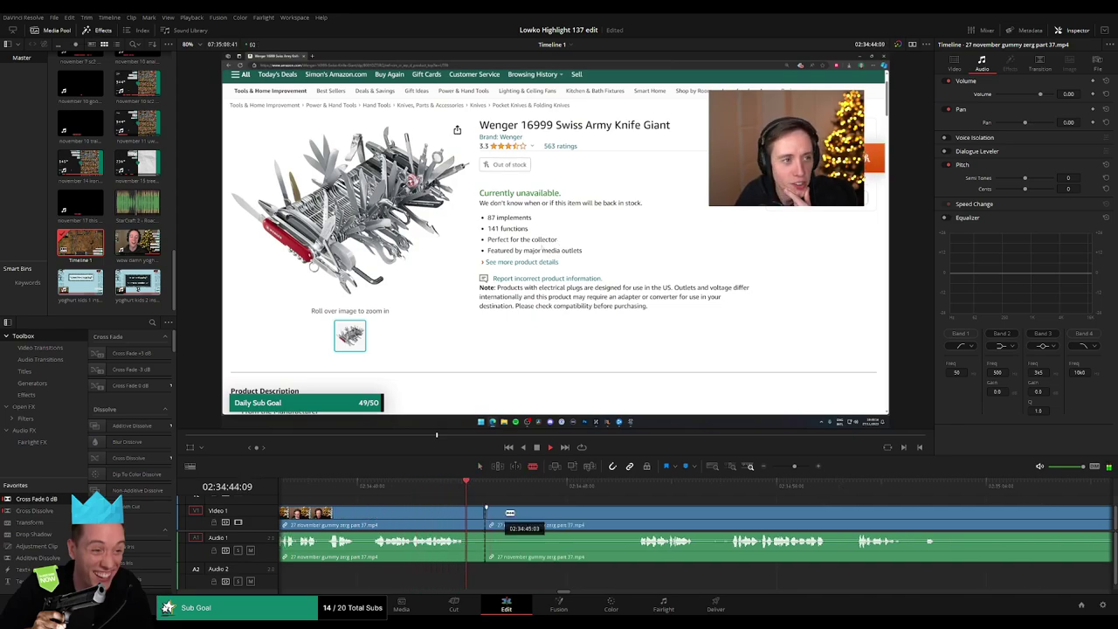
left_click(635, 520)
key("a")
left_click(587, 520)
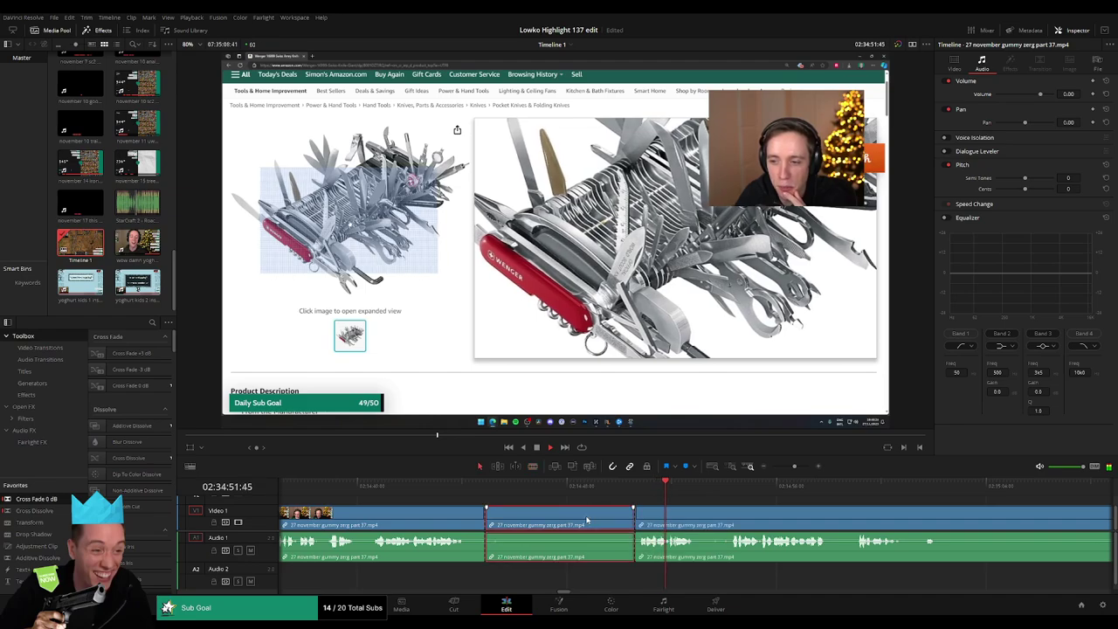
key("BackSpace")
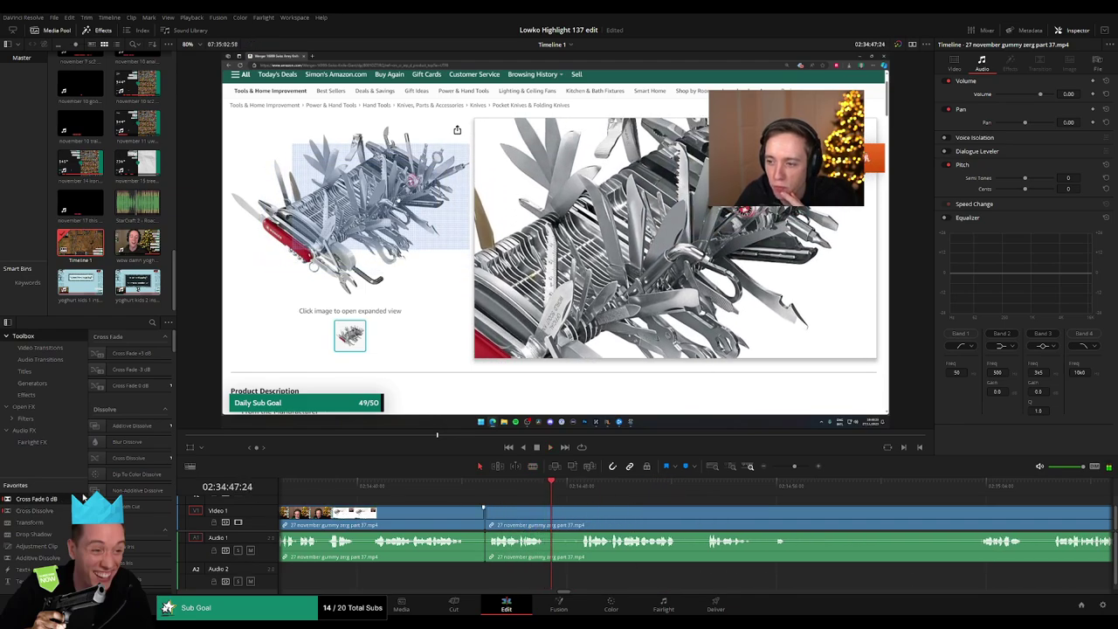
Step: Cut out the next unwanted stretch with a ripple delete and return to the join
scroll(696, 530, "right", 3)
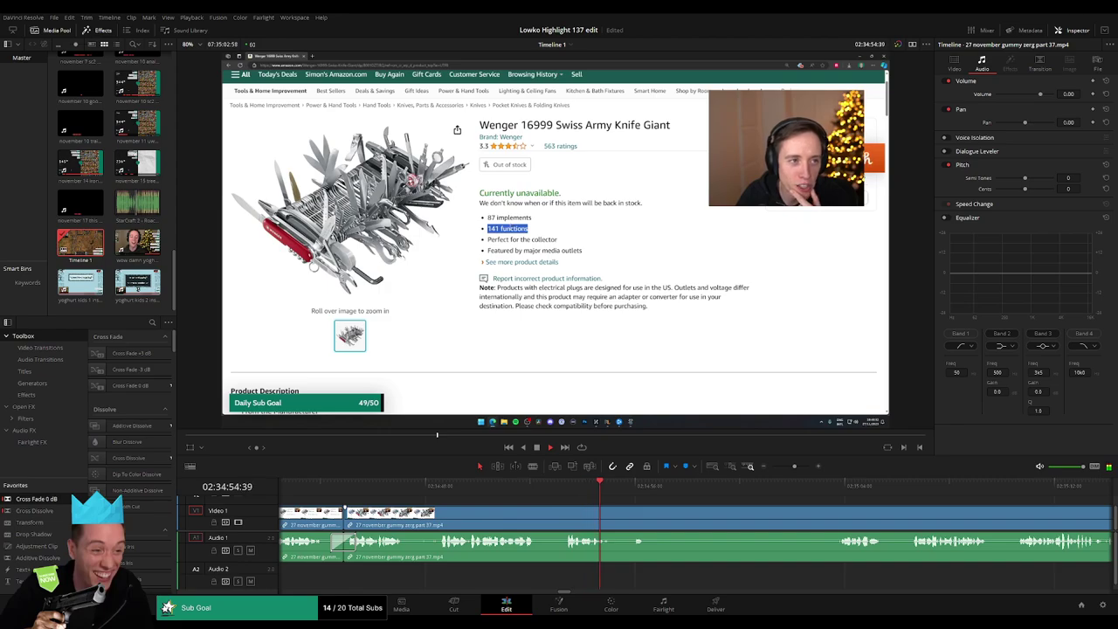
scroll(592, 508, "right", 3)
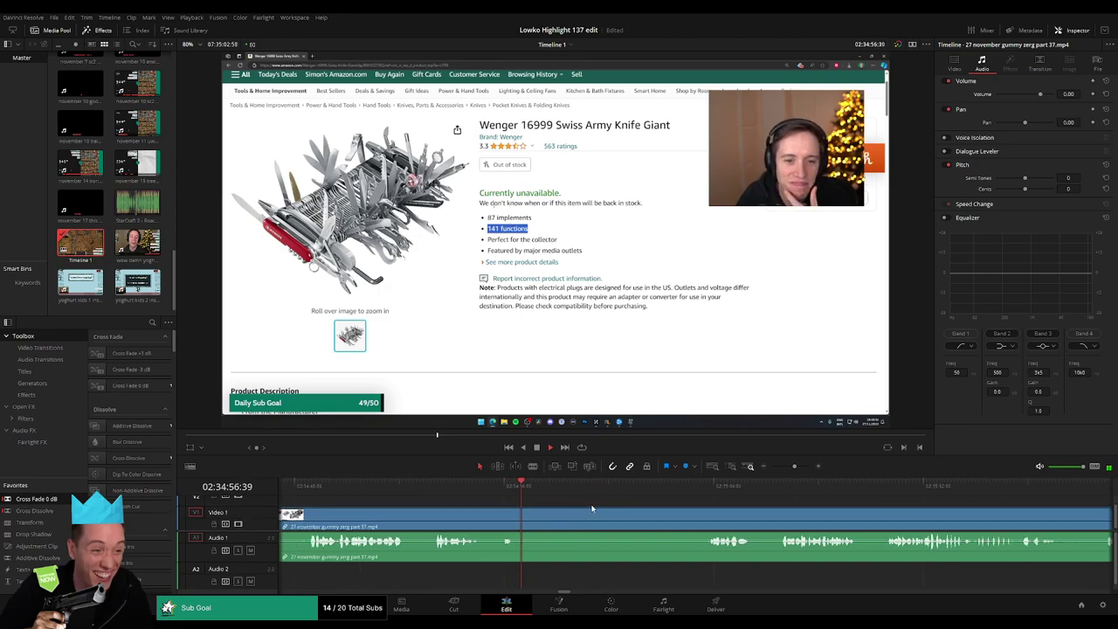
left_click(520, 518)
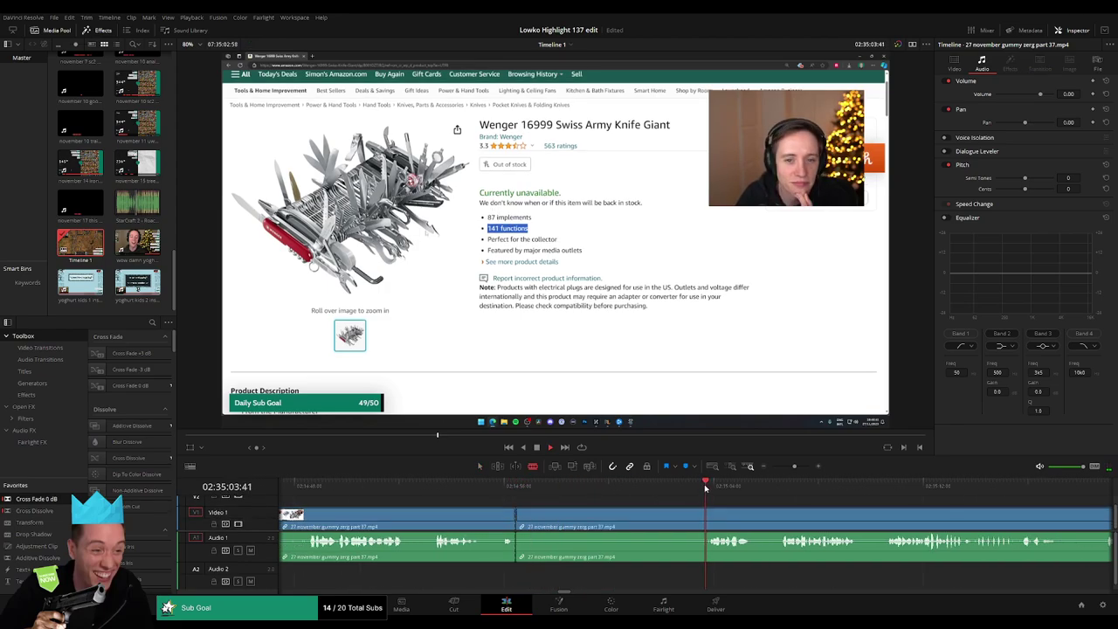
left_click(709, 518)
key("a")
left_click(680, 515)
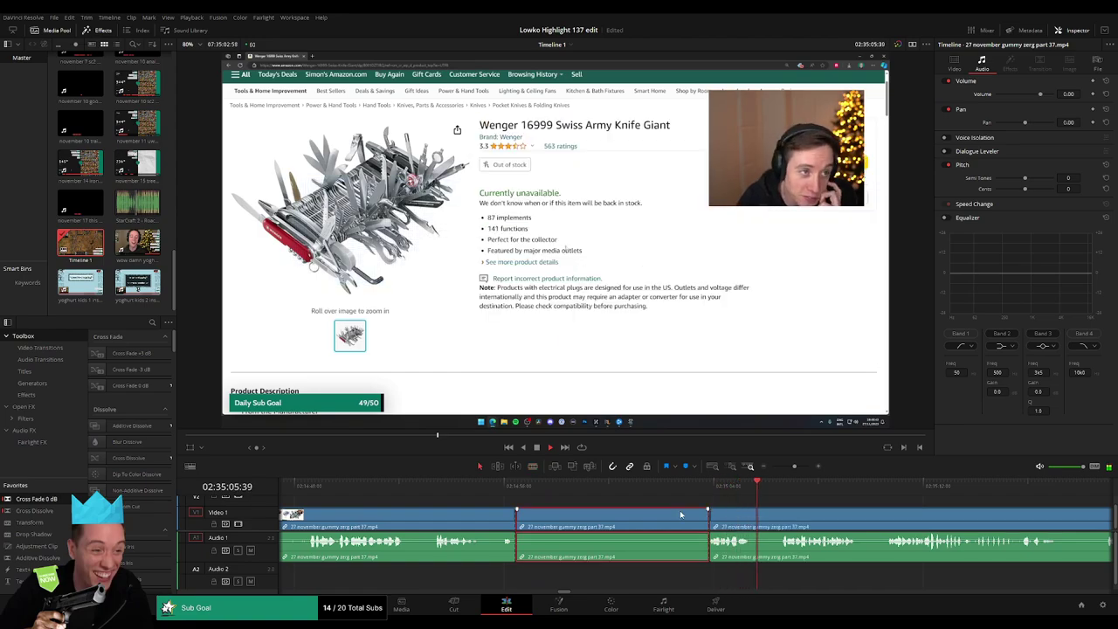
key("Delete")
left_click(547, 494)
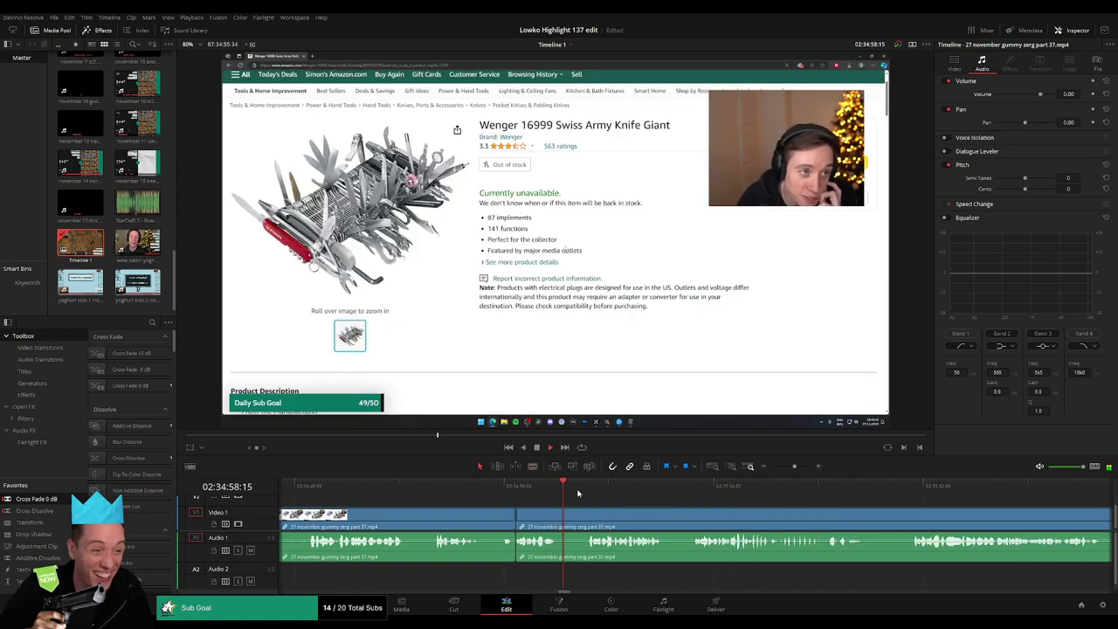
Step: Ripple-delete a short pause, review playback, then remove another short unwanted piece
left_click(559, 516)
left_click(583, 516)
key("a")
left_click(577, 519)
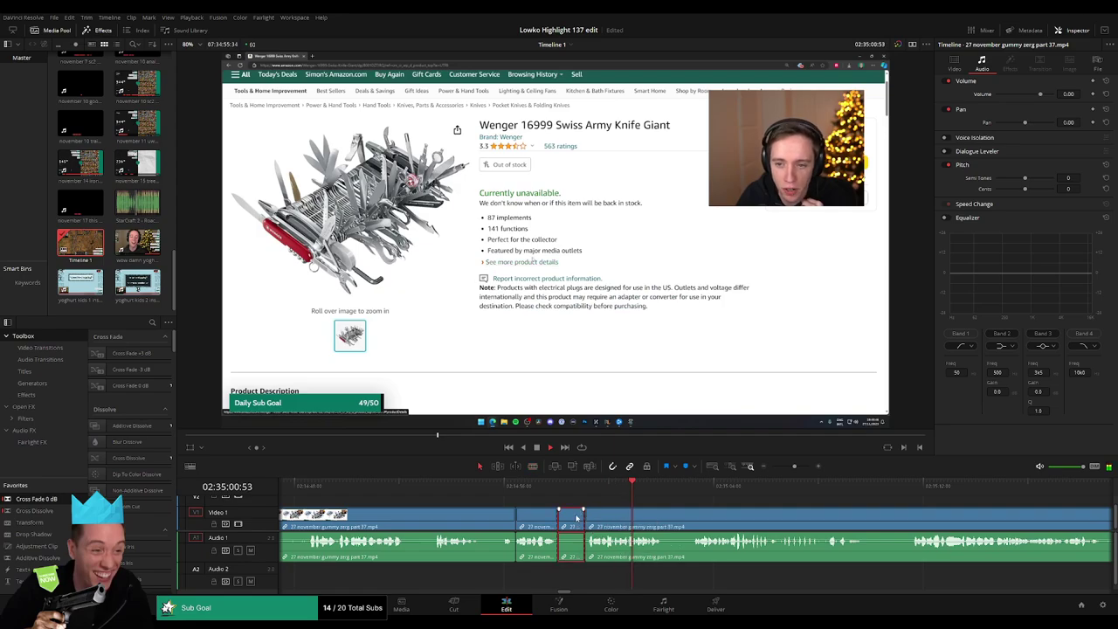
key("Delete")
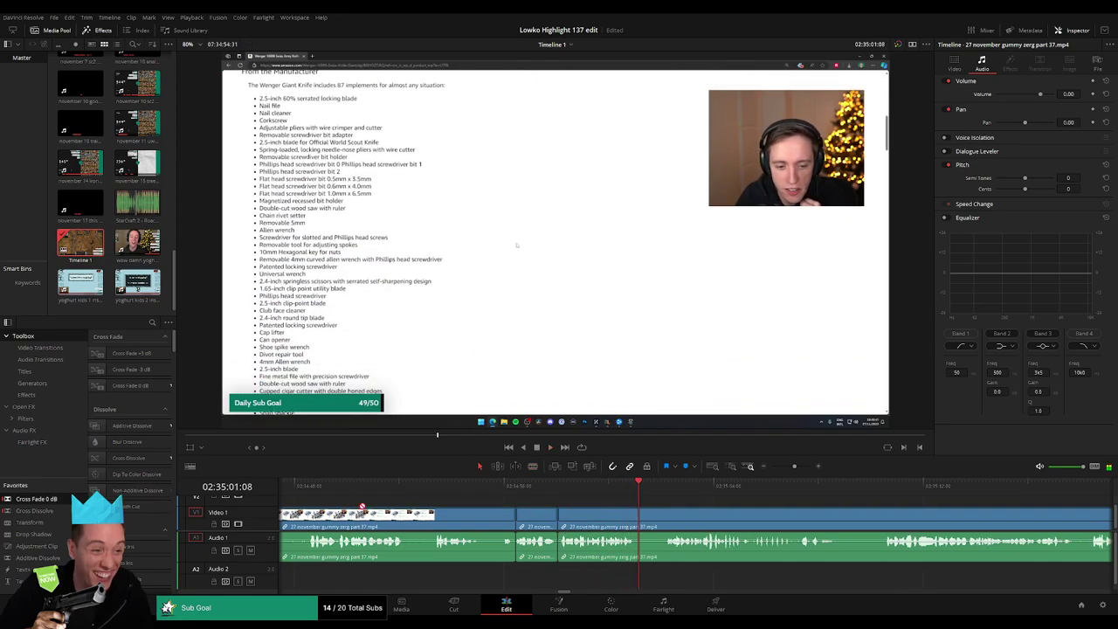
key("space")
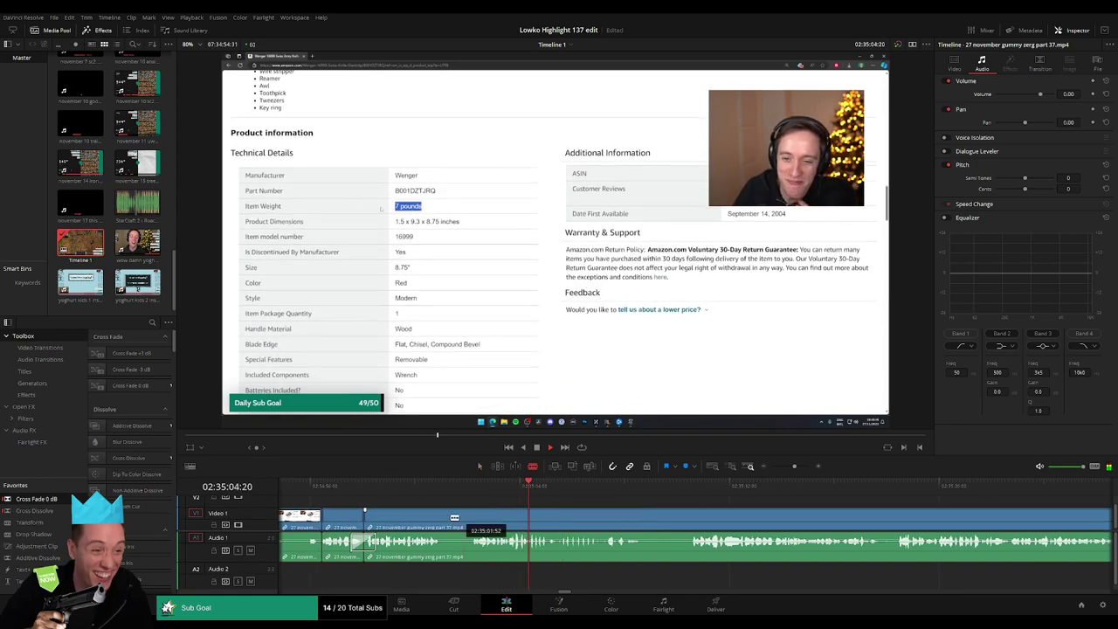
left_click(463, 520)
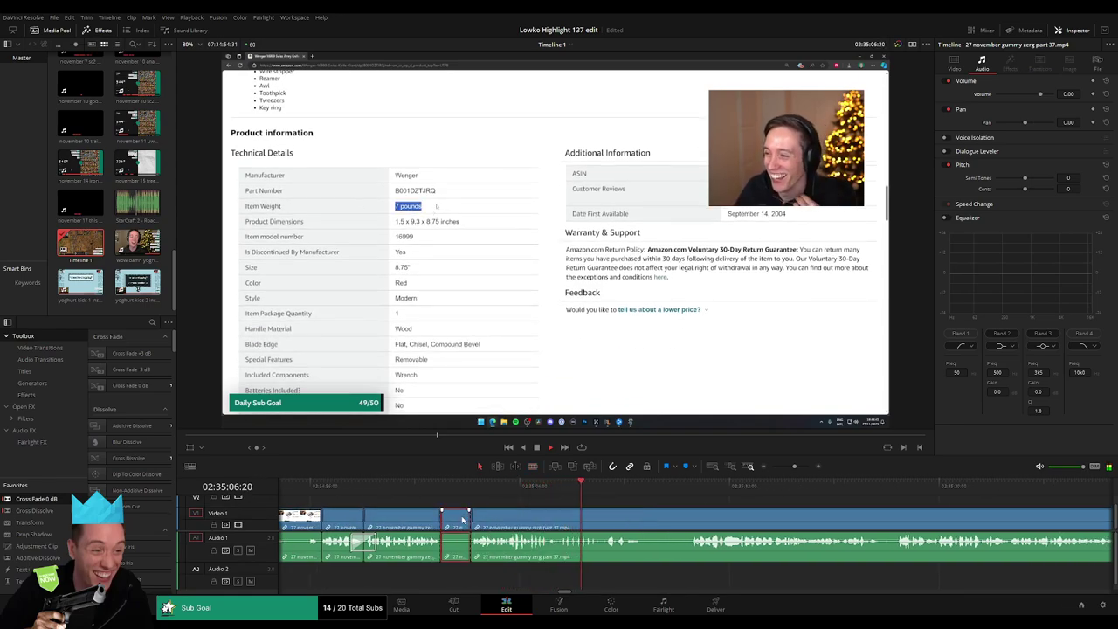
key("Delete")
Step: Blade the long clip around its pause and ripple-delete the piece between the cuts
left_click_drag(519, 519, 447, 557)
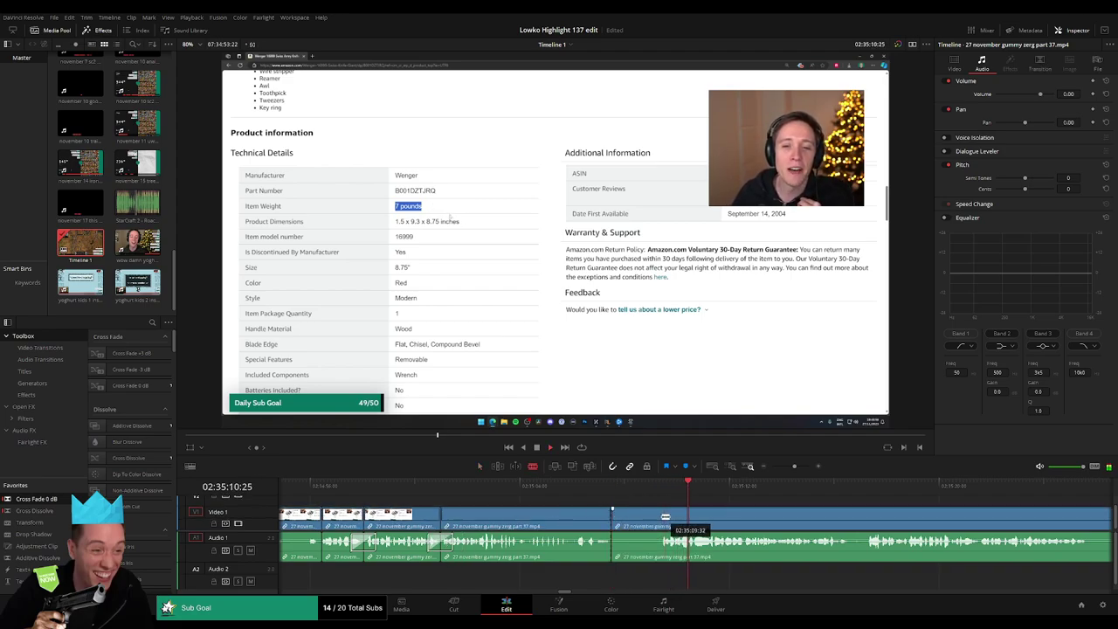
left_click(595, 520)
left_click(659, 516)
left_click(635, 518)
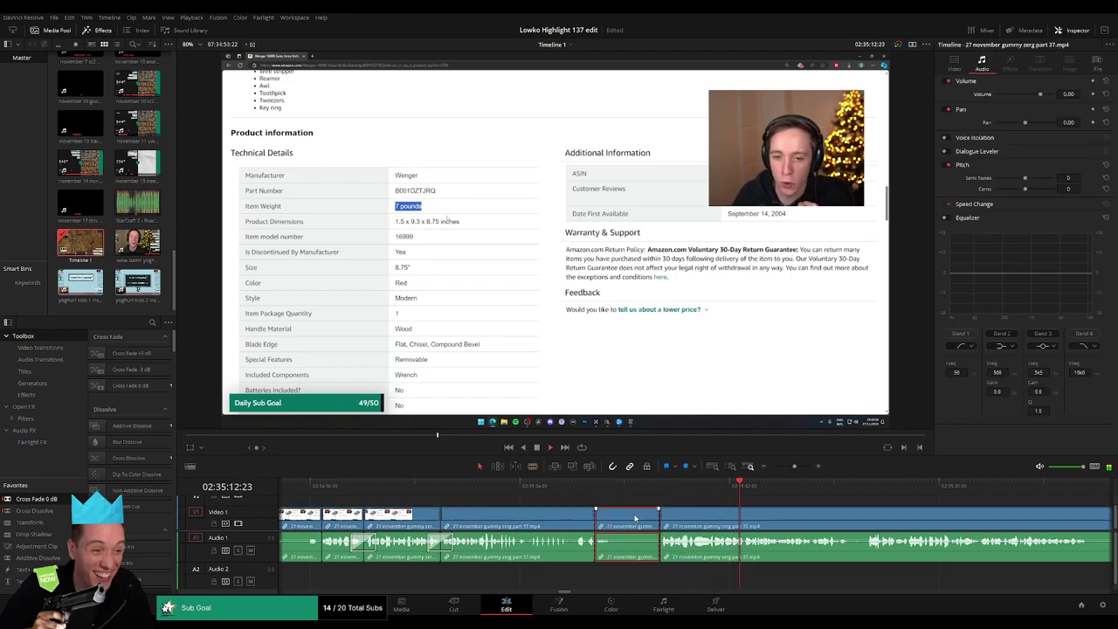
key("Delete")
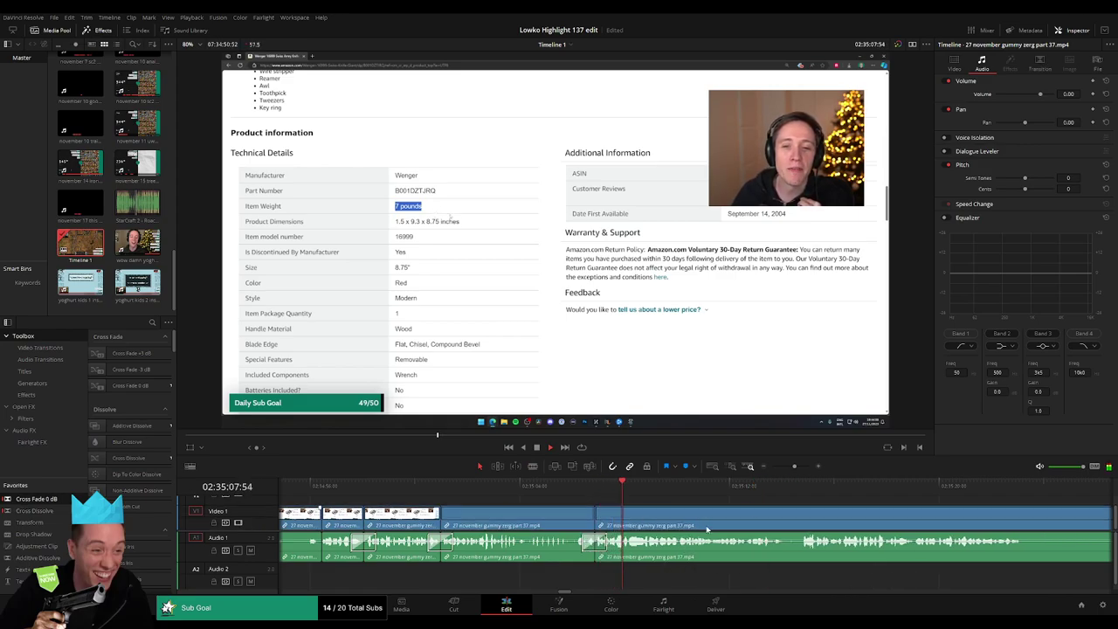
Step: Cut where the next unwanted stretch begins, trim the following clip's head, and mark the next pause
scroll(565, 516, "right", 4)
scroll(795, 502, "left", 5)
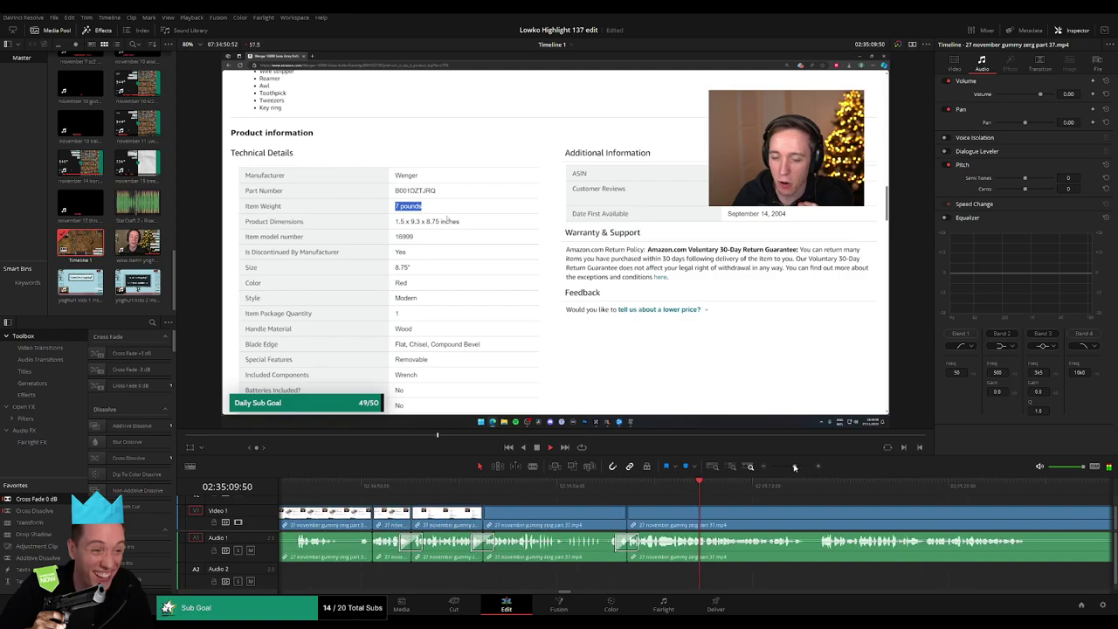
scroll(788, 511, "right", 5)
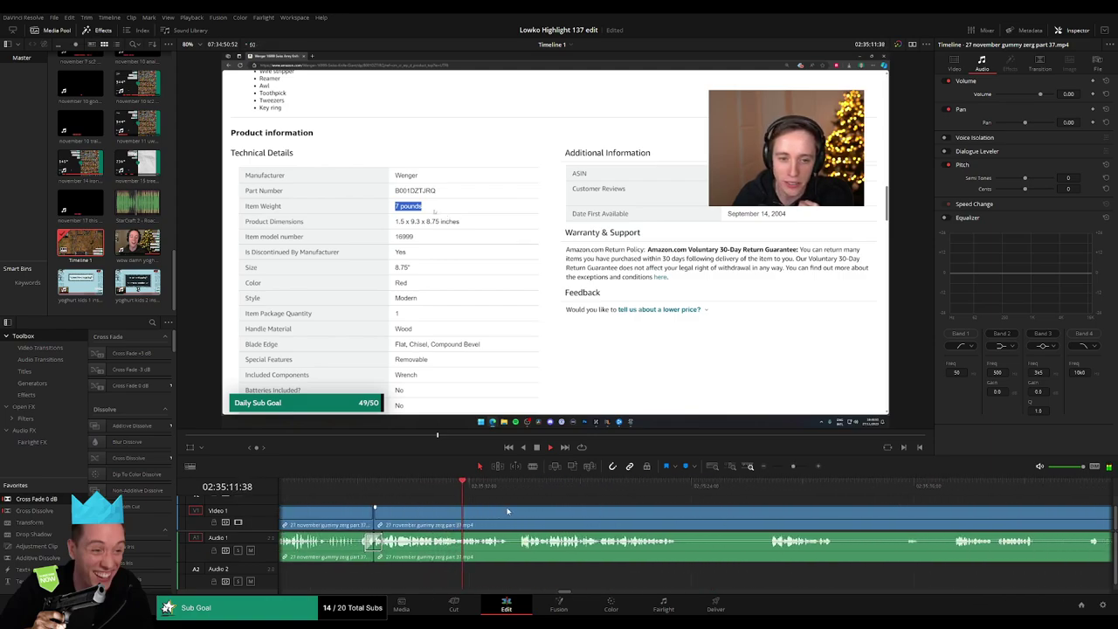
scroll(498, 503, "right", 2)
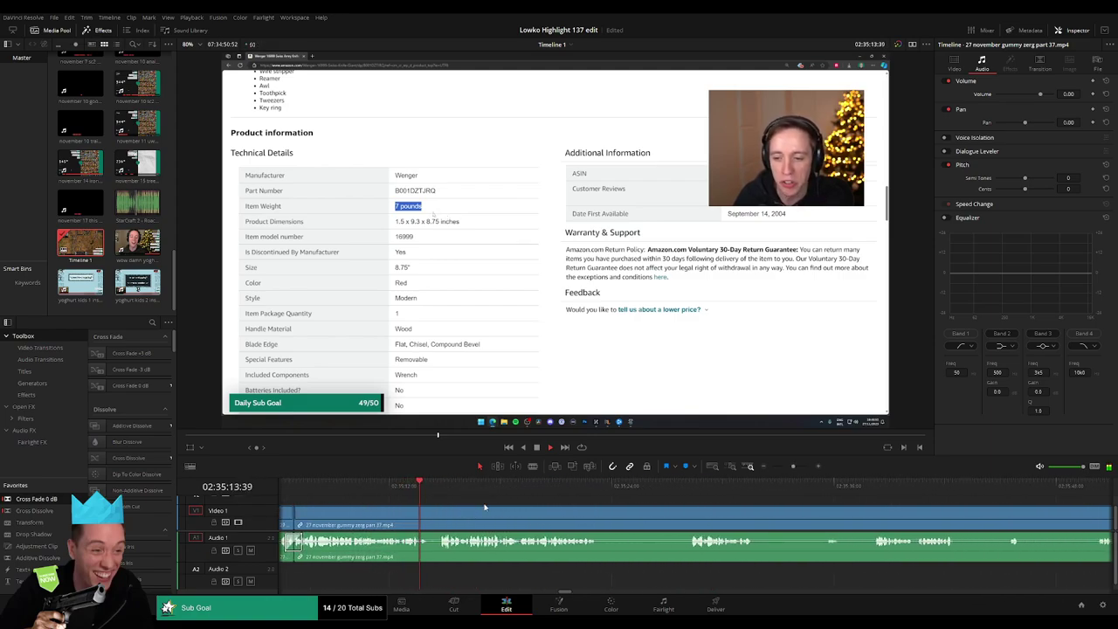
scroll(506, 511, "right", 2)
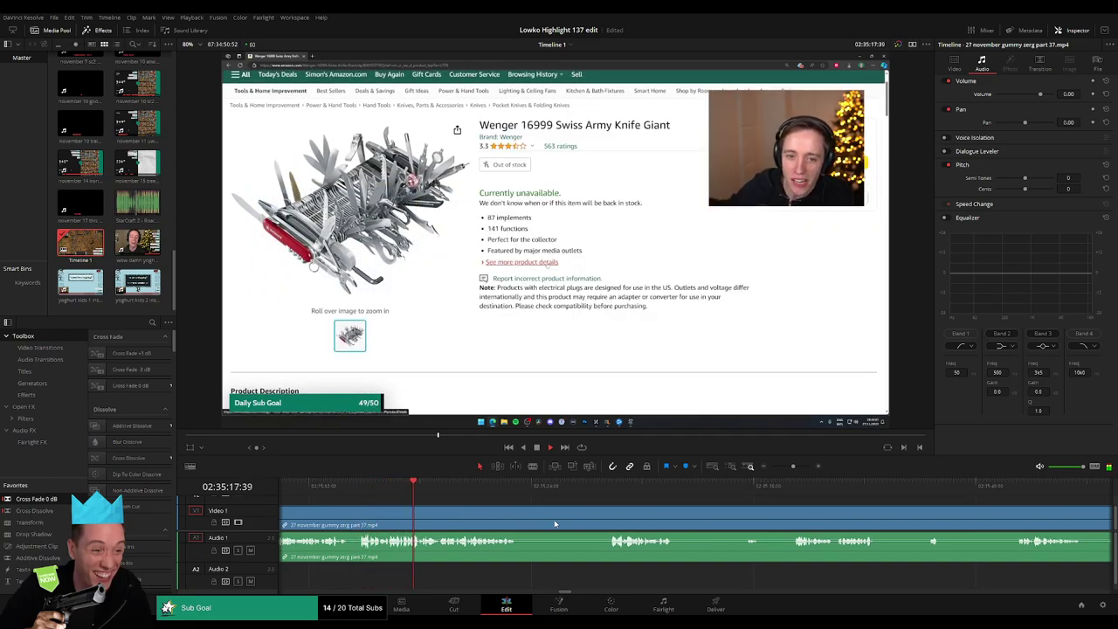
left_click(521, 522)
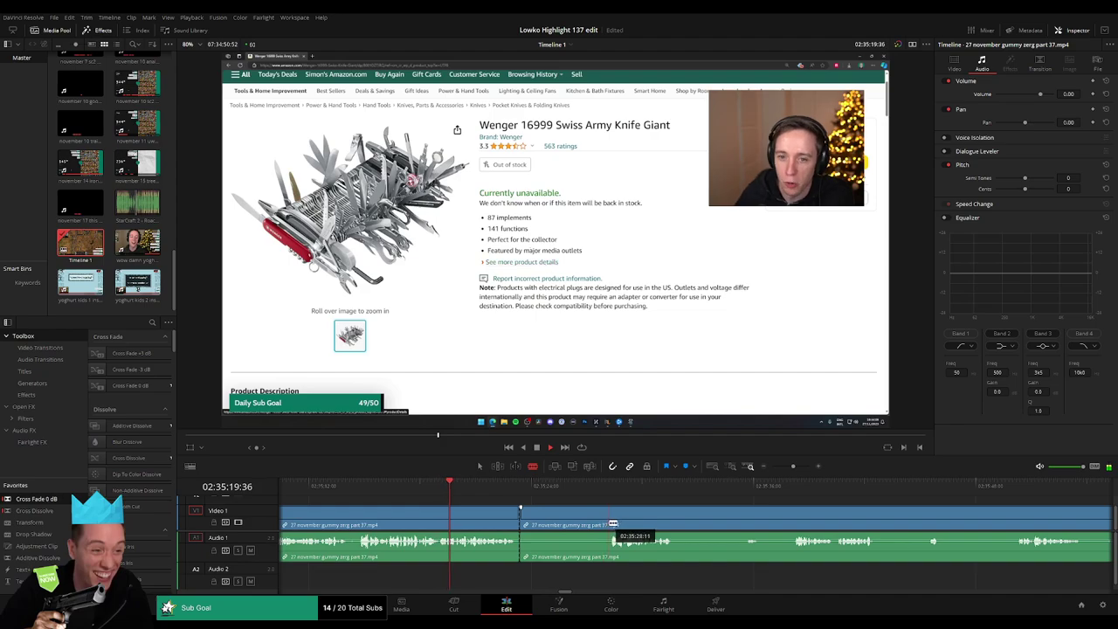
left_click_drag(615, 524, 611, 524)
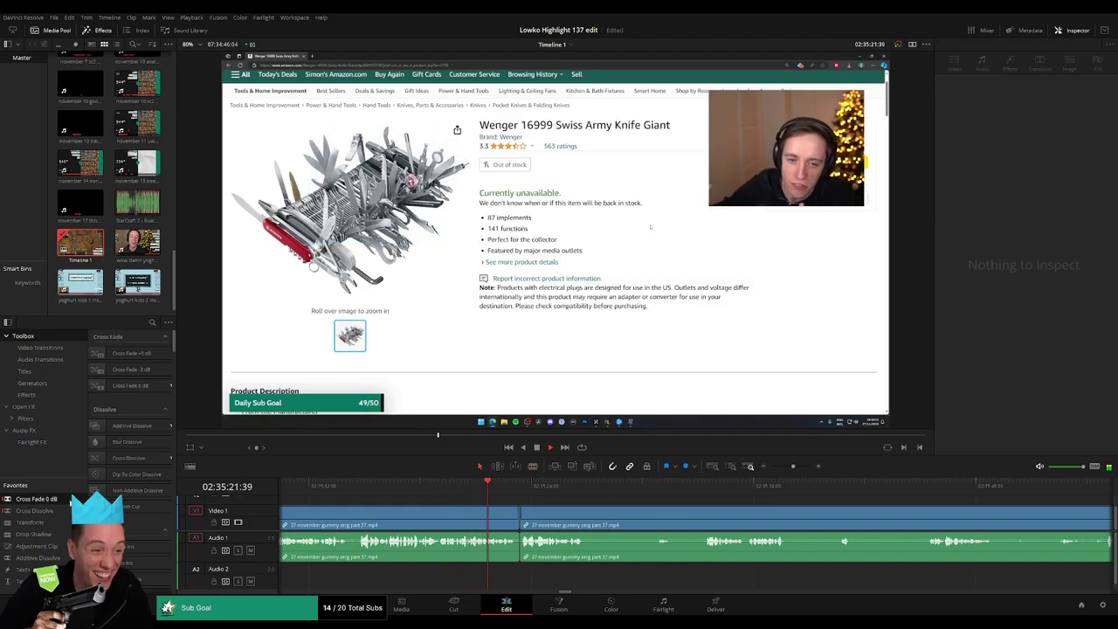
left_click(489, 486)
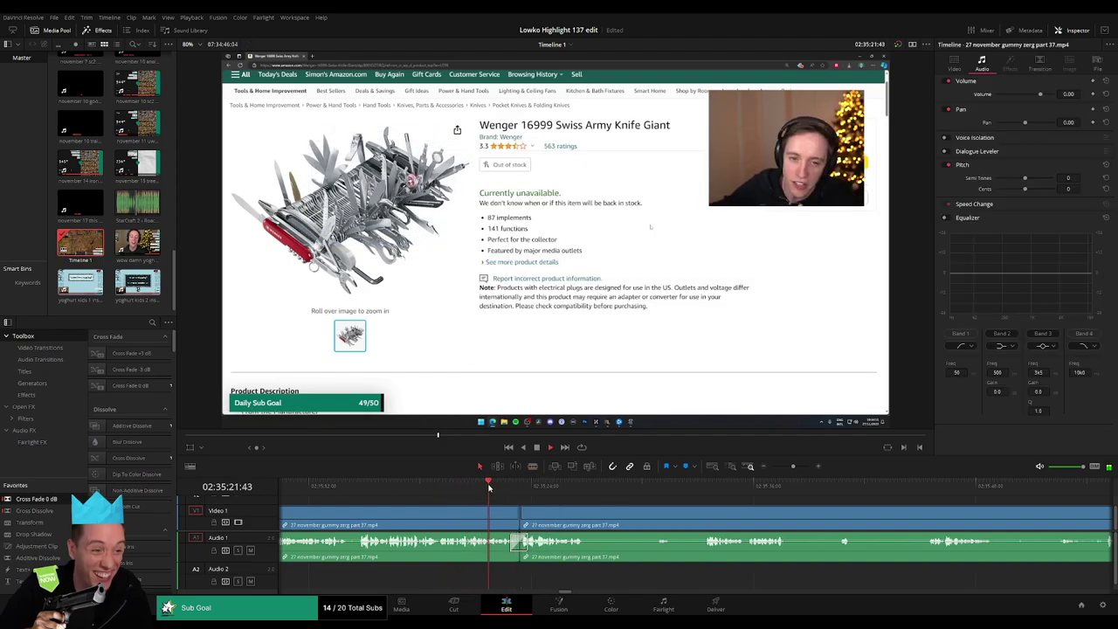
scroll(561, 522, "right", 3)
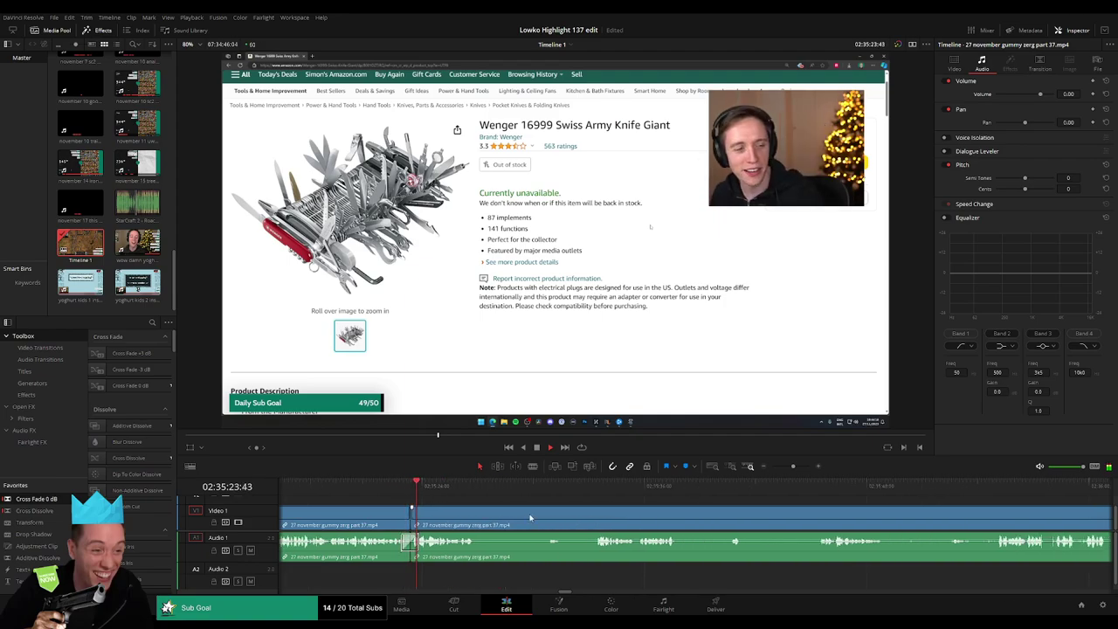
left_click_drag(472, 510, 547, 508)
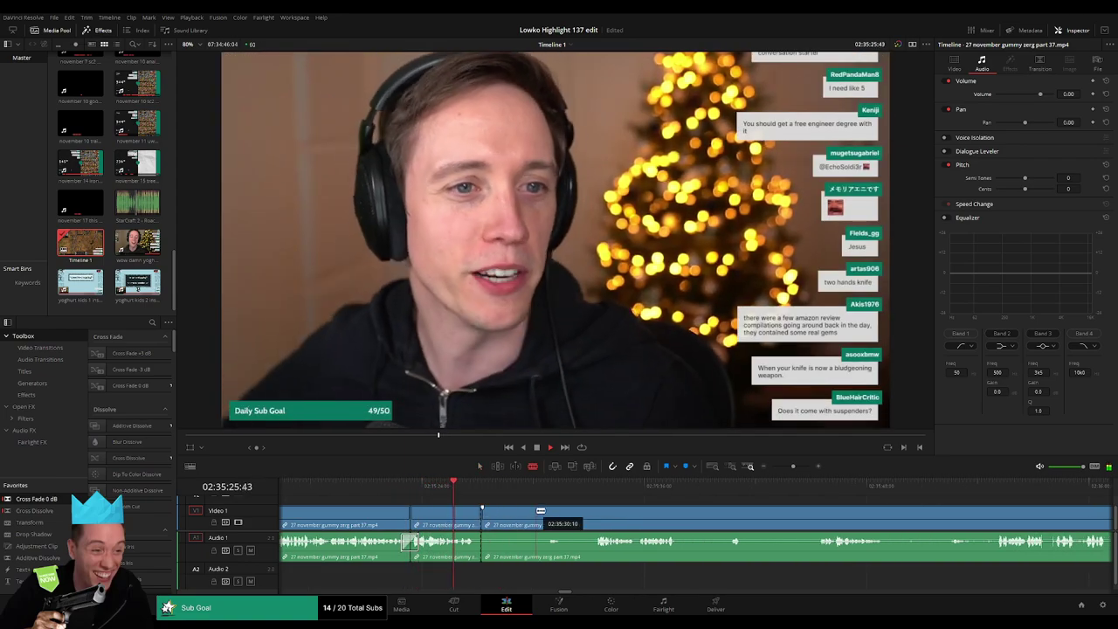
Step: Close off the pause with a second cut and ripple-delete the piece between cuts
left_click(594, 515)
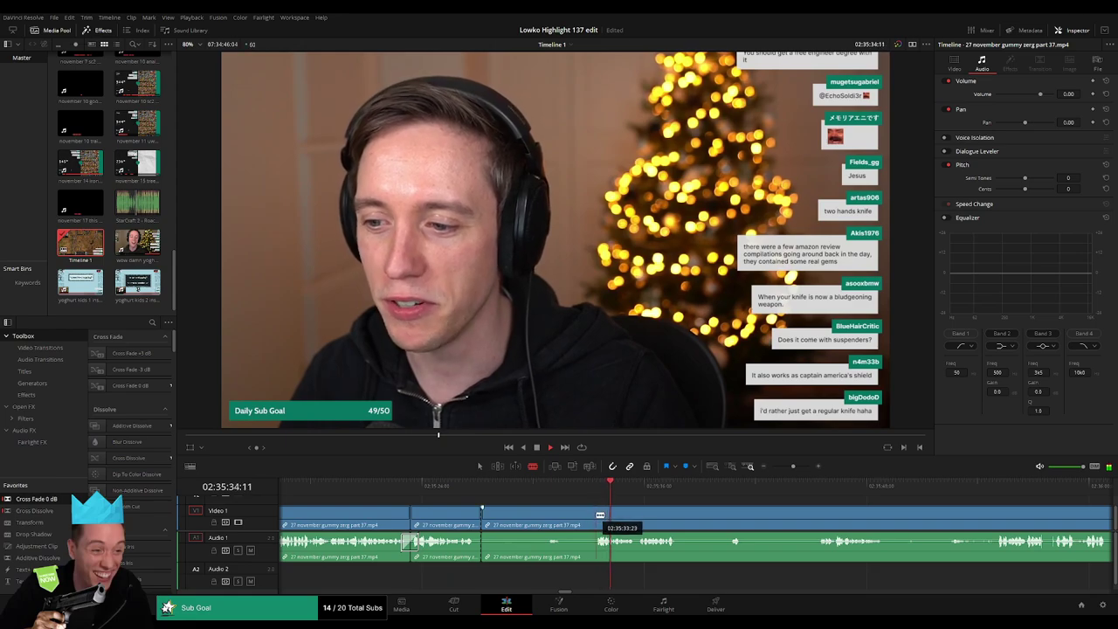
key("a")
left_click(577, 519)
key("Delete")
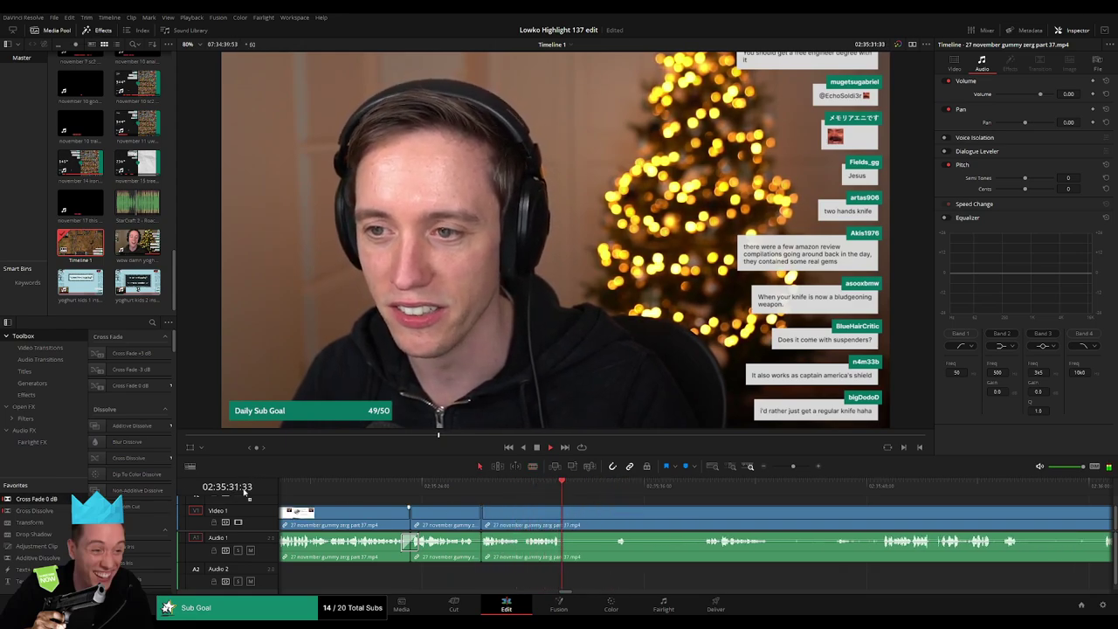
Step: Blade the webcam clip, then zoom the timeline out and jump to where the game map appears
key("b")
left_click(565, 529)
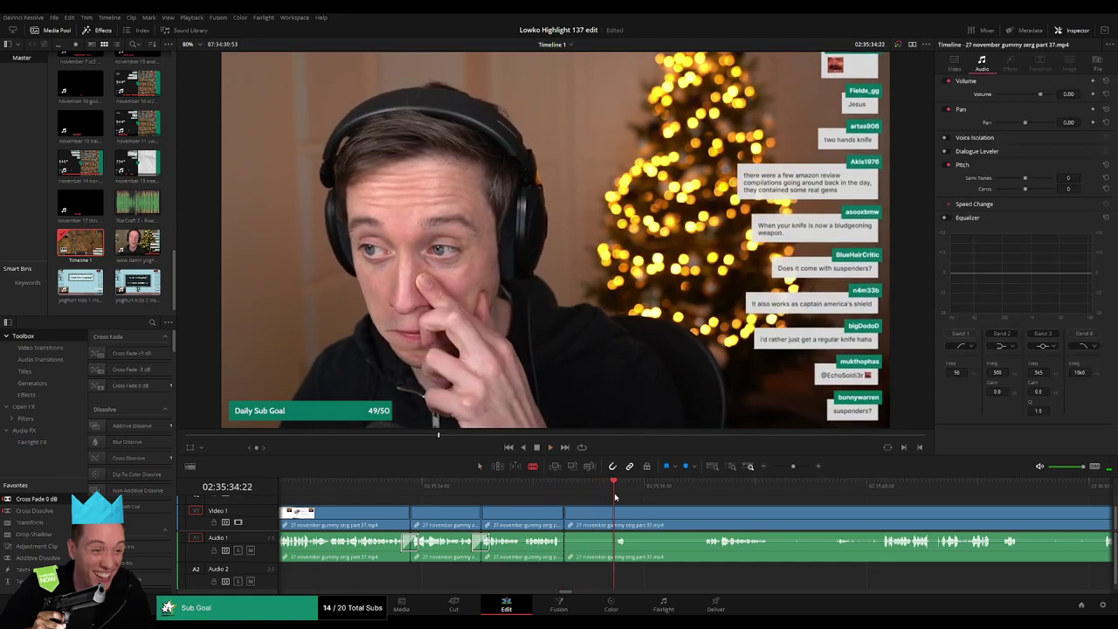
left_click(697, 497)
scroll(729, 514, "right", 2)
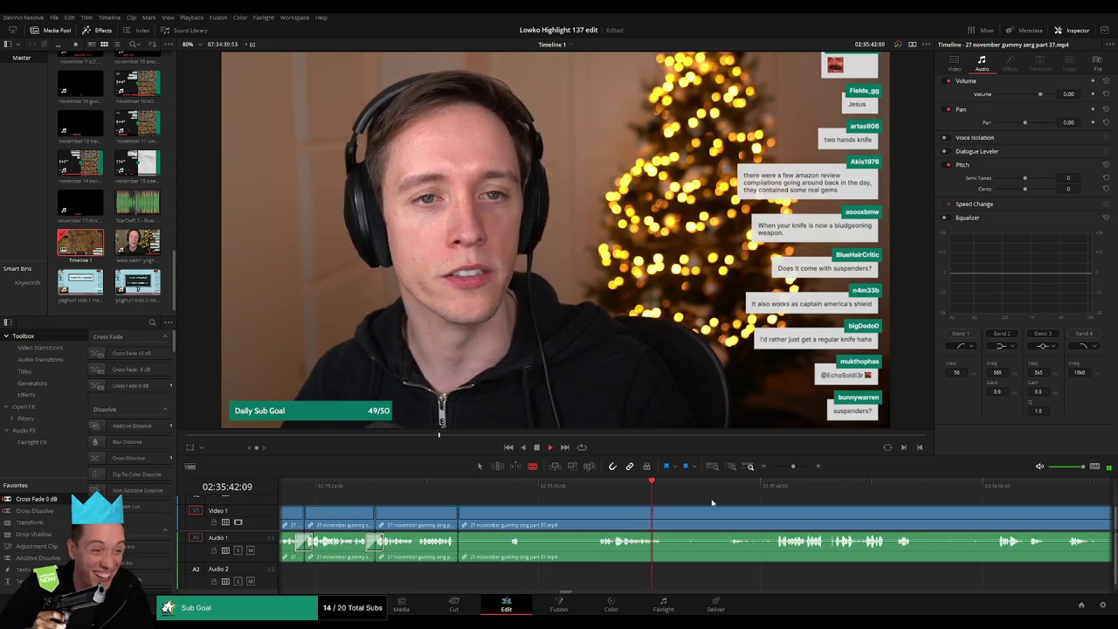
left_click(763, 489)
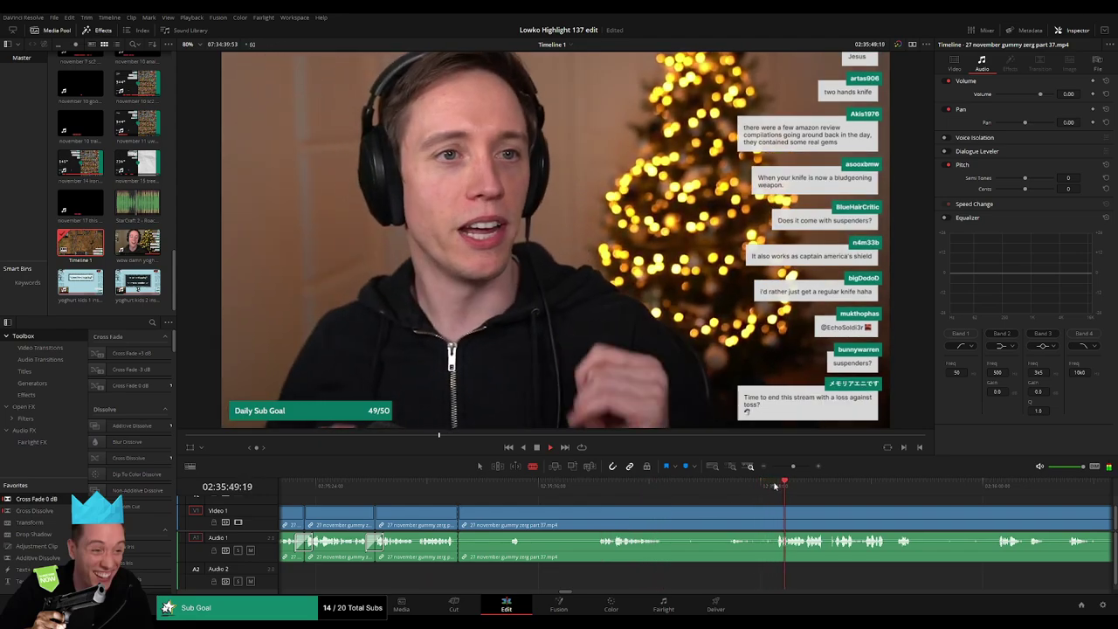
left_click_drag(793, 465, 781, 466)
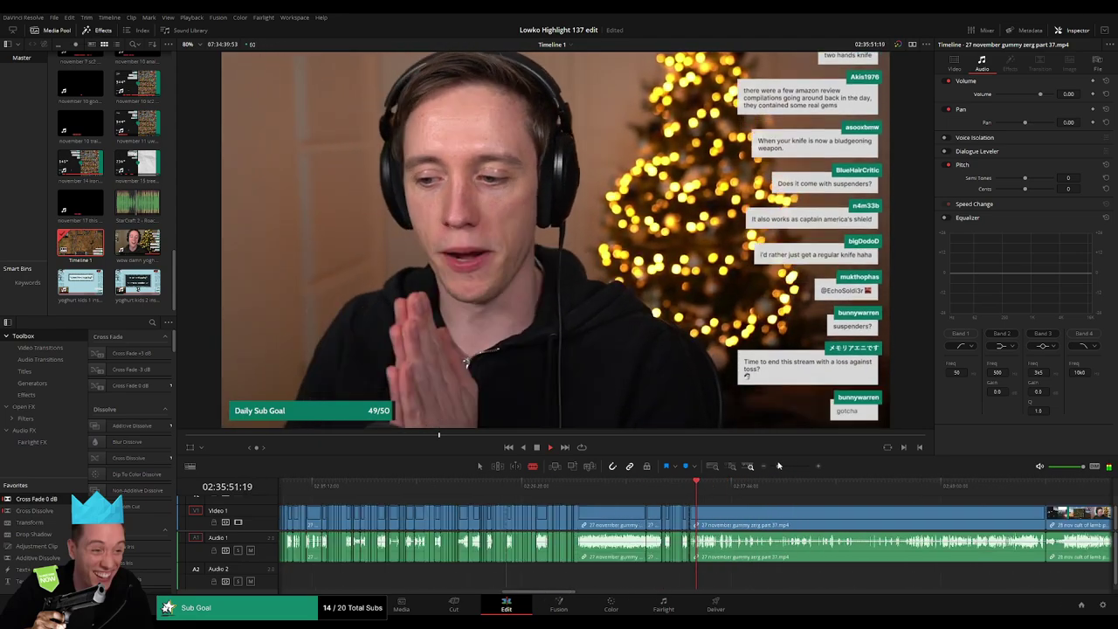
left_click(708, 486)
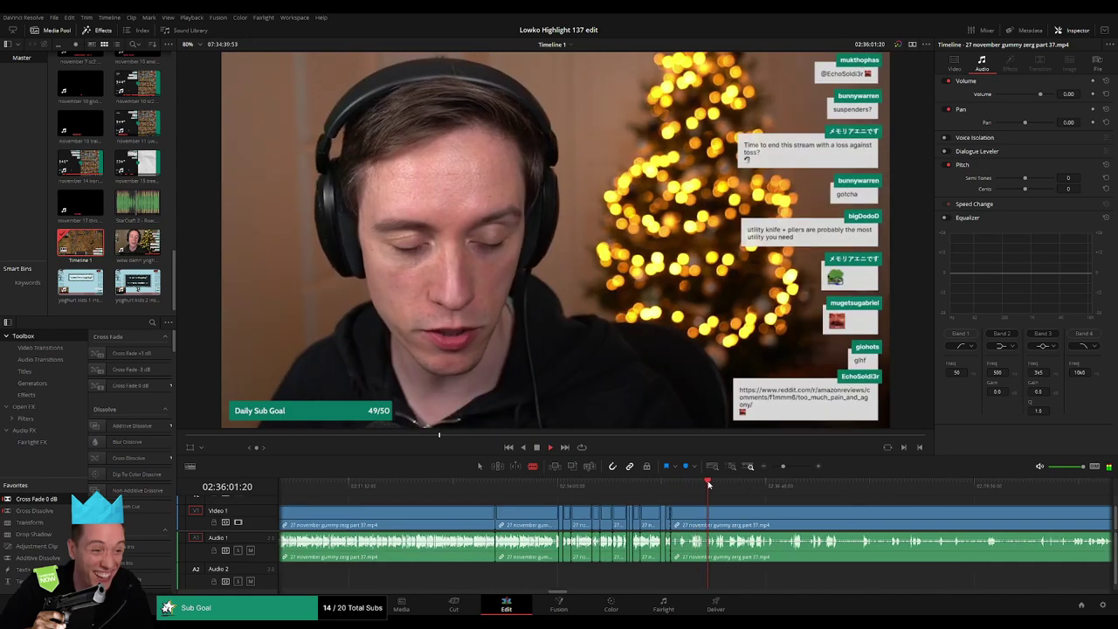
left_click(757, 485)
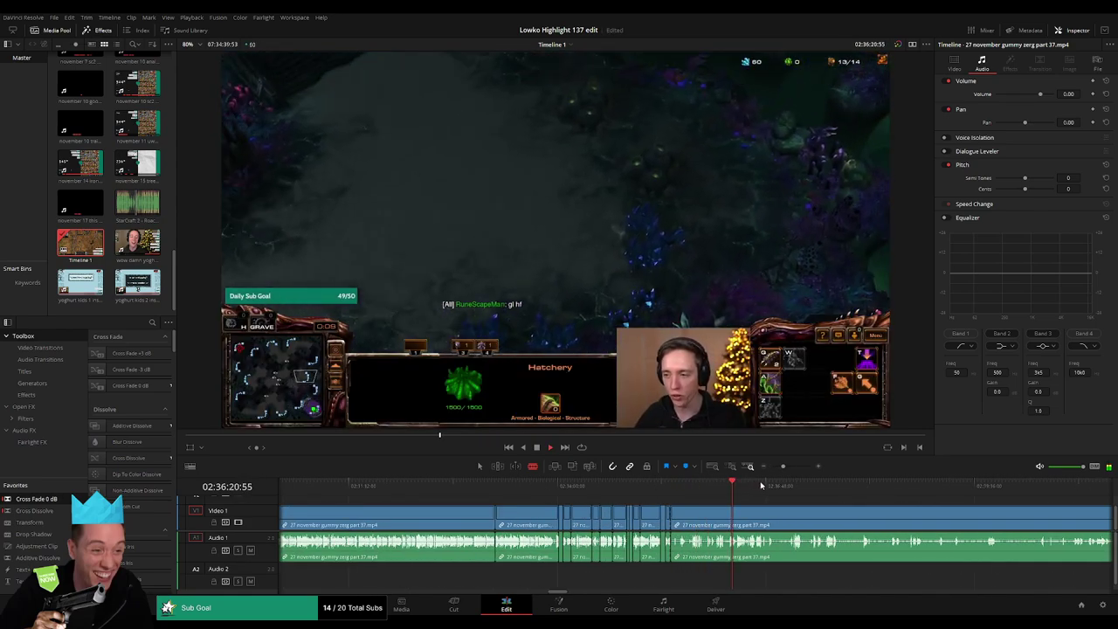
scroll(807, 503, "right", 5)
left_click(577, 487)
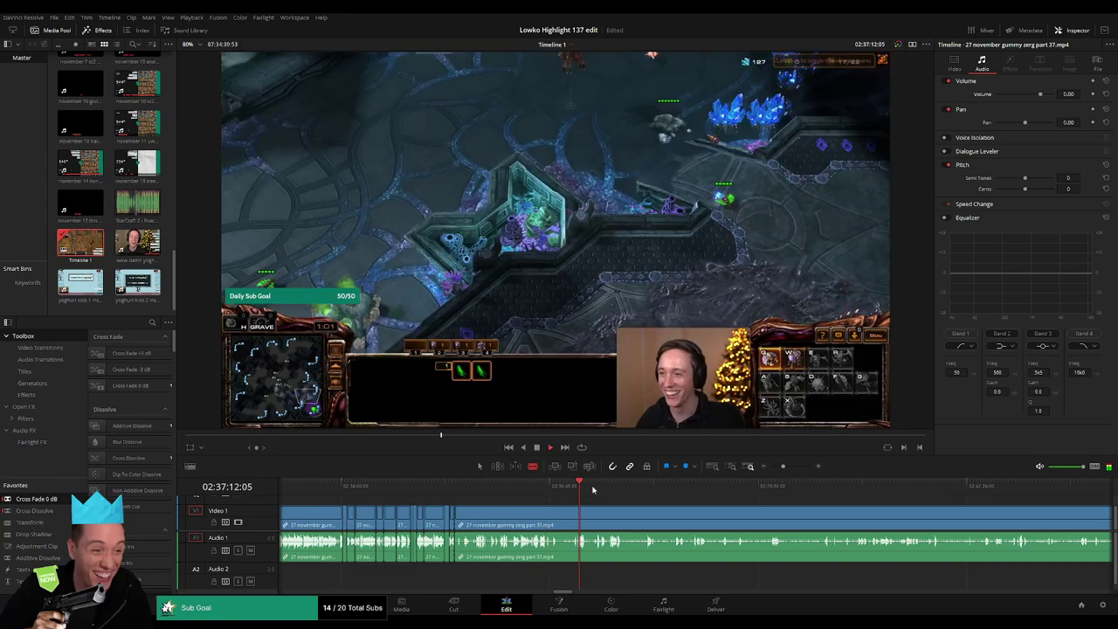
left_click(612, 486)
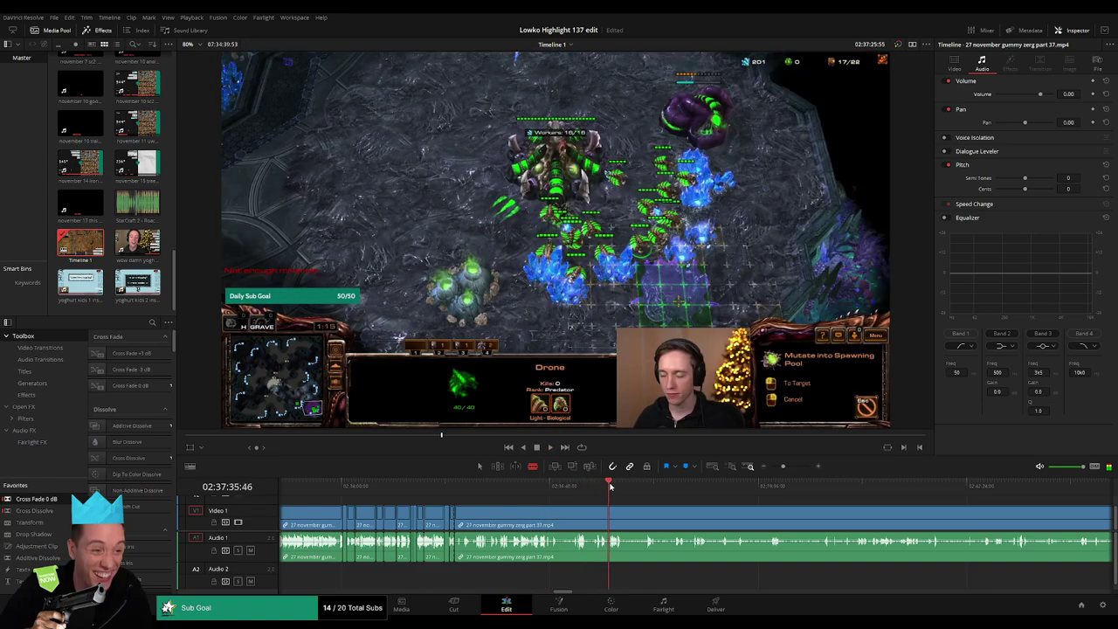
left_click(806, 486)
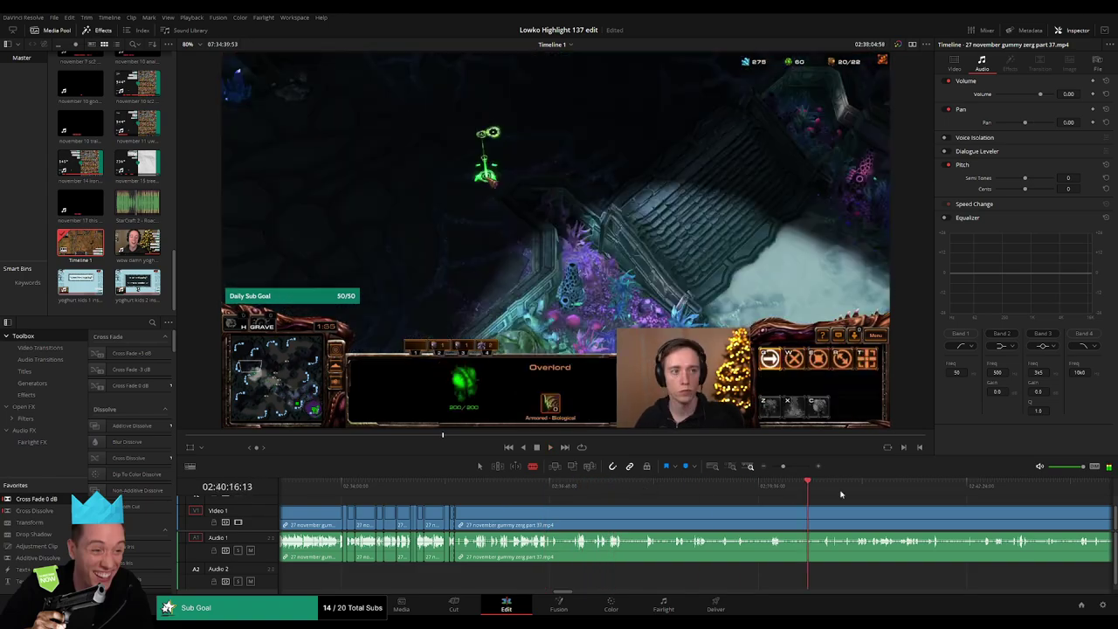
left_click(1023, 489)
key("space")
scroll(761, 487, "down", 4)
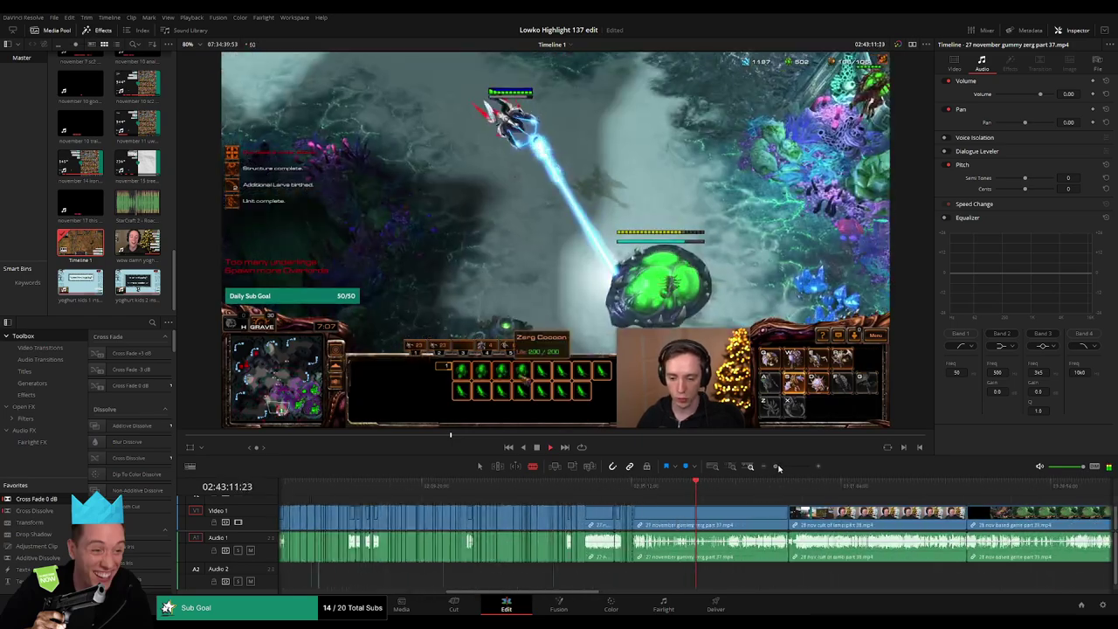
left_click(772, 485)
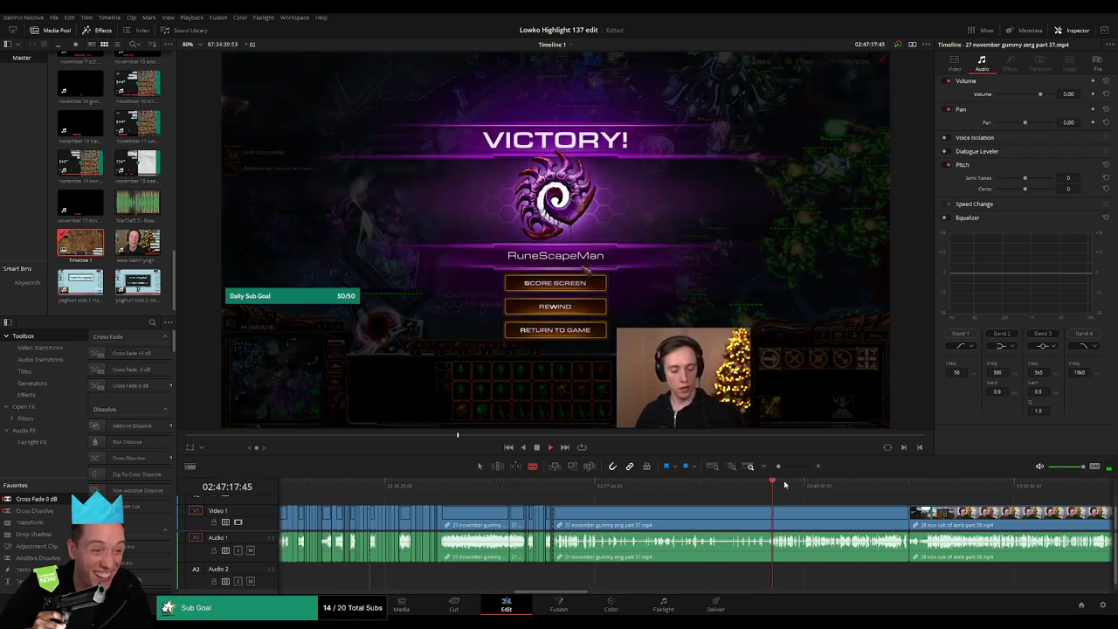
left_click(781, 486)
left_click(793, 486)
left_click(810, 486)
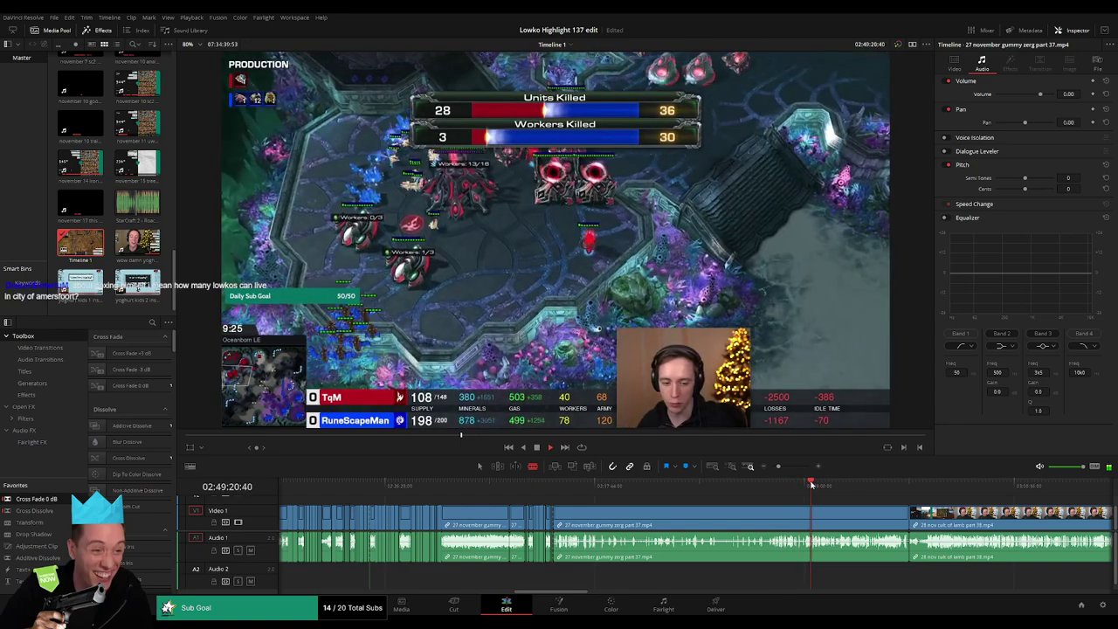
left_click(834, 486)
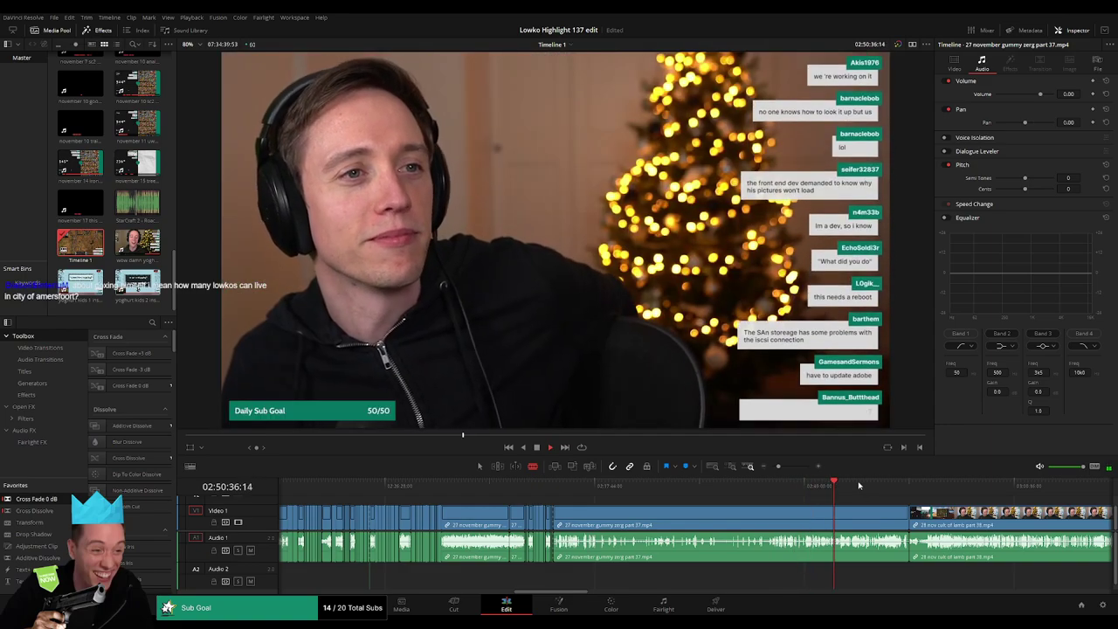
left_click(858, 486)
scroll(635, 522, "right", 3)
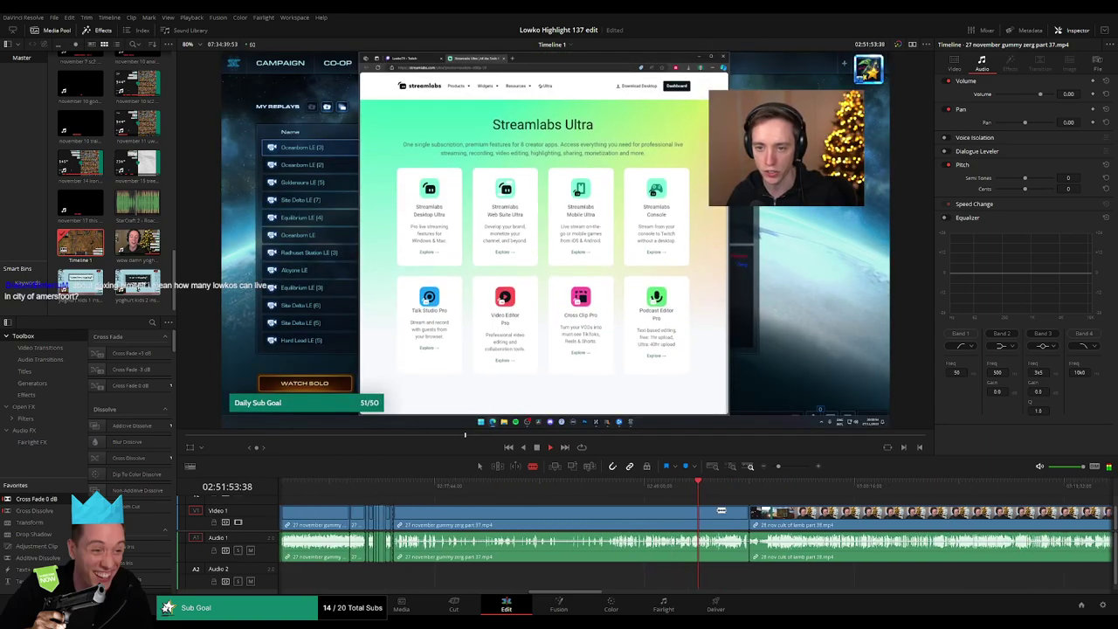
Step: Ripple-delete the trailing post-game stretch of part 37 and move into part 38
left_click(636, 522)
key("Delete")
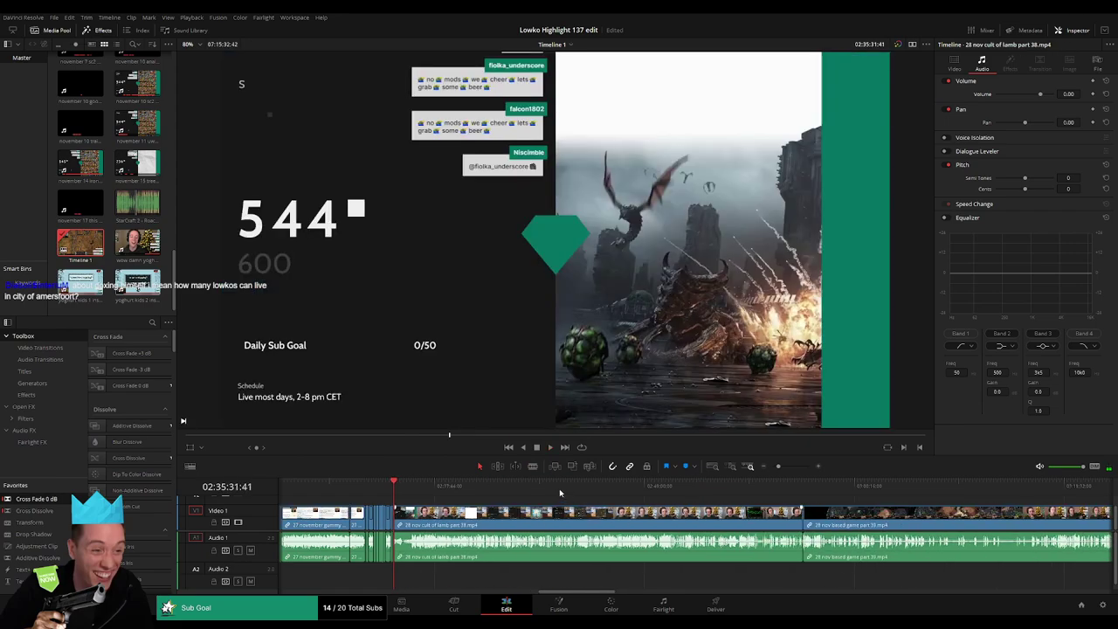
left_click(465, 489)
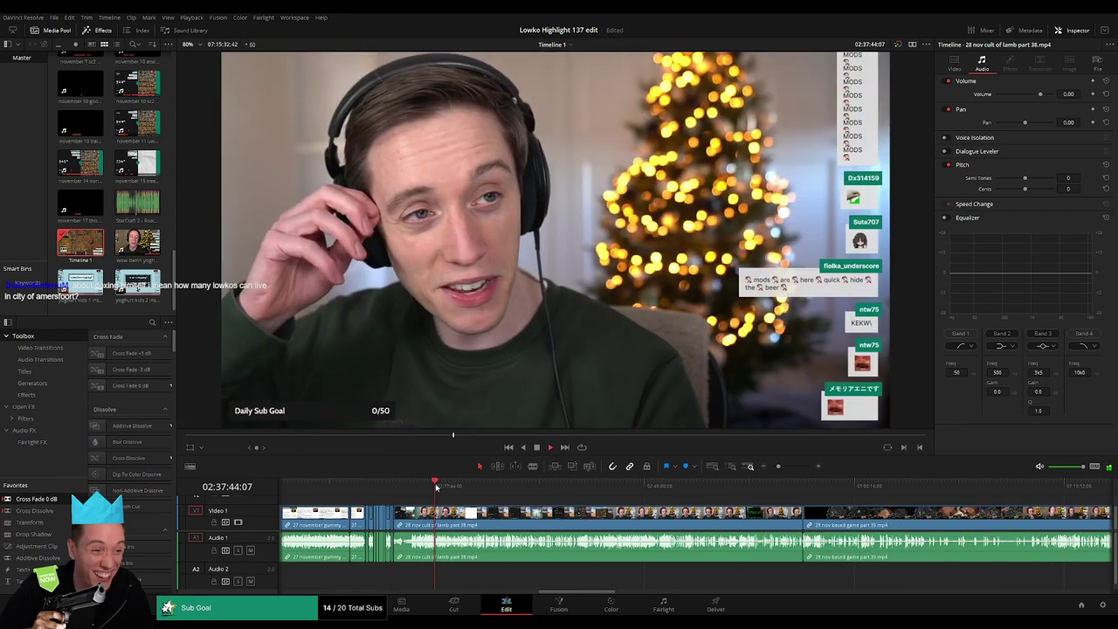
Step: Scrub and play the part 38 footage to find where the Reddit page opens
left_click_drag(465, 496, 481, 492)
key("space")
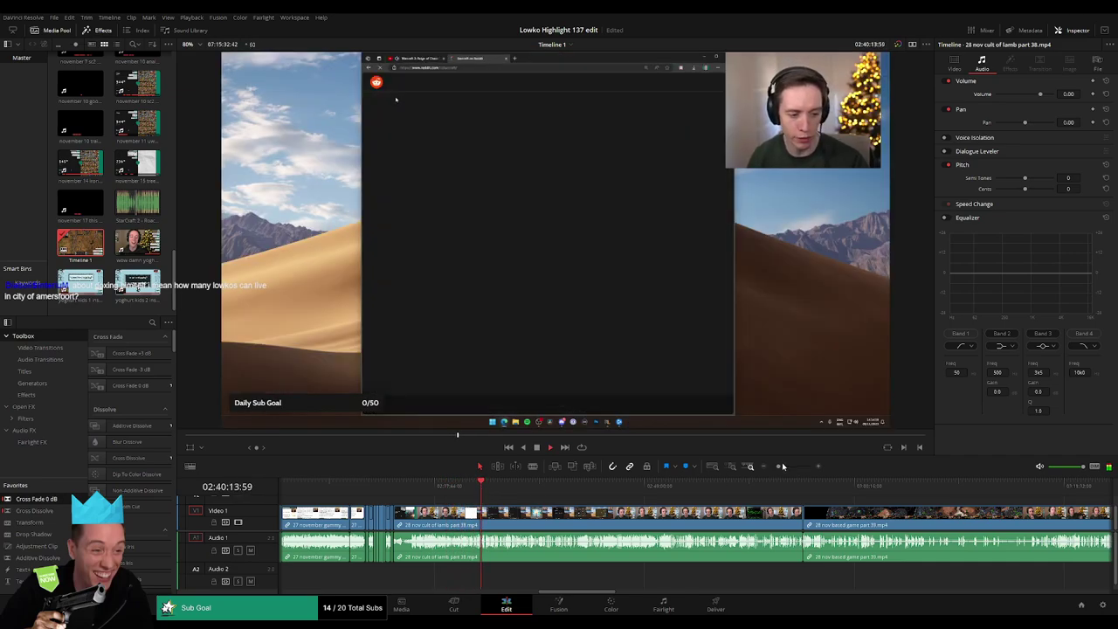
left_click_drag(778, 467, 791, 469)
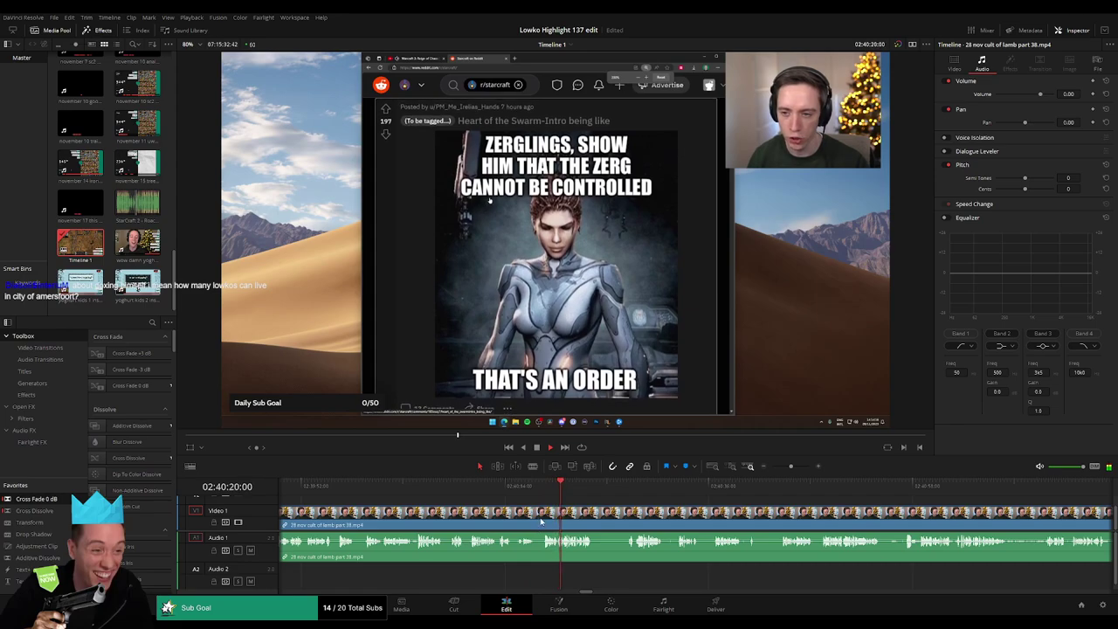
scroll(544, 513, "down", 3)
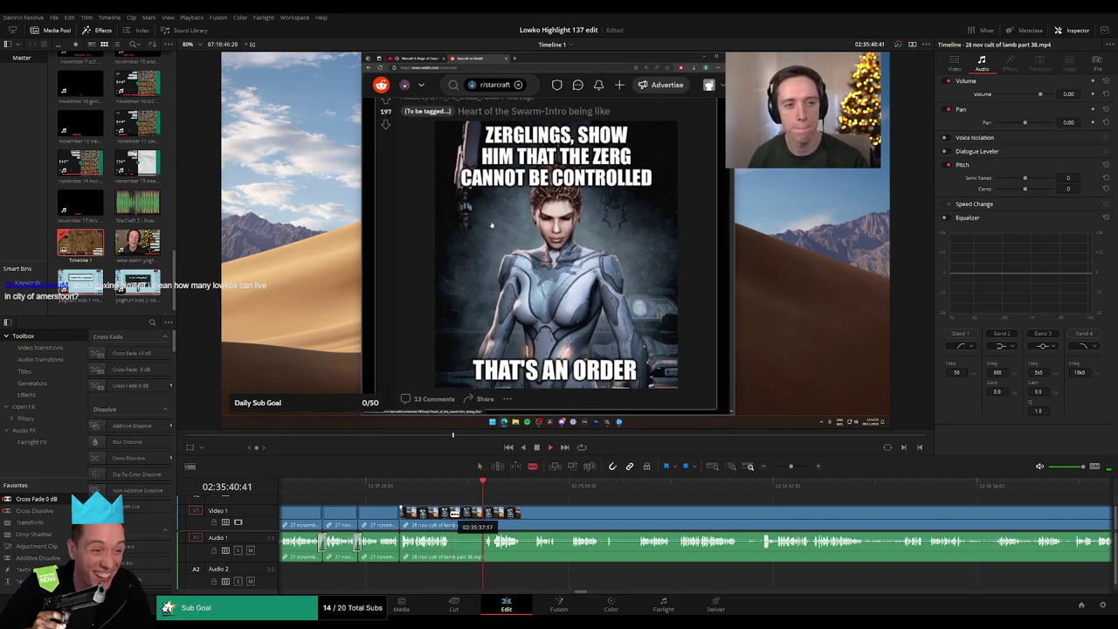
Step: Shorten the part 38 clip's end and ripple-delete two short pieces near its start
left_click_drag(478, 516, 453, 515)
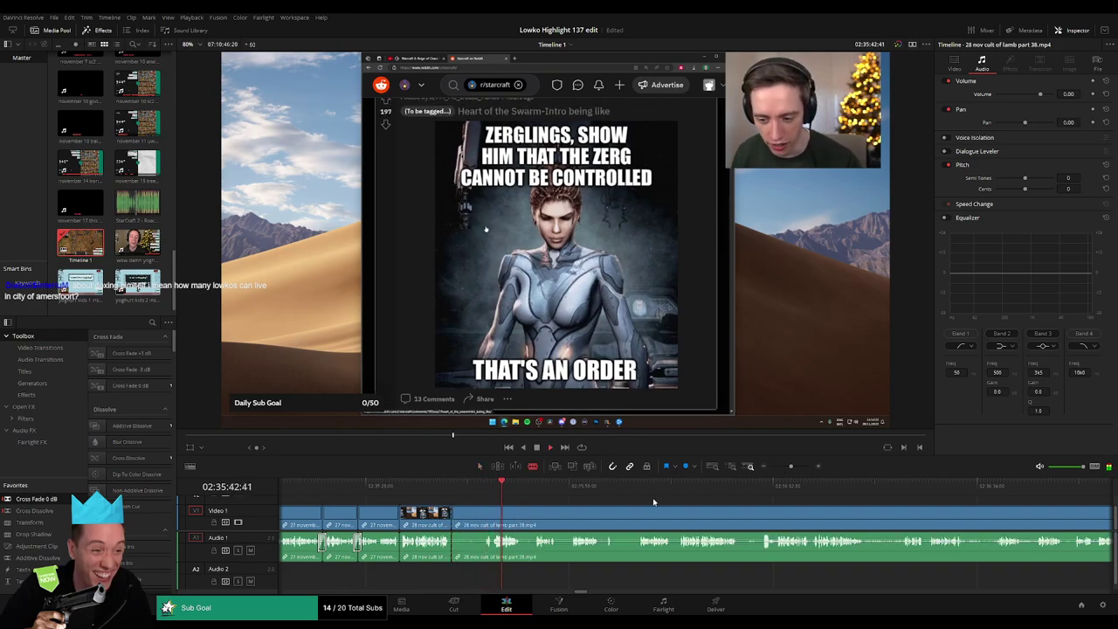
left_click(477, 521)
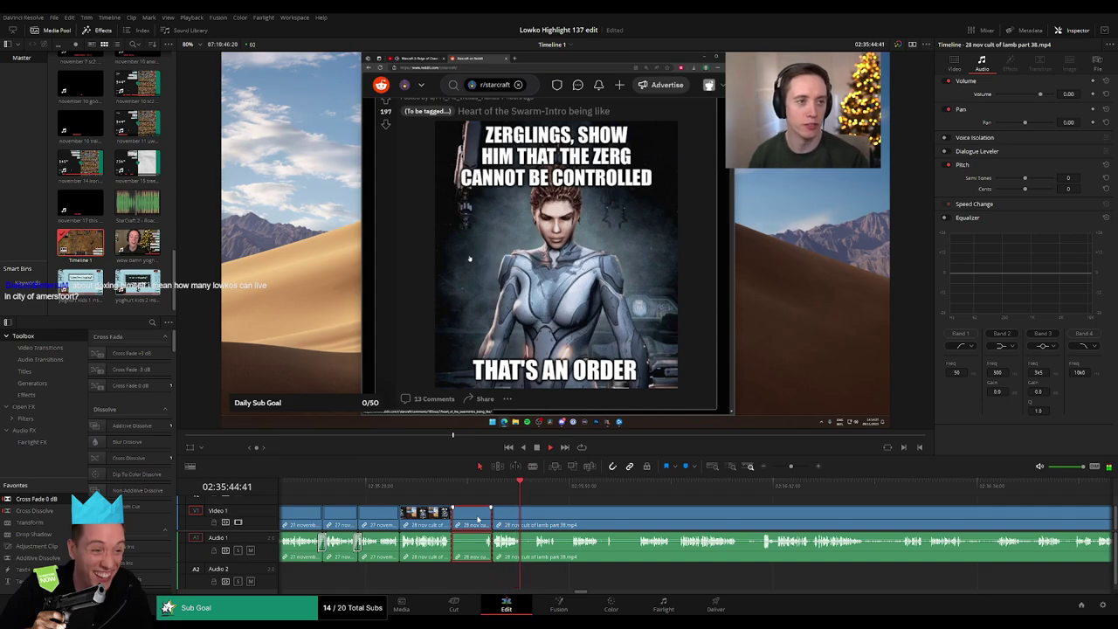
key("Delete")
key("Up")
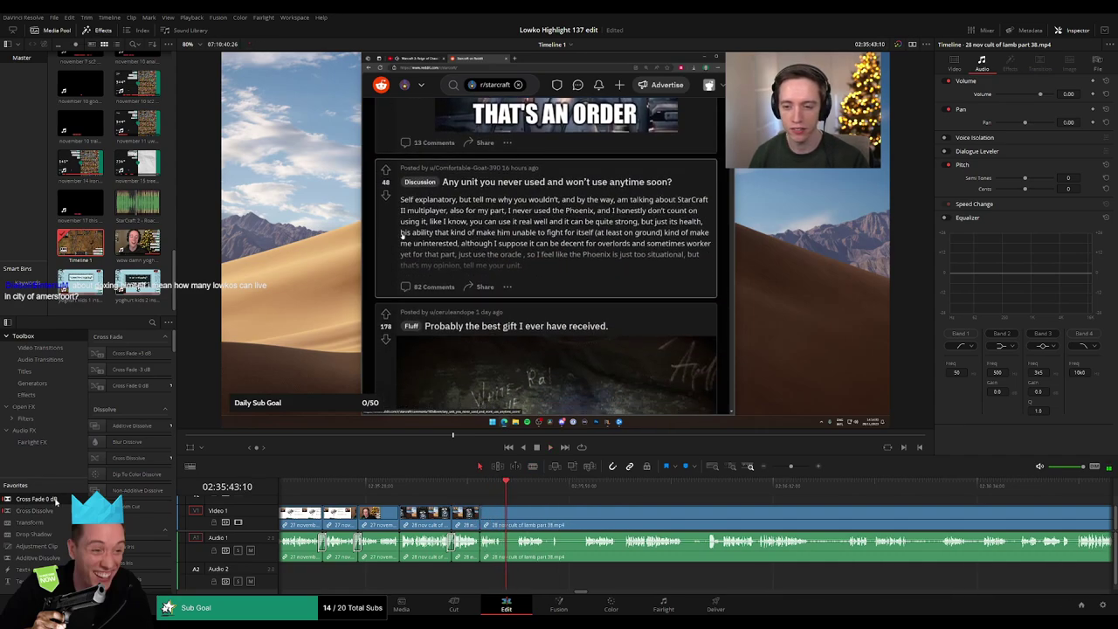
left_click(547, 495)
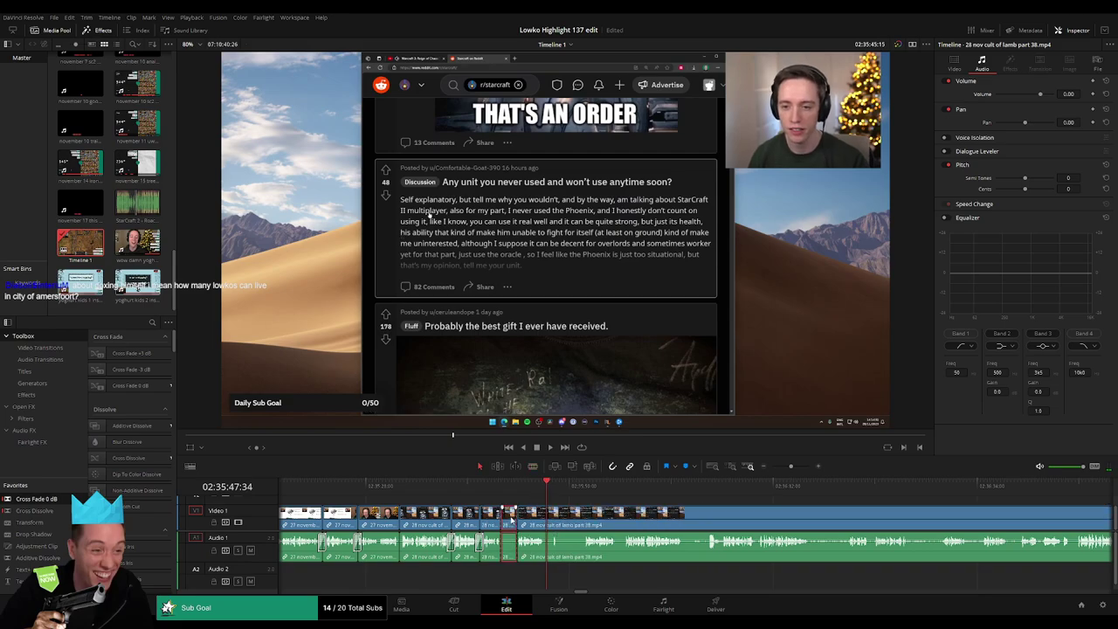
key("Delete")
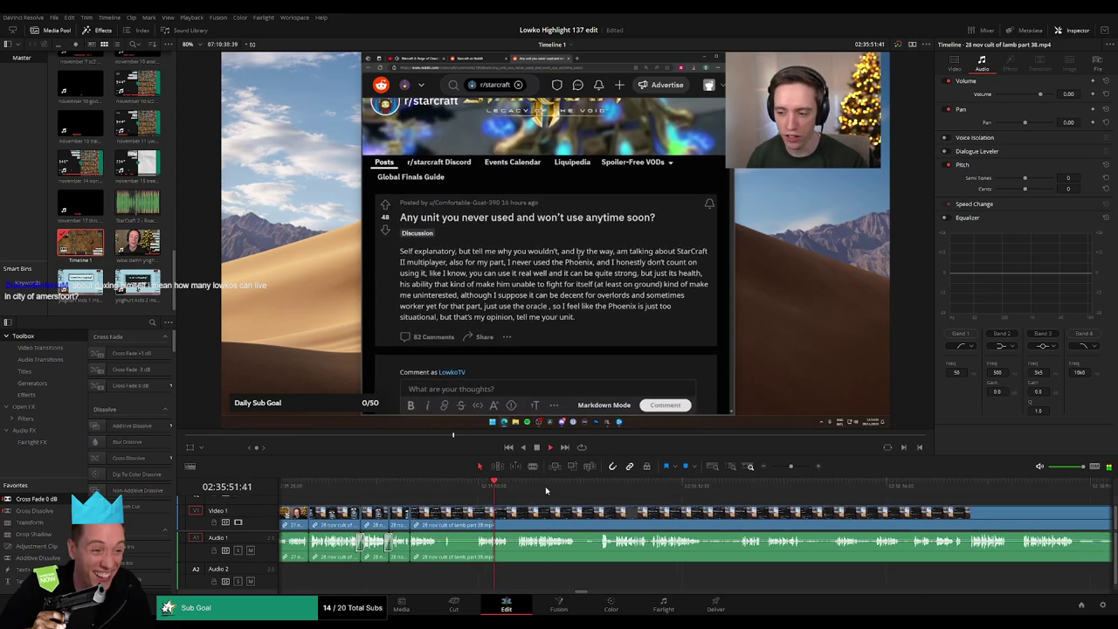
Step: Skip the playhead ahead through the Reddit comment-reading stretch
left_click(603, 494)
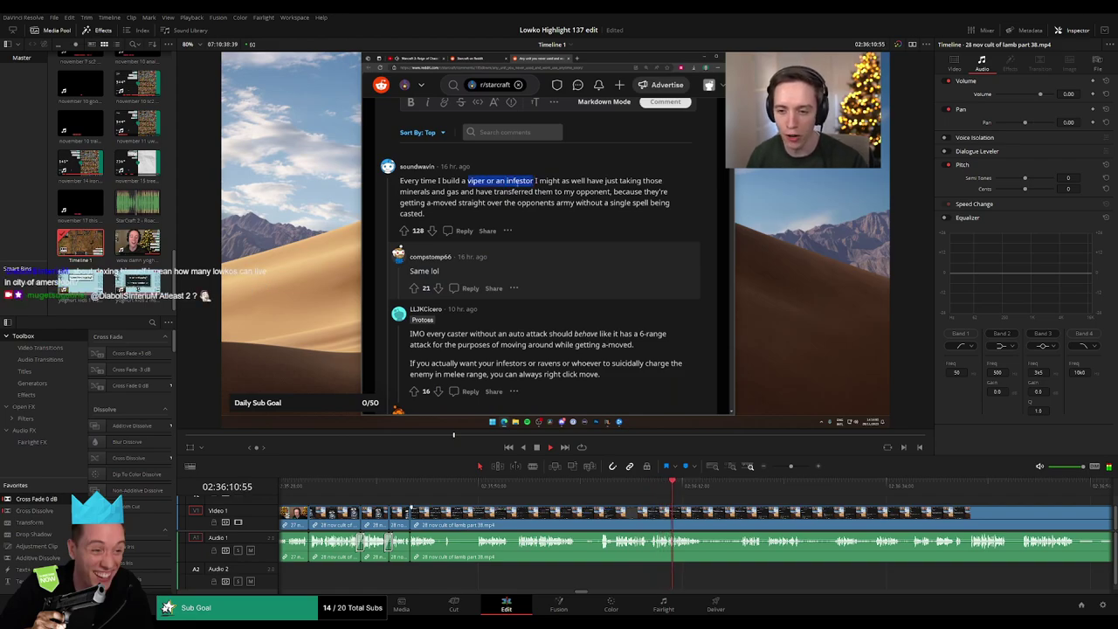
left_click(748, 483)
scroll(682, 485, "down", 2)
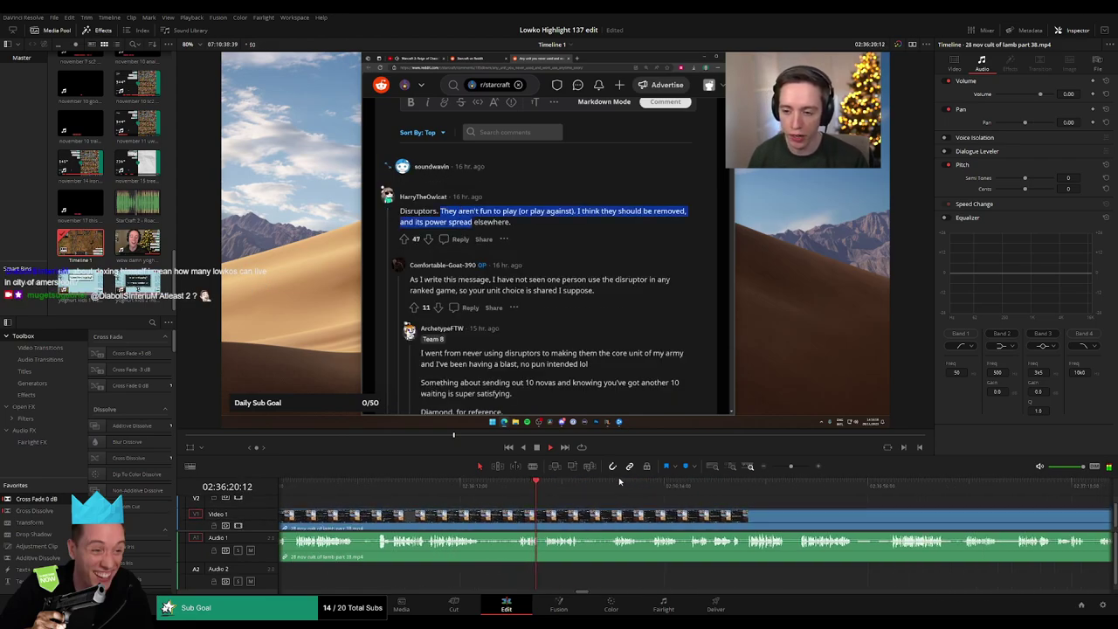
left_click(618, 481)
left_click(787, 486)
left_click(614, 501)
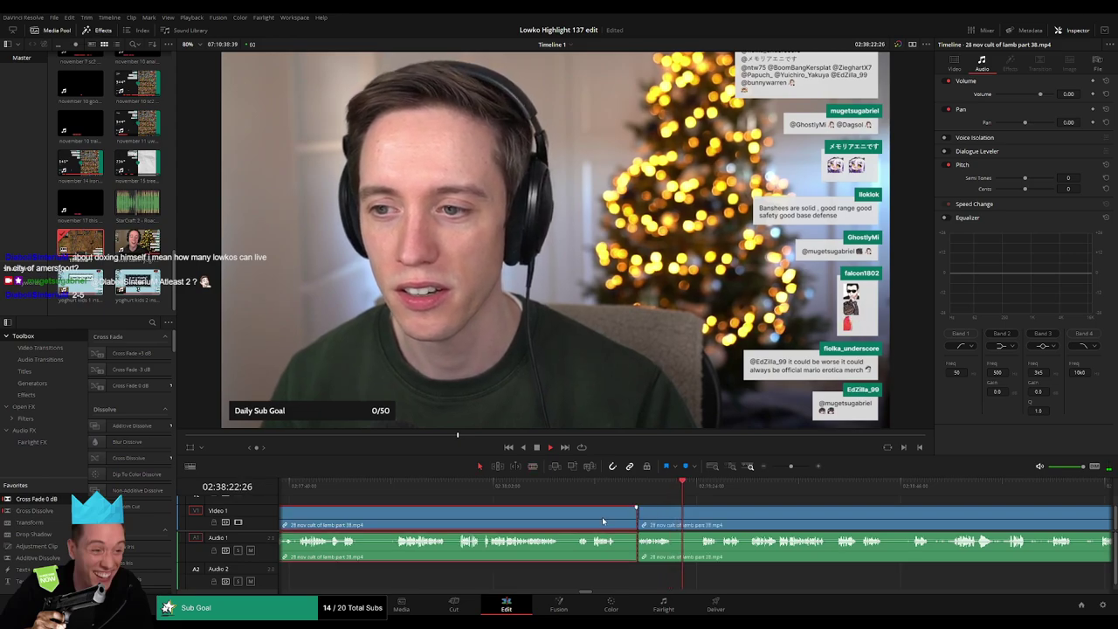
Step: Play back to the earlier clips and ripple-delete the short piece just cut
key("j")
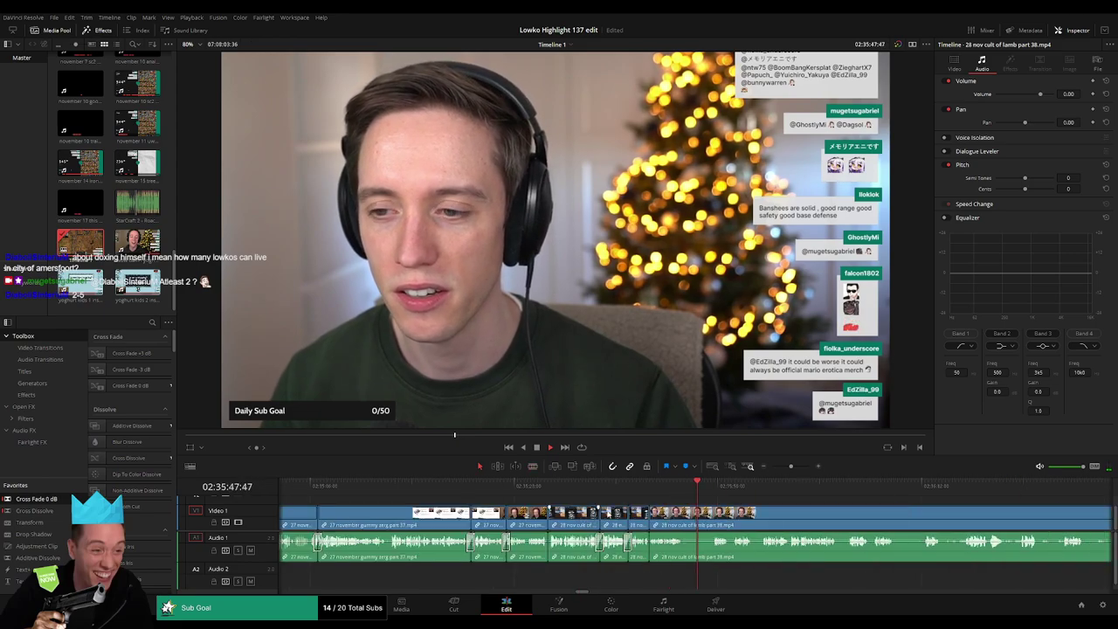
scroll(712, 494, "up", 2)
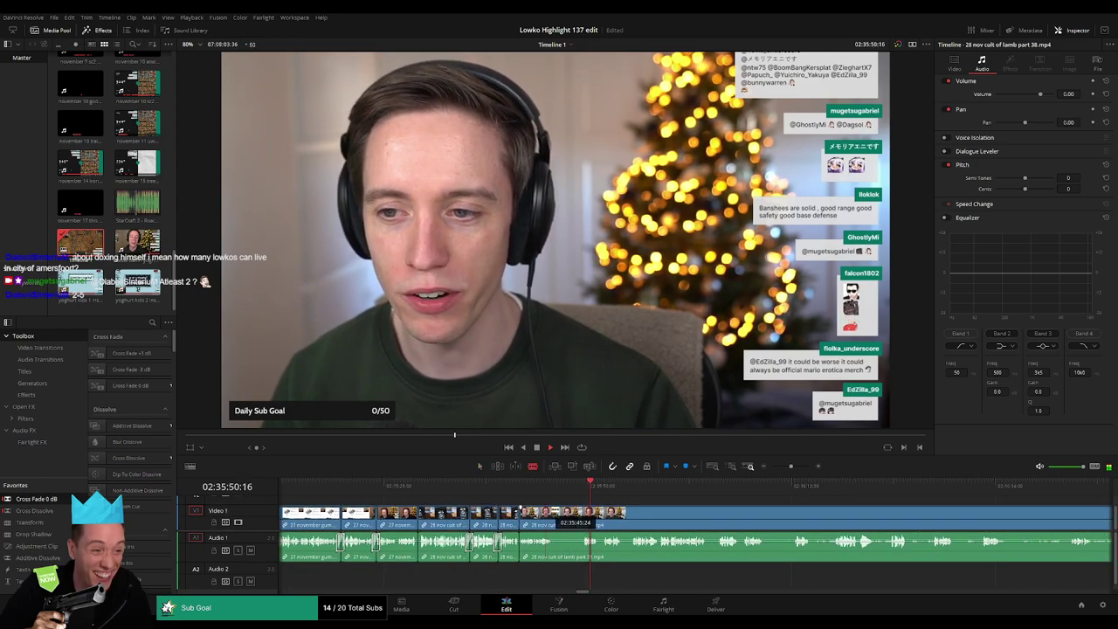
left_click(575, 513)
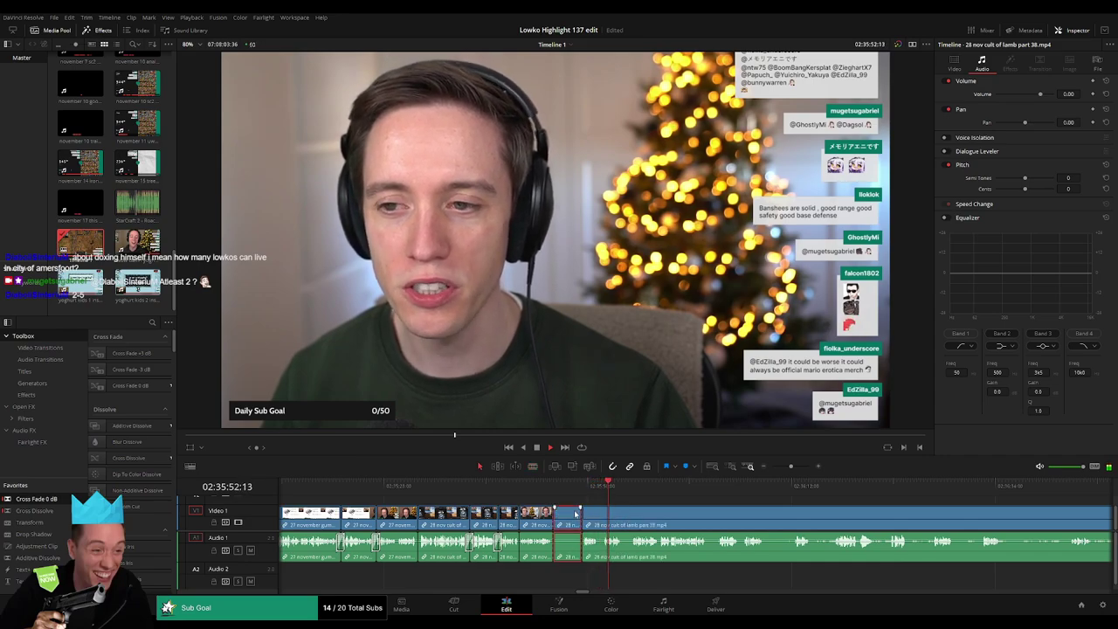
key("Delete")
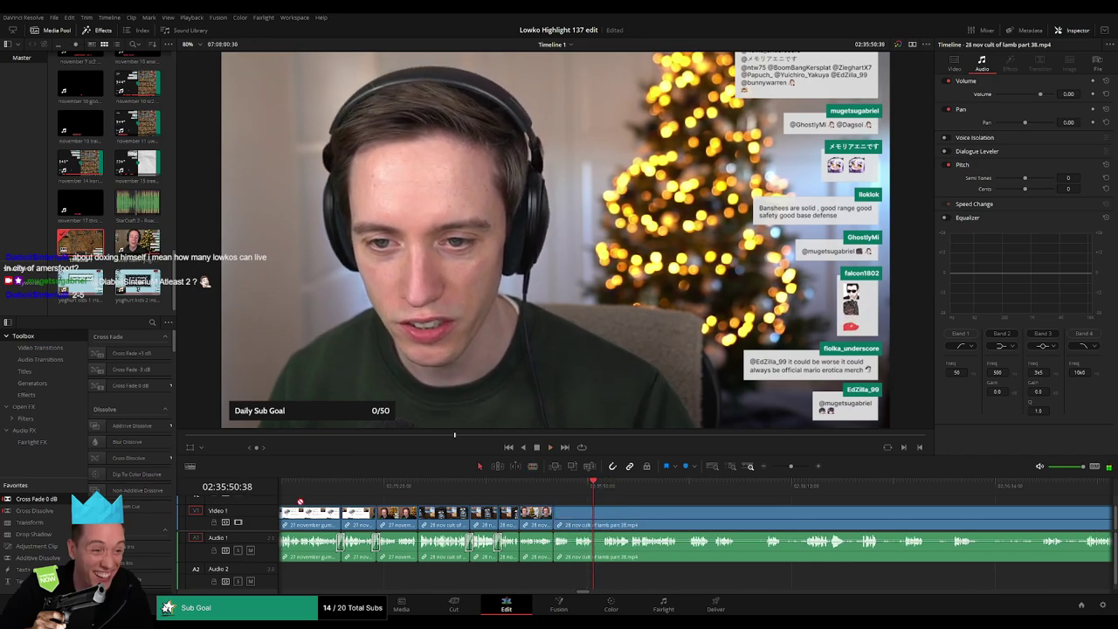
Step: Blade the long clip where its next stretch begins
scroll(506, 533, "down", 2)
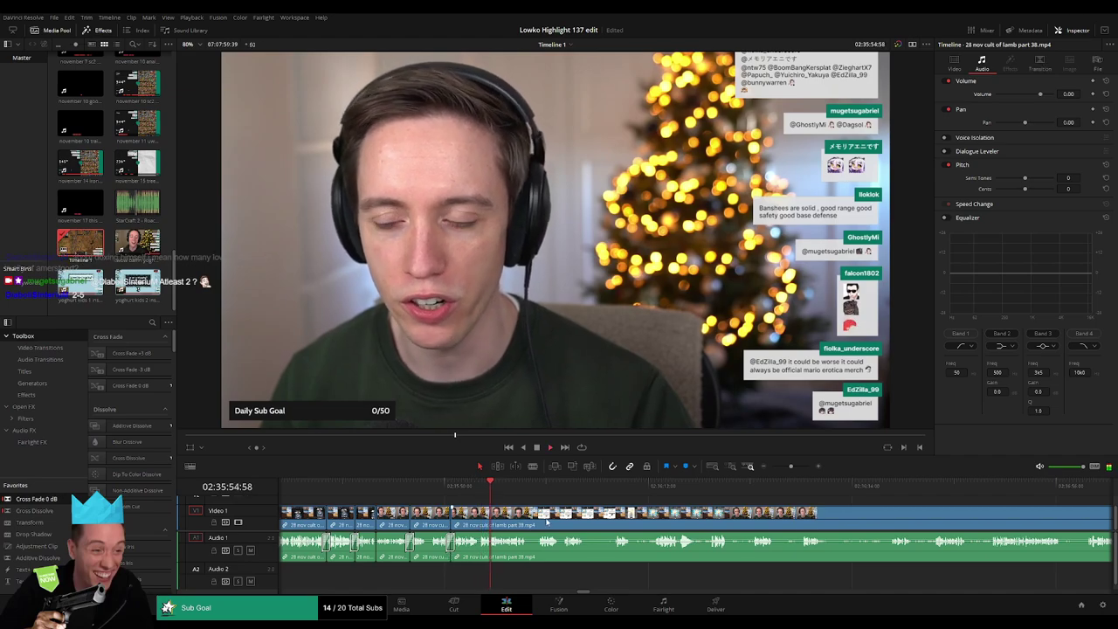
key("b")
left_click(529, 517)
key("a")
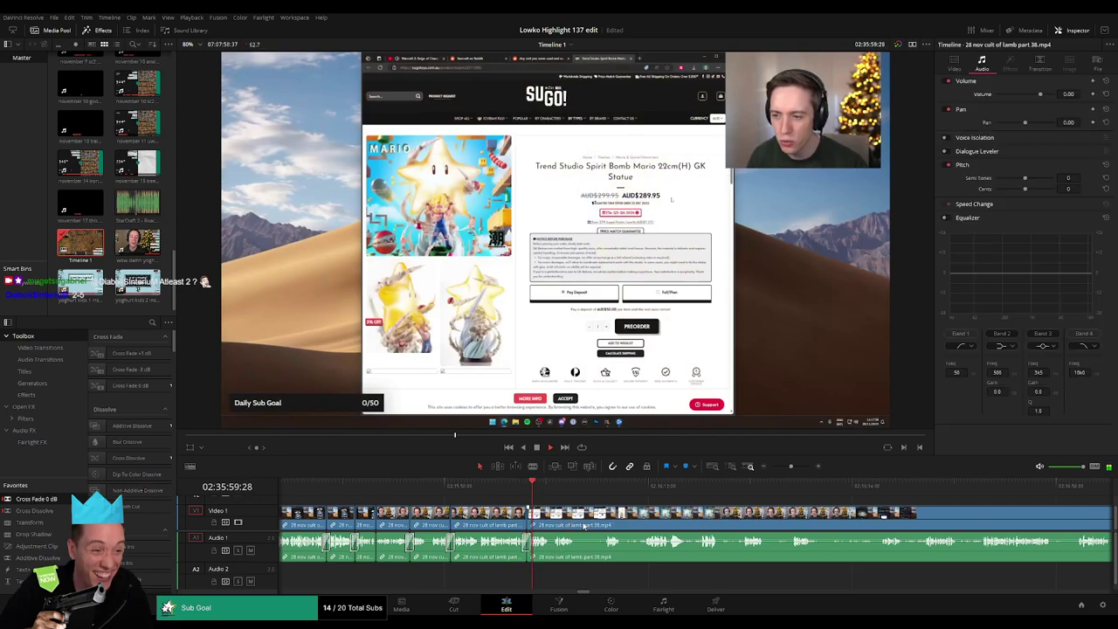
Step: Blade both ends of the Mario statue page stretch and ripple-delete that piece
scroll(616, 524, "right", 3)
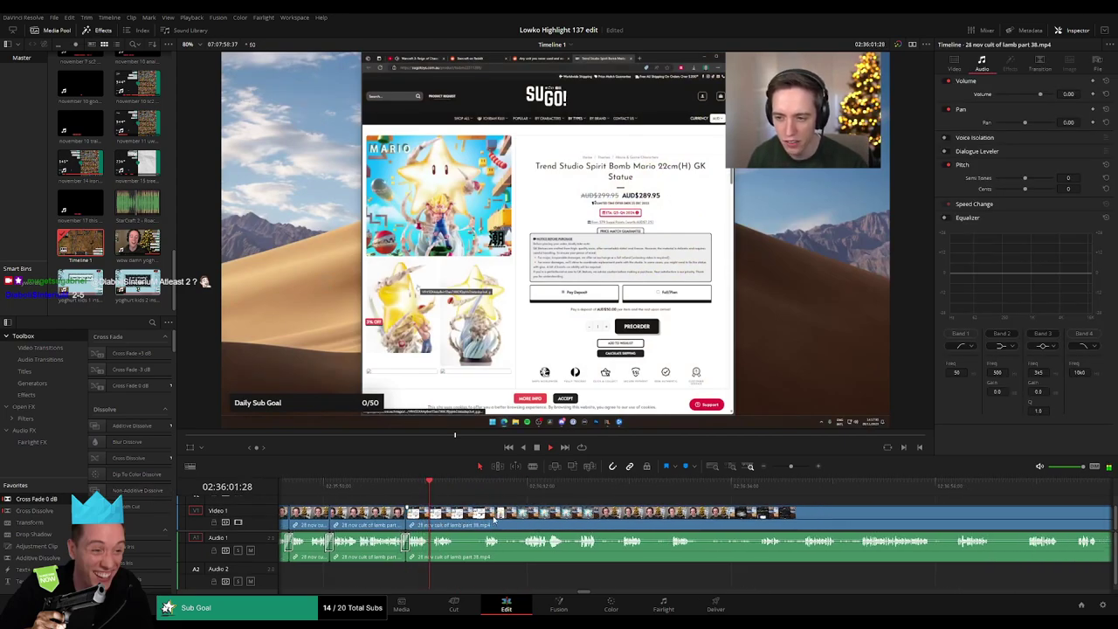
left_click(455, 524)
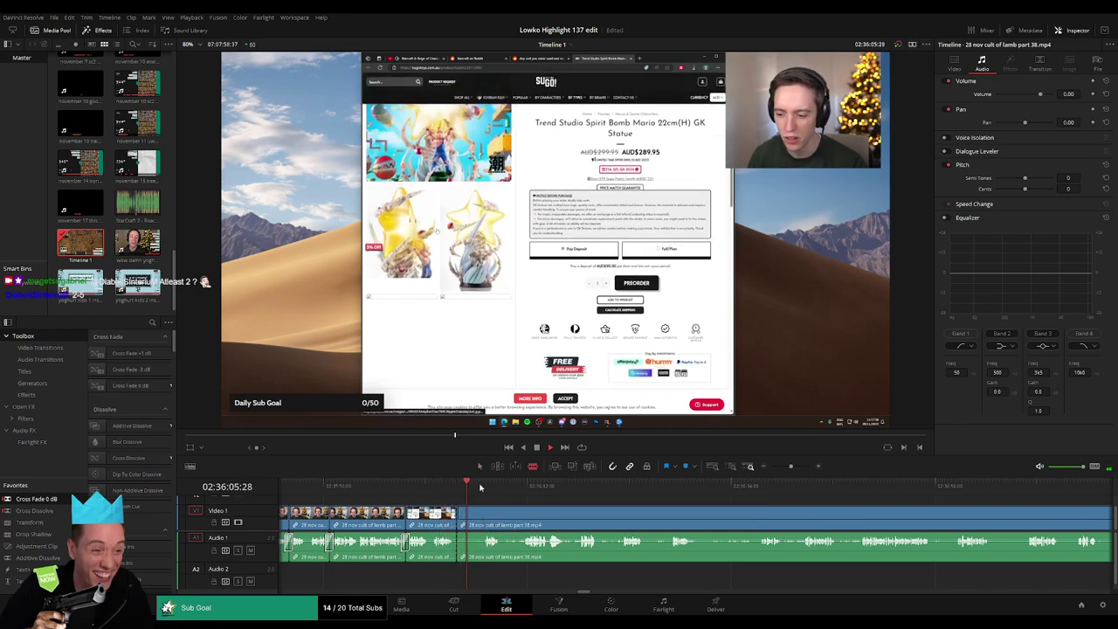
left_click(485, 484)
key("ctrl+b")
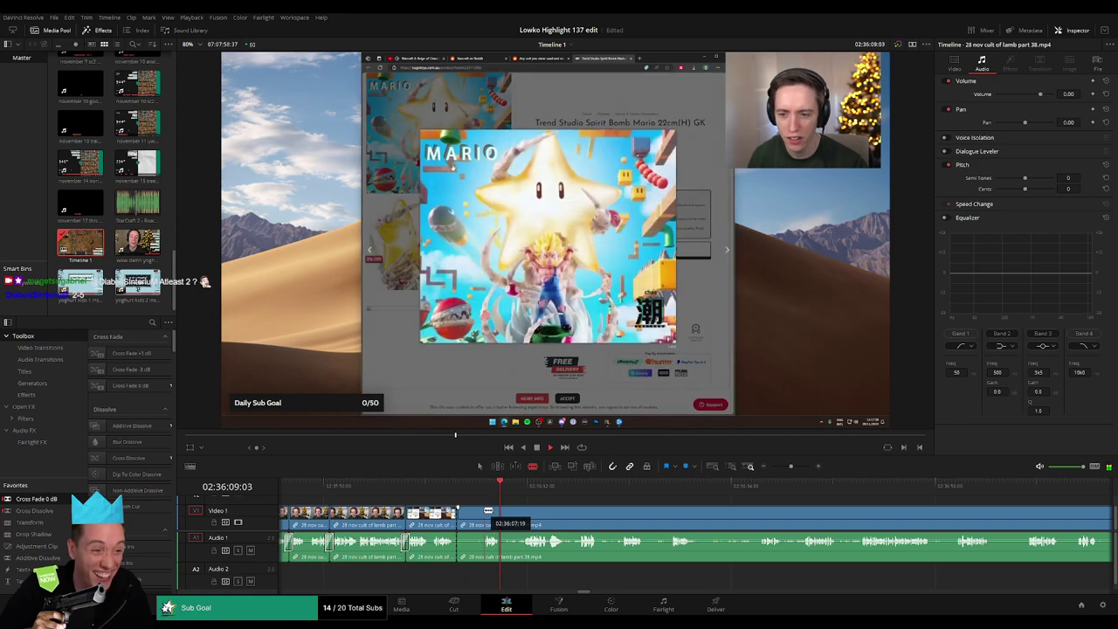
left_click(469, 516)
key("Delete")
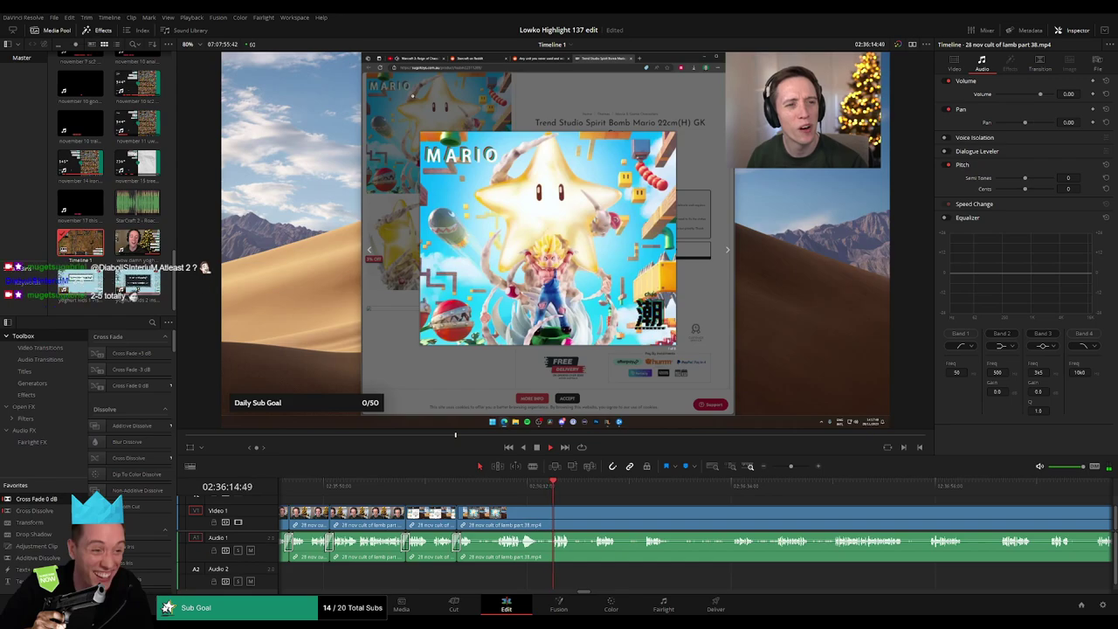
scroll(477, 494, "down", 2)
left_click(477, 494)
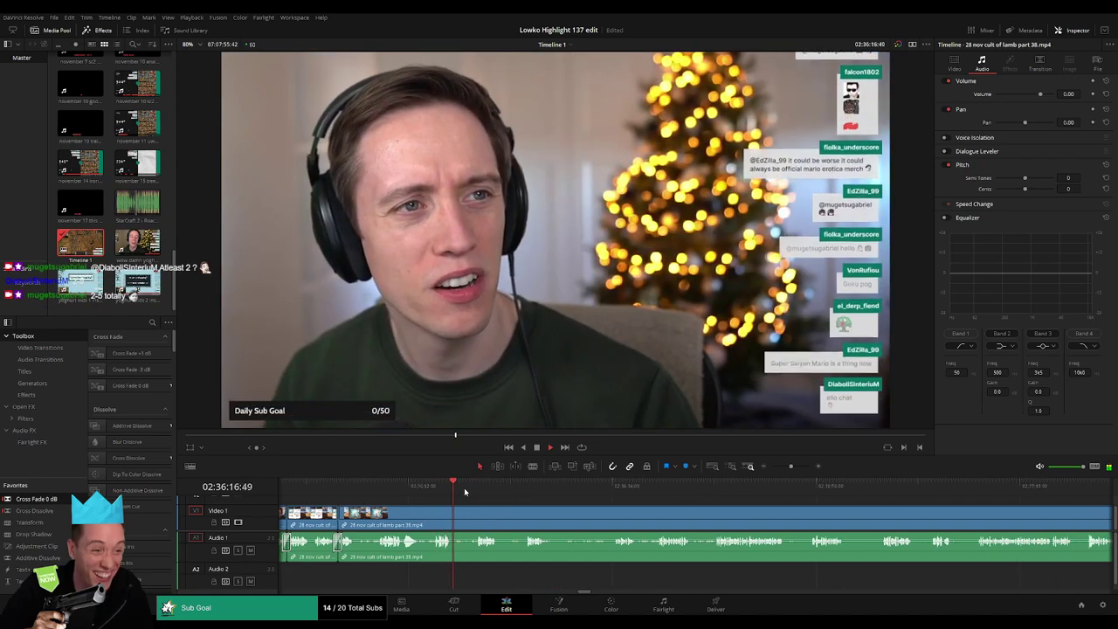
Step: Ripple-delete a short webcam-chat piece between two cuts, then scrub ahead to the Reddit browsing
left_click(474, 520)
left_click(453, 519)
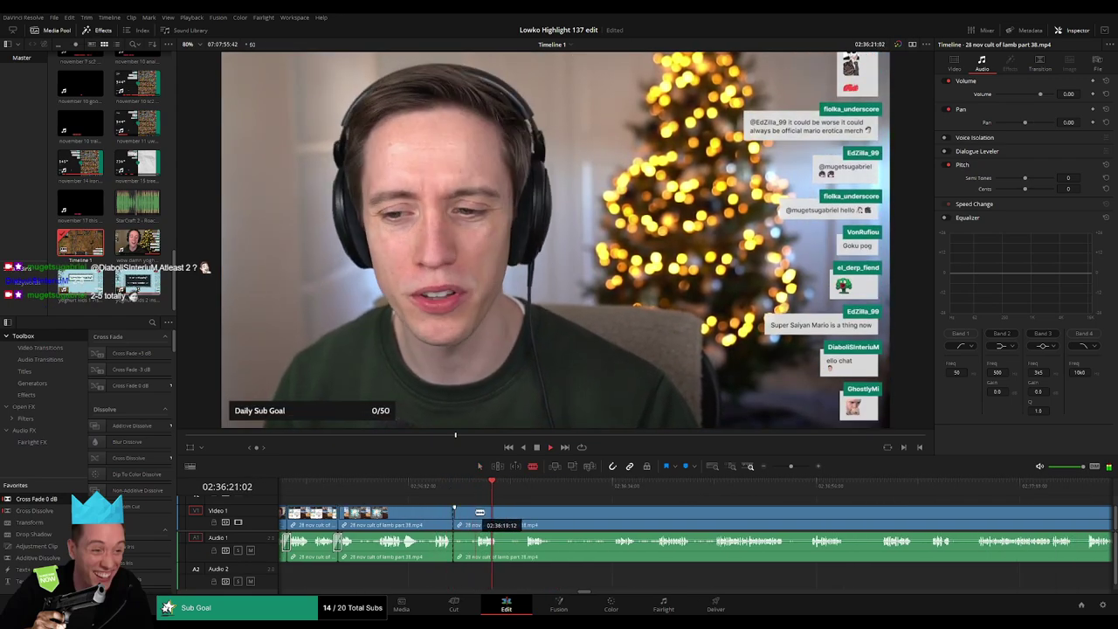
left_click(467, 520)
key("Delete")
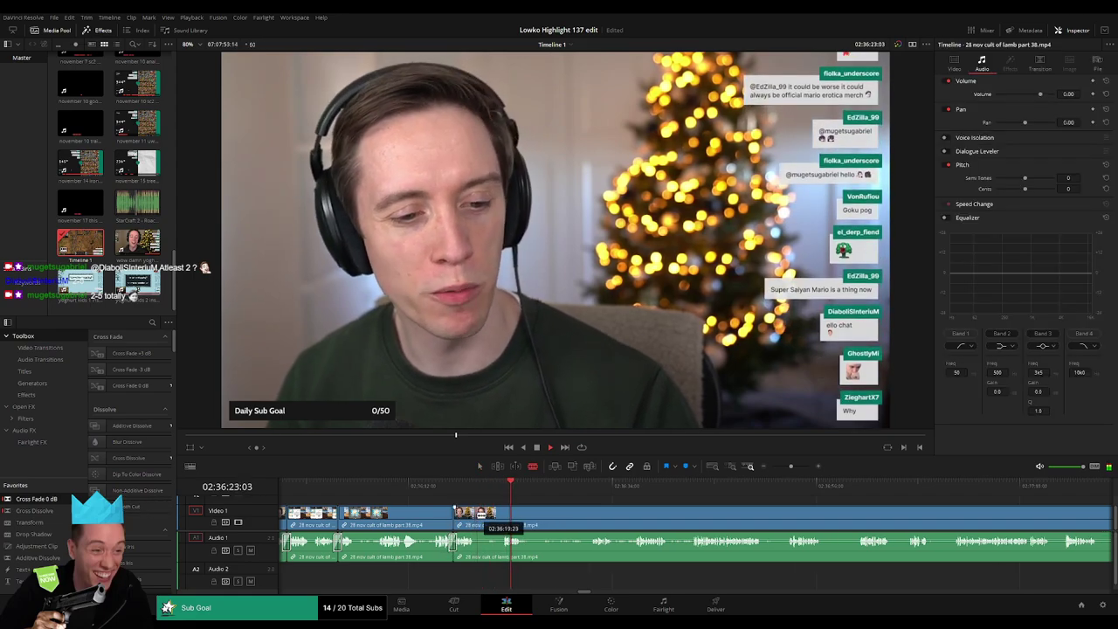
left_click_drag(490, 515, 516, 524)
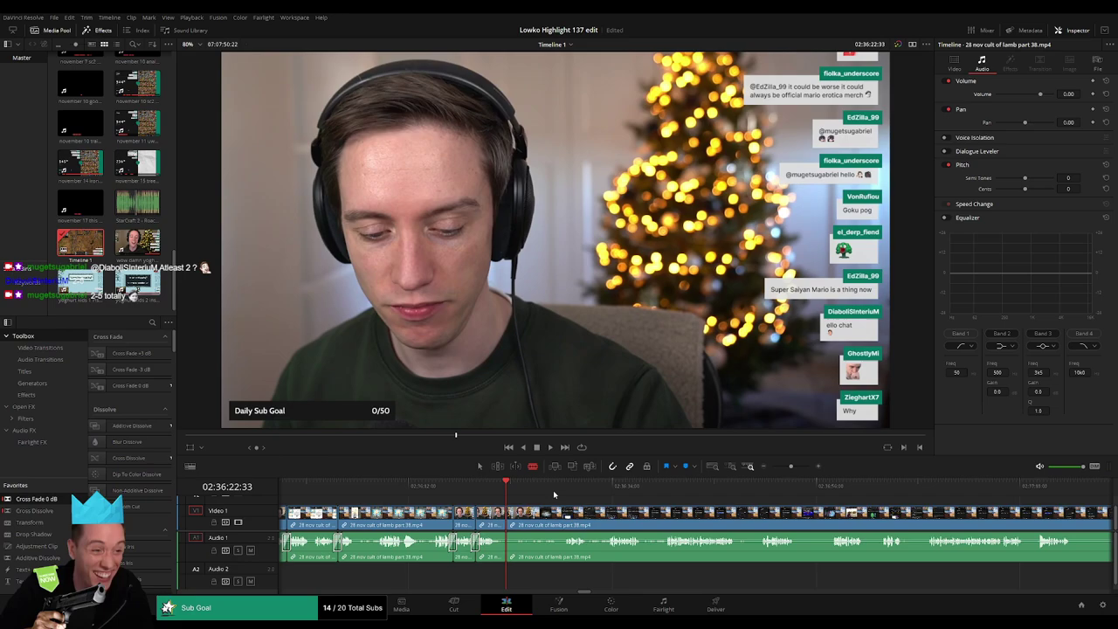
left_click_drag(553, 490, 839, 490)
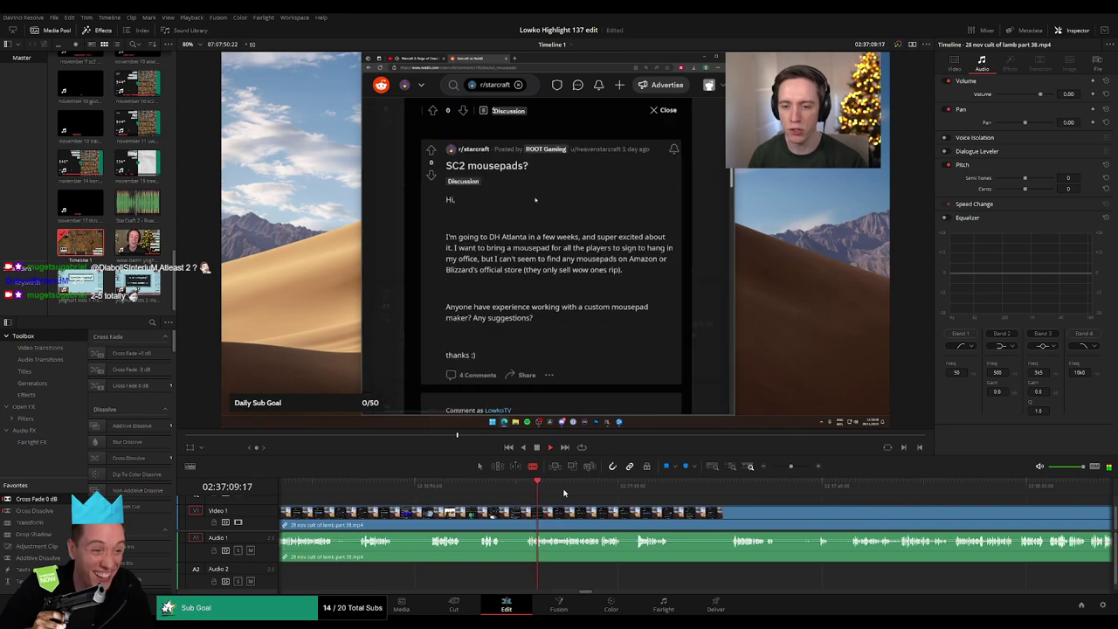
left_click_drag(563, 485, 577, 485)
mouse_move(714, 483)
left_mouse_down()
mouse_move(629, 490)
mouse_move(660, 490)
left_mouse_up()
left_click(715, 486)
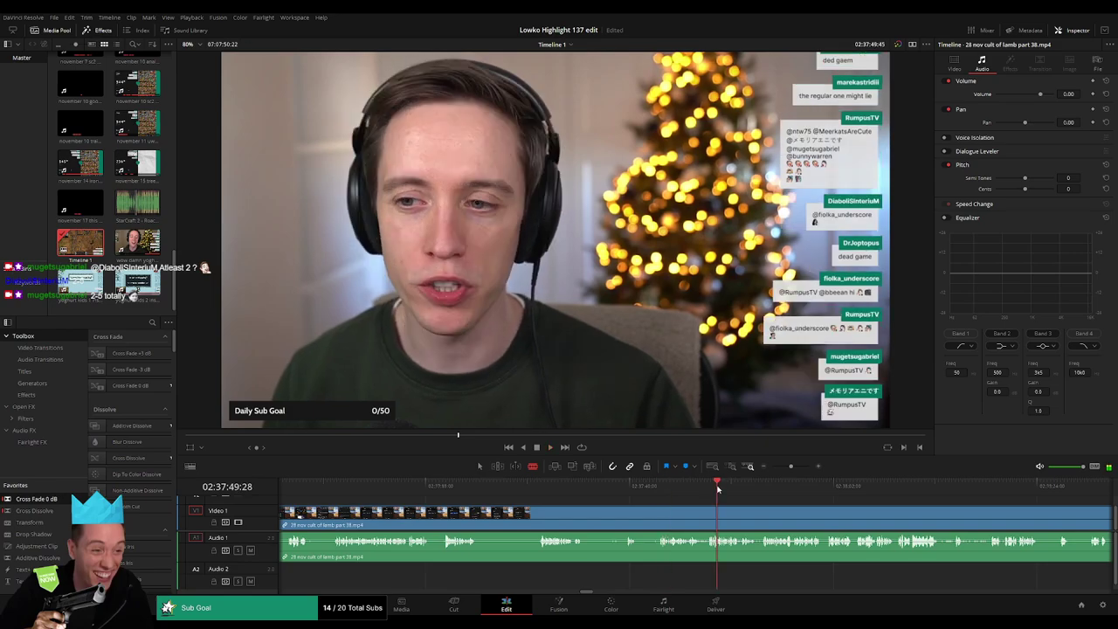
left_click(830, 487)
scroll(616, 505, "up", 2)
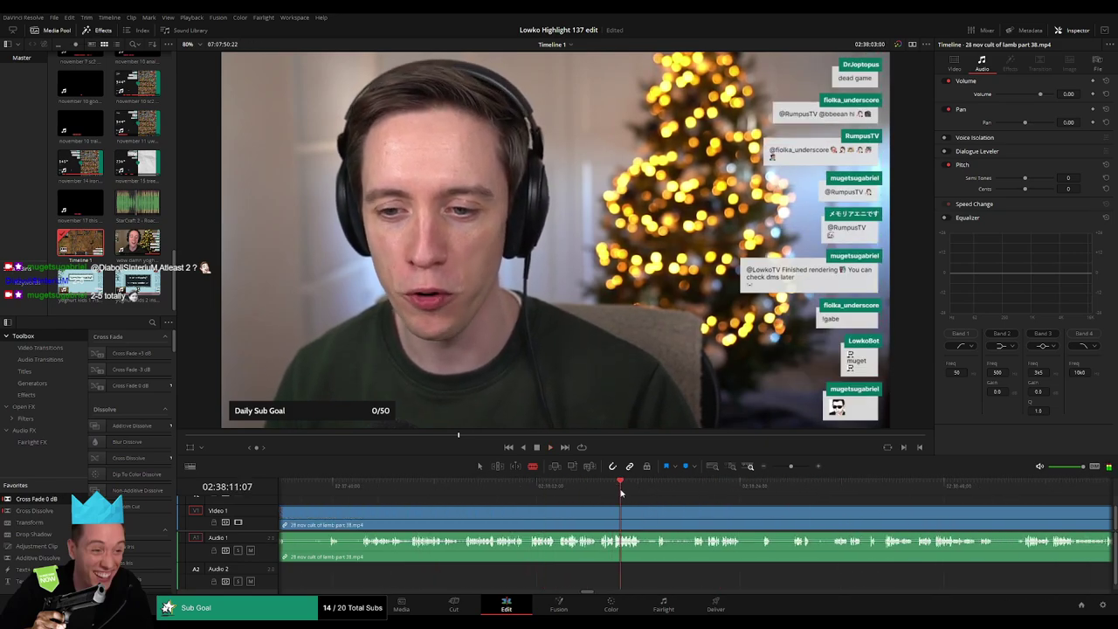
left_click(531, 486)
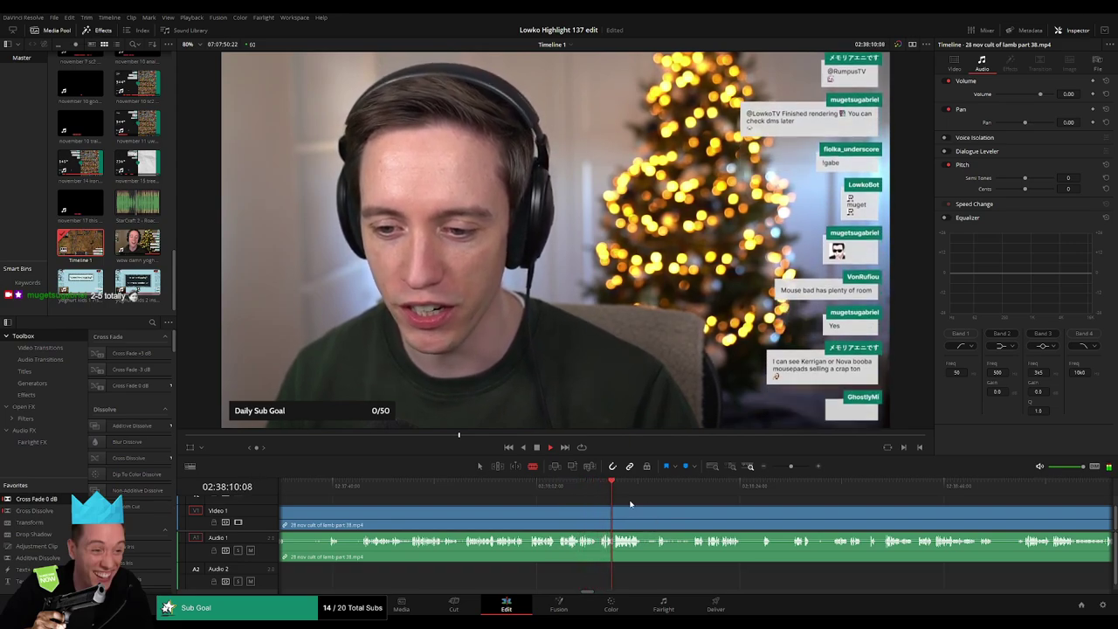
scroll(603, 529, "right", 3)
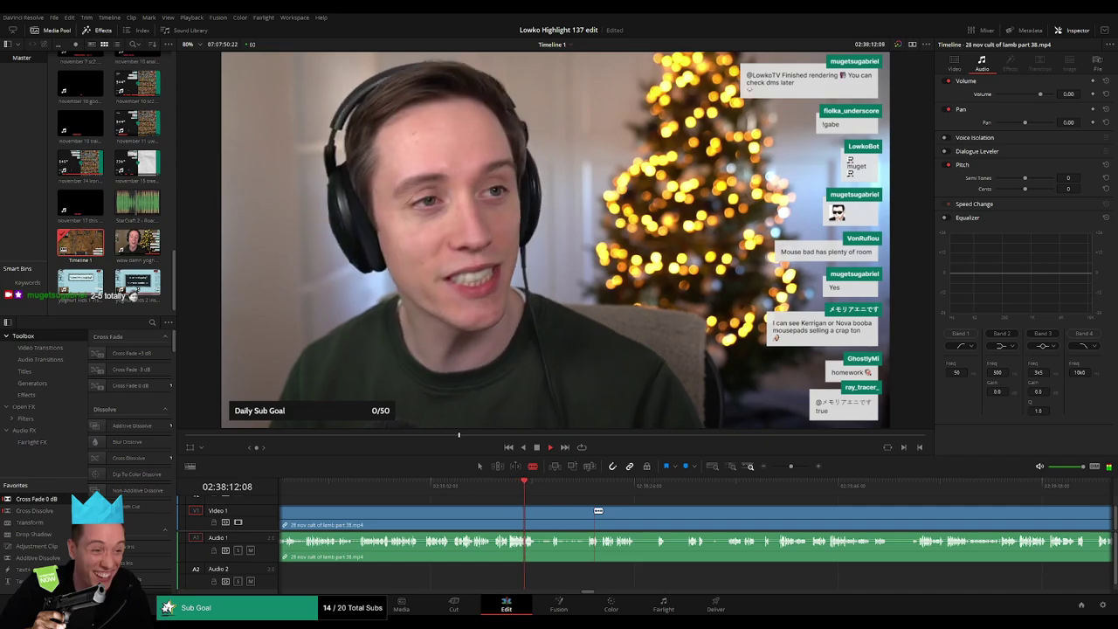
scroll(599, 515, "right", 2)
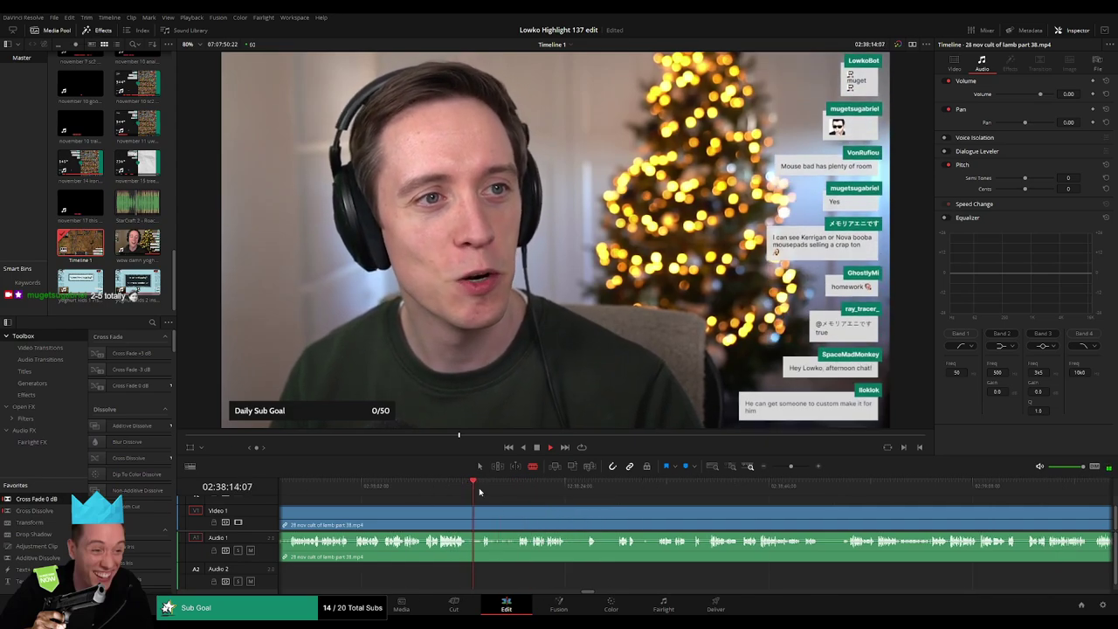
left_click(517, 491)
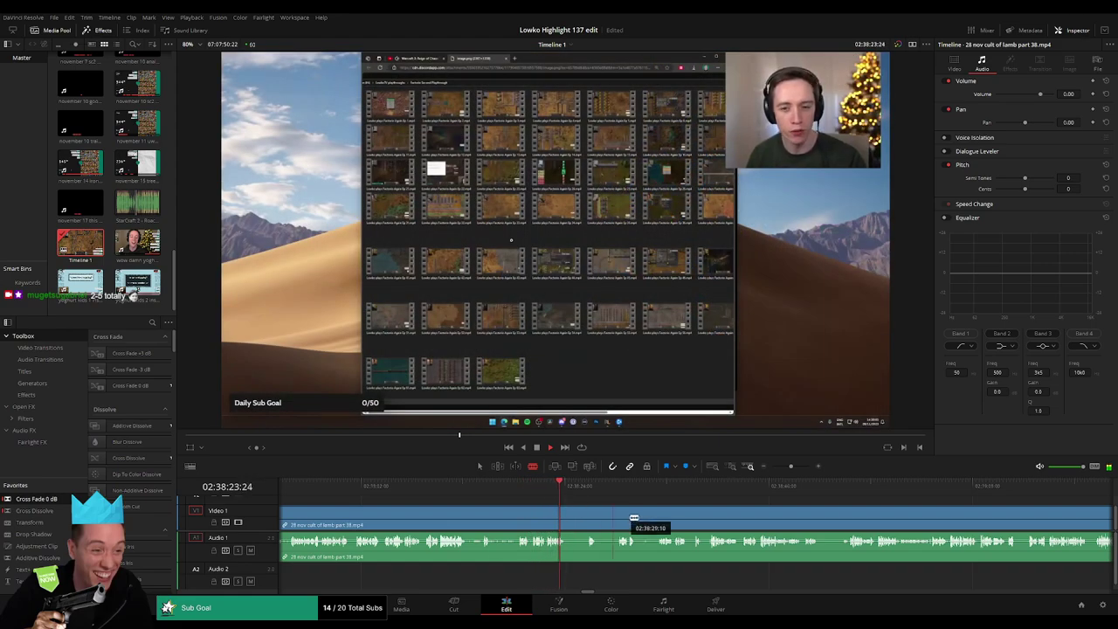
scroll(634, 524, "right", 2)
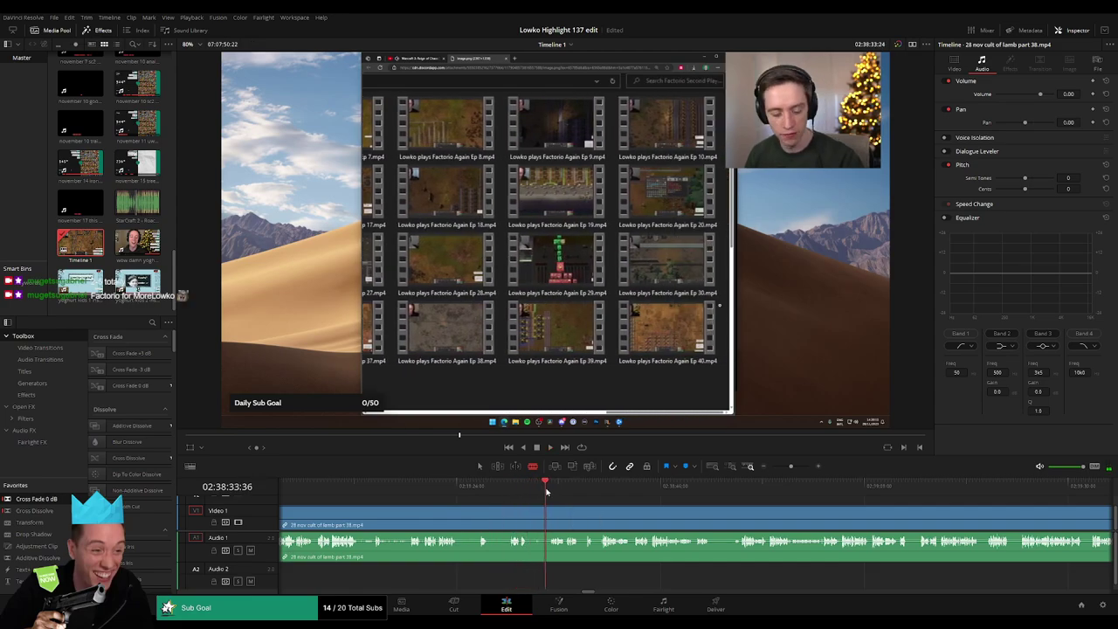
left_click(552, 491)
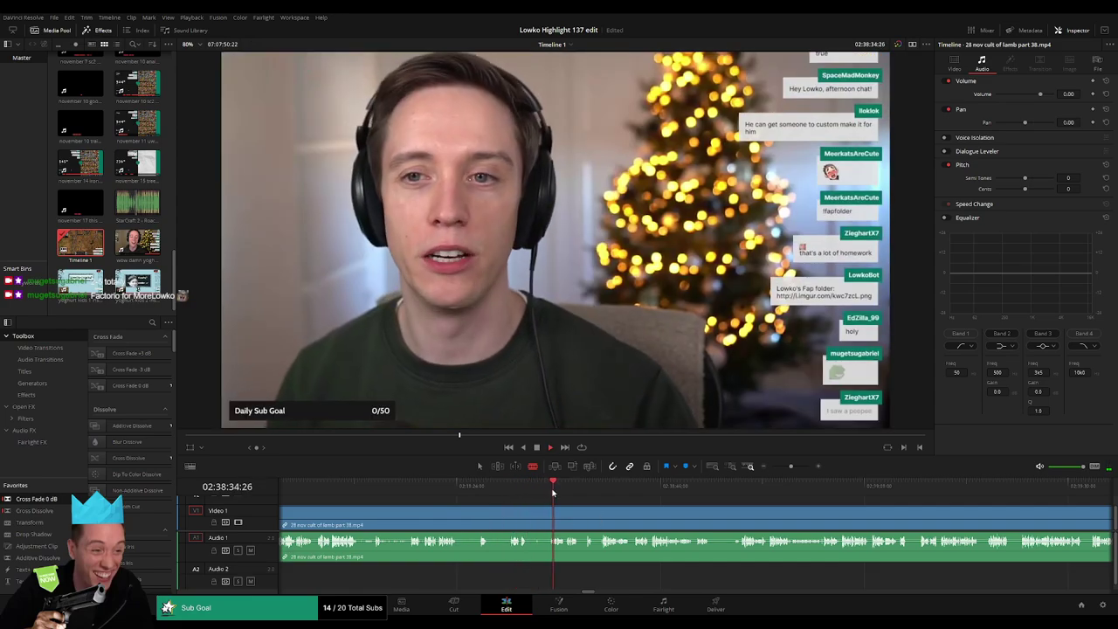
scroll(552, 492, "right", 2)
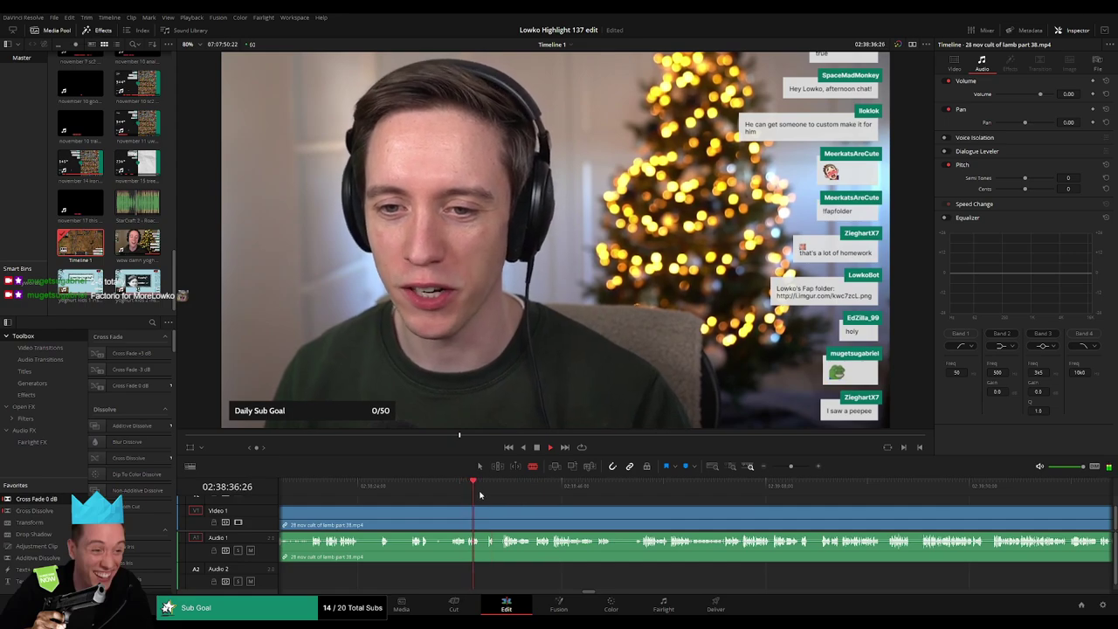
left_click(481, 491)
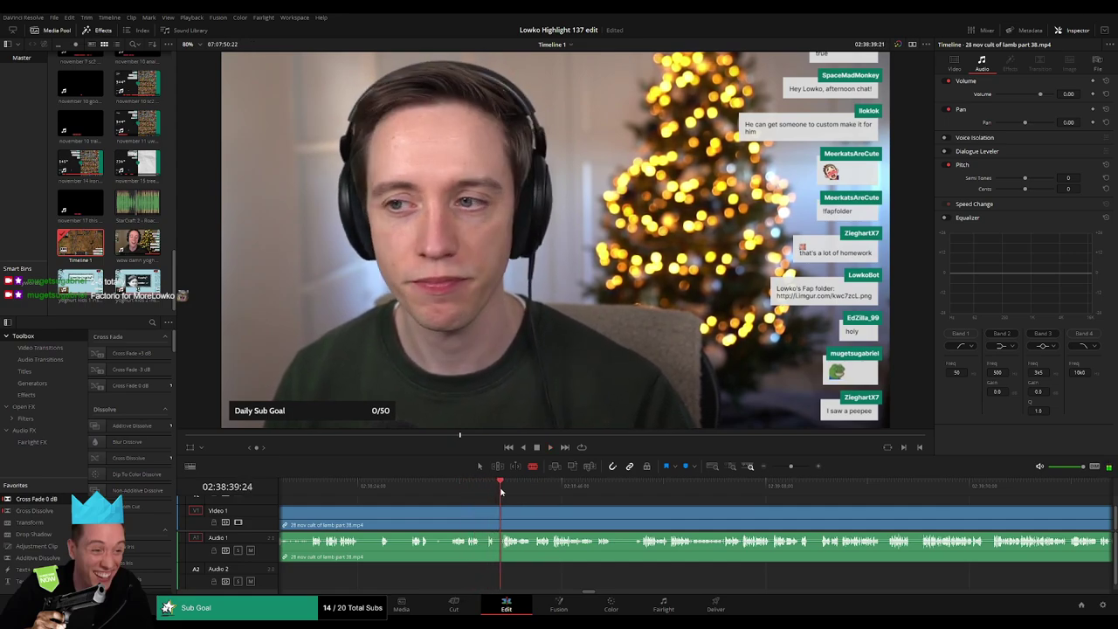
scroll(550, 507, "right", 2)
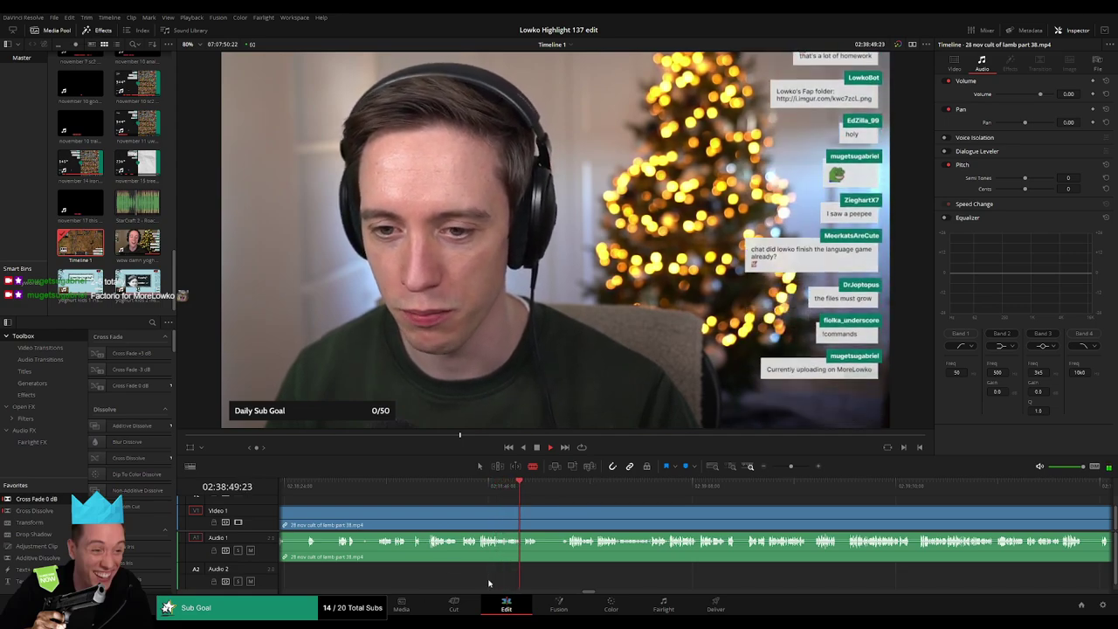
left_click(567, 492)
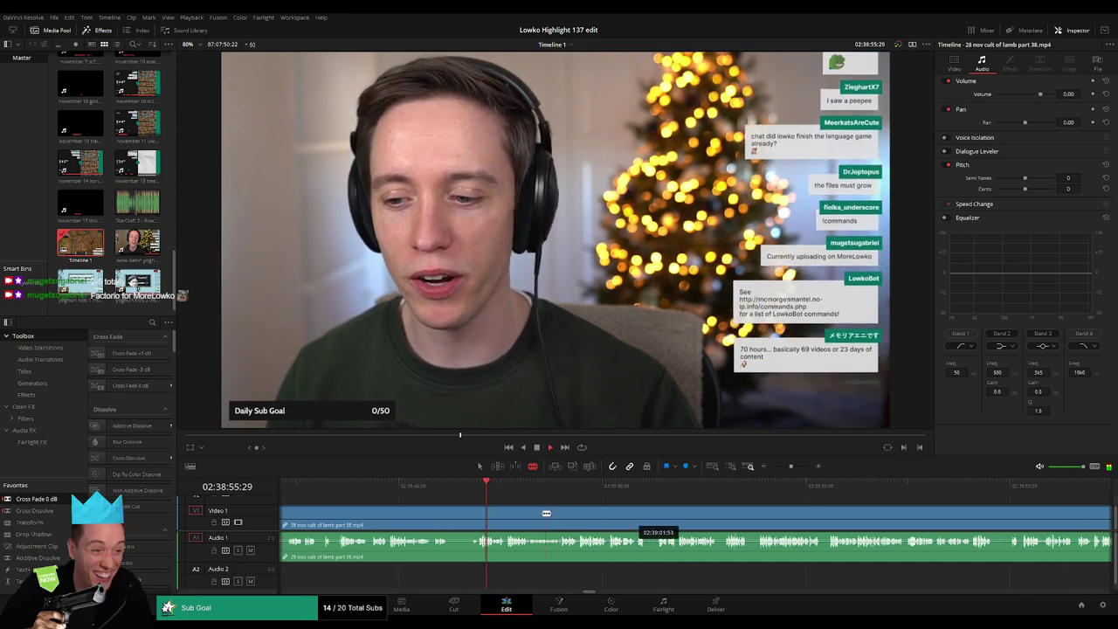
scroll(642, 520, "right", 3)
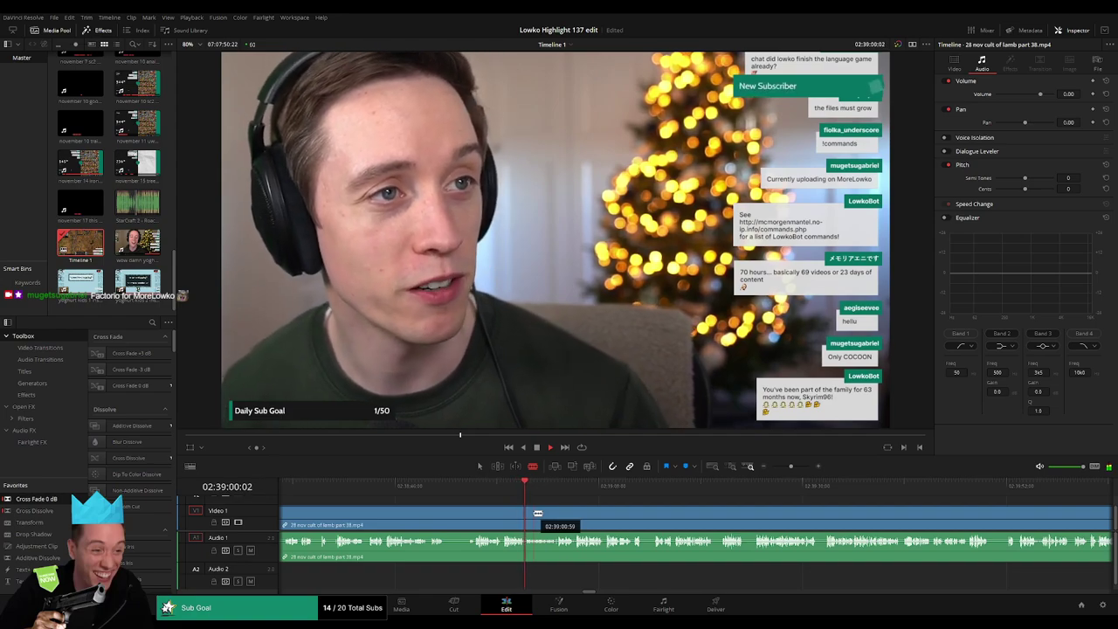
scroll(627, 520, "right", 3)
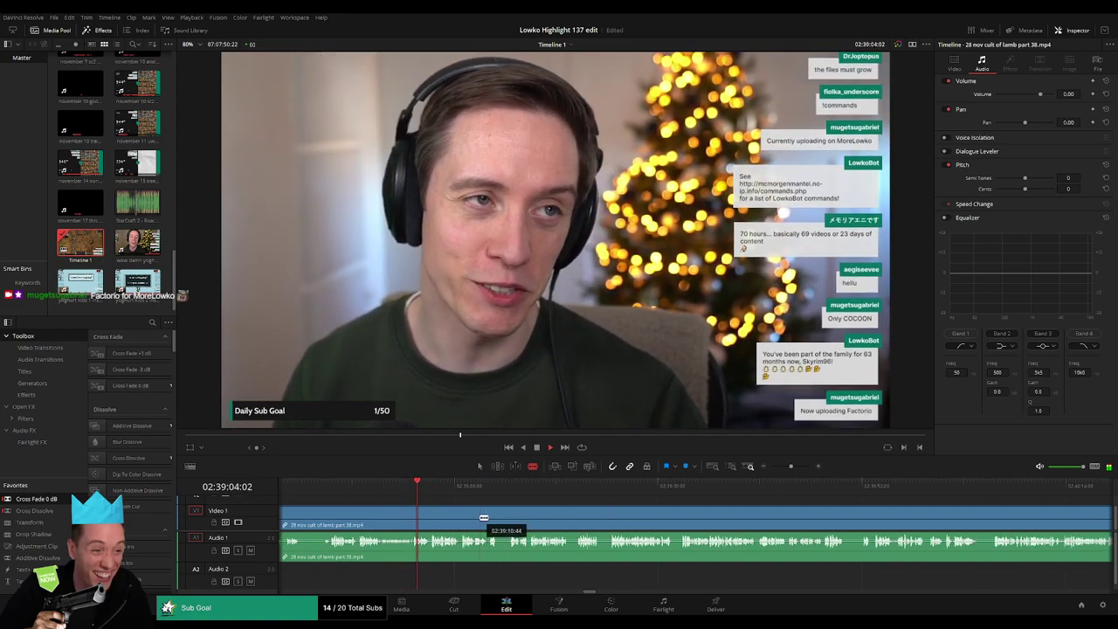
scroll(480, 519, "right", 2)
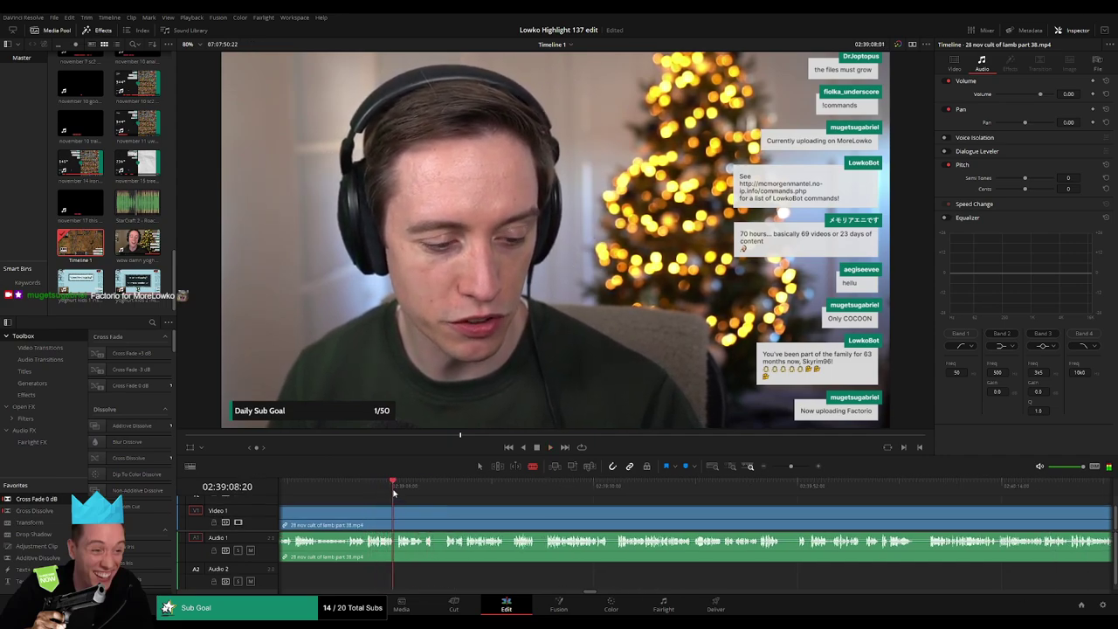
left_click(444, 490)
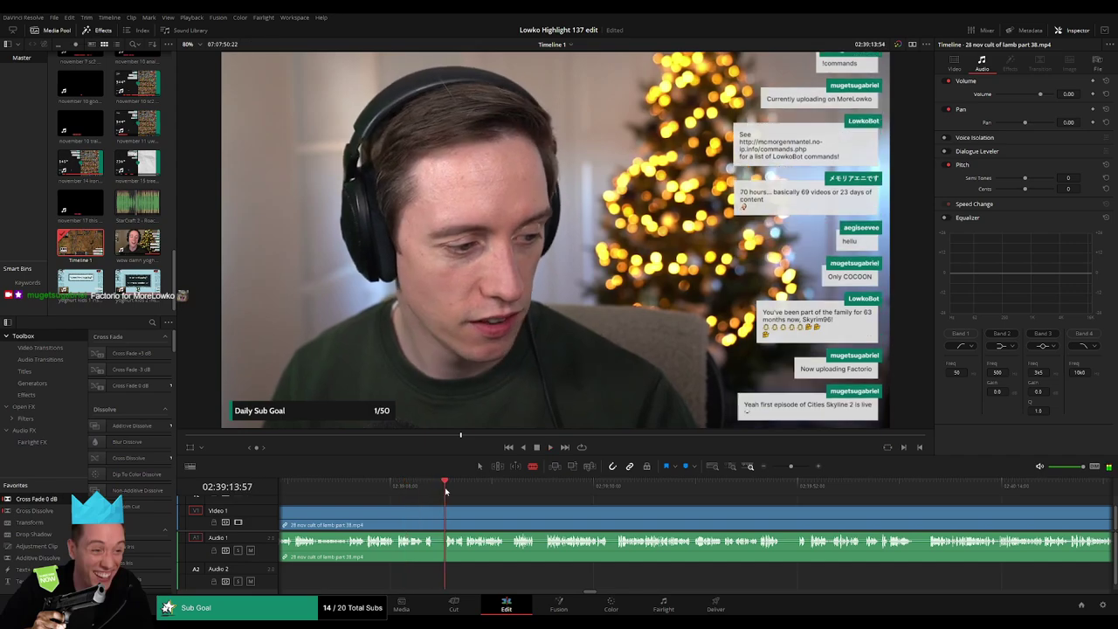
left_click(573, 489)
Step: Skip and fast-play ahead through the footage to the wiki page section
left_click(661, 491)
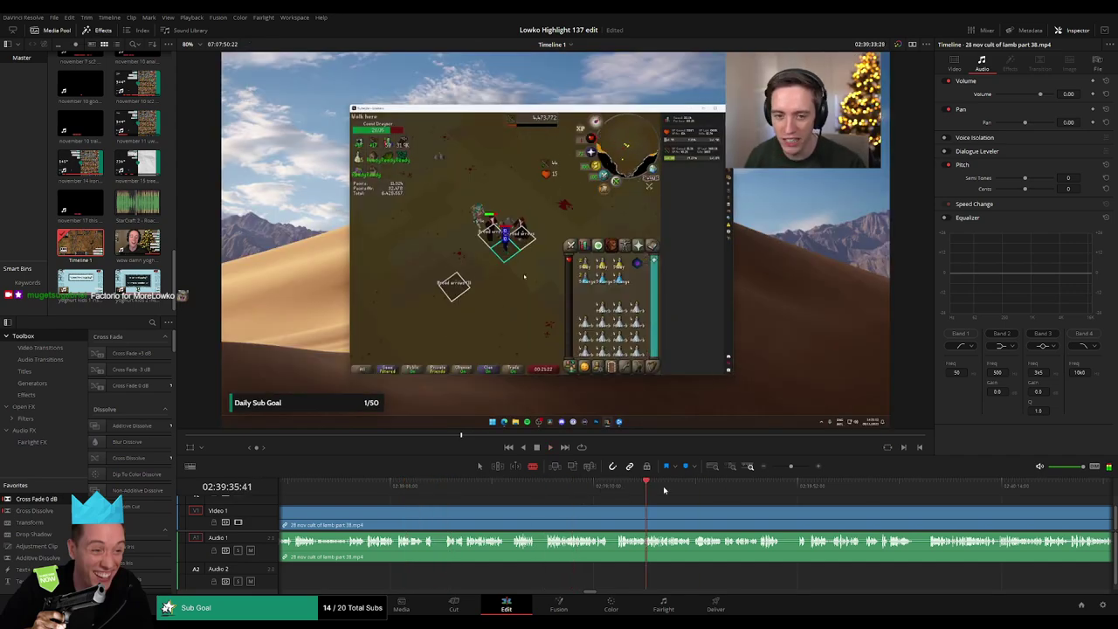
left_click(860, 493)
left_click(918, 491)
key("space")
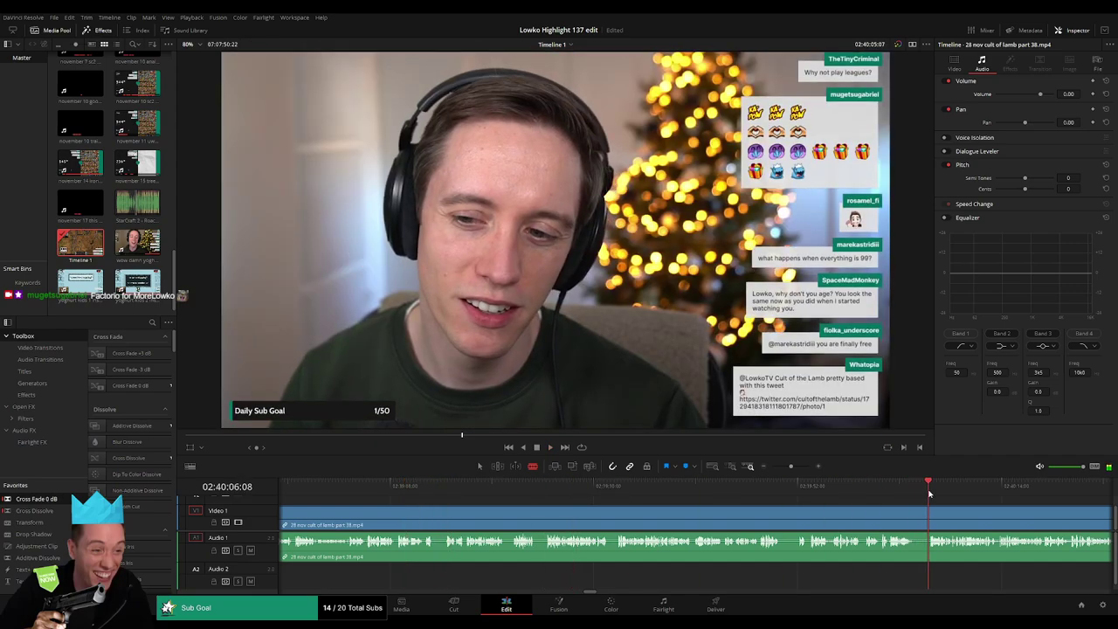
scroll(576, 505, "right", 5)
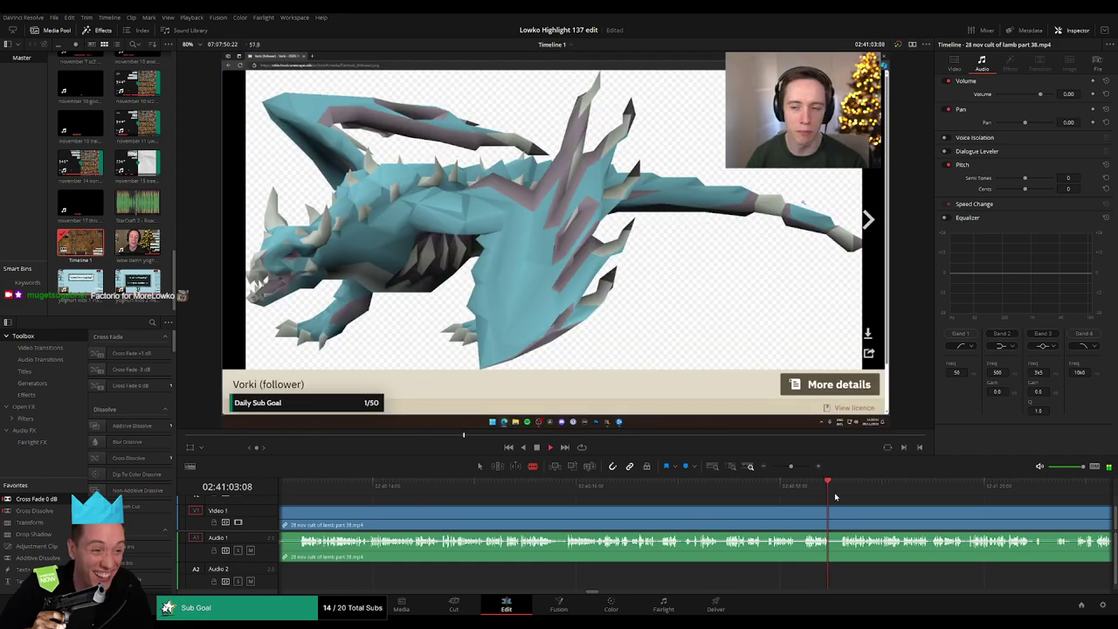
left_click(742, 493)
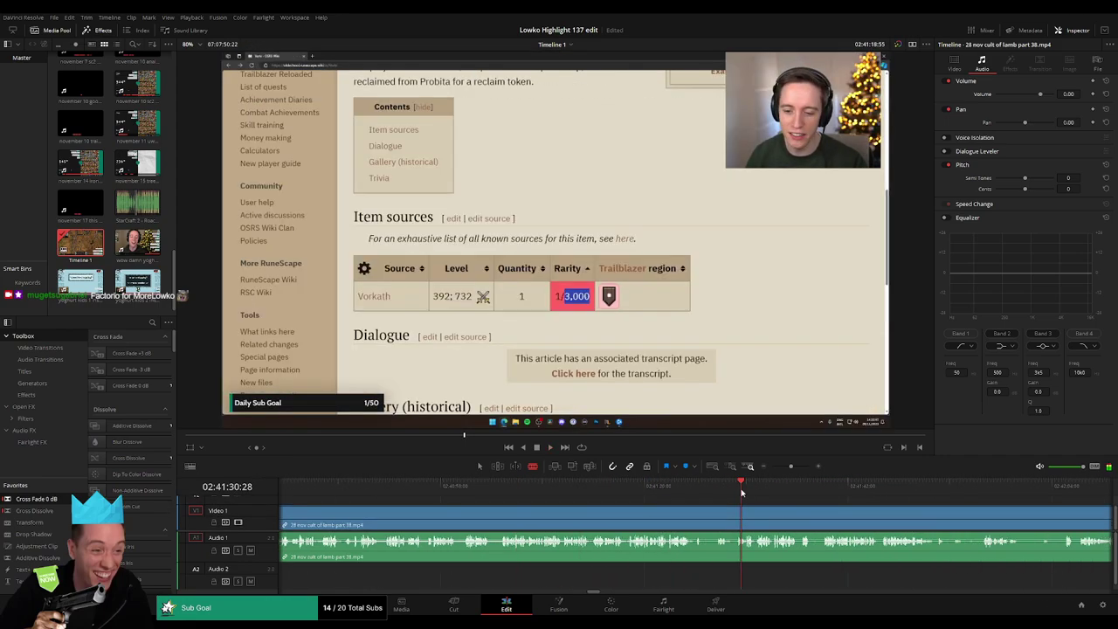
key("l")
key("l")
key("l")
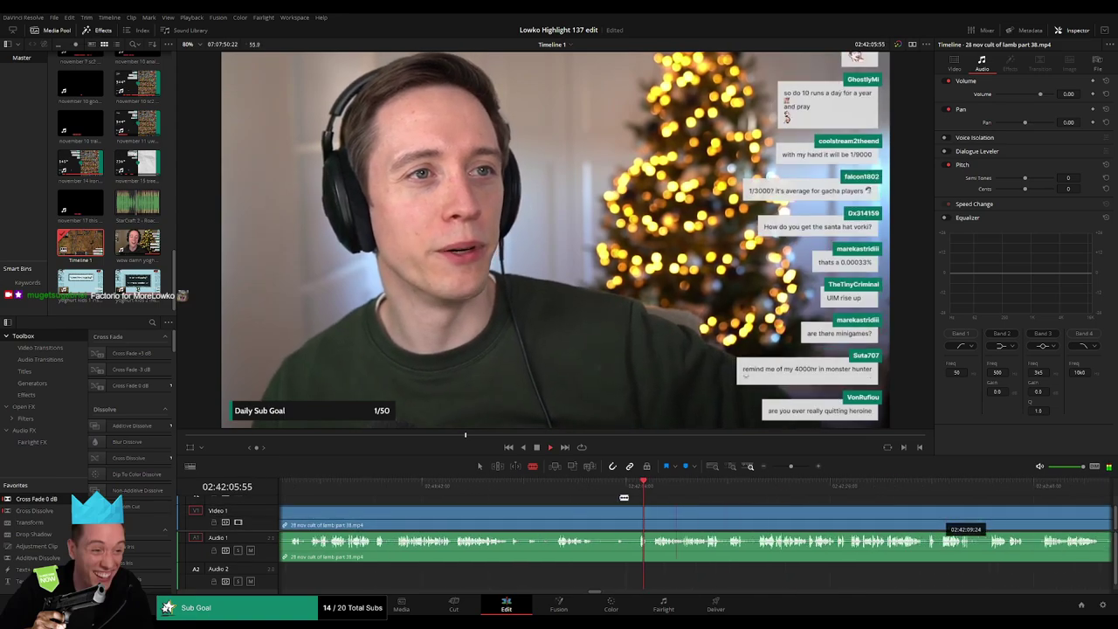
left_click(590, 494)
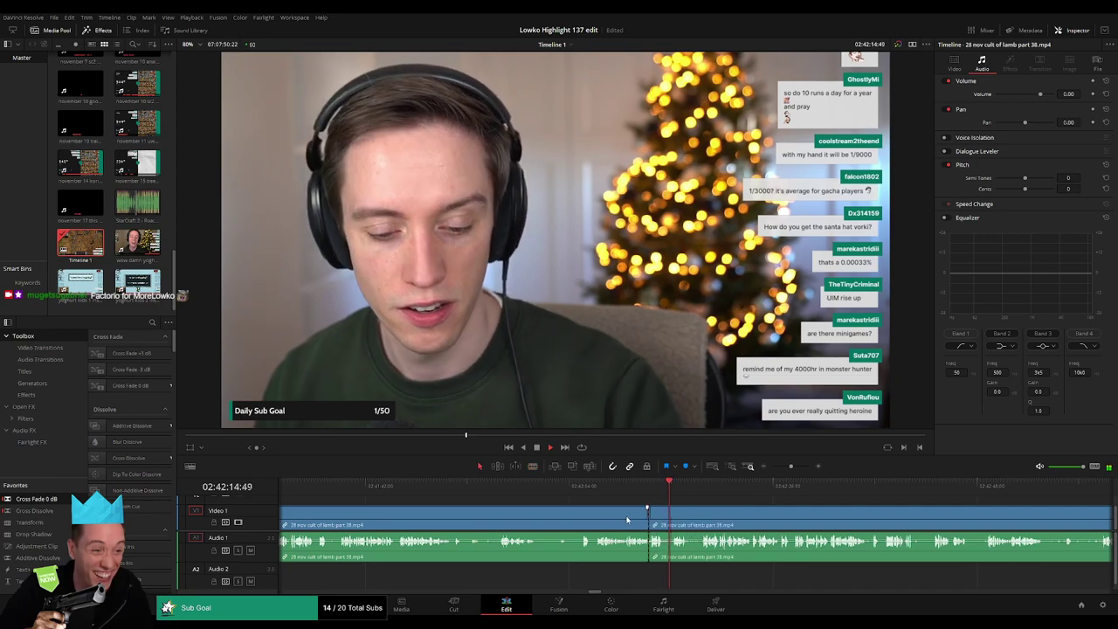
Step: Jump back to the edited Cult of the Lamb tweet section around 02:36 and replay the cut
key("Up")
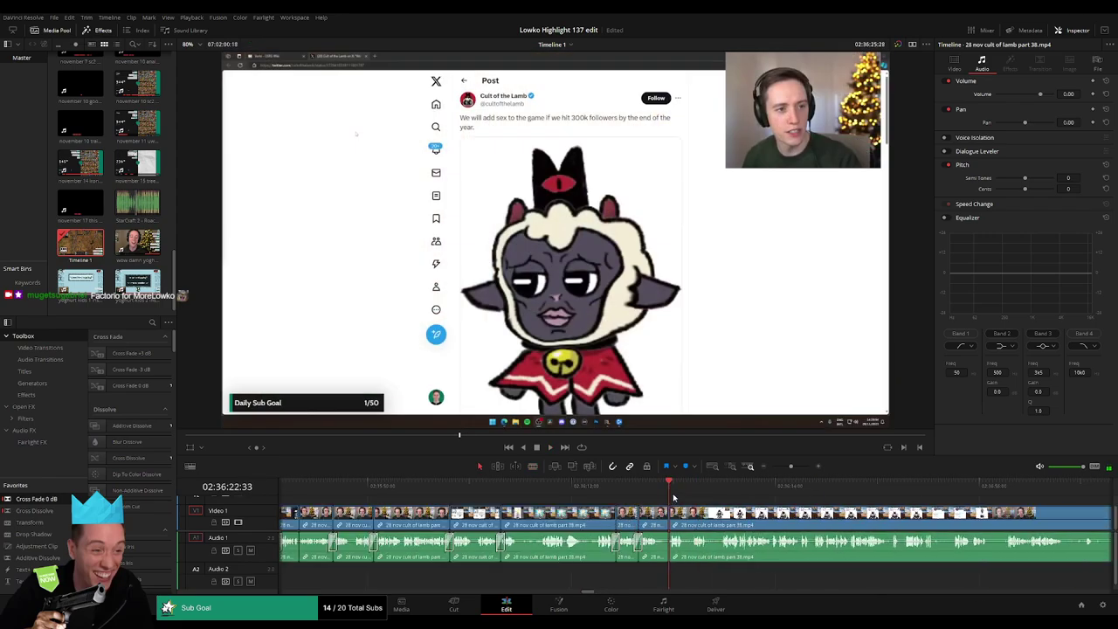
key("space")
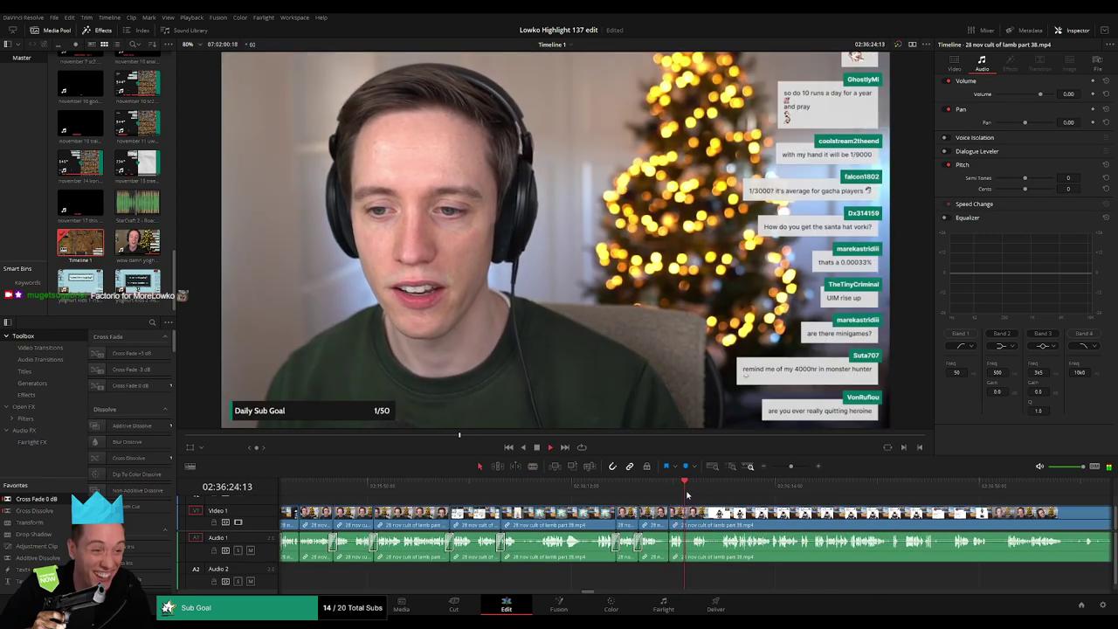
left_click(658, 493)
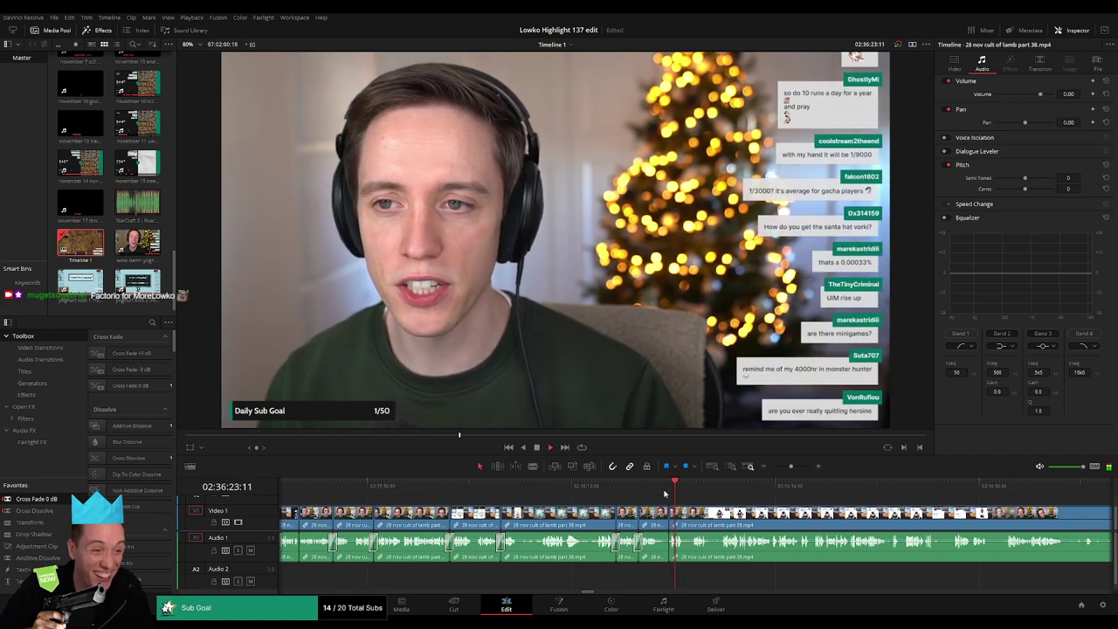
scroll(660, 492, "right", 3)
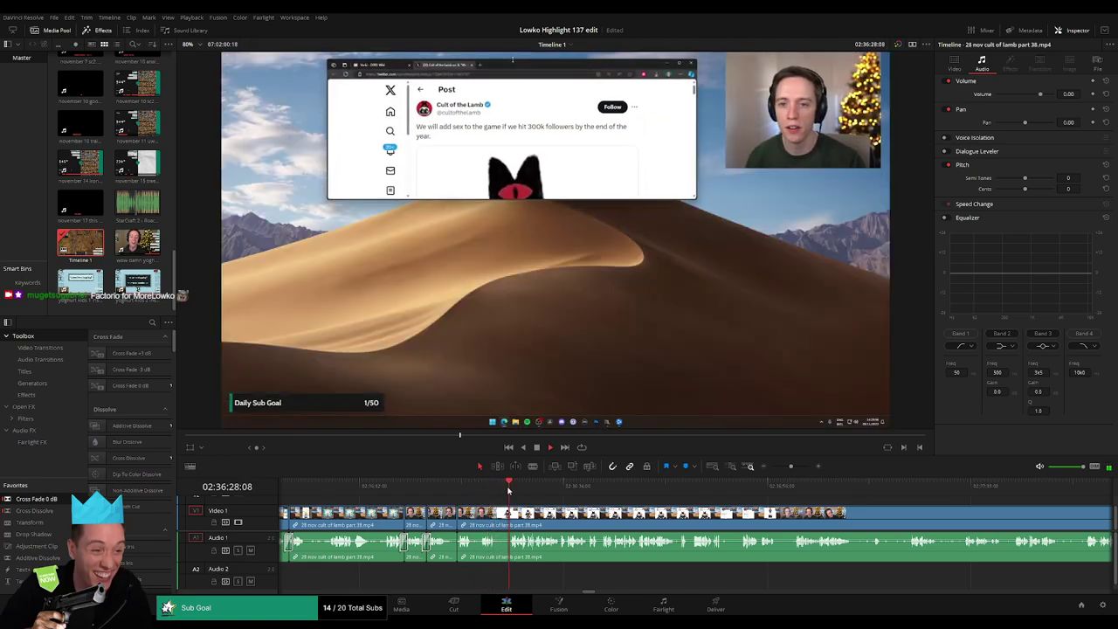
Step: Blade where the dead time begins and ripple-delete the short cut piece
left_click(504, 513)
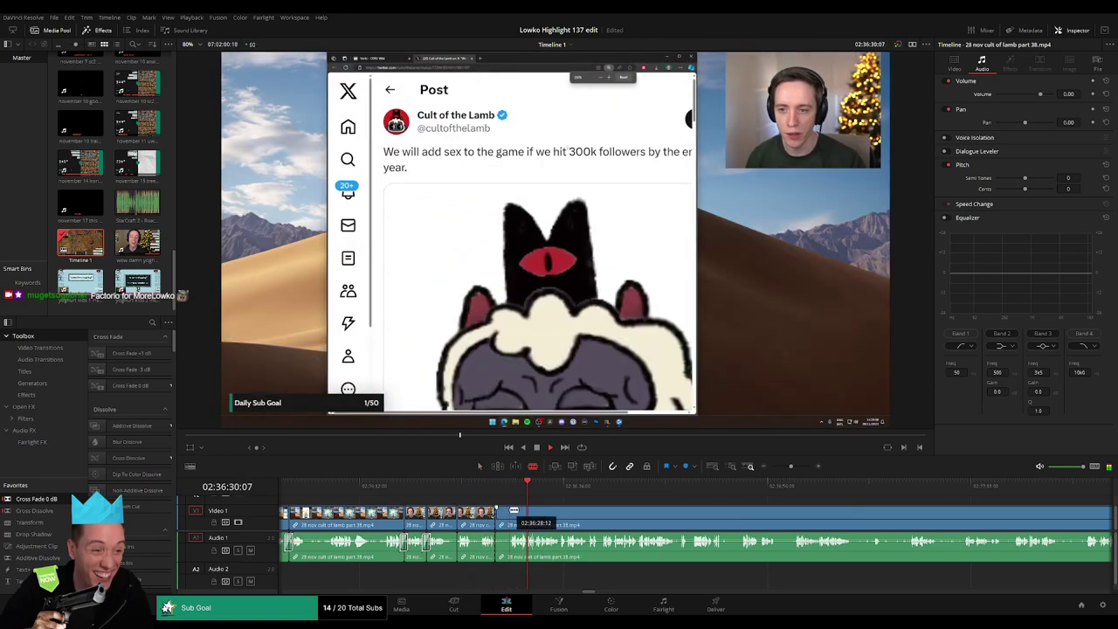
key("a")
key("Delete")
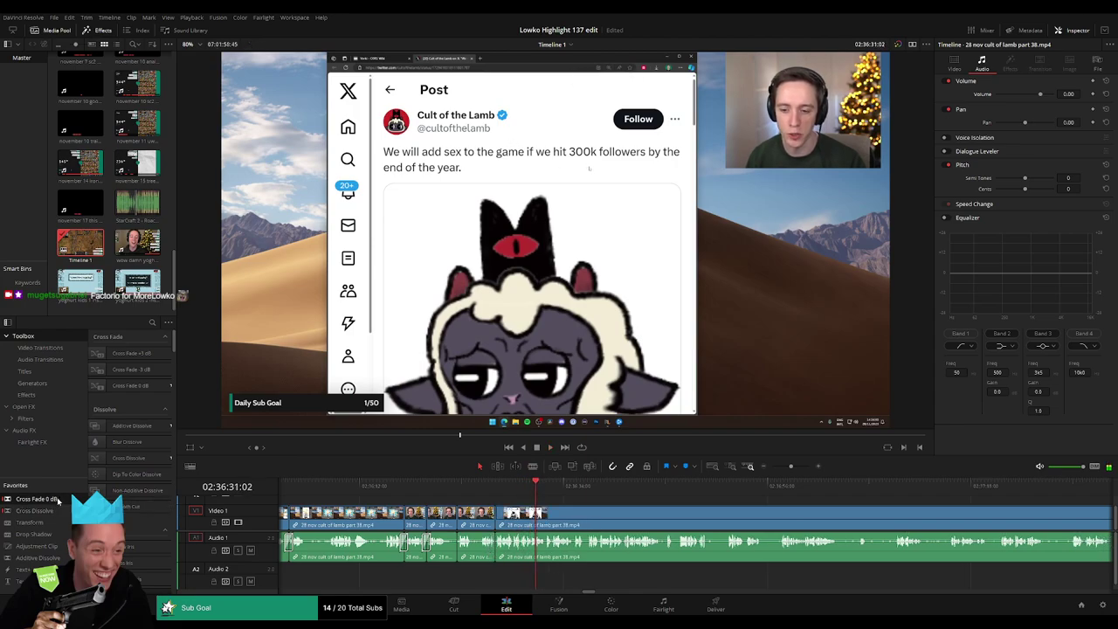
Step: Trim the clip end left to drop the tweet browsing
scroll(500, 557, "up", 2)
scroll(673, 527, "right", 3)
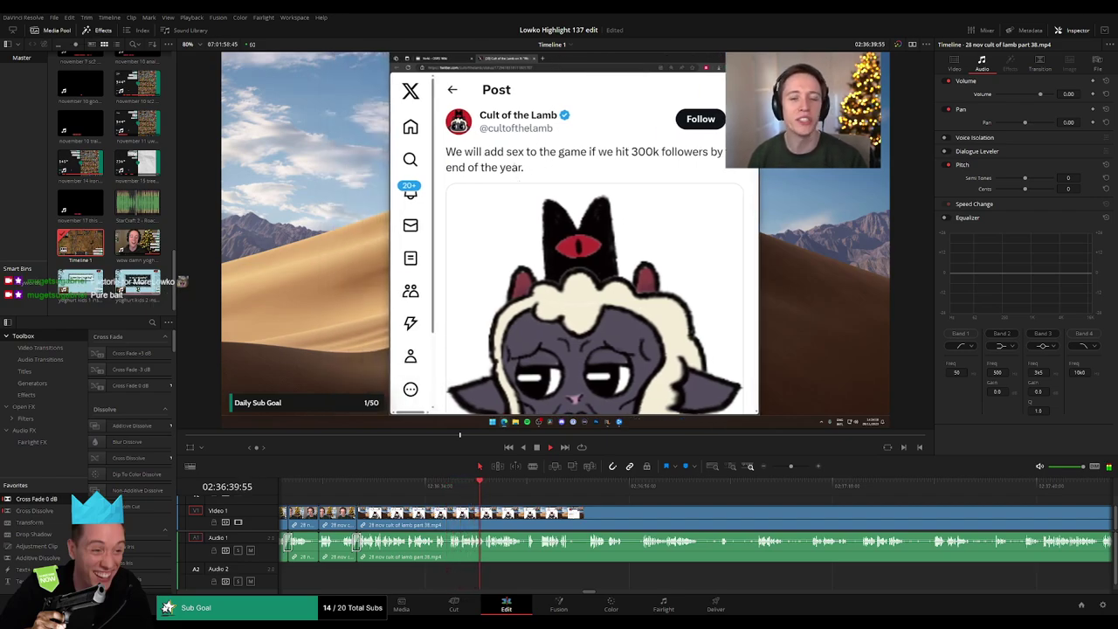
scroll(590, 514, "right", 3)
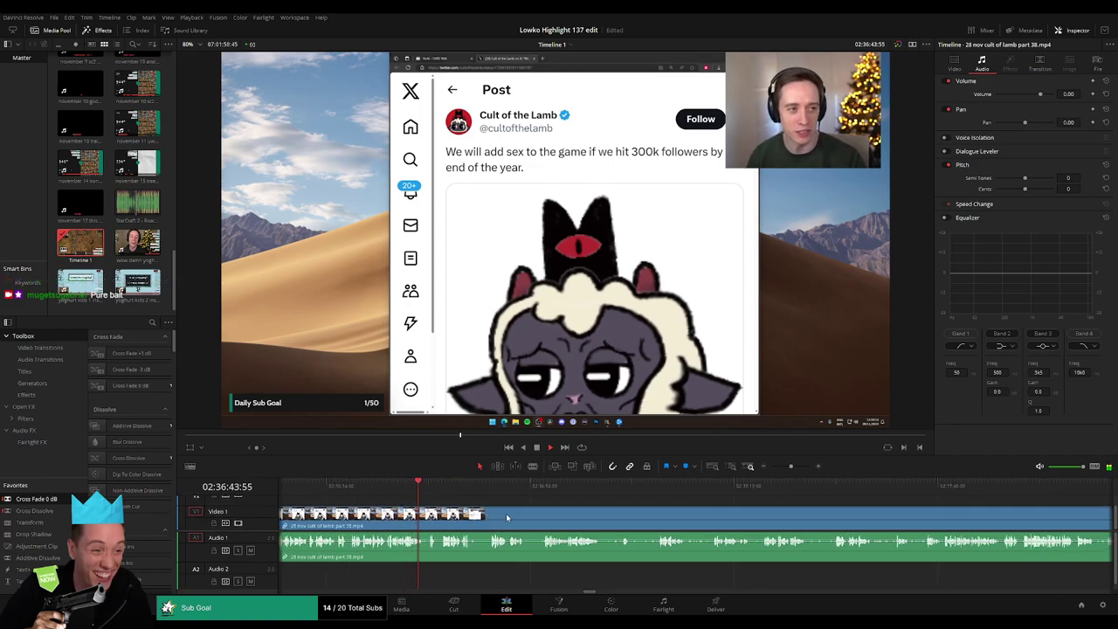
scroll(530, 525, "right", 2)
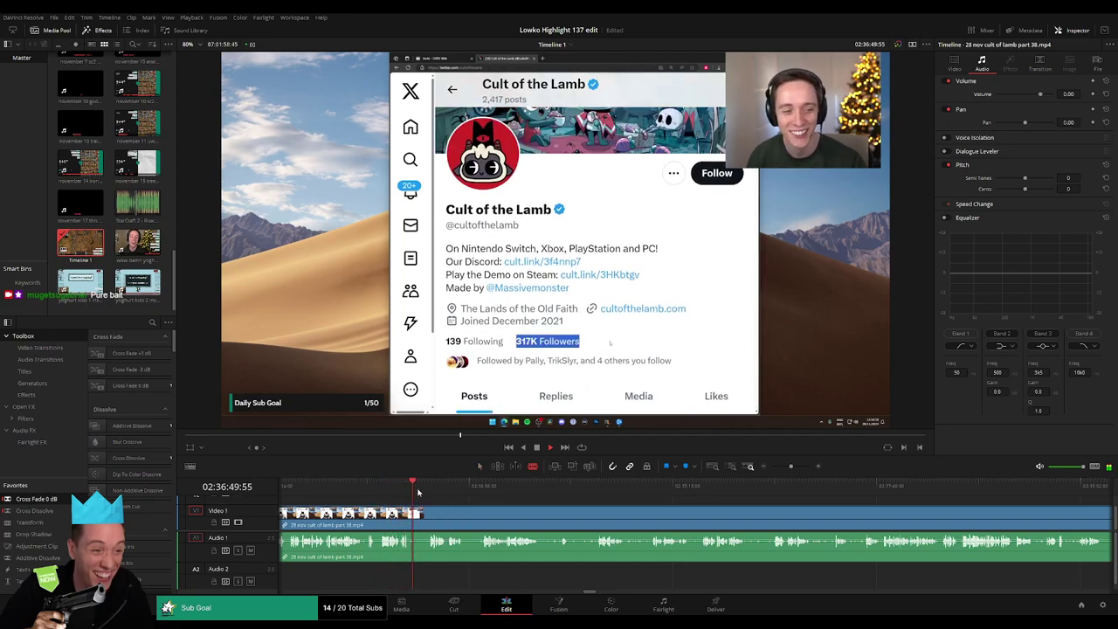
mouse_move(424, 513)
left_mouse_down()
mouse_move(410, 512)
mouse_move(423, 513)
left_mouse_up()
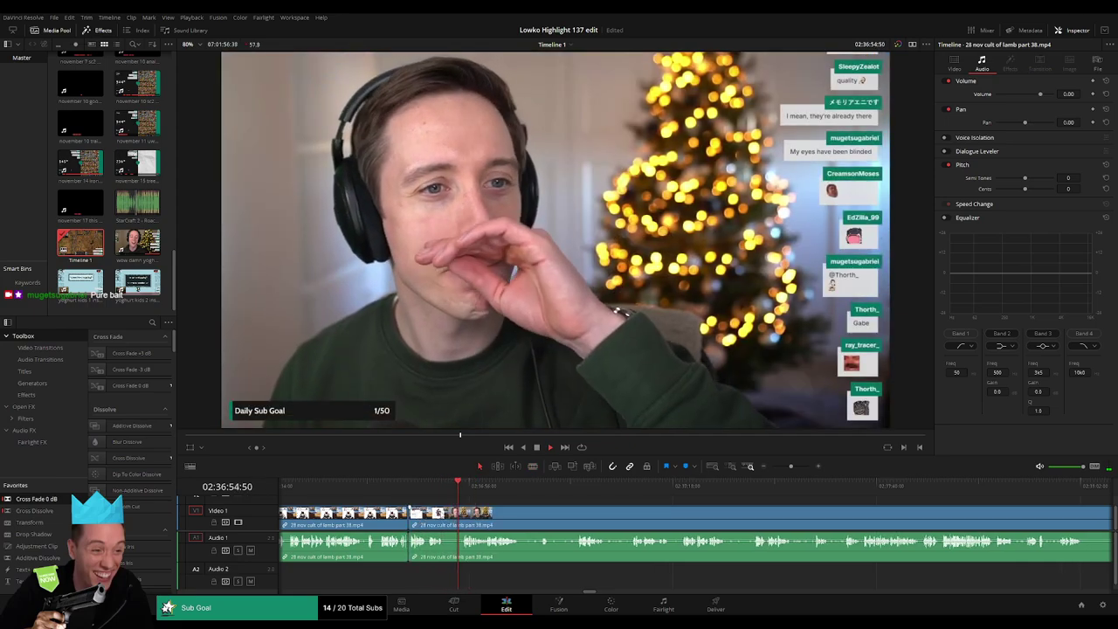
Step: Trim two more stretches of webcam chatting from the part 38 clip and play back the result
left_click_drag(446, 512, 429, 513)
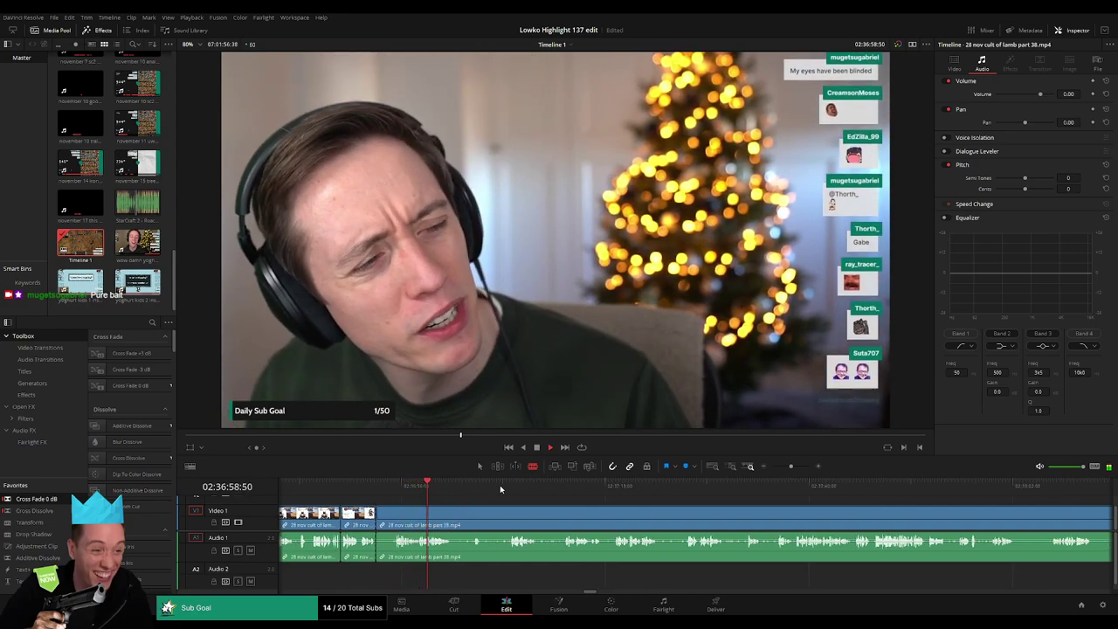
left_click(507, 486)
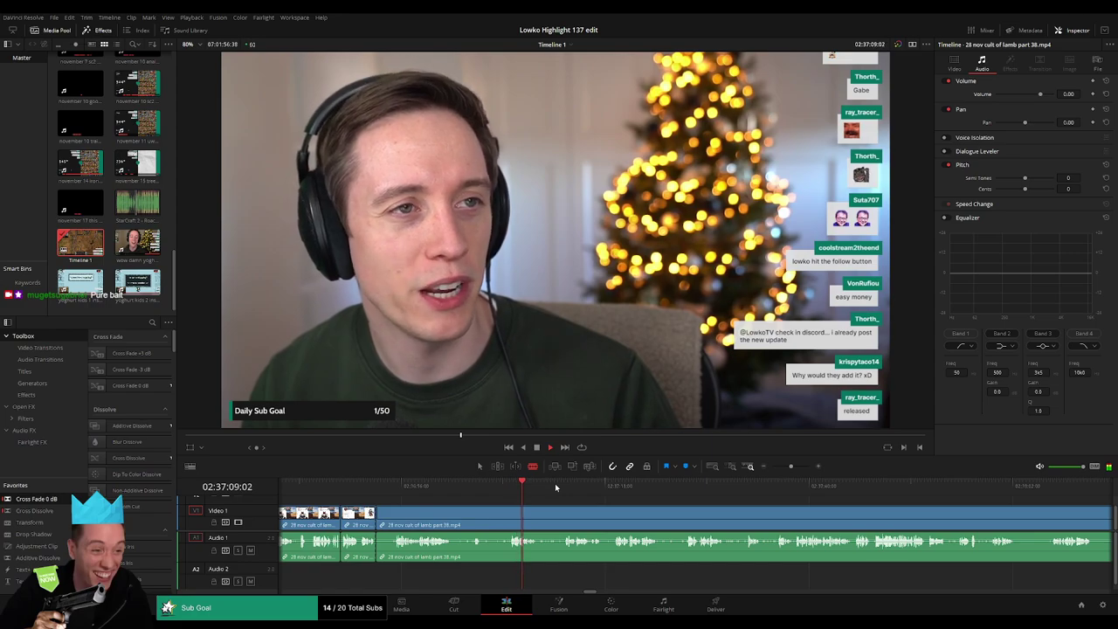
left_click(569, 494)
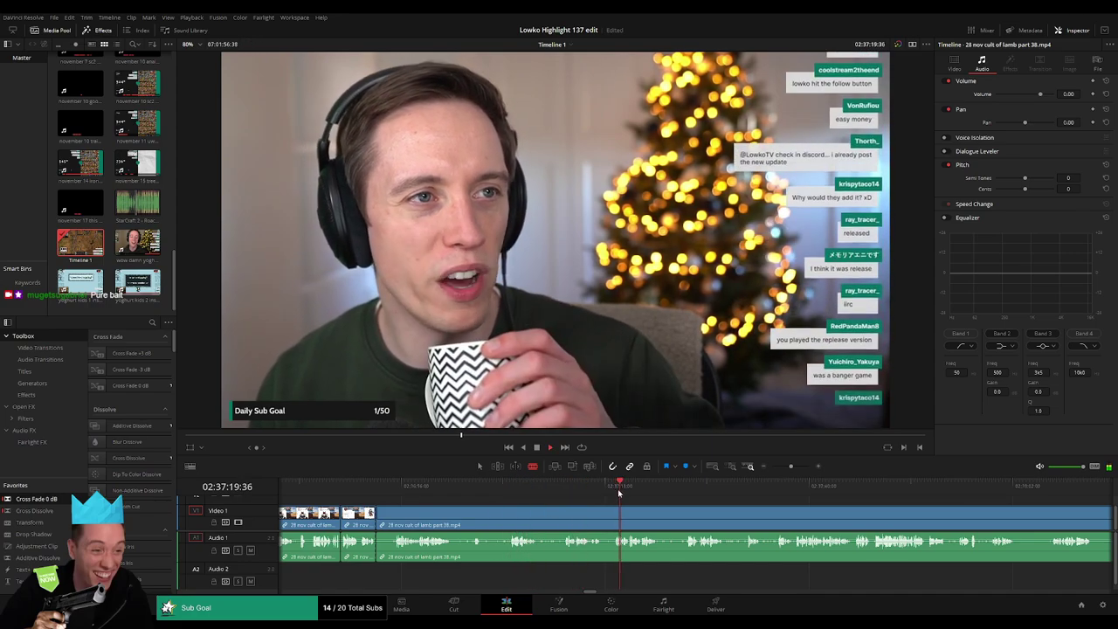
left_click_drag(614, 508, 530, 509)
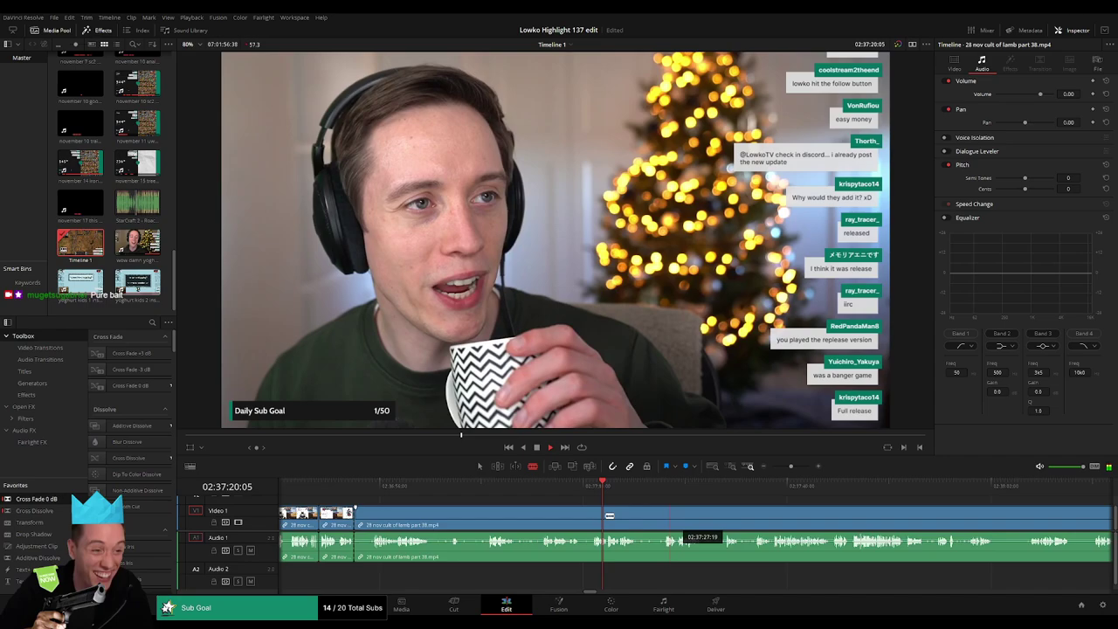
left_click(539, 492)
scroll(795, 467, "left", 5)
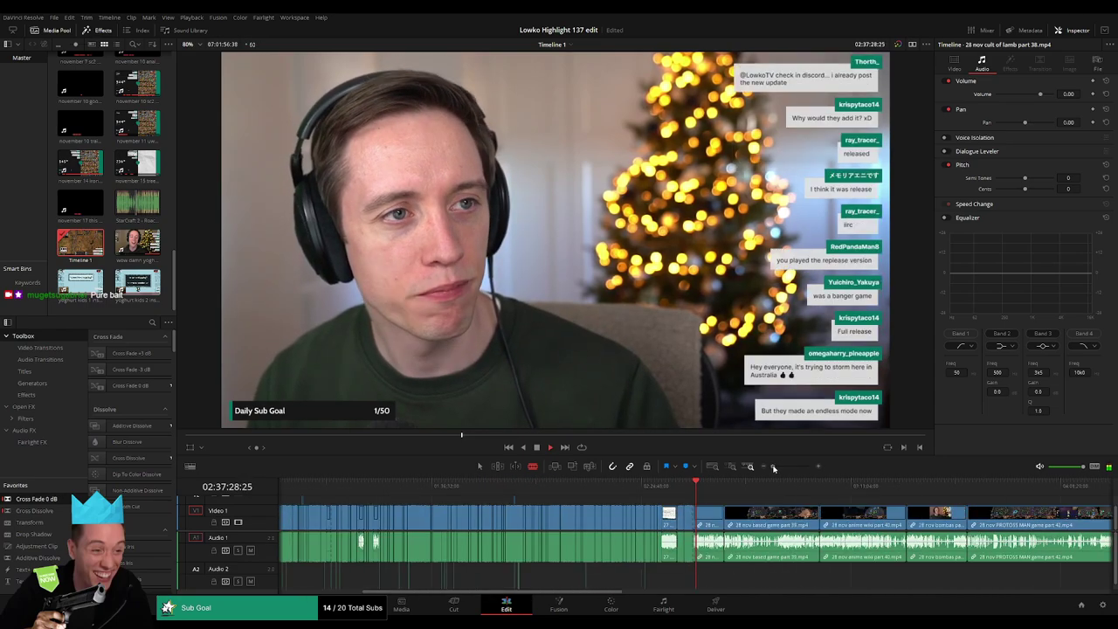
key("space")
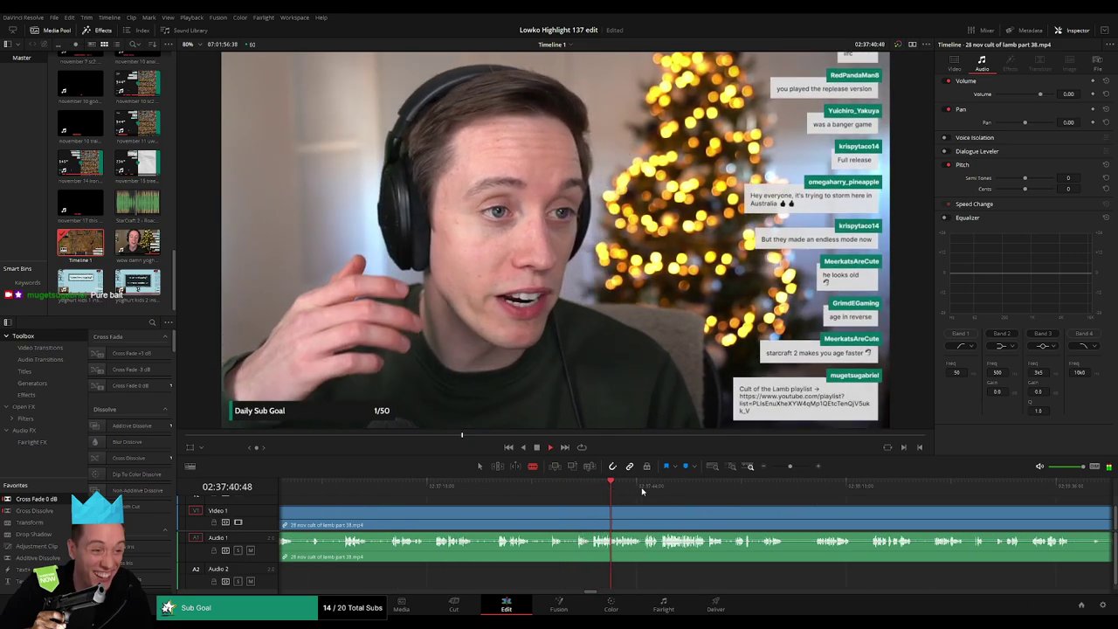
Step: Zoom the timeline out and move the playhead to where the StarCraft session begins
left_click_drag(607, 491, 1036, 491)
left_click_drag(790, 466, 780, 468)
left_click_drag(724, 489, 748, 493)
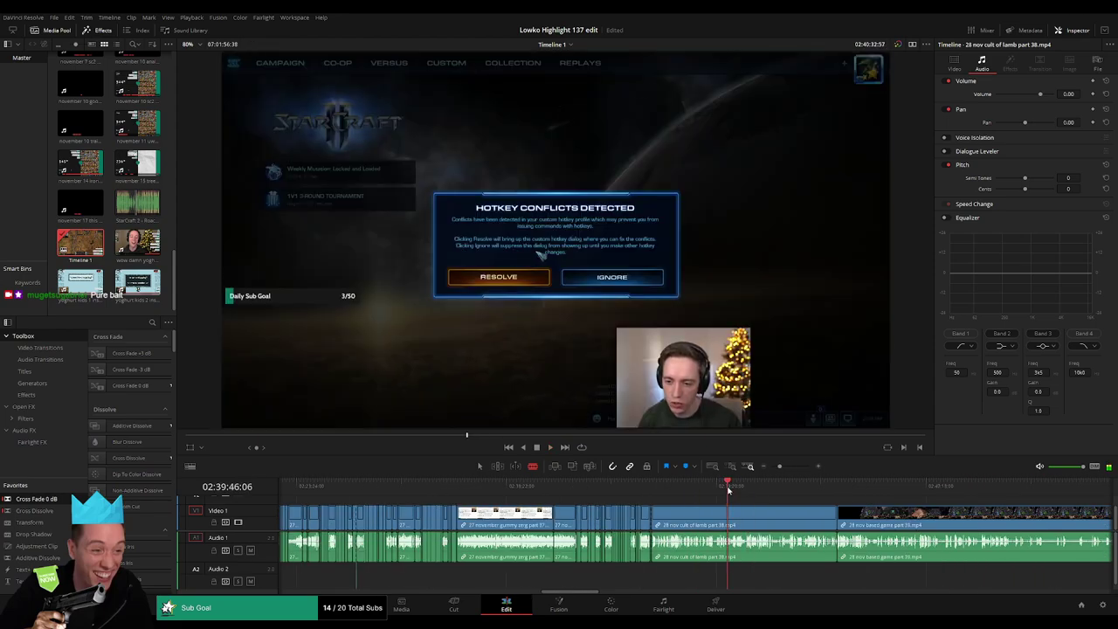
Step: Delete the leftover Cult of the Lamb clip and close the gap
key("space")
left_click(733, 489)
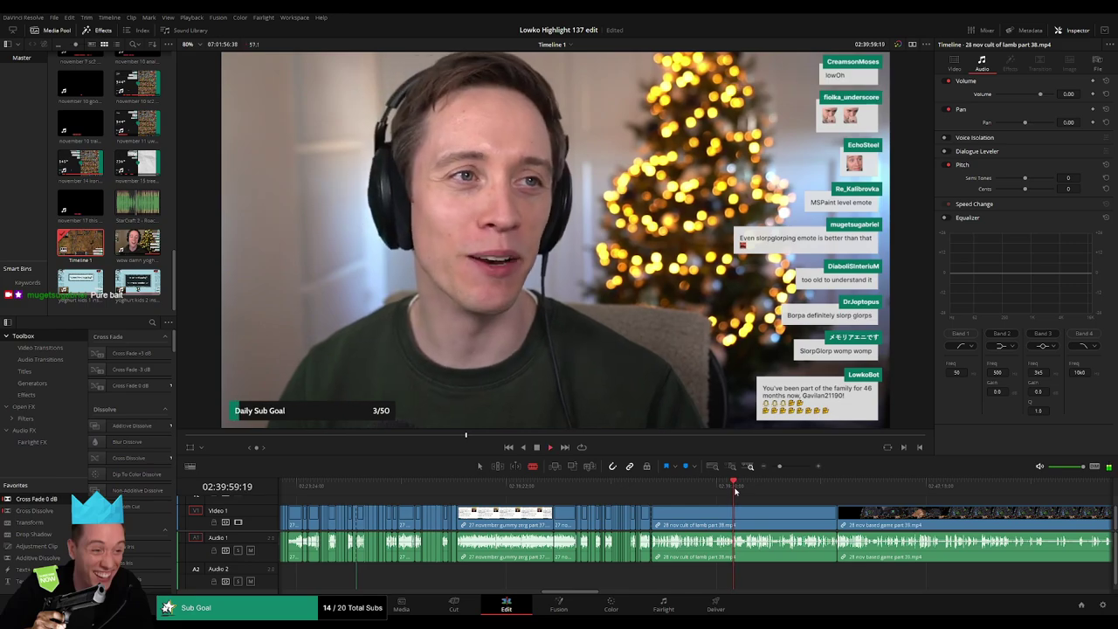
left_click(772, 528)
key("Delete")
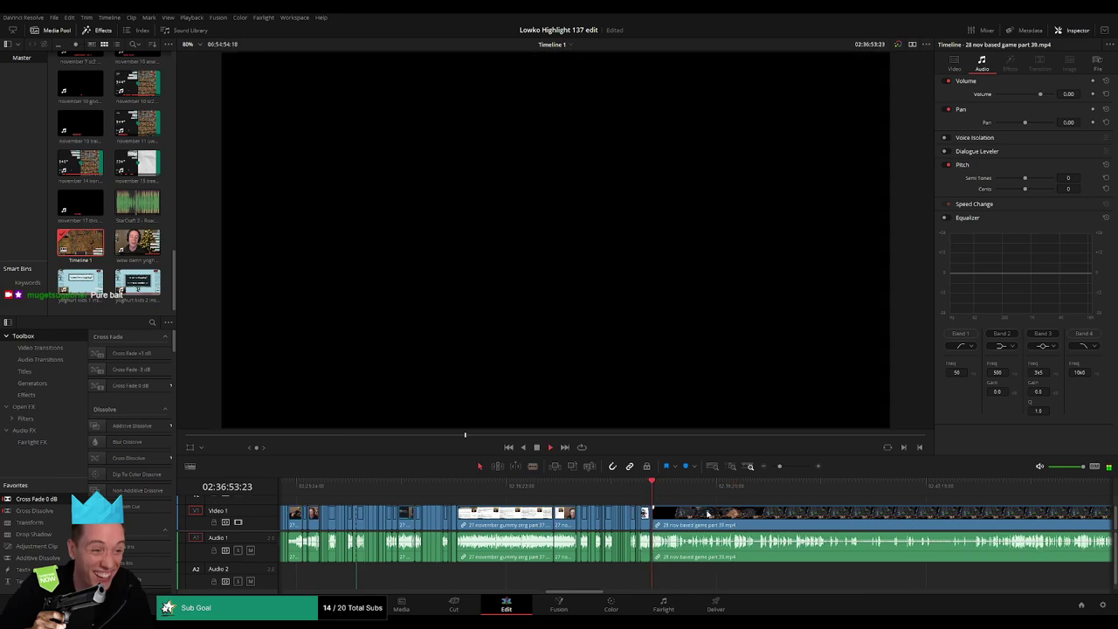
Step: Play into the StarCraft game footage and stop where its slow opening ends
left_click(503, 485)
key("space")
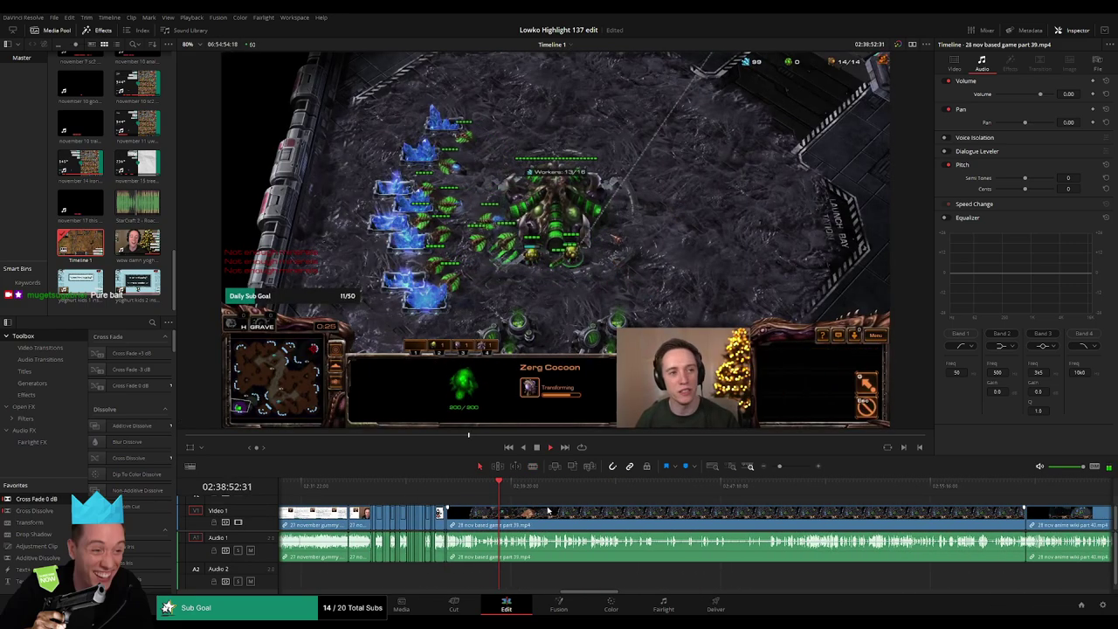
left_click(509, 487)
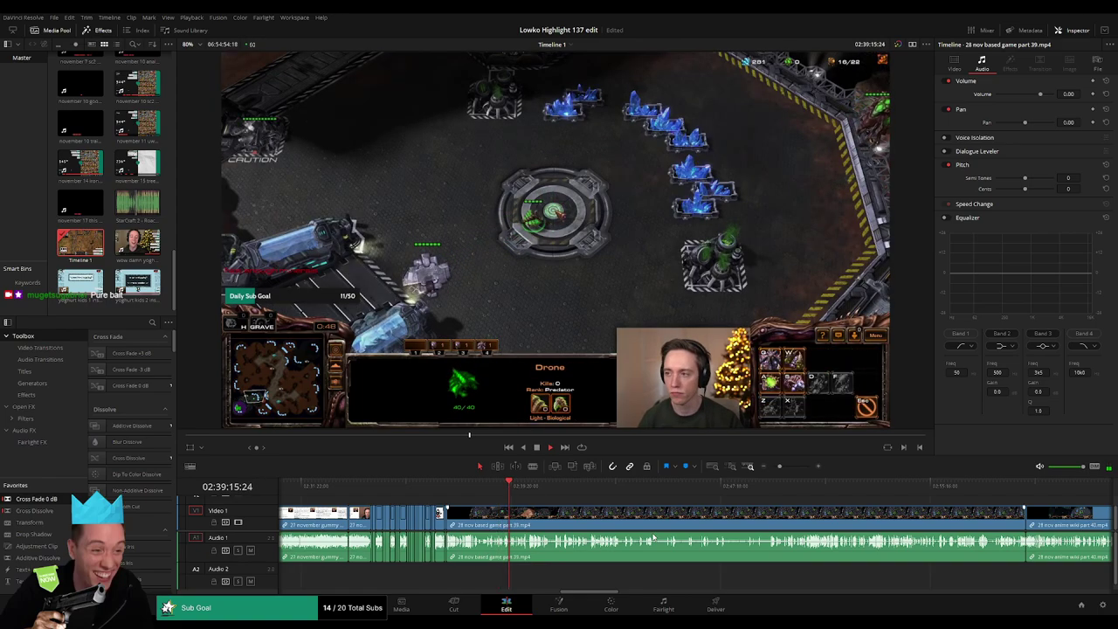
scroll(933, 527, "down", 2)
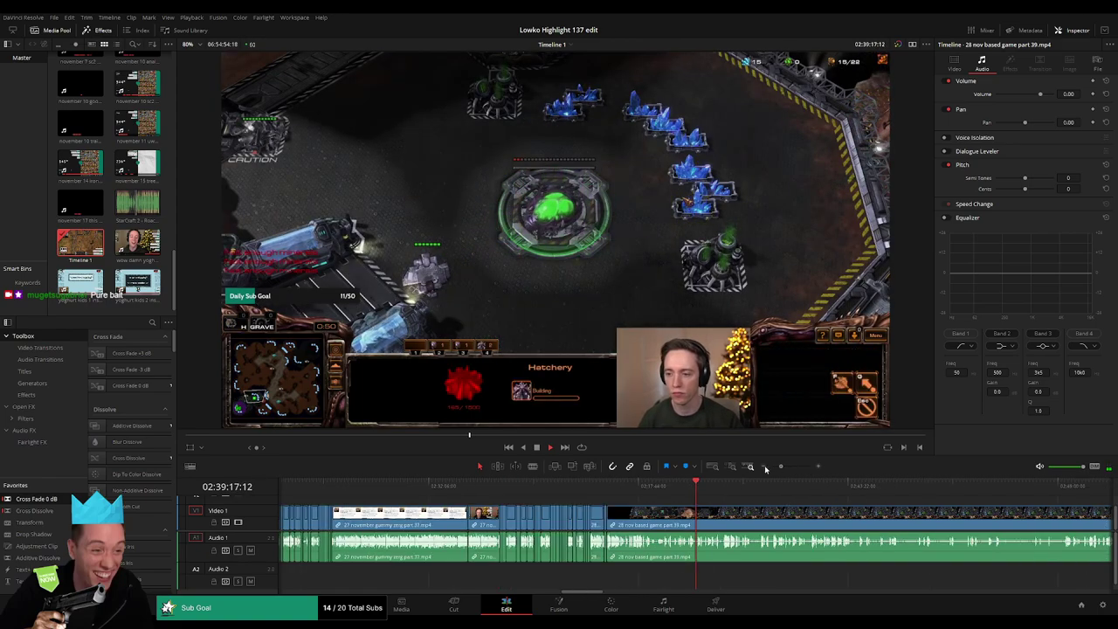
key("space")
scroll(786, 524, "down", 5)
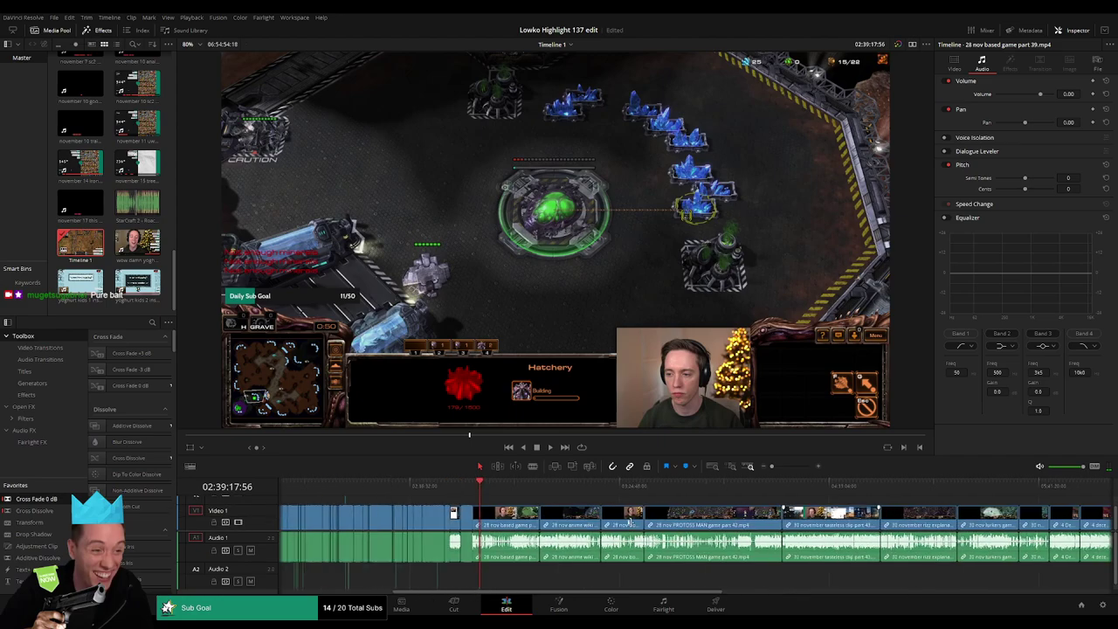
scroll(873, 524, "down", 3)
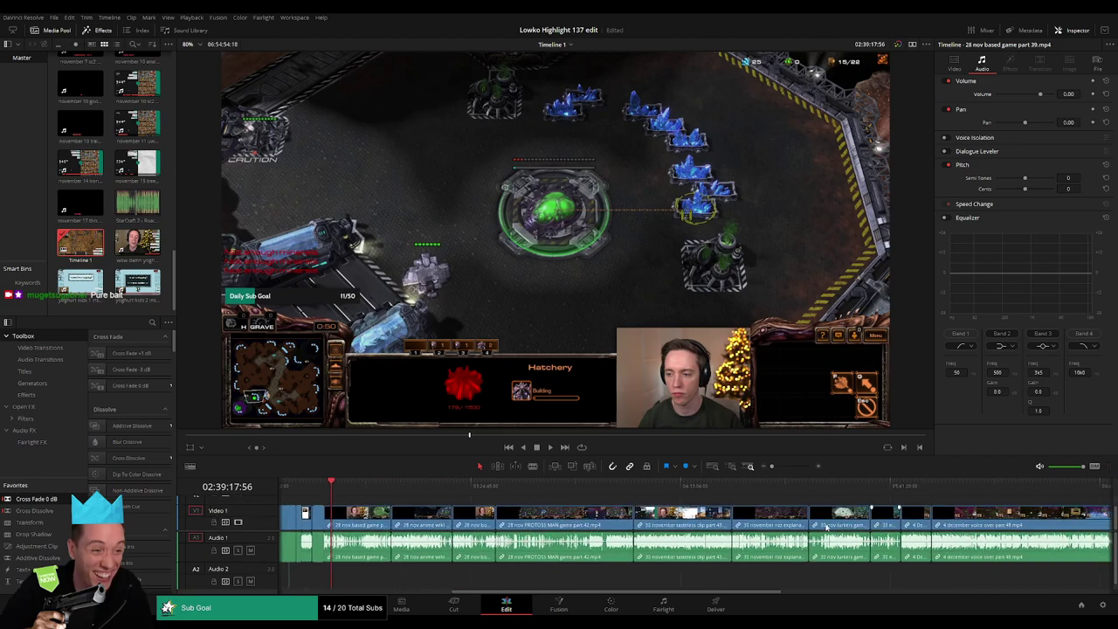
scroll(446, 524, "up", 1)
scroll(489, 521, "up", 2)
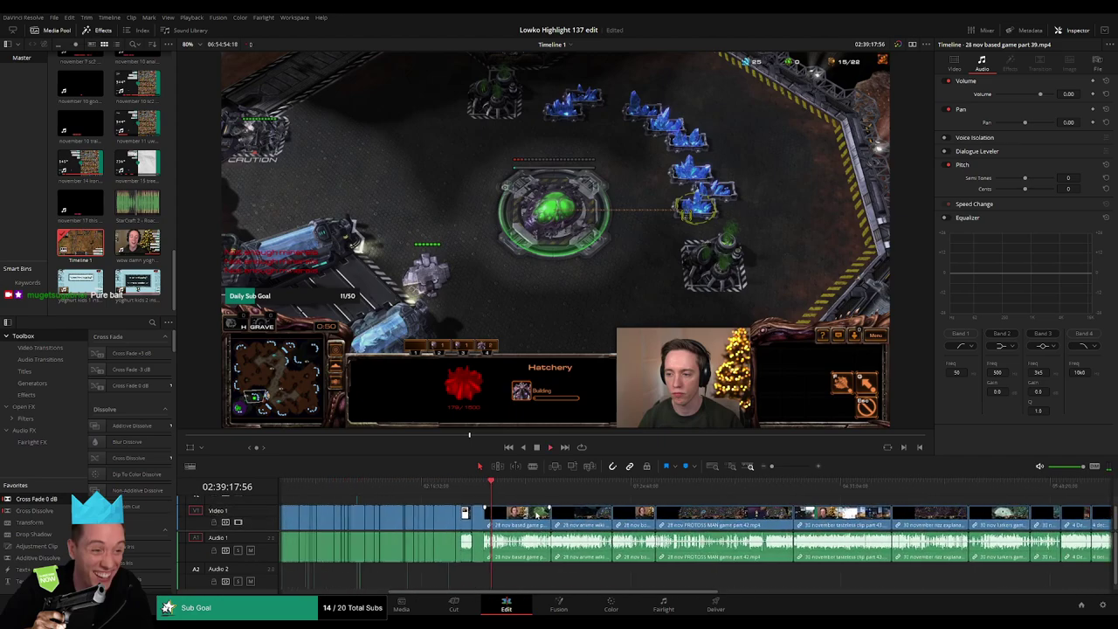
Step: Zoom in, split the game clip at the playhead with Ctrl+B, and select its early part
left_click_drag(771, 468, 786, 467)
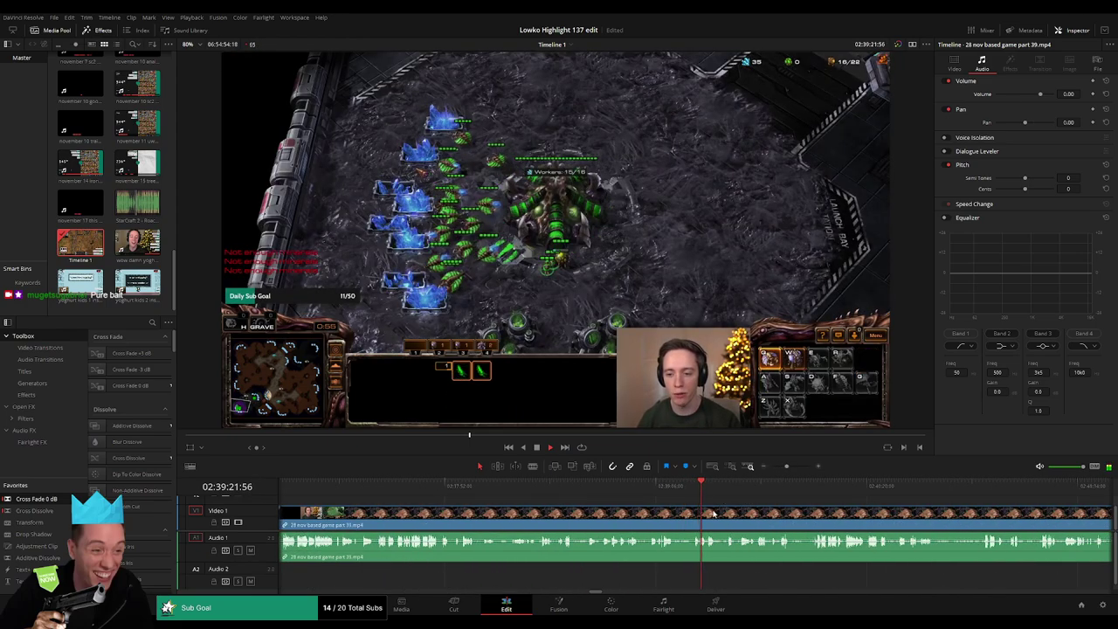
scroll(609, 506, "down", 2)
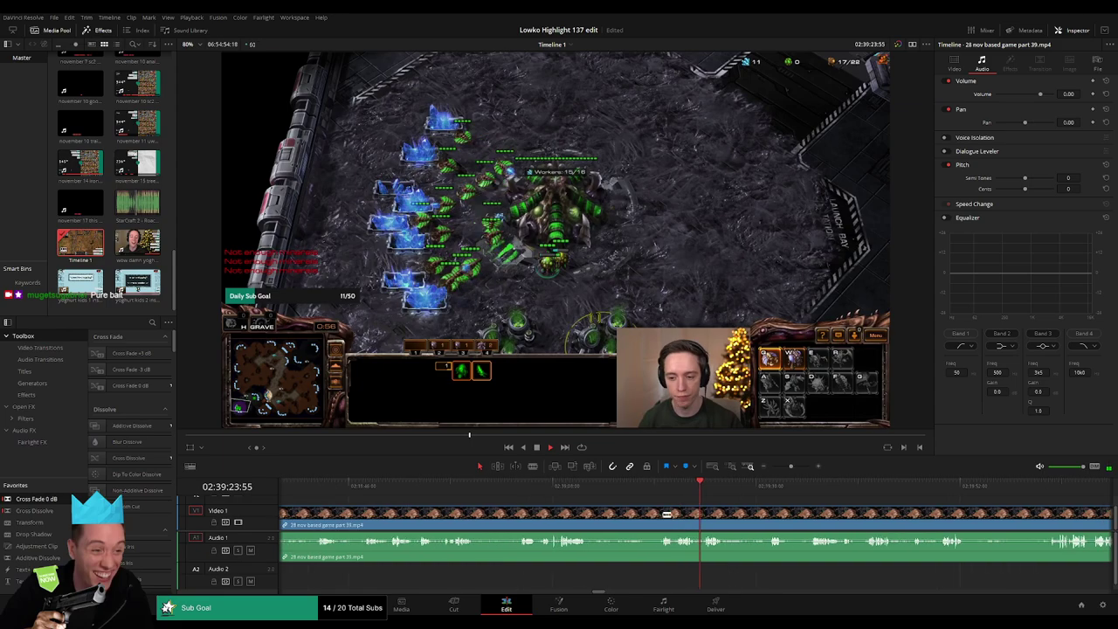
key("ctrl+b")
left_click(635, 520)
Step: Ripple-delete the game's opening, then blade and remove the first short slow piece
key("Delete")
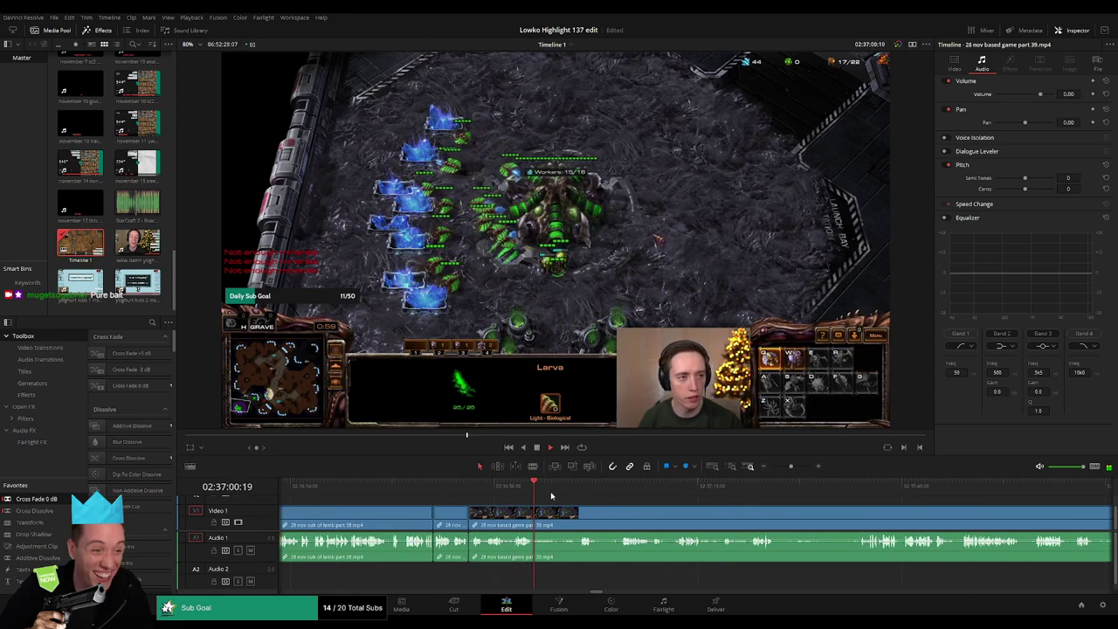
key("b")
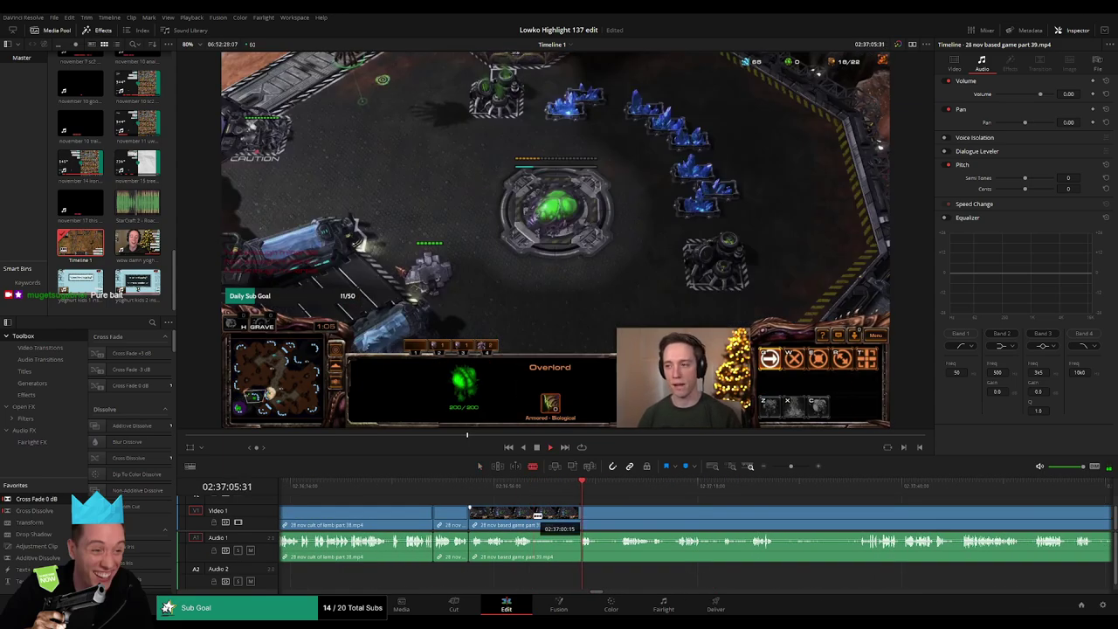
left_click(534, 515)
key("a")
left_click(565, 516)
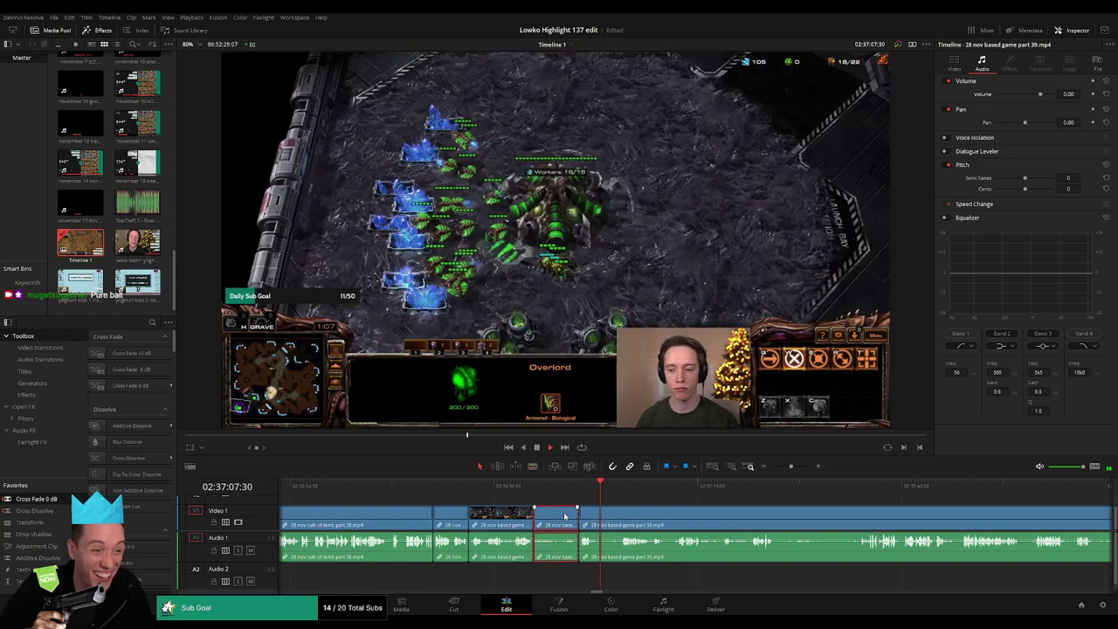
key("Delete")
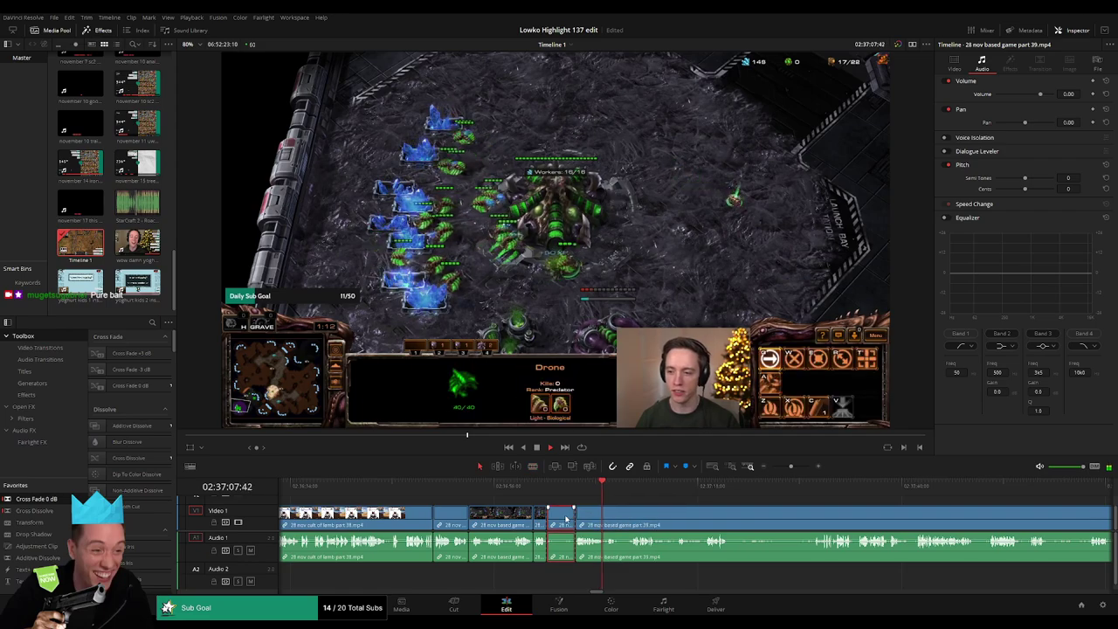
Step: Cut two more short slow pieces from the early game footage, closing the gaps
key("a")
left_click(563, 515)
key("Delete")
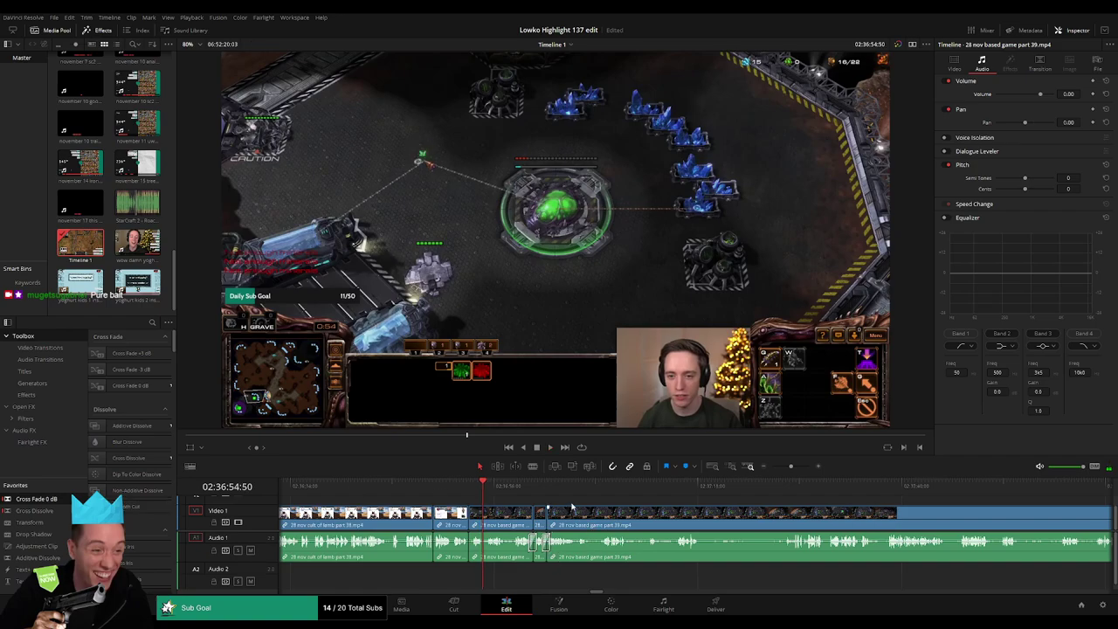
scroll(541, 502, "right", 3)
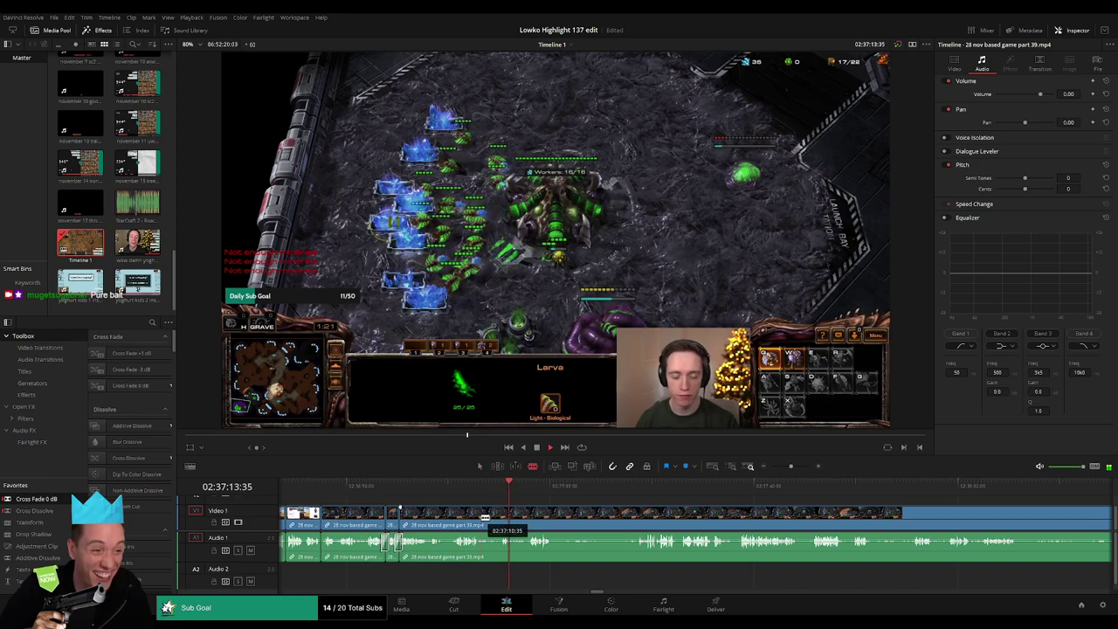
left_click(499, 518)
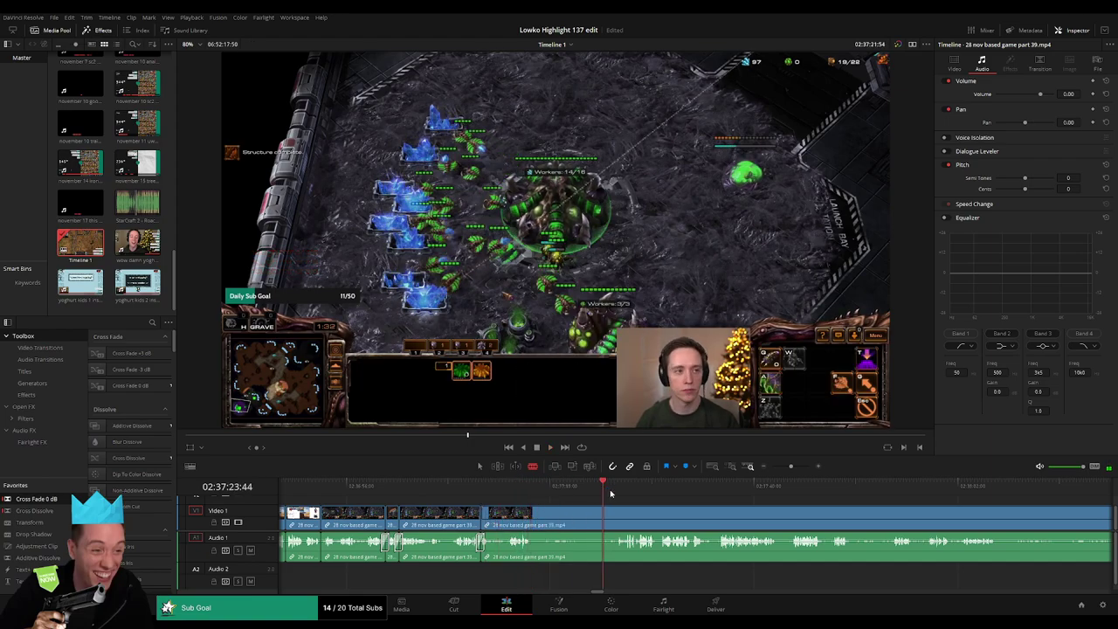
key("Down")
left_click(535, 517)
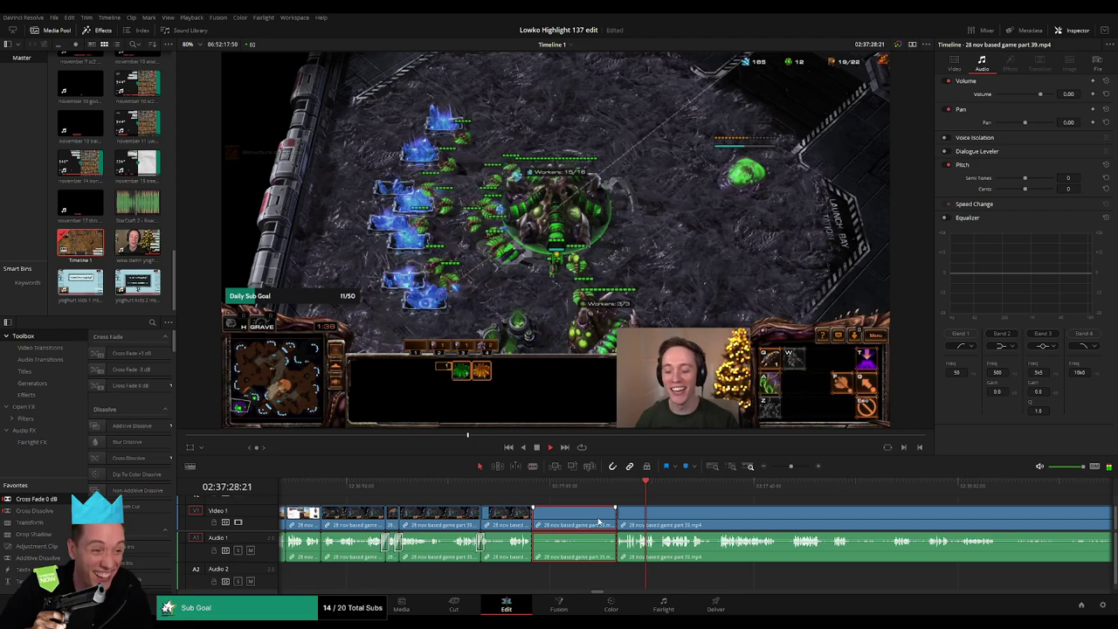
key("Delete")
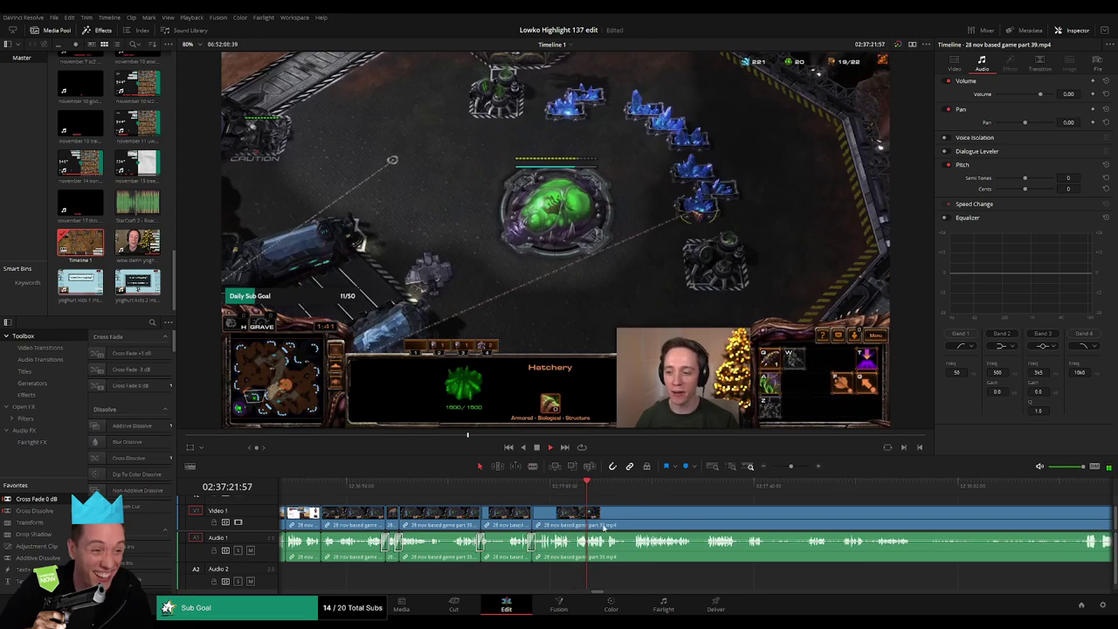
scroll(489, 515, "right", 3)
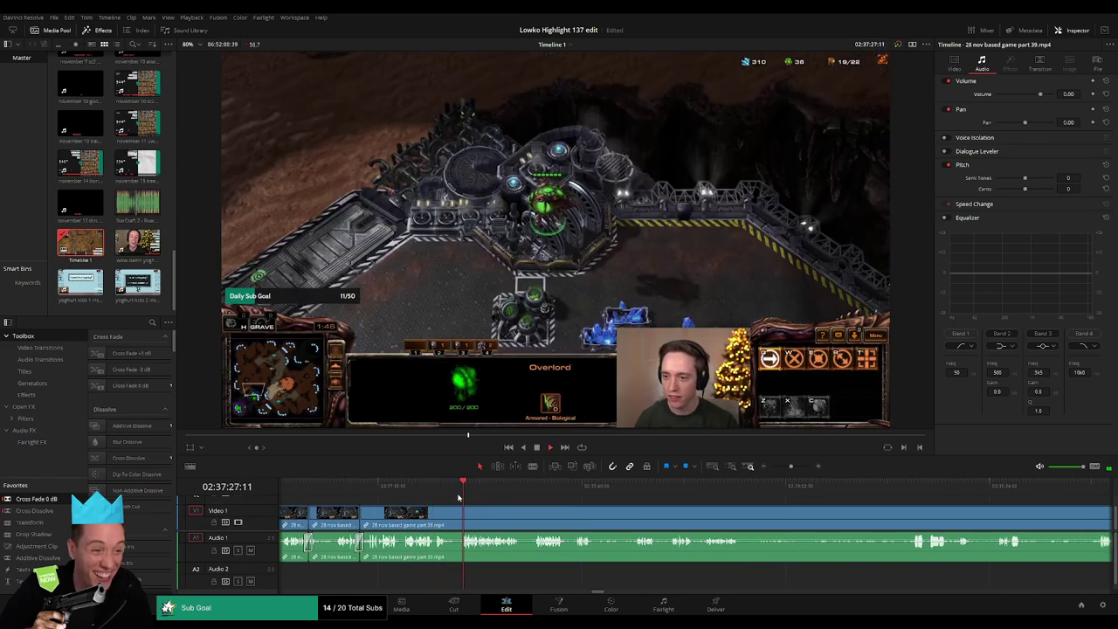
Step: Ripple-delete two more short slow pieces from the part 39 game opening
key("b")
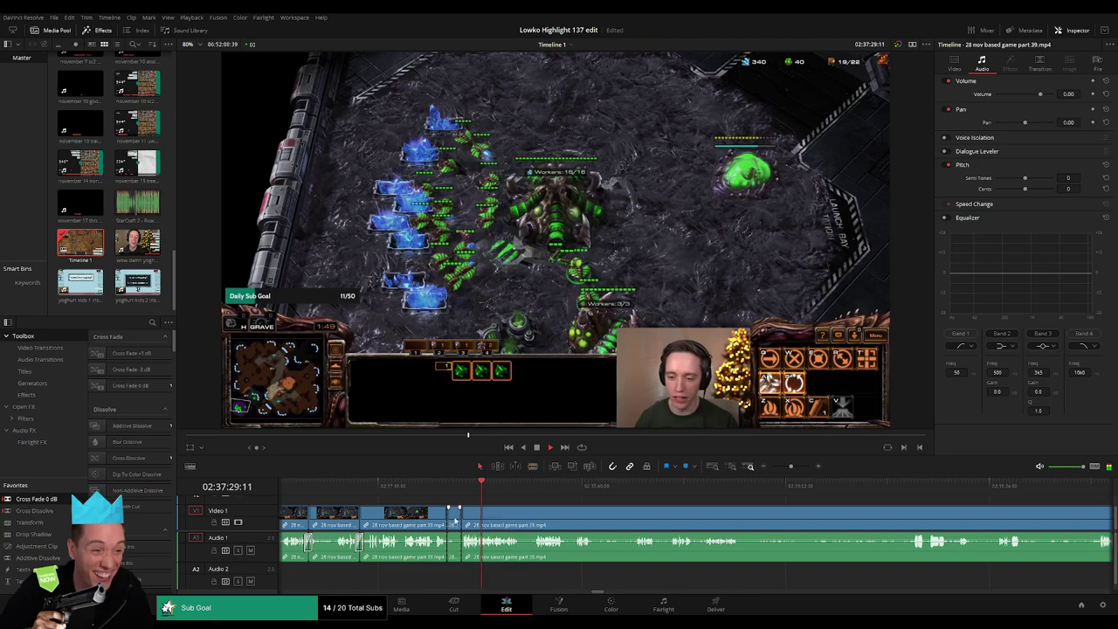
key("Delete")
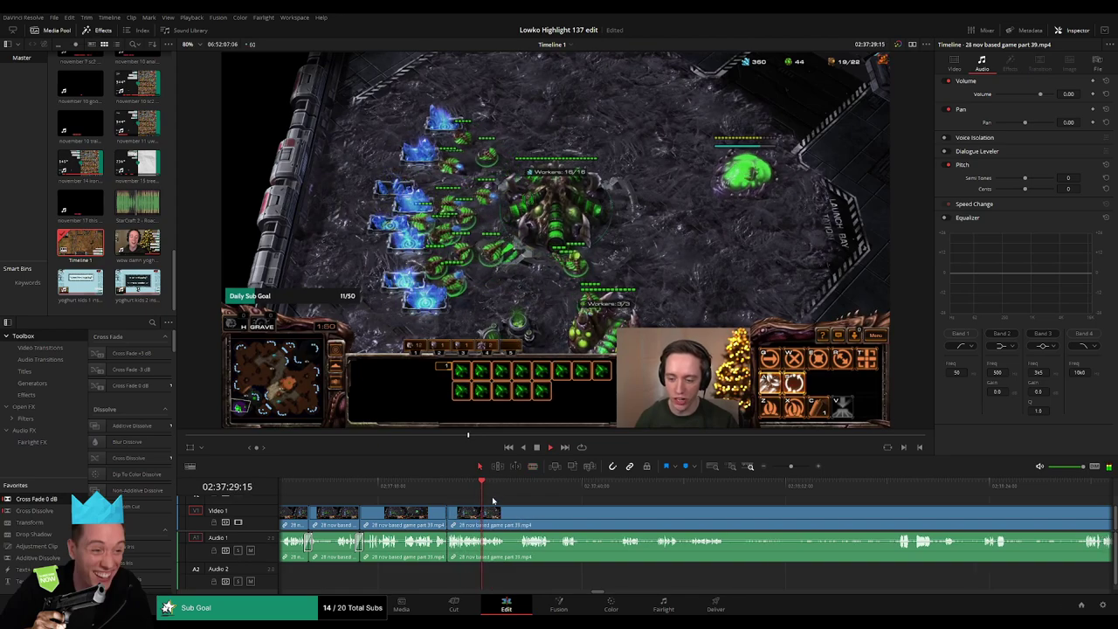
left_click(520, 487)
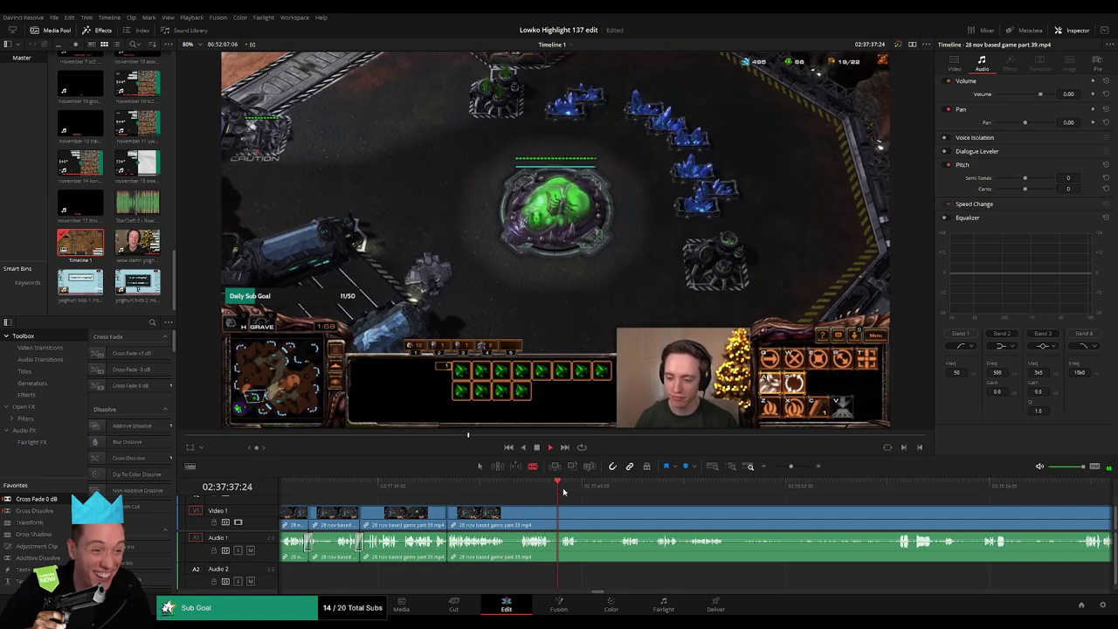
left_click(623, 487)
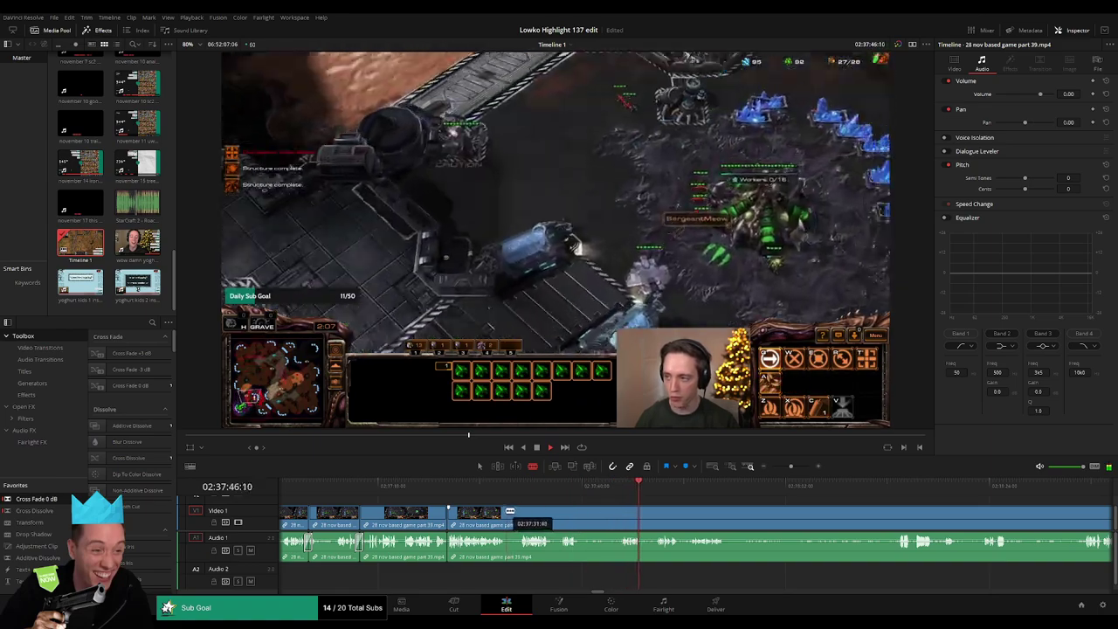
left_click(509, 517)
key("a")
left_click(511, 517)
key("Delete")
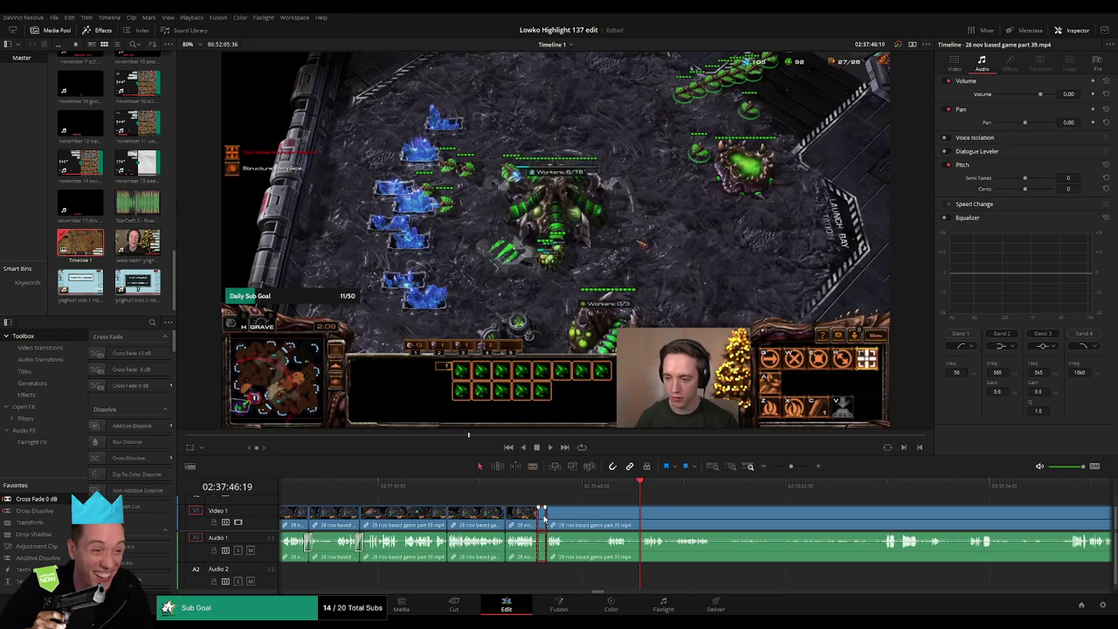
Step: Trim a few frames off a clip edge and scrub ahead to later gameplay
left_click_drag(542, 515, 537, 510)
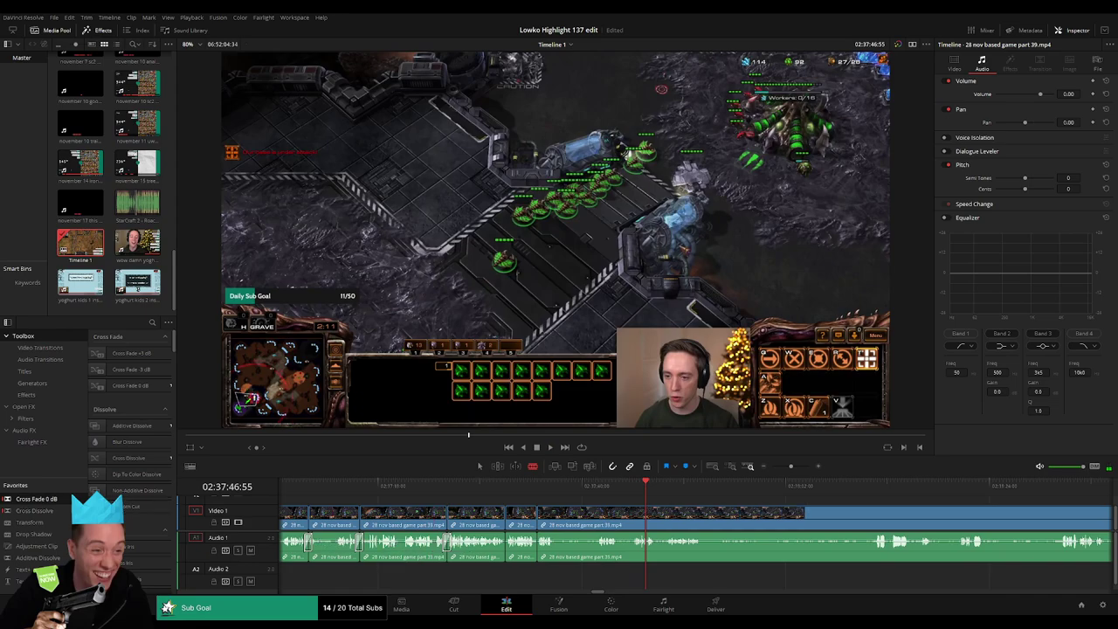
scroll(561, 548, "up", 1)
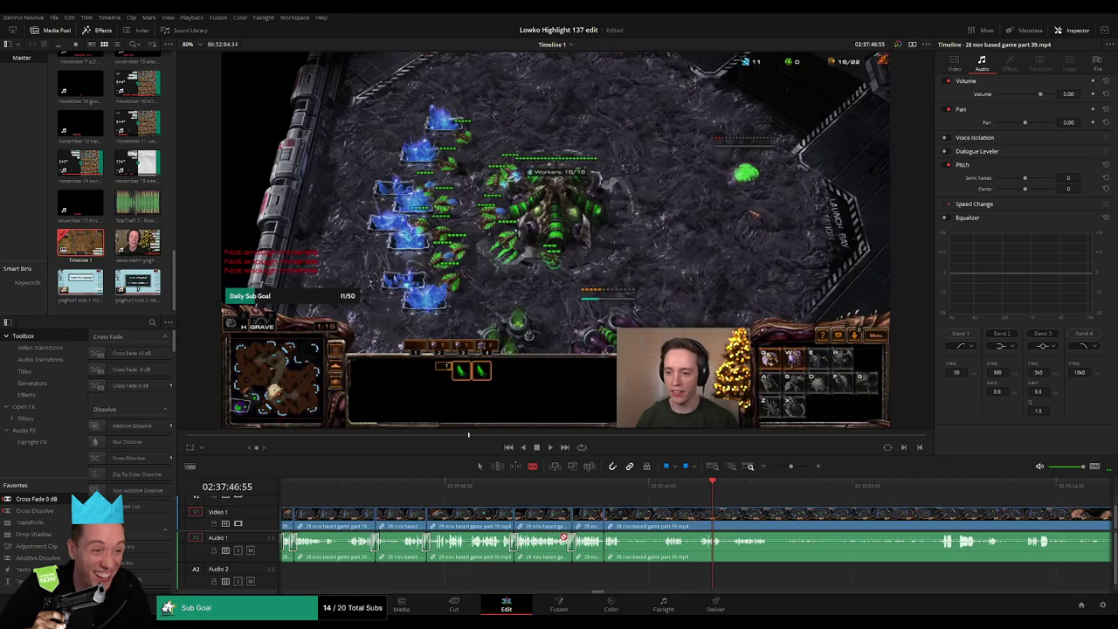
scroll(603, 542, "left", 1)
scroll(725, 534, "right", 3)
scroll(629, 522, "right", 2)
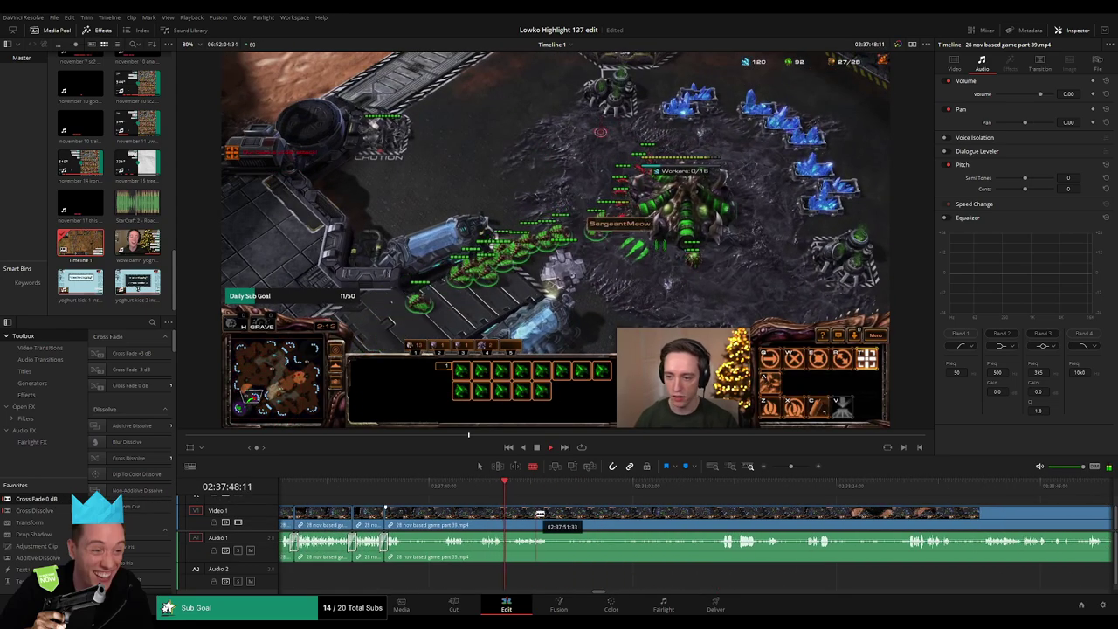
scroll(561, 515, "right", 2)
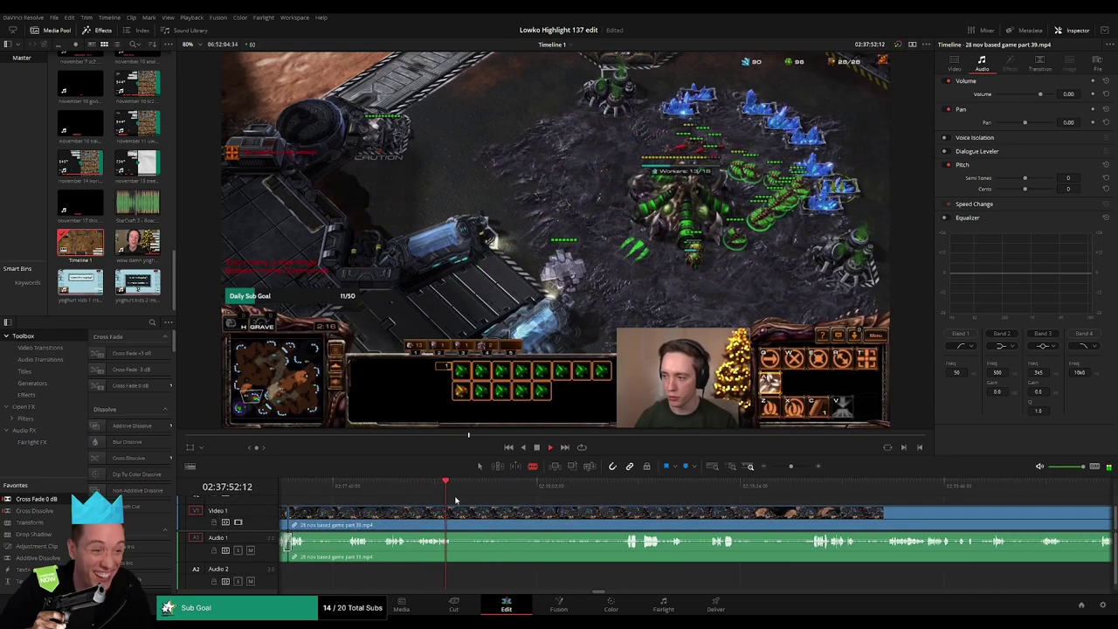
left_click_drag(456, 489, 622, 492)
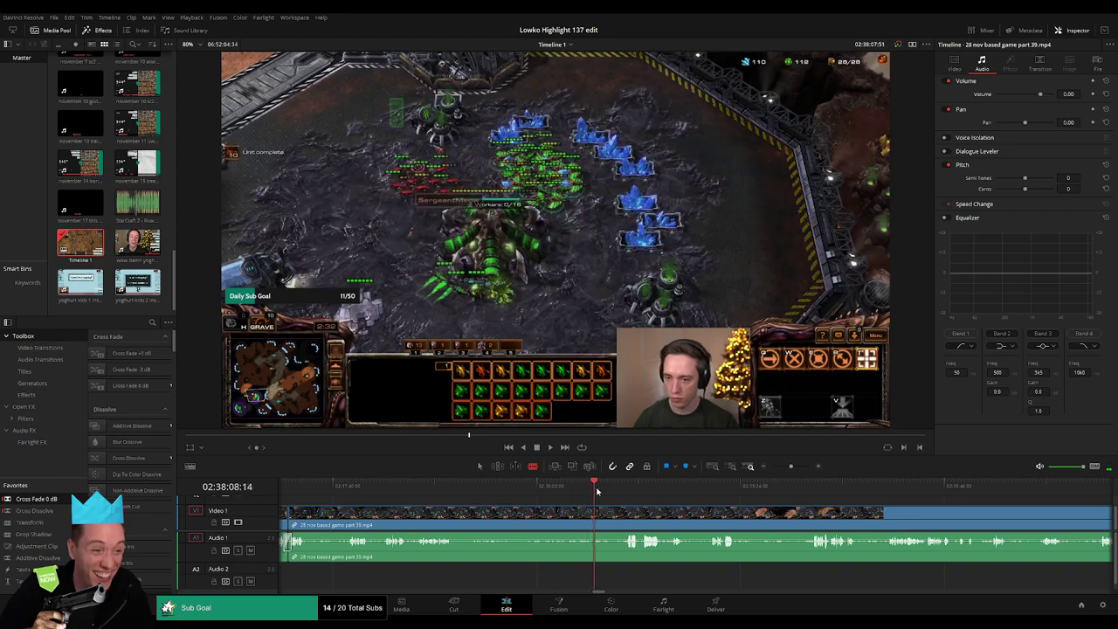
scroll(559, 498, "right", 3)
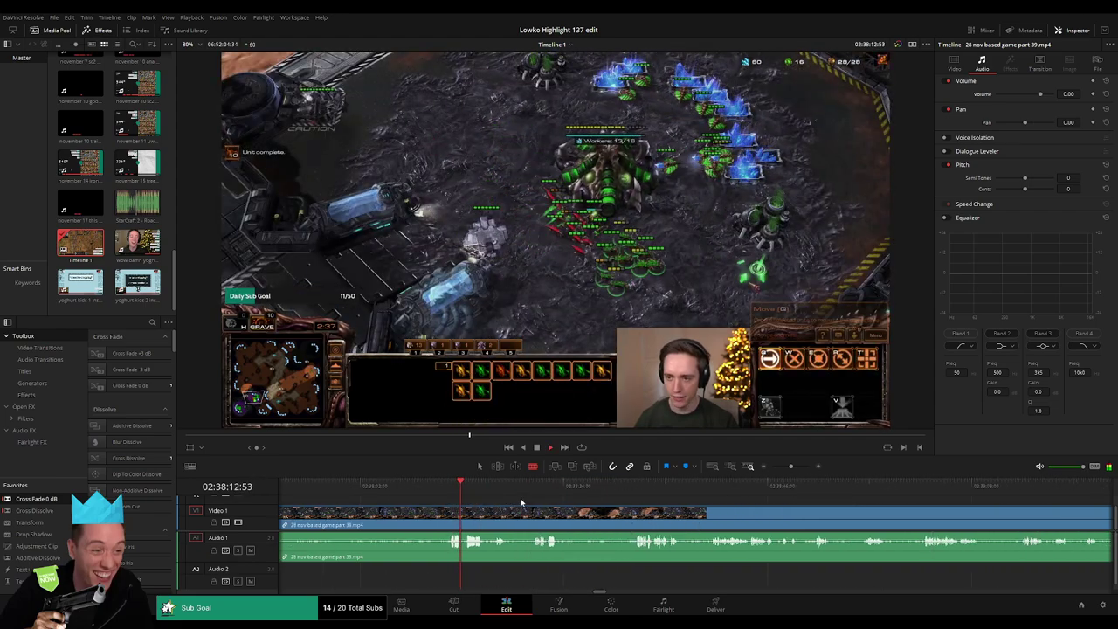
left_click_drag(474, 496, 540, 489)
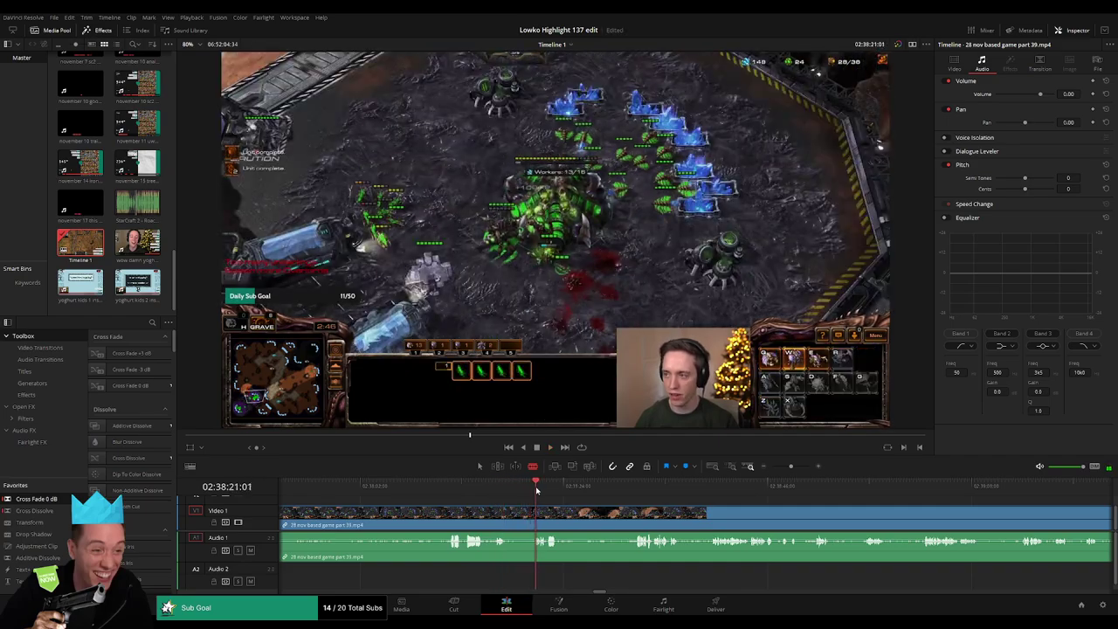
scroll(581, 513, "right", 2)
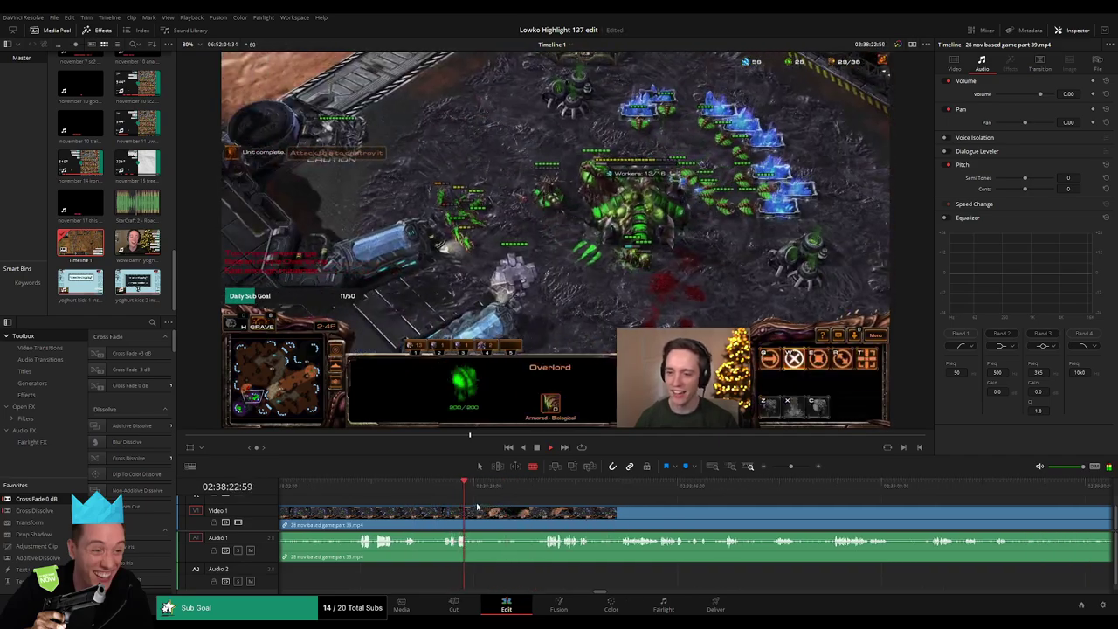
left_click_drag(470, 494, 543, 489)
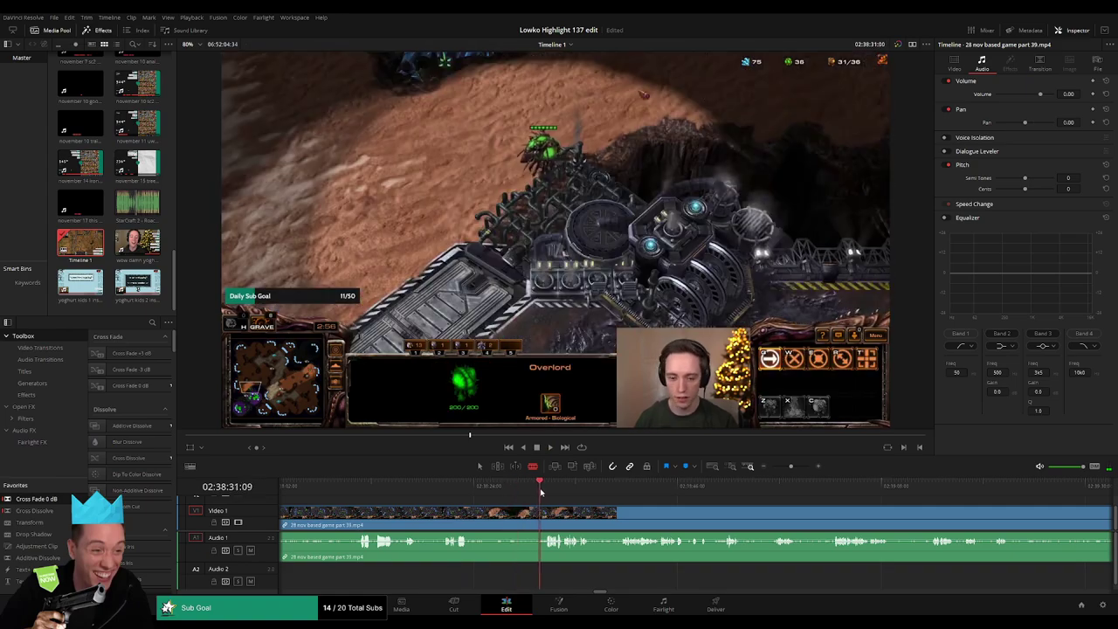
Step: Split at the later gameplay, adjust the cut, ripple-delete the short piece and review playback
left_click(472, 516)
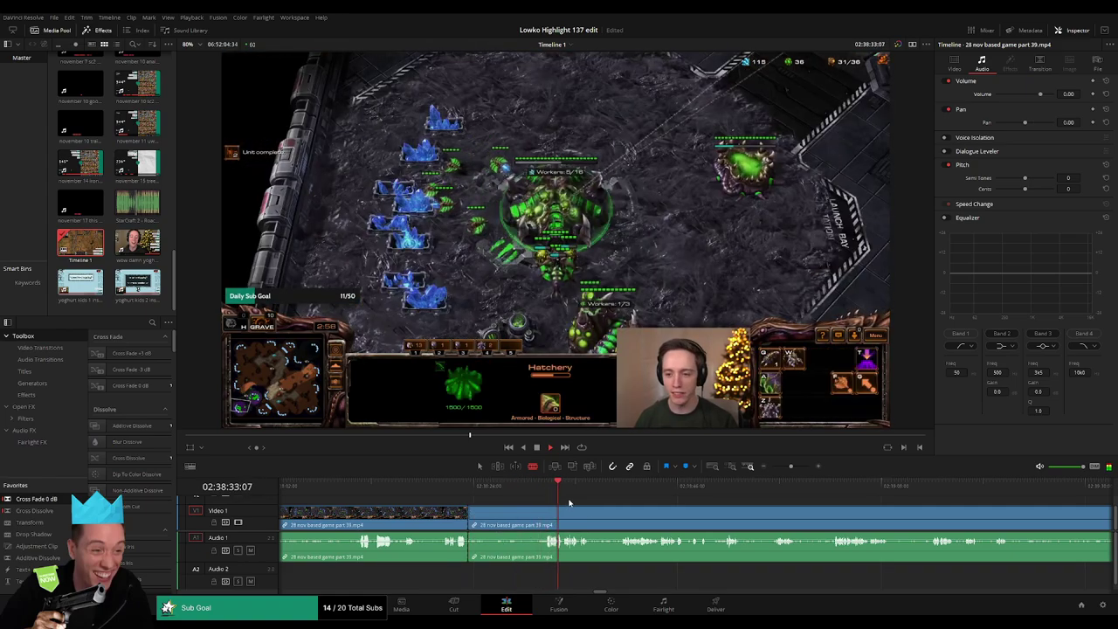
left_click_drag(533, 519, 541, 518)
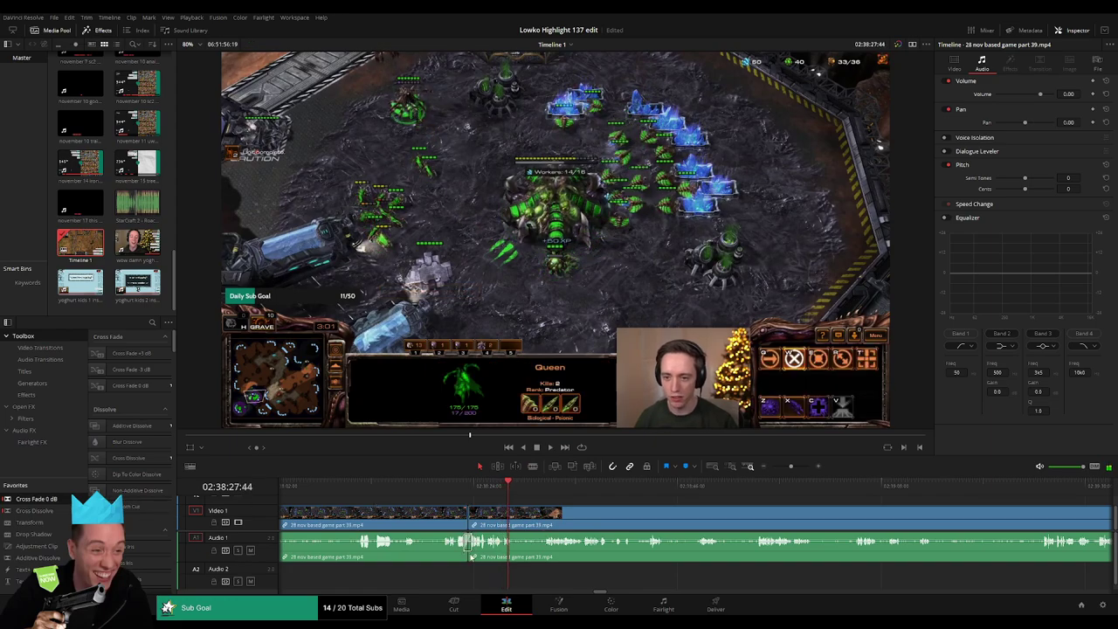
mouse_move(533, 519)
left_mouse_down()
mouse_move(519, 518)
mouse_move(534, 518)
left_mouse_up()
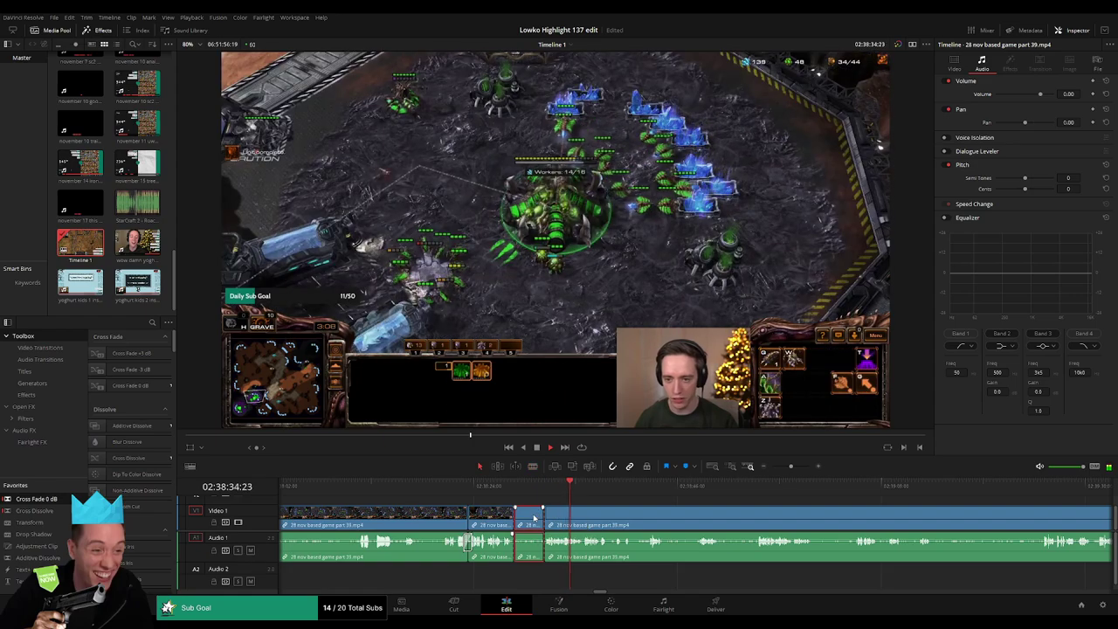
key("Delete")
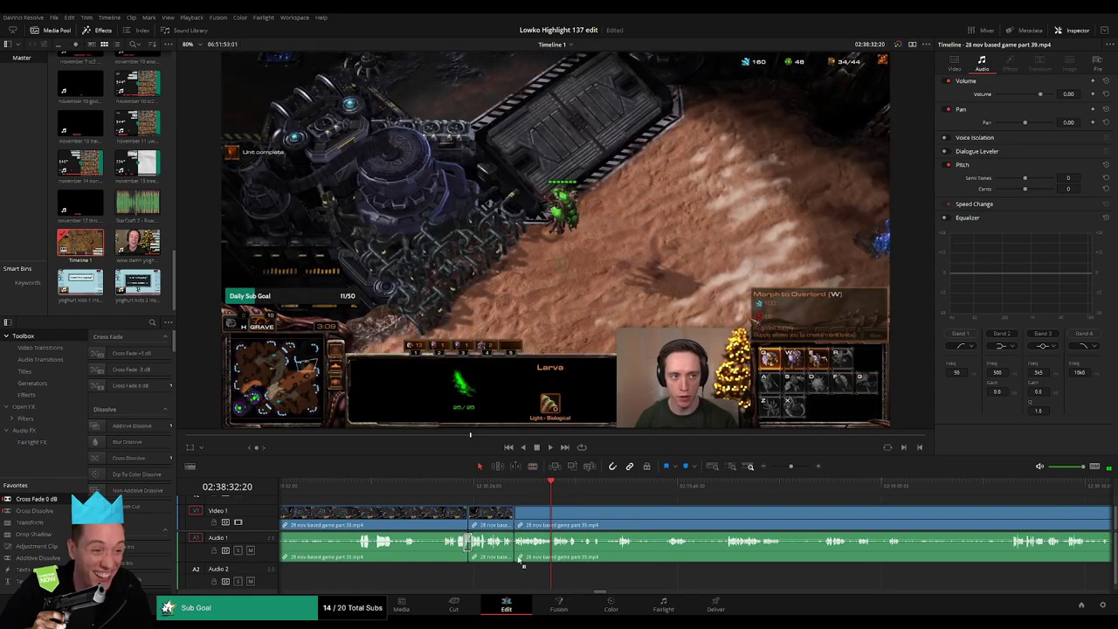
key("space")
scroll(559, 513, "right", 3)
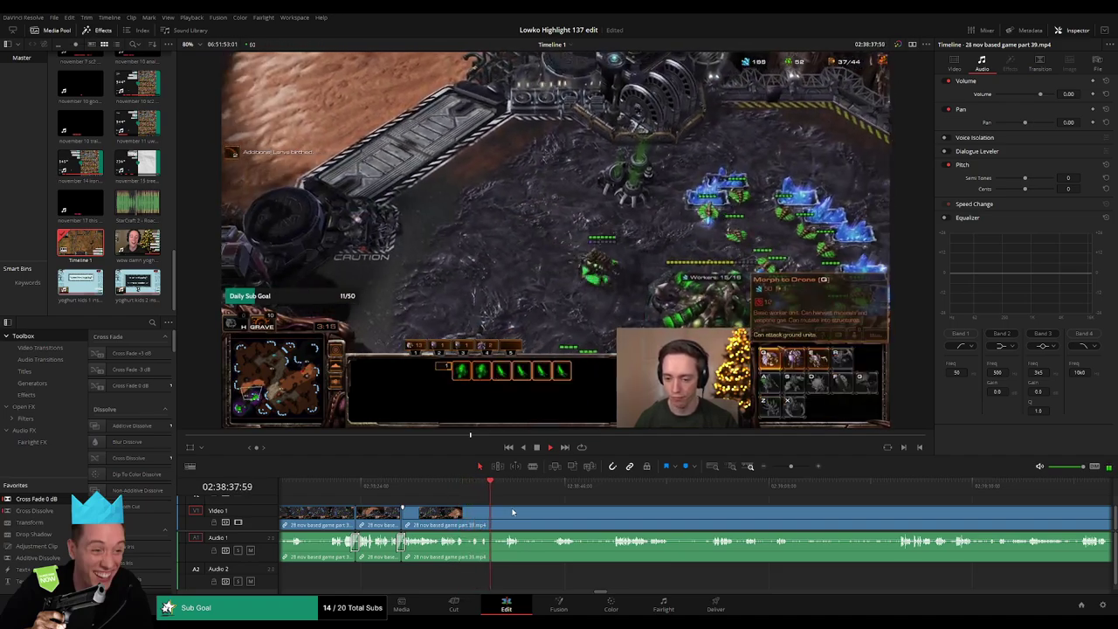
scroll(504, 515, "down", 1)
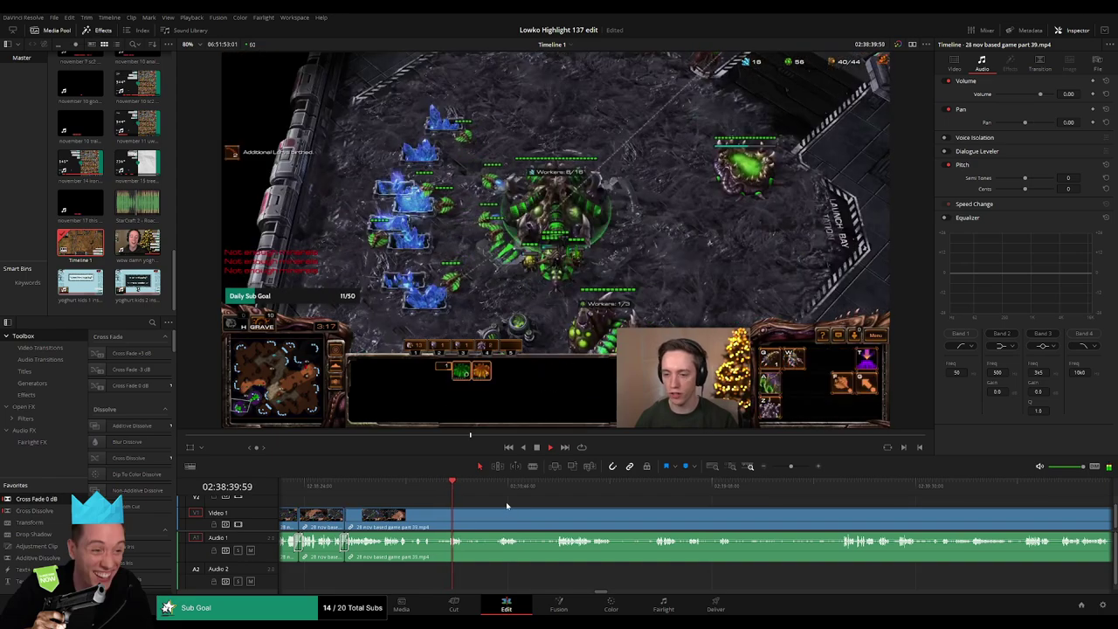
Step: Trim the V1 edit point later and ripple-delete the short leftover piece
left_click_drag(463, 515, 489, 518)
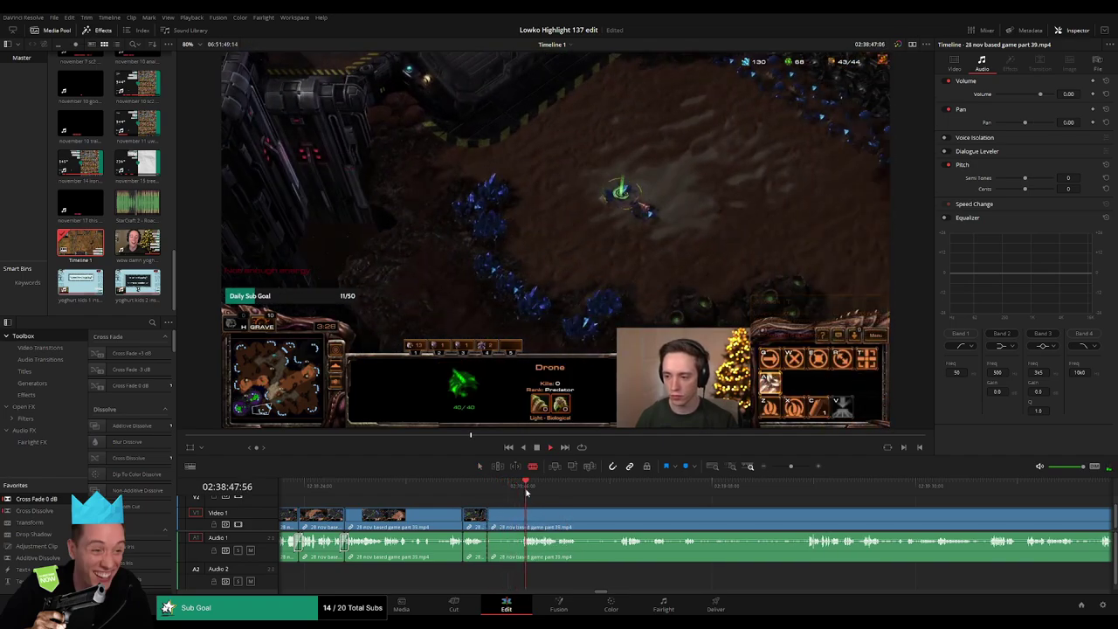
left_click(520, 519)
key("a")
left_click(507, 522)
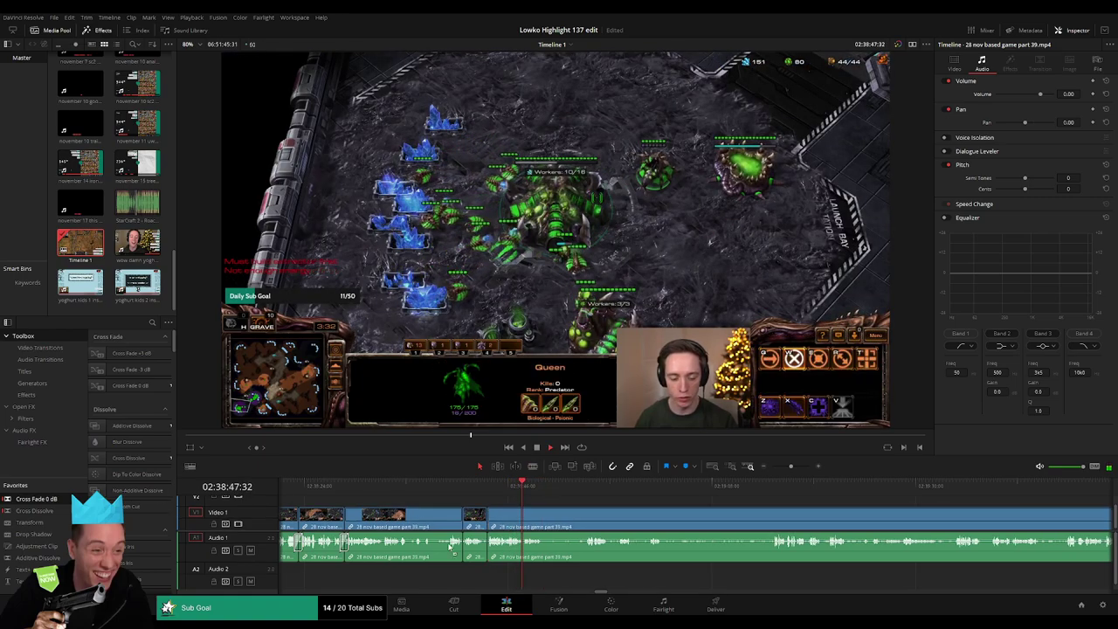
scroll(505, 552, "left", 2)
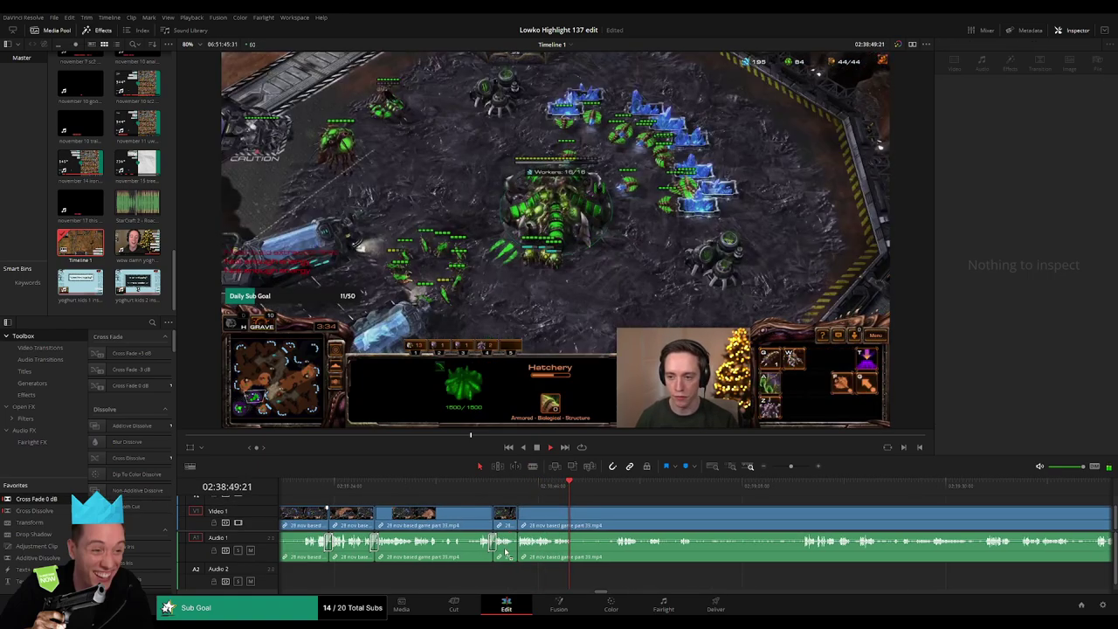
left_click(585, 516)
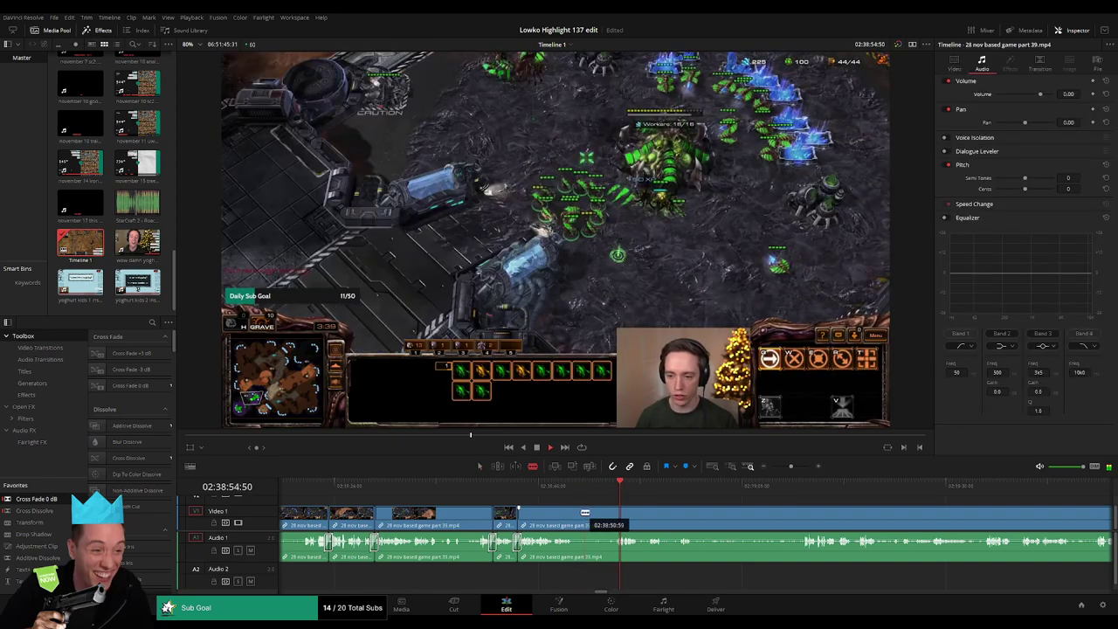
left_click_drag(586, 513, 614, 511)
left_click(594, 518)
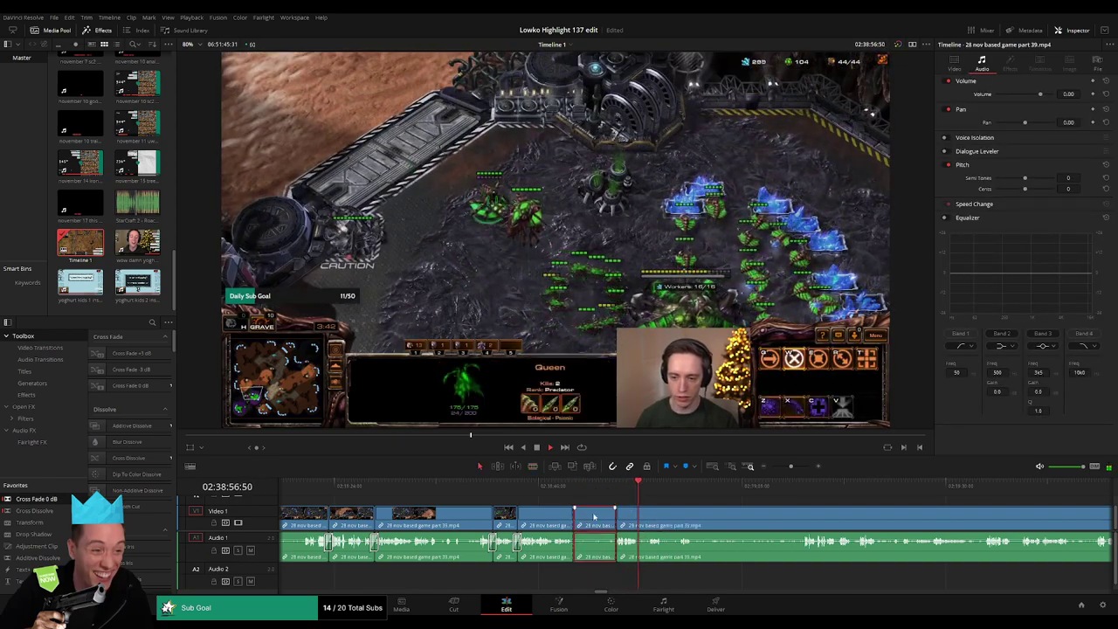
key("Delete")
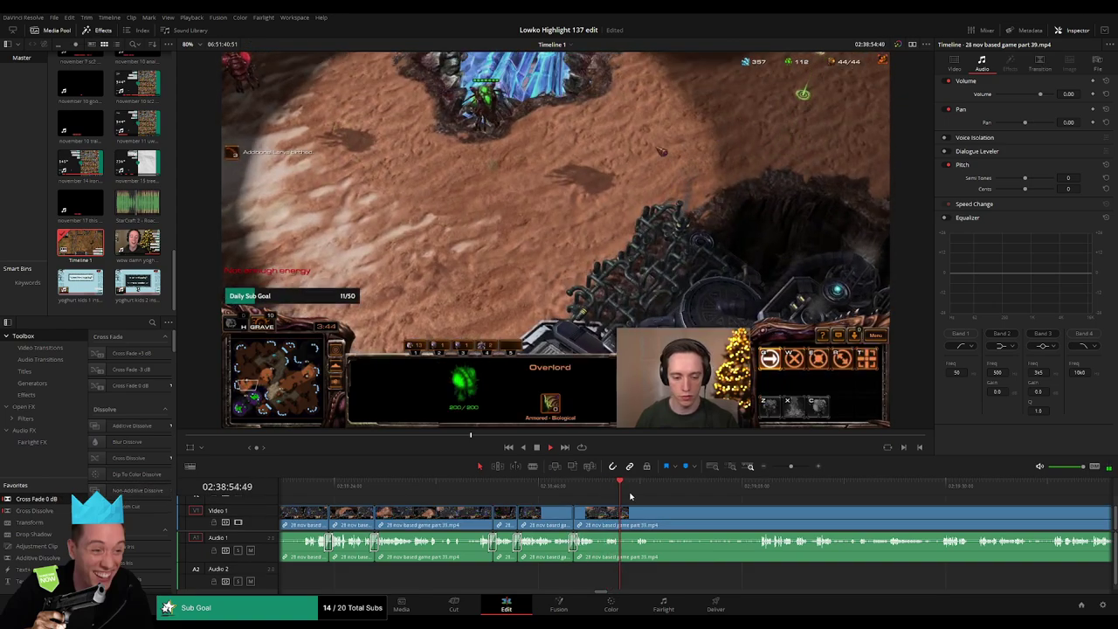
Step: Blade a new cut at the next edit point and ripple-delete the piece before it
left_click_drag(503, 514, 506, 513)
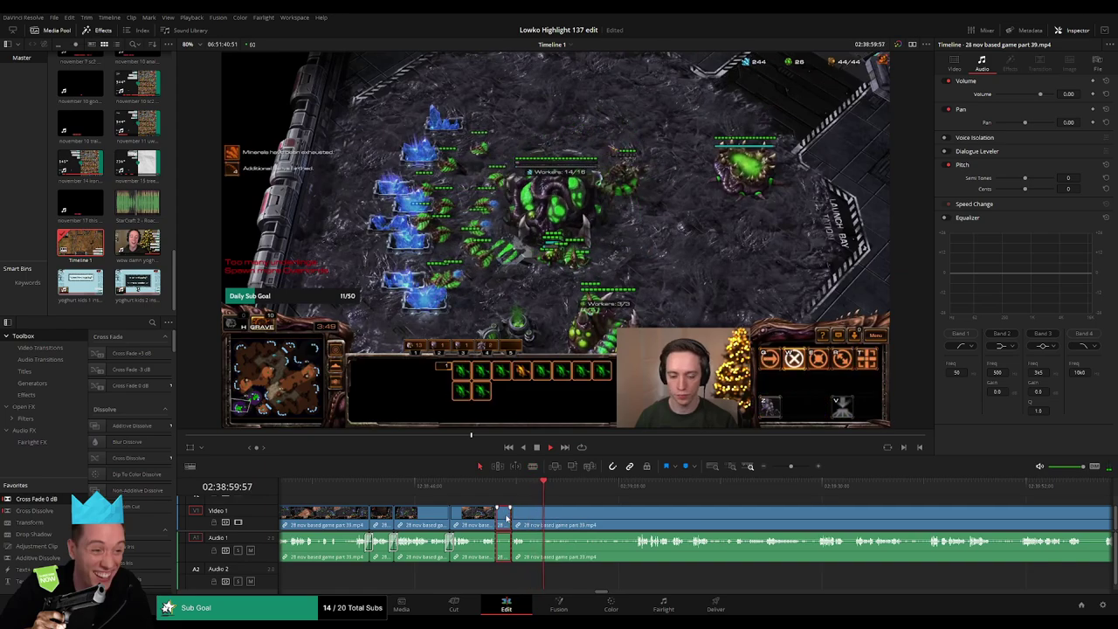
key("b")
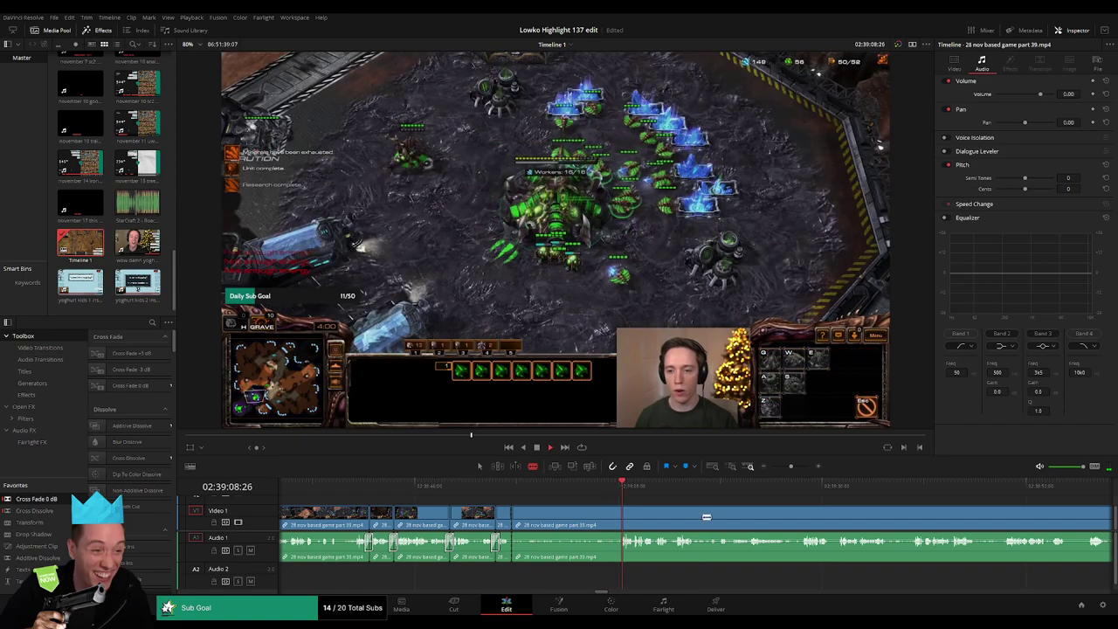
left_click(520, 520)
key("a")
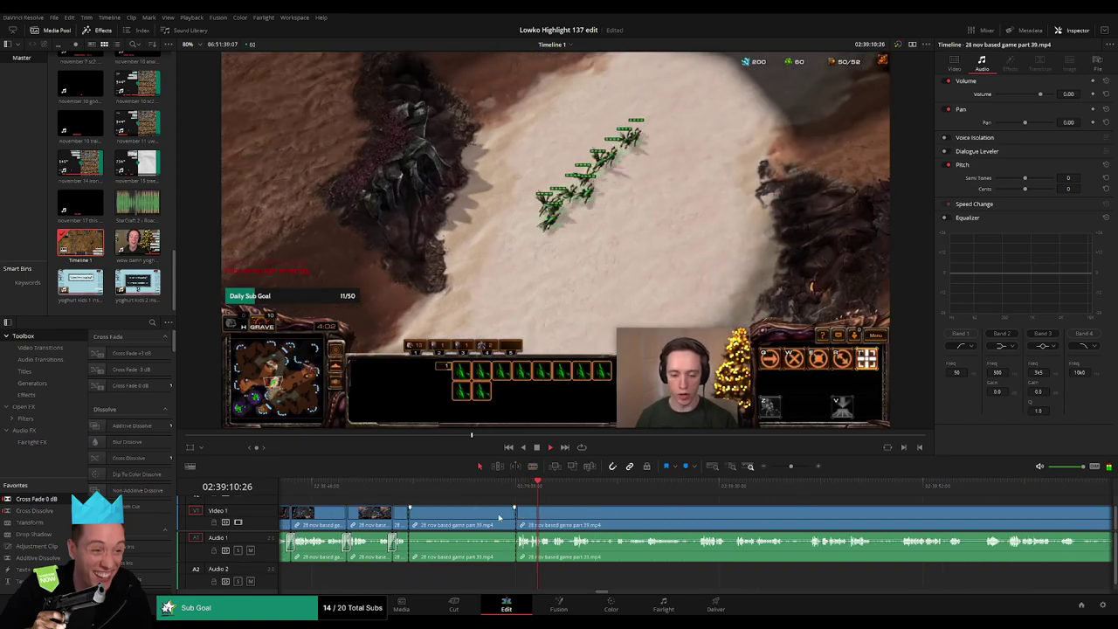
left_click(499, 519)
key("Delete")
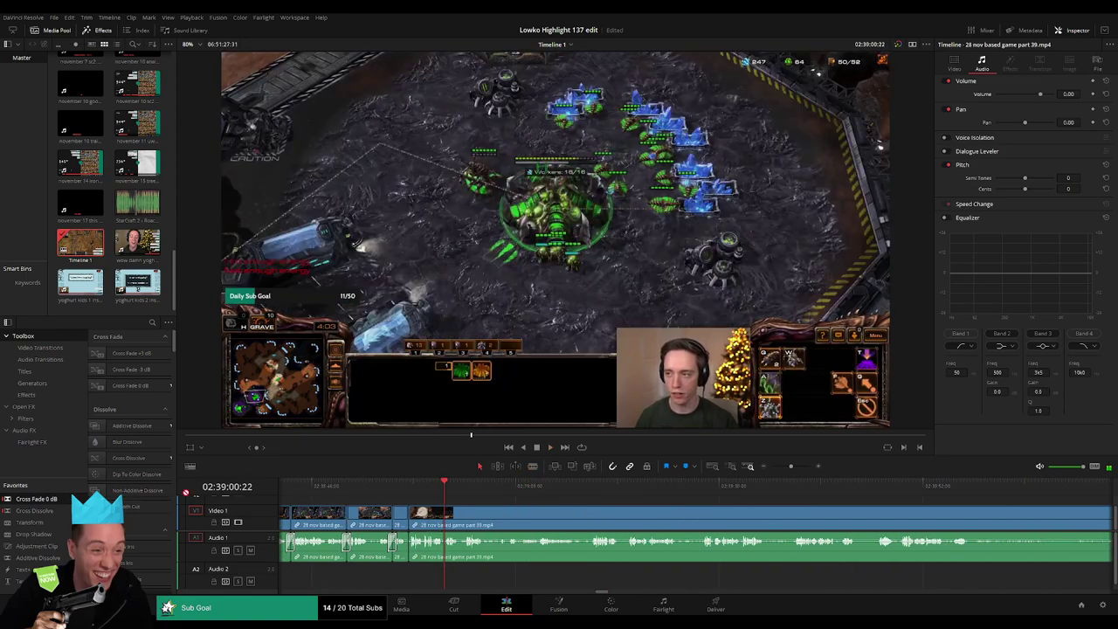
Step: Shorten the short clip's end, then preview later part 39 footage past 02:39:28
key("space")
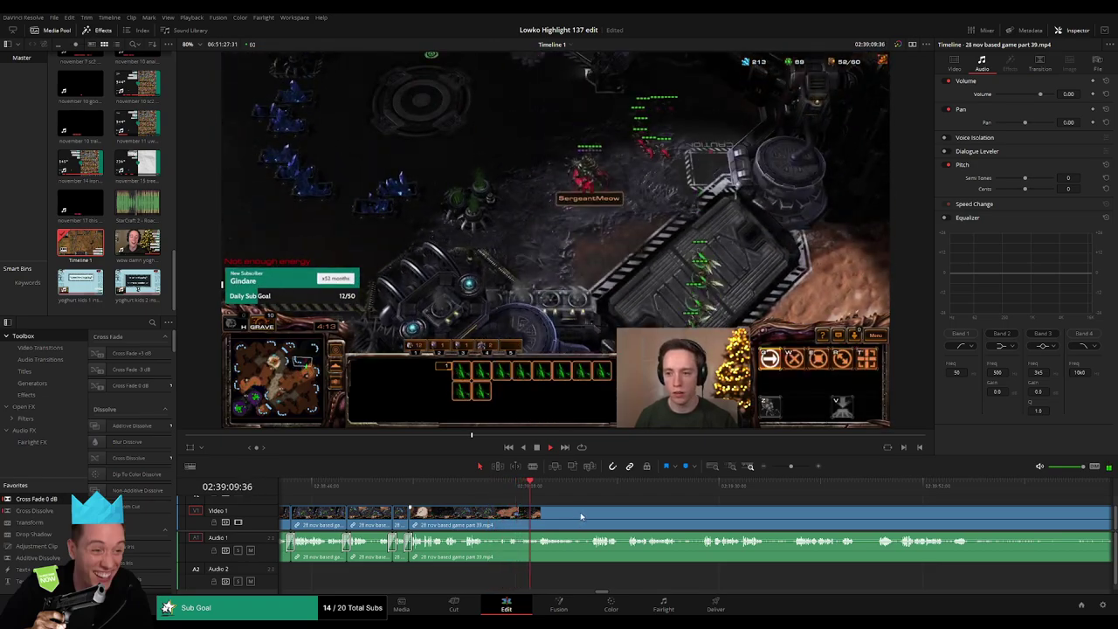
left_click_drag(486, 513, 487, 512)
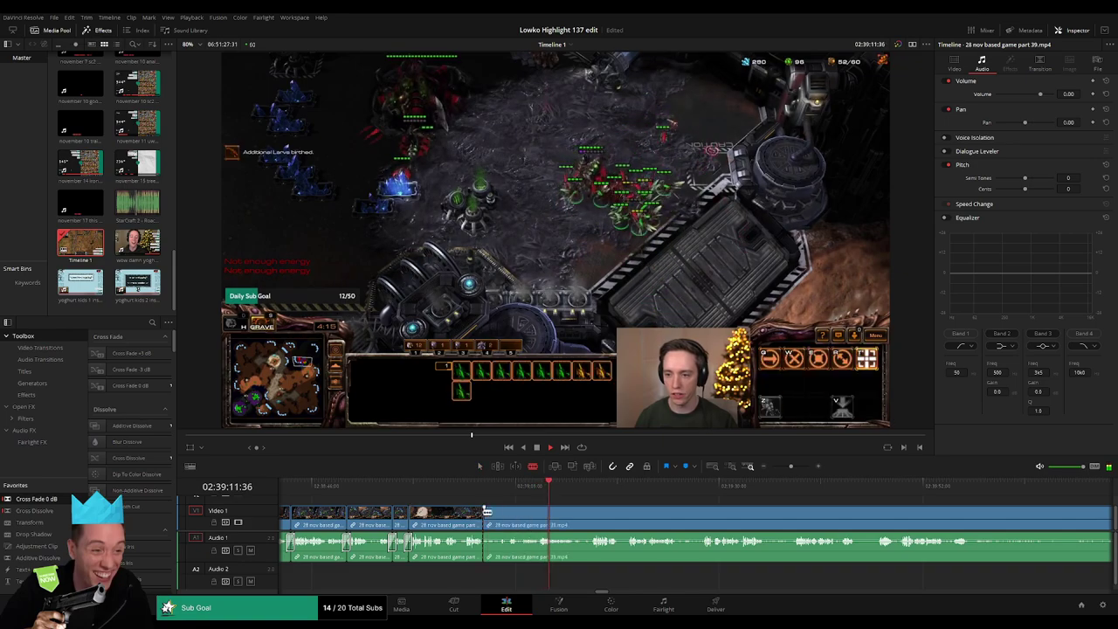
left_click(596, 487)
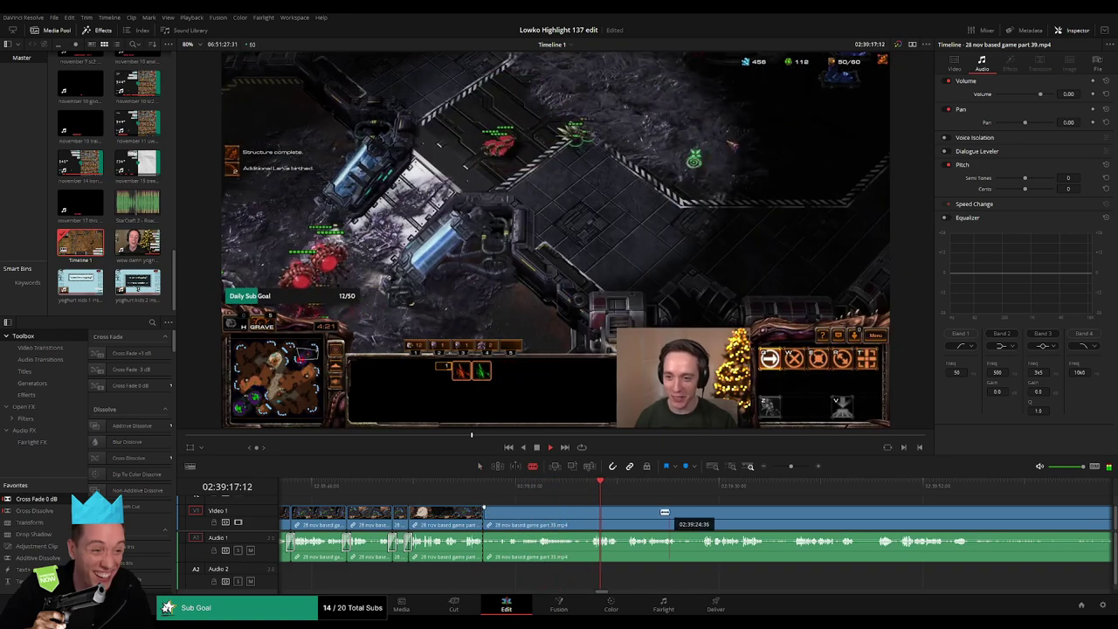
scroll(494, 504, "right", 3)
left_click(479, 489)
left_click(552, 491)
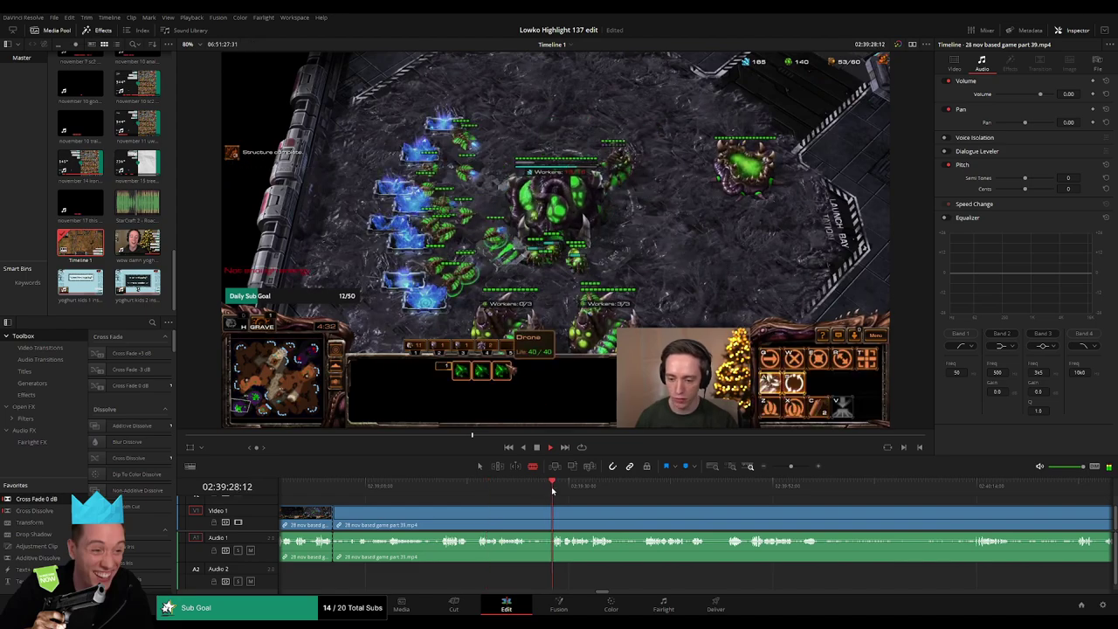
left_click(644, 490)
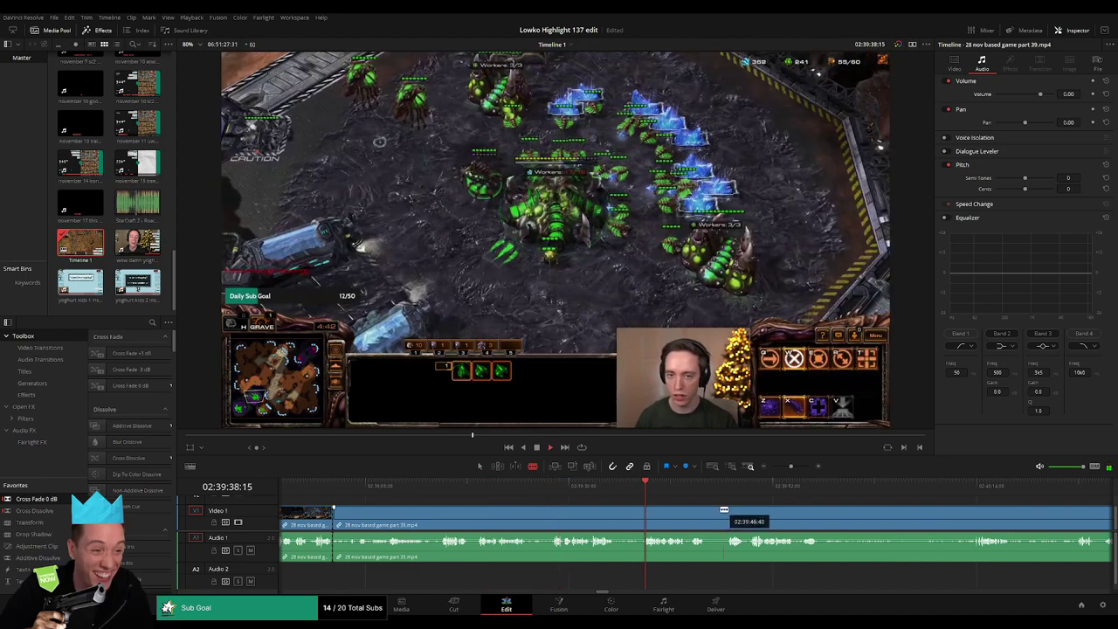
scroll(611, 516, "right", 3)
left_click(535, 490)
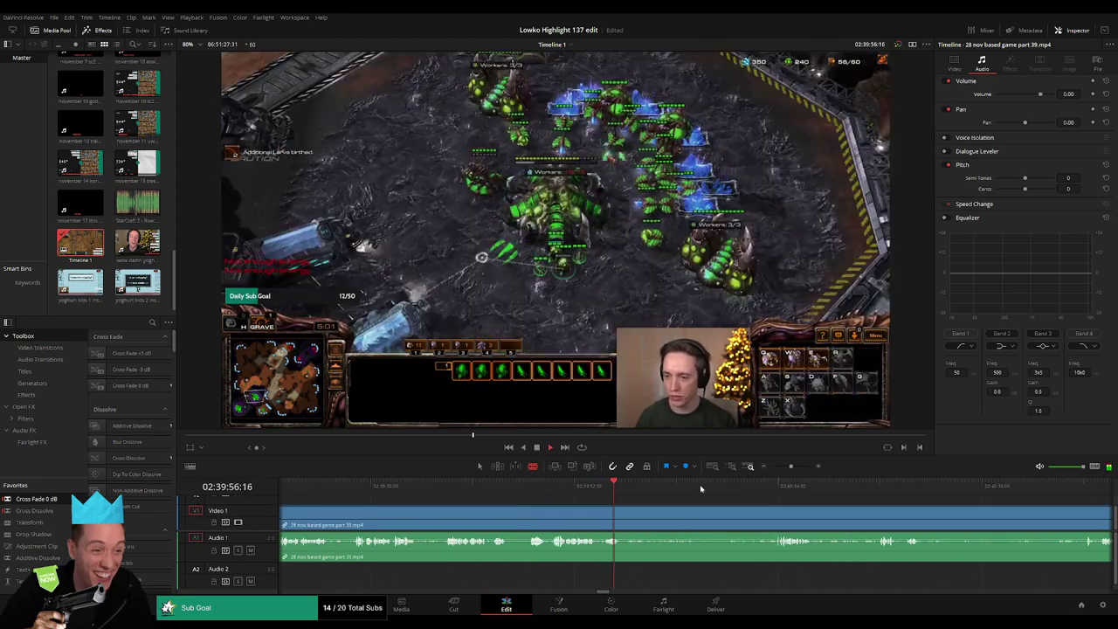
left_click(786, 486)
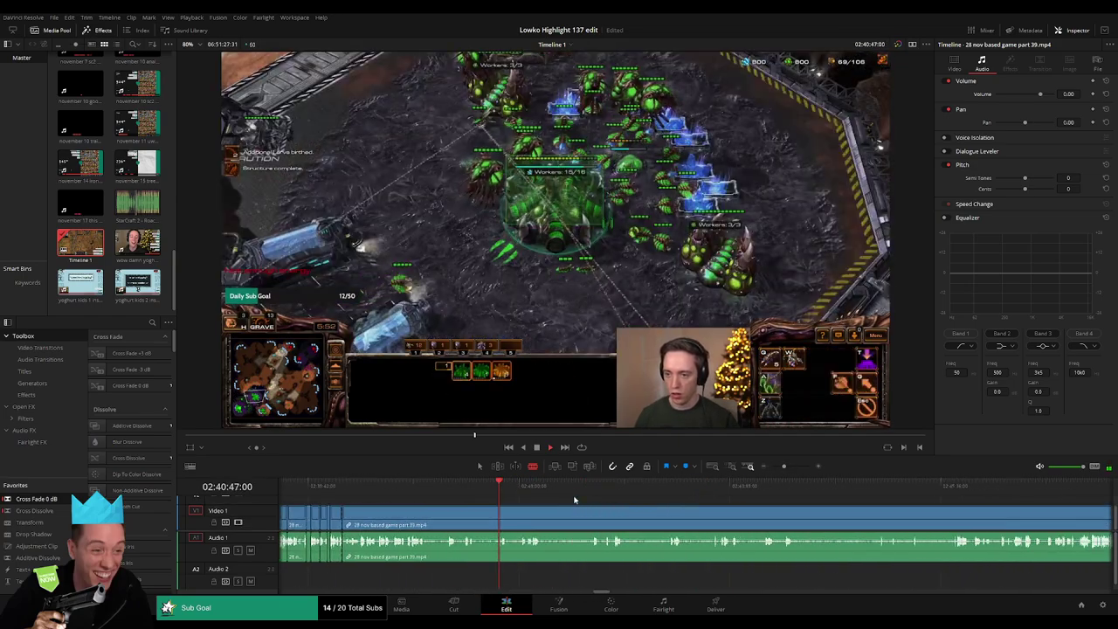
left_click(614, 489)
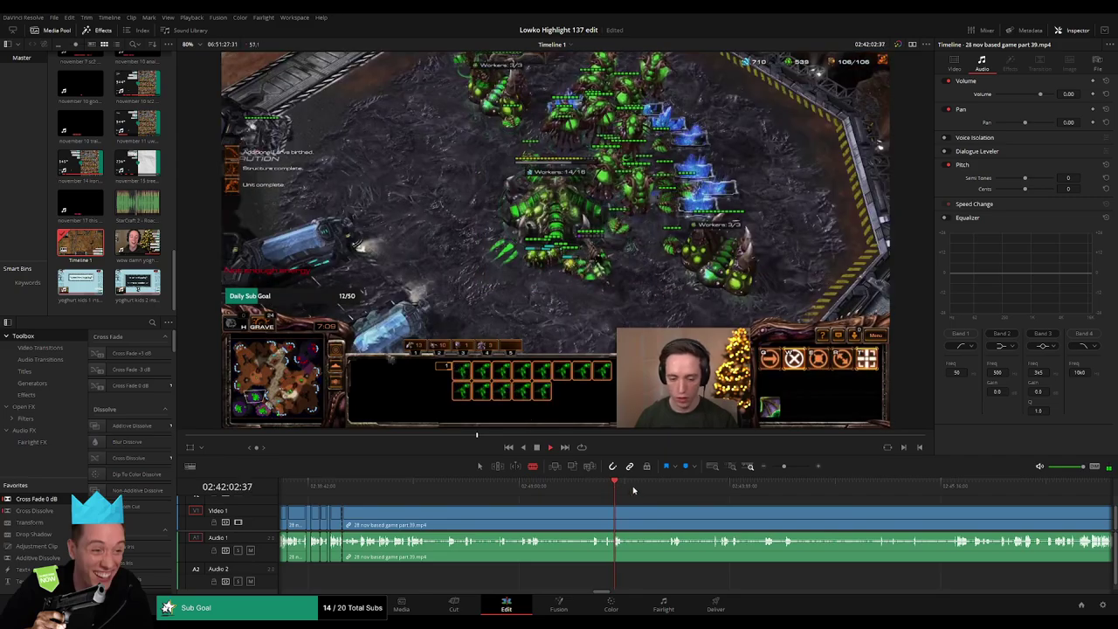
left_click(733, 485)
left_click(782, 483)
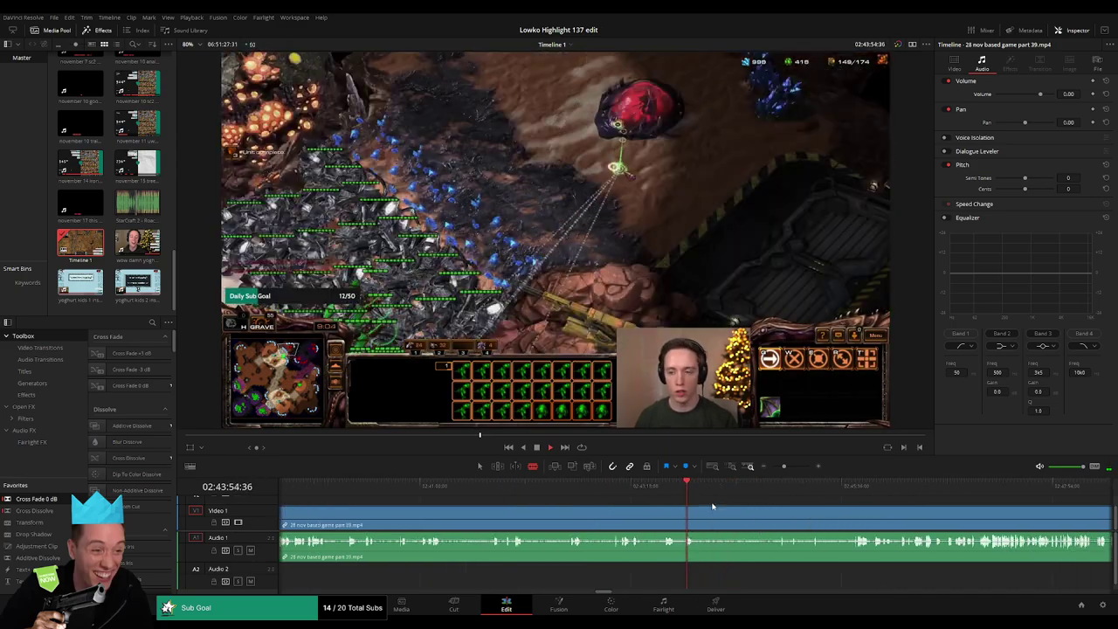
left_click_drag(665, 497, 622, 489)
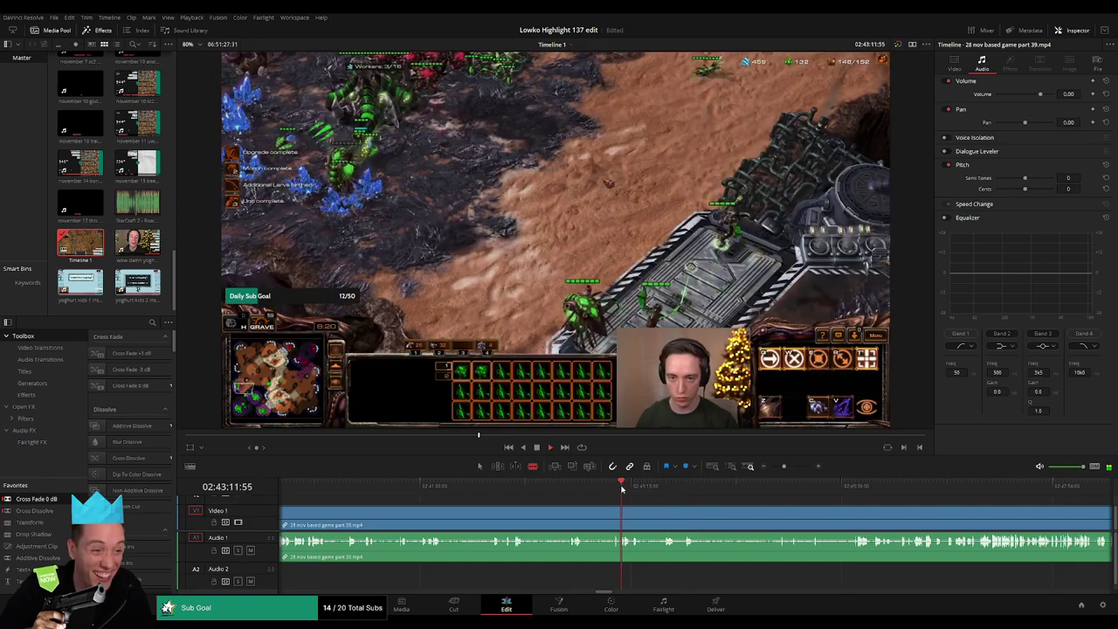
left_click_drag(511, 491, 518, 487)
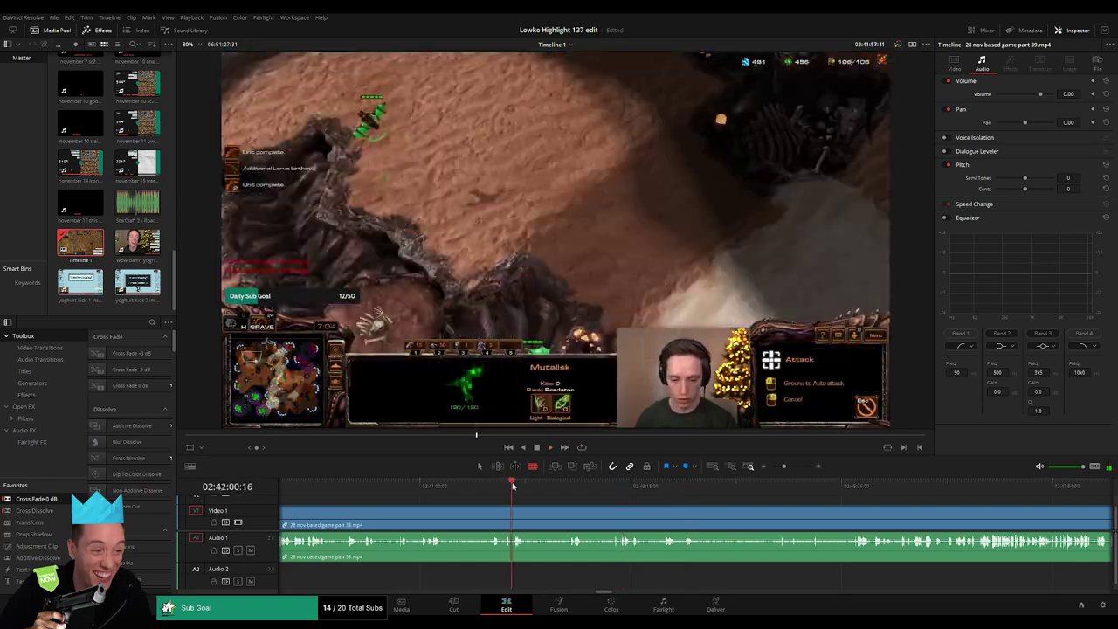
left_click(433, 487)
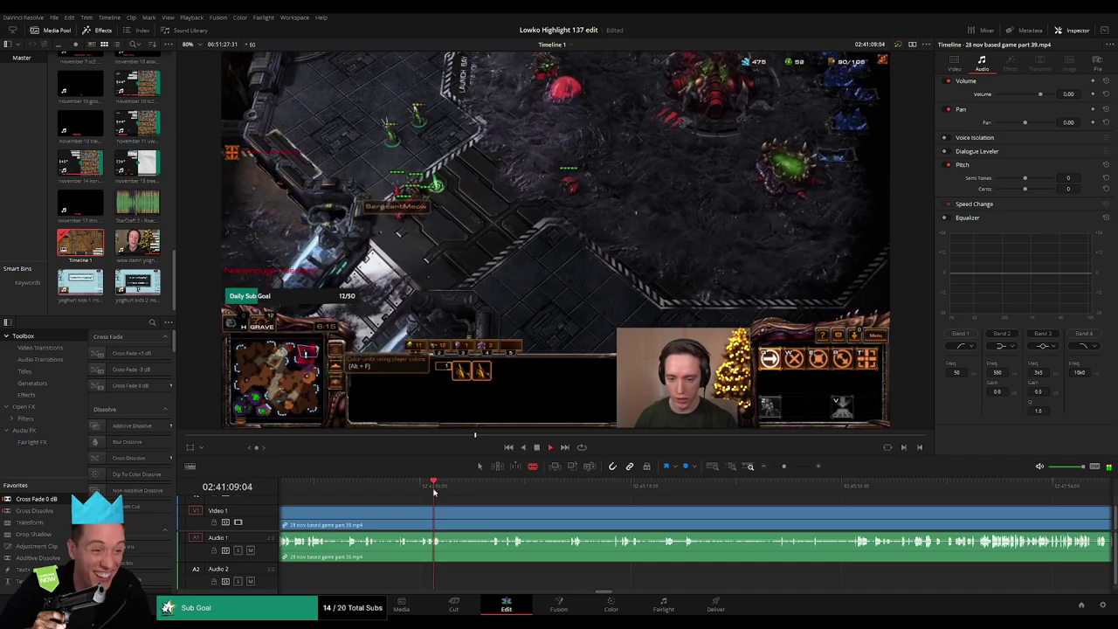
scroll(434, 492, "up", 2)
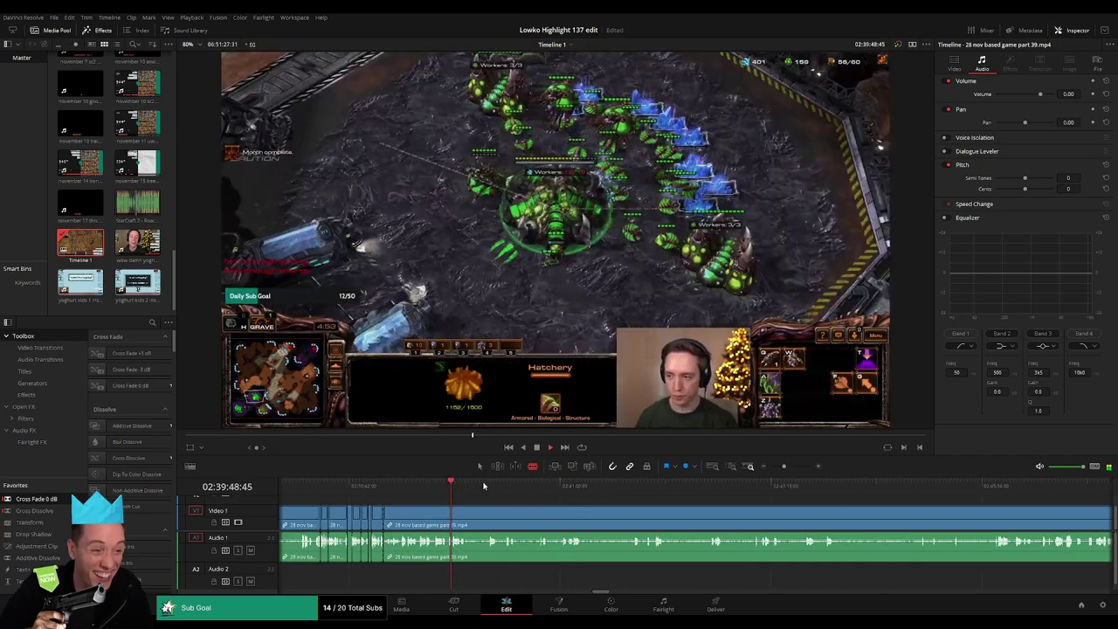
mouse_move(485, 486)
left_mouse_down()
mouse_move(991, 500)
mouse_move(651, 515)
left_mouse_up()
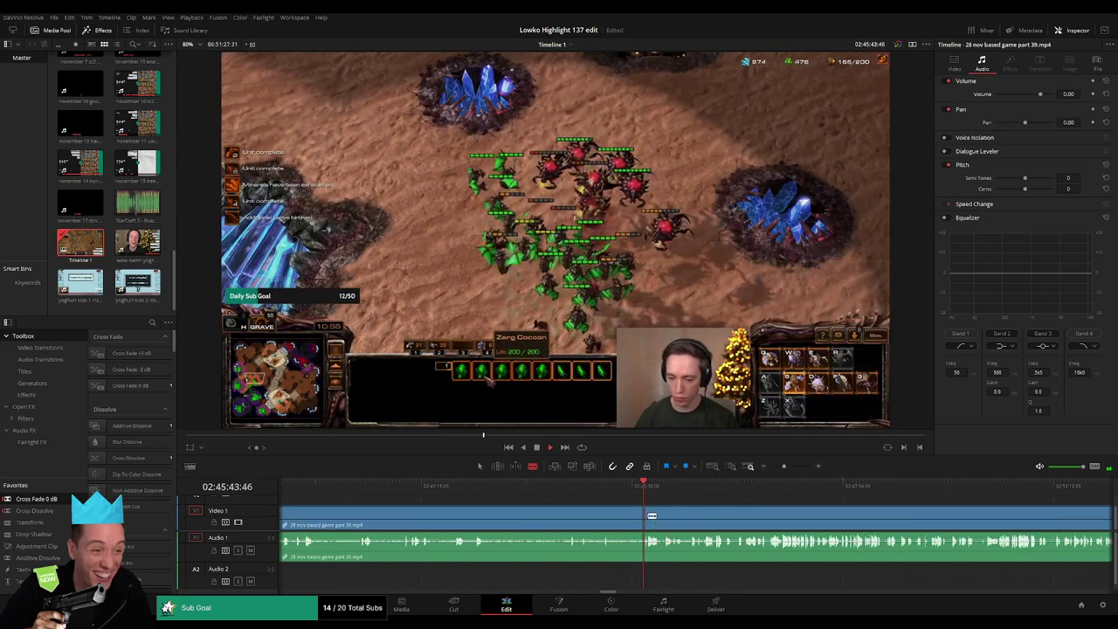
left_click(811, 467)
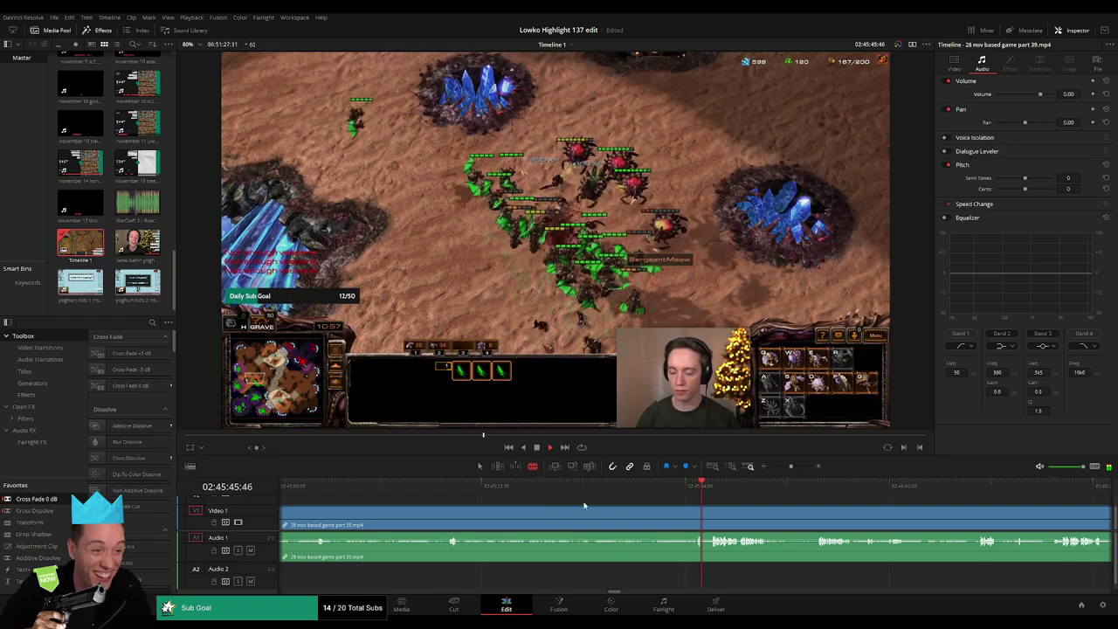
left_click(446, 487)
scroll(515, 506, "up", 1)
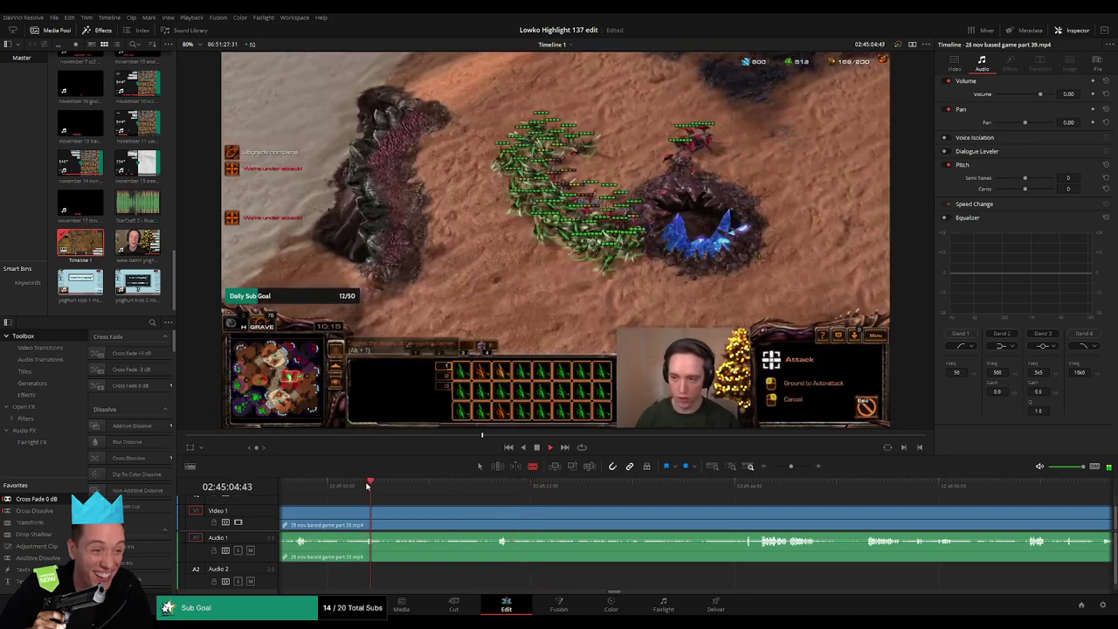
left_click(399, 487)
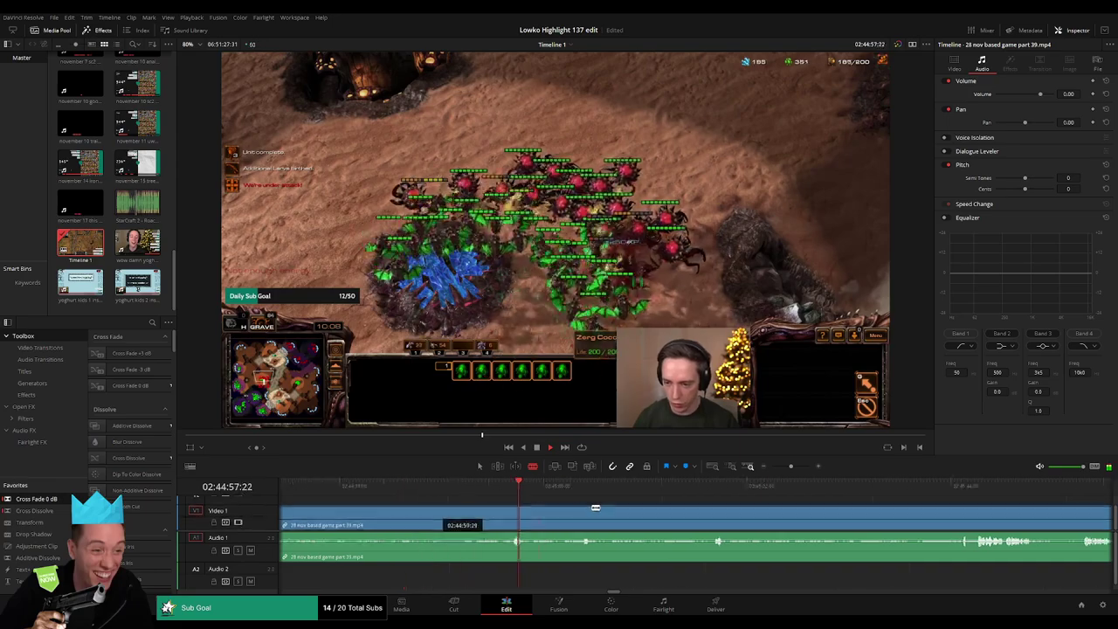
left_click(519, 516)
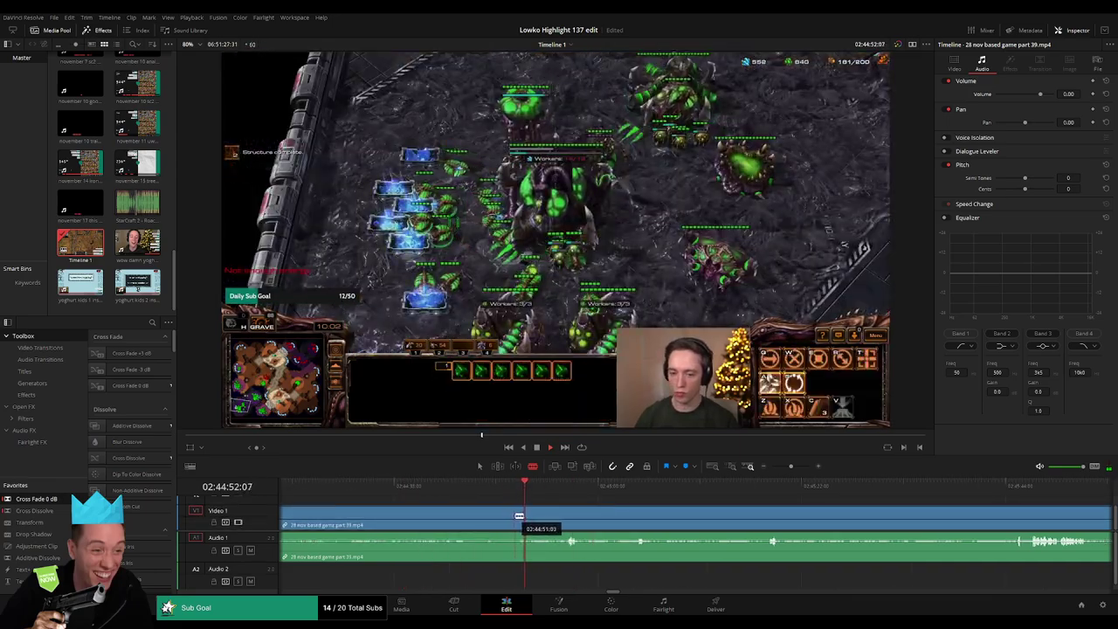
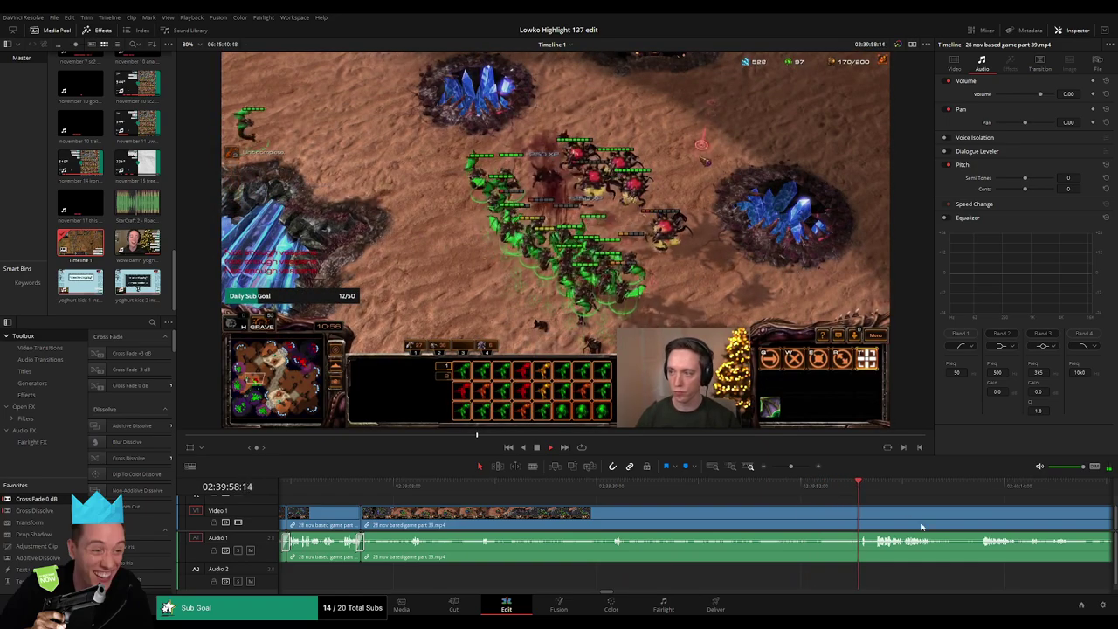
Step: Blade the gameplay clip at two points and ripple-delete the dead stretch between them
scroll(803, 515, "right", 5)
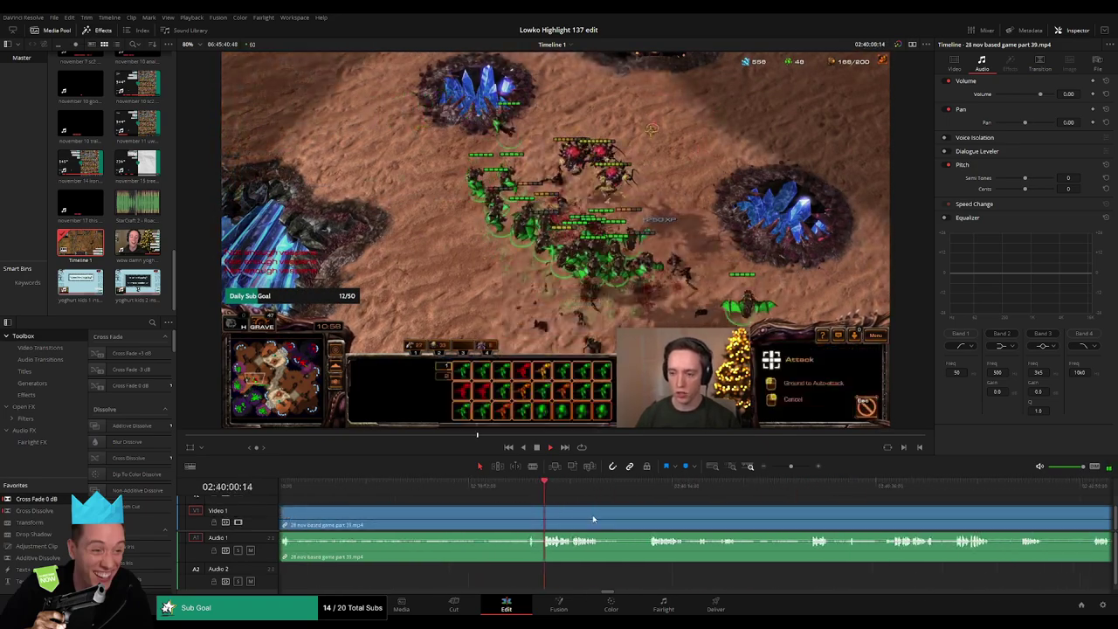
scroll(512, 516, "right", 2)
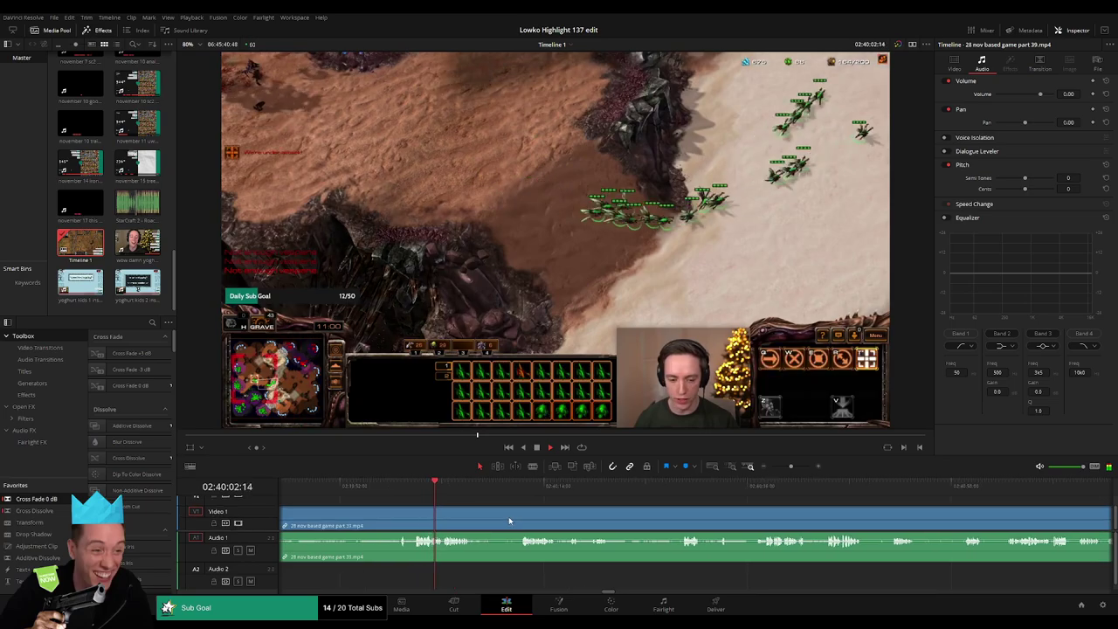
key("b")
left_click(473, 517)
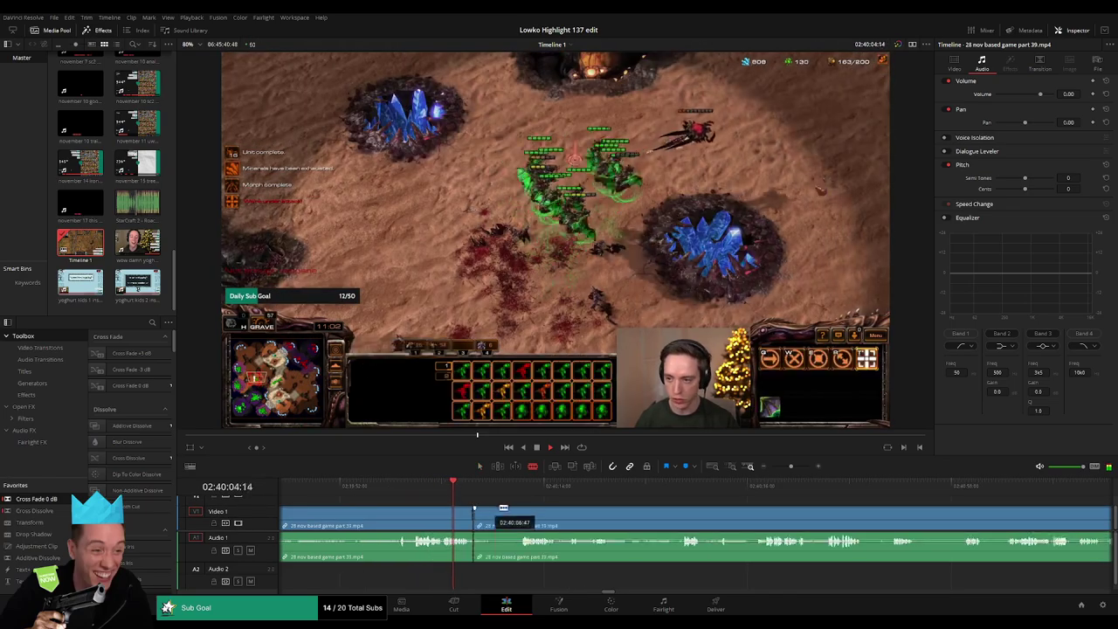
left_click(517, 517)
key("a")
left_click(509, 515)
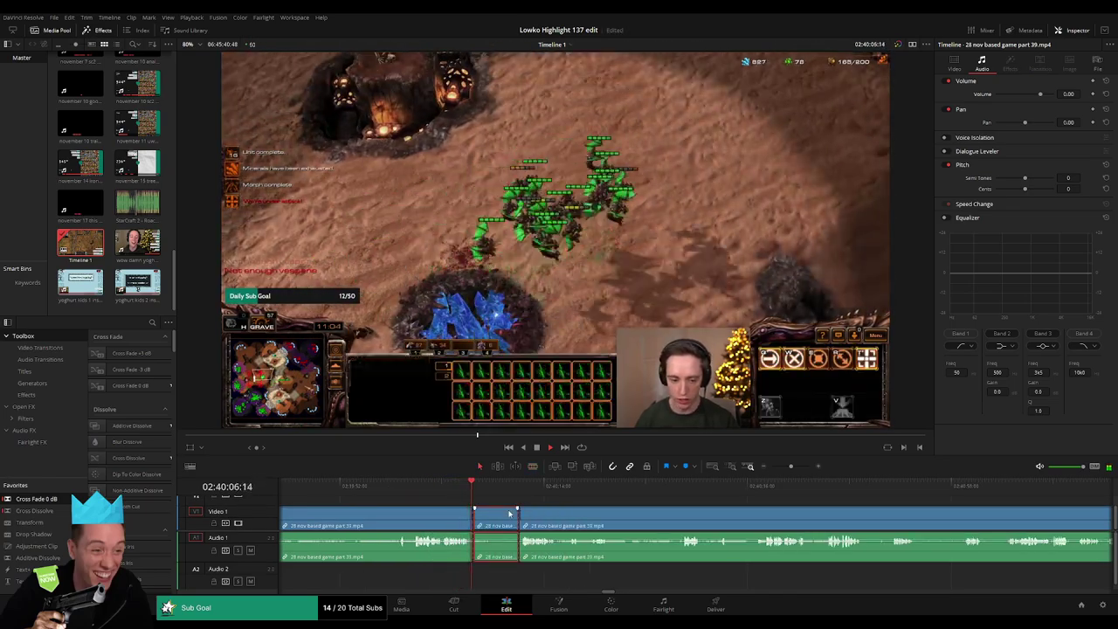
key("Delete")
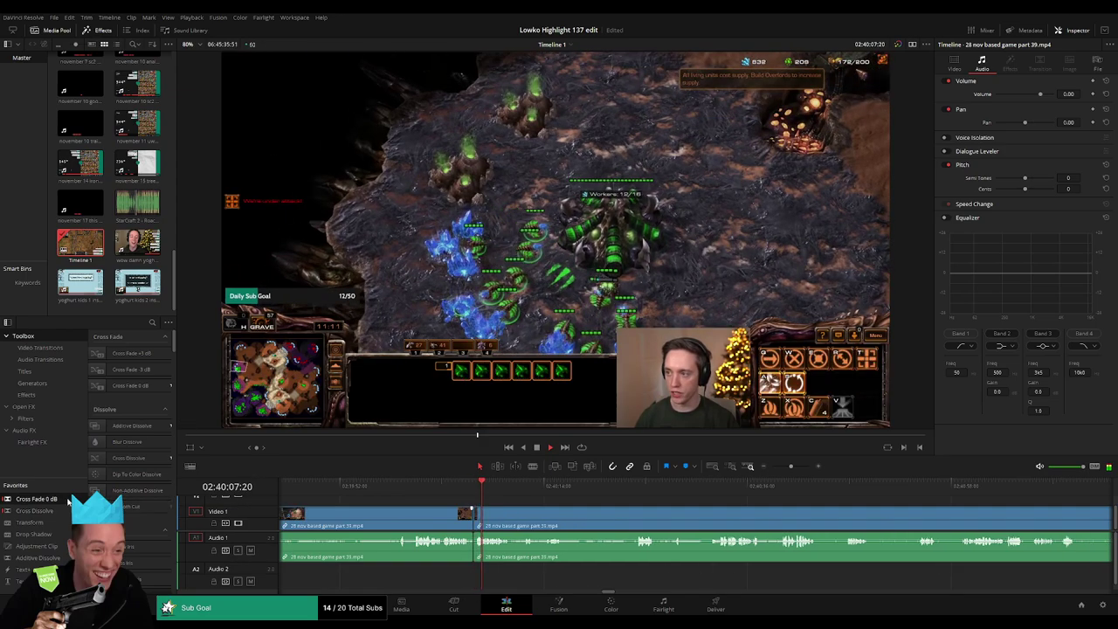
Step: Skim forward through the gameplay footage to look for more dead air
scroll(438, 504, "right", 2)
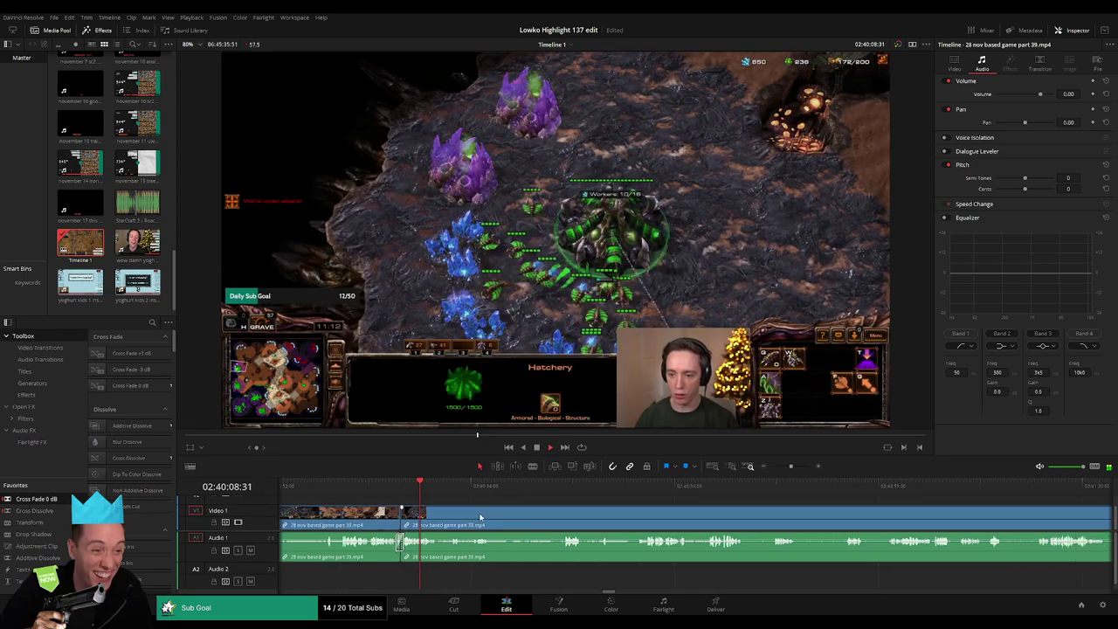
left_click_drag(423, 497, 496, 490)
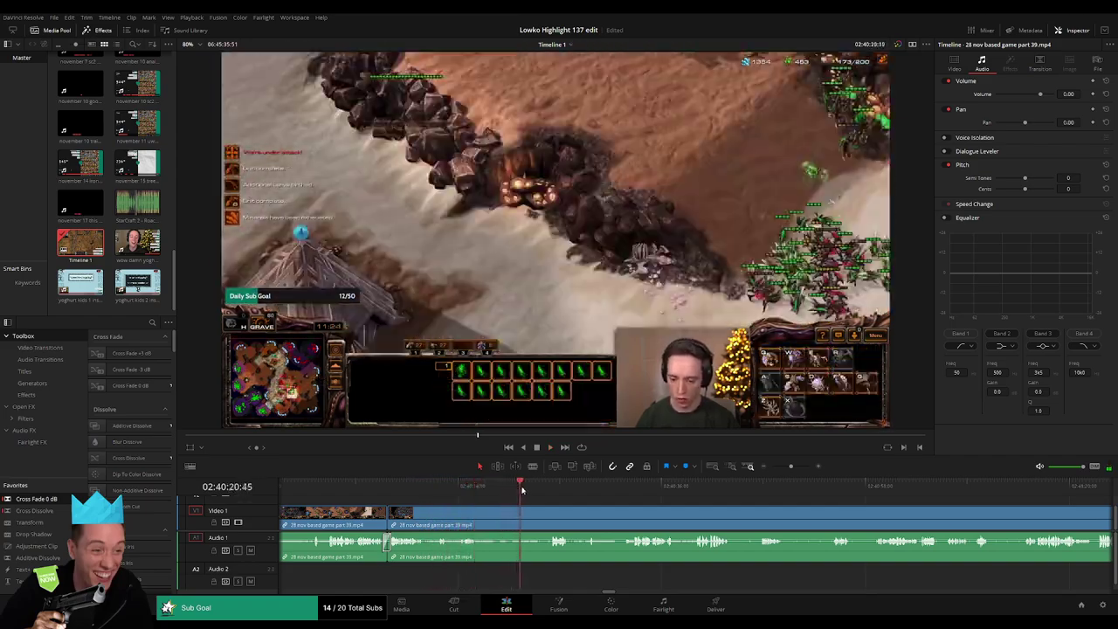
left_click_drag(496, 491, 556, 489)
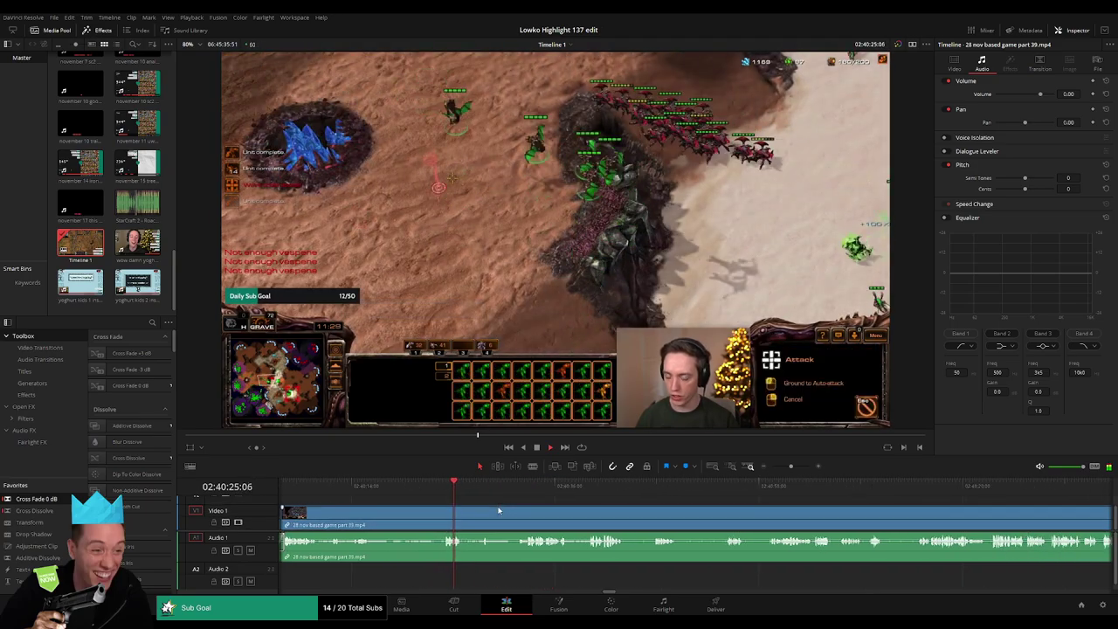
left_click_drag(451, 491, 524, 489)
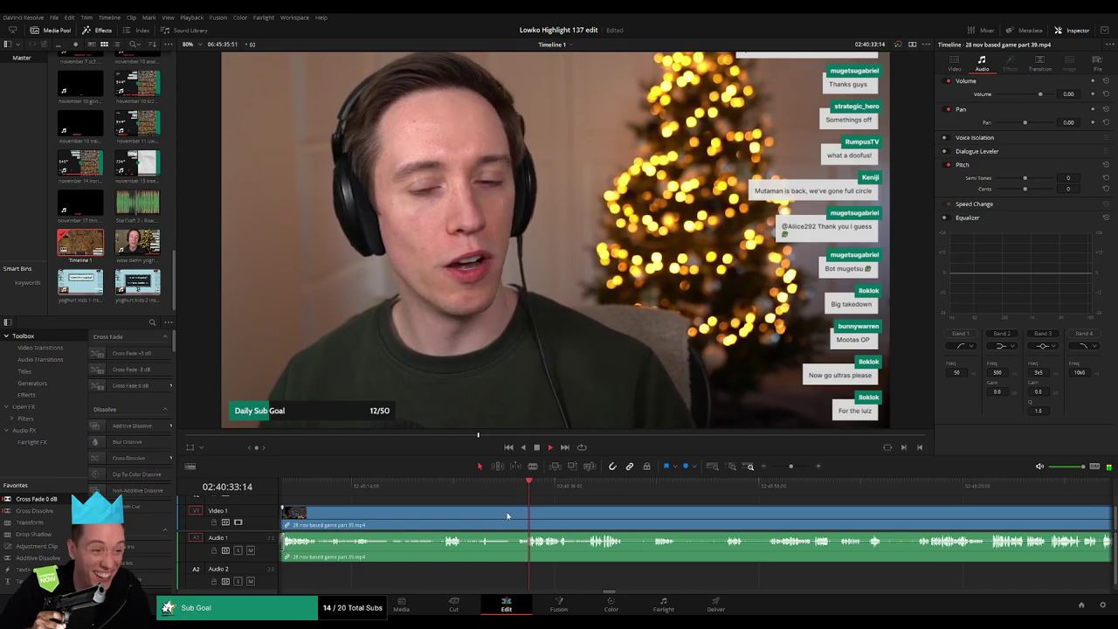
Step: Blade around the pause in the webcam chat, ripple-delete it, then tighten the resulting cut
scroll(478, 506, "right", 3)
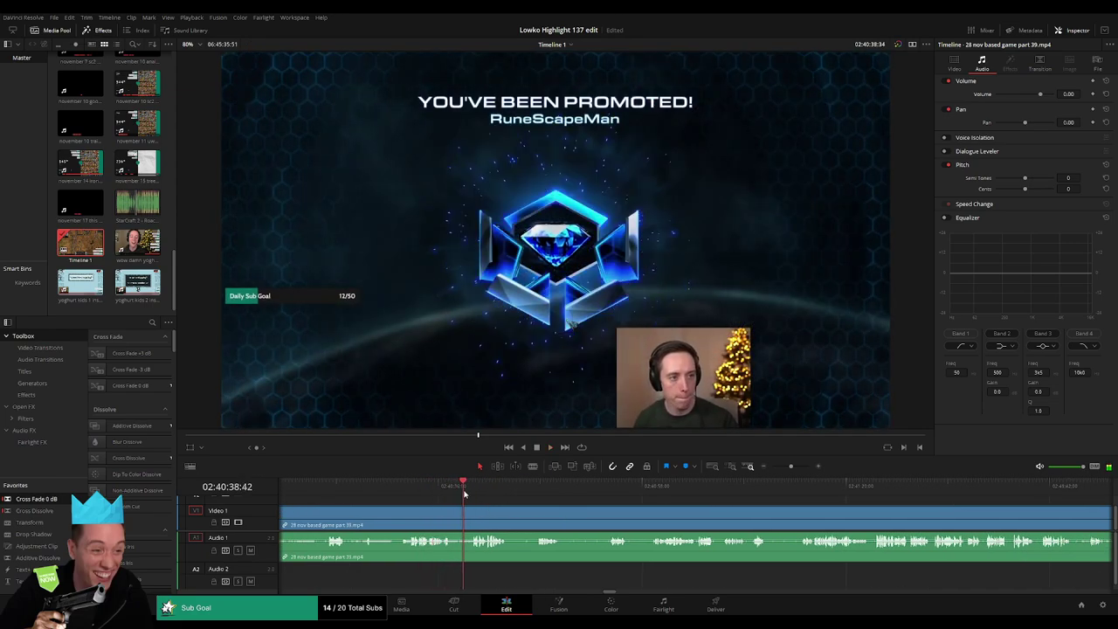
scroll(439, 514, "right", 3)
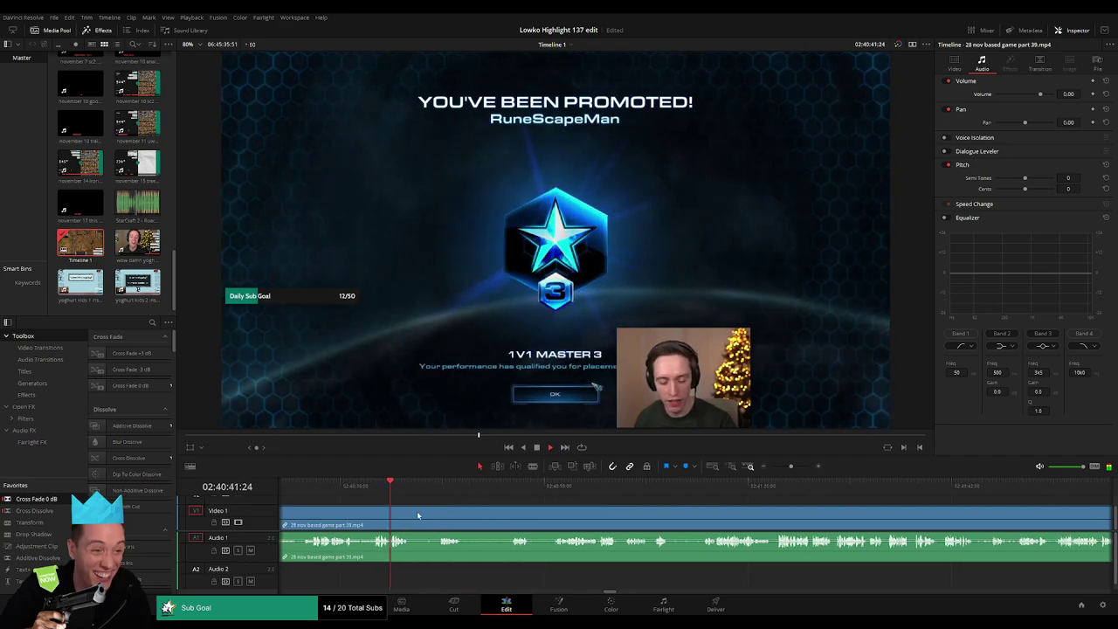
key("b")
left_click(411, 515)
left_click(436, 515)
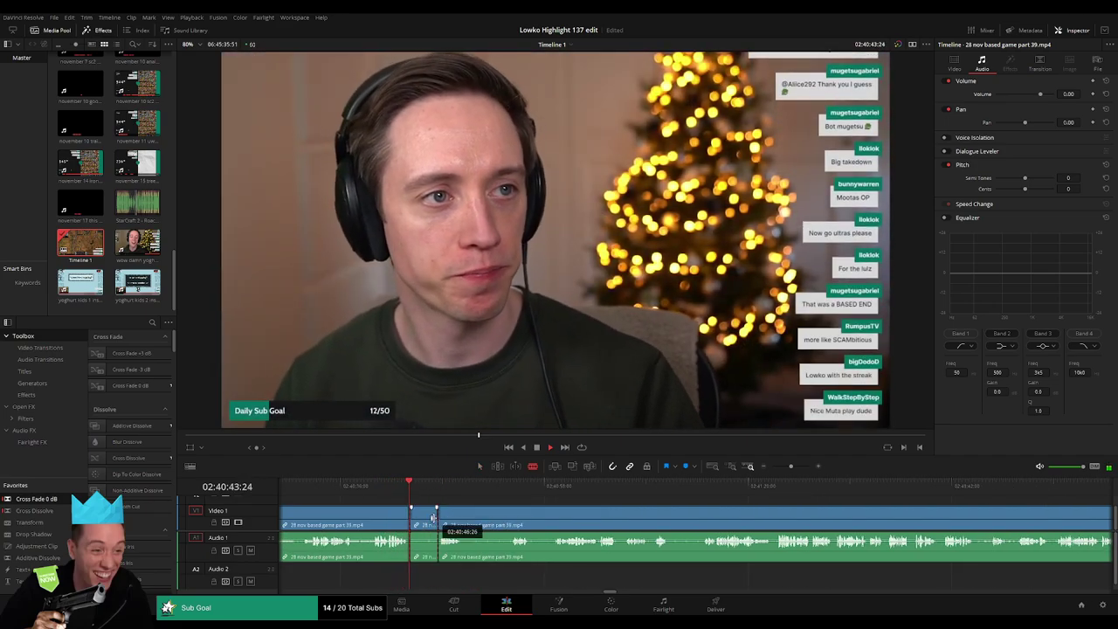
key("a")
left_click(432, 518)
key("Delete")
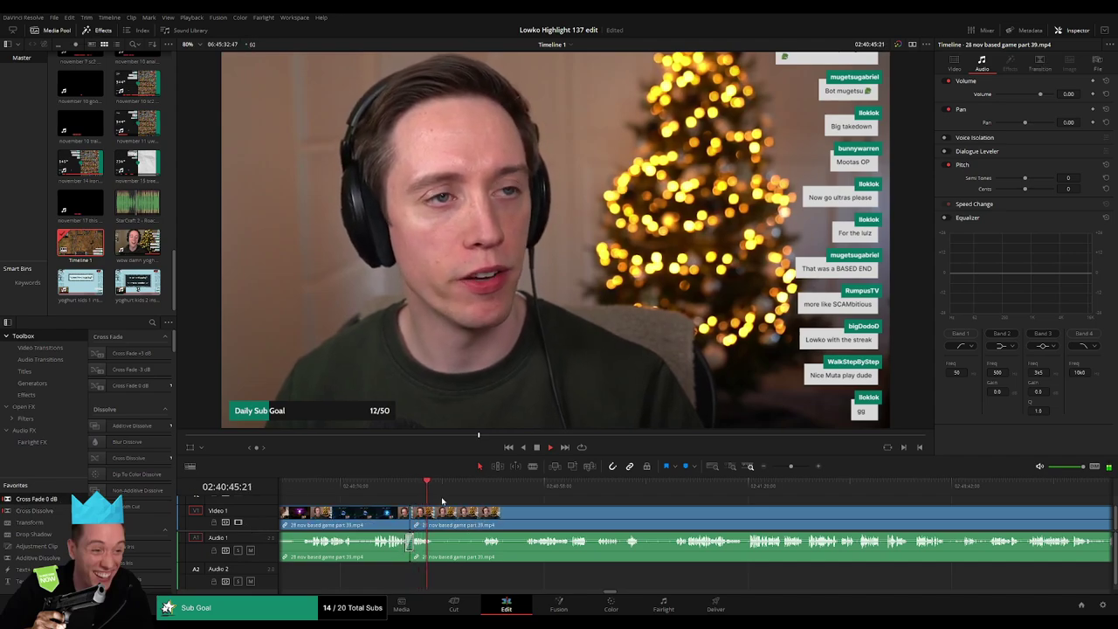
left_click(484, 488)
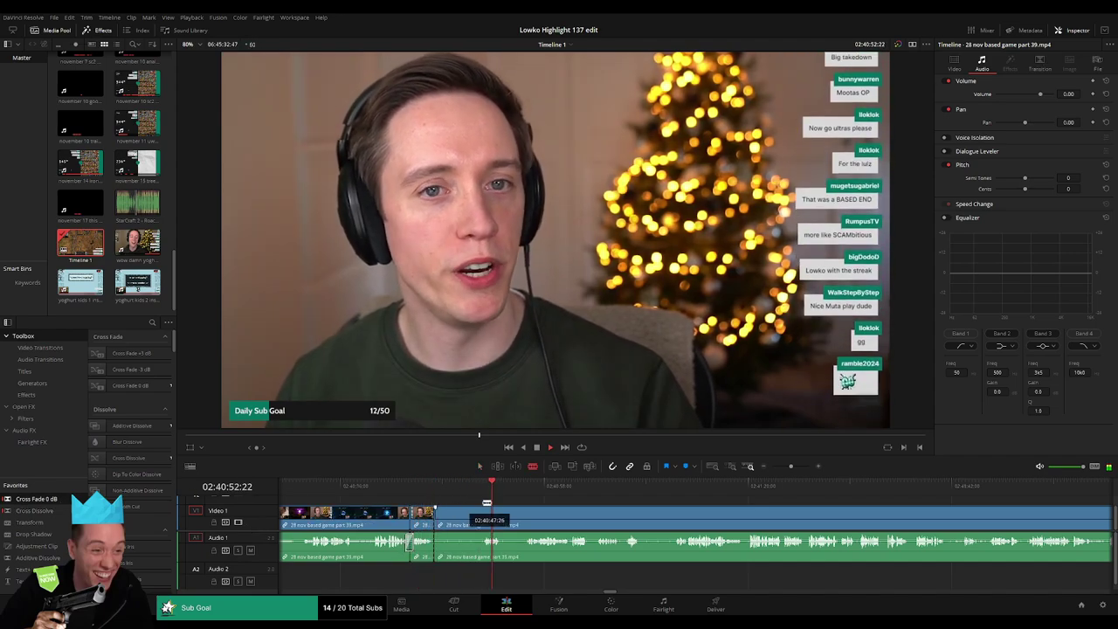
left_click_drag(435, 523, 437, 522)
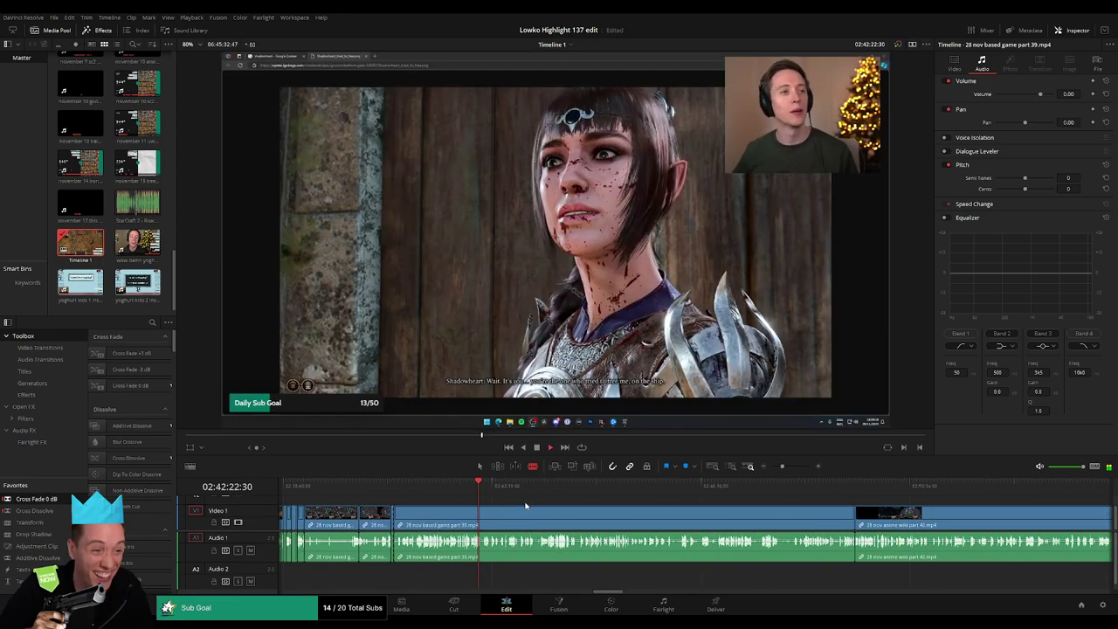
Step: Replay the webcam chat, zooming in and scrubbing the ruler to locate the closing dead air
left_click(465, 486)
key("space")
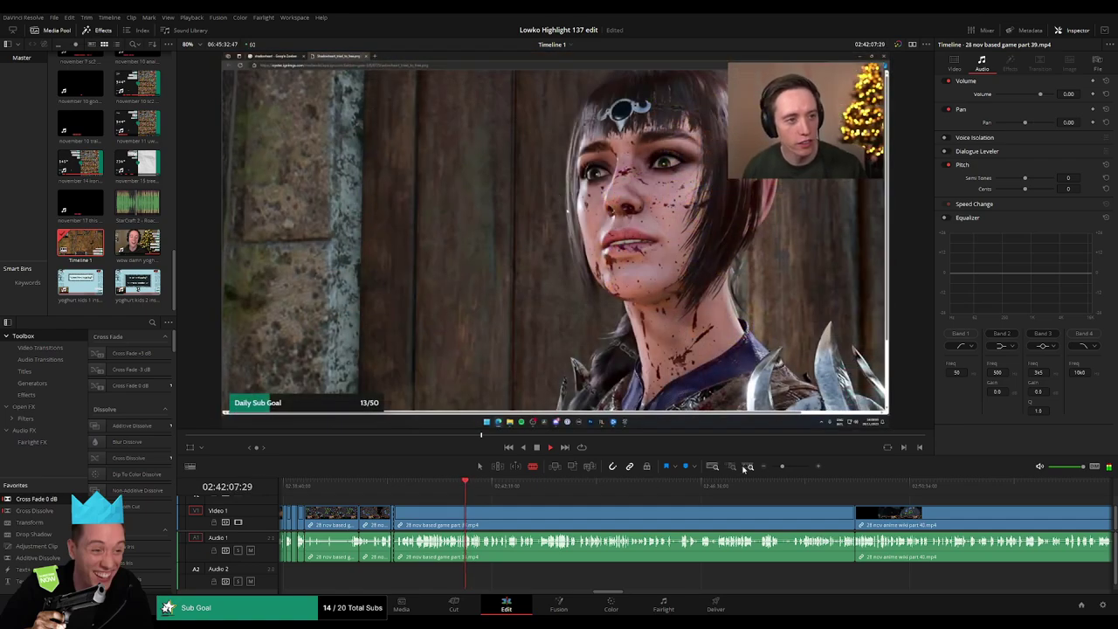
left_click(748, 465)
left_click(647, 483)
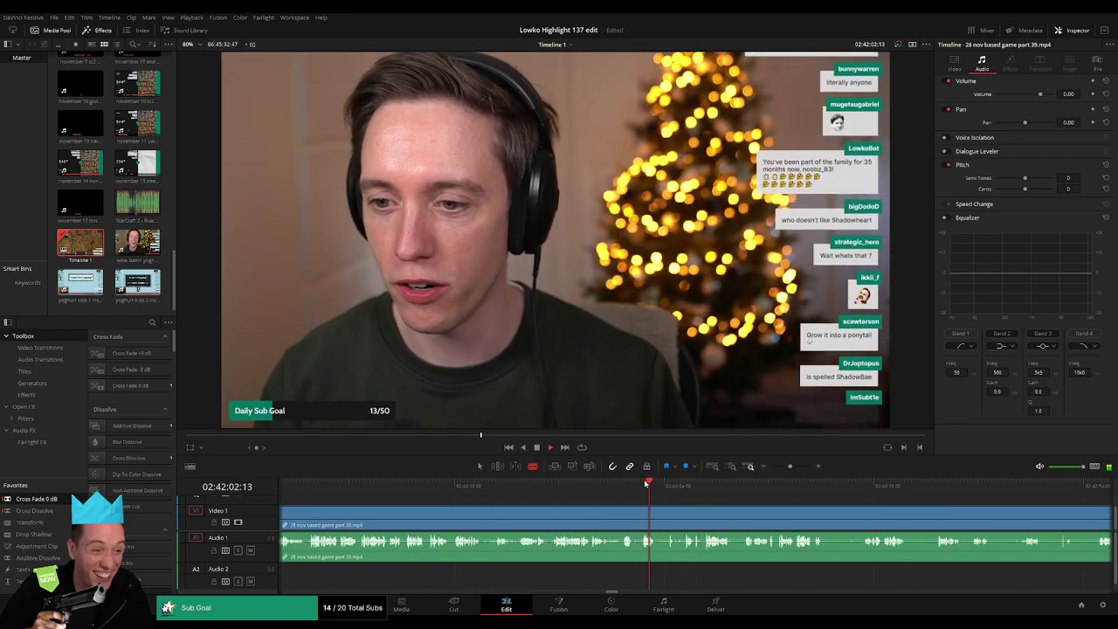
left_click(628, 483)
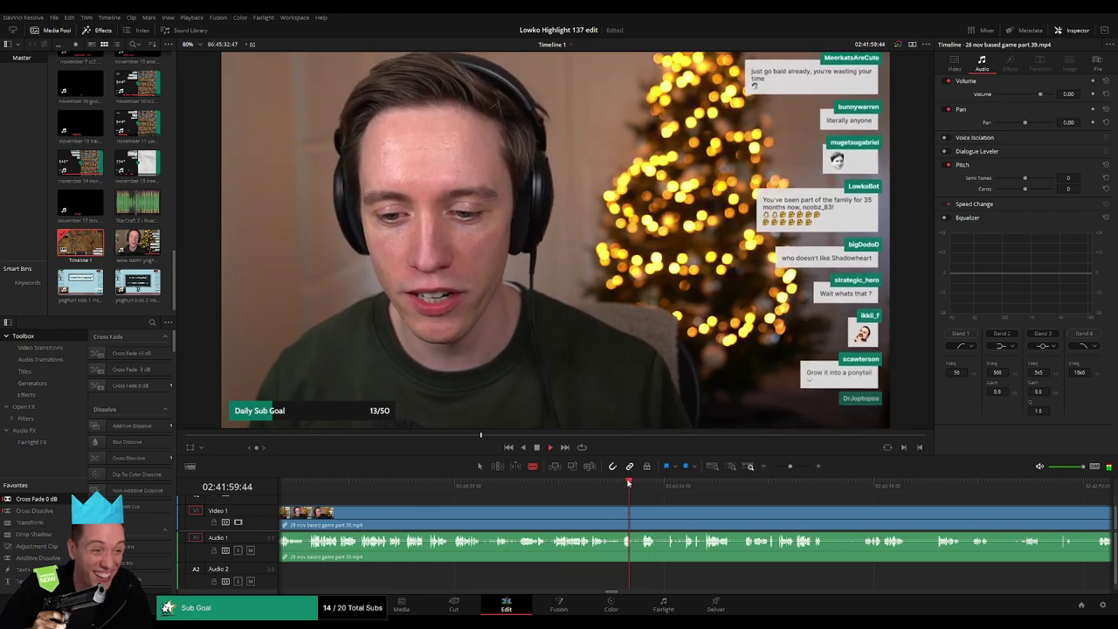
left_click(578, 483)
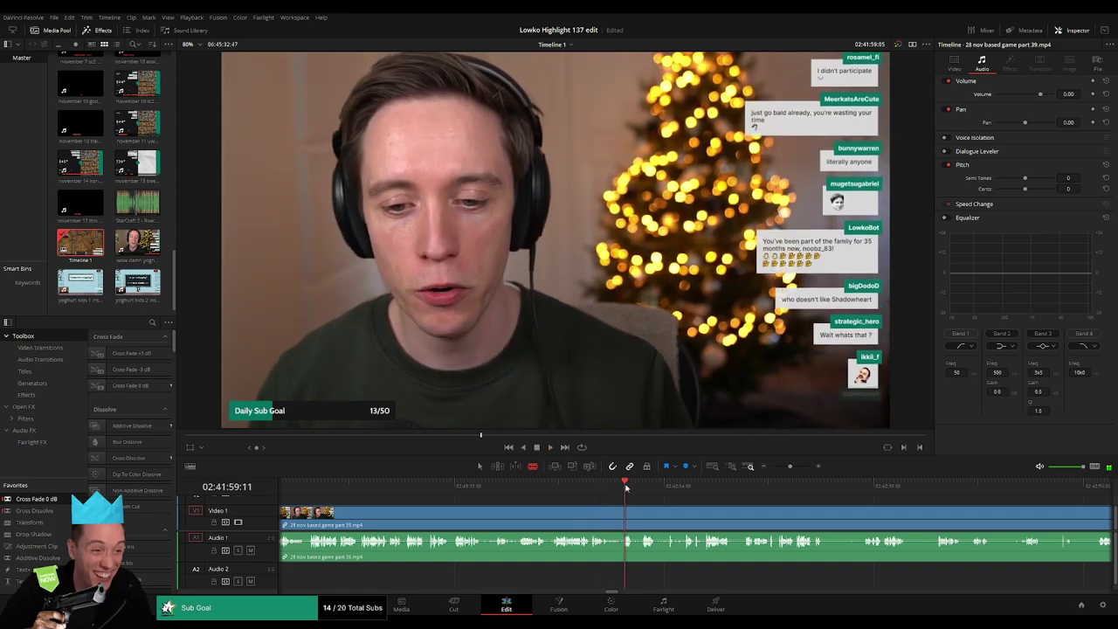
left_click(526, 483)
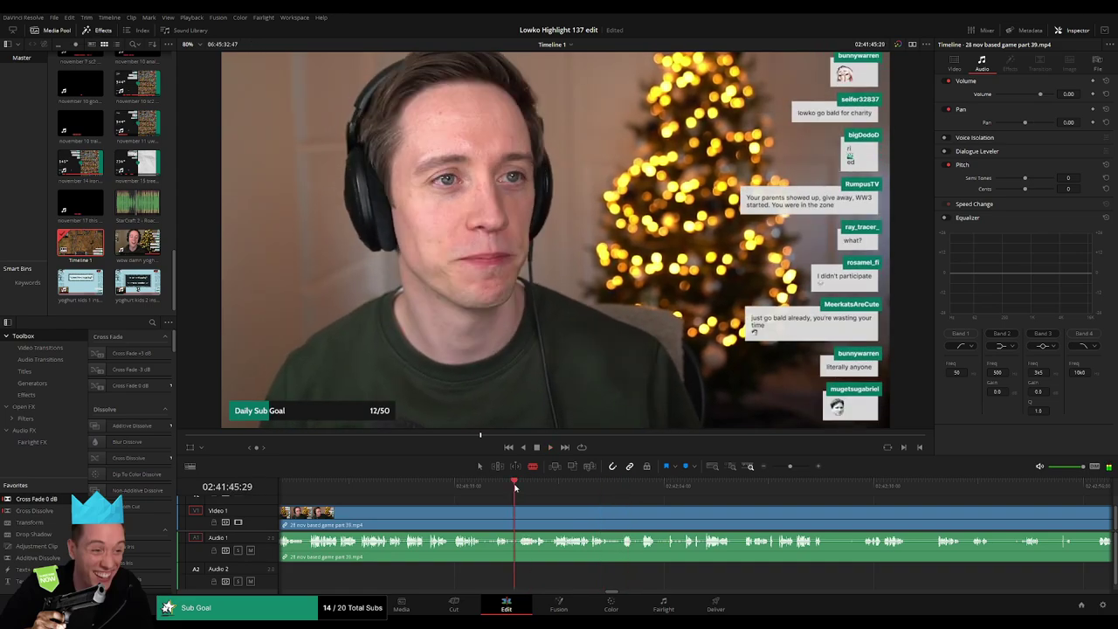
left_click(626, 483)
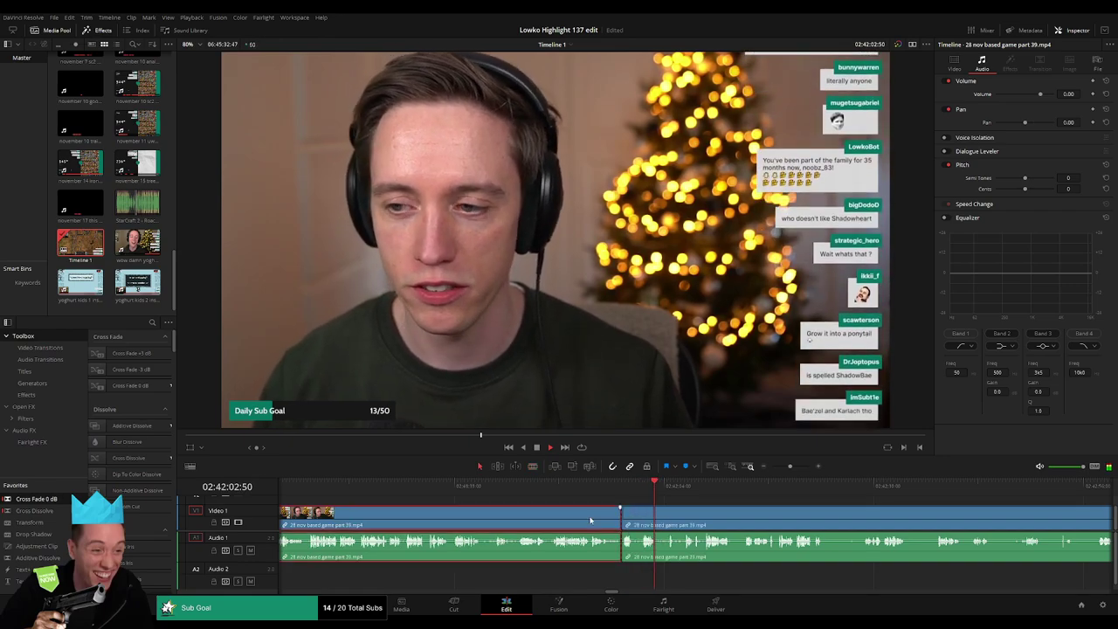
Step: Trim the dead air at the playhead, shift the edit point later, and play back the join
key("ctrl+z")
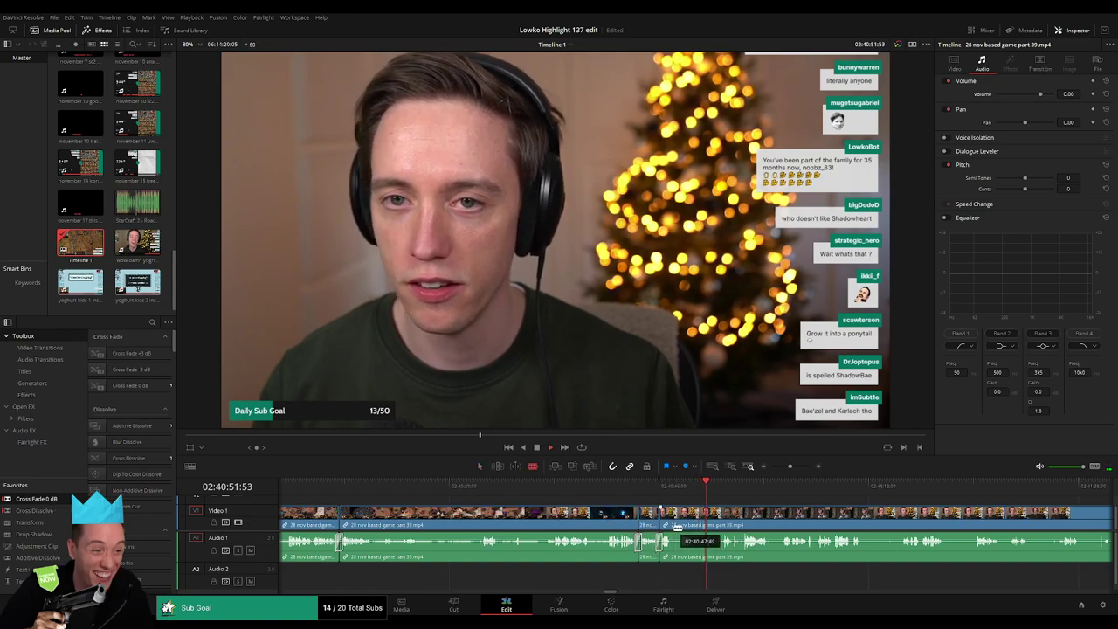
left_click(679, 524)
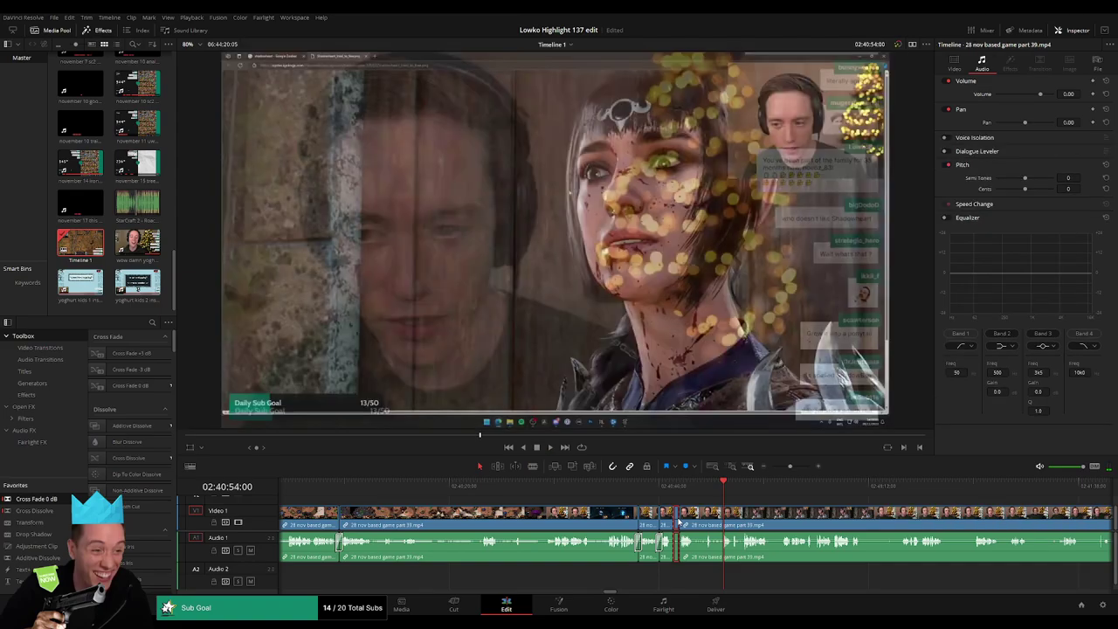
mouse_move(679, 523)
left_mouse_down()
mouse_move(703, 519)
mouse_move(688, 512)
left_mouse_up()
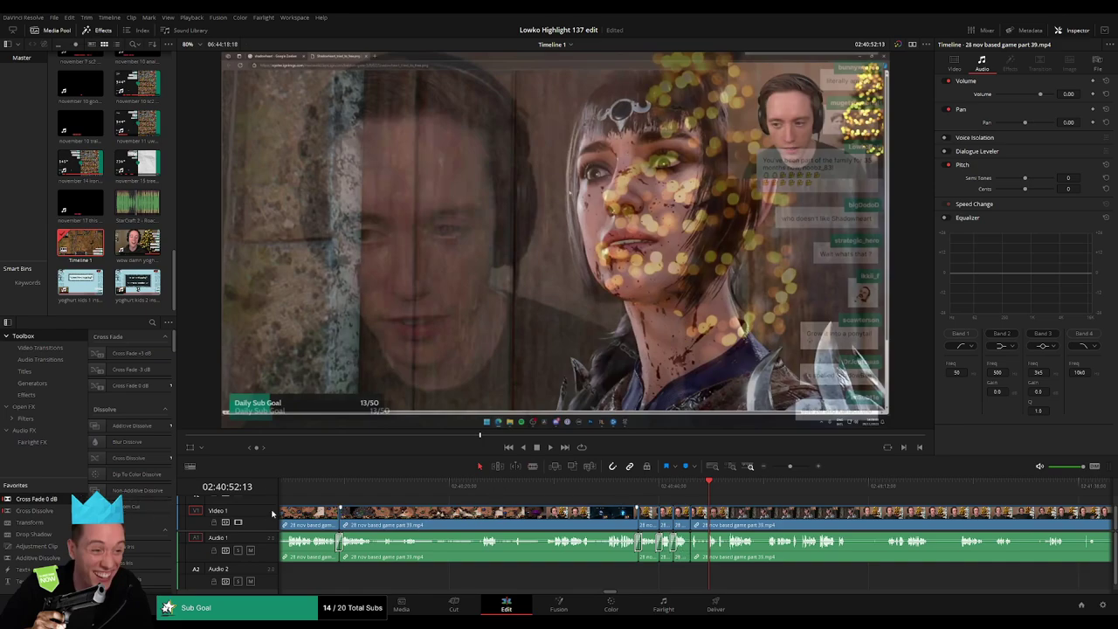
left_click_drag(60, 499, 696, 573)
key("space")
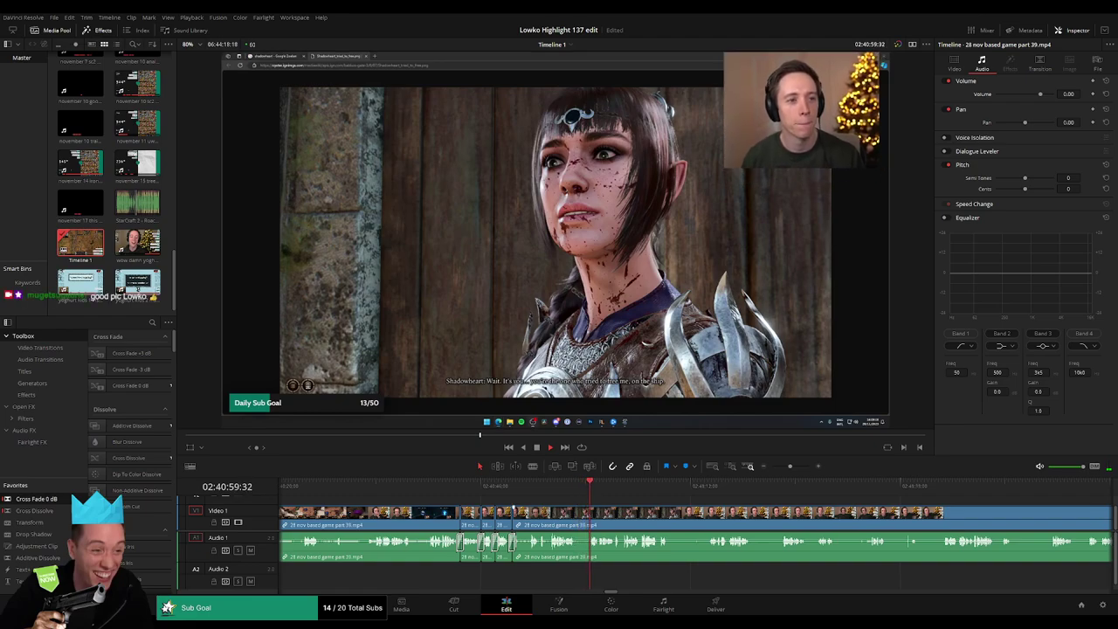
Step: Tighten the edit into the anime discussion, delete the leftover sliver, and trim dead air off a clip end
scroll(463, 517, "up", 2)
left_click_drag(454, 517, 463, 517)
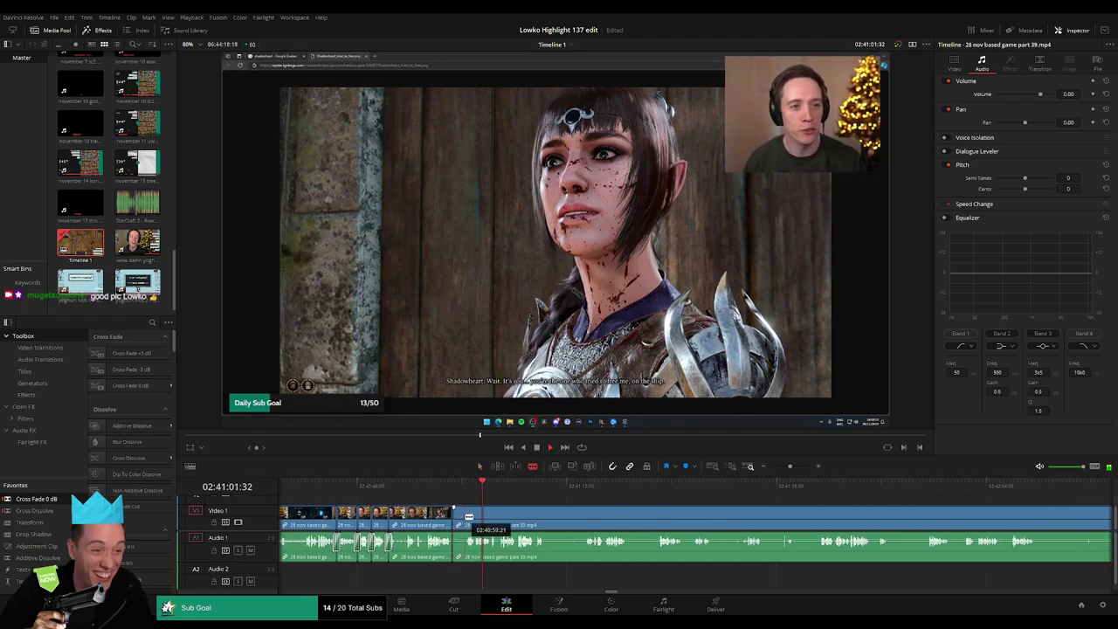
key("Delete")
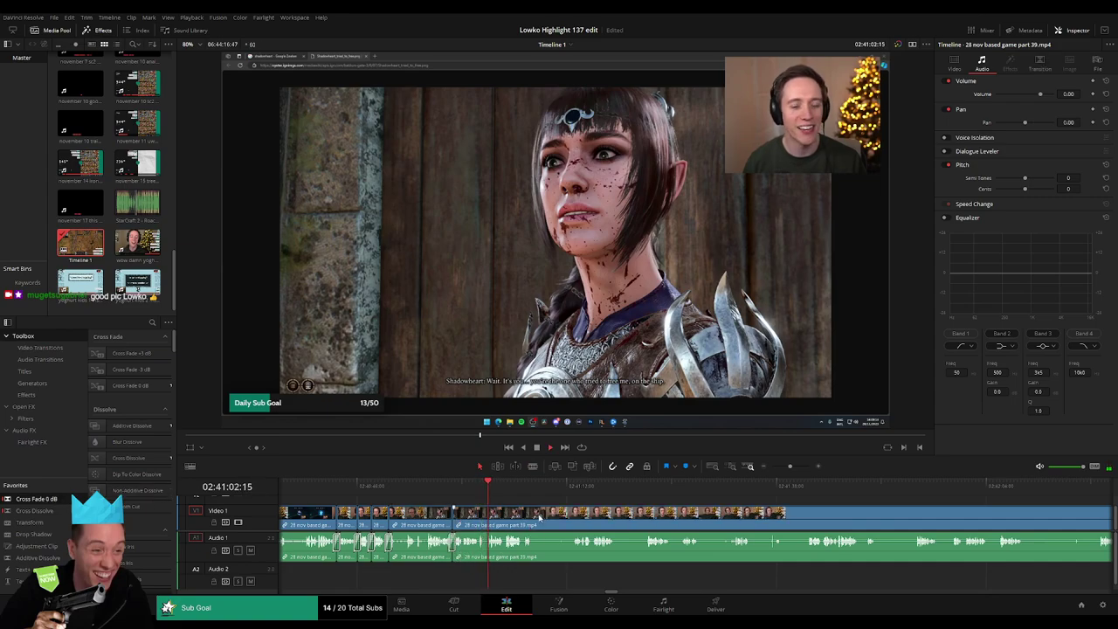
scroll(452, 557, "right", 3)
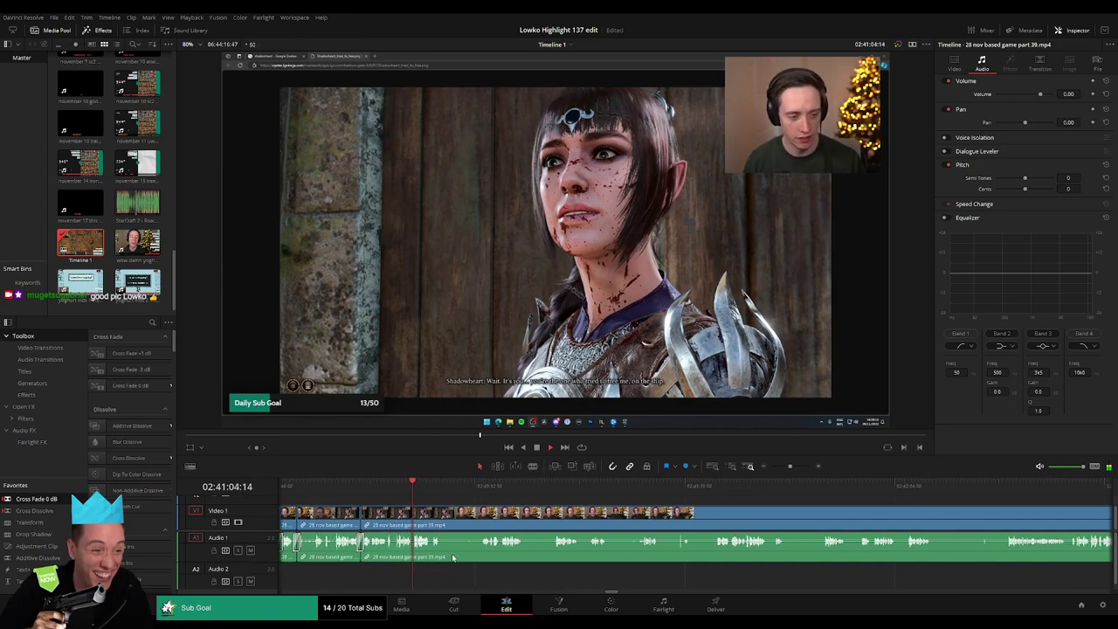
scroll(465, 544, "right", 2)
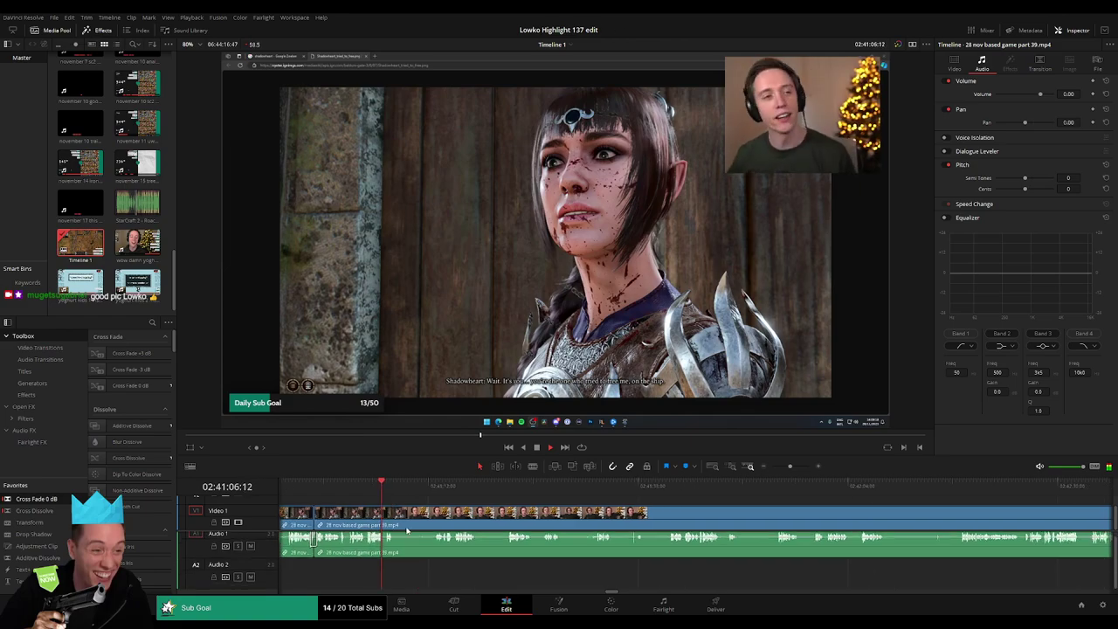
scroll(400, 535, "right", 1)
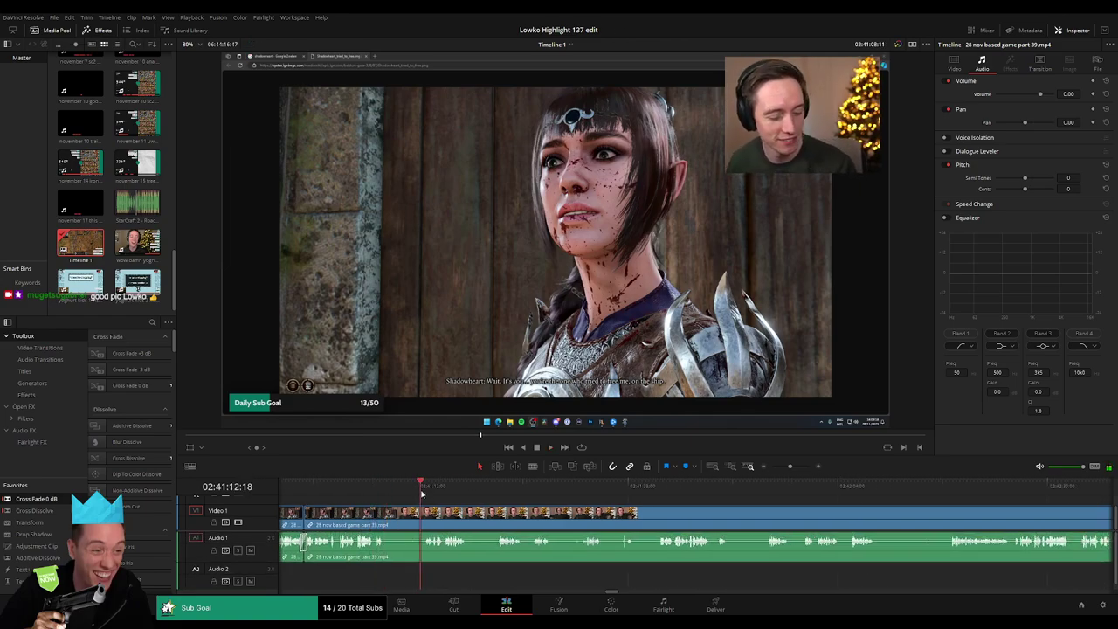
left_click_drag(388, 516, 425, 511)
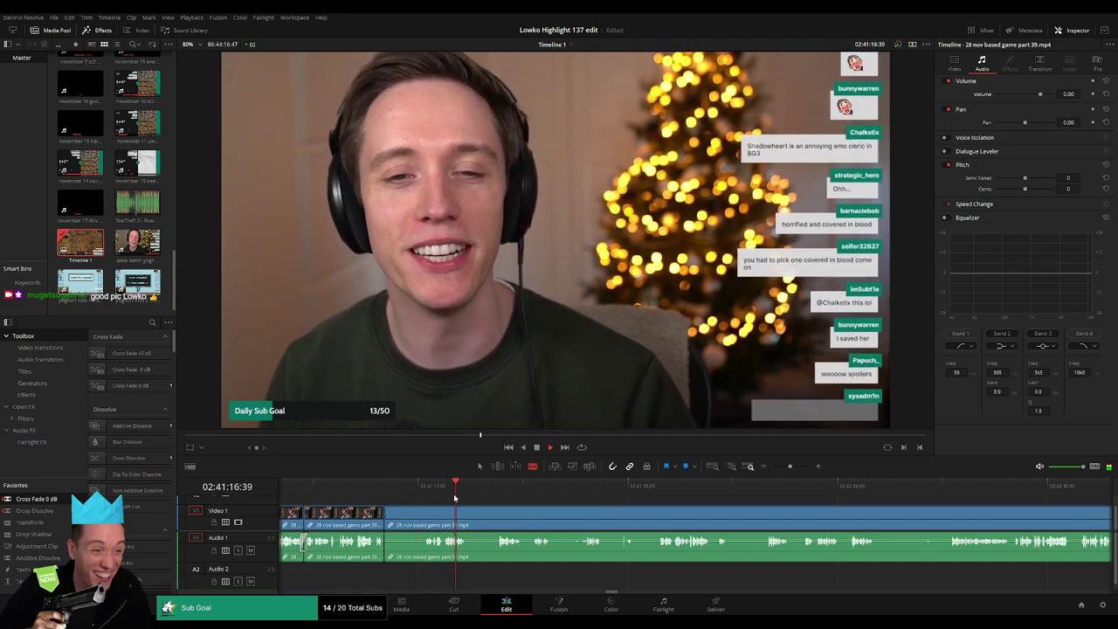
left_click_drag(425, 513, 408, 517)
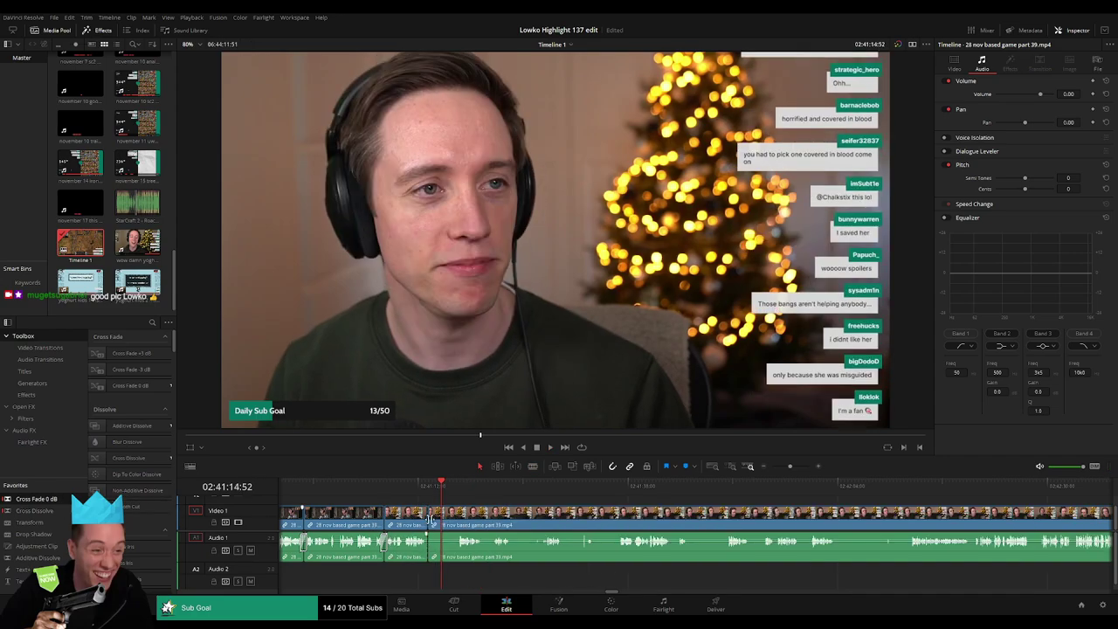
Step: Scrub ahead through the webcam footage, split at a pause and ripple-delete it
left_click(455, 487)
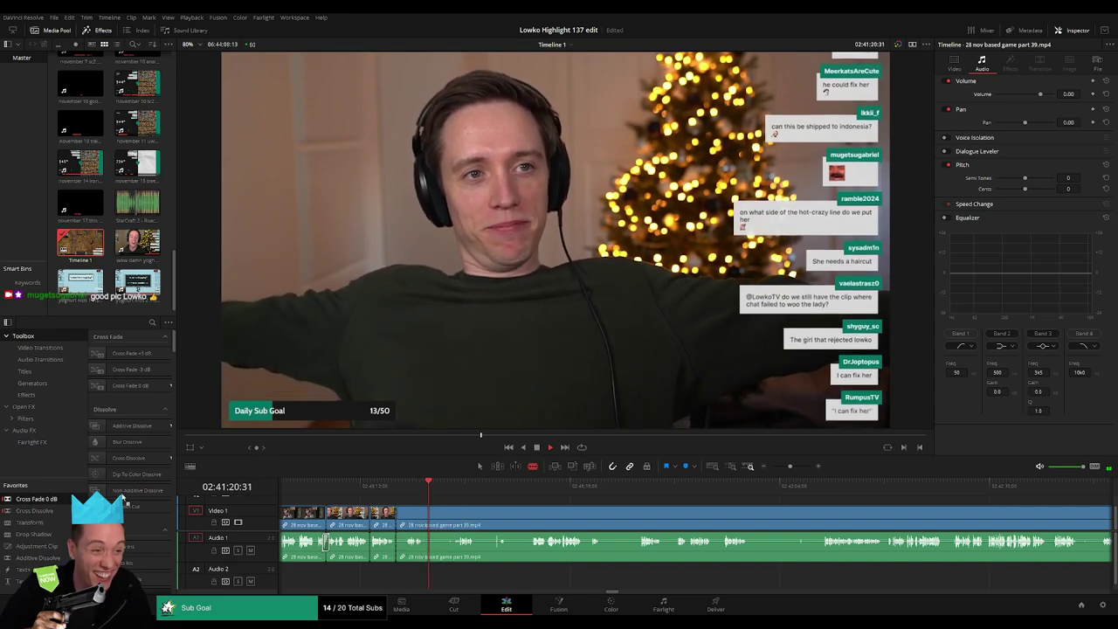
left_click(454, 487)
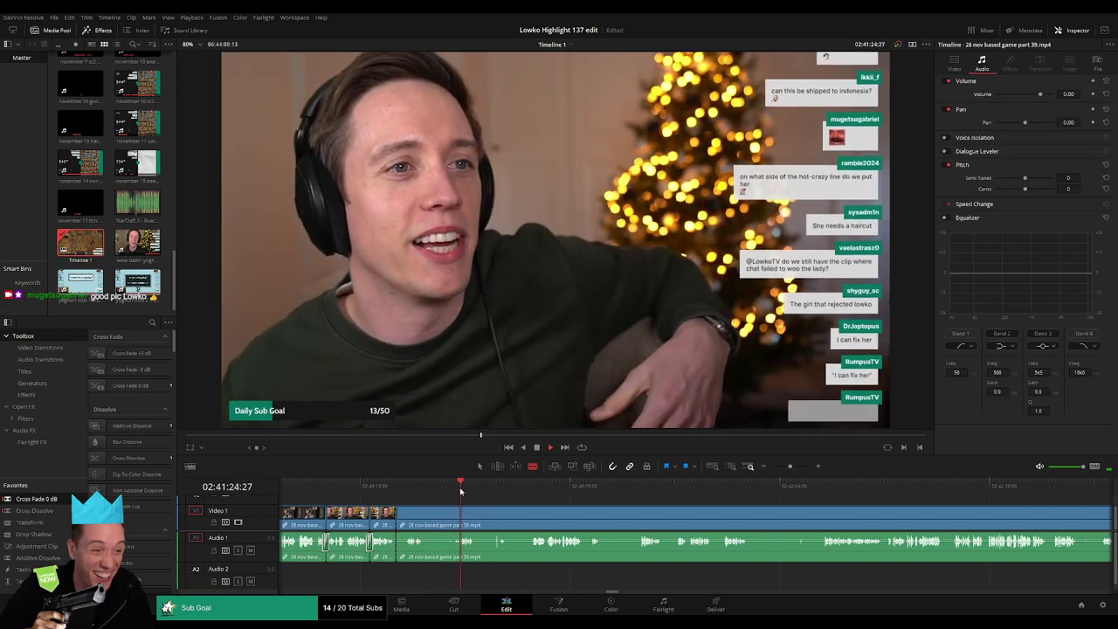
left_click_drag(474, 492, 536, 494)
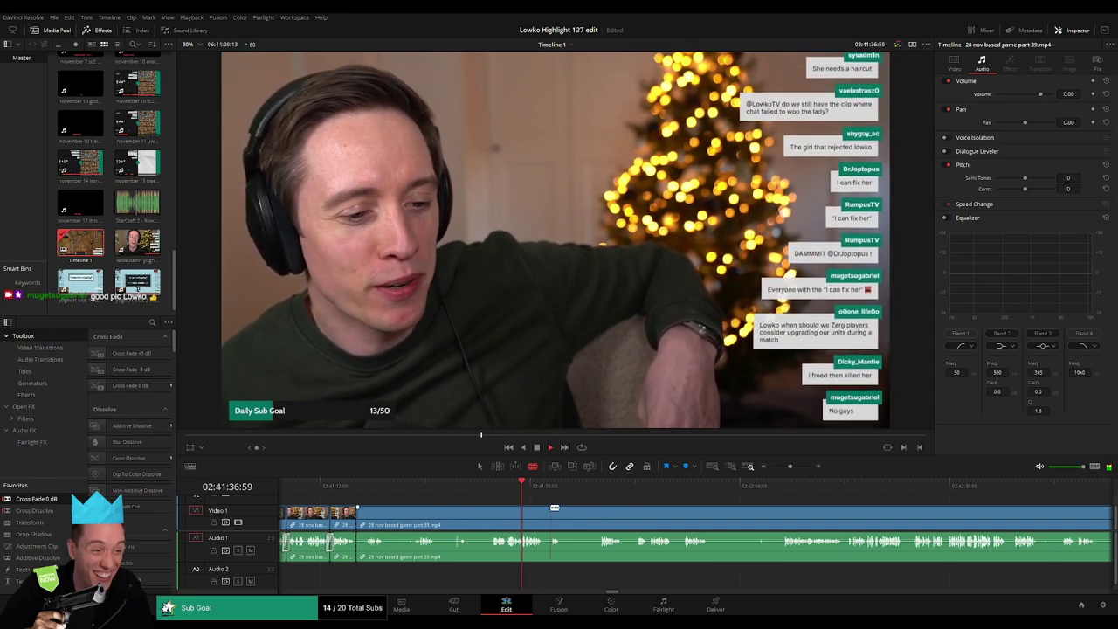
left_click(494, 515)
key("a")
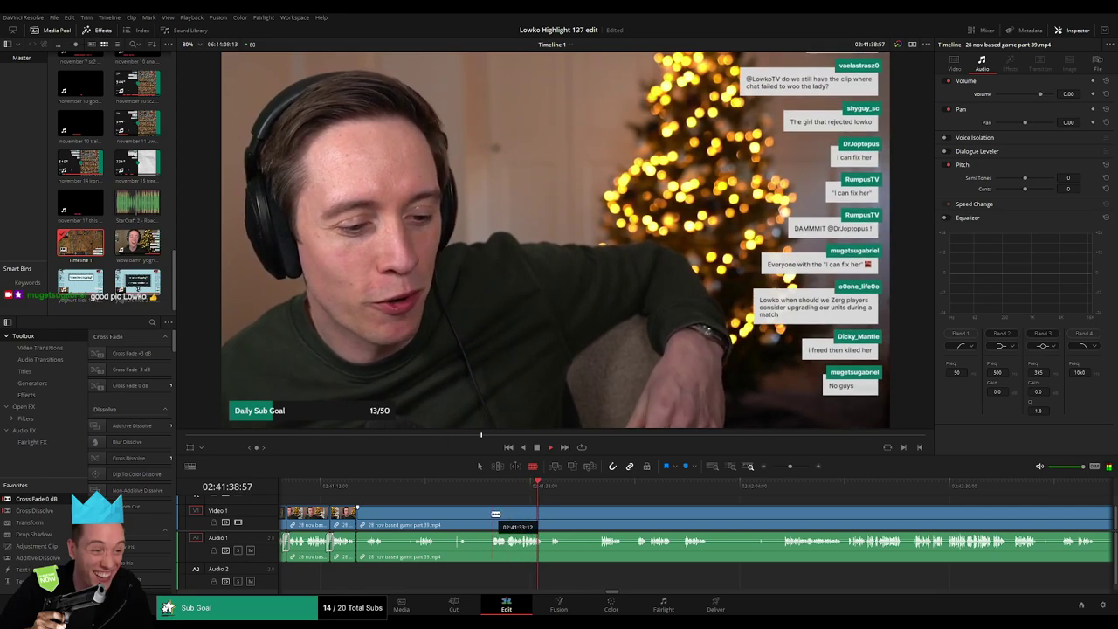
left_click(474, 518)
key("Delete")
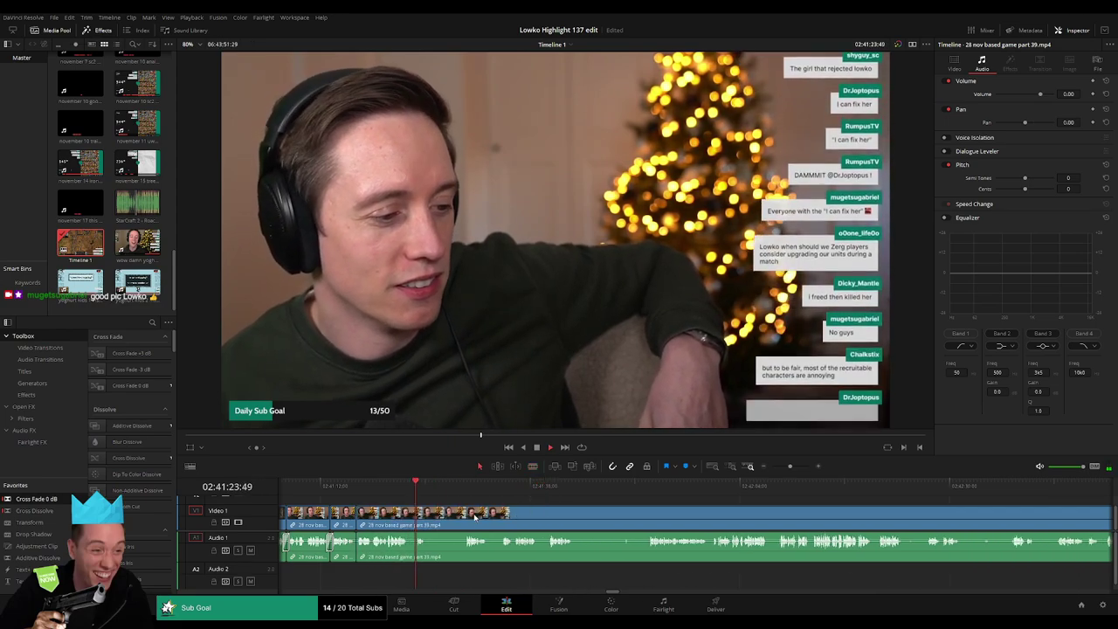
Step: Blade the chat clip around the next pause and ripple-delete it
key("b")
left_click(427, 522)
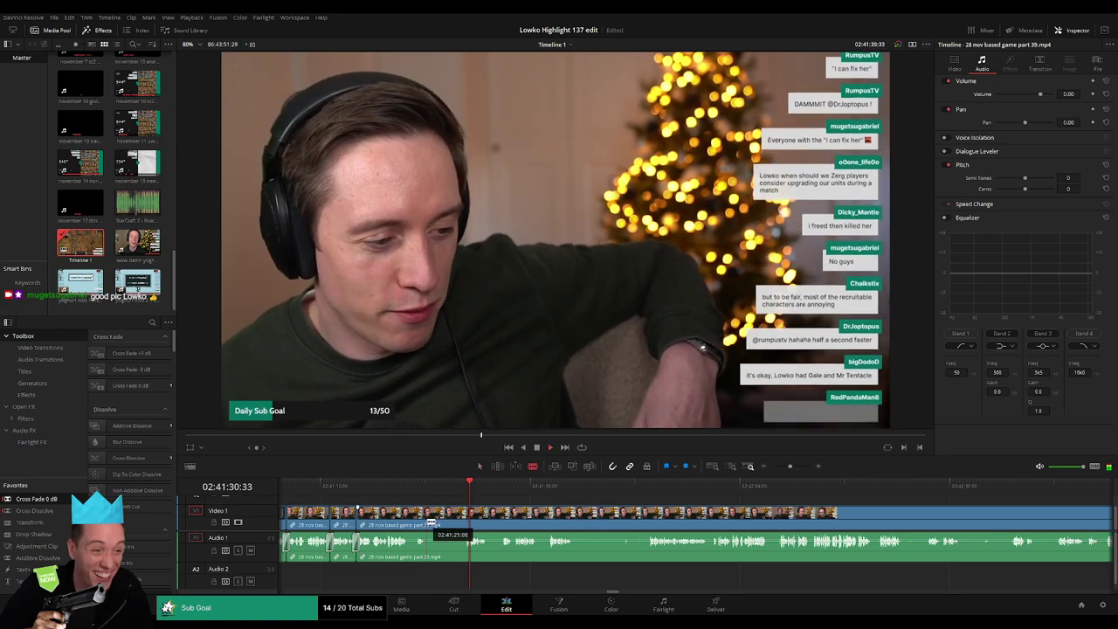
left_click(411, 523)
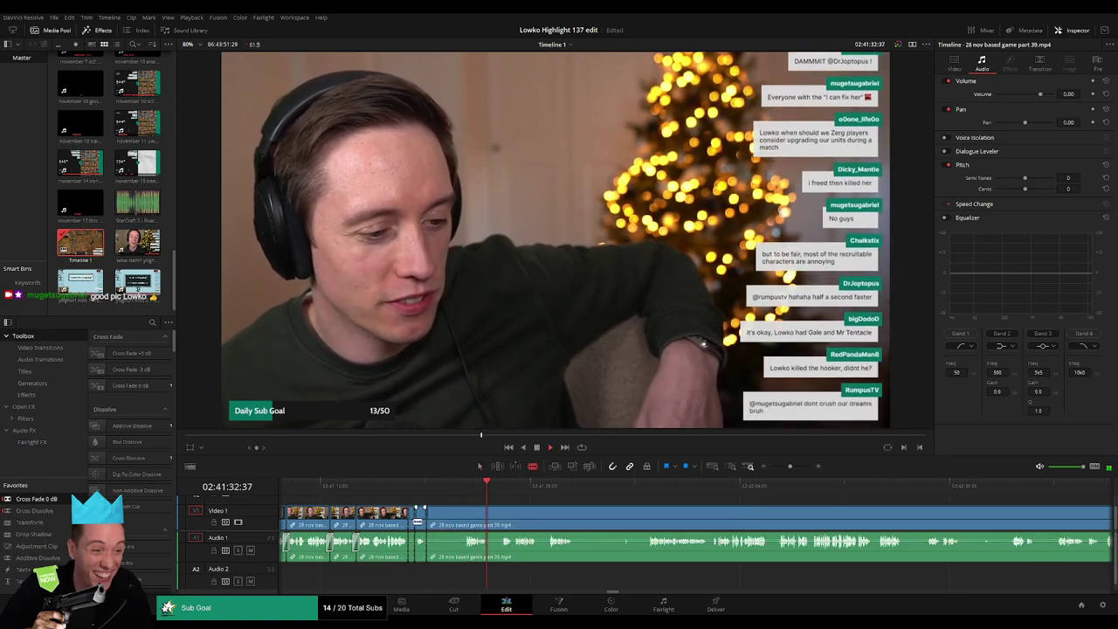
left_click(418, 522)
key("Delete")
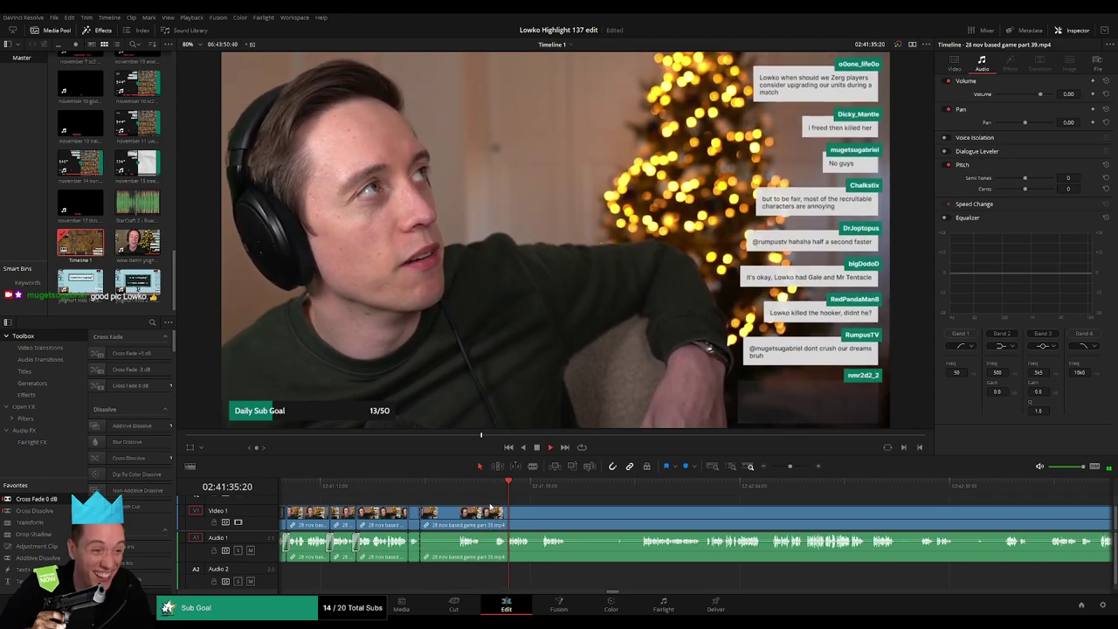
Step: Cut at the current moment and ripple-delete that segment plus two short leftover pieces
key("b")
left_click(460, 522)
key("a")
left_click(453, 522)
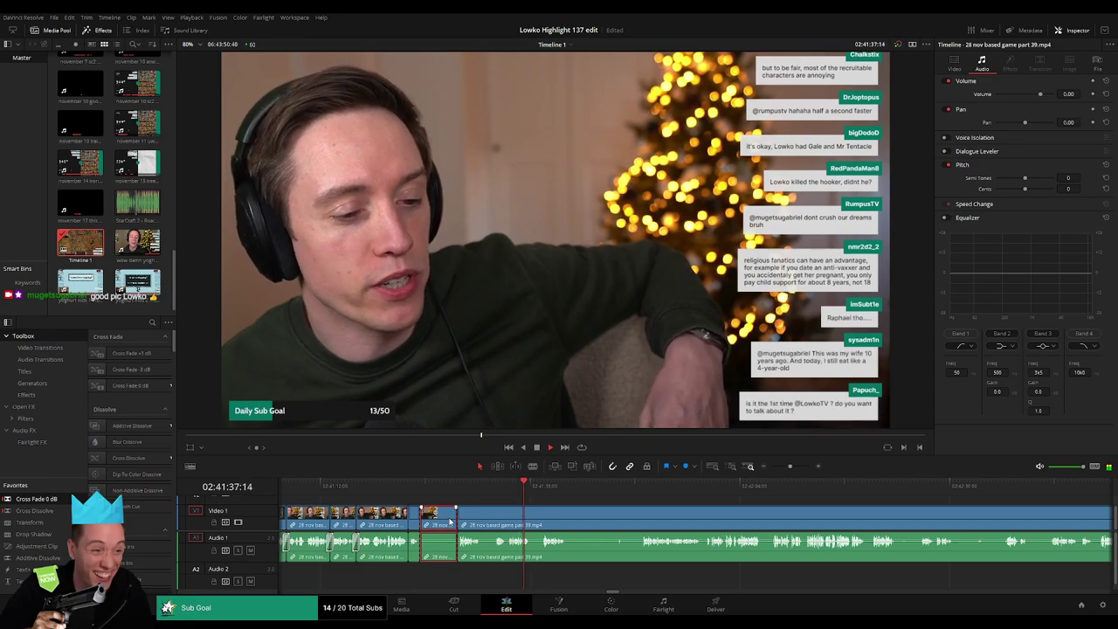
key("Delete")
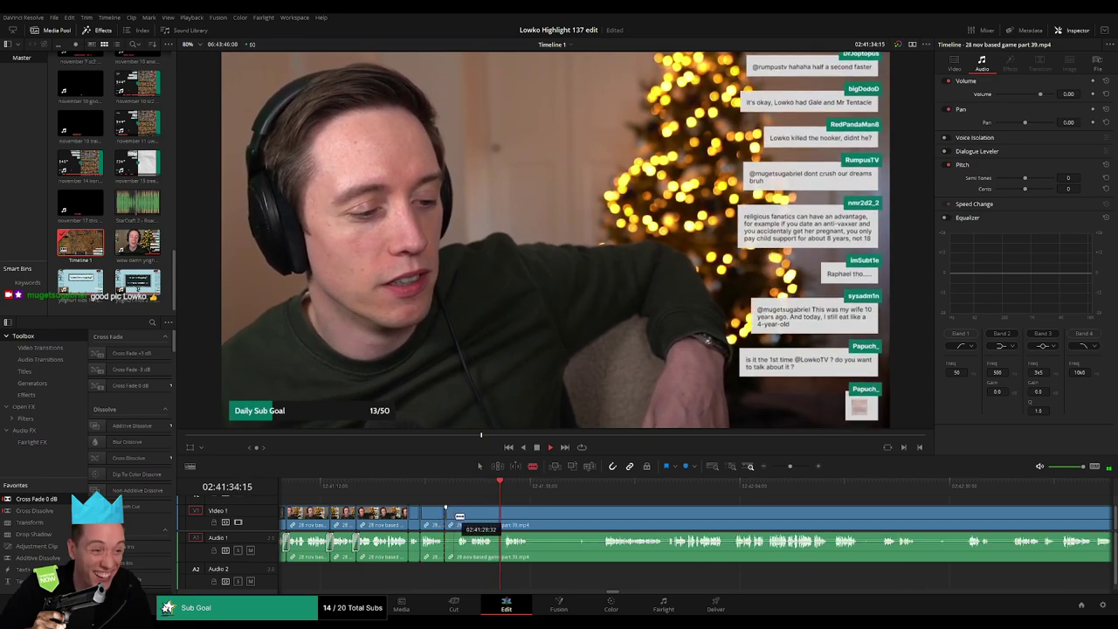
left_click(450, 519)
key("Delete")
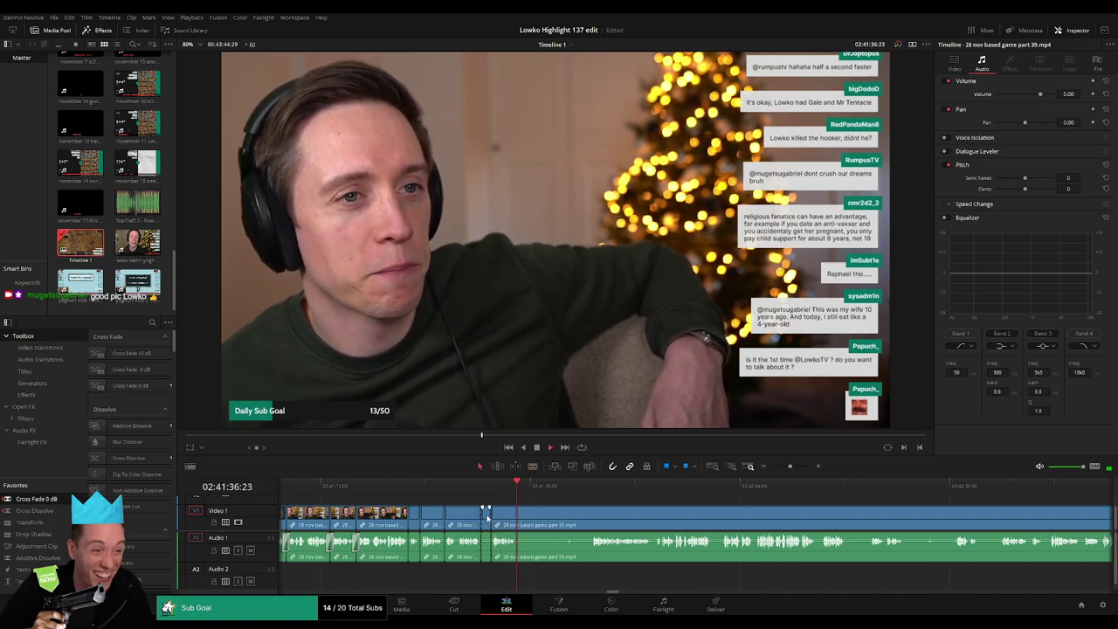
key("Delete")
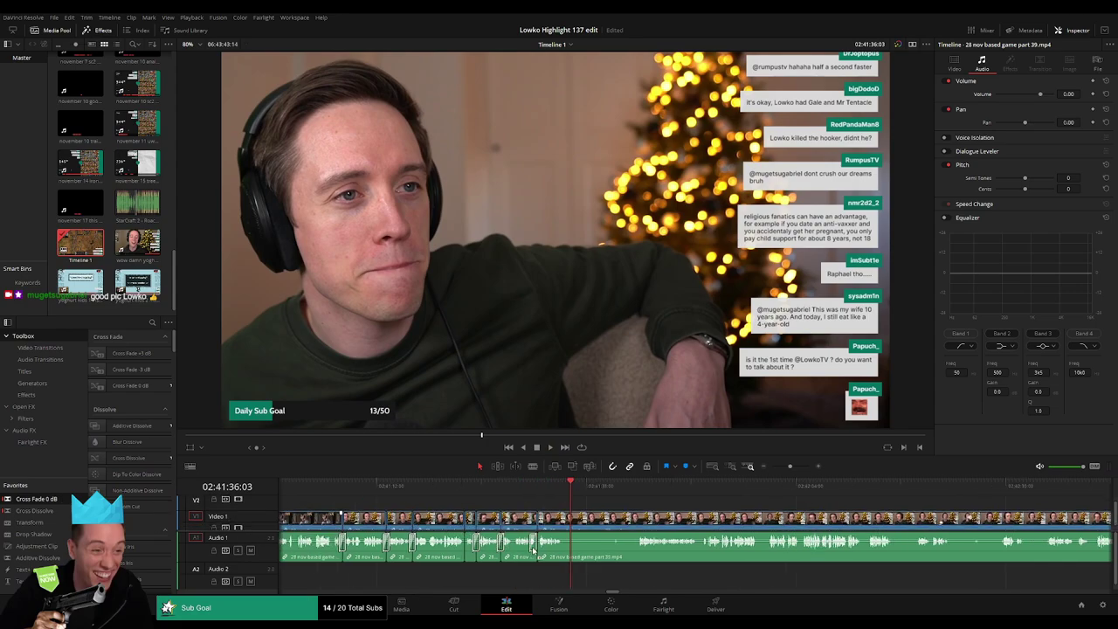
Step: Trim the silence off the following clip's start and close the gap
left_click(640, 486)
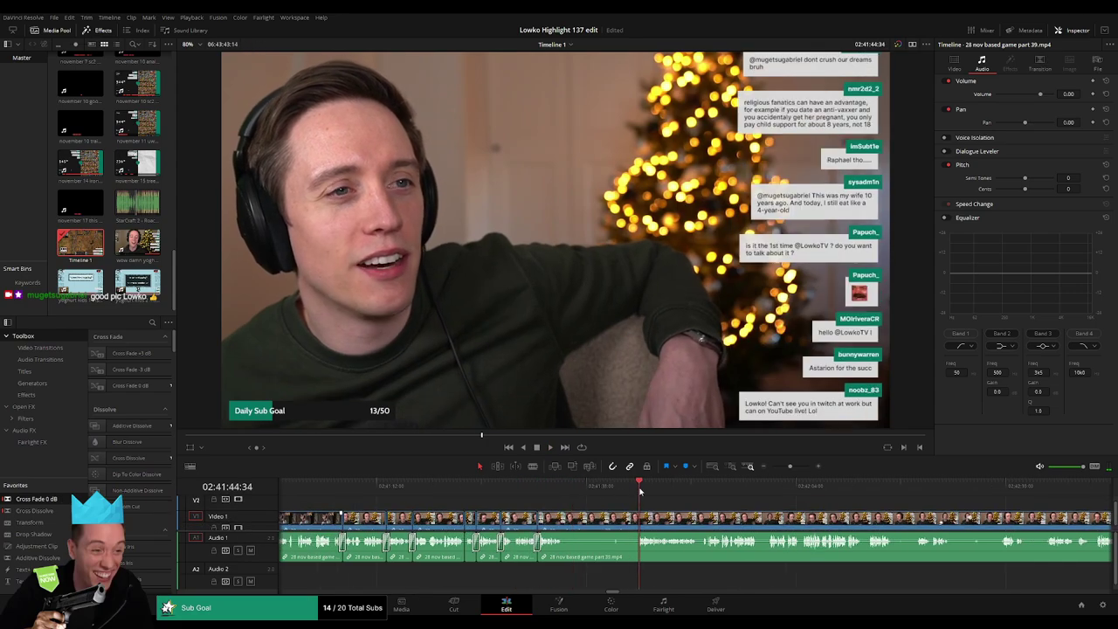
left_click_drag(578, 520, 592, 523)
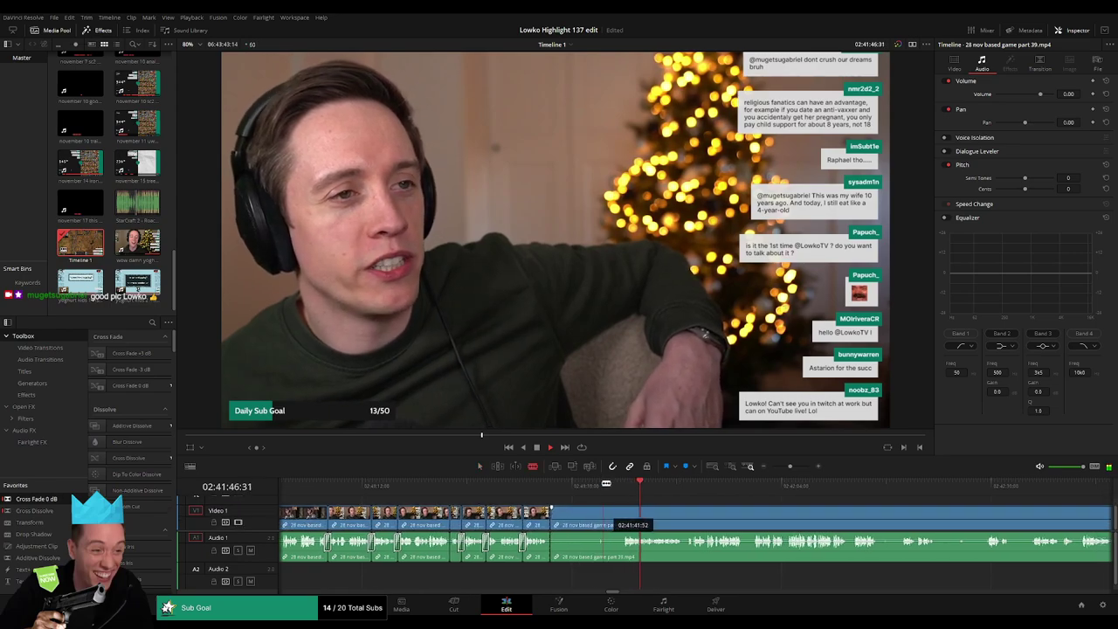
left_click_drag(592, 523, 520, 508)
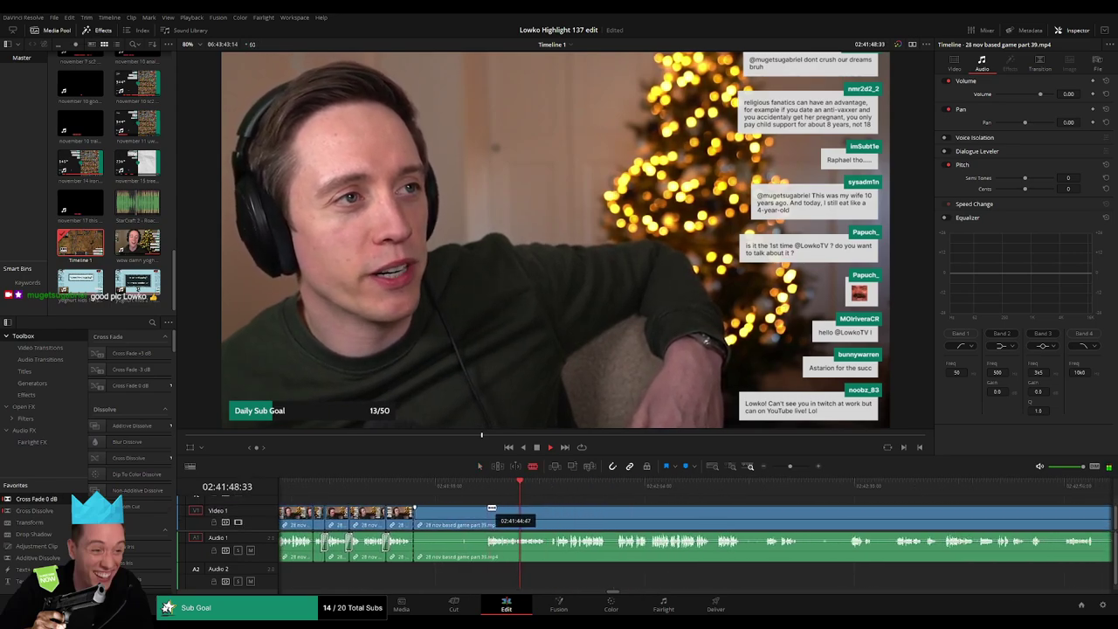
key("Delete")
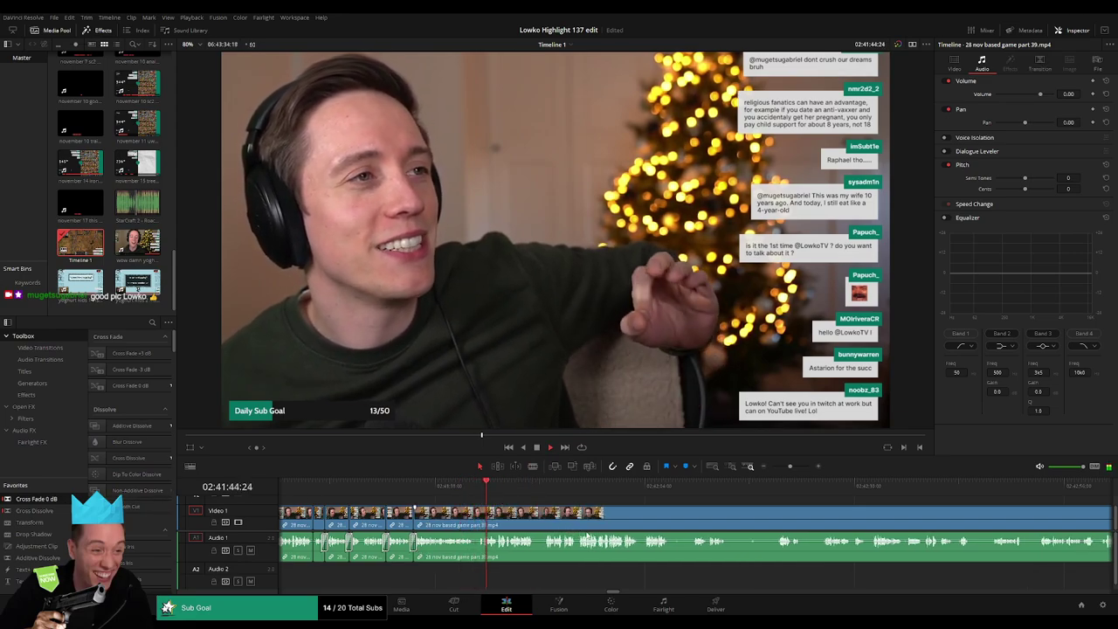
Step: Make two more cuts further along the webcam chat, playing back to review the edit
scroll(445, 529, "right", 3)
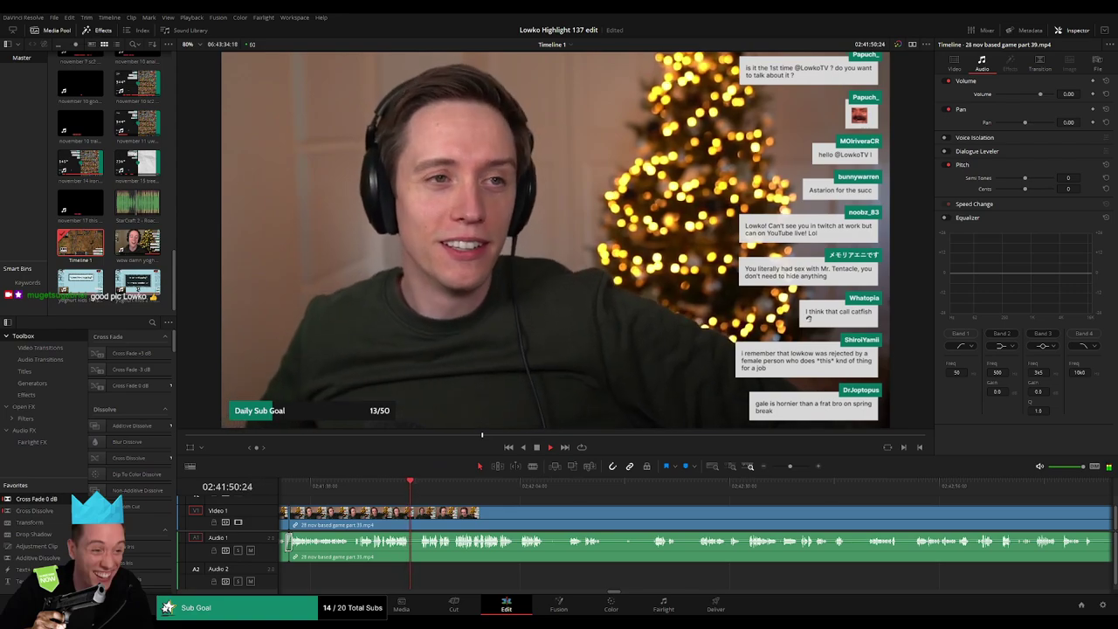
left_click(422, 512)
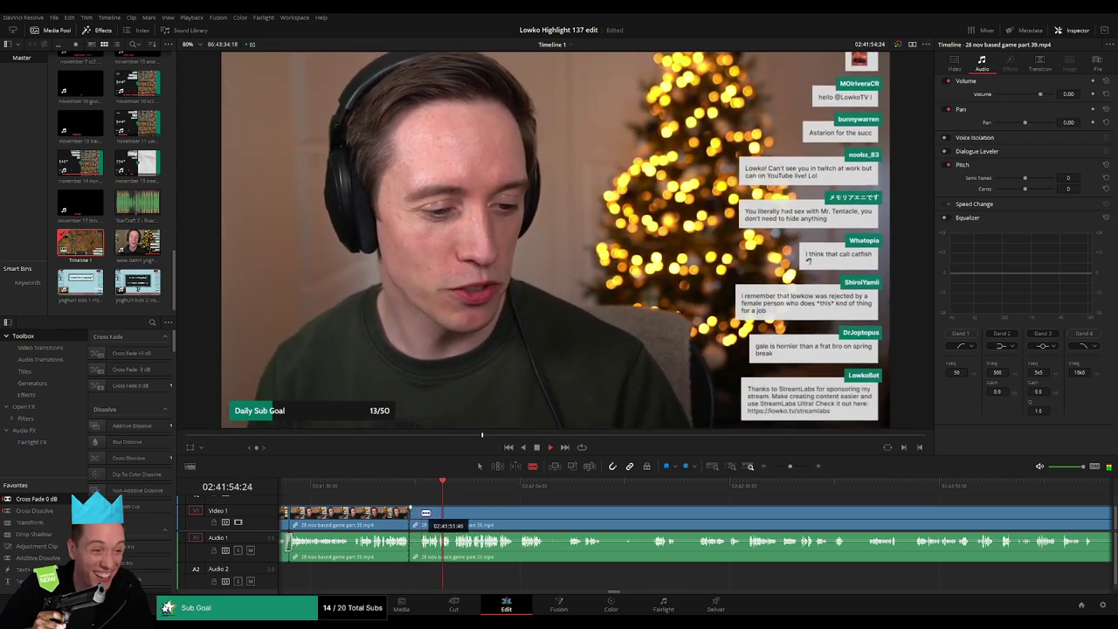
key("a")
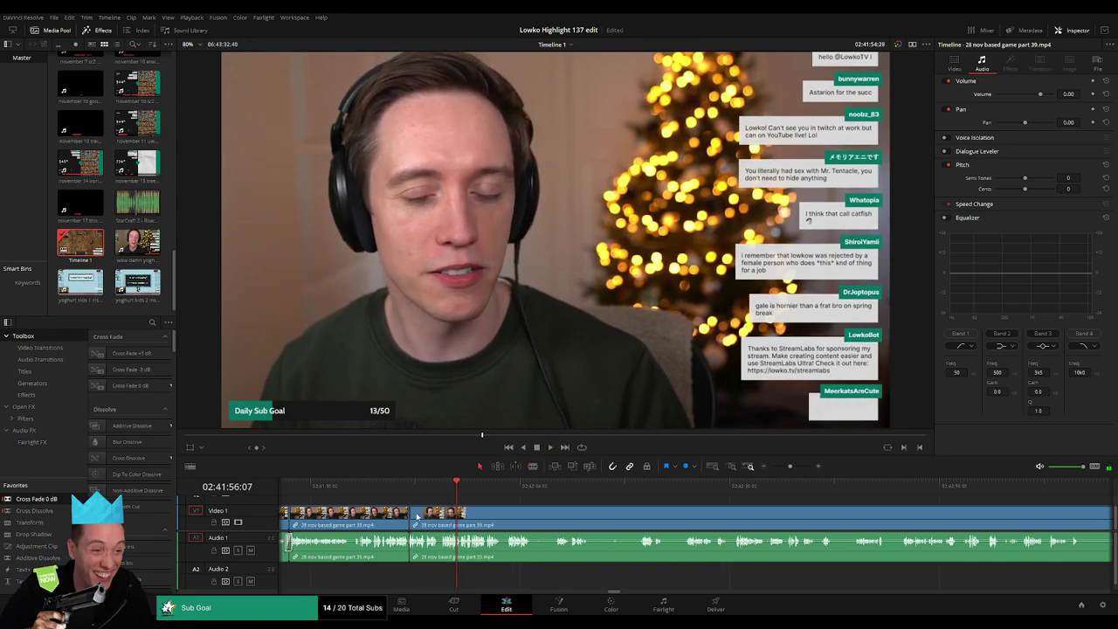
key("space")
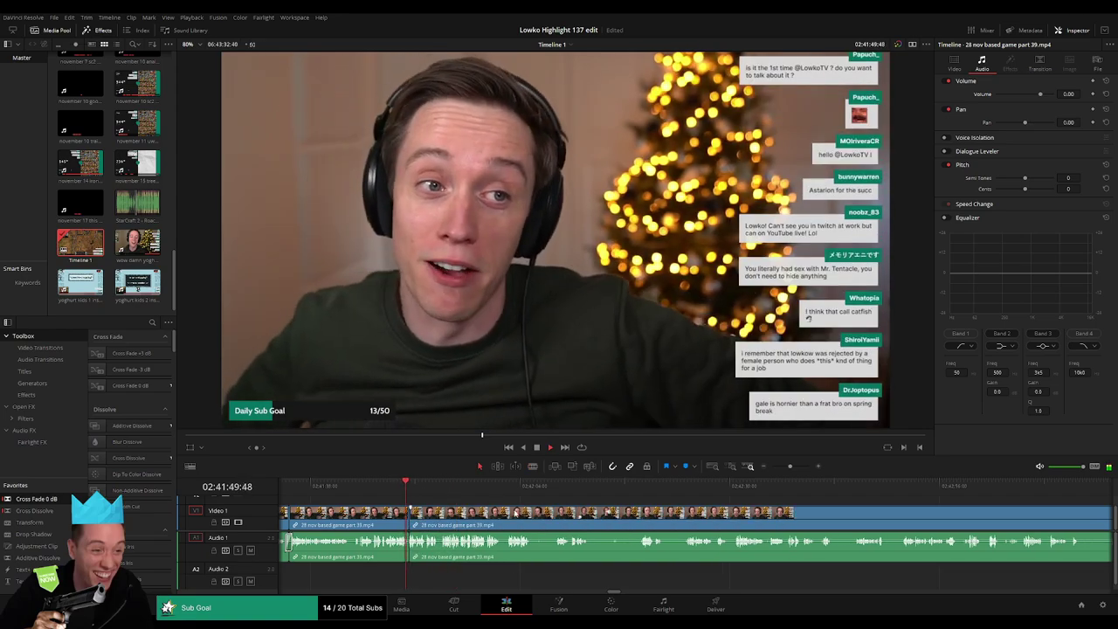
scroll(478, 519, "right", 2)
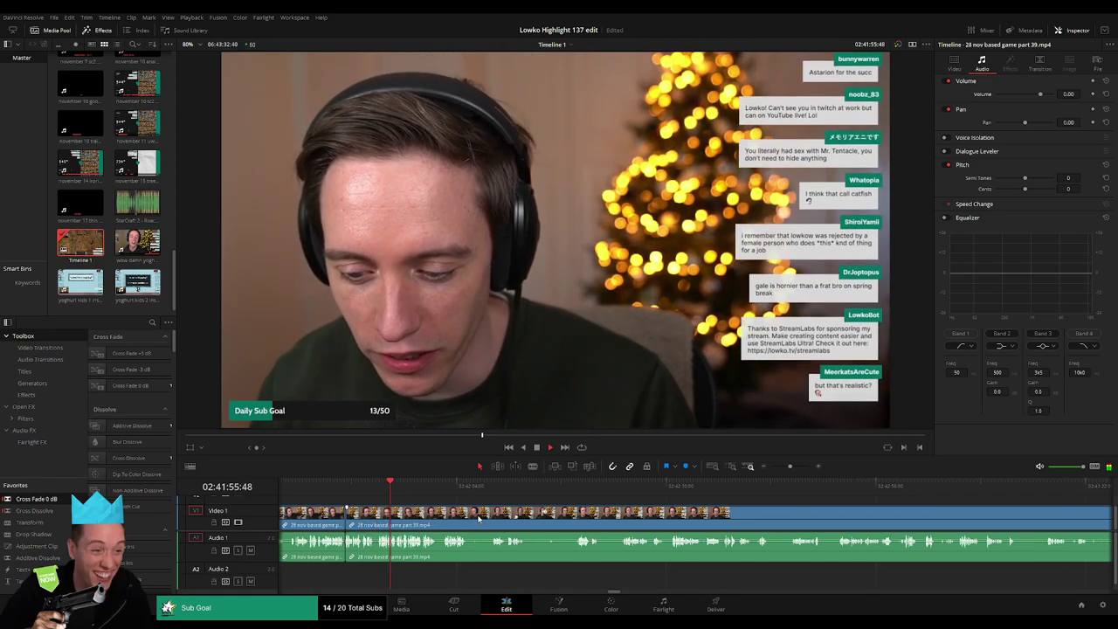
key("b")
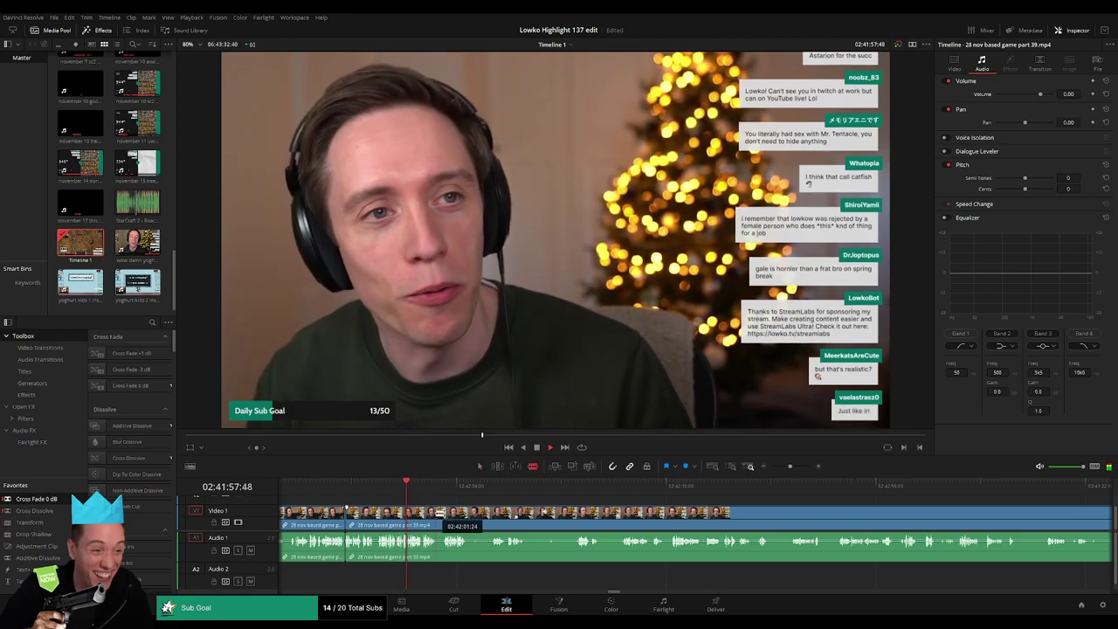
left_click(440, 517)
key("a")
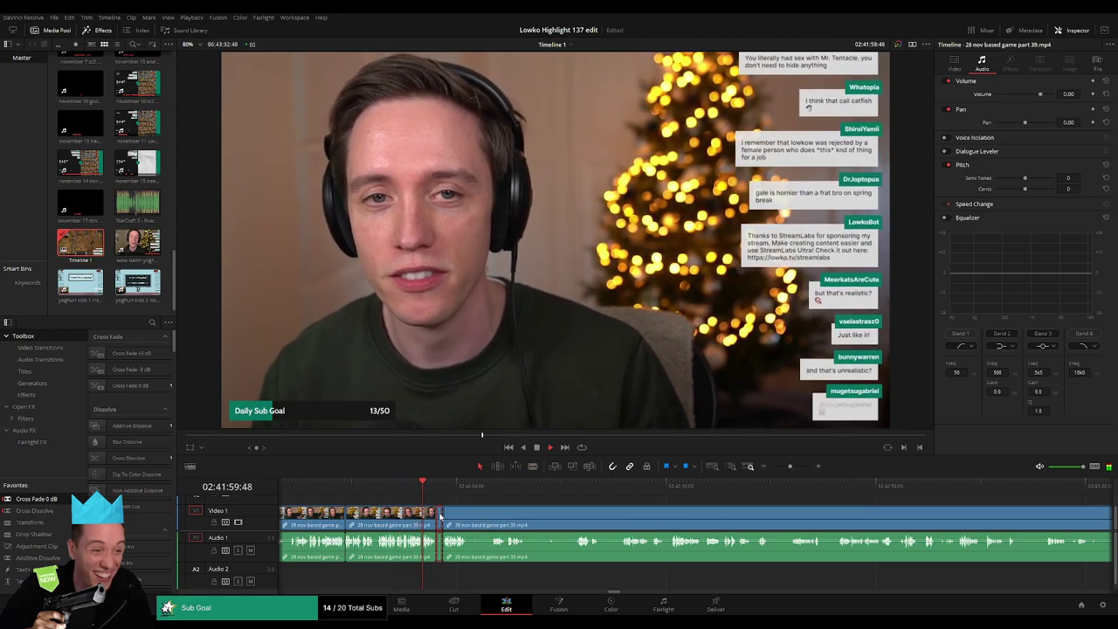
left_click(440, 515)
scroll(376, 515, "right", 2)
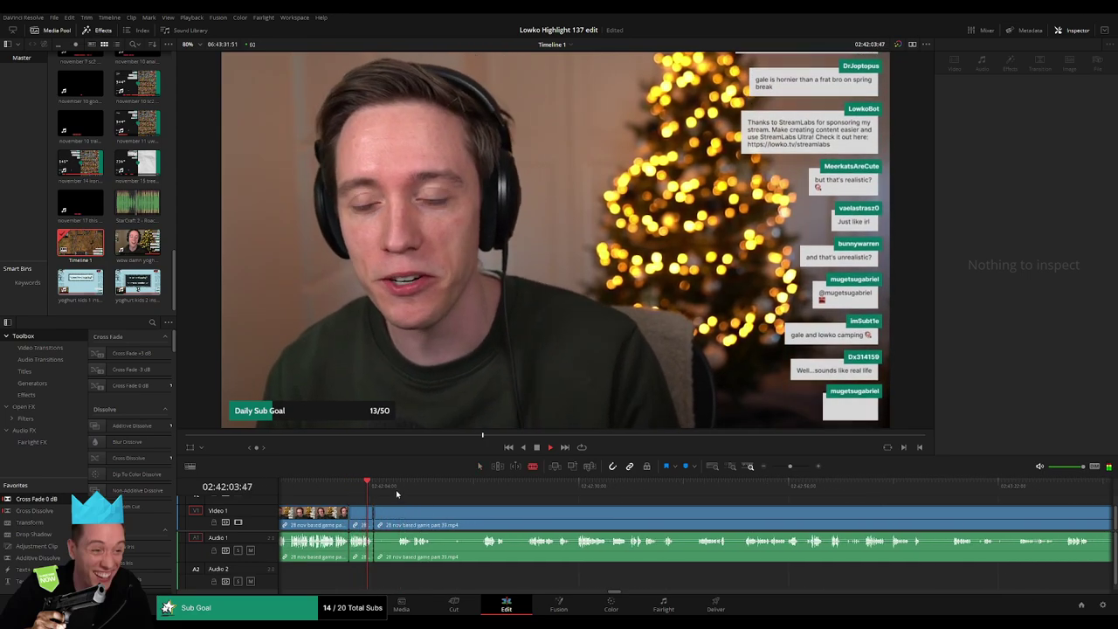
Step: Split the chat clip at both ends of a pause and ripple-delete the pause
key("b")
key("ctrl+b")
left_click(400, 513)
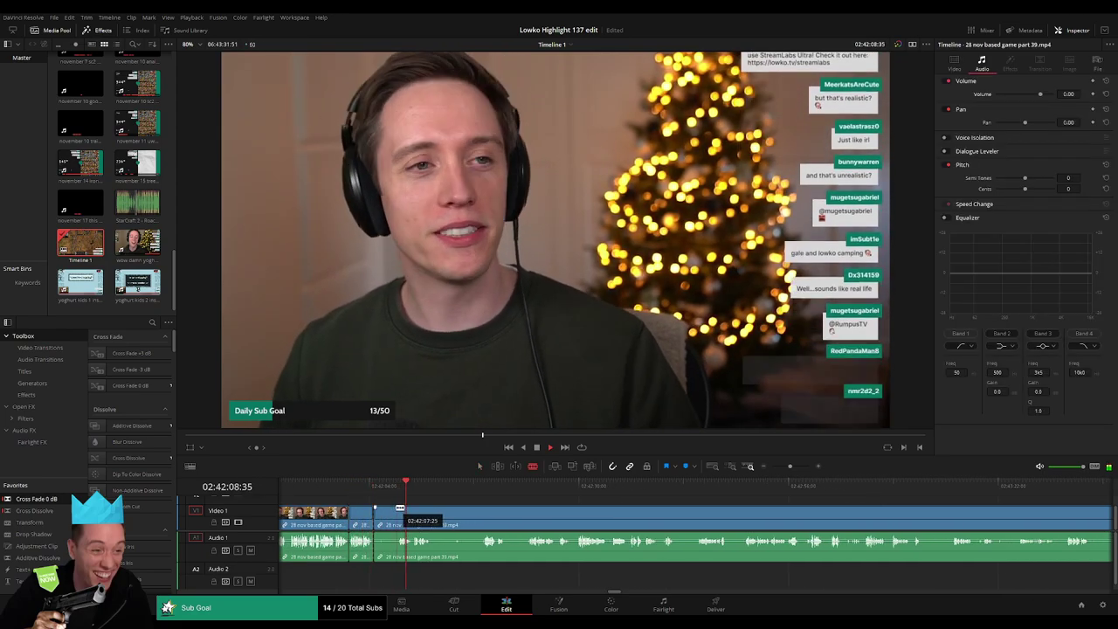
left_click(398, 511)
key("a")
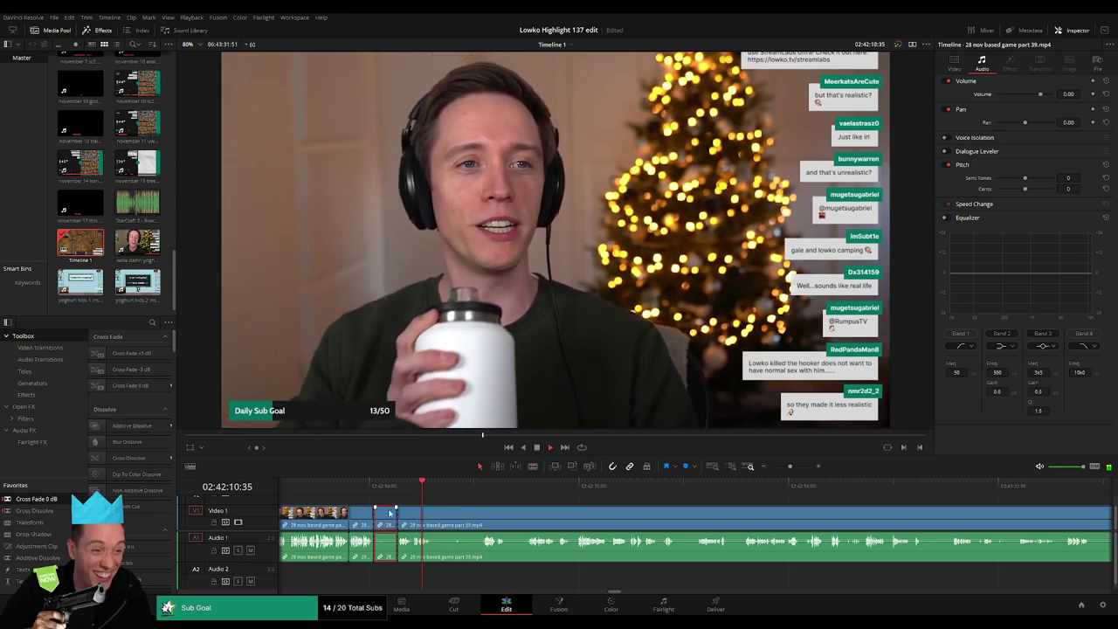
left_click(390, 513)
key("Delete")
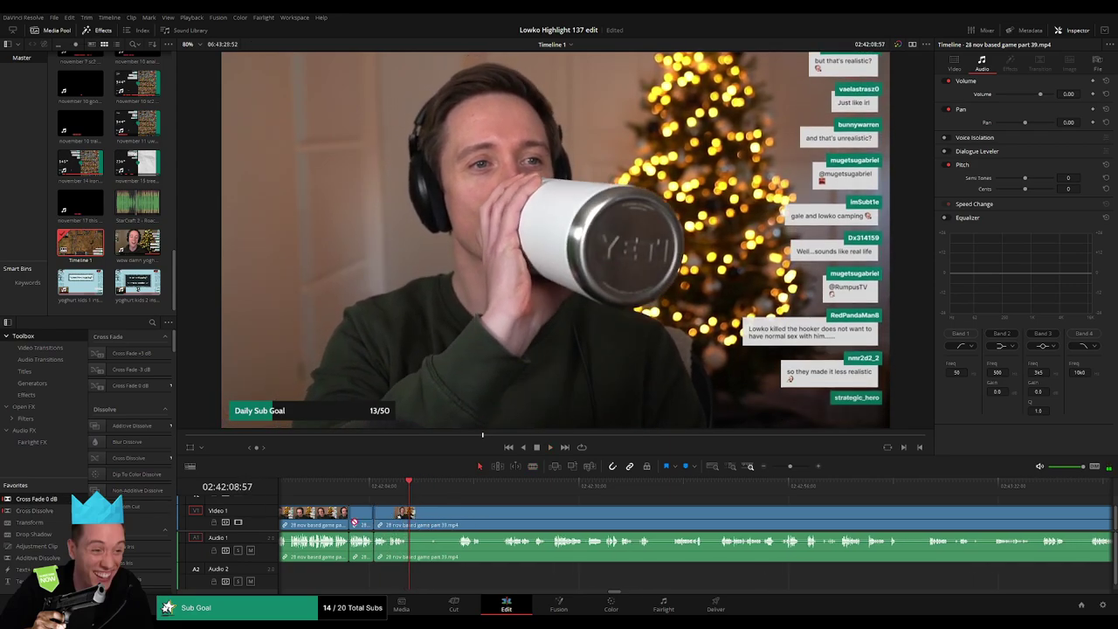
Step: Cut at the next pause, pull the cut back to where silence starts, and delete the silent piece
key("b")
left_click(409, 524)
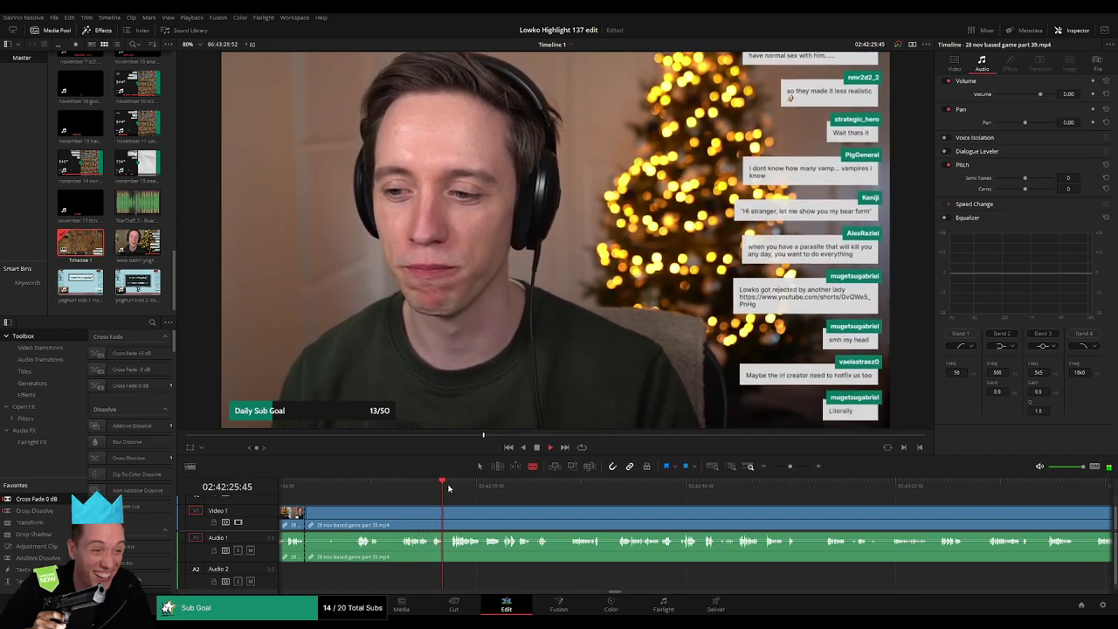
key("ctrl+b")
left_click_drag(445, 513, 399, 513)
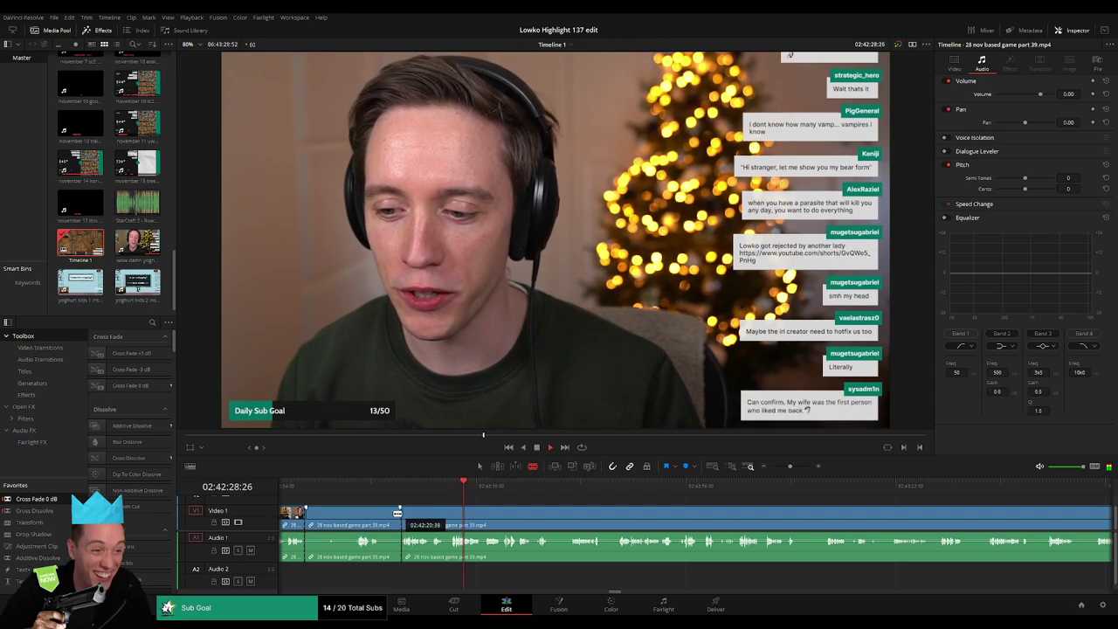
key("Delete")
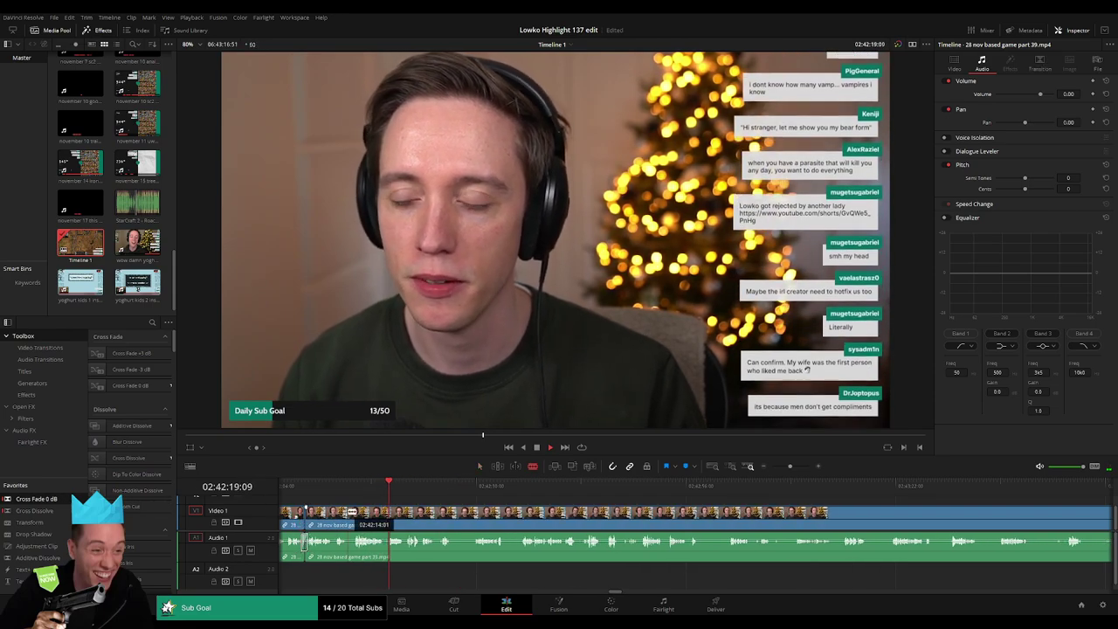
left_click_drag(390, 515, 349, 515)
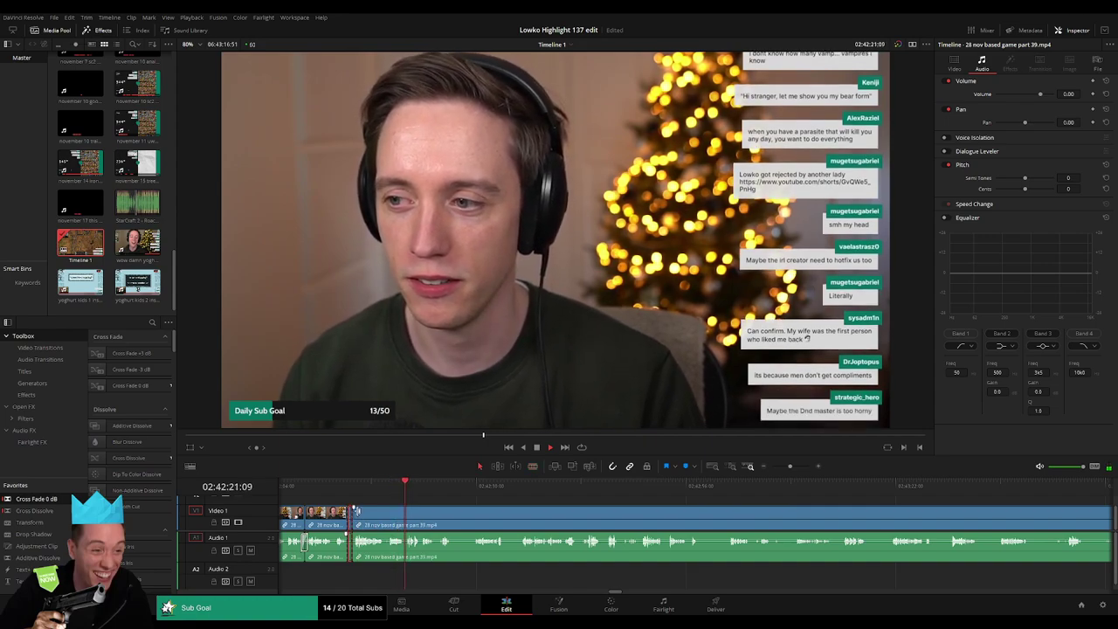
left_click(355, 520)
left_click(358, 516)
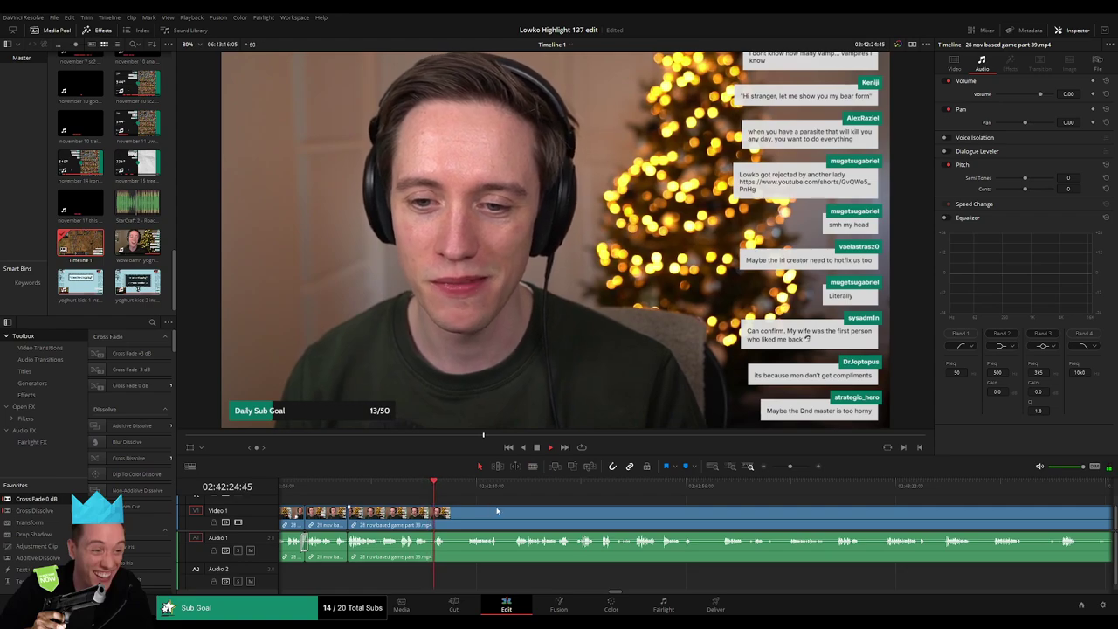
Step: Adjust the cut to the start of silence and trim another cut point to mark the next pause
scroll(403, 507, "right", 2)
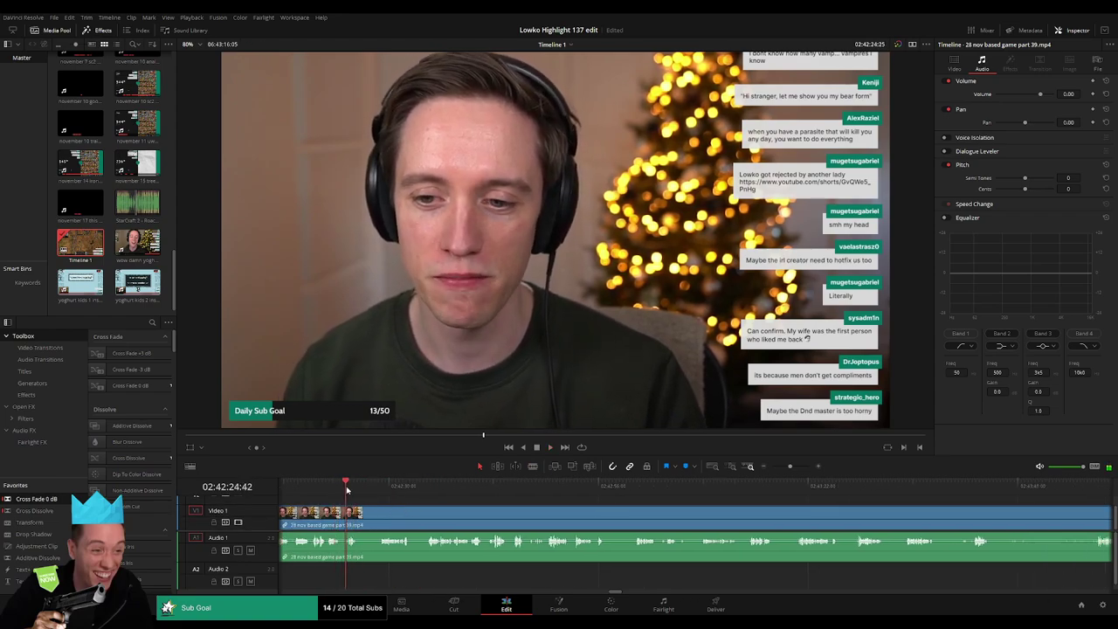
left_click_drag(347, 512, 349, 512)
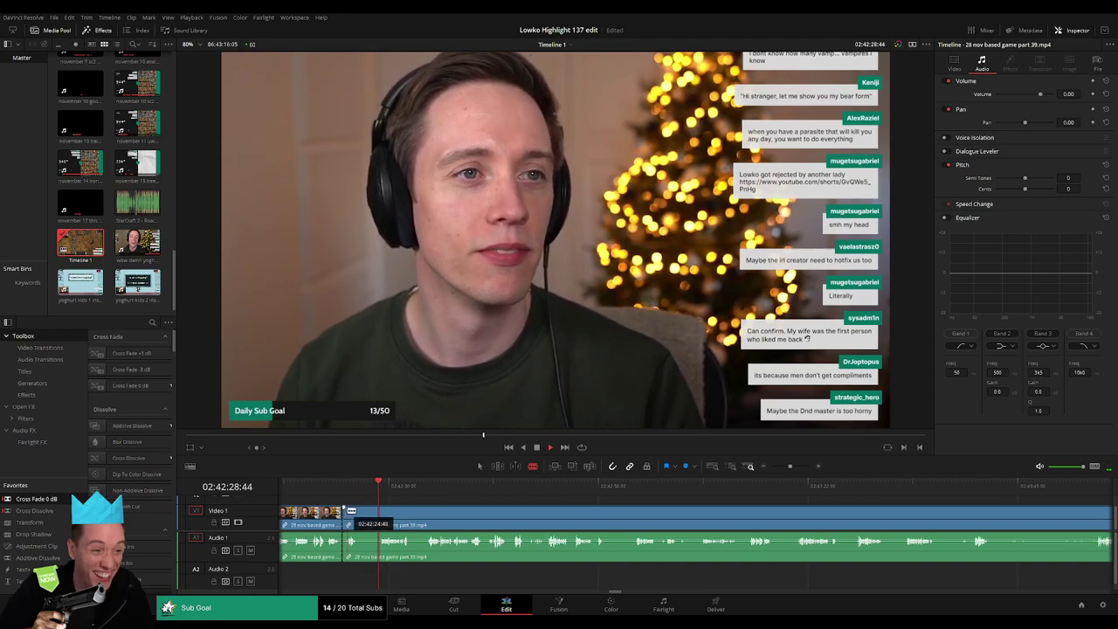
key("space")
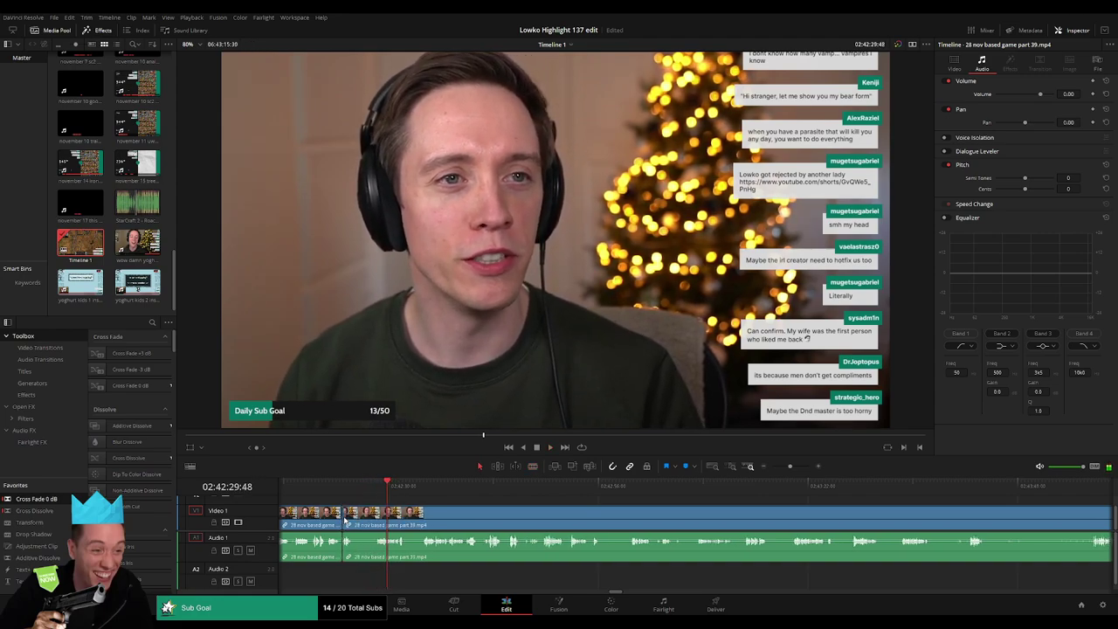
left_click(423, 494)
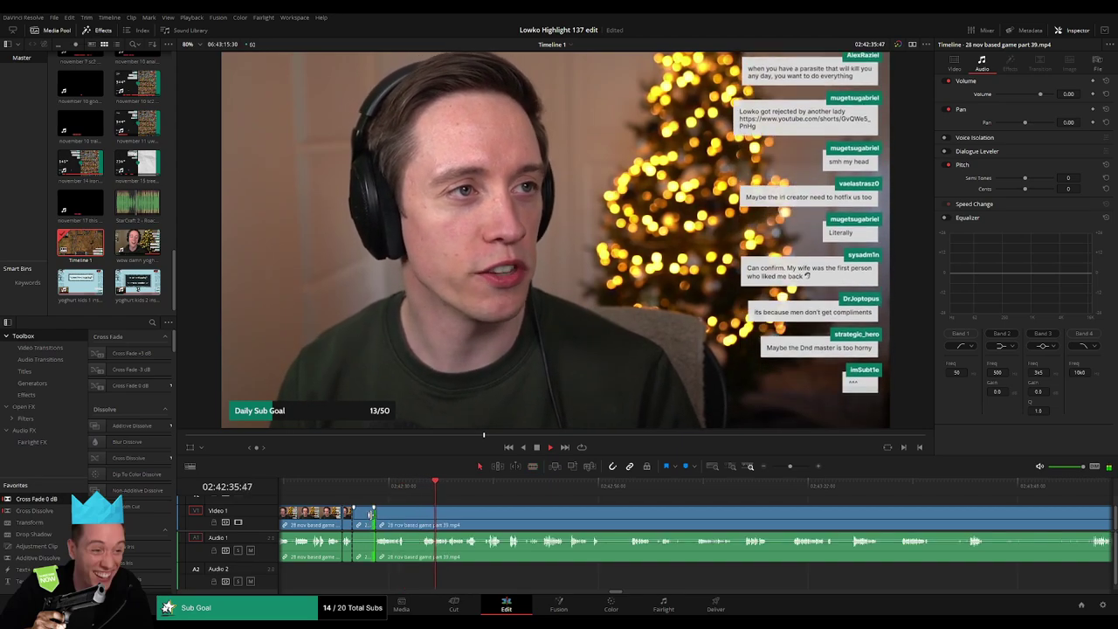
key("space")
key("space")
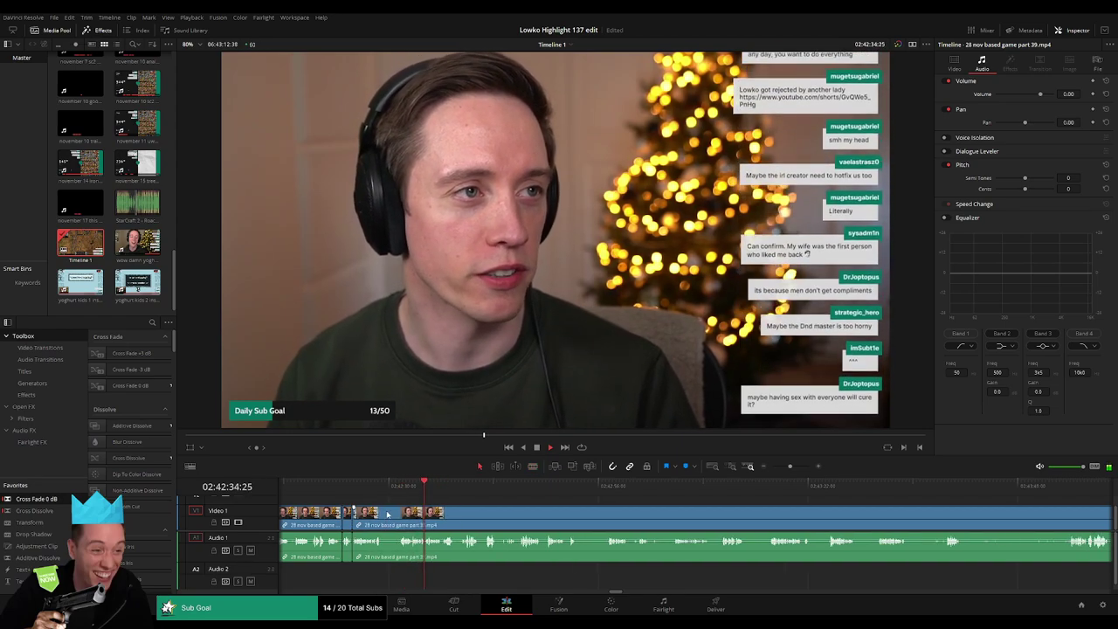
mouse_move(353, 517)
left_mouse_down()
mouse_move(401, 512)
mouse_move(390, 516)
left_mouse_up()
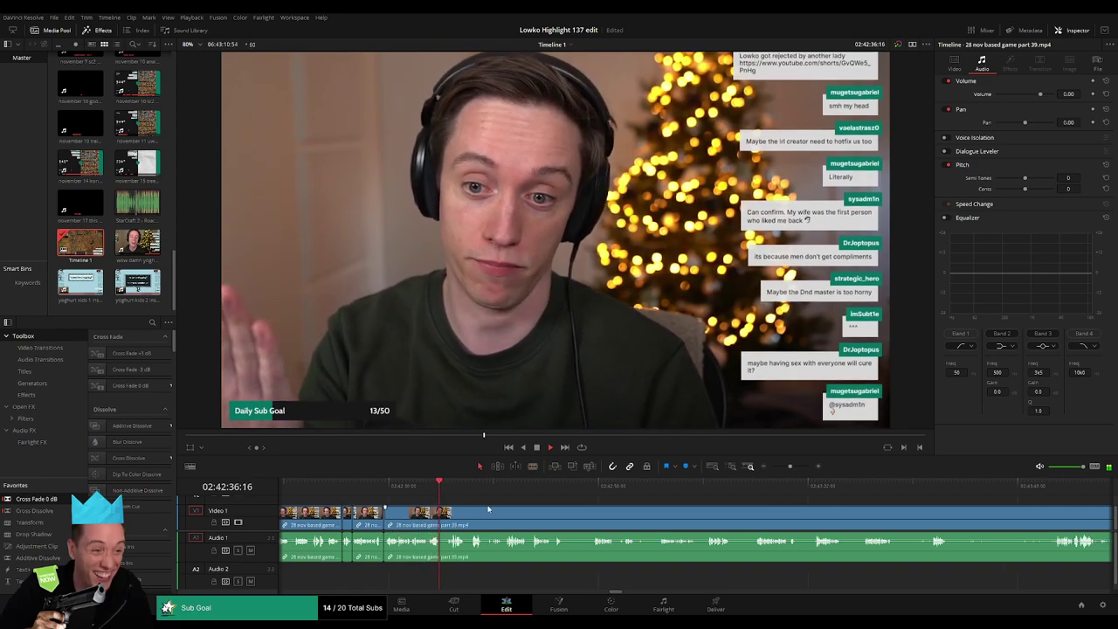
scroll(363, 504, "right", 3)
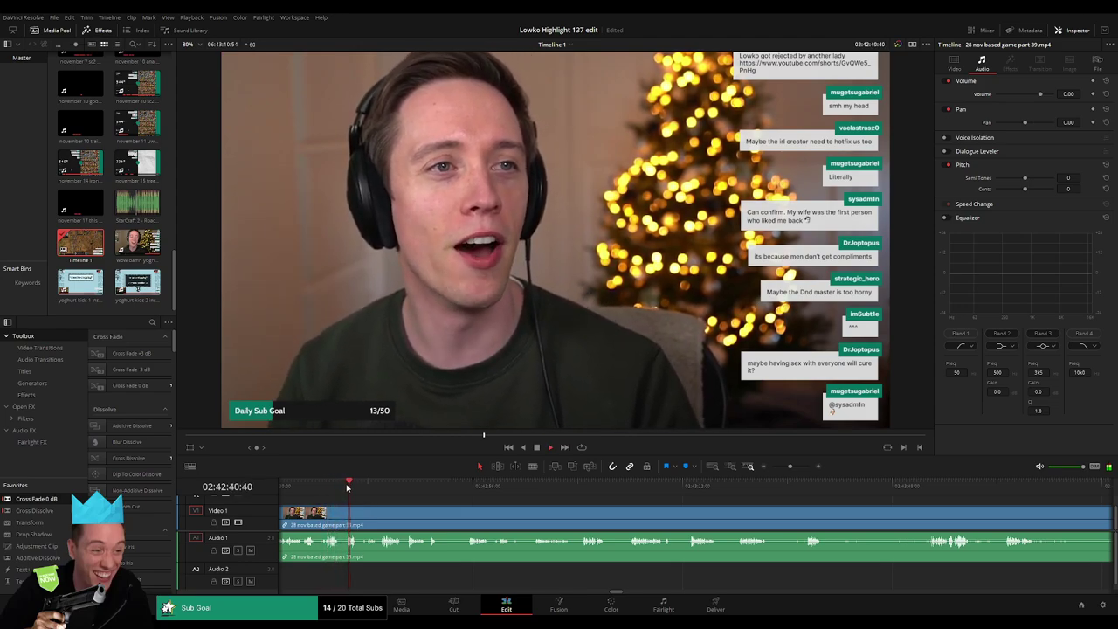
Step: Ripple-delete a dead-air piece, then trim the next cut back to the silence and delete it
left_click(411, 486)
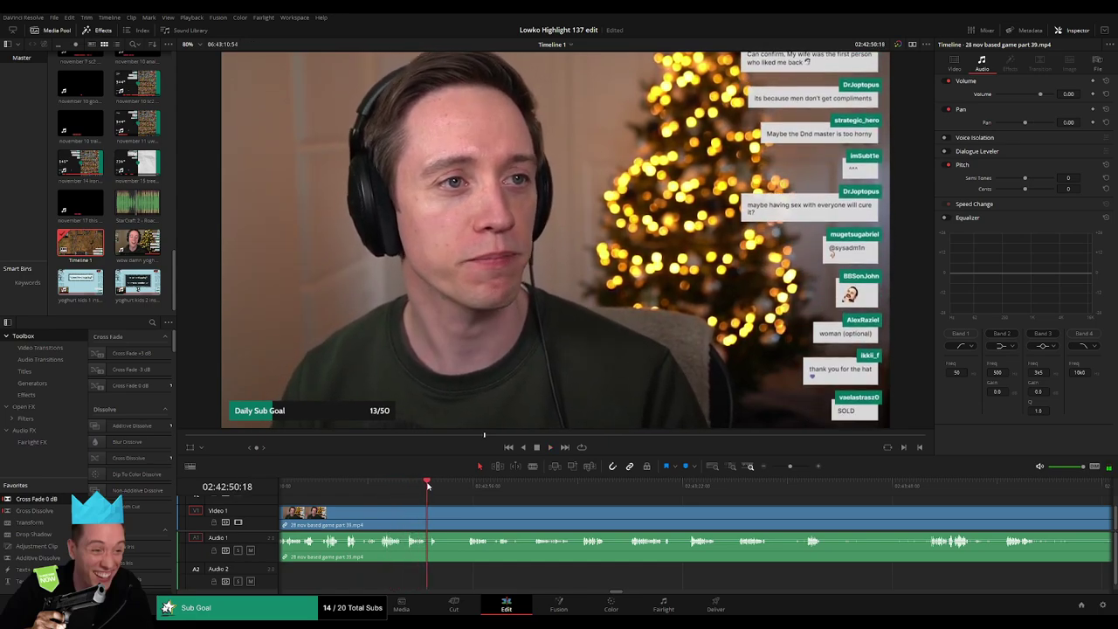
scroll(395, 511, "right", 2)
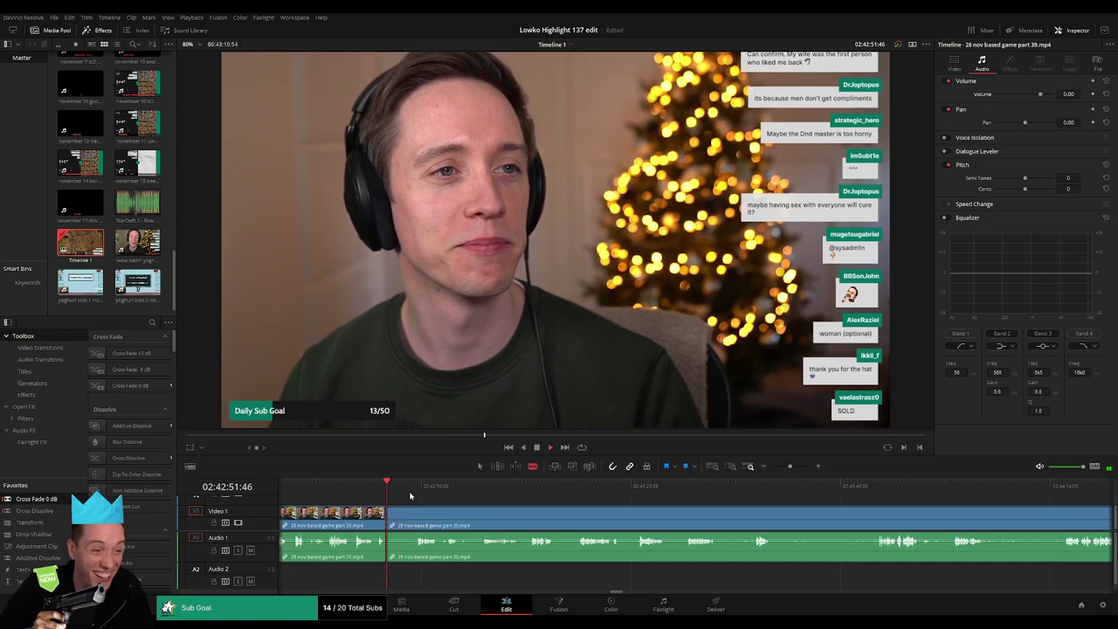
scroll(376, 511, "right", 2)
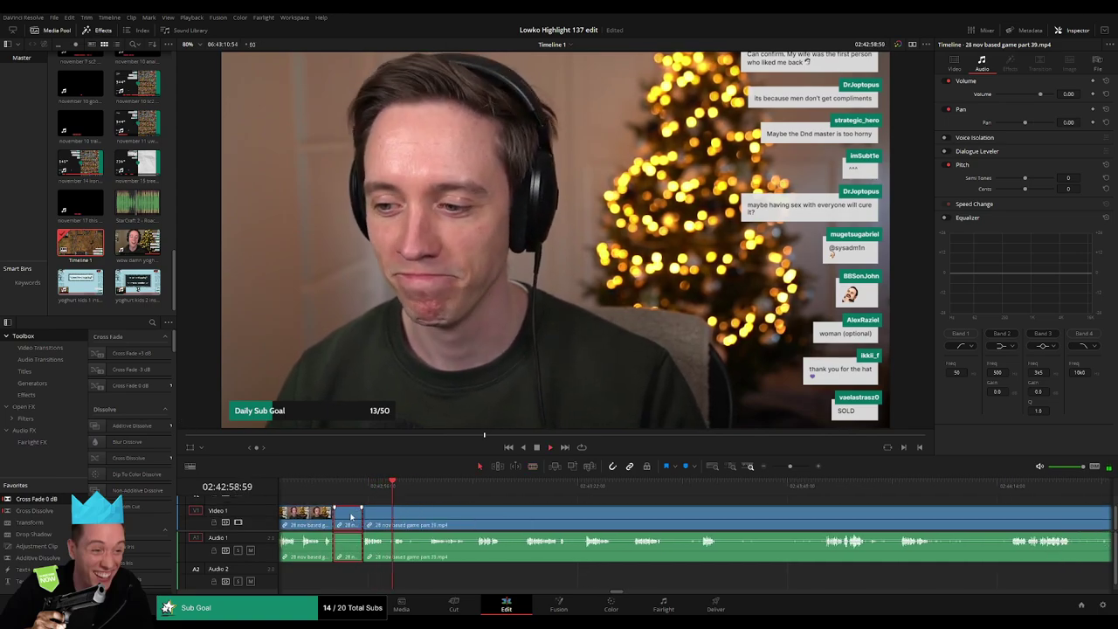
key("BackSpace")
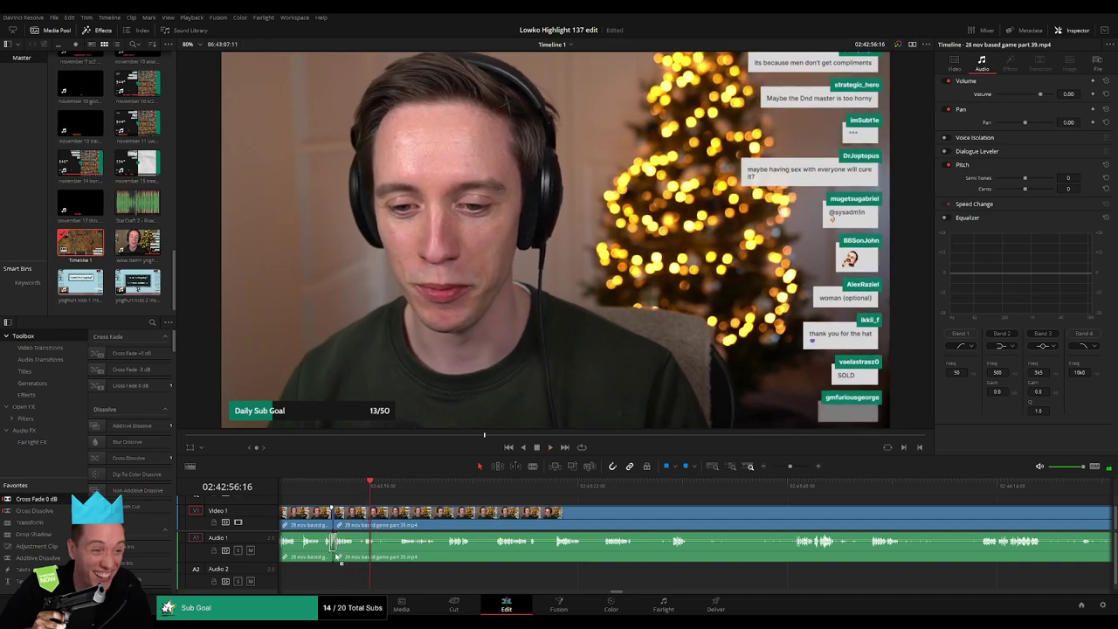
left_click(399, 491)
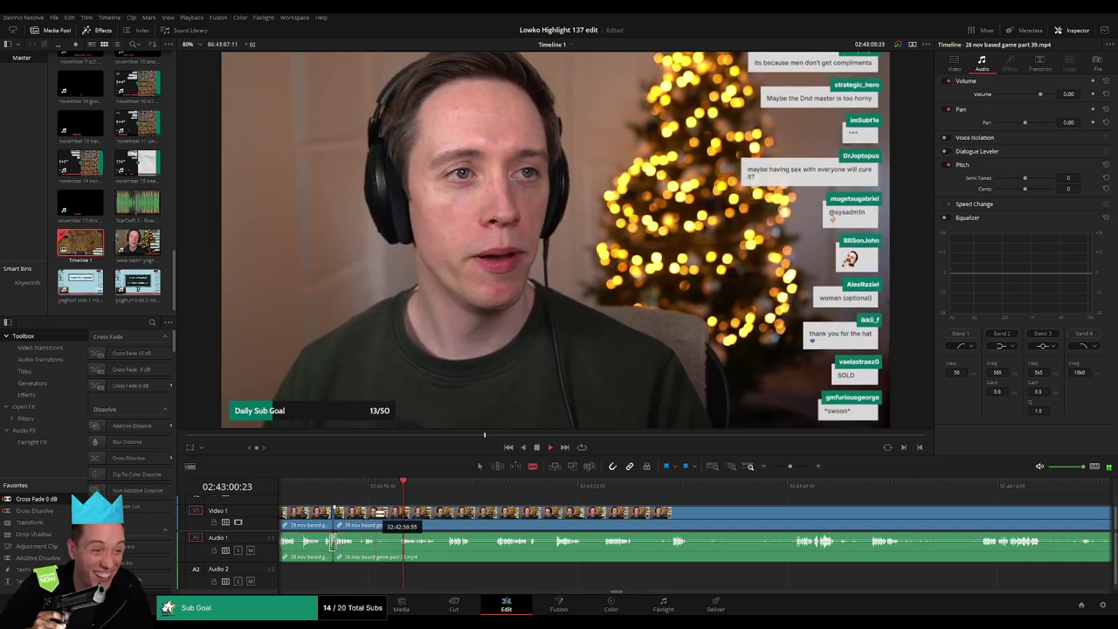
key("BackSpace")
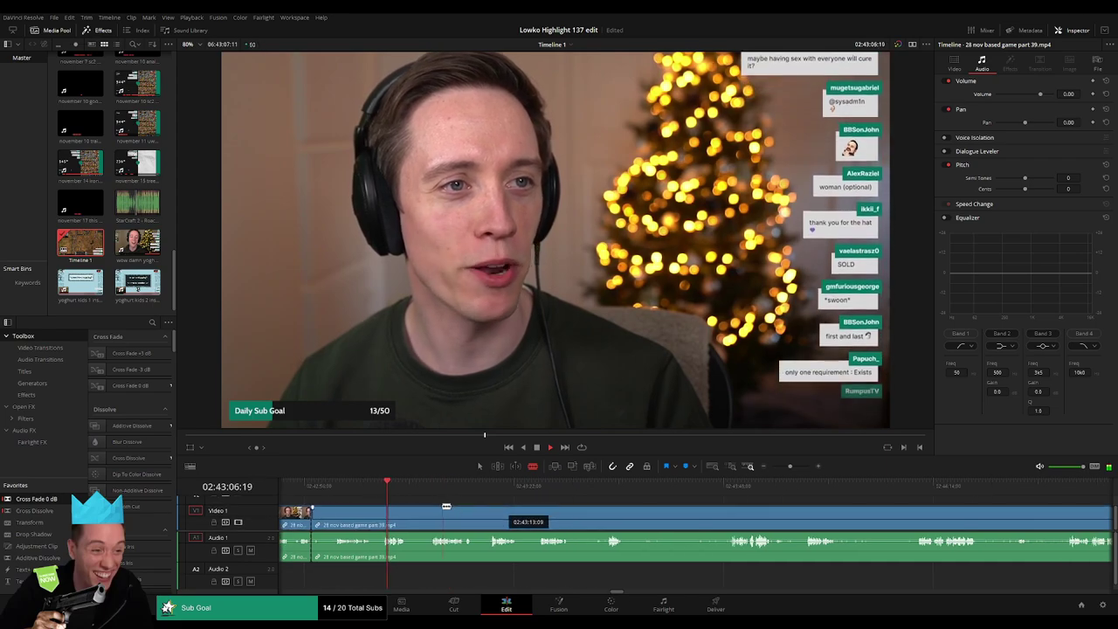
left_click_drag(446, 506, 381, 509)
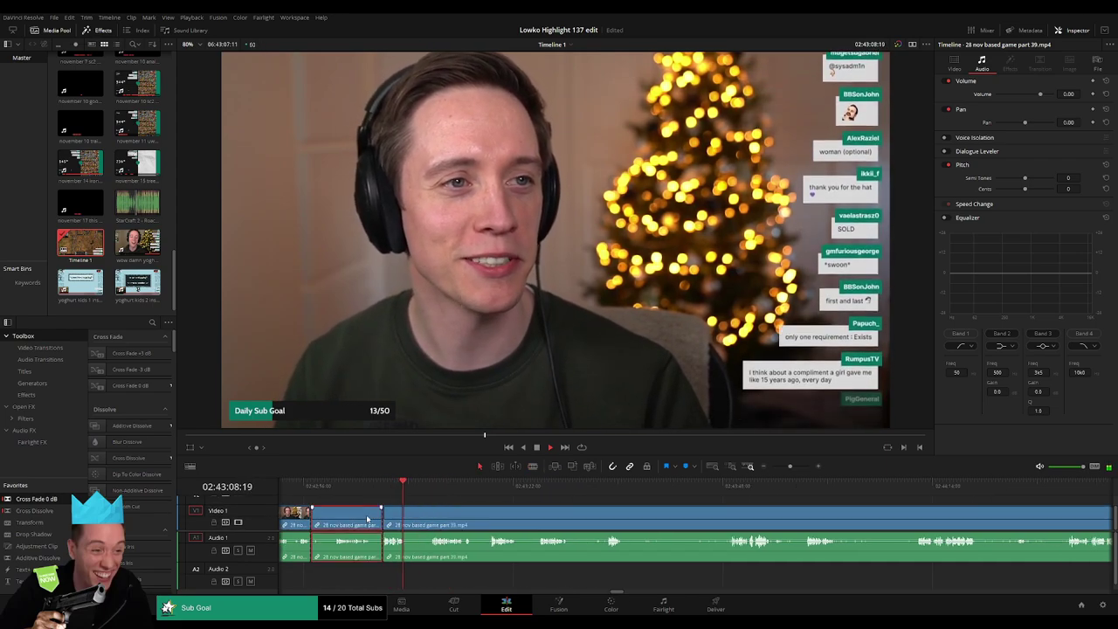
key("BackSpace")
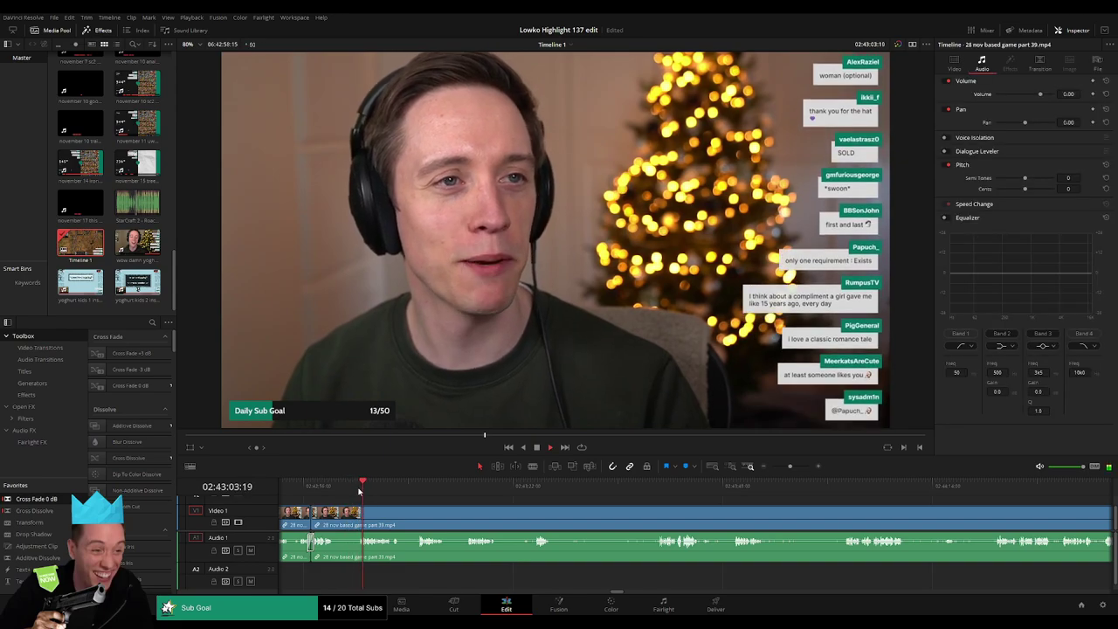
Step: Remove the last short silent pieces from the chat, replay the cut, and skip ahead to the gameplay
key("b")
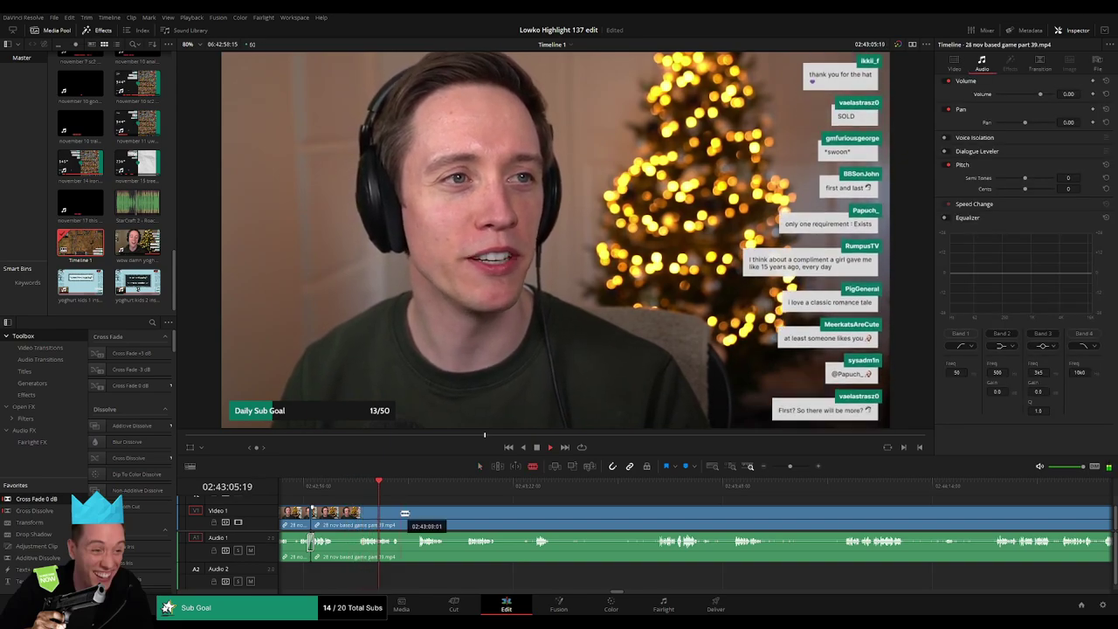
key("BackSpace")
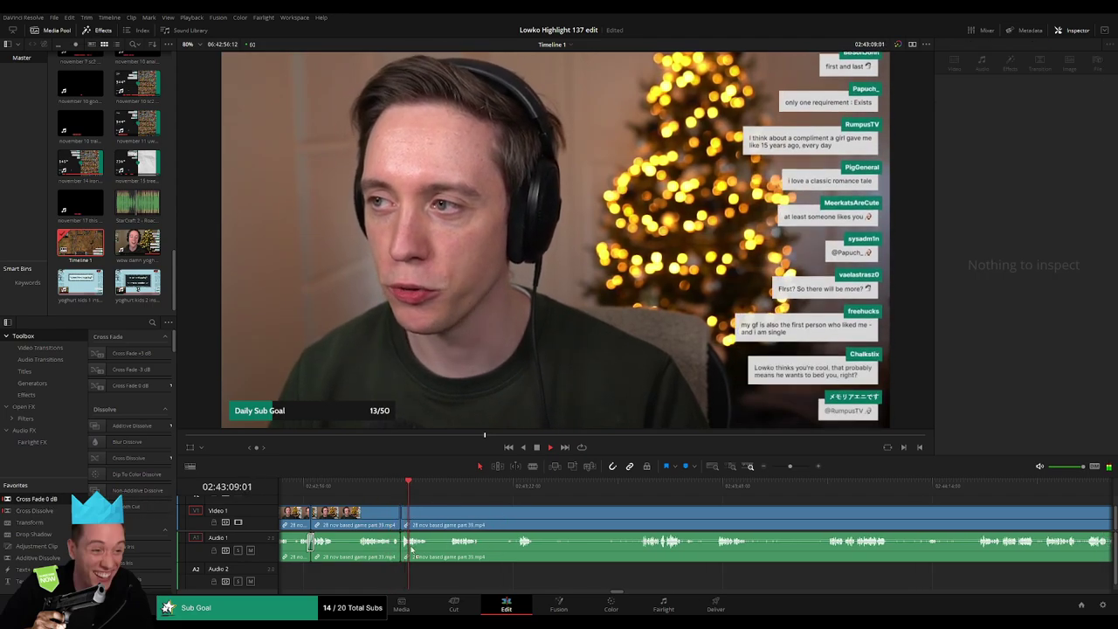
key("space")
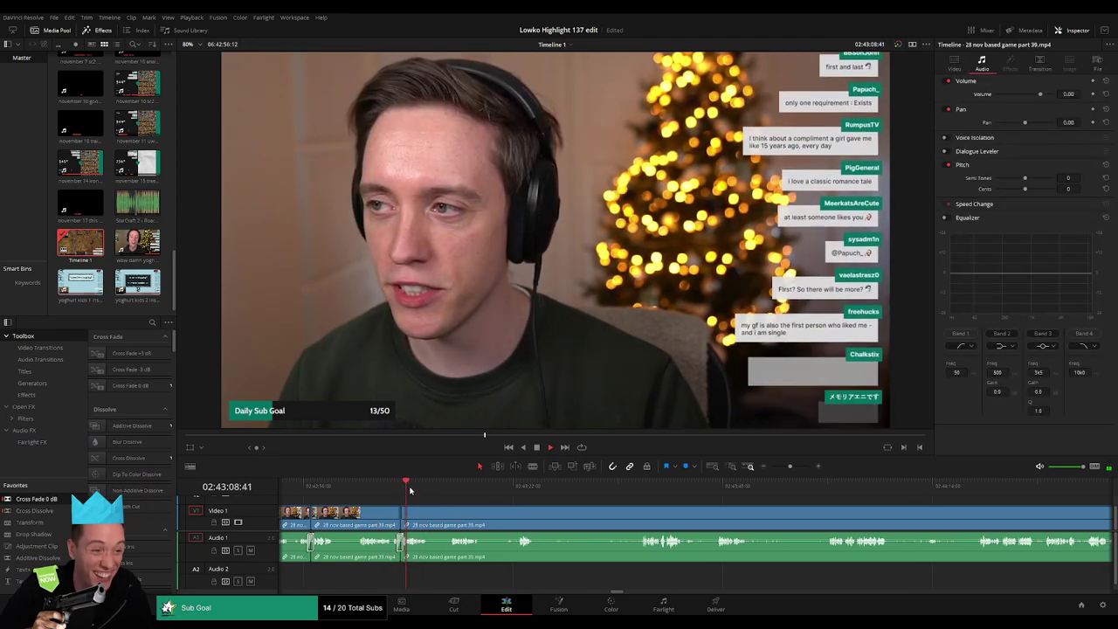
key("j")
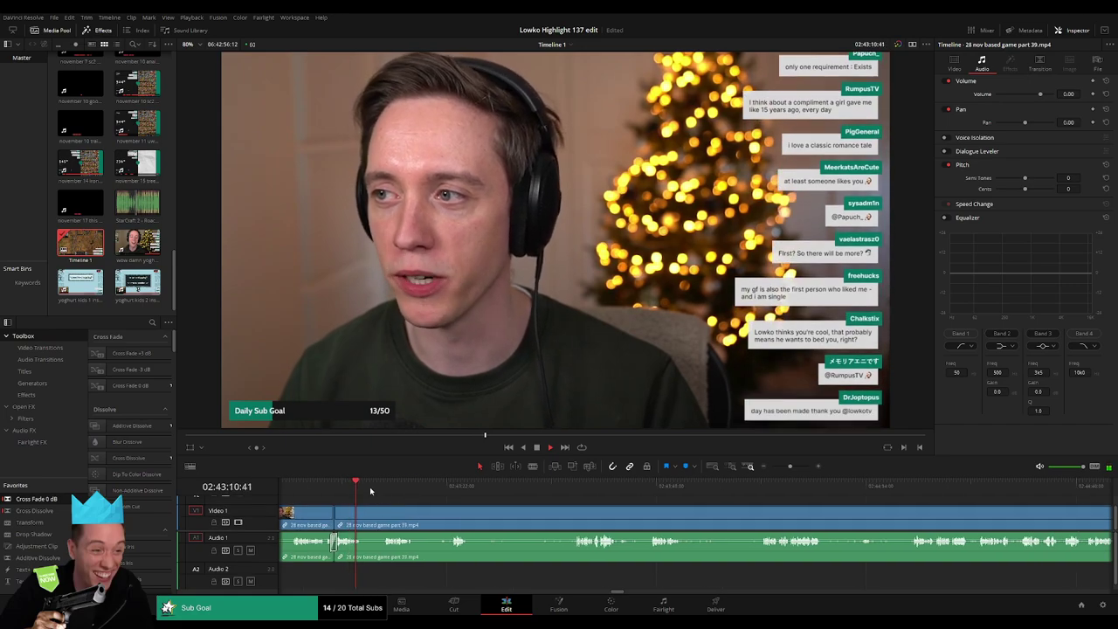
key("space")
key("b")
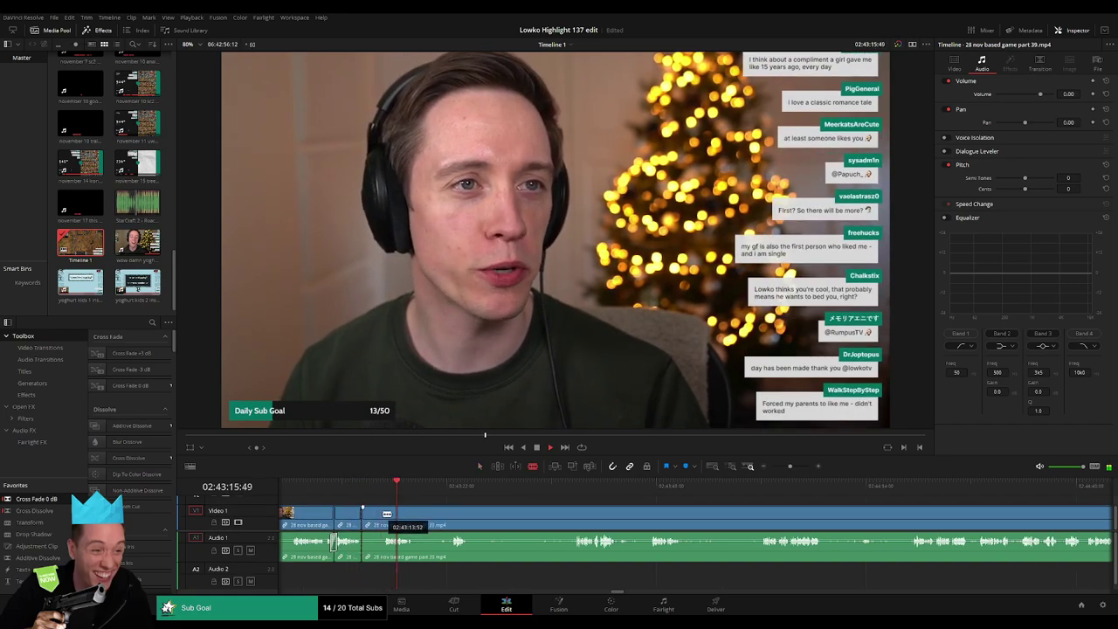
key("Delete")
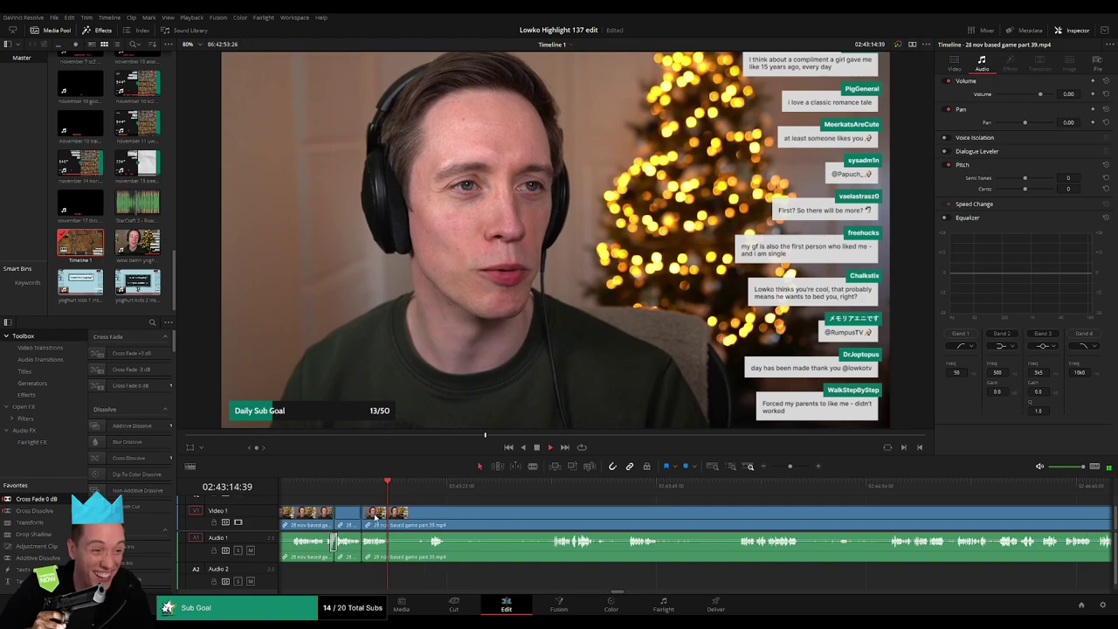
key("ctrl+shift+a")
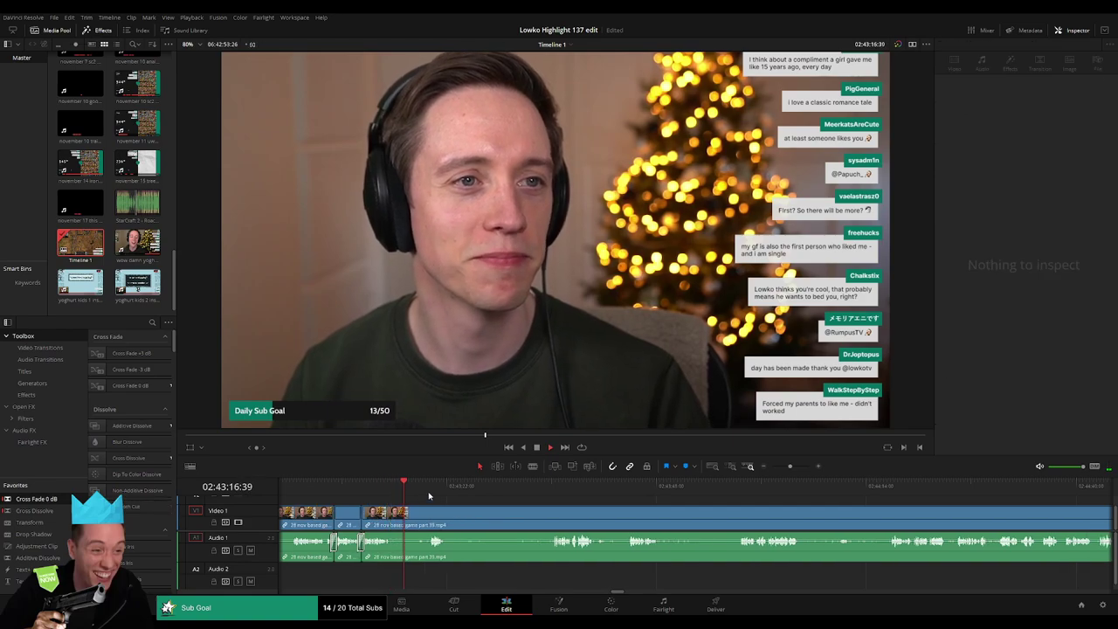
left_click(429, 493)
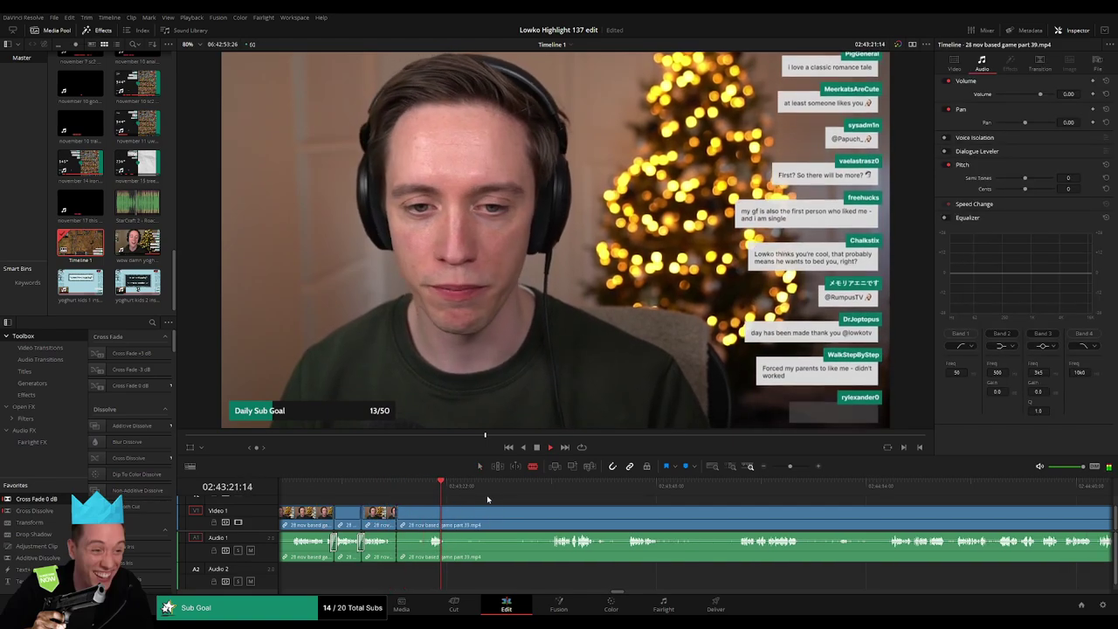
left_click(551, 487)
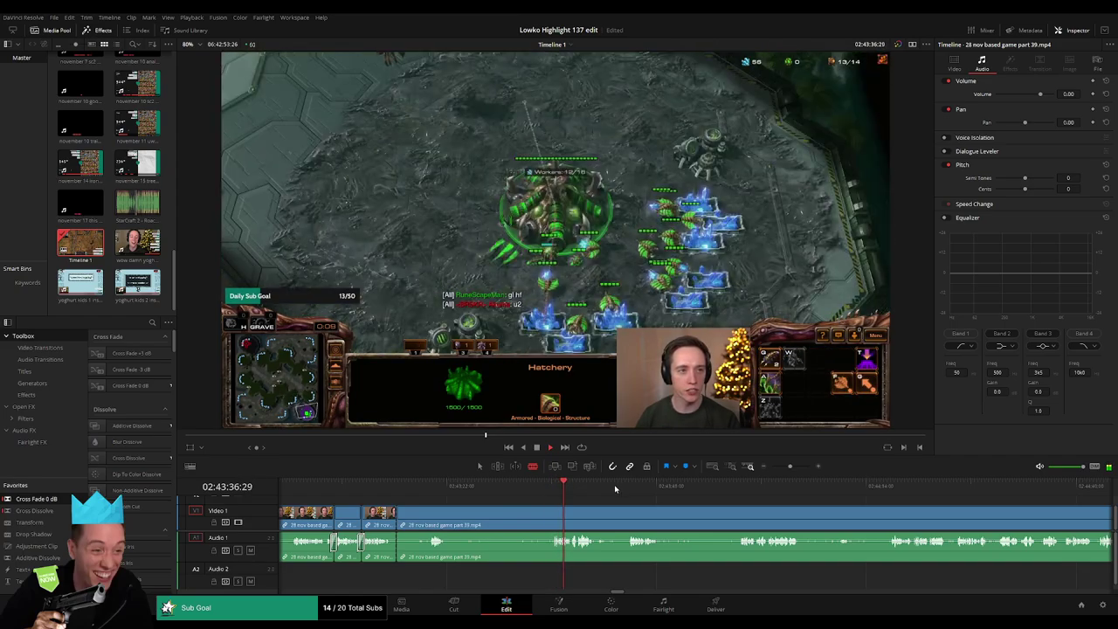
Step: Mark a quiet stretch of the part 39 gameplay clip and ripple-delete it
left_click(603, 500)
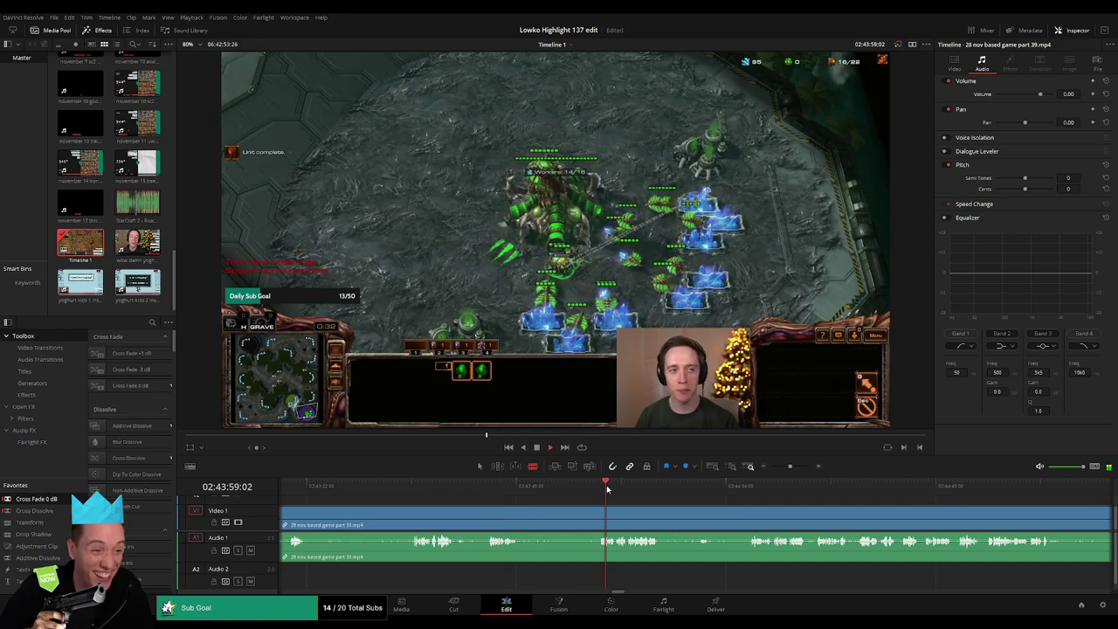
left_click_drag(781, 469, 792, 469)
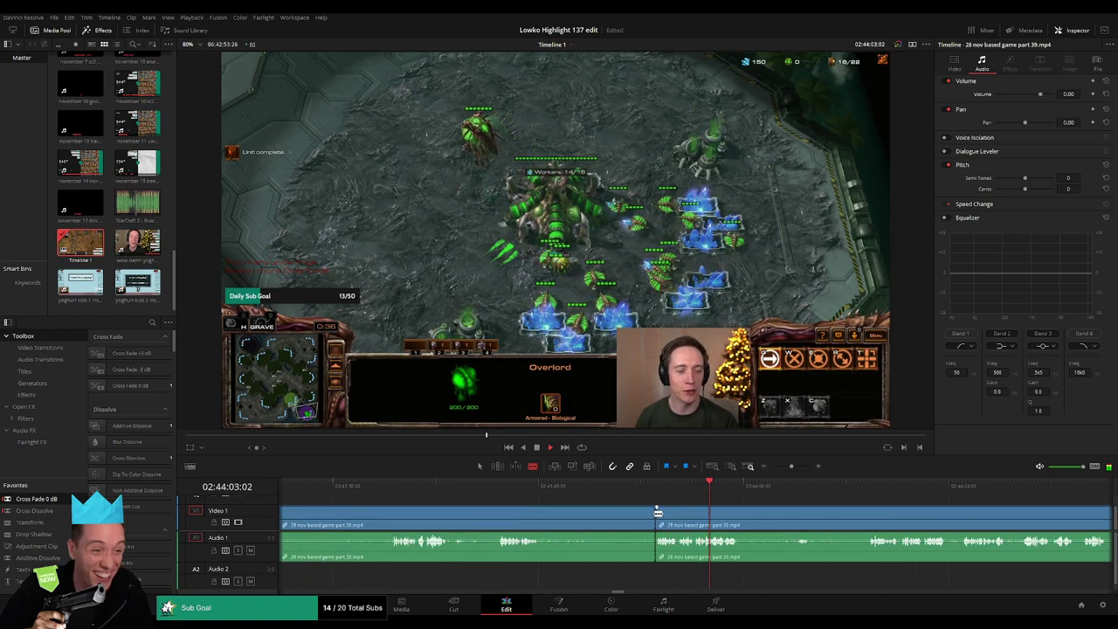
key("ctrl+z")
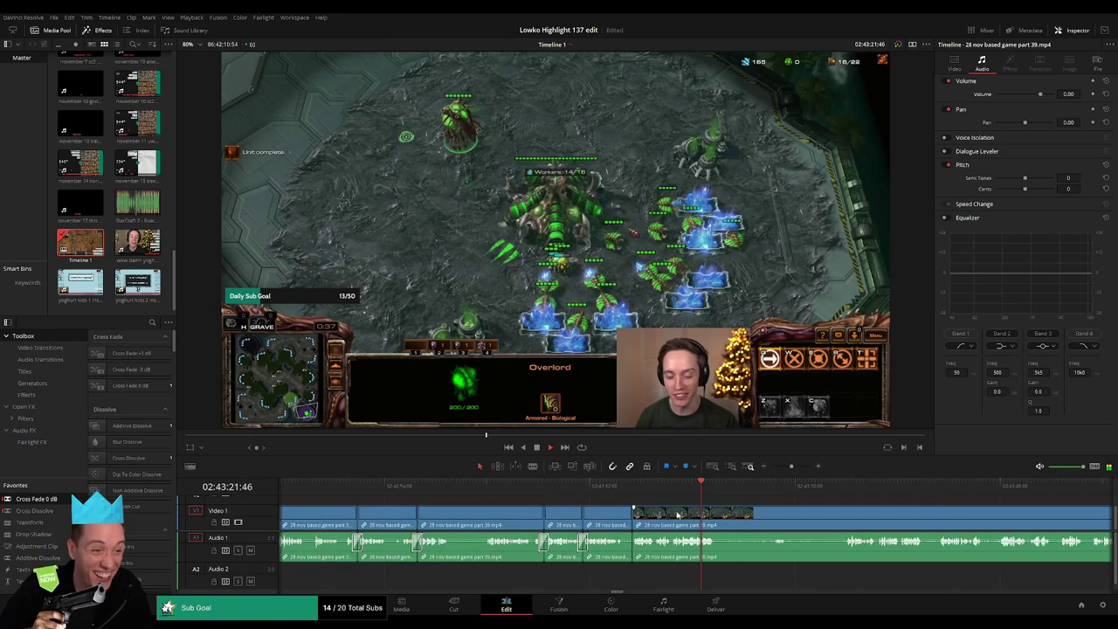
left_click(773, 529)
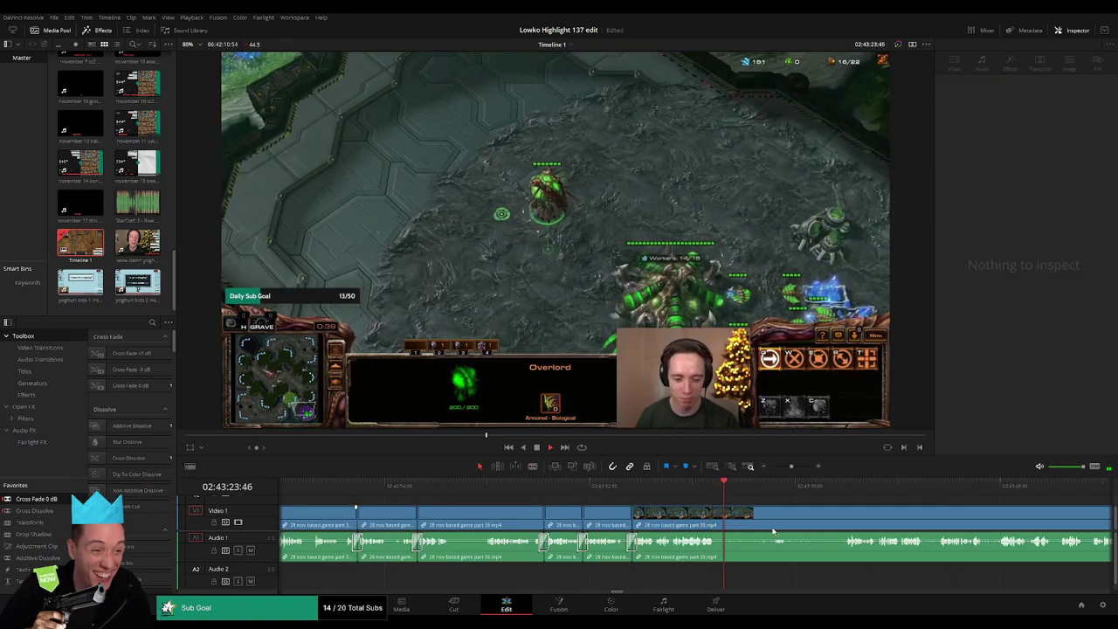
left_click(556, 515)
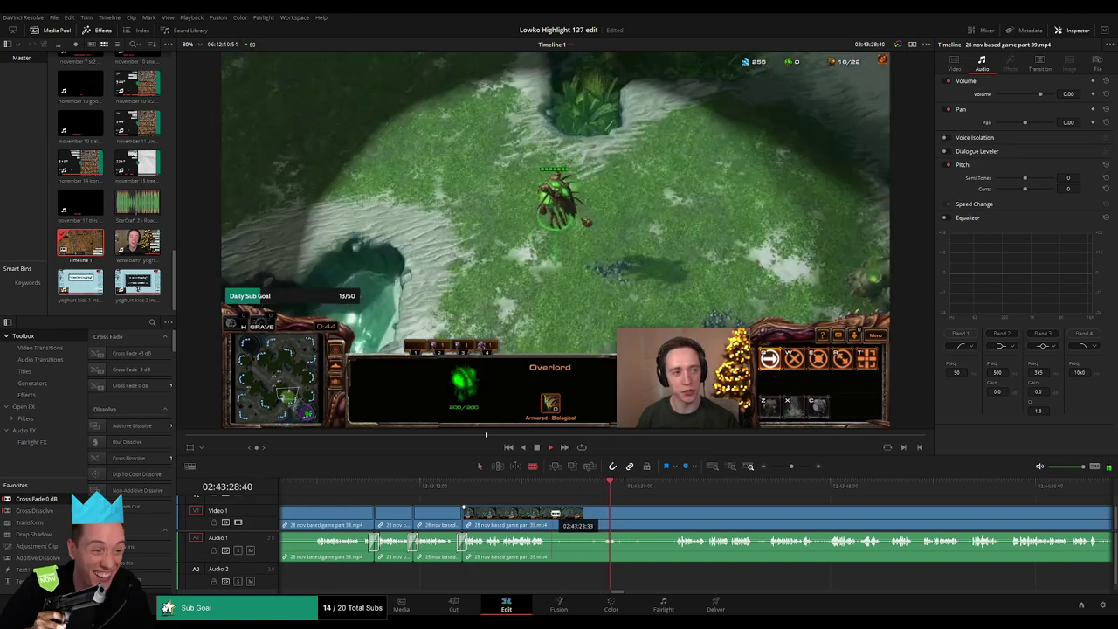
left_click_drag(555, 515, 574, 515)
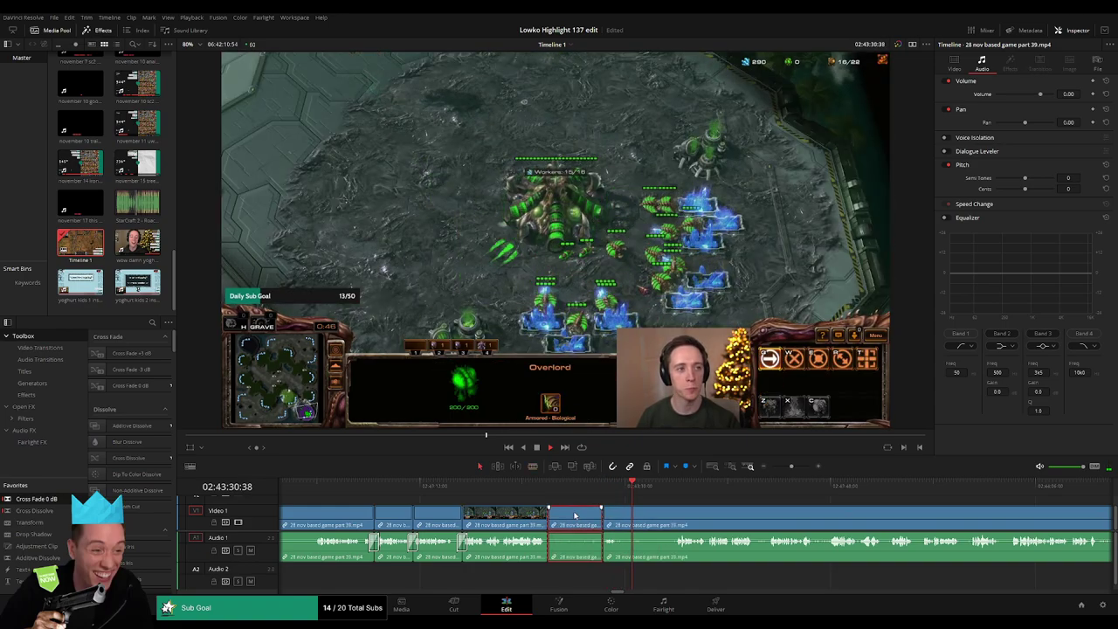
key("Delete")
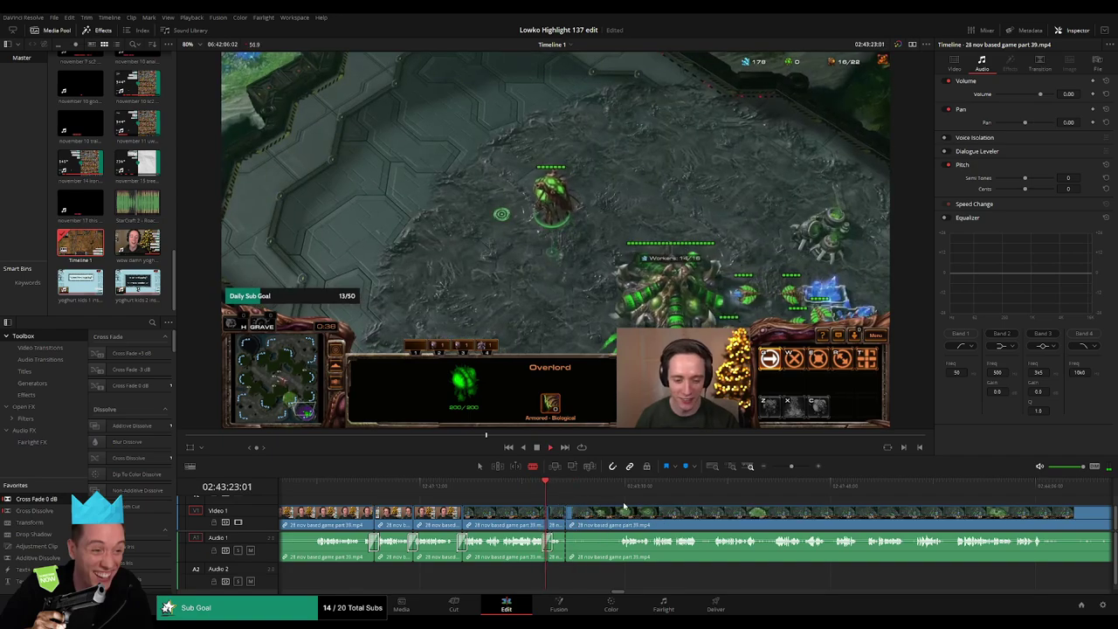
Step: Ripple-delete three more short dead-air pieces further along the part 39 gameplay
scroll(524, 494, "right", 2)
left_click(515, 488)
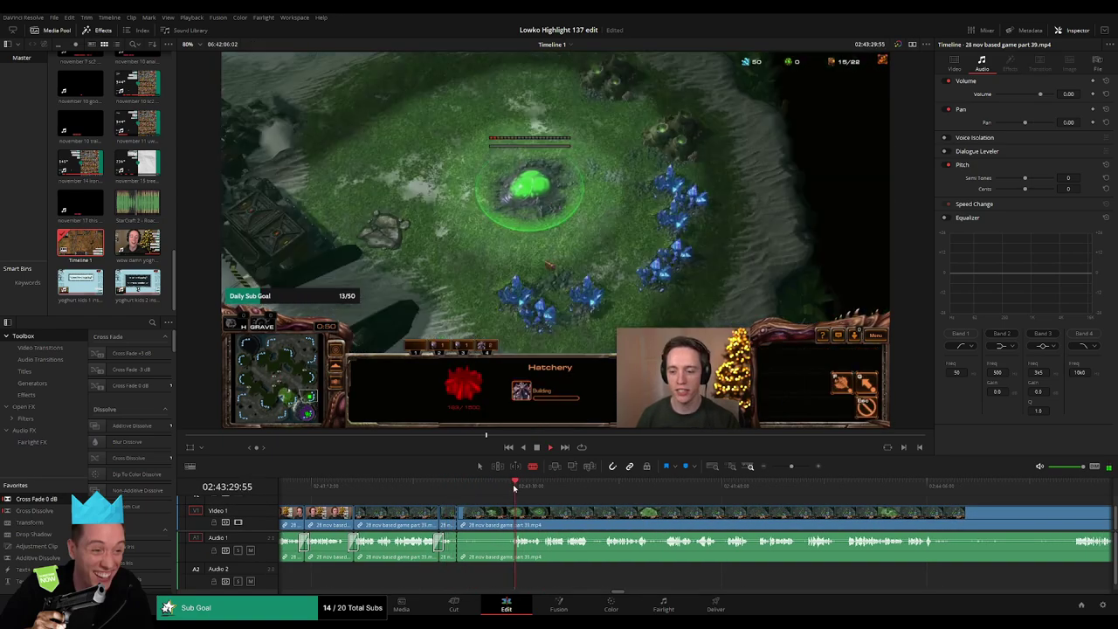
left_click(494, 516)
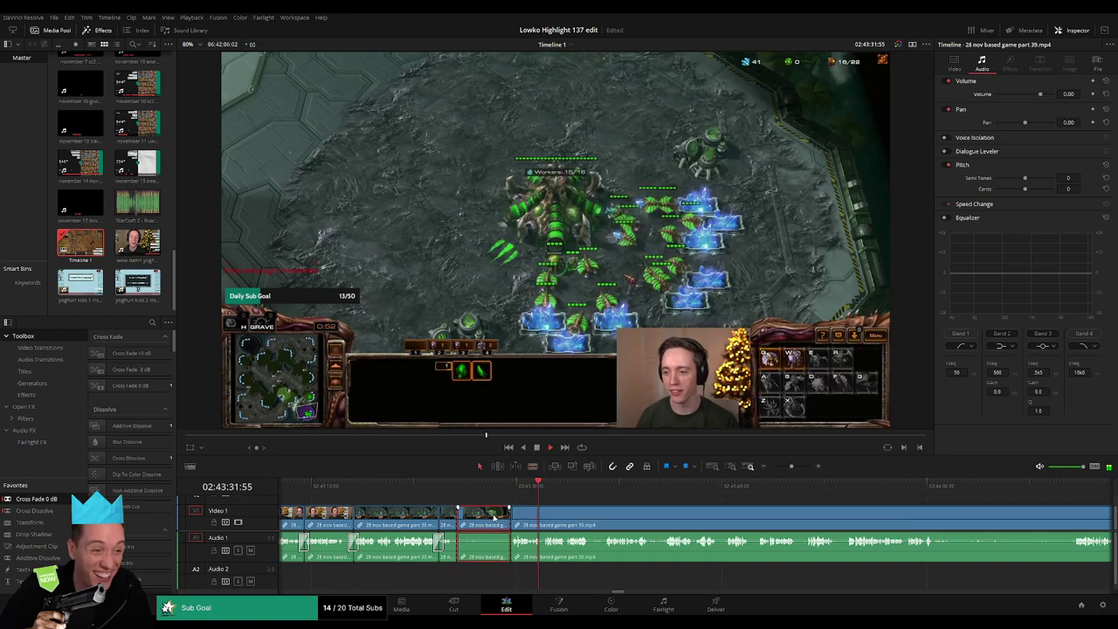
key("Delete")
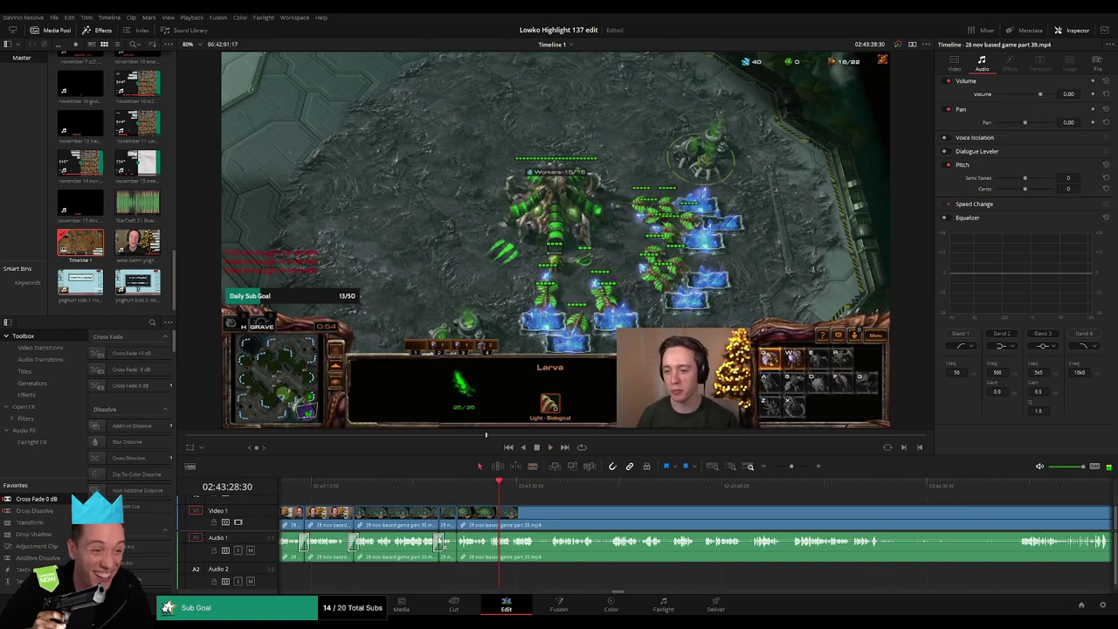
scroll(428, 509, "down", 3)
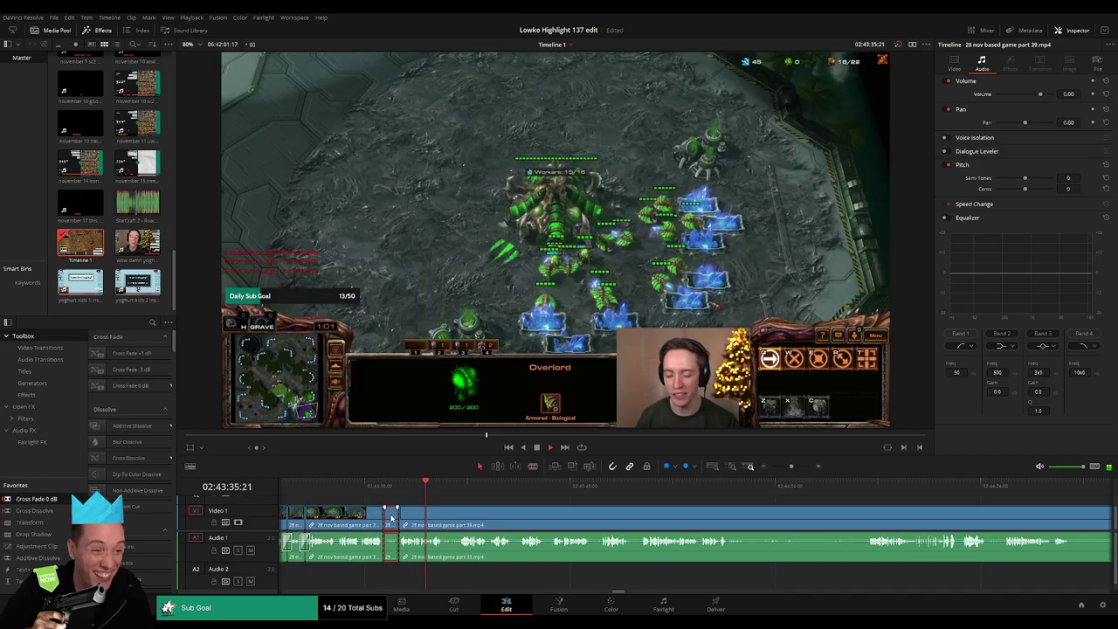
key("Delete")
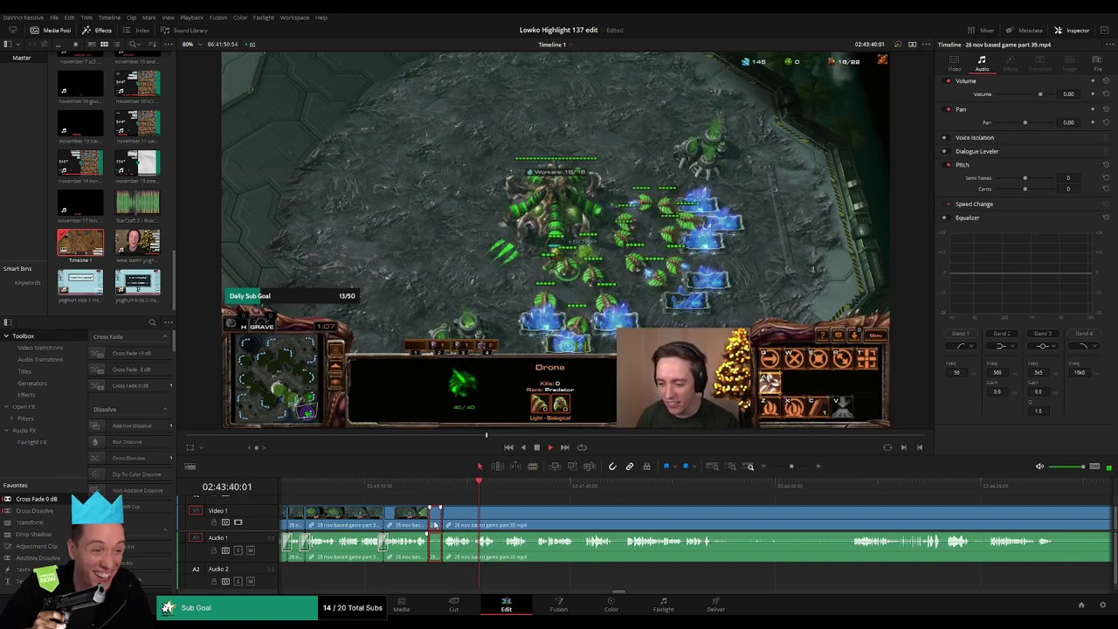
left_click(434, 523)
key("Delete")
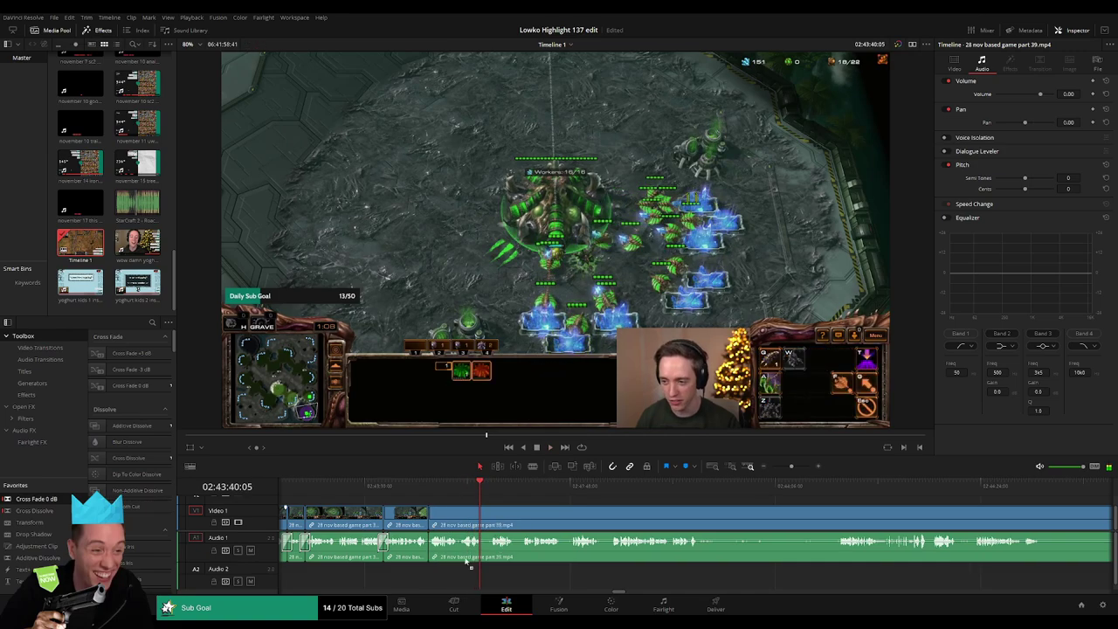
scroll(446, 533, "right", 3)
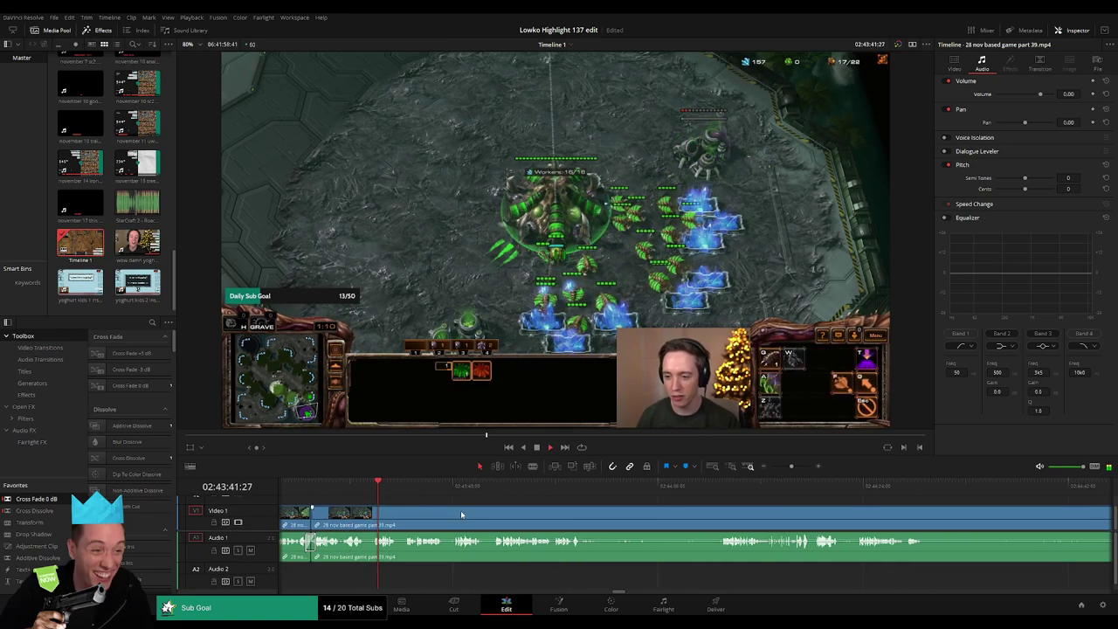
Step: Play the part 39 gameplay and drag an edit point later, then back, to tighten the pause
key("space")
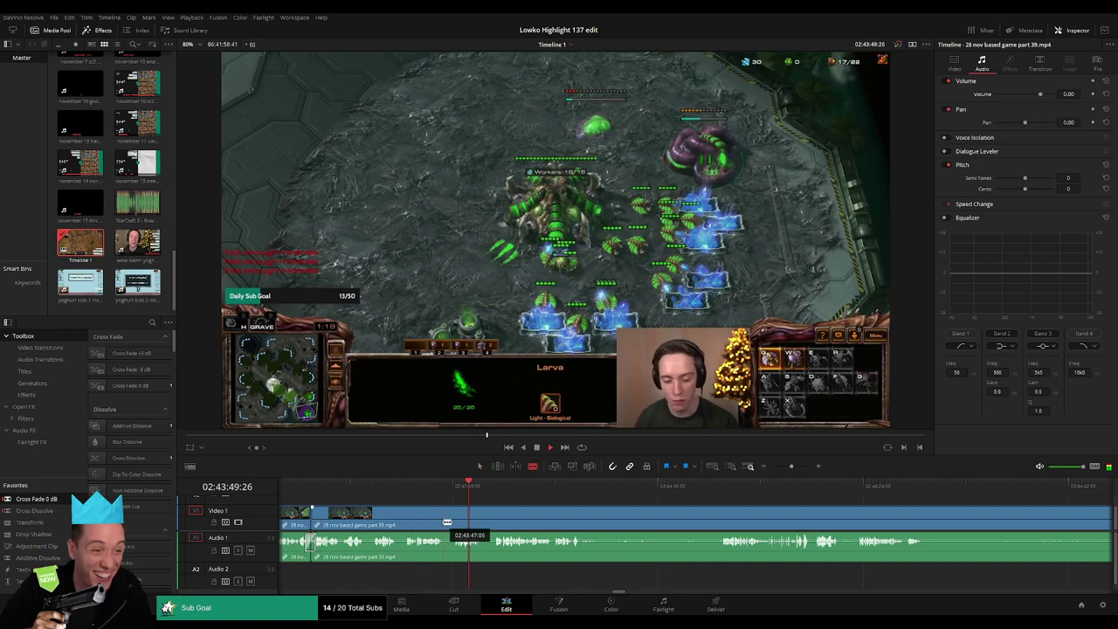
left_click_drag(456, 517, 484, 521)
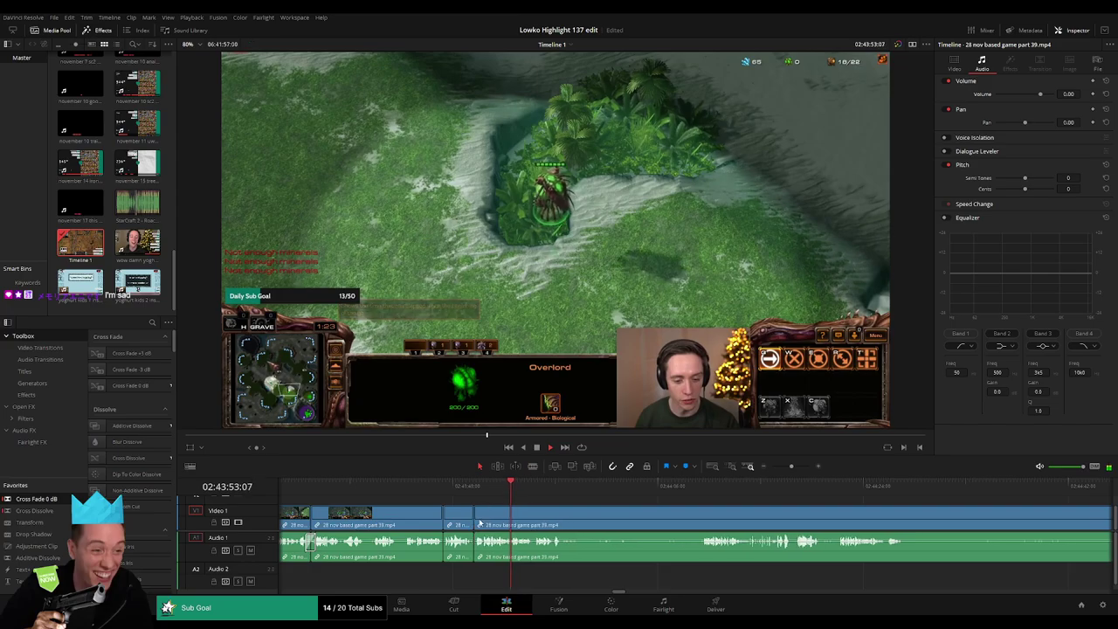
left_click_drag(487, 518, 476, 517)
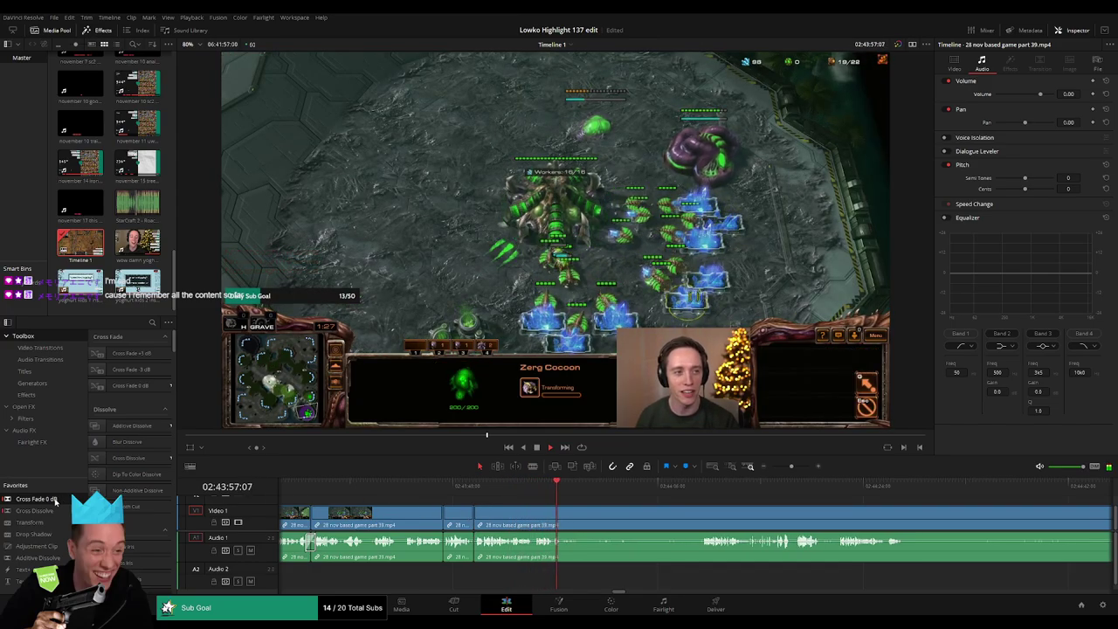
left_click(448, 551)
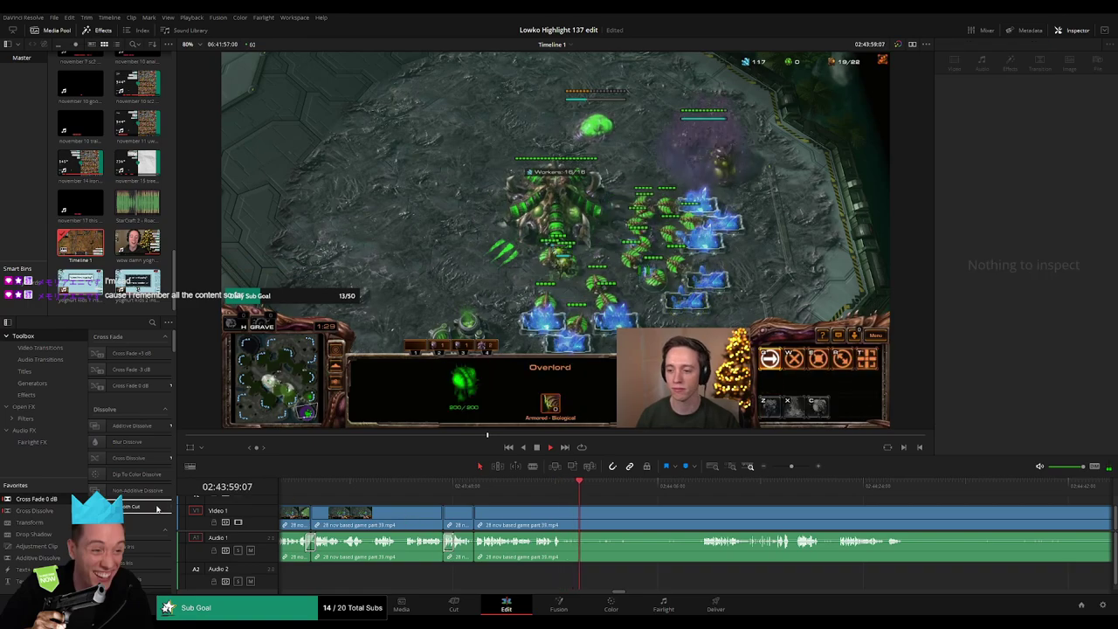
left_click(473, 541)
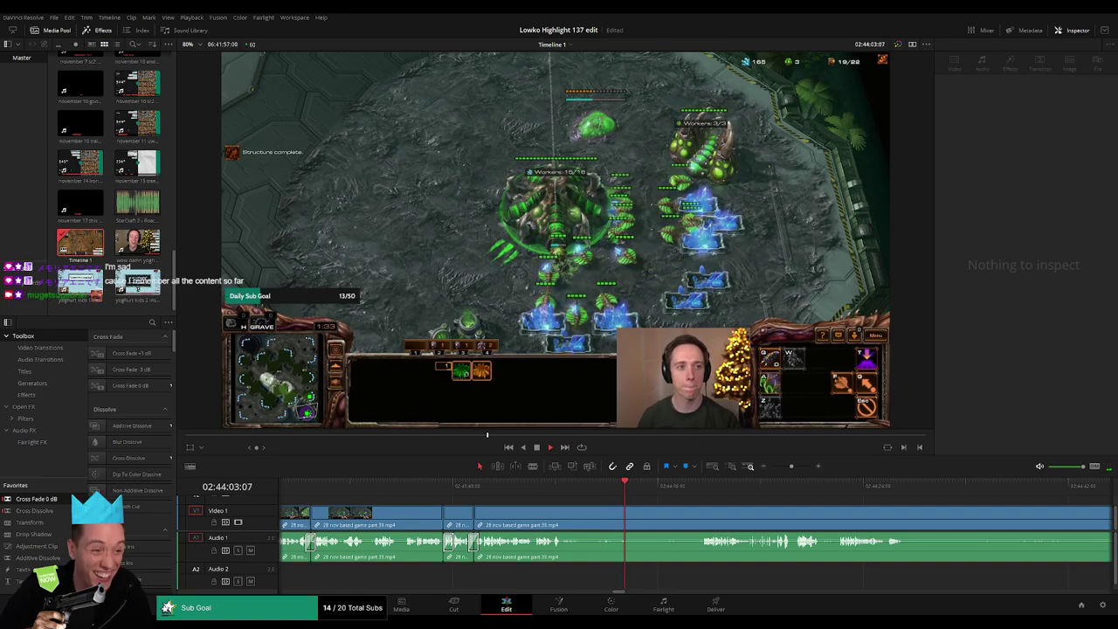
key("b")
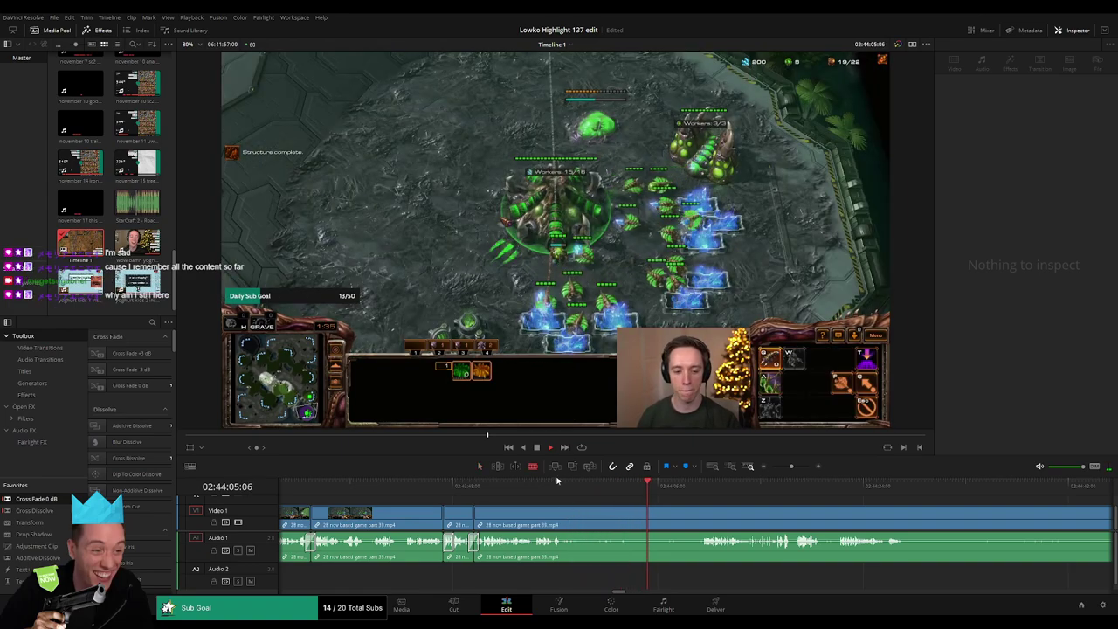
left_click(559, 482)
Step: Play through the part 39 gameplay and split the clip at the playhead with Ctrl+B
scroll(612, 519, "right", 3)
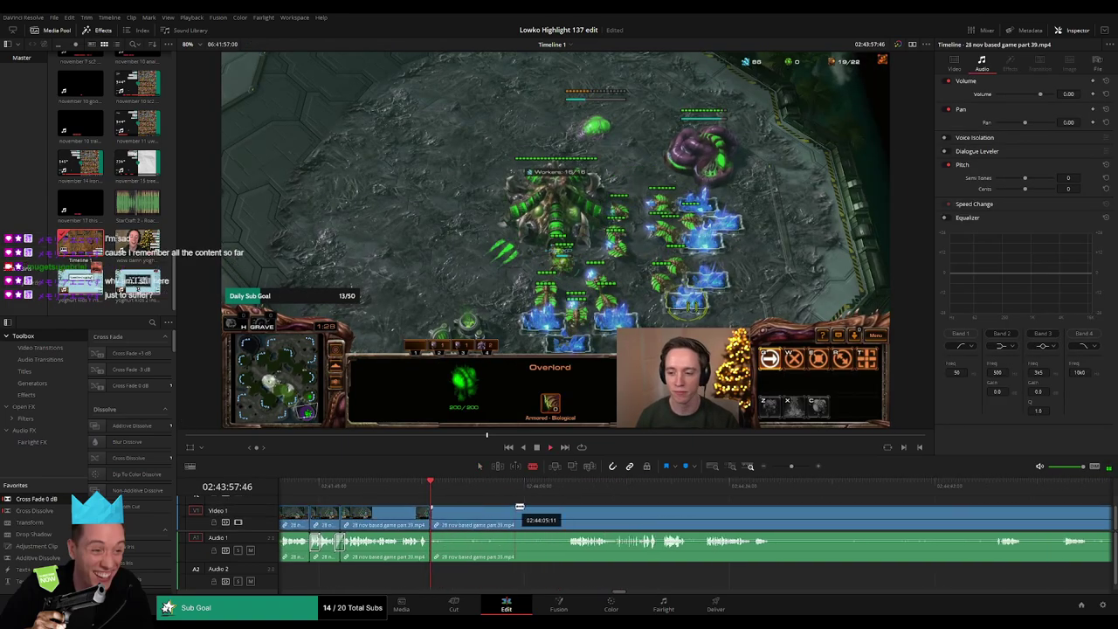
key("space")
left_click(569, 486)
scroll(559, 507, "right", 1)
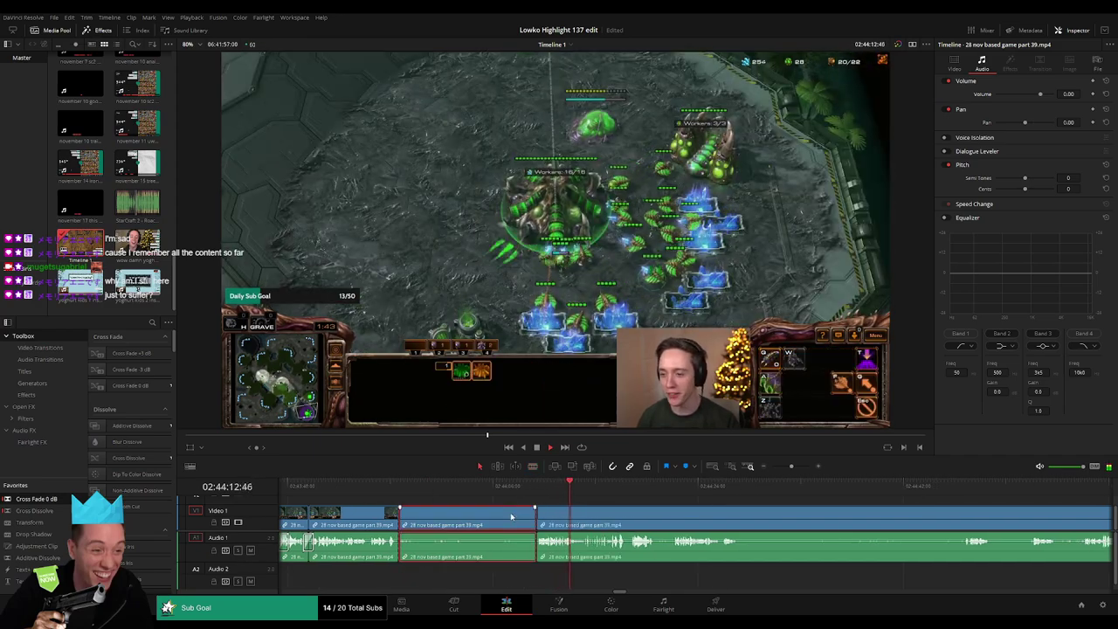
scroll(509, 516, "right", 4)
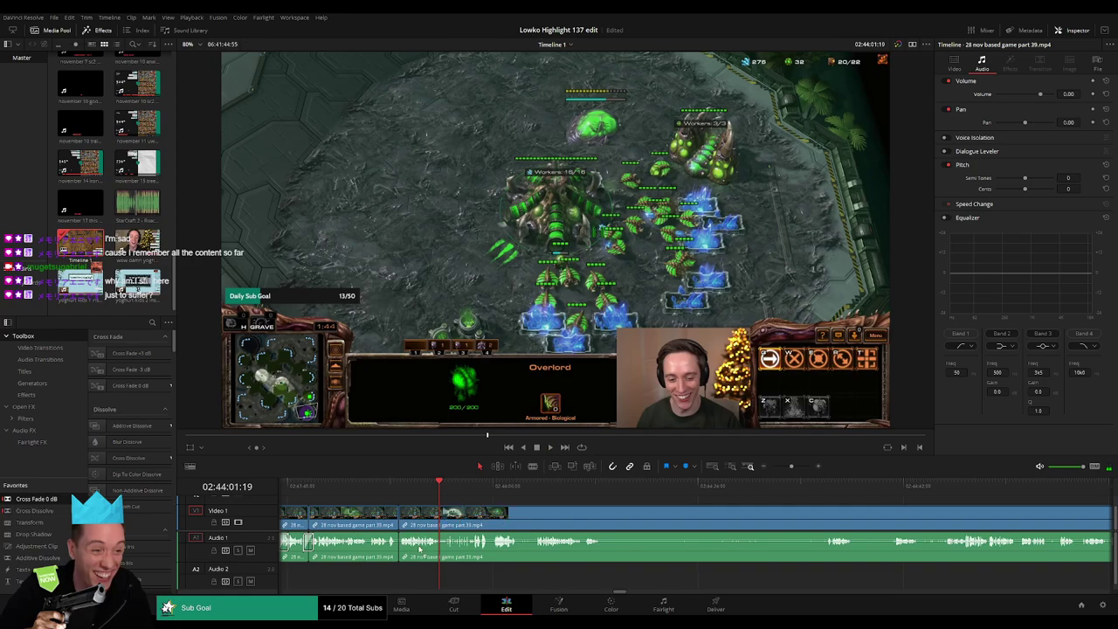
scroll(375, 547, "right", 1)
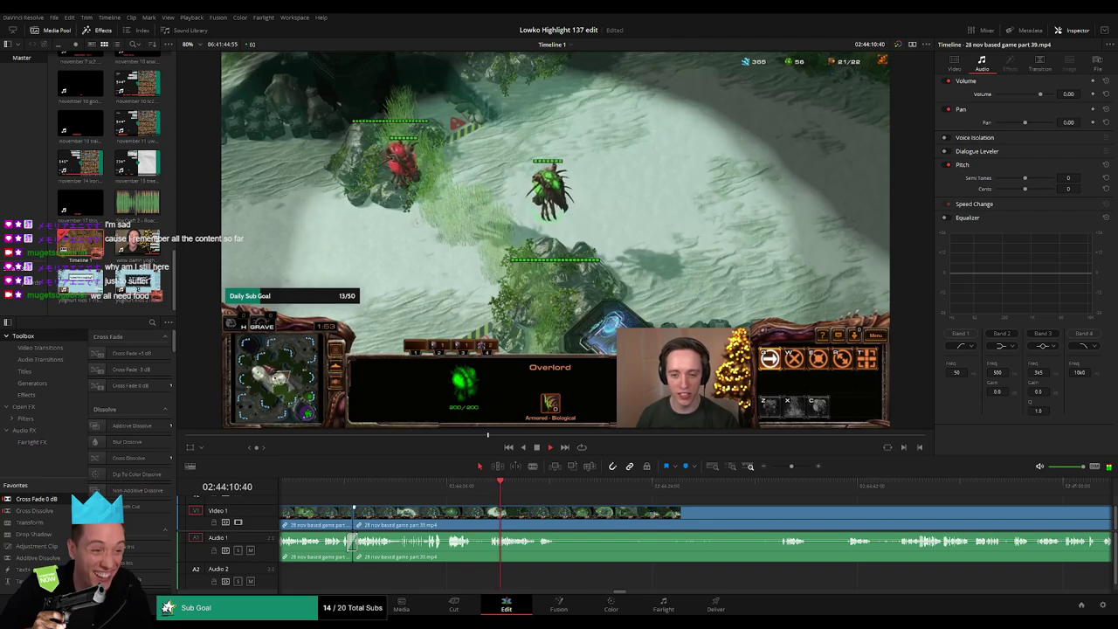
scroll(516, 517, "right", 3)
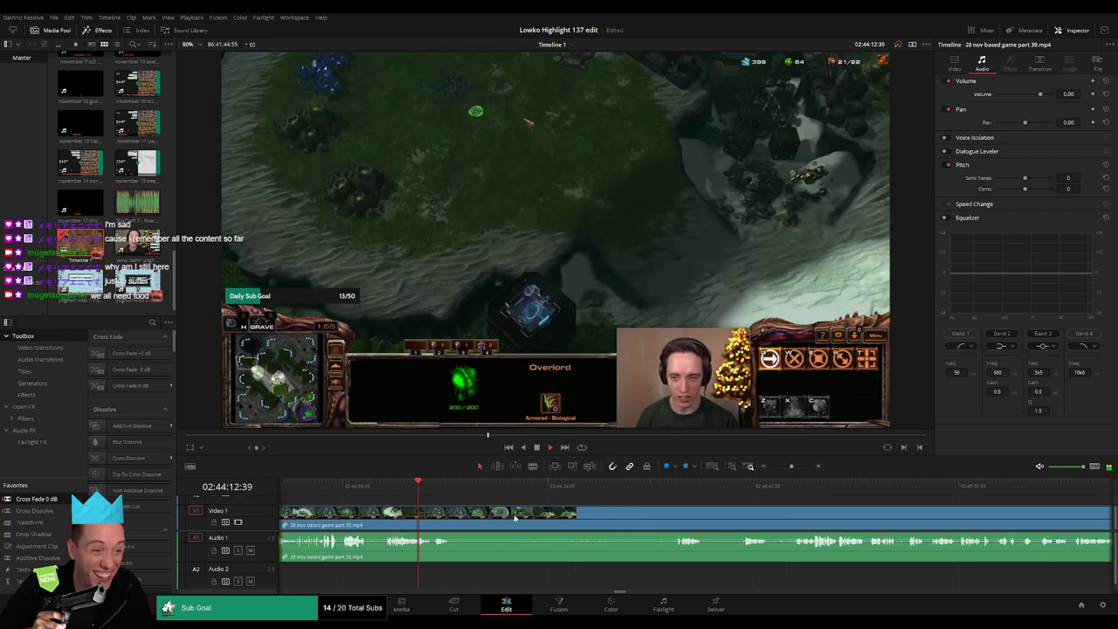
scroll(497, 516, "right", 2)
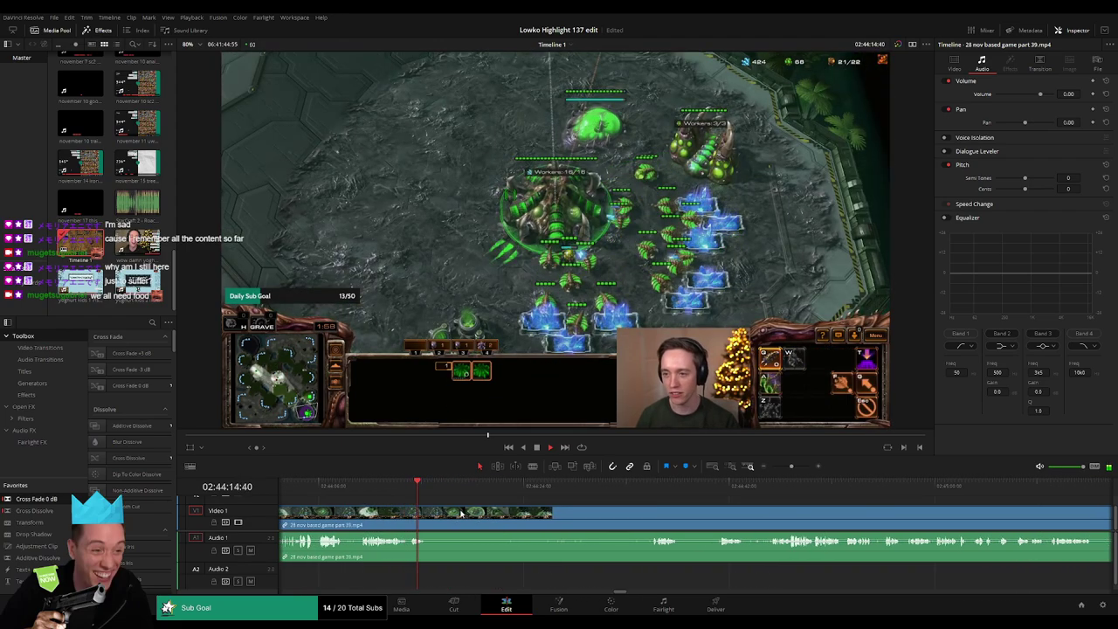
key("ctrl+b")
Step: Skim ahead to about 02:44:56 and zoom the timeline out to show more clips
left_click(652, 491)
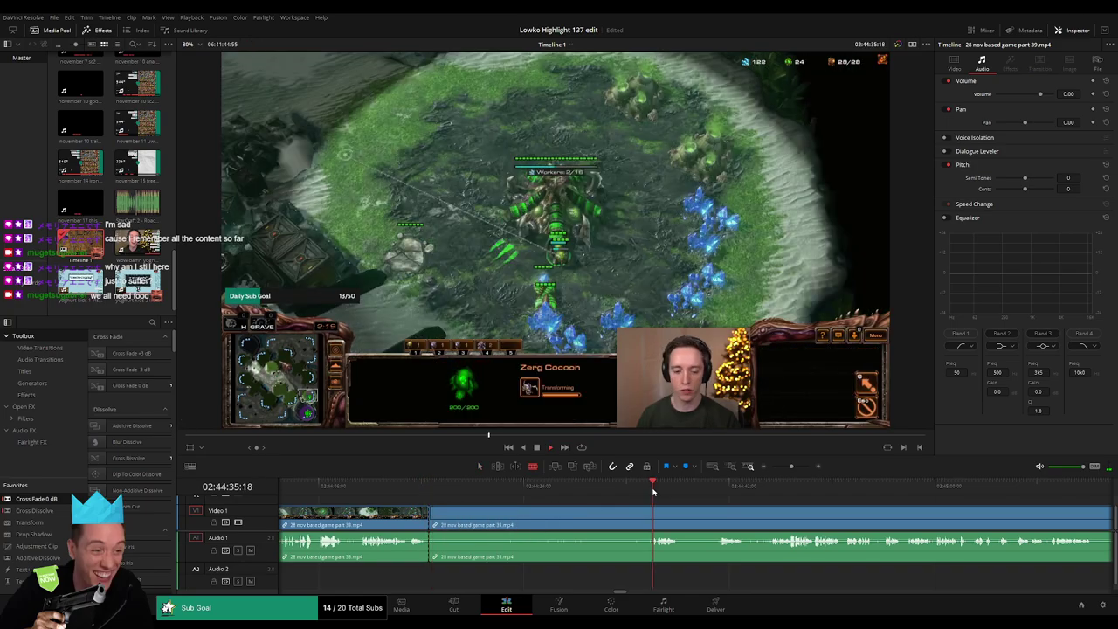
left_click(722, 486)
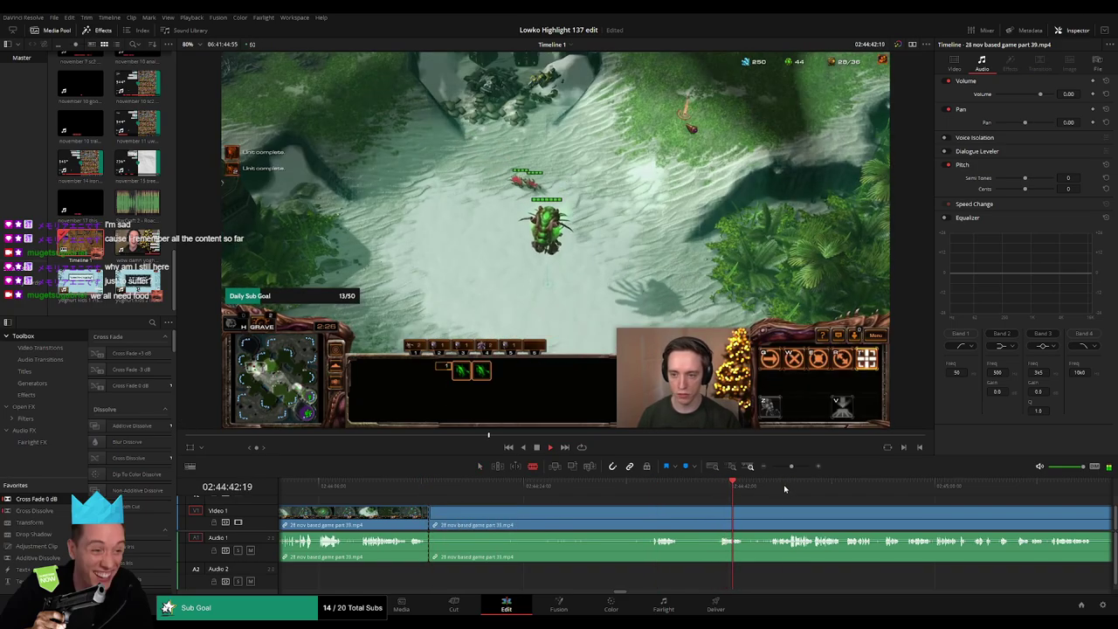
left_click(924, 486)
left_click_drag(791, 466, 775, 468)
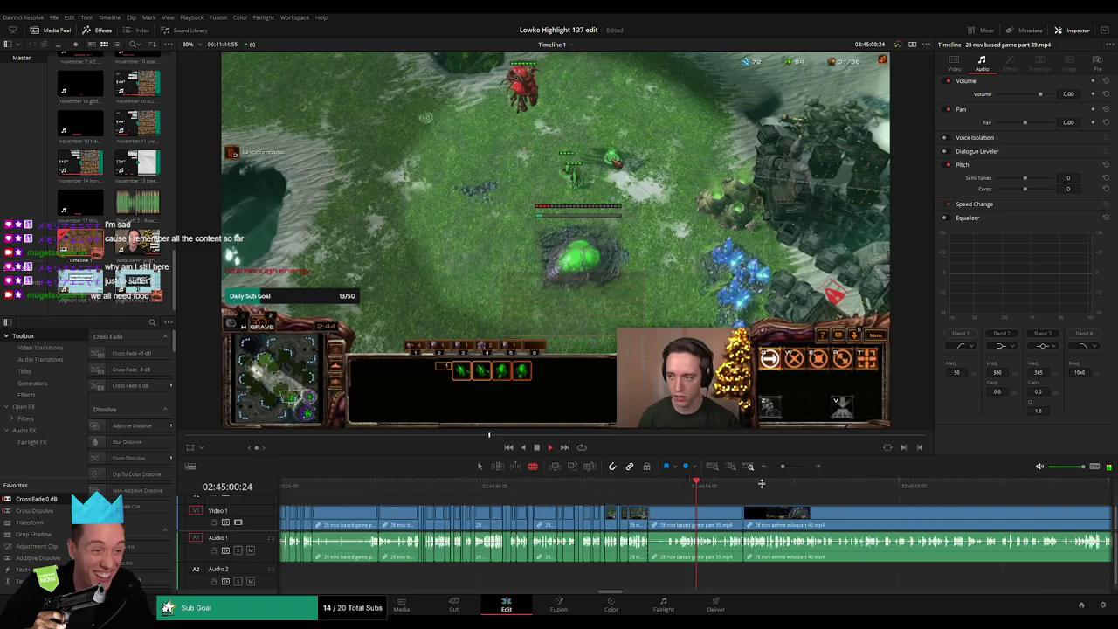
Step: Play the part 40 anime wiki clip and skim from 02:47:30 to where the Wikipedia Anime page appears
left_click(705, 517)
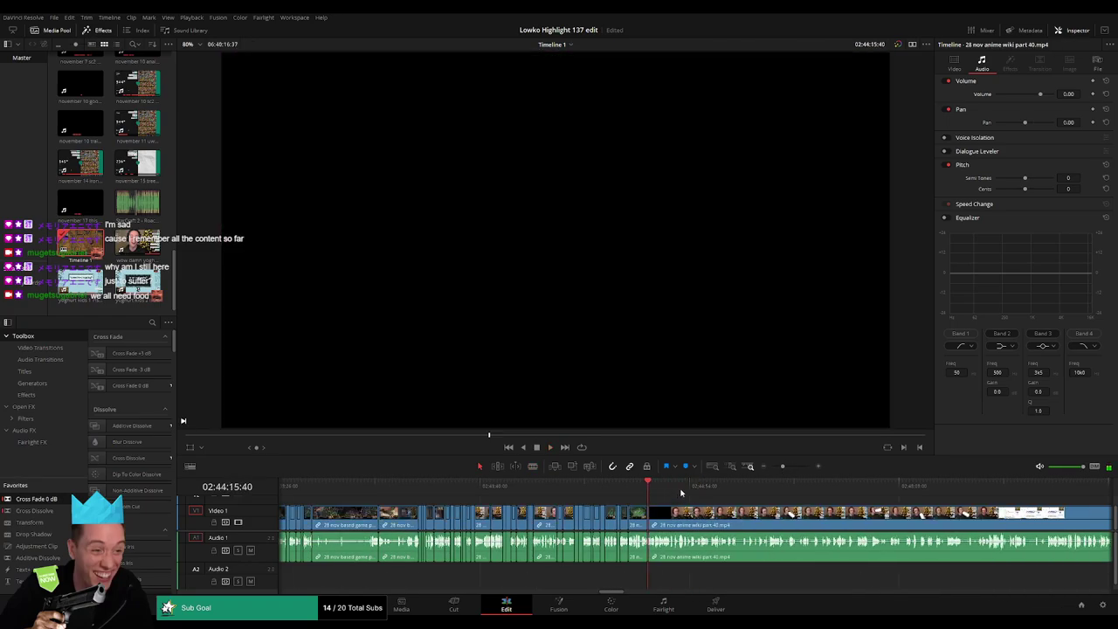
key("space")
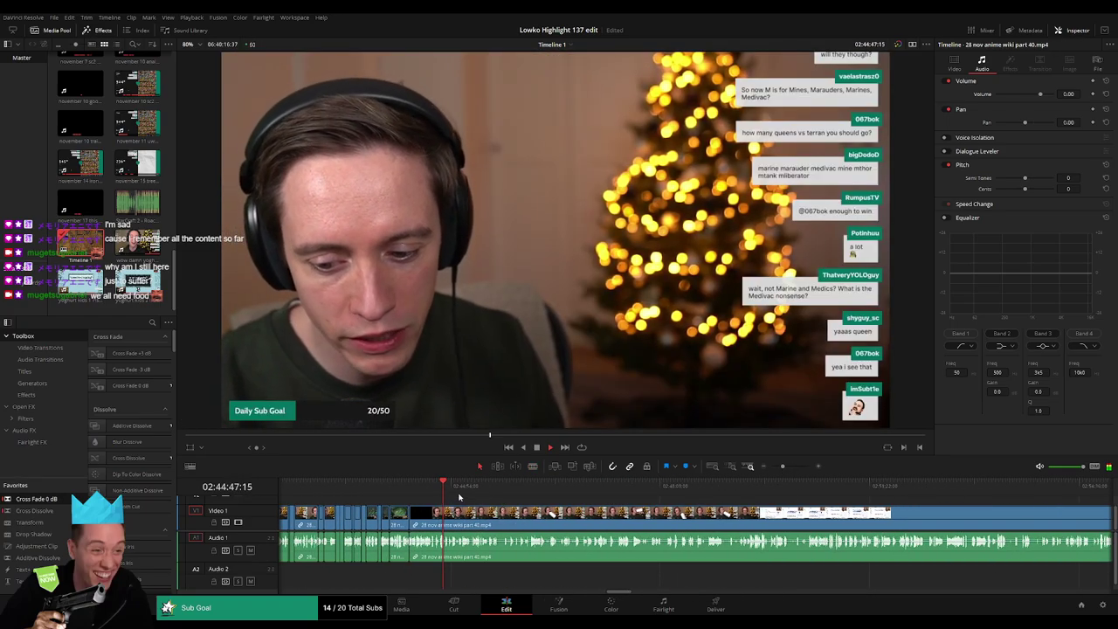
left_click(486, 485)
left_click(619, 486)
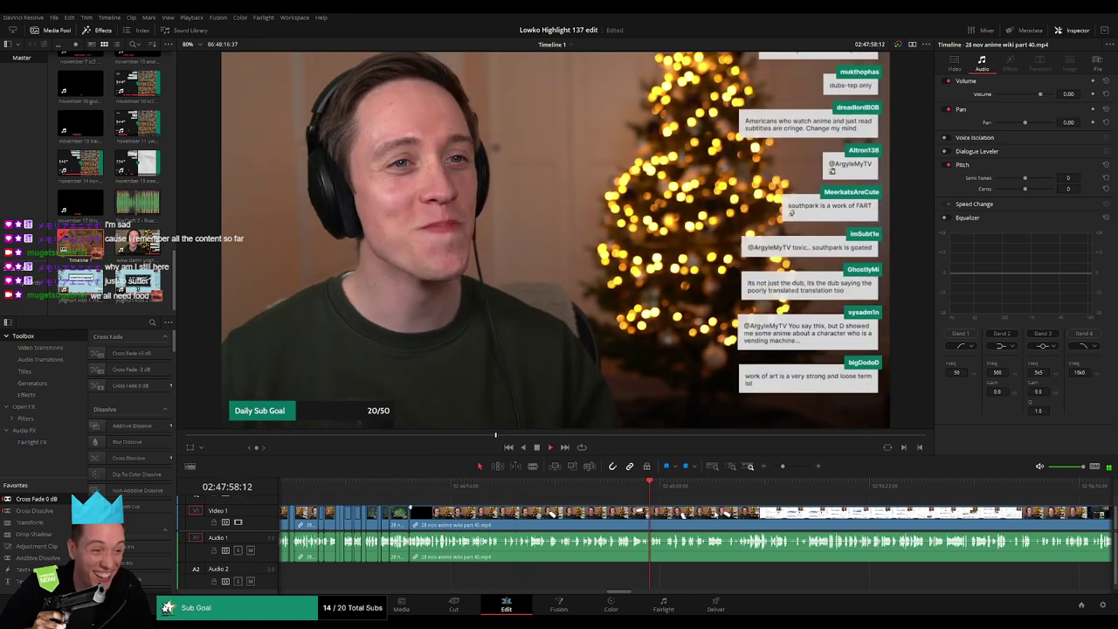
left_click(524, 485)
left_click(601, 487)
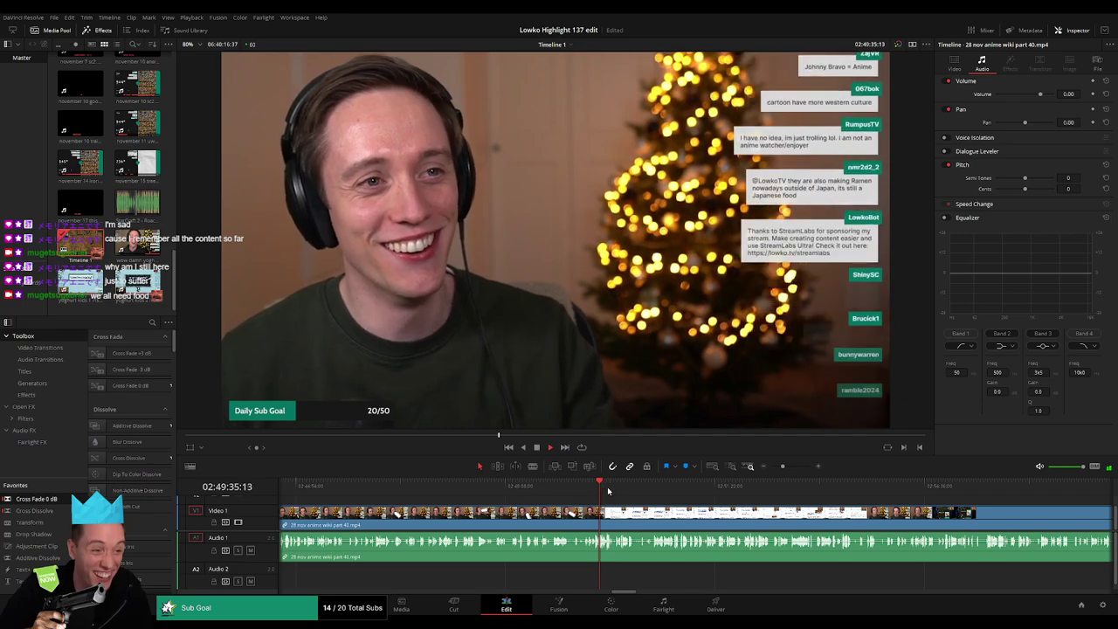
left_click(610, 490)
left_click(619, 491)
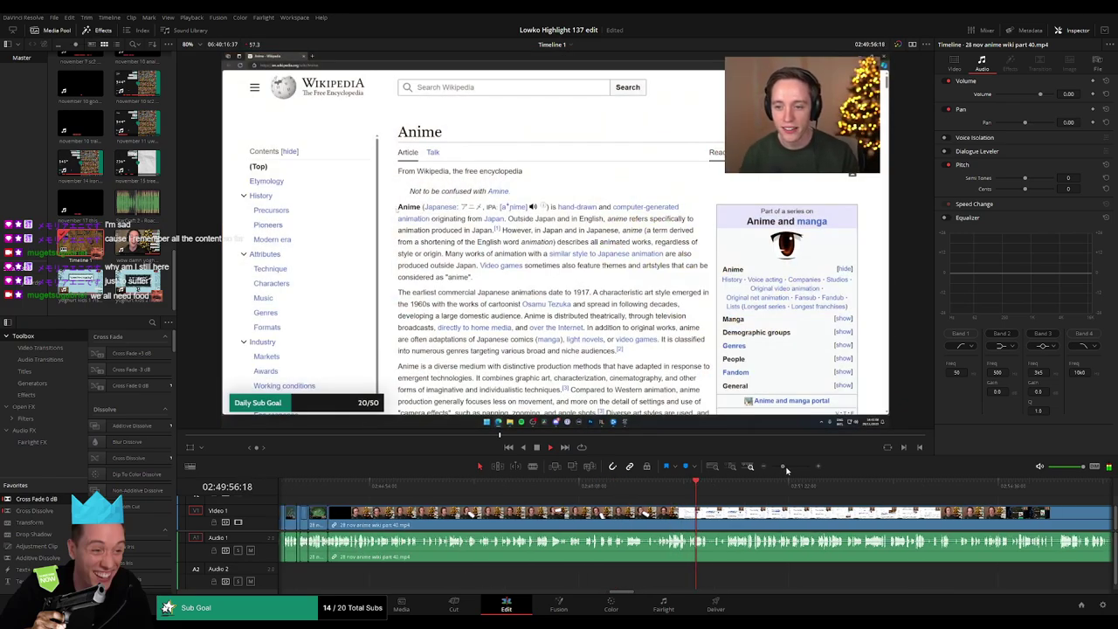
Step: Review around 02:45:23, delete the dead-air clip to close the gap, then rewatch near 02:48:54
left_click(678, 485)
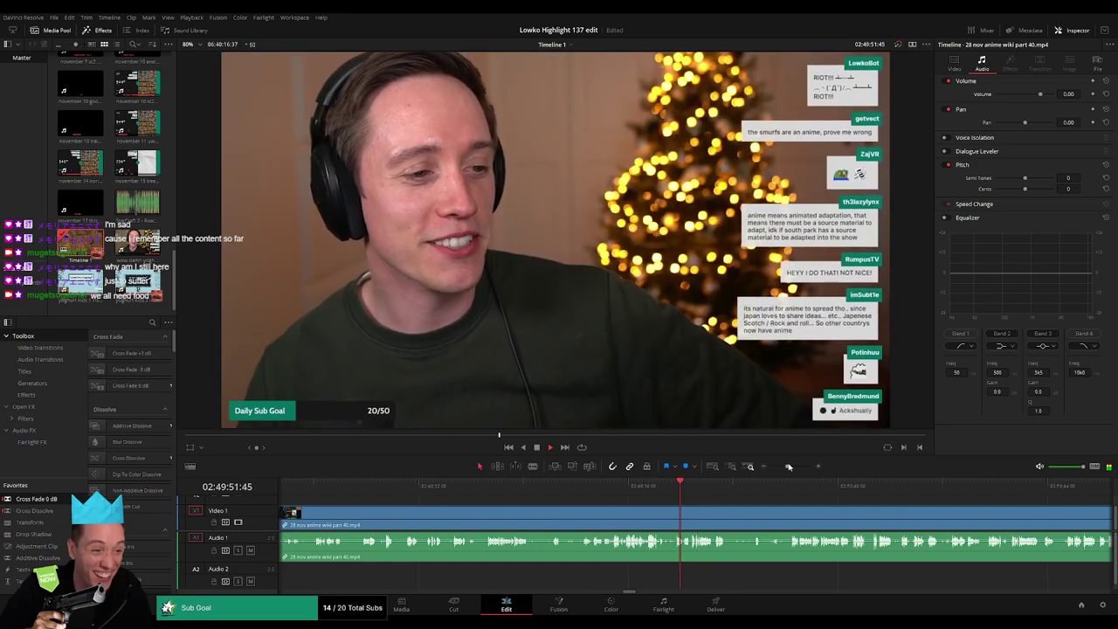
left_click(609, 486)
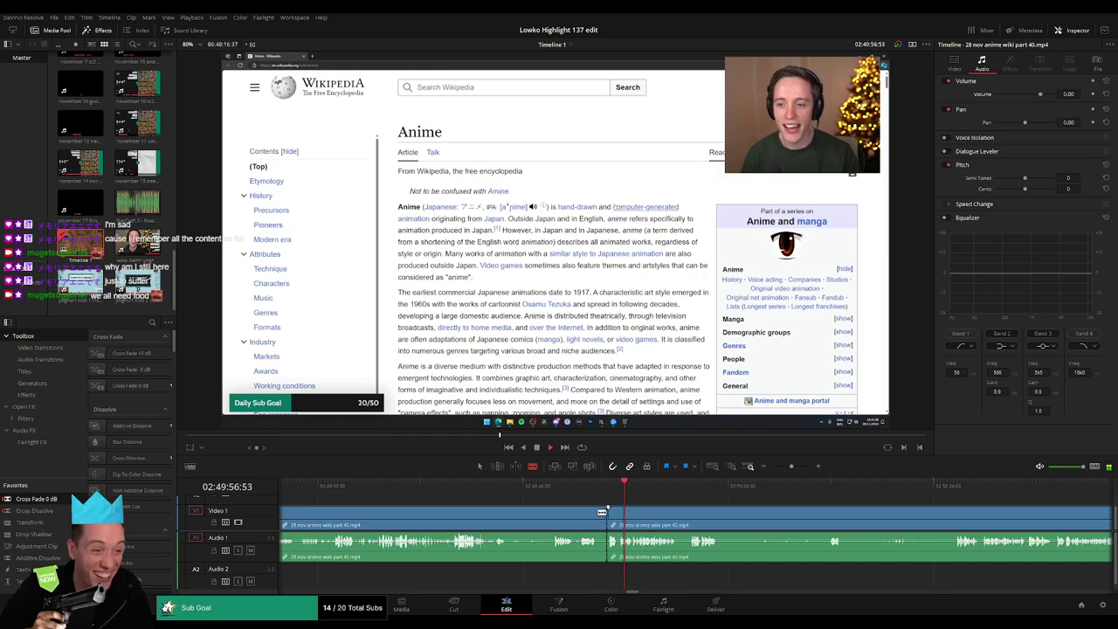
key("Delete")
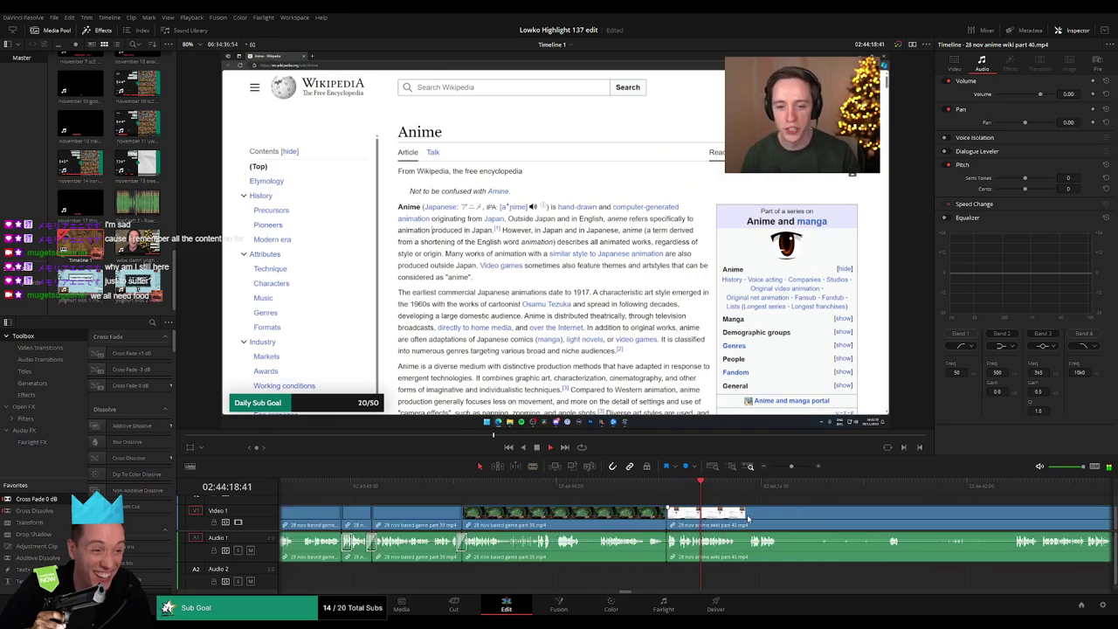
scroll(748, 519, "right", 3)
scroll(600, 510, "right", 3)
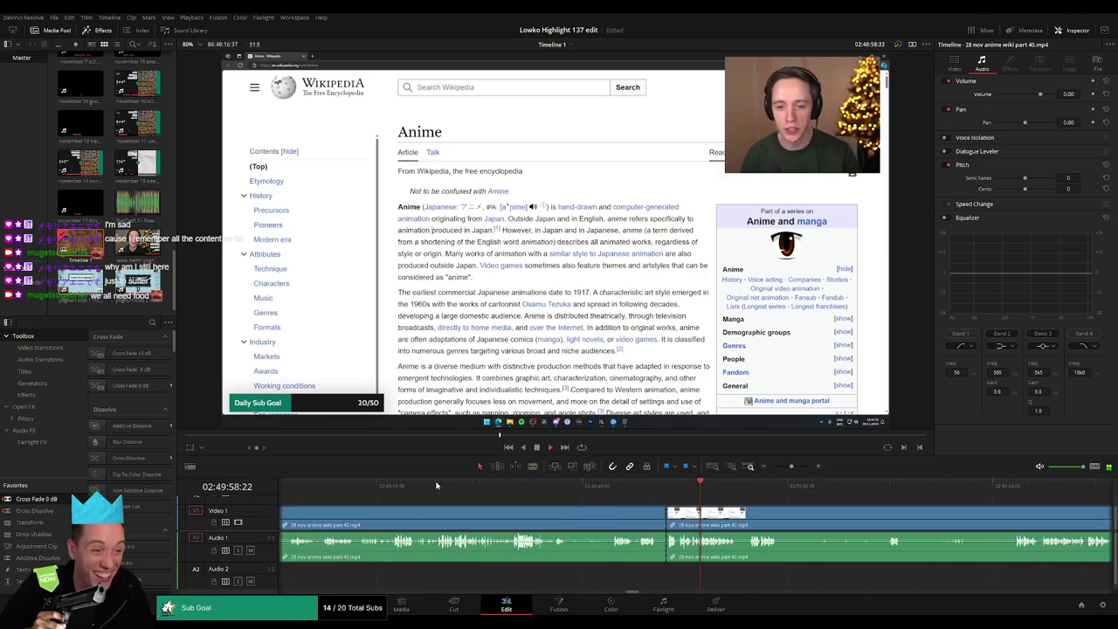
scroll(436, 486, "right", 3)
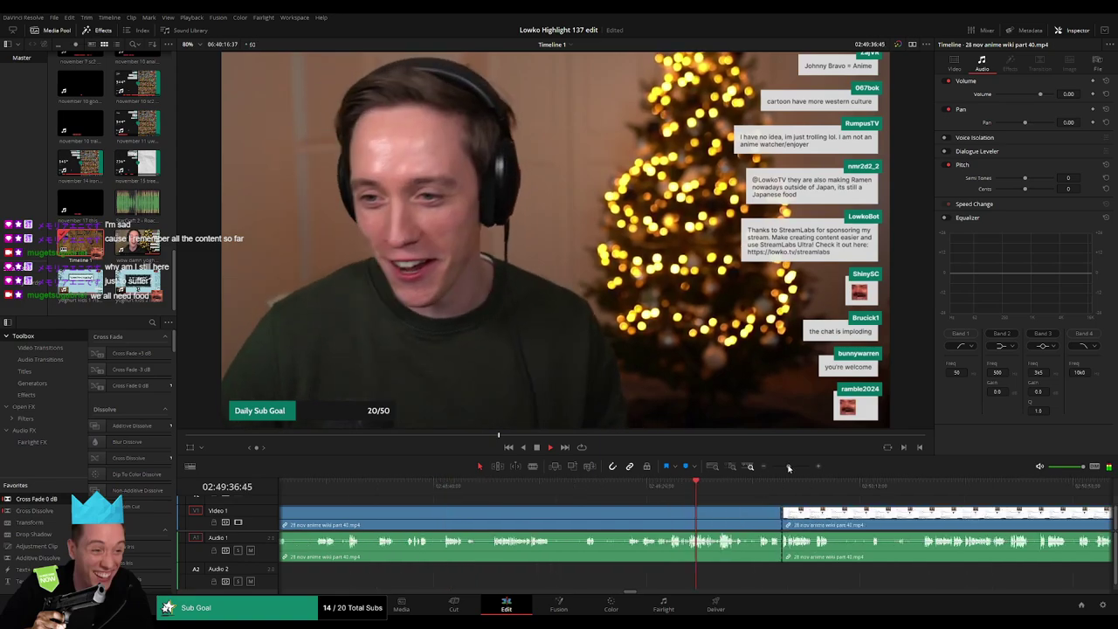
left_click(527, 487)
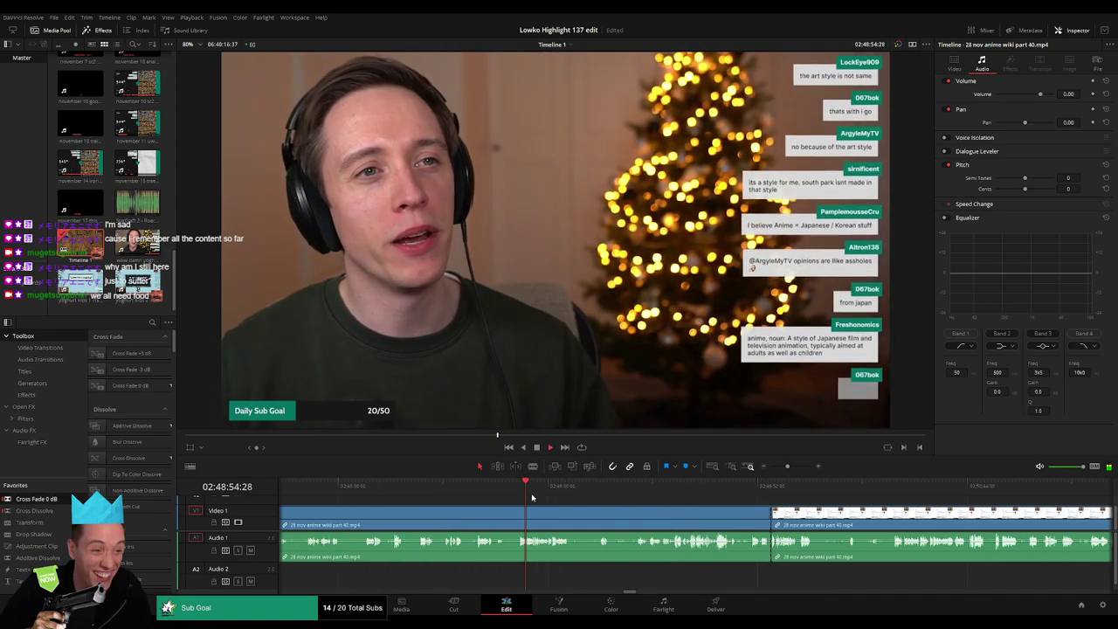
scroll(532, 496, "left", 1)
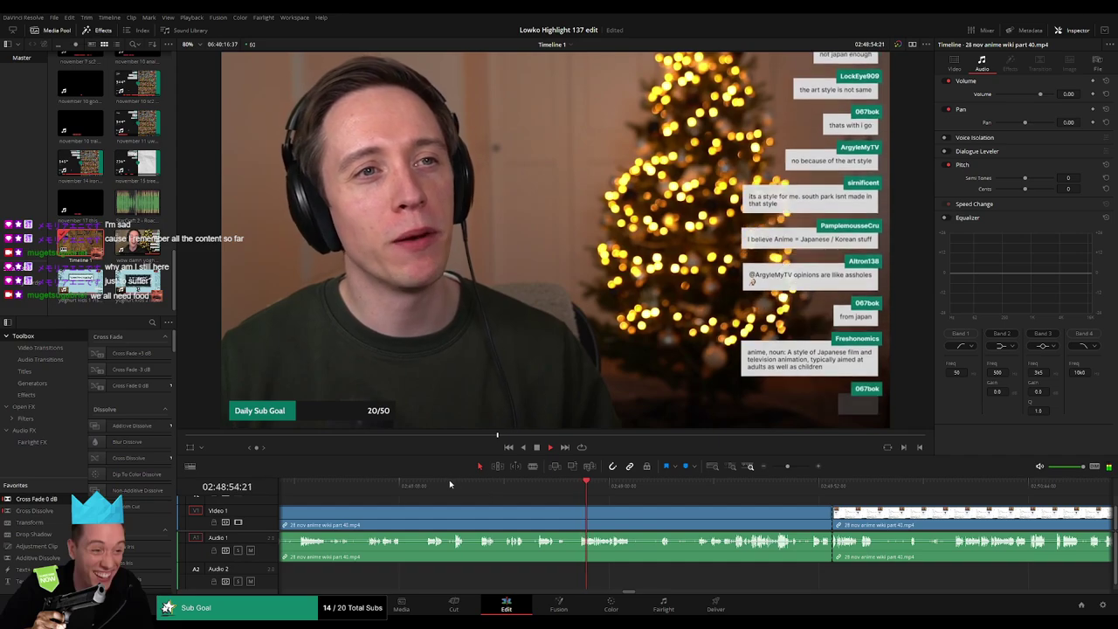
Step: Scrub backward through the anime discussion from about 02:48:21 to 02:46:09, zooming the timeline out
left_click(451, 483)
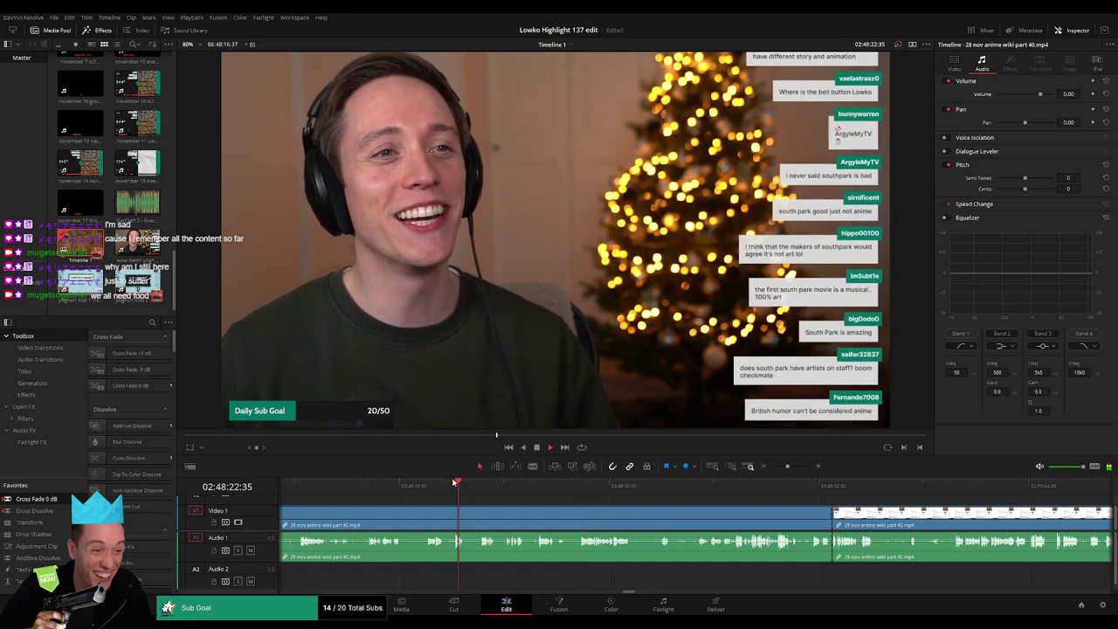
scroll(480, 507, "left", 2)
left_click(572, 487)
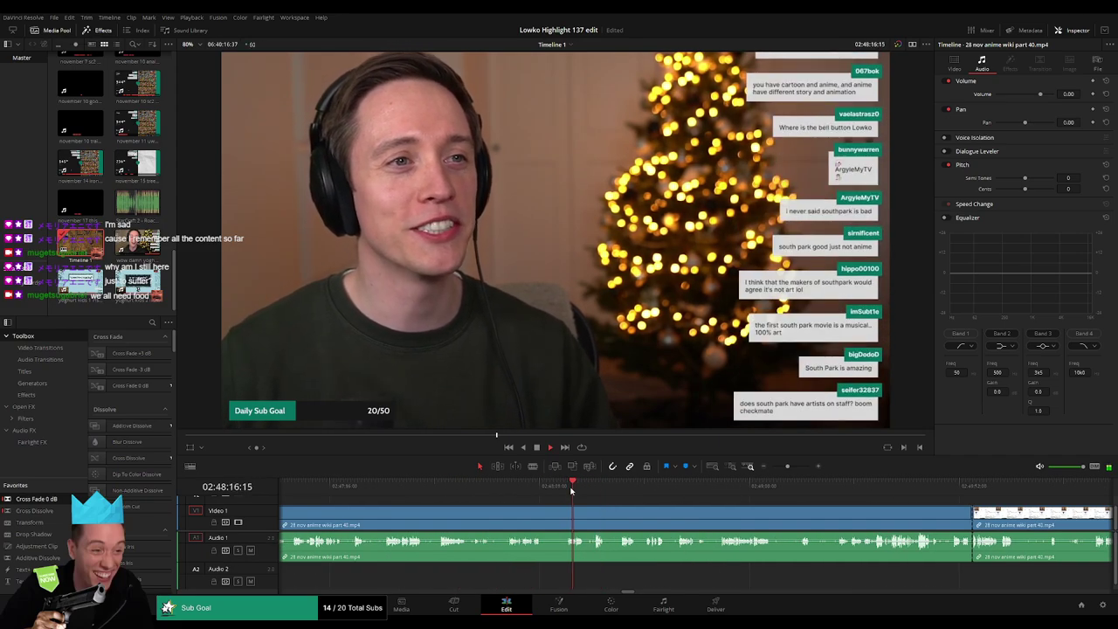
left_click(513, 487)
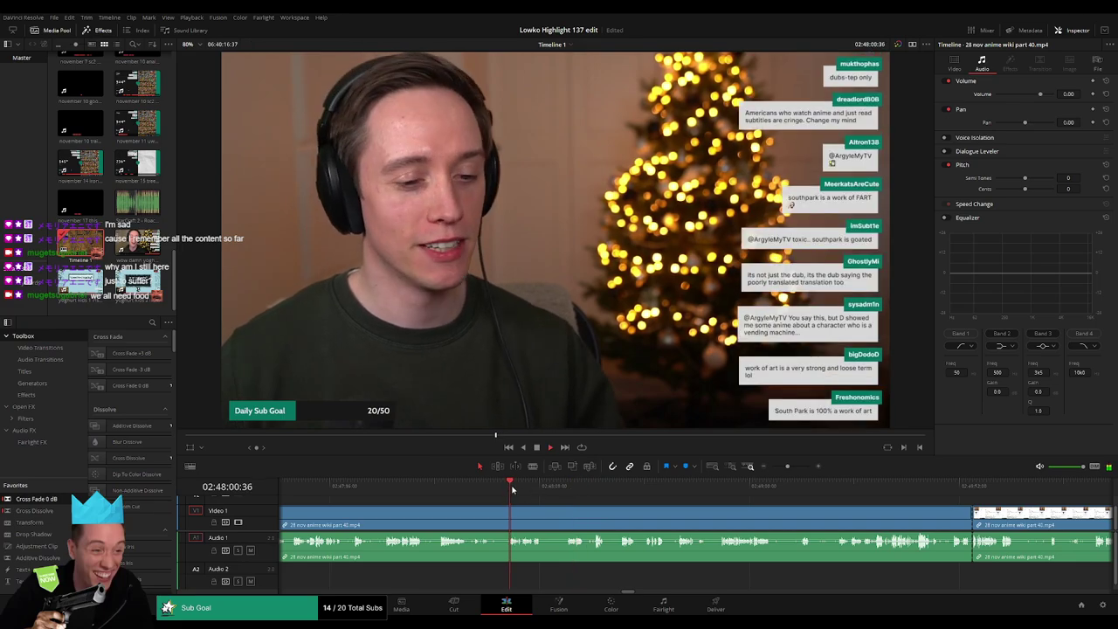
left_click(443, 486)
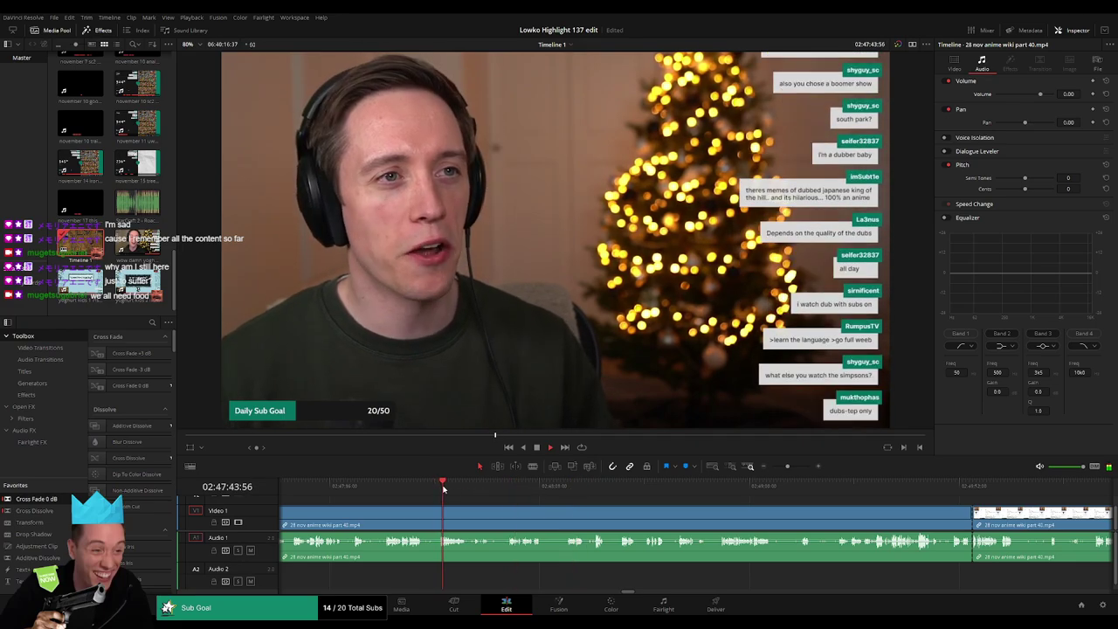
scroll(583, 506, "left", 3)
left_click(566, 487)
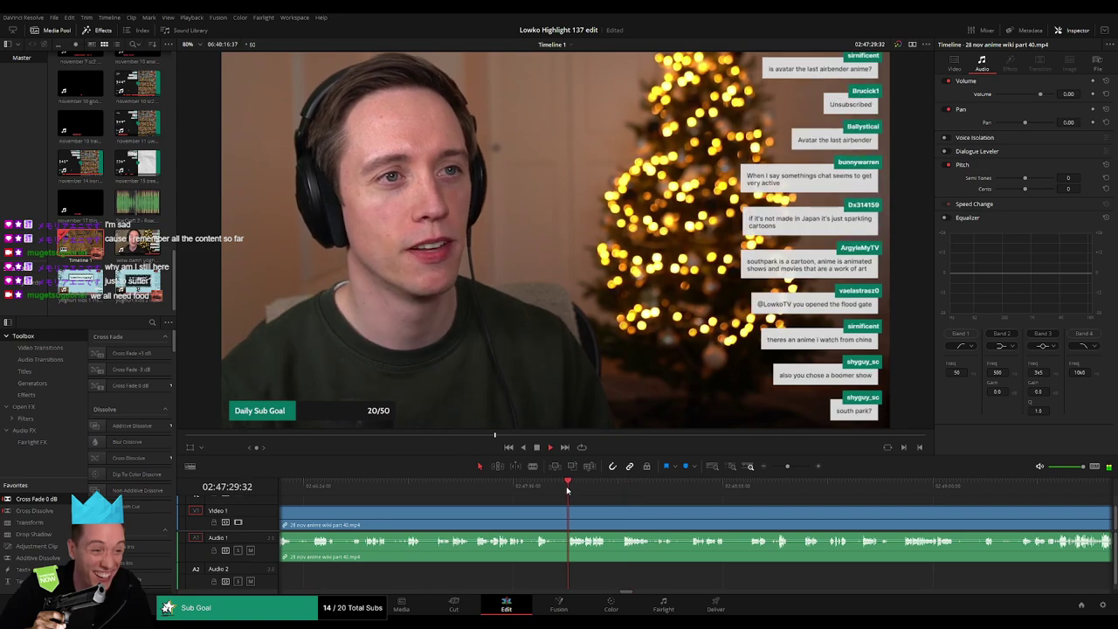
left_click_drag(787, 466, 791, 467)
left_click(579, 487)
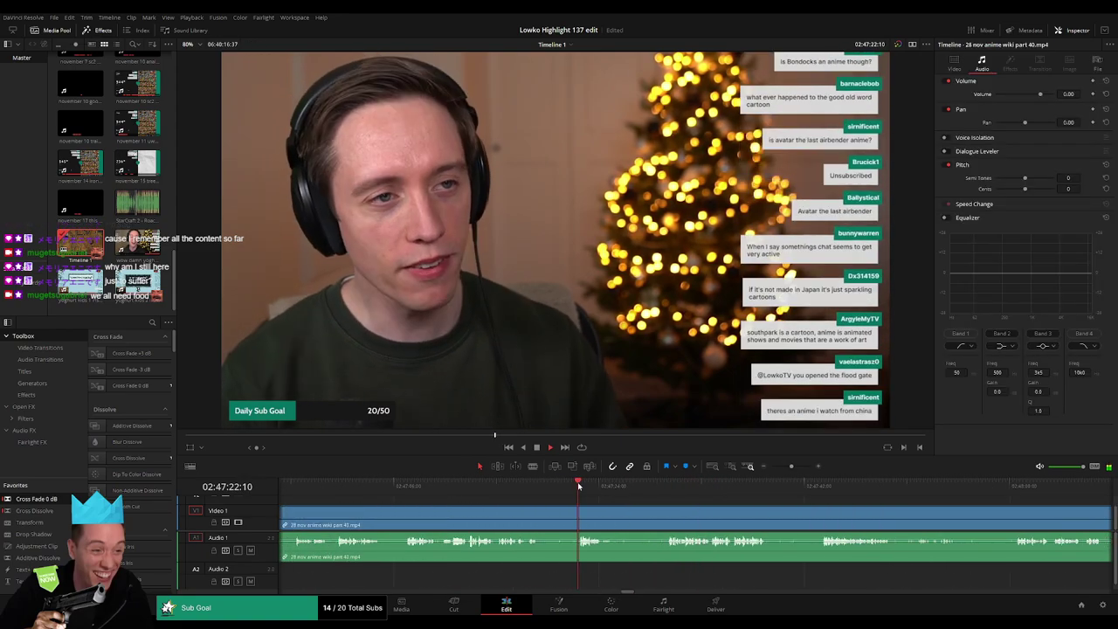
left_click_drag(403, 489, 507, 486)
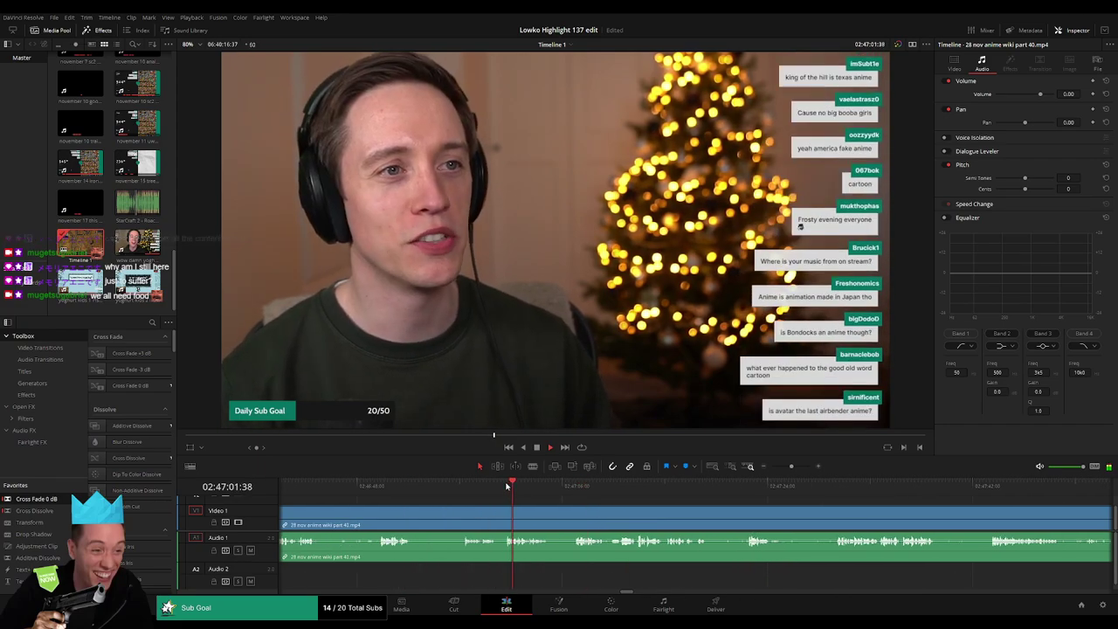
scroll(593, 511, "left", 3)
left_click(555, 494)
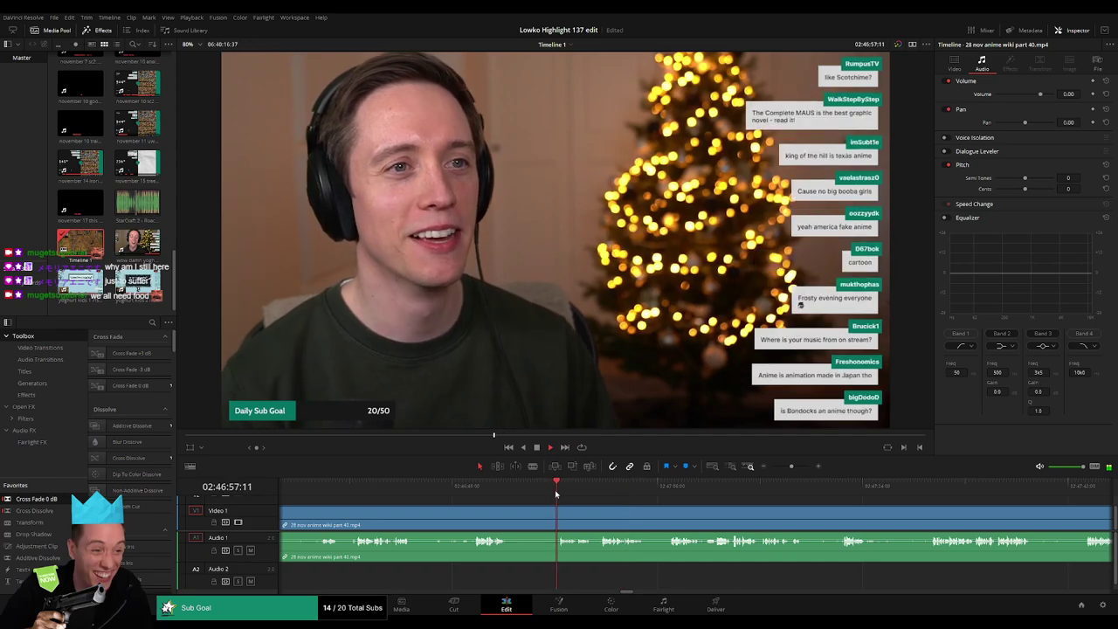
left_click(484, 486)
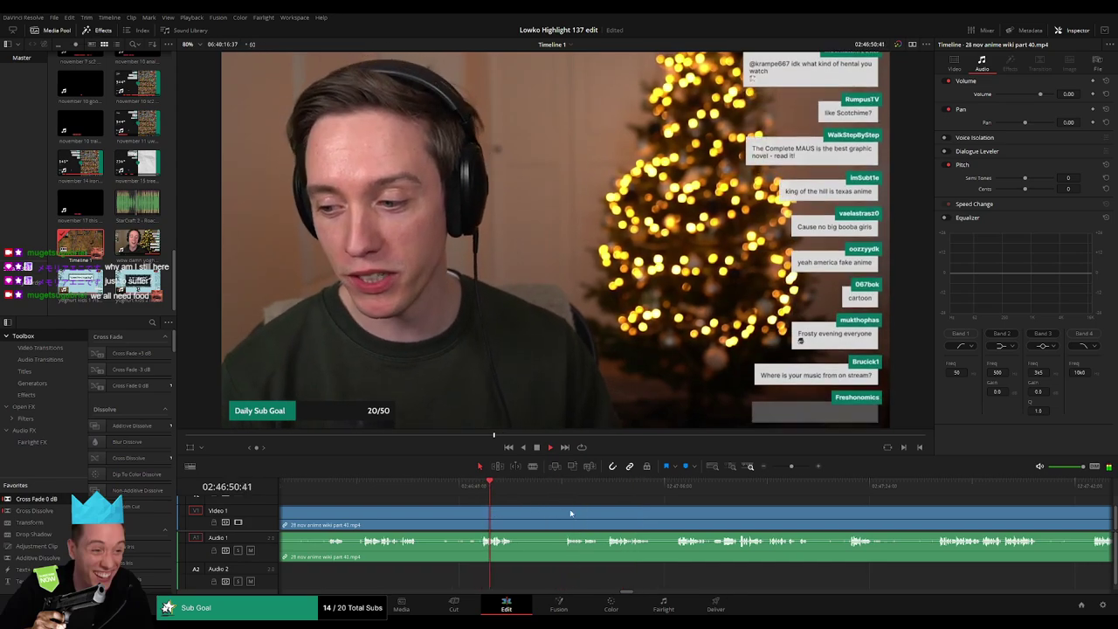
scroll(539, 496, "left", 4)
left_click(502, 487)
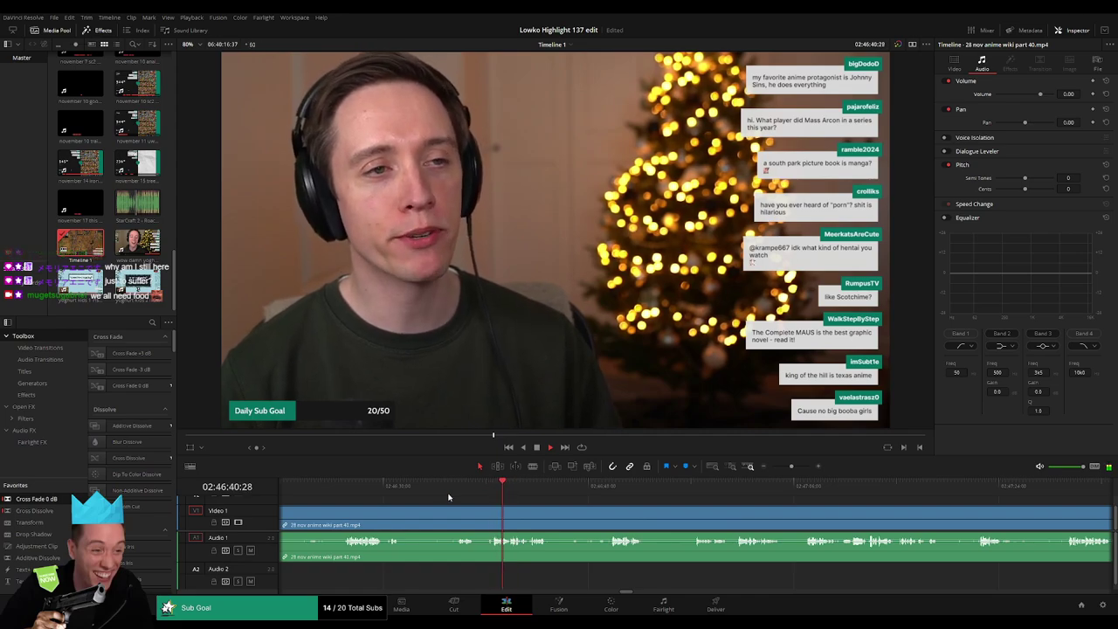
scroll(600, 492, "left", 7)
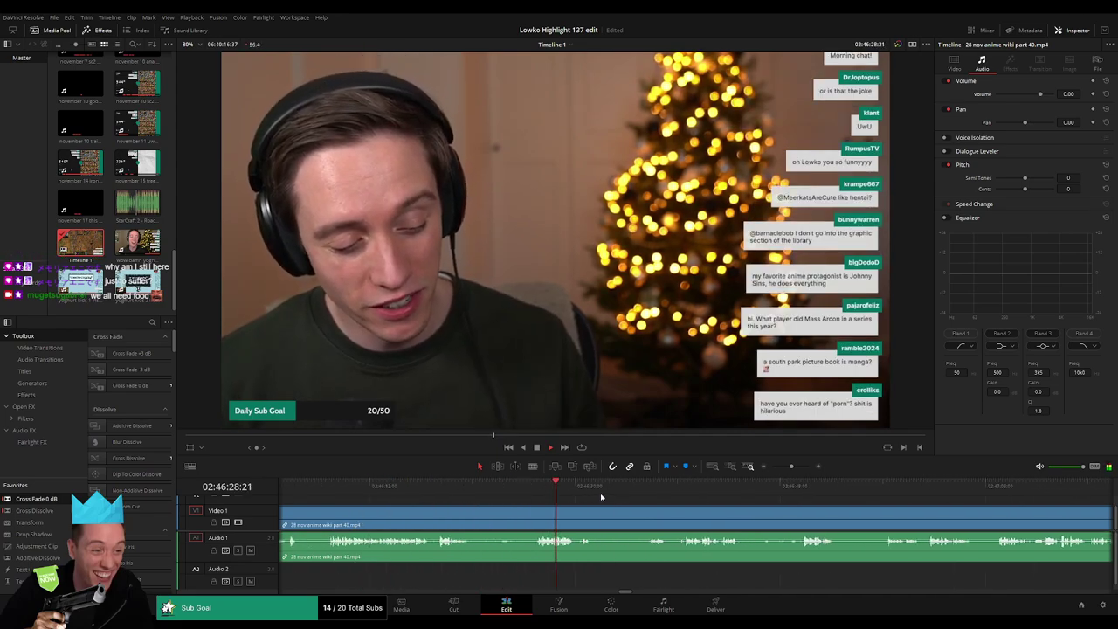
left_click(388, 487)
scroll(514, 496, "left", 8)
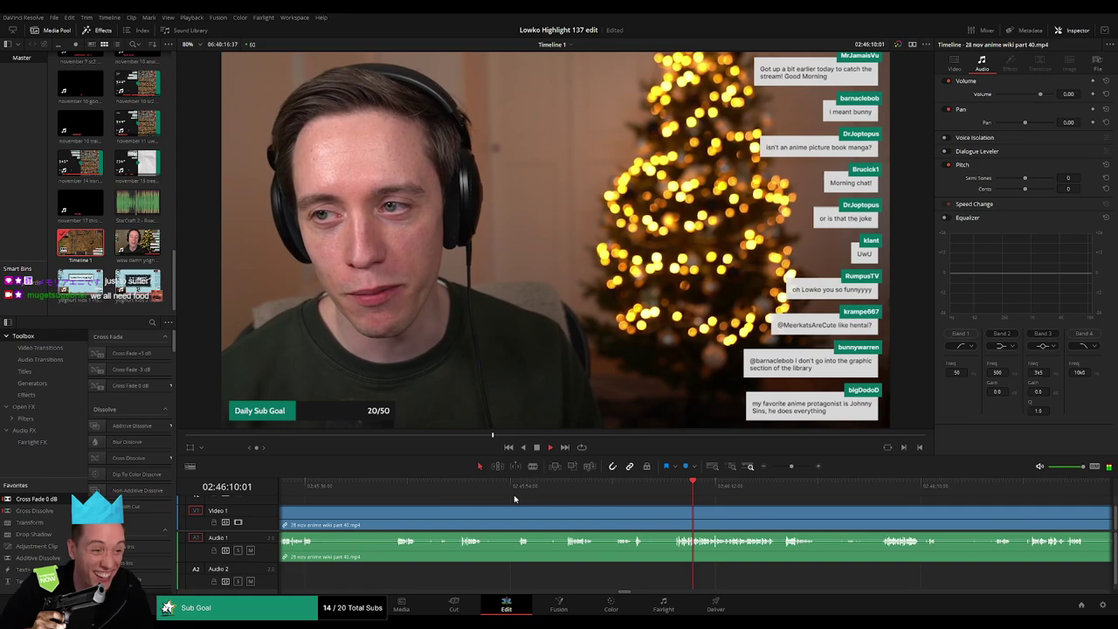
Step: Continue back past 02:45:15 to the anime wiki clip's start, then play the discussion from about 02:44:44
left_click(460, 485)
left_click(399, 486)
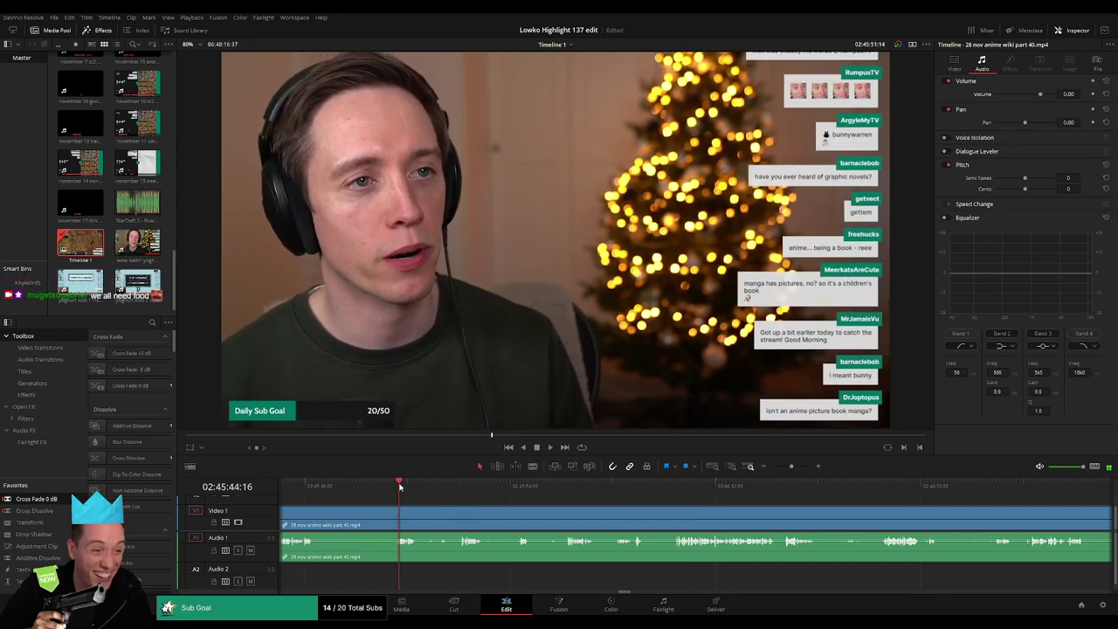
scroll(541, 492, "left", 5)
left_click(488, 485)
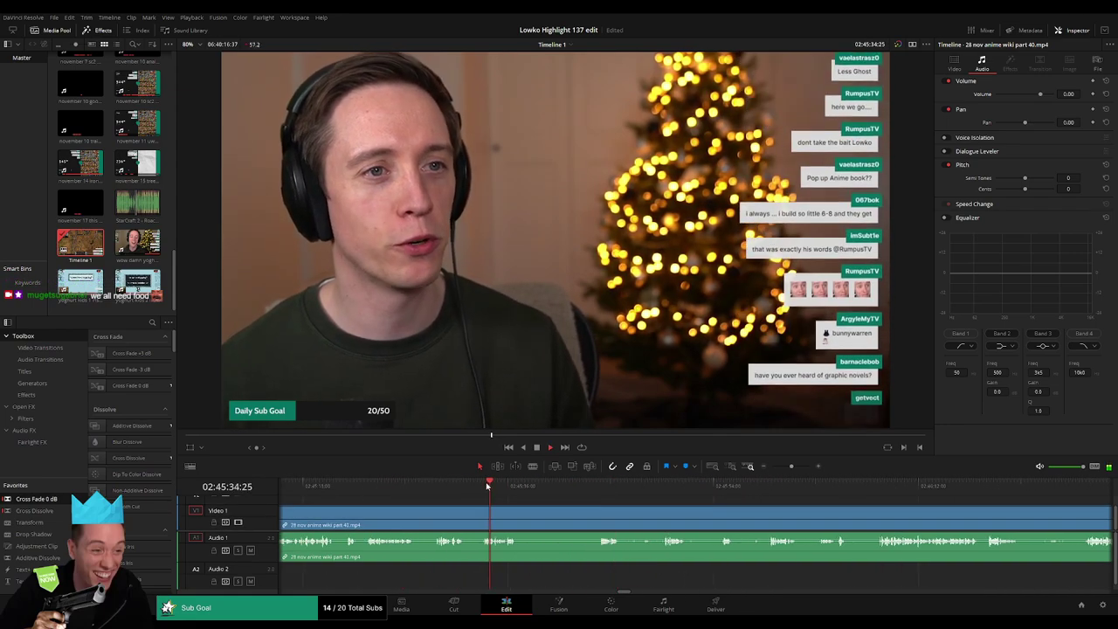
scroll(475, 508, "left", 3)
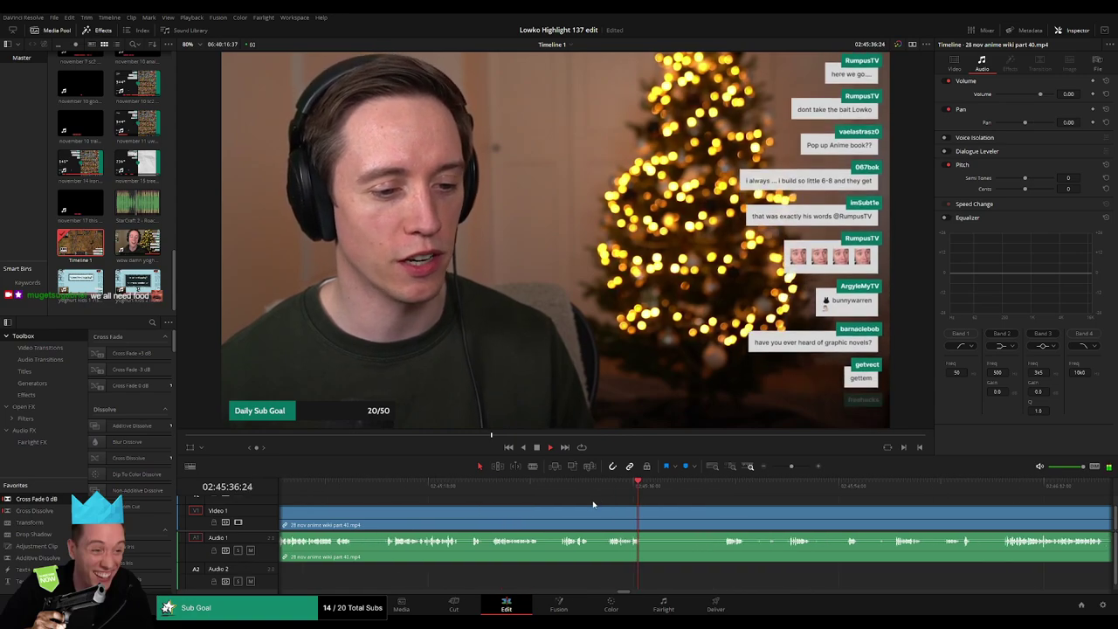
left_click(561, 487)
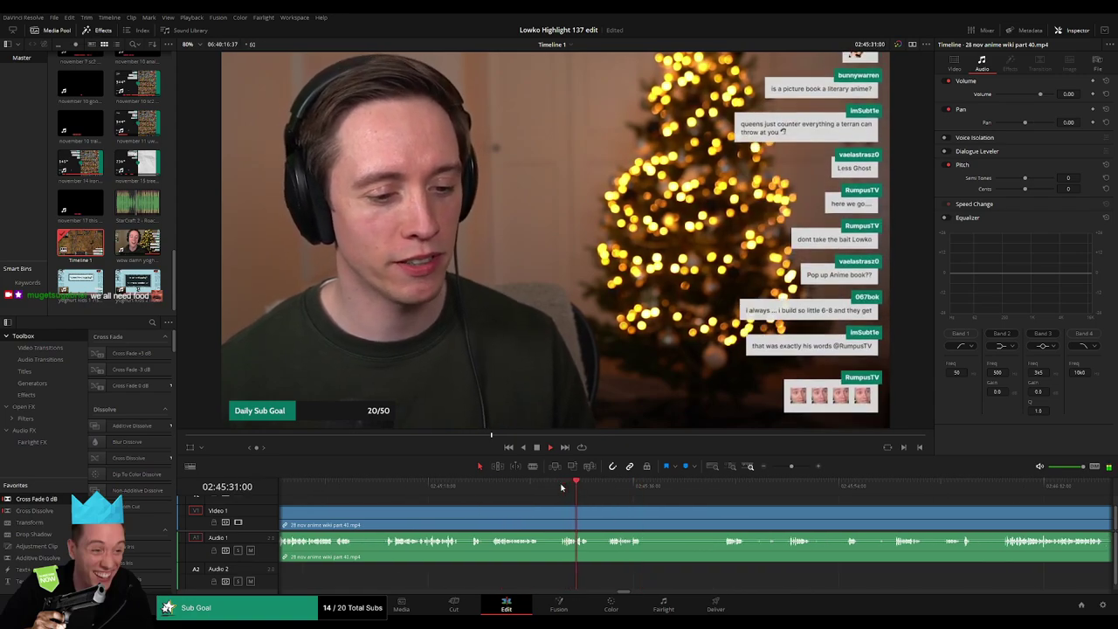
left_click(395, 486)
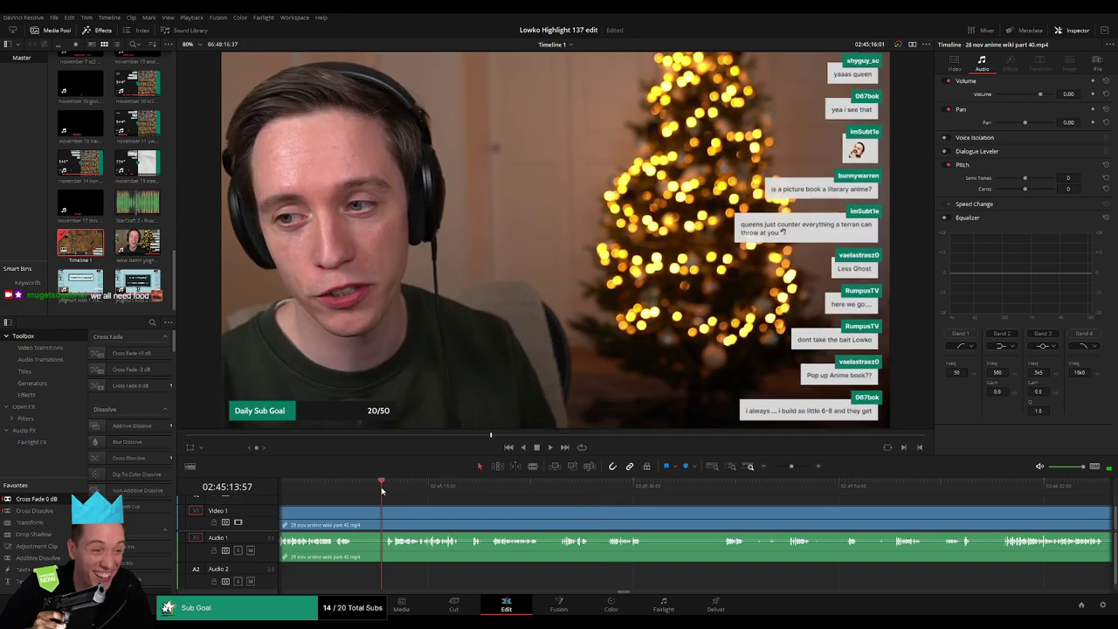
scroll(680, 505, "left", 5)
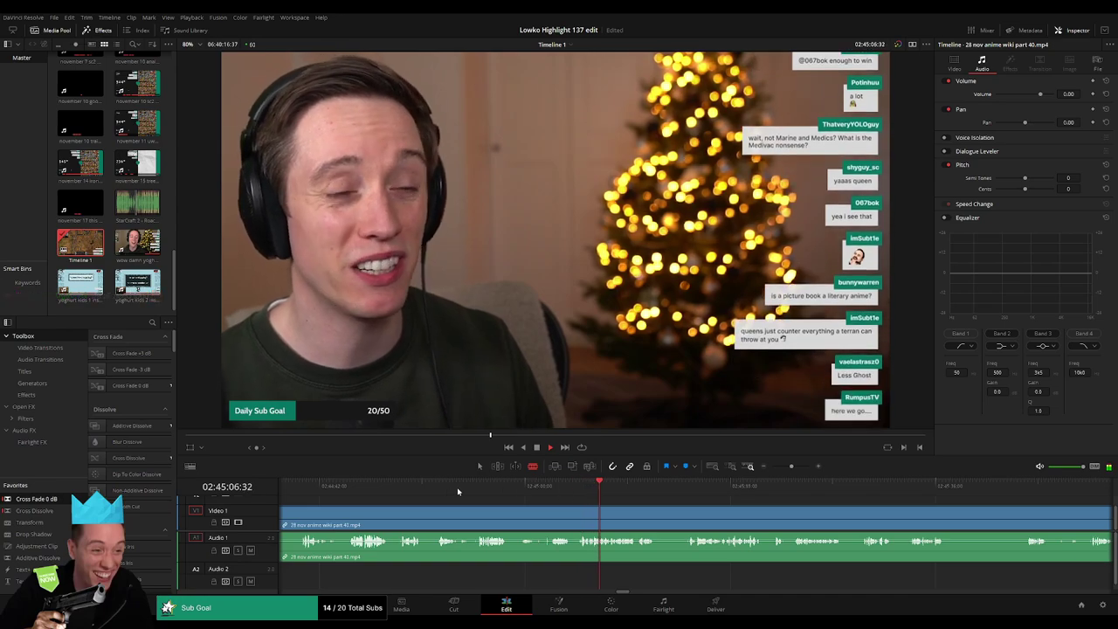
left_click(350, 495)
scroll(400, 524, "left", 3)
scroll(437, 515, "left", 2)
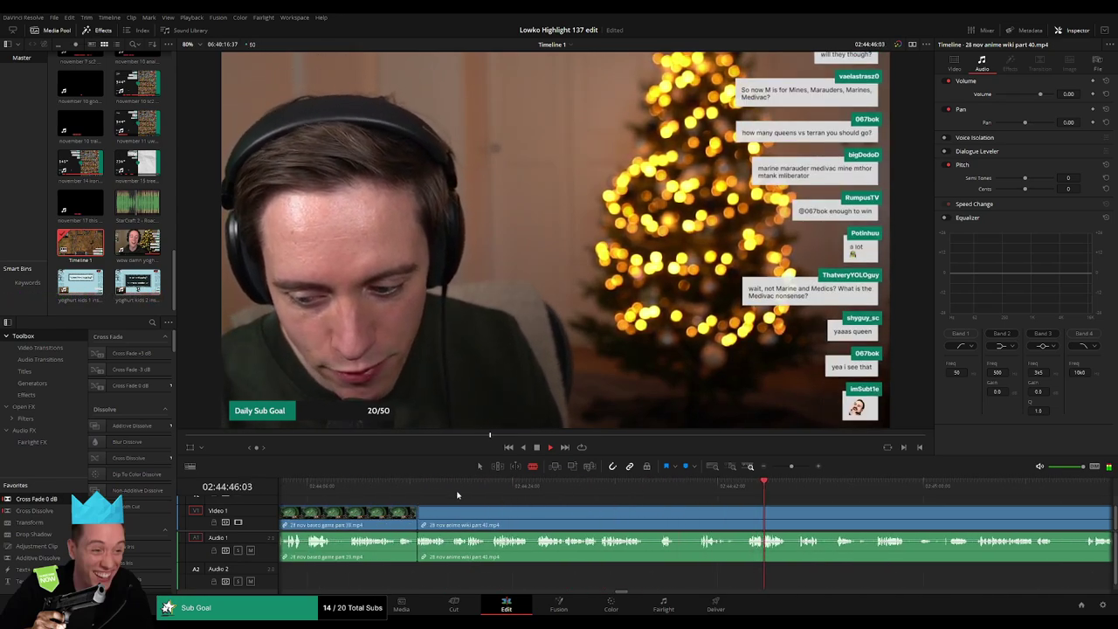
left_click(421, 485)
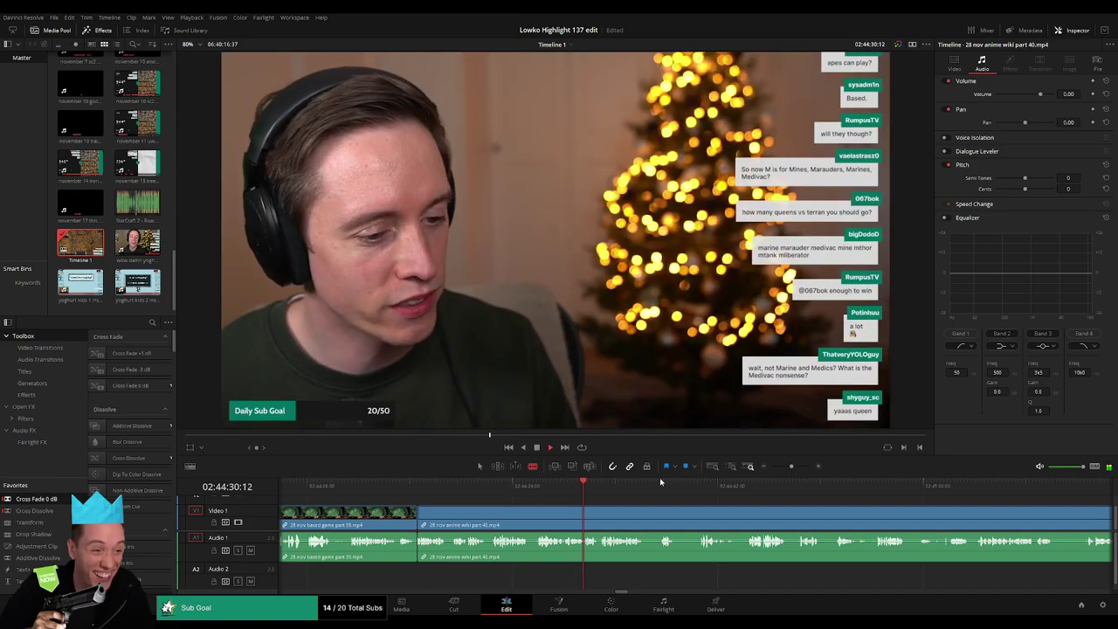
left_click(701, 483)
left_click(751, 486)
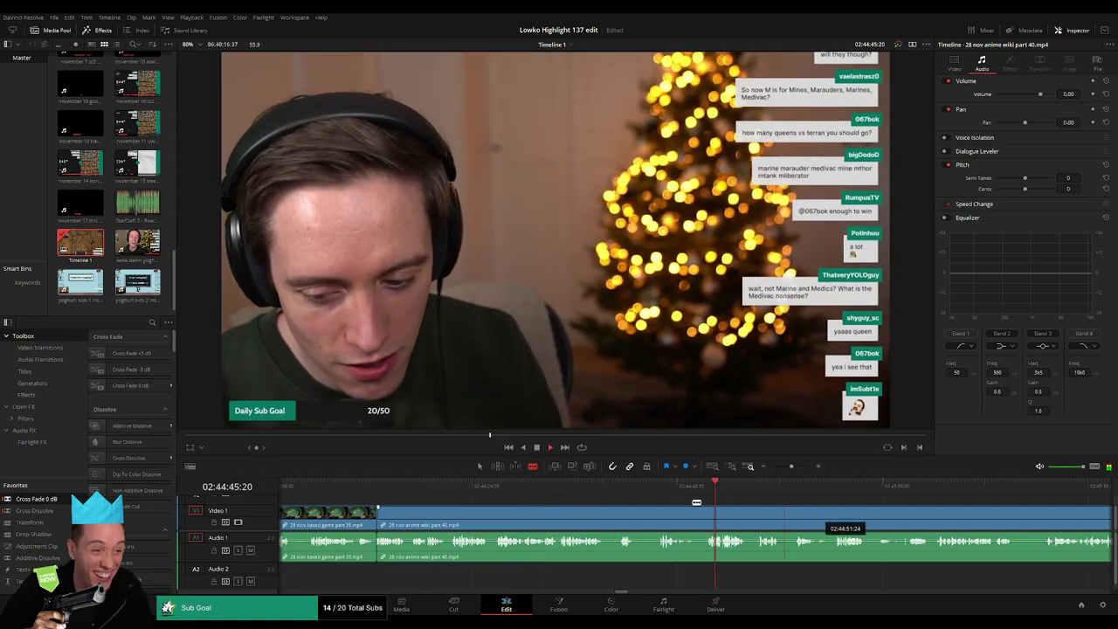
scroll(599, 506, "right", 5)
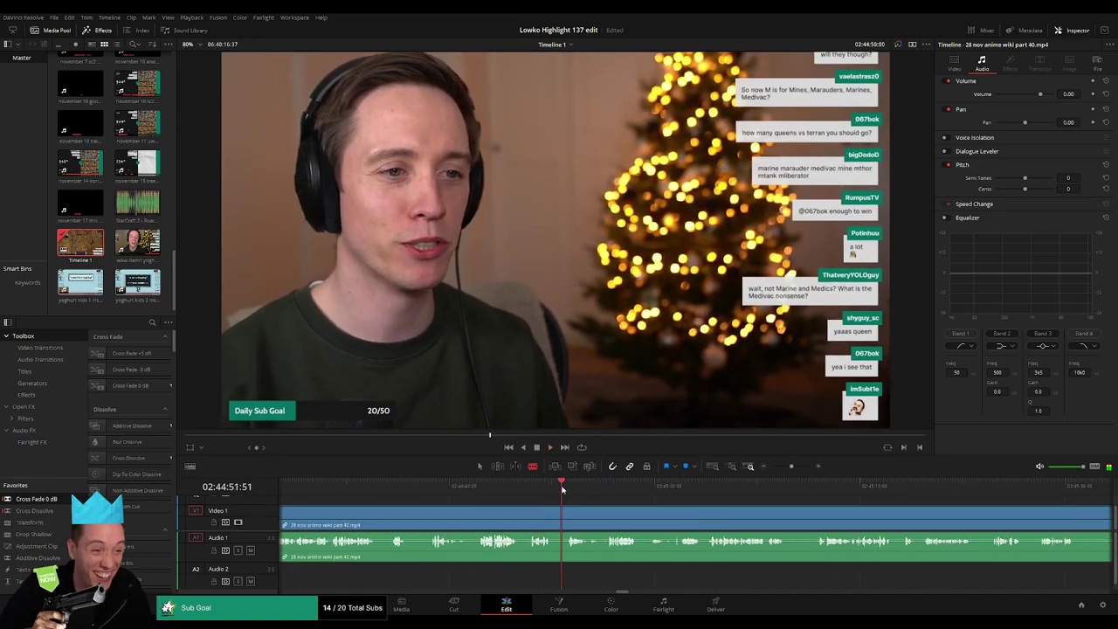
scroll(551, 497, "right", 3)
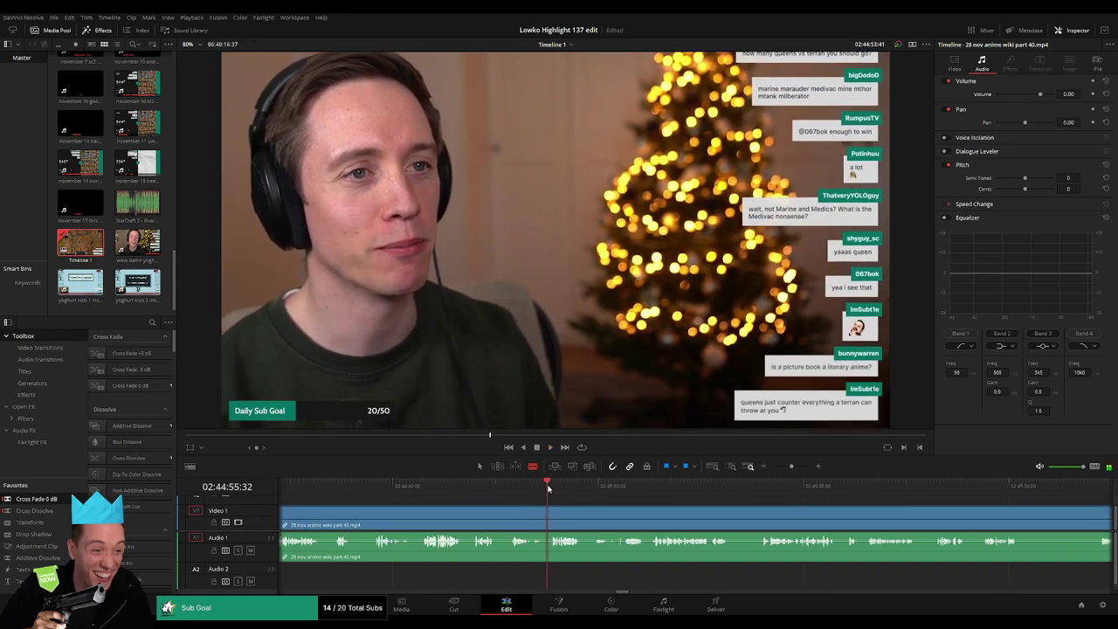
scroll(622, 515, "right", 3)
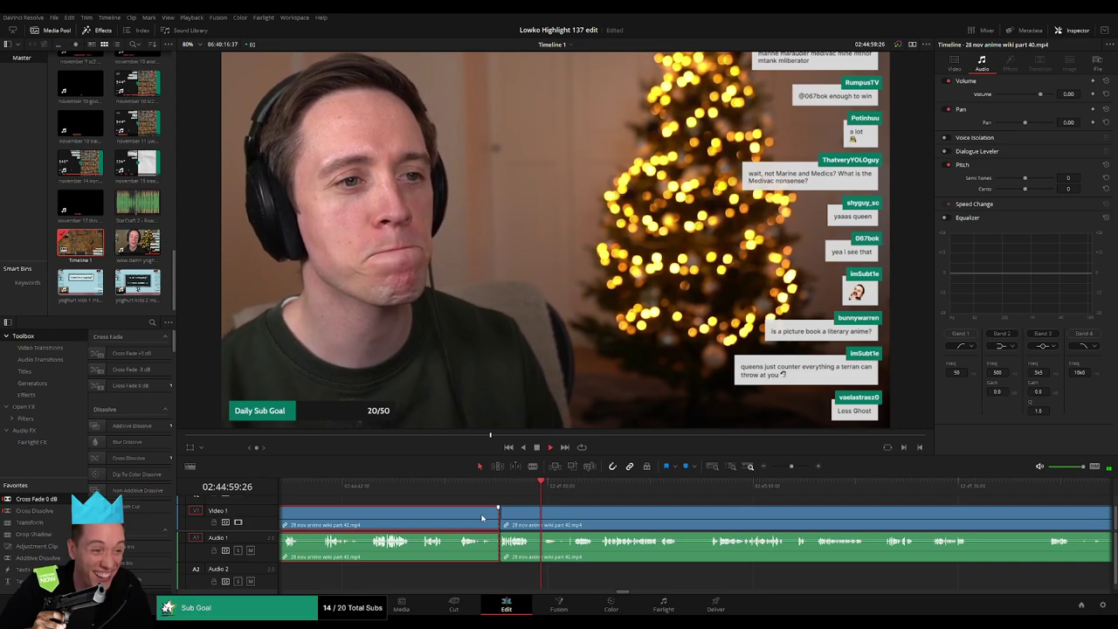
Step: Delete the unwanted opening piece, then blade around the first short pause and delete it
key("Delete")
scroll(476, 515, "right", 10)
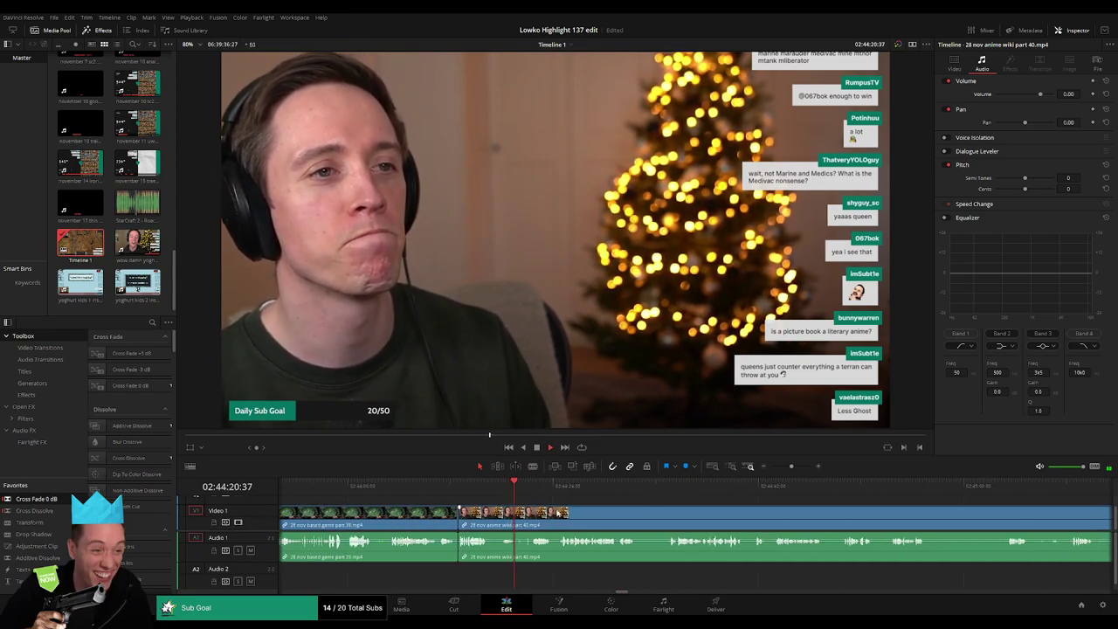
scroll(476, 515, "right", 5)
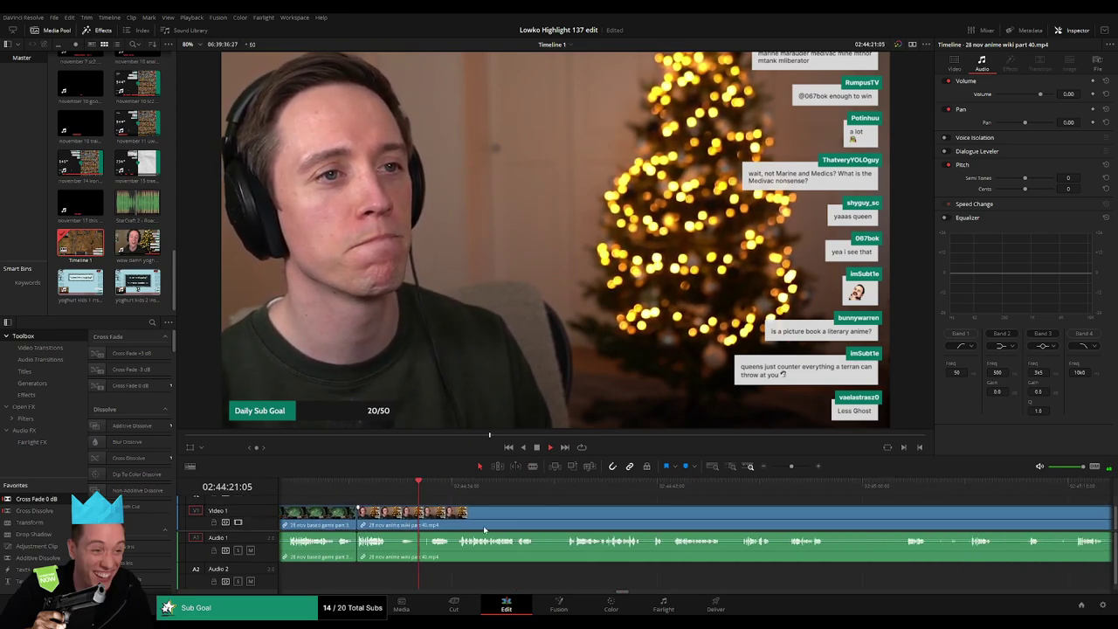
left_click(408, 516)
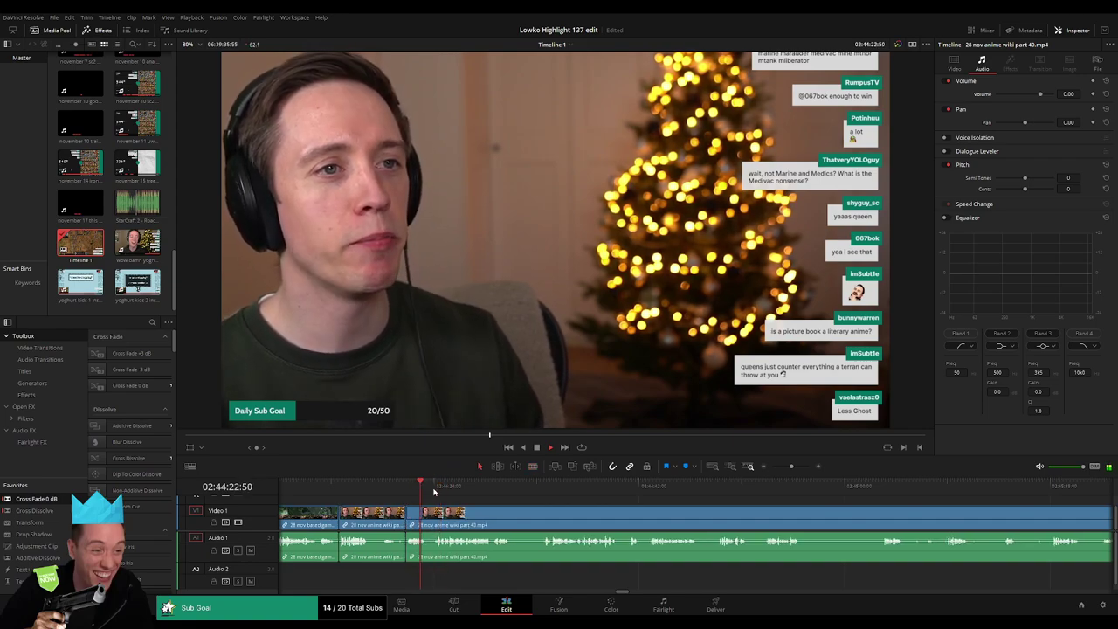
left_click(512, 515)
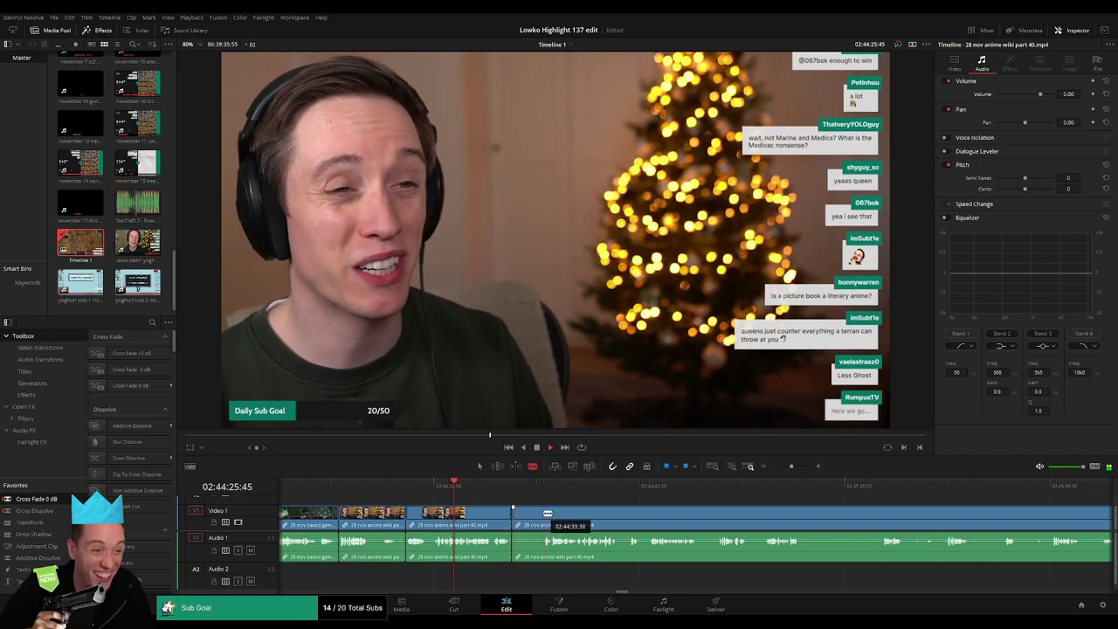
key("Delete")
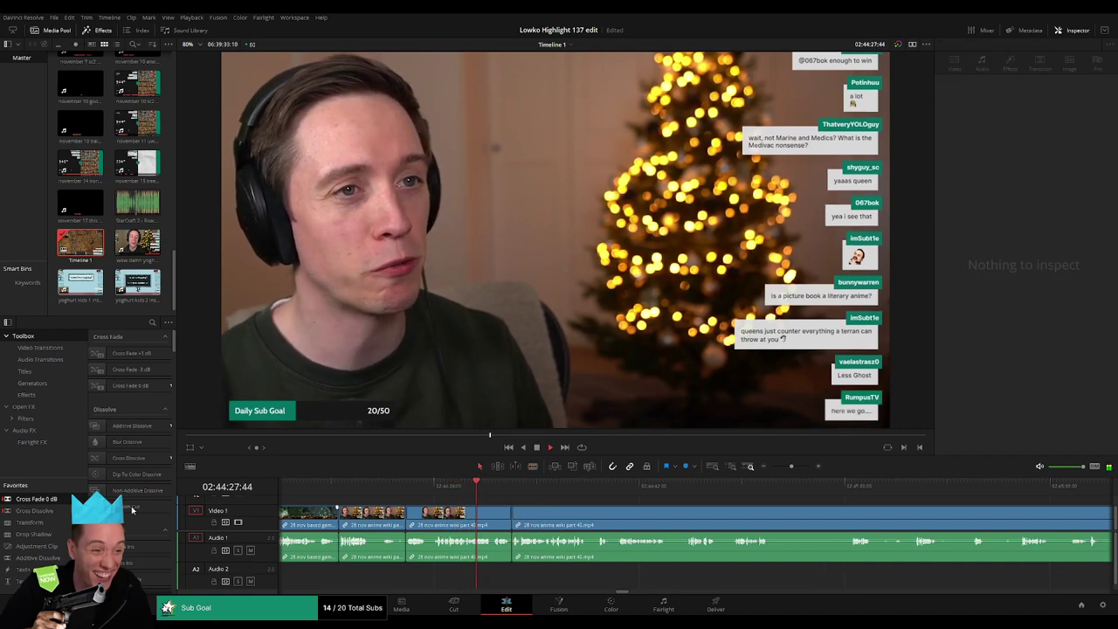
Step: Select and delete the next two short pause pieces, closing the gaps
scroll(511, 546, "right", 4)
scroll(489, 529, "right", 1)
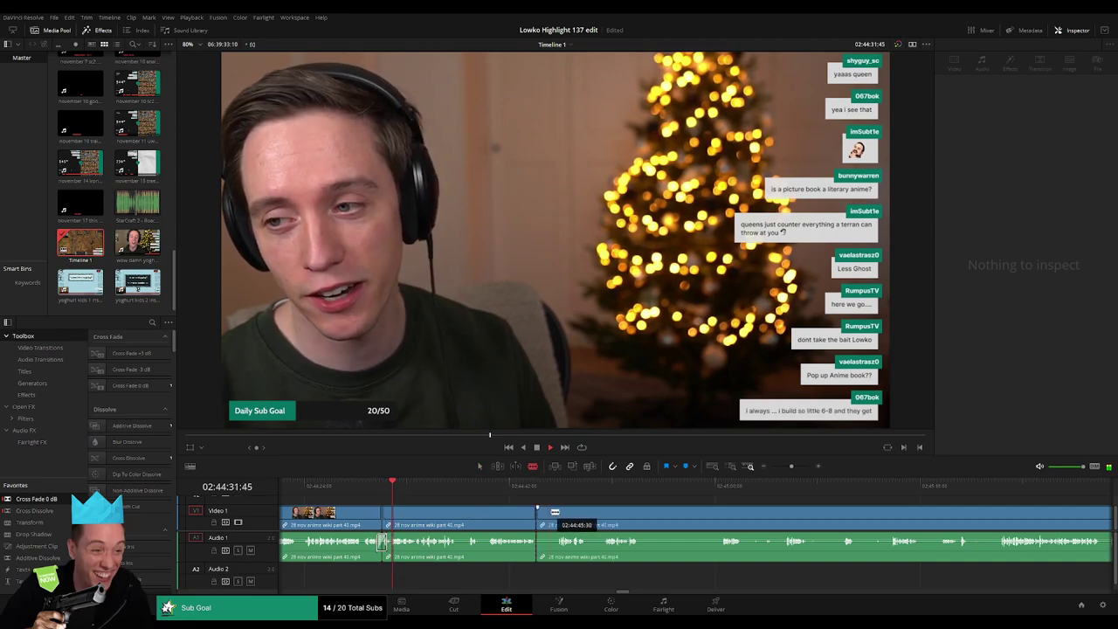
key("a")
left_click(546, 515)
key("Delete")
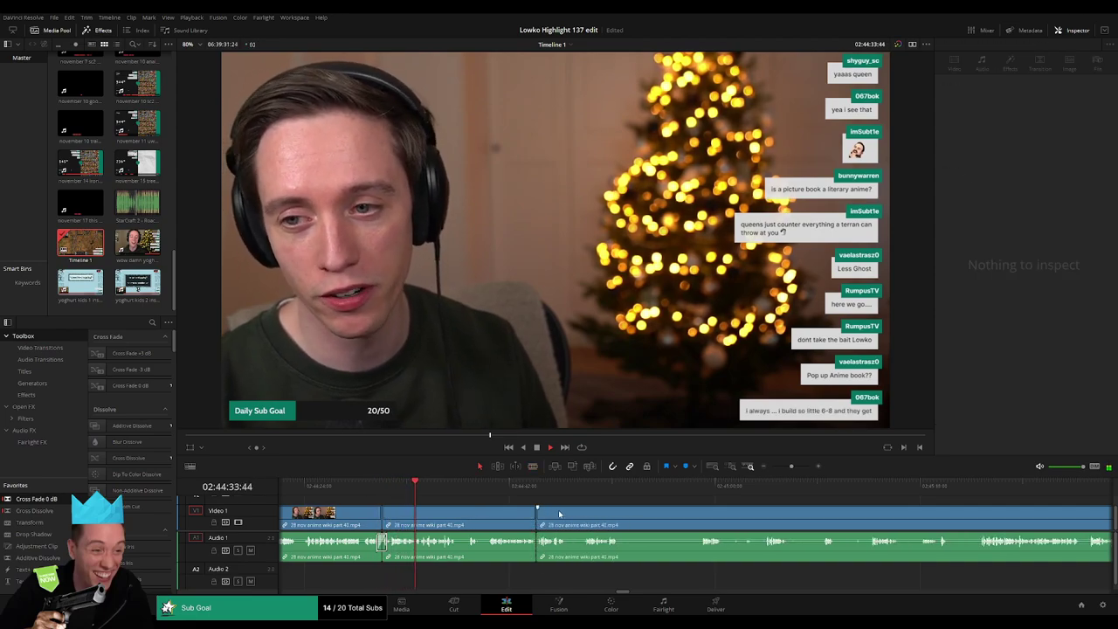
left_click(588, 515)
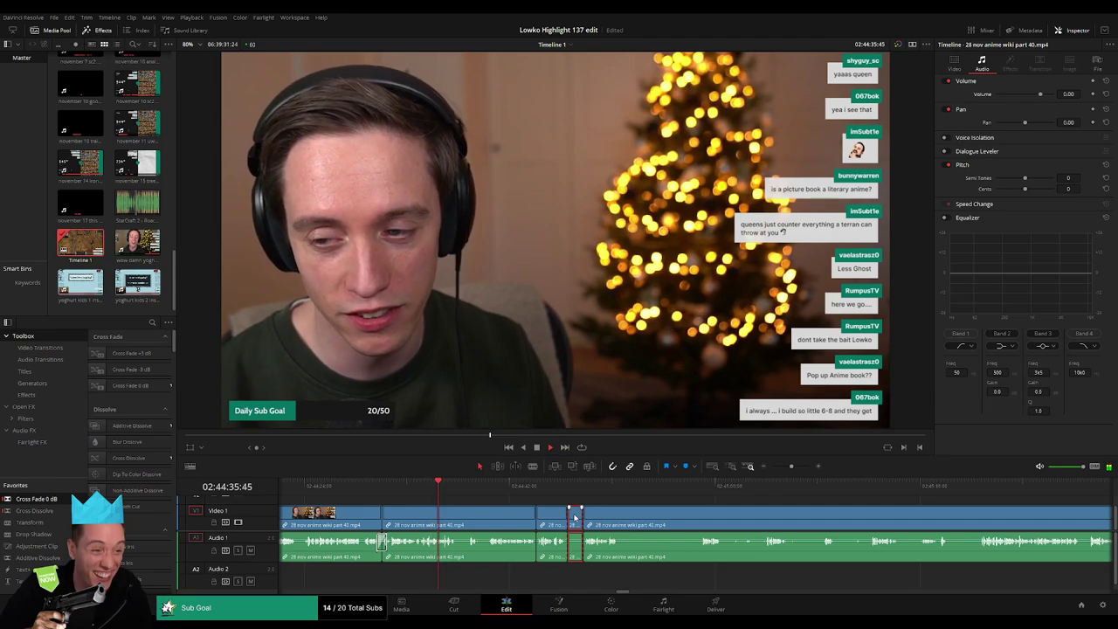
key("Delete")
Step: Cut out the pause in the long clip and remove the leftover gap so clips close up
left_click(602, 516)
left_click(687, 515)
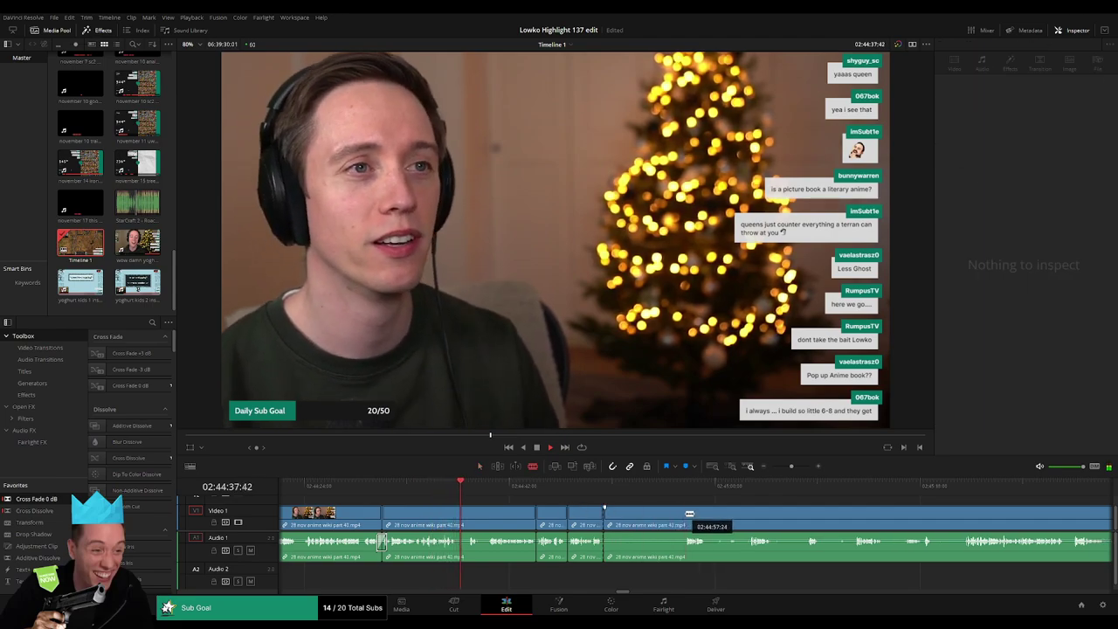
key("a")
left_click(647, 515)
key("BackSpace")
left_click(649, 518)
key("Delete")
Step: Blade around the next pause and ripple-delete the piece between the two cuts
key("b")
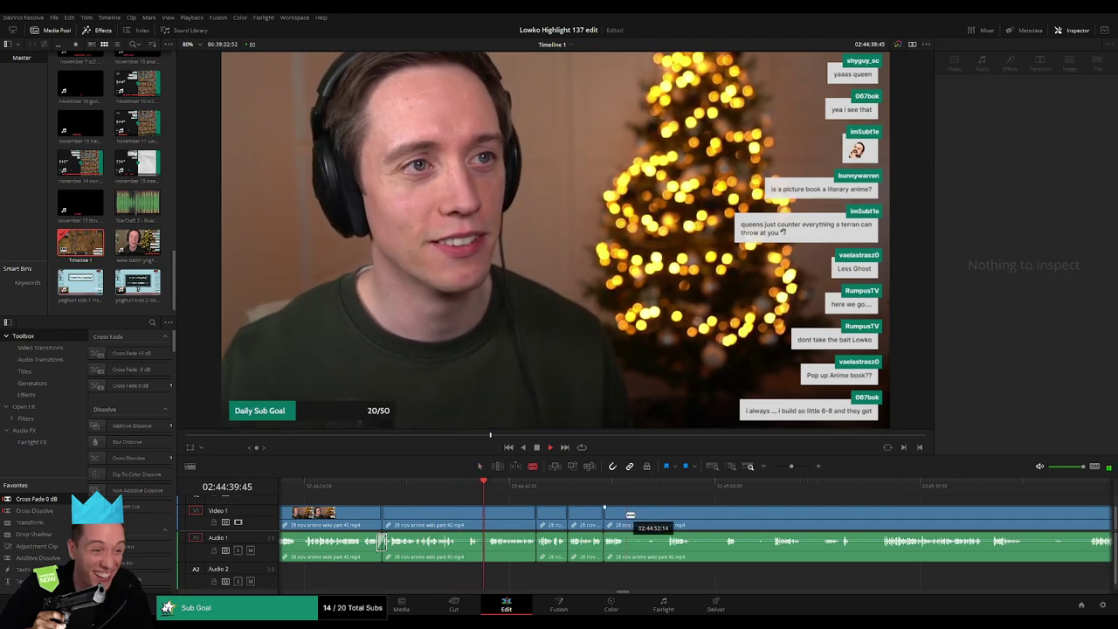
left_click(633, 515)
left_click(666, 515)
key("a")
left_click(646, 515)
key("Delete")
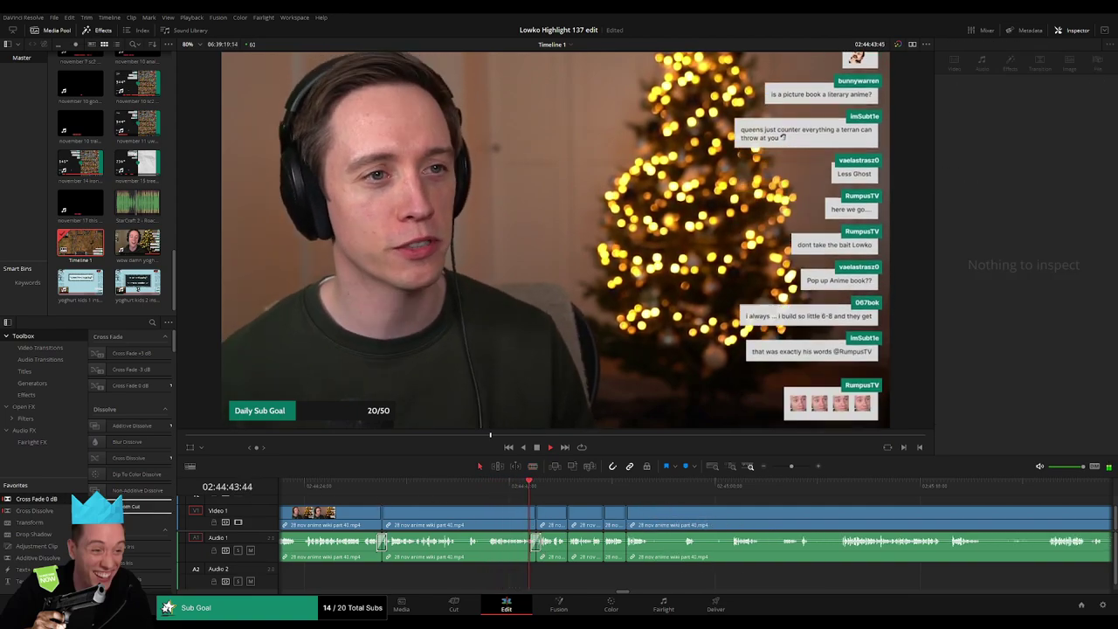
scroll(597, 549, "left", 2)
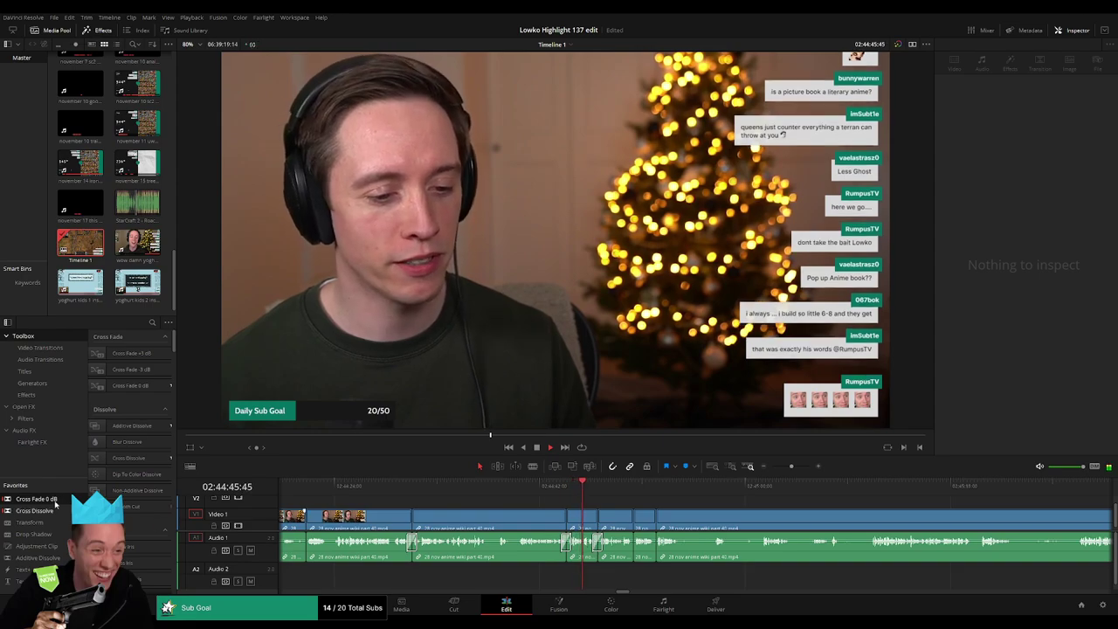
Step: Trim the anime clip's edit point to about 02:44:58:54, delete the short dead-air segment, and play back
left_click(699, 530)
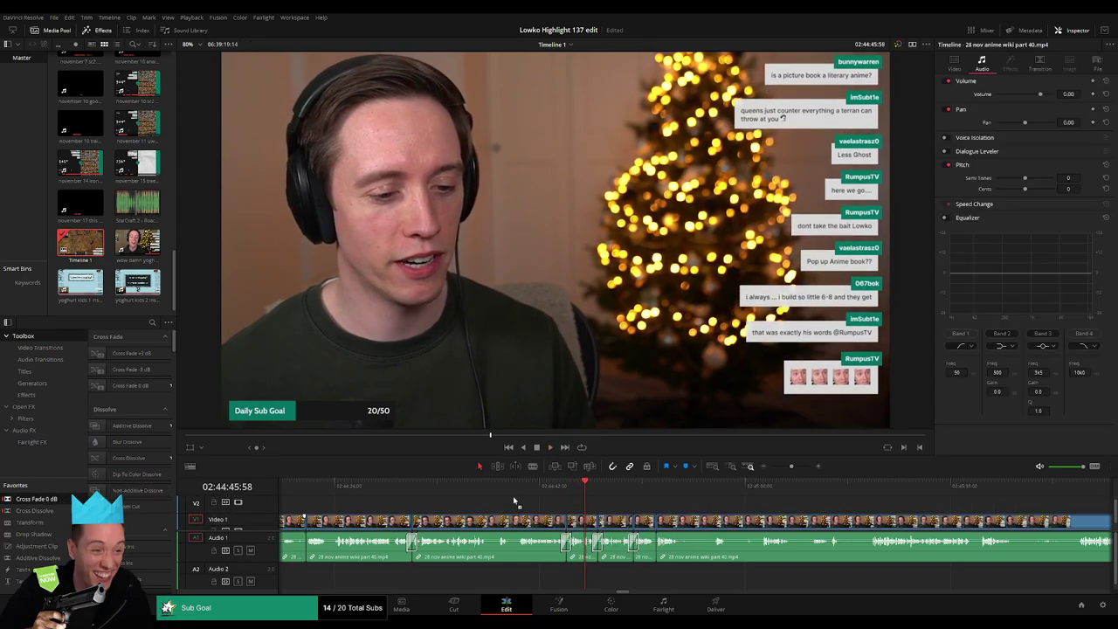
scroll(687, 546, "right", 2)
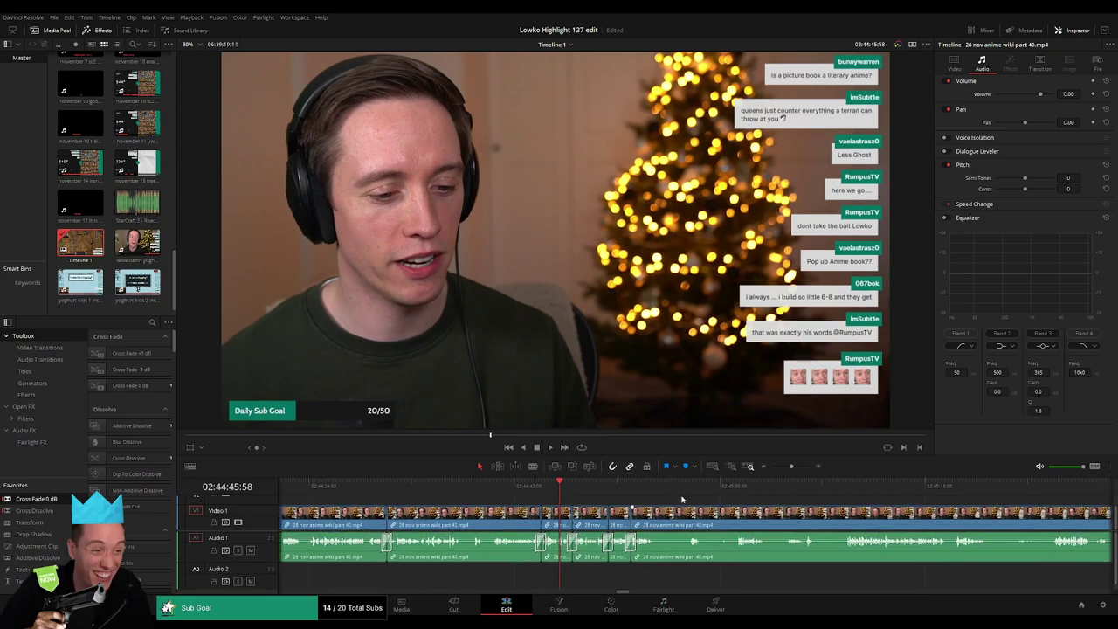
mouse_move(673, 519)
left_mouse_down()
mouse_move(655, 514)
mouse_move(706, 515)
left_mouse_up()
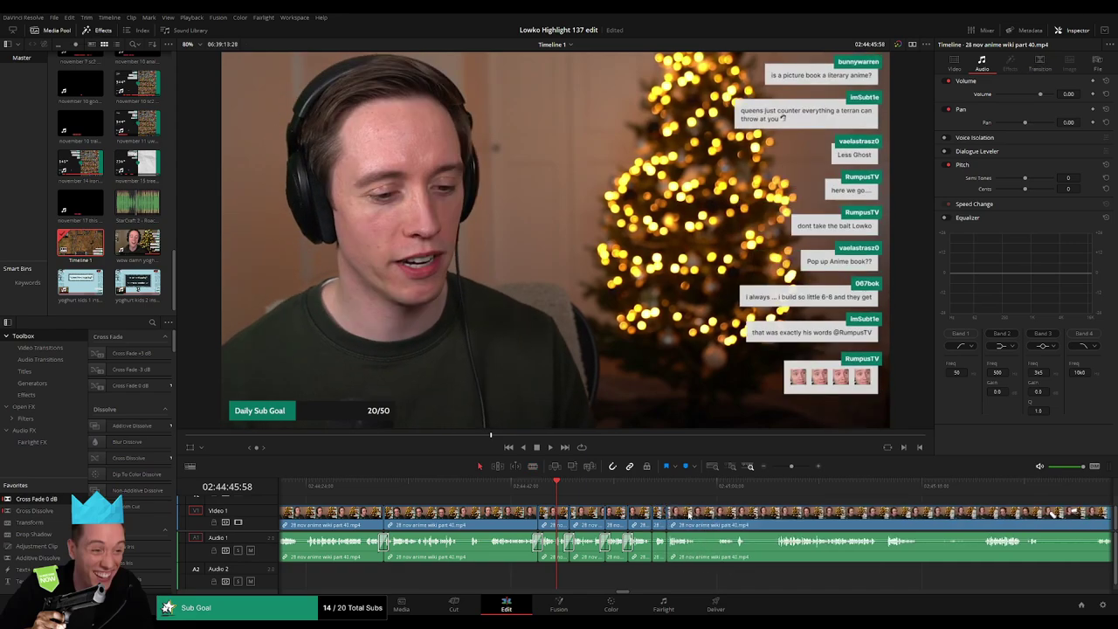
mouse_move(689, 516)
left_mouse_down()
mouse_move(760, 514)
mouse_move(743, 513)
left_mouse_up()
key("Delete")
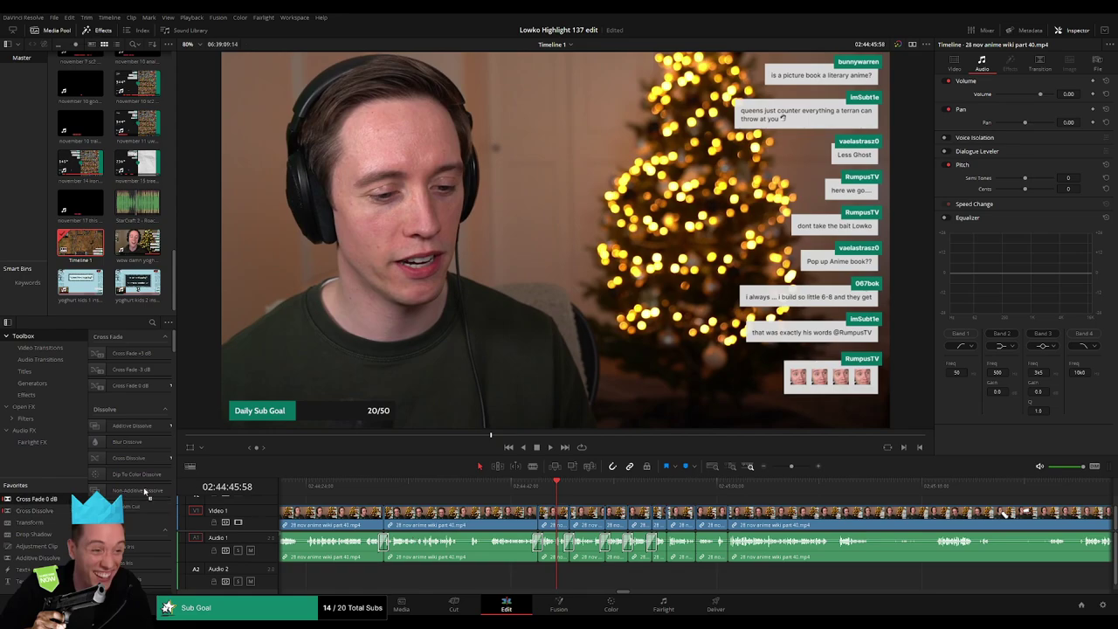
scroll(673, 551, "up", 1)
scroll(715, 547, "up", 1)
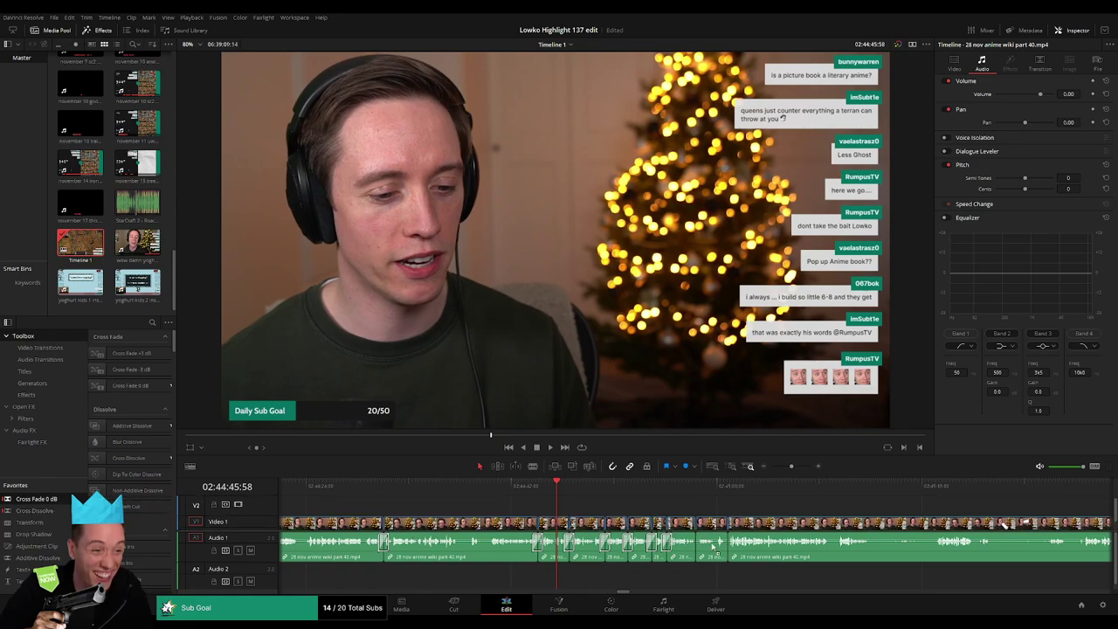
key("space")
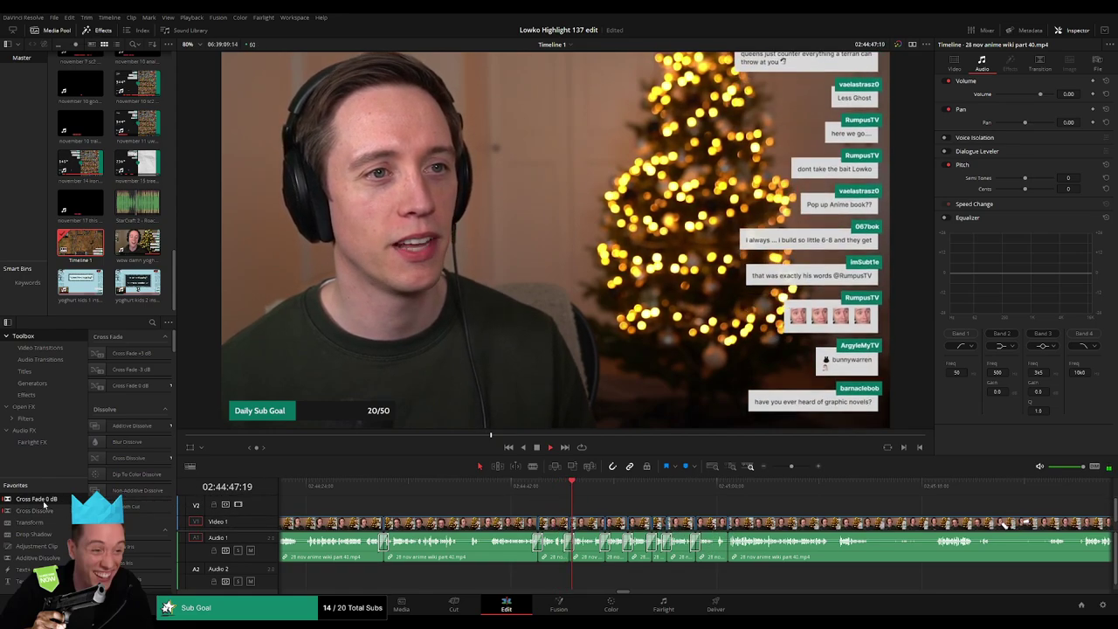
Step: Blade at the next pause, tighten the edit point, and ripple-delete it with Ctrl+Shift+[
scroll(539, 582, "down", 2)
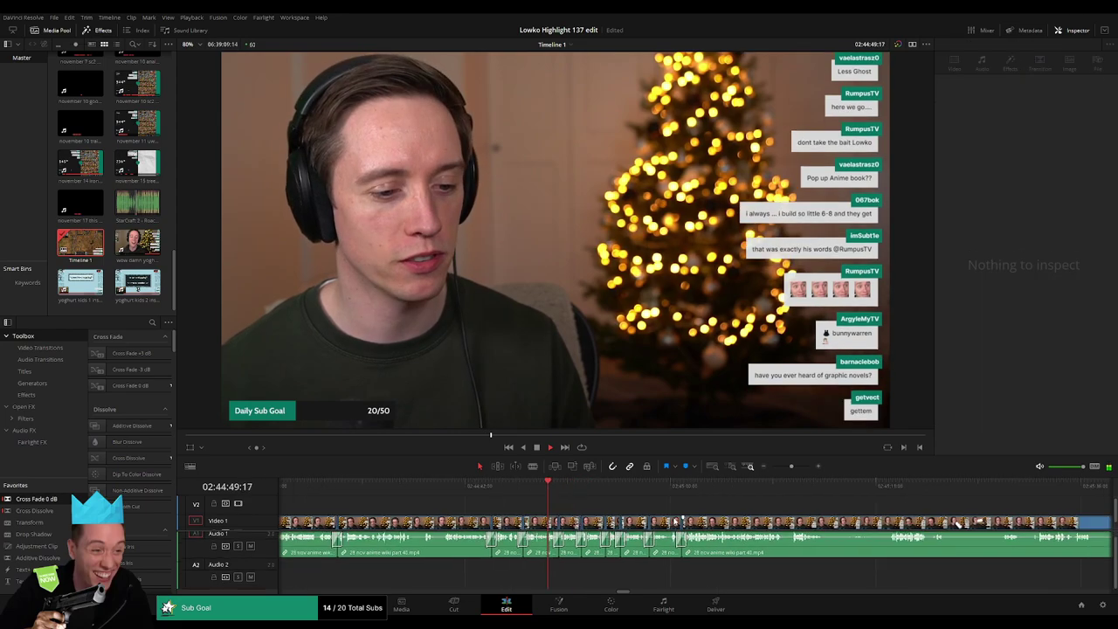
key("b")
left_click(627, 524)
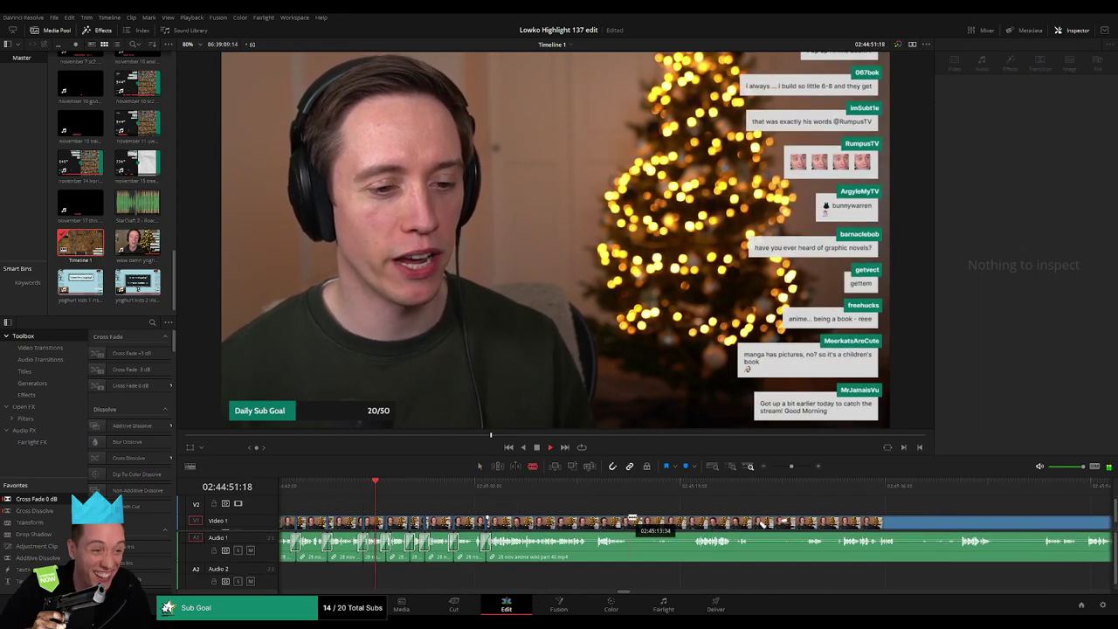
left_click_drag(694, 518, 685, 519)
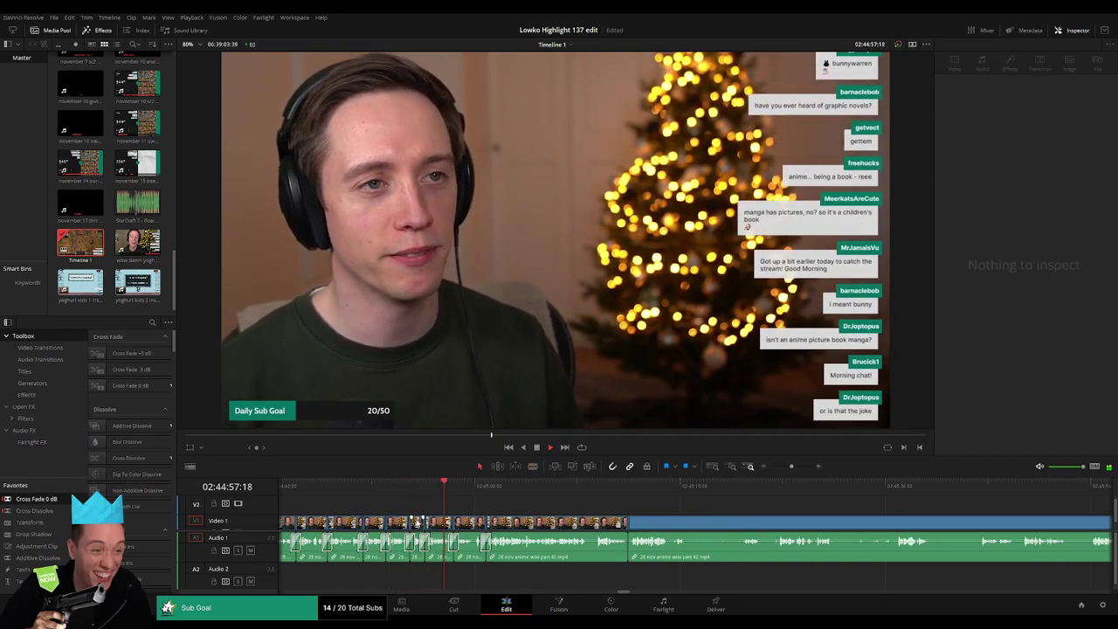
key("ctrl+shift+[")
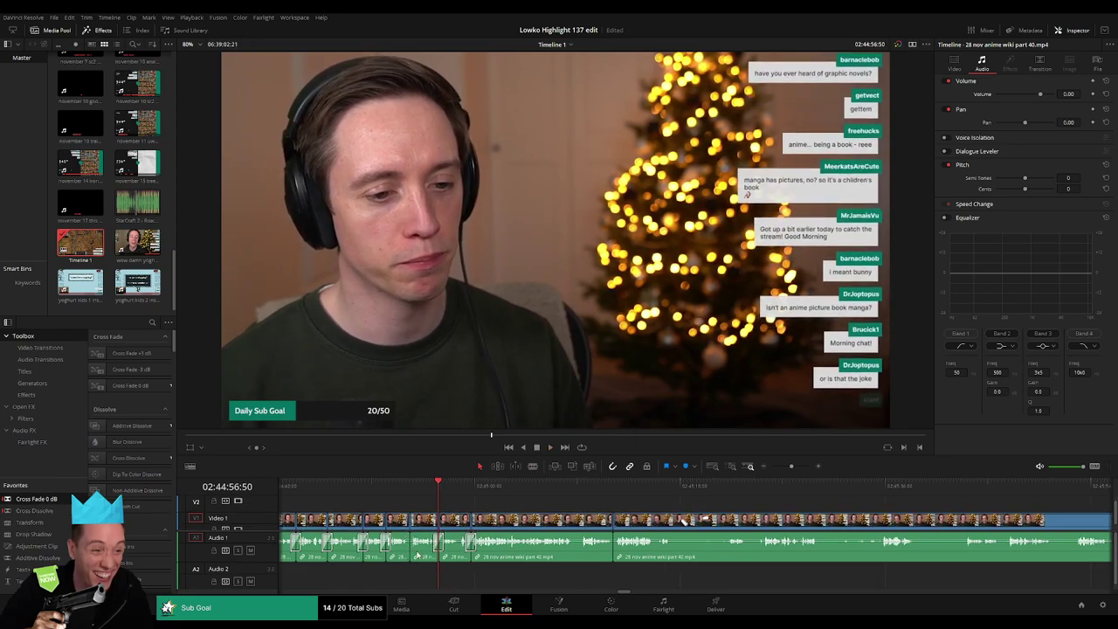
Step: Play back the latest cut to review it and select the next clip piece
scroll(684, 519, "left", 2)
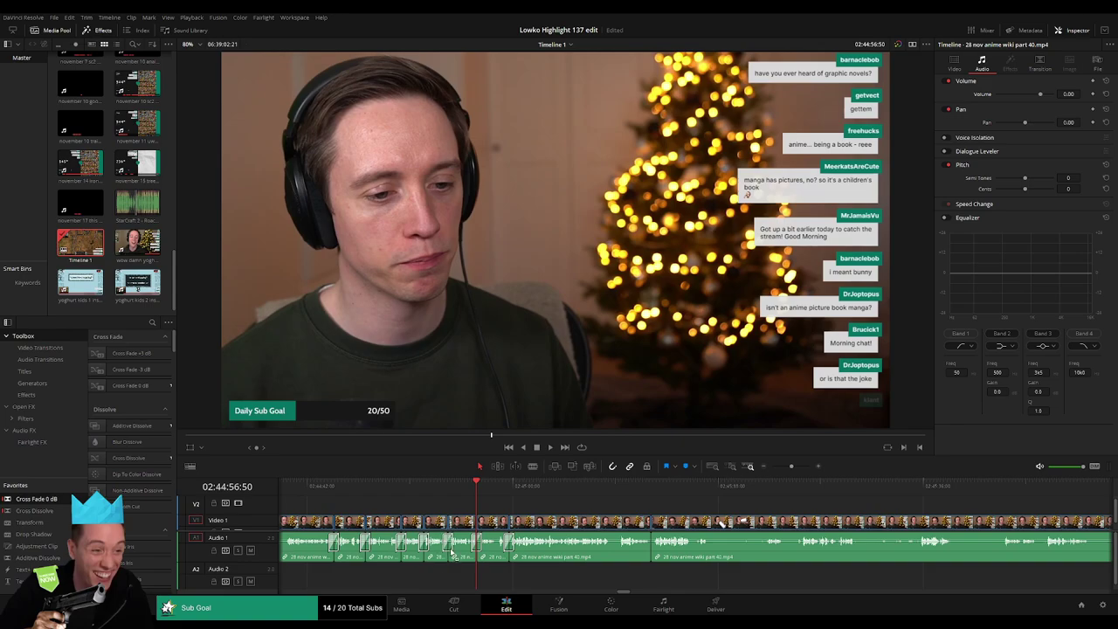
left_click(441, 491)
key("space")
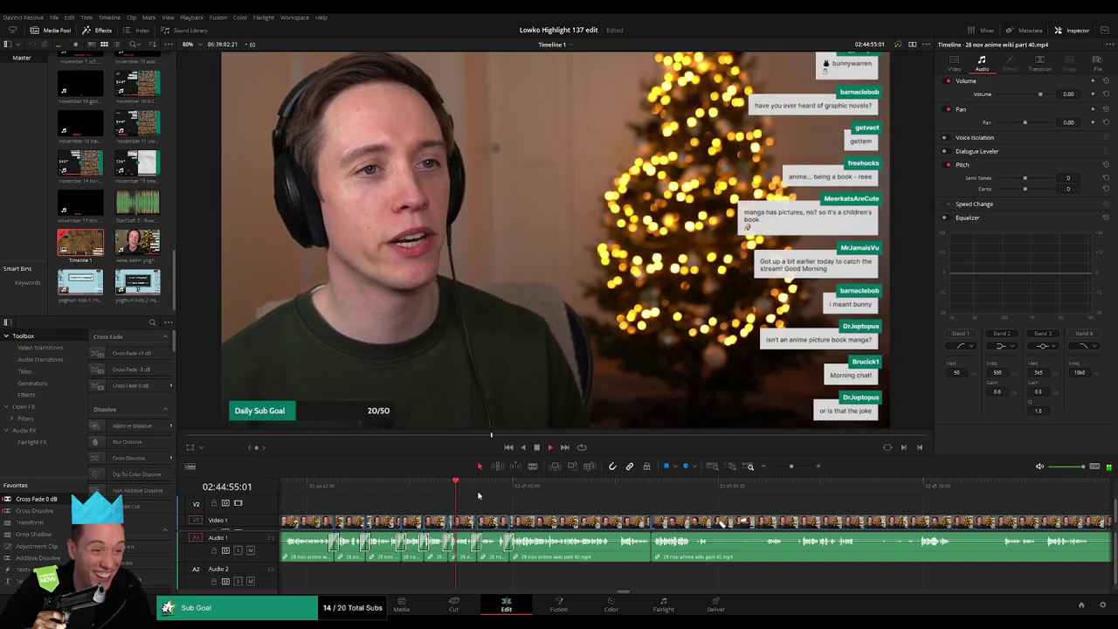
left_click(477, 495)
scroll(528, 562, "right", 5)
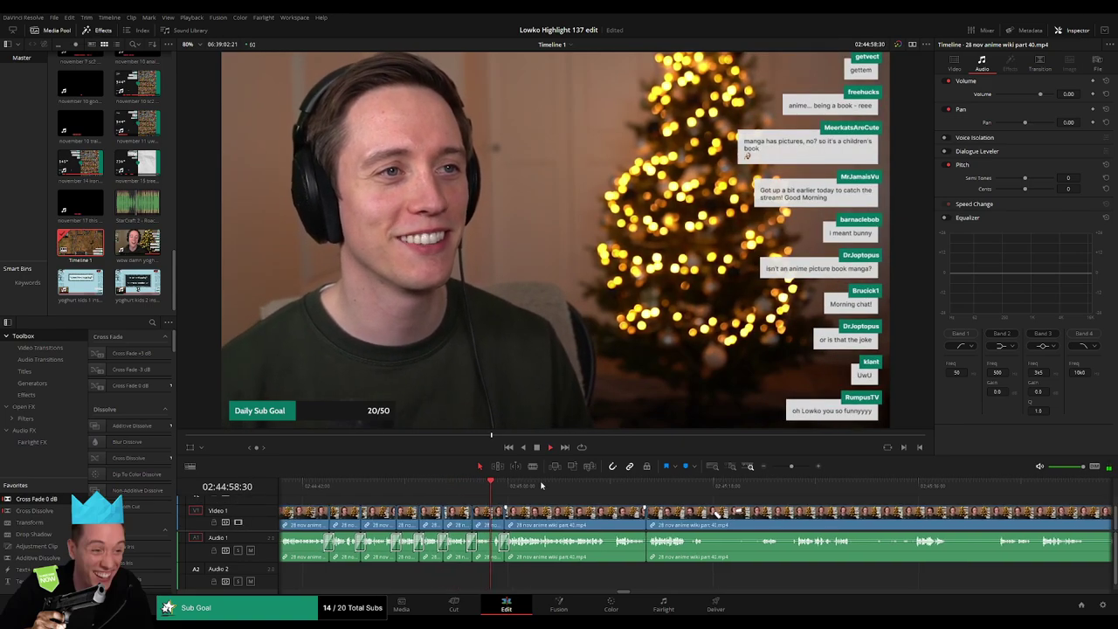
left_click(493, 542)
Step: Try adding a cross dissolve to a short clip piece on the timeline
scroll(493, 541, "right", 2)
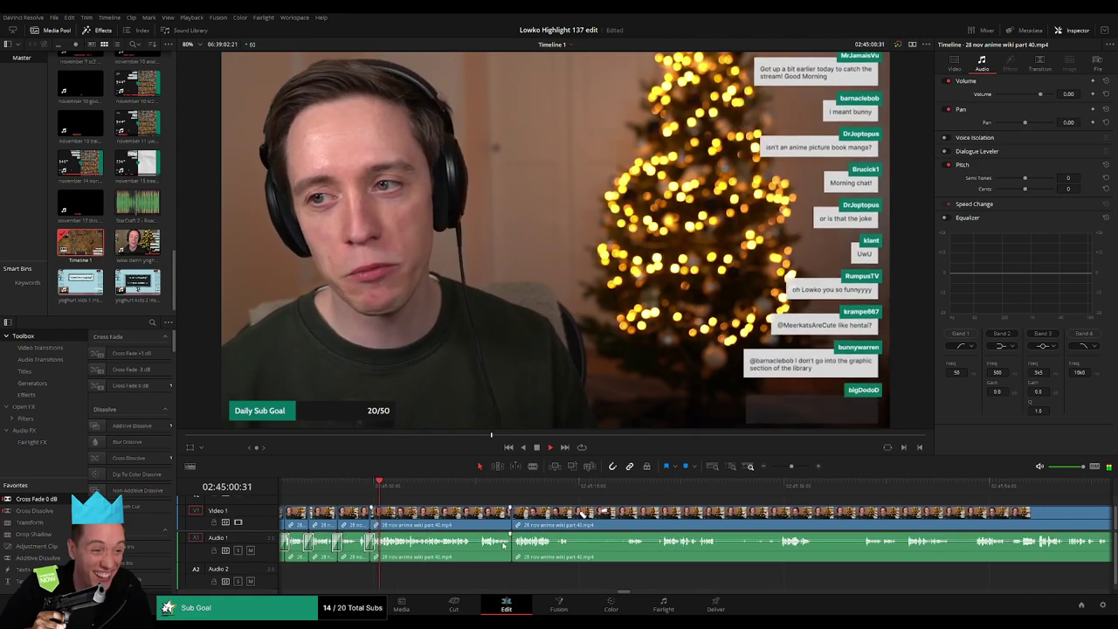
scroll(259, 531, "up", 1)
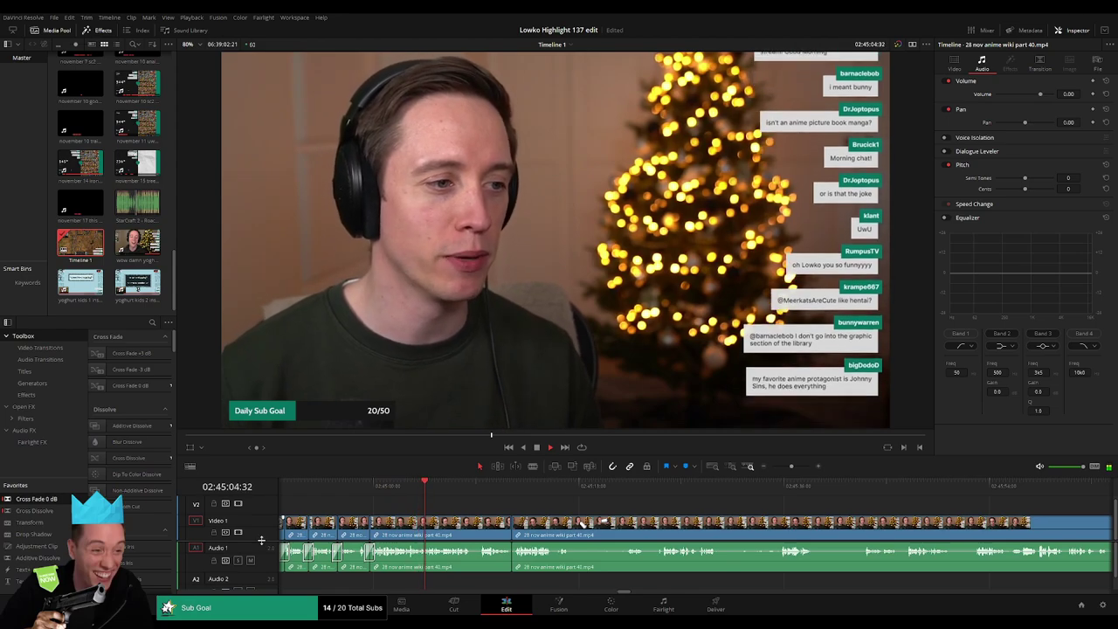
scroll(506, 514, "down", 1)
scroll(505, 513, "right", 2)
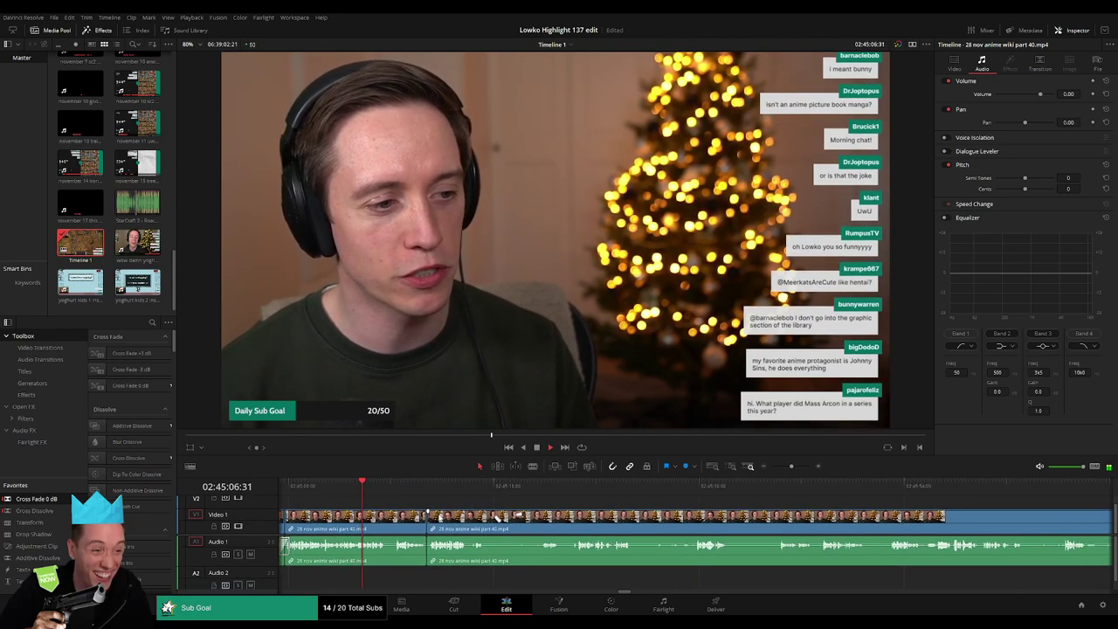
left_click(427, 549)
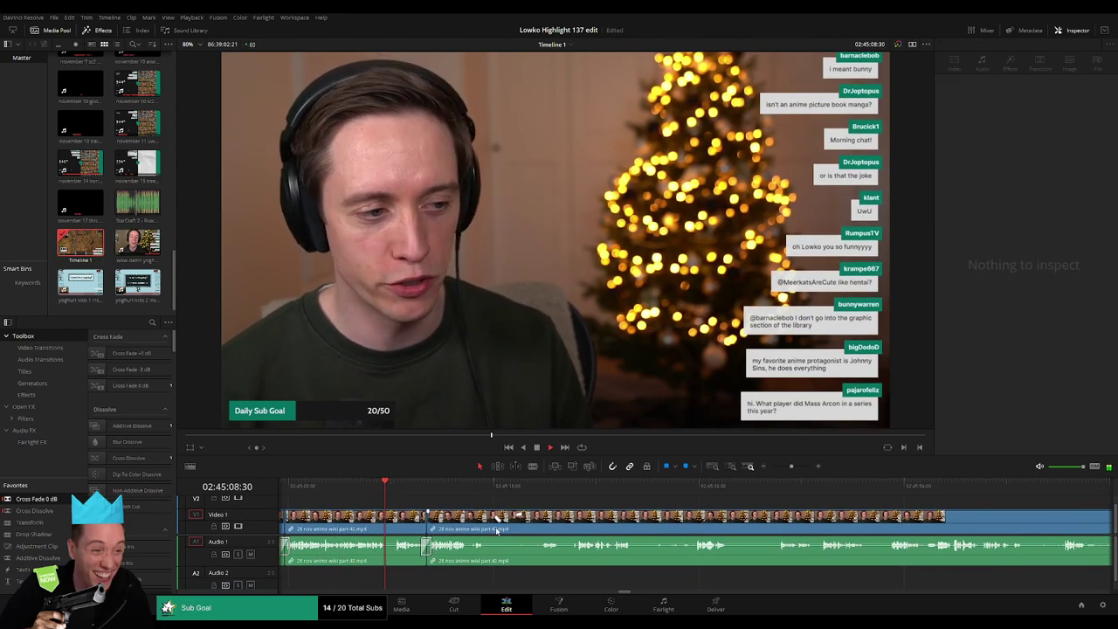
scroll(475, 522, "right", 2)
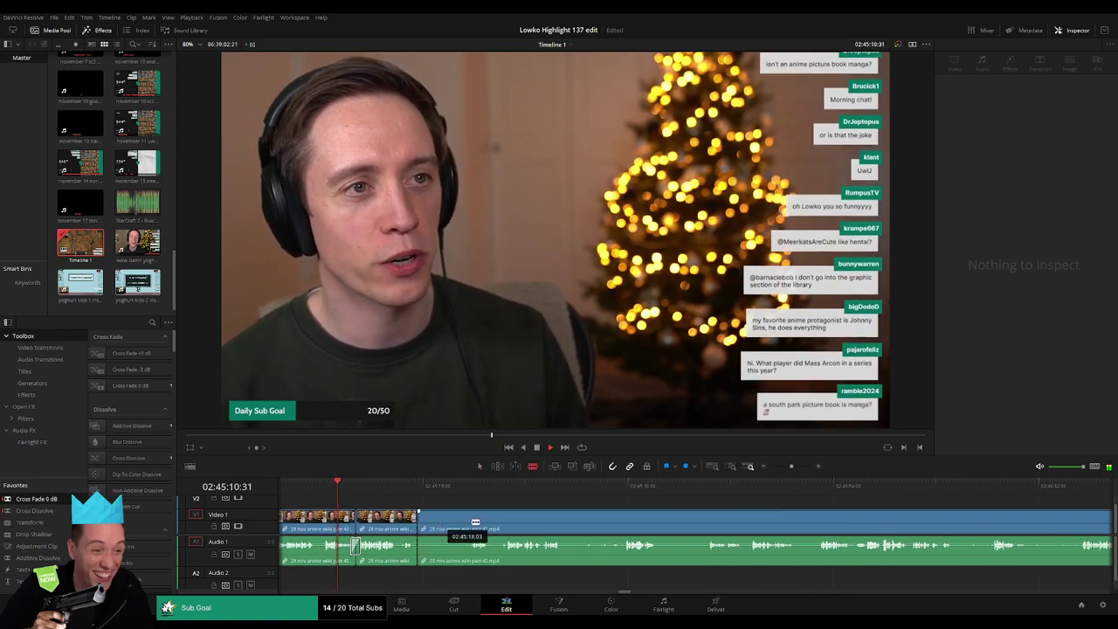
left_click(467, 522)
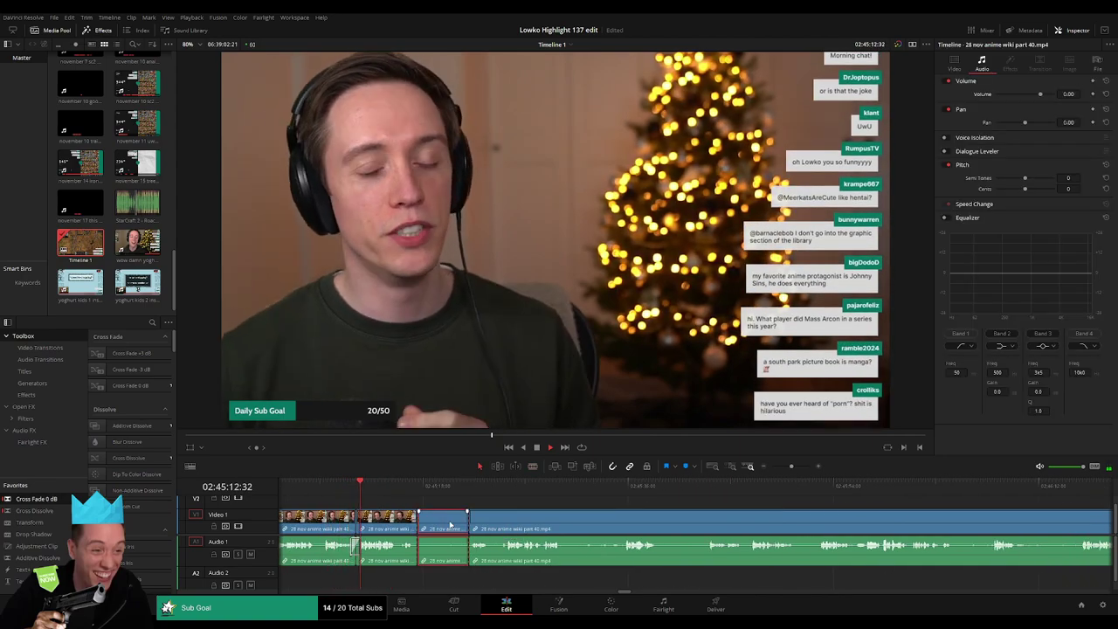
left_click(451, 524)
left_click_drag(37, 510, 453, 533)
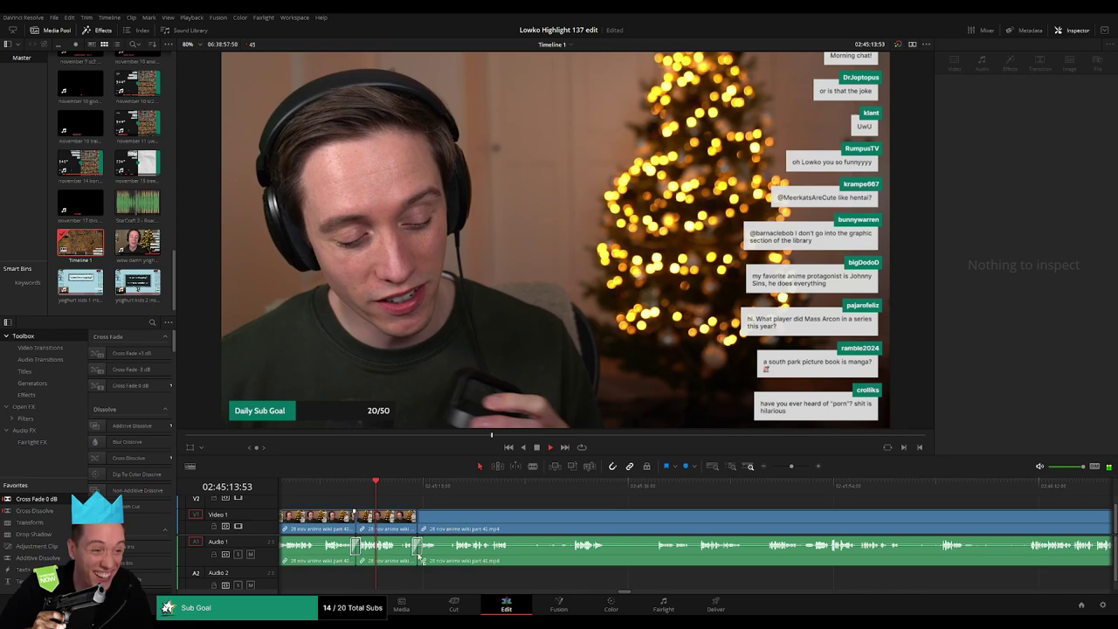
Step: Select the short leftover clip pieces and ripple-delete them
scroll(441, 525, "right", 2)
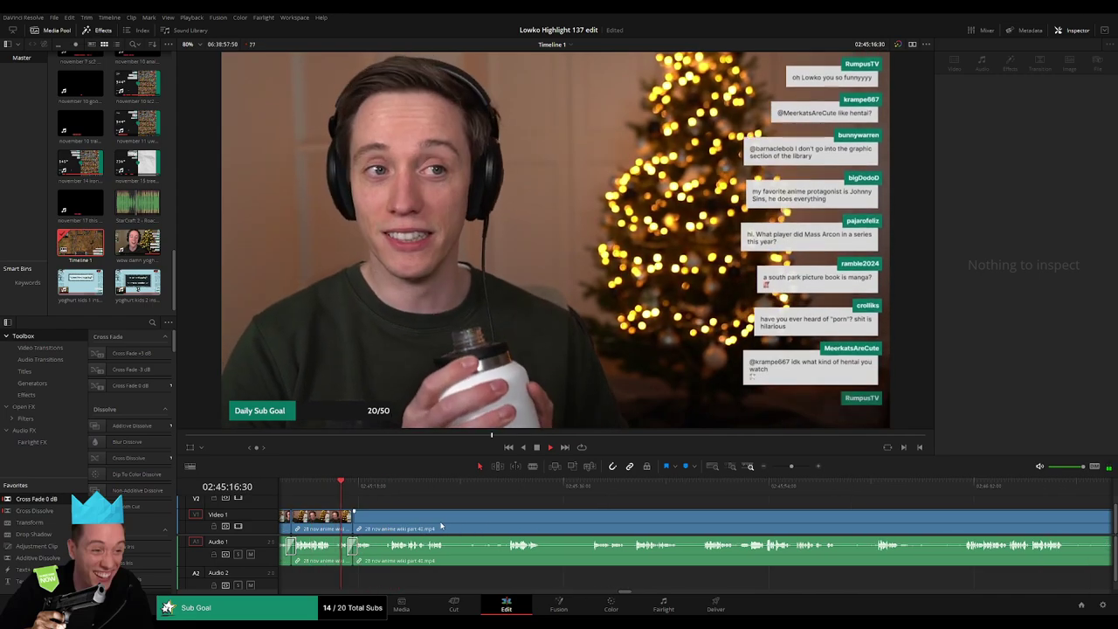
left_click(385, 492)
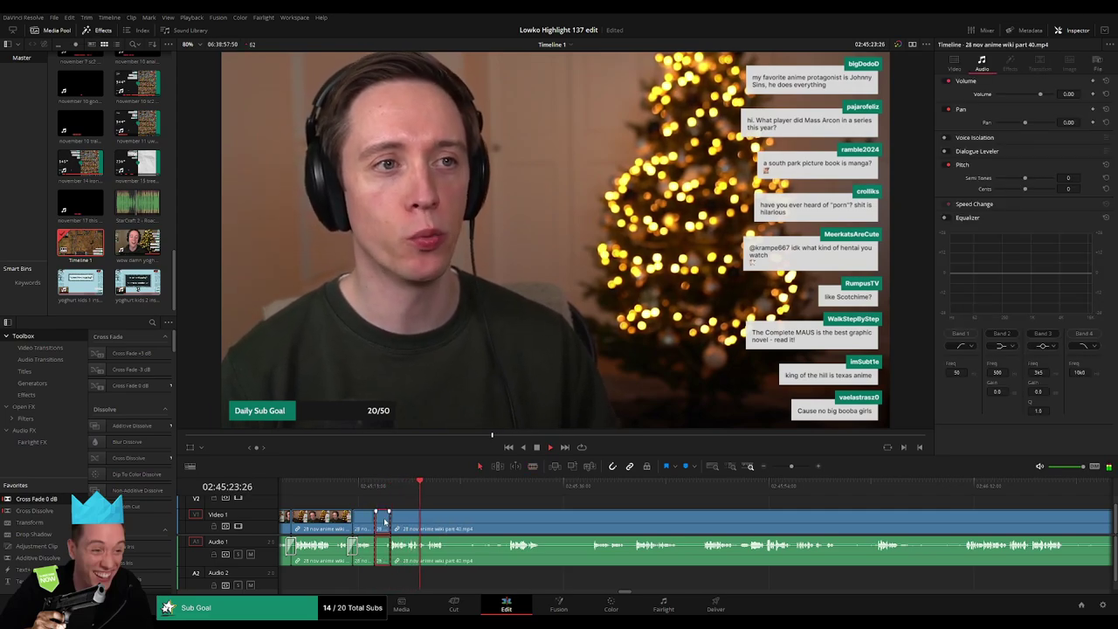
left_click(386, 521)
key("Delete")
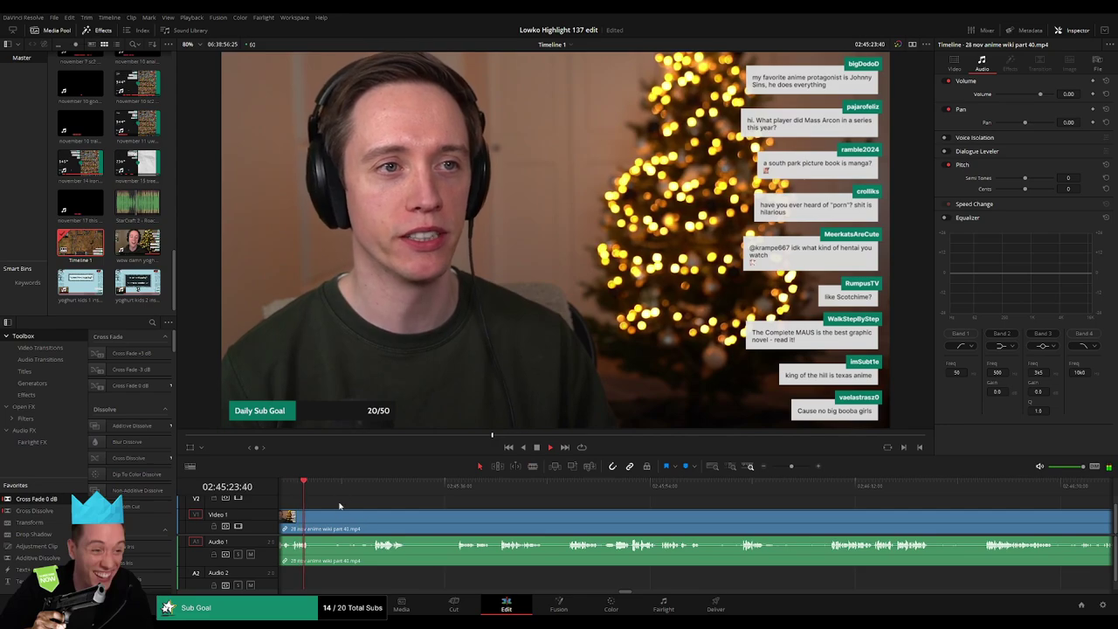
Step: Ripple delete two stretches of dead air further along the anime-discussion clip
left_click(376, 491)
left_click(452, 492)
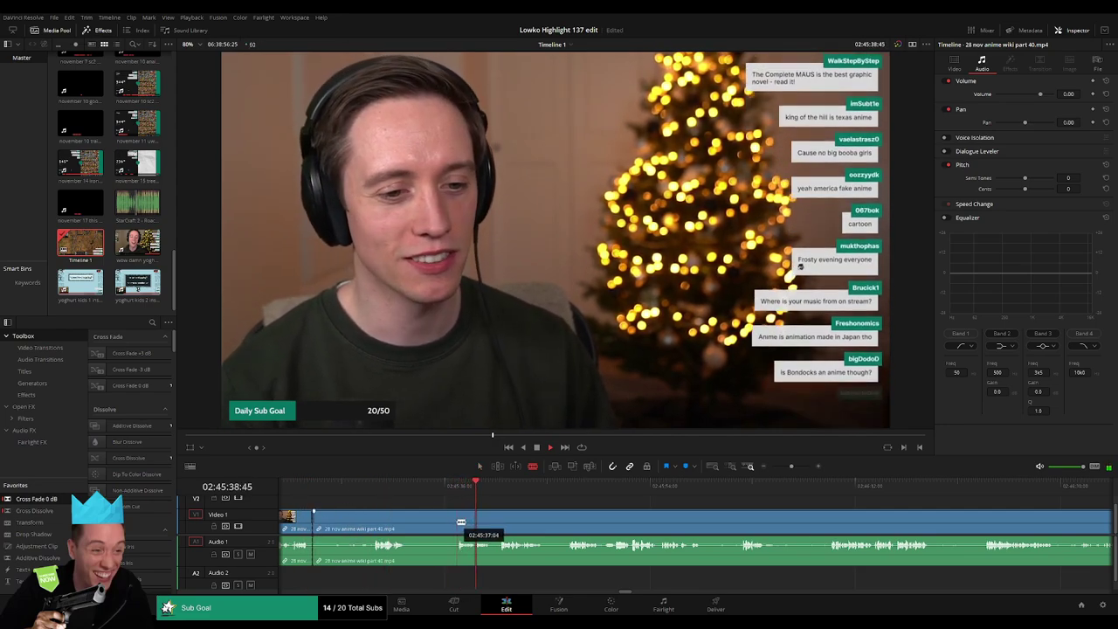
left_click(430, 525)
key("Delete")
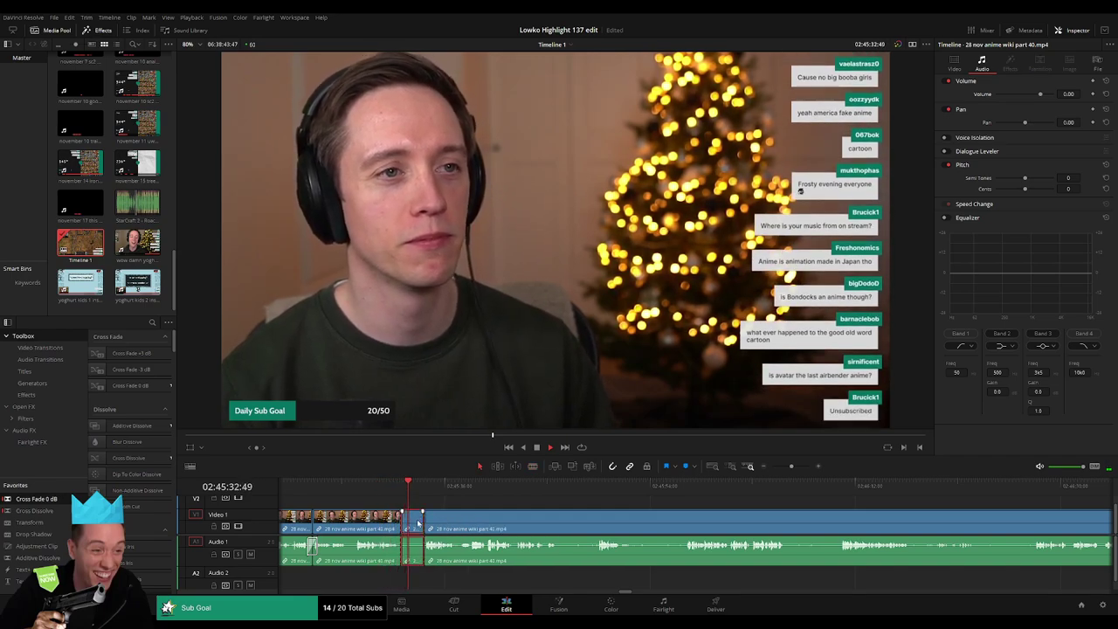
key("Delete")
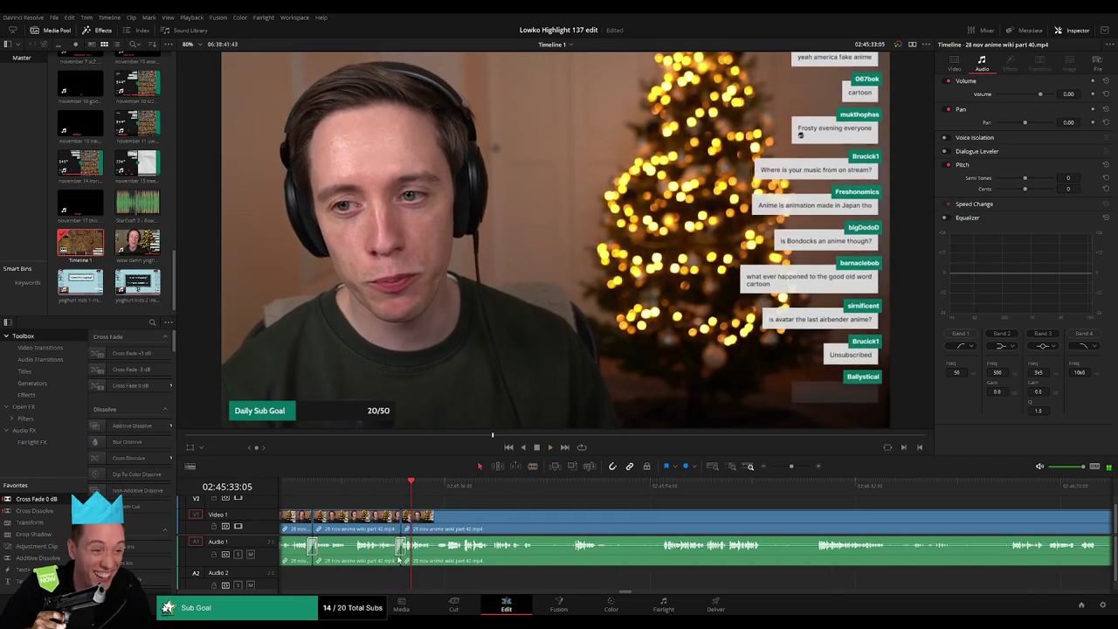
Step: Blade the clip where a pause begins and ripple delete the pause segment
key("b")
left_click(534, 515)
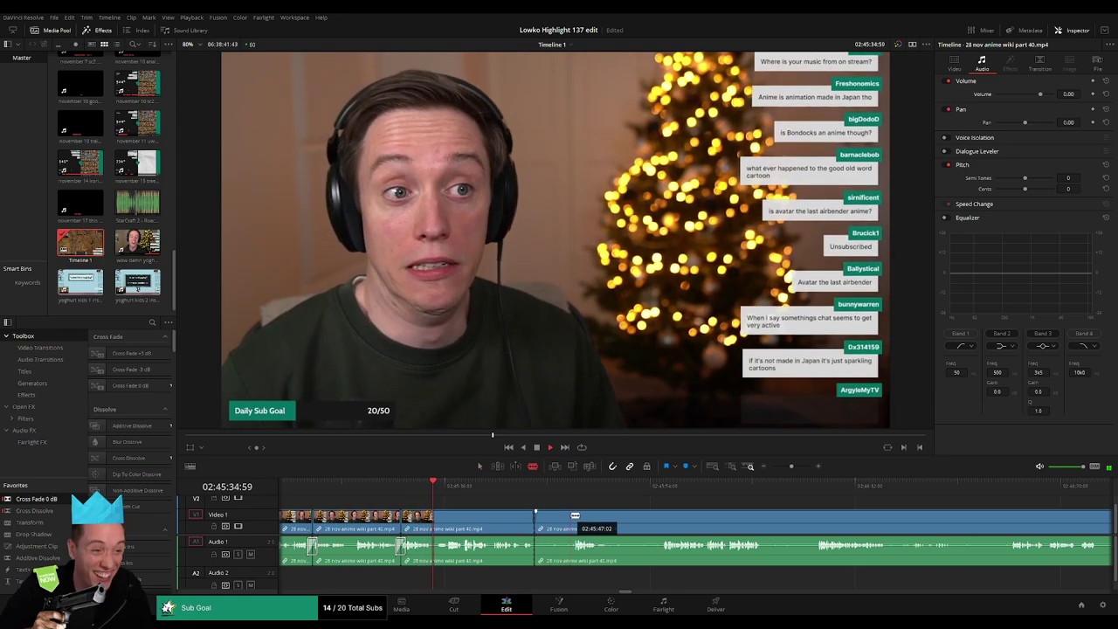
left_click(570, 515)
key("Delete")
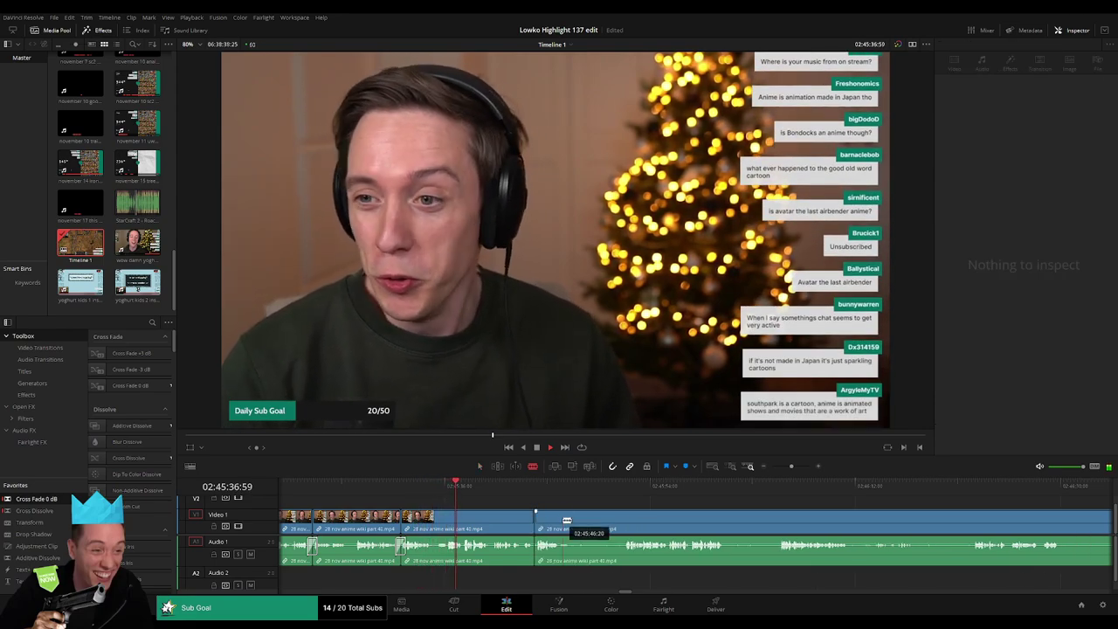
Step: Cut out the next pause between two blade cuts and add a cross dissolve at the join
left_click(562, 521)
left_click(627, 521)
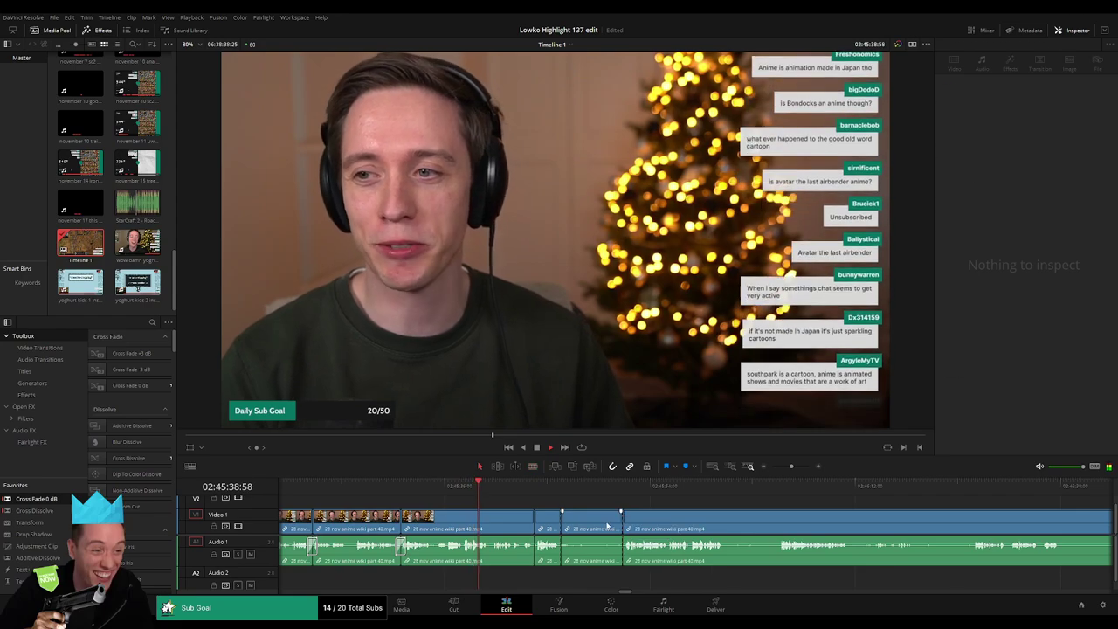
key("a")
left_click(607, 524)
key("Delete")
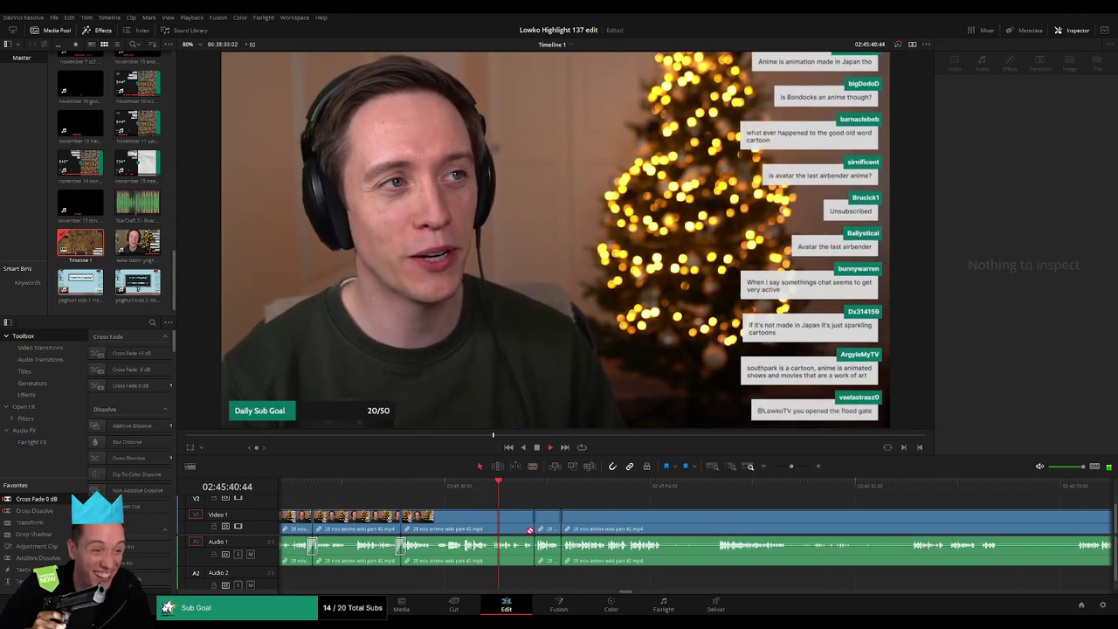
left_click_drag(68, 507, 532, 549)
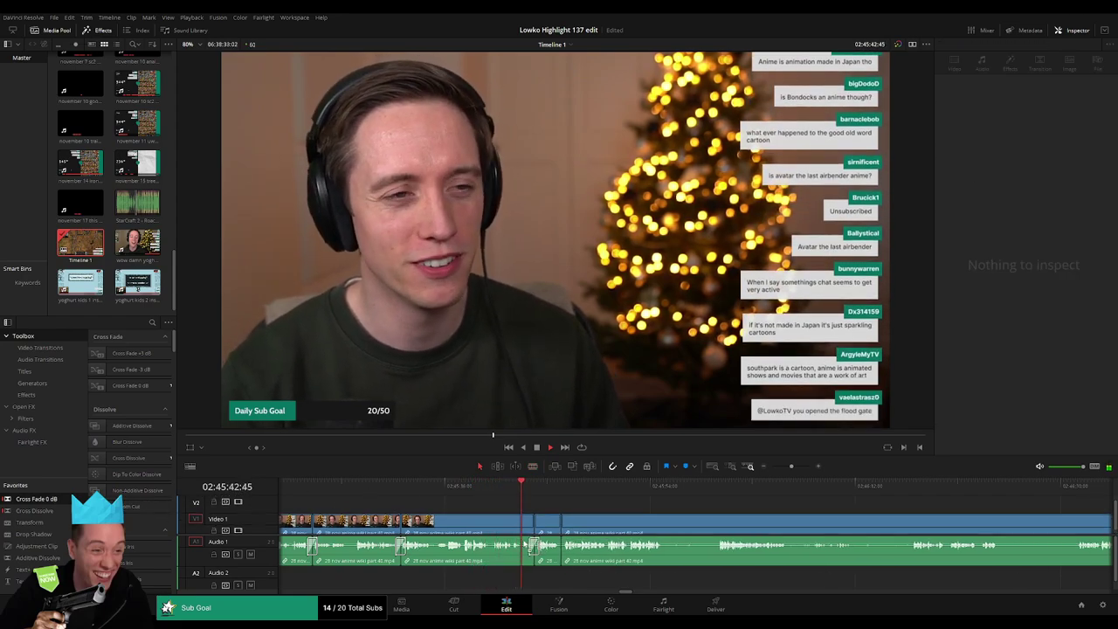
scroll(611, 520, "right", 3)
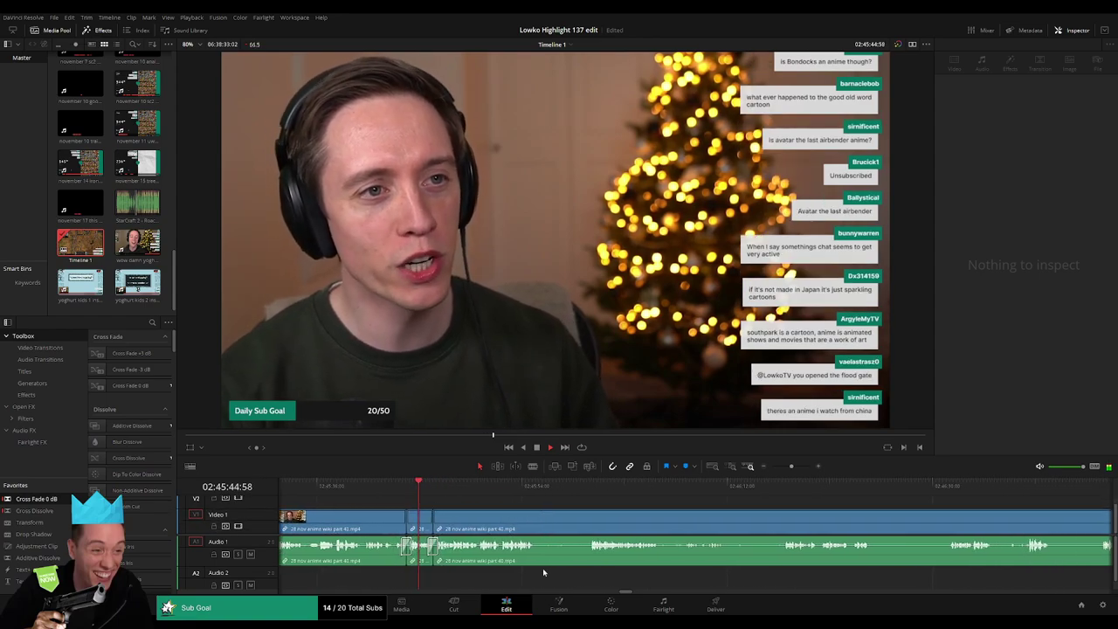
Step: Blade another pause at its start and end and ripple delete it
key("b")
left_click(525, 524)
left_click(574, 523)
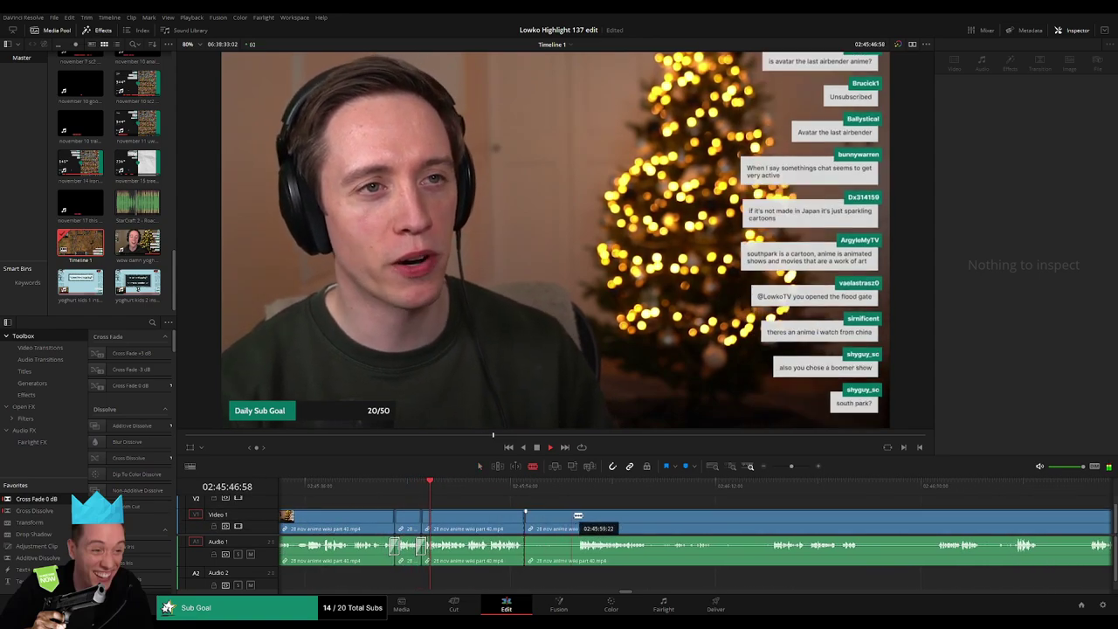
key("a")
left_click(562, 521)
key("Delete")
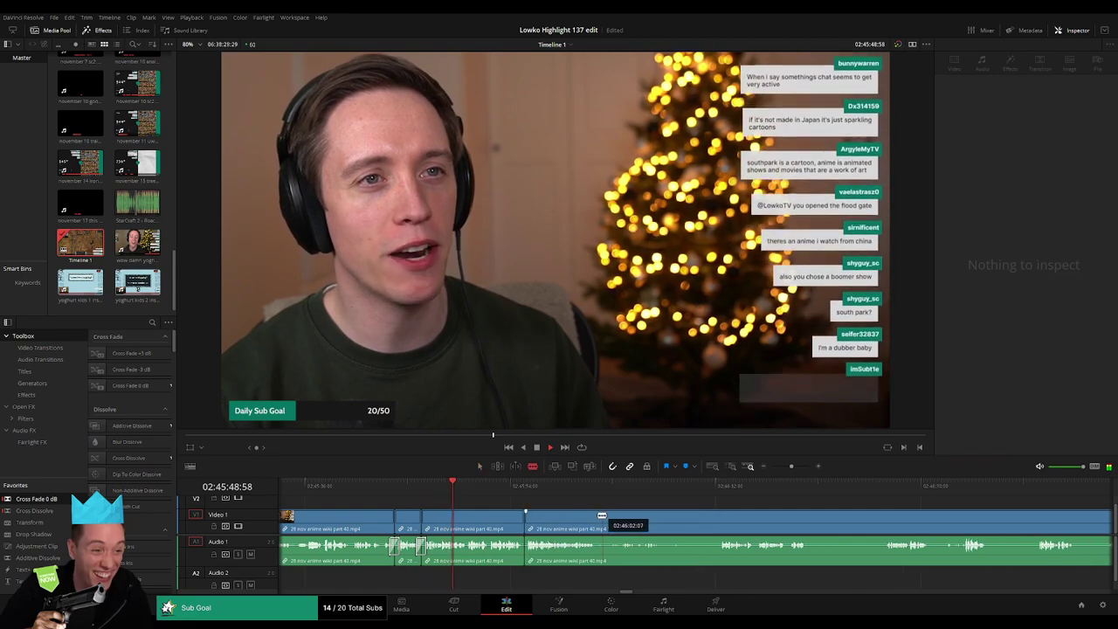
Step: Undo a stray cut and reselect the anime wiki part 40 clip
left_click(718, 518)
key("a")
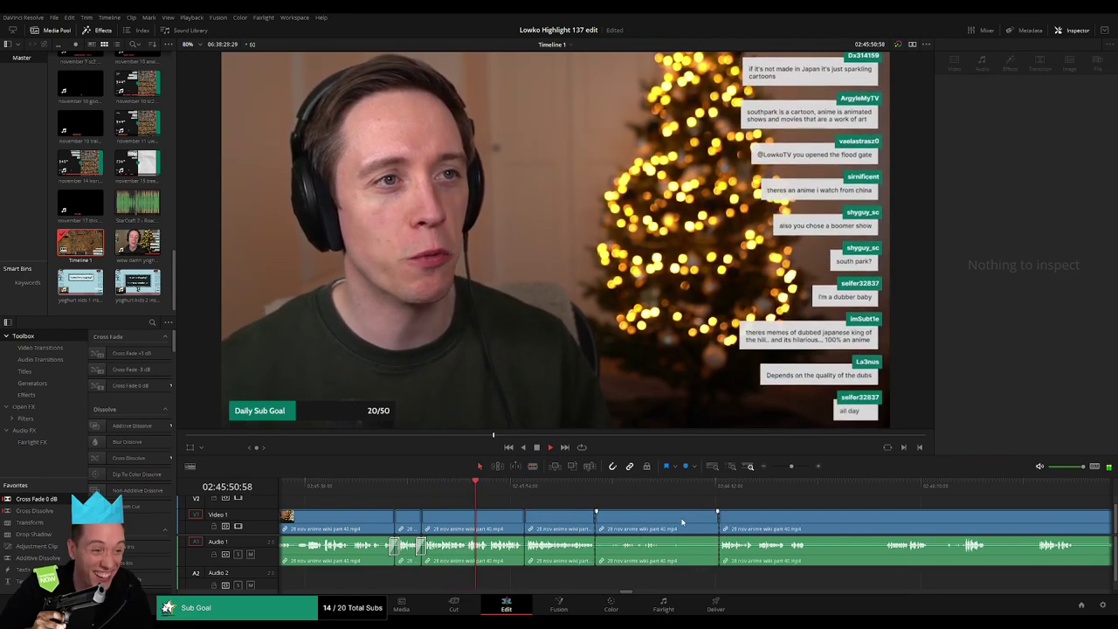
key("ctrl+z")
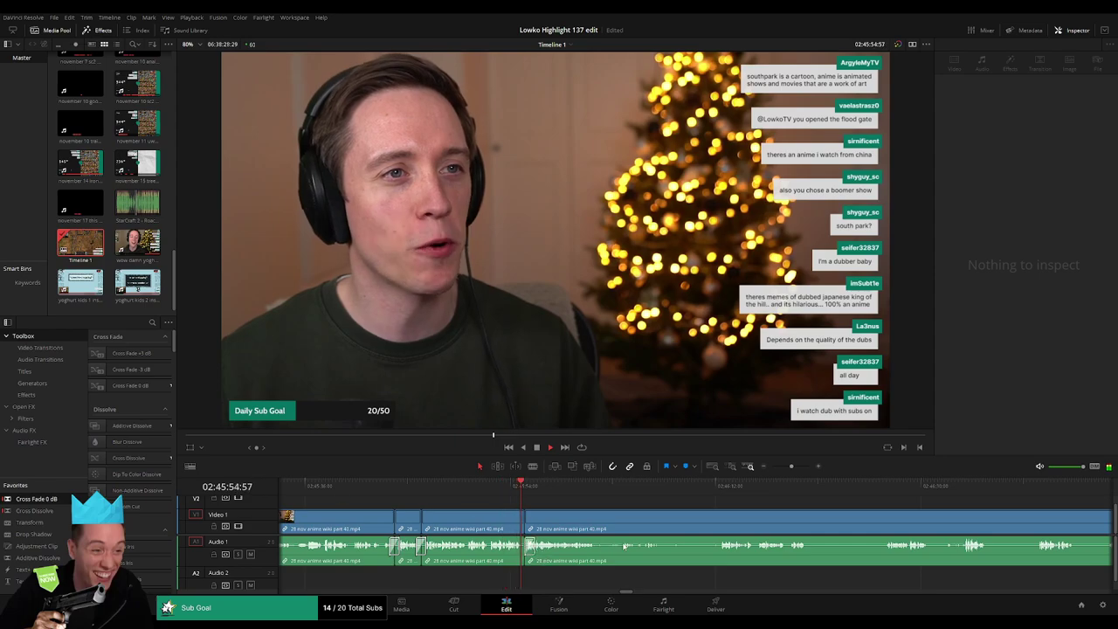
left_click(554, 559)
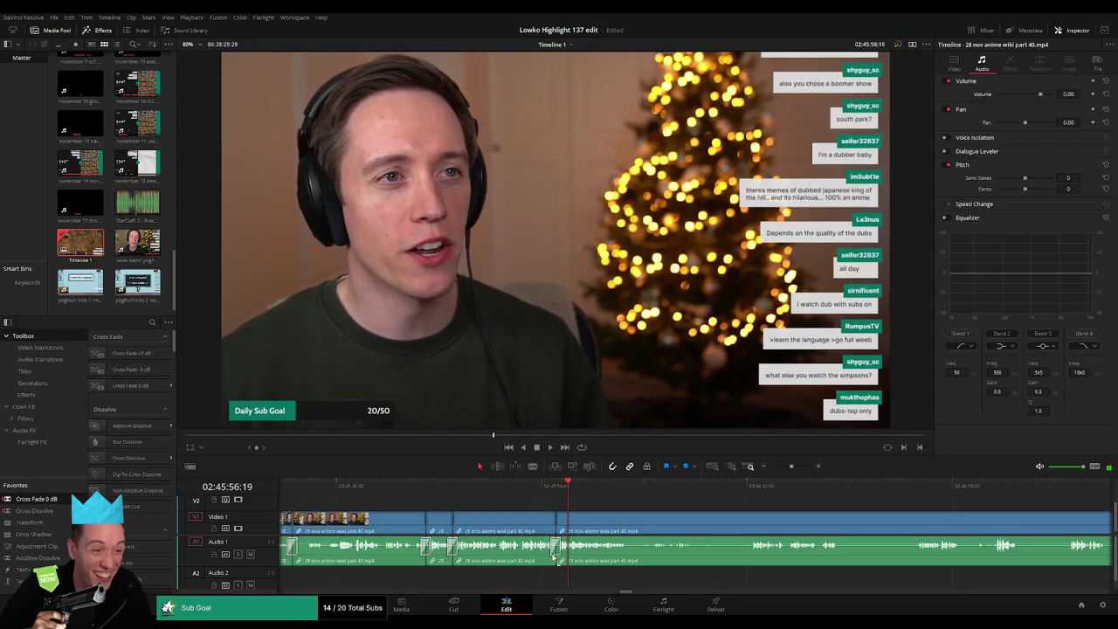
scroll(464, 505, "down", 5)
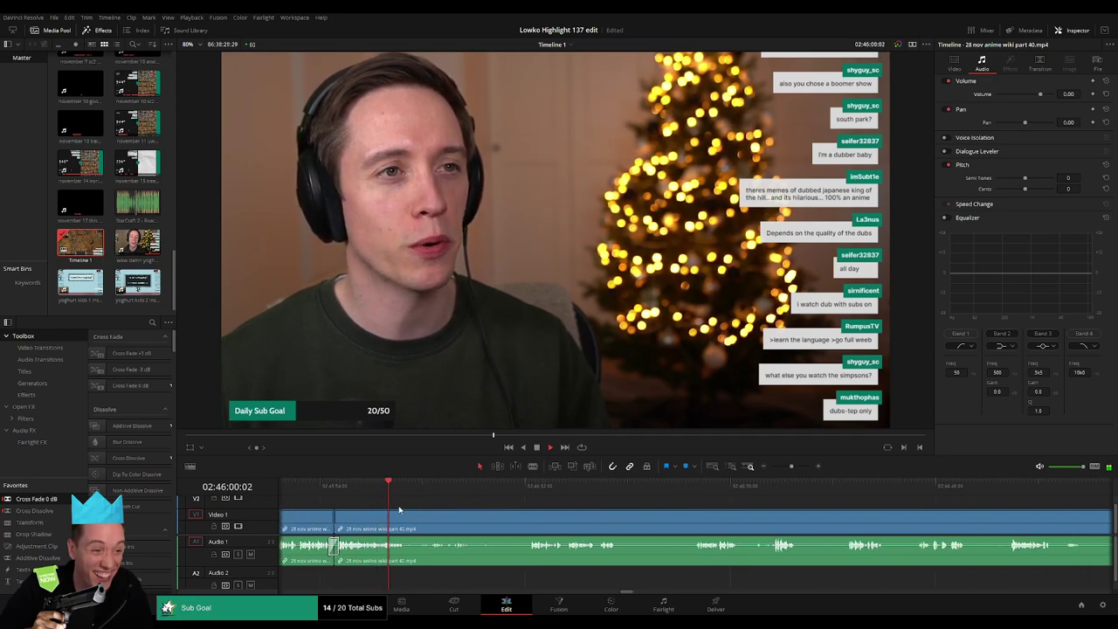
Step: Find the next pause around 02:46:01–02:46:13, blade both ends and ripple delete it
left_click_drag(401, 490, 459, 487)
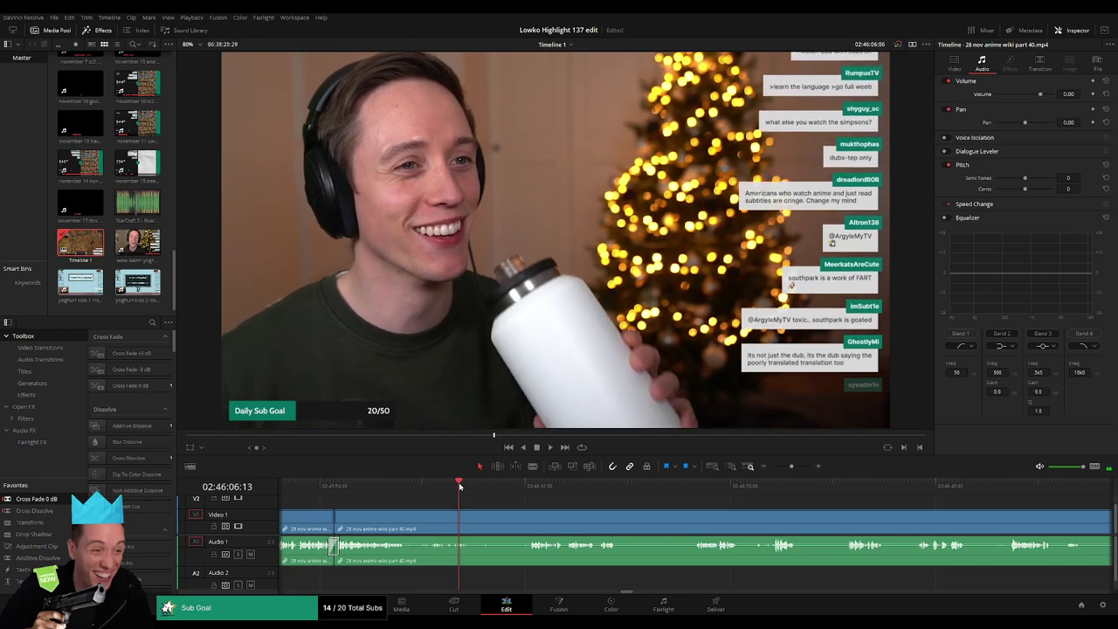
key("space")
key("b")
left_click(406, 528)
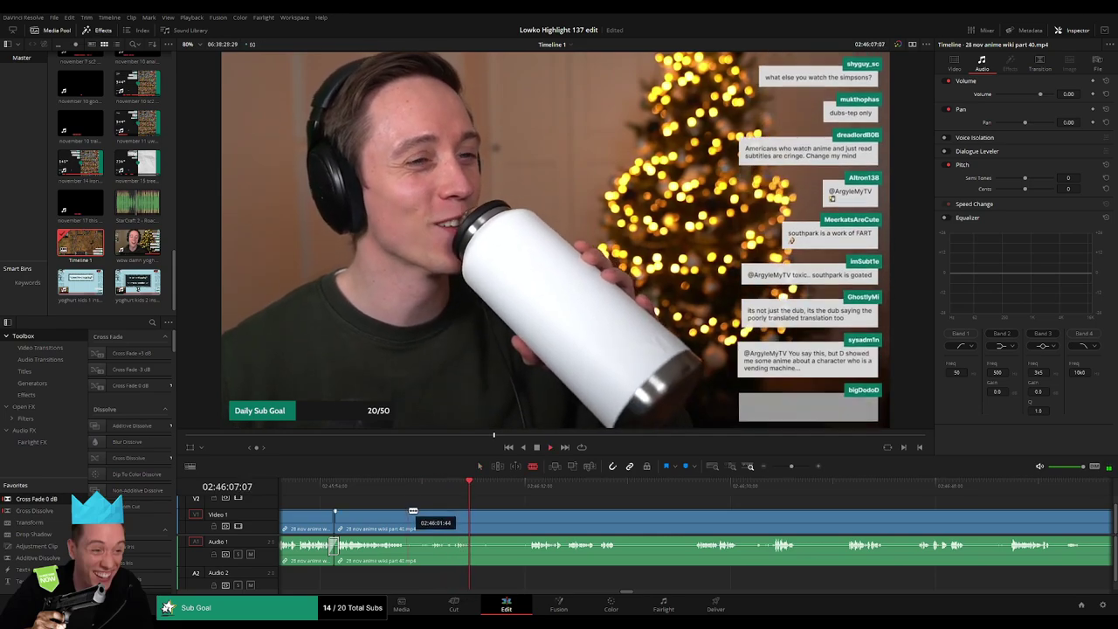
left_click(526, 486)
left_click(526, 529)
key("a")
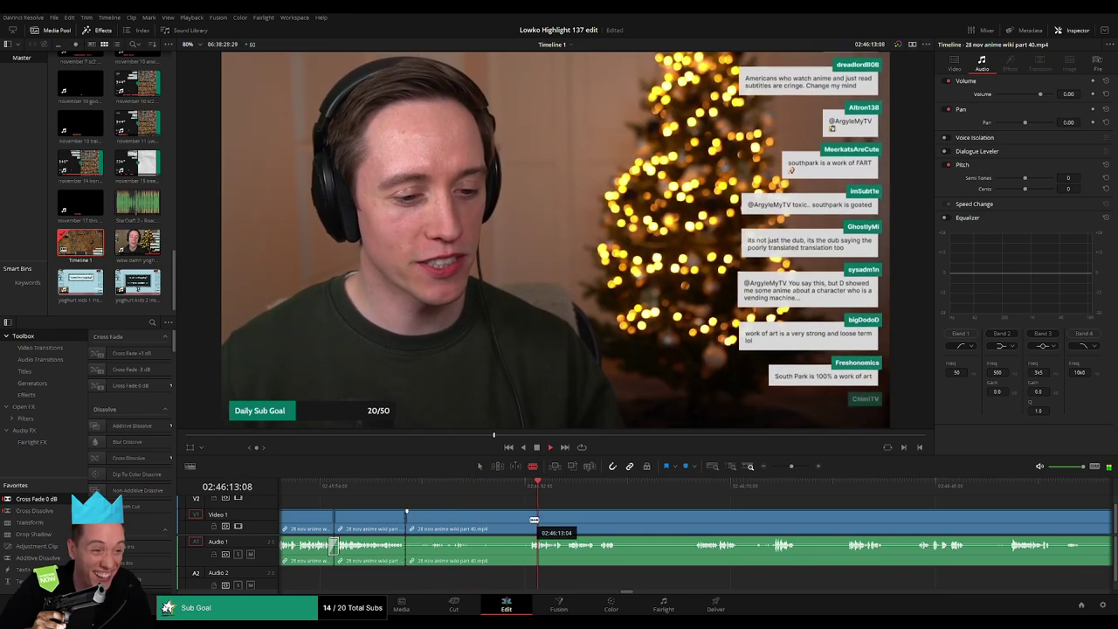
left_click(507, 524)
key("Delete")
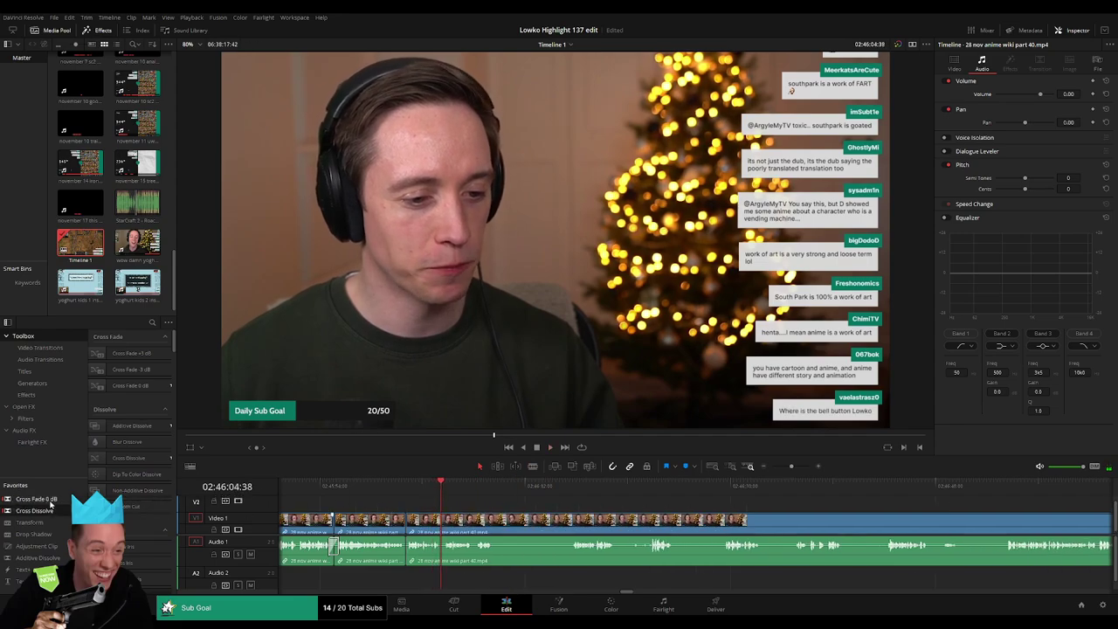
Step: Add a Cross Fade 0 dB to an audio cut and delete two short dead-air pieces
left_click_drag(35, 499, 435, 561)
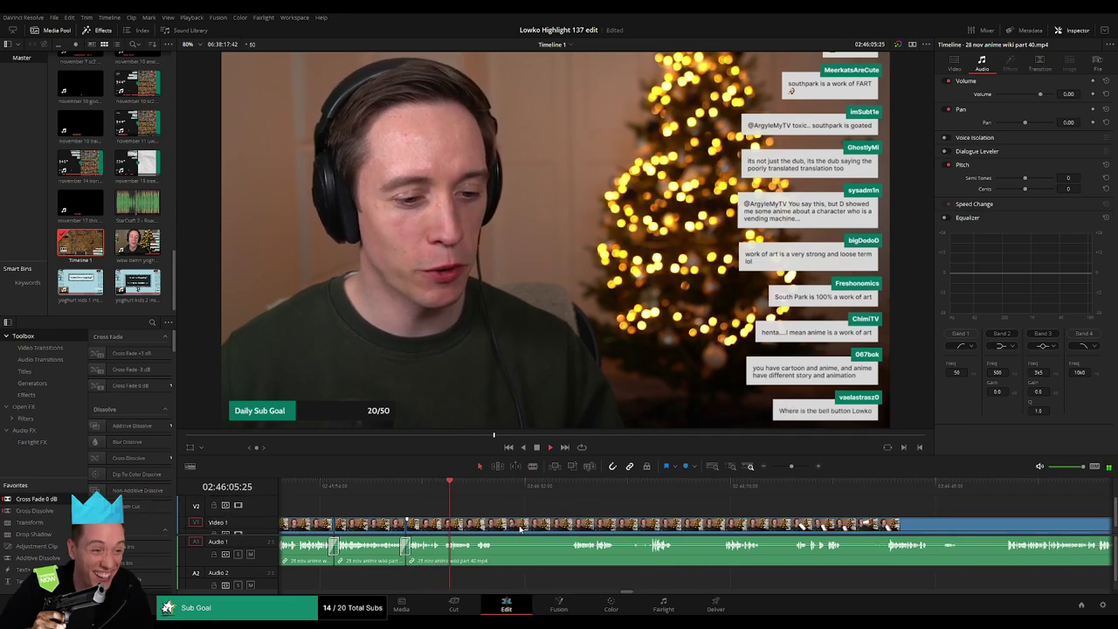
scroll(463, 527, "right", 3)
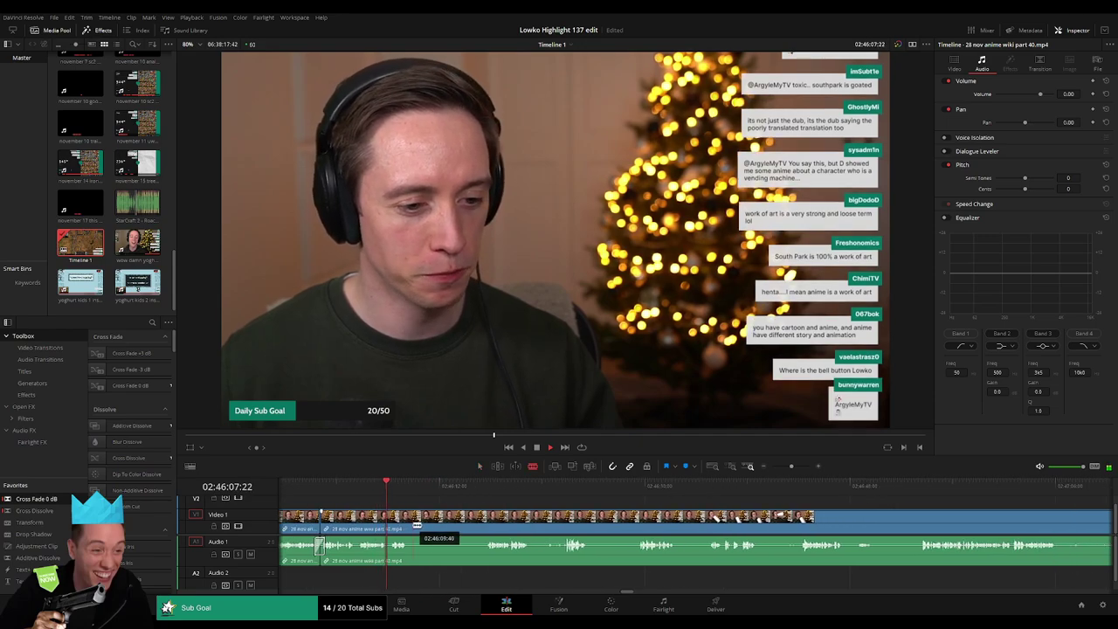
left_click(480, 516)
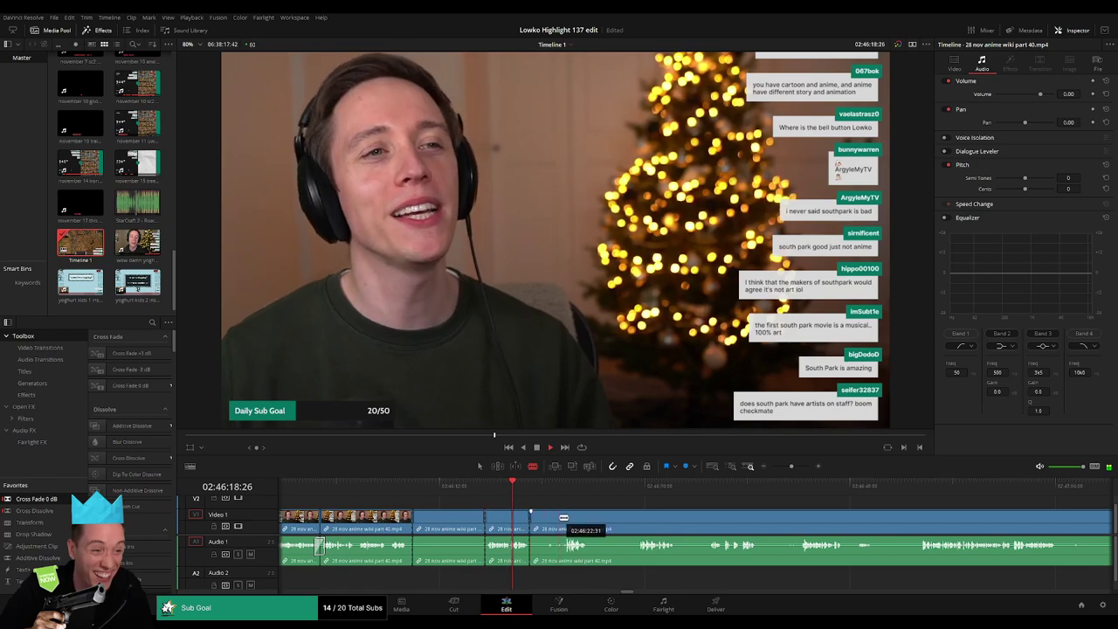
left_click(553, 524)
key("Delete")
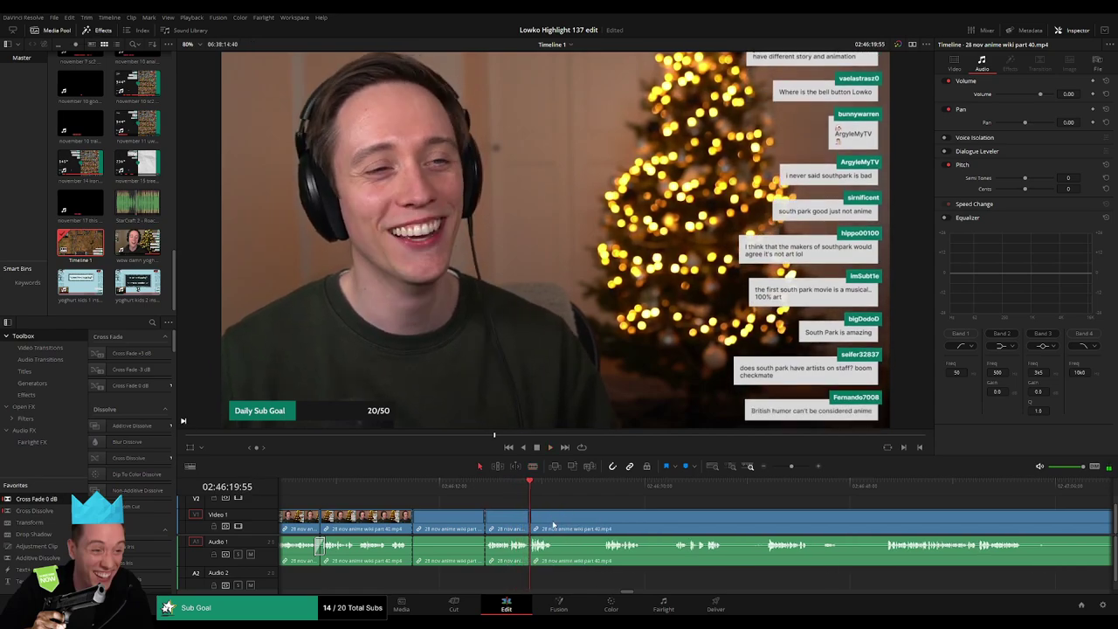
key("Delete")
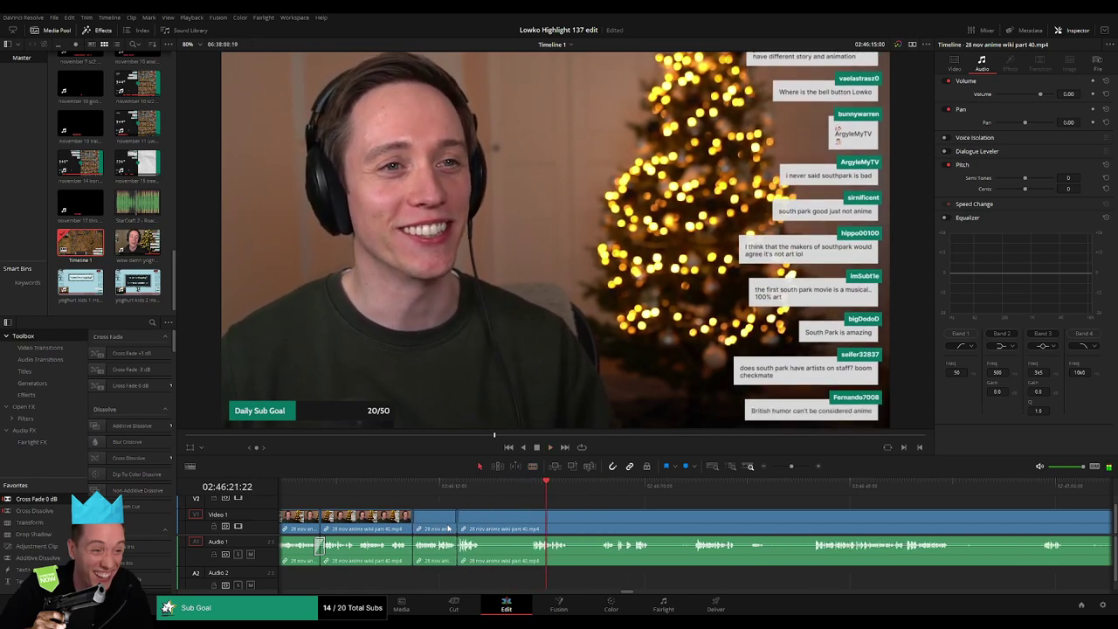
Step: Delete another dead-air stretch, review playback, and remove a short pause
left_click(529, 518)
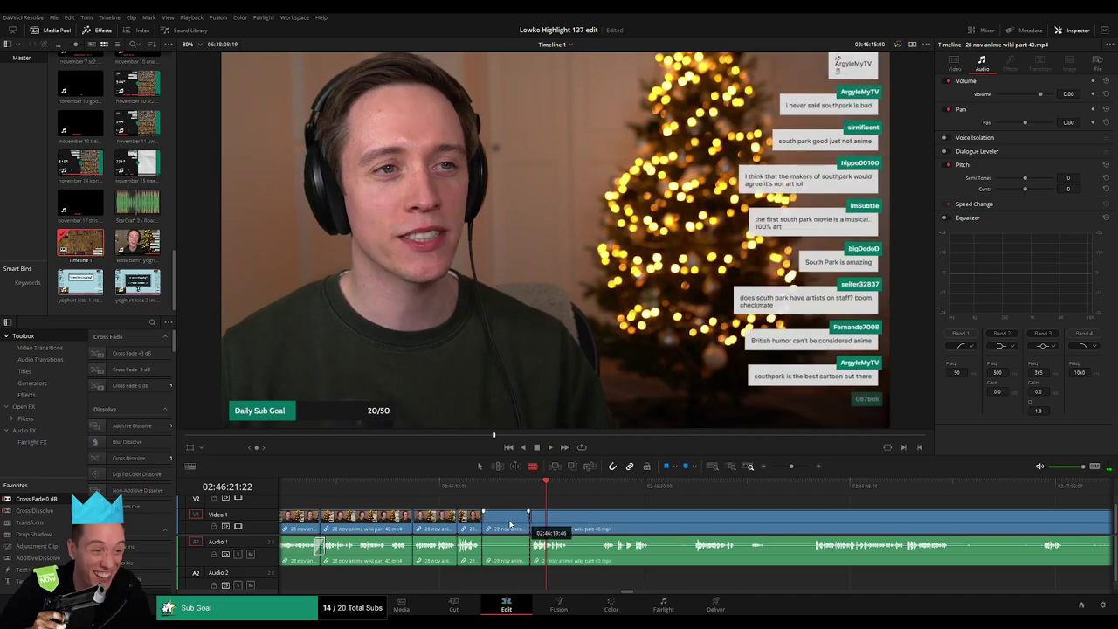
key("Delete")
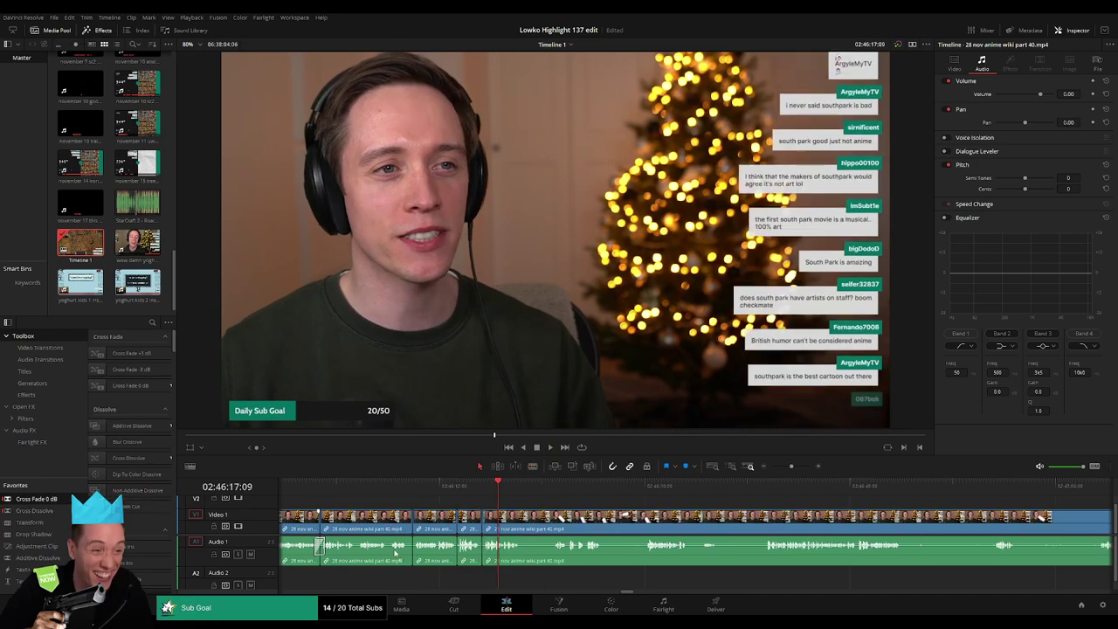
scroll(486, 557, "up", 1)
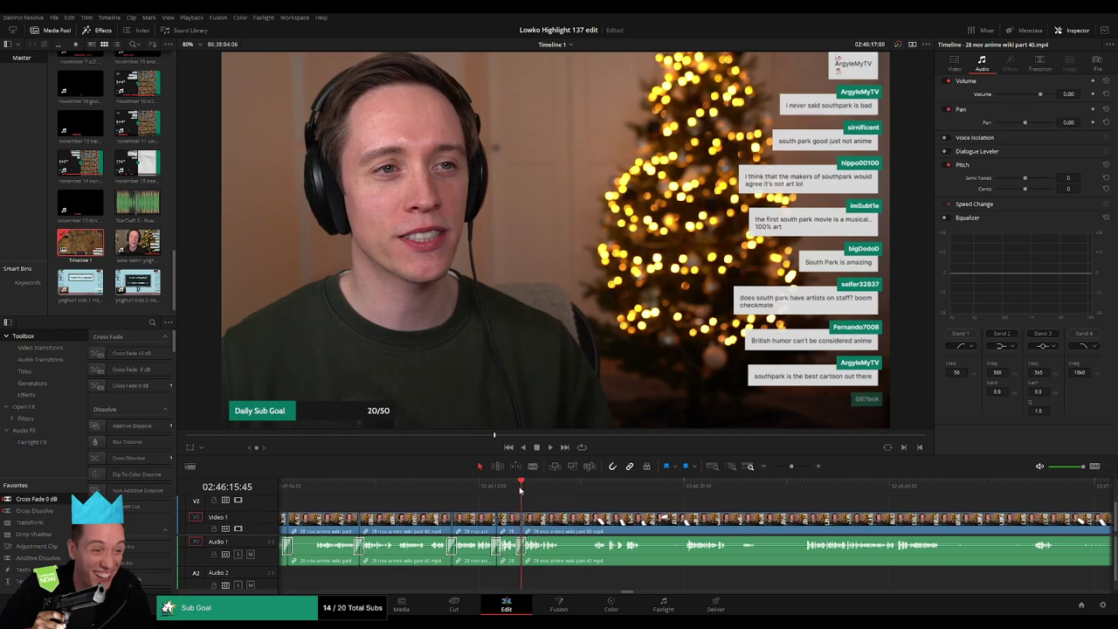
key("space")
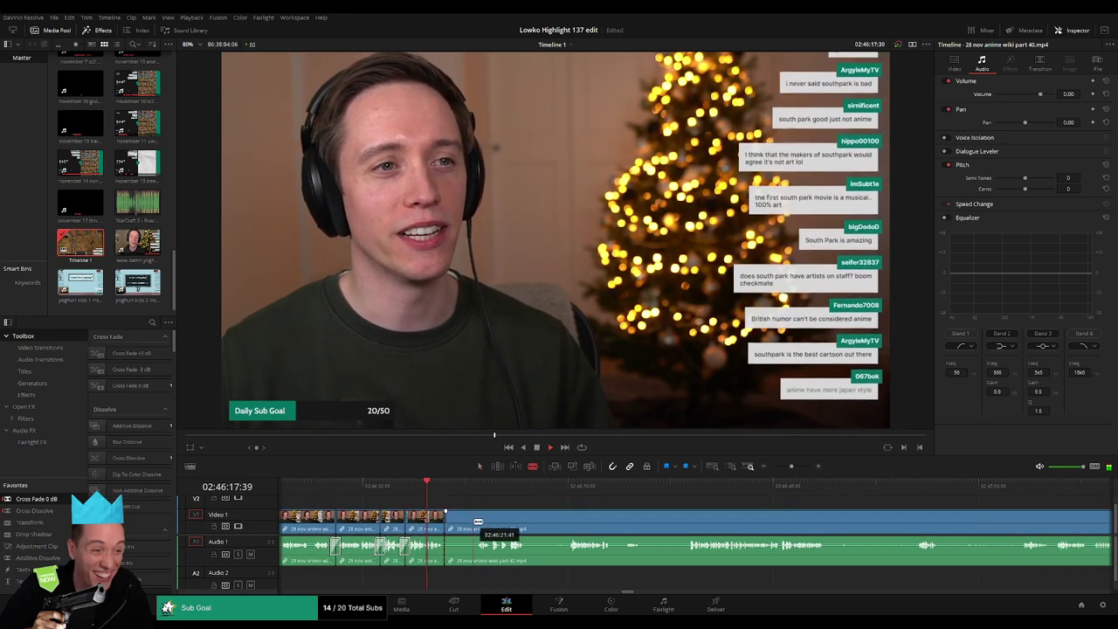
left_click_drag(477, 521, 473, 521)
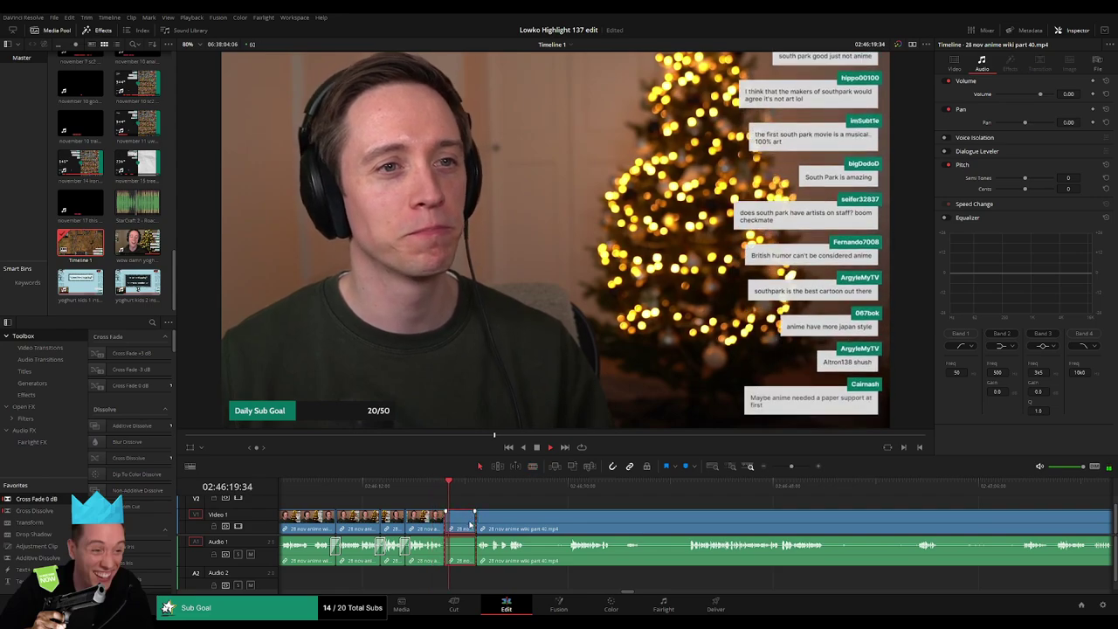
key("Delete")
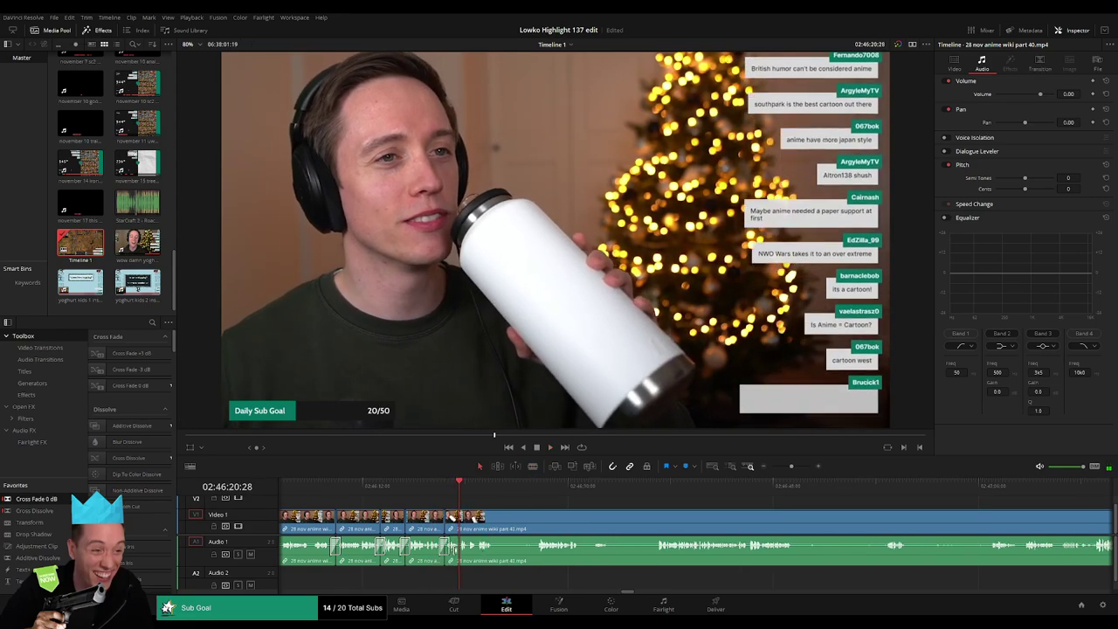
Step: Trim the later clip's start past a pause and remove the leftover short pieces
left_click_drag(496, 522, 539, 517)
left_click(518, 519)
key("Delete")
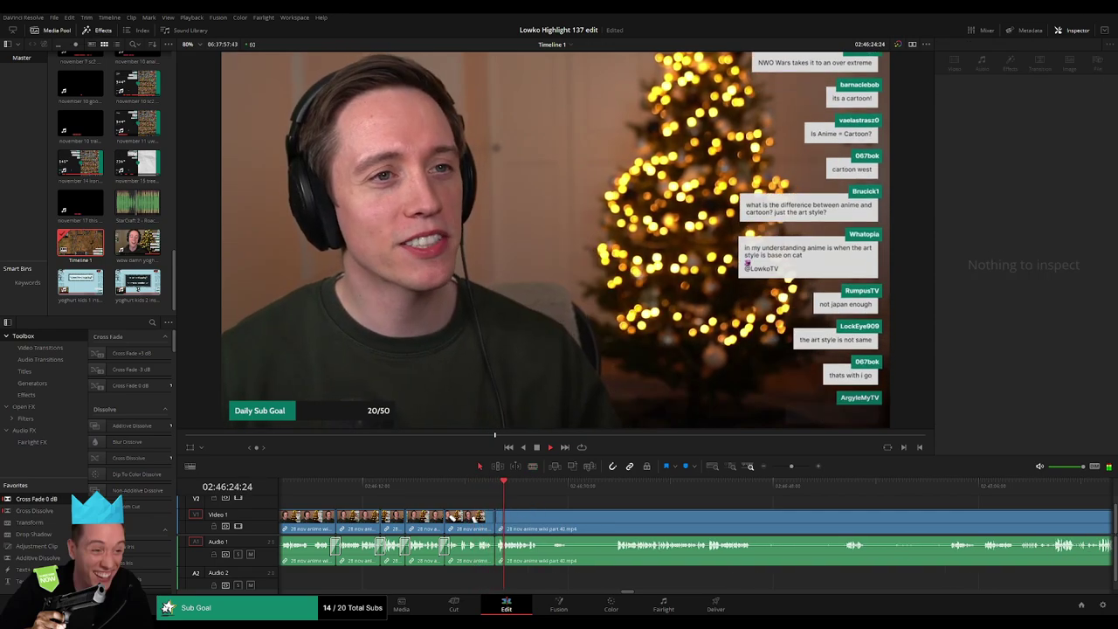
left_click(518, 552)
left_click(446, 521)
key("Delete")
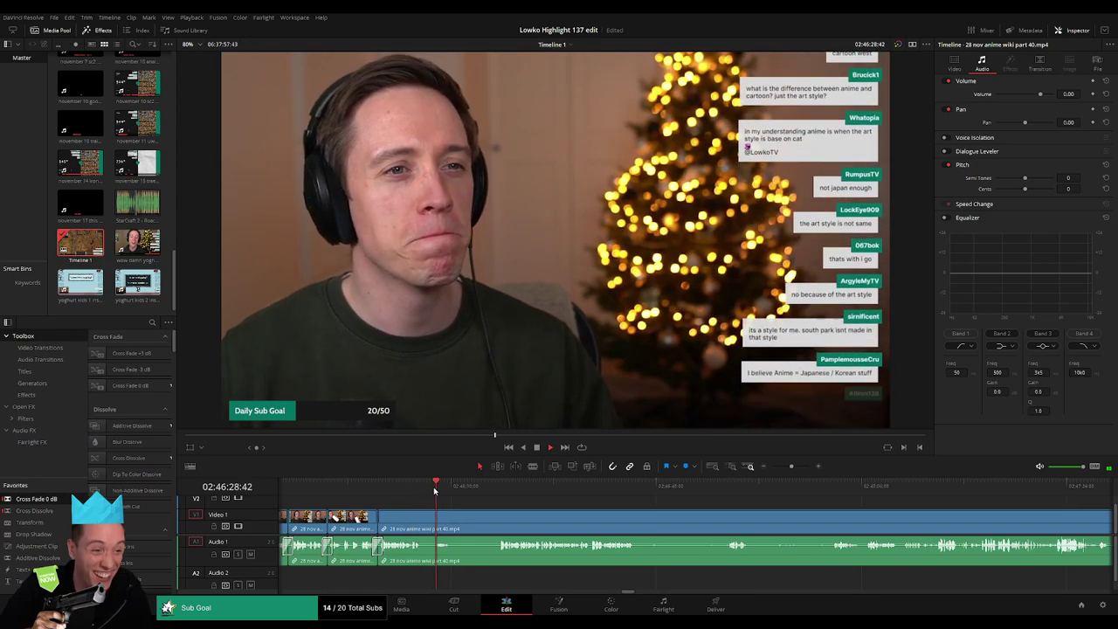
Step: Cut out the pause about four seconds further into the long clip
left_click(496, 494)
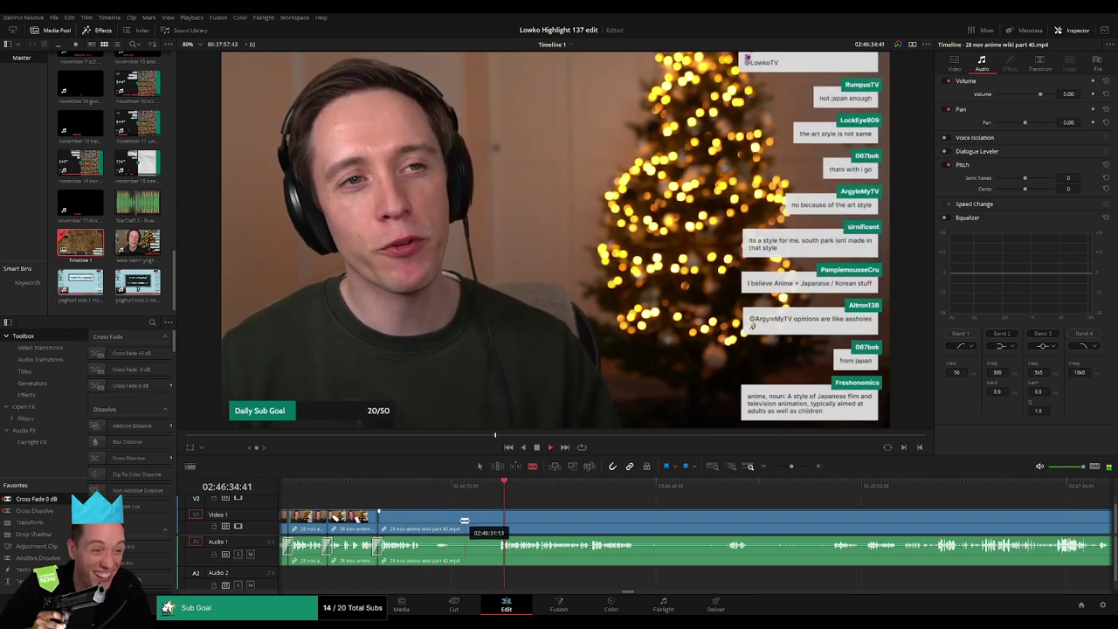
left_click(451, 521)
left_click(497, 521)
key("a")
left_click(483, 522)
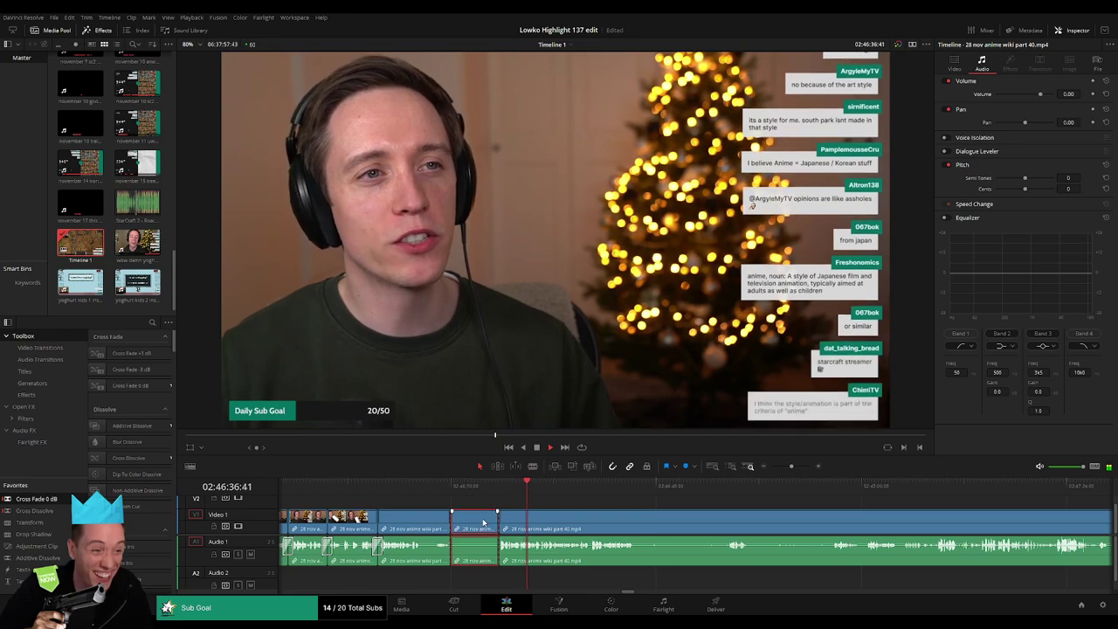
key("Delete")
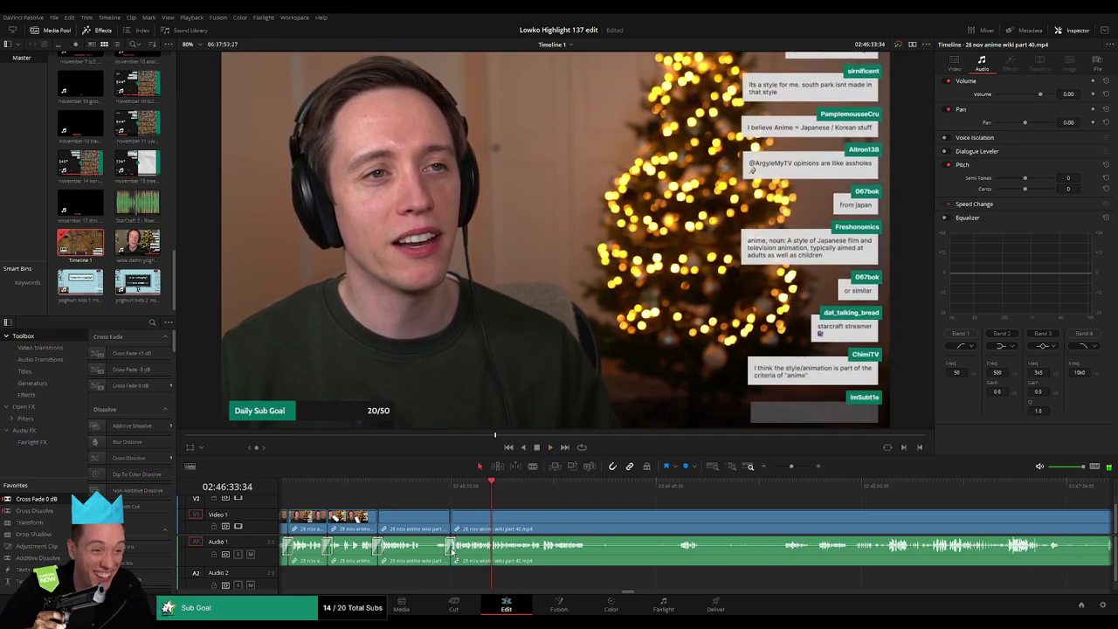
Step: Cut out the next two pauses around 02:47, closing each gap
scroll(510, 521, "right", 3)
left_click(471, 524)
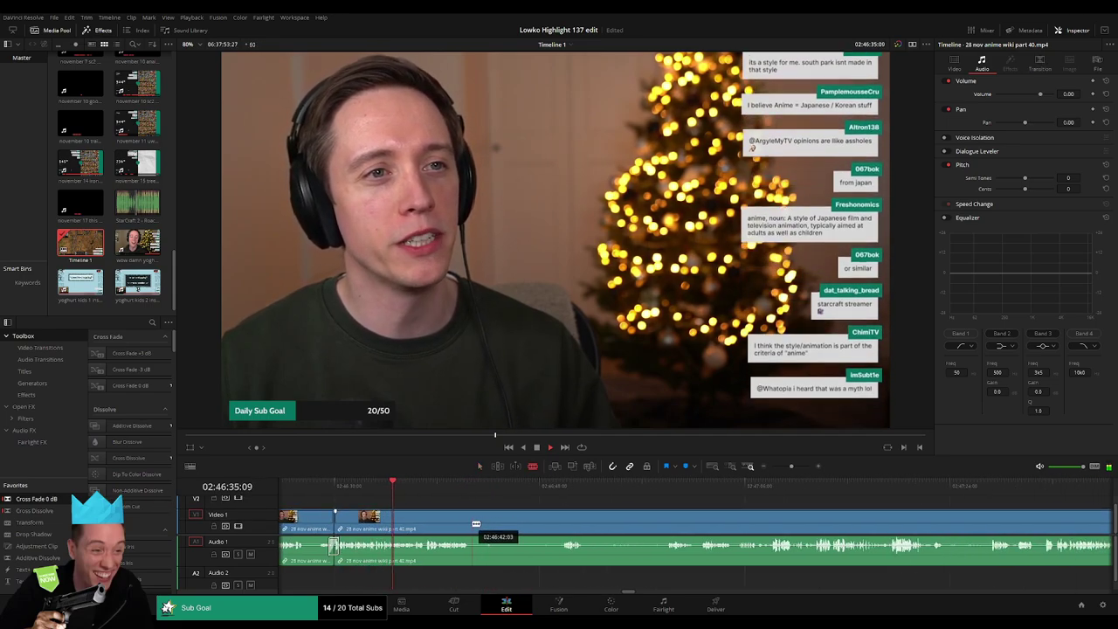
left_click(560, 524)
key("a")
left_click(536, 524)
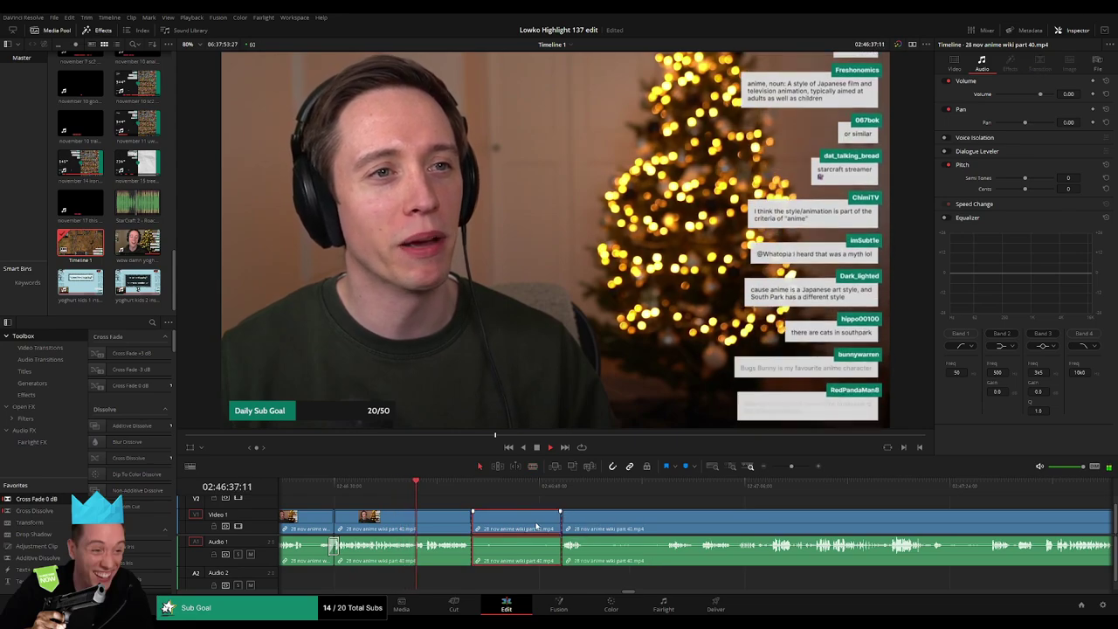
key("Delete")
left_click(497, 526)
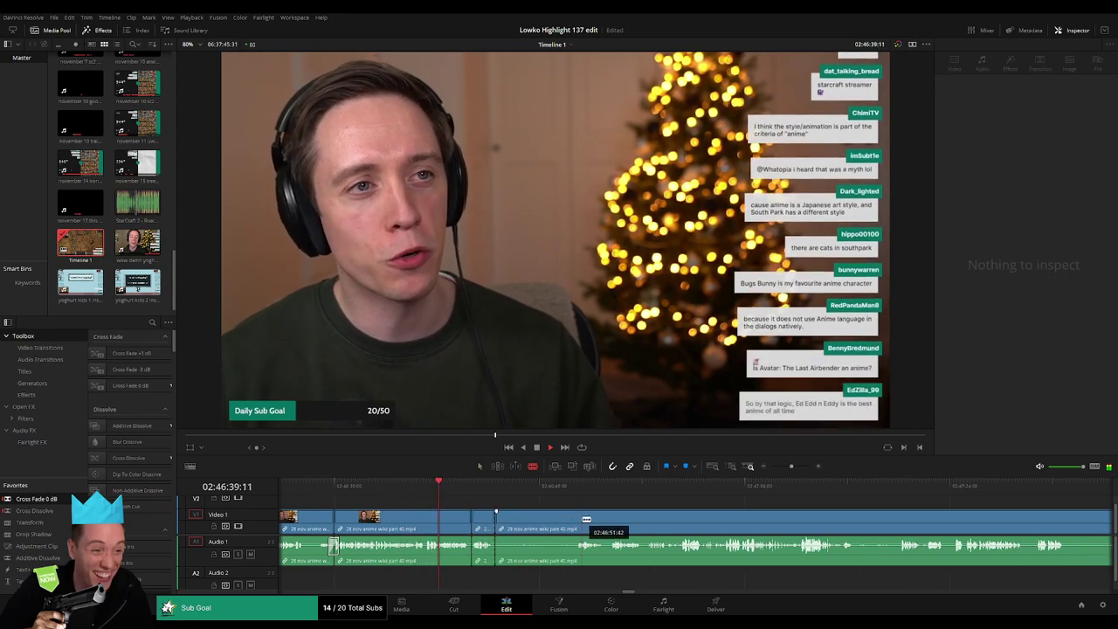
left_click(575, 522)
key("a")
left_click(548, 524)
key("Delete")
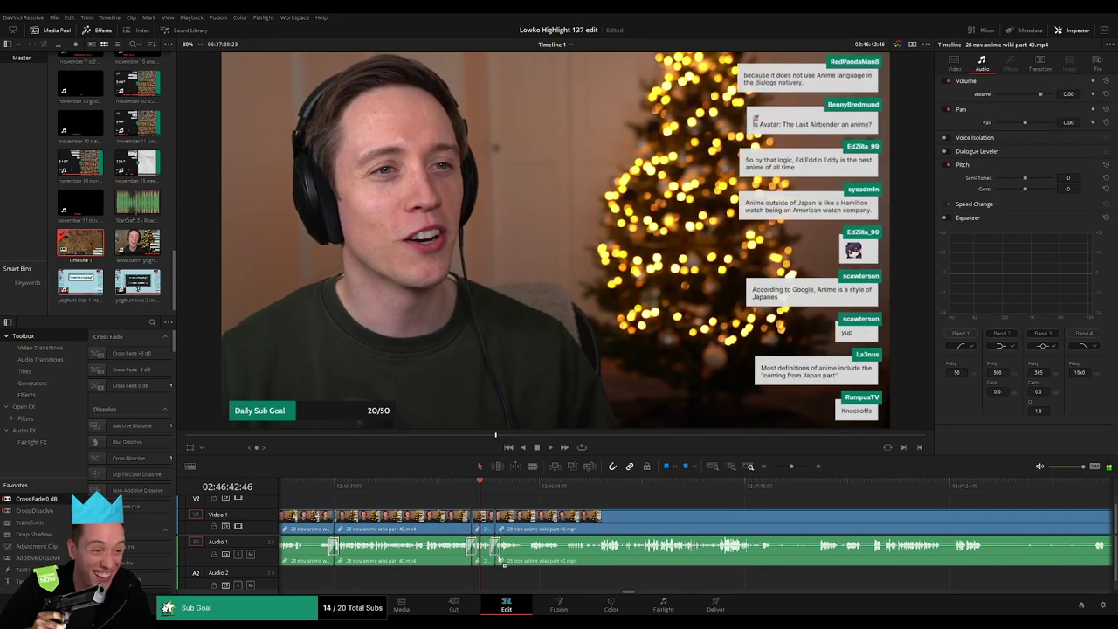
Step: Split and delete two more silent pieces further along the clip
scroll(578, 520, "right", 3)
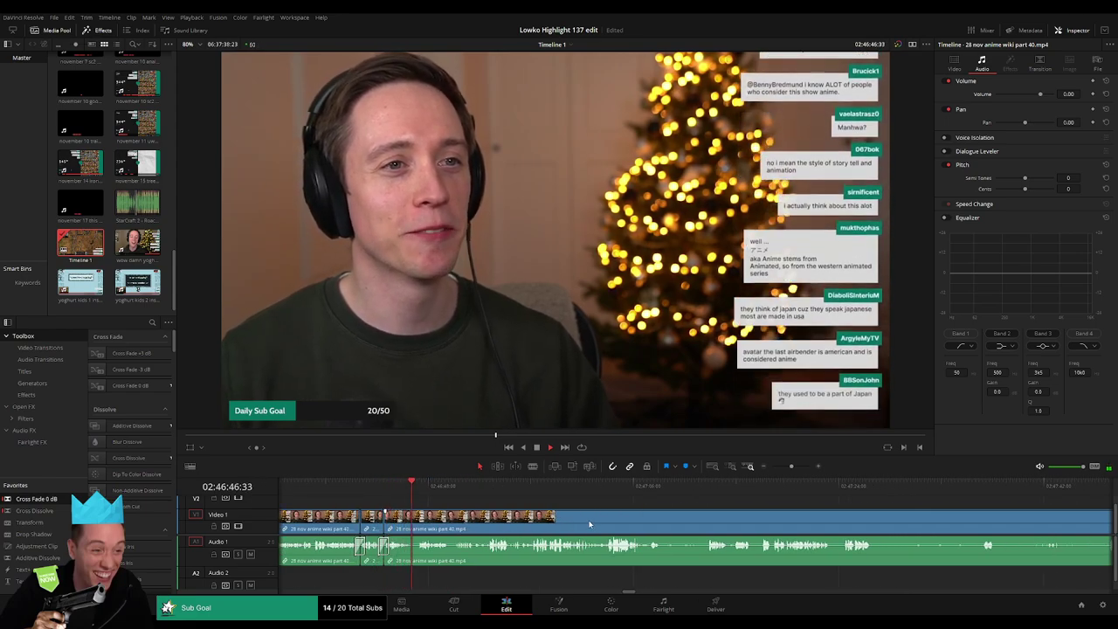
key("b")
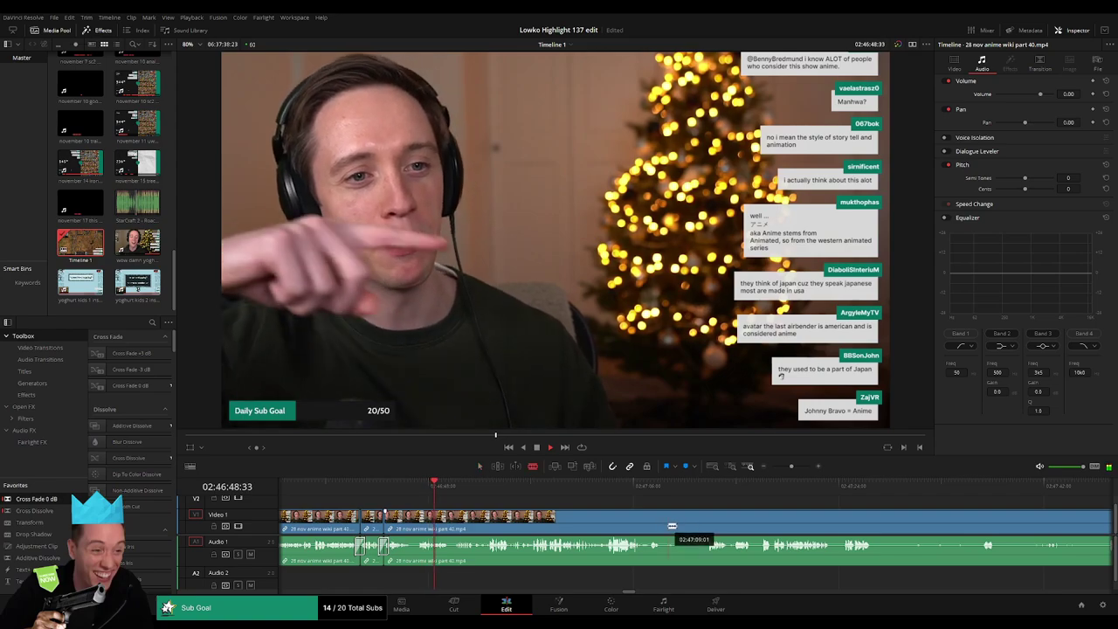
left_click(663, 524)
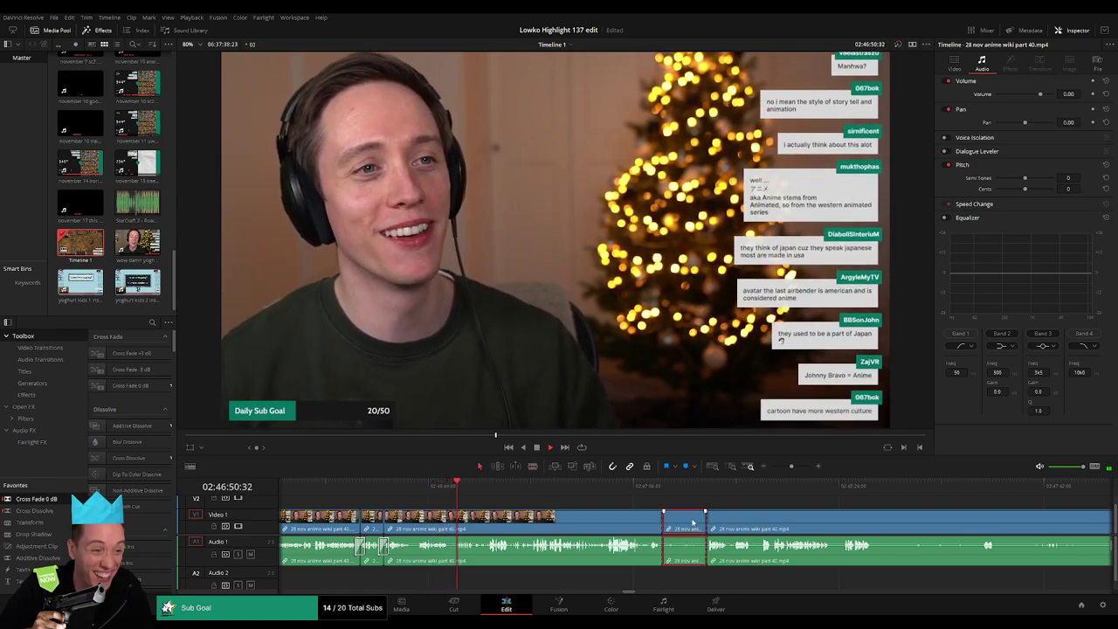
key("Delete")
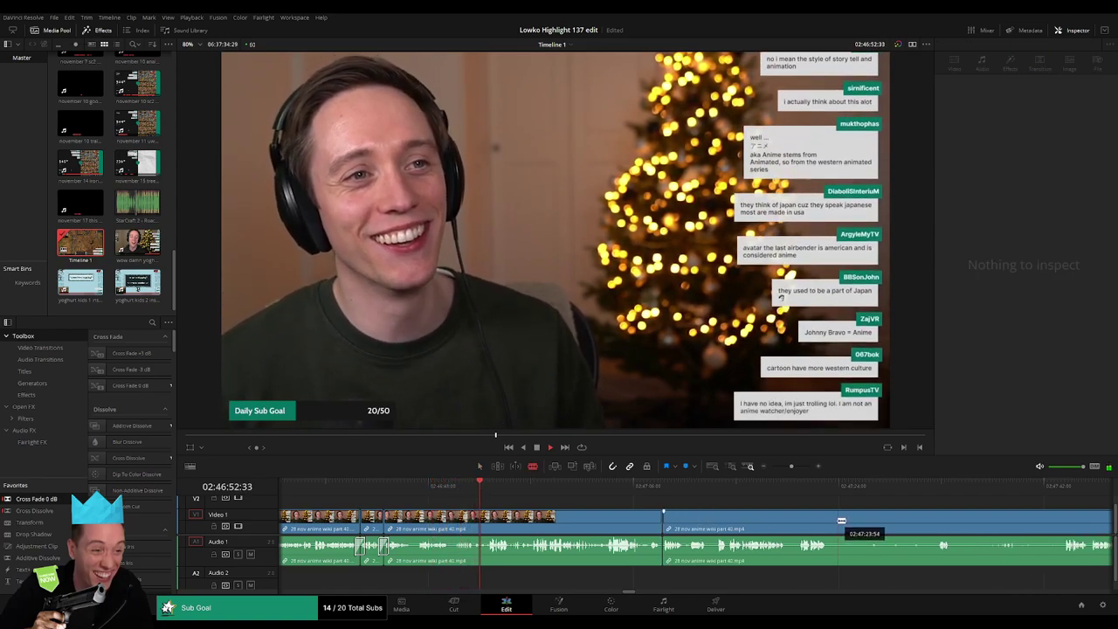
left_click(832, 521)
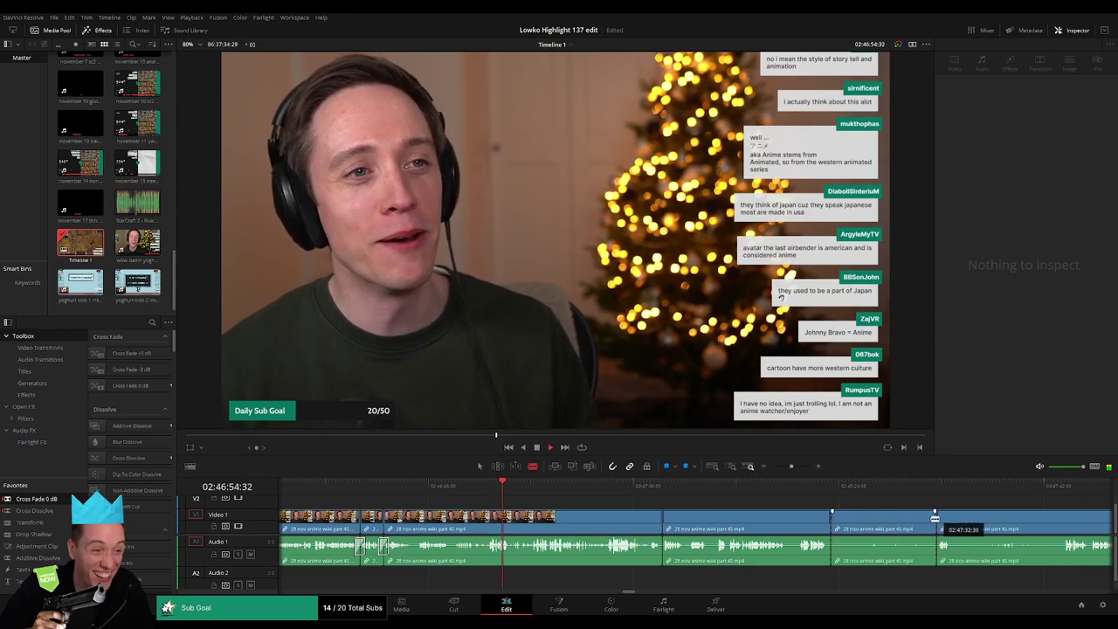
key("a")
left_click(931, 524)
key("Delete")
Step: Replay the trimmed section from just before the last cut to review it
left_click(488, 489)
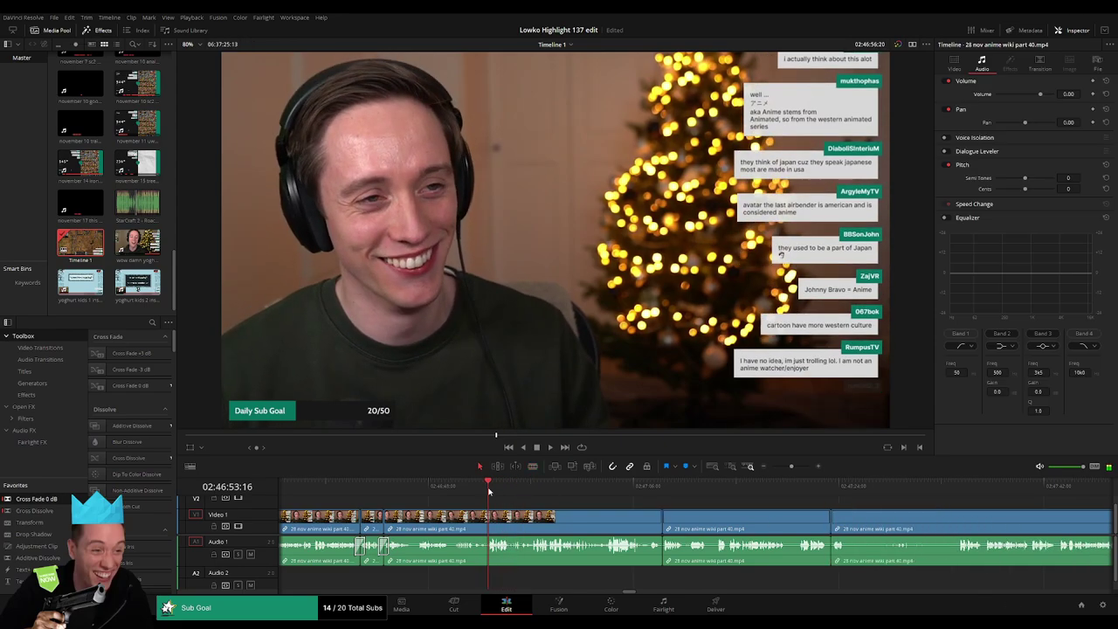
key("space")
left_click_drag(787, 468, 800, 467)
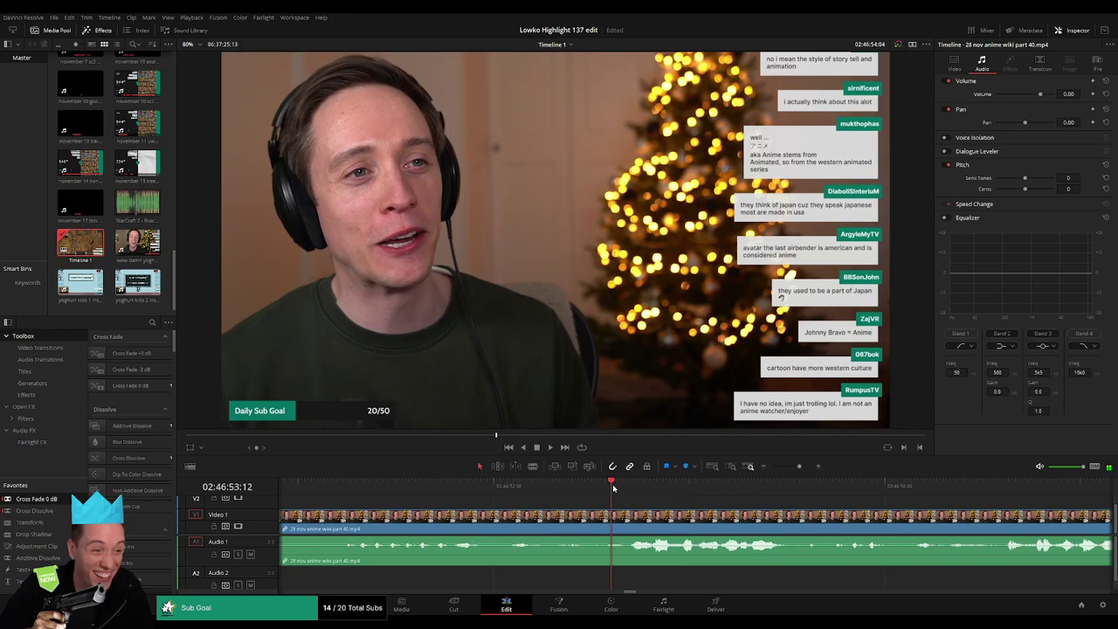
Step: Split the clip at the playhead and move the cut two frames earlier
key("b")
left_click(689, 524)
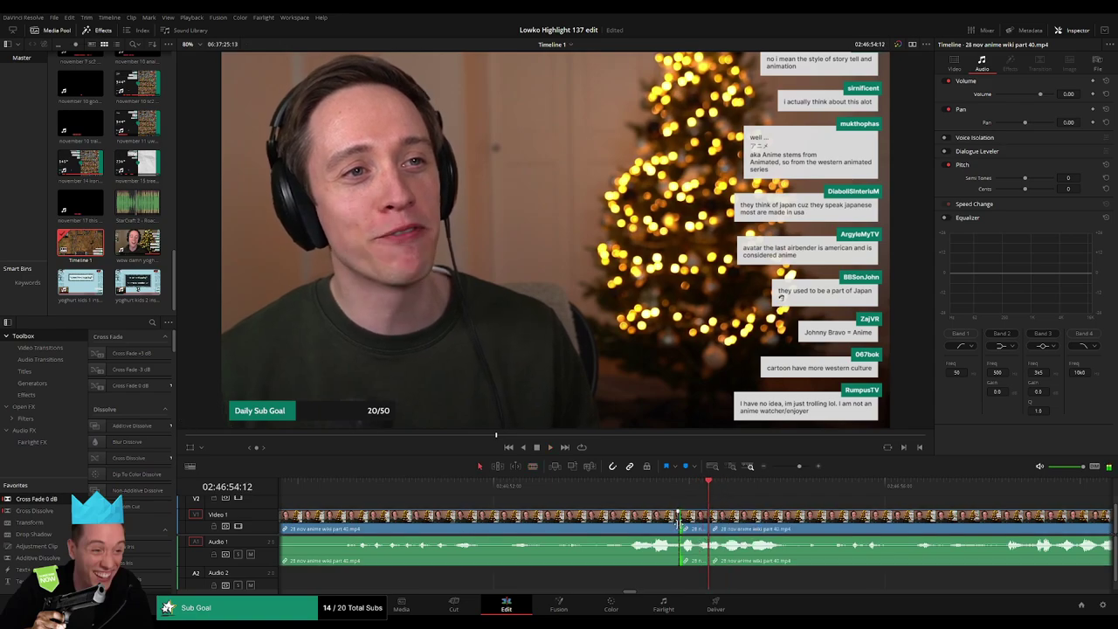
left_click_drag(683, 522, 671, 522)
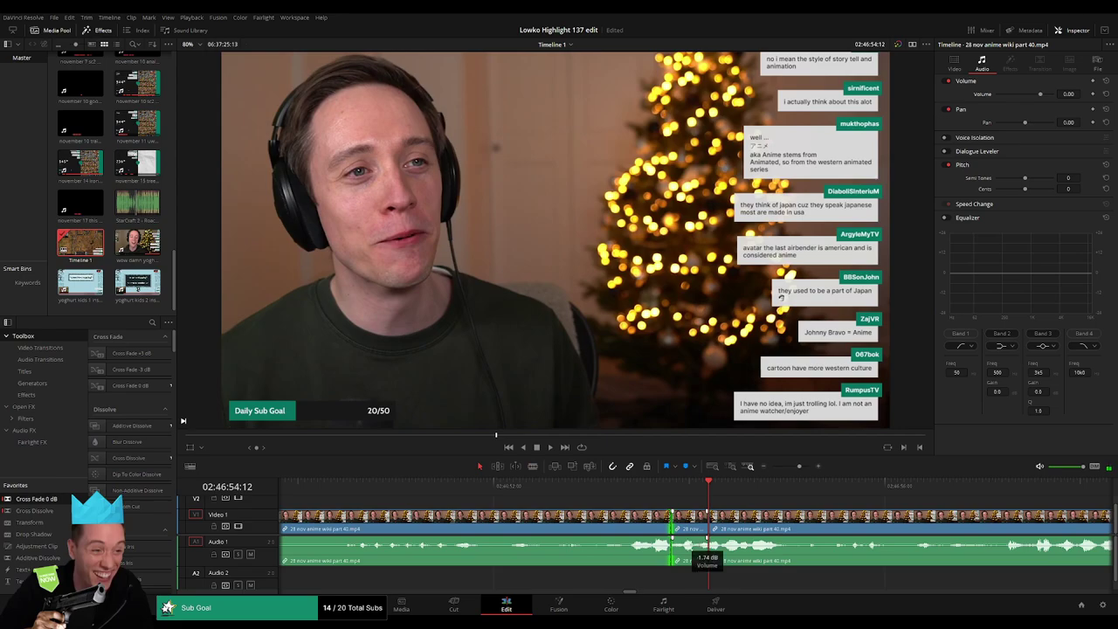
Step: Place the StarCraft clip on the second audio track and zoom out to see more clips
left_click_drag(142, 207, 690, 578)
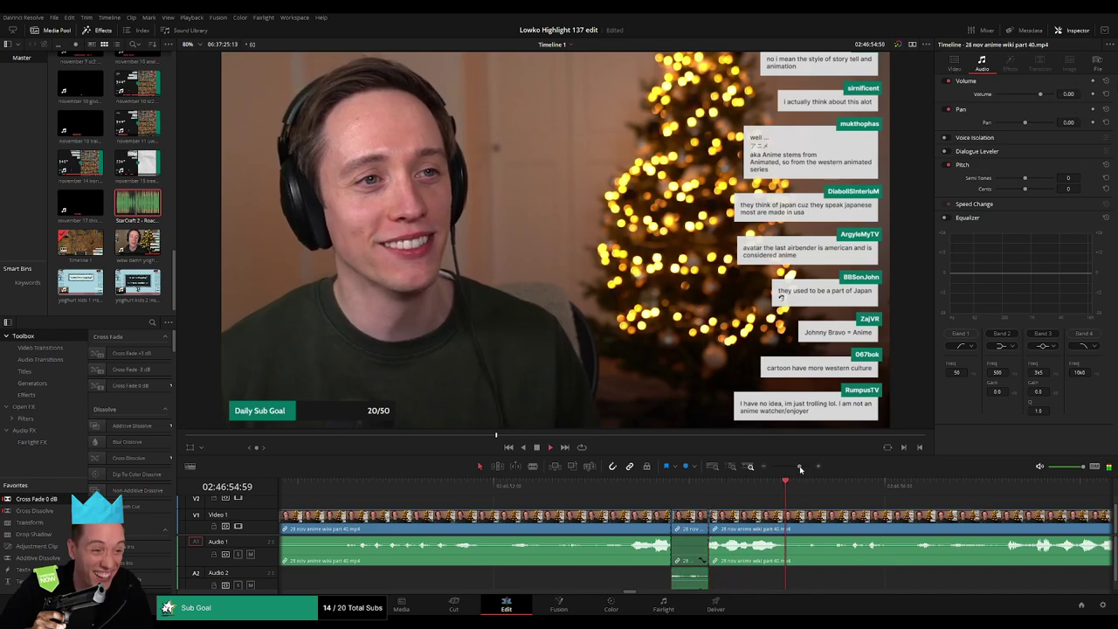
scroll(822, 544, "down", 2)
scroll(724, 517, "down", 2)
scroll(724, 517, "down", 1)
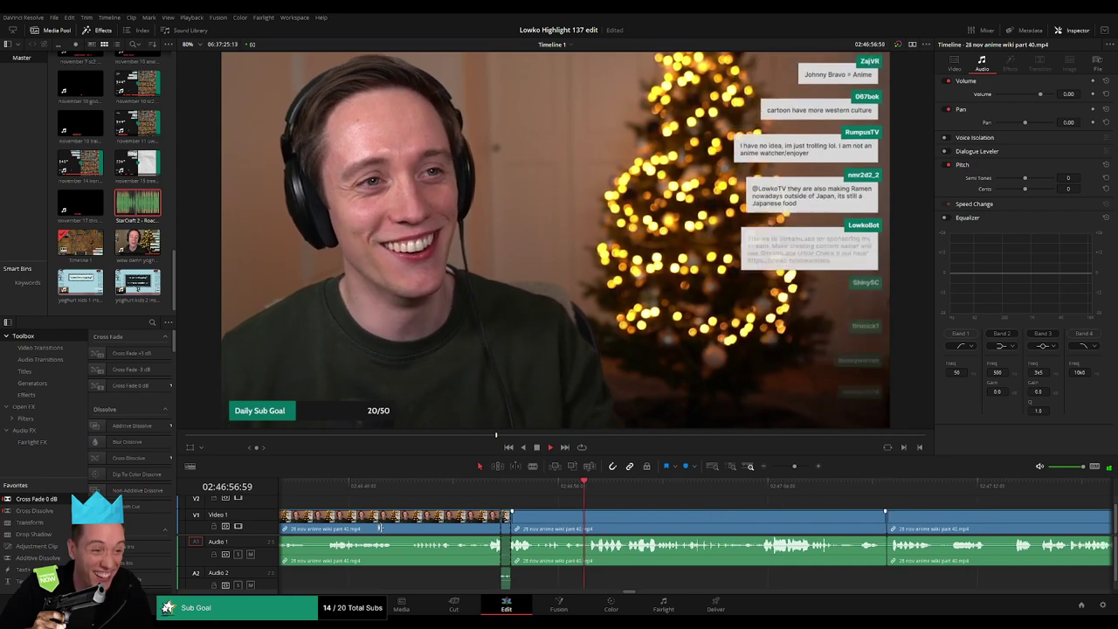
left_click(580, 593)
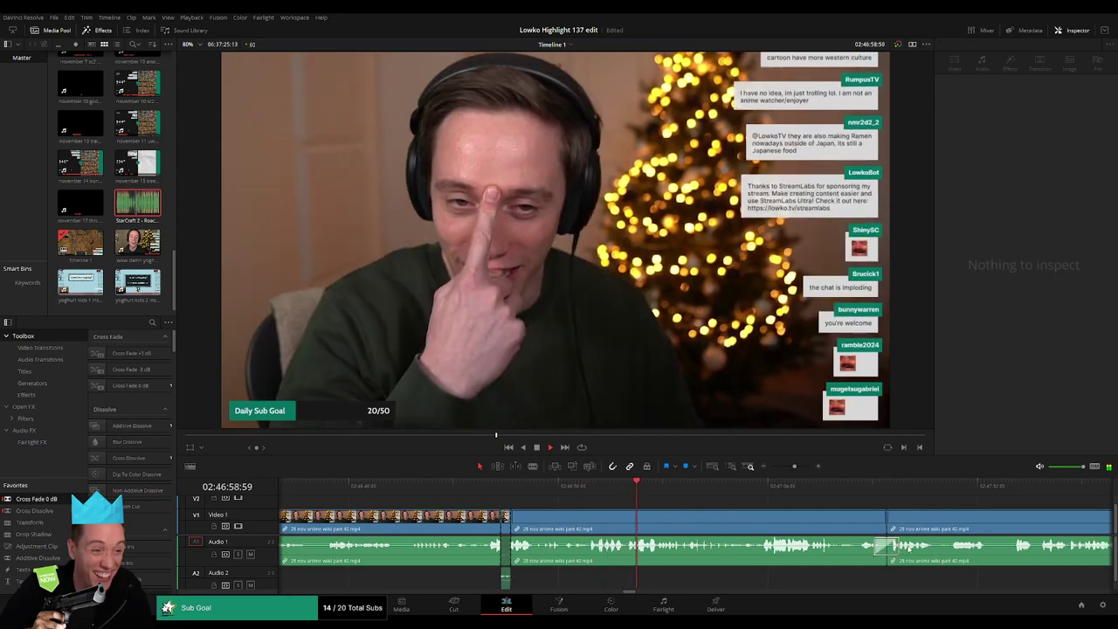
scroll(580, 594, "down", 2)
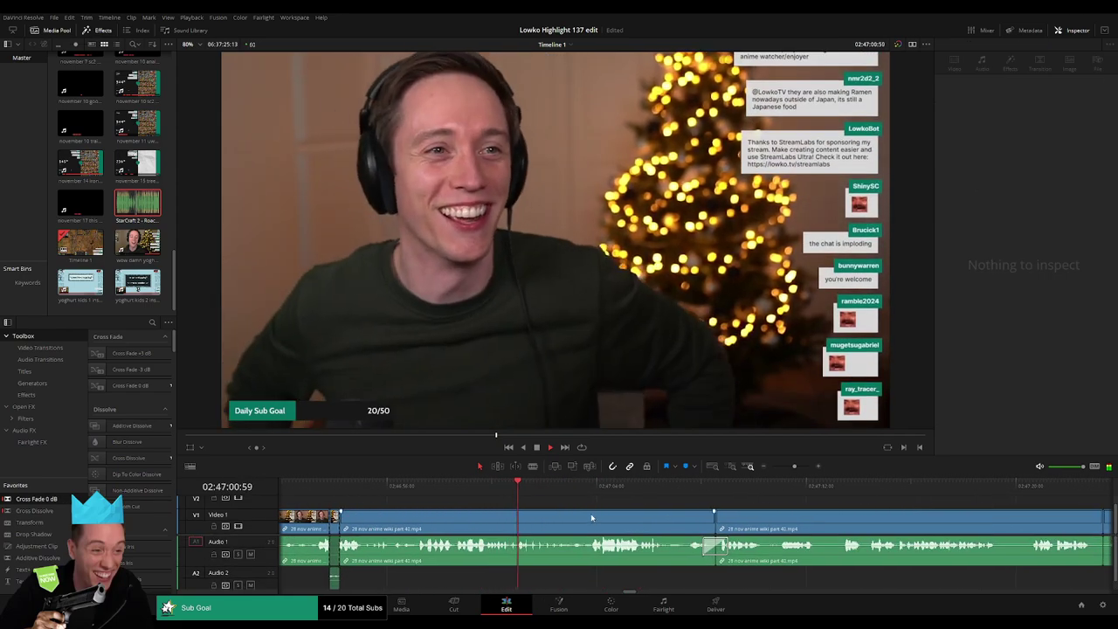
left_click_drag(794, 466, 786, 468)
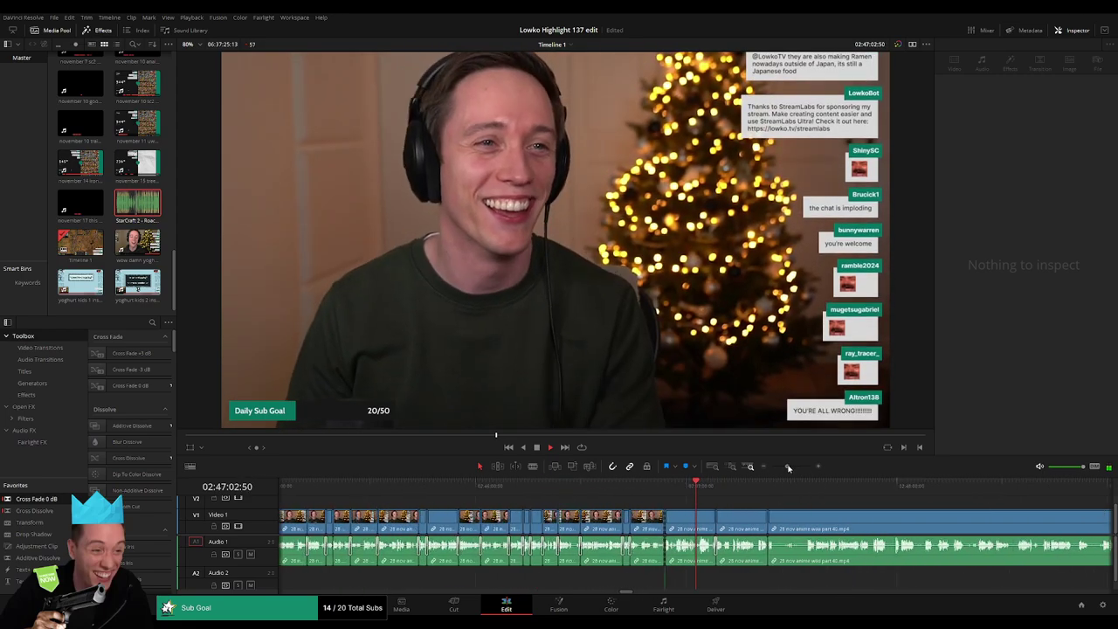
scroll(805, 518, "down", 2)
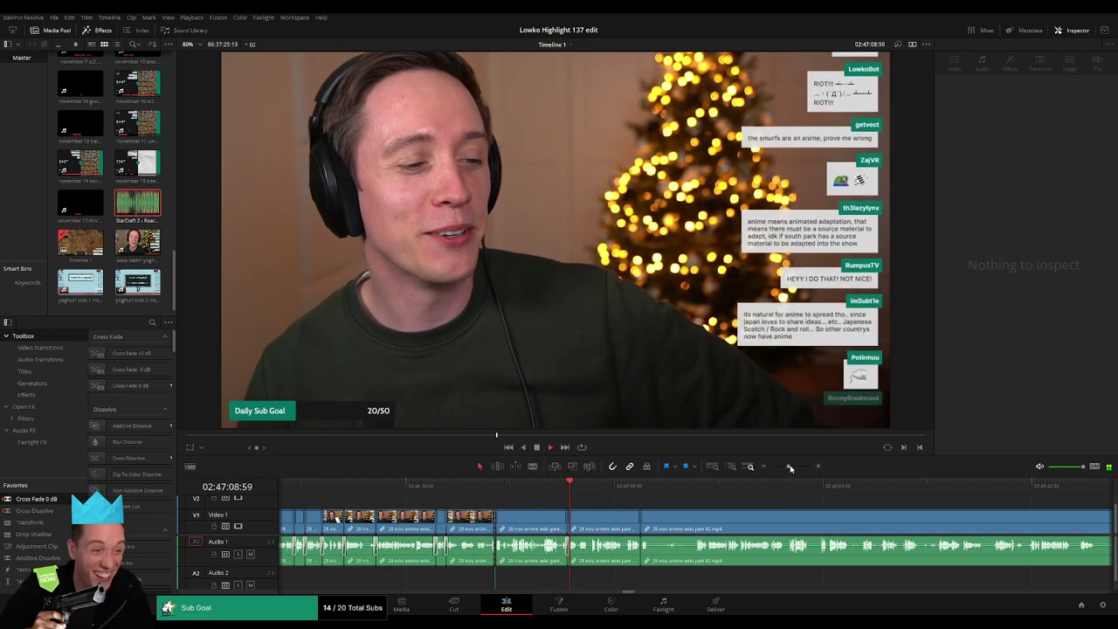
scroll(710, 501, "up", 2)
Step: Trim the short clip before the anime wiki footage and add a 0 dB audio cross fade at the cut
left_click(712, 504)
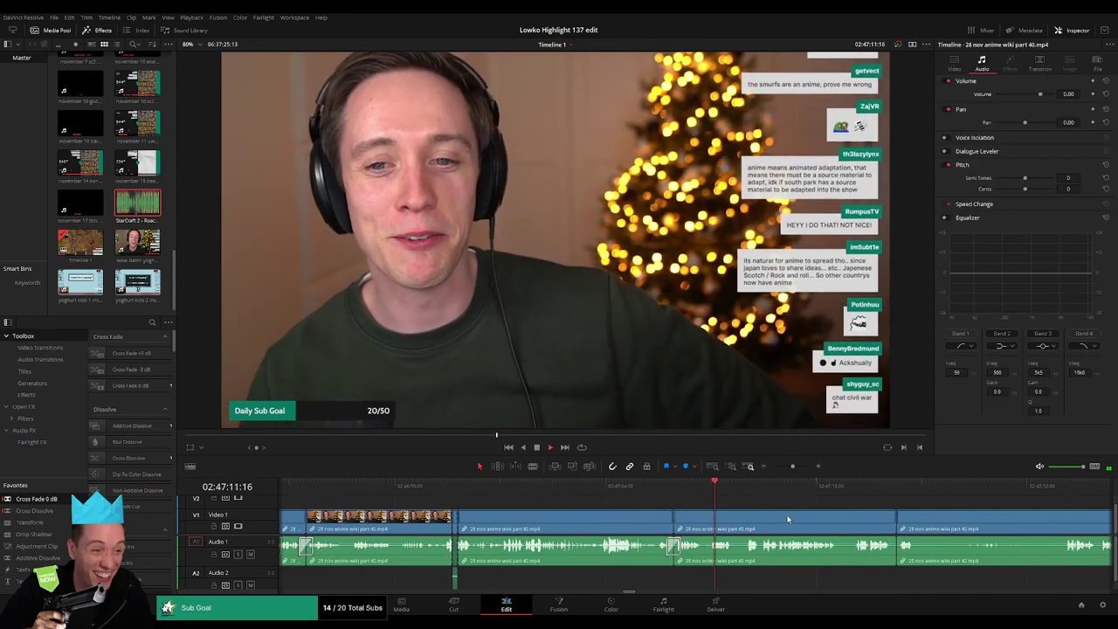
scroll(712, 504, "down", 2)
left_click(553, 488)
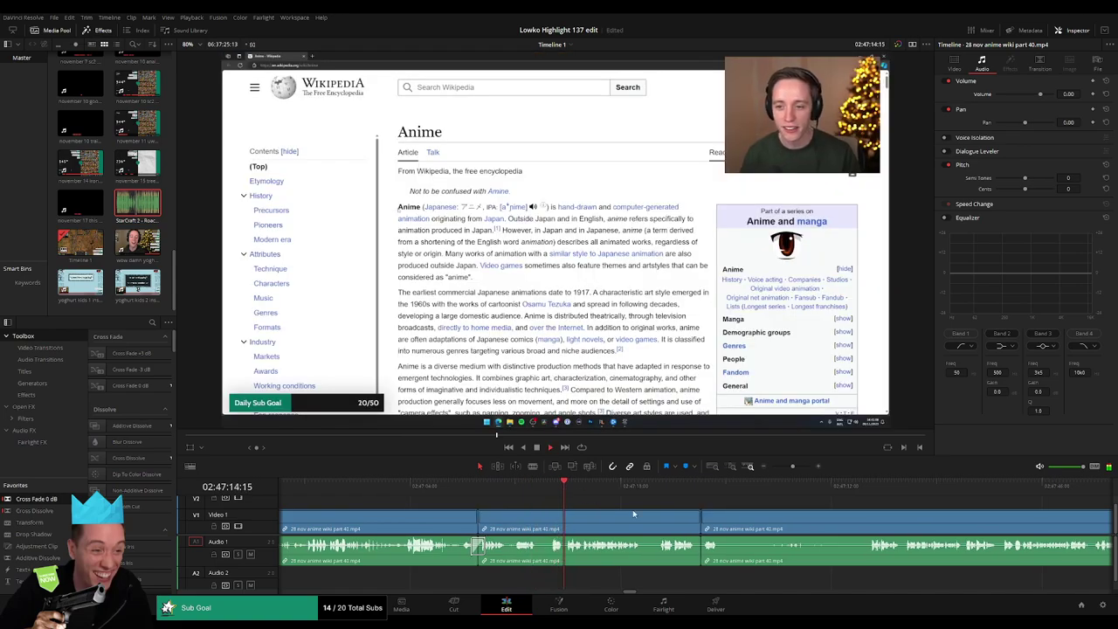
scroll(673, 529, "down", 2)
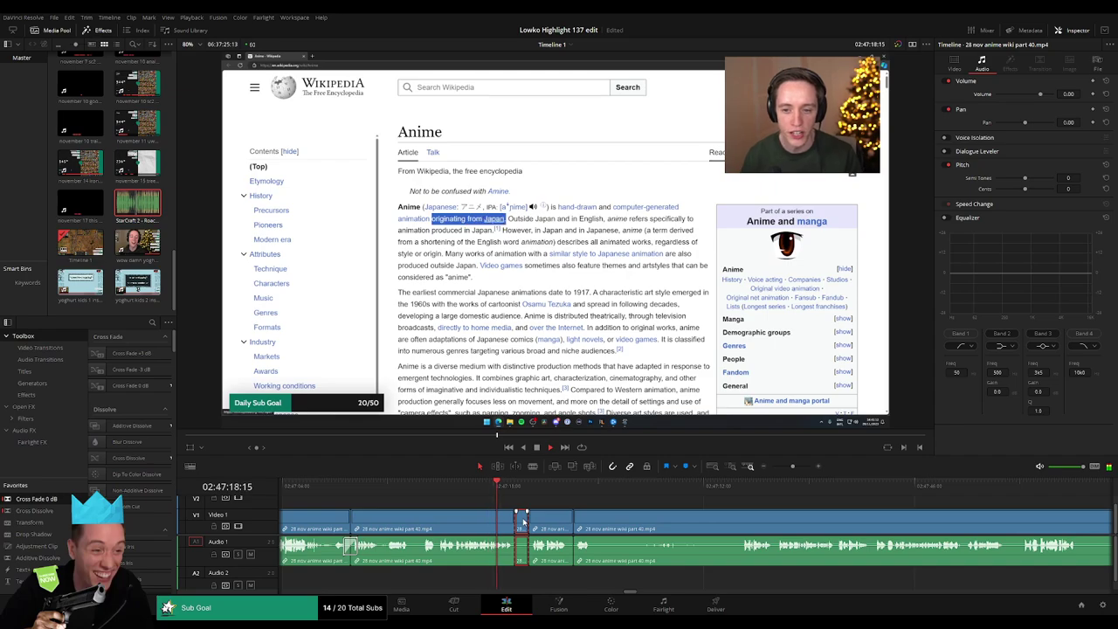
left_click_drag(522, 522, 483, 510)
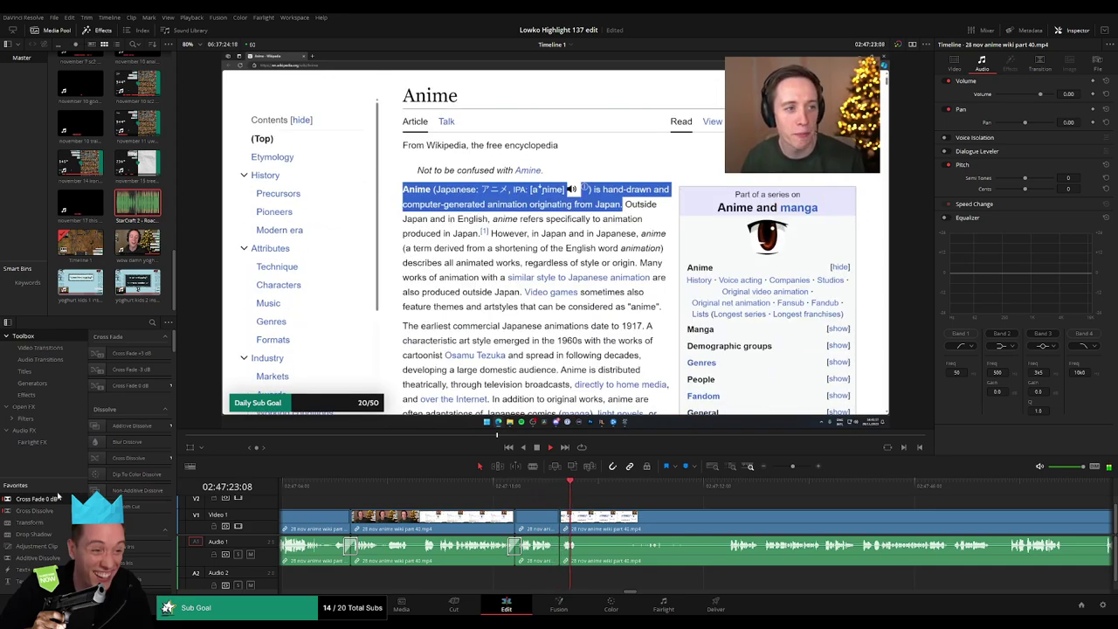
left_click_drag(58, 496, 552, 553)
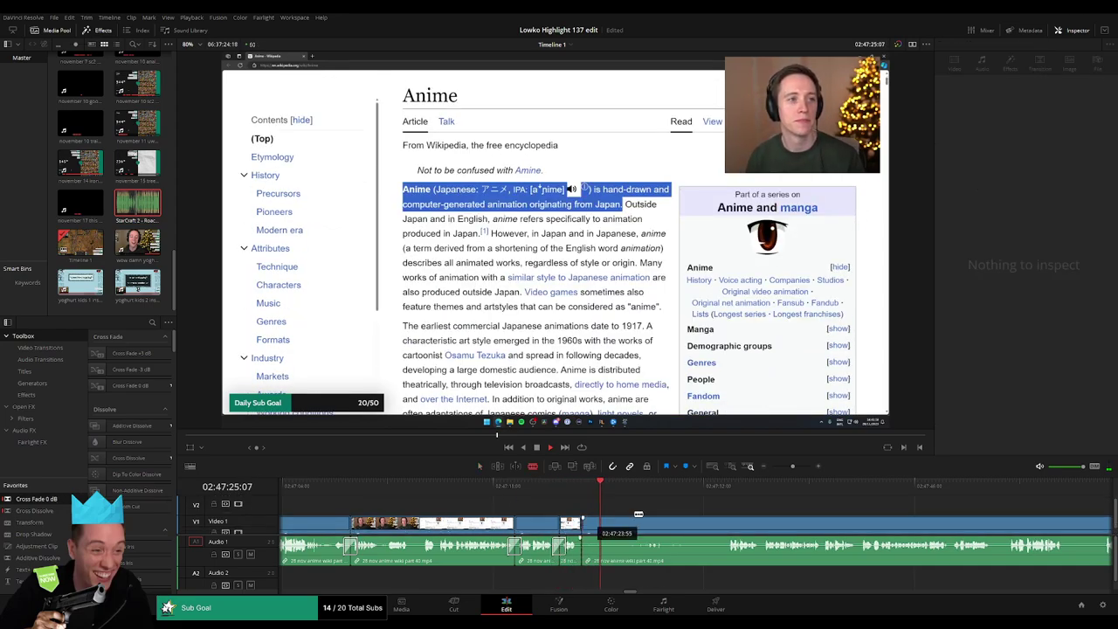
left_click(511, 489)
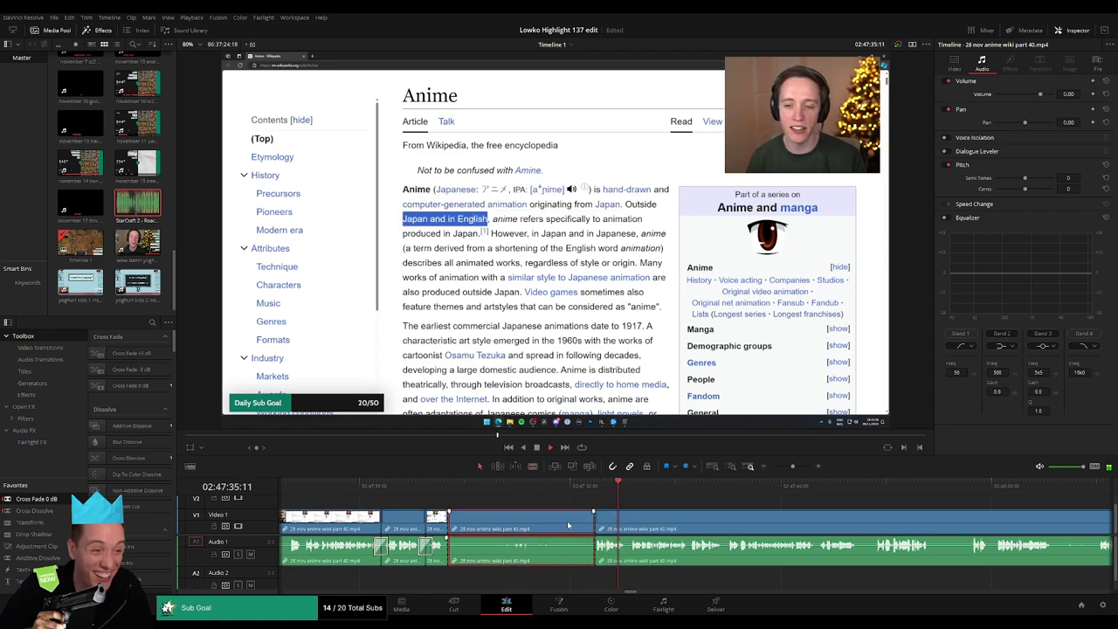
key("ctrl+z")
key("ctrl+z")
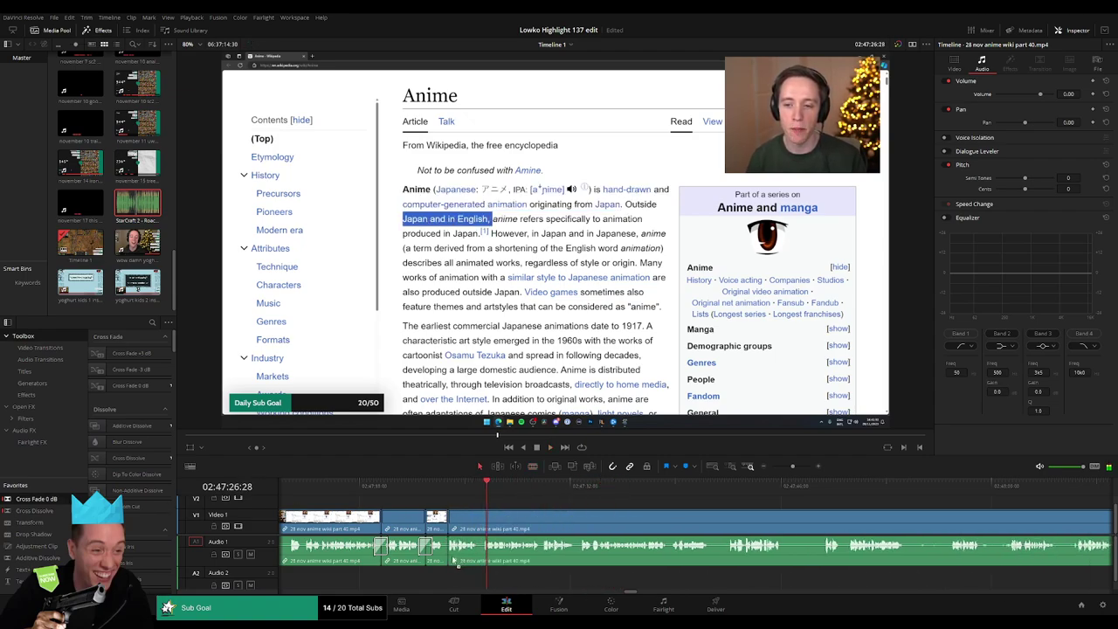
Step: Blade out the first pause in the wiki clip and ripple delete it
left_click_drag(794, 467, 771, 467)
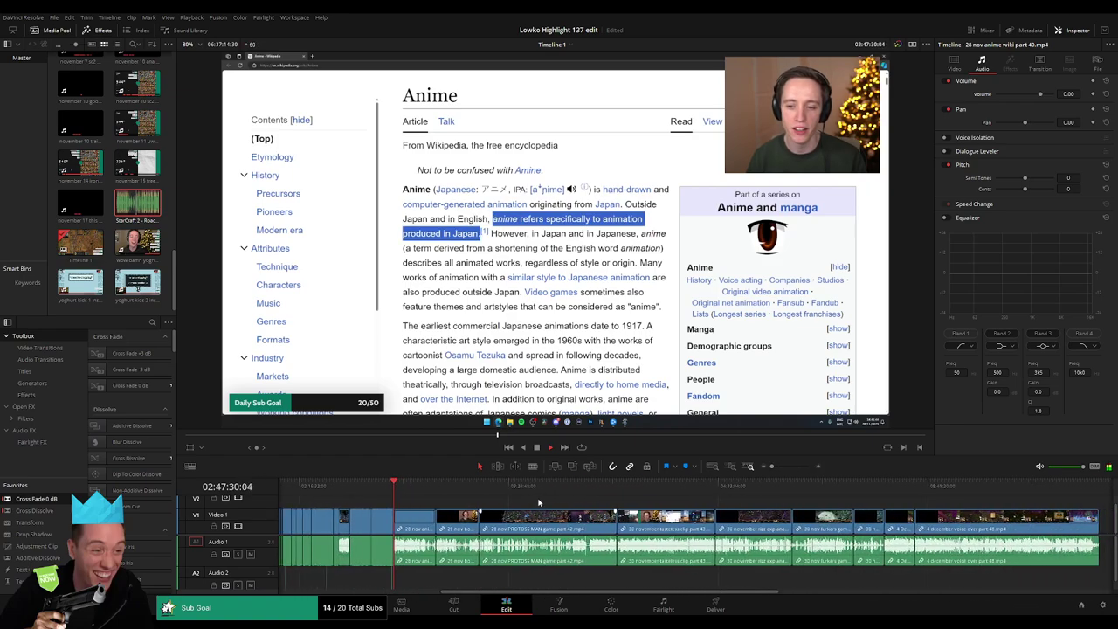
scroll(612, 508, "left", 5)
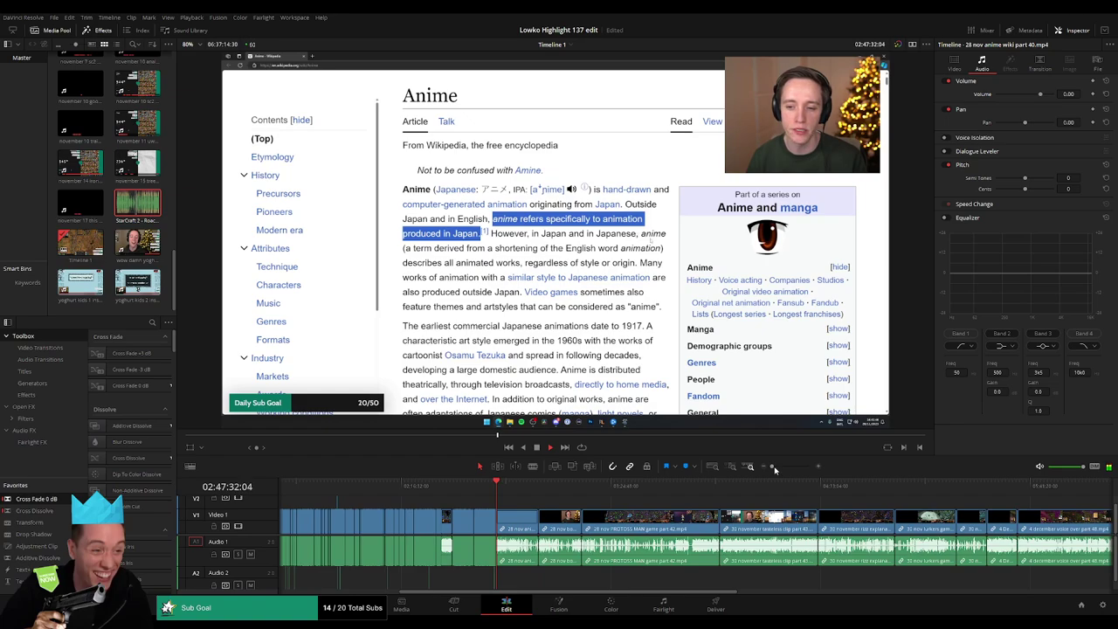
left_click_drag(774, 467, 792, 467)
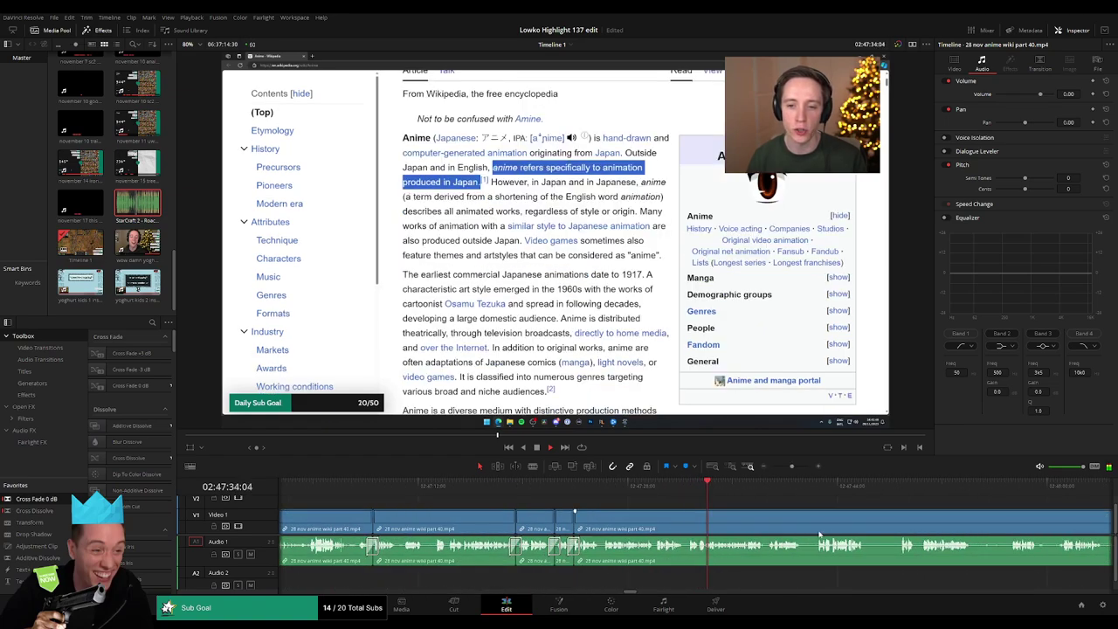
scroll(478, 502, "right", 4)
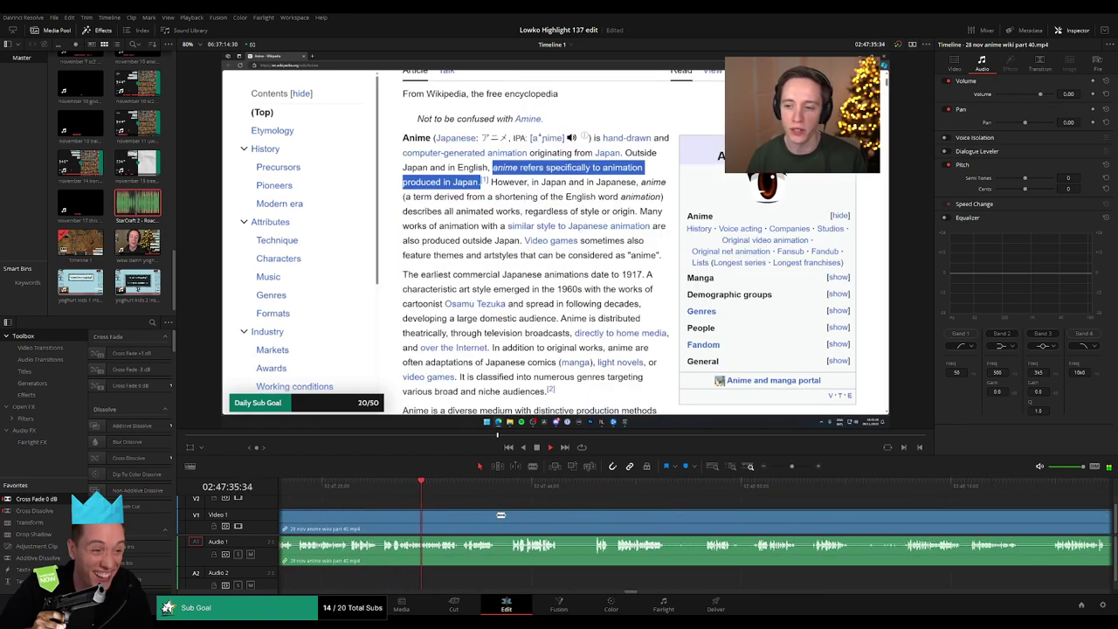
key("b")
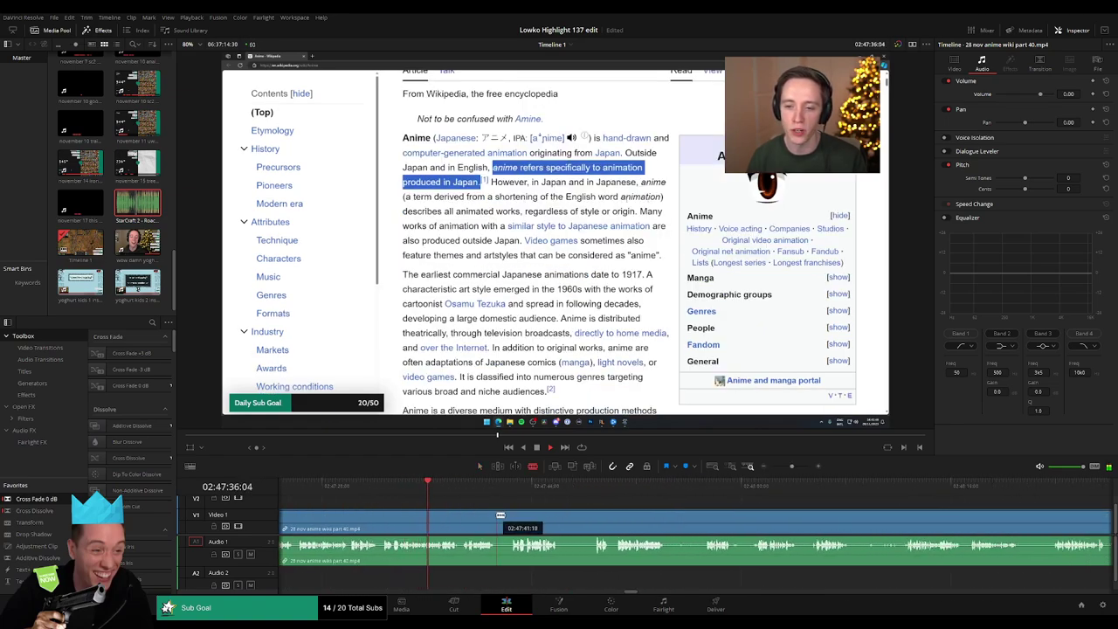
left_click(496, 516)
left_click(509, 515)
key("a")
left_click(505, 518)
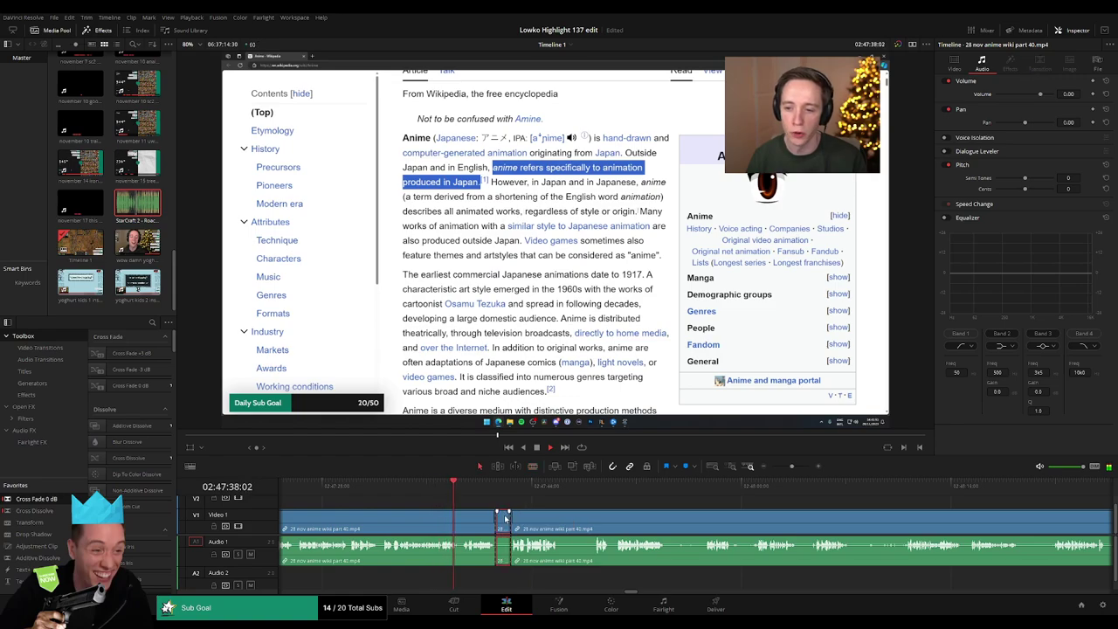
key("Delete")
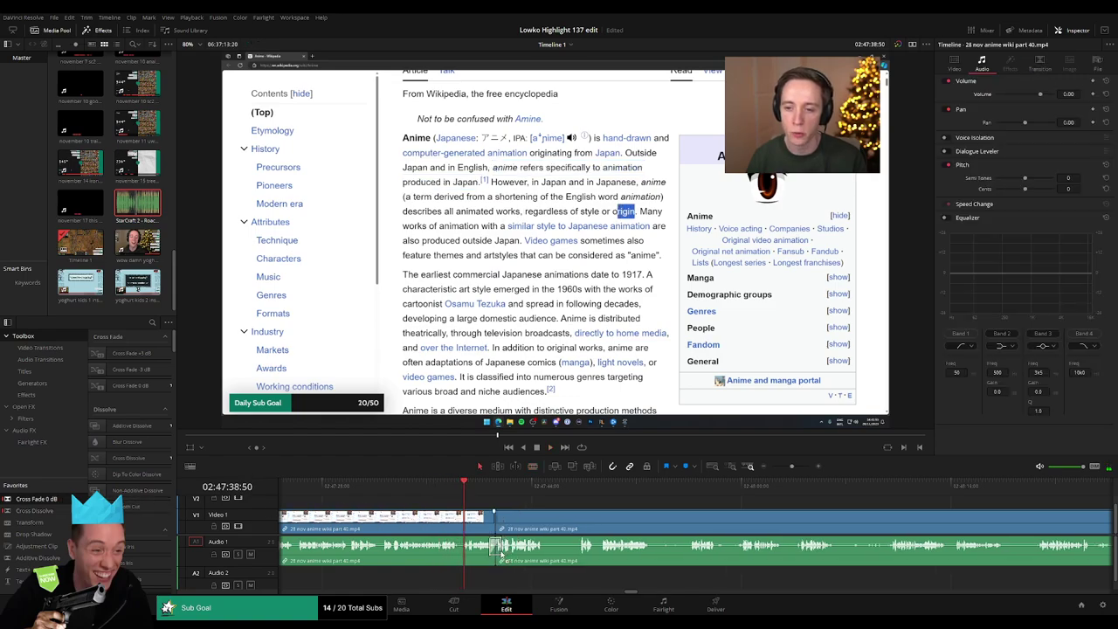
Step: Trim dead air at the next edit and add a 0 dB audio cross fade there
scroll(475, 517, "right", 3)
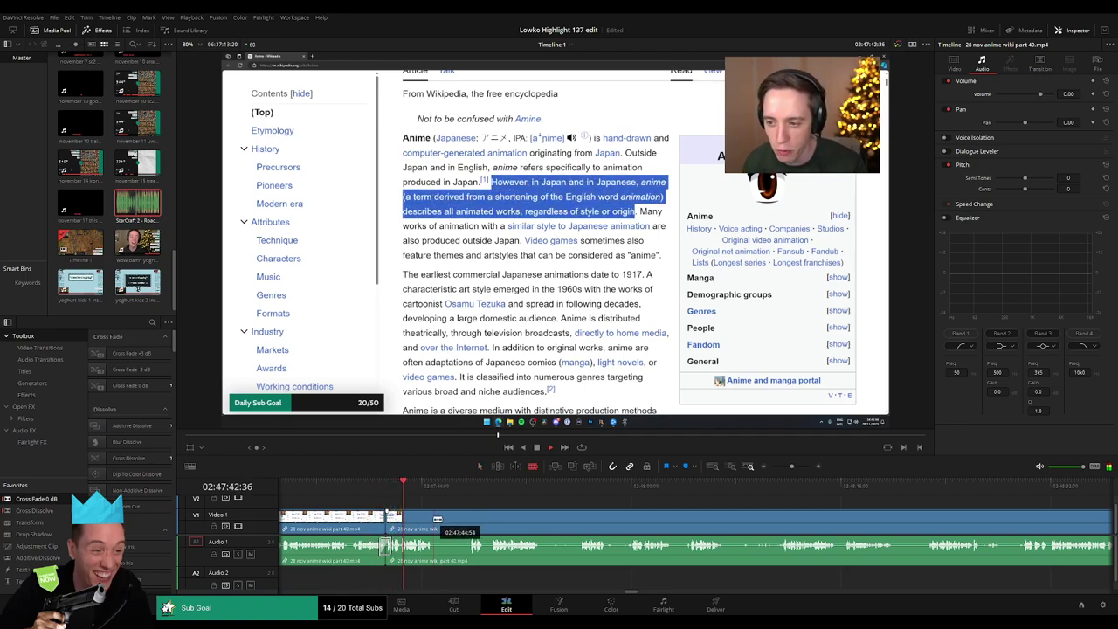
left_click(436, 519)
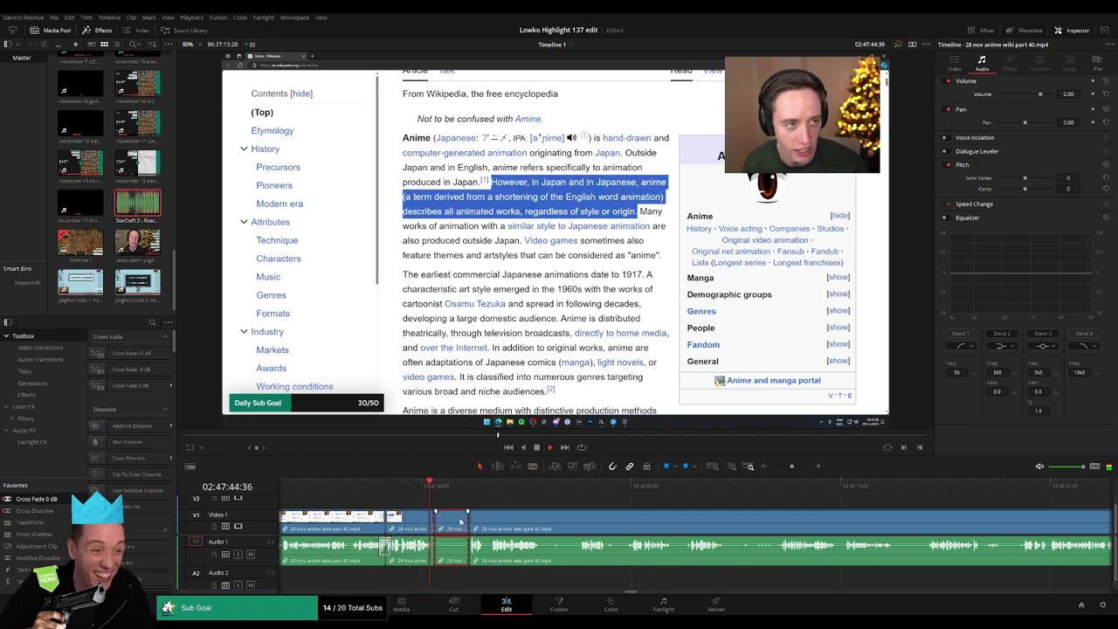
left_click(208, 515)
left_click(494, 554)
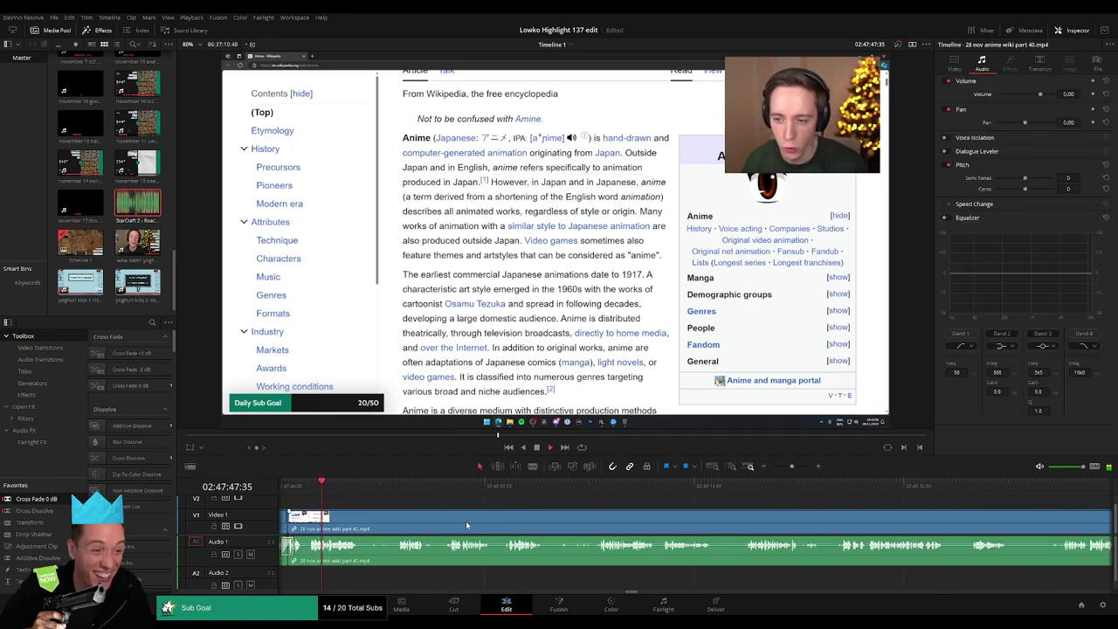
mouse_move(364, 517)
left_mouse_down()
mouse_move(409, 521)
mouse_move(394, 522)
left_mouse_up()
key("Delete")
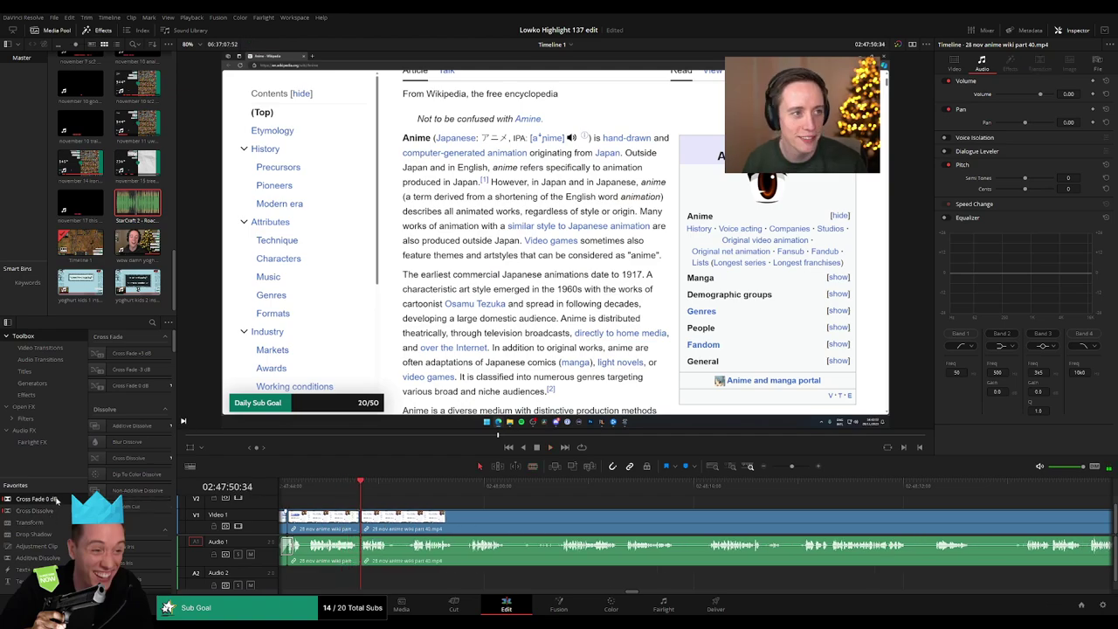
left_click_drag(57, 499, 365, 551)
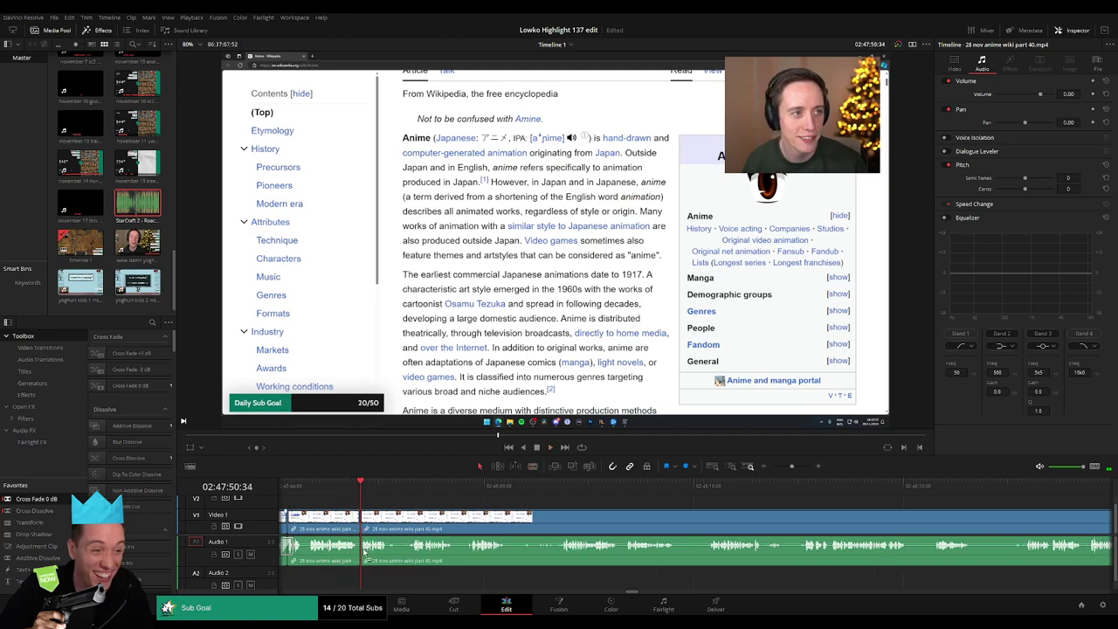
Step: Cut out the next two pauses in the wiki clip, closing each gap
left_click(401, 489)
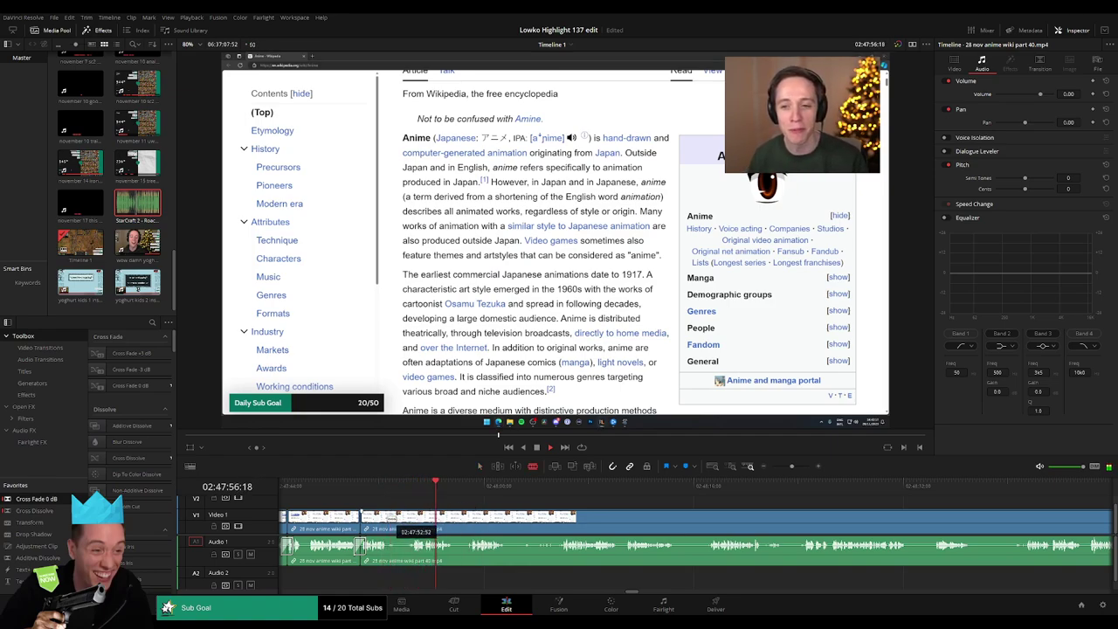
left_click(385, 524)
left_click(411, 522)
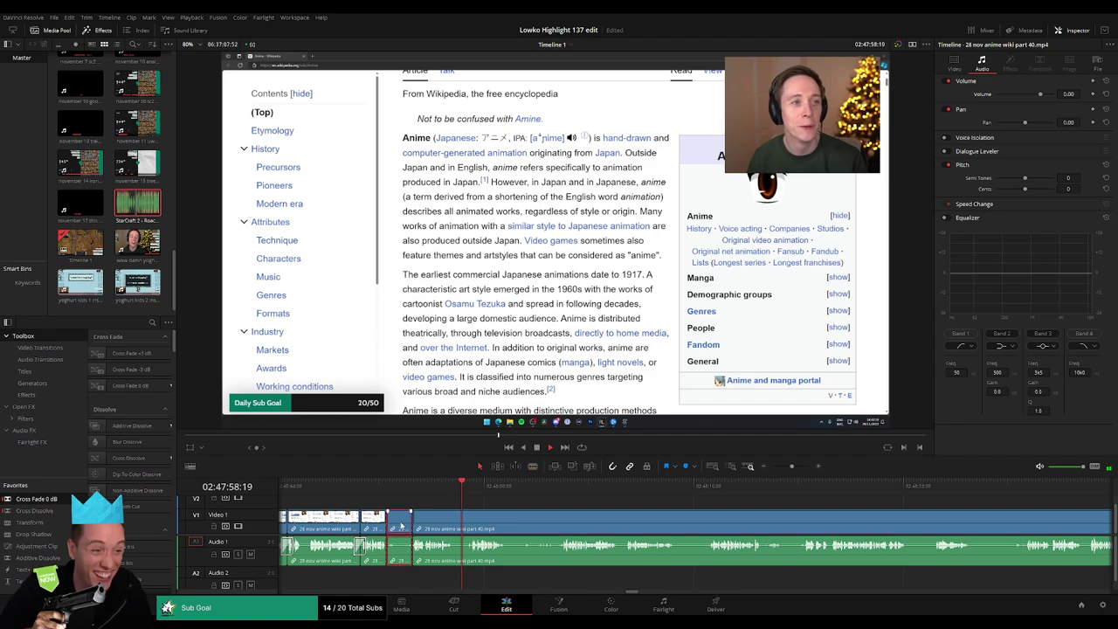
key("Delete")
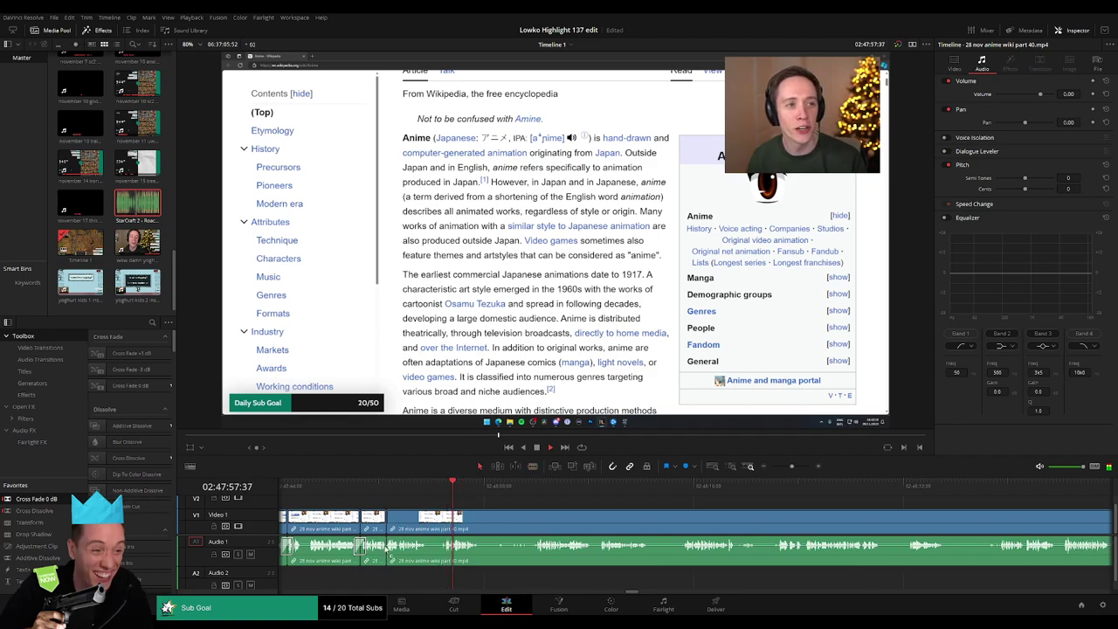
left_click(445, 486)
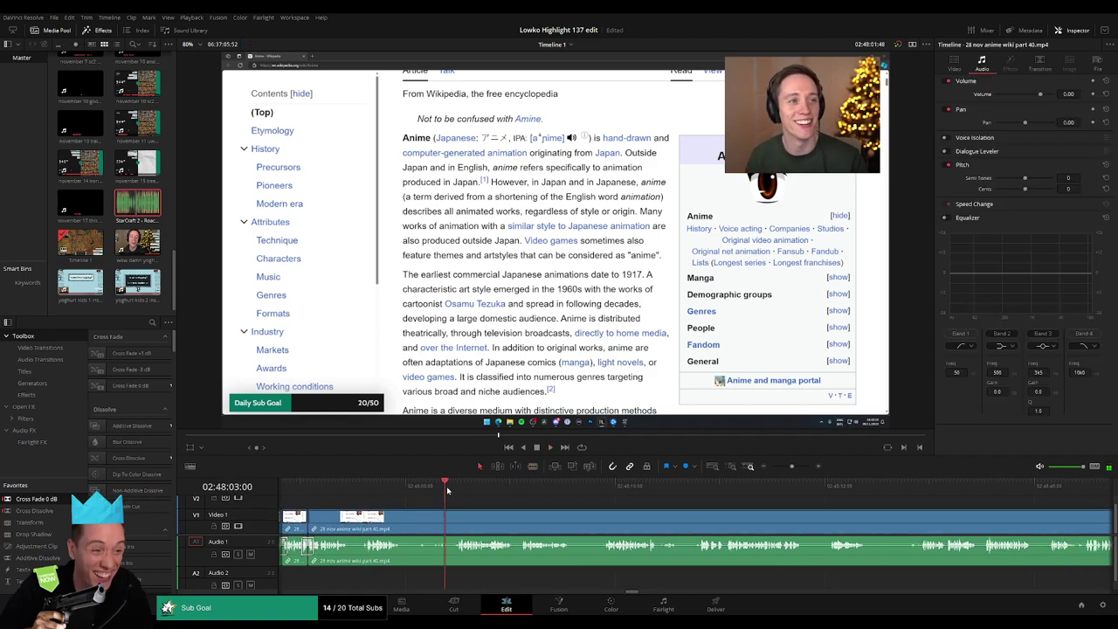
left_click(401, 521)
left_click(454, 522)
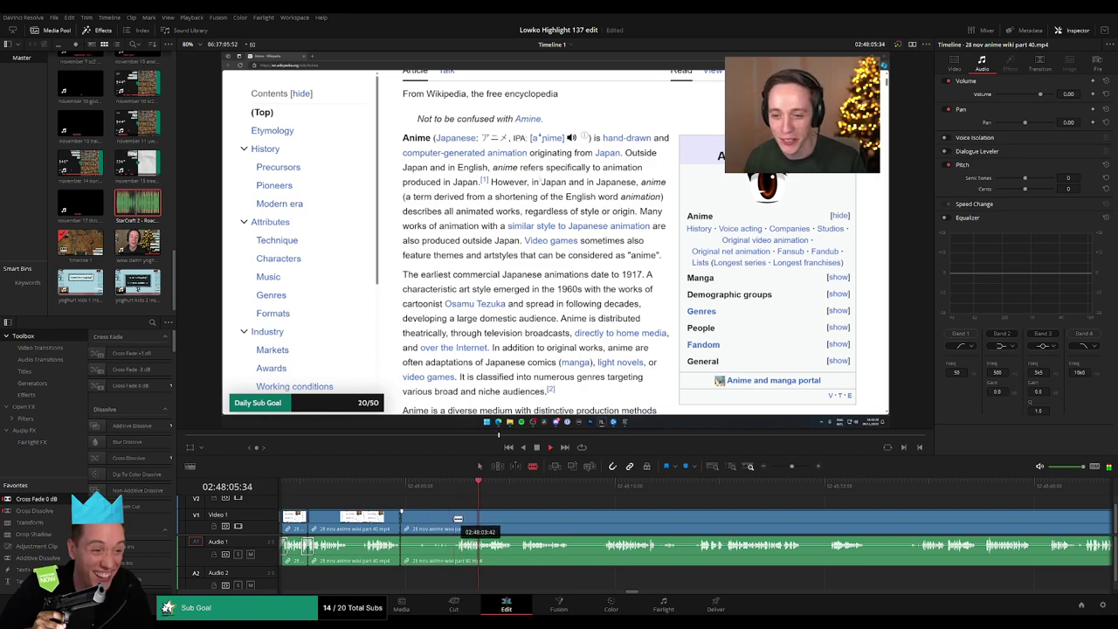
left_click(441, 524)
key("Delete")
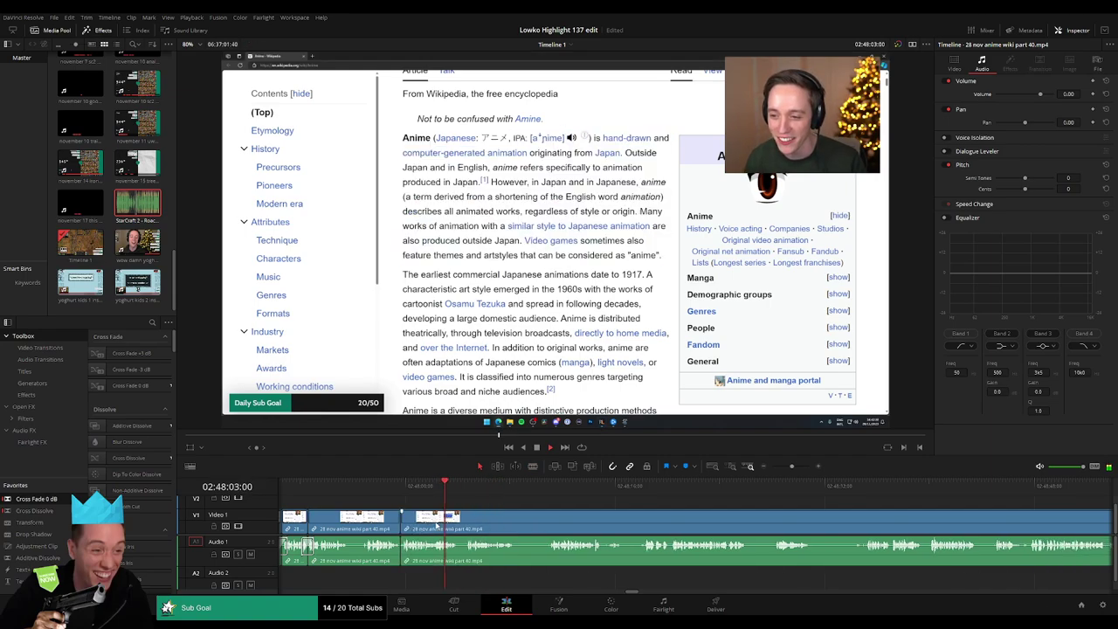
Step: Split off and ripple delete two more short stretches of dead air
left_click(518, 521)
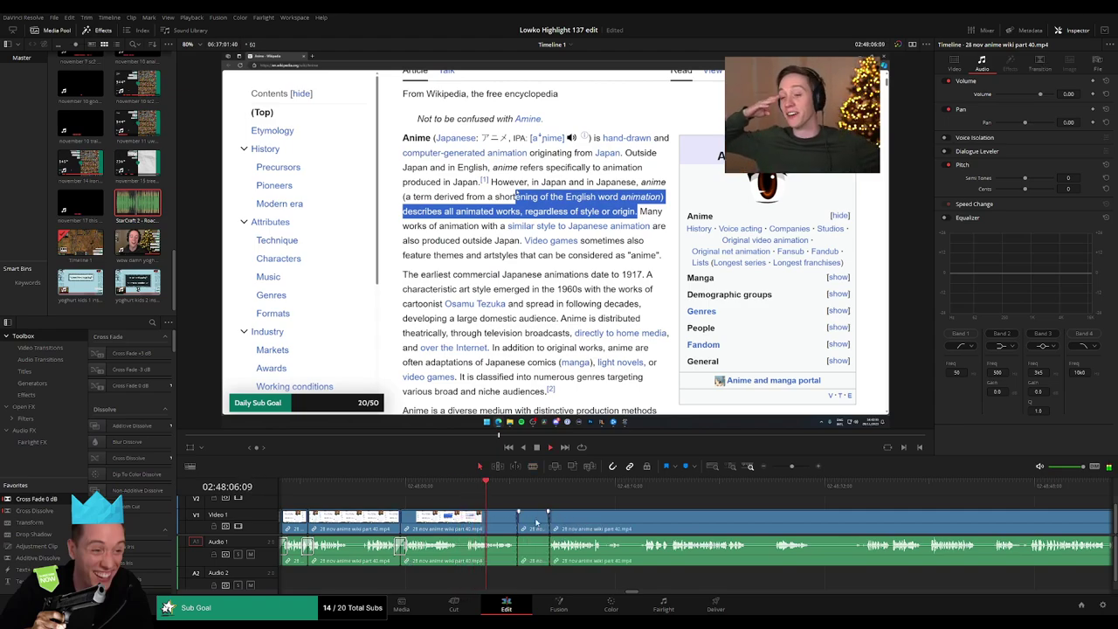
key("a")
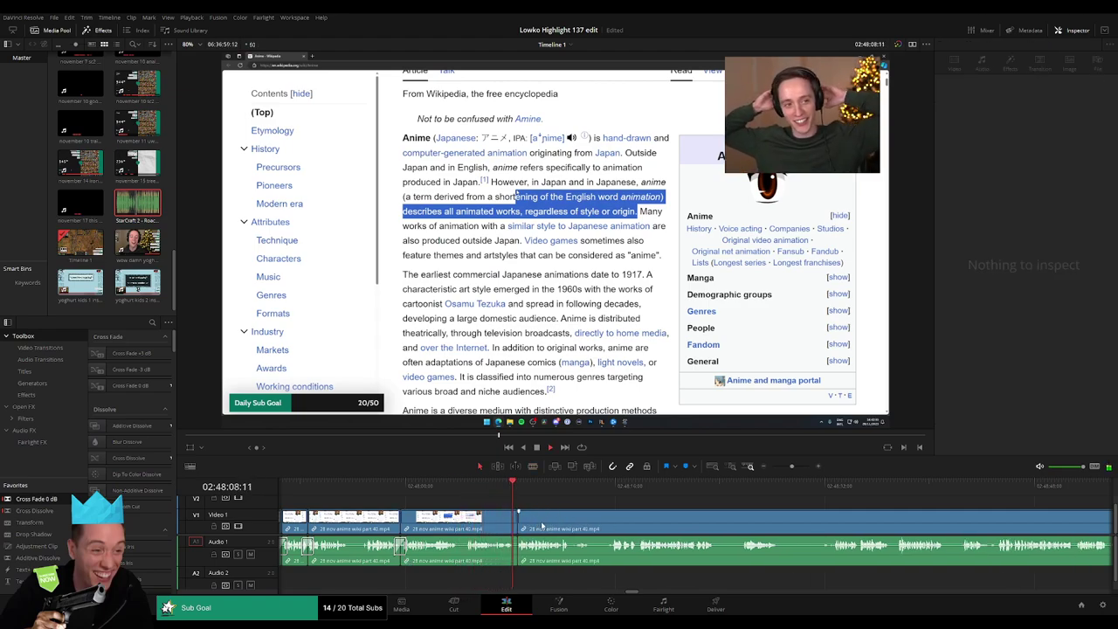
left_click(533, 524)
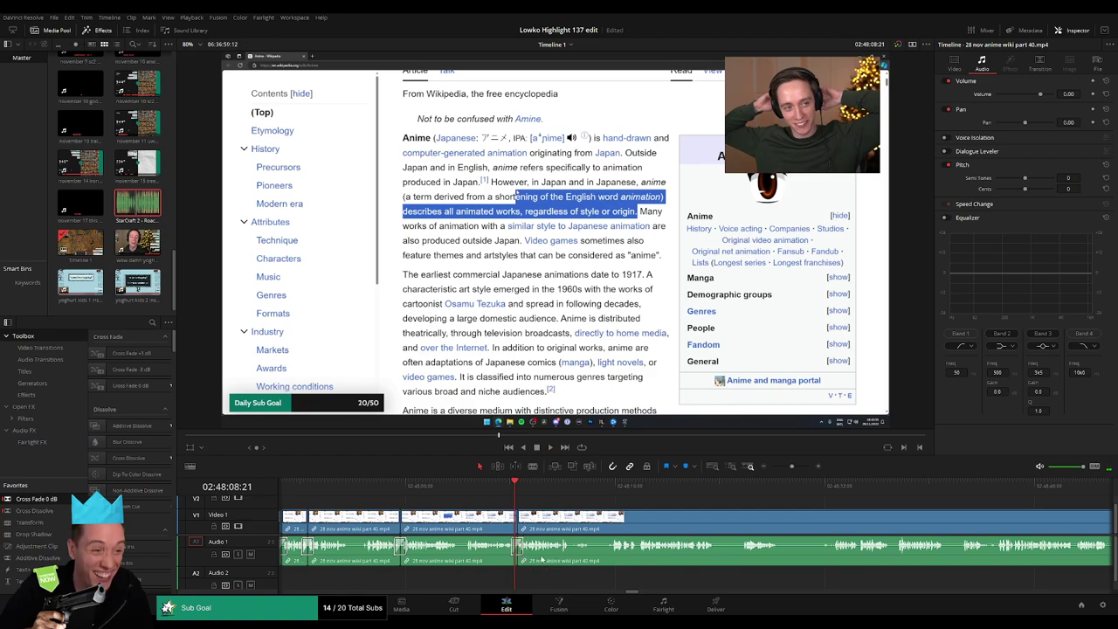
key("Delete")
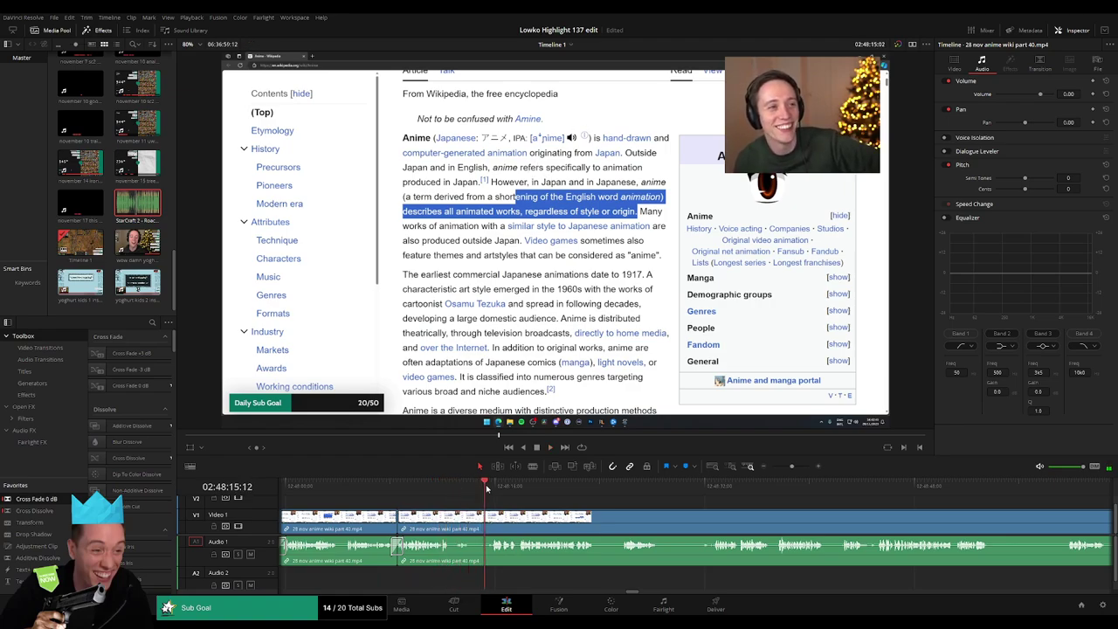
key("b")
left_click(490, 519)
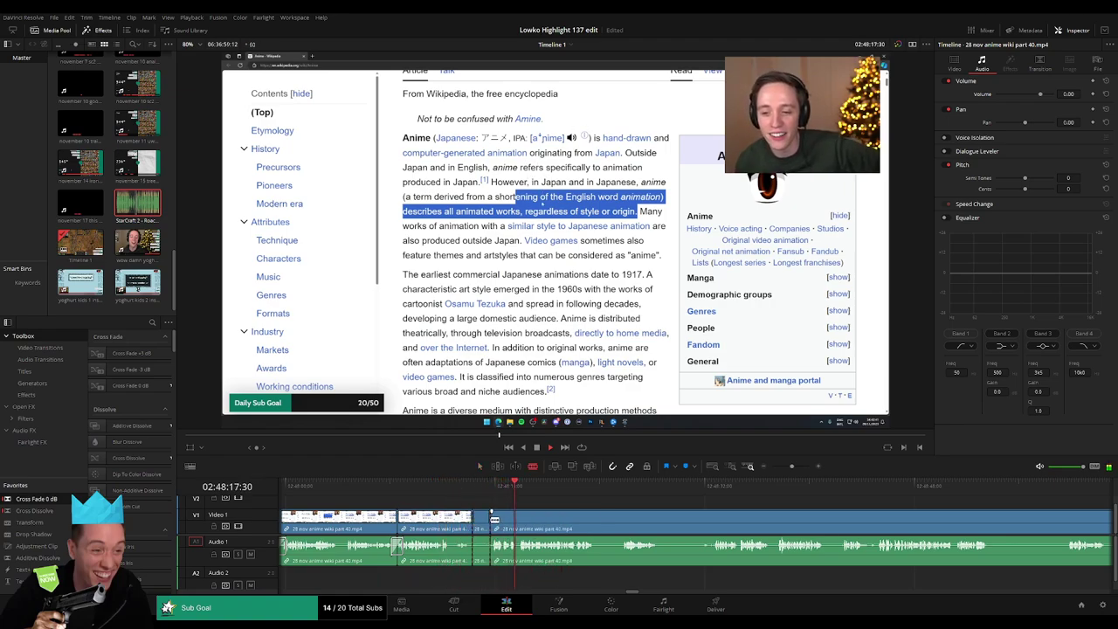
key("a")
left_click(481, 523)
key("Delete")
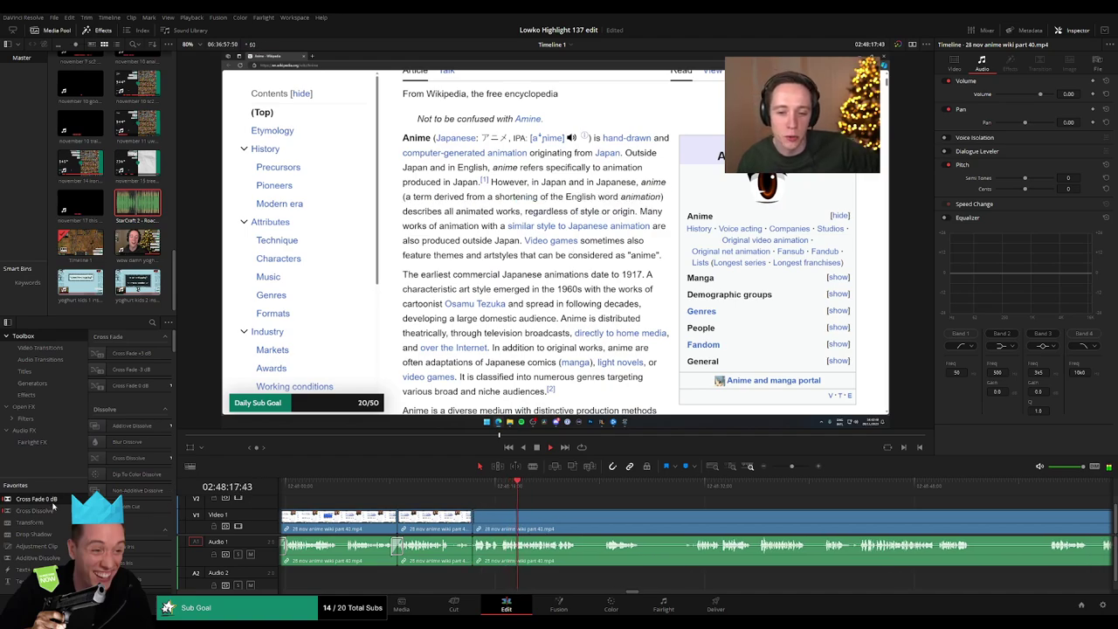
Step: Blade out another pause further along the wiki clip and ripple delete it
key("b")
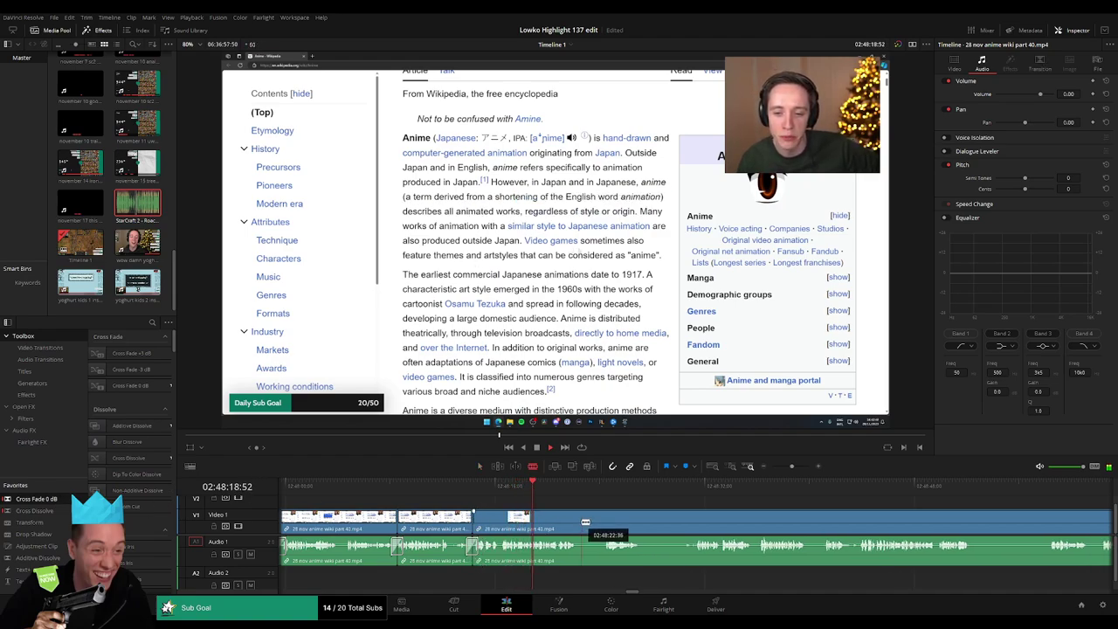
left_click(579, 521)
left_click(603, 520)
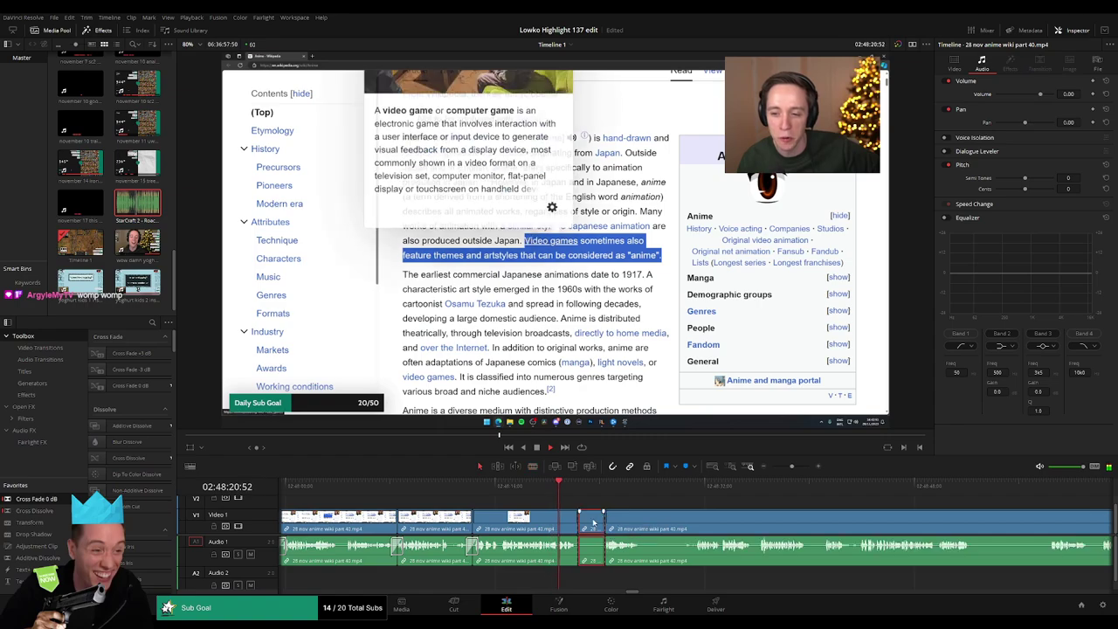
key("a")
left_click(590, 521)
key("Delete")
Step: Try repositioning the following clip, undo it, and scrub back to review the cut
scroll(492, 521, "right", 2)
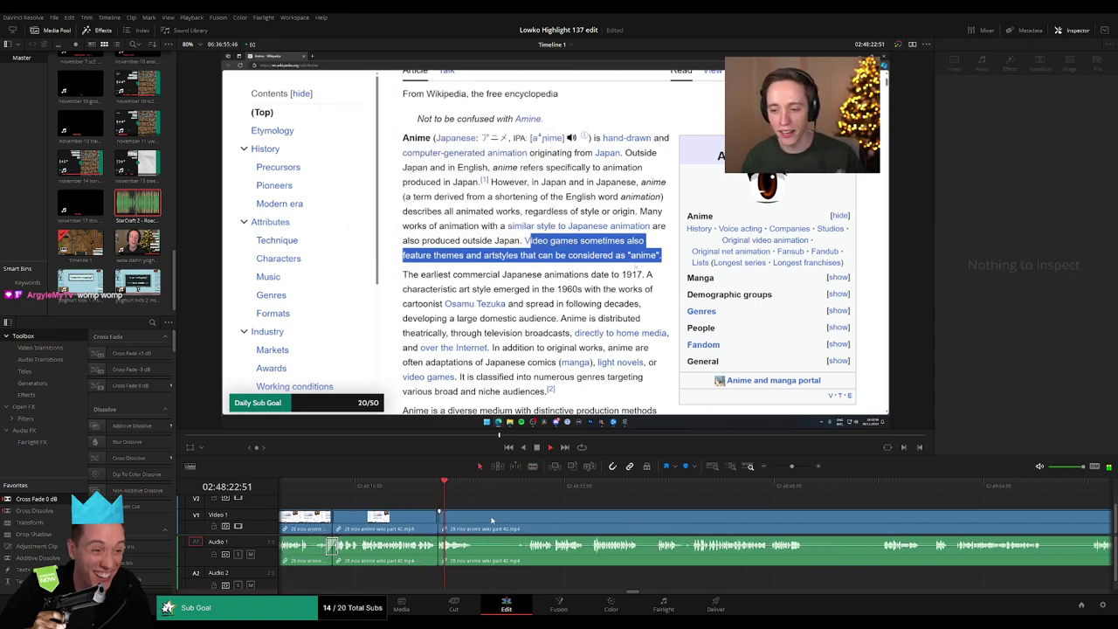
left_click(476, 522)
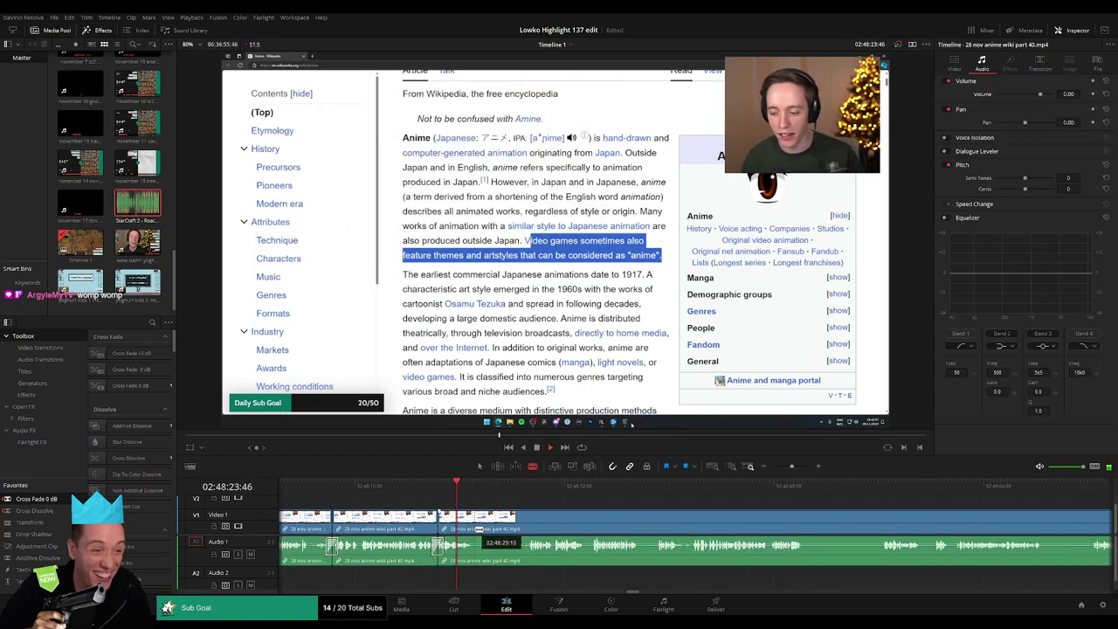
left_click_drag(476, 522, 529, 521)
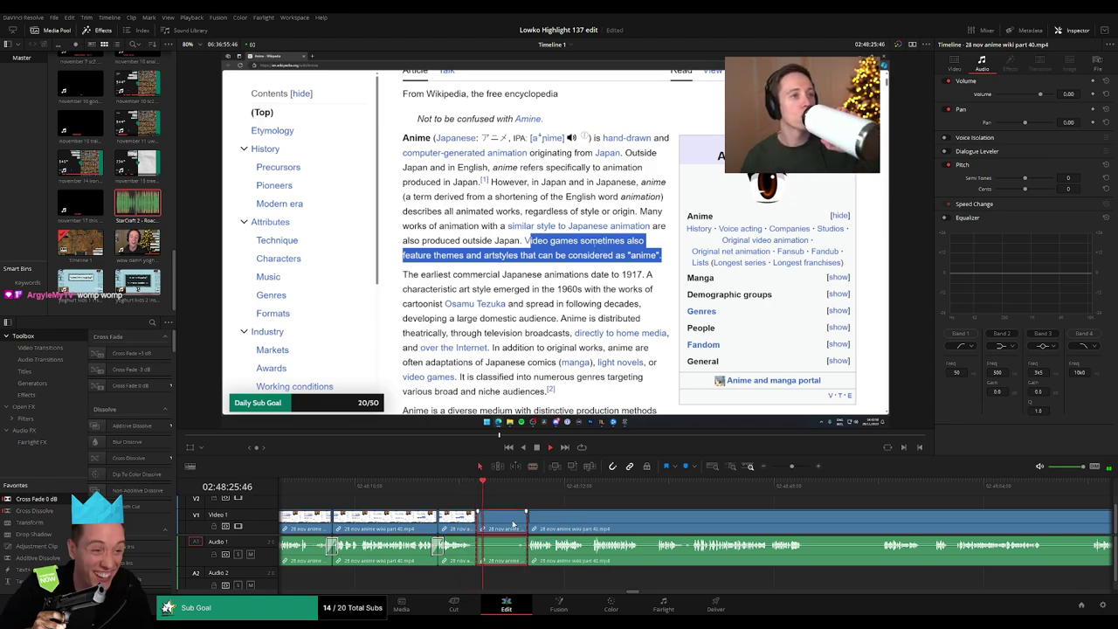
key("ctrl+z")
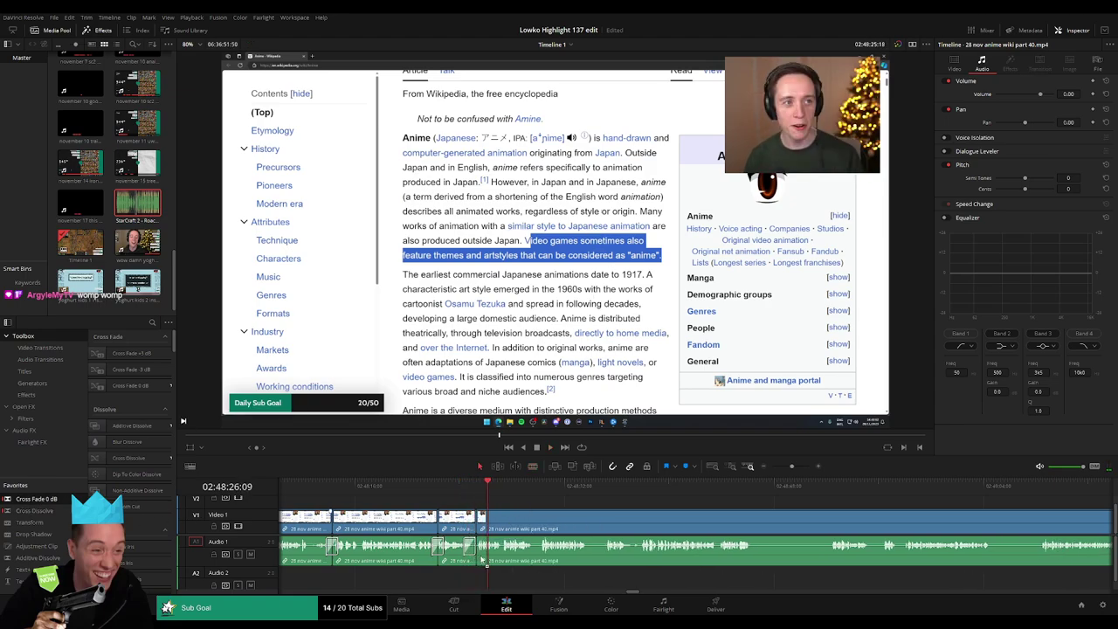
left_click_drag(486, 564, 477, 563)
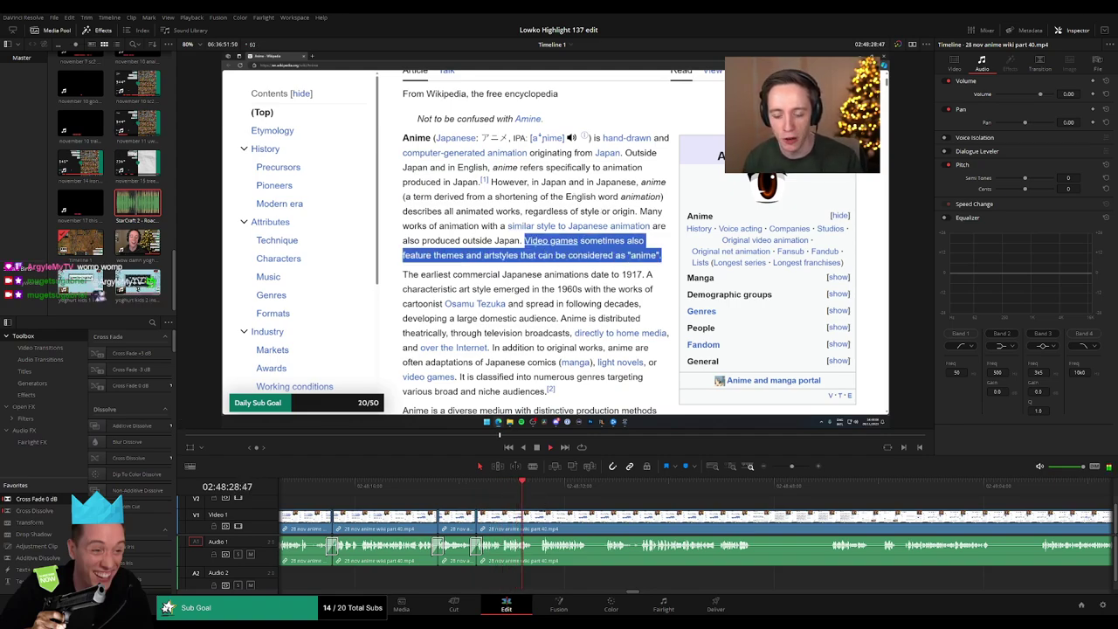
Step: Split off and delete the next small pause segment
scroll(575, 507, "right", 2)
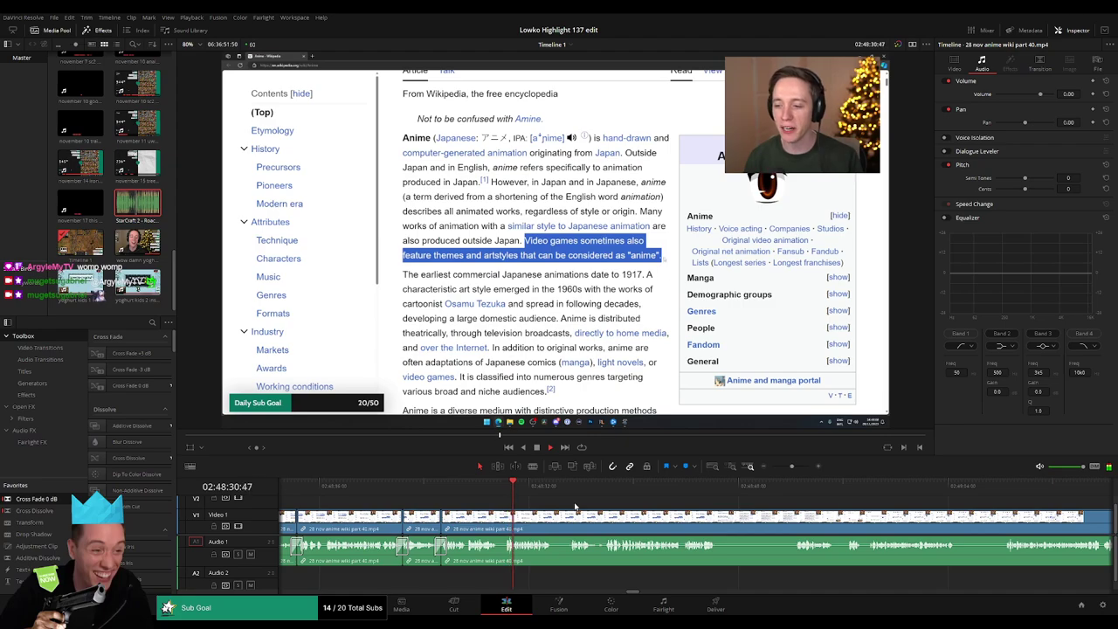
scroll(516, 512, "right", 3)
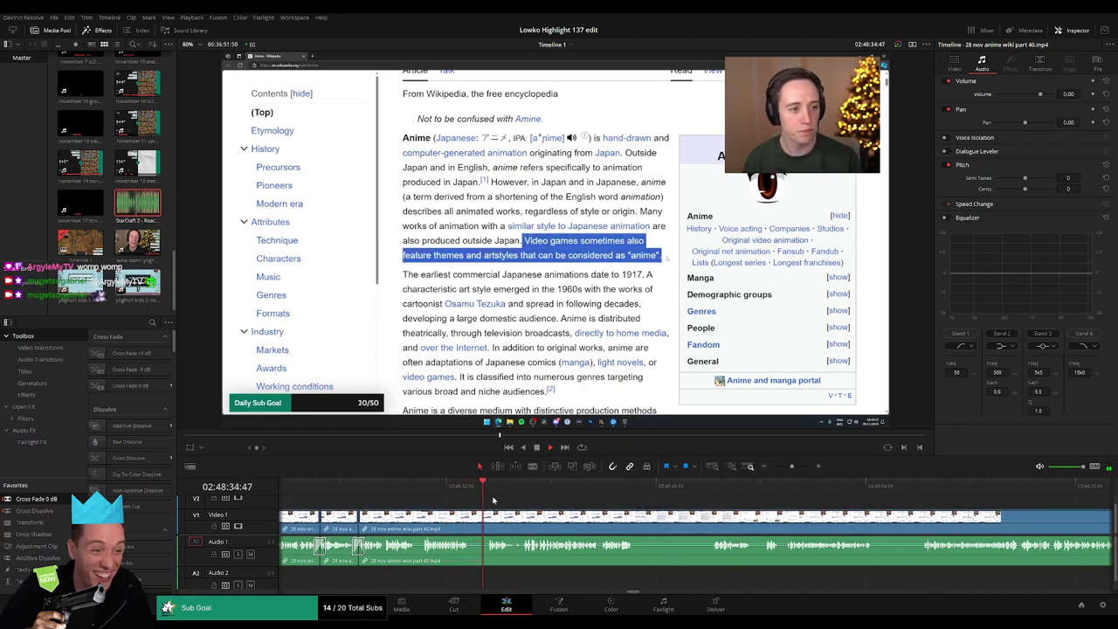
left_click(470, 522)
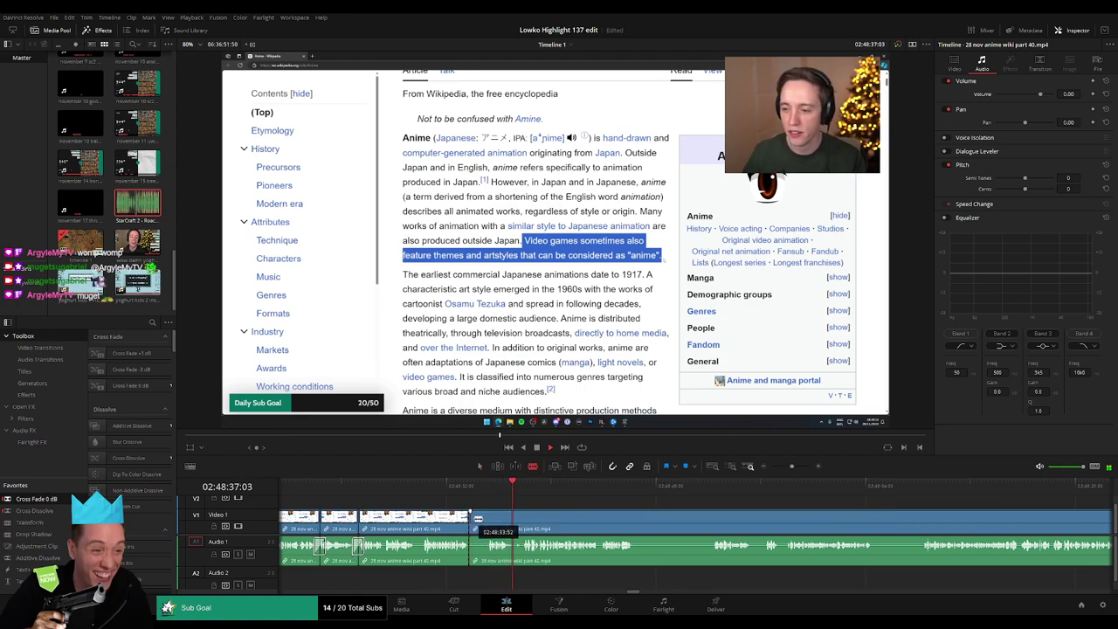
key("a")
left_click(479, 523)
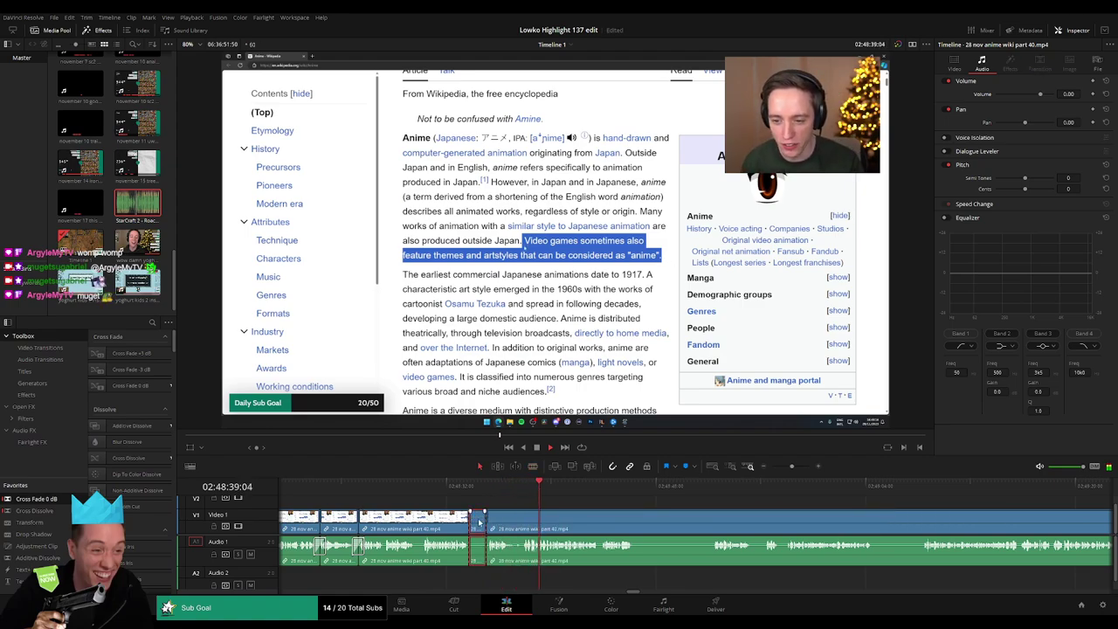
key("Delete")
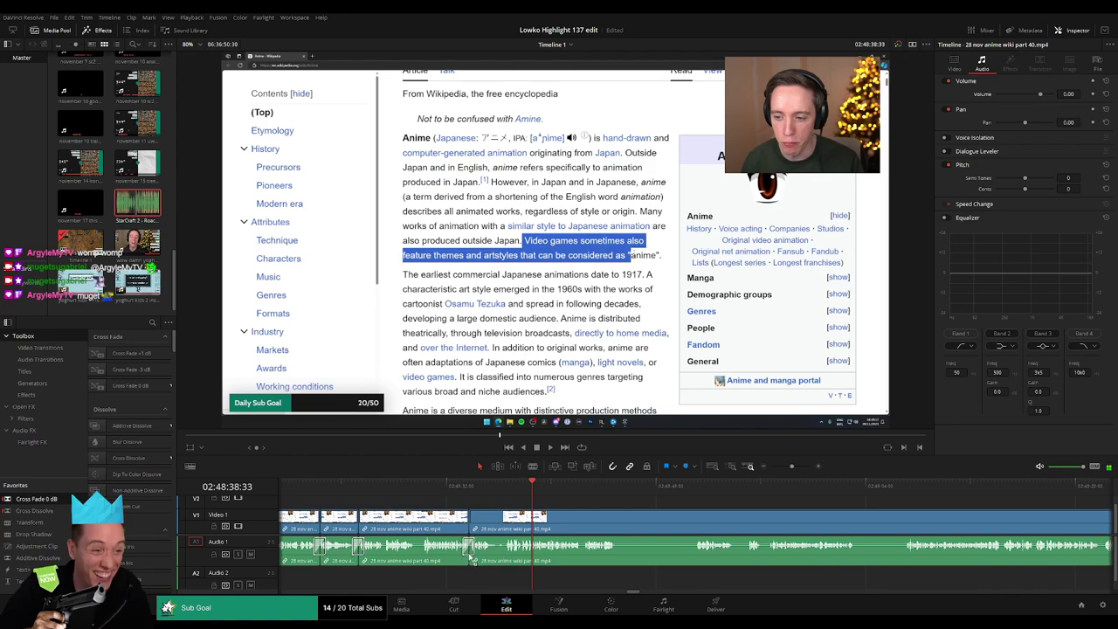
Step: Remove the pause near 02:48:40 in the part 40 wiki clip, closing the gap
scroll(571, 528, "right", 3)
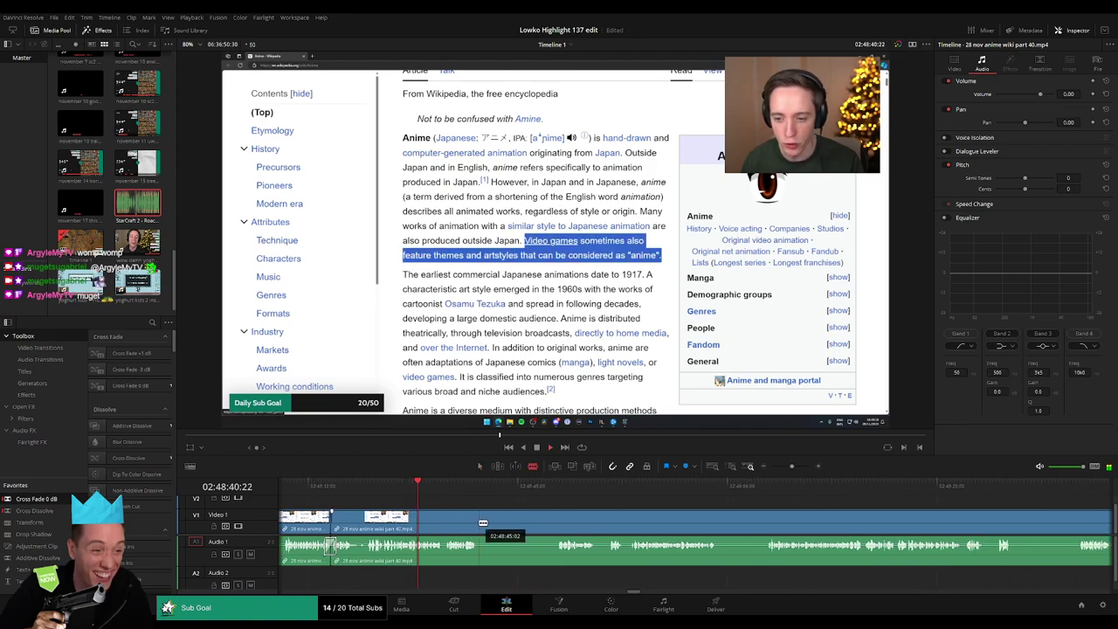
left_click(554, 522)
key("a")
left_click(539, 522)
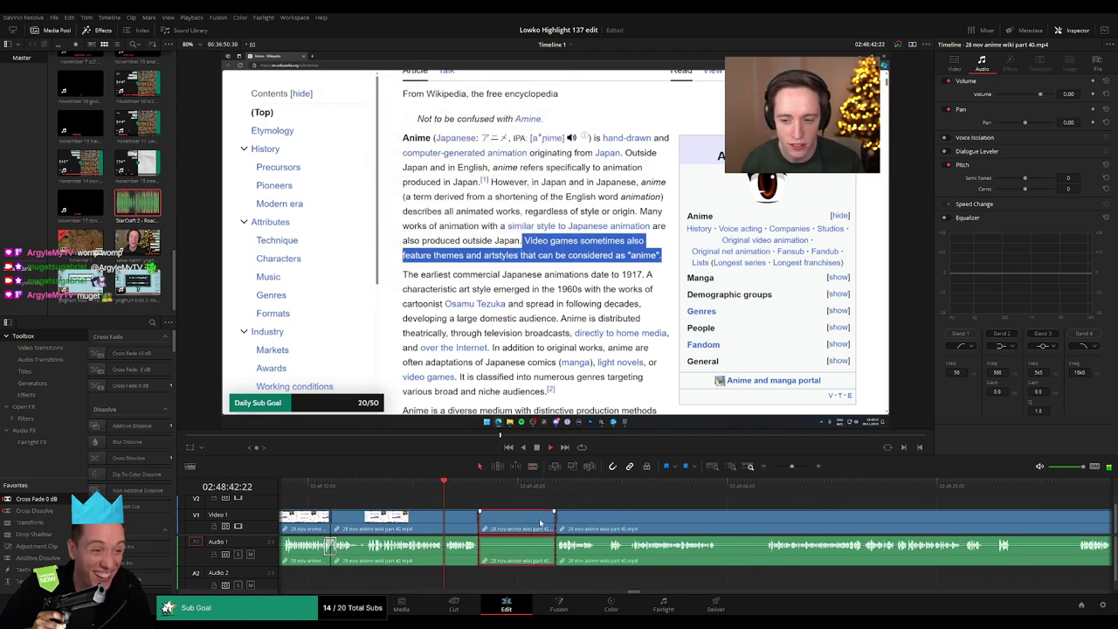
key("Delete")
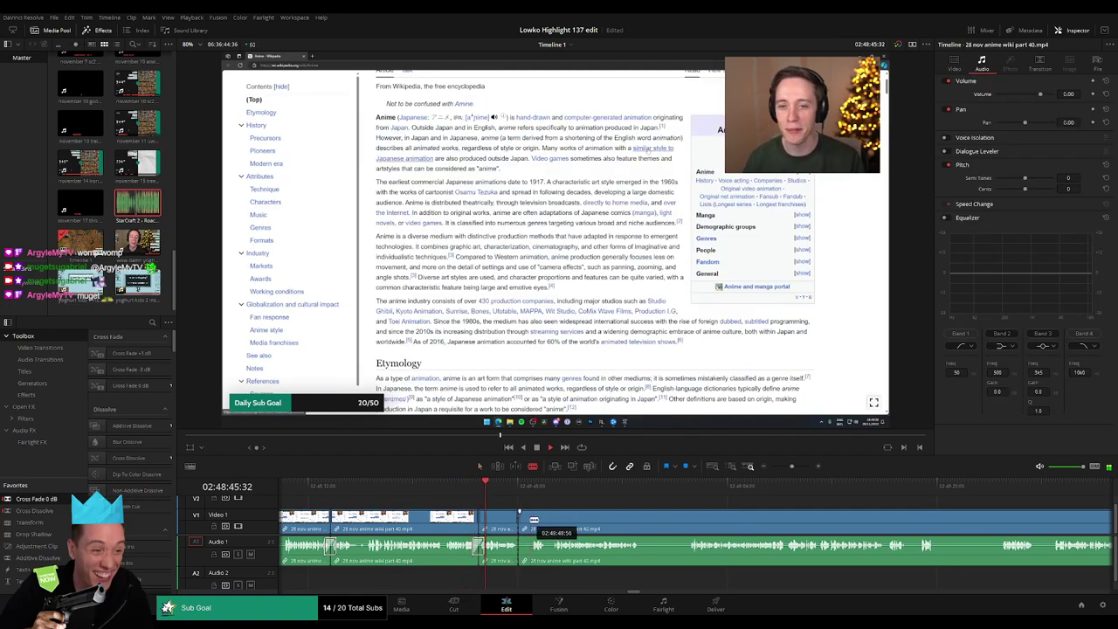
Step: Delete two short pause pieces from the anime wiki clip and close the gaps
left_click(530, 523)
key("a")
left_click(525, 523)
key("Delete")
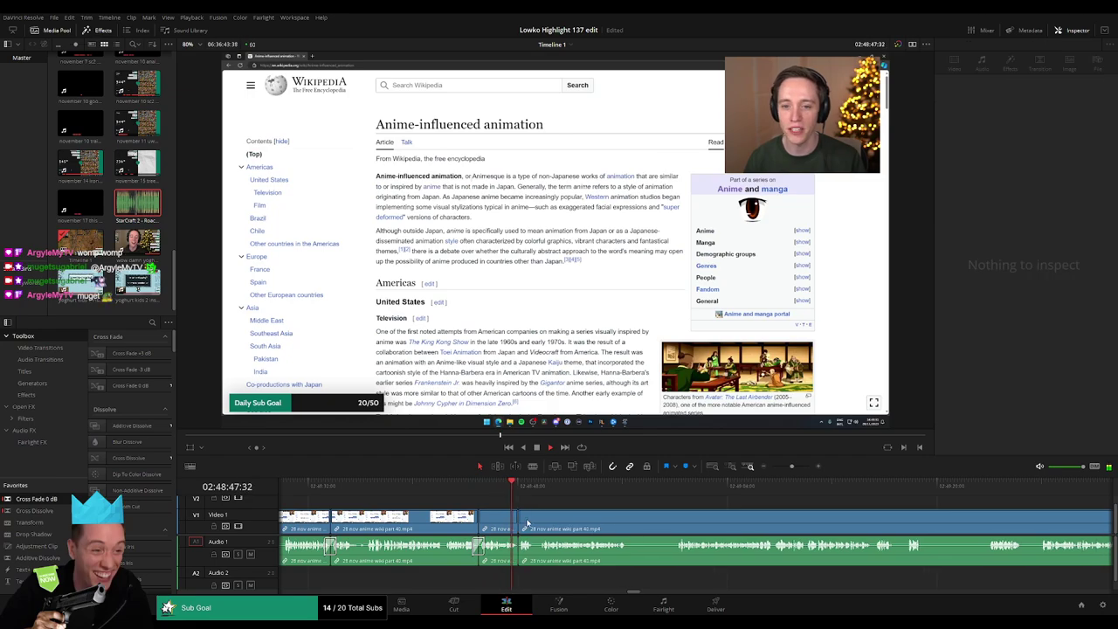
scroll(448, 517, "right", 3)
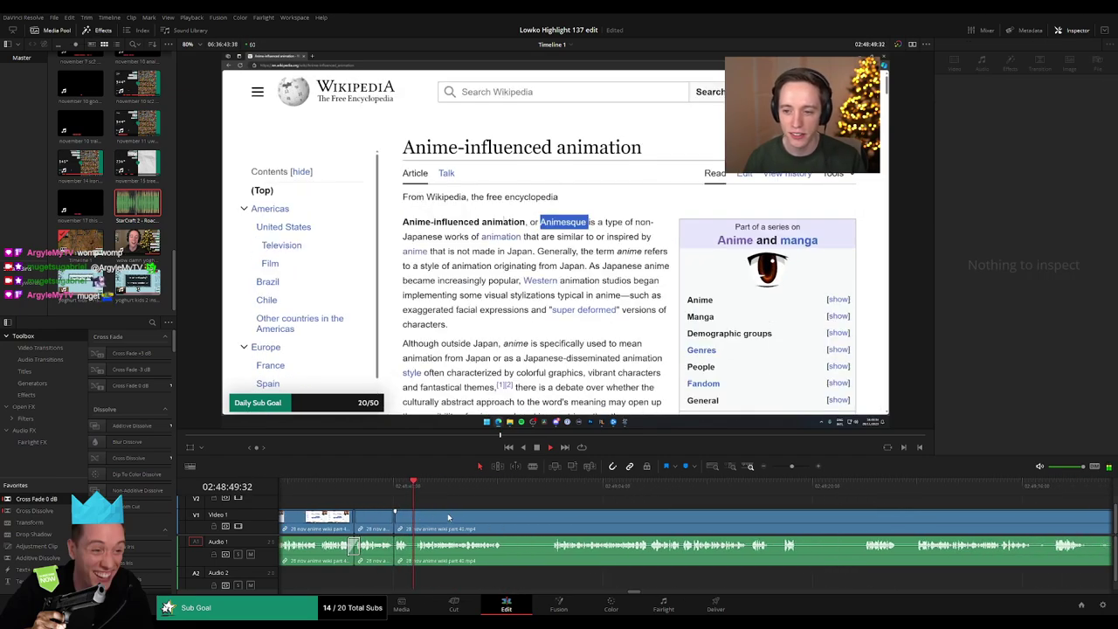
left_click(412, 548)
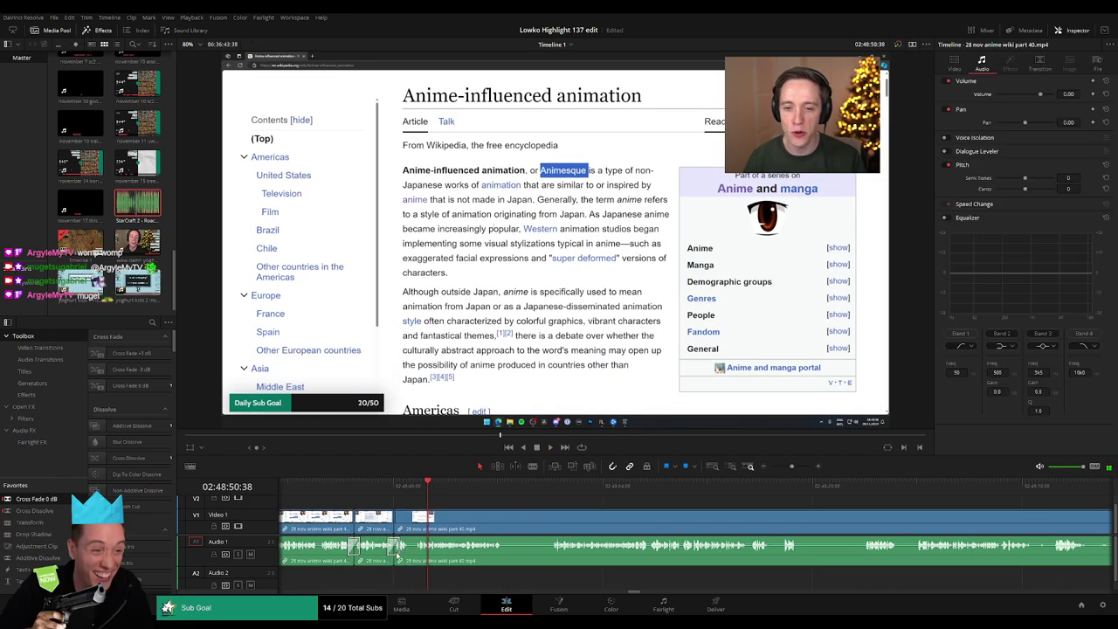
left_click(533, 524)
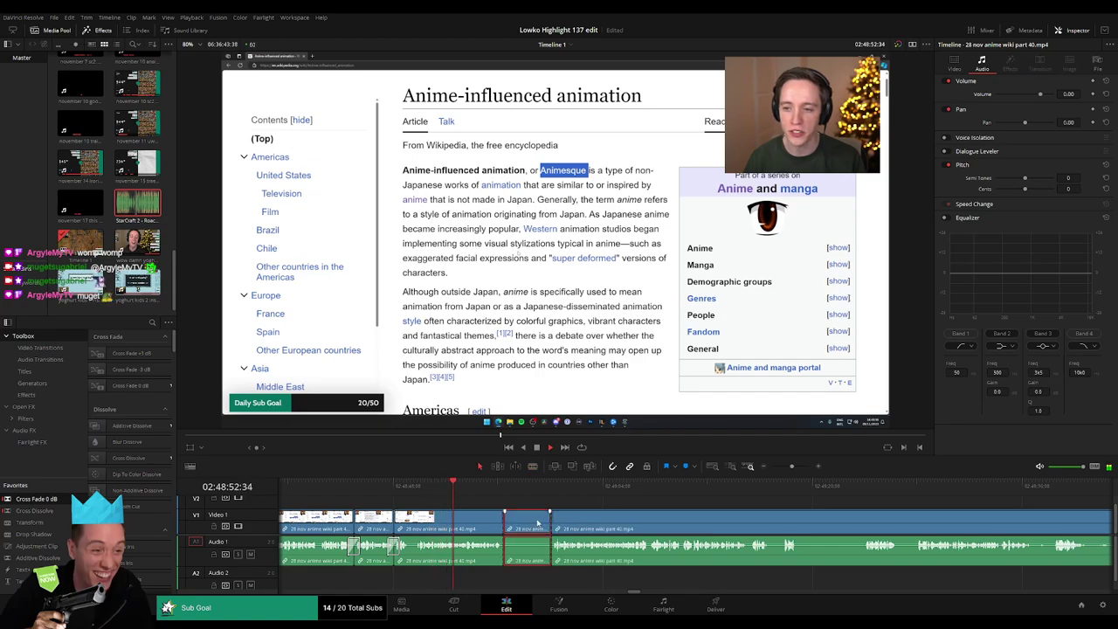
key("Delete")
Step: Blade out a brief pause in the following wiki clip and ripple delete it
left_click(514, 563)
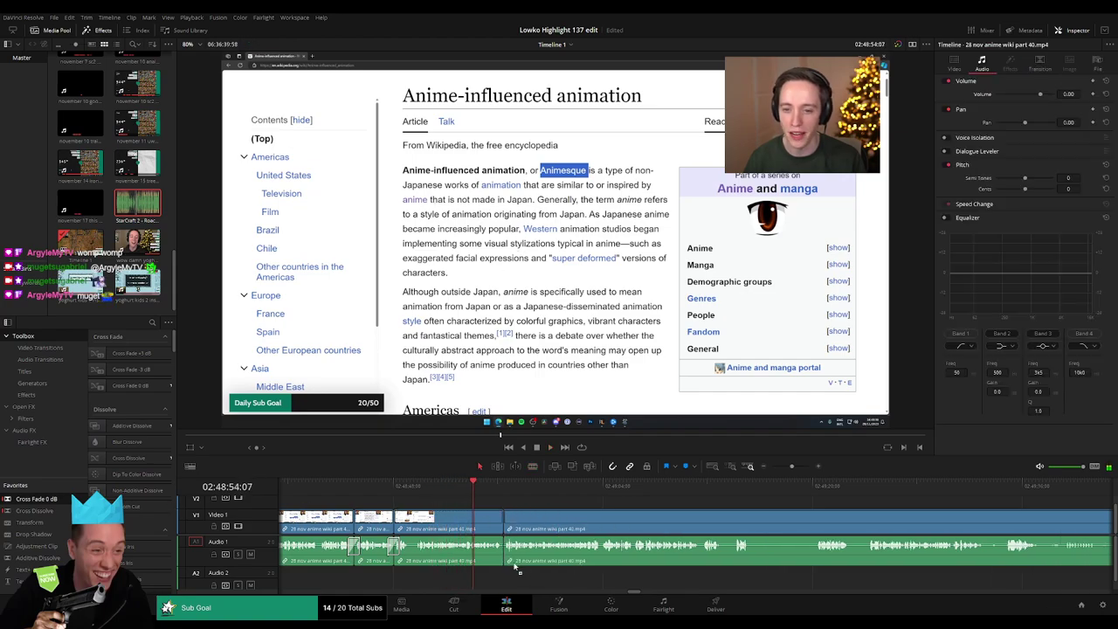
key("b")
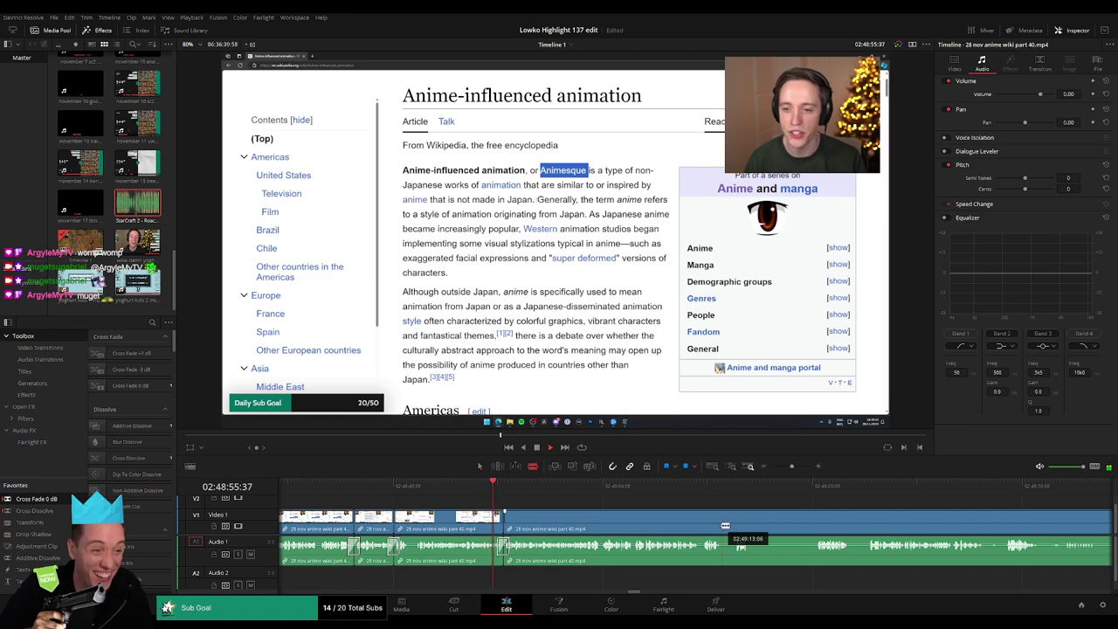
left_click(724, 527)
left_click(734, 527)
key("a")
left_click(730, 529)
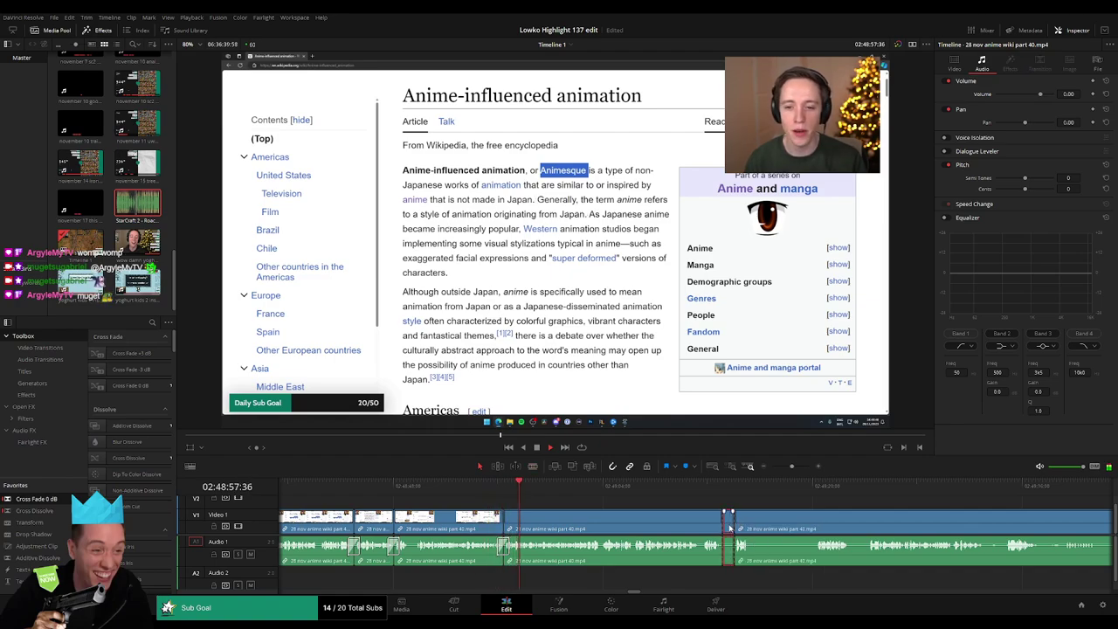
key("Delete")
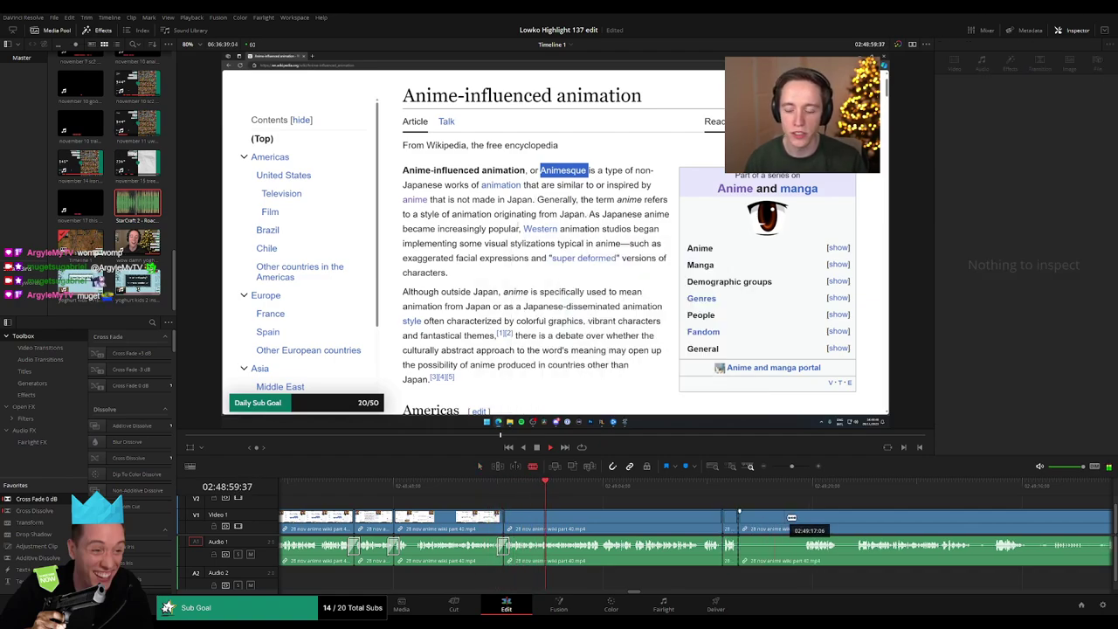
Step: Remove one more short piece at a pause around 02:49:10, then select the next wiki clip
key("b")
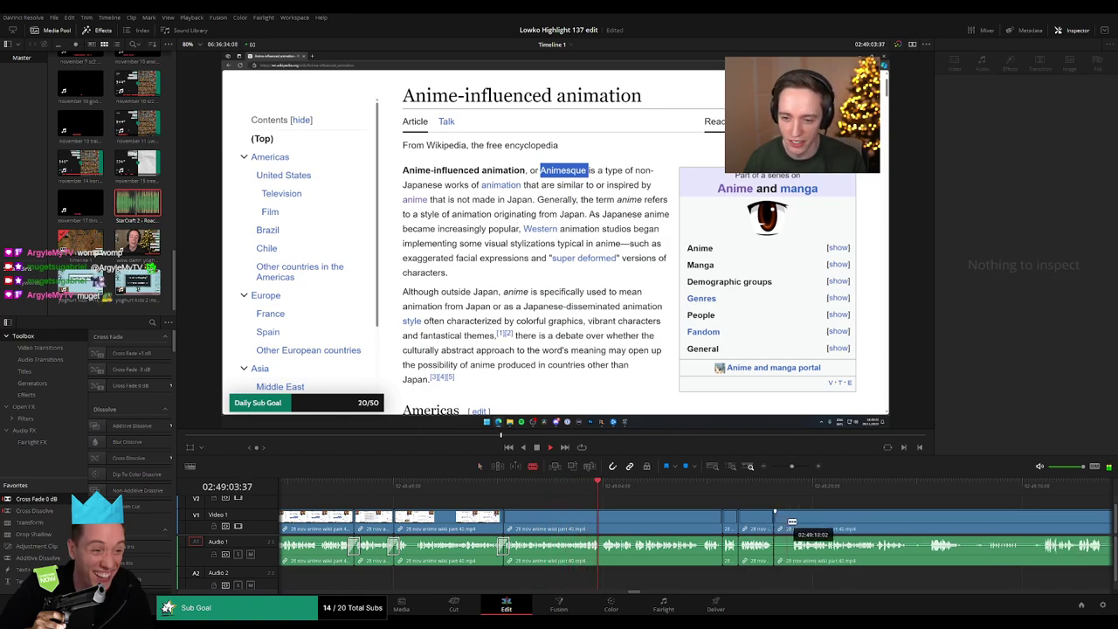
key("a")
left_click(783, 524)
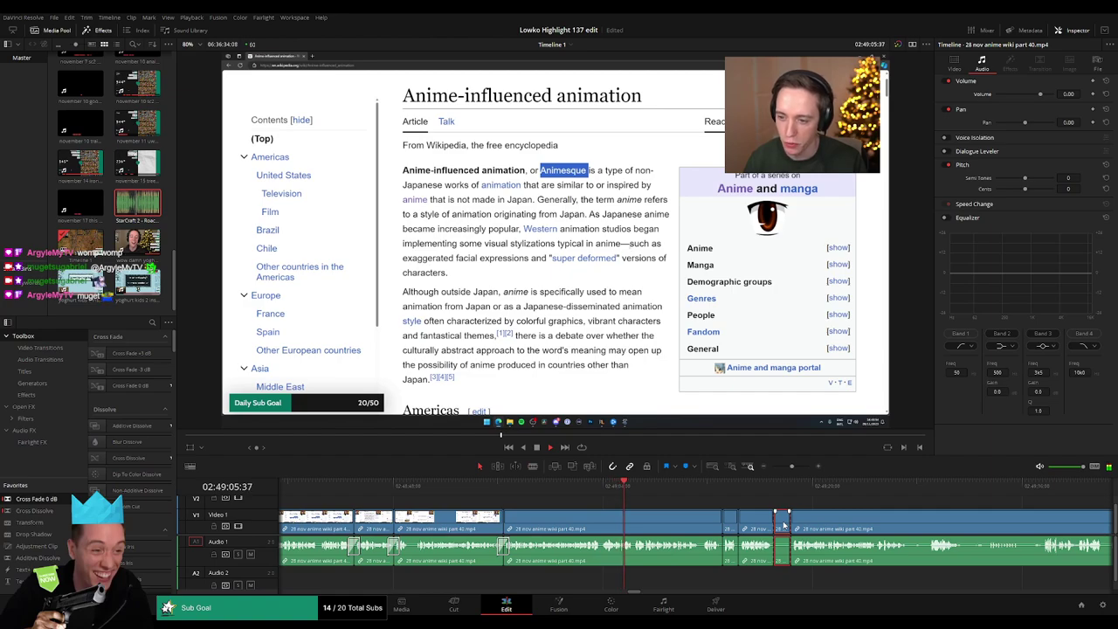
key("Delete")
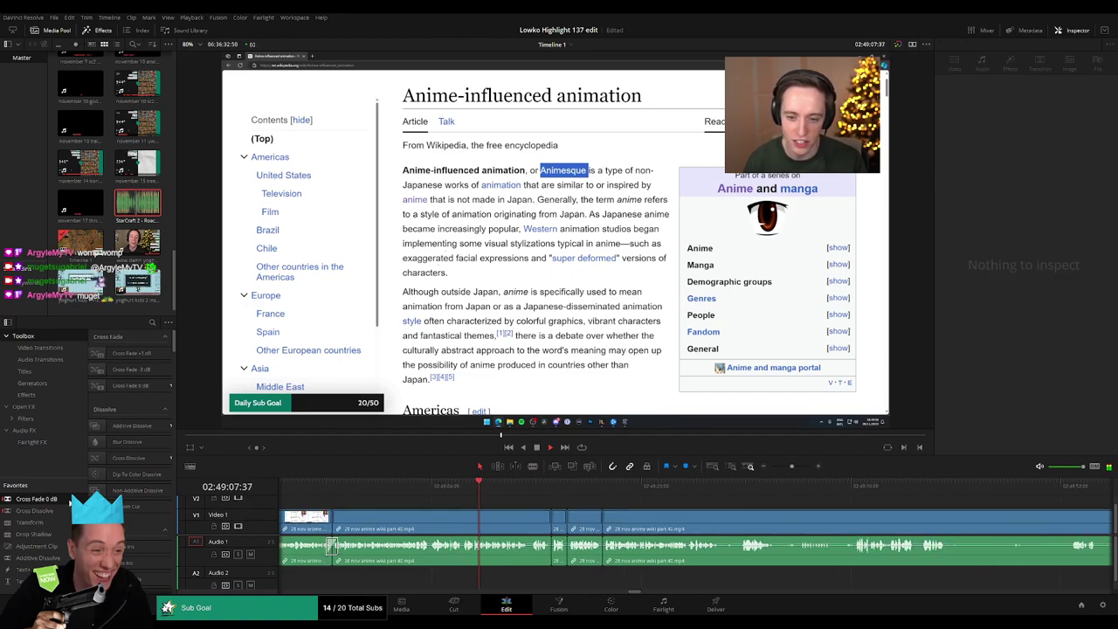
left_click(550, 546)
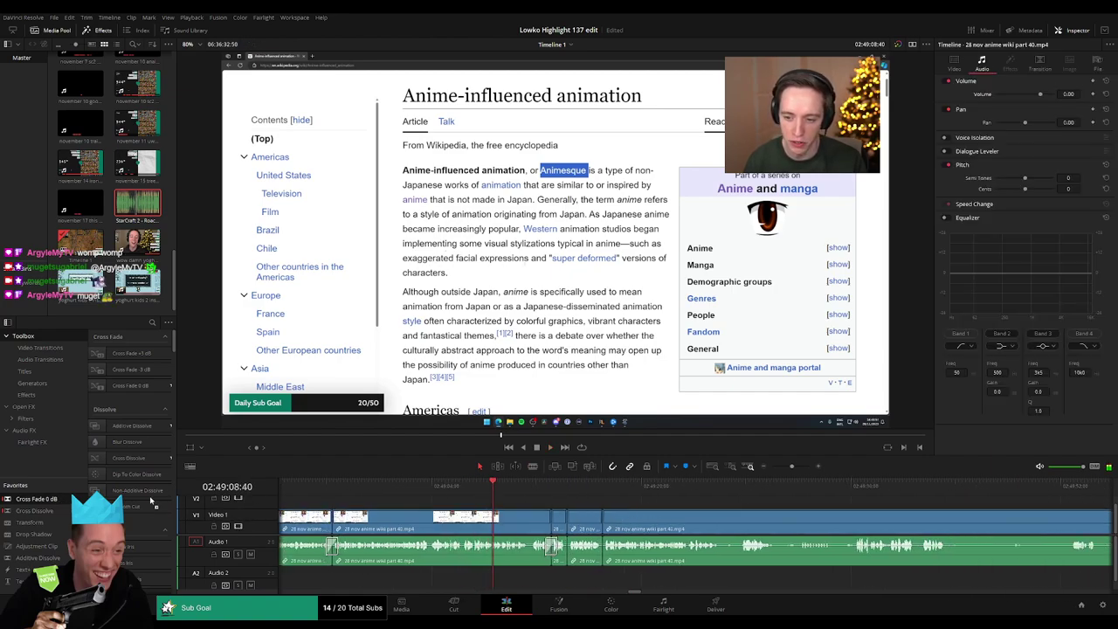
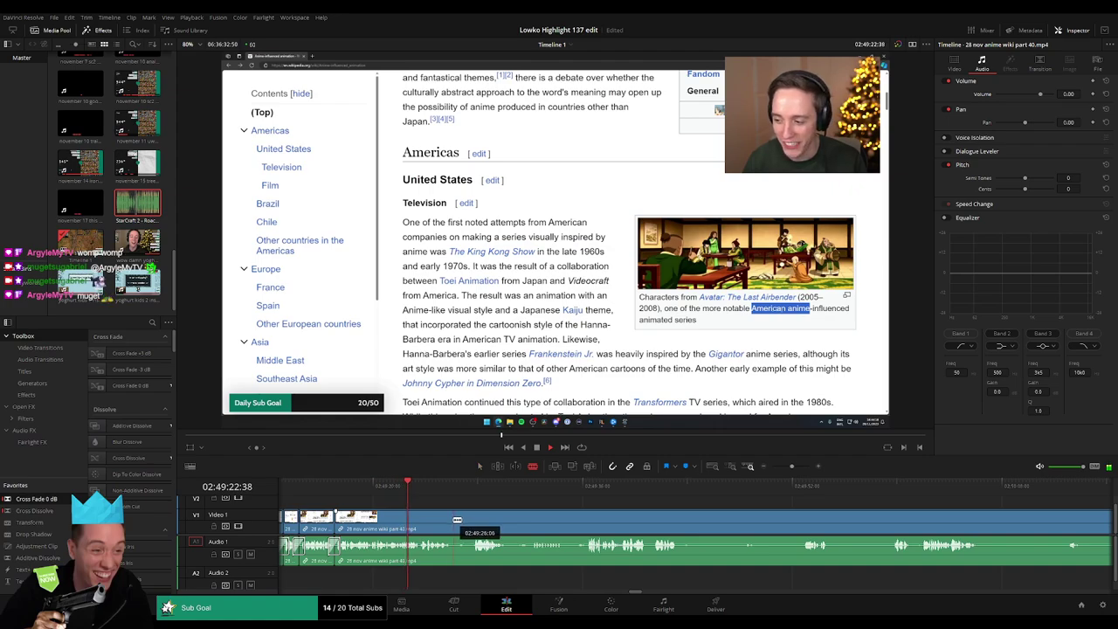
Step: Ripple-delete a short unwanted piece of the part 40 clip, then select the next edit point
left_click(454, 519)
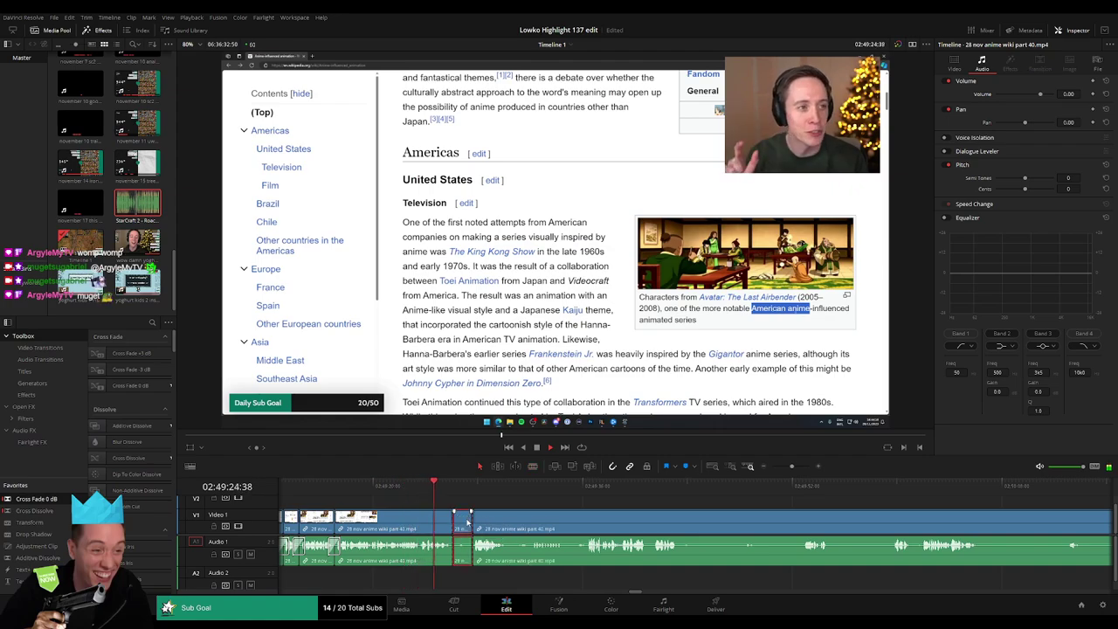
key("Delete")
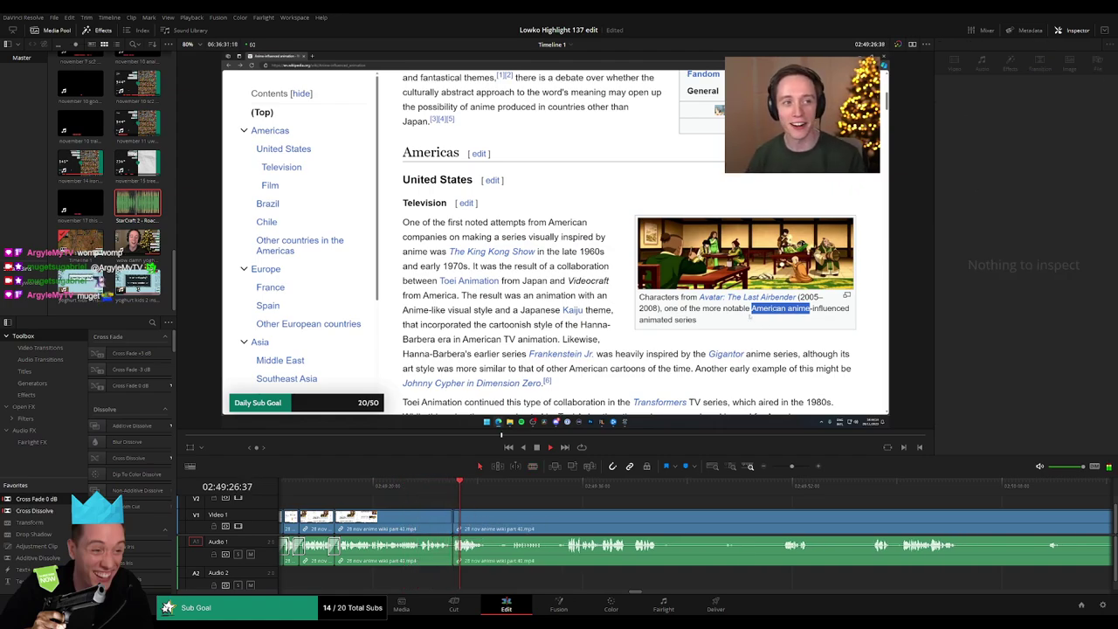
left_click(478, 530)
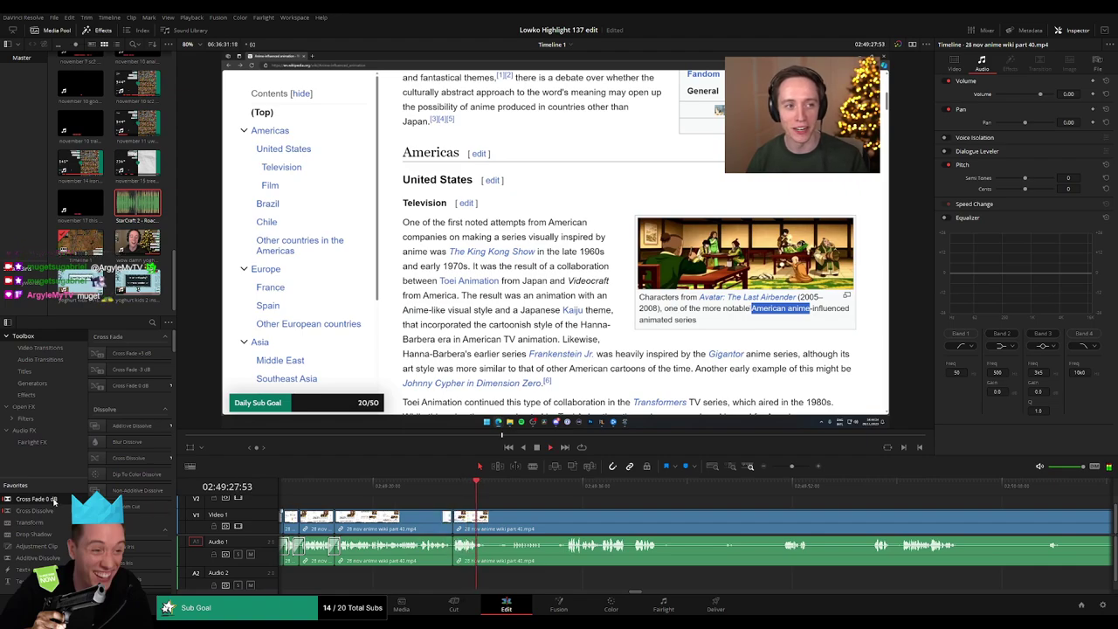
left_click(507, 539)
left_click(508, 540)
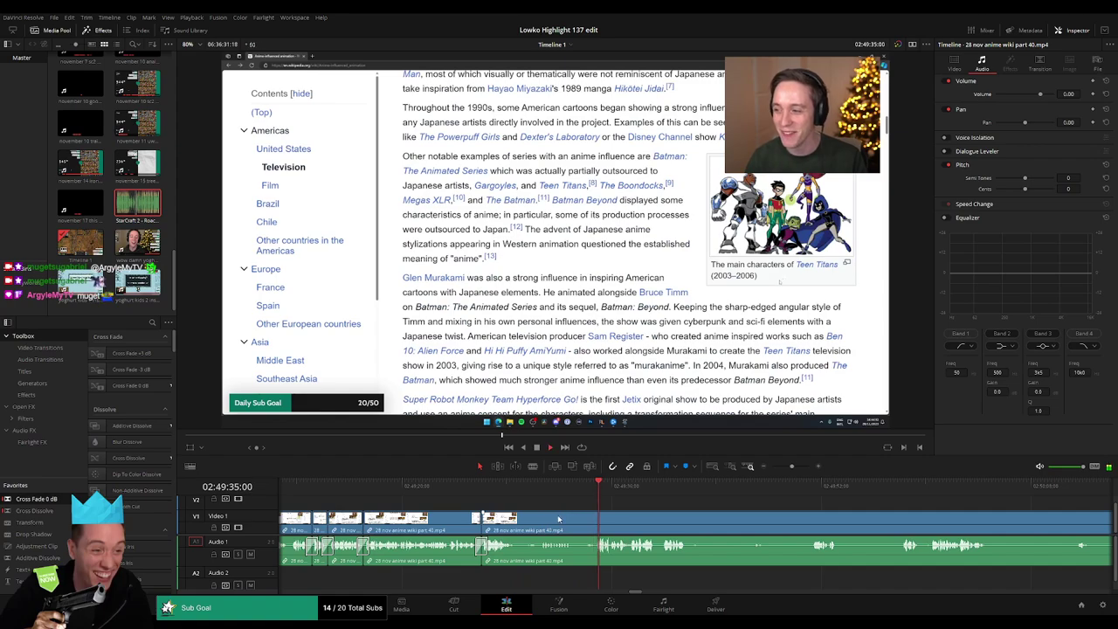
Step: Blade the part 40 clip after the Teen Titans caption and ripple-delete the segment before the cut
key("b")
left_click(595, 517)
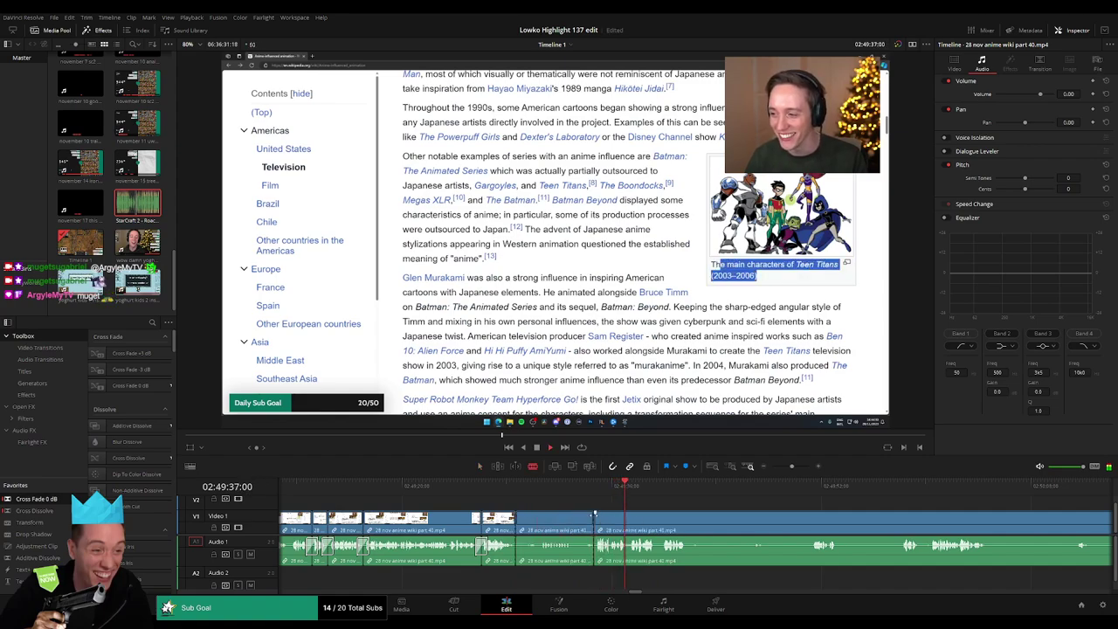
key("a")
left_click(559, 524)
key("BackSpace")
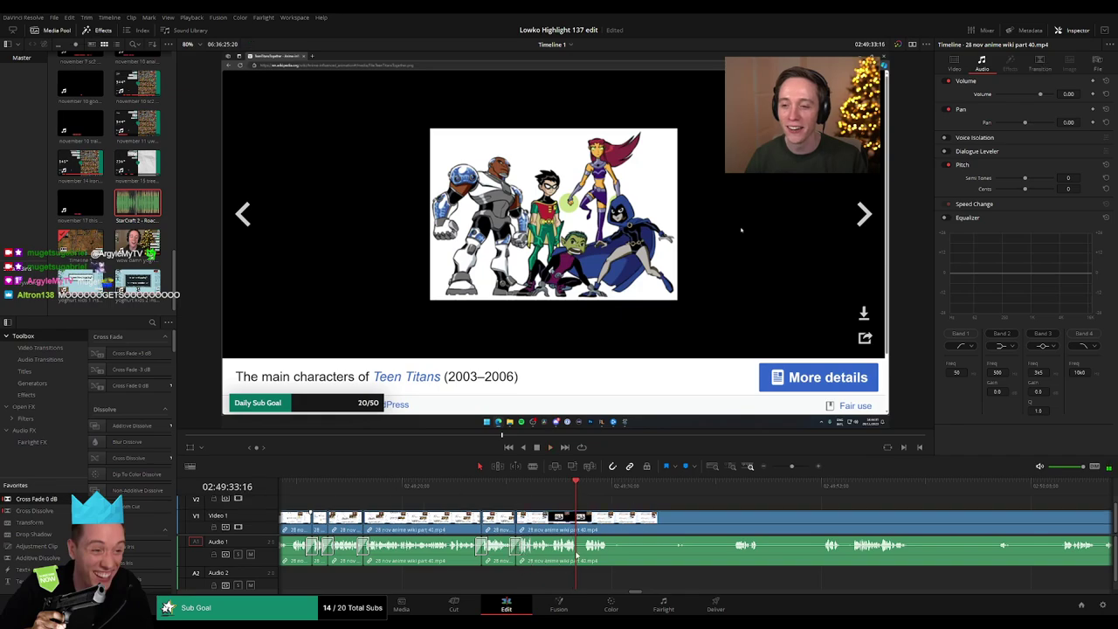
Step: Drag the wiki clip's edit point right to trim away footage before the playhead
left_click_drag(577, 556, 496, 518)
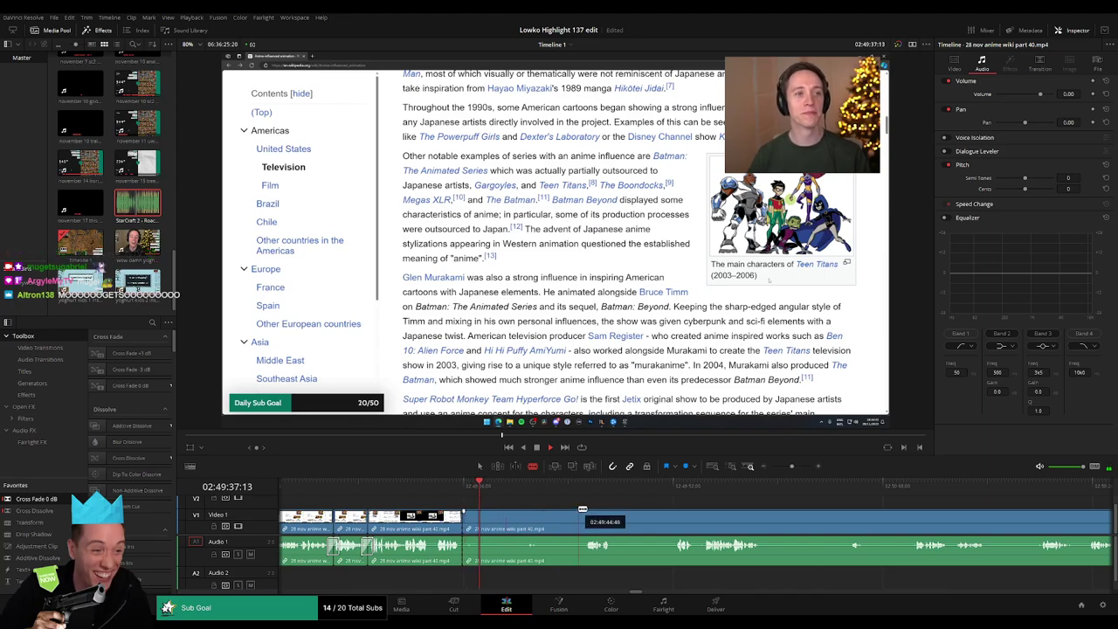
mouse_move(476, 514)
left_mouse_down()
mouse_move(589, 509)
mouse_move(491, 514)
left_mouse_up()
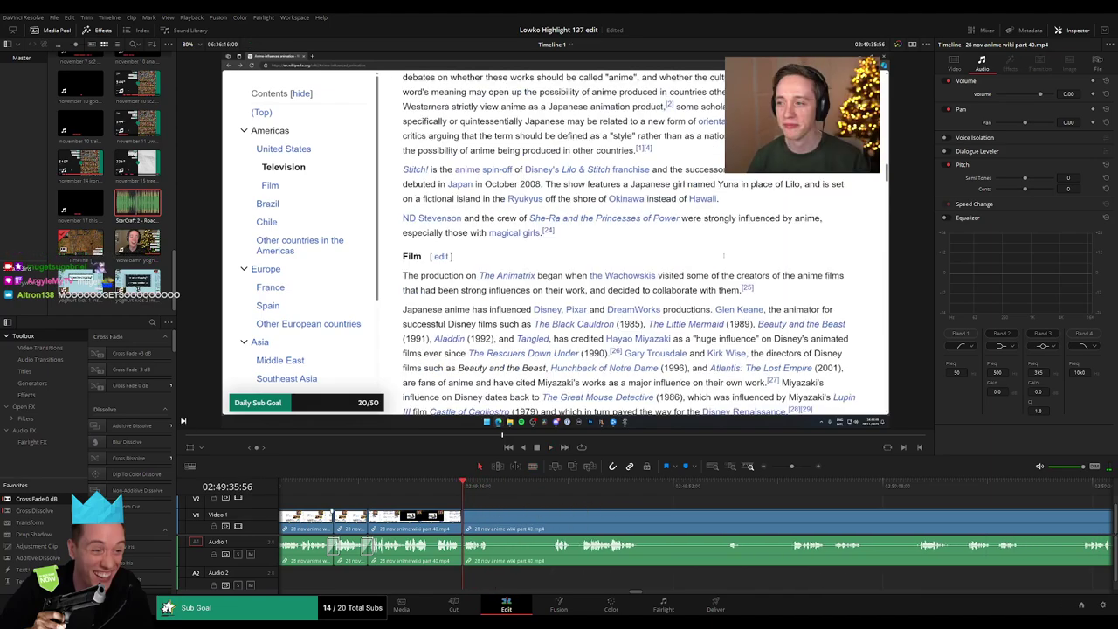
mouse_move(460, 561)
left_mouse_down()
mouse_move(551, 518)
mouse_move(495, 518)
left_mouse_up()
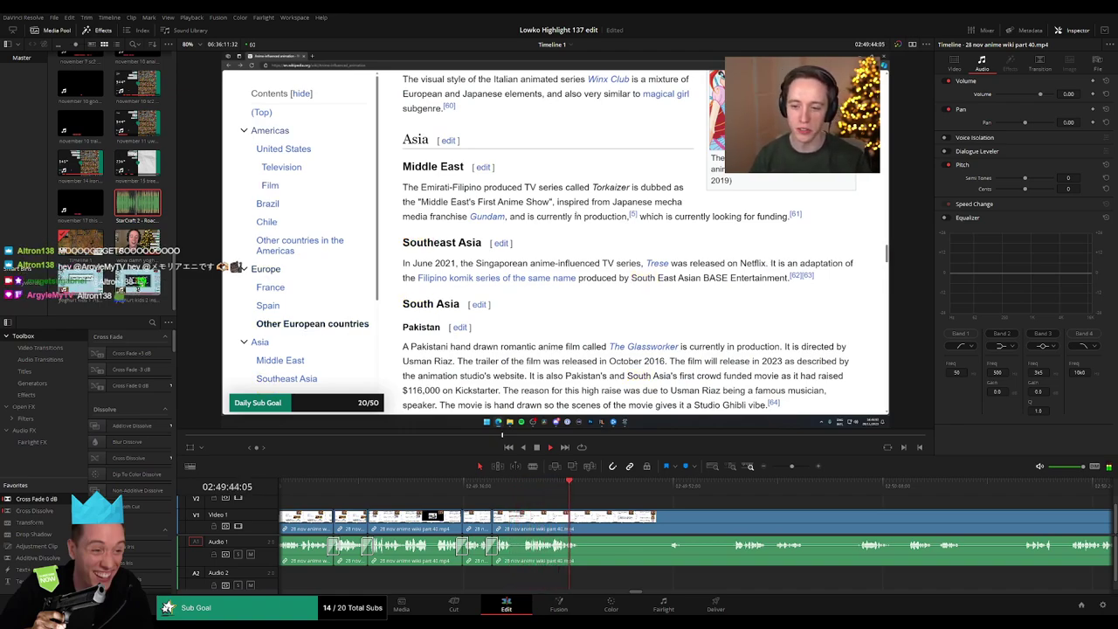
key("Down")
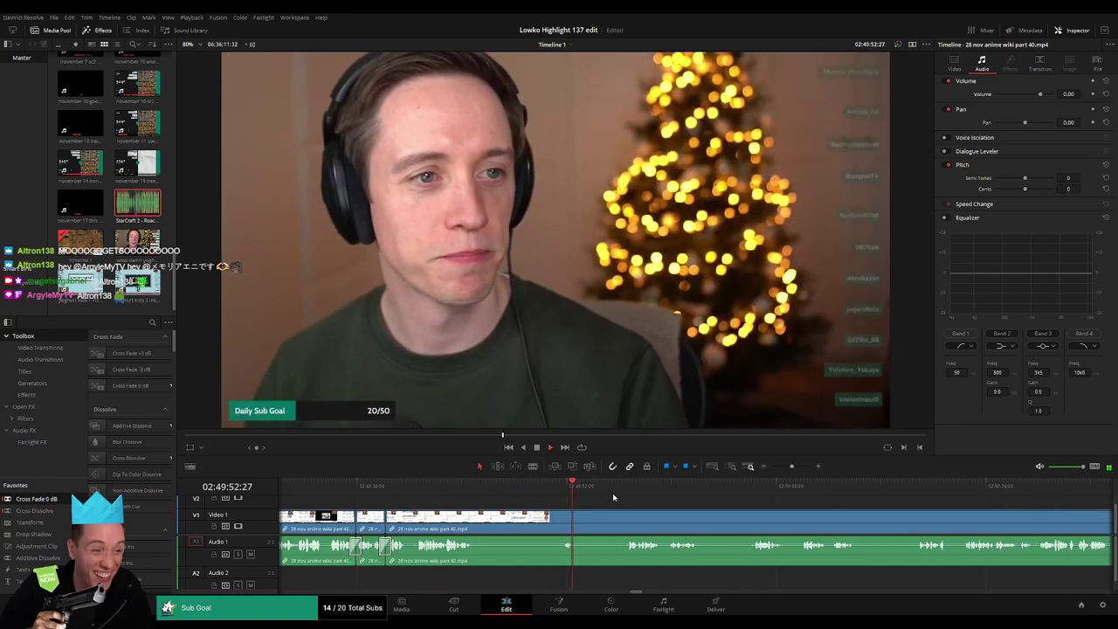
Step: Shorten and delete a clip end, then move the following clip earlier to close the gap
left_click_drag(549, 521, 479, 521)
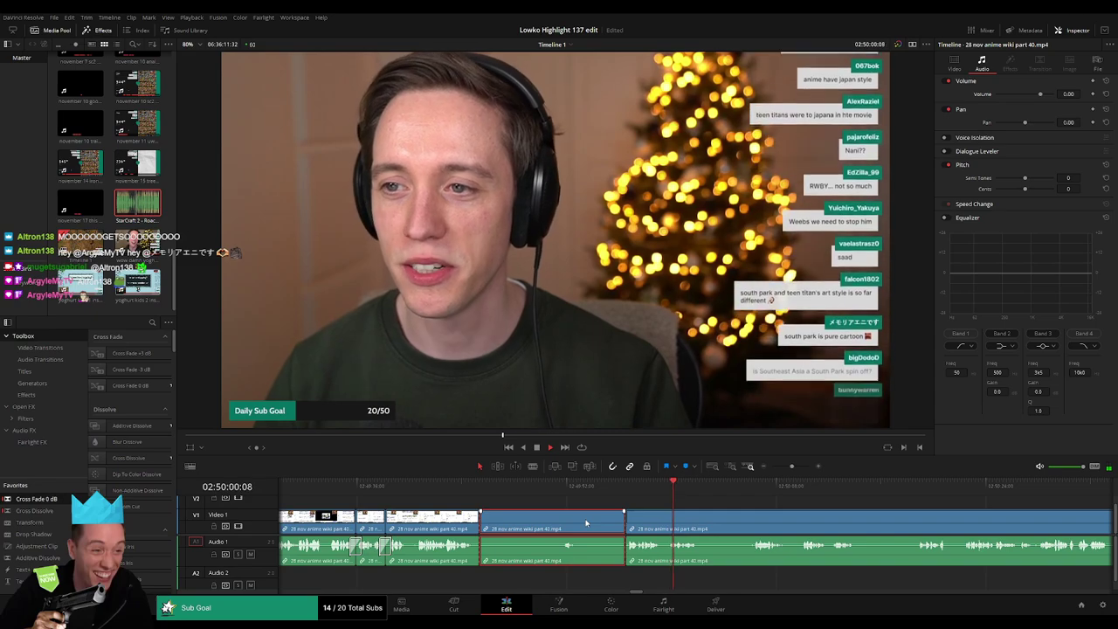
key("Delete")
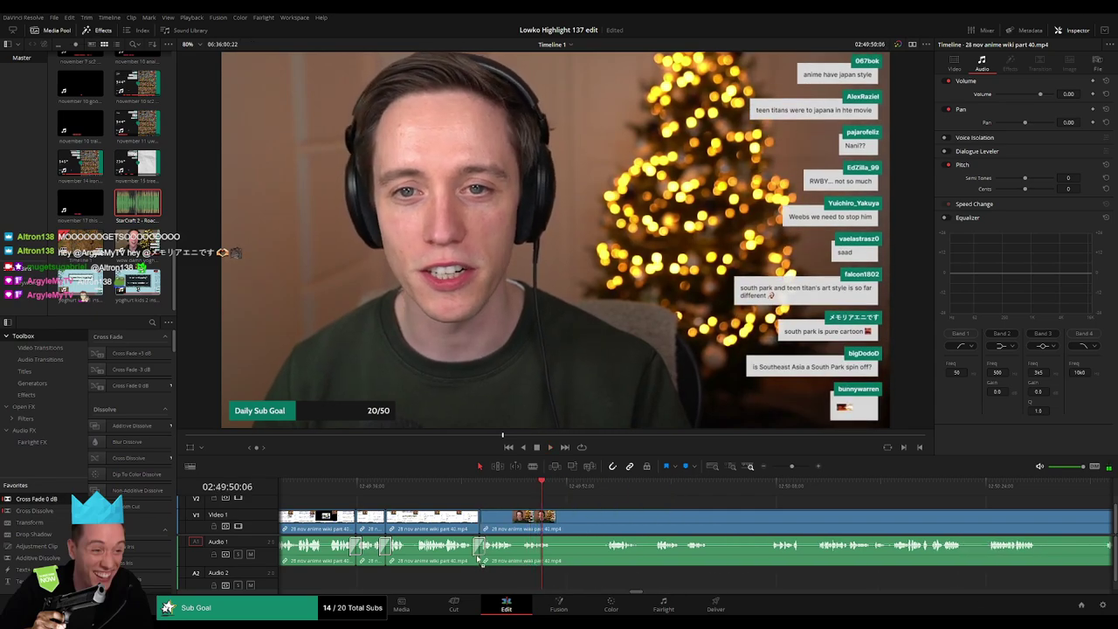
left_click_drag(585, 525, 439, 523)
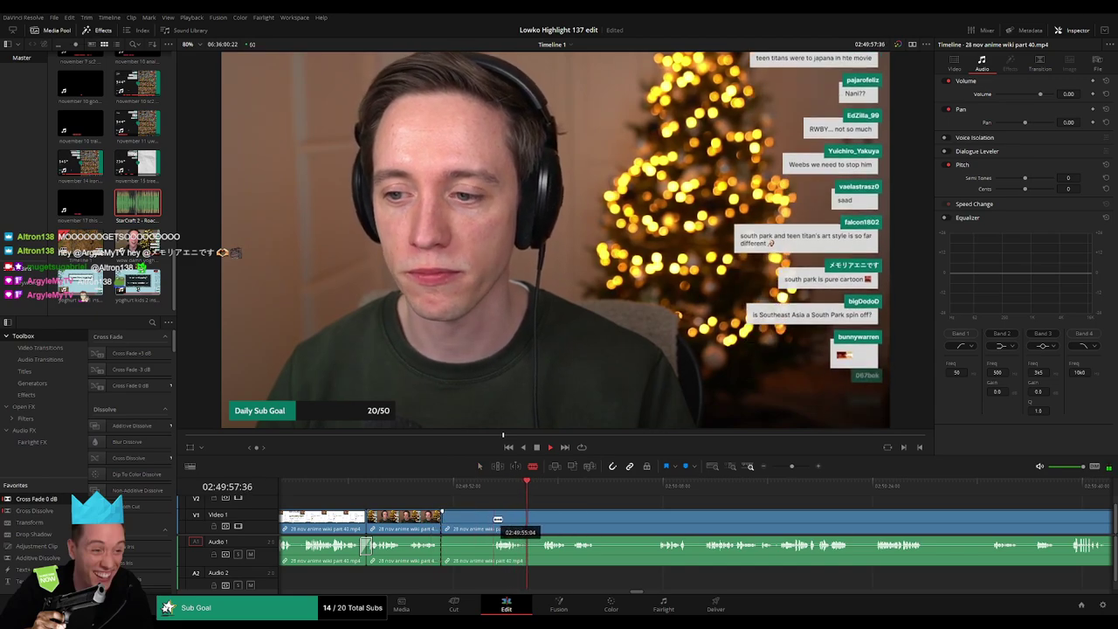
key("space")
mouse_move(445, 521)
left_mouse_down()
mouse_move(473, 522)
mouse_move(460, 522)
left_mouse_up()
key("space")
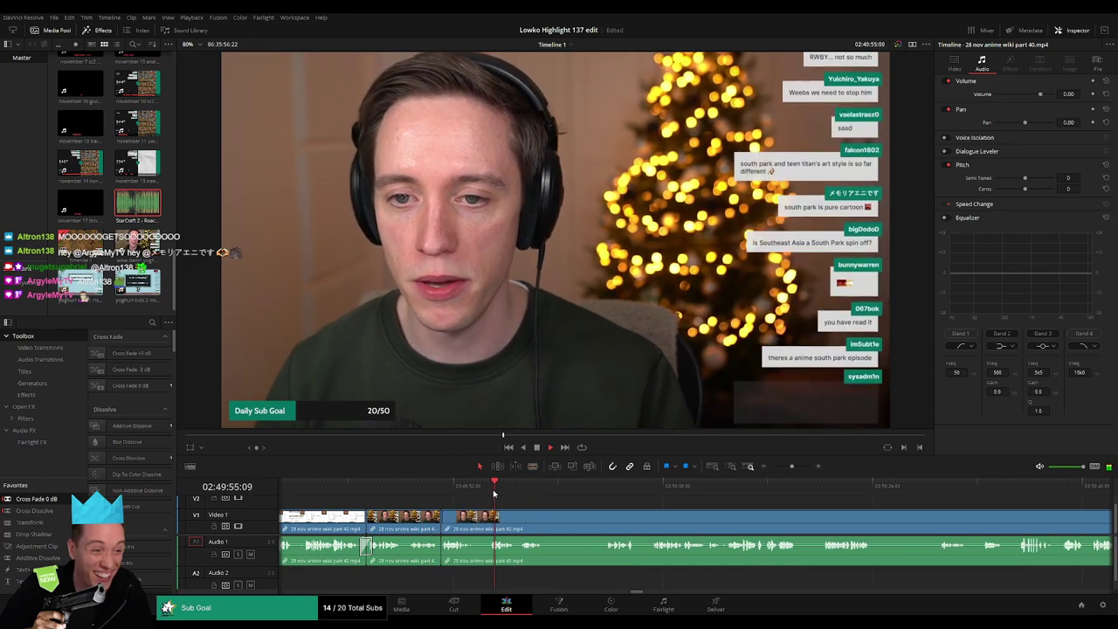
Step: Remove a leftover sliver and two more short stretches of the chat reading, closing each gap
left_click_drag(441, 559, 482, 524)
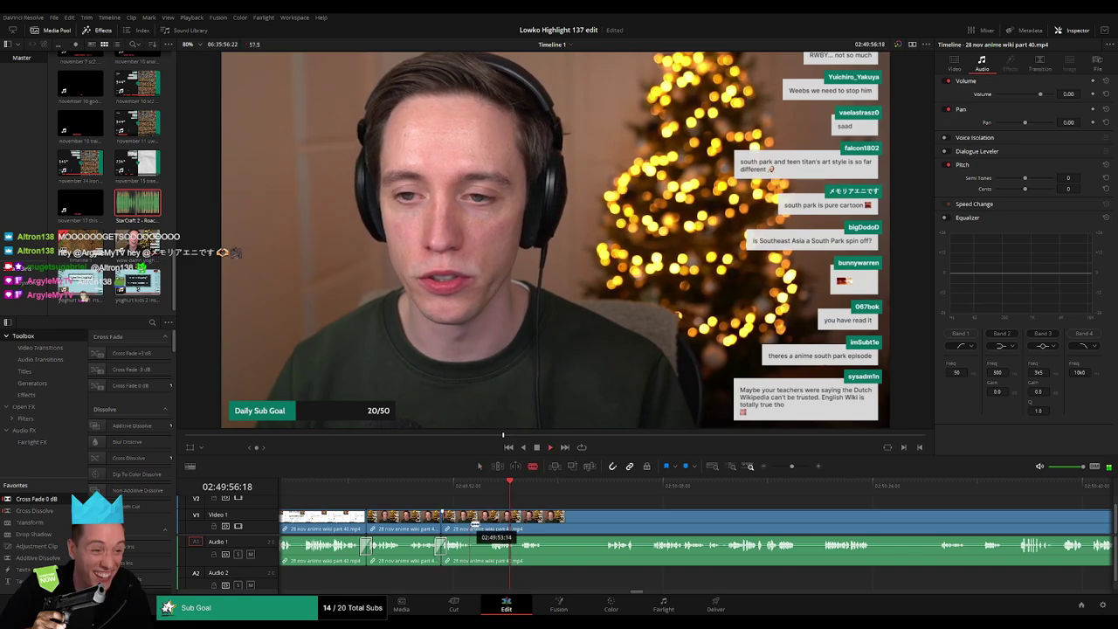
key("Delete")
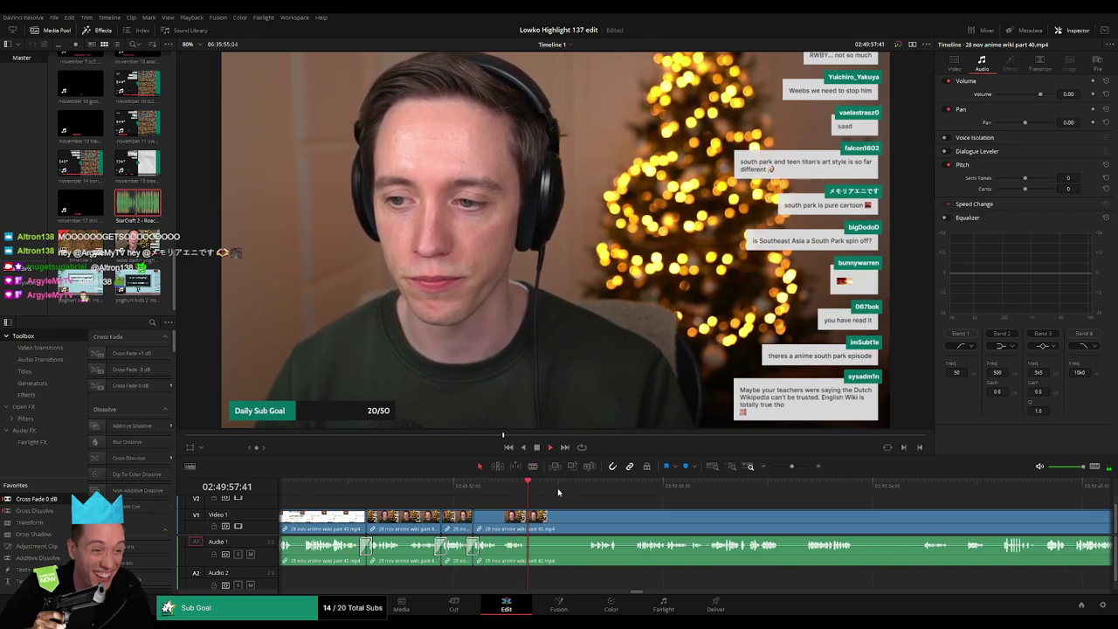
left_click(586, 493)
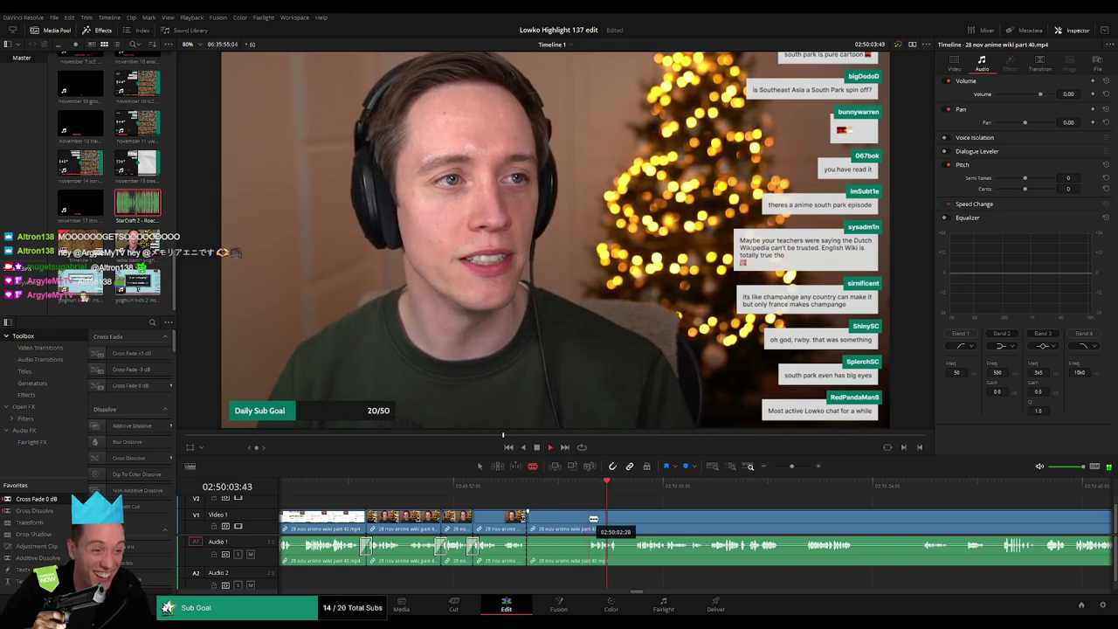
left_click_drag(534, 525, 568, 524)
key("Delete")
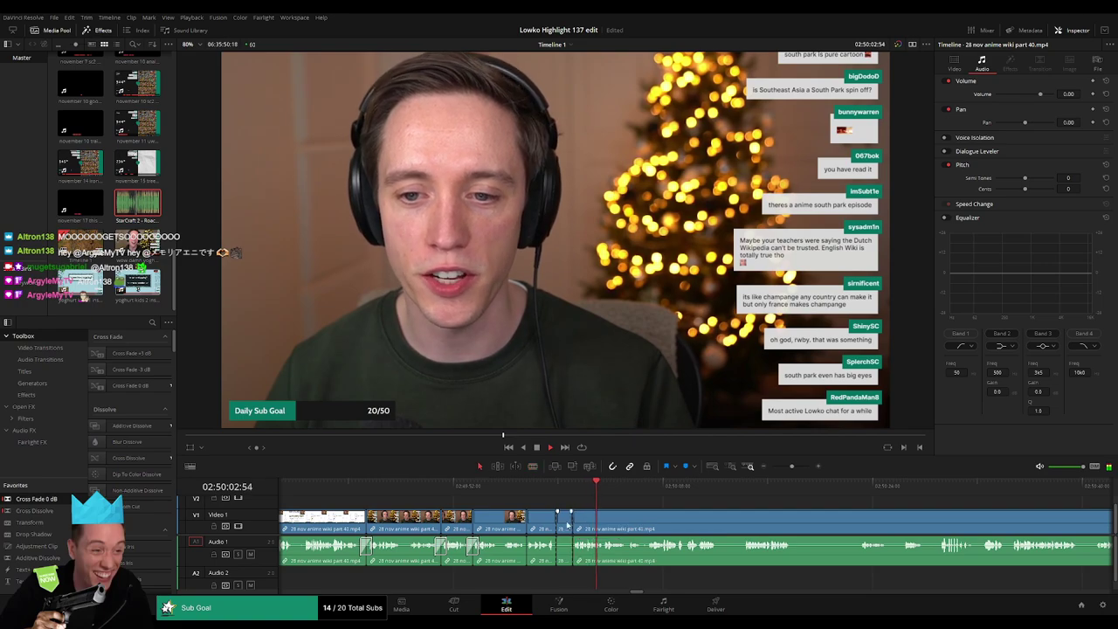
key("Delete")
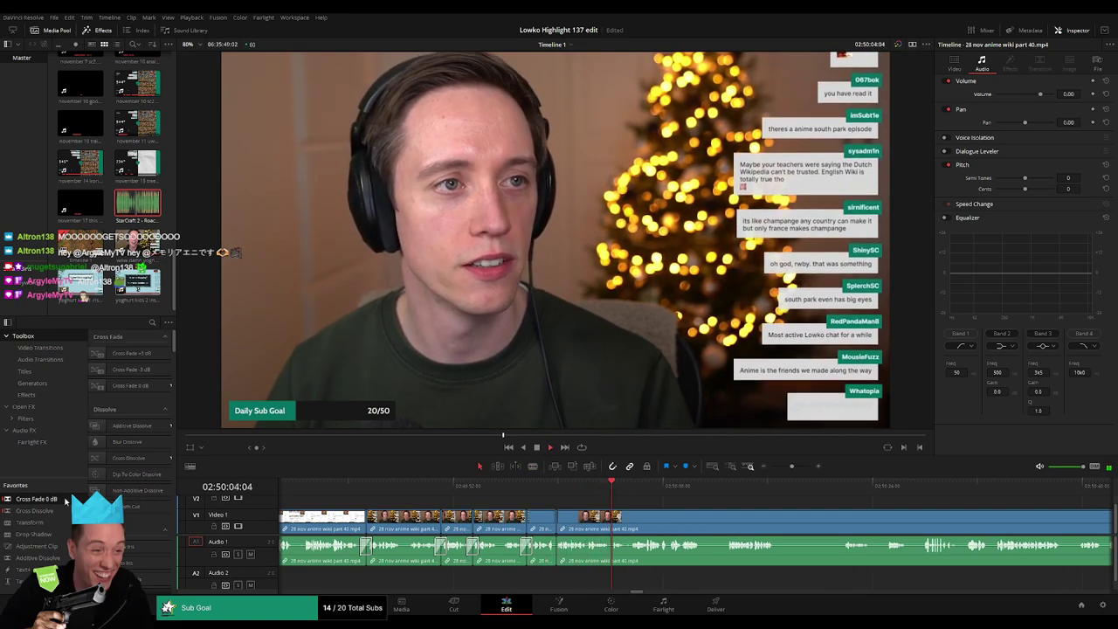
Step: Trim a chat-section clip boundary, then blade out and ripple-delete the piece between two cuts
scroll(718, 528, "up", 2)
key("space")
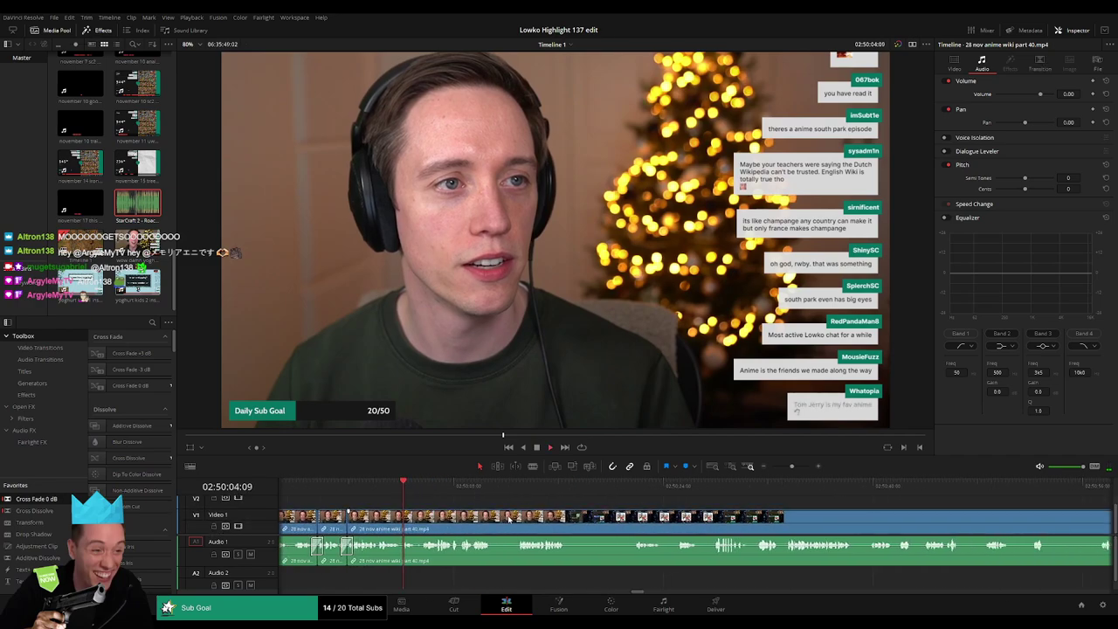
mouse_move(515, 531)
left_mouse_down()
mouse_move(441, 517)
mouse_move(461, 513)
left_mouse_up()
left_click(461, 517)
left_click(526, 518)
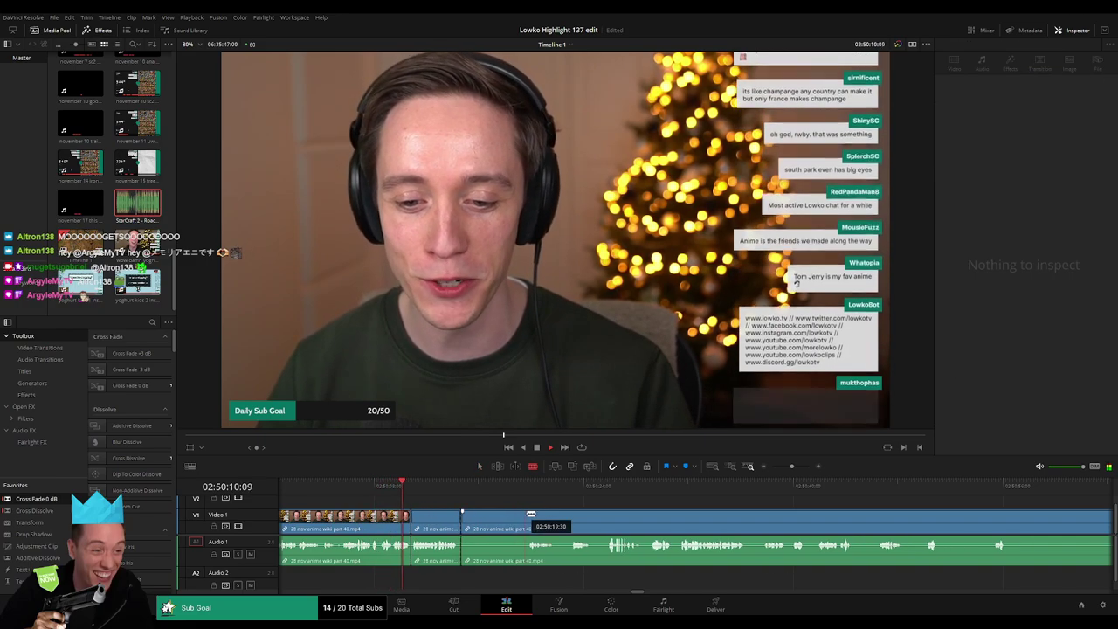
key("a")
left_click(507, 517)
key("Delete")
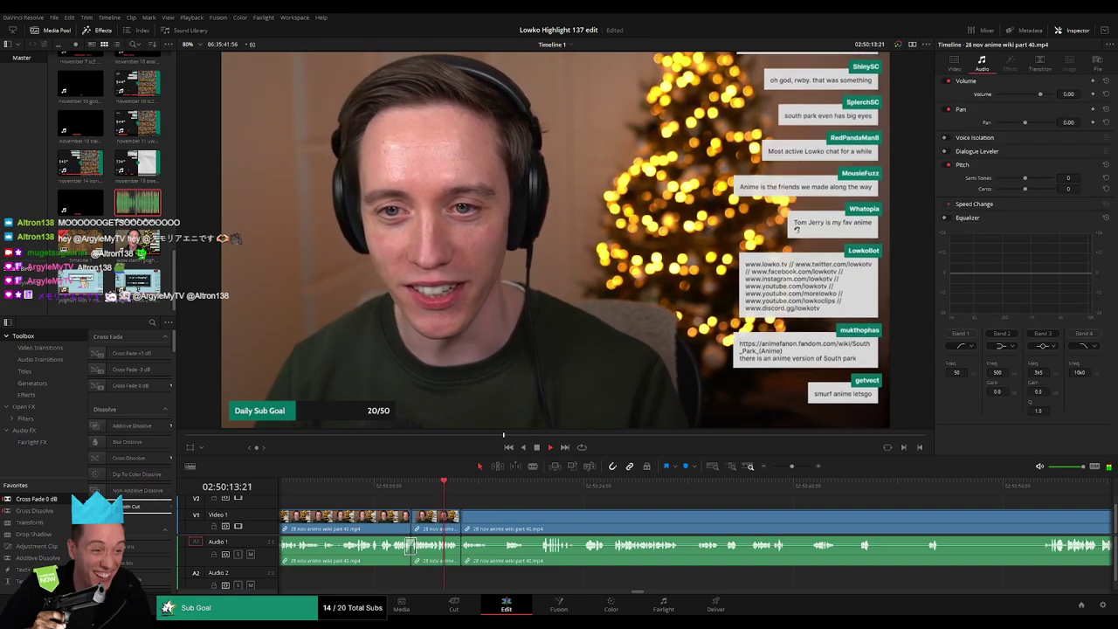
scroll(560, 533, "up", 1)
scroll(561, 538, "right", 2)
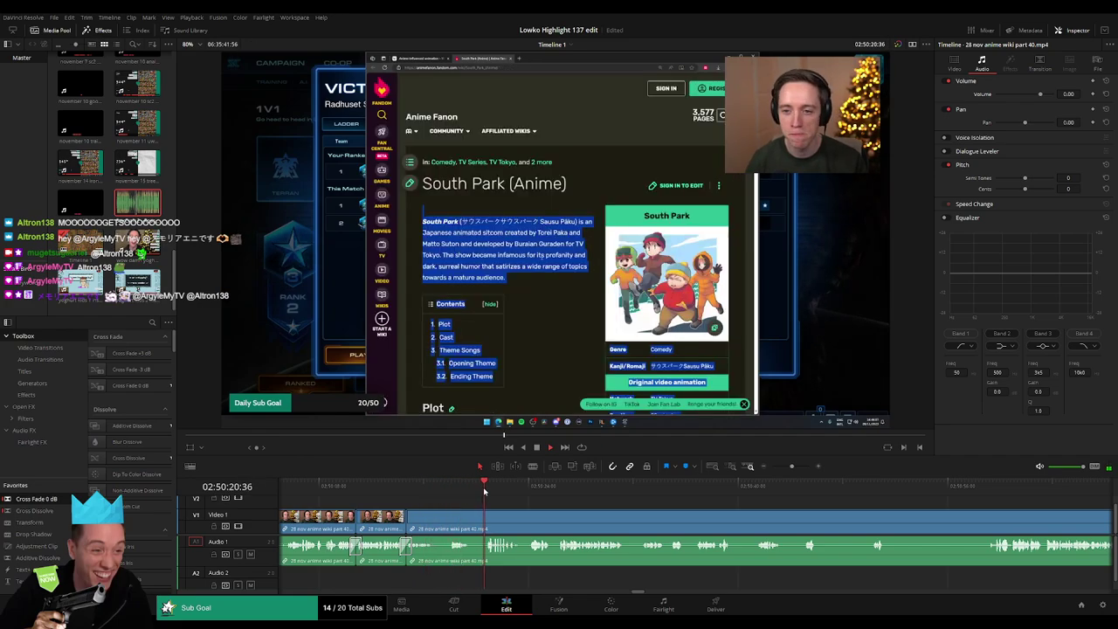
Step: Blade out and ripple-delete a short unwanted bit of the South Park wiki footage
scroll(449, 511, "right", 4)
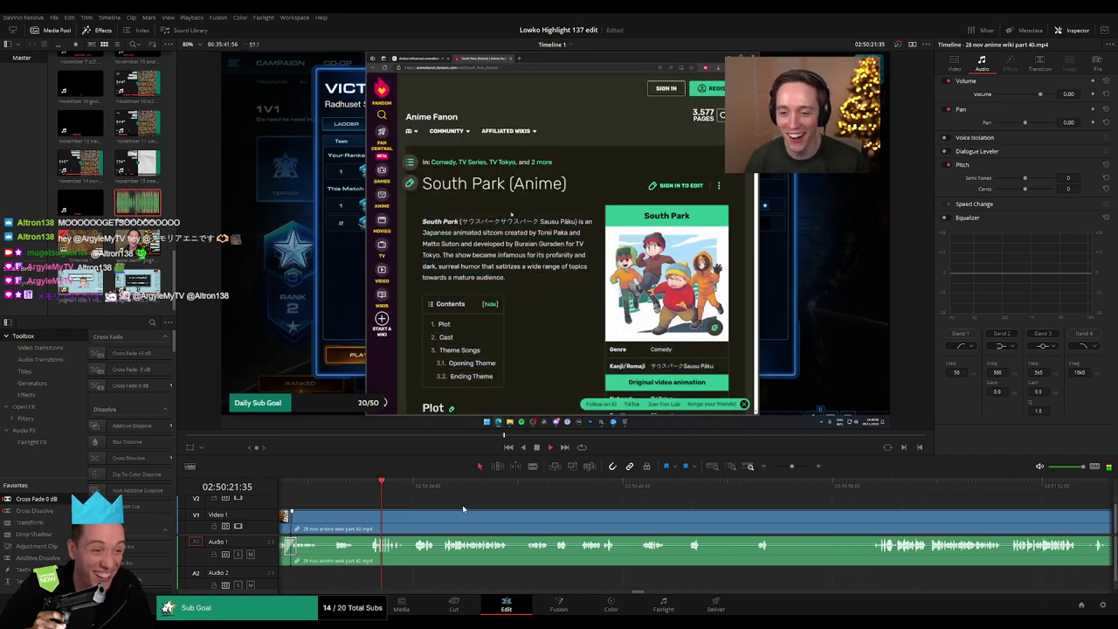
left_click(410, 487)
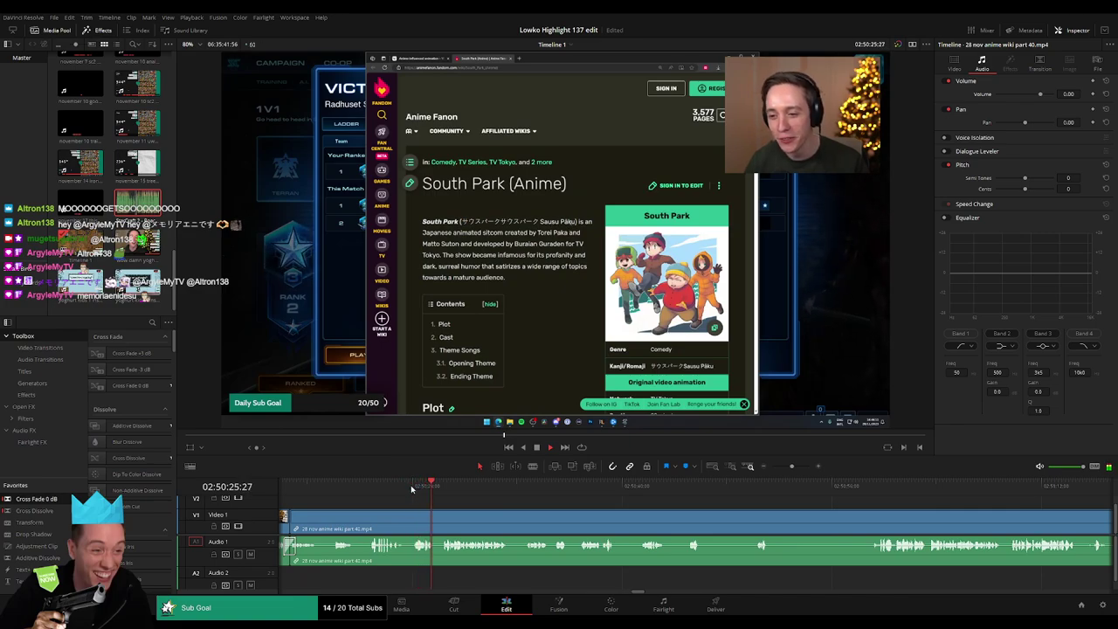
scroll(515, 515, "right", 2)
scroll(466, 513, "right", 1)
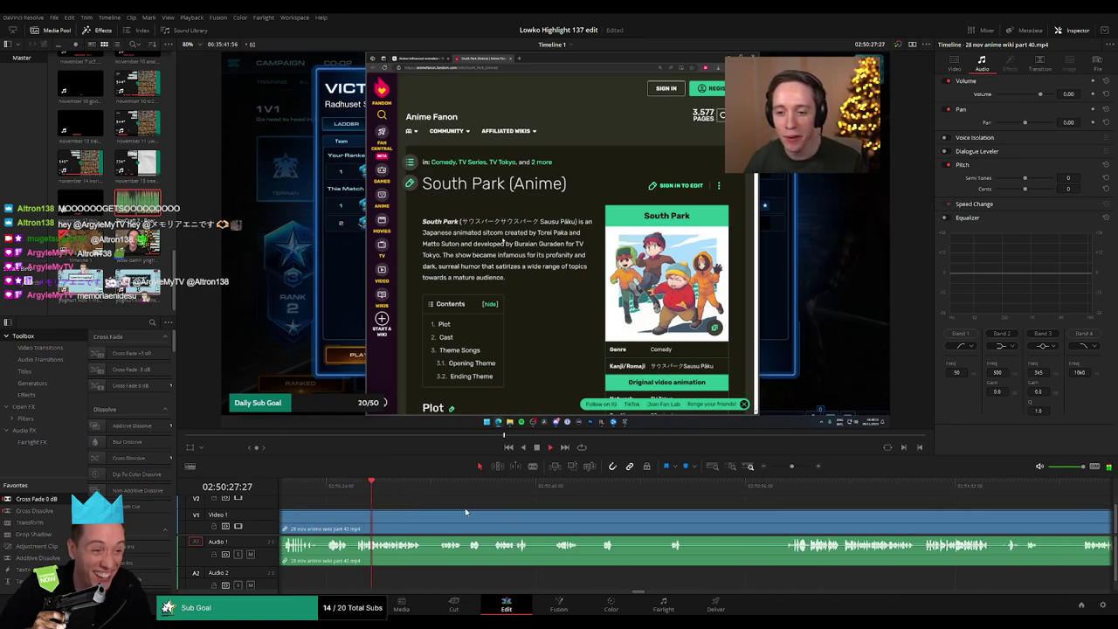
left_click(425, 521)
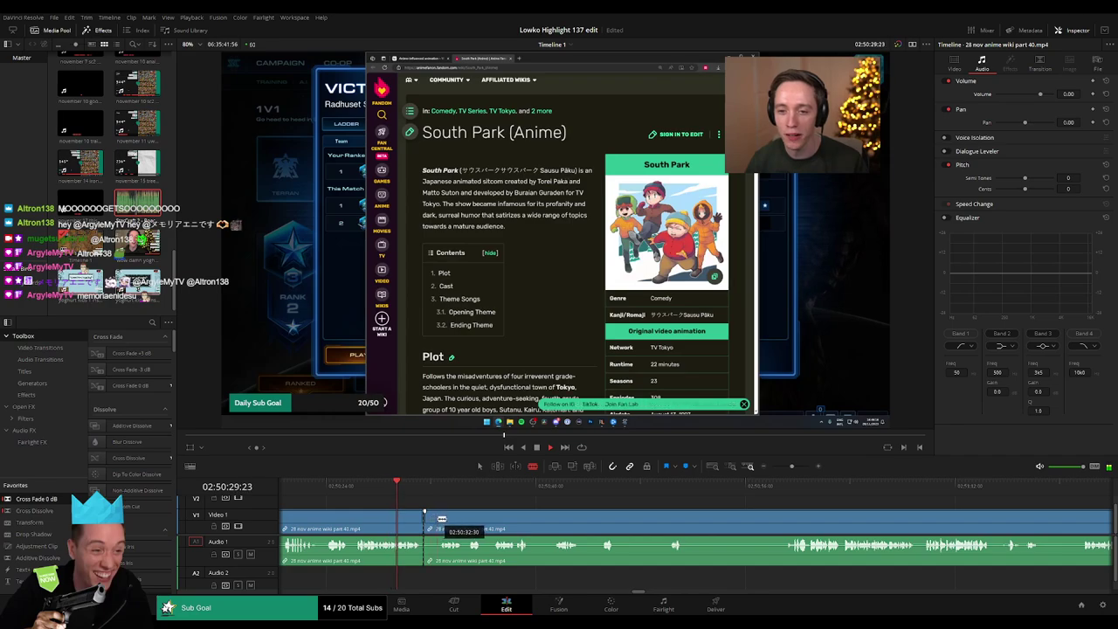
left_click(435, 520)
left_click(432, 523)
key("Delete")
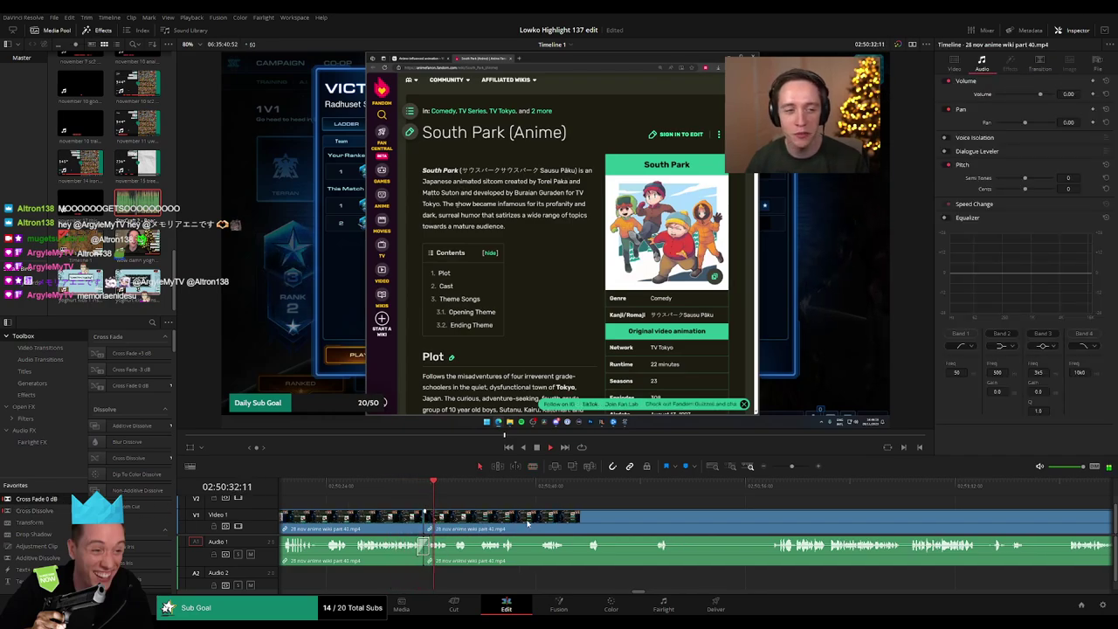
Step: Split and ripple-delete further short unwanted pieces from the wiki clip, closing each gap
scroll(527, 523, "right", 2)
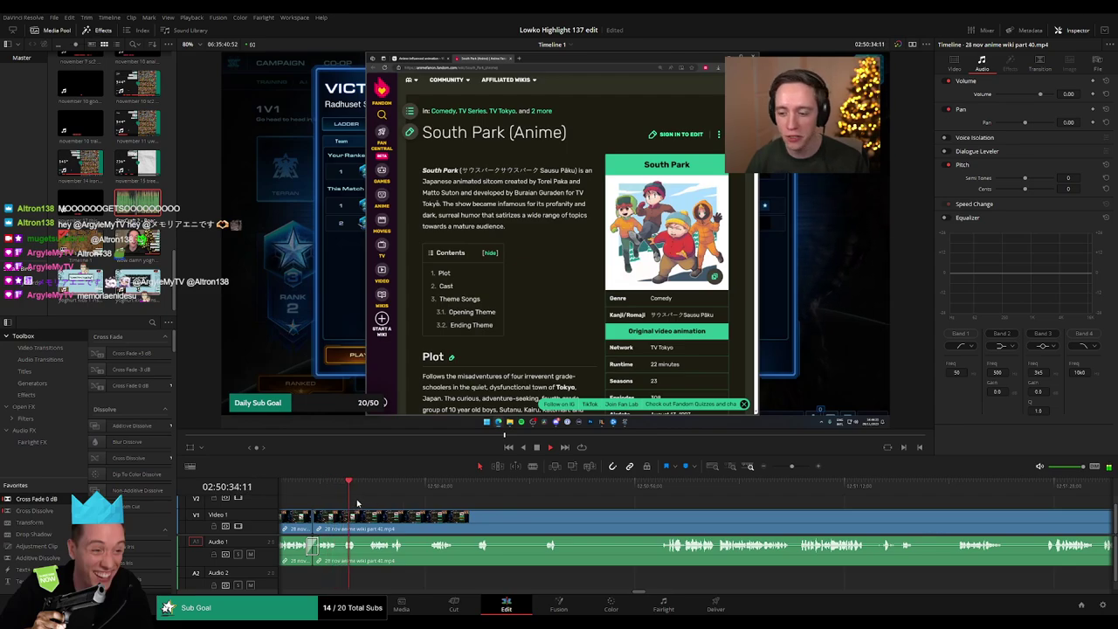
left_click(407, 522)
left_click(430, 523)
left_click(418, 523)
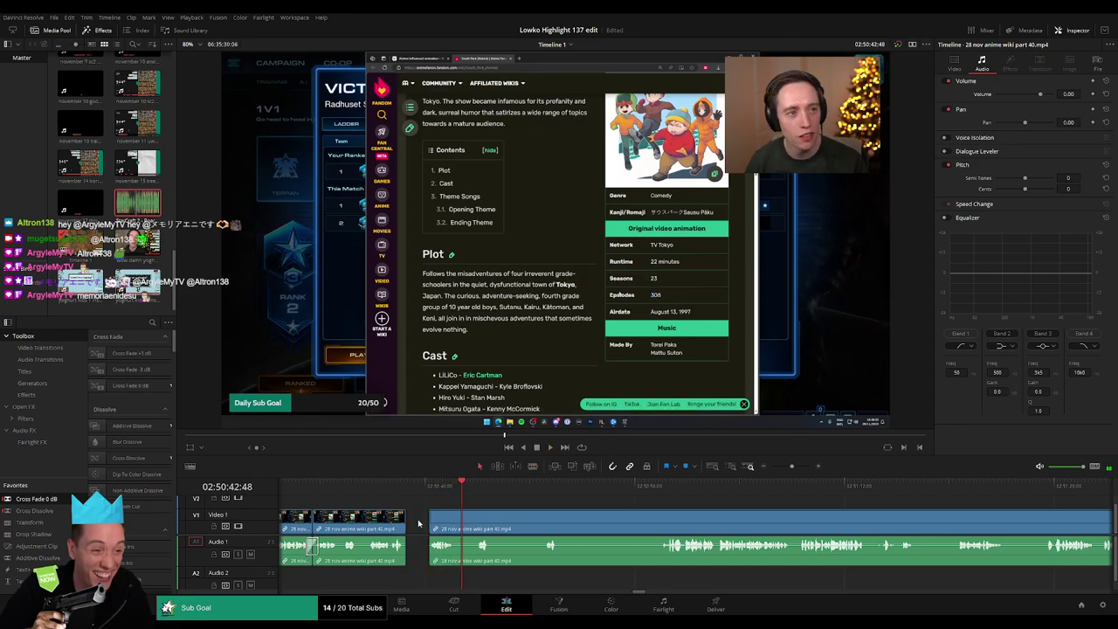
key("Delete")
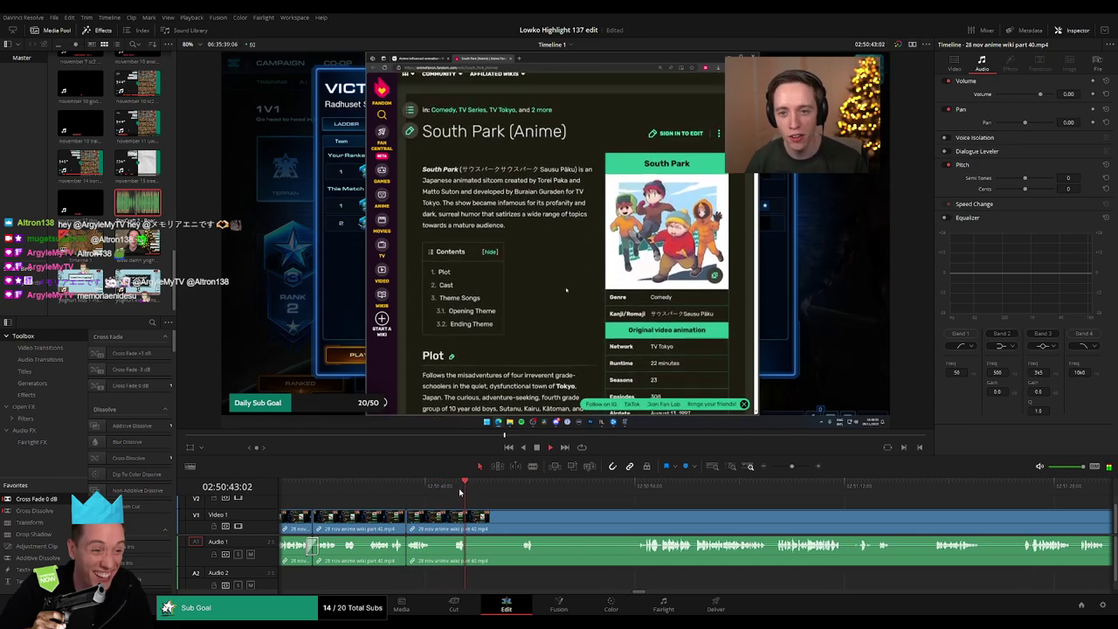
left_click(449, 522)
left_click(439, 522)
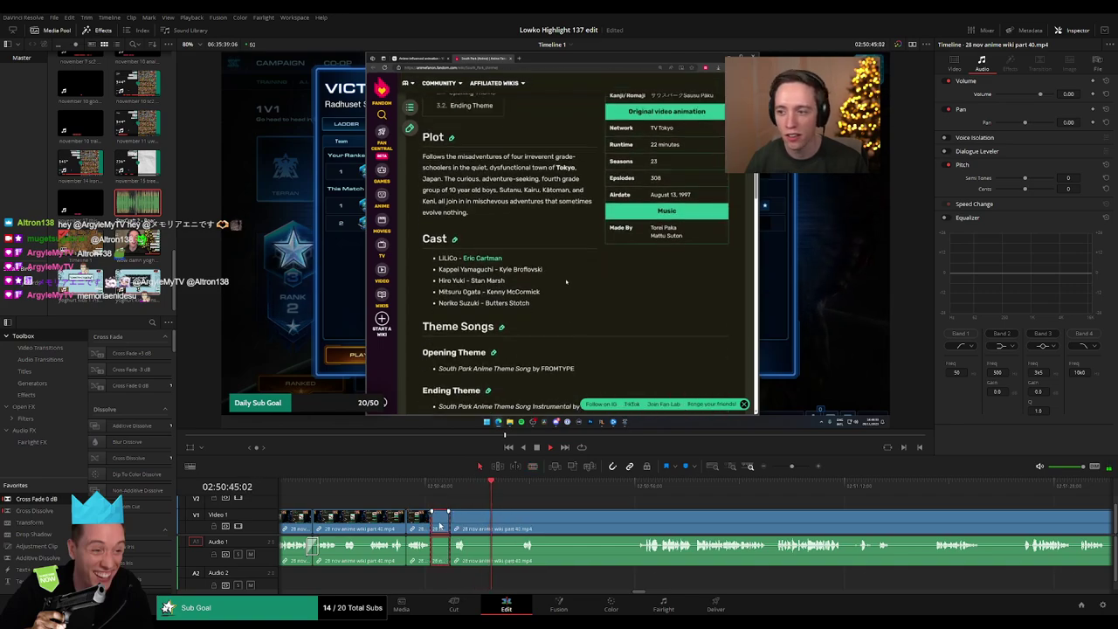
key("Delete")
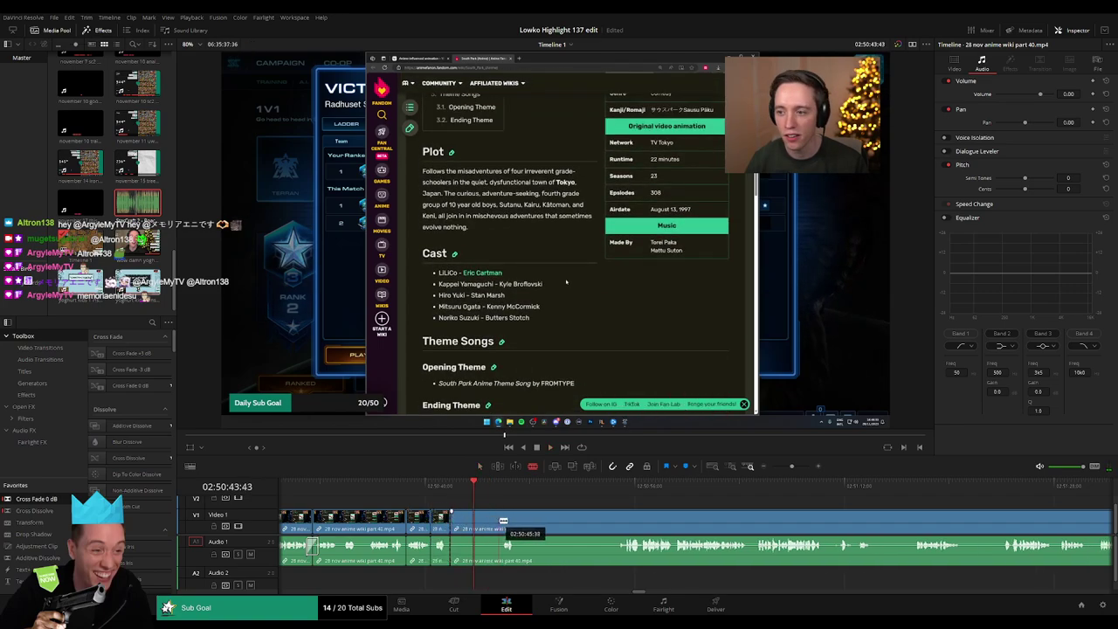
left_click(498, 522)
left_click(488, 524)
key("Delete")
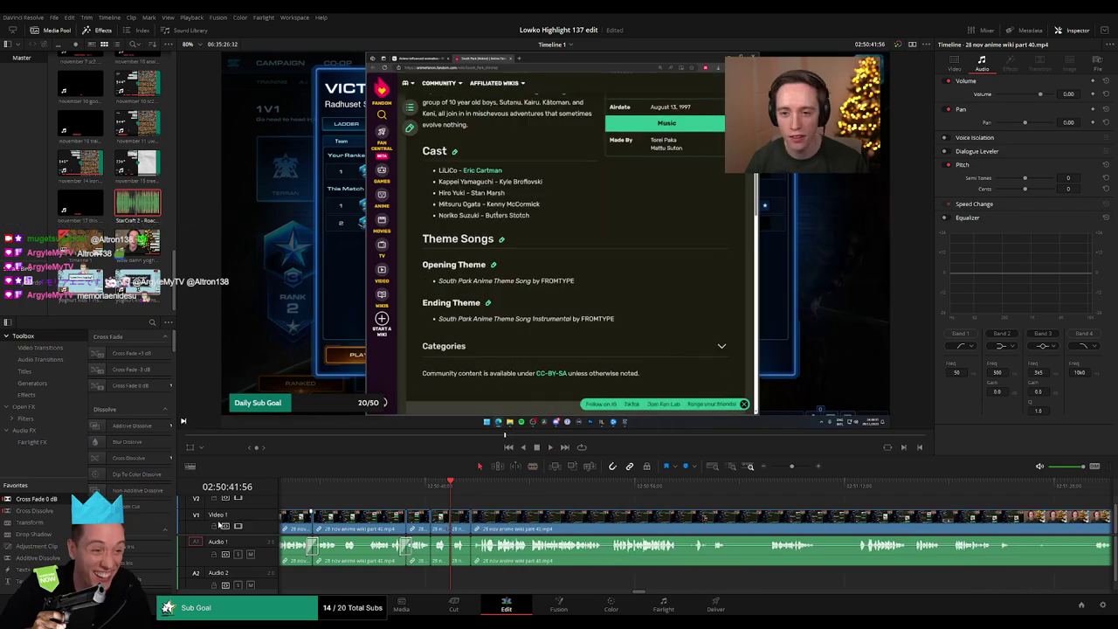
Step: Add a Cross Fade 0 dB transition at the A1 audio edit point and play it back
left_click_drag(54, 499, 489, 557)
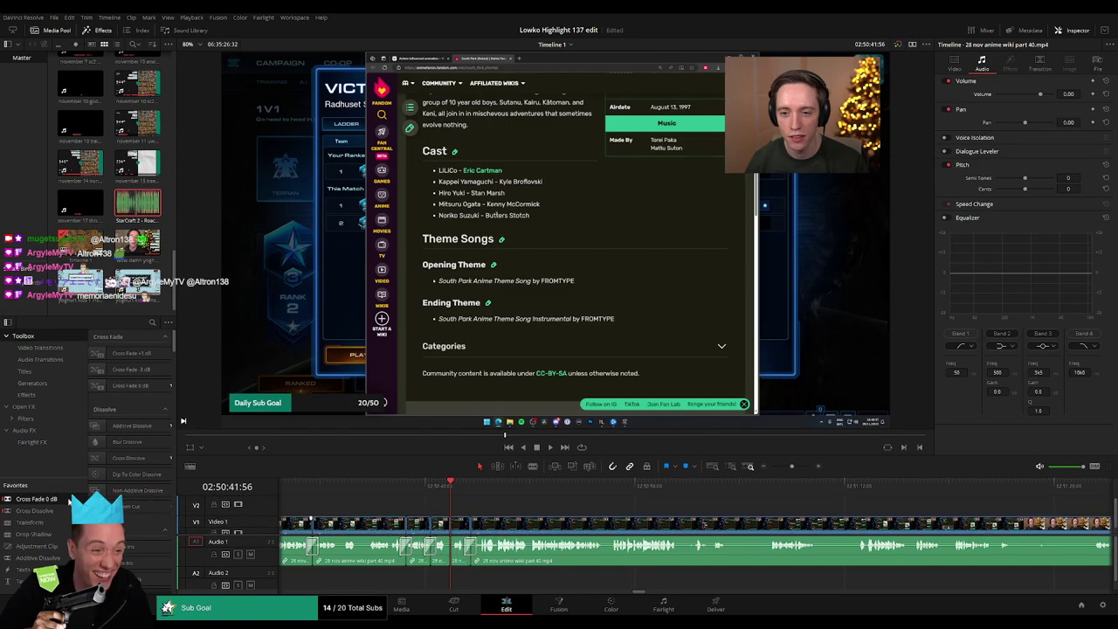
scroll(469, 548, "left", 2)
key("space")
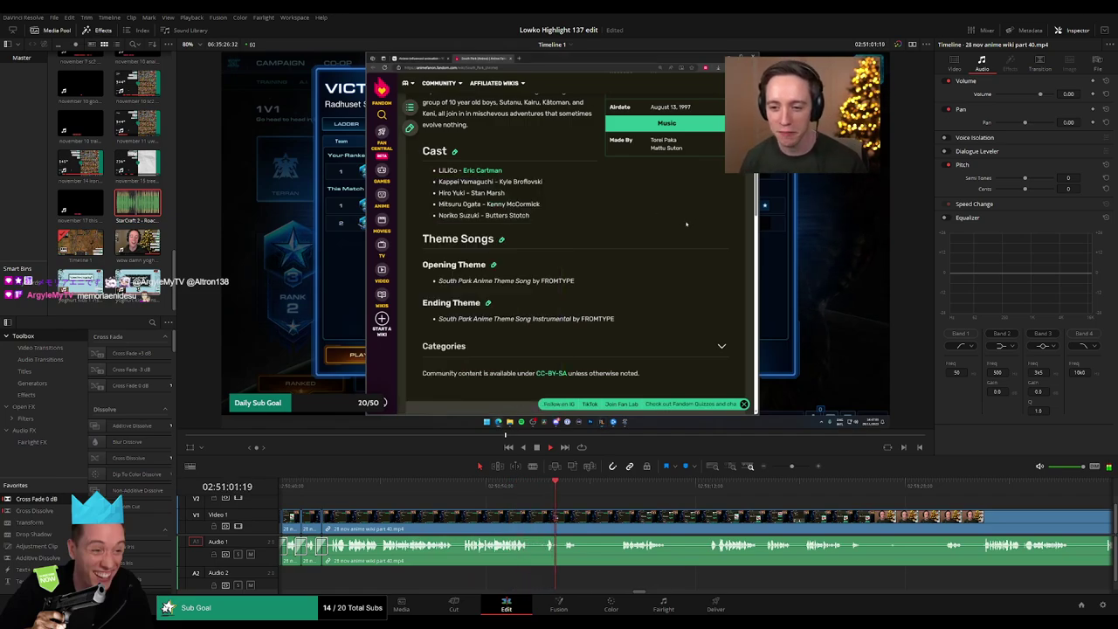
Step: Blade two cuts in the wiki clip and ripple-delete the unwanted piece between them
left_click(609, 485)
key("b")
left_click(529, 519)
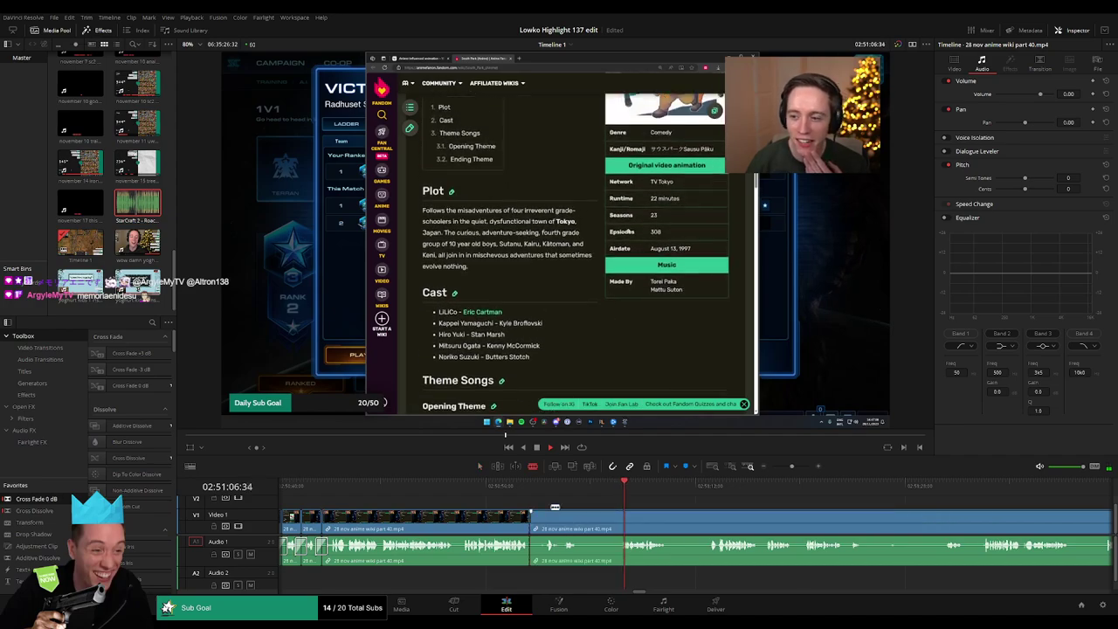
left_click(564, 487)
left_click(566, 517)
key("a")
left_click(551, 520)
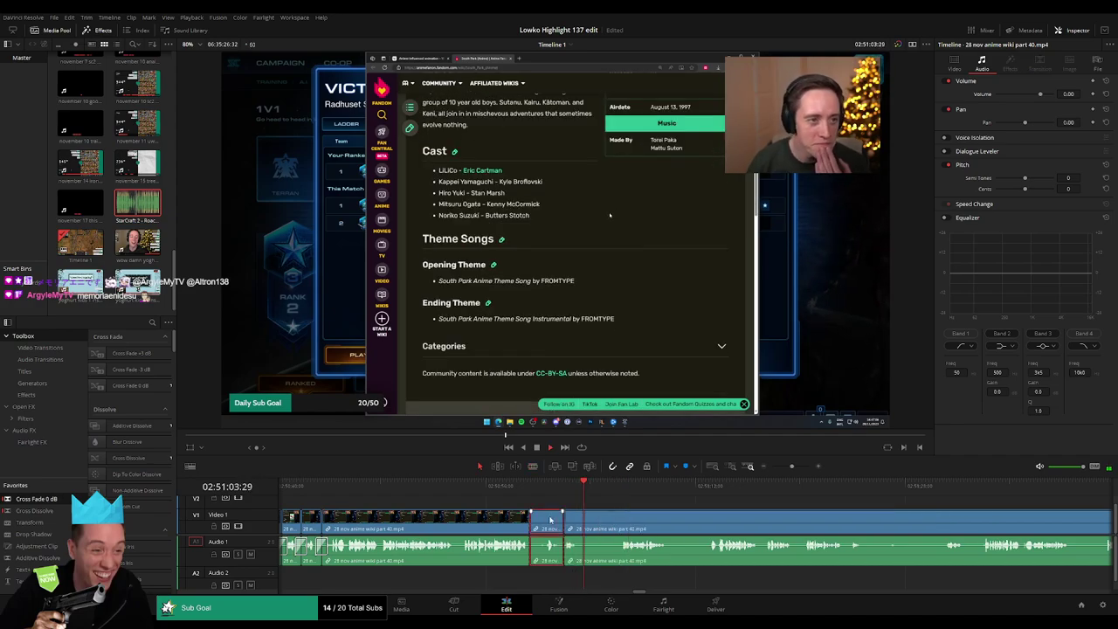
key("Delete")
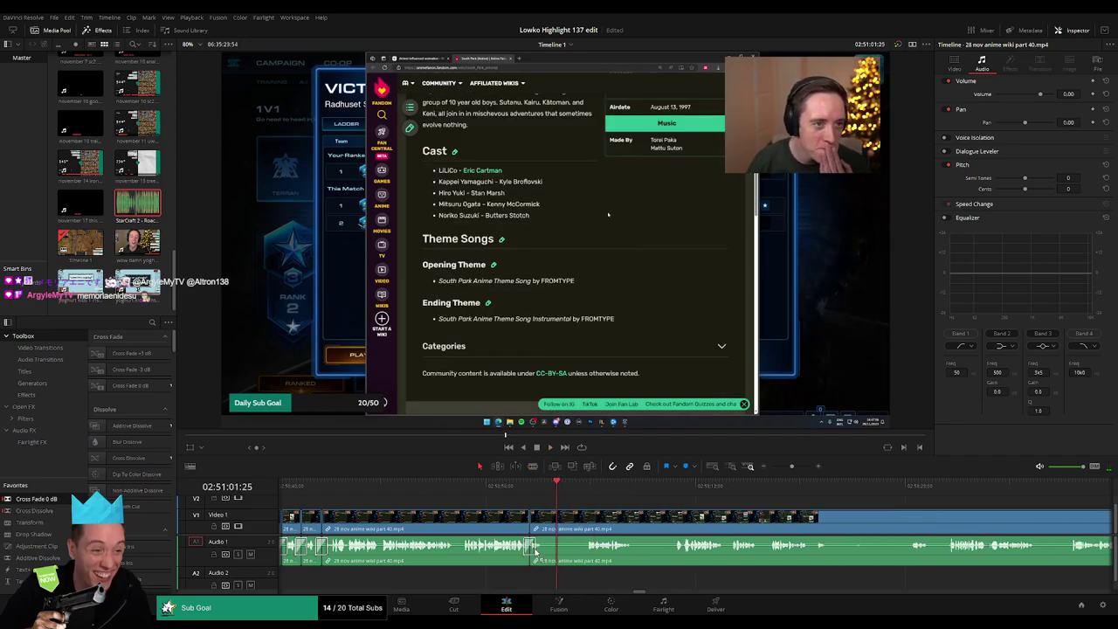
Step: Split and ripple-delete two more unwanted pieces further along the footage
left_click(598, 486)
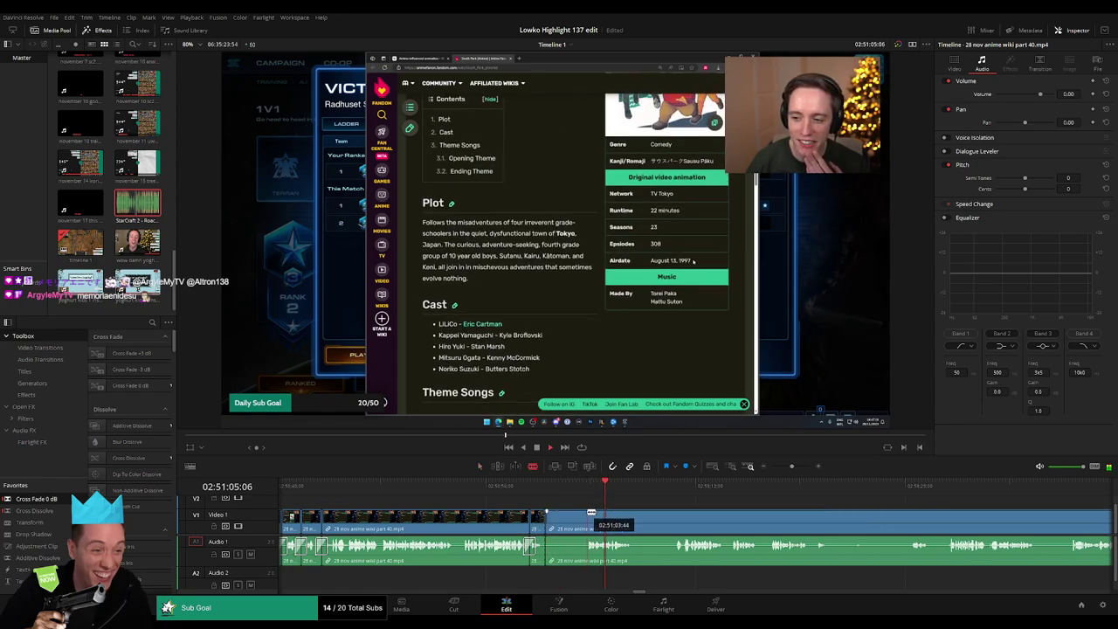
left_click(591, 513)
key("a")
left_click(564, 518)
key("Delete")
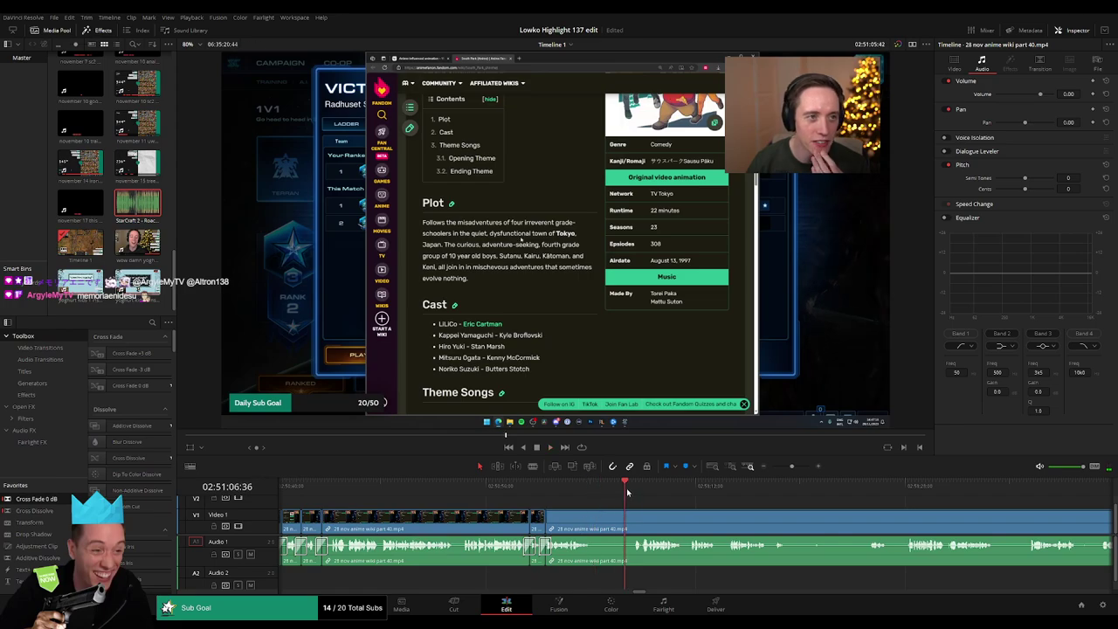
key("b")
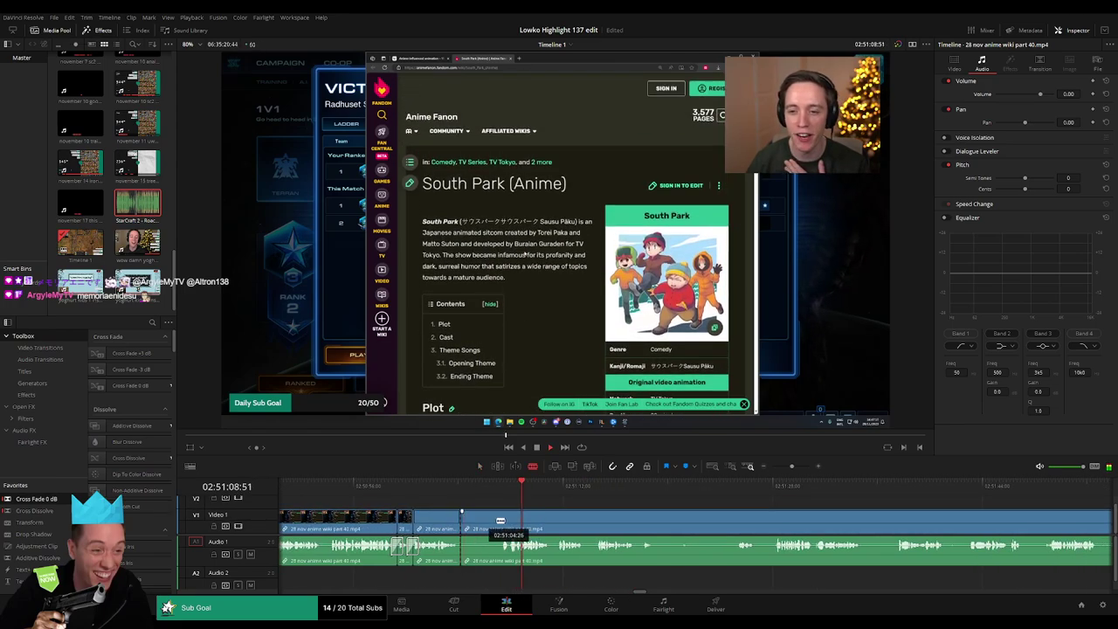
left_click(499, 522)
key("a")
left_click(475, 524)
key("Delete")
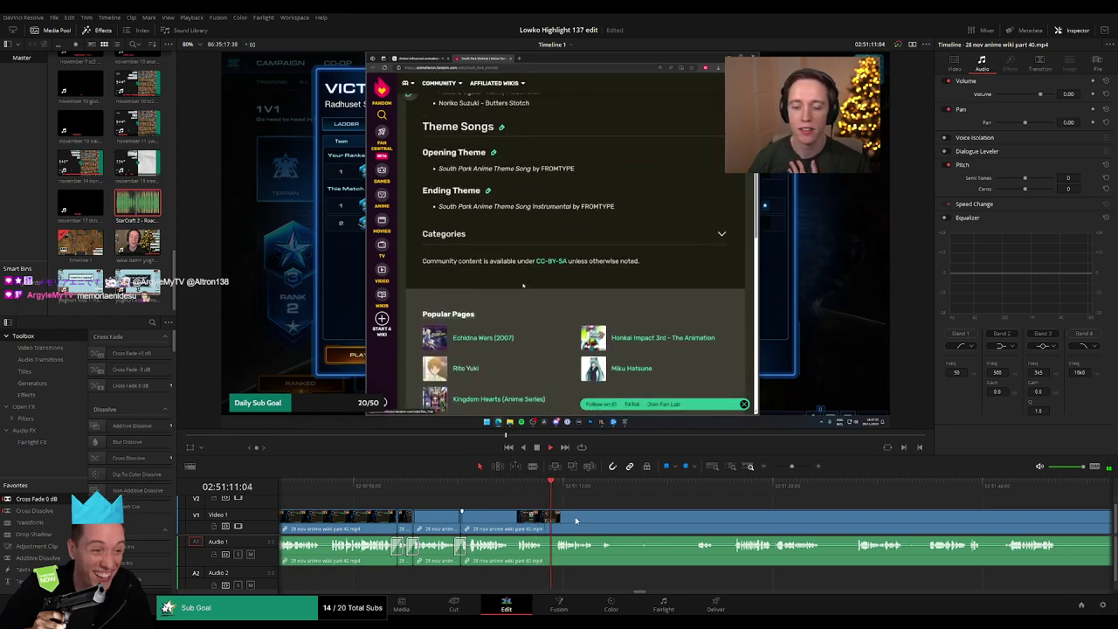
Step: Cut out a longer unwanted stretch between two blade splits, closing the gap
scroll(588, 527, "right", 3)
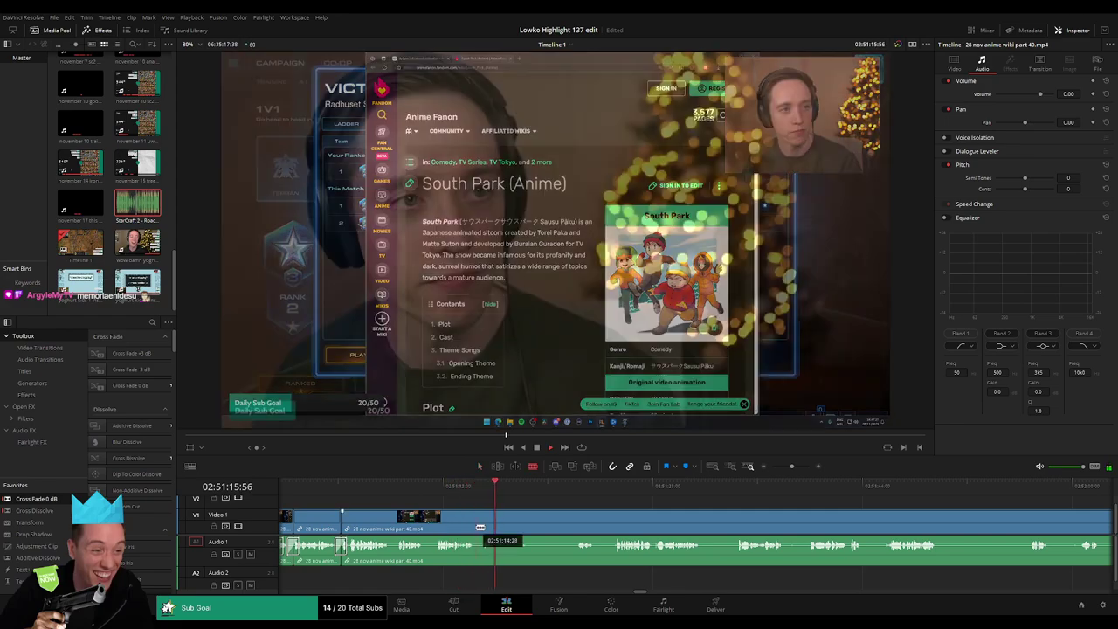
left_click(476, 527)
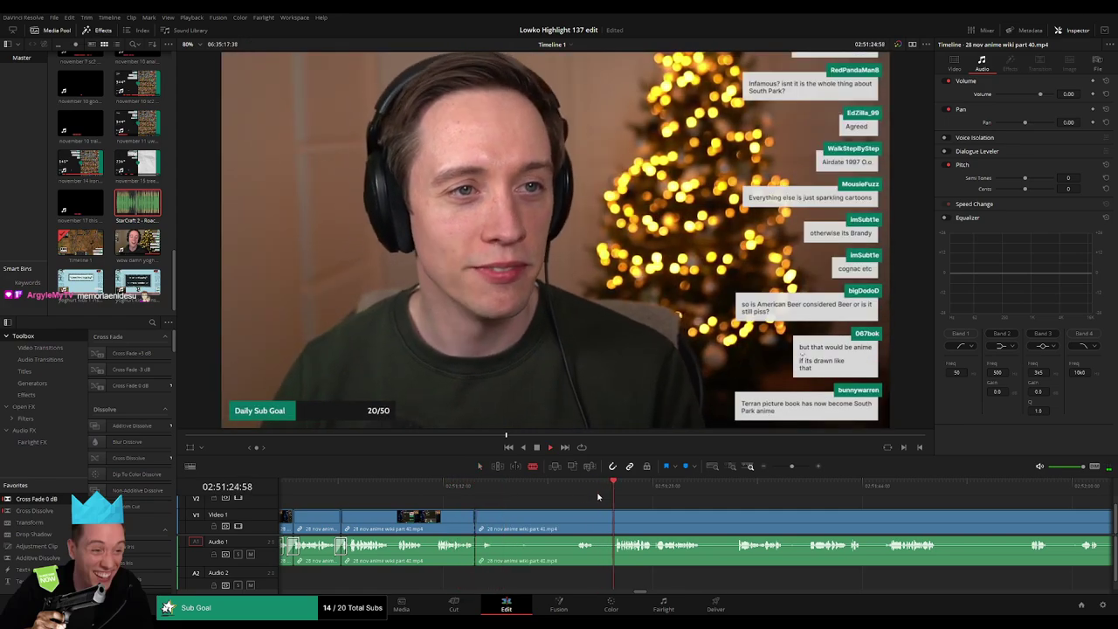
left_click(578, 486)
scroll(524, 524, "right", 2)
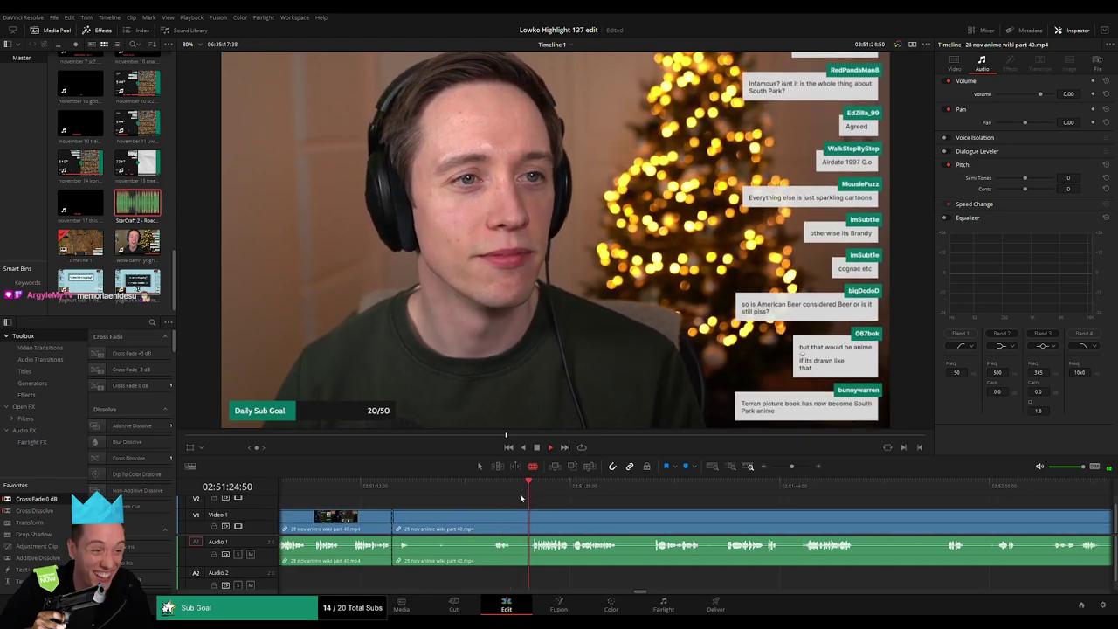
left_click(497, 518)
key("a")
left_click(469, 515)
key("Delete")
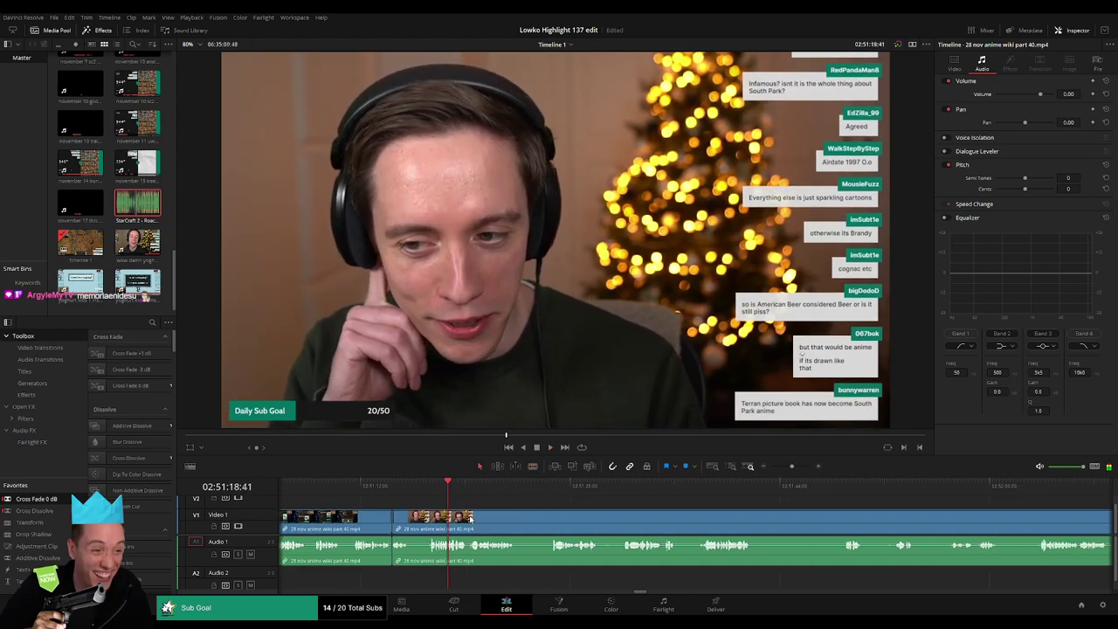
Step: Remove two short unwanted pieces from the facecam footage, closing each gap
left_click(424, 519)
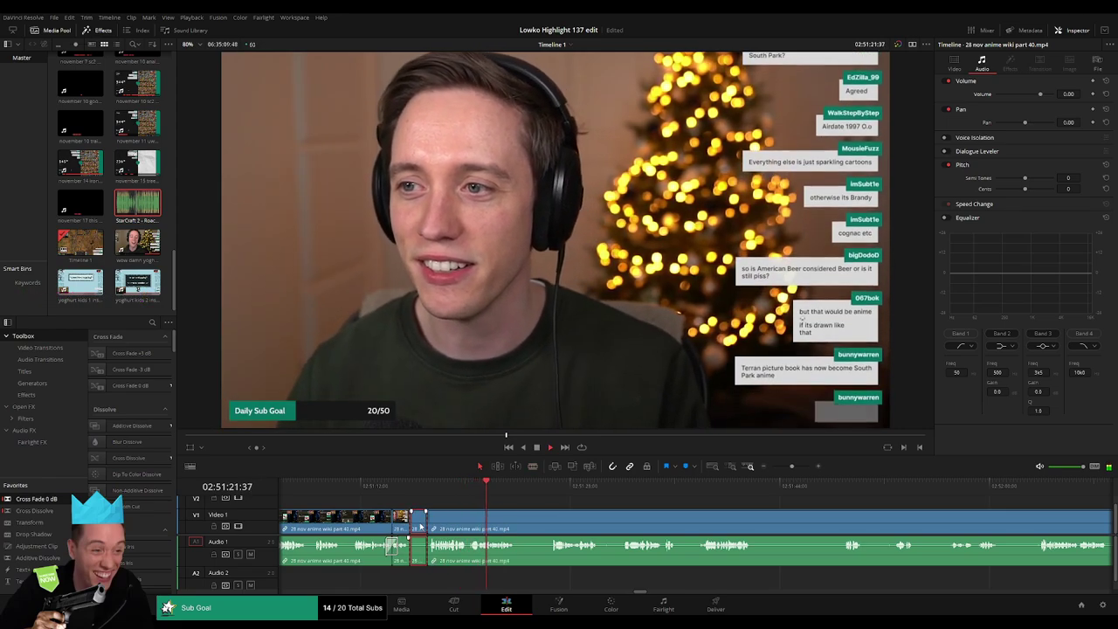
key("Delete")
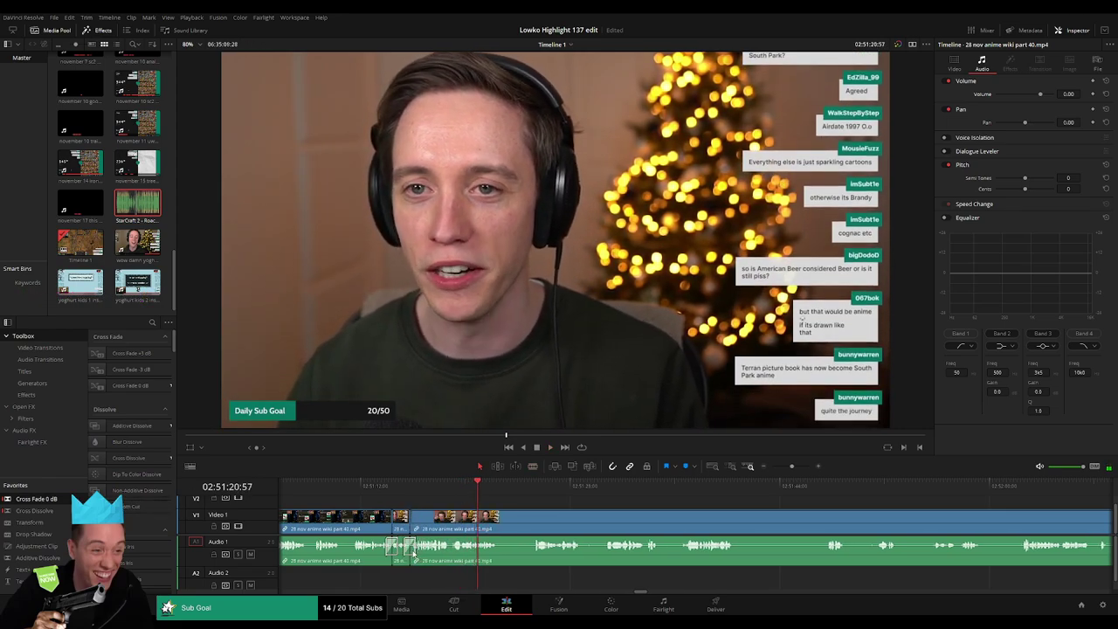
left_click(530, 495)
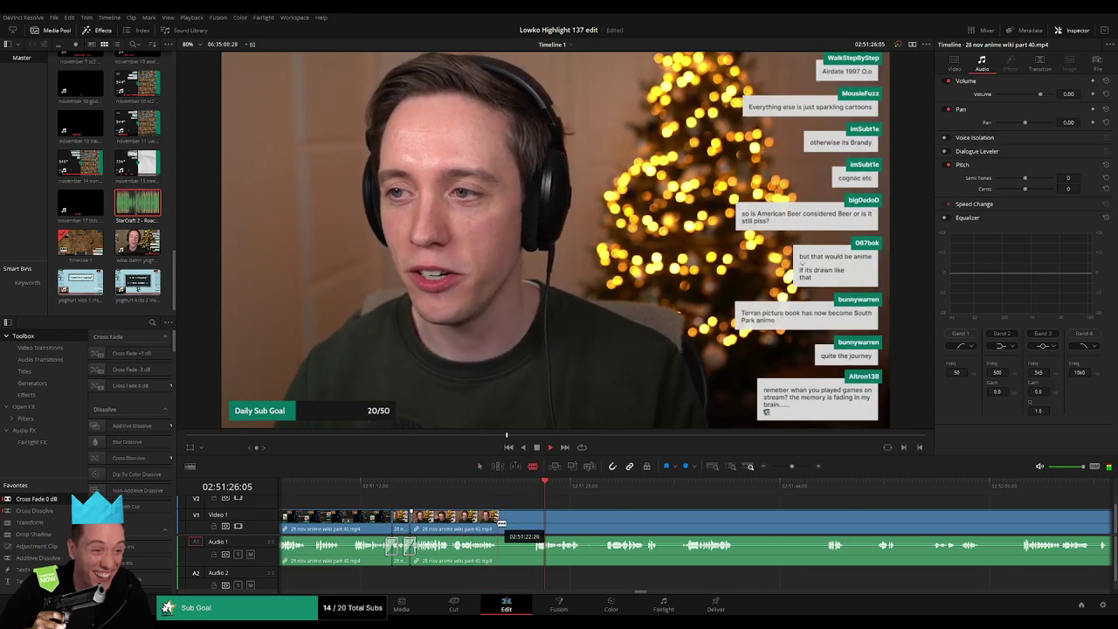
mouse_move(502, 522)
left_mouse_down()
mouse_move(546, 520)
mouse_move(533, 521)
left_mouse_up()
left_click(519, 522)
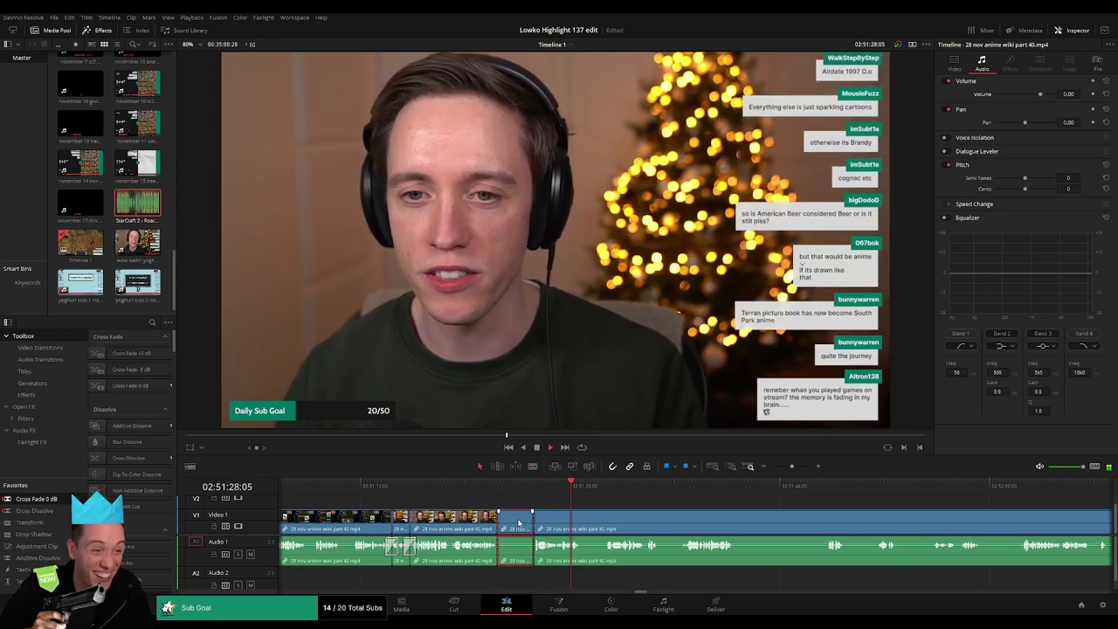
key("Delete")
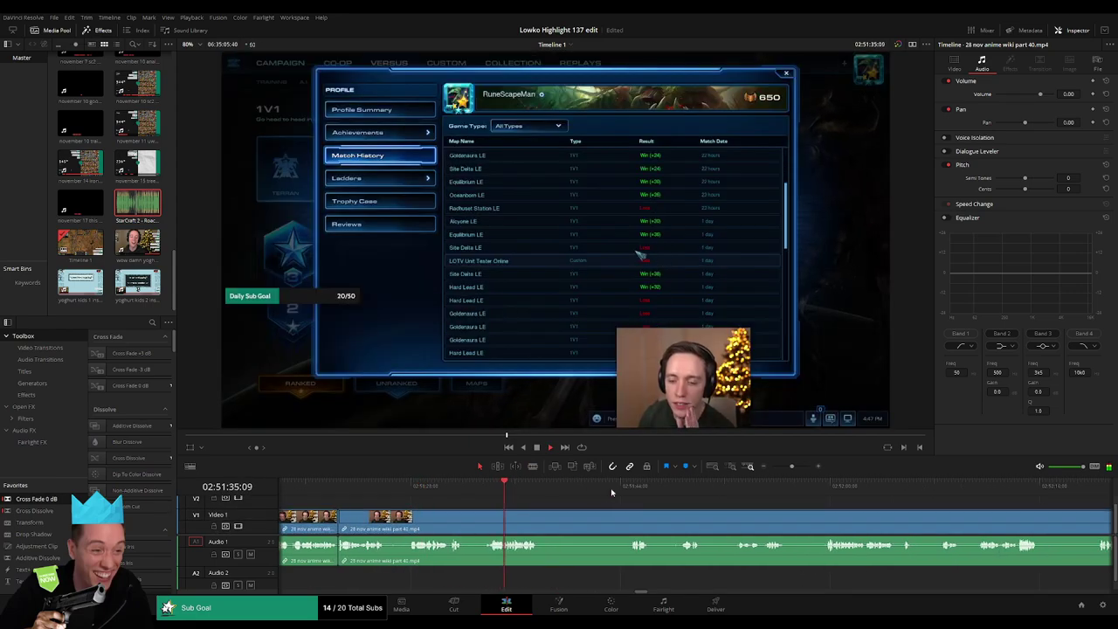
Step: Ripple-delete the long stretch before the facecam chat resumes and adjust the new join
left_click(933, 486)
left_click(676, 487)
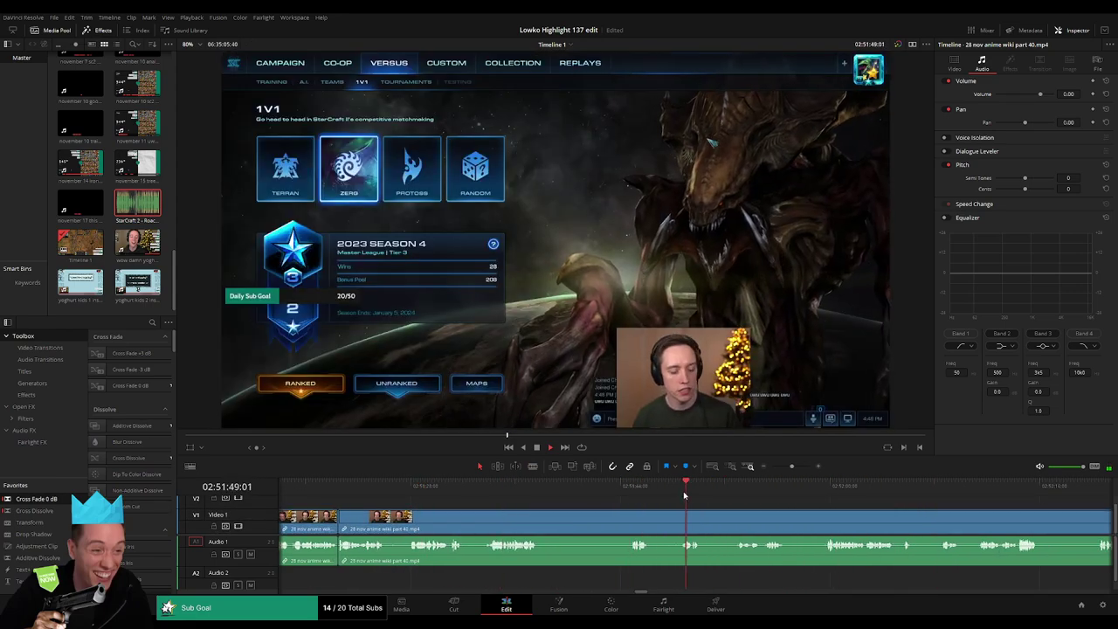
left_click(634, 489)
left_click(766, 488)
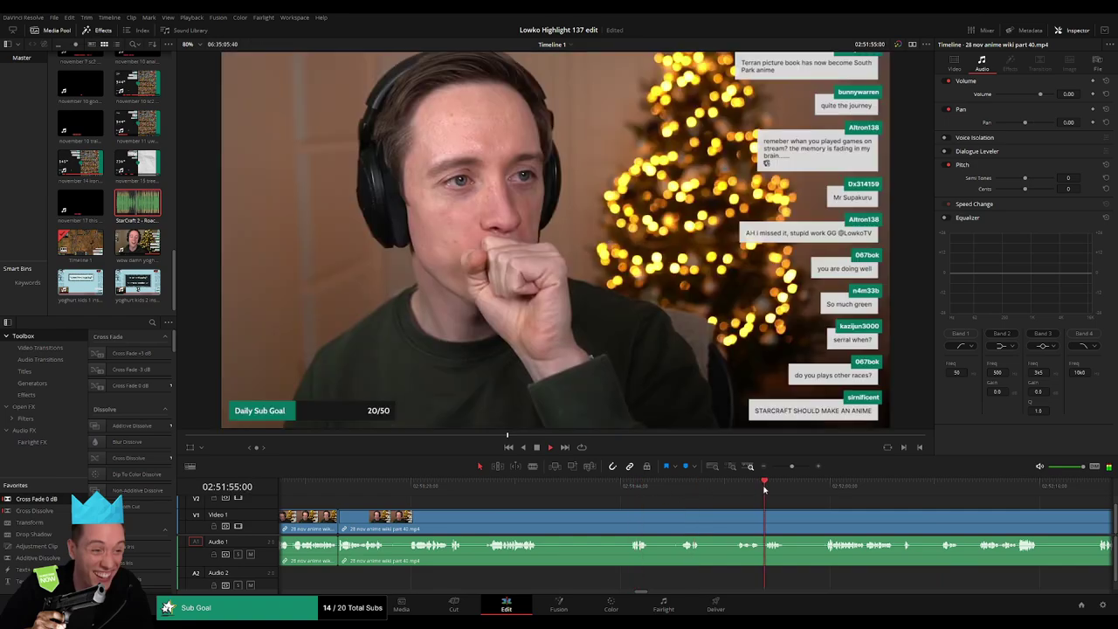
left_click(830, 488)
left_click(766, 487)
key("space")
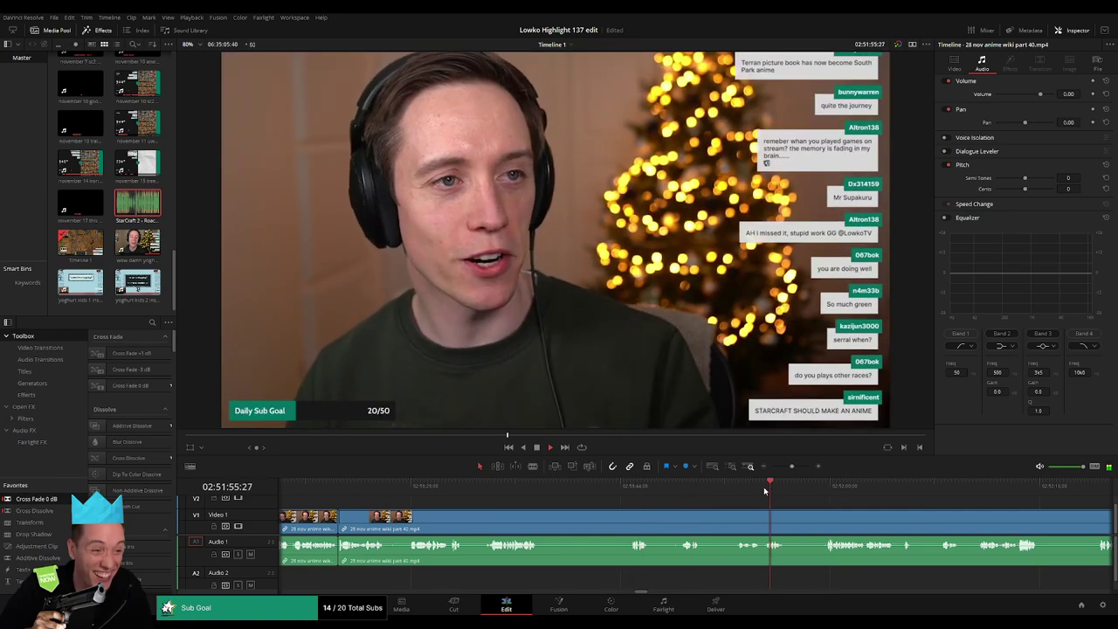
left_click(769, 519)
key("a")
left_click(722, 524)
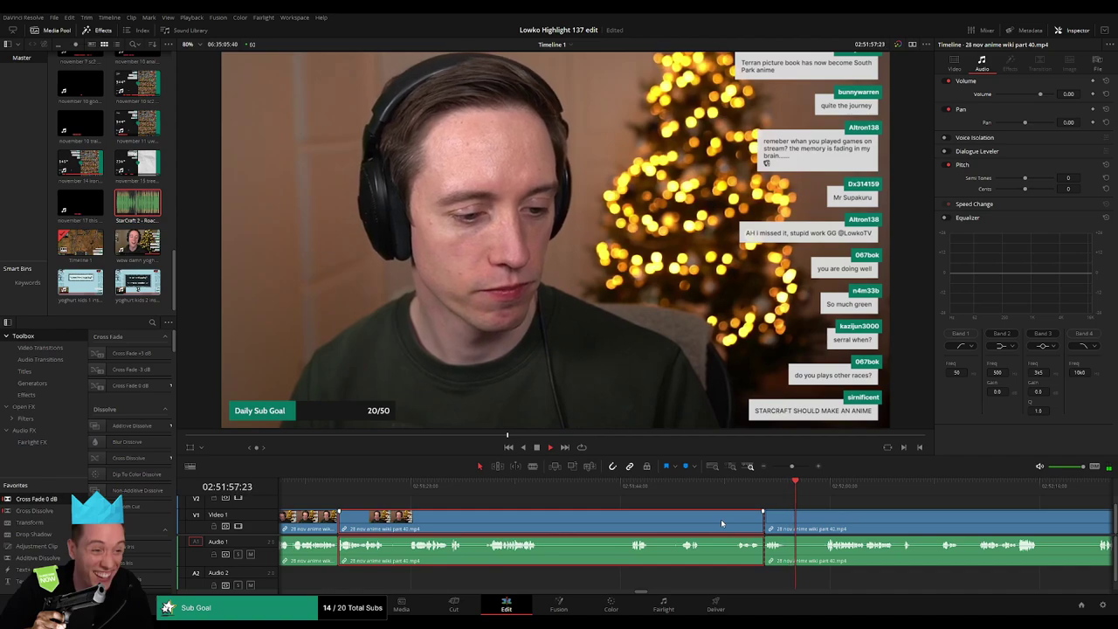
key("Delete")
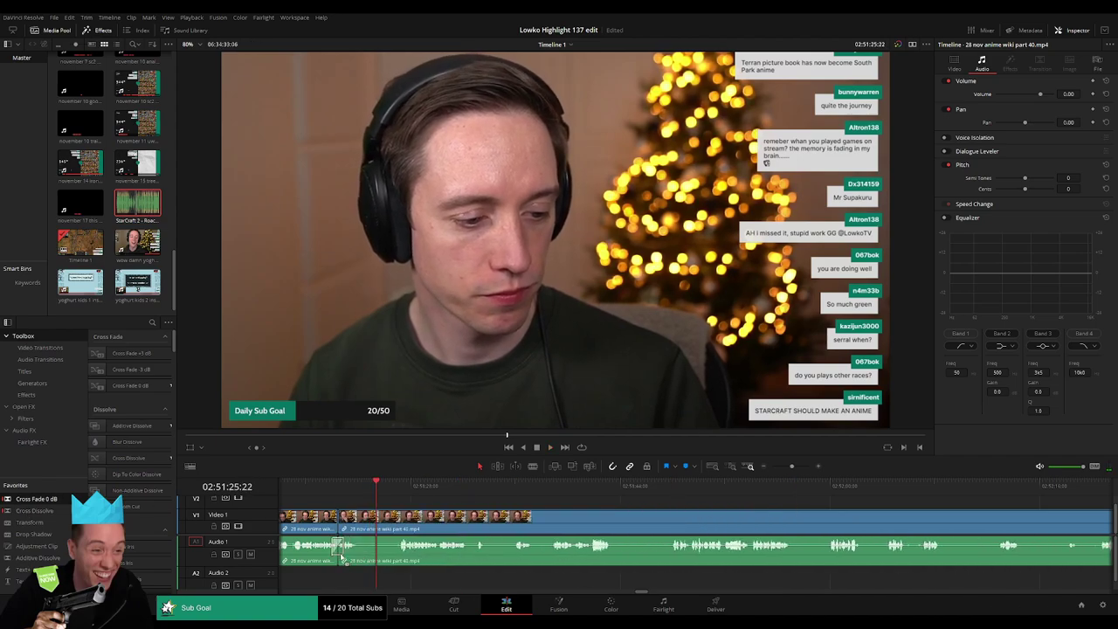
key("space")
left_click_drag(358, 518, 400, 516)
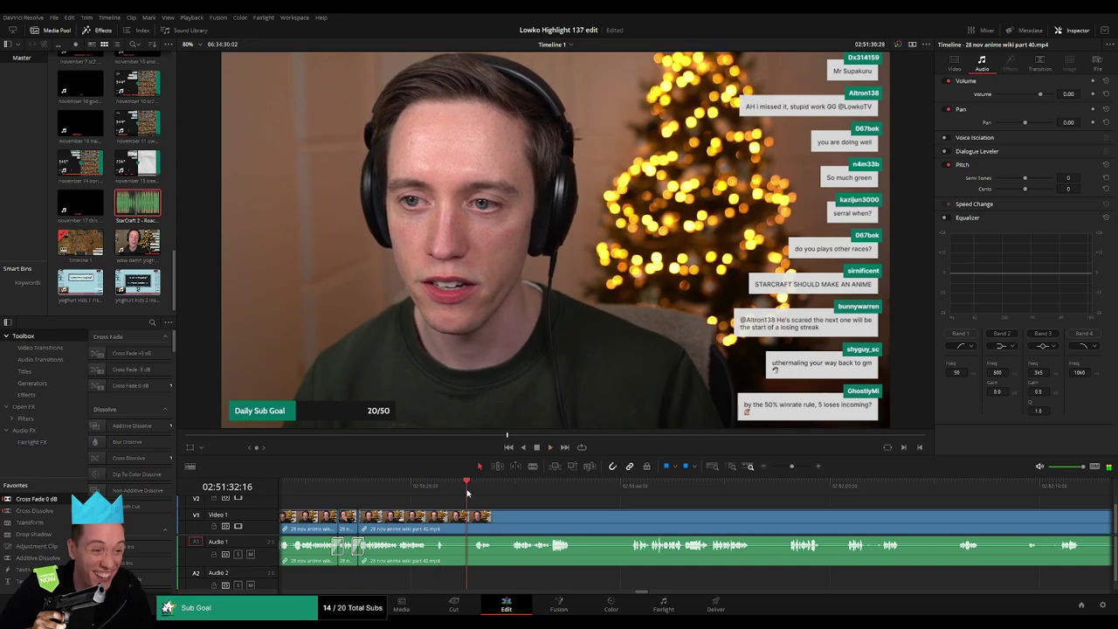
Step: Switch to the Blade tool and skim ahead to locate the next cut point
key("b")
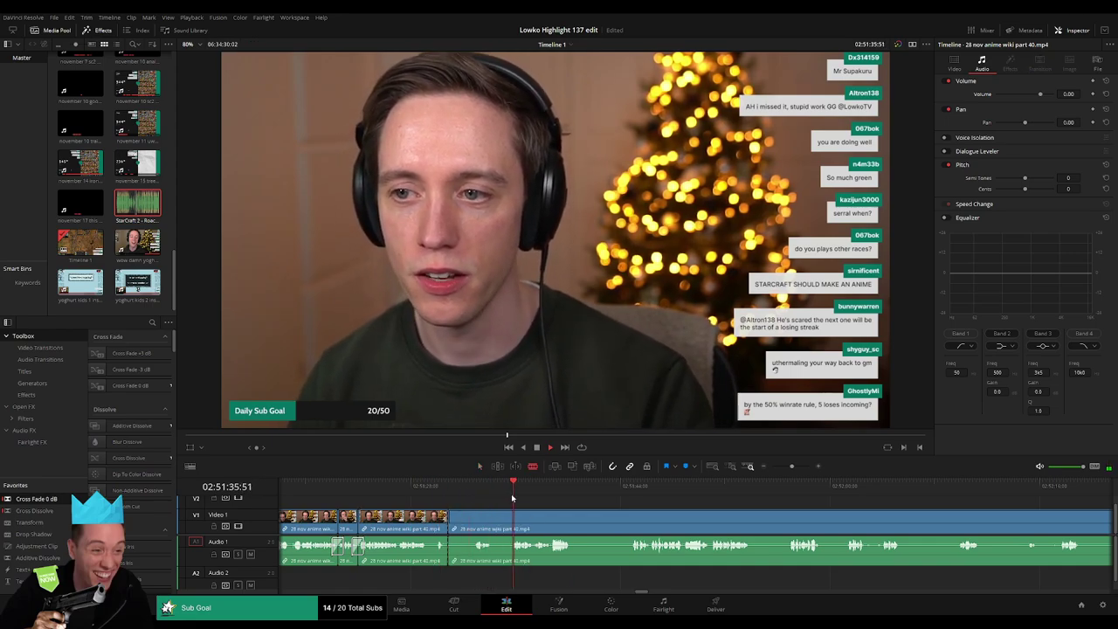
left_click(558, 496)
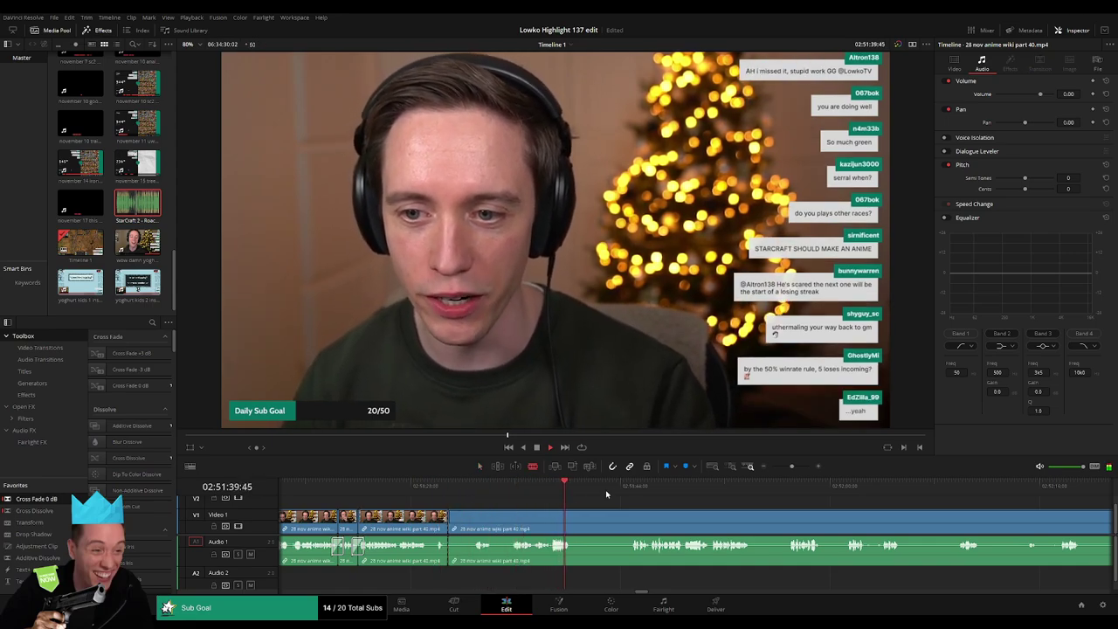
left_click(628, 494)
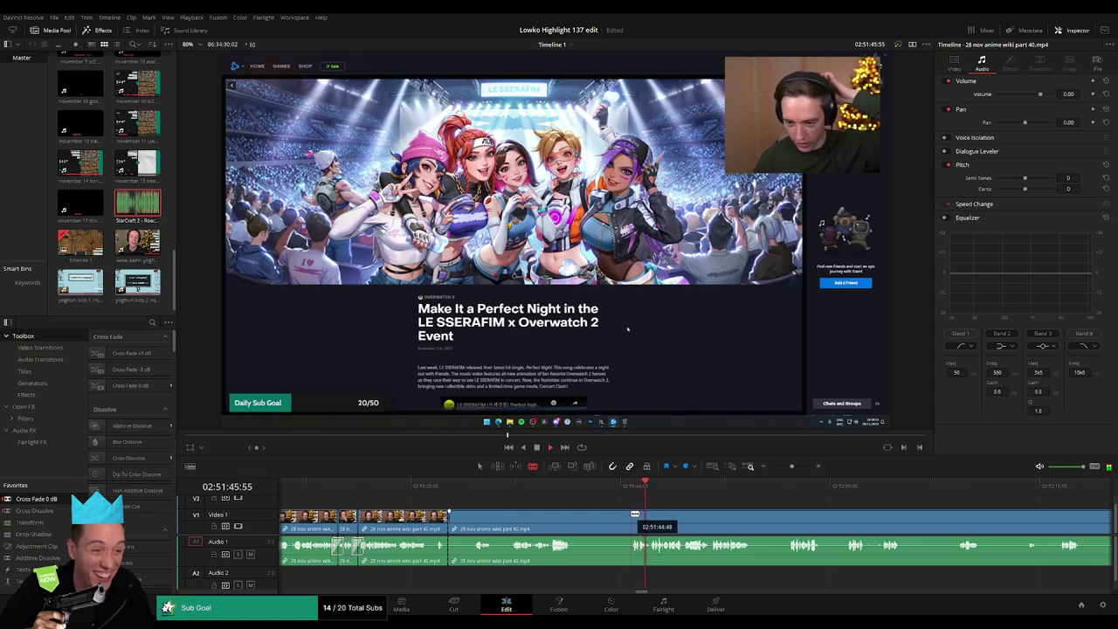
Step: Blade the anime wiki part 40 clip and ripple-delete the unwanted stretch
left_click(635, 514)
key("a")
left_click(579, 514)
key("Delete")
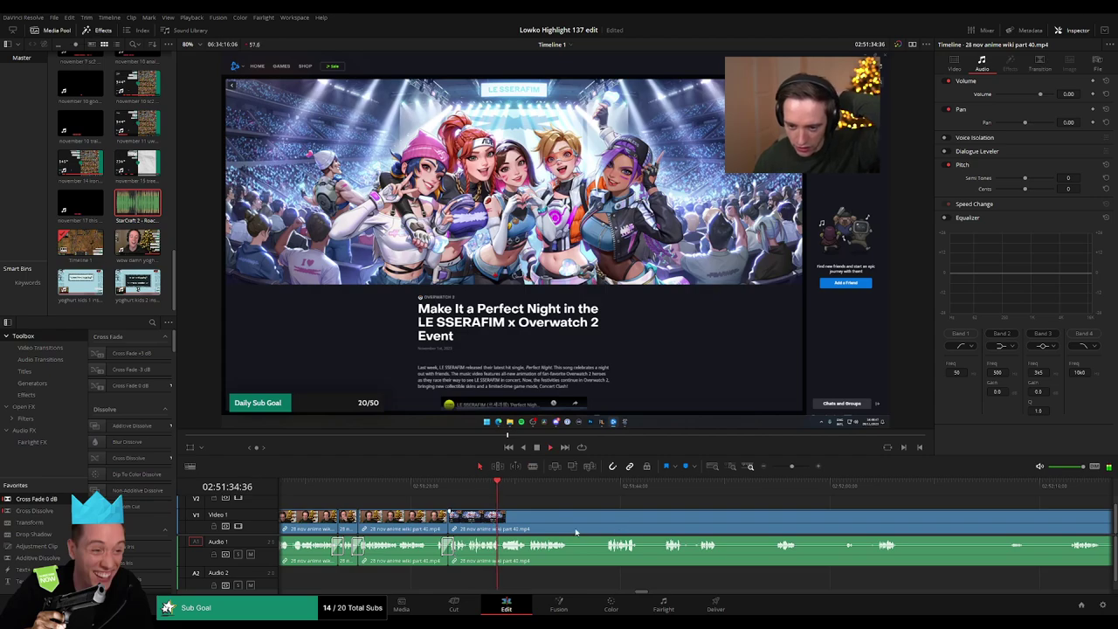
Step: Trim the start of the next wiki clip and delete a short piece cut at the playhead
key("ctrl+minus")
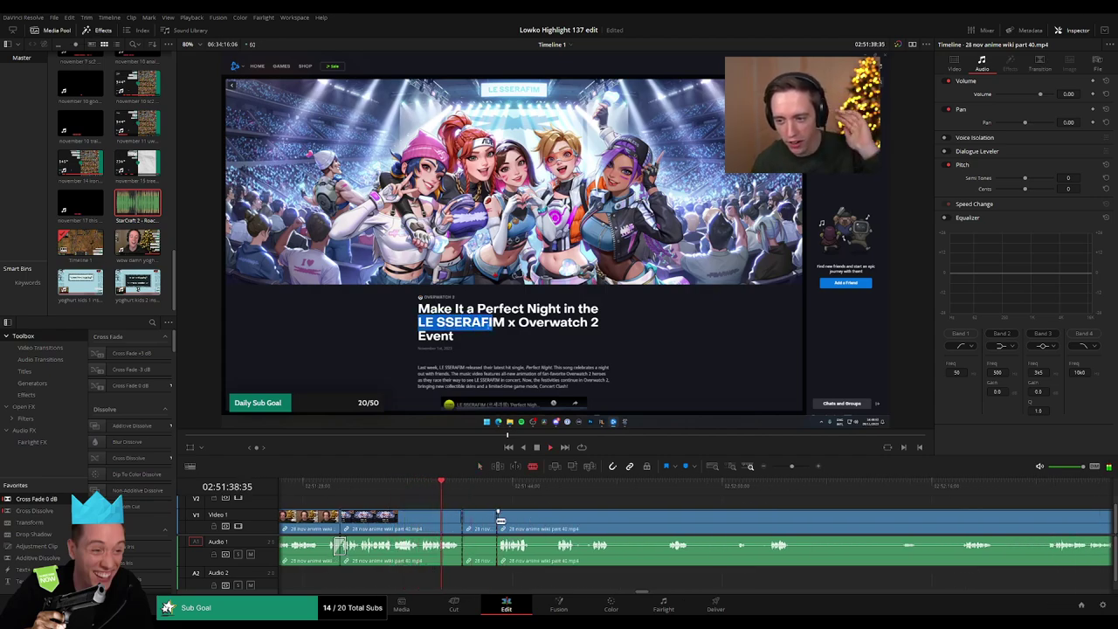
left_click_drag(468, 527, 472, 525)
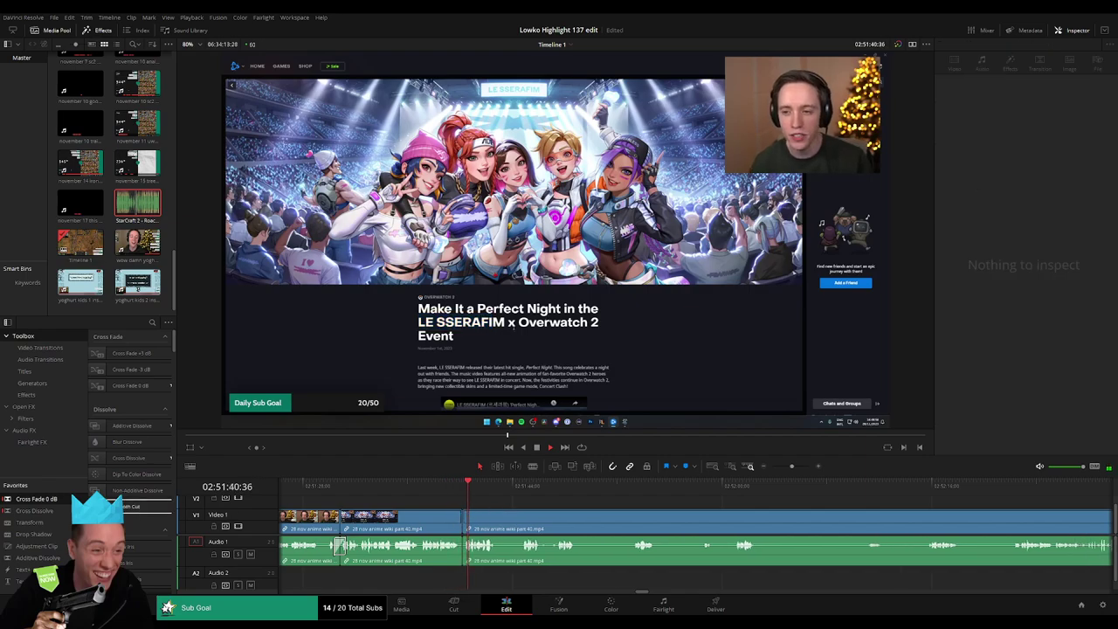
key("ctrl+minus")
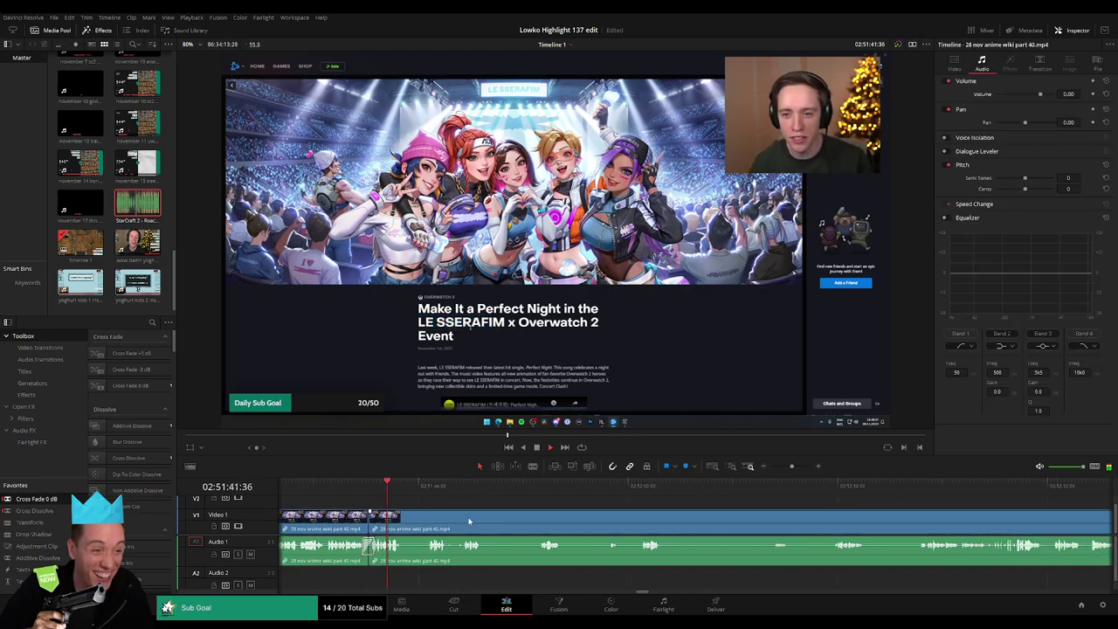
key("ctrl+b")
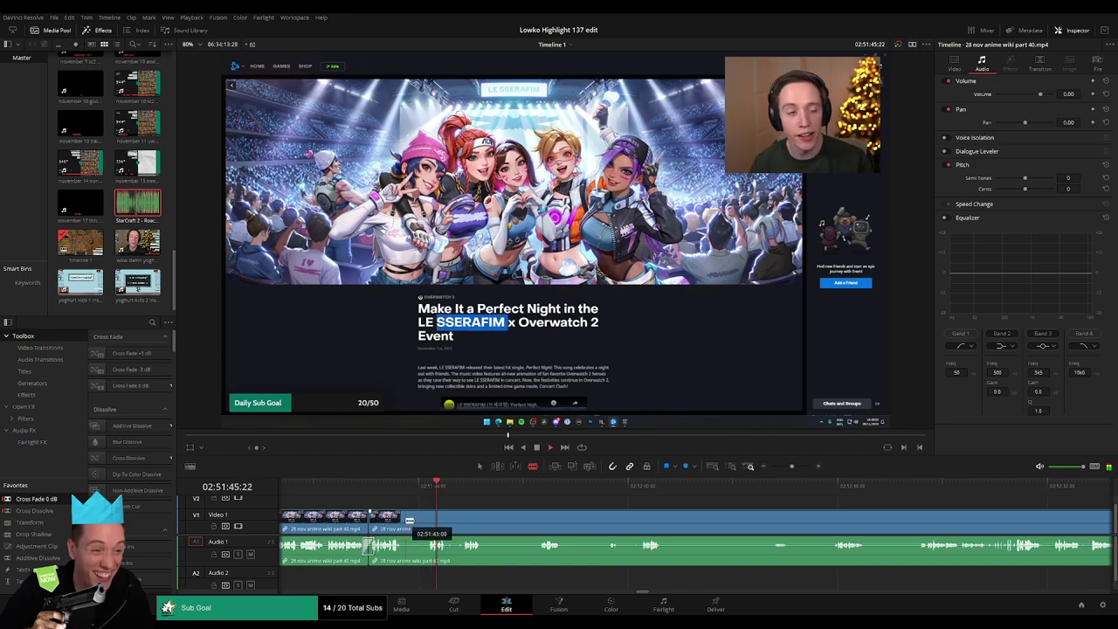
left_click(419, 521)
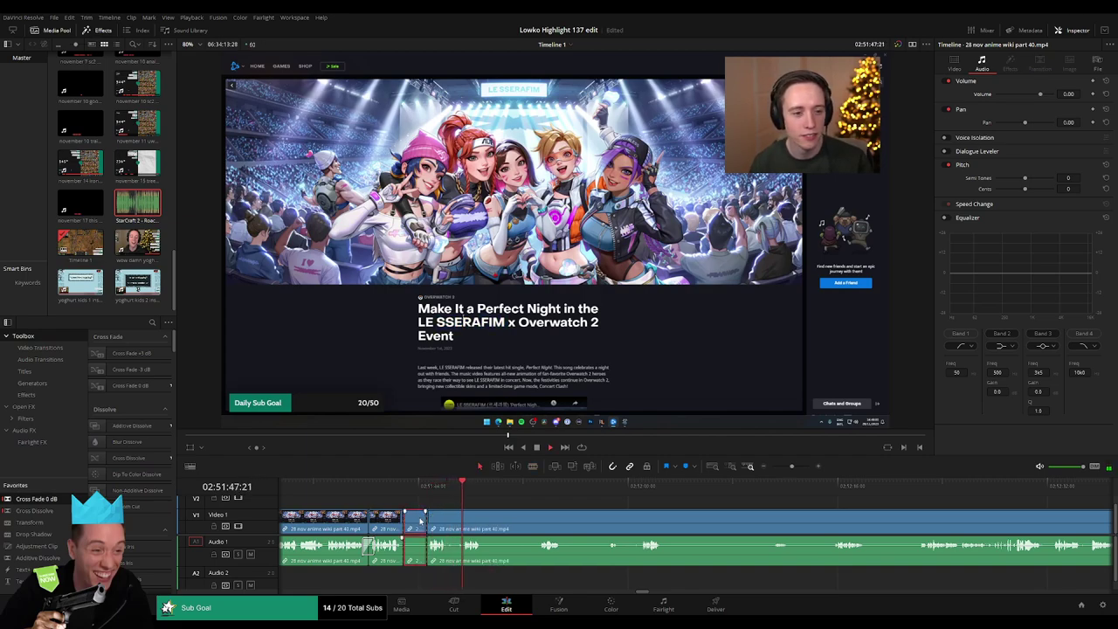
key("Delete")
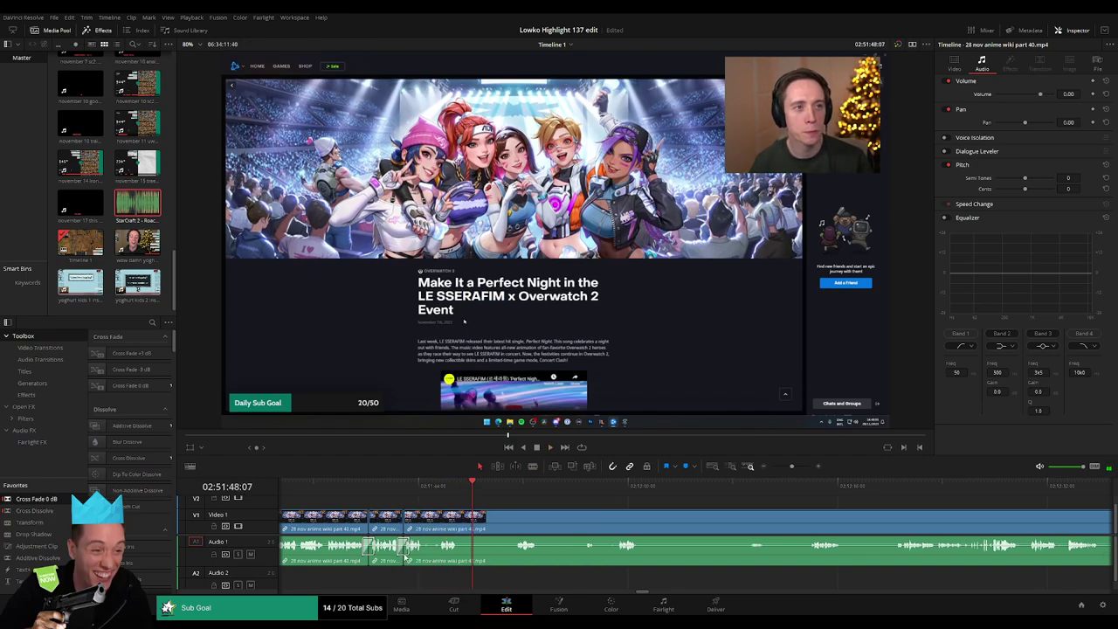
Step: Play back the edit and close the gap before the wiki clip
key("space")
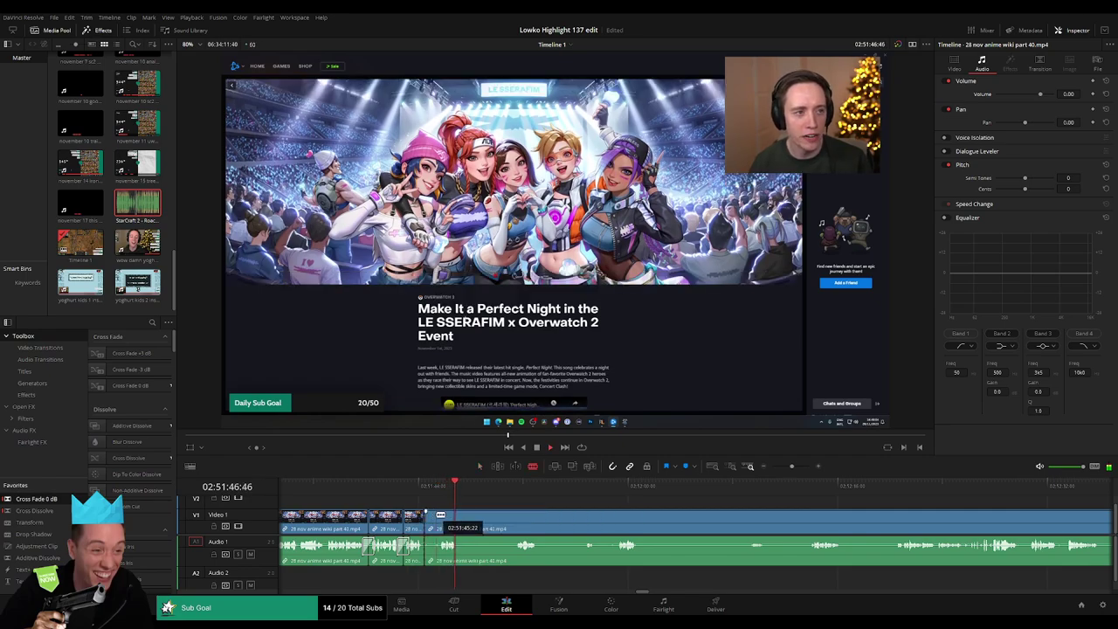
key("space")
key("Delete")
key("space")
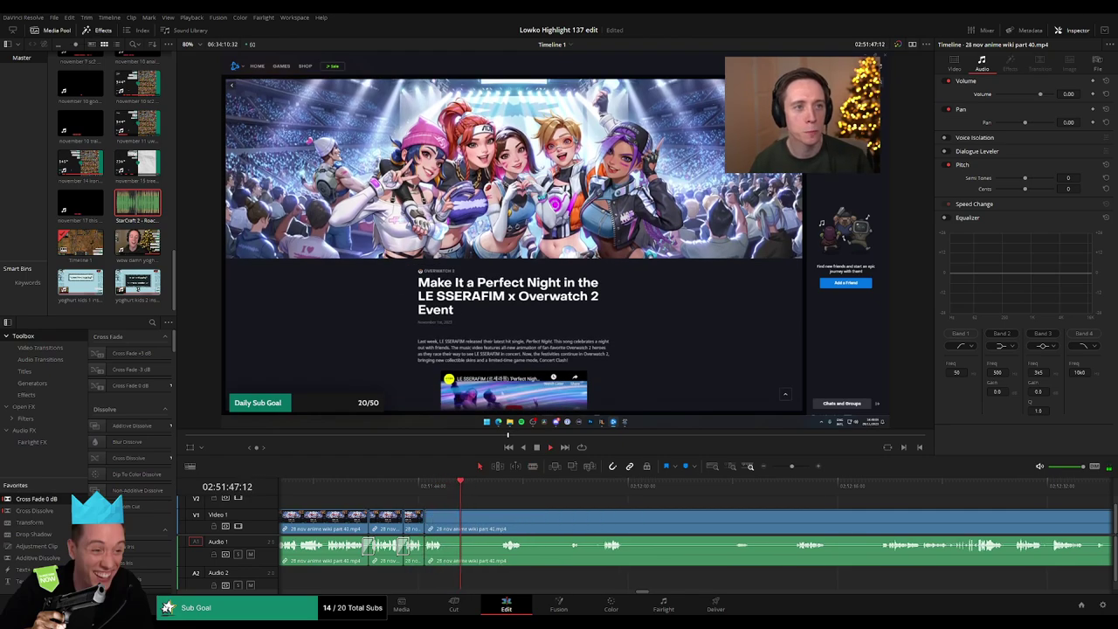
Step: Remove a pause and a short leftover clip from the part 40 wiki footage
left_click(456, 518)
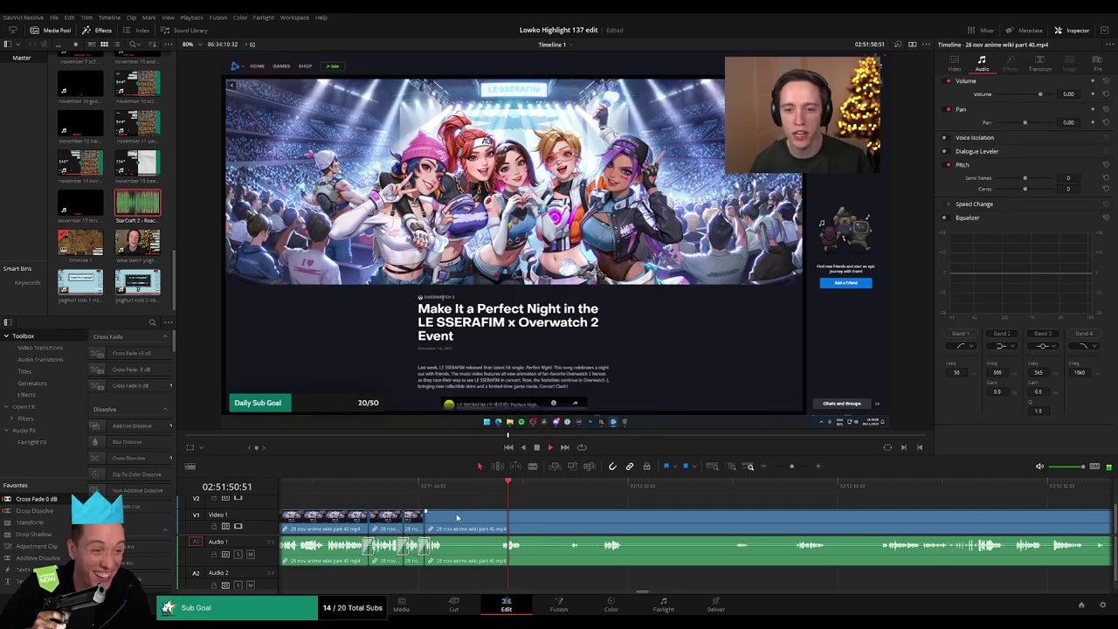
left_click_drag(447, 517, 504, 514)
key("Delete")
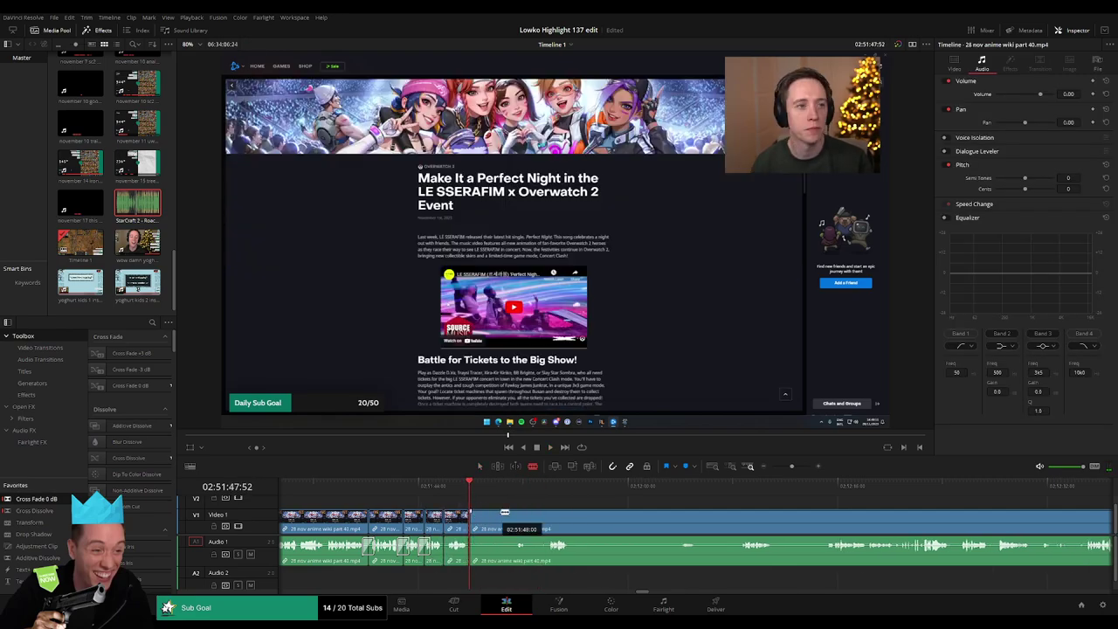
key("space")
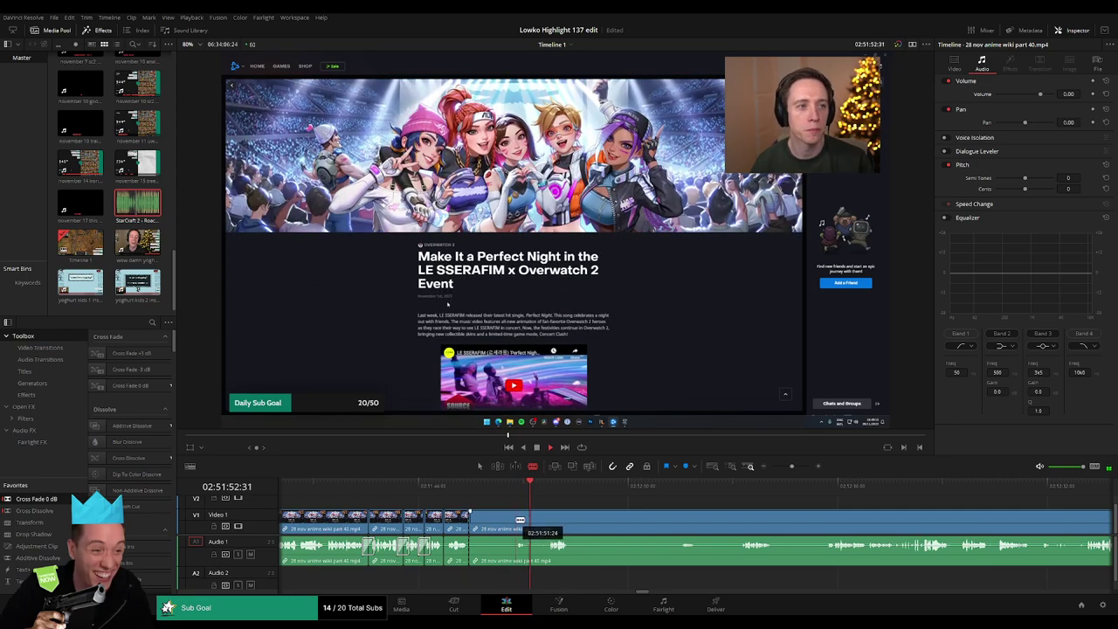
left_click(502, 522)
key("Delete")
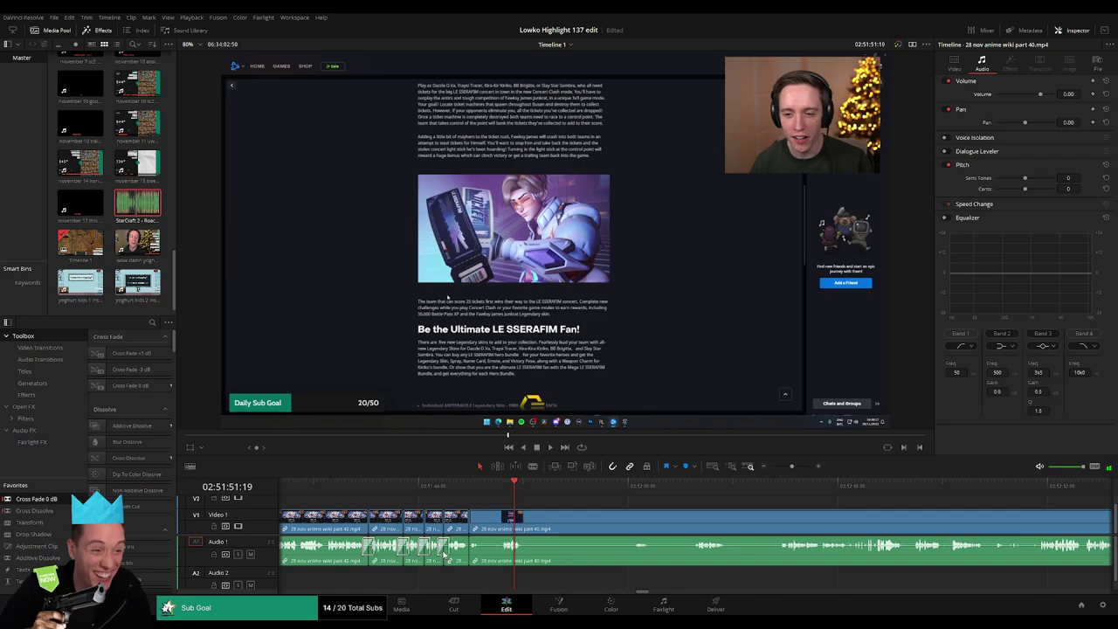
Step: Add a Cross Fade 0 dB transition to an audio cut
left_click_drag(59, 499, 504, 558)
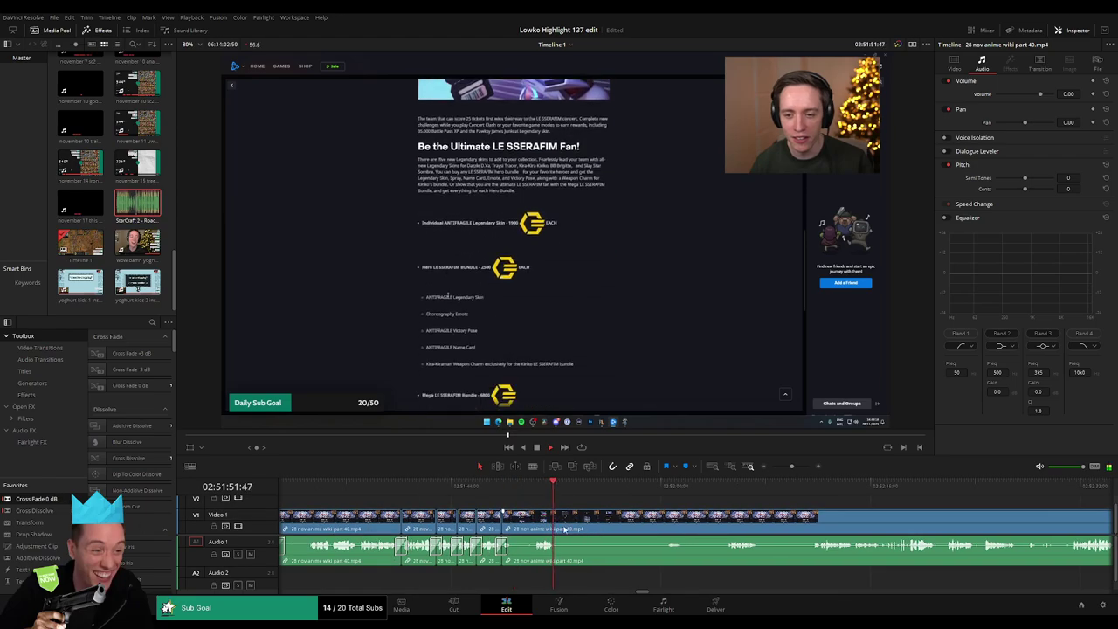
left_click(531, 486)
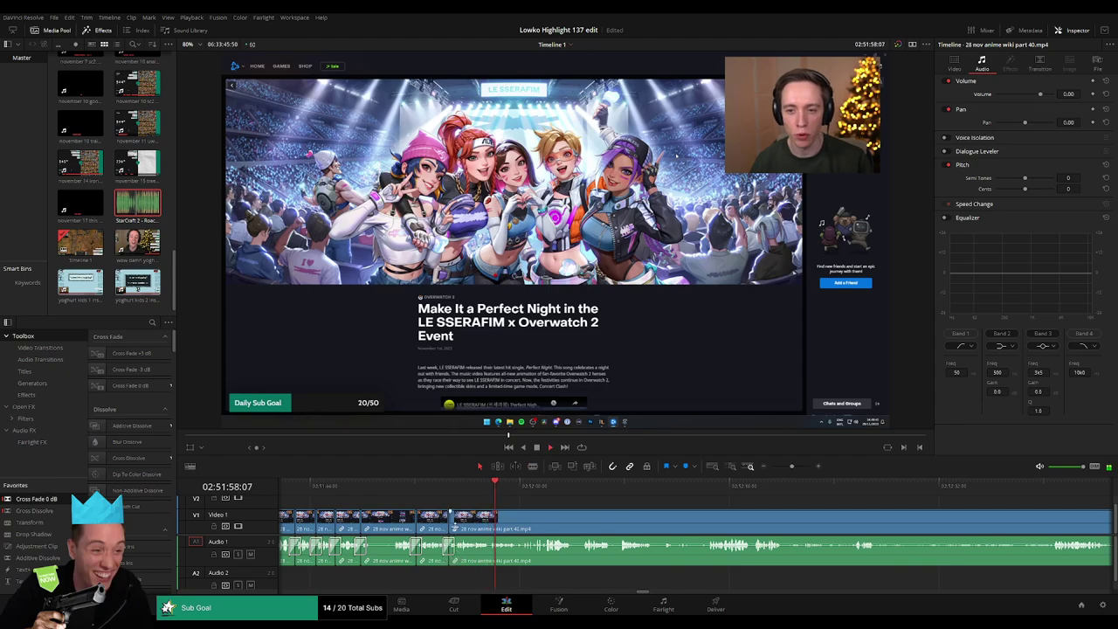
scroll(411, 524, "down", 3)
scroll(448, 521, "down", 3)
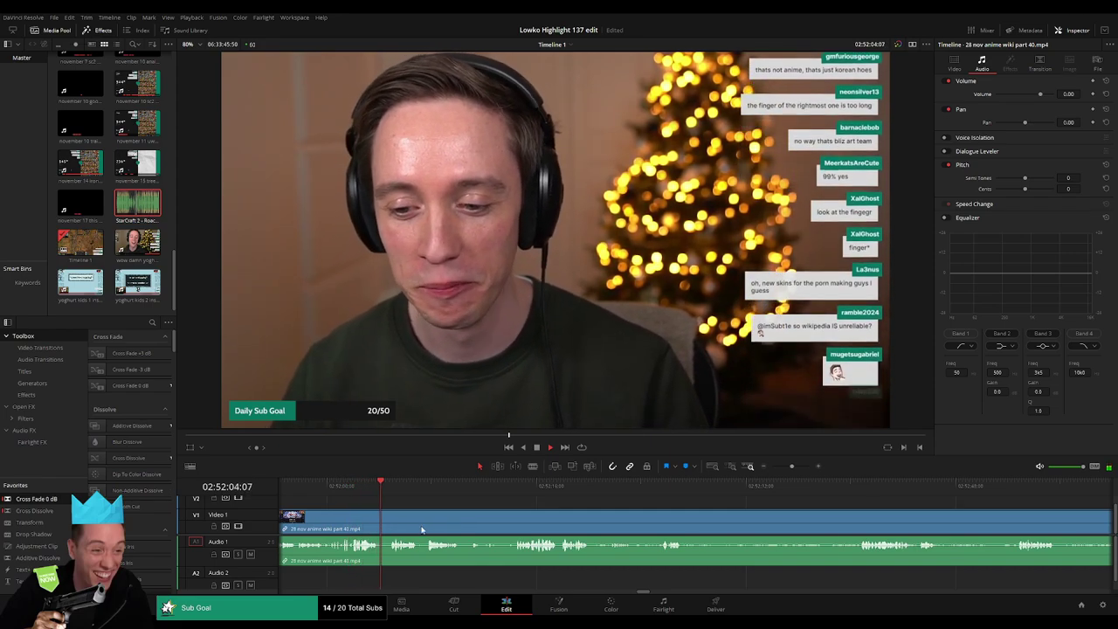
Step: Split the clip where the reaction starts and remove the segment before the StarCraft game
key("b")
left_click(382, 517)
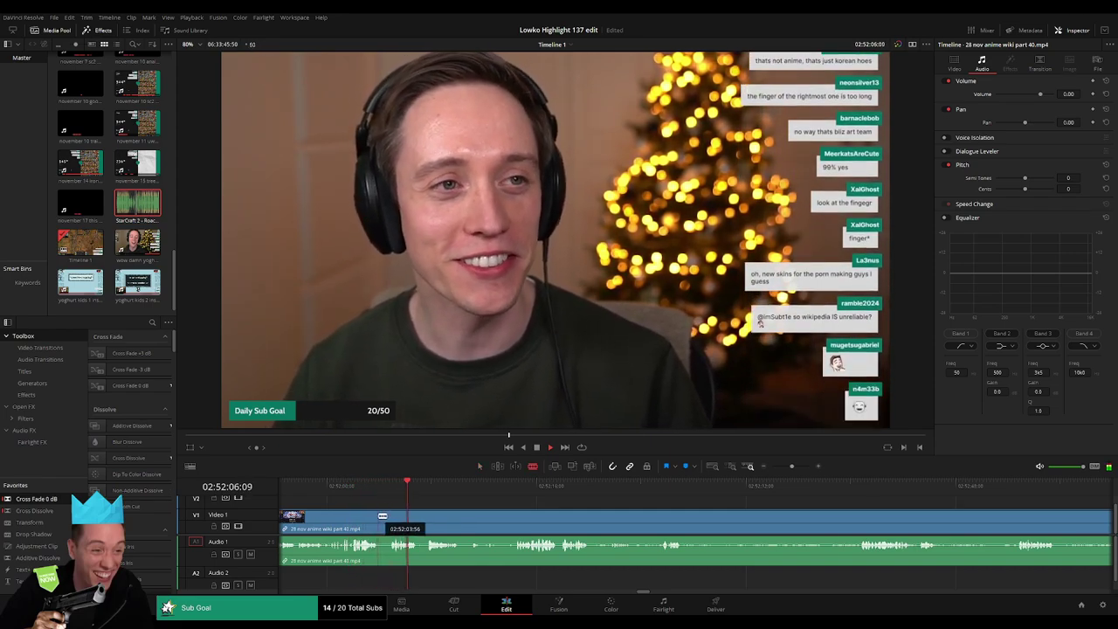
key("space")
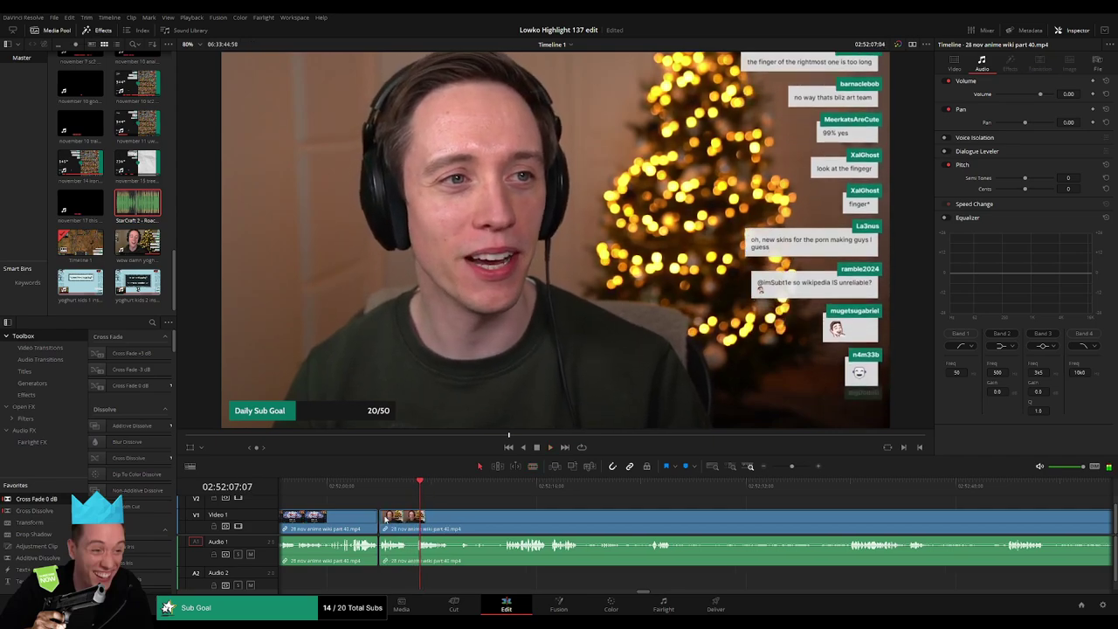
key("space")
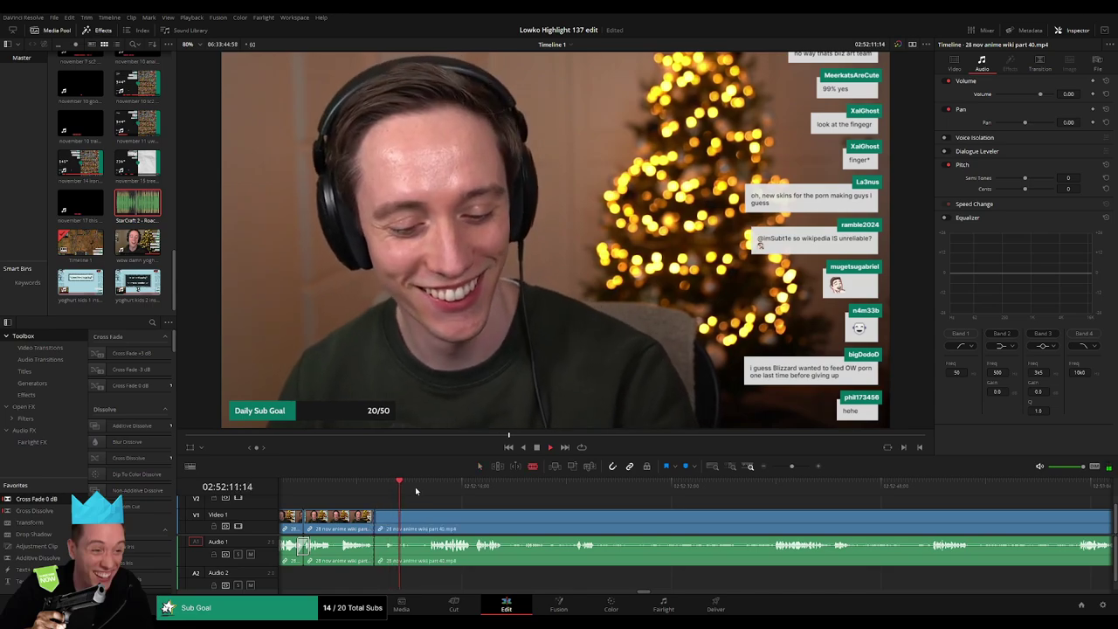
left_click(426, 490)
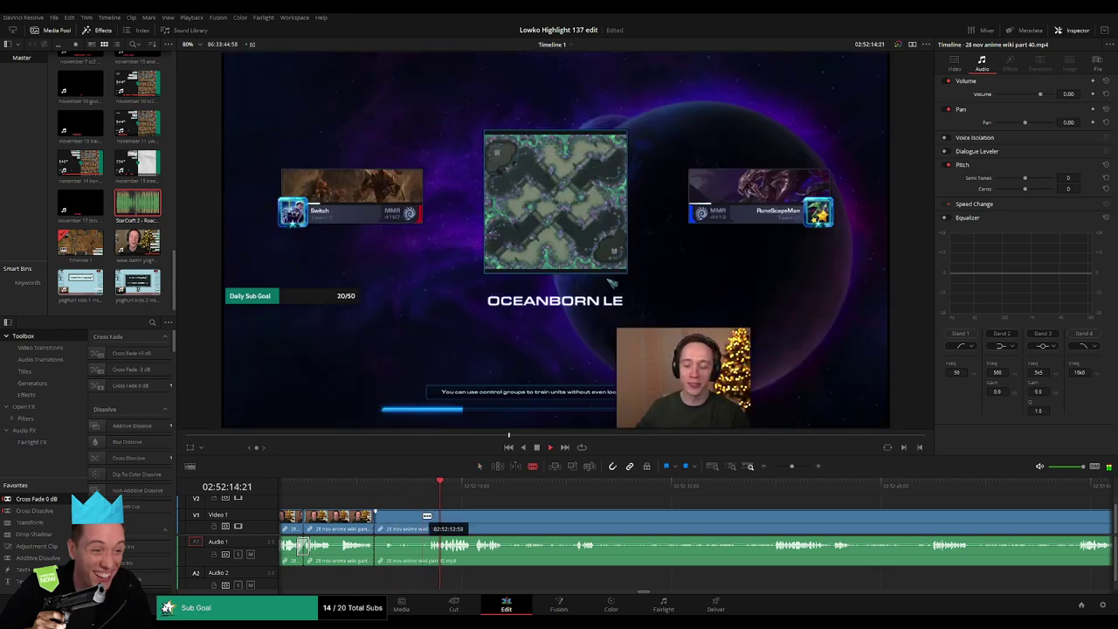
key("Delete")
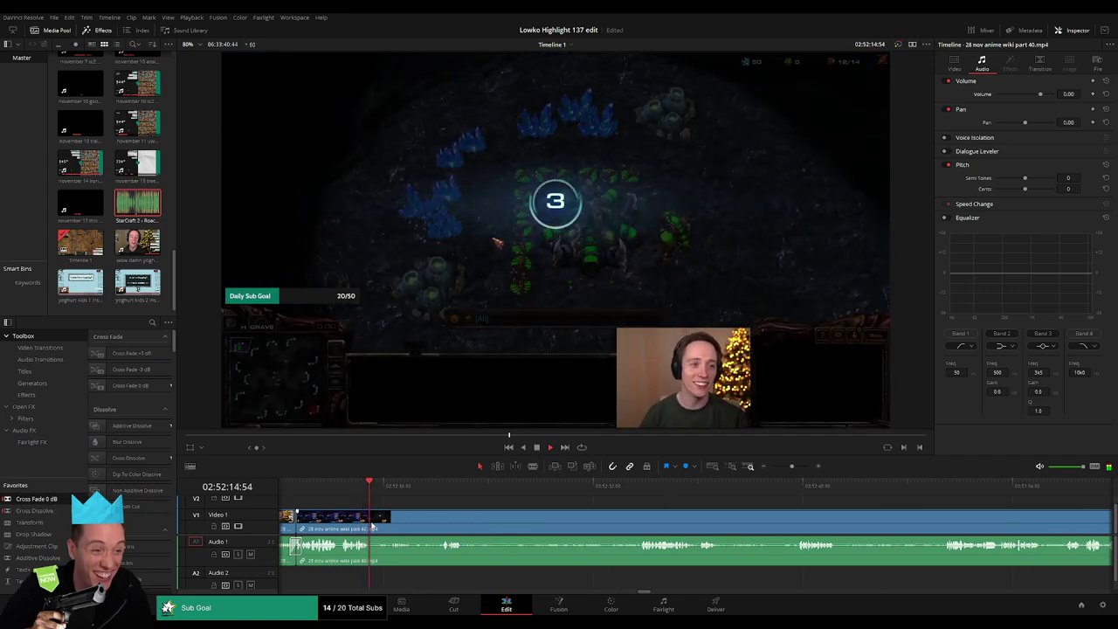
Step: Check the early game footage, then ripple-delete the leftover wiki part 40 clip
left_click_drag(431, 487, 648, 486)
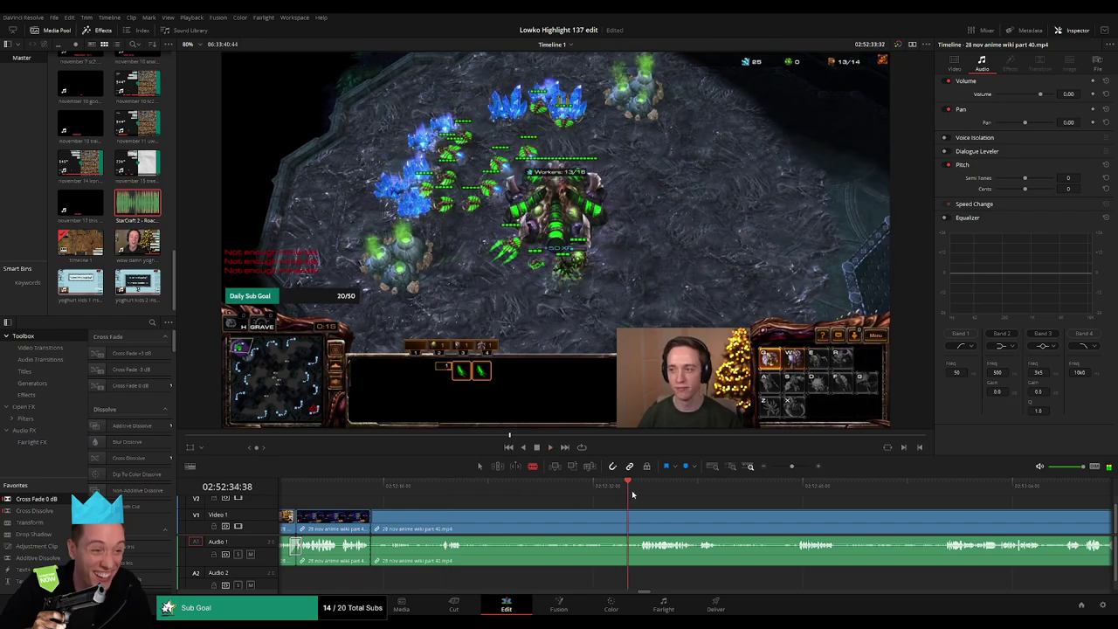
left_click_drag(791, 467, 789, 467)
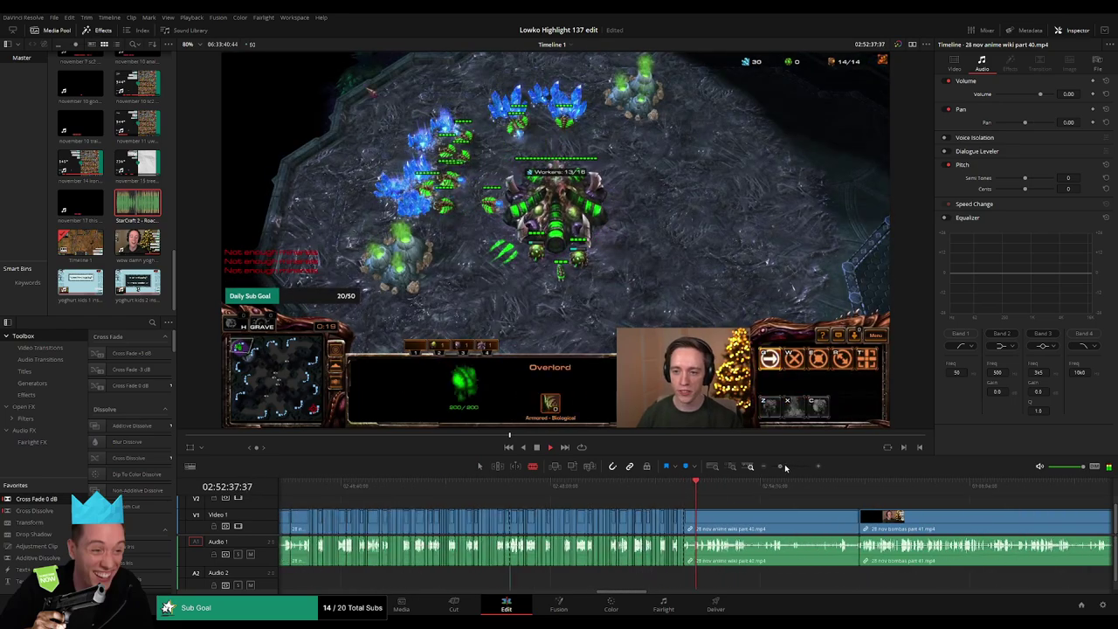
left_click(758, 491)
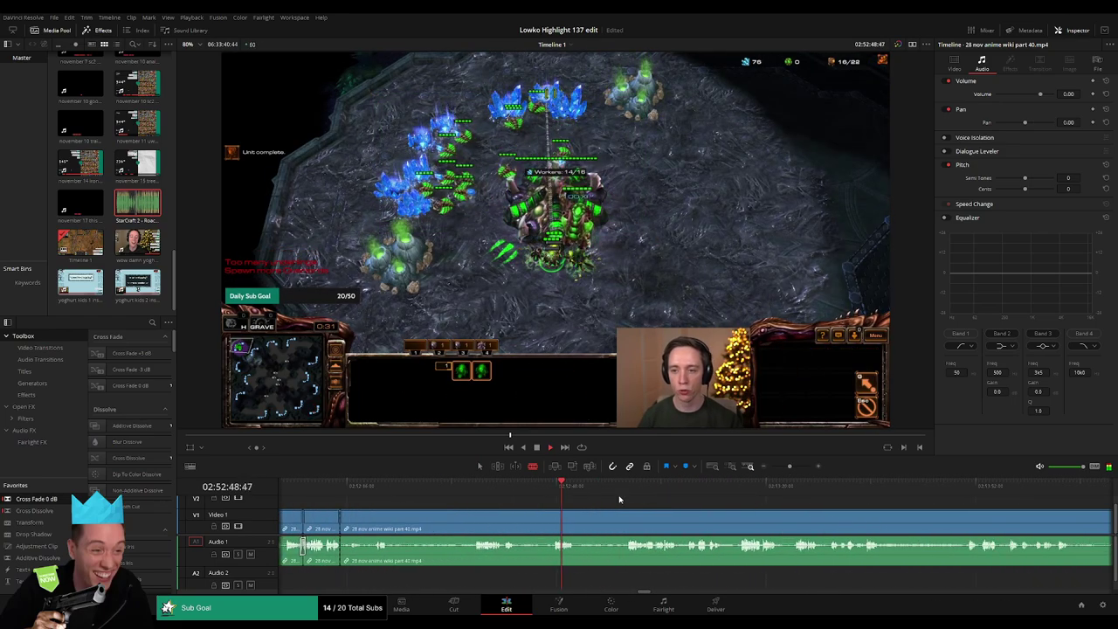
left_click(629, 486)
left_click_drag(792, 467, 779, 468)
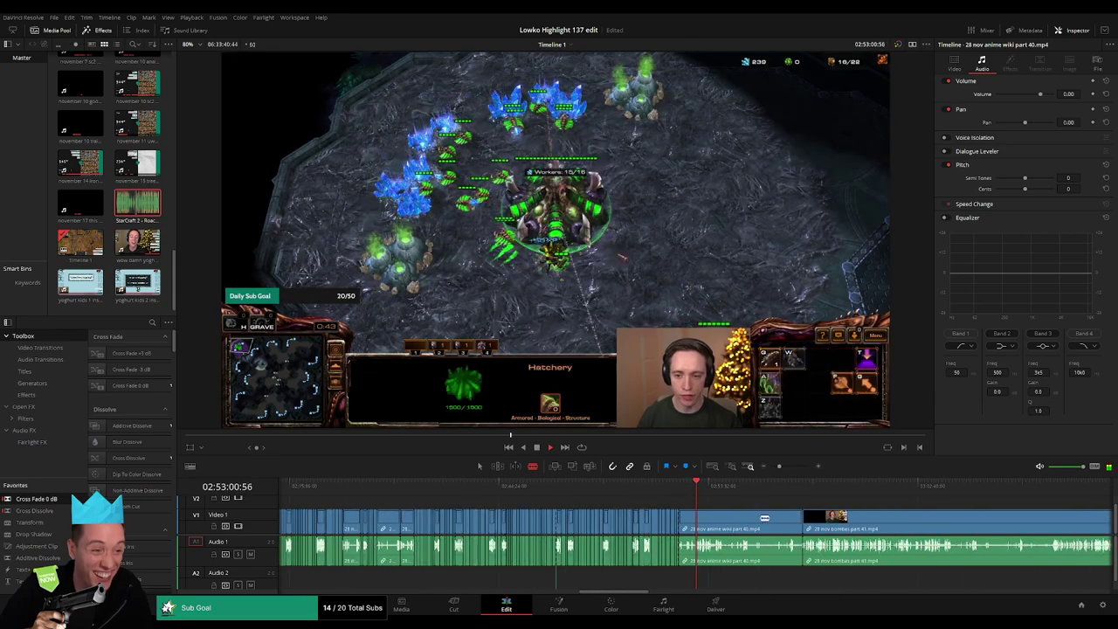
left_click(761, 526)
key("Delete")
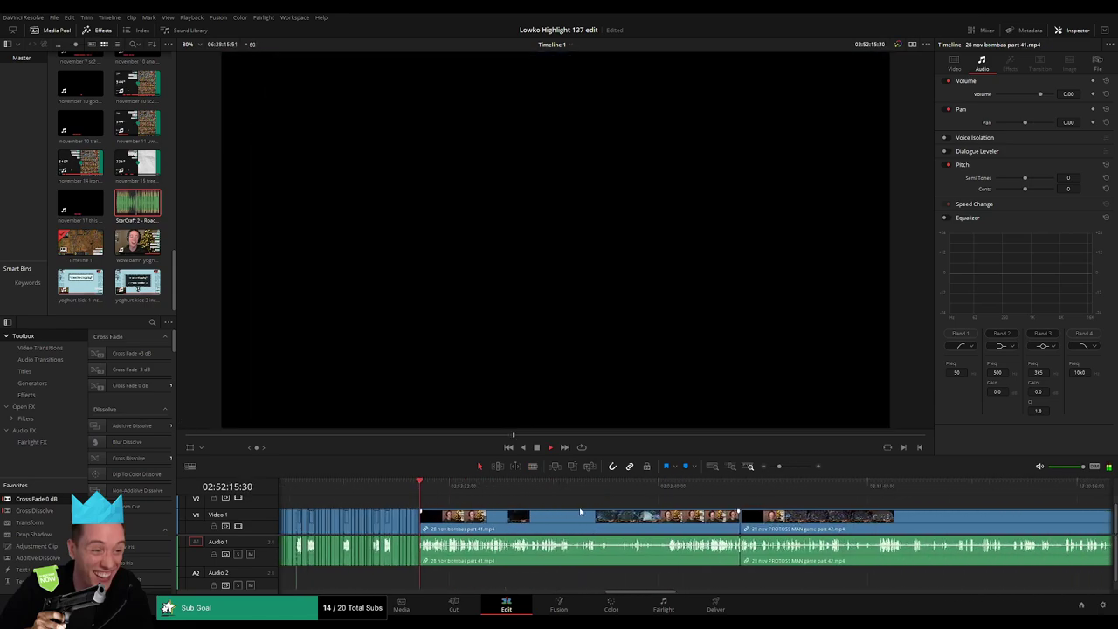
Step: Review the bombas part 41 gameplay and drag its left edge to trim off the opening
left_click(431, 489)
left_click(580, 489)
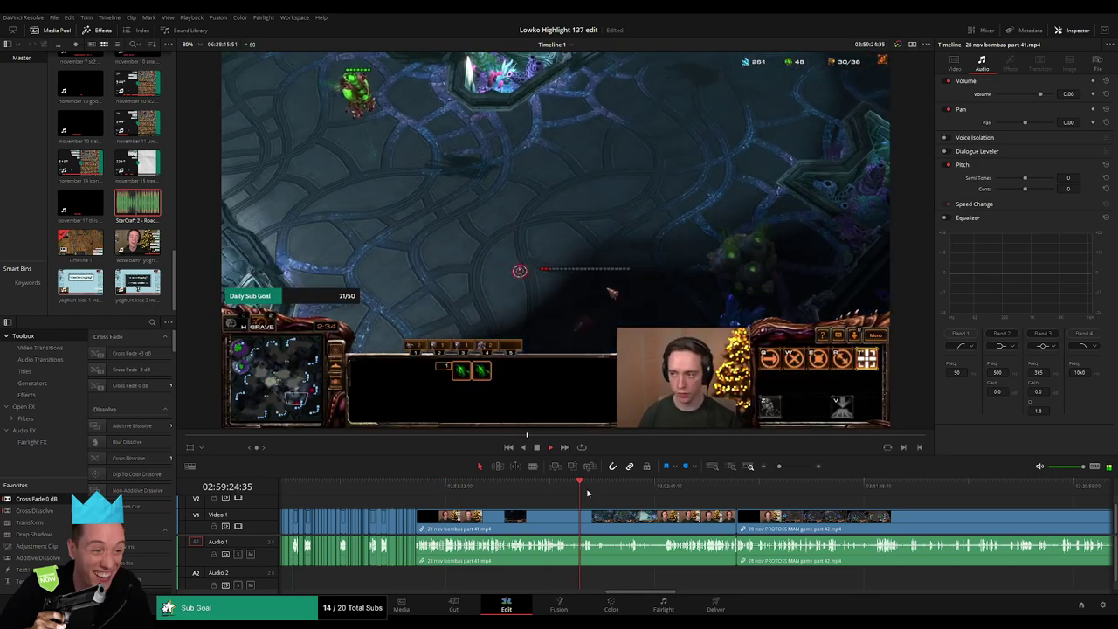
left_click_drag(588, 494, 632, 495)
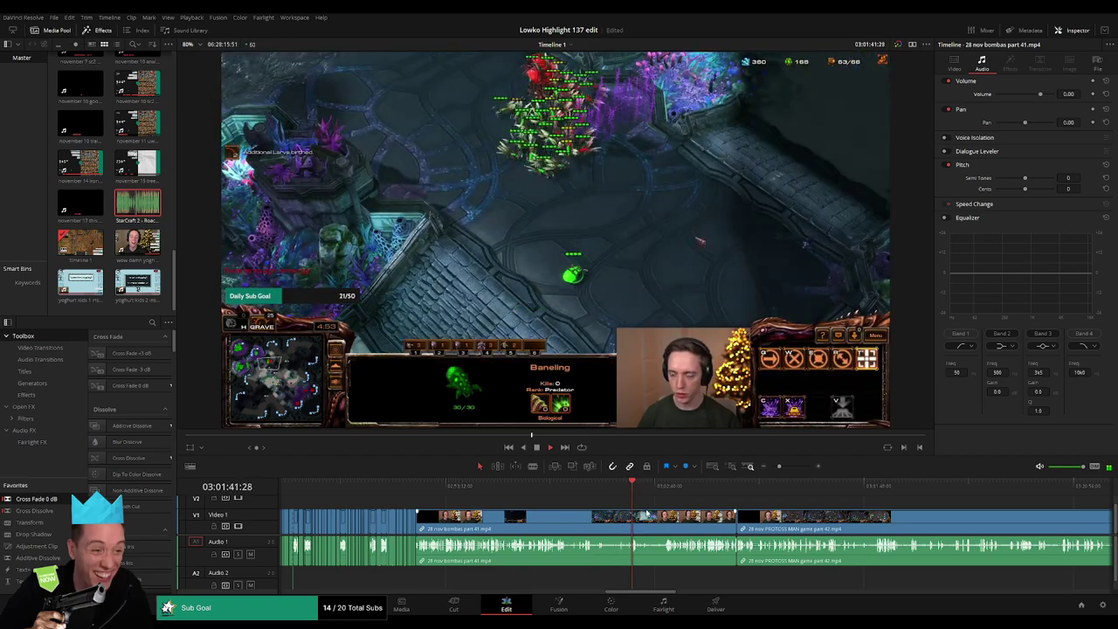
left_click(748, 467)
left_click(583, 486)
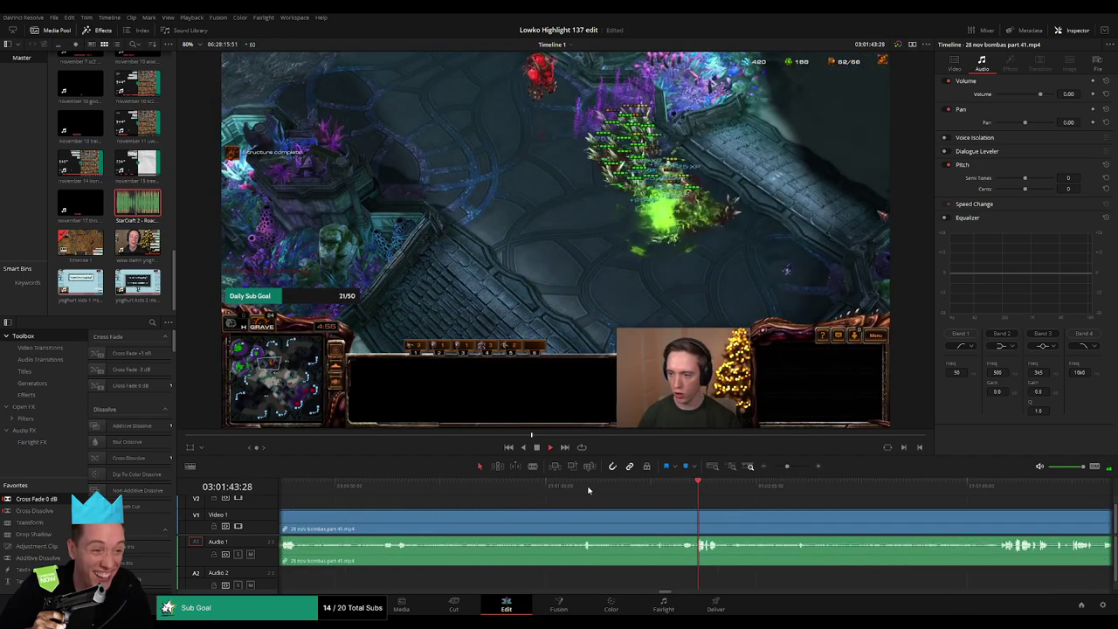
scroll(500, 492, "right", 3)
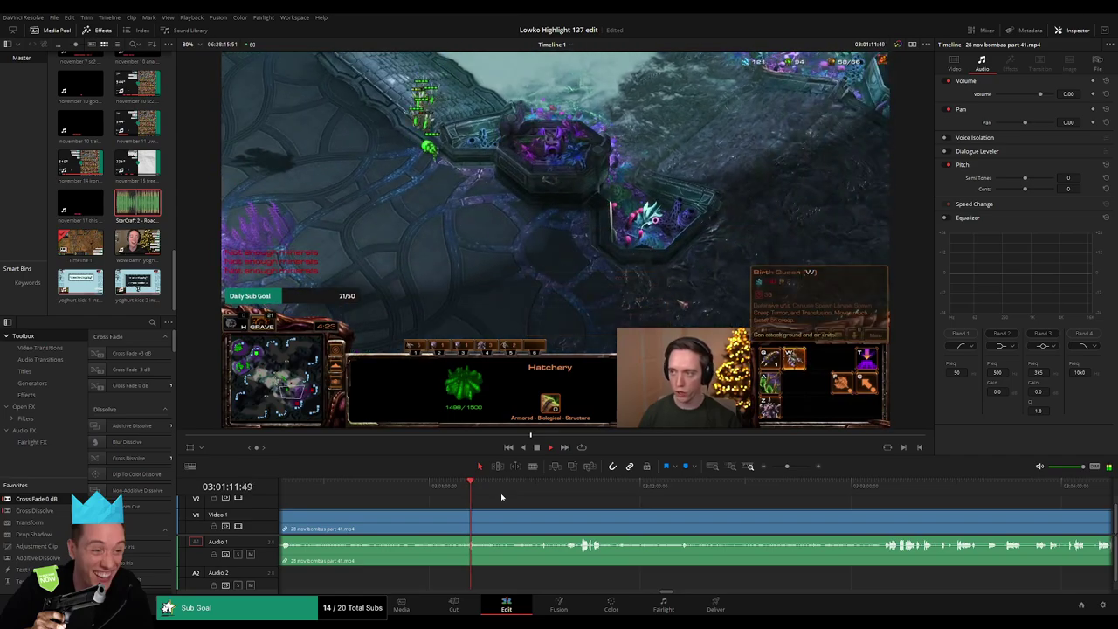
left_click_drag(491, 487, 529, 488)
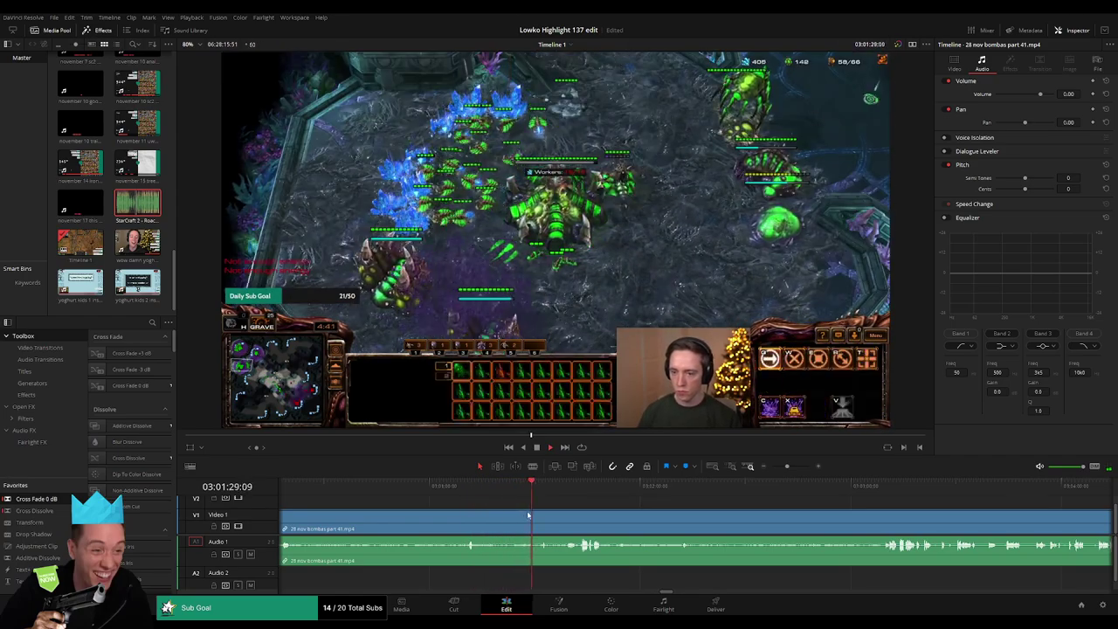
scroll(529, 511, "down", 5)
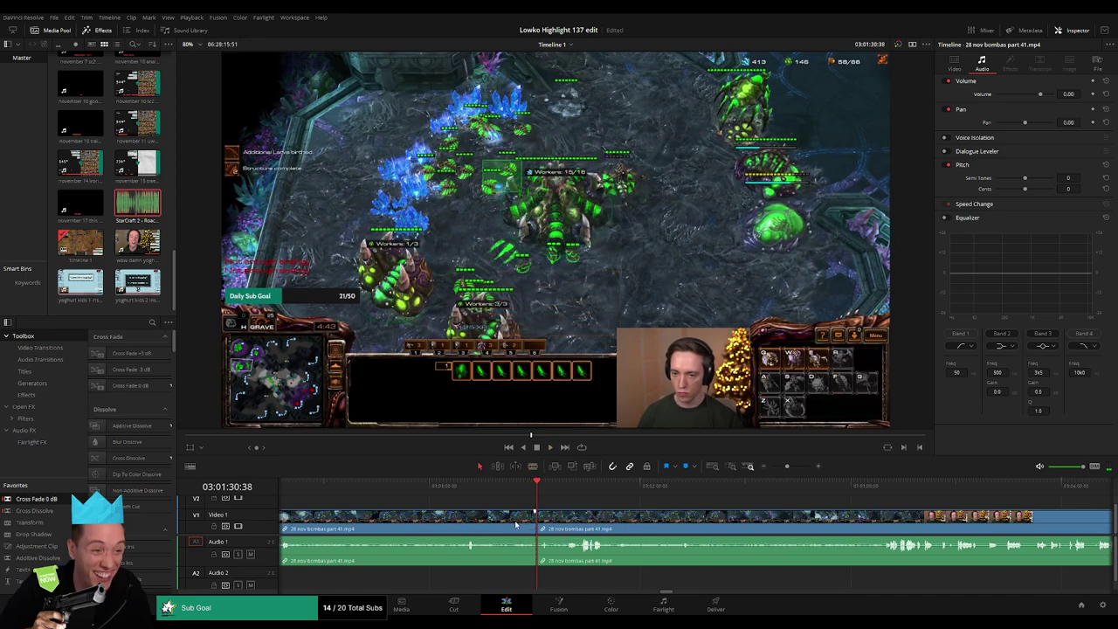
key("space")
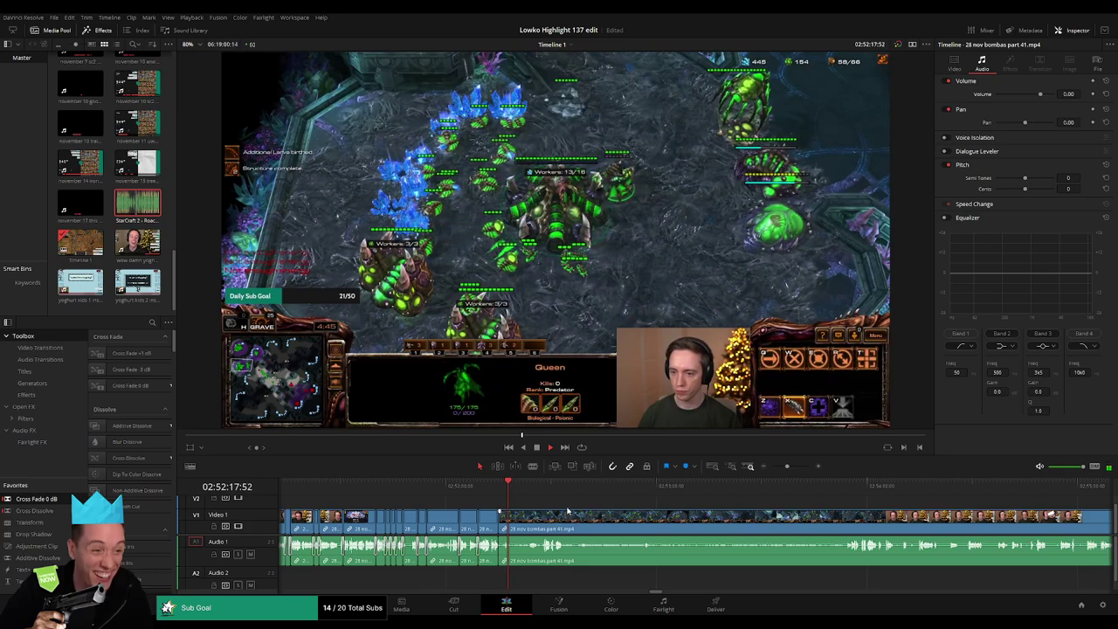
left_click(519, 485)
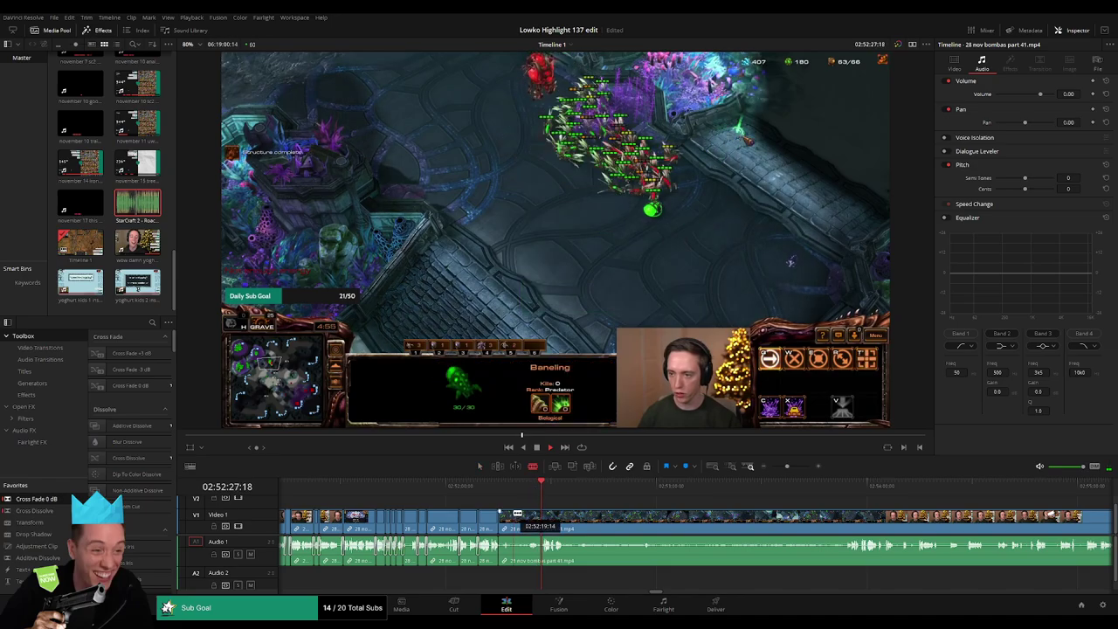
left_click_drag(517, 515, 524, 515)
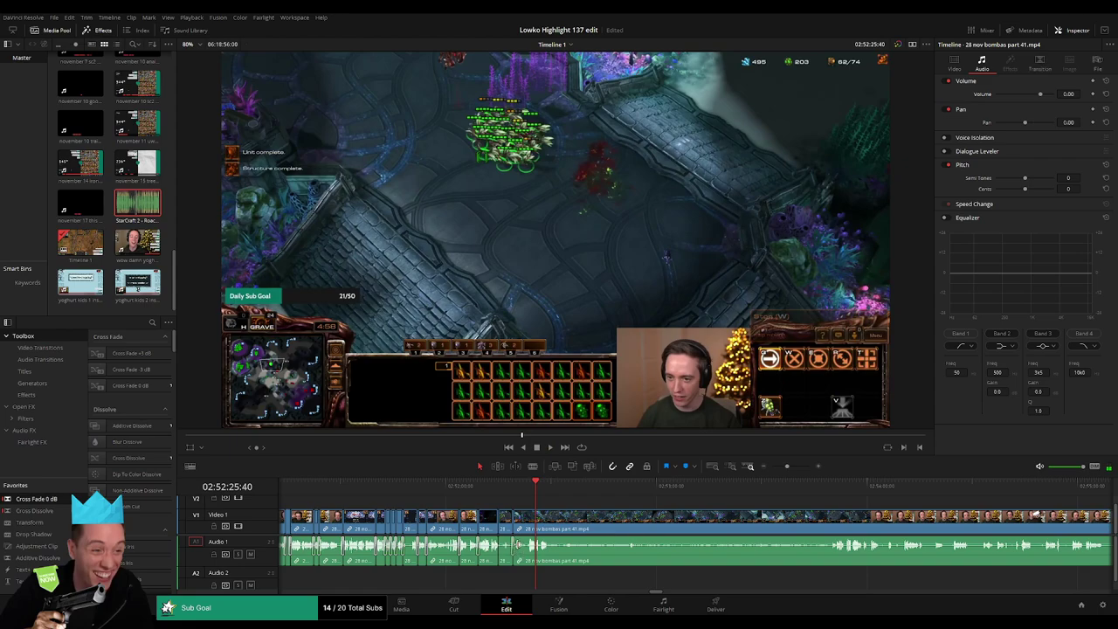
left_click(524, 485)
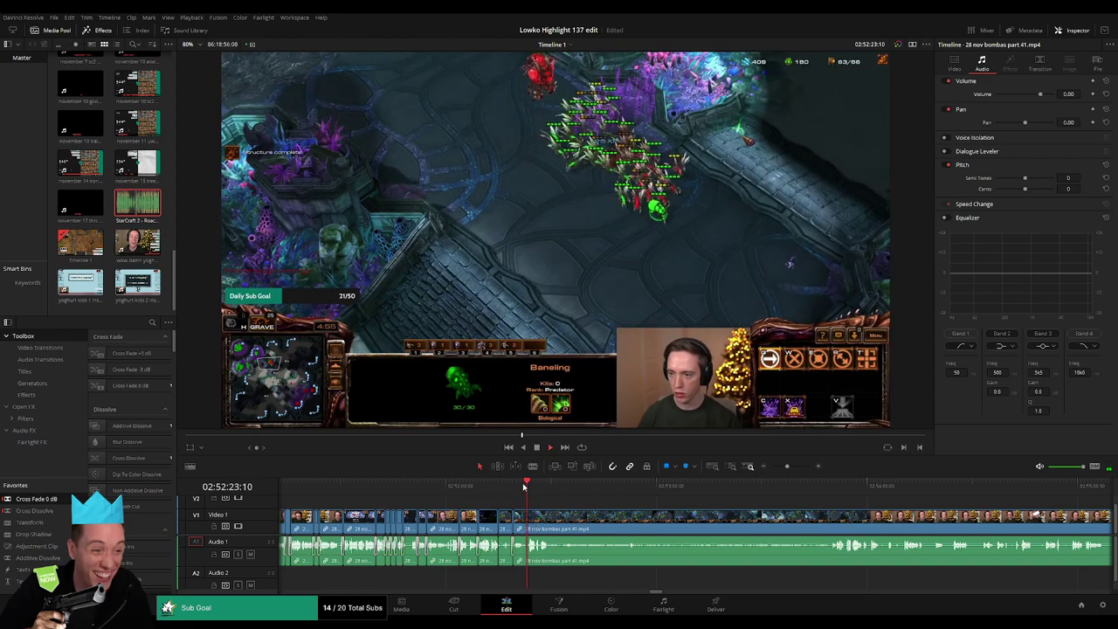
Step: Zoom in and replay the footage around the new trim
left_click_drag(786, 465, 793, 465)
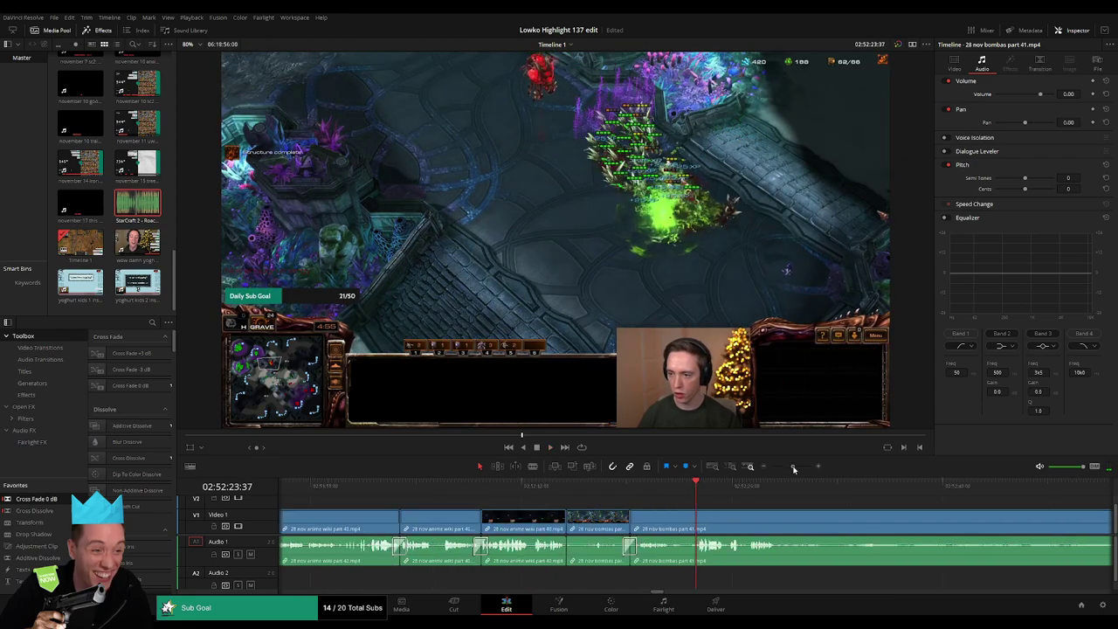
left_click(669, 485)
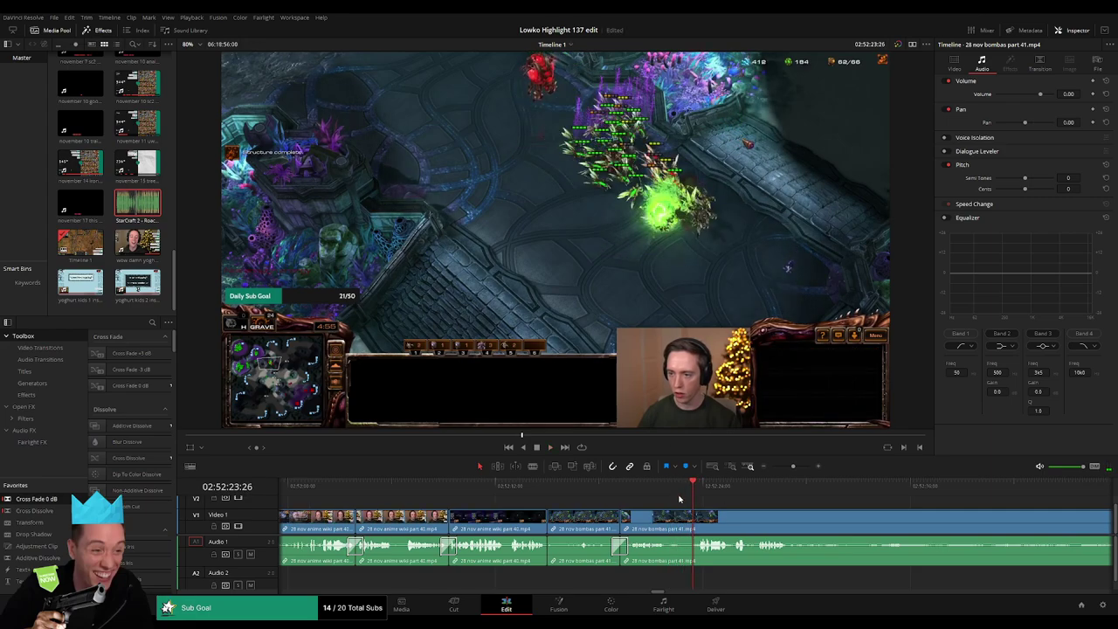
key("space")
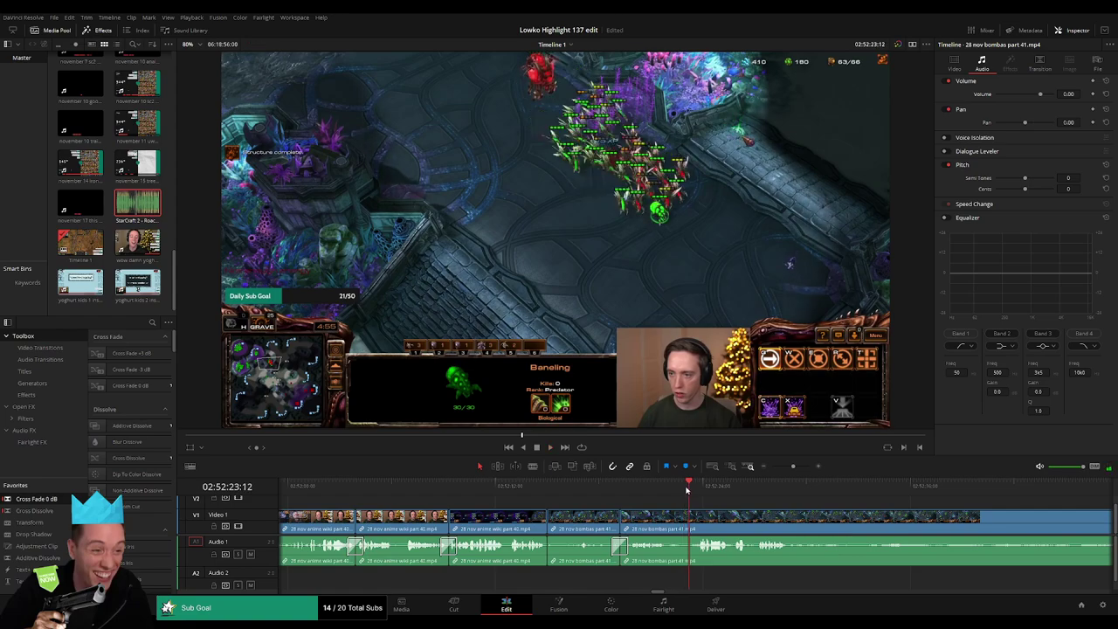
mouse_move(687, 491)
left_mouse_down()
mouse_move(674, 494)
mouse_move(692, 494)
left_mouse_up()
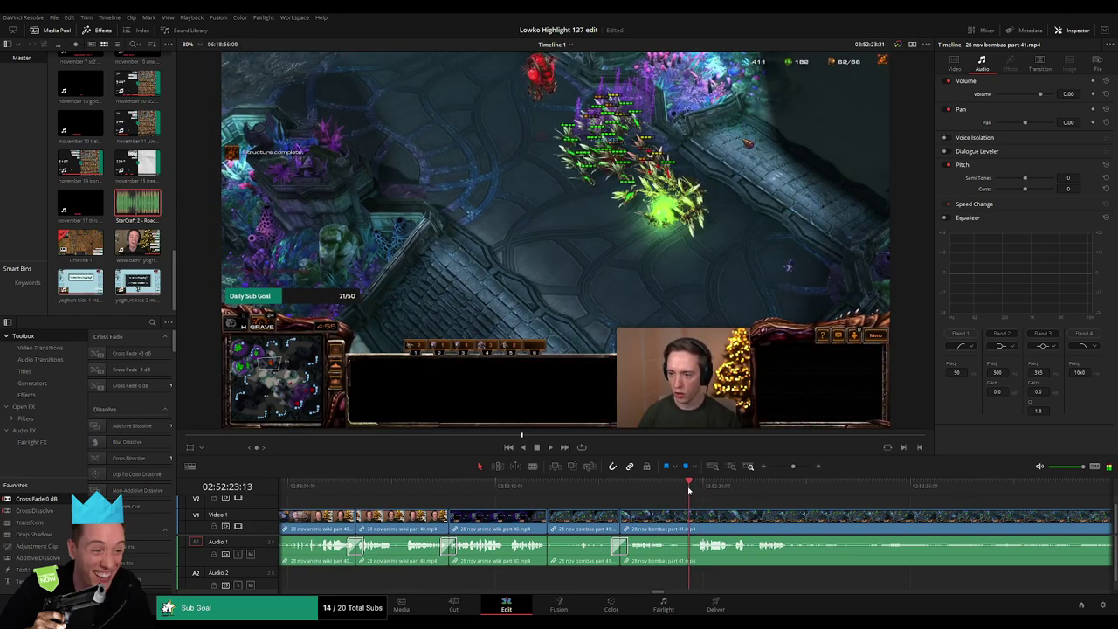
key("space")
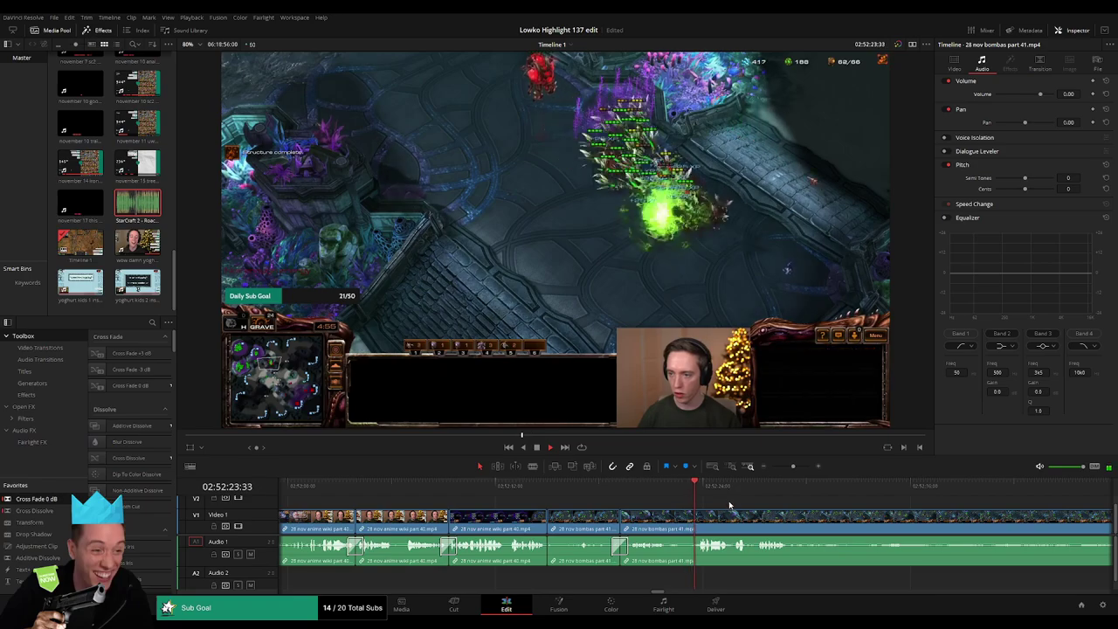
scroll(611, 515, "up", 3)
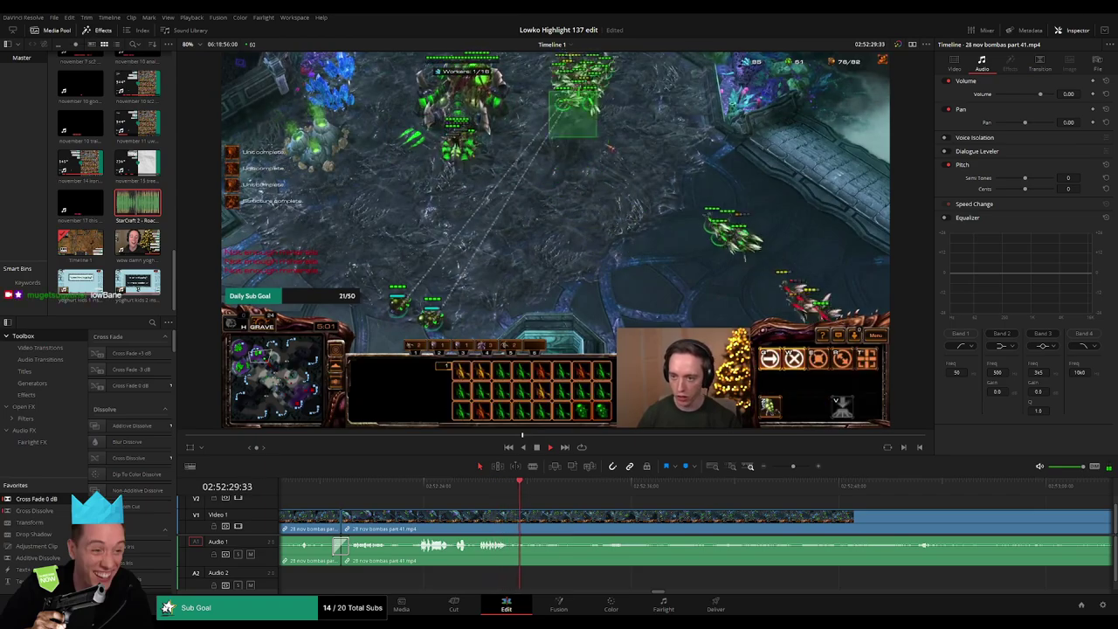
Step: Split the bombas part 41 clip further on and ripple-delete the unwanted piece
key("l")
key("l")
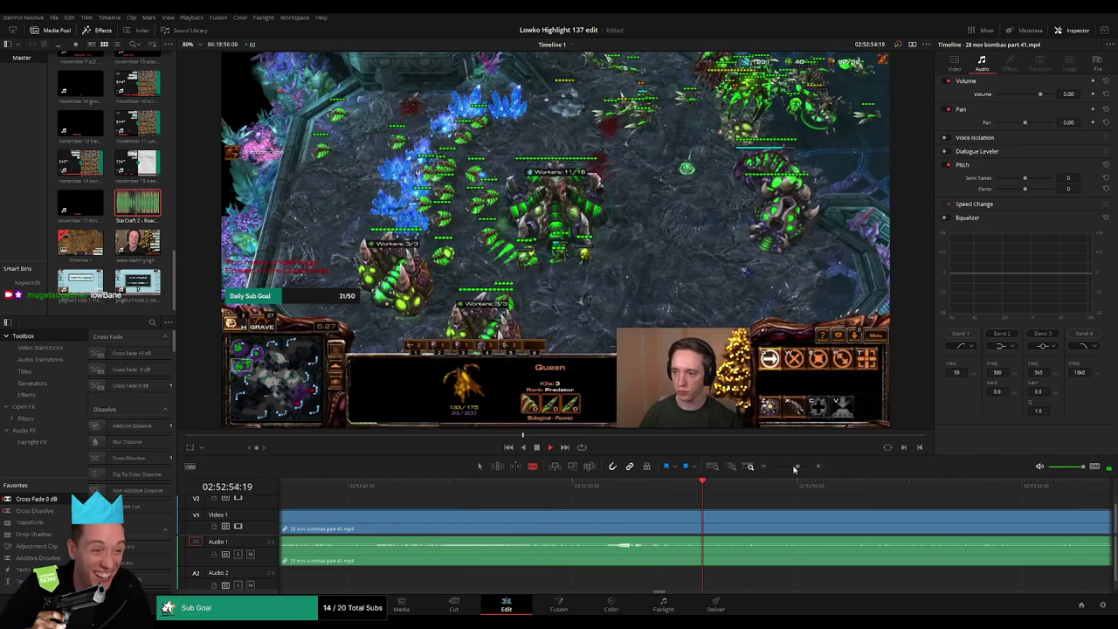
left_click(665, 524)
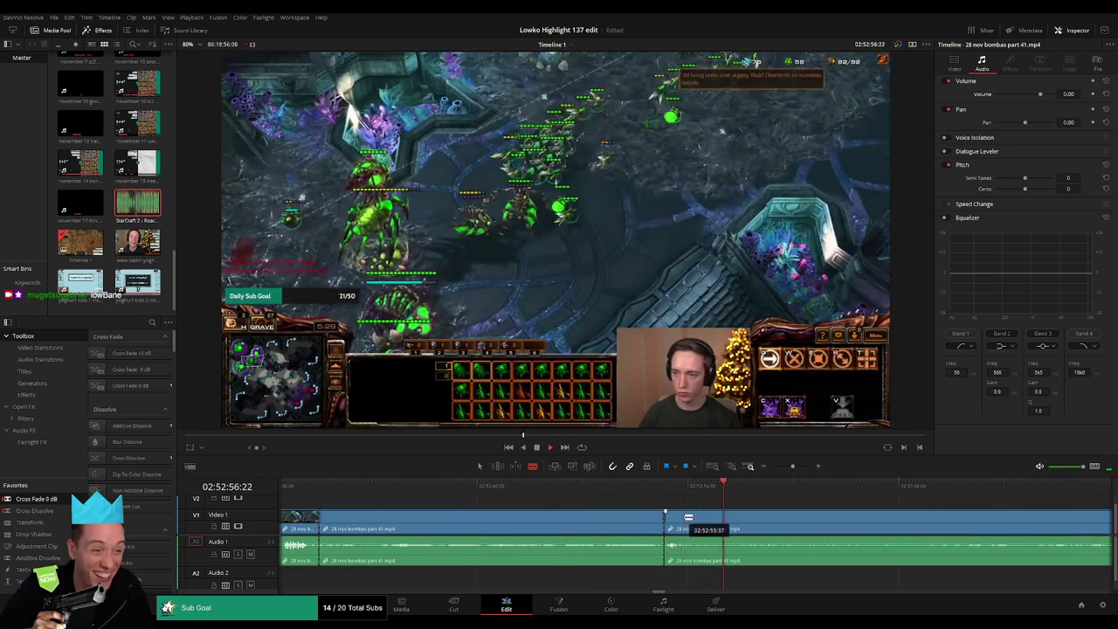
key("shift+BackSpace")
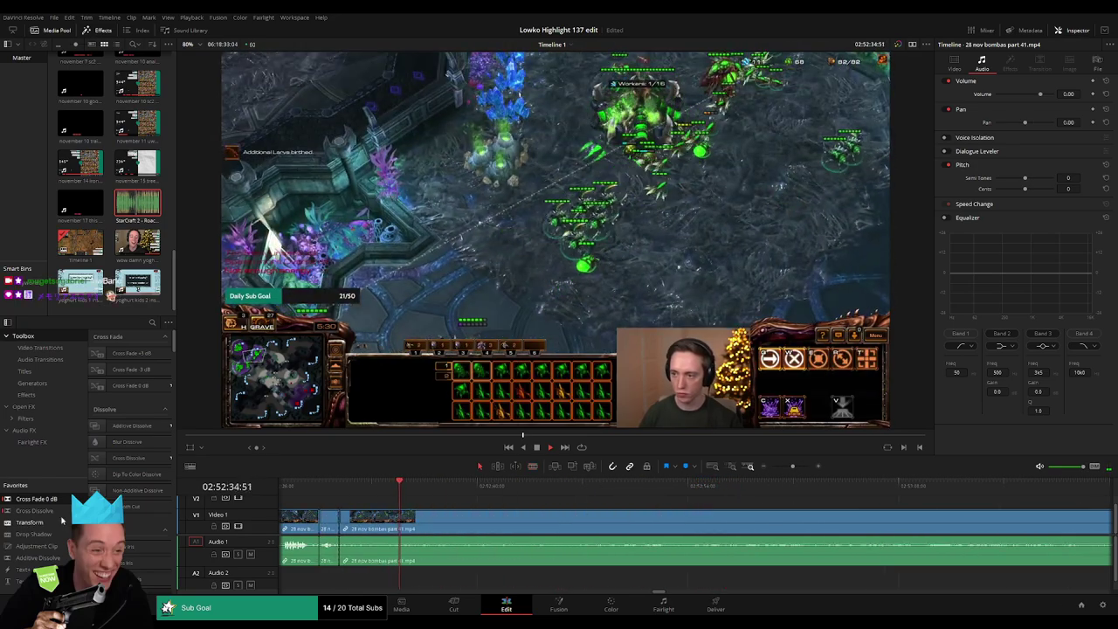
Step: Review the end of the game into the webcam shot and select the leftover post-game clip
key("l")
key("l")
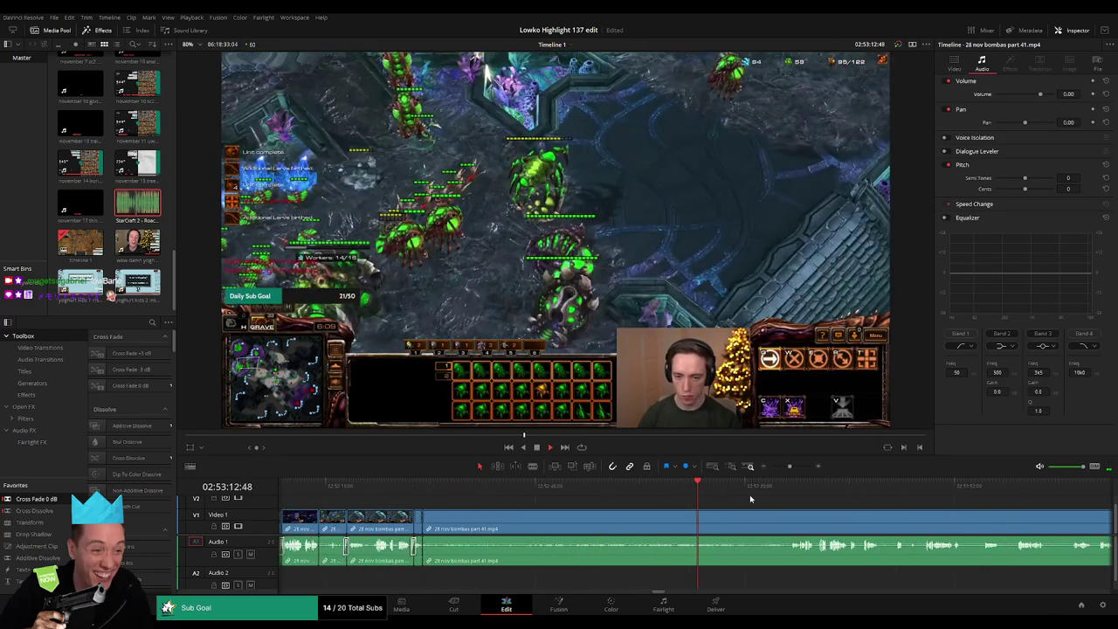
left_click(588, 488)
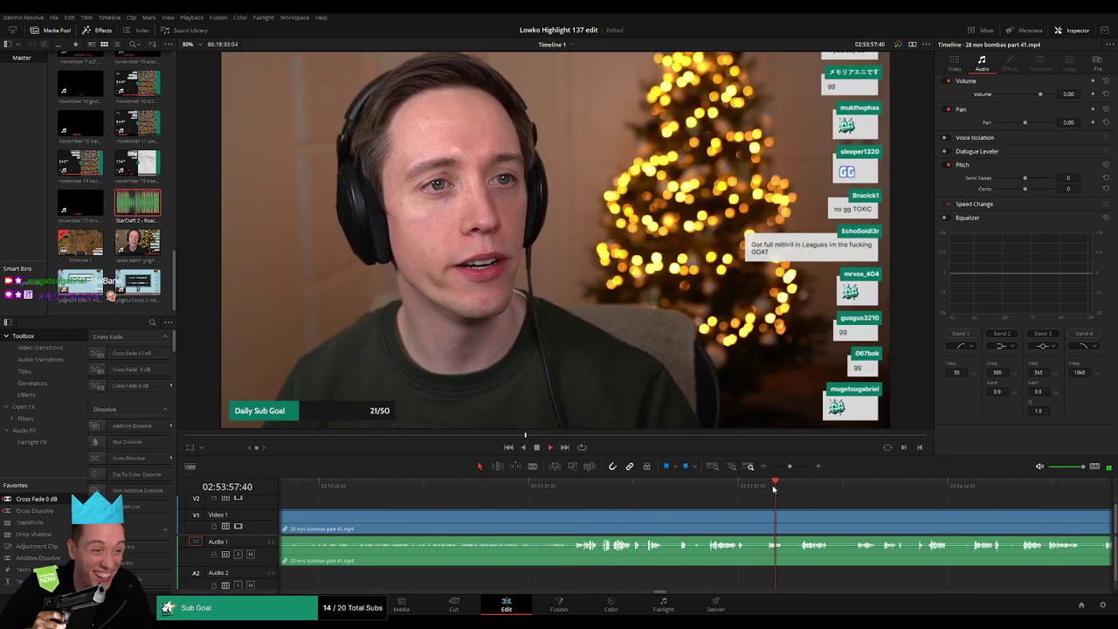
left_click(714, 487)
left_click_drag(715, 488, 650, 486)
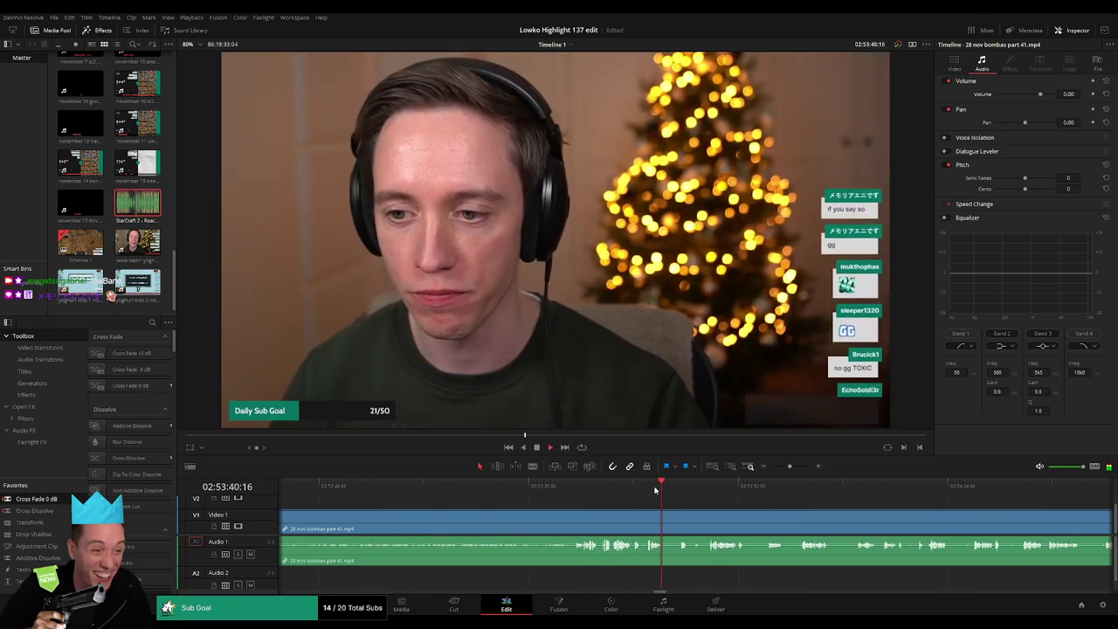
left_click(615, 492)
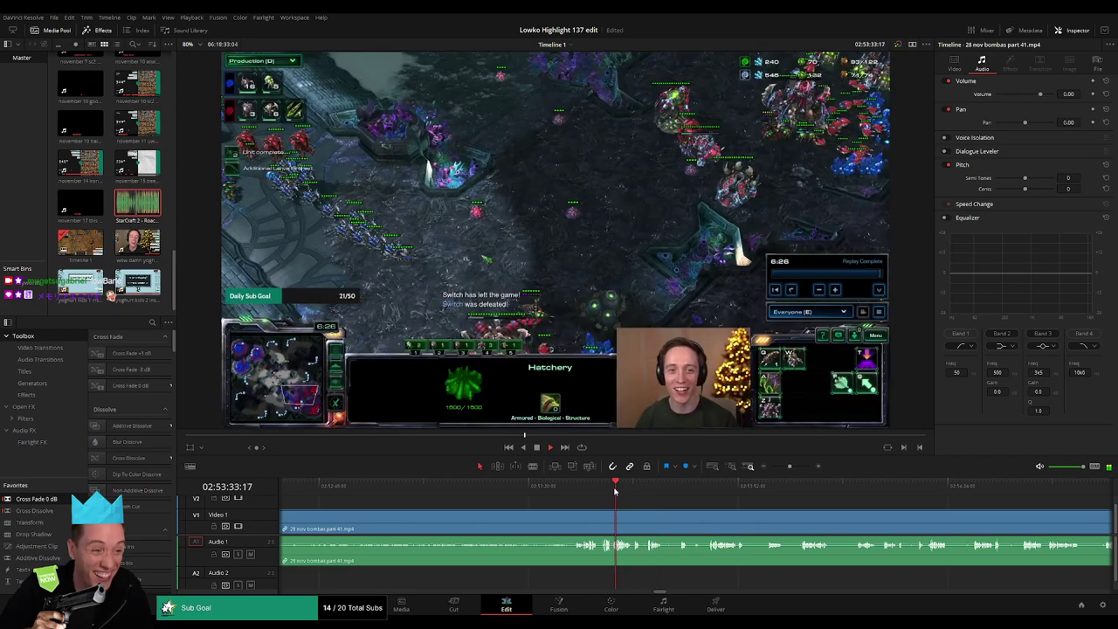
left_click(964, 488)
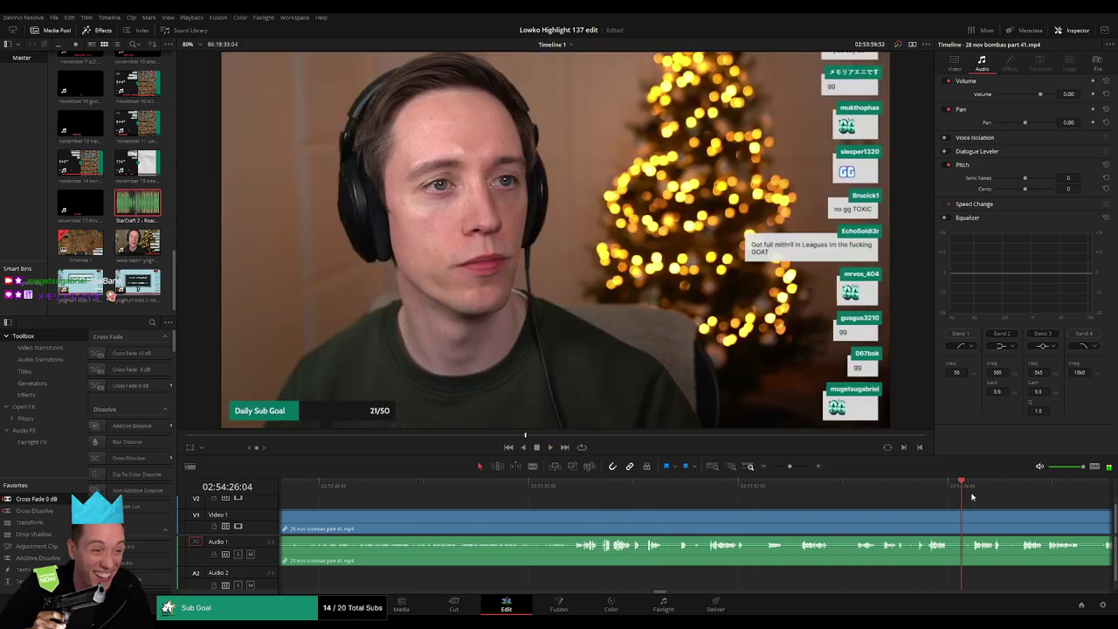
left_click(782, 469)
left_click(736, 495)
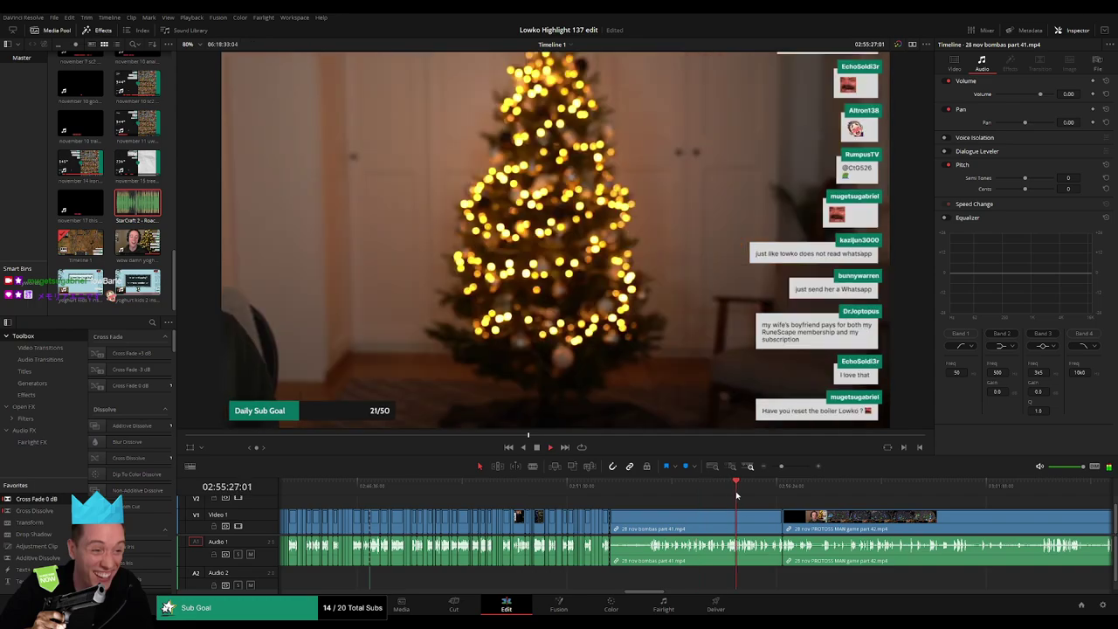
Step: Delete the leftover post-game bombas part 41 clip, closing the gap
key("Delete")
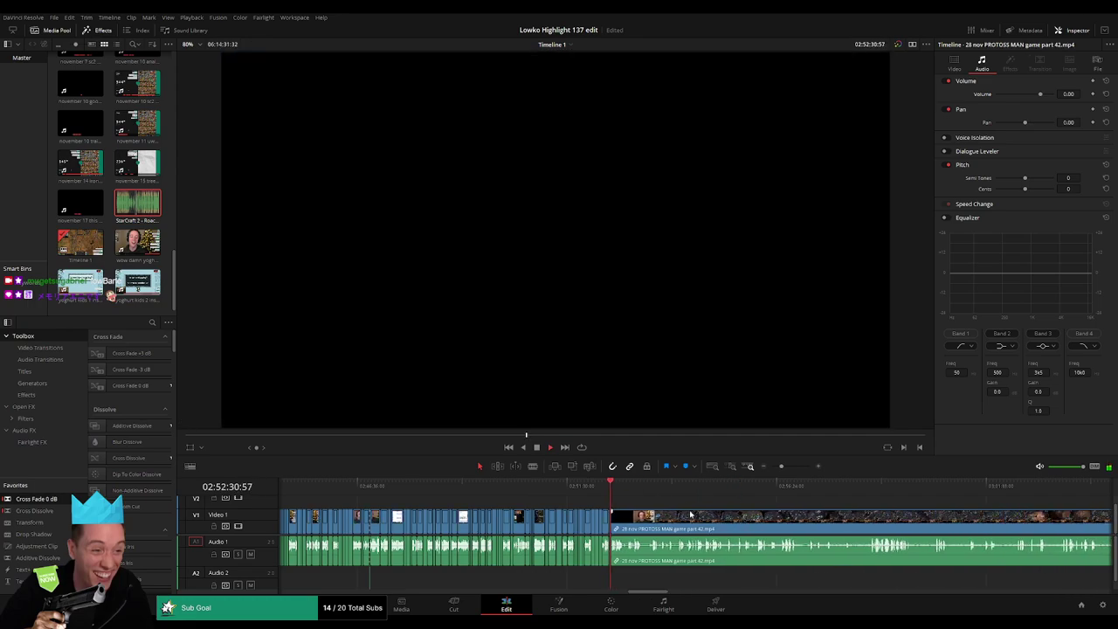
scroll(755, 511, "down", 3)
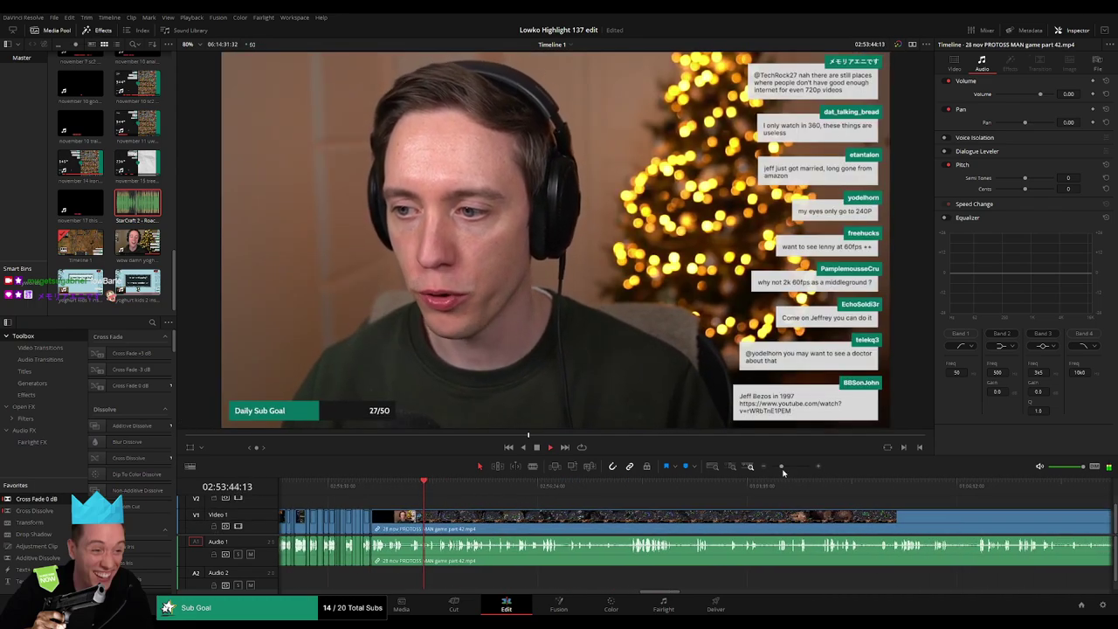
scroll(774, 487, "right", 5)
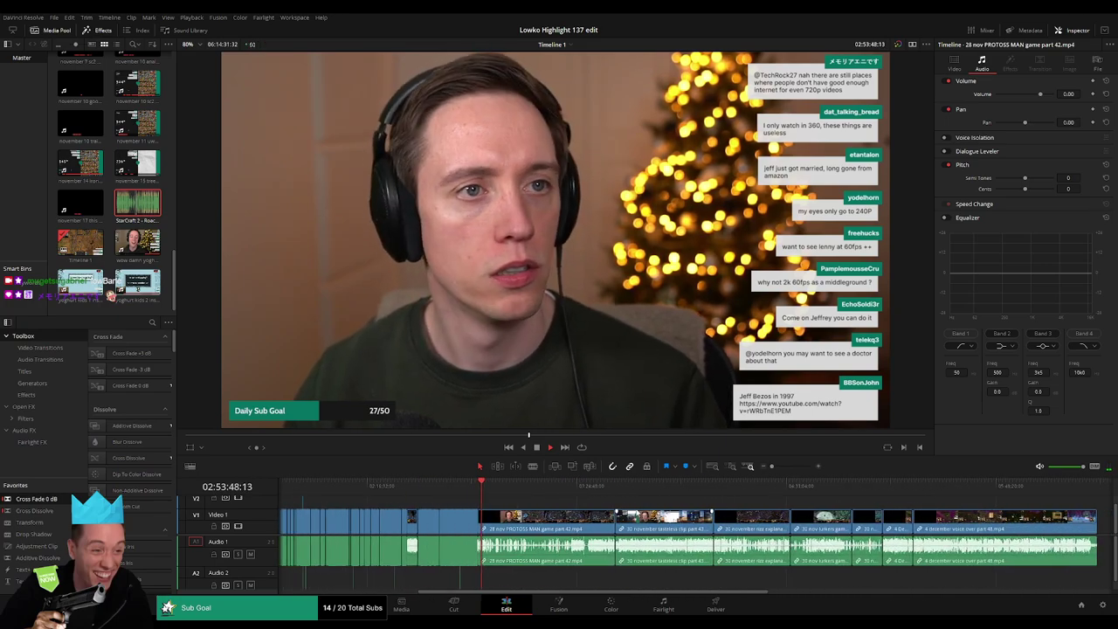
scroll(763, 476, "up", 3)
Step: Cut off the webcam footage before the PROTOSS MAN part 42 match begins
left_click(764, 485)
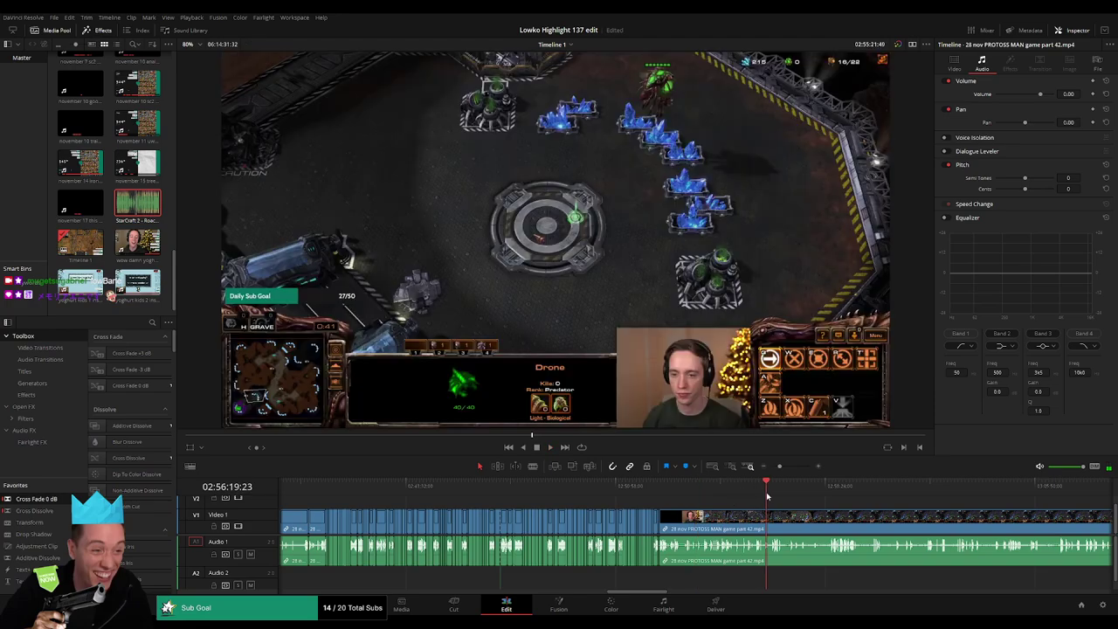
left_click_drag(762, 496, 717, 496)
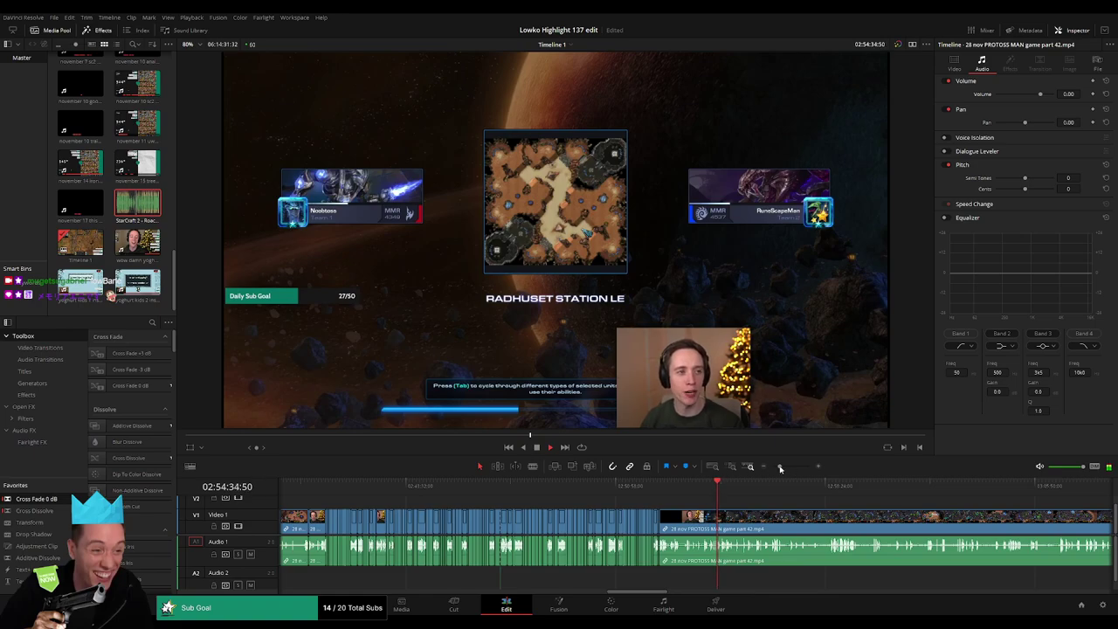
scroll(780, 469, "up", 2)
left_click(719, 495)
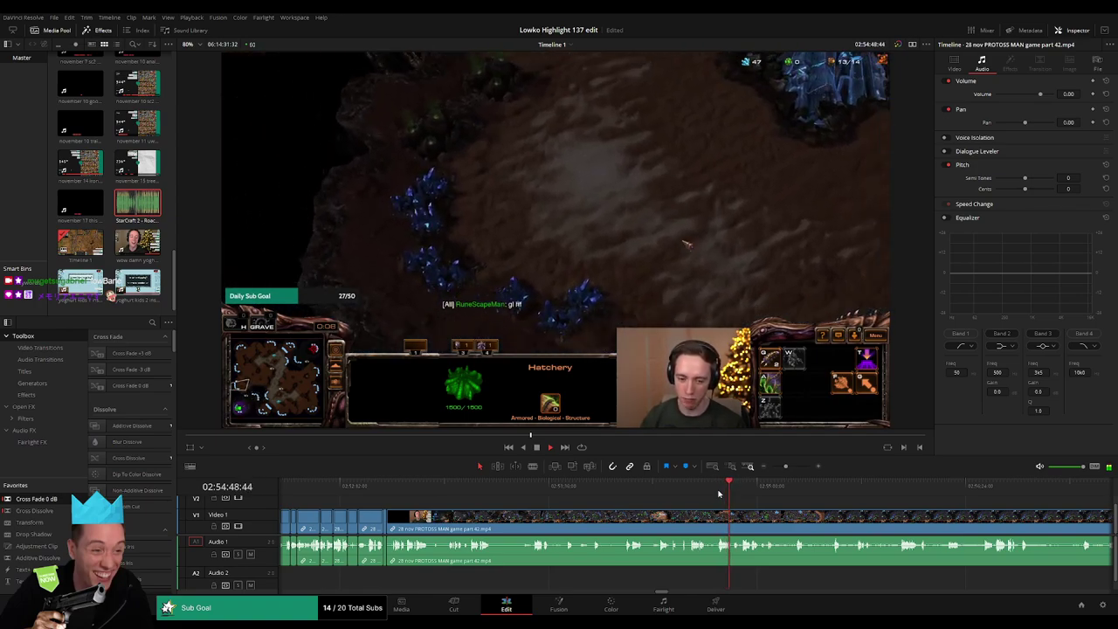
left_click_drag(719, 495, 714, 492)
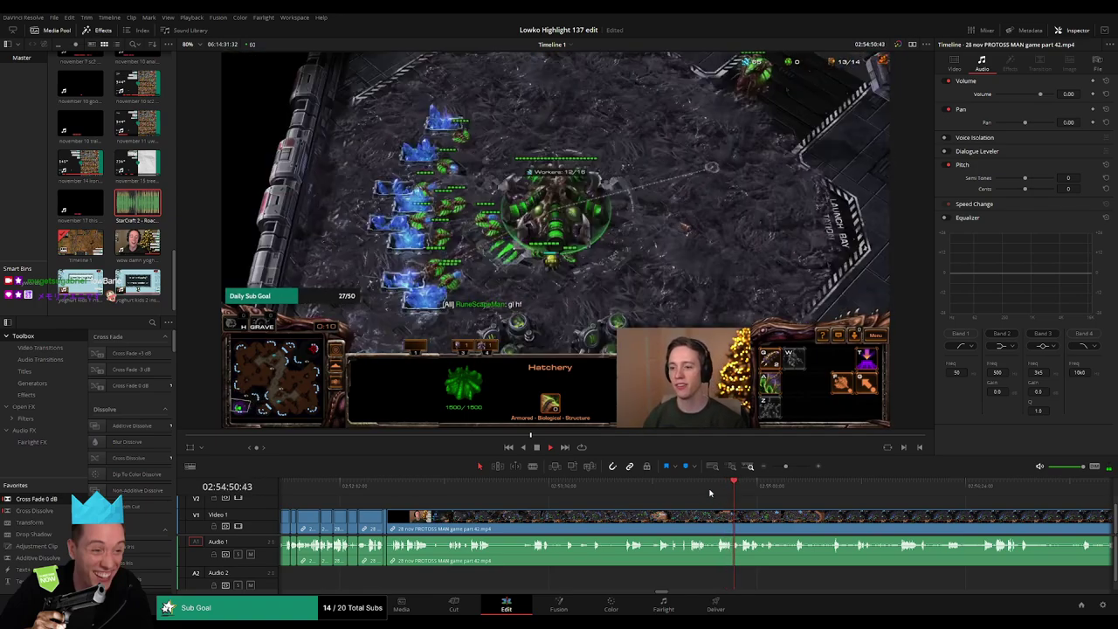
key("space")
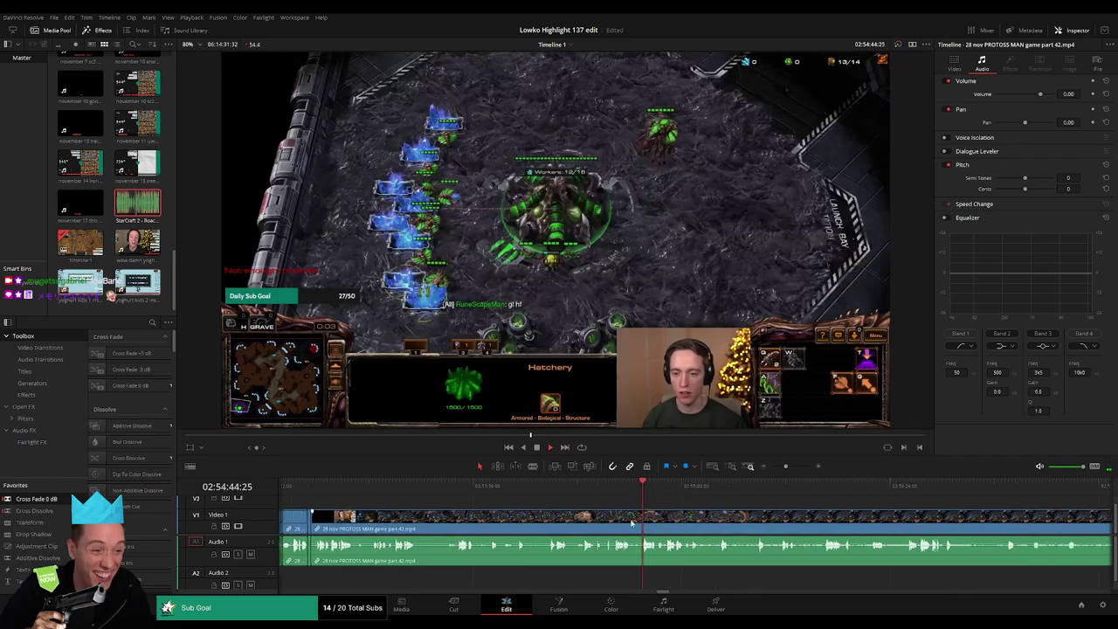
left_click(514, 530)
key("a")
left_click(472, 522)
key("Delete")
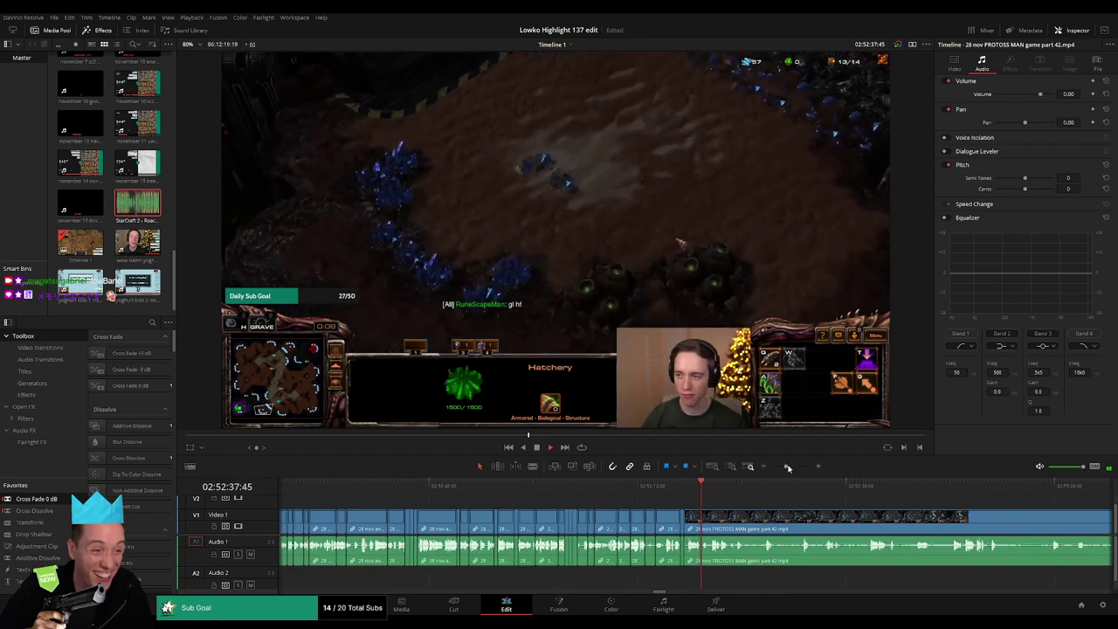
Step: Skim ahead through the game and ripple-delete a chosen stretch
scroll(804, 531, "up", 3)
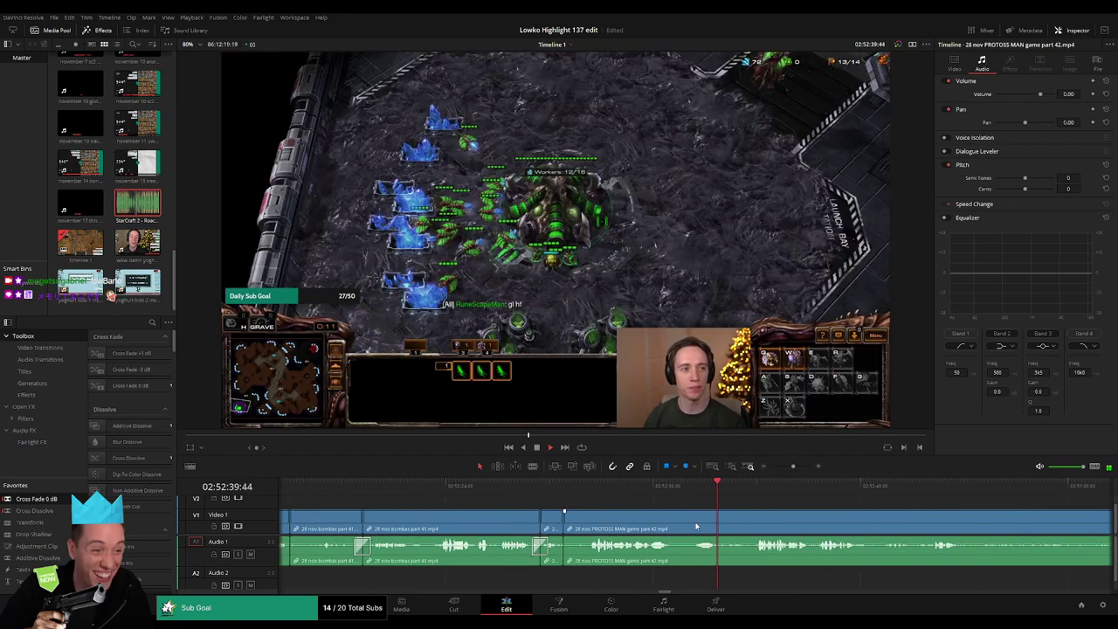
scroll(559, 521, "right", 3)
scroll(699, 524, "right", 2)
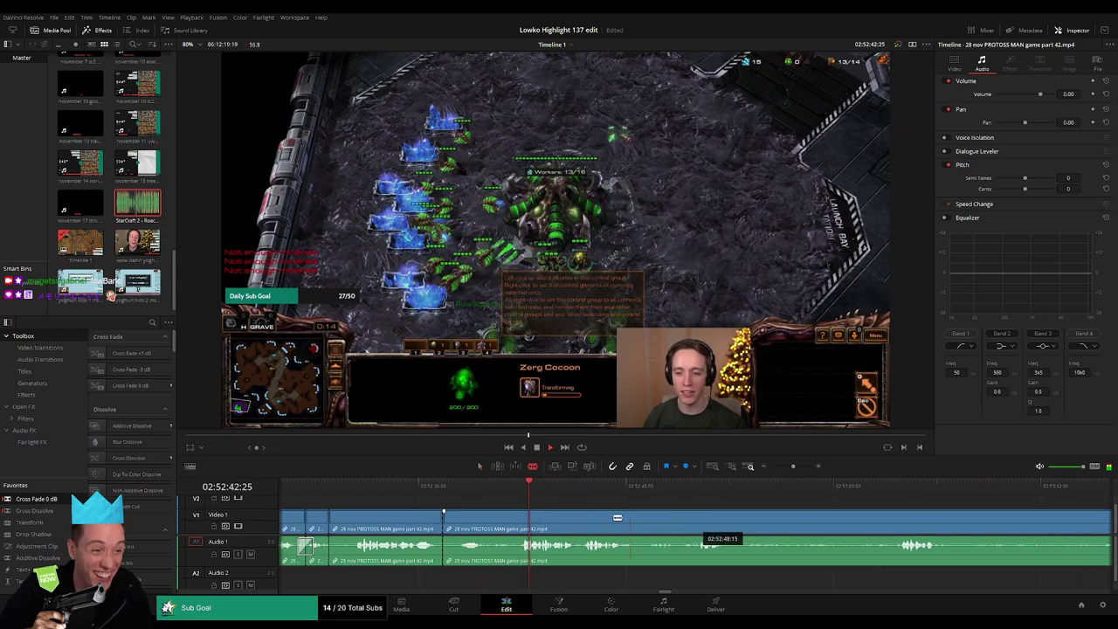
left_click_drag(609, 495, 899, 494)
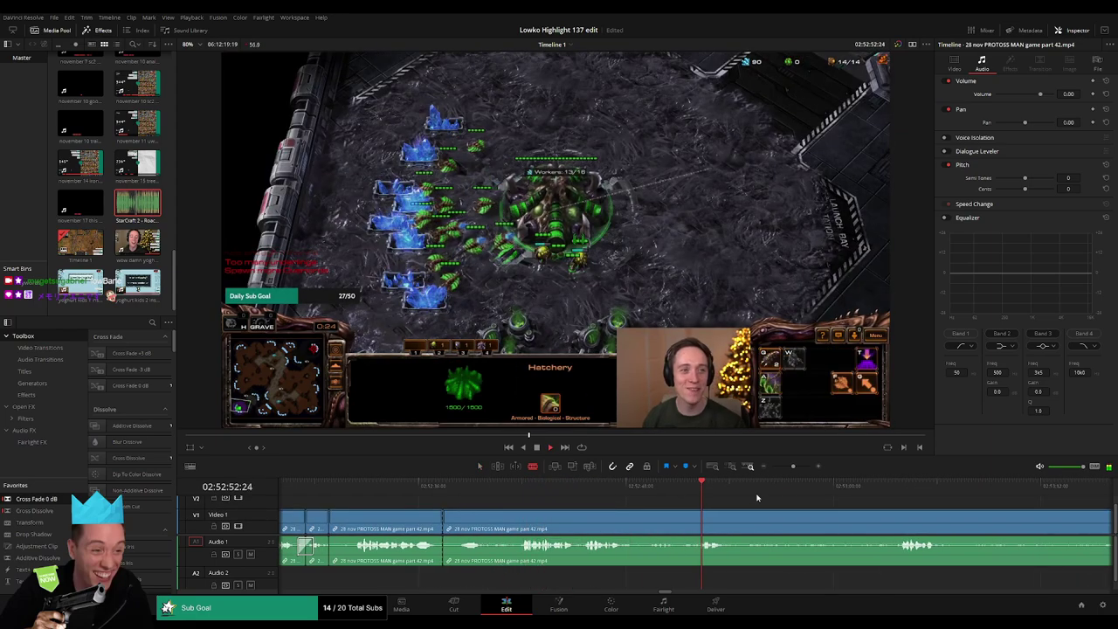
scroll(813, 476, "right", 3)
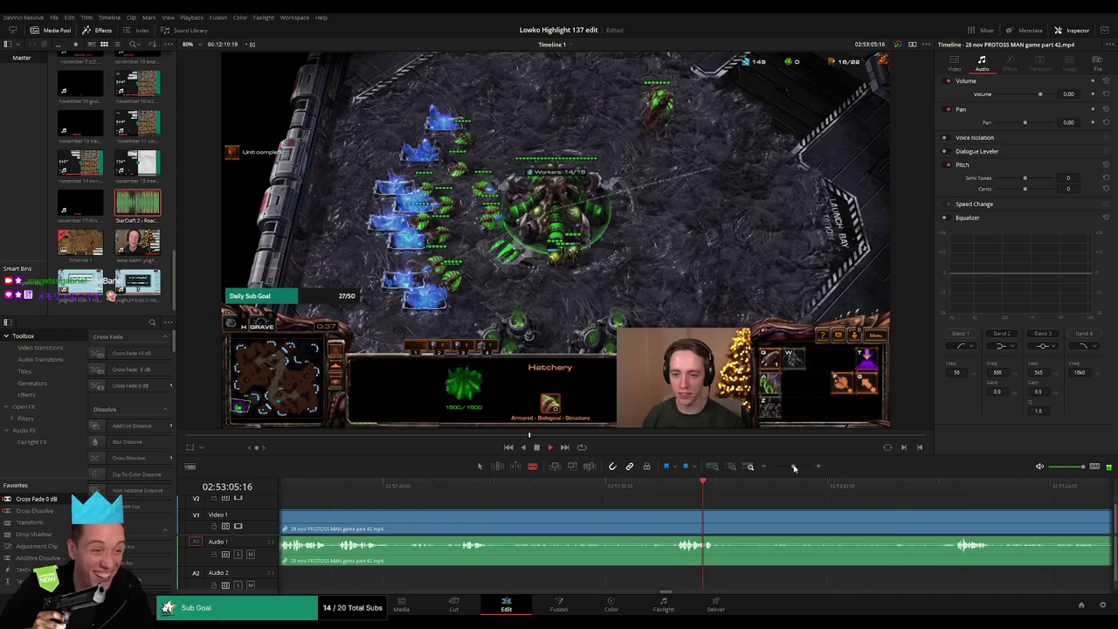
scroll(791, 483, "down", 3)
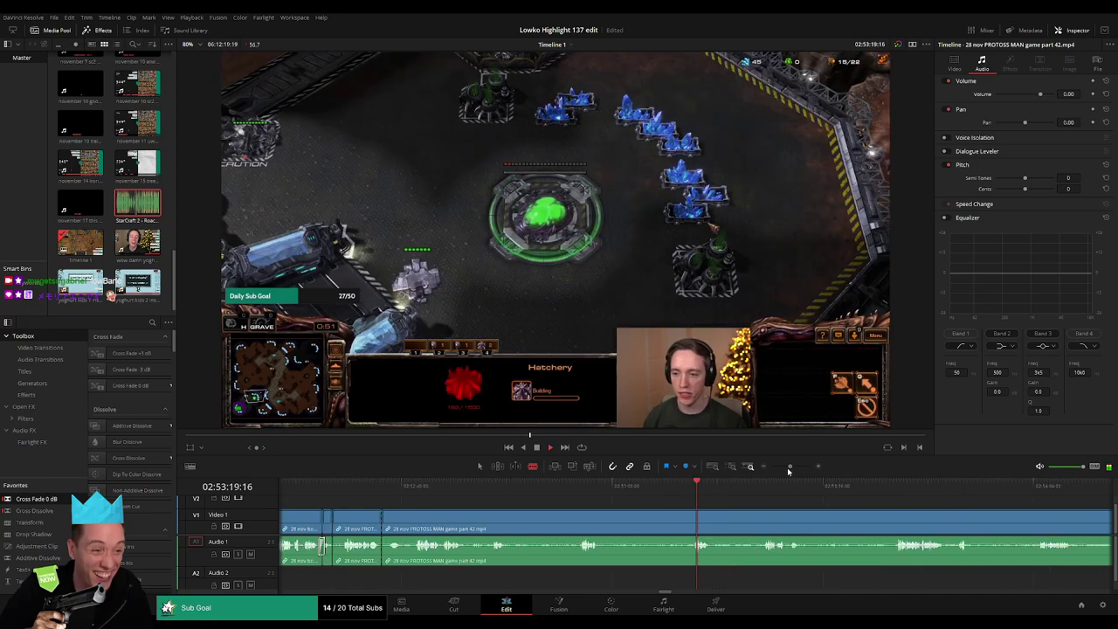
left_click_drag(789, 467, 786, 467)
scroll(773, 506, "down", 2)
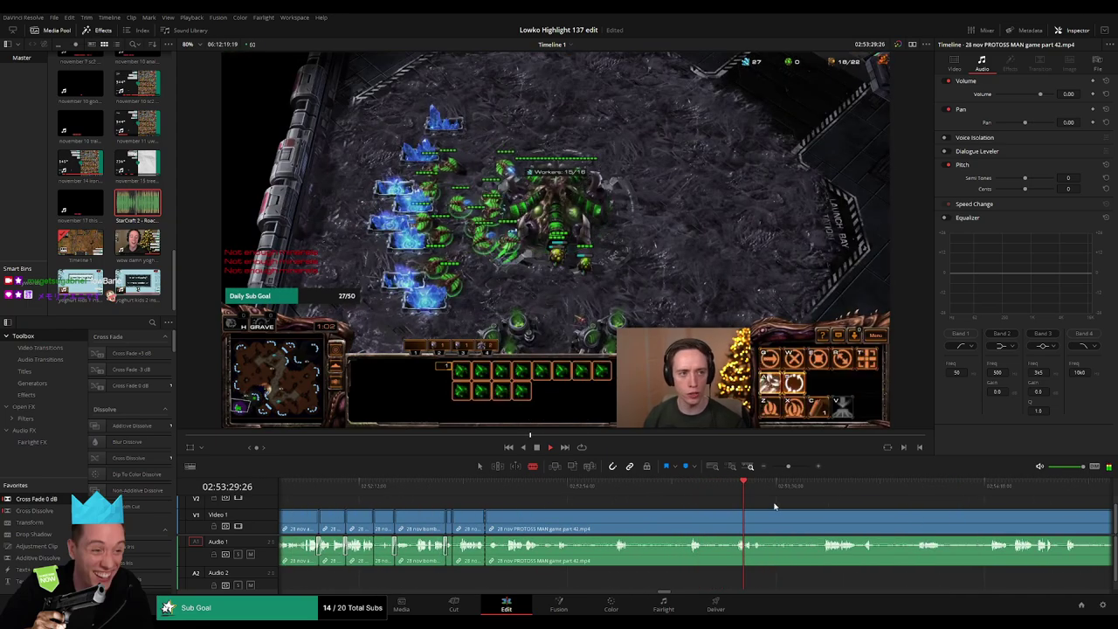
scroll(752, 500, "down", 3)
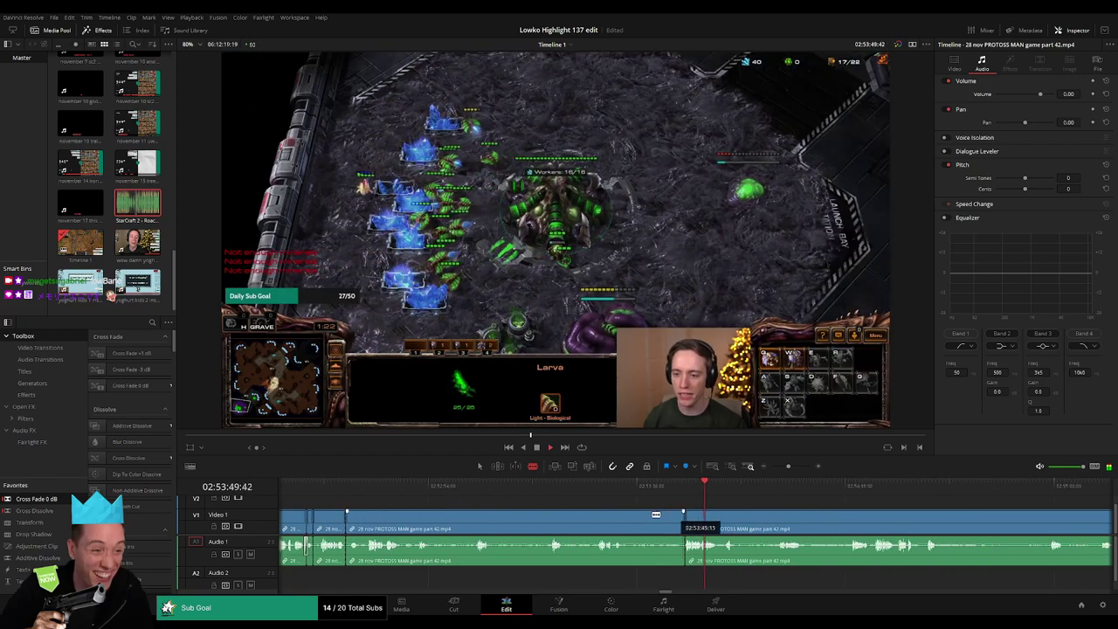
key("Delete")
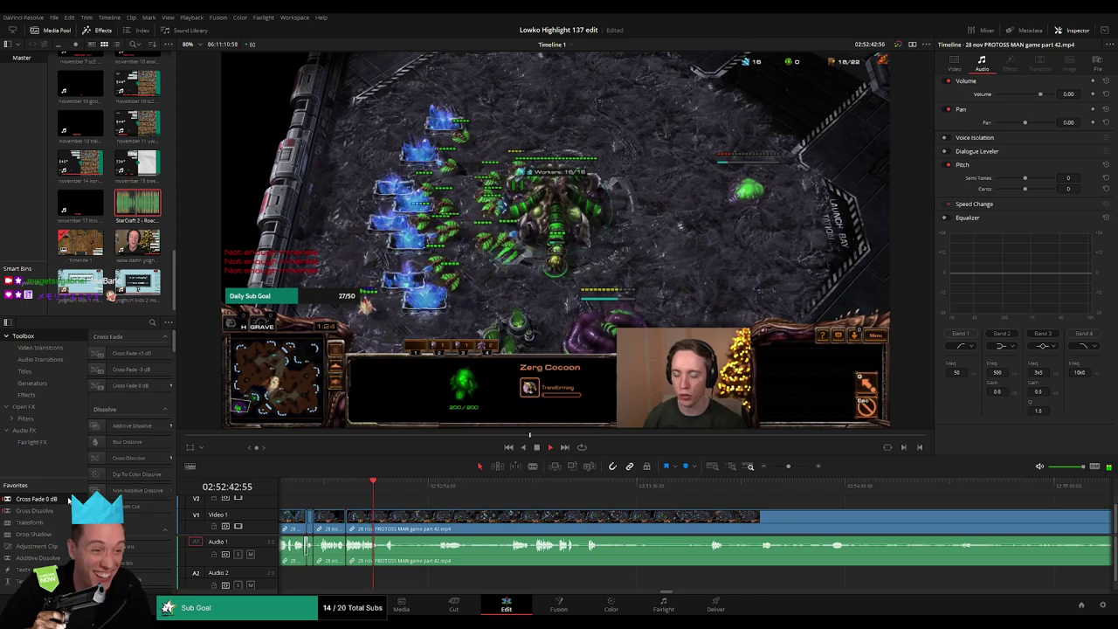
Step: Blade both ends of a dull stretch of the game footage and delete it
left_click_drag(384, 496, 438, 486)
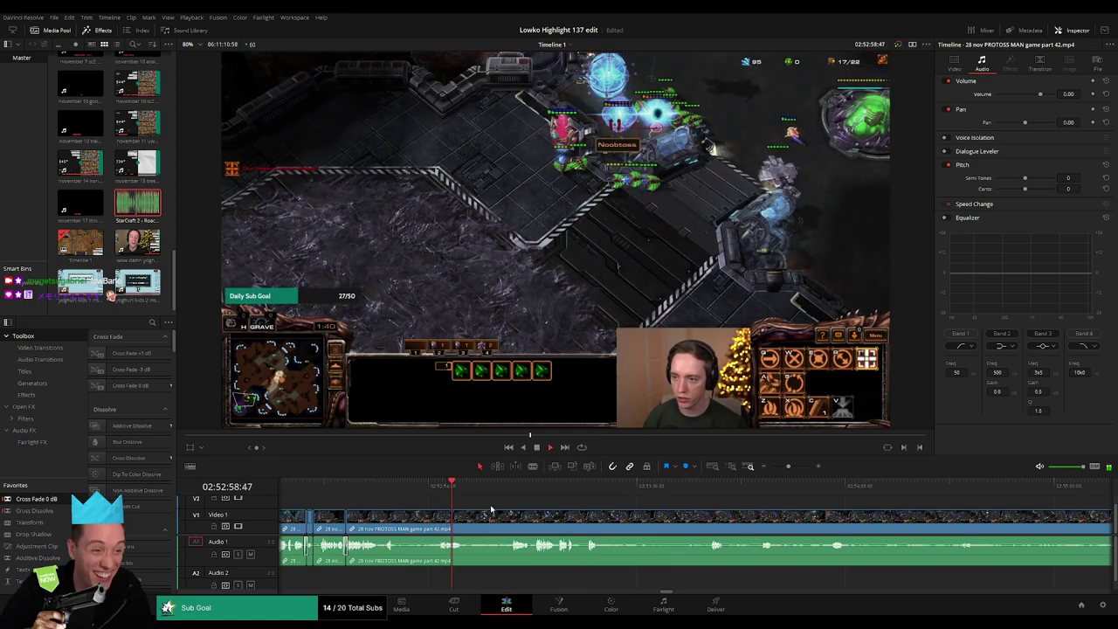
left_click_drag(459, 486, 511, 490)
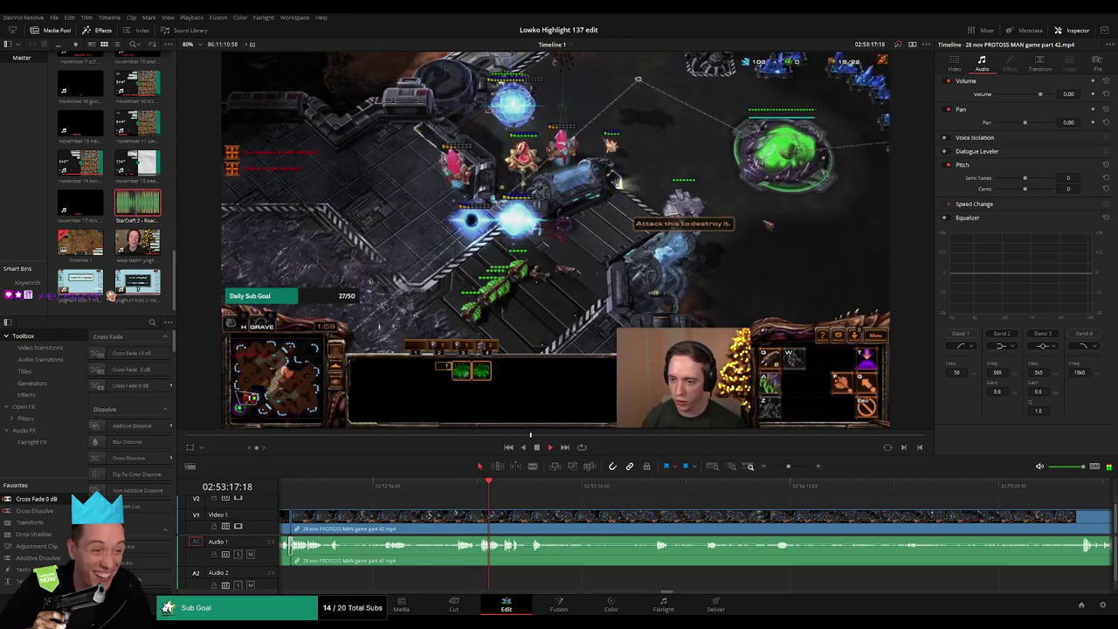
scroll(435, 503, "right", 3)
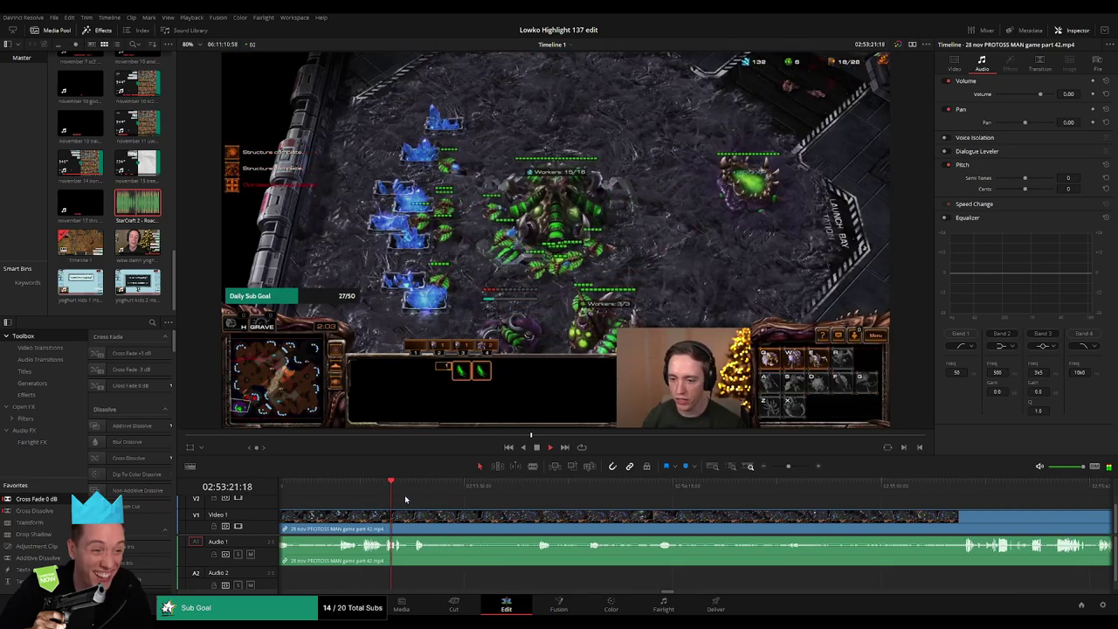
left_click_drag(405, 492, 537, 487)
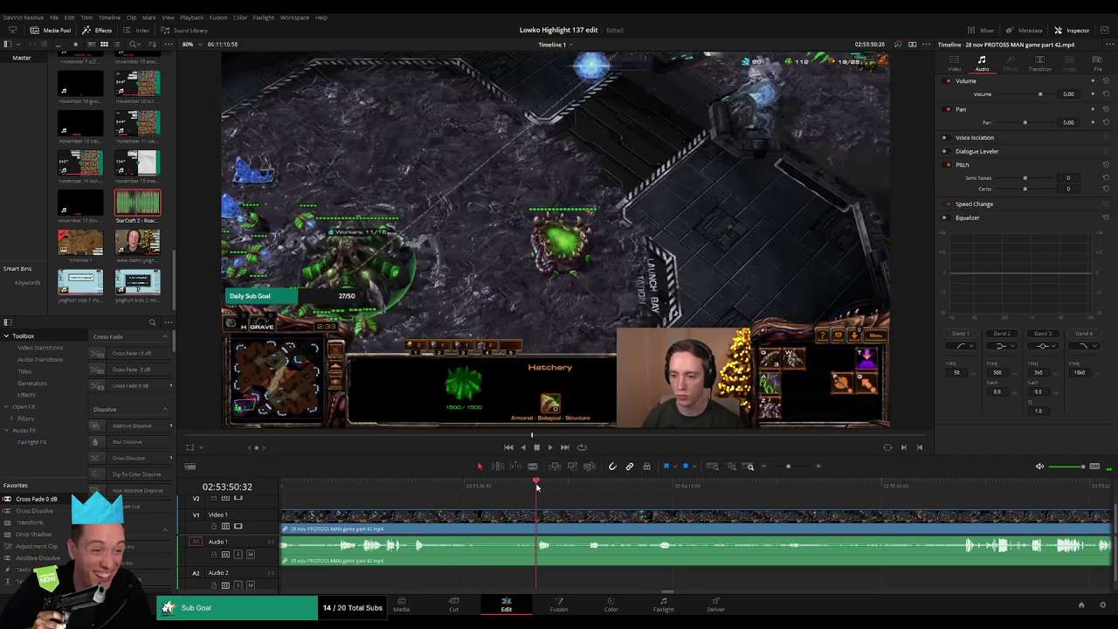
key("b")
left_click(426, 522)
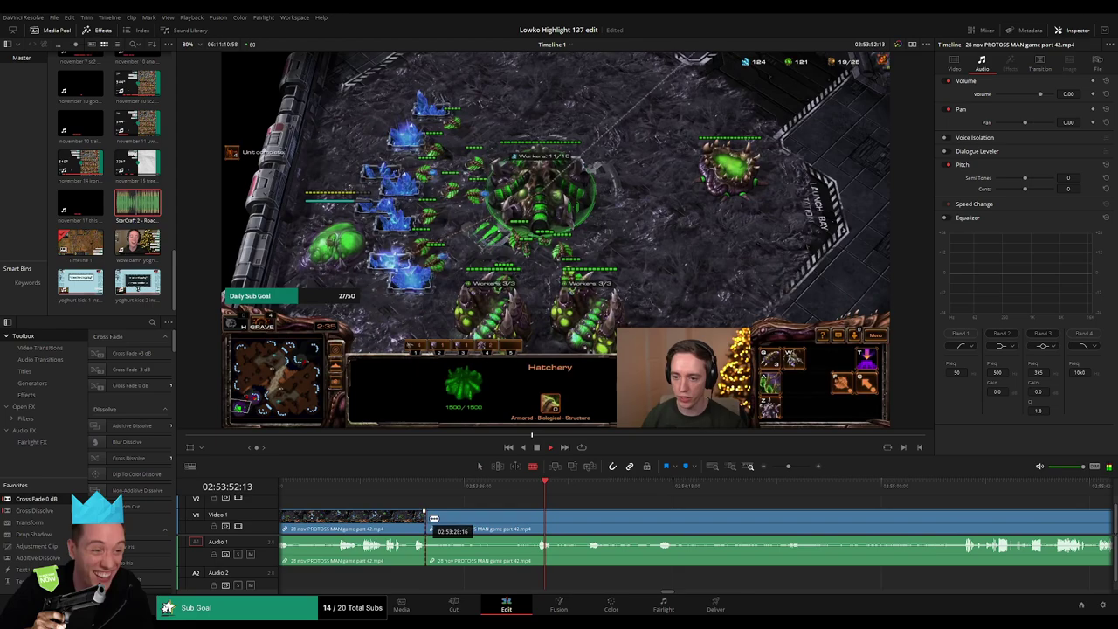
left_click(541, 515)
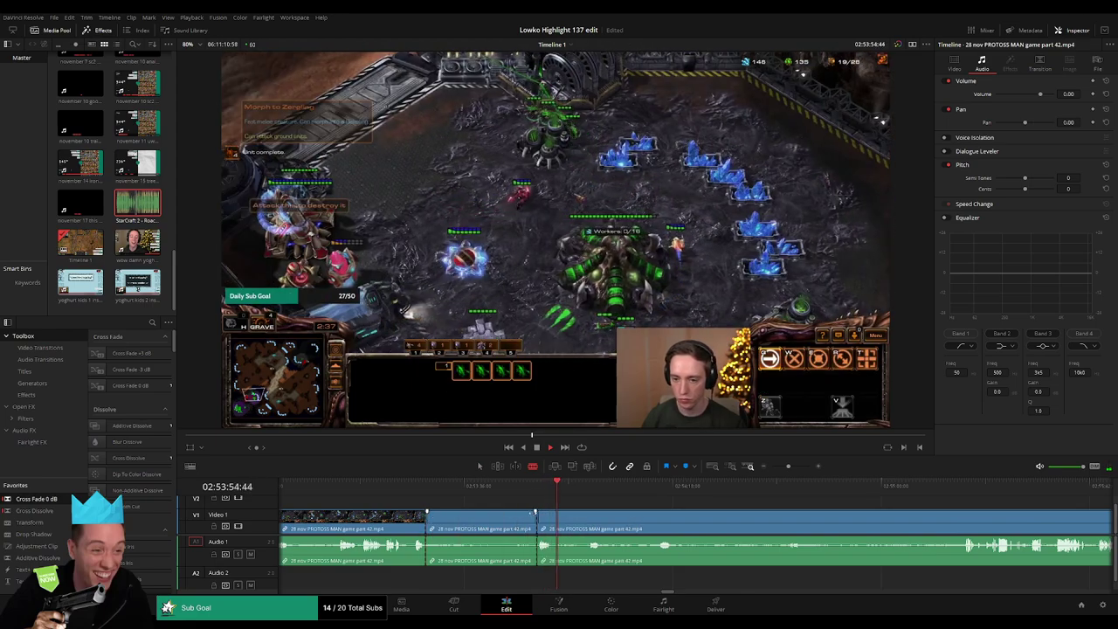
key("a")
left_click(512, 519)
key("Delete")
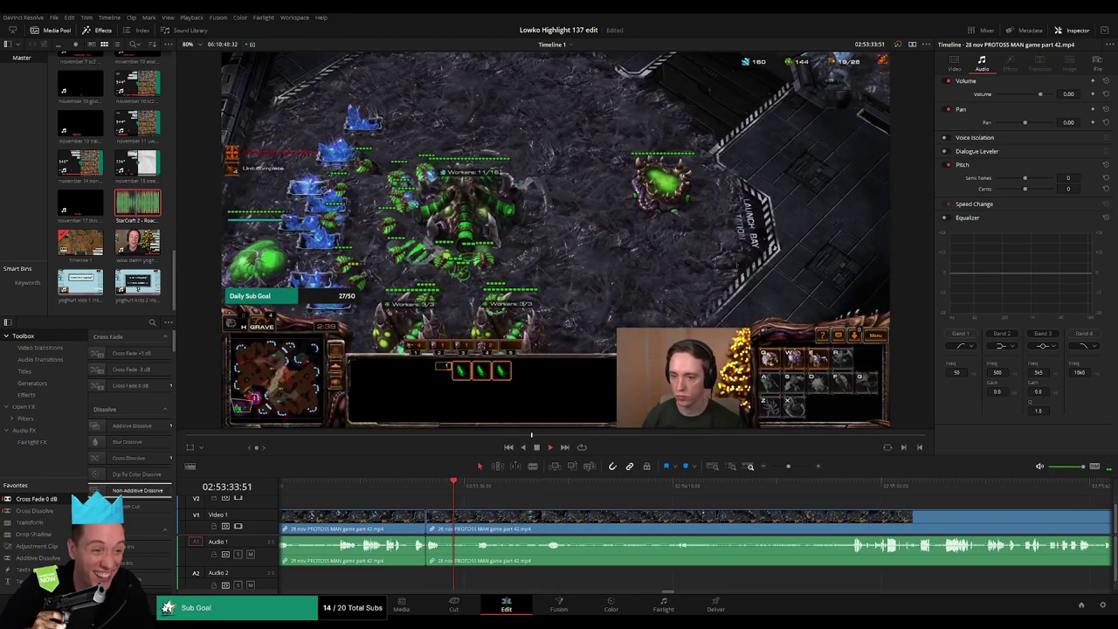
Step: Cut out another unwanted middle section of the game clip with two blade cuts
left_click_drag(463, 485, 548, 489)
key("space")
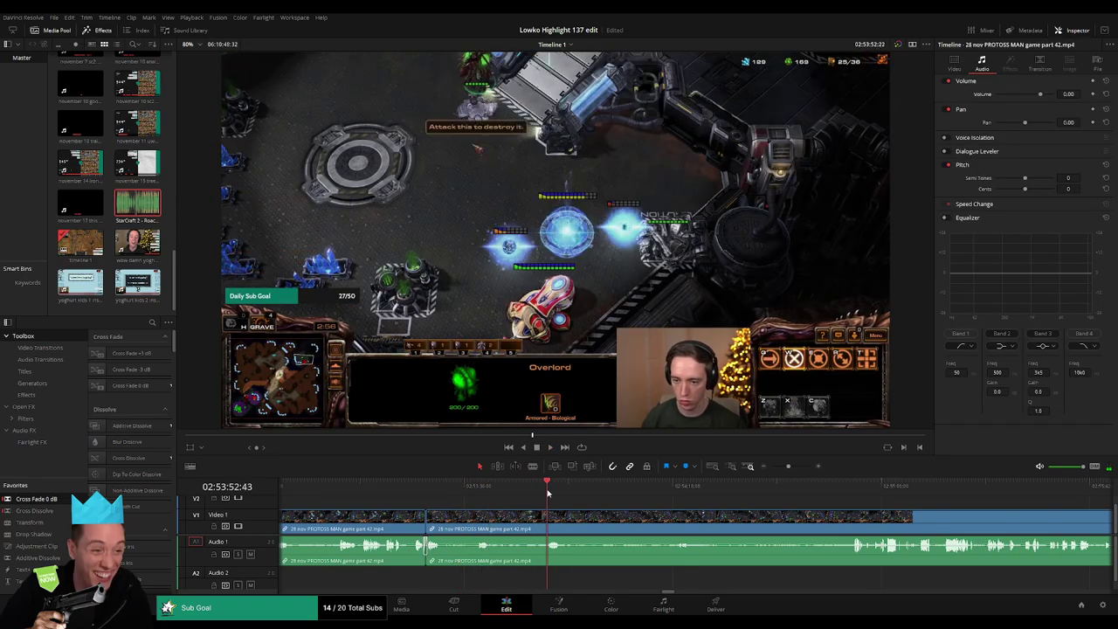
scroll(451, 506, "right", 2)
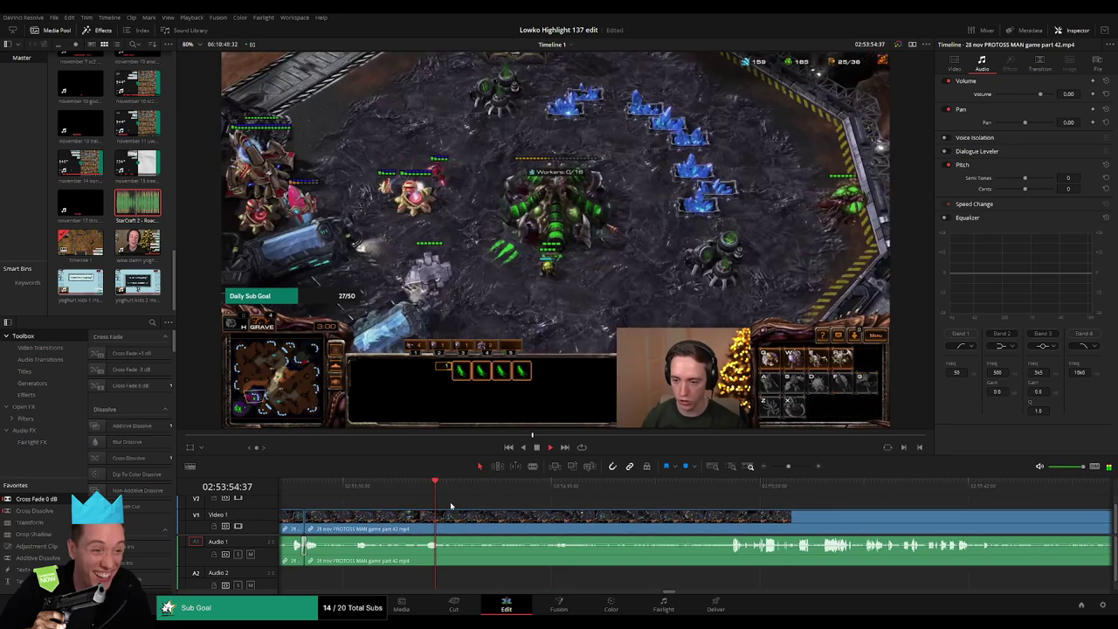
scroll(441, 493, "right", 5)
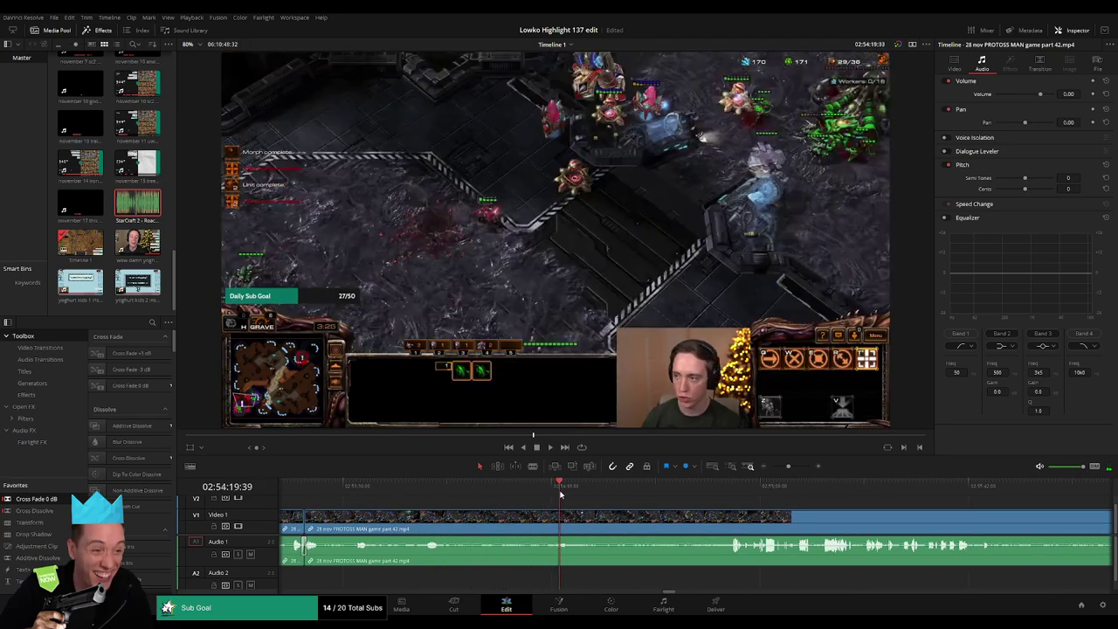
key("b")
left_click(441, 524)
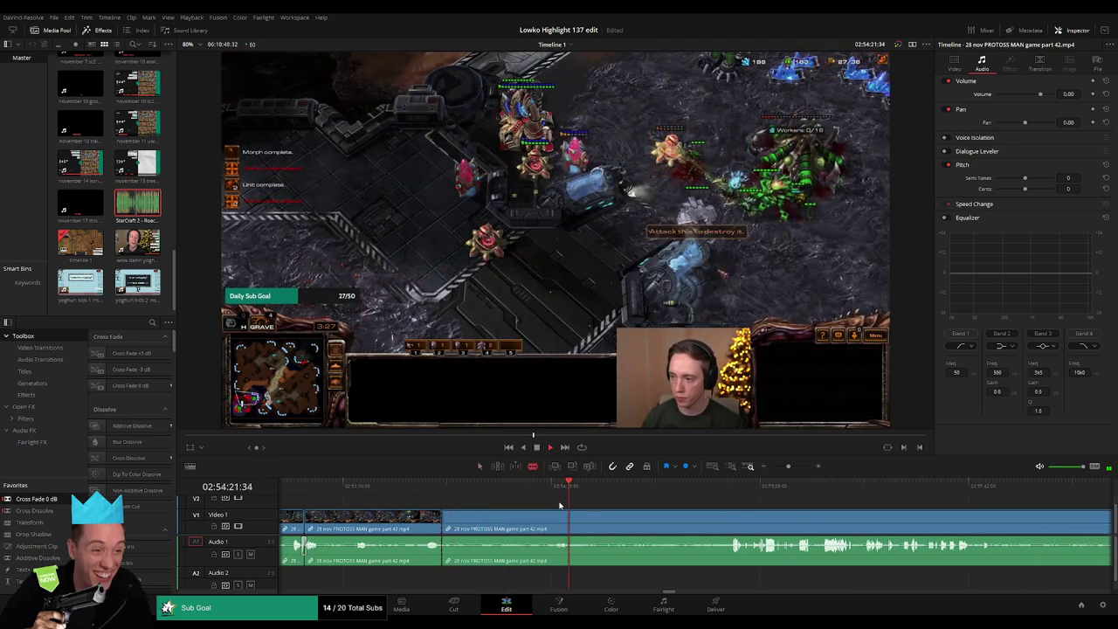
left_click(620, 492)
mouse_move(619, 492)
left_mouse_down()
mouse_move(650, 492)
mouse_move(621, 495)
left_mouse_up()
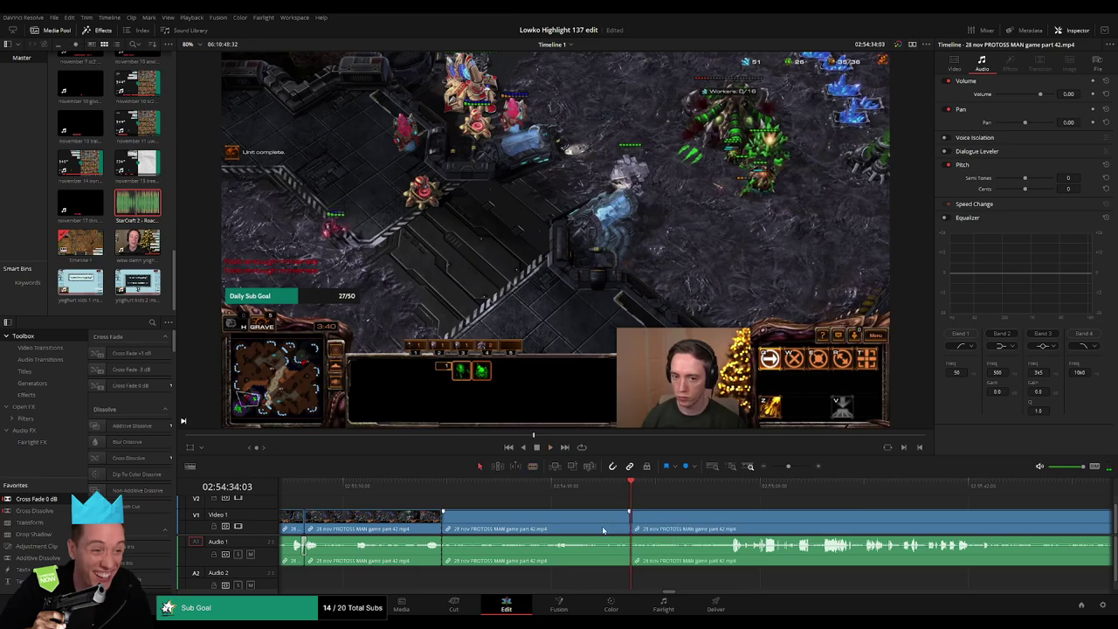
key("Delete")
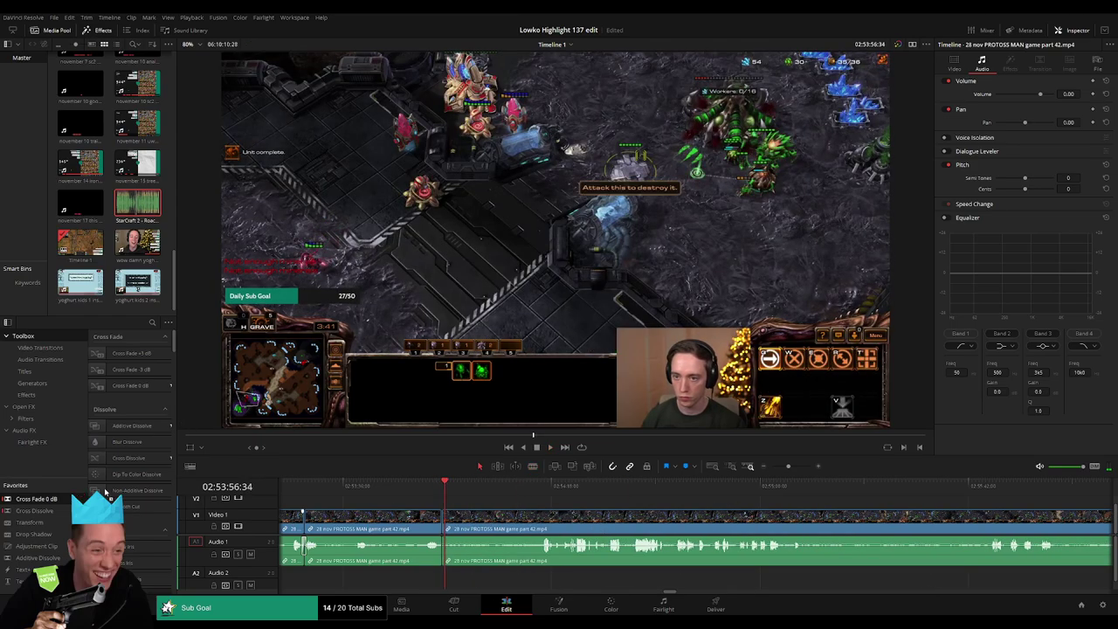
Step: Review the footage after the cuts and split the video and audio again near 02:54:17
mouse_move(462, 500)
left_mouse_down()
mouse_move(543, 492)
mouse_move(422, 492)
left_mouse_up()
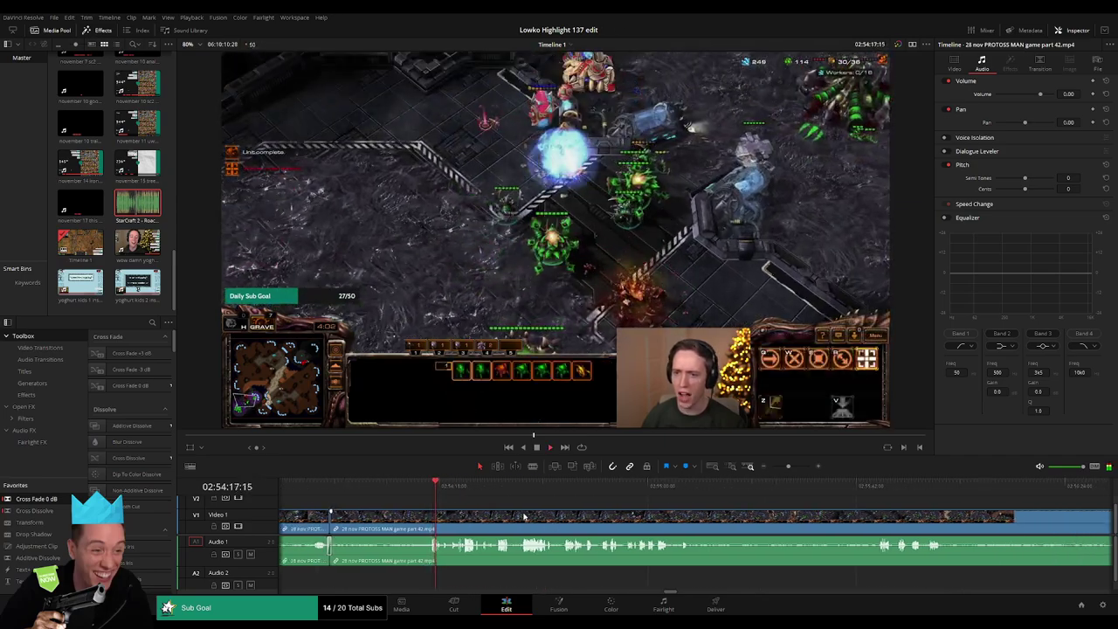
key("space")
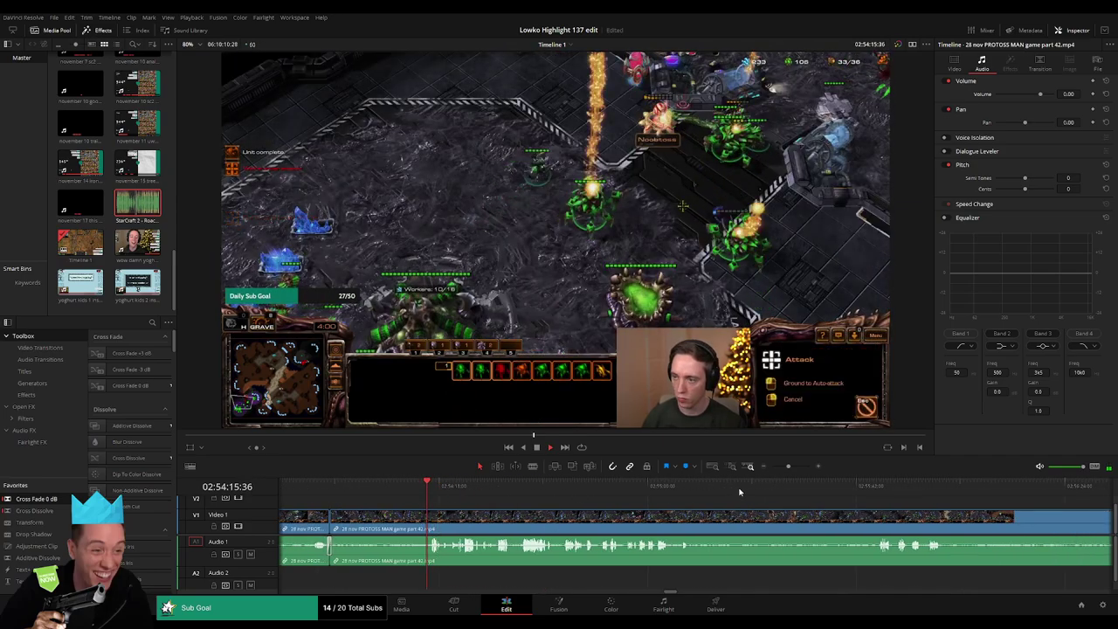
scroll(699, 490, "up", 1)
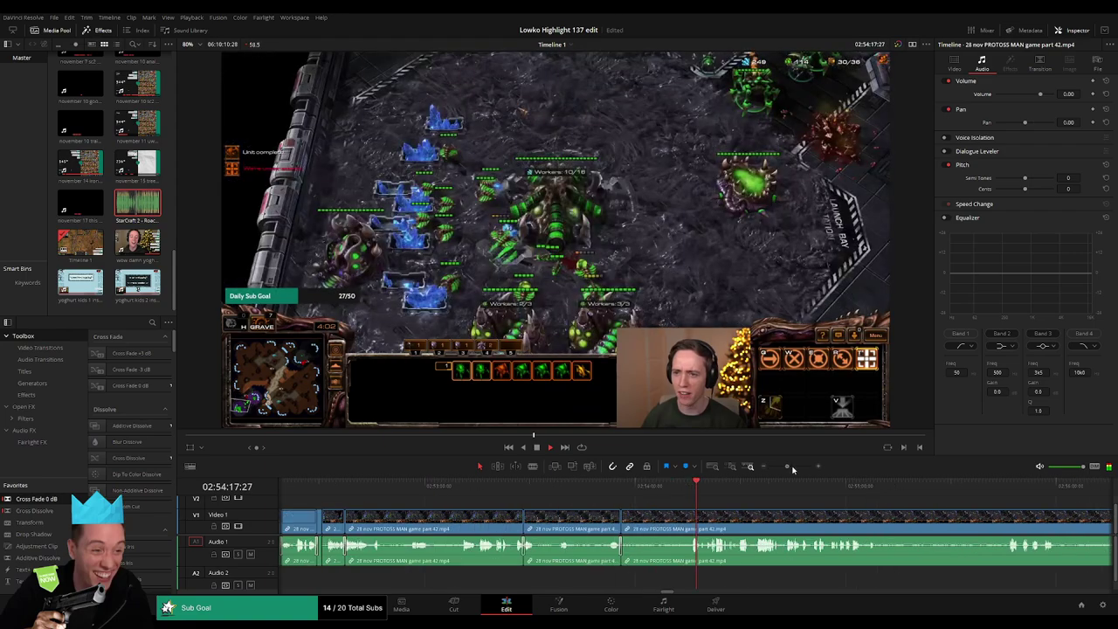
left_click(660, 489)
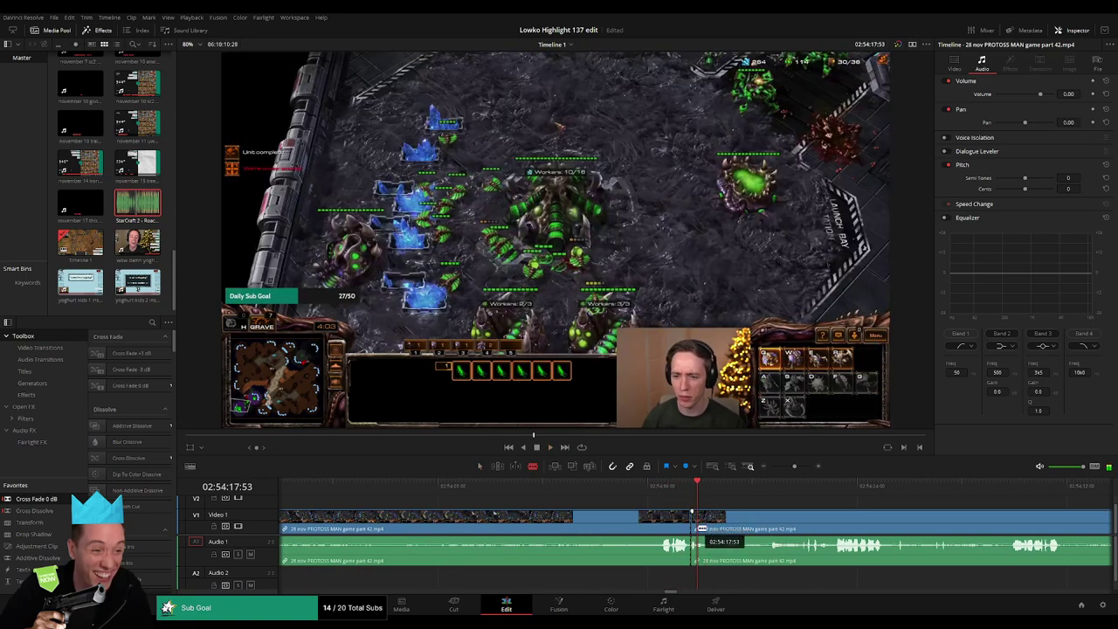
left_click_drag(797, 467, 801, 467)
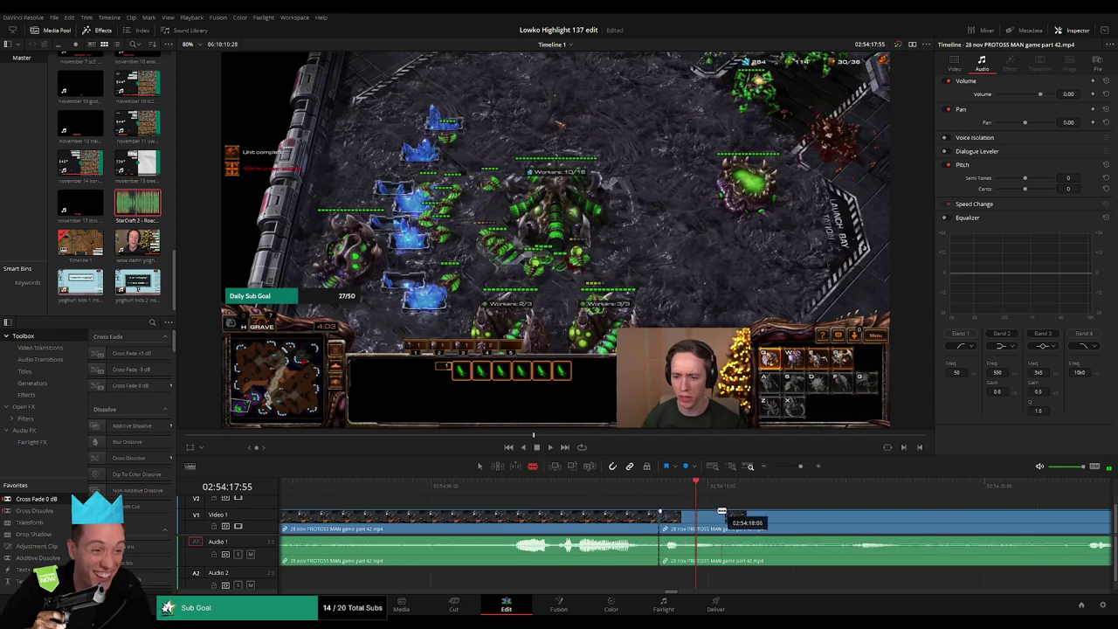
left_click(691, 552)
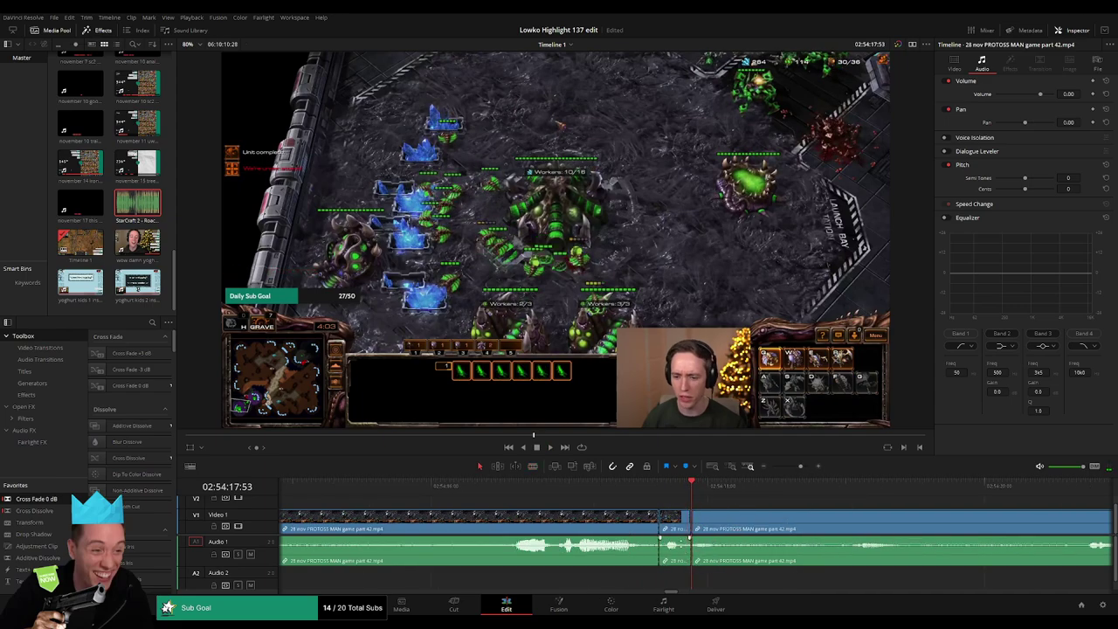
Step: Place the StarCraft 2 - Roach Quotes sound effect on Audio 2 at the cut
double_click(133, 211)
left_click_drag(627, 581, 623, 577)
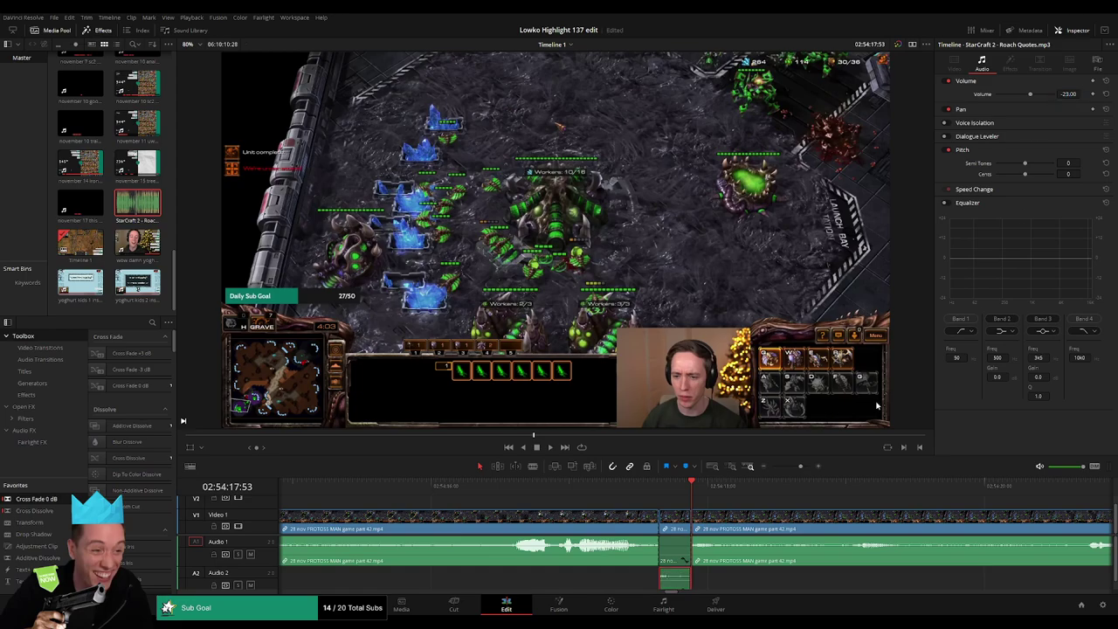
left_click(795, 465)
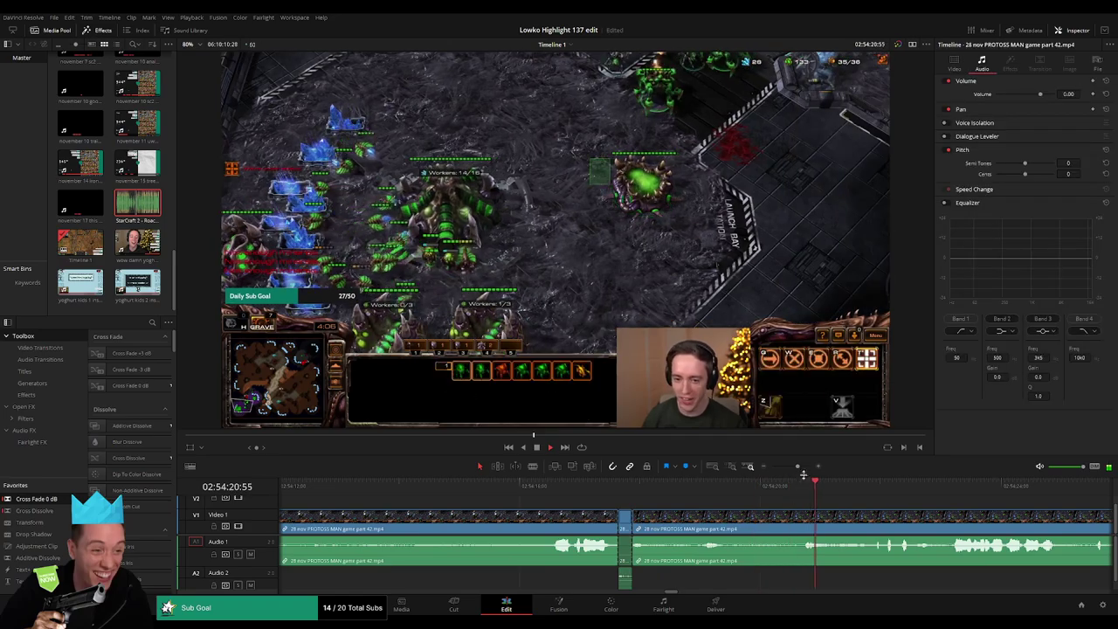
left_click(796, 468)
left_click(795, 467)
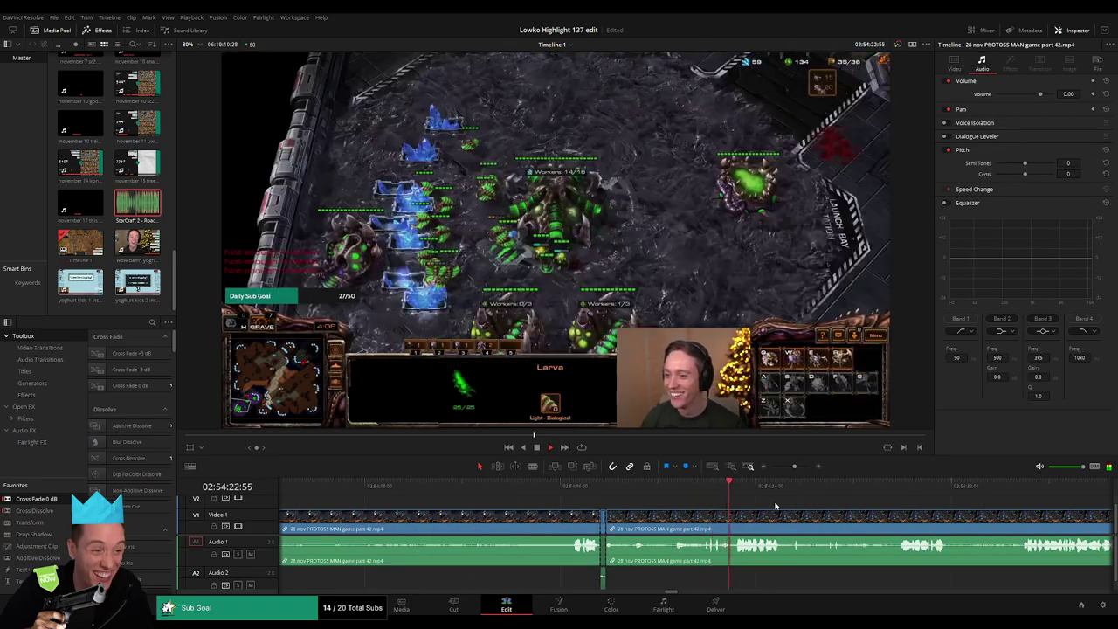
scroll(837, 514, "right", 3)
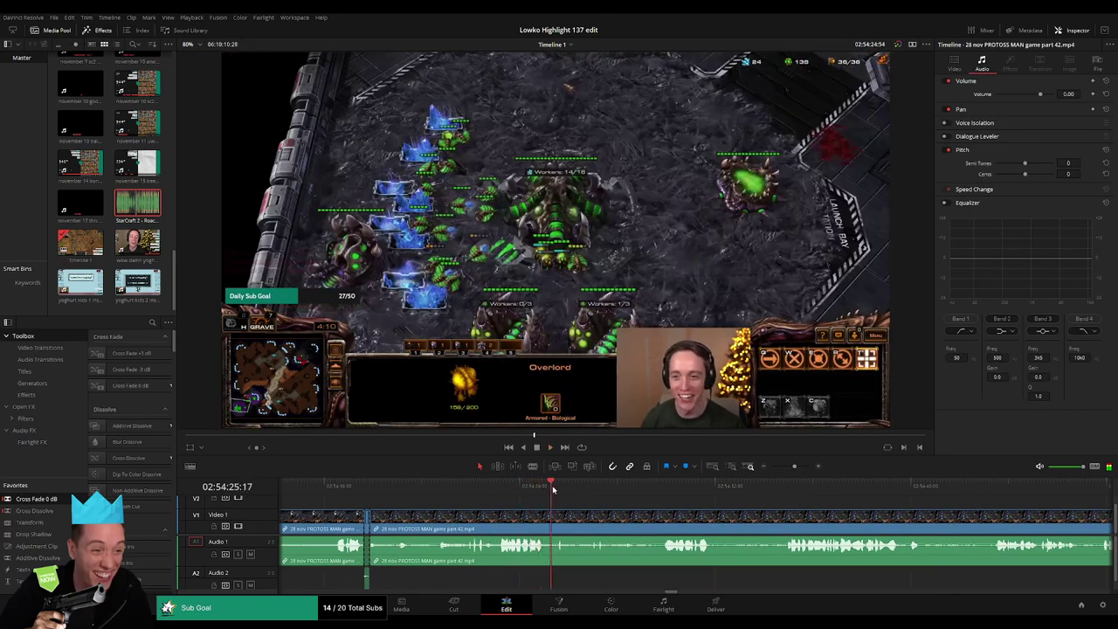
Step: Split the game clip at a later moment and add another StarCraft 2 sound effect on Audio 2
left_click(612, 489)
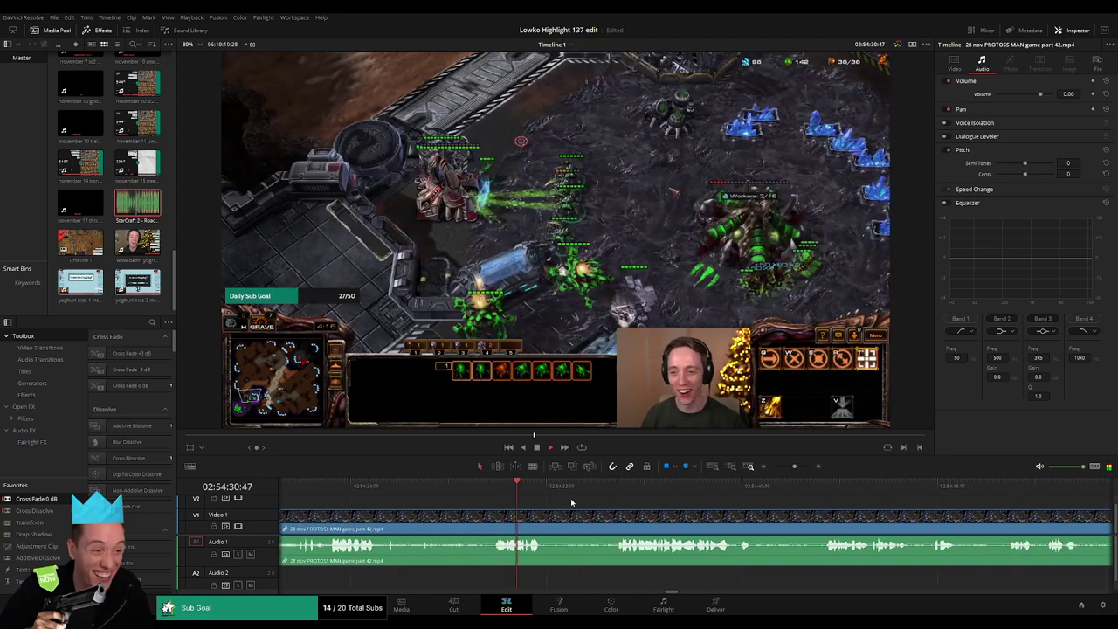
left_click(513, 488)
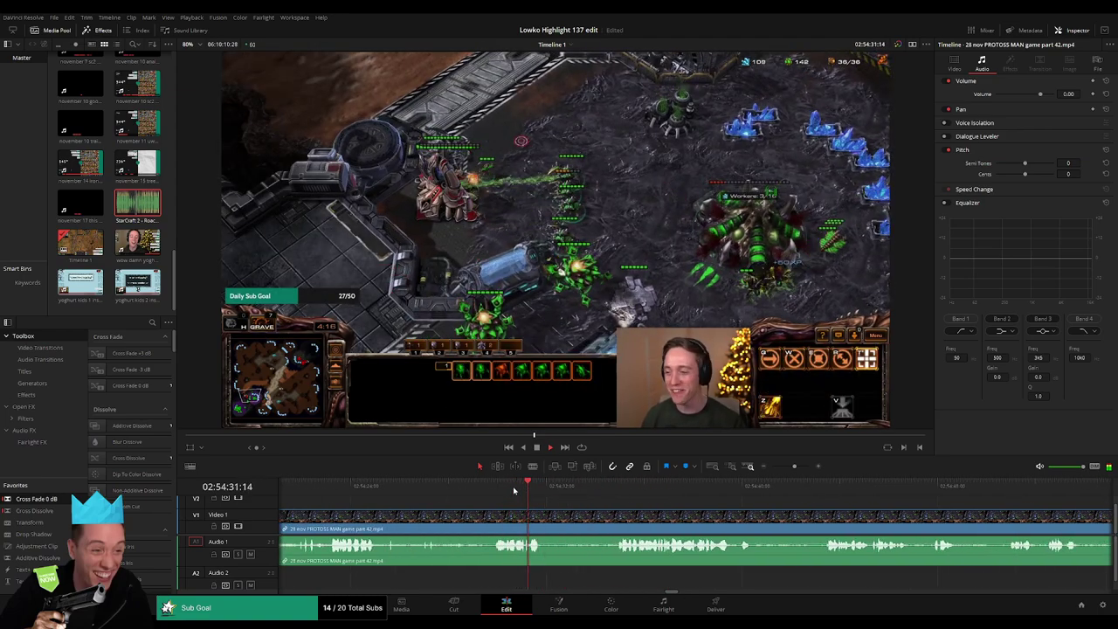
left_click(535, 530)
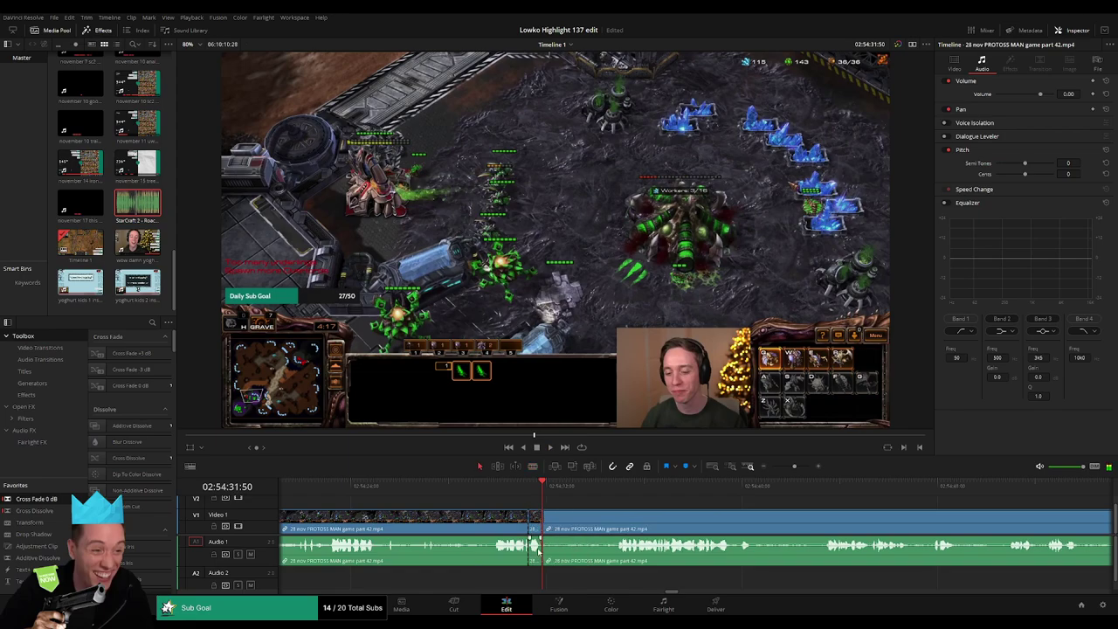
double_click(142, 214)
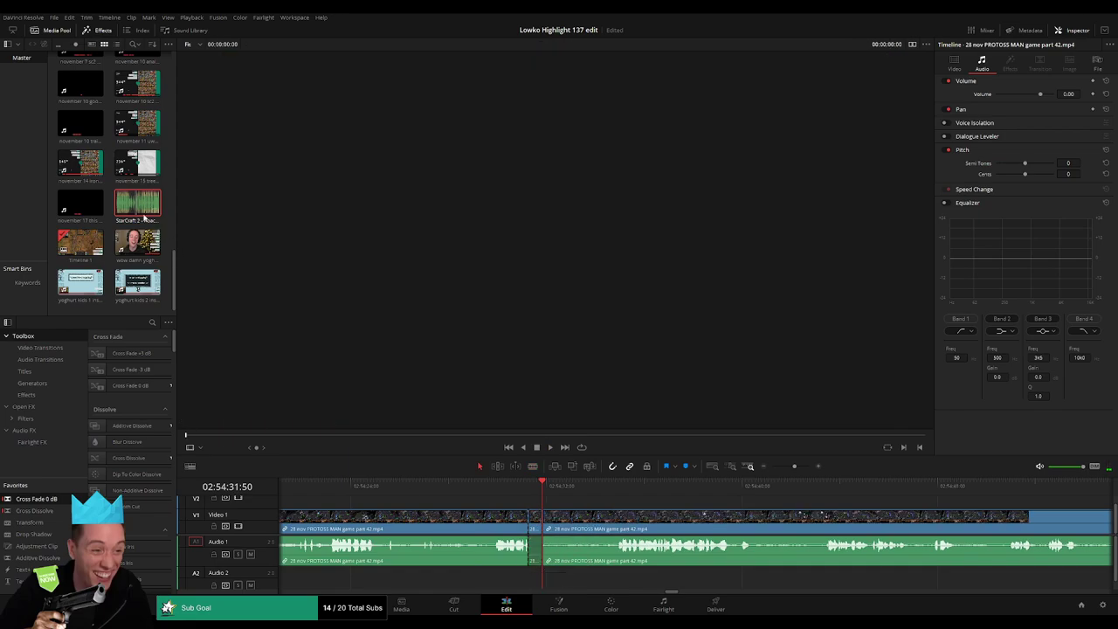
left_click_drag(527, 579, 534, 579)
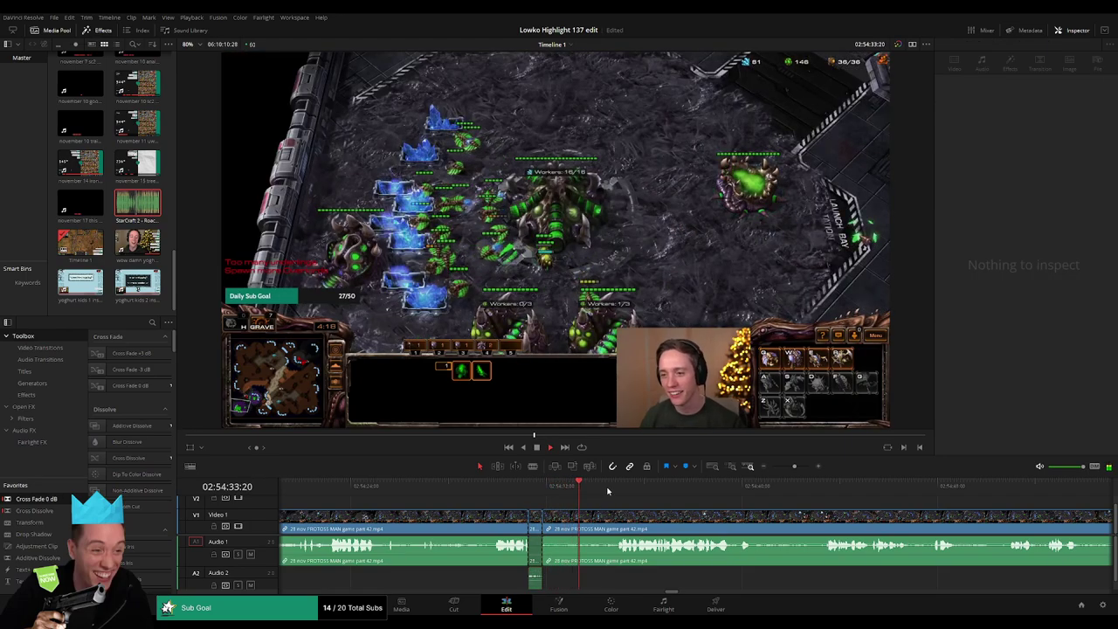
left_click(576, 511)
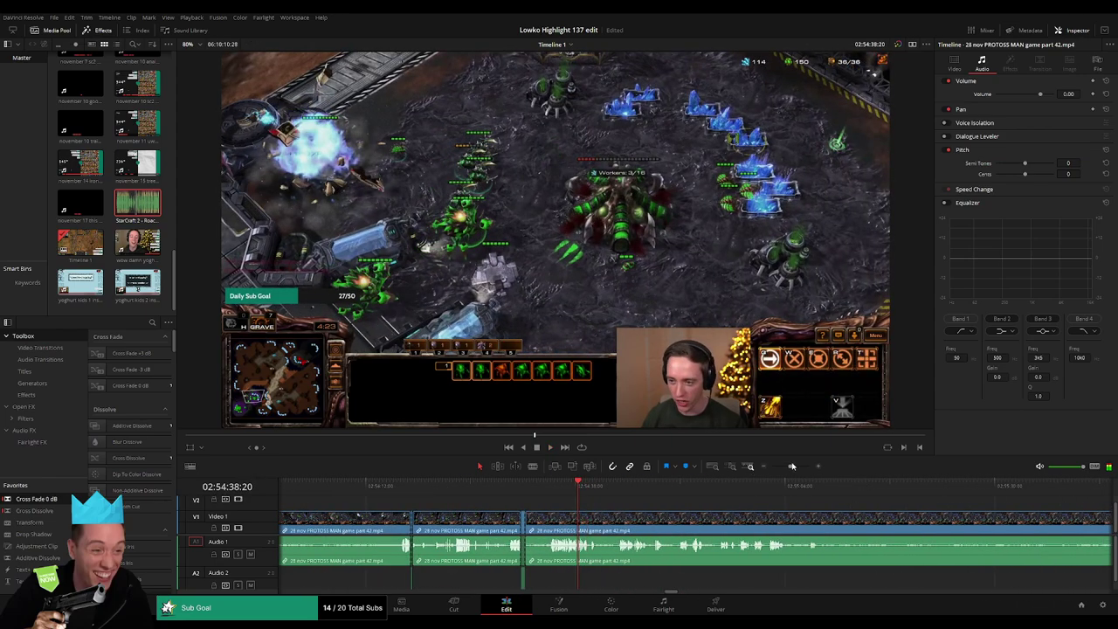
Step: Make two cuts in the game clip and place the Roach Quotes sound under that section
left_click_drag(790, 466, 797, 467)
key("space")
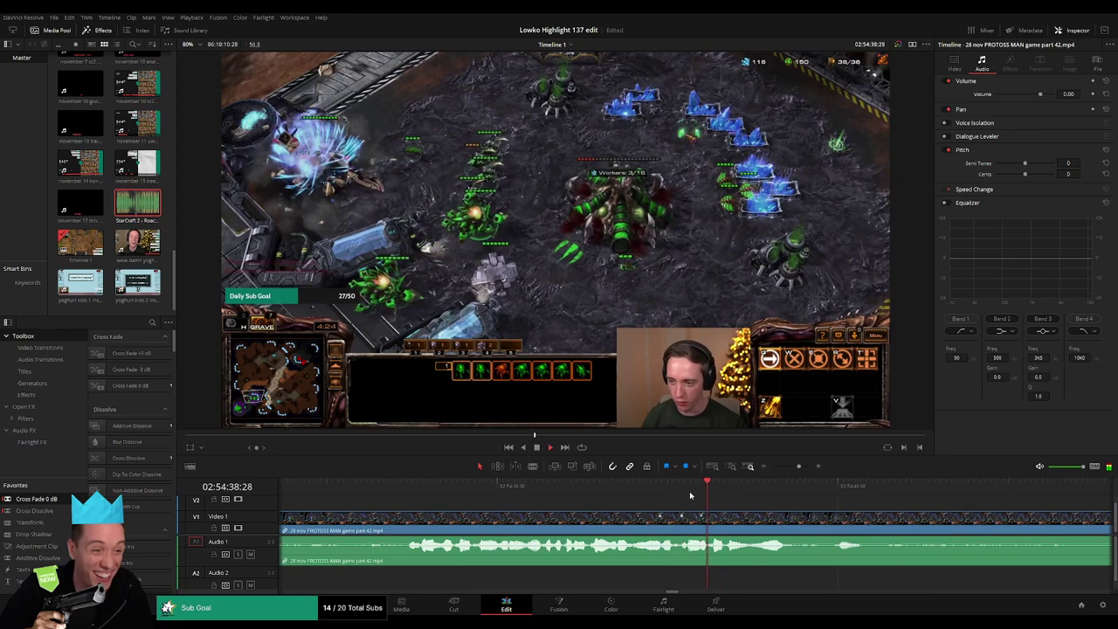
key("b")
left_click(711, 524)
left_click(751, 524)
key("a")
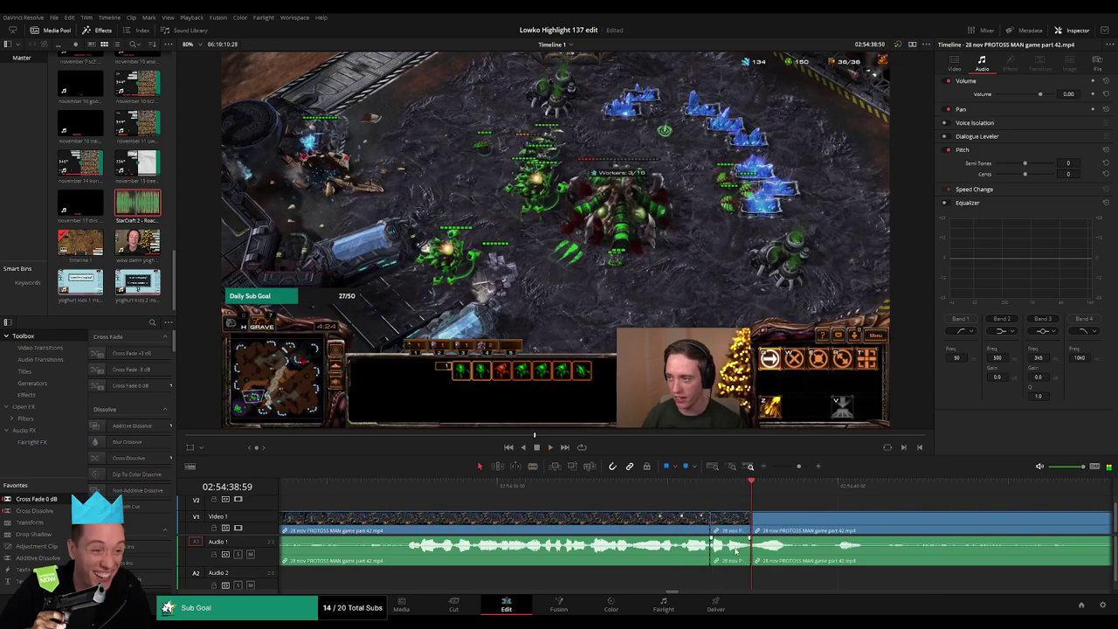
left_click_drag(160, 209, 712, 579)
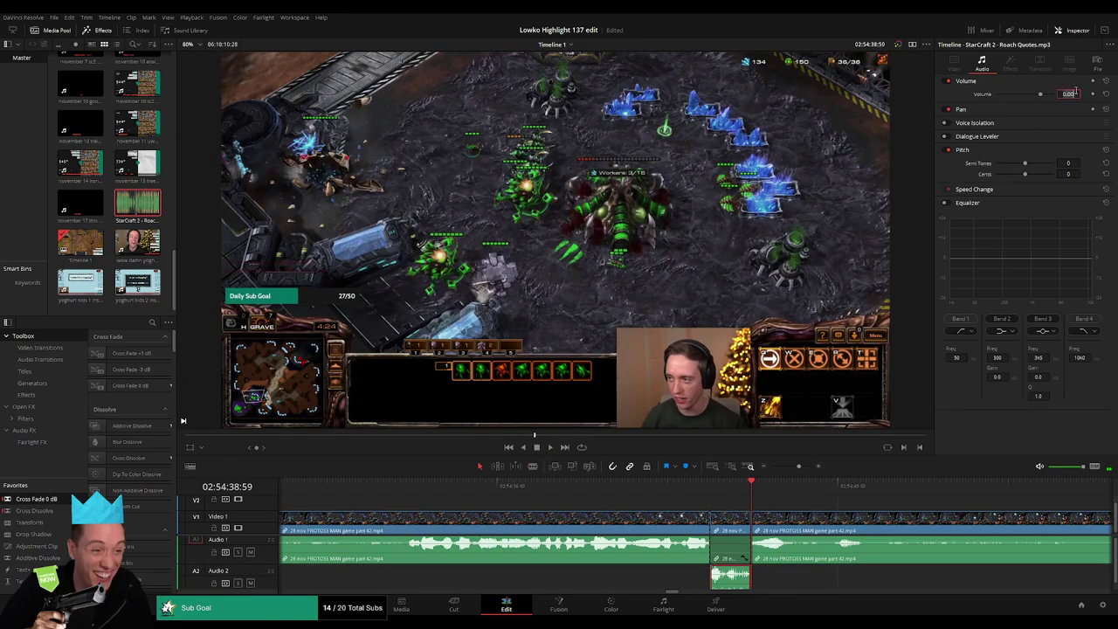
key("space")
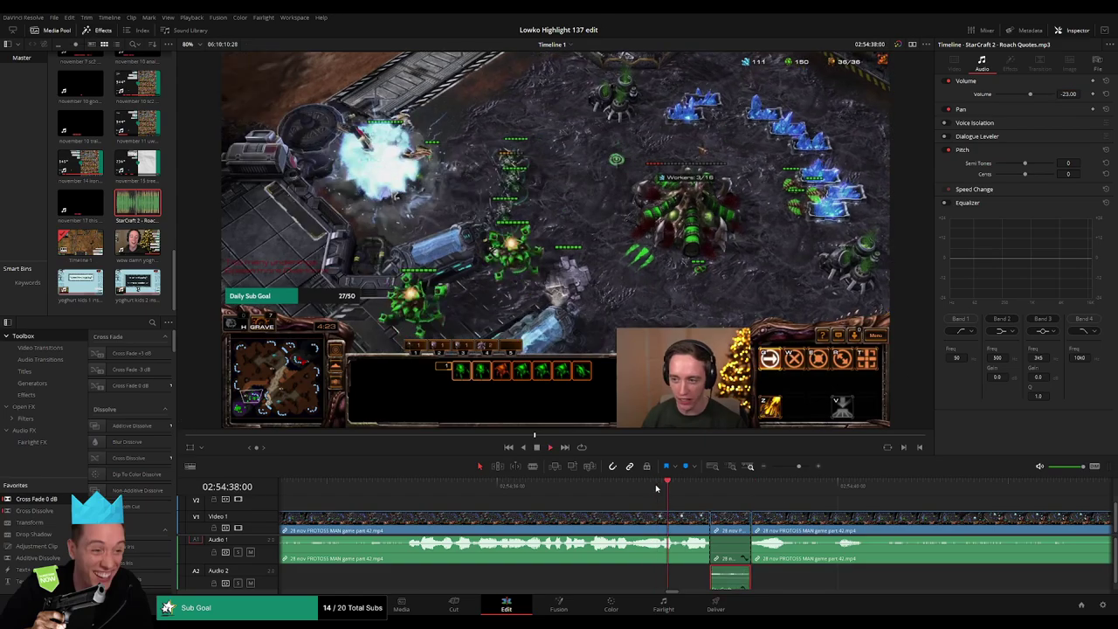
Step: Move further along the timeline and cut out a short stretch of footage
left_click_drag(799, 467, 791, 469)
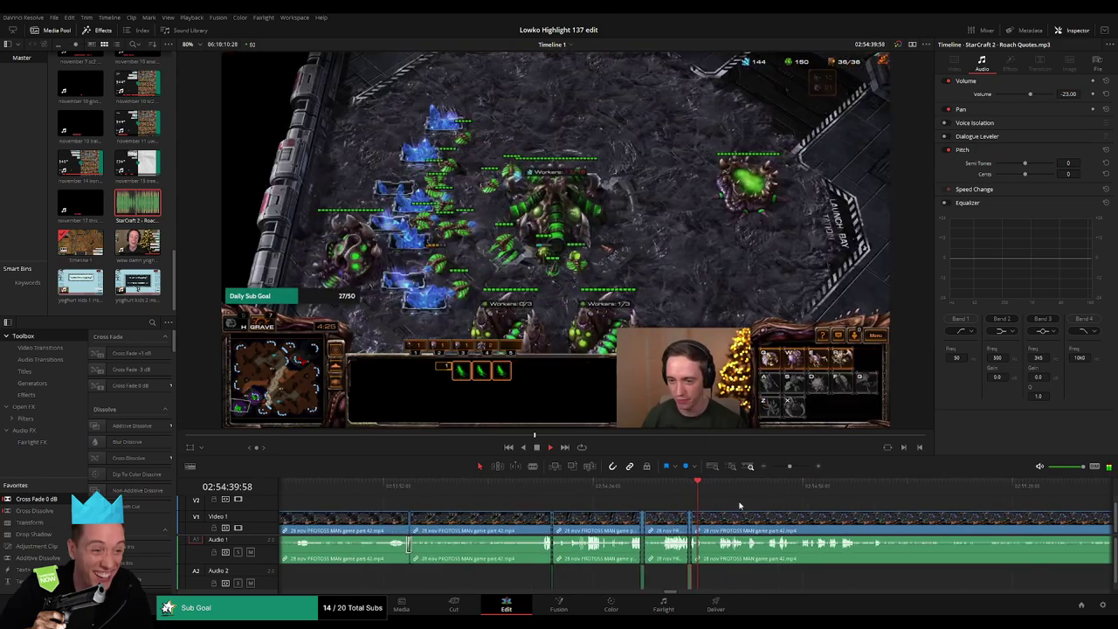
scroll(759, 509, "right", 3)
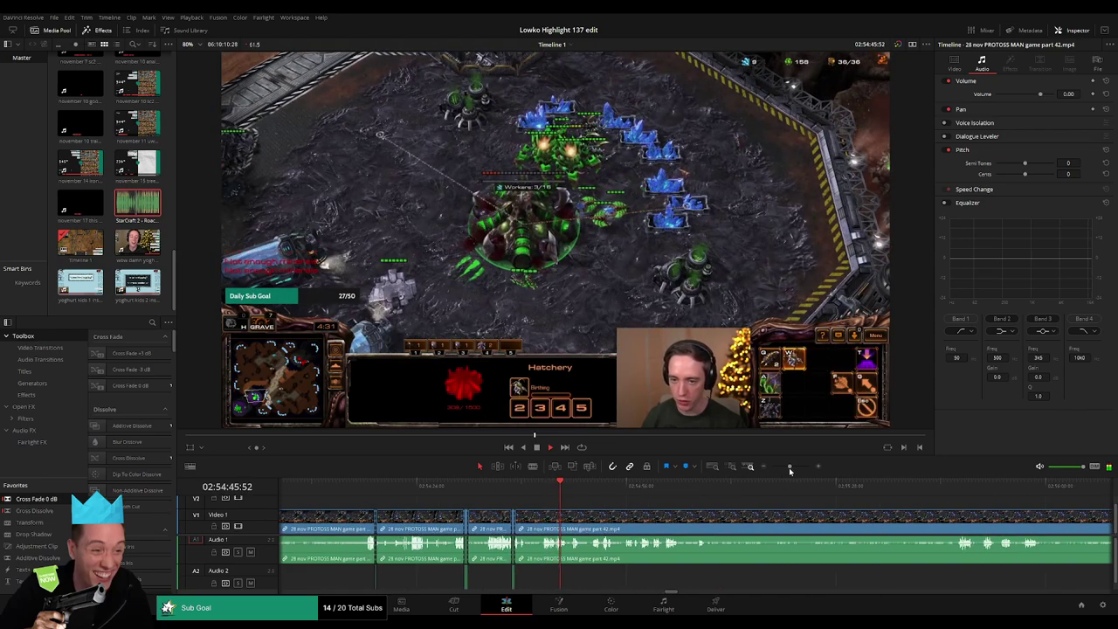
scroll(601, 561, "right", 3)
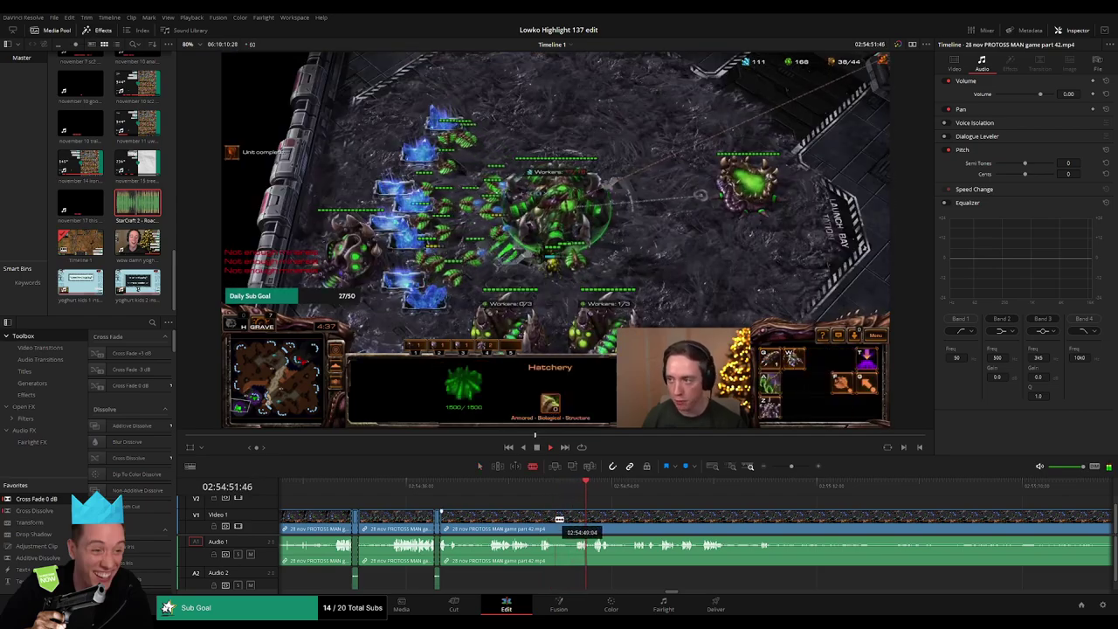
left_click(561, 521)
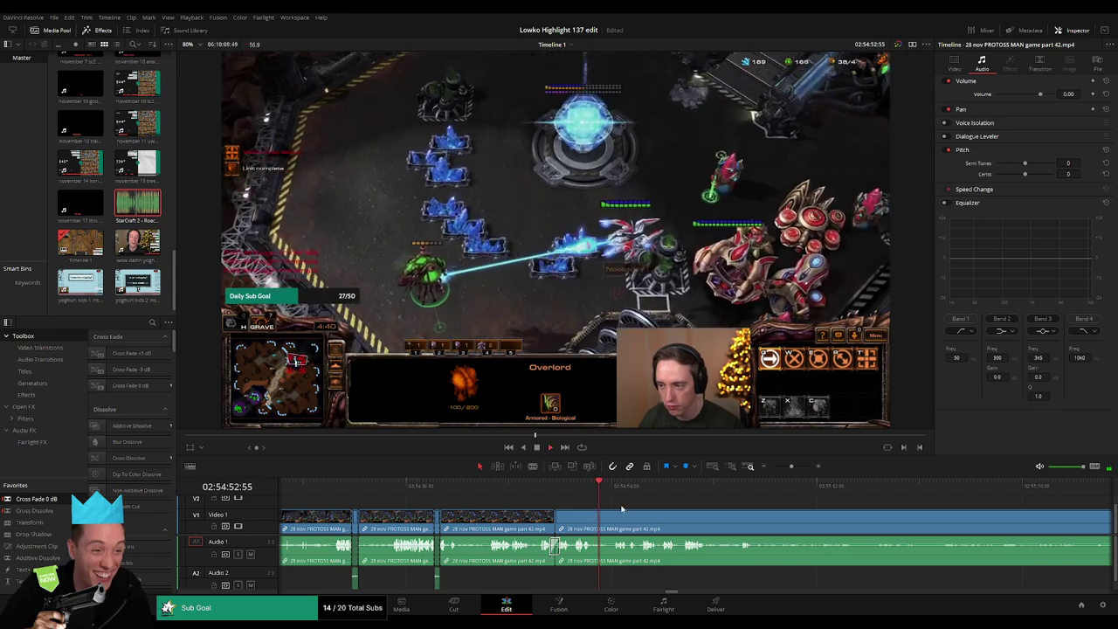
Step: Ripple-delete the unwanted footage, then blade two new splits further into the game clip
key("Delete")
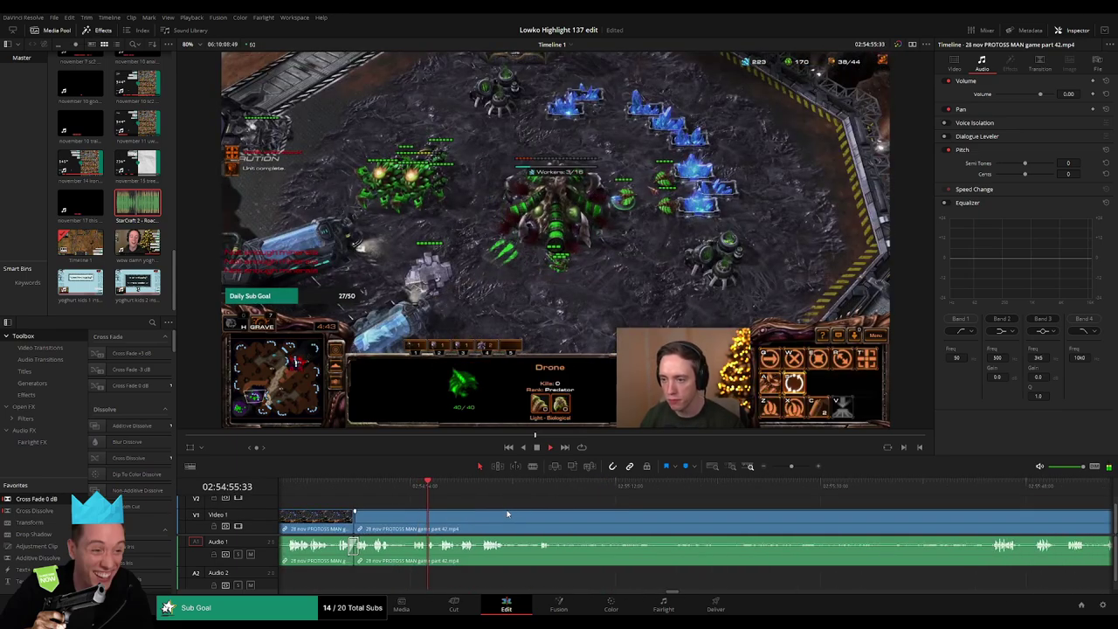
left_click(445, 495)
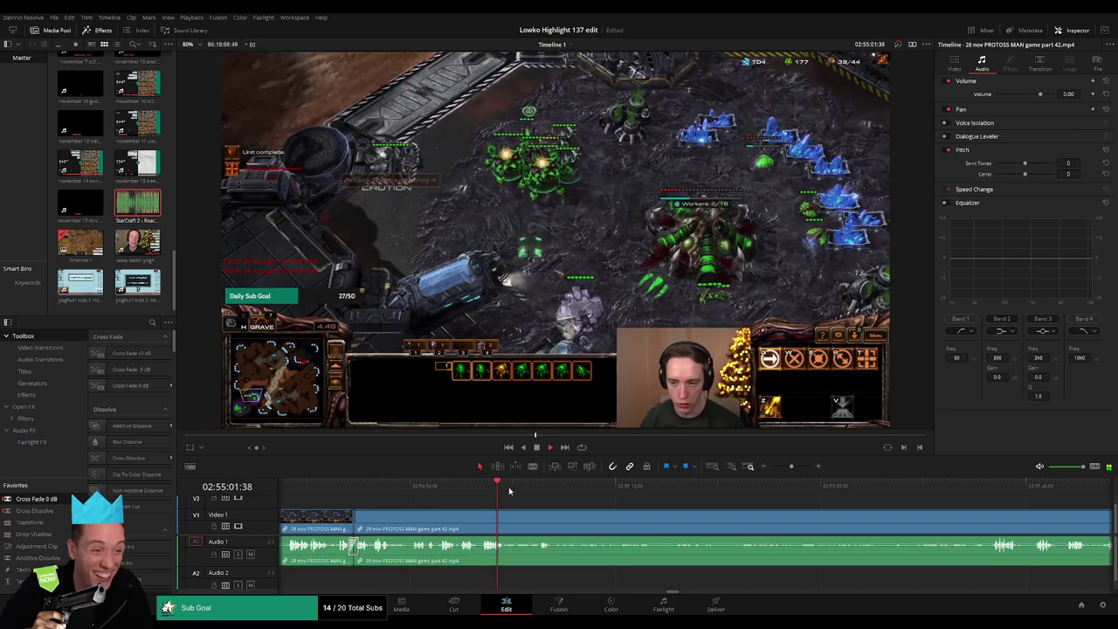
key("b")
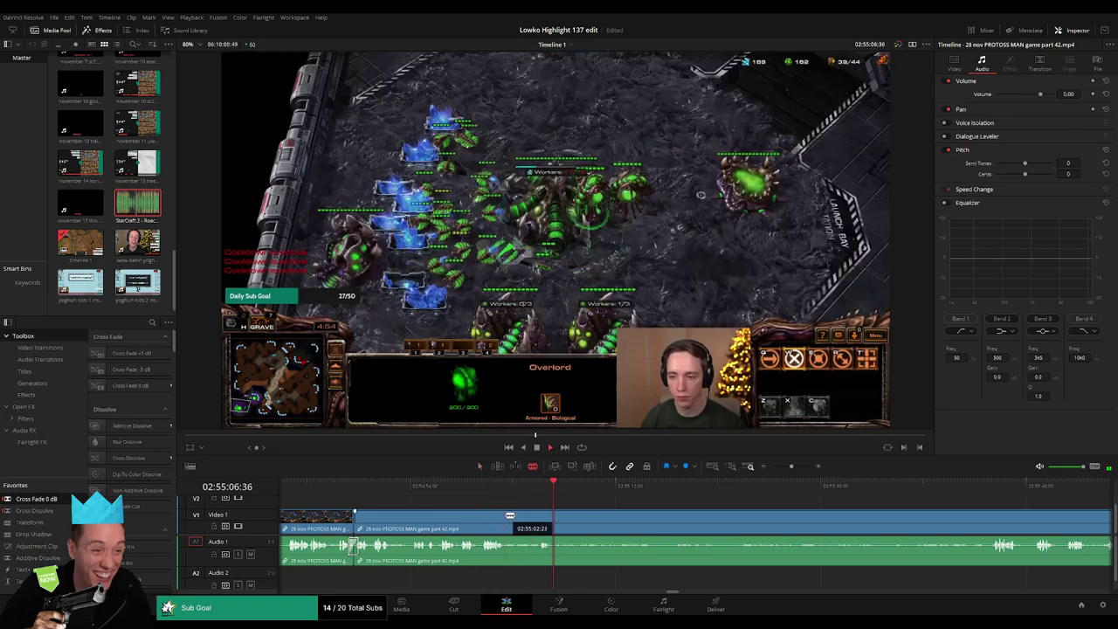
left_click(506, 517)
left_click(993, 486)
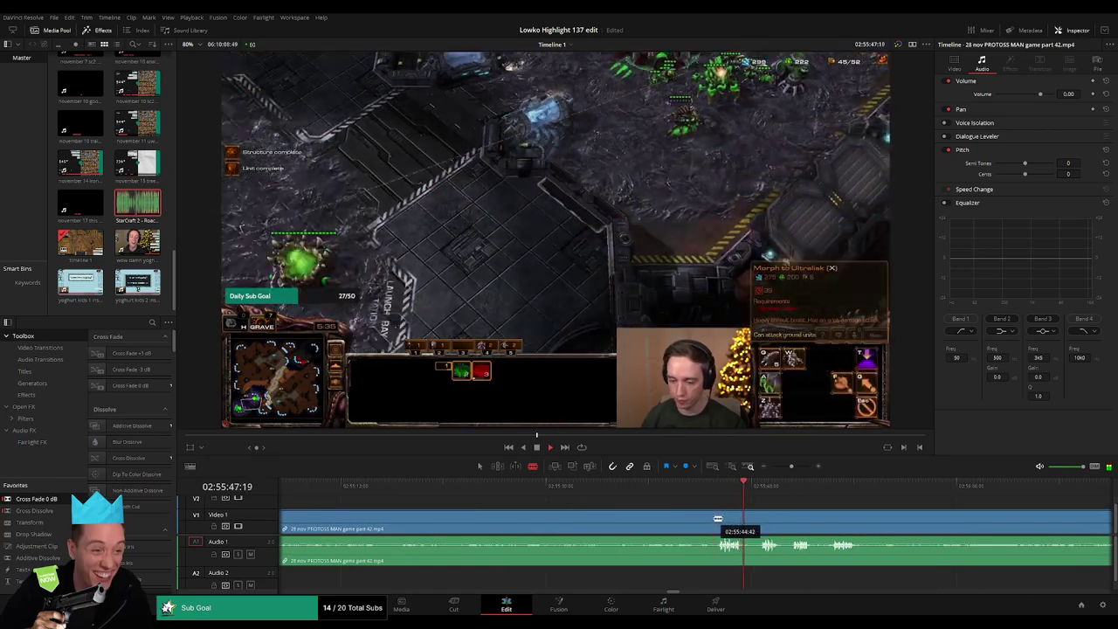
Step: Select the short dull piece between the cuts and ripple-delete it
key("a")
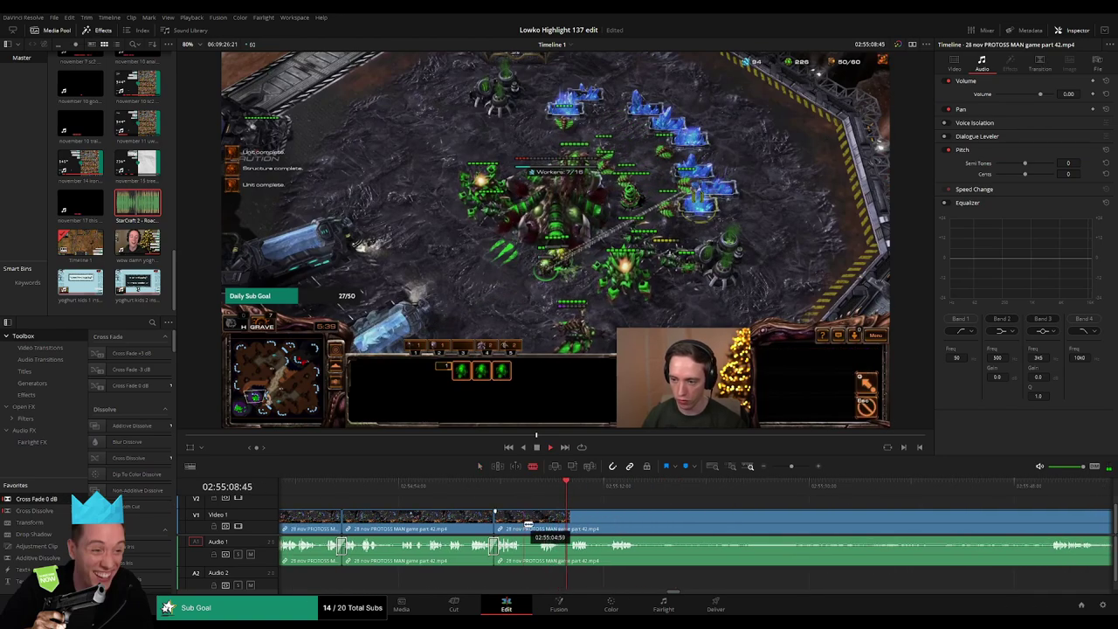
left_click(526, 525)
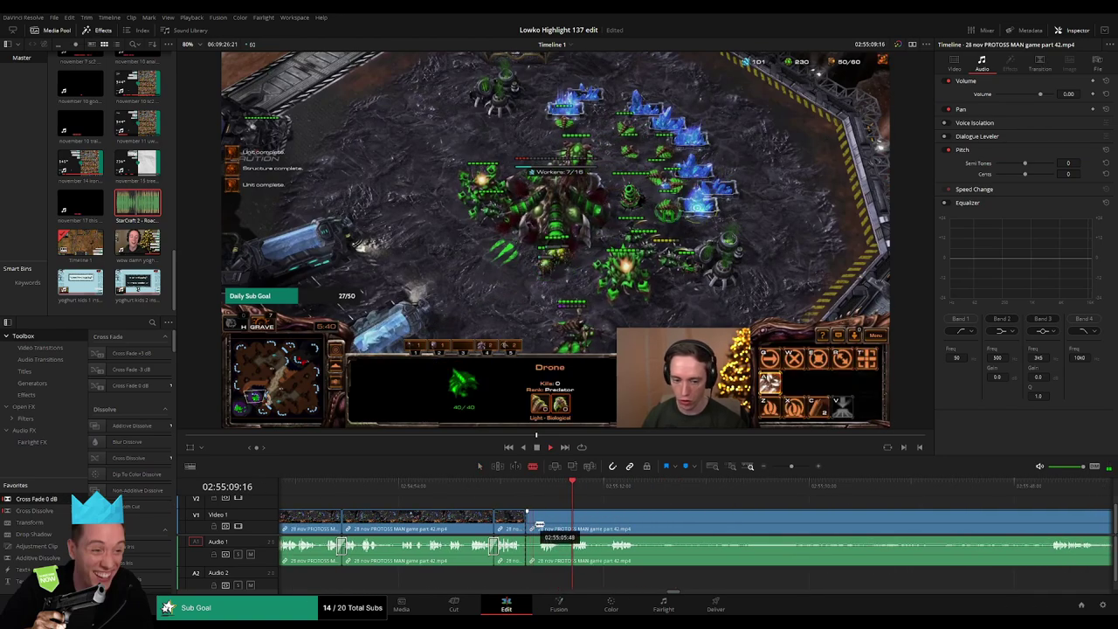
left_click(538, 525)
key("Delete")
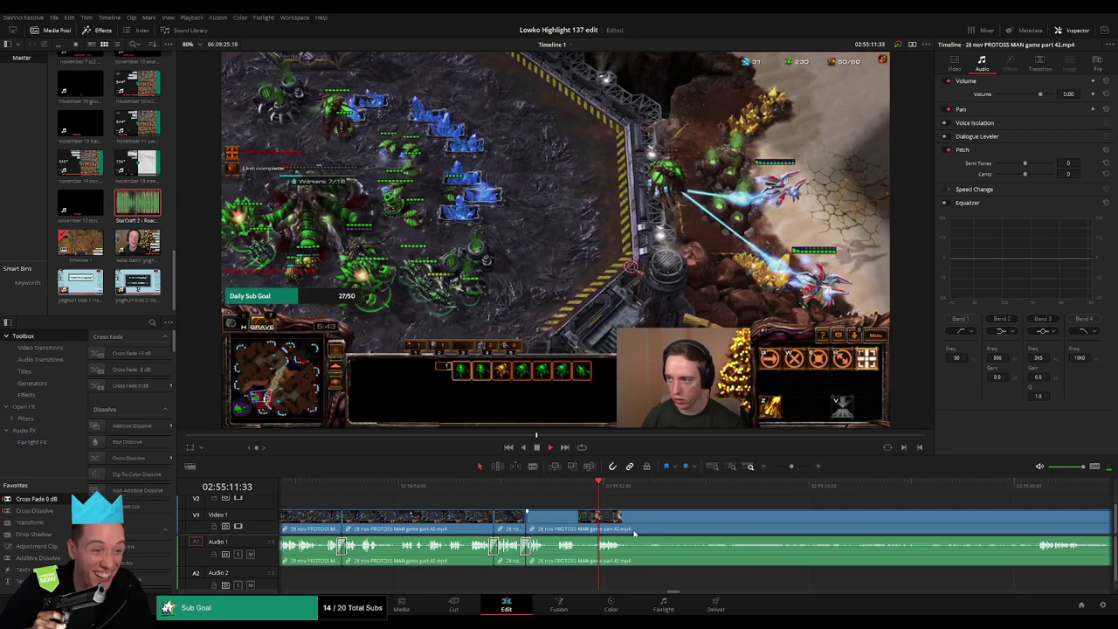
Step: Skip about 14 seconds further into the game and split the clip at that moment
left_click_drag(465, 496, 867, 501)
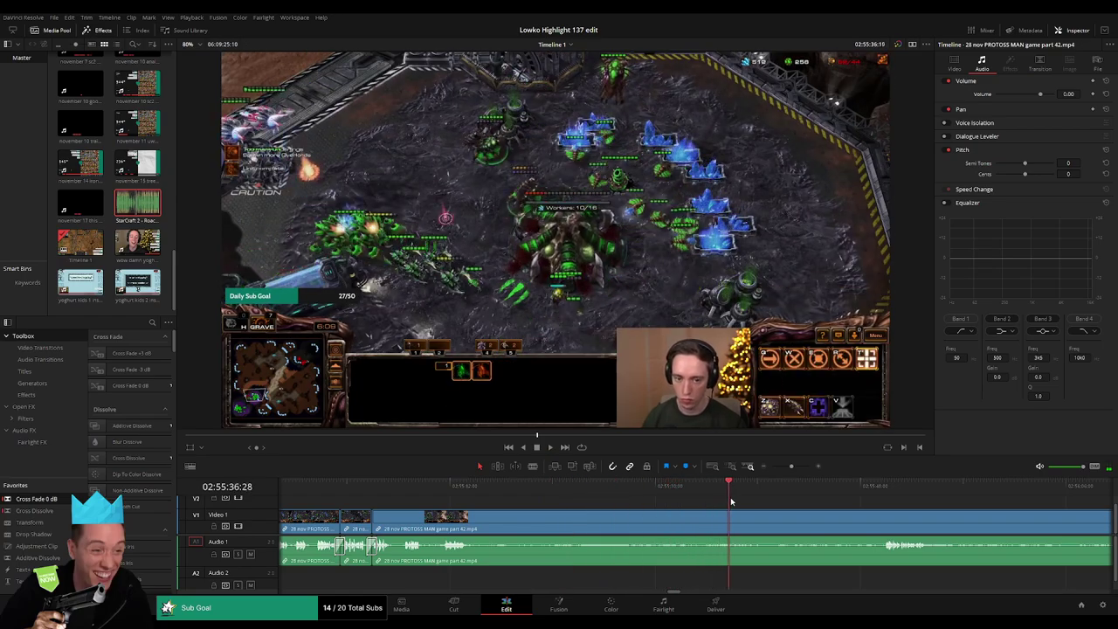
key("space")
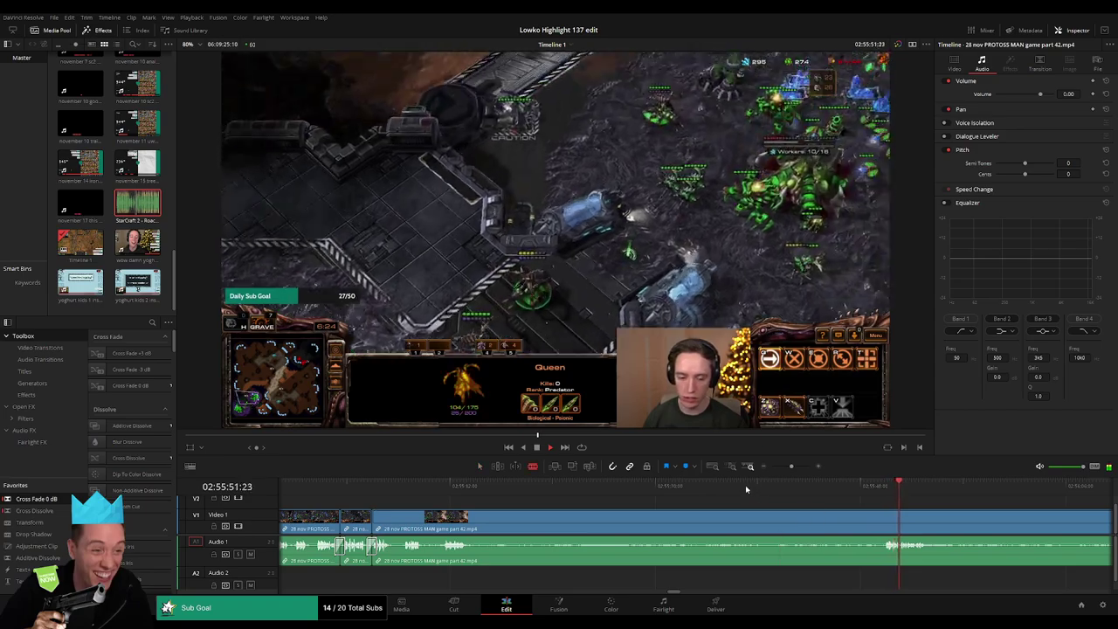
left_click(760, 488)
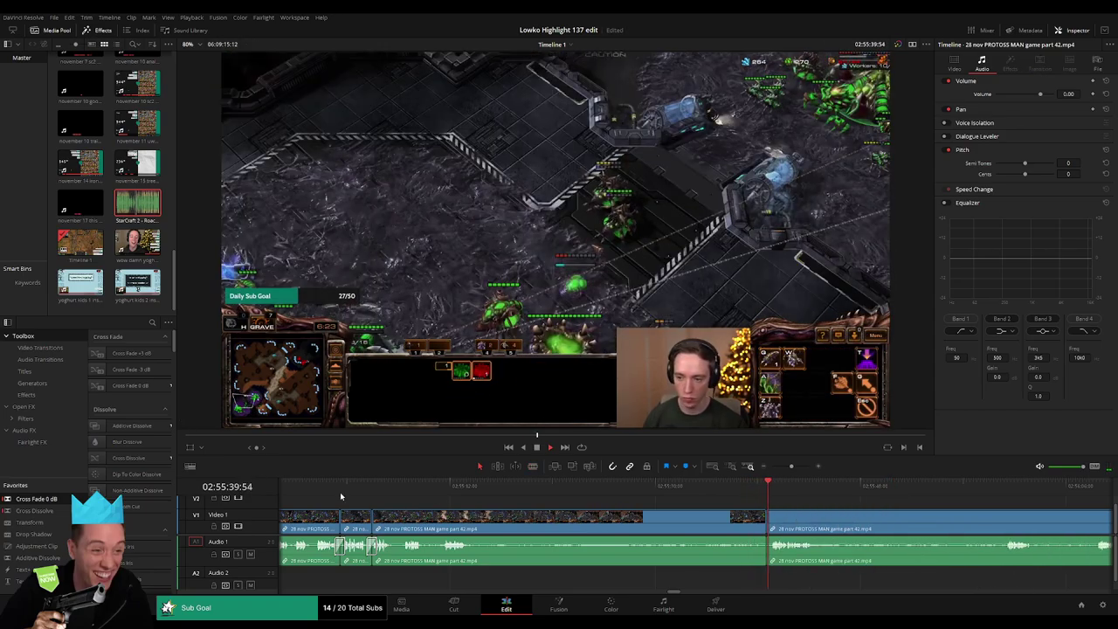
left_click_drag(811, 542, 487, 527)
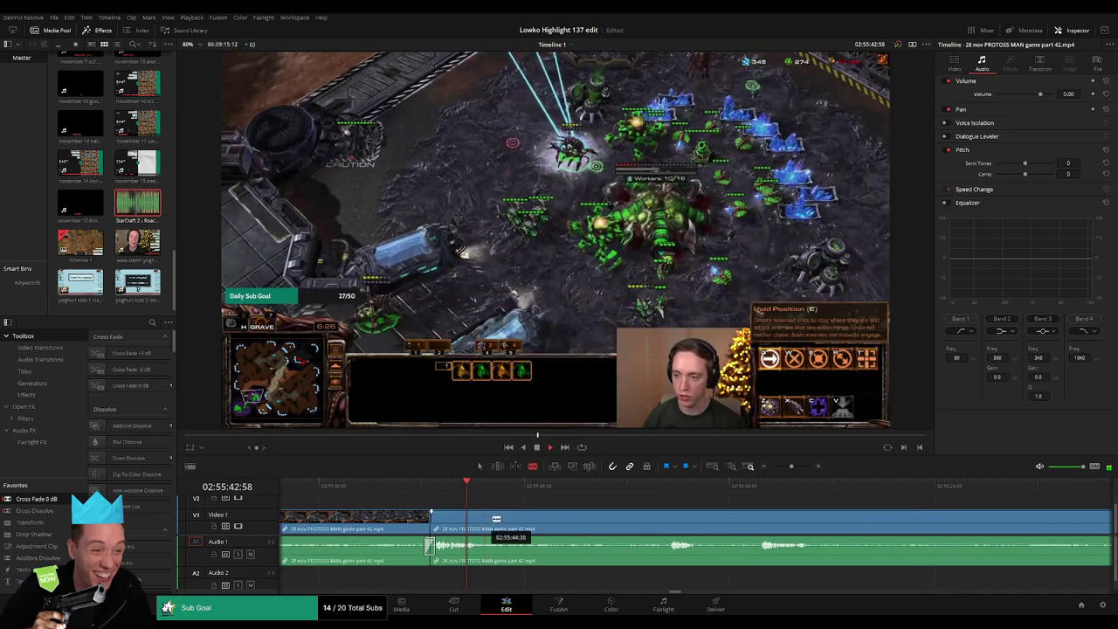
left_click_drag(474, 496, 633, 495)
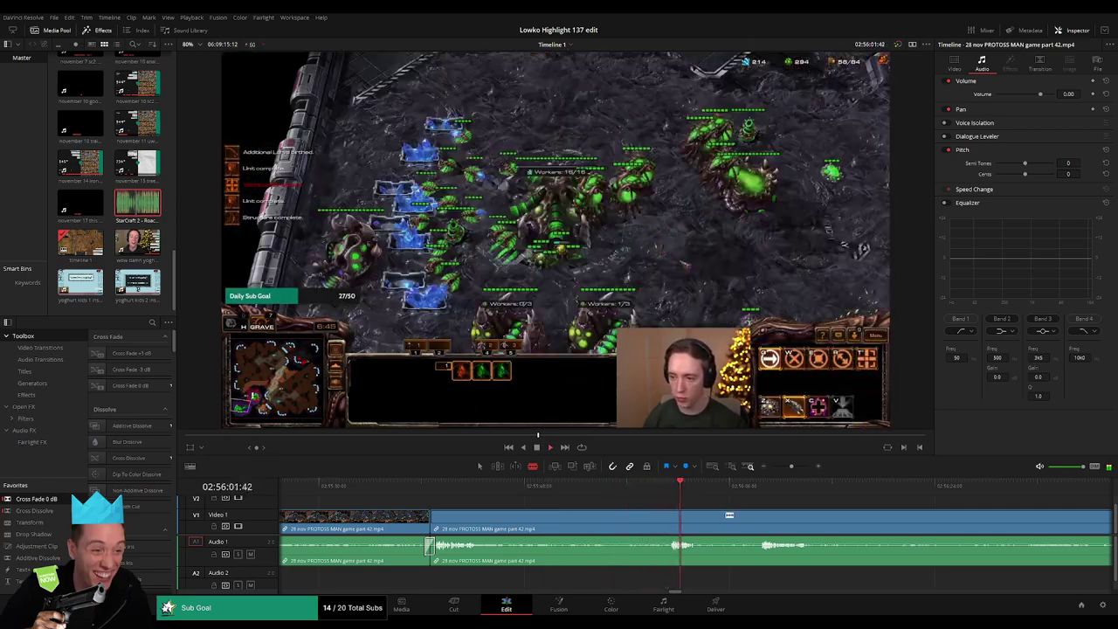
left_click_drag(738, 513, 563, 513)
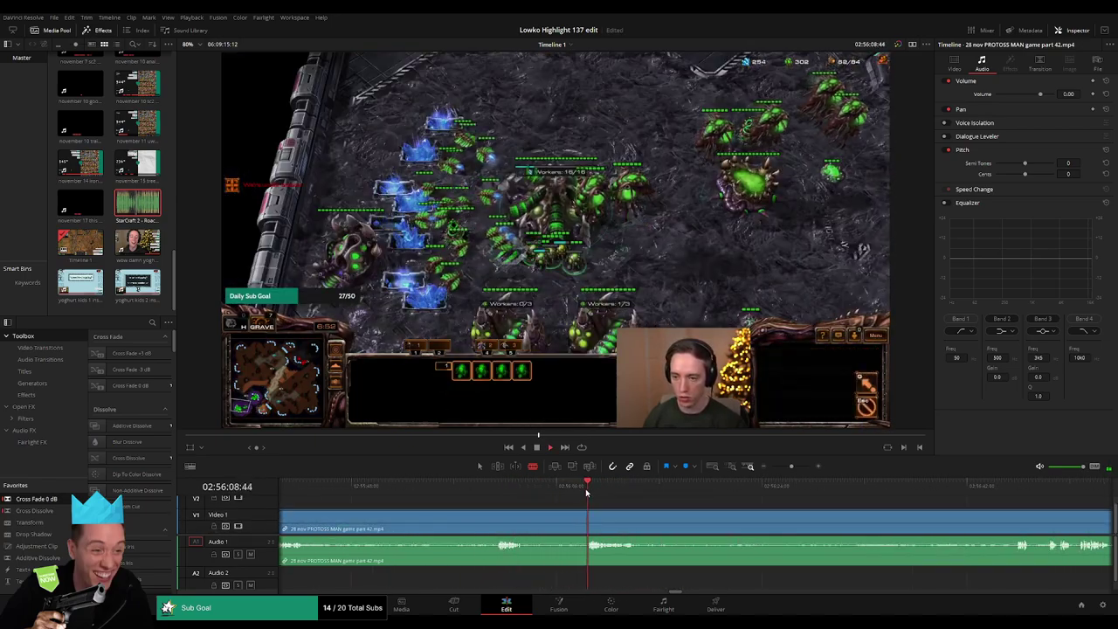
left_click(527, 521)
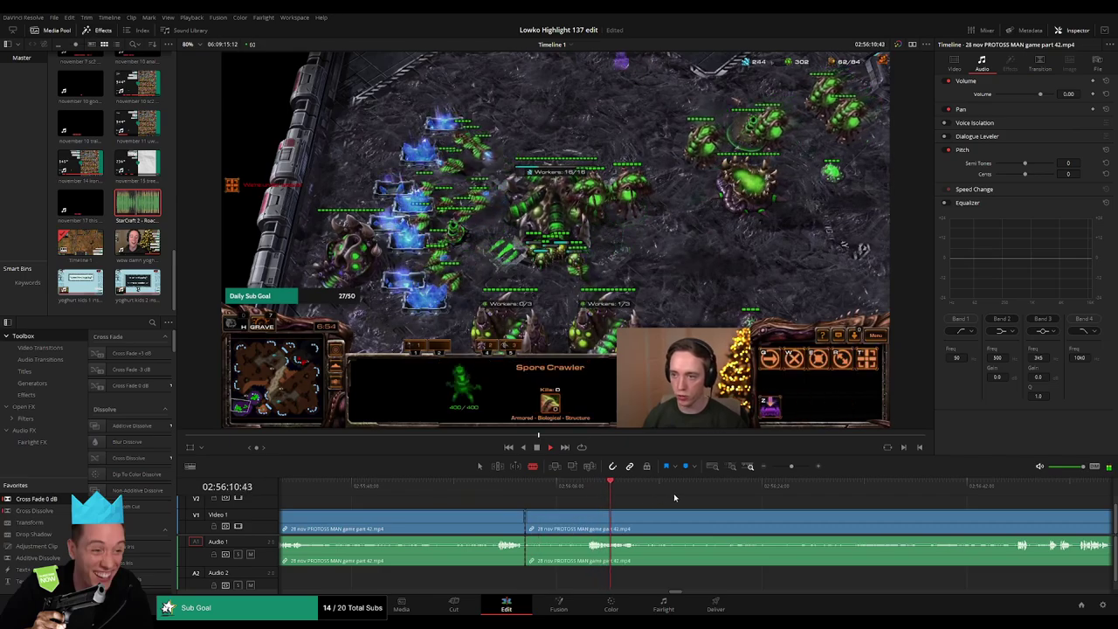
Step: Scrub back to rewatch the preceding seconds and undo the last edit
mouse_move(985, 512)
left_mouse_down()
mouse_move(1004, 511)
mouse_move(586, 495)
left_mouse_up()
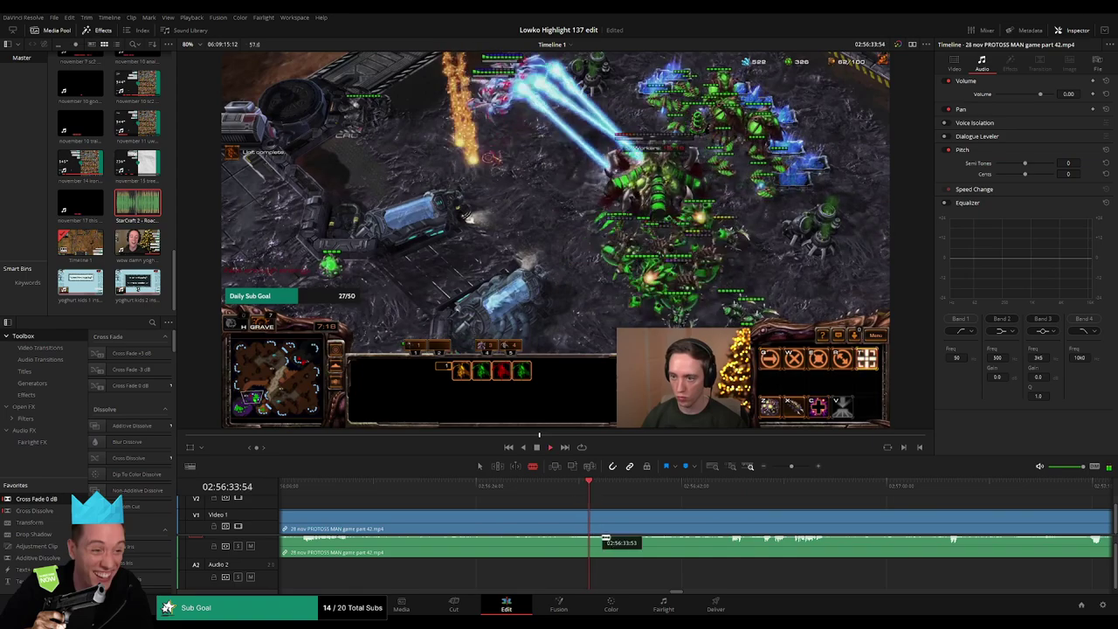
scroll(648, 586, "up", 2)
left_click_drag(542, 497, 536, 502)
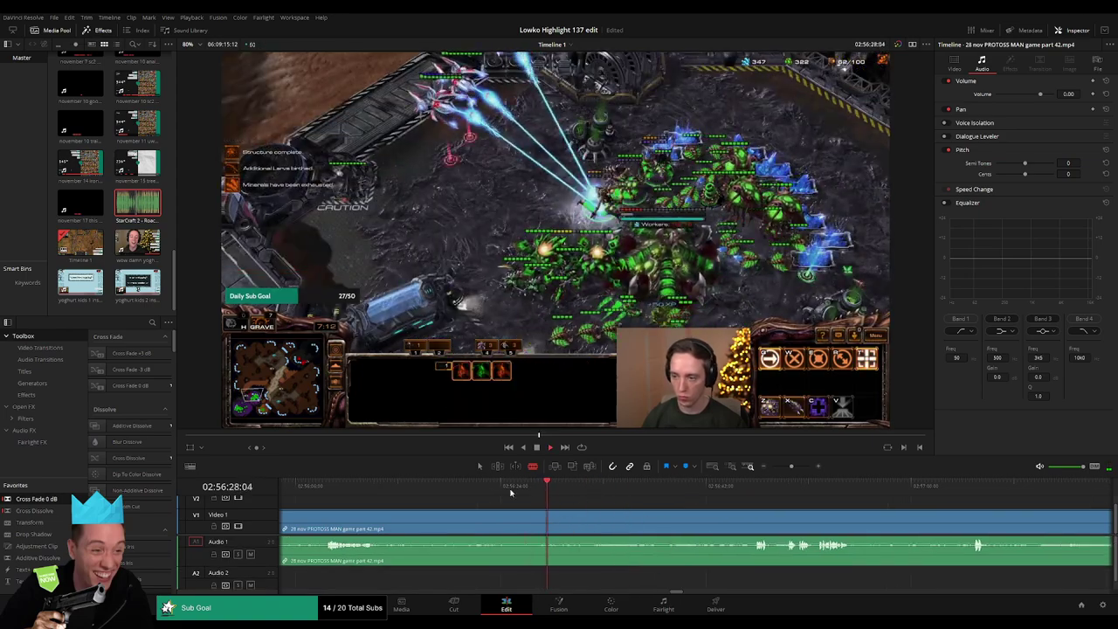
left_click(469, 488)
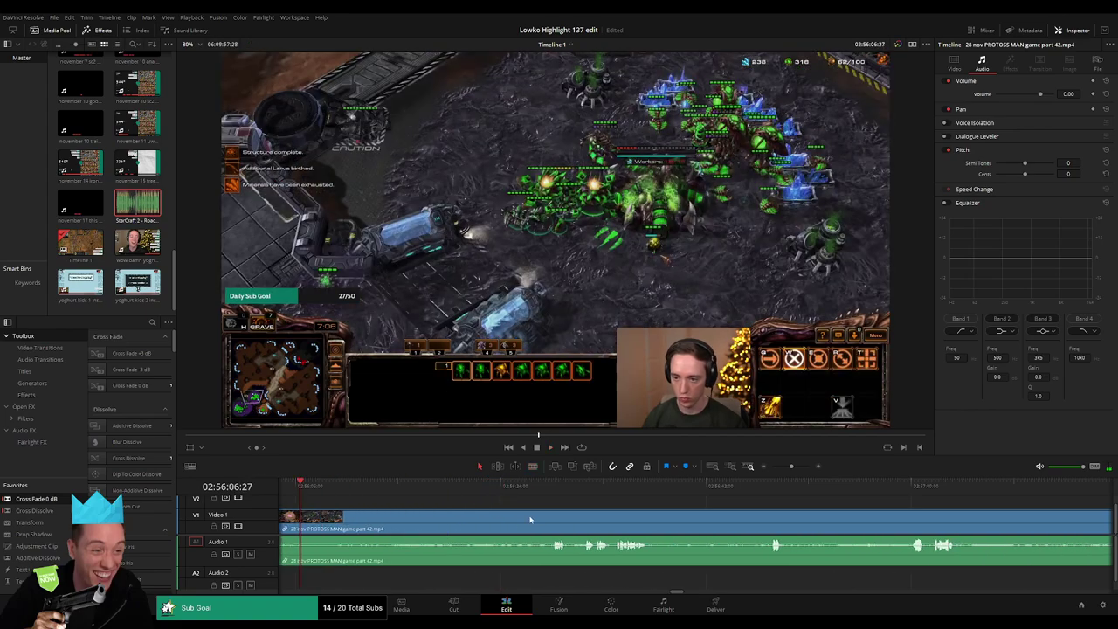
key("ctrl+z")
Step: Split both ends of the first dull stretch and ripple-delete it
key("space")
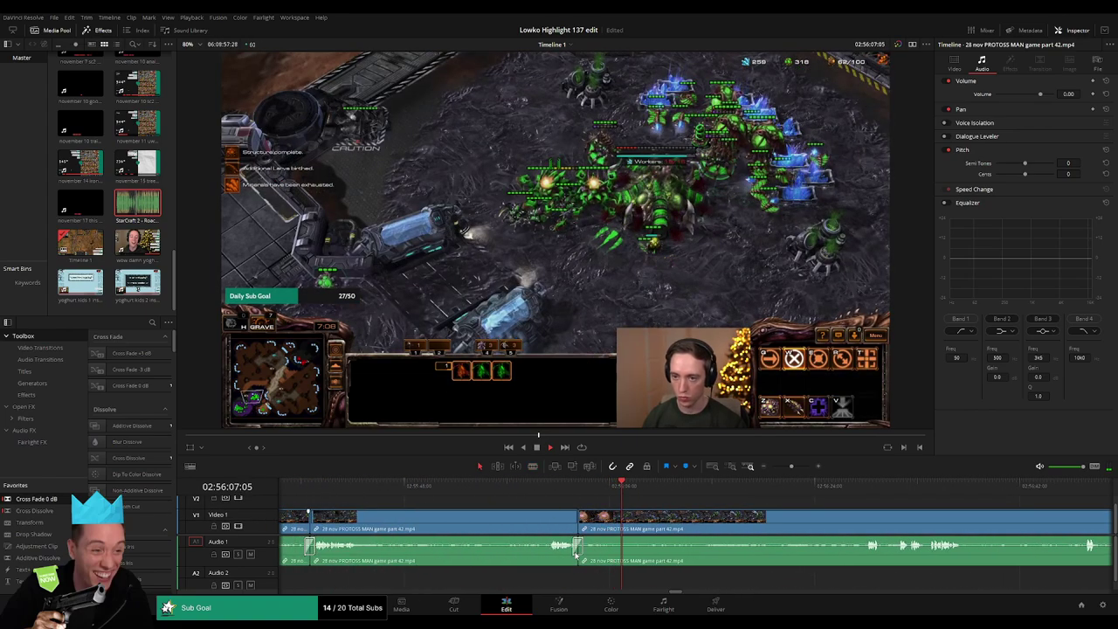
mouse_move(655, 483)
left_mouse_down()
mouse_move(797, 487)
mouse_move(774, 487)
left_mouse_up()
scroll(768, 493, "right", 3)
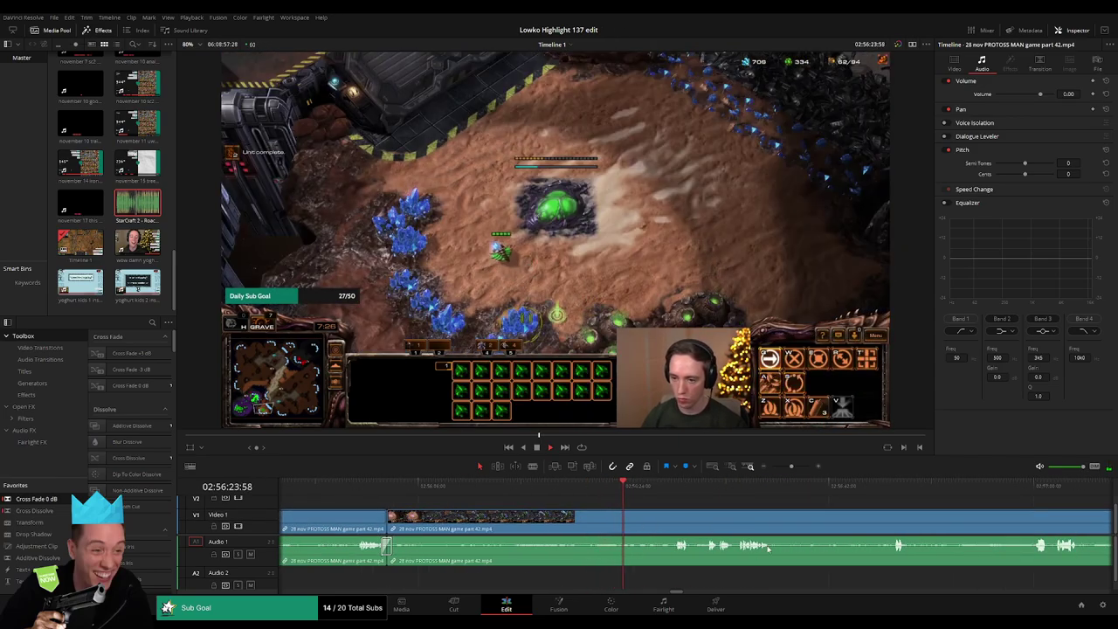
scroll(769, 546, "right", 3)
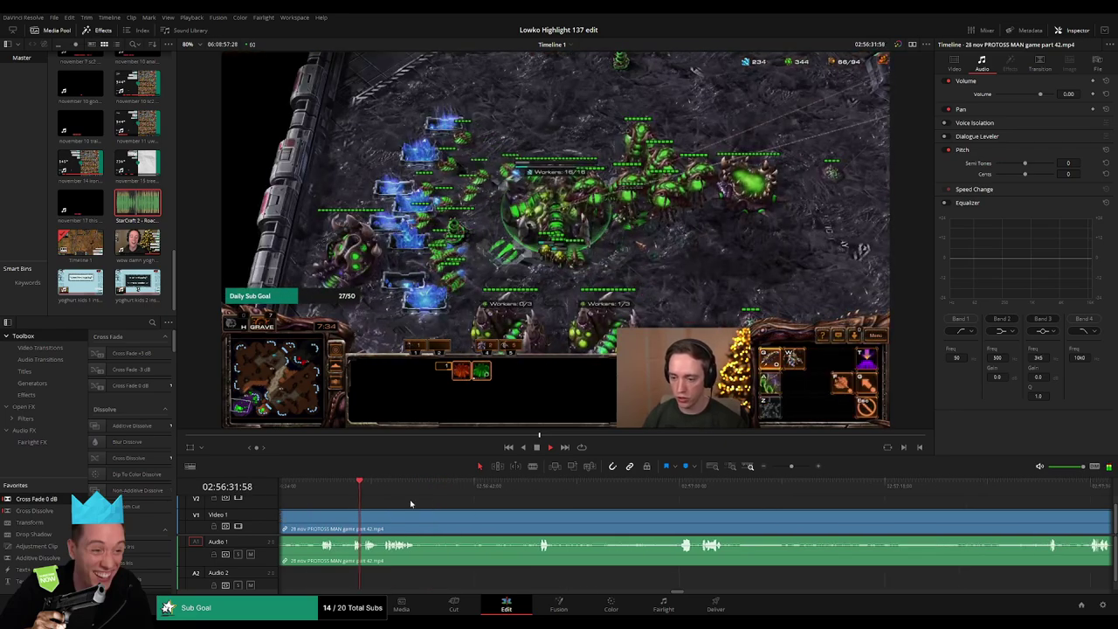
left_click(384, 487)
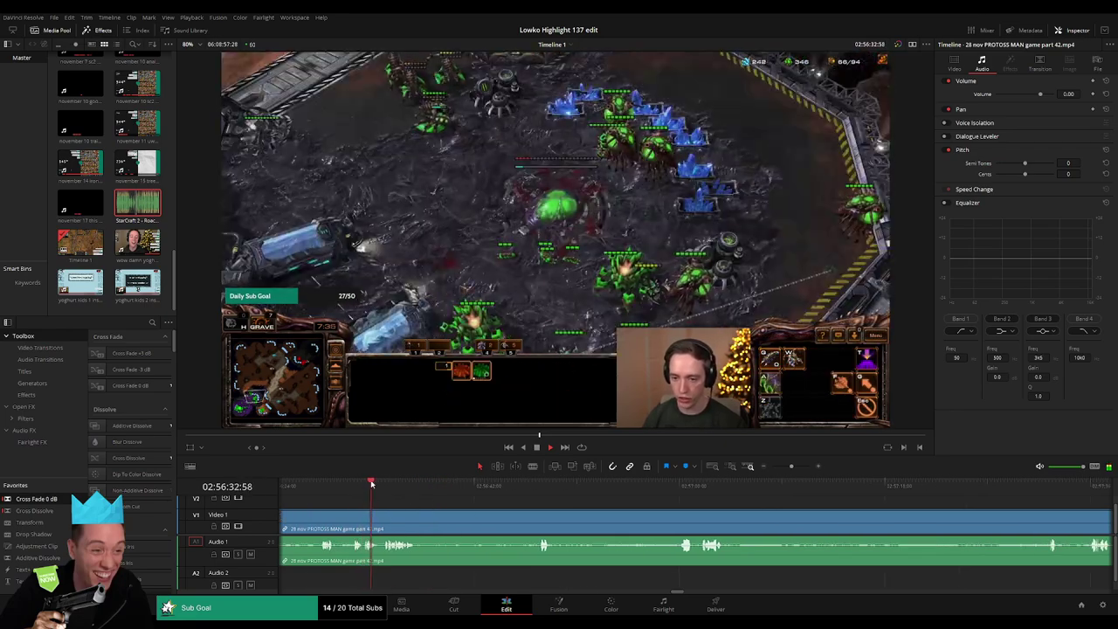
left_click(420, 522)
left_click(537, 489)
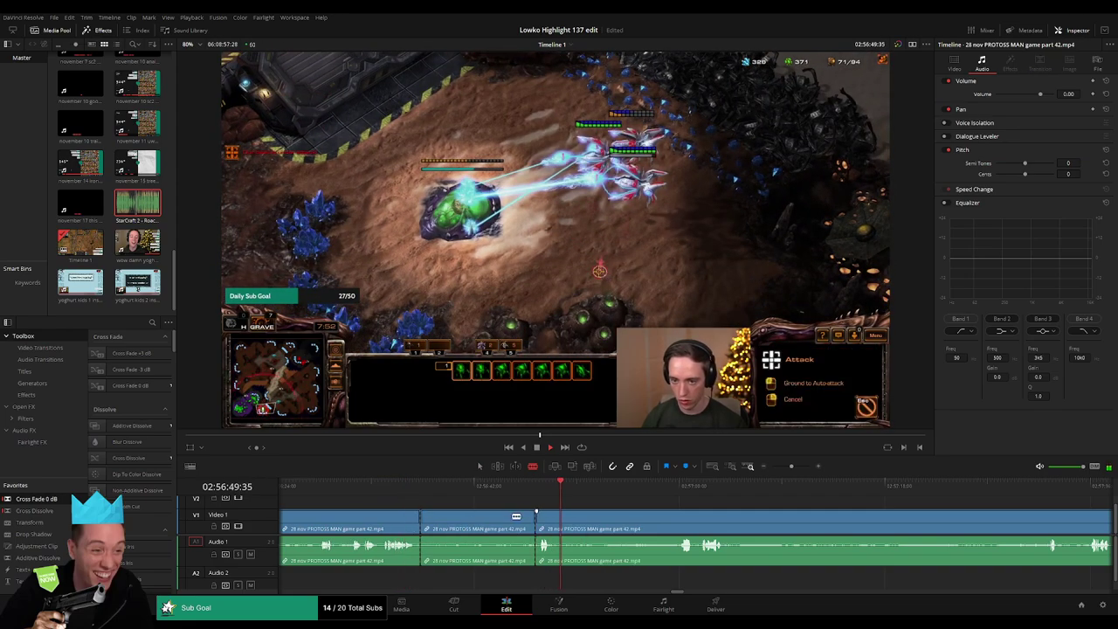
key("Delete")
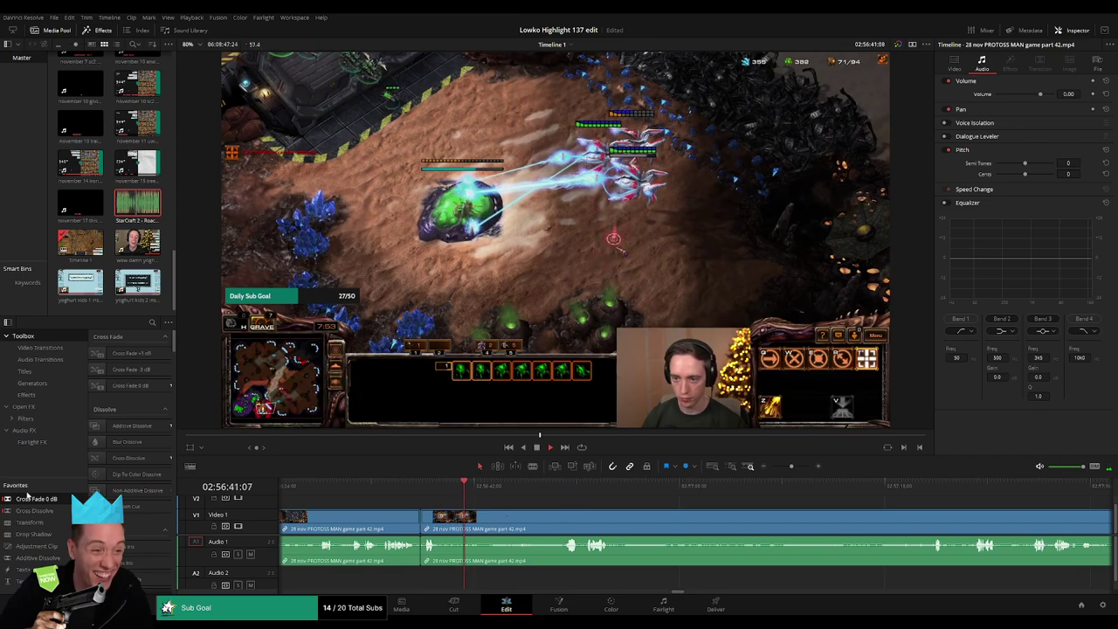
Step: Scrub and play through the following footage to locate the second dull stretch
left_click_drag(499, 487, 561, 494)
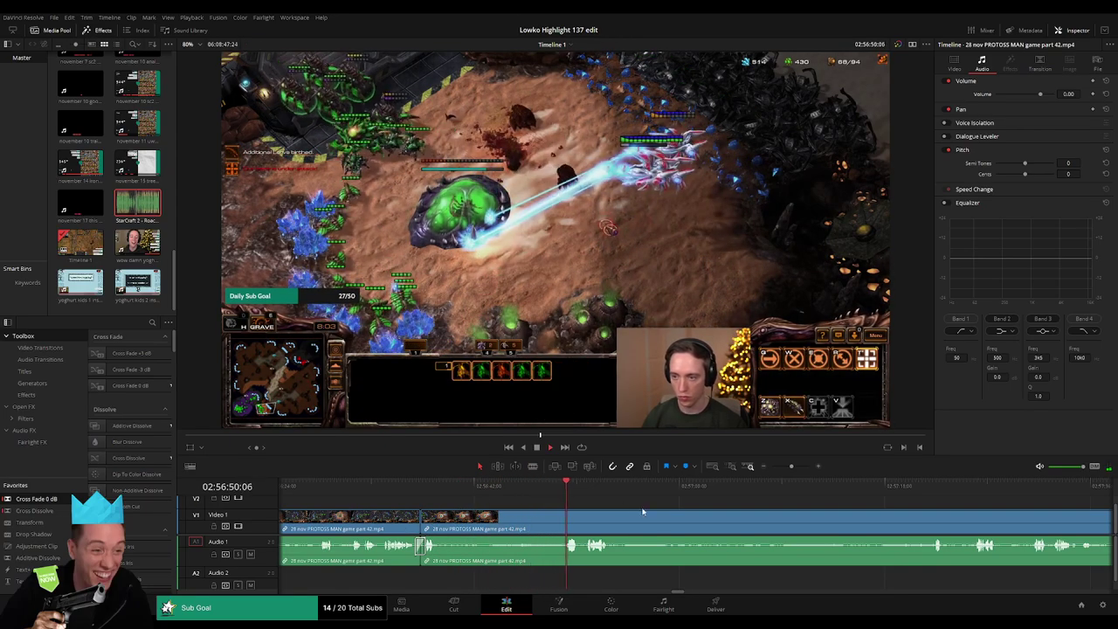
scroll(642, 511, "right", 3)
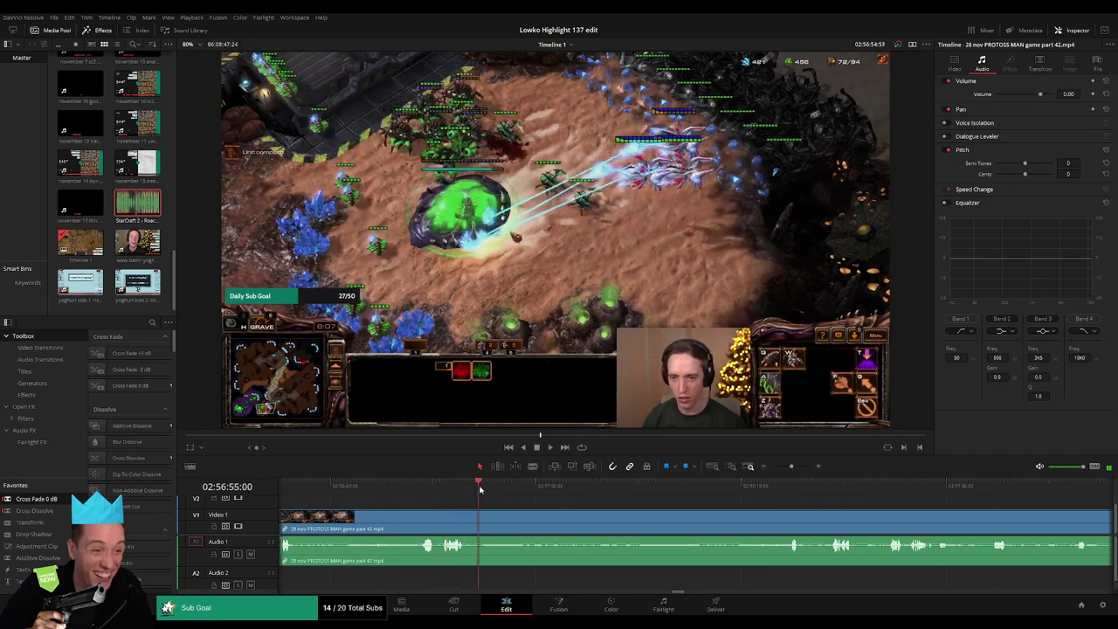
left_click(509, 492)
left_click_drag(509, 492, 531, 494)
left_click_drag(553, 495, 583, 495)
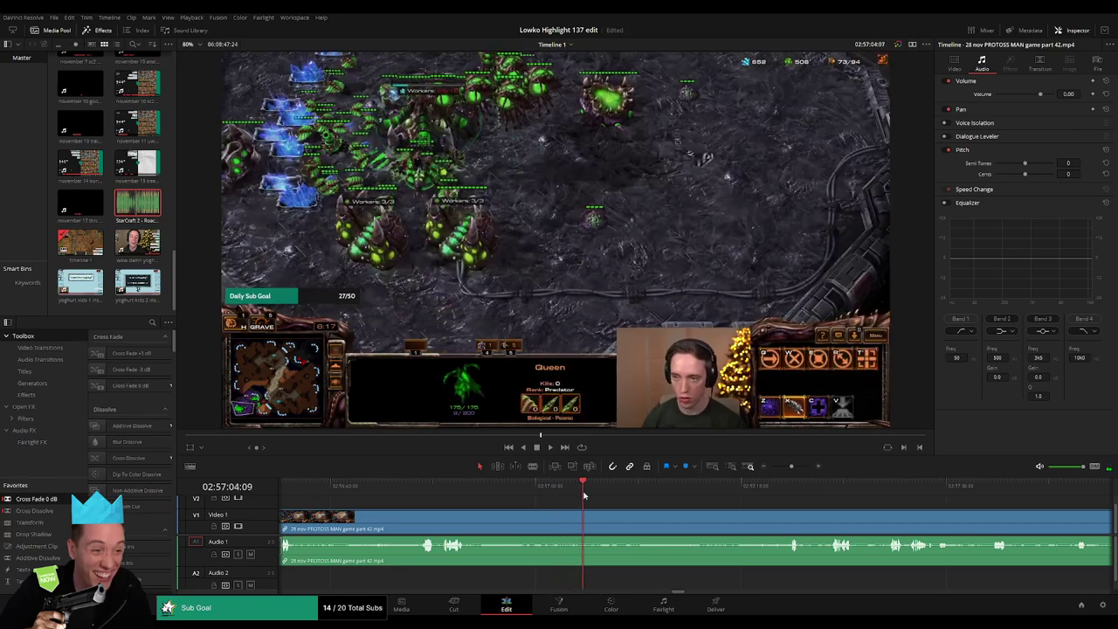
left_click_drag(495, 499, 512, 522)
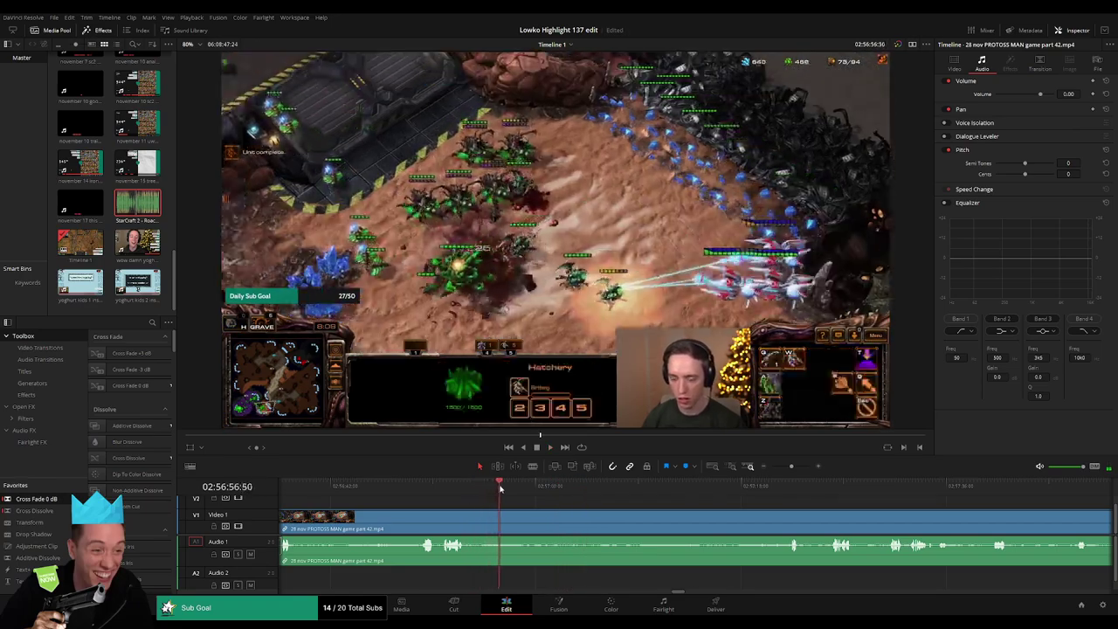
left_click_drag(512, 522, 537, 521)
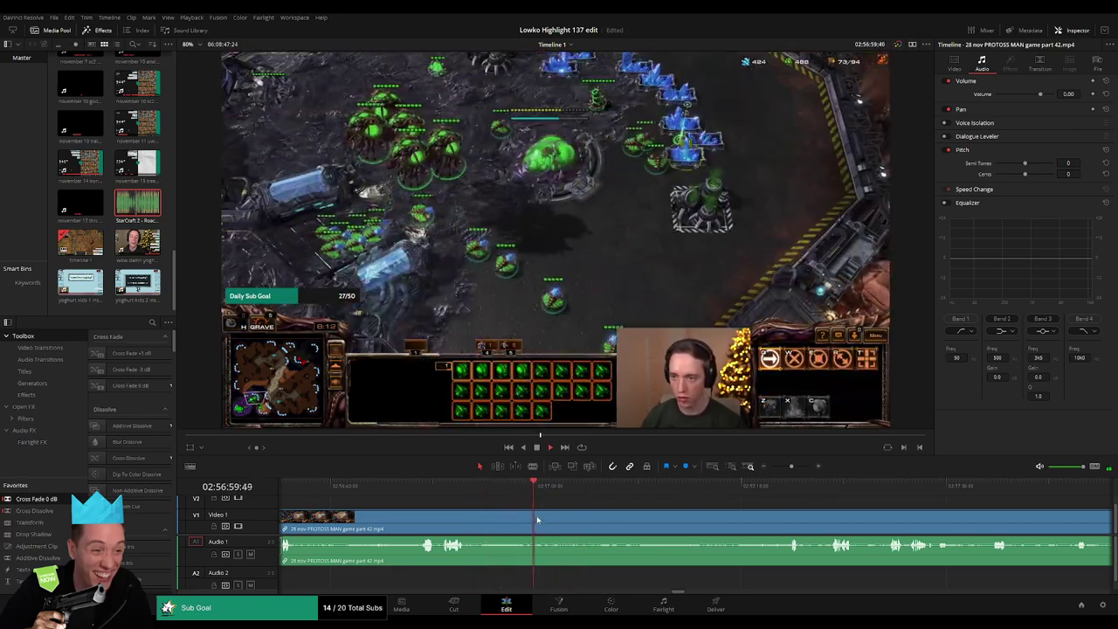
key("l")
key("l")
key("l")
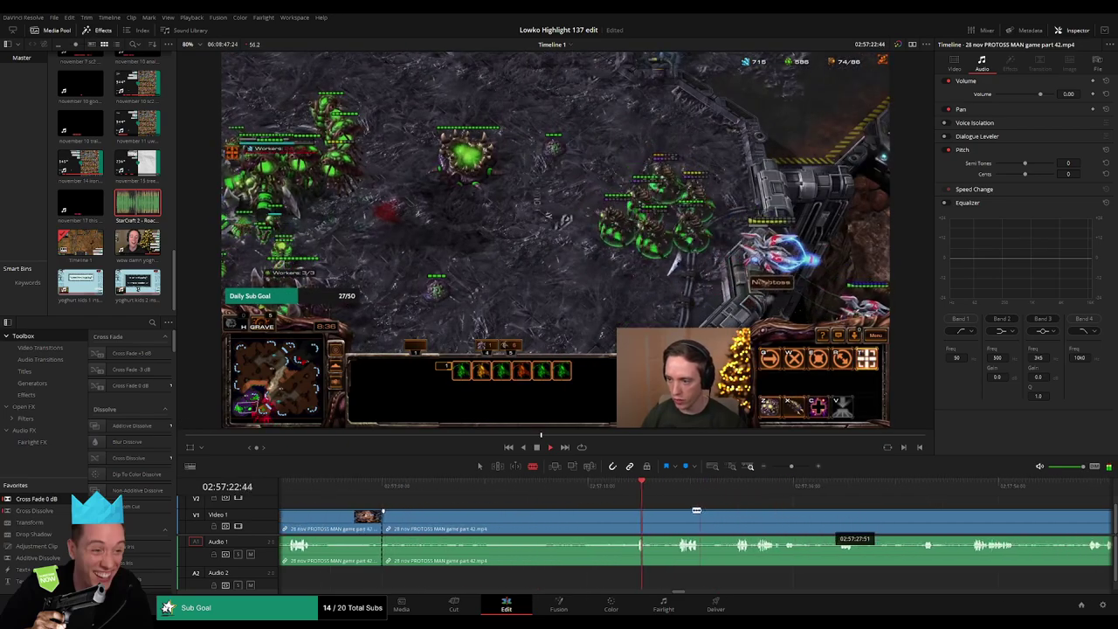
Step: Split both ends of the second dull stretch and select the piece between the cuts
left_click(567, 487)
left_click(499, 488)
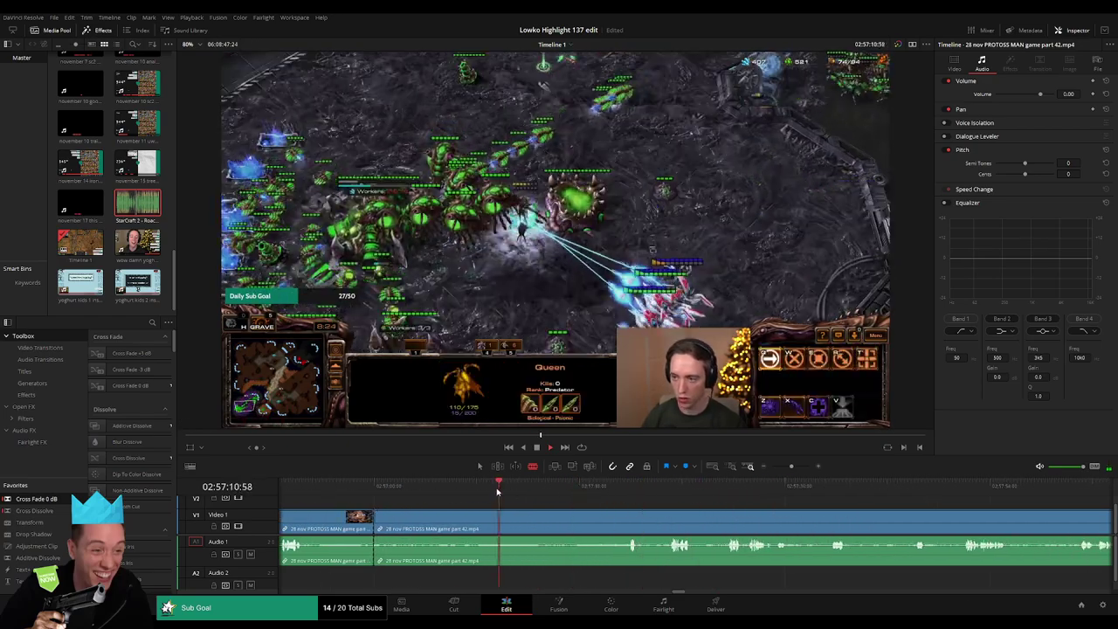
left_click(472, 526)
key("a")
left_click(441, 527)
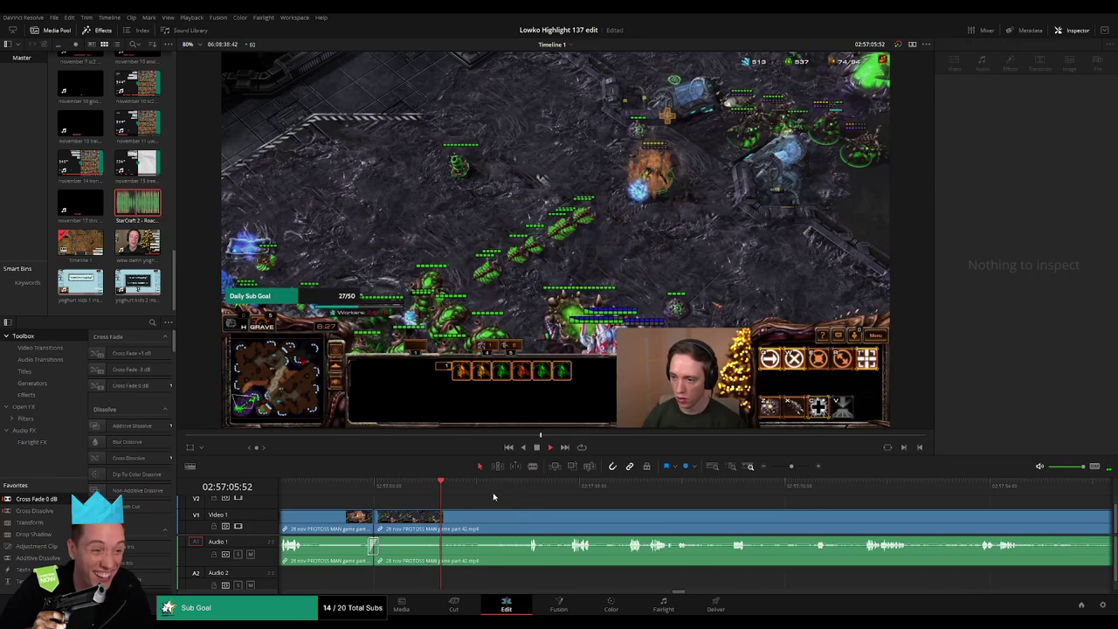
Step: Move further into the match and park the playhead at the sound-effect spot
left_click(529, 485)
scroll(628, 511, "right", 2)
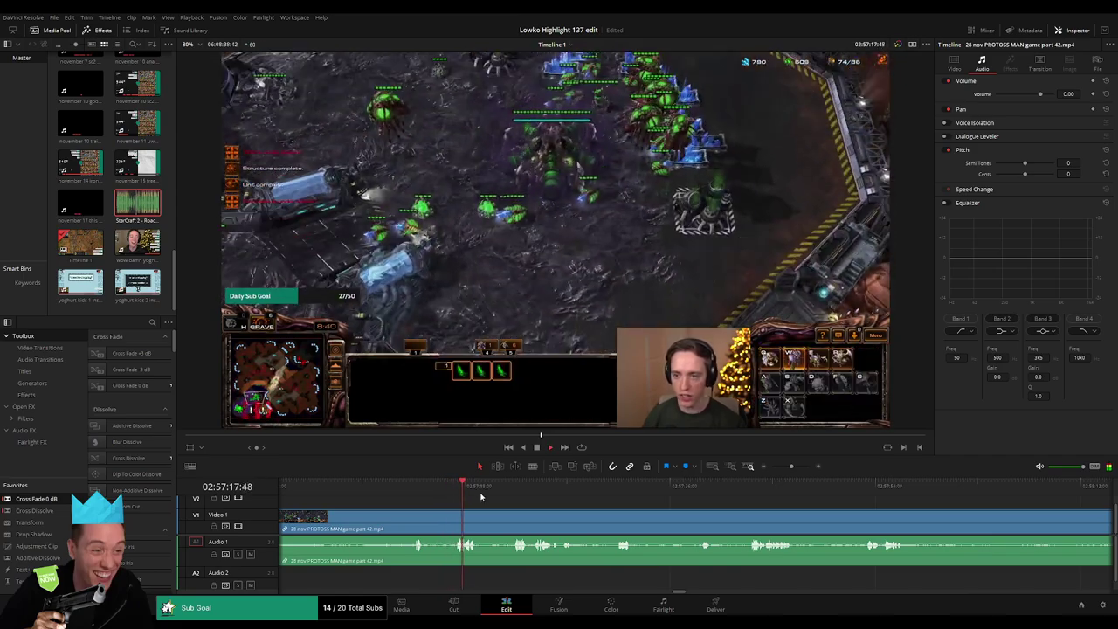
left_click(496, 489)
left_click_drag(496, 492, 514, 491)
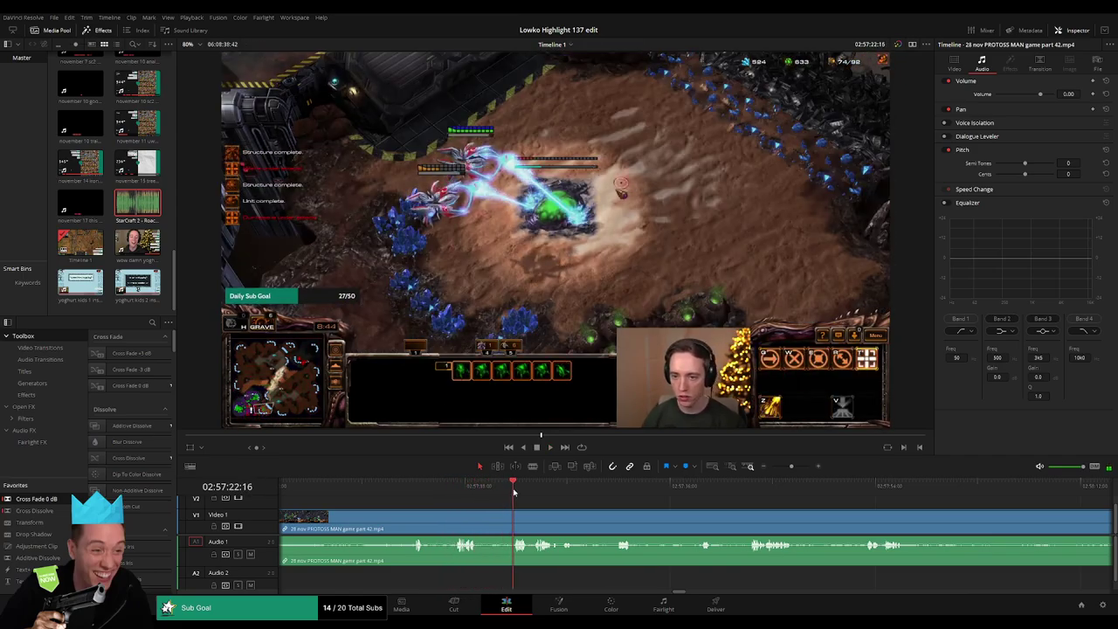
scroll(542, 513, "right", 2)
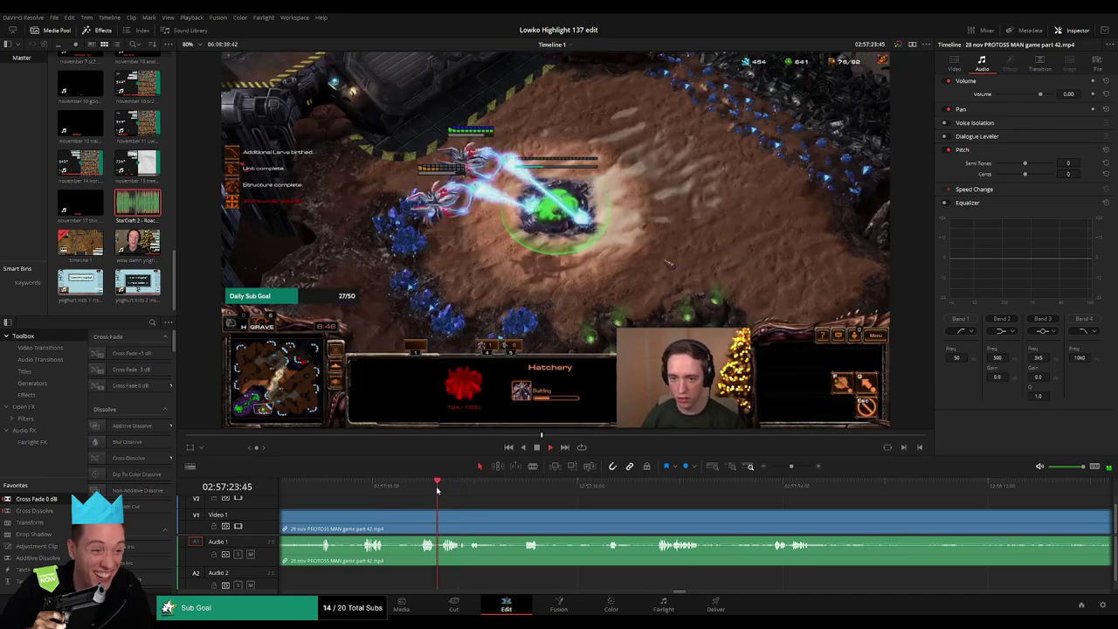
scroll(672, 493, "left", 3)
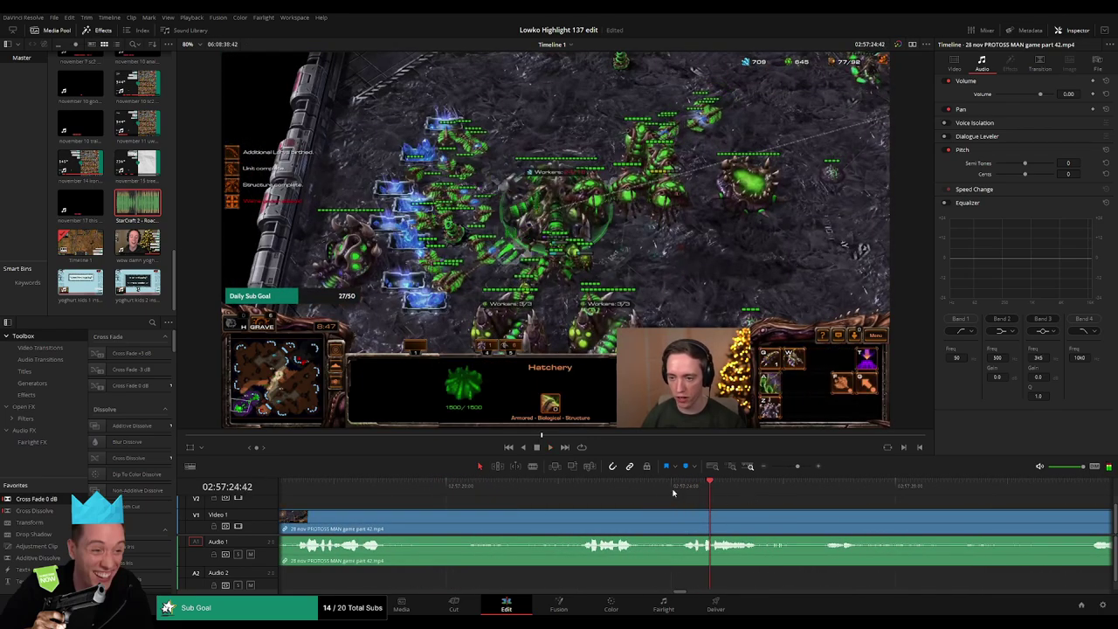
left_click_drag(676, 483, 697, 513)
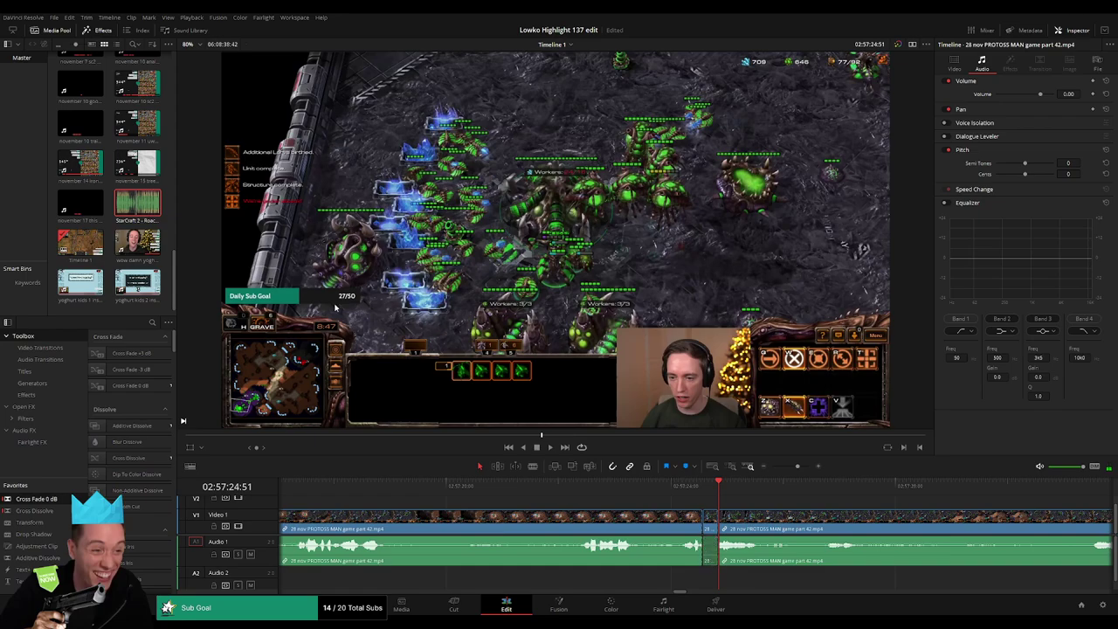
Step: Drop StarCraft 2 - Roach Quotes.mp3 onto Audio 2 at the cut and replay to check it
left_click_drag(137, 203, 716, 577)
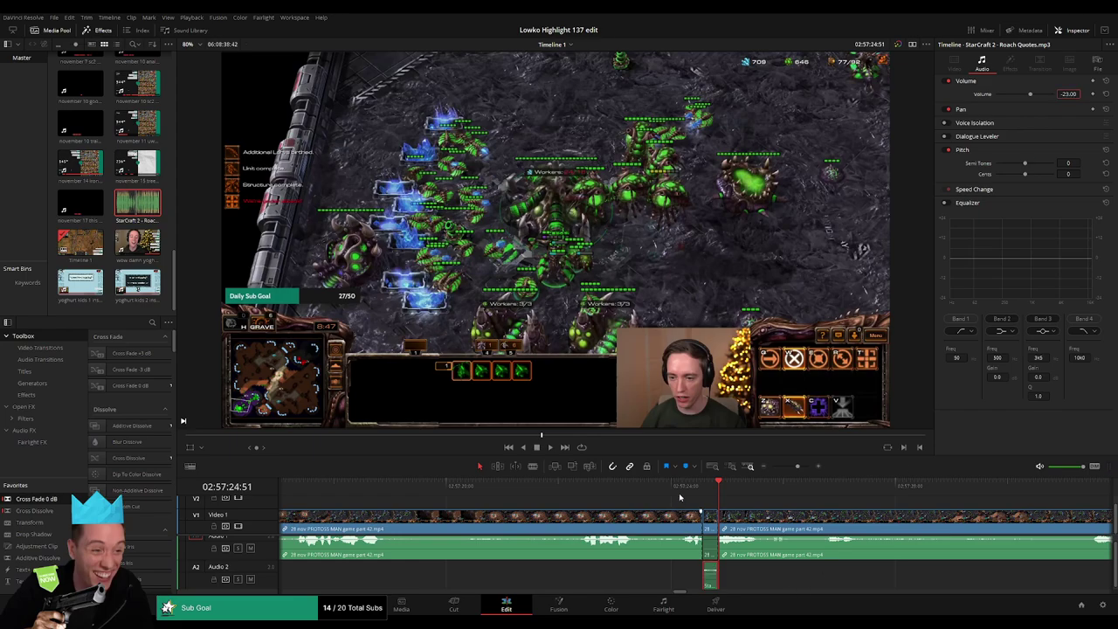
key("space")
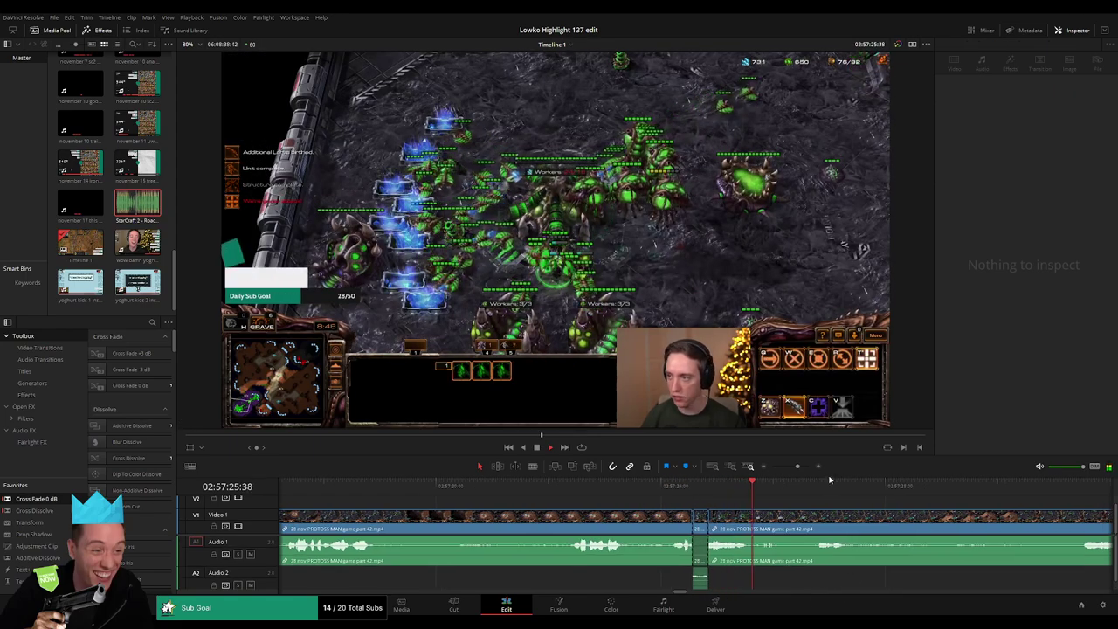
left_click(594, 491)
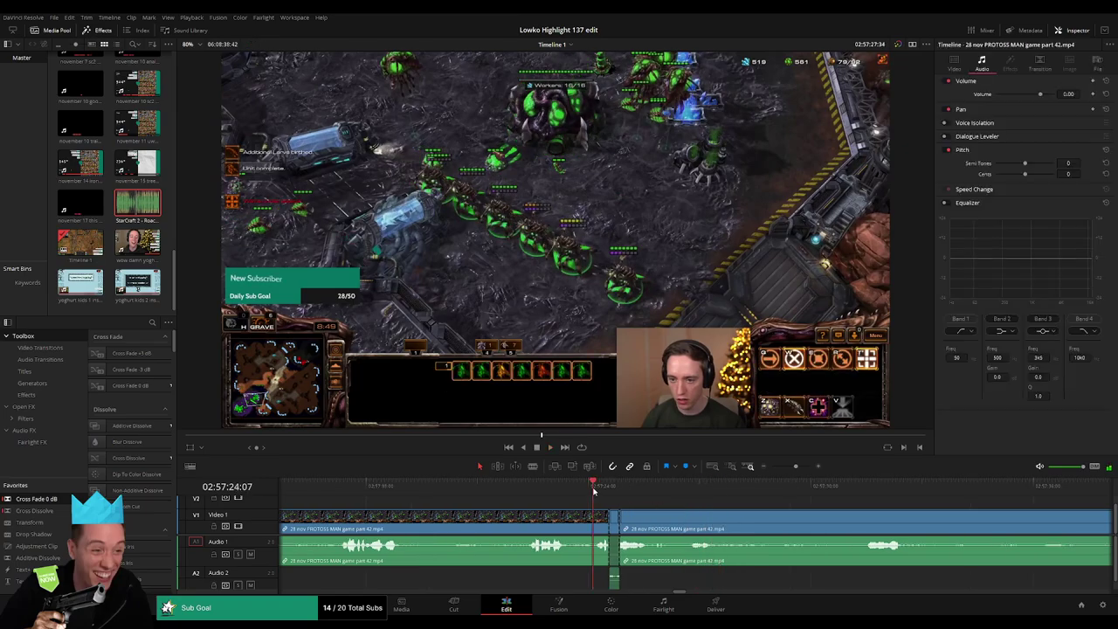
key("space")
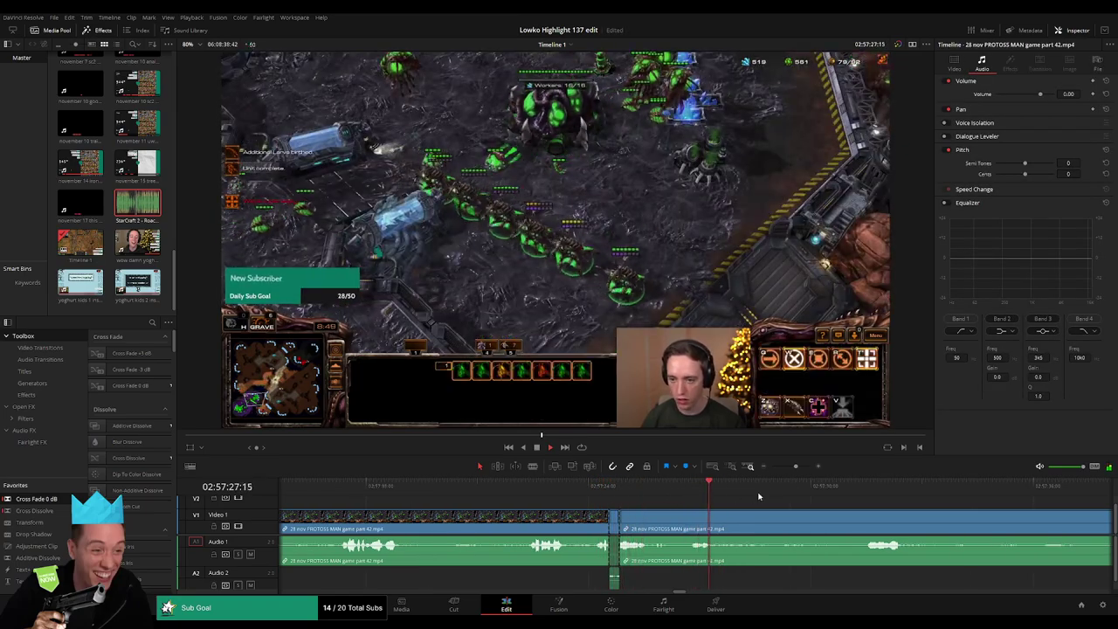
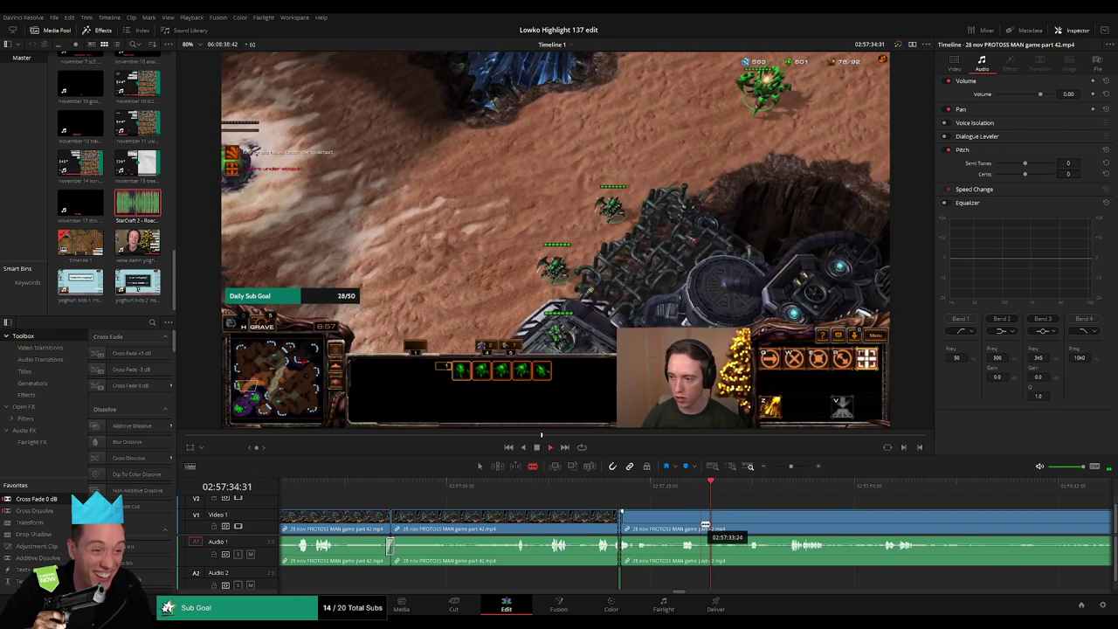
Step: Trim a clip edge, then blade out a stretch of the part 42 clip and ripple delete it
left_click_drag(705, 525, 631, 504)
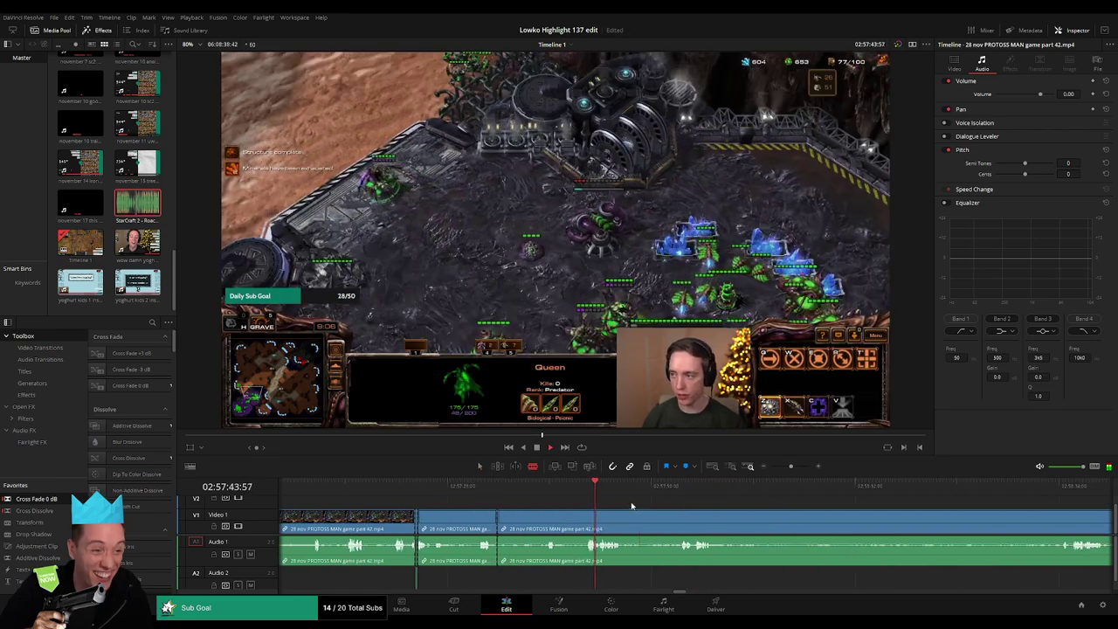
left_click(574, 516)
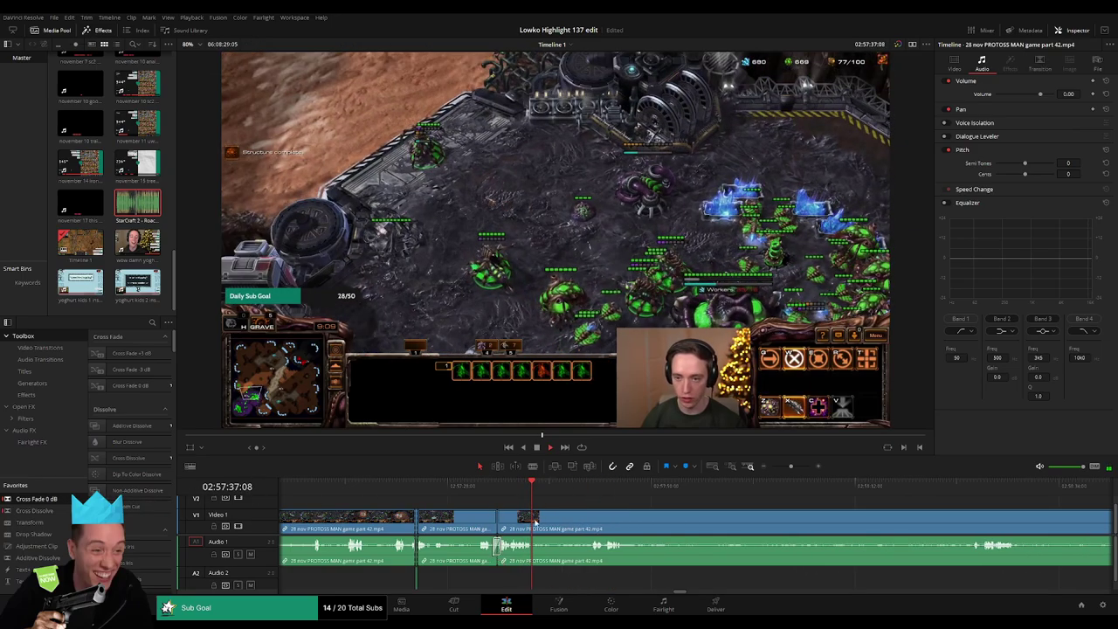
key("b")
left_click(533, 522)
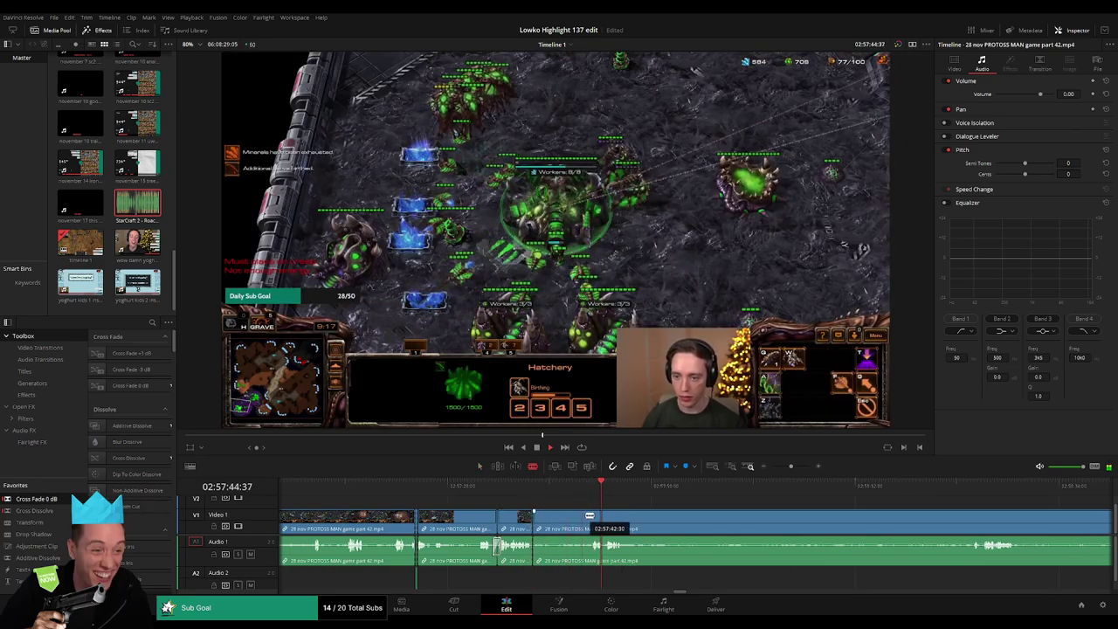
left_click(590, 516)
key("a")
left_click(576, 522)
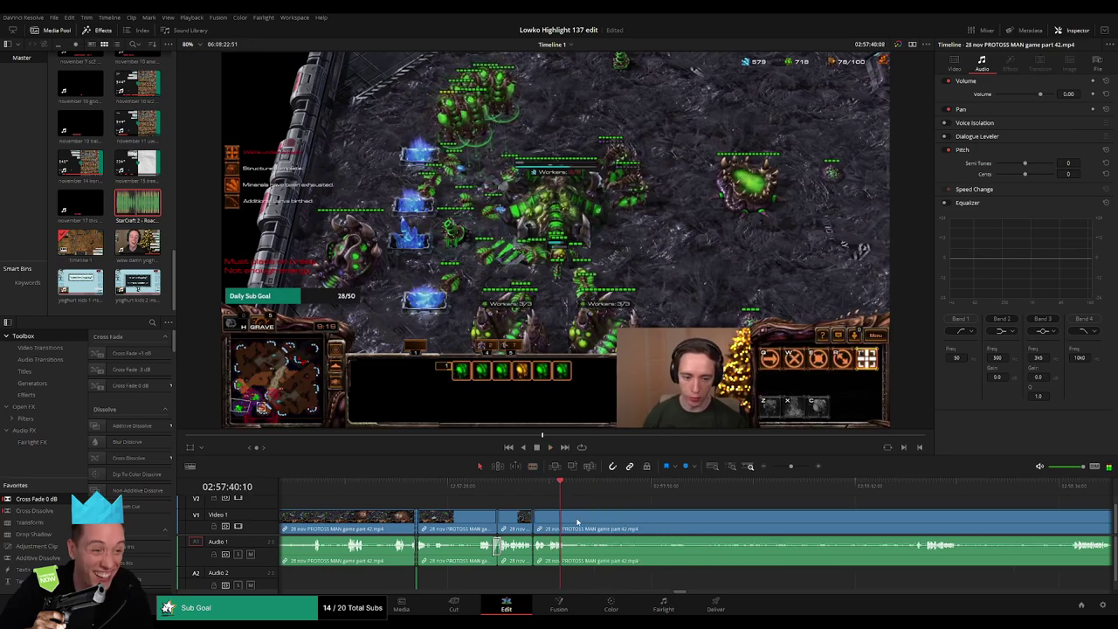
key("Delete")
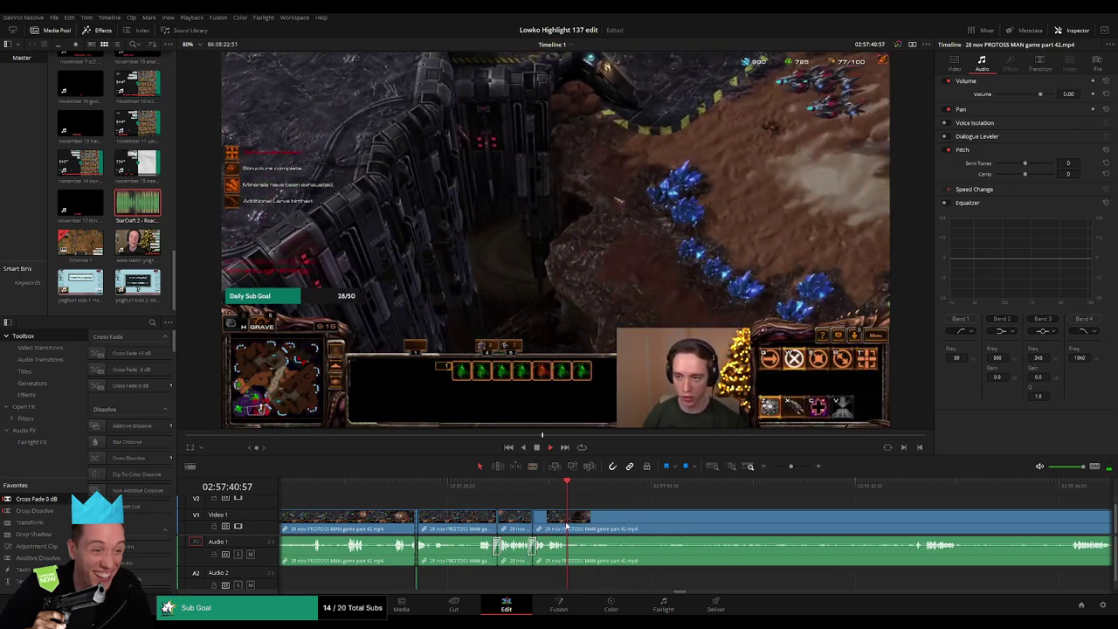
Step: Scrub, fast-forward and rewind through the edited footage to review the cut
left_click_drag(567, 483, 613, 496)
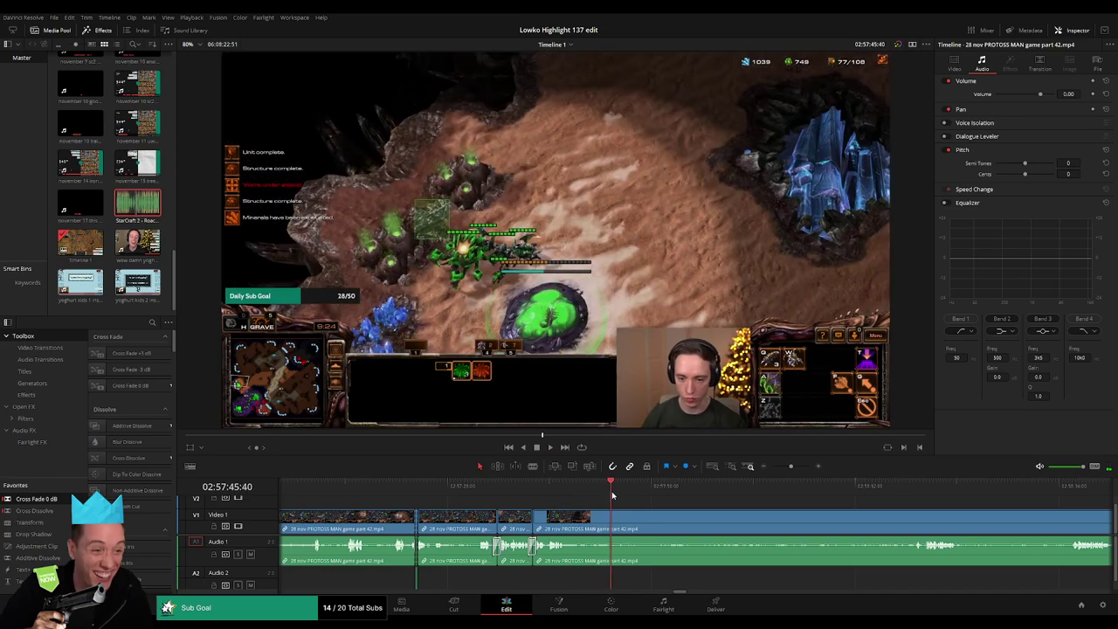
key("space")
key("l")
key("l")
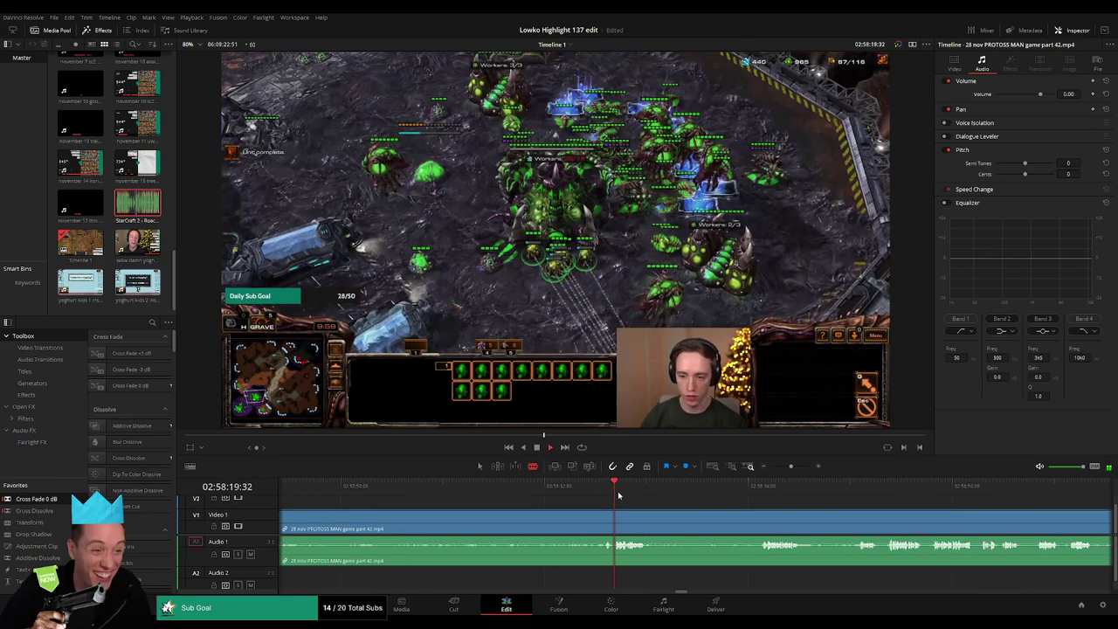
key("j")
key("j")
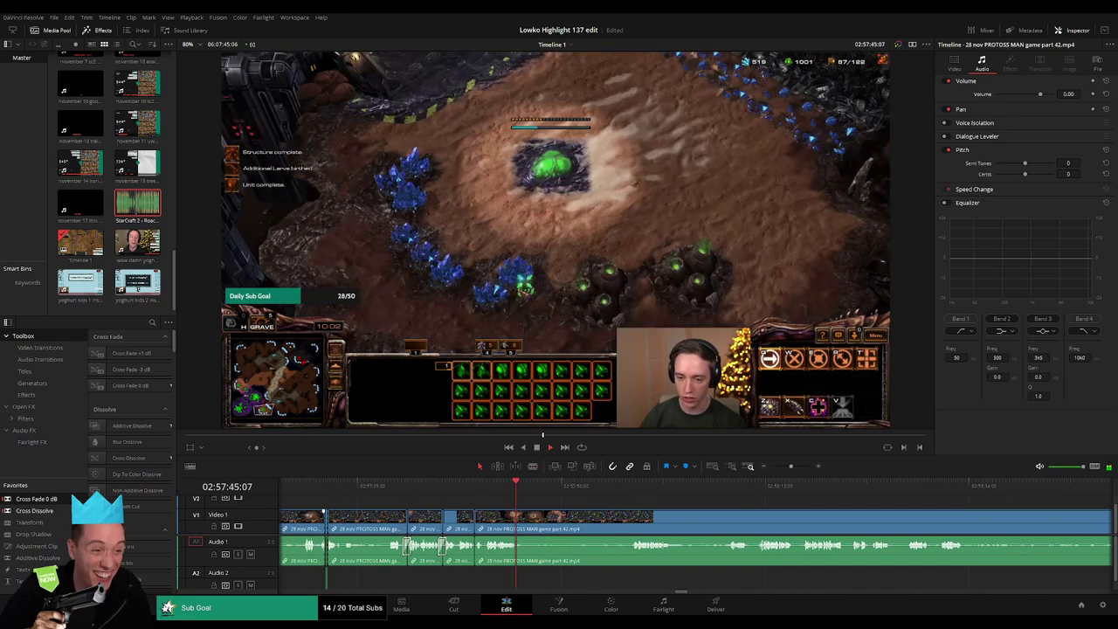
key("l")
key("l")
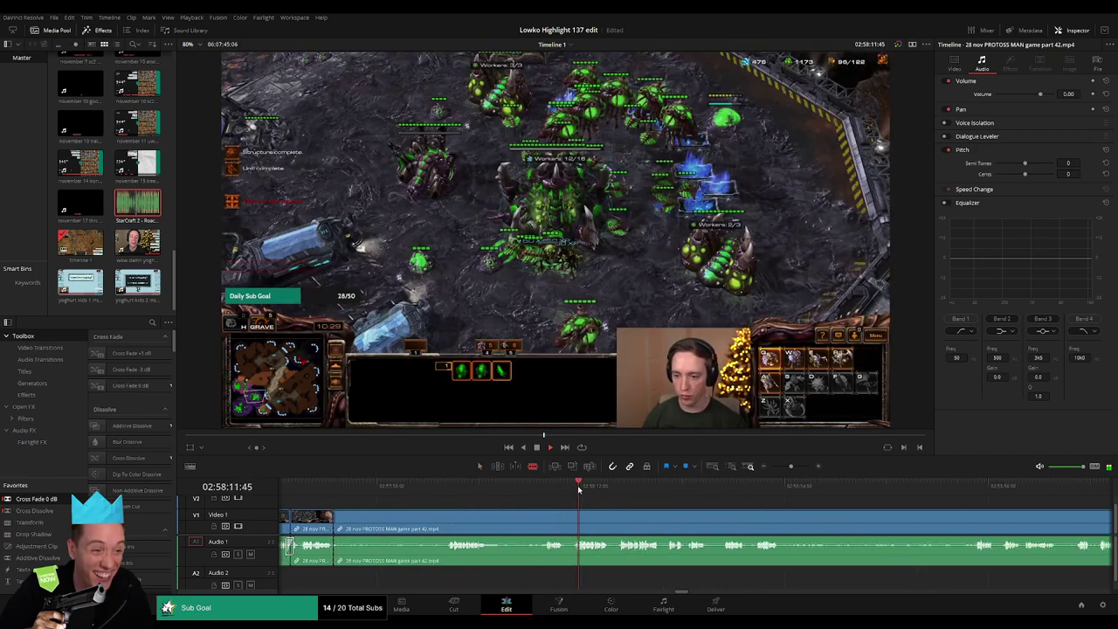
left_click(756, 492)
left_click(948, 489)
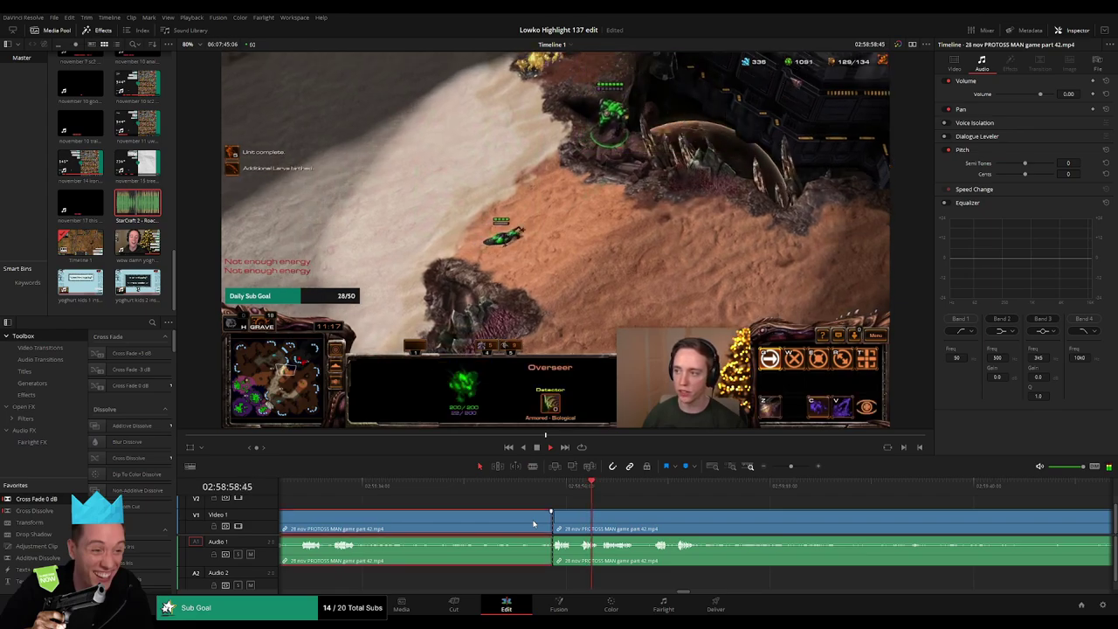
key("Up")
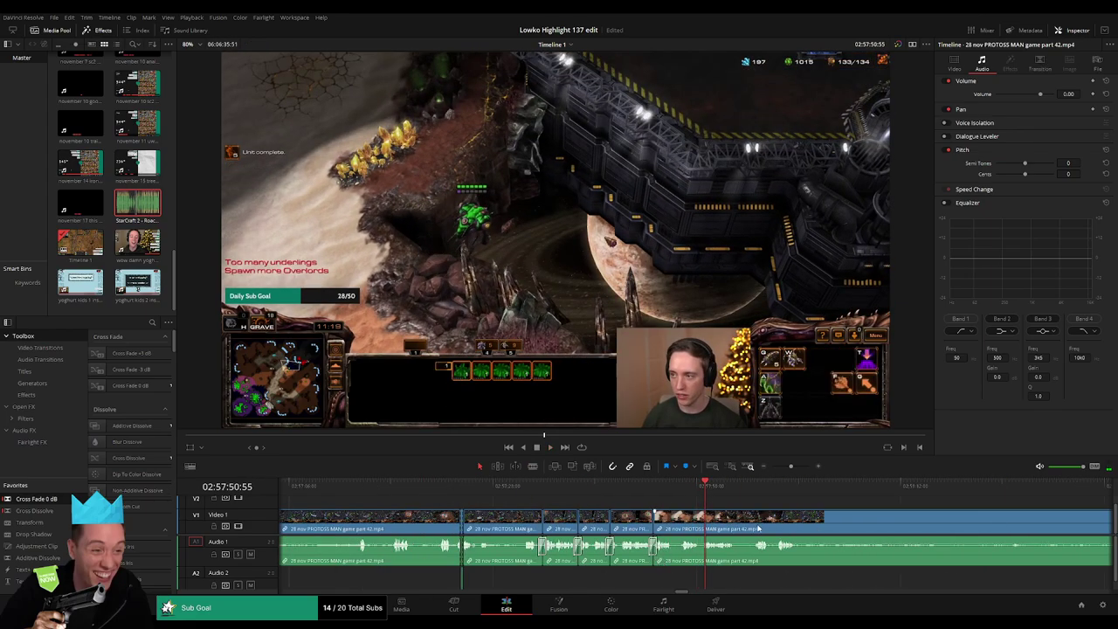
scroll(612, 524, "right", 5)
left_click(518, 486)
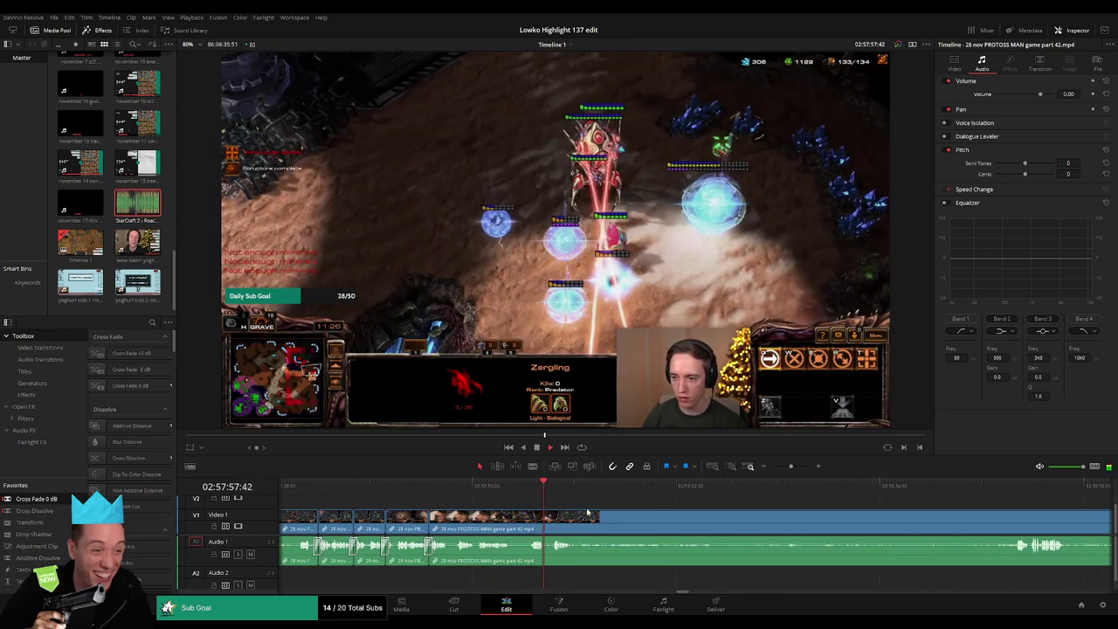
scroll(561, 519, "right", 2)
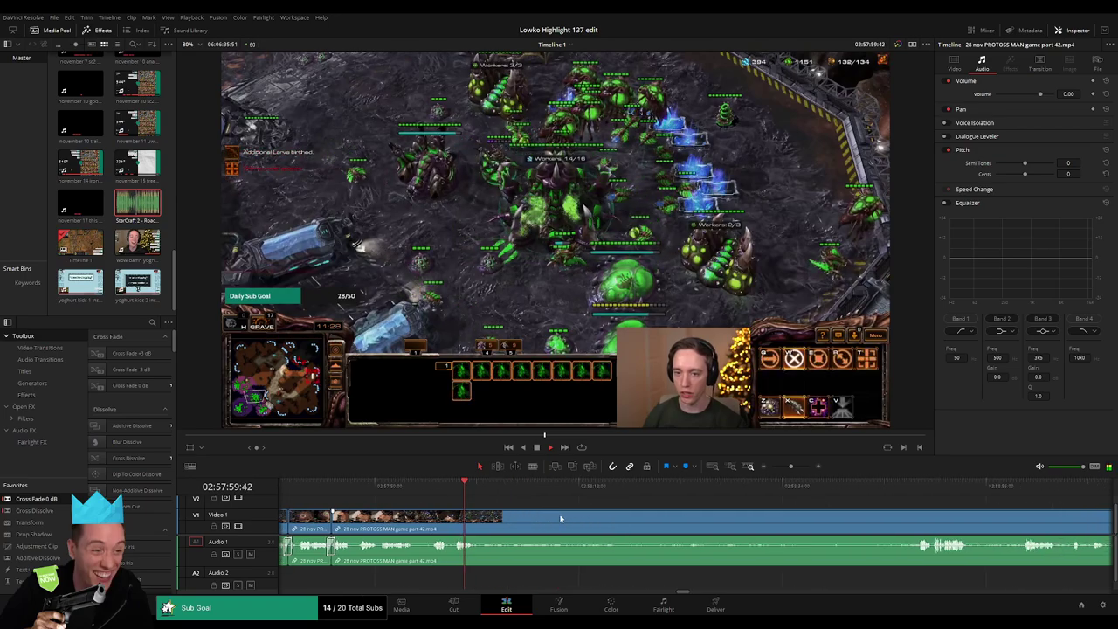
left_click(866, 485)
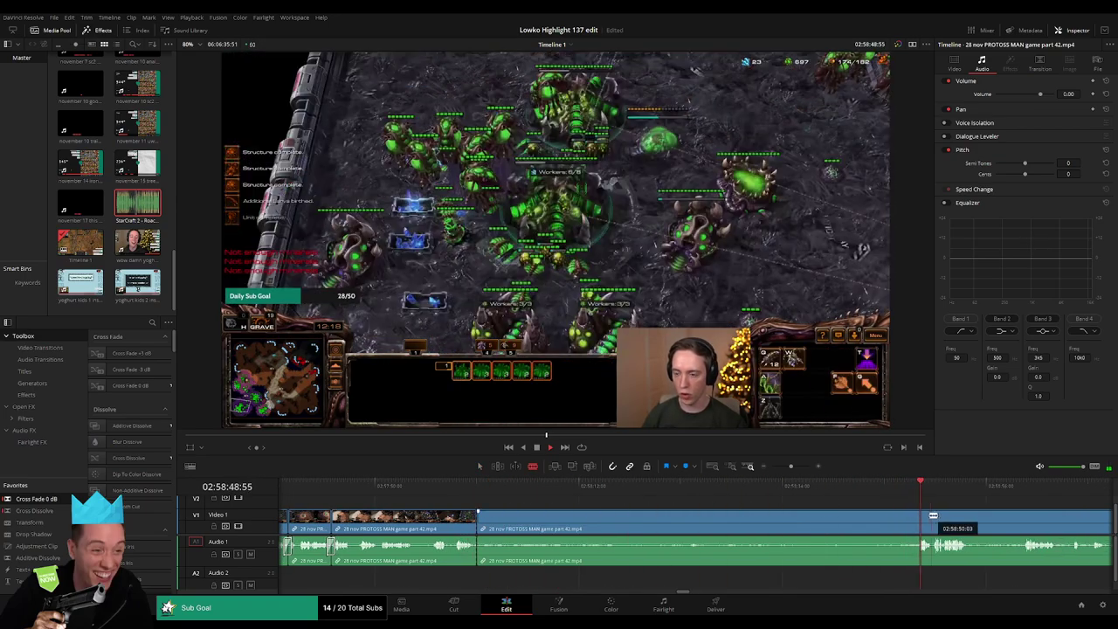
Step: Blade two cuts around the dull part of the gameplay clip and select the middle piece
scroll(754, 502, "right", 3)
scroll(699, 496, "right", 3)
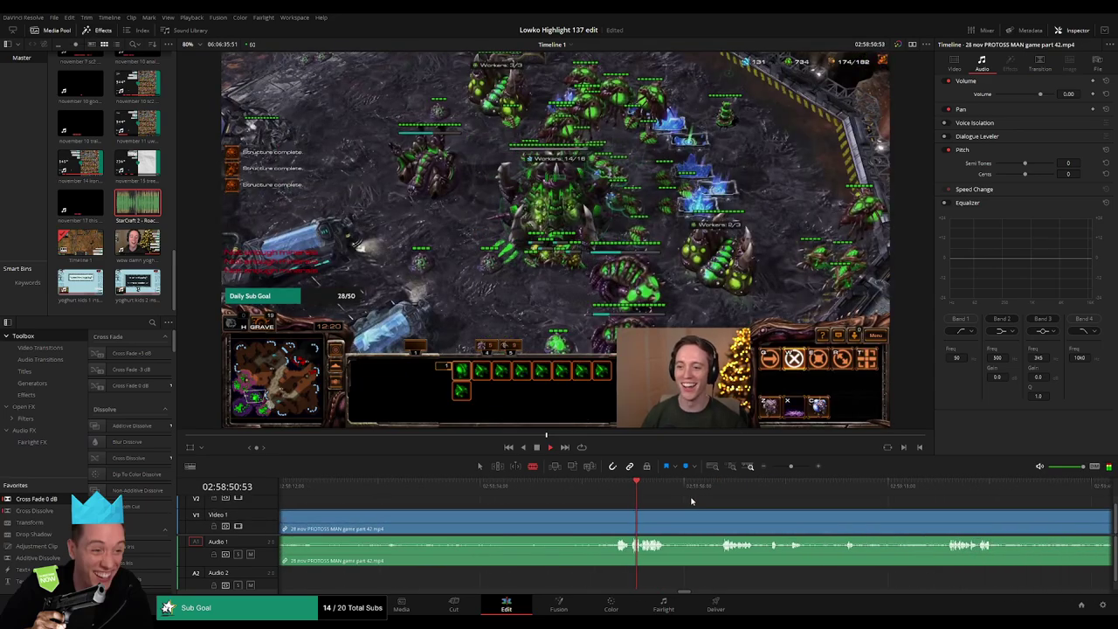
scroll(673, 490, "right", 3)
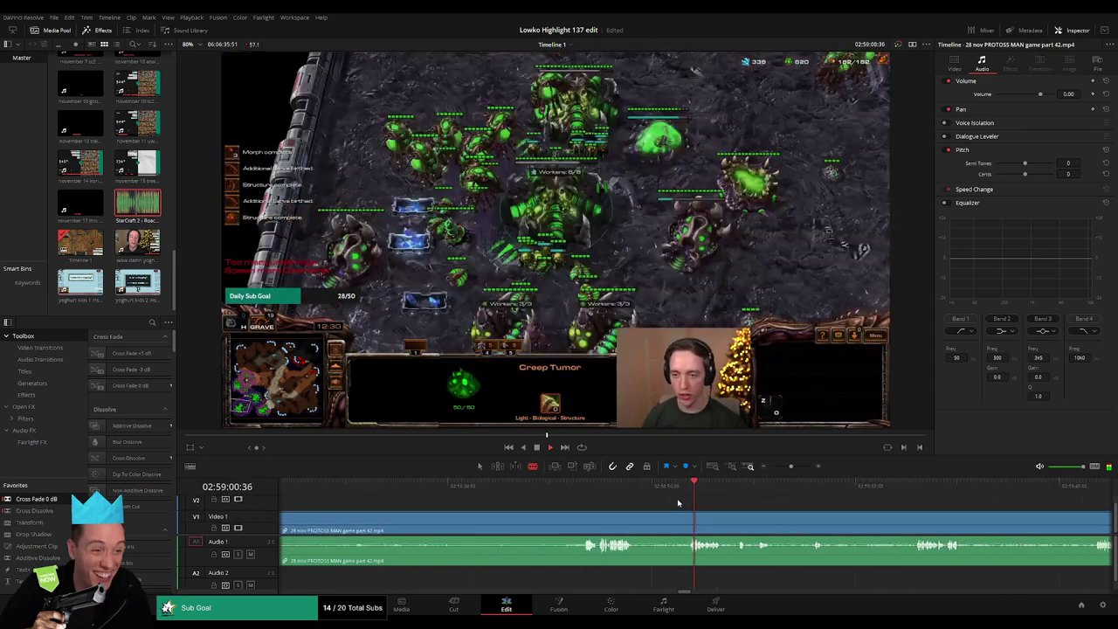
scroll(677, 502, "right", 3)
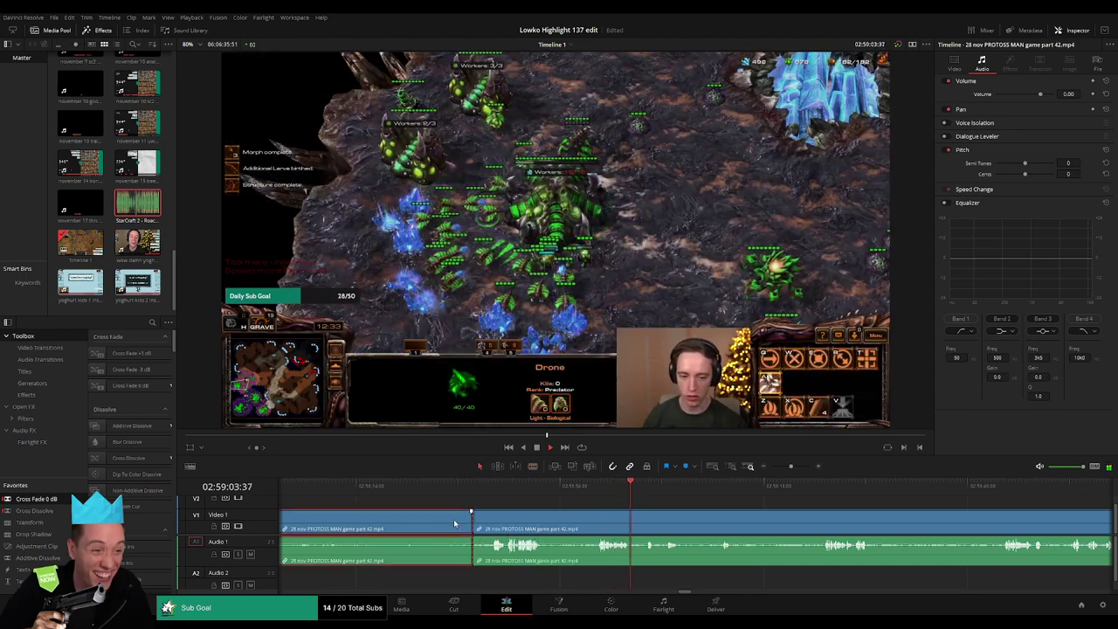
scroll(472, 520, "left", 3)
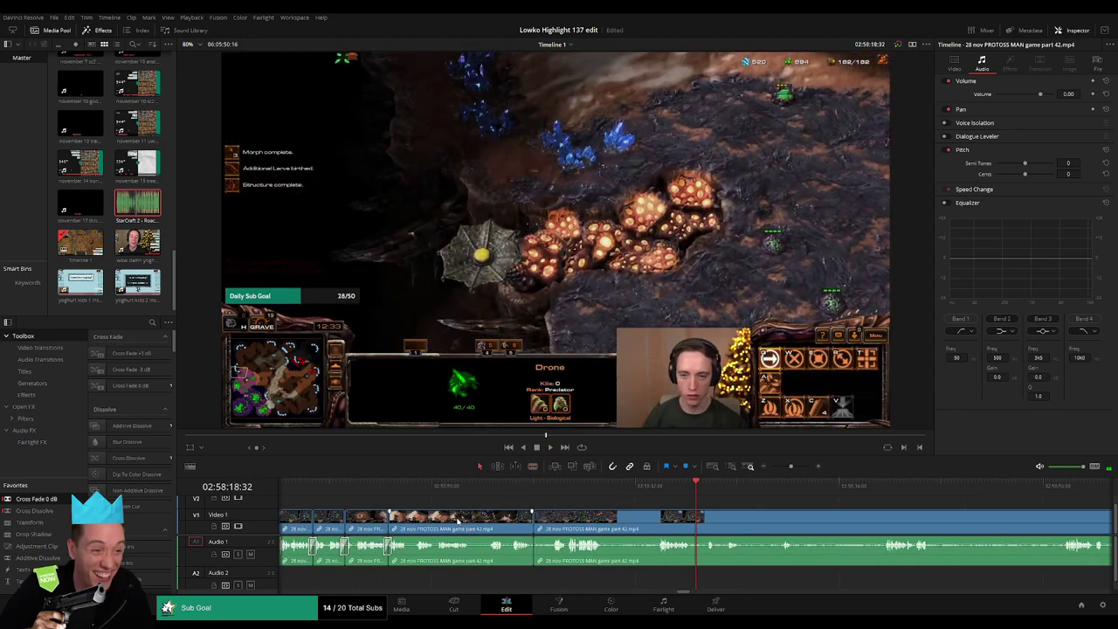
key("space")
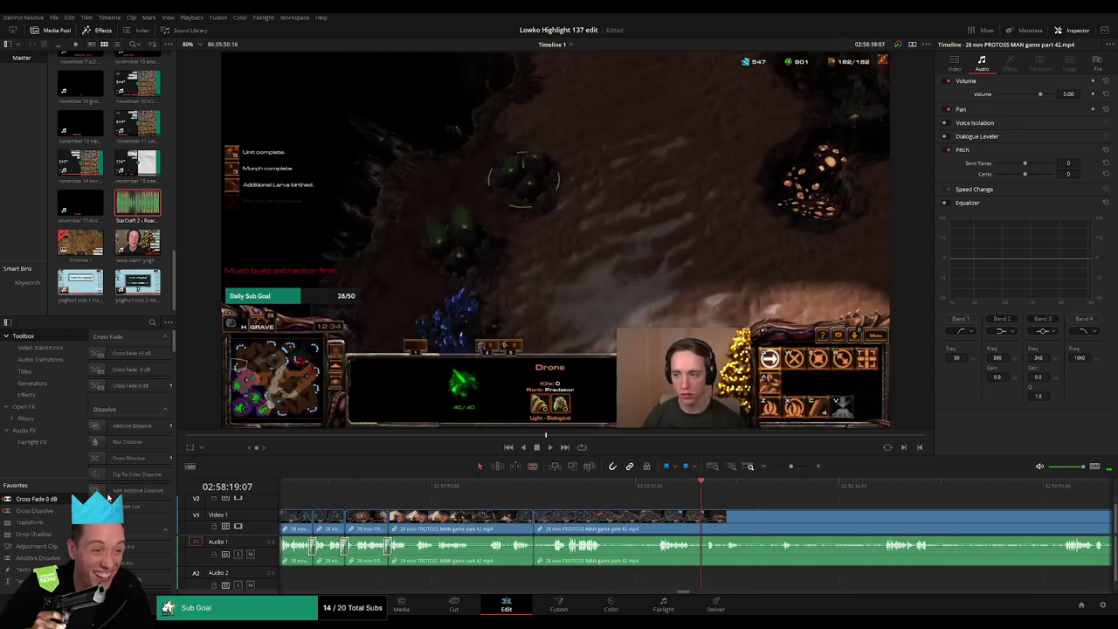
key("b")
left_click(608, 524)
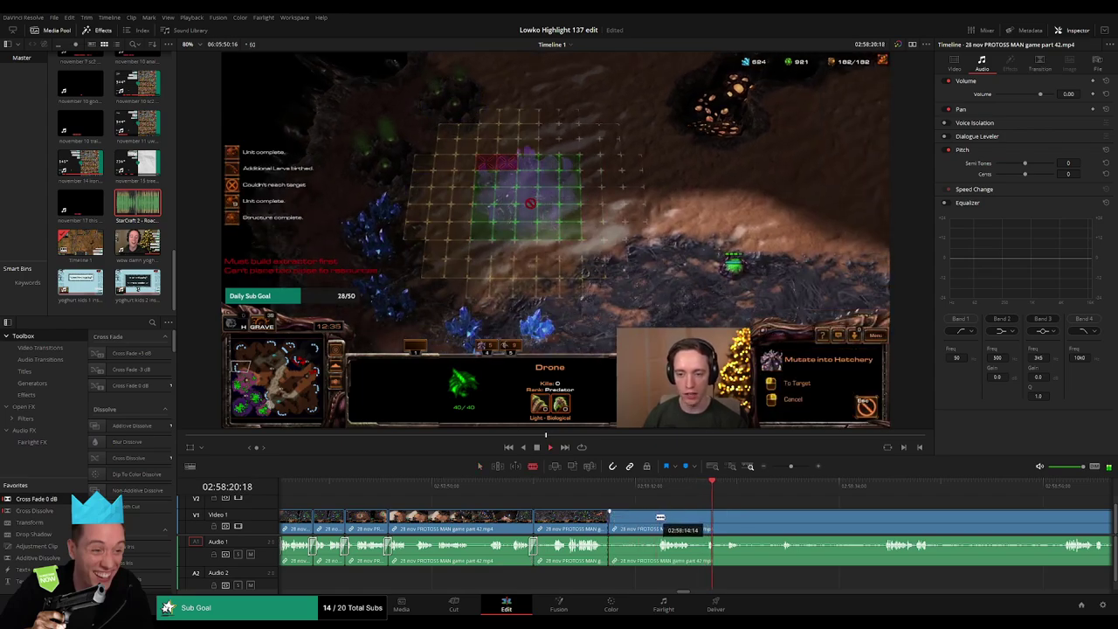
left_click(654, 524)
key("a")
left_click(638, 524)
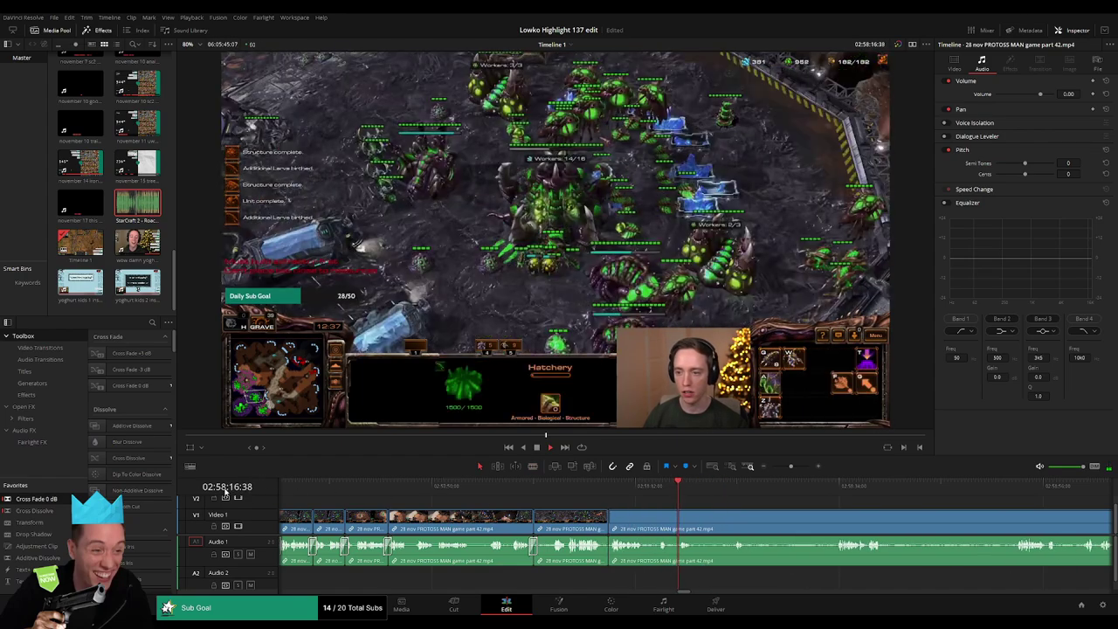
Step: Adjust the piece's edges, ripple delete it, and play back the tightened edit
left_click_drag(653, 535, 478, 522)
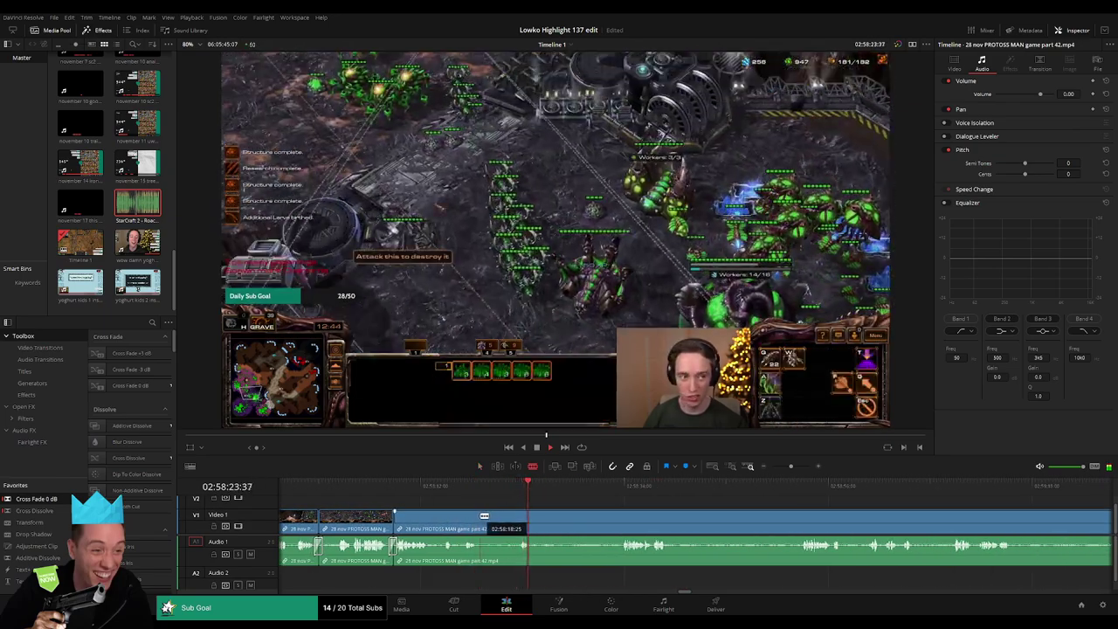
left_click(618, 495)
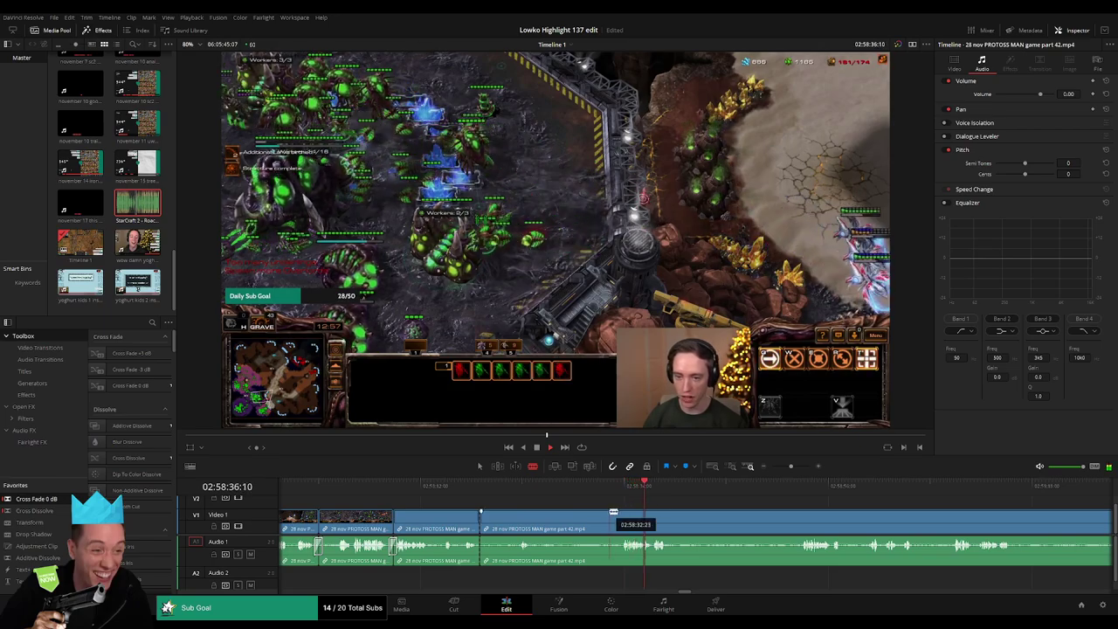
left_click(583, 485)
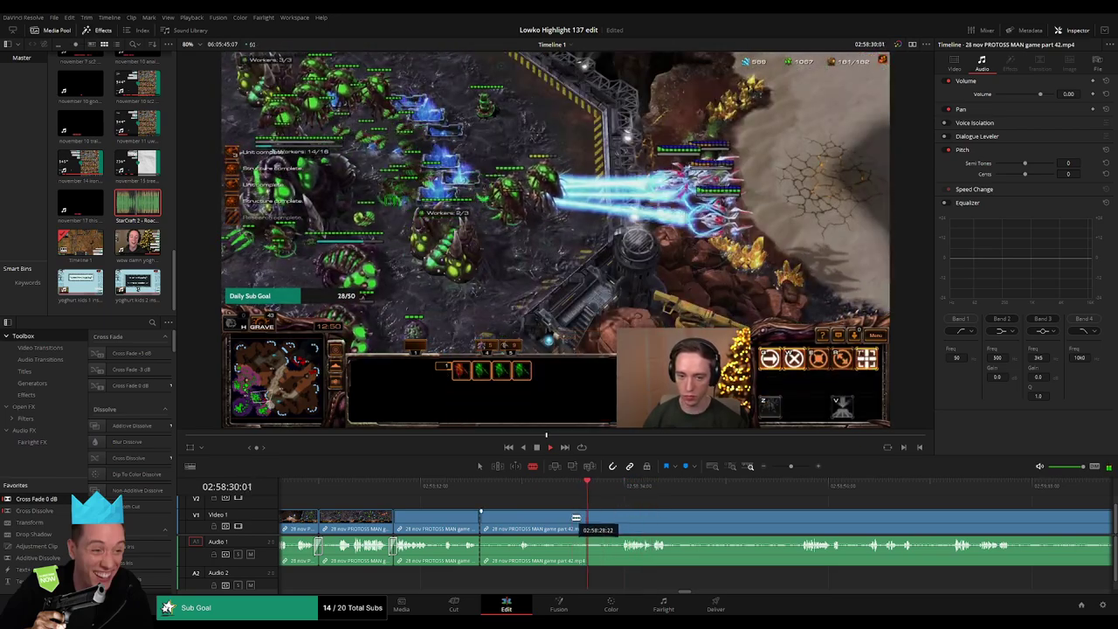
left_click_drag(574, 519, 568, 519)
key("Delete")
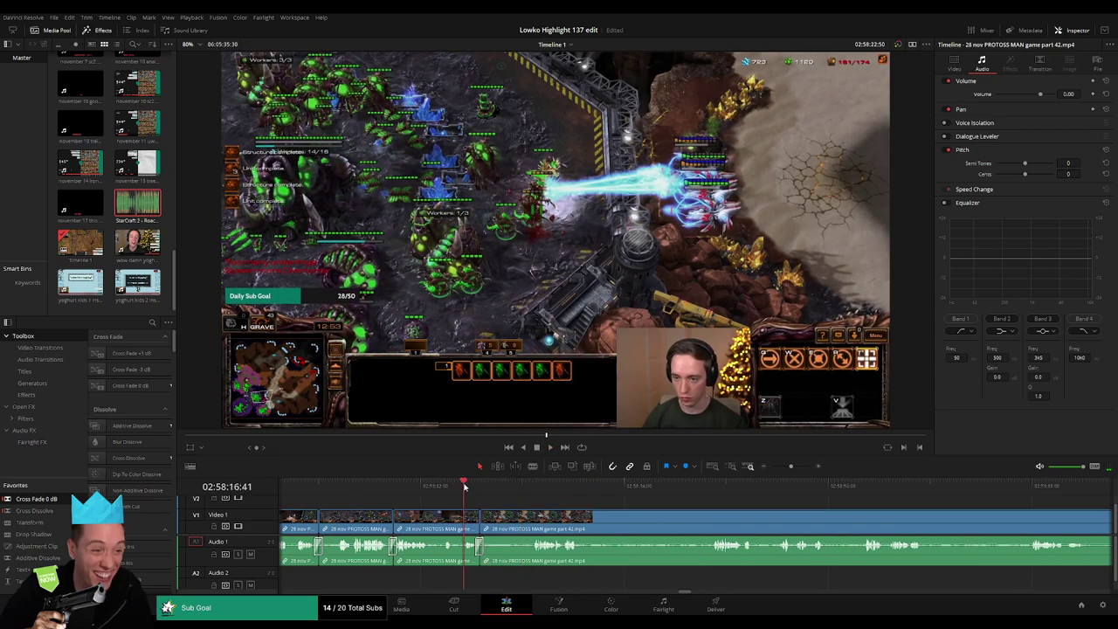
key("space")
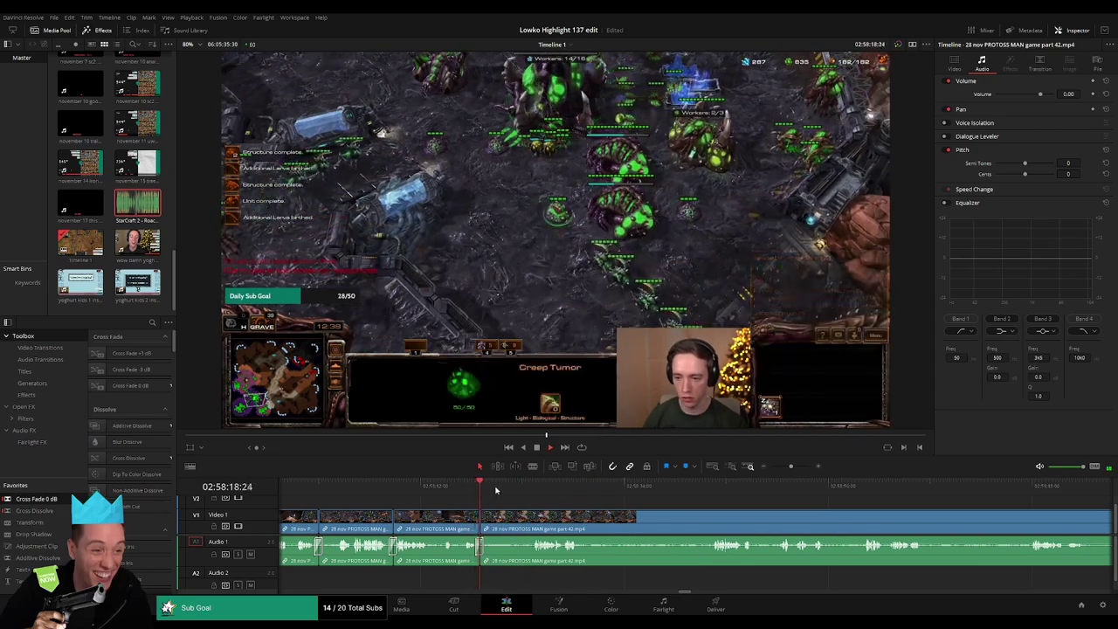
scroll(603, 517, "right", 3)
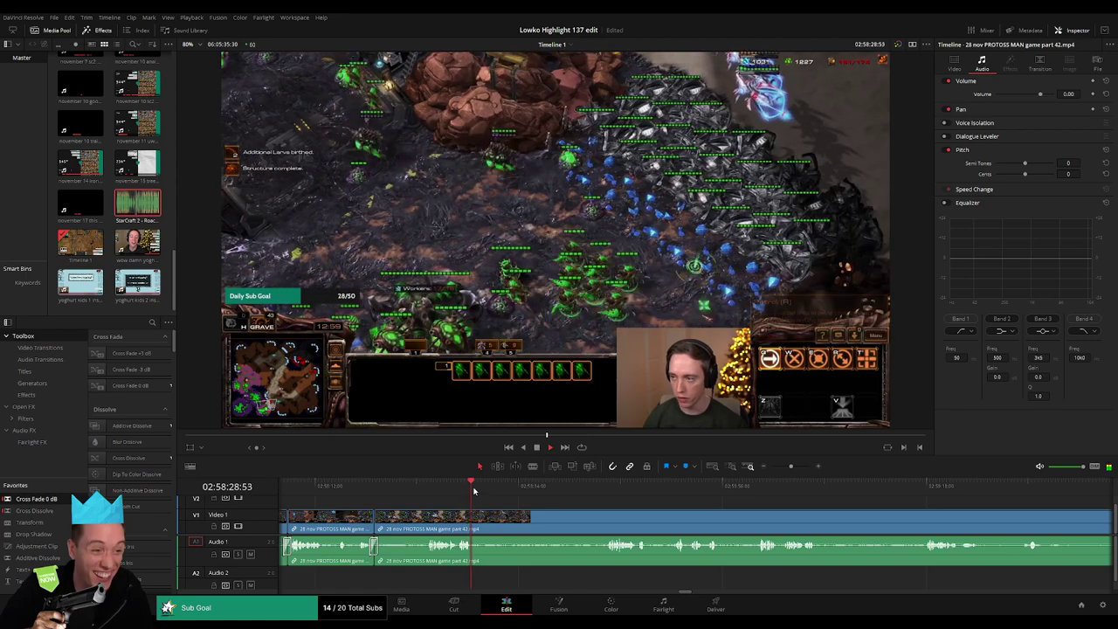
left_click(458, 490)
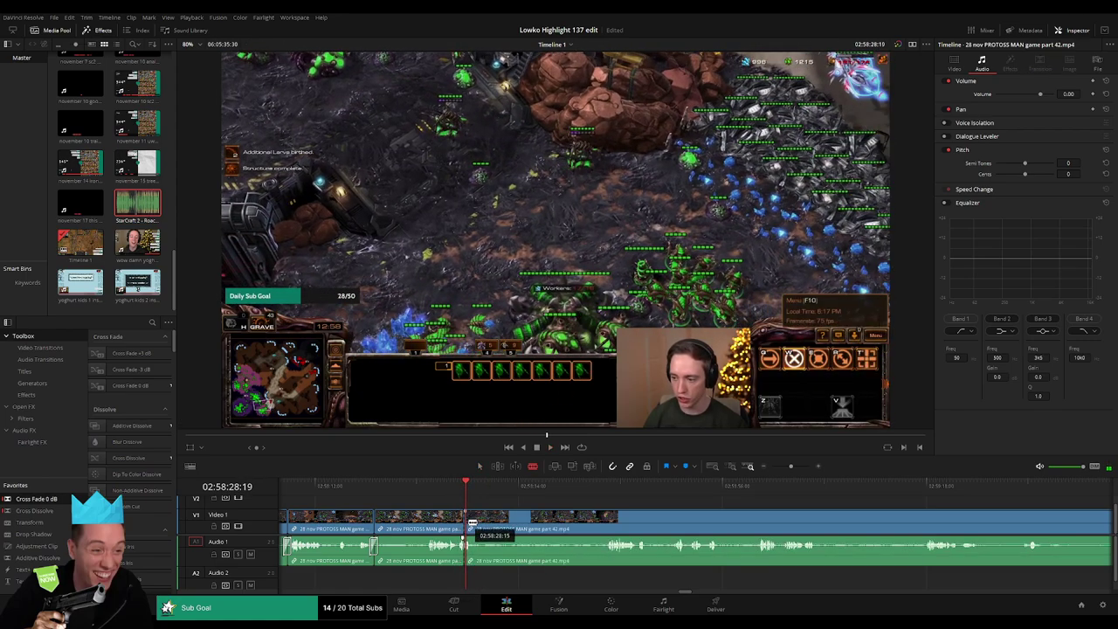
Step: Split the gameplay clip twice during playback and drop the short piece's audio to -100 dB
left_click_drag(789, 469, 803, 469)
left_click(634, 488)
key("space")
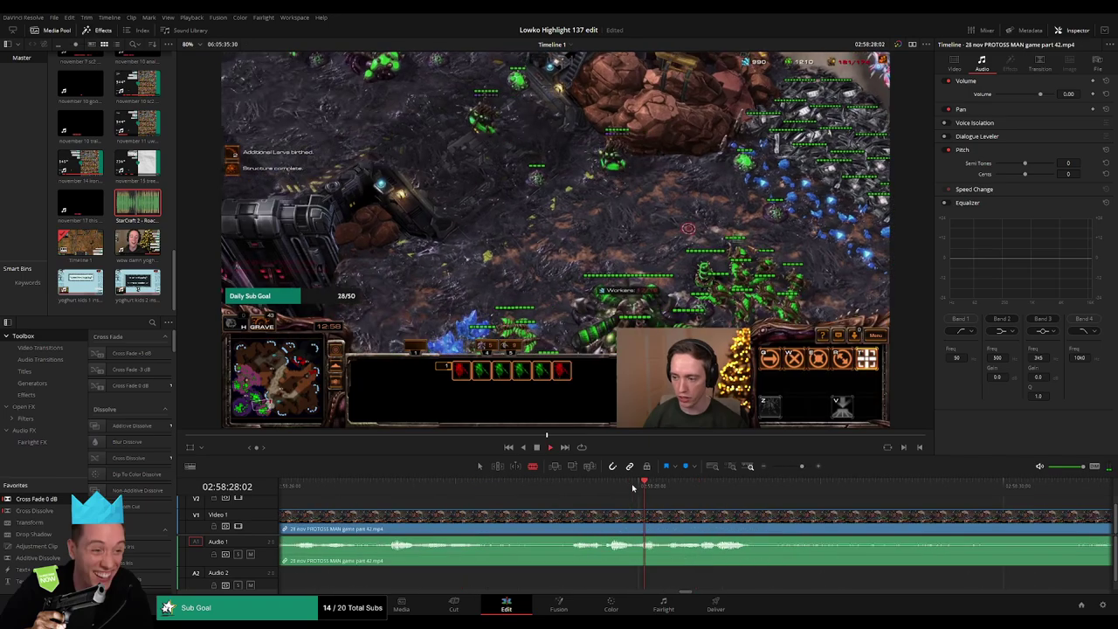
key("ctrl+b")
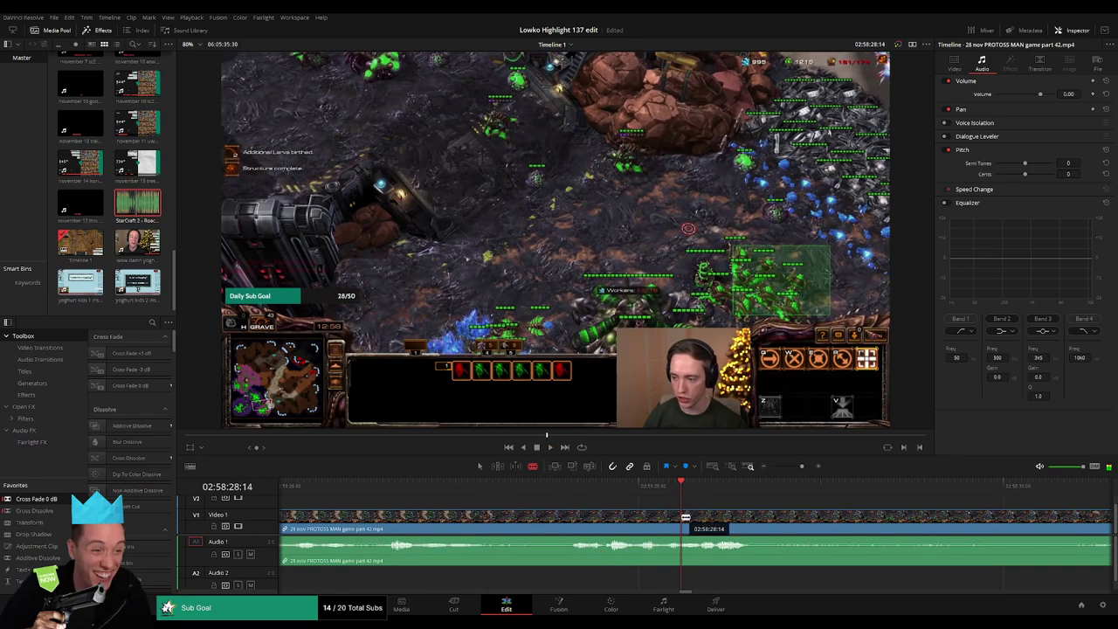
key("space")
key("ctrl+b")
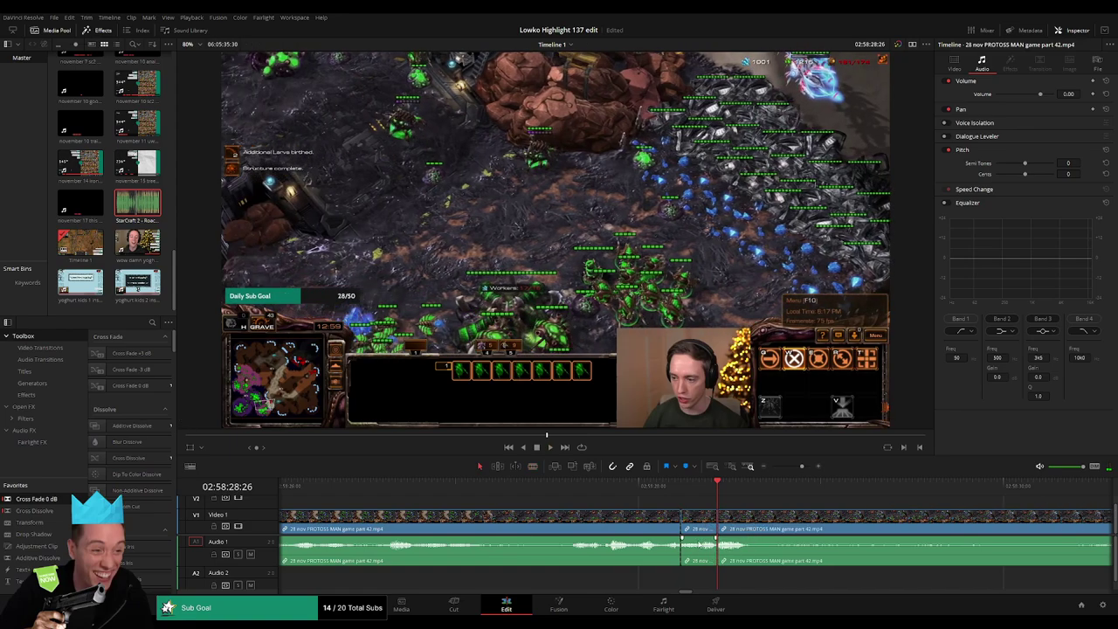
left_click_drag(700, 545, 703, 573)
Step: Place the Roach Quotes sound clip on Audio 2, trimmed between the two cuts, then replay
left_click_drag(137, 202, 682, 582)
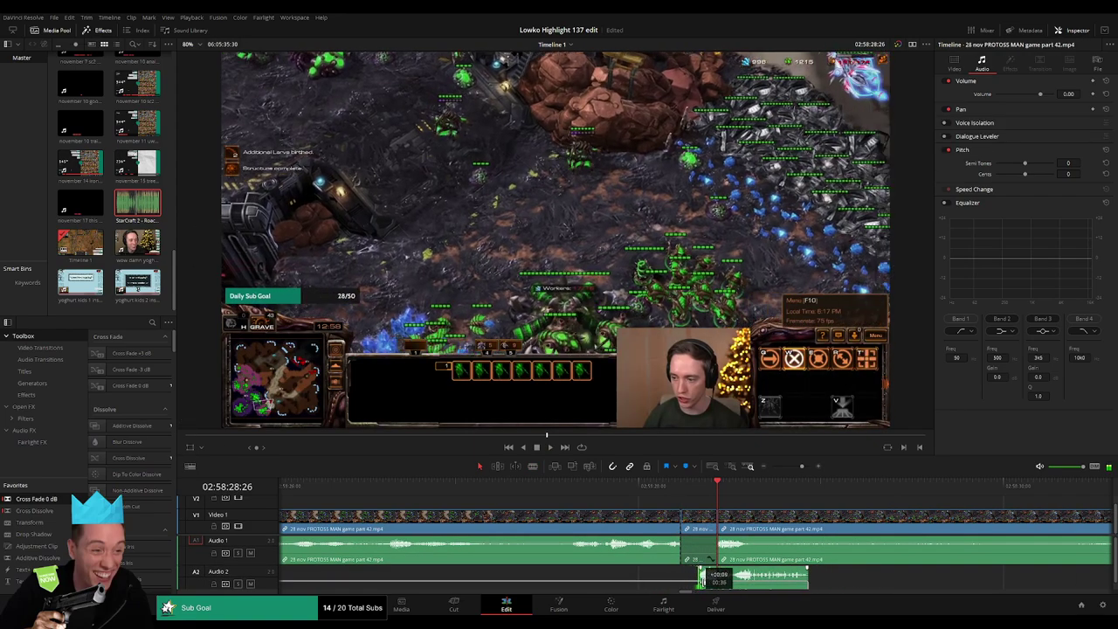
left_click_drag(674, 582, 696, 583)
left_click_drag(787, 582, 716, 582)
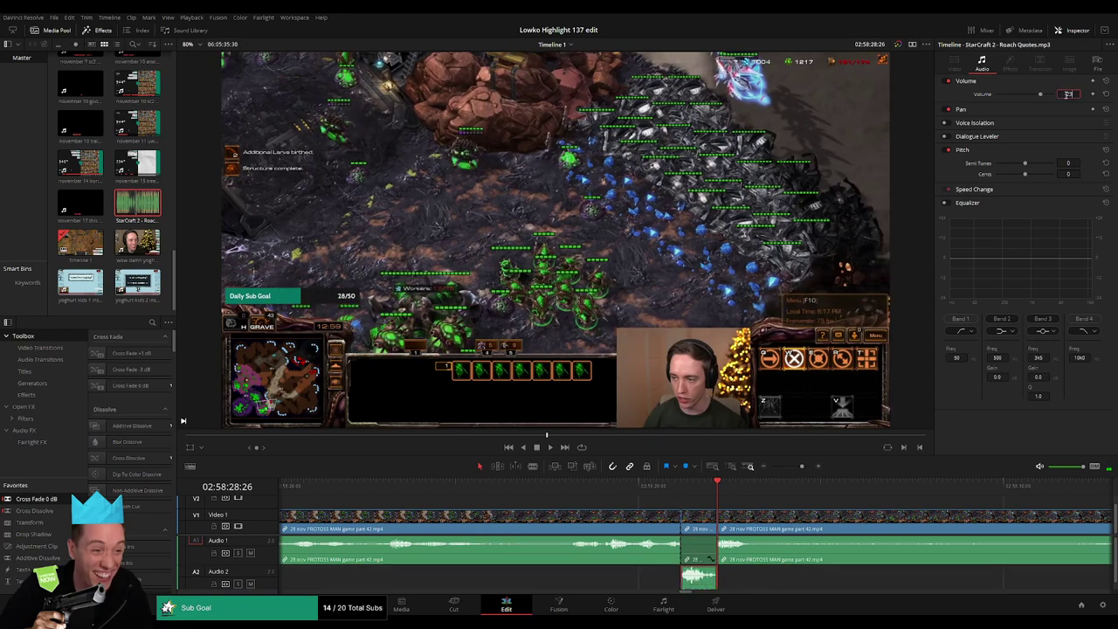
left_click(562, 505)
key("space")
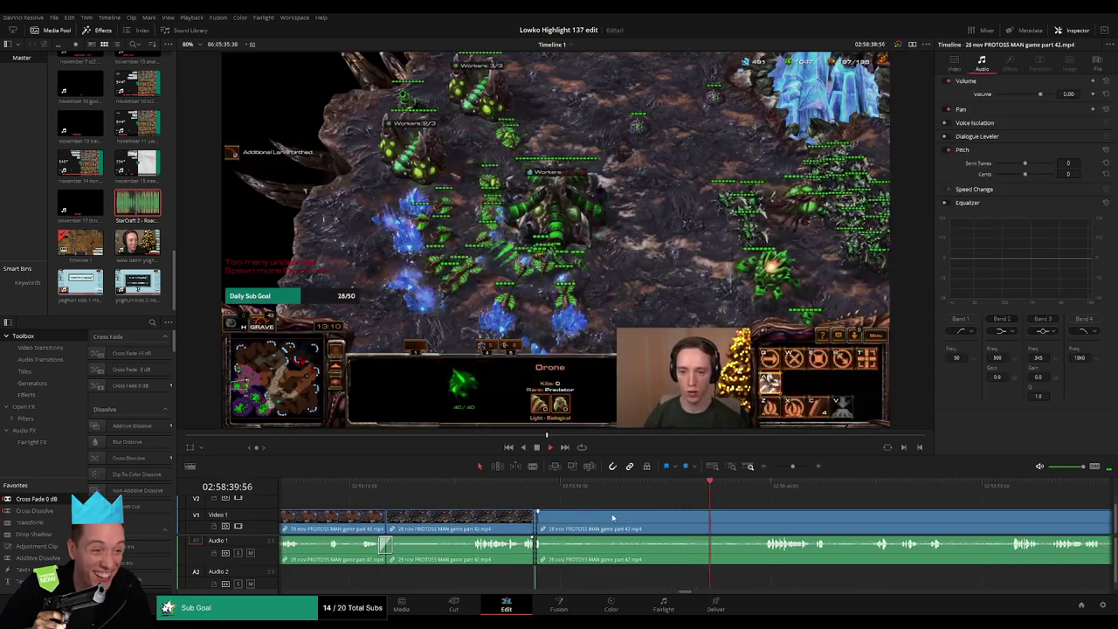
Step: Split the gameplay clip at the current moment and again at a later point
left_click(556, 489)
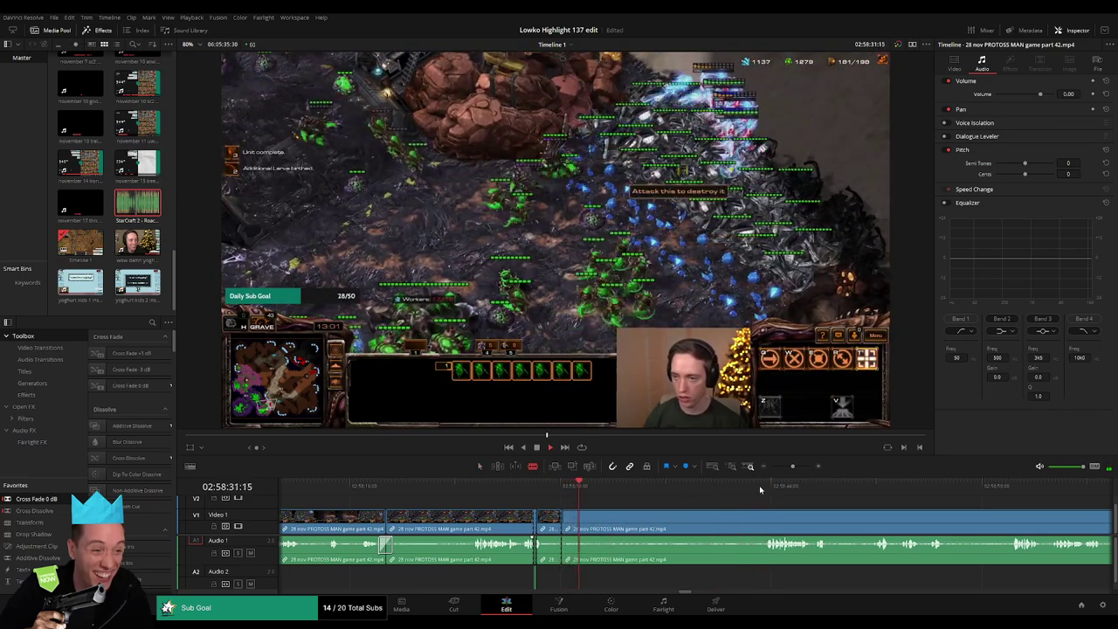
key("ctrl+b")
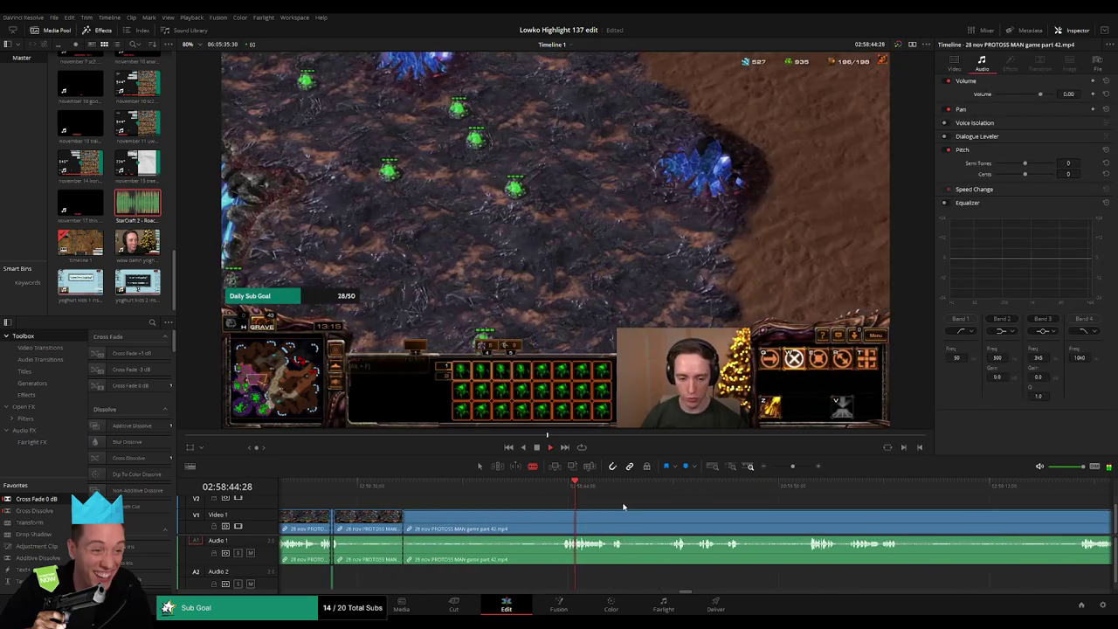
left_click(655, 487)
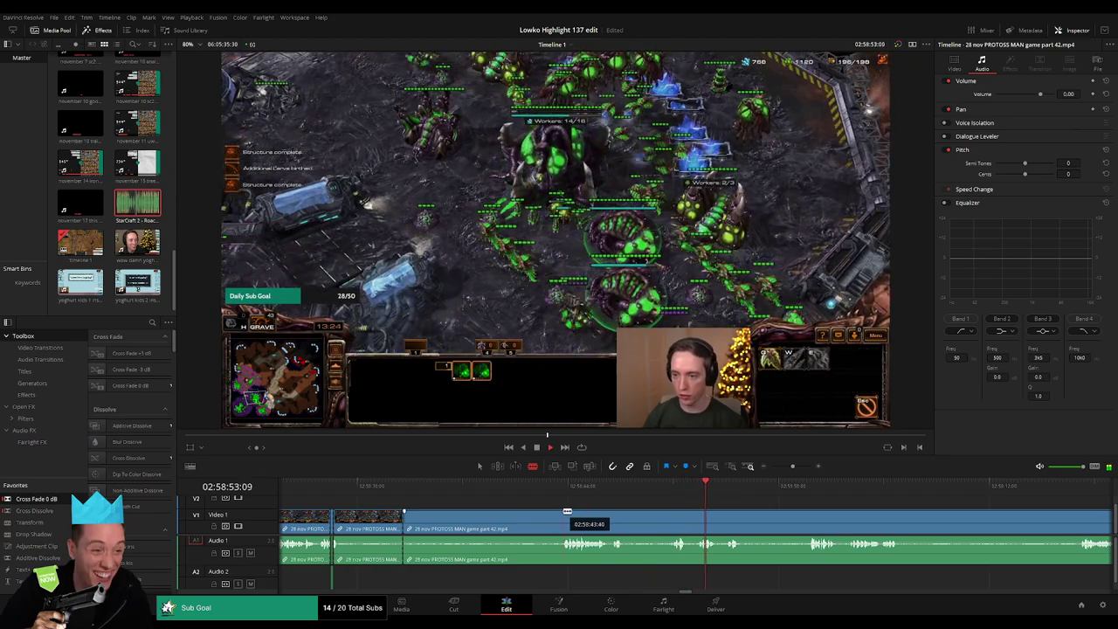
left_click(799, 487)
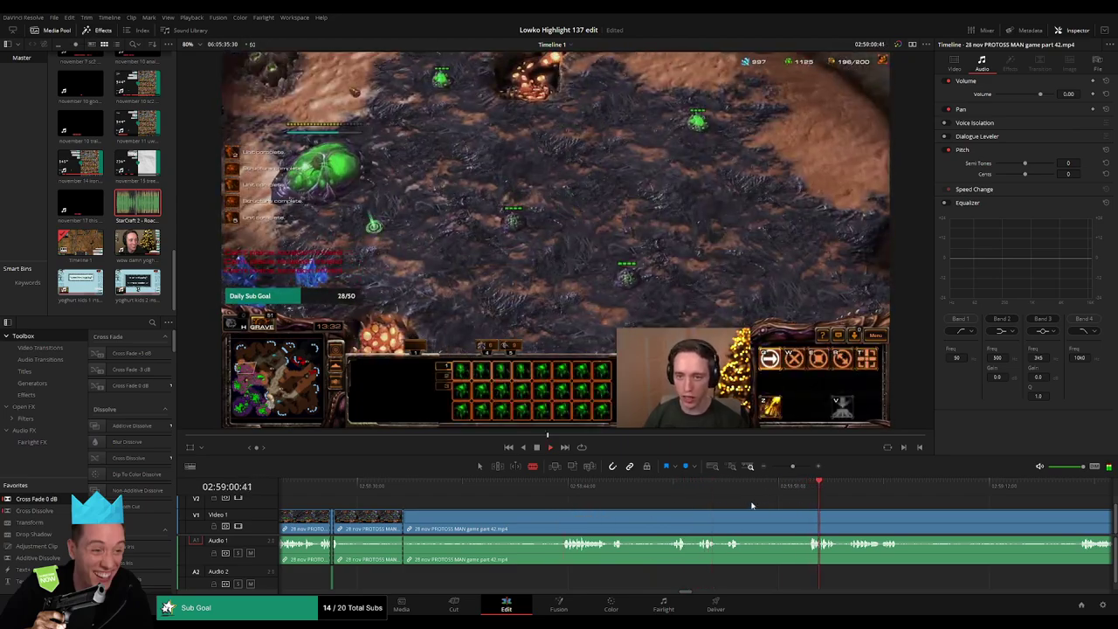
left_click(559, 511)
key("a")
left_click(532, 519)
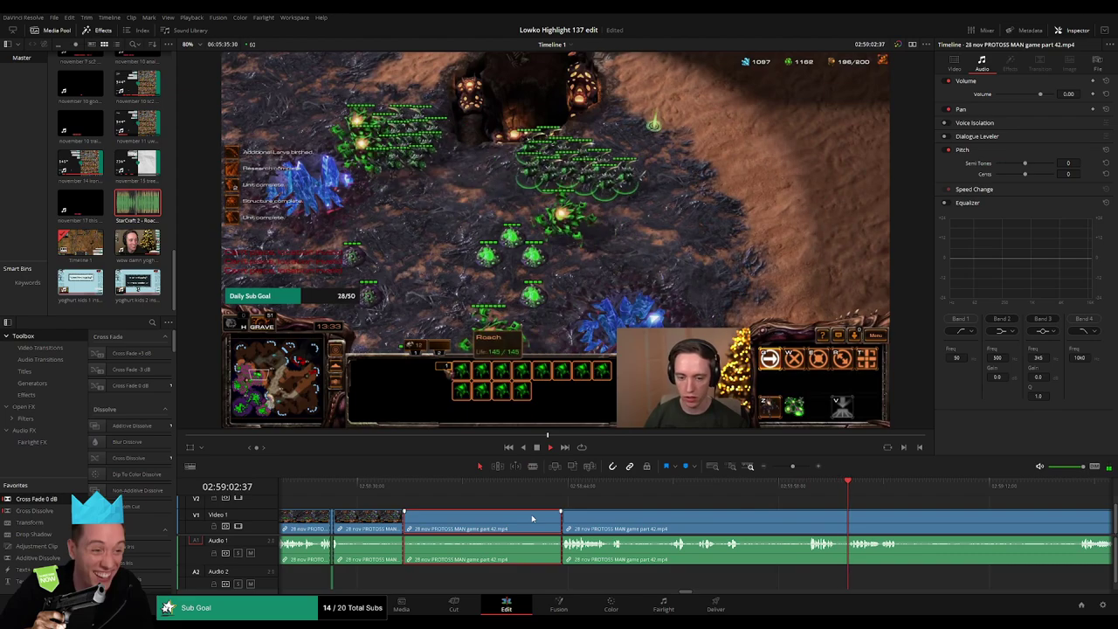
Step: Blade out a short unwanted piece, ripple delete it, and add a Cross Fade 0 dB at the audio cut
key("b")
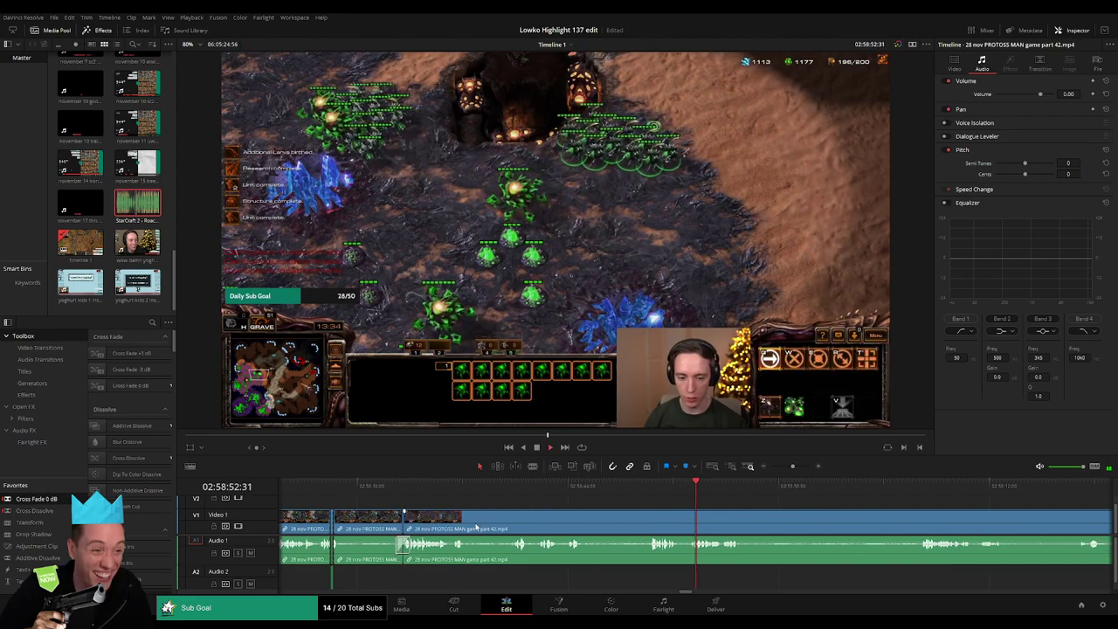
left_click(466, 524)
left_click(504, 524)
key("a")
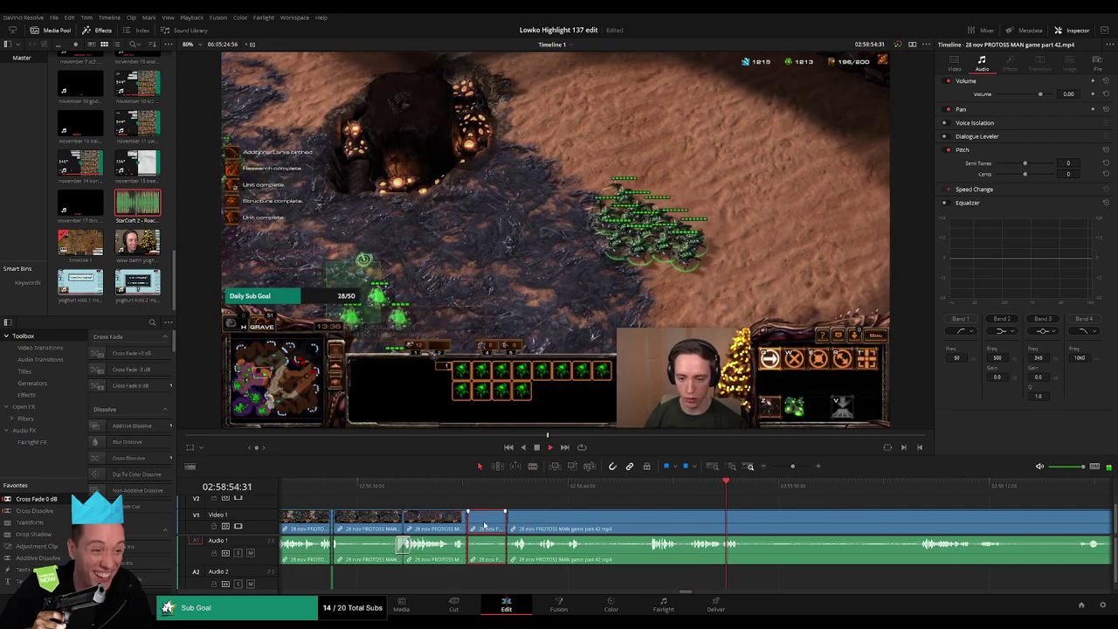
left_click(484, 524)
key("Delete")
left_click_drag(69, 509, 479, 566)
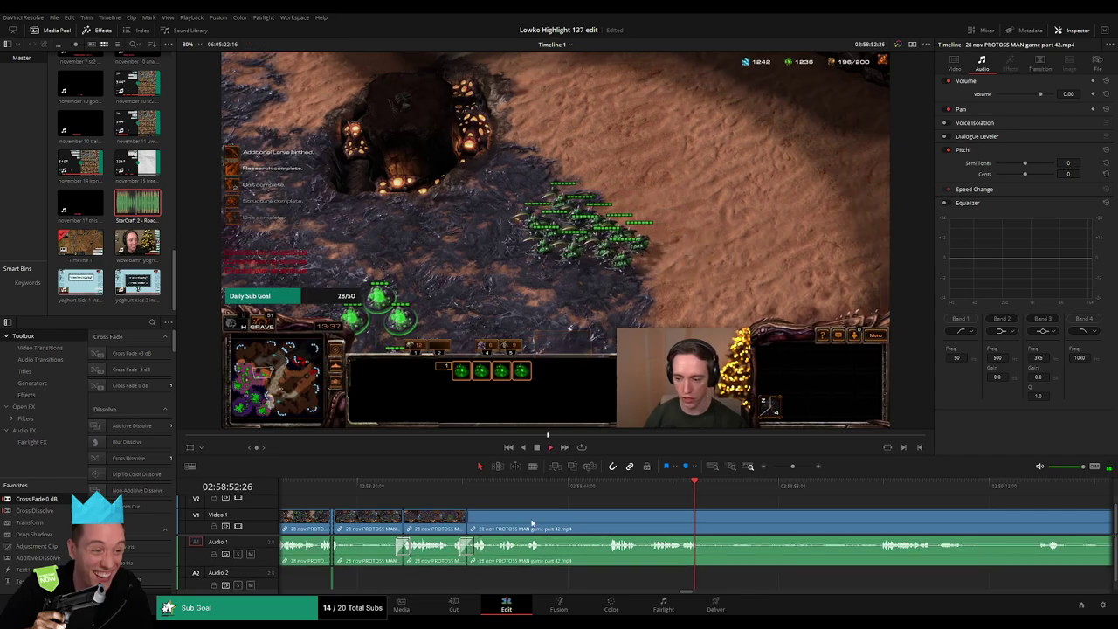
Step: Make further blade cuts, undoing the recent ones and recutting the clip during playback
key("b")
left_click(607, 517)
key("a")
left_click(585, 521)
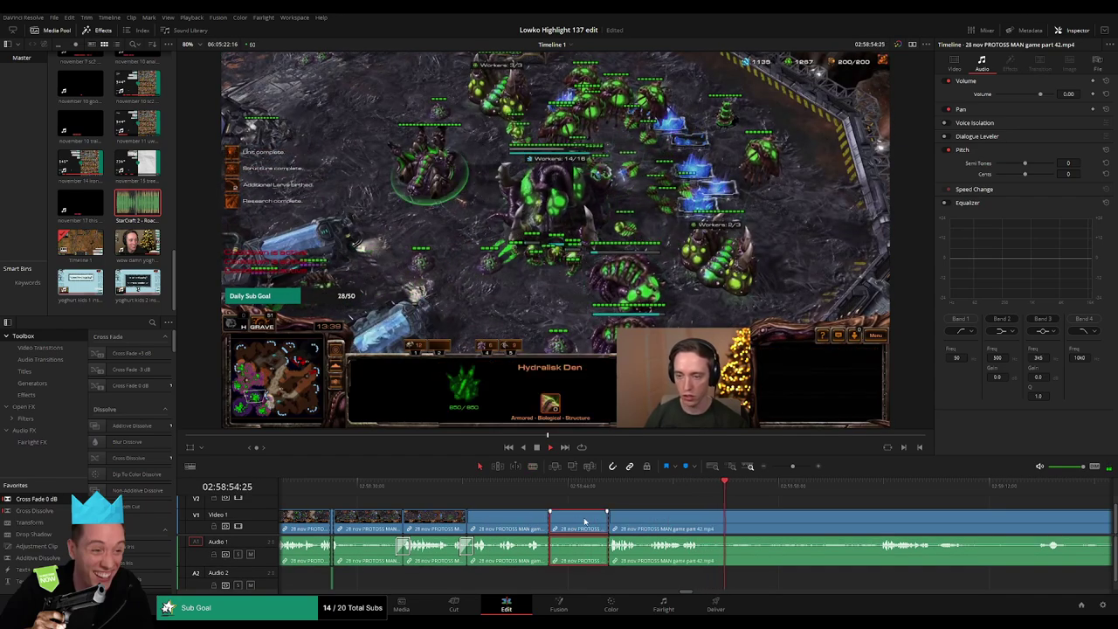
key("space")
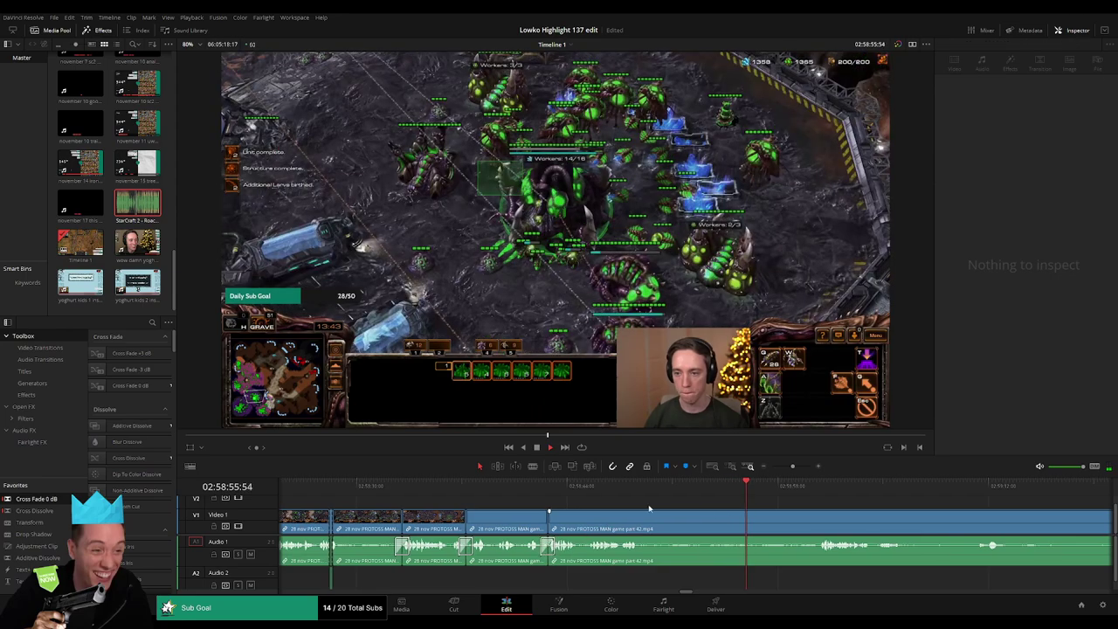
key("ctrl+z")
key("ctrl+z")
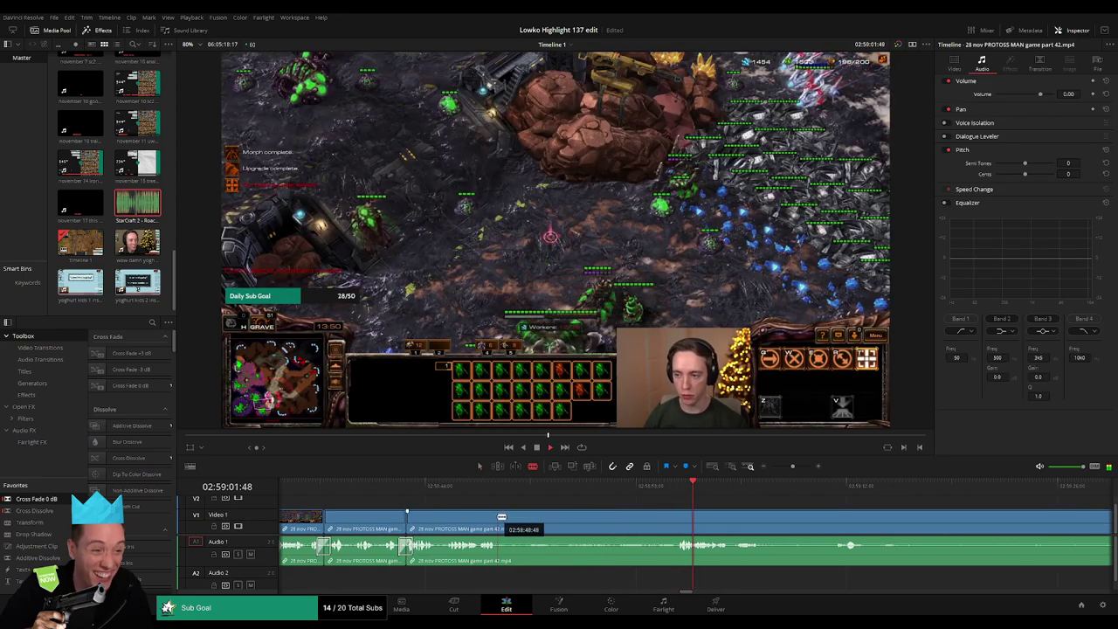
left_click(499, 518)
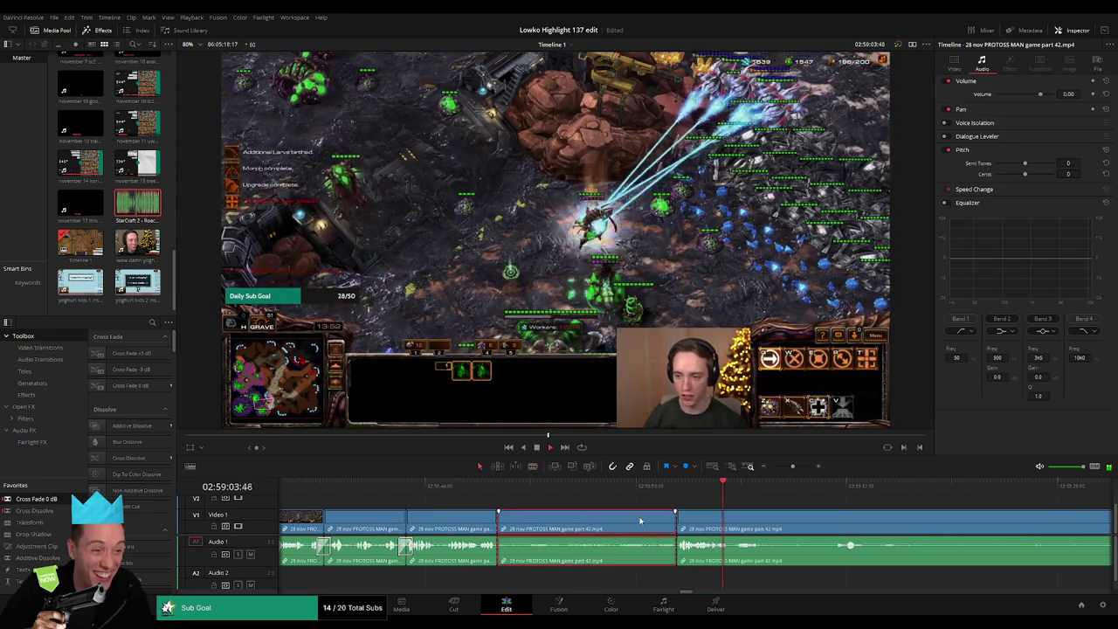
key("a")
key("ctrl+z")
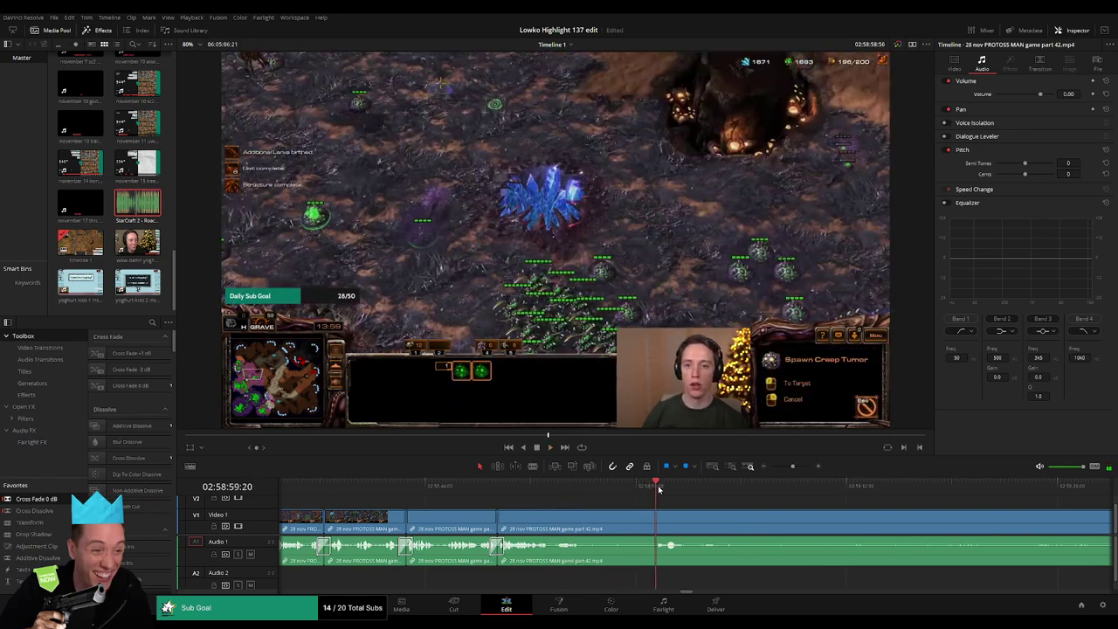
key("b")
left_click(586, 528)
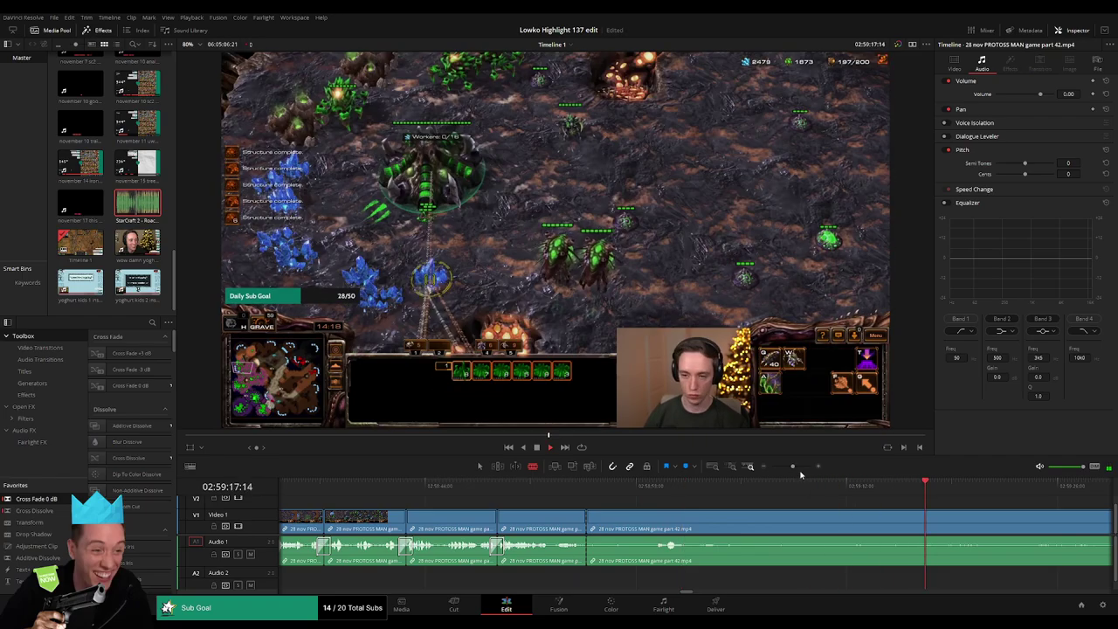
Step: Scrub, zoom and play through the later footage to review the cuts around 02:59
left_click_drag(810, 492, 826, 498)
key("space")
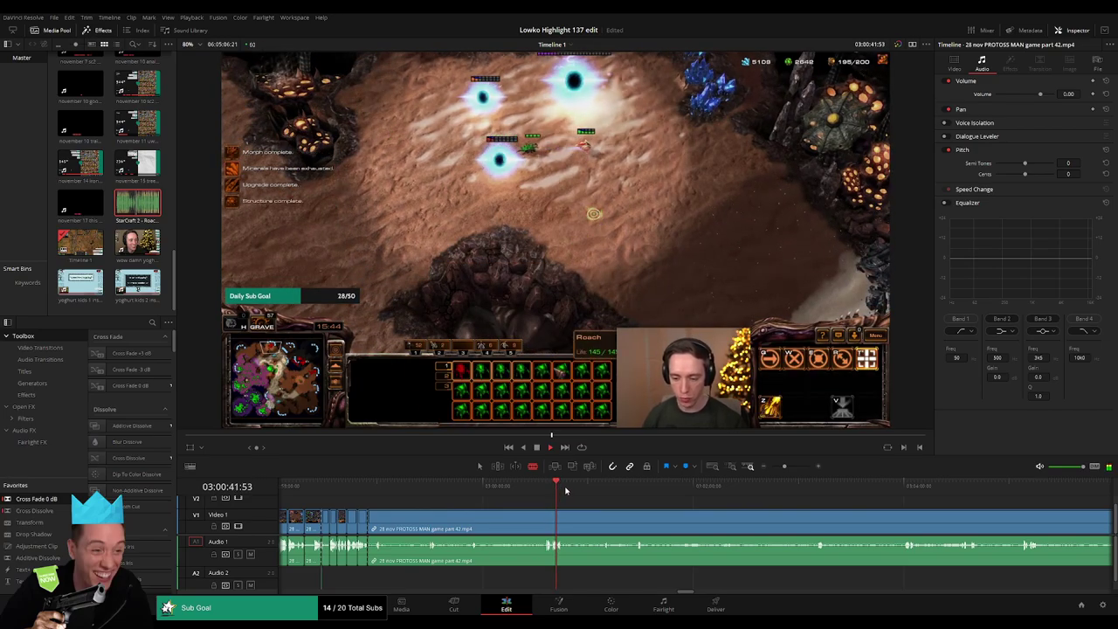
left_click_drag(566, 492, 816, 498)
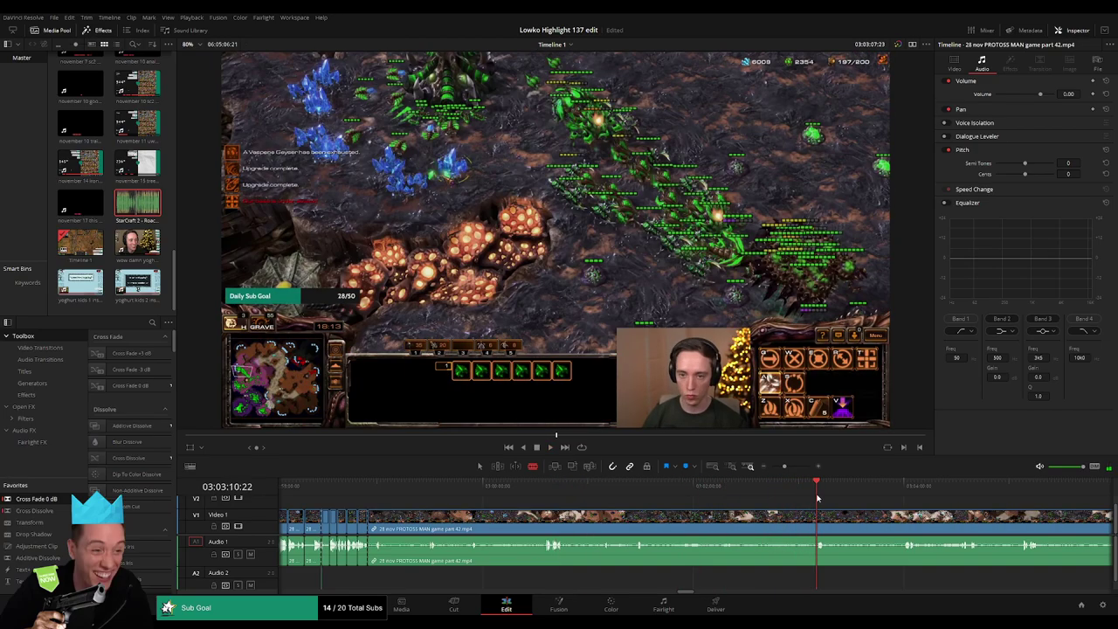
key("space")
left_click_drag(636, 489, 756, 491)
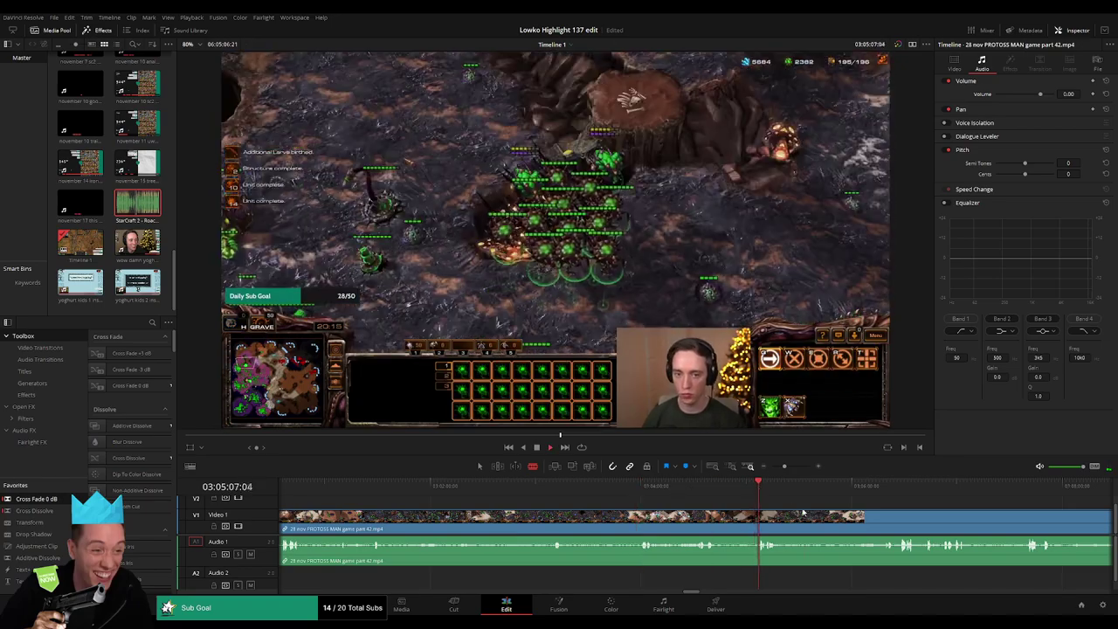
scroll(548, 496, "right", 5)
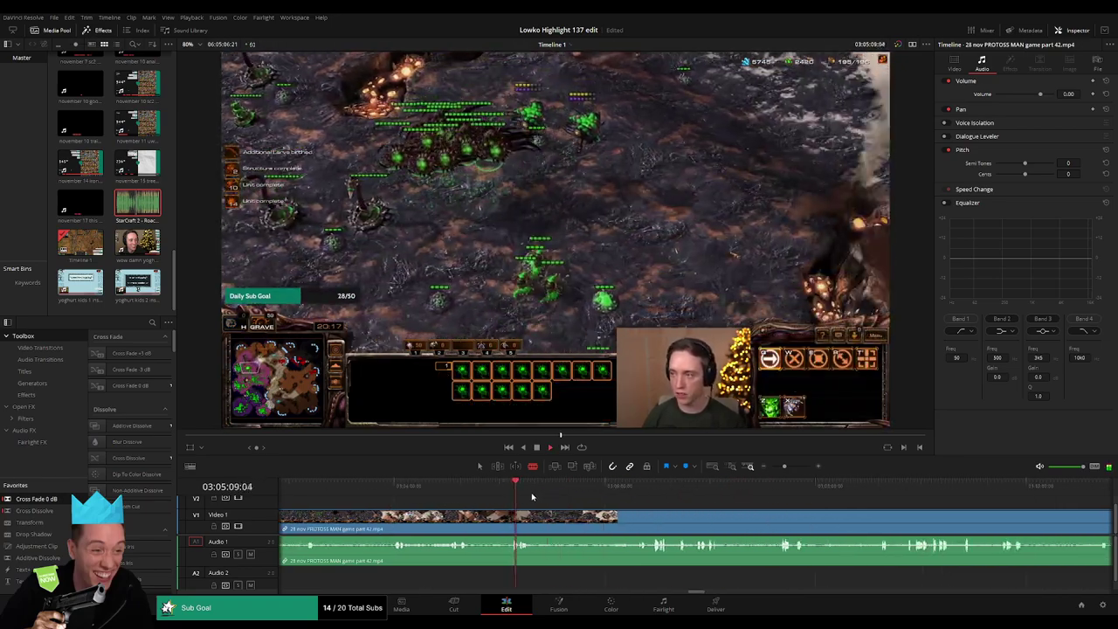
scroll(646, 520, "left", 4)
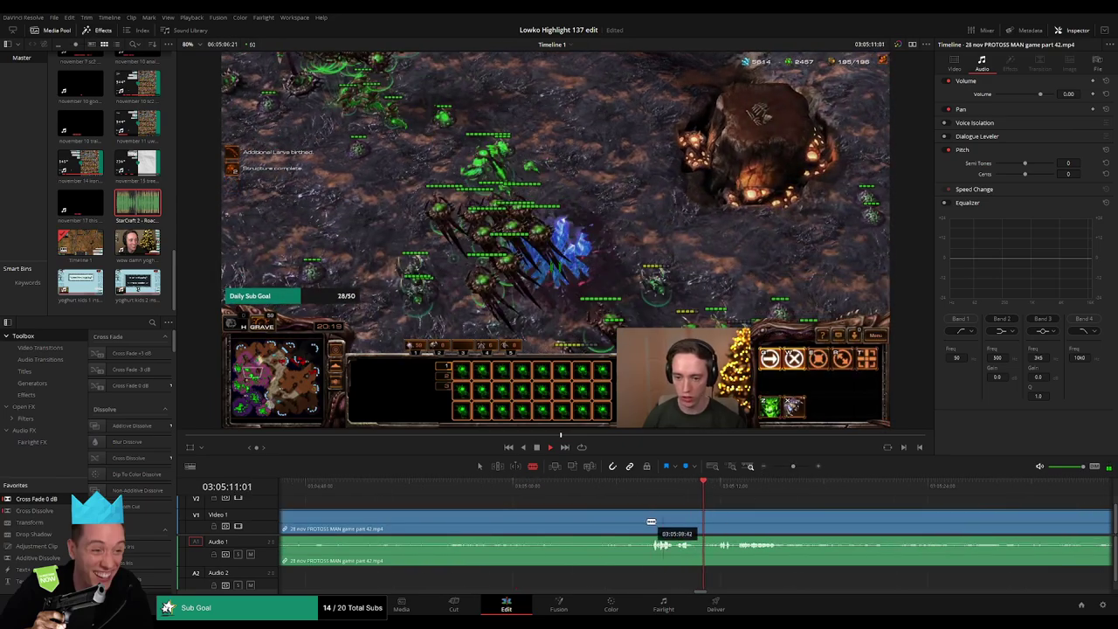
scroll(616, 517, "left", 10)
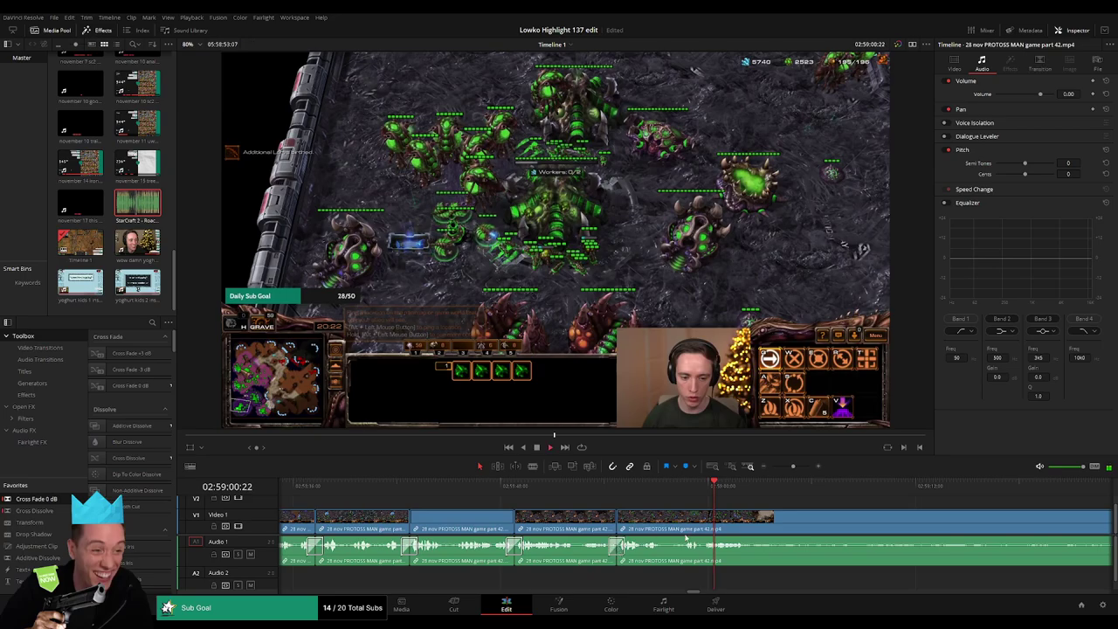
scroll(629, 524, "right", 4)
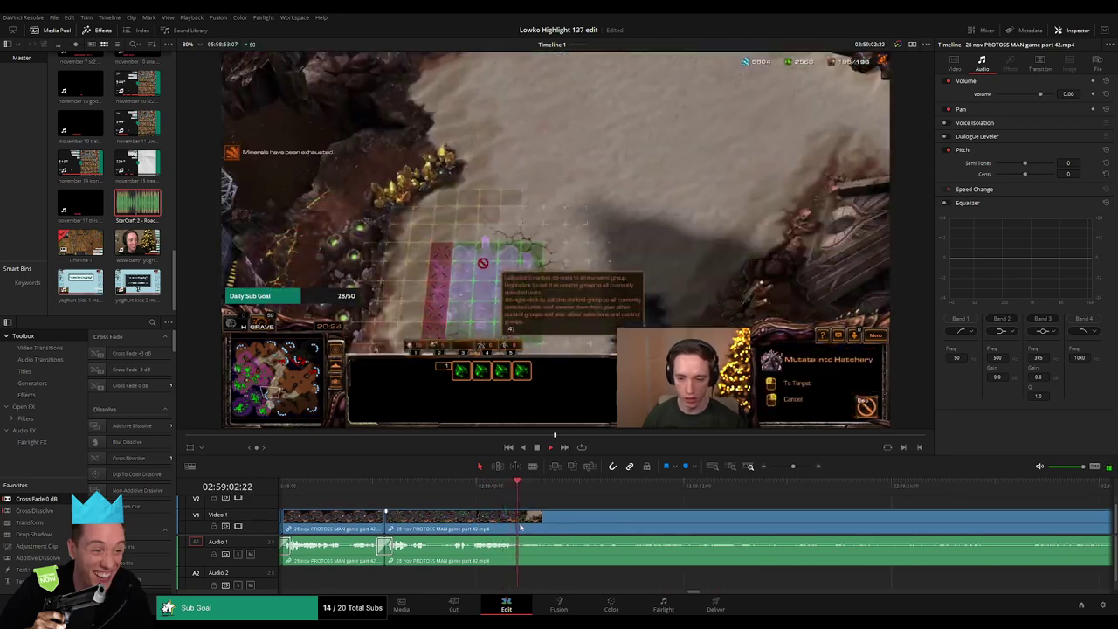
left_click_drag(793, 466, 786, 468)
left_click(643, 486)
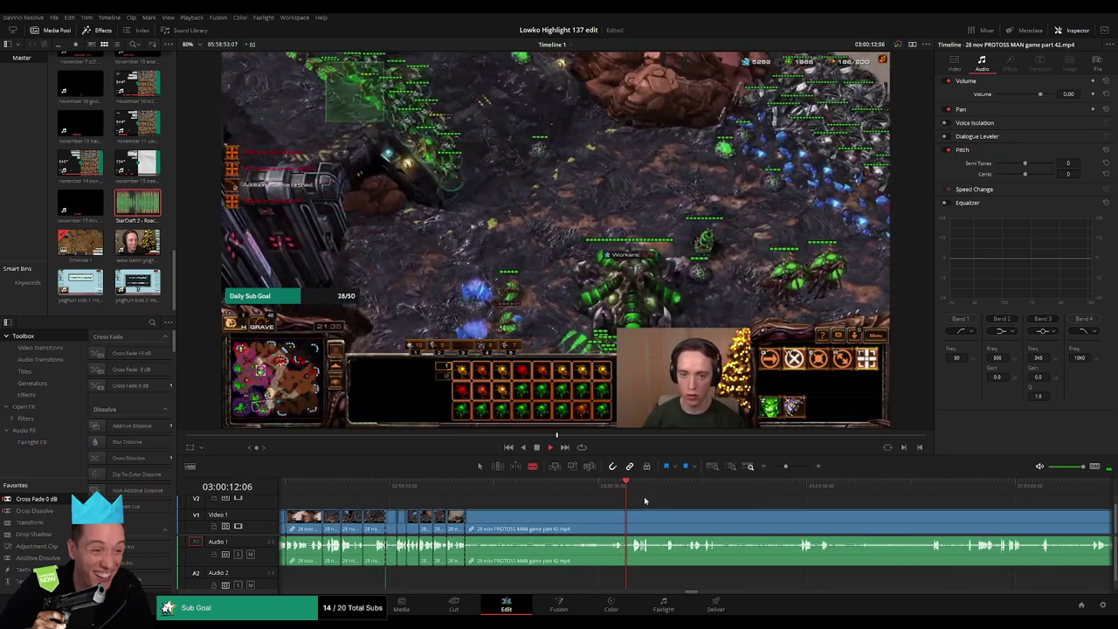
left_click(634, 491)
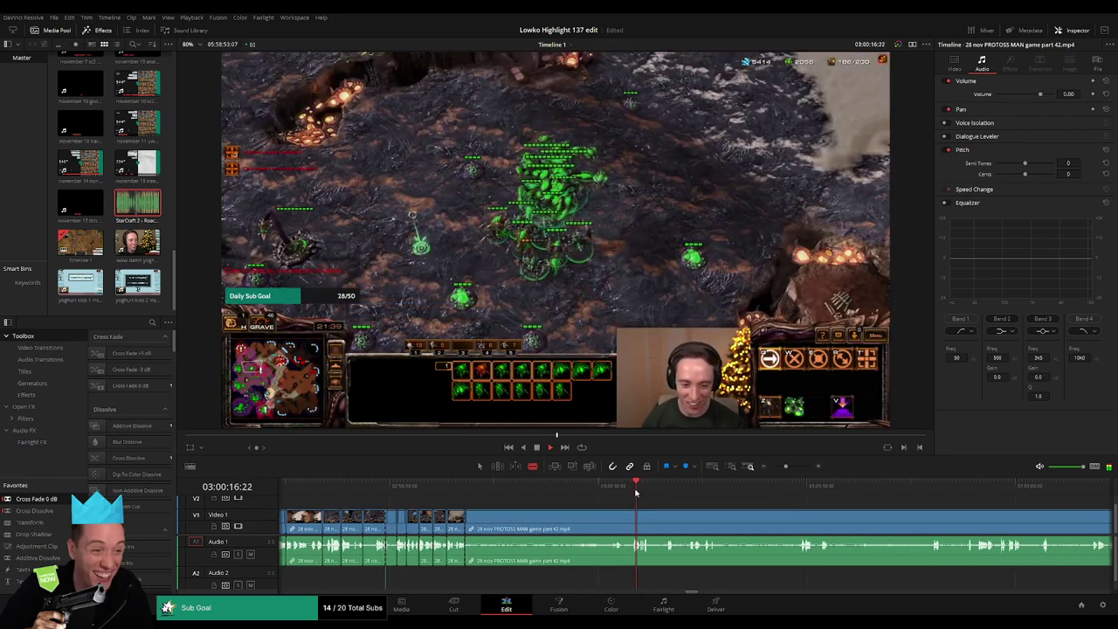
left_click(618, 487)
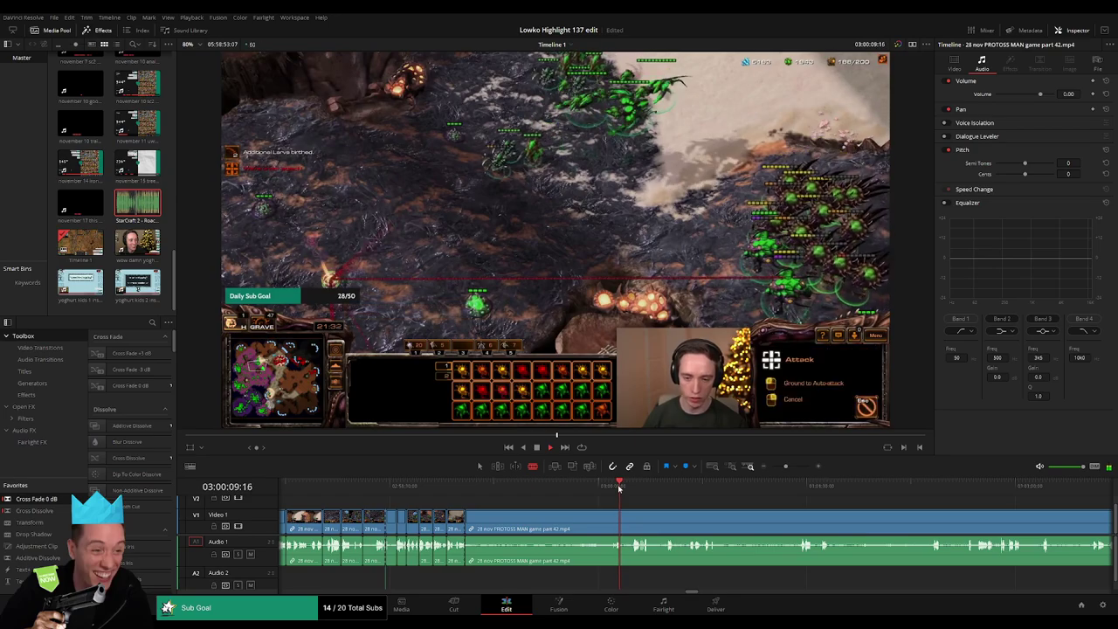
left_click(612, 489)
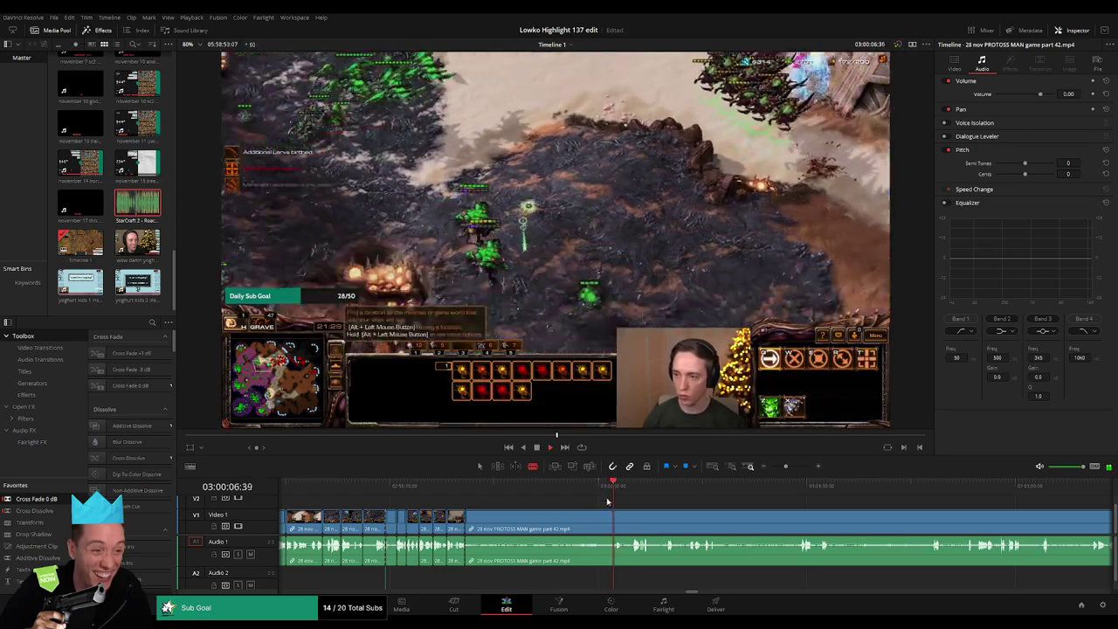
left_click_drag(609, 487, 589, 488)
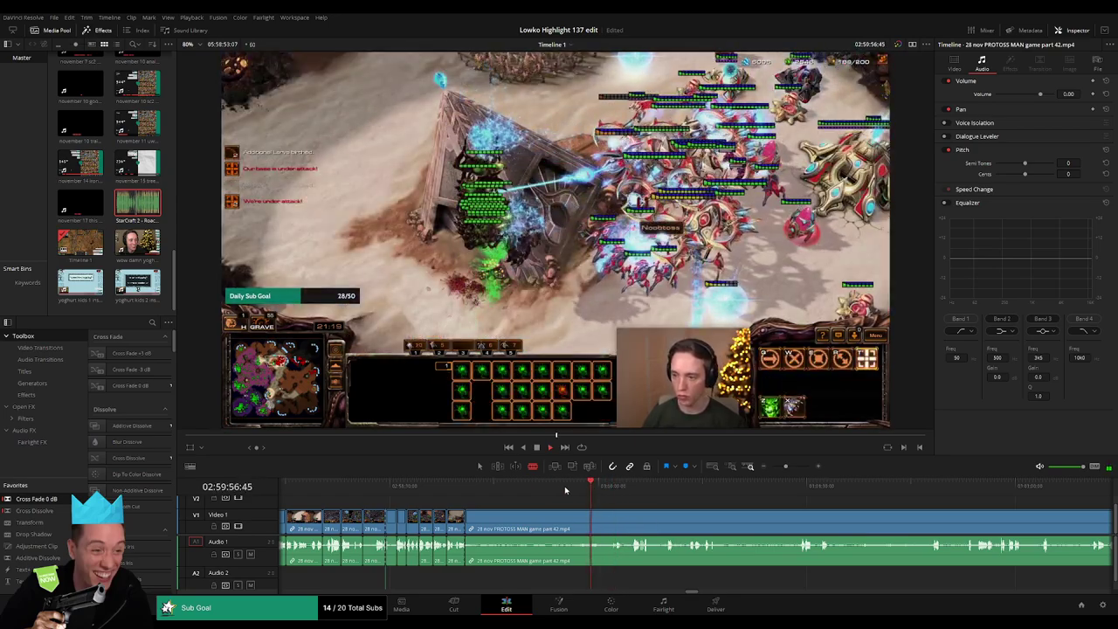
left_click(568, 487)
key("space")
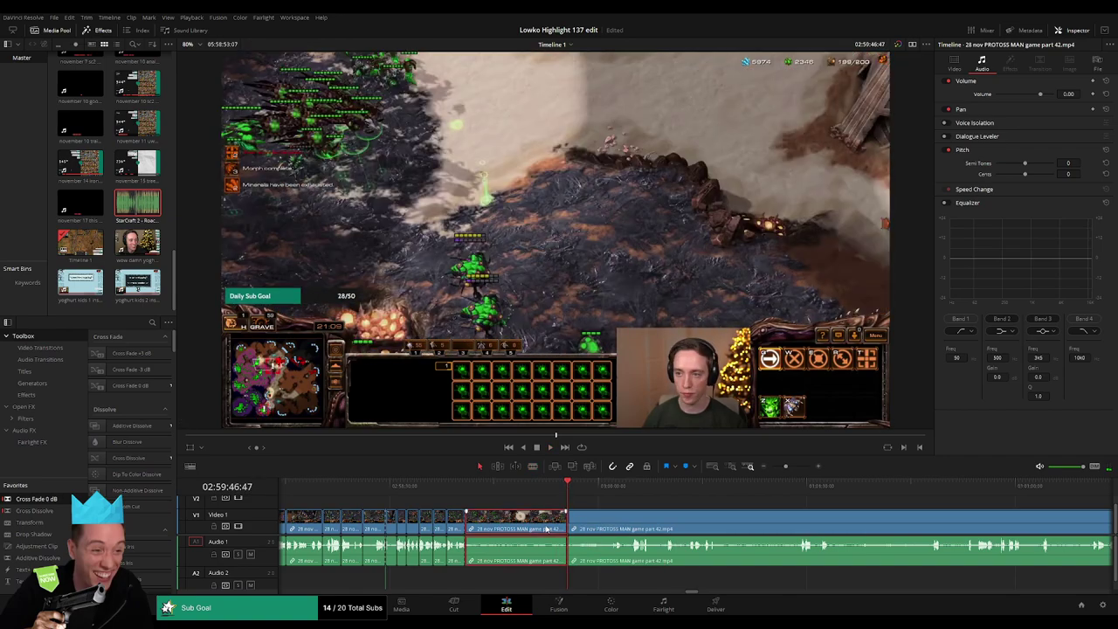
left_click(466, 486)
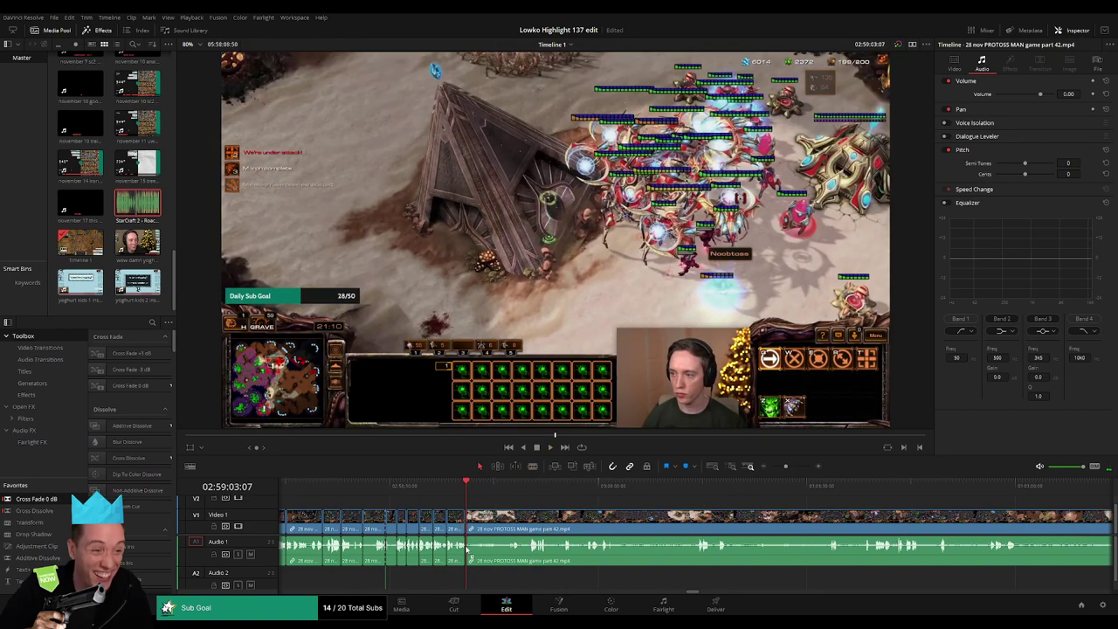
left_click(795, 468)
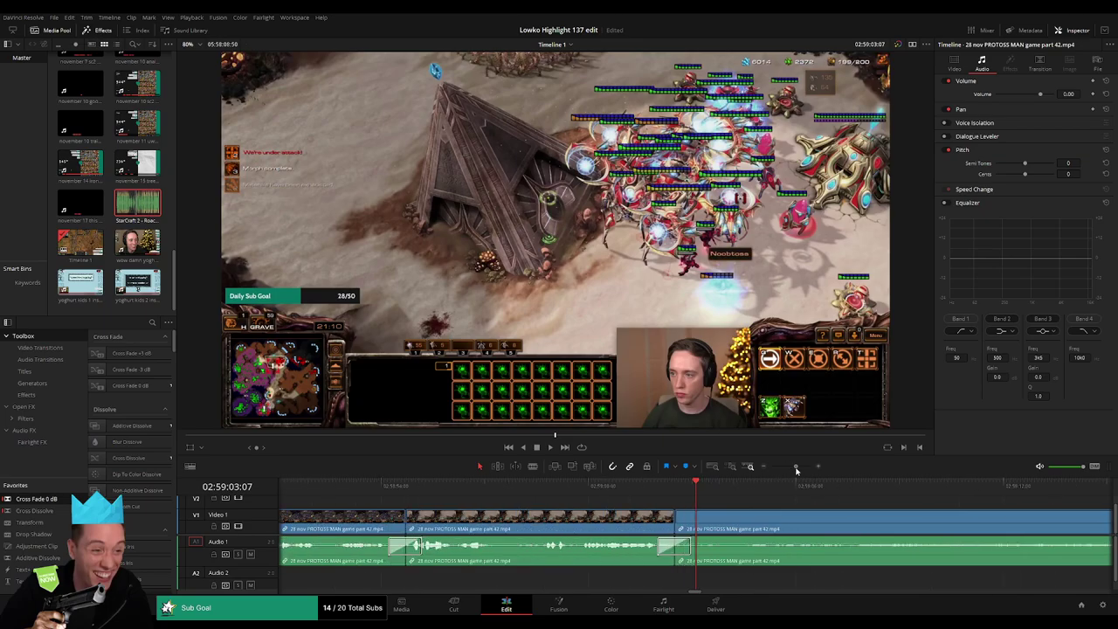
left_click(782, 468)
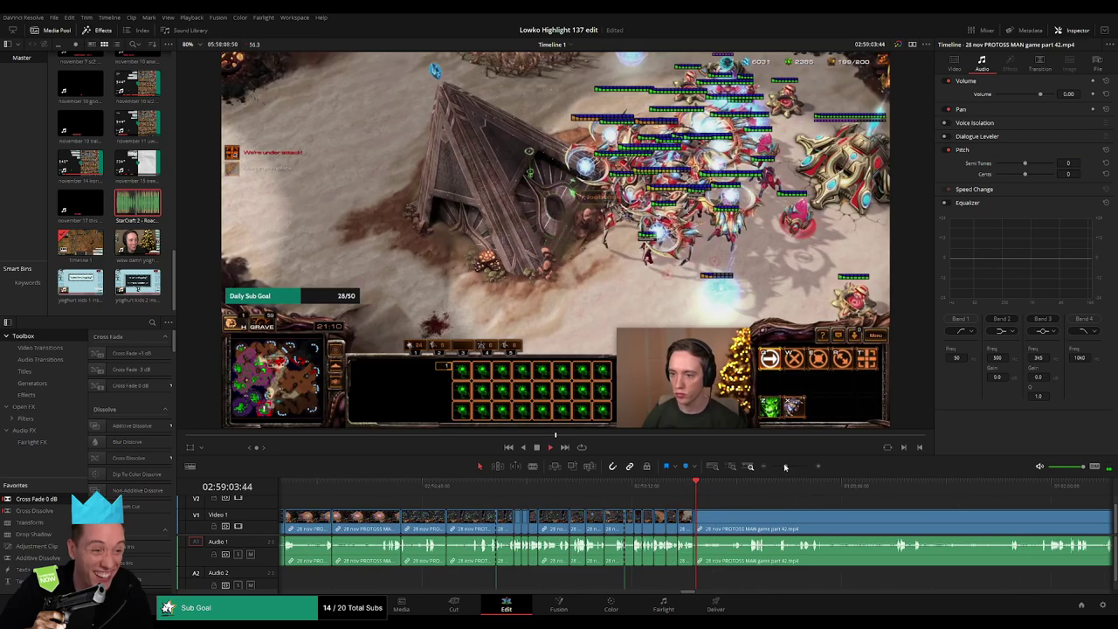
left_click(716, 486)
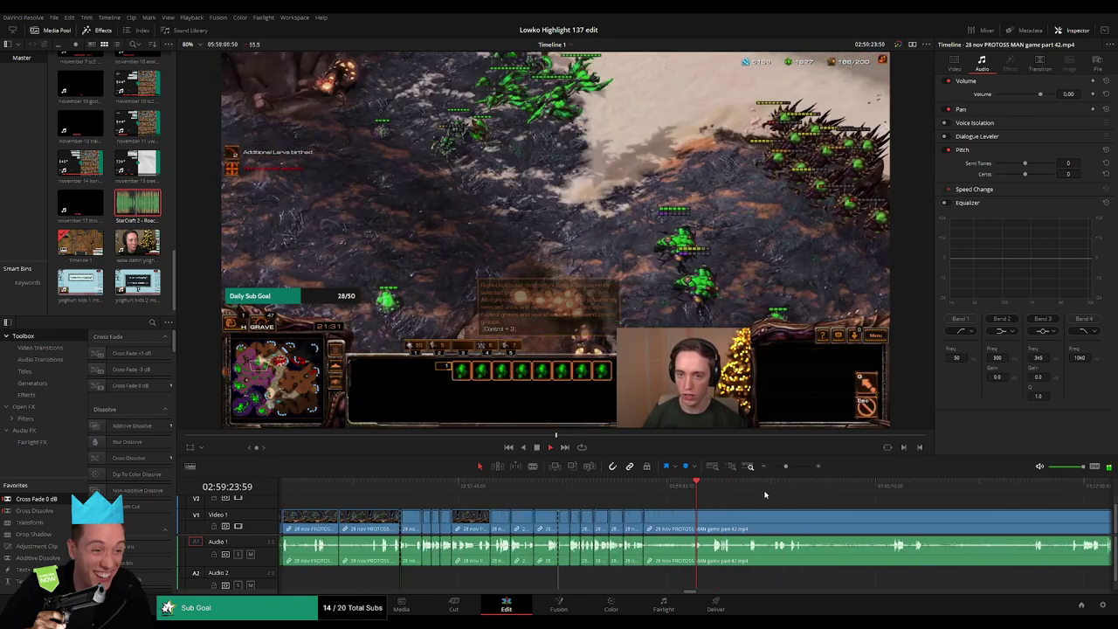
Step: Remove two short stretches from the part 42 clip with blade cuts and ripple deletes
scroll(690, 509, "right", 5)
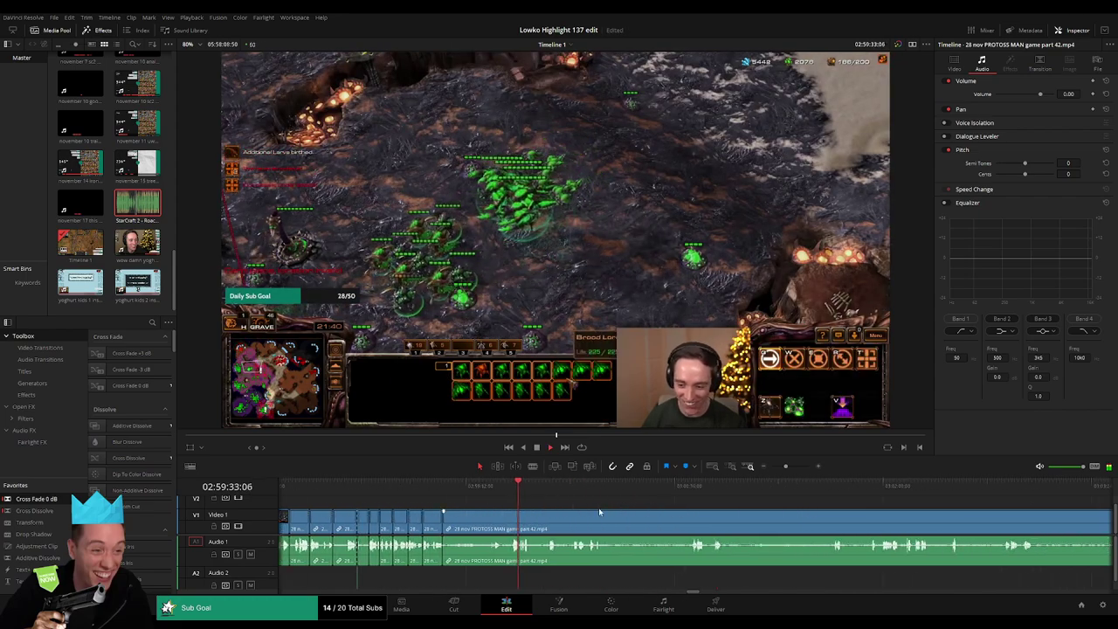
scroll(611, 514, "up", 2)
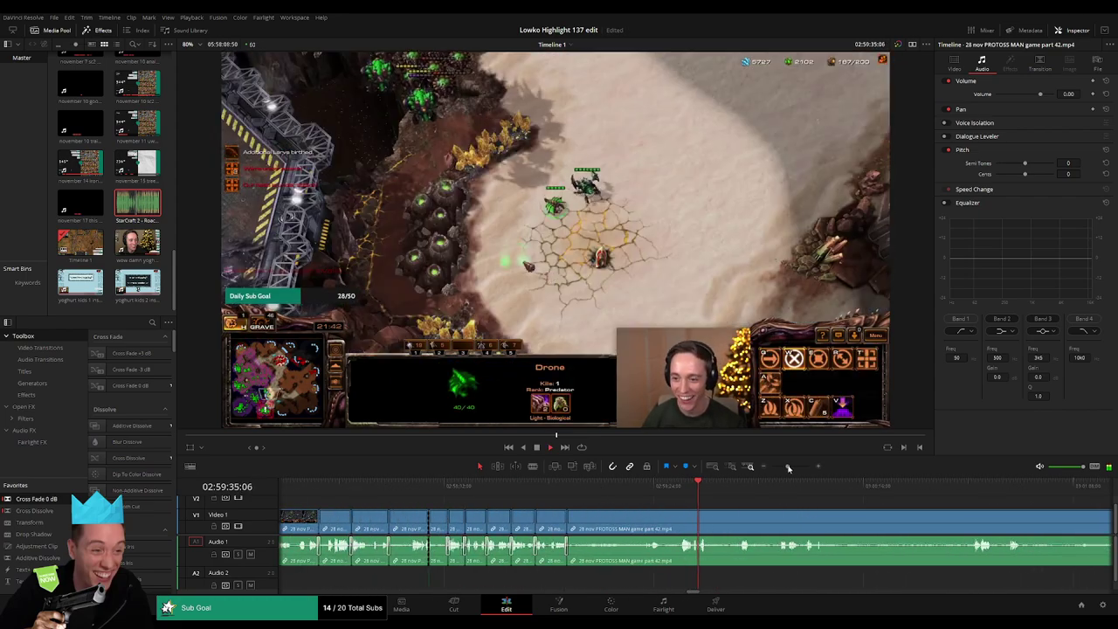
scroll(577, 517, "right", 3)
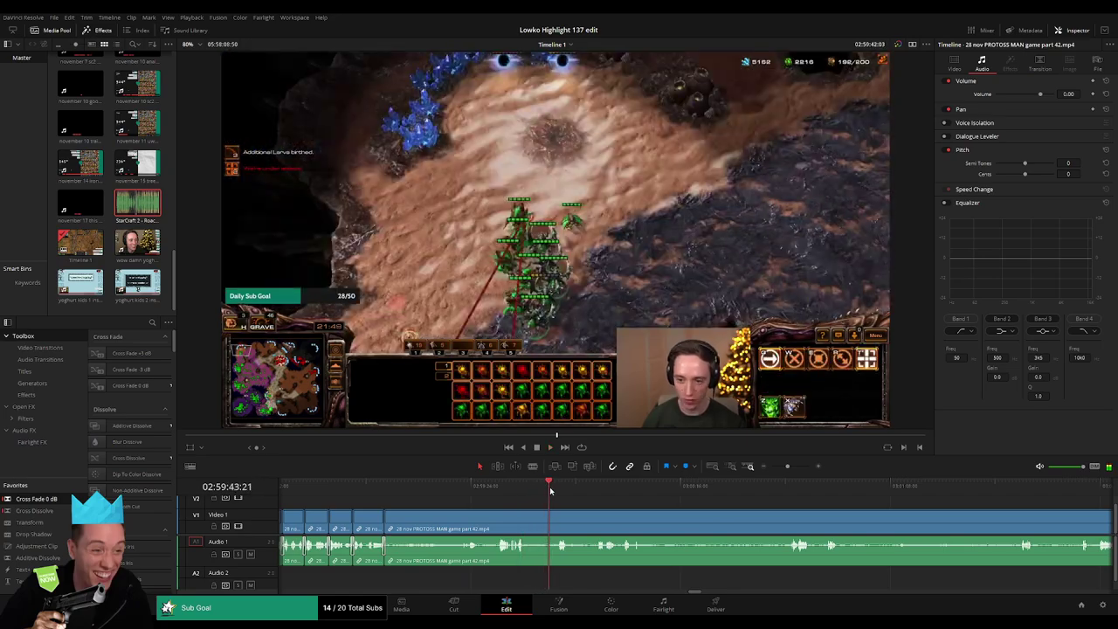
key("b")
left_click(527, 522)
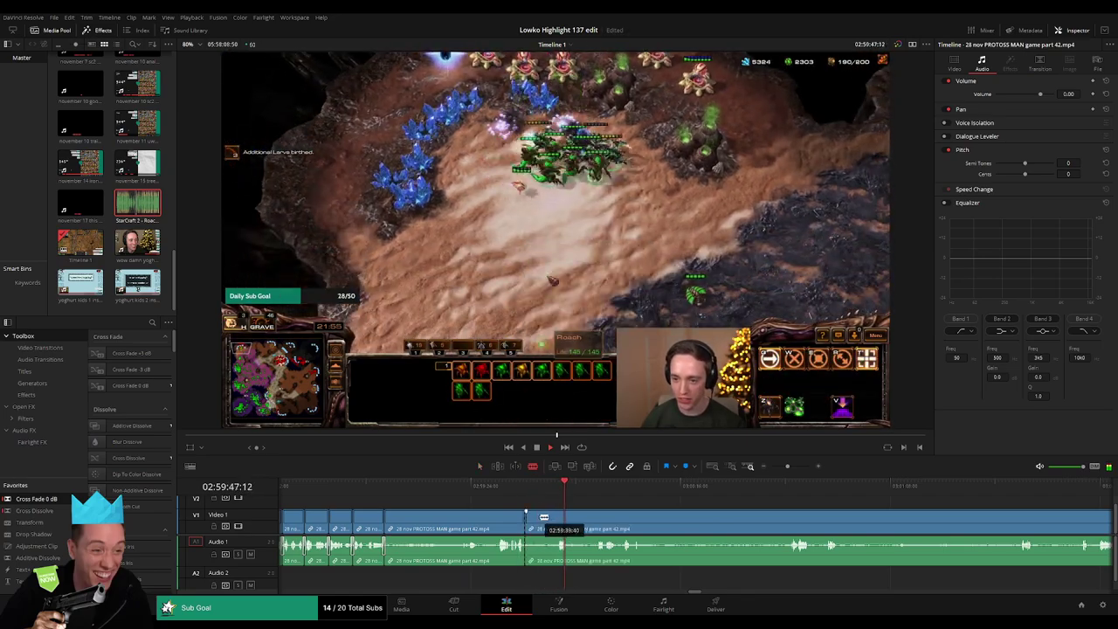
left_click(550, 522)
key("Delete")
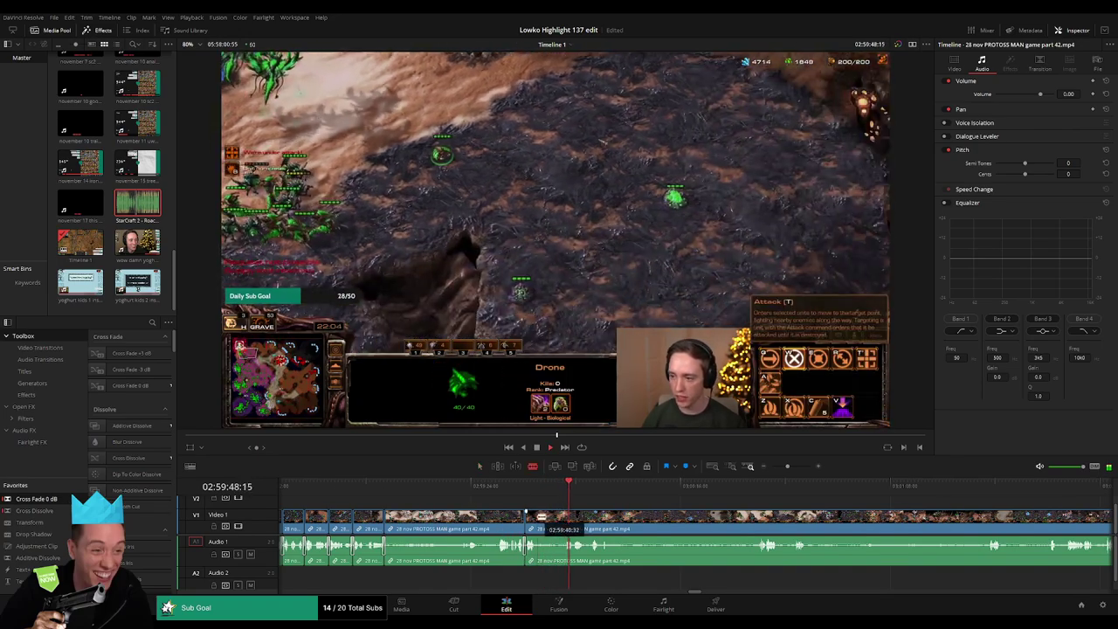
left_click(561, 521)
key("a")
left_click(552, 522)
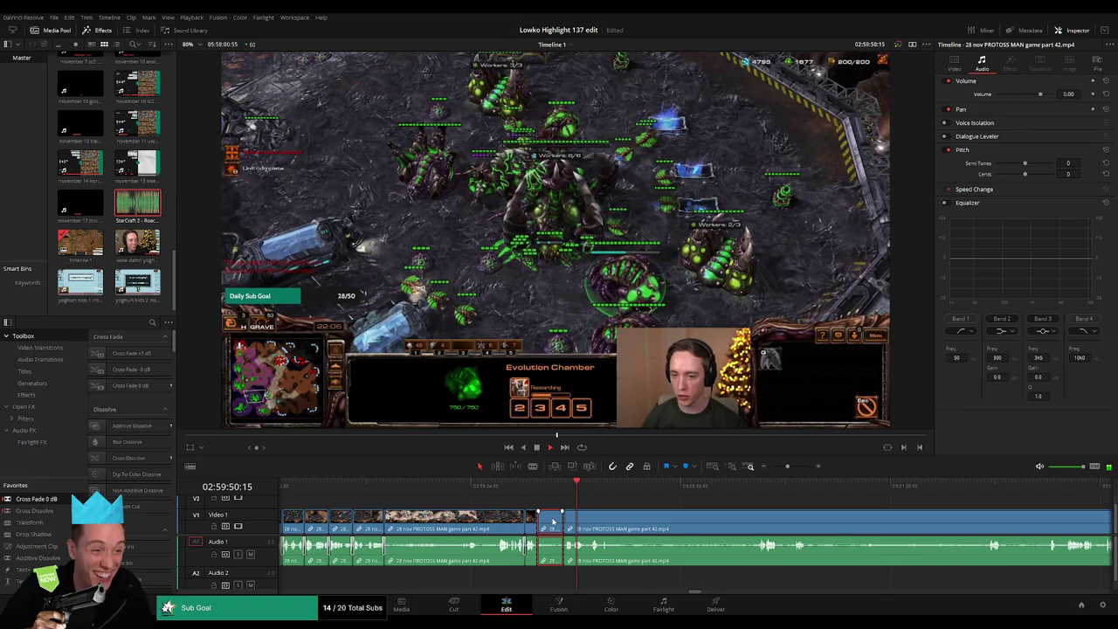
key("Delete")
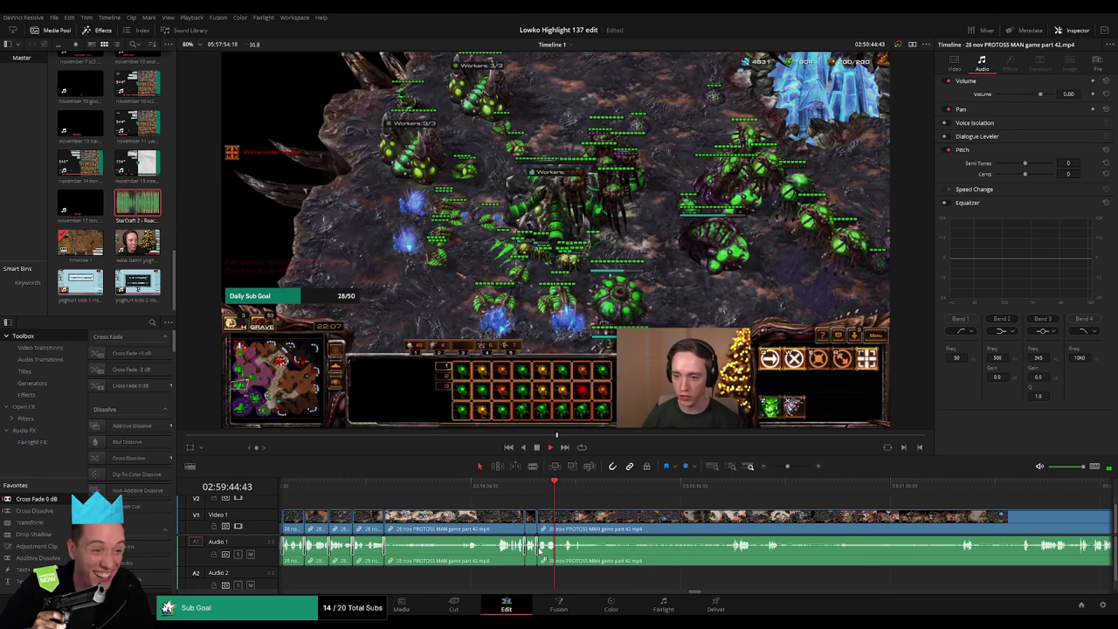
Step: Cut out a longer stretch just past 03:00:00, close the gap, and play back to review
left_click(568, 494)
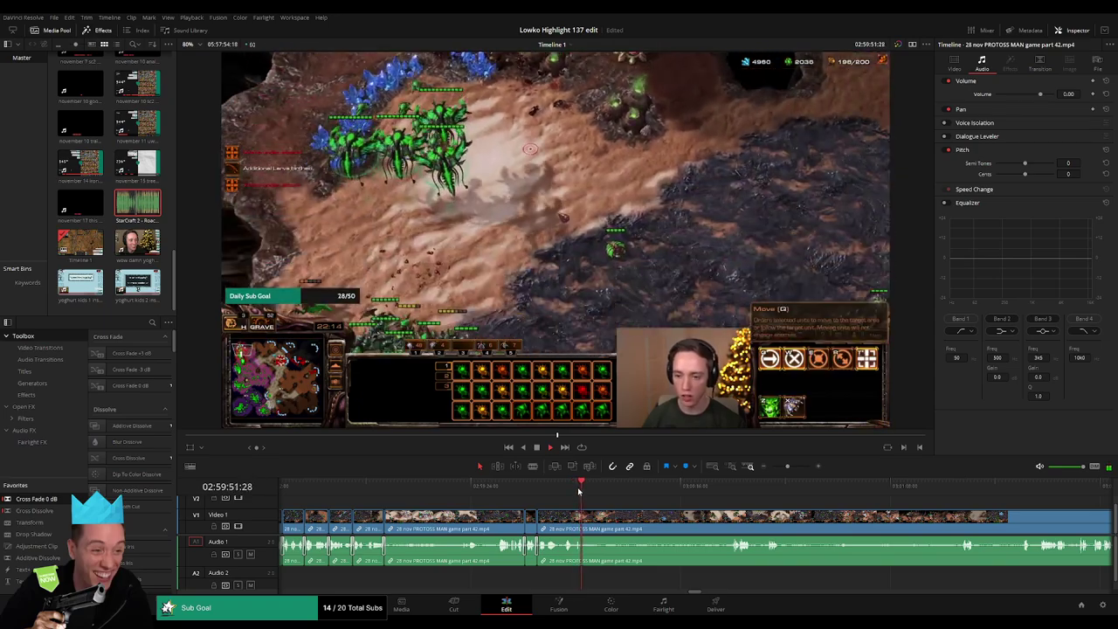
left_click(594, 492)
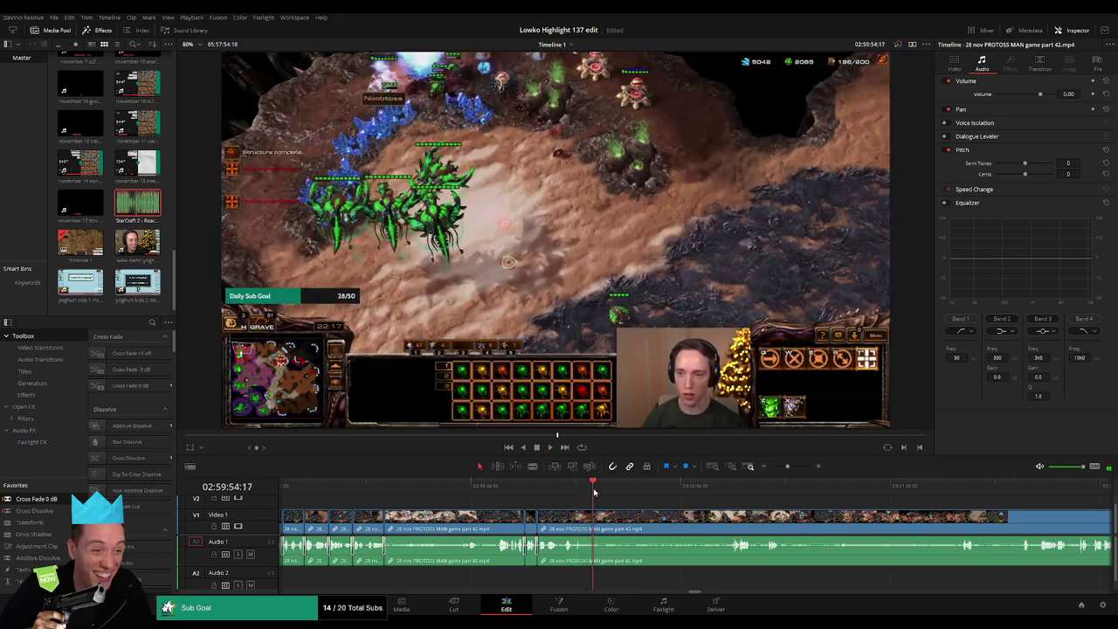
key("b")
left_click(596, 522)
left_click_drag(599, 493, 733, 498)
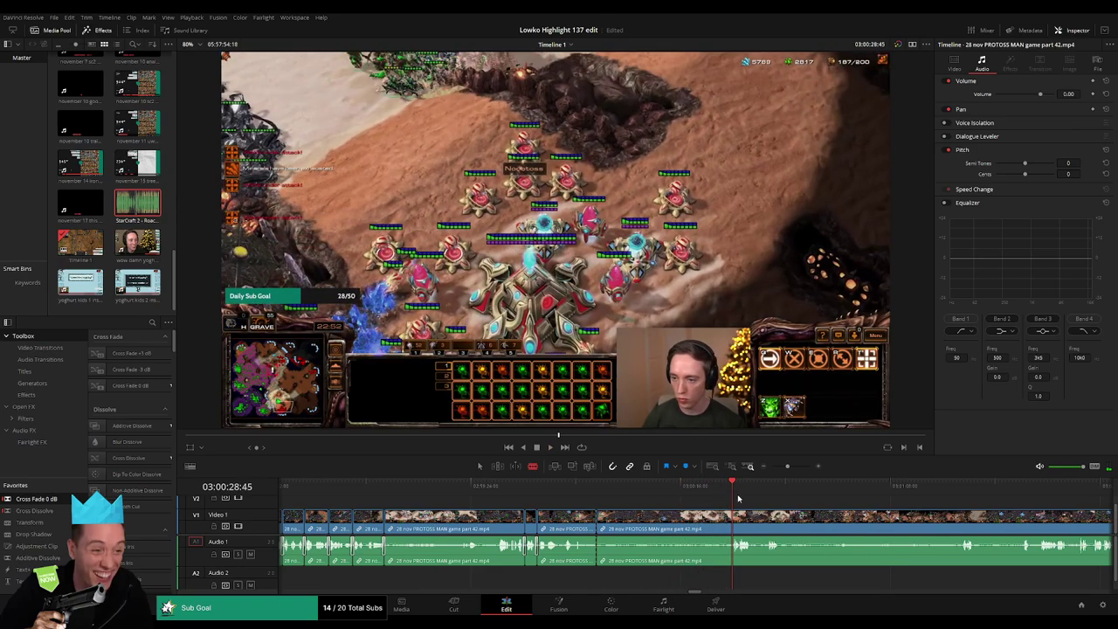
key("space")
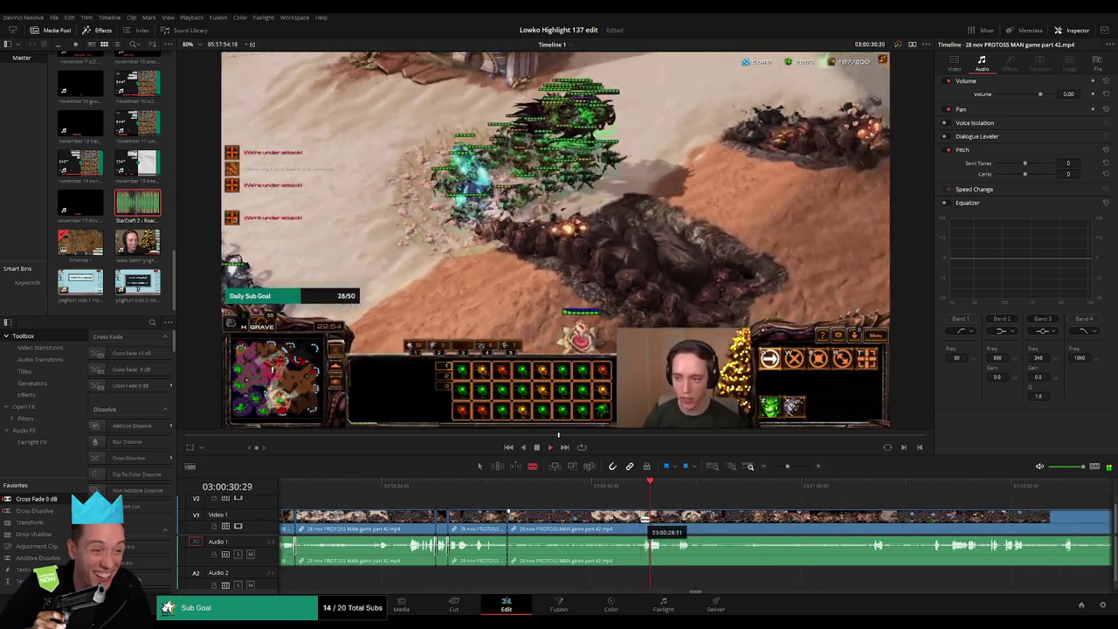
left_click(647, 522)
key("a")
left_click(620, 522)
key("Delete")
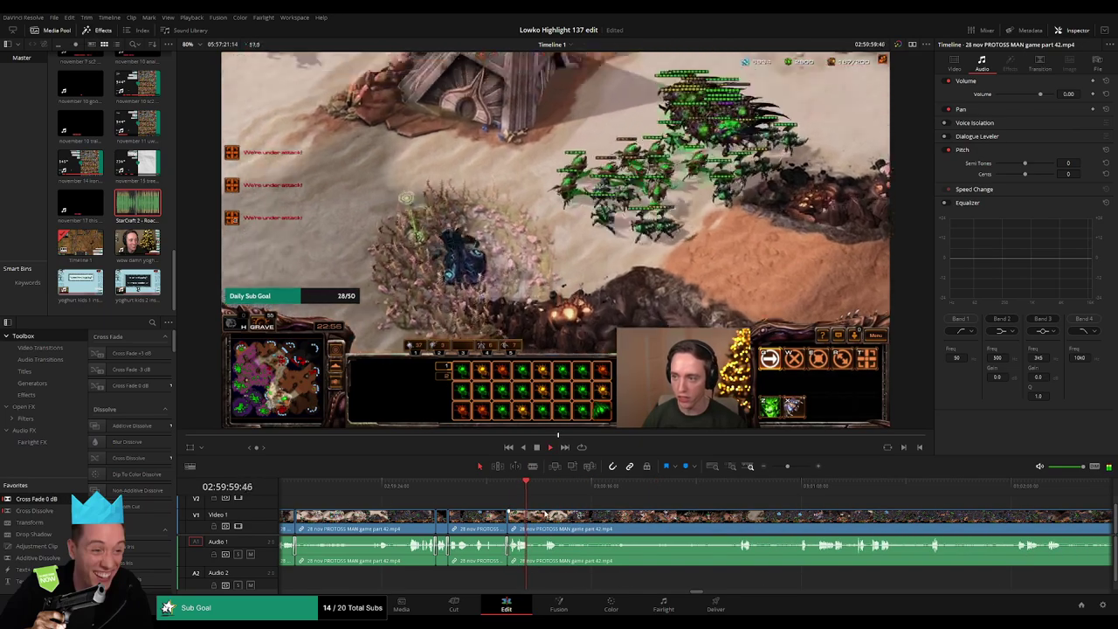
key("space")
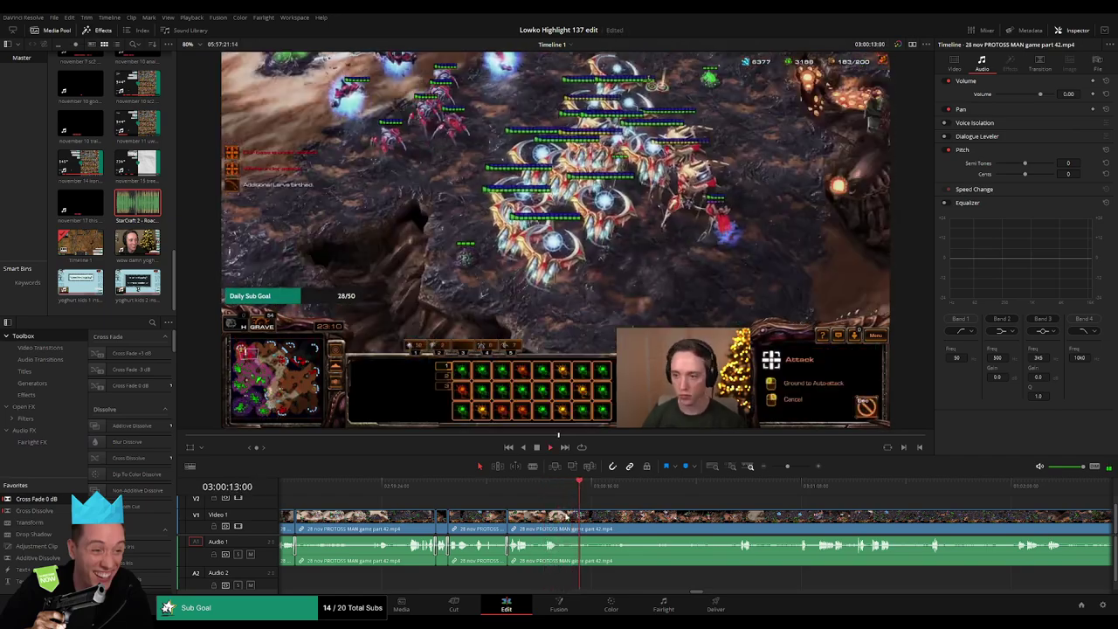
left_click_drag(587, 485, 734, 494)
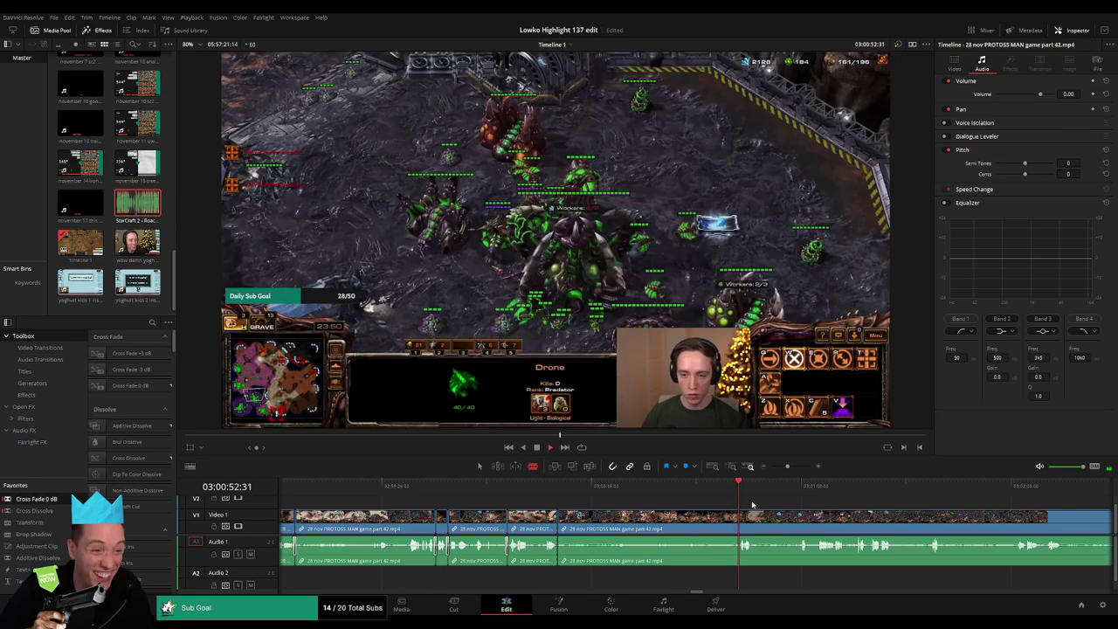
Step: Split the gameplay clip at the next cut point and trim away the footage before the playhead
scroll(554, 486, "right", 3)
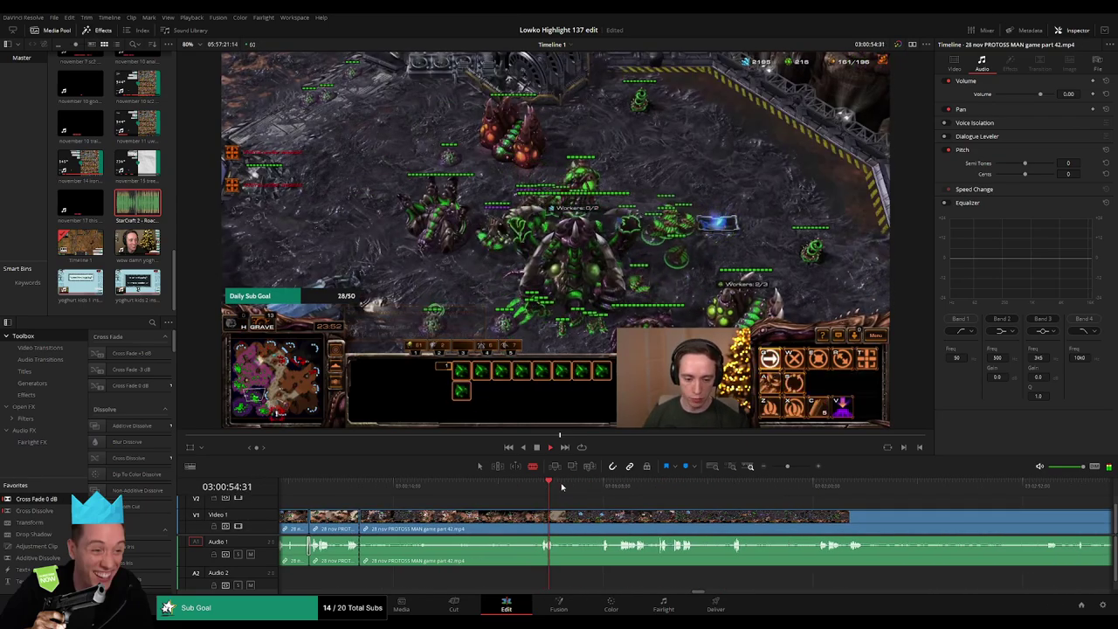
left_click_drag(593, 492, 602, 491)
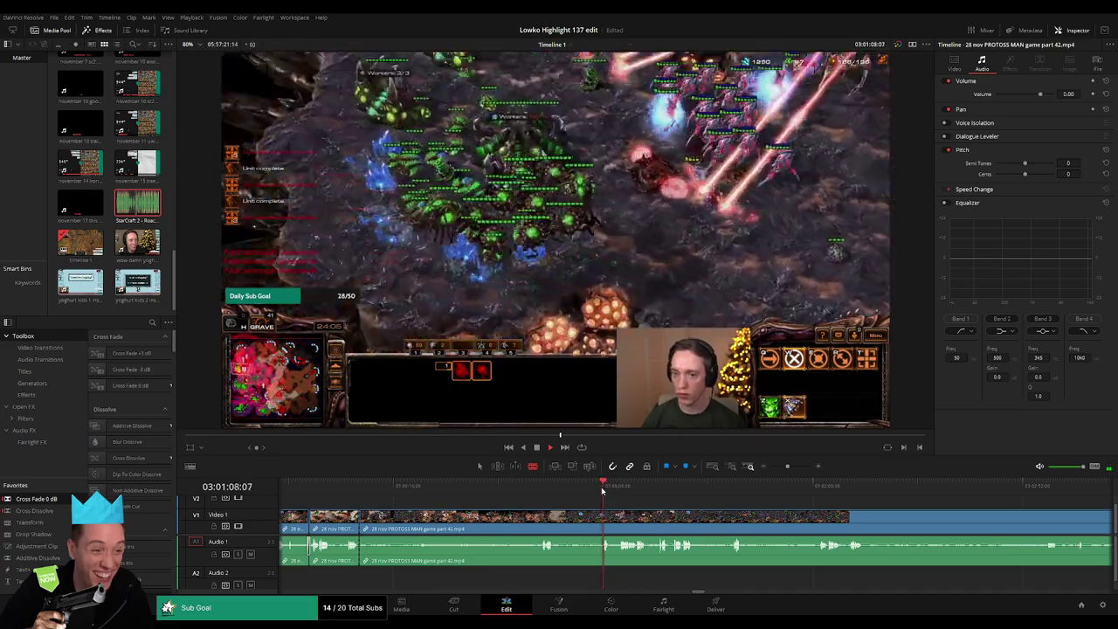
left_click(599, 522)
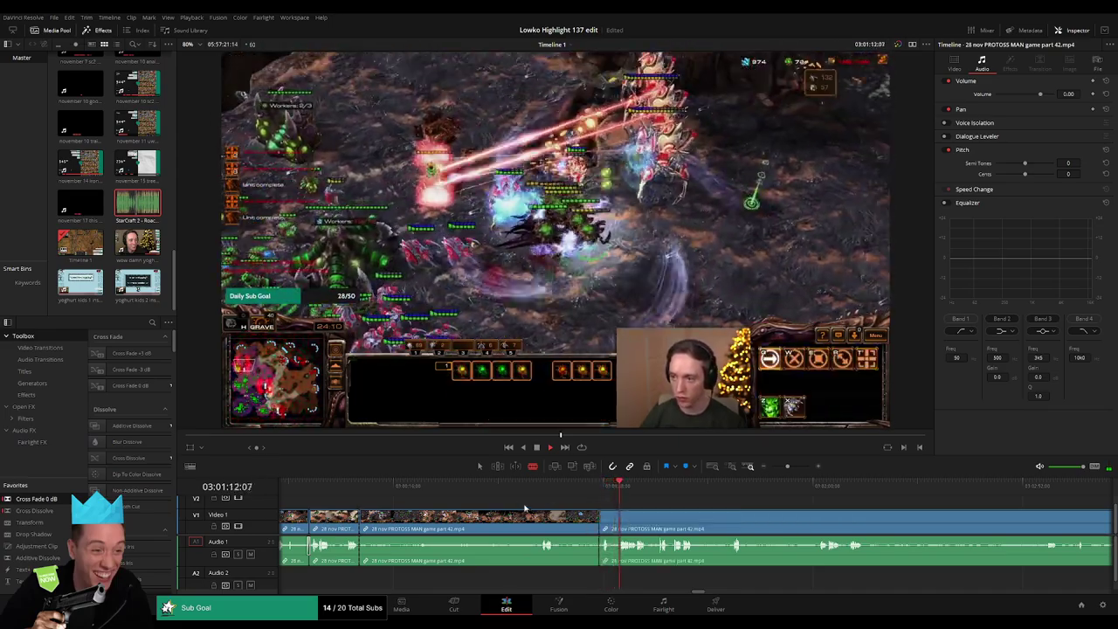
left_click(482, 487)
left_click(445, 487)
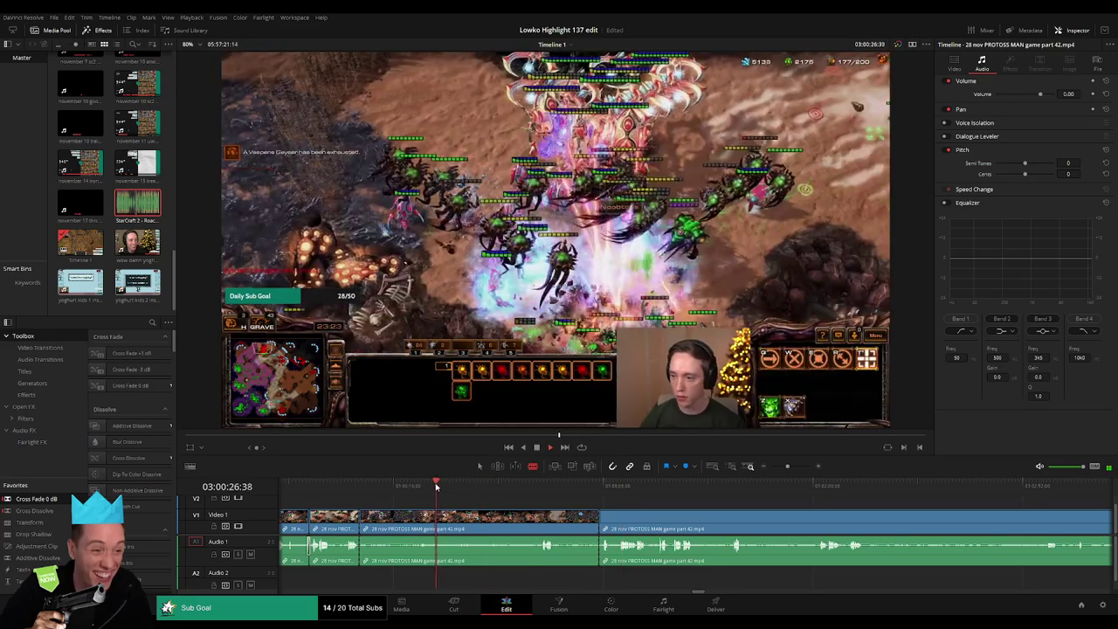
left_click(414, 485)
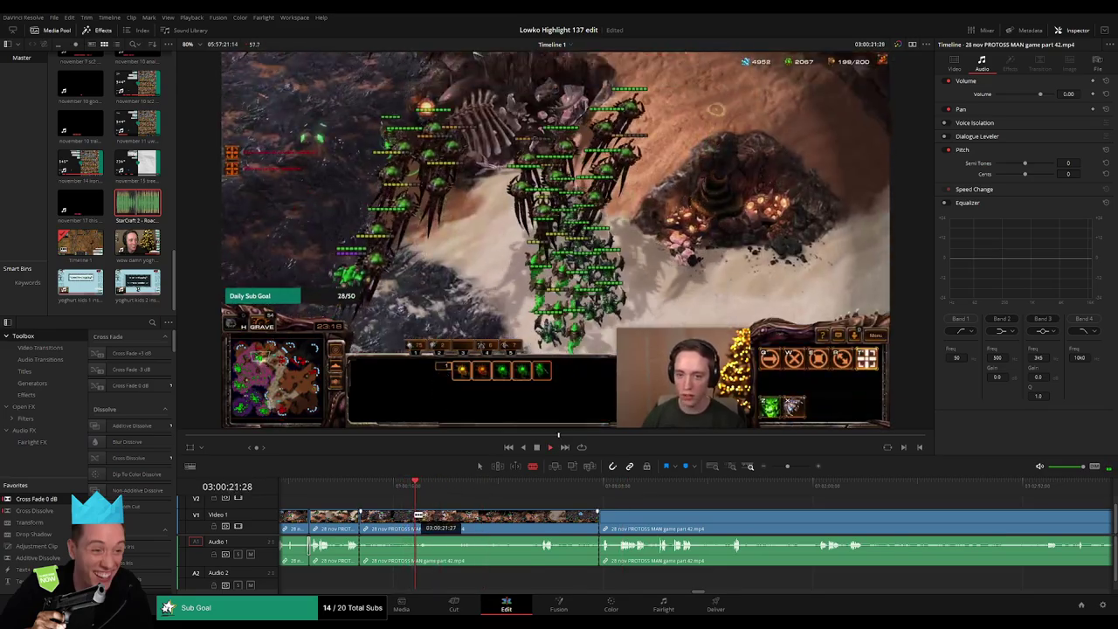
key("ctrl+shift+bracketleft")
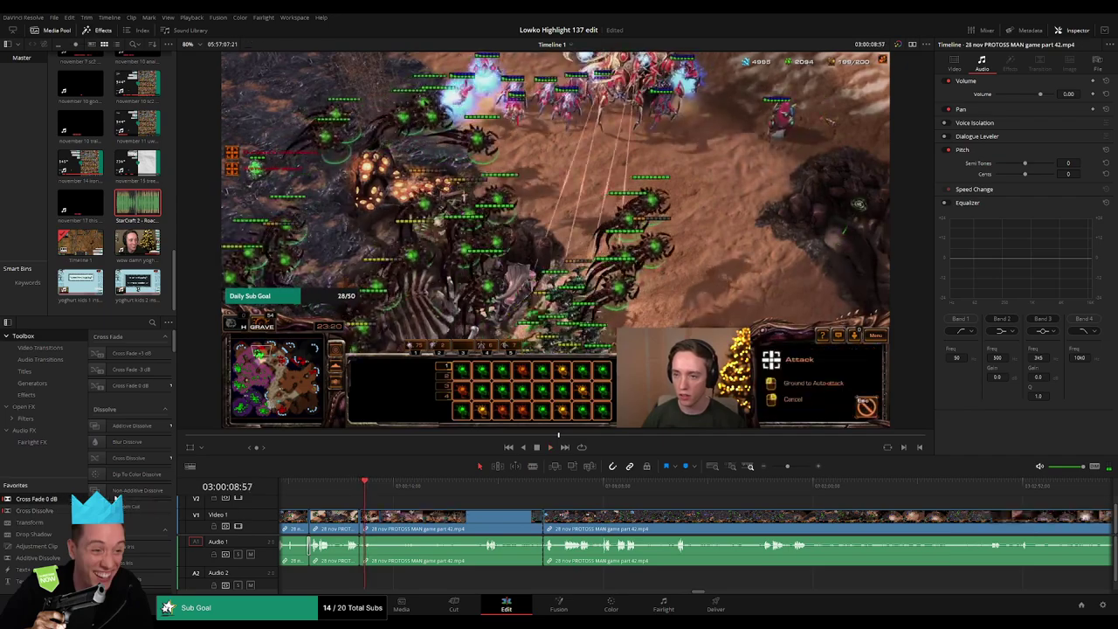
Step: Review the following footage and ripple-delete the selected short clip
left_click(531, 486)
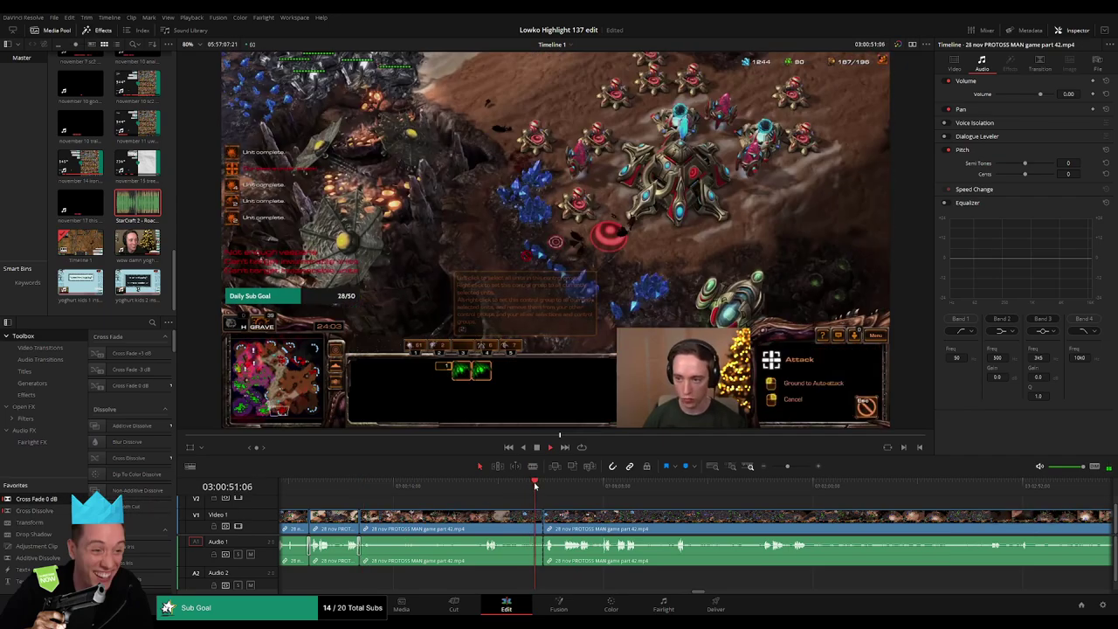
left_click(540, 486)
left_click(544, 488)
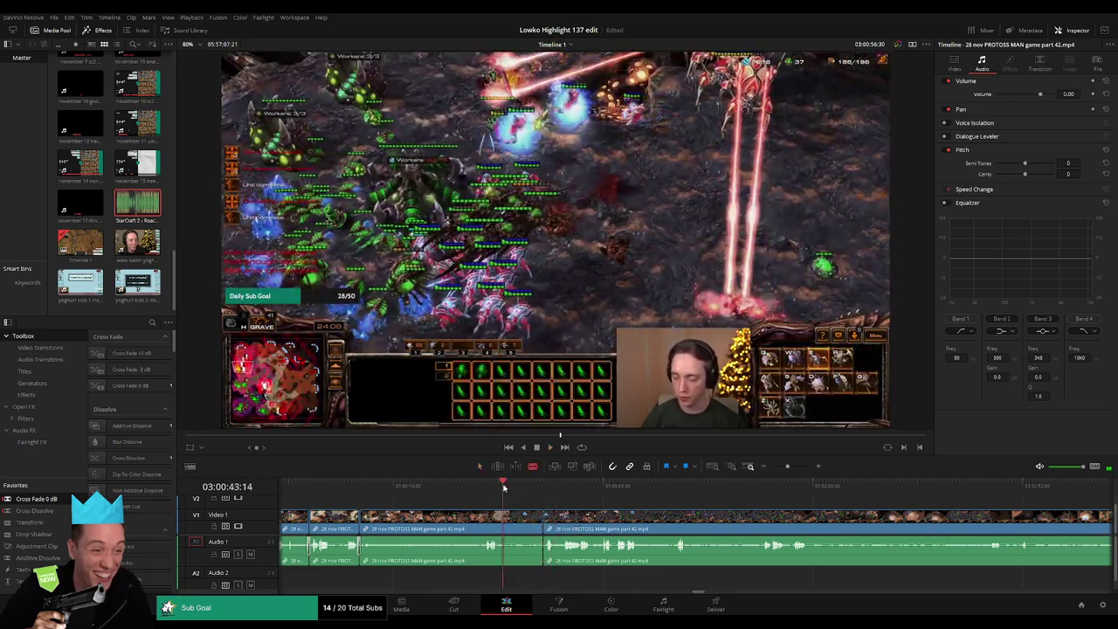
left_click(503, 487)
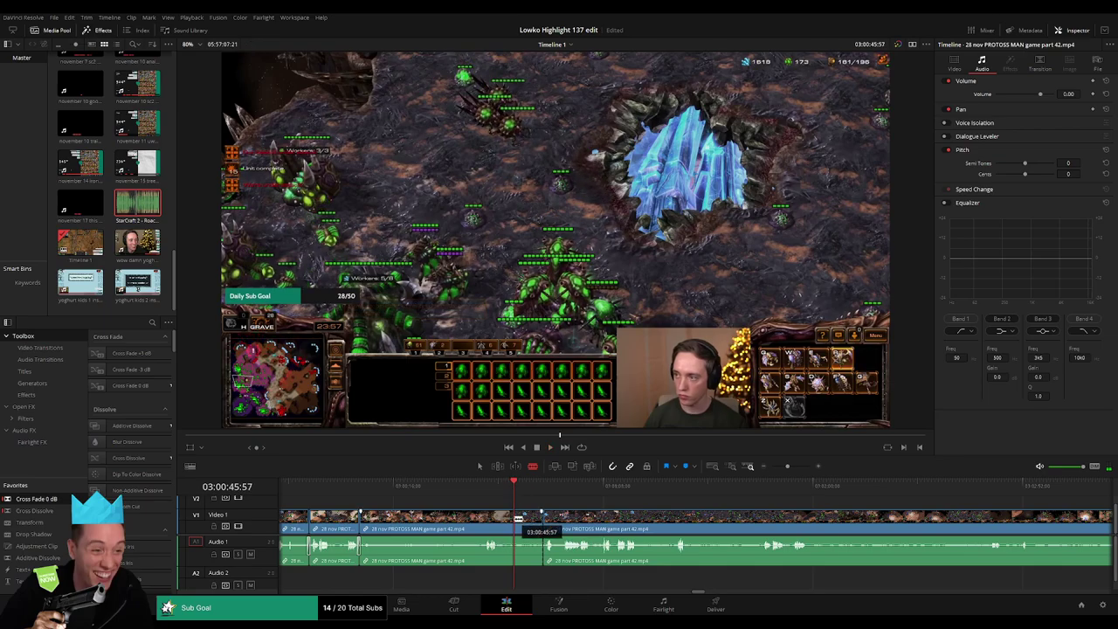
key("Delete")
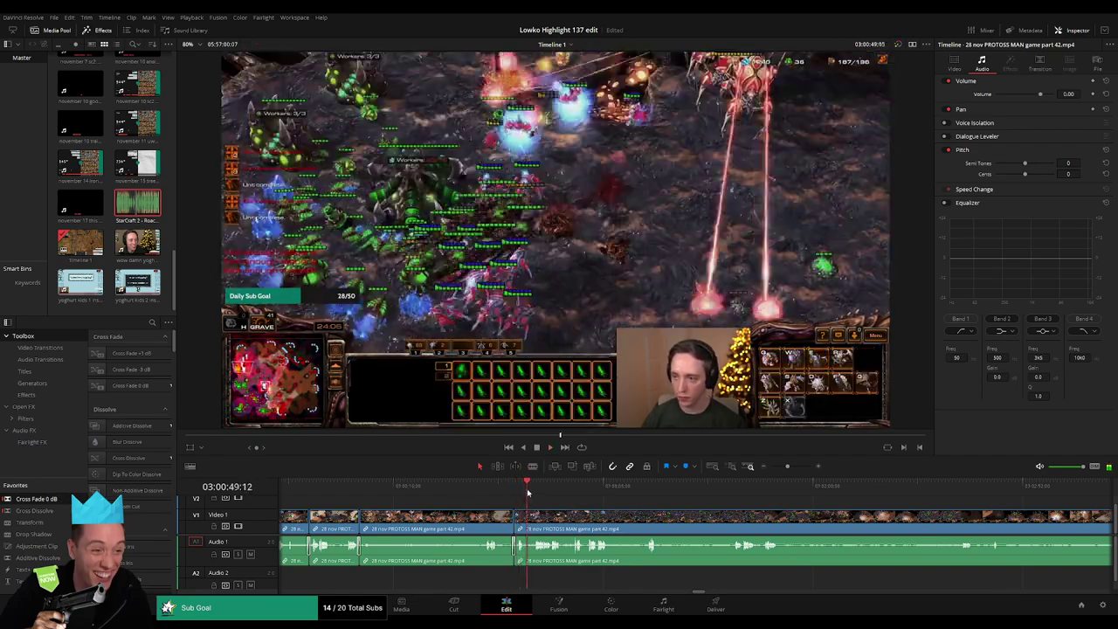
Step: Skip ahead about ten seconds, blade the clip, and delete the piece between the cuts
left_click(536, 489)
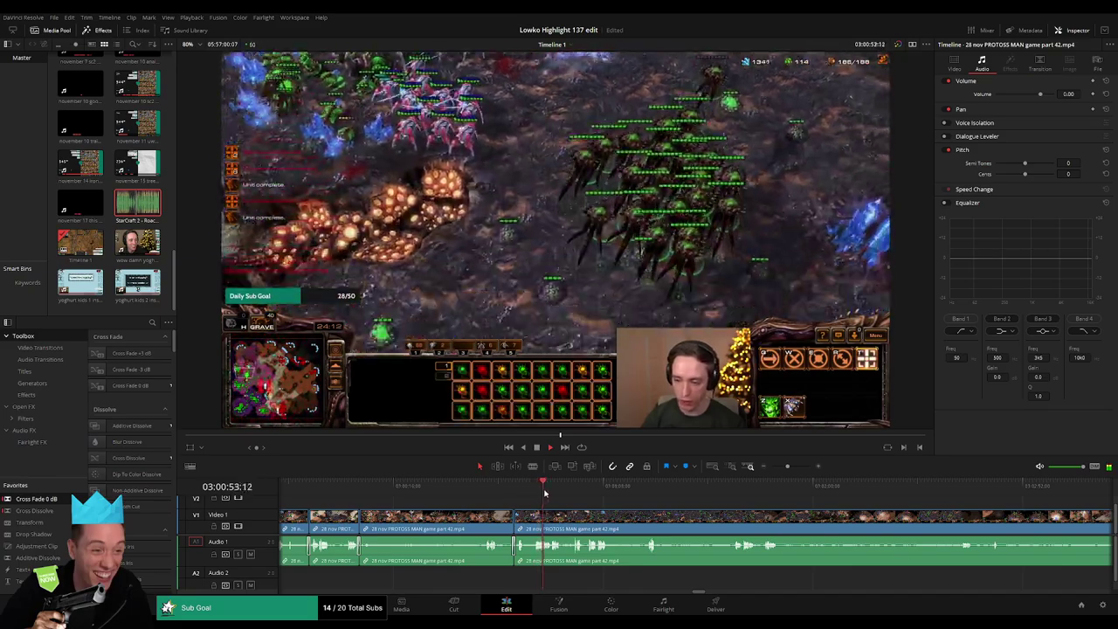
left_click(552, 494)
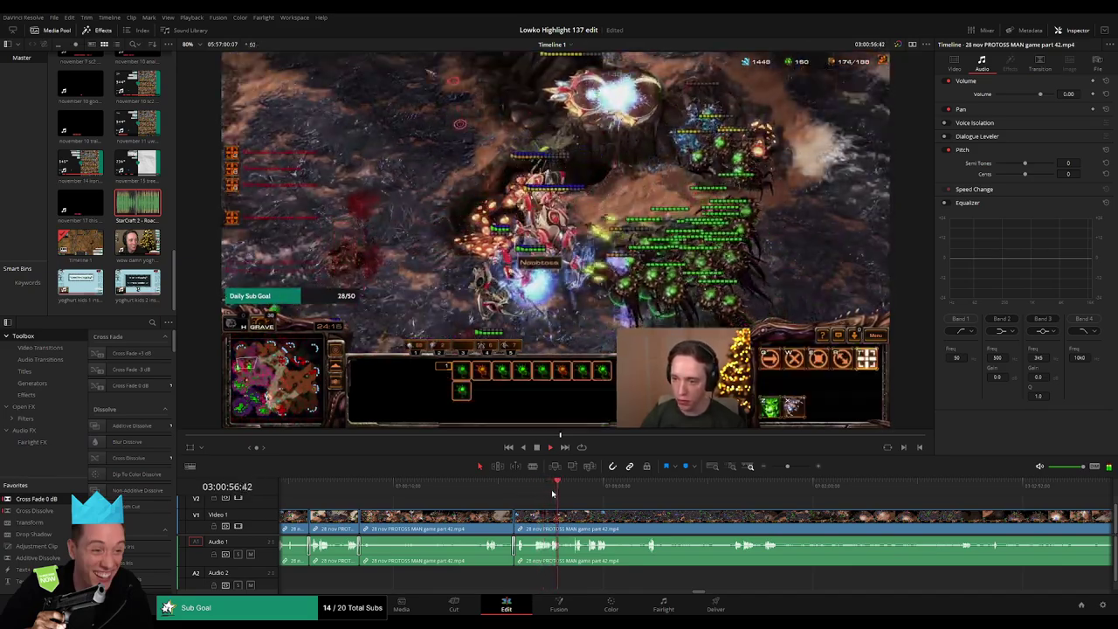
left_click(572, 485)
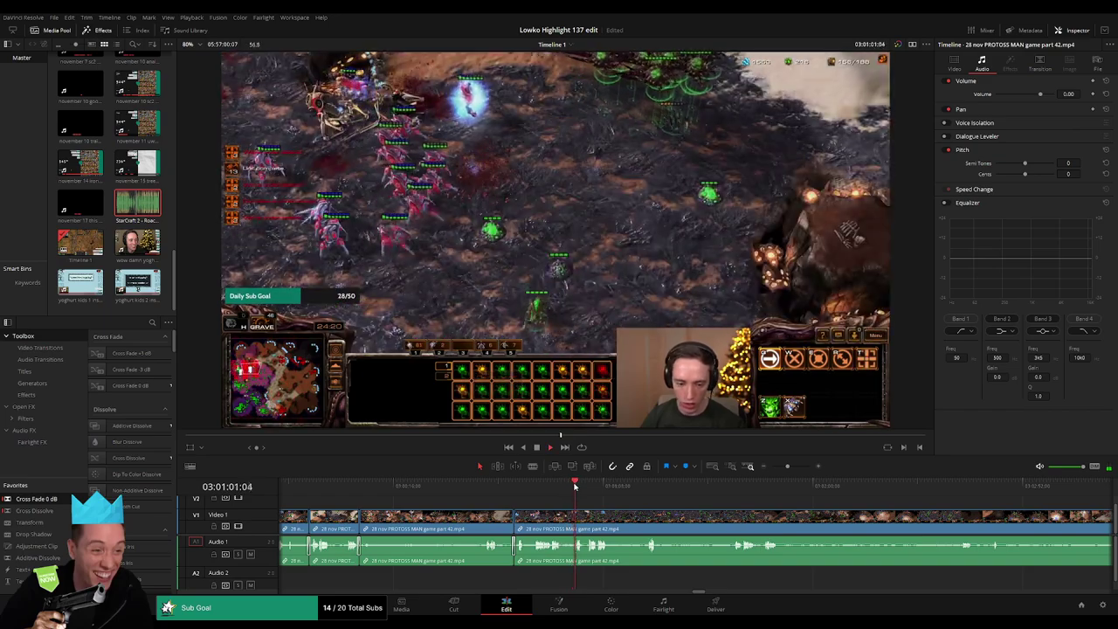
left_click(587, 487)
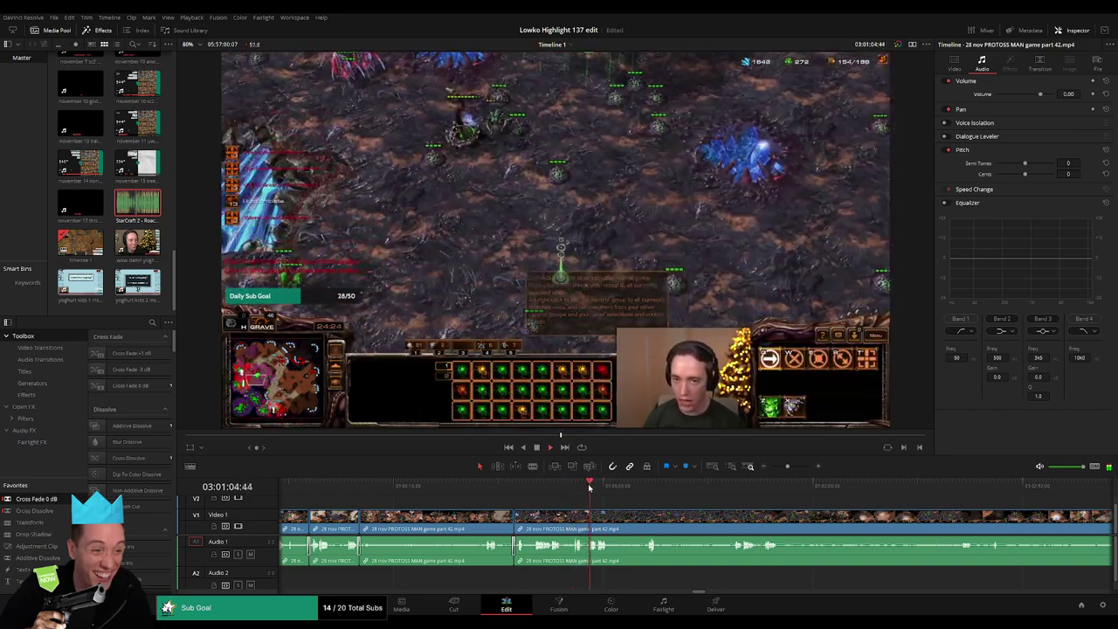
scroll(648, 524, "right", 3)
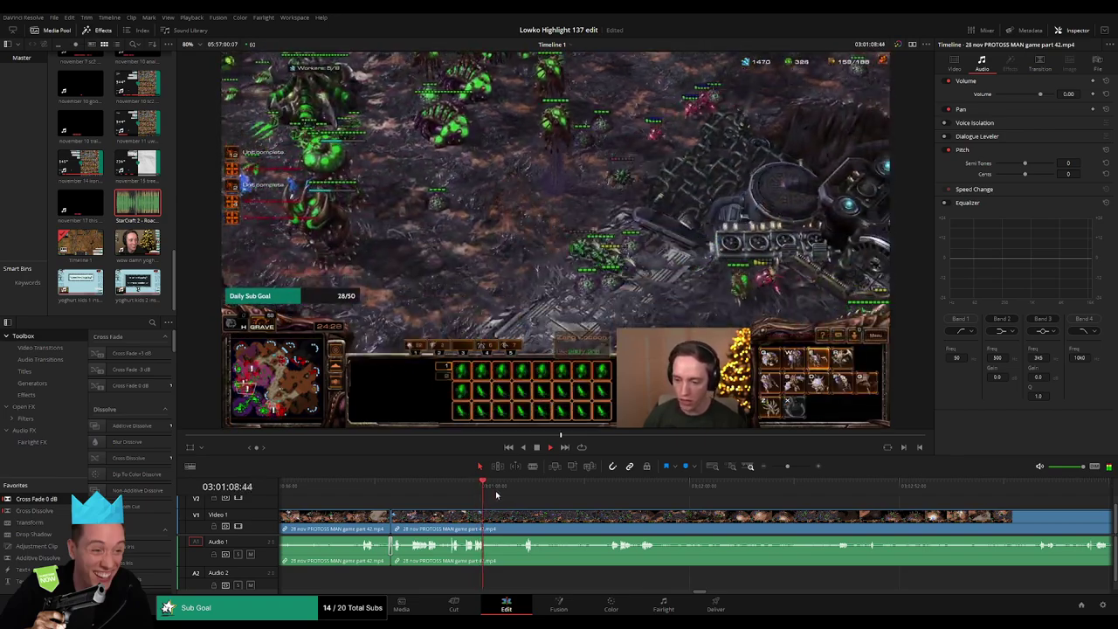
left_click(524, 487)
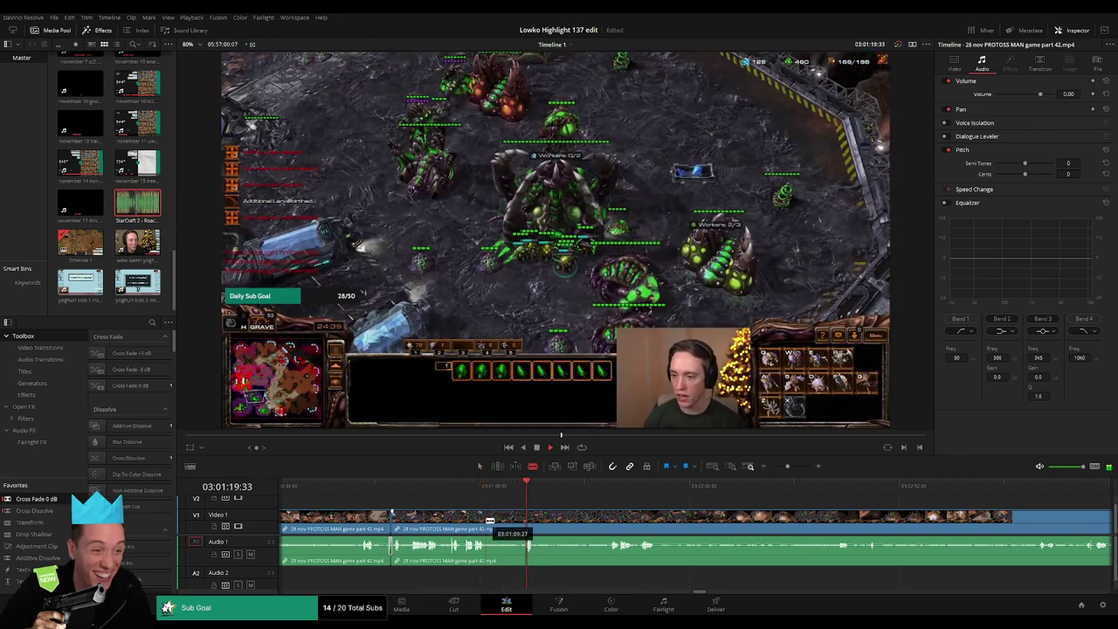
left_click(487, 521)
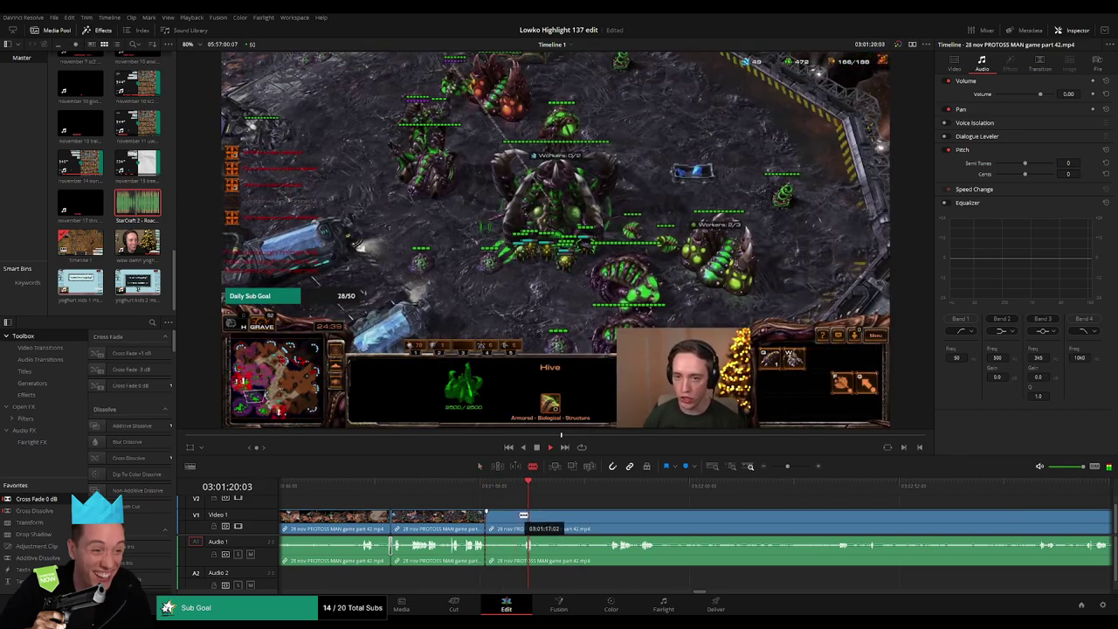
key("a")
left_click(508, 521)
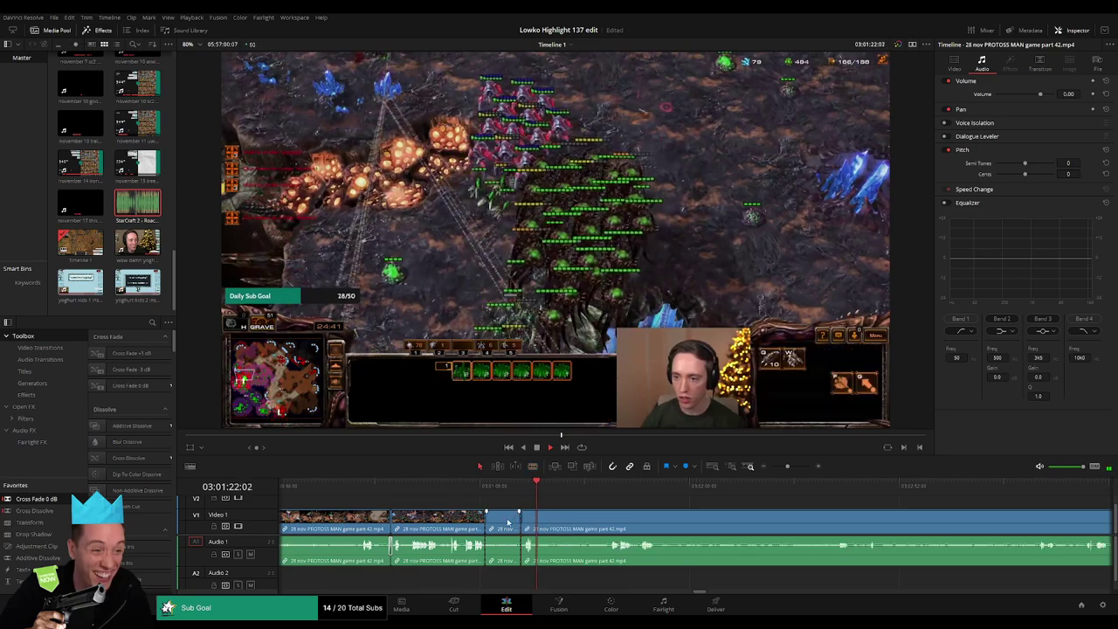
key("Delete")
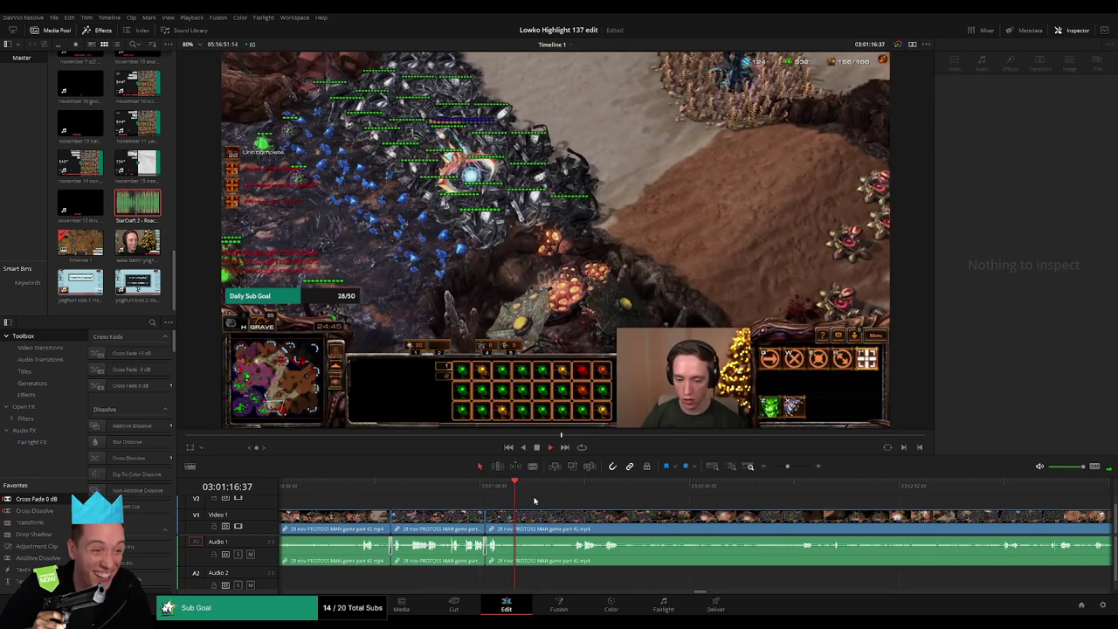
Step: Scrub and play through the later gameplay footage, undoing the last change
left_click_drag(524, 491, 548, 491)
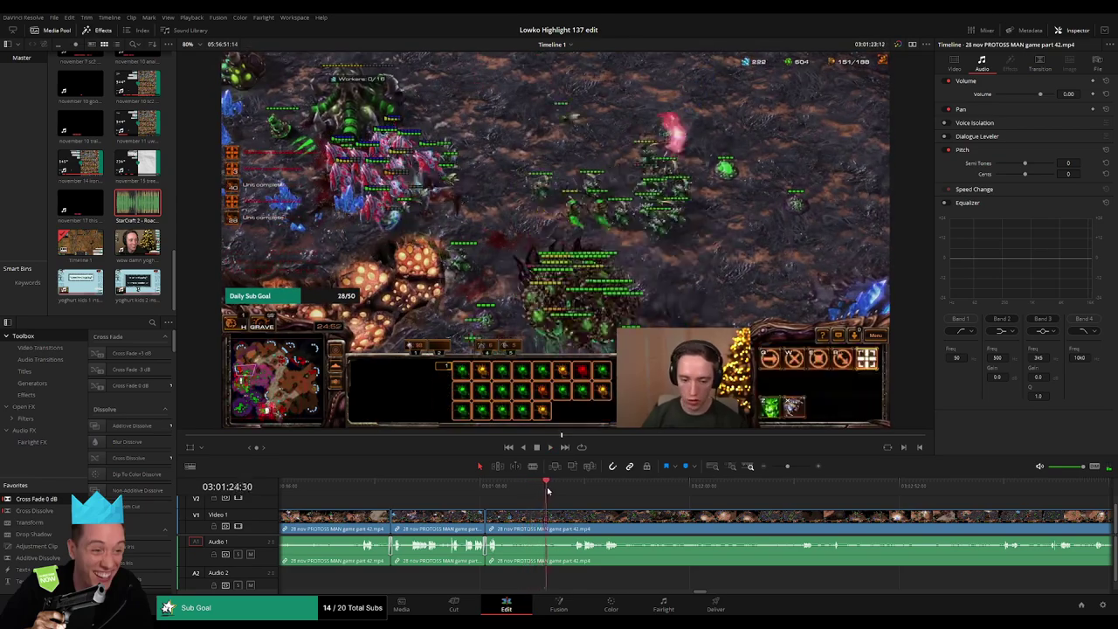
key("space")
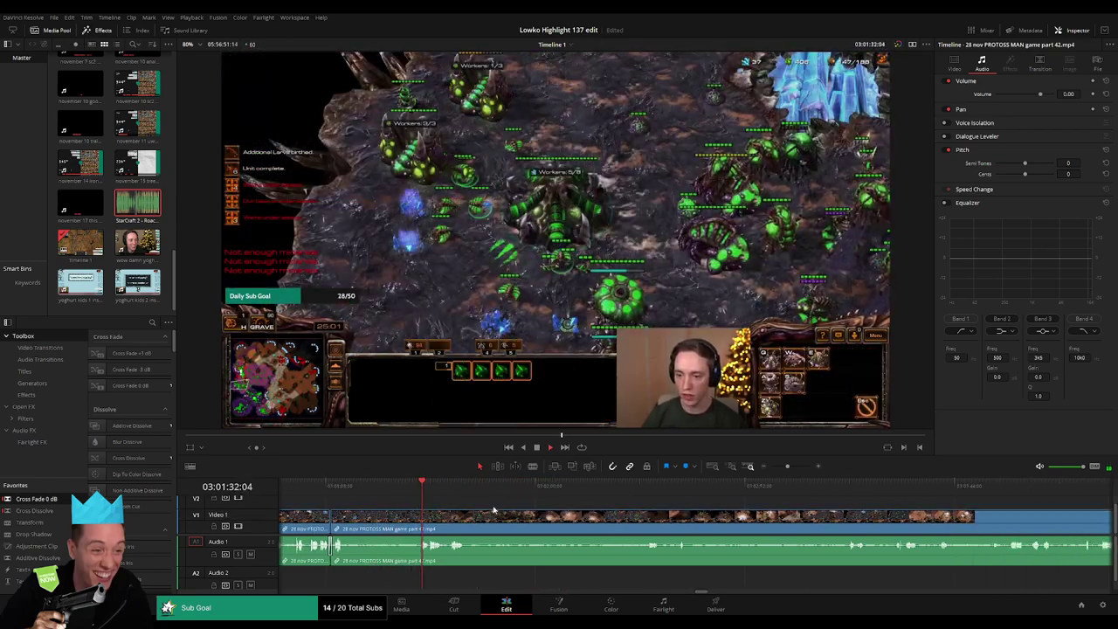
left_click_drag(432, 491, 548, 491)
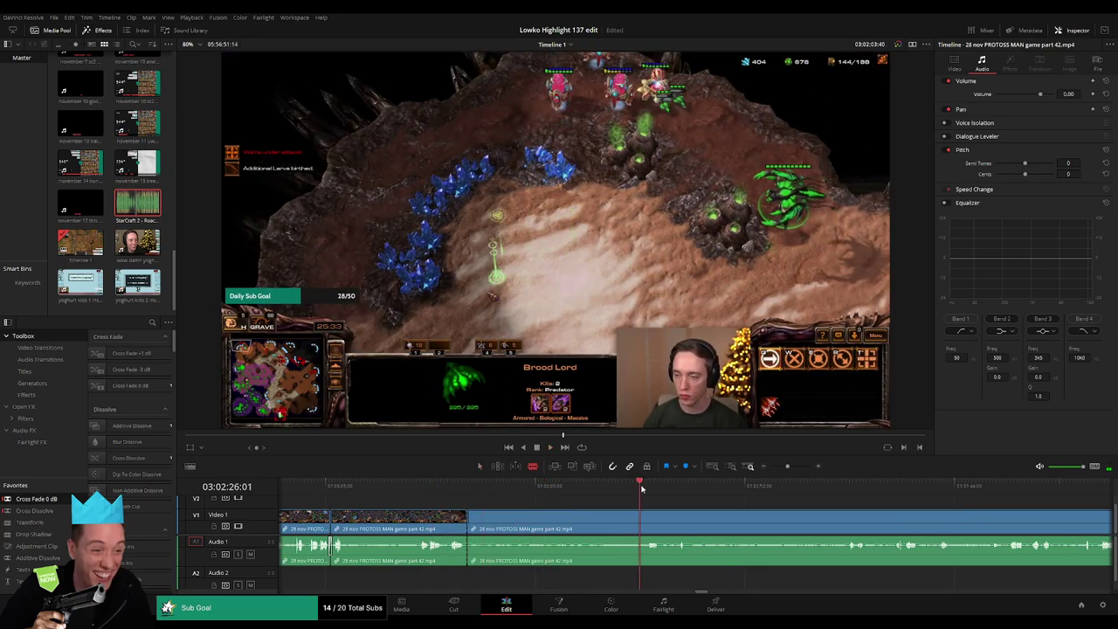
mouse_move(641, 489)
left_mouse_down()
mouse_move(682, 489)
mouse_move(522, 494)
mouse_move(529, 488)
left_mouse_up()
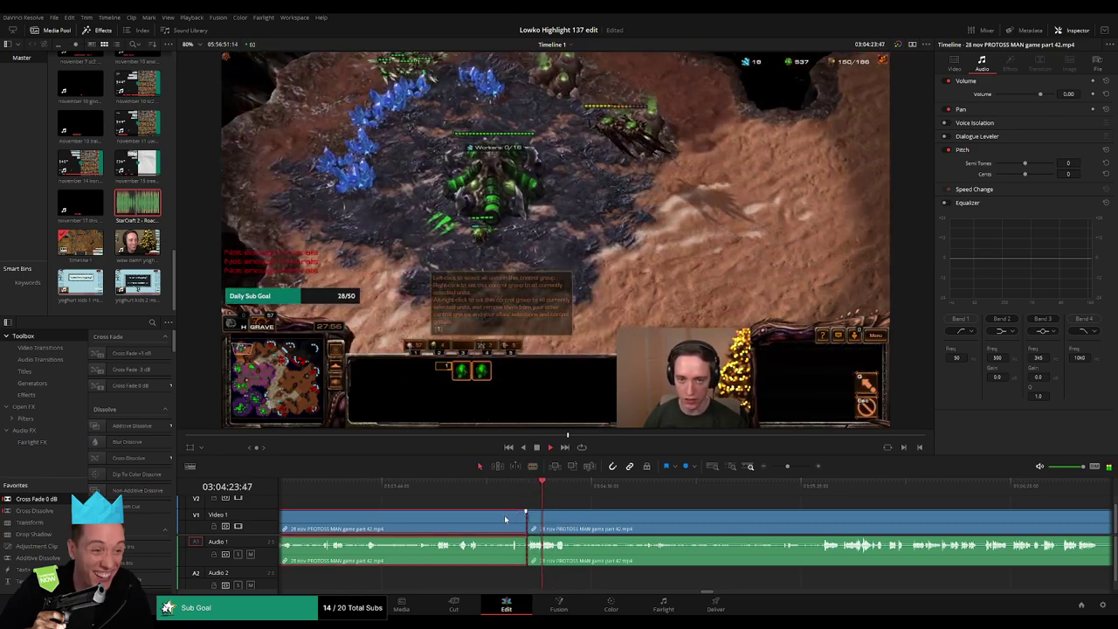
key("ctrl+z")
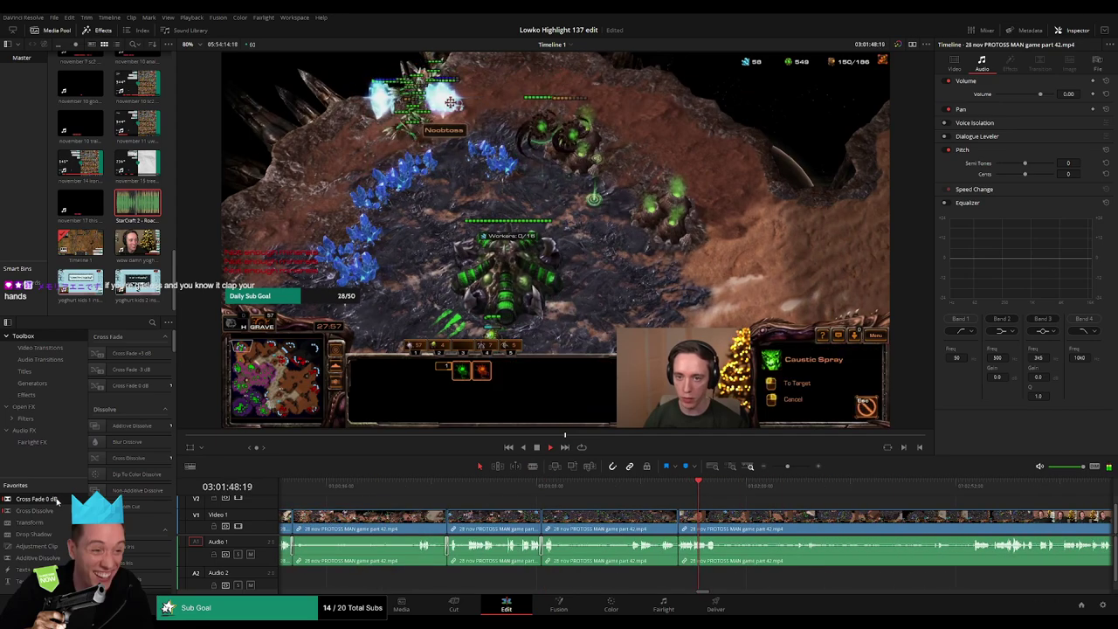
scroll(679, 555, "right", 5)
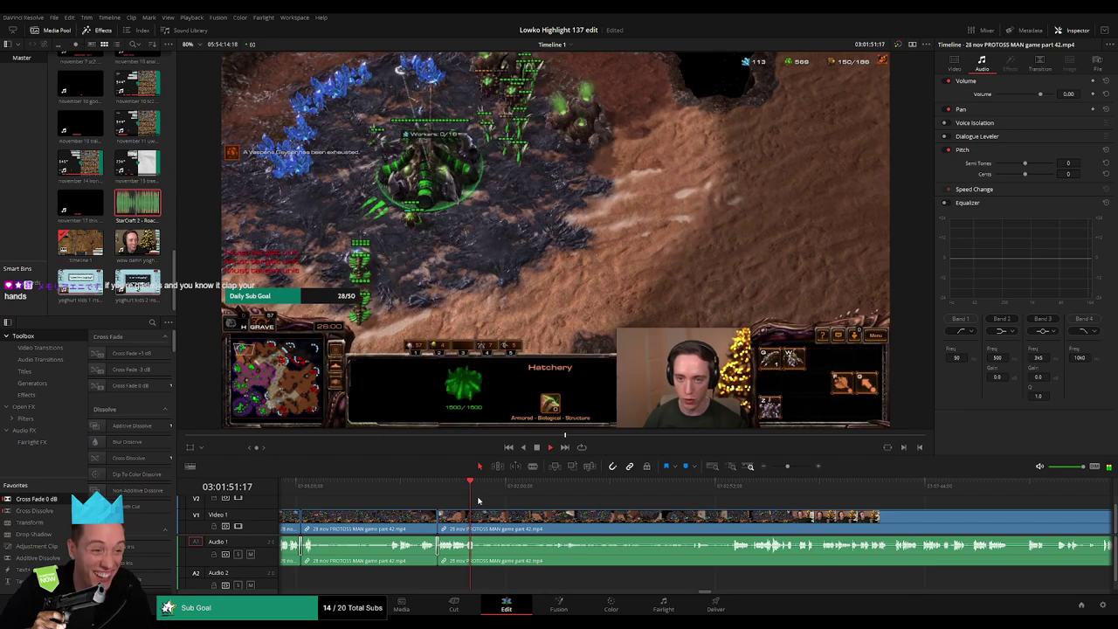
left_click_drag(480, 495, 560, 495)
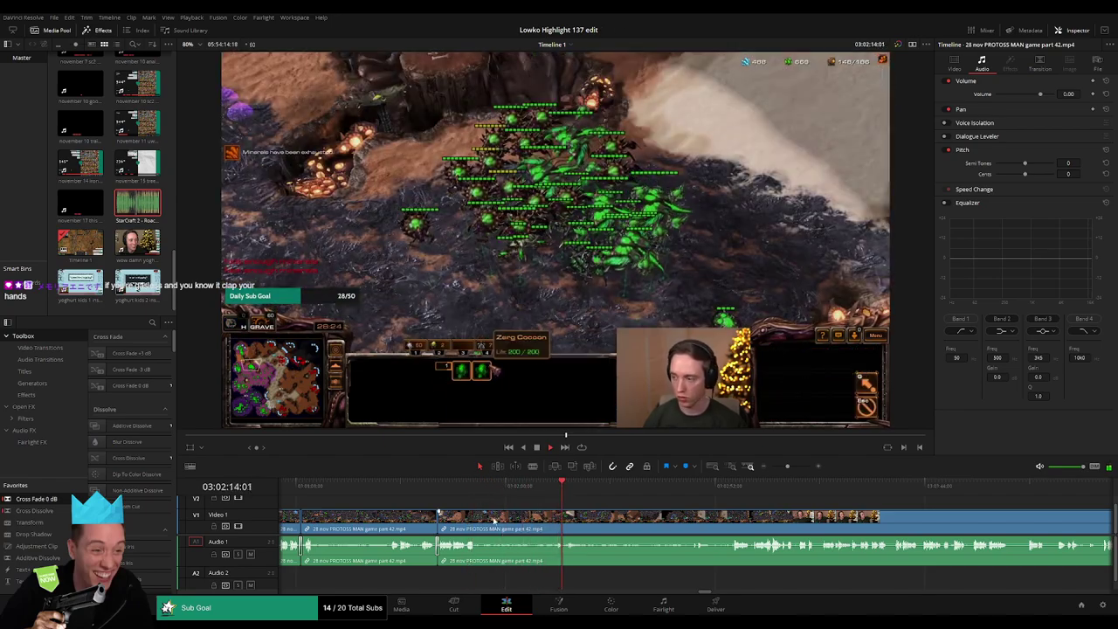
Step: Blade the gameplay clip at two points around 03:01:50 and play back from the clip start
key("b")
left_click(478, 521)
left_click(696, 497)
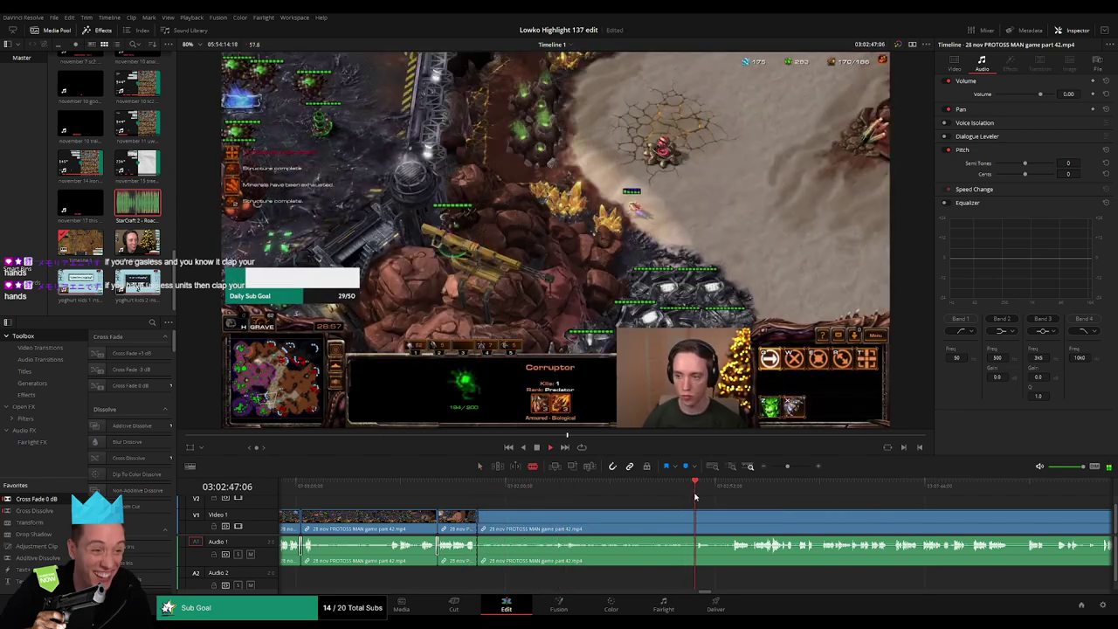
scroll(543, 494, "right", 5)
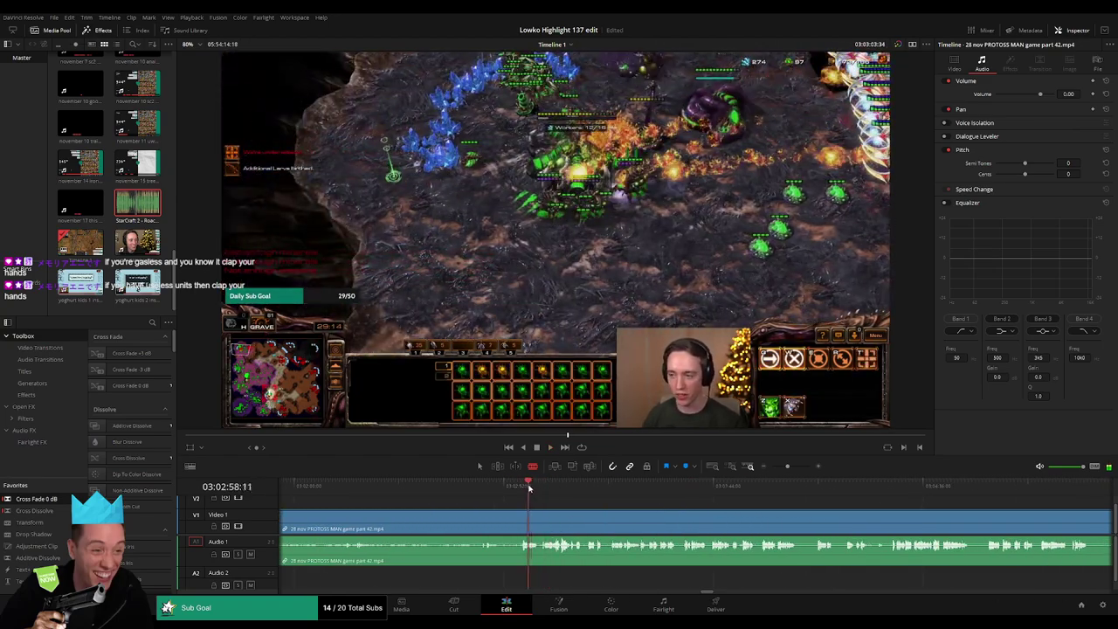
left_click(524, 487)
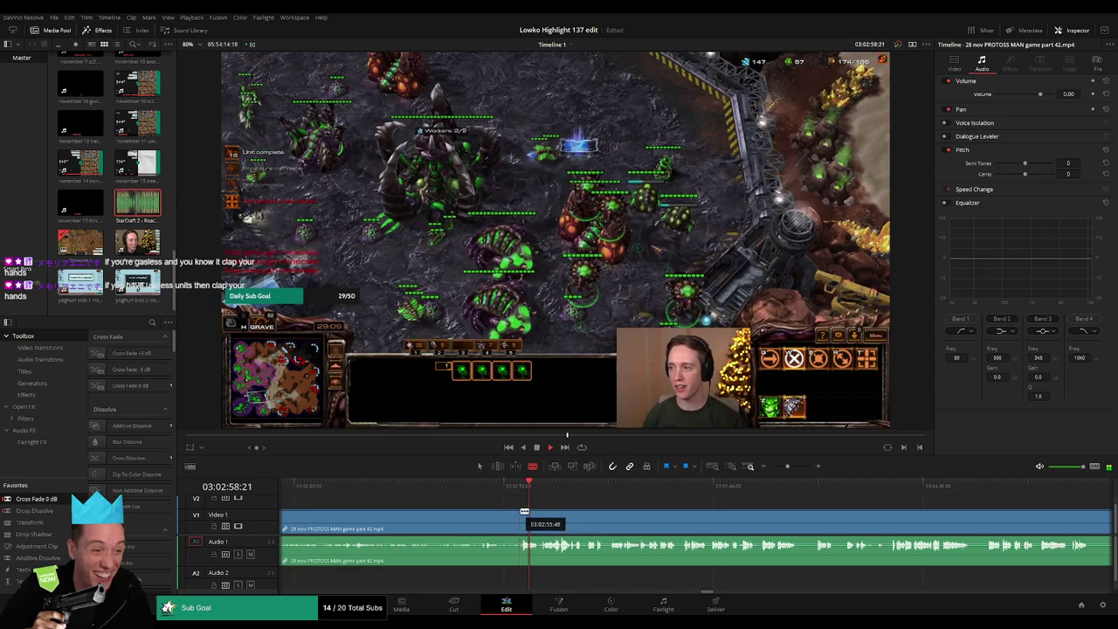
key("Up")
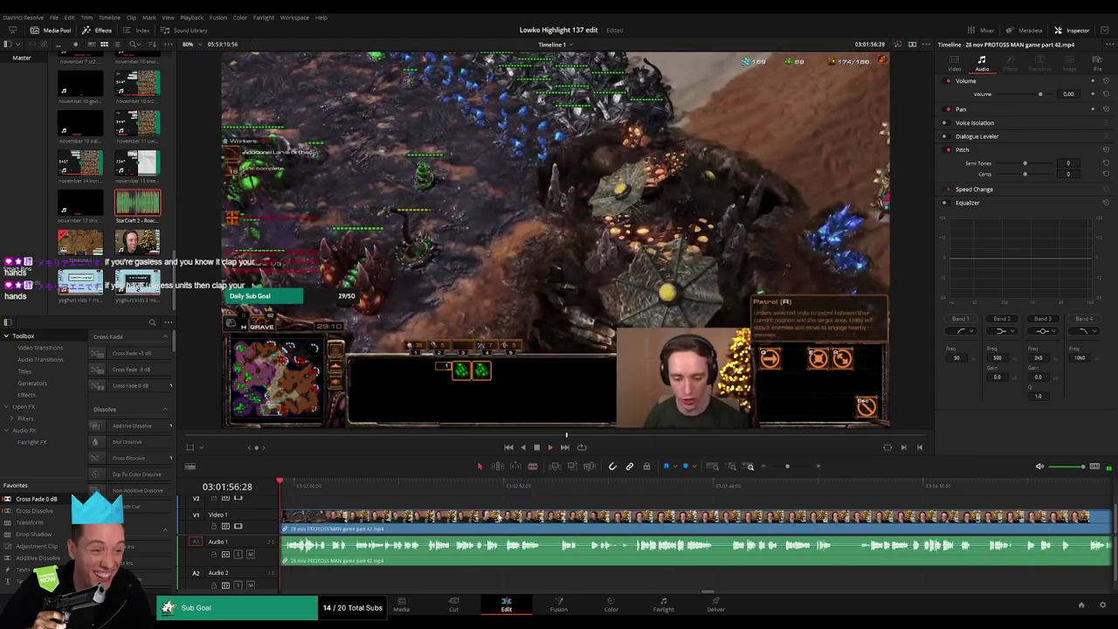
key("space")
Step: Zoom in and ripple-delete two short unwanted pieces of webcam footage
scroll(460, 504, "up", 3)
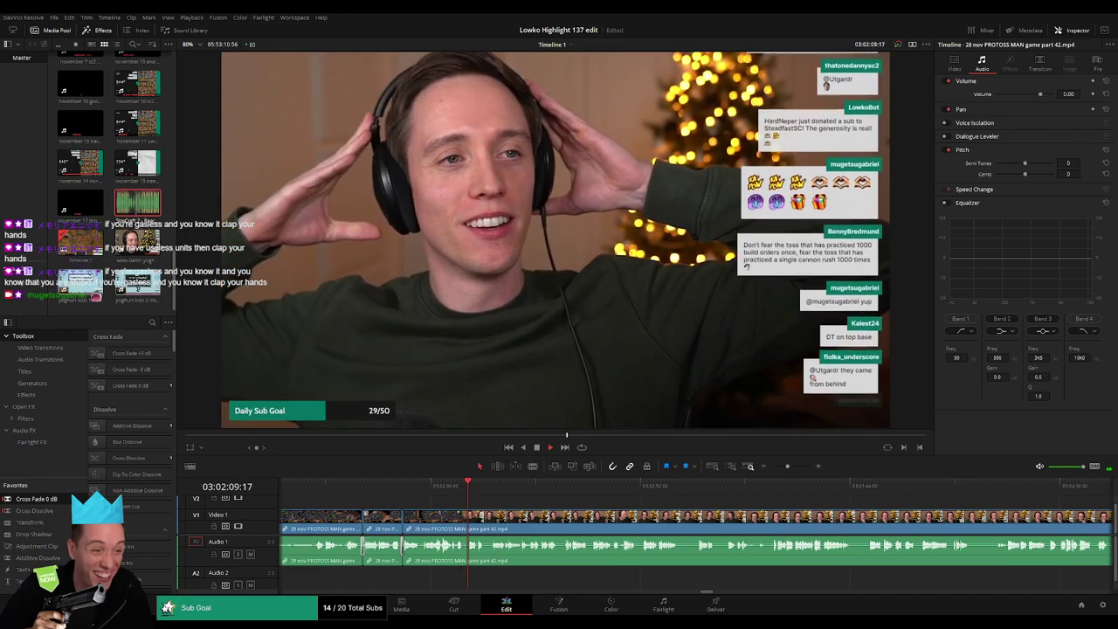
left_click(794, 467)
left_click(537, 487)
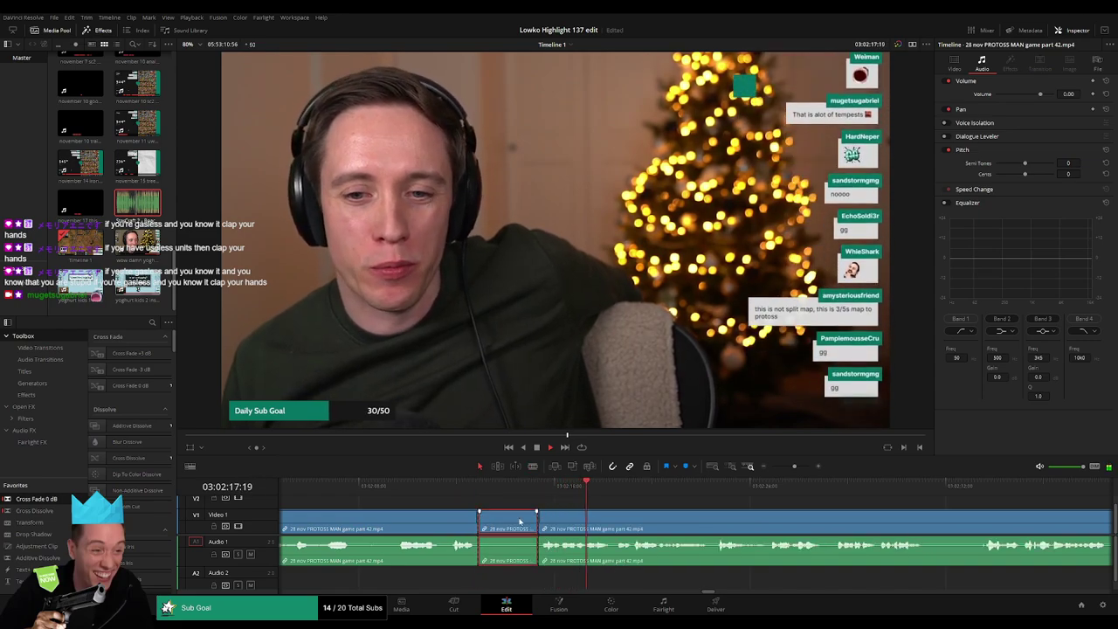
key("Delete")
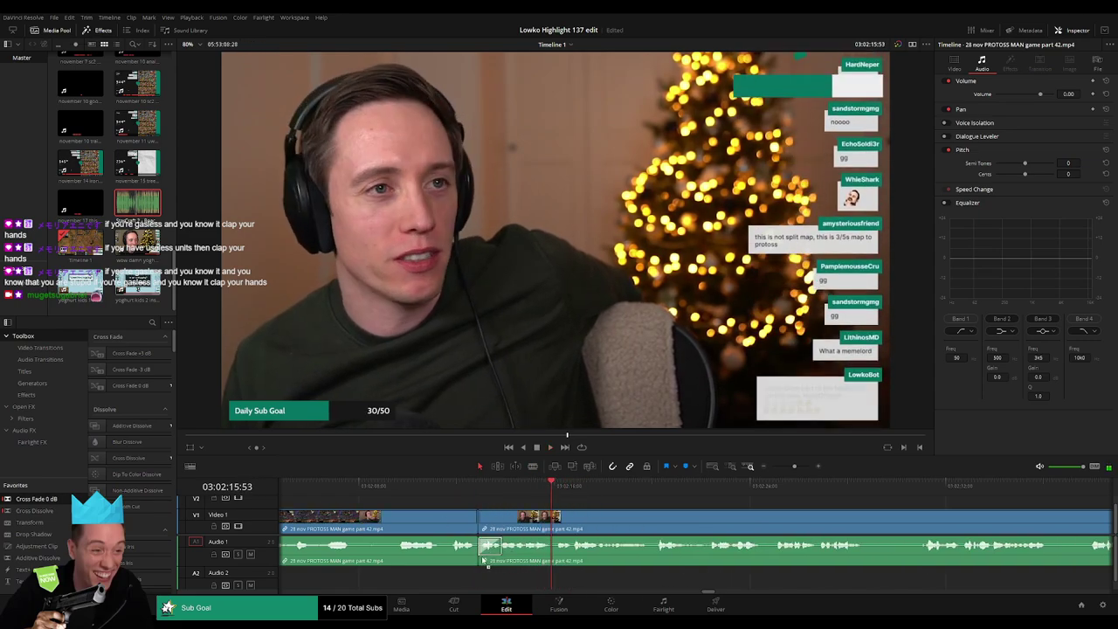
left_click(525, 491)
left_click(582, 491)
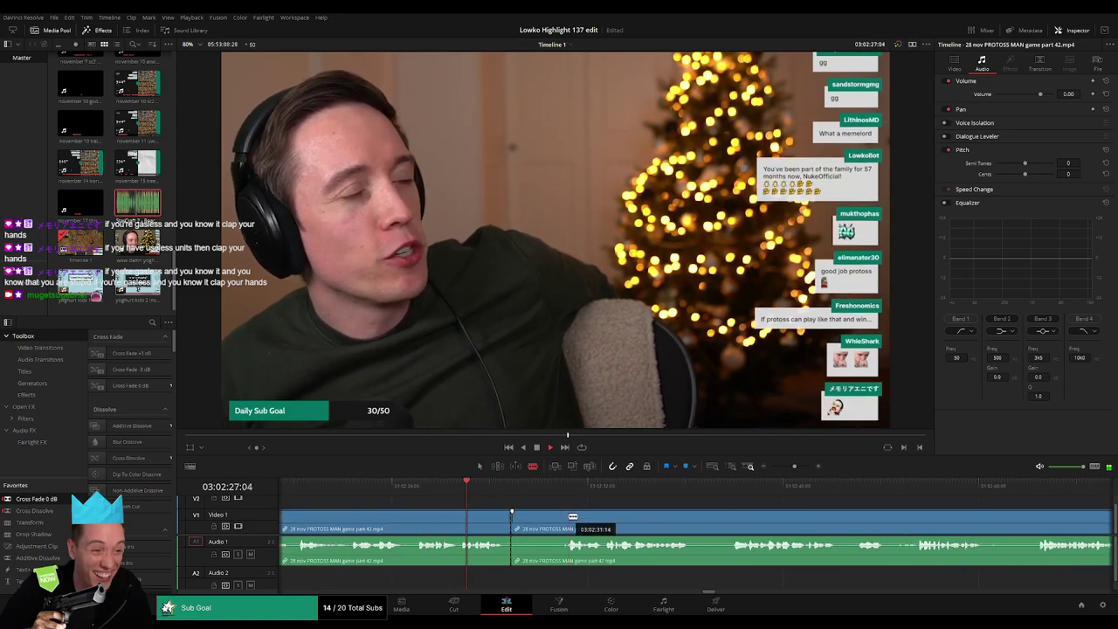
key("BackSpace")
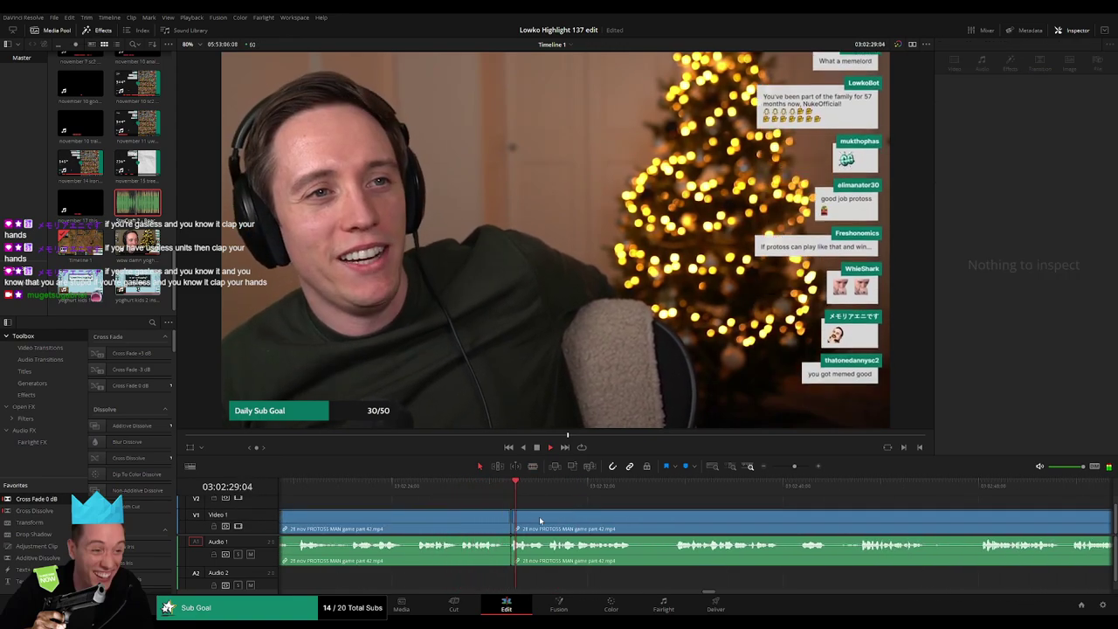
Step: Trim the next clip's edge slightly shorter and play back the edited section
scroll(518, 519, "right", 3)
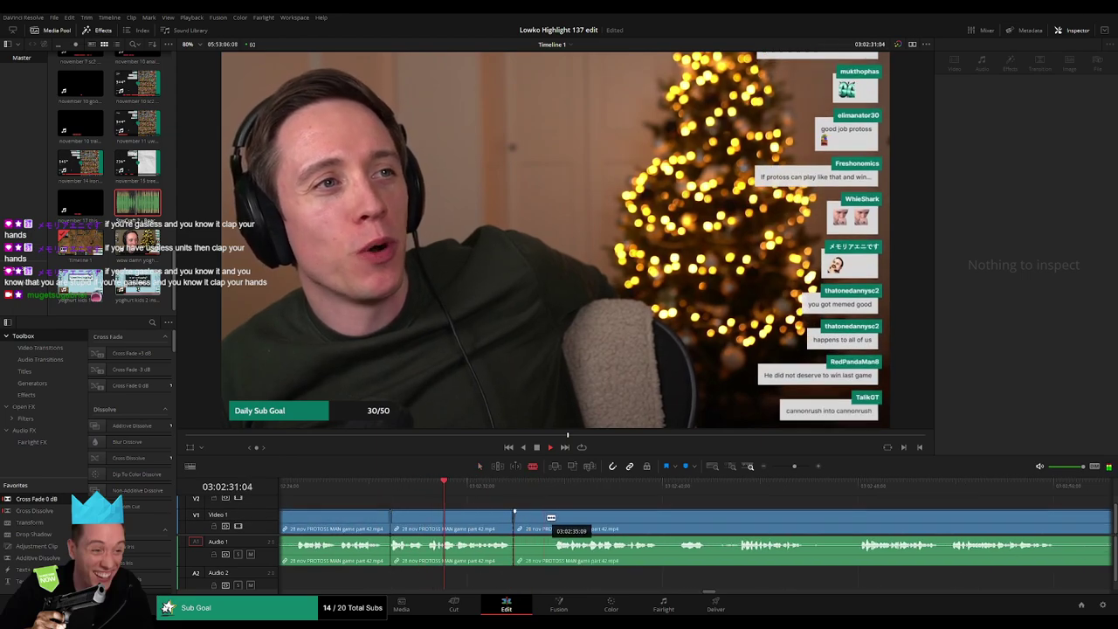
left_click_drag(558, 517, 553, 517)
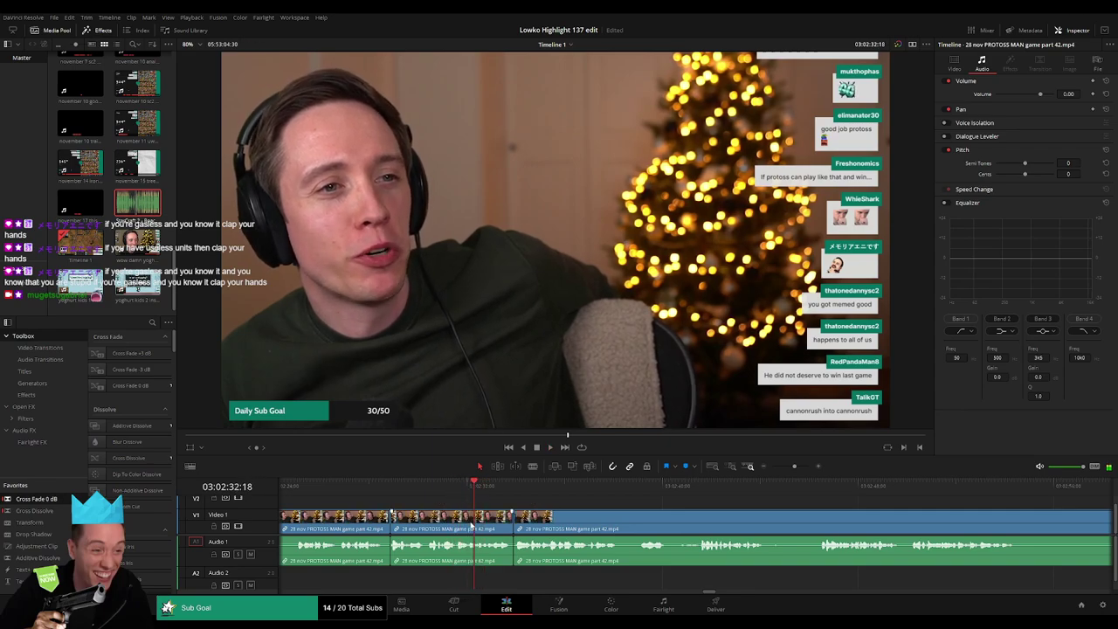
key("space")
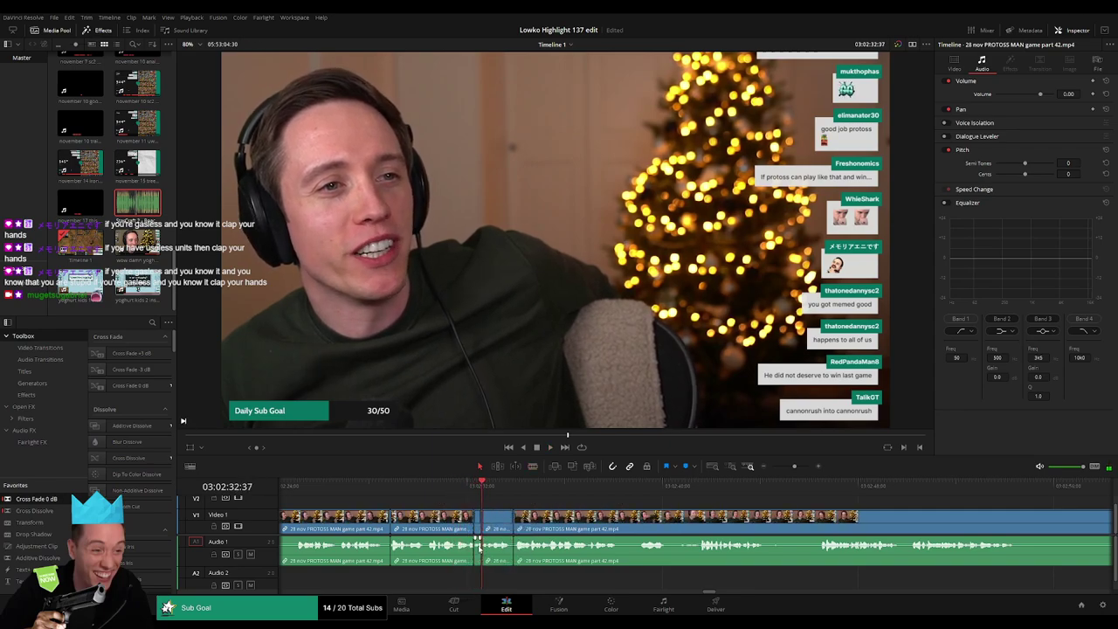
Step: Place StarCraft 2 - Roach Quotes.mp3 on Audio 2 near 03:02:32, trim its start, volume -23
key("q")
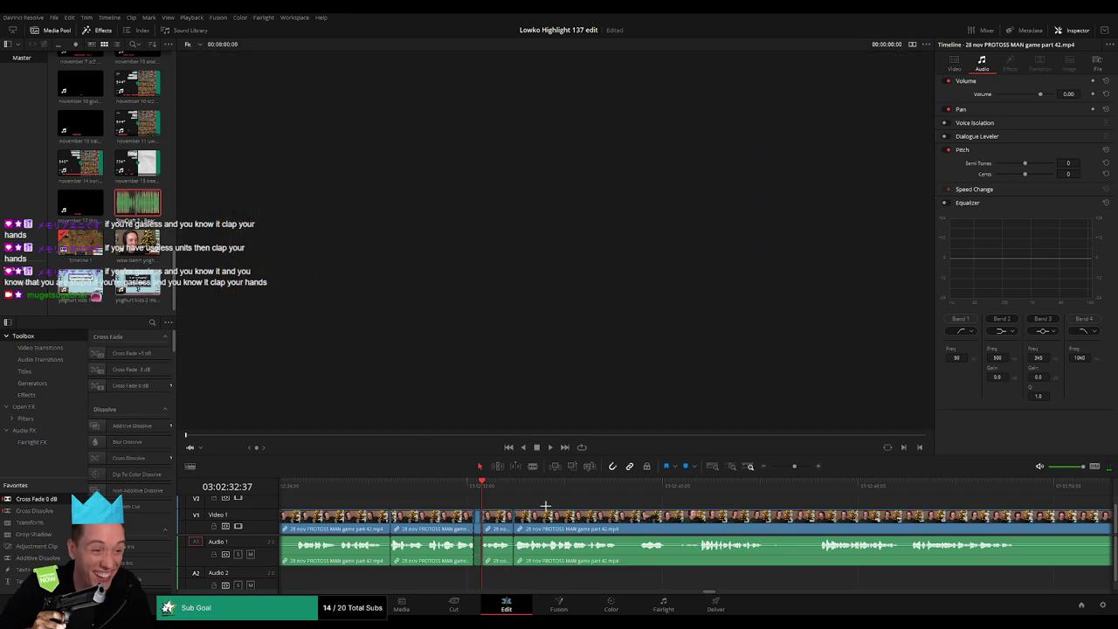
left_click(471, 578)
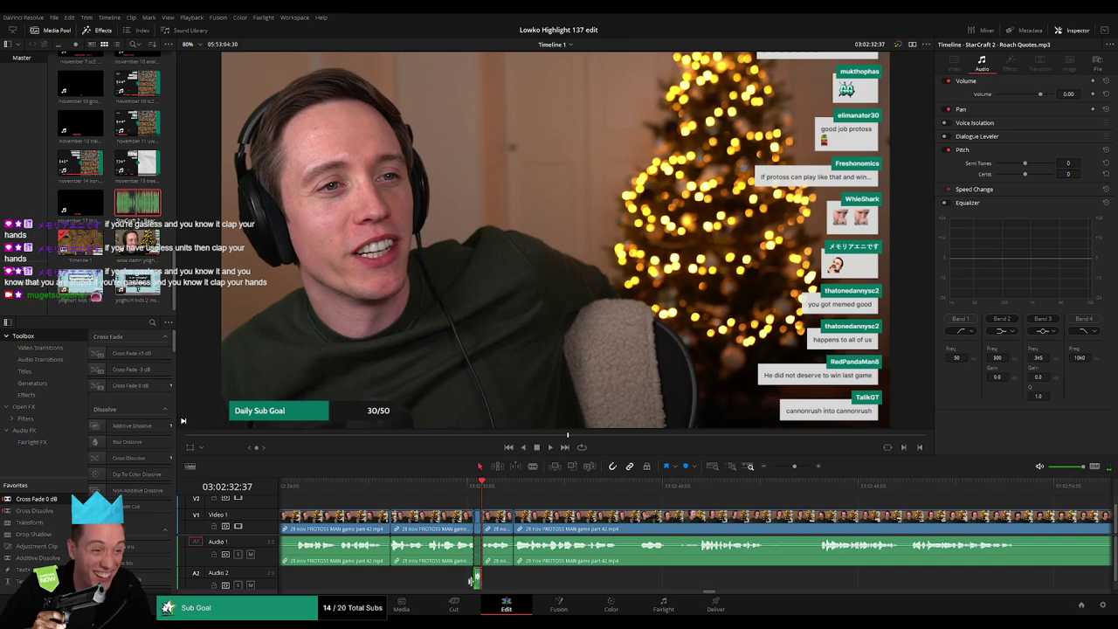
left_click_drag(476, 579, 464, 578)
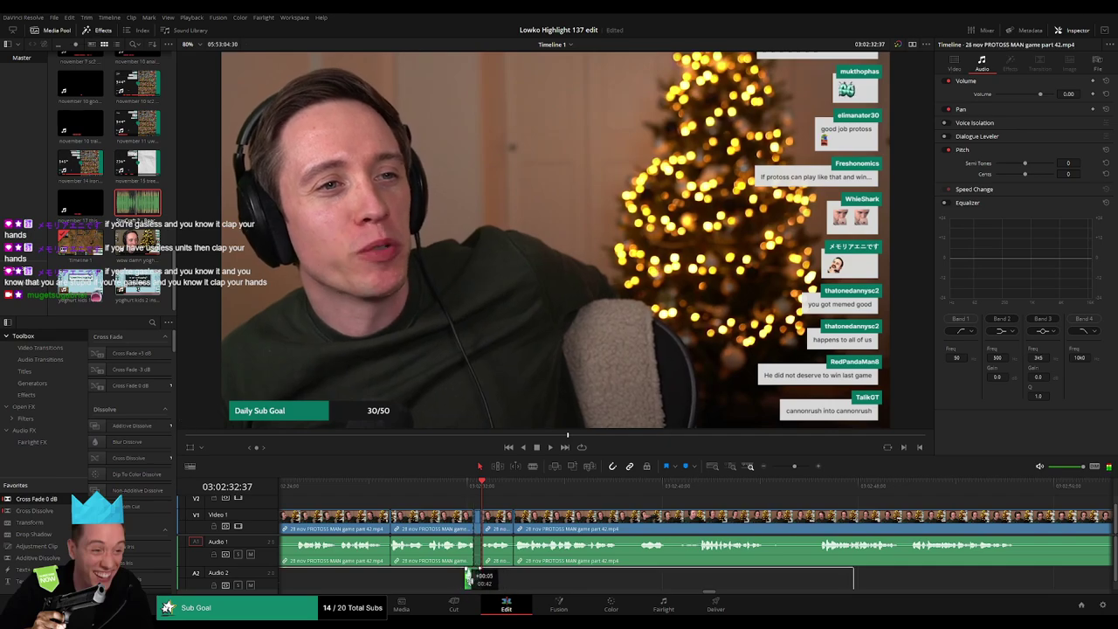
scroll(725, 480, "up", 4)
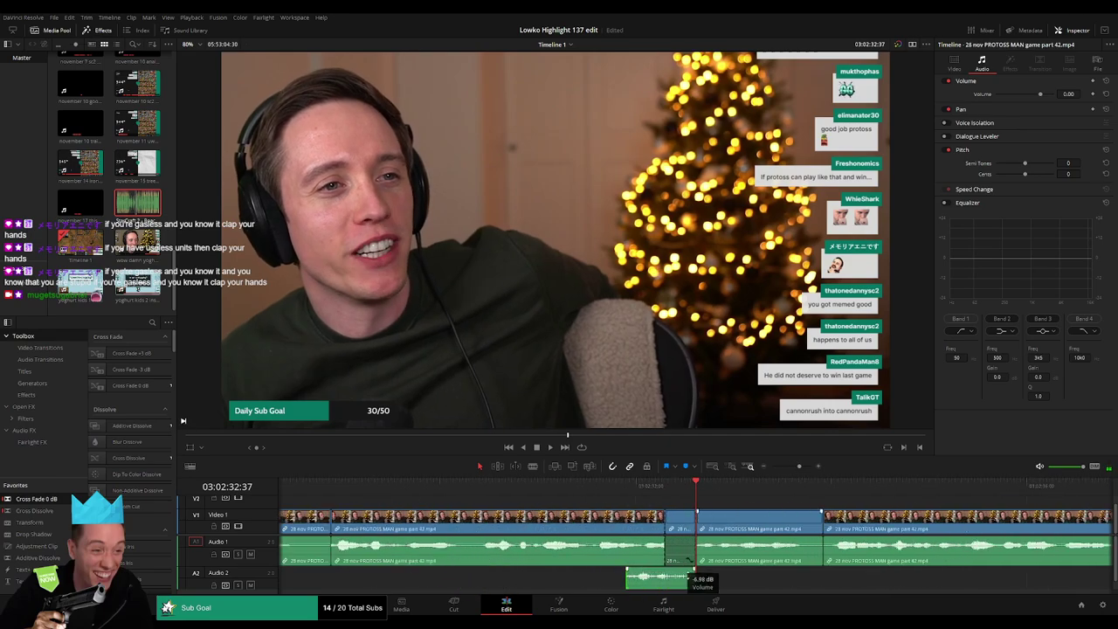
left_click_drag(650, 578, 696, 577)
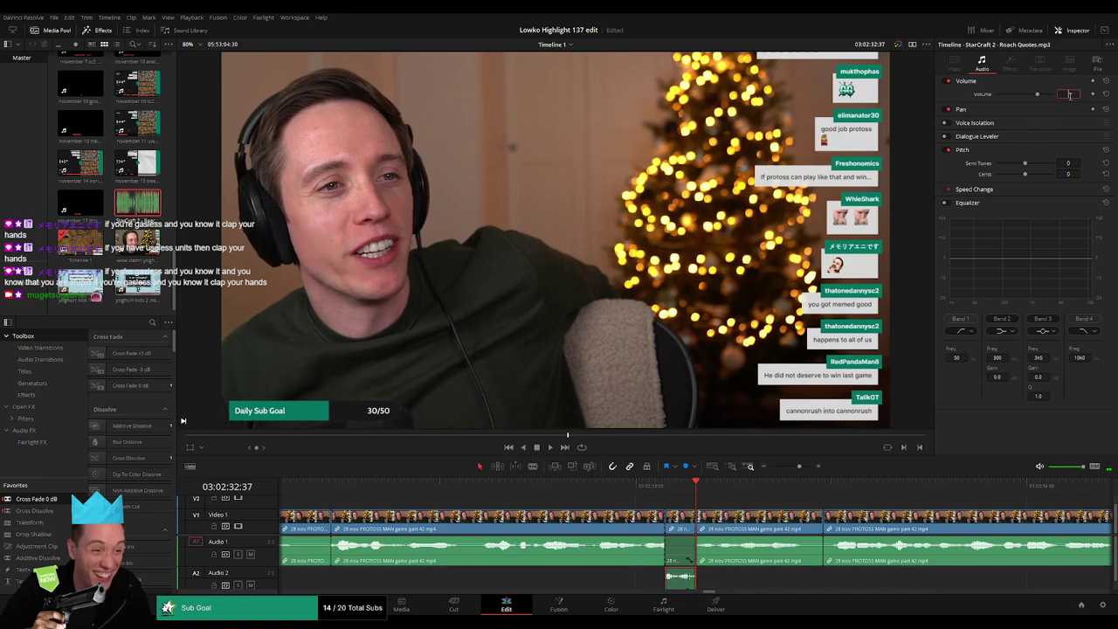
key("space")
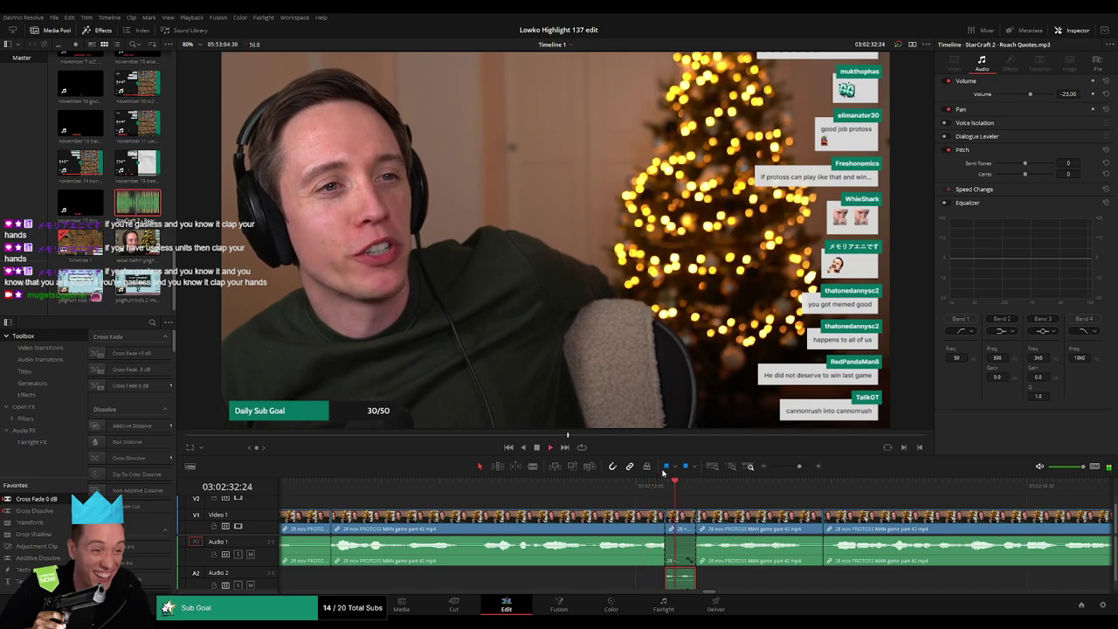
scroll(751, 520, "down", 2)
scroll(775, 525, "right", 3)
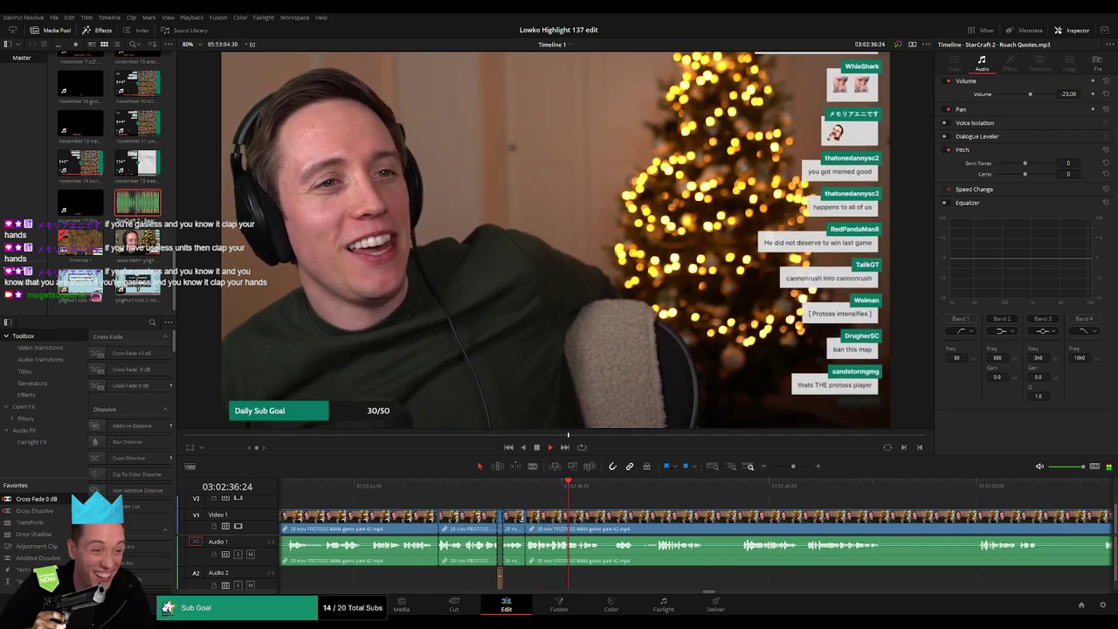
Step: Blade the webcam clip at two points and ripple-delete the piece between them
left_click(422, 503)
scroll(422, 503, "right", 3)
left_click(392, 516)
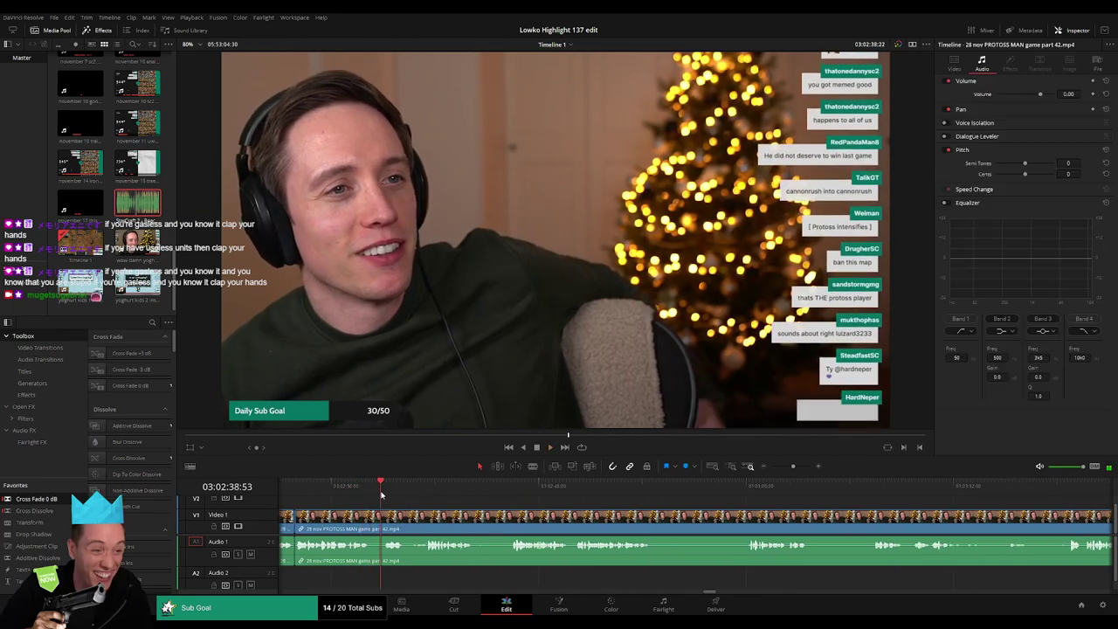
key("b")
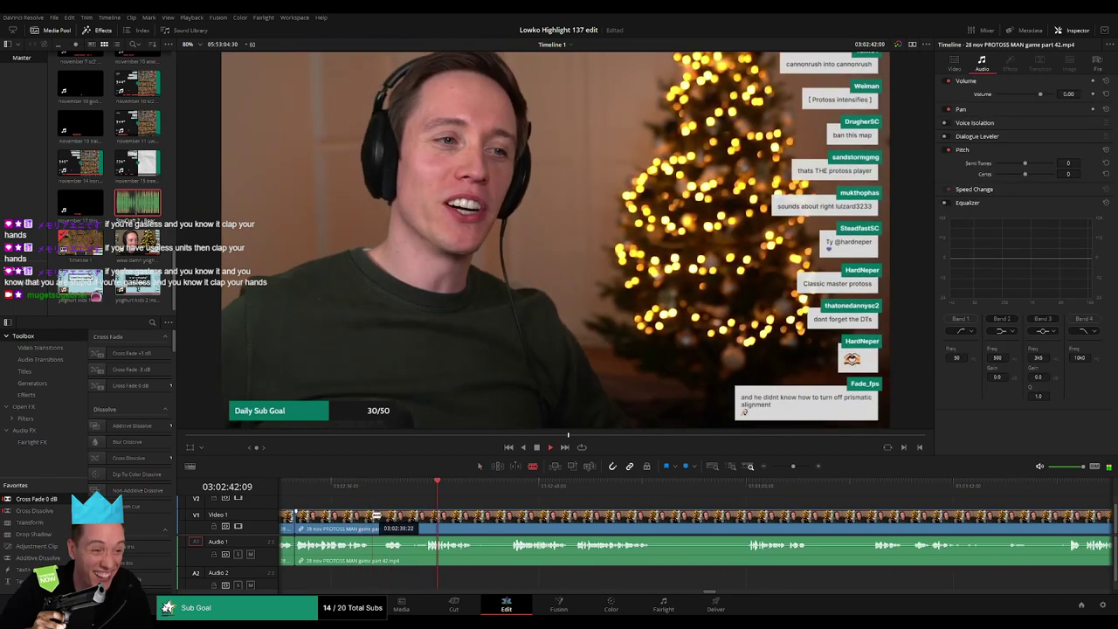
left_click(374, 520)
left_click(520, 524)
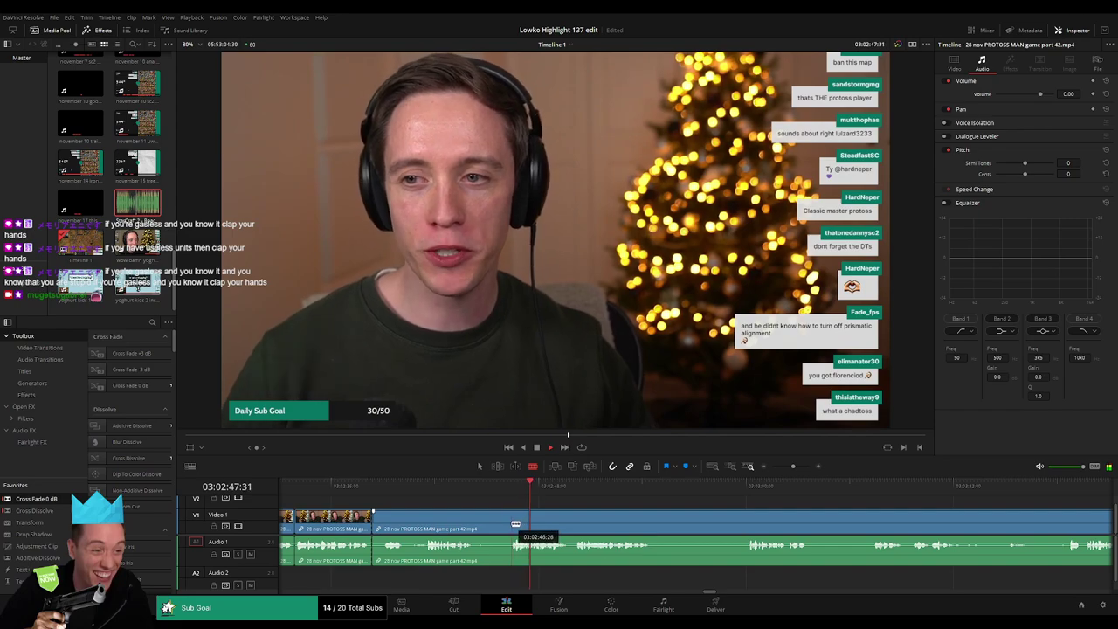
key("a")
left_click(476, 526)
key("Delete")
left_click(395, 485)
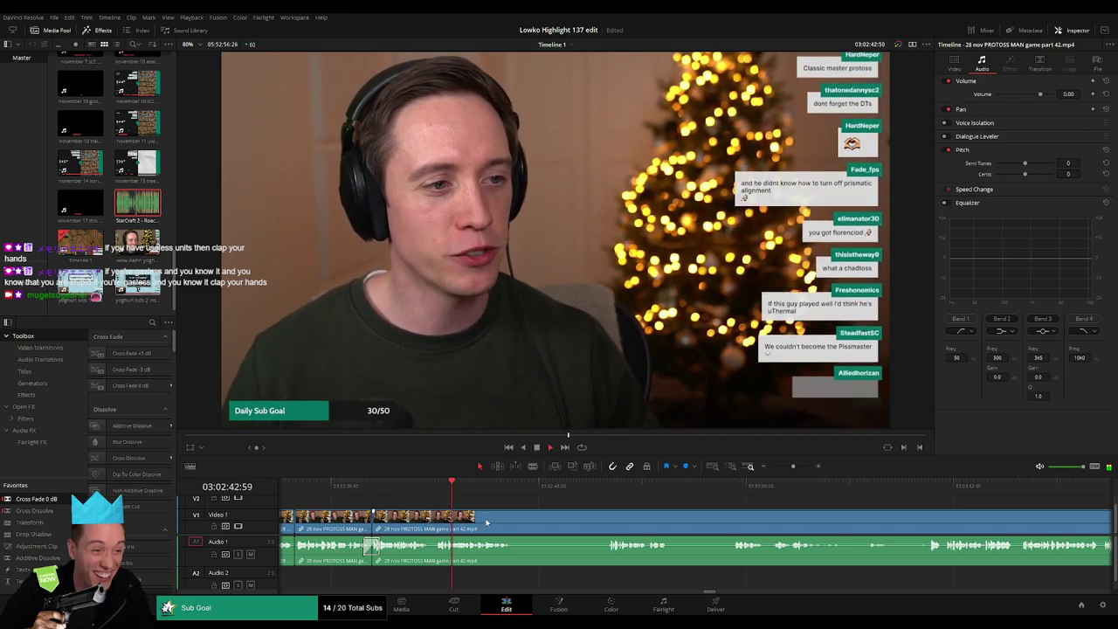
Step: Split further along and remove the unwanted piece before that cut
key("b")
scroll(515, 516, "right", 3)
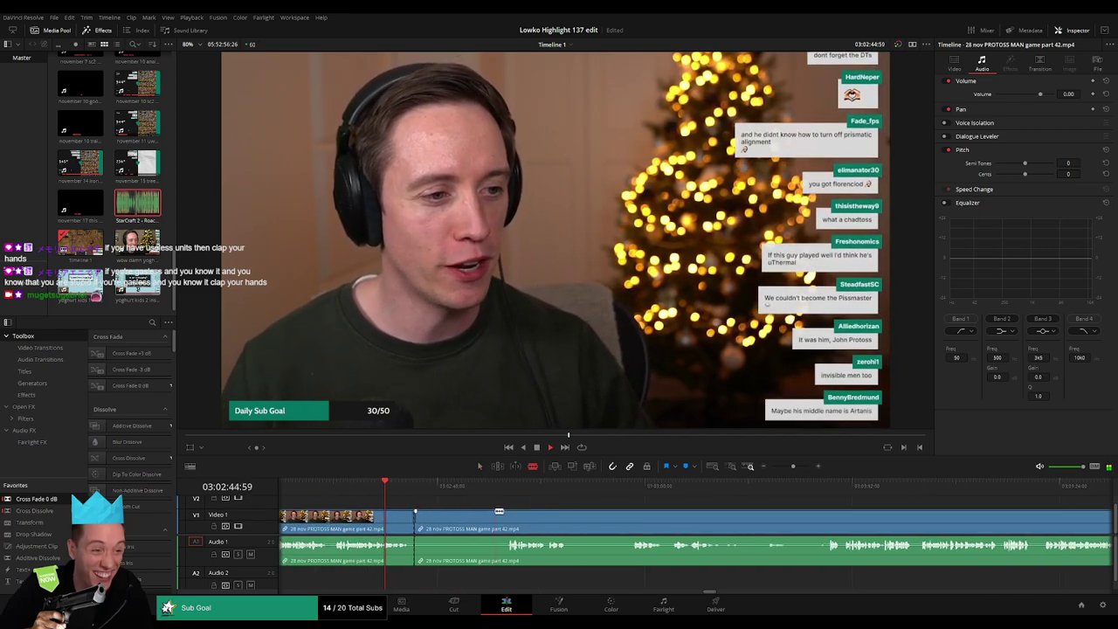
left_click(507, 482)
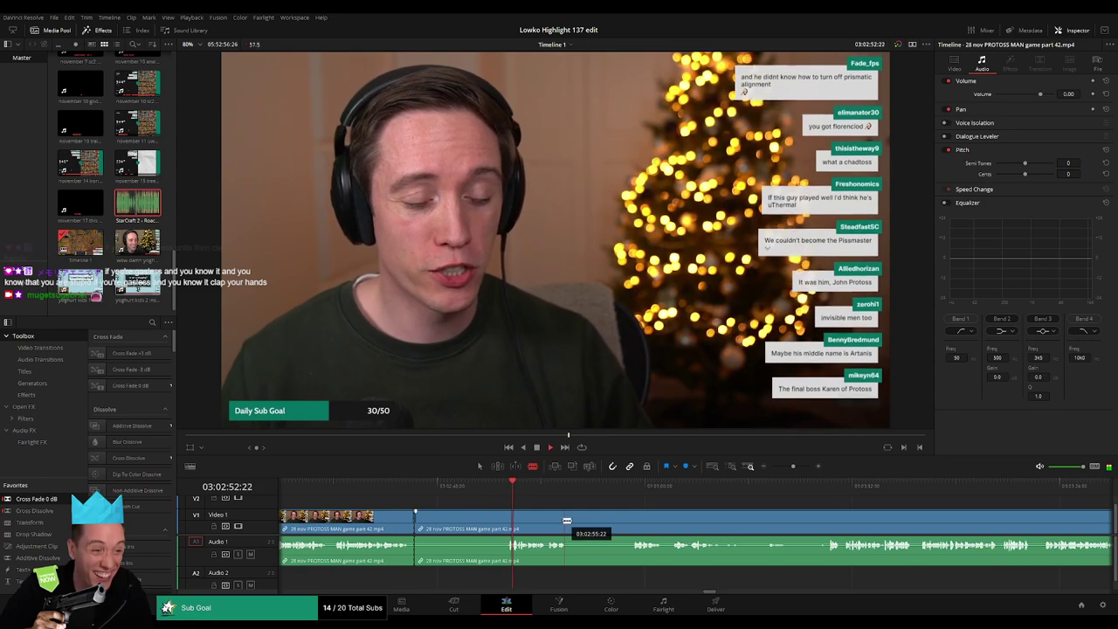
scroll(461, 518, "right", 2)
left_click(449, 524)
key("a")
left_click(431, 521)
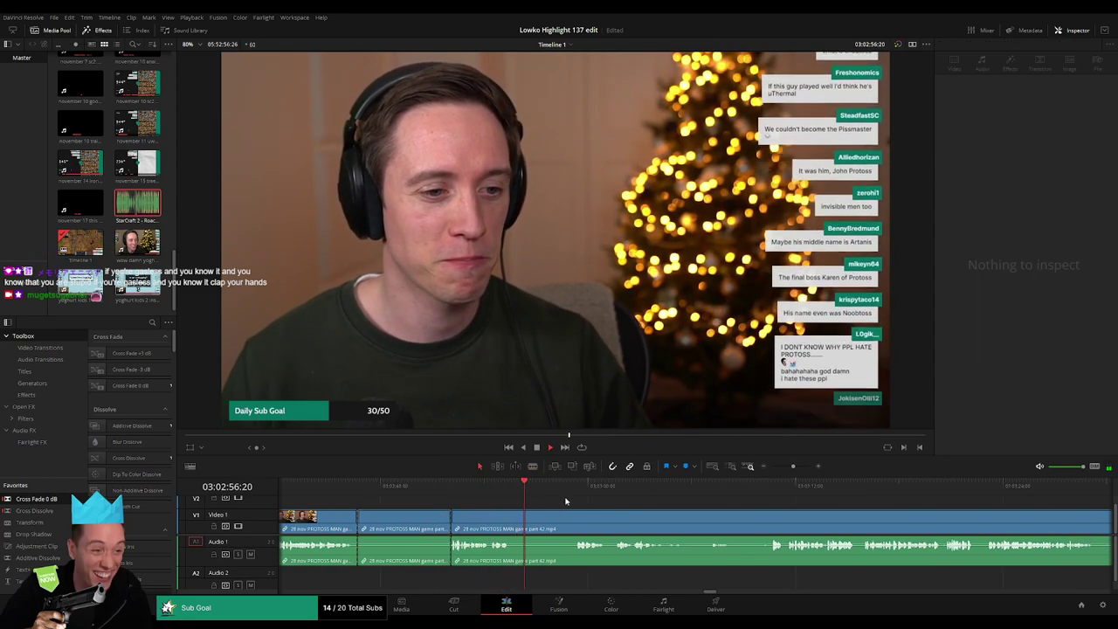
key("Delete")
Step: Cut where the boring part ends and delete that stretch, closing the gap
key("b")
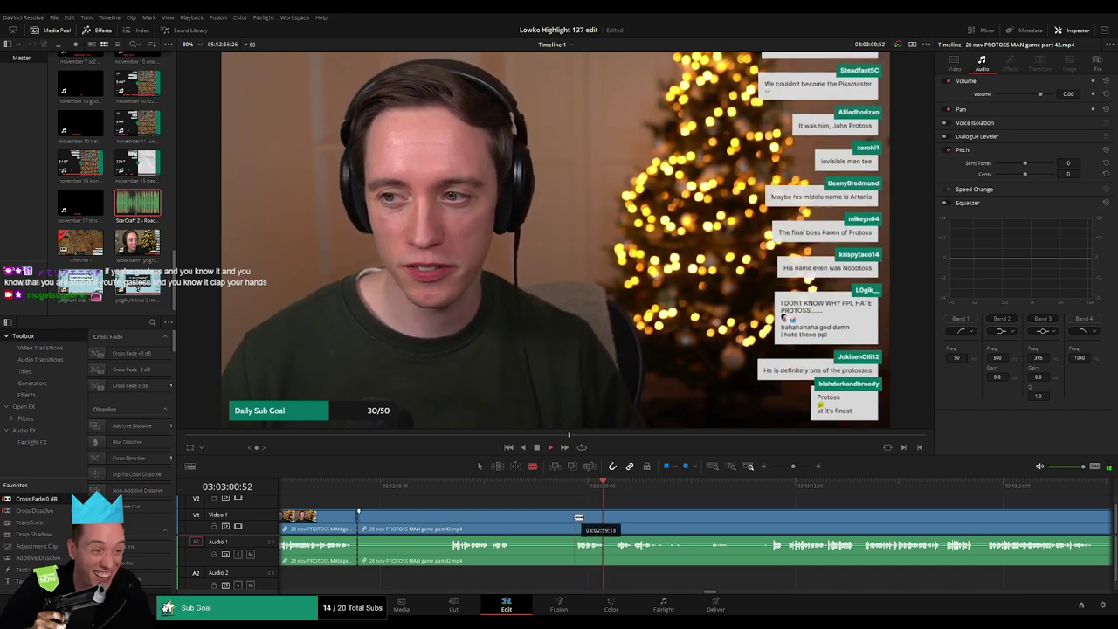
left_click(578, 517)
key("a")
left_click(551, 522)
key("Delete")
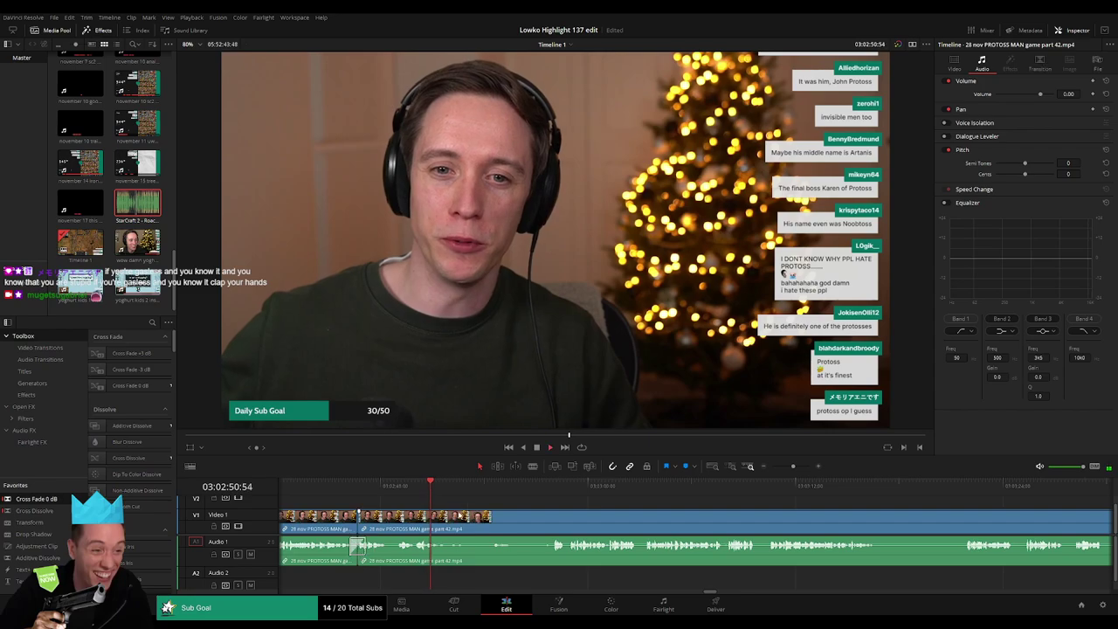
Step: Blade two points around another unwanted segment and ripple-delete it
key("b")
left_click(445, 519)
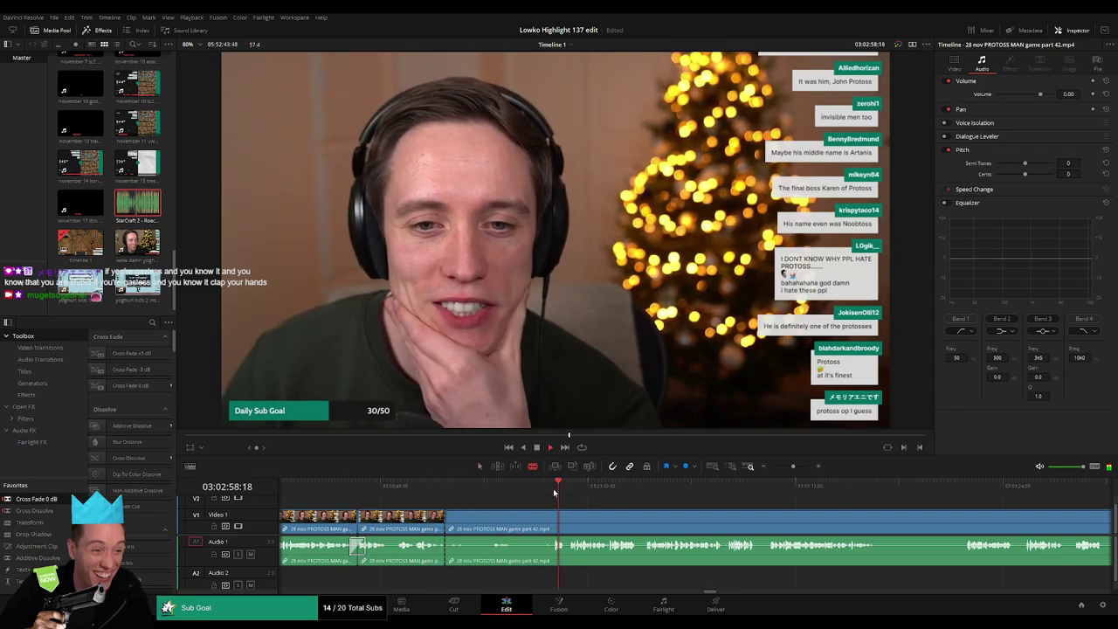
left_click(552, 519)
key("a")
left_click(530, 525)
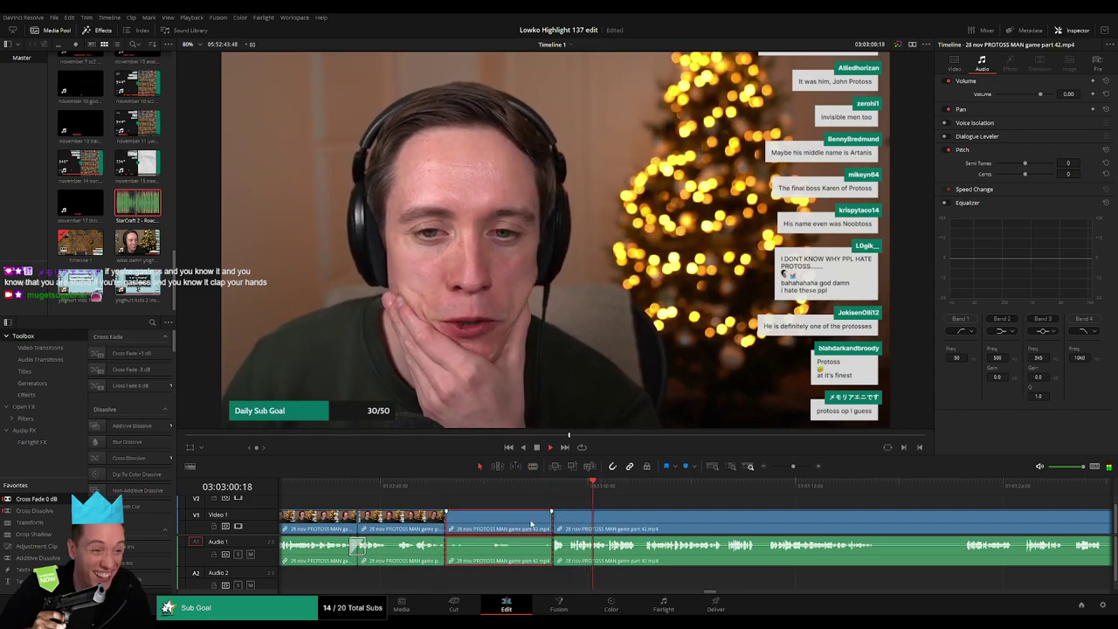
key("BackSpace")
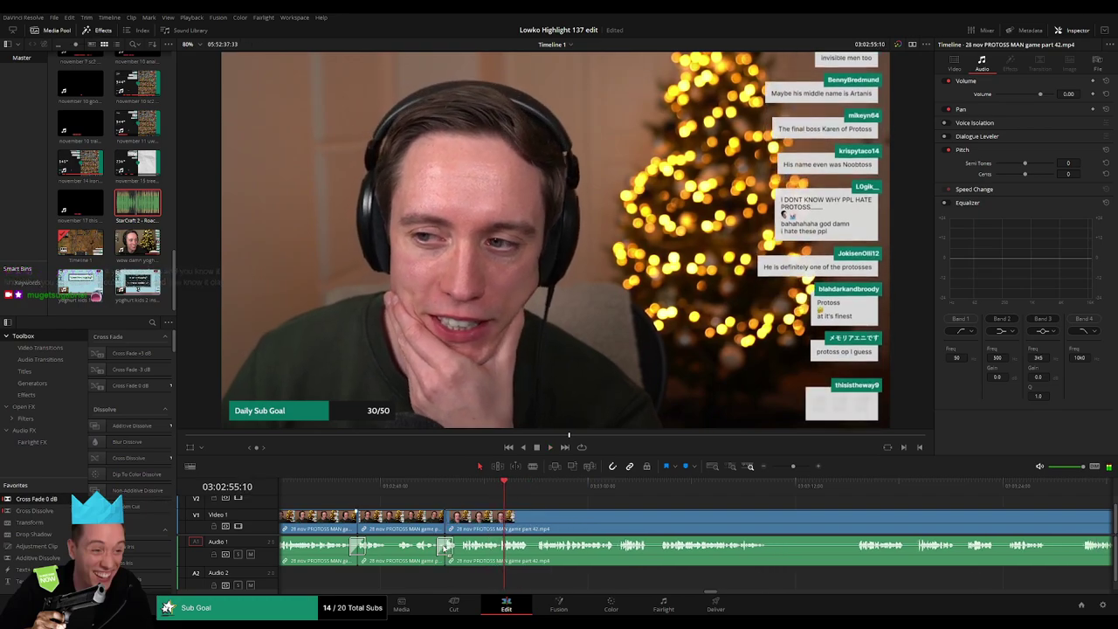
Step: Isolate a brief unwanted moment with cuts and delete it
scroll(554, 518, "down", 1)
scroll(505, 518, "down", 2)
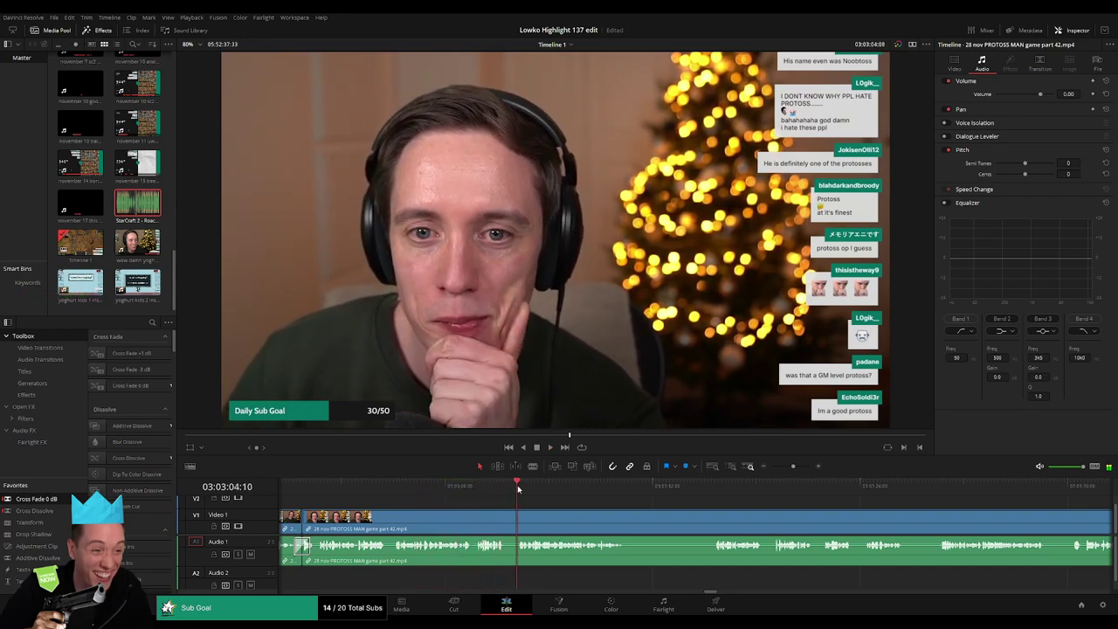
scroll(489, 498, "right", 2)
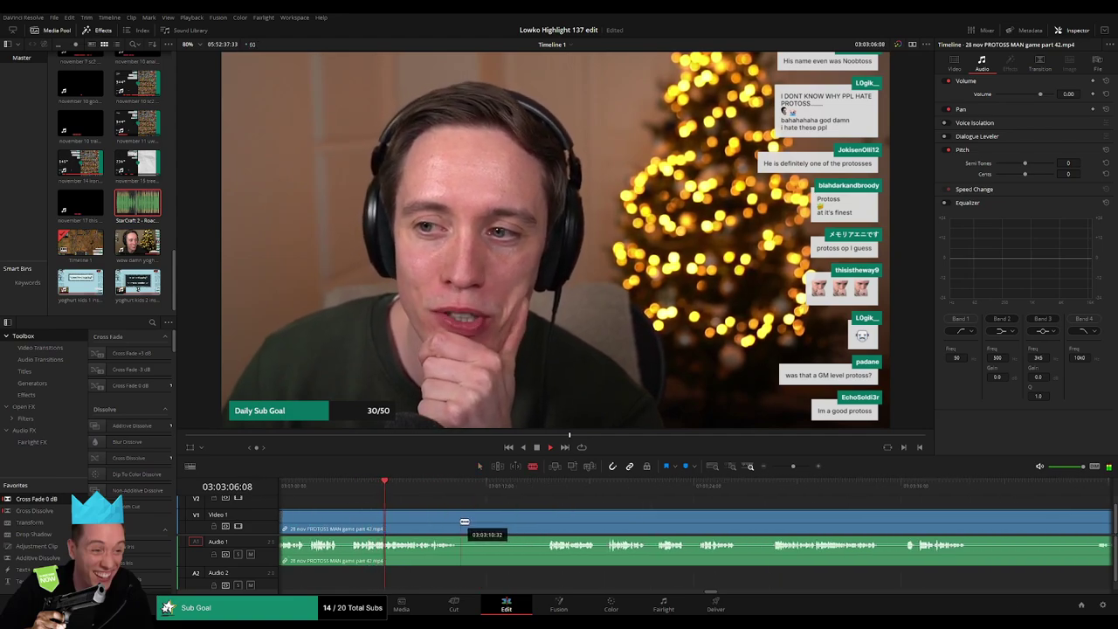
left_click(457, 522)
left_click(341, 524)
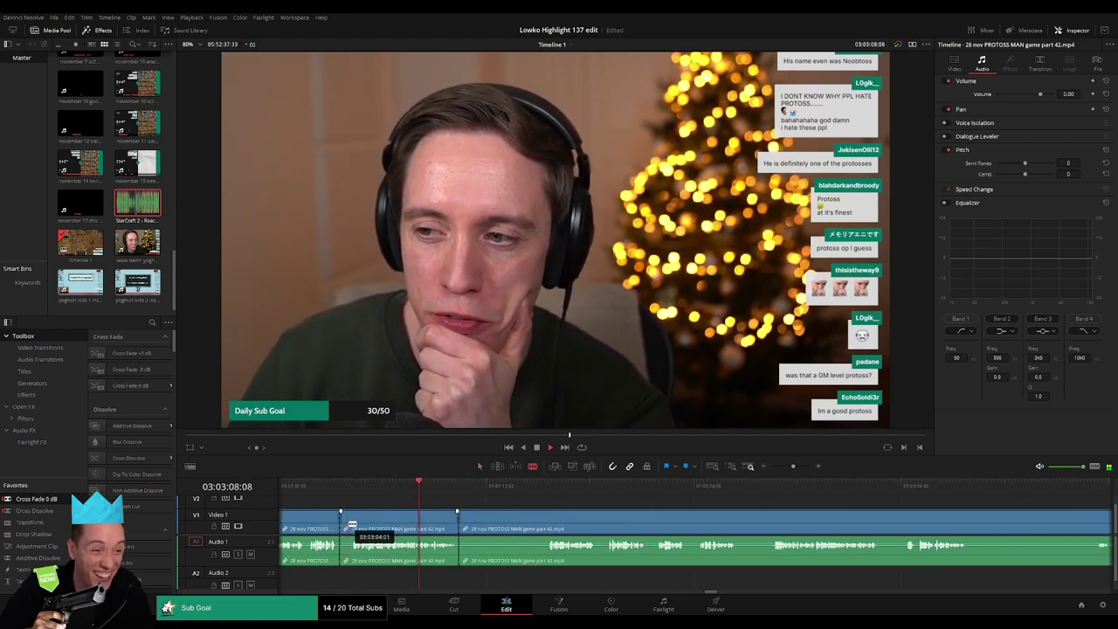
left_click(350, 524)
key("Delete")
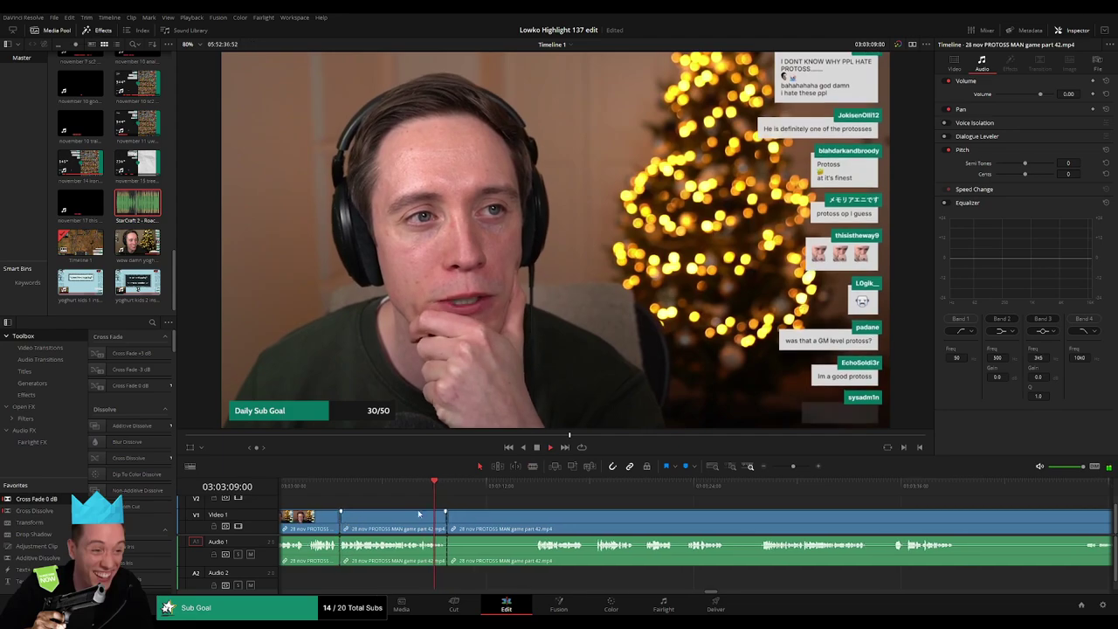
Step: Remove two more short segments further along the part 42 clip
left_click(536, 489)
scroll(503, 516, "right", 2)
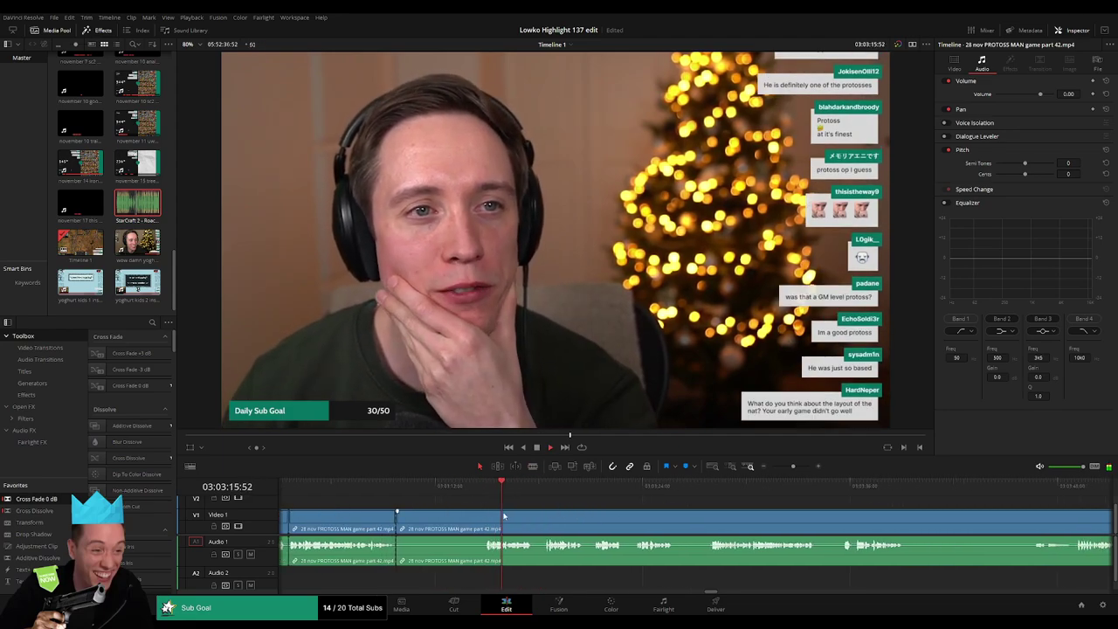
left_click(485, 517)
key("a")
left_click(465, 520)
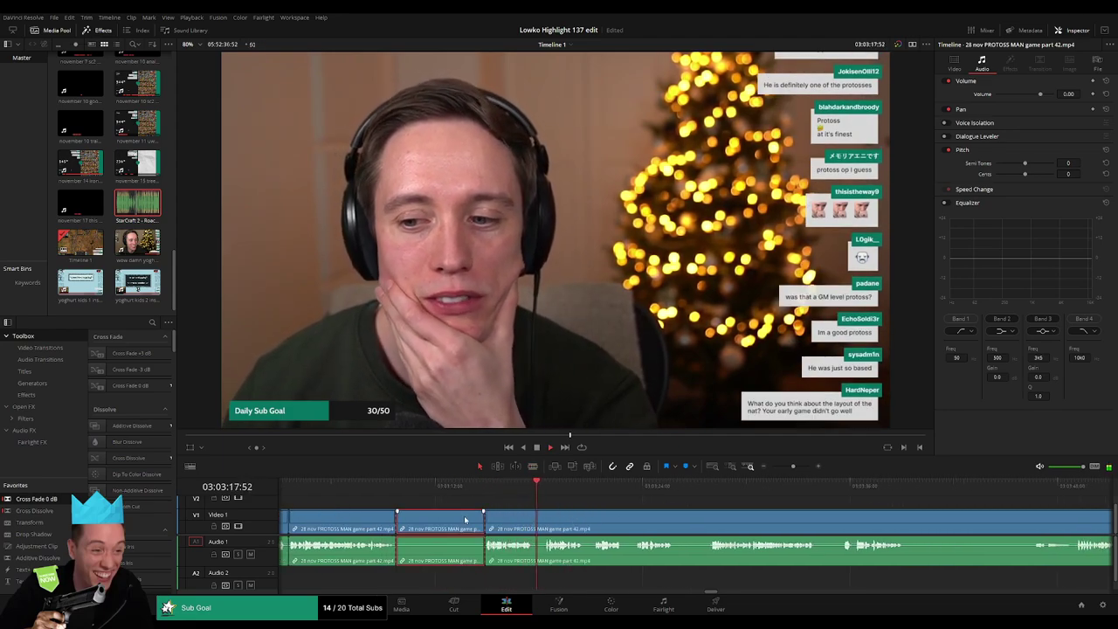
key("Delete")
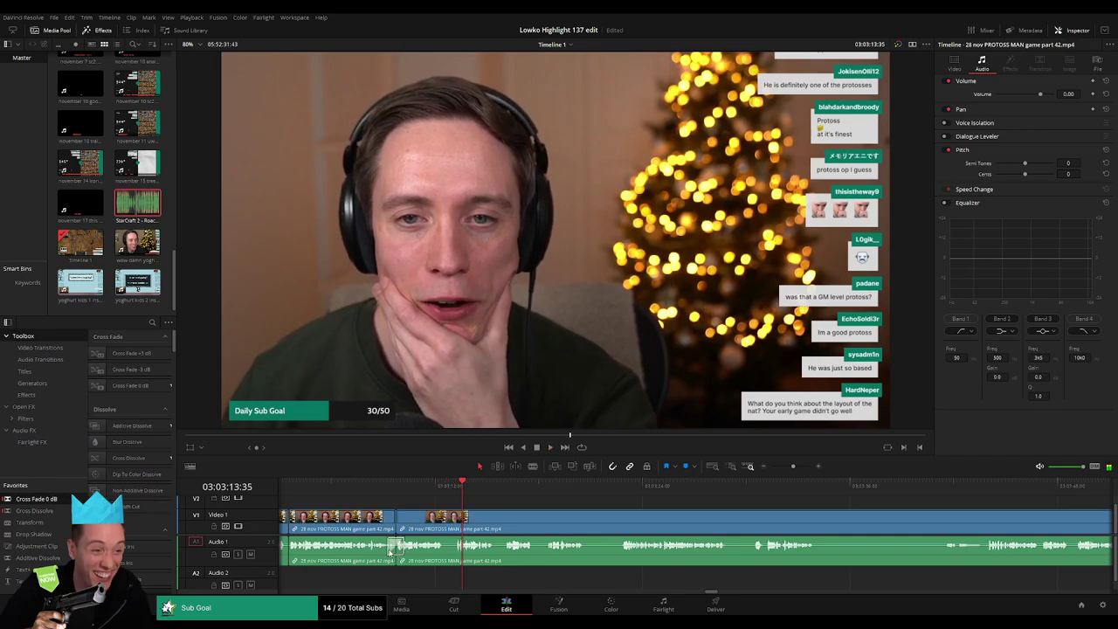
left_click(446, 525)
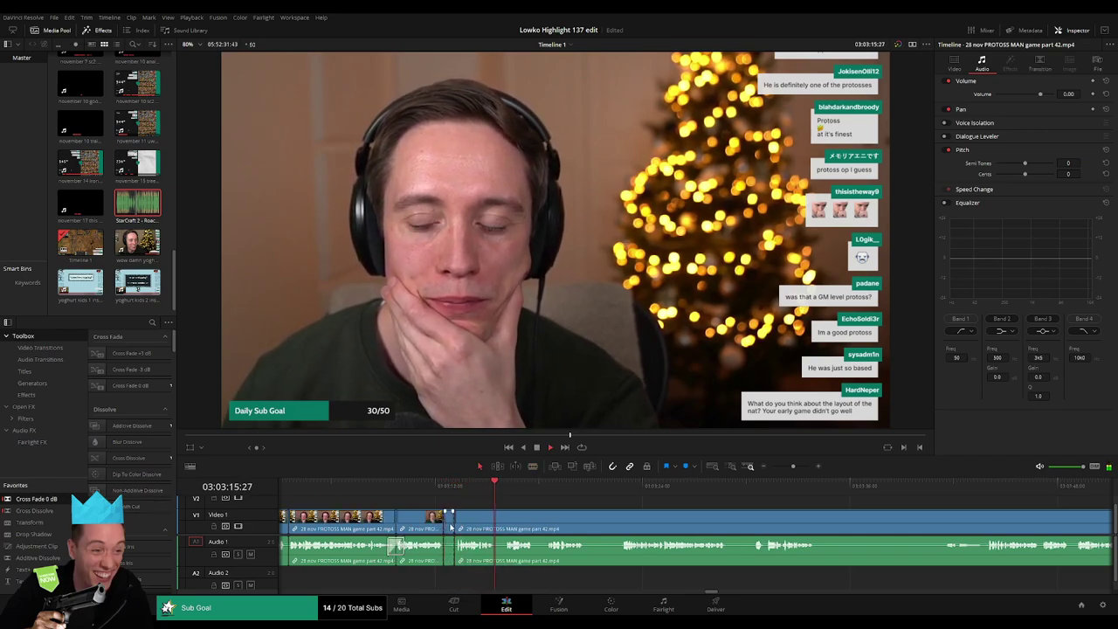
key("Delete")
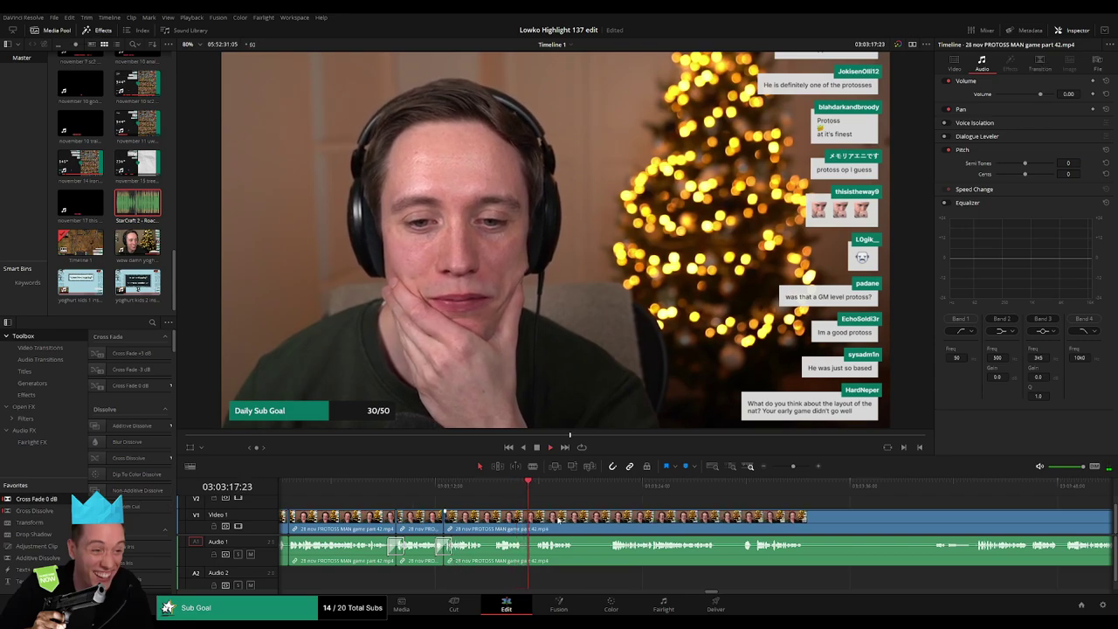
Step: Cut out a tiny unwanted moment and delete the leftover fragments
scroll(533, 517, "right", 2)
scroll(492, 517, "right", 2)
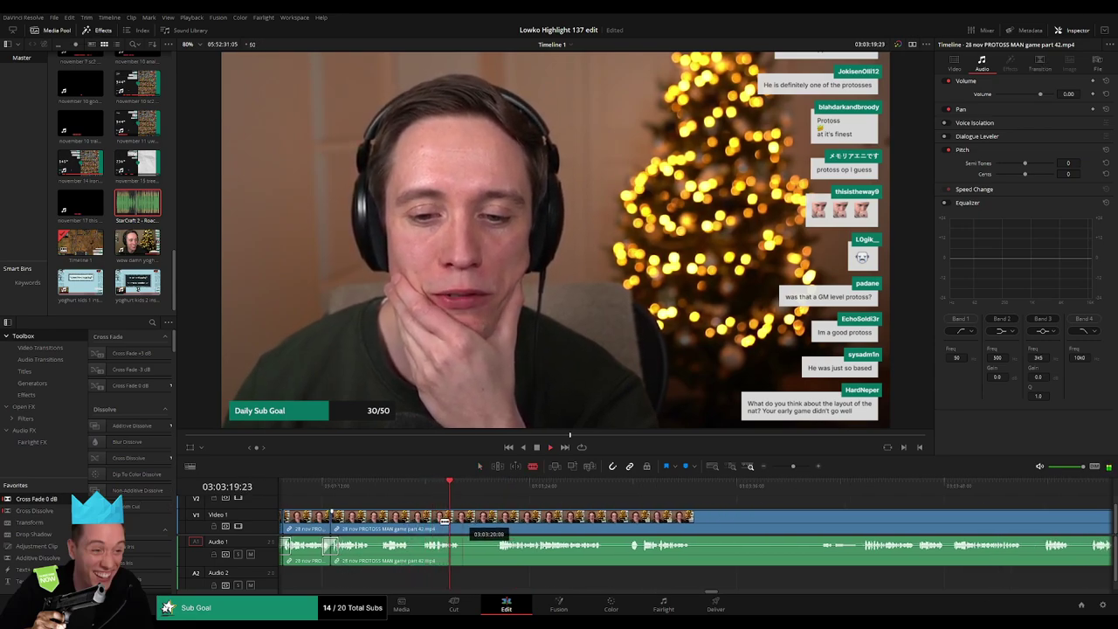
left_click(413, 518)
left_click(420, 518)
key("a")
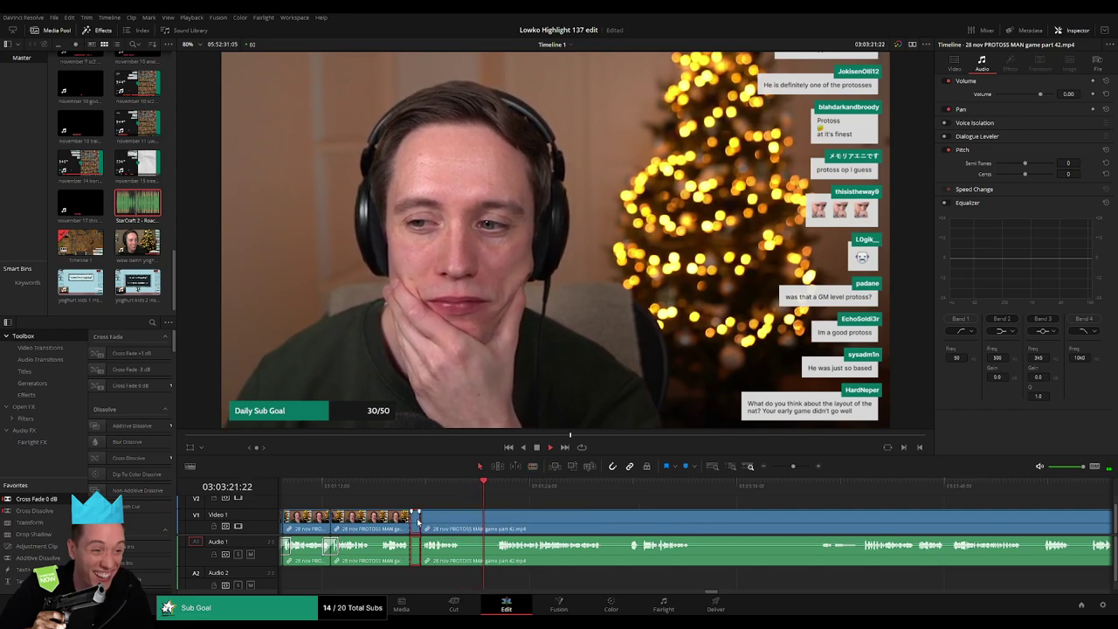
key("Delete")
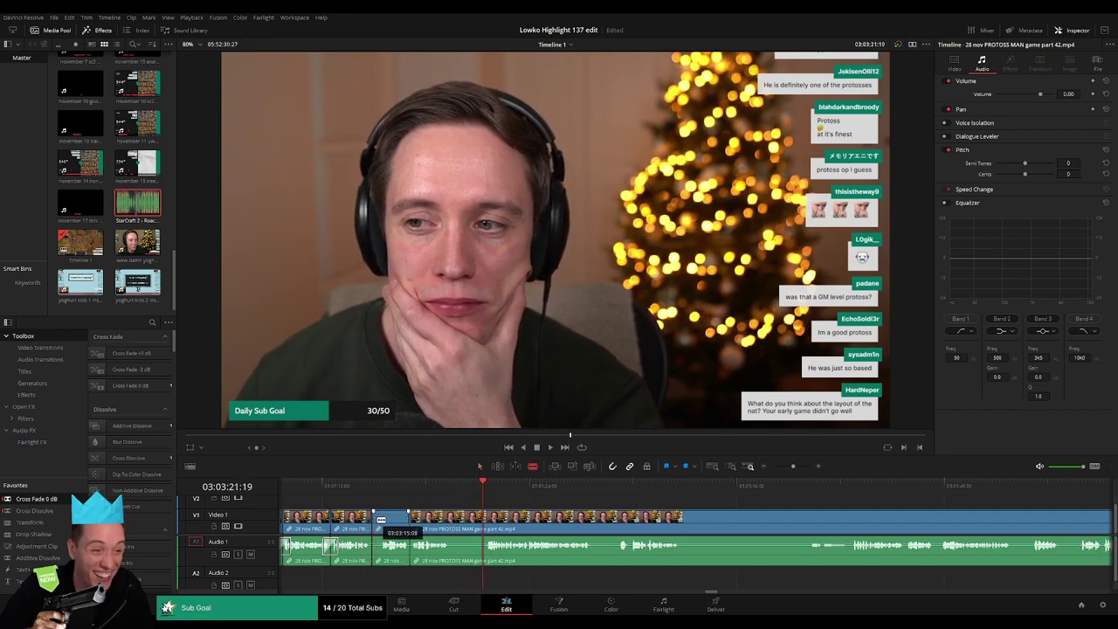
key("Delete")
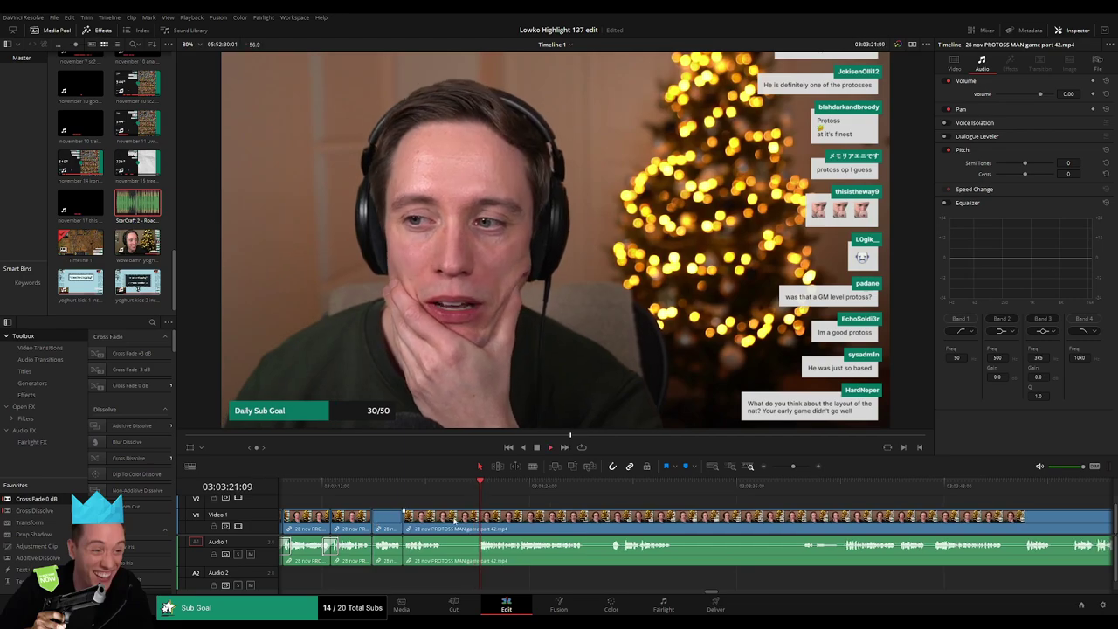
Step: Cut out two more unwanted stretches, closing each gap
left_click(443, 518)
left_click(476, 518)
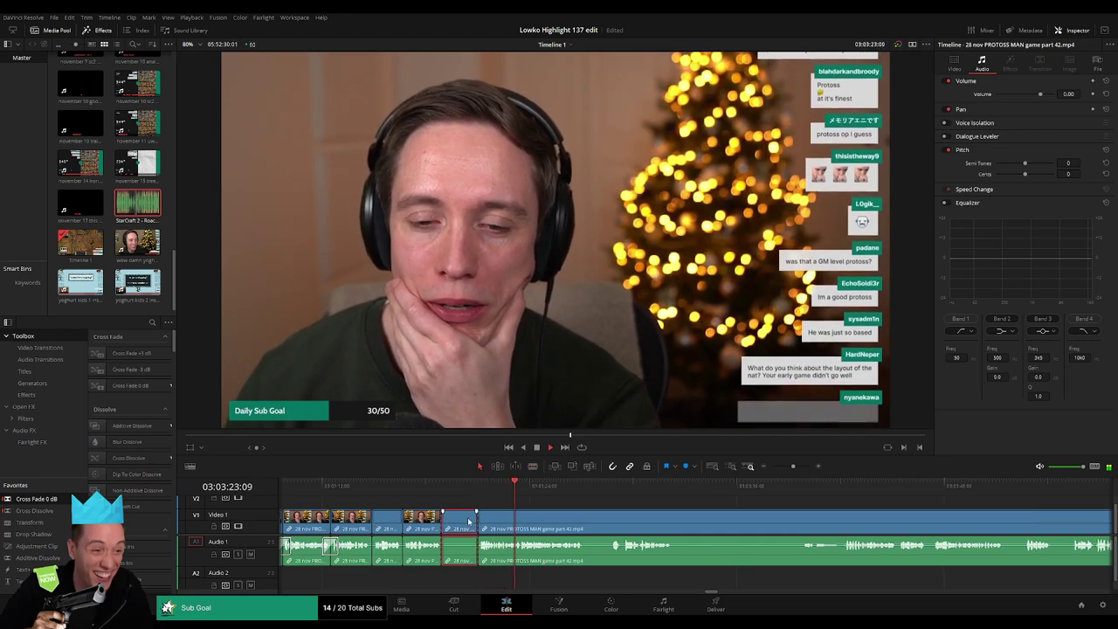
key("a")
left_click(469, 521)
key("Delete")
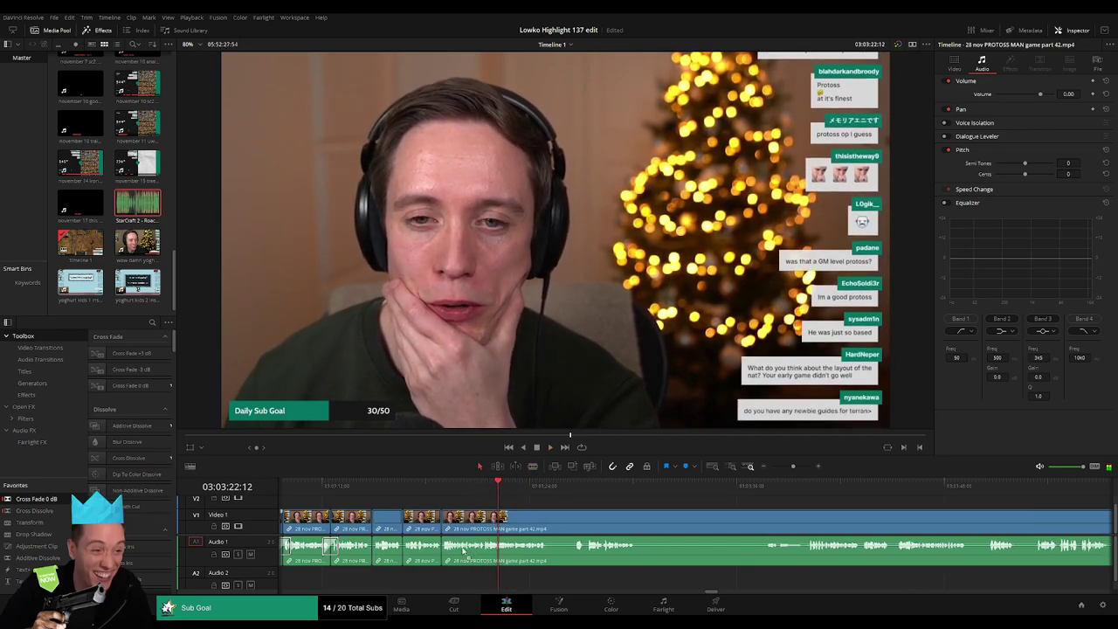
key("b")
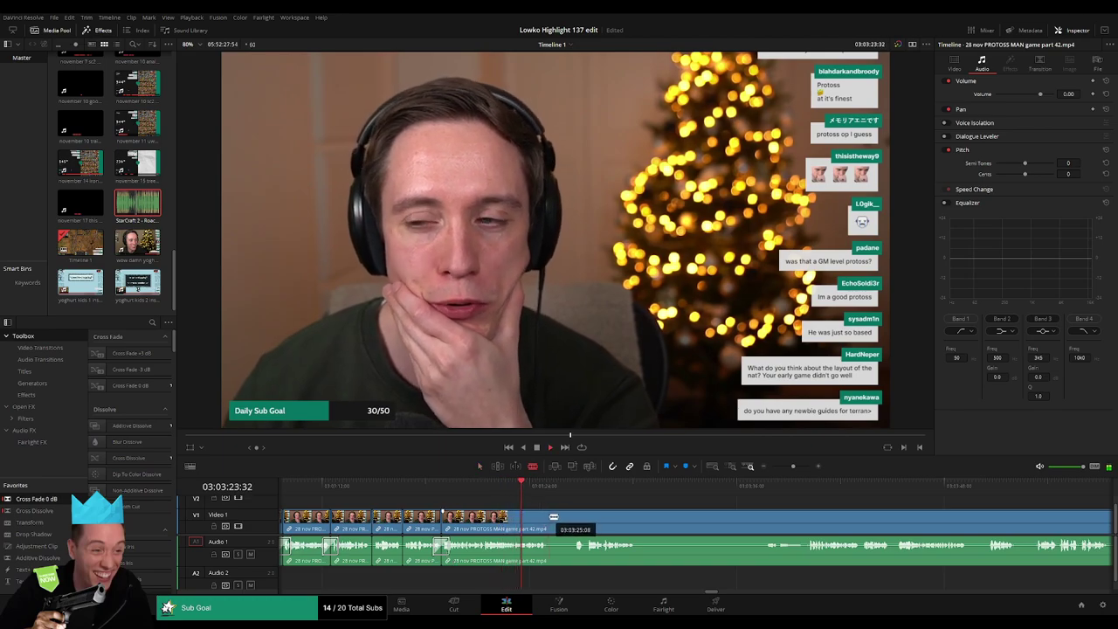
left_click(551, 517)
left_click(573, 518)
key("a")
key("Delete")
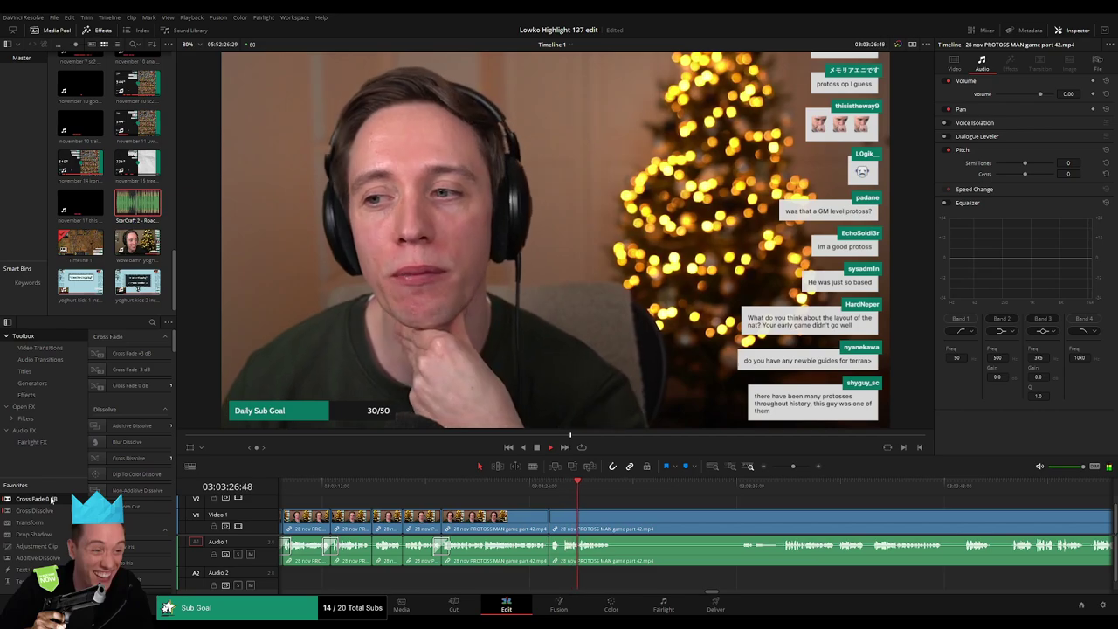
Step: Add a Cross Fade 0 dB to an audio cut and remove another unwanted segment
left_click_drag(57, 500, 531, 553)
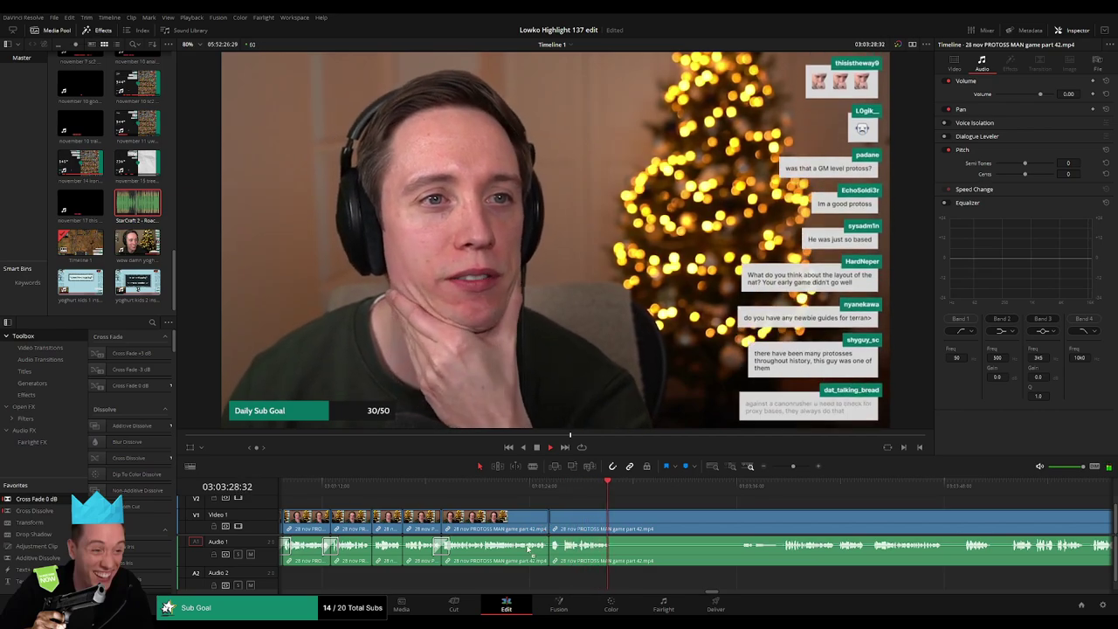
left_click(782, 484)
left_click_drag(792, 469, 790, 469)
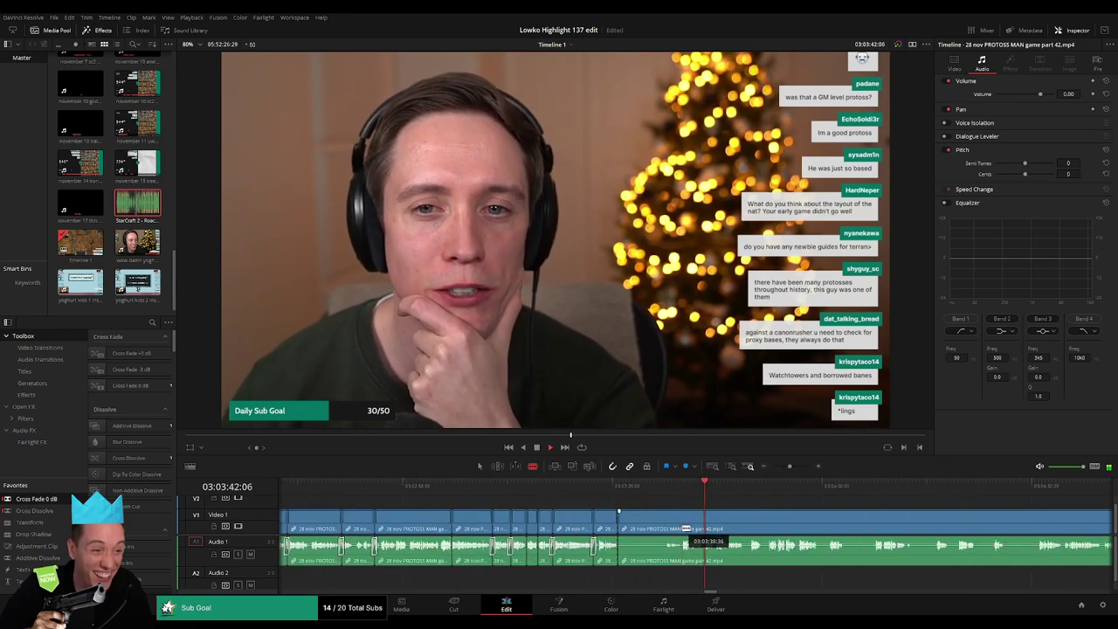
left_click(679, 528)
key("a")
left_click(665, 530)
key("Delete")
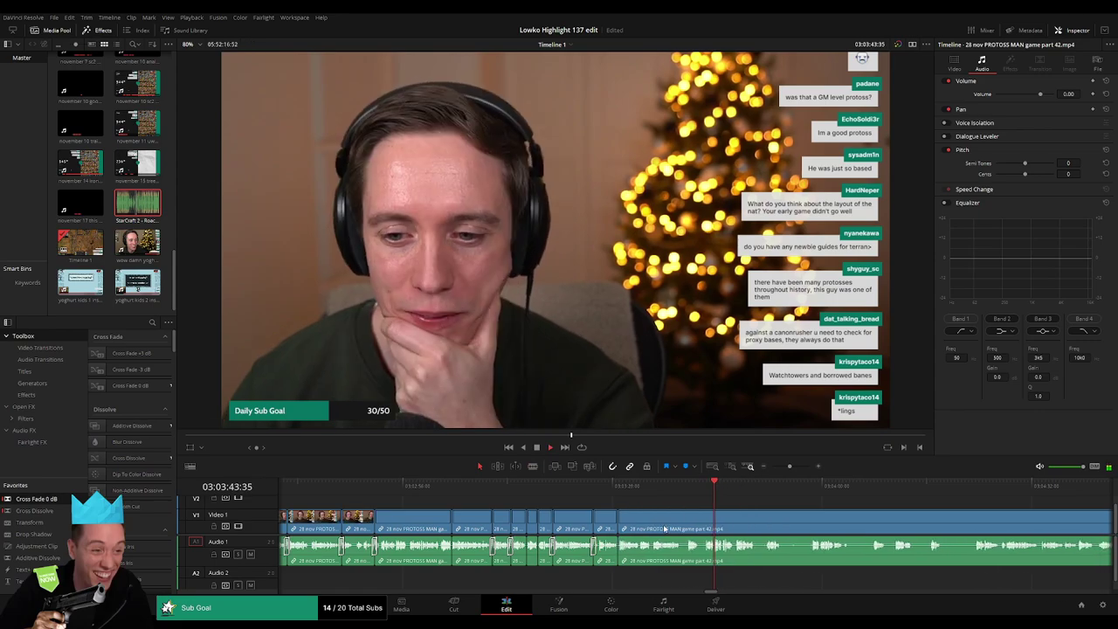
left_click(652, 496)
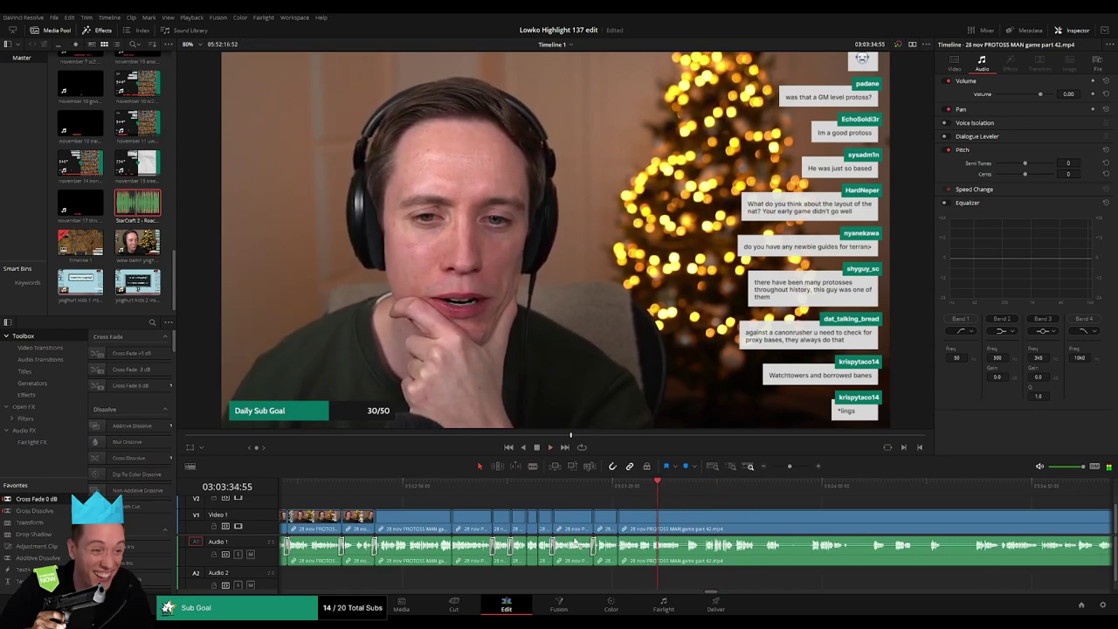
Step: Zoom to the current stretch and remove a short piece of the part 42 clip
scroll(533, 519, "right", 3)
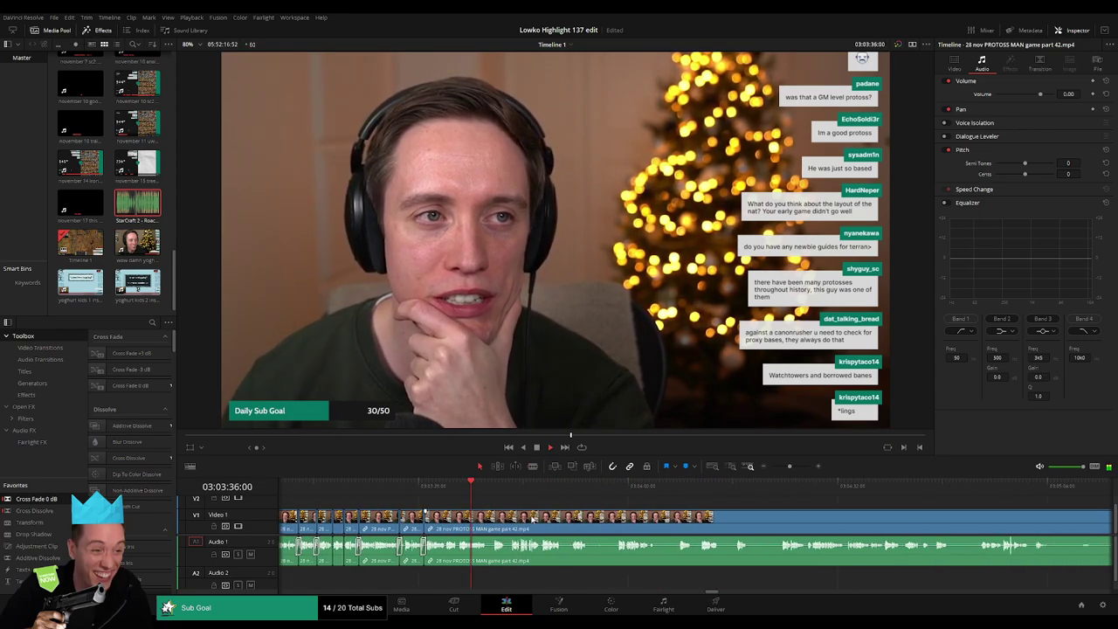
left_click_drag(790, 466, 795, 466)
scroll(579, 507, "right", 3)
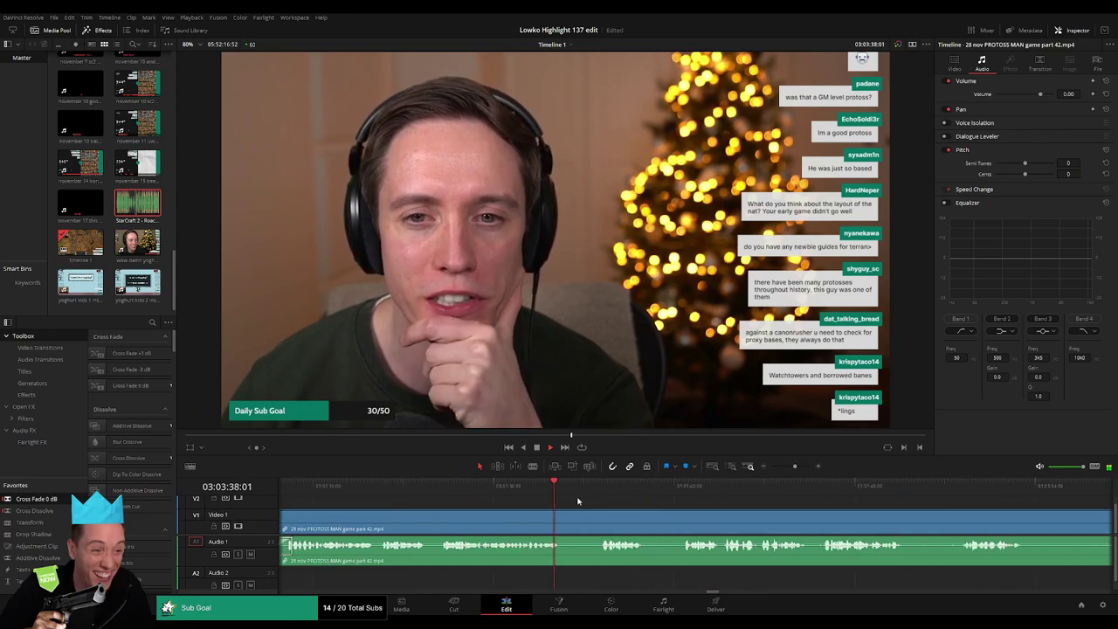
left_click(602, 492)
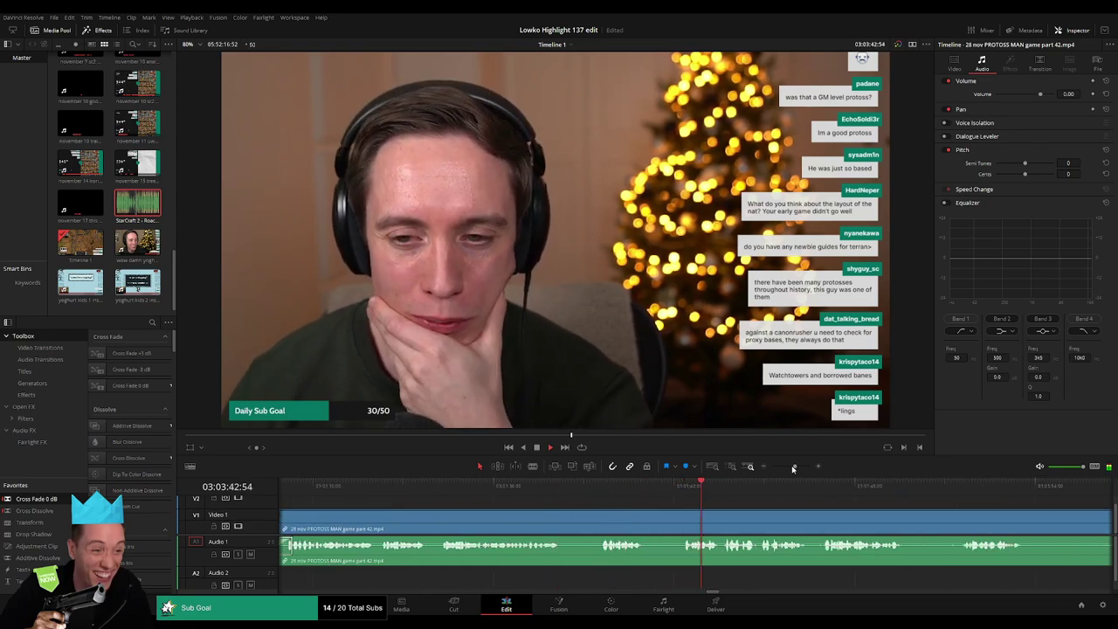
left_click_drag(793, 467, 793, 468)
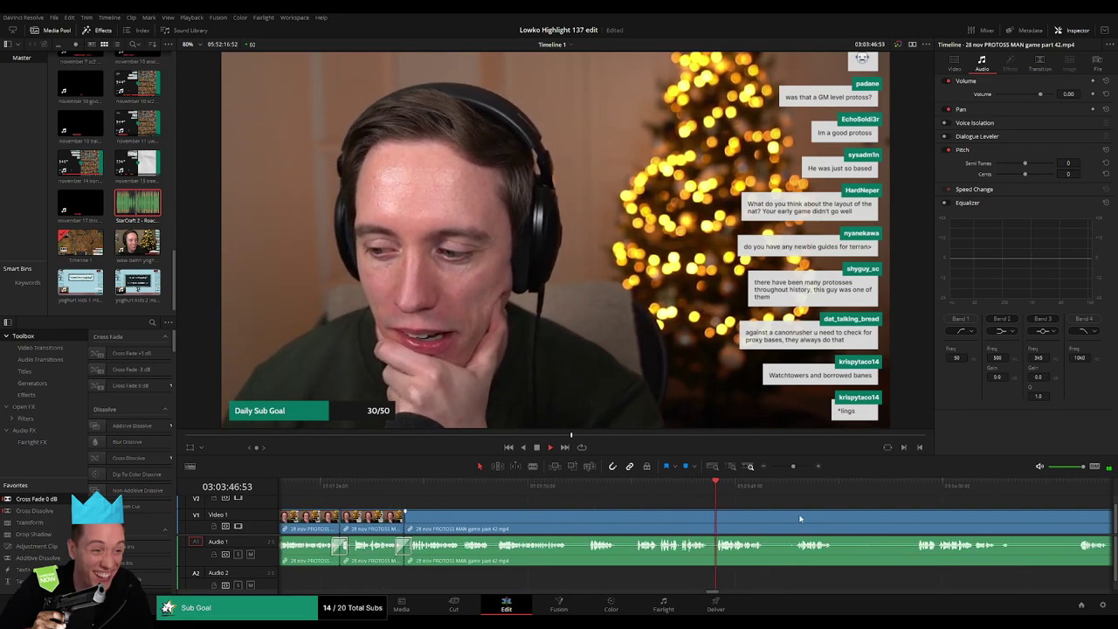
scroll(799, 519, "right", 3)
key("b")
left_click(514, 520)
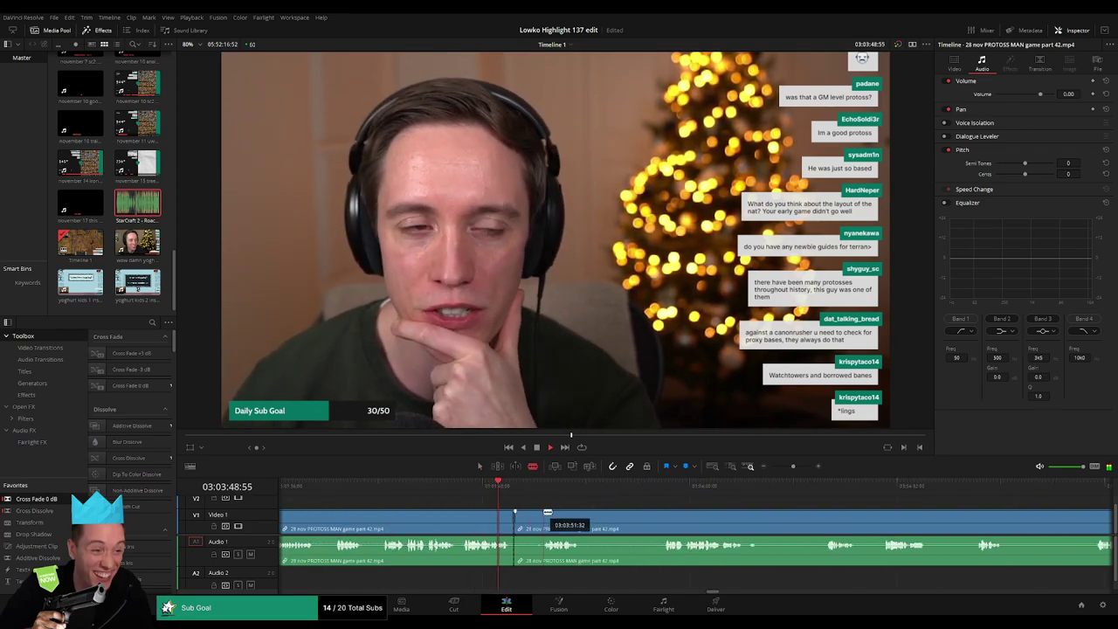
left_click(541, 521)
key("a")
left_click(529, 521)
key("Delete")
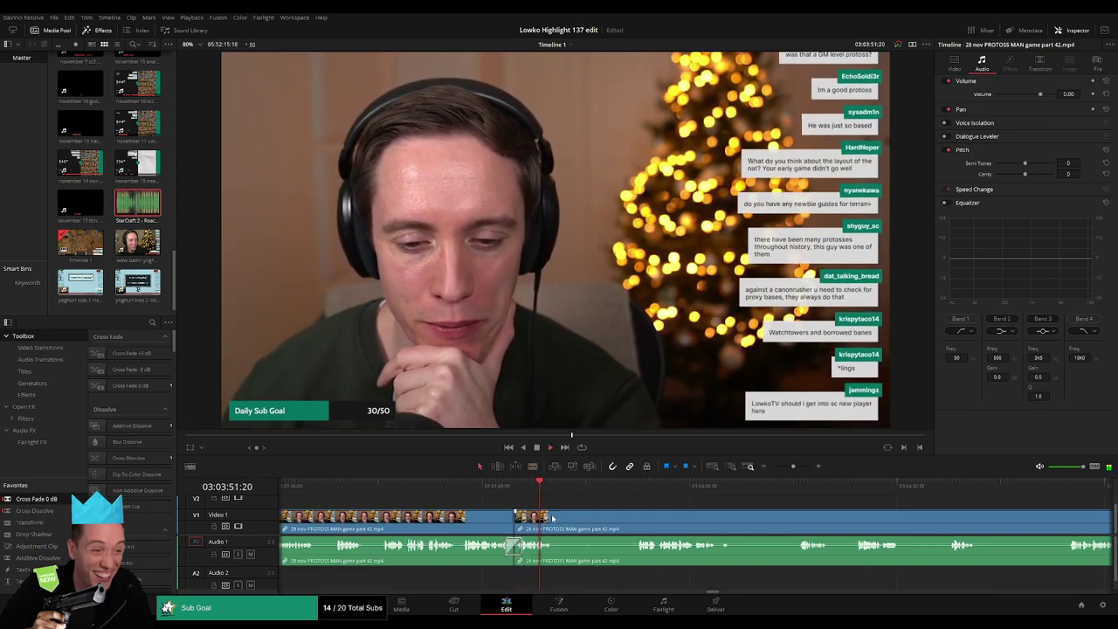
Step: Delete one final segment near 03:03:55 after a later cut, closing the gap
left_click(624, 489)
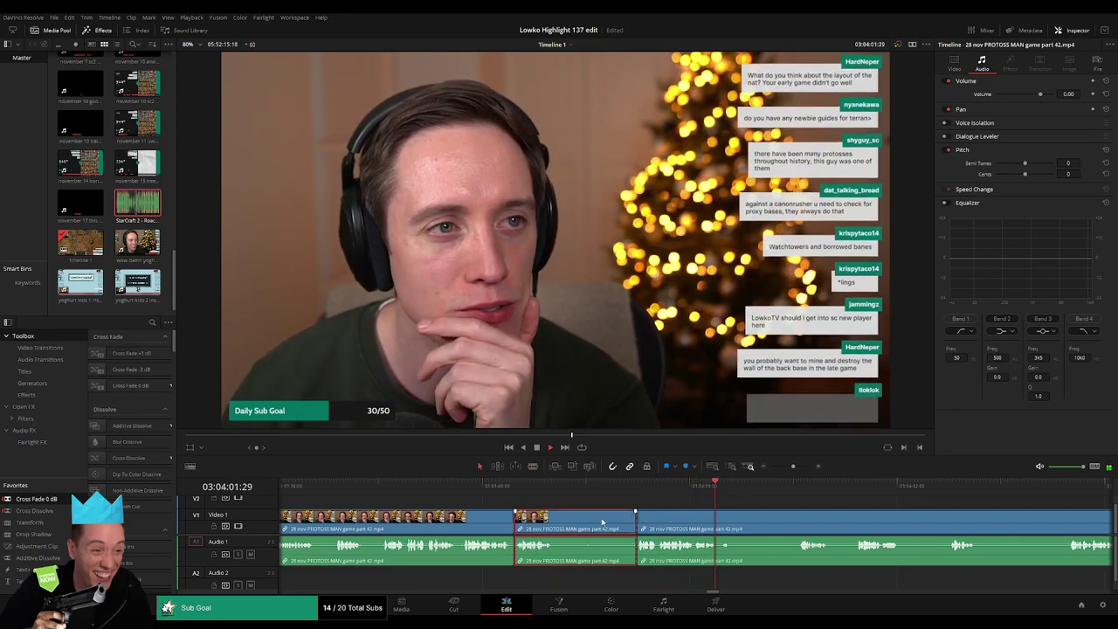
left_click(636, 521)
key("a")
left_click(601, 522)
key("Delete")
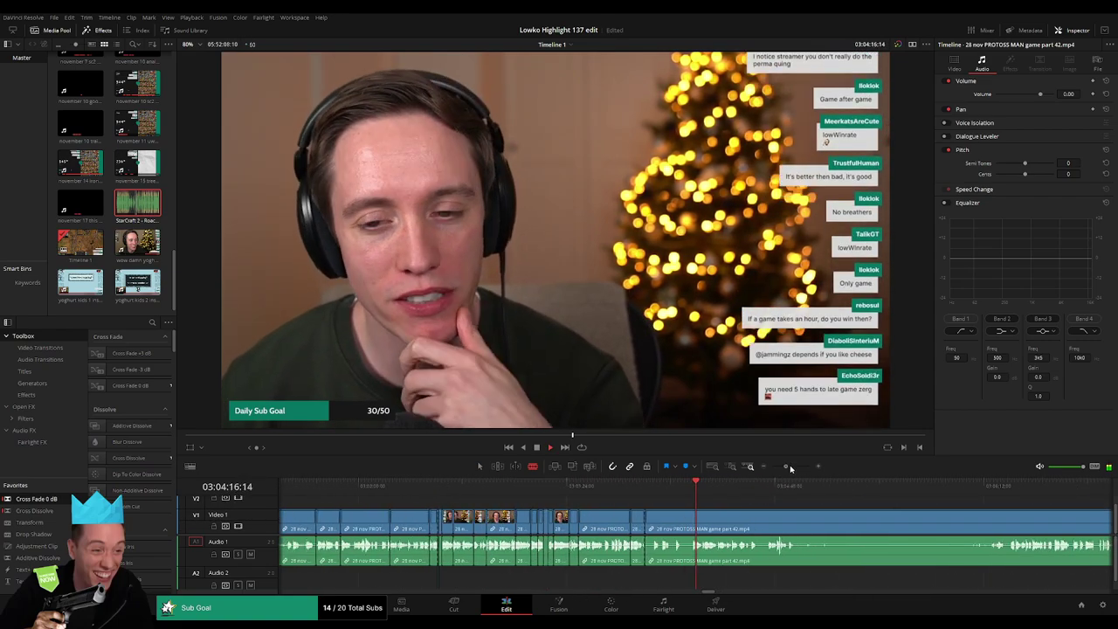
Step: Cut the part 42 webcam clip at the current moment and ripple-delete the piece before it
left_click(682, 519)
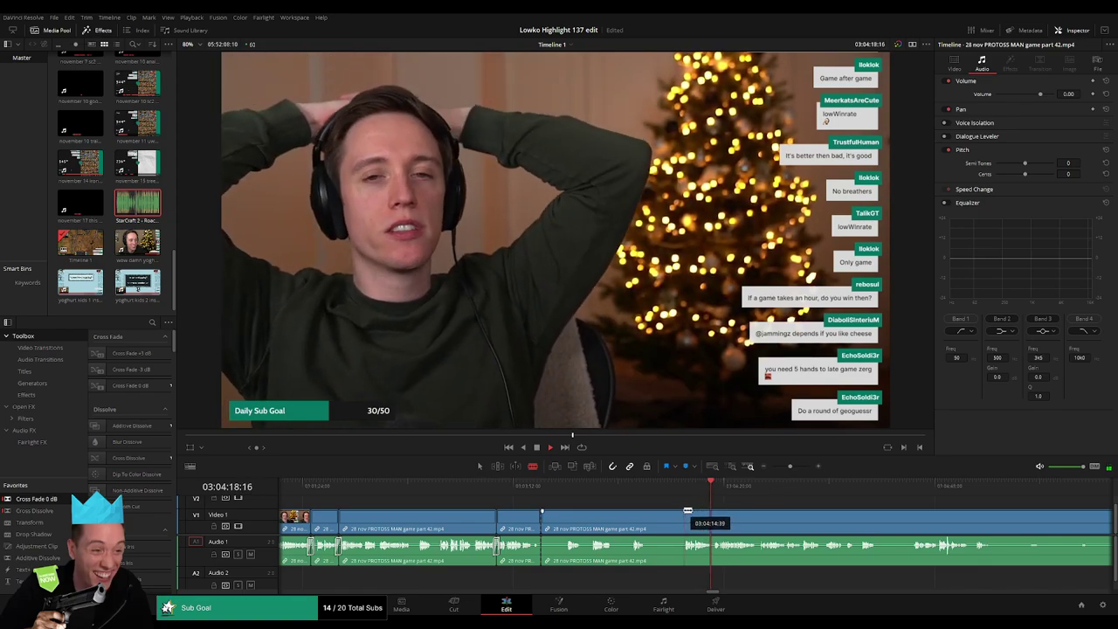
key("a")
left_click(647, 520)
key("Delete")
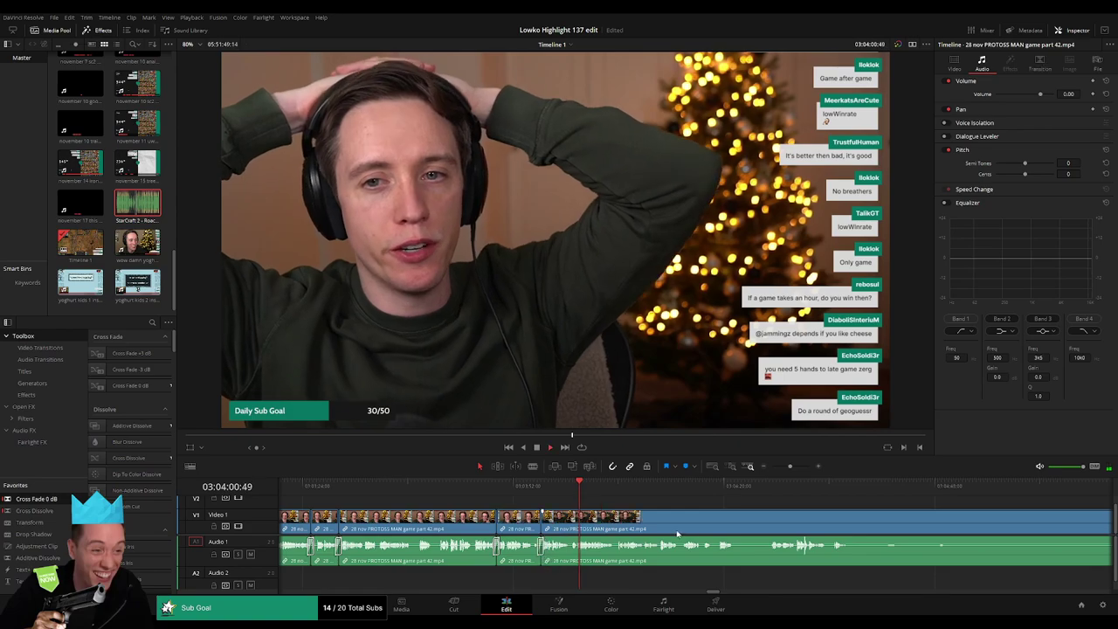
Step: Blade out a short unwanted moment in part 42 and close the gap
left_click_drag(789, 466, 765, 467)
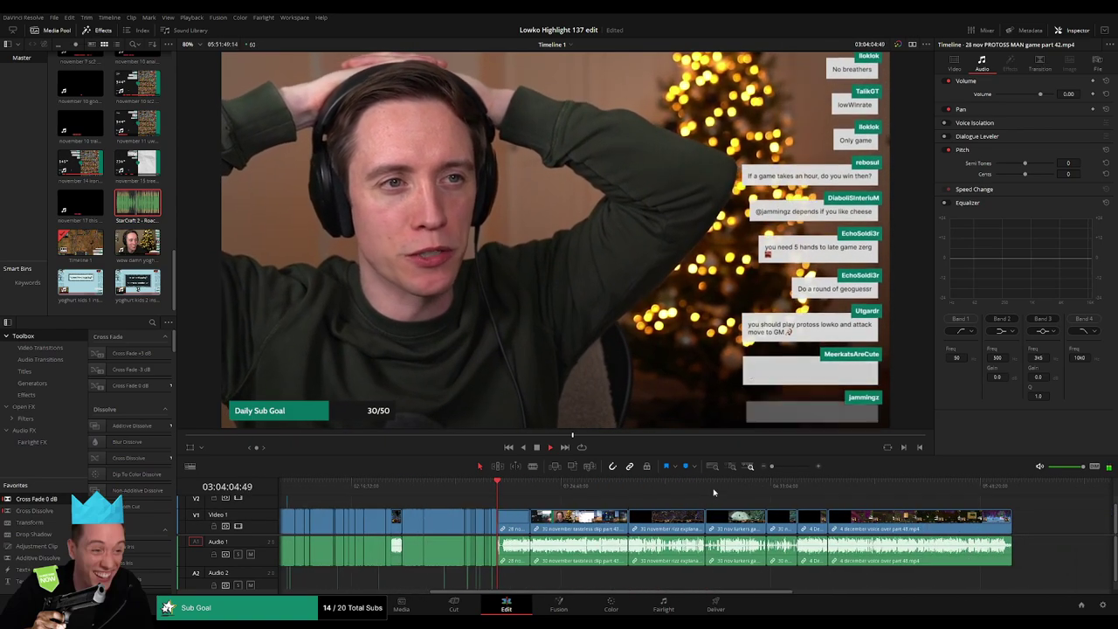
left_click_drag(774, 467, 789, 466)
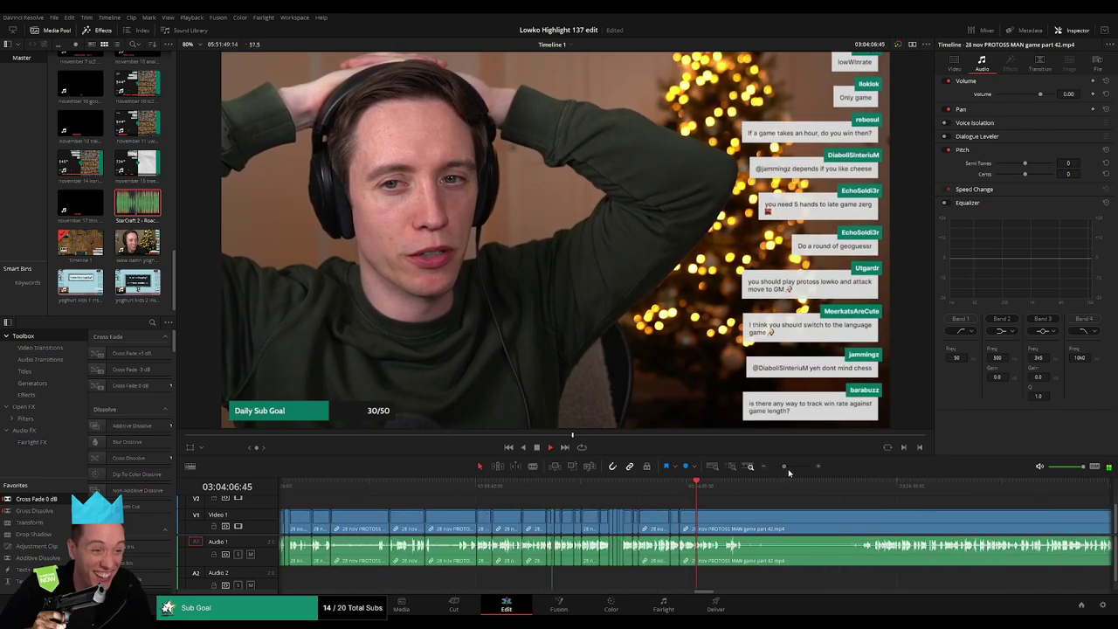
scroll(699, 524, "right", 3)
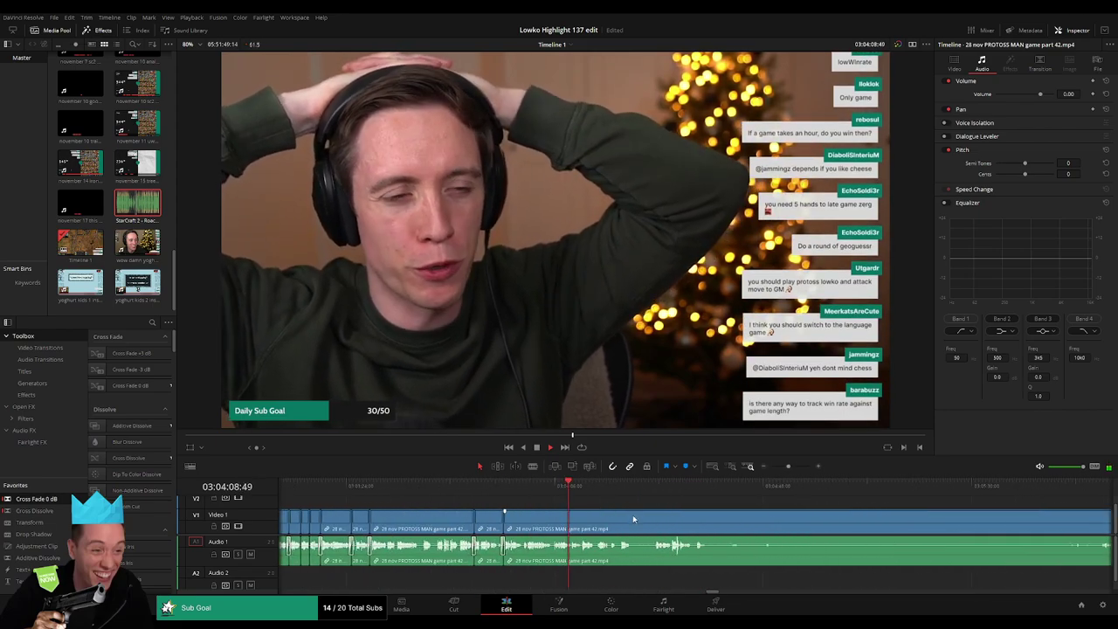
left_click(632, 517)
left_click(651, 517)
key("a")
left_click(645, 520)
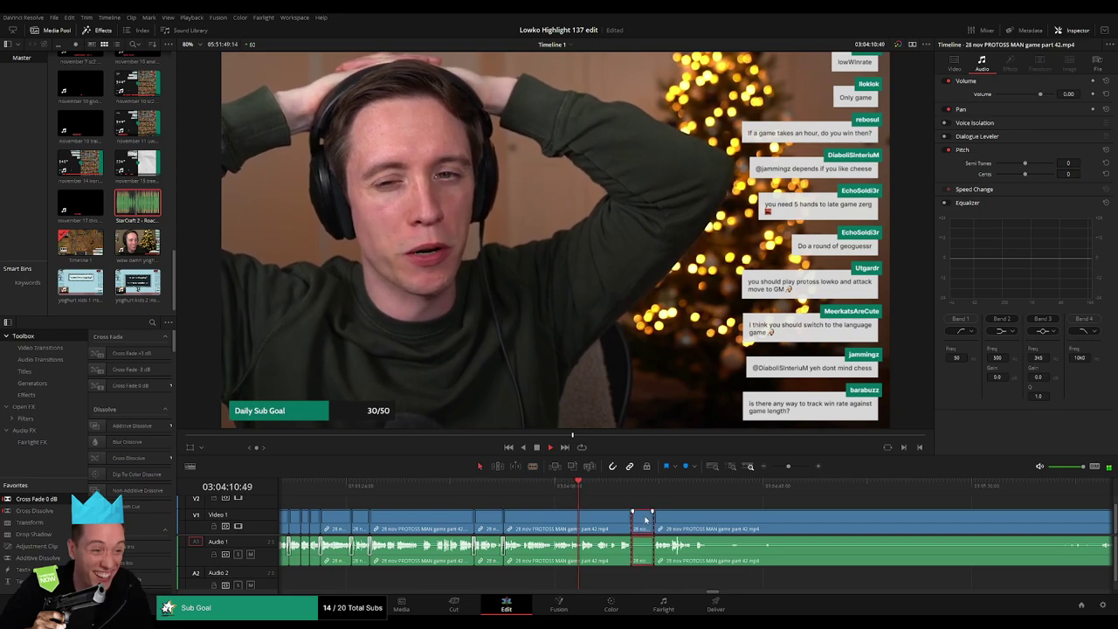
key("Delete")
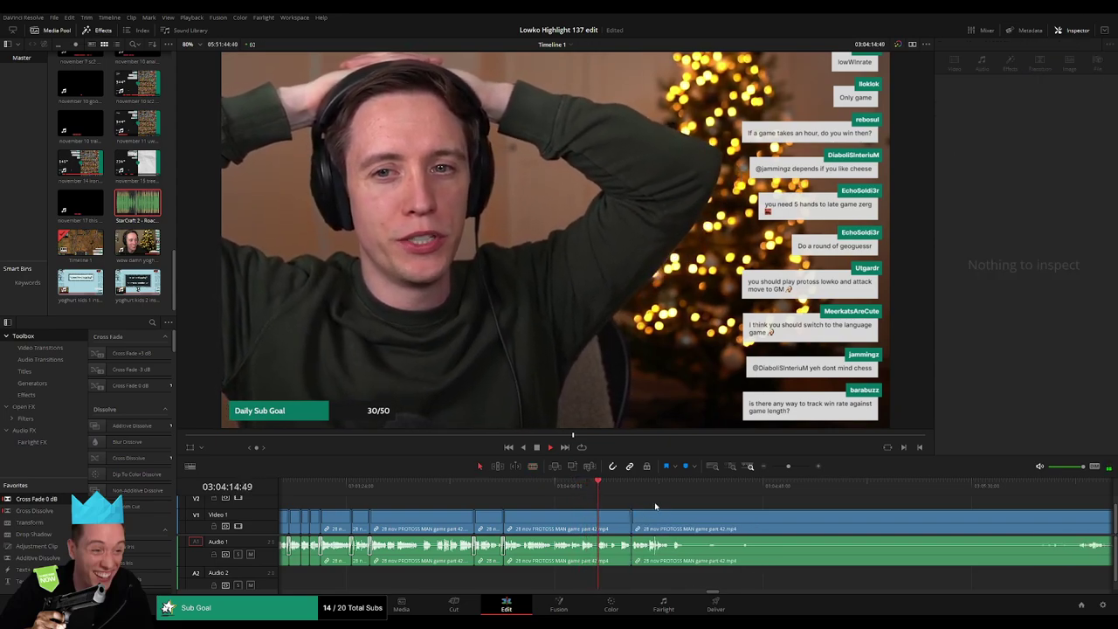
Step: Split part 42 again near 03:04:19 and remove another short piece
left_click_drag(788, 466, 791, 467)
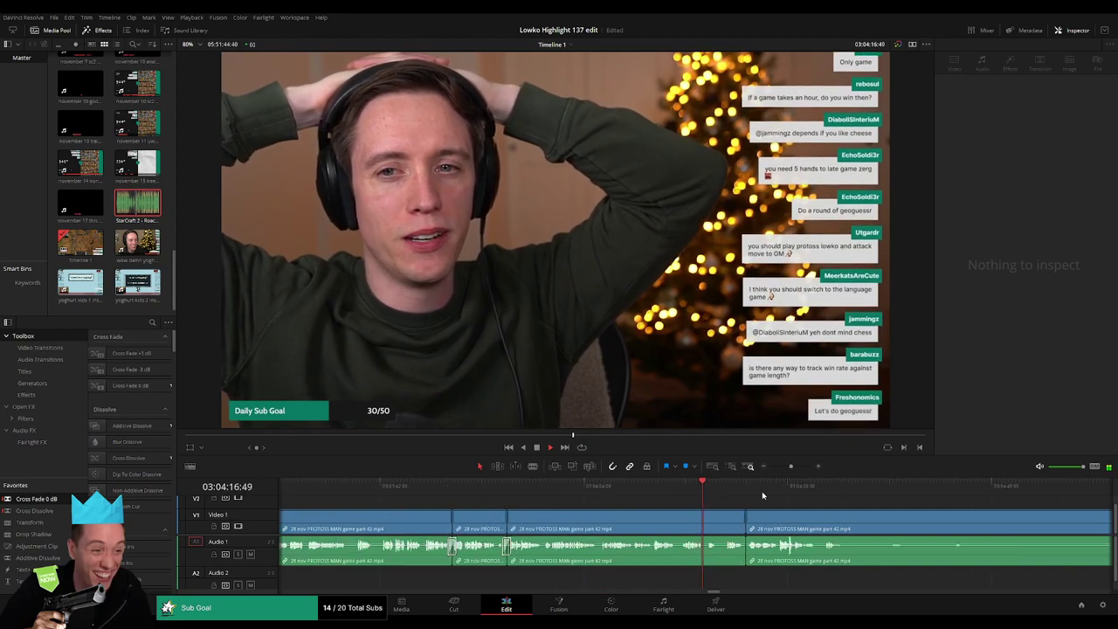
left_click(530, 529)
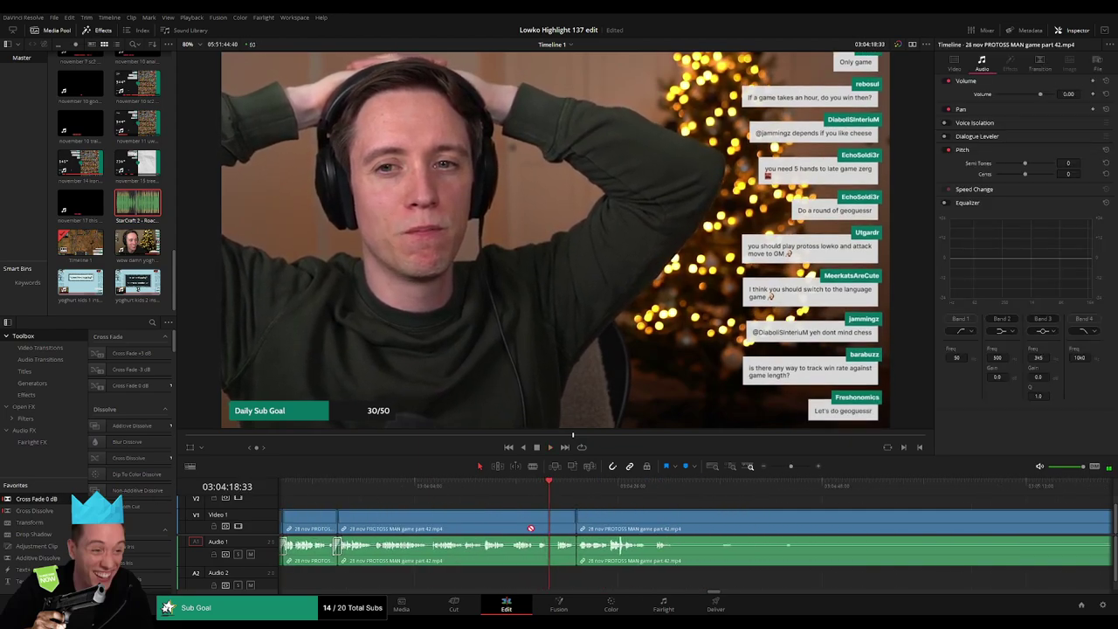
key("space")
key("b")
left_click(537, 524)
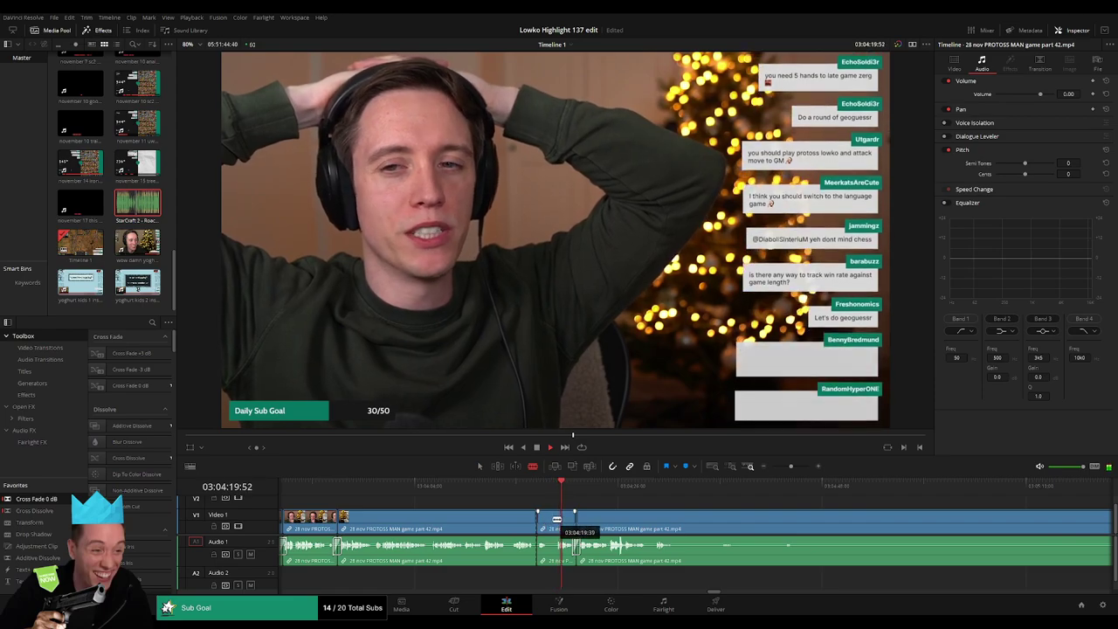
key("Delete")
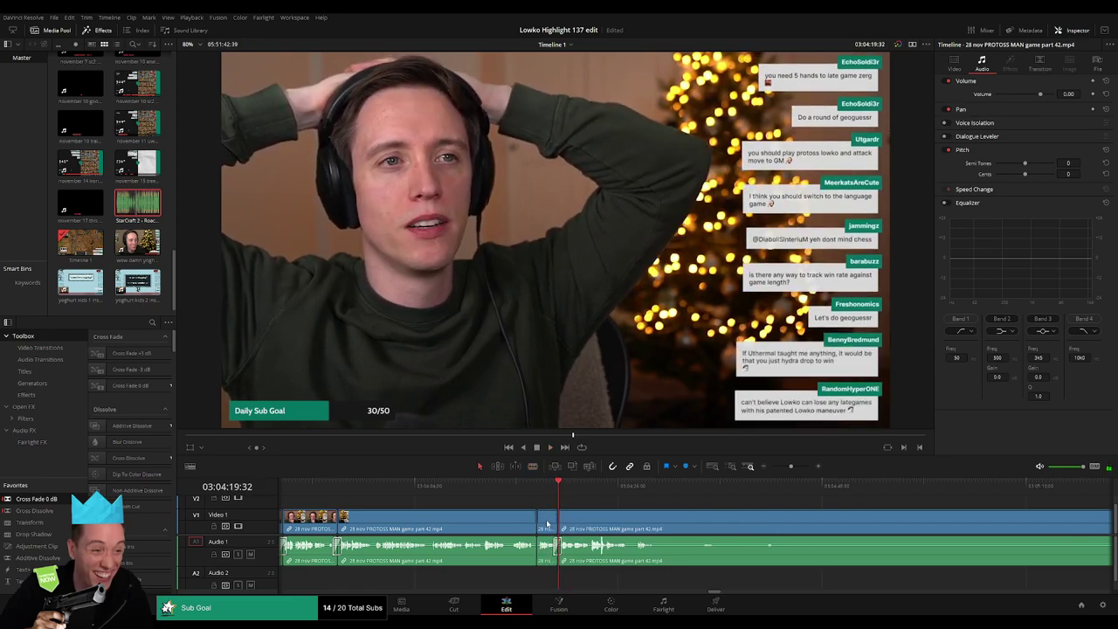
Step: Delete the remaining part 42 footage so part 43 follows directly
scroll(490, 513, "right", 4)
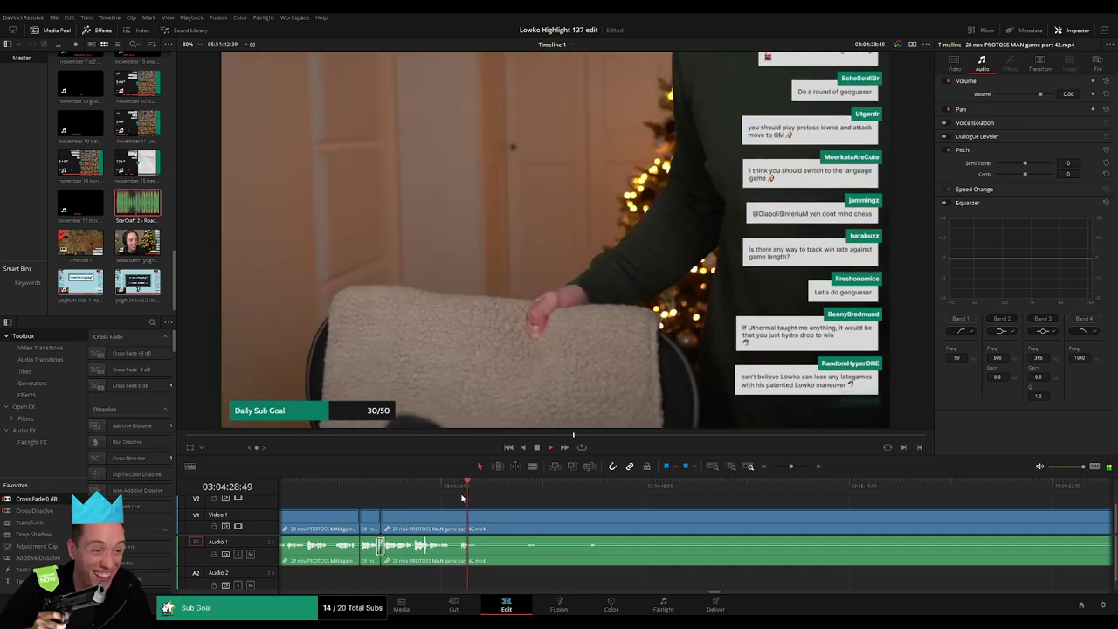
left_click_drag(791, 467, 781, 468)
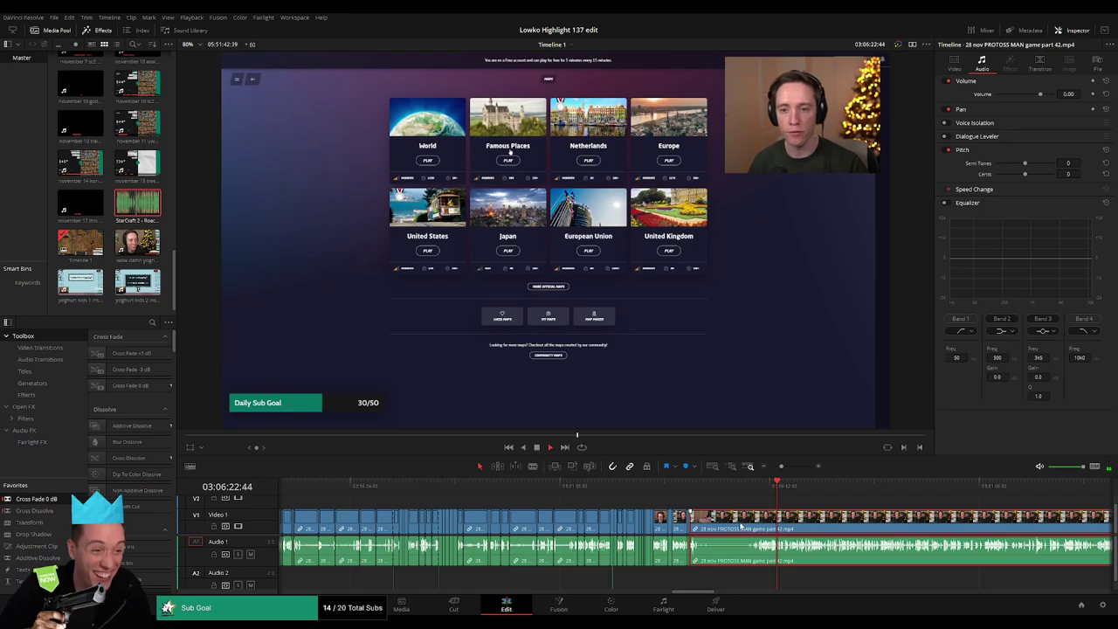
key("Delete")
left_click_drag(781, 466, 794, 466)
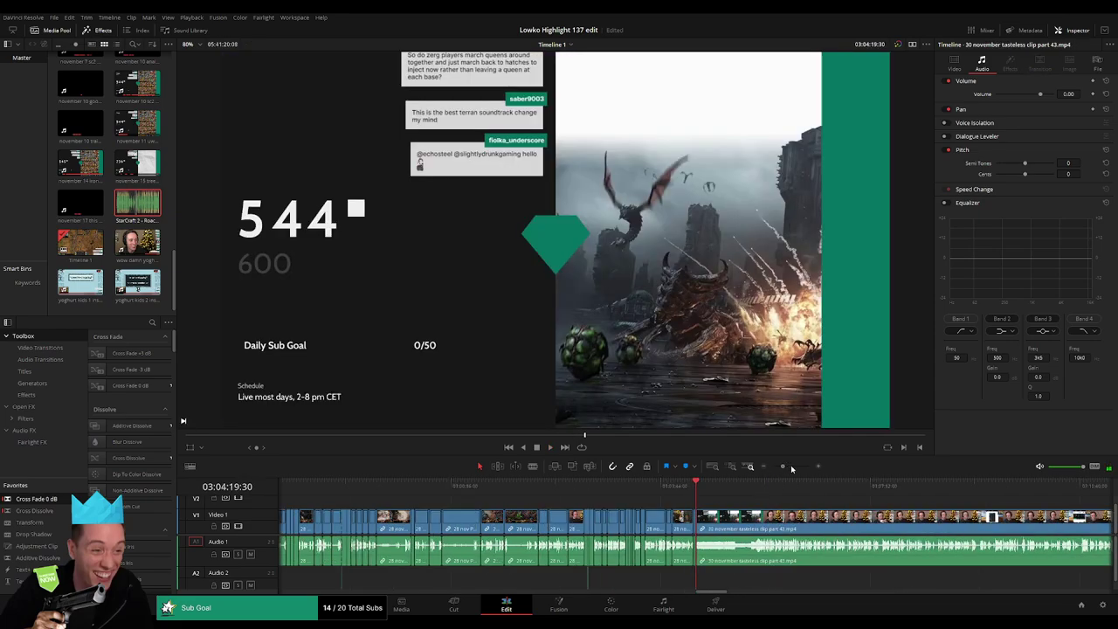
key("space")
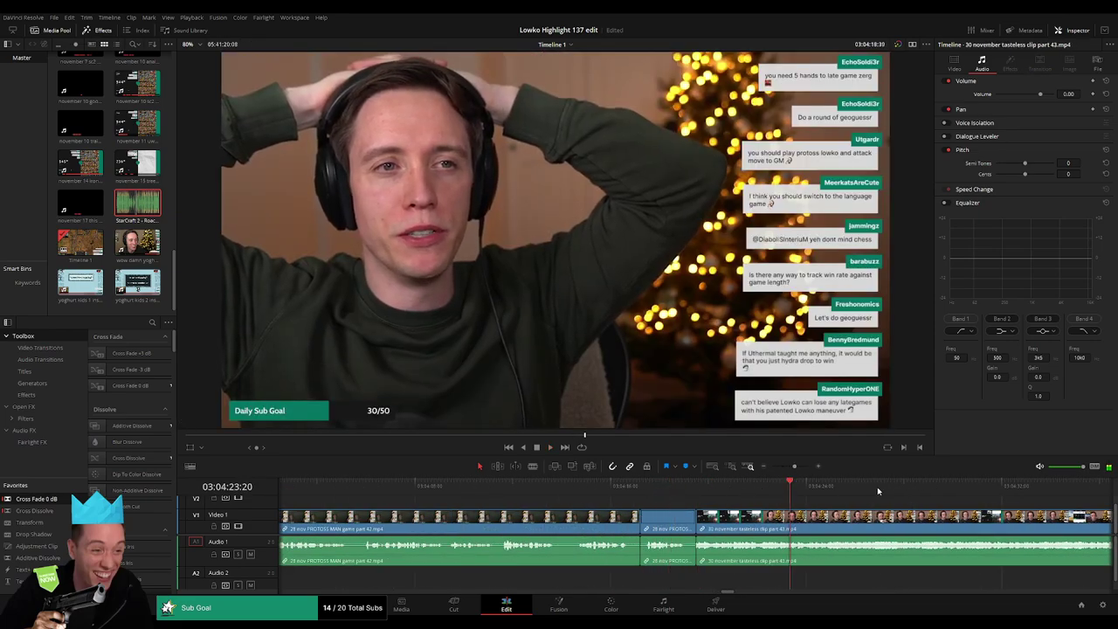
left_click(878, 489)
scroll(707, 499, "down", 3)
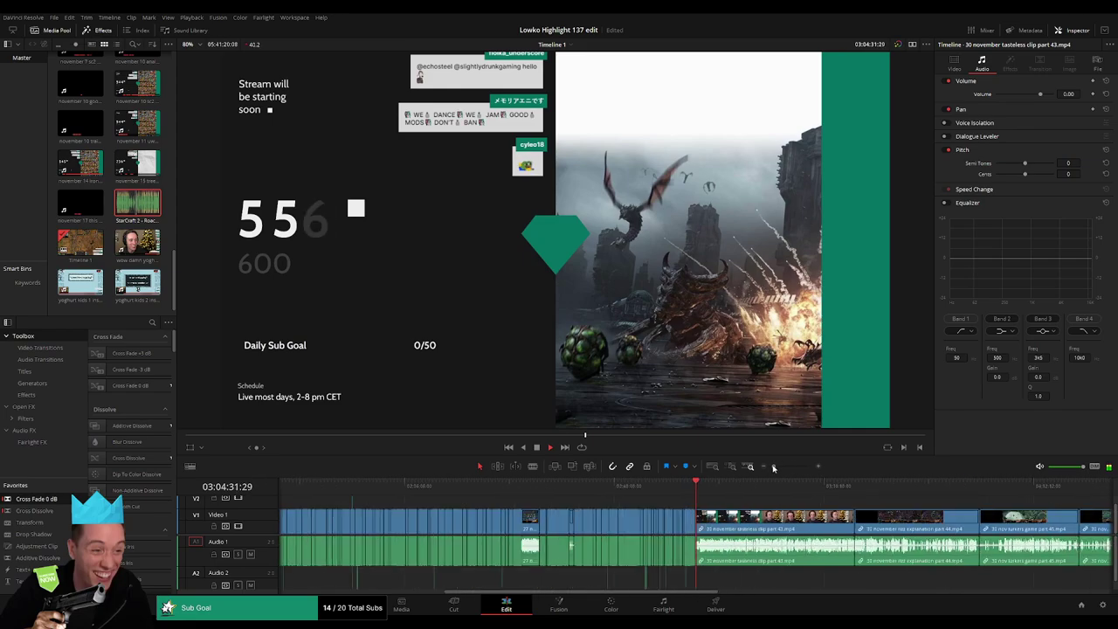
left_click(715, 493)
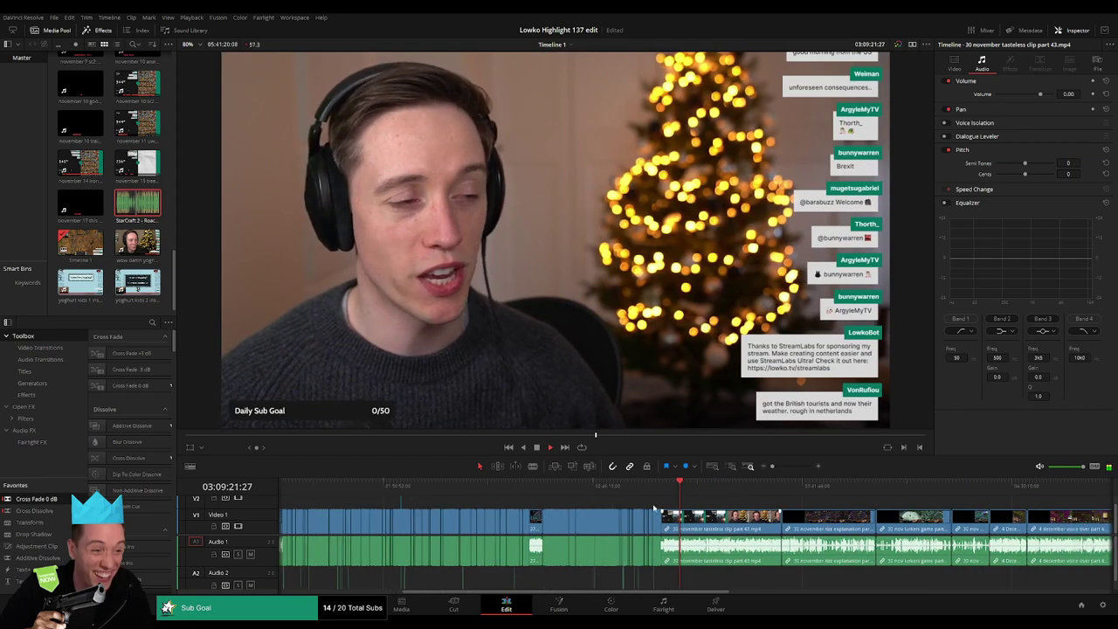
scroll(596, 501, "up", 1)
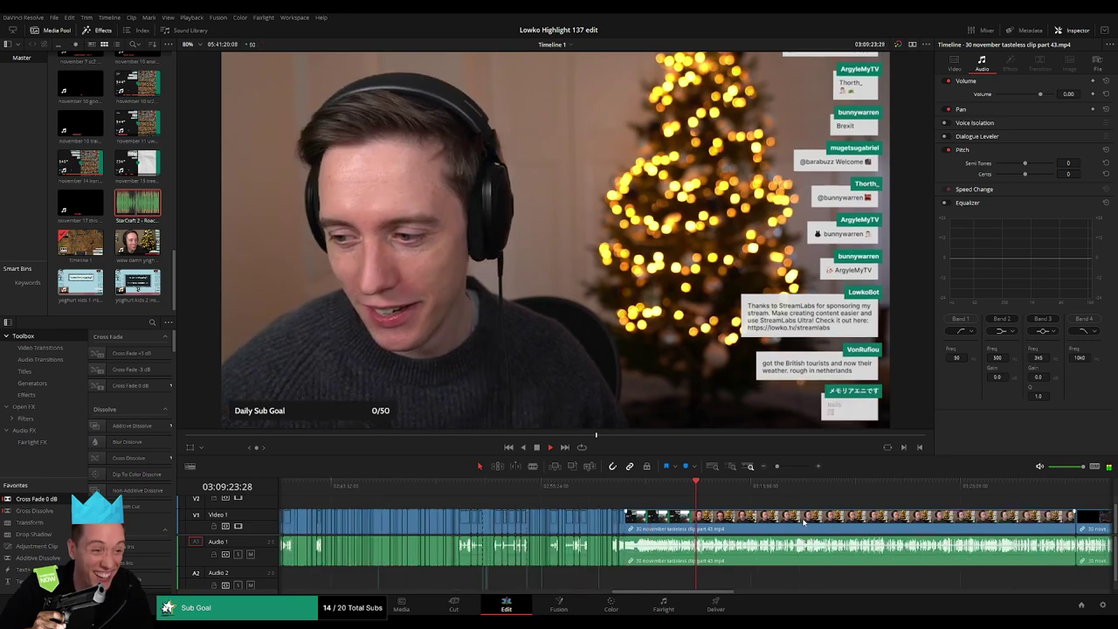
scroll(596, 501, "up", 1)
left_click(541, 491)
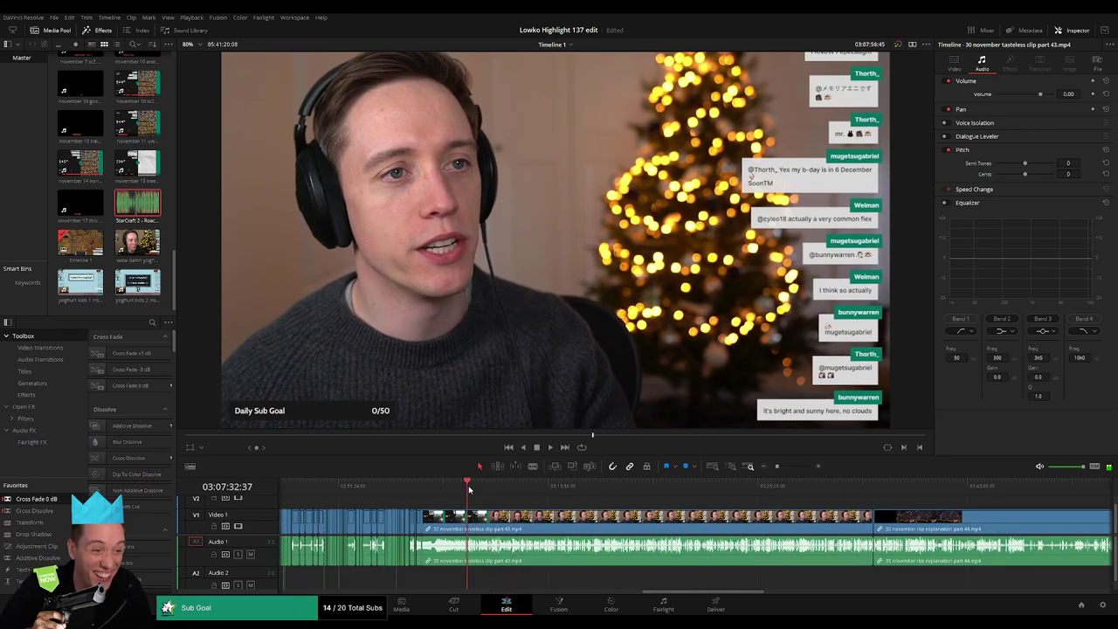
left_click(547, 491)
left_click(561, 492)
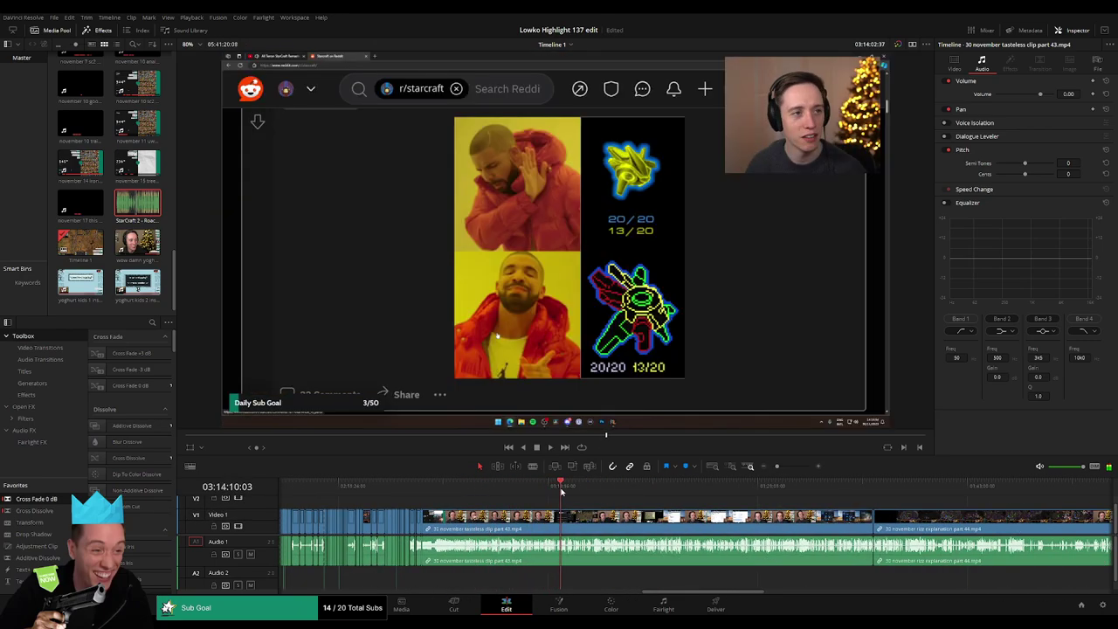
left_click(554, 492)
left_click(547, 491)
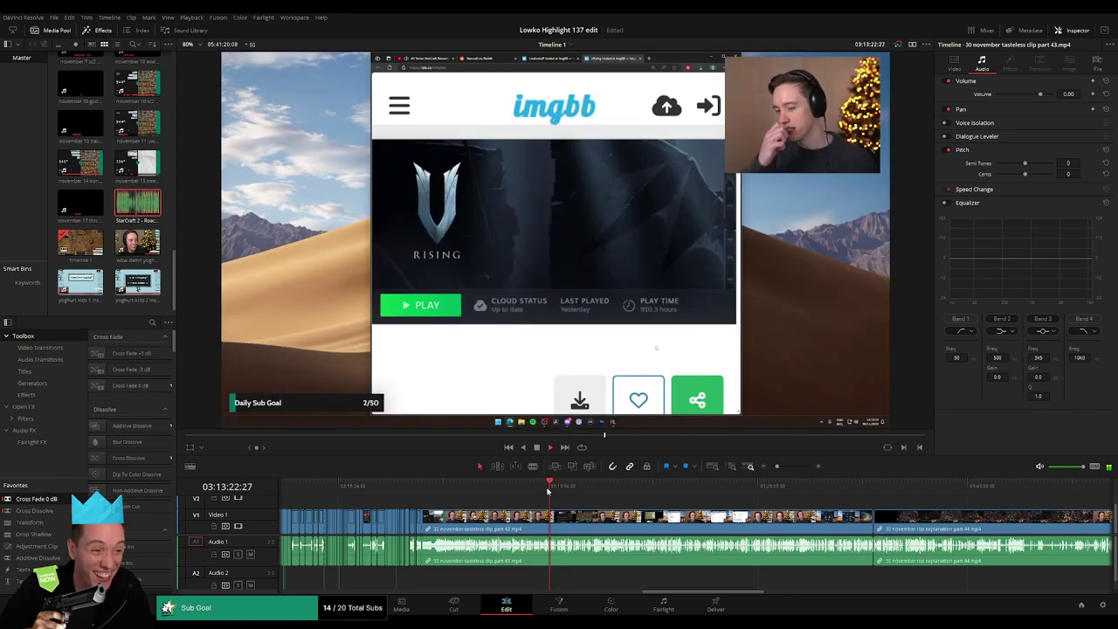
left_click_drag(544, 491, 572, 494)
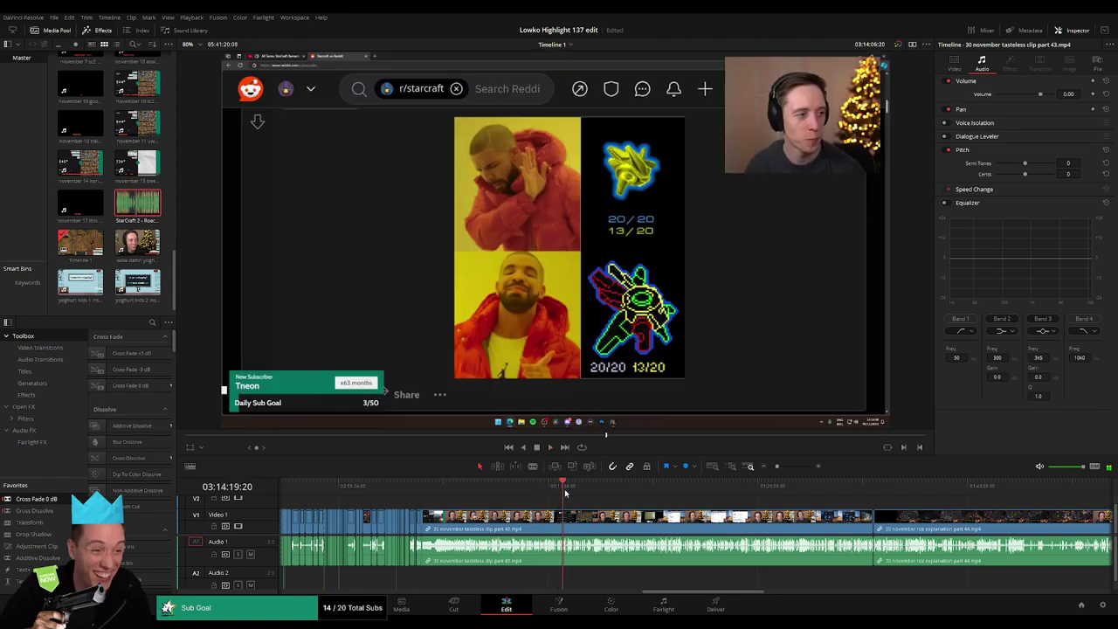
left_click_drag(771, 469, 783, 469)
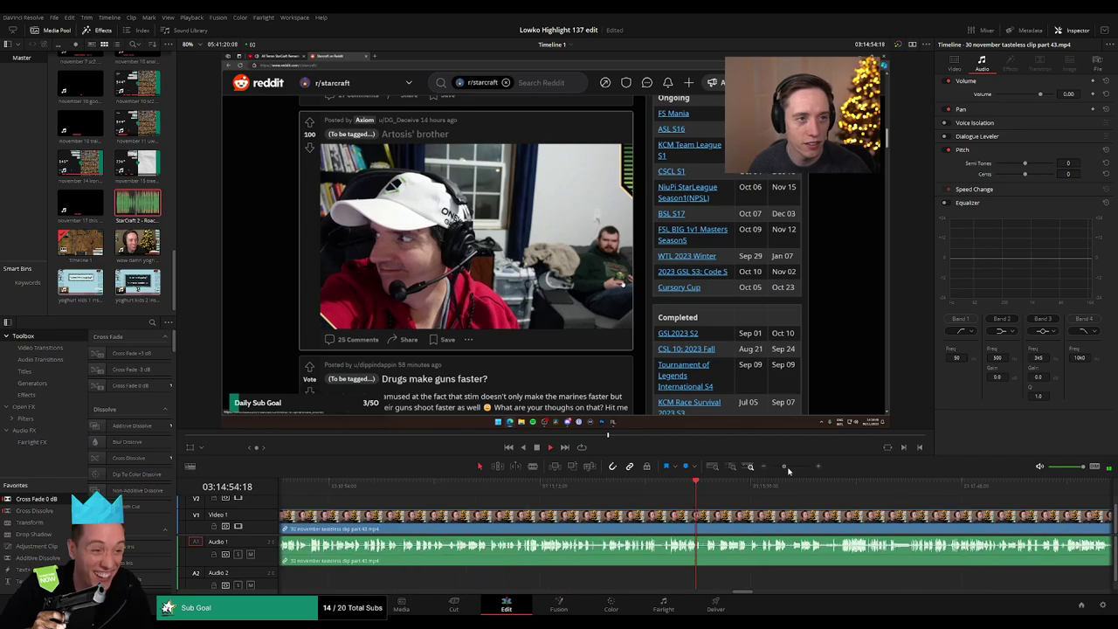
left_click(611, 485)
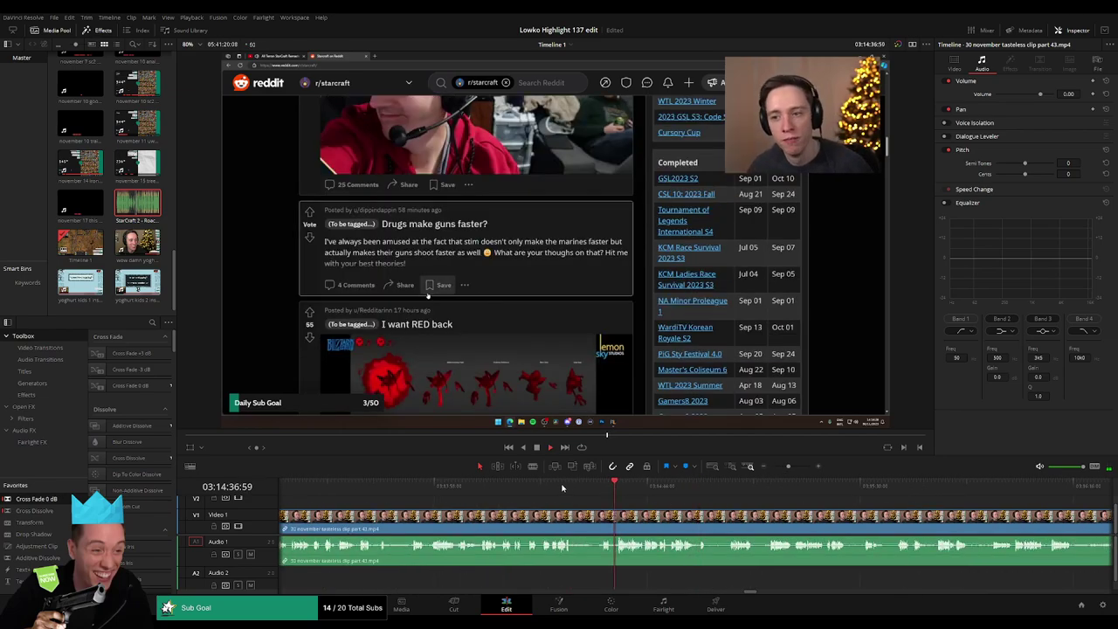
left_click(567, 485)
left_click(509, 486)
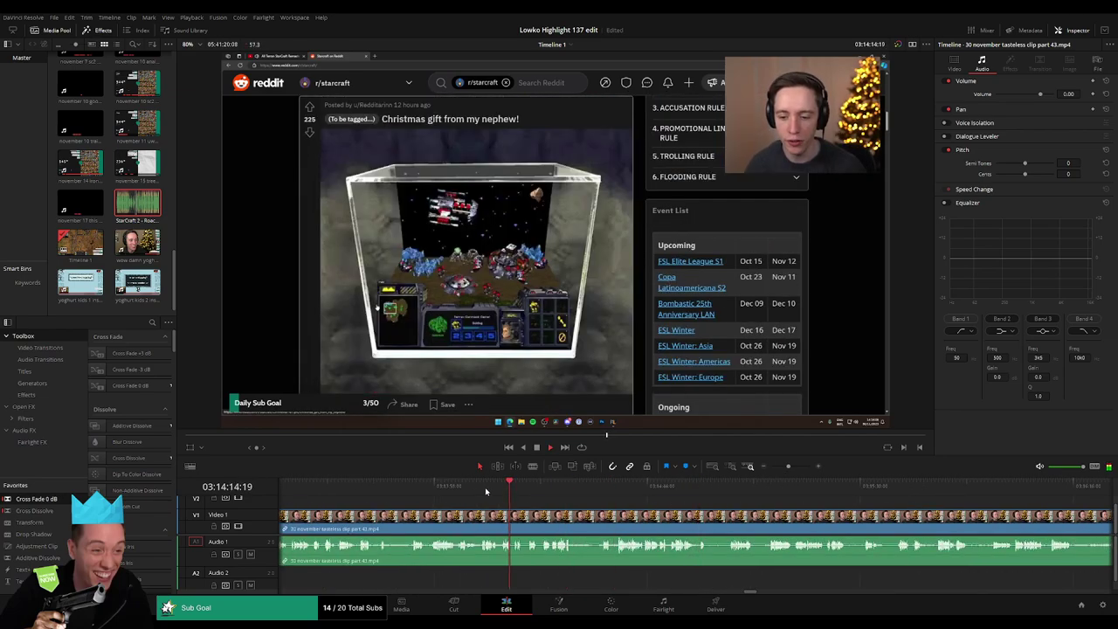
left_click(471, 485)
left_click(429, 489)
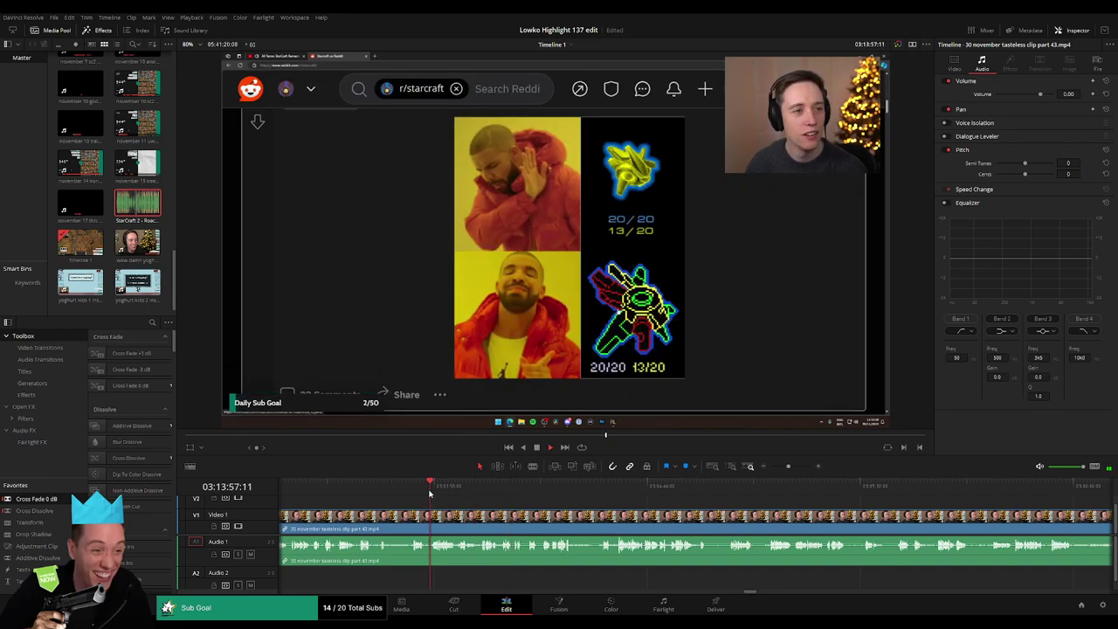
left_click(407, 489)
left_click(343, 489)
left_click(648, 489)
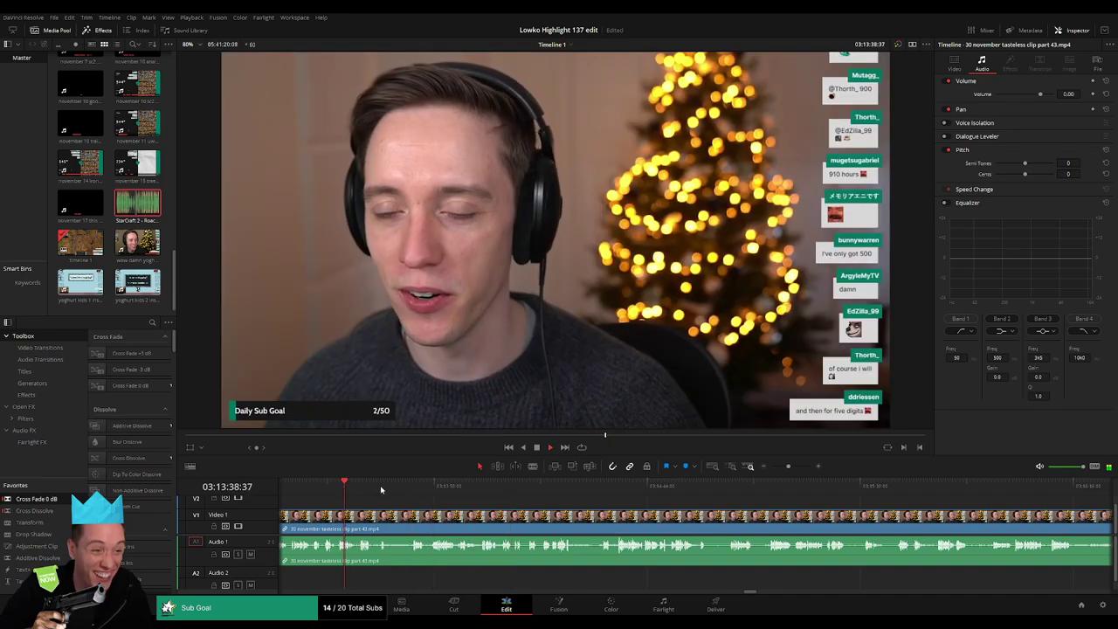
left_click(707, 489)
left_click(732, 489)
left_click(803, 489)
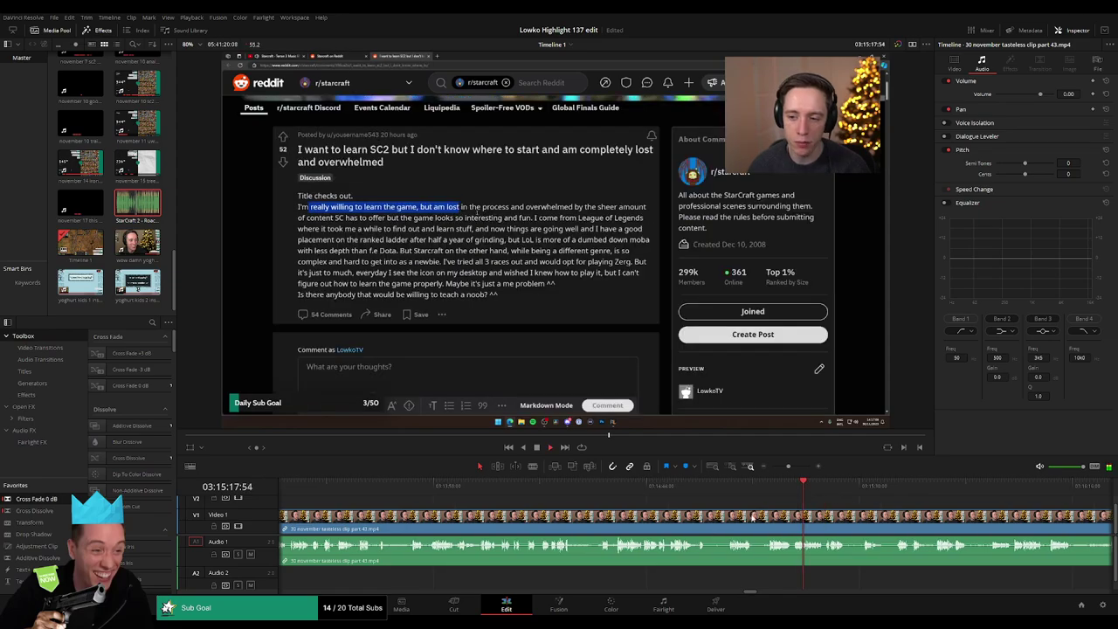
left_click(544, 489)
left_click(646, 491)
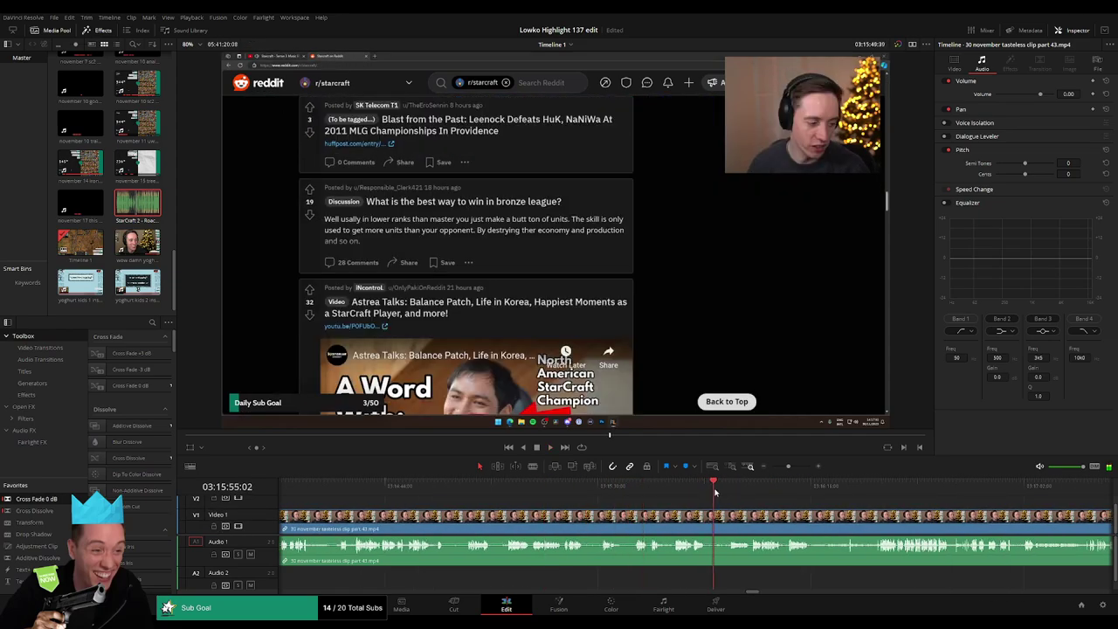
left_click(735, 490)
left_click(615, 491)
left_click(614, 490)
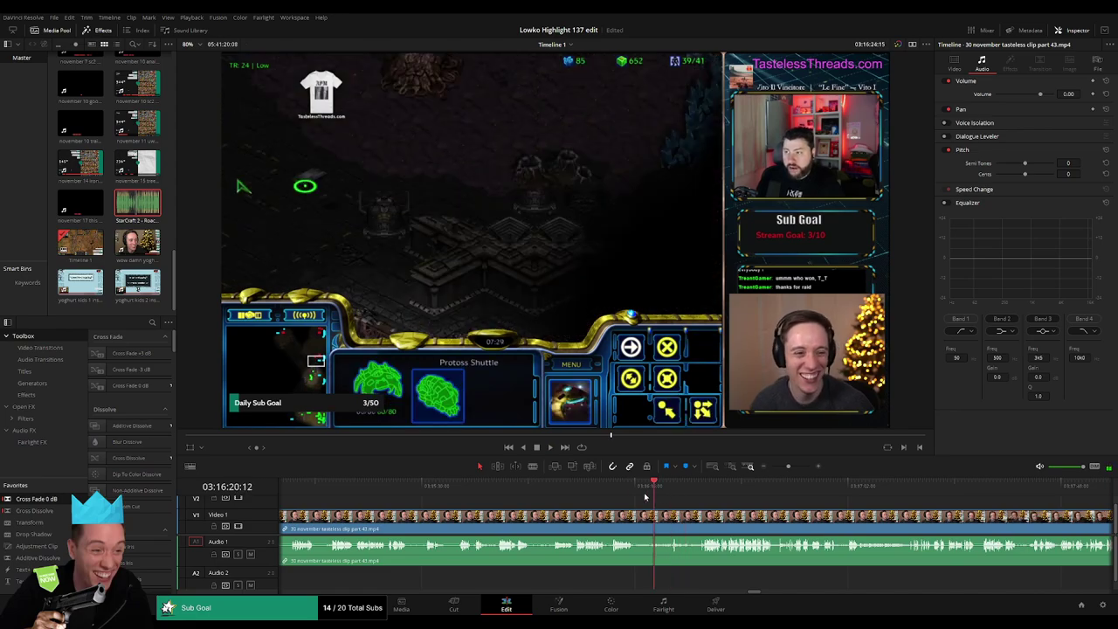
left_click(610, 493)
key("space")
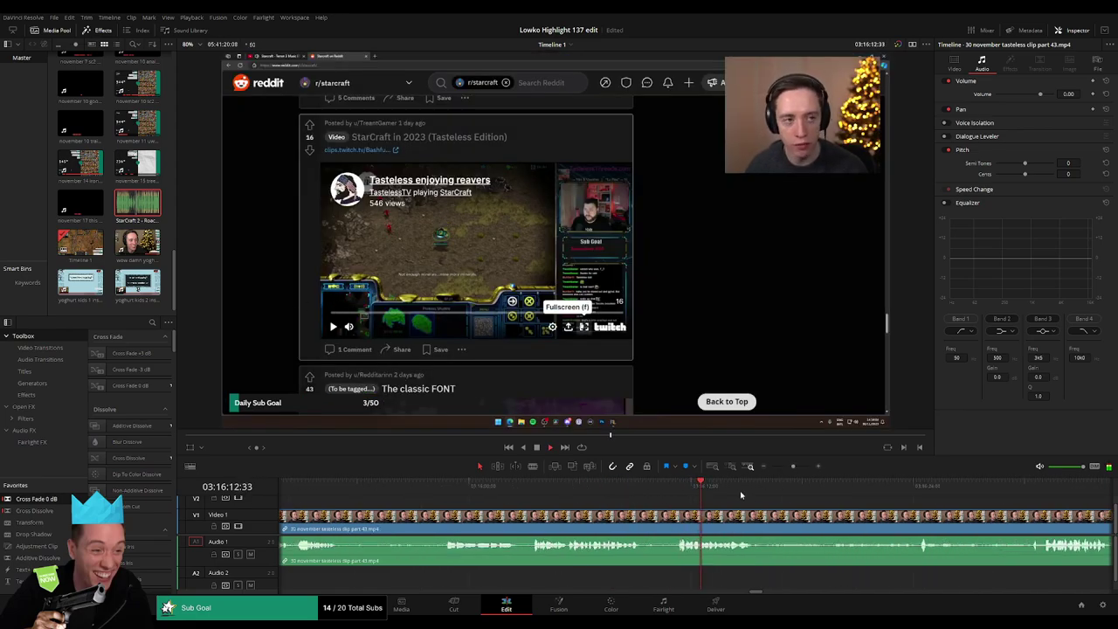
left_click(703, 487)
left_click(545, 489)
left_click(451, 494)
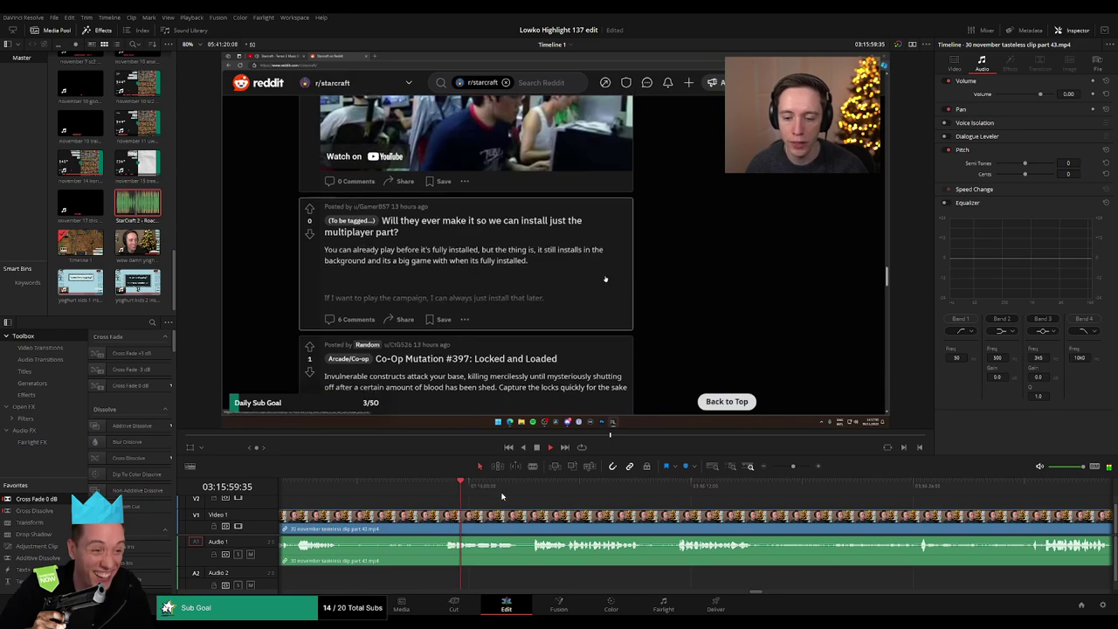
left_click(536, 489)
Step: Cut off the Reddit-browsing section of part 43, ripple-delete it, and play back the result
left_click_drag(533, 521, 515, 522)
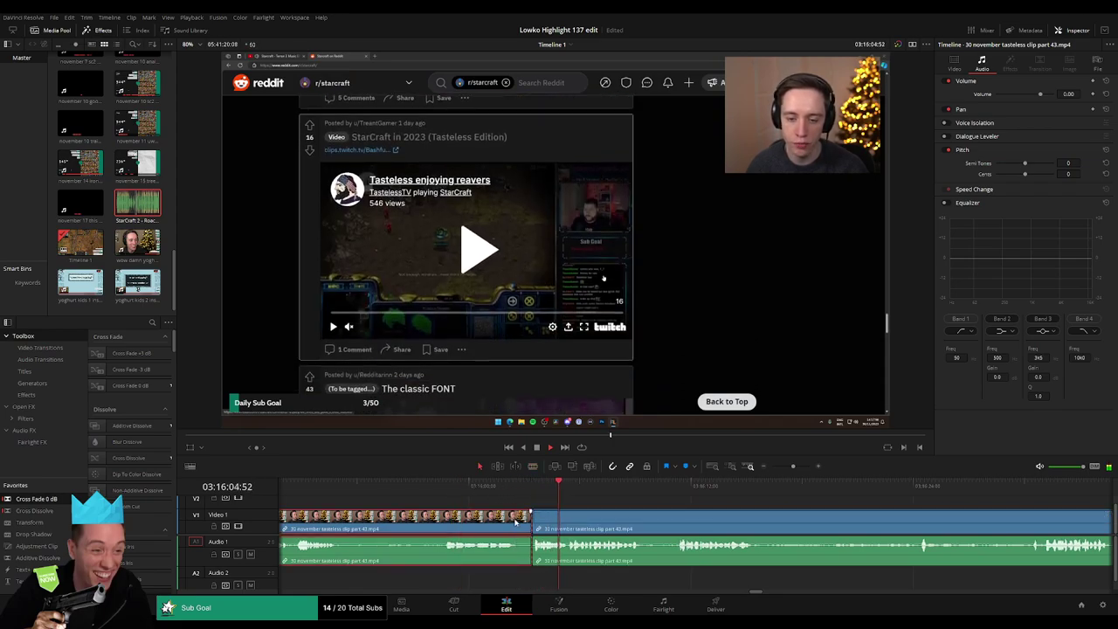
key("Delete")
key("space")
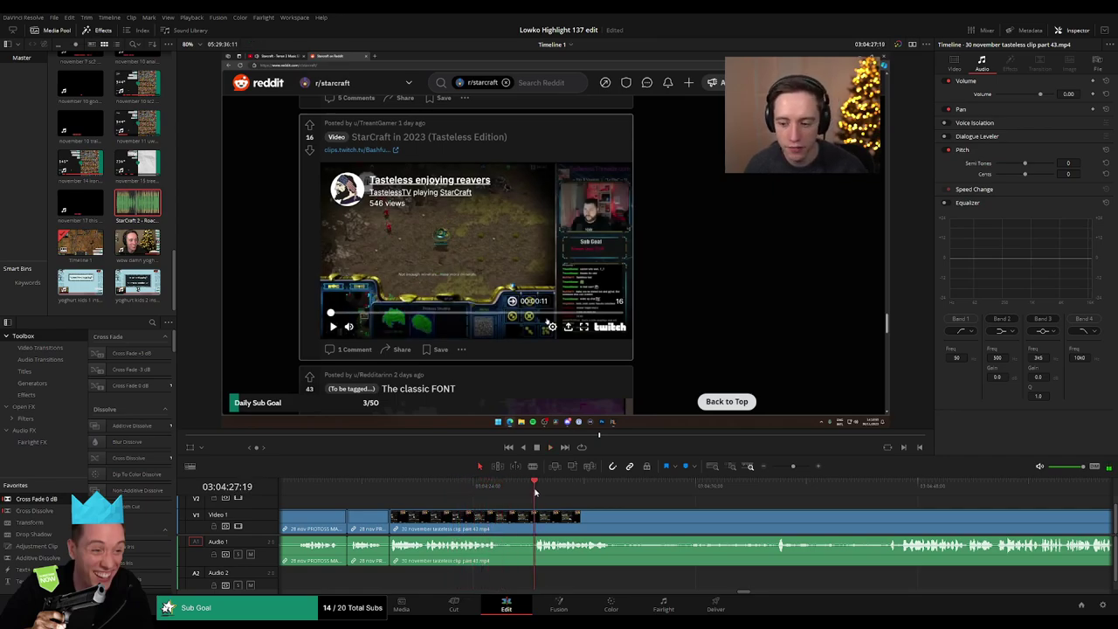
Step: Split the following gameplay footage near 03:04:34 to isolate a short section, and select it
key("b")
left_click(500, 519)
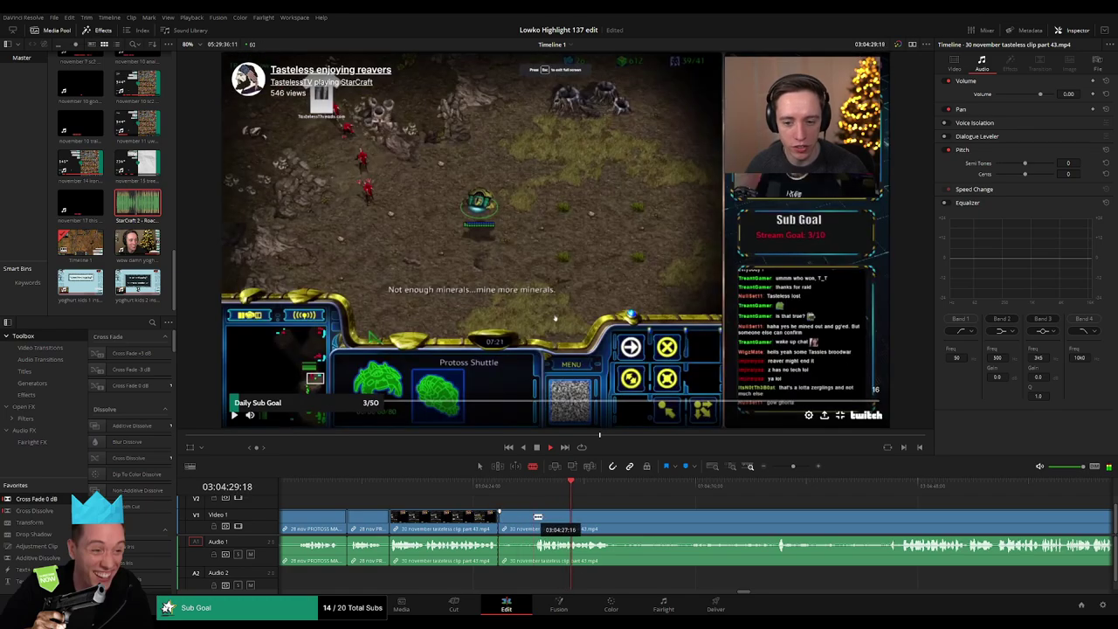
key("a")
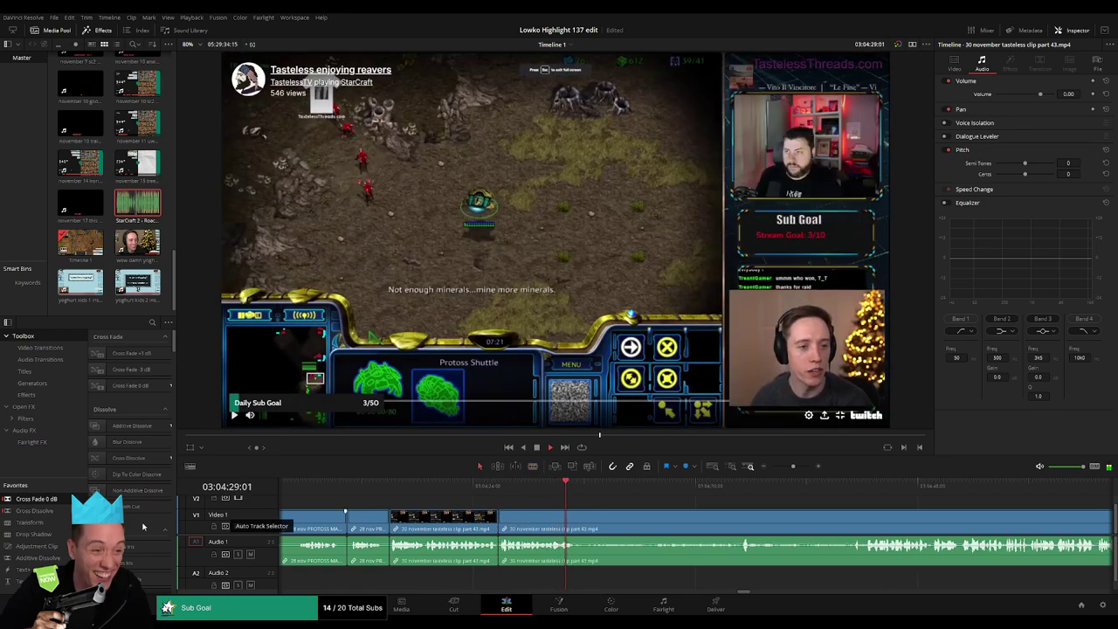
scroll(686, 528, "right", 3)
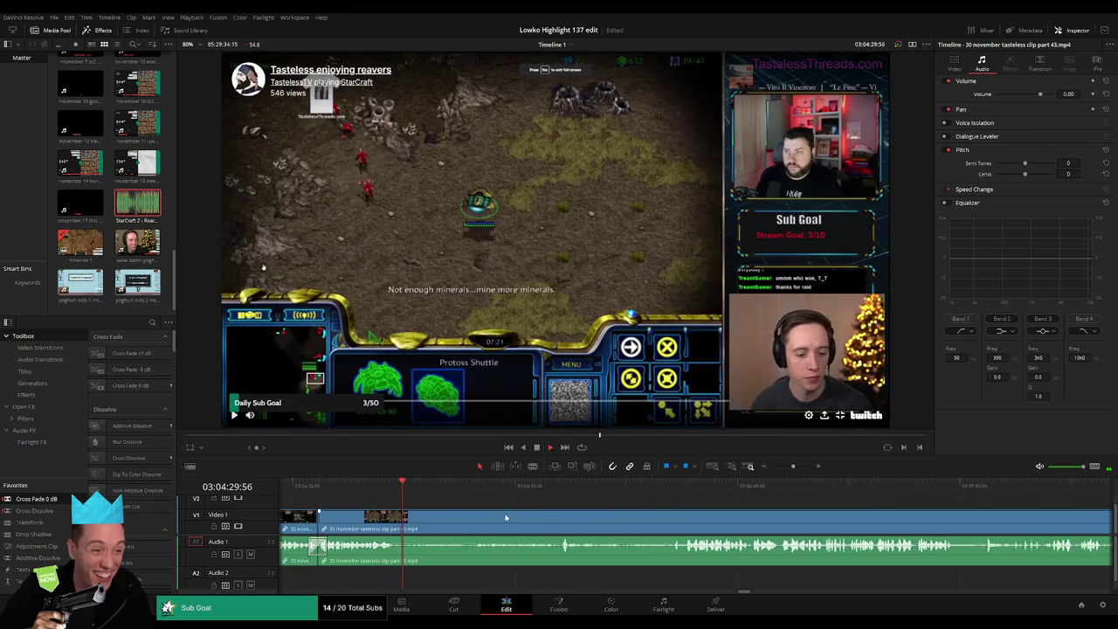
left_click(476, 486)
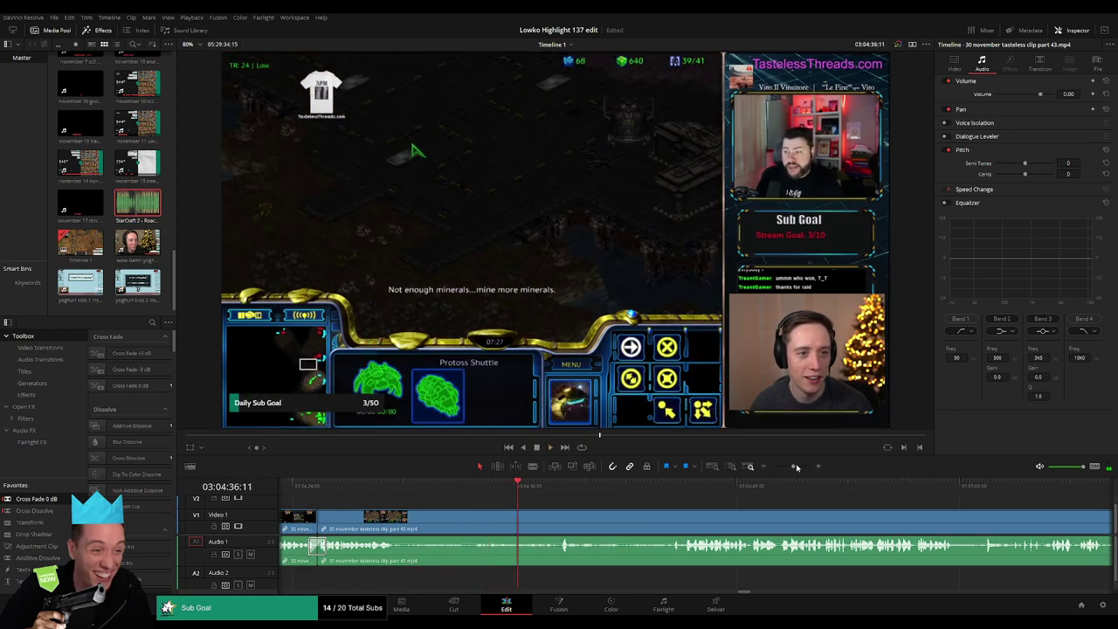
scroll(784, 493, "right", 2)
left_click(572, 491)
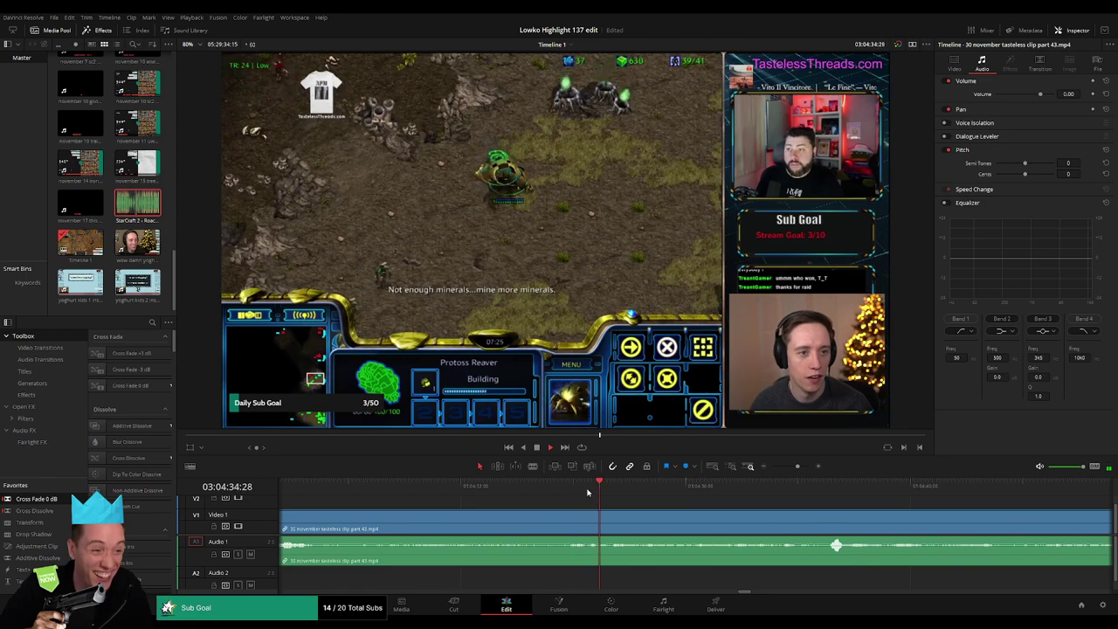
key("ctrl+b")
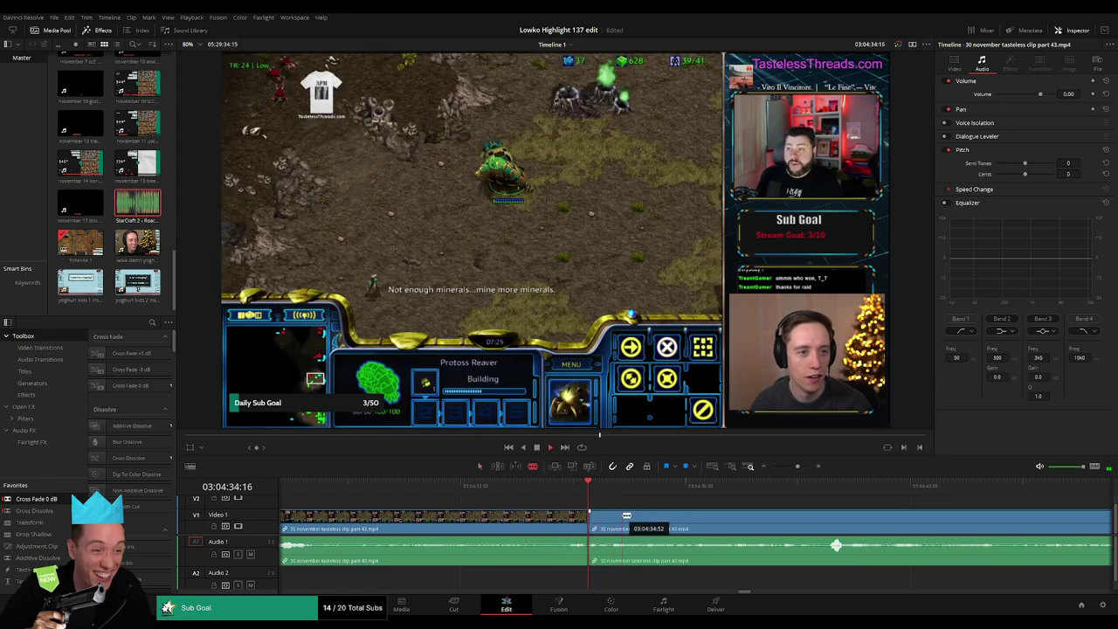
key("ctrl+b")
left_click(599, 546)
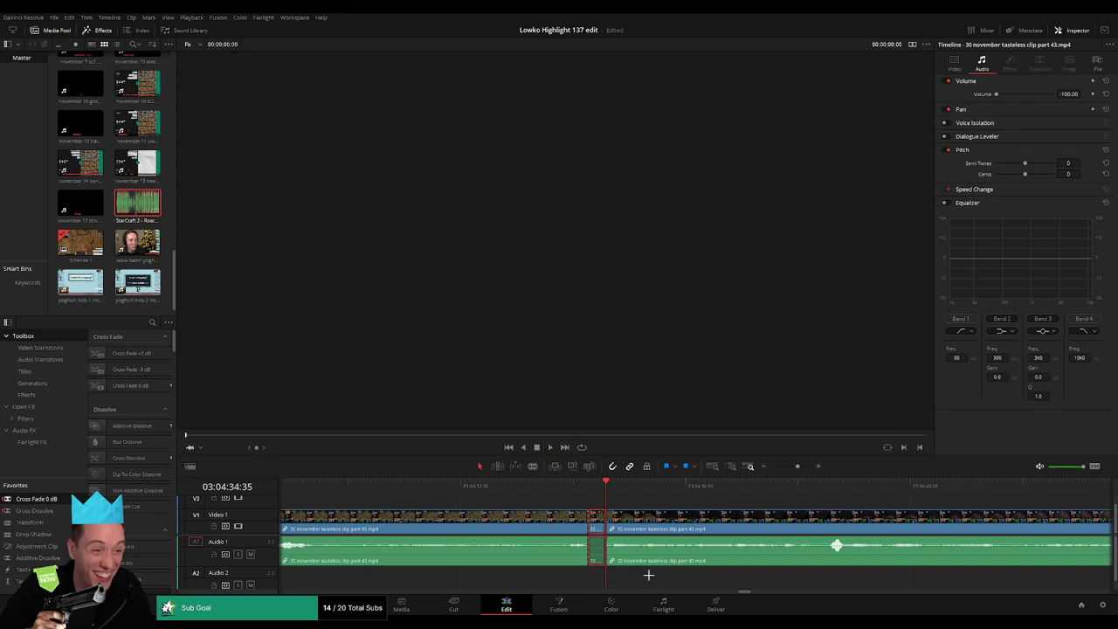
Step: Place a Roach Quotes clip on Audio 2, trim it to the section, and set volume -23
left_click_drag(598, 546, 601, 577)
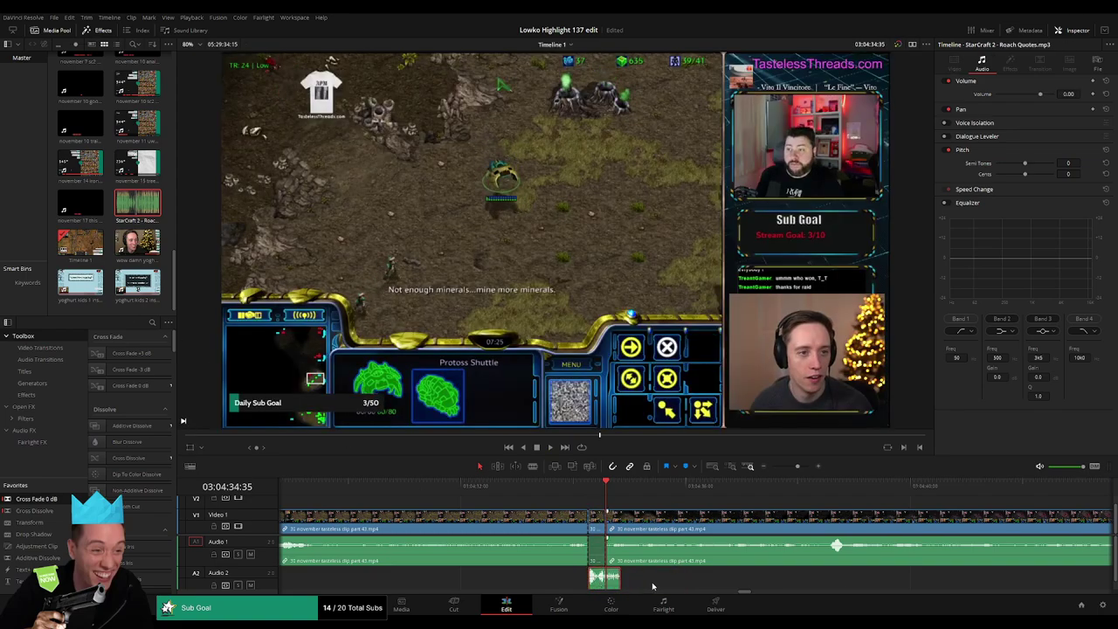
left_click_drag(597, 582, 597, 578)
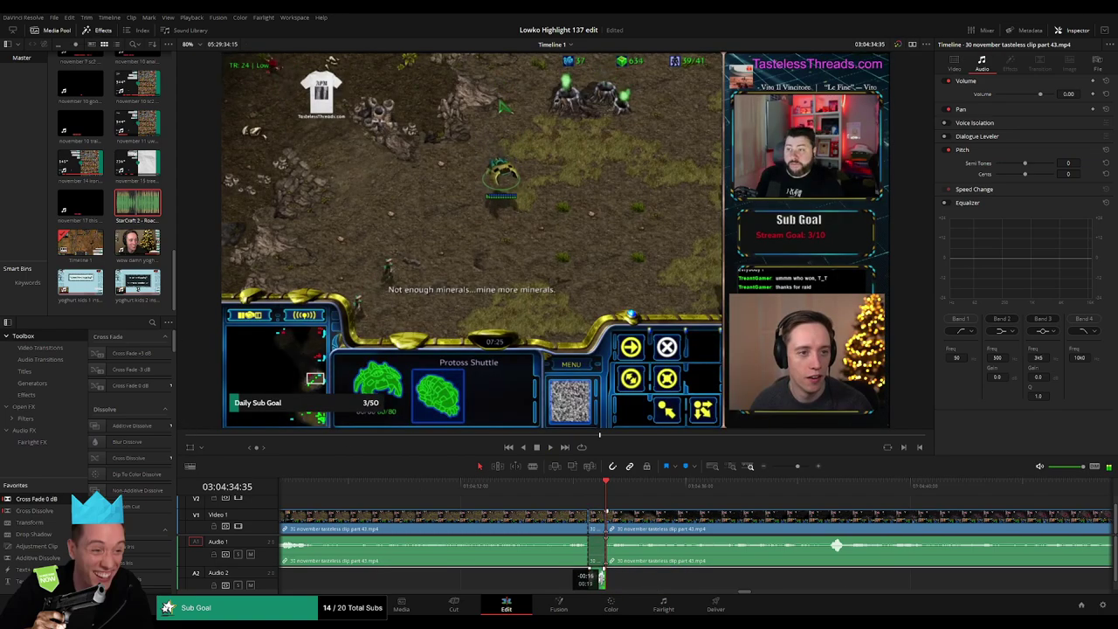
left_click(1069, 94)
type("-23")
key("Return")
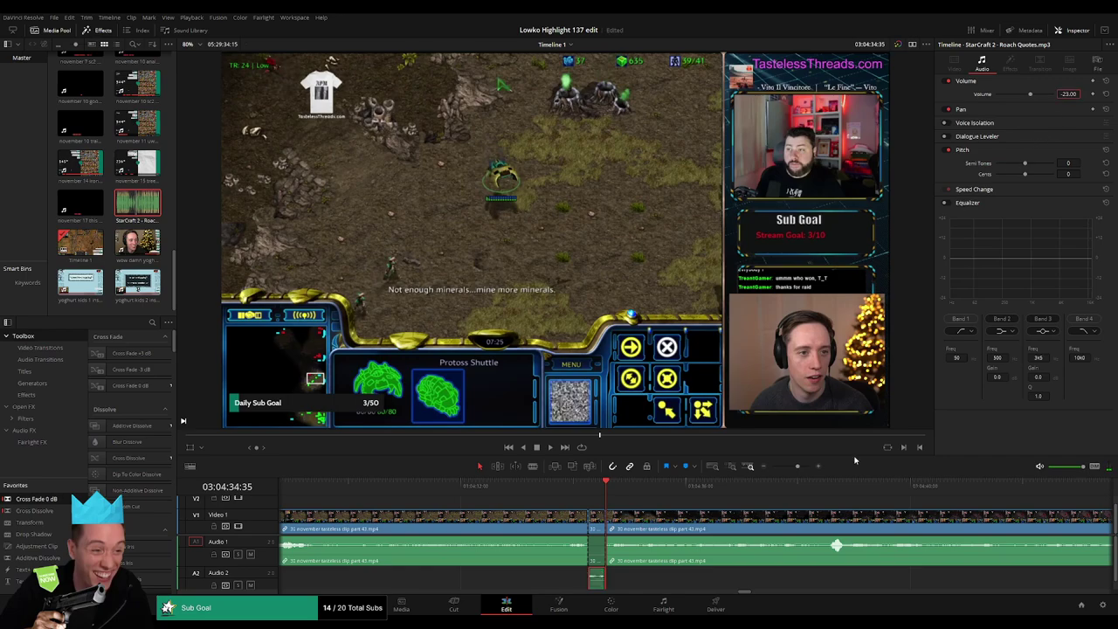
left_click(657, 507)
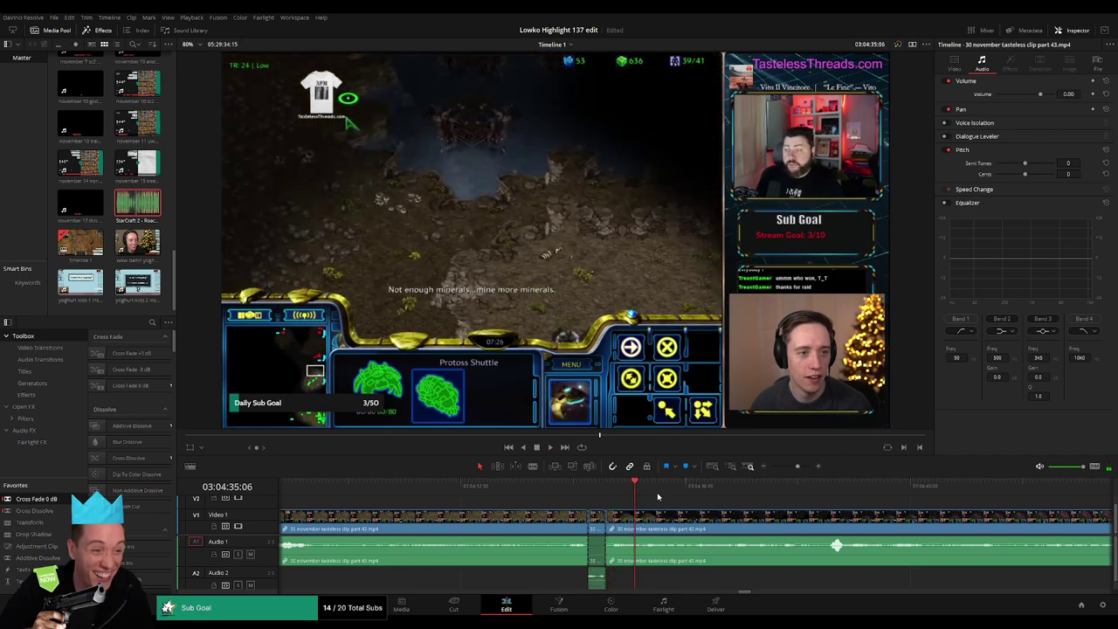
Step: Split the gameplay near 03:04:51 and drop another Roach Quotes copy on Audio 2
left_click_drag(635, 484, 666, 483)
key("ctrl+b")
key("ctrl+b")
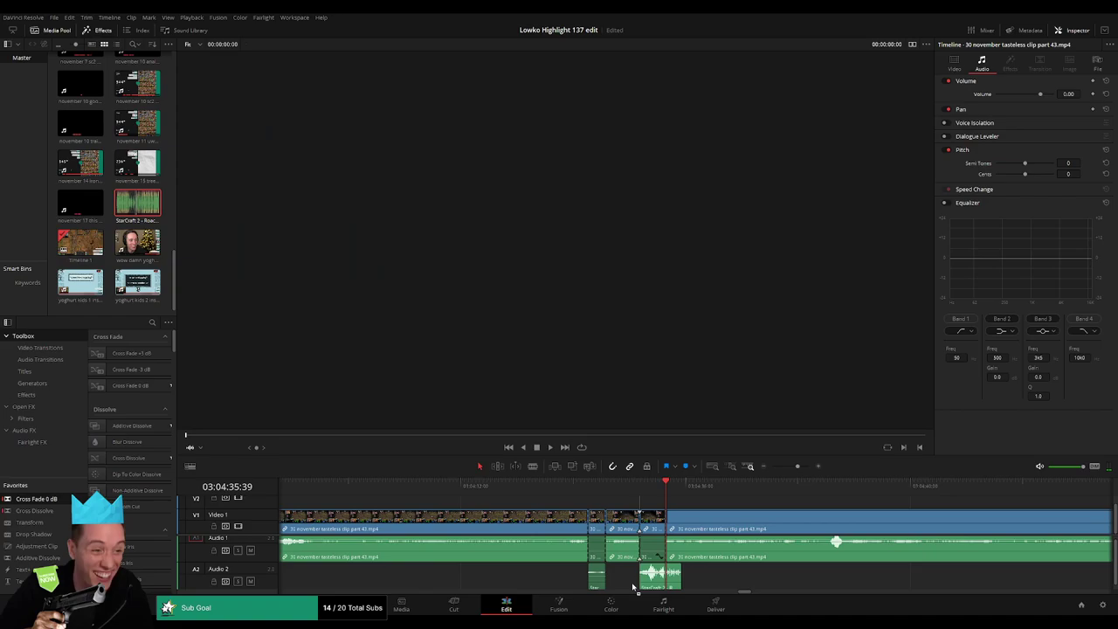
left_click_drag(154, 216, 646, 579)
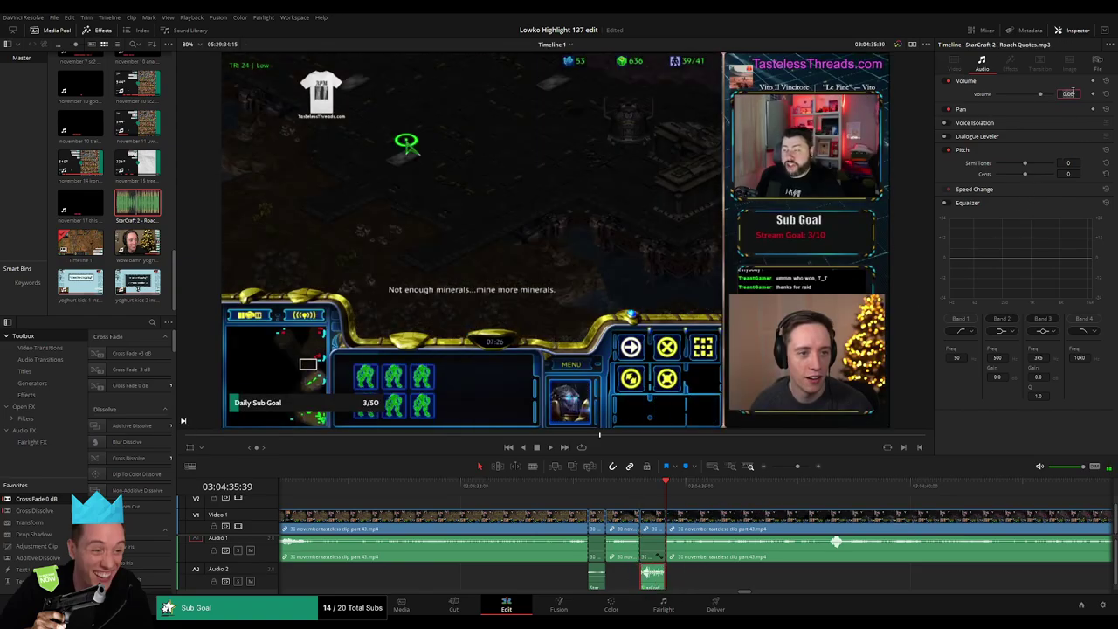
left_click(738, 510)
key("space")
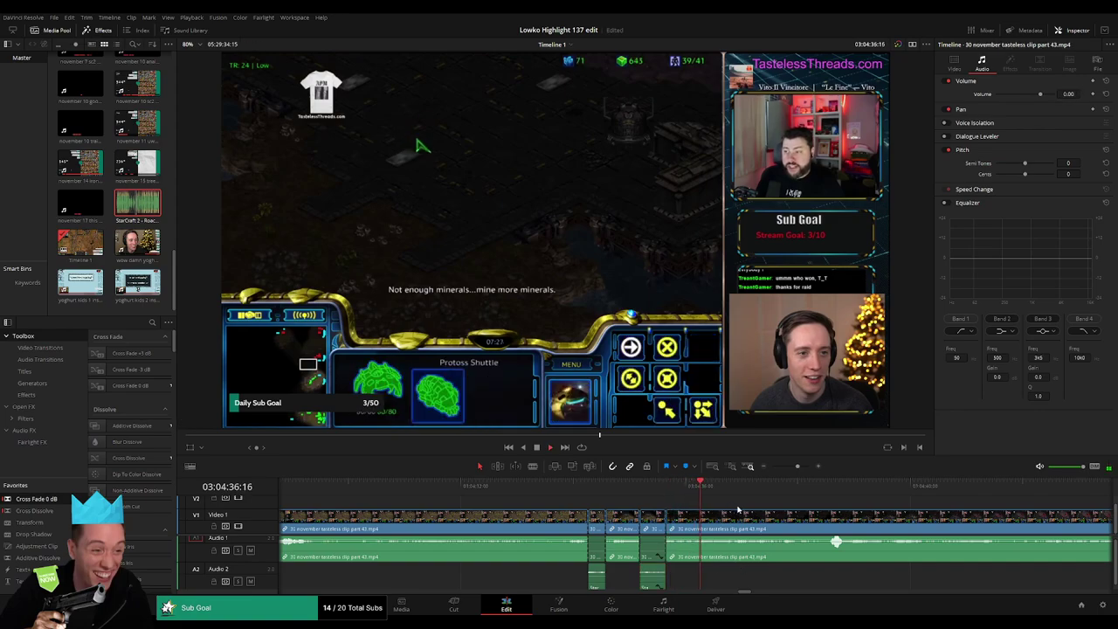
mouse_move(738, 510)
left_mouse_down()
mouse_move(748, 523)
mouse_move(723, 546)
left_mouse_up()
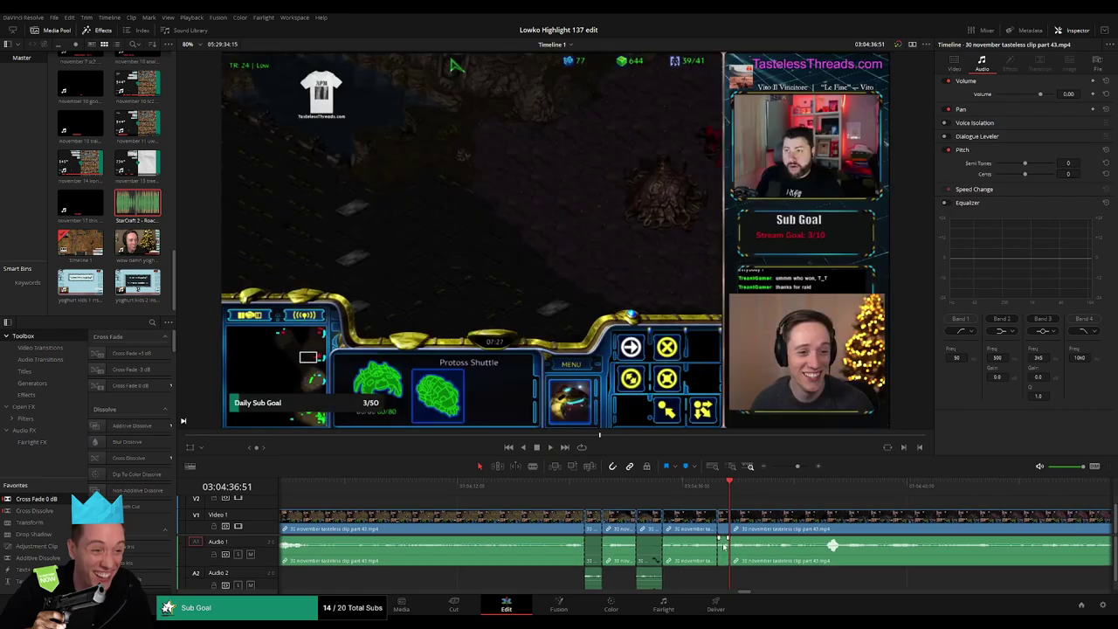
left_click(723, 546)
scroll(721, 544, "up", 2)
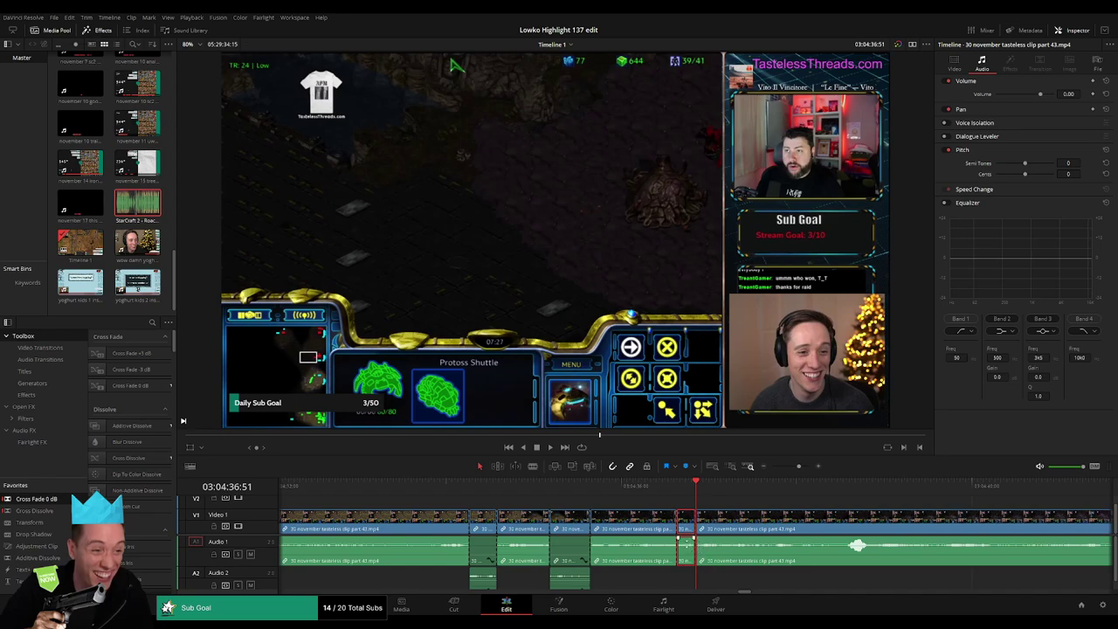
key("q")
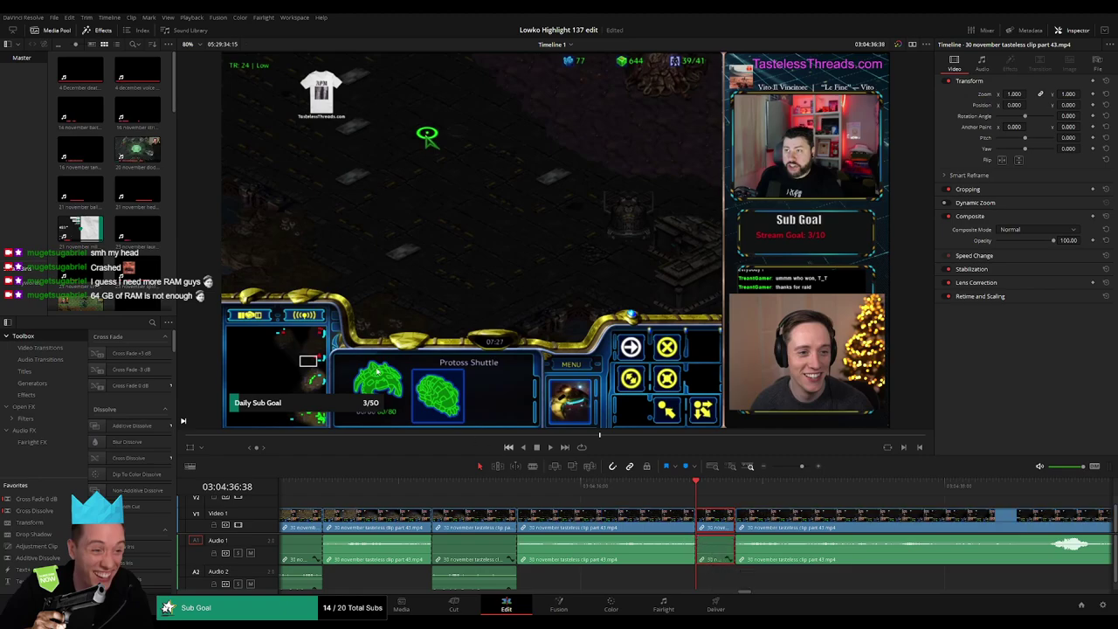
Step: Drop a Roach Quotes clip on Audio 2 and shorten it to the cut's length
scroll(137, 174, "down", 5)
left_click_drag(138, 202, 706, 582)
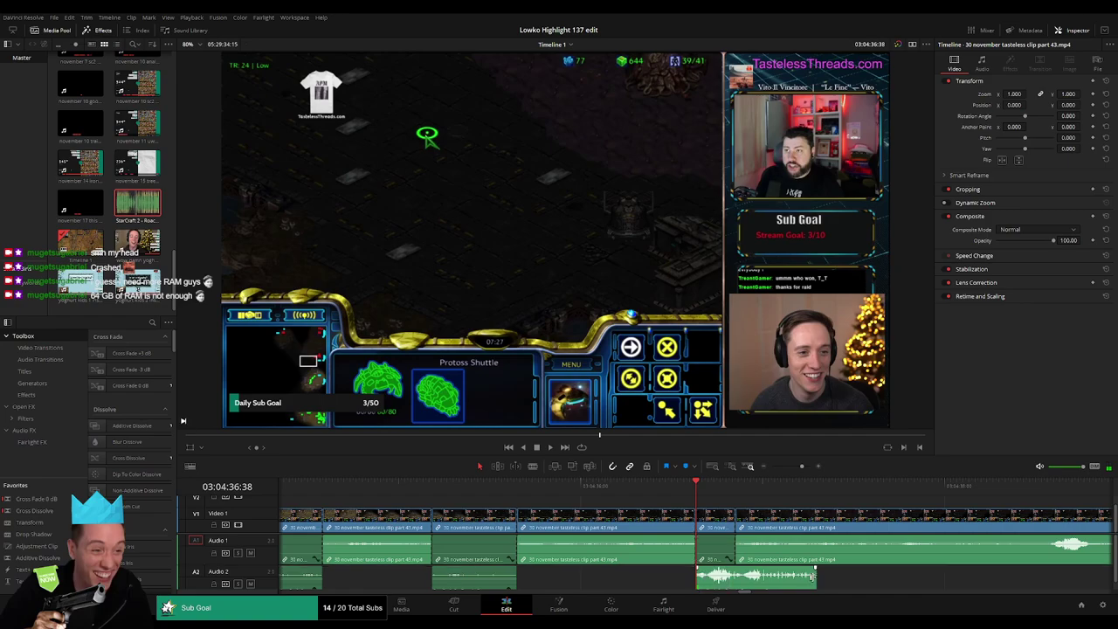
left_click_drag(812, 576, 734, 577)
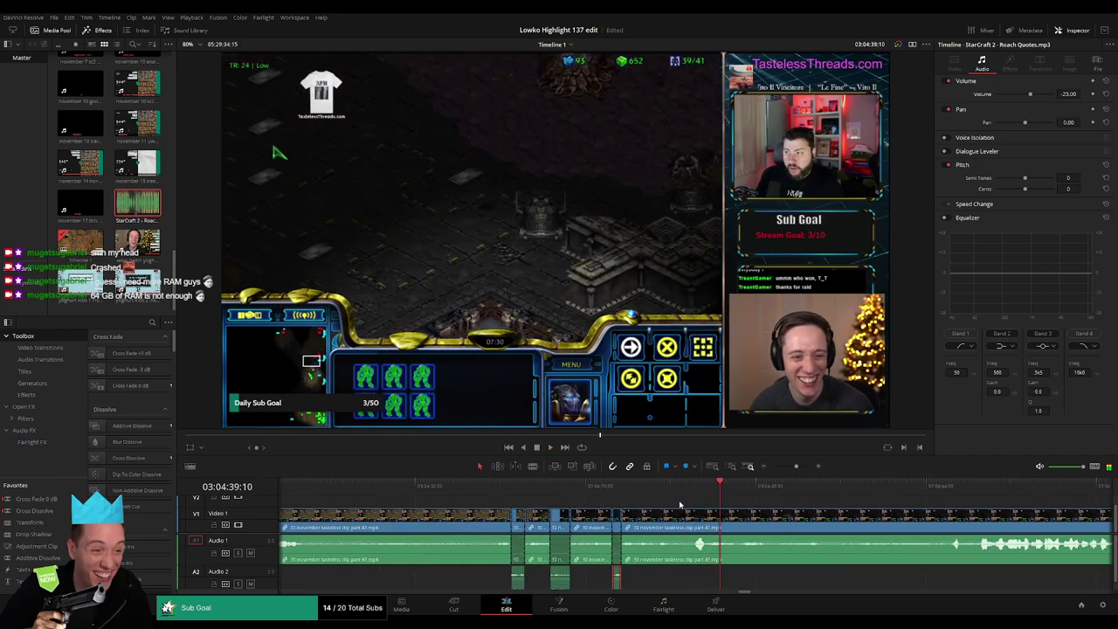
Step: Blade the gameplay clip at the next cut point and add another Roach Quotes copy underneath
left_click_drag(646, 491, 658, 491)
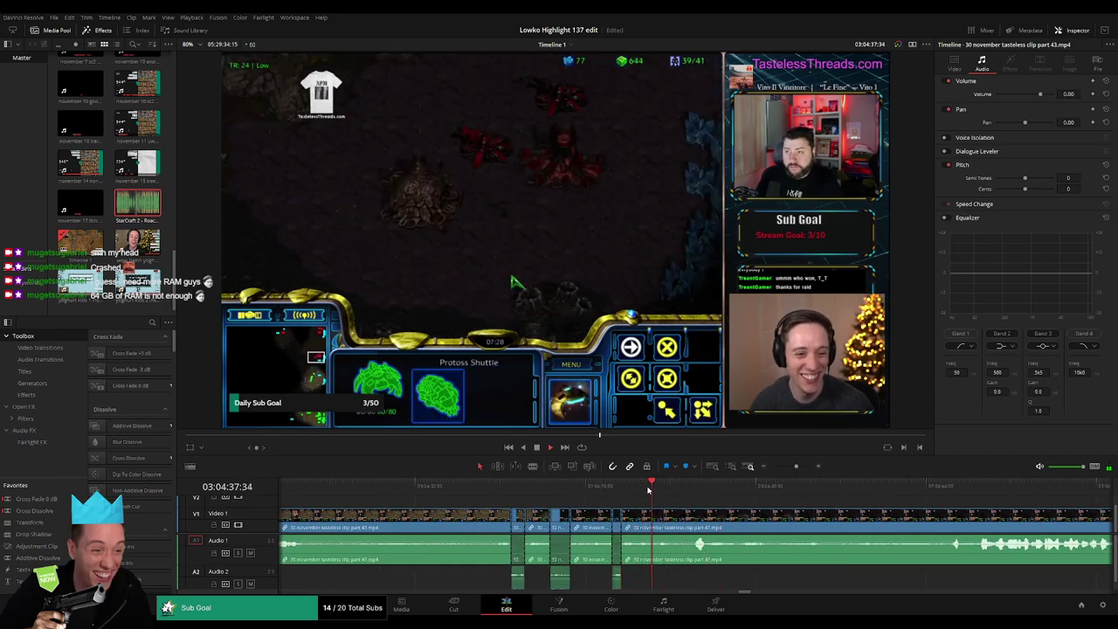
key("b")
left_click(676, 525)
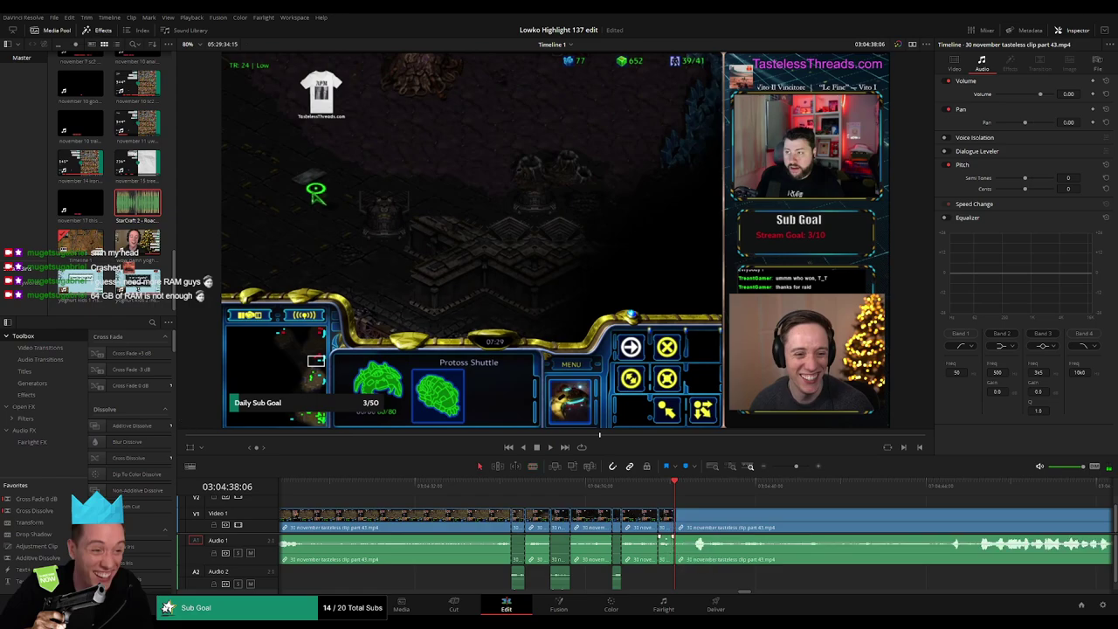
mouse_move(449, 395)
left_mouse_down()
mouse_move(660, 590)
mouse_move(677, 578)
left_mouse_up()
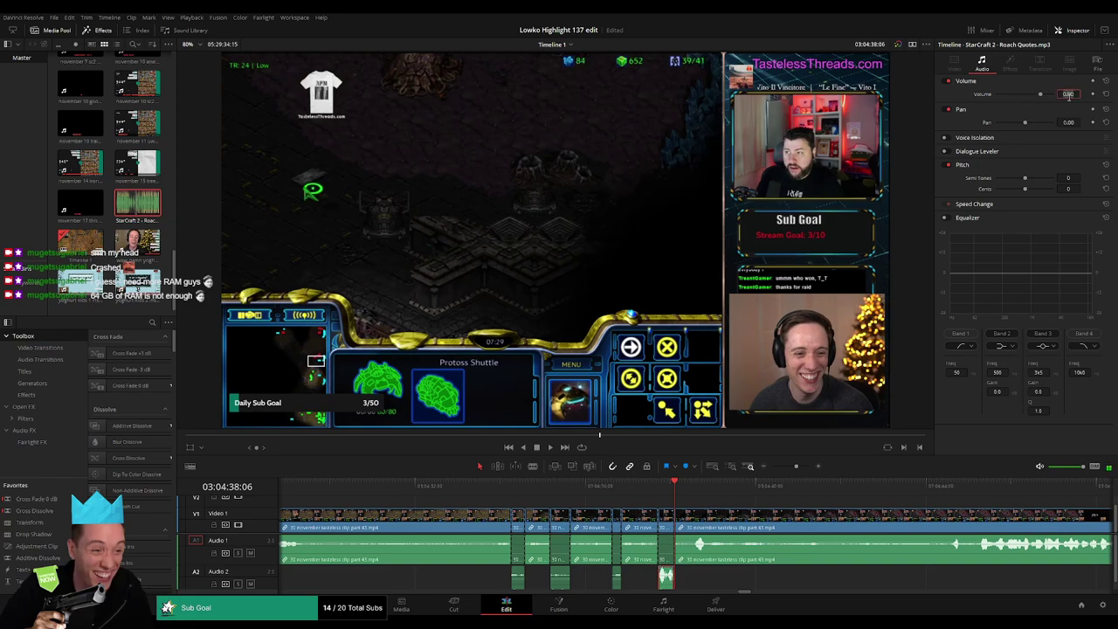
left_click(648, 507)
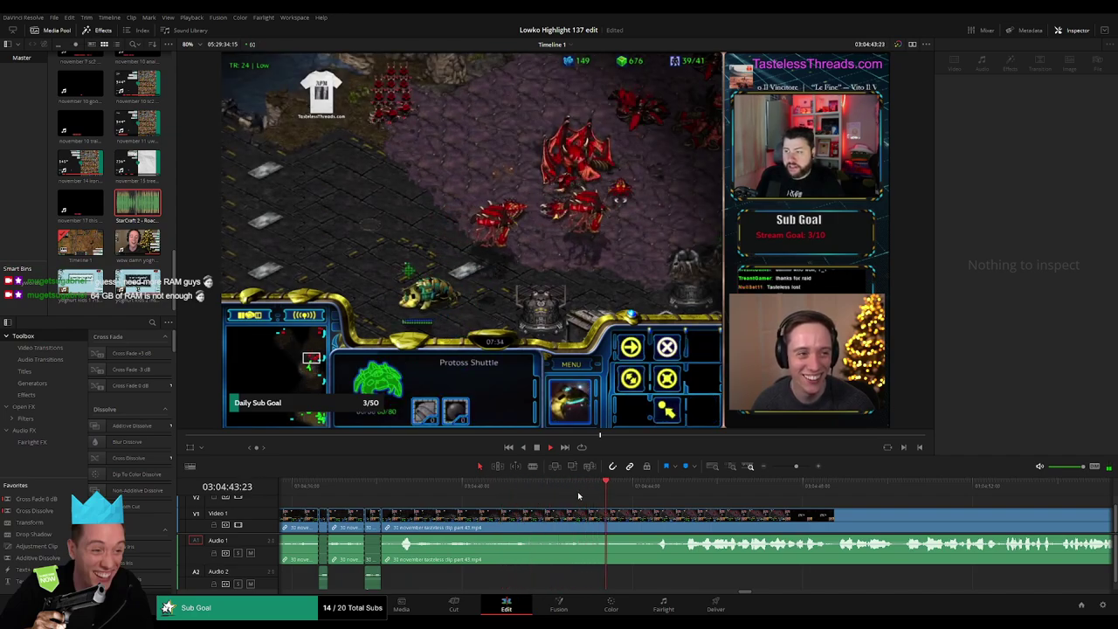
left_click(545, 487)
key("space")
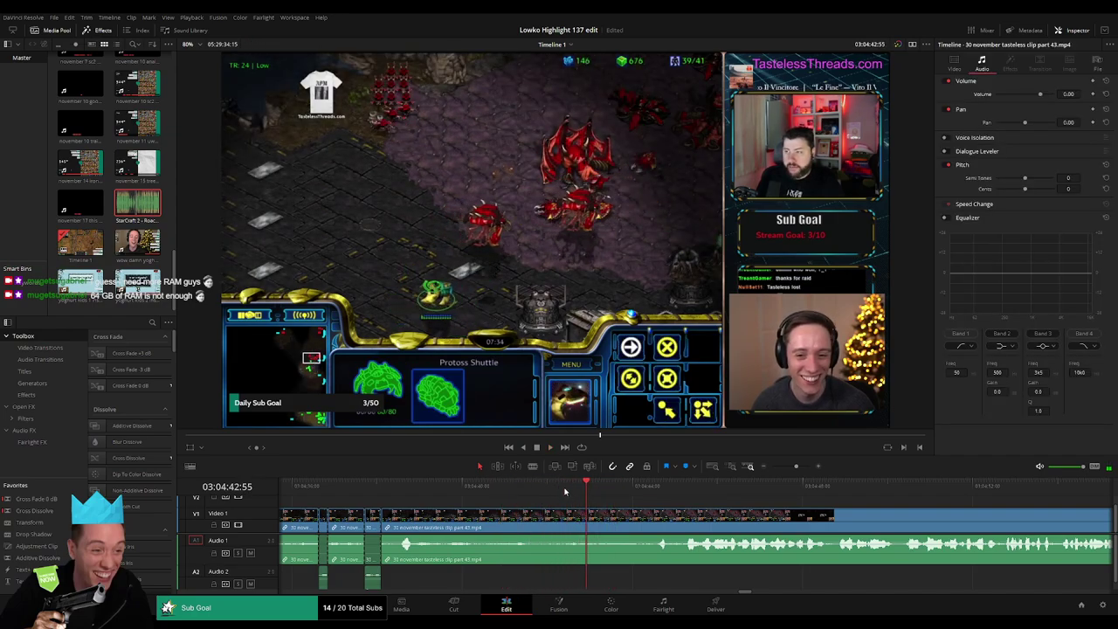
key("b")
left_click(569, 524)
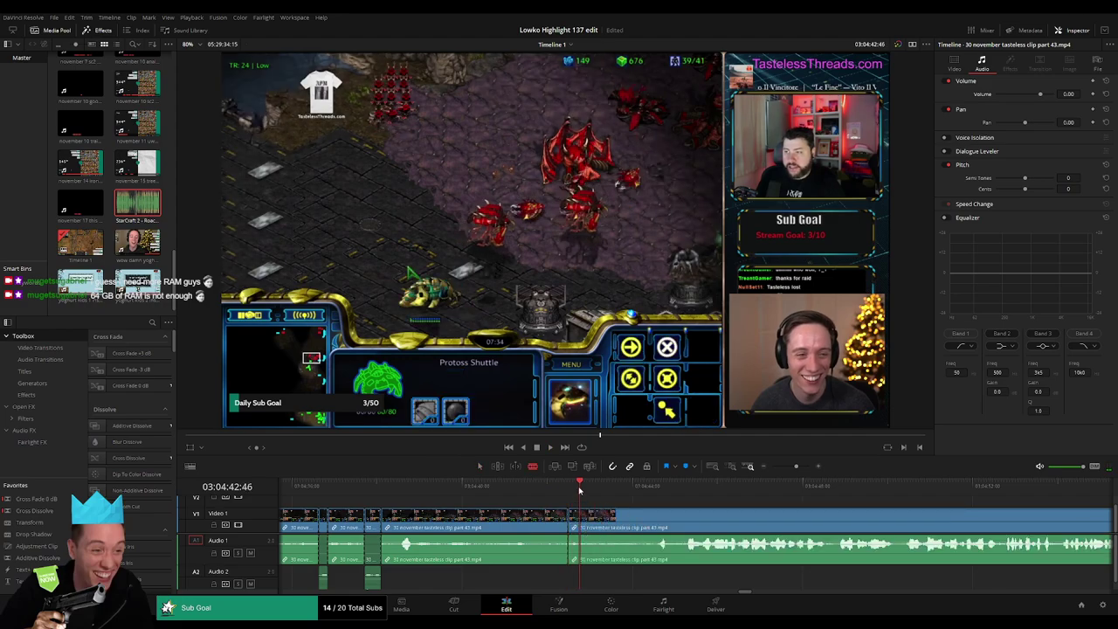
left_click_drag(579, 490, 589, 488)
key("space")
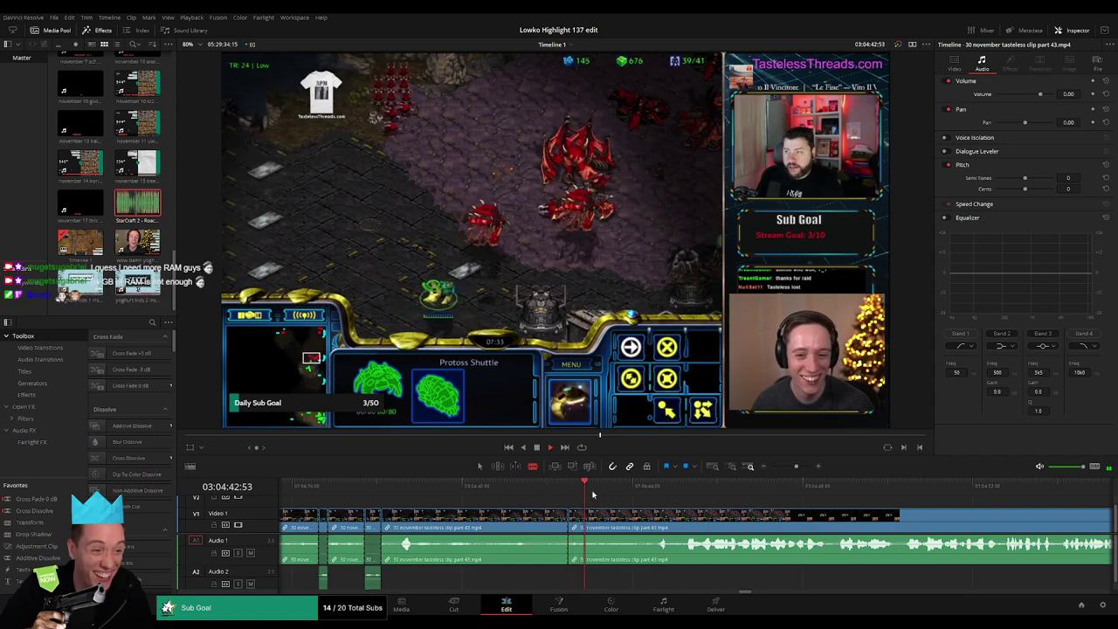
left_click(595, 523)
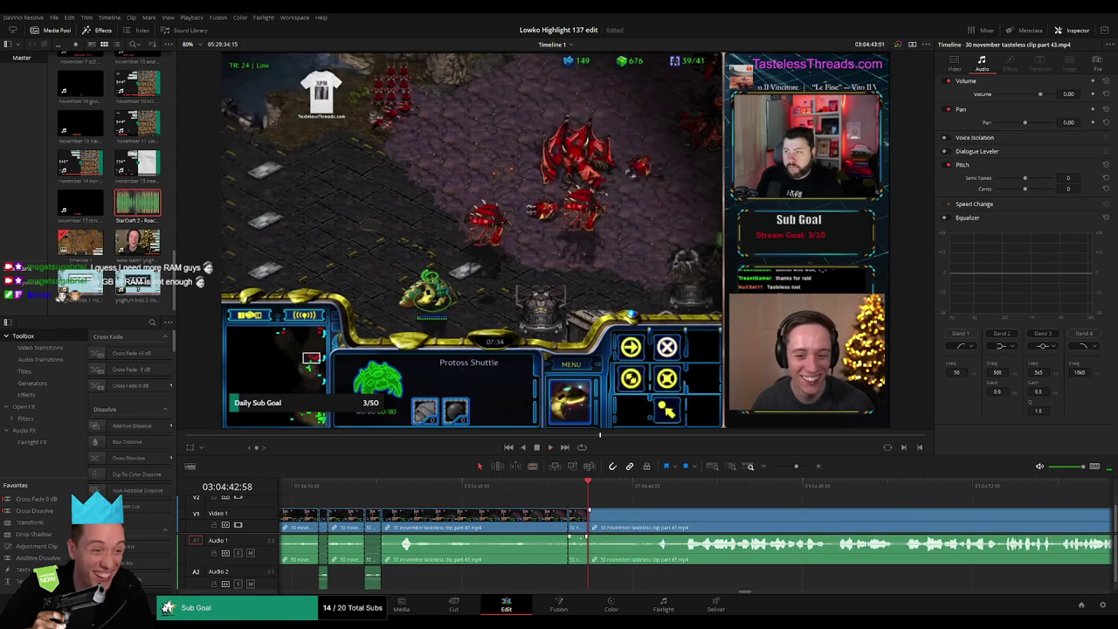
left_click_drag(138, 212, 578, 583)
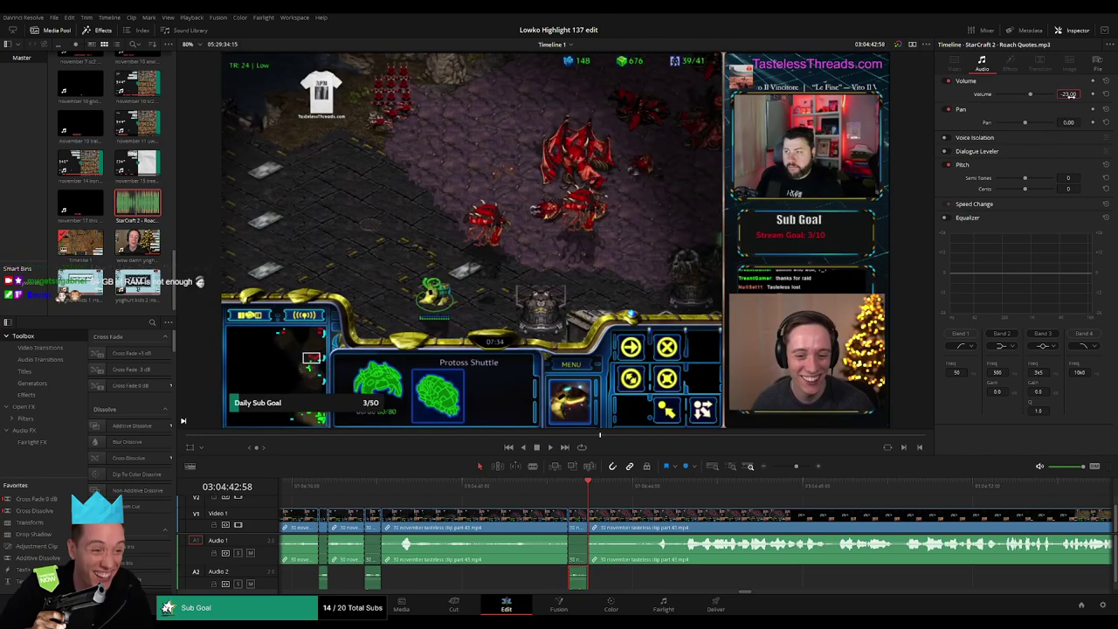
key("space")
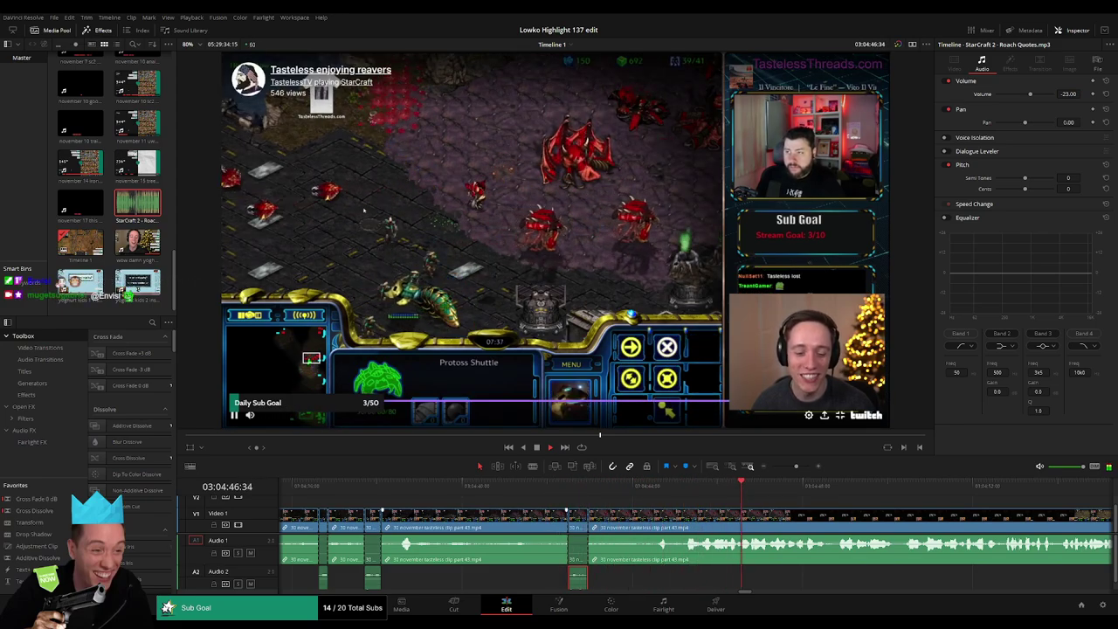
left_click_drag(799, 468, 789, 468)
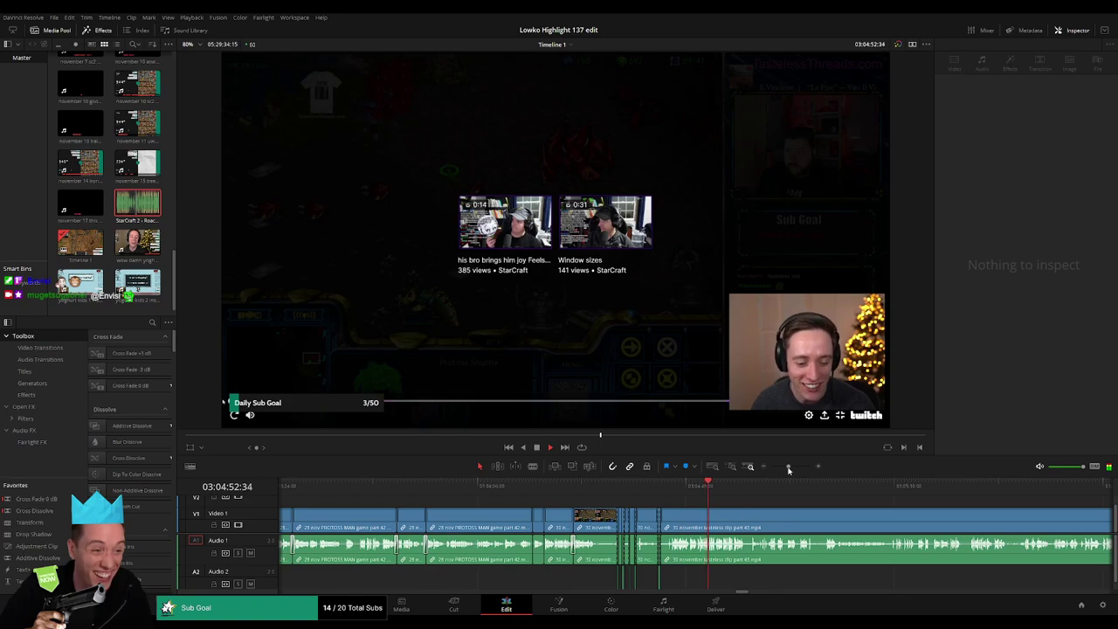
Step: Blade the part 43 gameplay clip at the playhead near 03:05:02
left_click_drag(788, 465, 793, 465)
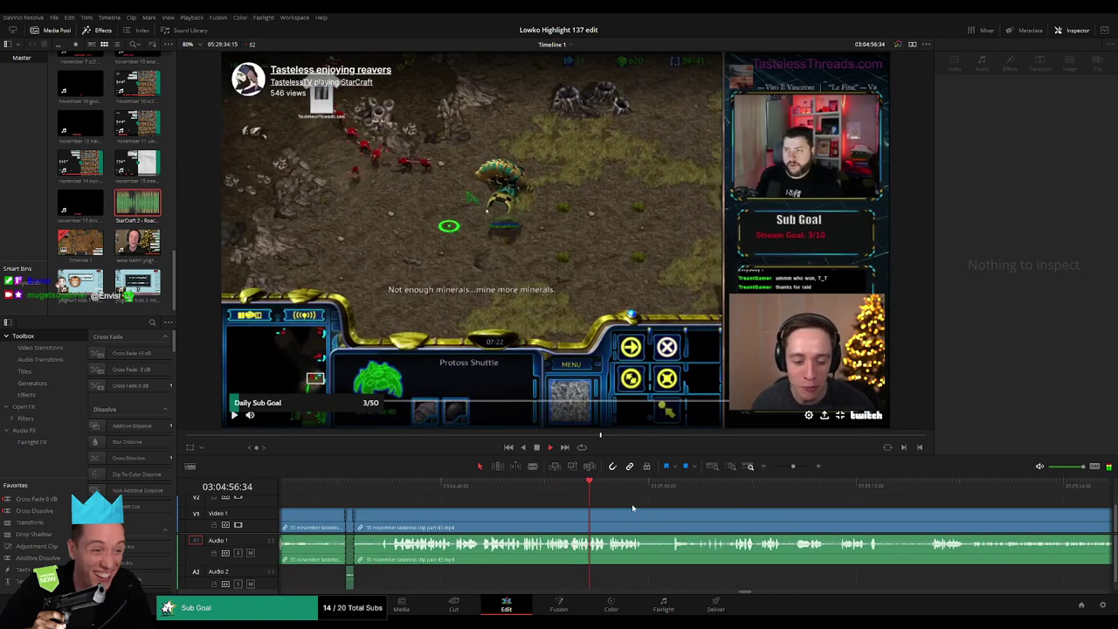
left_click(453, 487)
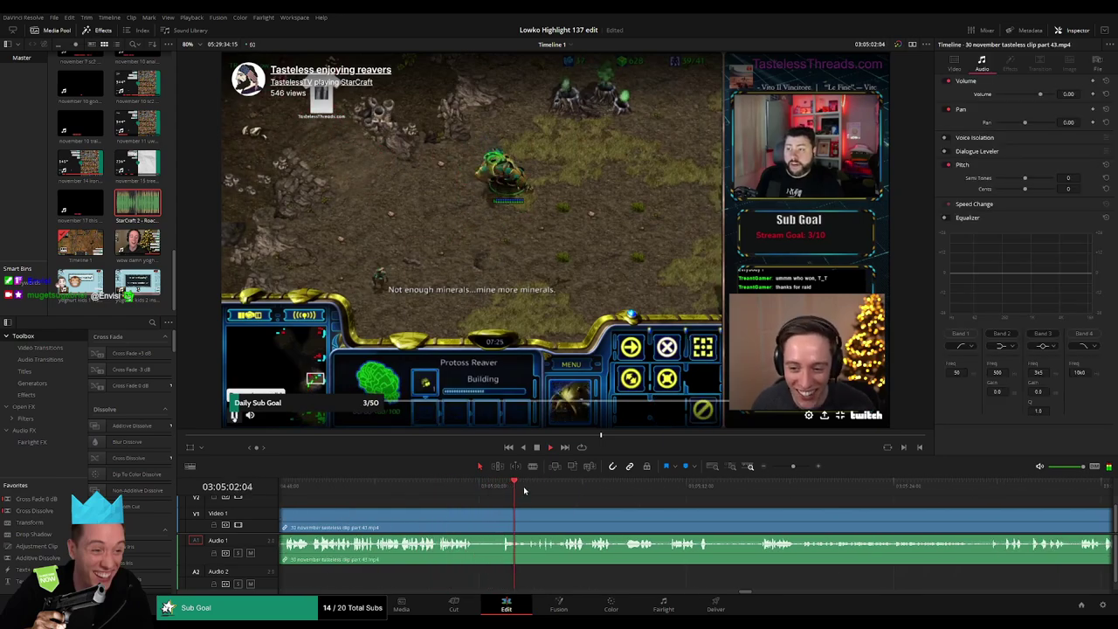
left_click(794, 467)
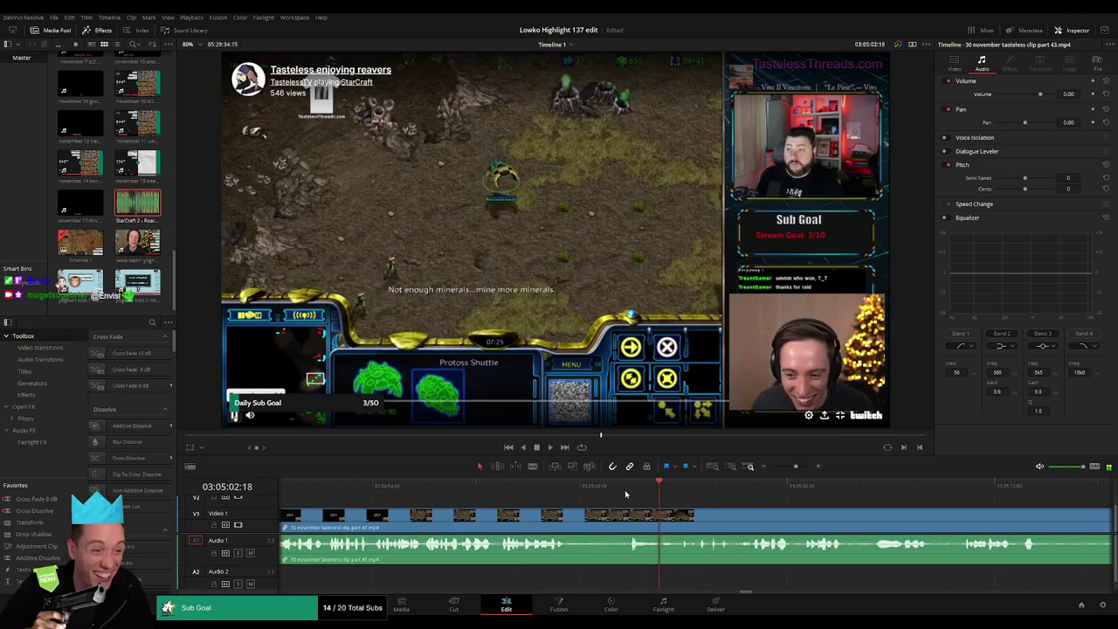
key("space")
key("b")
left_click(647, 525)
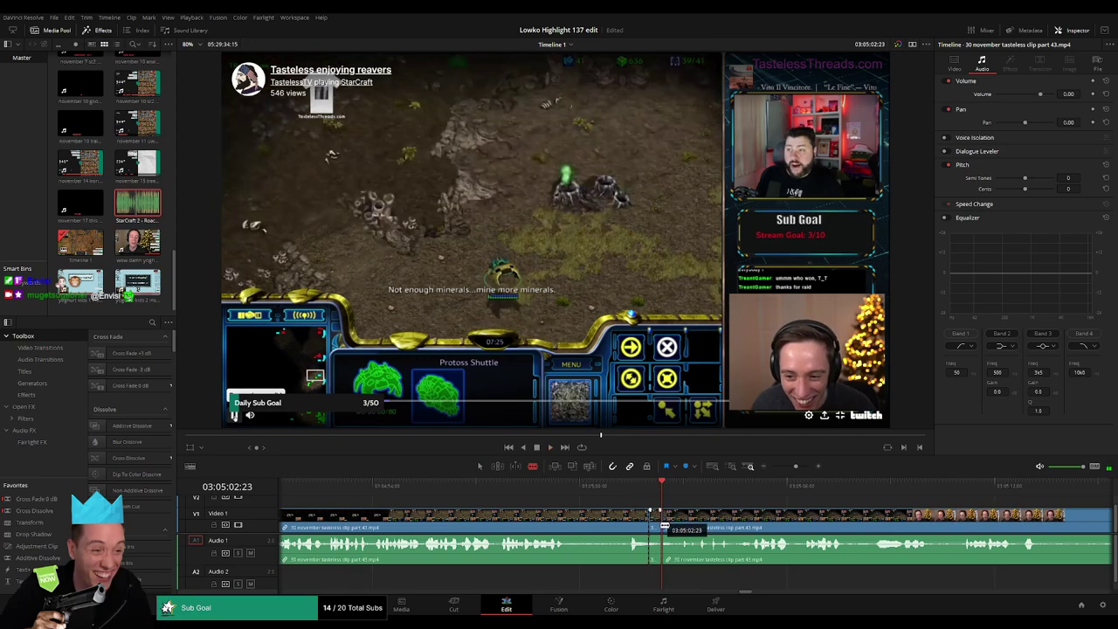
key("a")
Step: Add a Roach Quotes clip on Audio 2 at the cut, lowered to -23, and play back
mouse_move(685, 537)
left_mouse_down()
mouse_move(685, 578)
mouse_move(655, 579)
left_mouse_up()
left_click(155, 218)
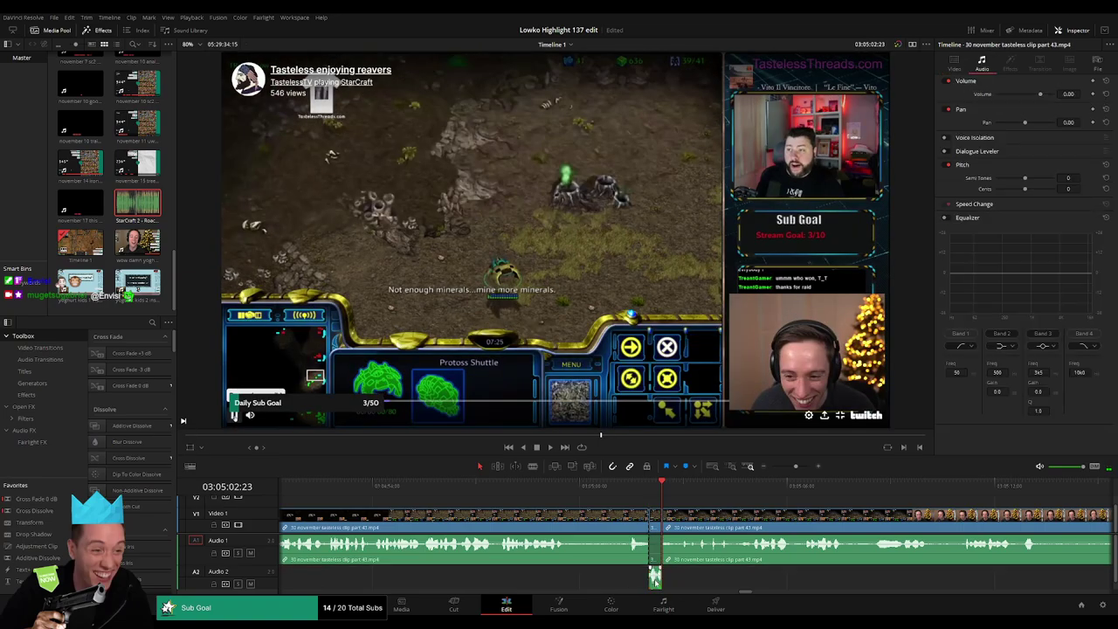
left_click_drag(1069, 93, 1070, 93)
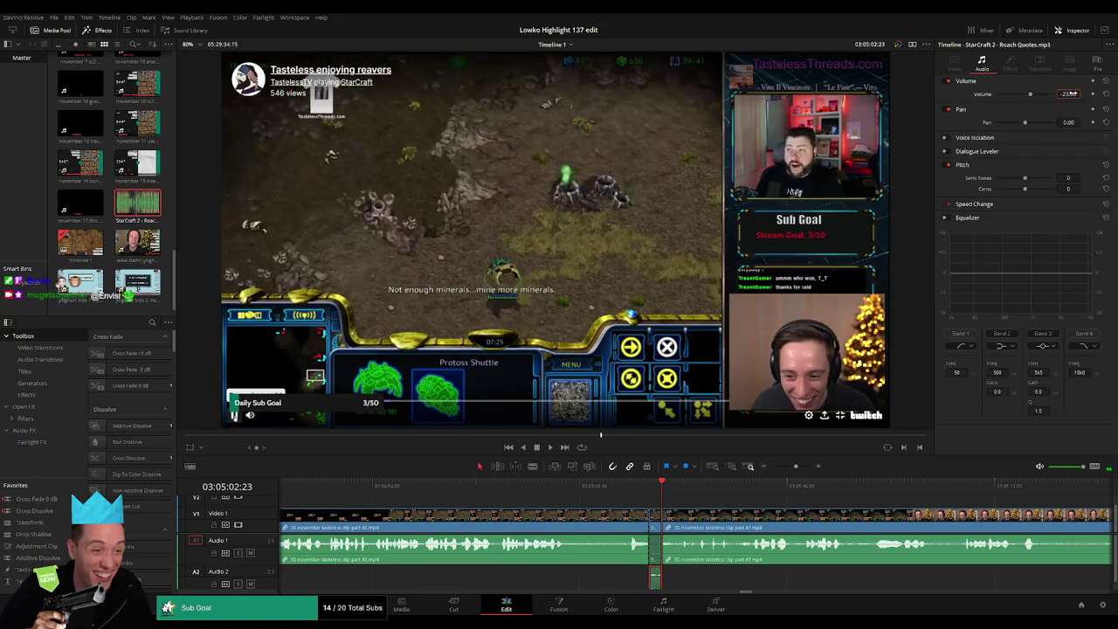
key("space")
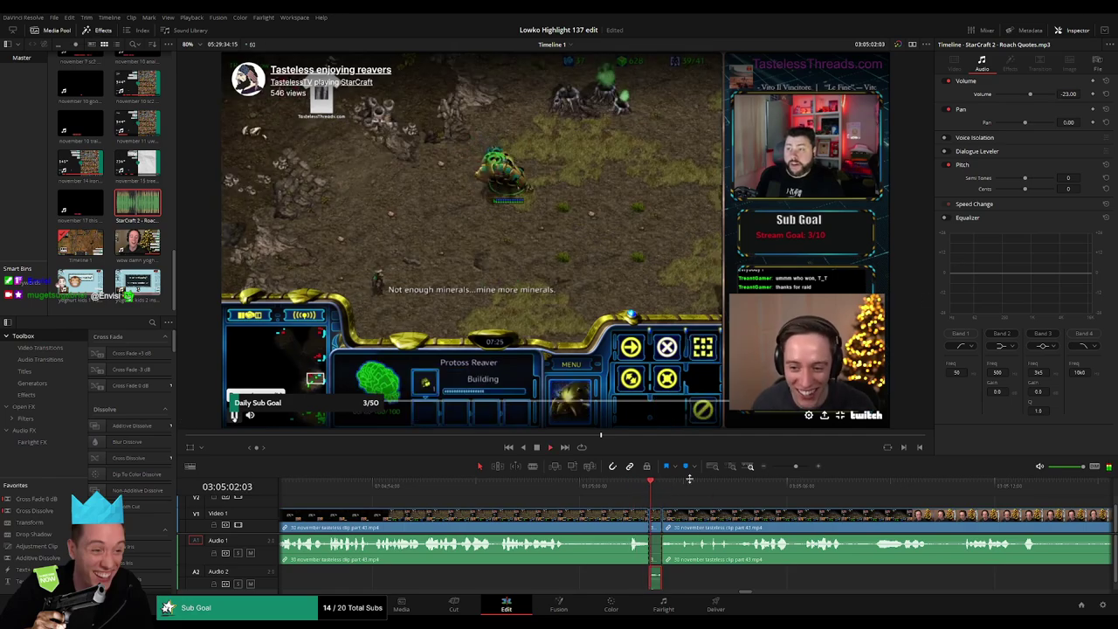
left_click(728, 499)
scroll(785, 470, "down", 5)
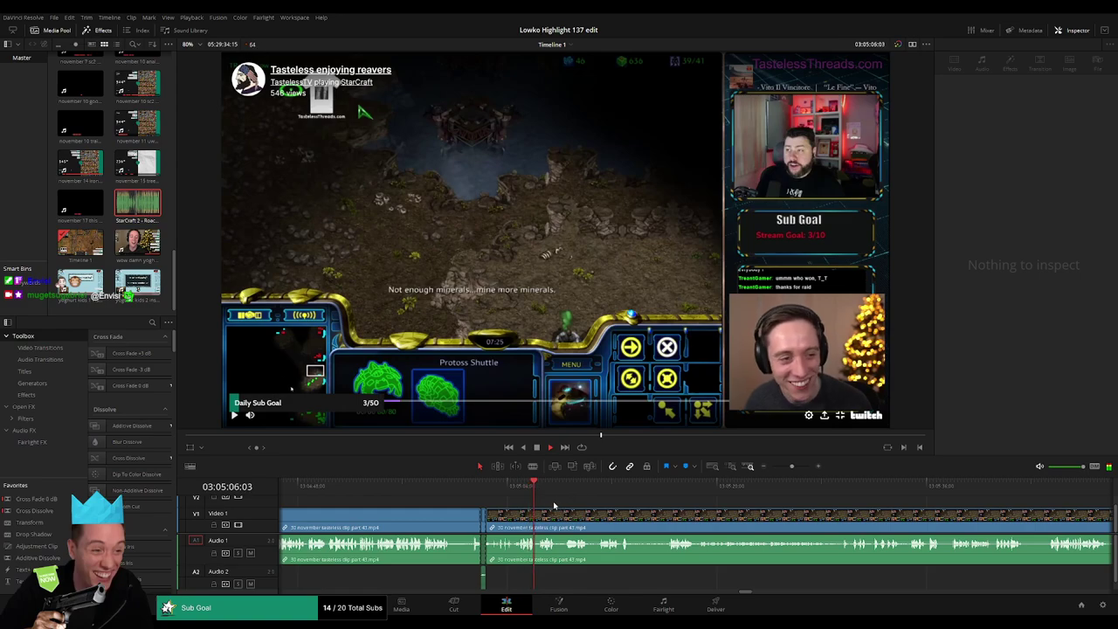
Step: Blade part 43 twice just after its short webcam section
left_click(556, 516)
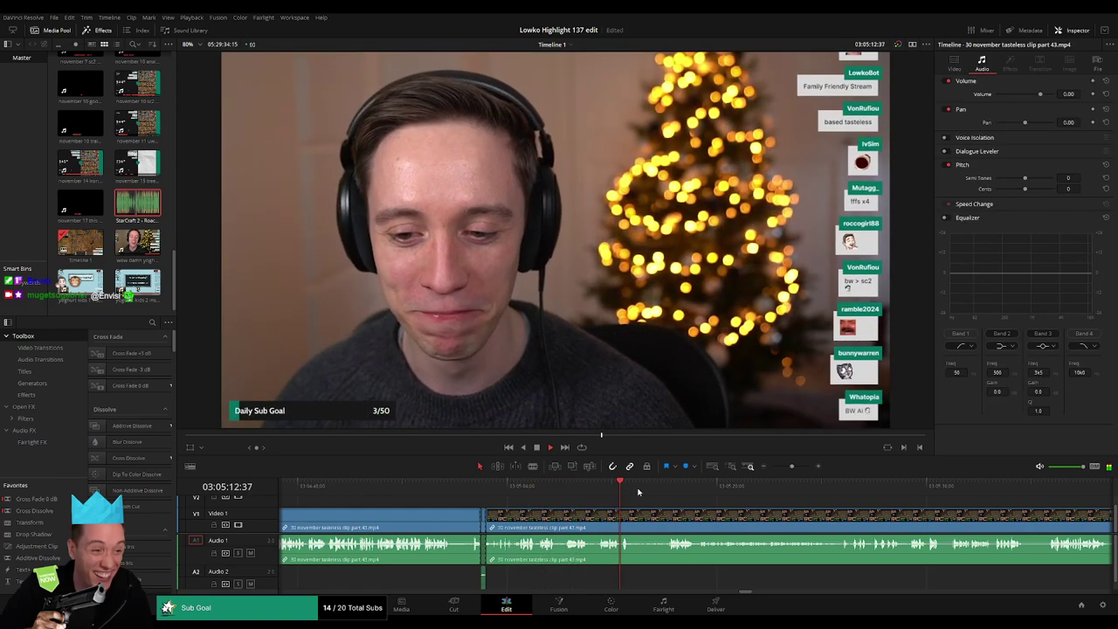
key("b")
left_click(631, 518)
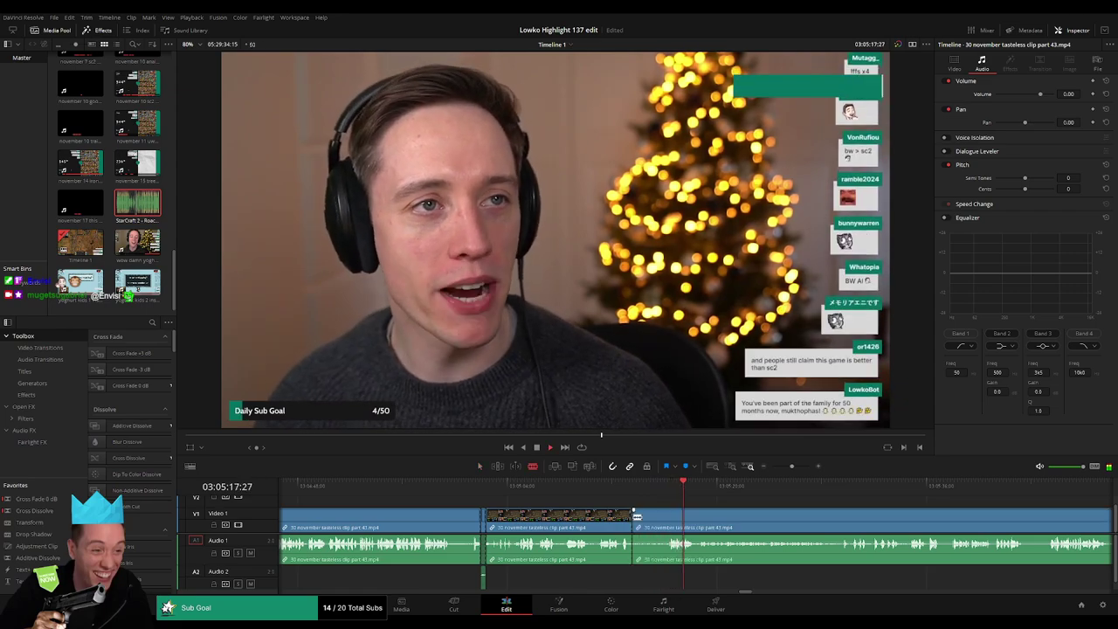
left_click(781, 494)
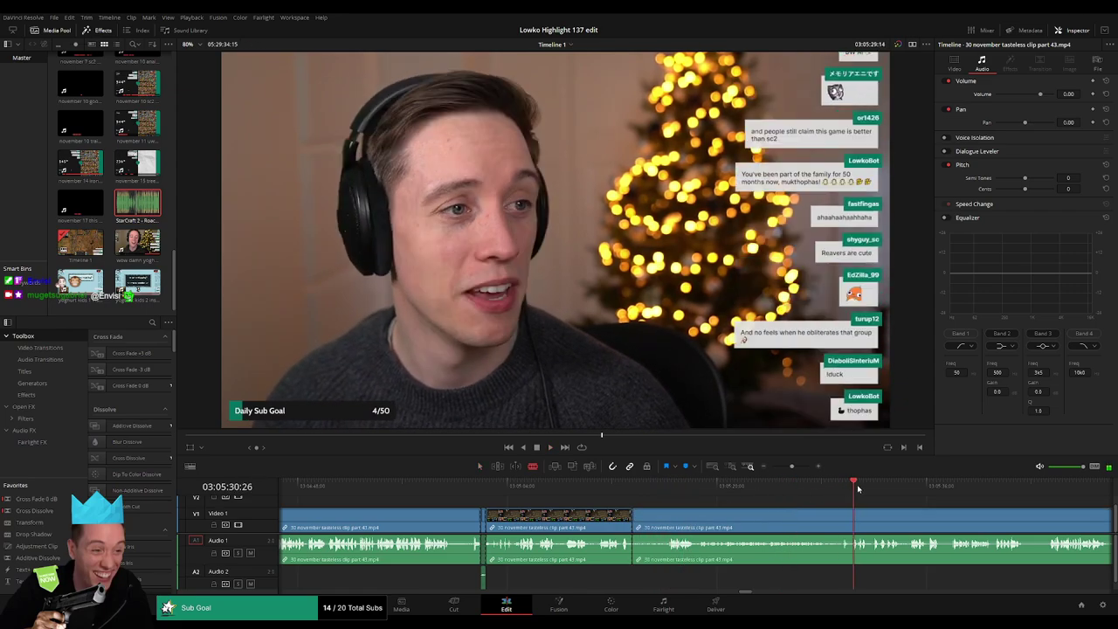
Step: Skim ahead to where part 43 ends and select its long leftover piece
scroll(686, 502, "right", 2)
scroll(687, 502, "right", 5)
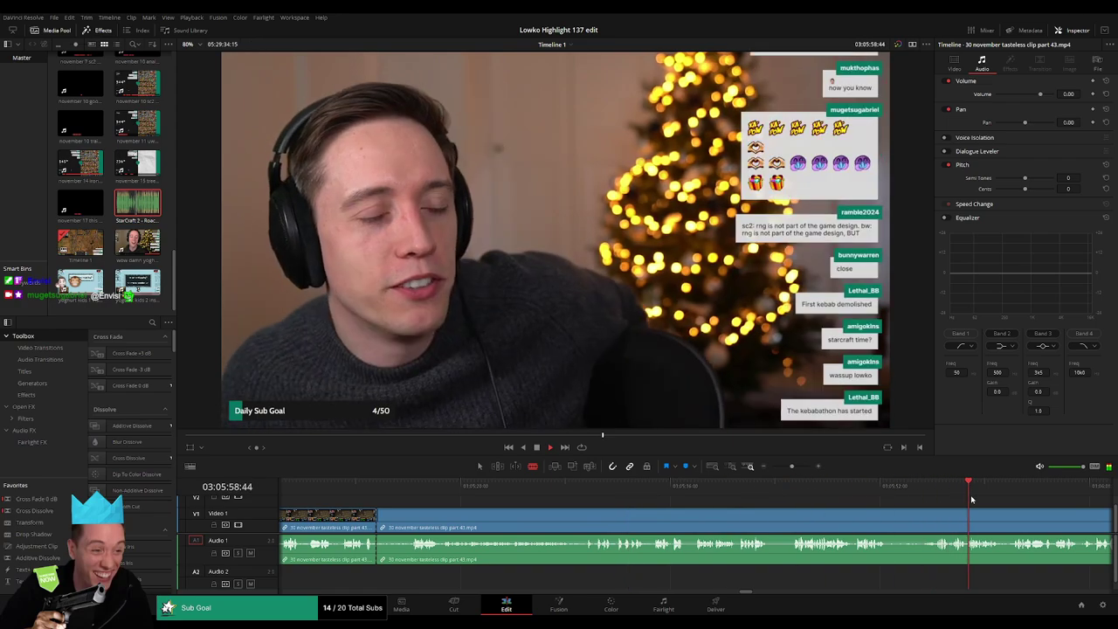
scroll(705, 496, "down", 6)
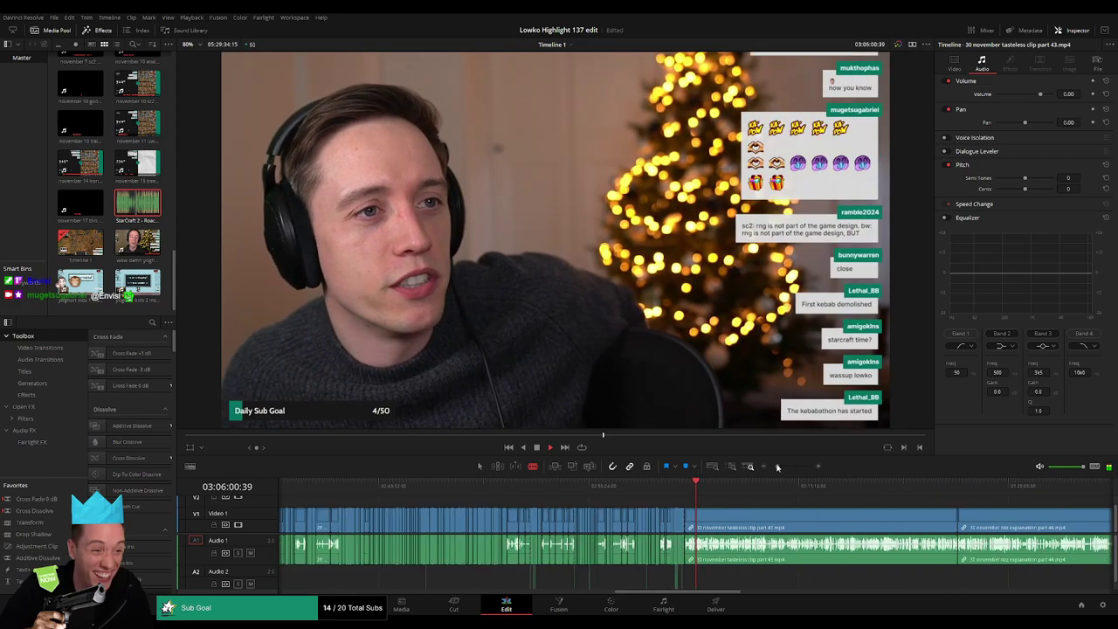
left_click_drag(704, 496, 795, 491)
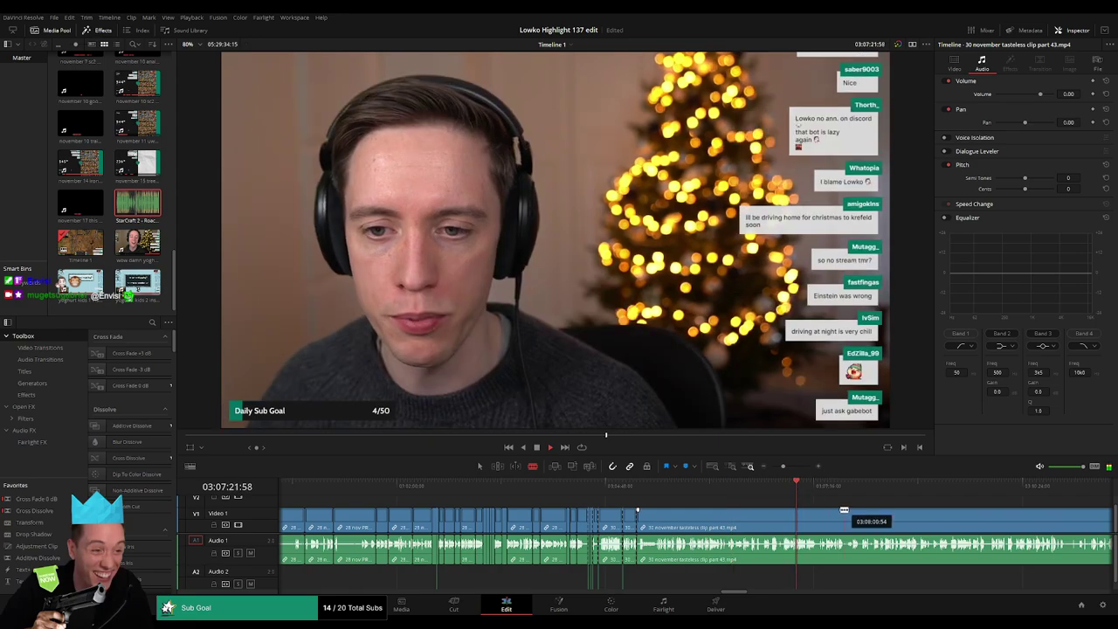
scroll(587, 497, "right", 5)
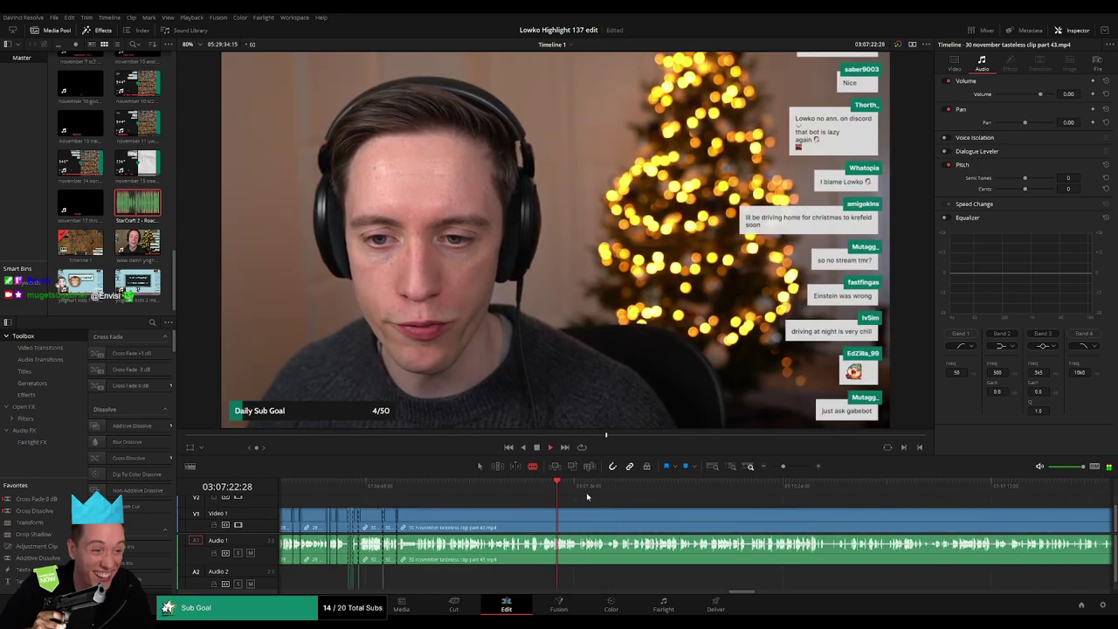
left_click_drag(585, 492, 856, 491)
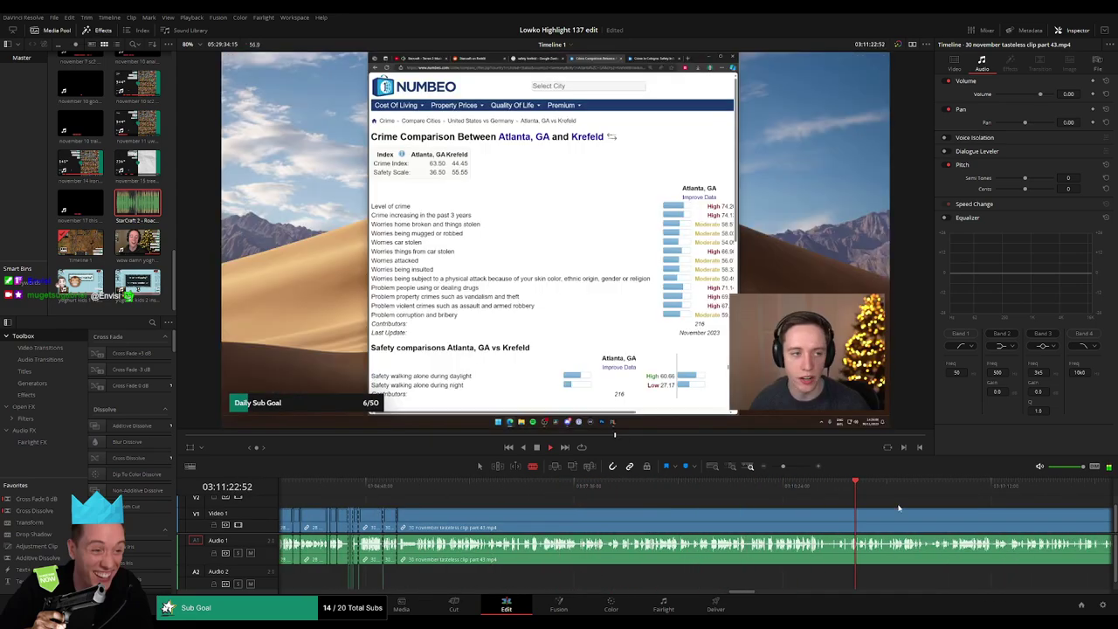
scroll(856, 492, "right", 5)
left_click(690, 489)
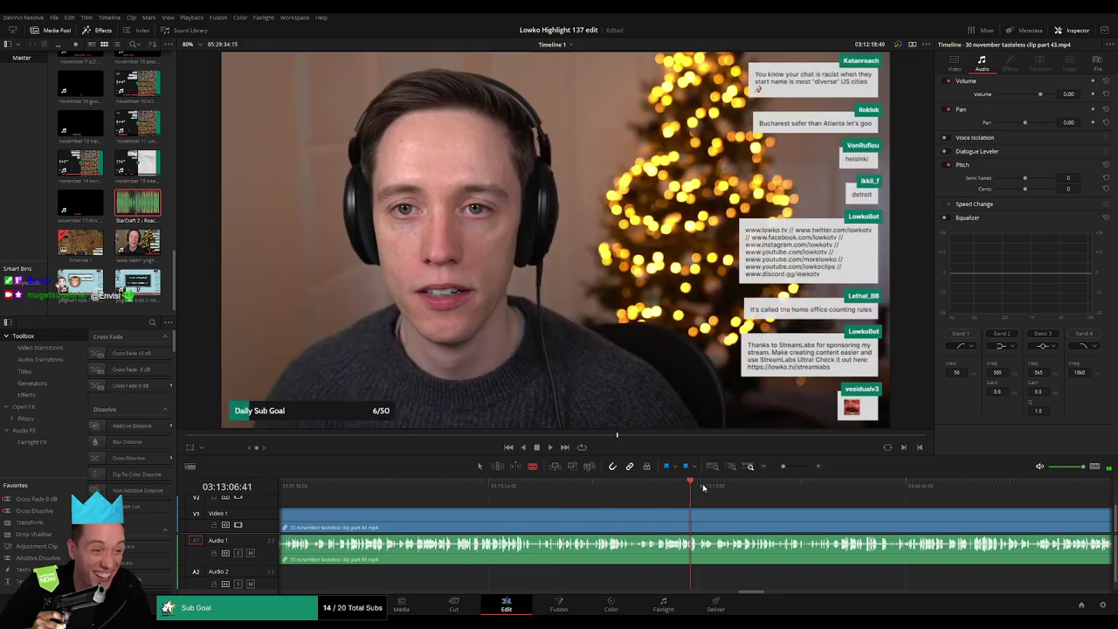
left_click_drag(703, 487, 939, 489)
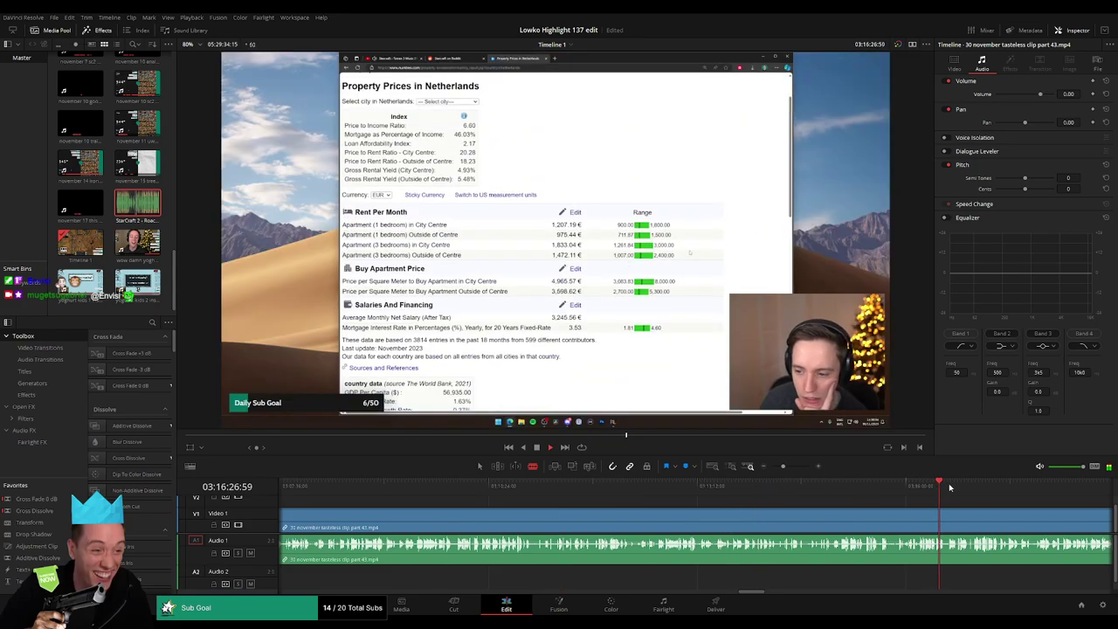
mouse_move(1009, 483)
left_mouse_down()
mouse_move(713, 491)
mouse_move(770, 492)
left_mouse_up()
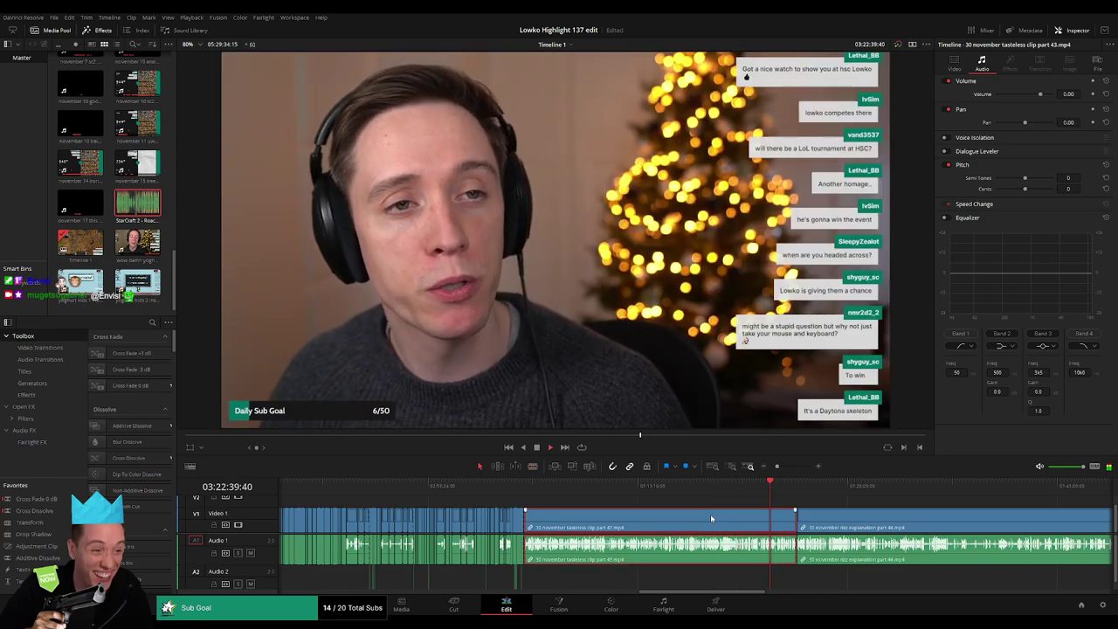
left_click(710, 514)
Step: Ripple-delete the leftover part 43 piece and review the join into rizz explanation part 44
key("Delete")
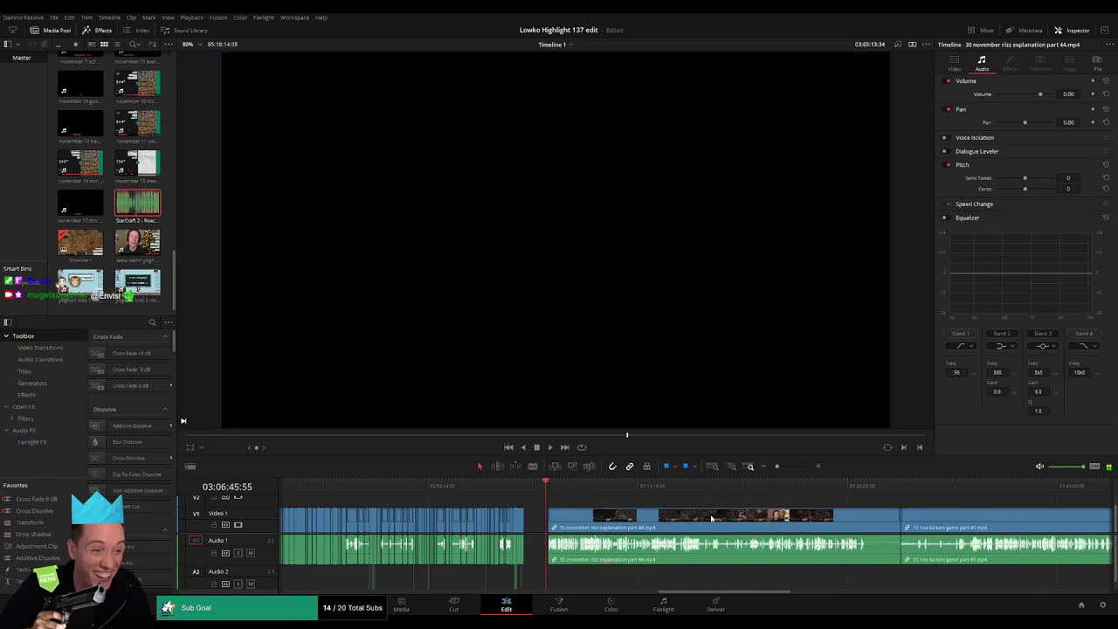
key("space")
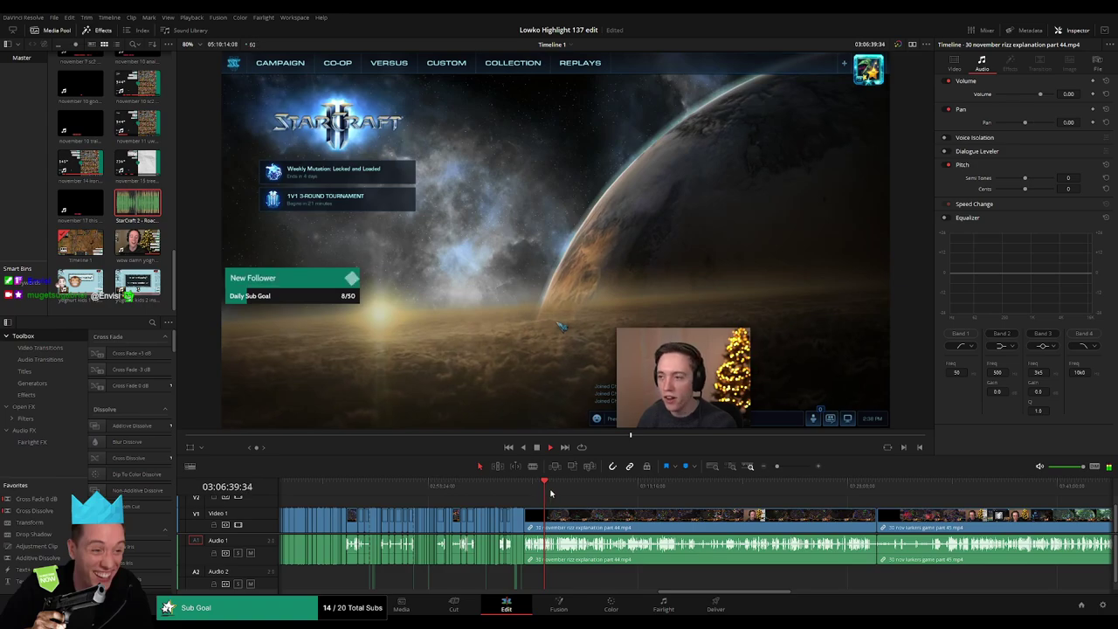
left_click(576, 491)
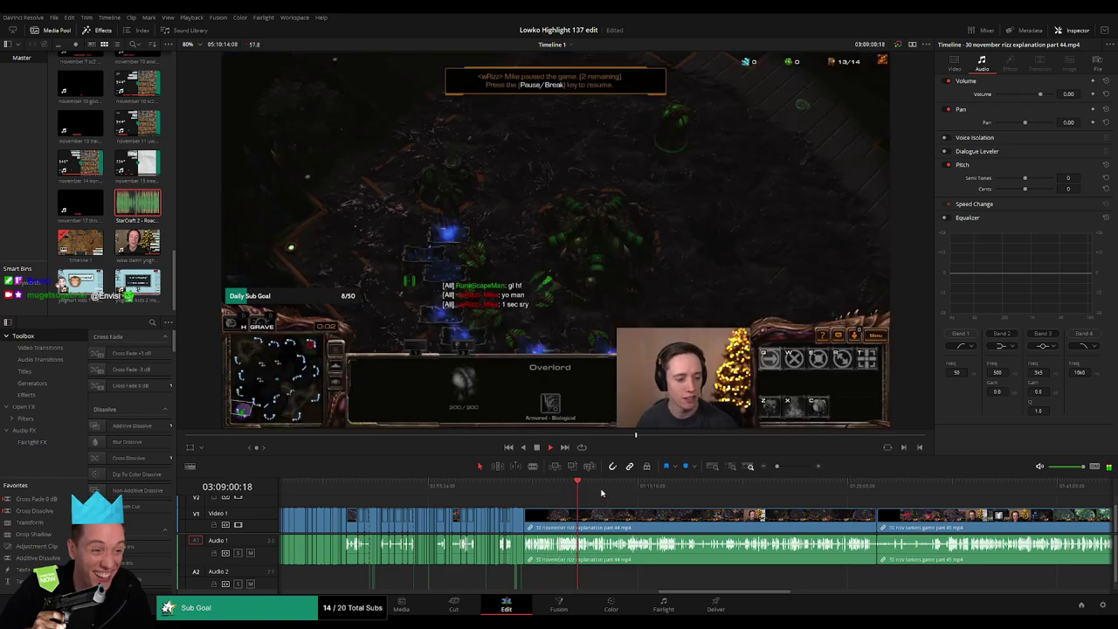
left_click(793, 466)
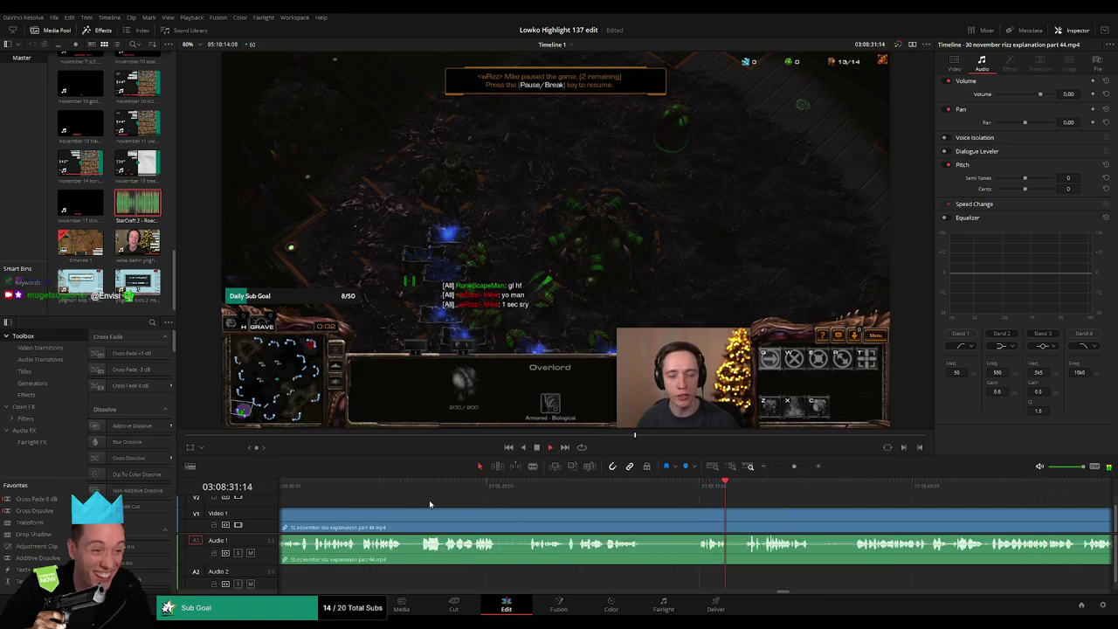
left_click(426, 504)
left_click(792, 466)
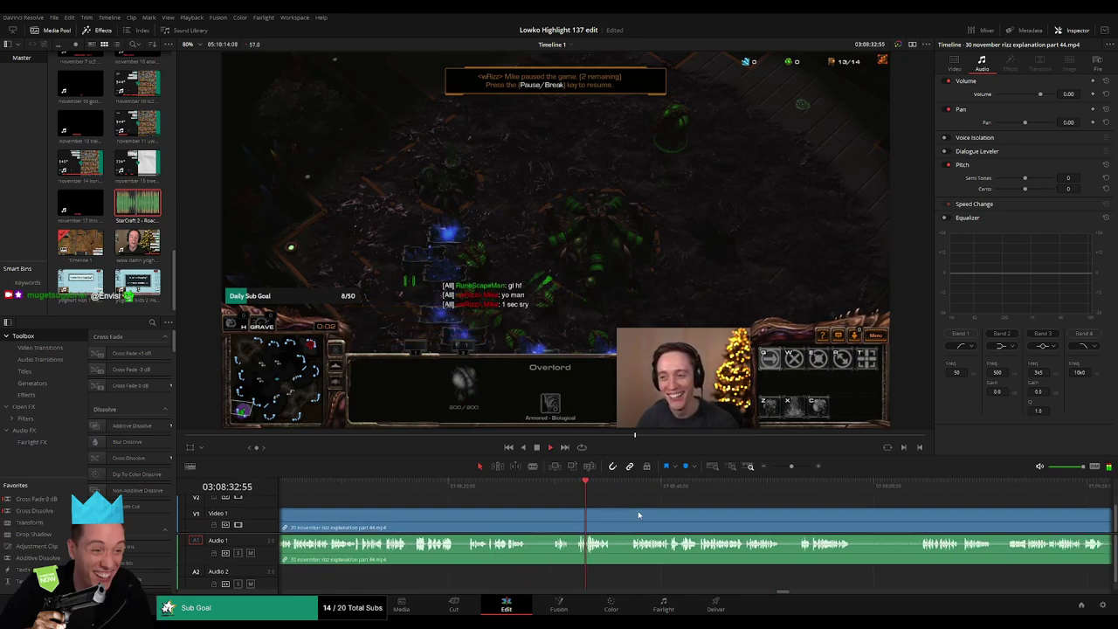
left_click(618, 493)
left_click_drag(793, 468, 788, 469)
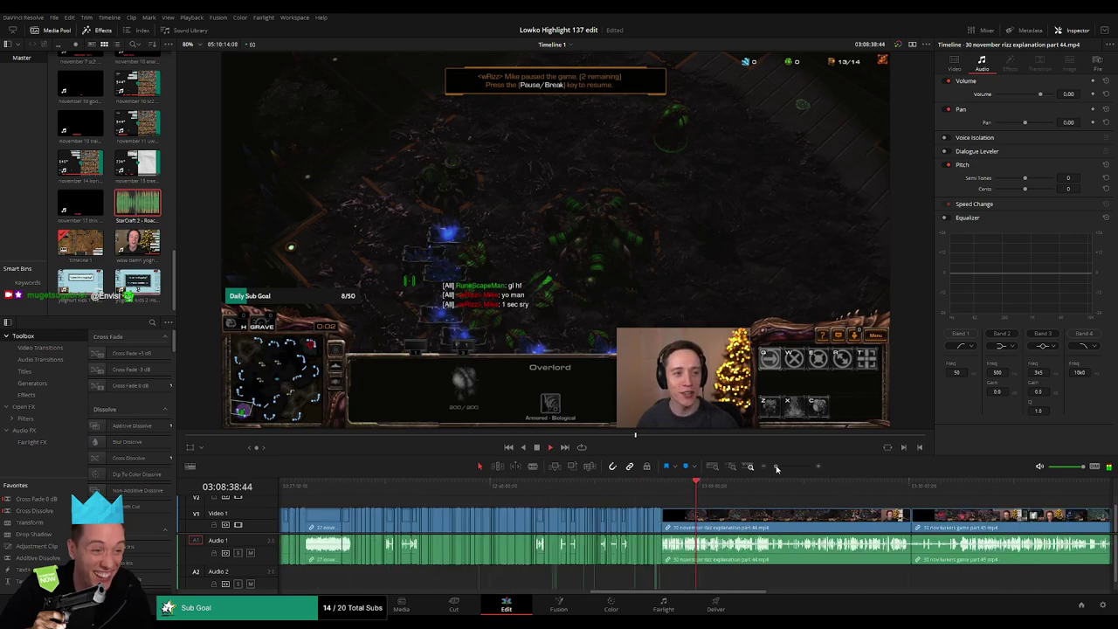
Step: Skim through the following footage and select the rizz explanation part 44 clip
scroll(603, 514, "right", 3)
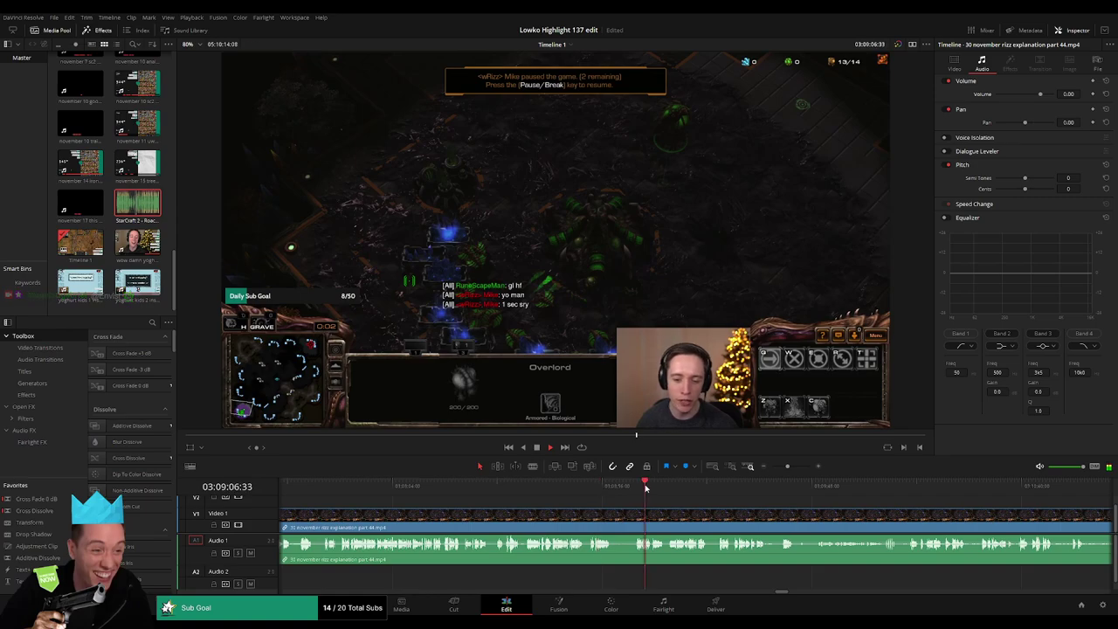
left_click_drag(648, 489, 782, 488)
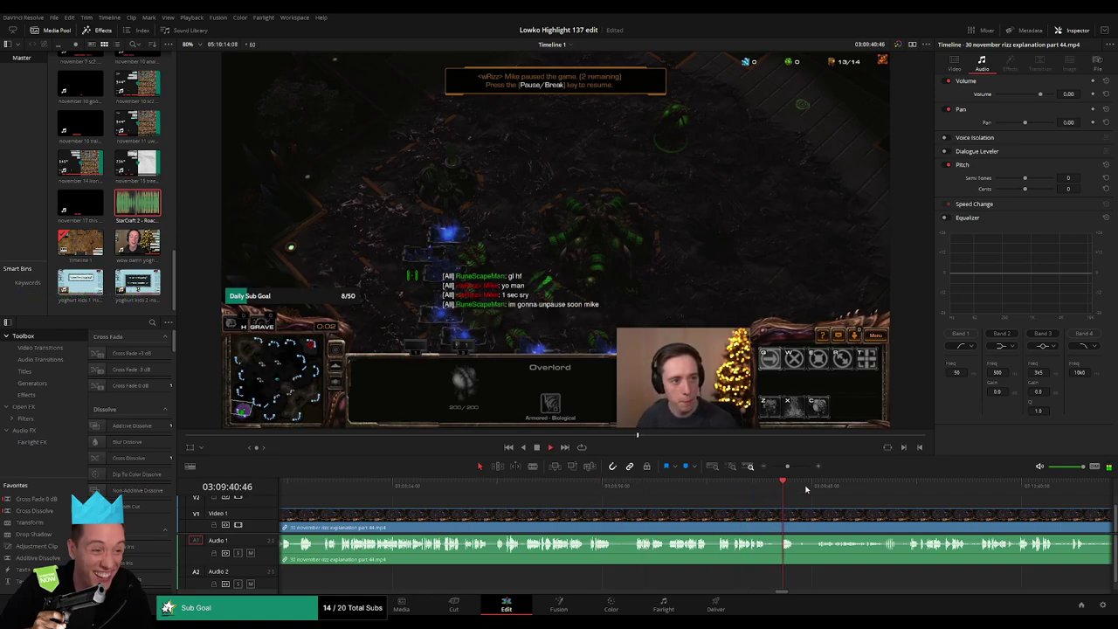
scroll(592, 504, "right", 4)
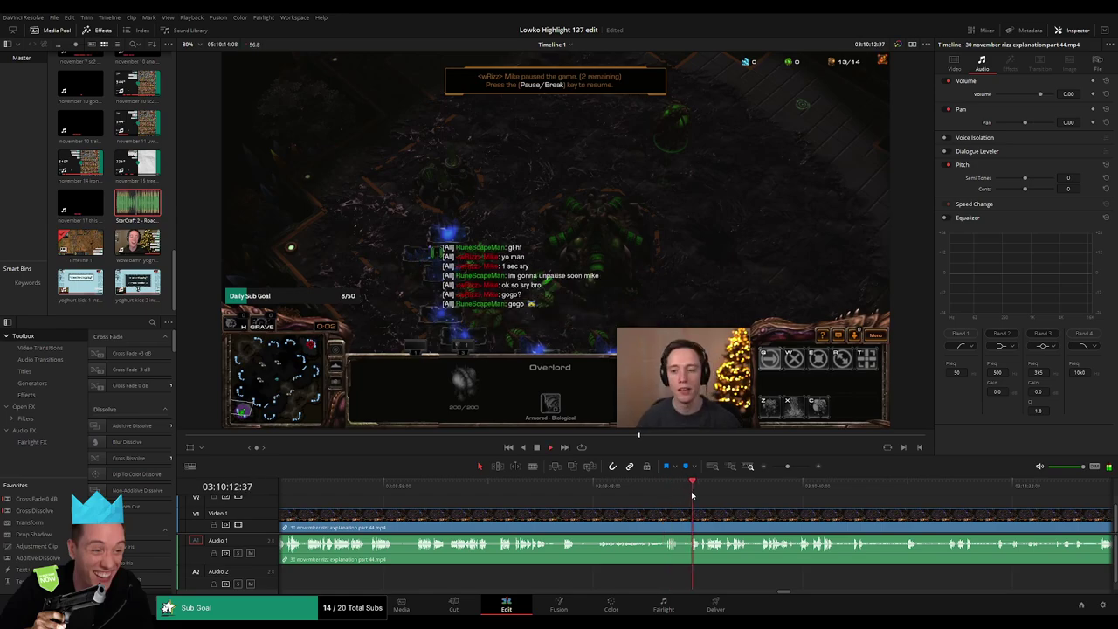
scroll(546, 515, "right", 4)
left_click_drag(582, 488, 881, 487)
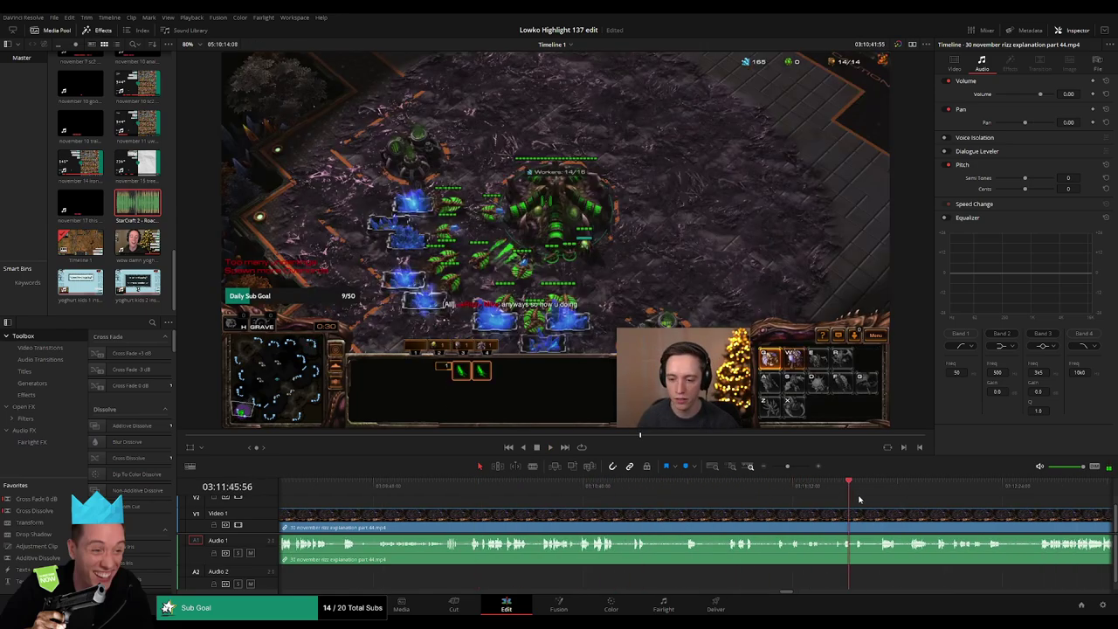
scroll(708, 502, "right", 4)
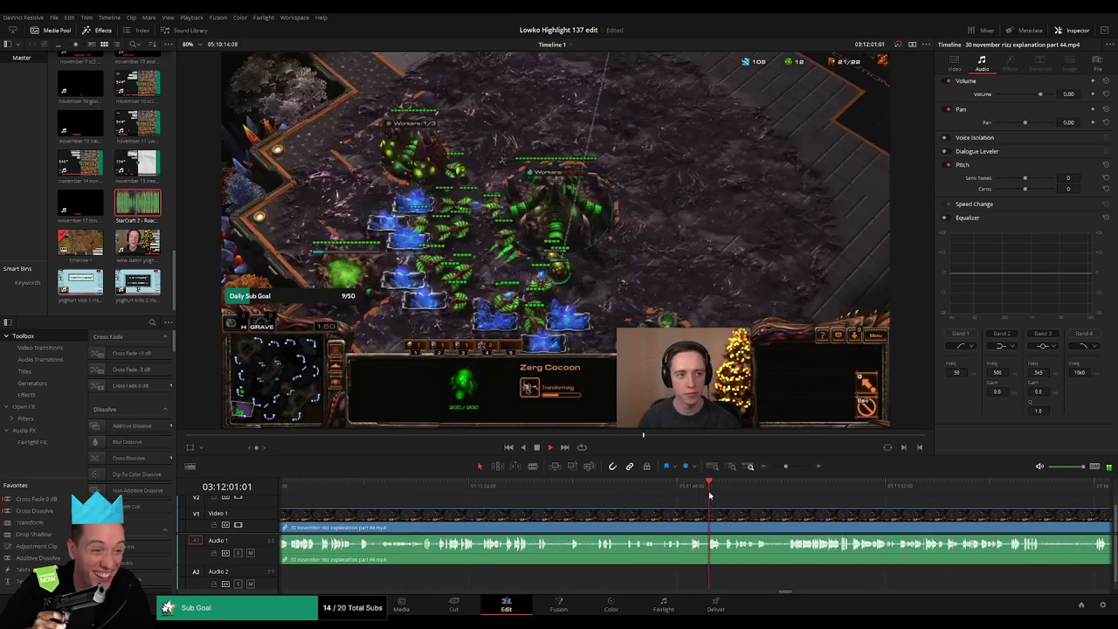
scroll(582, 502, "right", 4)
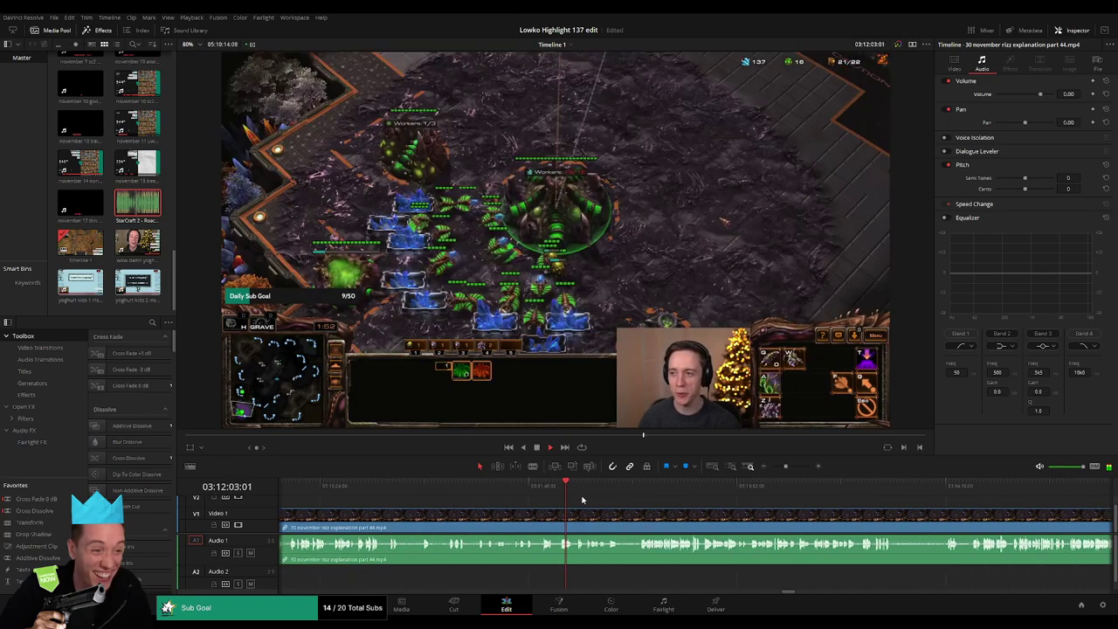
scroll(776, 482, "right", 2)
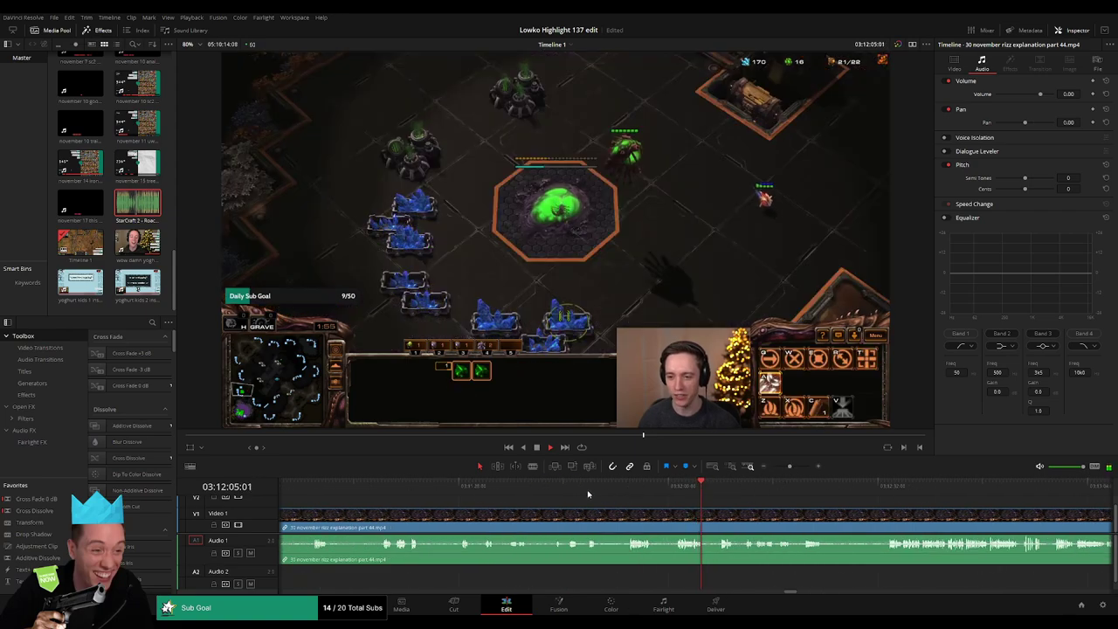
left_click(914, 486)
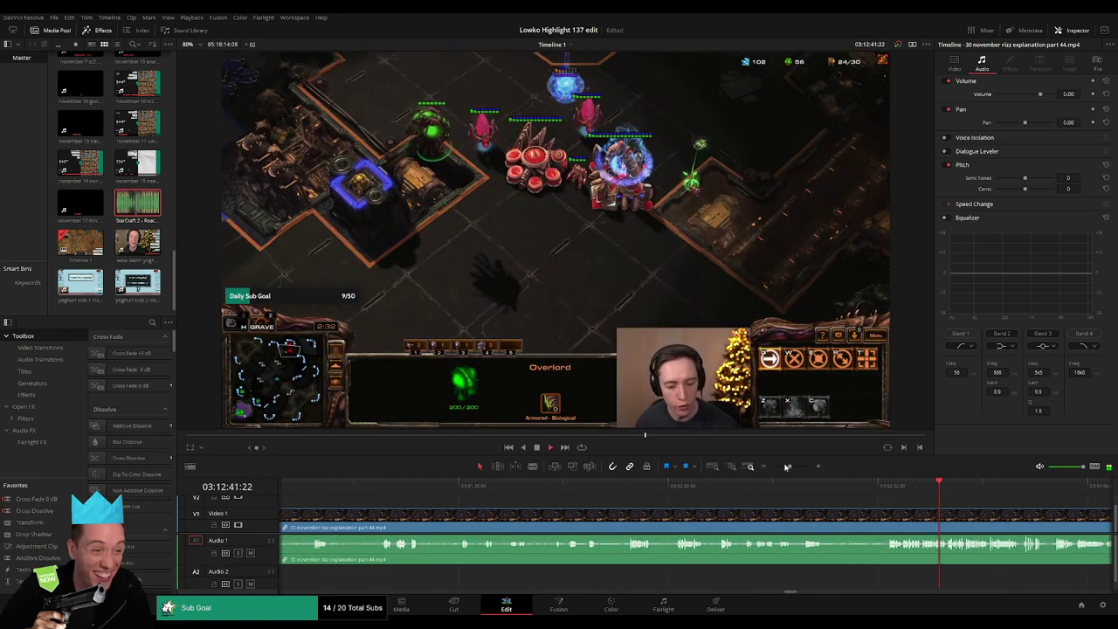
left_click_drag(782, 467, 779, 467)
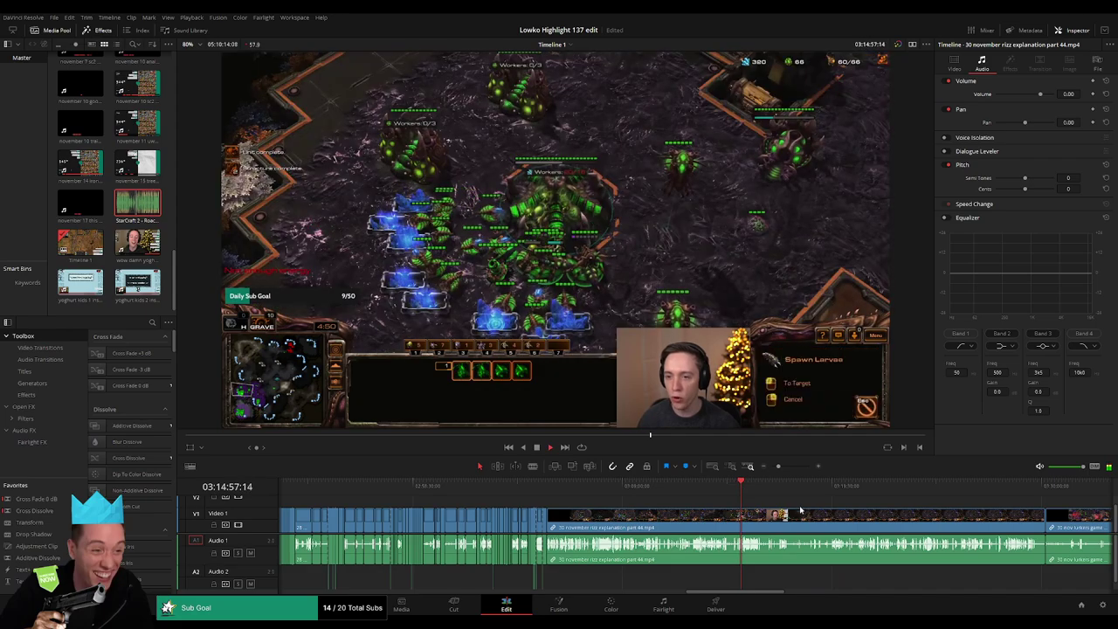
left_click_drag(574, 495, 785, 490)
left_click(672, 521)
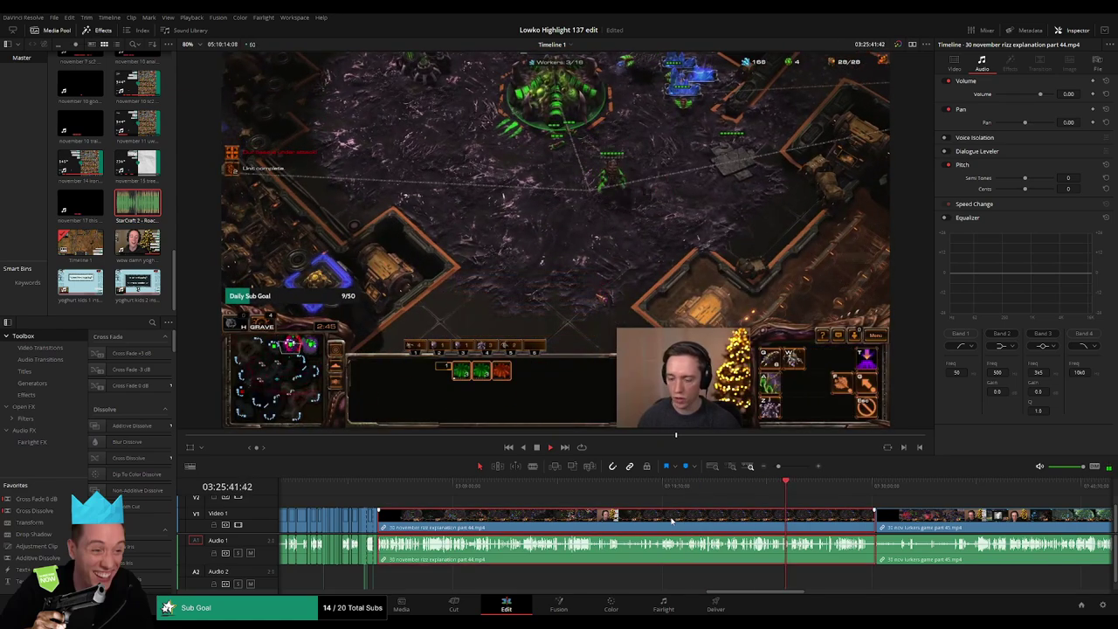
Step: Ripple-delete the part 44 clip and play back the start of lurkers game part 45
key("Delete")
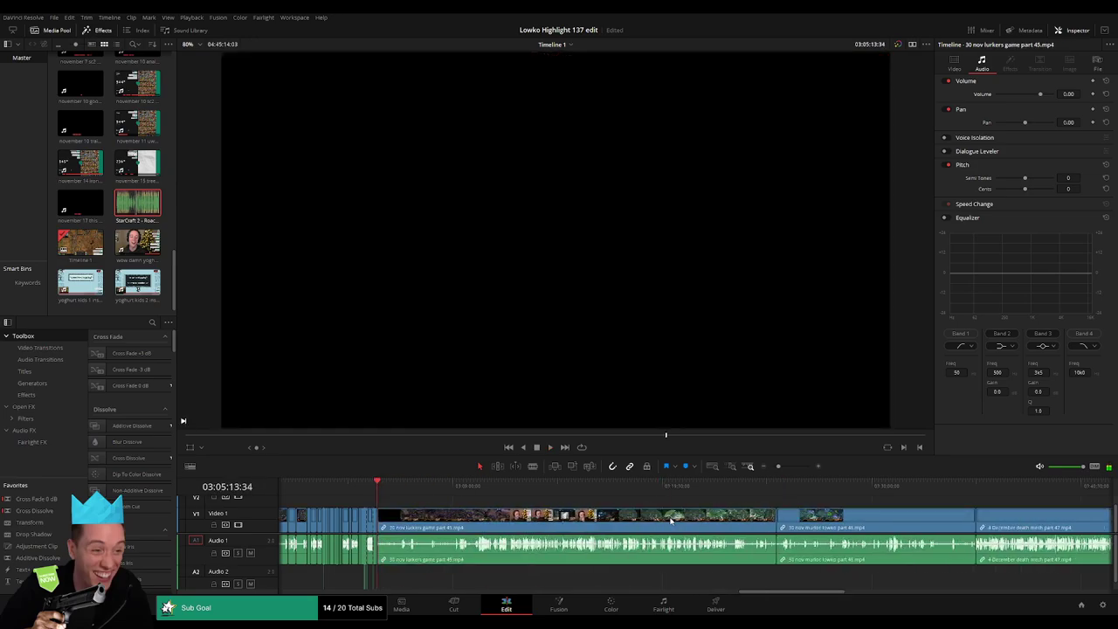
left_click_drag(457, 487, 484, 490)
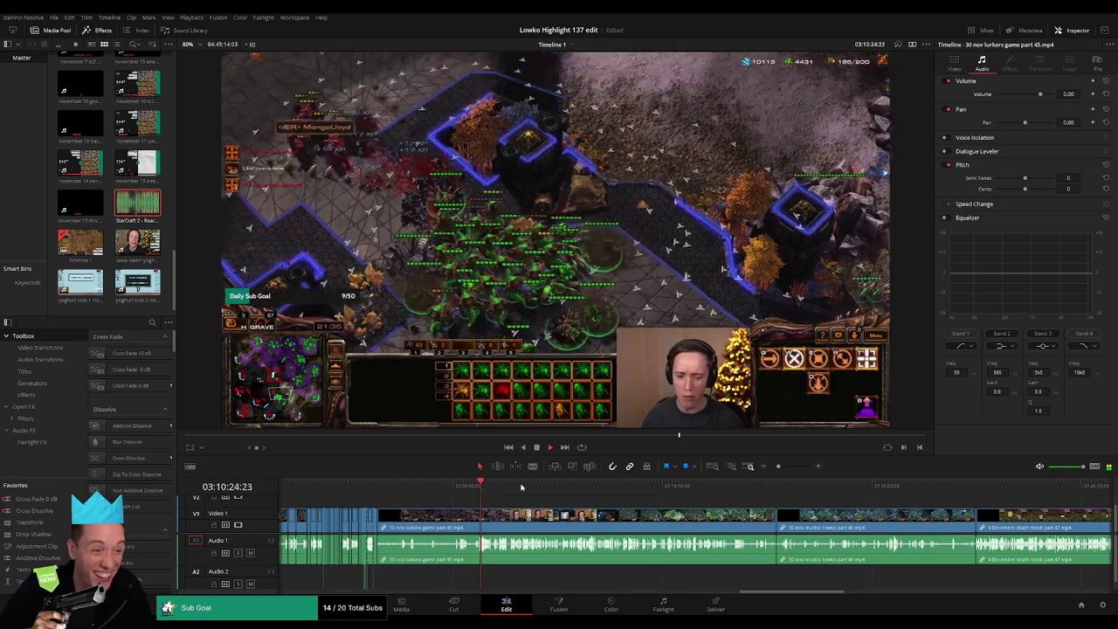
left_click_drag(783, 468, 791, 467)
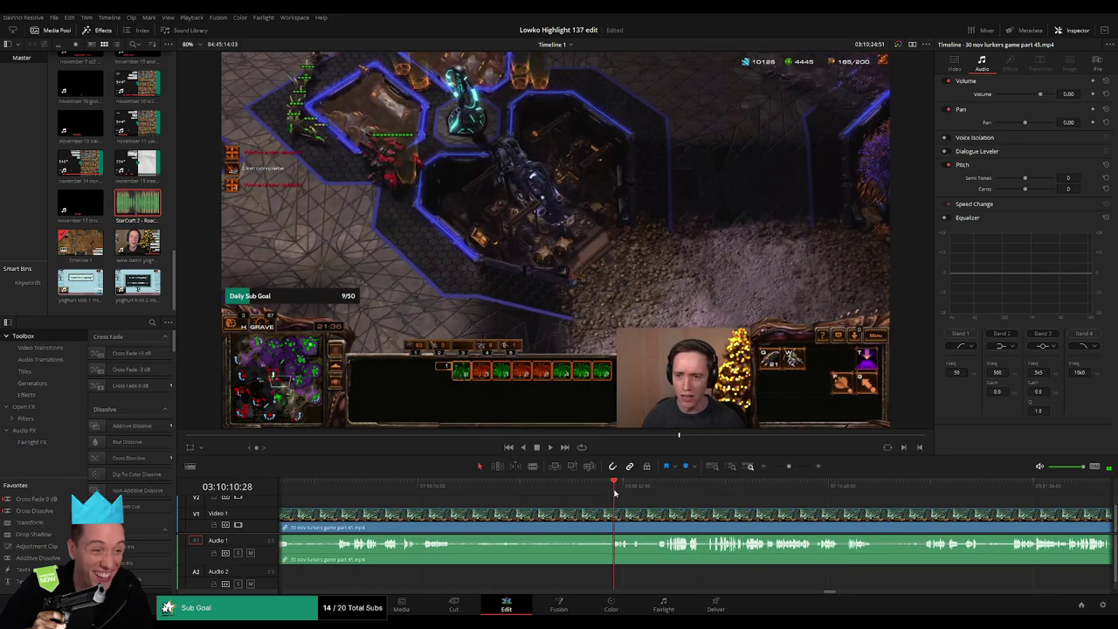
left_click_drag(614, 494, 580, 502)
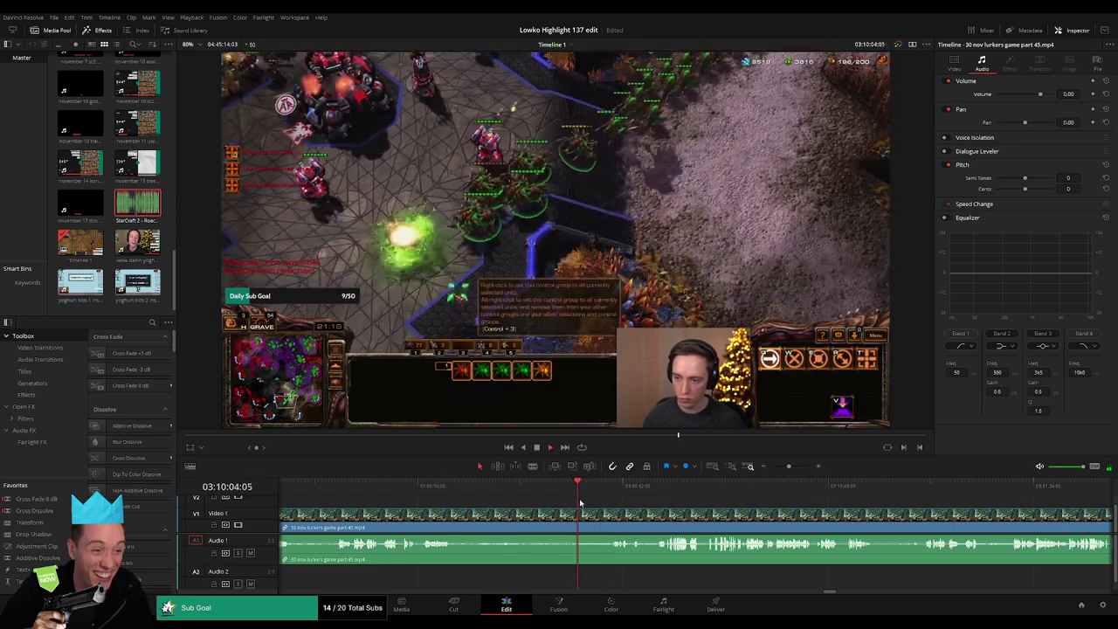
key("Up")
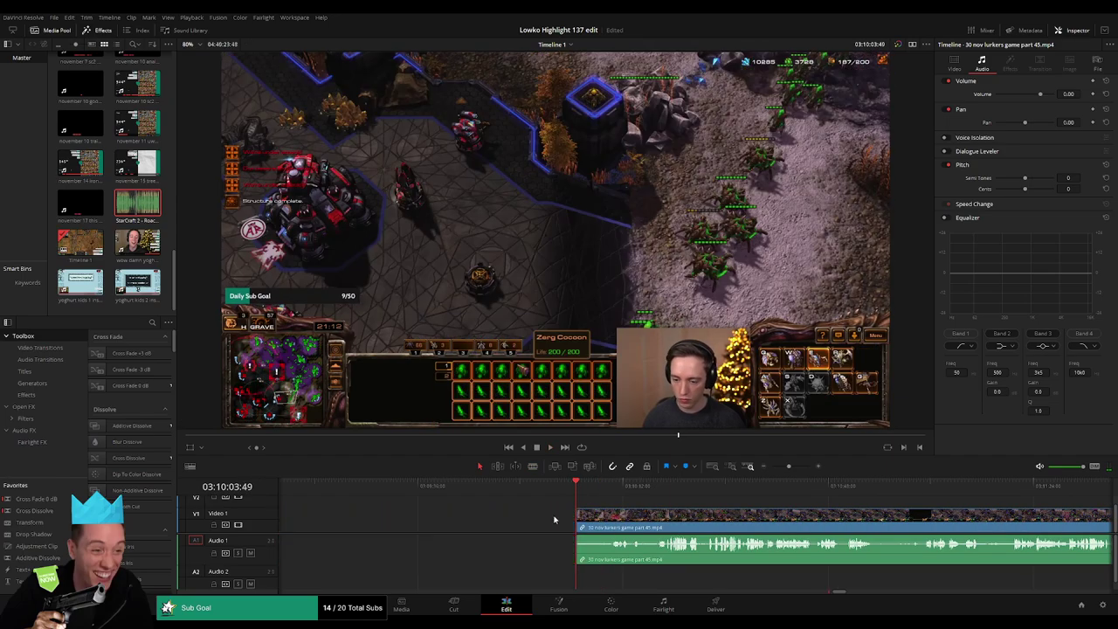
key("space")
Step: Trim the head off the later part 45 piece near 03:05:38, leaving a gap
scroll(488, 506, "right", 3)
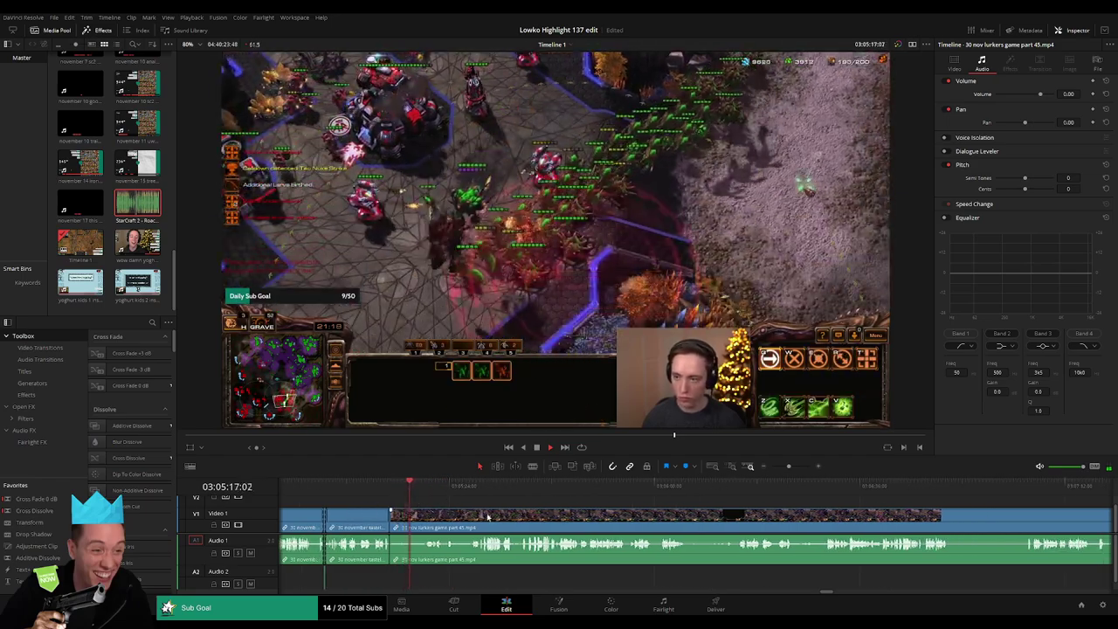
mouse_move(789, 465)
left_mouse_down()
mouse_move(774, 467)
mouse_move(792, 467)
left_mouse_up()
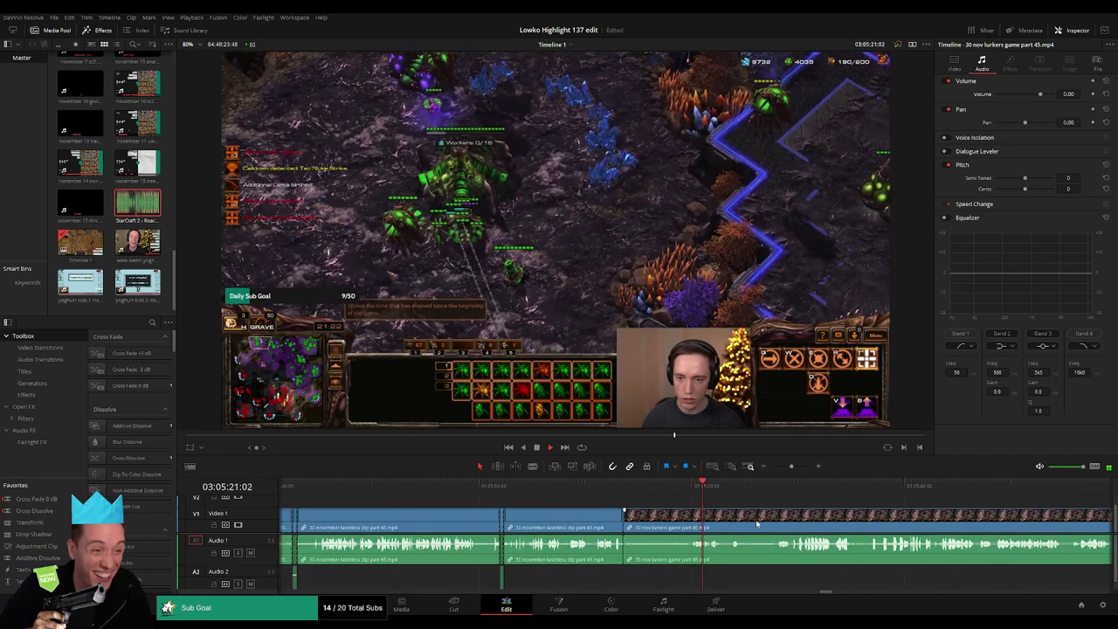
scroll(756, 522, "right", 5)
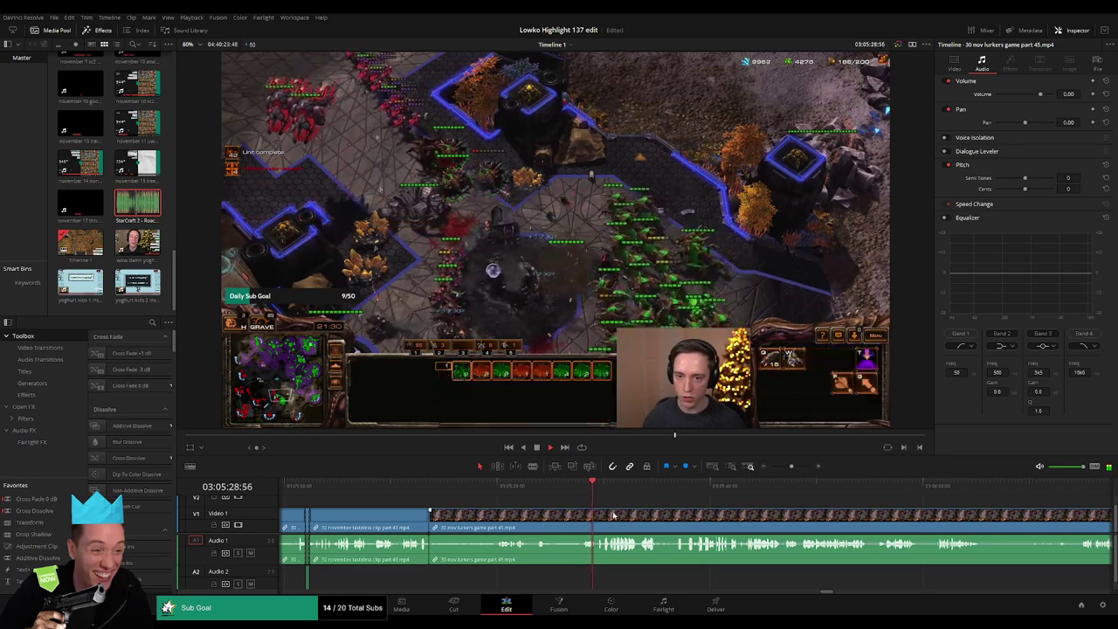
scroll(515, 507, "right", 3)
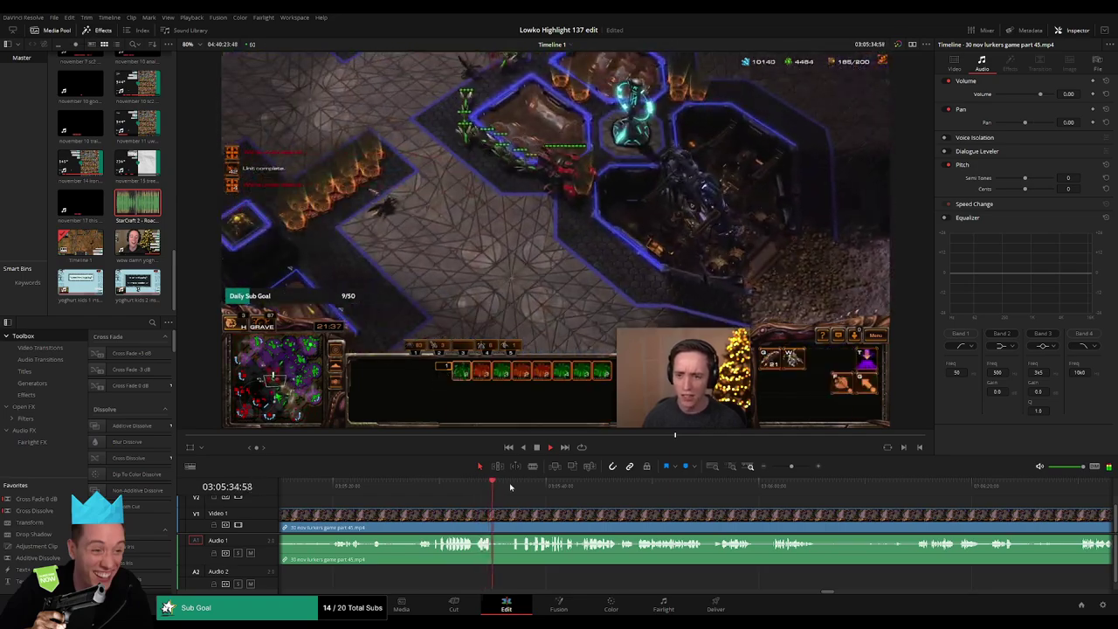
left_click(511, 486)
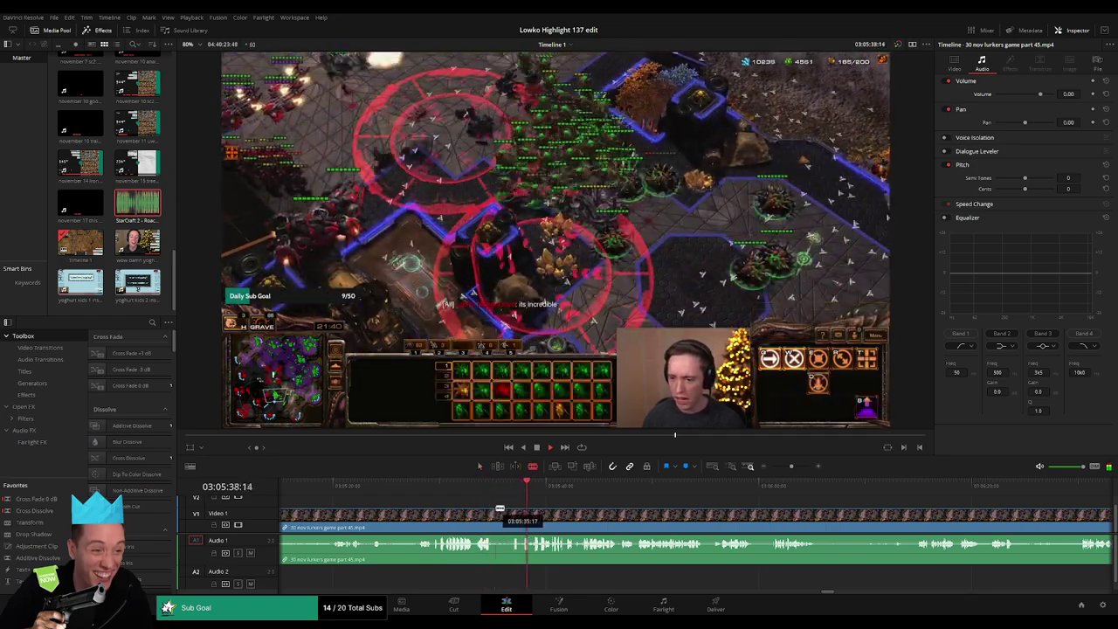
left_click_drag(499, 509, 512, 510)
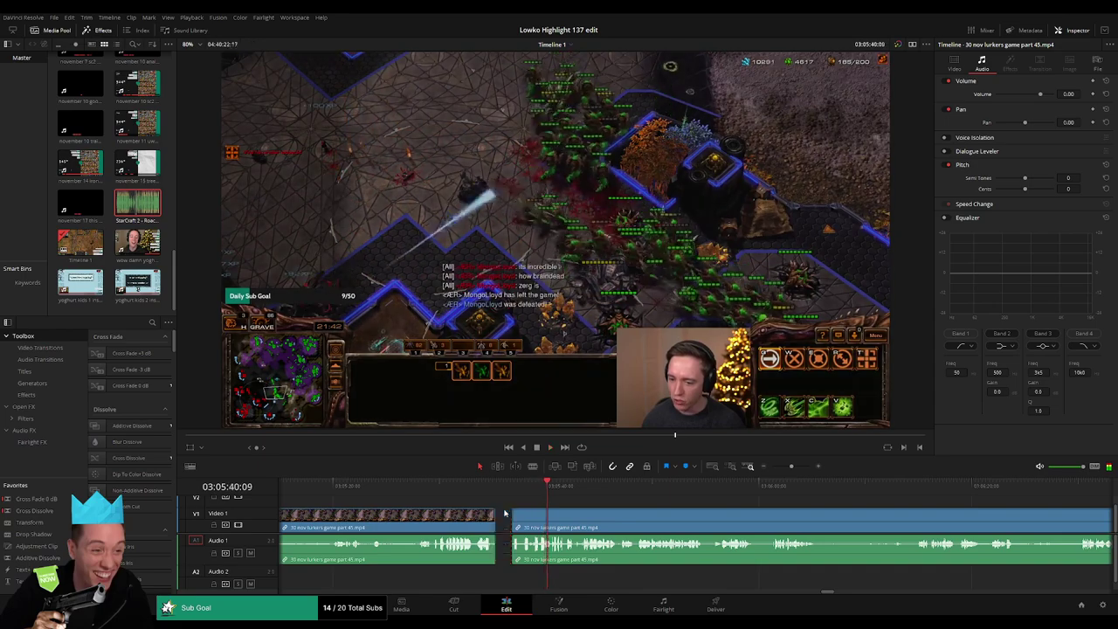
Step: Close the gap in part 45 and ripple-delete three short pieces
left_click(504, 512)
key("BackSpace")
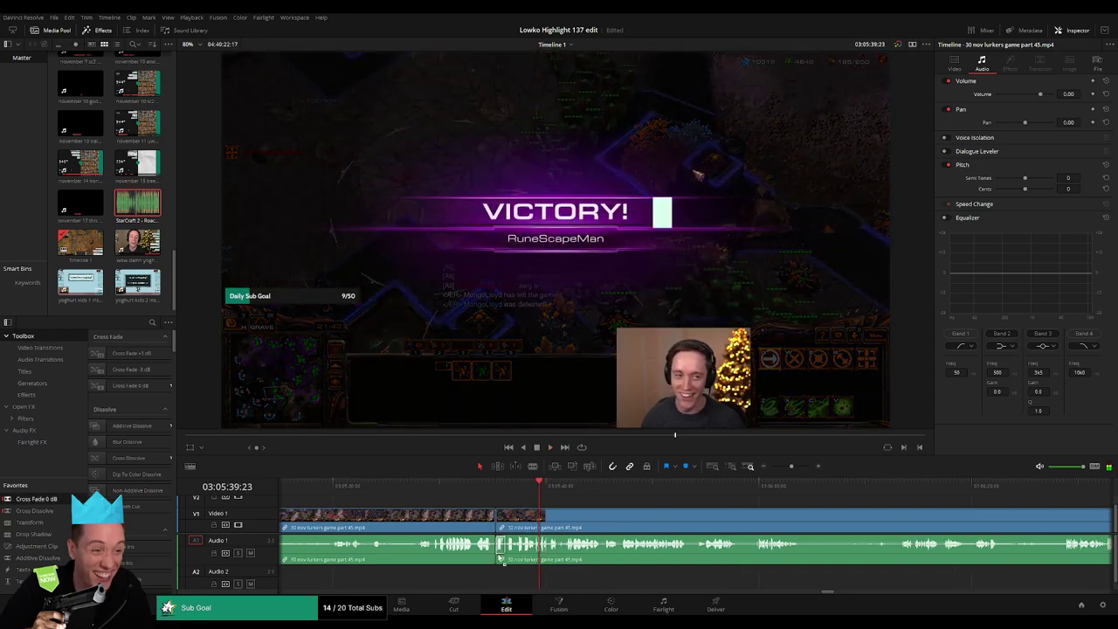
scroll(510, 505, "down", 3)
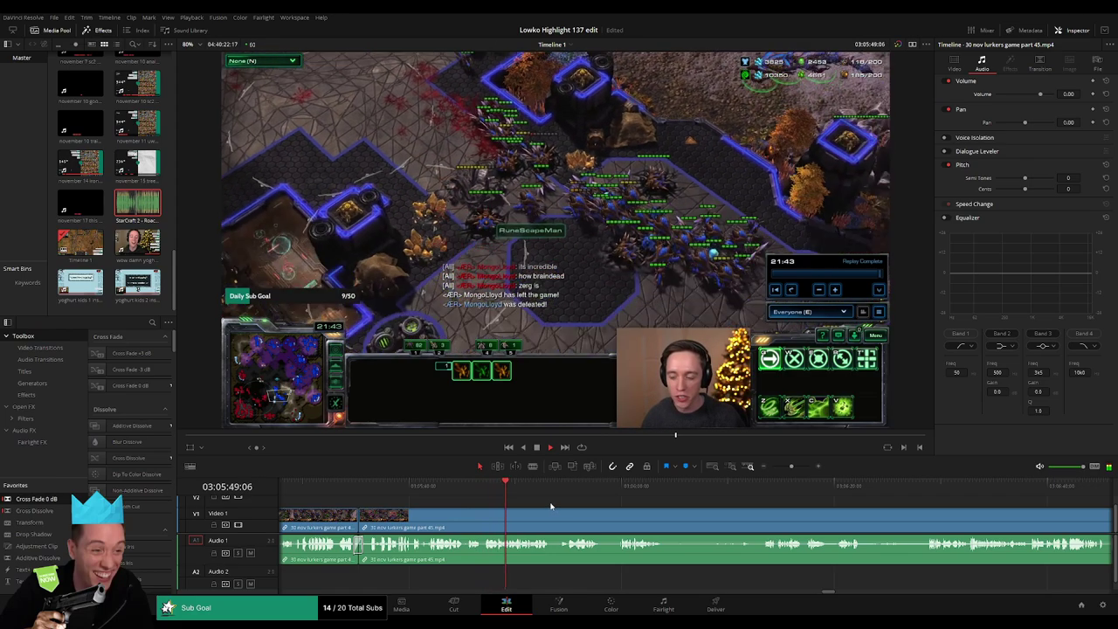
scroll(550, 502, "up", 3)
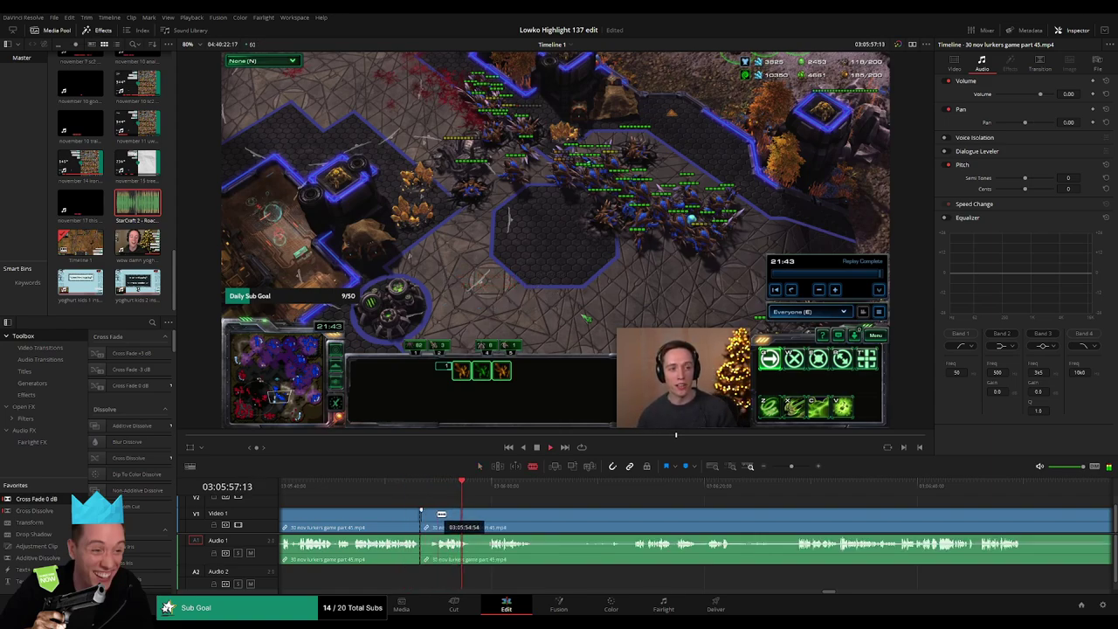
key("Delete")
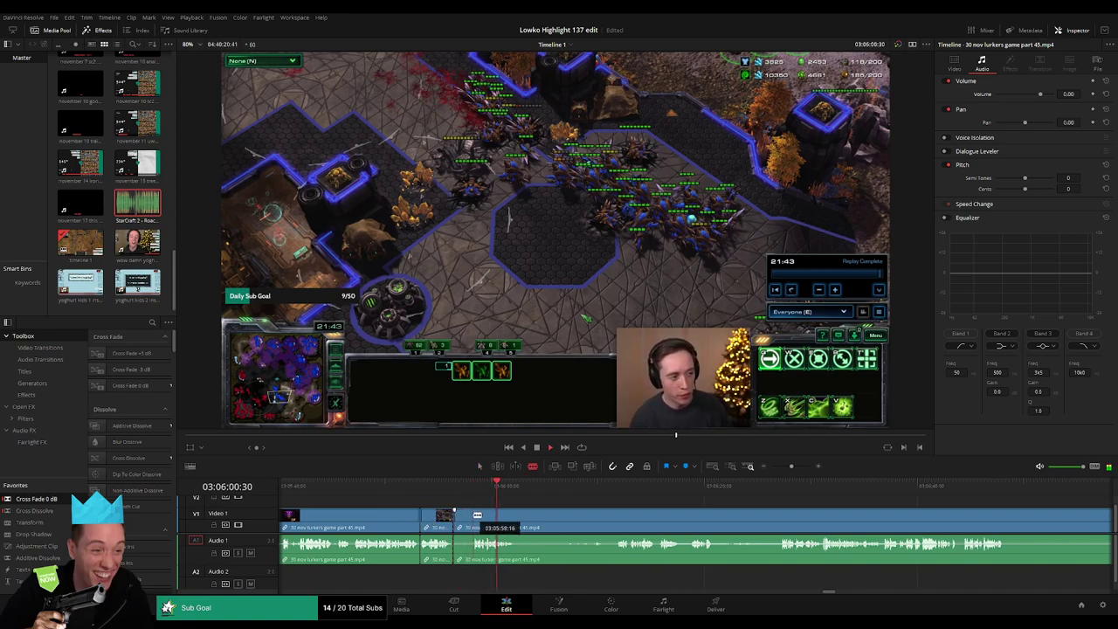
key("Delete")
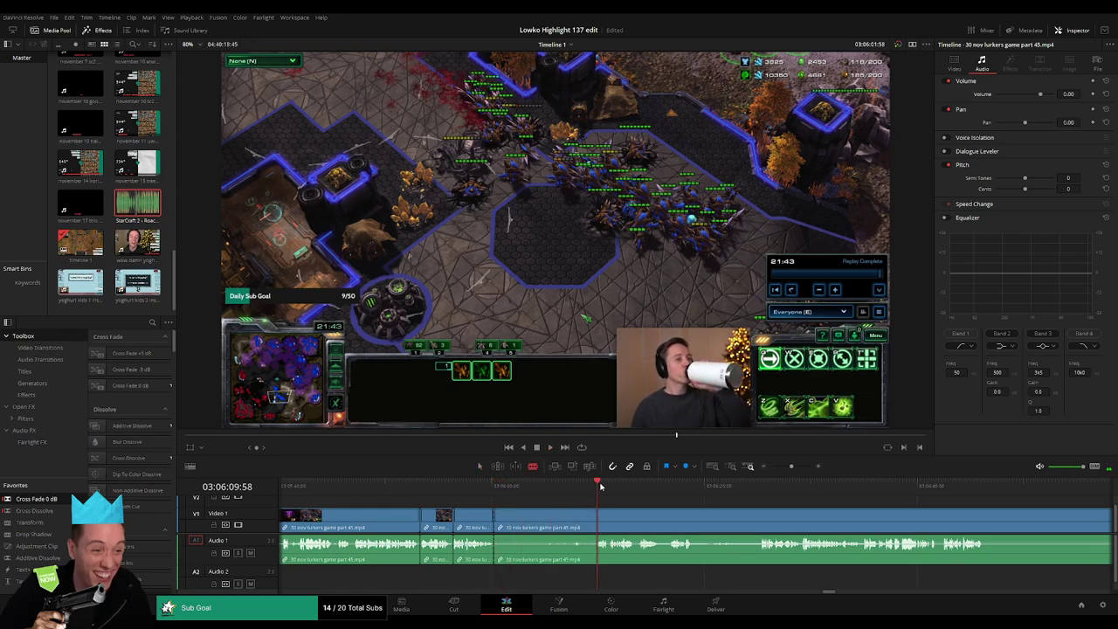
key("space")
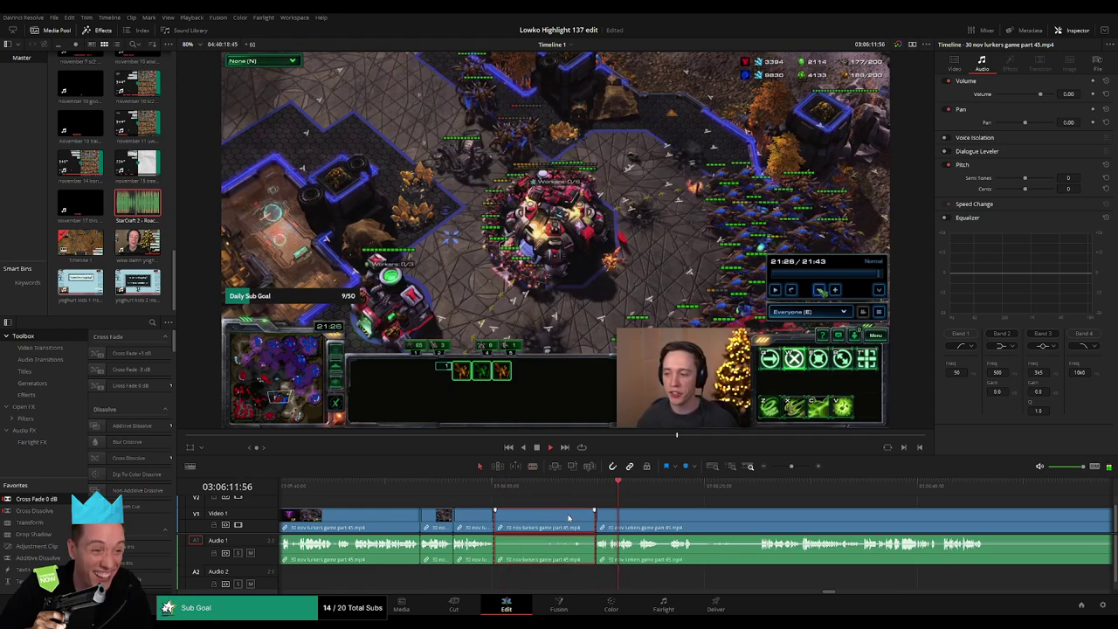
key("Delete")
Step: Play back the trimmed lurkers game footage near 03:06:15, jumping ahead and rewatching
left_click(423, 492)
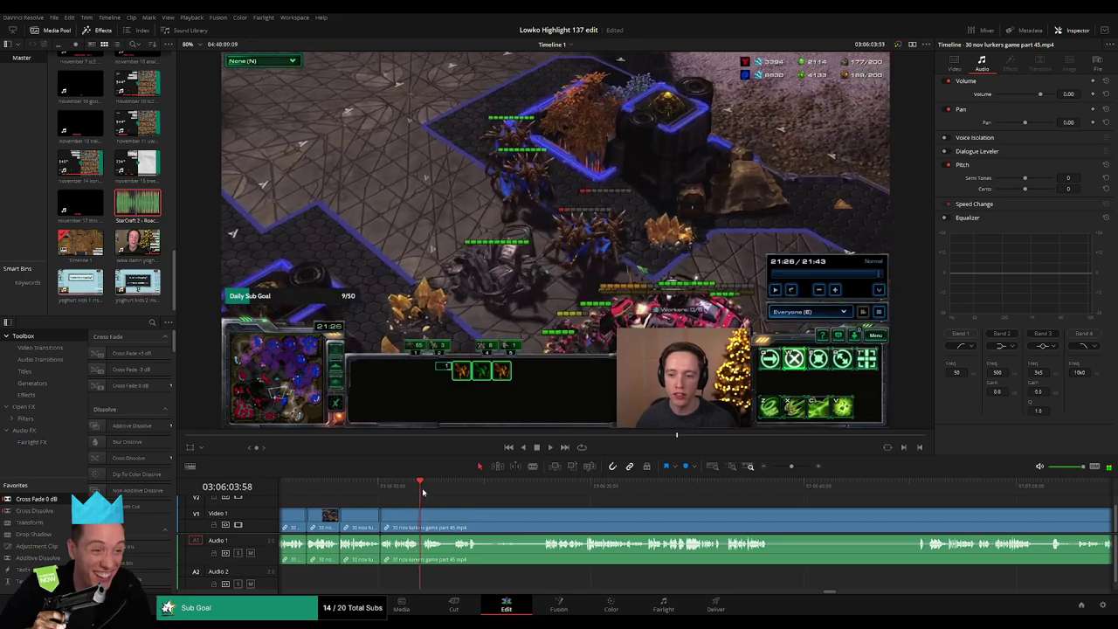
left_click(432, 494)
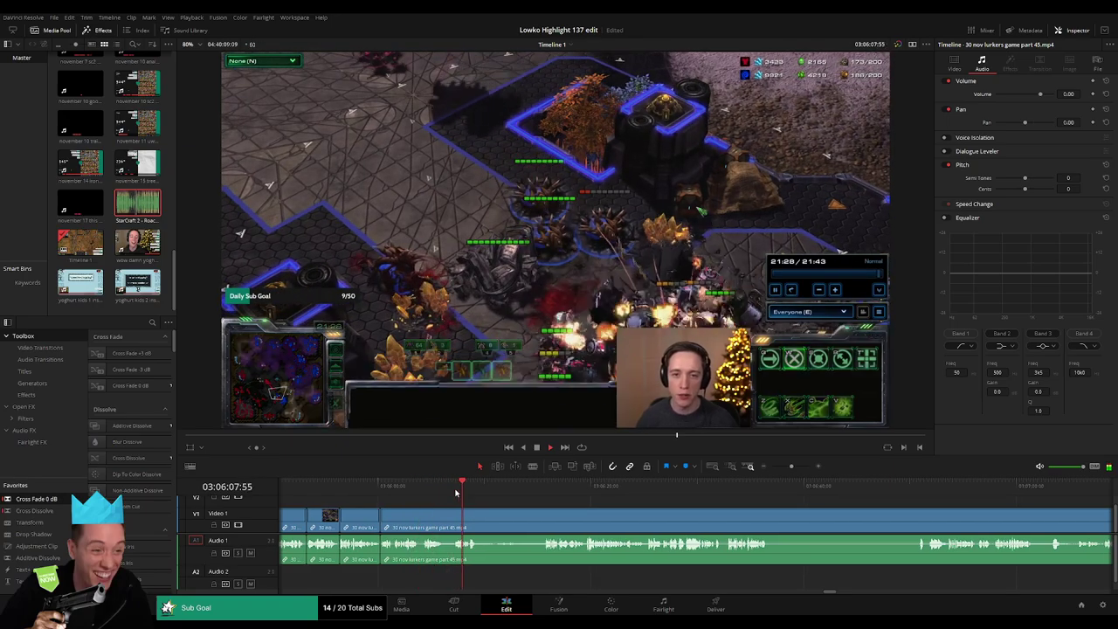
left_click(469, 495)
left_click(512, 494)
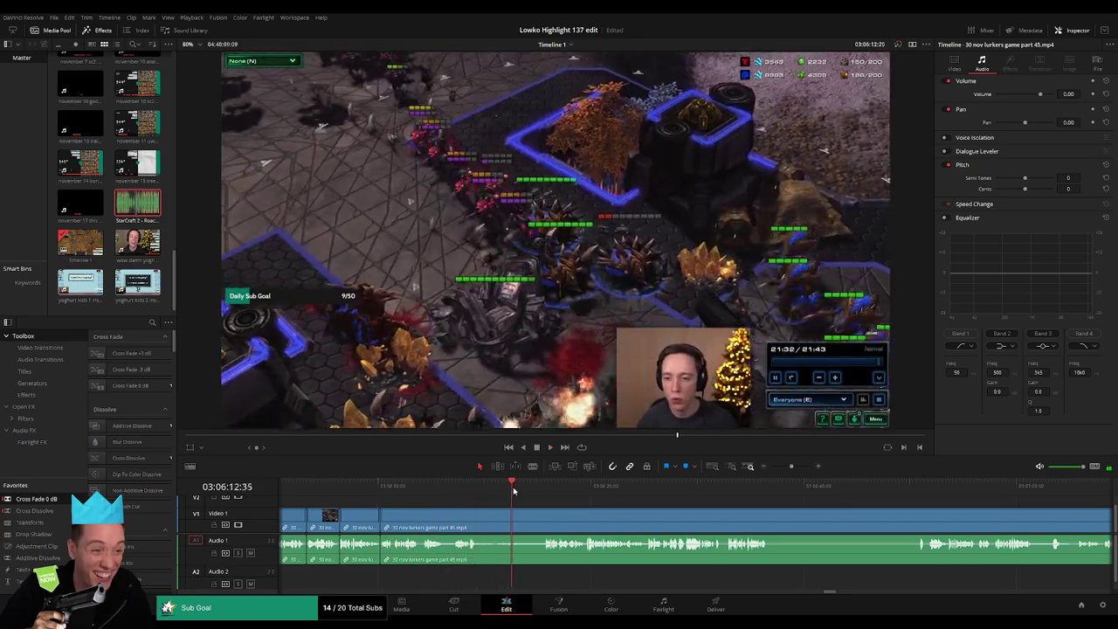
left_click(528, 492)
left_click(483, 492)
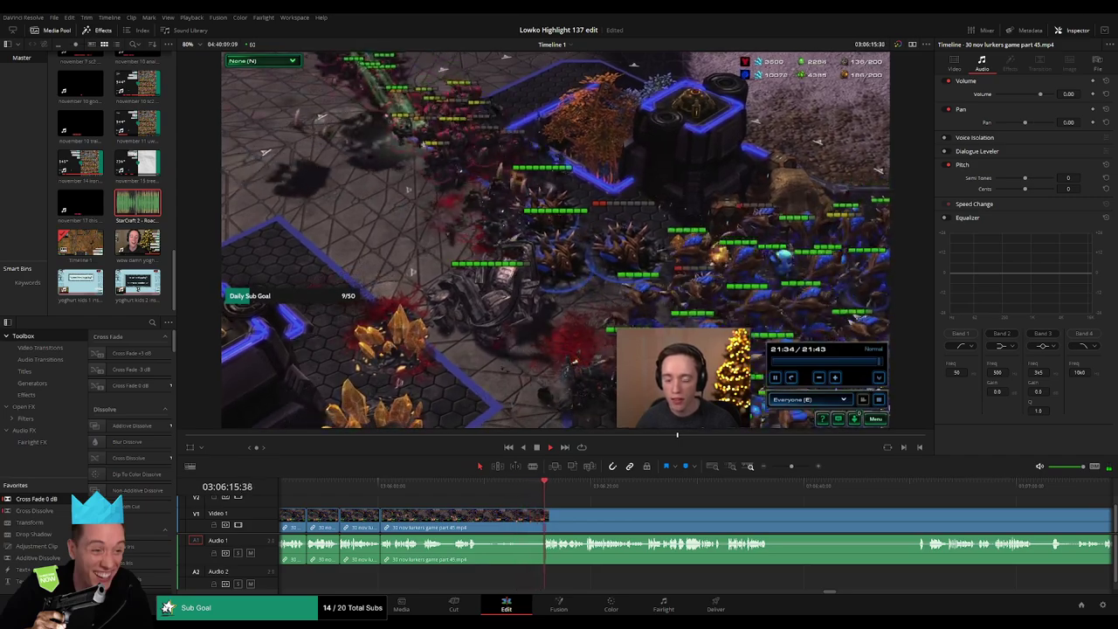
left_click(474, 488)
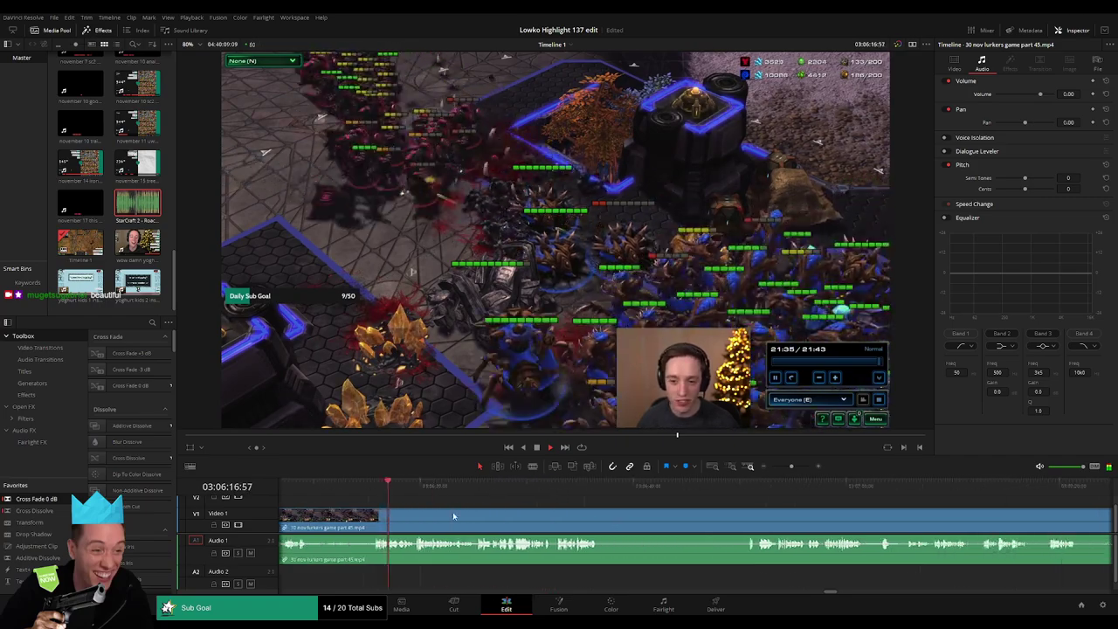
scroll(524, 517, "right", 3)
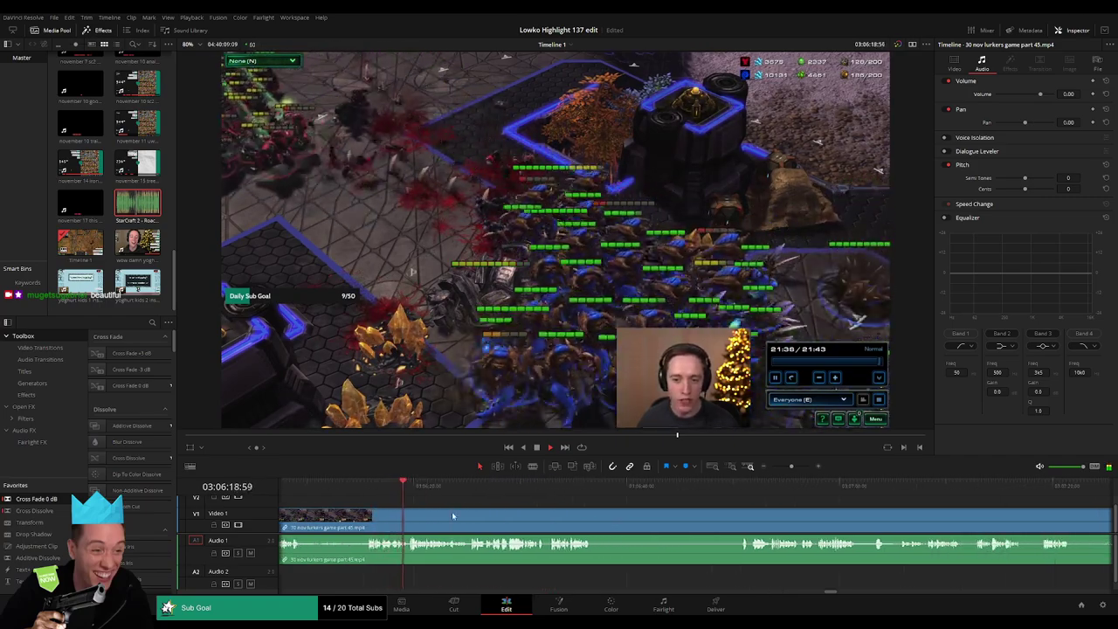
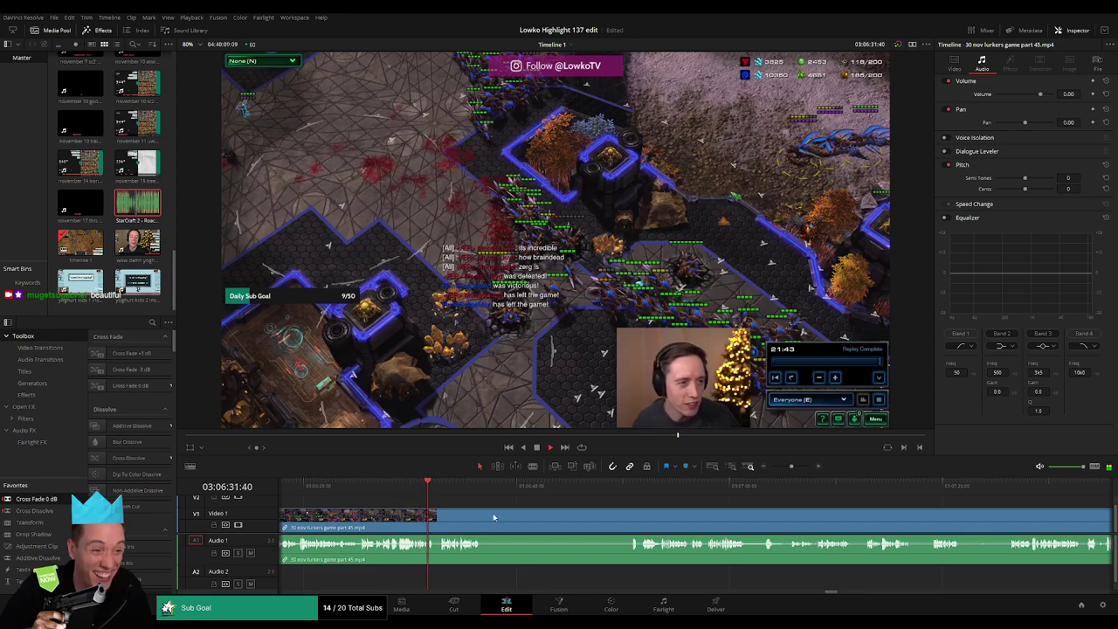
Step: Blade-cut the part 45 clip where the webcam scene begins
left_click(751, 467)
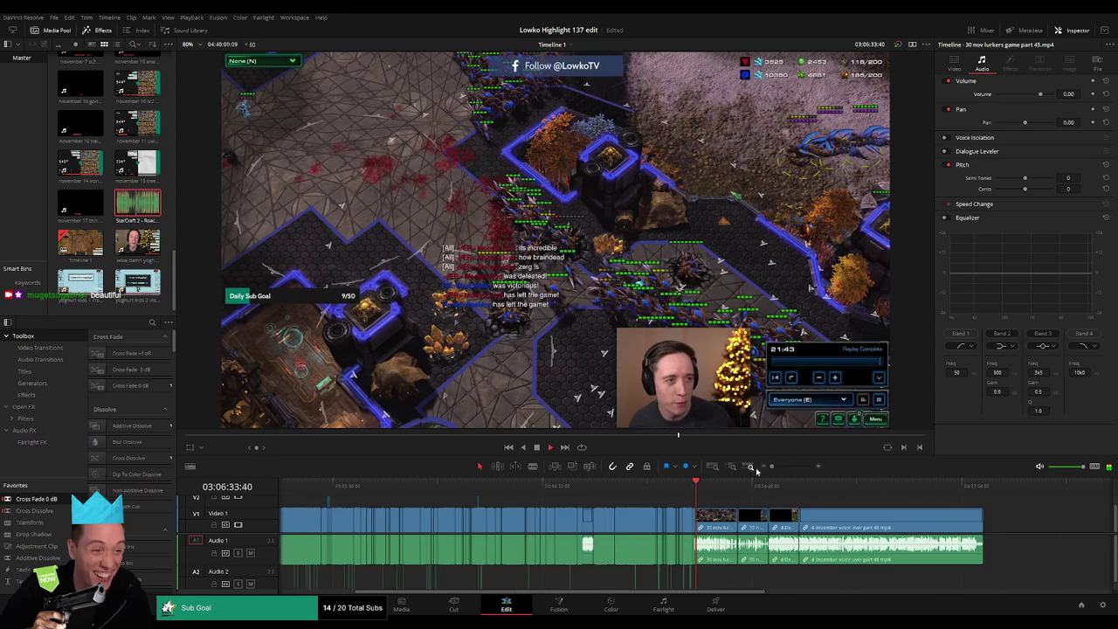
left_click(788, 468)
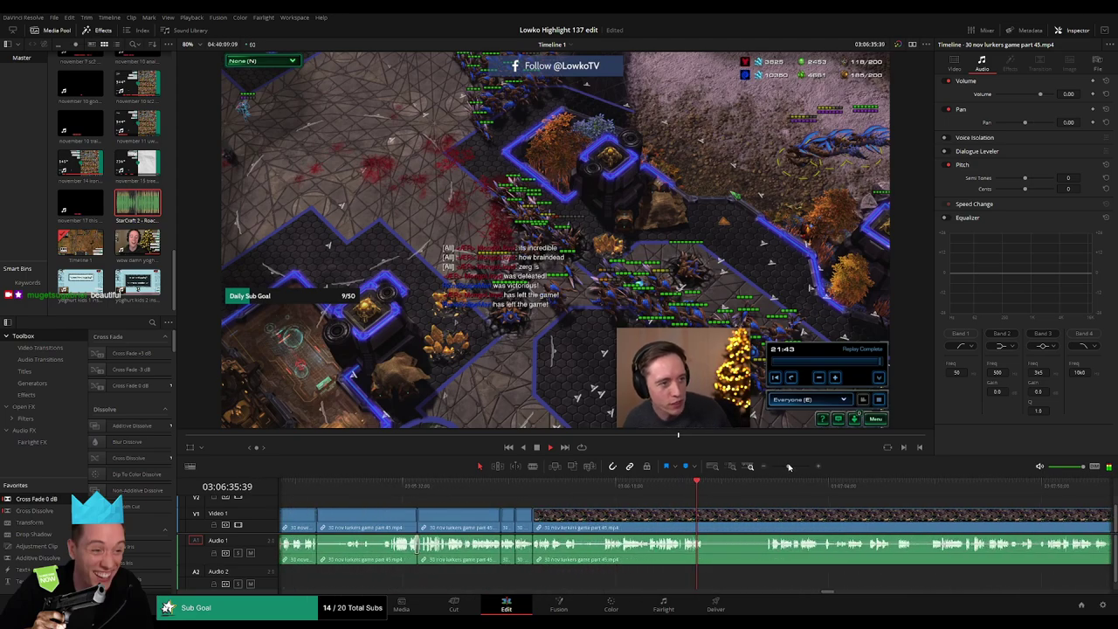
scroll(712, 521, "right", 3)
key("b")
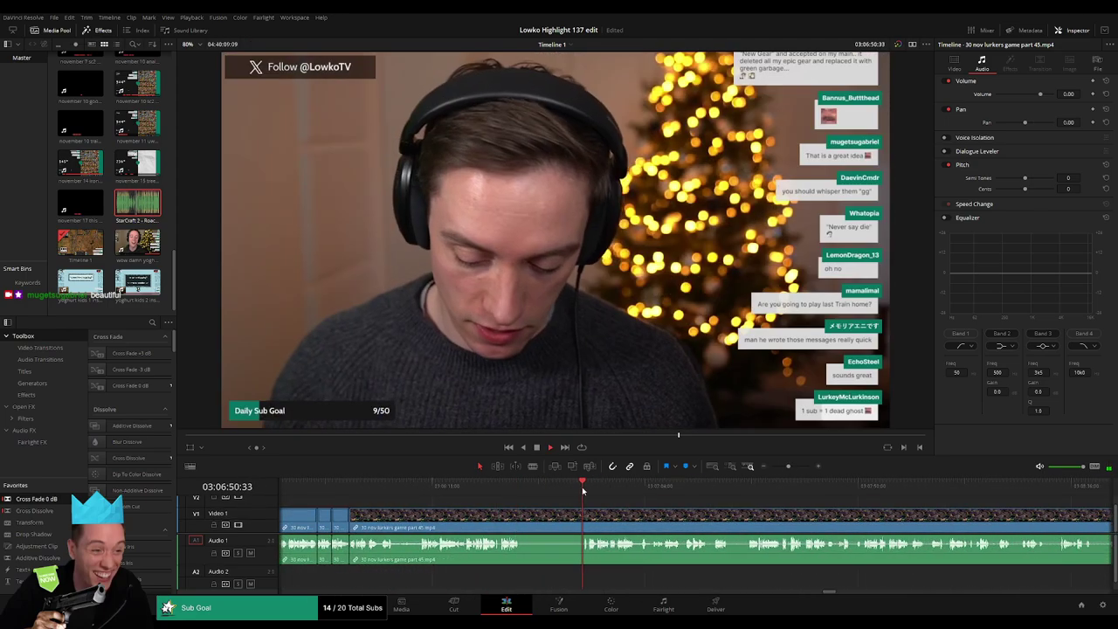
left_click(521, 524)
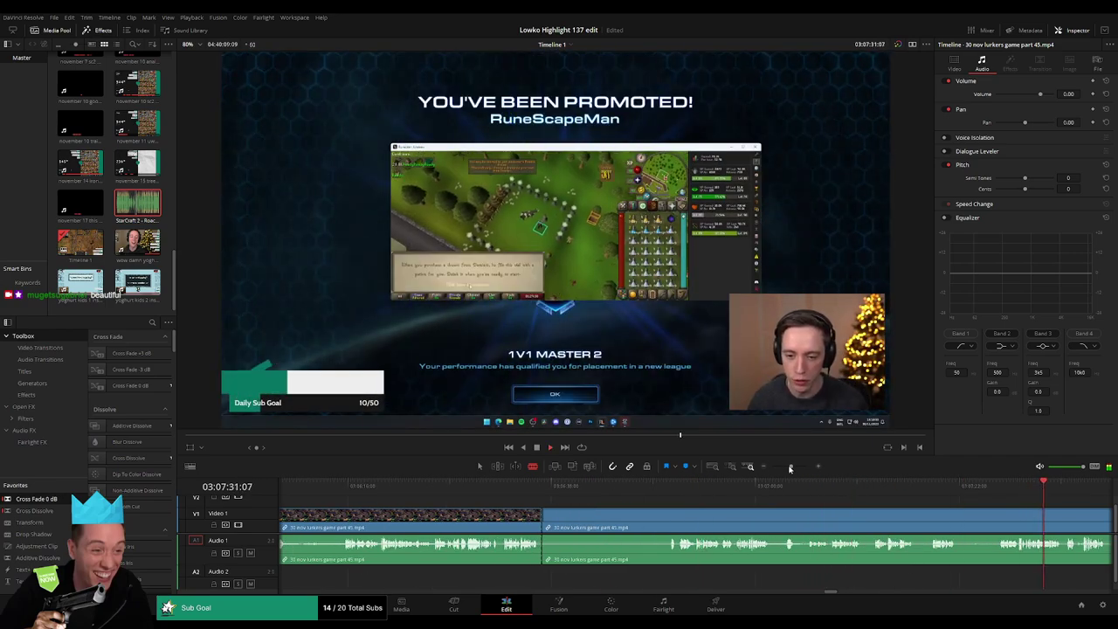
Step: Scrub to the webcam section, then back to the Reddit meme part and play it
left_click_drag(790, 469, 772, 466)
left_click(712, 486)
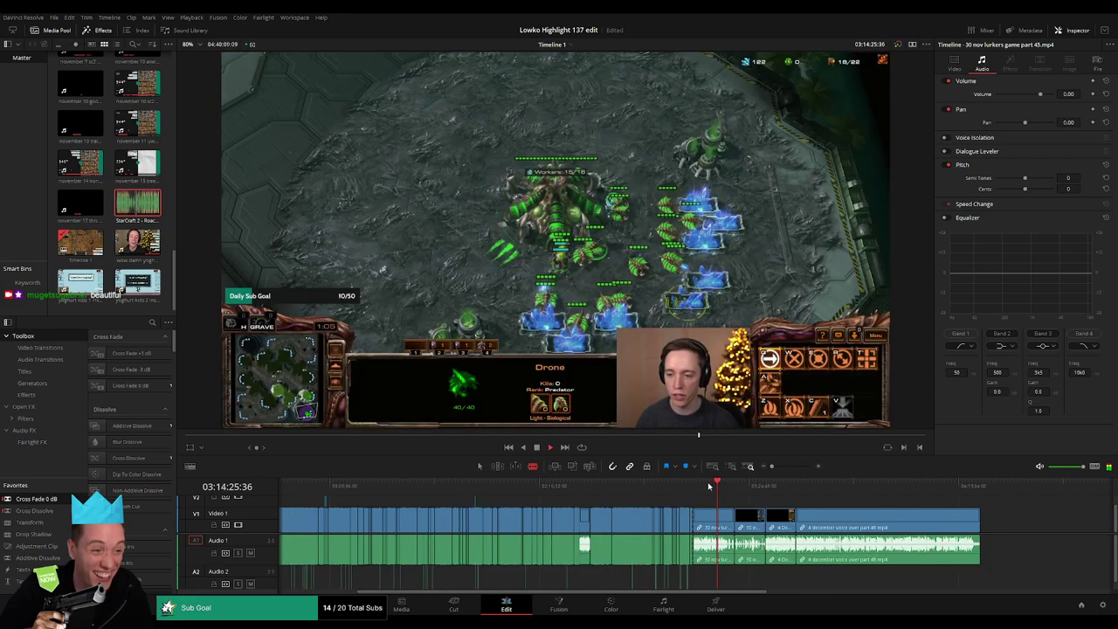
left_click(709, 485)
left_click_drag(771, 467, 785, 467)
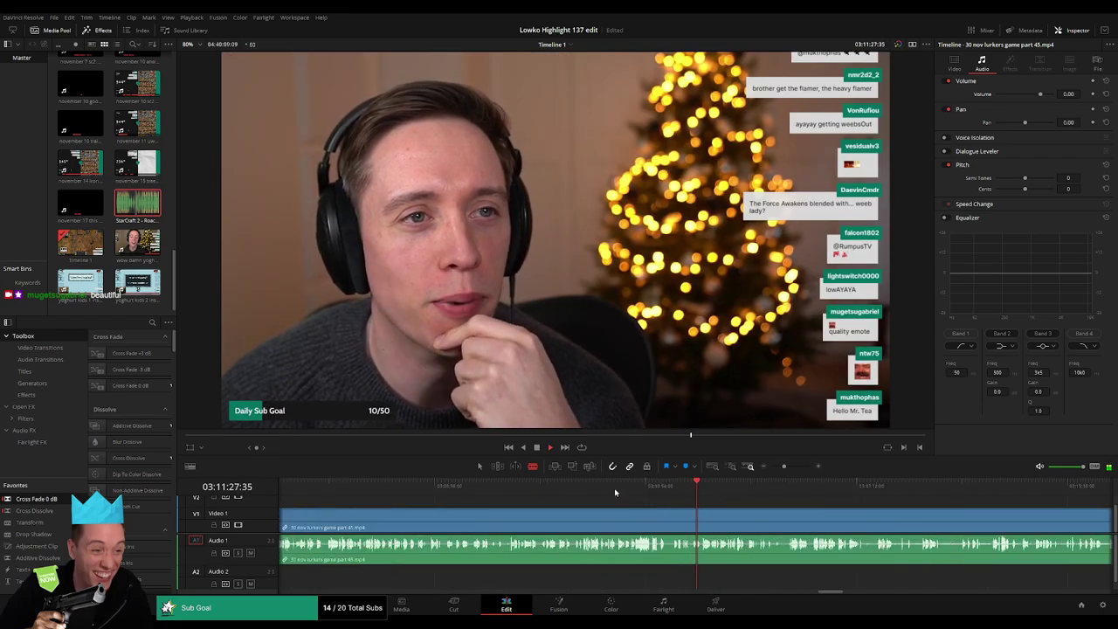
left_click_drag(615, 493, 587, 491)
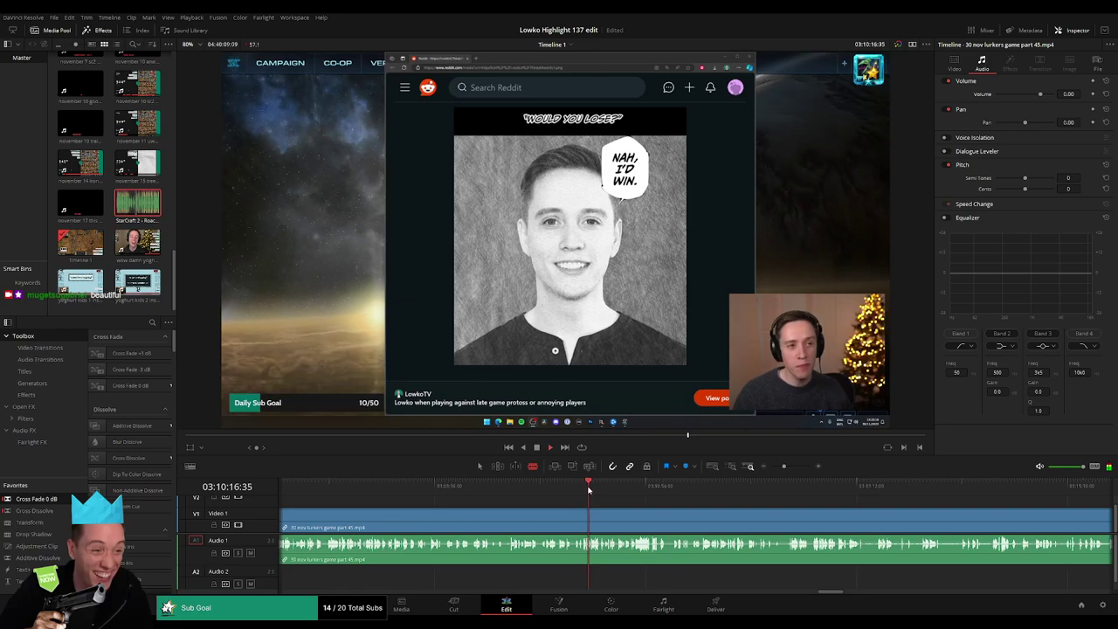
key("space")
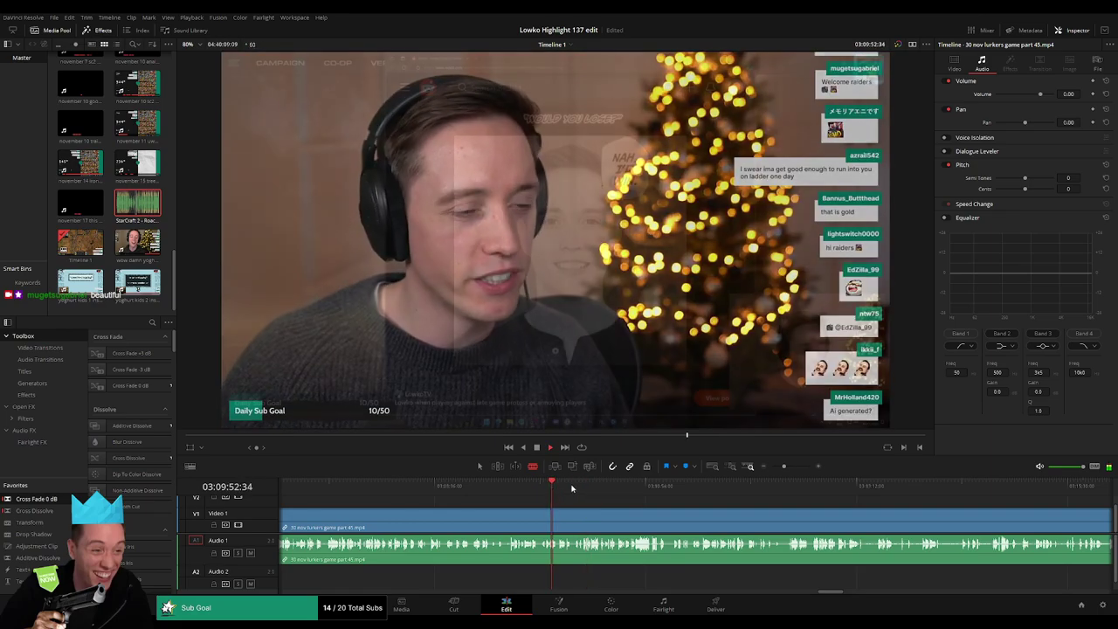
left_click(579, 487)
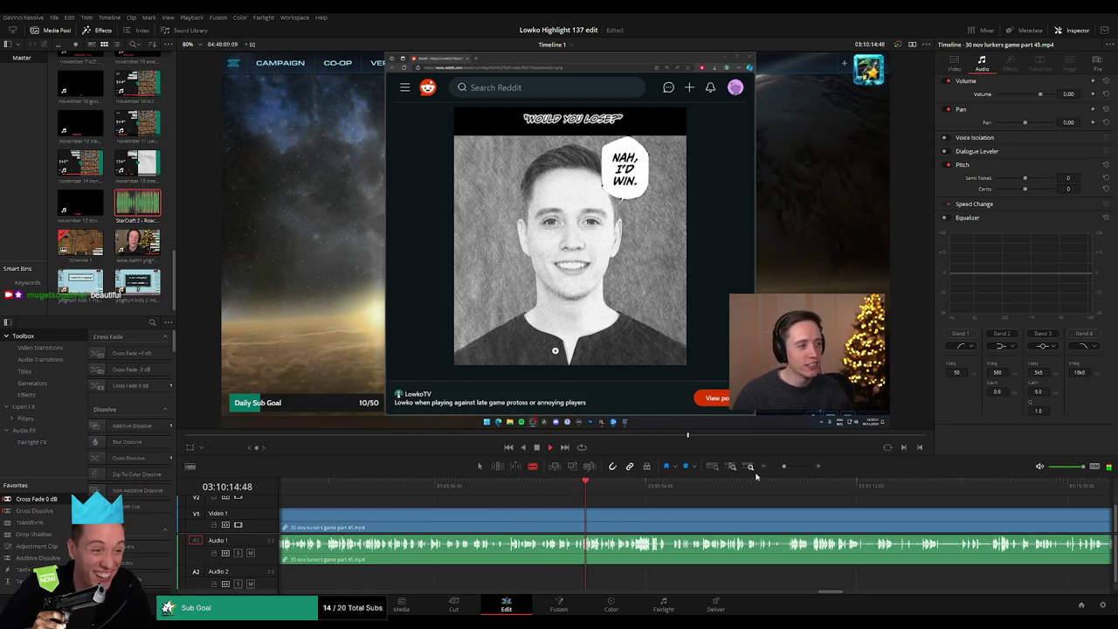
scroll(704, 512, "left", 3)
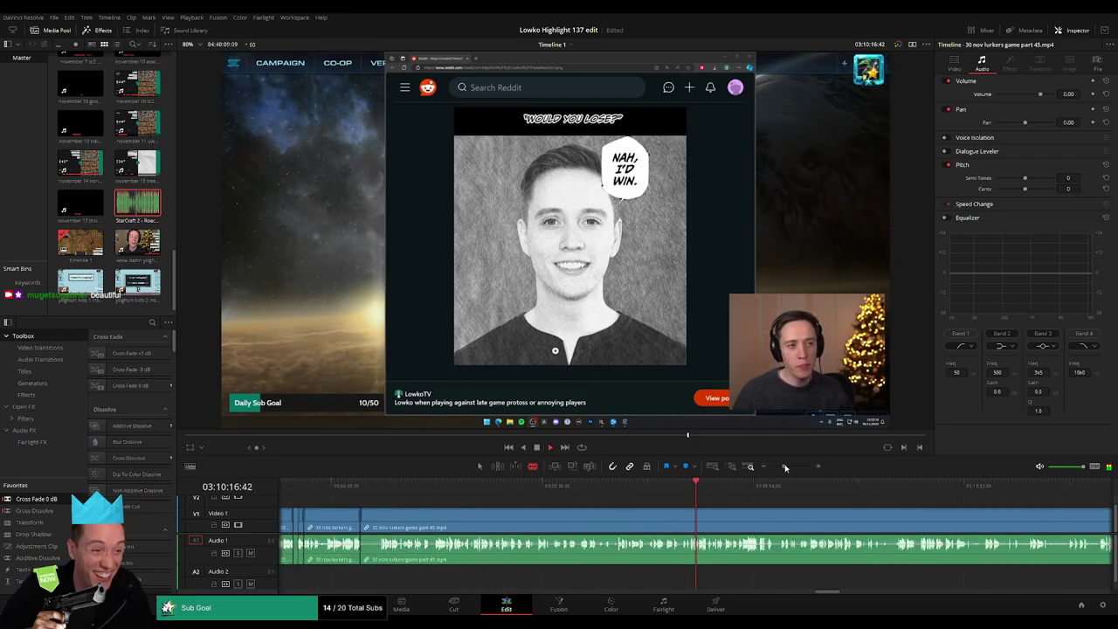
Step: Rewatch the meme section, then select the part 45 clip to be removed
left_click_drag(688, 486, 667, 486)
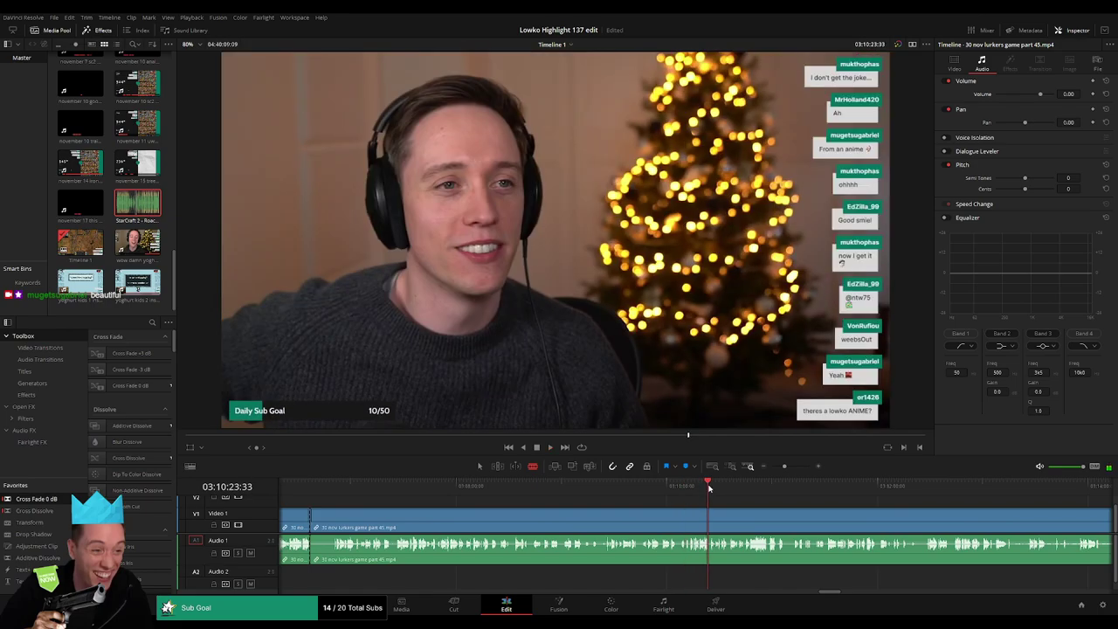
key("space")
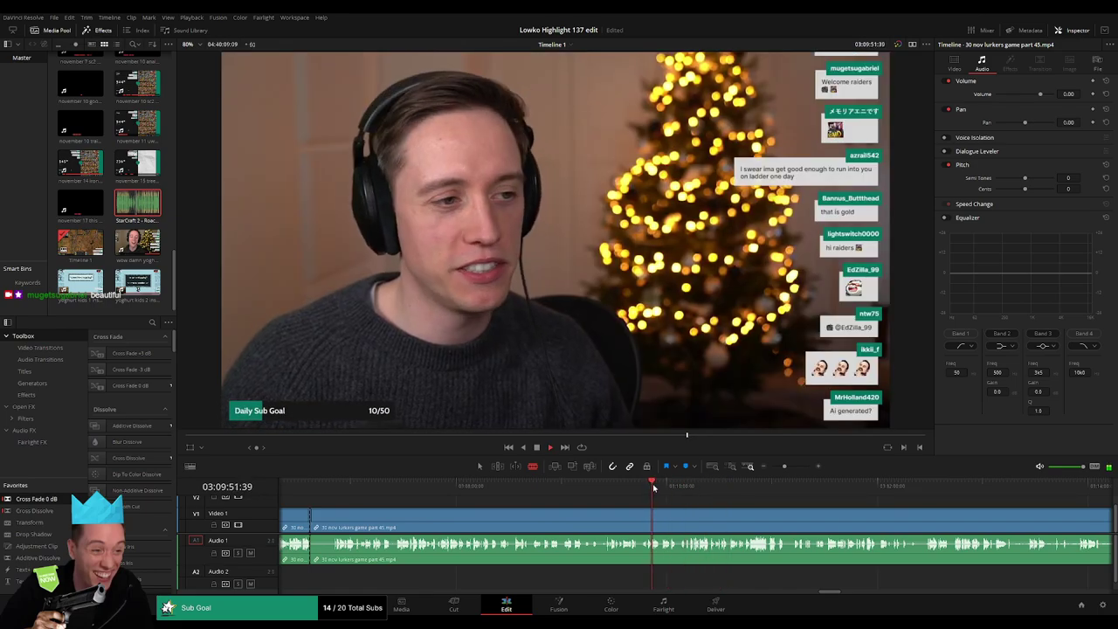
left_click(664, 487)
key("space")
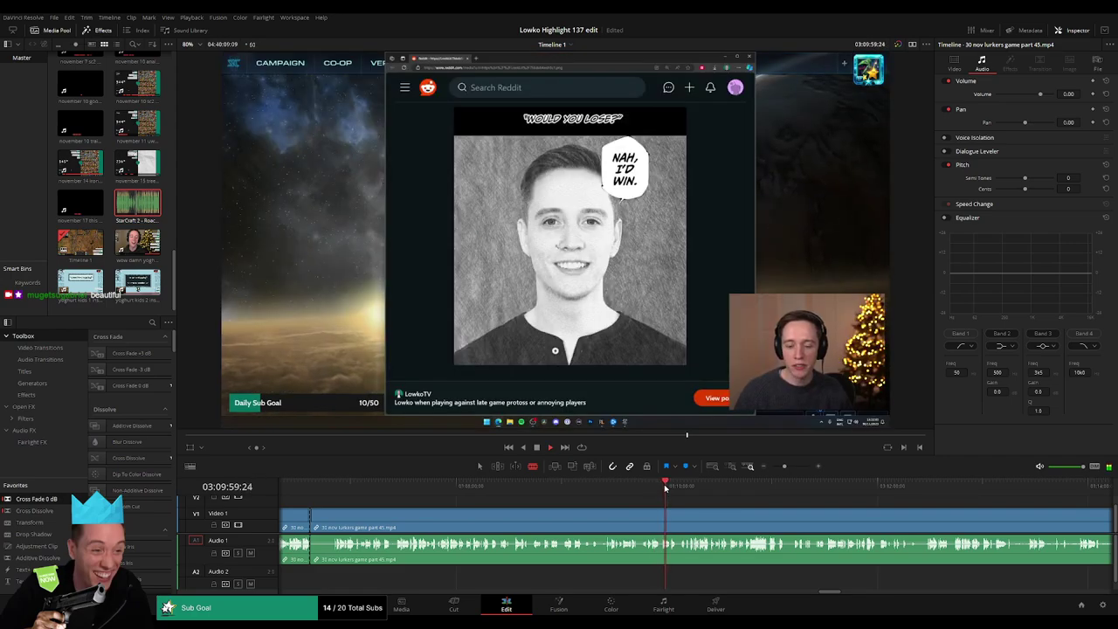
left_click(616, 490)
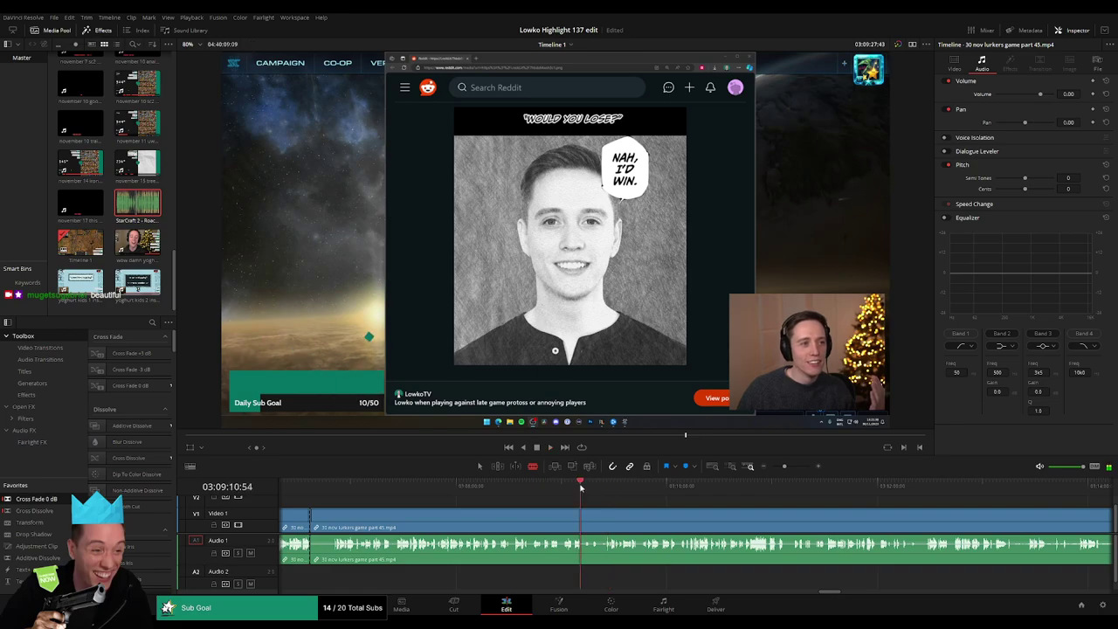
left_click(579, 488)
key("space")
left_click(572, 487)
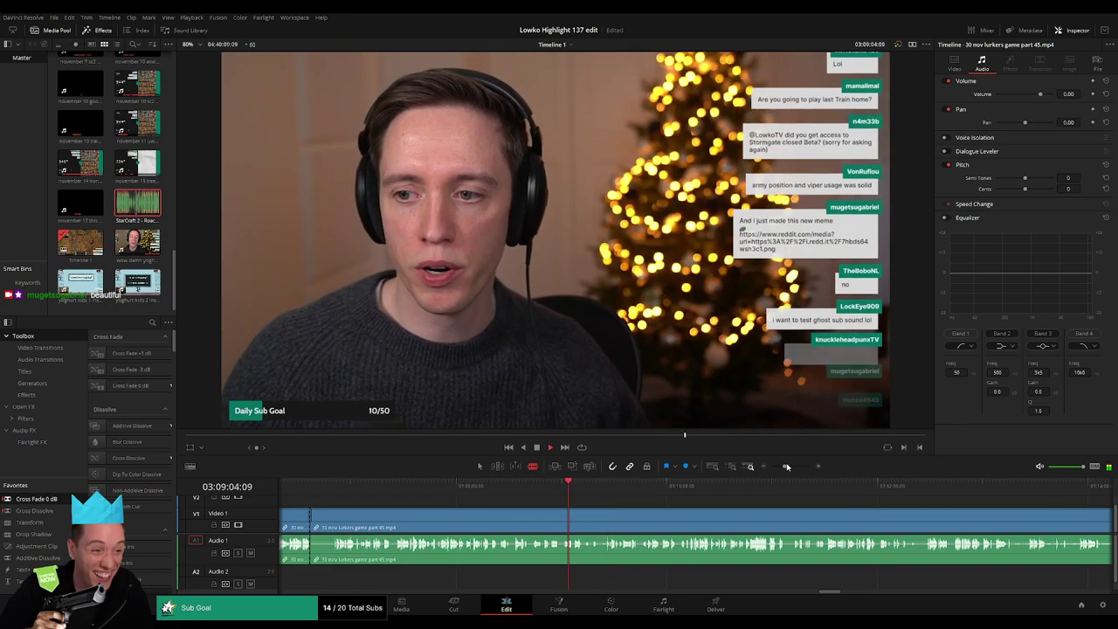
scroll(708, 494, "down", 3)
left_click(746, 487)
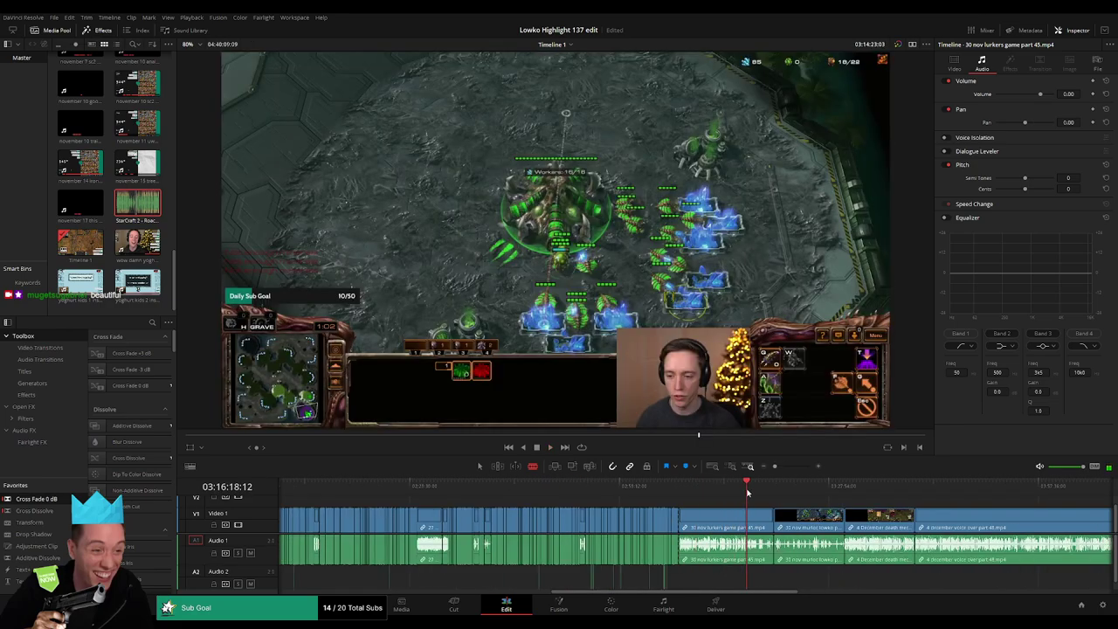
left_click(738, 524)
Step: Delete the selected part 45 clip so murloc part 46 closes the gap
key("Delete")
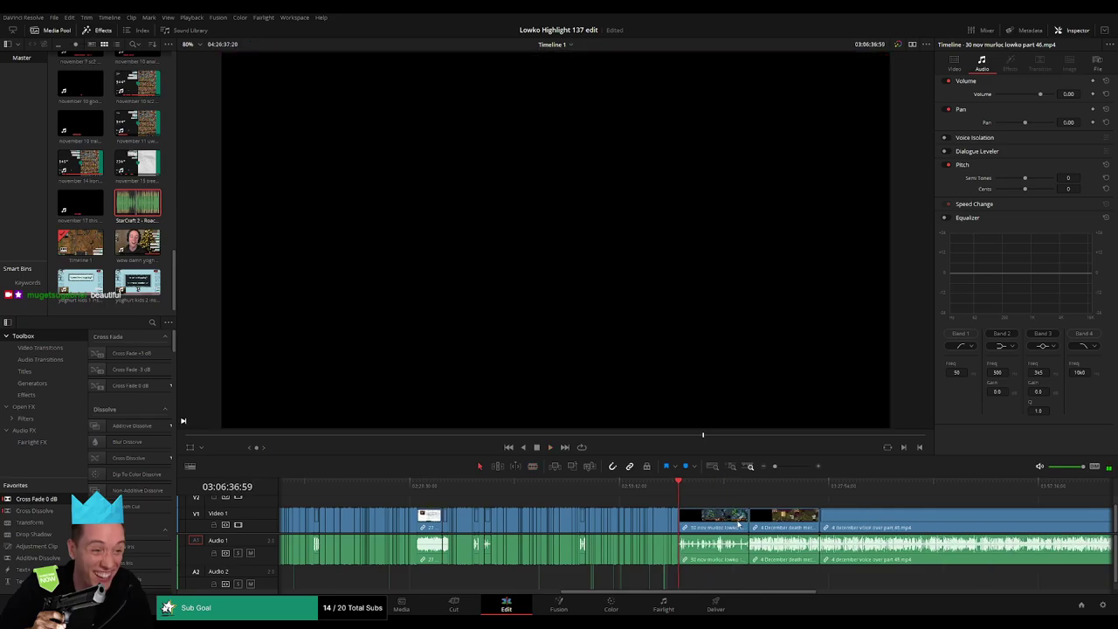
left_click(695, 499)
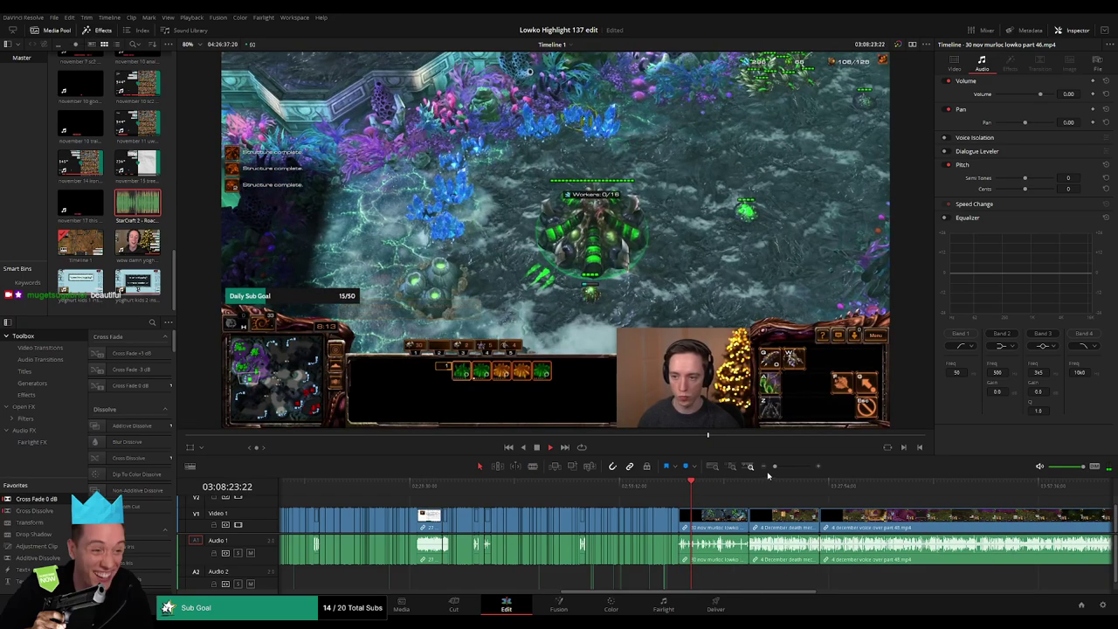
left_click(782, 466)
Step: Skim forward through the murloc part 46 gameplay to around 03:11:03
left_click(498, 487)
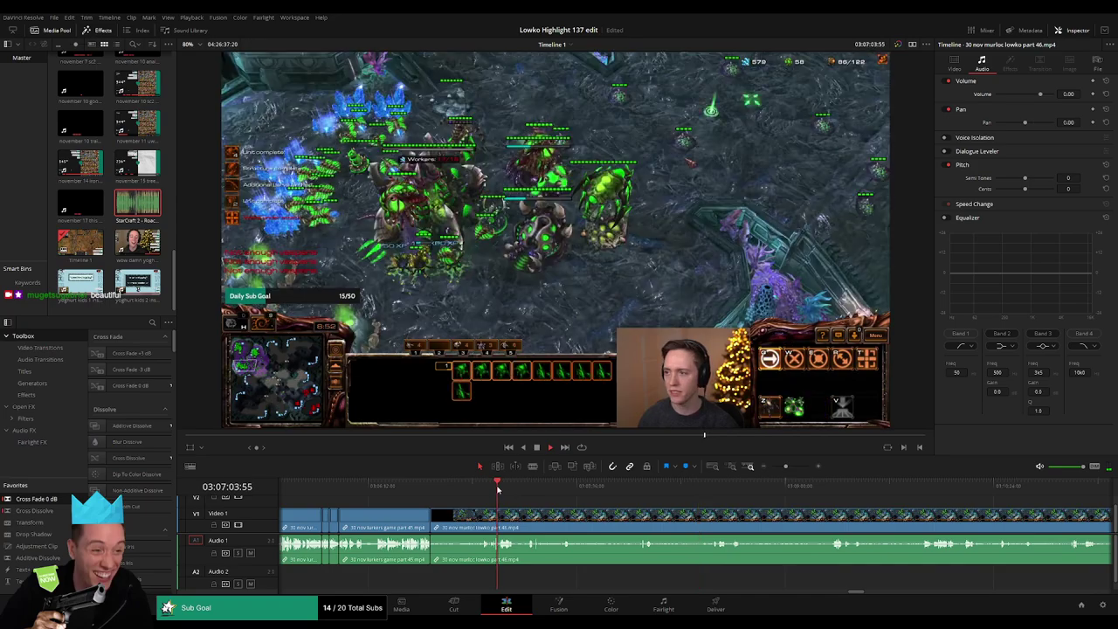
left_click(703, 487)
left_click(718, 486)
left_click(817, 486)
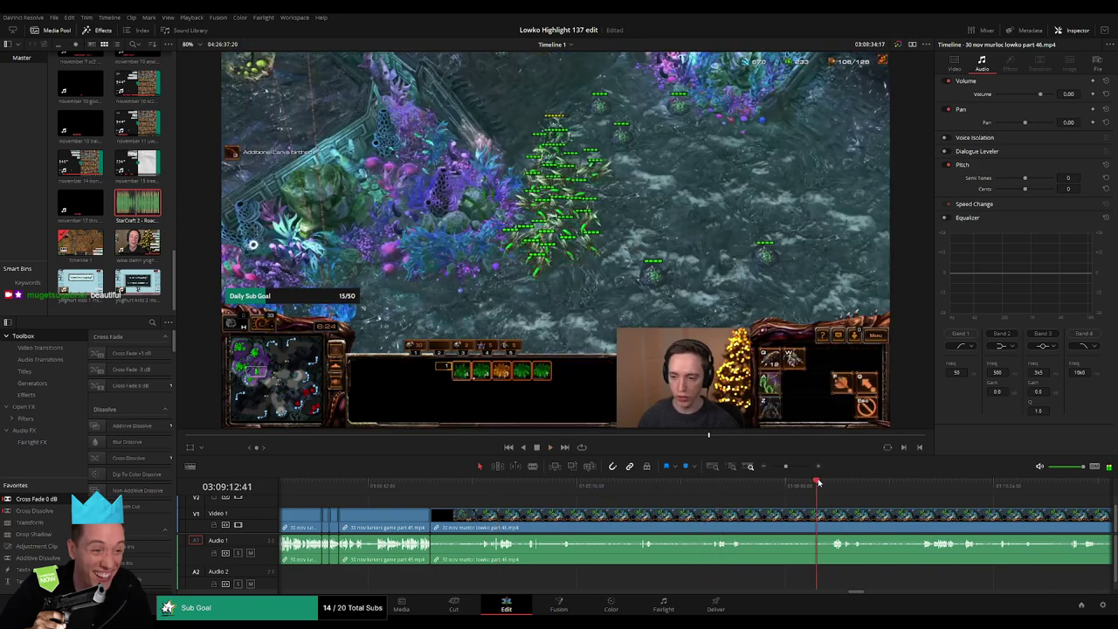
left_click(834, 486)
left_click(804, 487)
left_click(742, 486)
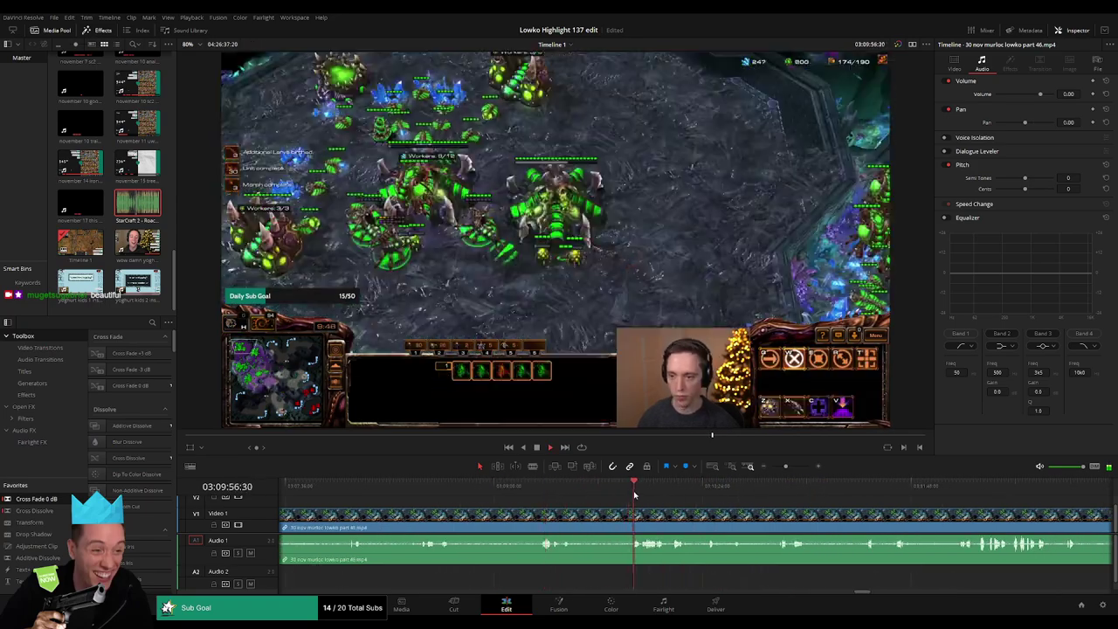
left_click(800, 486)
Step: Play and re-scrub the murloc footage to find the cut moment
key("space")
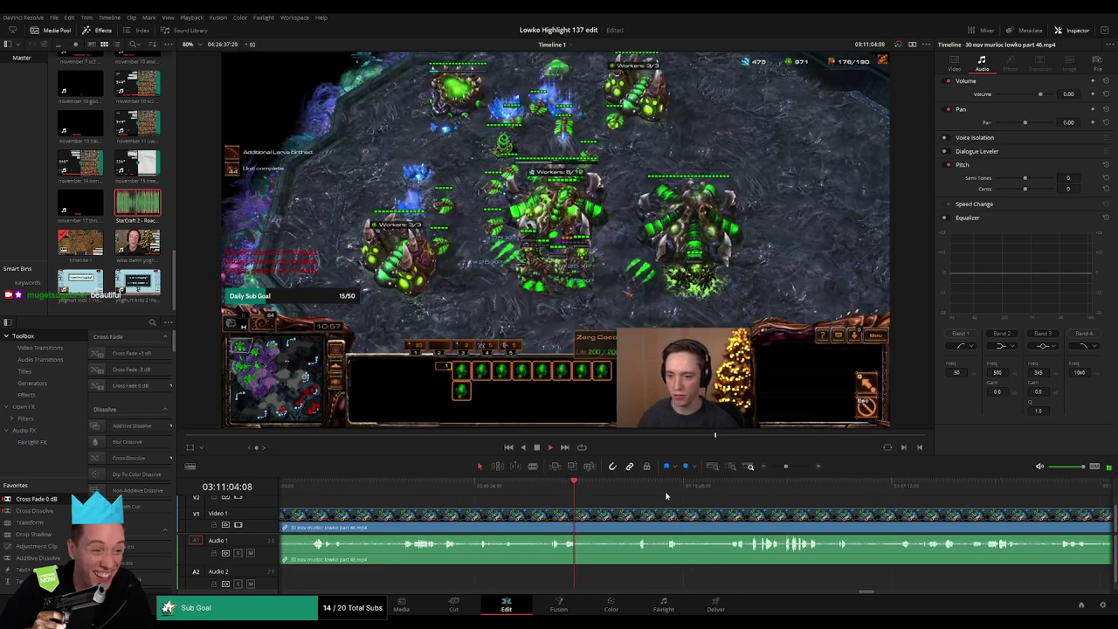
left_click(674, 493)
left_click(736, 494)
left_click(748, 494)
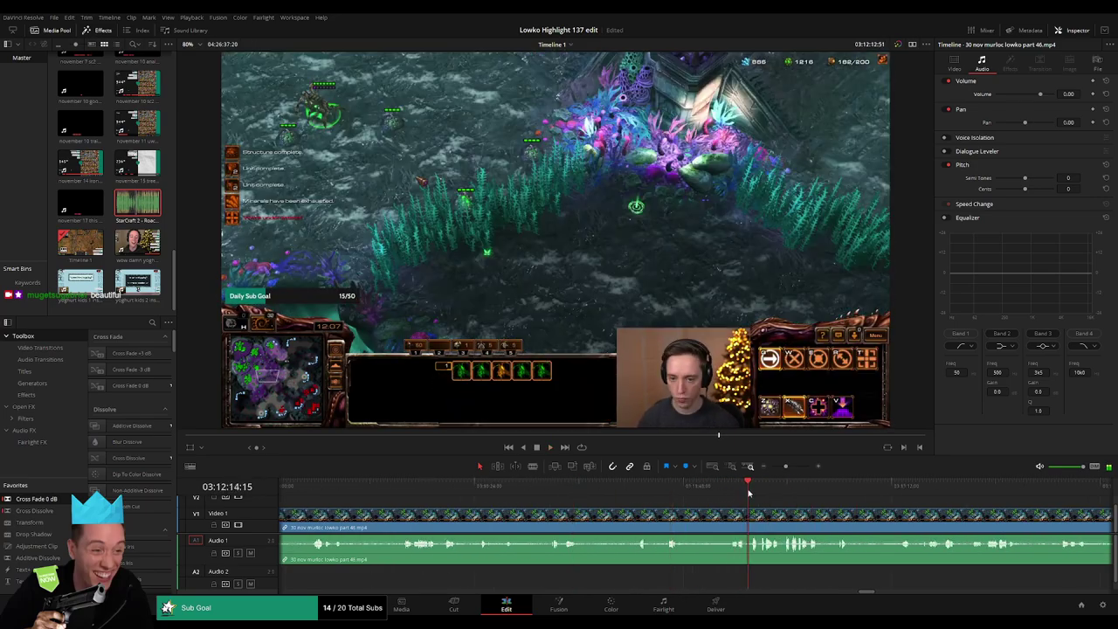
key("space")
left_click(586, 493)
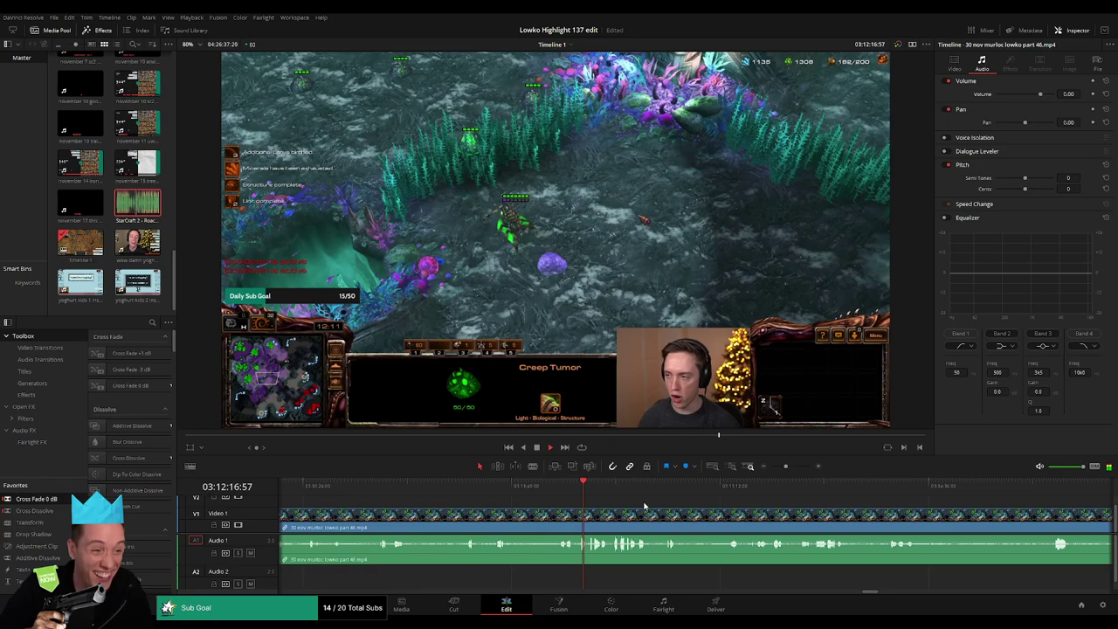
left_click(592, 493)
left_click(616, 494)
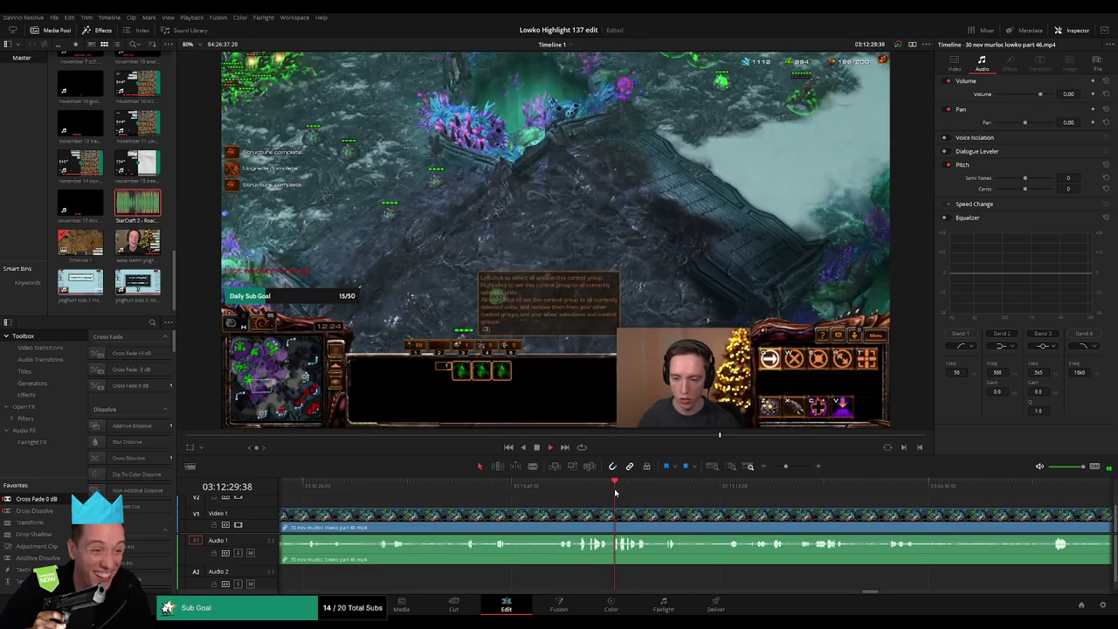
left_click(602, 494)
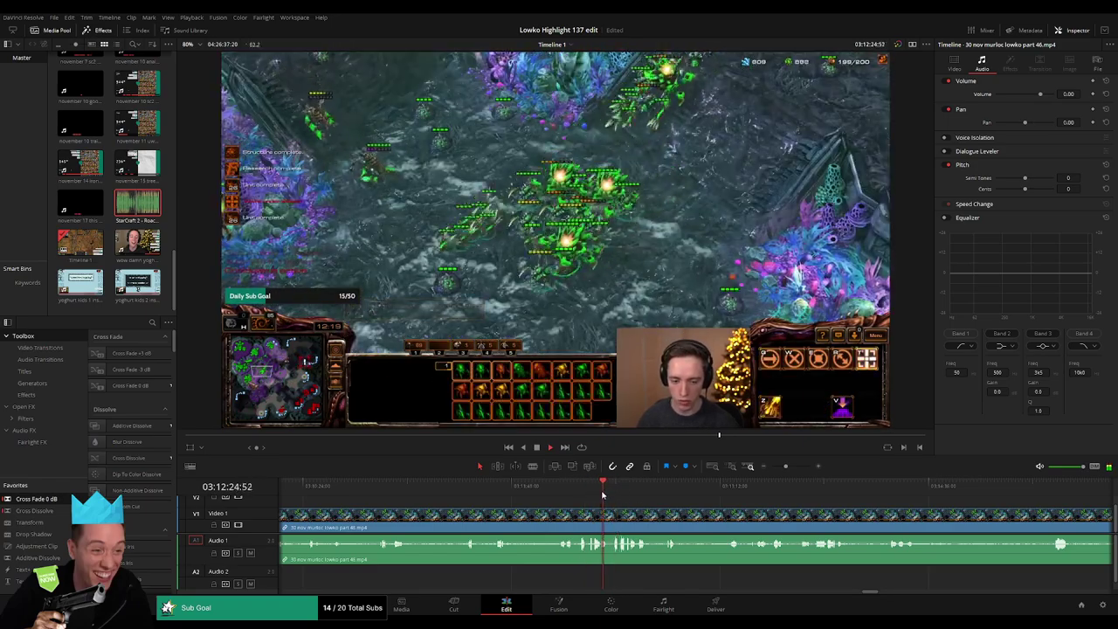
left_click(590, 493)
left_click(580, 494)
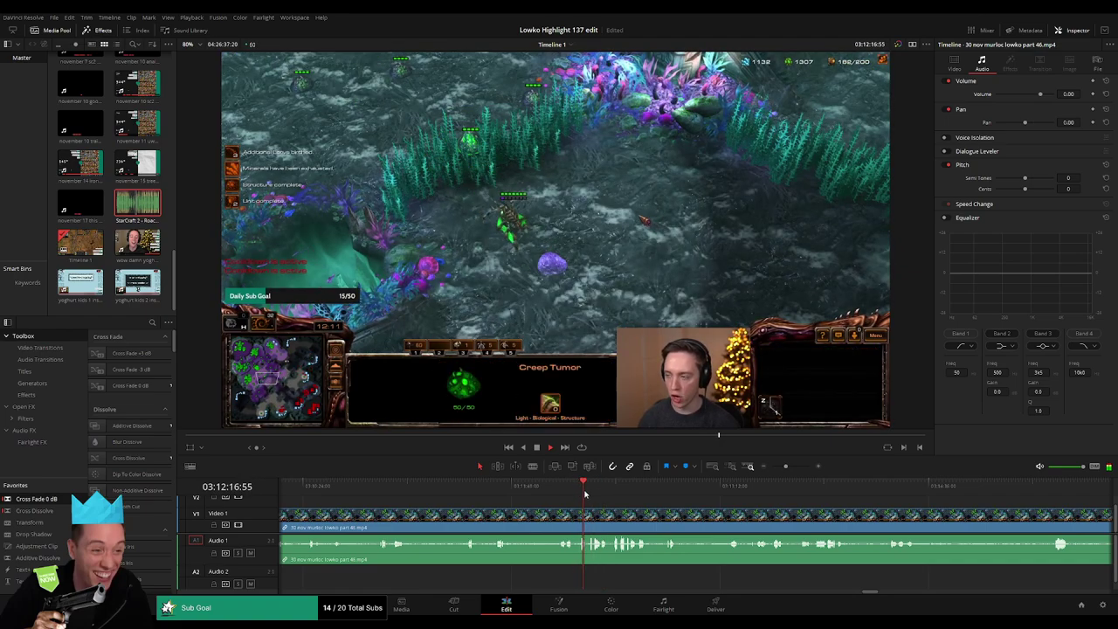
left_click(590, 495)
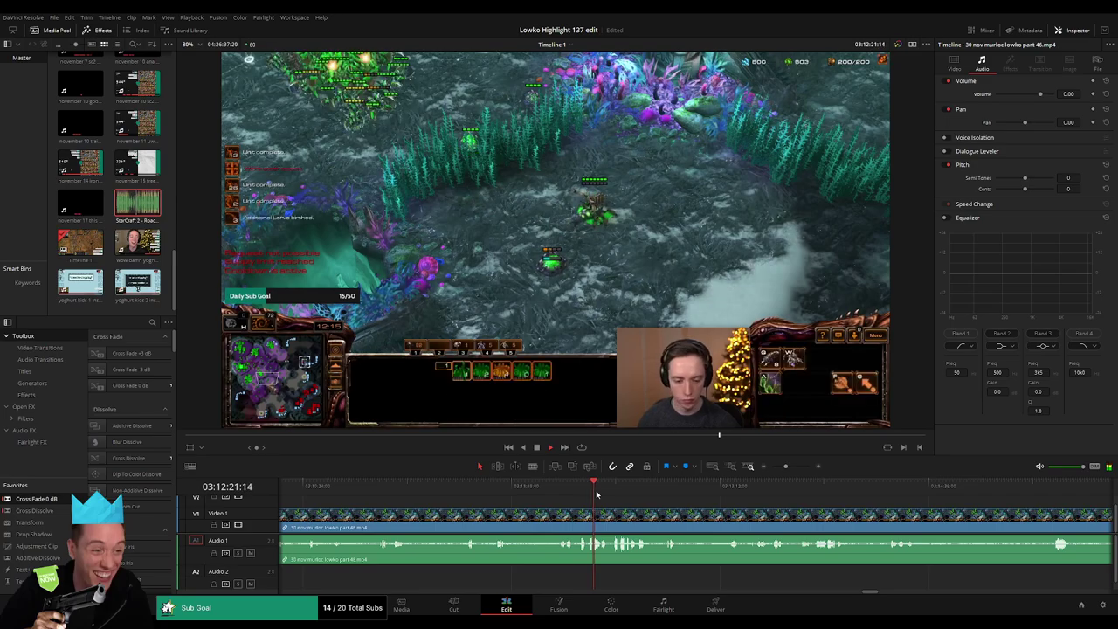
Step: Split the murloc clip near 03:12:15, delete the section, then undo the deletion
scroll(664, 496, "right", 2)
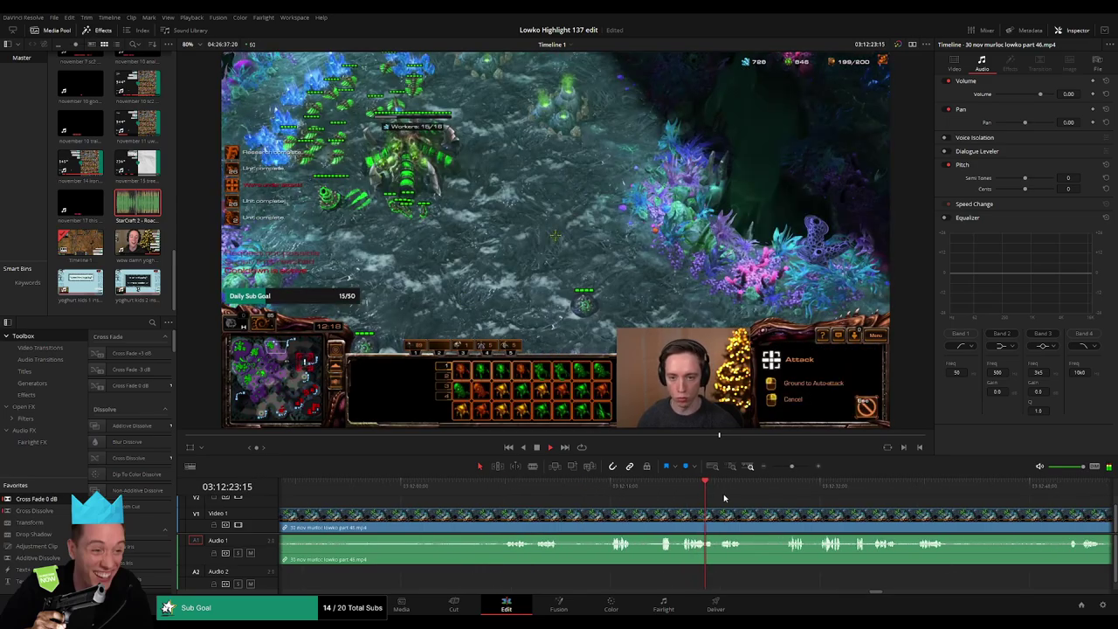
left_click(500, 494)
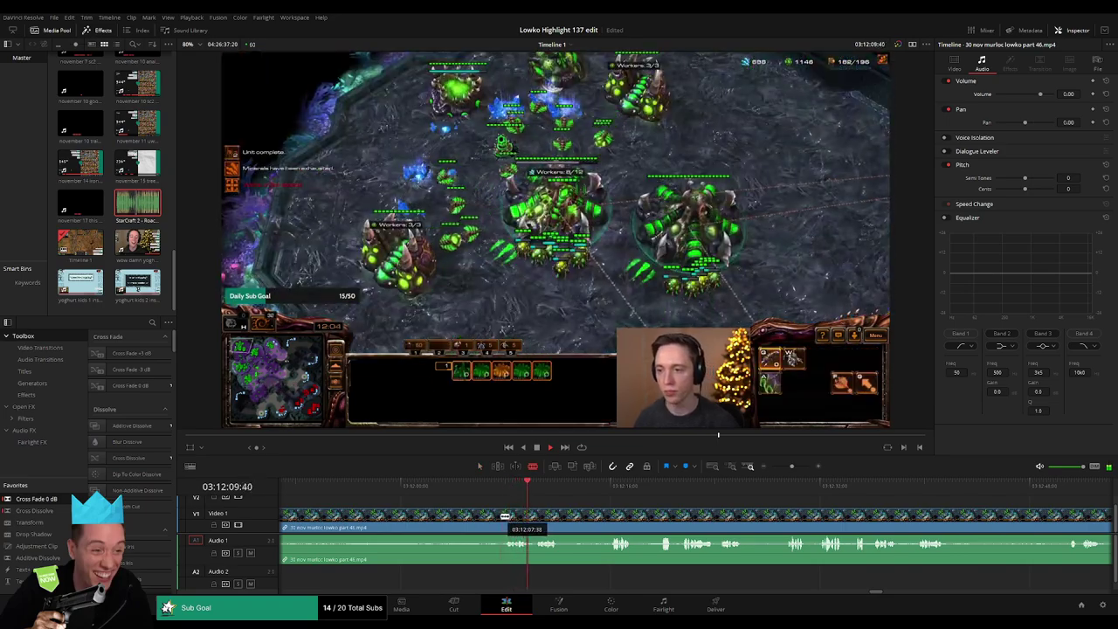
left_click(607, 491)
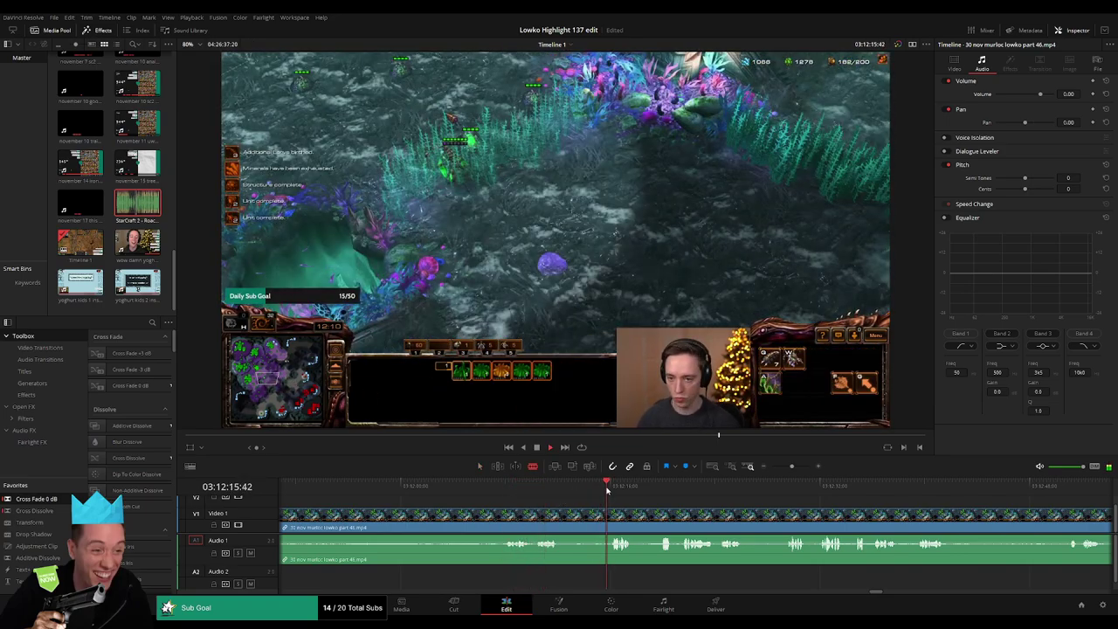
key("ctrl+b")
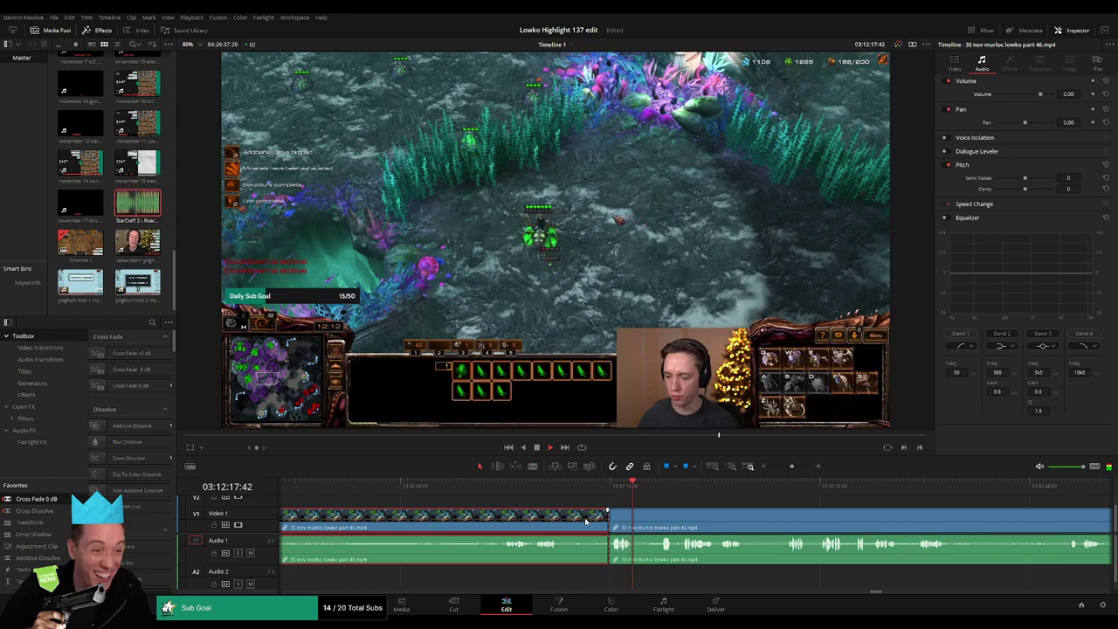
key("Delete")
key("ctrl+z")
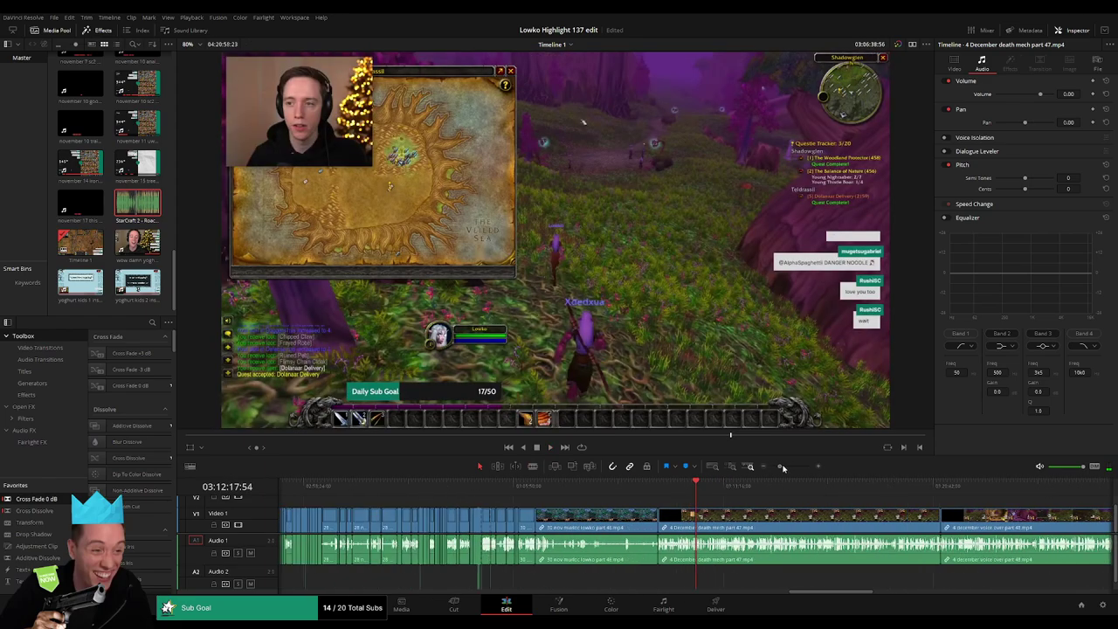
Step: Split part 46 at a scrubbed point, delete the short unwanted section, and play back
scroll(729, 504, "left", 1)
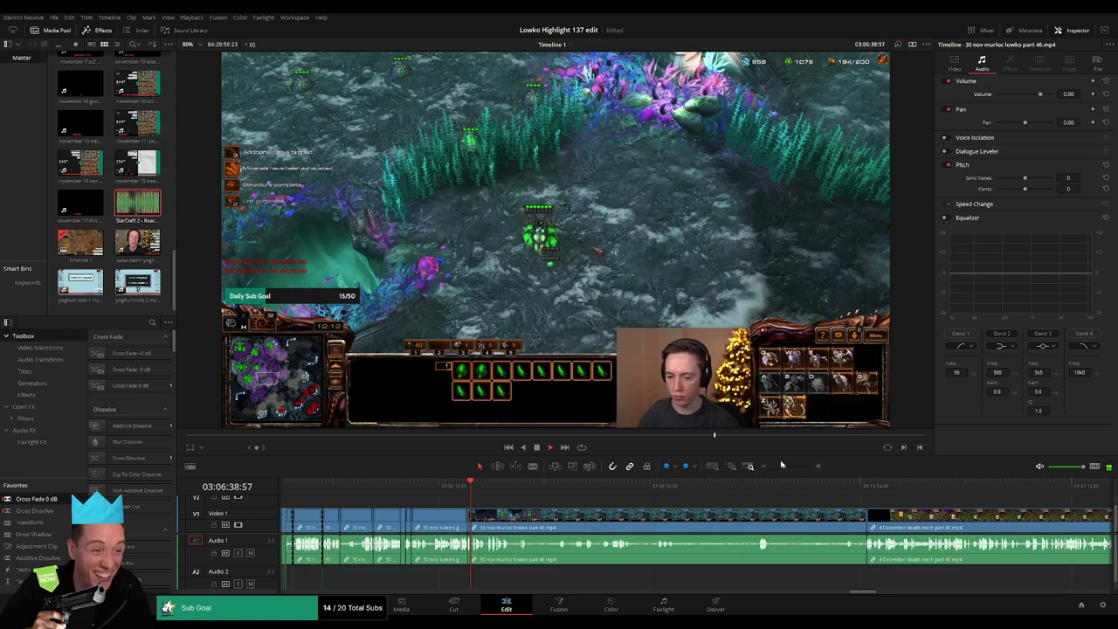
left_click(786, 465)
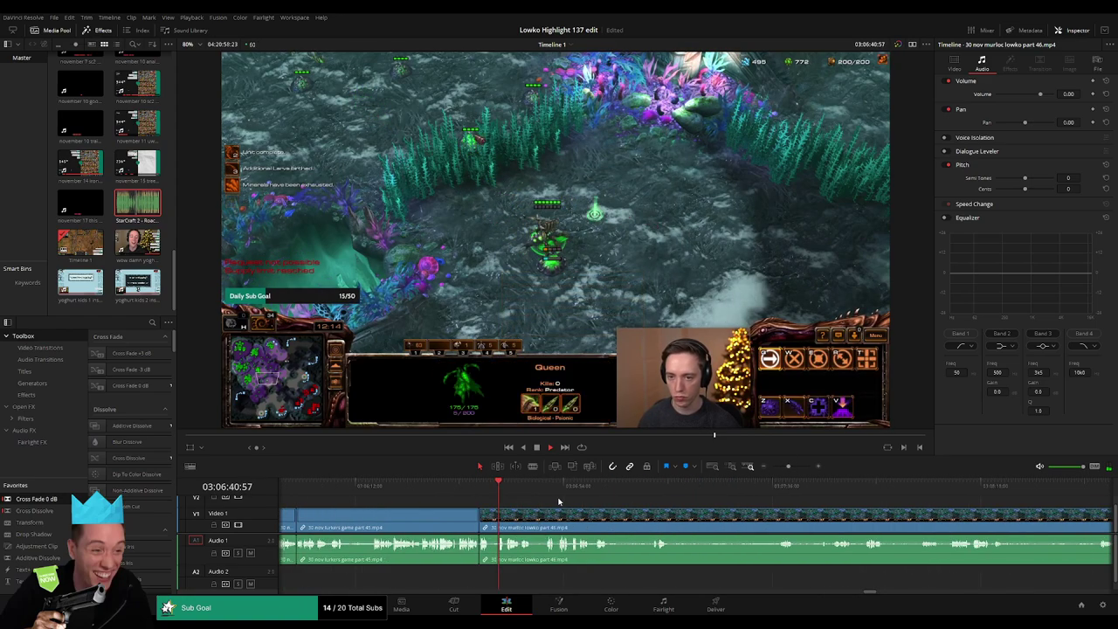
left_click_drag(513, 492, 547, 483)
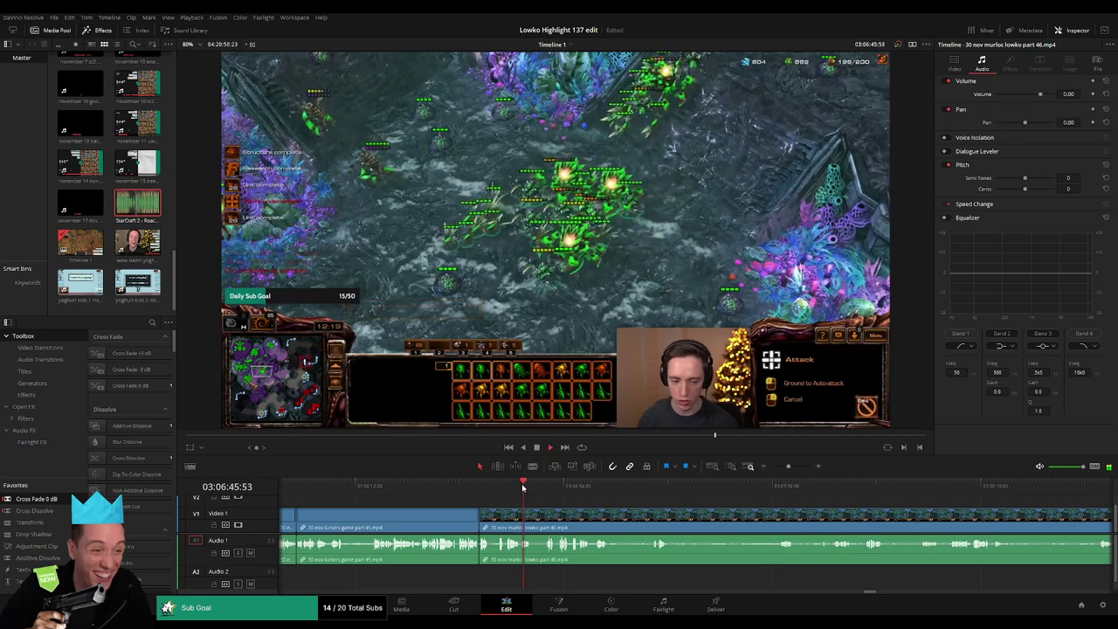
key("ctrl+b")
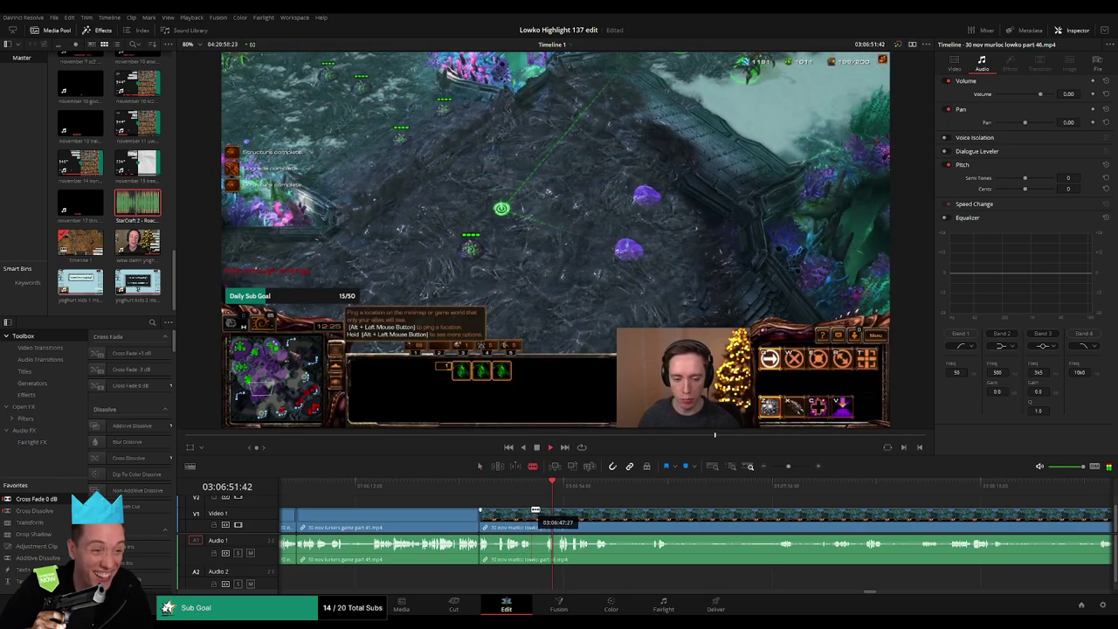
key("Delete")
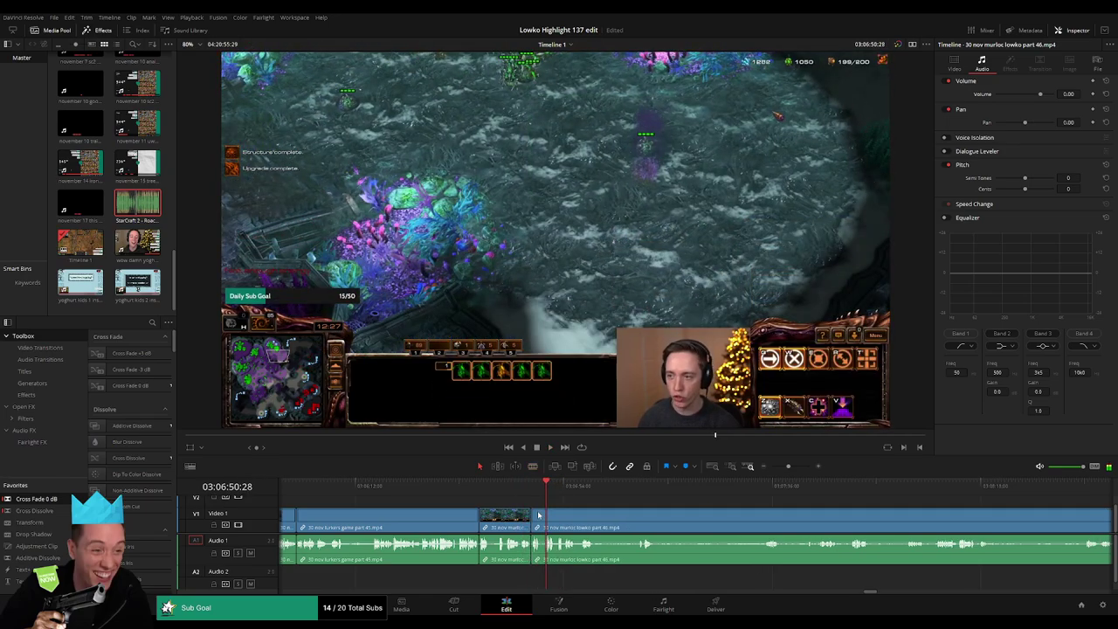
key("space")
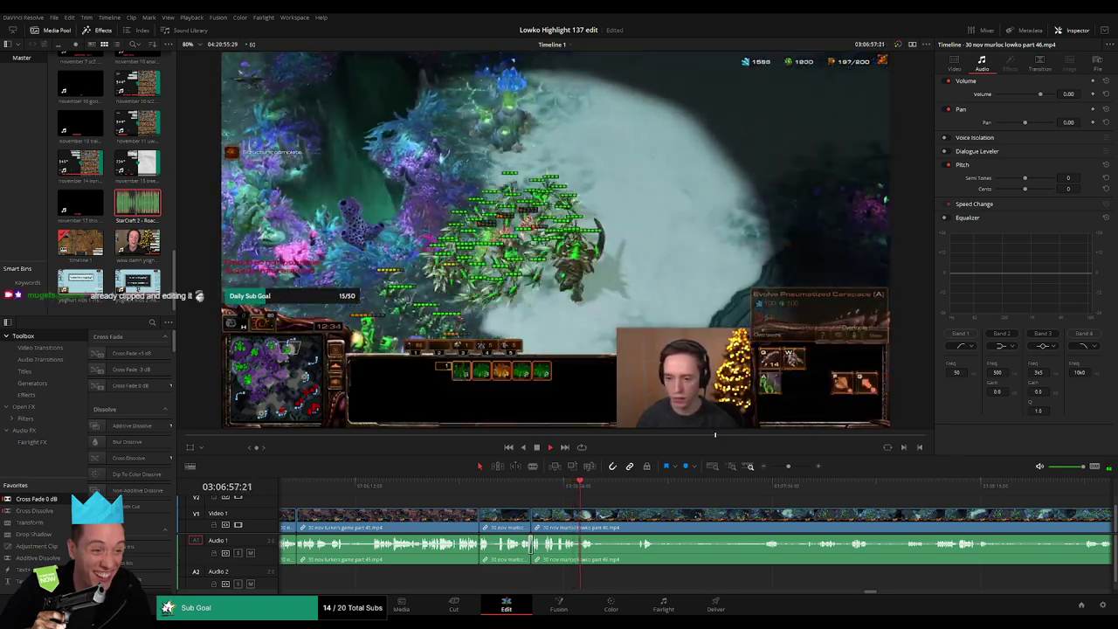
Step: Blade-cut the part 46 clip at a later moment
scroll(527, 514, "right", 2)
scroll(528, 513, "right", 1)
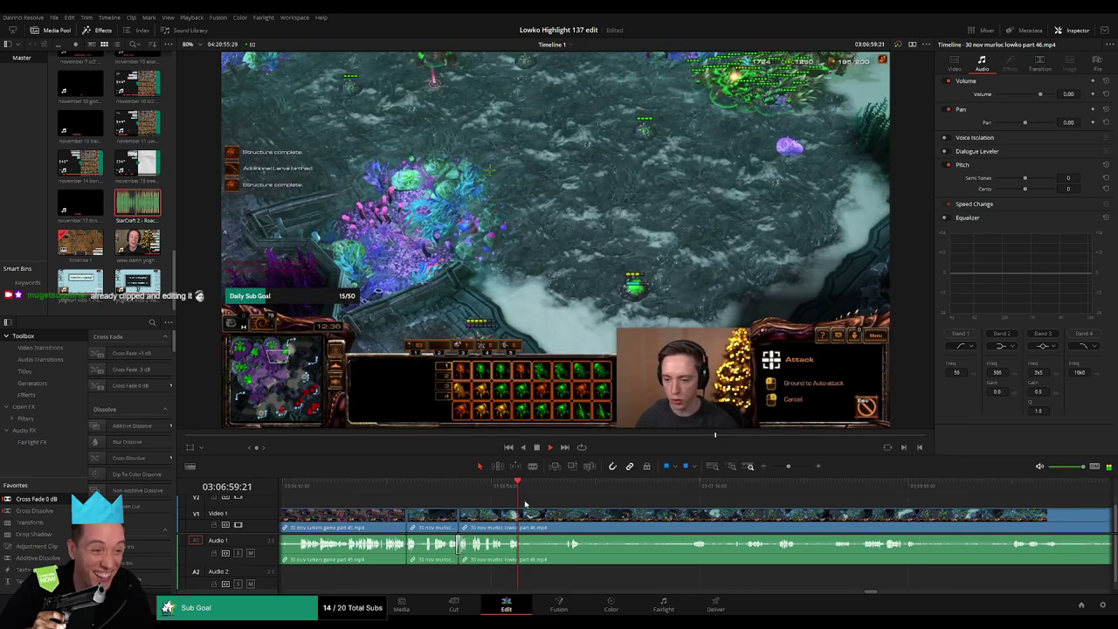
key("b")
left_click(523, 516)
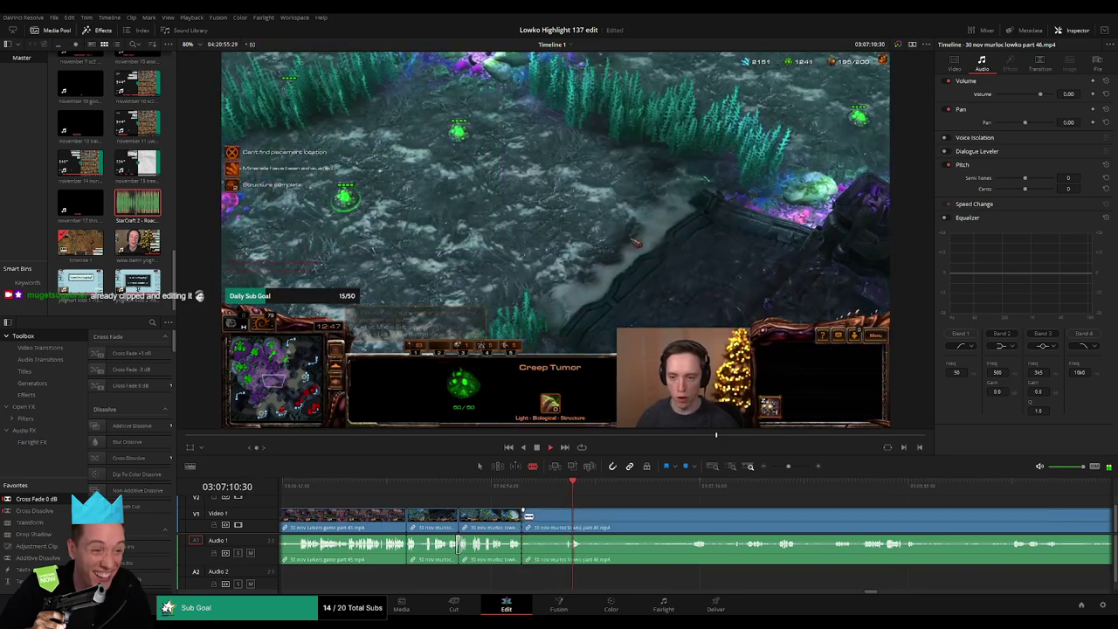
key("space")
key("a")
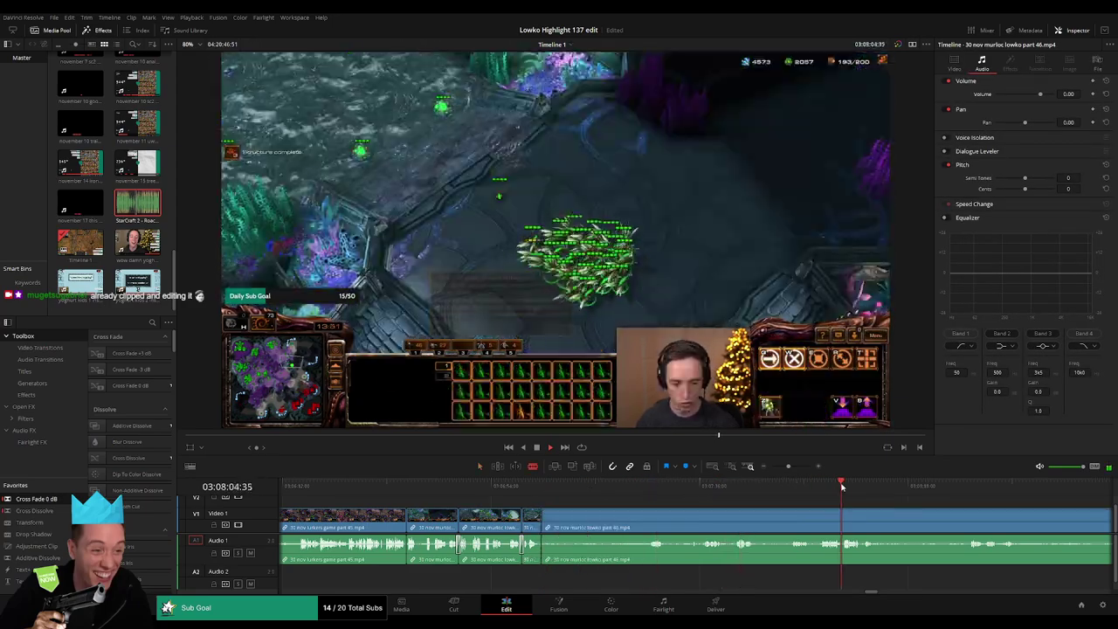
Step: Select the remaining part 46 piece and delete it so part 47 follows
scroll(706, 499, "down", 3)
scroll(786, 479, "down", 3)
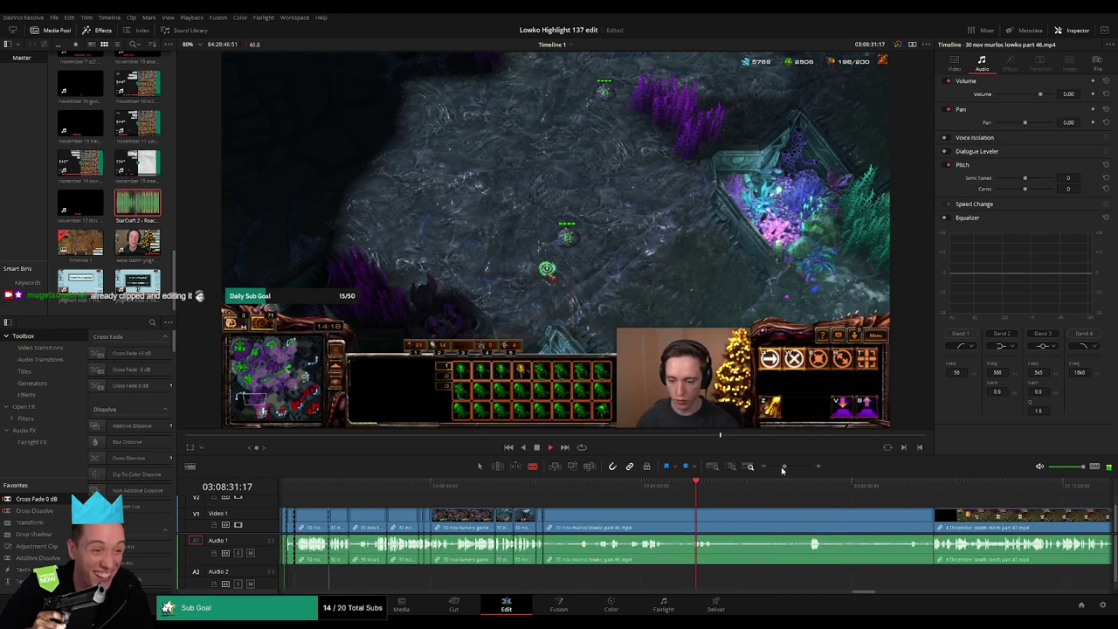
left_click(711, 525)
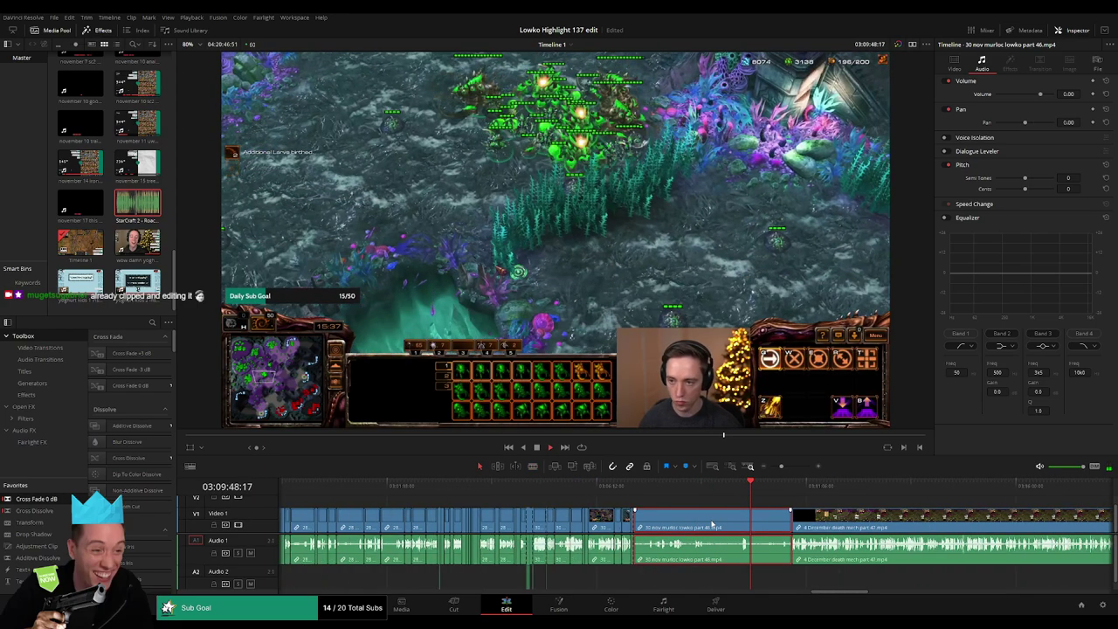
key("Delete")
Step: Scrub through the December death mech part 47 clip to pick a cut point
left_click(445, 496)
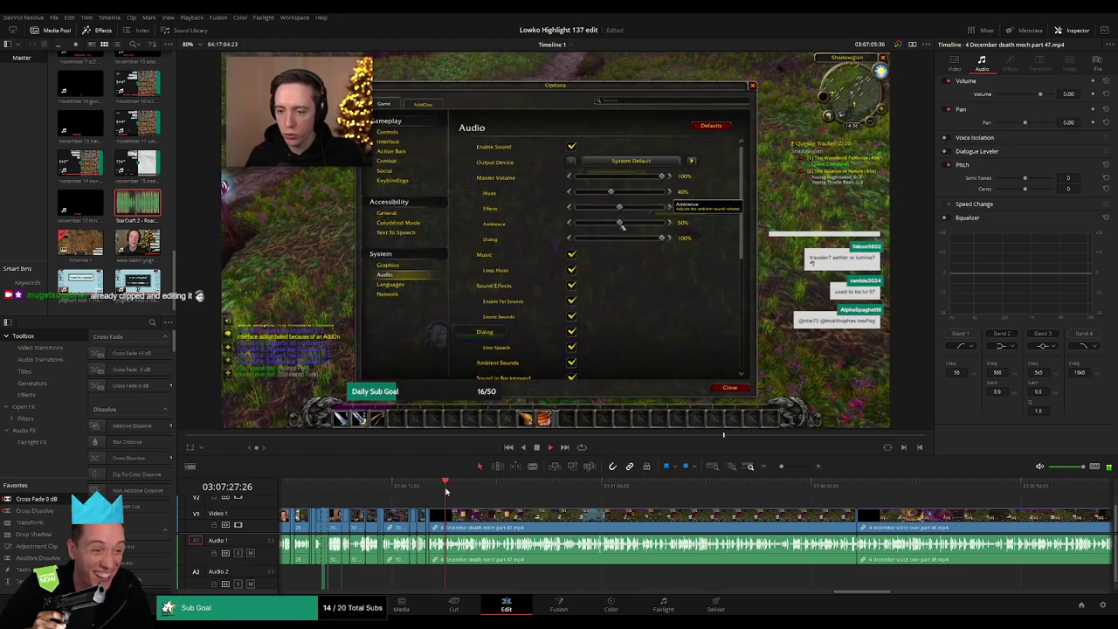
left_click(780, 468)
left_click_drag(780, 470, 789, 467)
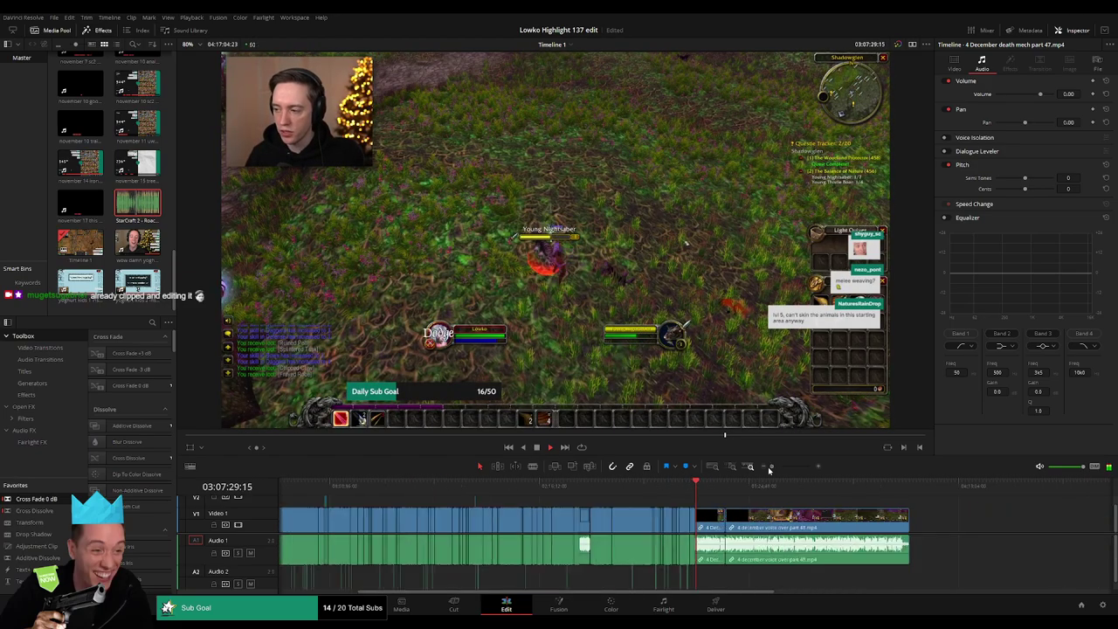
left_click(729, 483)
left_click(952, 485)
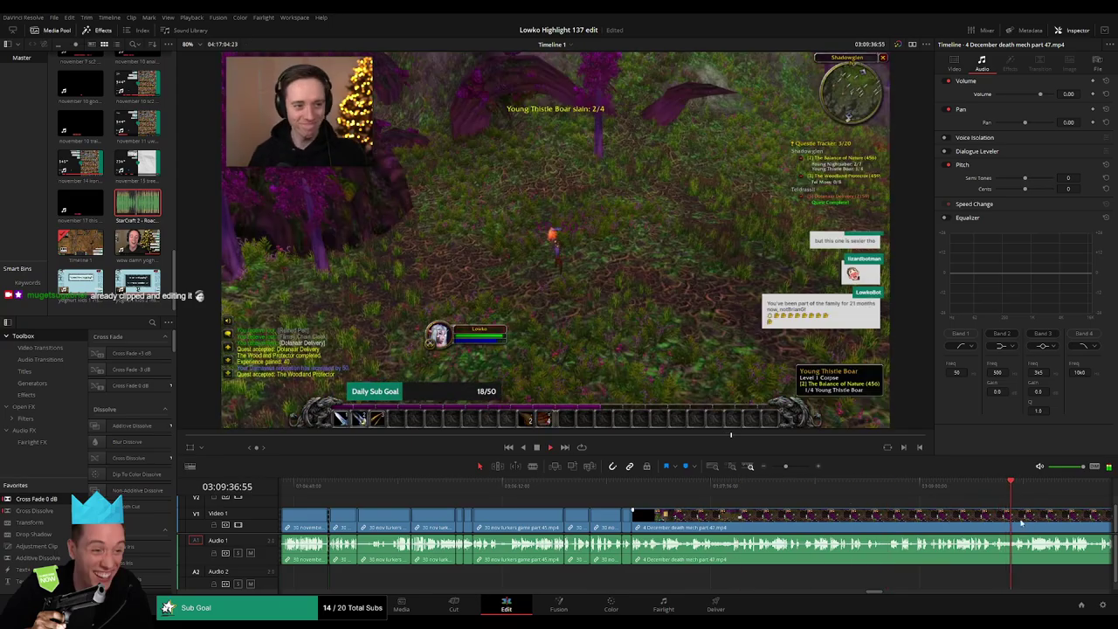
scroll(961, 503, "right", 5)
left_click(836, 485)
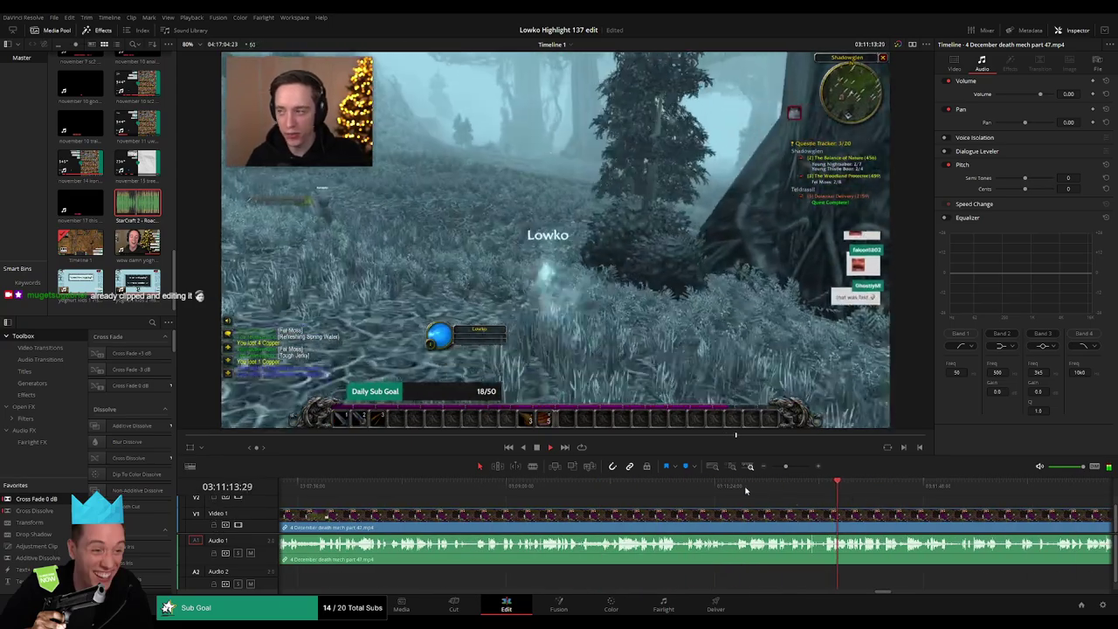
left_click(741, 488)
left_click(740, 487)
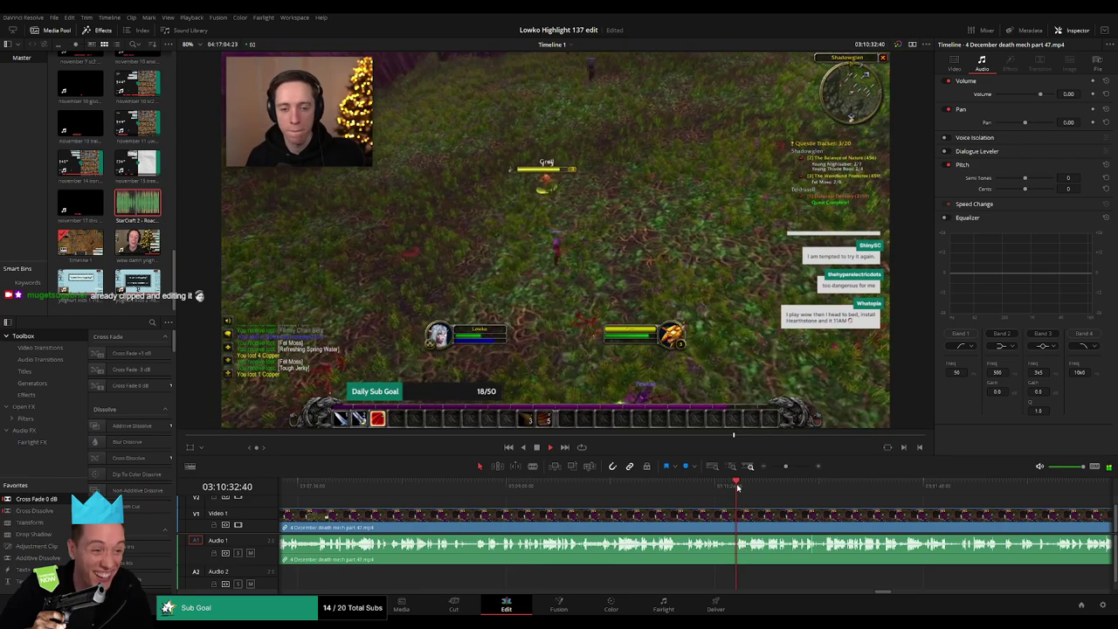
Step: Blade-cut part 47 at that point and delete the footage before the cut
left_click_drag(786, 469, 797, 467)
key("b")
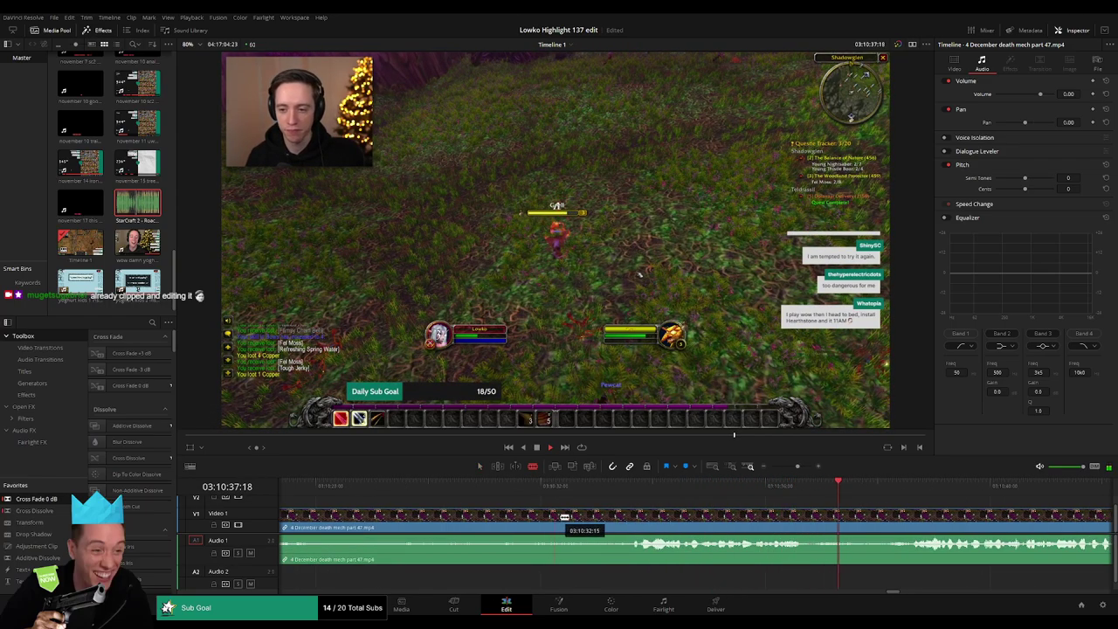
left_click(561, 517)
key("a")
key("Delete")
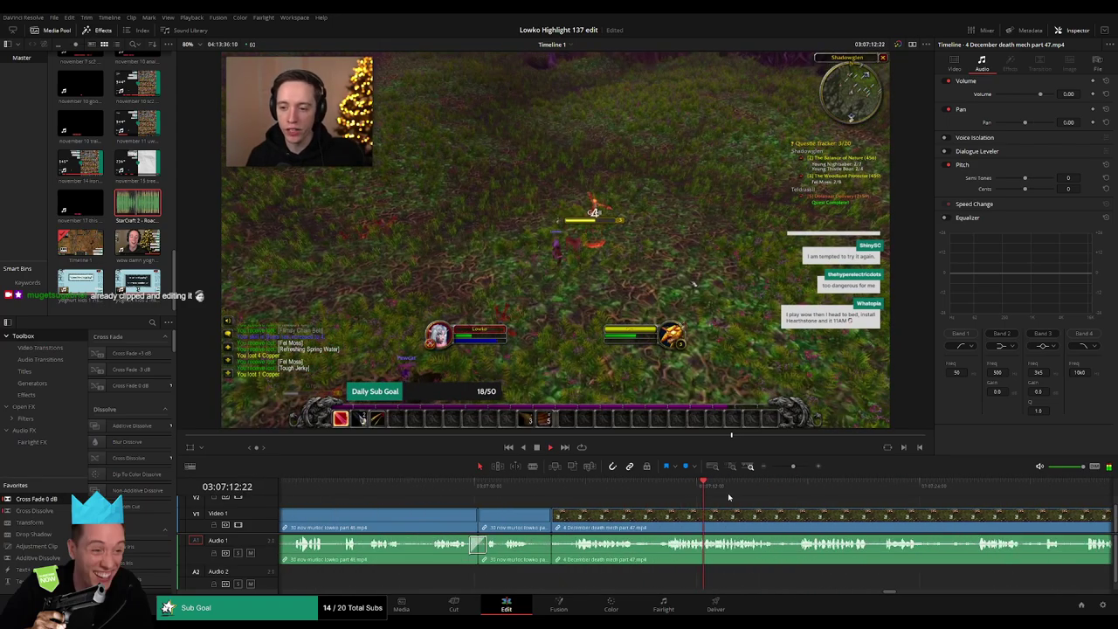
Step: Fast-forward and play back the trimmed part 47 footage to review it
left_click(738, 491)
key("l")
key("l")
key("l")
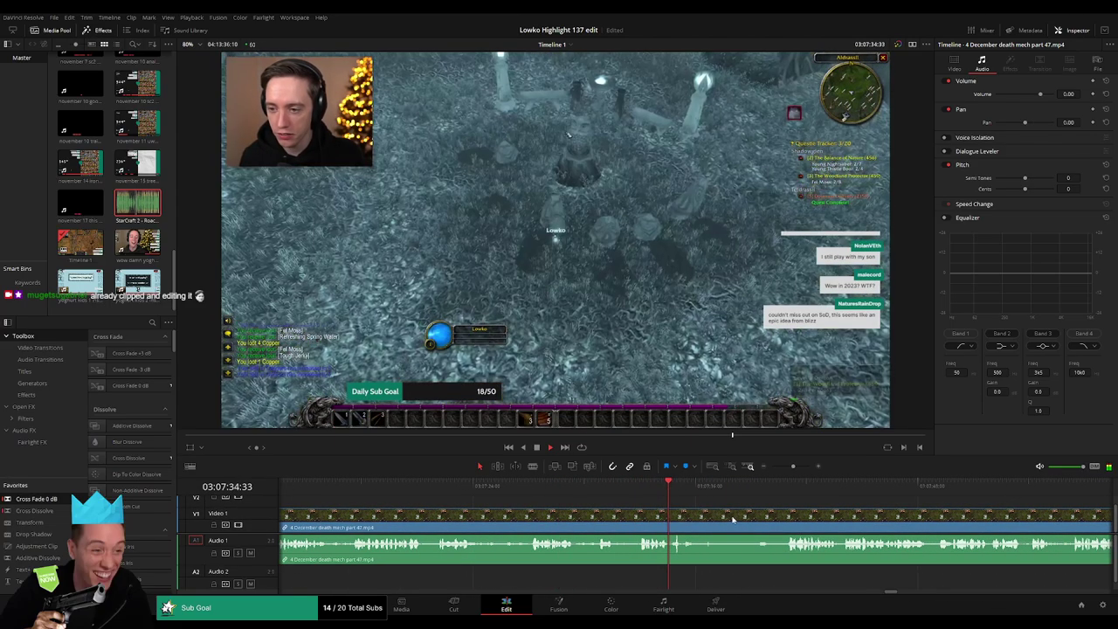
left_click(592, 491)
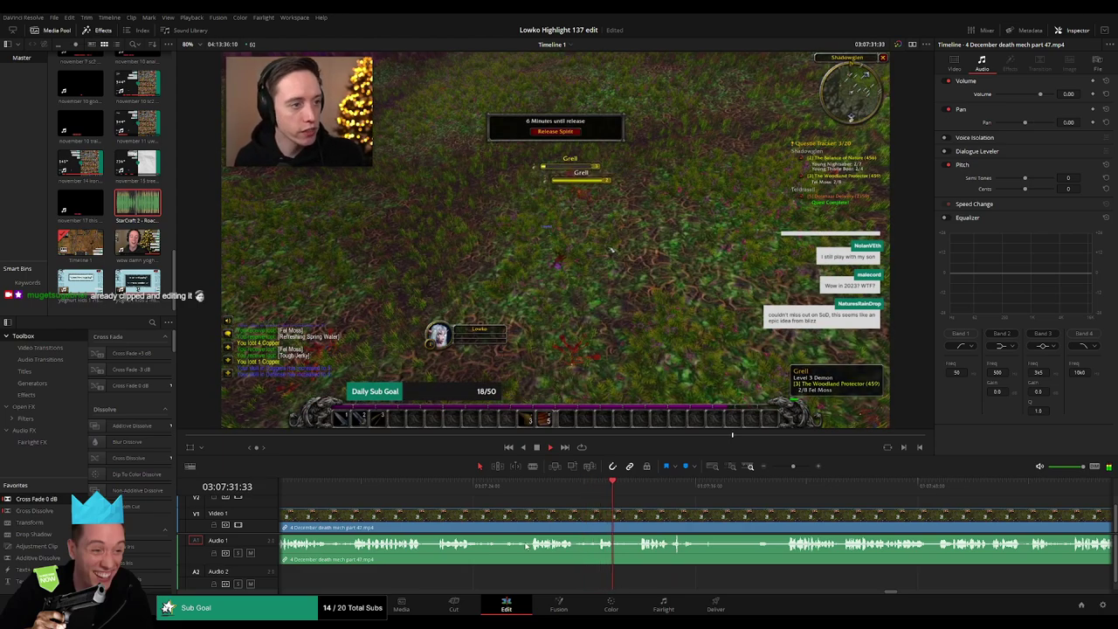
key("space")
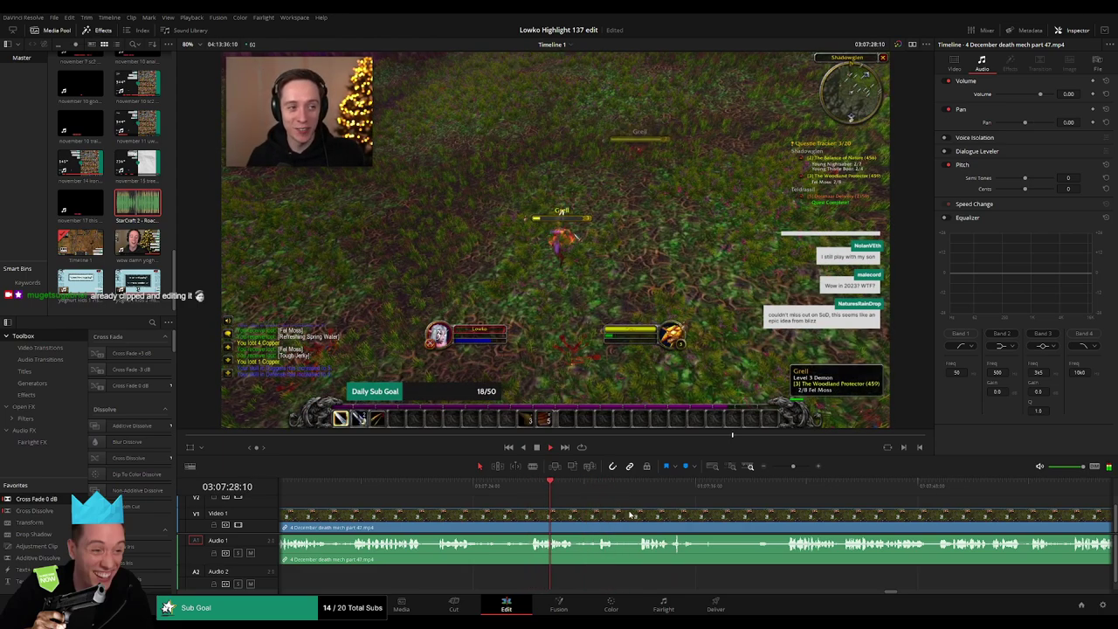
scroll(559, 514, "right", 4)
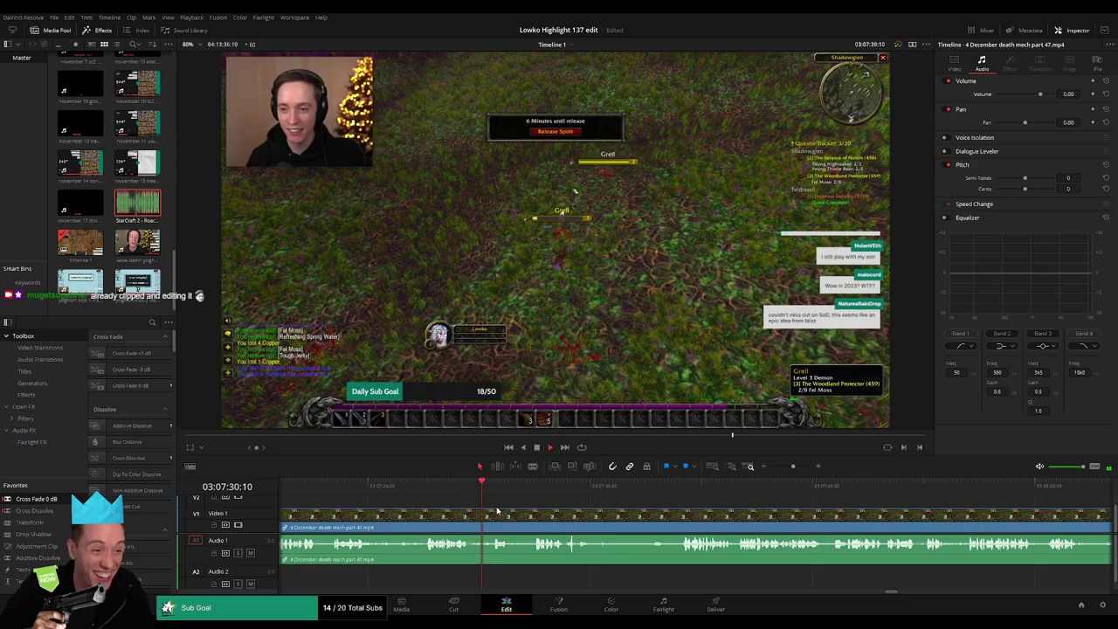
Step: Split the part 47 clip at the playhead and add the StarCraft 2 audio clip to Audio 2
key("b")
left_click(501, 522)
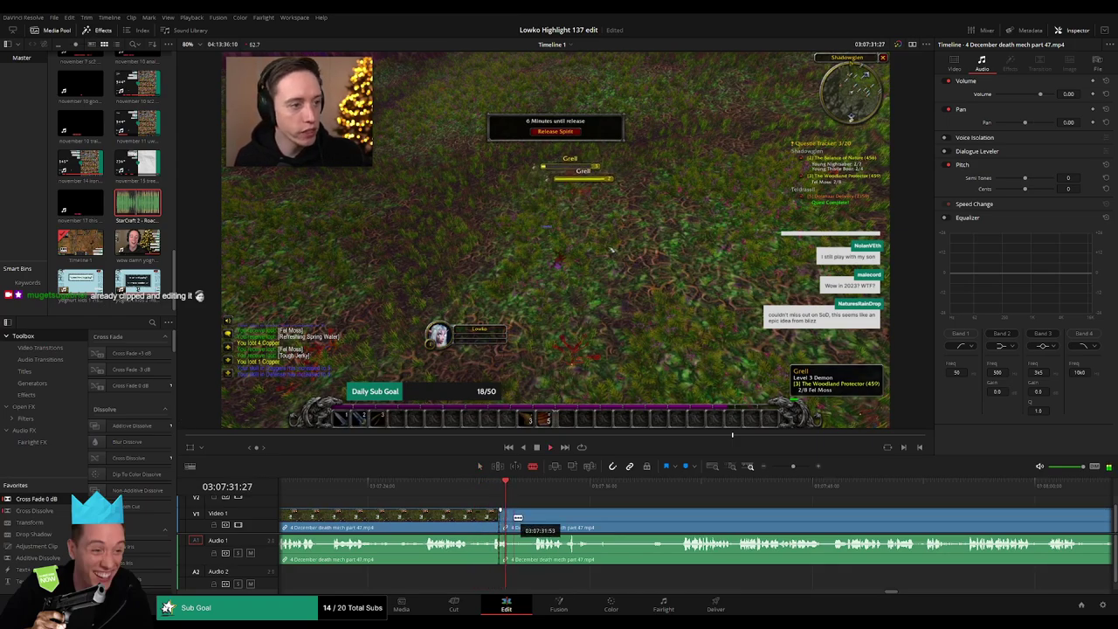
scroll(679, 556, "up", 3)
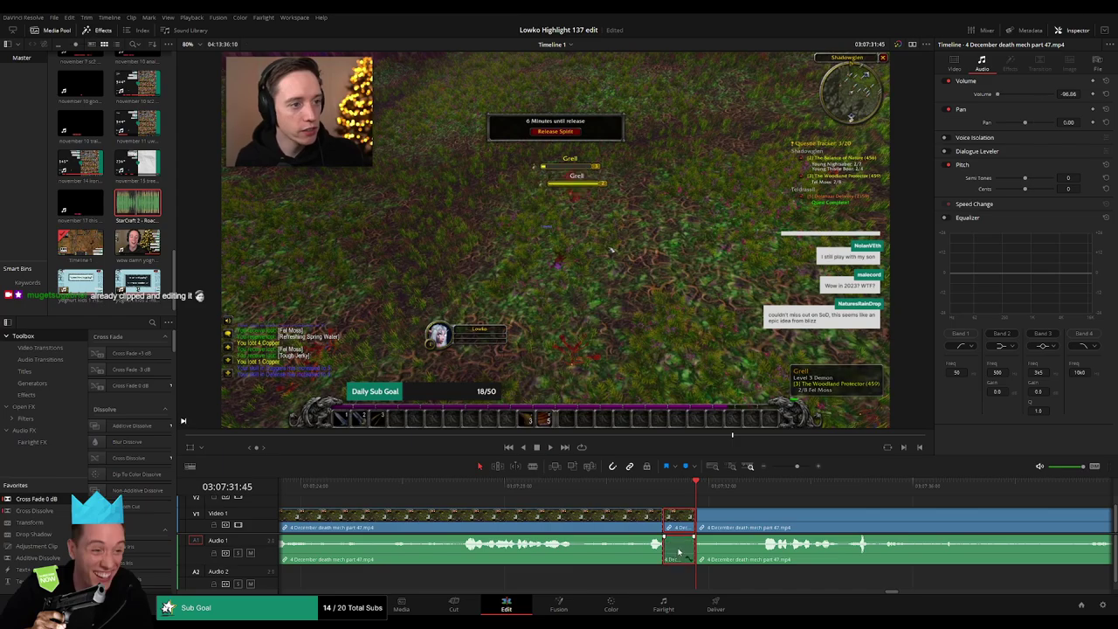
left_click_drag(137, 202, 666, 573)
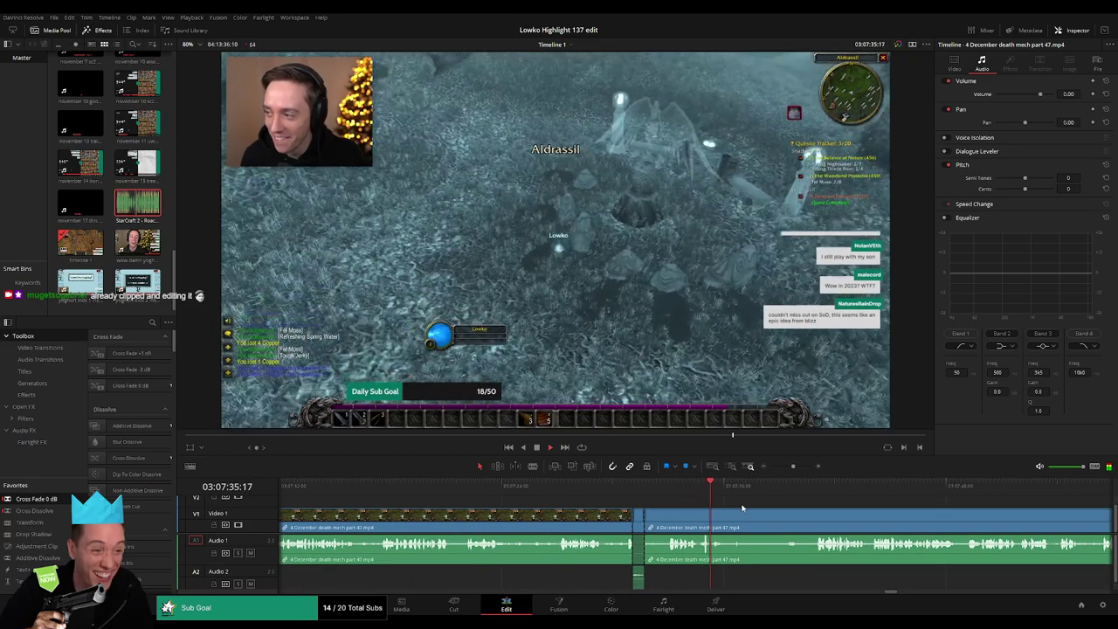
Step: Fast-forward through part 47 and delete the short stretch between two cuts
key("l")
key("l")
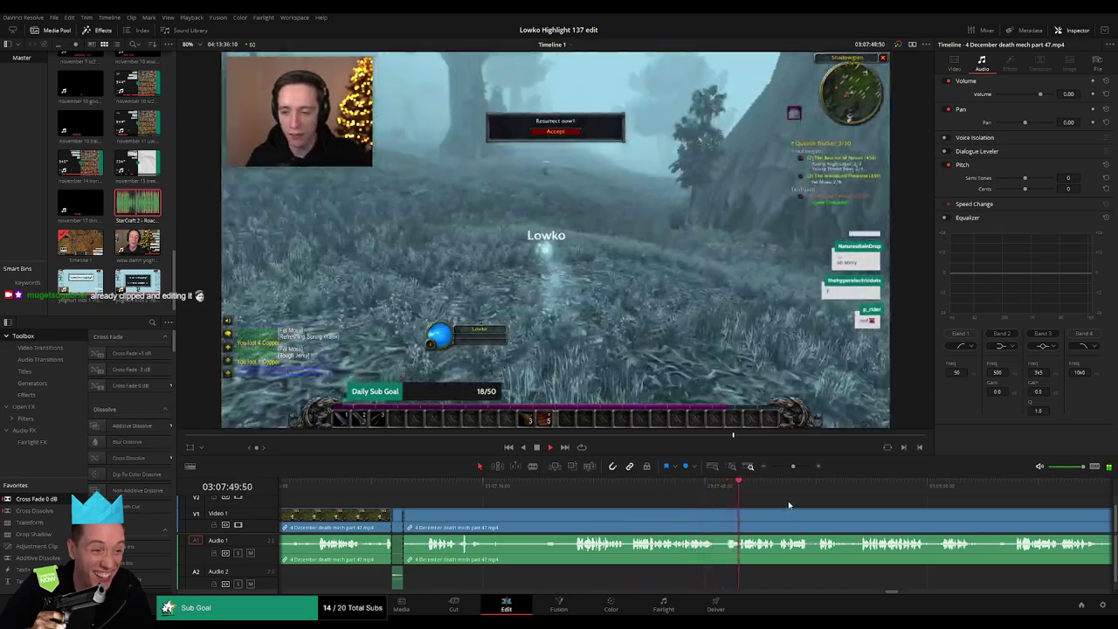
scroll(891, 516, "right", 3)
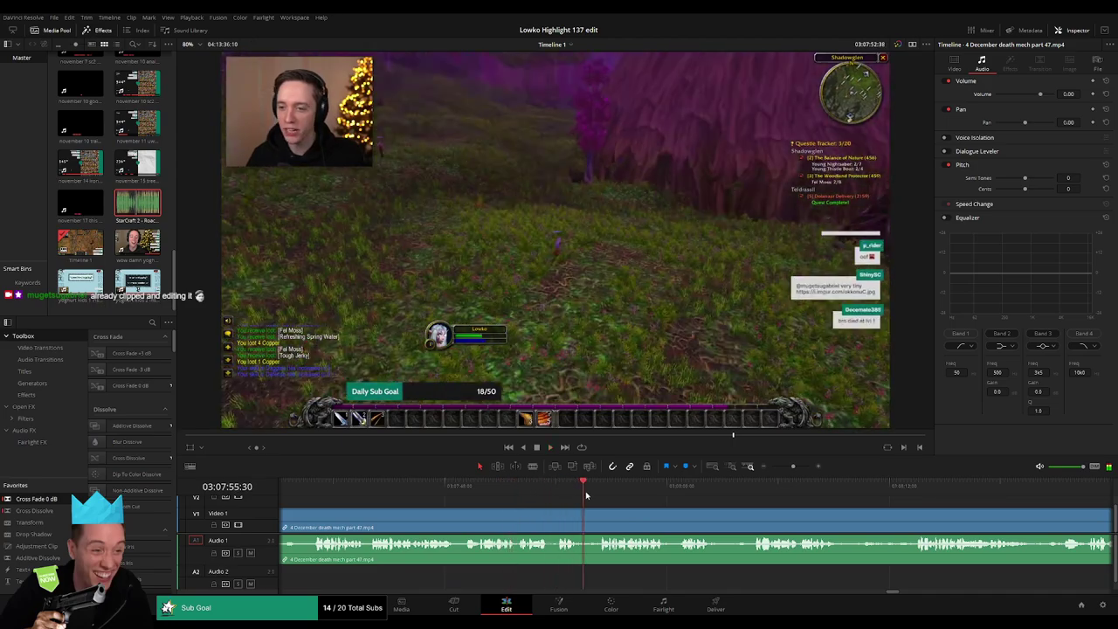
left_click_drag(792, 470, 794, 470)
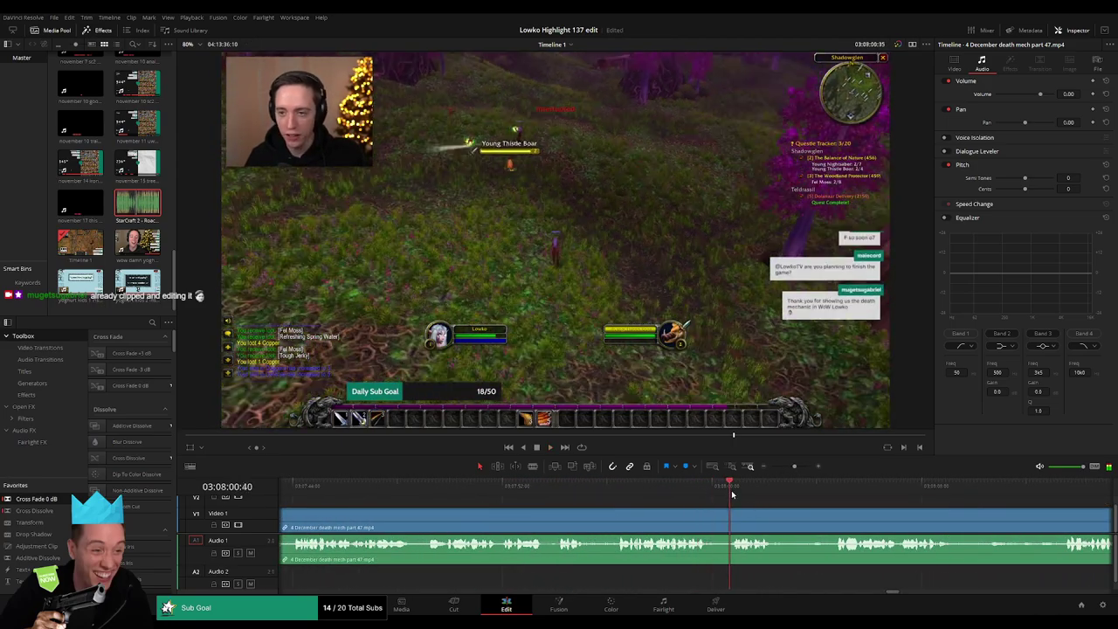
key("b")
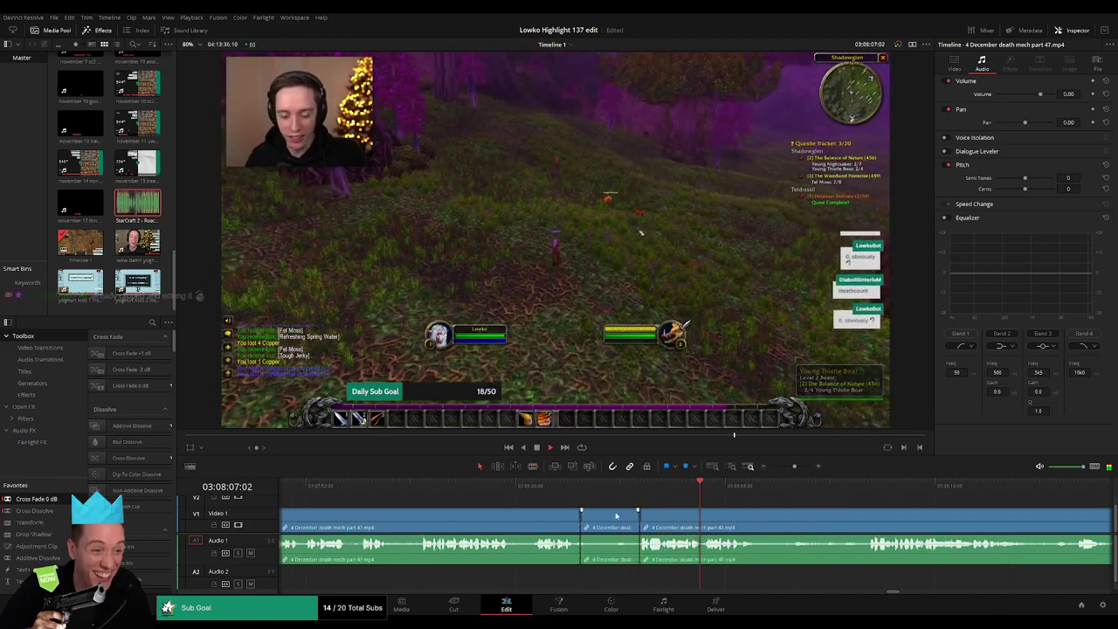
left_click(615, 516)
key("Delete")
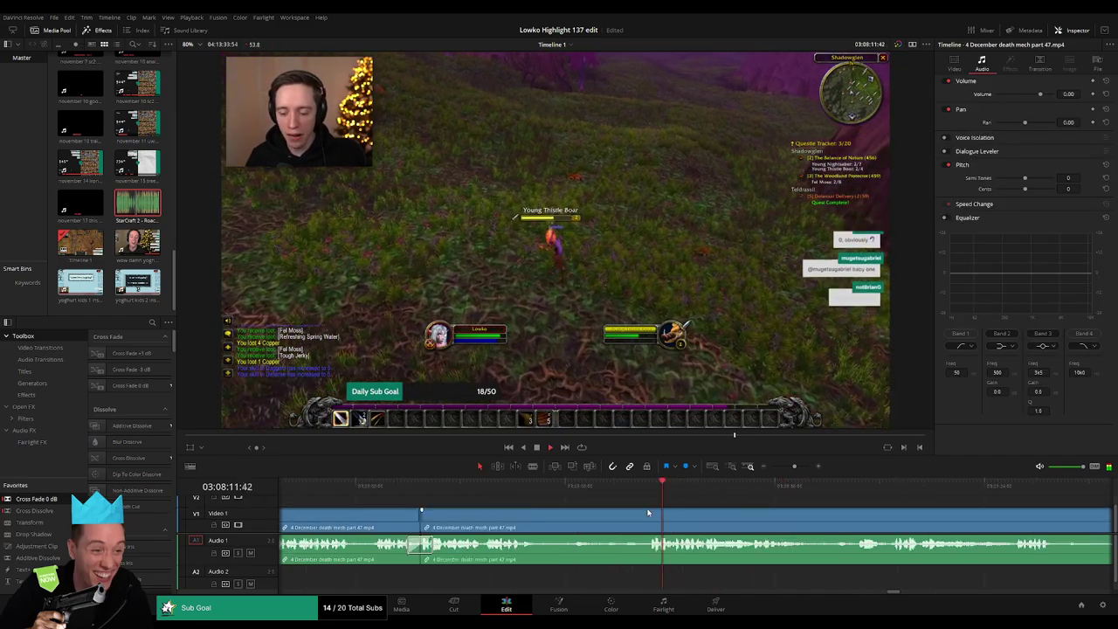
Step: Cut out another dull stretch of part 47 and close the gap
left_click(450, 518)
left_click(552, 518)
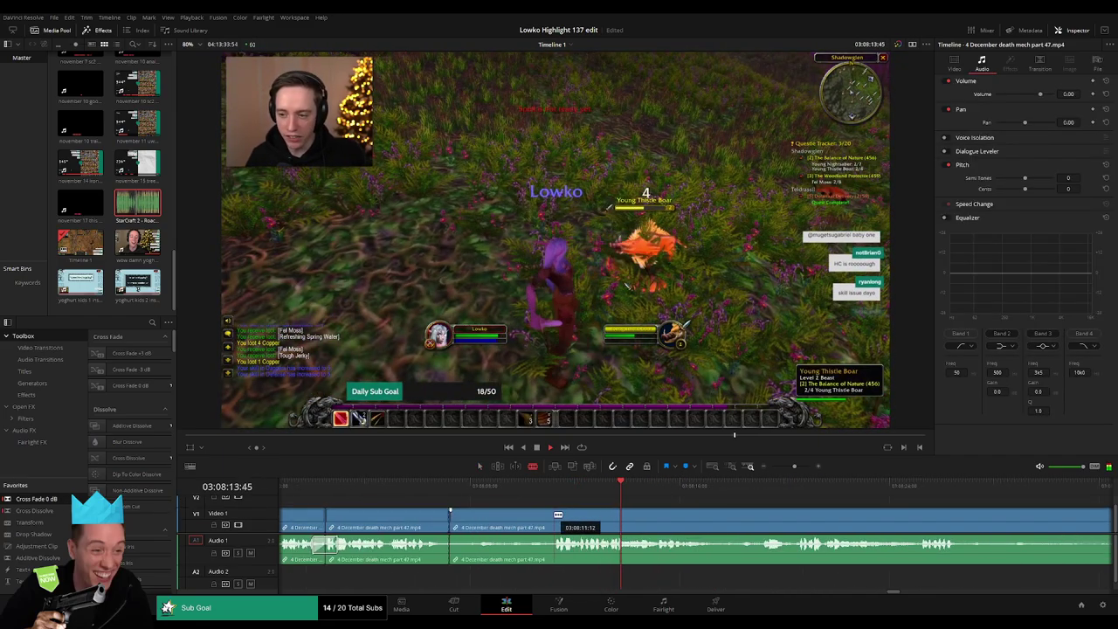
left_click(533, 518)
key("Delete")
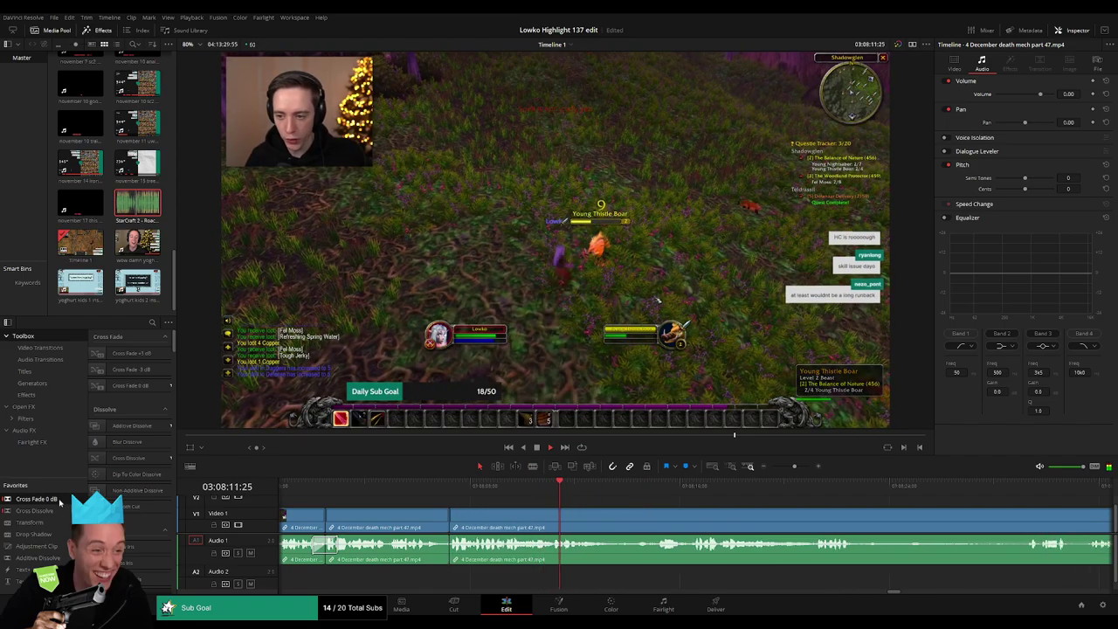
Step: Cut part 47 at a later moment and delete the selected stretch
left_click(671, 486)
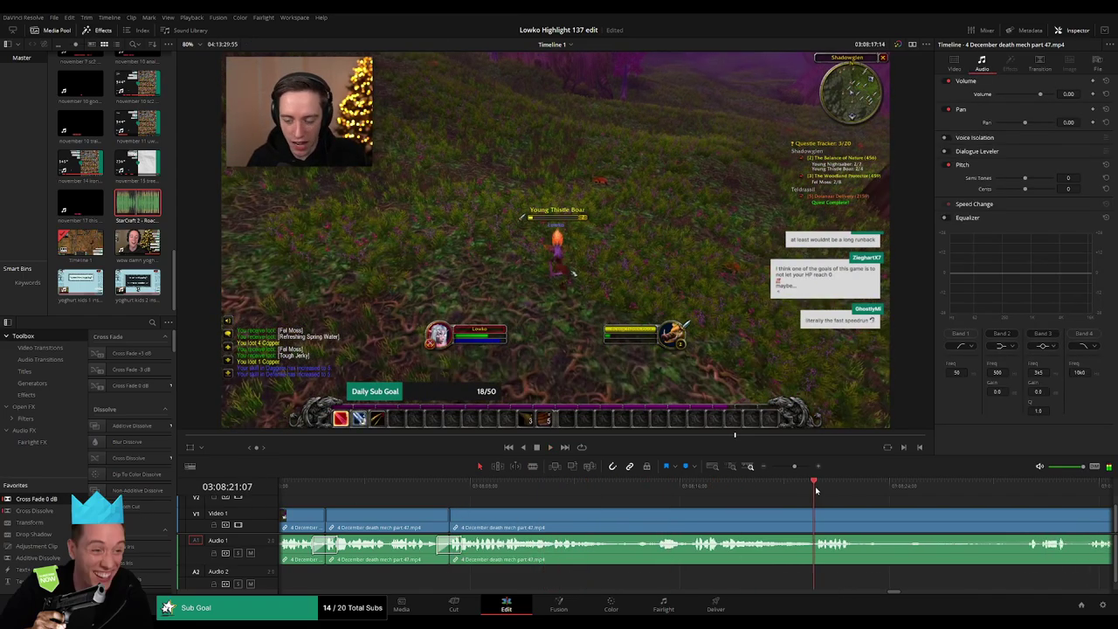
left_click(666, 486)
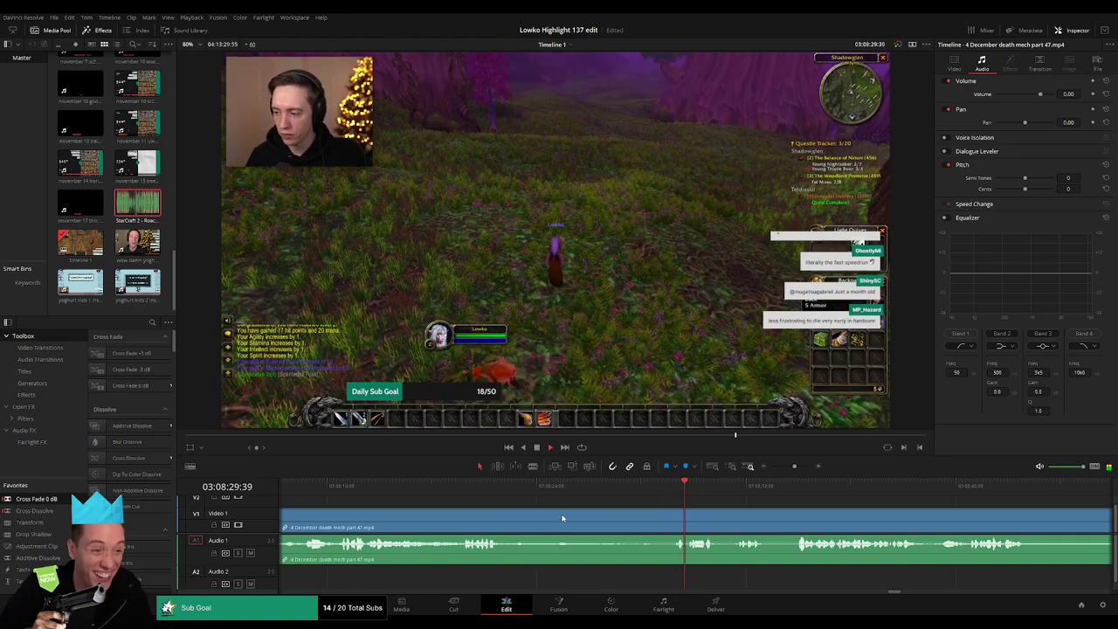
key("b")
left_click(532, 515)
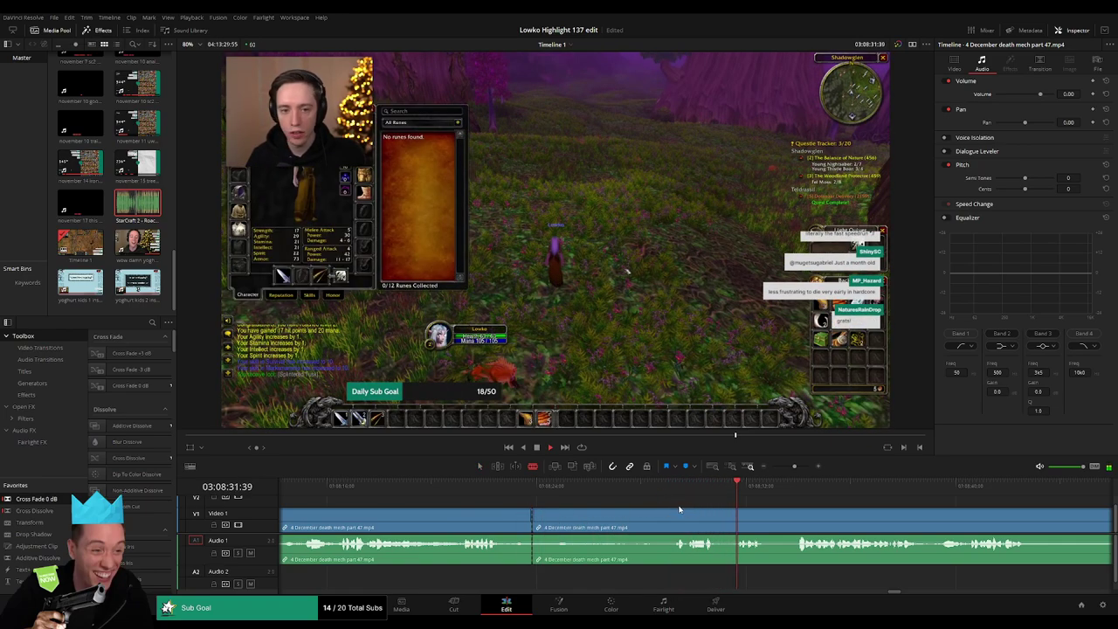
key("Delete")
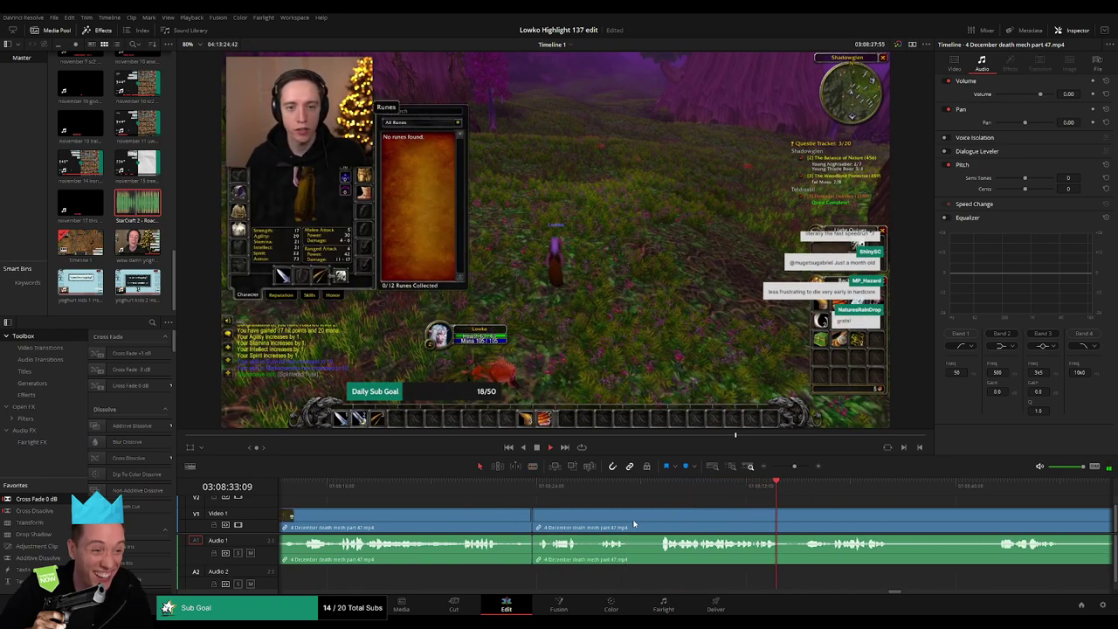
Step: Scrub through the remaining part 47 footage and play it back
left_click(654, 486)
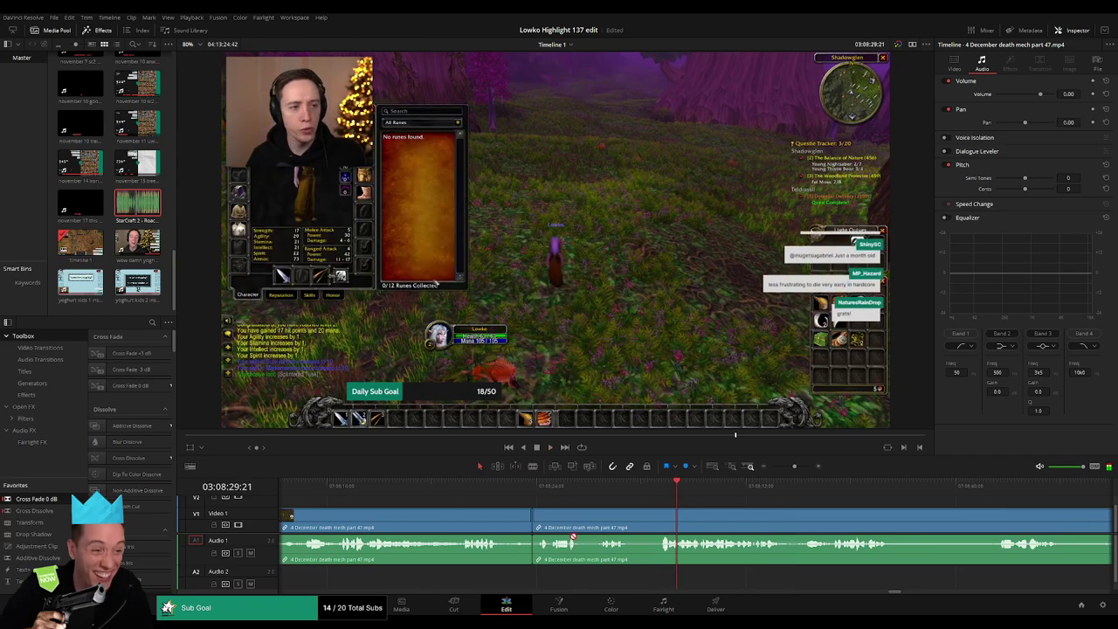
scroll(551, 517, "right", 3)
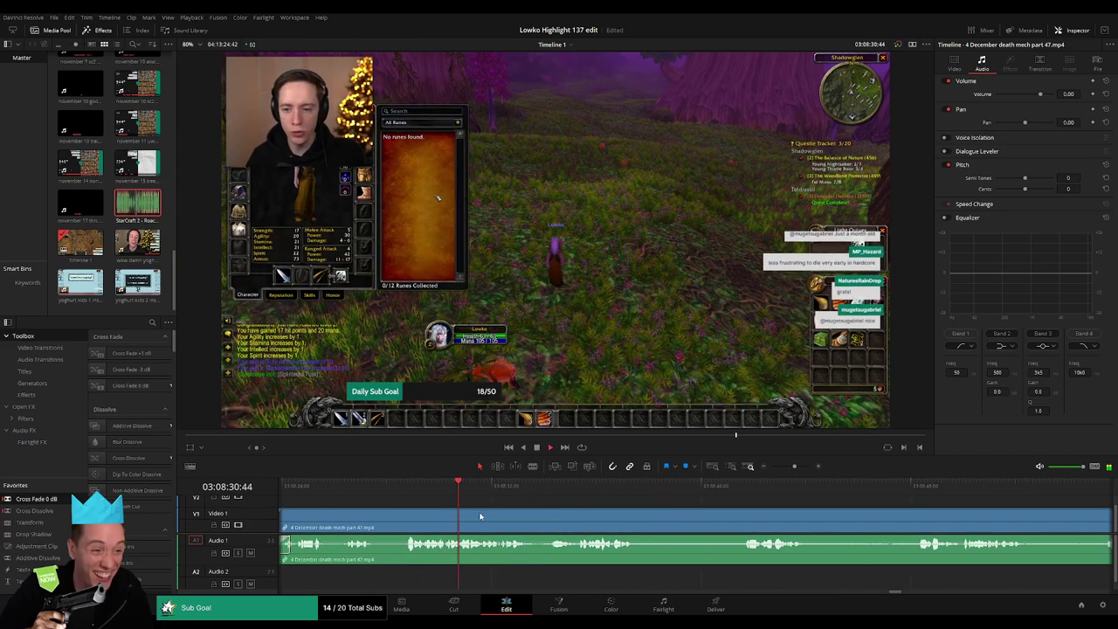
left_click(605, 493)
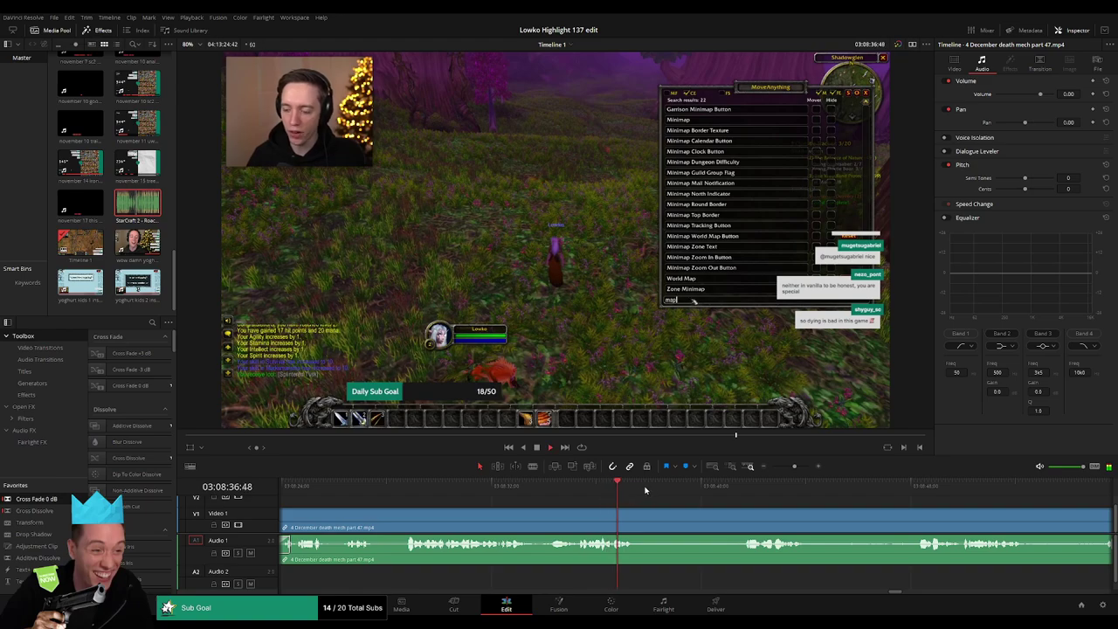
left_click(701, 486)
left_click(335, 483)
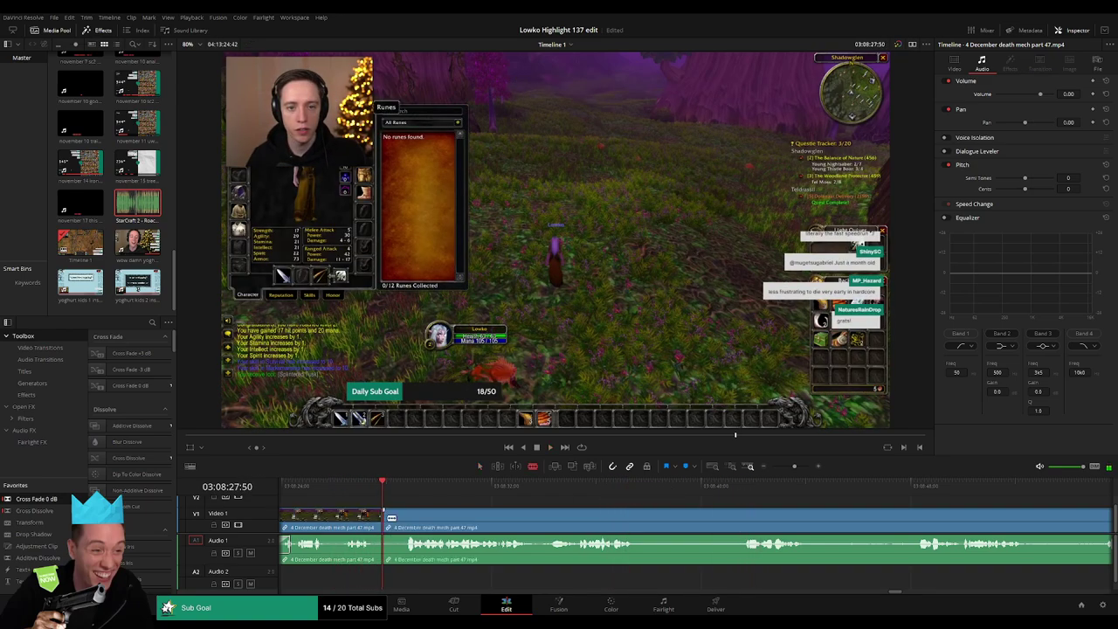
left_click(863, 496)
left_click_drag(794, 466, 791, 469)
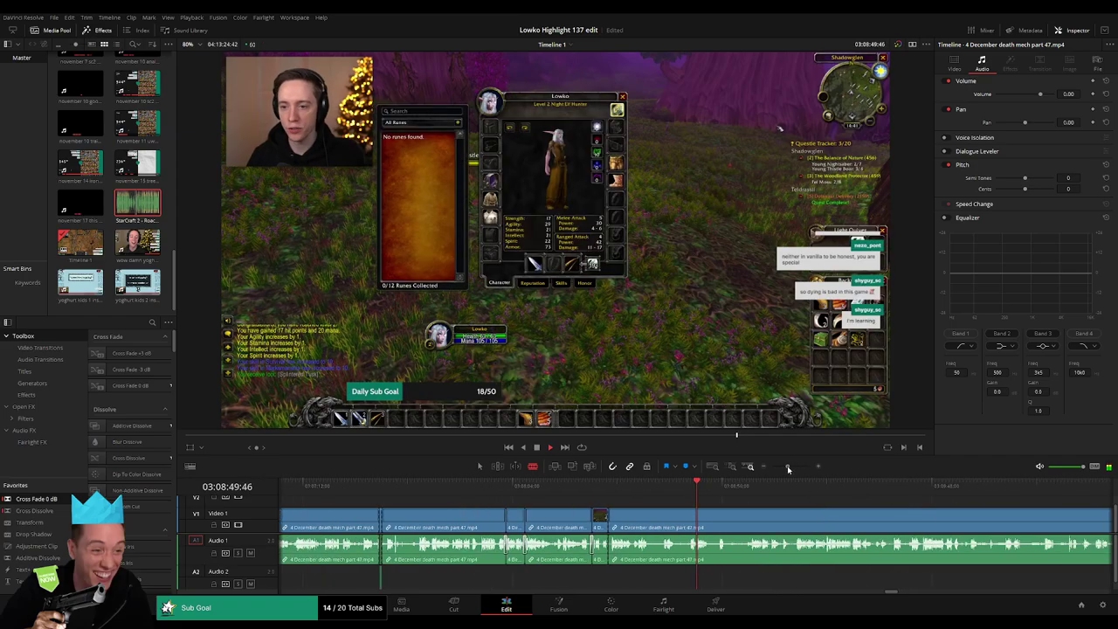
left_click_drag(699, 486, 795, 492)
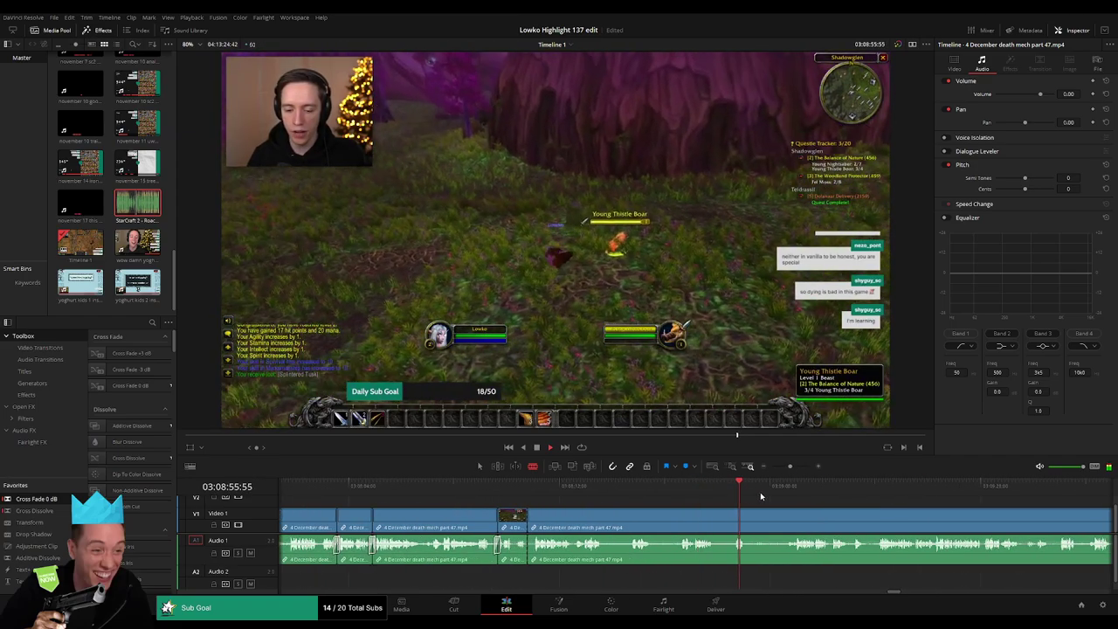
key("space")
Step: Slide a part 47 clip left along the track
scroll(786, 498, "down", 2)
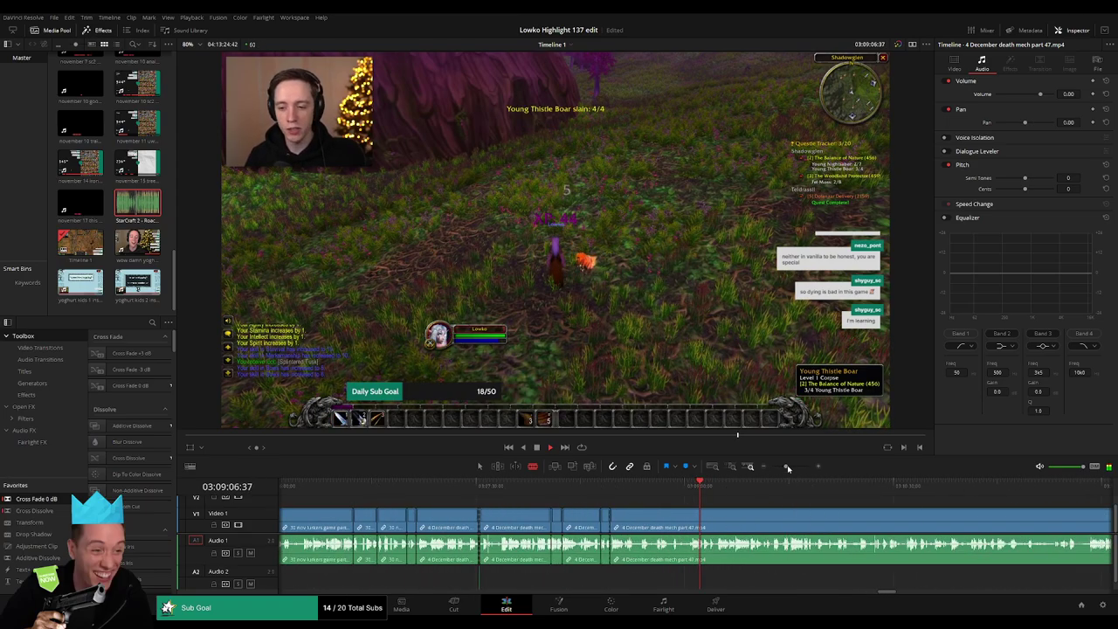
left_click_drag(787, 468, 791, 467)
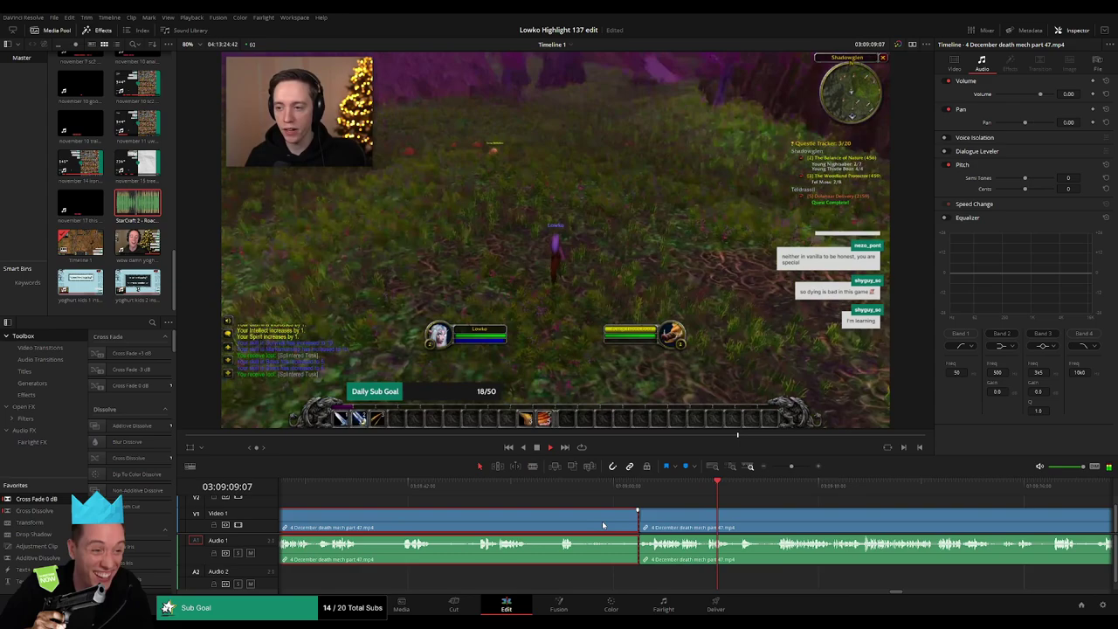
left_click_drag(602, 522, 458, 517)
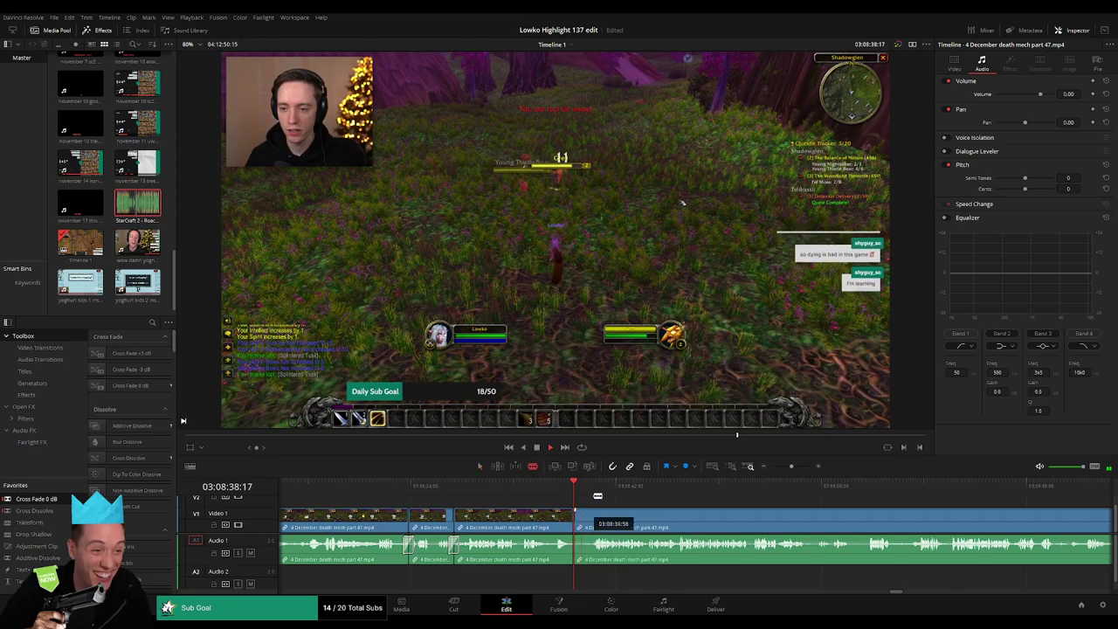
left_click(861, 486)
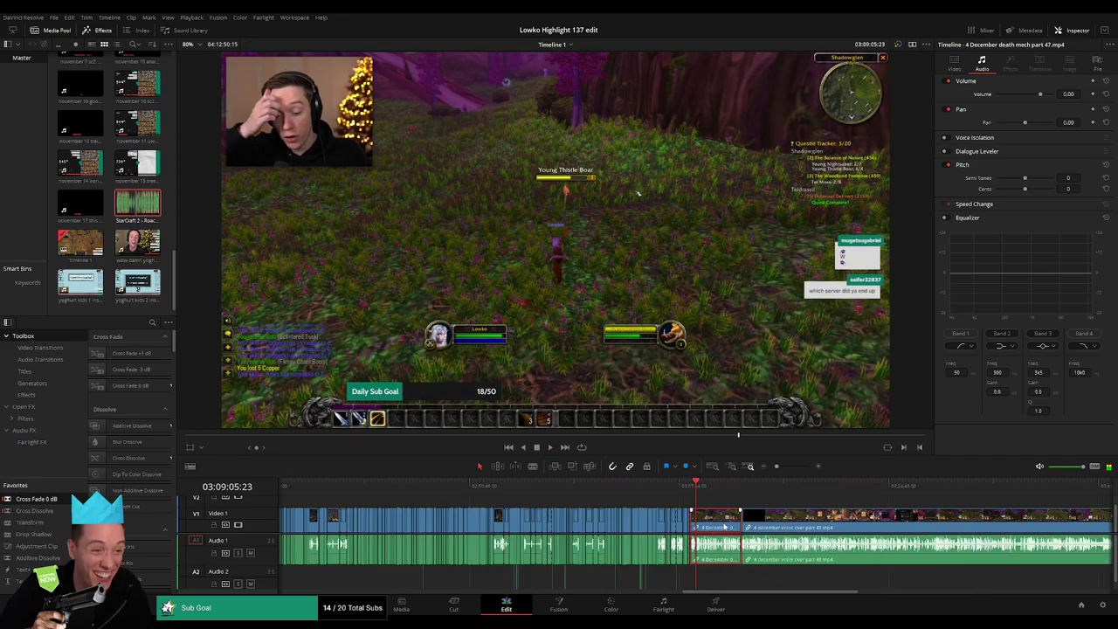
Step: Delete the black gap and leftover part 47 piece so part 48 follows directly
left_click(723, 527)
key("Delete")
scroll(494, 509, "right", 5)
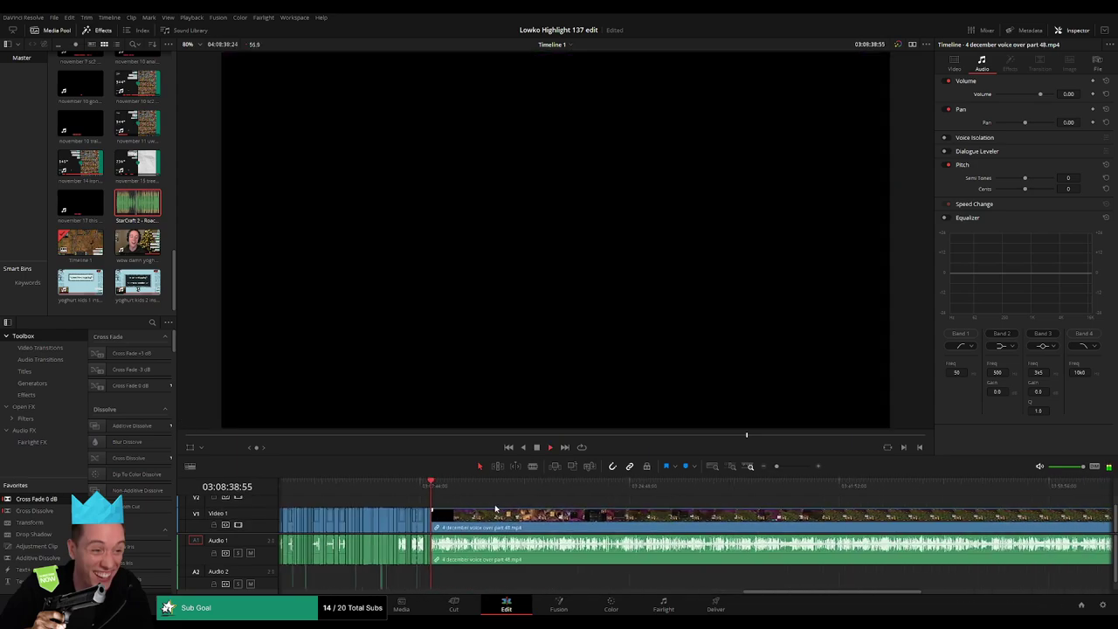
left_click(441, 488)
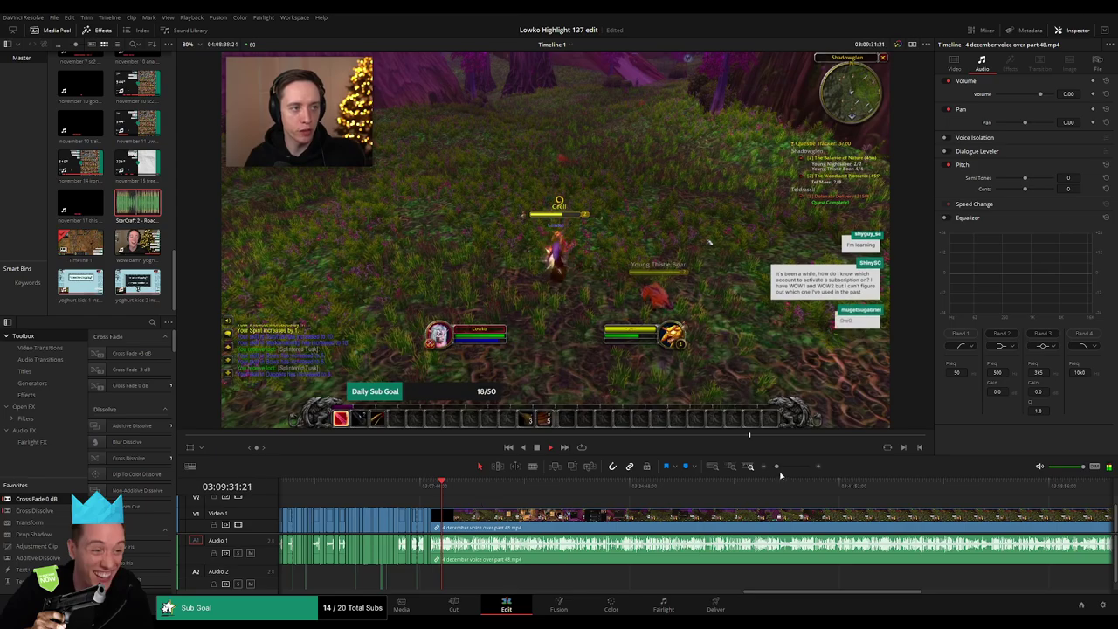
Step: Zoom the timeline onto the part 48 clip and skim forward from about 03:11
left_click_drag(776, 466, 767, 469)
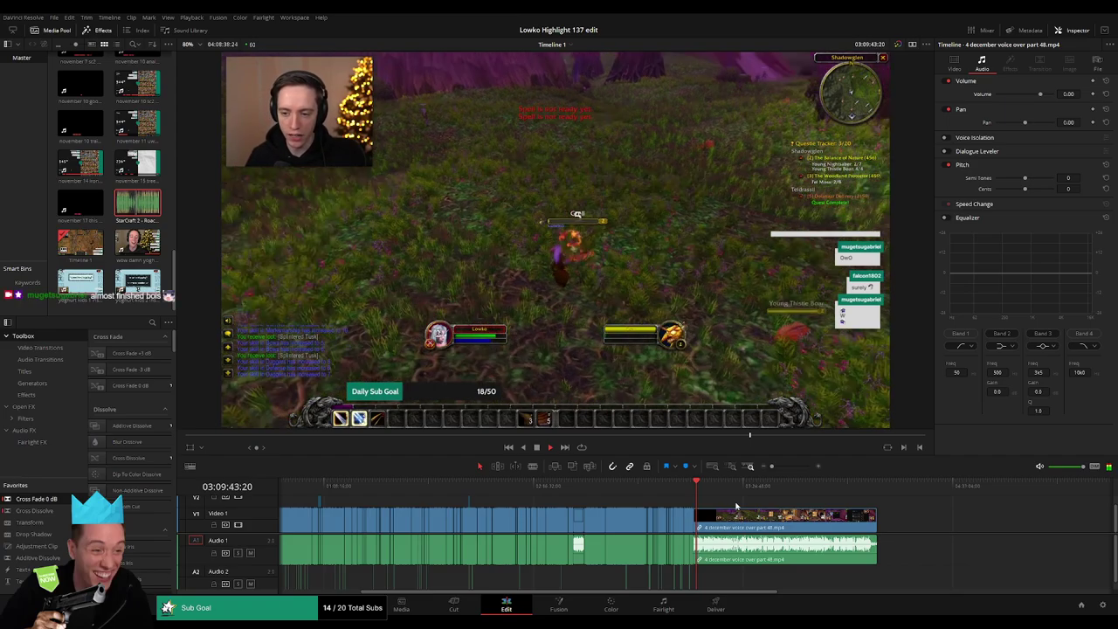
scroll(737, 506, "right", 5)
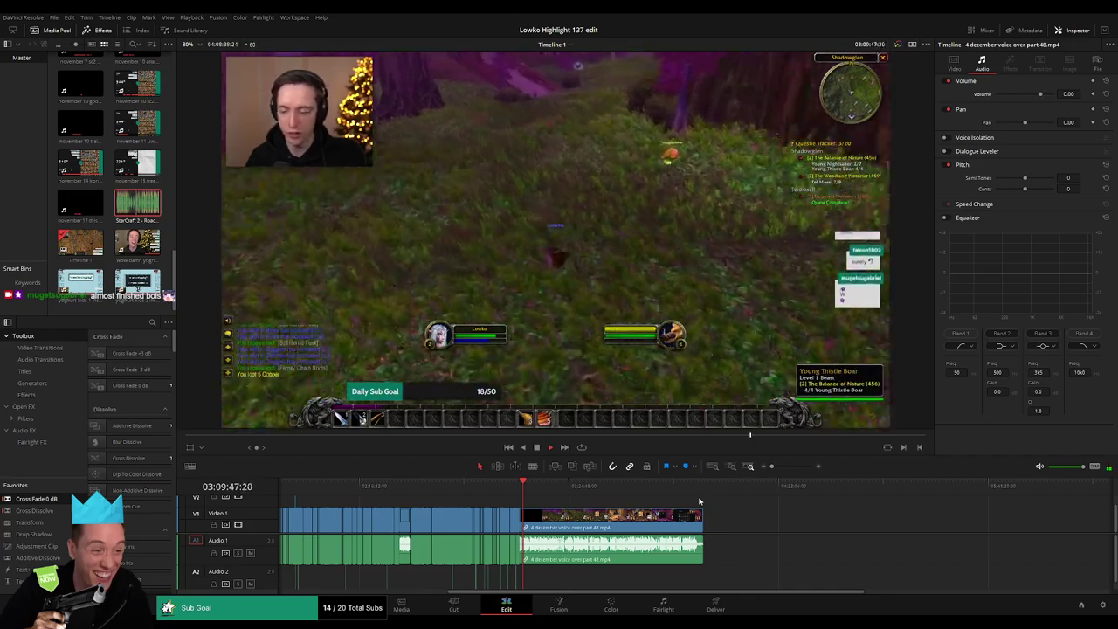
left_click_drag(774, 465, 786, 467)
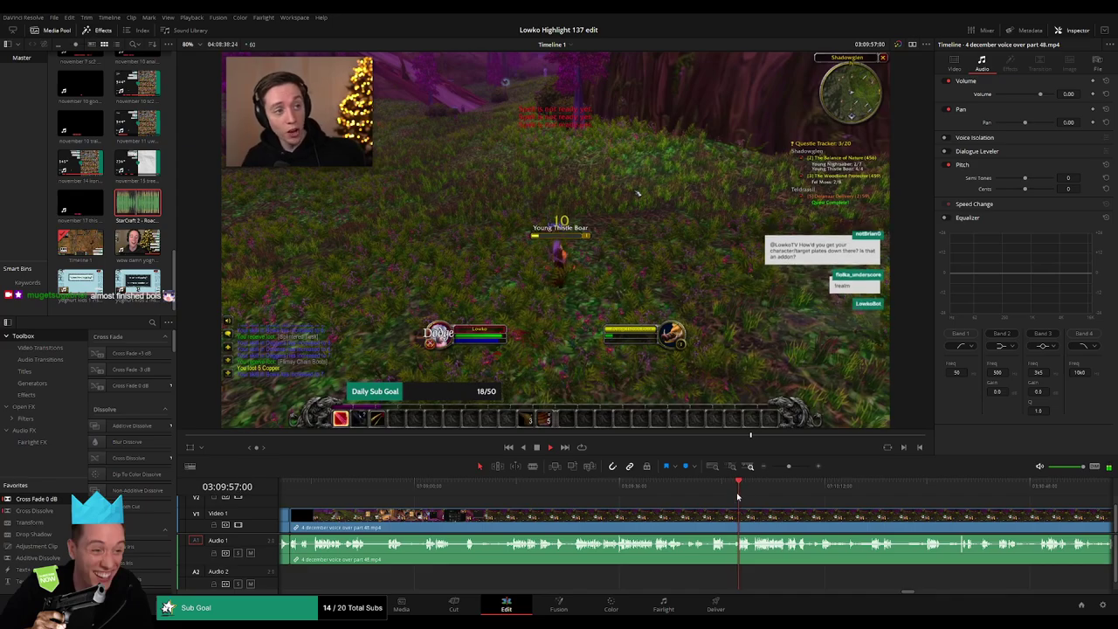
left_click_drag(791, 470, 792, 466)
left_click(773, 486)
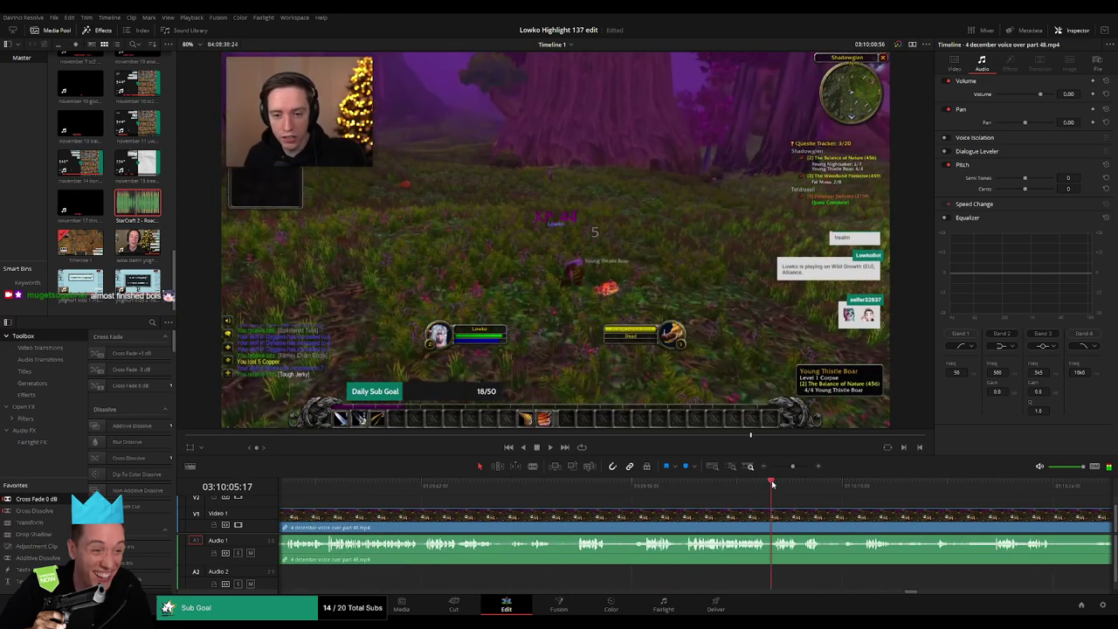
left_click(806, 489)
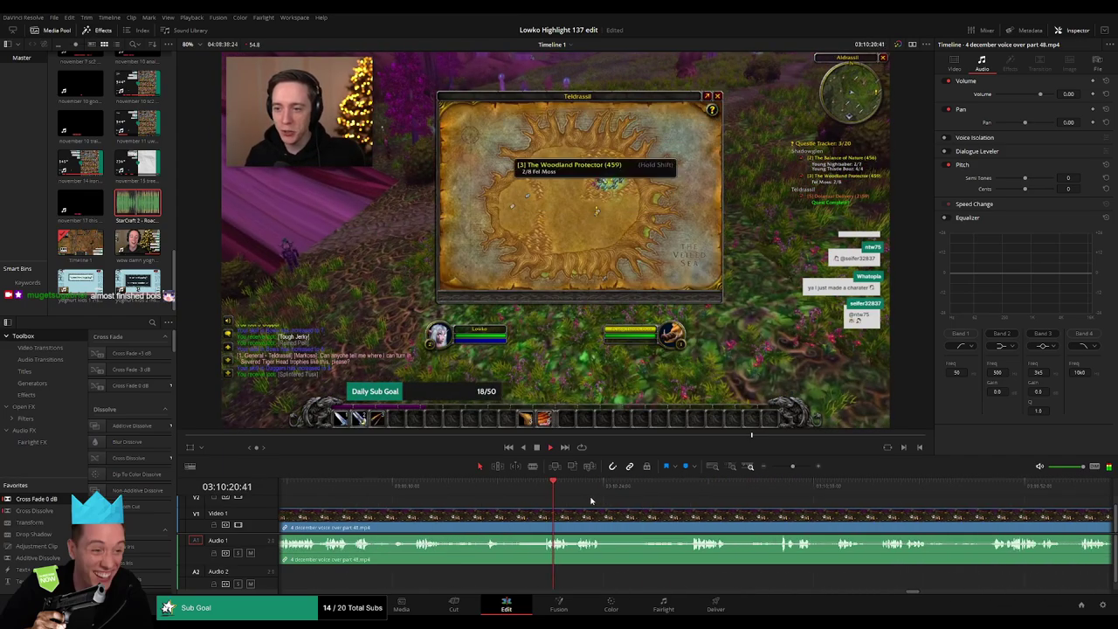
left_click(660, 490)
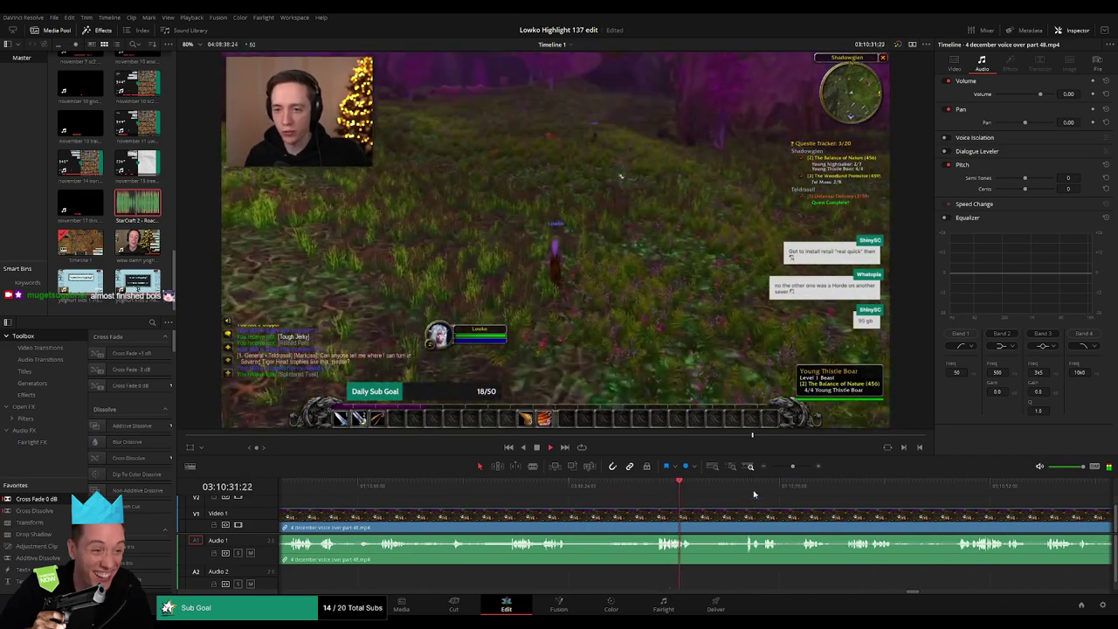
left_click(756, 489)
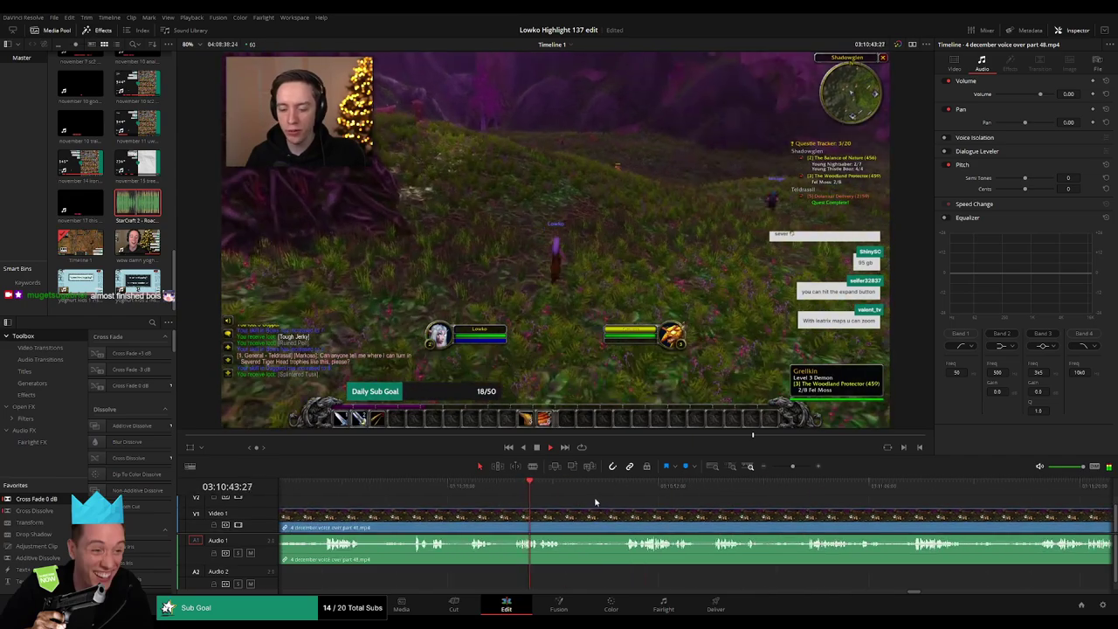
left_click(633, 486)
left_click(805, 495)
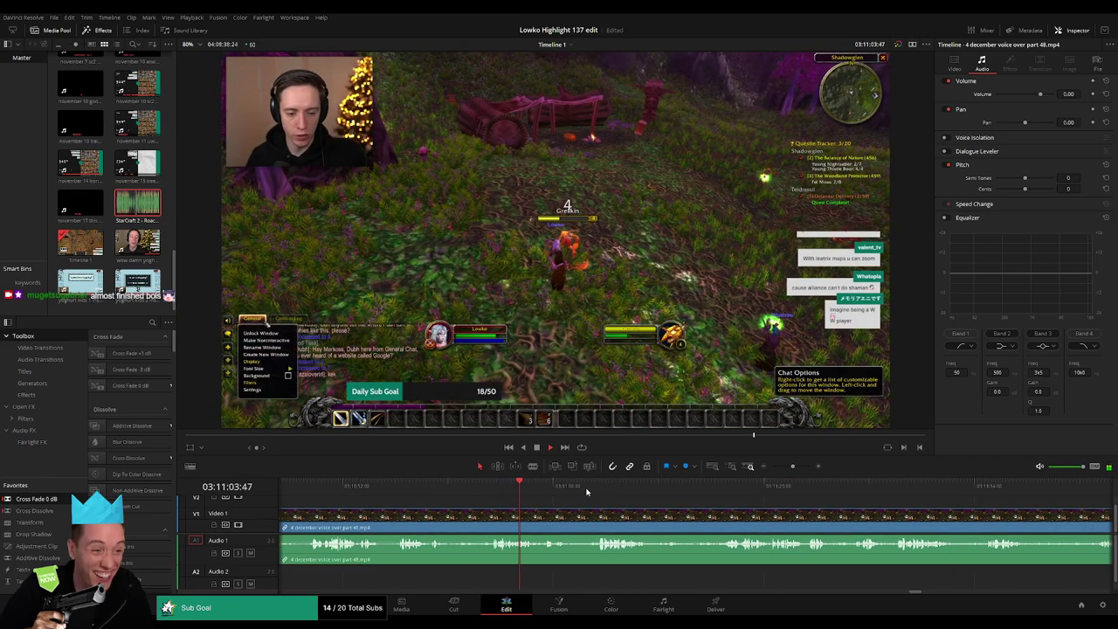
left_click_drag(586, 489, 738, 489)
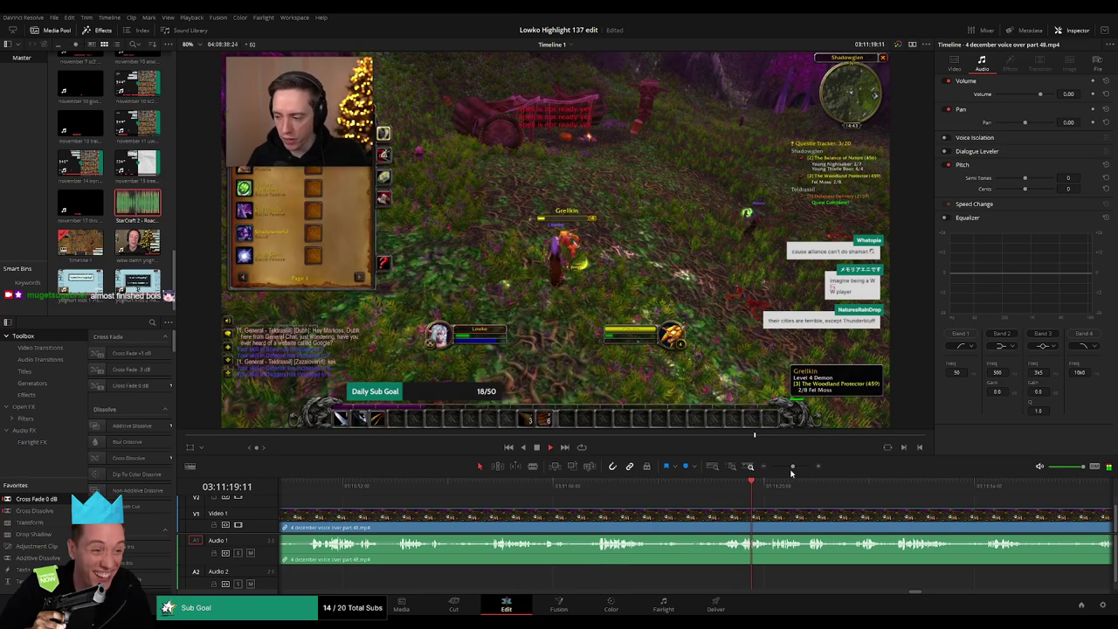
Step: Keep skimming forward through the questing footage, checking later moments
left_click(598, 489)
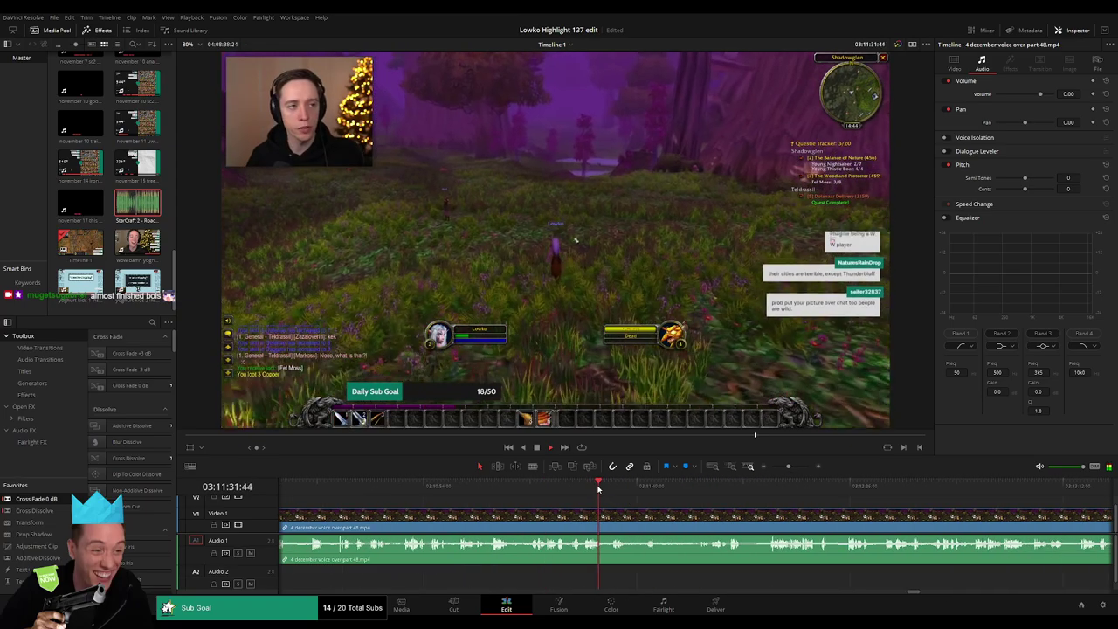
left_click_drag(598, 489, 618, 490)
left_click(711, 490)
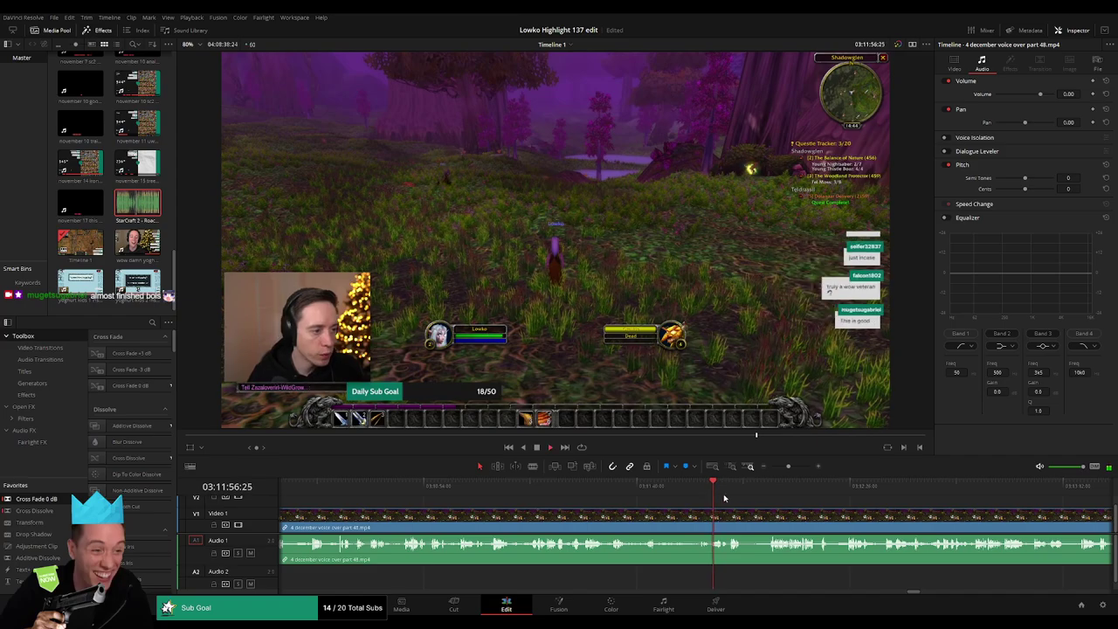
left_click(614, 494)
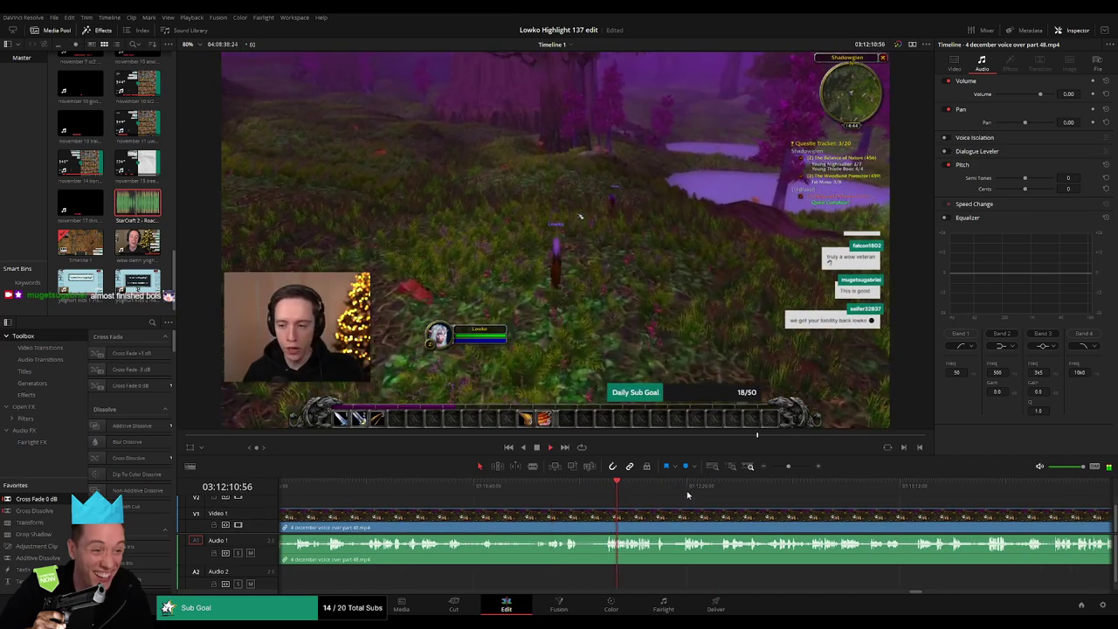
left_click(688, 495)
left_click(646, 495)
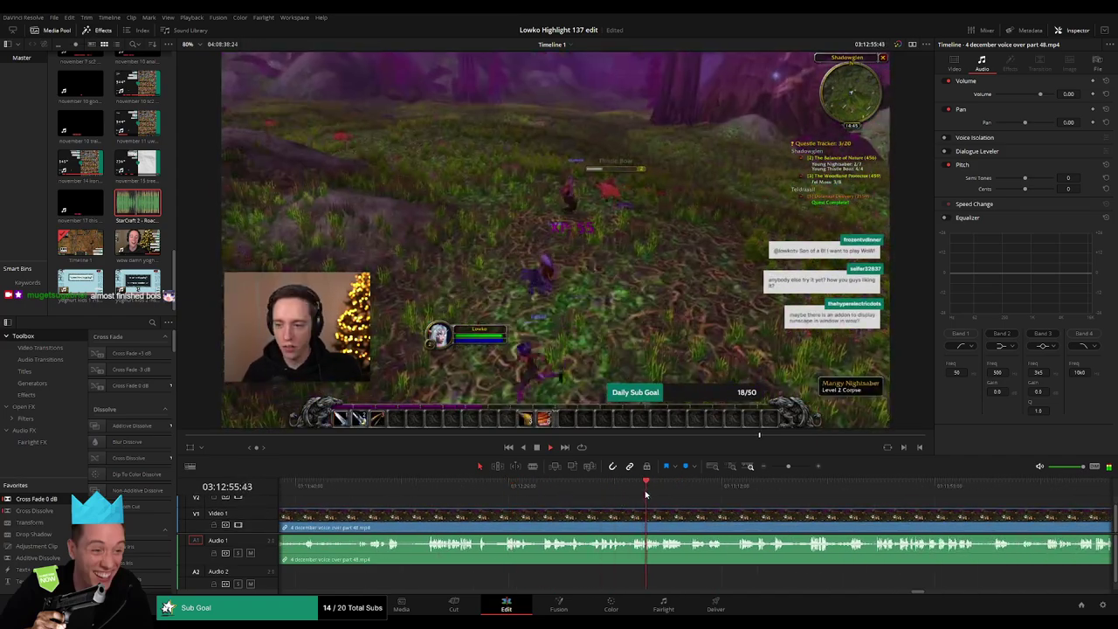
left_click(687, 494)
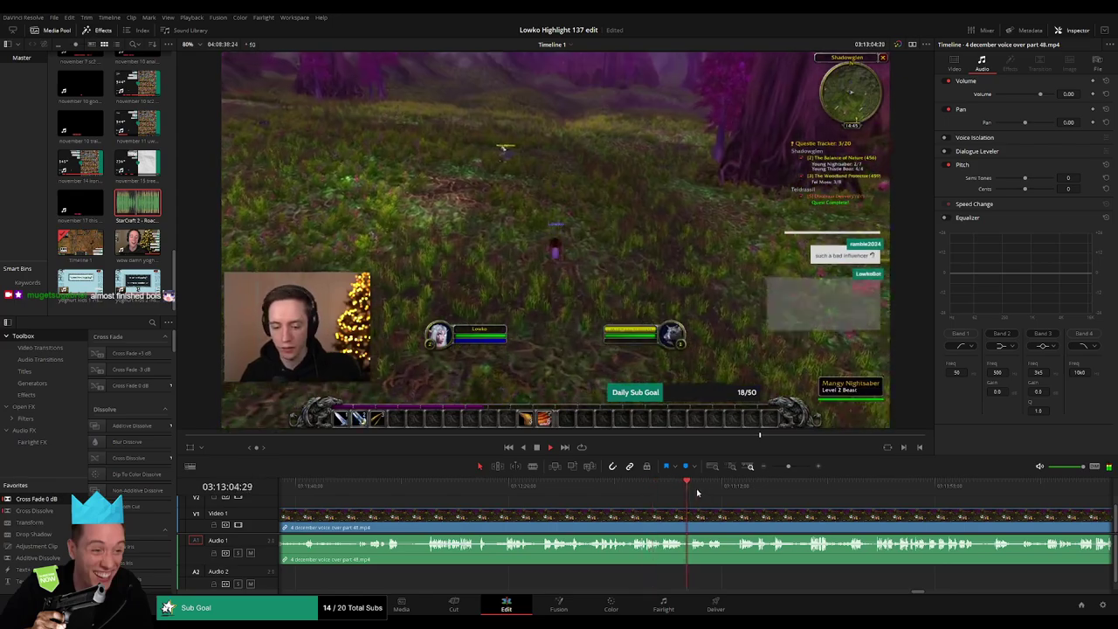
left_click_drag(697, 493, 811, 494)
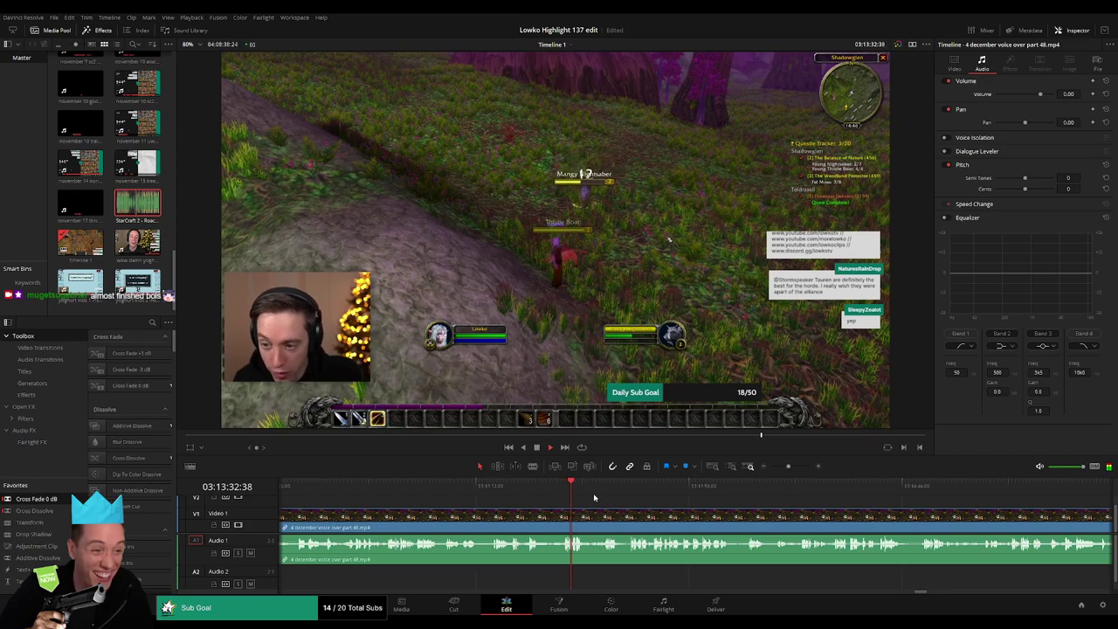
left_click(604, 492)
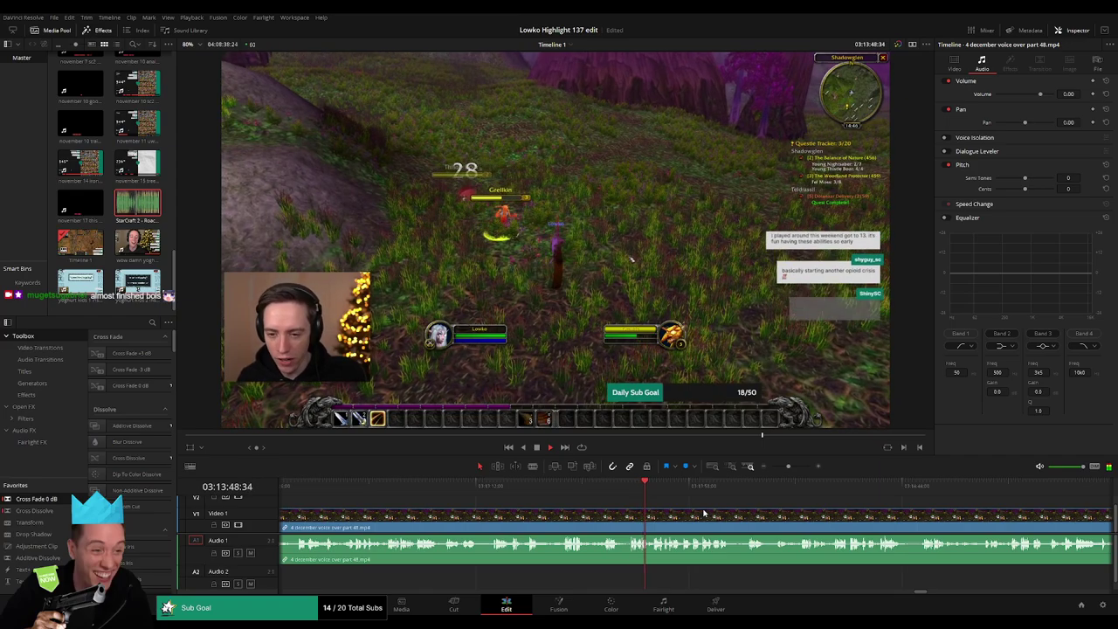
Step: Skim past the fight to the quest dialogue scene, reaching about 03:18
scroll(655, 507, "right", 3)
scroll(529, 508, "right", 3)
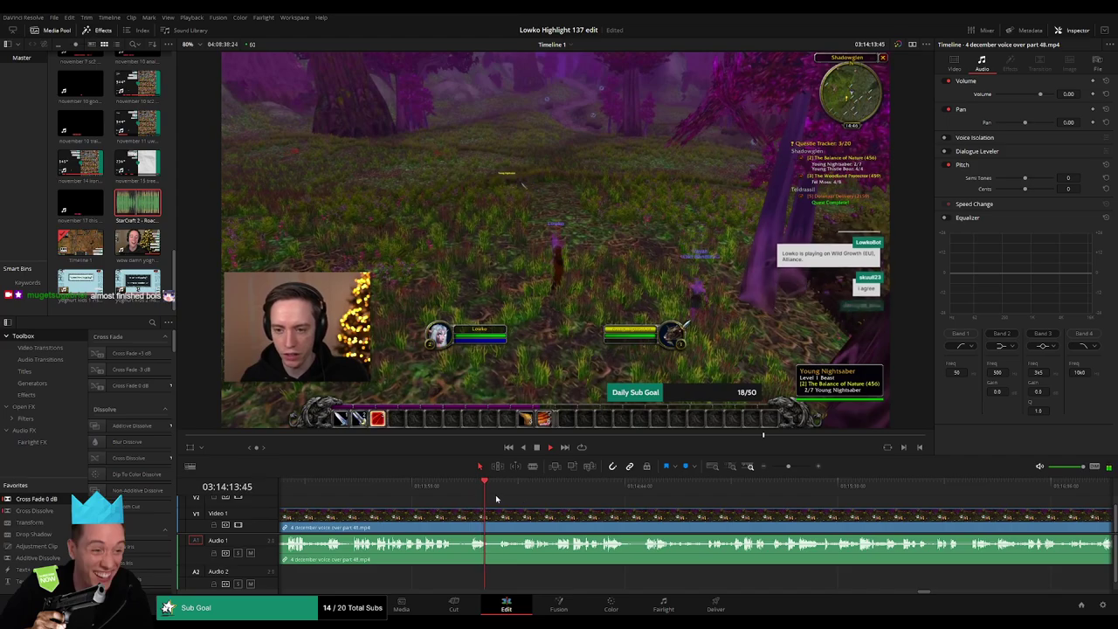
left_click(562, 492)
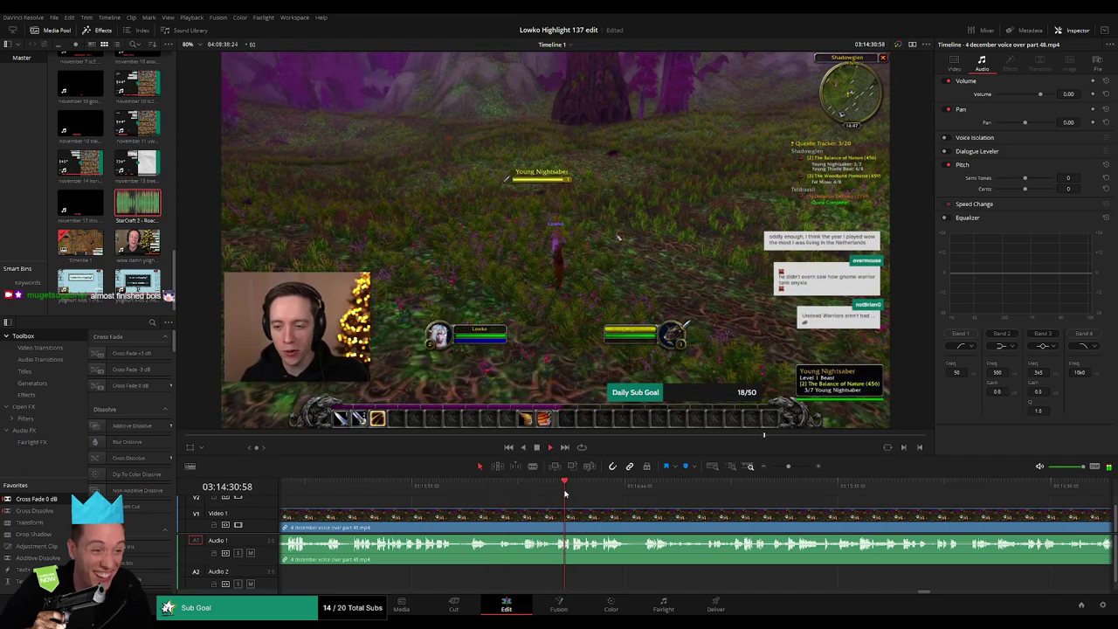
left_click(605, 492)
left_click(699, 494)
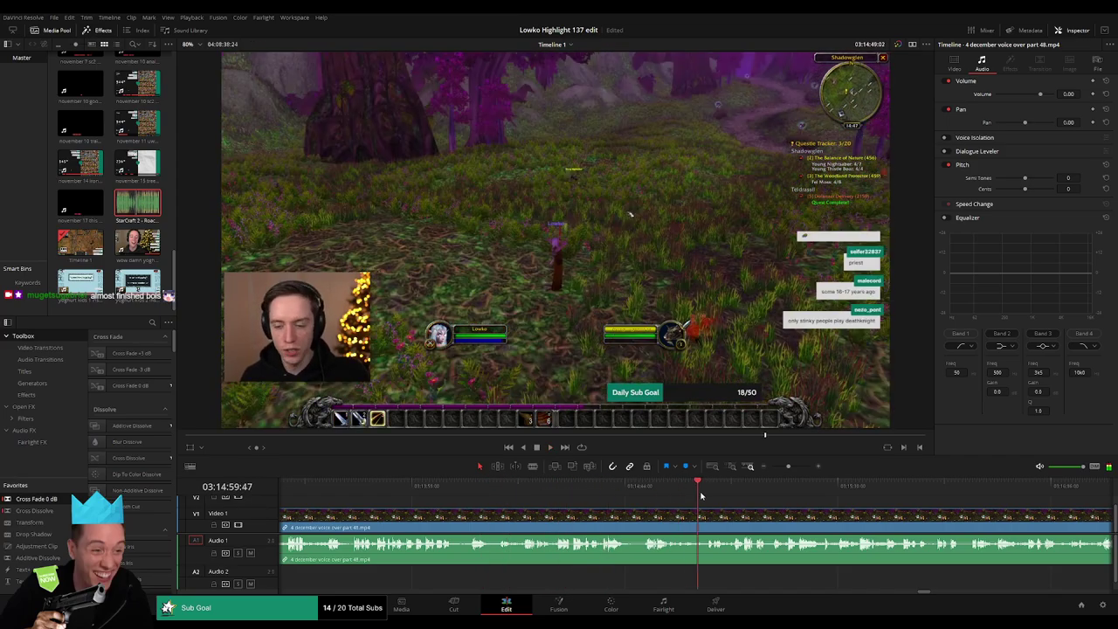
left_click(542, 493)
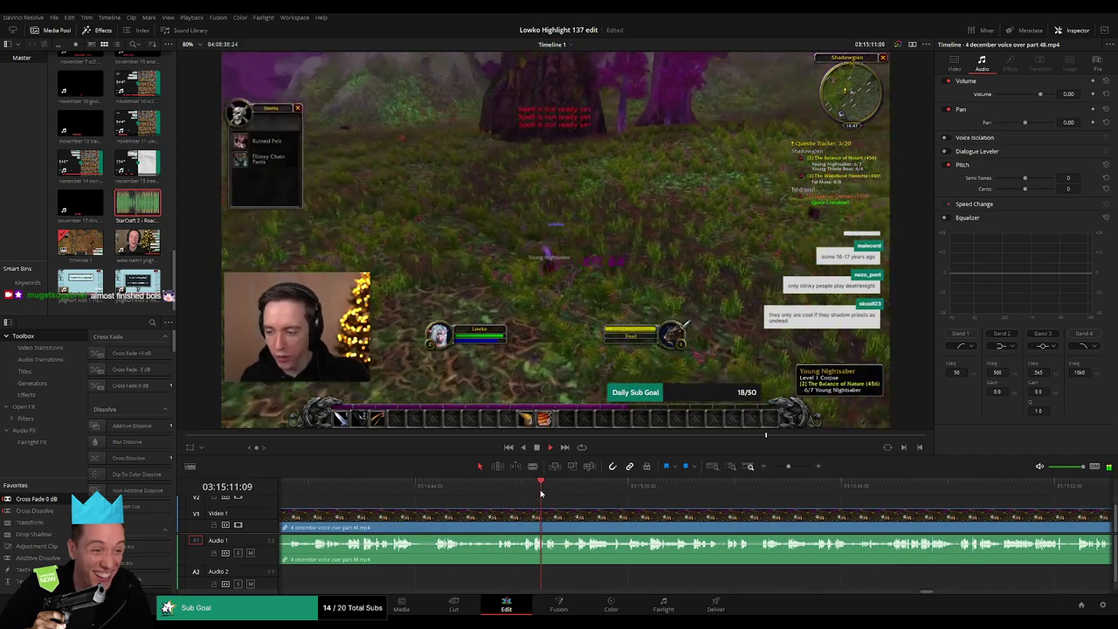
left_click_drag(543, 493, 654, 494)
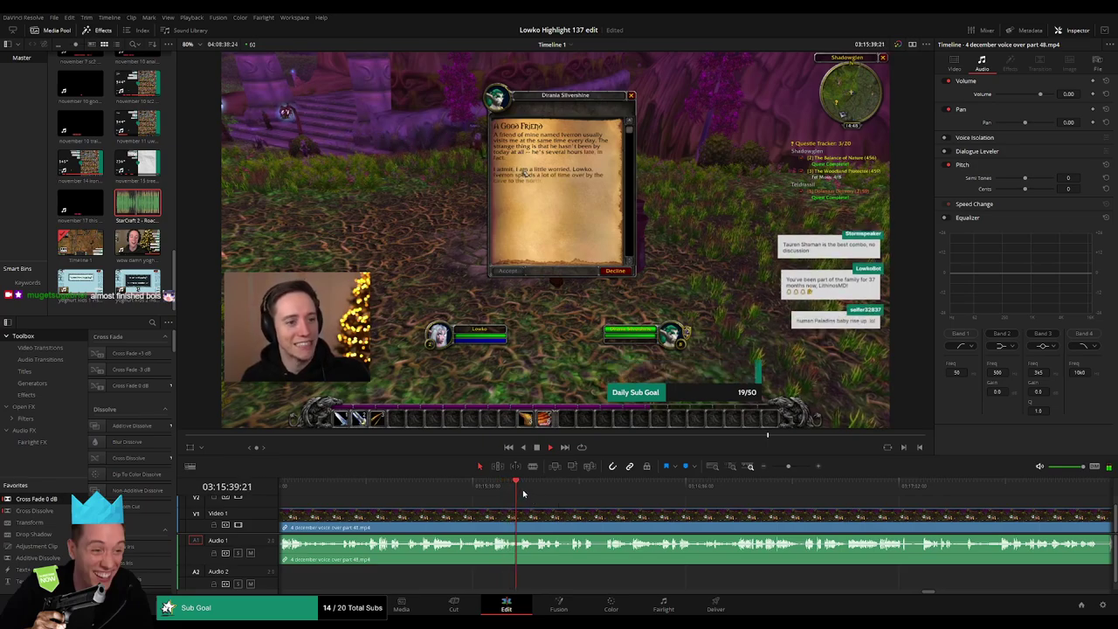
mouse_move(533, 495)
left_mouse_down()
mouse_move(577, 507)
mouse_move(586, 496)
left_mouse_up()
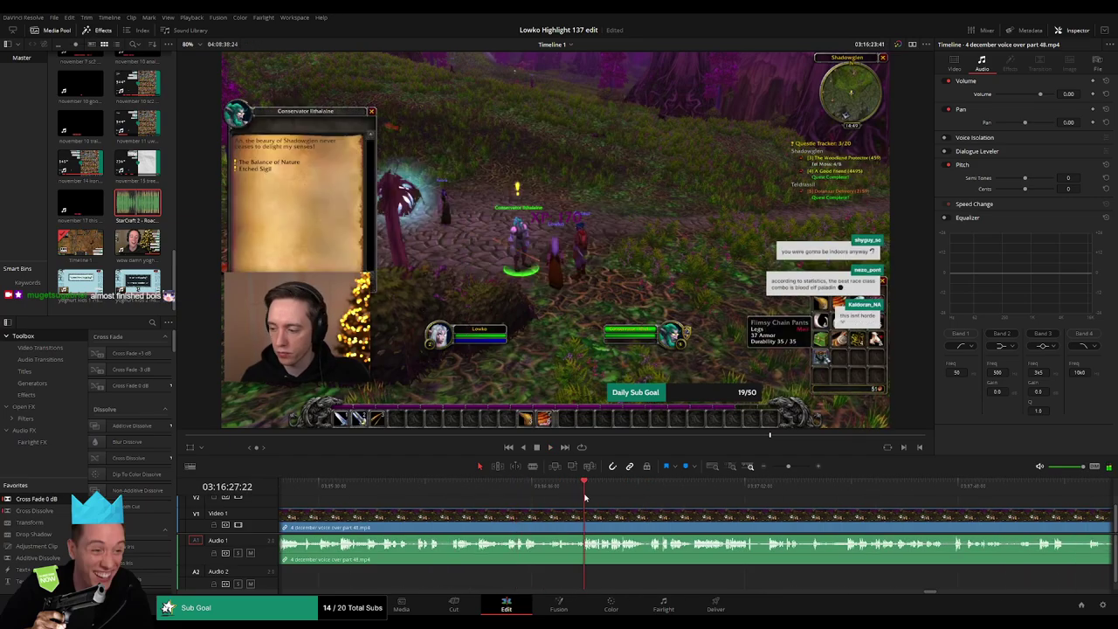
mouse_move(788, 466)
left_mouse_down()
mouse_move(599, 511)
mouse_move(501, 495)
mouse_move(562, 491)
left_mouse_up()
left_click(722, 496)
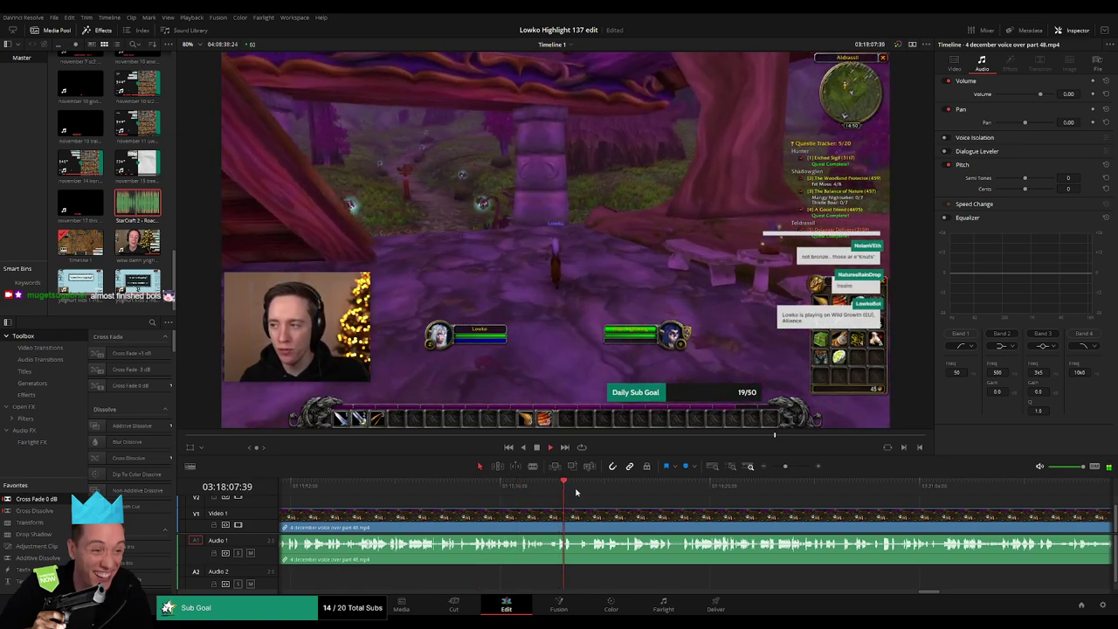
Step: Zoom in and skim forward from 03:18 through the hunter trainer dialogue and training list
left_click_drag(562, 492, 594, 507)
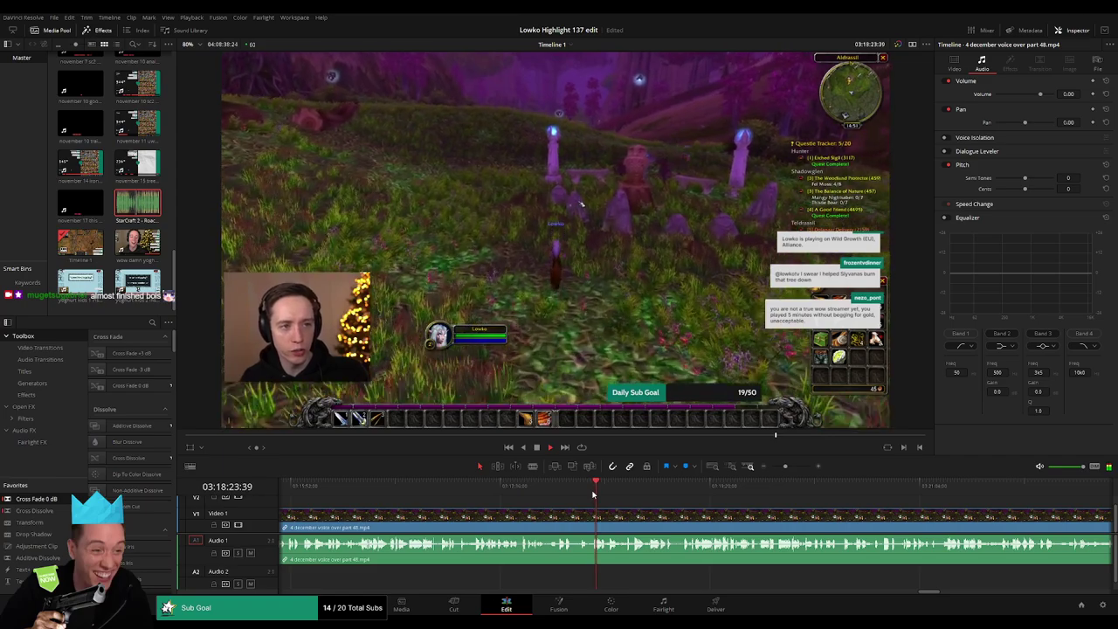
left_click_drag(786, 468, 791, 467)
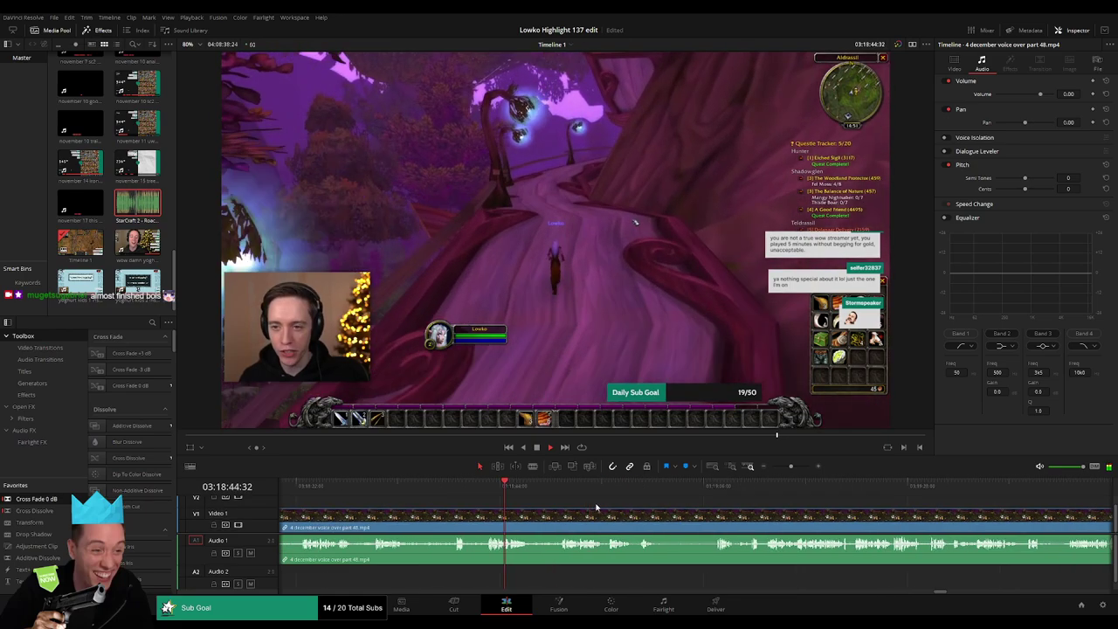
left_click(722, 505)
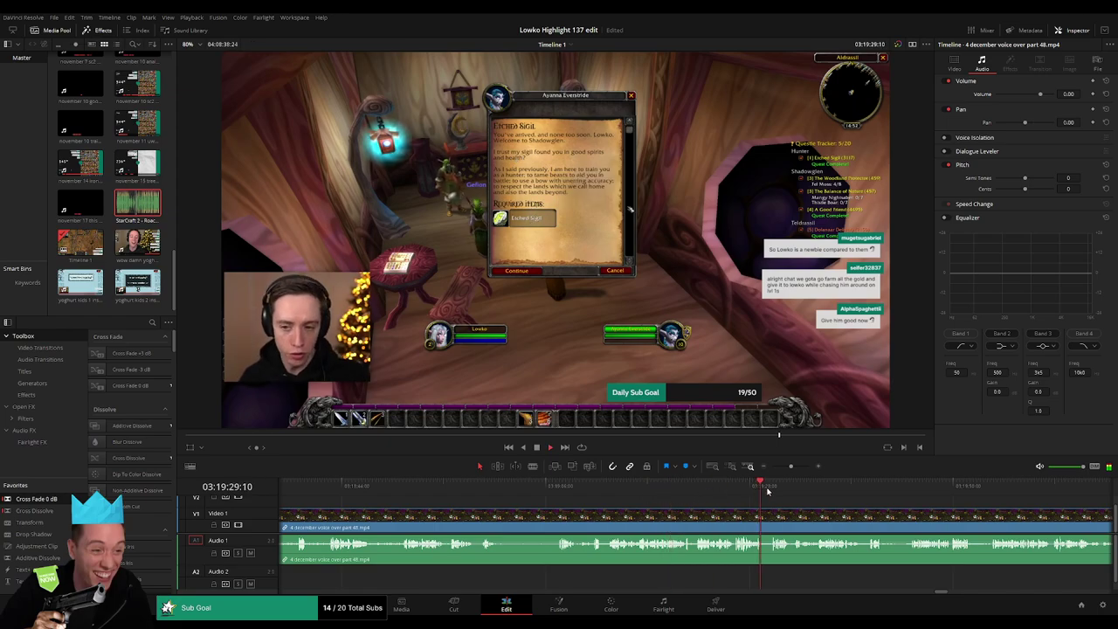
left_click_drag(767, 492, 911, 492)
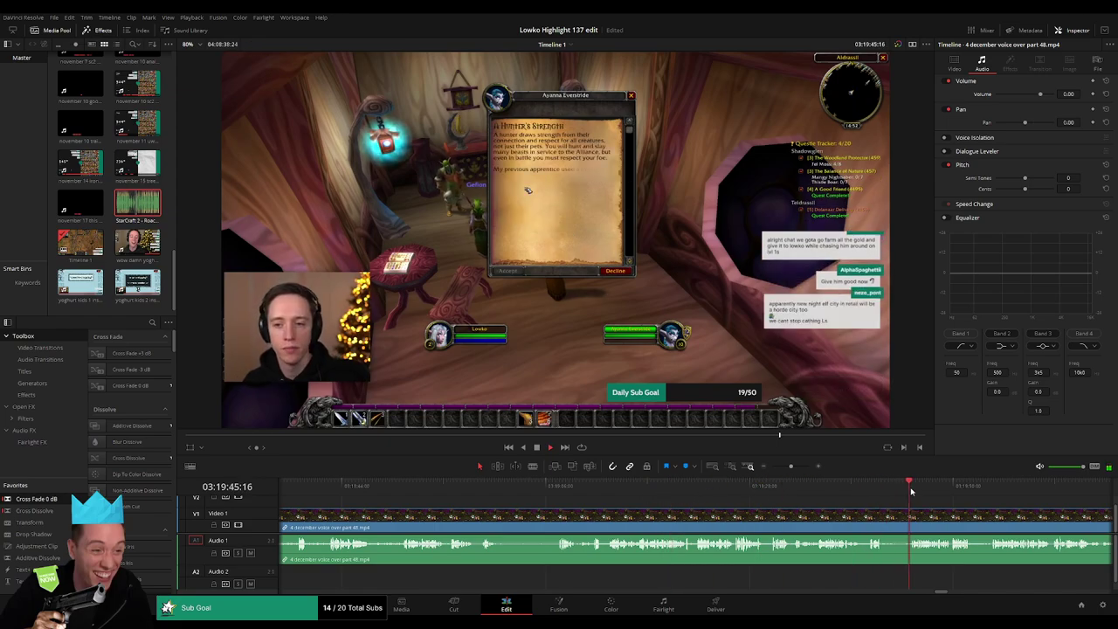
scroll(924, 504, "right", 5)
left_click(711, 488)
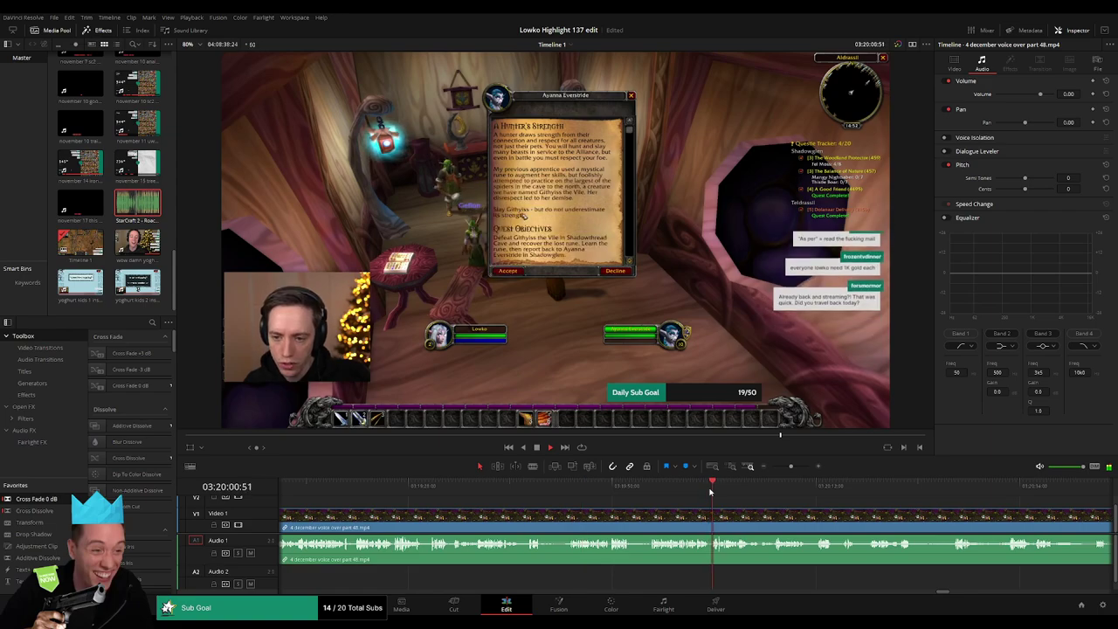
left_click(860, 490)
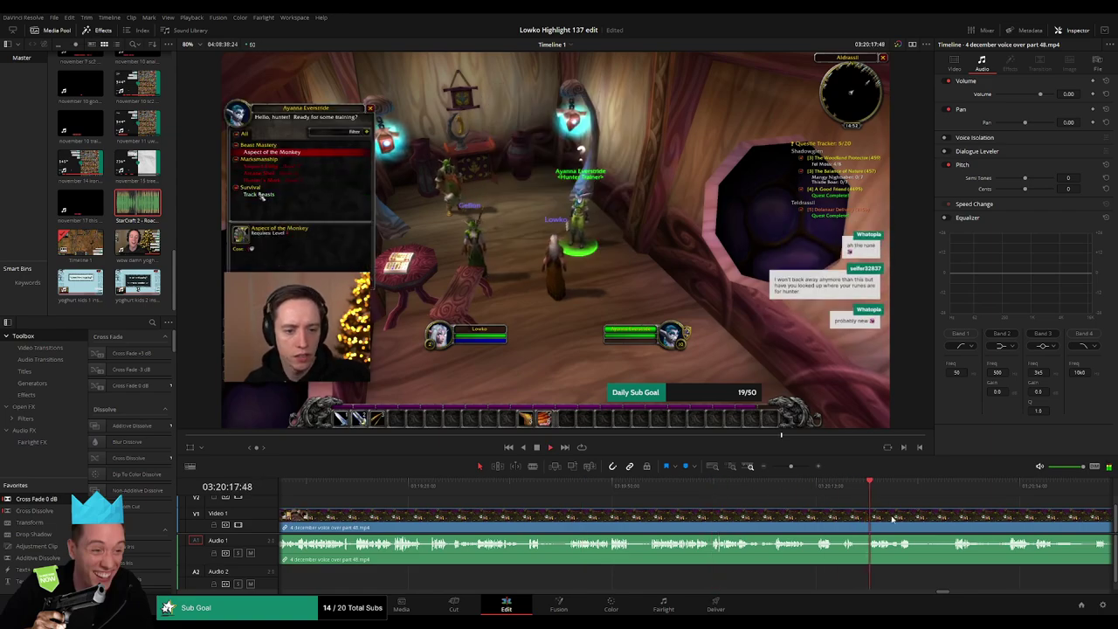
scroll(914, 522, "right", 5)
left_click(691, 491)
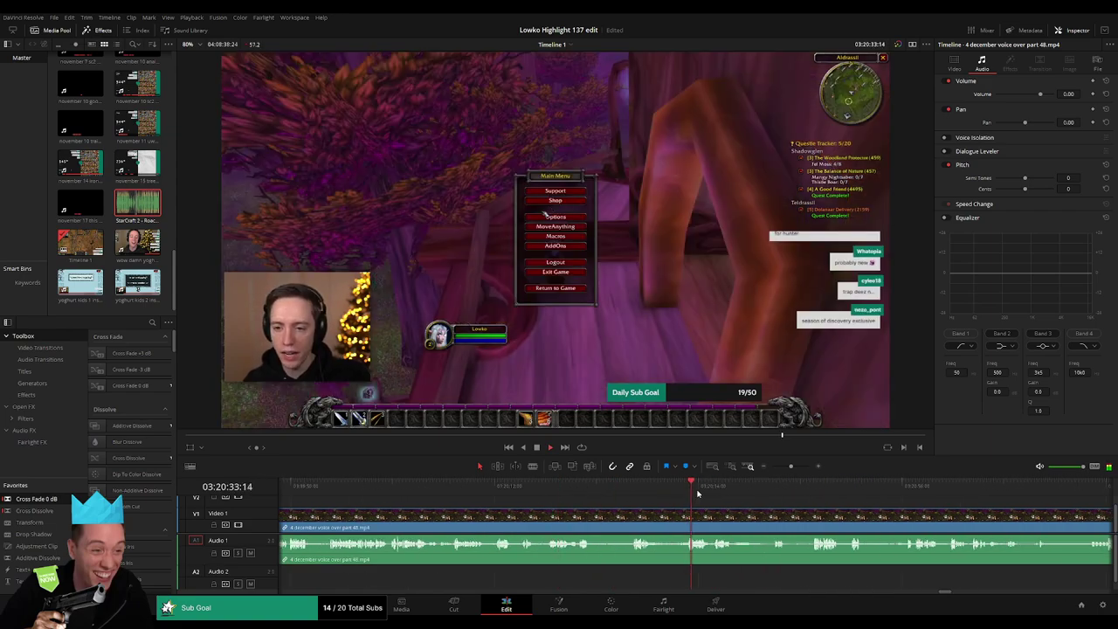
left_click(809, 489)
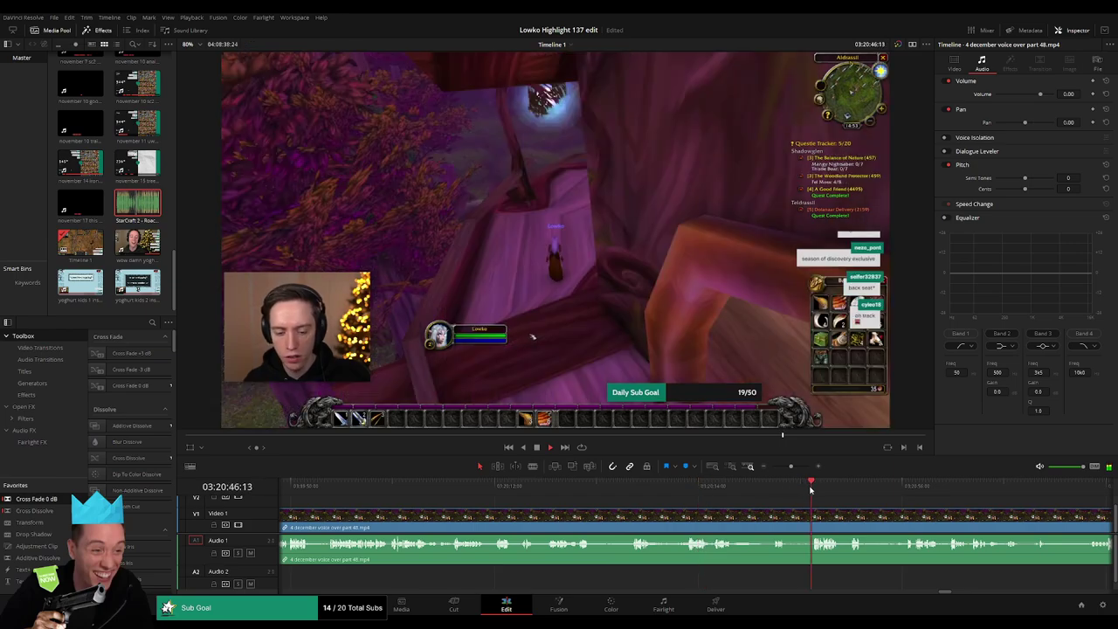
Step: Return to the start of the trainer dialogue and step through the skill training up to 03:21
scroll(640, 500, "right", 3)
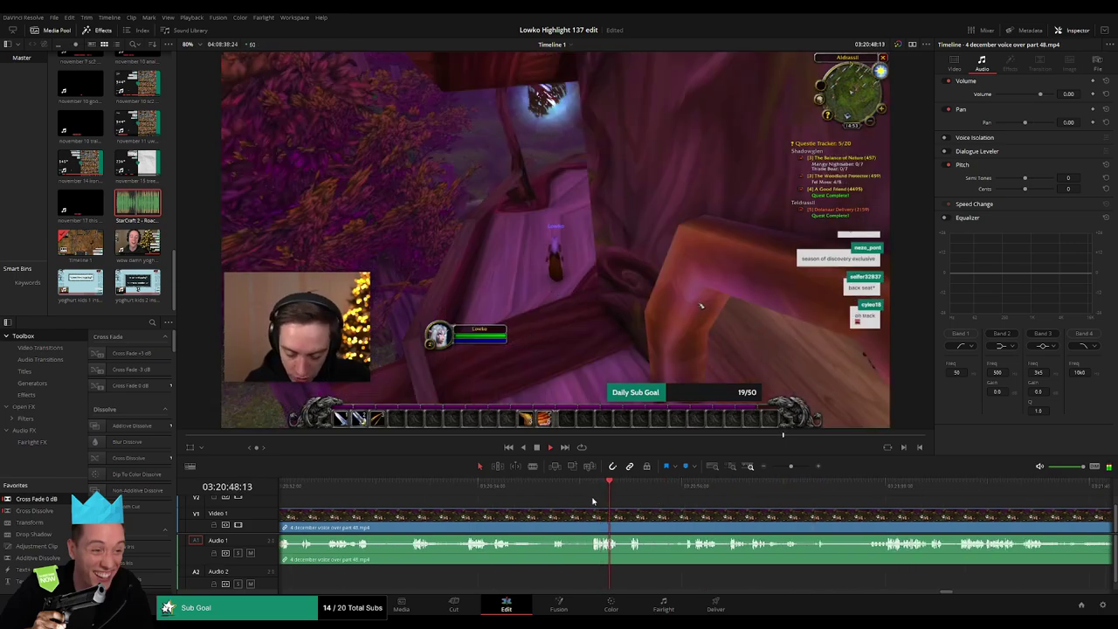
scroll(592, 501, "left", 3)
left_click(603, 492)
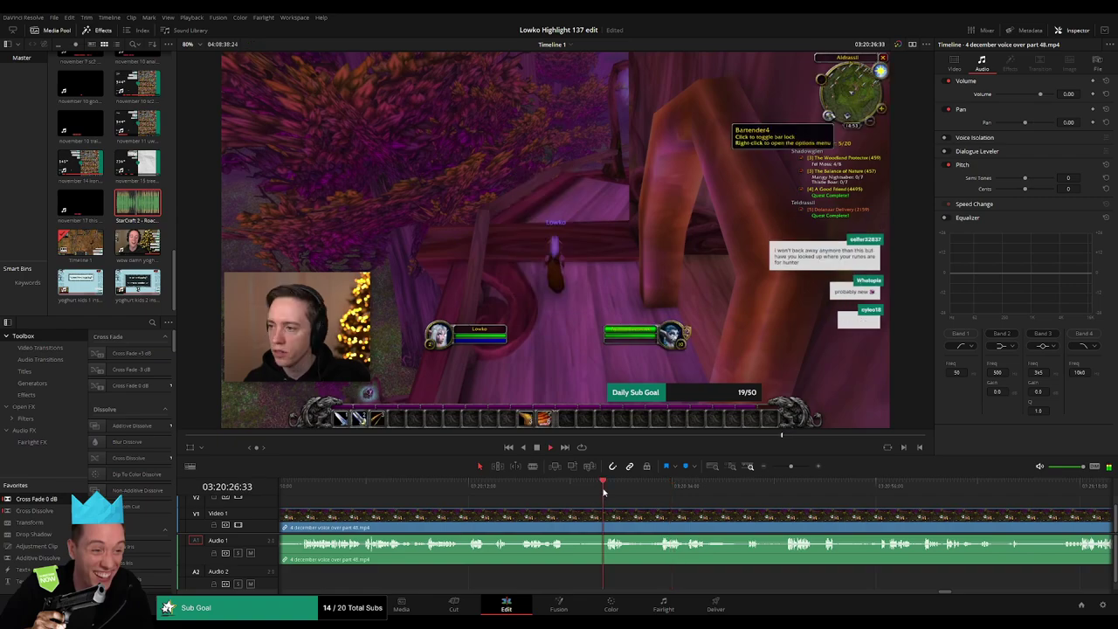
left_click(439, 482)
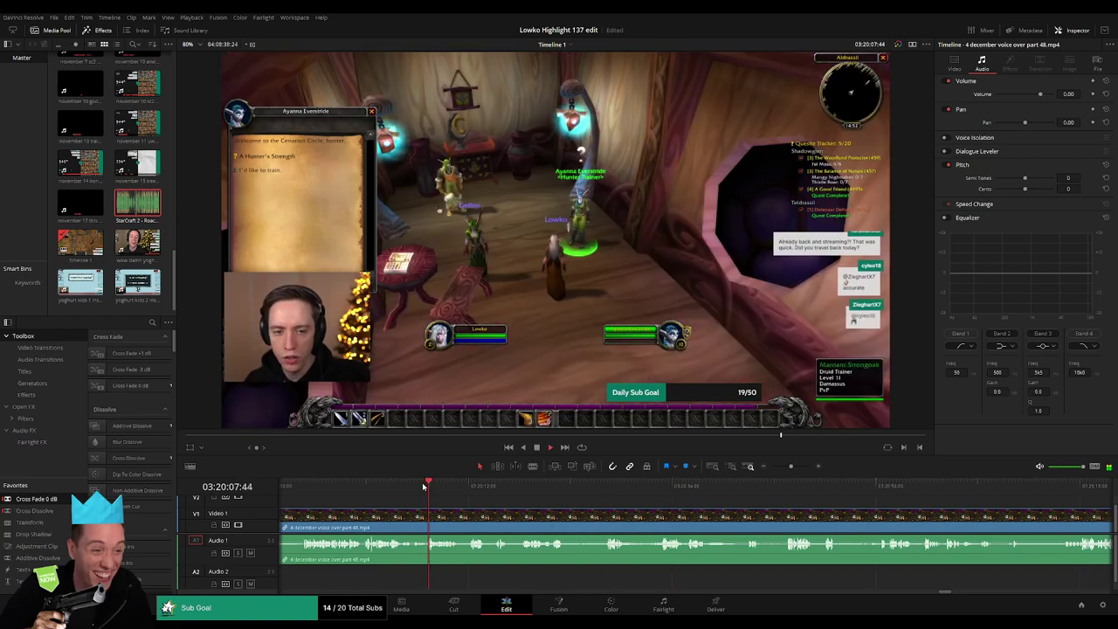
left_click(470, 485)
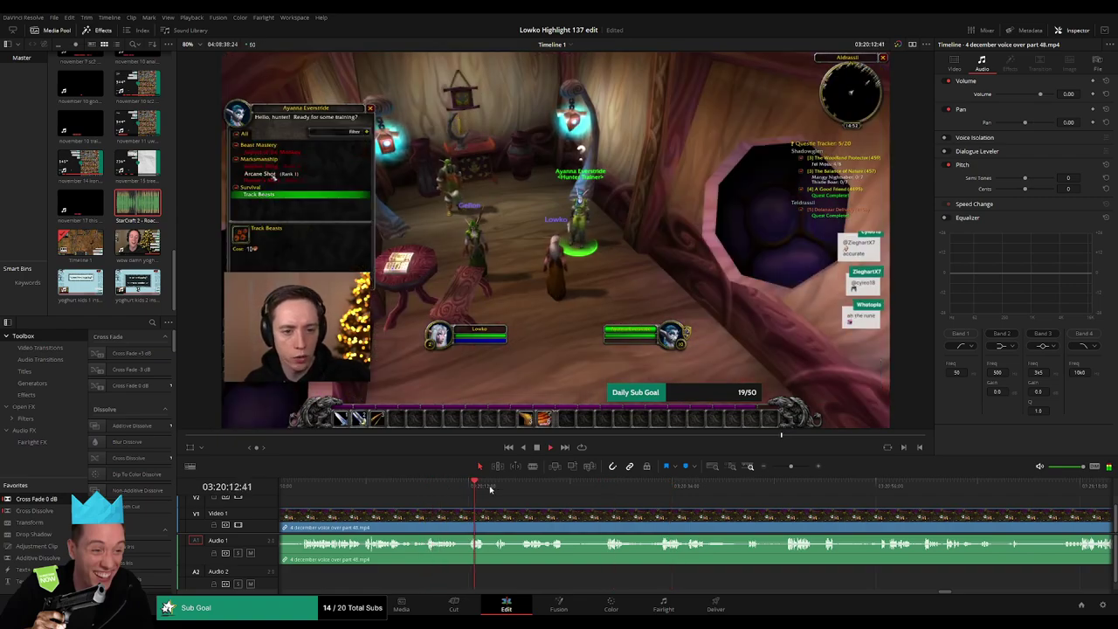
left_click(493, 488)
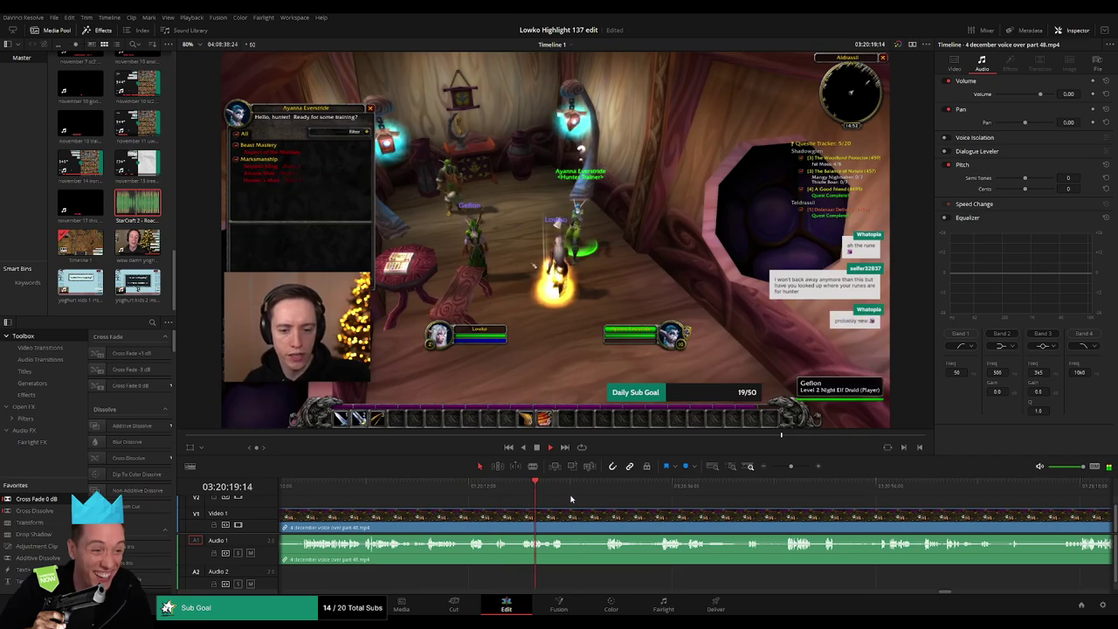
left_click(608, 494)
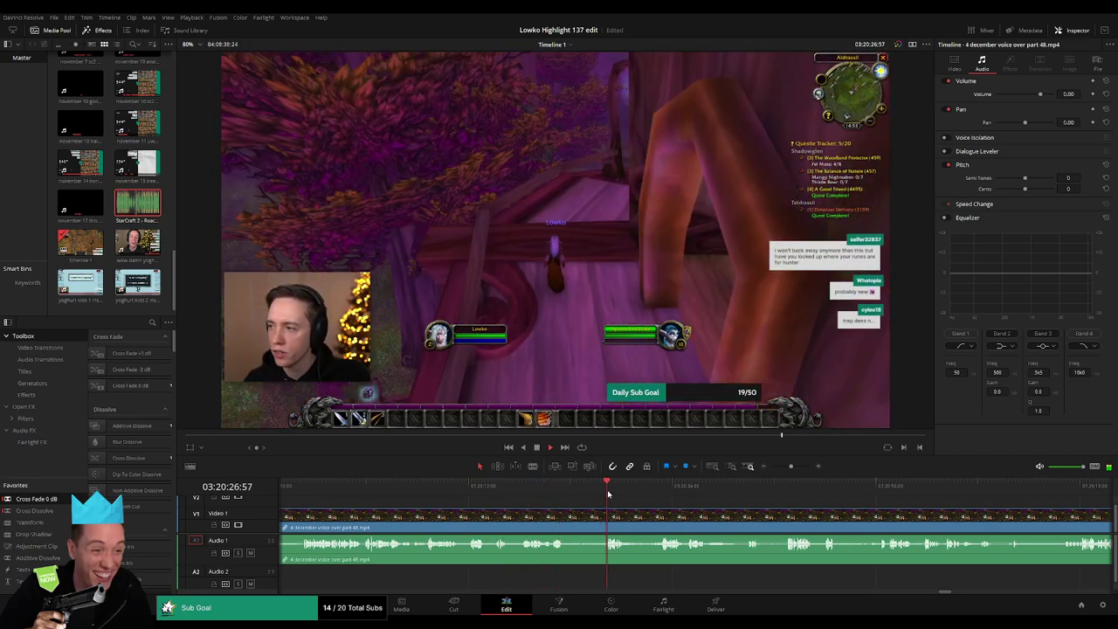
left_click(1081, 488)
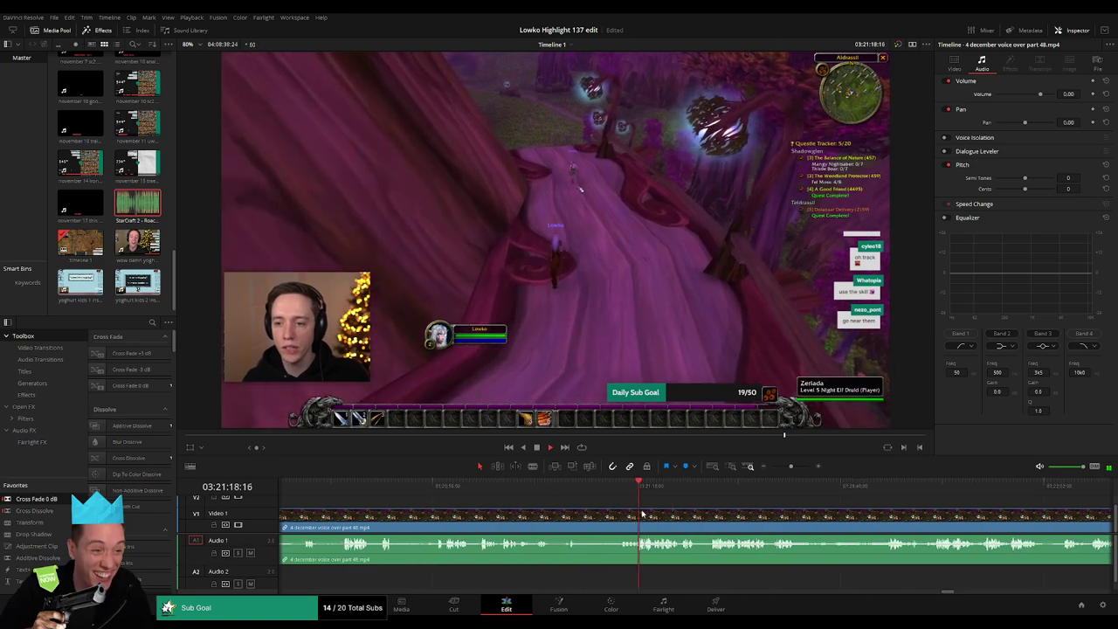
Step: Skim part 48 back and forth and park the playhead where the Grell fight begins
left_click(712, 488)
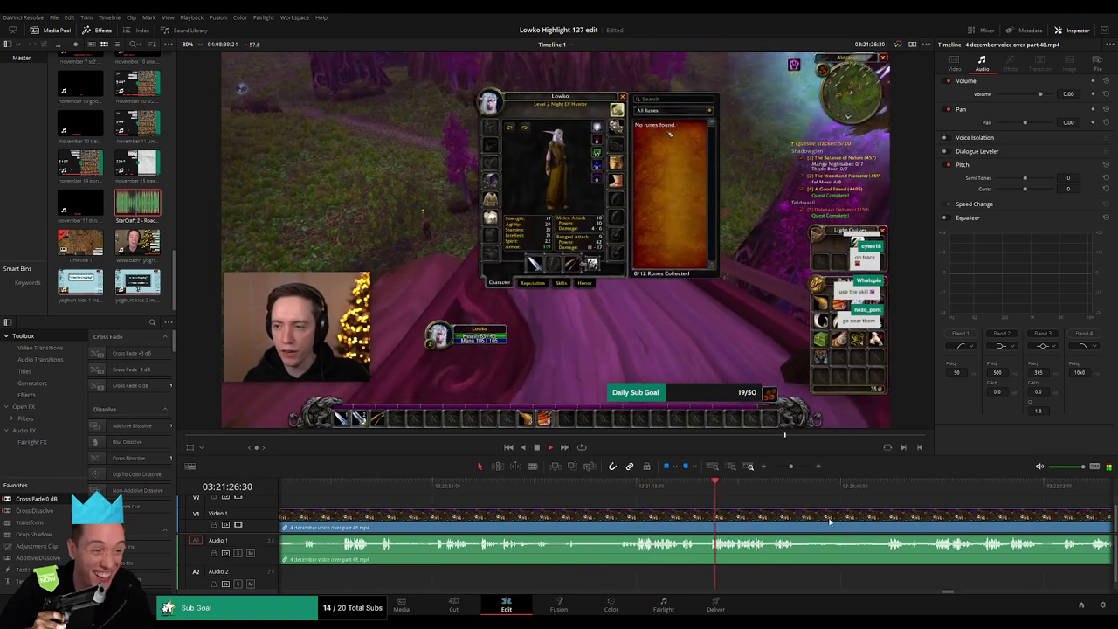
left_click(706, 487)
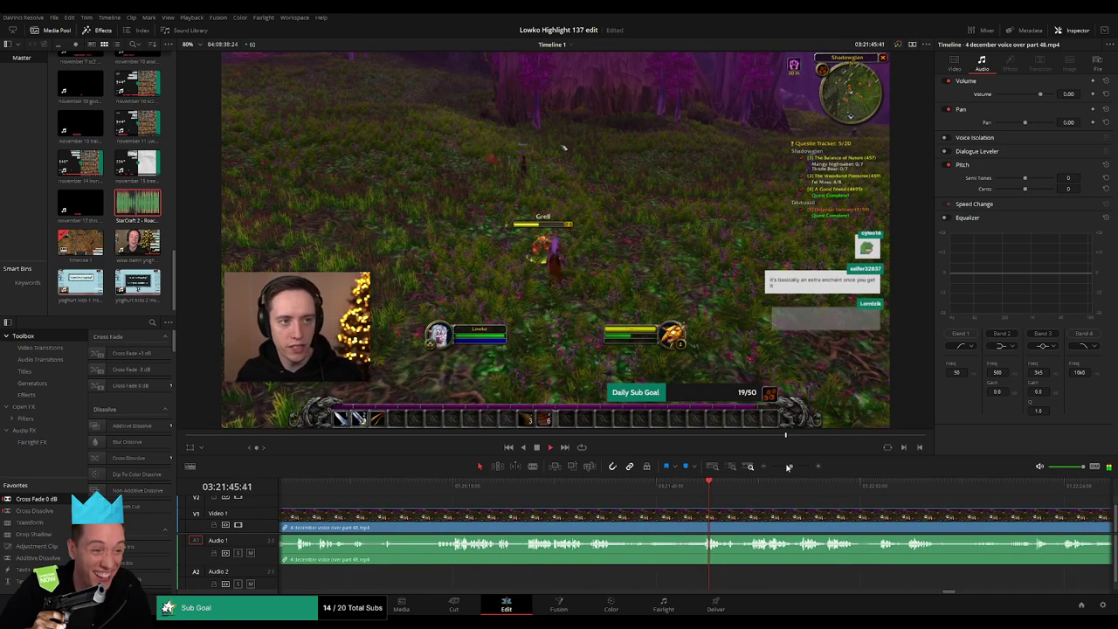
left_click_drag(787, 467, 786, 466)
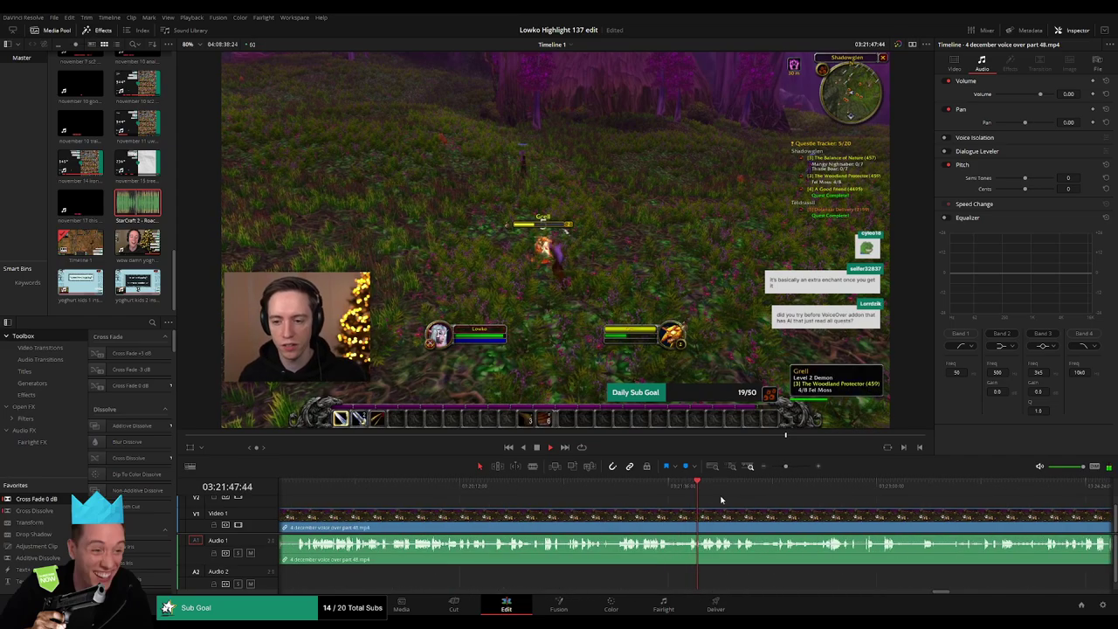
left_click(722, 492)
left_click(776, 492)
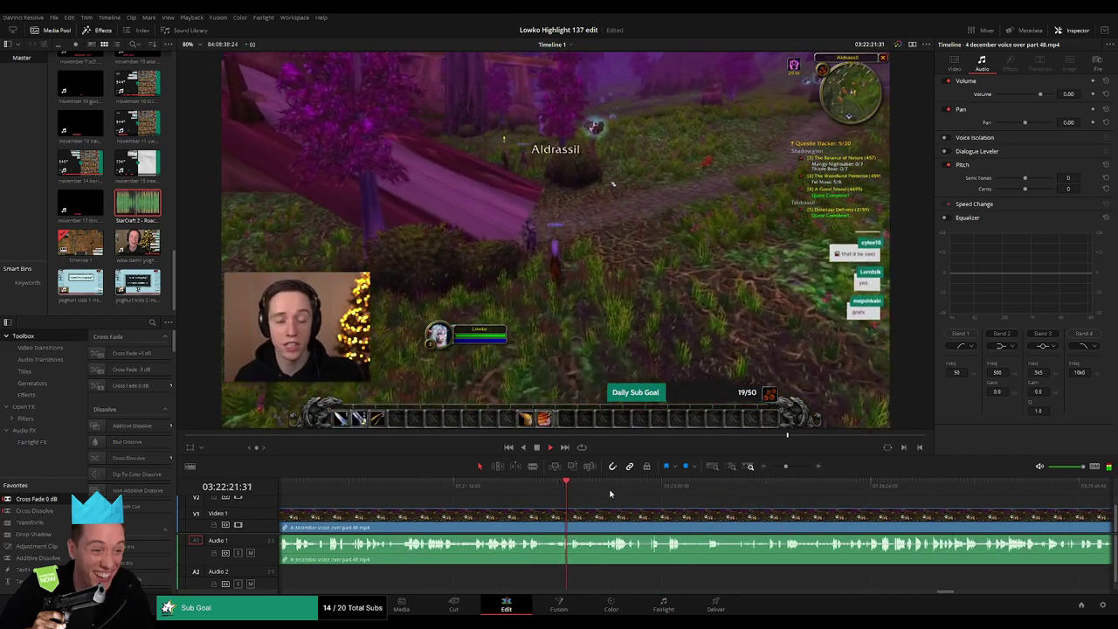
left_click(615, 491)
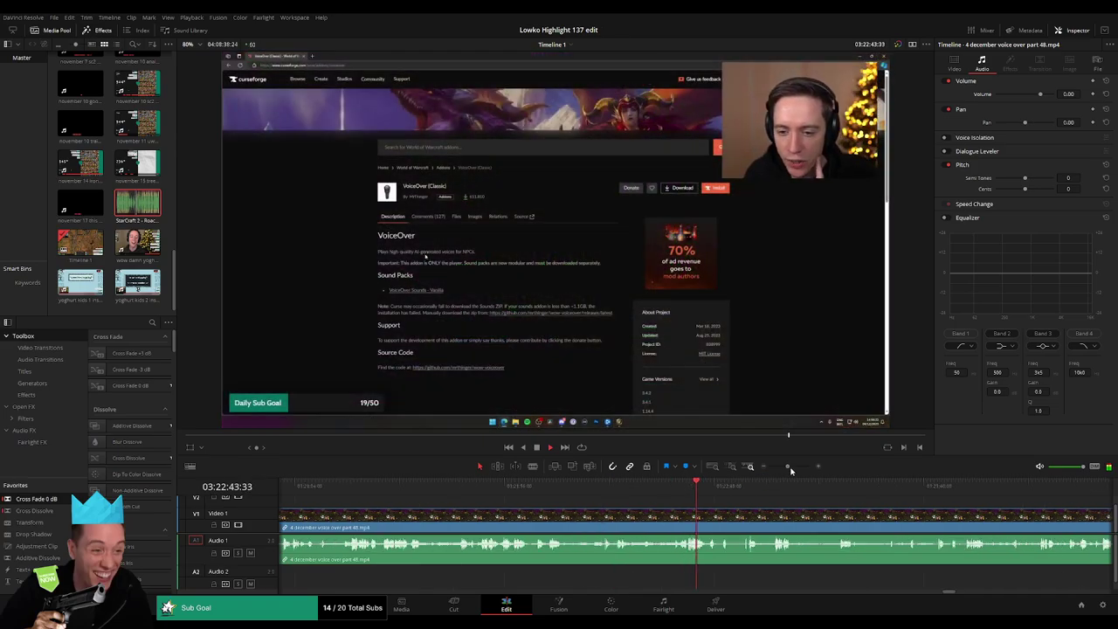
left_click(518, 488)
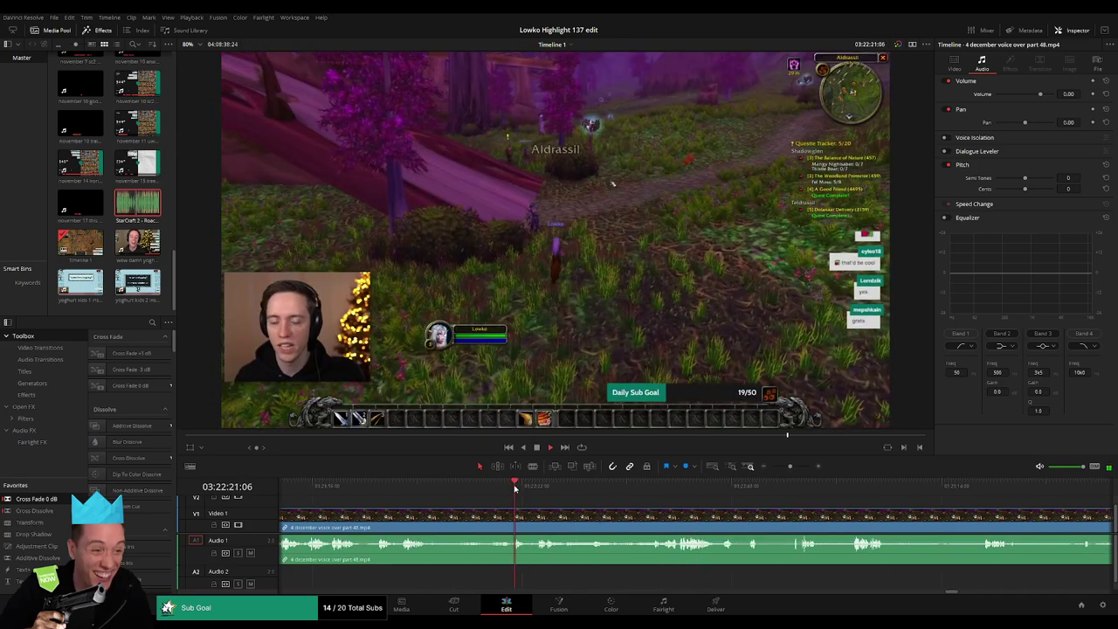
left_click(507, 492)
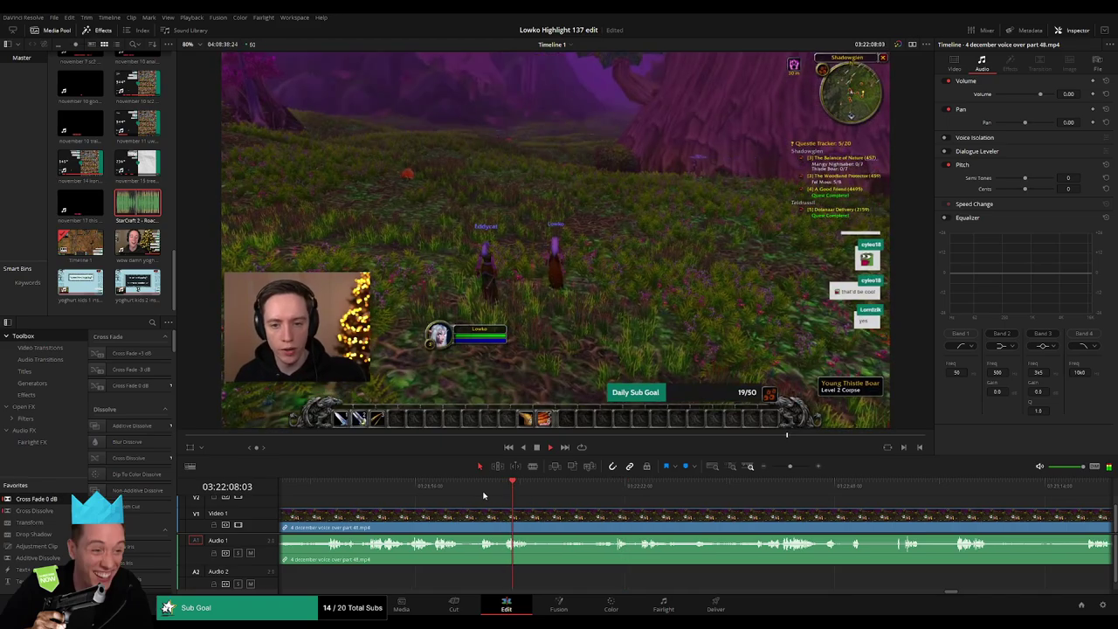
left_click(438, 491)
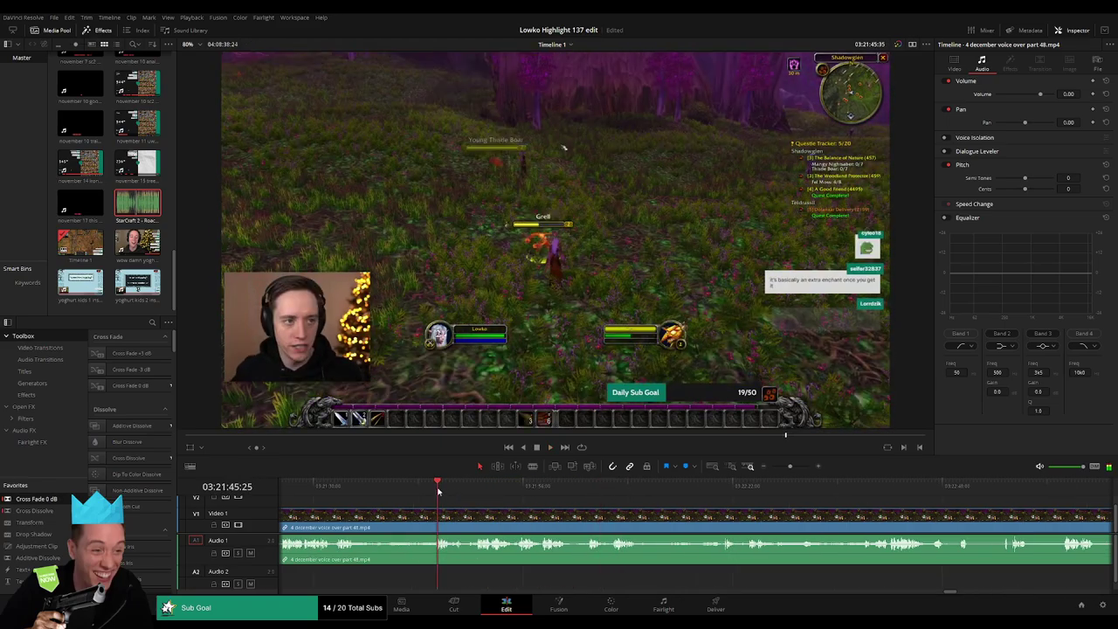
left_click(473, 491)
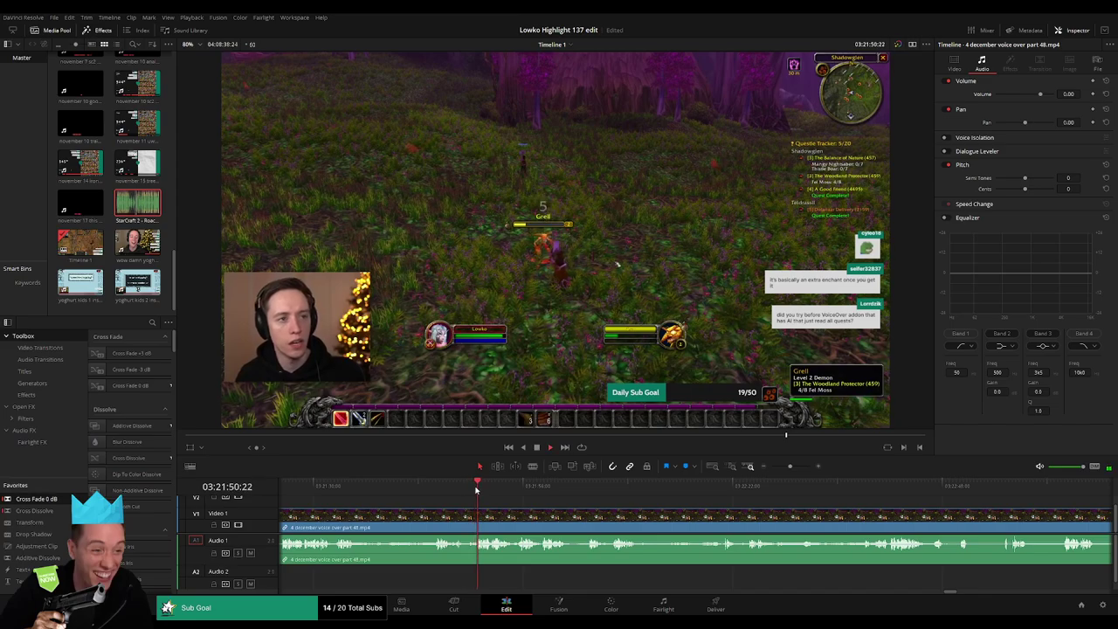
Step: Split part 48 at the Grell fight start and delete the earlier piece
key("ctrl+b")
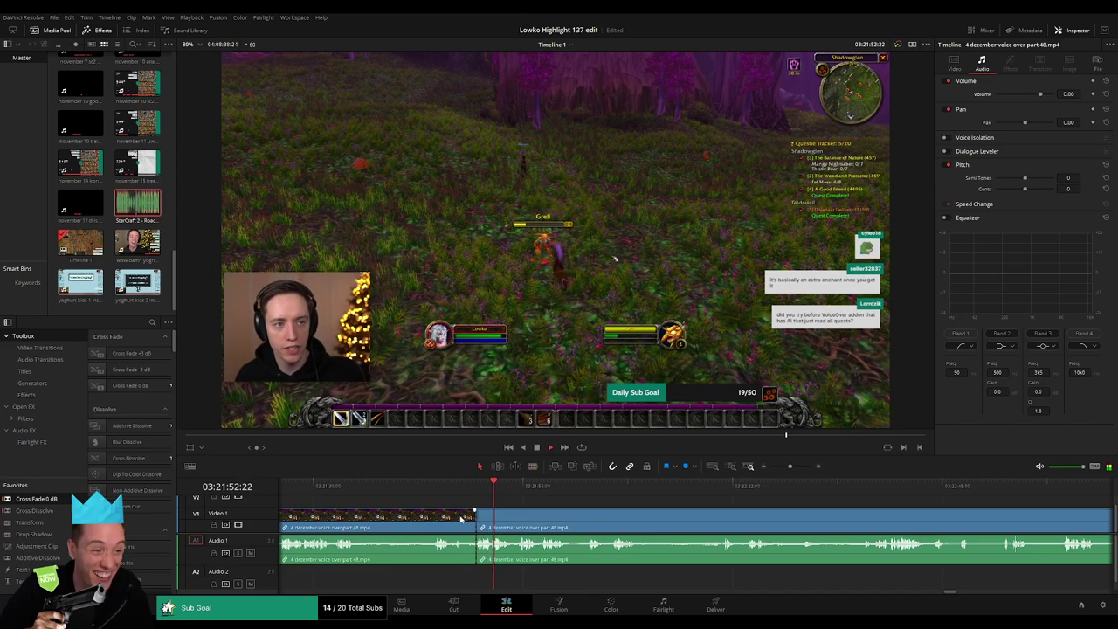
left_click(460, 518)
key("BackSpace")
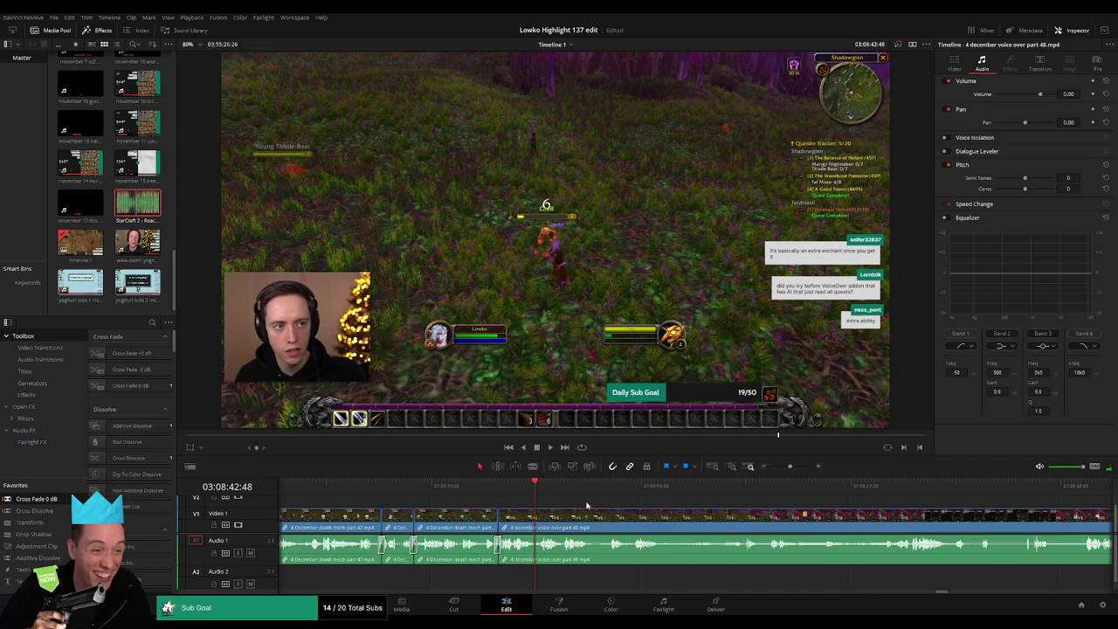
Step: Blade-cut the clip further along and delete the unwanted piece, closing the gap
scroll(559, 508, "right", 3)
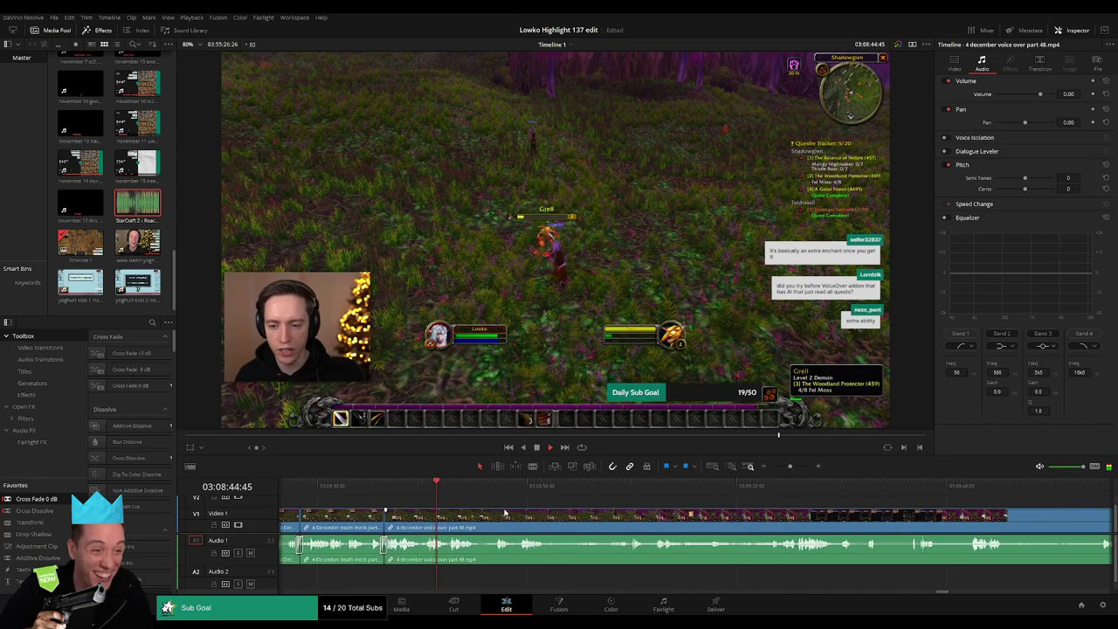
key("b")
left_click(427, 517)
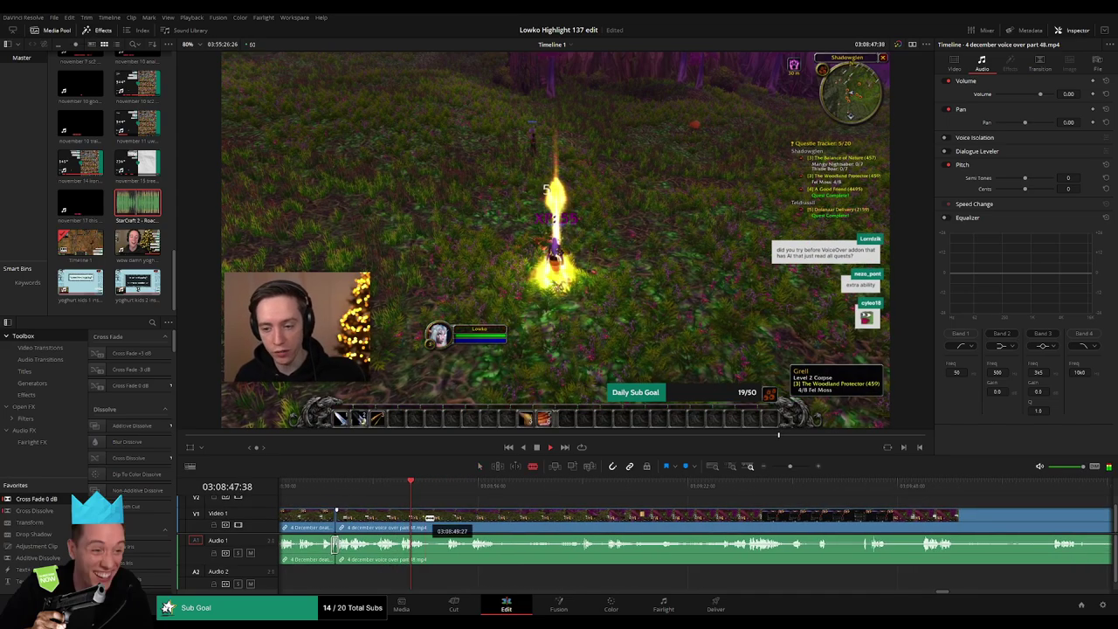
left_click_drag(432, 485, 475, 487)
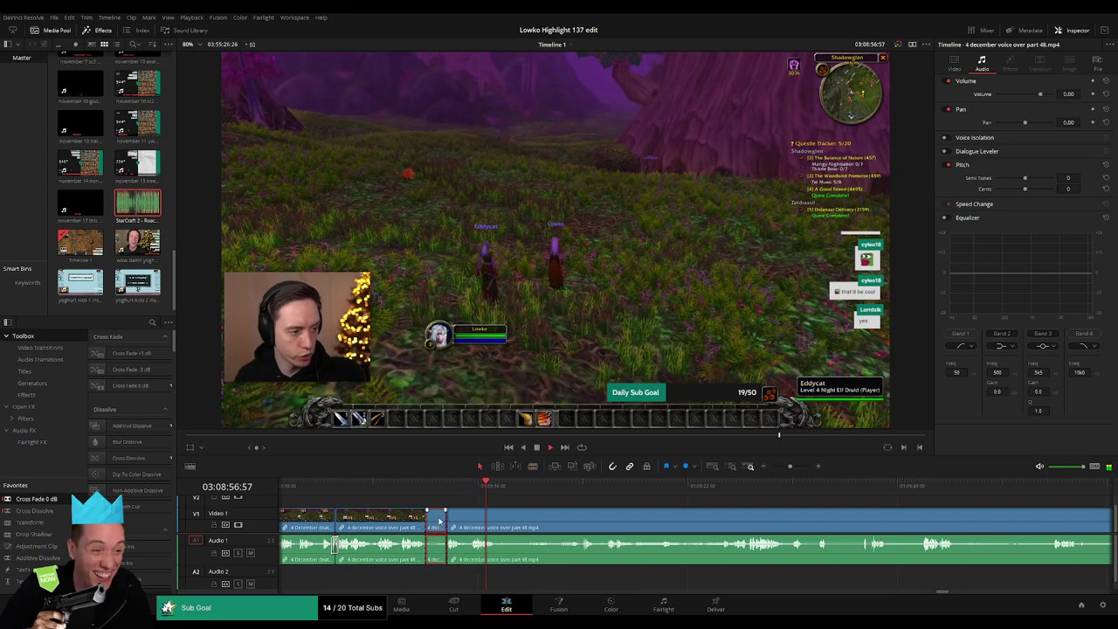
key("Delete")
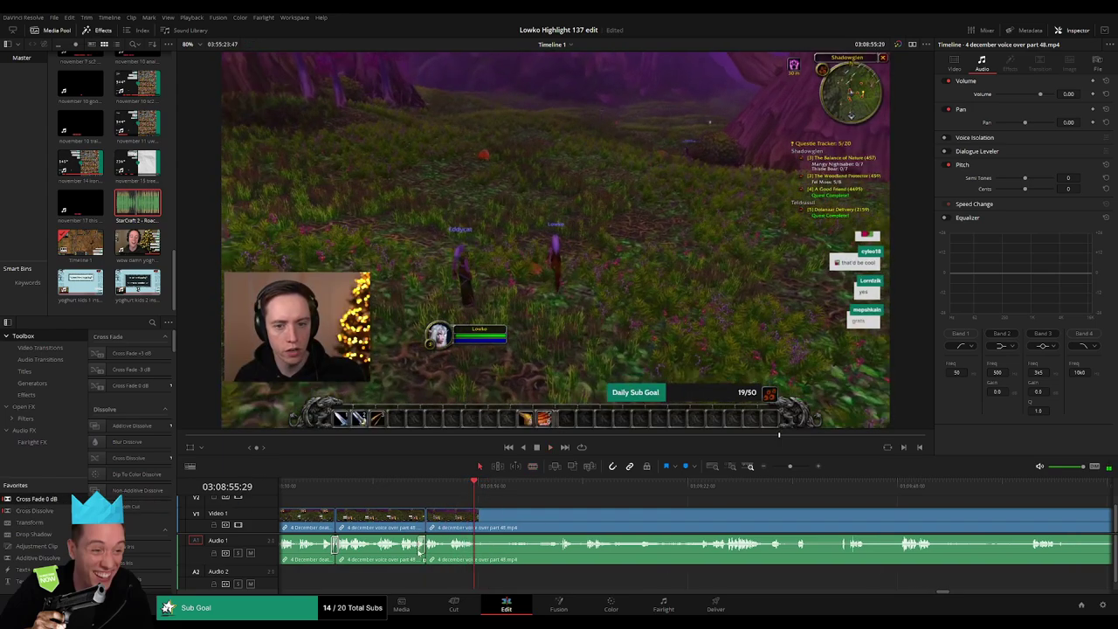
Step: Cut a dull stretch out between two blade cuts and close the gap
key("l")
key("l")
key("l")
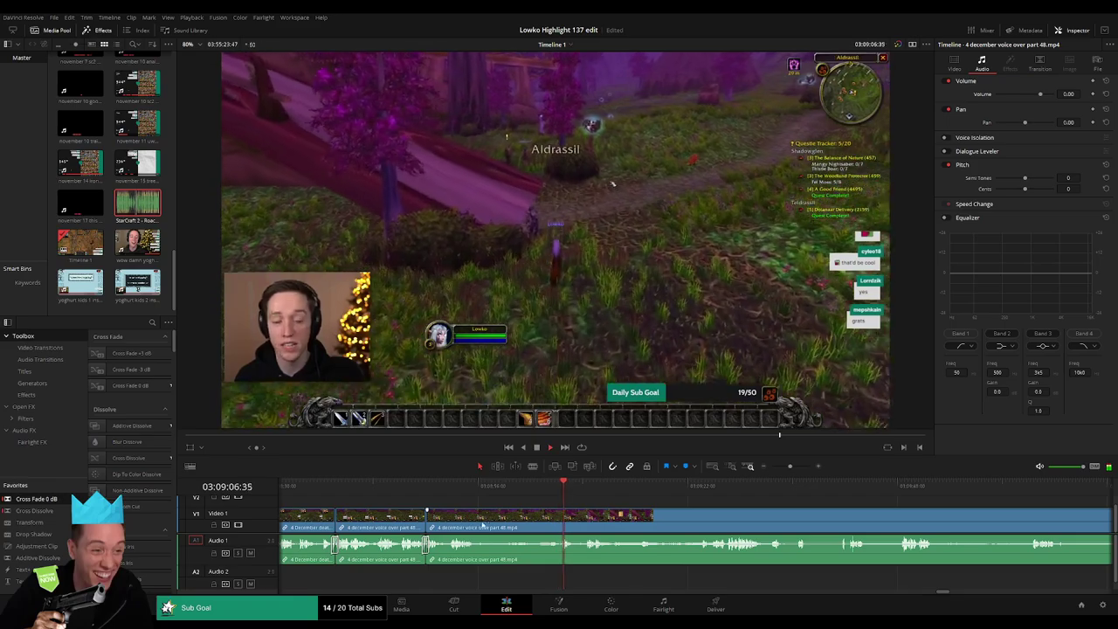
left_click(482, 525)
left_click(561, 524)
left_click(527, 520)
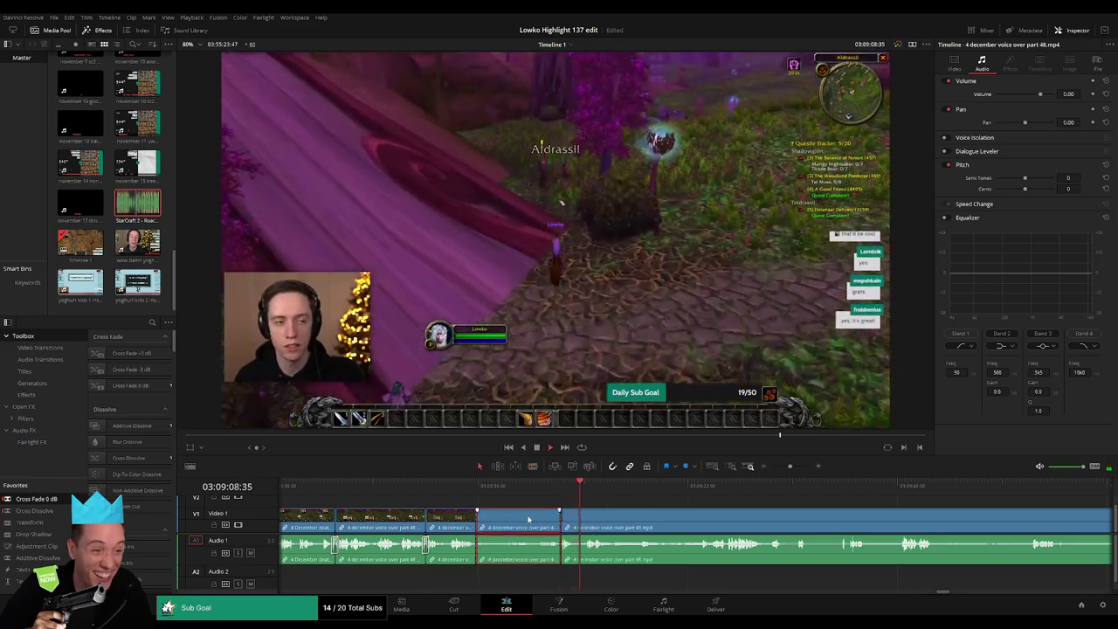
key("Delete")
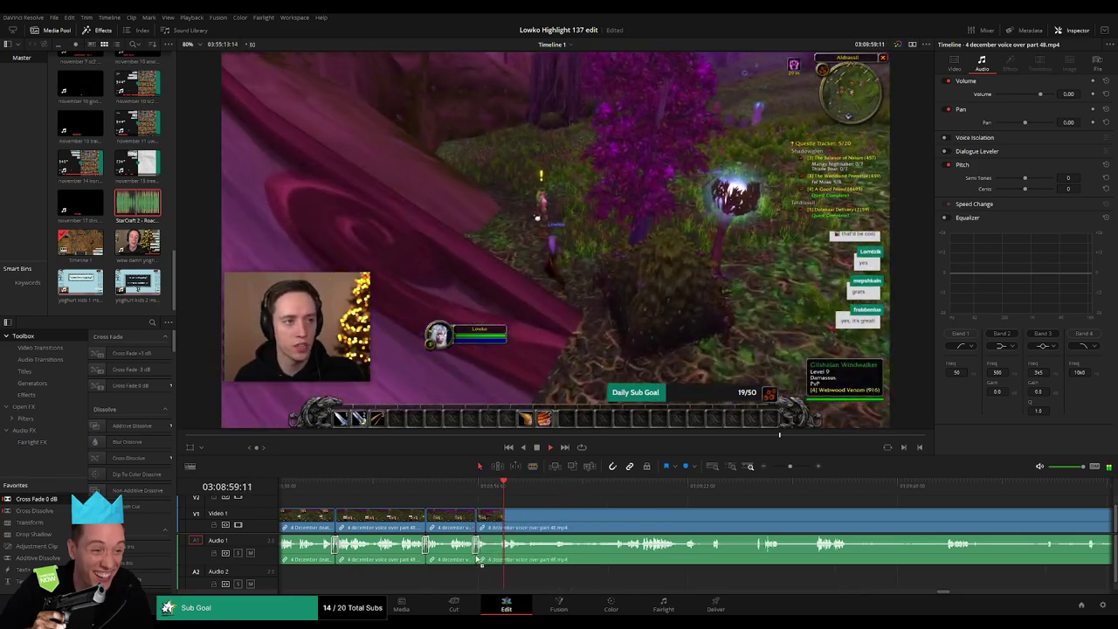
Step: Trim the following clip's edge, review the cut, and undo the trim
left_click(504, 522)
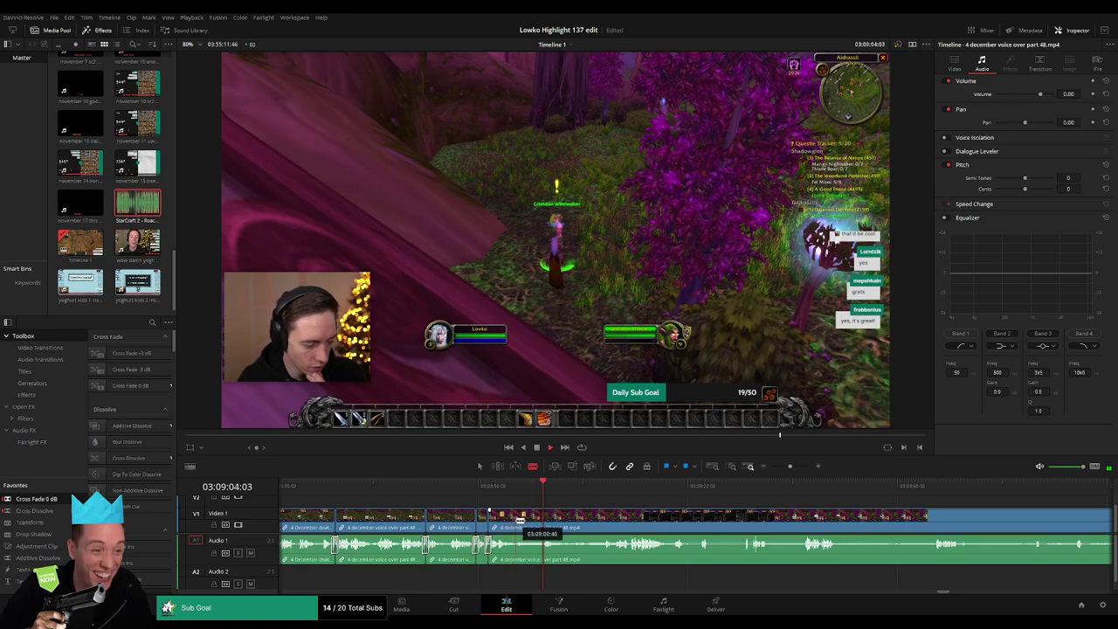
left_click_drag(520, 521, 517, 521)
scroll(616, 493, "down", 3)
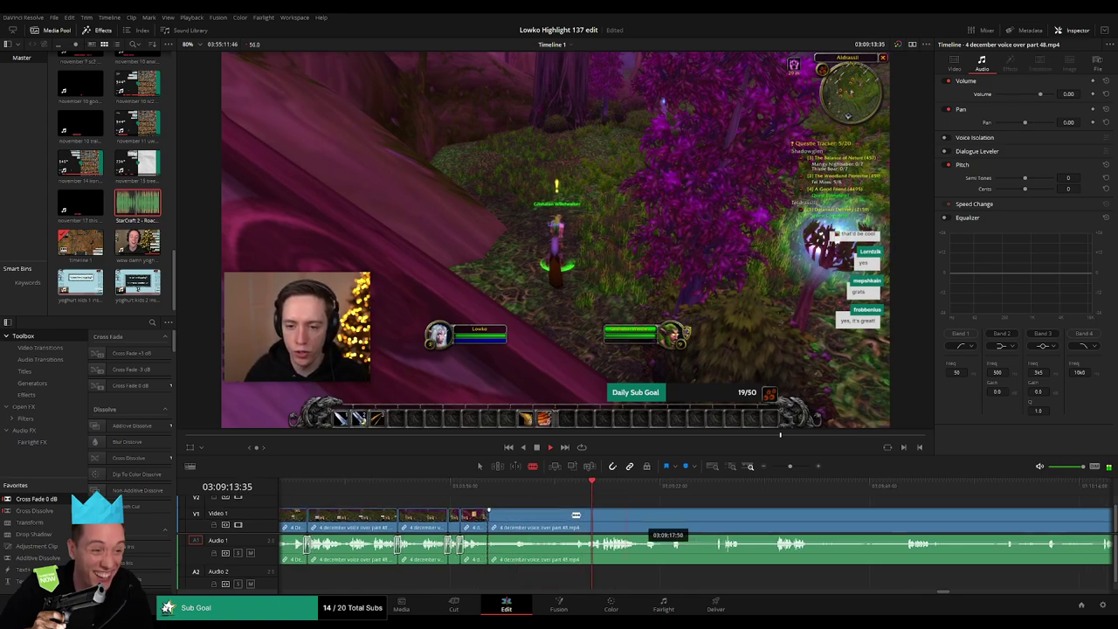
left_click(495, 486)
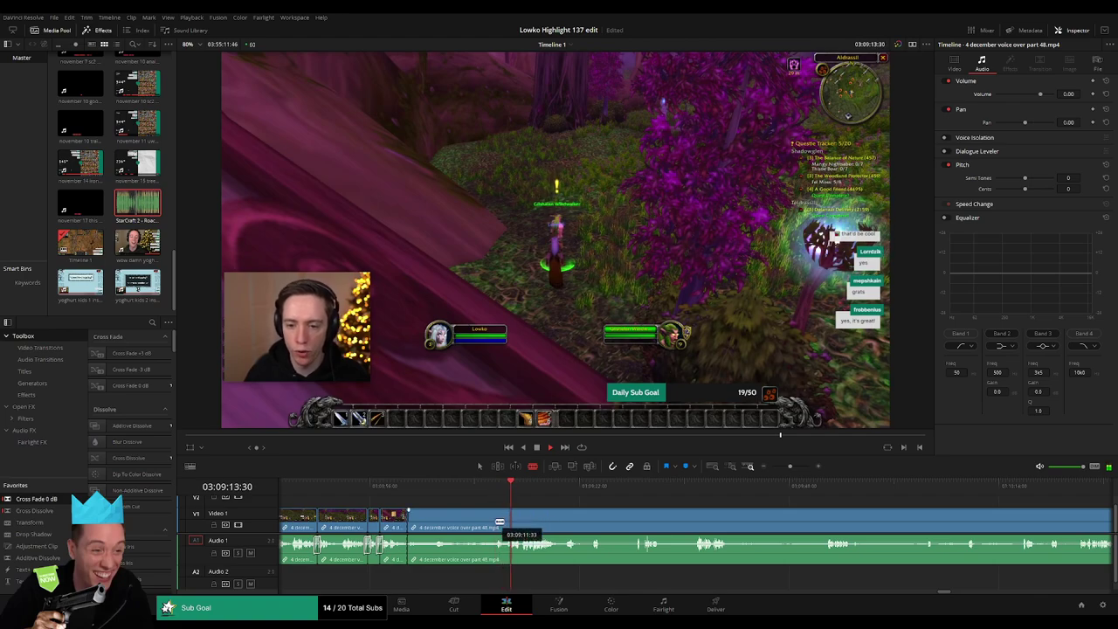
key("ctrl+z")
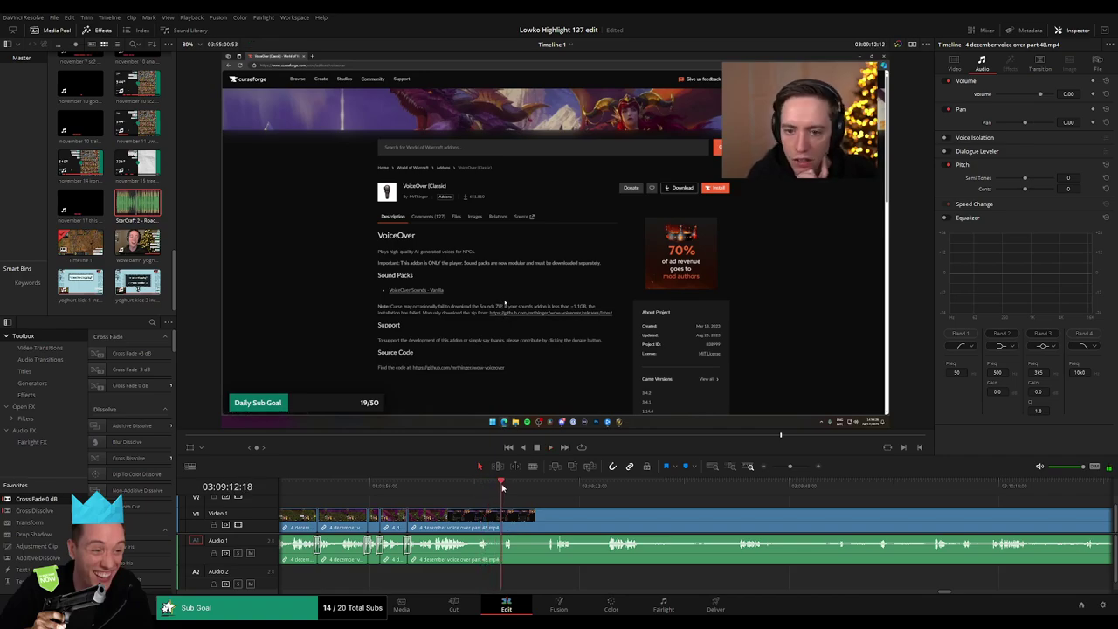
Step: Blade-cut the clip, drag a Cross Fade 0 dB transition over it, and delete the unwanted stretch
key("b")
left_click(492, 513)
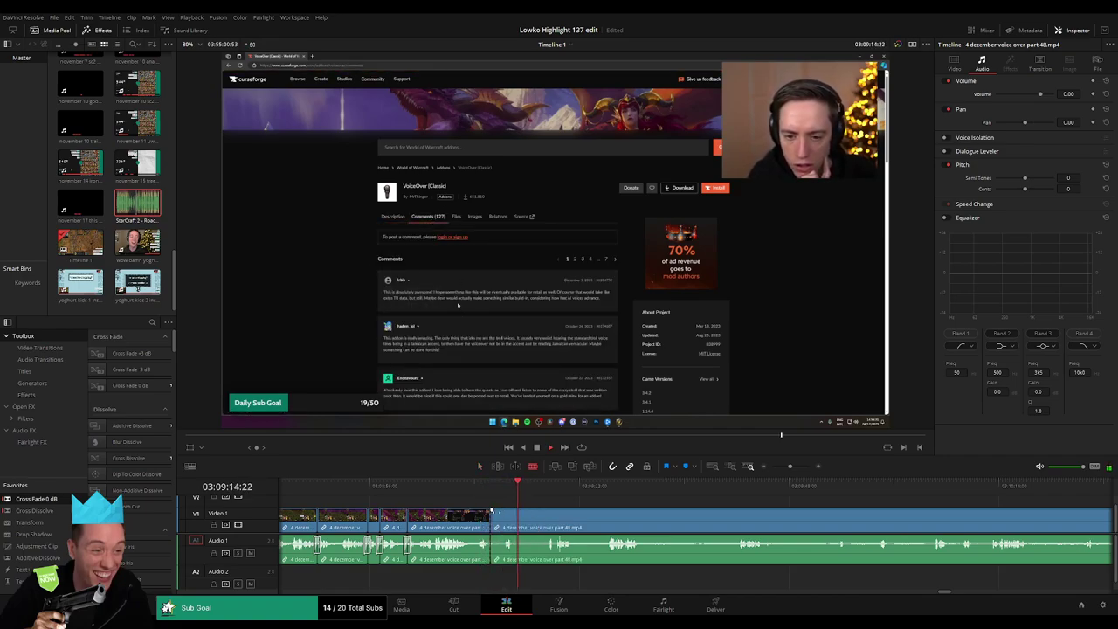
key("a")
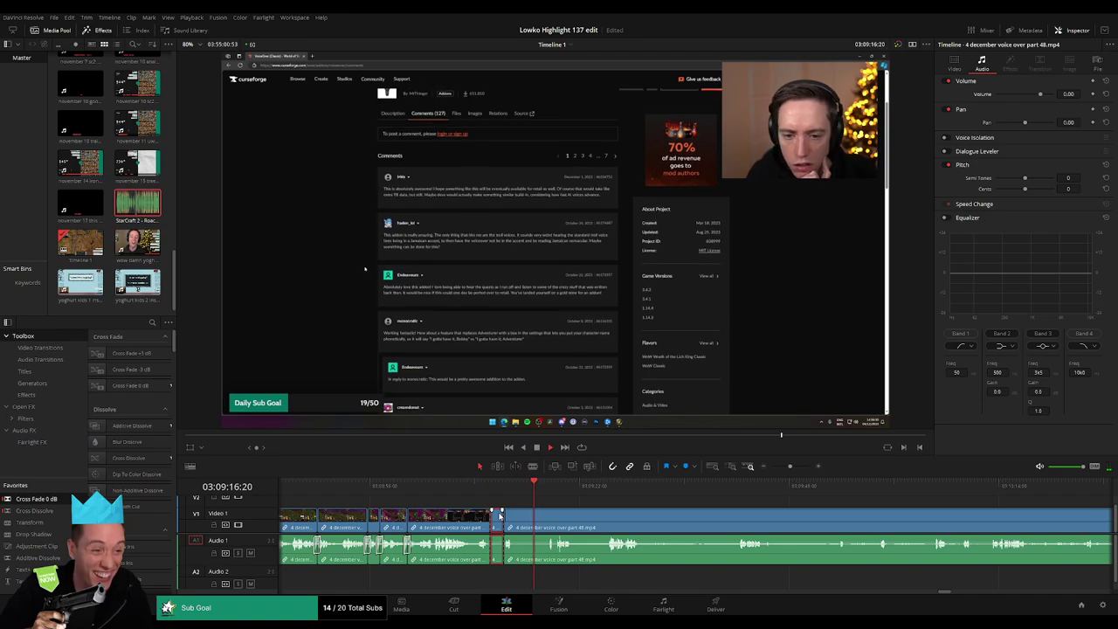
left_click_drag(65, 499, 504, 515)
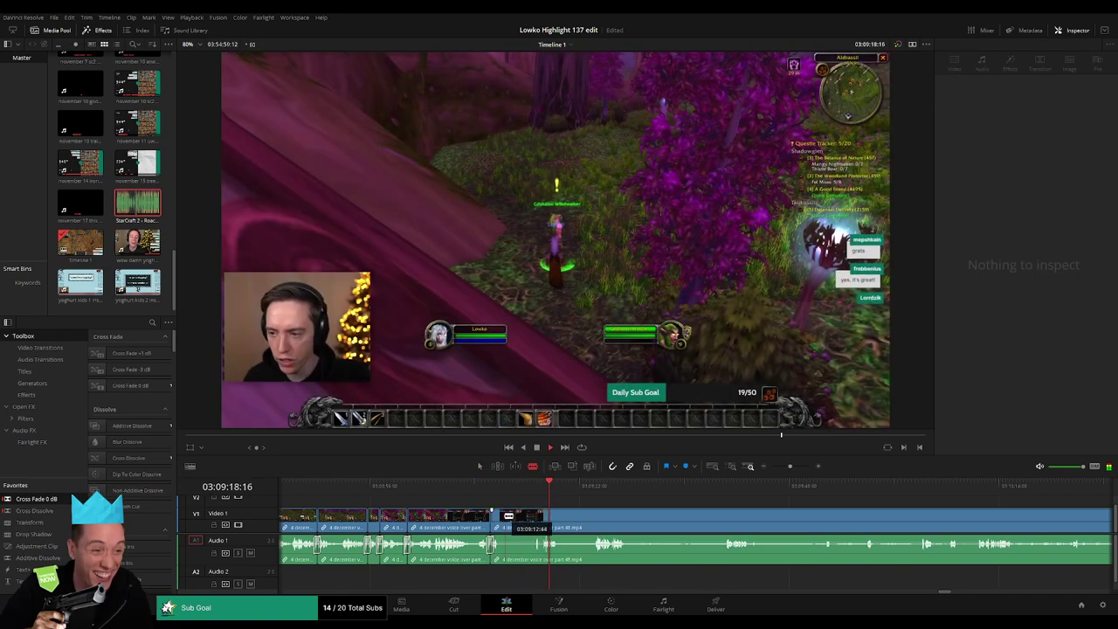
mouse_move(508, 516)
left_mouse_down()
mouse_move(673, 517)
mouse_move(645, 517)
left_mouse_up()
key("Delete")
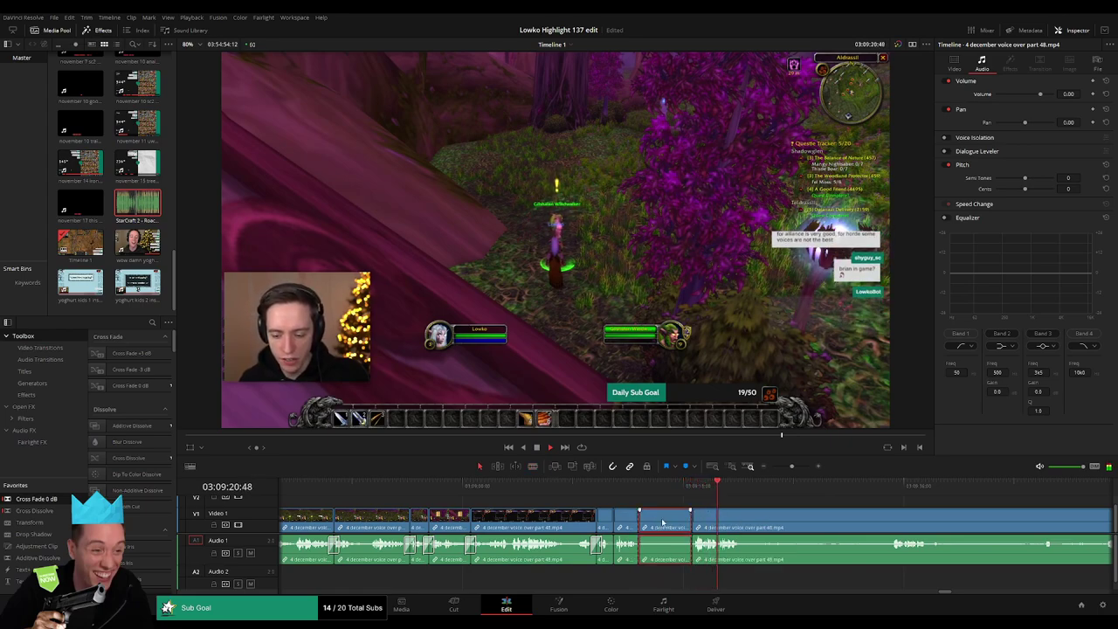
Step: Trim the Video 1/Audio 1 clip boundaries and delete an extra clip to tighten the edit
left_click_drag(697, 516, 131, 507)
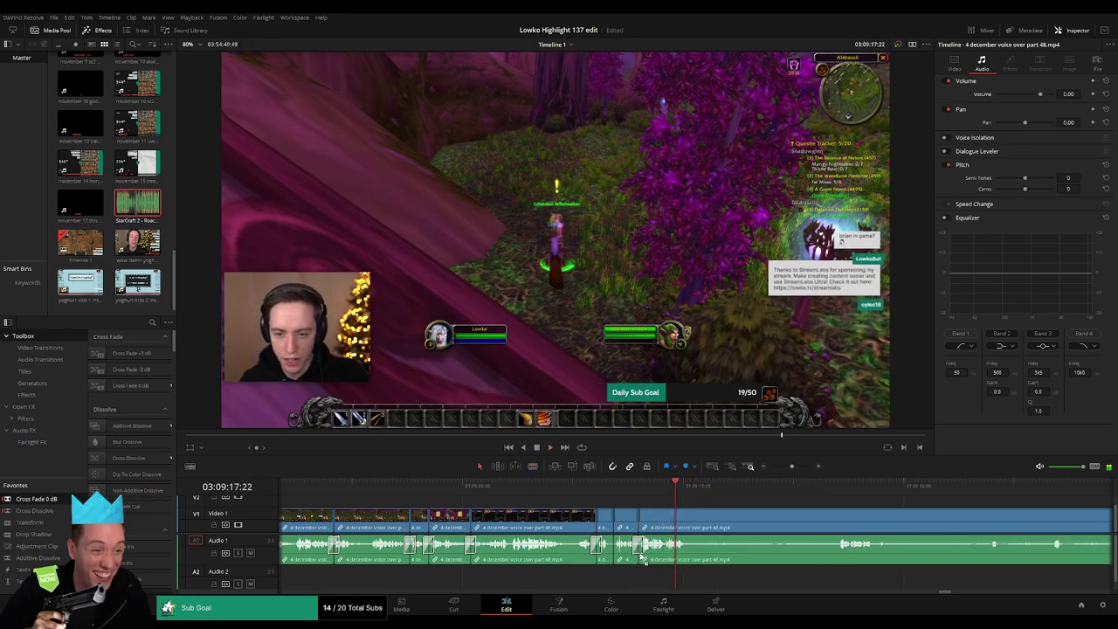
scroll(611, 533, "right", 3)
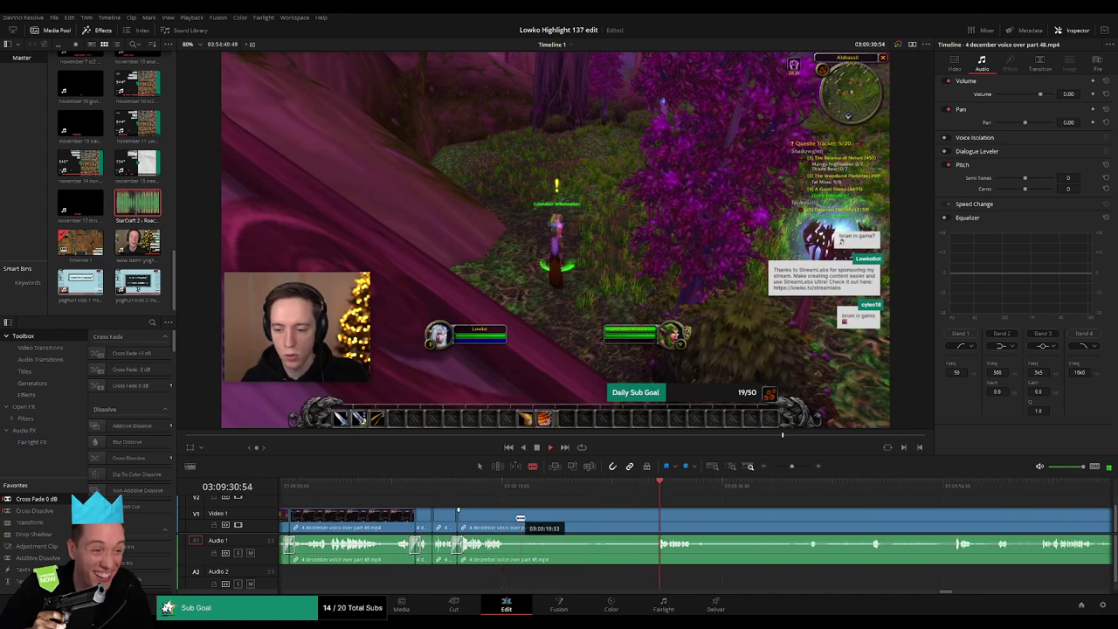
left_click_drag(513, 519, 654, 509)
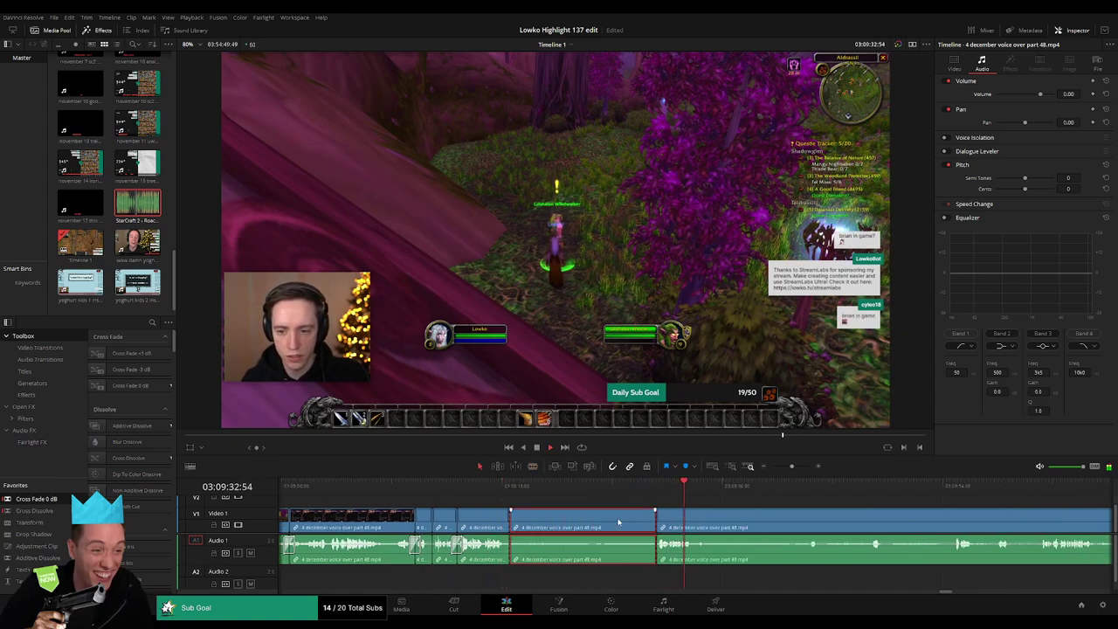
key("Delete")
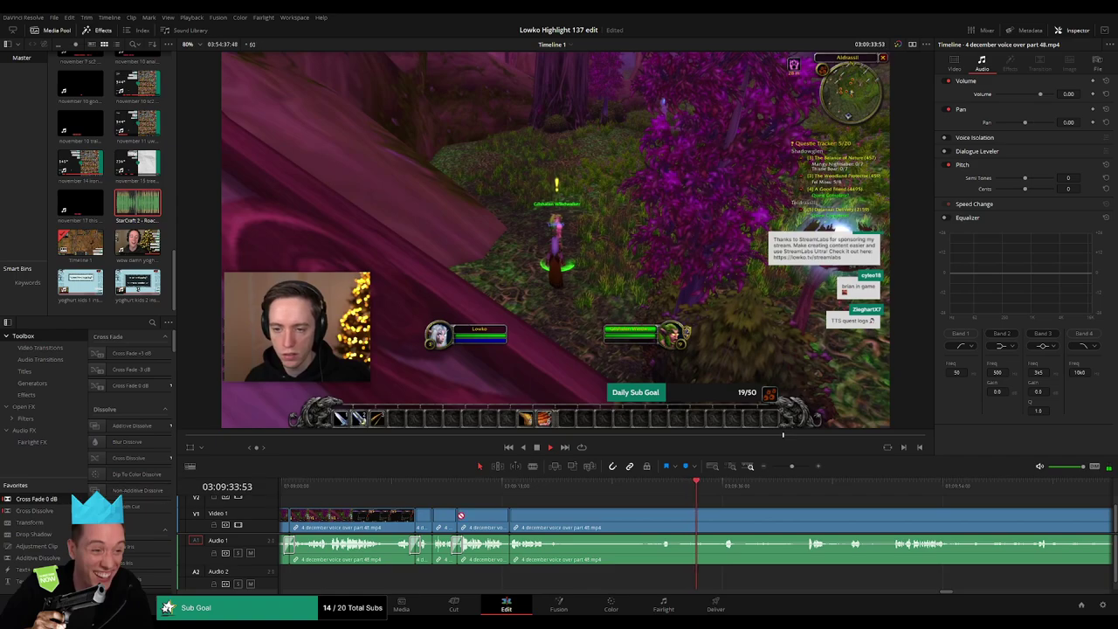
left_click_drag(511, 522, 551, 522)
left_click(683, 499)
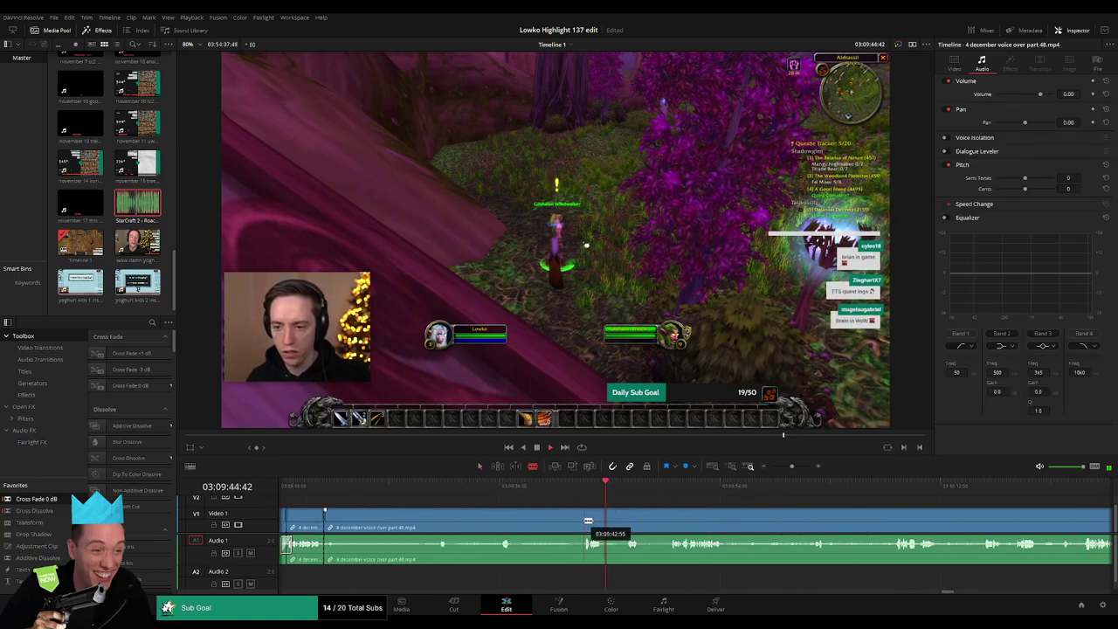
left_click_drag(611, 485, 675, 489)
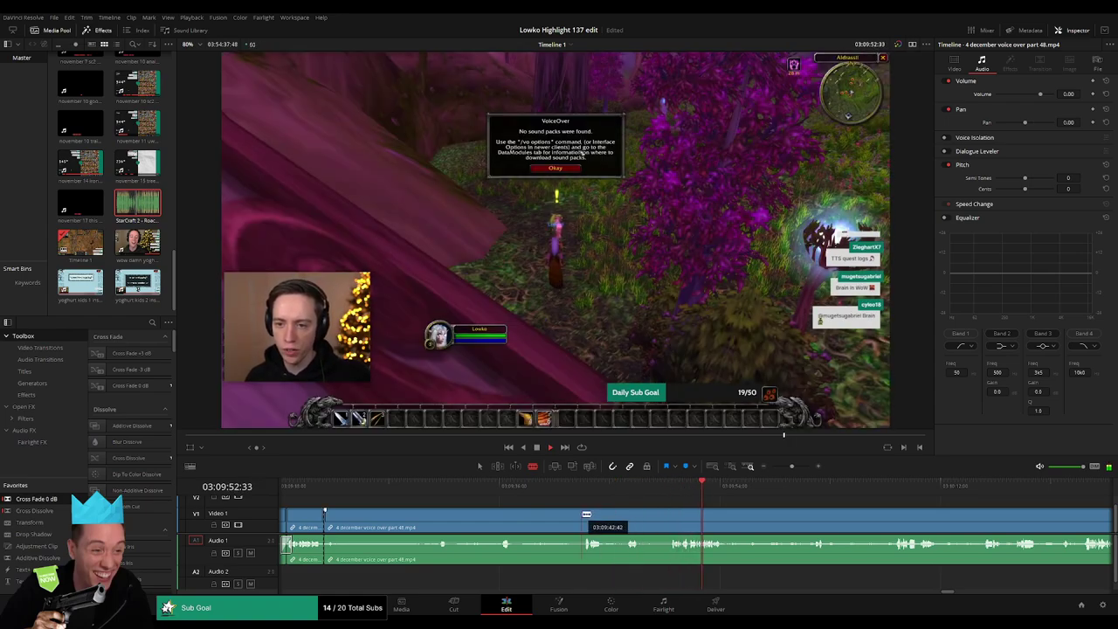
left_click_drag(586, 514, 533, 516)
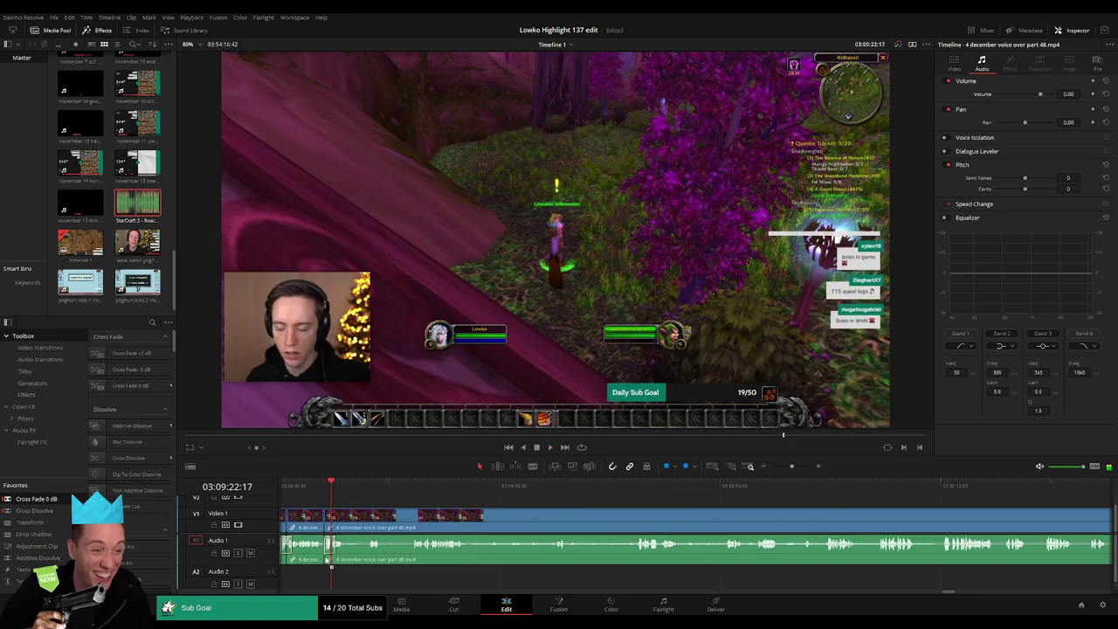
Step: Skim forward through the VoiceOver options and Data Modules footage to 03:09:55
left_click(365, 486)
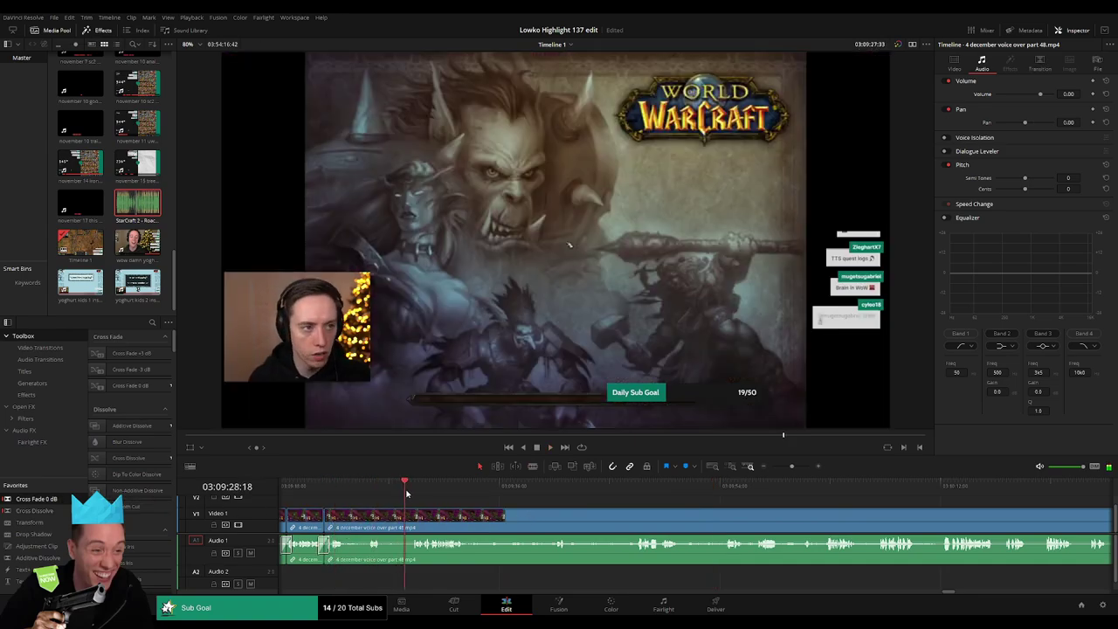
left_click(415, 489)
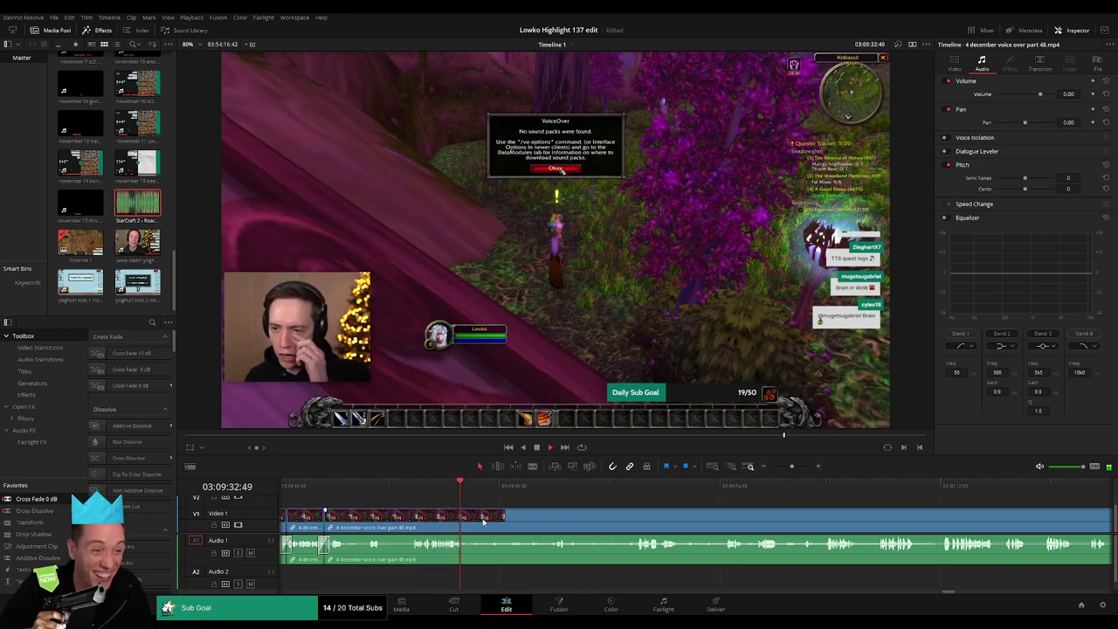
left_click_drag(476, 491, 536, 495)
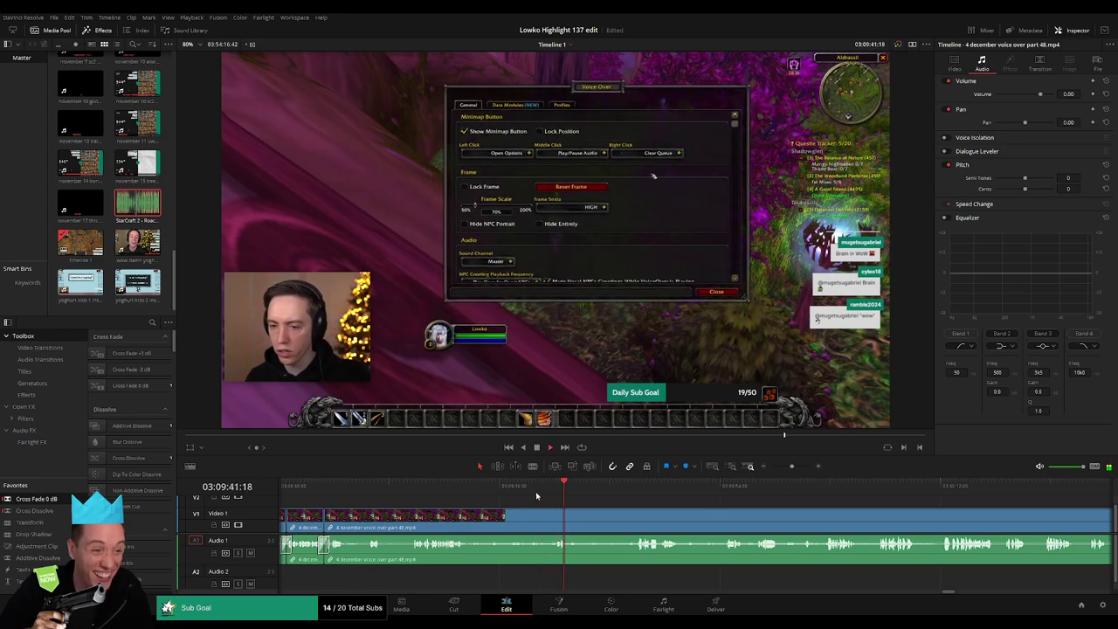
left_click_drag(577, 494, 629, 493)
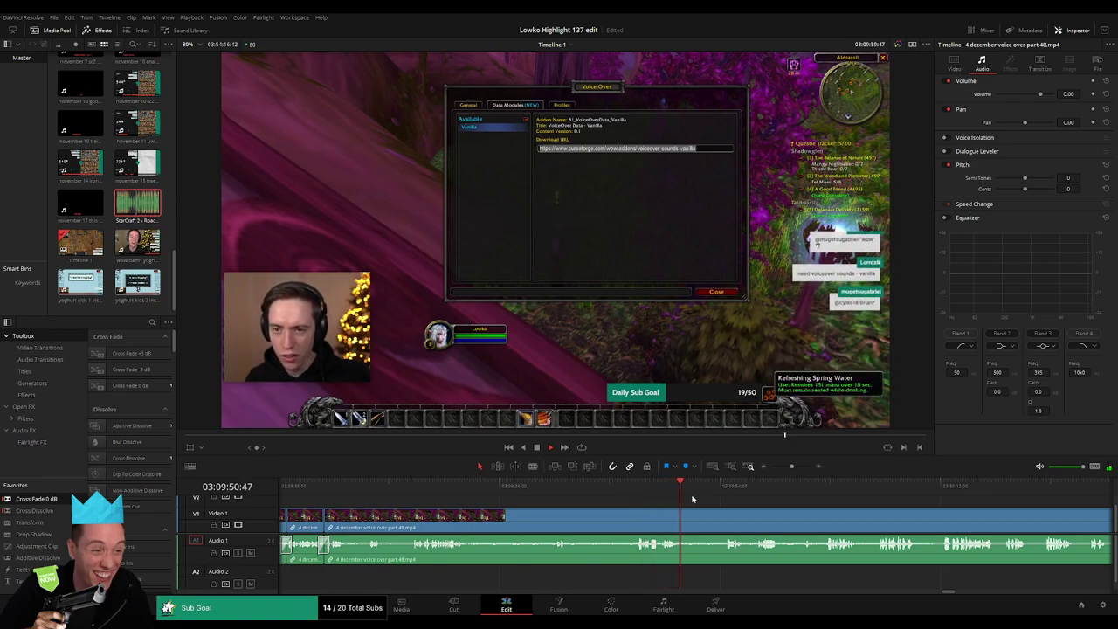
left_click(491, 496)
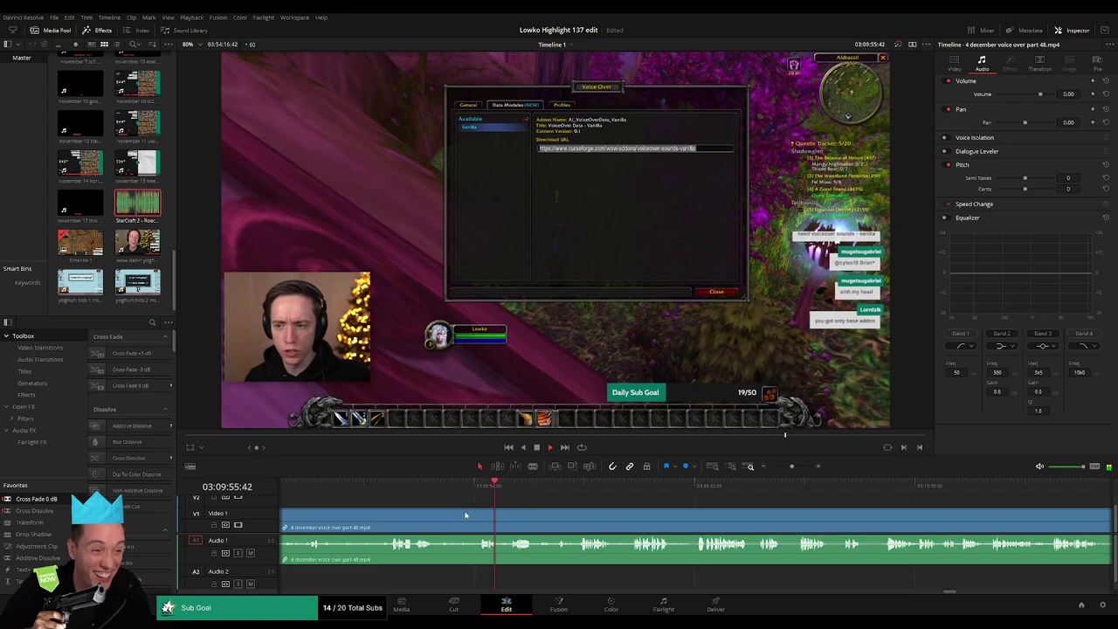
Step: Split and ripple-delete two unwanted pieces of the part 48 clip
left_click(439, 515)
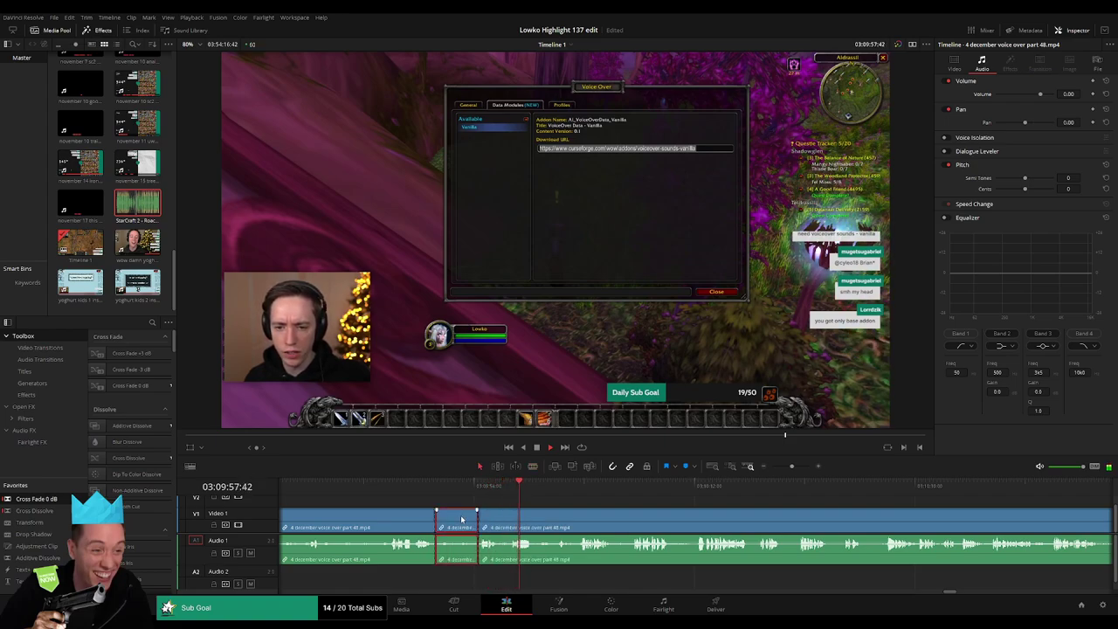
key("Delete")
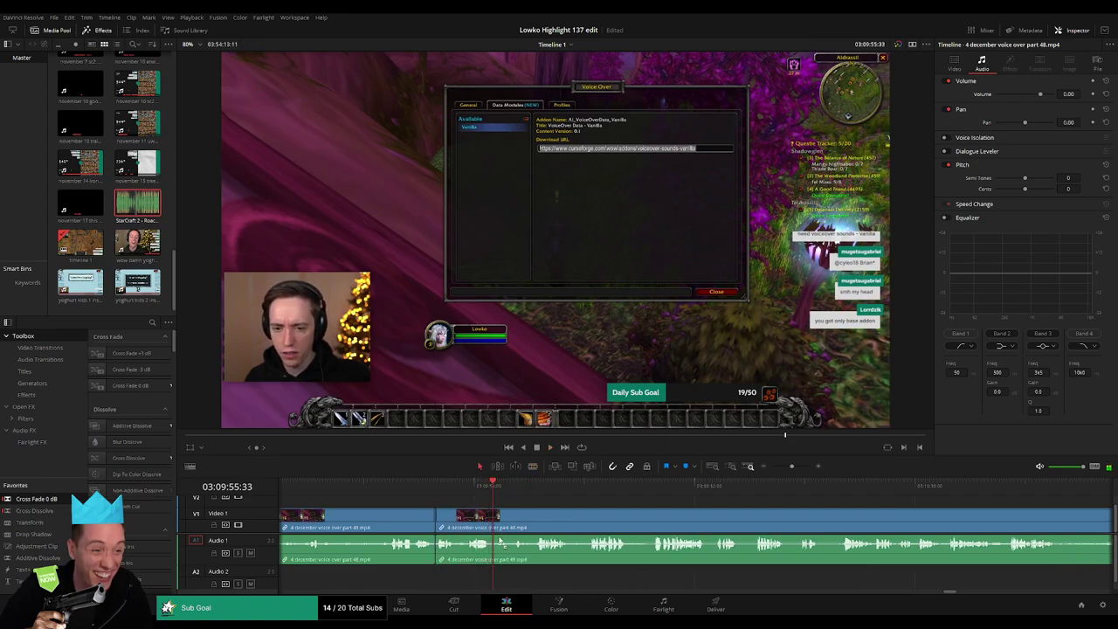
key("b")
left_click(461, 526)
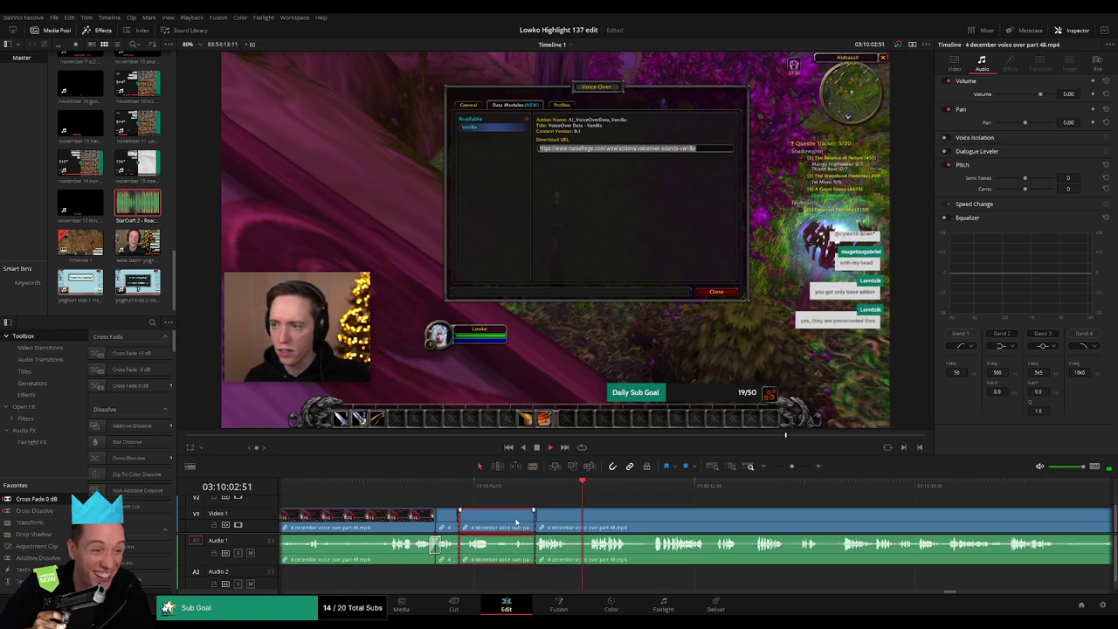
key("Delete")
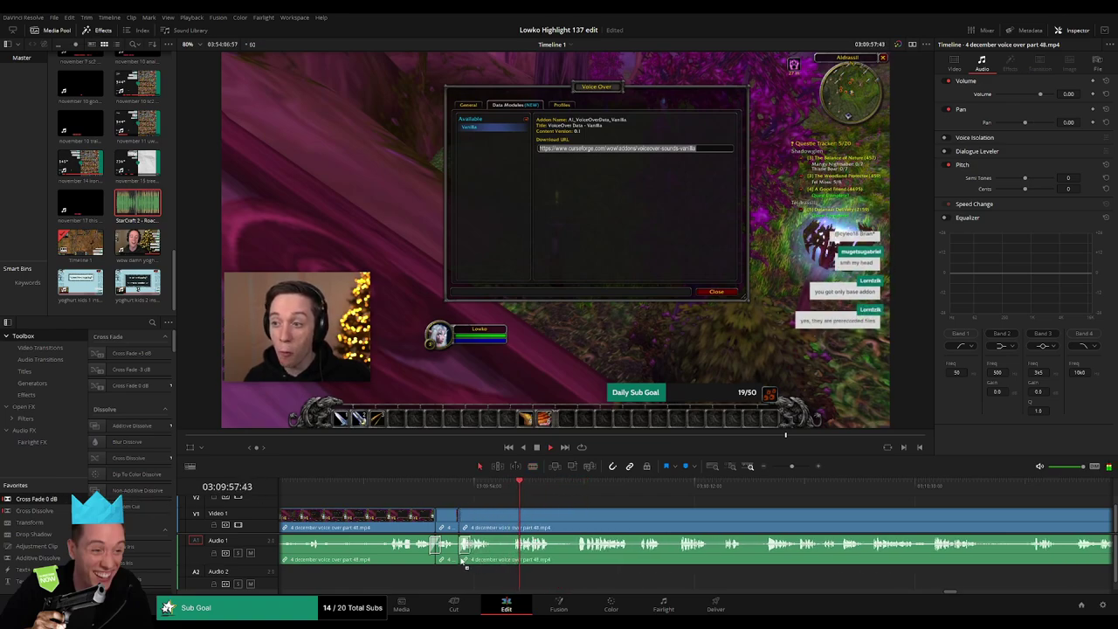
Step: Trim a short piece off a clip edge and delete the small leftover clip
left_click(466, 566)
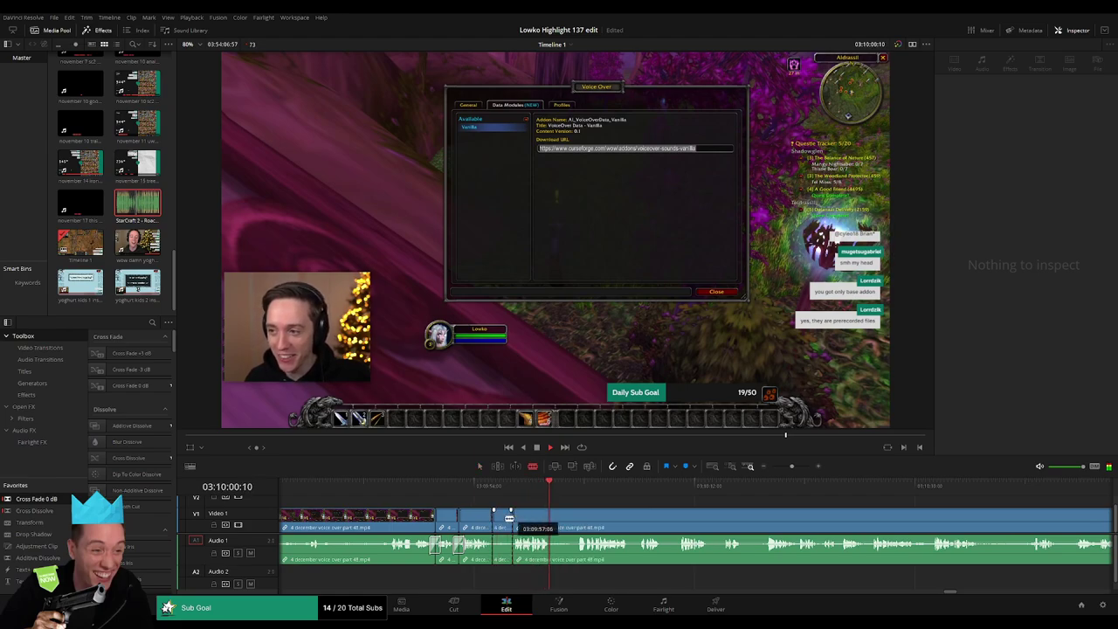
left_click_drag(510, 518, 494, 518)
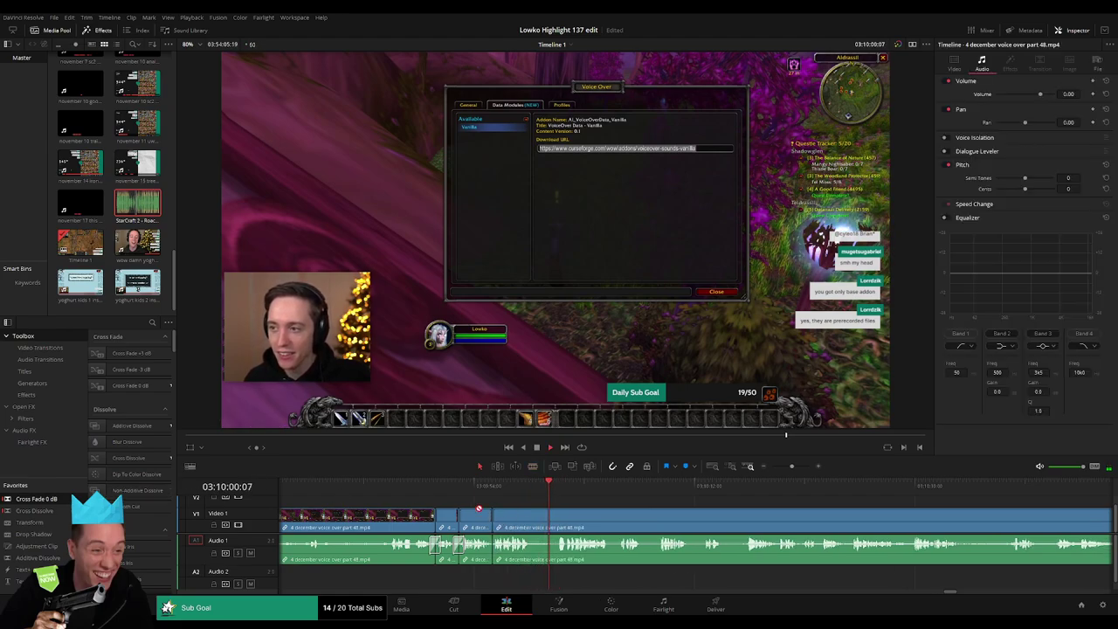
left_click(499, 564)
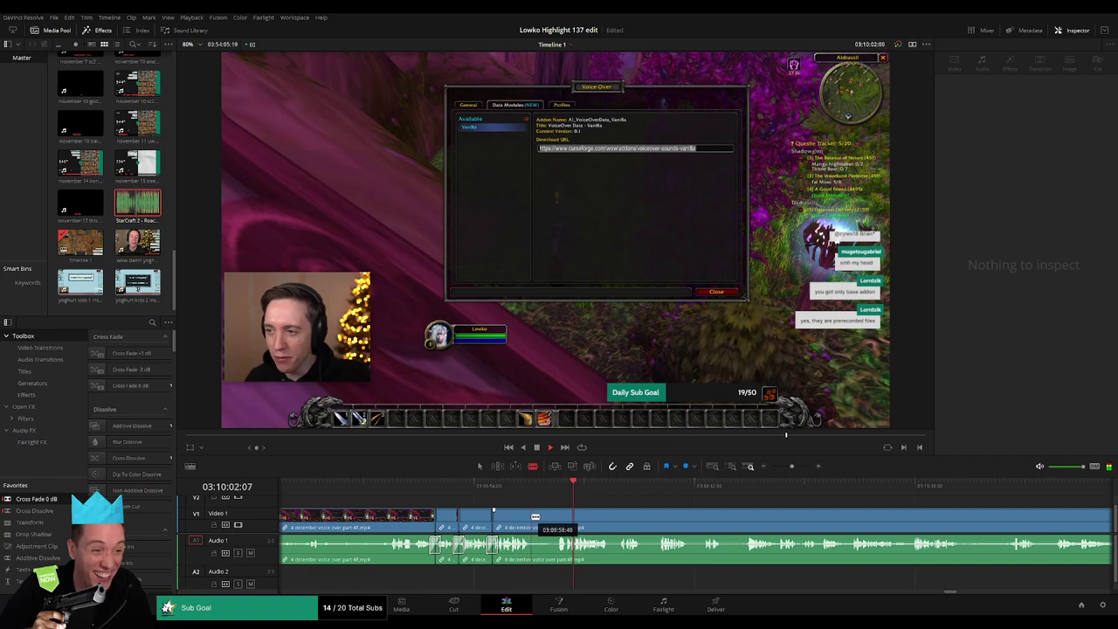
left_click(541, 519)
key("Delete")
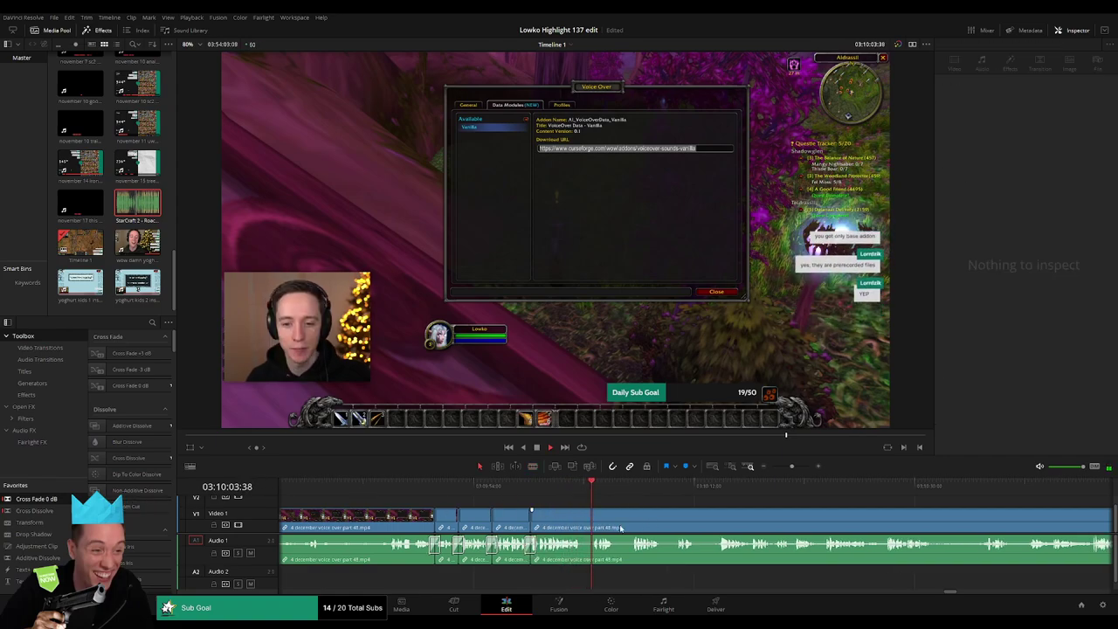
Step: Trim the next clip edge, then split off and delete a small piece
scroll(483, 507, "right", 3)
left_click_drag(411, 518, 438, 517)
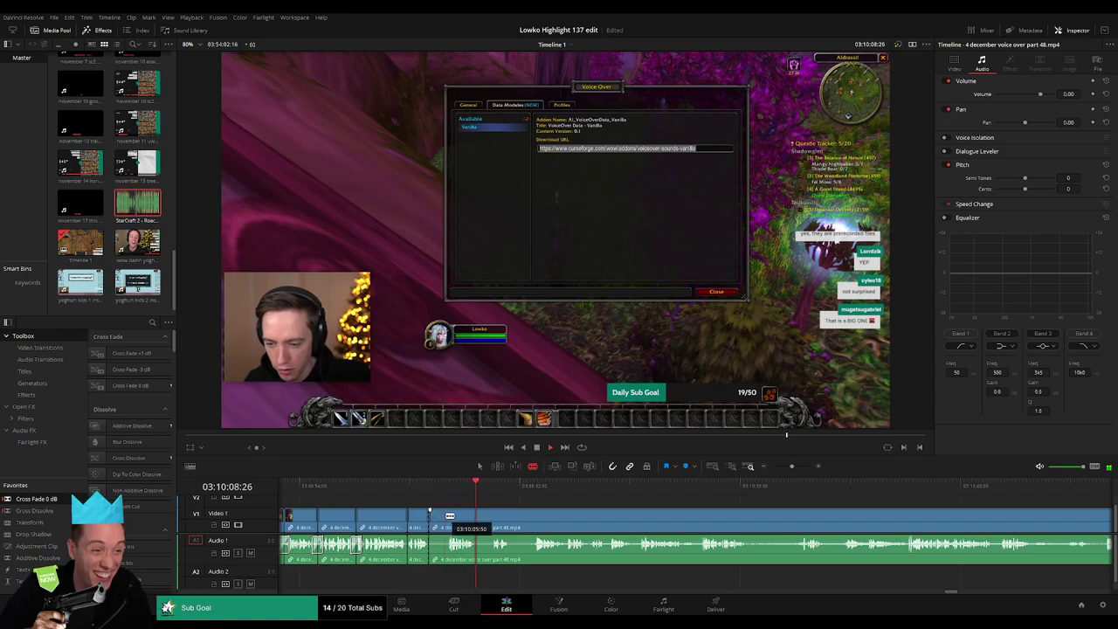
left_click(449, 516)
key("Delete")
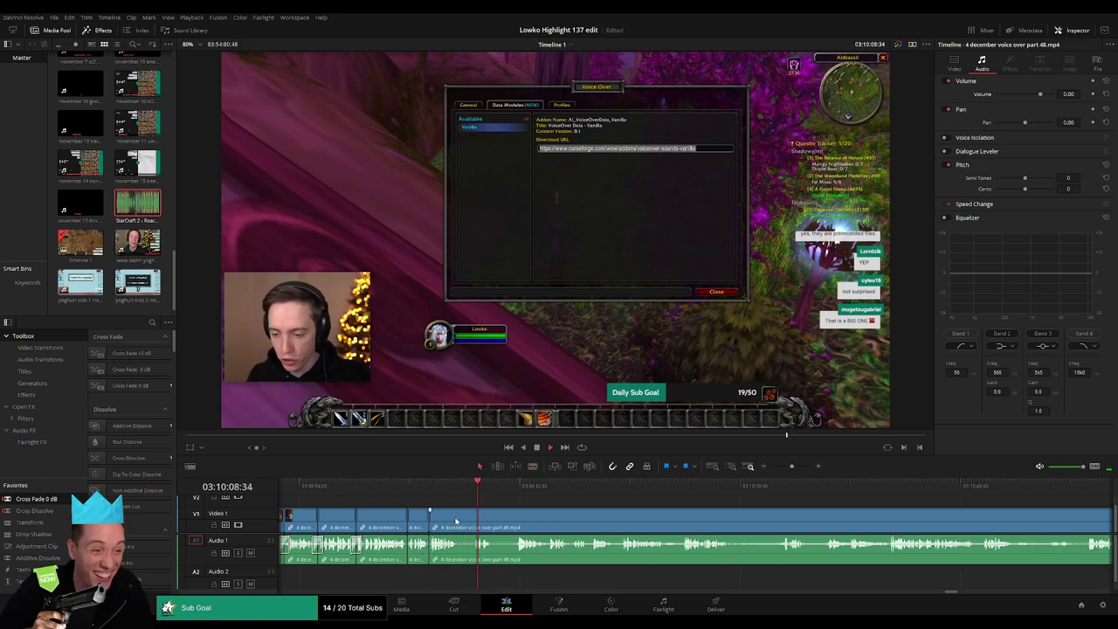
Step: Cut out the unwanted section around 03:10:11:28 and close the gap
left_click(457, 516)
left_click(513, 487)
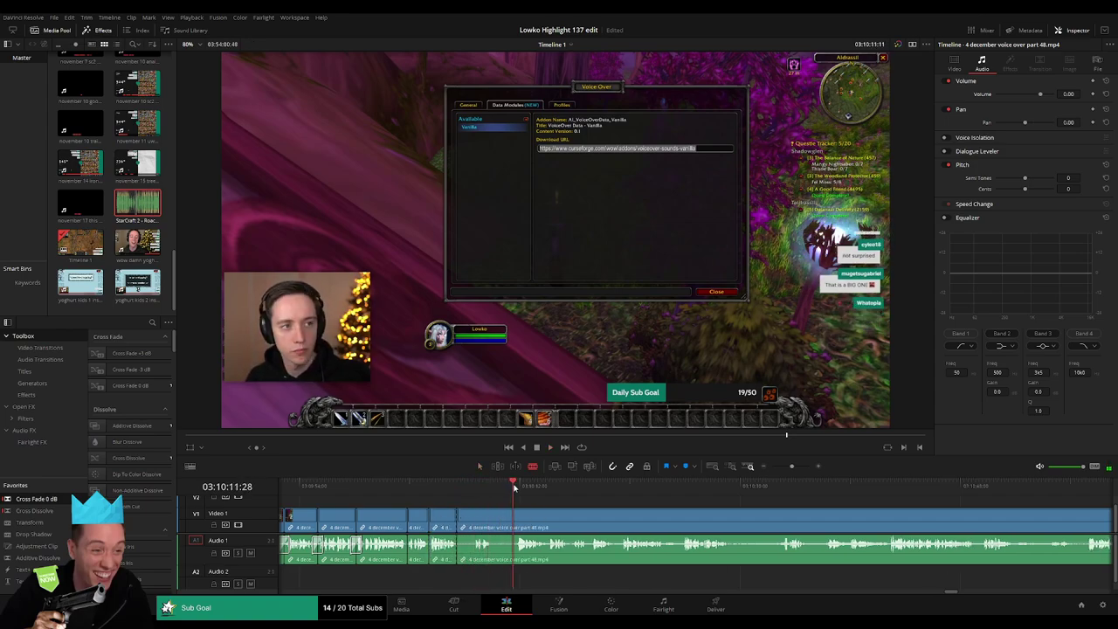
left_click(473, 520)
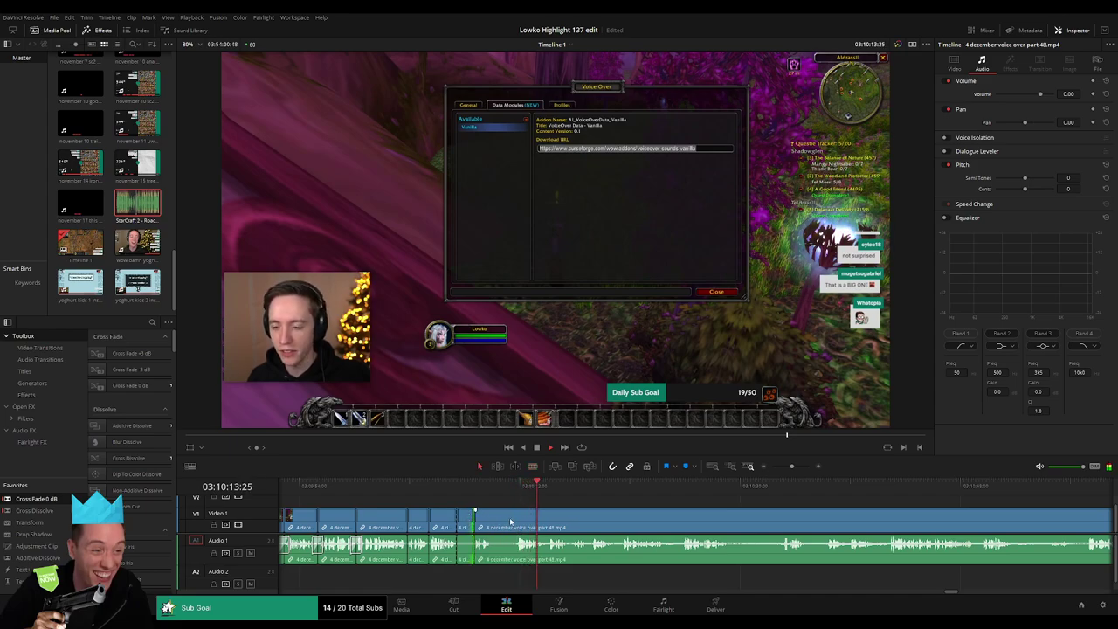
left_click(513, 521)
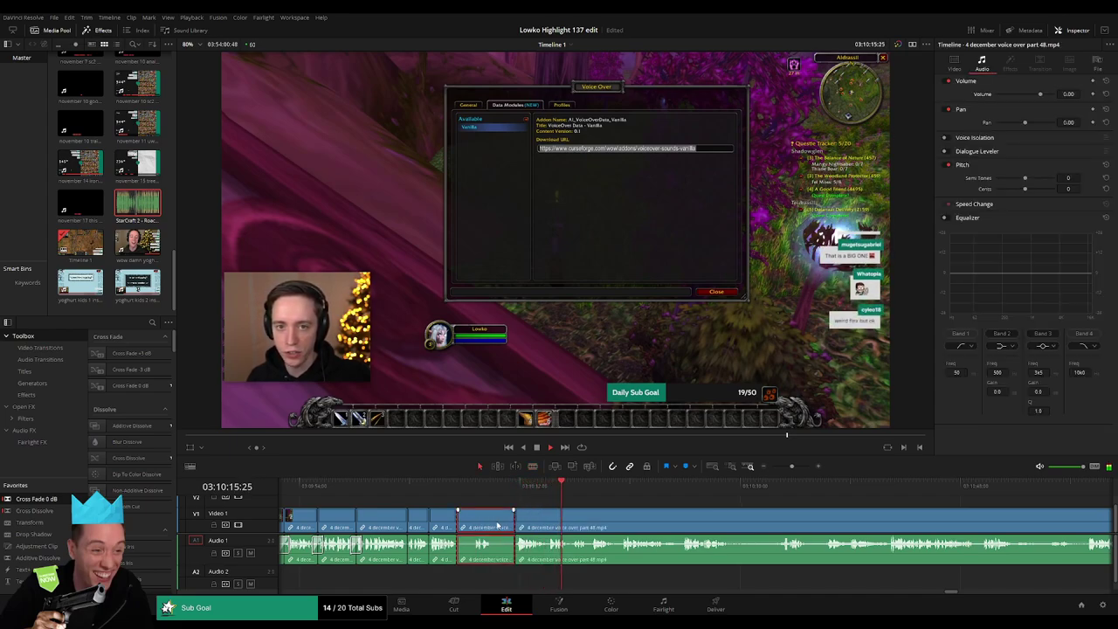
key("Delete")
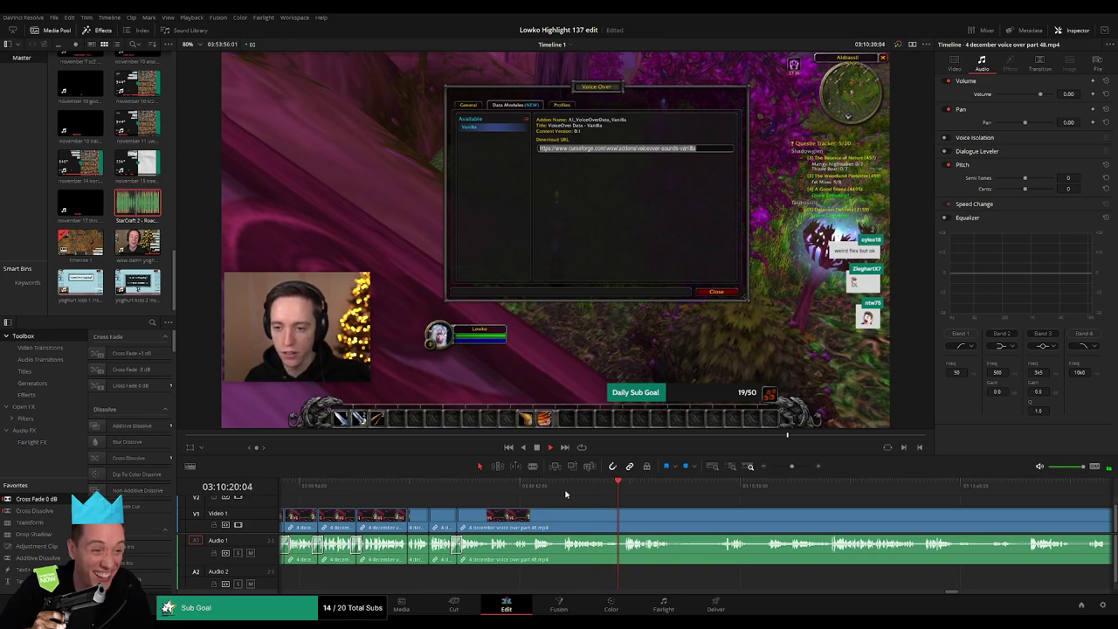
Step: Cut out the first unwanted stretch near 03:10:55 in part 48 and close the gap
scroll(660, 511, "right", 5)
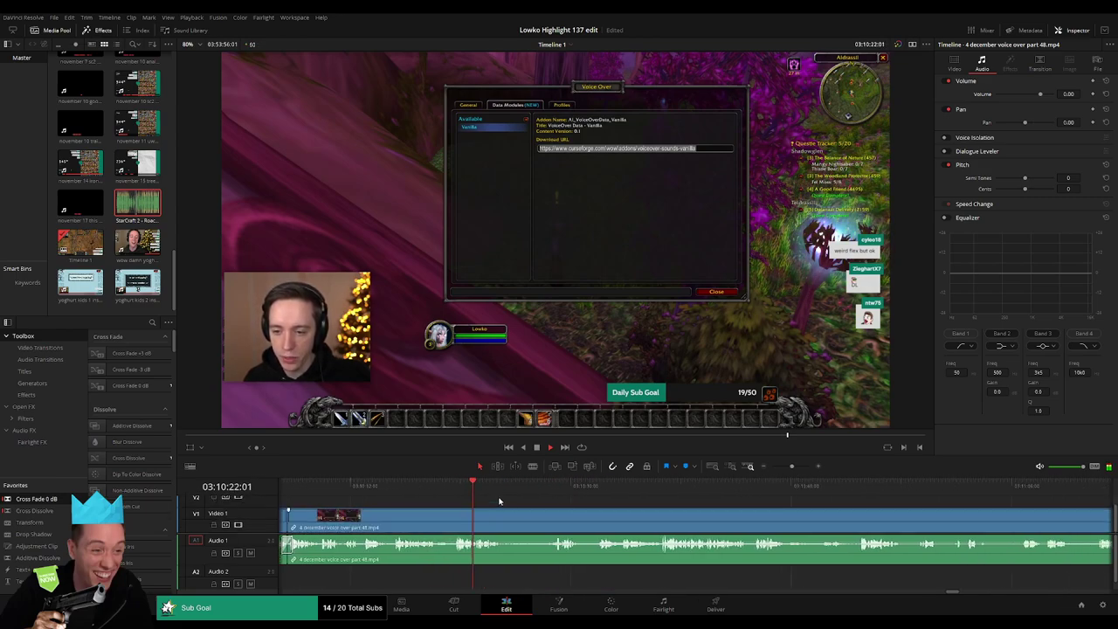
left_click(489, 515)
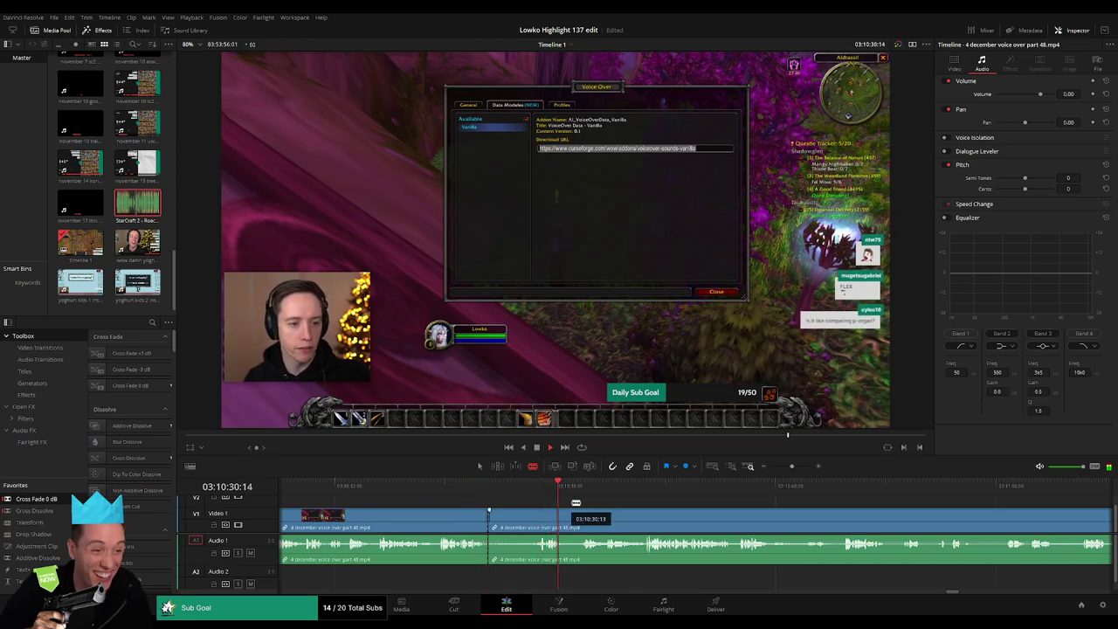
left_click(579, 522)
key("a")
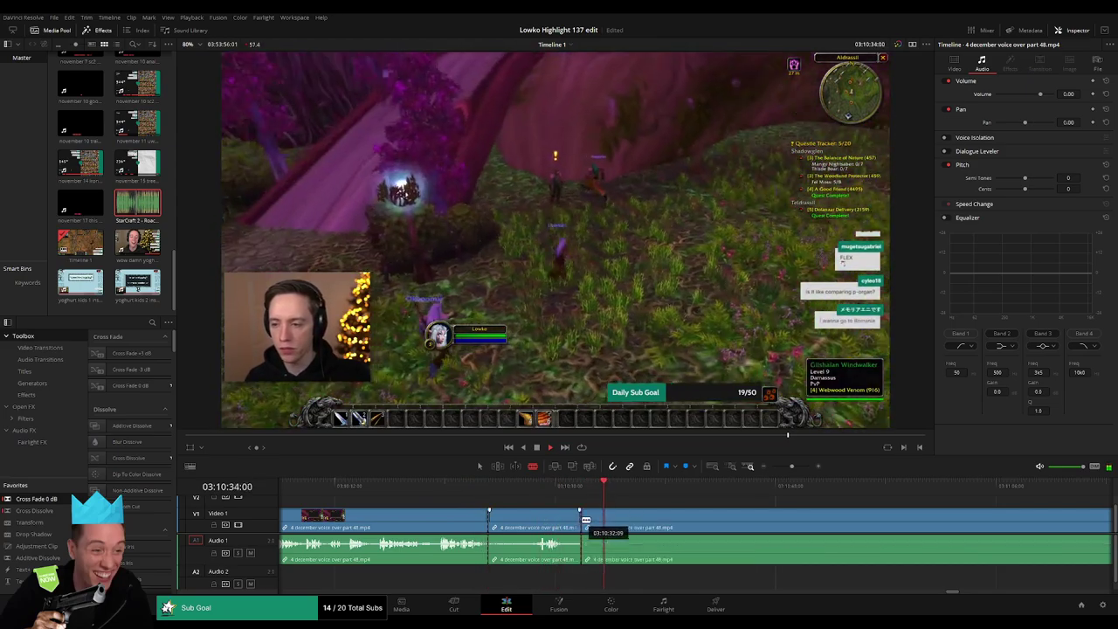
left_click(552, 522)
key("Delete")
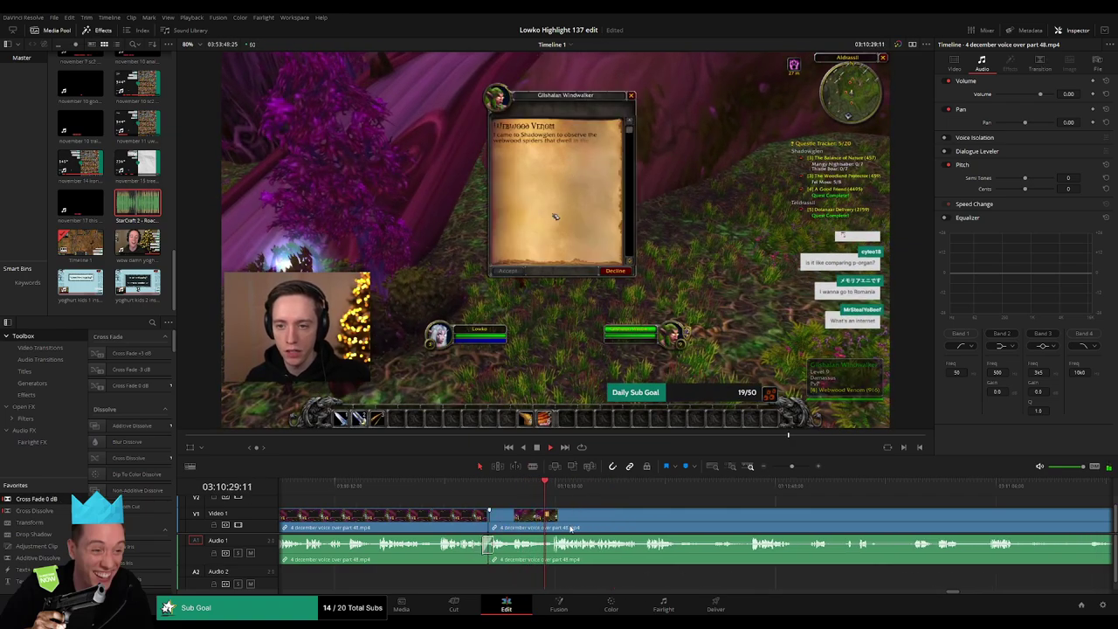
Step: Scrub through the quest dialog and Teldrassil footage, then remove a short unwanted bit
scroll(495, 522, "down", 3)
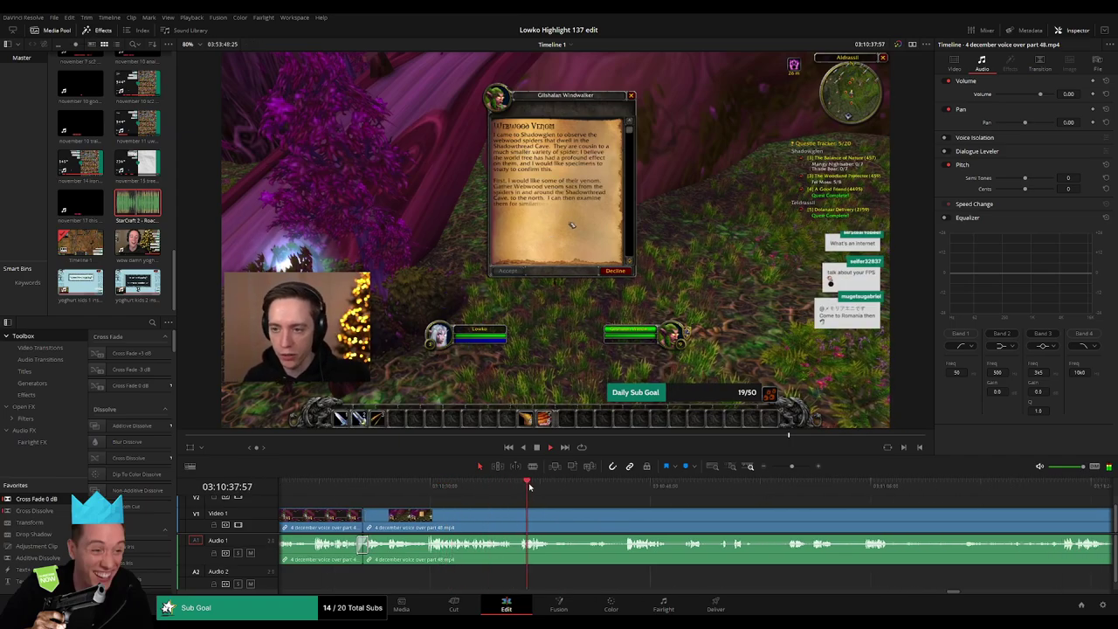
left_click_drag(567, 484, 617, 483)
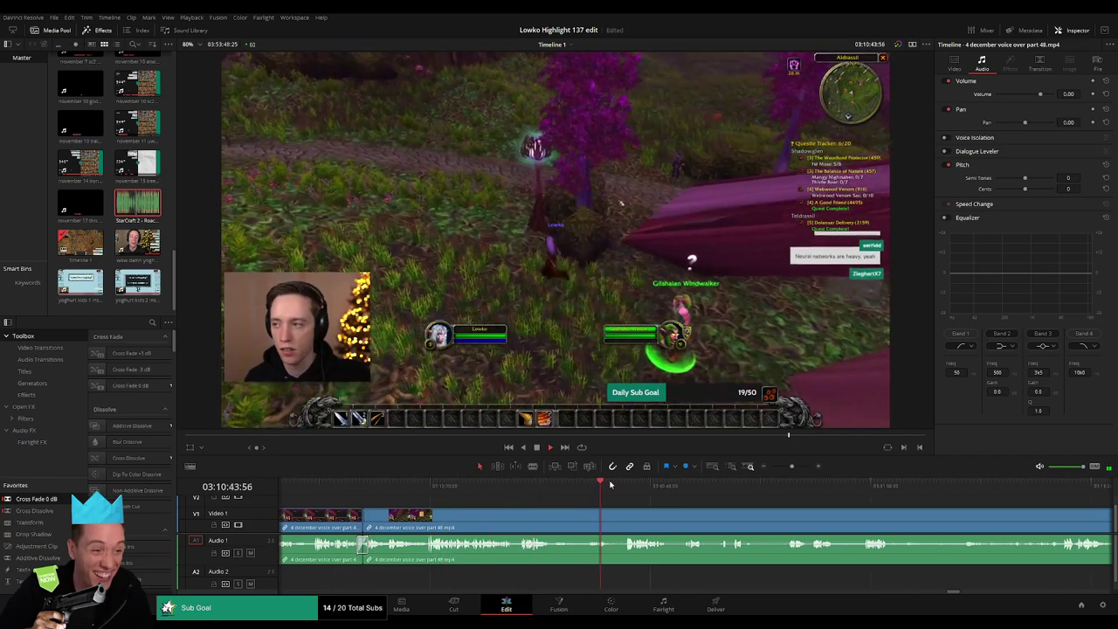
scroll(480, 500, "right", 3)
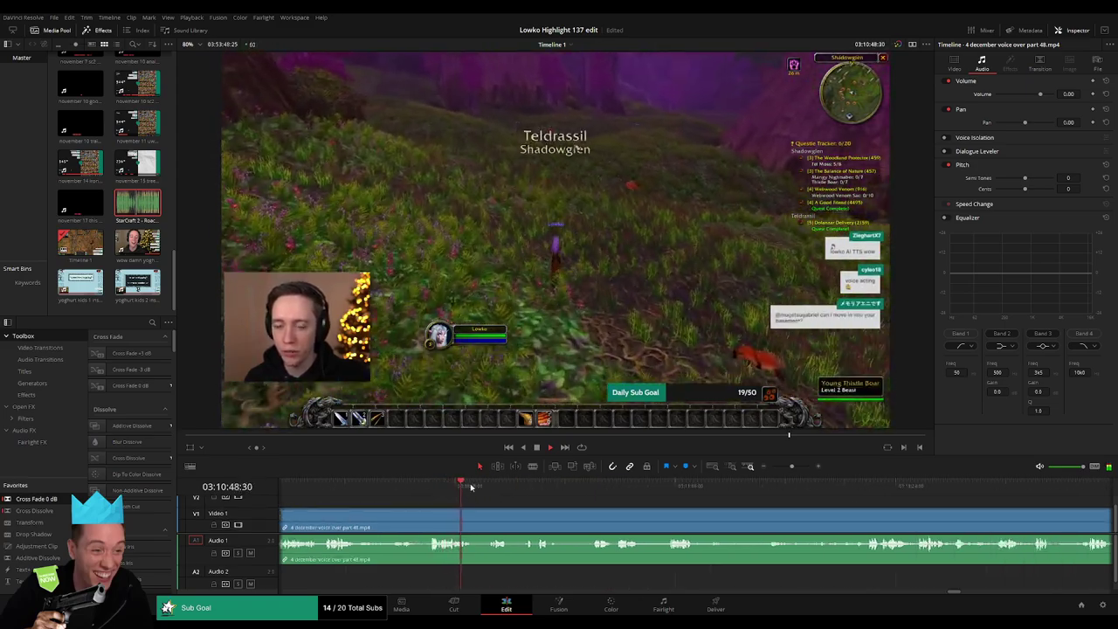
left_click_drag(469, 487, 532, 486)
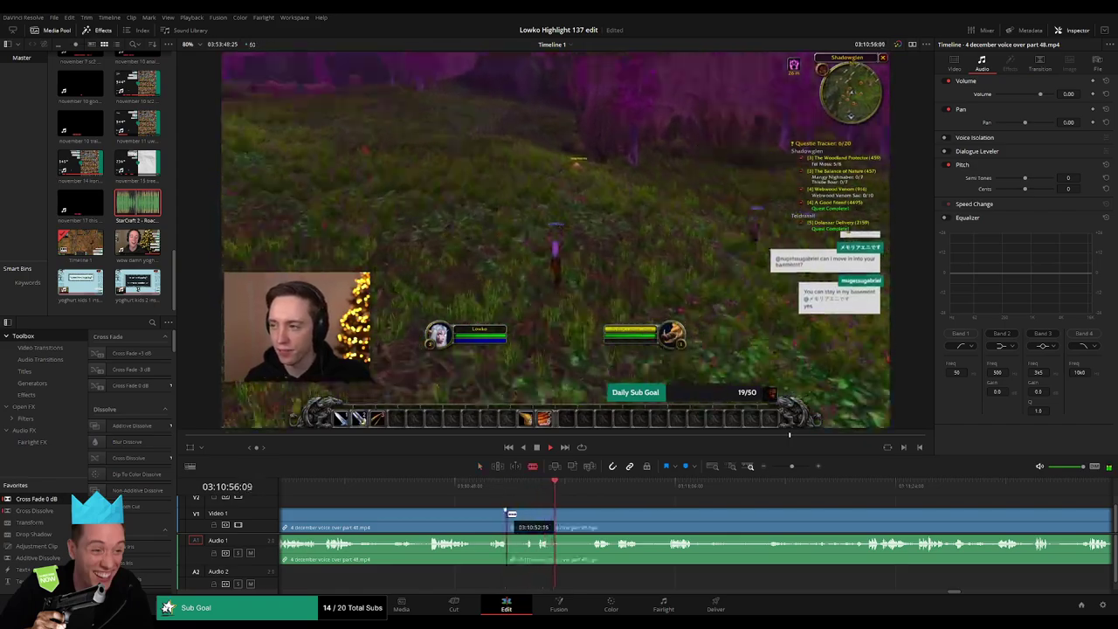
left_click(508, 519)
left_click(522, 518)
left_click(517, 518)
key("Delete")
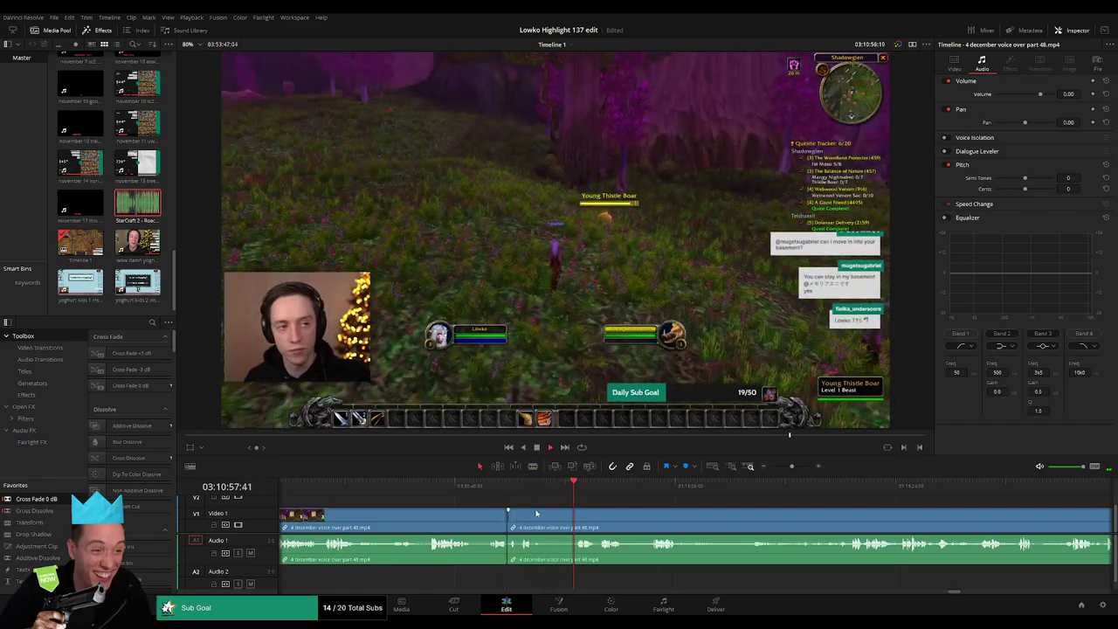
Step: Review the edit and ripple delete the next dull part
left_click(535, 486)
left_click(533, 519)
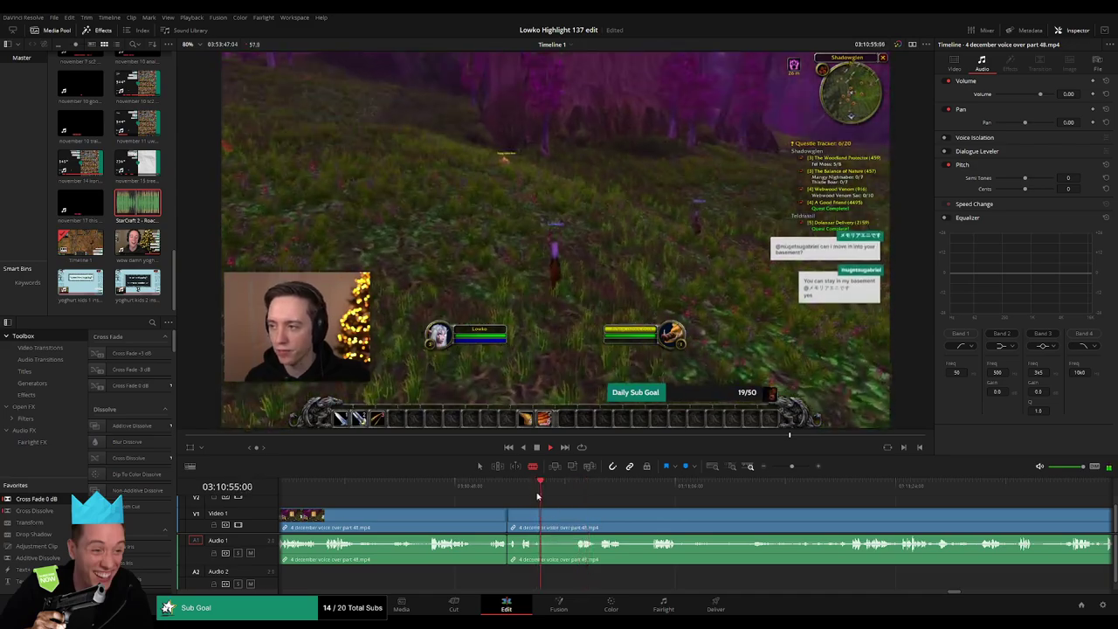
left_click(574, 516)
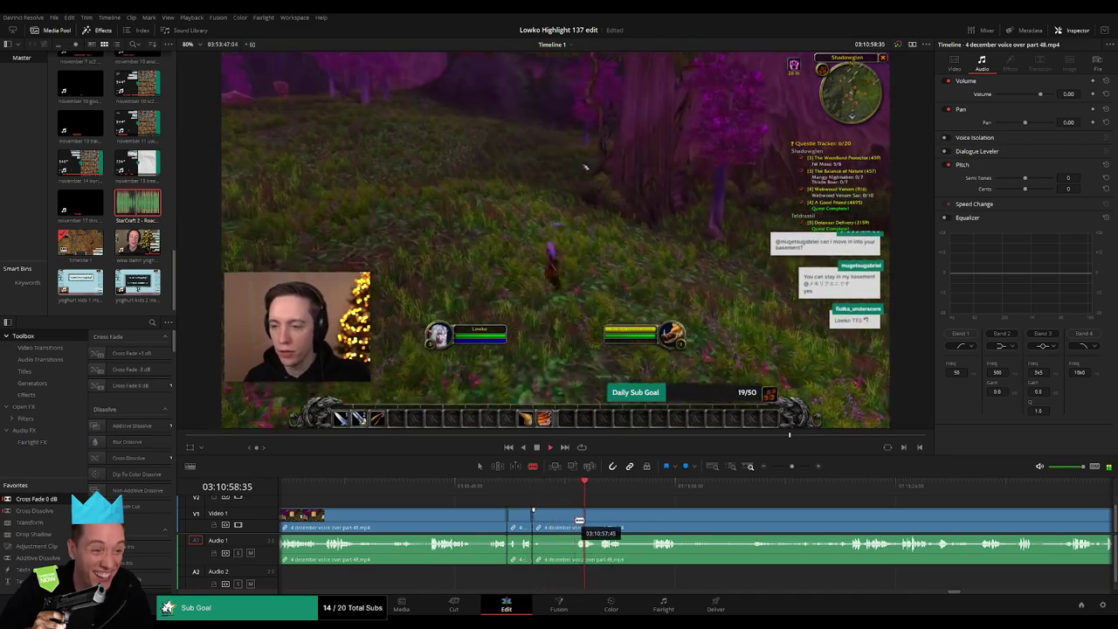
key("Delete")
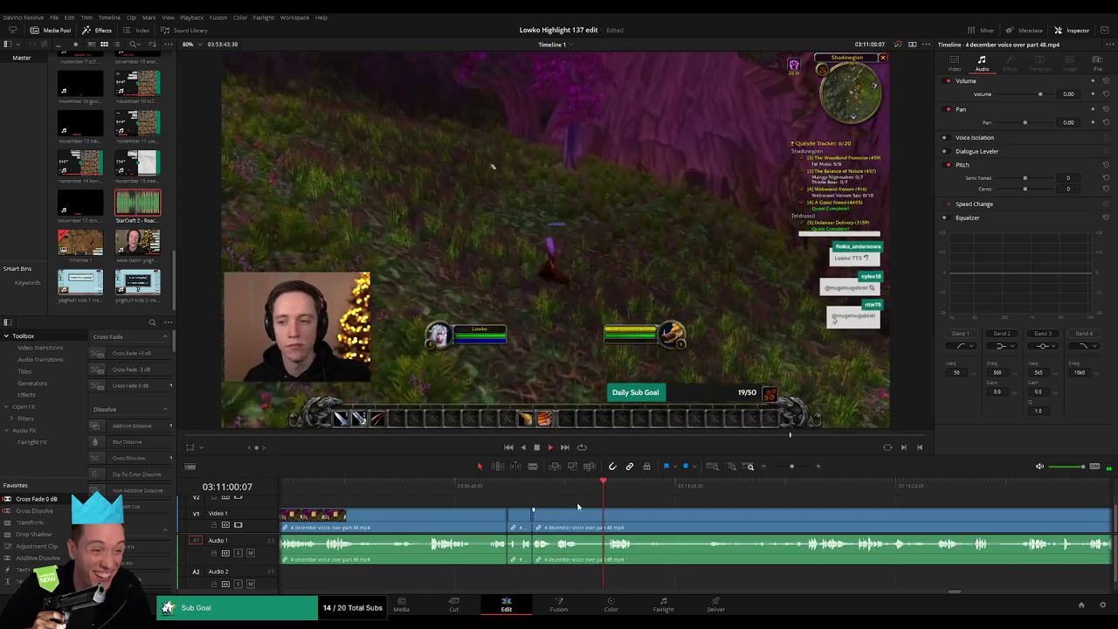
Step: Remove another dull moment near 03:11:02, then trim a later edit point earlier near 03:11:19
left_click(564, 482)
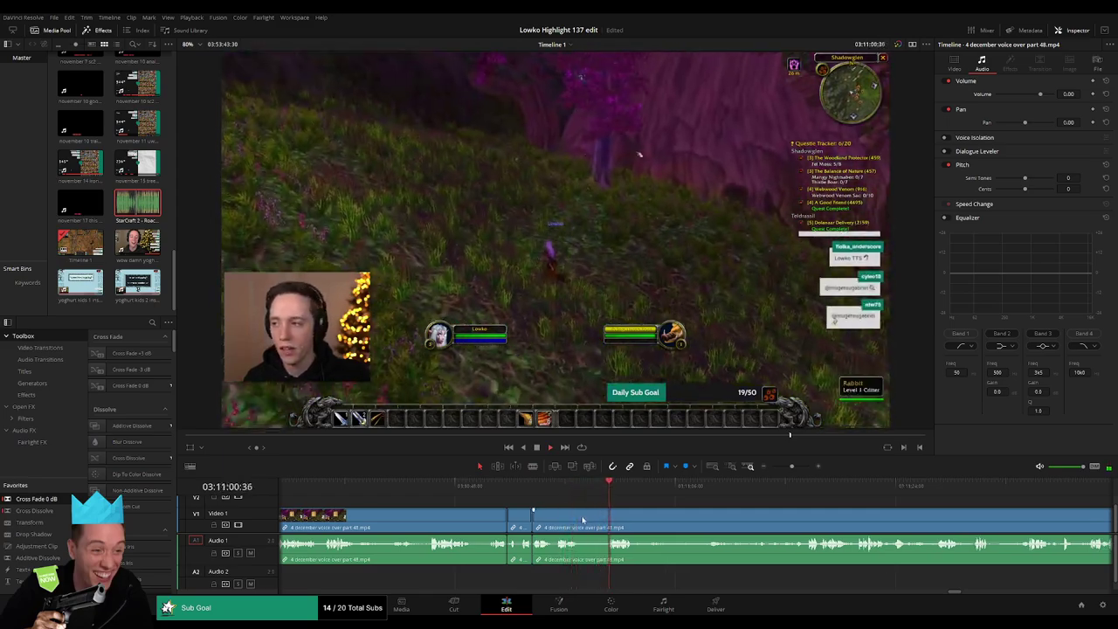
left_click(579, 516)
left_click(605, 518)
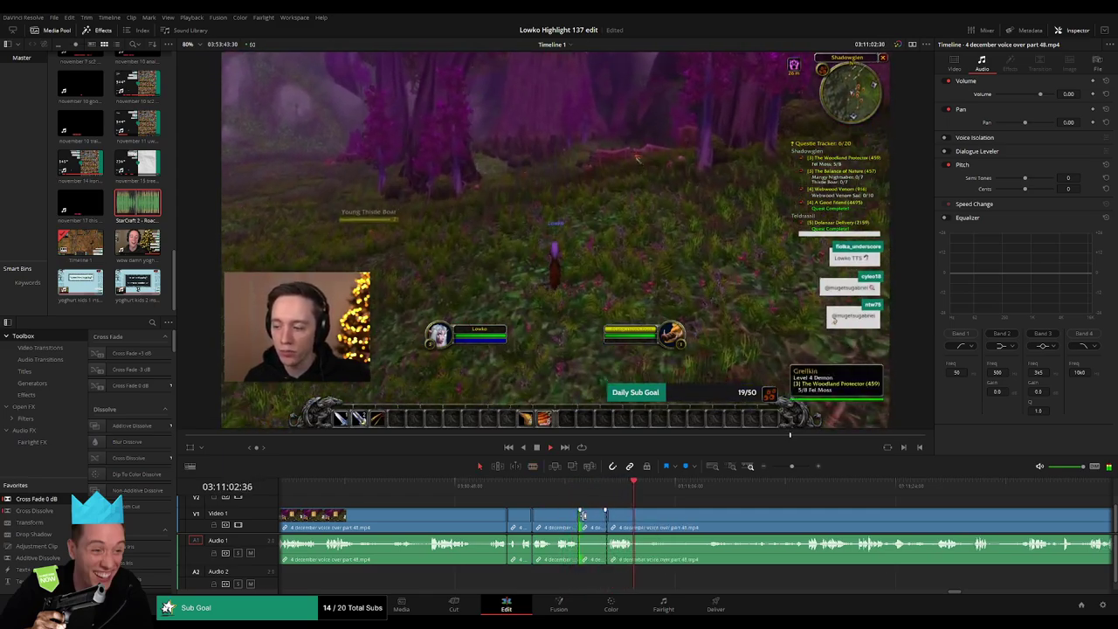
key("a")
left_click(589, 522)
key("Delete")
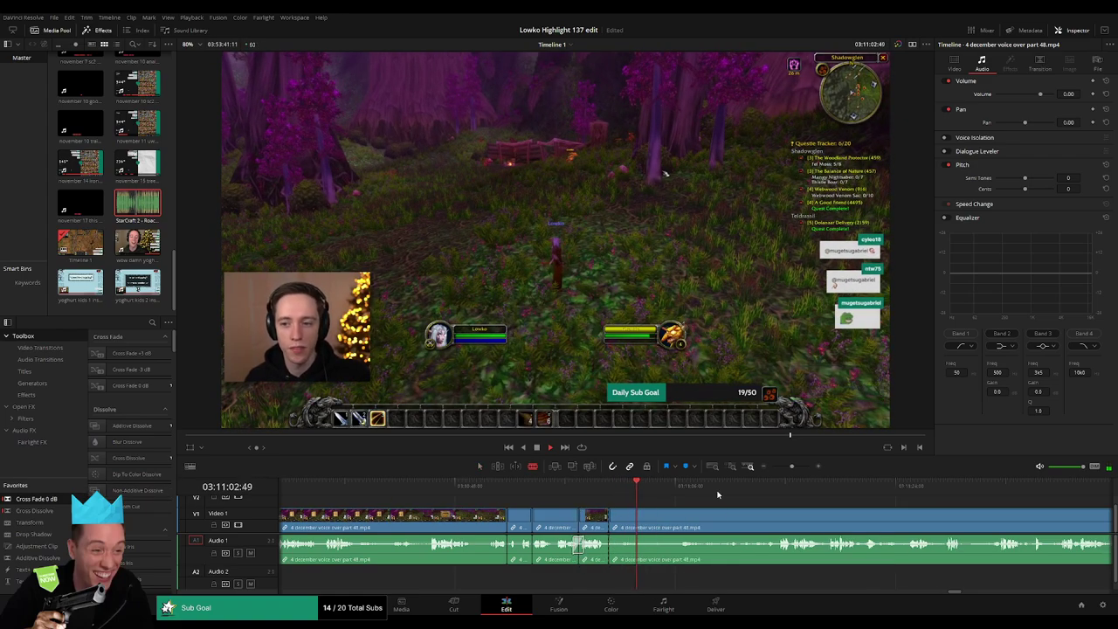
left_click(778, 483)
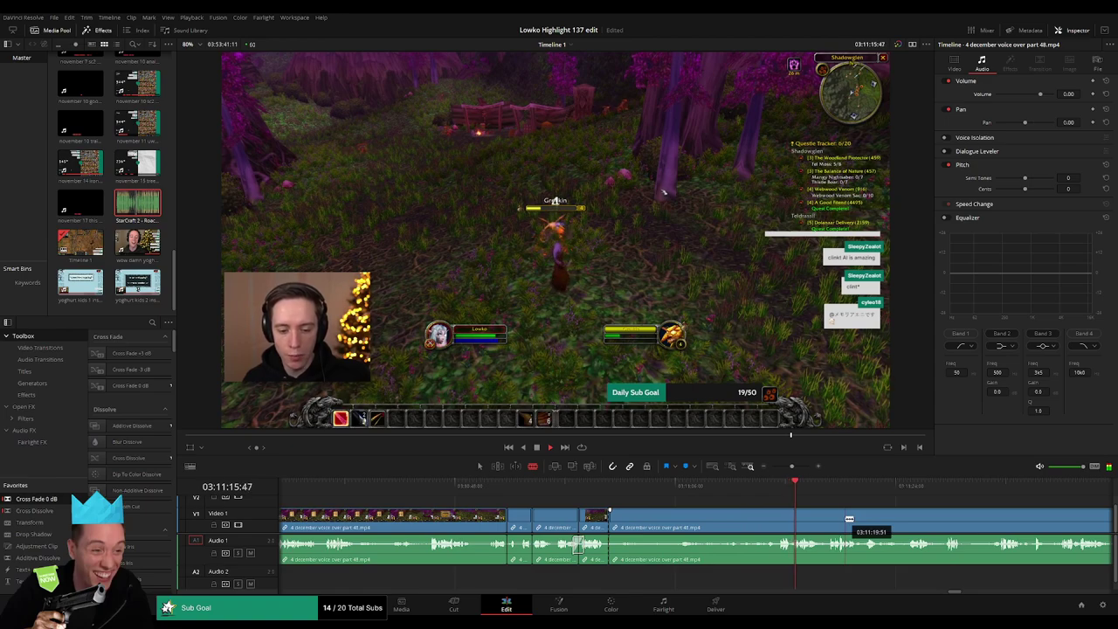
left_click_drag(845, 517, 712, 528)
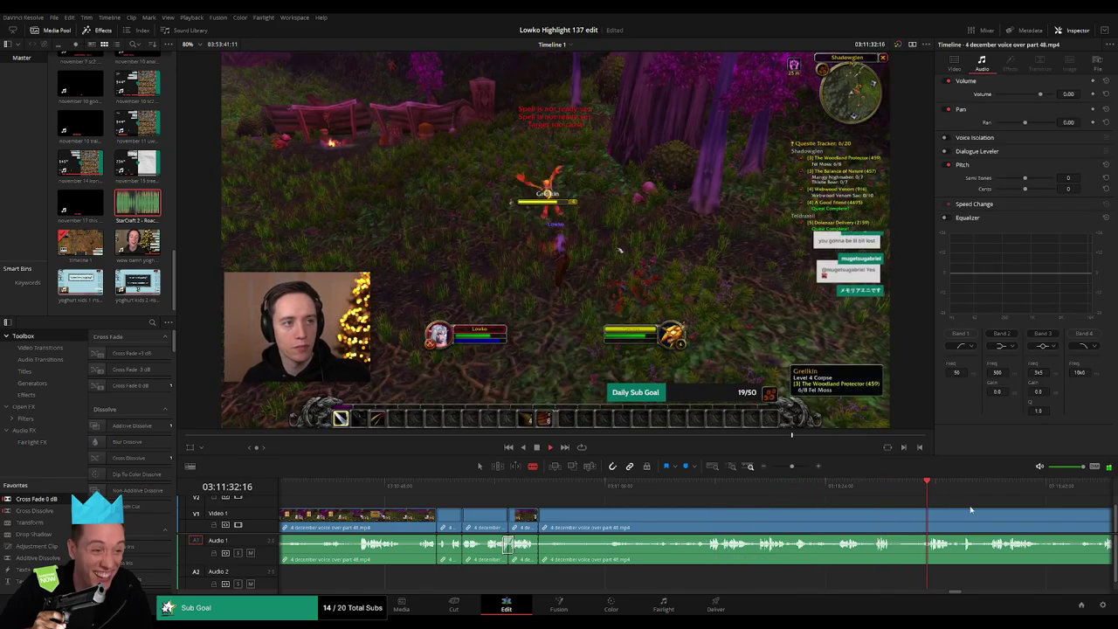
Step: Skim the part 48 footage from 03:12:34 and preview around 03:13:20
scroll(654, 505, "right", 5)
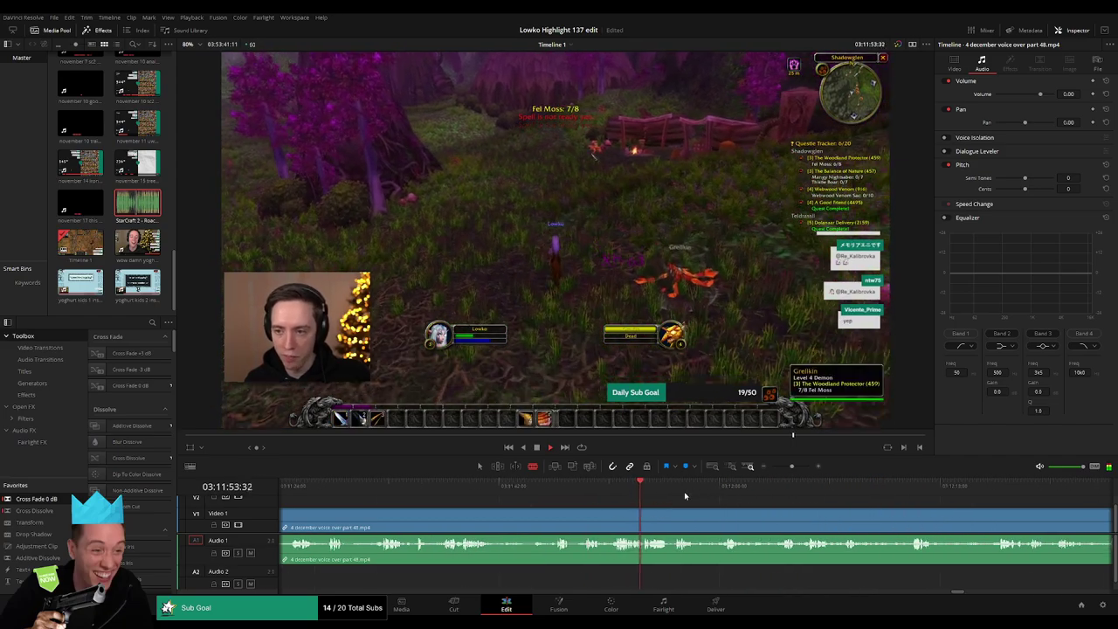
scroll(871, 543, "right", 5)
left_click(866, 495)
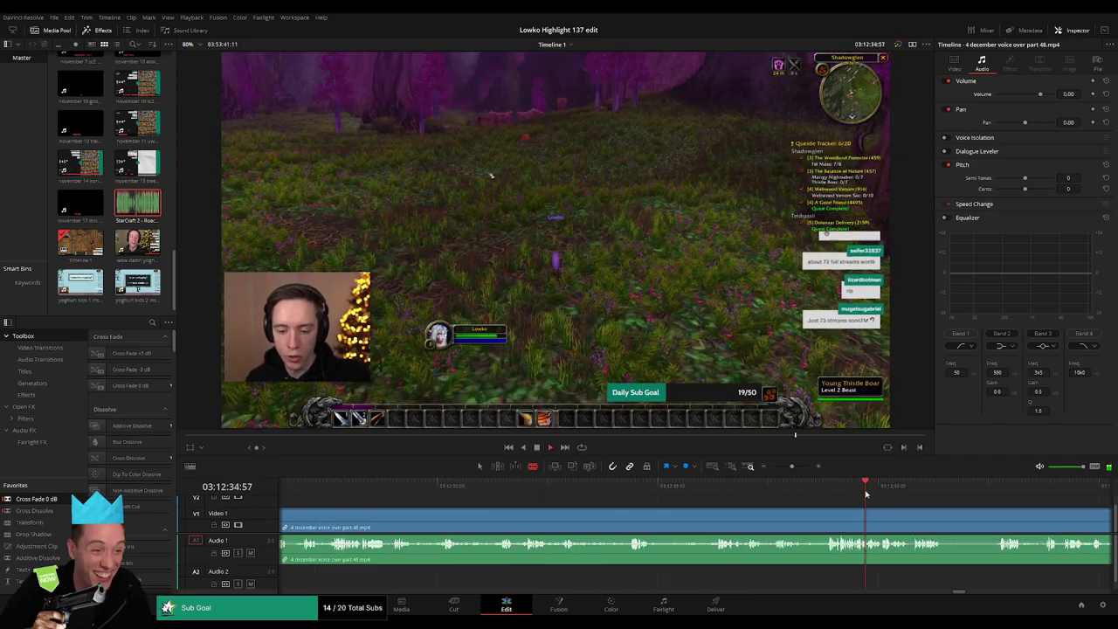
scroll(915, 509, "right", 5)
left_click(689, 487)
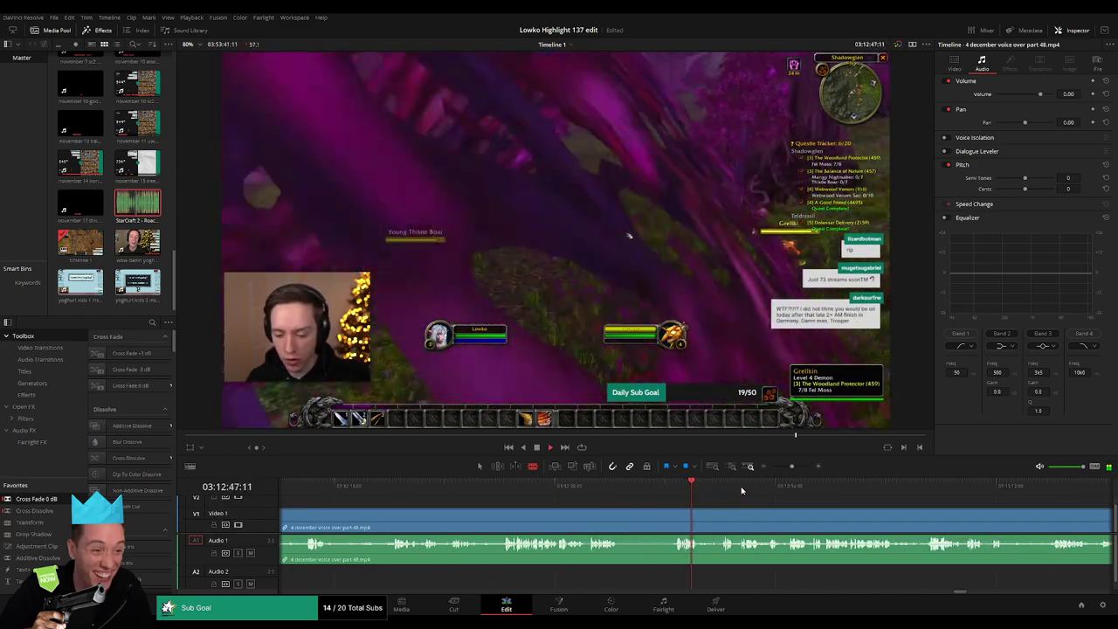
left_click(878, 487)
scroll(878, 525, "right", 5)
left_click(782, 488)
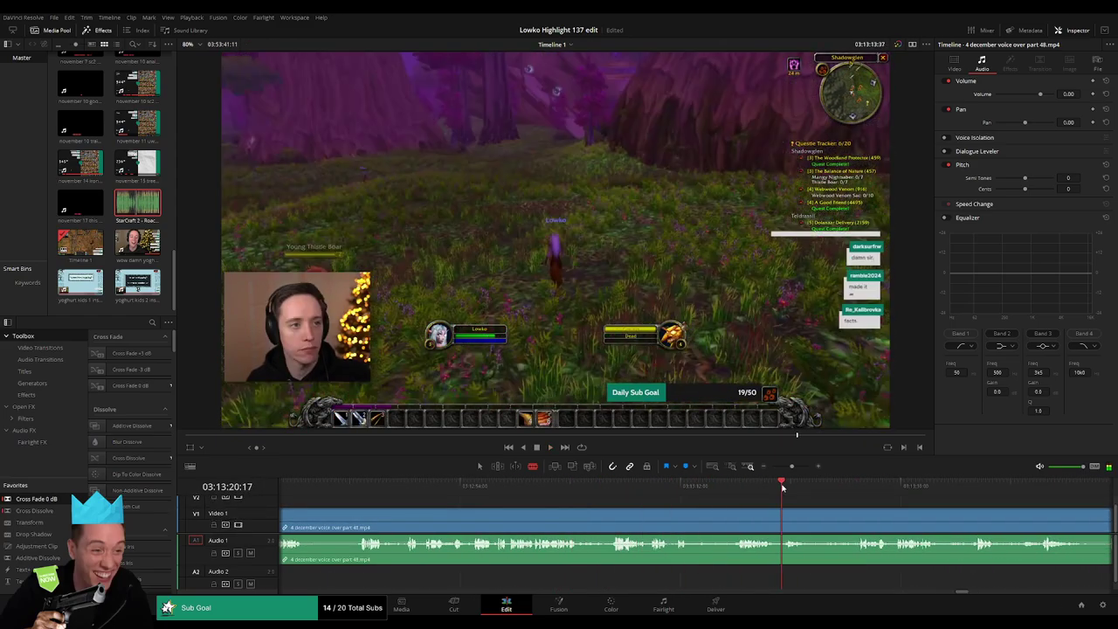
key("space")
Step: Skim onward from 03:13:26 past 03:14:32, settling back near 03:14:20
scroll(783, 507, "right", 5)
left_click(612, 489)
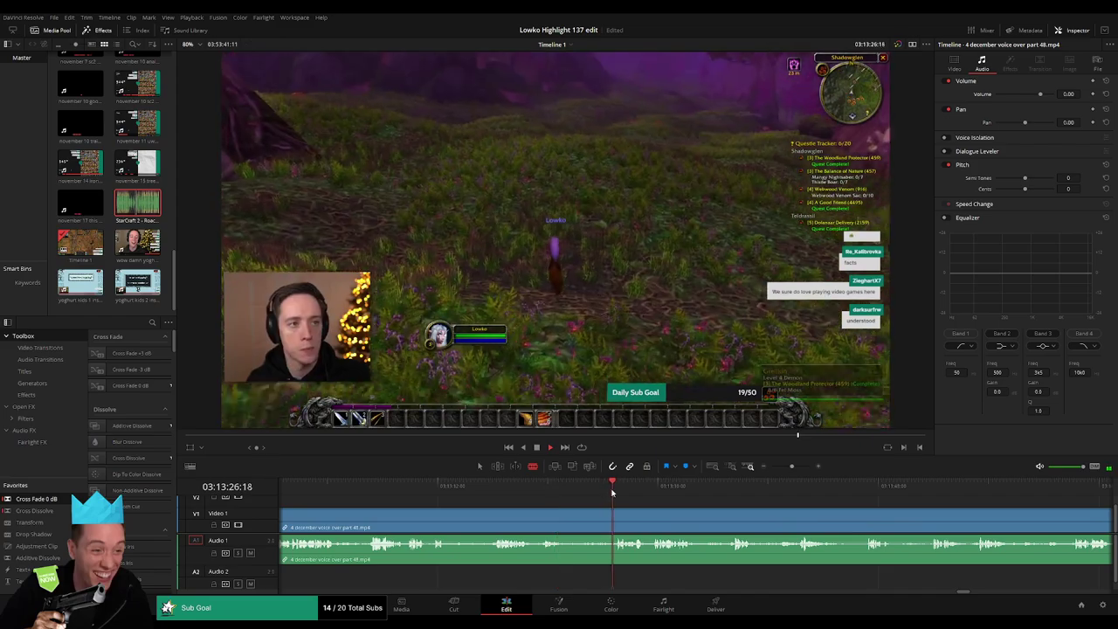
left_click(731, 487)
left_click(869, 487)
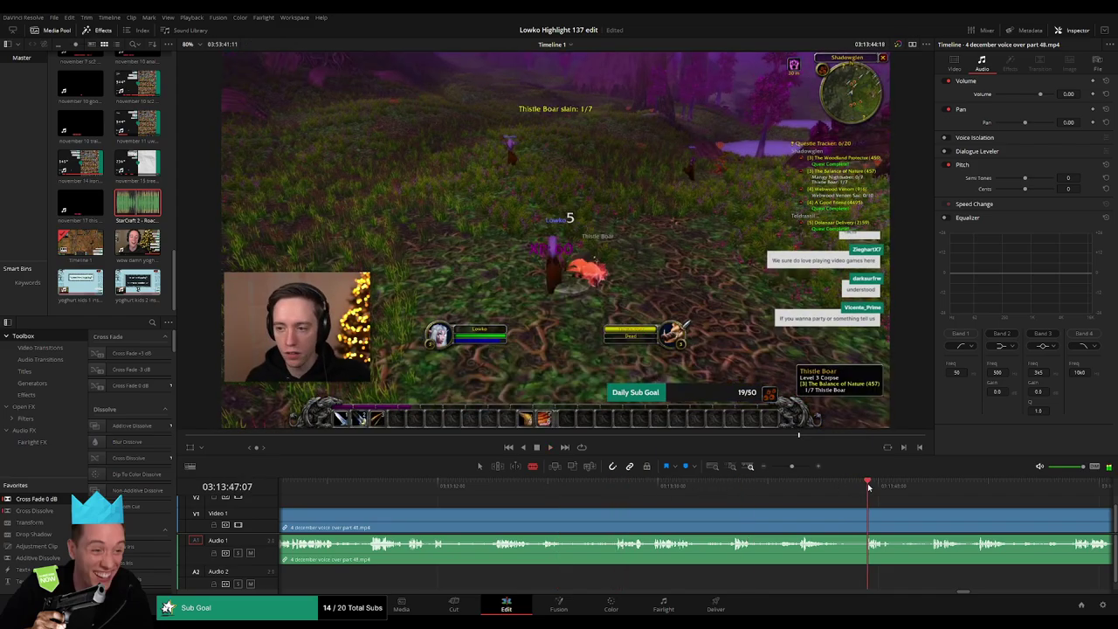
scroll(750, 510, "right", 3)
scroll(750, 509, "right", 5)
left_click(774, 487)
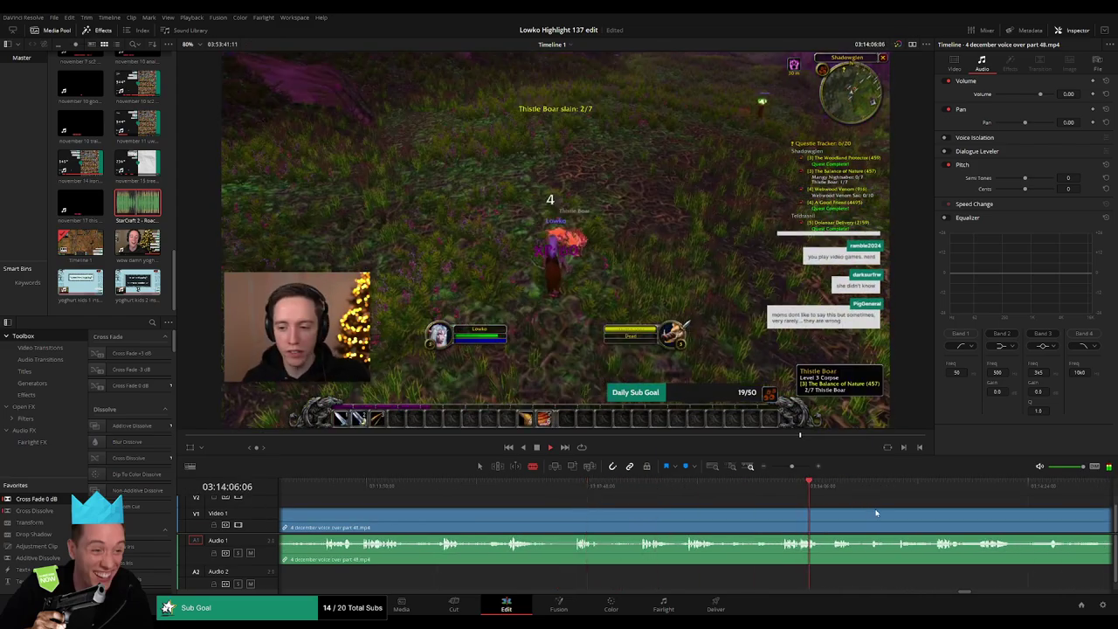
scroll(616, 516, "right", 5)
left_click(732, 487)
left_click(886, 486)
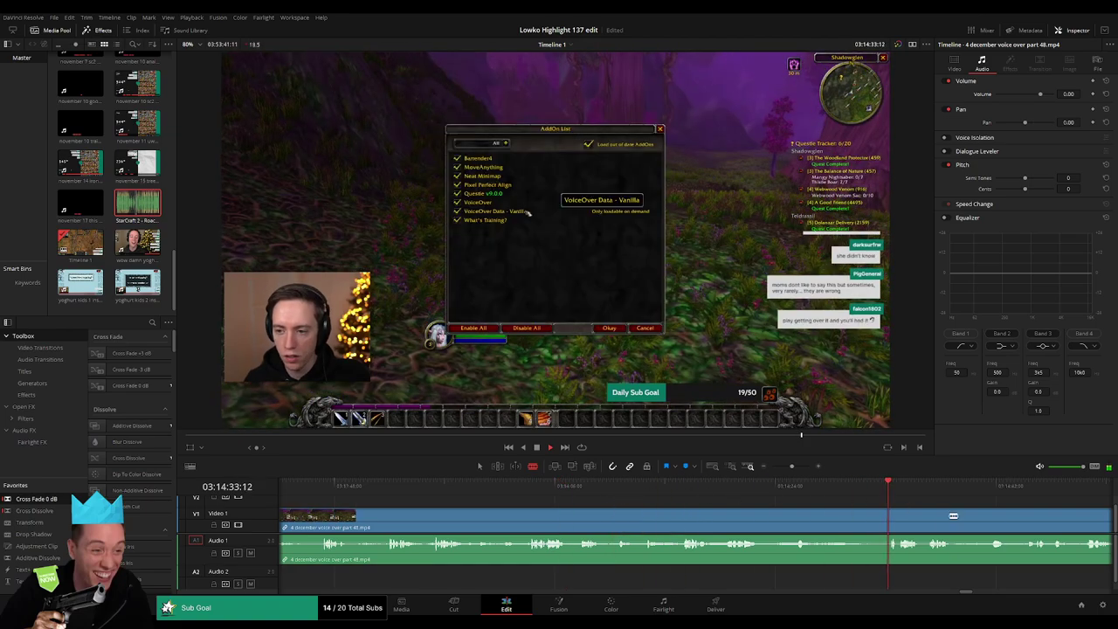
scroll(653, 509, "right", 5)
left_click(537, 489)
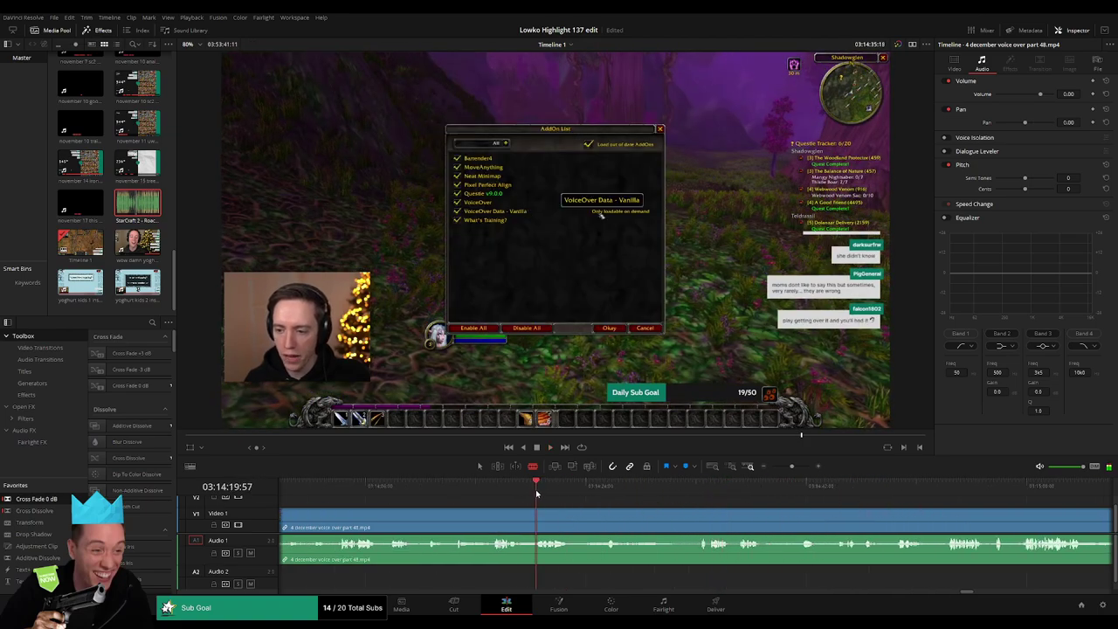
left_click(496, 495)
Step: Split at 03:14:19 and ripple delete the long stretch from about 03:11:19 before it
scroll(568, 511, "left", 3)
left_click(614, 518)
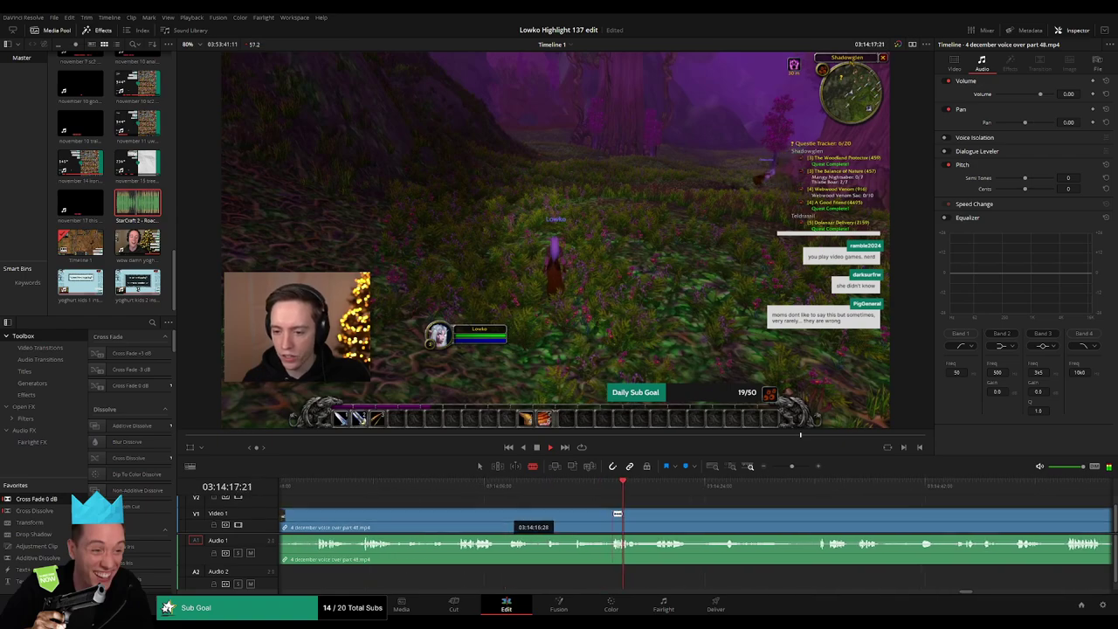
left_click(616, 519)
key("a")
left_click(573, 522)
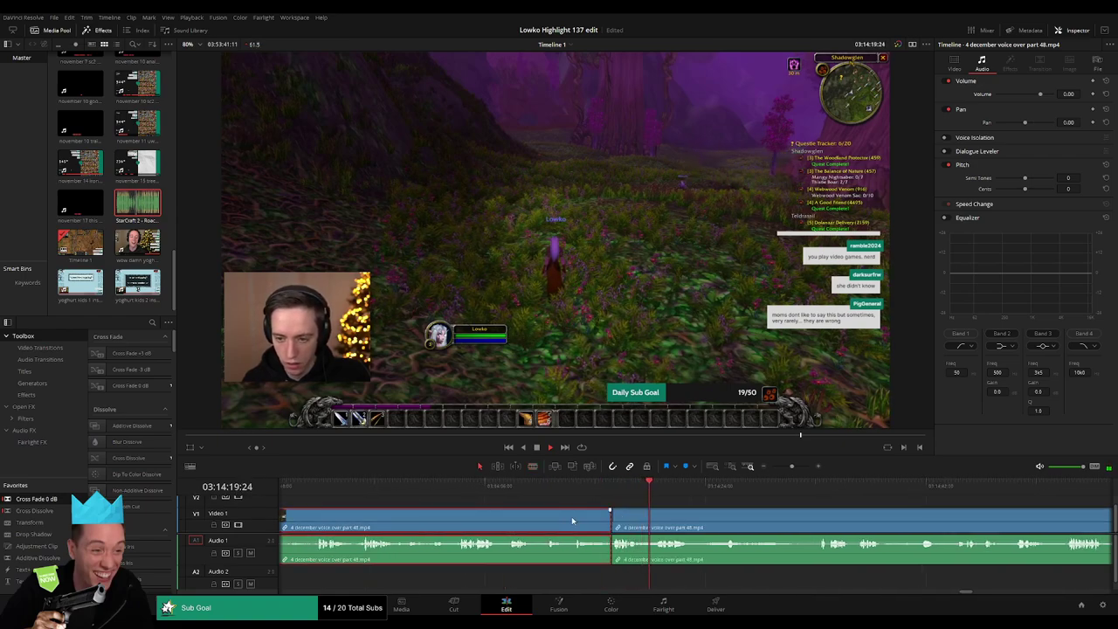
key("Delete")
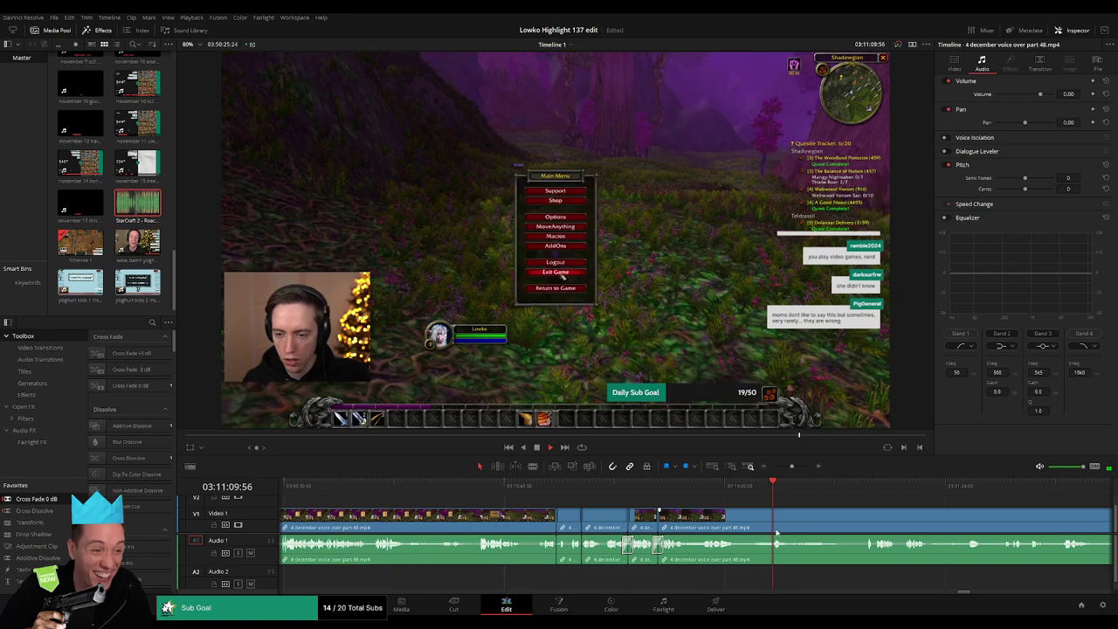
Step: Cut out the unwanted piece ending near 03:11:25 and cross-fade the audio at the cut
scroll(622, 525, "right", 2)
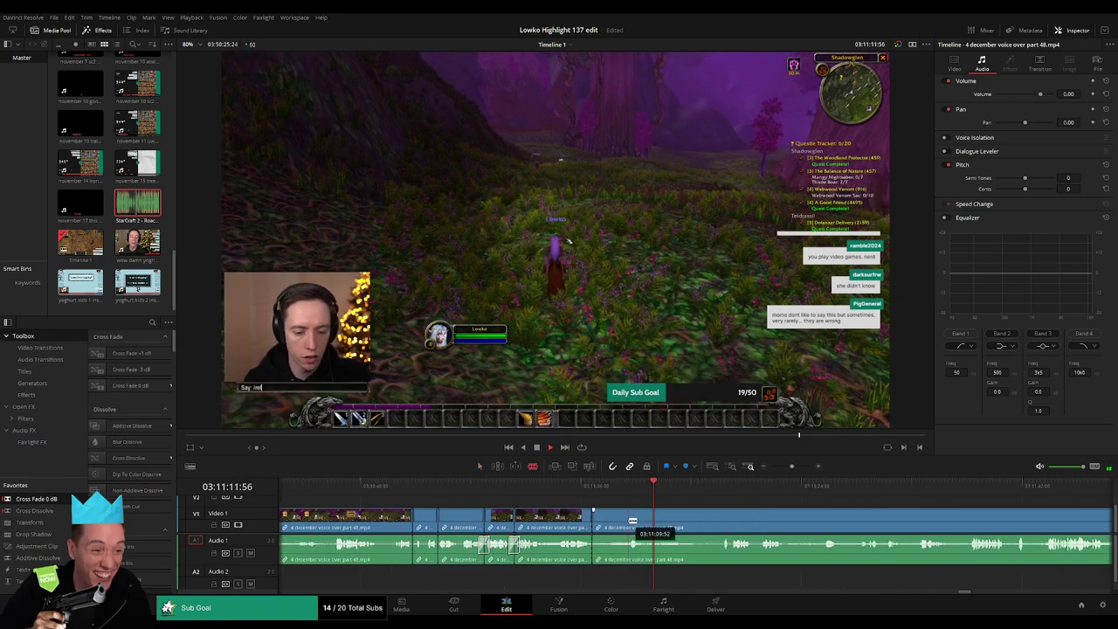
left_click(628, 522)
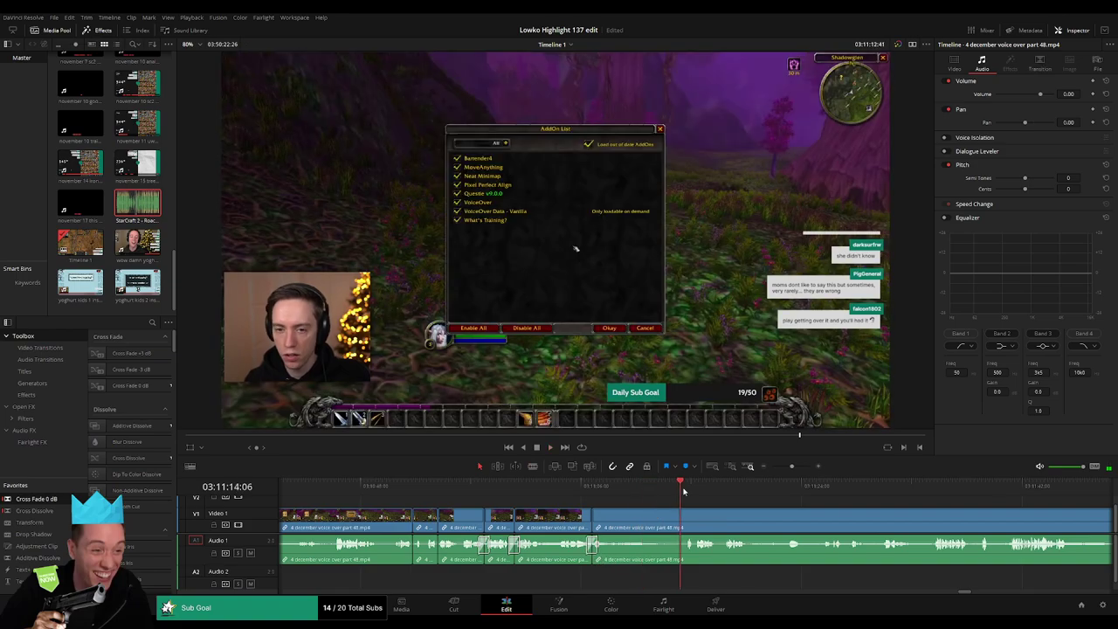
scroll(503, 507, "right", 3)
scroll(502, 506, "right", 1)
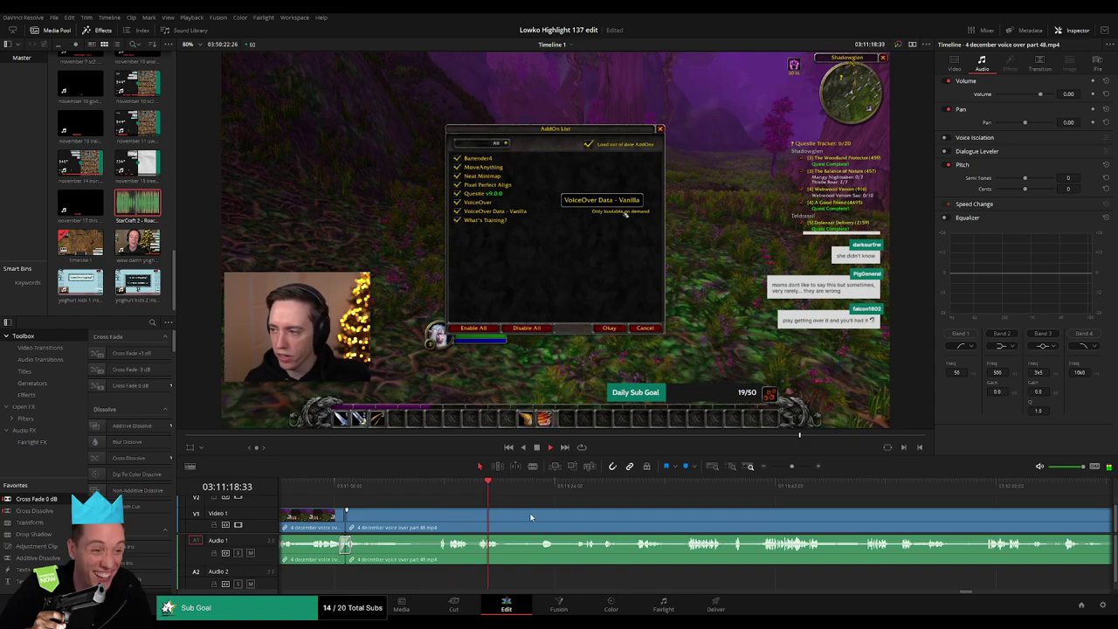
scroll(489, 515, "right", 1)
key("b")
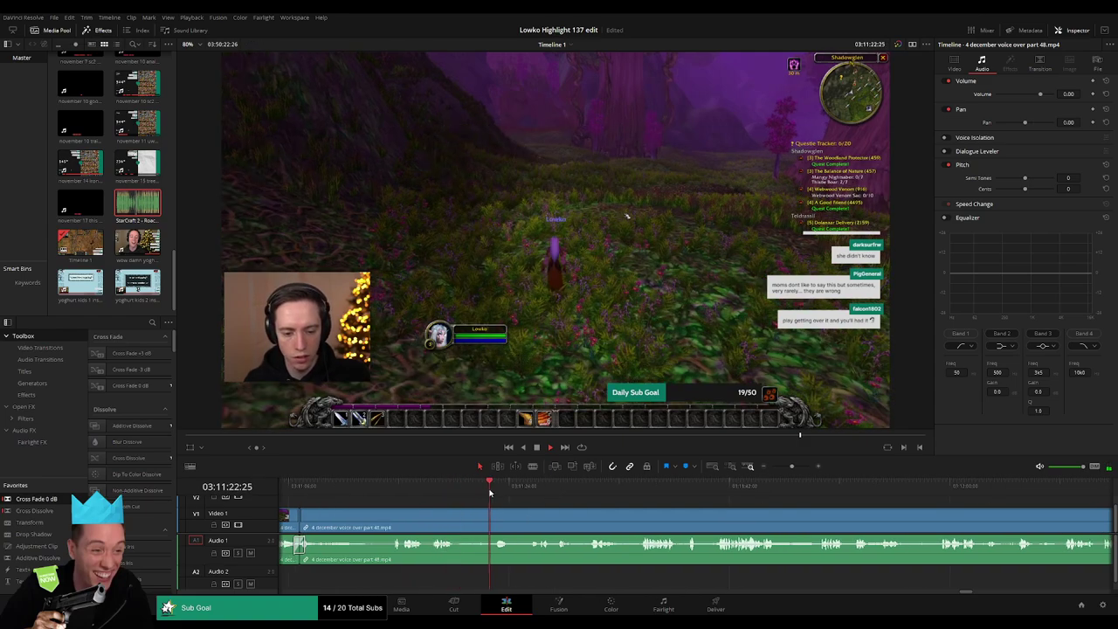
left_click(455, 517)
left_click(527, 497)
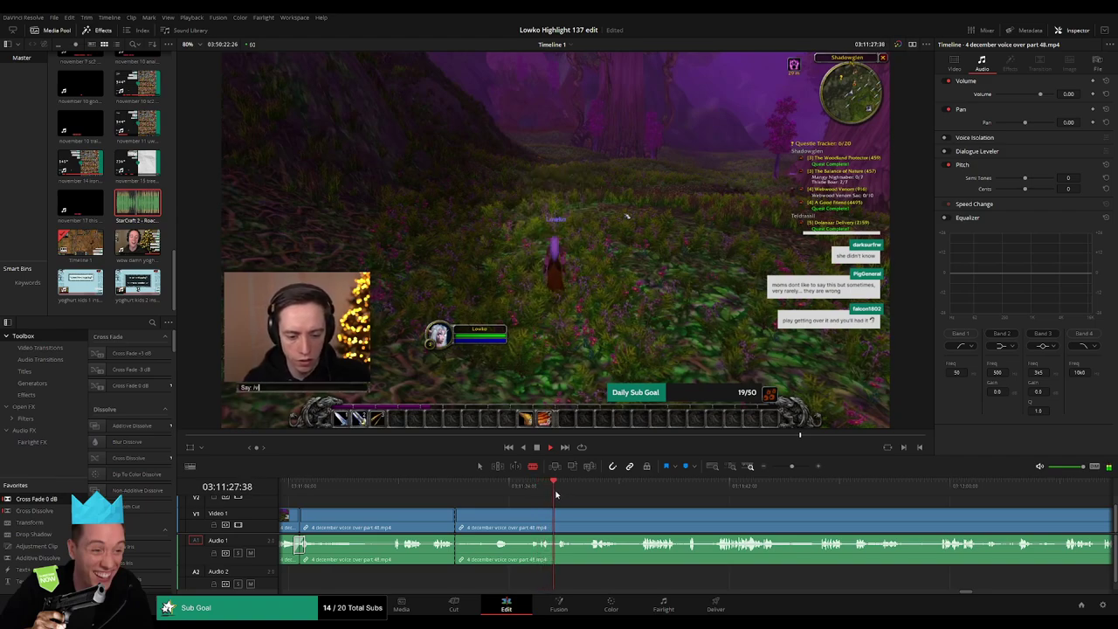
left_click(536, 517)
key("a")
left_click(498, 520)
key("Delete")
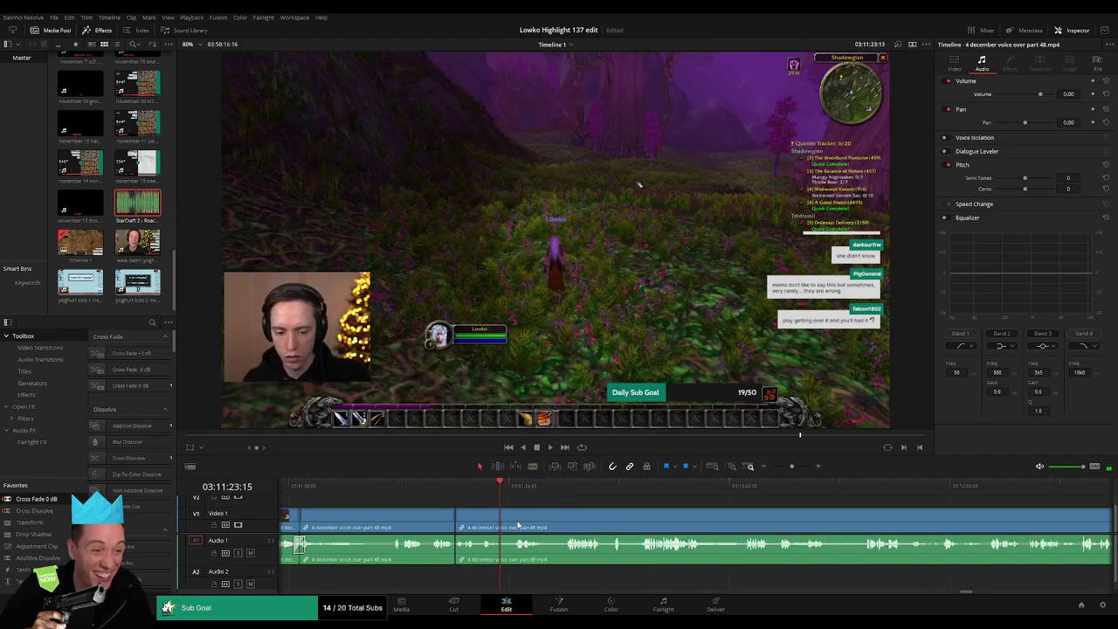
left_click_drag(80, 498, 458, 543)
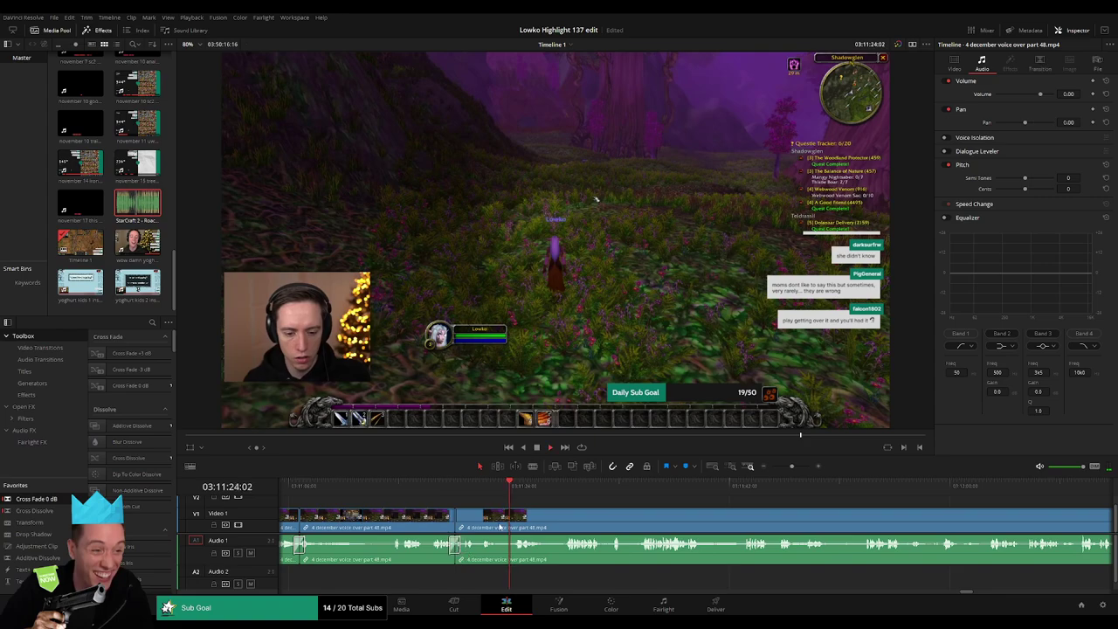
Step: Remove a short unwanted bit near 03:11:40 and close the gap
scroll(478, 508, "down", 2)
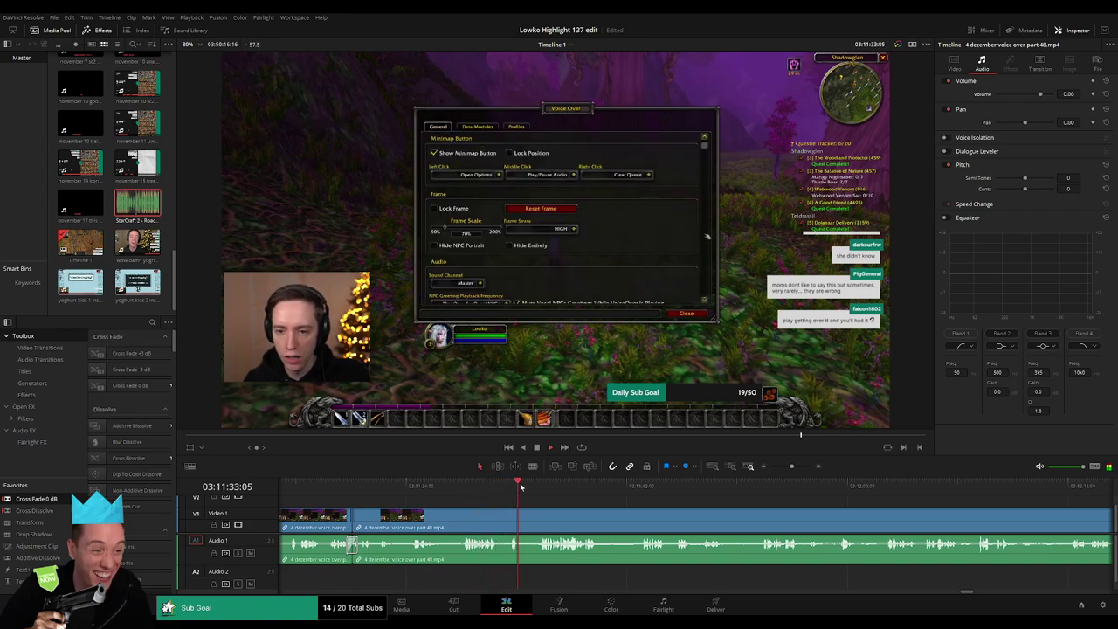
left_click_drag(520, 487, 539, 489)
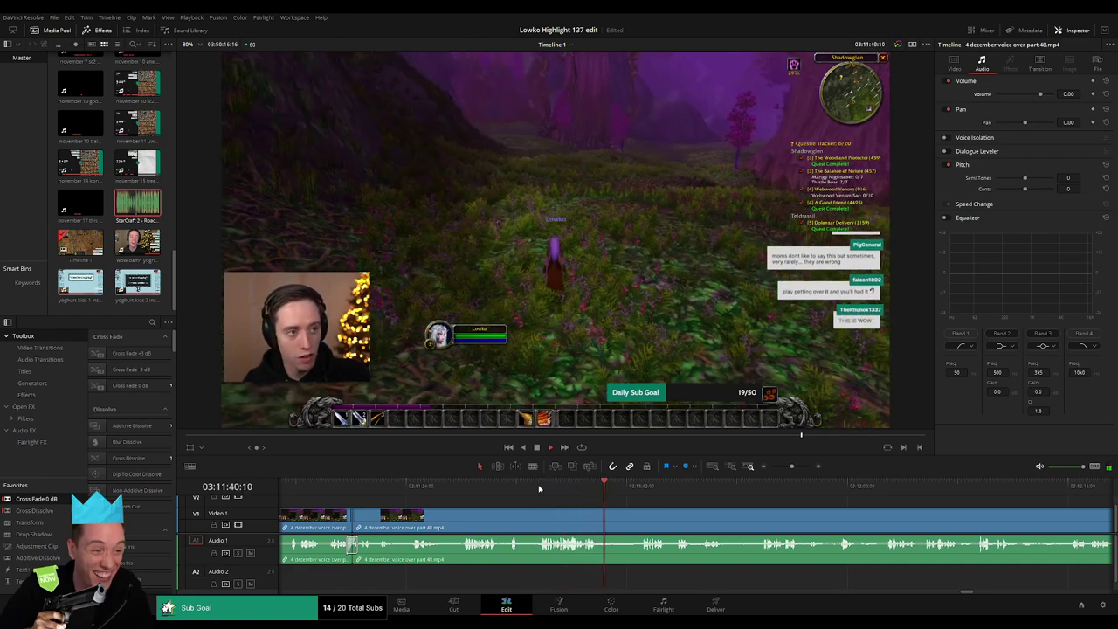
key("b")
left_click(521, 519)
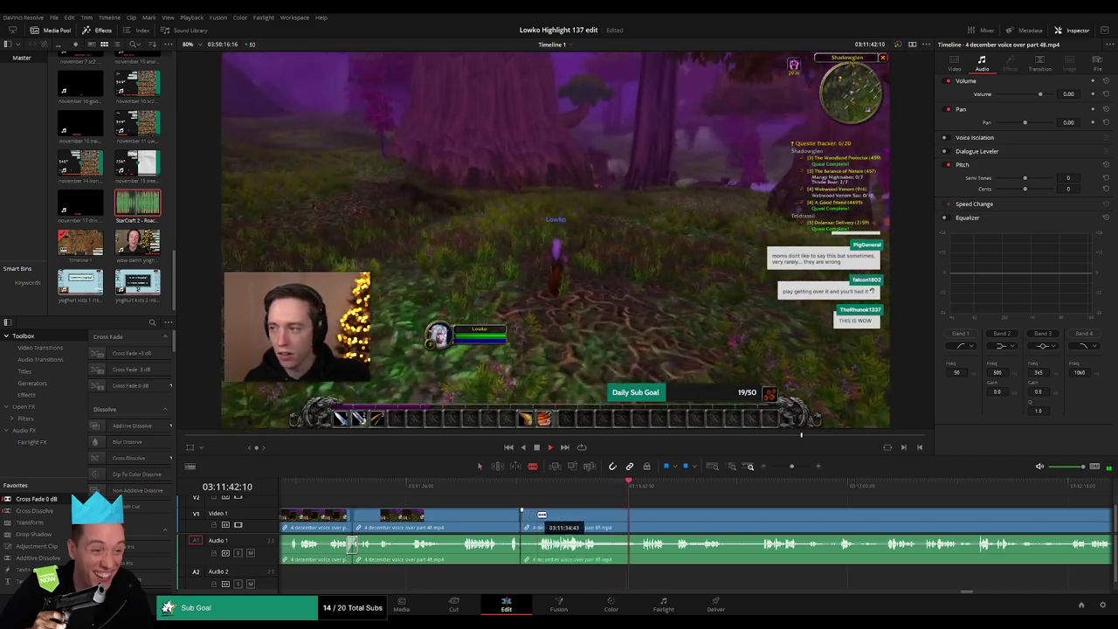
left_click(537, 519)
key("a")
left_click(533, 520)
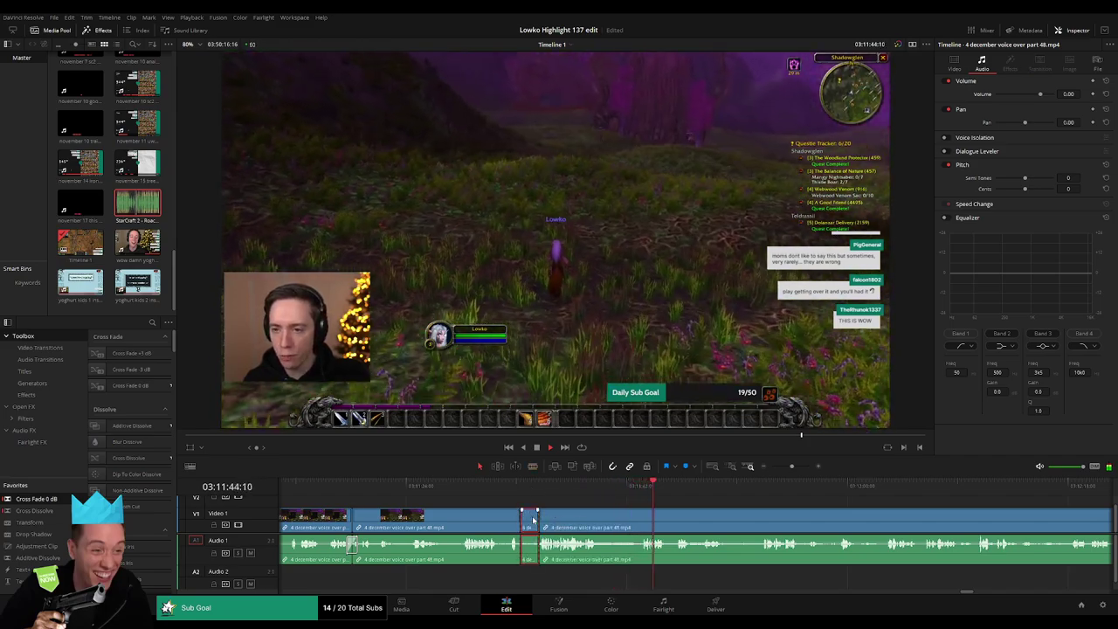
key("Delete")
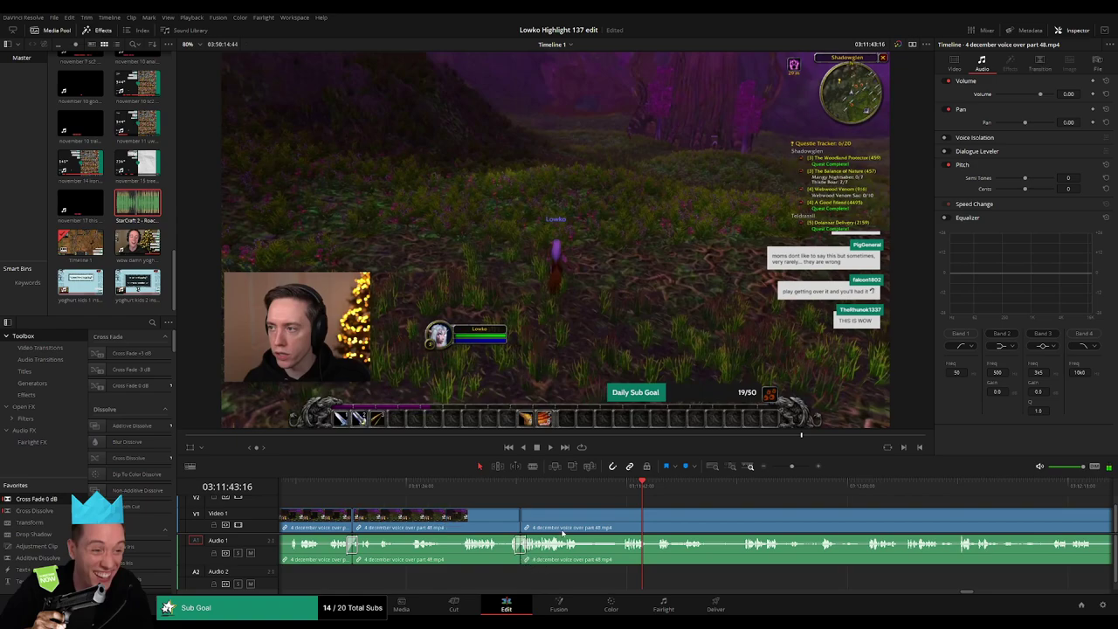
Step: Ripple delete the next unwanted stretch near 03:11:45 on both tracks
key("b")
left_click(583, 519)
left_click(622, 519)
key("a")
left_click(614, 524)
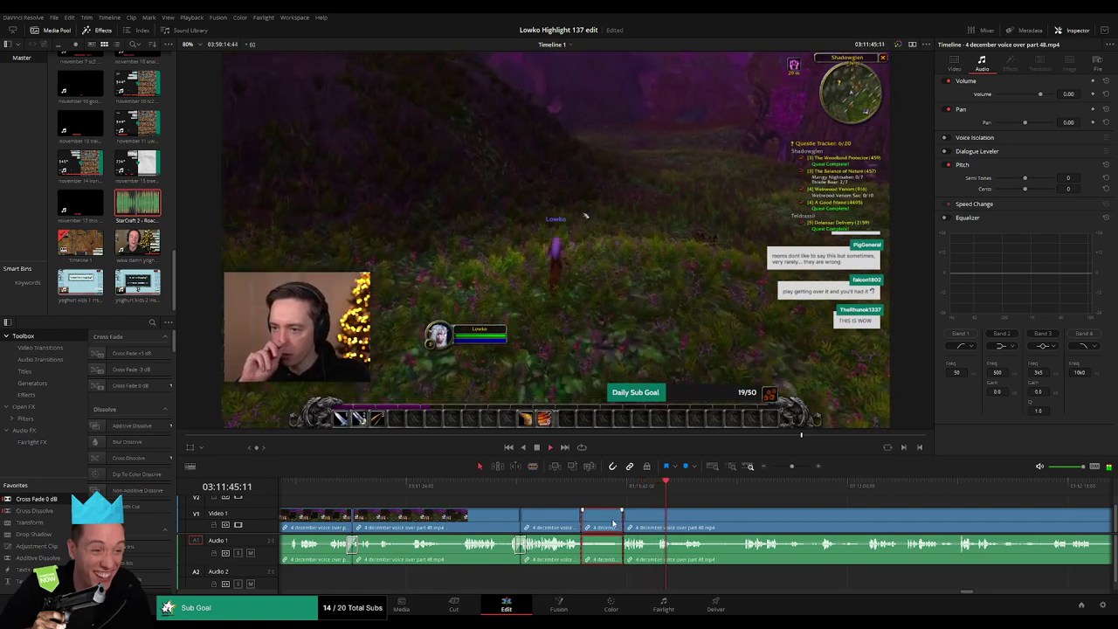
key("Delete")
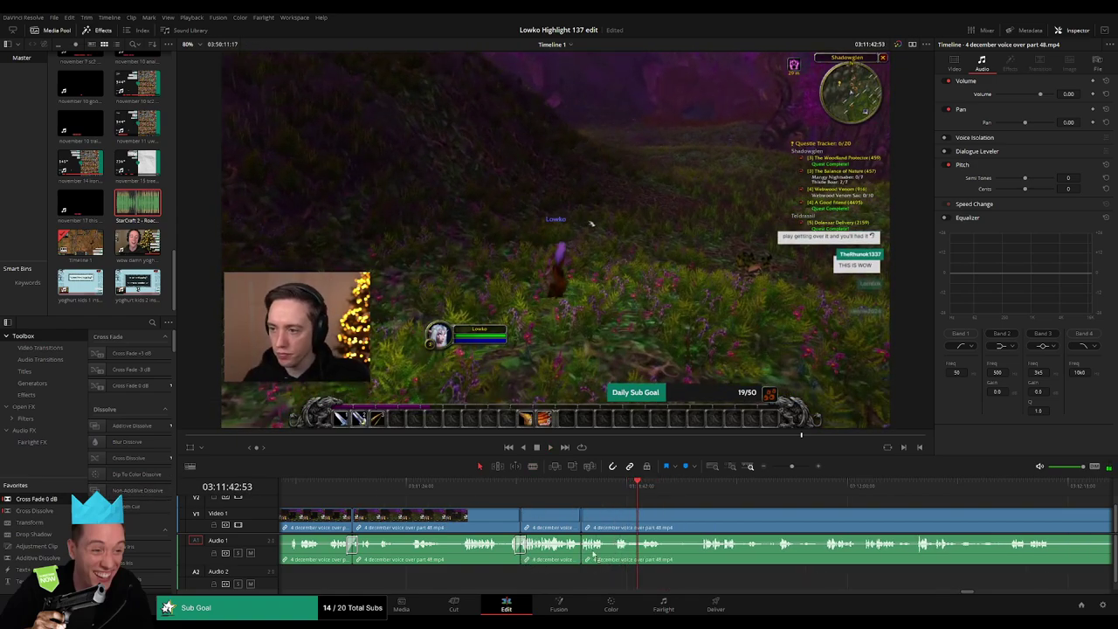
scroll(602, 548, "right", 3)
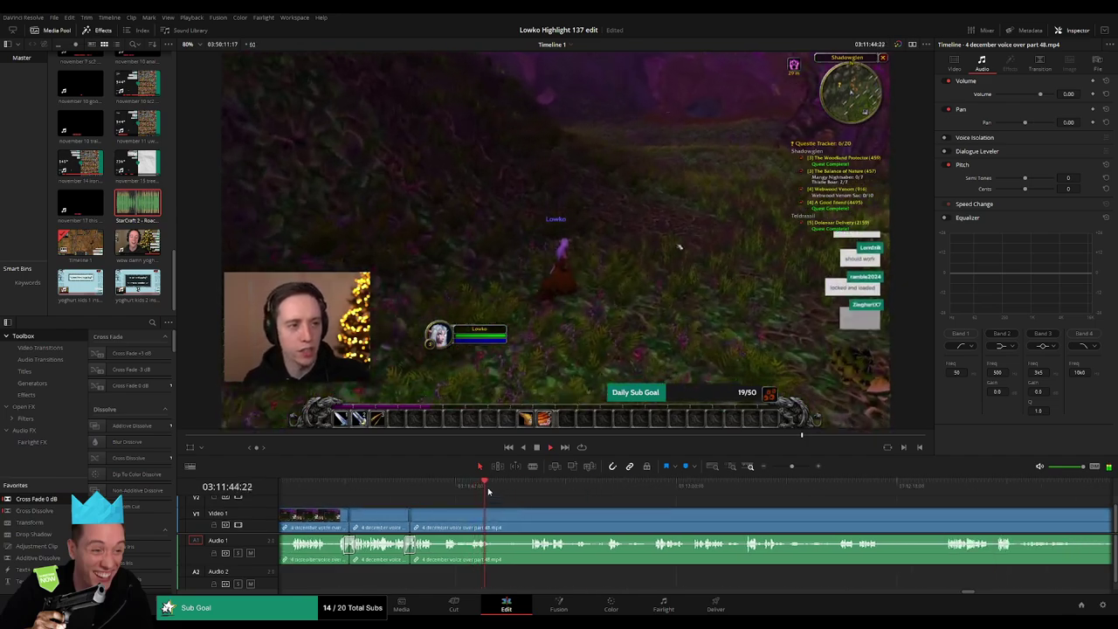
Step: Split the part 48 clip near 03:11:47 and review the footage around it
left_click(529, 489)
key("space")
left_click(495, 515)
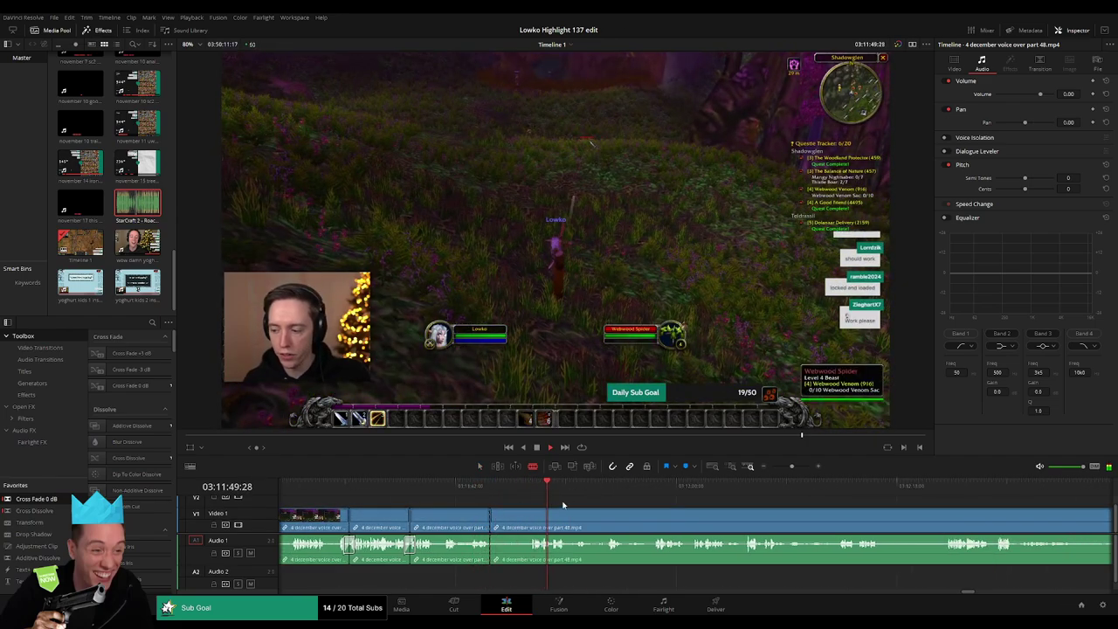
left_click(650, 489)
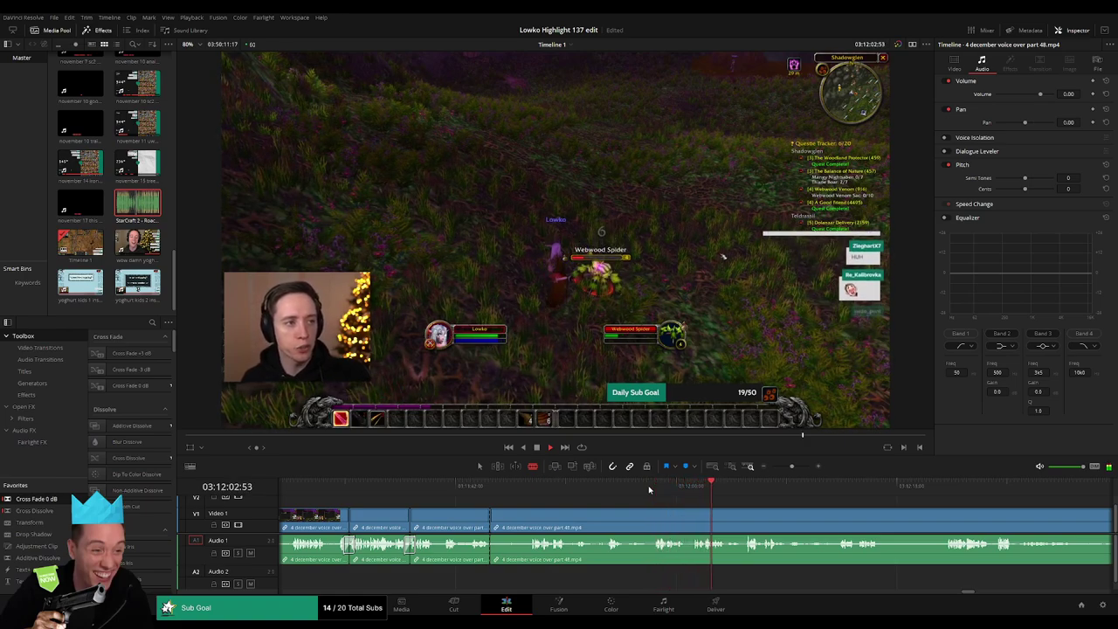
left_click(611, 489)
left_click(650, 489)
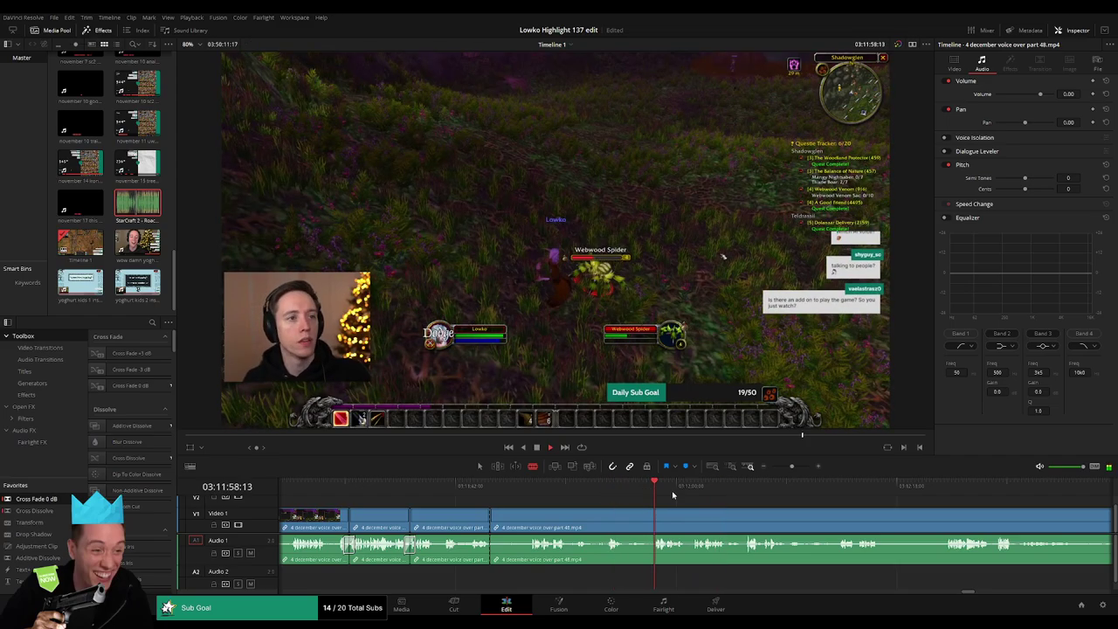
left_click(751, 490)
Step: Preview later footage, then zoom the timeline out to its end and back in
scroll(577, 505, "right", 3)
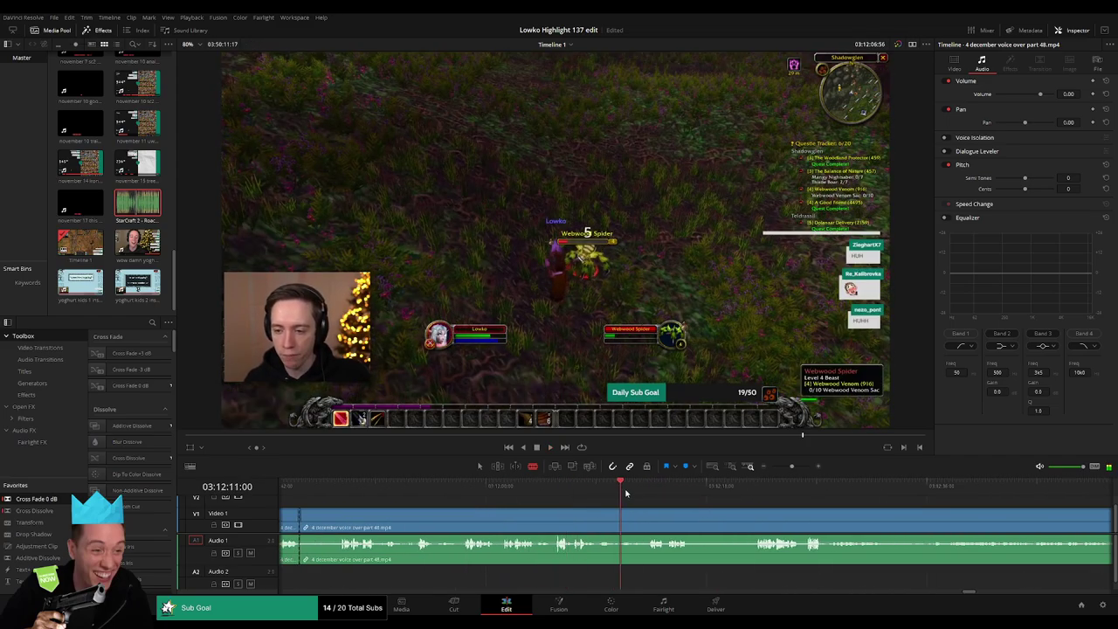
left_click(744, 485)
key("space")
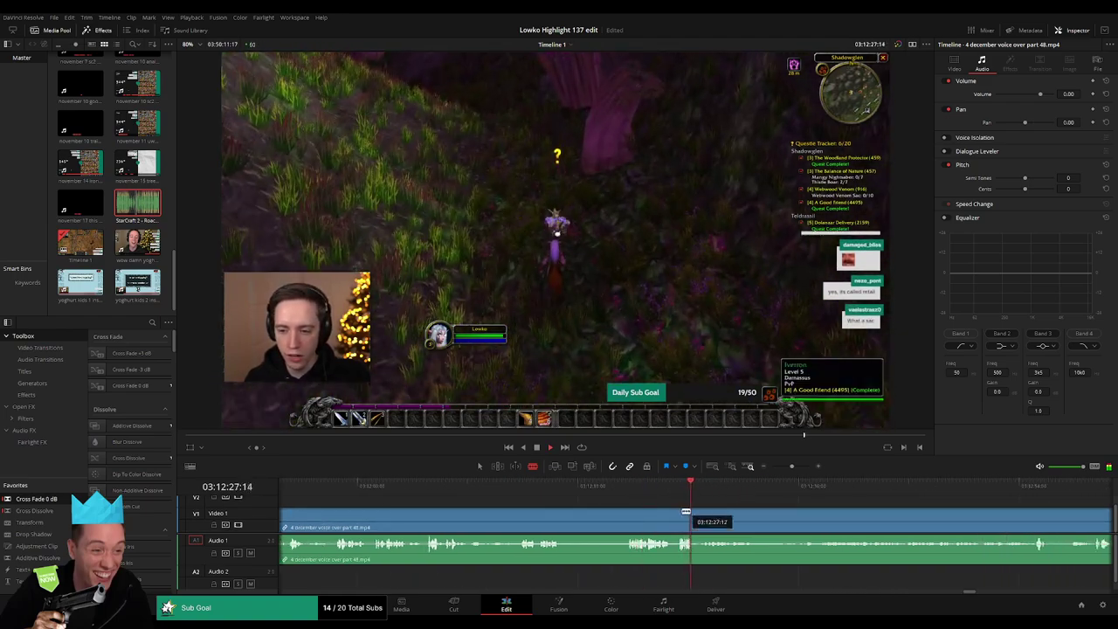
key("Up")
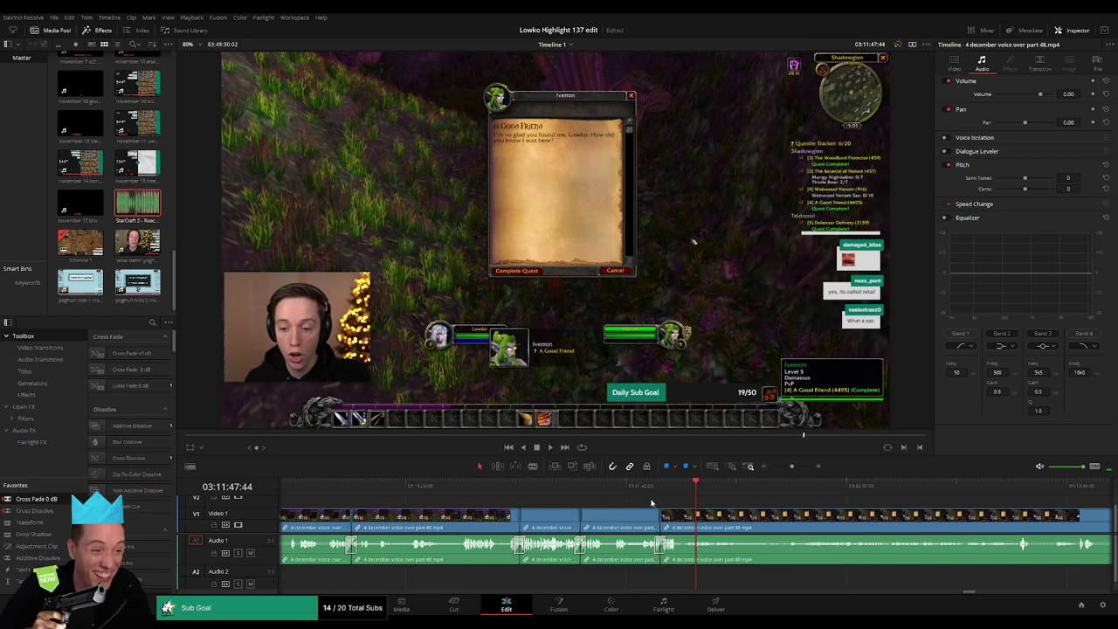
left_click_drag(792, 466, 772, 469)
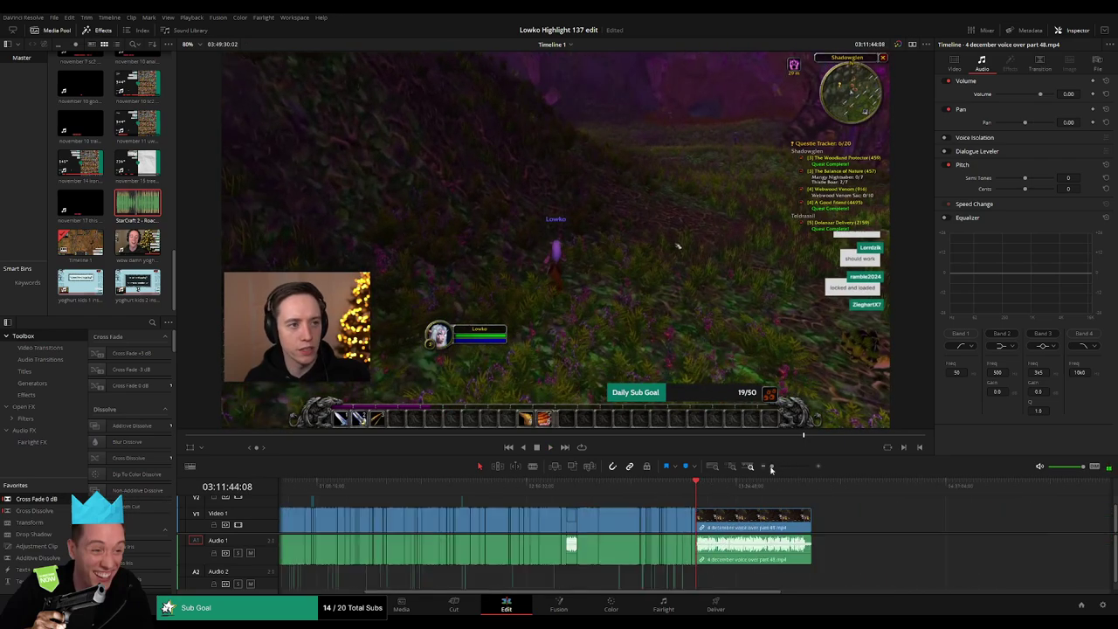
left_click(814, 487)
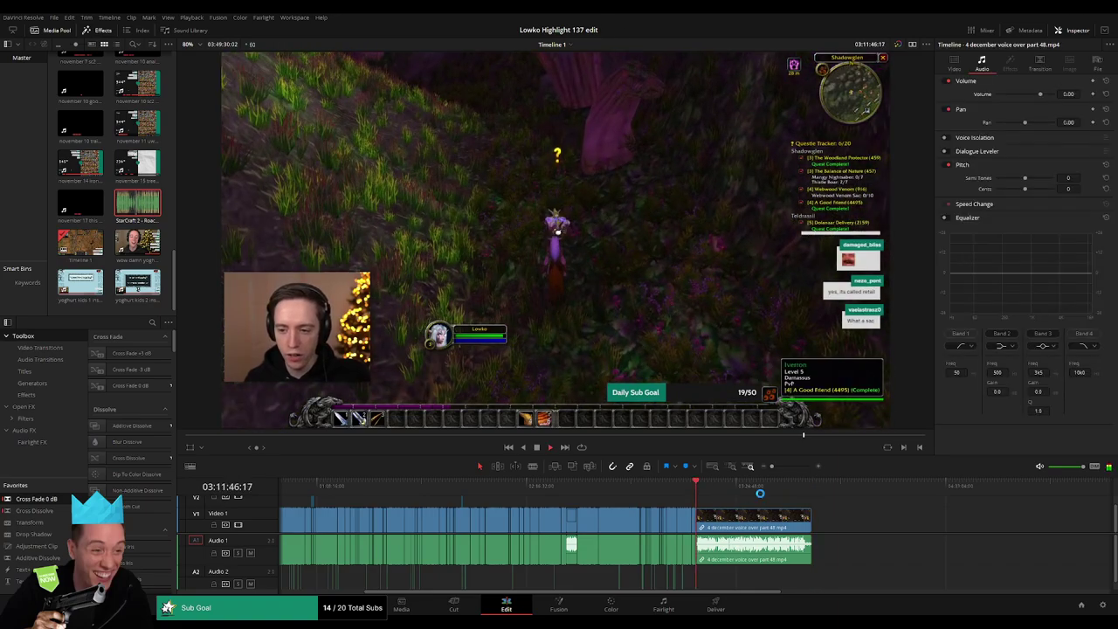
left_click_drag(772, 466, 788, 466)
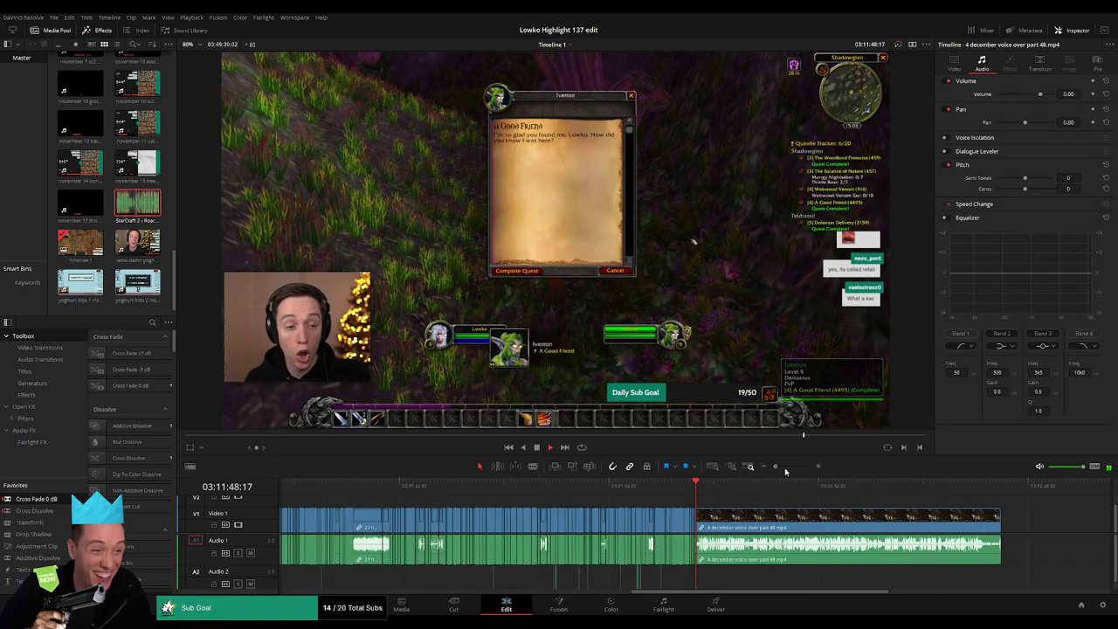
Step: Play back the footage near 03:12:30 and ripple delete an unwanted stretch
scroll(481, 531, "right", 5)
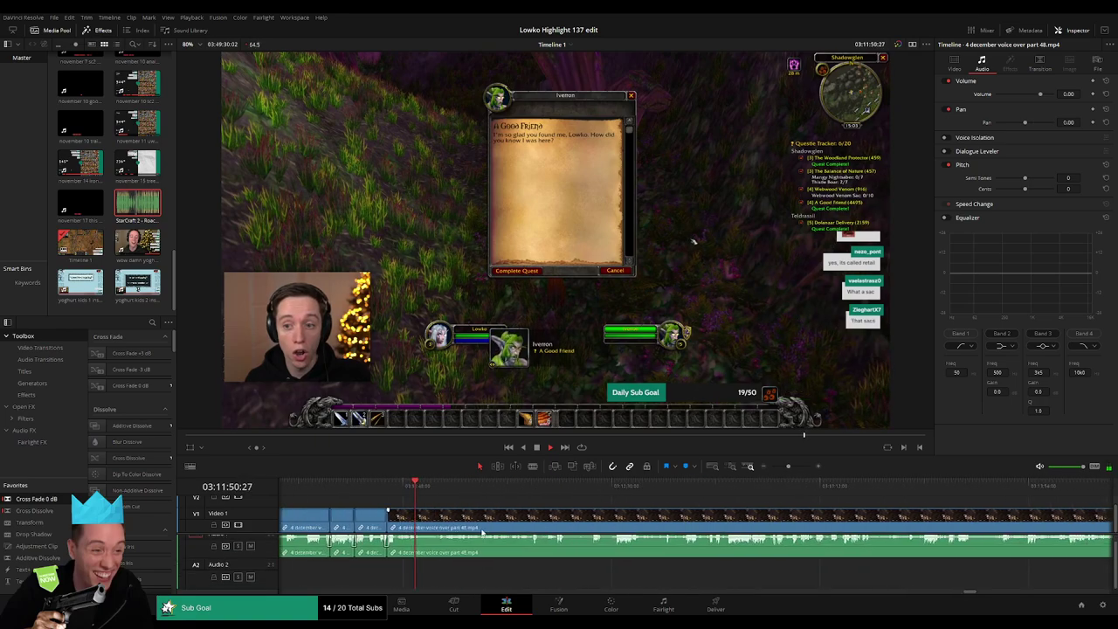
scroll(485, 572, "up", 2)
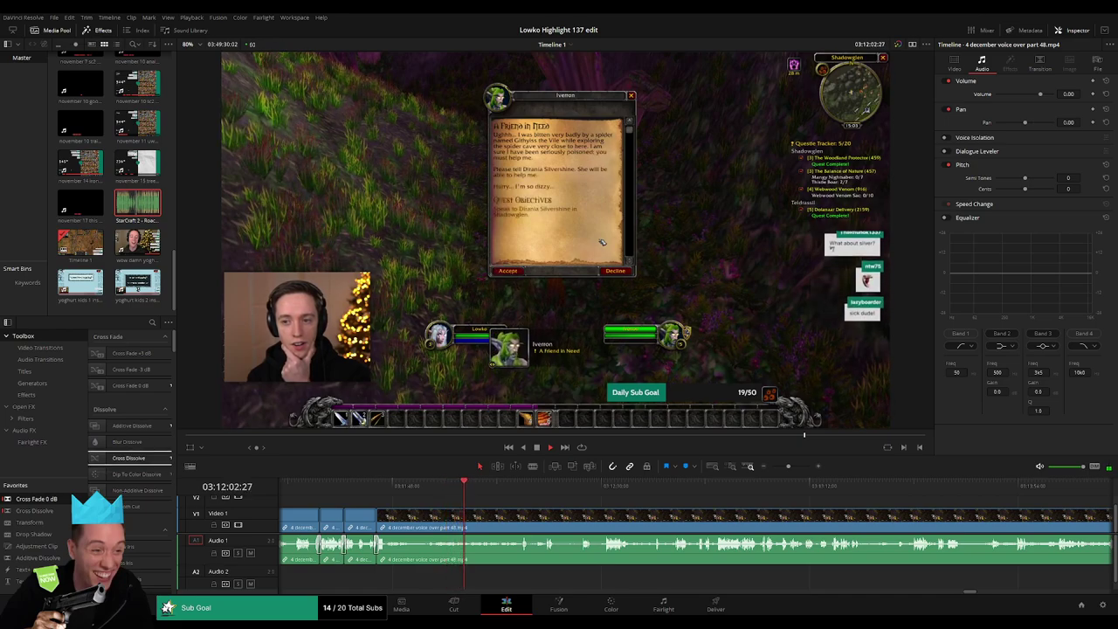
left_click(483, 488)
key("space")
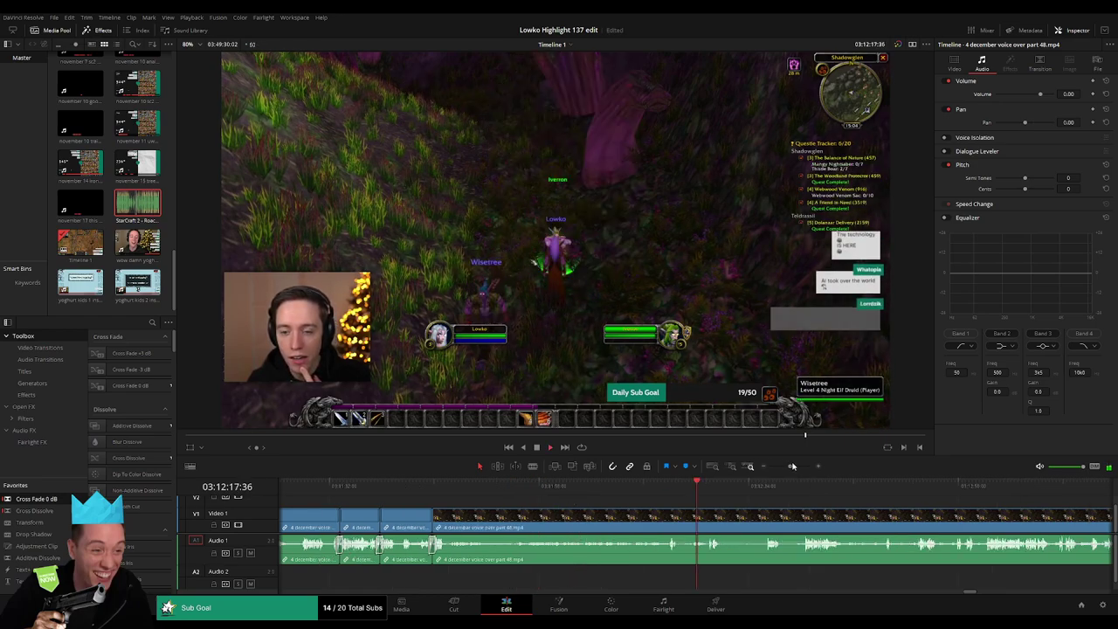
scroll(782, 493, "left", 3)
scroll(598, 505, "right", 3)
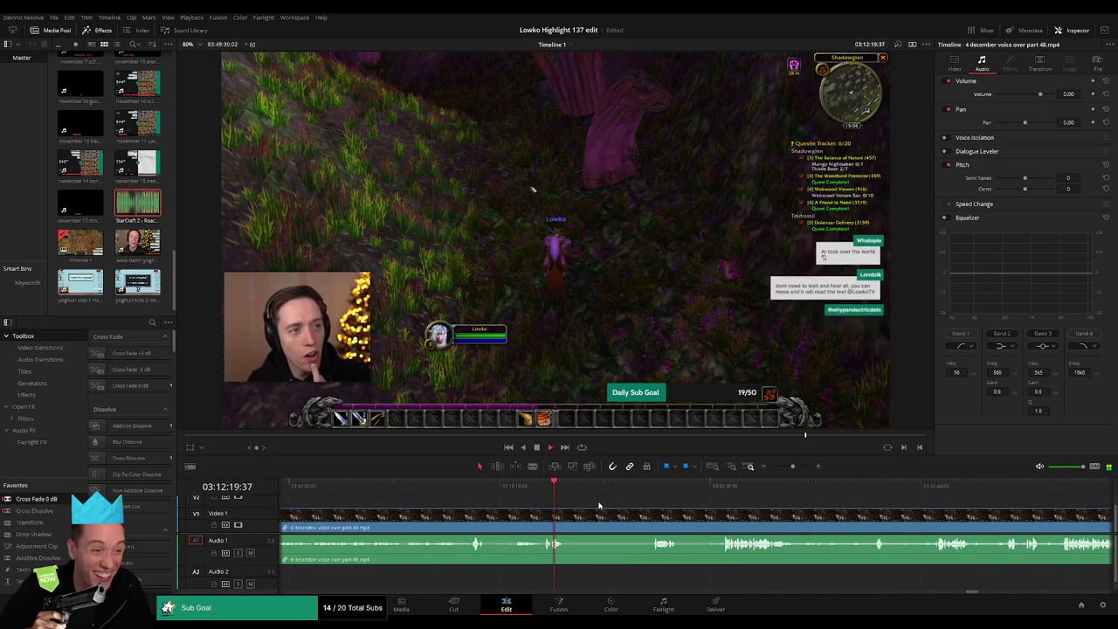
left_click_drag(573, 517, 638, 517)
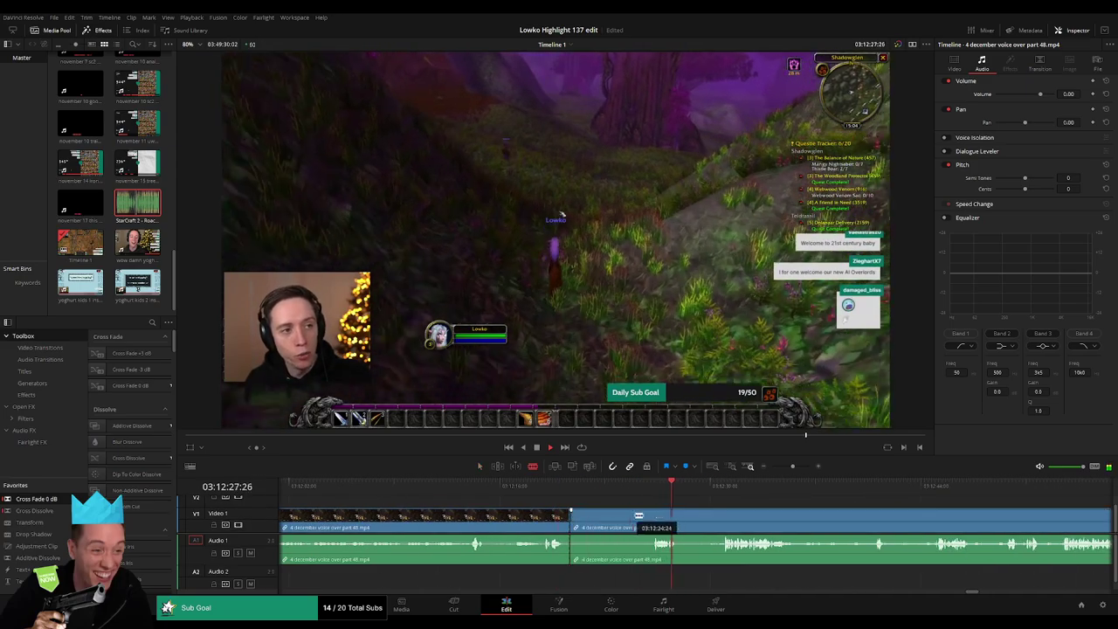
key("Delete")
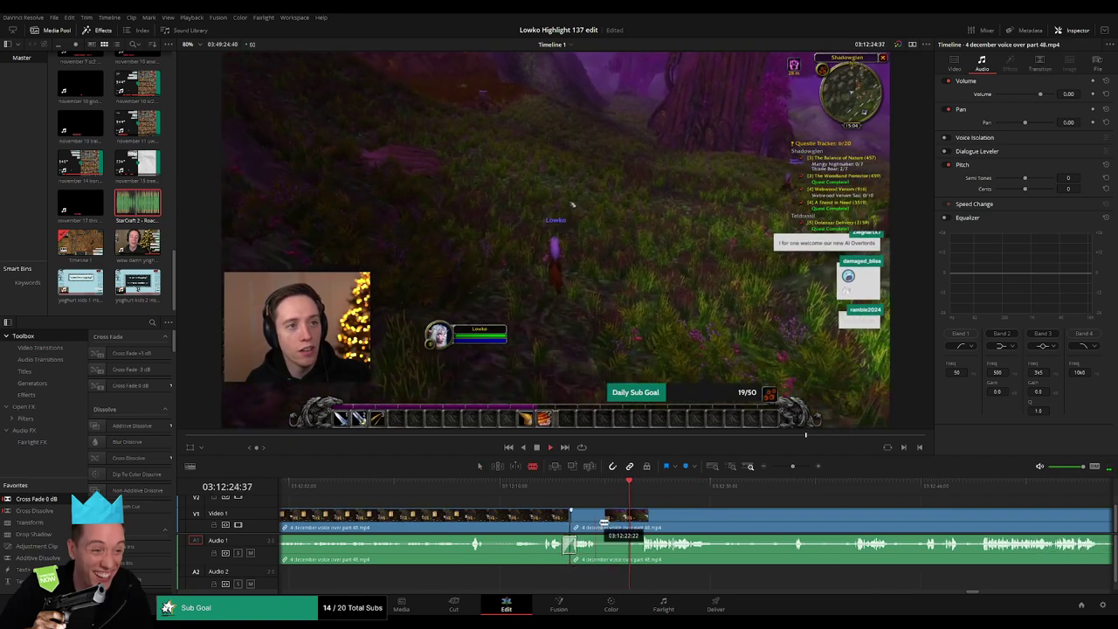
Step: Cut out a short piece and close the gap
left_click(543, 520)
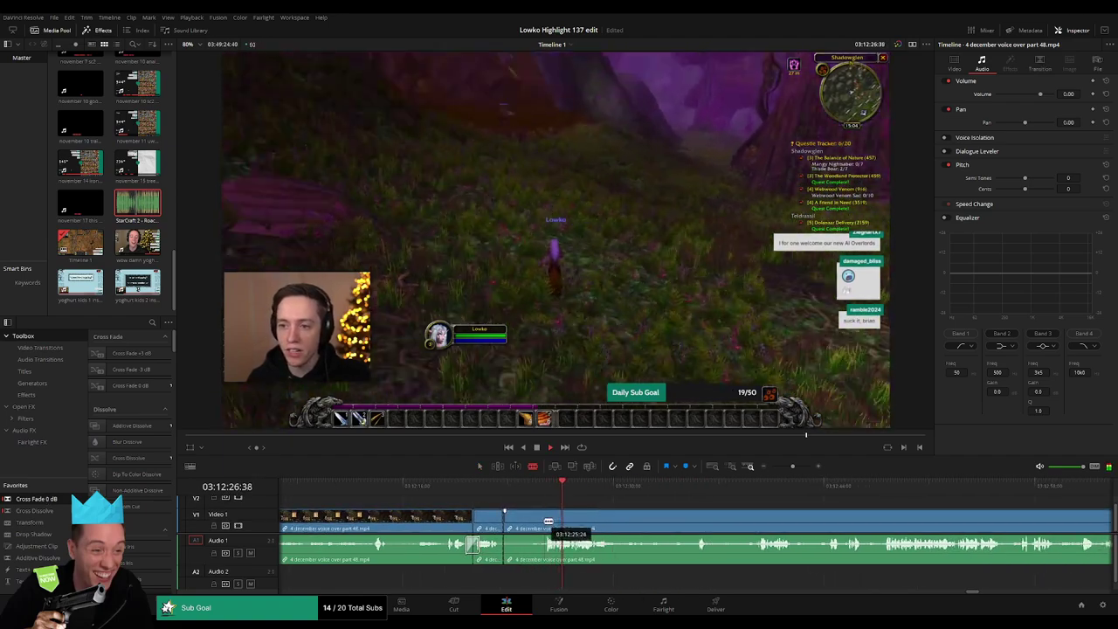
key("a")
left_click(524, 524)
key("Delete")
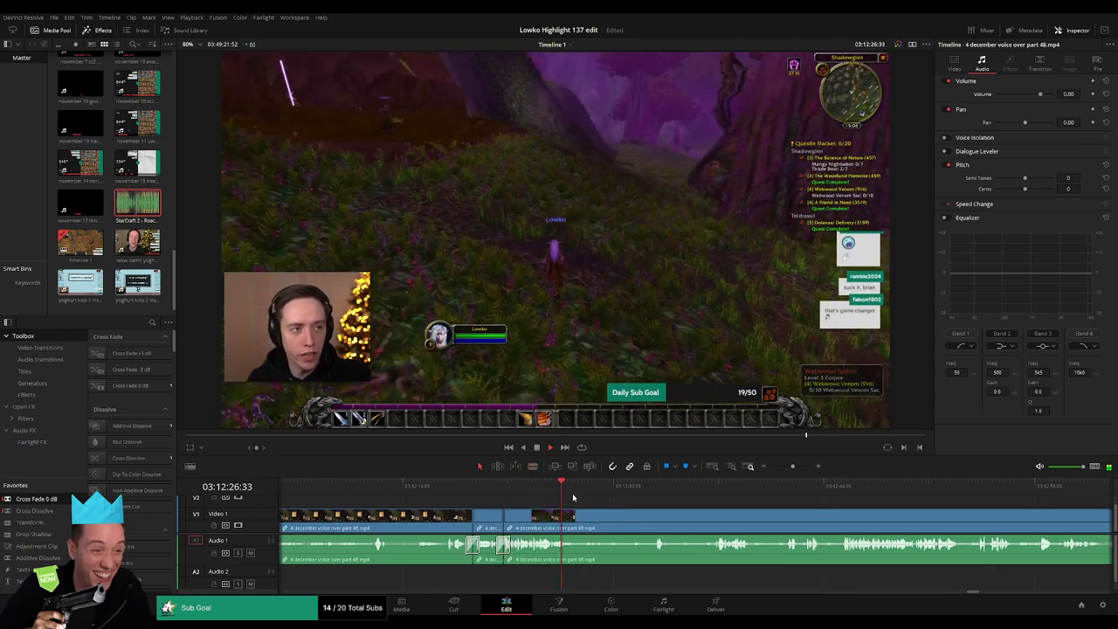
Step: Split with Ctrl+B and ripple delete several more stretches up to 03:12:33
left_click(655, 516)
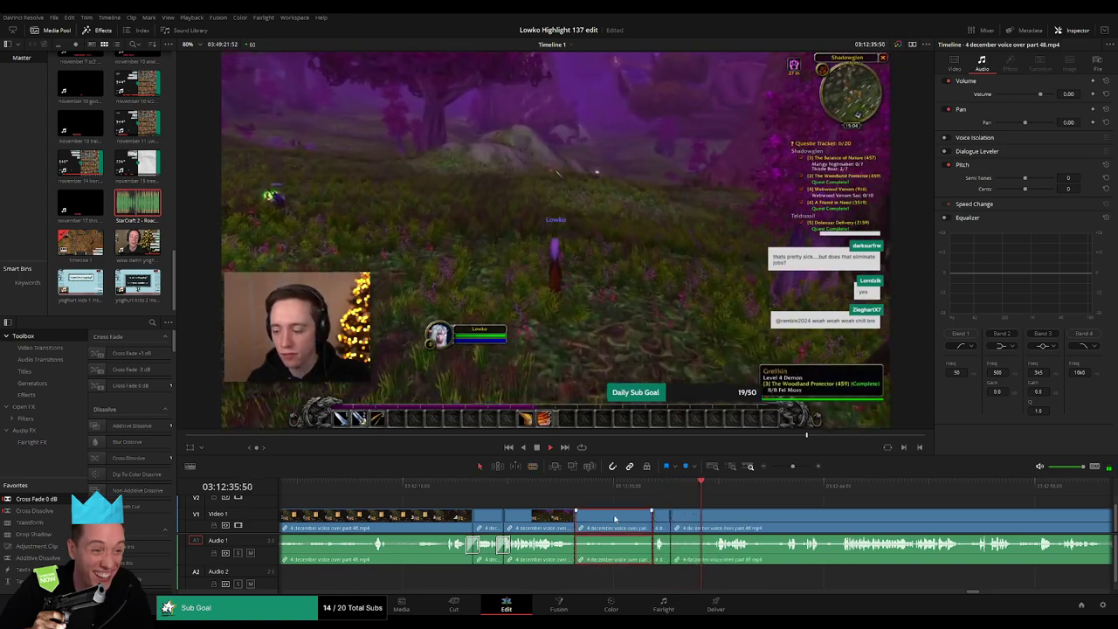
key("Delete")
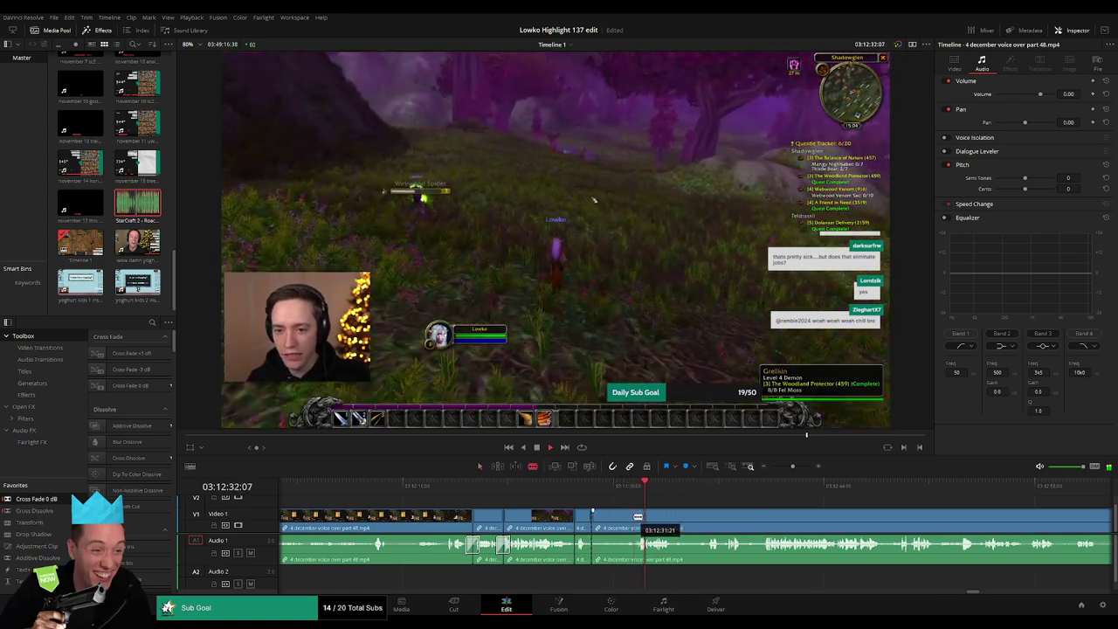
key("Delete")
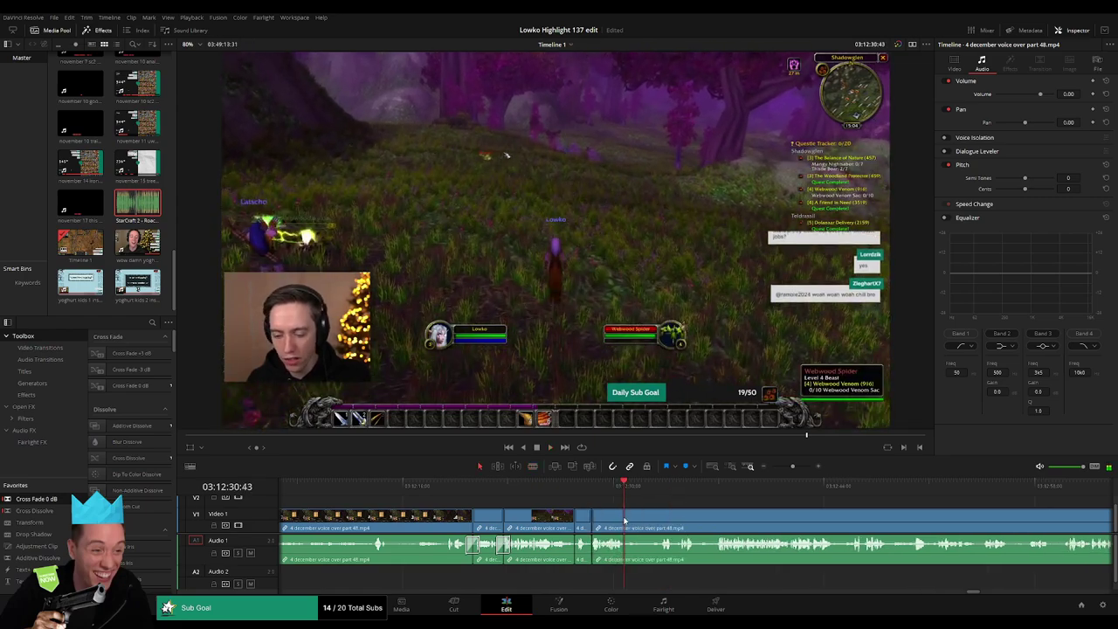
key("ctrl+b")
key("space")
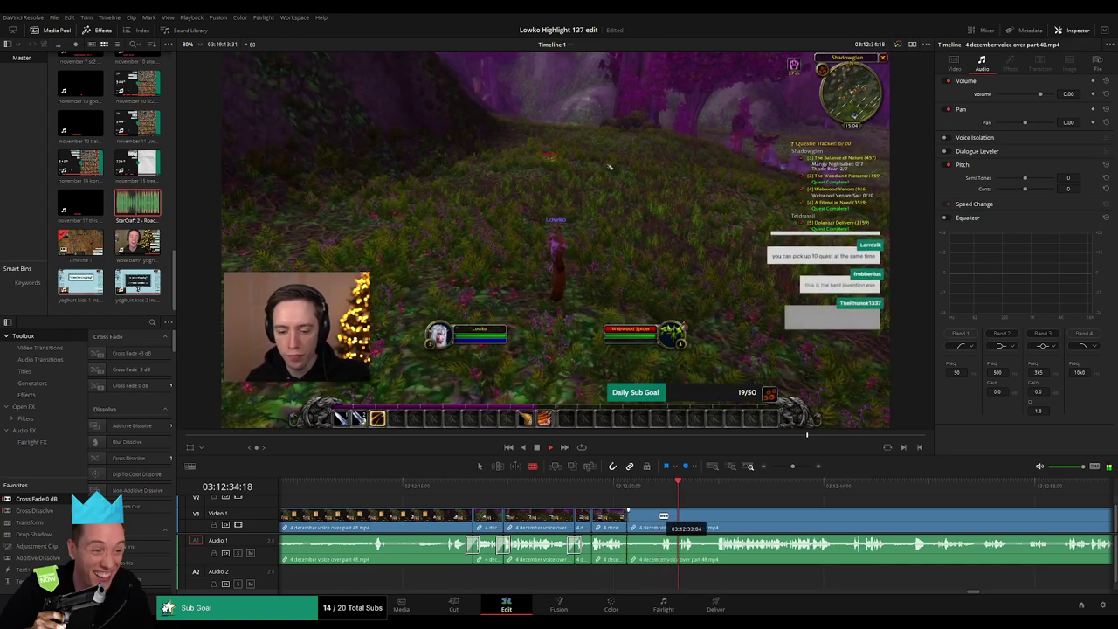
key("Delete")
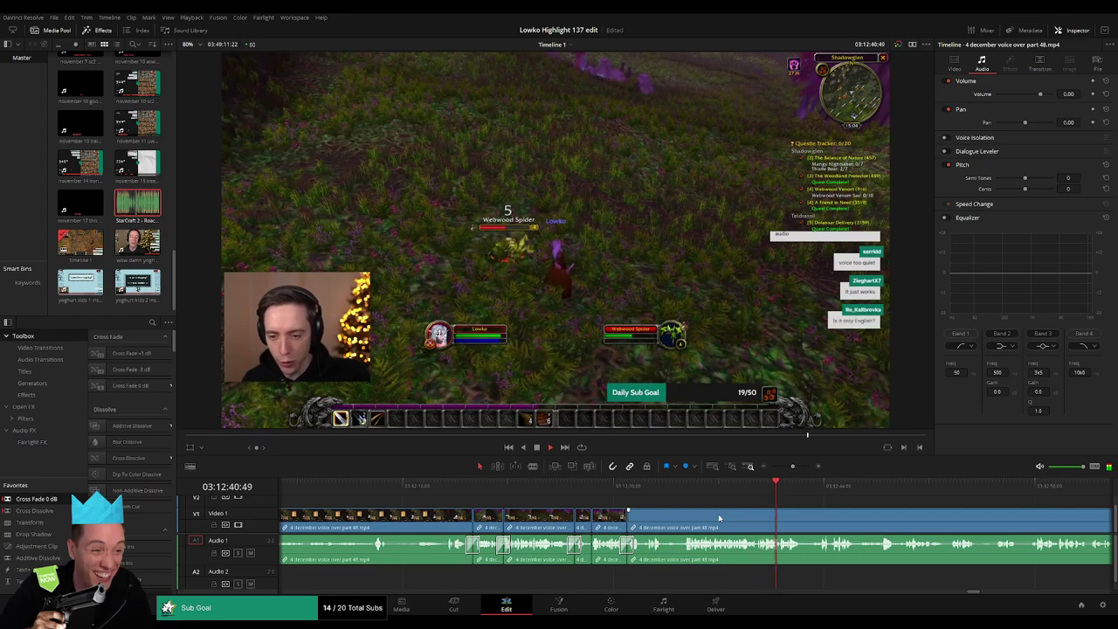
Step: Cut part 48 at a dull spot and ripple delete the unwanted middle piece
scroll(629, 514, "right", 5)
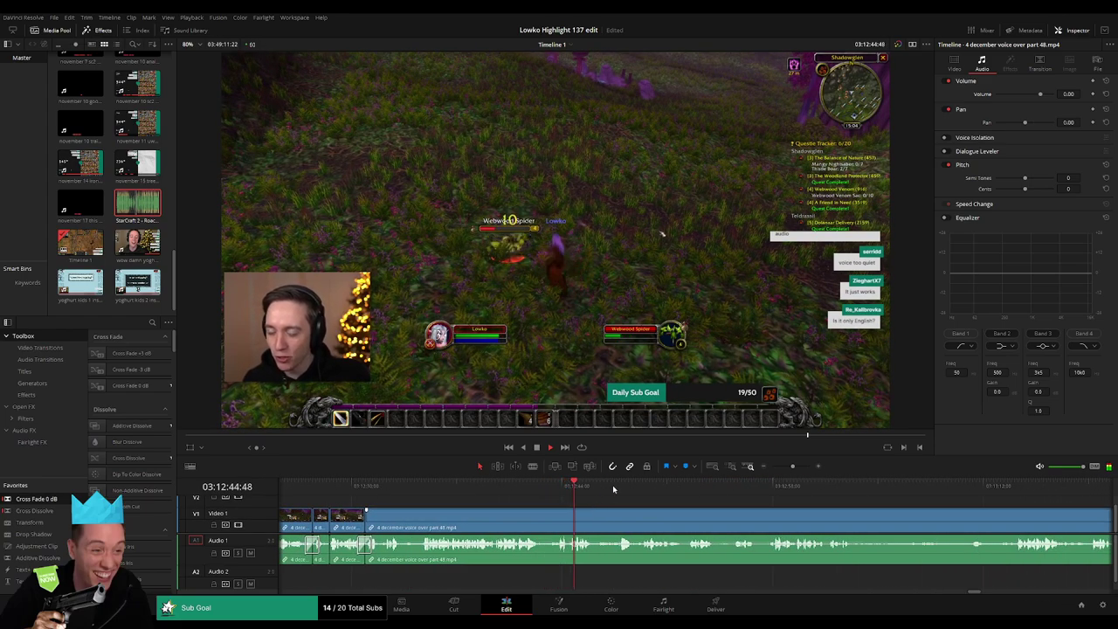
left_click_drag(612, 485, 697, 485)
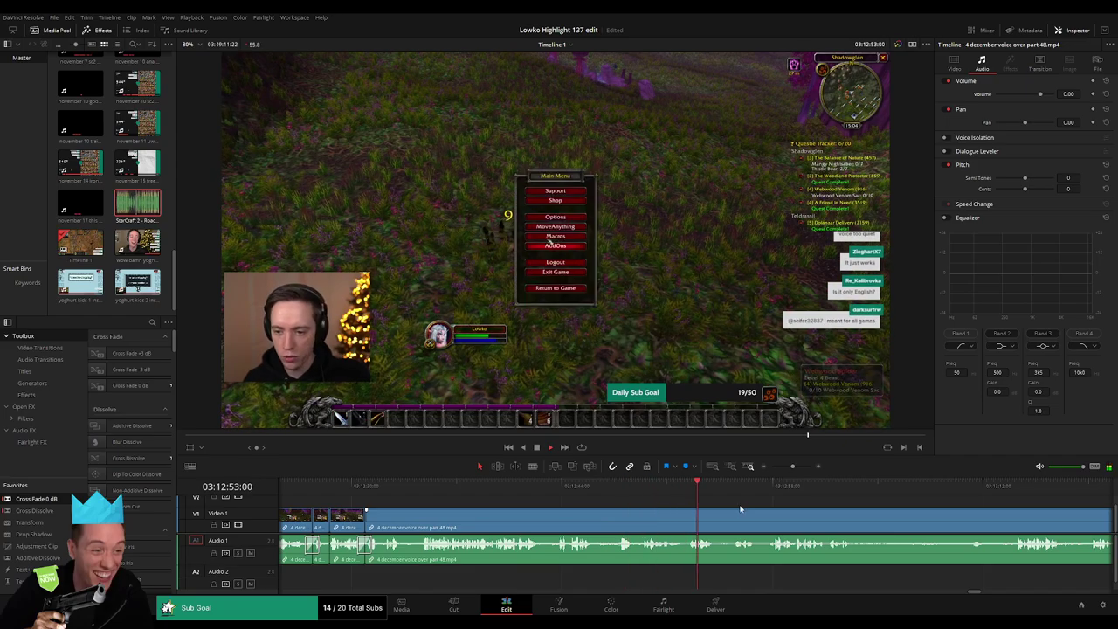
scroll(740, 508, "right", 4)
mouse_move(567, 489)
left_mouse_down()
mouse_move(615, 509)
mouse_move(745, 509)
left_mouse_up()
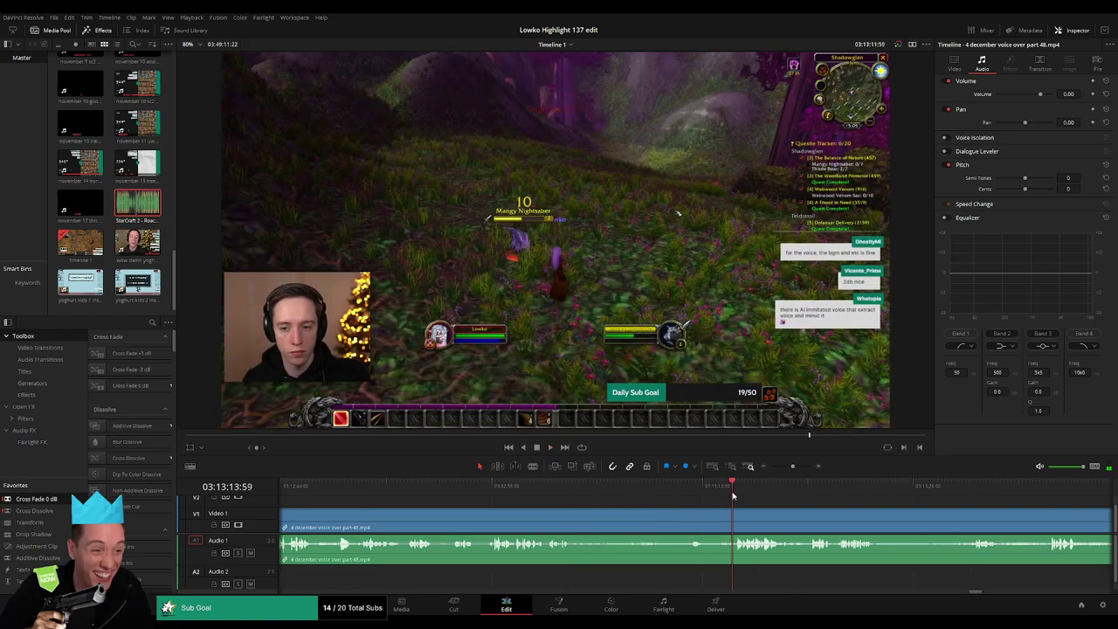
left_click(576, 516)
key("Delete")
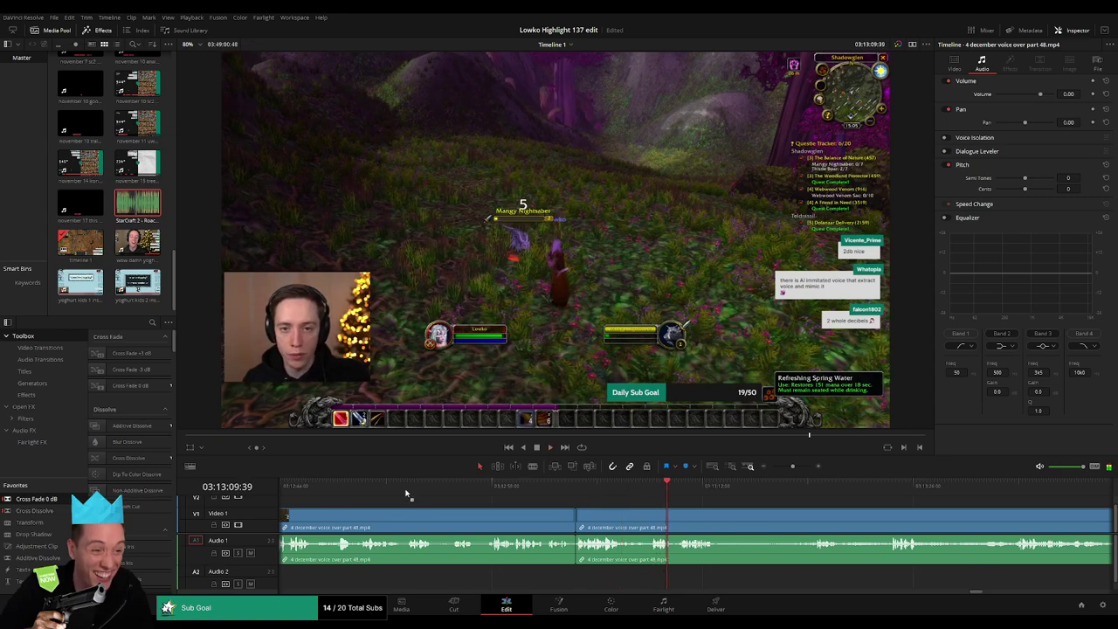
Step: Split and trim the clip up to where the boar fight begins, deleting the dead footage
scroll(675, 519, "down", 3)
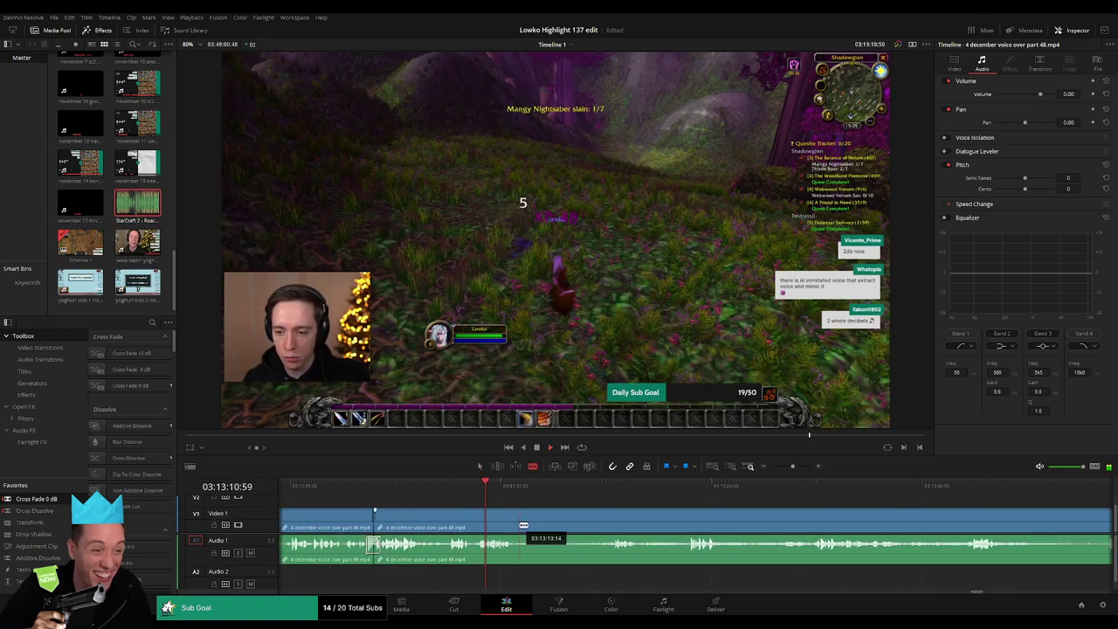
left_click(612, 490)
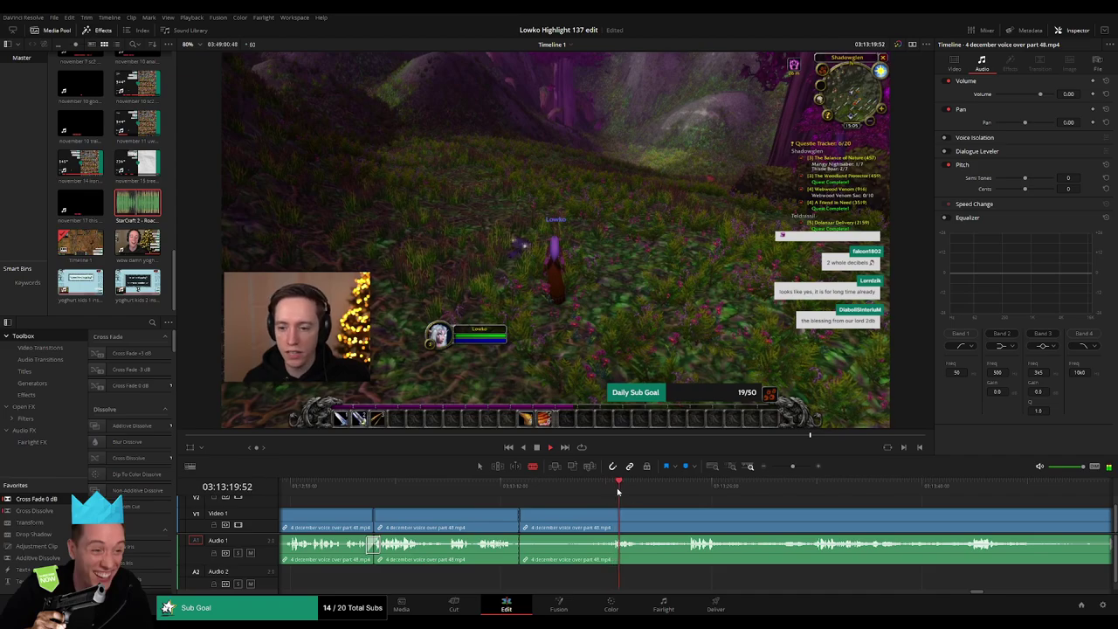
left_click(610, 524)
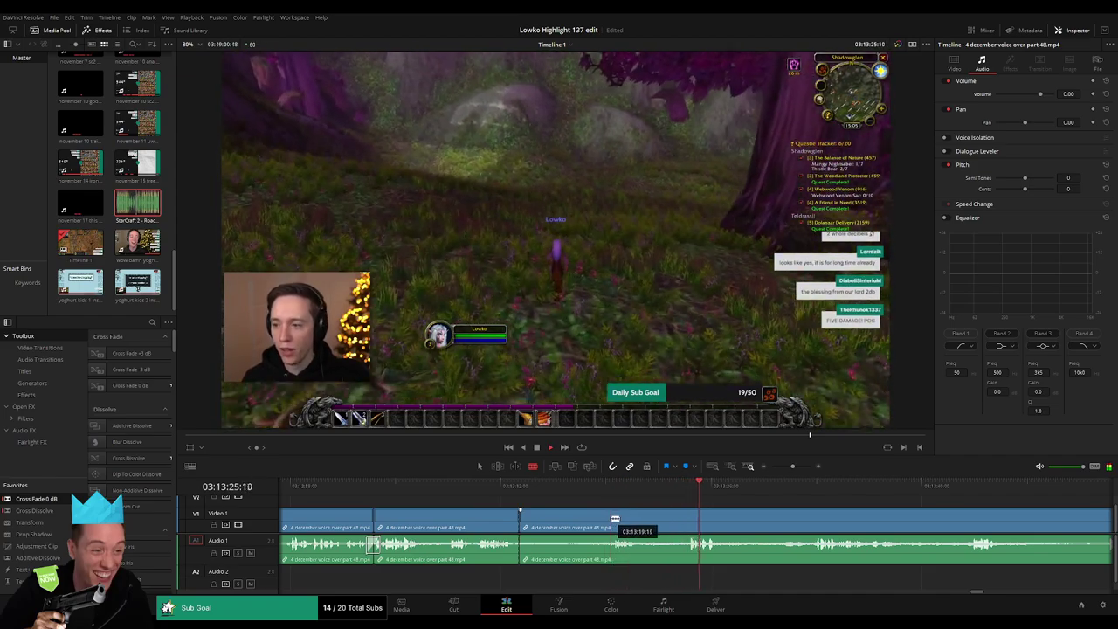
left_click_drag(661, 517, 598, 515)
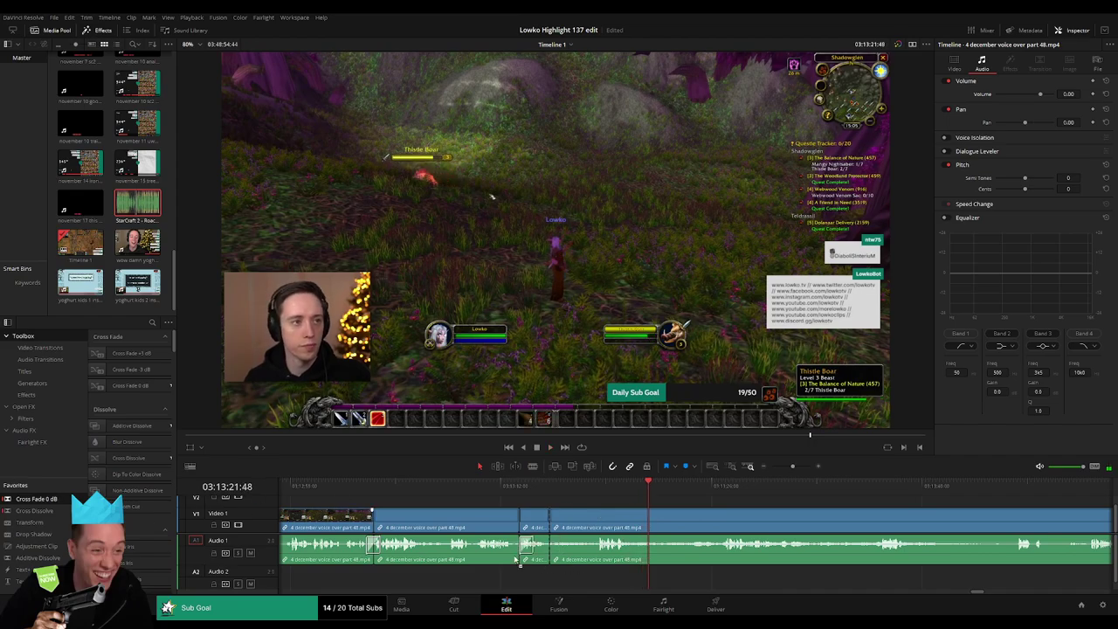
left_click(716, 486)
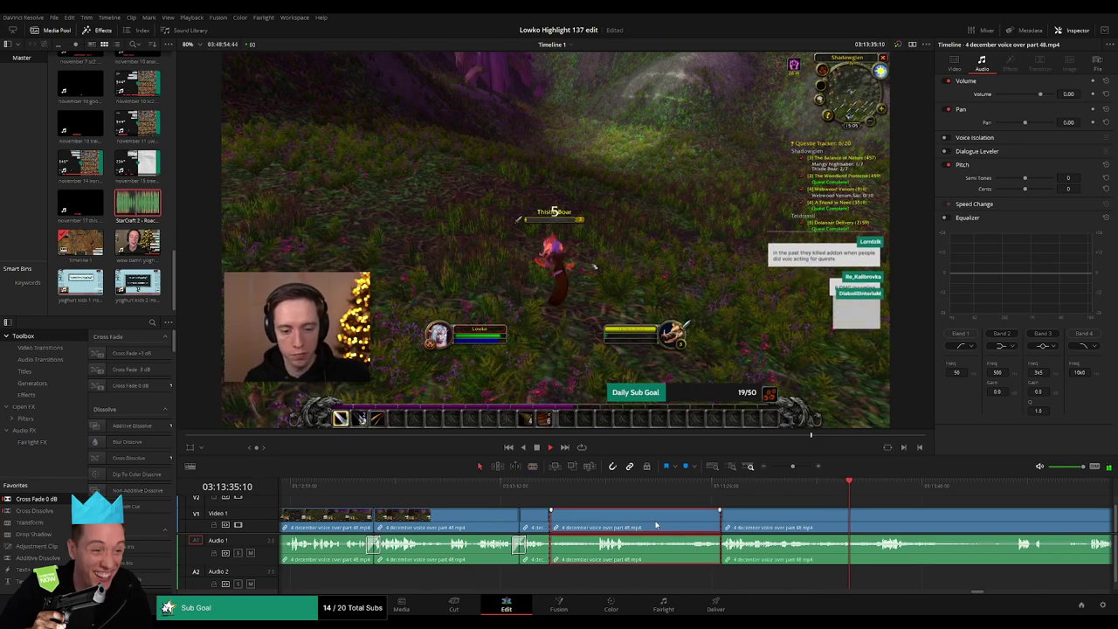
left_click(678, 486)
left_click(710, 486)
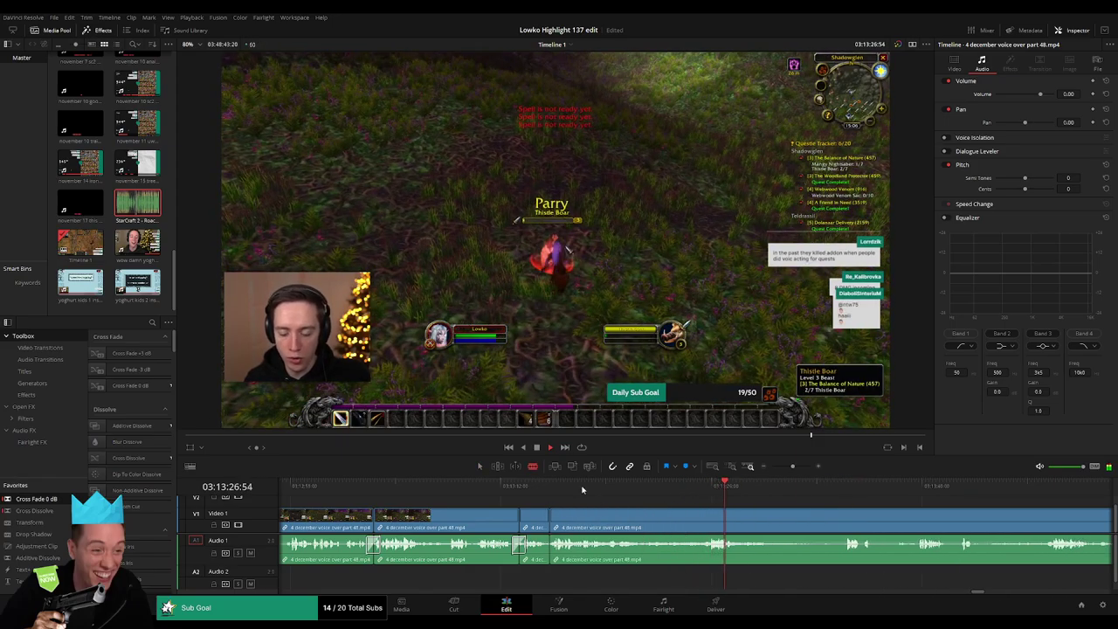
left_click(582, 488)
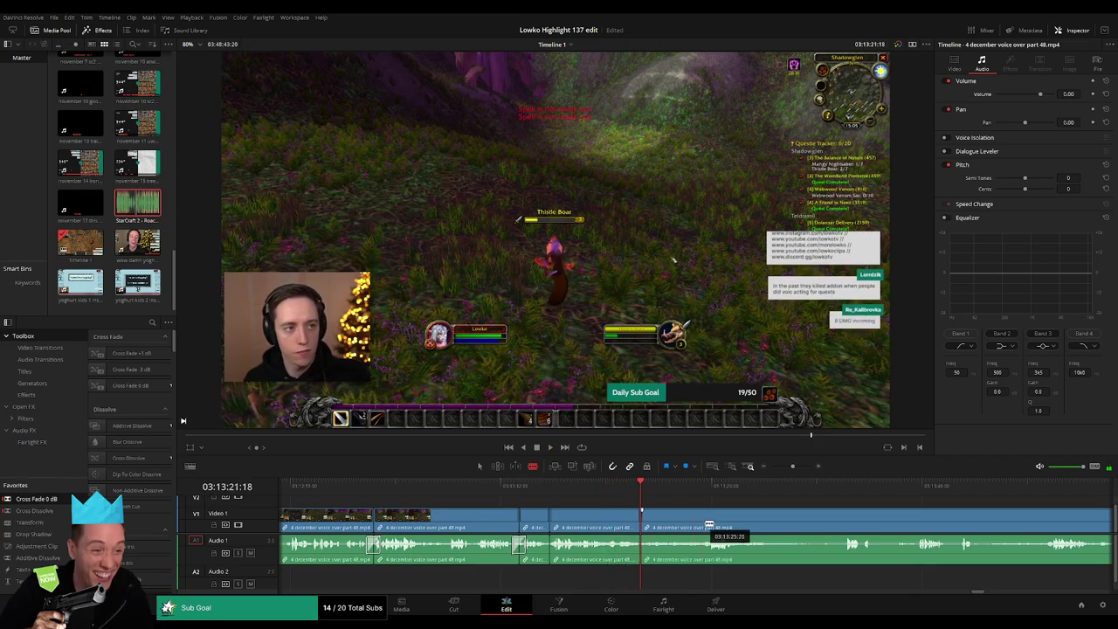
key("Delete")
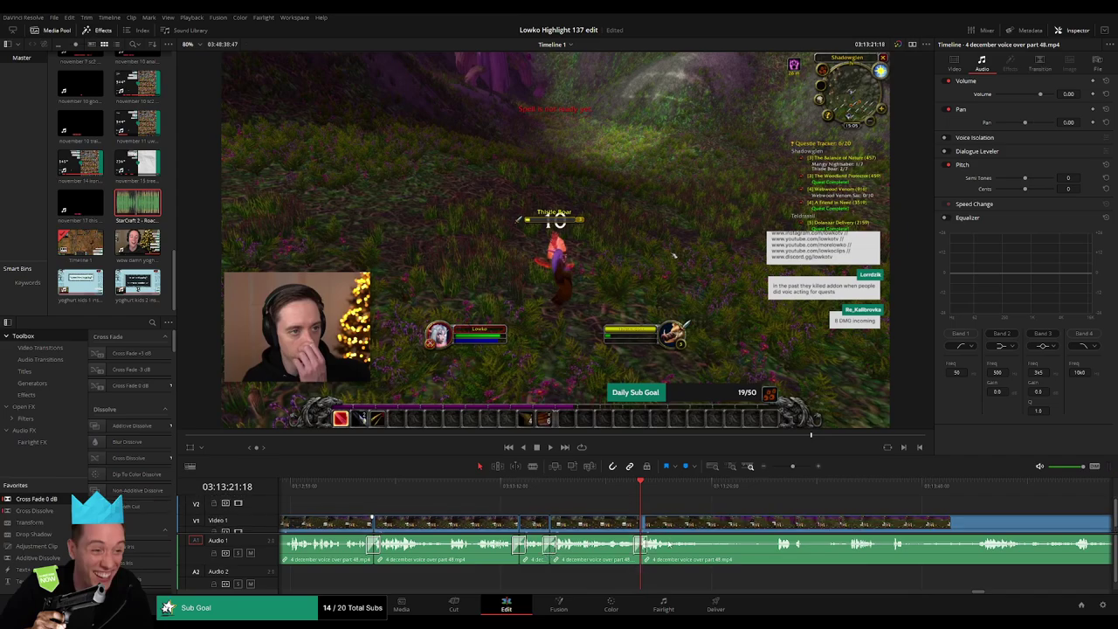
Step: Review the edit, blade where the unwanted part ends, and ripple delete that piece
key("space")
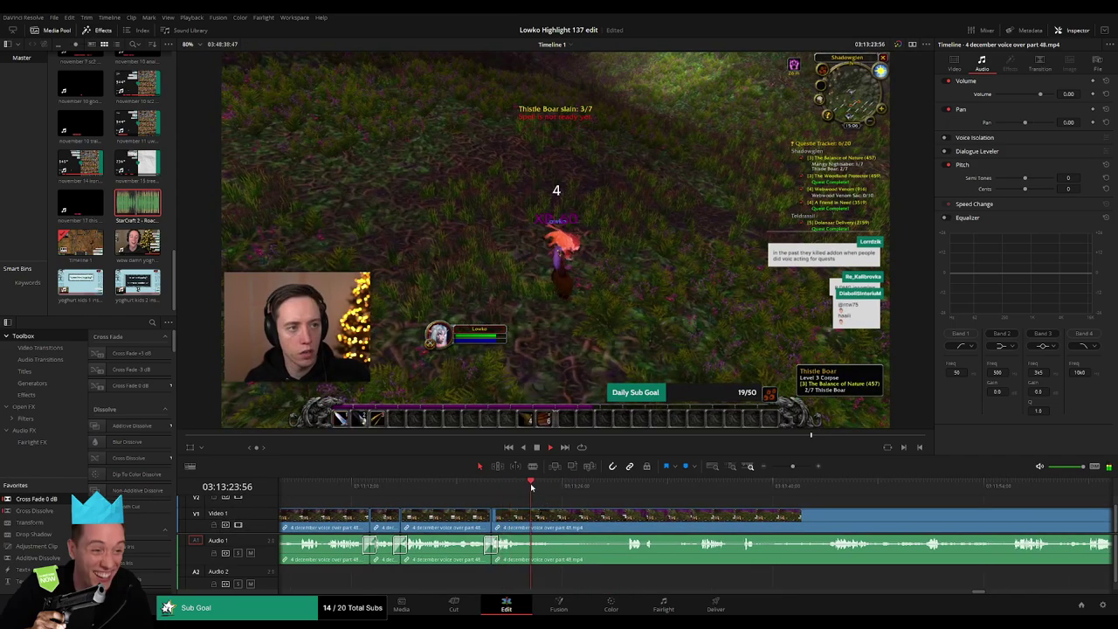
key("space")
key("b")
key("ctrl+b")
left_click(625, 520)
key("a")
key("space")
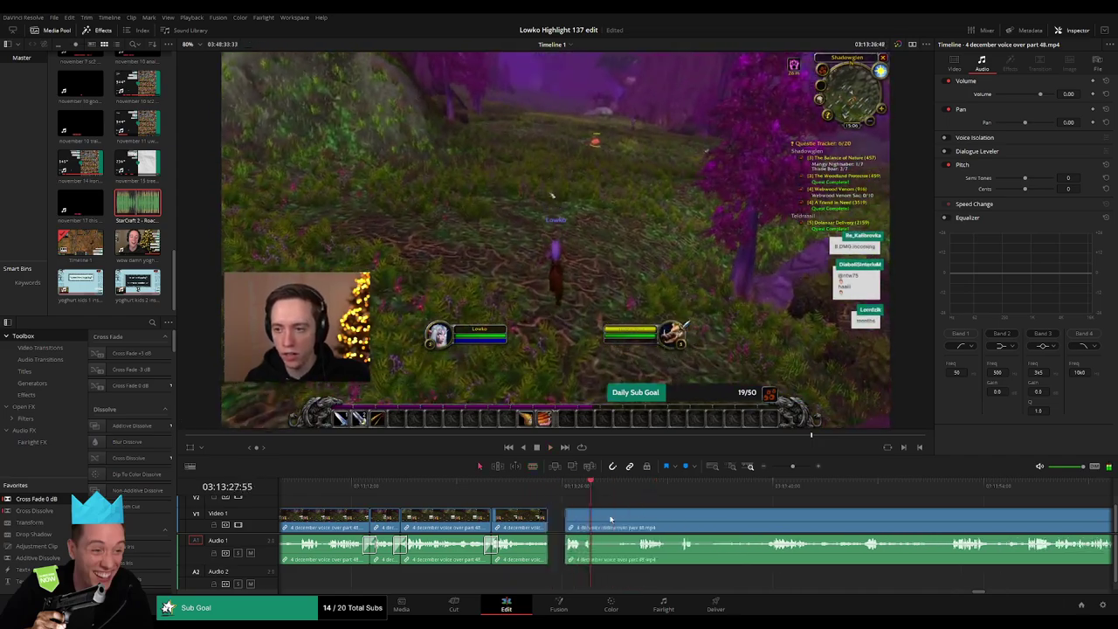
key("Delete")
Step: Split the clip at another point near 03:13:27 and resume playback further ahead
key("b")
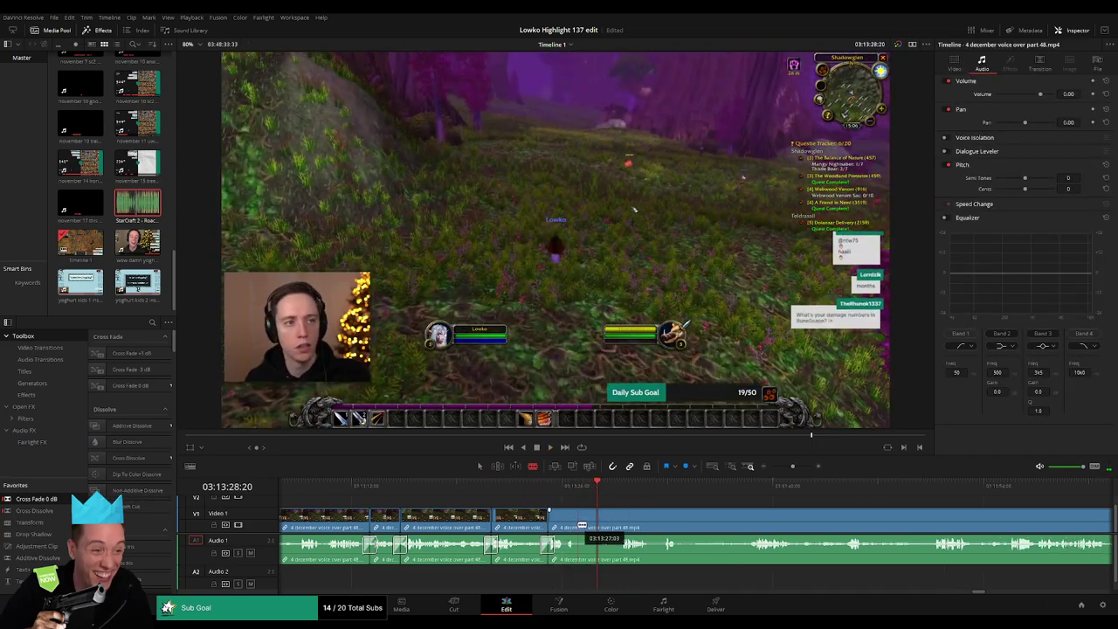
left_click(577, 541)
left_click(697, 494)
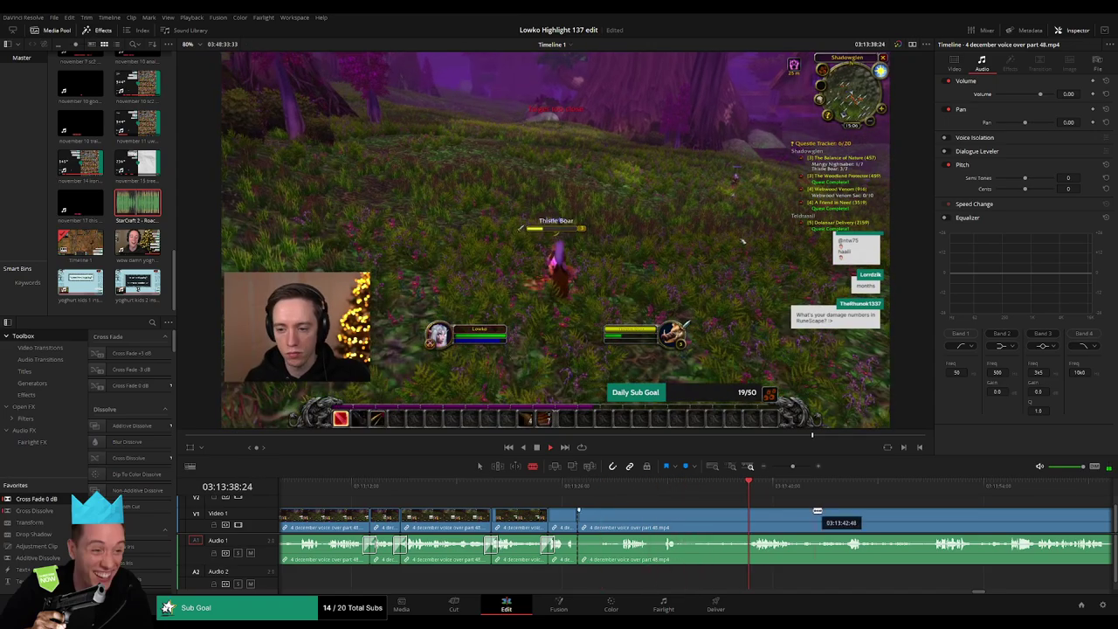
scroll(716, 498, "right", 5)
left_click(606, 486)
key("space")
Step: Scrub ahead through the long wandering stretch of part 48 toward the quest turn-in
left_click(761, 487)
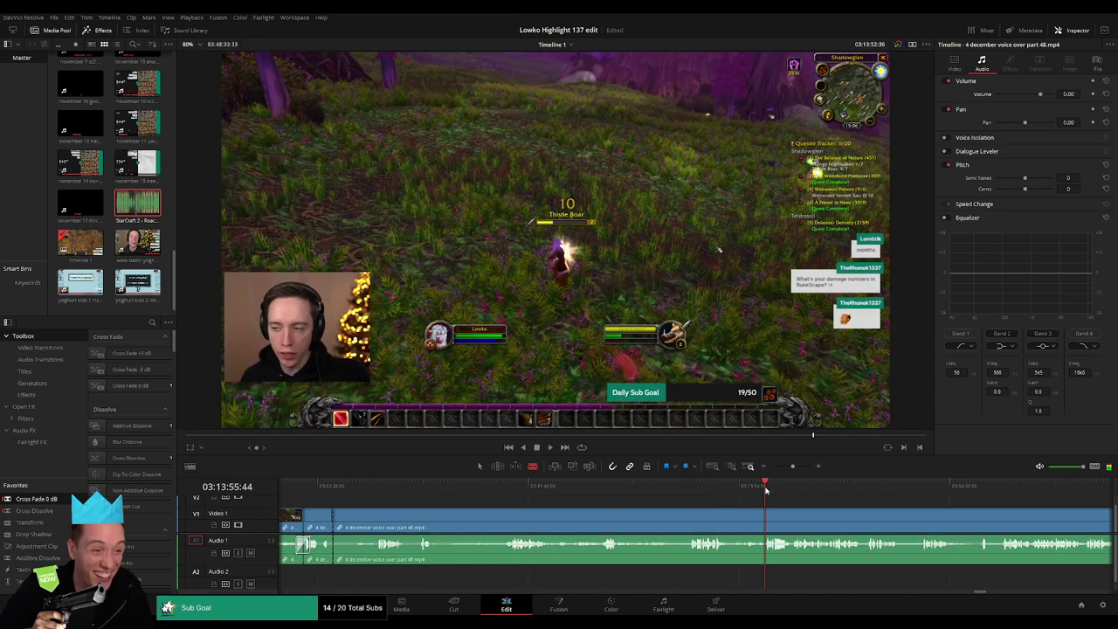
scroll(707, 499, "right", 5)
left_click(609, 489)
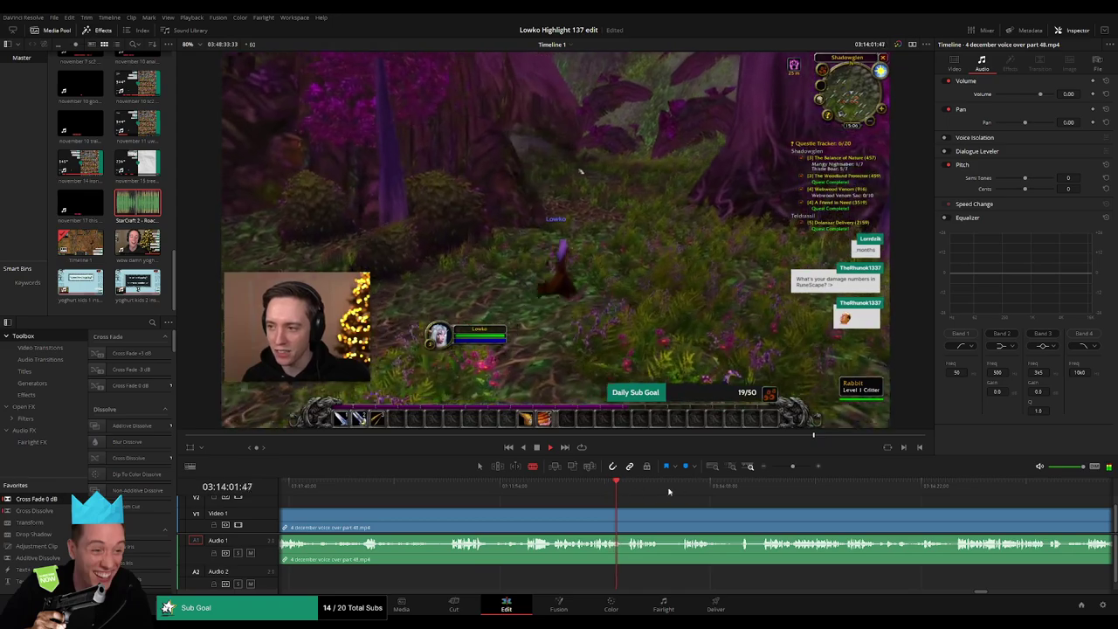
left_click(791, 487)
left_click(1011, 488)
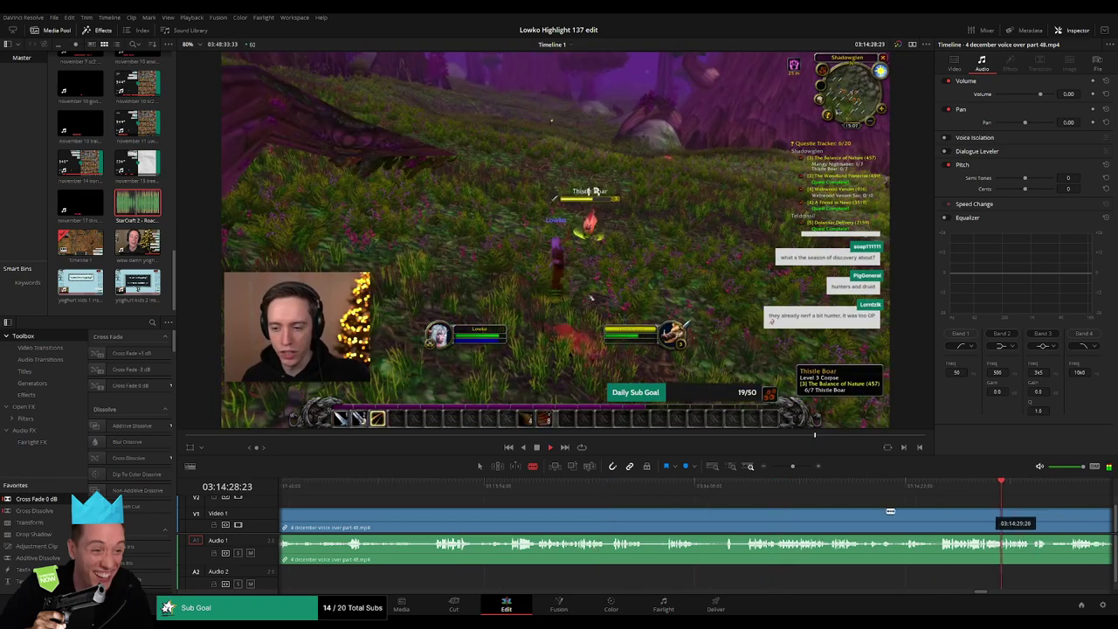
scroll(668, 499, "right", 8)
scroll(994, 498, "right", 5)
scroll(646, 503, "right", 3)
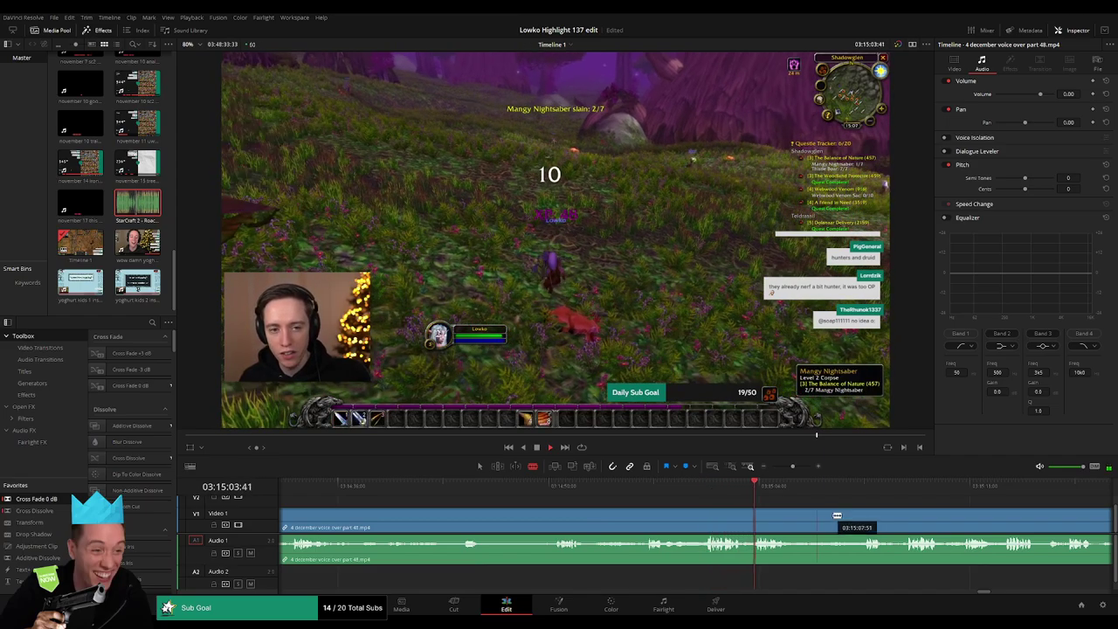
scroll(725, 493, "right", 3)
left_click(711, 488)
left_click(1012, 489)
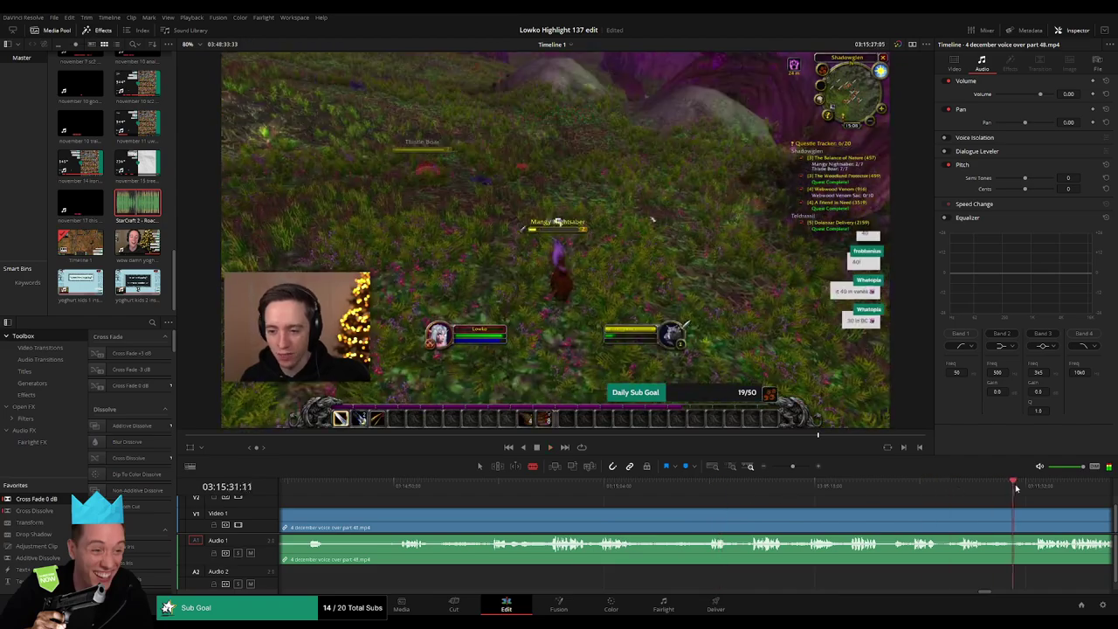
scroll(955, 513, "right", 8)
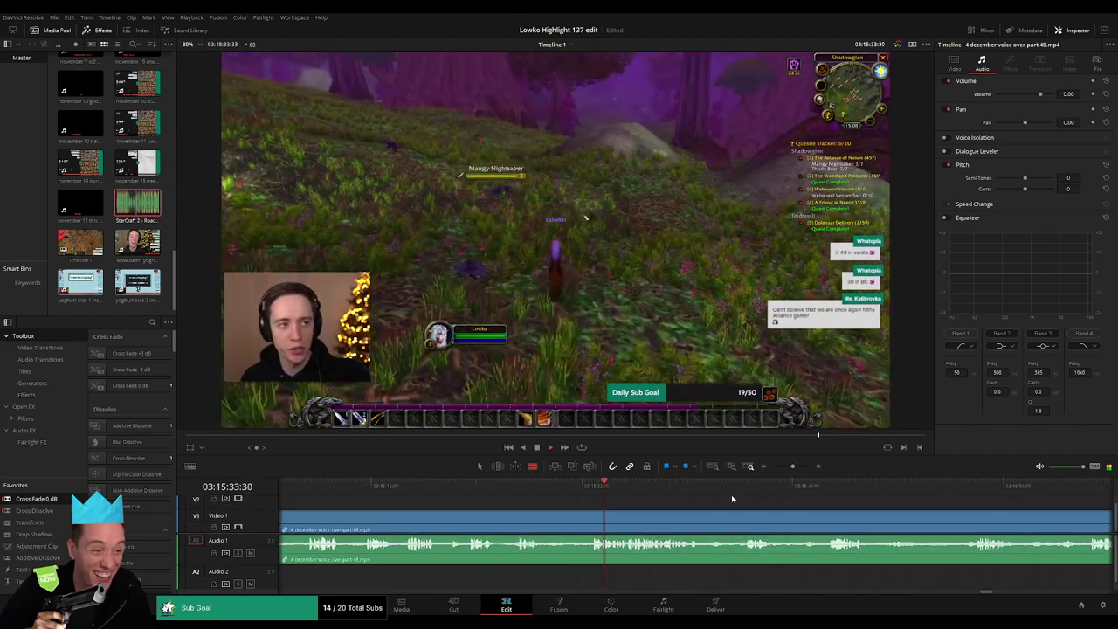
left_click(943, 487)
scroll(960, 498, "right", 8)
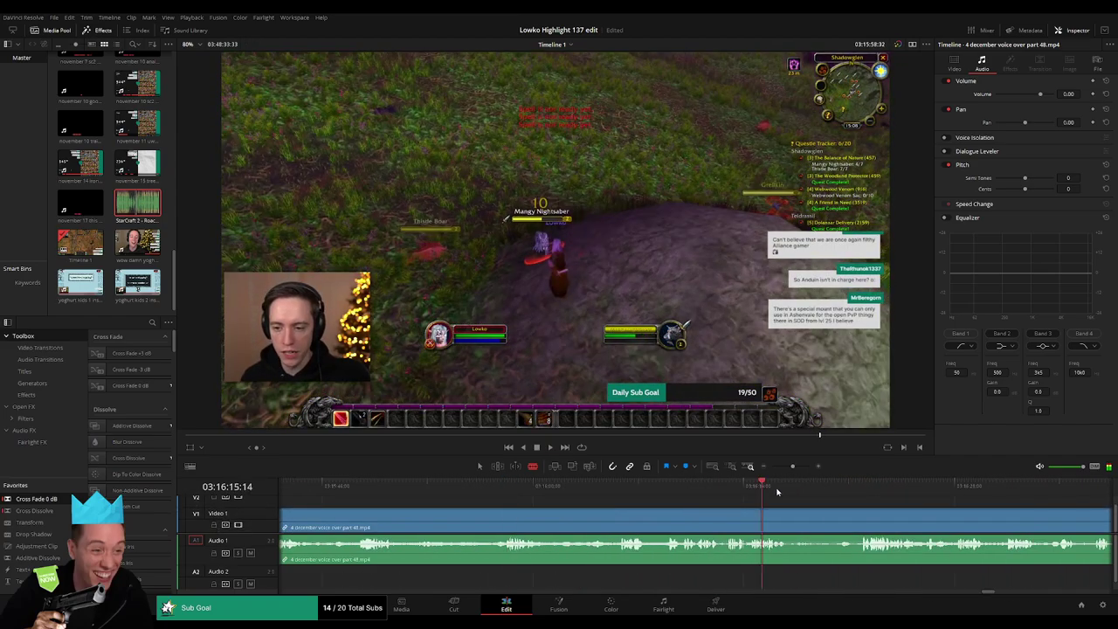
left_click(866, 487)
scroll(867, 524, "right", 5)
left_click(844, 487)
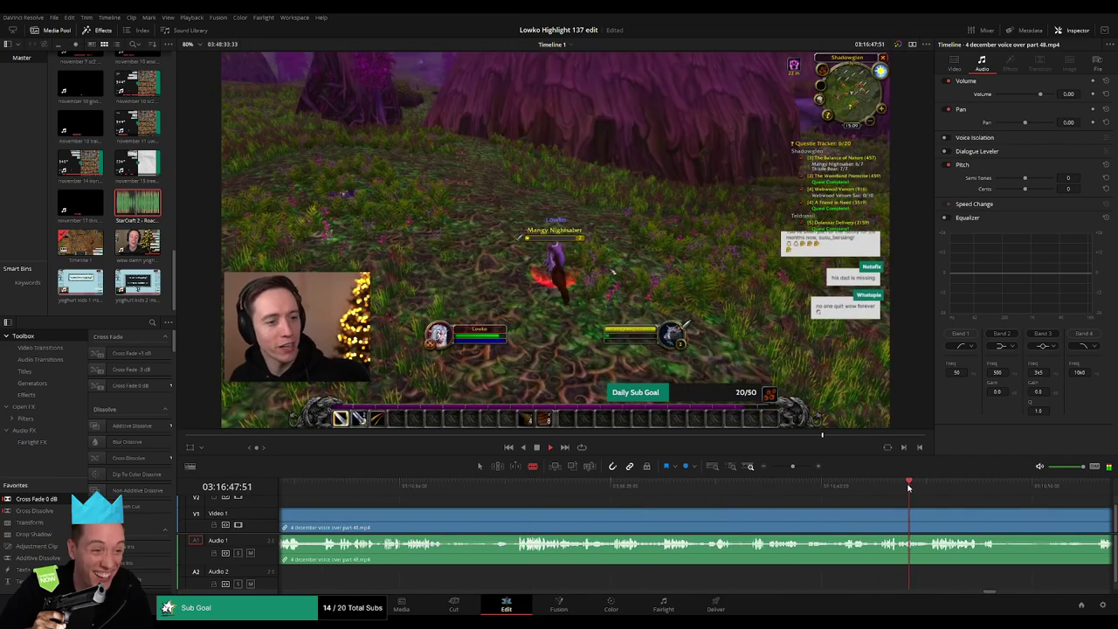
Step: Cut just before the quest turn-in near 03:17:14, remove the wandering, and review the join
left_click_drag(792, 467, 786, 467)
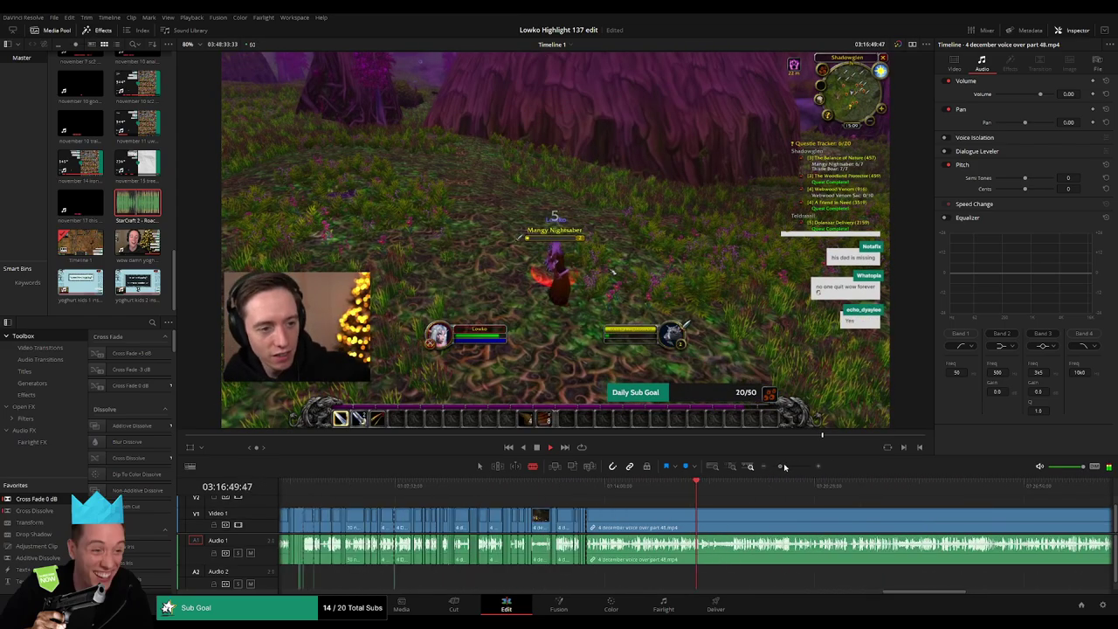
left_click(730, 487)
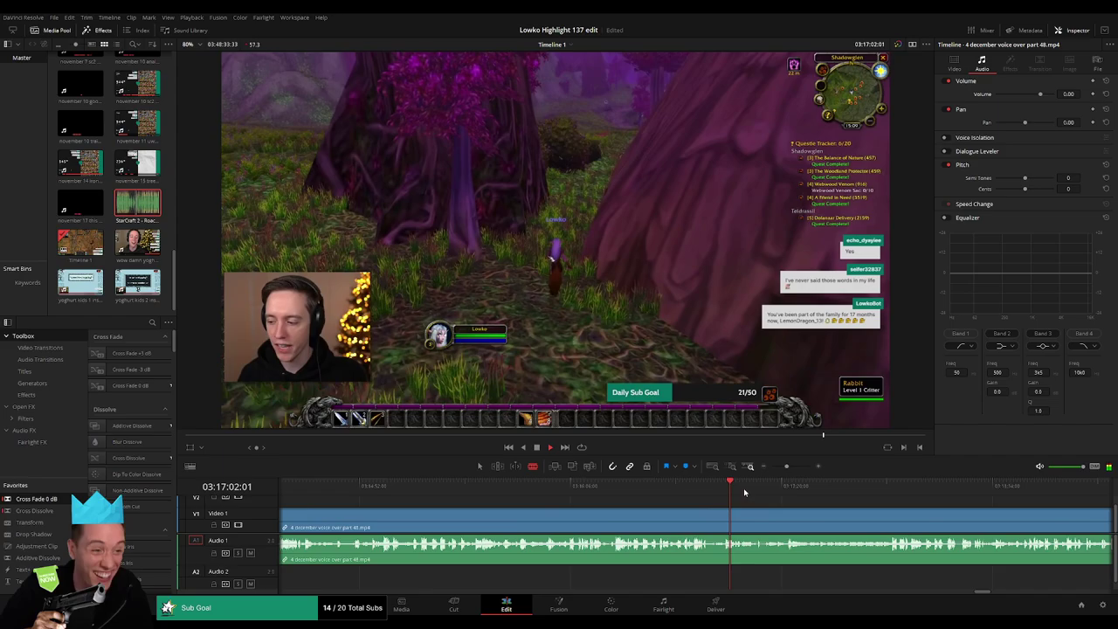
left_click(758, 487)
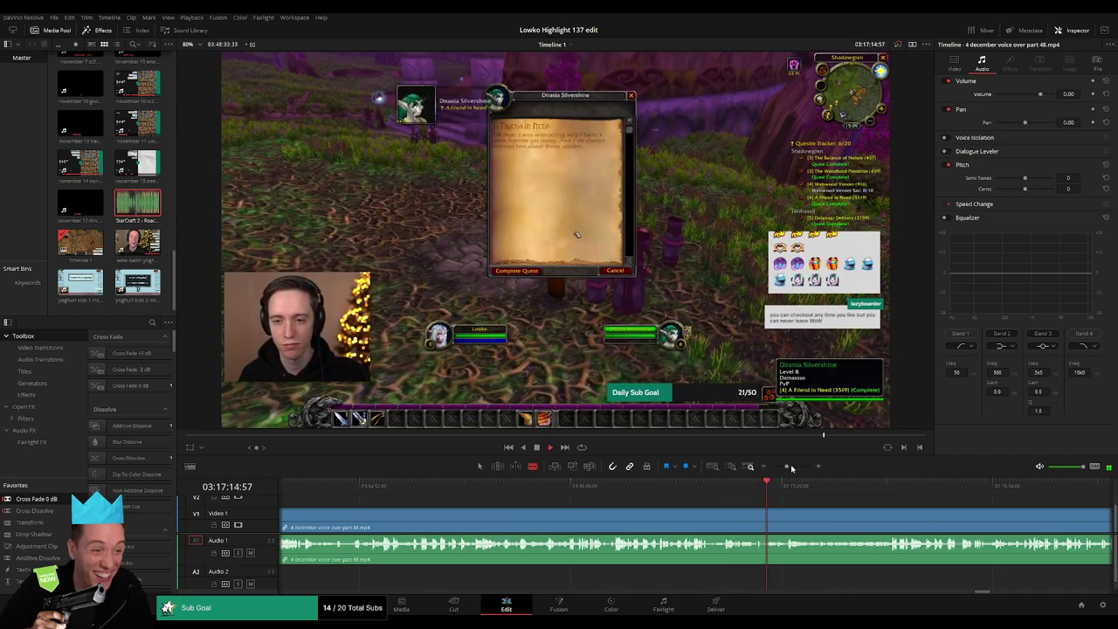
left_click_drag(786, 466, 795, 466)
left_click_drag(625, 494, 654, 519)
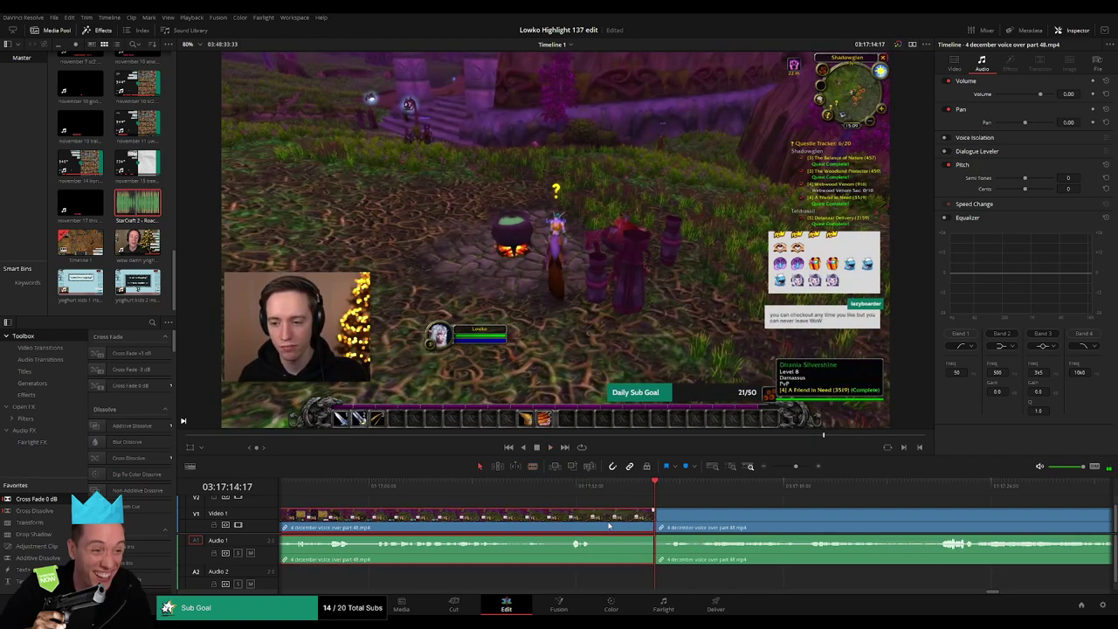
key("ctrl+z")
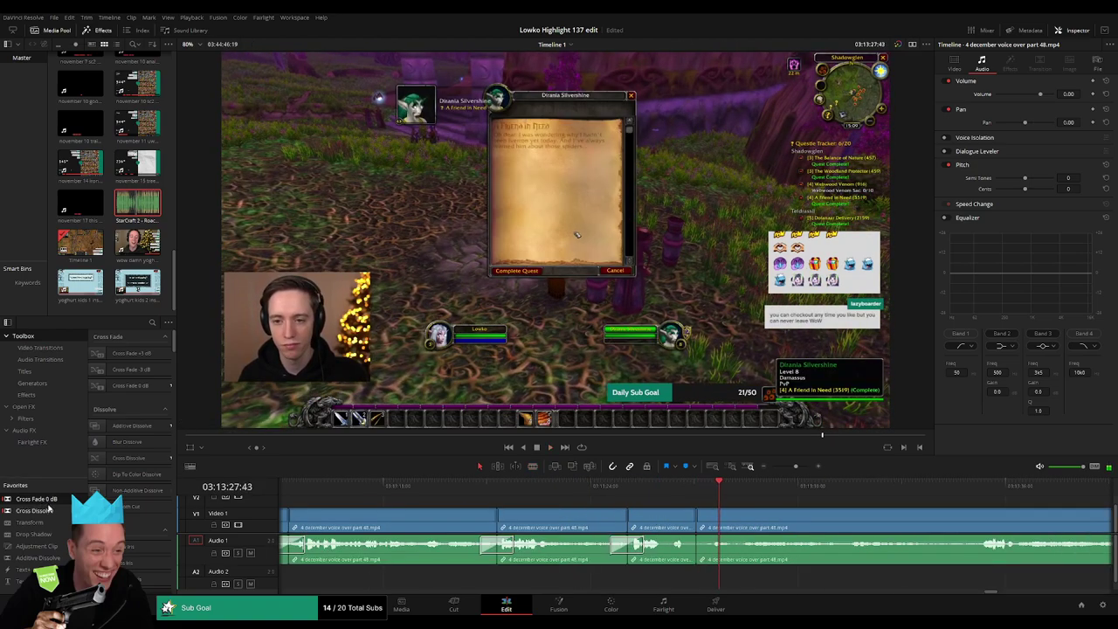
key("slash")
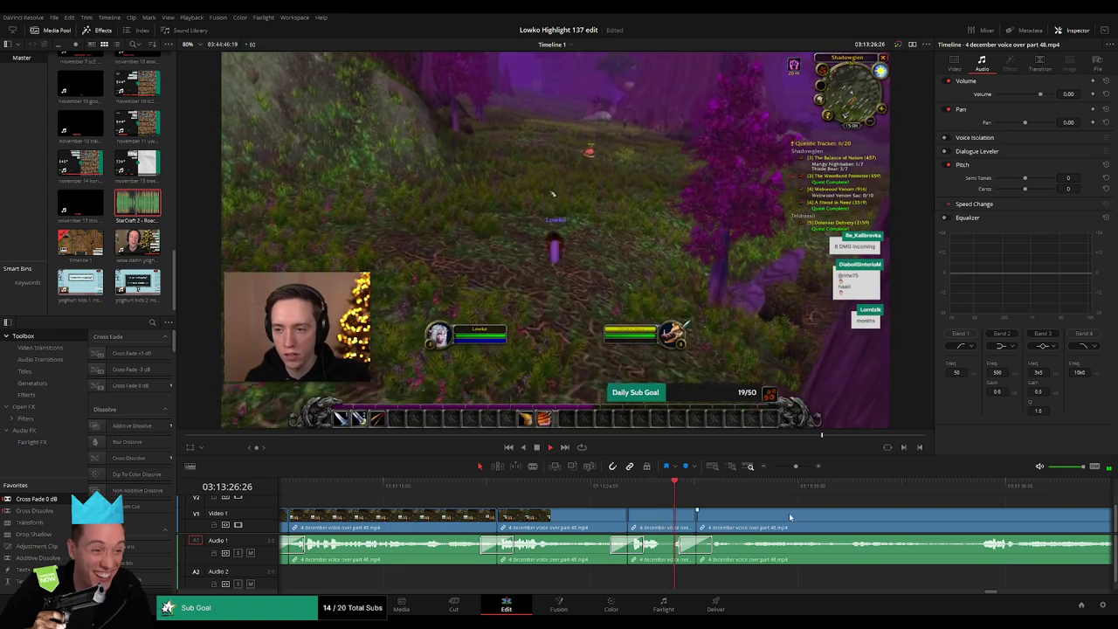
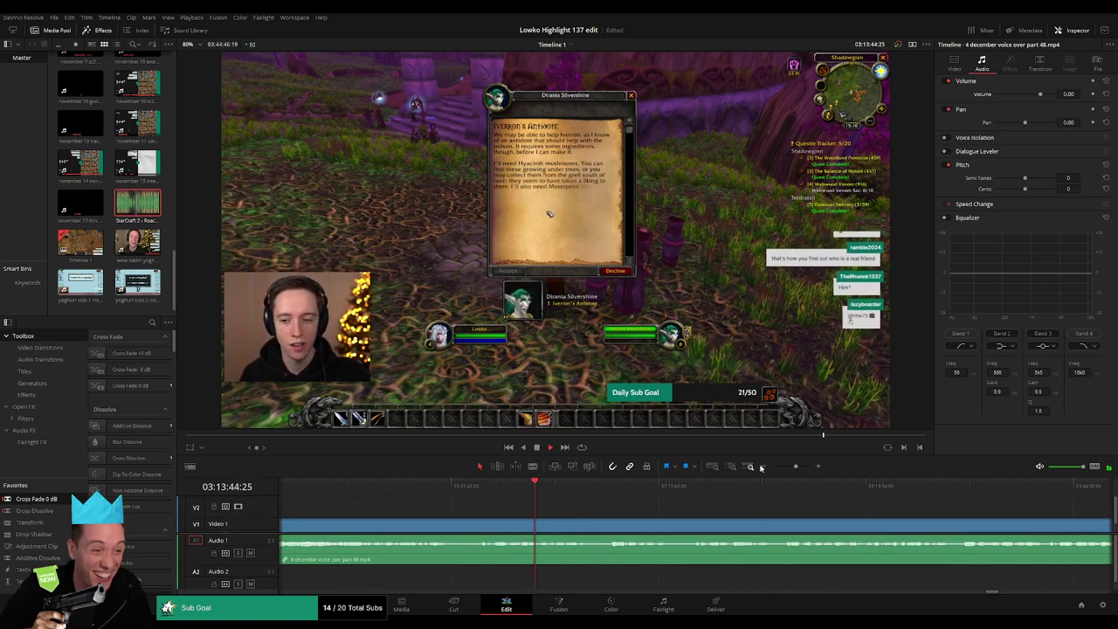
Step: Move the playhead ahead to around 03:14:20 and zoom back in on that stretch
left_click(789, 468)
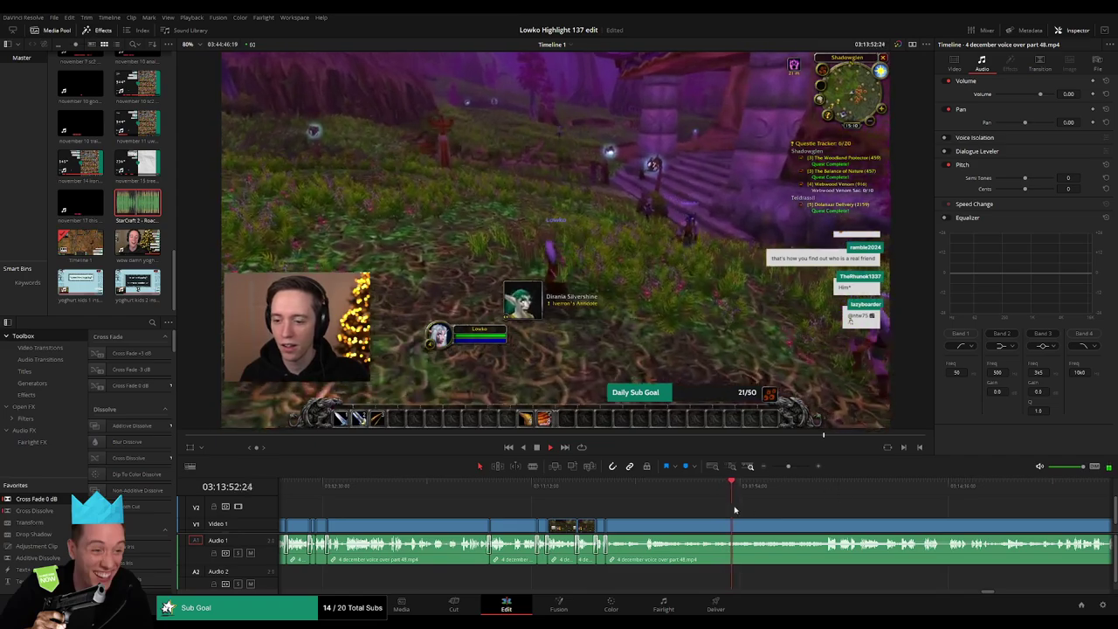
scroll(572, 489, "right", 3)
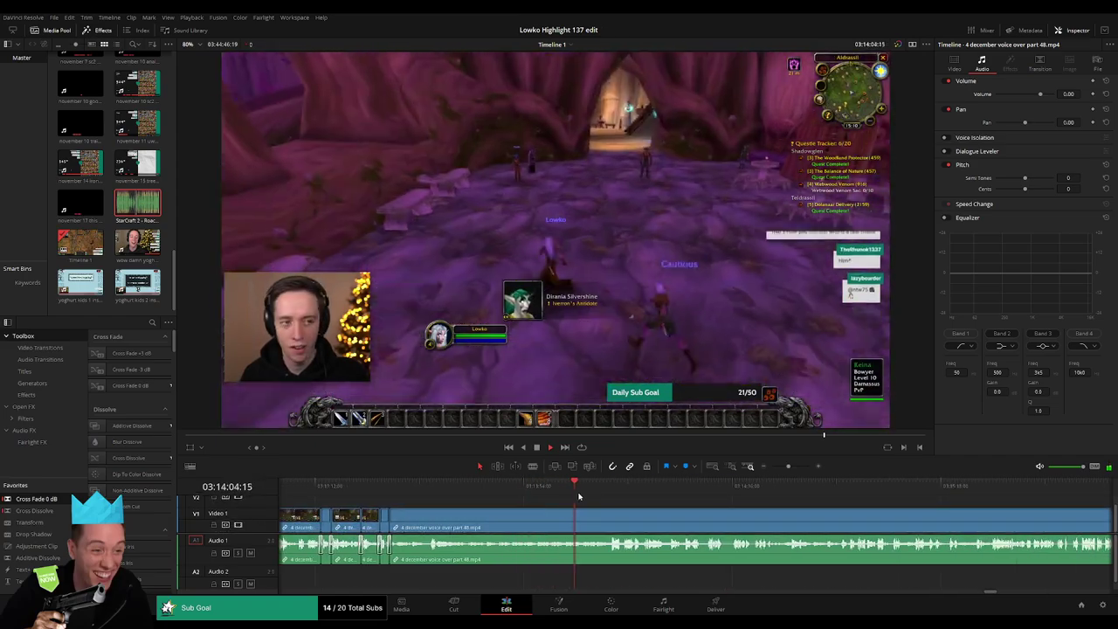
left_click(609, 497)
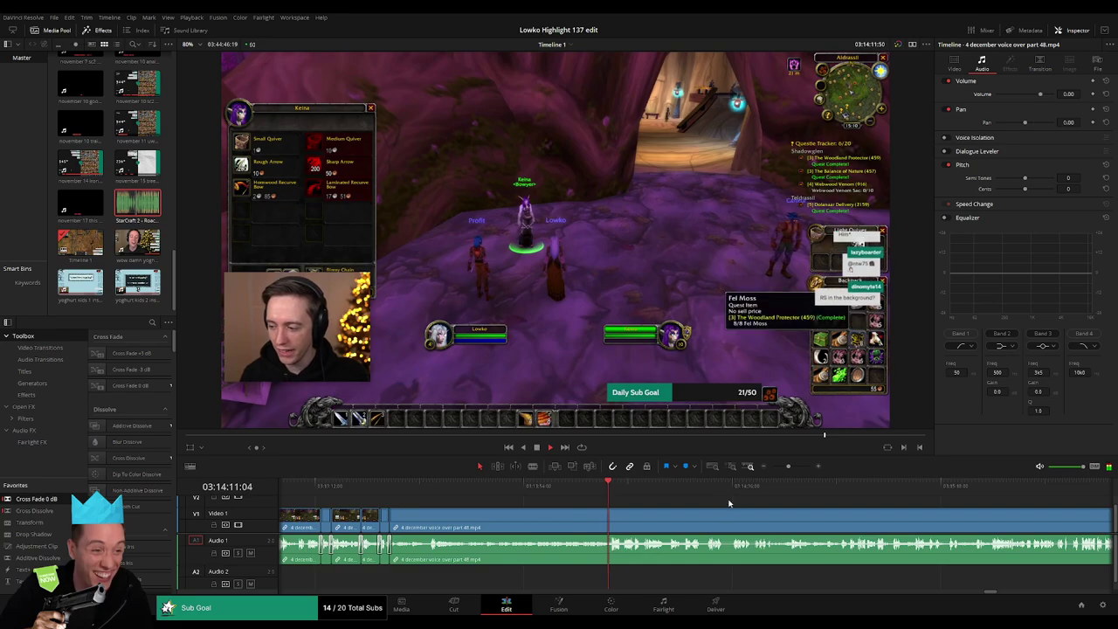
left_click_drag(794, 471, 796, 472)
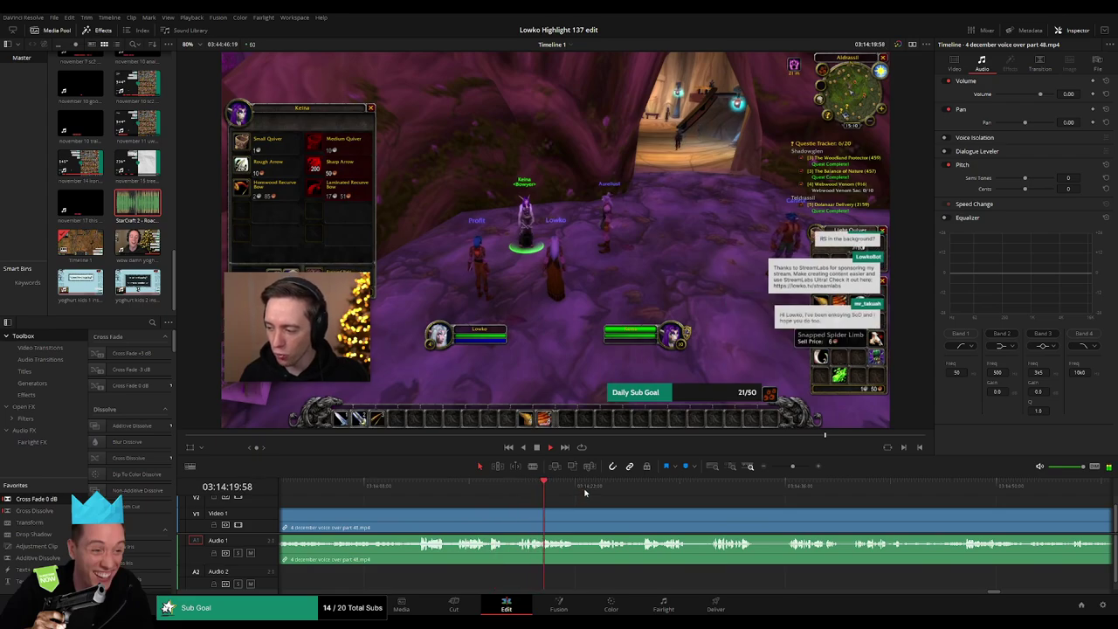
Step: Blade out the first short dull stretch around 03:14:25 and ripple-delete it
key("b")
left_click(500, 519)
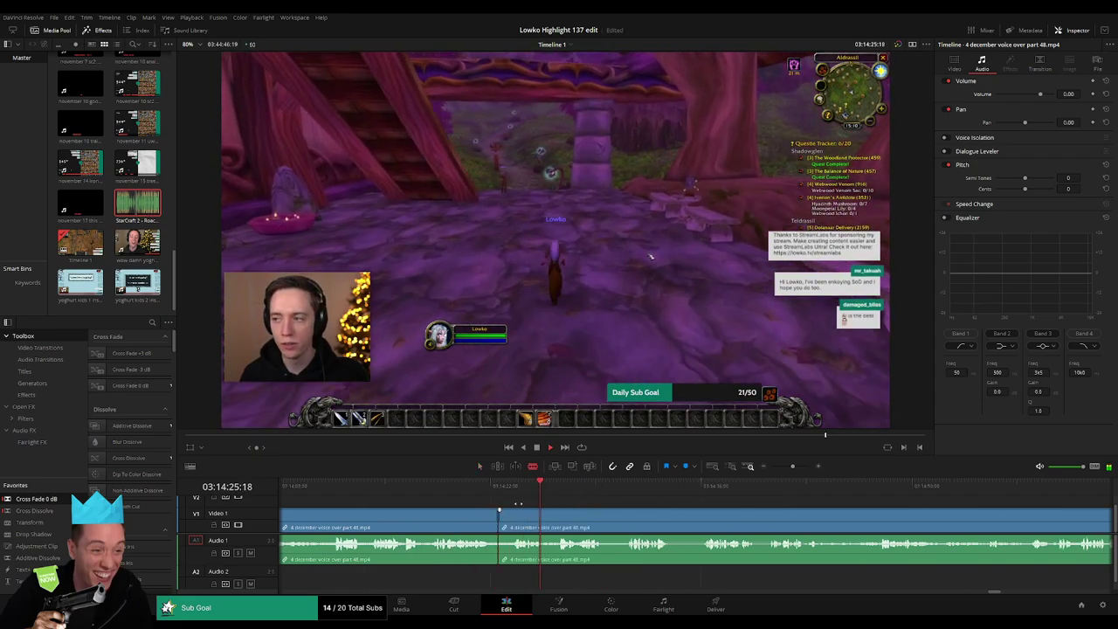
left_click(557, 519)
key("a")
left_click(538, 519)
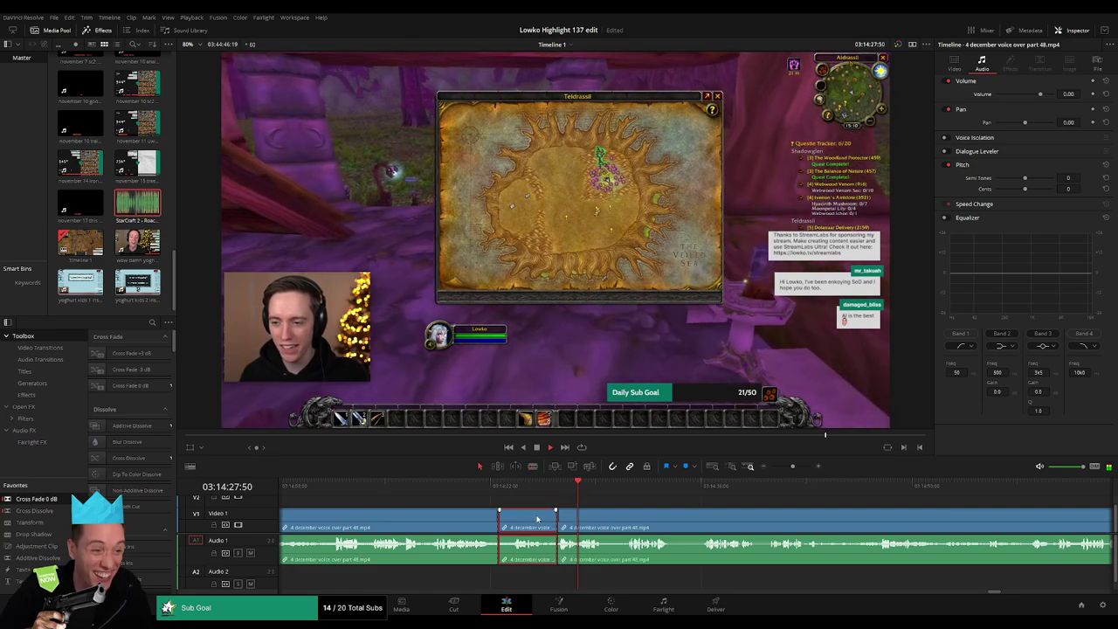
key("Delete")
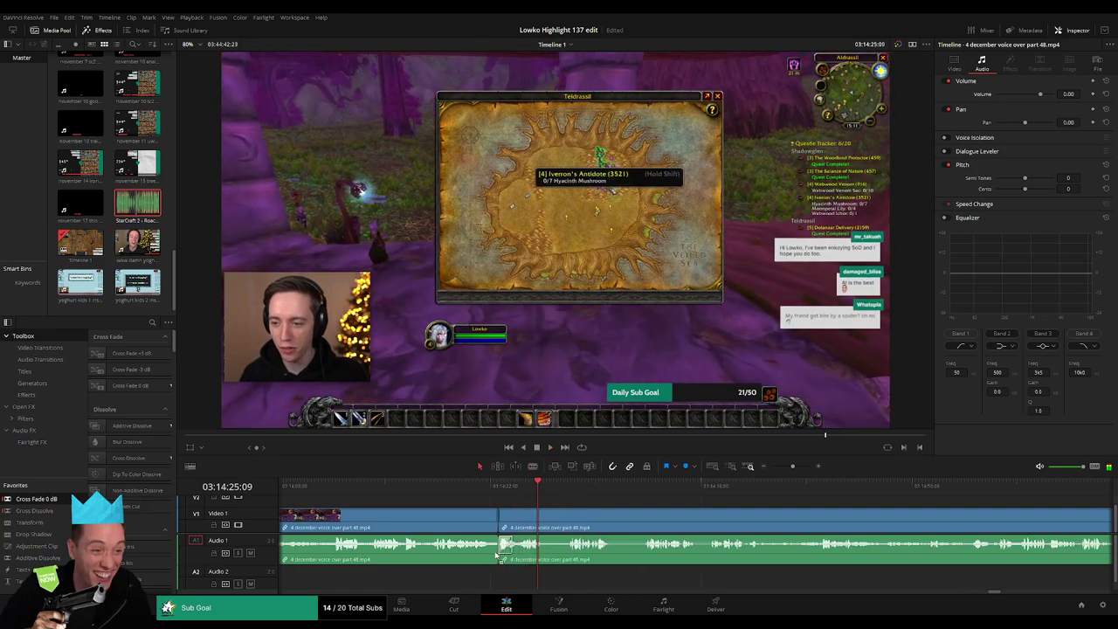
Step: Cut off and ripple-delete the next short dull piece just after it
key("b")
left_click(546, 520)
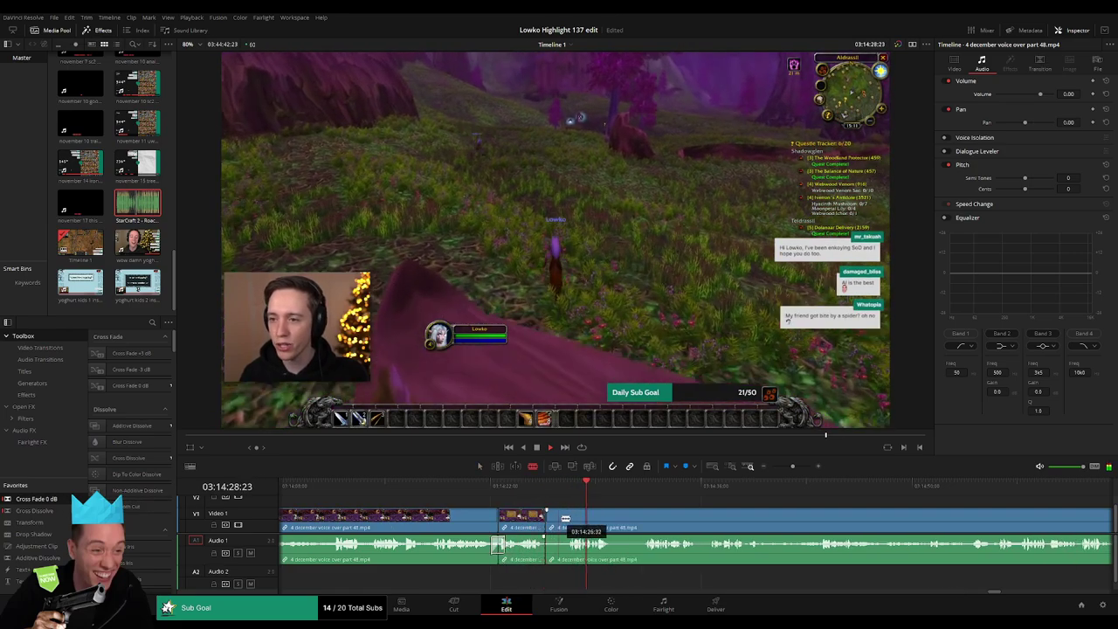
key("a")
left_click(559, 520)
key("Delete")
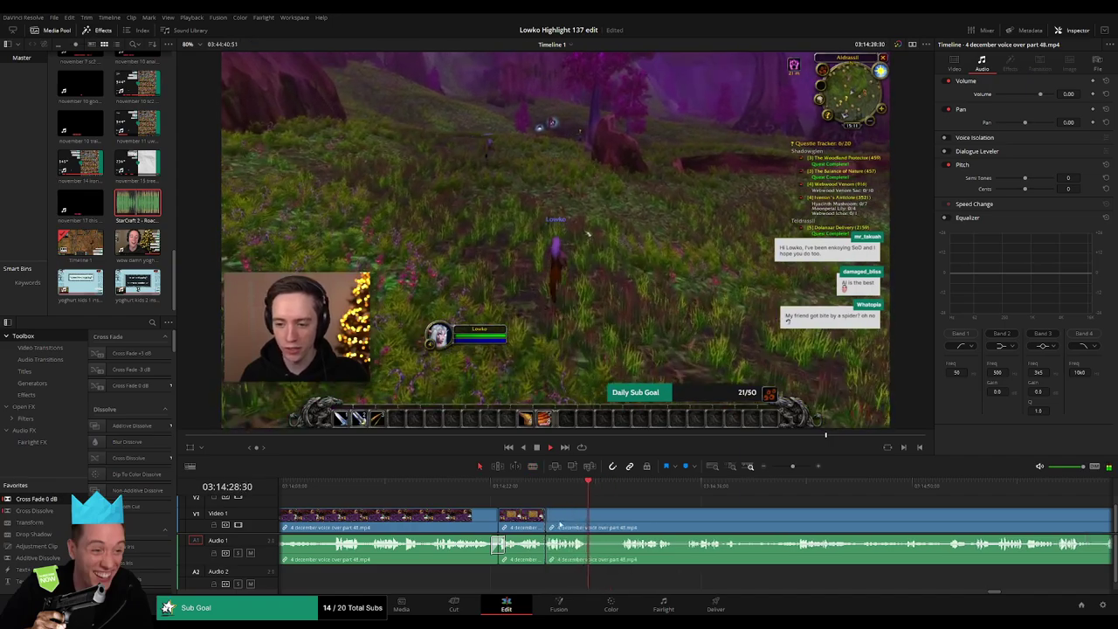
Step: Blade the clip at two further dull points, then move the playhead on to about 03:14:54
key("b")
left_click(589, 520)
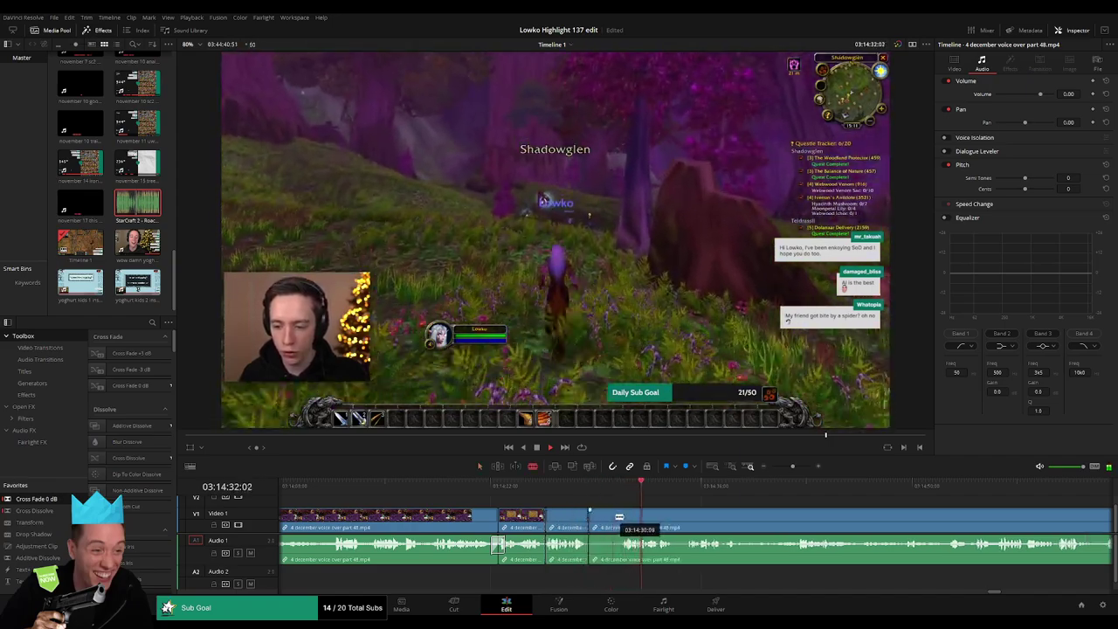
key("a")
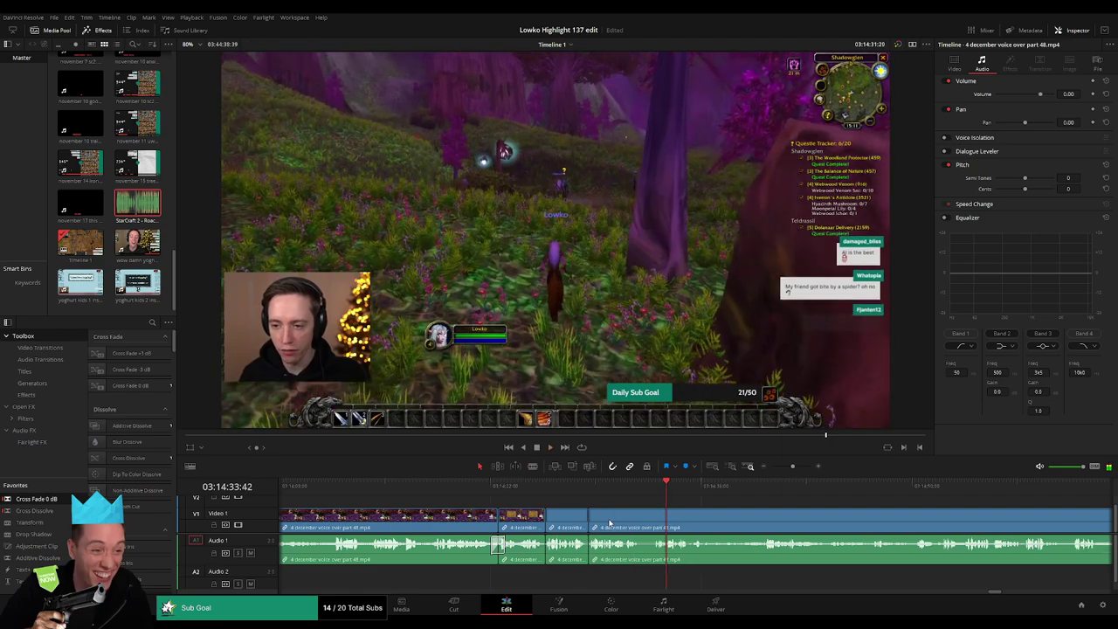
key("b")
left_click(644, 524)
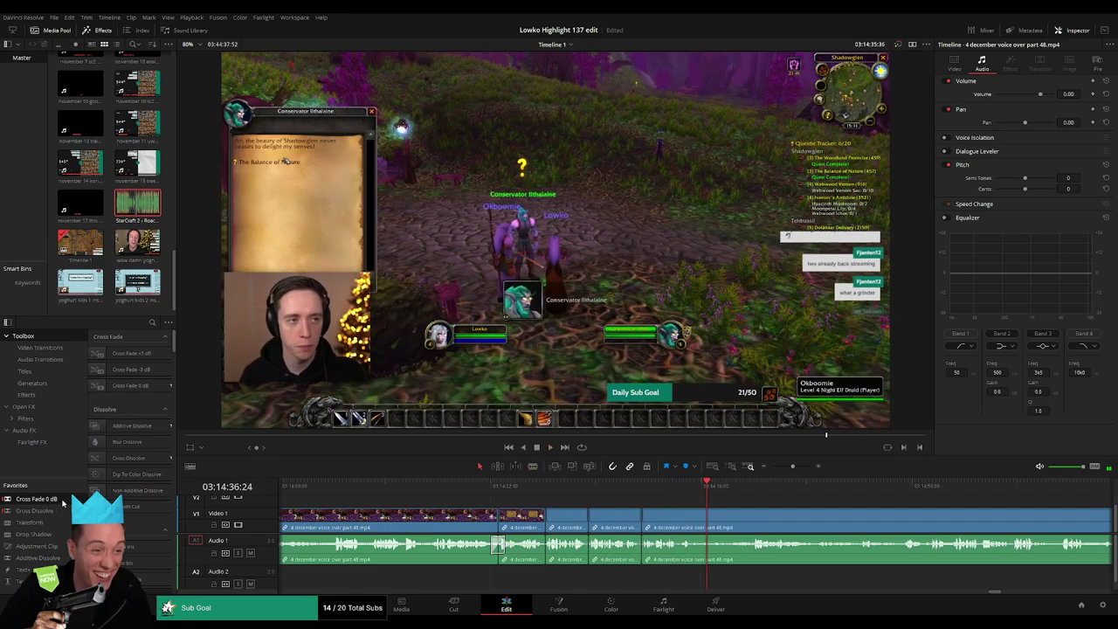
scroll(597, 556, "up", 1)
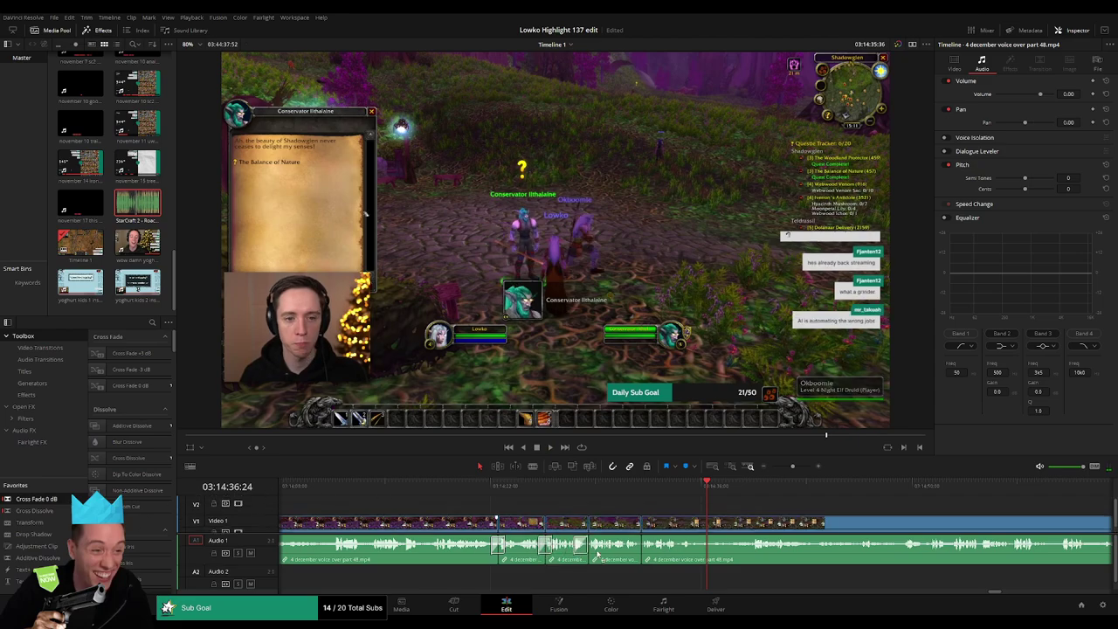
scroll(653, 553, "left", 2)
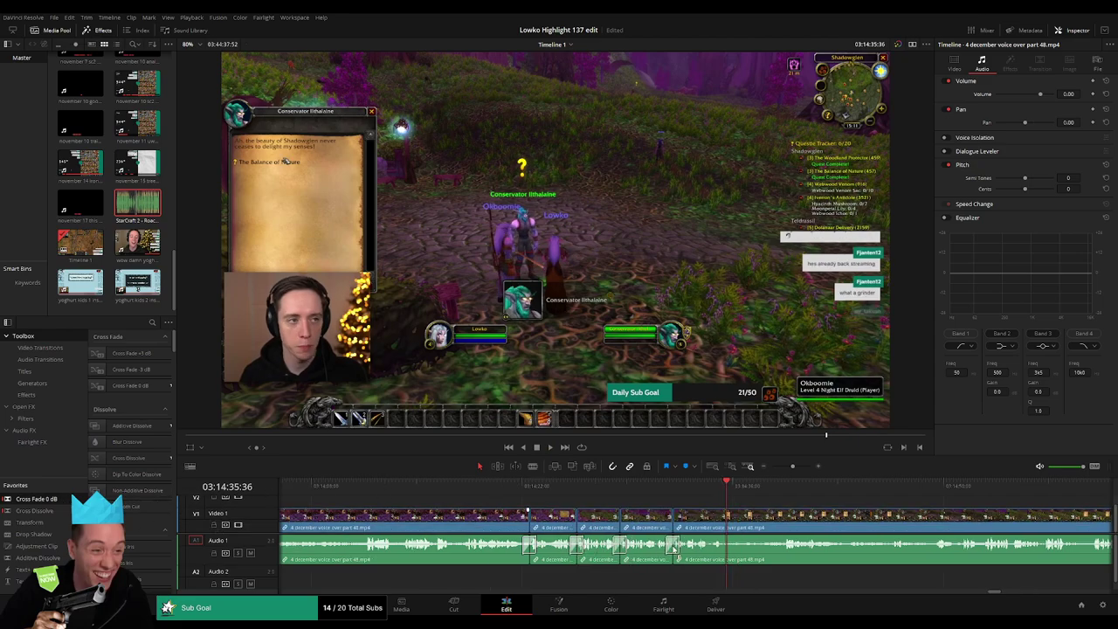
scroll(598, 503, "right", 5)
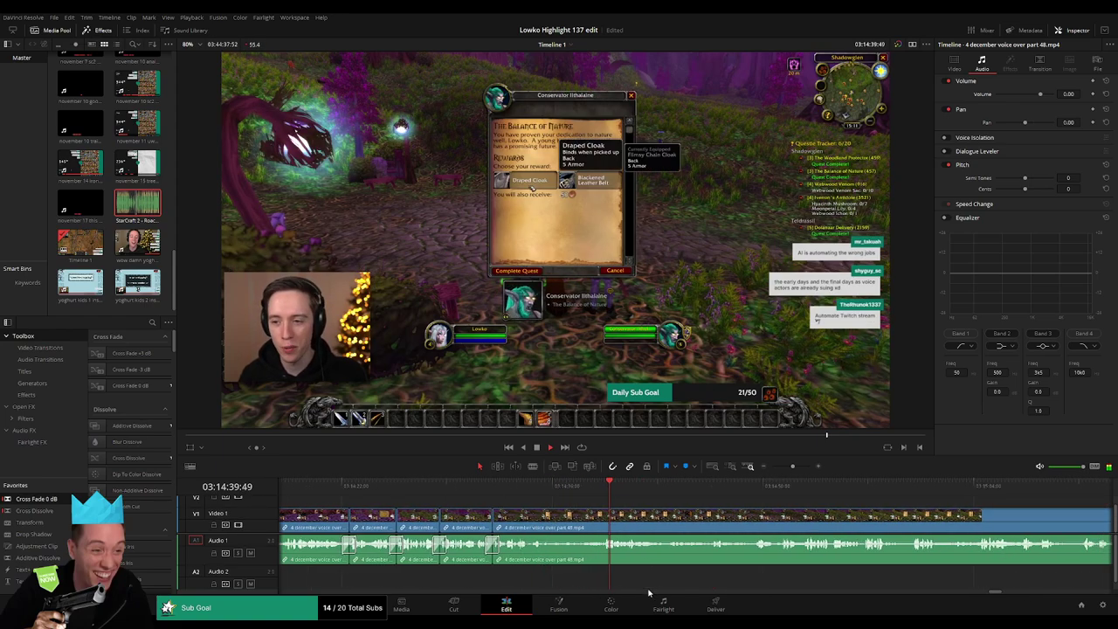
scroll(612, 502, "right", 5)
left_click(541, 491)
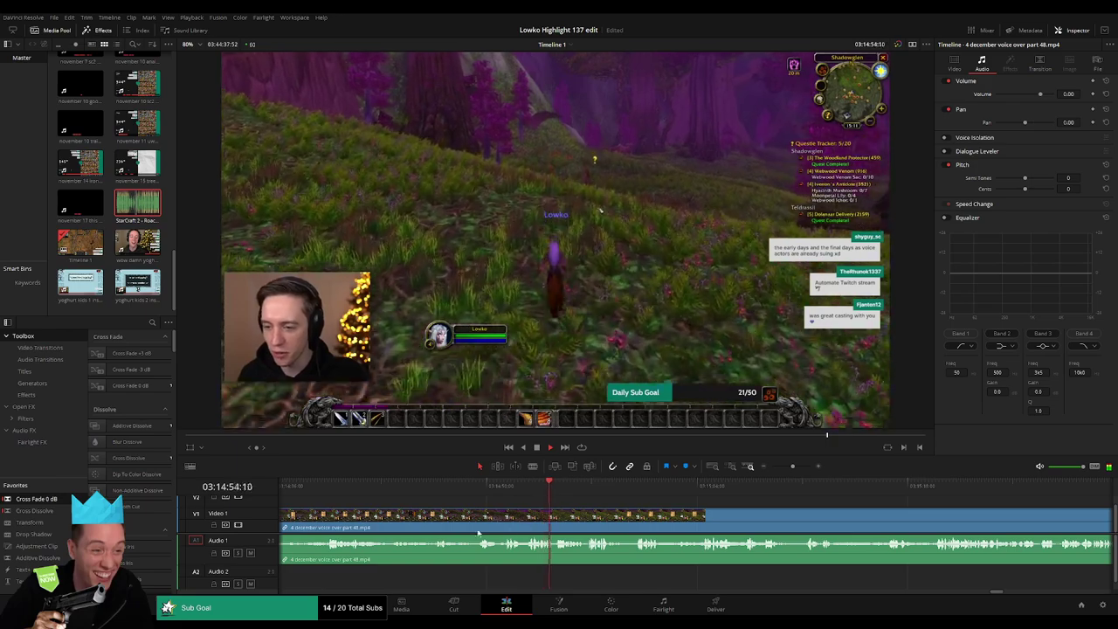
Step: Split the clip a few seconds after the quest dialog moment
left_click(313, 487)
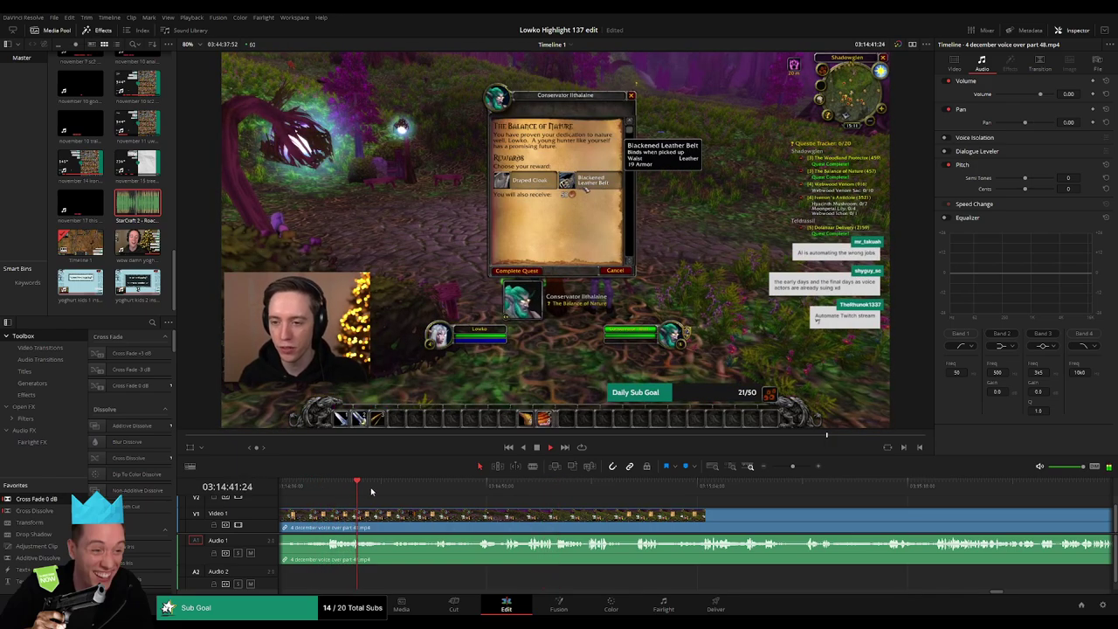
left_click(427, 495)
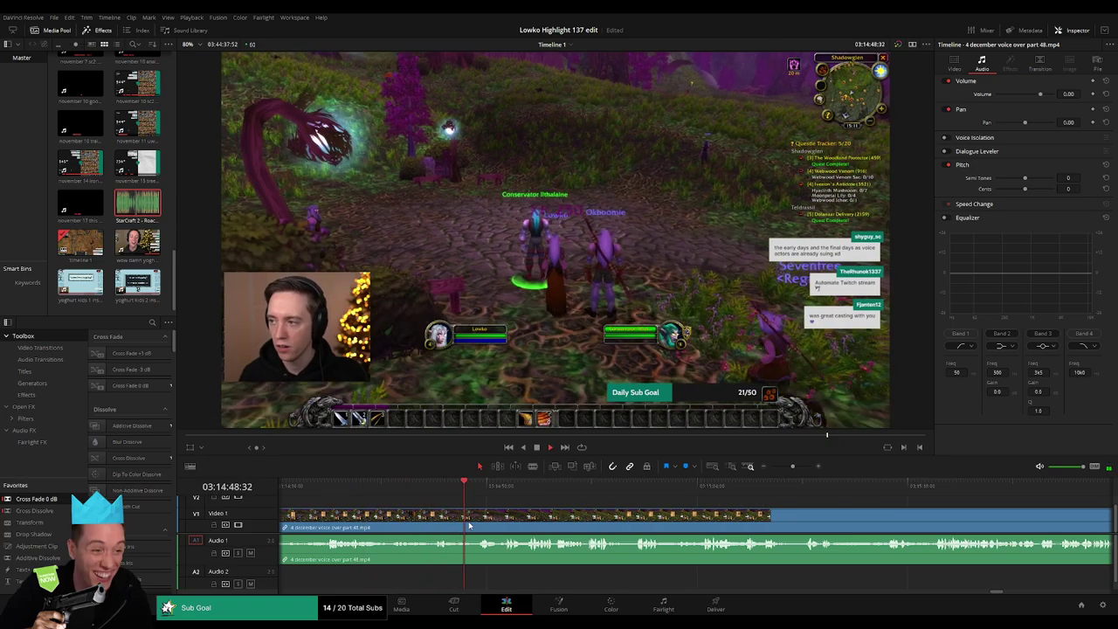
key("ctrl+b")
left_click(700, 495)
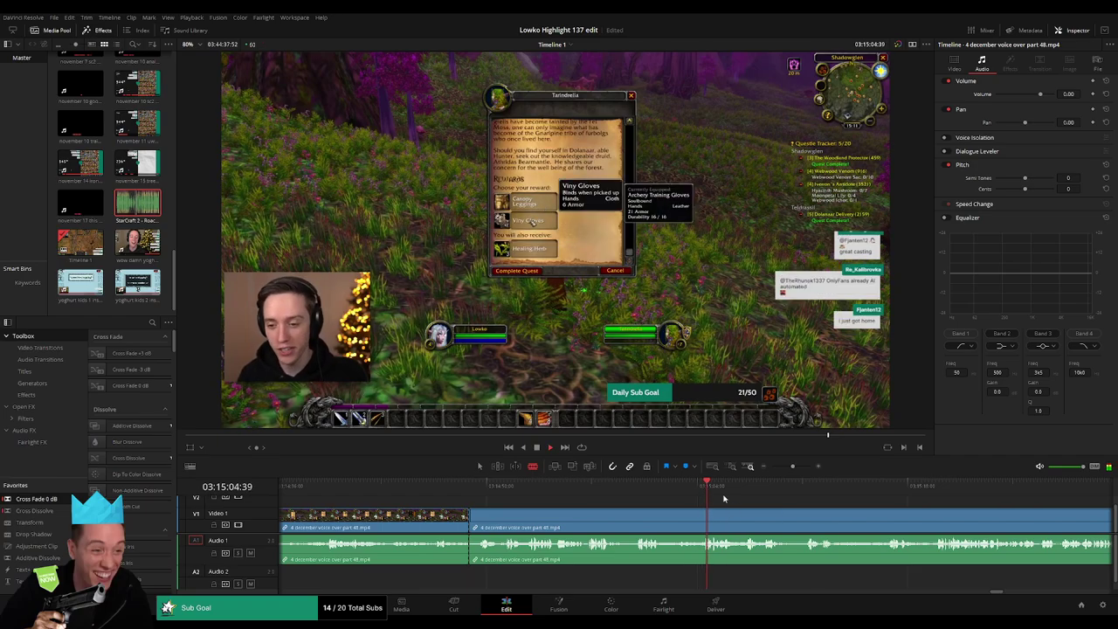
Step: Skim the footage forward past 03:17:46, 03:22 and 03:26:41 to about 03:29:29
scroll(708, 494, "right", 3)
left_click(671, 488)
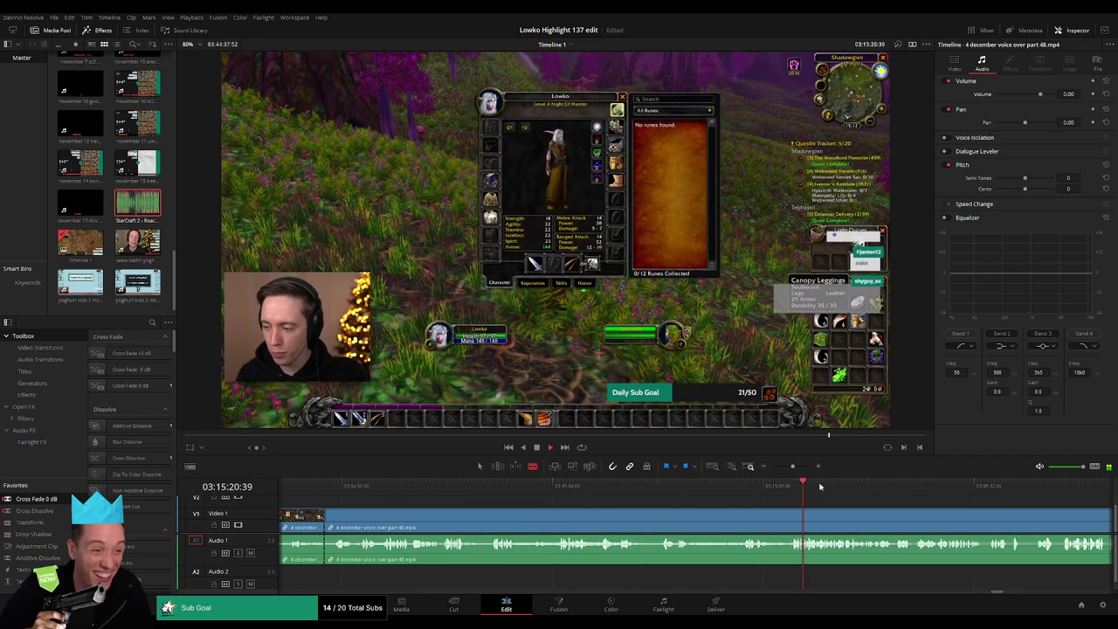
scroll(724, 497, "down", 3)
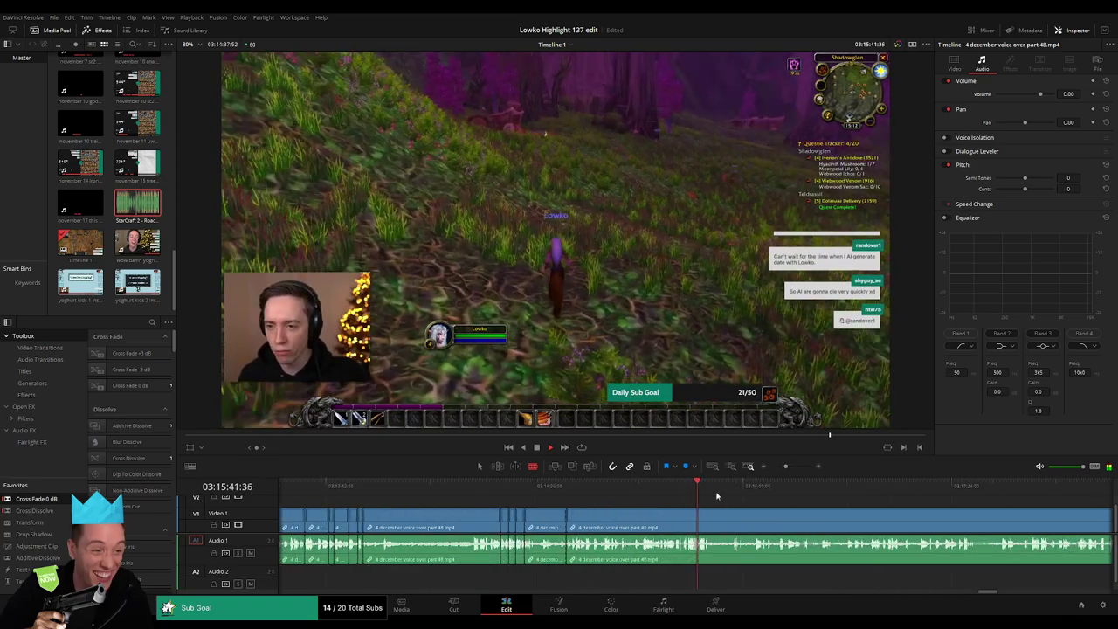
left_click_drag(644, 486, 685, 493)
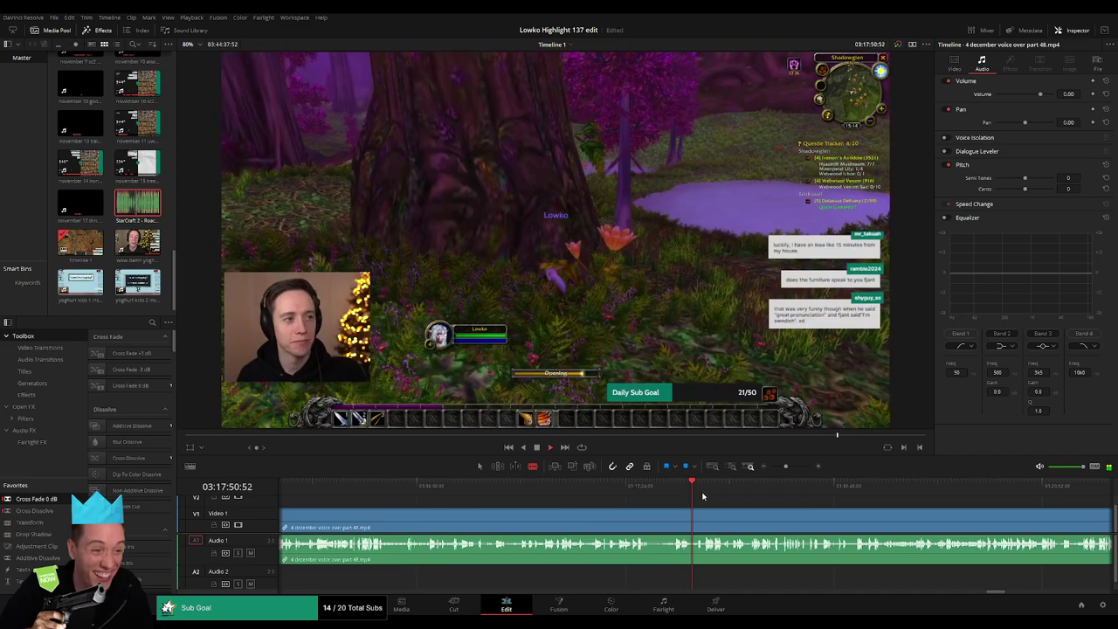
left_click_drag(685, 494, 804, 494)
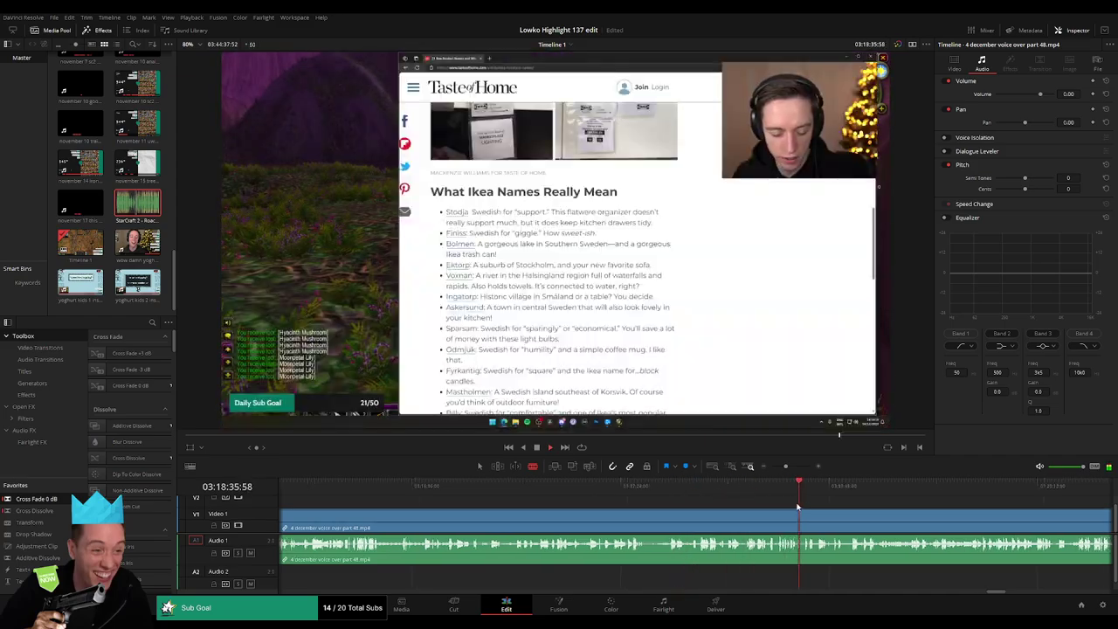
left_click_drag(633, 494, 706, 497)
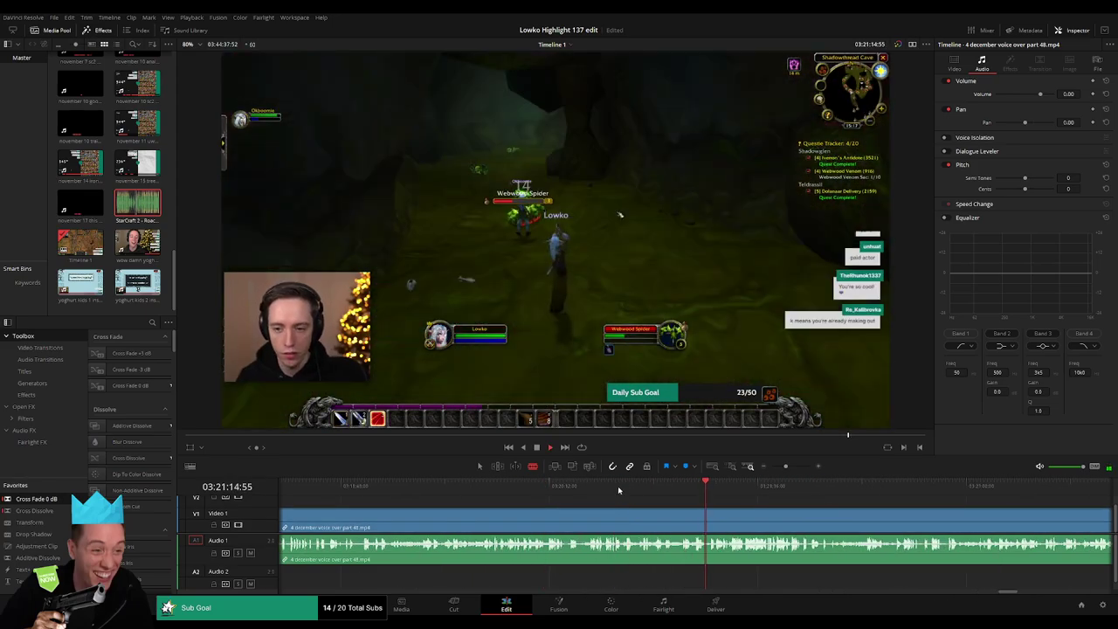
left_click_drag(619, 490, 854, 493)
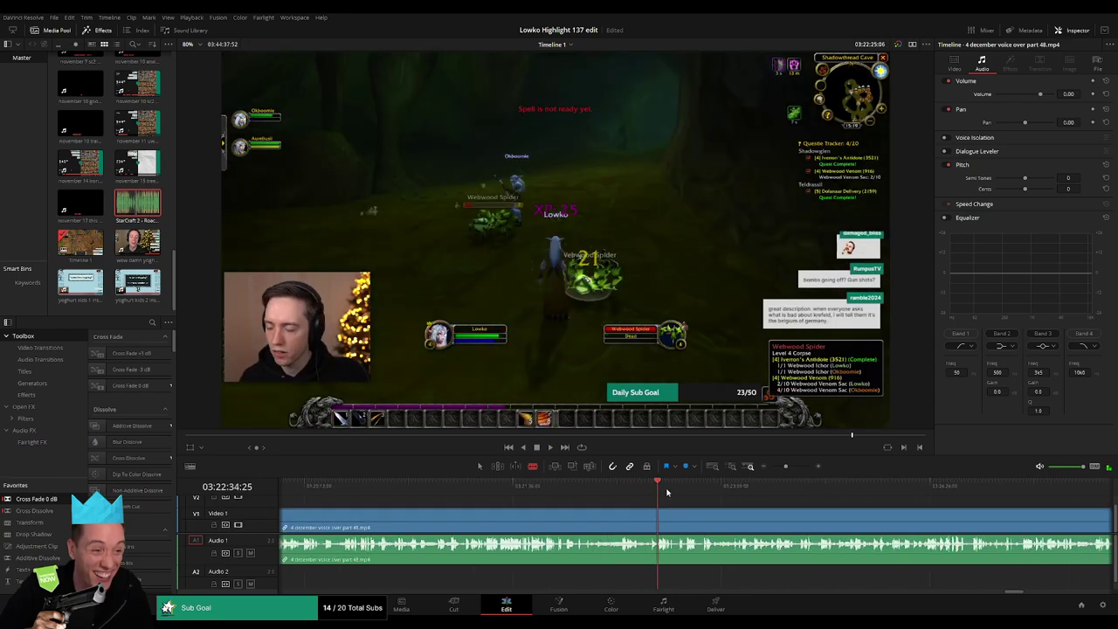
mouse_move(854, 494)
left_mouse_down()
mouse_move(736, 494)
mouse_move(830, 486)
left_mouse_up()
key("space")
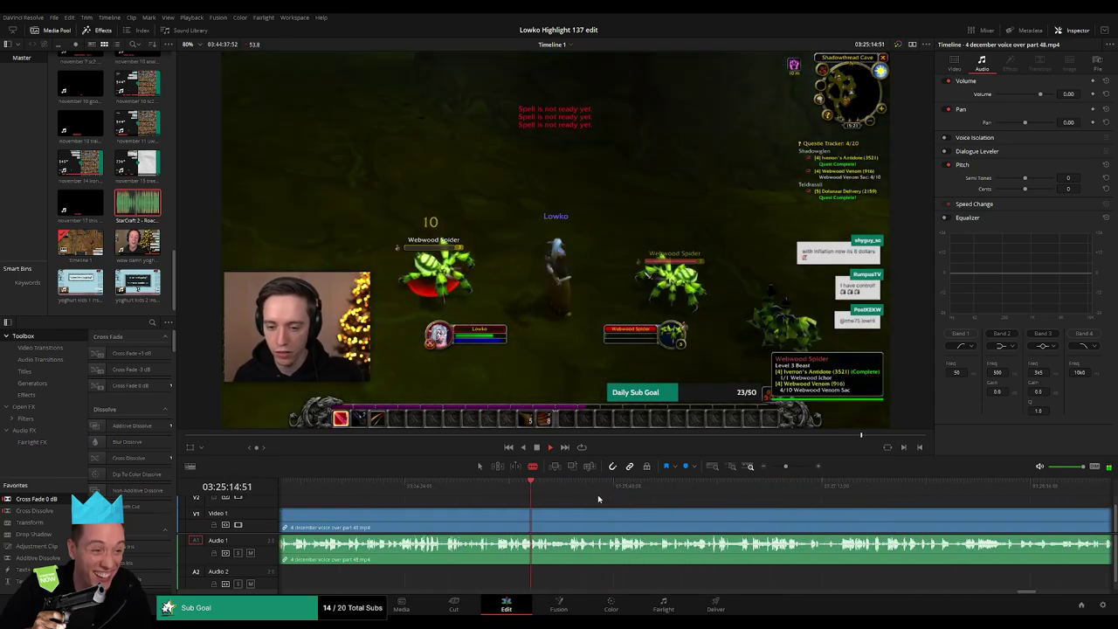
left_click_drag(601, 487, 959, 485)
key("space")
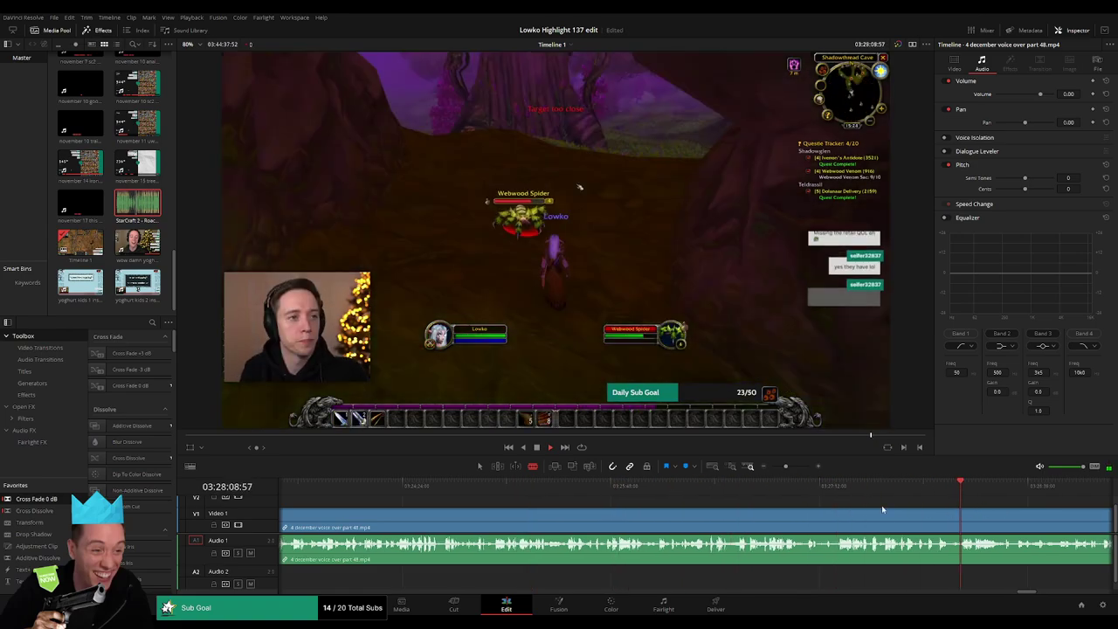
left_click_drag(636, 487, 768, 497)
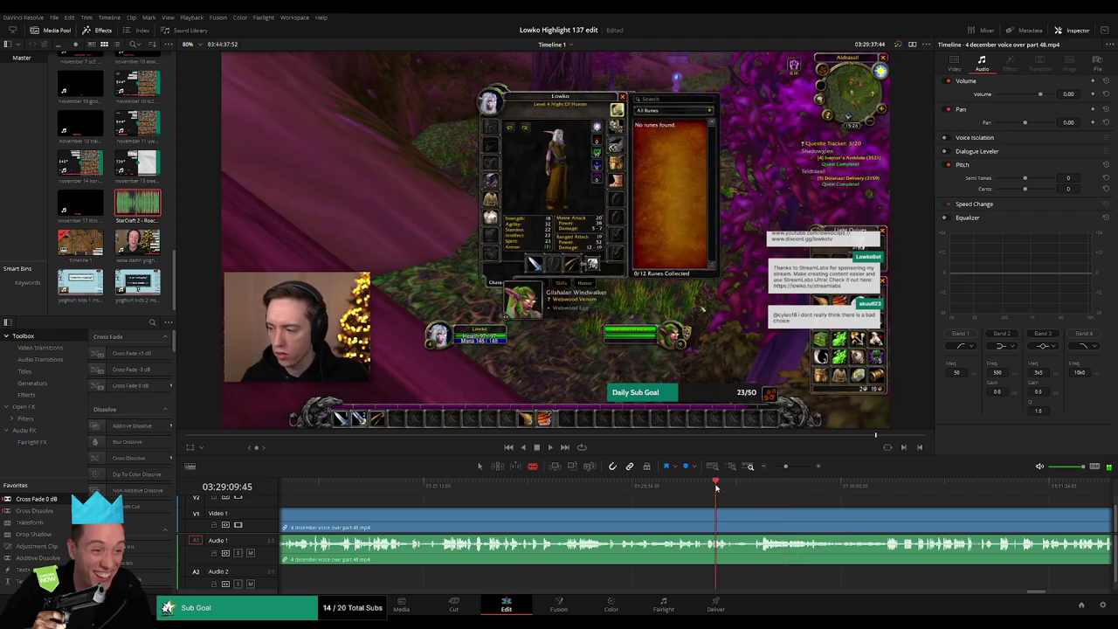
Step: Split the clip just before the quest dialog and ripple-delete the dull stretch preceding it
left_click(748, 491)
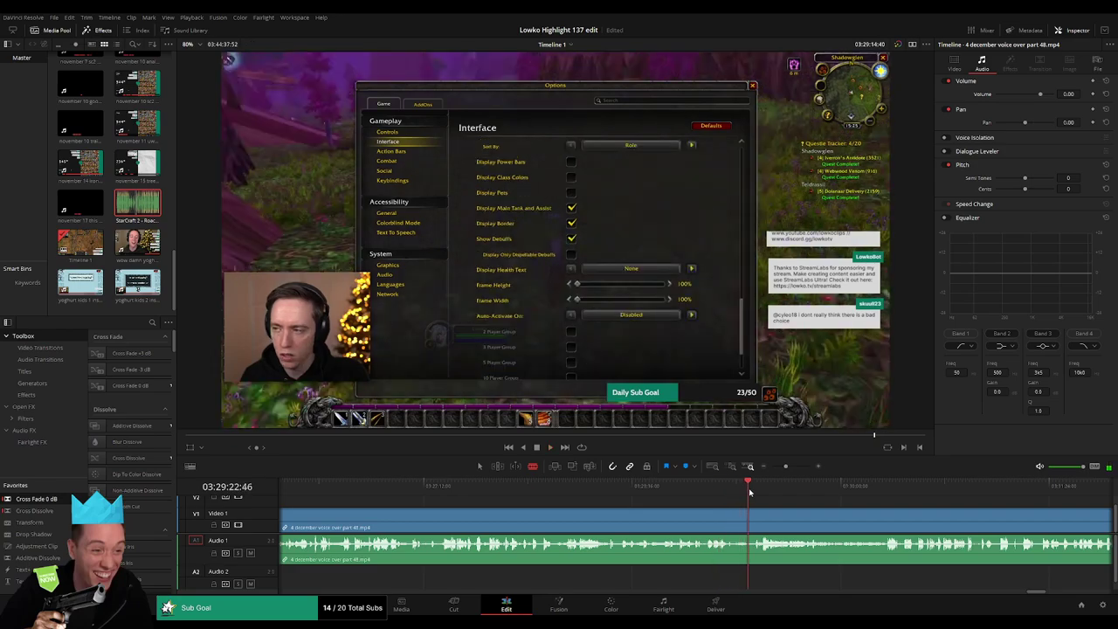
left_click_drag(748, 491, 792, 465)
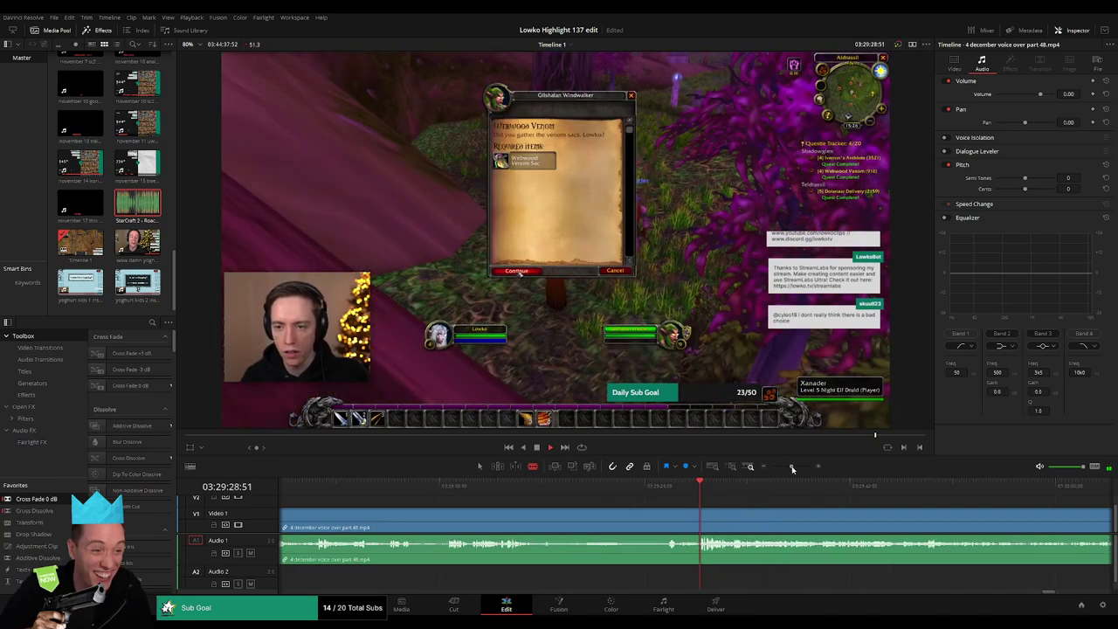
left_click(587, 518)
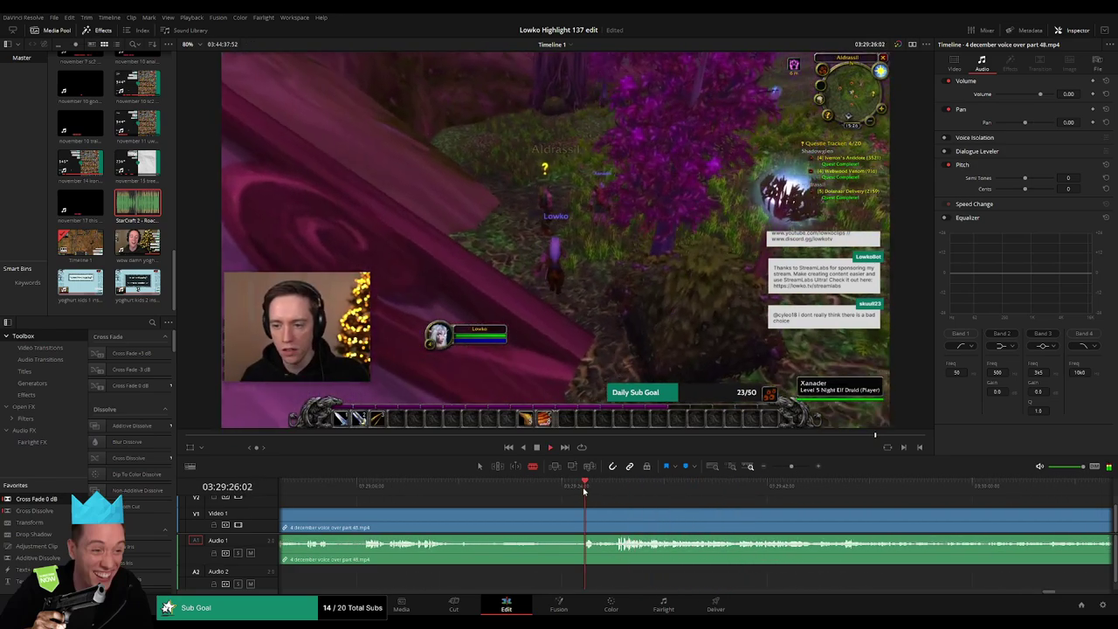
left_click(583, 517)
key("a")
left_click(546, 521)
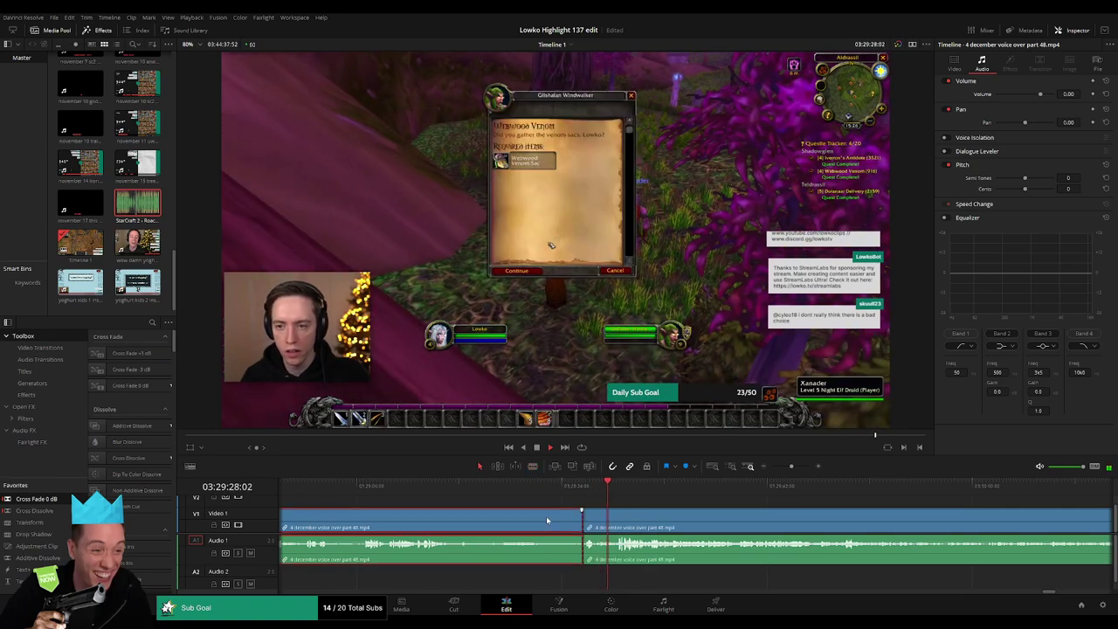
key("Delete")
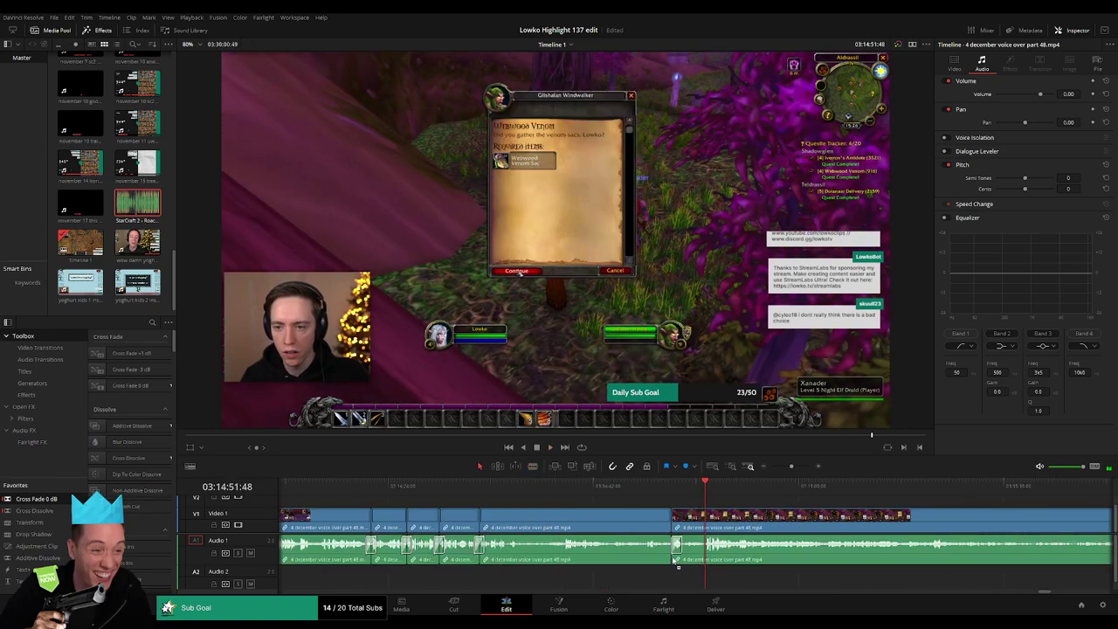
Step: Scrub ahead to the cave scene, blade both ends of a dull bit and delete it
scroll(789, 523, "right", 3)
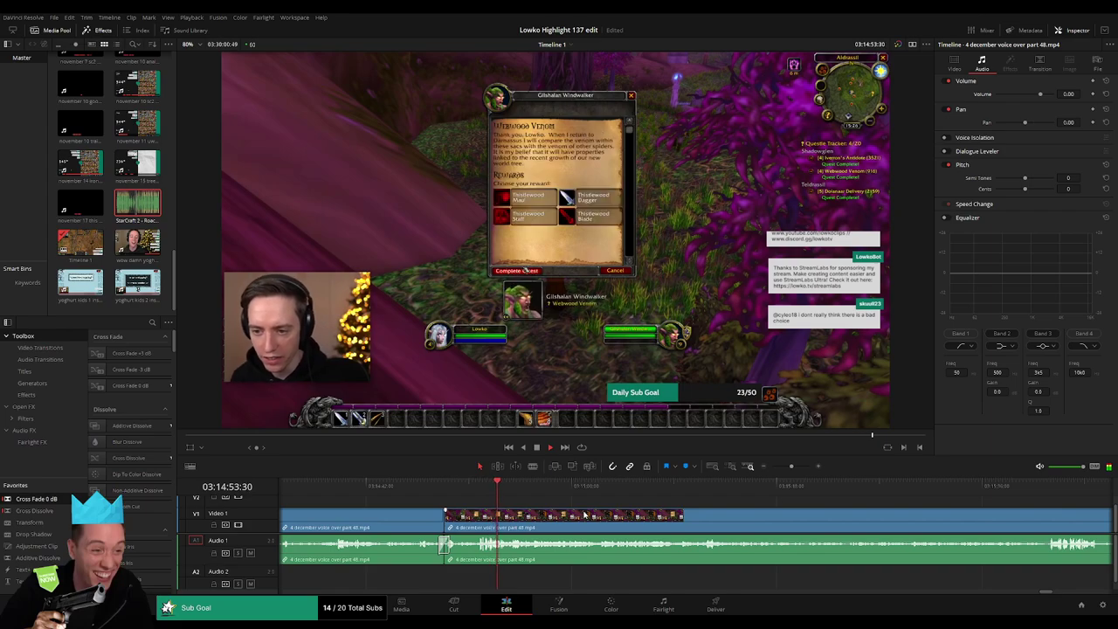
left_click_drag(527, 505, 699, 498)
scroll(574, 505, "right", 3)
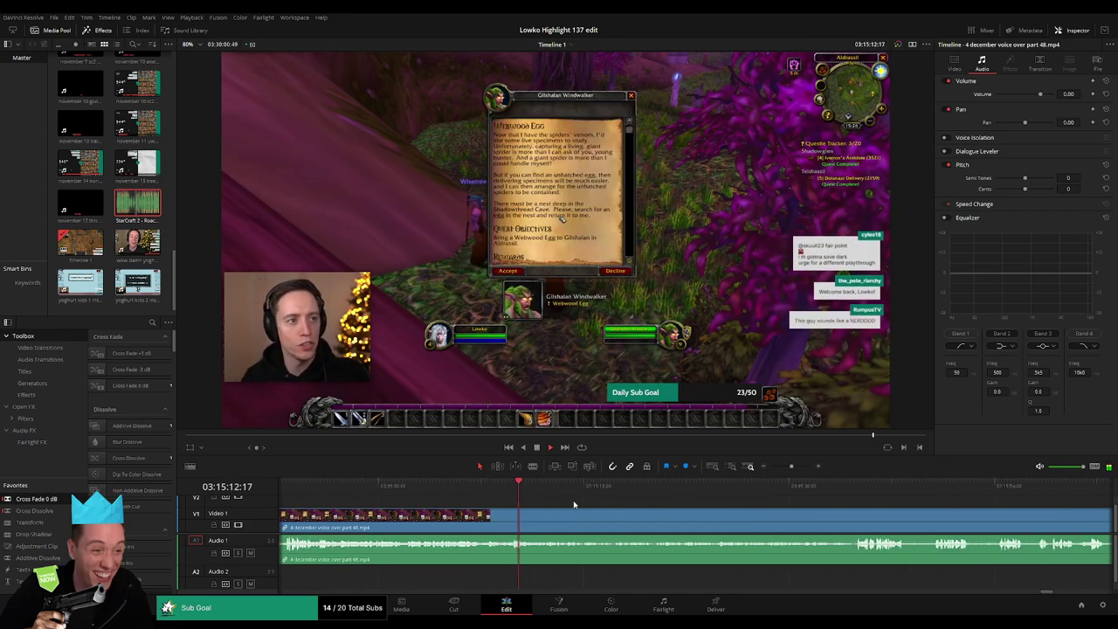
left_click_drag(532, 494, 899, 518)
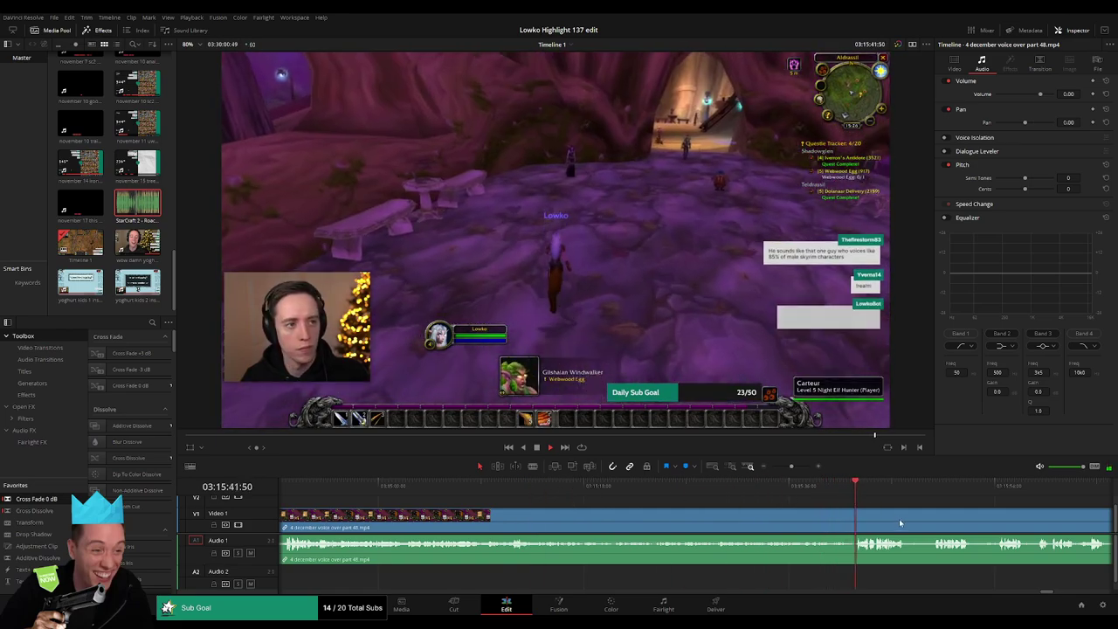
scroll(539, 507, "right", 3)
key("b")
left_click(655, 521)
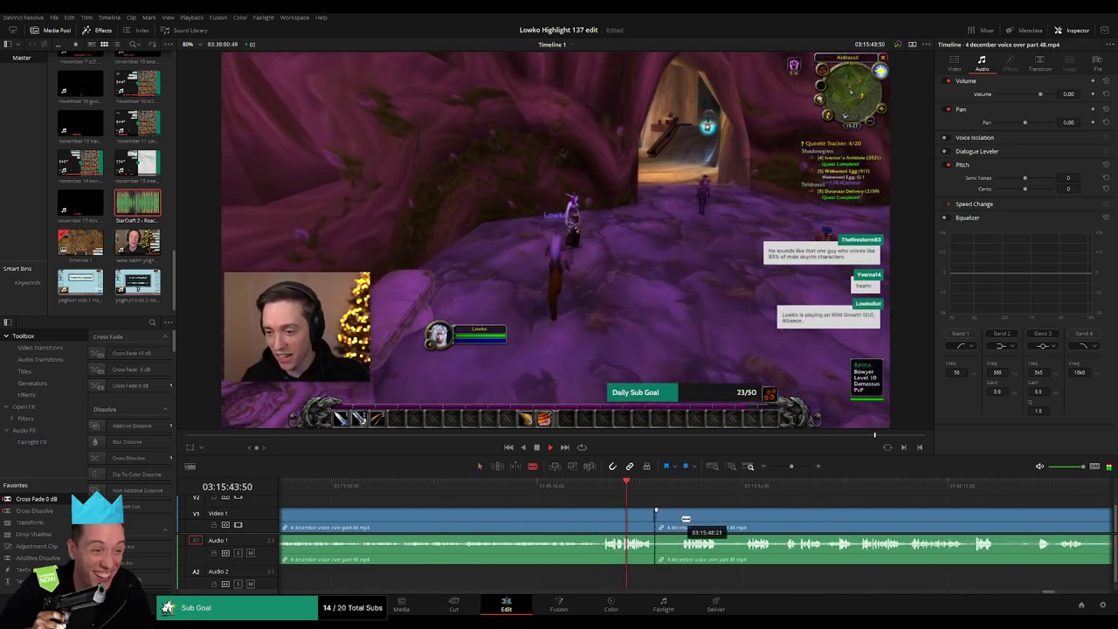
left_click(681, 521)
key("Delete")
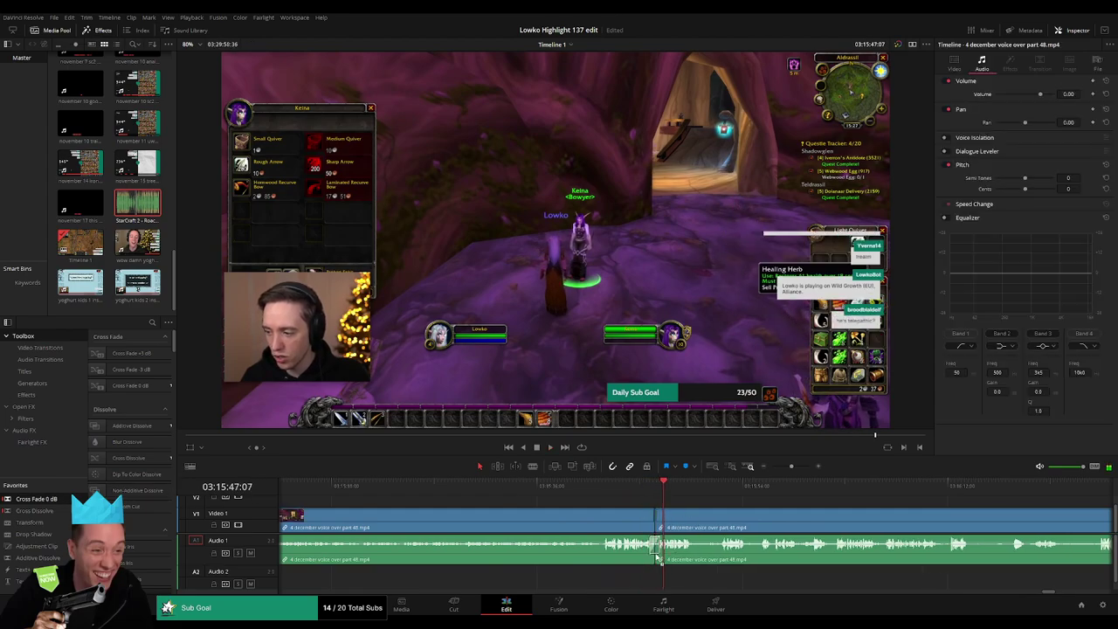
Step: Review the character panel and in-game map moments, then cut out the dull map-and-gear stretch
scroll(527, 513, "right", 3)
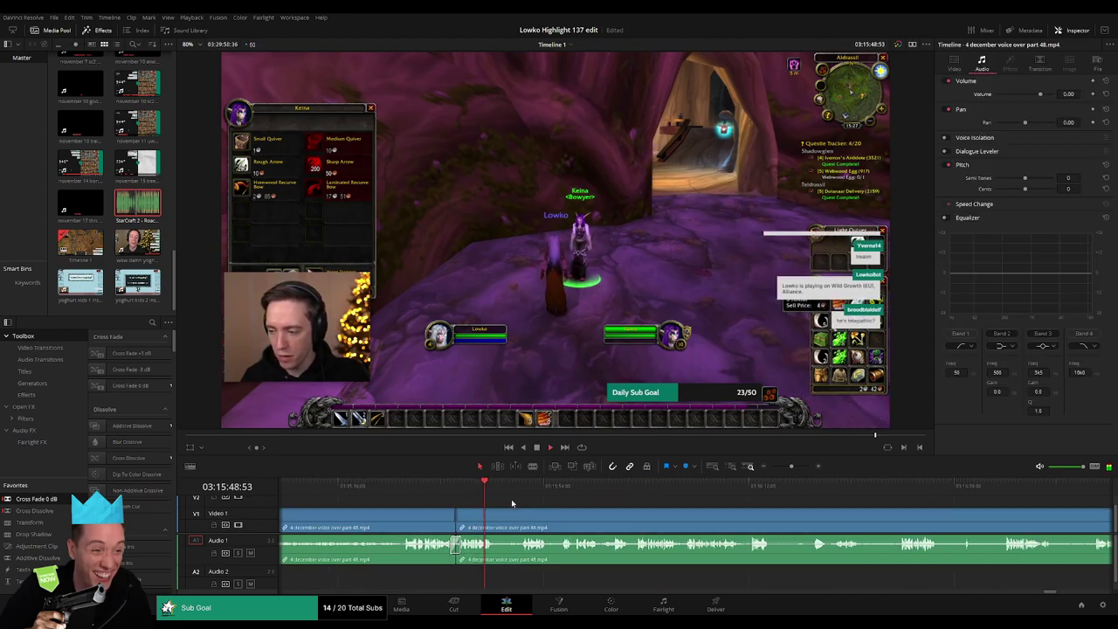
key("slash")
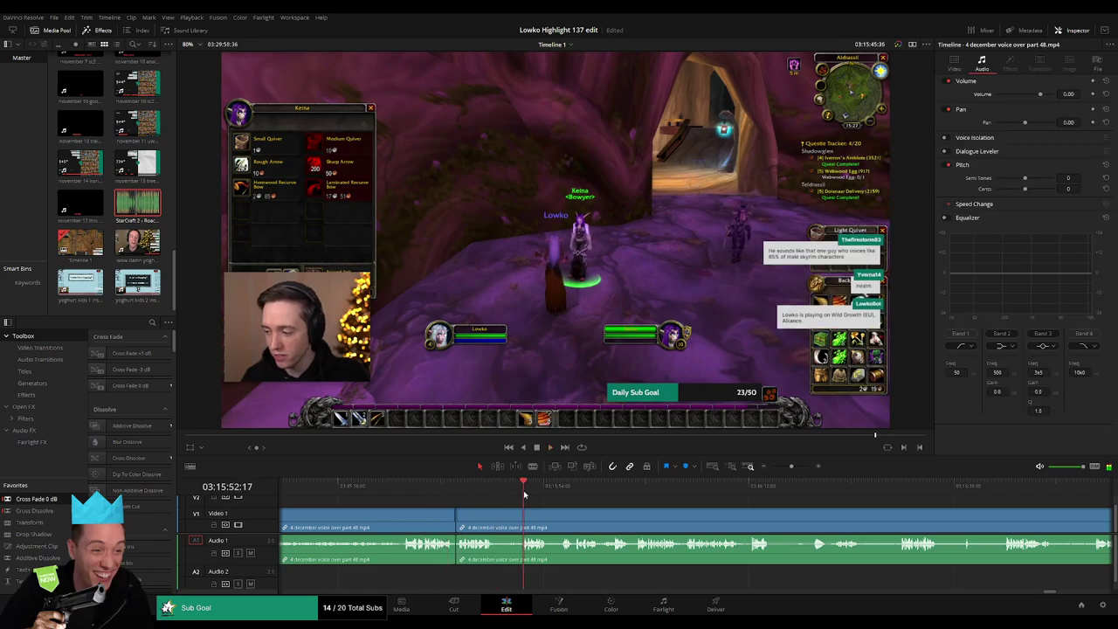
left_click_drag(568, 486, 616, 489)
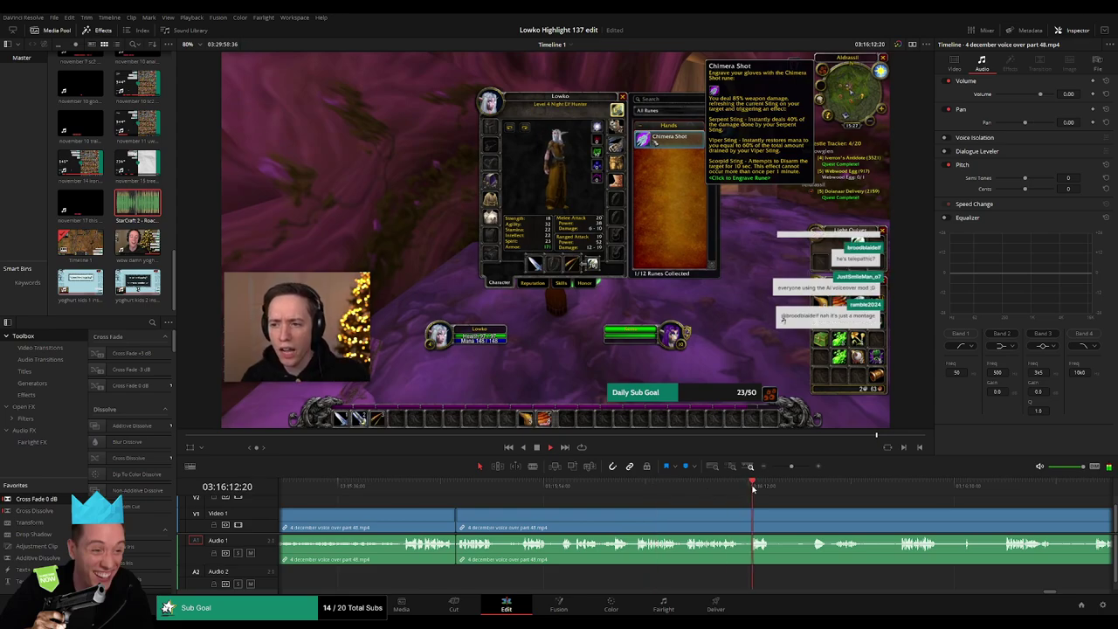
left_click_drag(973, 486, 1023, 486)
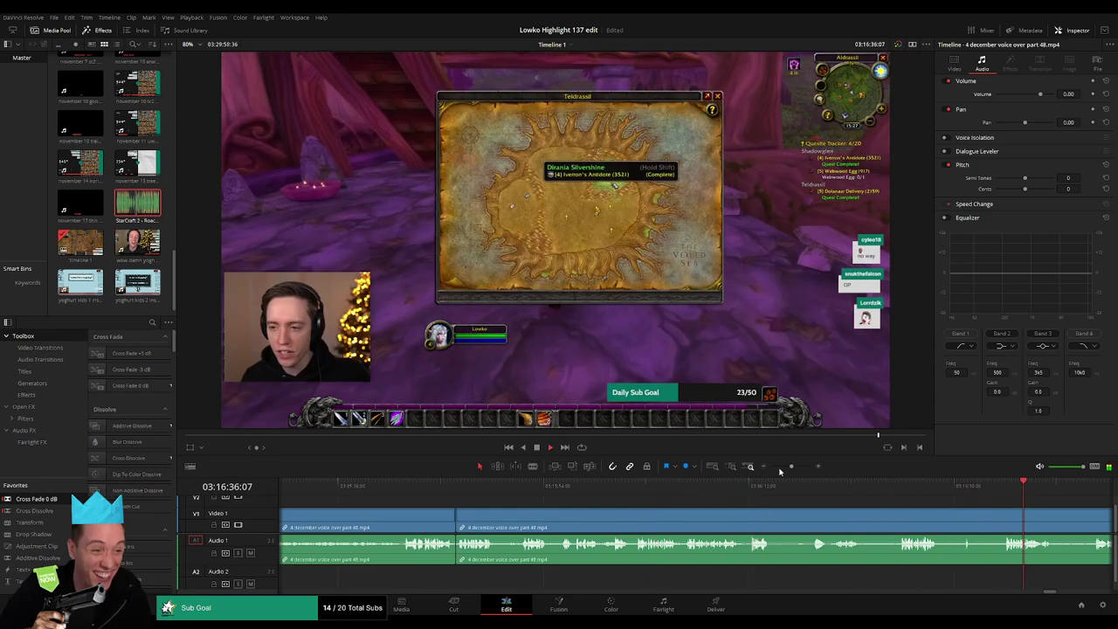
scroll(637, 487, "right", 5)
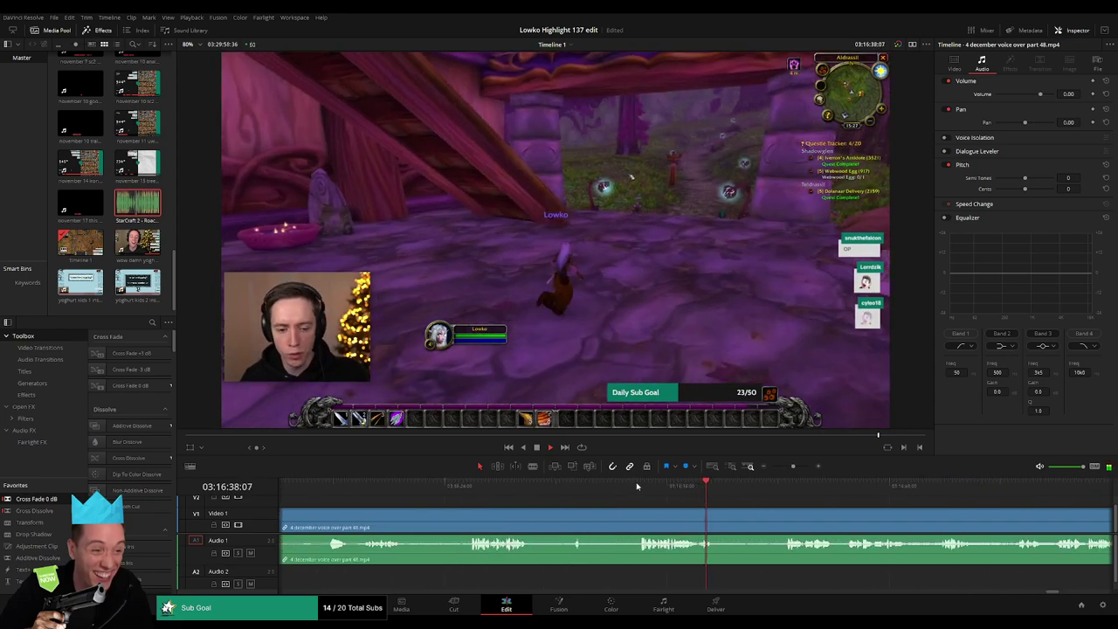
left_click(450, 486)
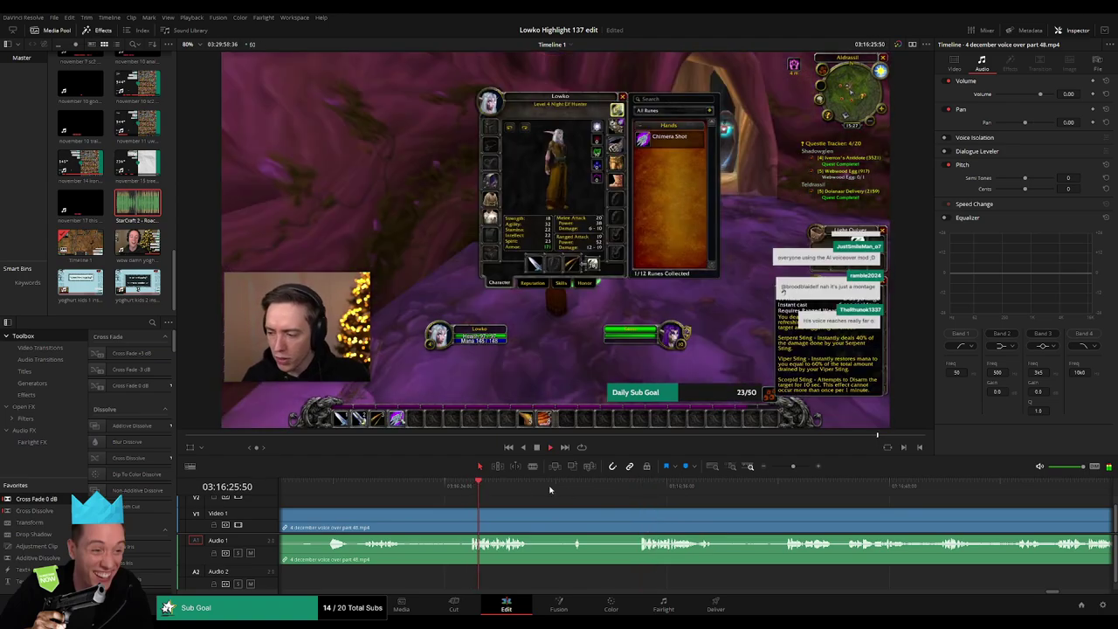
left_click(643, 486)
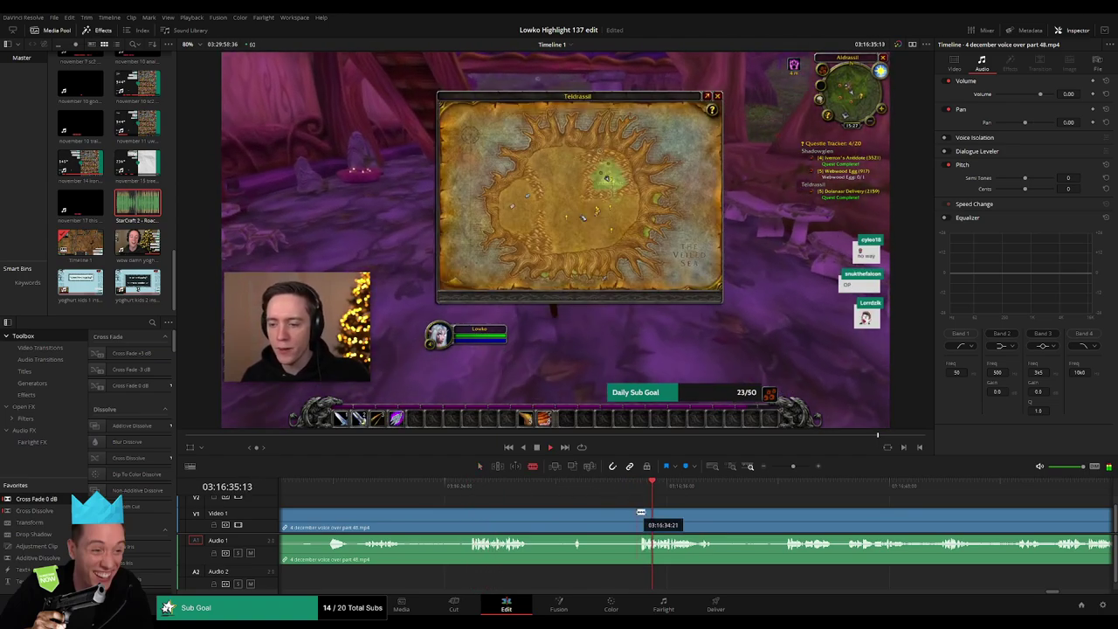
key("ctrl+z")
key("ctrl+z")
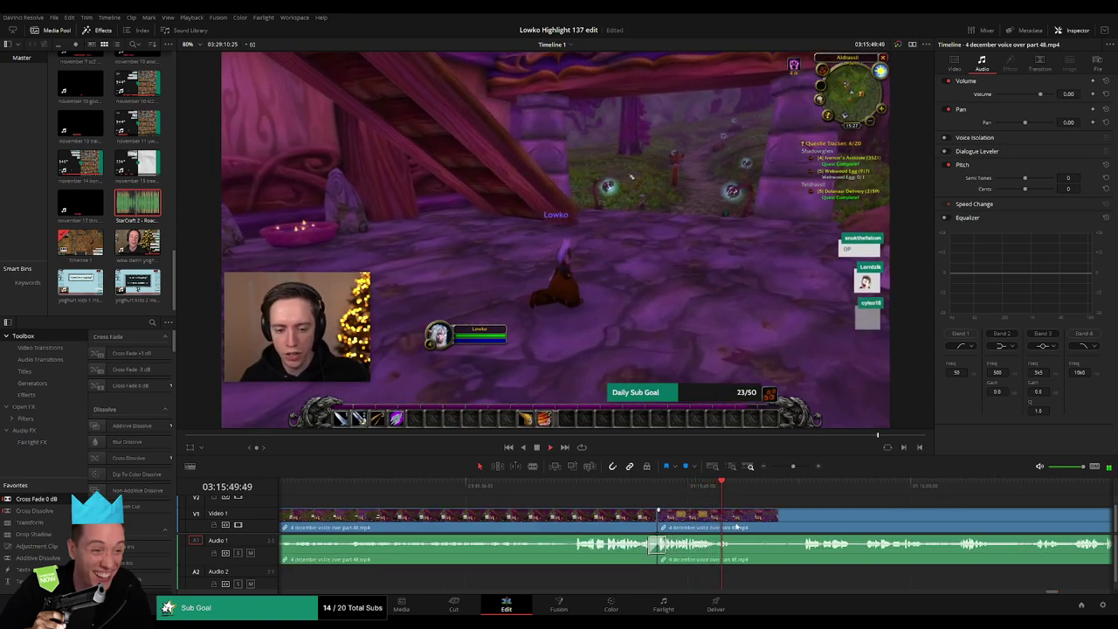
Step: Play and scrub through the footage past the next quest dialog, then zoom the timeline out
scroll(603, 533, "right", 3)
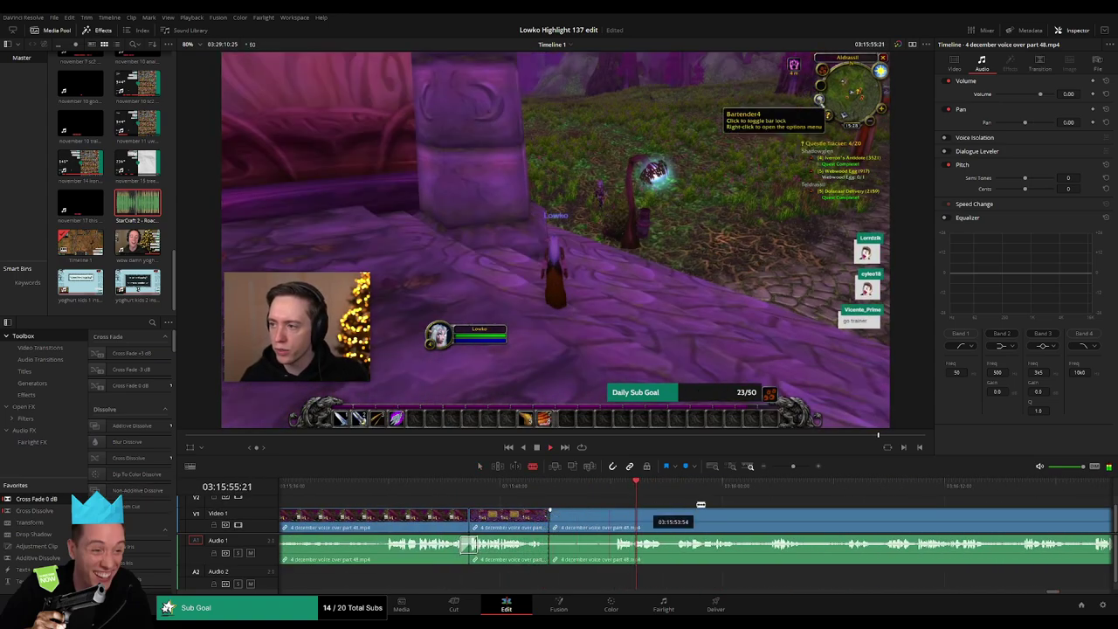
left_click(870, 487)
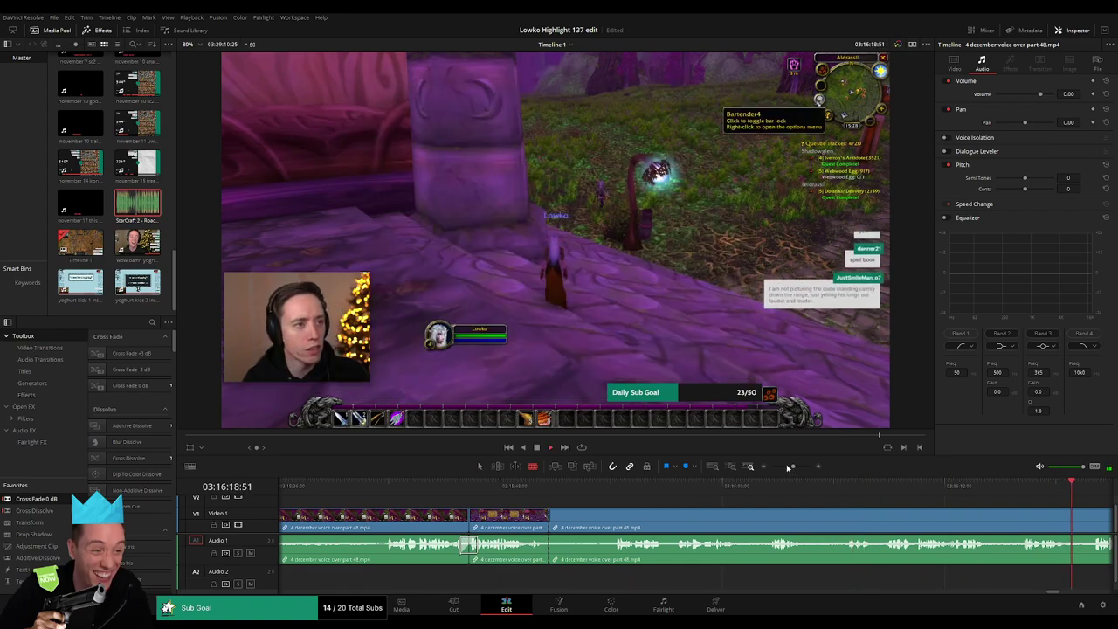
scroll(789, 489, "right", 3)
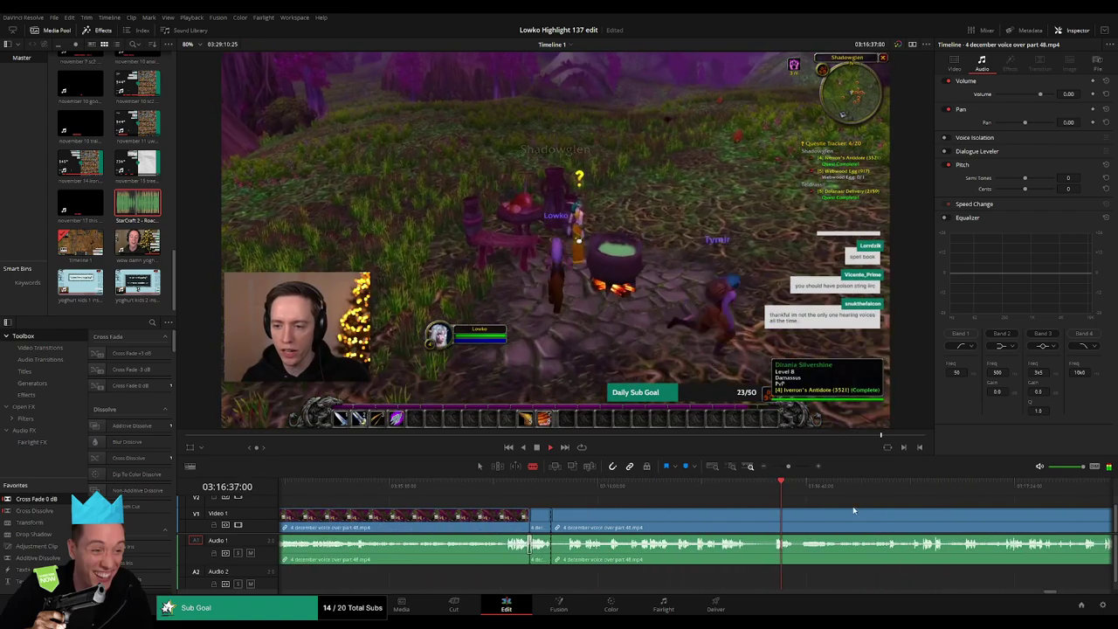
scroll(609, 492, "right", 3)
key("space")
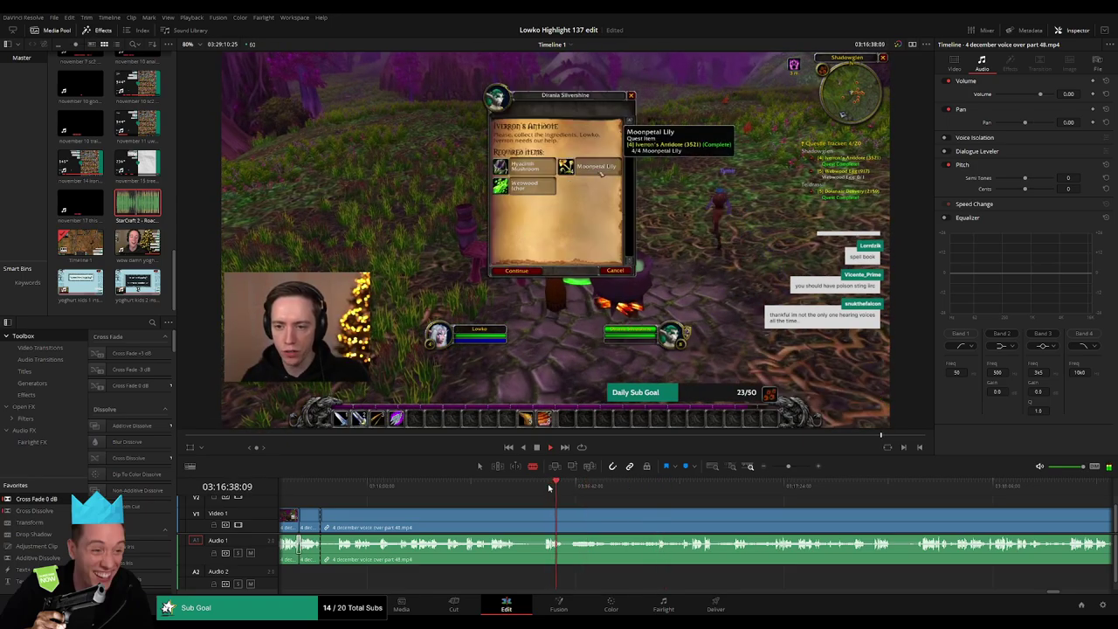
left_click(572, 487)
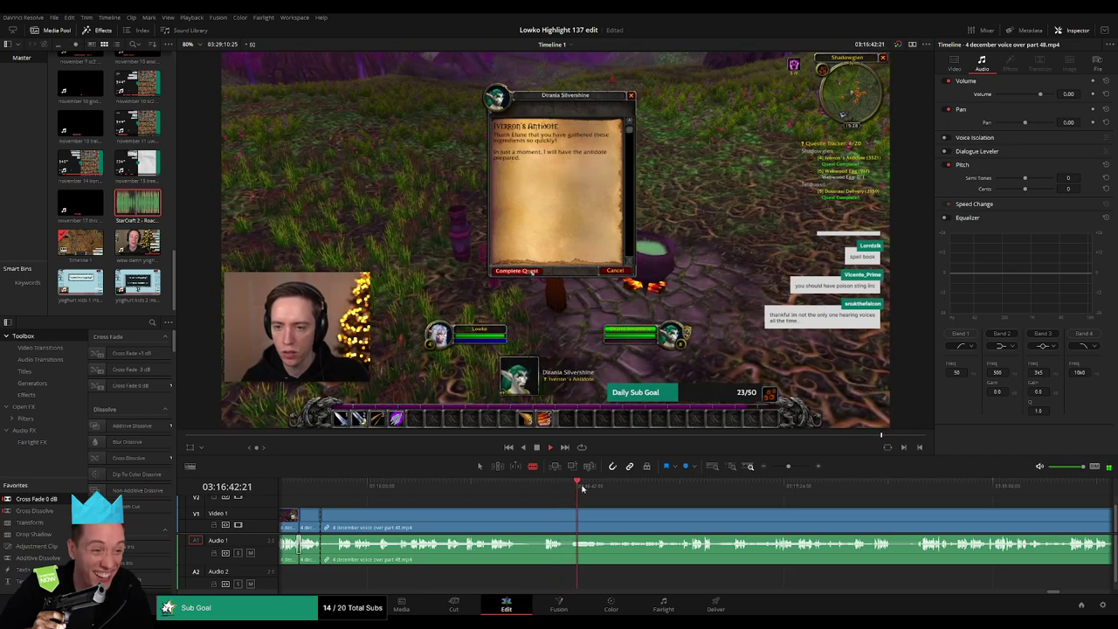
left_click_drag(582, 488, 699, 492)
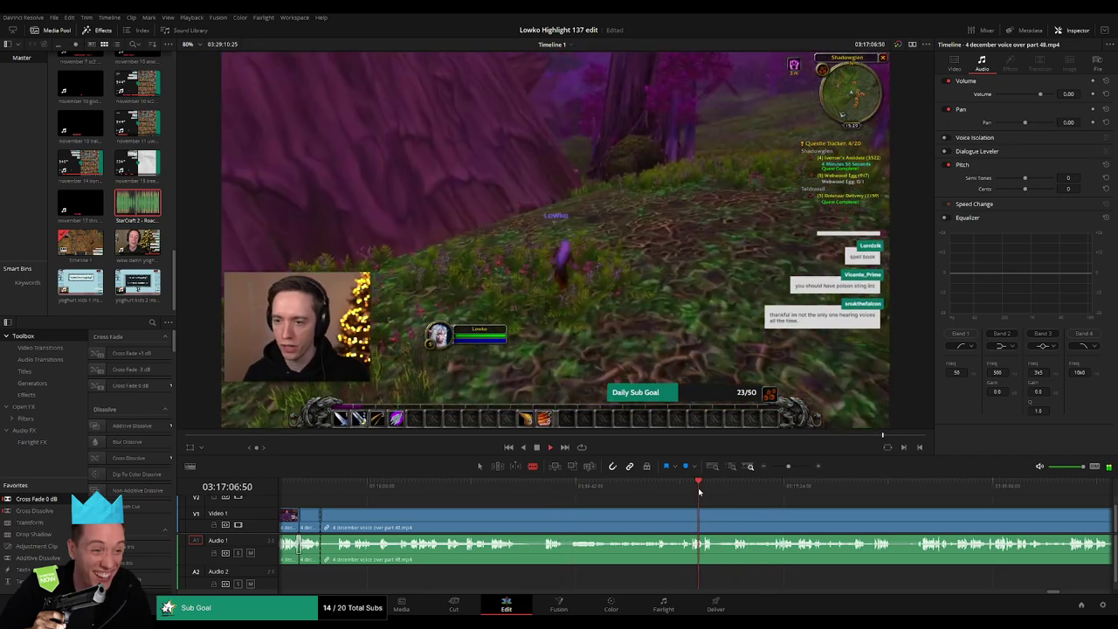
left_click(662, 494)
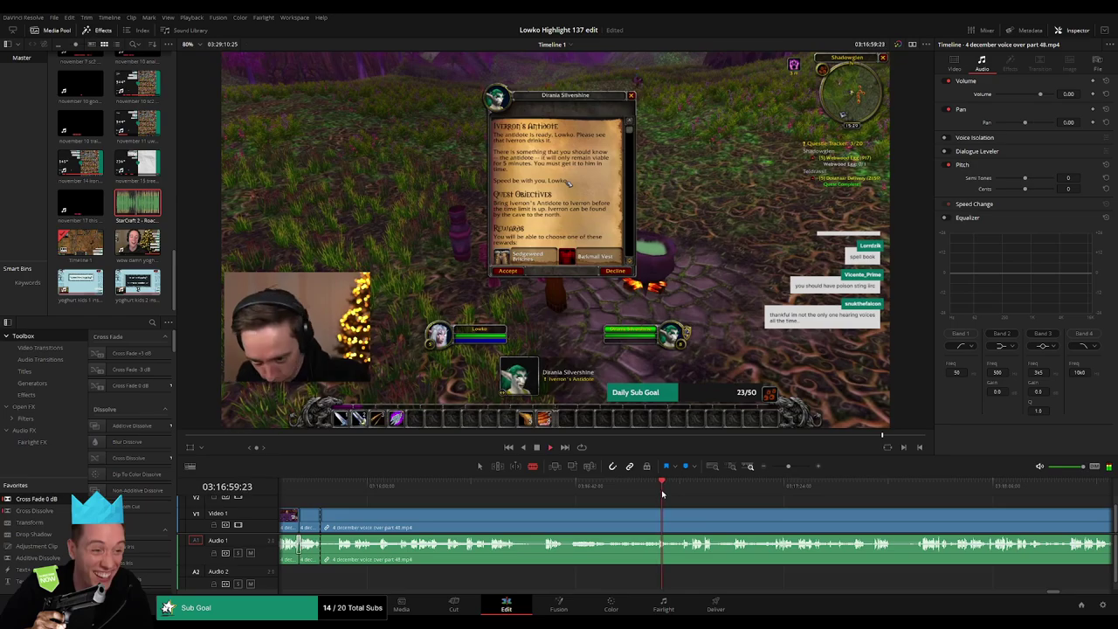
left_click_drag(672, 493, 1029, 487)
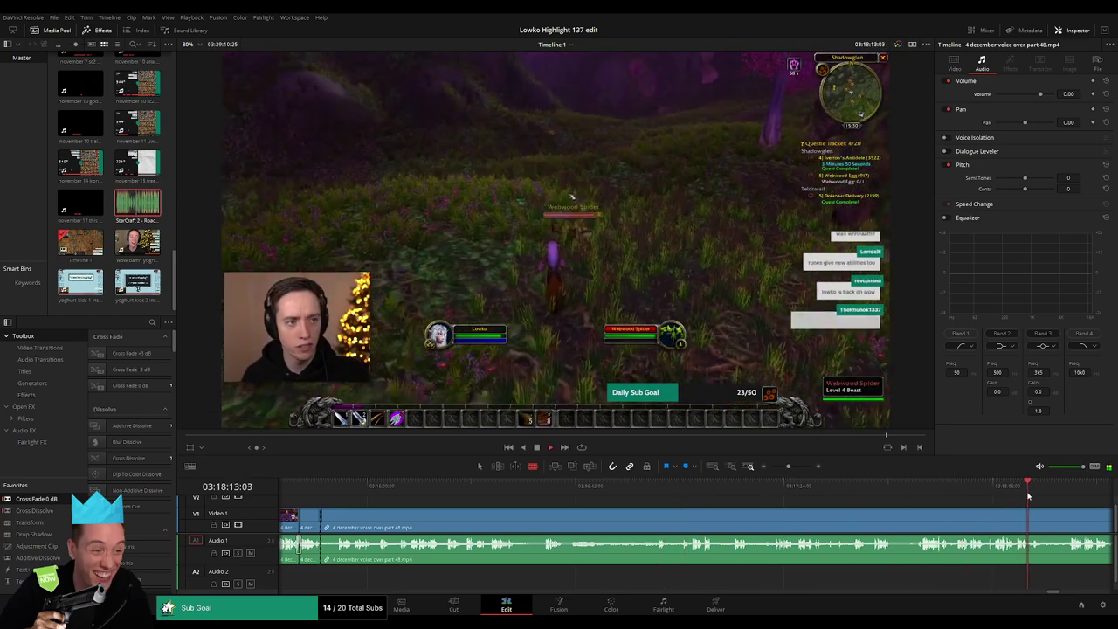
left_click_drag(788, 466, 779, 466)
left_click_drag(724, 489, 950, 488)
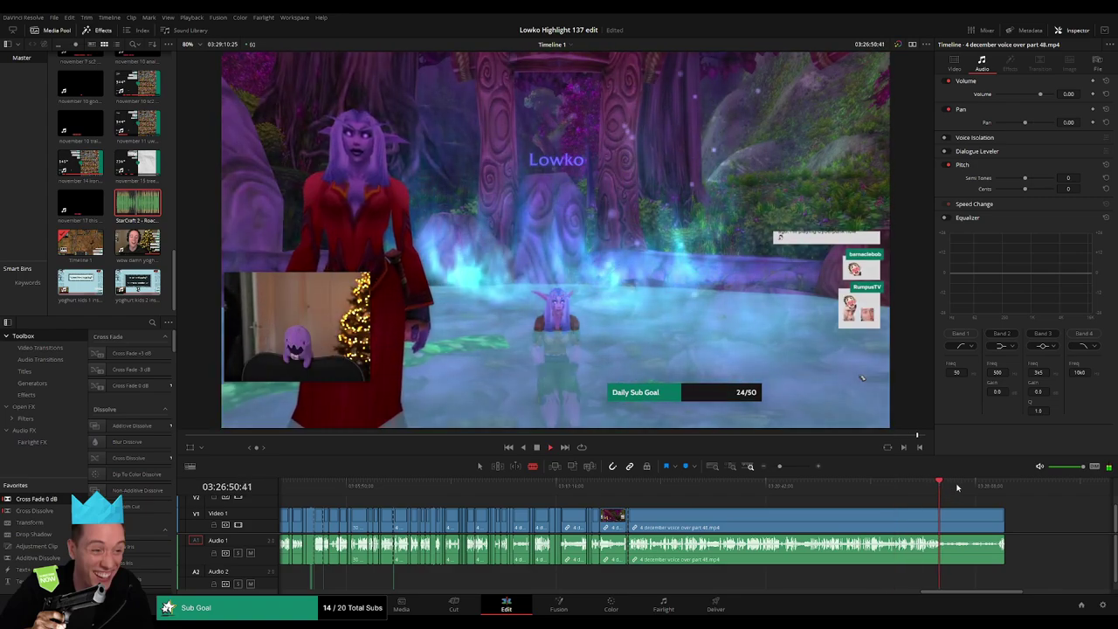
Step: Zoom in on the final clip near the pond scene, play it back and split it at a dull moment
left_click(957, 487)
left_click(929, 497)
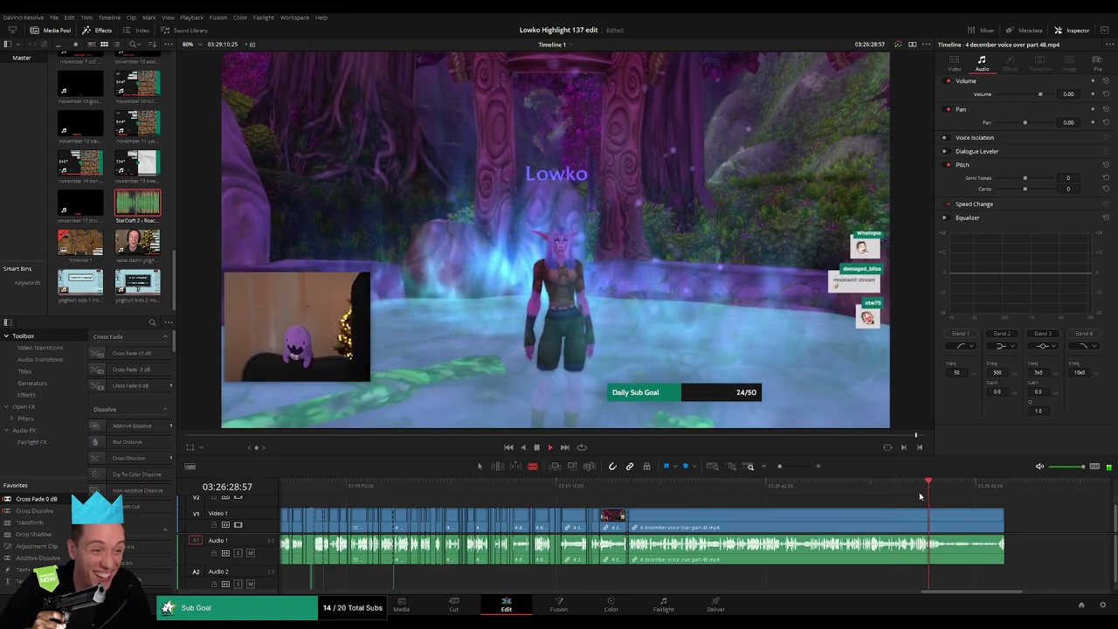
left_click_drag(779, 466, 785, 466)
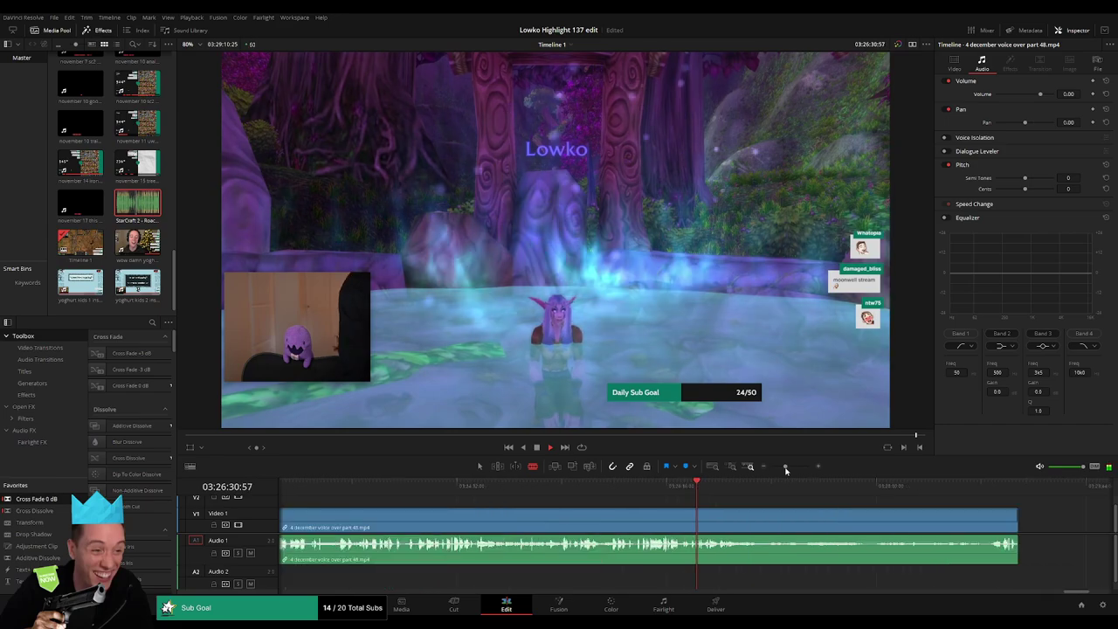
left_click(664, 487)
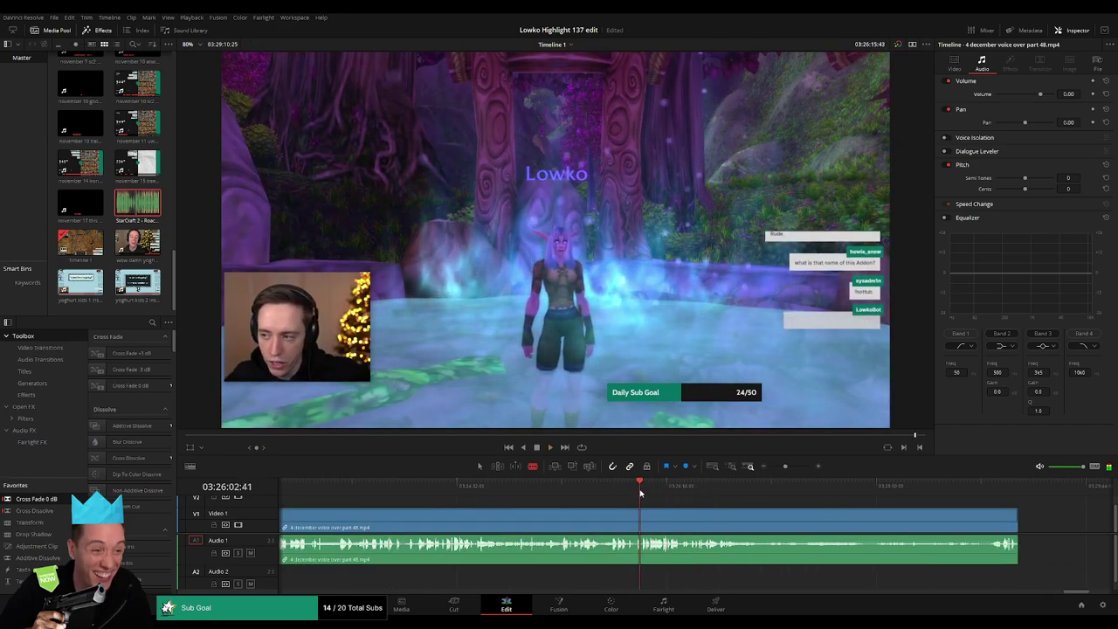
key("space")
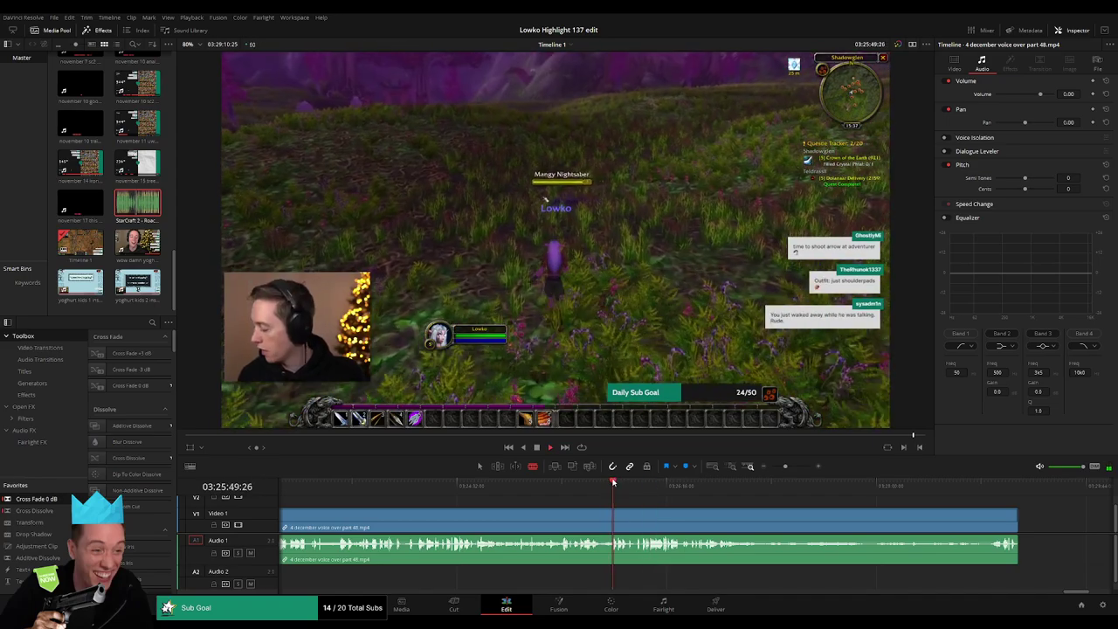
scroll(741, 483, "up", 1)
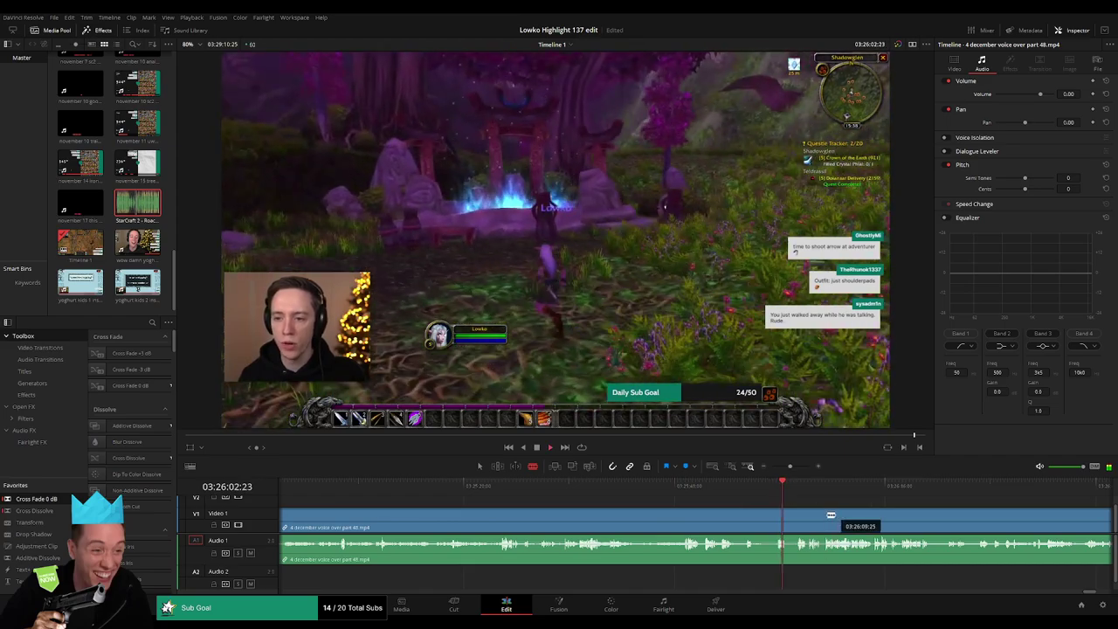
scroll(743, 509, "right", 3)
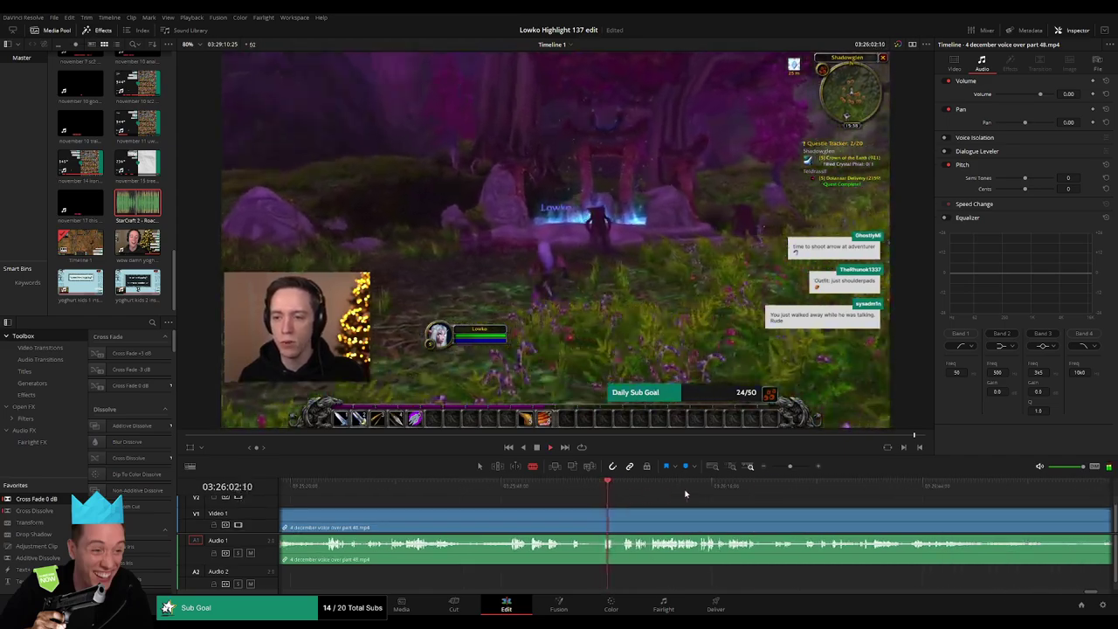
scroll(706, 510, "right", 2)
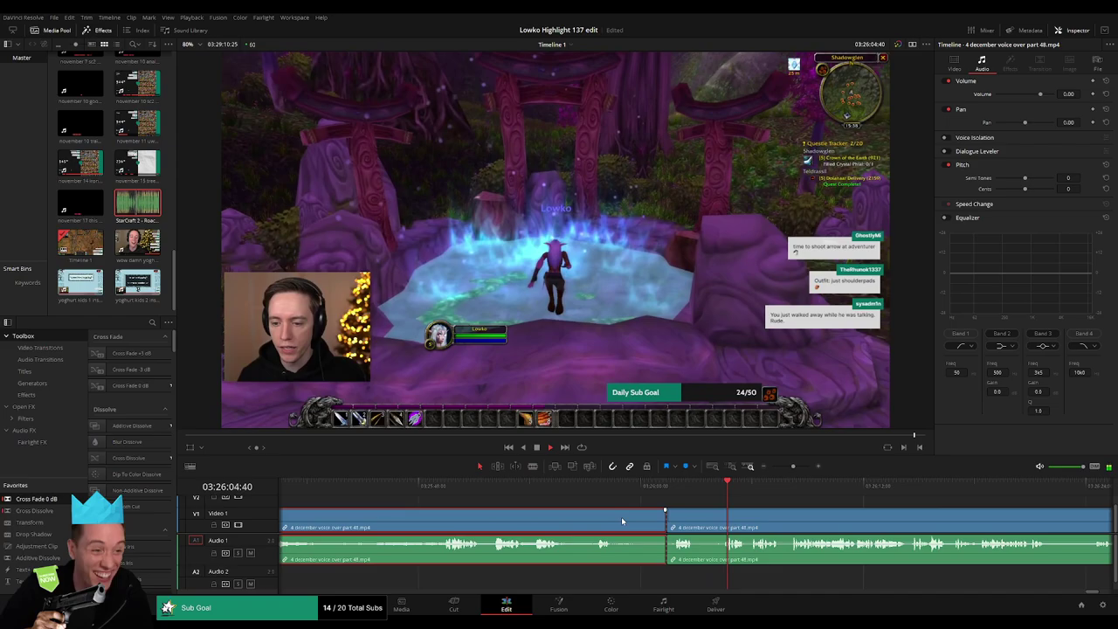
left_click(621, 516)
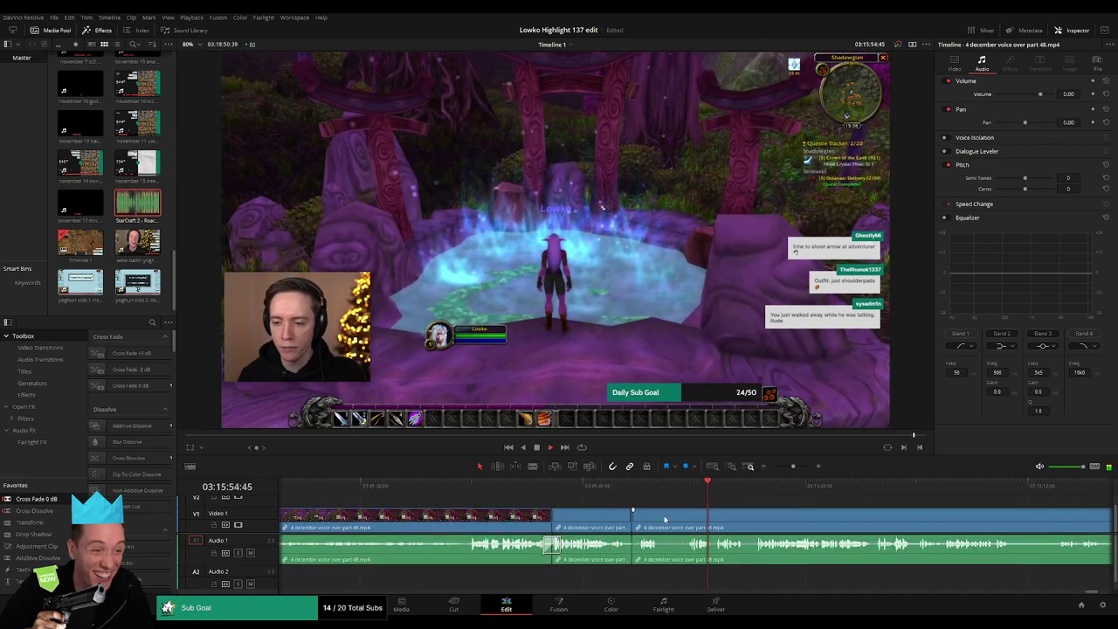
Step: Scroll along the timeline and scrub forward to review the remaining footage
scroll(612, 515, "right", 3)
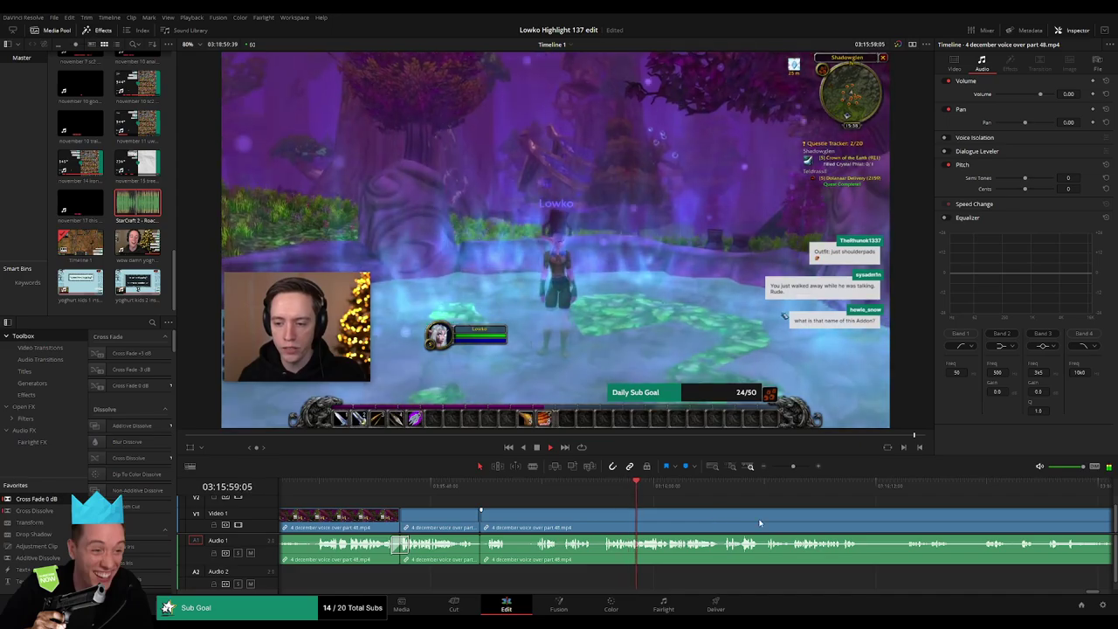
scroll(660, 512, "right", 2)
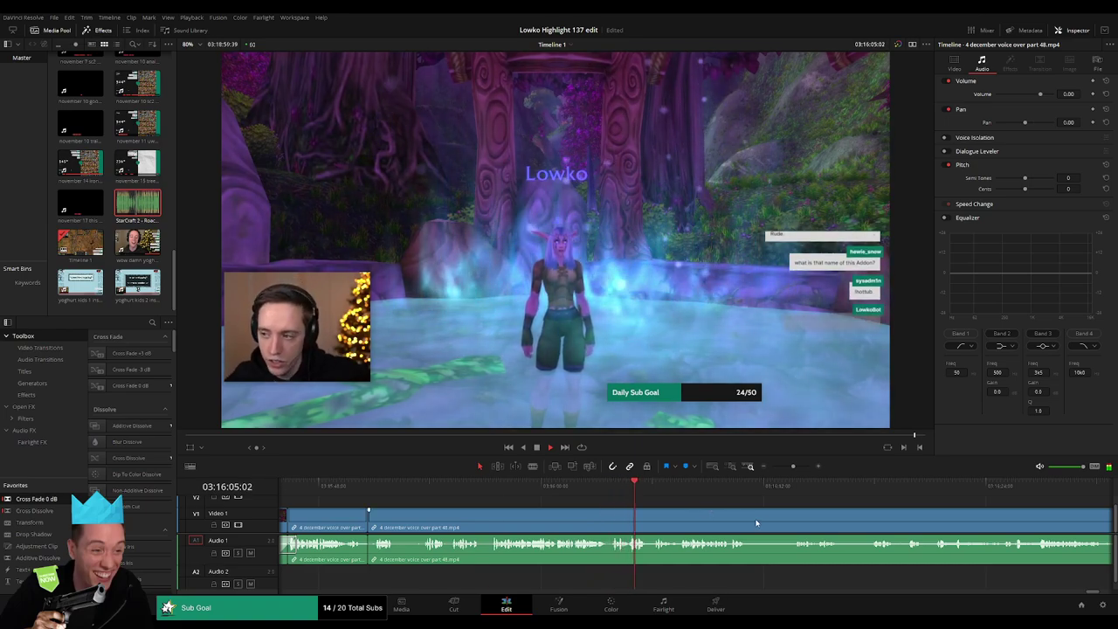
scroll(629, 510, "right", 2)
scroll(586, 509, "right", 1)
left_click_drag(792, 469, 791, 469)
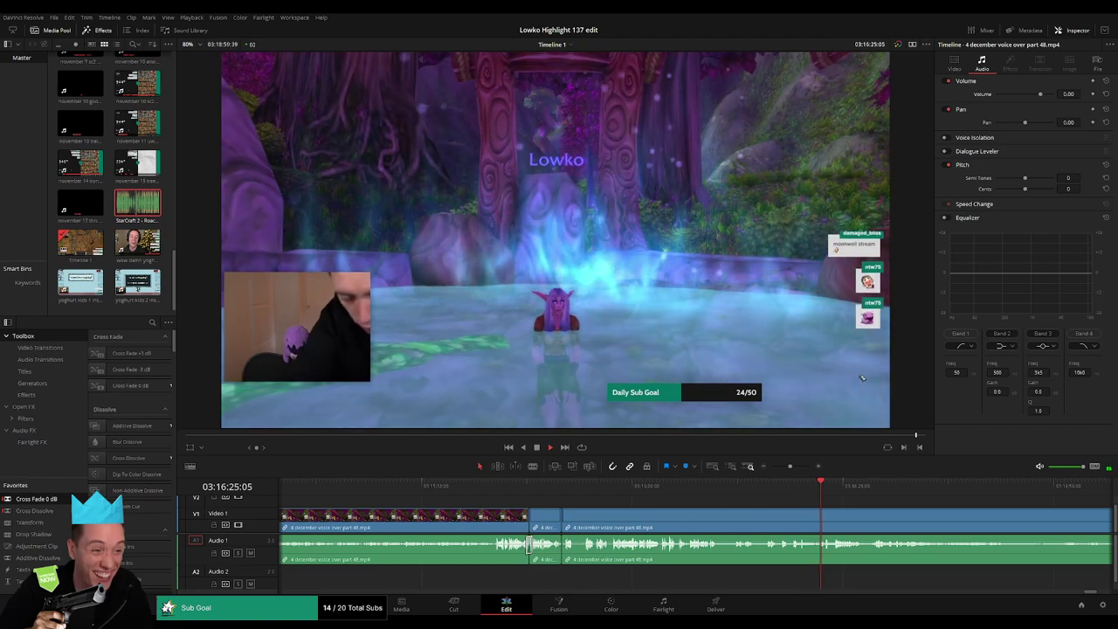
scroll(594, 509, "right", 2)
scroll(623, 507, "right", 2)
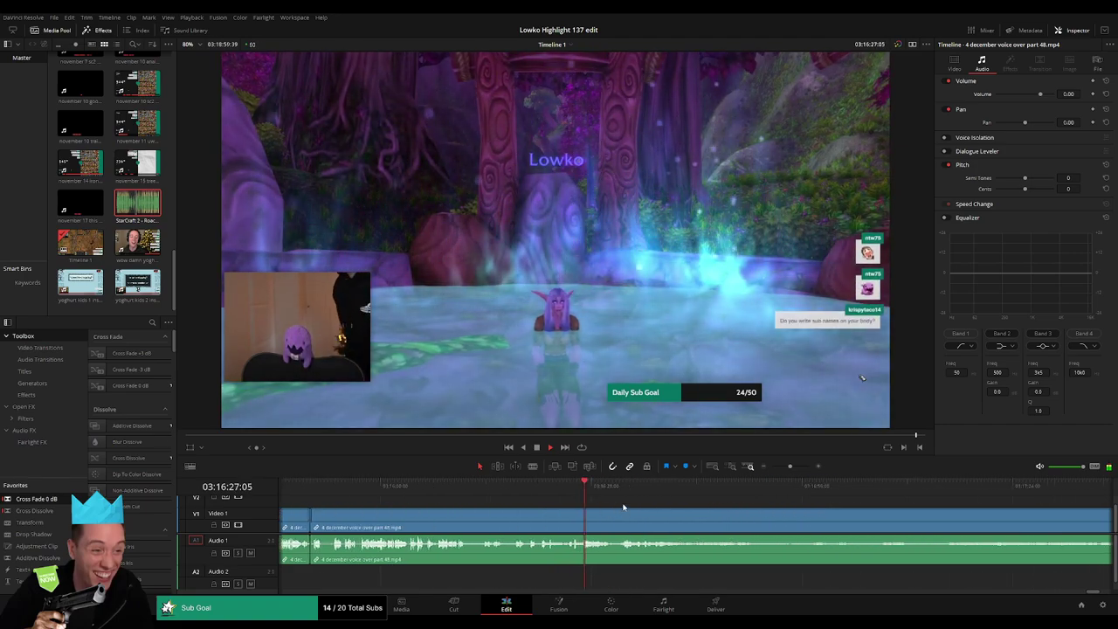
scroll(588, 505, "right", 1)
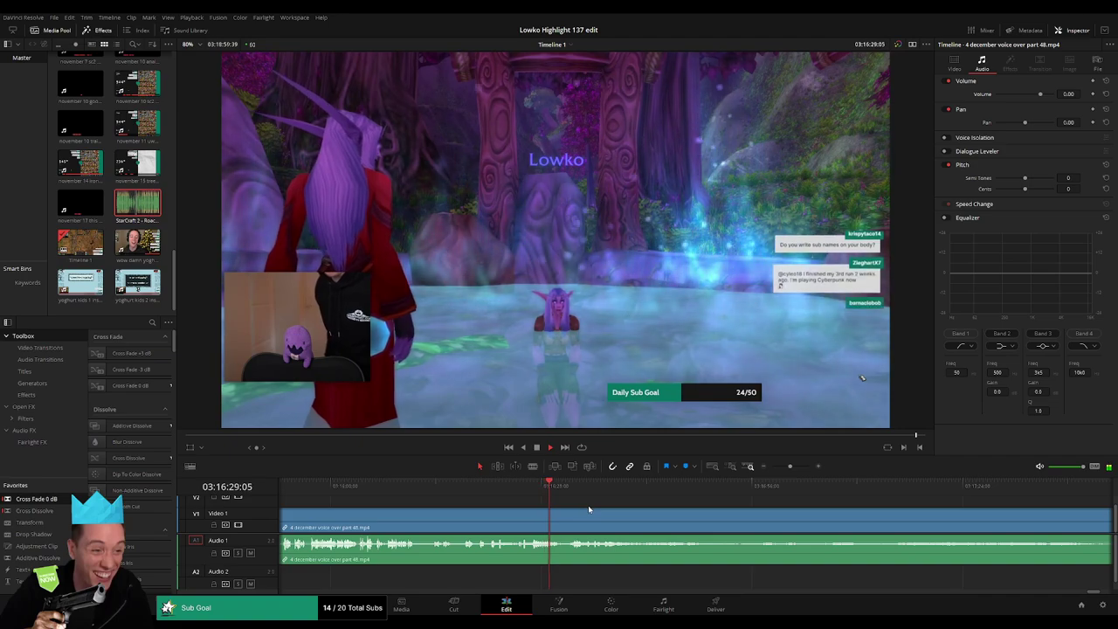
scroll(599, 504, "left", 1)
scroll(524, 498, "right", 3)
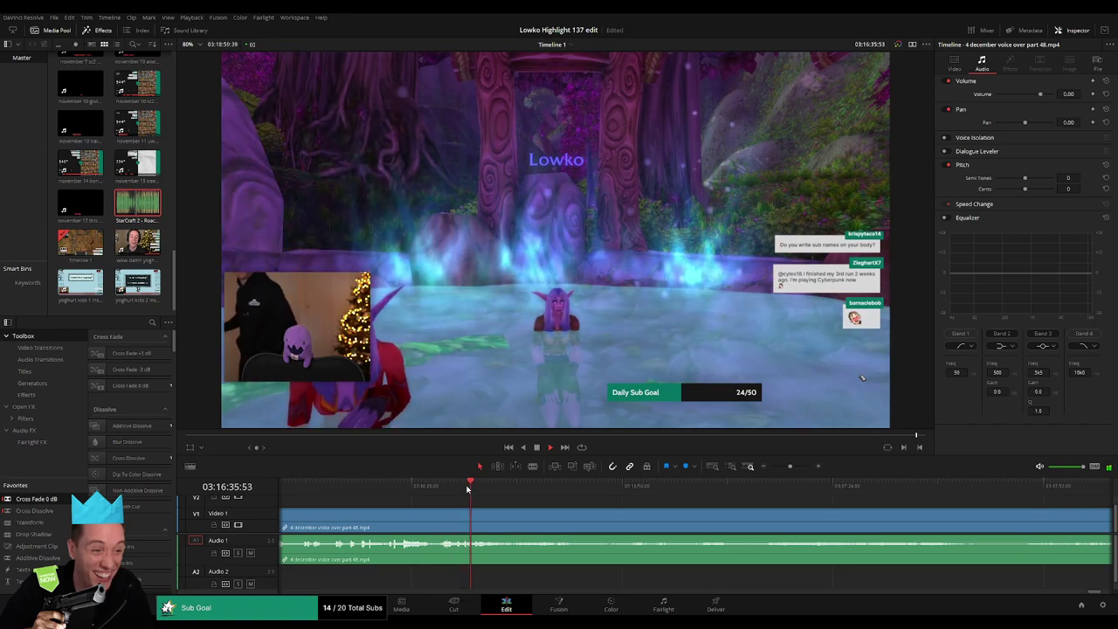
left_click_drag(479, 490, 548, 495)
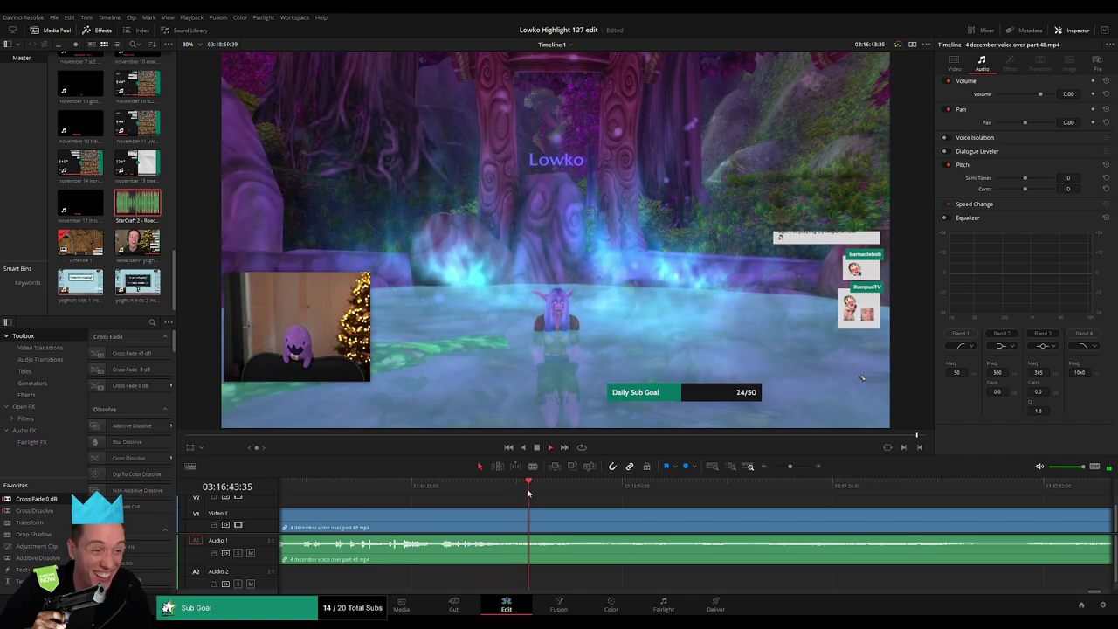
Step: Scrub to the end of the edit, play back the ending and select the final clip
key("b")
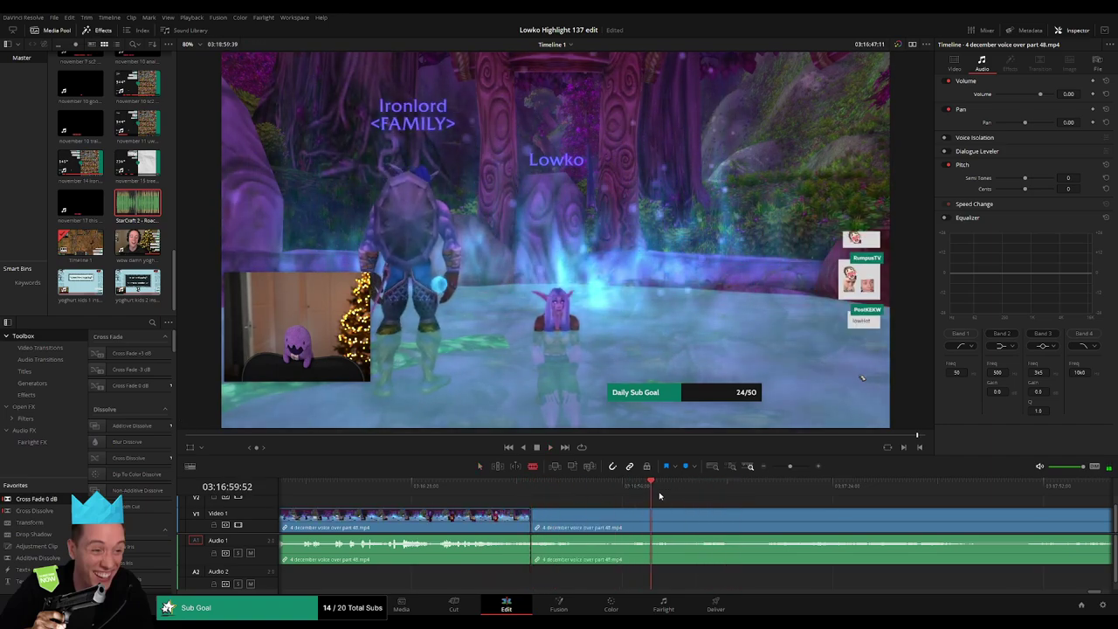
left_click_drag(659, 495, 709, 498)
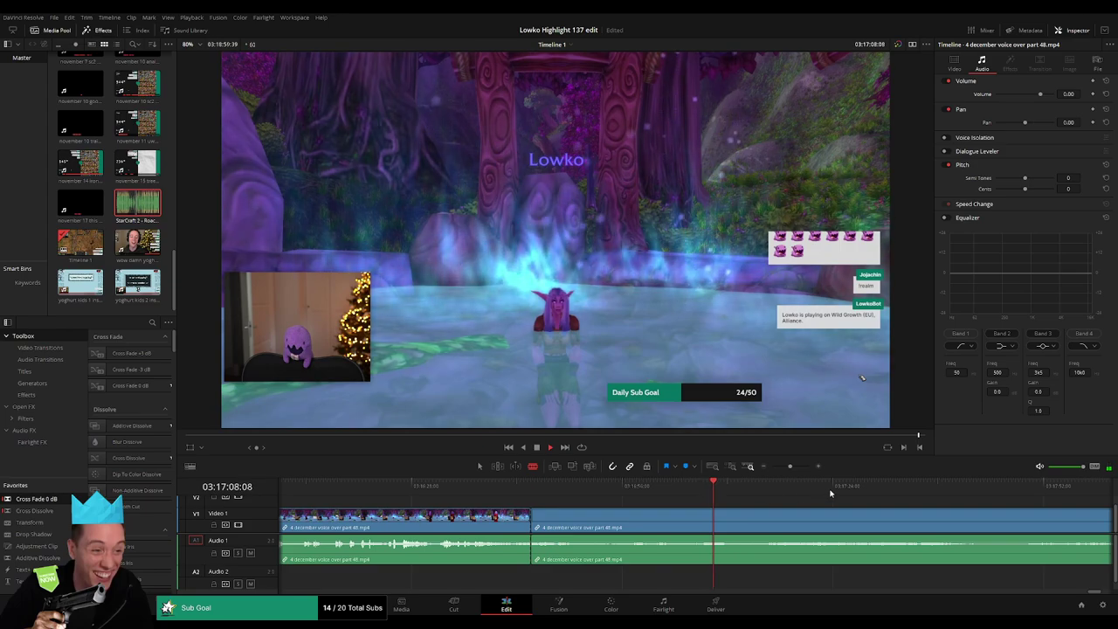
left_click_drag(830, 494, 769, 489)
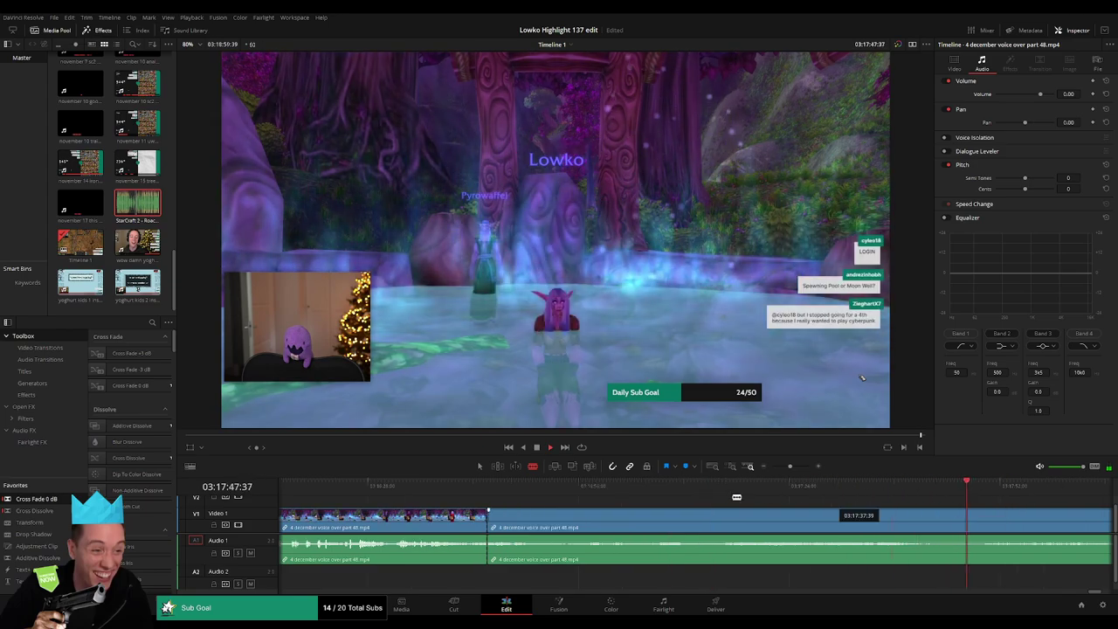
left_click(833, 495)
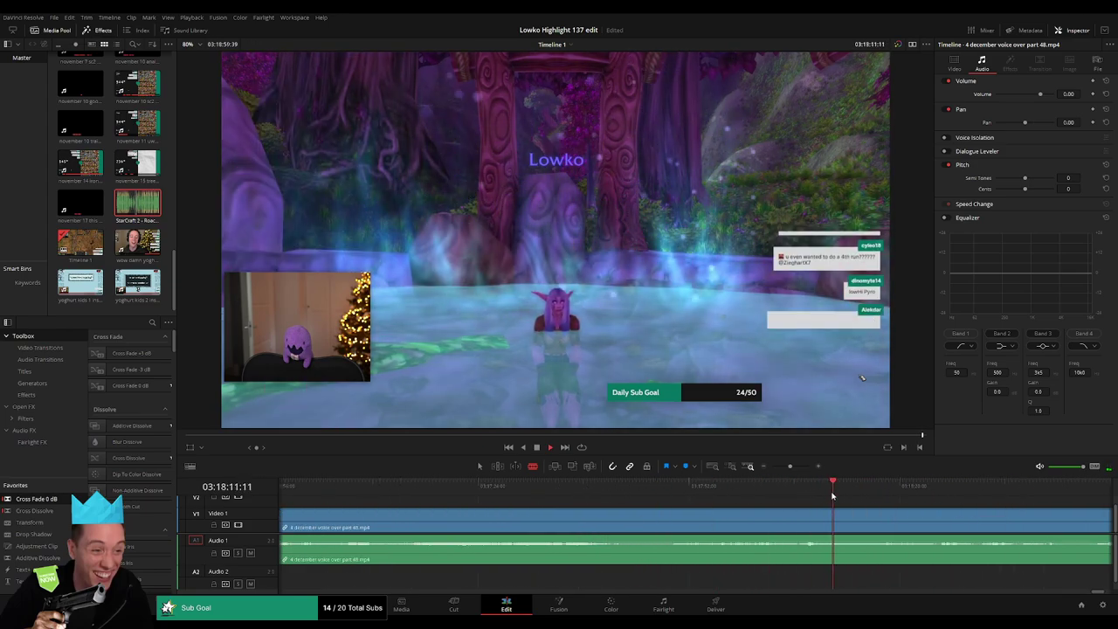
left_click(765, 467)
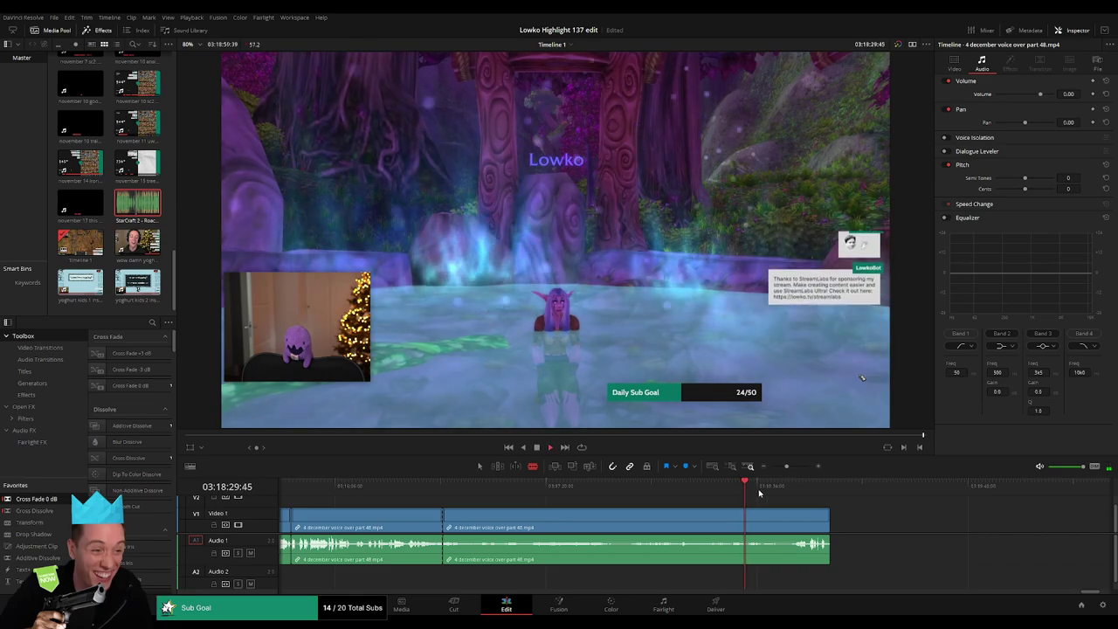
left_click_drag(744, 494, 796, 487)
key("space")
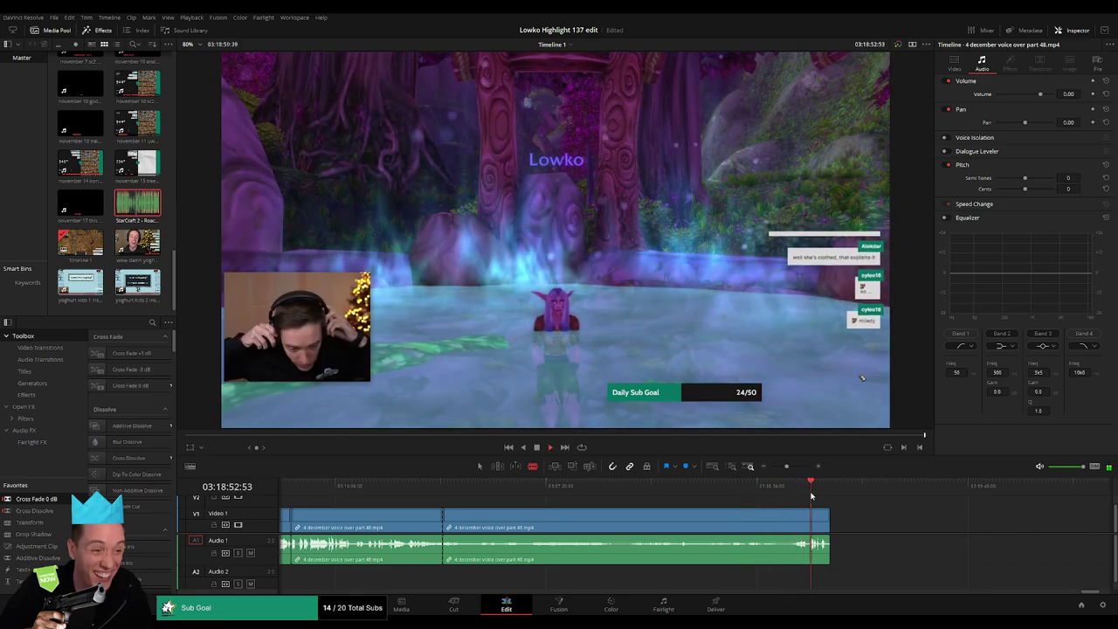
left_click(641, 522)
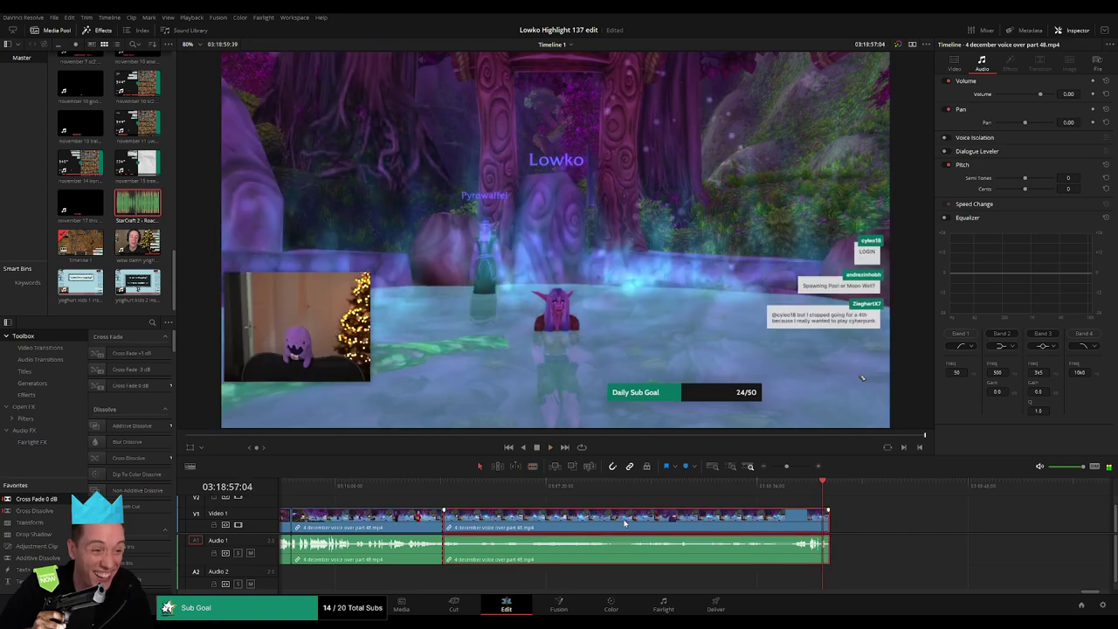
Step: Delete the trailing clip, add an audio fade-out at the end and save the project
key("ctrl+z")
key("ctrl+z")
key("ctrl+z")
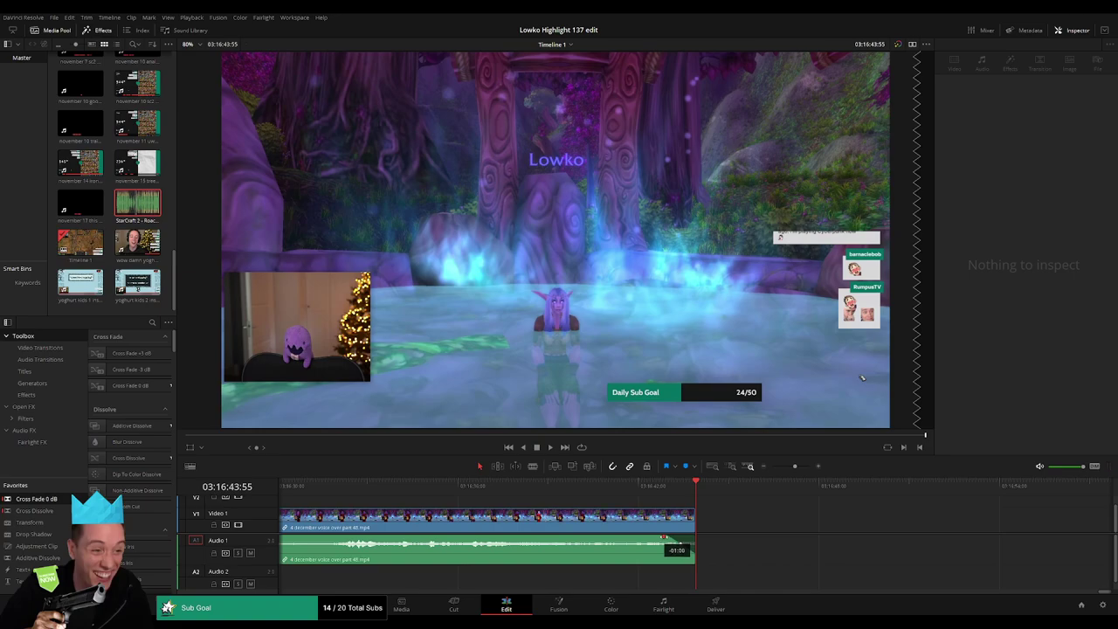
left_click_drag(664, 536, 660, 511)
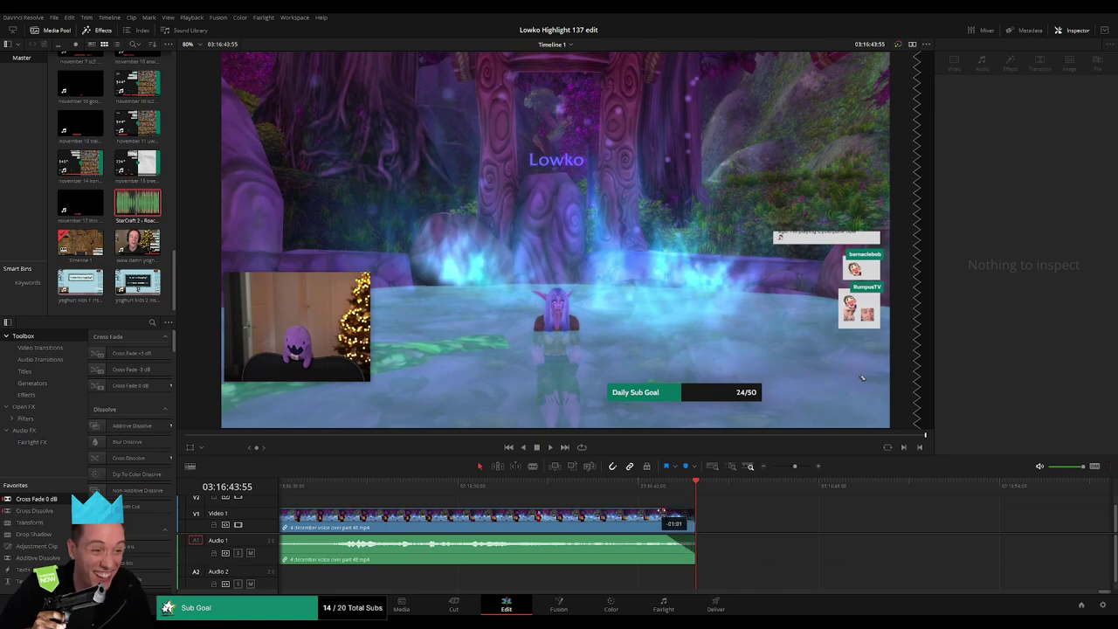
left_click(650, 486)
key("space")
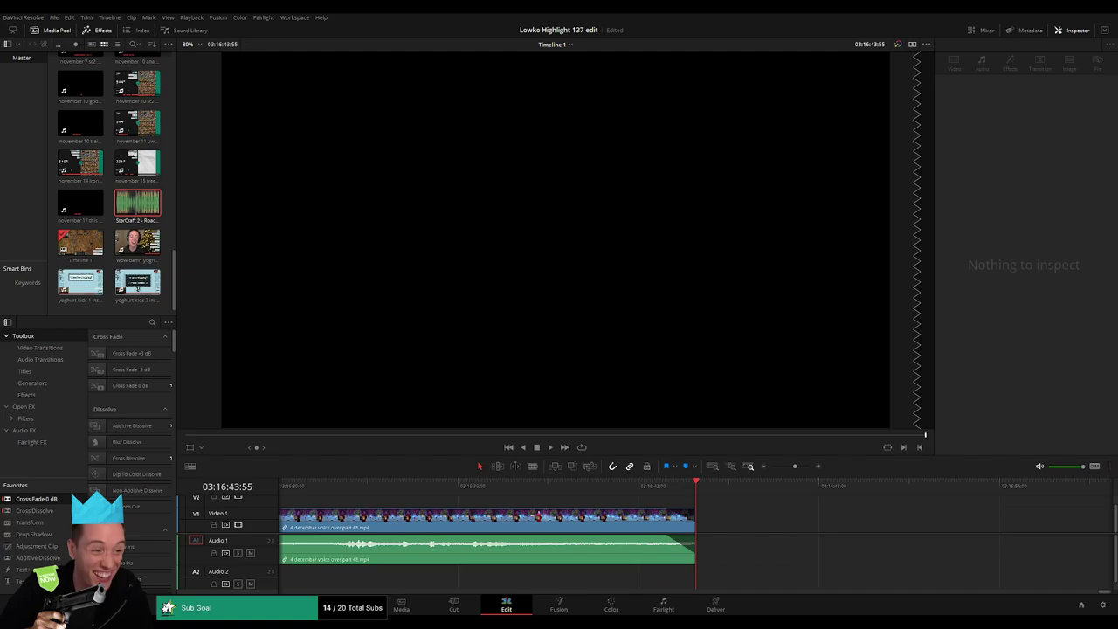
key("ctrl+s")
Step: Extend the clips' end by about four seconds, then trim it back to the playhead near 03:16:44
mouse_move(795, 466)
left_mouse_down()
mouse_move(772, 466)
mouse_move(793, 467)
left_mouse_up()
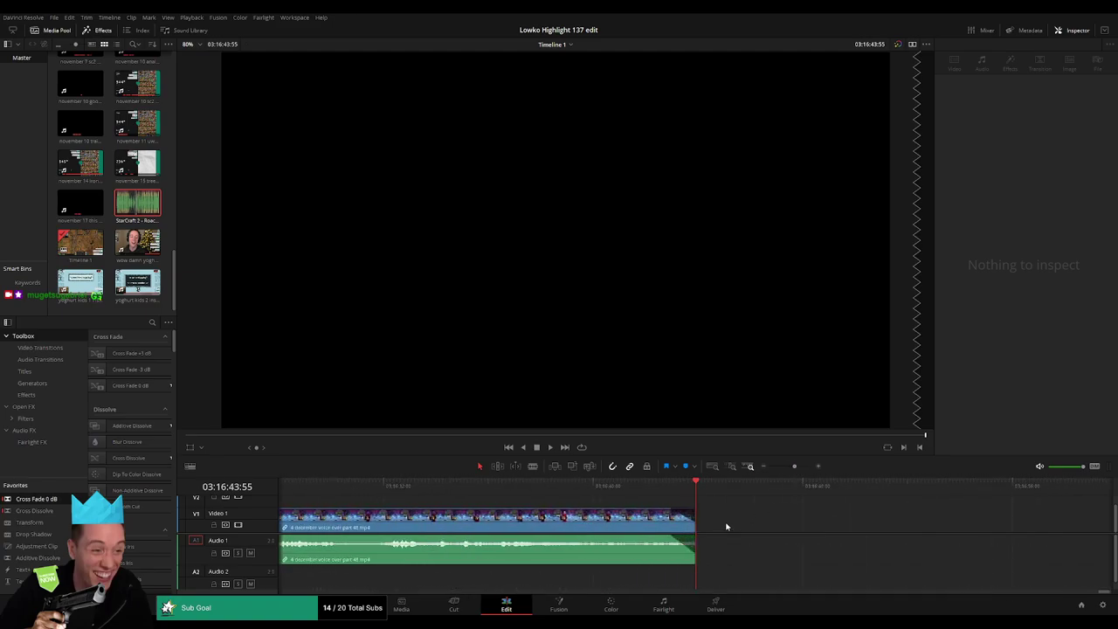
key("Right")
key("Right")
key("Right")
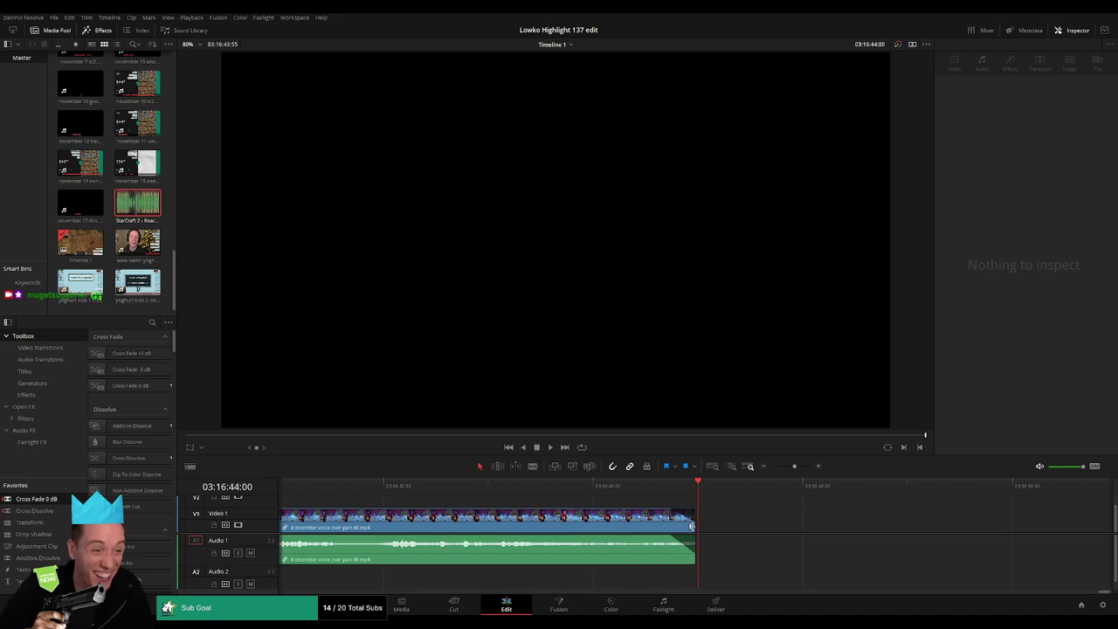
left_click_drag(691, 524, 799, 521)
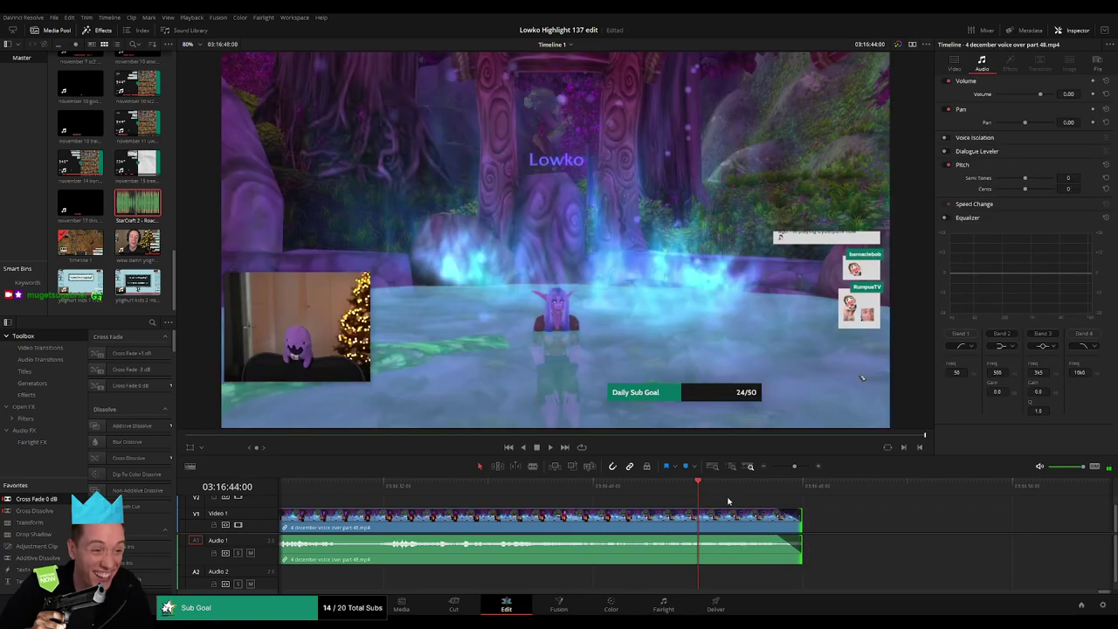
mouse_move(737, 487)
left_mouse_down()
mouse_move(743, 496)
mouse_move(640, 496)
mouse_move(698, 501)
left_mouse_up()
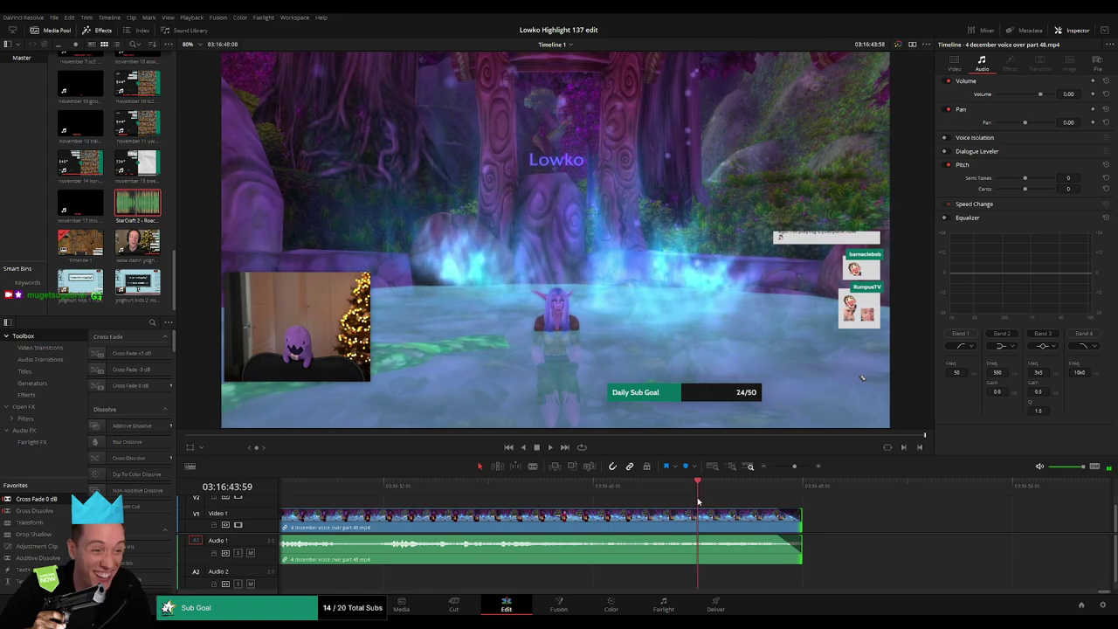
left_click_drag(798, 532, 697, 533)
left_click(729, 529)
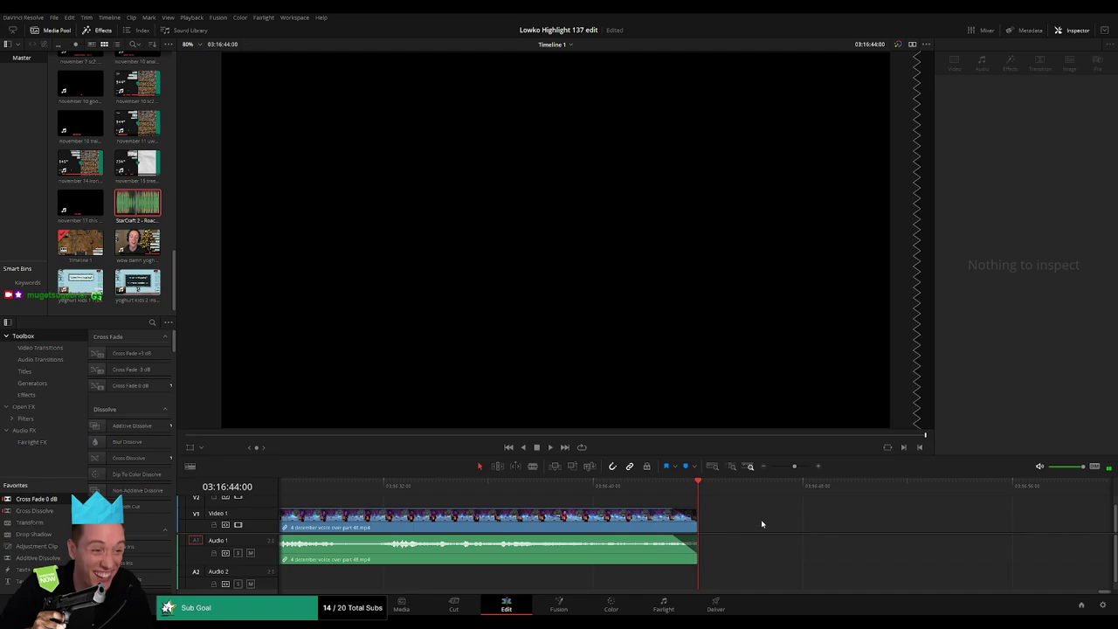
left_click_drag(795, 466, 748, 470)
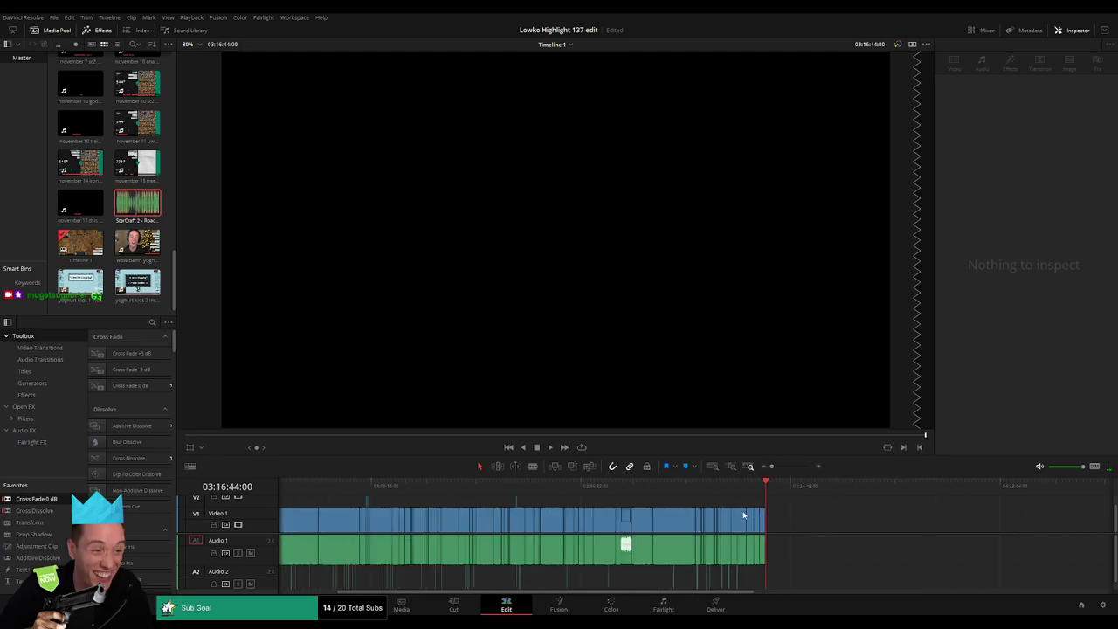